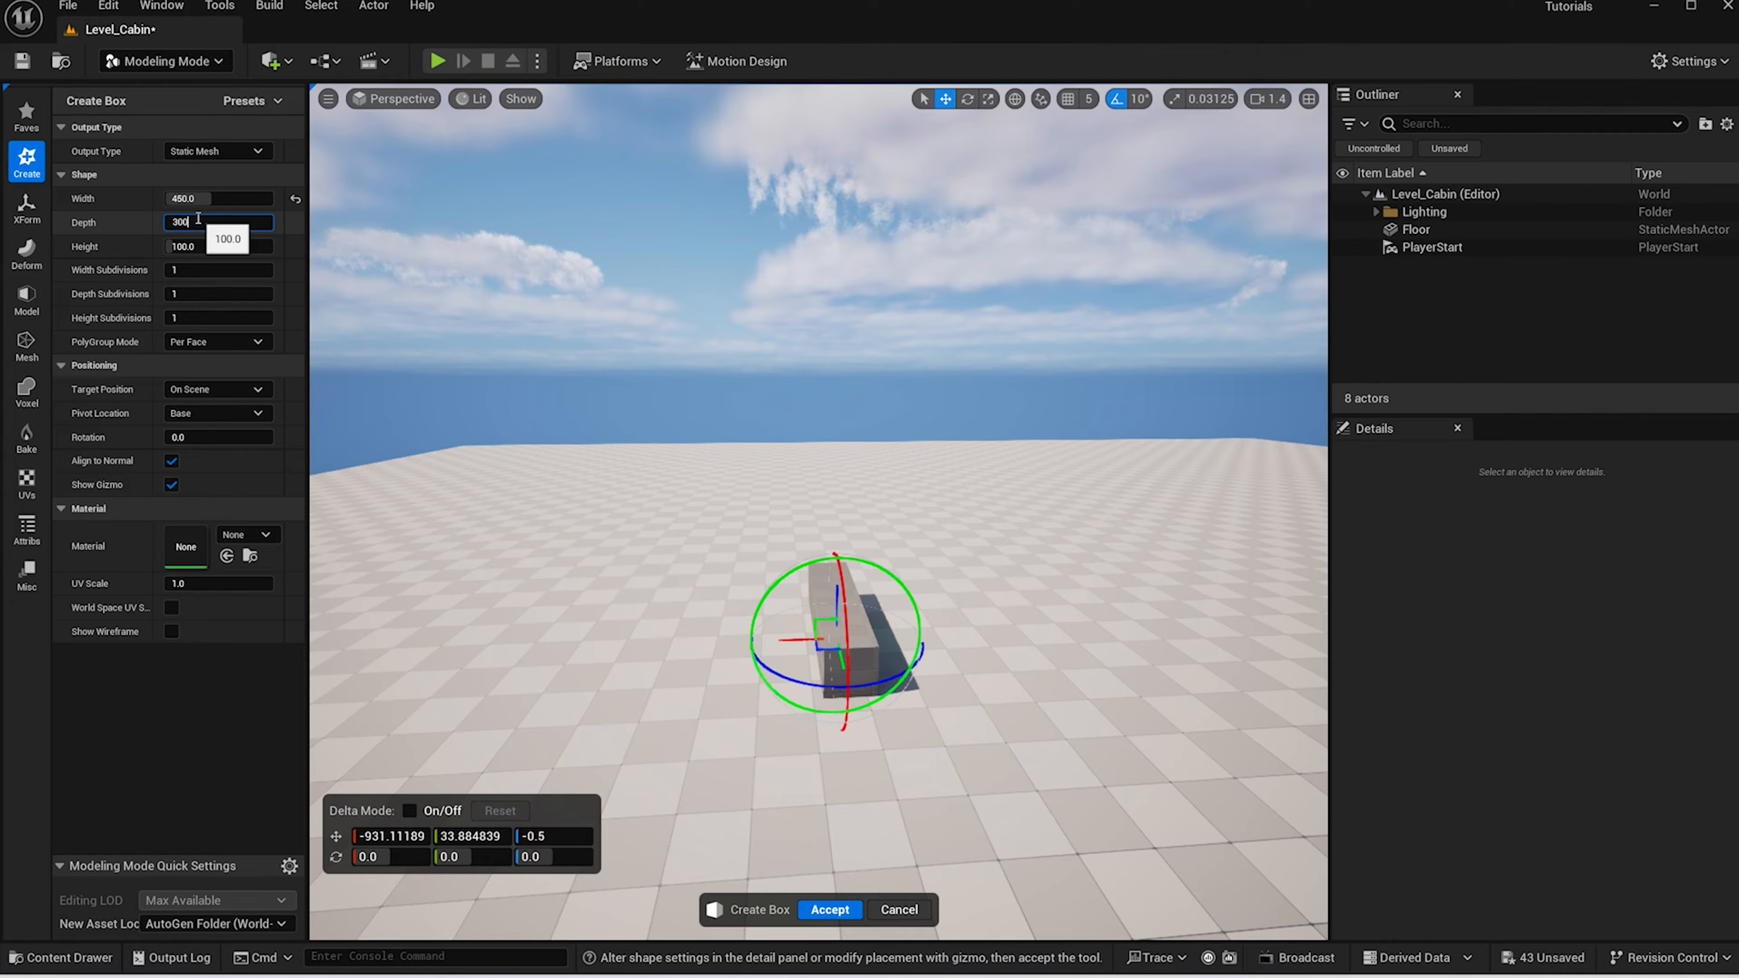
Set the new box's height to 275 and accept it as the main cabin block
left_click(197, 246)
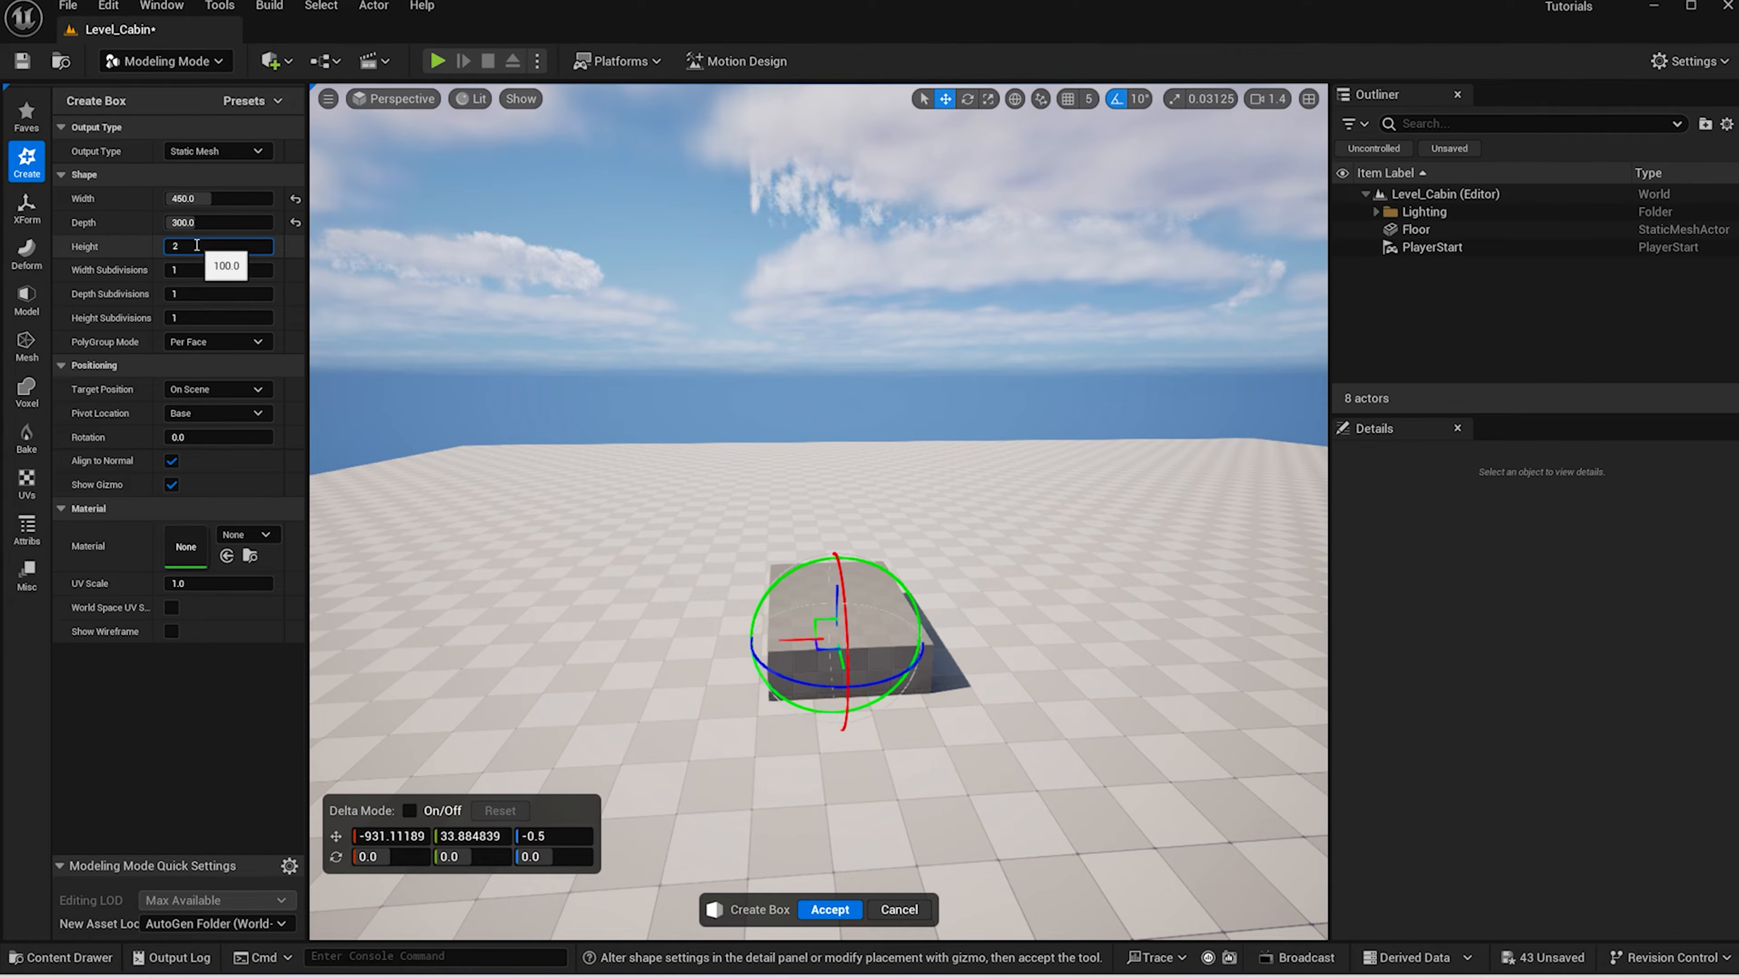
type("275")
key("Return")
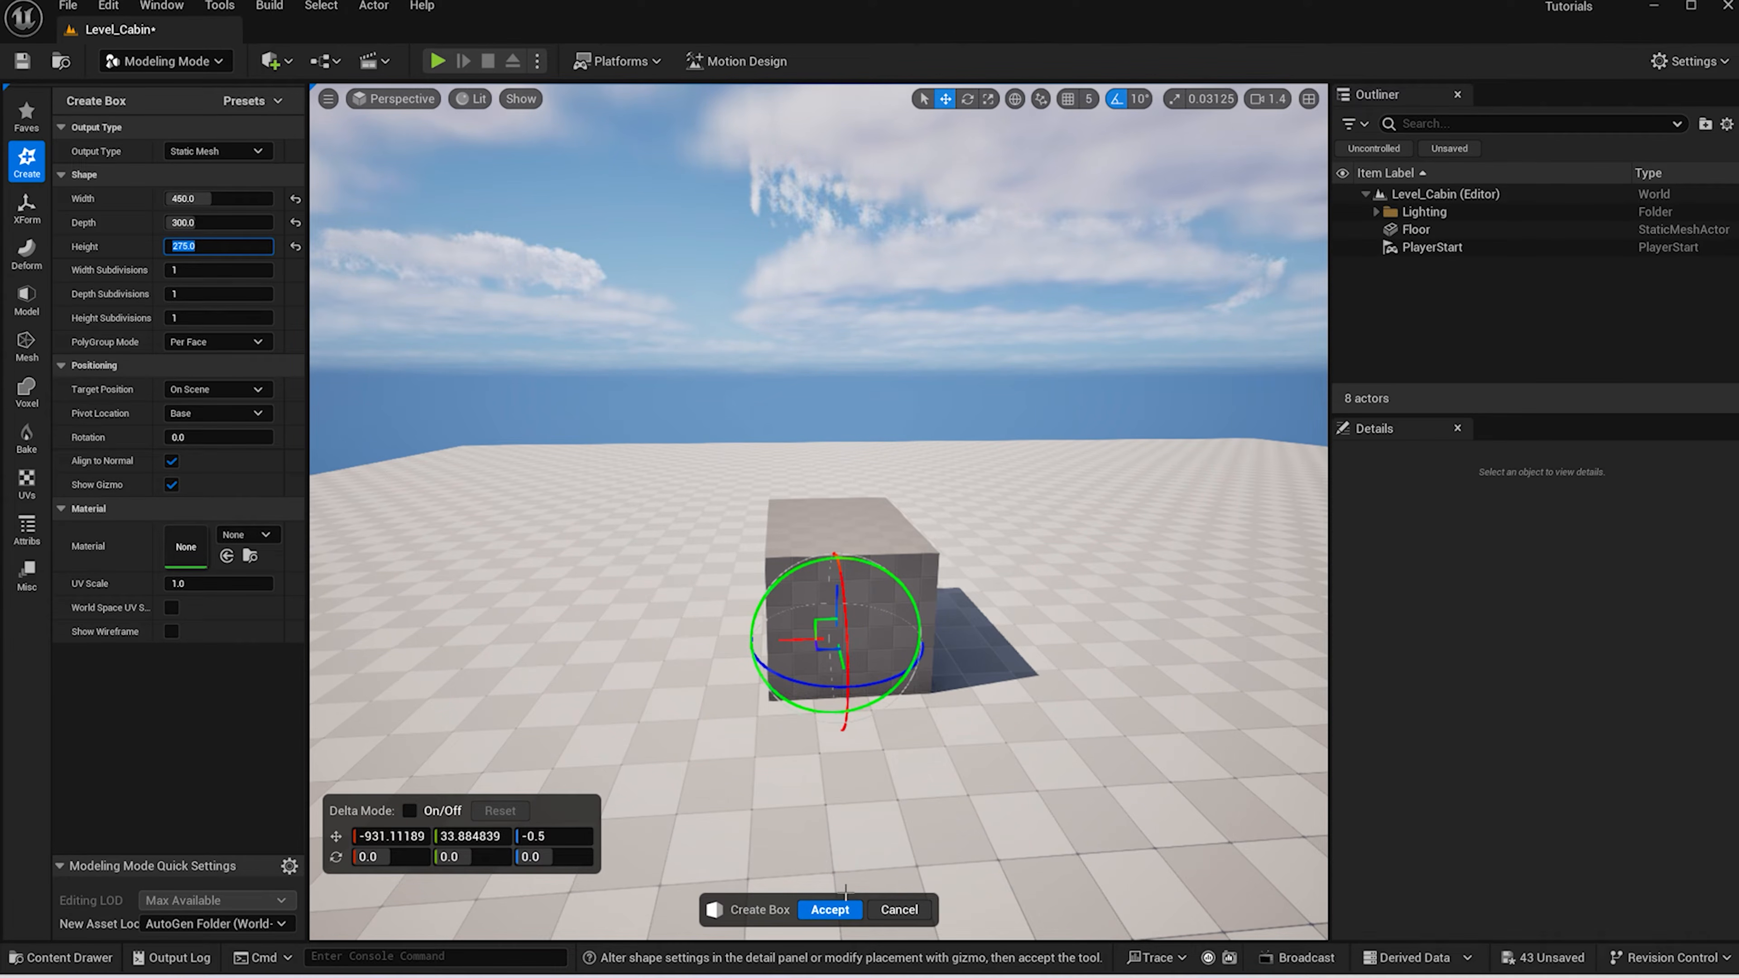
left_click(834, 907)
Reset the box dimensions to 100 × 100 × 100 and create two such cubes on the floor in front of the main block
key("a")
right_click_drag(792, 751, 873, 741)
key("d")
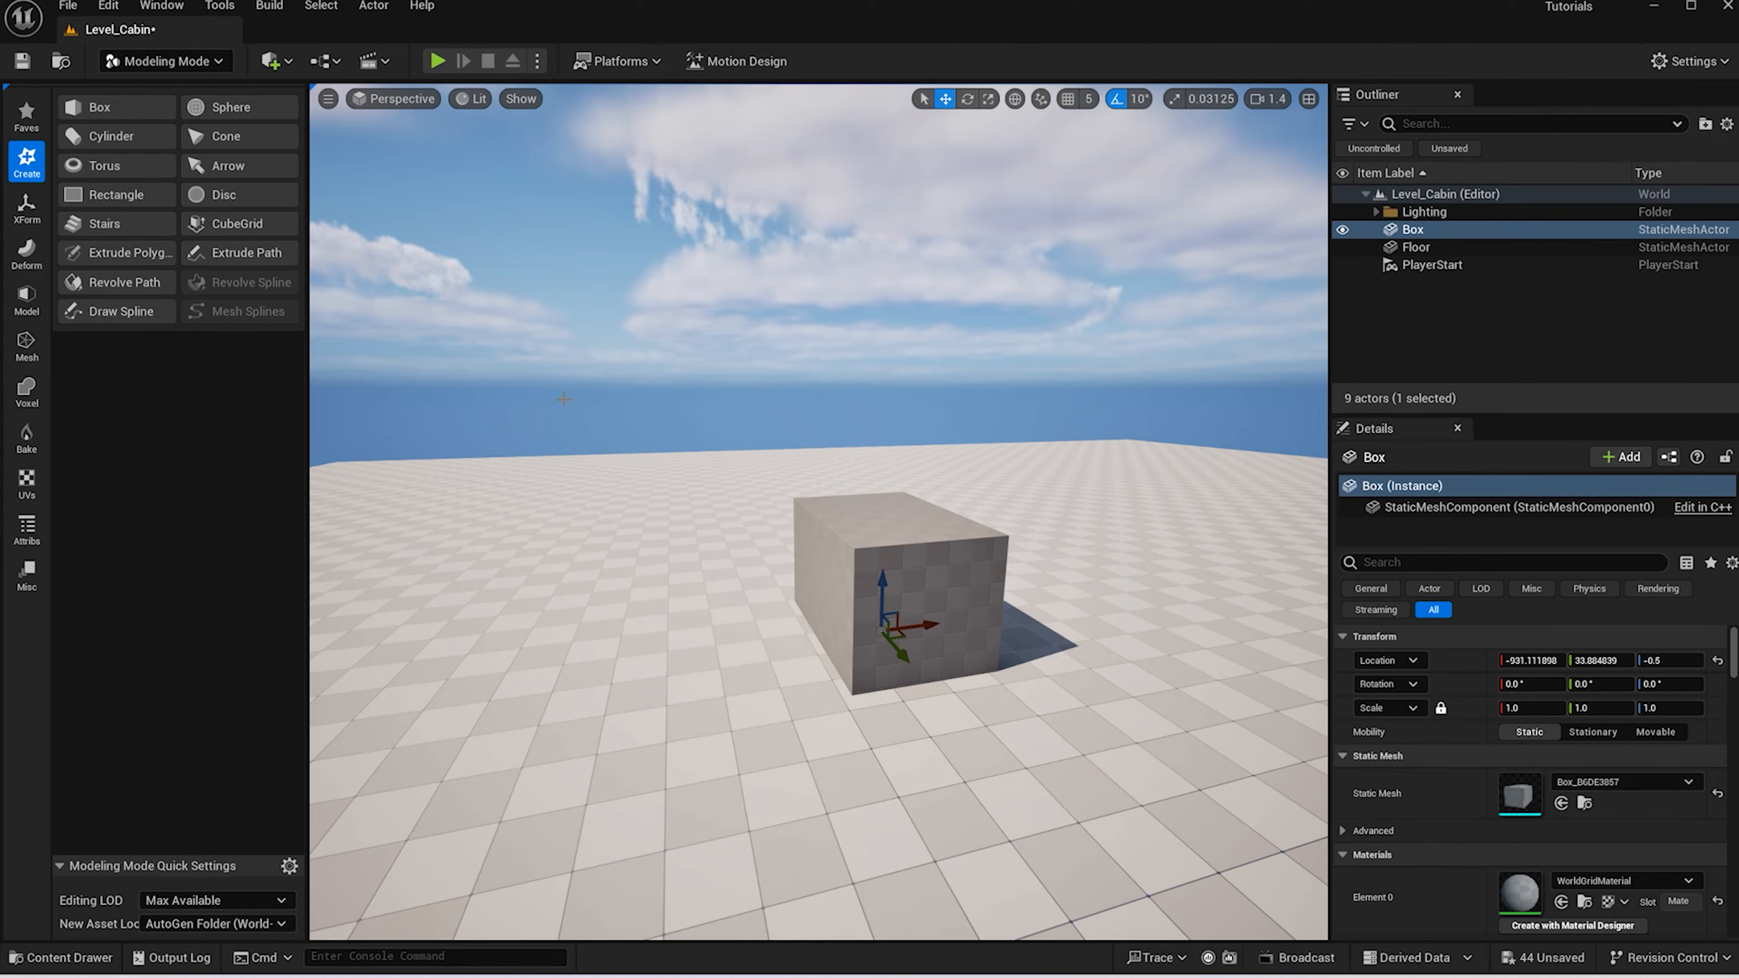
left_click(130, 107)
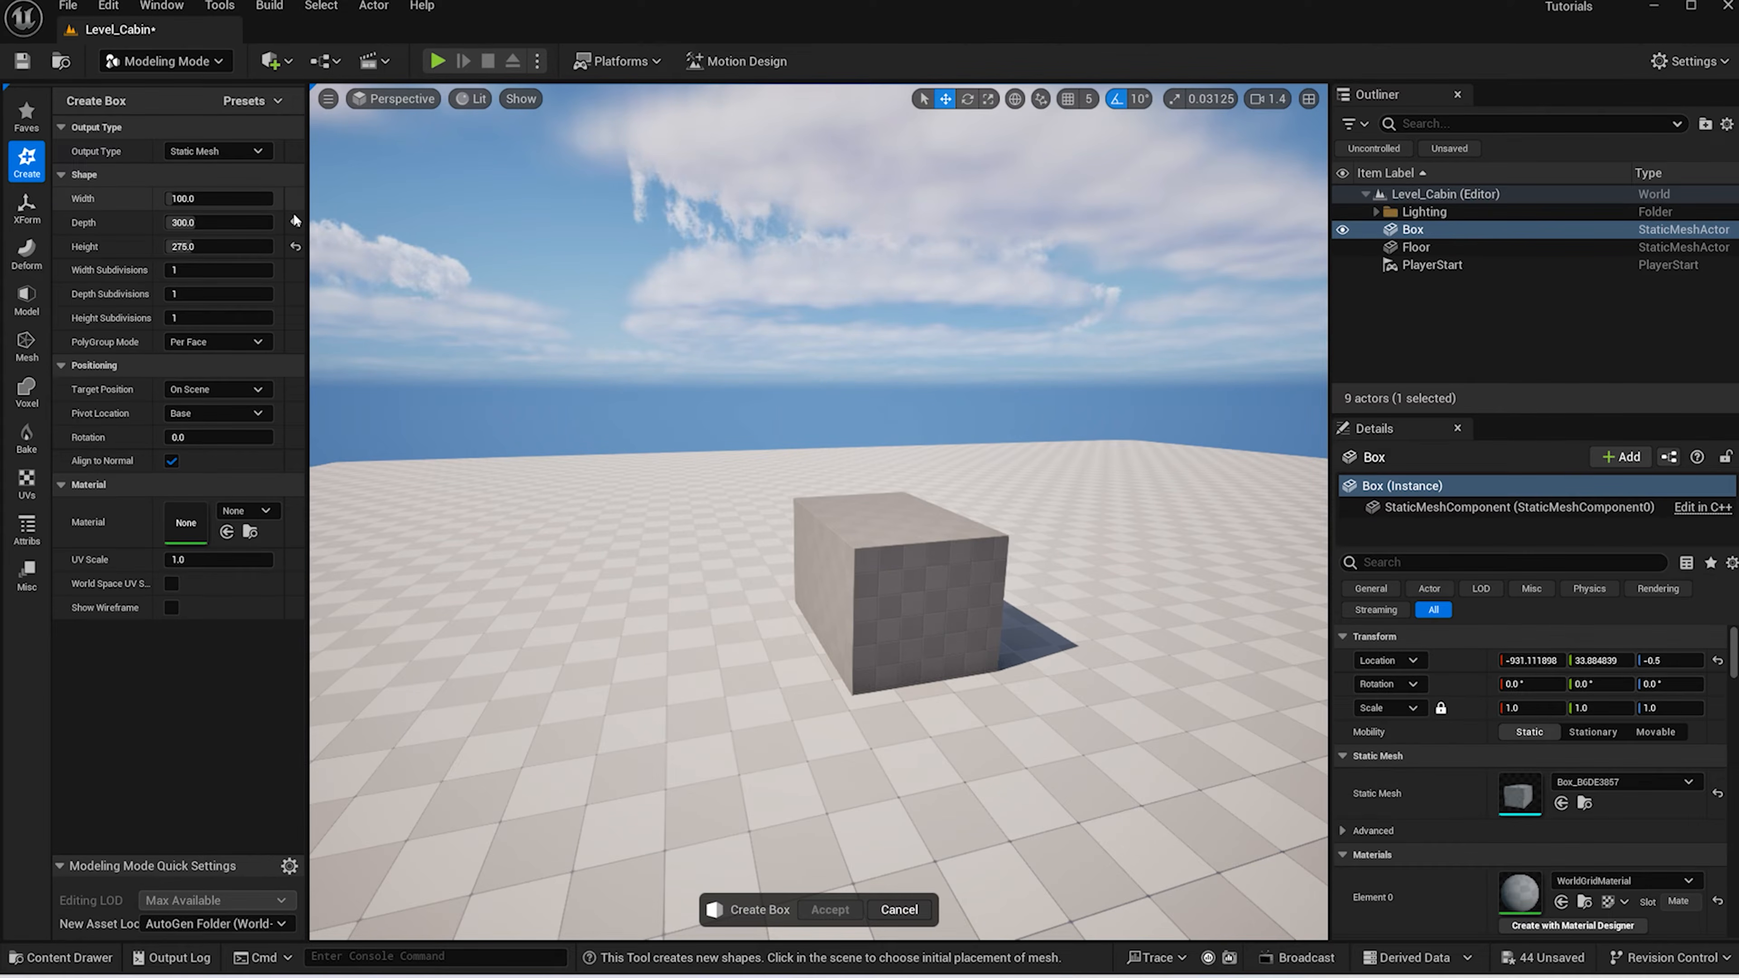
left_click(295, 244)
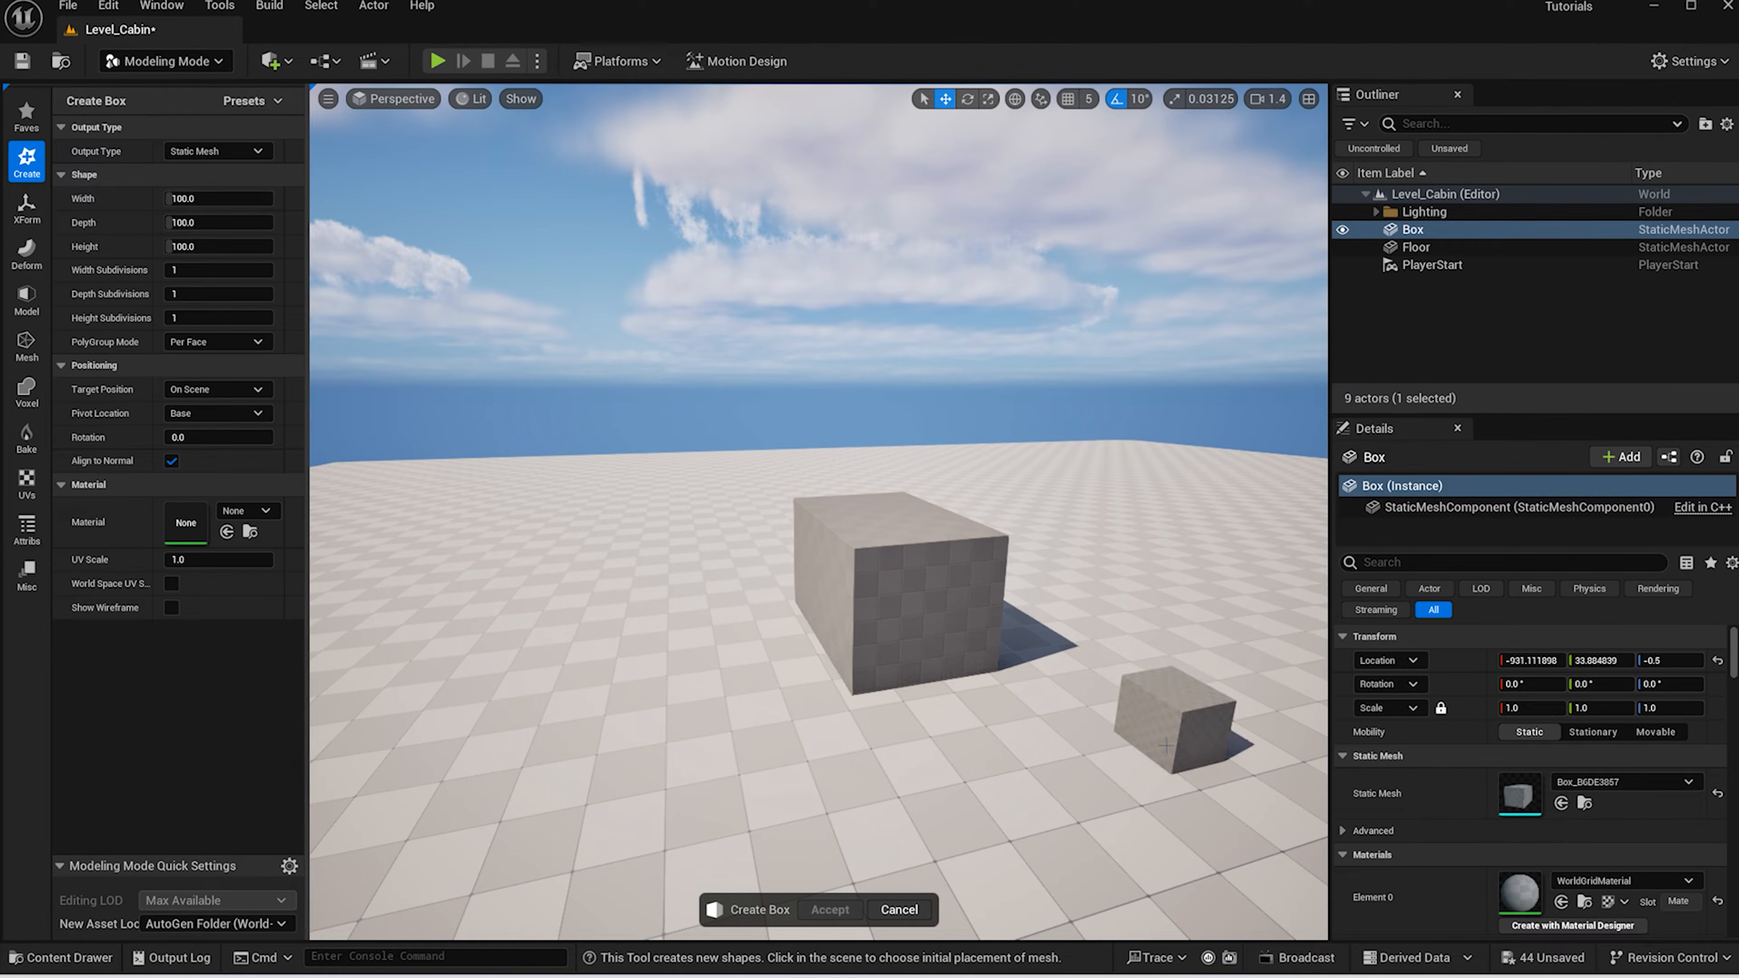
left_click(907, 732)
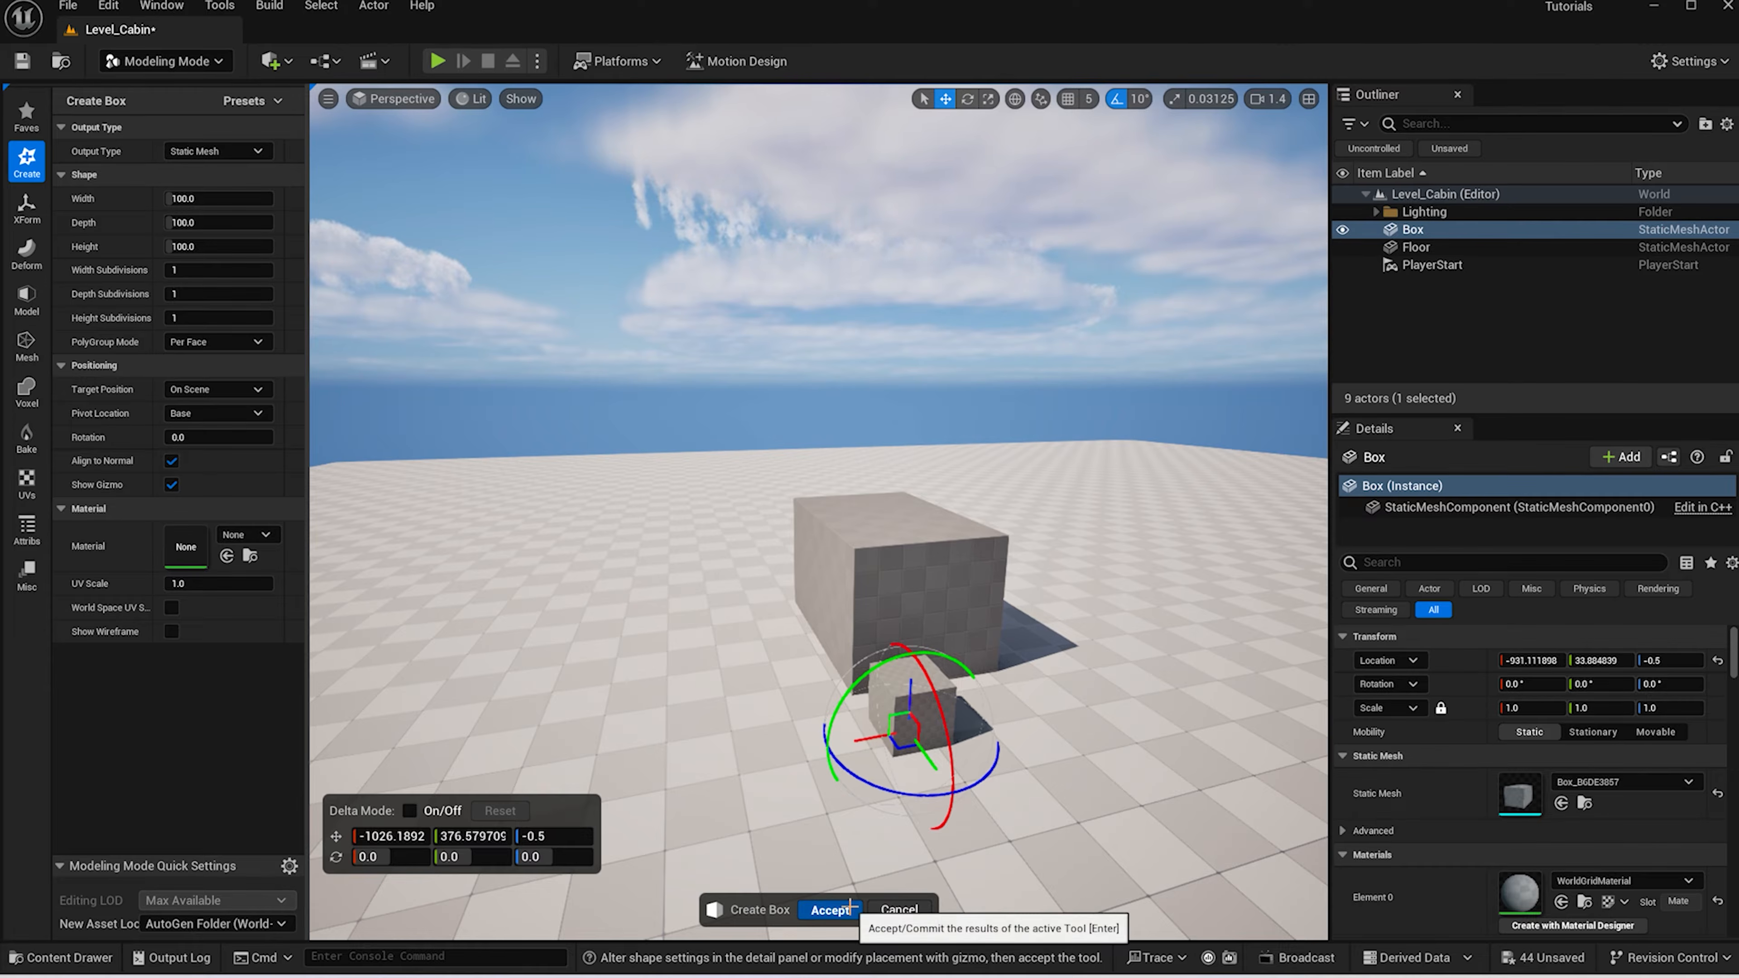
left_click(830, 910)
left_click(75, 107)
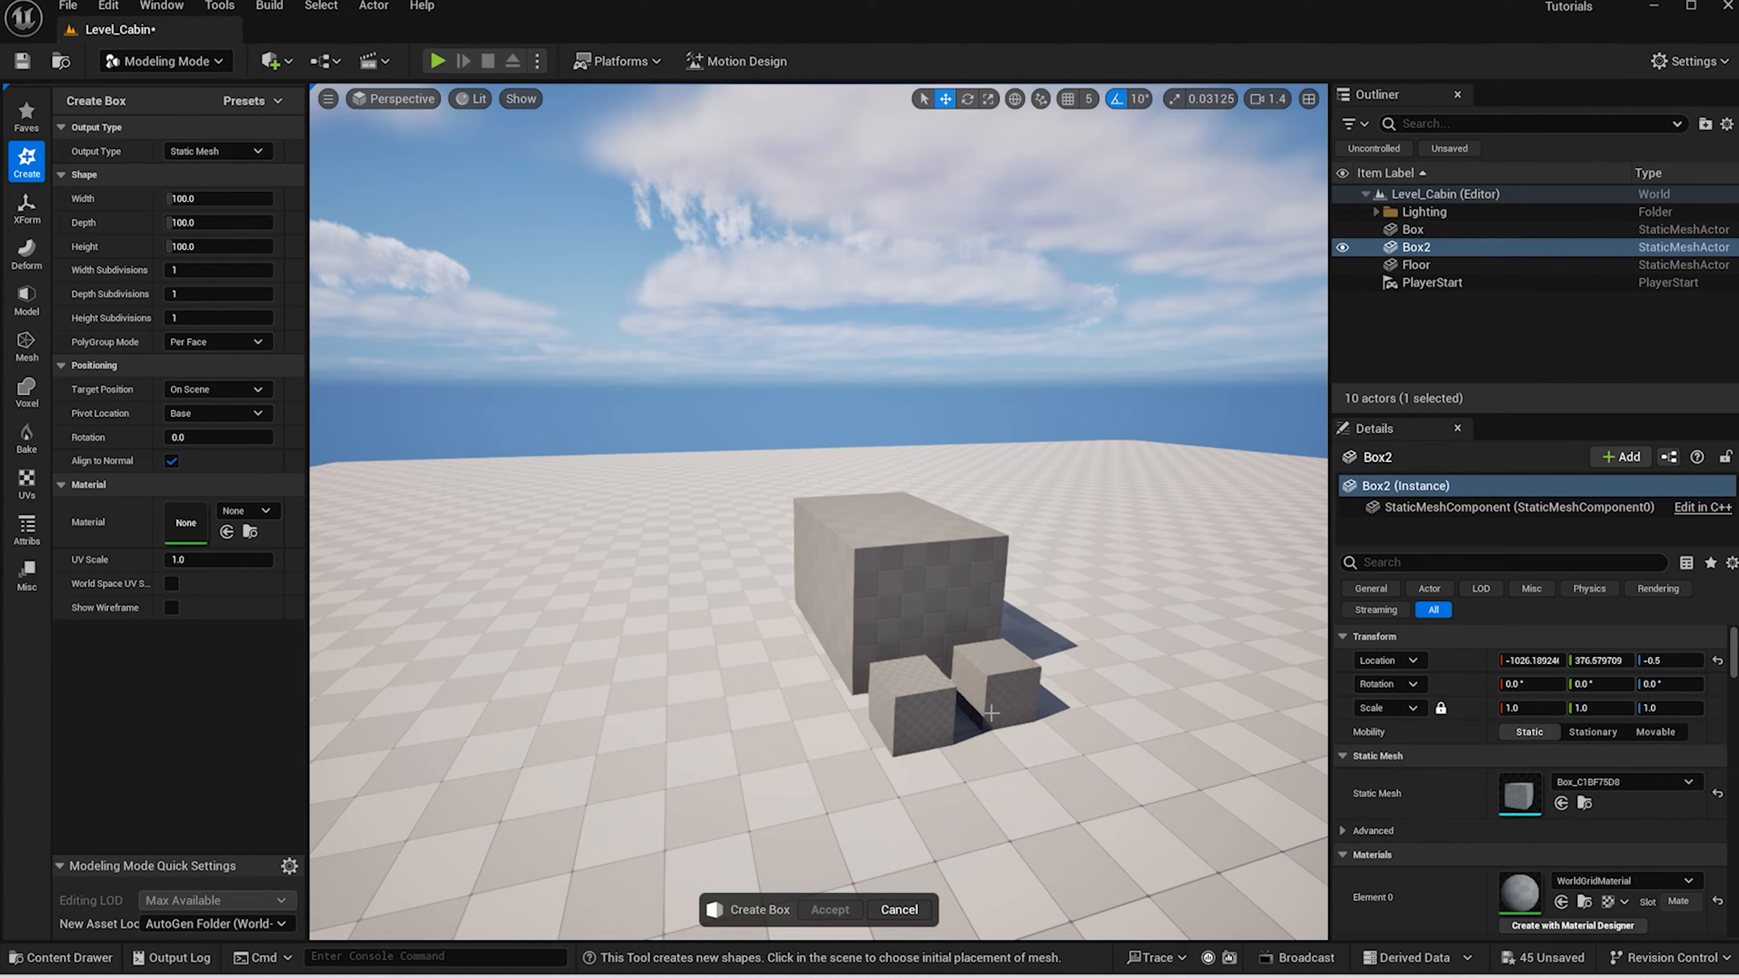
left_click(990, 719)
left_click(831, 910)
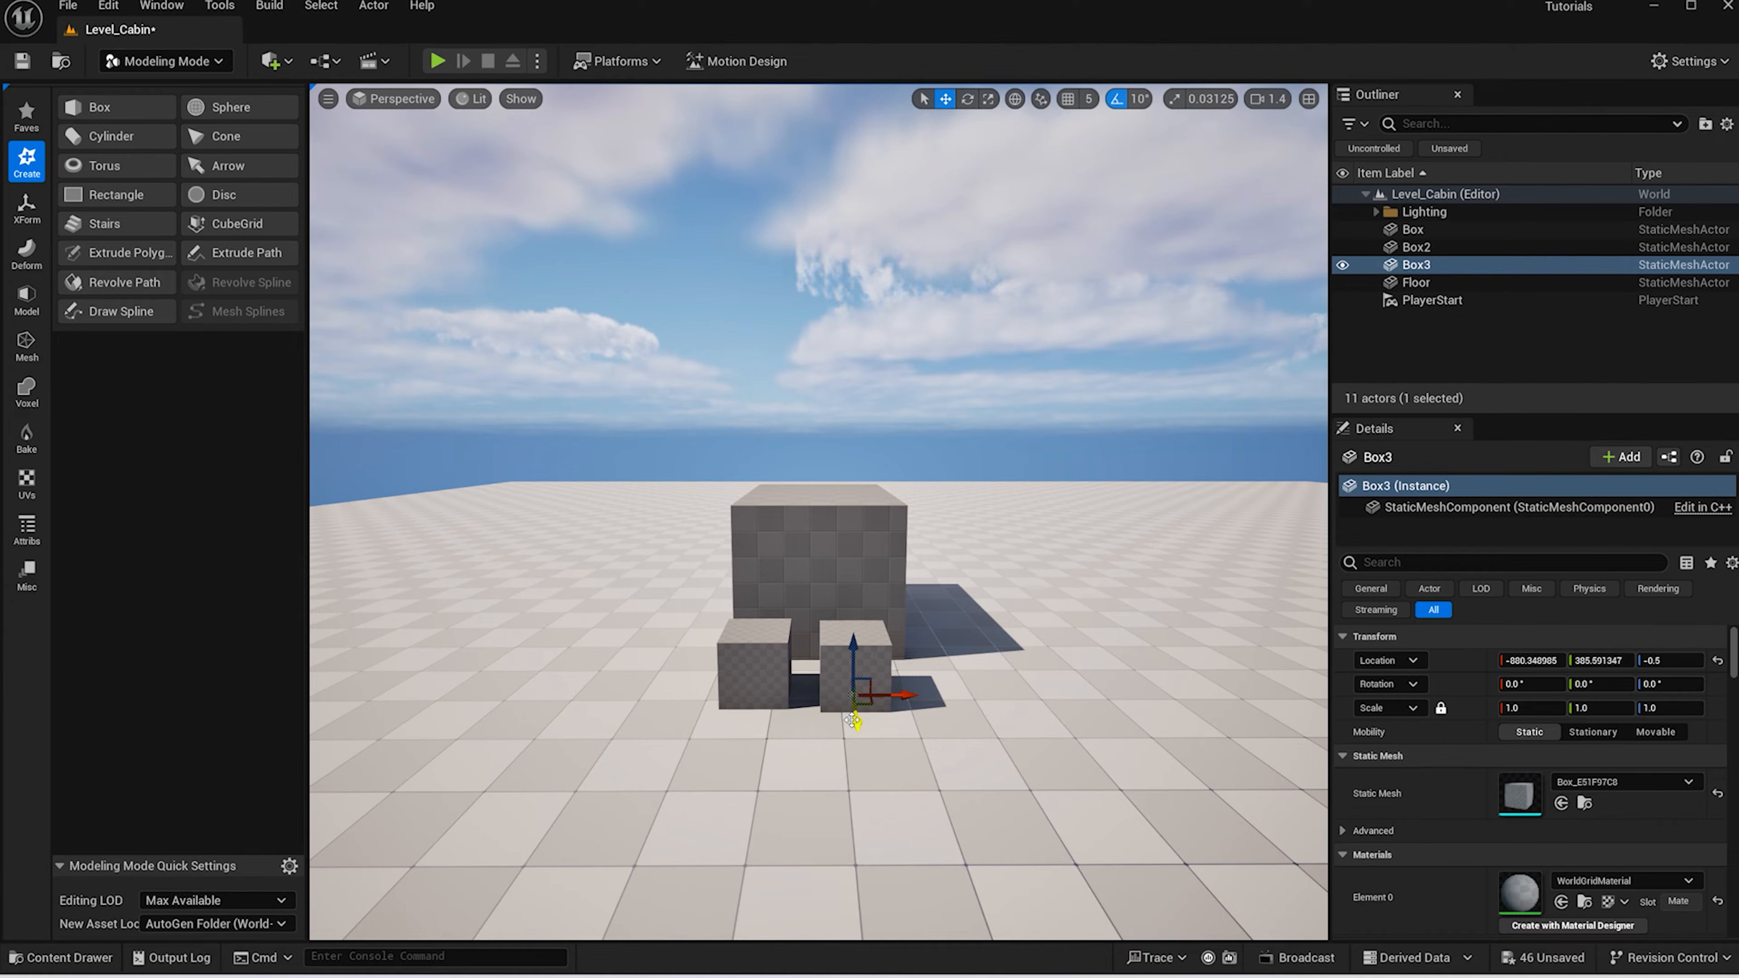
Move the right cube into the block's front wall and stretch it vertically to a scale of about 2.2 as a door shape
left_click_drag(852, 721, 851, 682)
key("r")
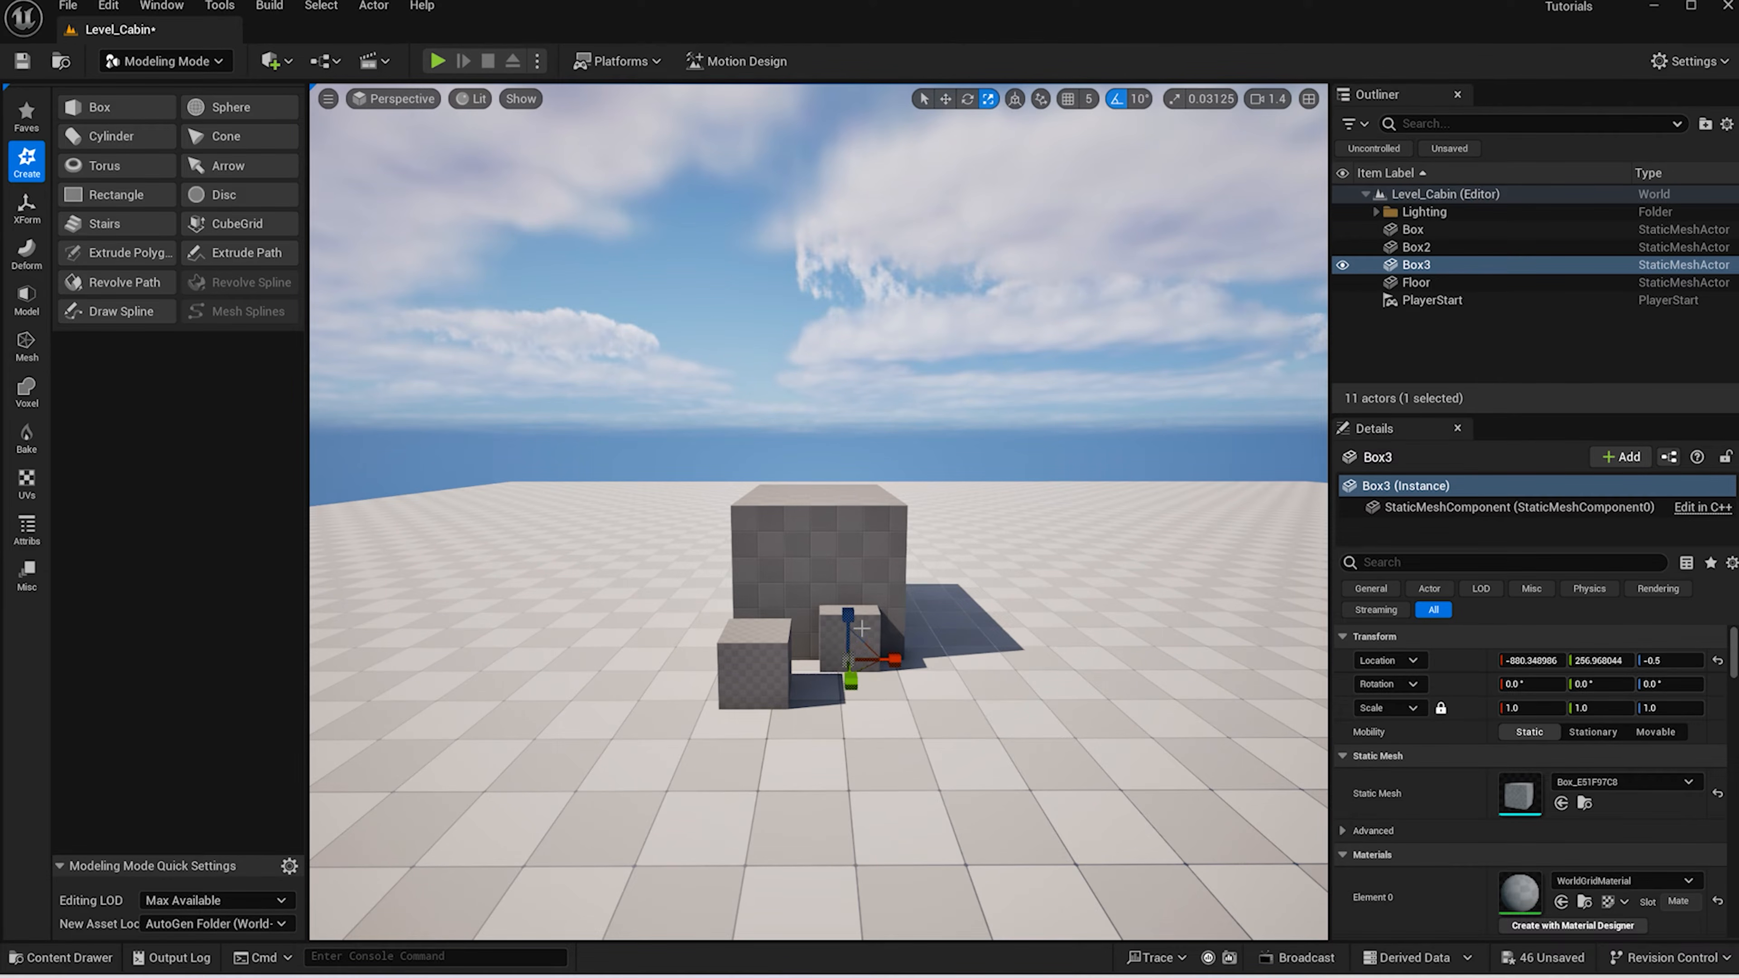
left_click_drag(849, 619, 850, 565)
Move the other cube up and into the front wall beside the door box as a window shape
key("w")
left_click(752, 699)
left_click_drag(751, 716, 765, 586)
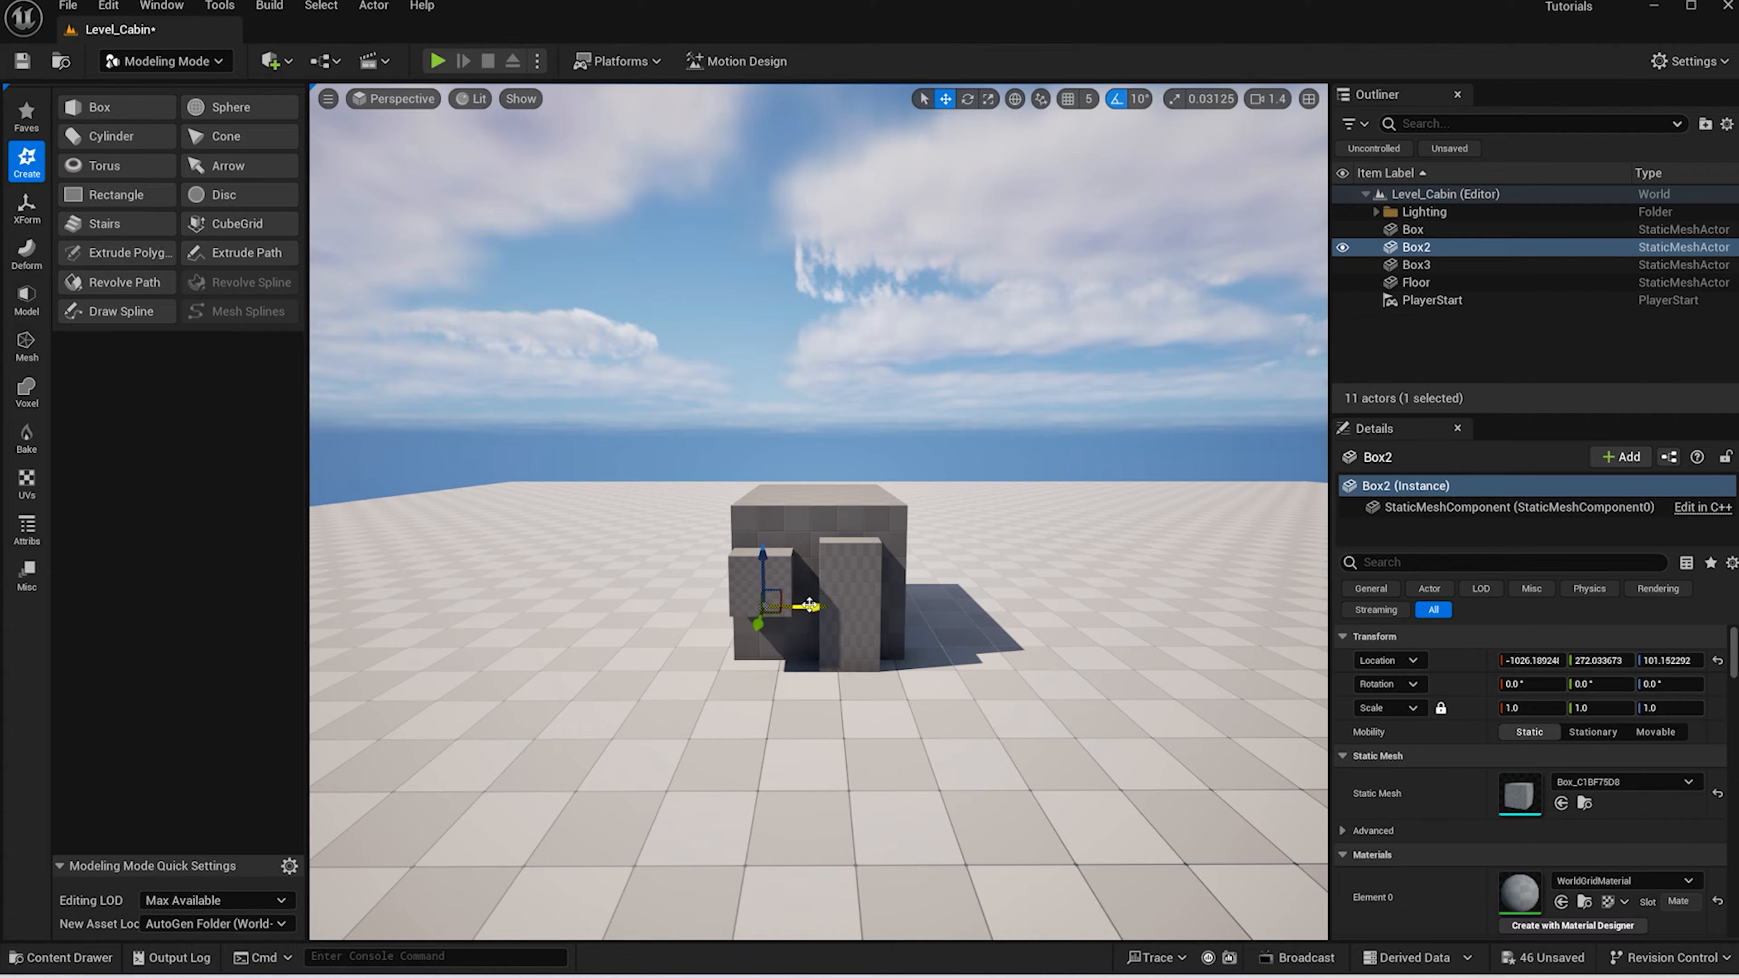
left_click_drag(812, 605, 772, 563)
With PolyGroup Edit, pull the main block's long side face beside the window slightly outward and accept the edit
left_click(815, 536)
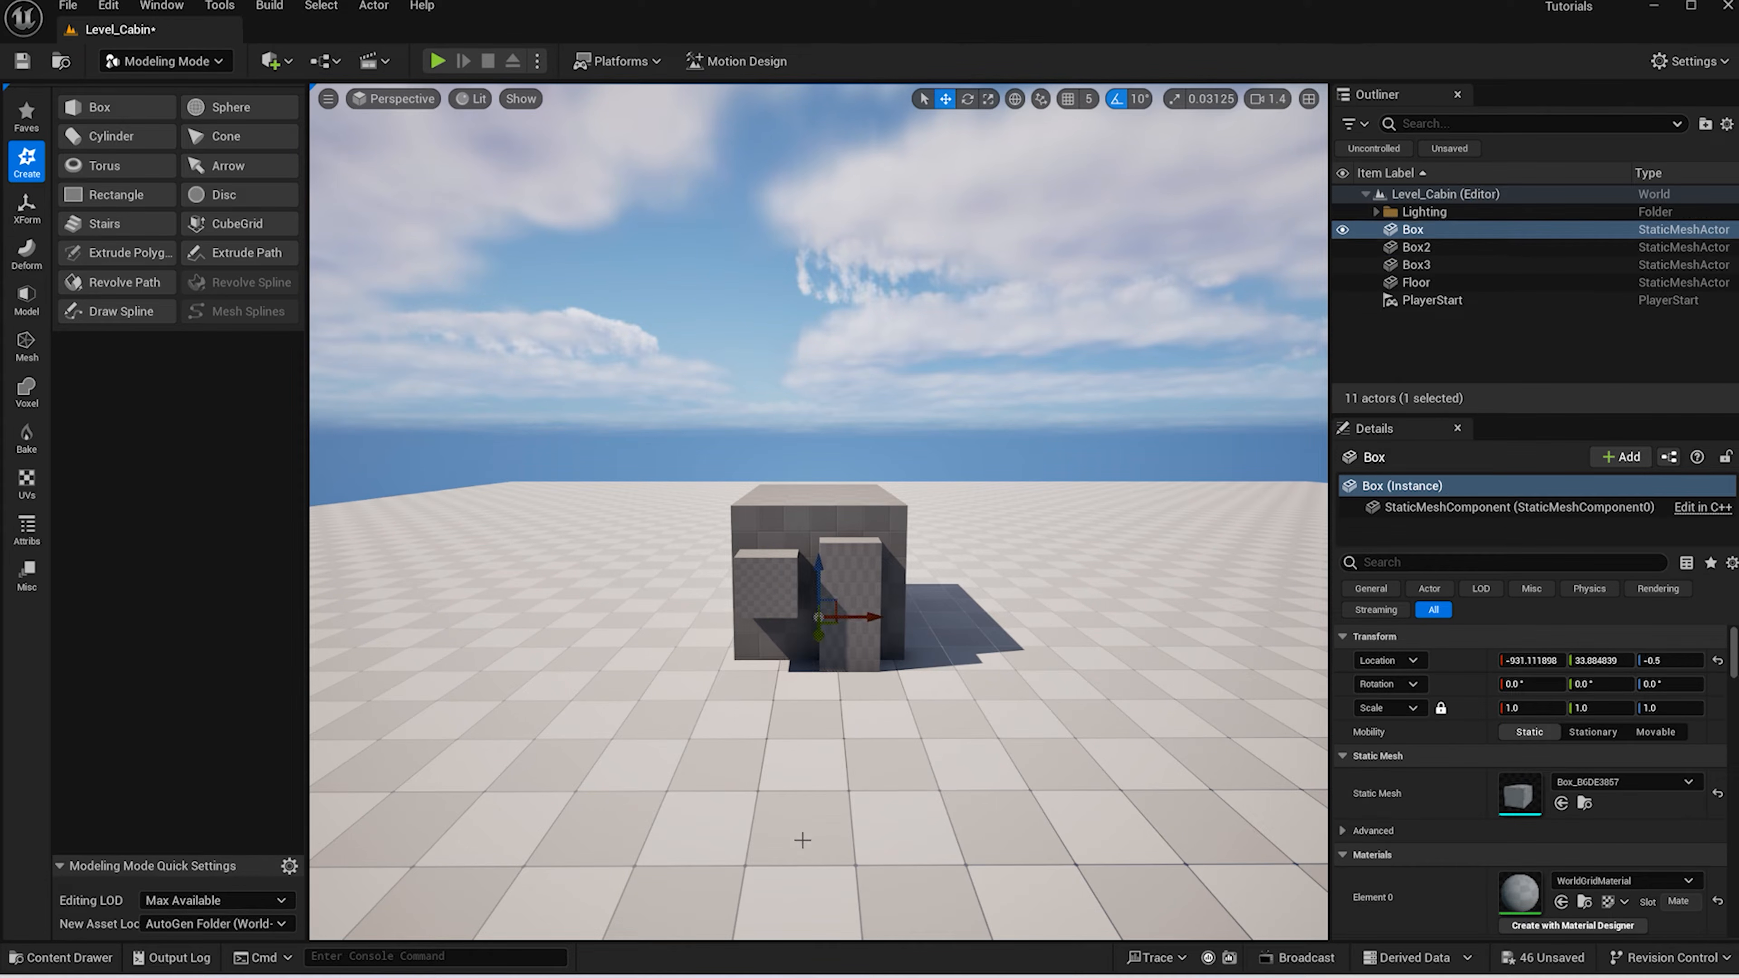
left_click_drag(754, 687, 818, 692, "alt")
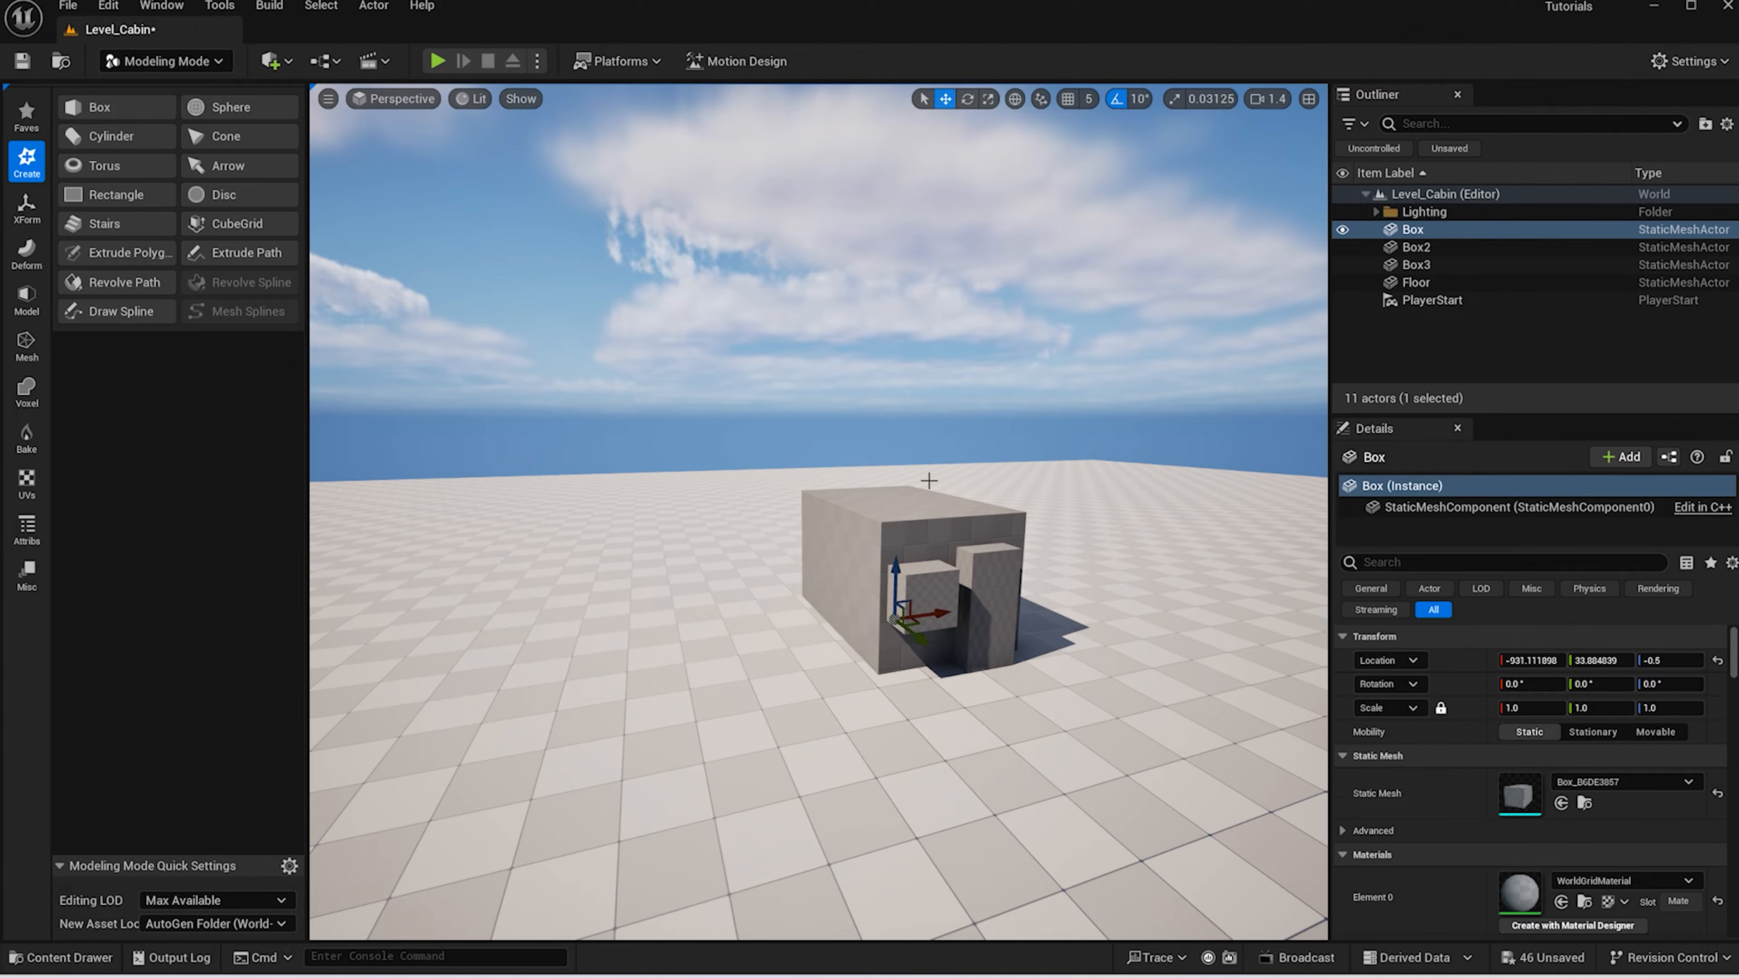
left_click(26, 300)
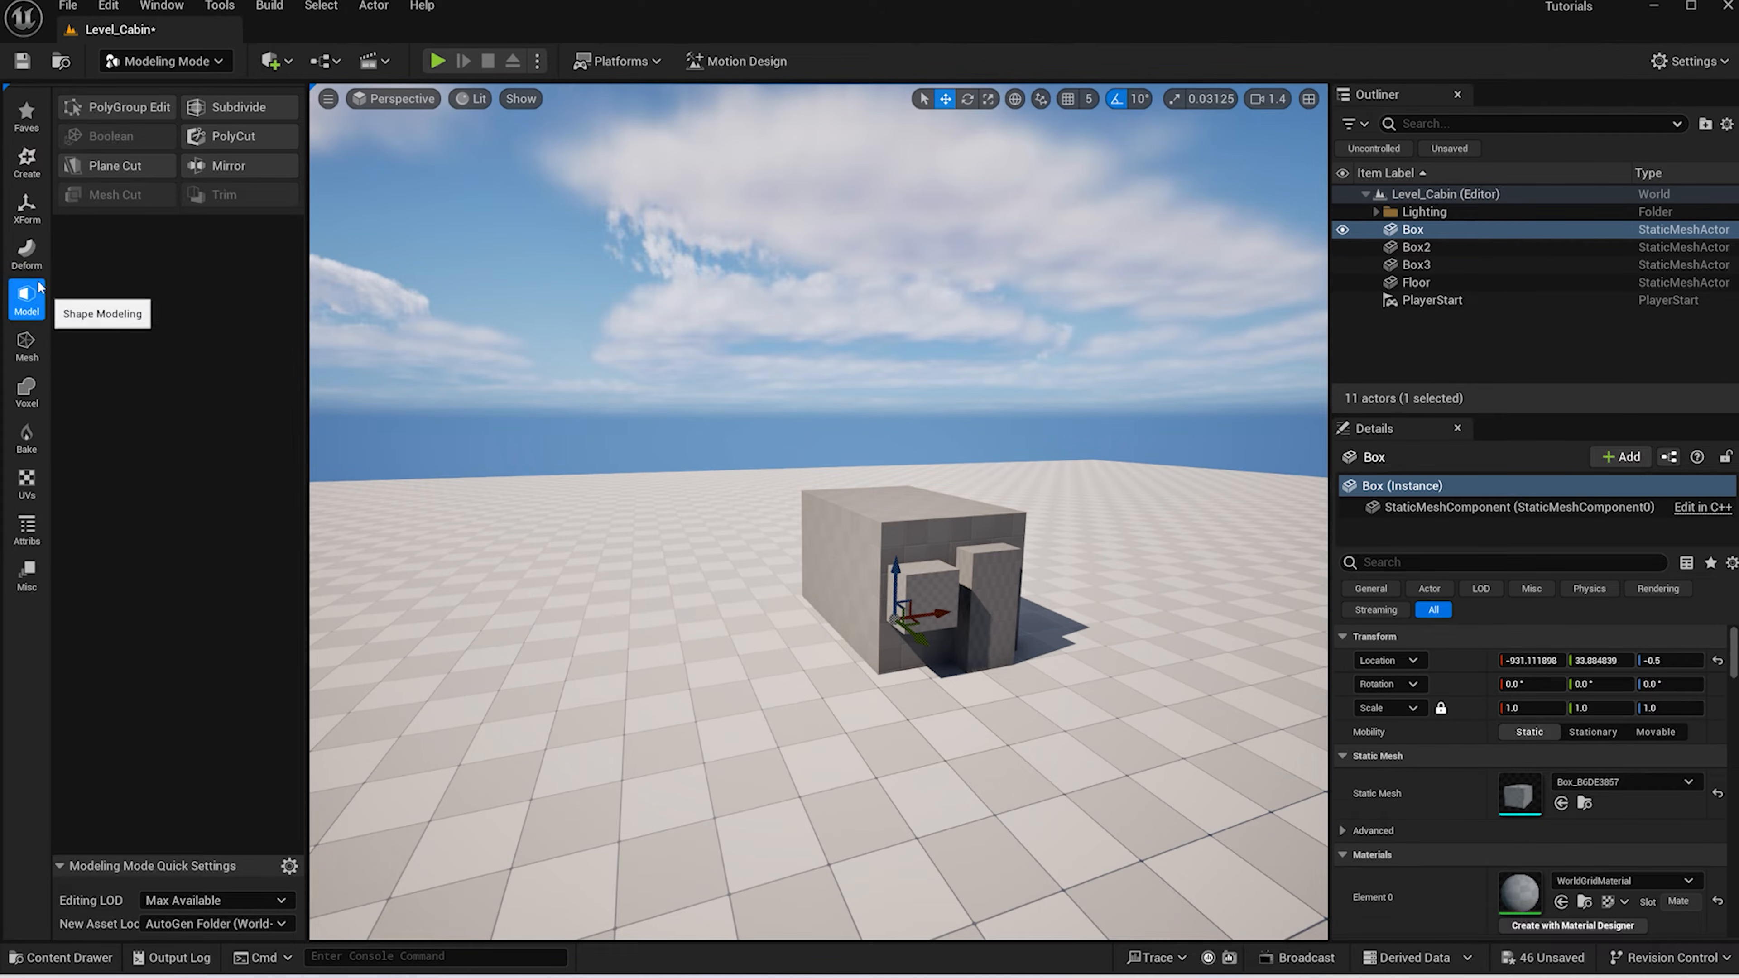
left_click(110, 106)
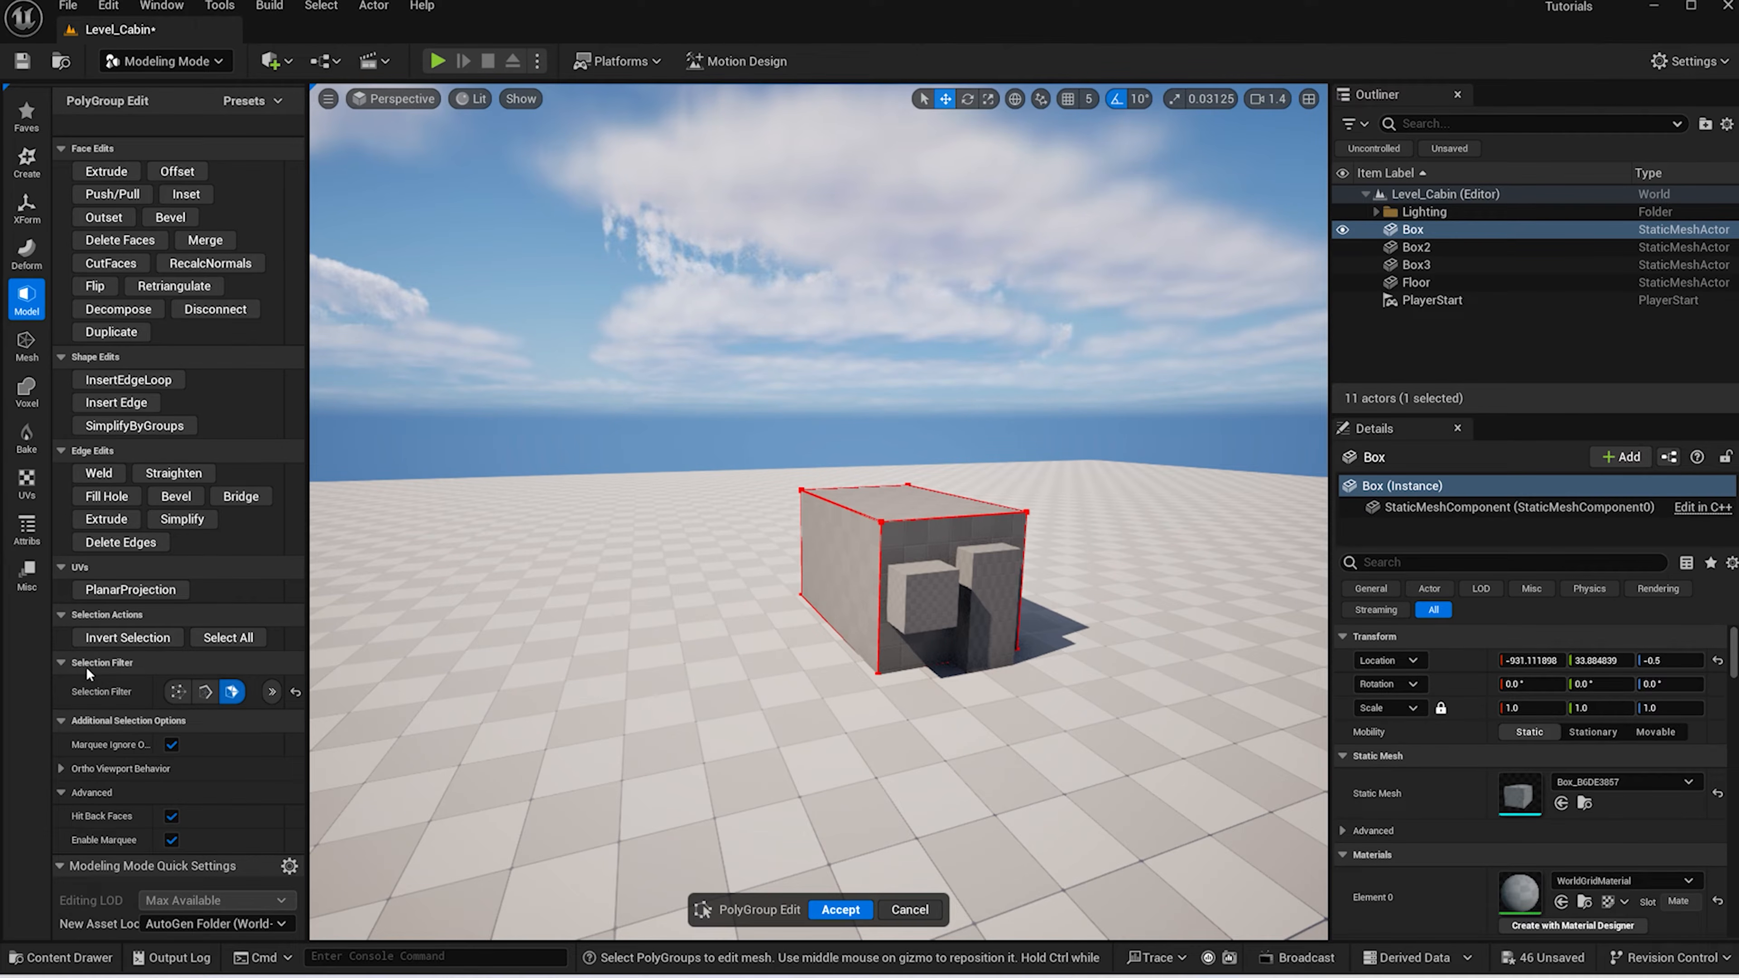
left_click(841, 572)
left_click_drag(788, 569, 770, 570)
left_click(840, 910)
Nudge the door box sideways along the front wall, farther from the window box
right_click_drag(963, 827, 824, 600)
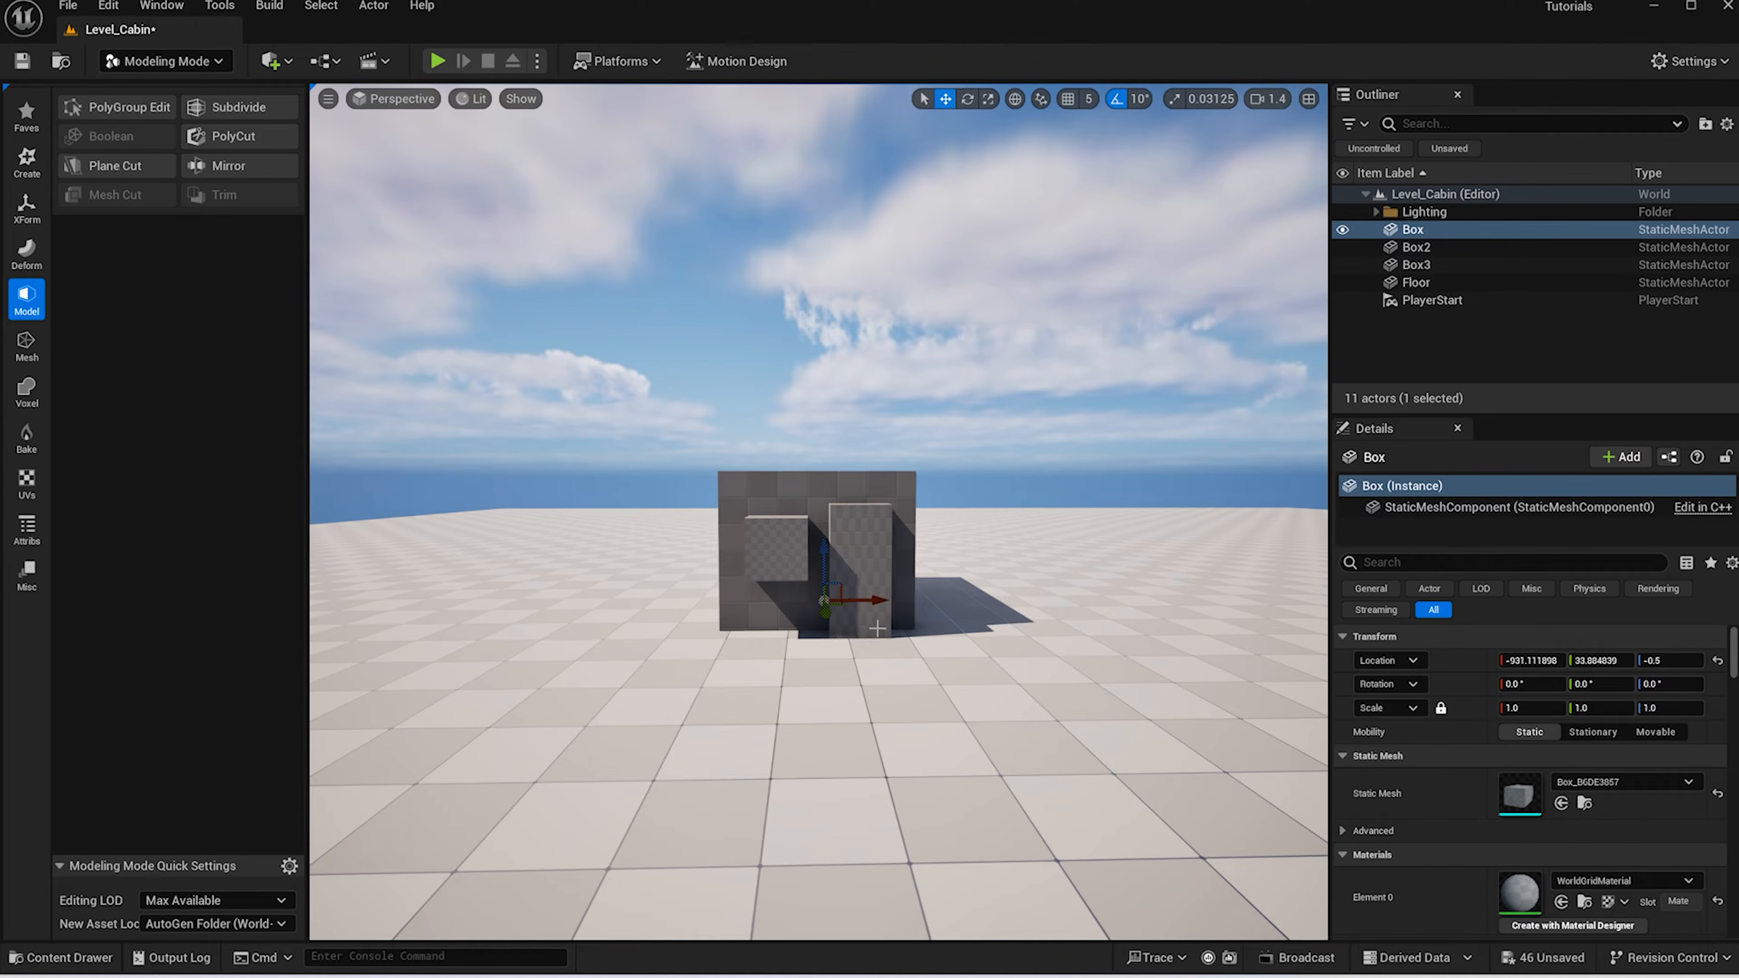
left_click(798, 579)
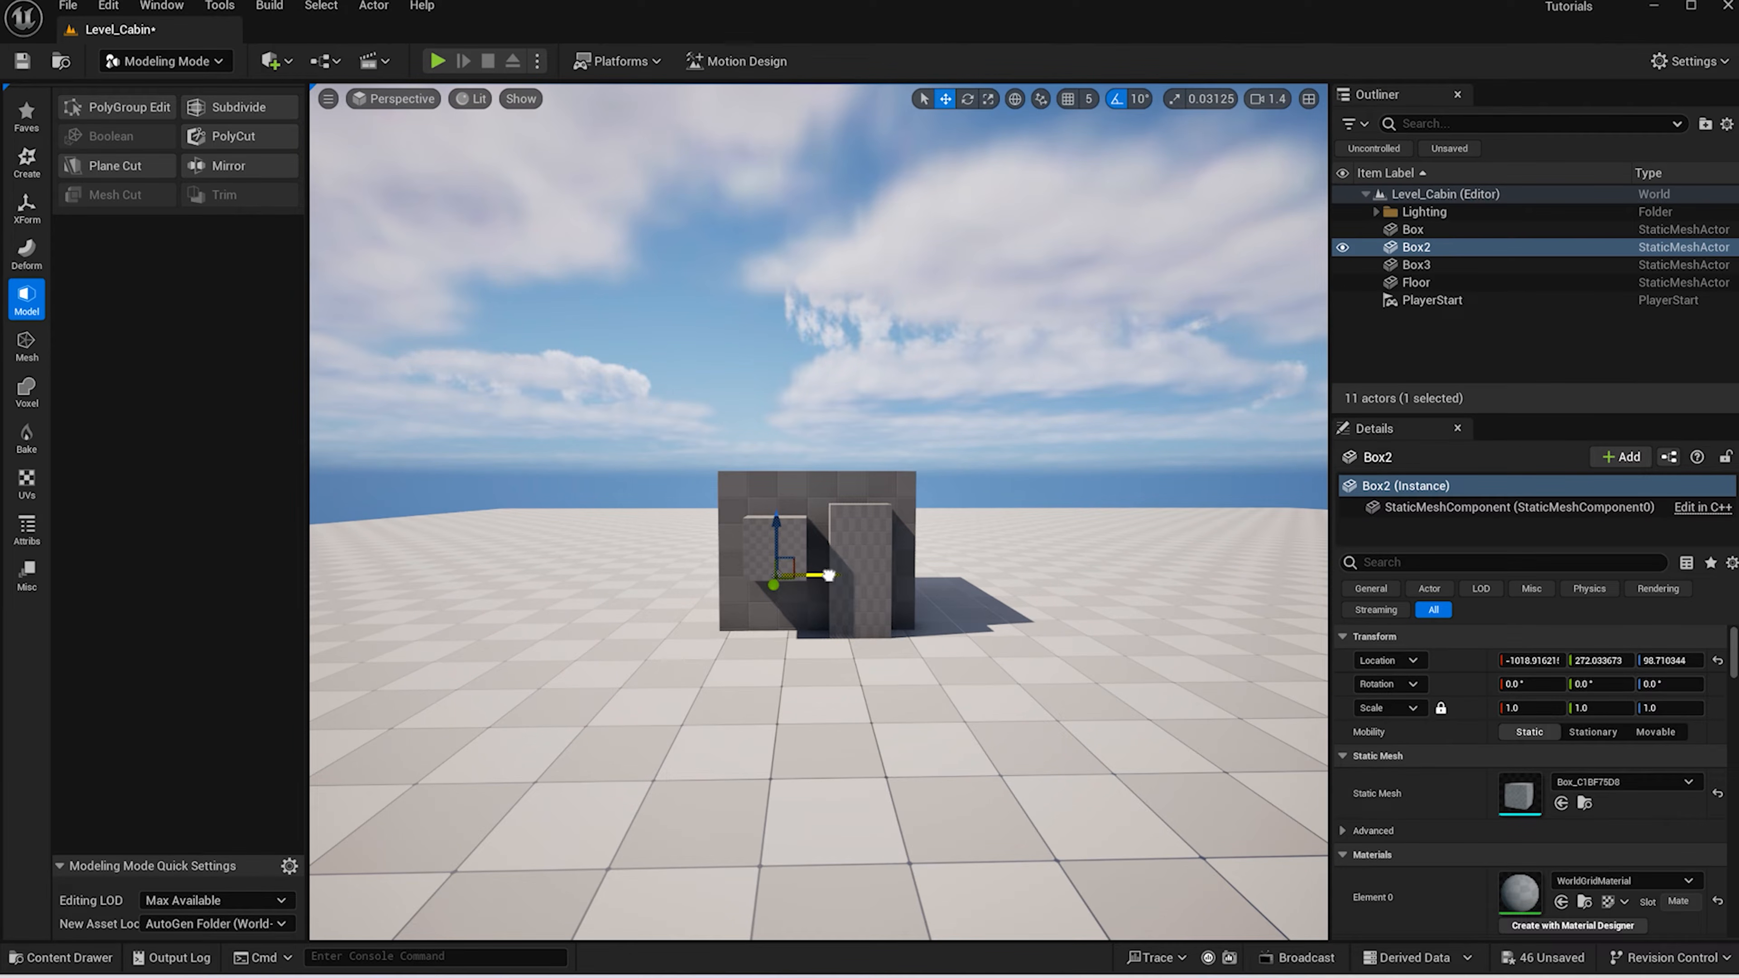
left_click(861, 562)
left_click_drag(894, 628, 894, 628)
right_click_drag(894, 628, 1004, 647)
Duplicate the window box onto the block's long side wall and add a second copy farther along that wall
left_click(1004, 646)
scroll(1028, 668, "up", 1)
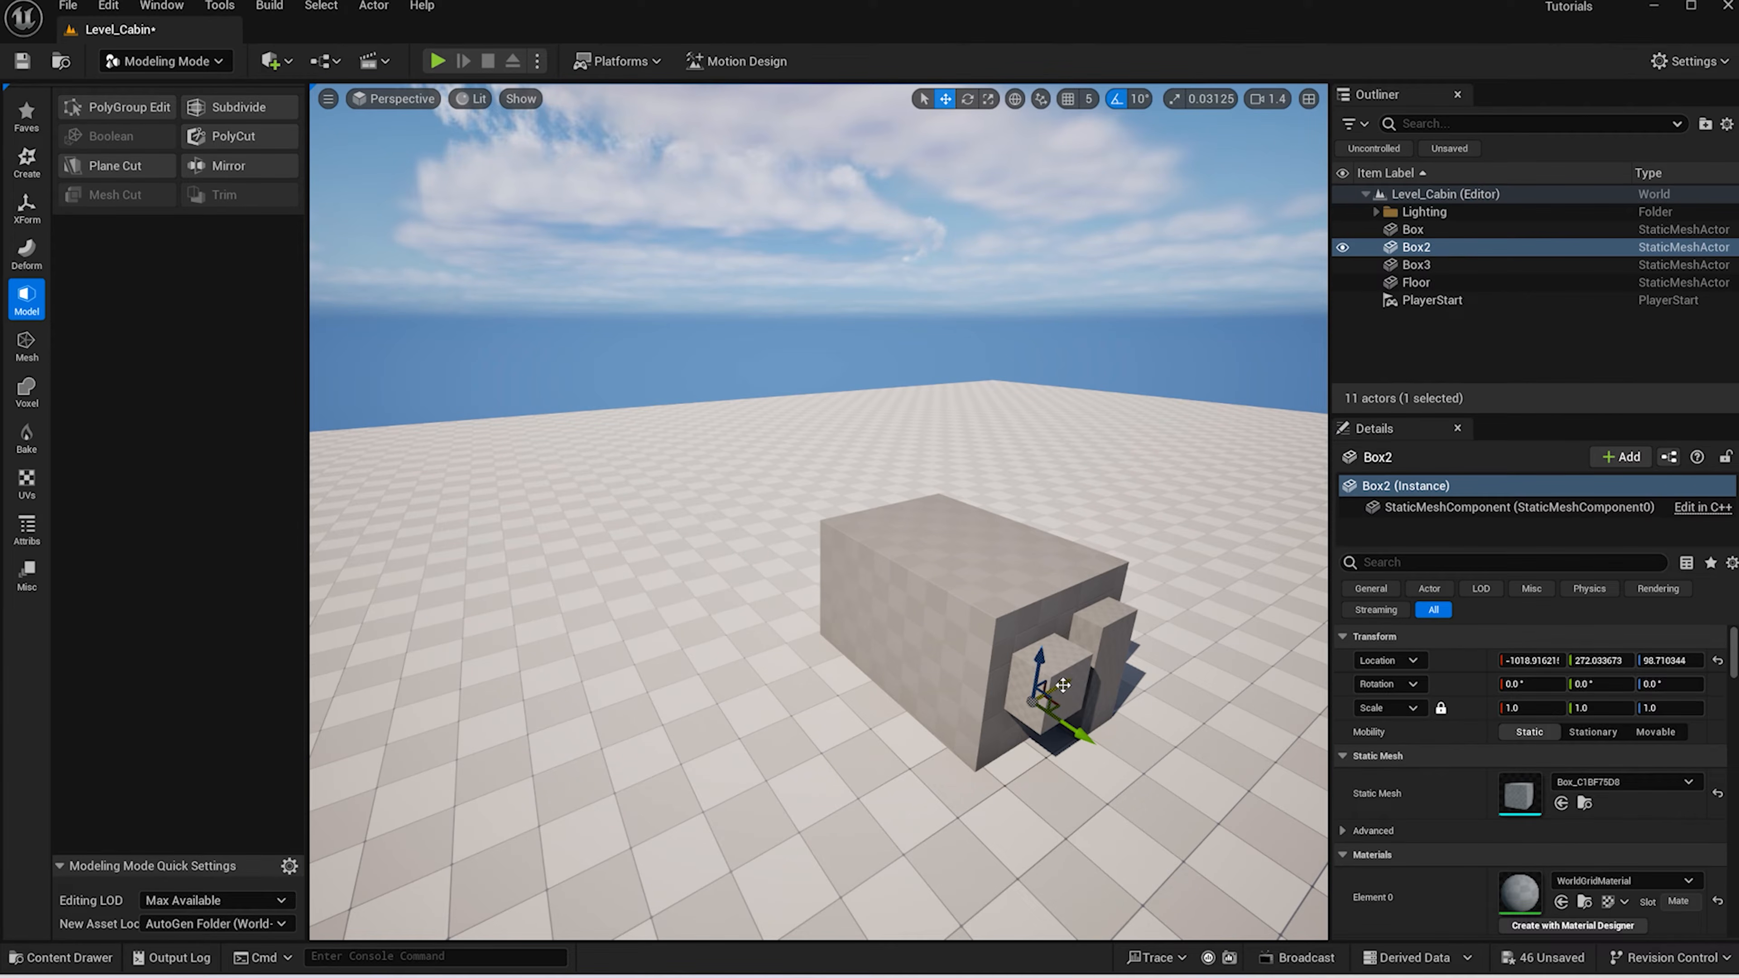
left_click_drag(1062, 685, 966, 701, "alt")
left_click_drag(1081, 528, 1161, 483, "alt")
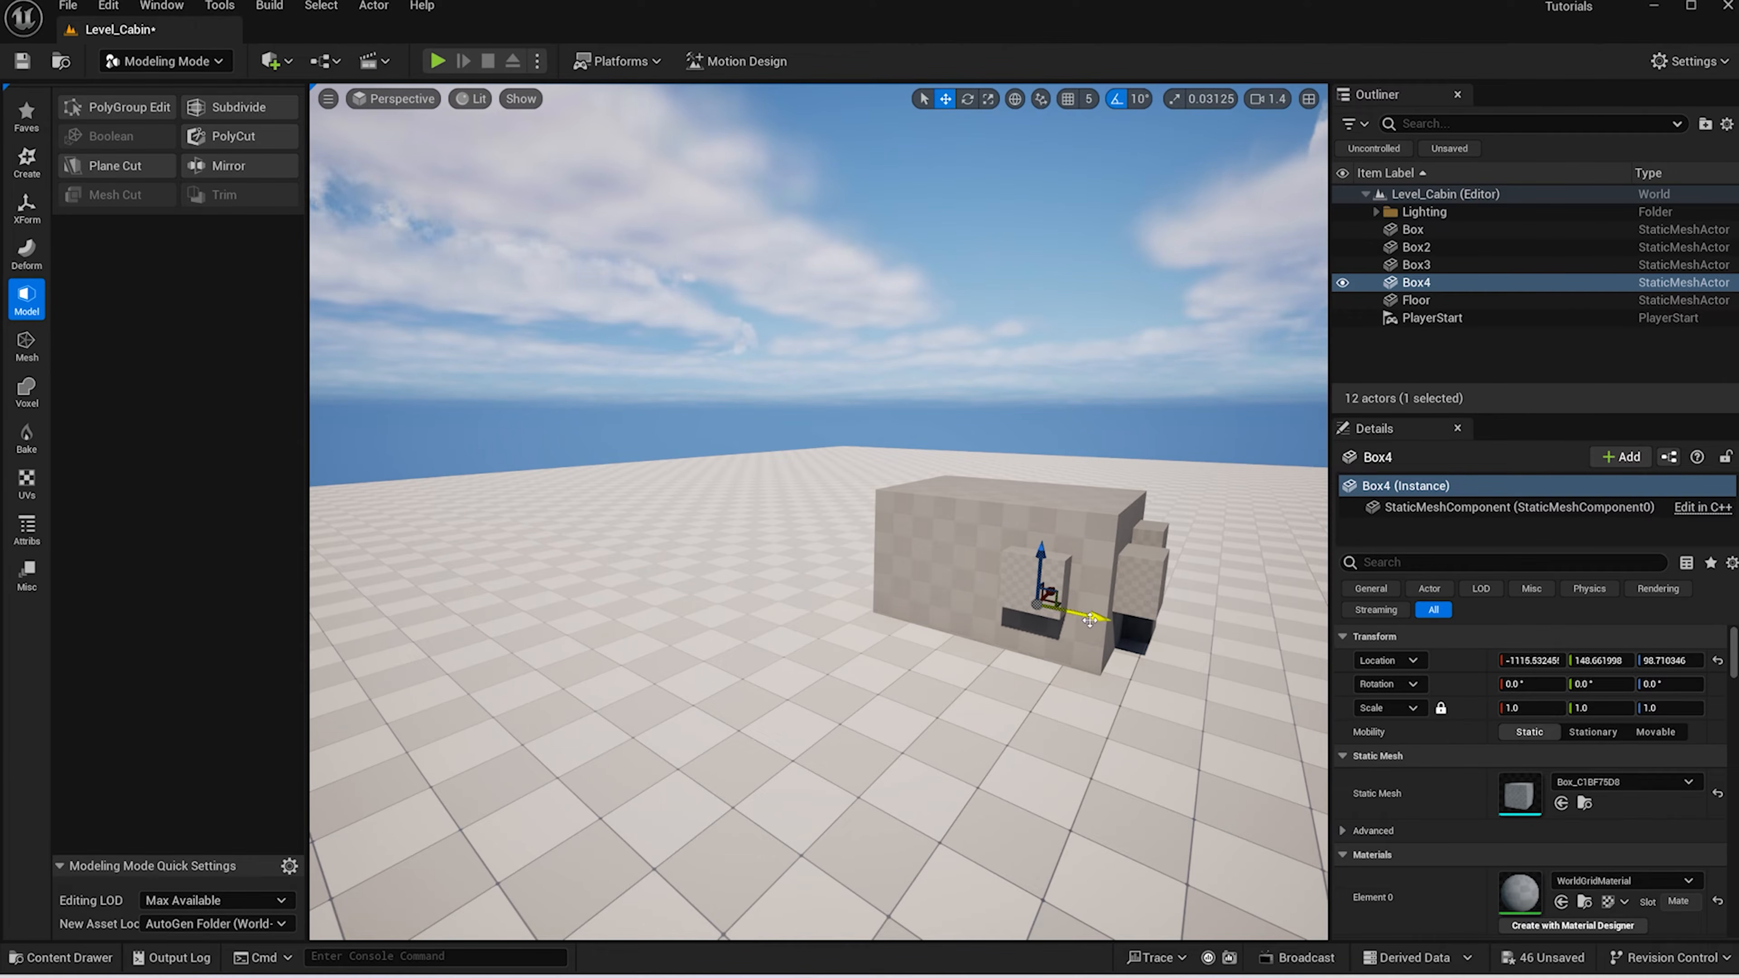
left_click_drag(1092, 621, 990, 583)
left_click_drag(972, 651, 1044, 634, "alt")
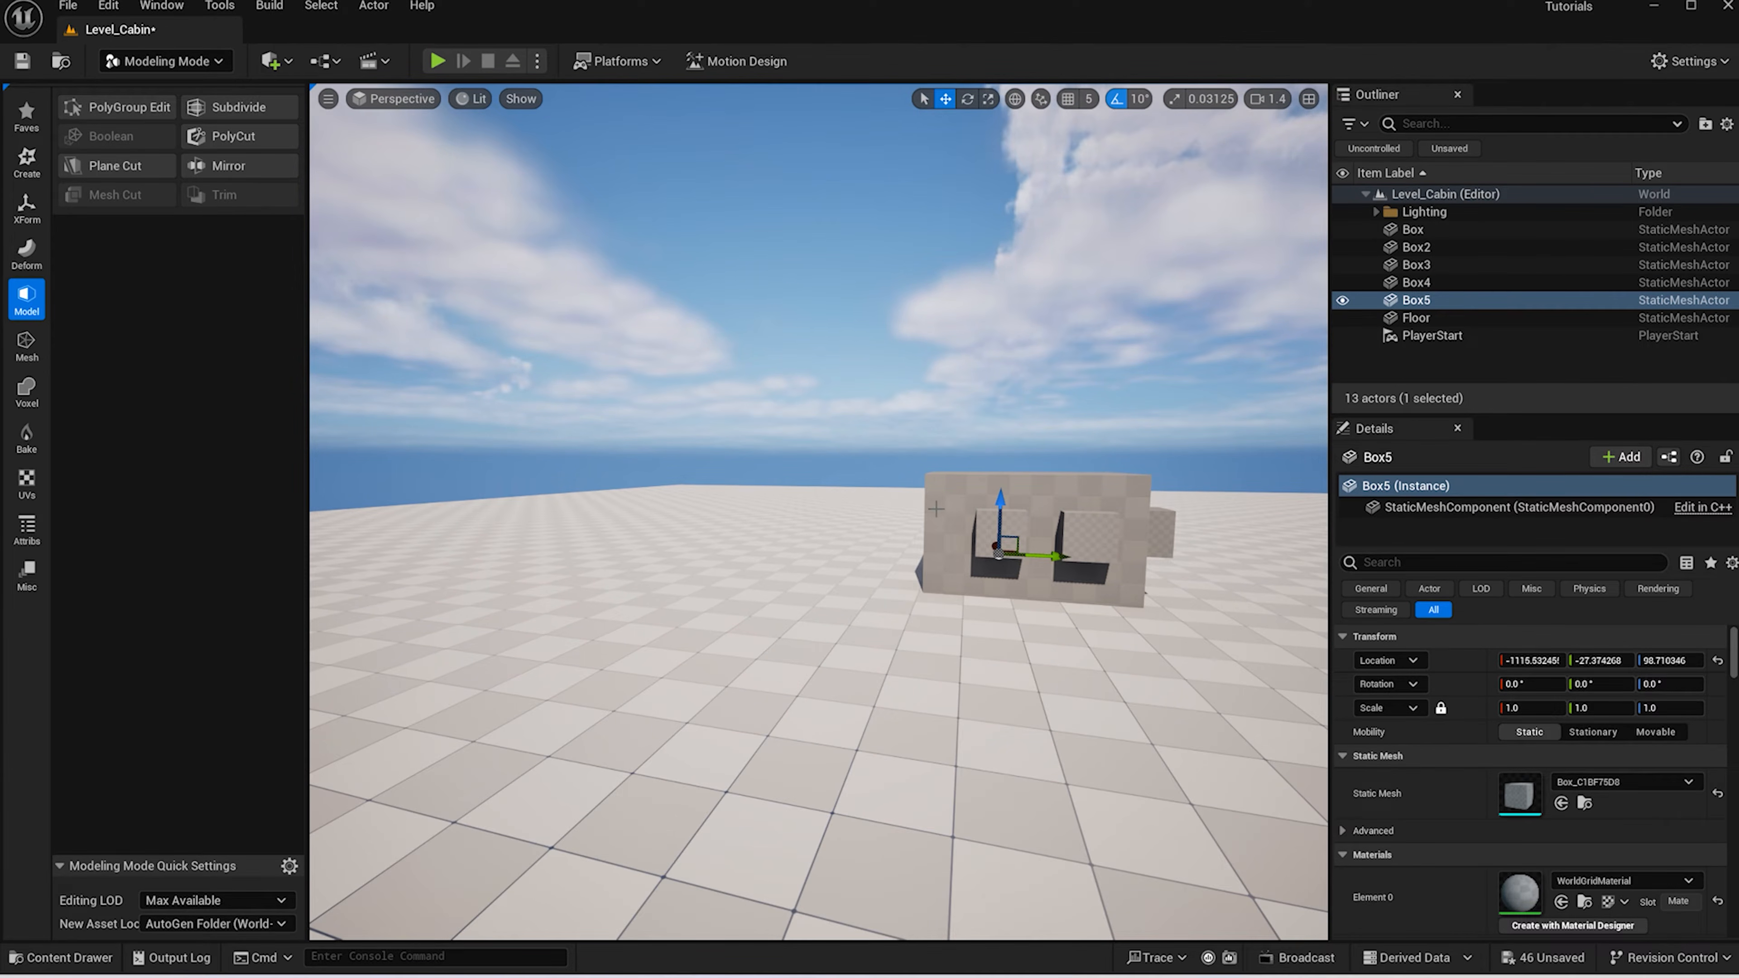
With PolyGroup Edit, push the main block's rear end face slightly inward and accept the edit
left_click(956, 513)
left_click_drag(928, 579, 993, 614, "alt")
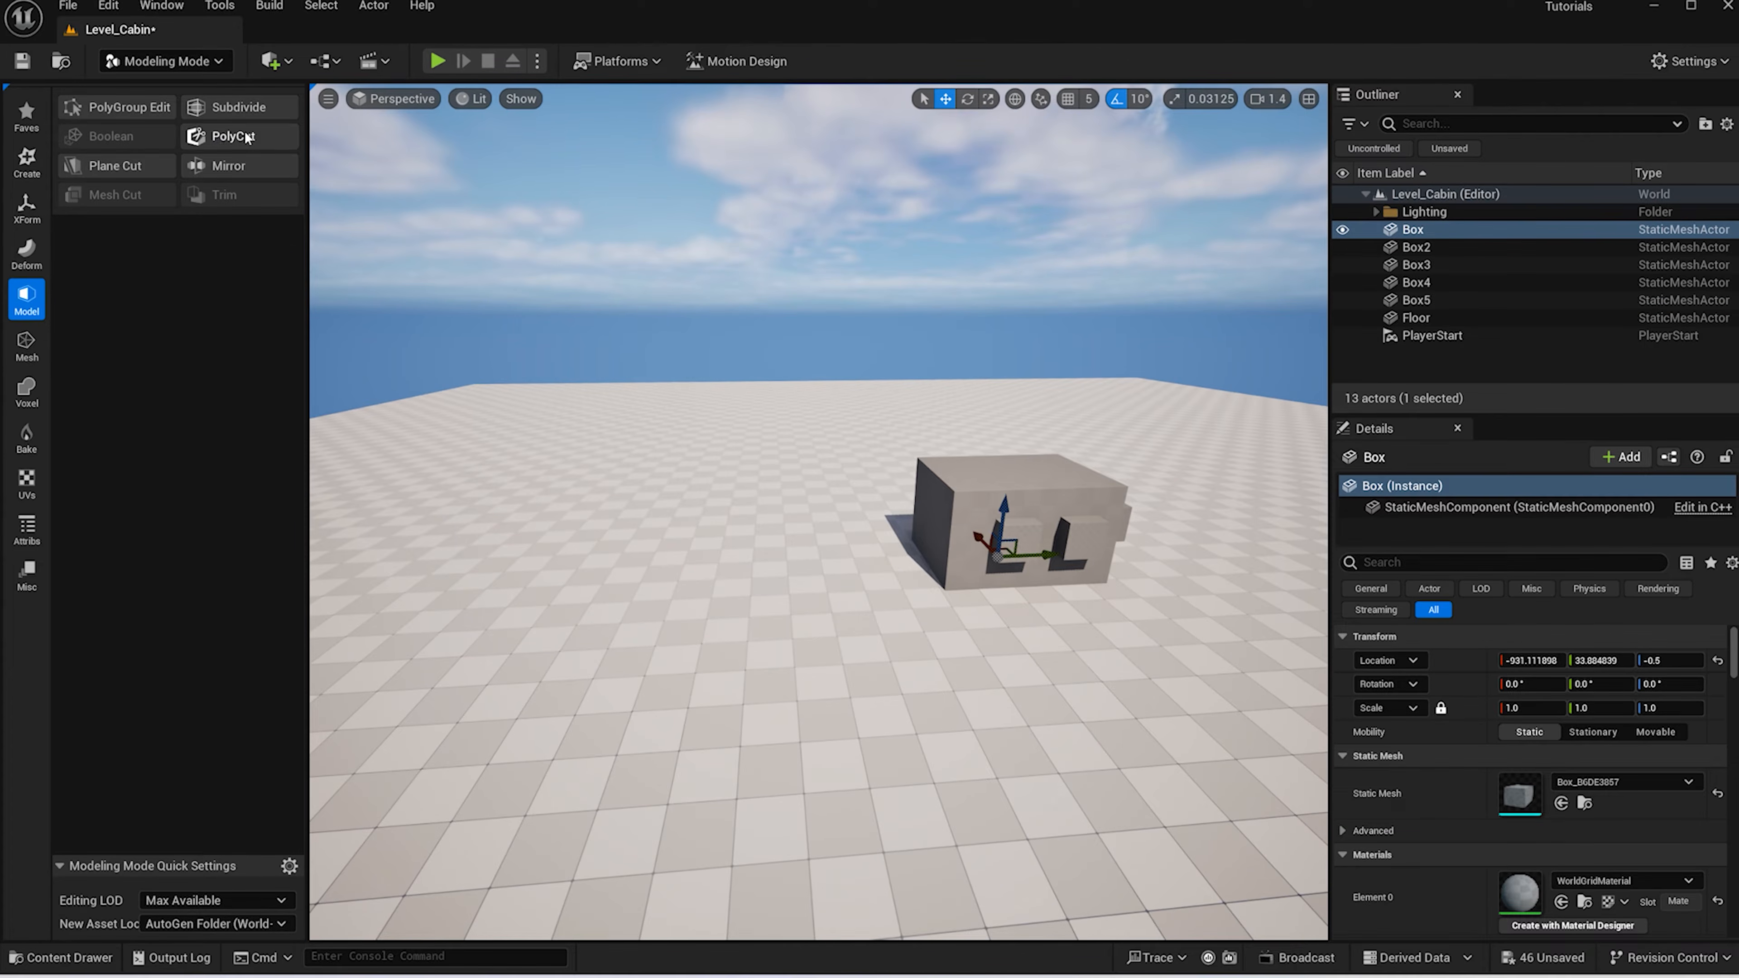
left_click(127, 110)
left_click(900, 512)
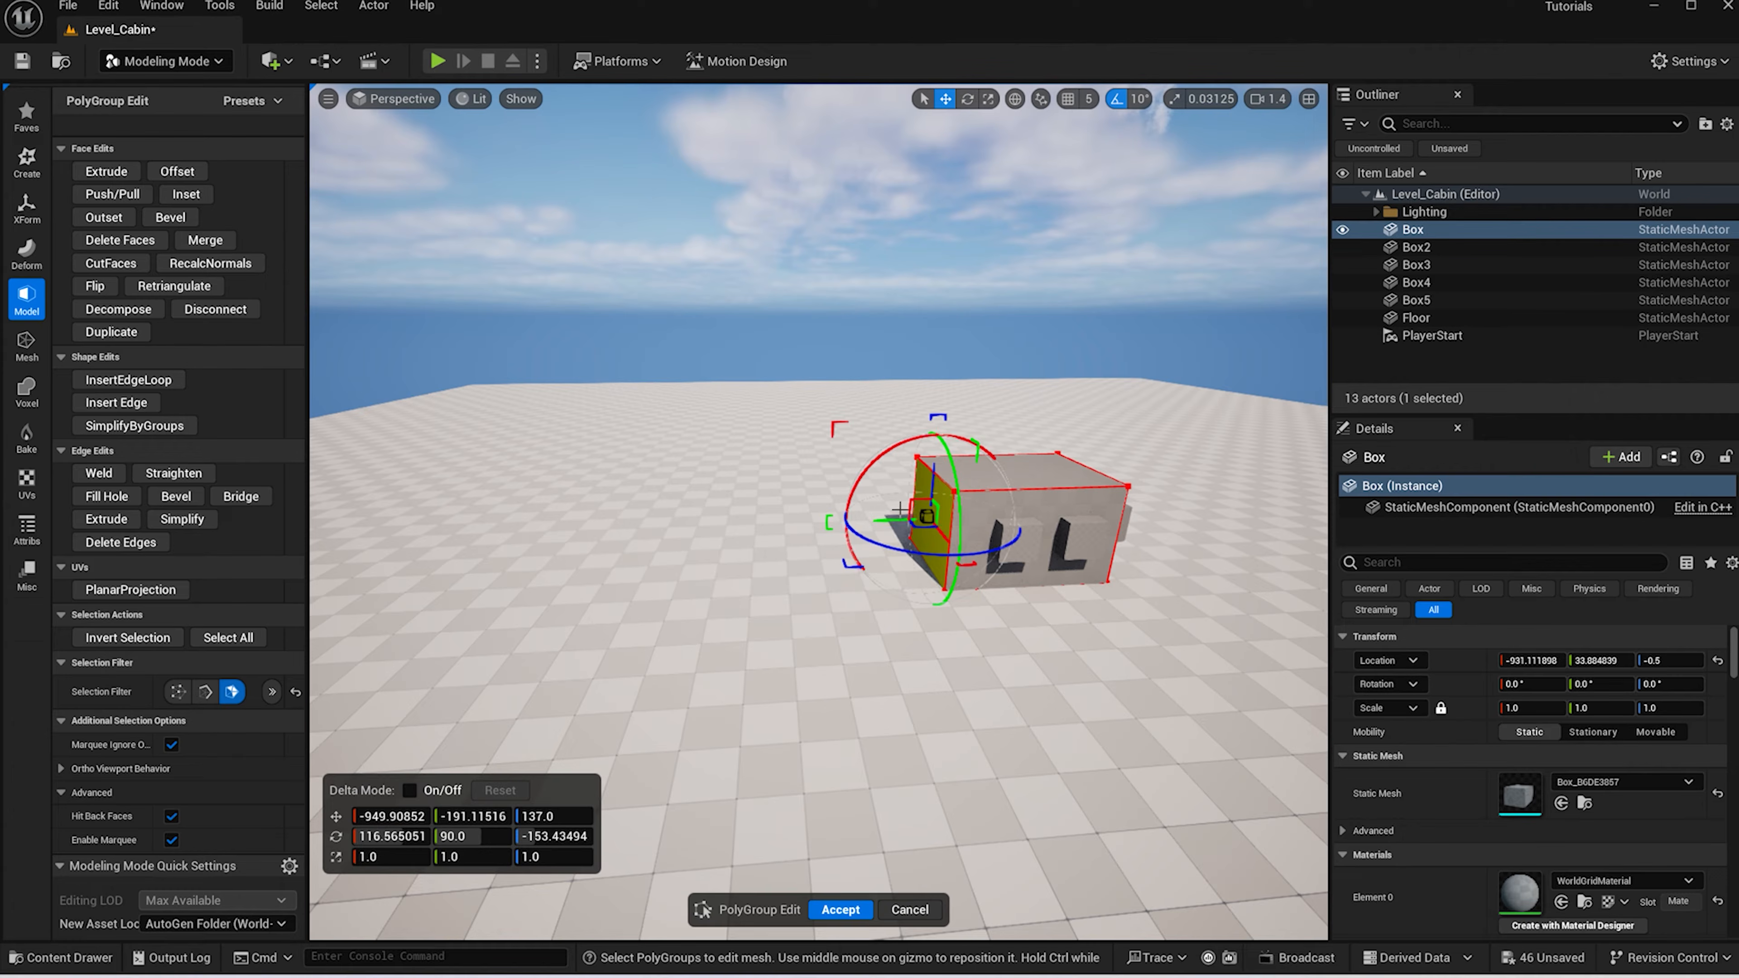
left_click_drag(887, 519, 907, 512)
left_click(841, 910)
Adjust the positions of the two side window boxes along the long wall to even out their spacing
key("d")
right_click_drag(909, 862, 698, 798)
key("e")
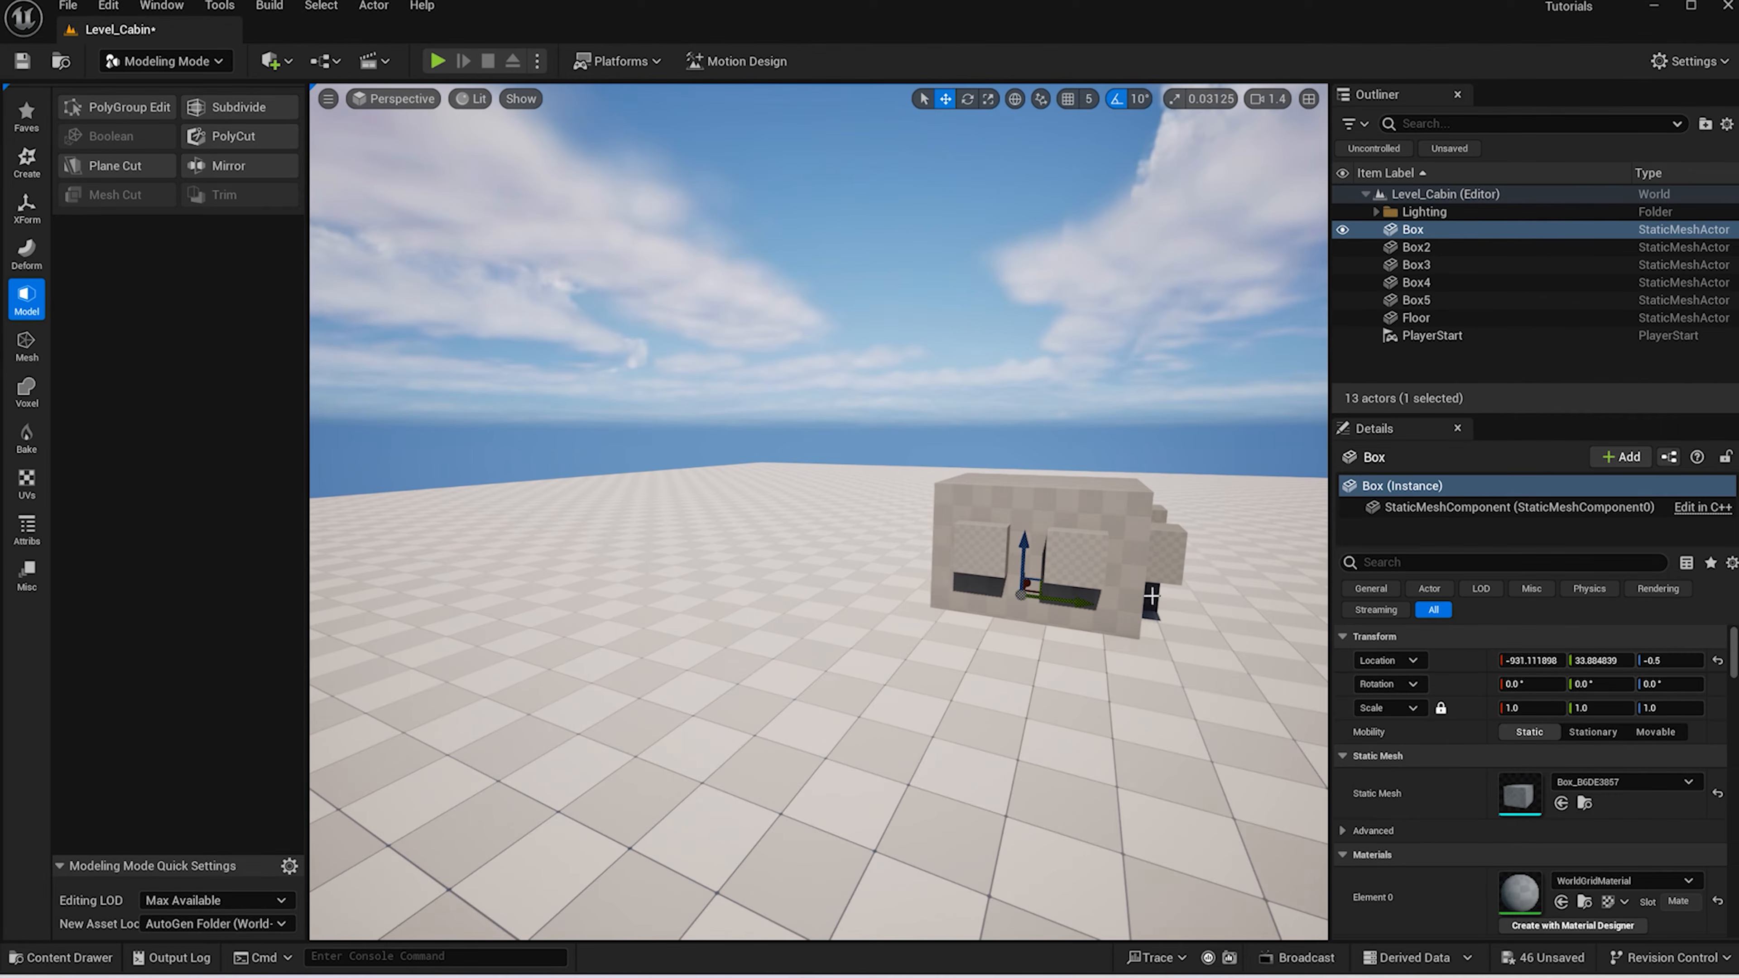
left_click(1088, 573)
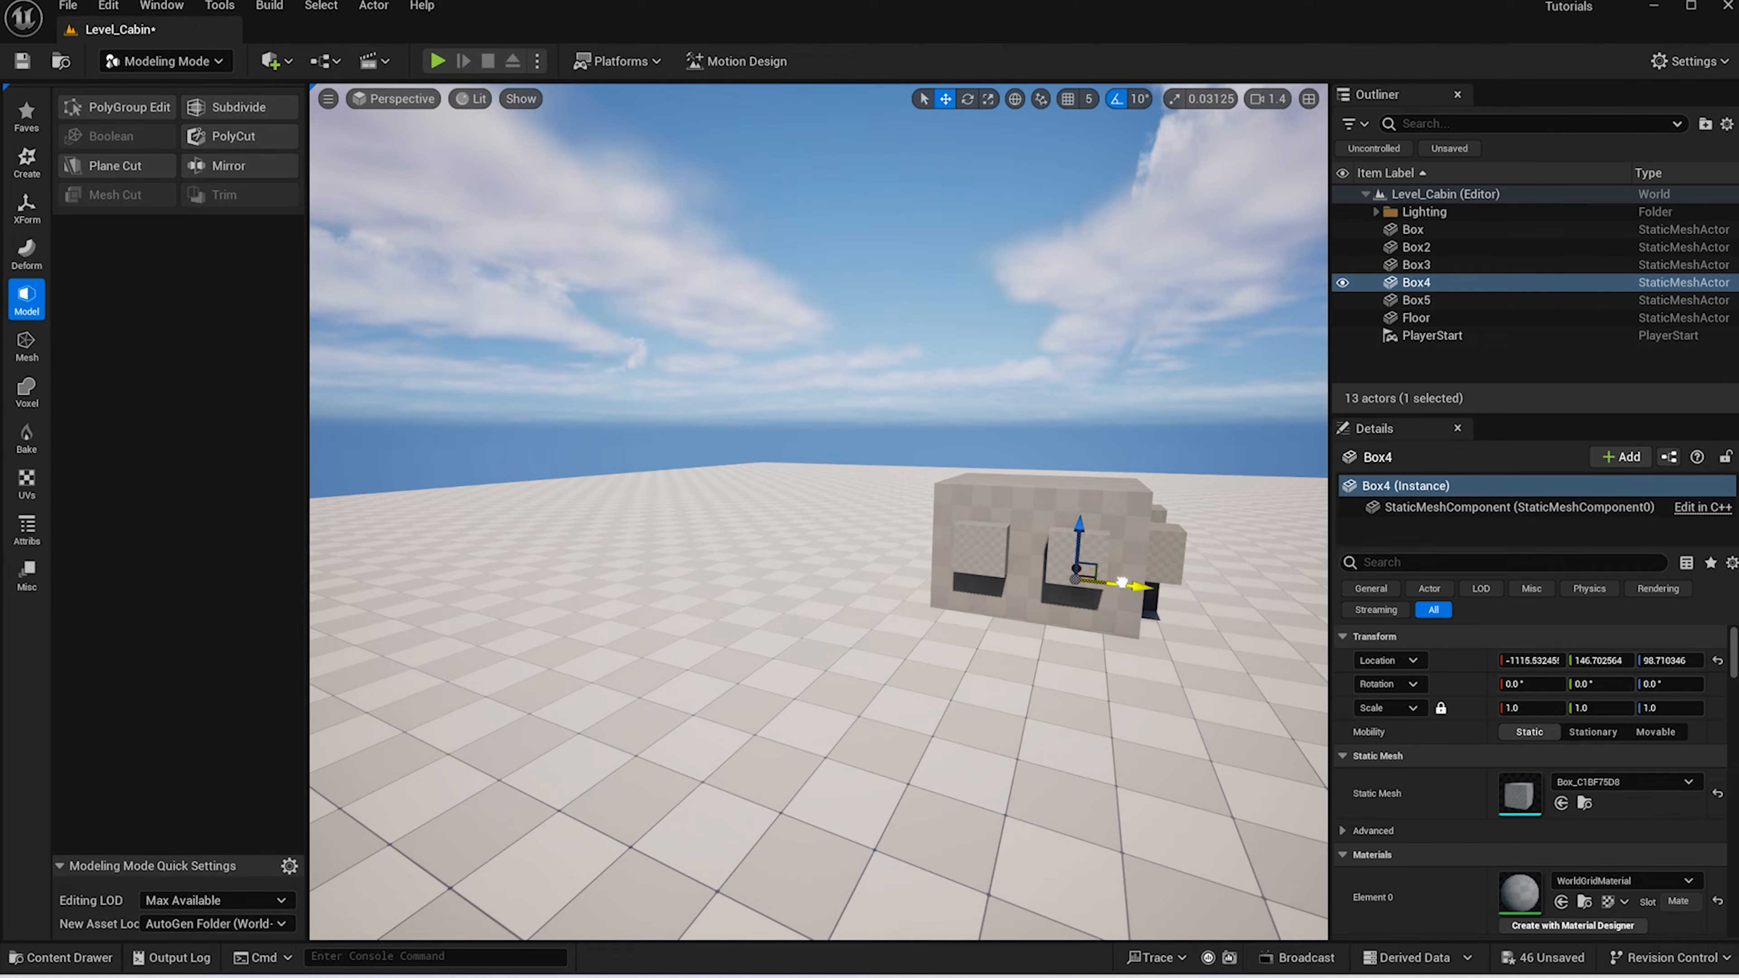
left_click(1031, 564)
left_click_drag(1030, 574, 1016, 572)
right_click_drag(1113, 672, 1034, 702)
Select both side window boxes and stretch them along X to a scale of about 7.93 so they pass through the block
key("d")
key("e")
right_click_drag(942, 638, 932, 638)
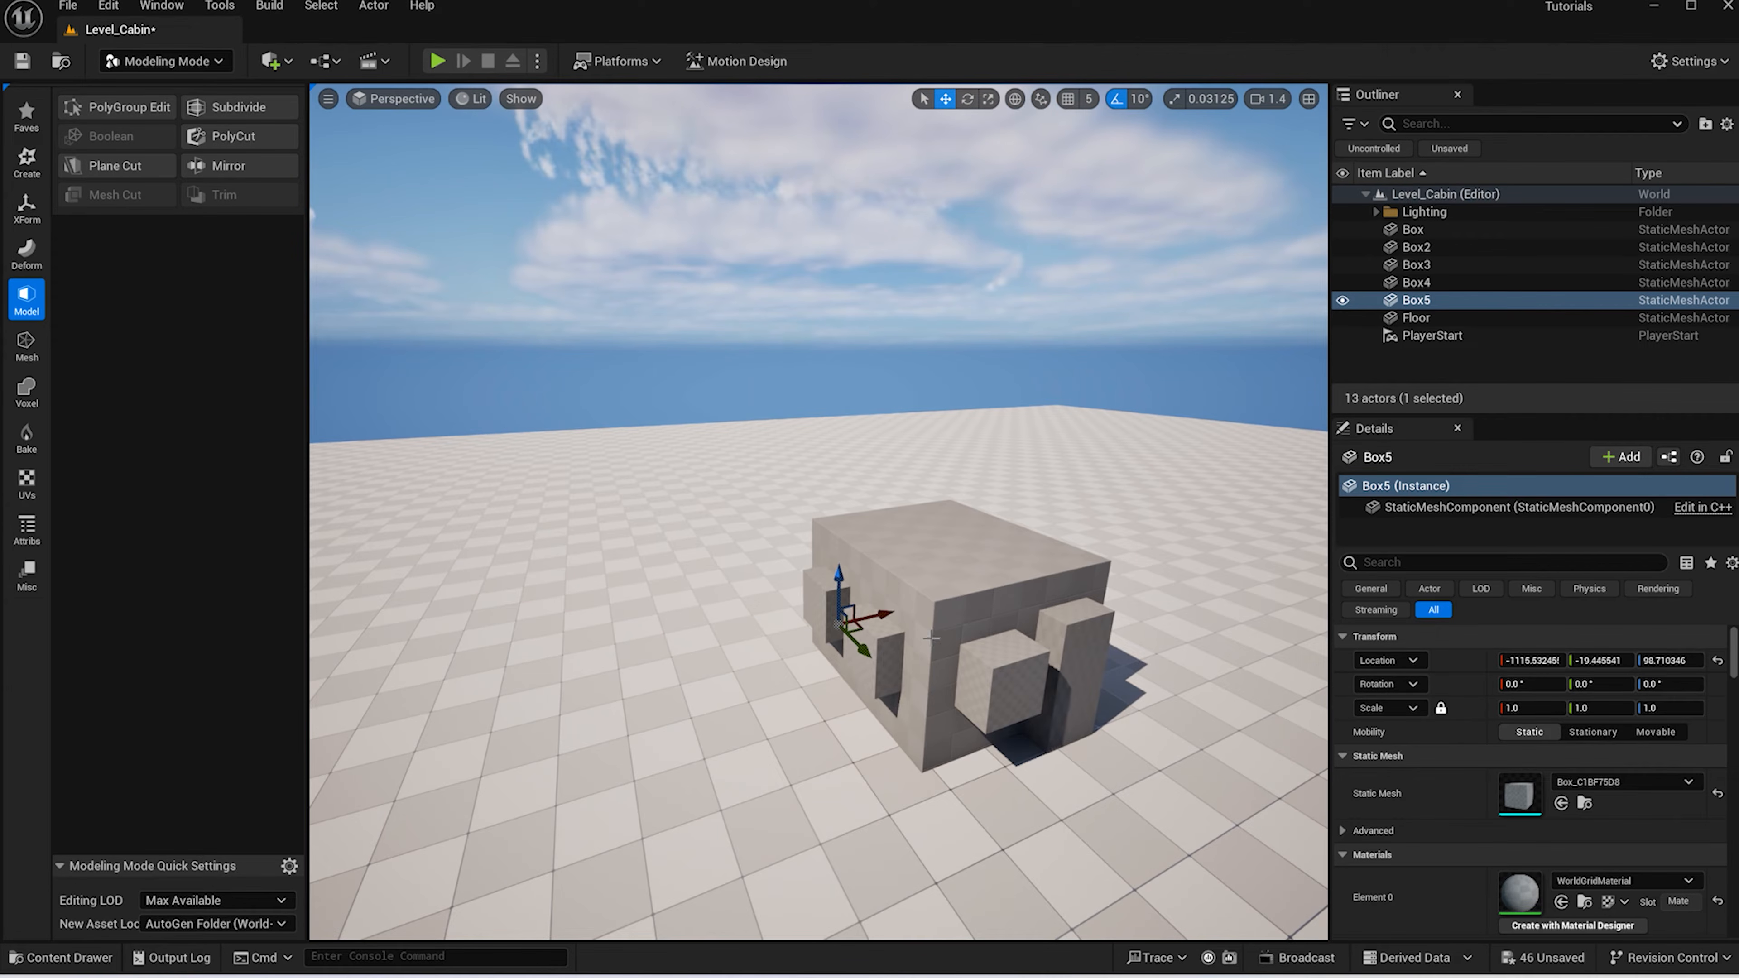
left_click(820, 597)
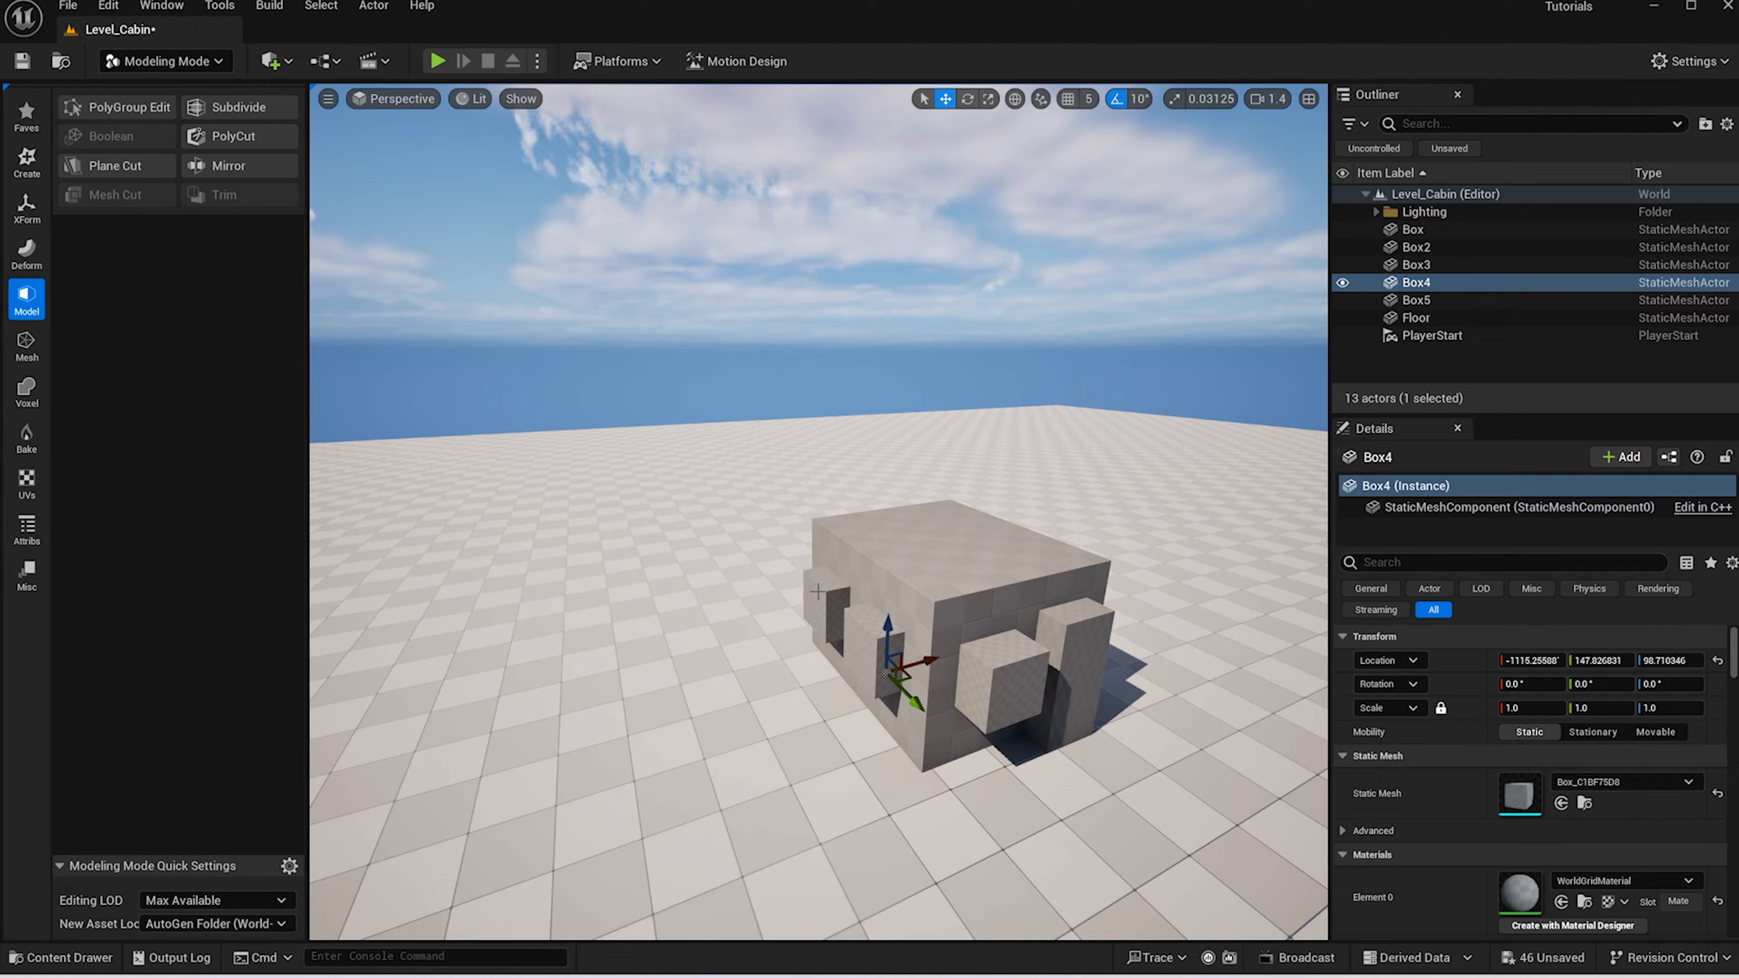
left_click(819, 591, "ctrl")
key("r")
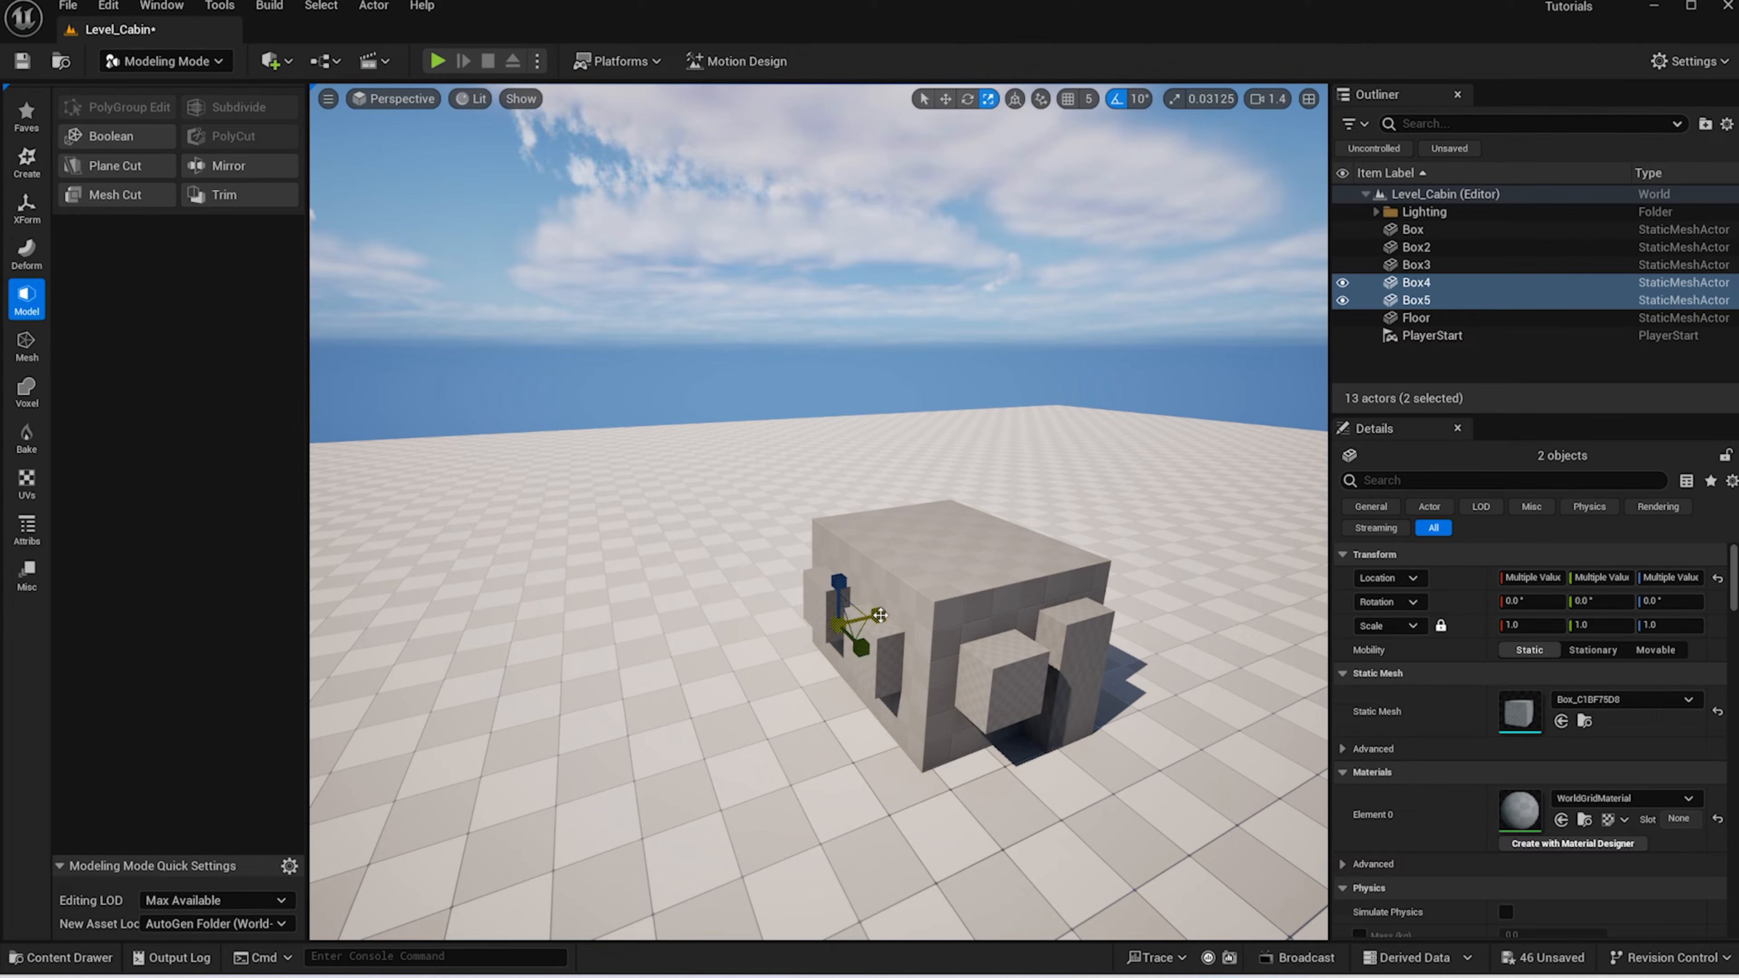
left_click_drag(881, 617, 967, 687)
Duplicate the front window box and the door box, placing the copies away from the front wall at about Y 510 and 506
key("w")
right_click_drag(950, 692, 1082, 692)
left_click(825, 587)
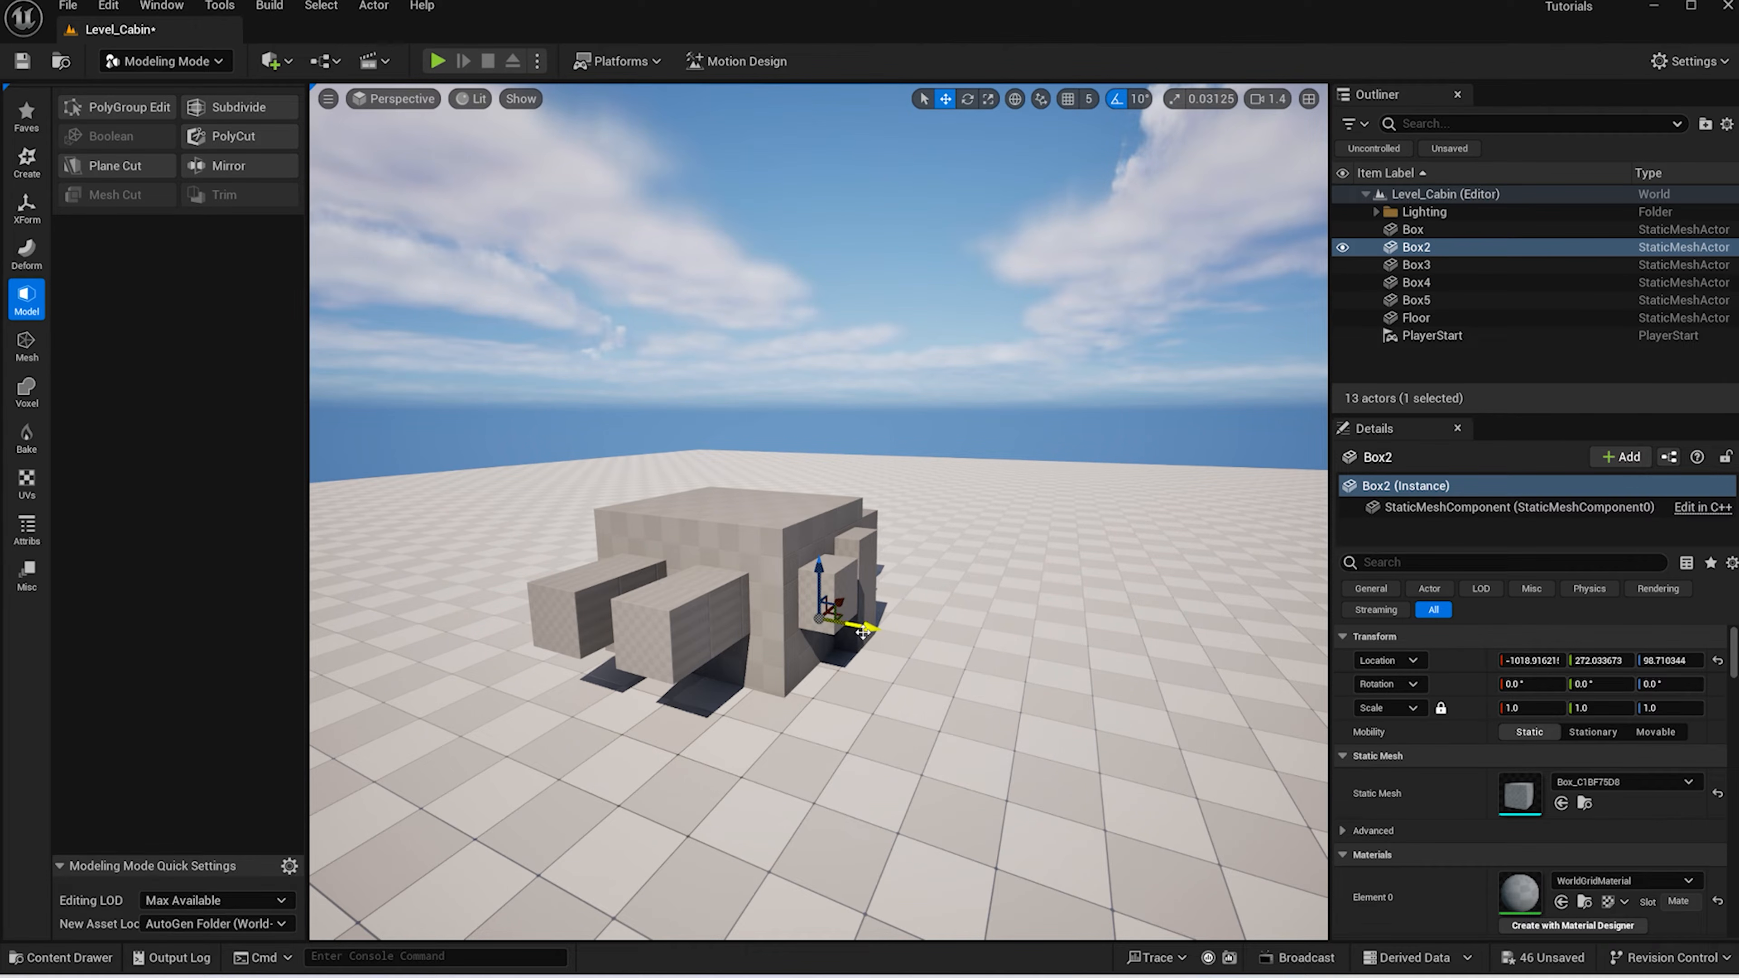
left_click_drag(857, 630, 1020, 654, "alt")
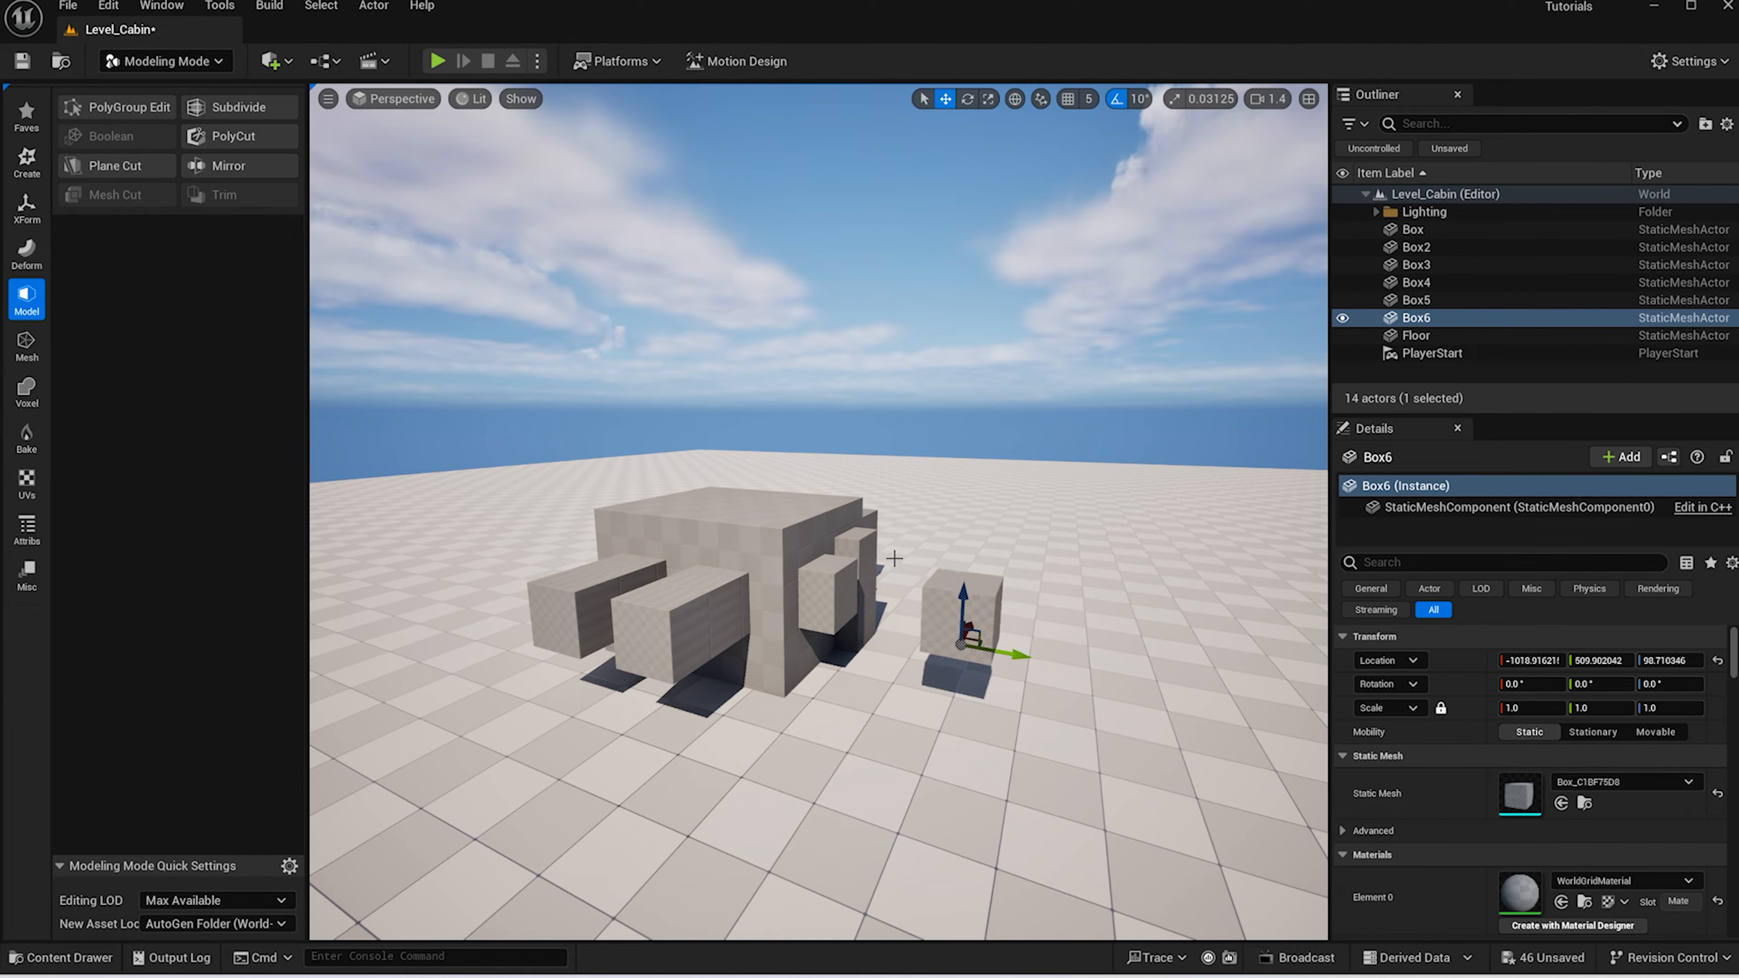
left_click(873, 546)
left_click_drag(876, 644, 1004, 662, "alt")
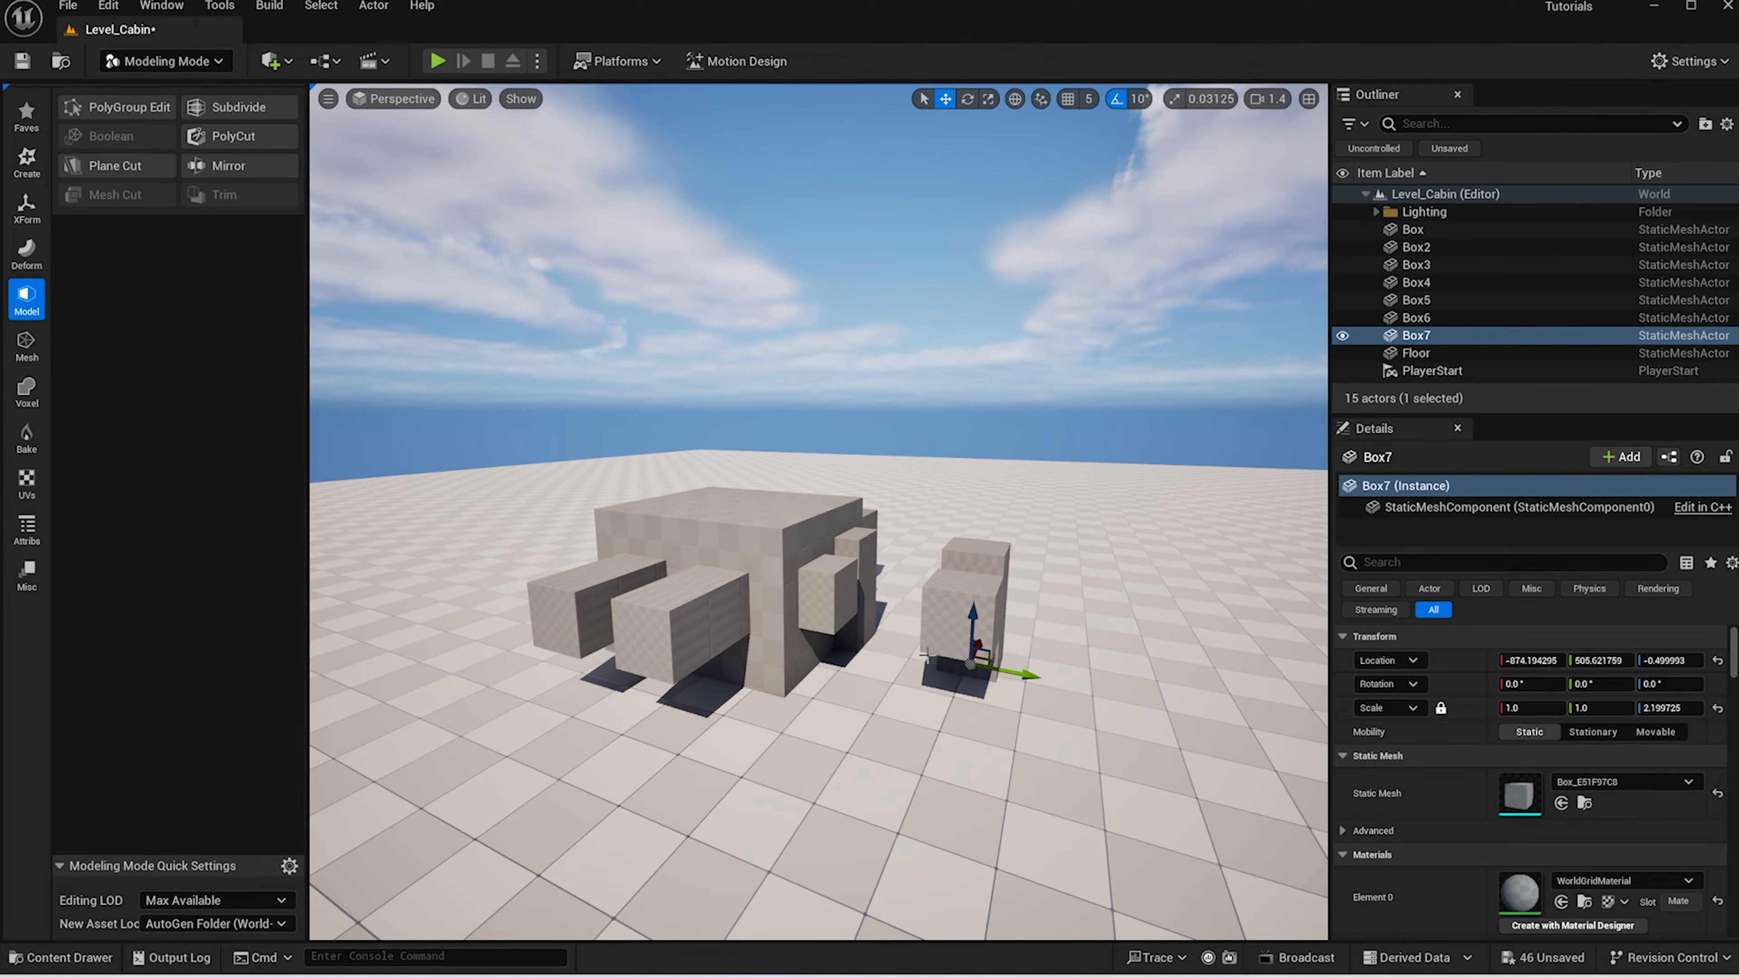
left_click(776, 545)
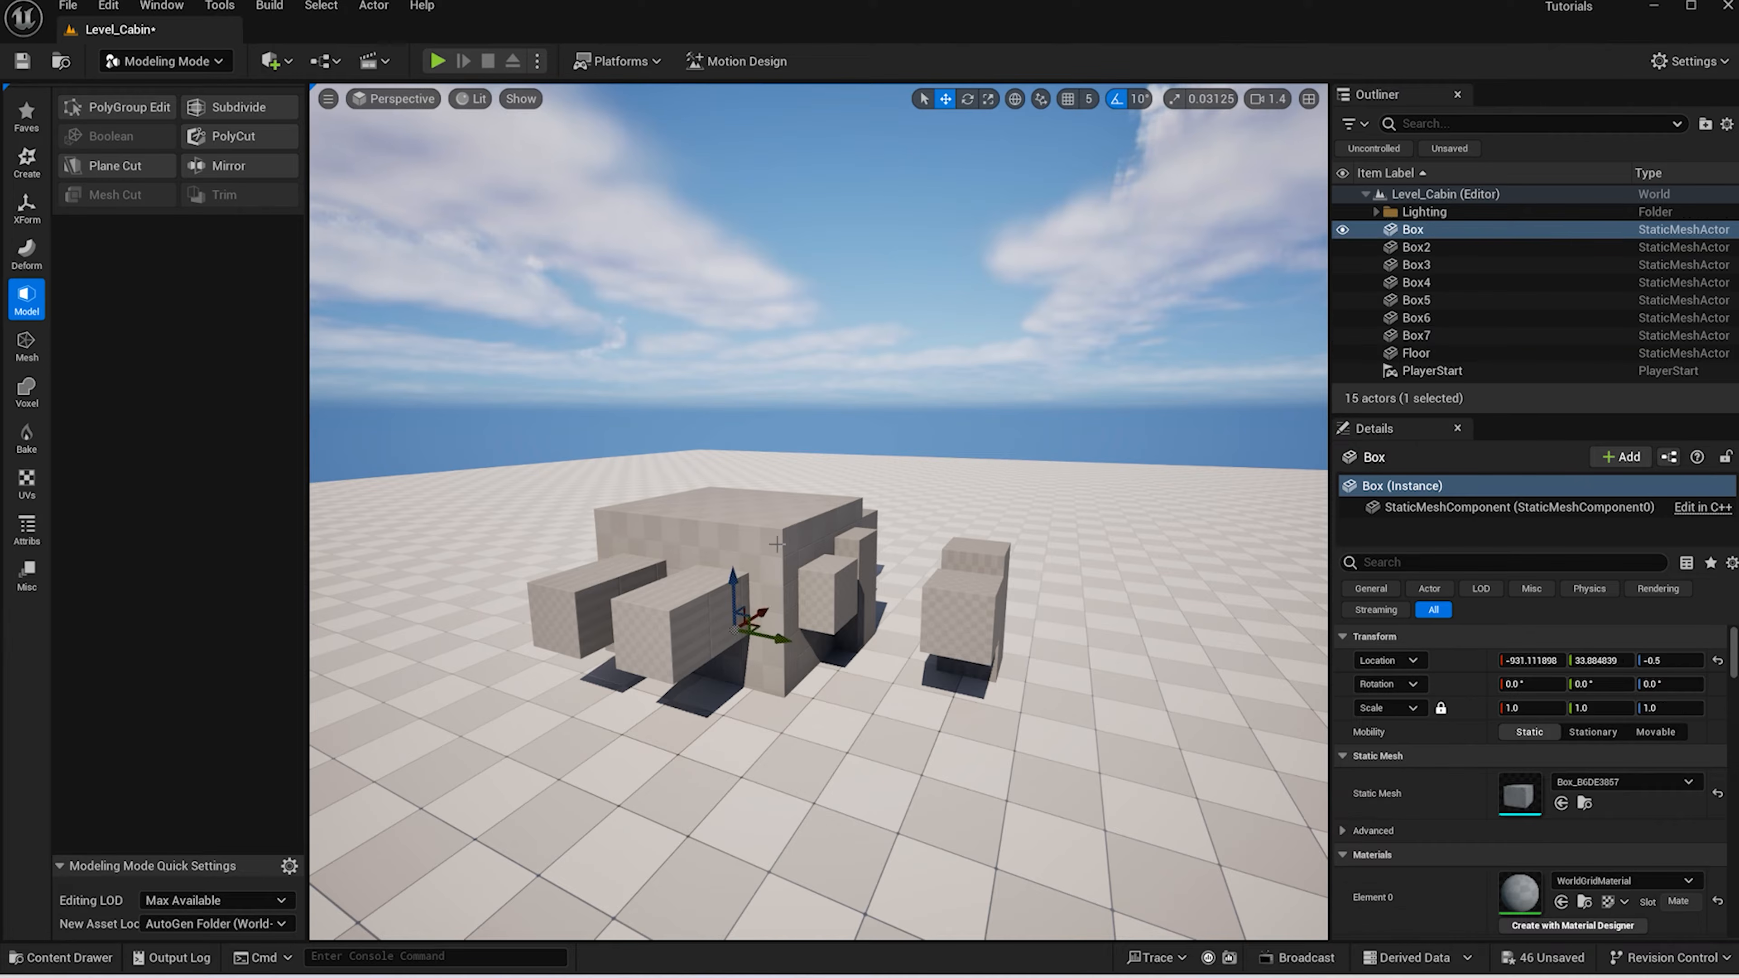
left_click(699, 628, "ctrl")
left_click(111, 136)
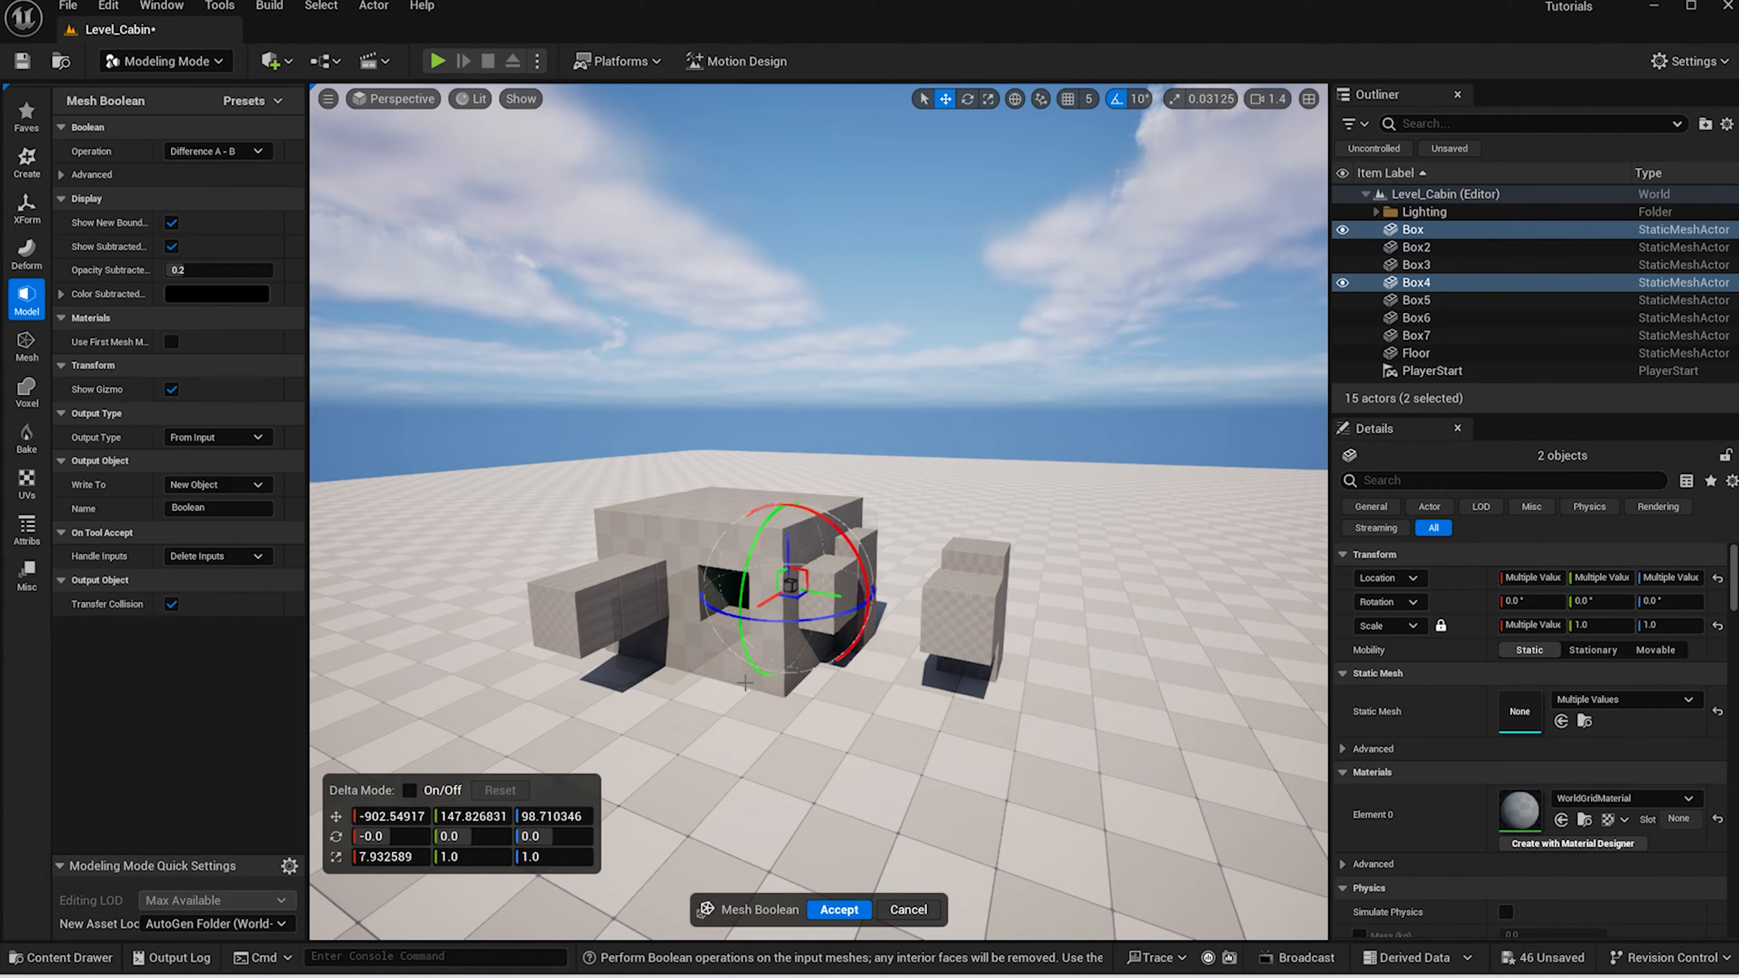
scroll(741, 692, "up", 3)
mouse_move(741, 692)
left_mouse_down("alt")
mouse_move(870, 637)
mouse_move(774, 661)
mouse_move(737, 702)
left_mouse_up("alt")
left_click(909, 909)
Duplicate the main cabin block in place and scale the copy uniformly to 0.95
left_click(803, 537)
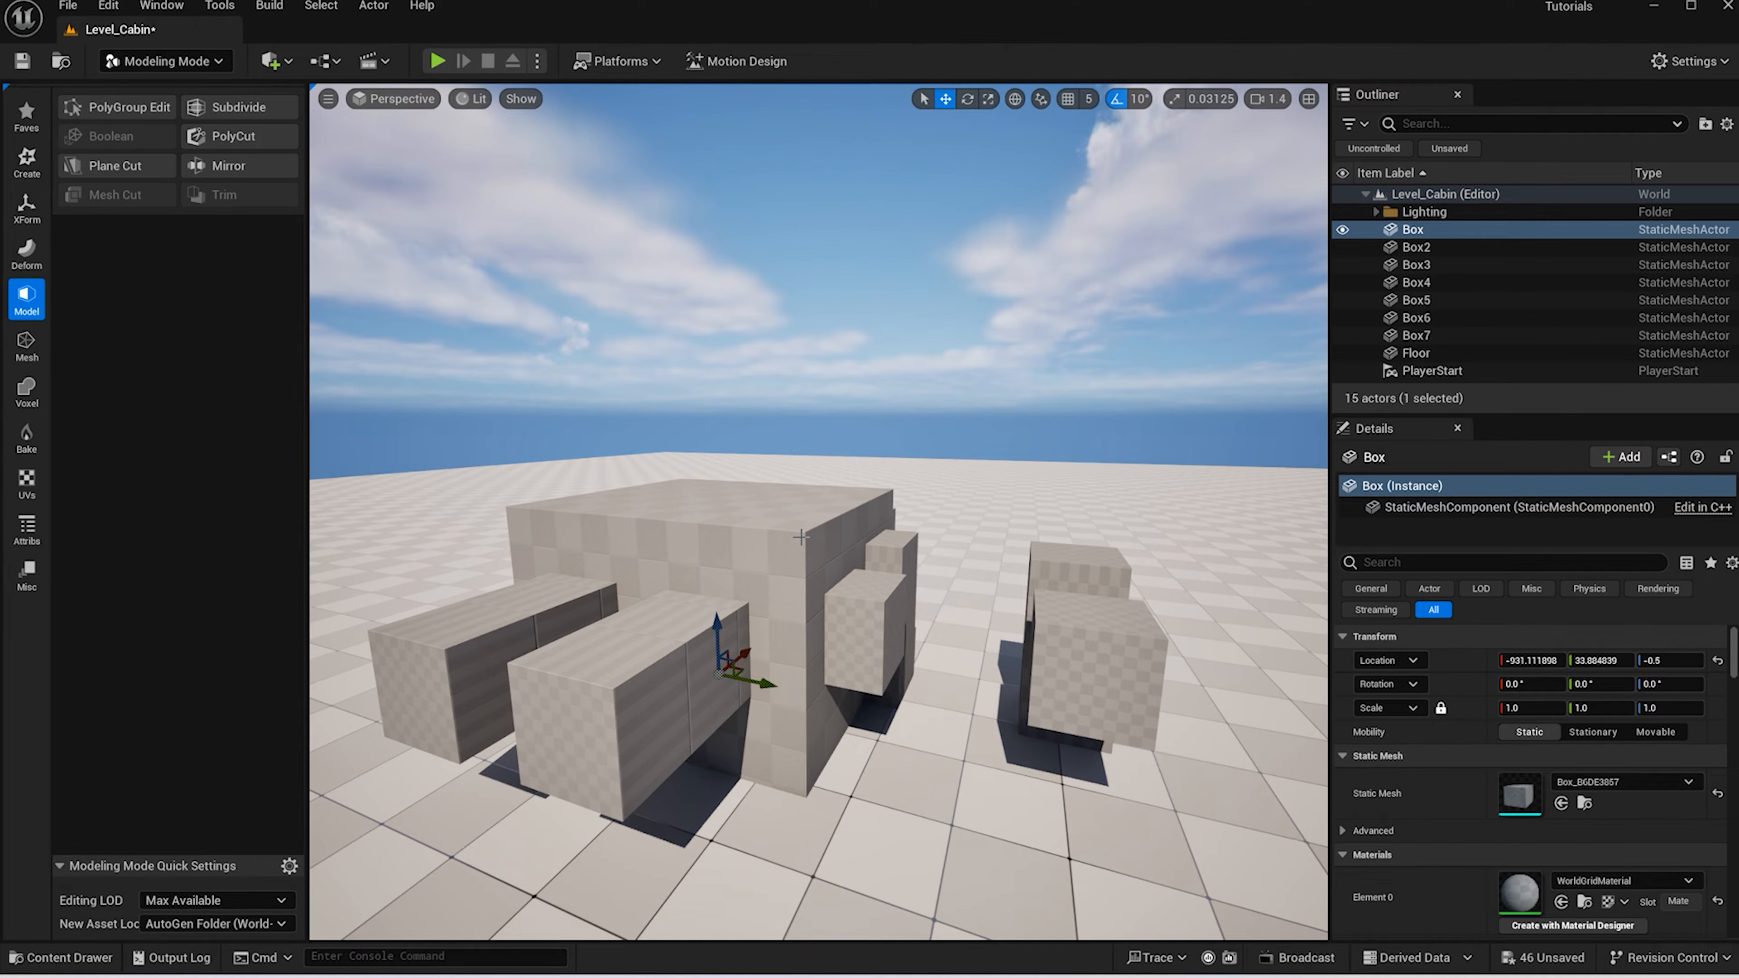
key("ctrl+d")
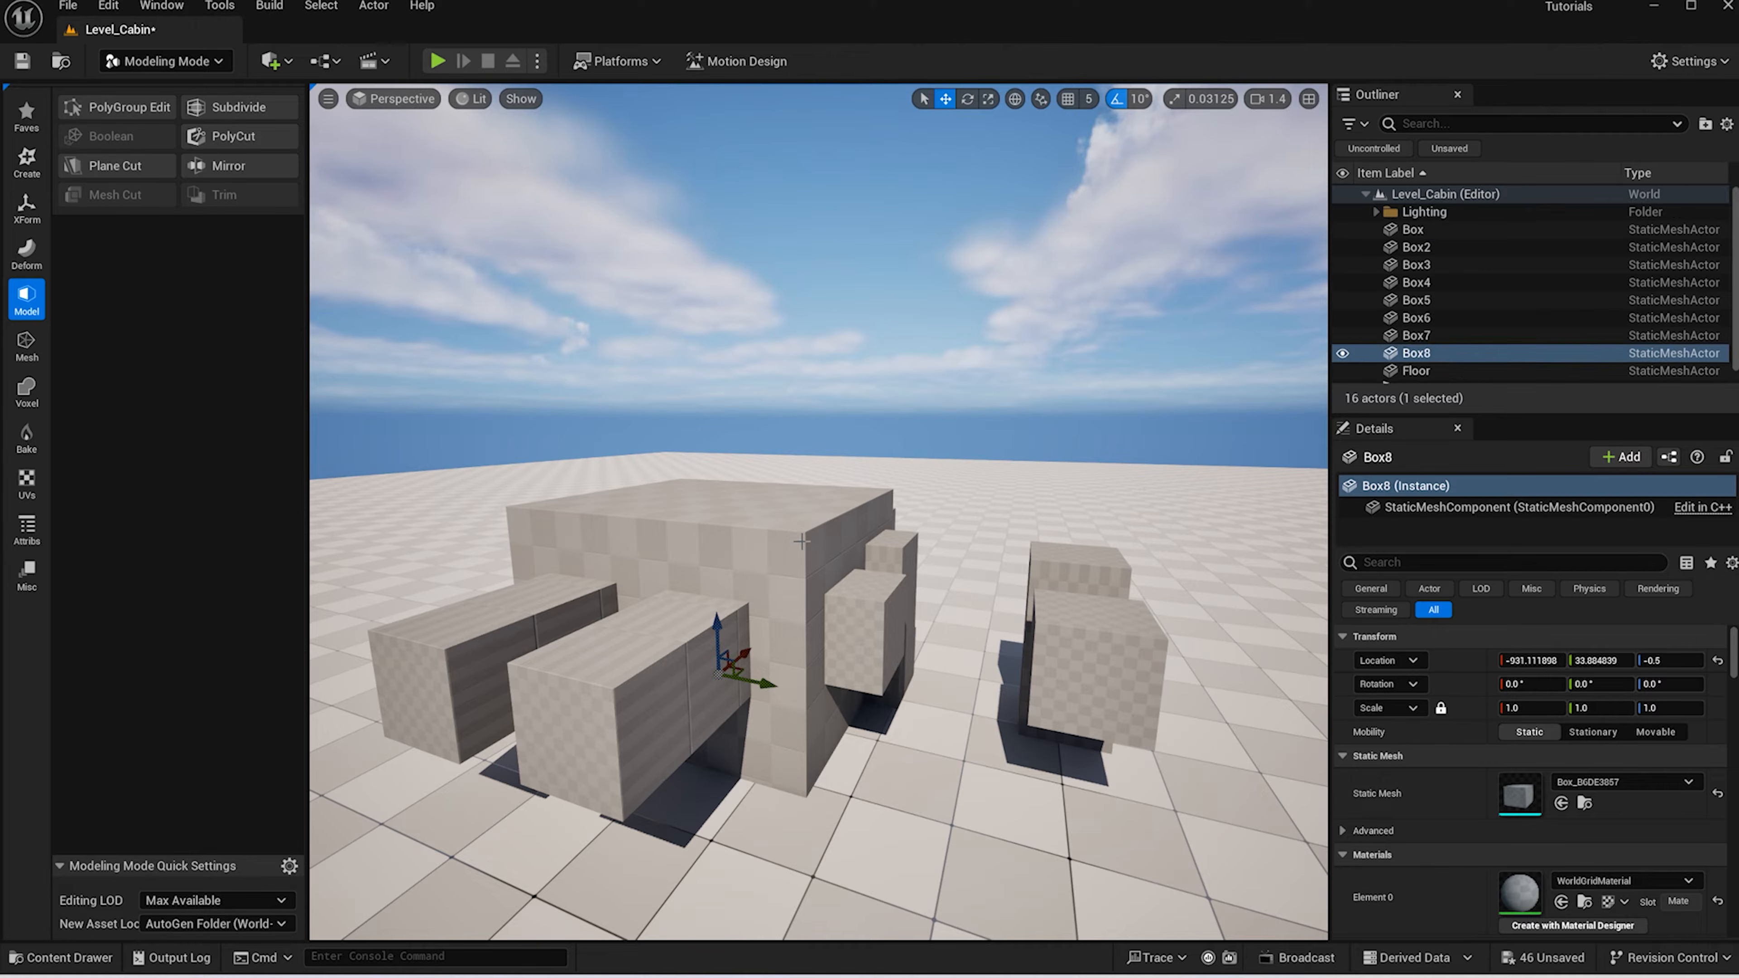
left_click(1518, 708)
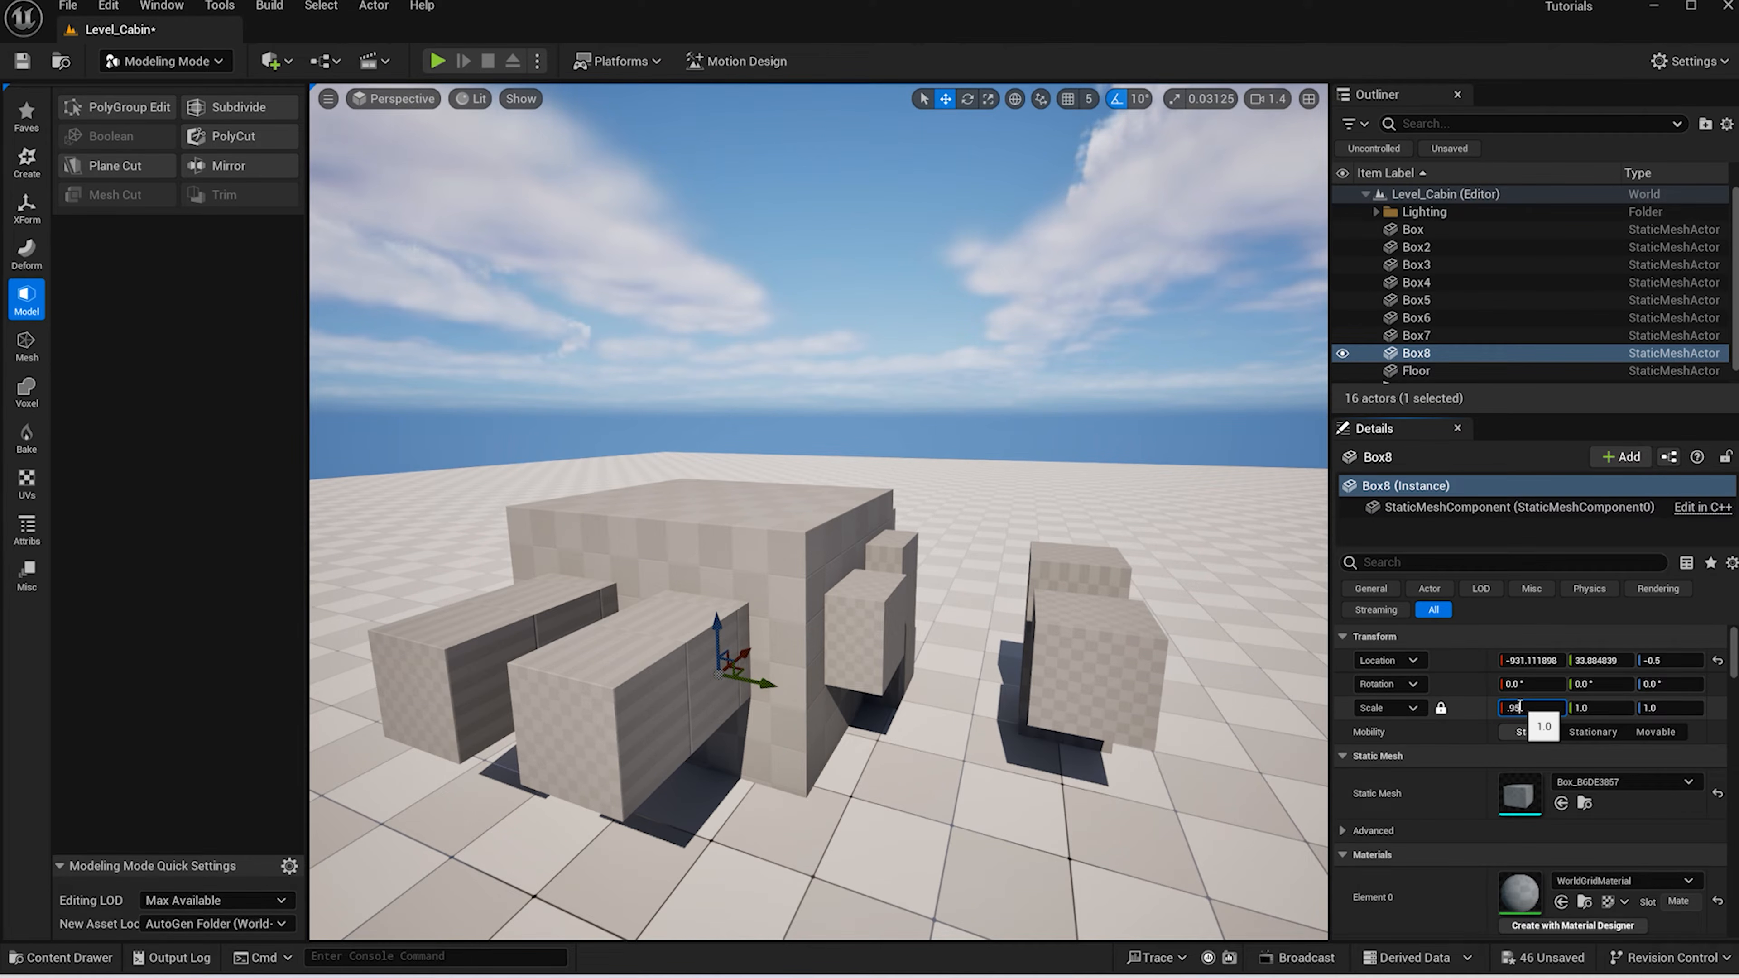
key("Return")
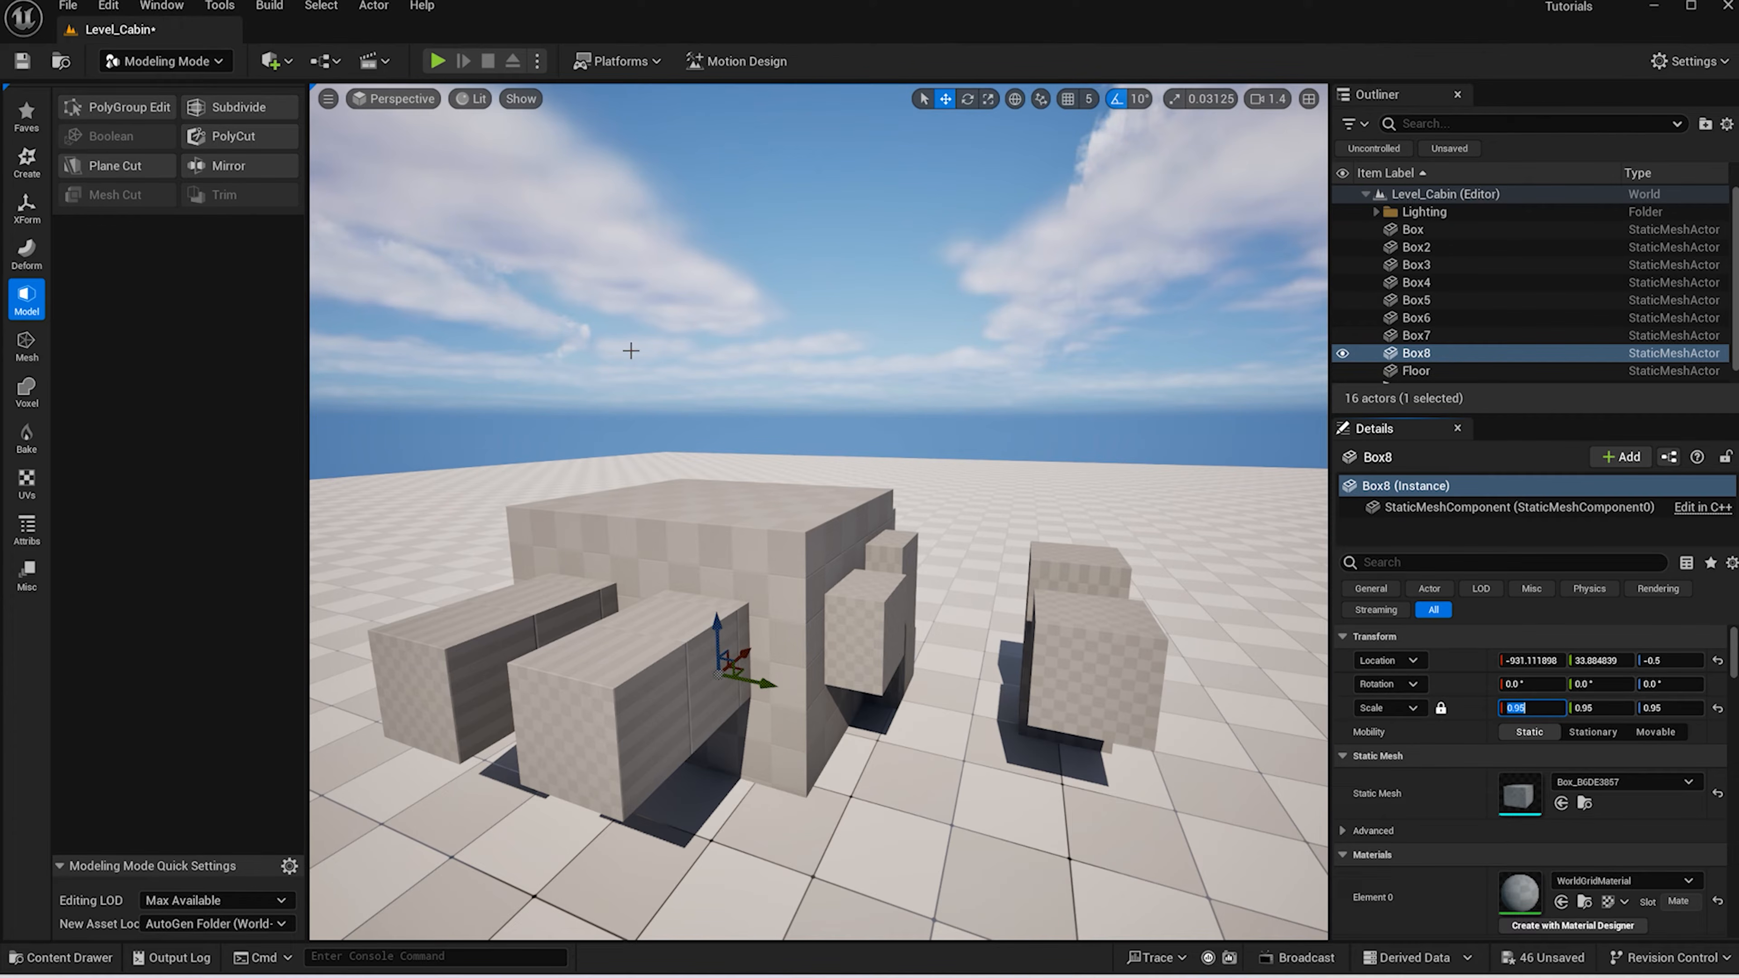
Subtract the side window box nearest the front wall from the main cabin block with a Boolean Difference A - B
left_click(718, 523)
left_click(664, 667, "ctrl")
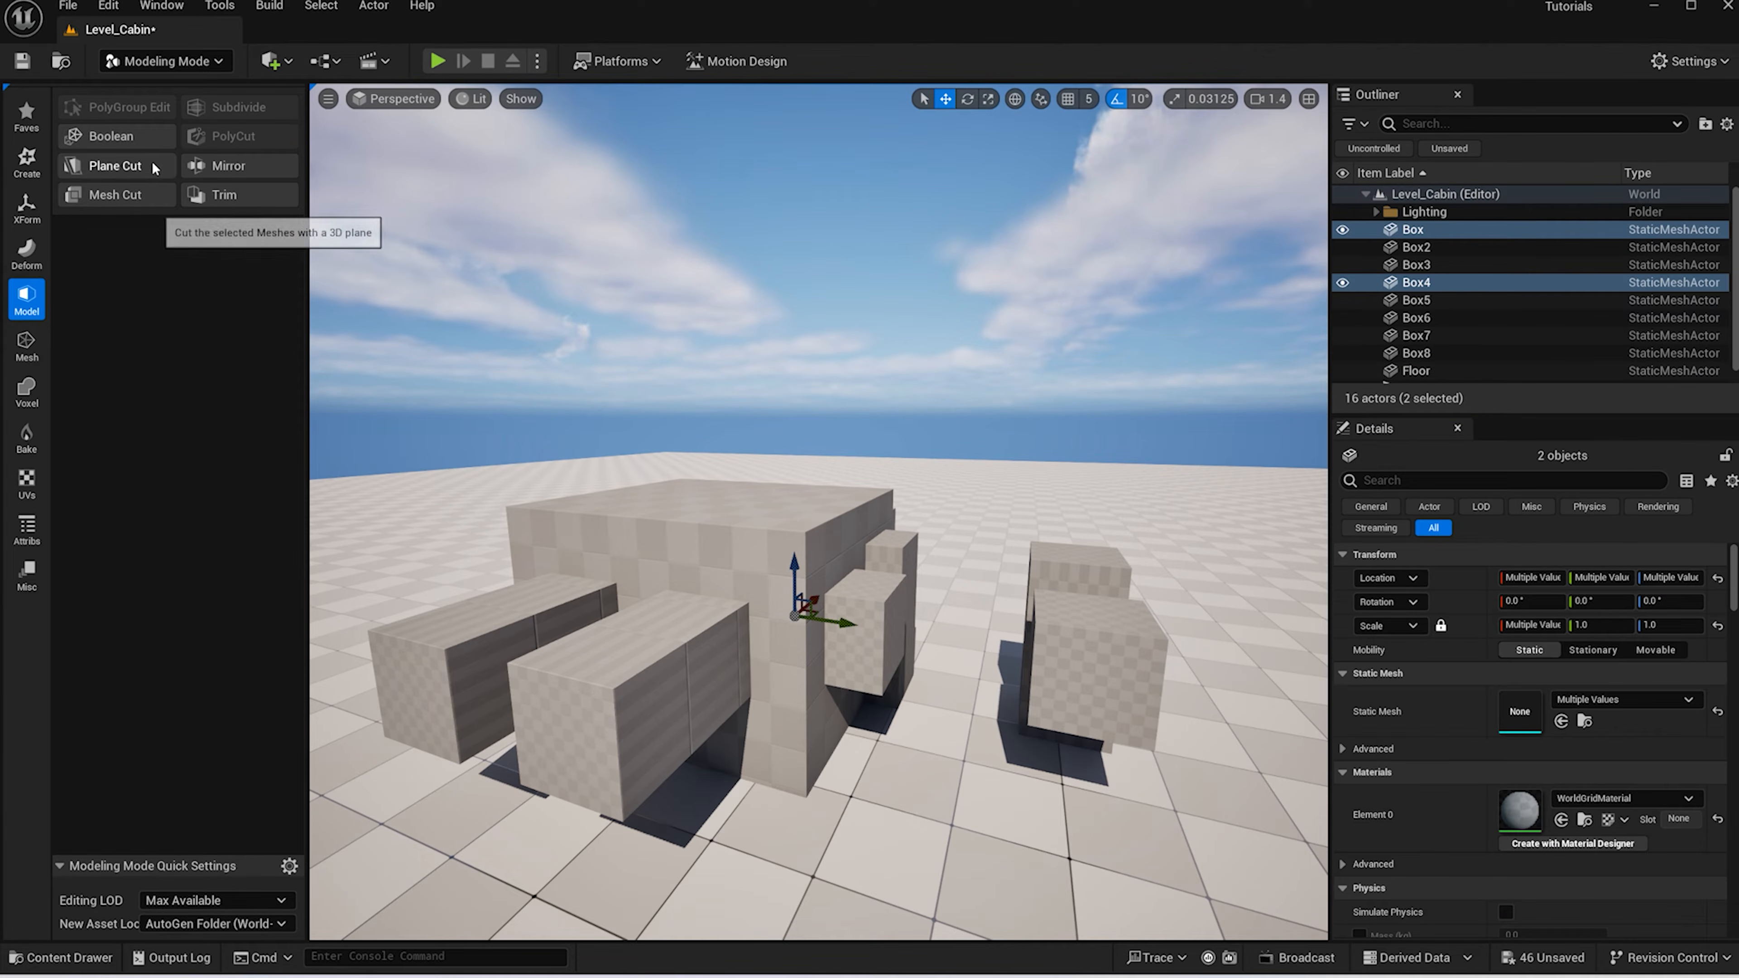
left_click(133, 139)
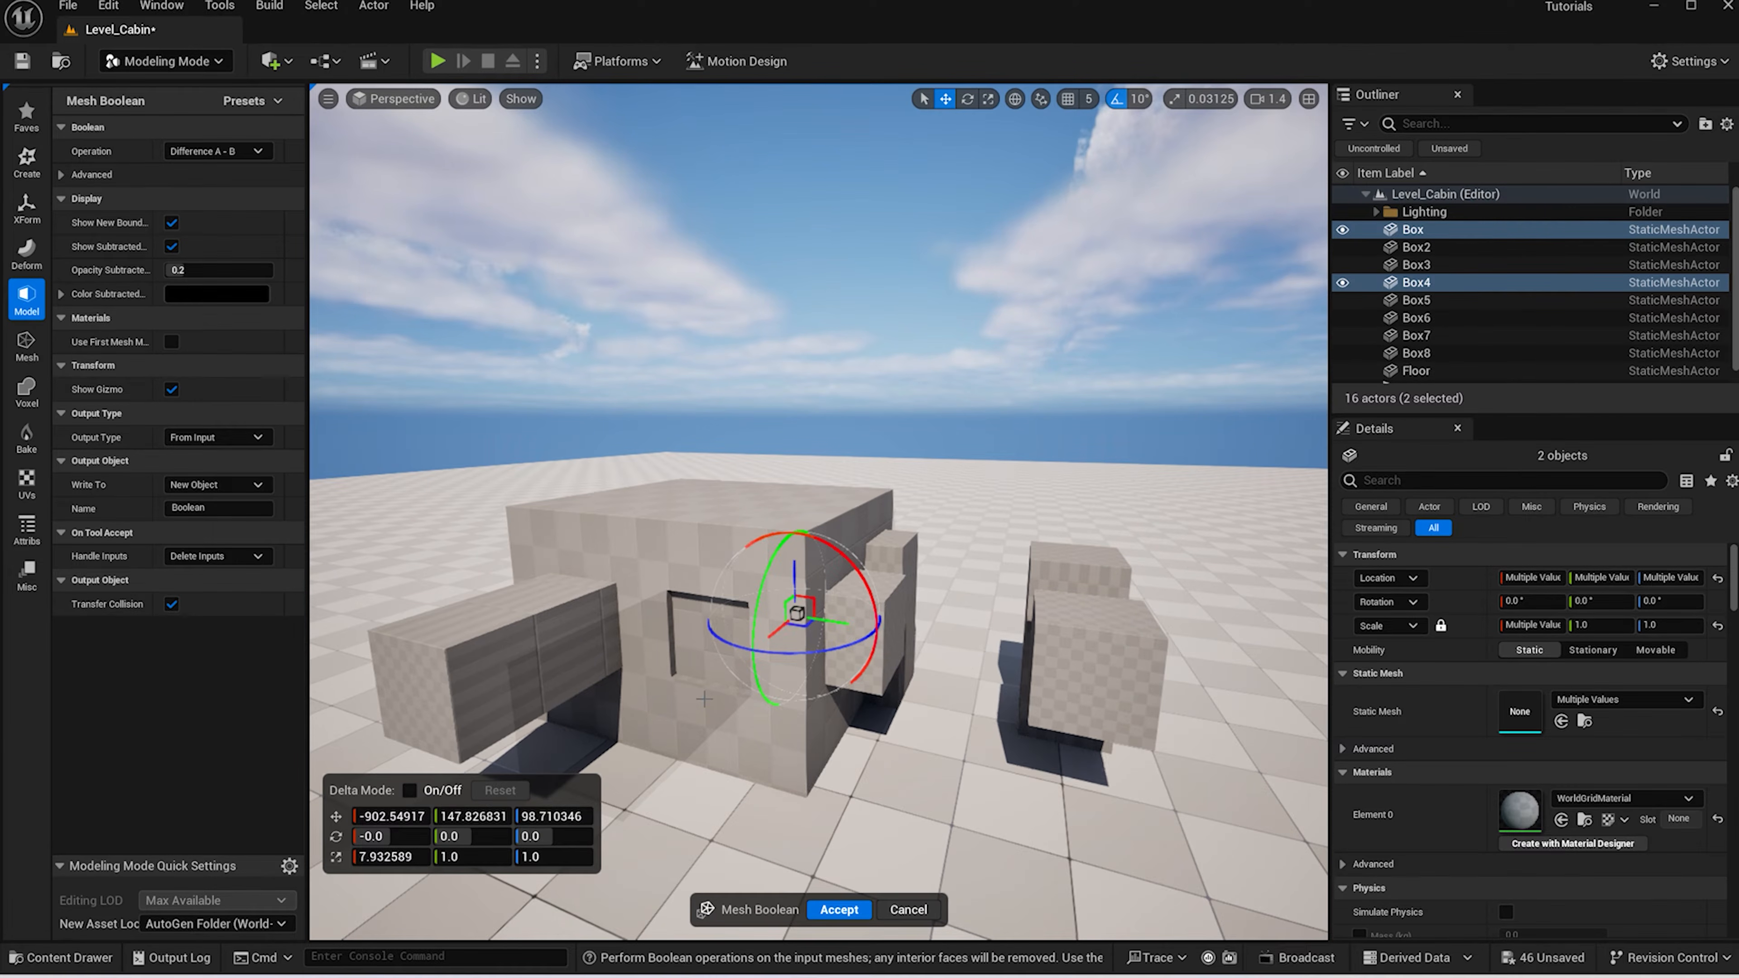
scroll(704, 698, "up", 3)
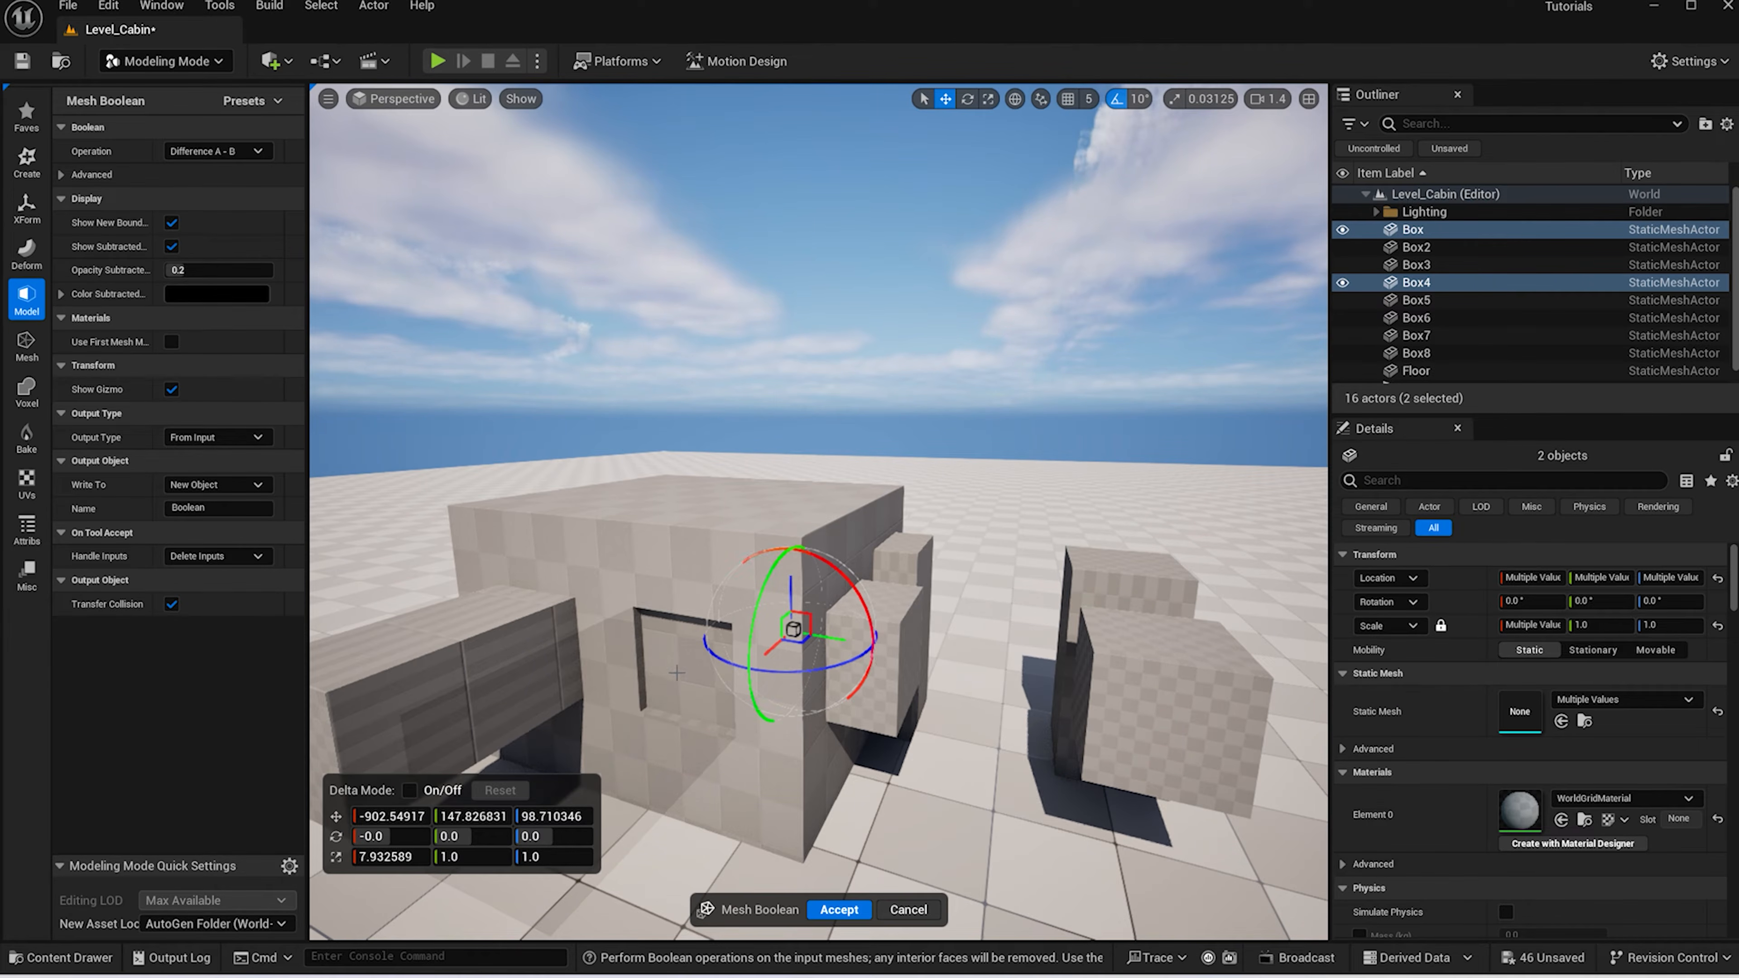
left_click(839, 909)
scroll(676, 531, "down", 2)
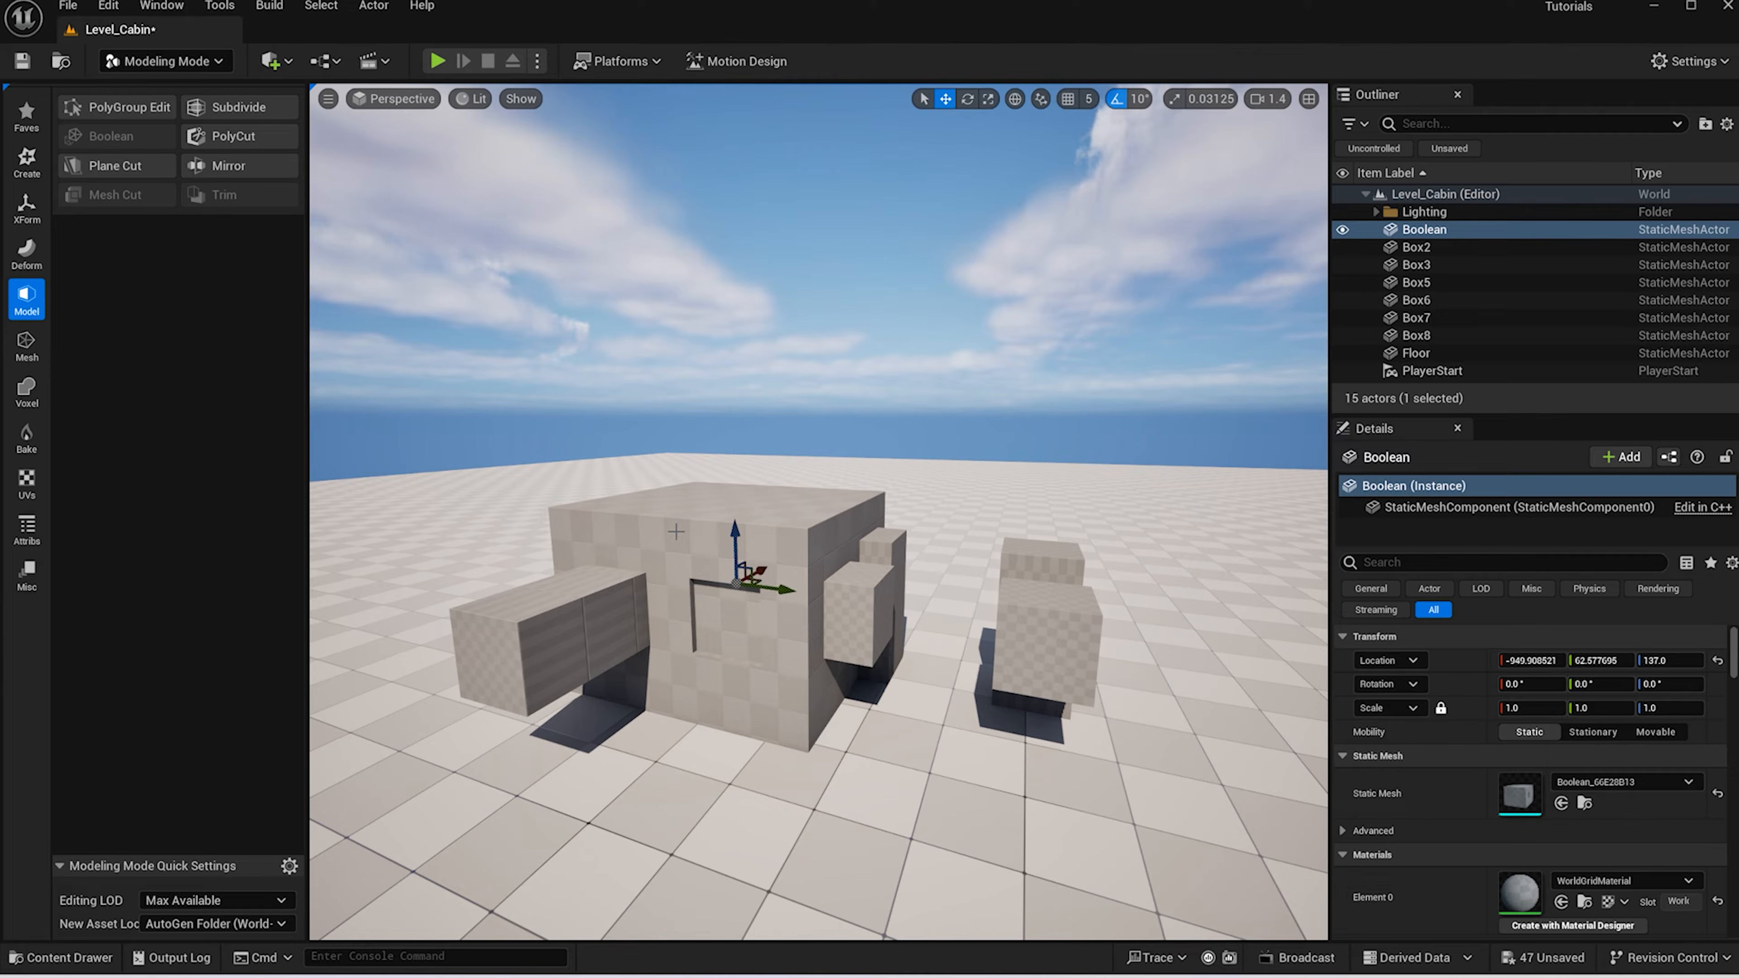
Cut the second side window opening by subtracting the remaining long window box from the cabin block with Boolean
left_click(572, 646, "ctrl")
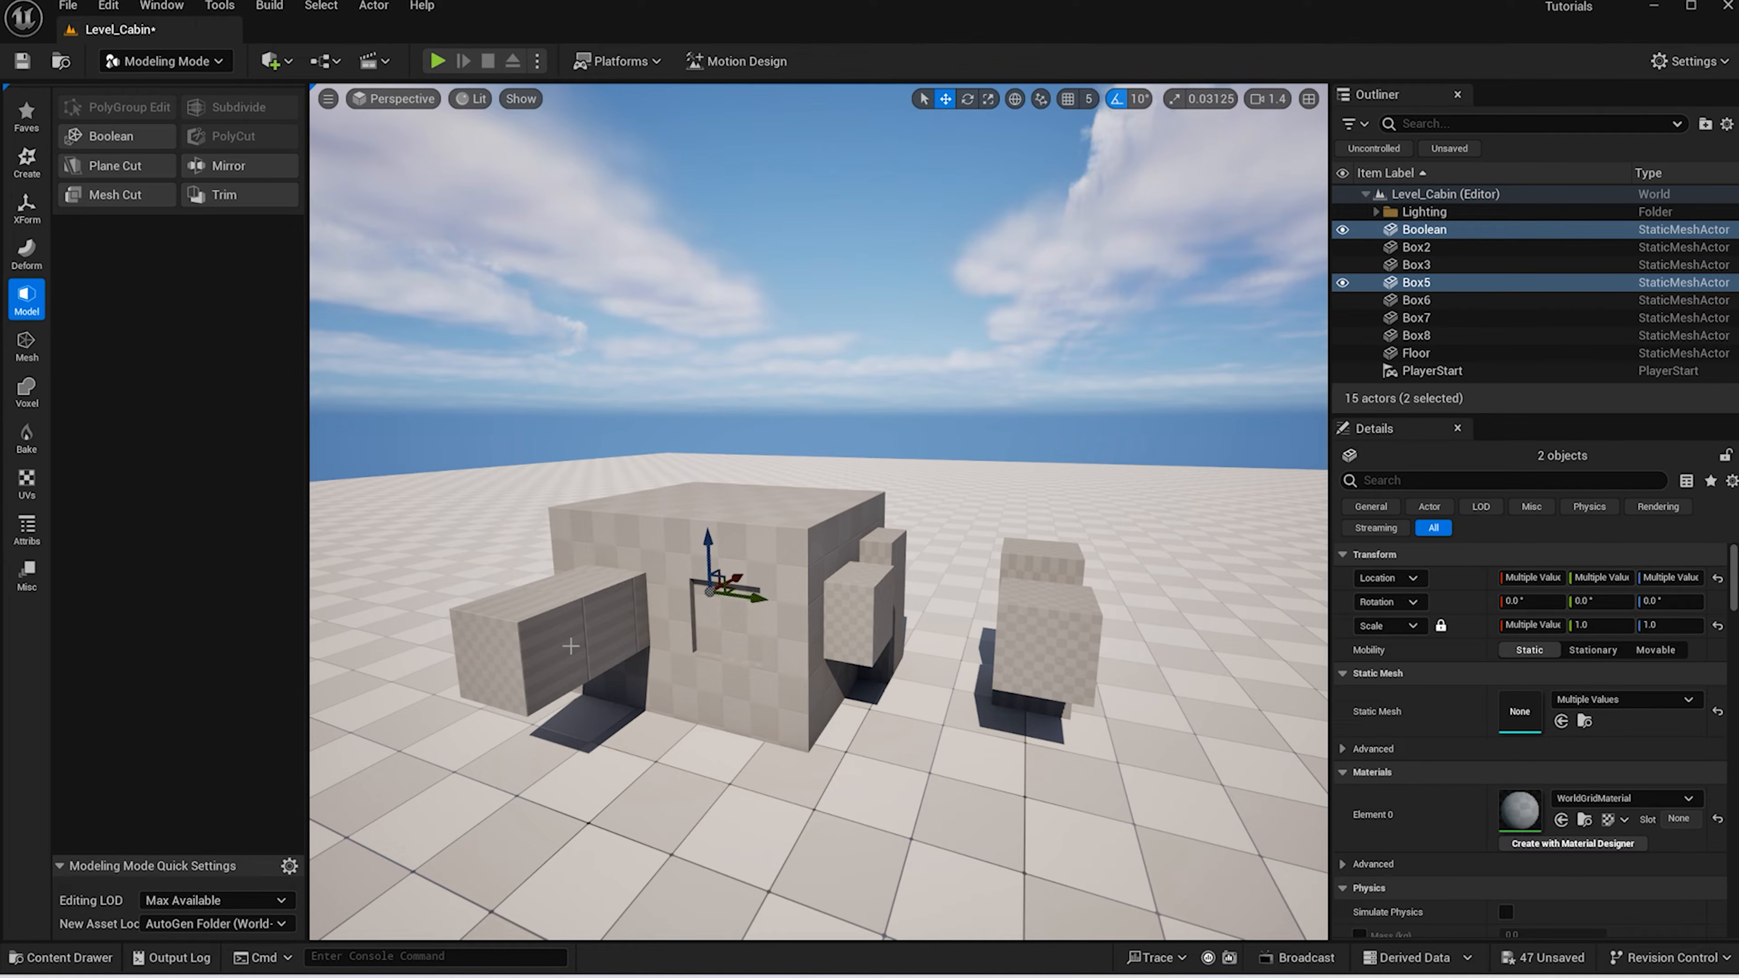
left_click(120, 137)
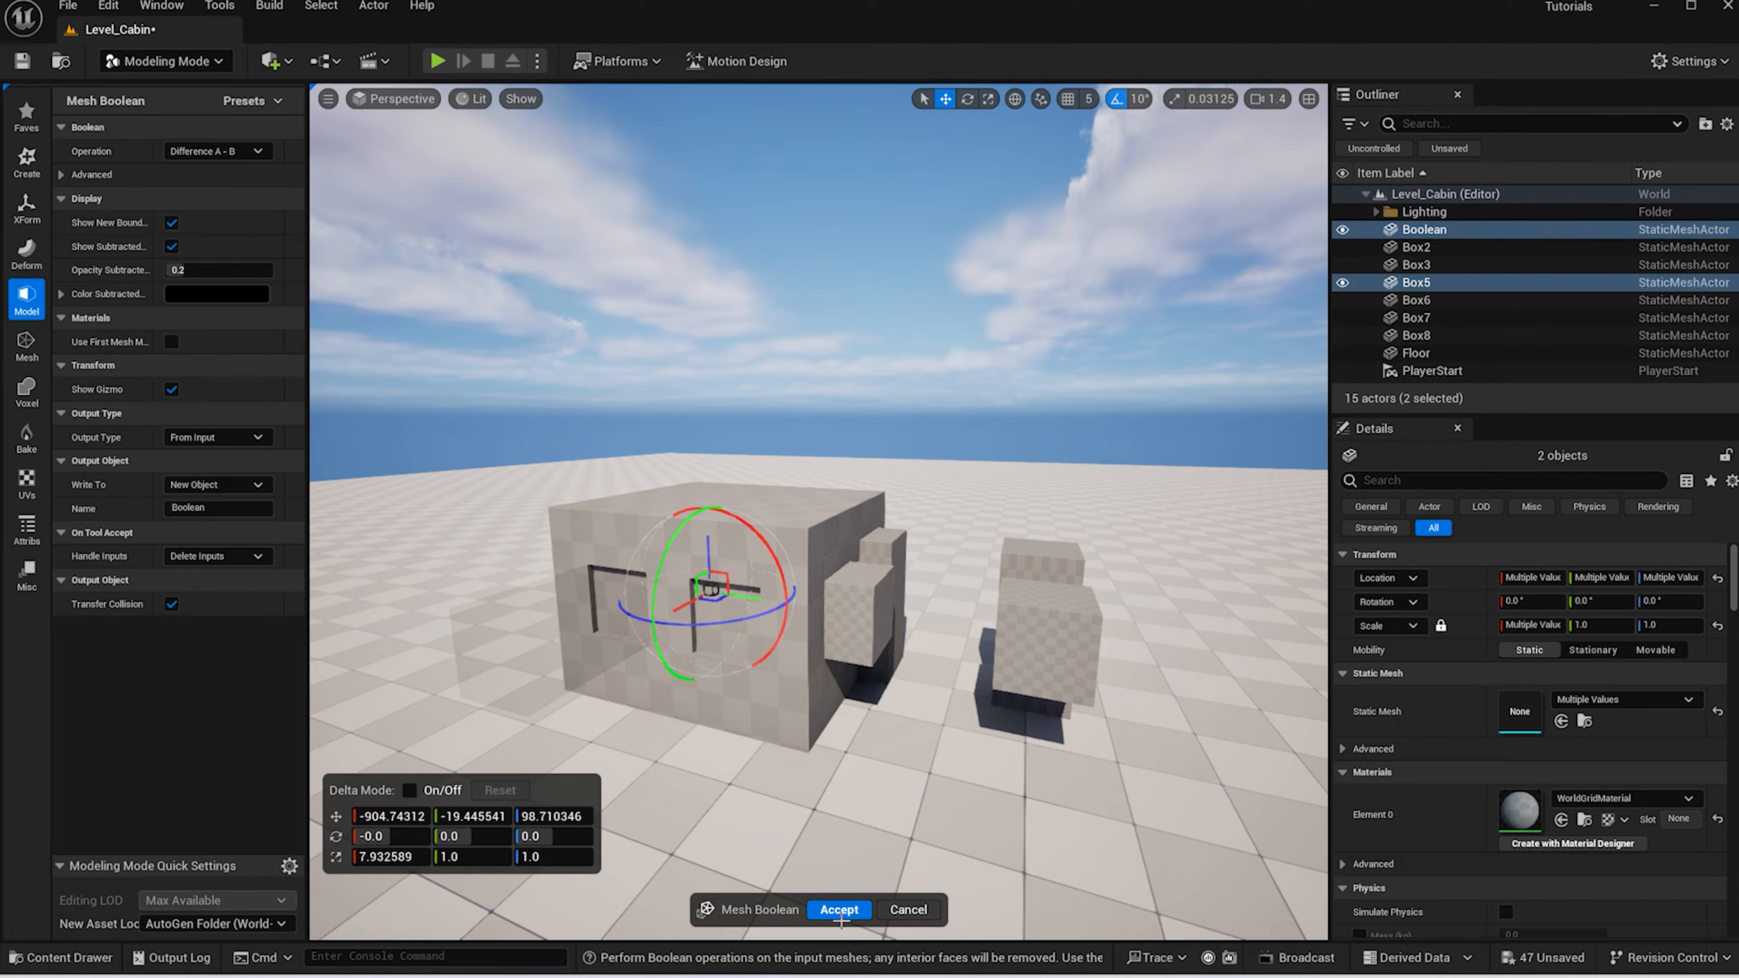
left_click(839, 909)
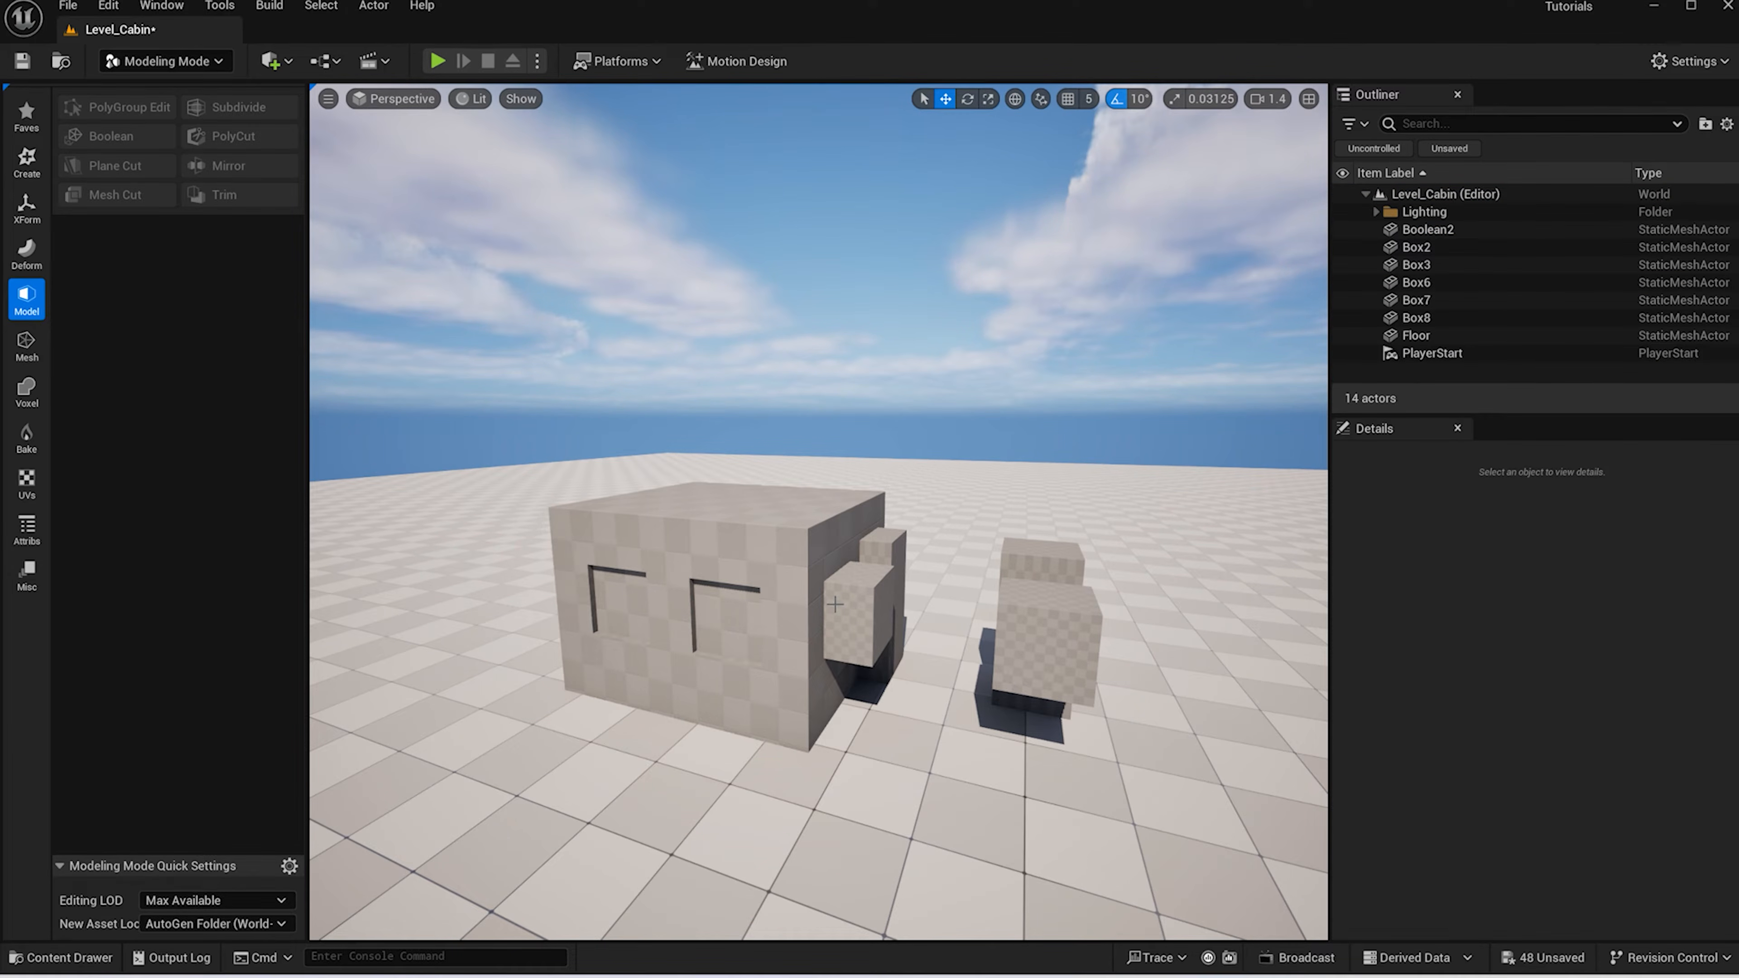
Subtract the front window box from the cabin block with Boolean to open the front window
left_click(835, 604)
left_click(118, 107)
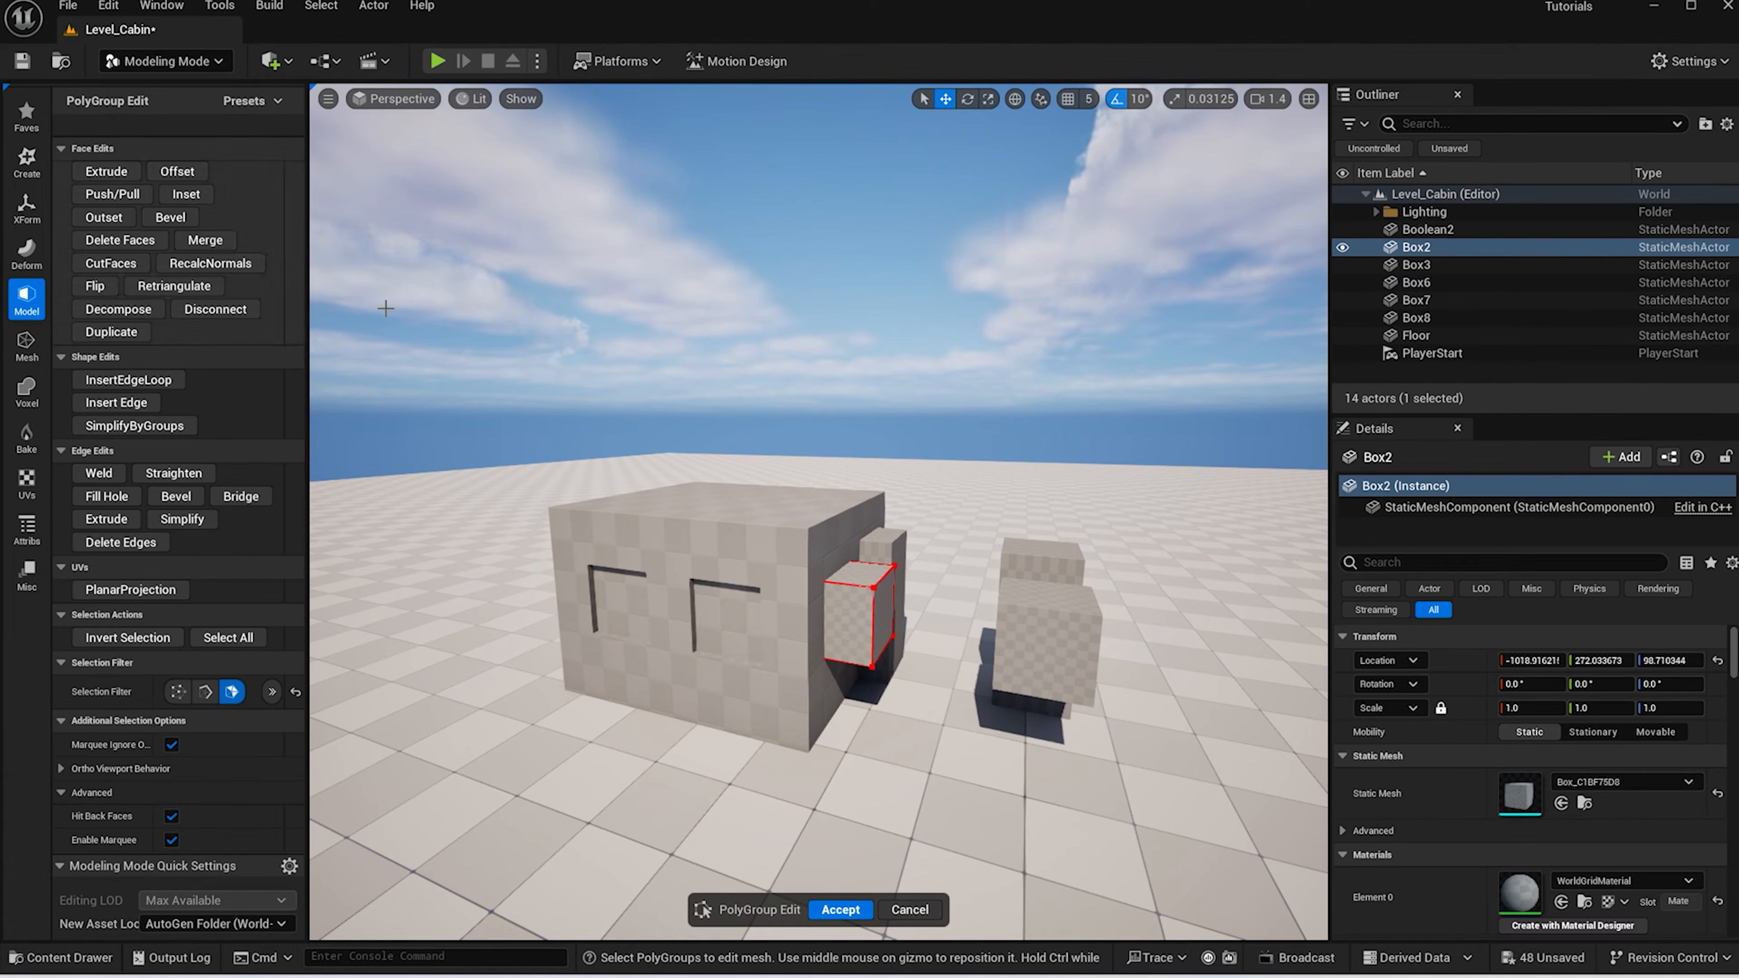
left_click(908, 907)
left_click(753, 658, "shift")
left_click(121, 136)
left_click(840, 909)
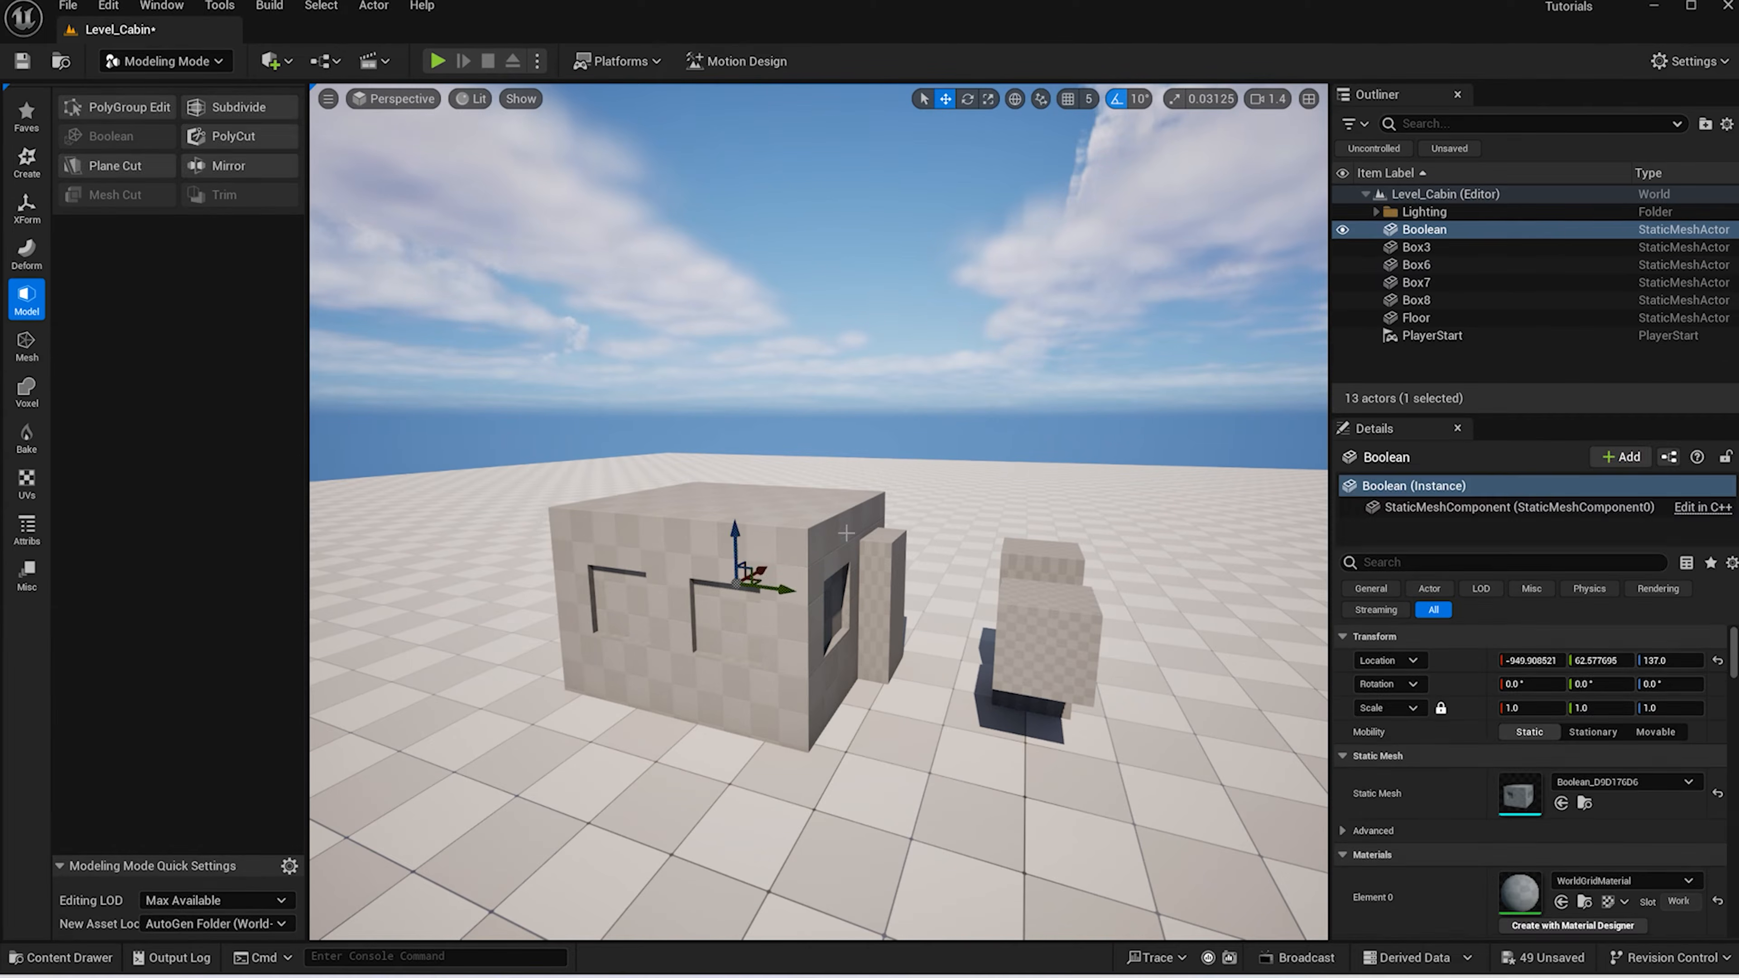
Subtract the door box and the 0.95-scaled inner block from the cabin with Boolean, cutting the doorway and hollowing the interior
left_click(866, 543)
left_click(807, 520, "shift")
left_click(111, 136)
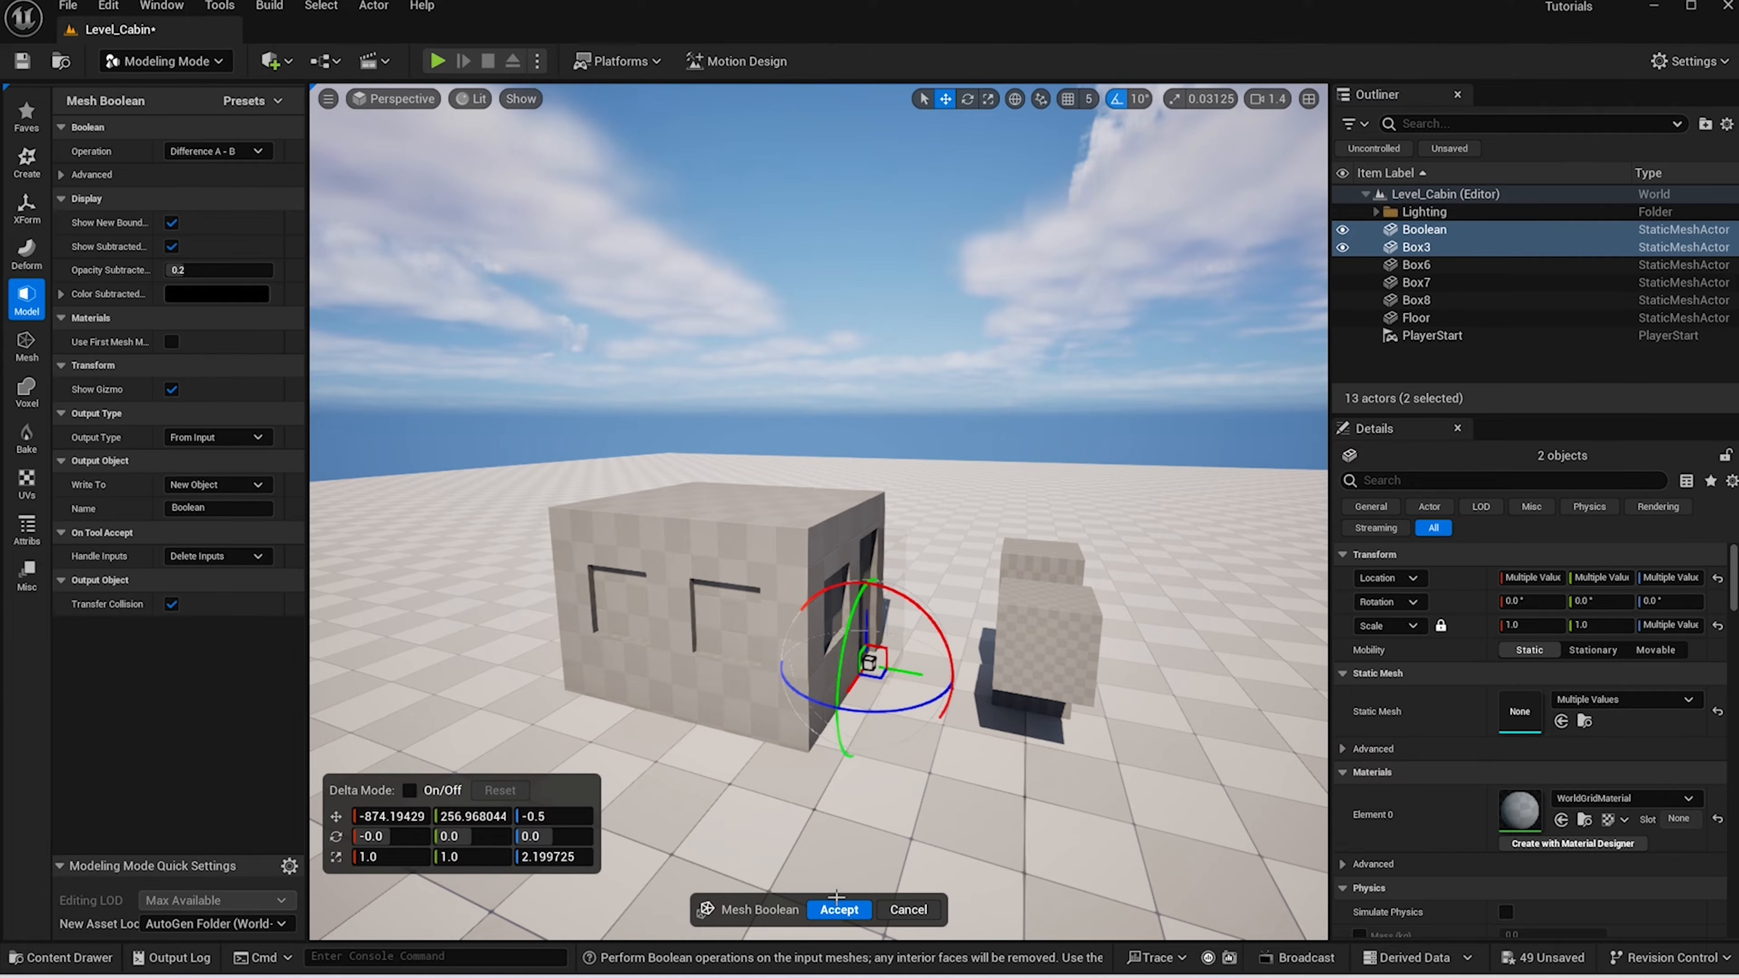
left_click(842, 907)
left_click(111, 136)
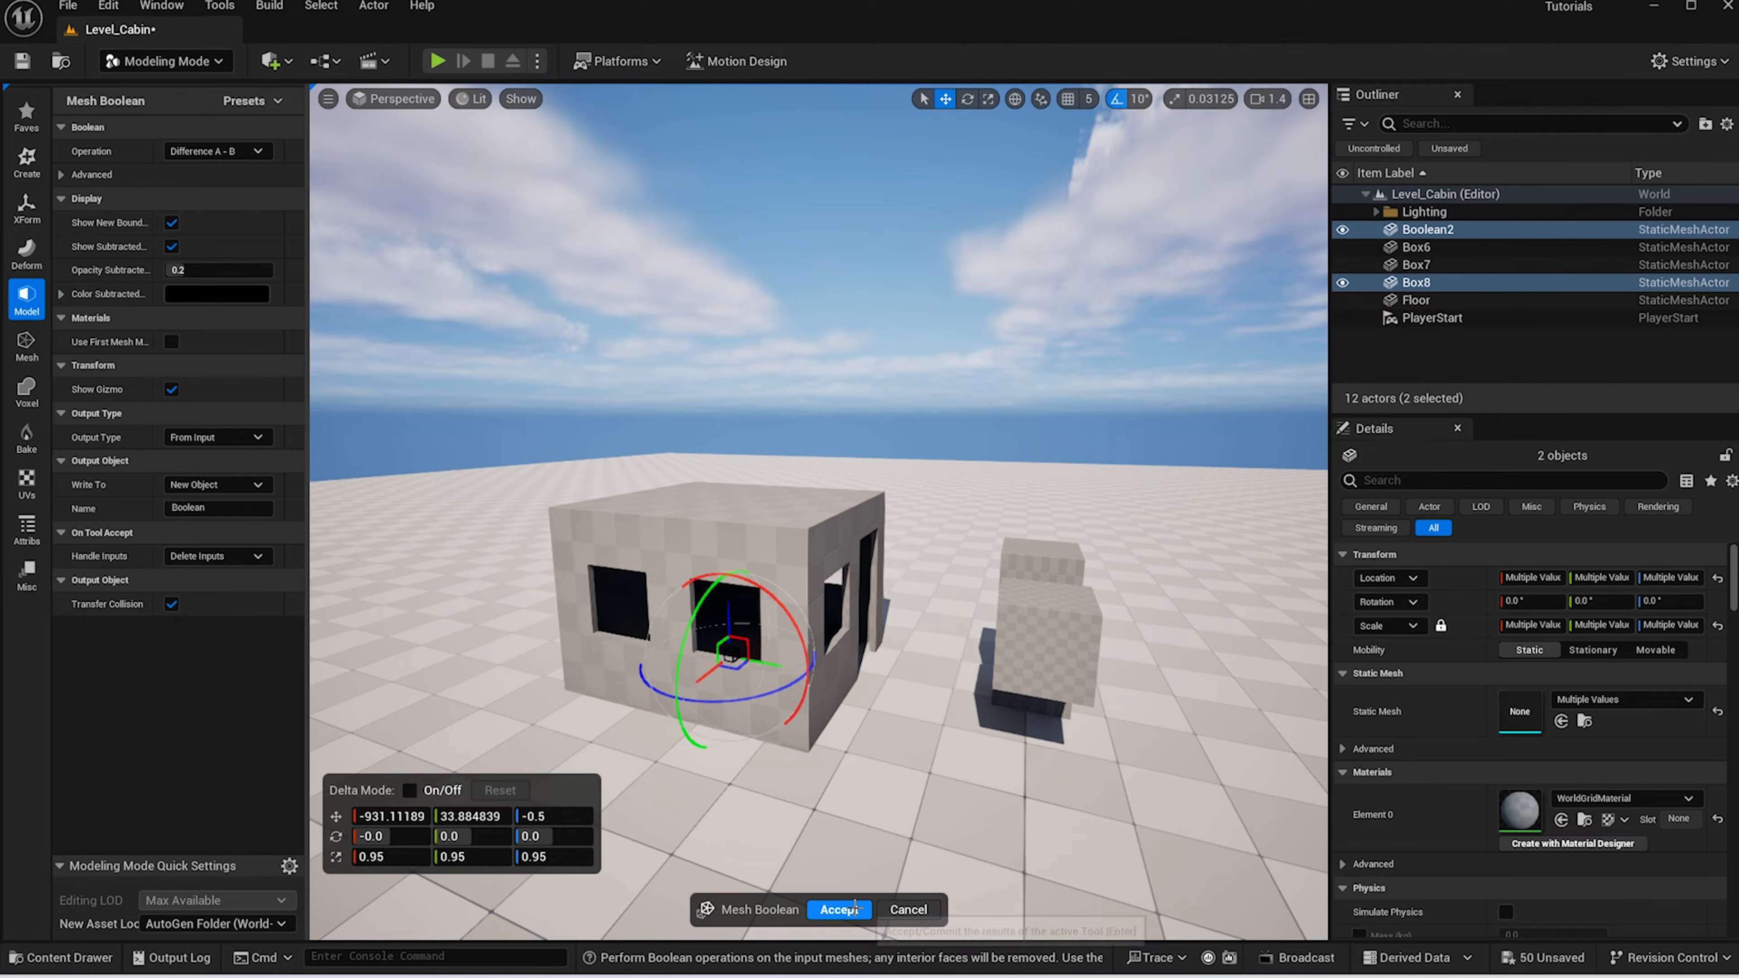
left_click(839, 908)
Duplicate the spare front window box twice along Y, placing the copies at about Y 645 and Y 784
key("d")
right_click_drag(917, 805, 839, 795)
right_click_drag(921, 744, 902, 740)
left_click(780, 637)
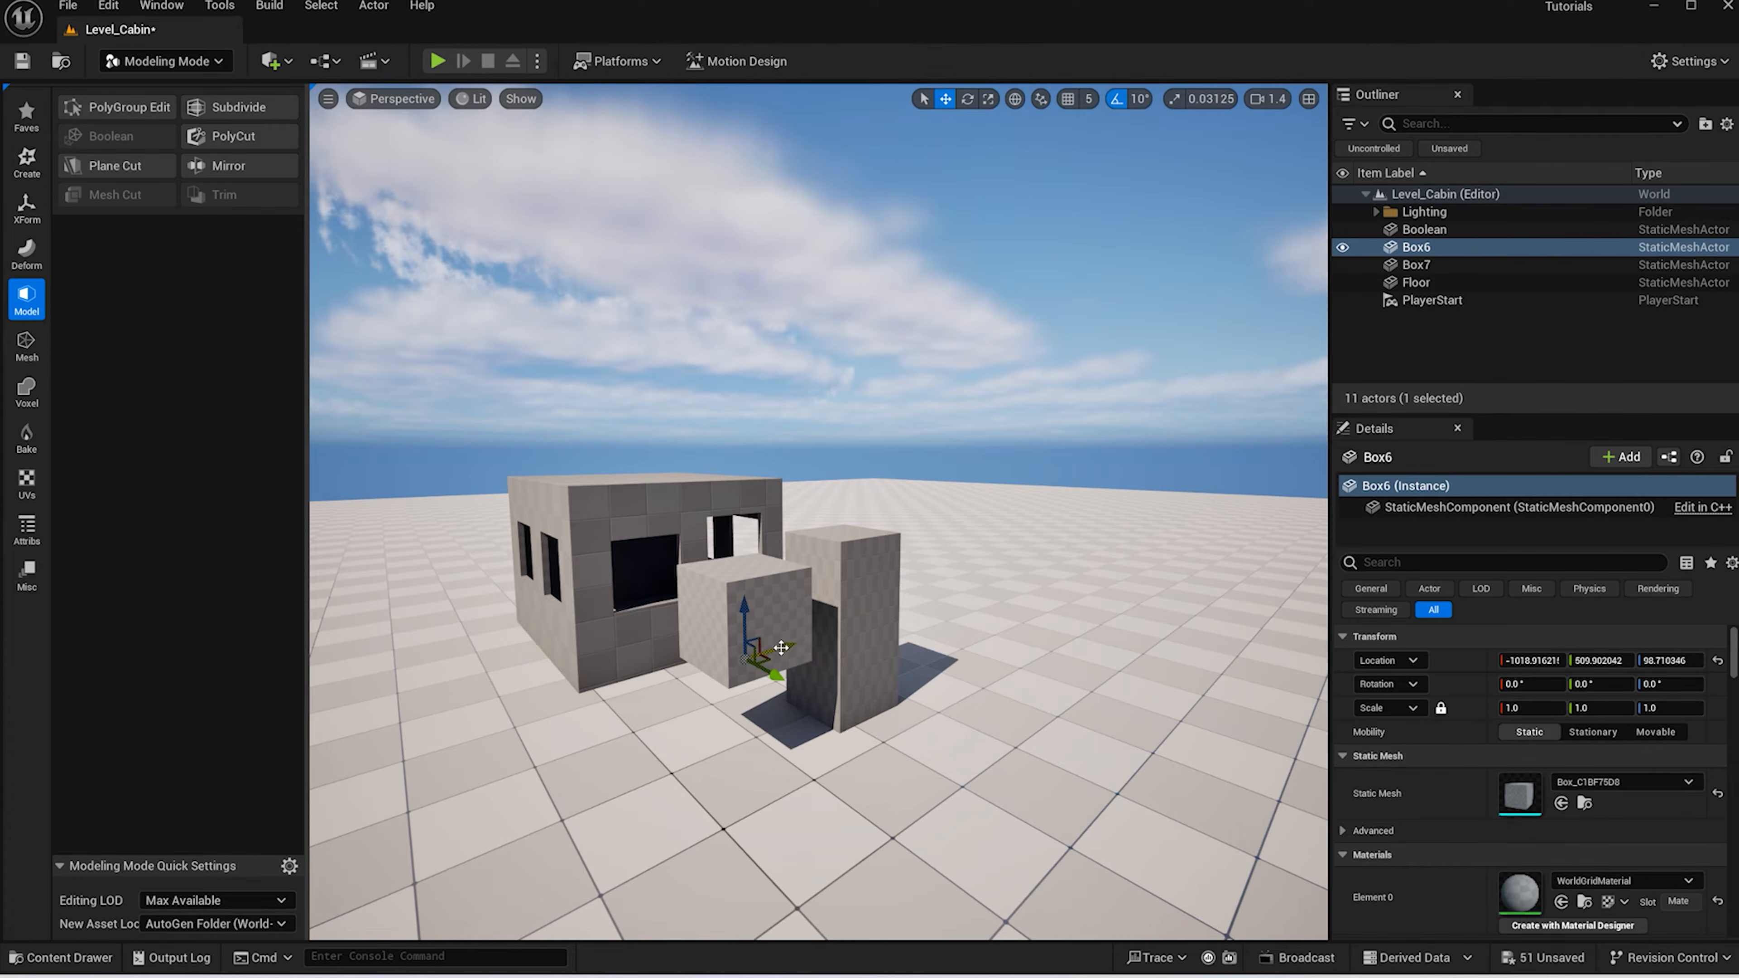
scroll(779, 673, "up", 2)
scroll(778, 687, "down", 1)
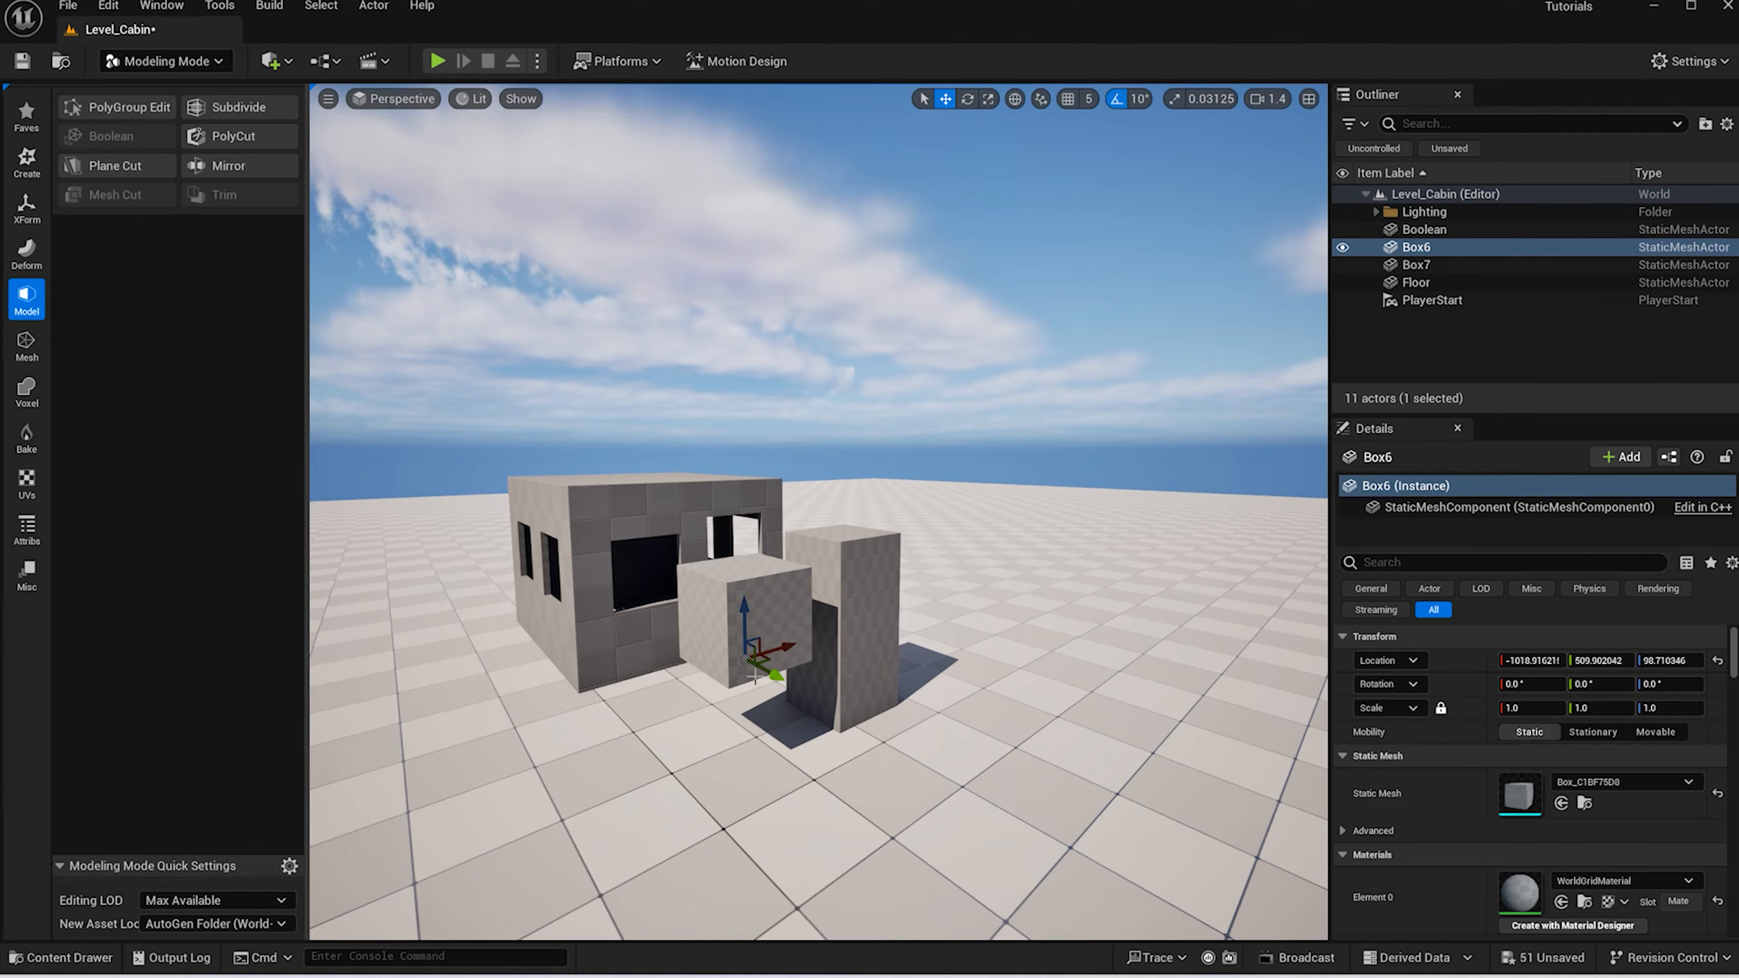
left_click_drag(761, 672, 1010, 811, "alt")
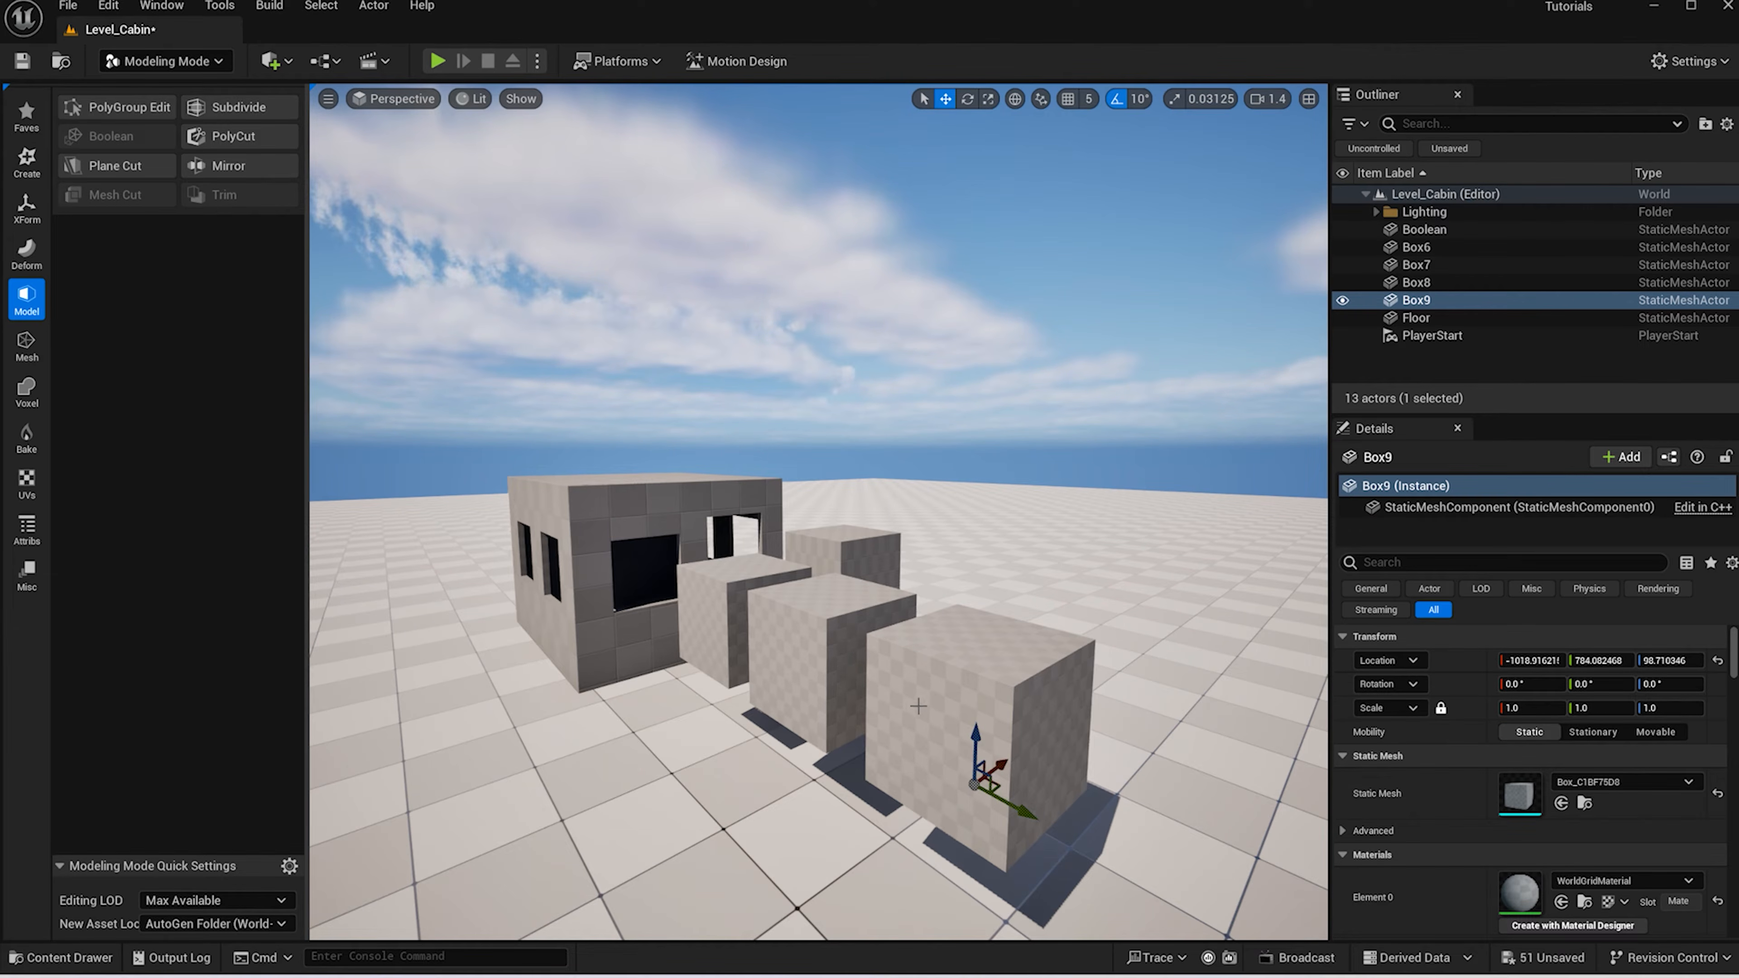
Select the spare window box nearest the cabin and the middle copy, and scale both uniformly to 0.95
left_click(834, 664)
left_click(724, 598, "ctrl")
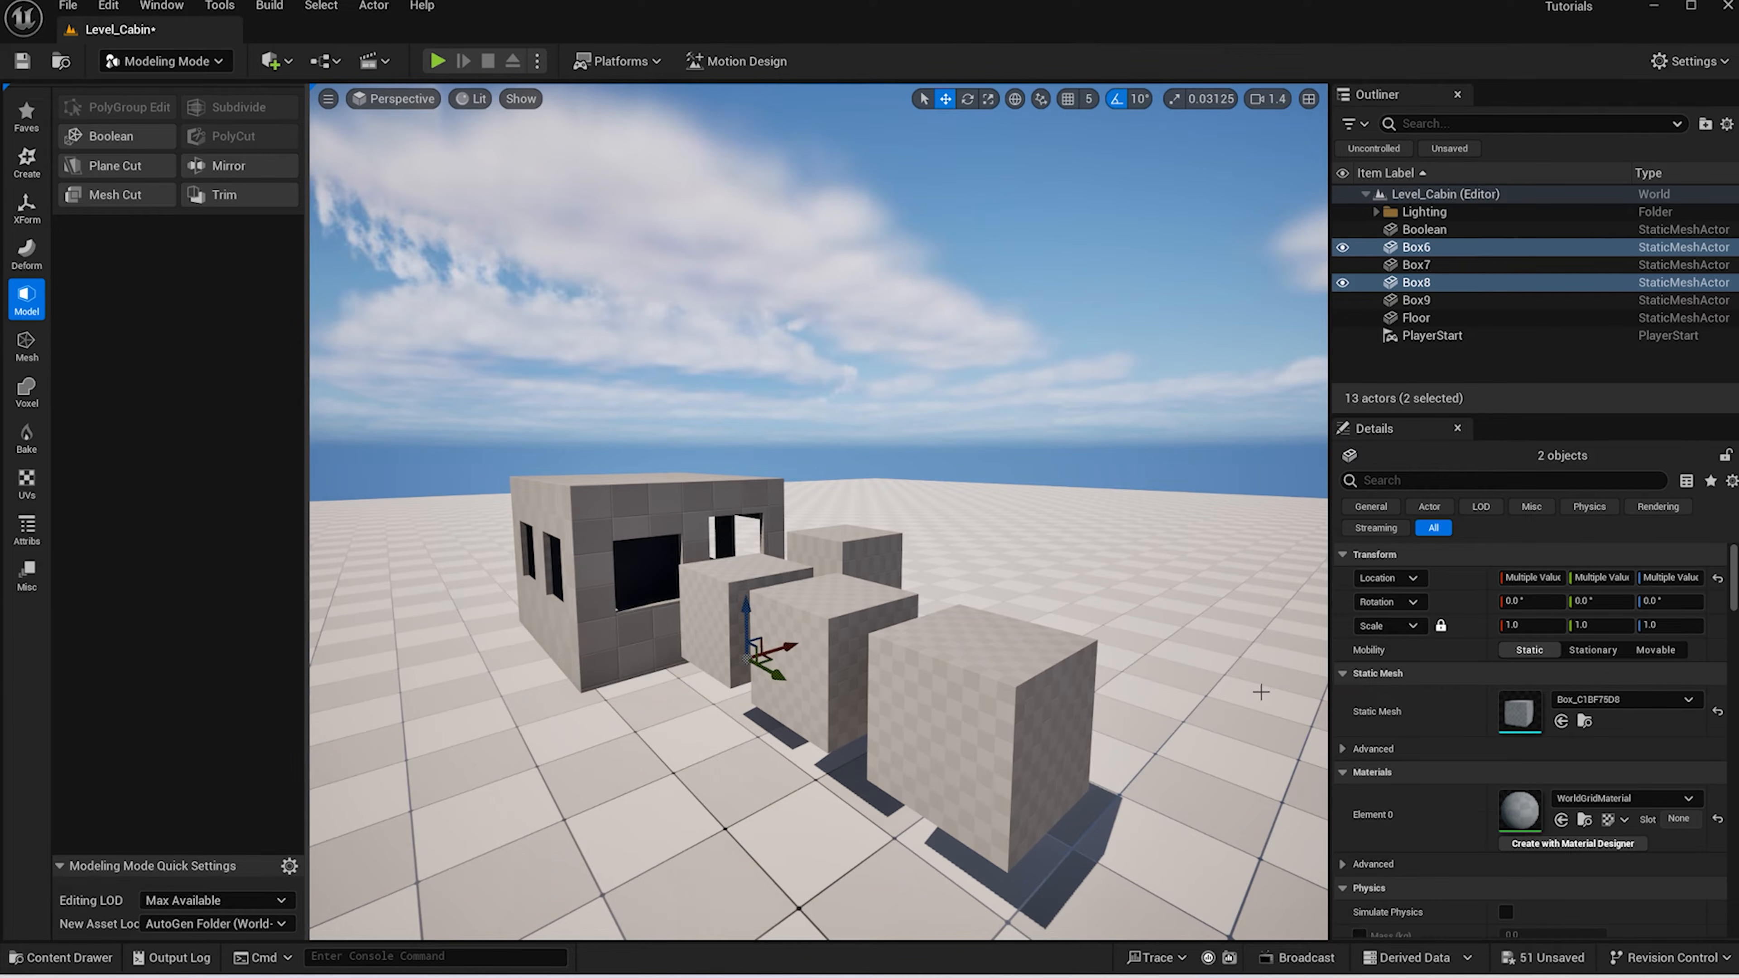
left_click(1505, 625)
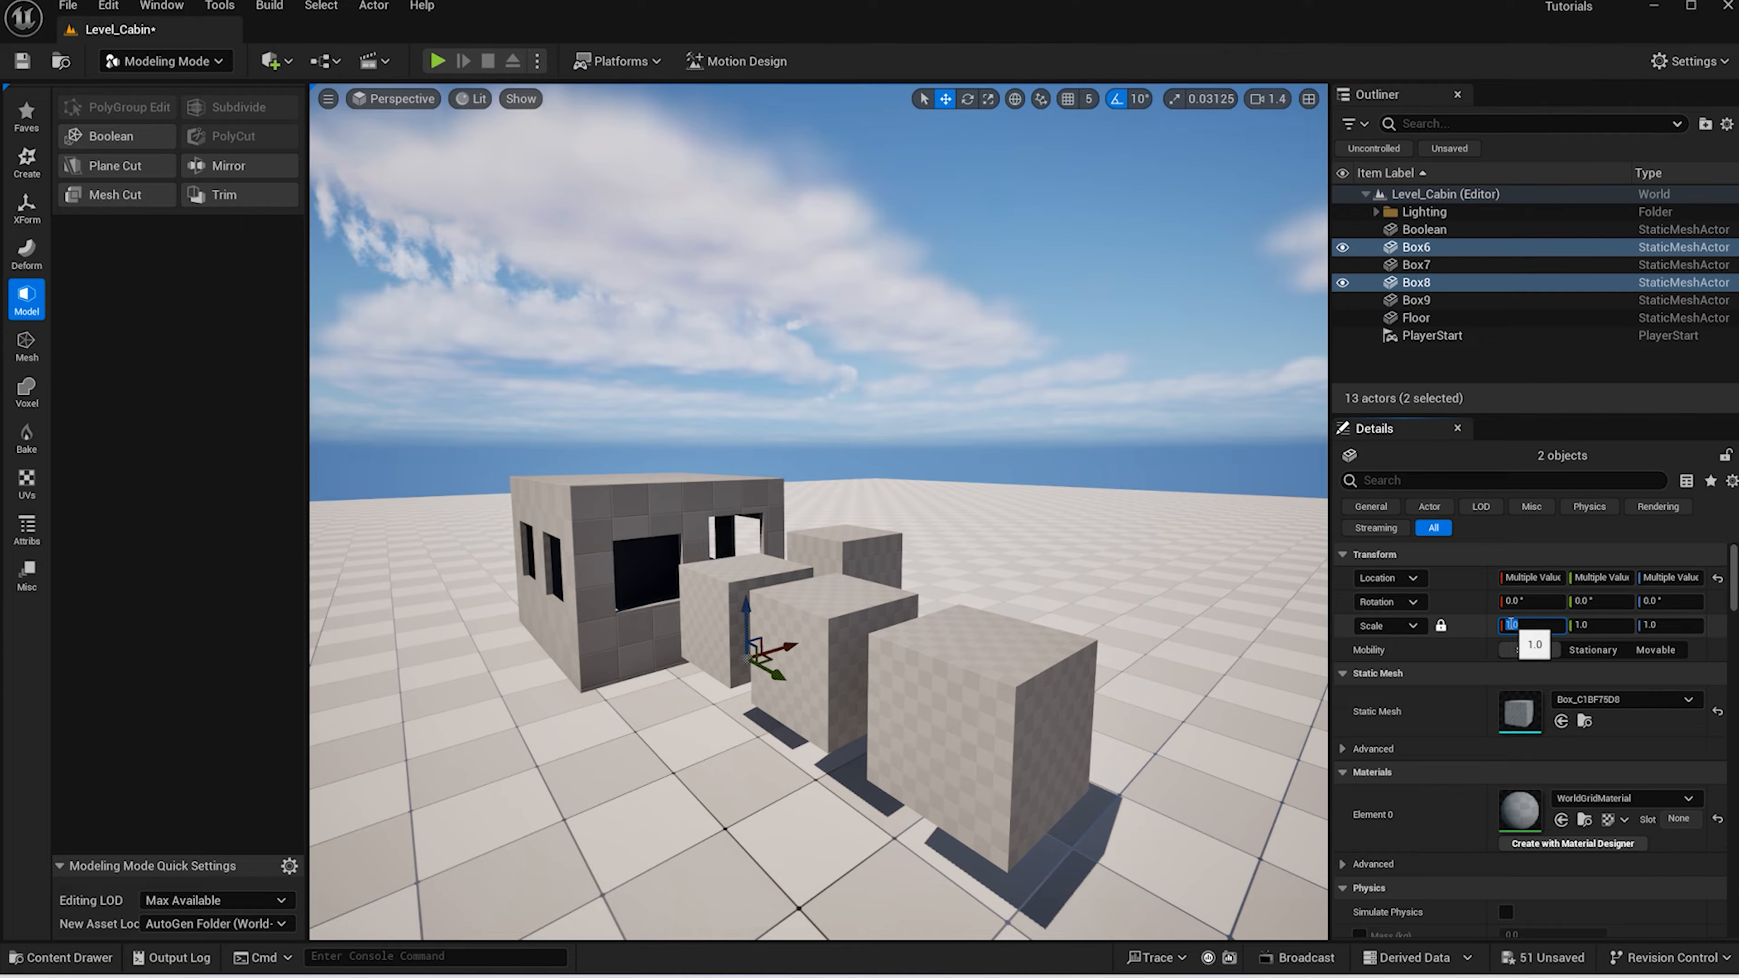
type("0.95")
key("Return")
Scale the window box copy farthest from the cabin uniformly to 1.05
left_click(1084, 706)
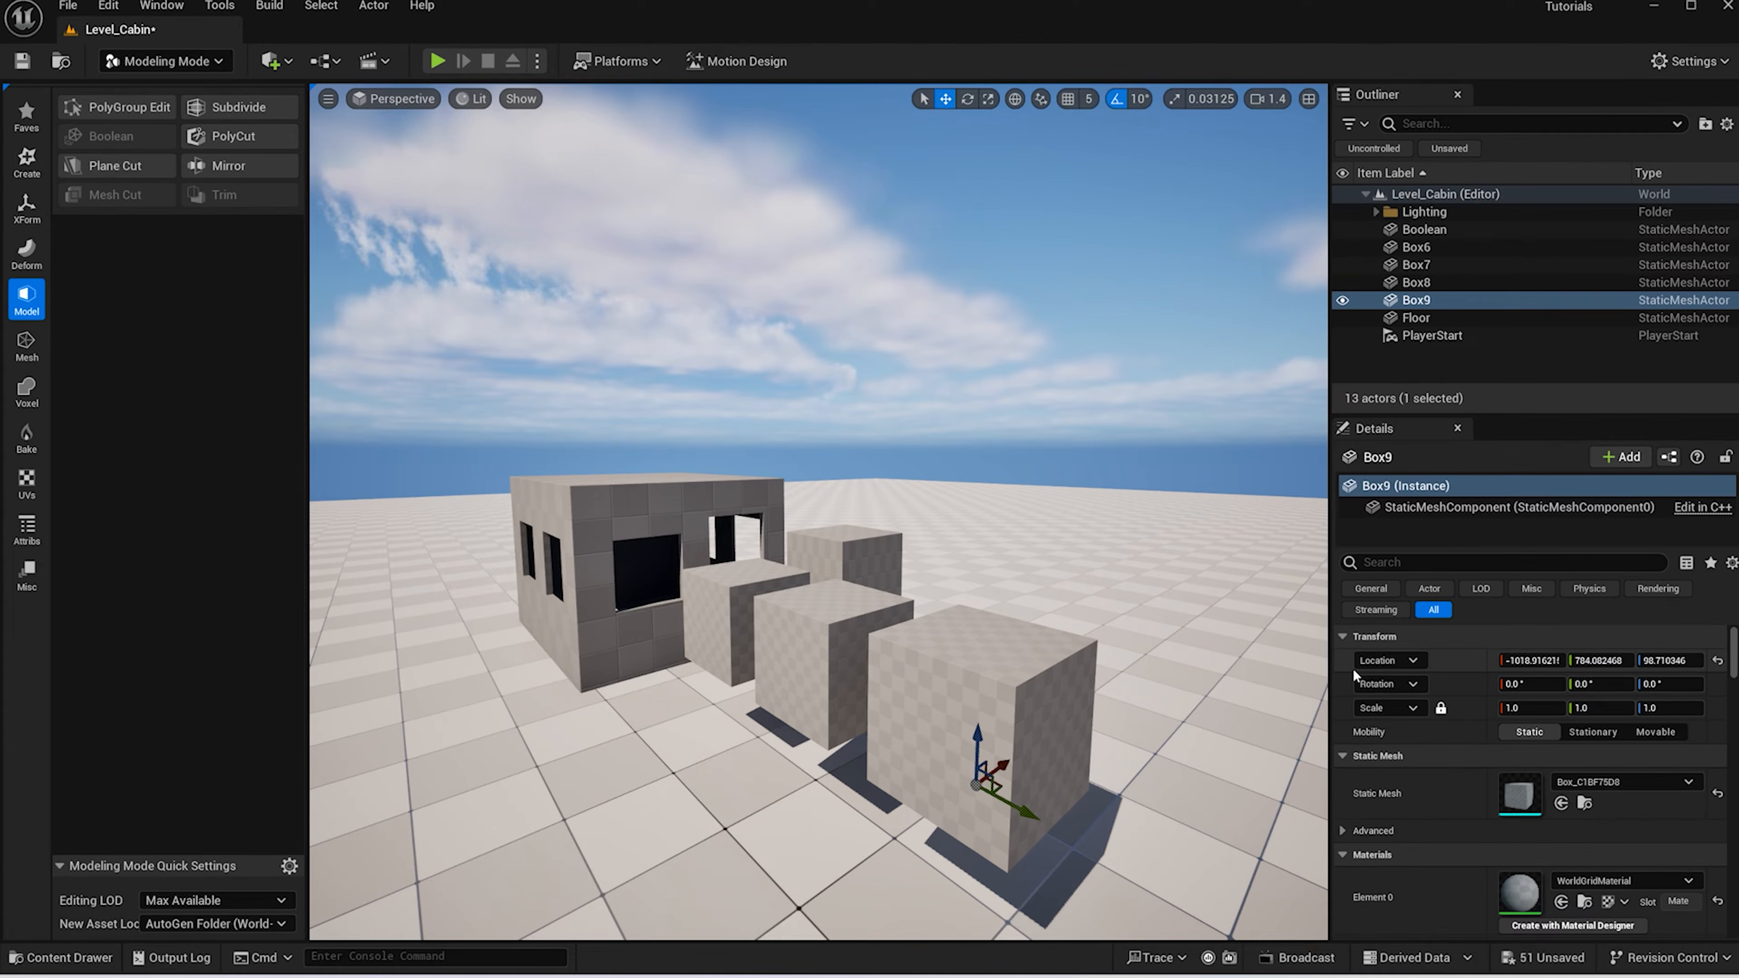
left_click(1528, 707)
type("1.05")
key("Return")
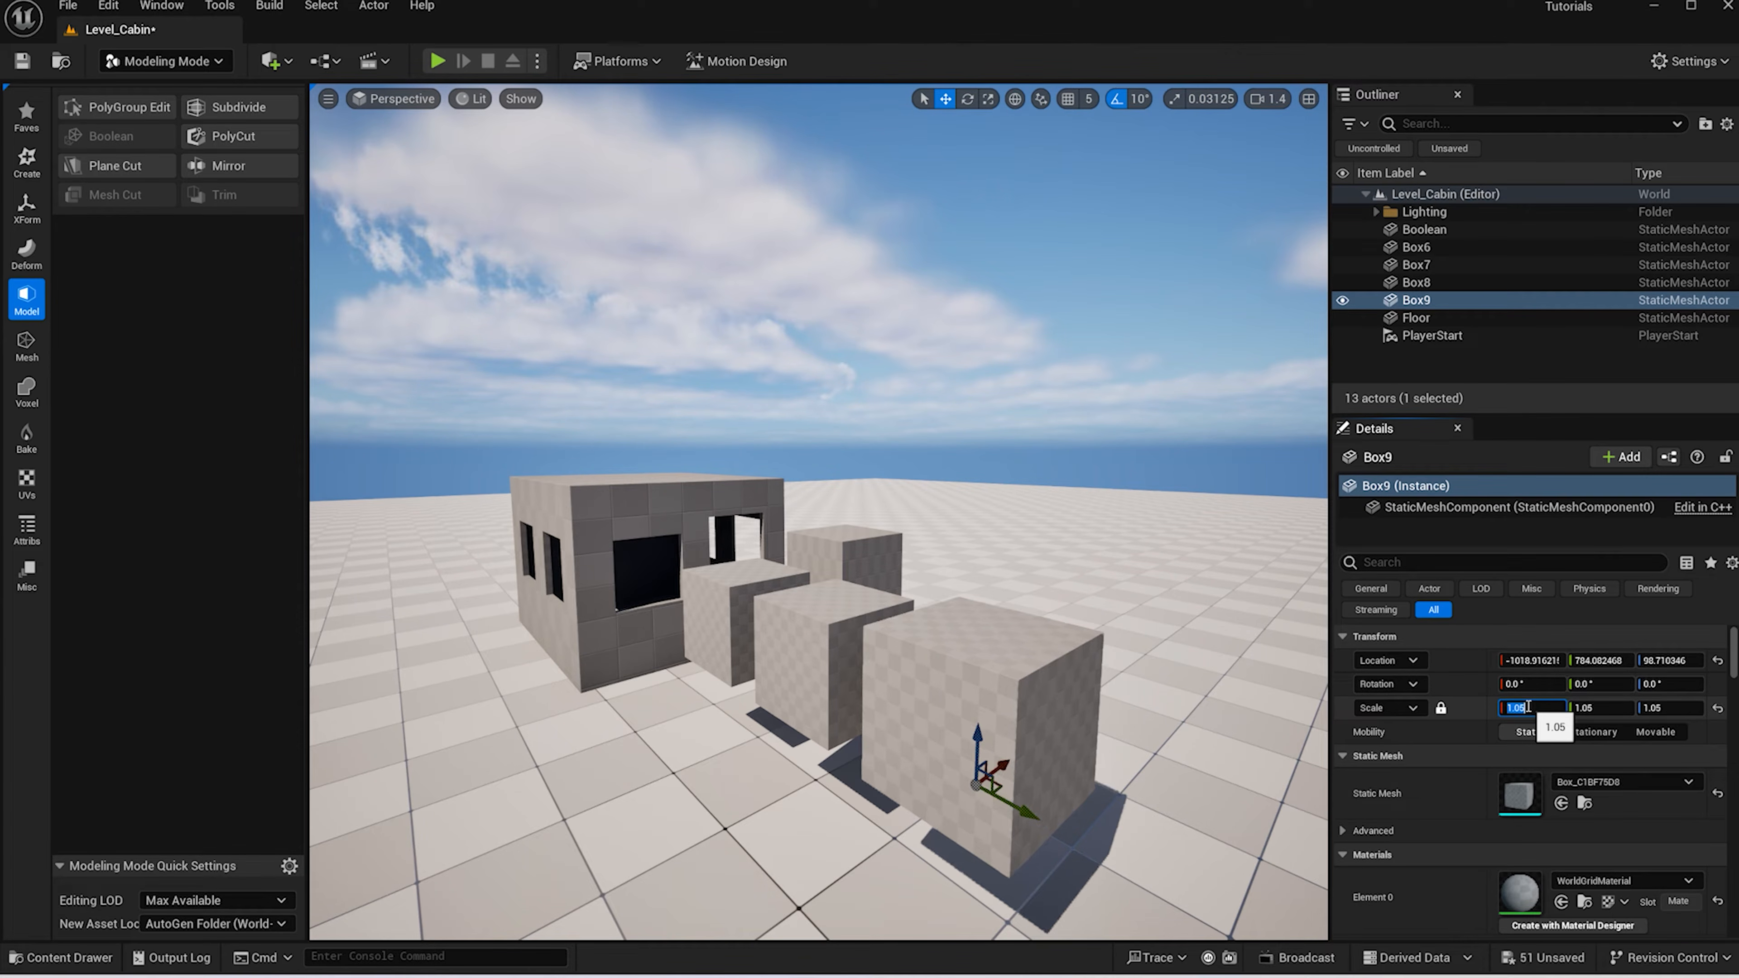
Stretch the middle window box along Y to a scale of about 3.77 and move it through the farthest box, to about Y 755
left_click(844, 659)
key("r")
left_click_drag(866, 723, 881, 731)
key("w")
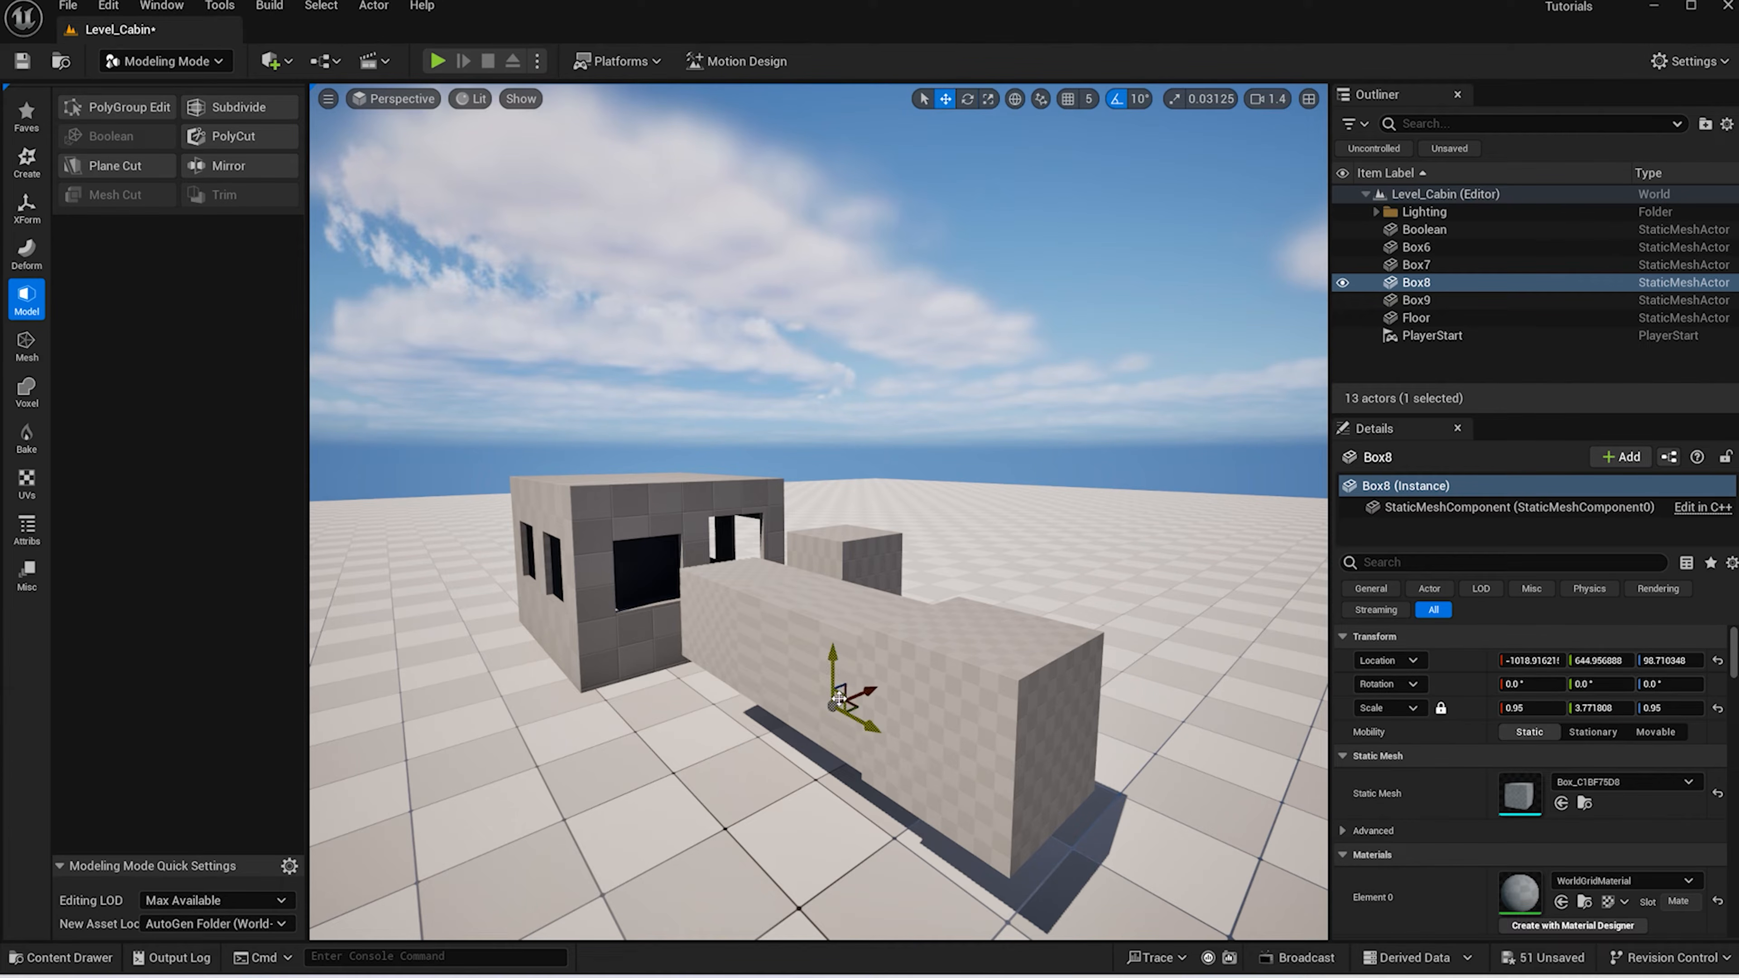
Try to subtract the stretched window box from the 1.05-scaled box with a Boolean Difference A - B
left_click(1014, 665)
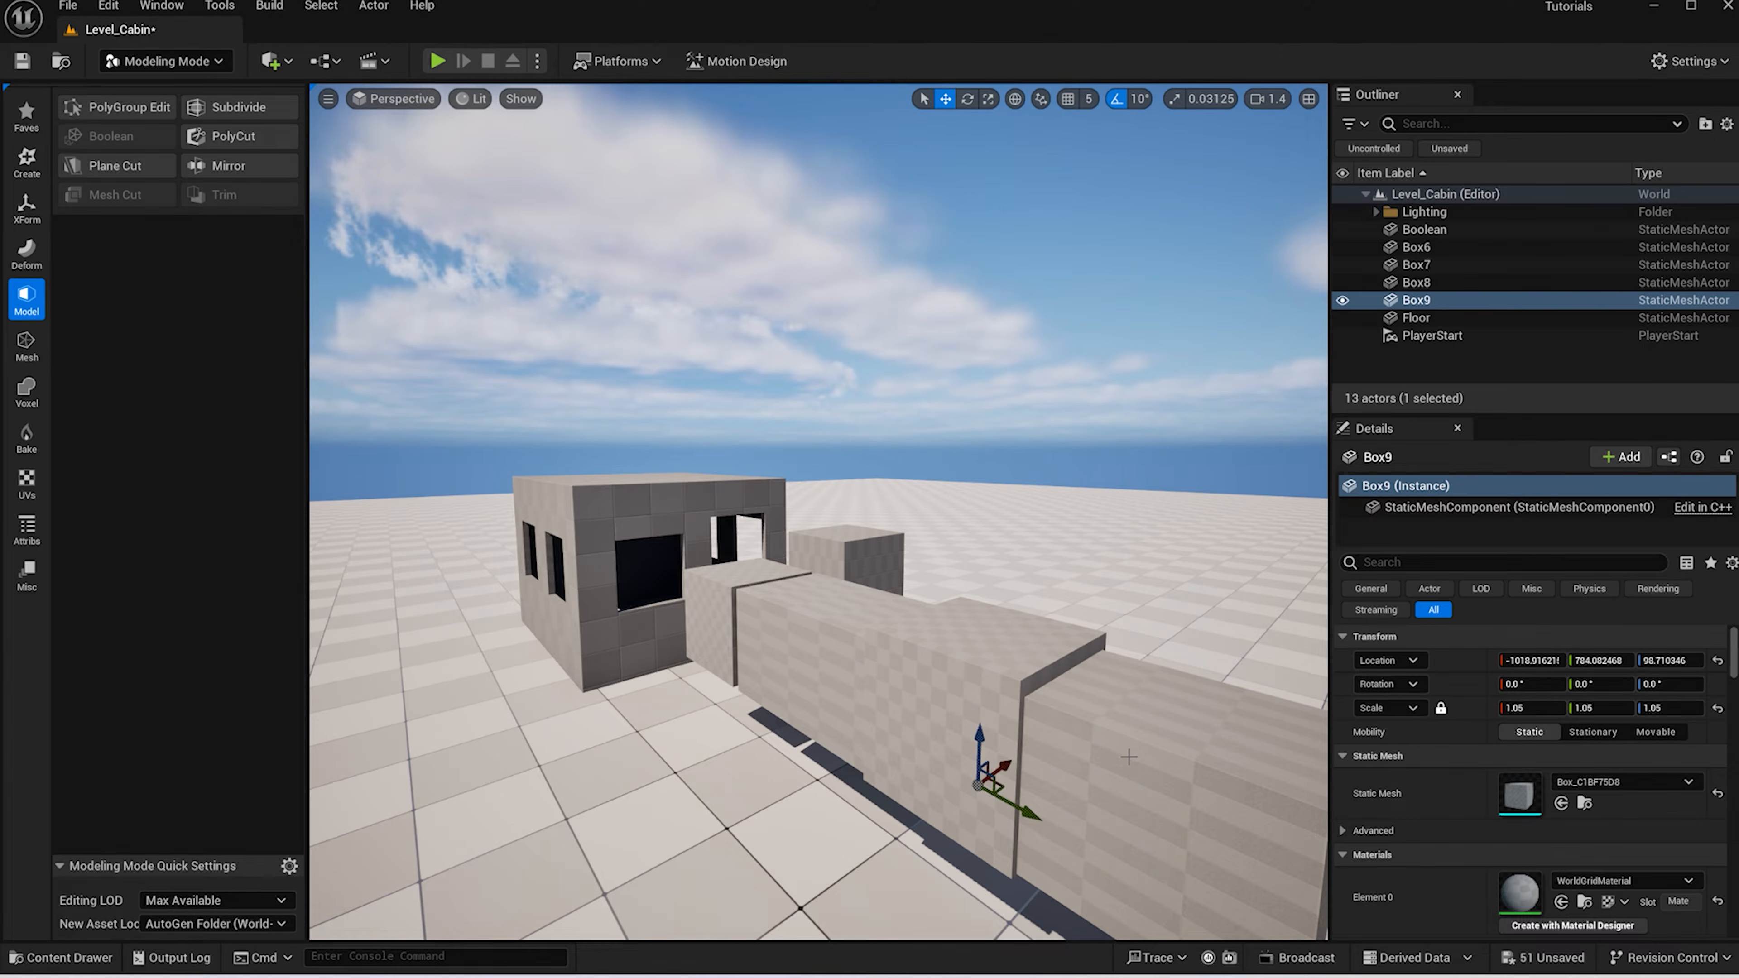
left_click(844, 686, "ctrl")
left_click(111, 135)
mouse_move(824, 935)
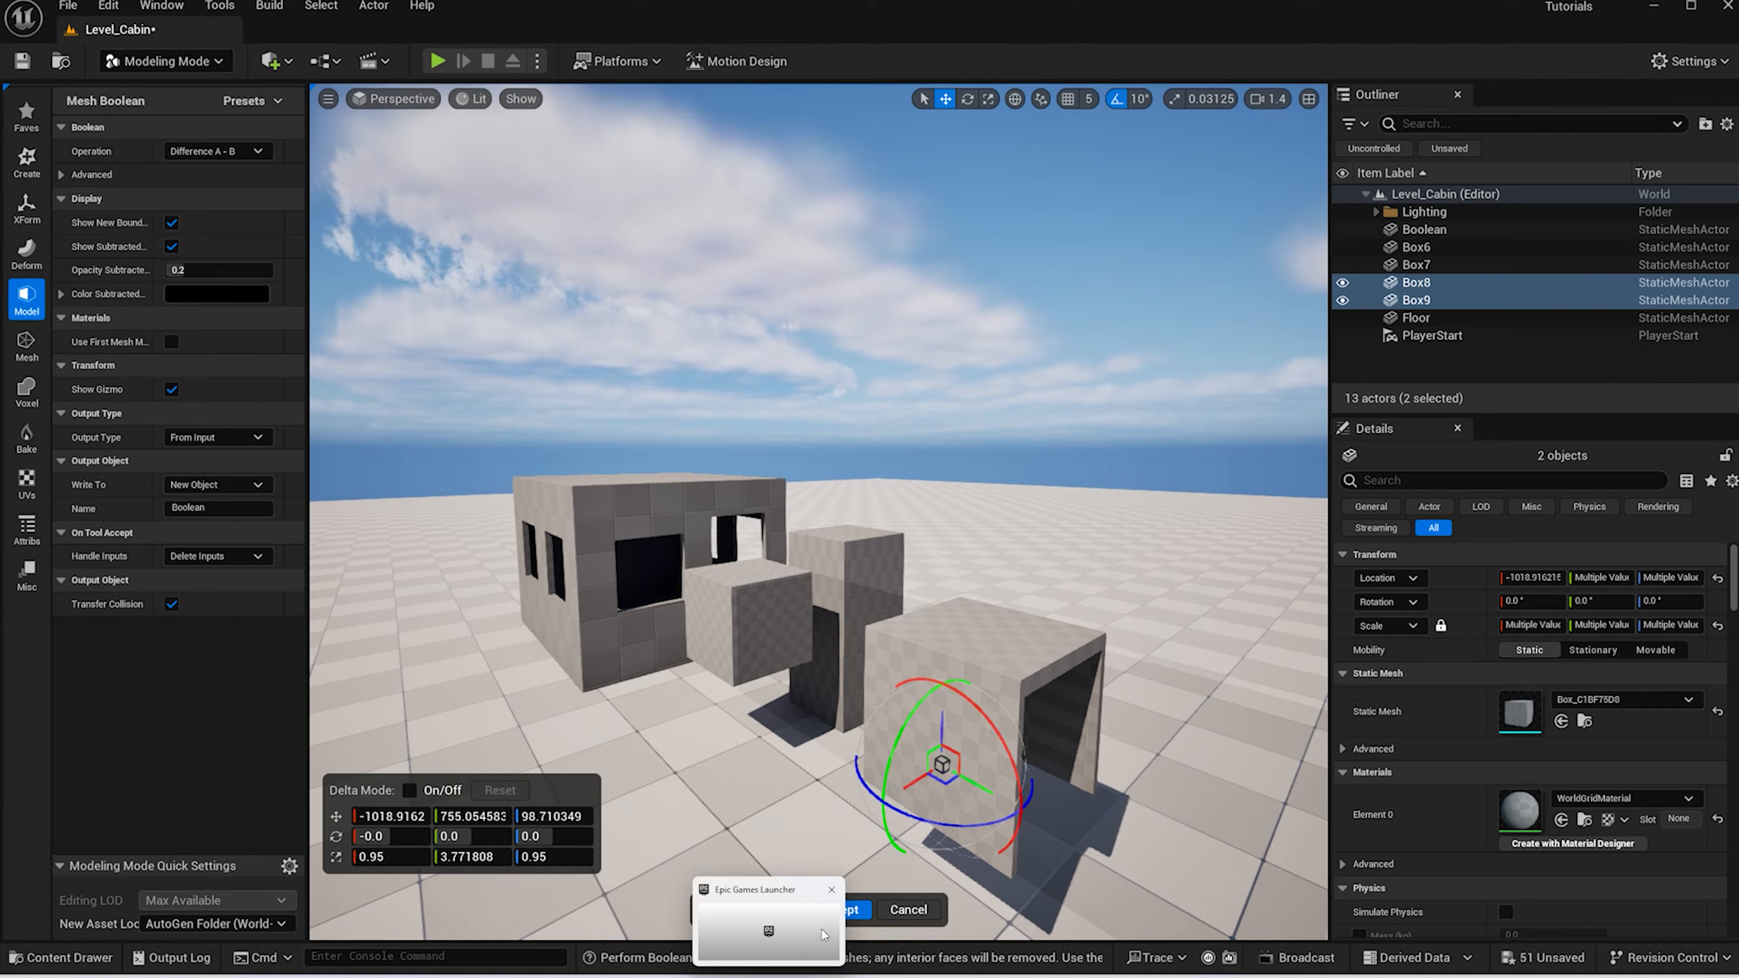
left_click(857, 909)
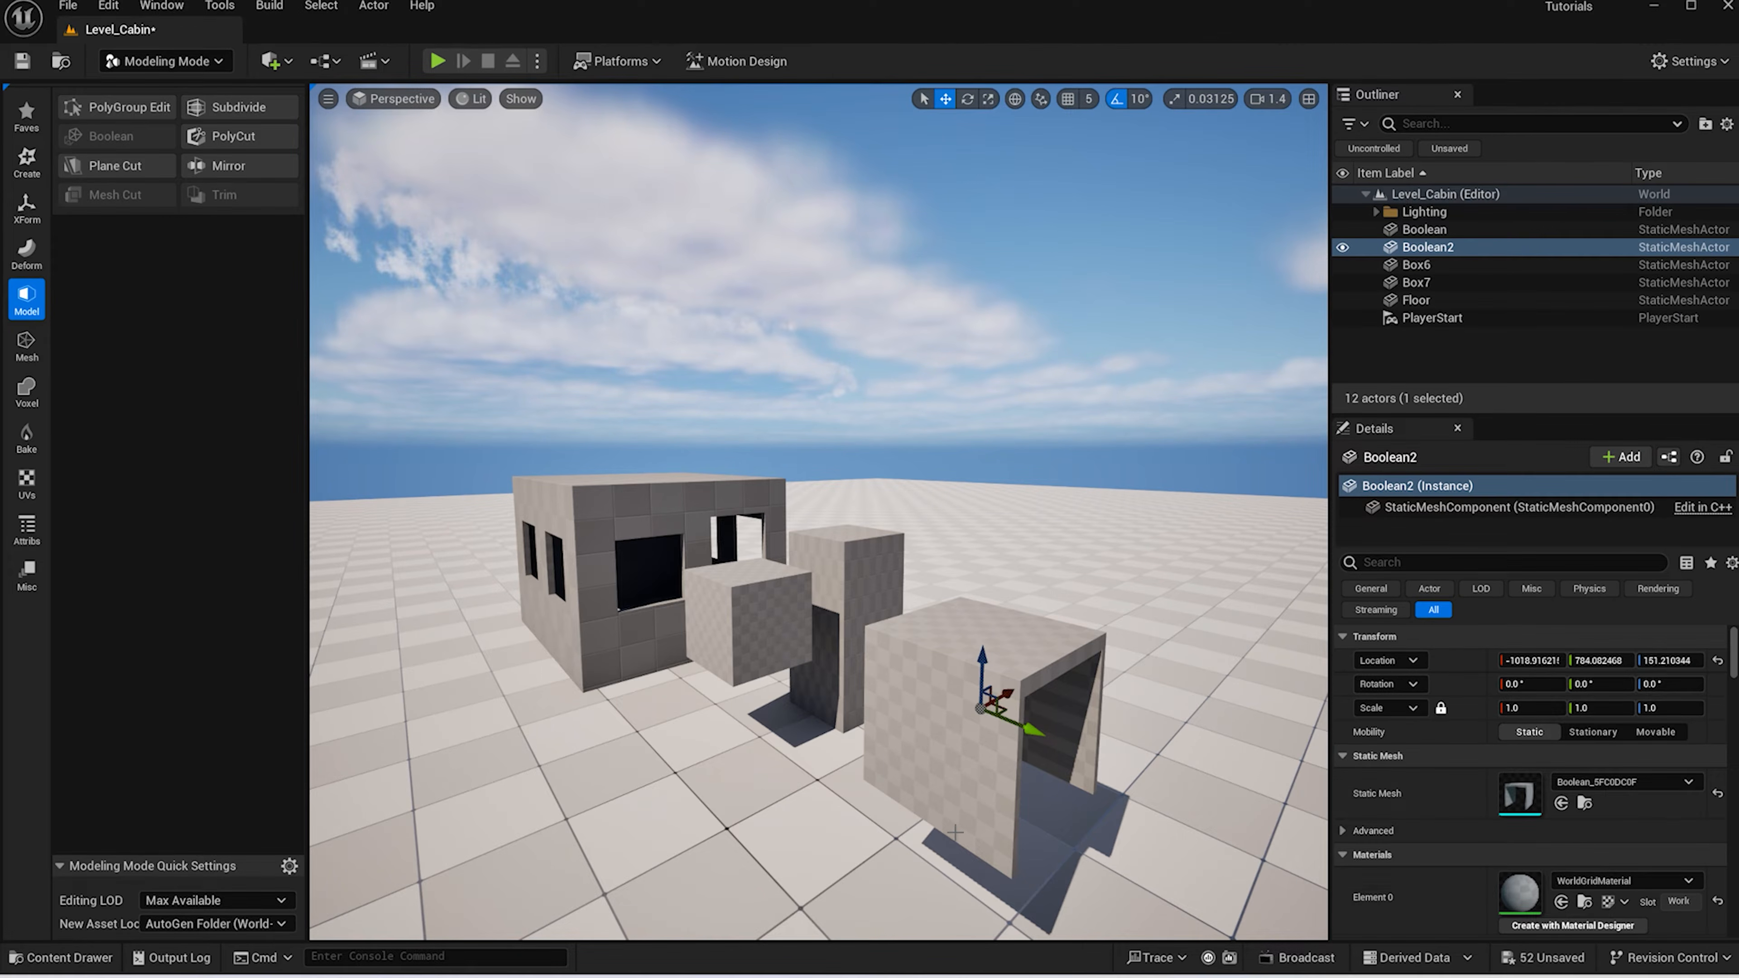
key("ctrl+z")
Raise the stretched window box to about Z 102.9 so it sits more centrally in the 1.05-scaled box
scroll(1117, 843, "down", 2)
mouse_move(1103, 829)
left_mouse_down("alt")
mouse_move(1096, 815)
mouse_move(1102, 828)
left_mouse_up("alt")
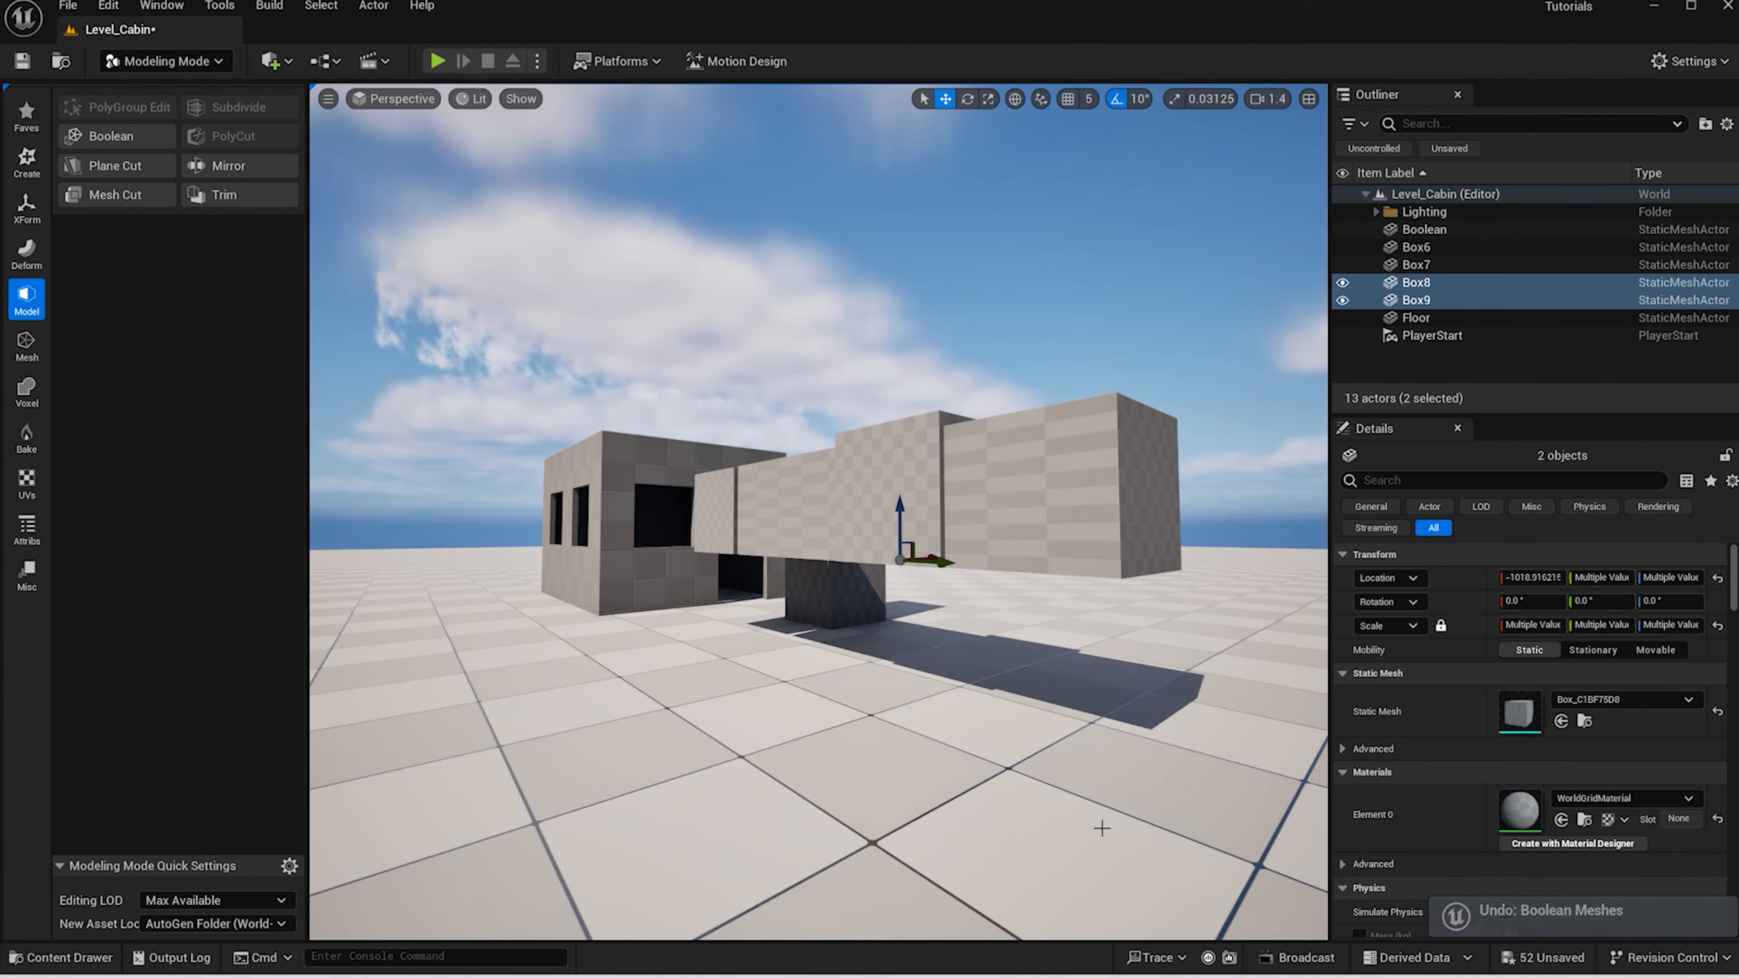
left_click(1040, 521)
left_click_drag(900, 514, 900, 507)
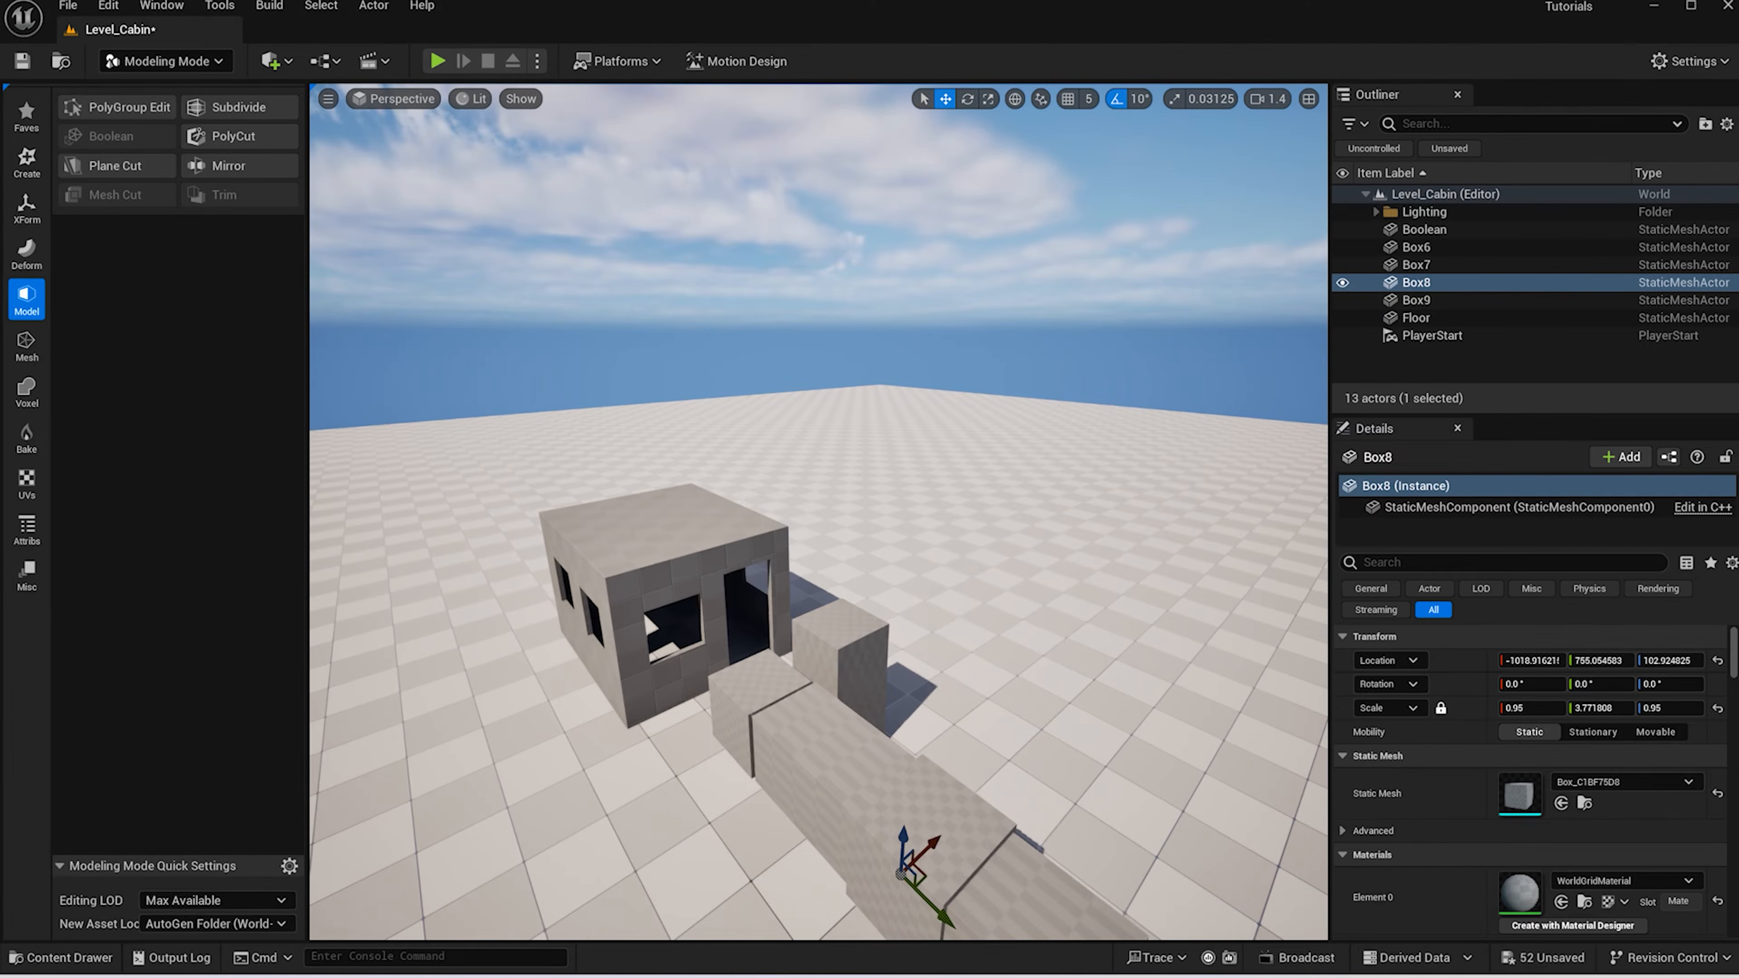
Subtract the raised, stretched box from the 1.05-scaled box with Boolean to form a window frame
left_click(952, 839, "ctrl")
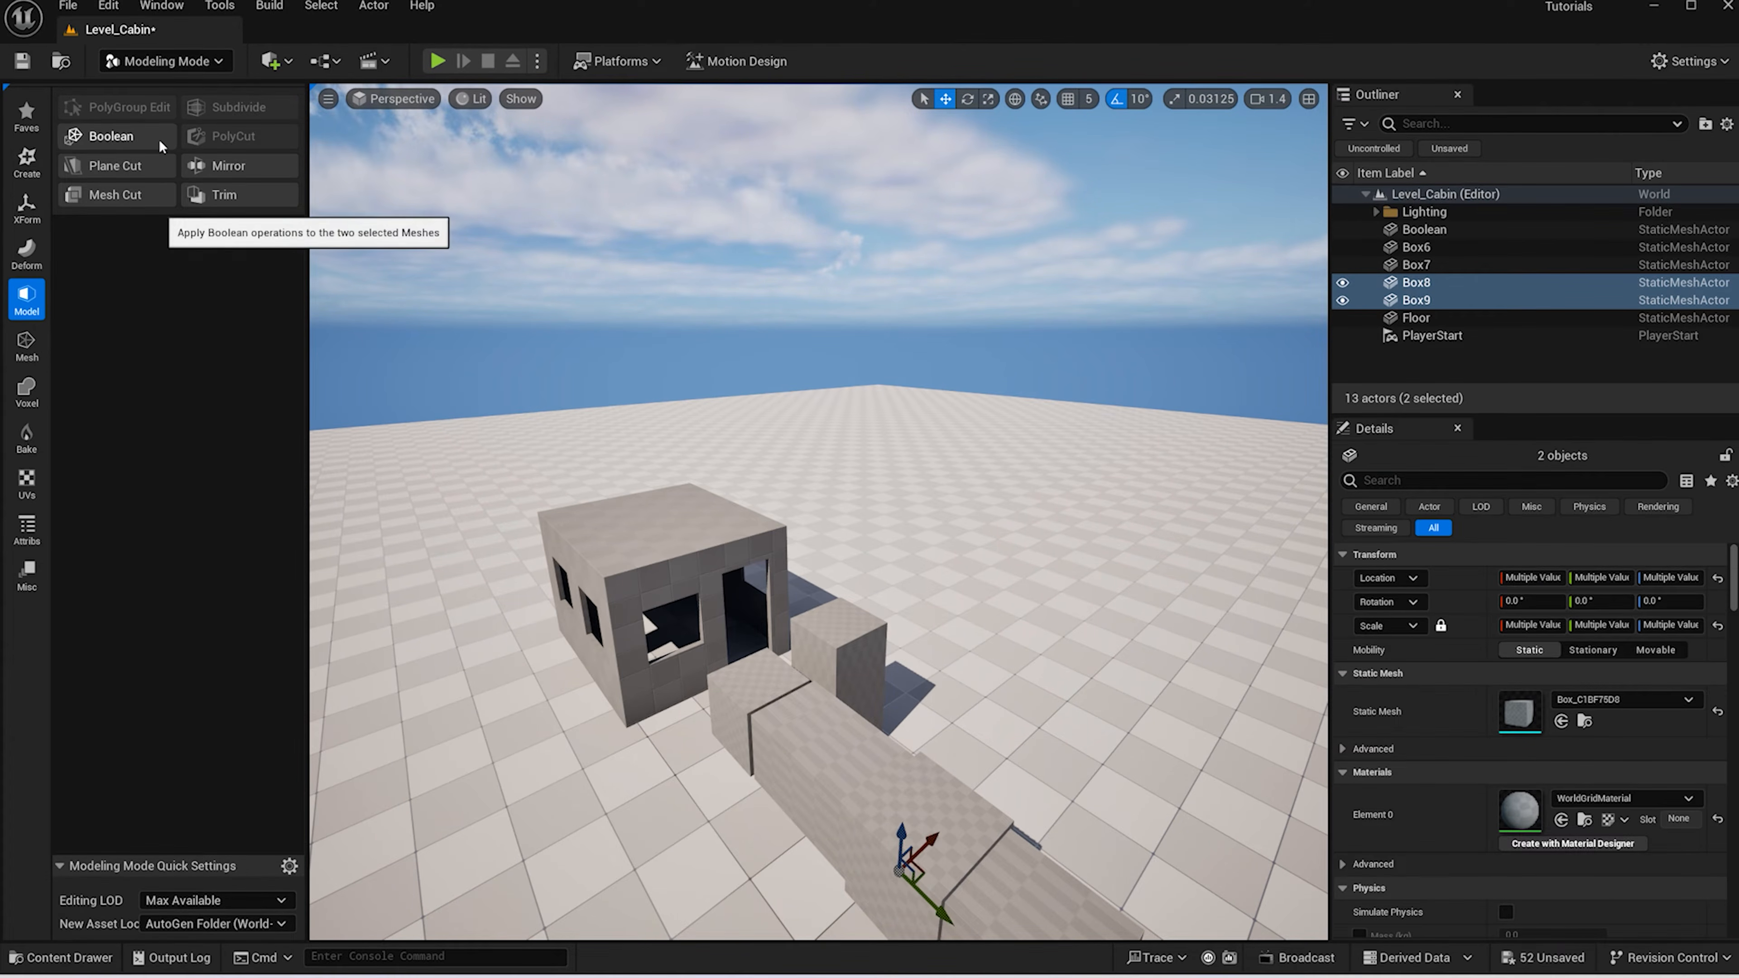
left_click(109, 136)
left_click(840, 910)
Move the window frame into the cabin's front window opening at about Y 258.7 and flatten it to a Y scale of about 0.02
left_click_drag(960, 887, 700, 650)
left_click_drag(693, 716, 712, 688, "alt")
key("r")
left_click_drag(762, 564, 701, 556)
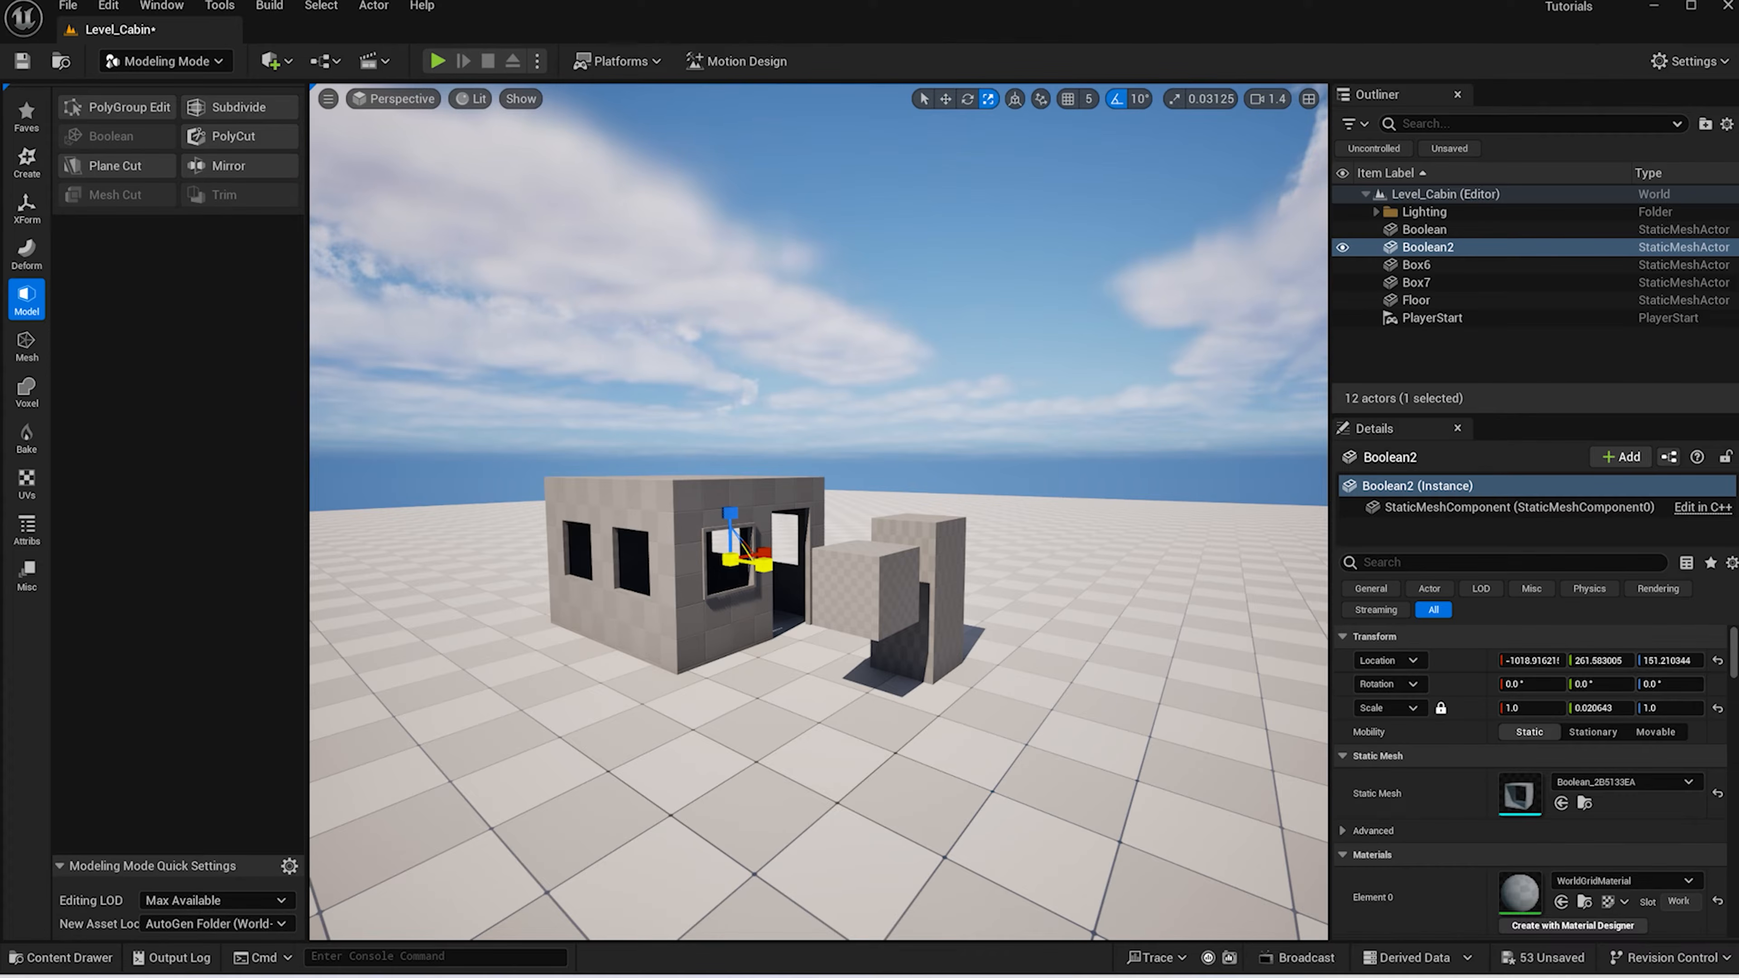
scroll(754, 564, "up", 5)
key("w")
mouse_move(618, 643)
left_mouse_down()
mouse_move(601, 640)
mouse_move(617, 643)
left_mouse_up()
scroll(616, 642, "down", 5)
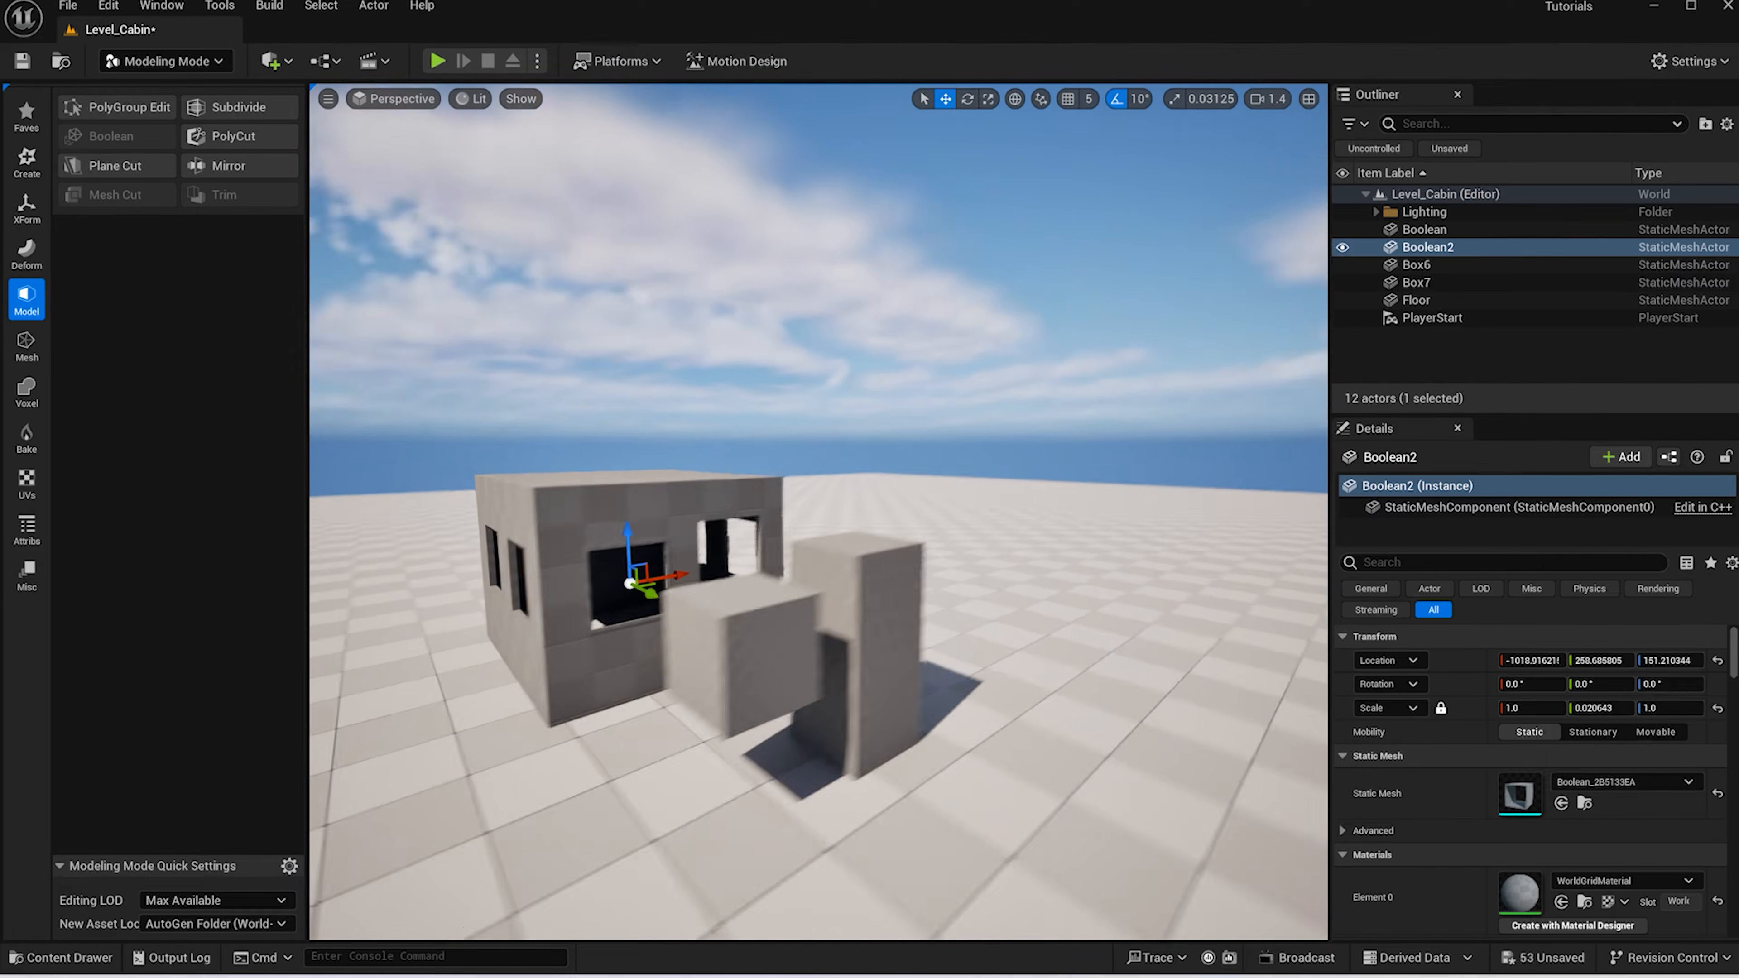
Open the 0.95-scaled window box in PolyGroup Edit and inset its front face to form a thin outer border
scroll(583, 652, "down", 3)
left_click(584, 652)
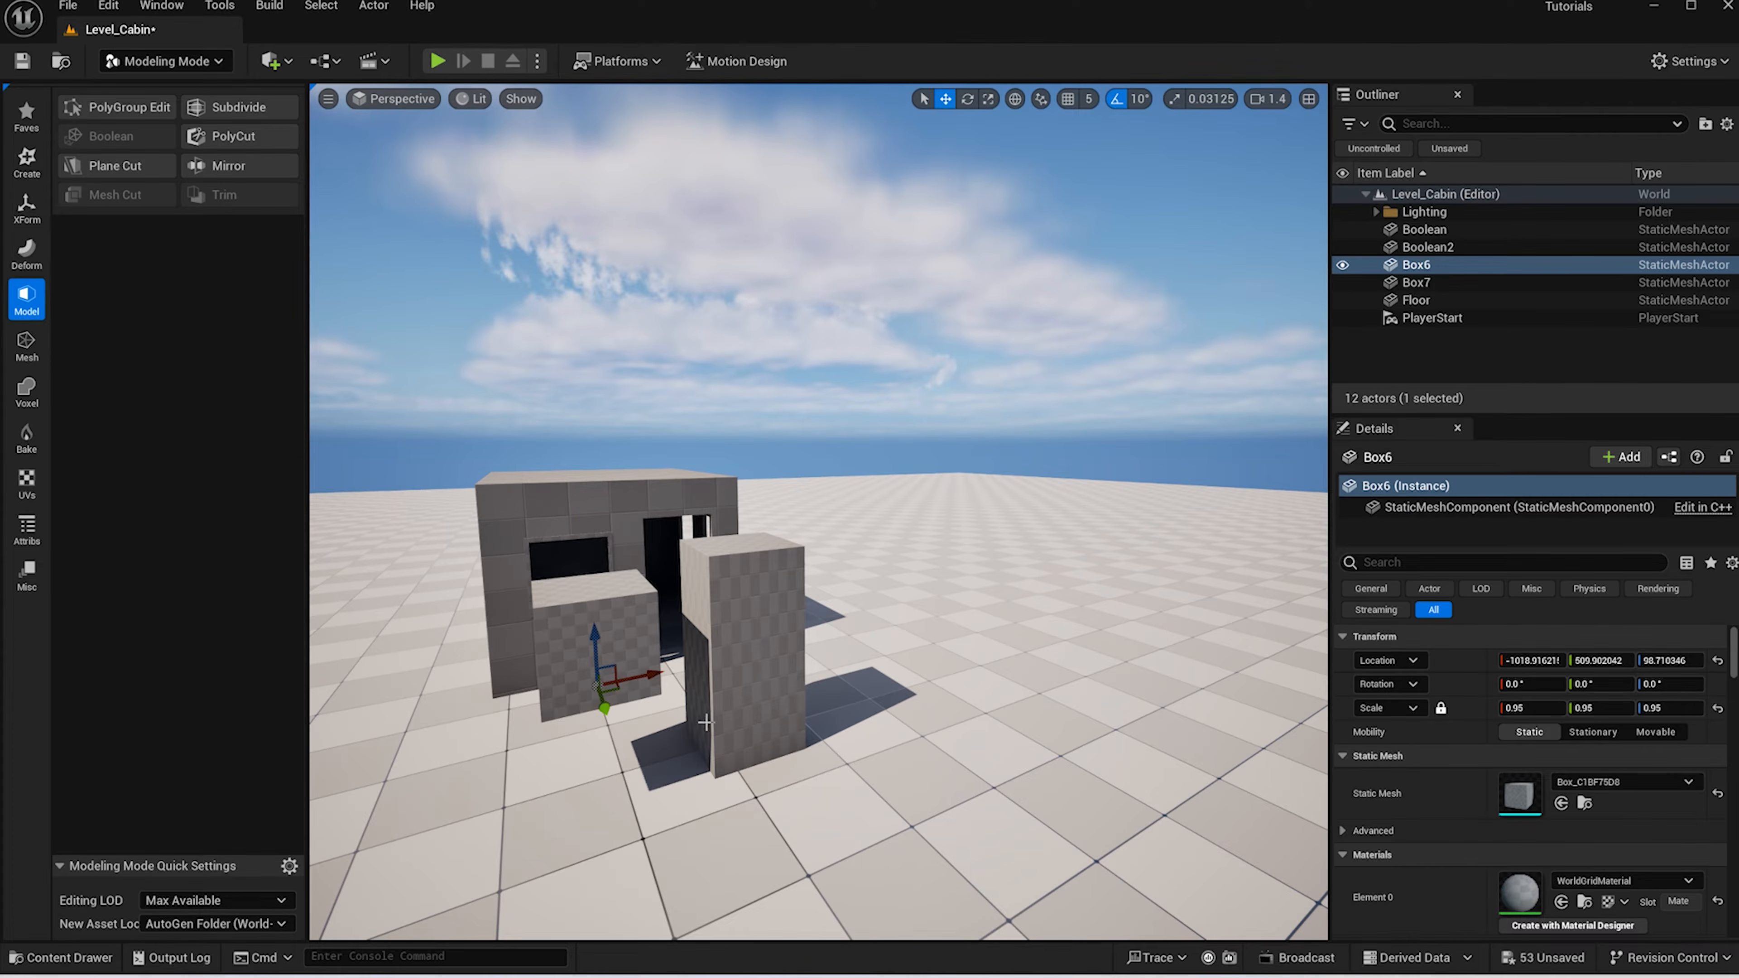
right_click_drag(705, 722, 685, 699)
key("f")
scroll(713, 732, "down", 5)
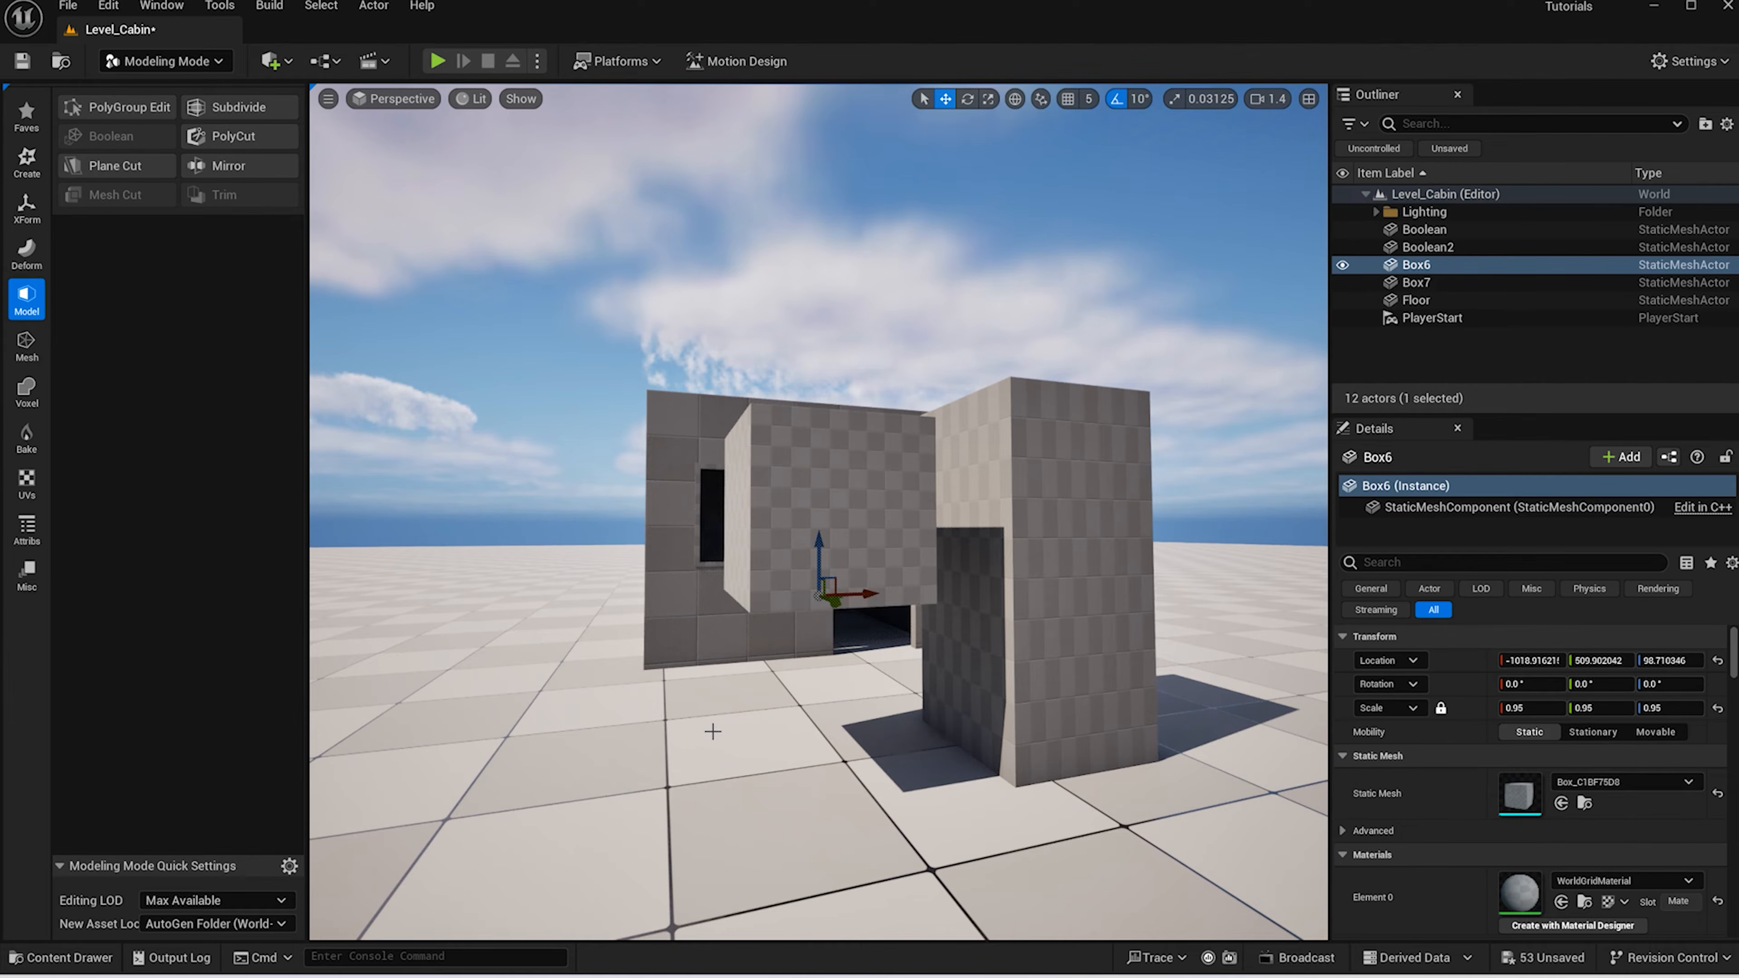
left_click_drag(713, 731, 685, 774, "alt")
scroll(869, 671, "up", 3)
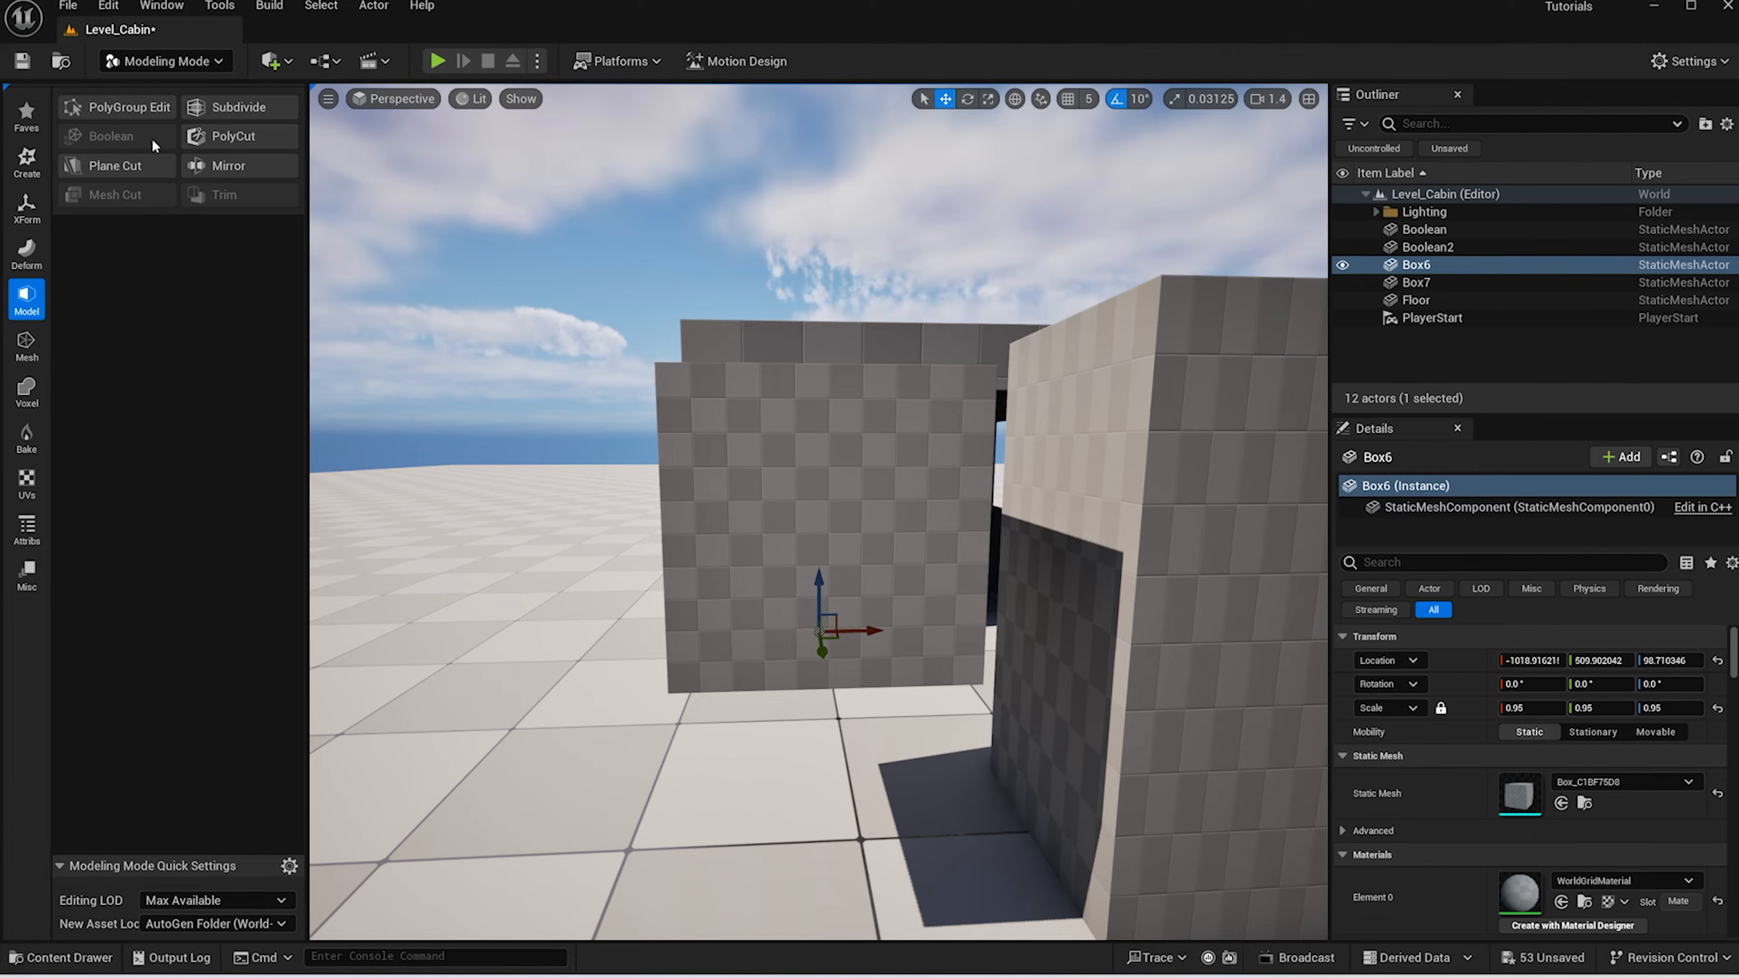
left_click(141, 110)
left_click(782, 565)
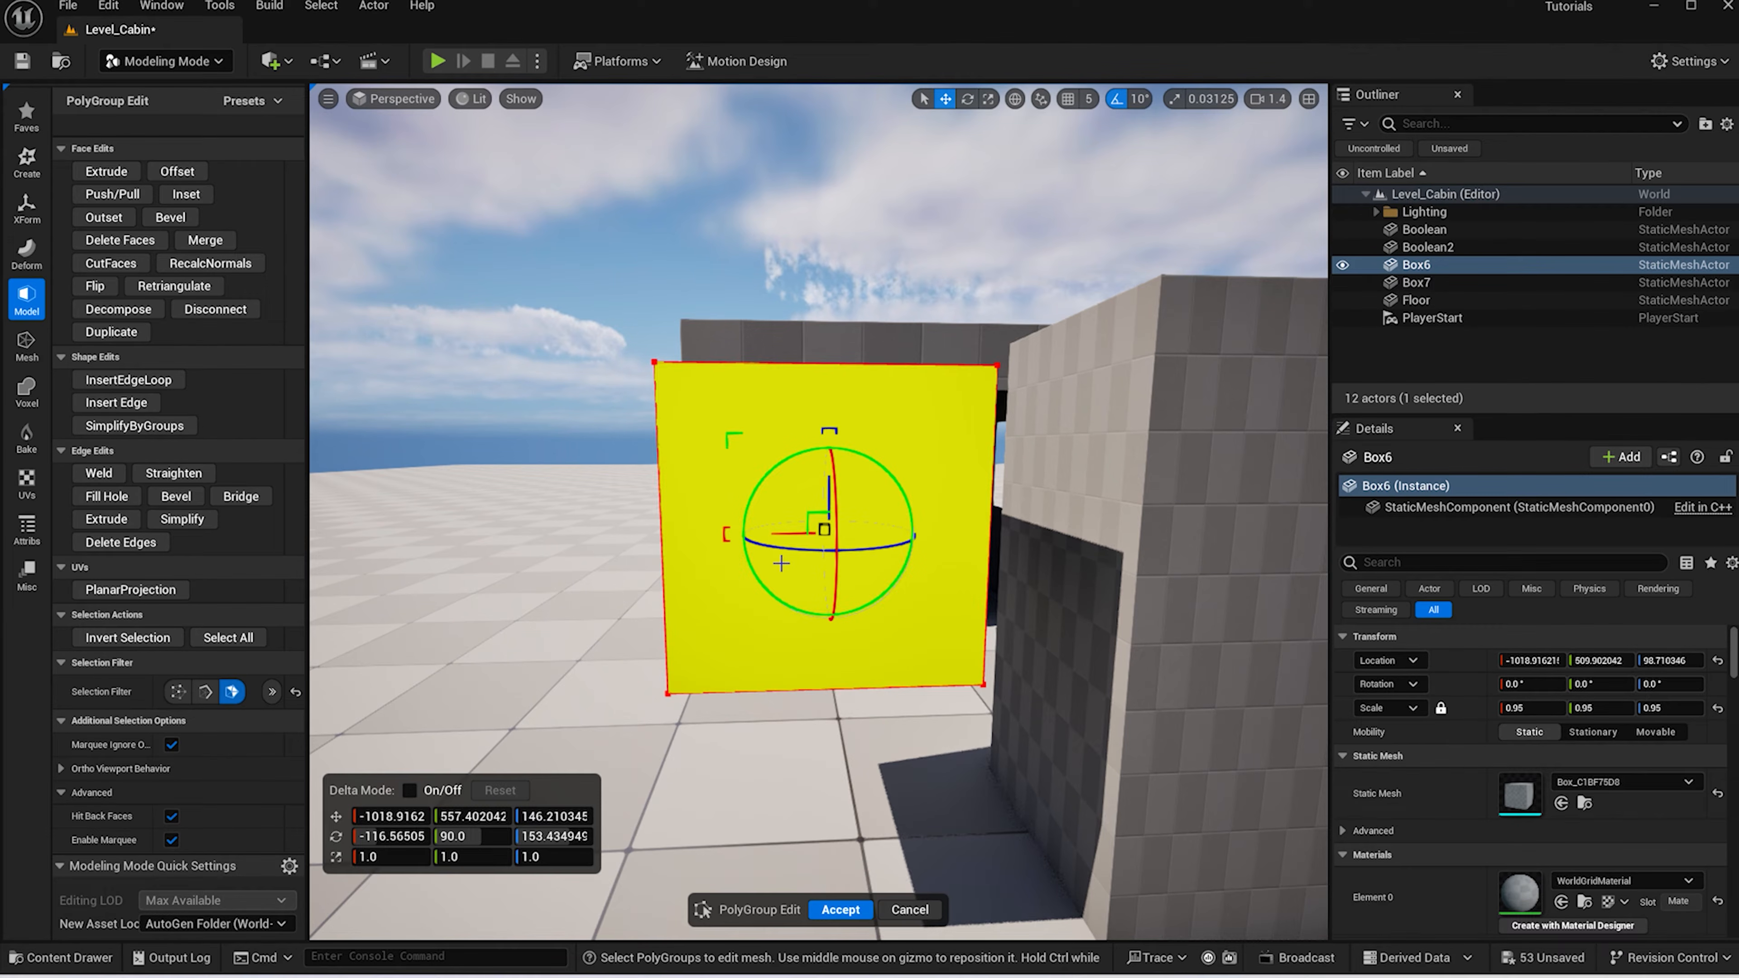
left_click(185, 194)
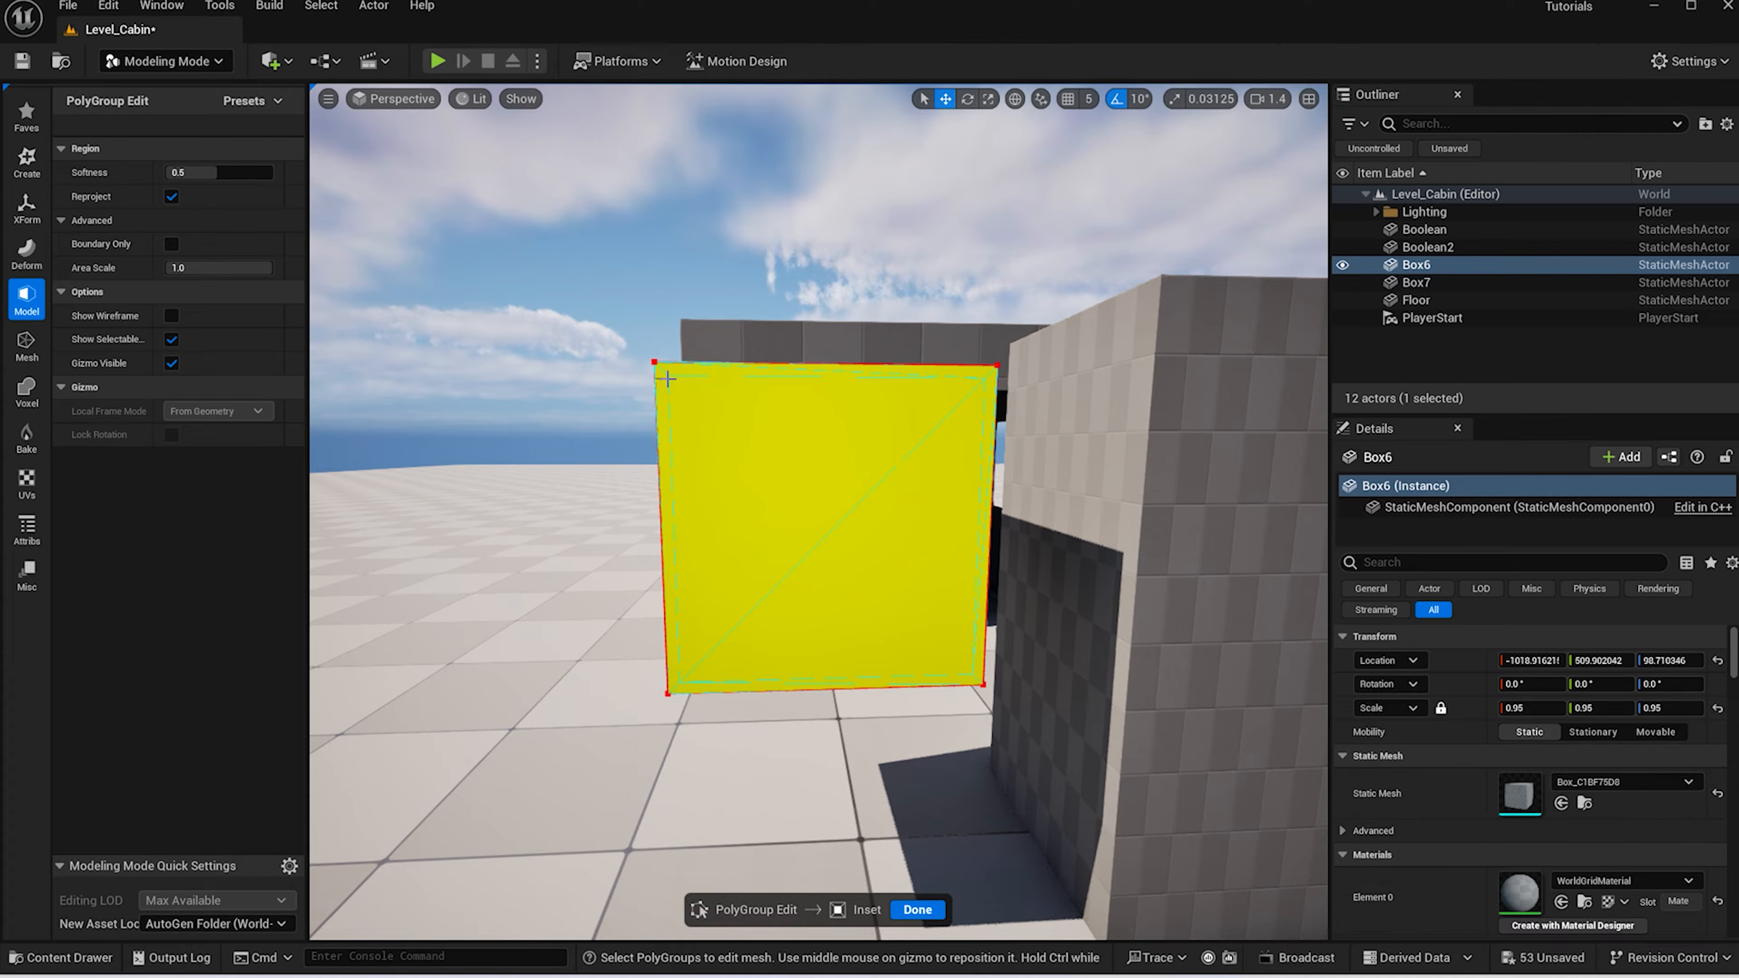
left_click(668, 378)
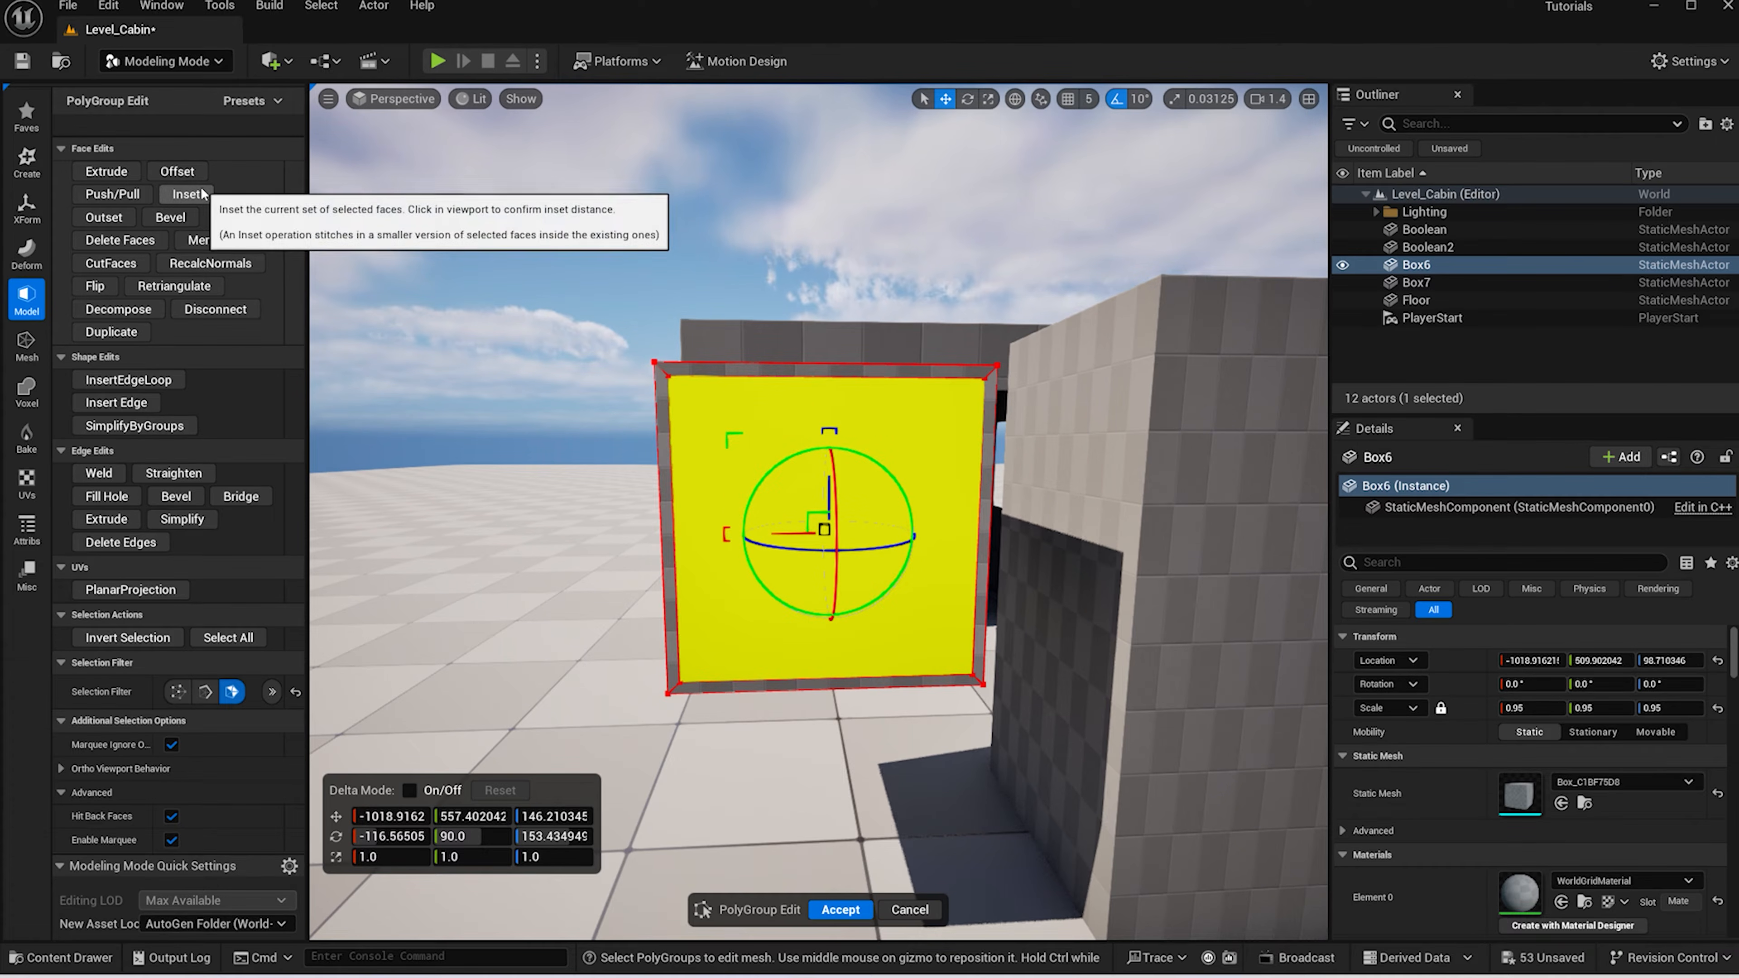
Inset the box's front face a second time just inside the first border and accept the edit
left_click(185, 193)
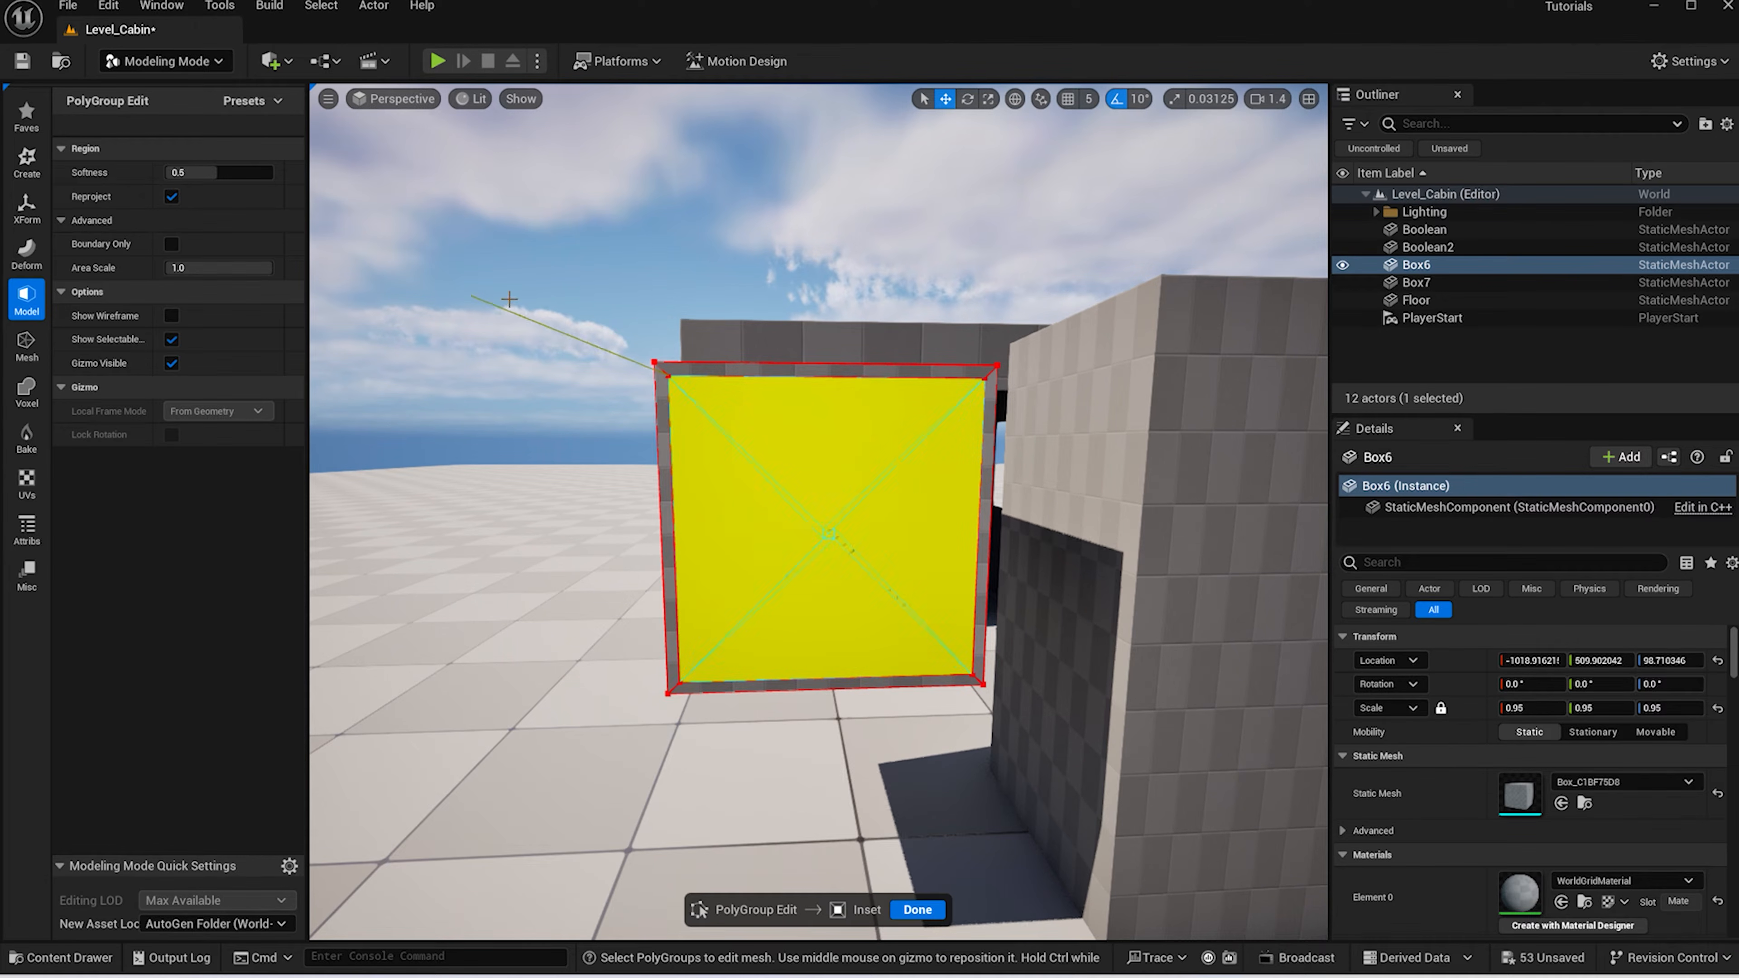
left_click(678, 394)
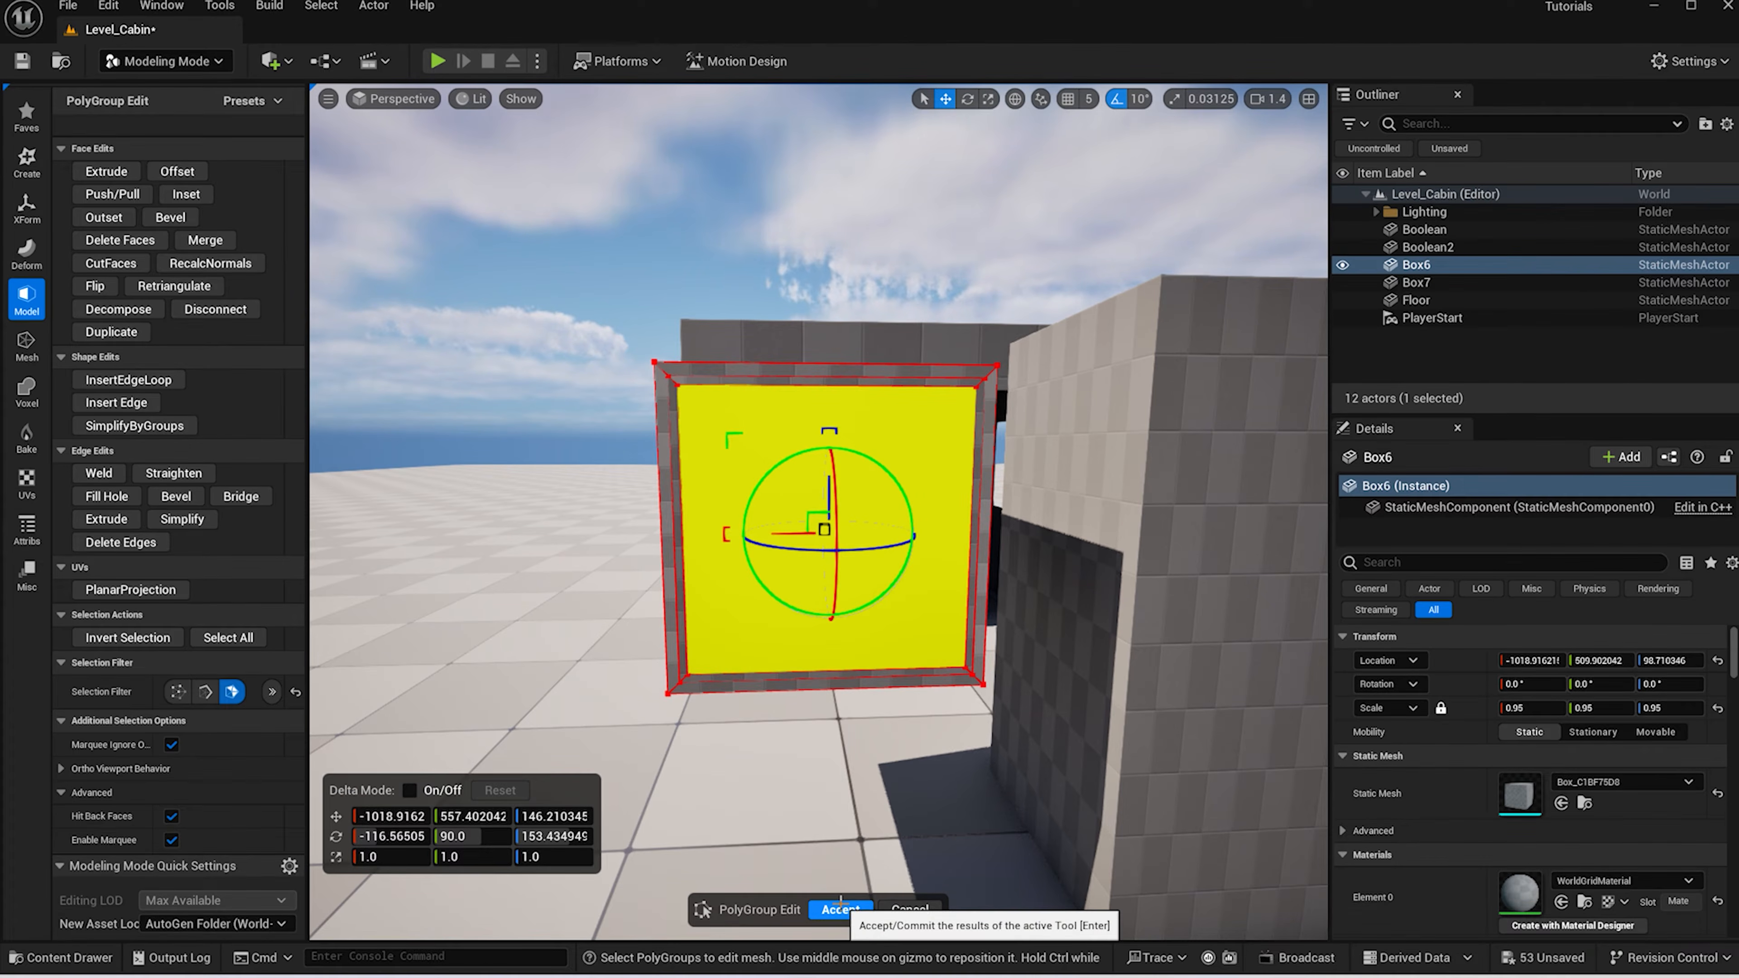
left_click(842, 905)
Insert two close vertical and two close horizontal edge loops through the box's centre to outline the window's cross bars
left_click(142, 118)
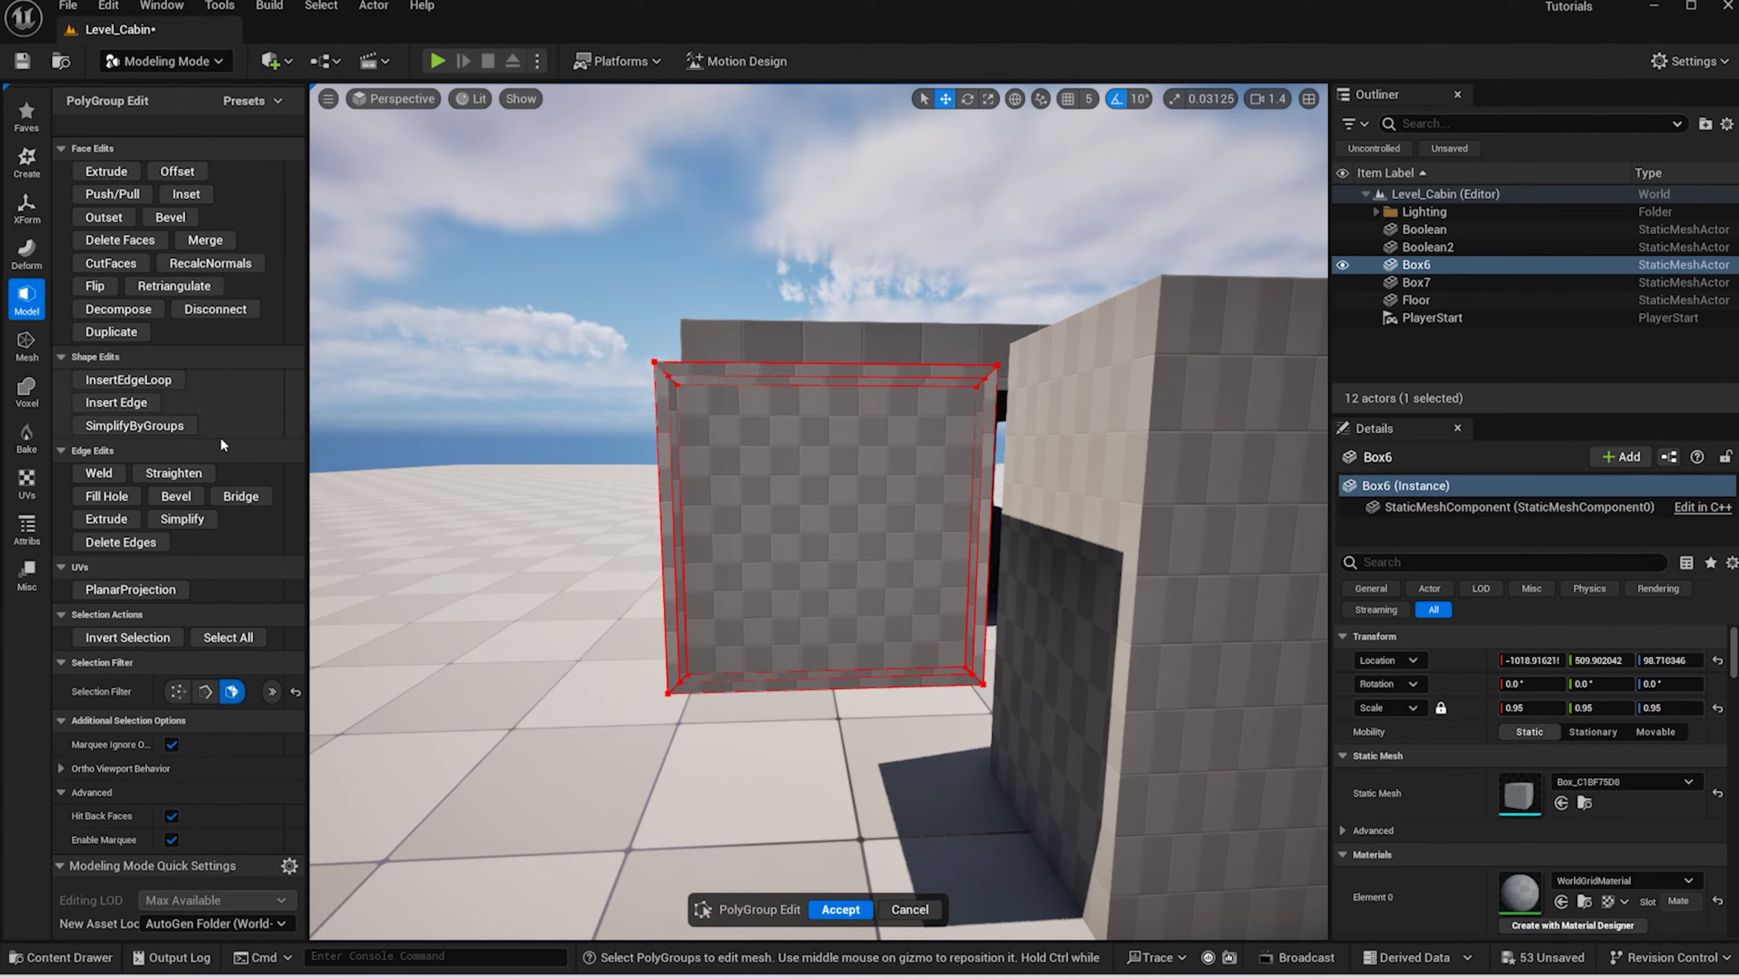
left_click(138, 384)
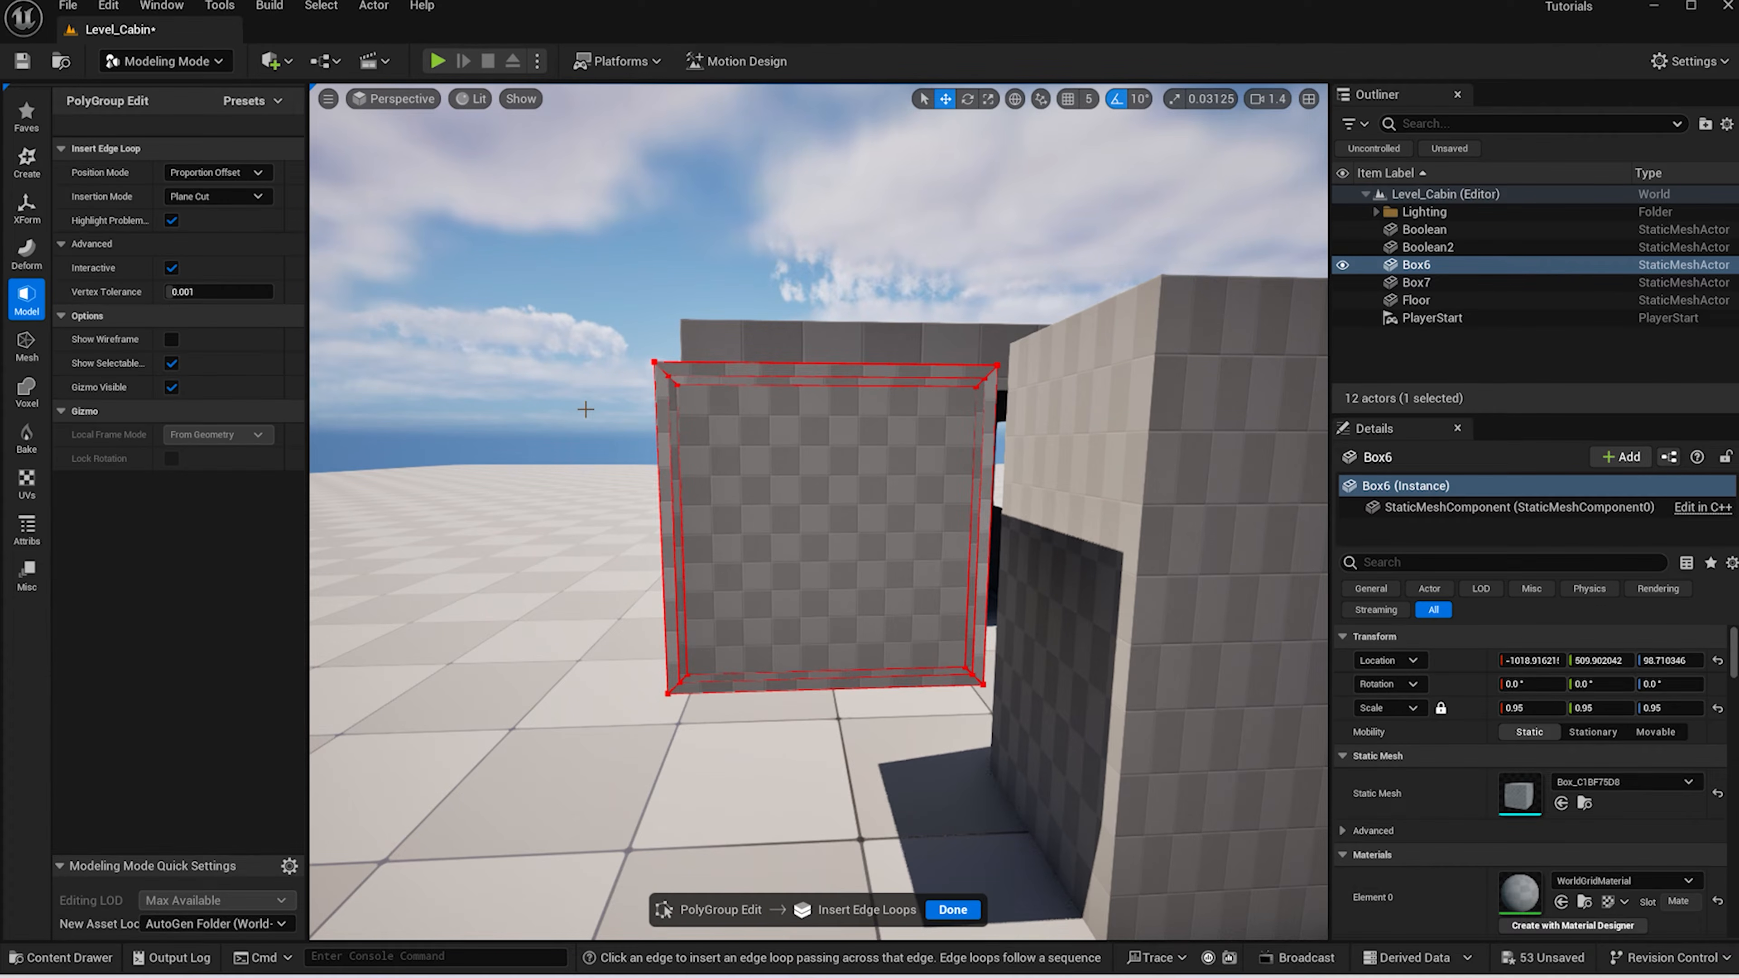
left_click(825, 385)
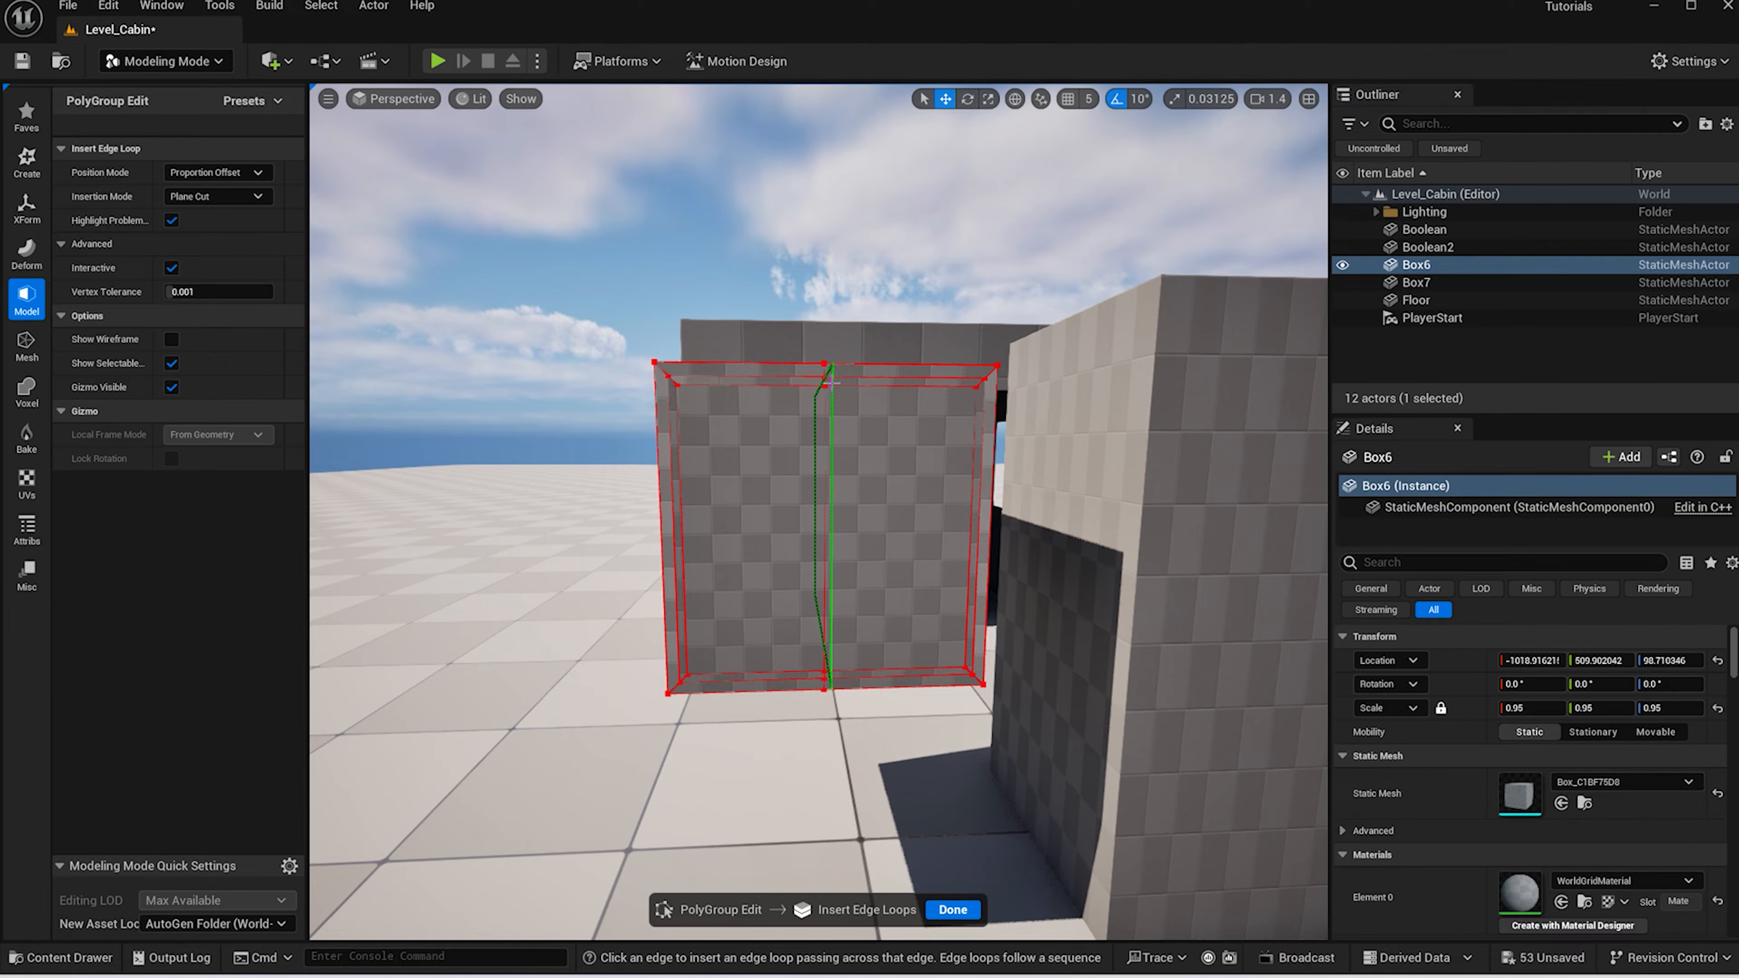
left_click(832, 384)
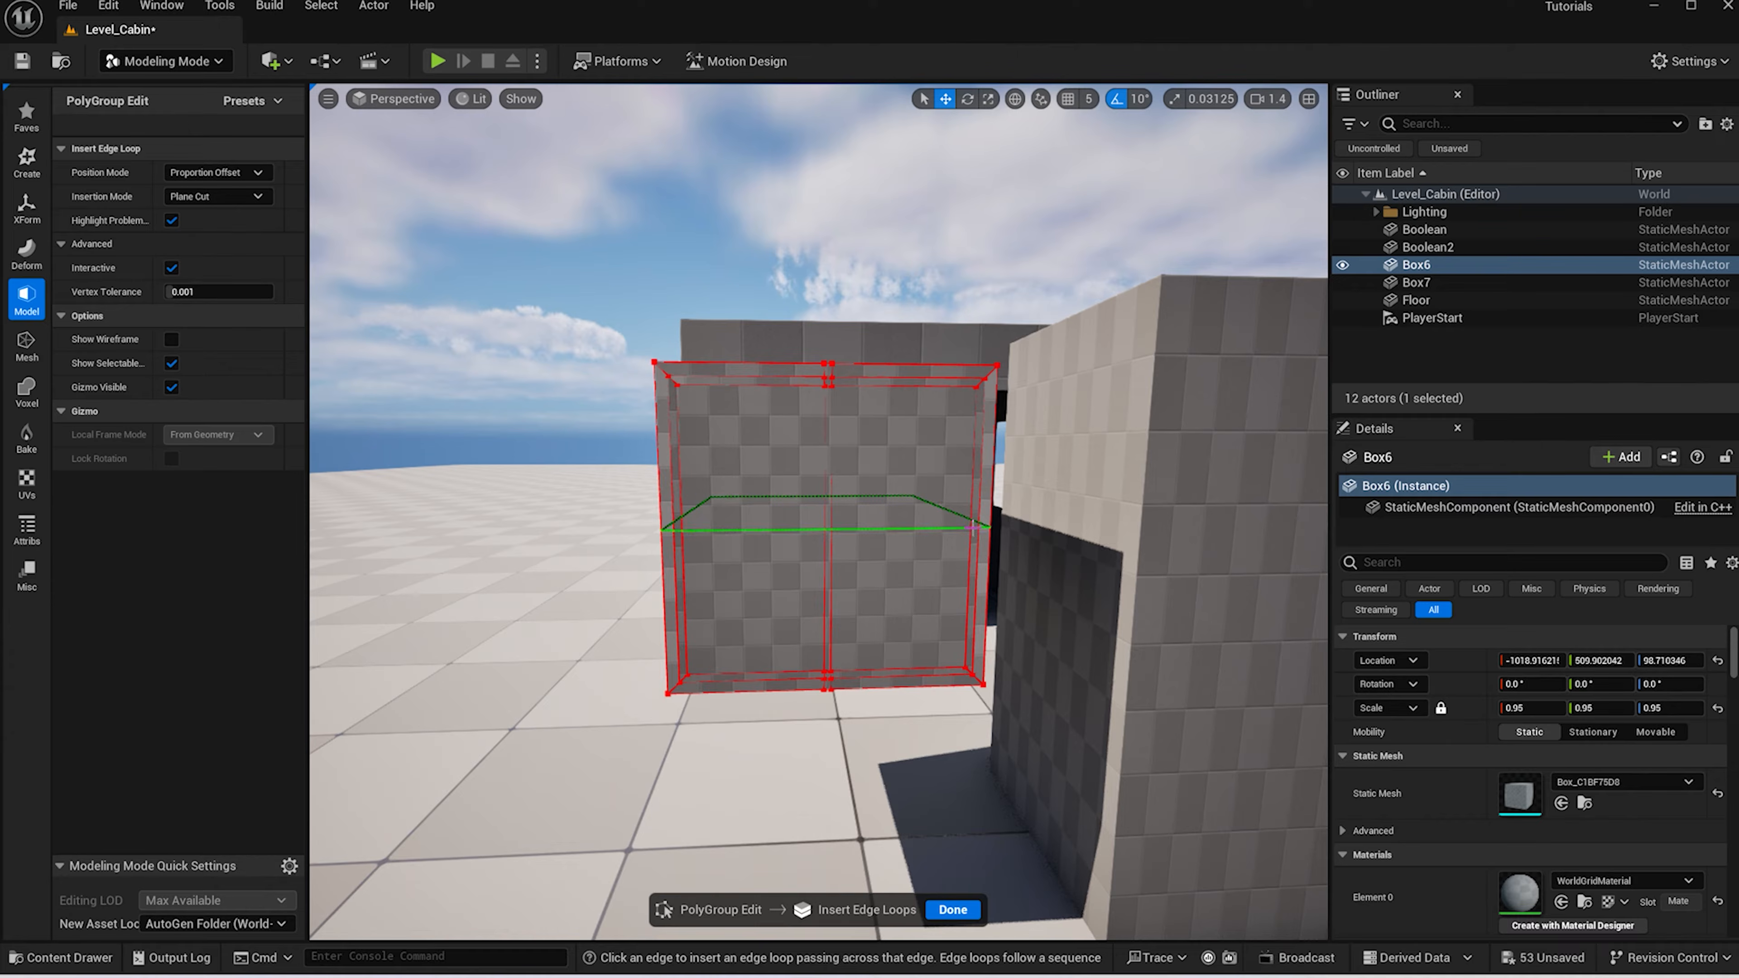
left_click(972, 527)
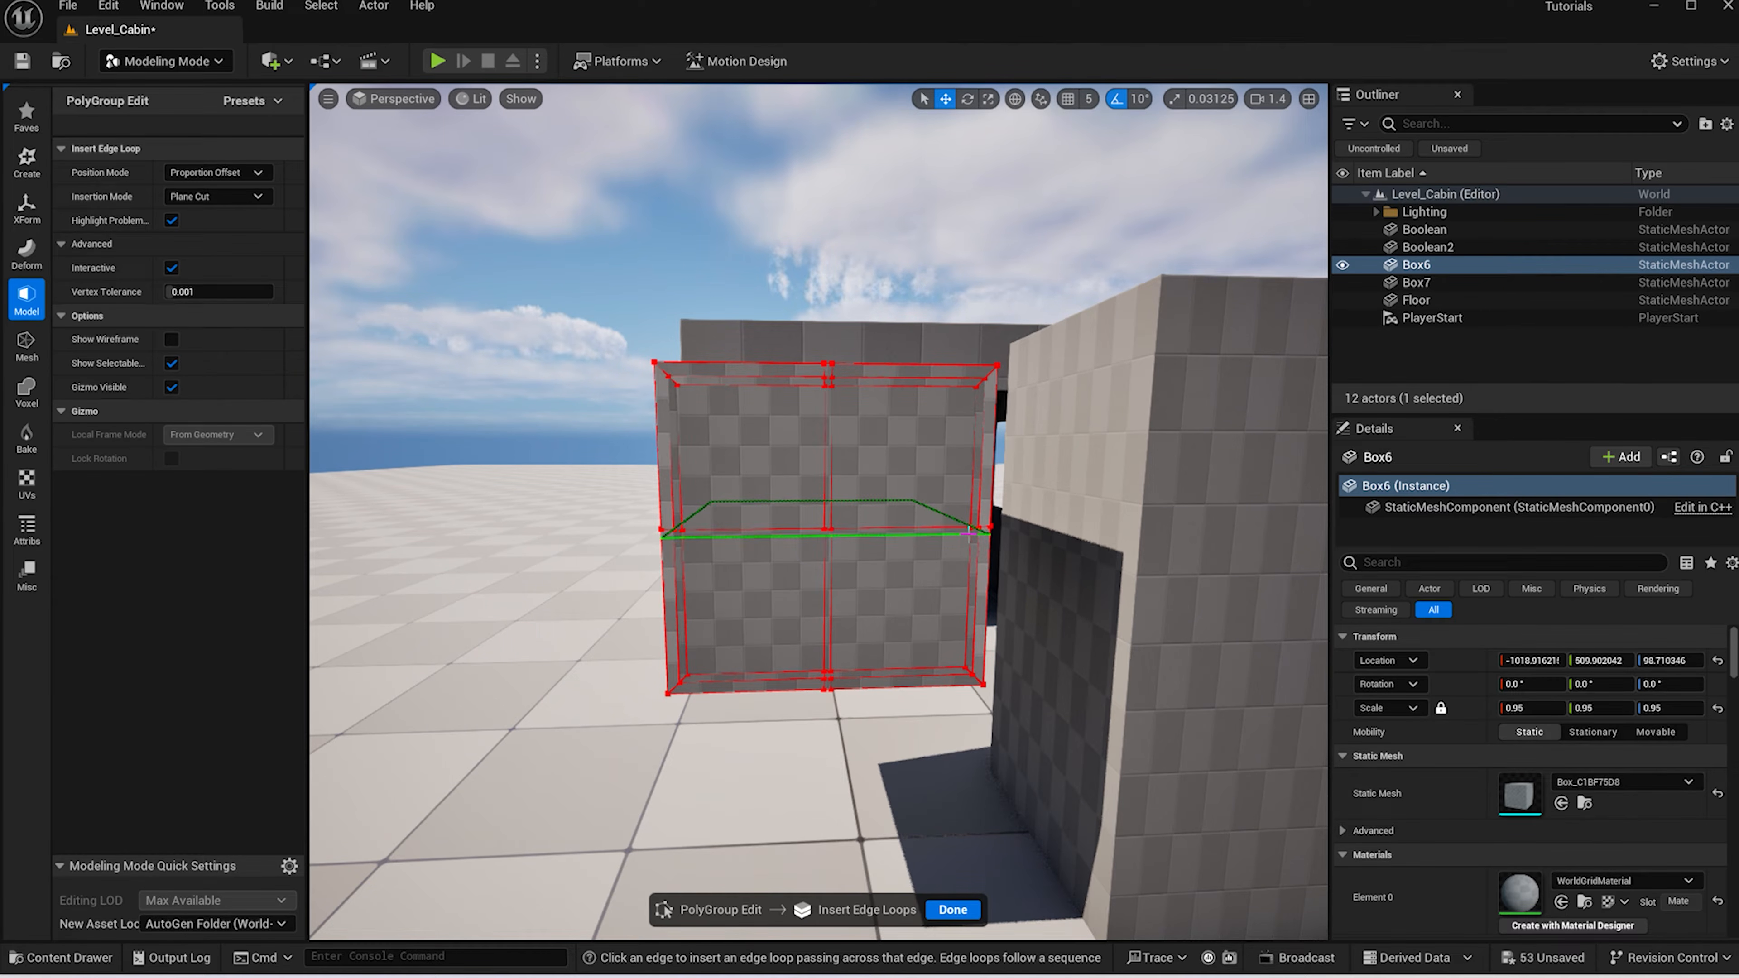
left_click(971, 534)
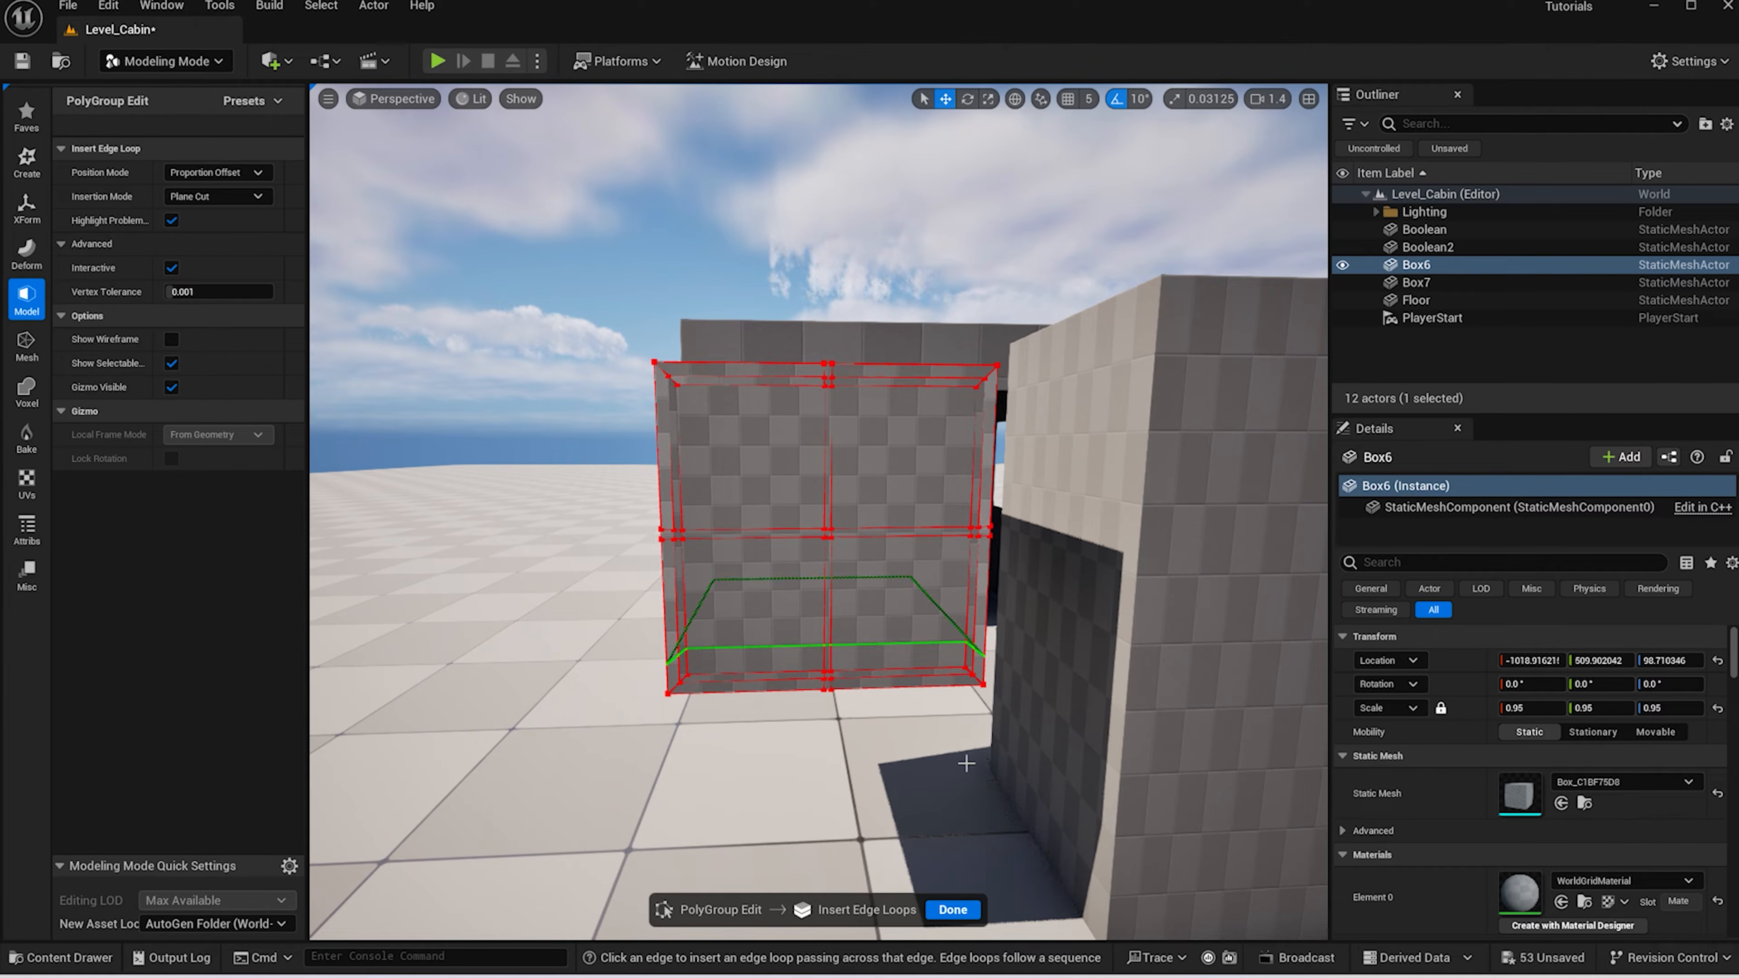
left_click(953, 910)
Delete all faces of the box behind the divided front face and accept the PolyGroup edit
key("f")
left_click_drag(821, 472, 918, 480, "alt")
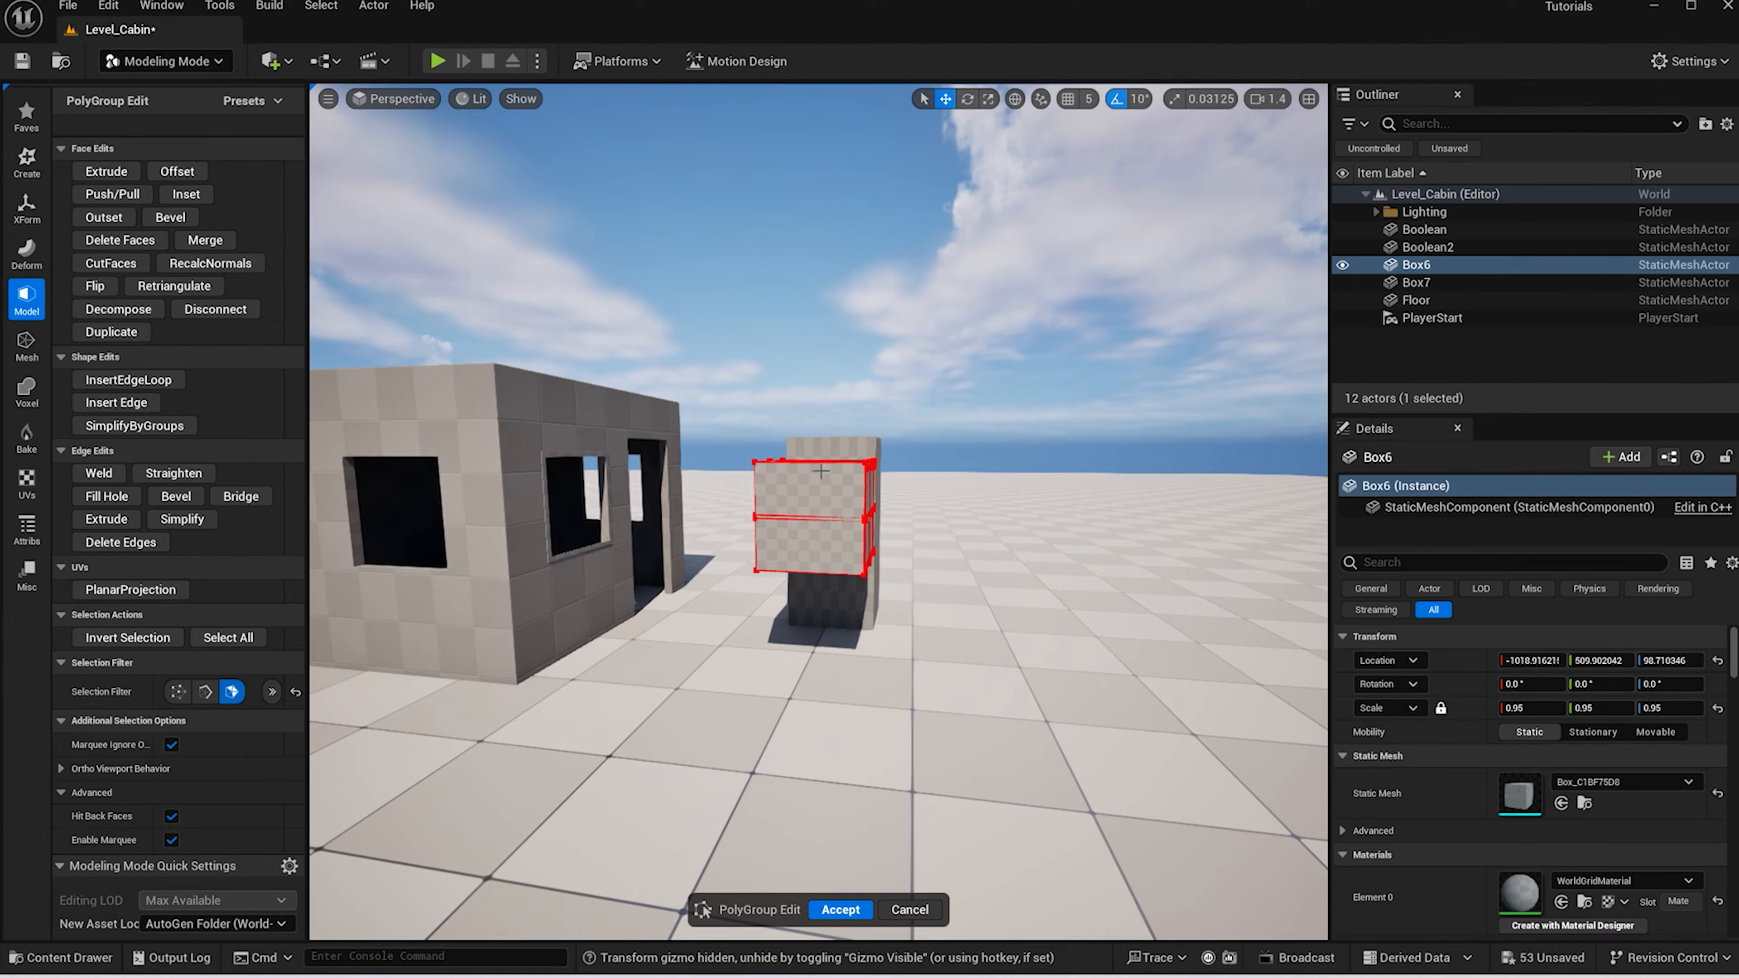
scroll(711, 397, "up", 2)
left_click_drag(711, 399, 794, 624)
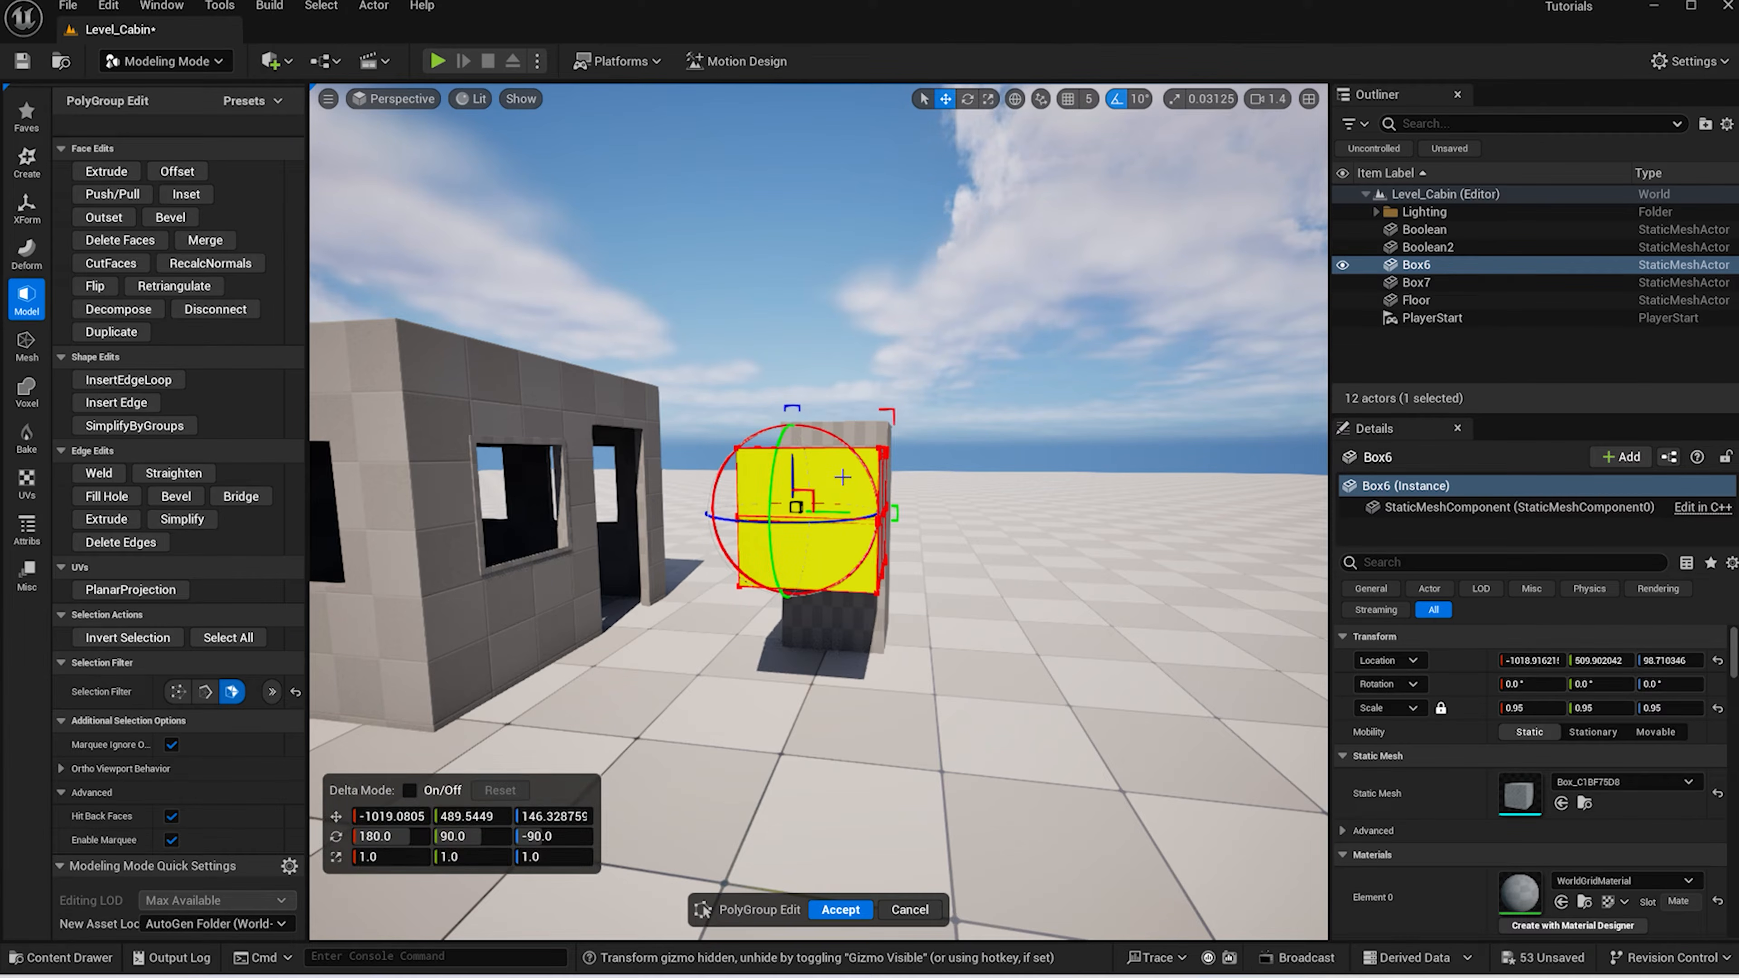
key("Delete")
left_click_drag(993, 521, 832, 542, "alt")
scroll(926, 549, "up", 5)
scroll(926, 549, "down", 4)
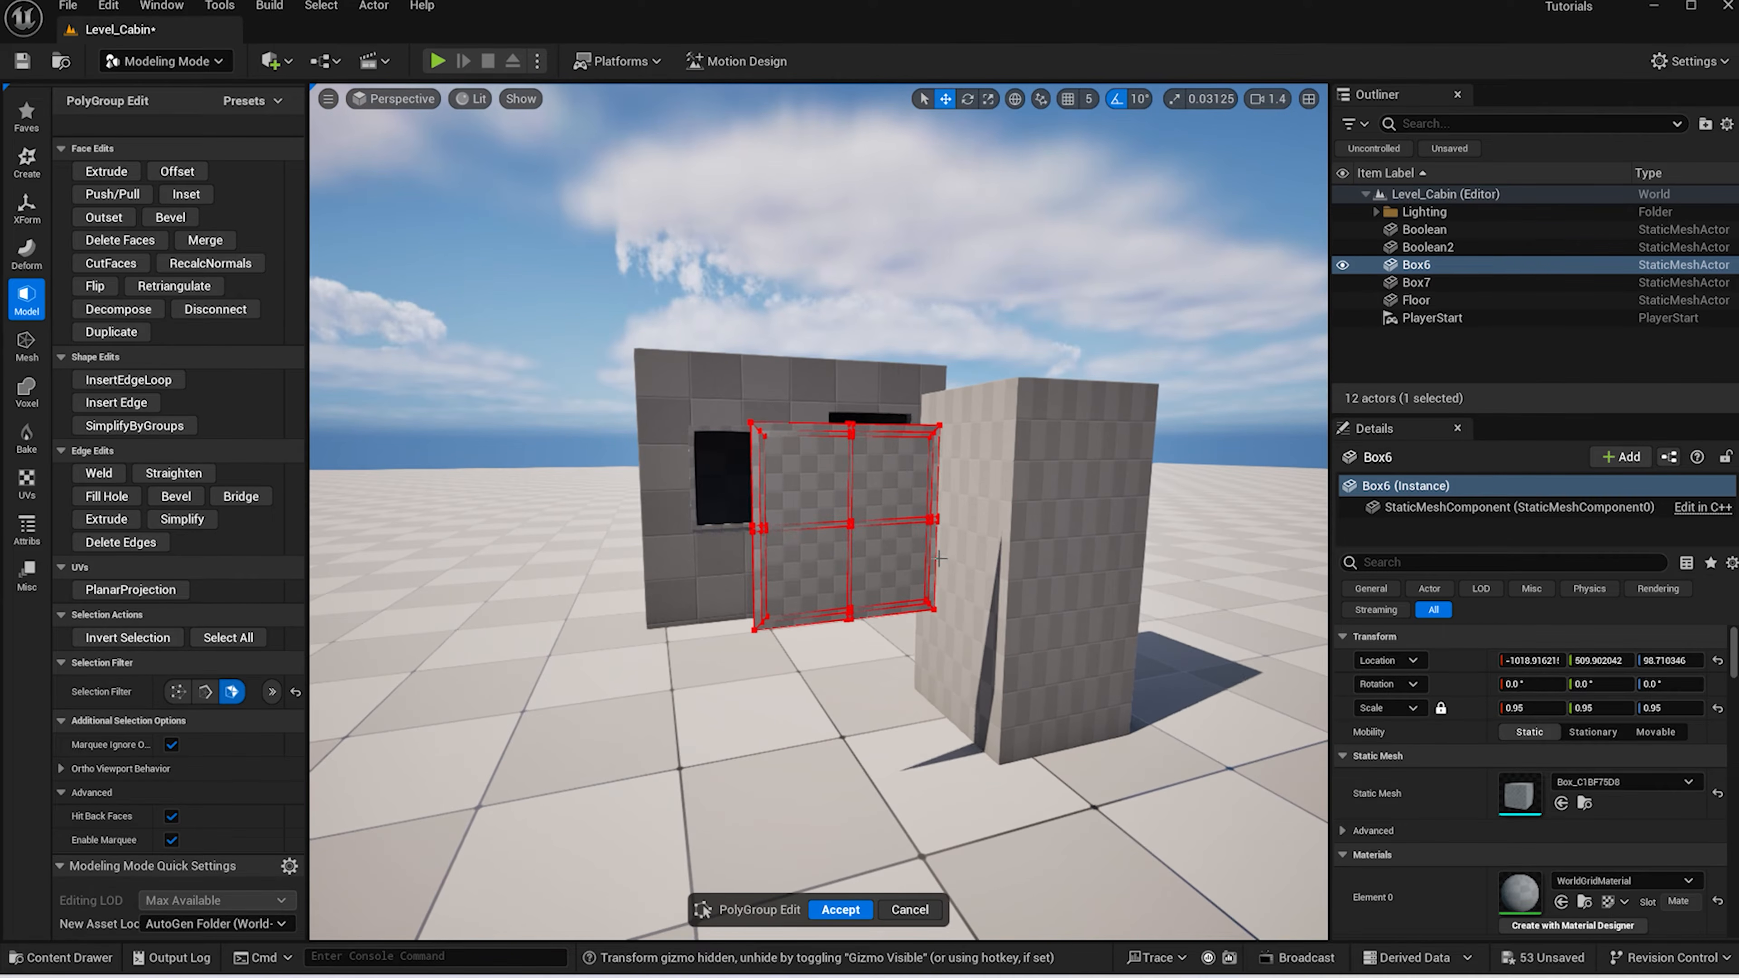
left_click(840, 909)
Select the four pane areas of the window face with Tri Select and separate them into their own mesh
scroll(836, 493, "up", 3)
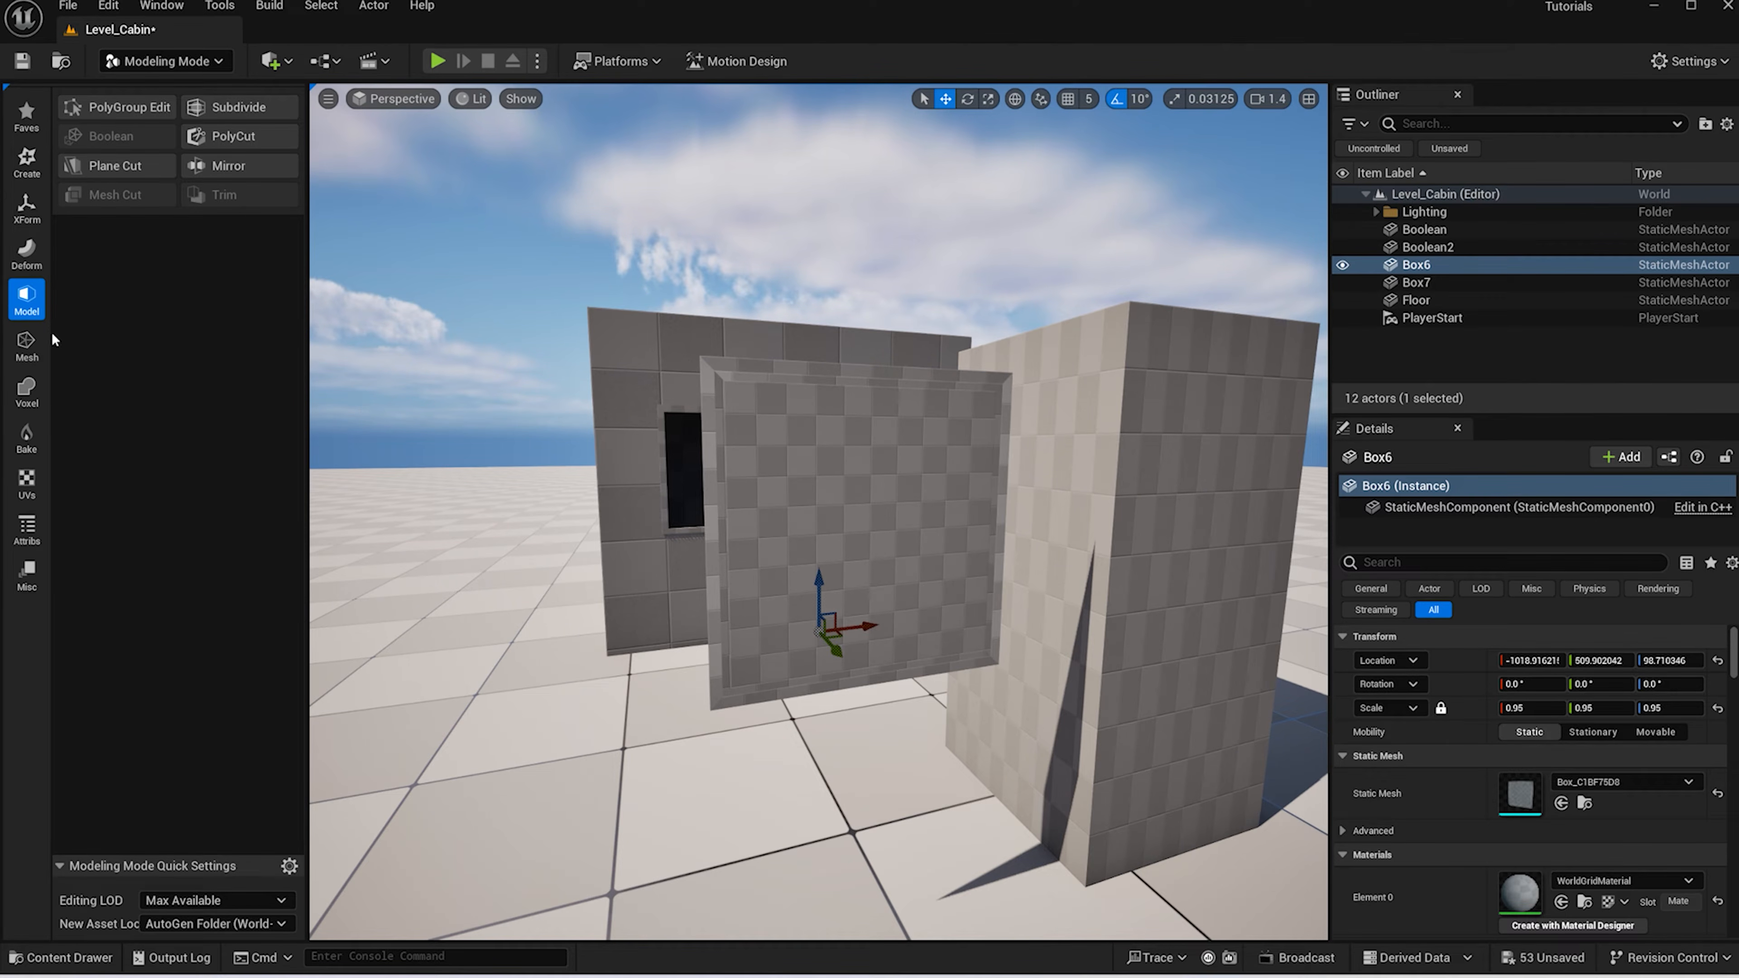
left_click(27, 346)
left_click(104, 109)
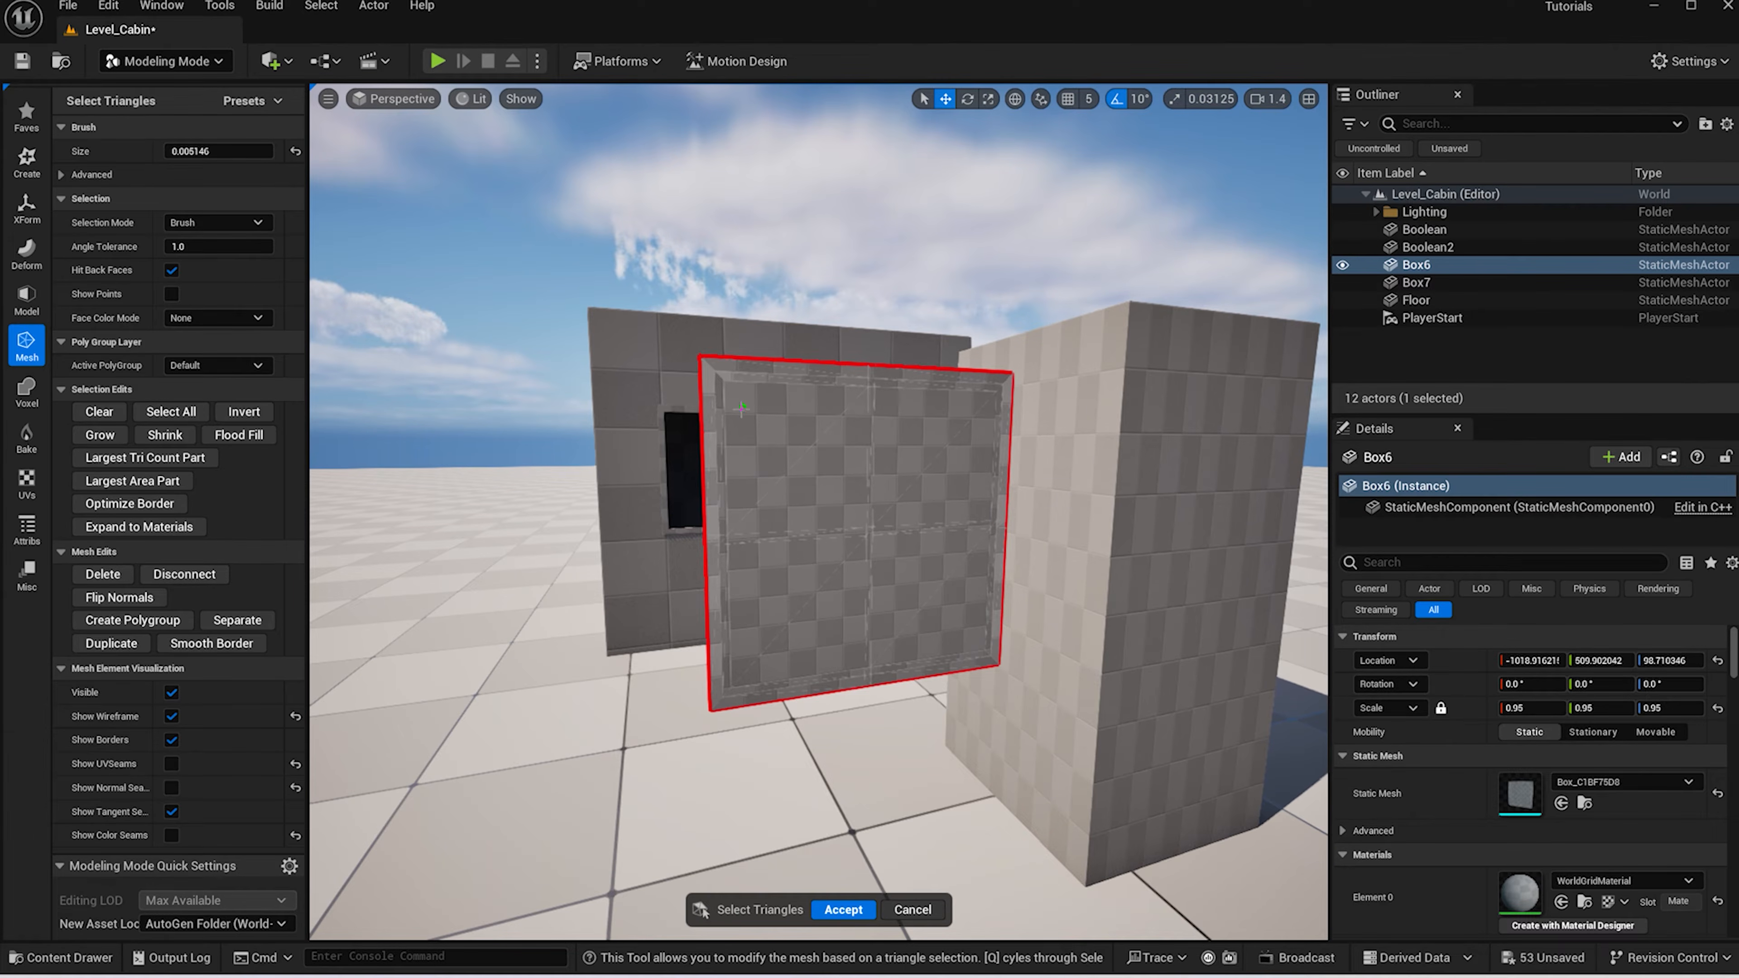
mouse_move(727, 450)
left_mouse_down()
mouse_move(928, 457)
mouse_move(932, 545)
mouse_move(911, 568)
left_mouse_up()
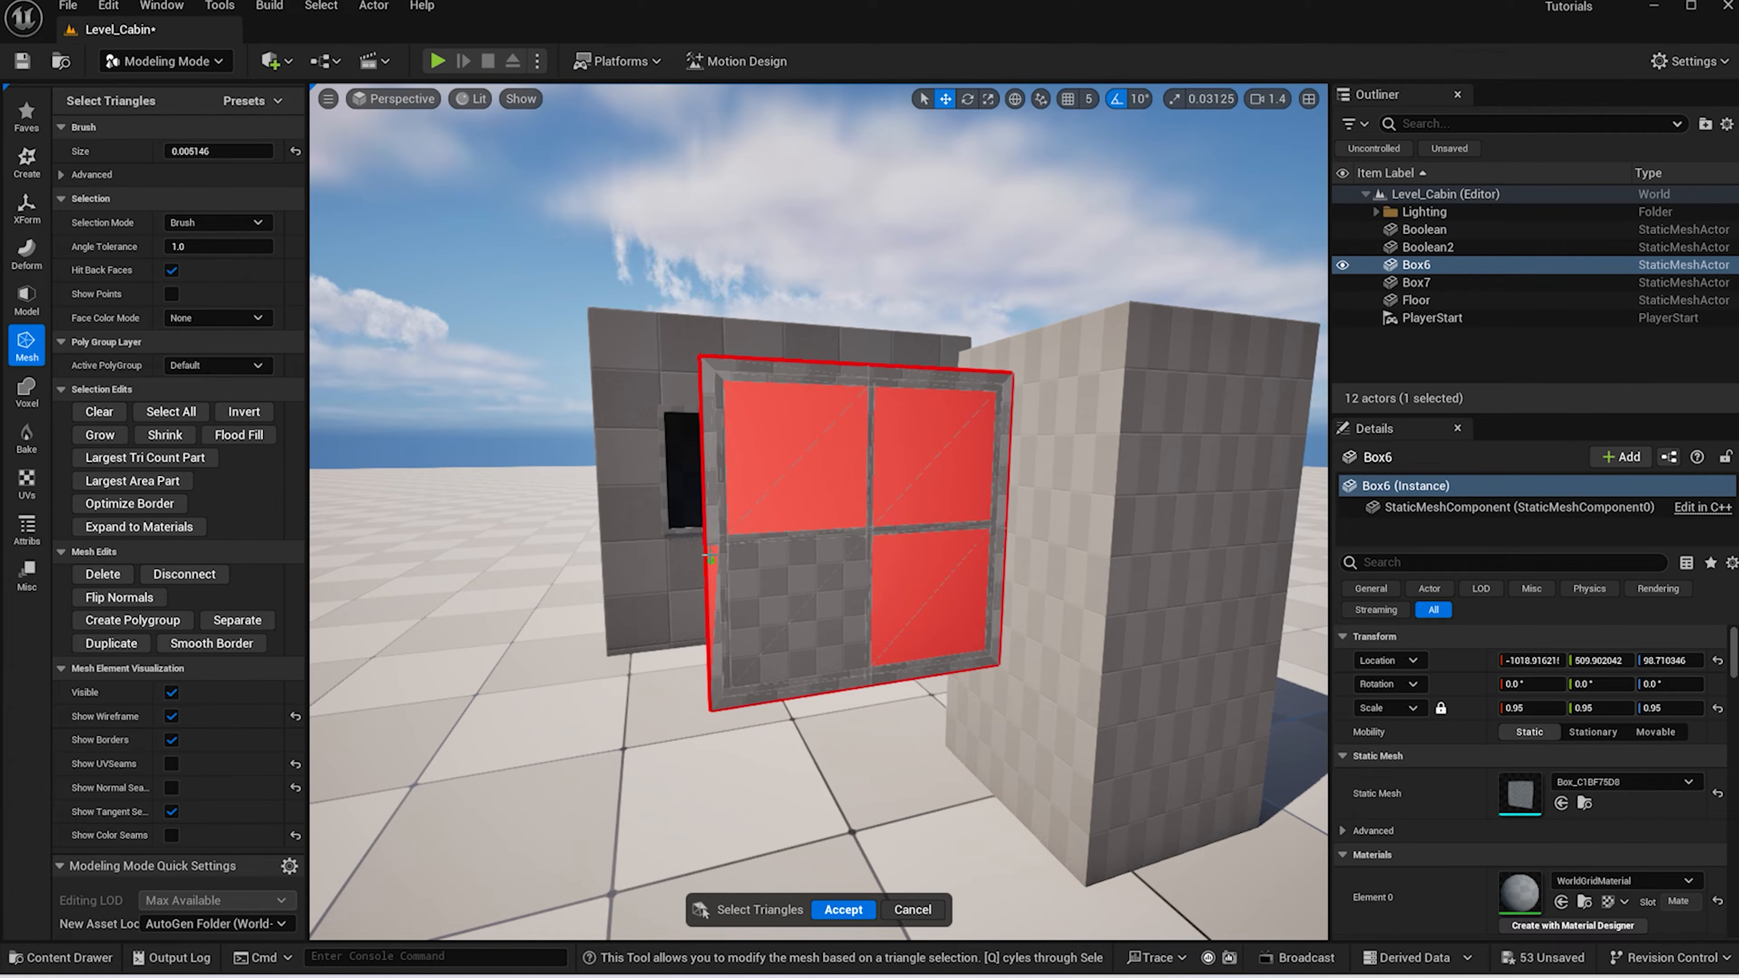
mouse_move(799, 562)
left_mouse_down()
mouse_move(841, 616)
mouse_move(853, 554)
left_mouse_up()
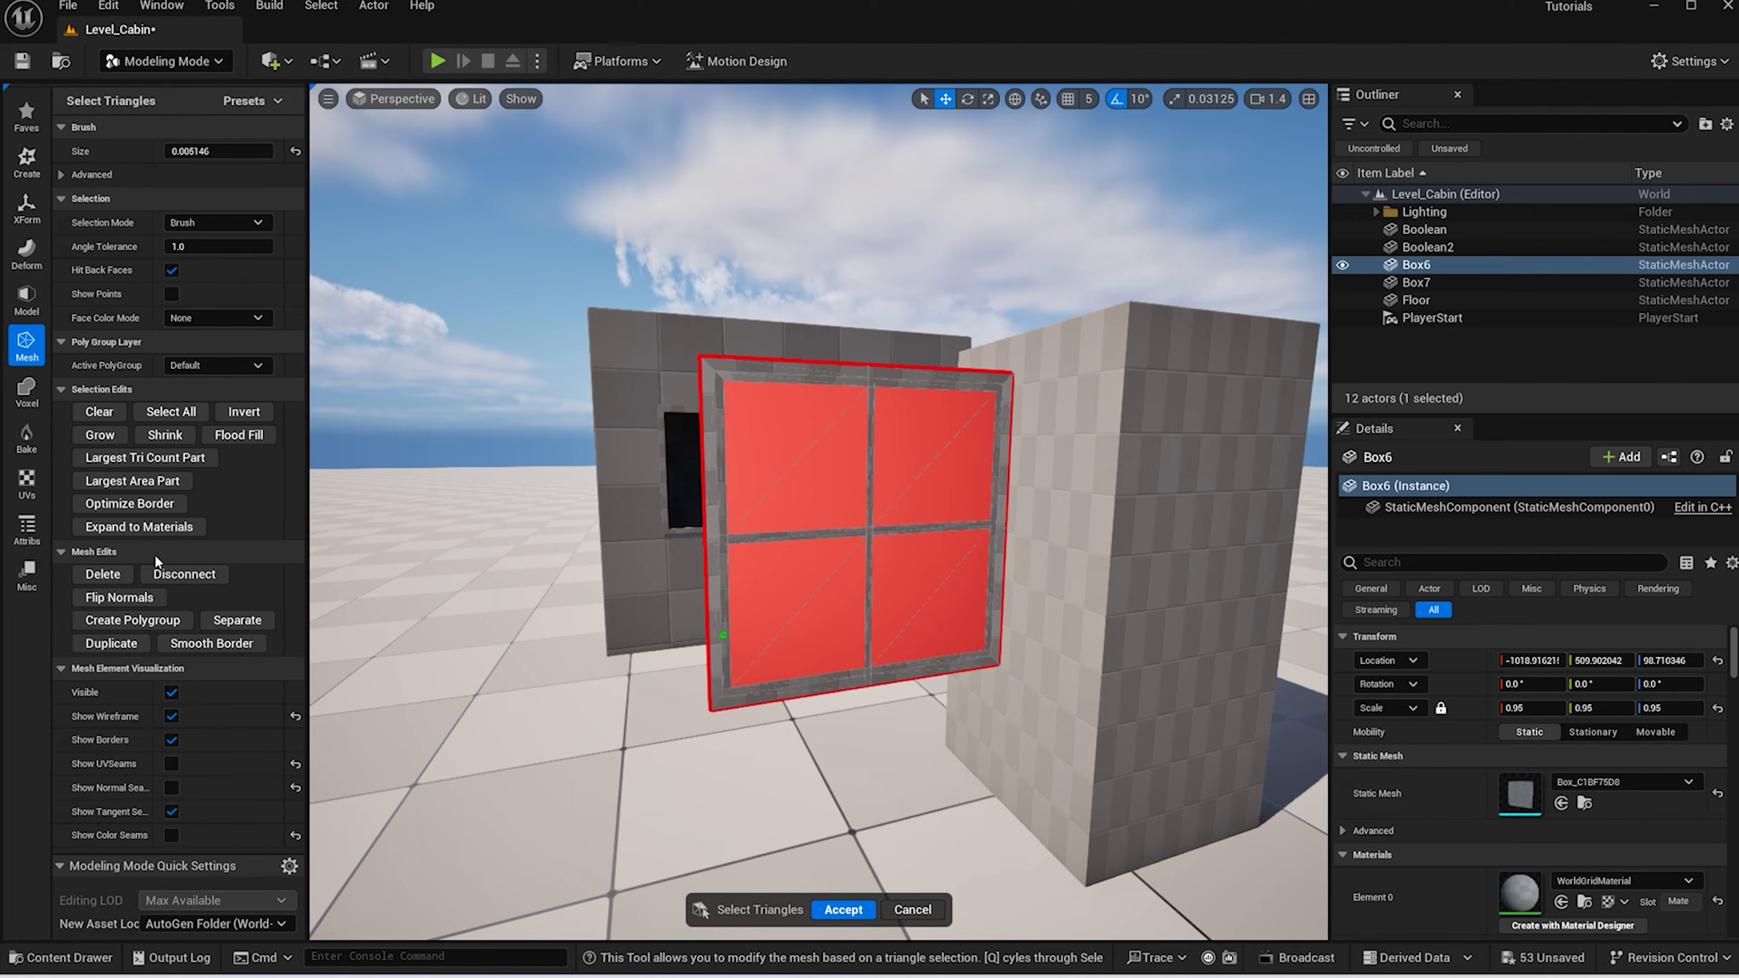
left_click(237, 622)
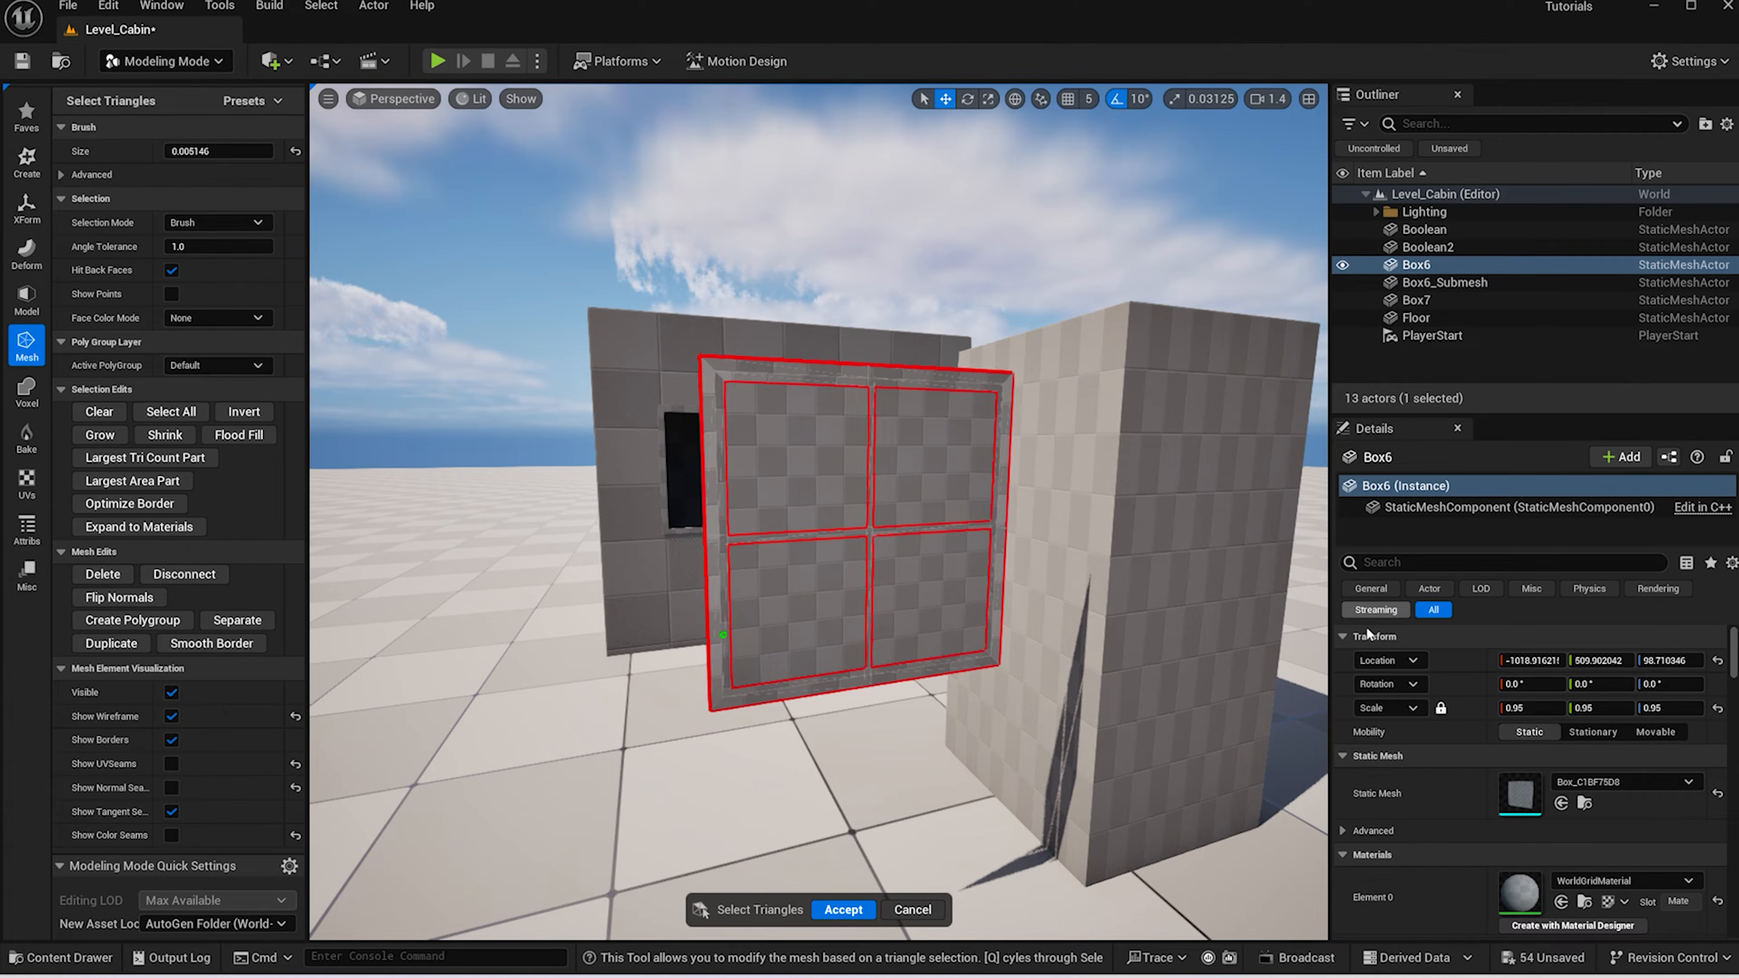
left_click(843, 910)
Thicken the remaining window grid in PolyGroup Edit by offsetting its faces a fixed distance of 5
scroll(878, 644, "down", 3)
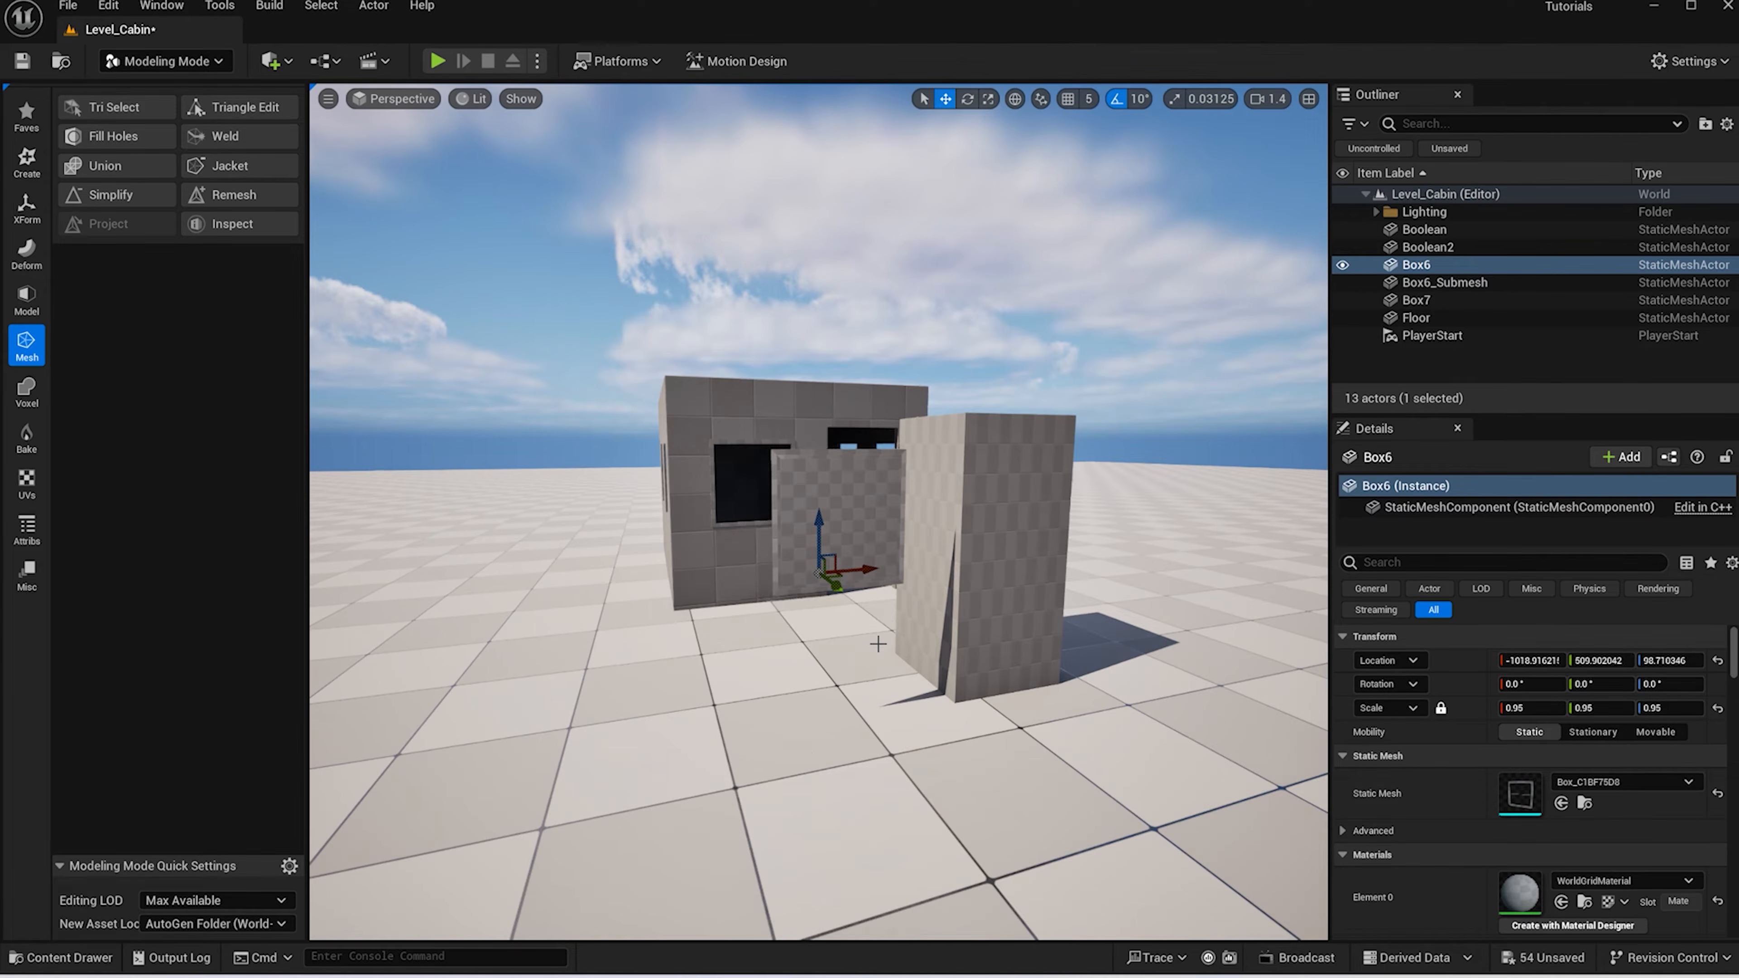
scroll(878, 644, "up", 3)
left_click_drag(878, 644, 863, 645, "alt")
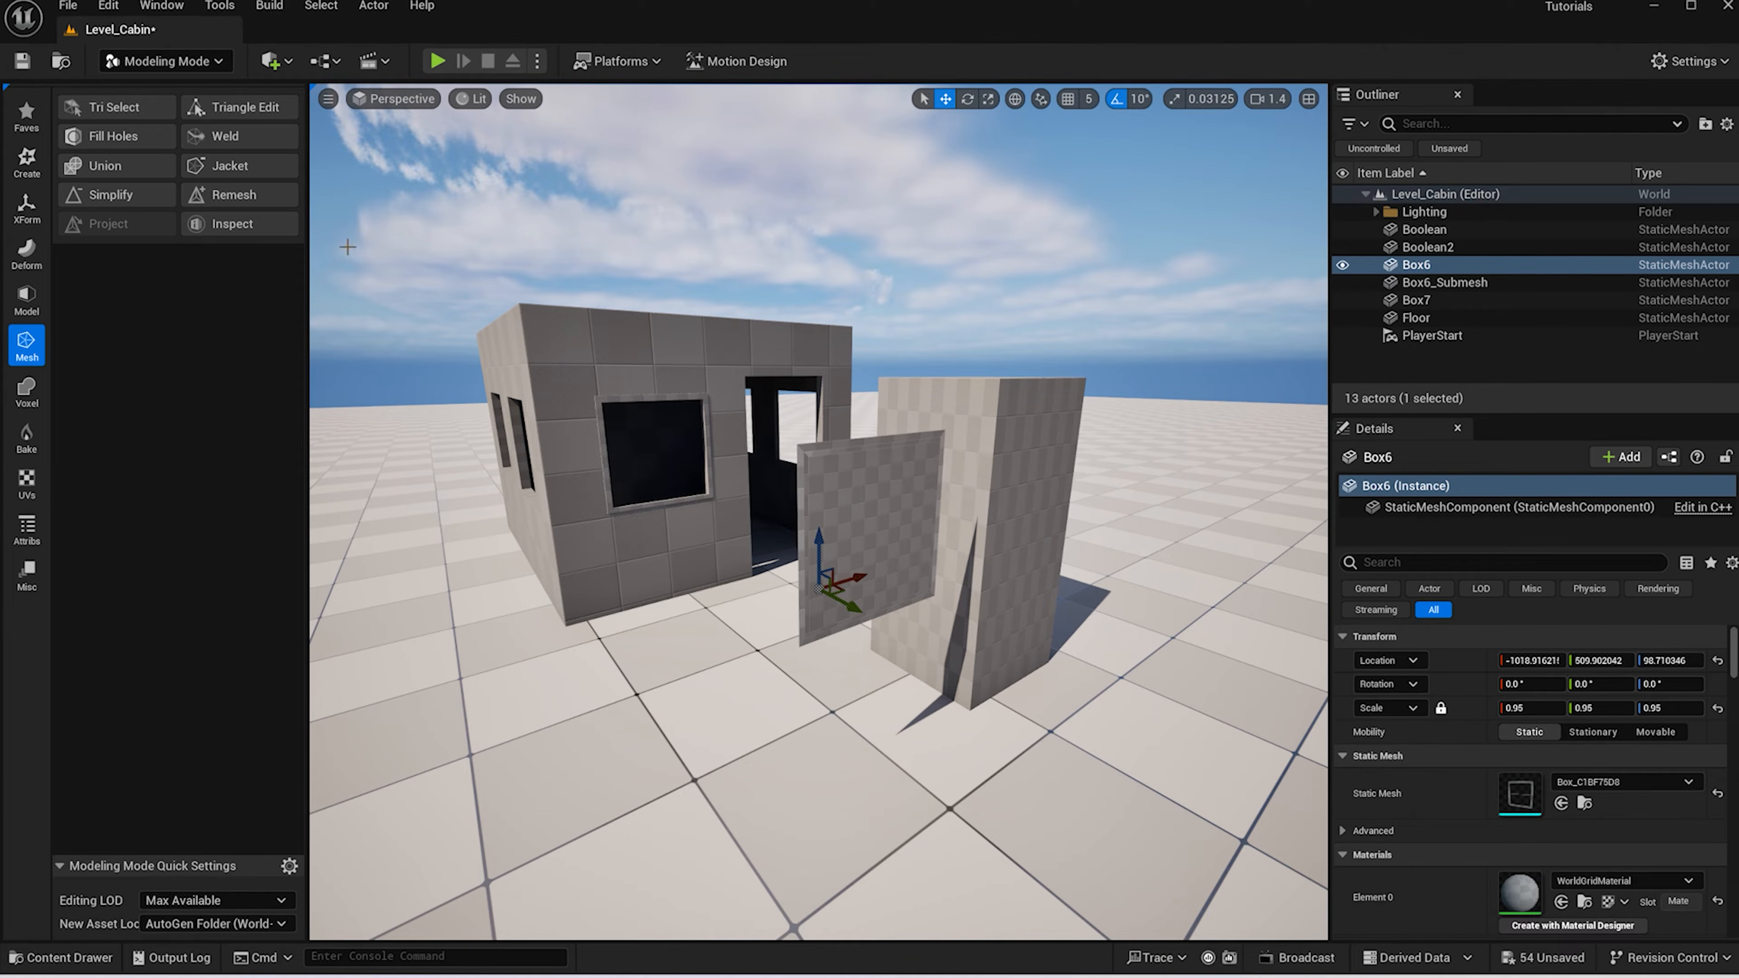
left_click(31, 302)
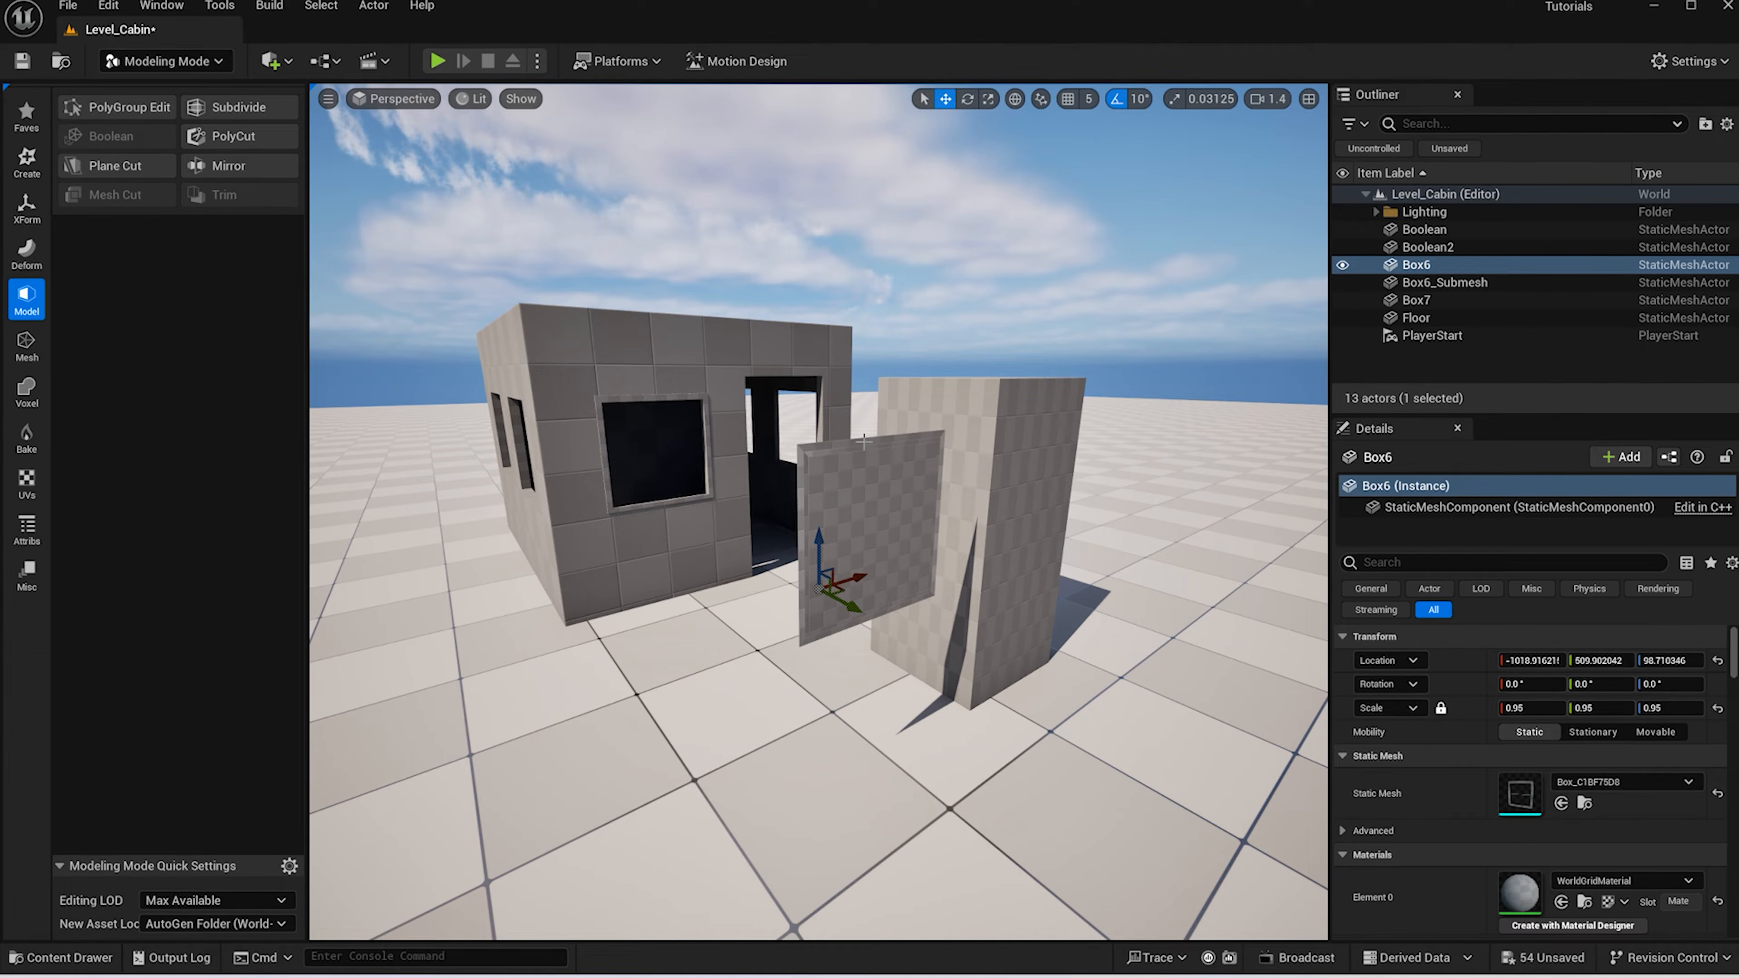
left_click(141, 108)
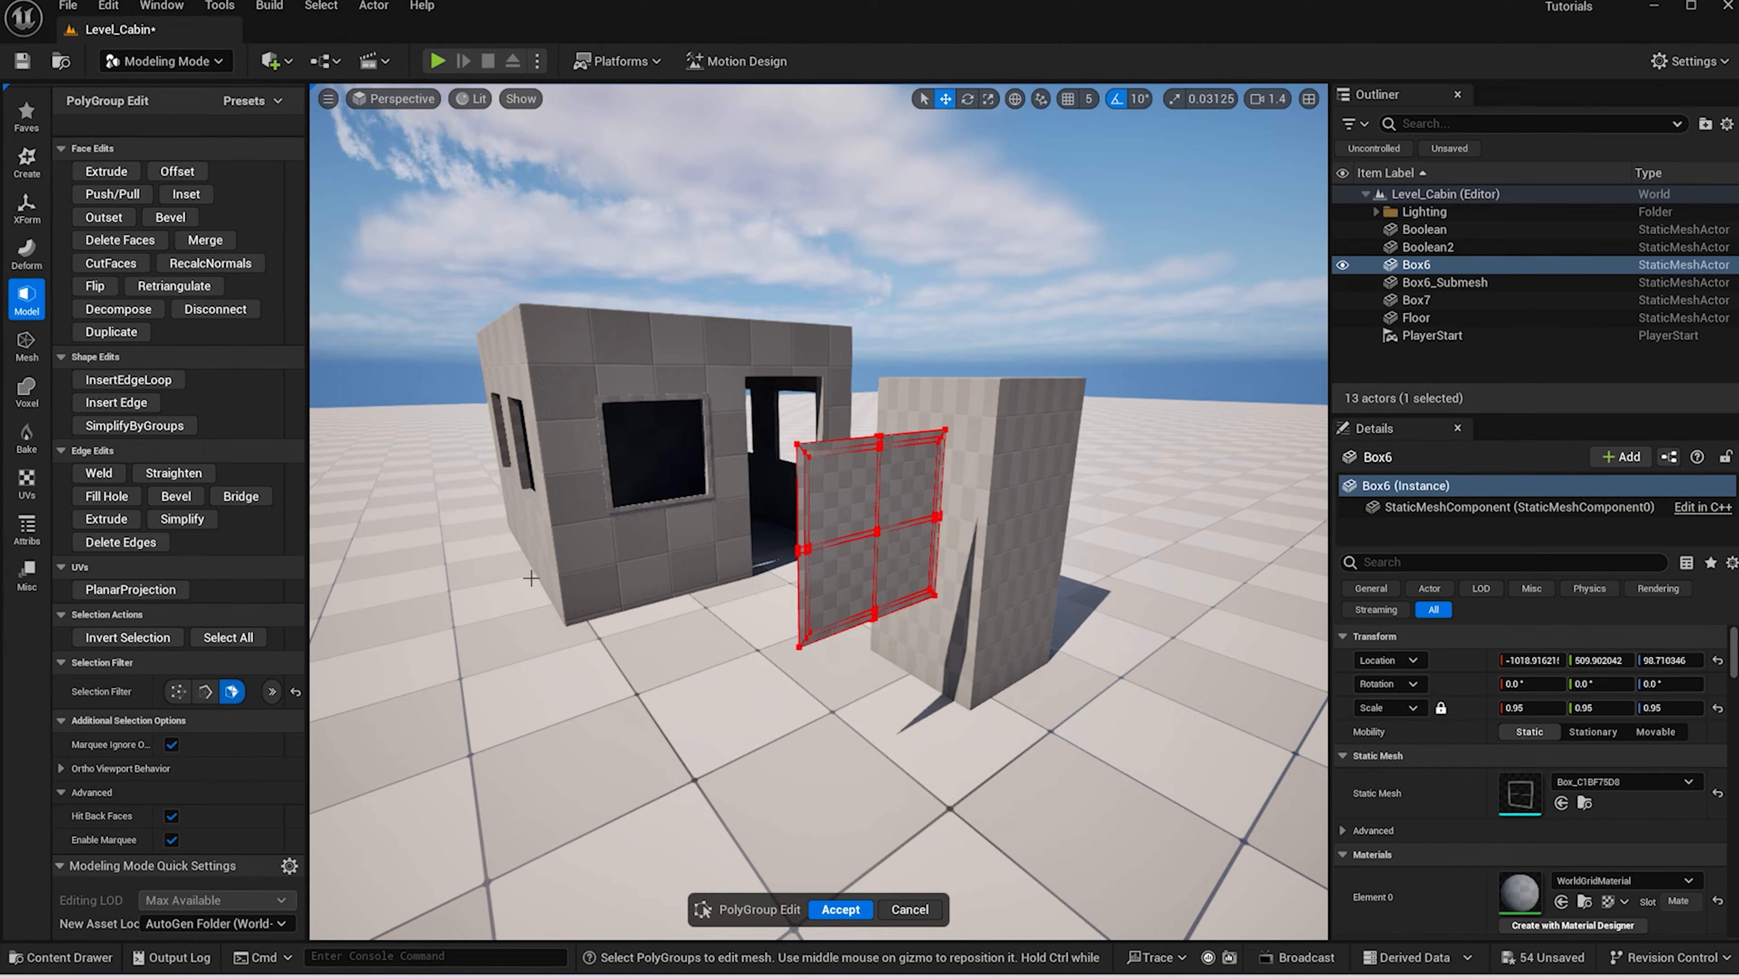
left_click(856, 520)
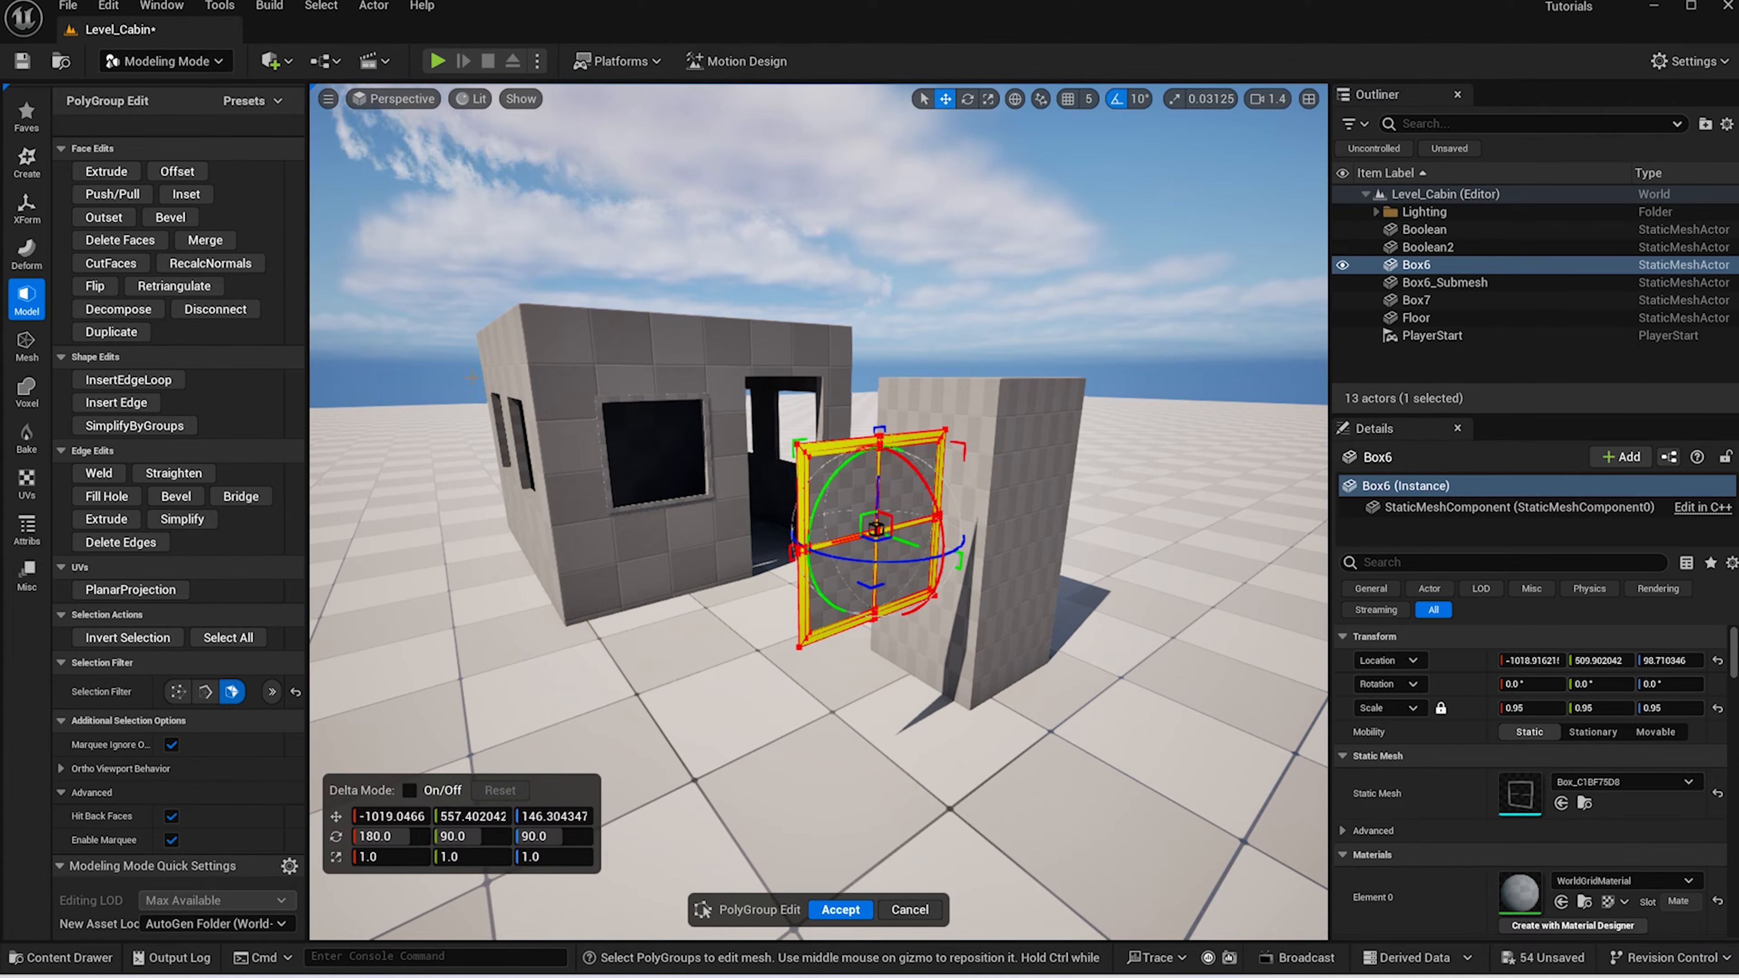
left_click(187, 177)
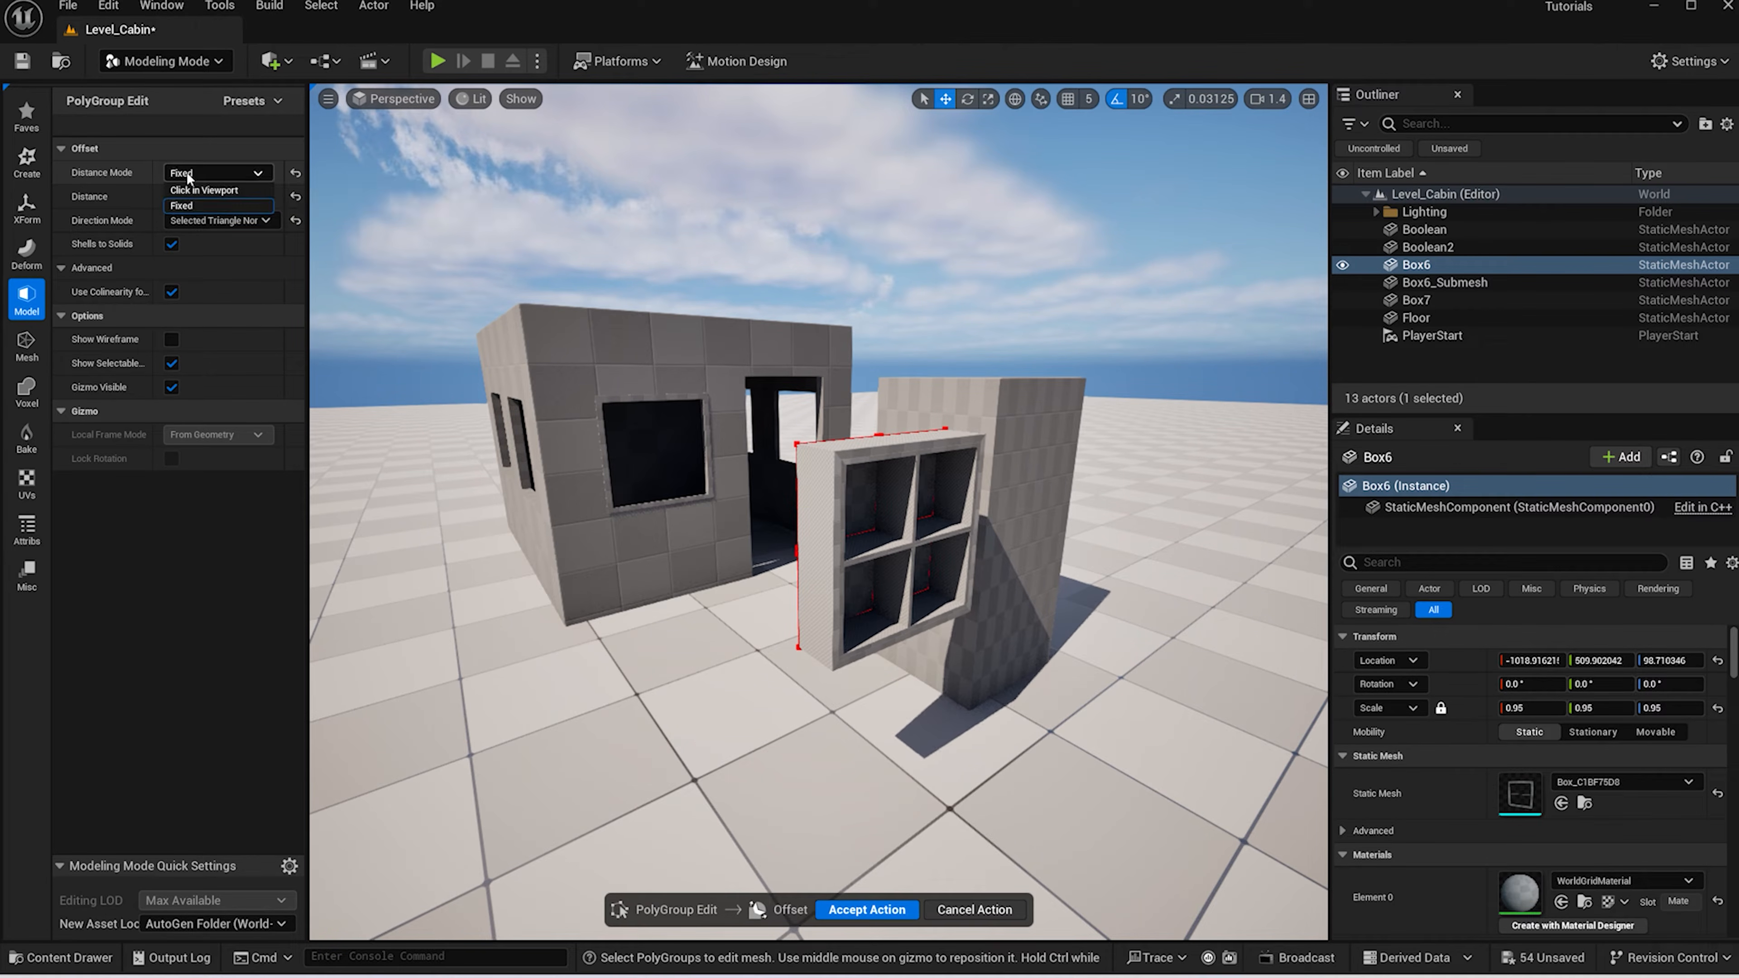
left_click(218, 198)
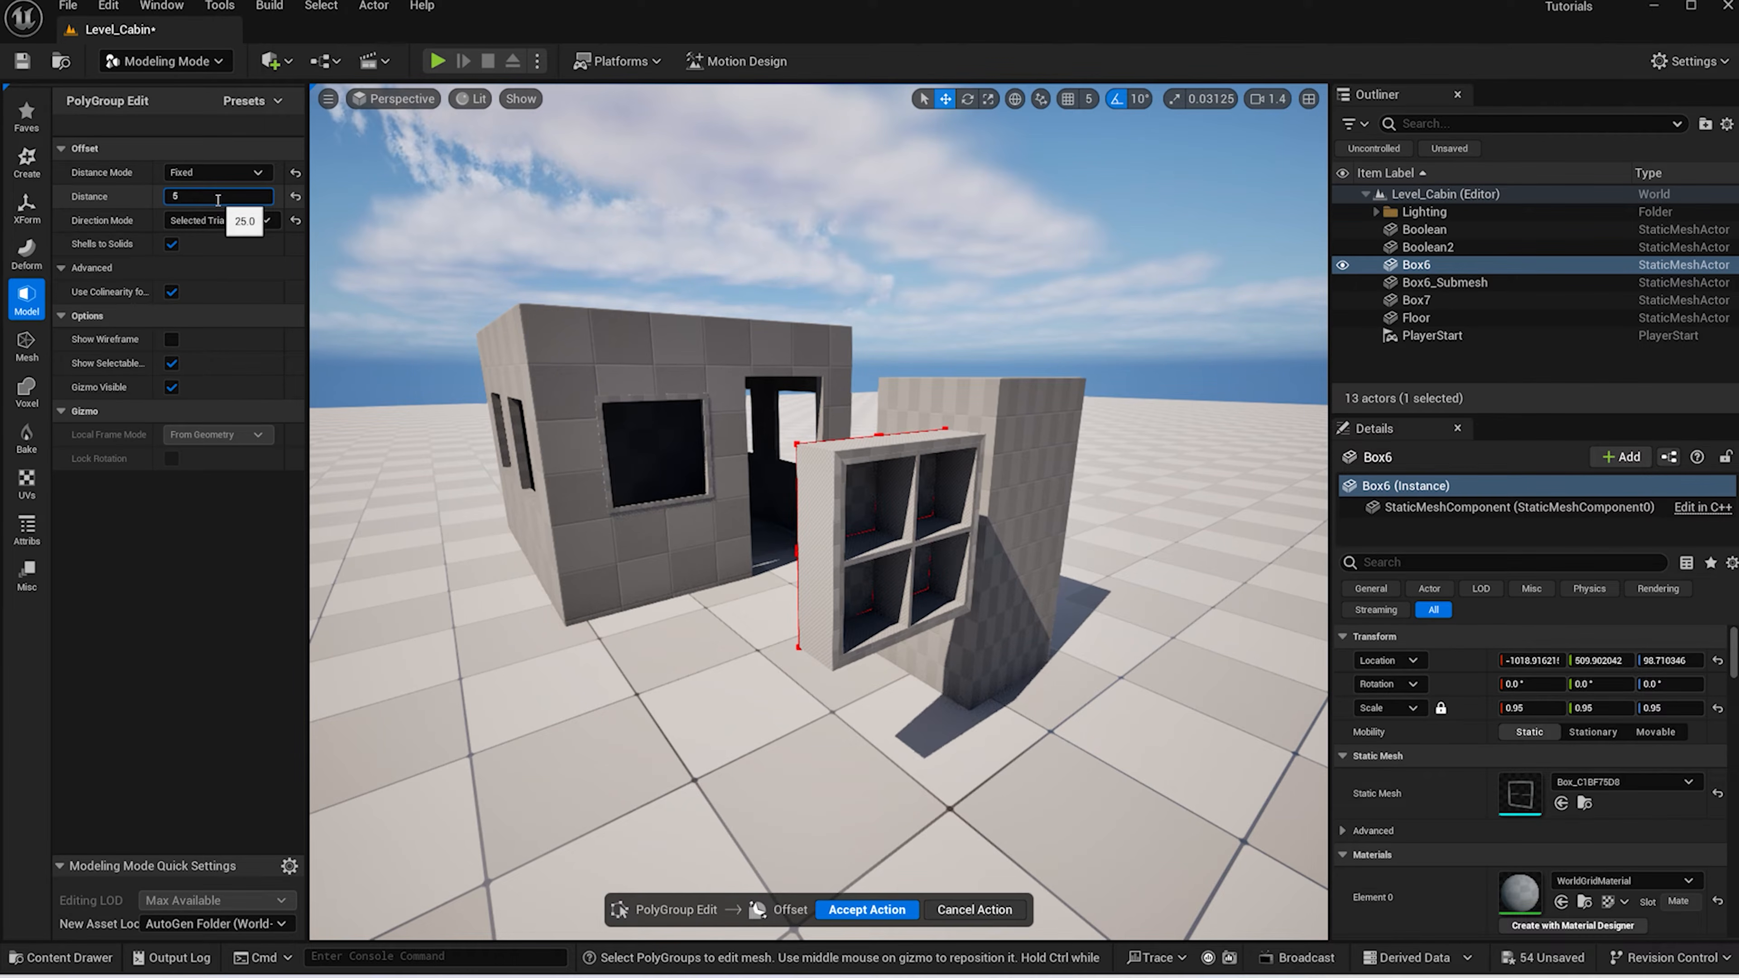
type("5")
key("Return")
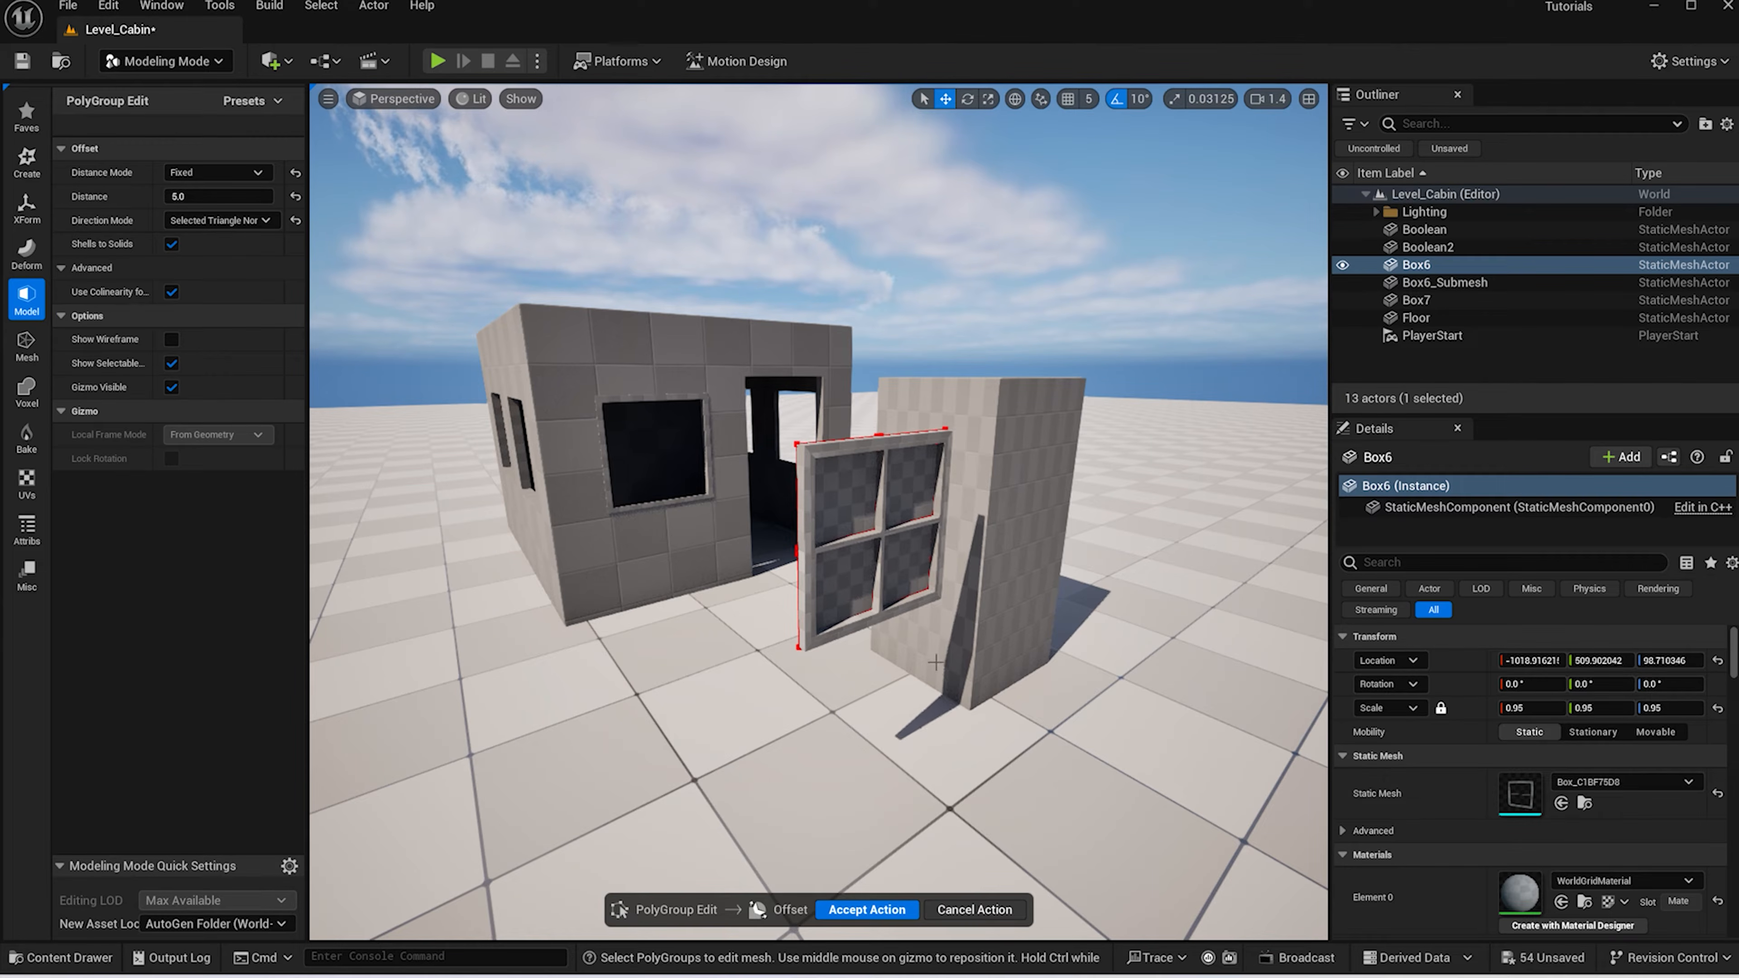
left_click(874, 910)
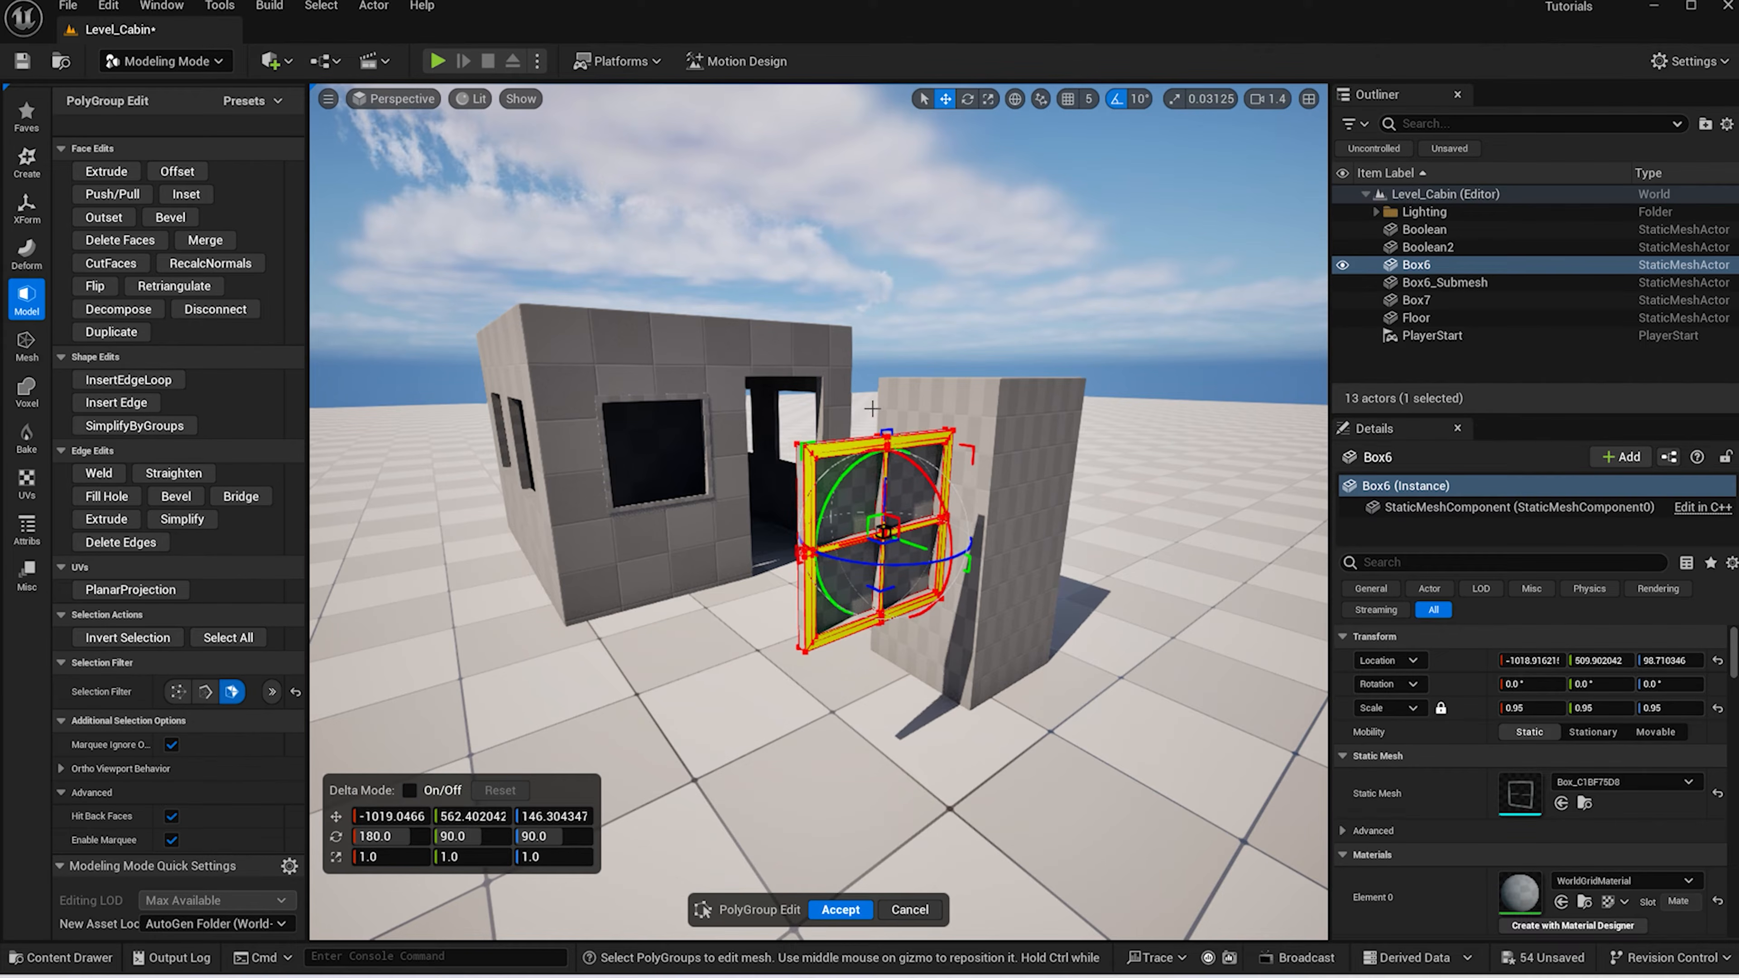
Select all outer border faces on the front of the window grid and offset them a fixed distance of 2.5
left_click(839, 443)
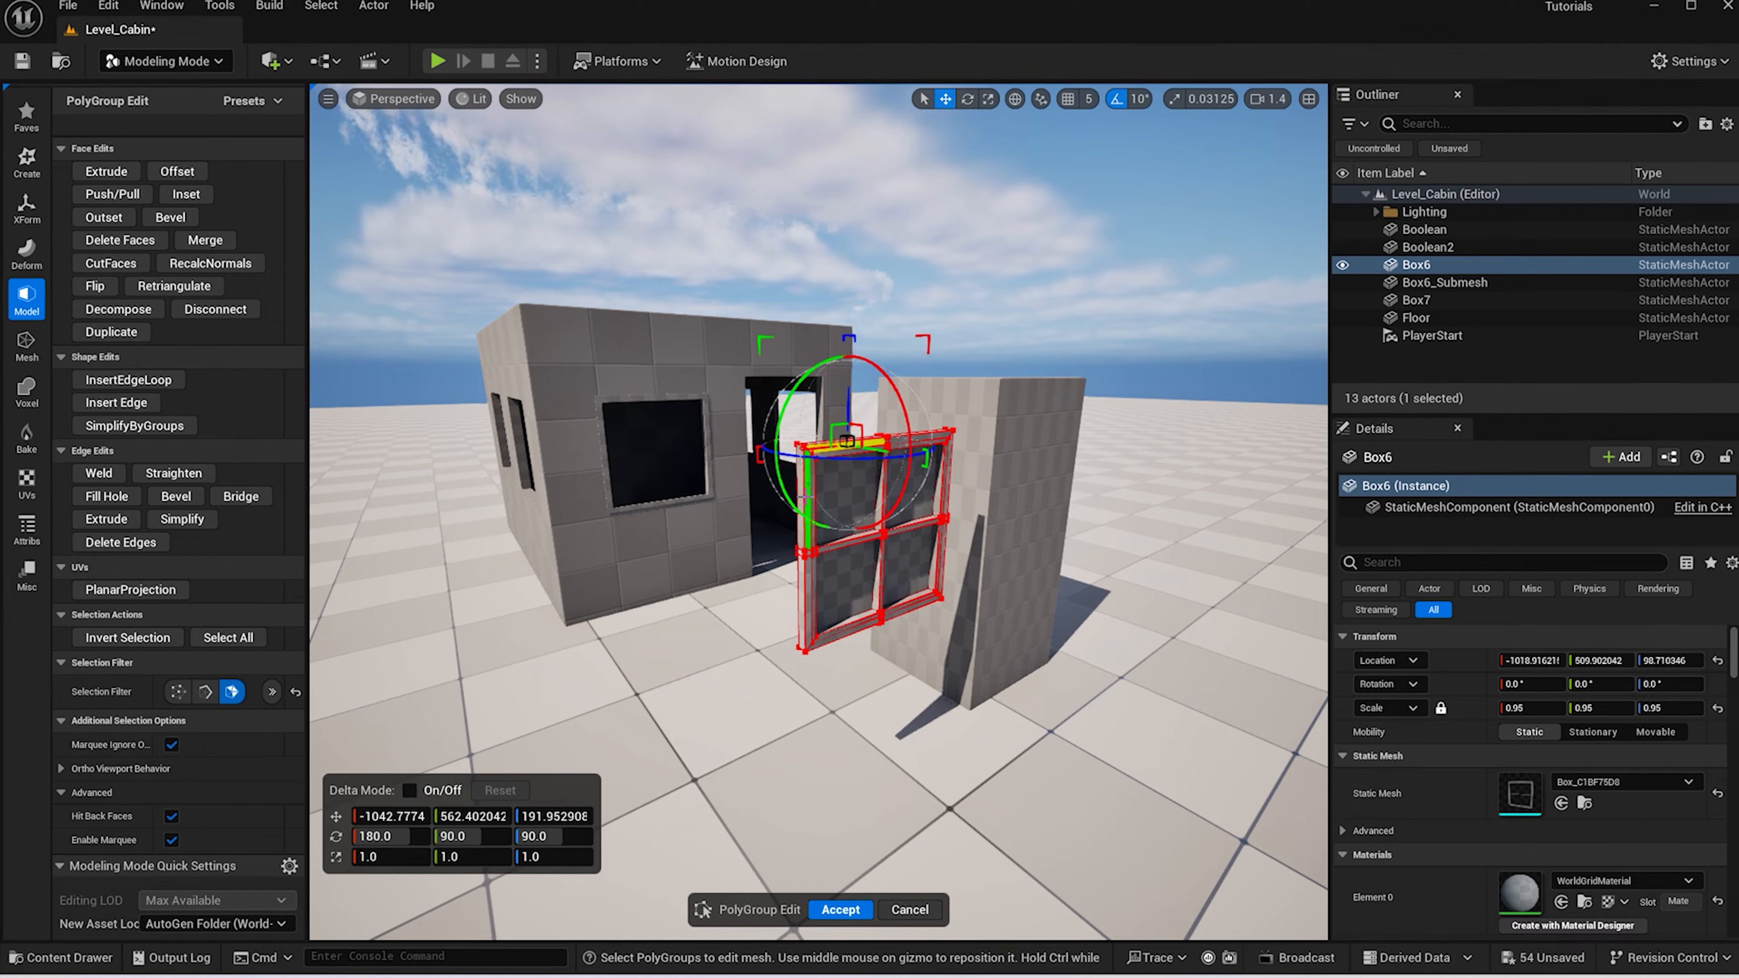
left_click(808, 589, "shift")
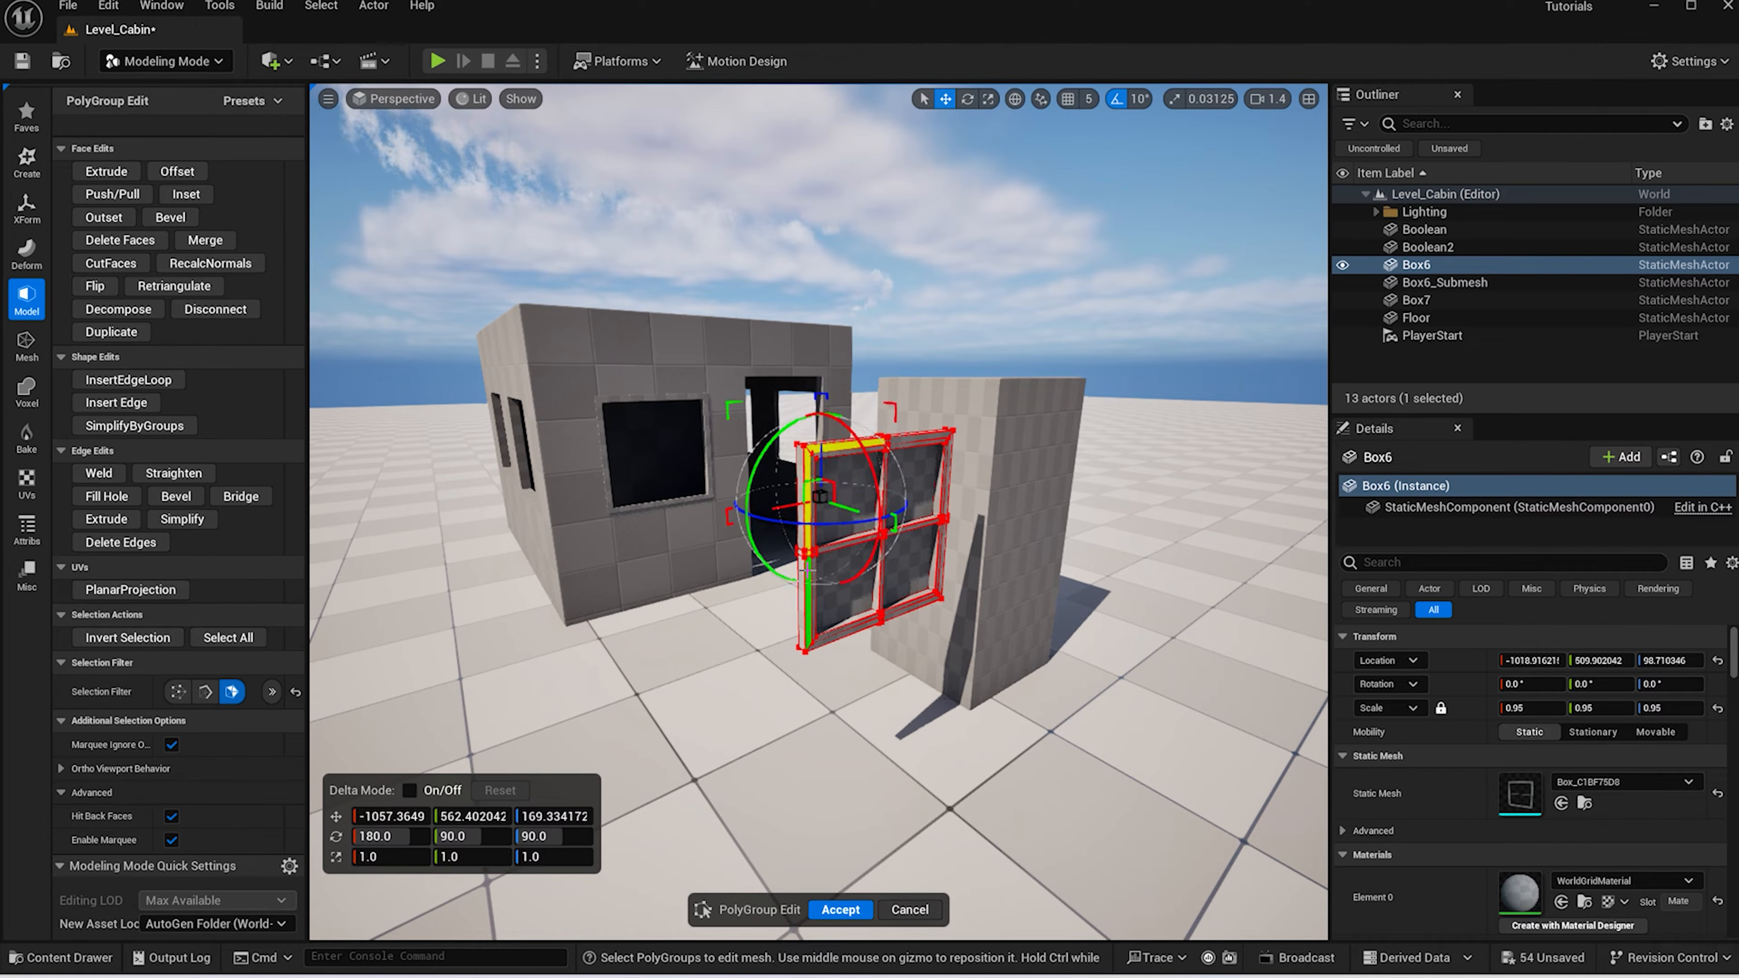
left_click(838, 638, "shift")
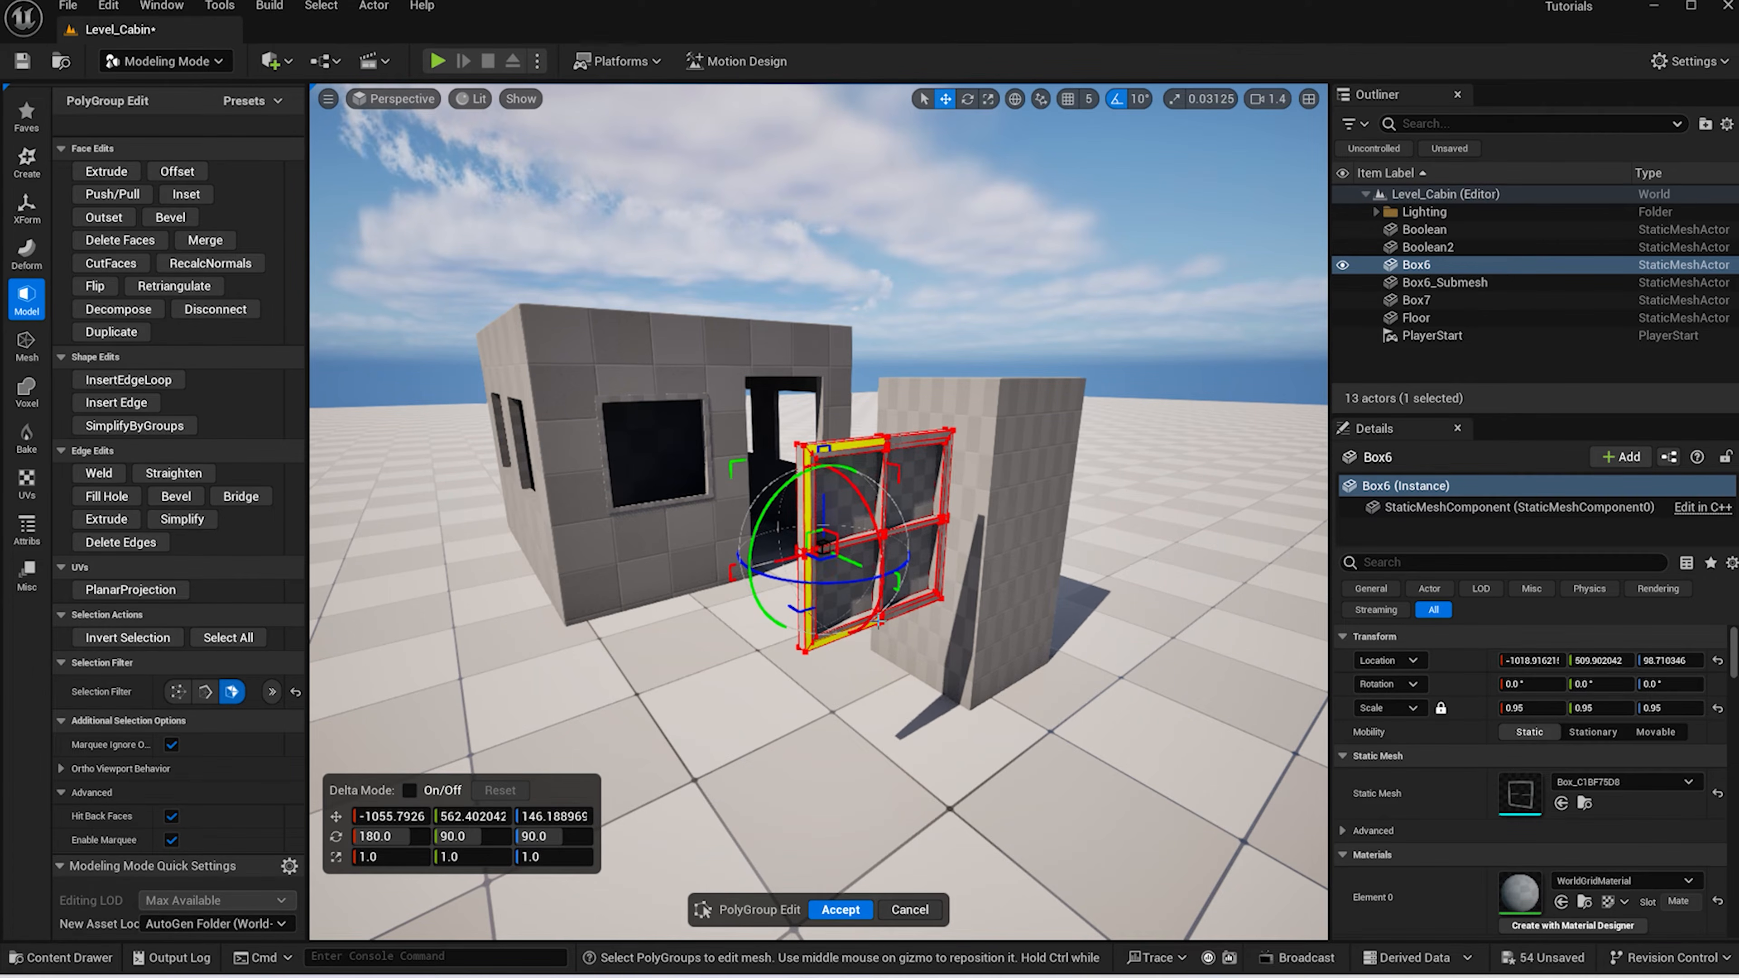
scroll(883, 627, "up", 5)
right_click_drag(892, 634, 847, 633)
scroll(847, 634, "up", 4)
left_click(982, 820, "shift")
left_click(1096, 824, "shift")
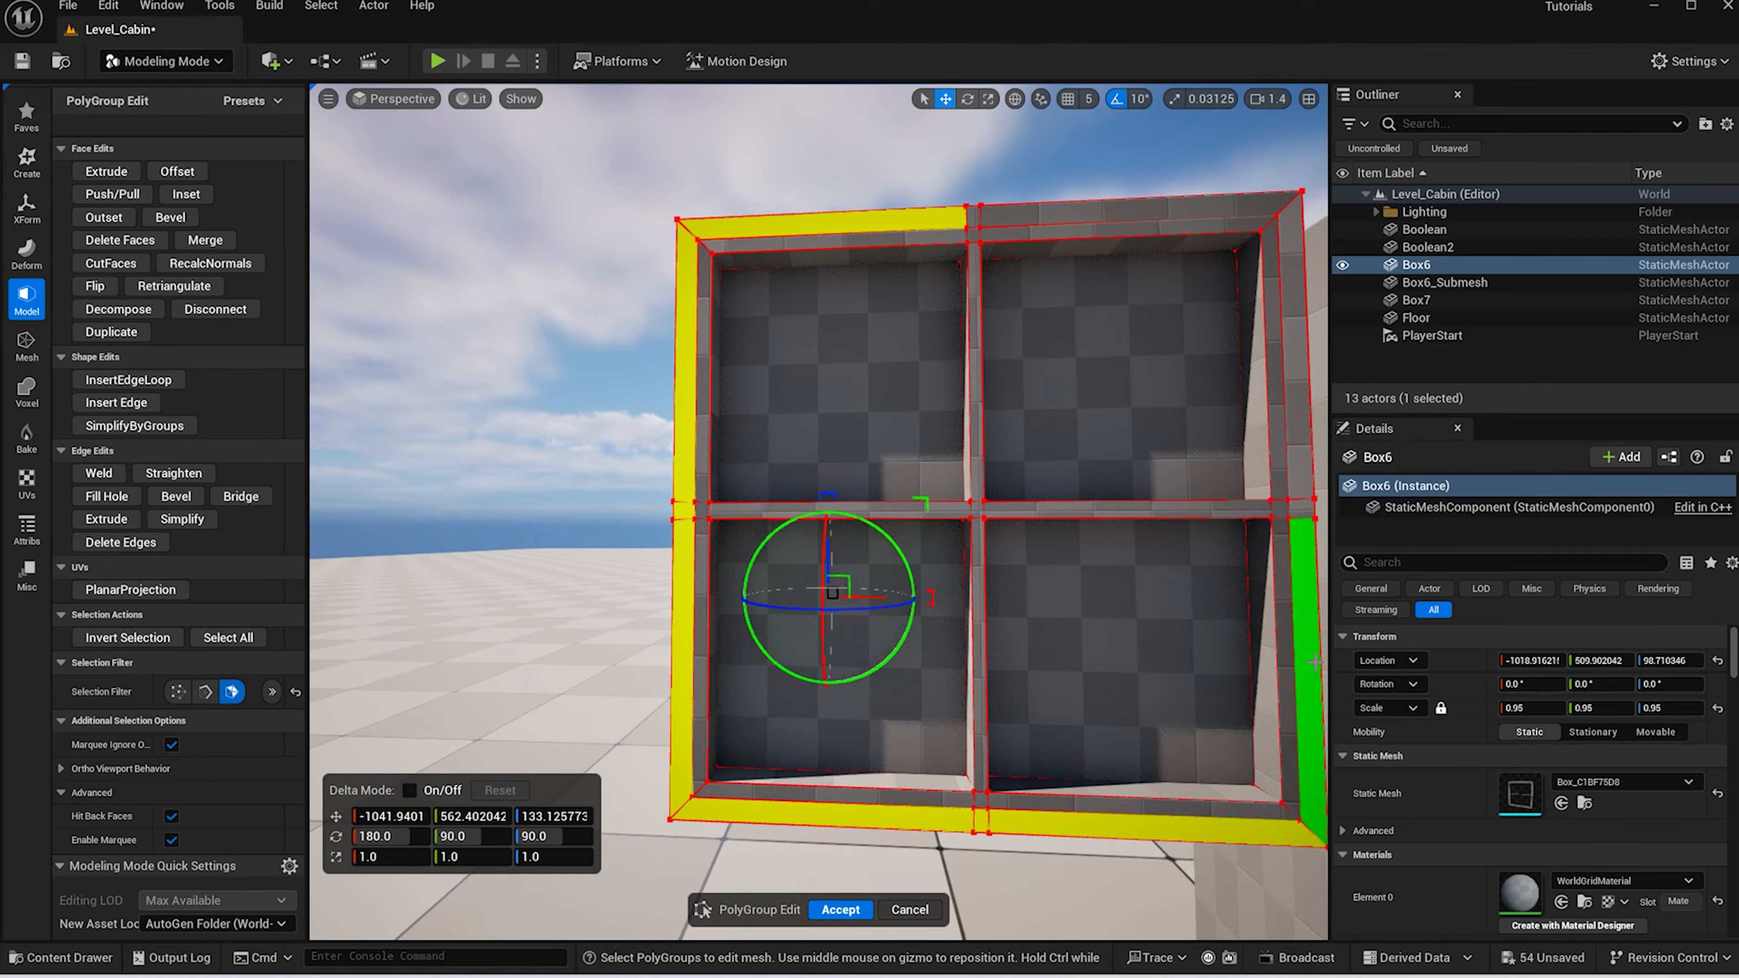
left_click(1310, 668, "shift")
left_click(1302, 509, "shift")
left_click(1295, 383, "shift")
left_click(1137, 228, "shift")
key("ctrl+z")
left_click(1110, 213, "shift")
left_click(973, 217, "shift")
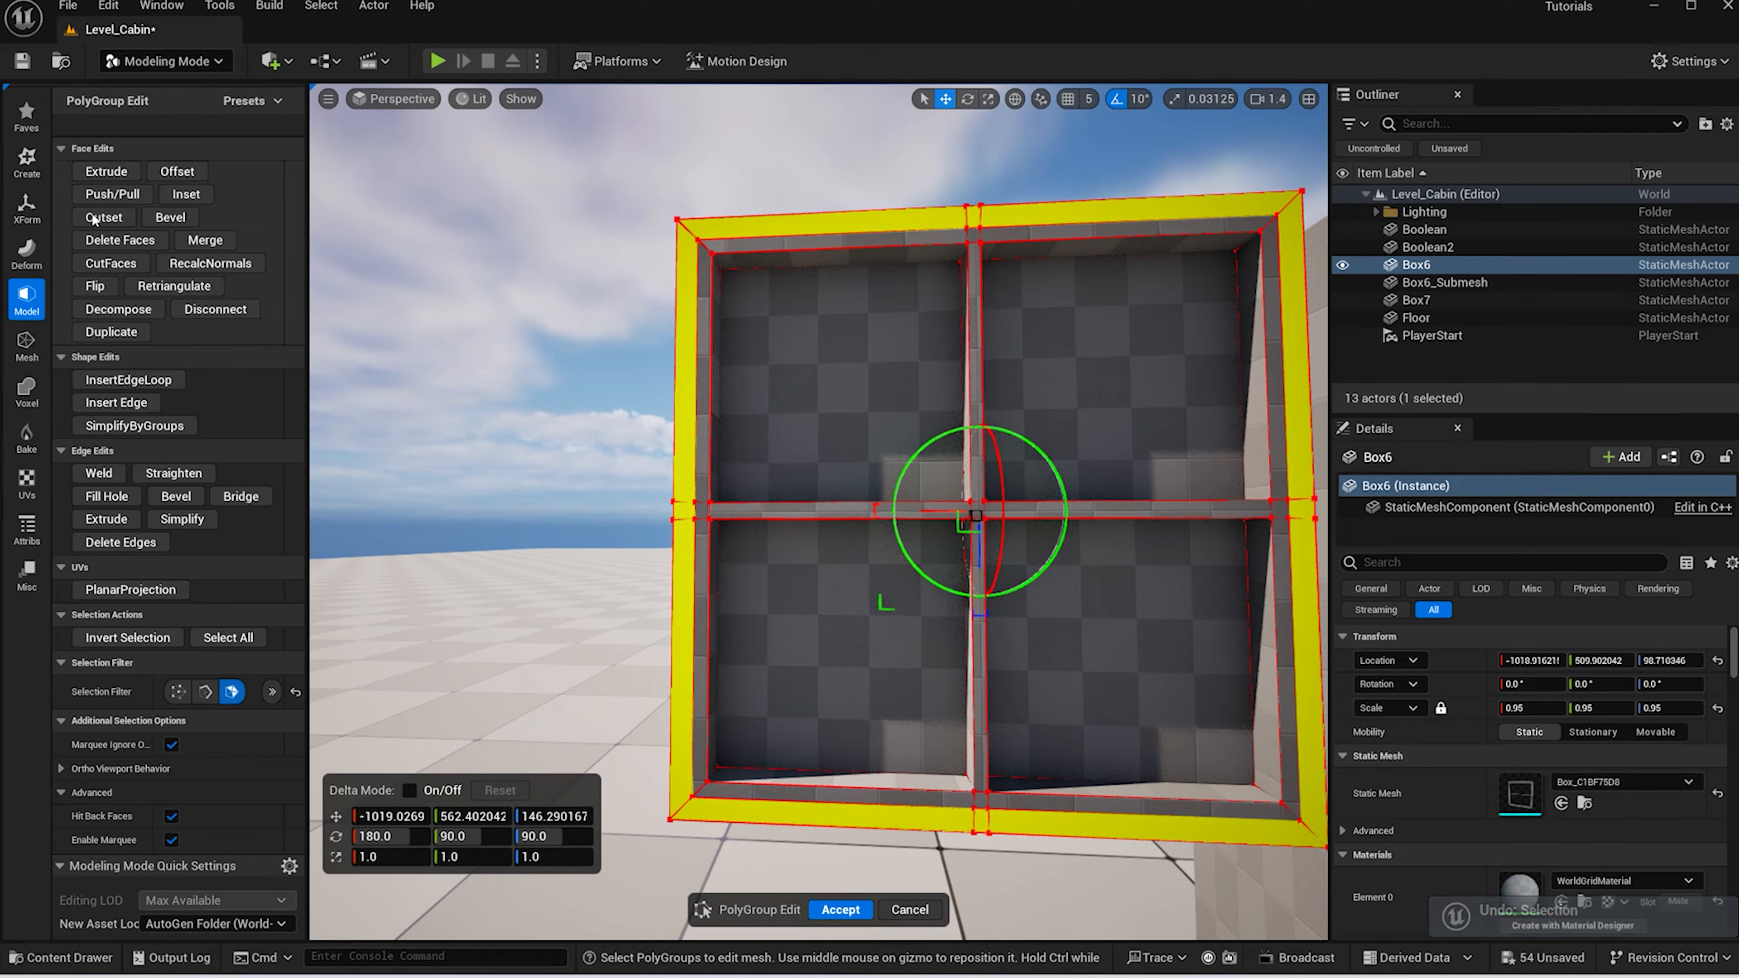
left_click(176, 172)
left_click(180, 197)
type("2.5")
key("Return")
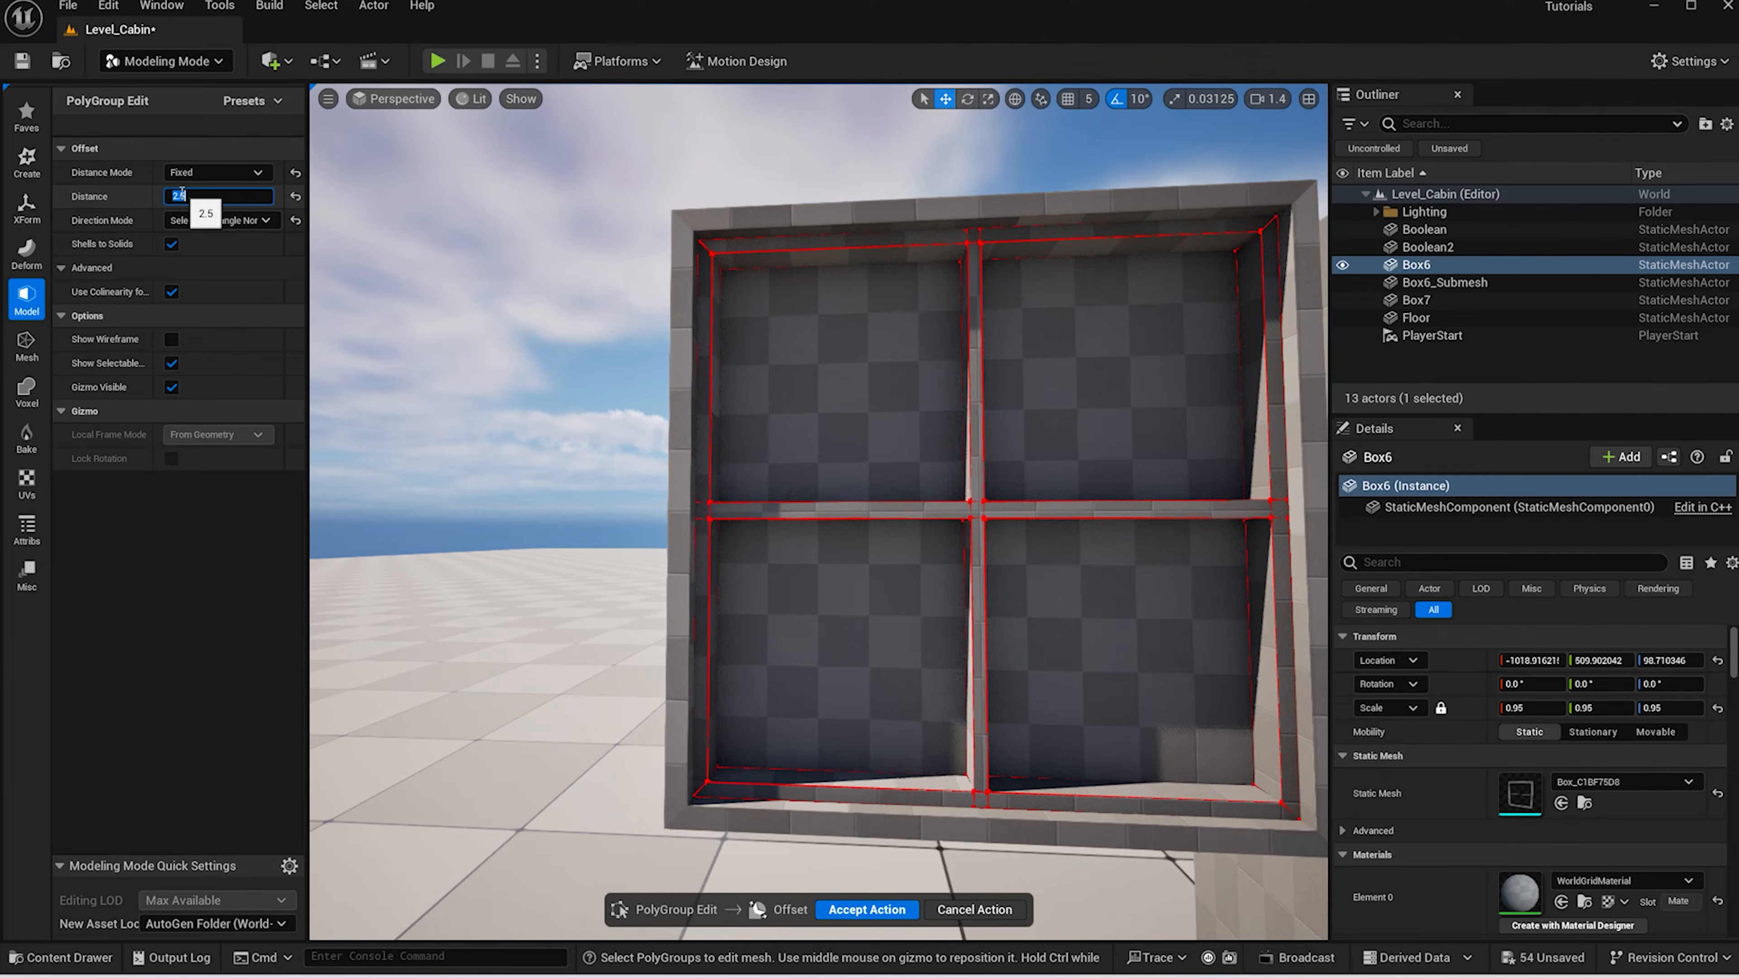
left_click(880, 910)
Bevel all edges of the window grid with distance 0.25 and 3 subdivisions, and accept the PolyGroup edit
scroll(677, 562, "down", 10)
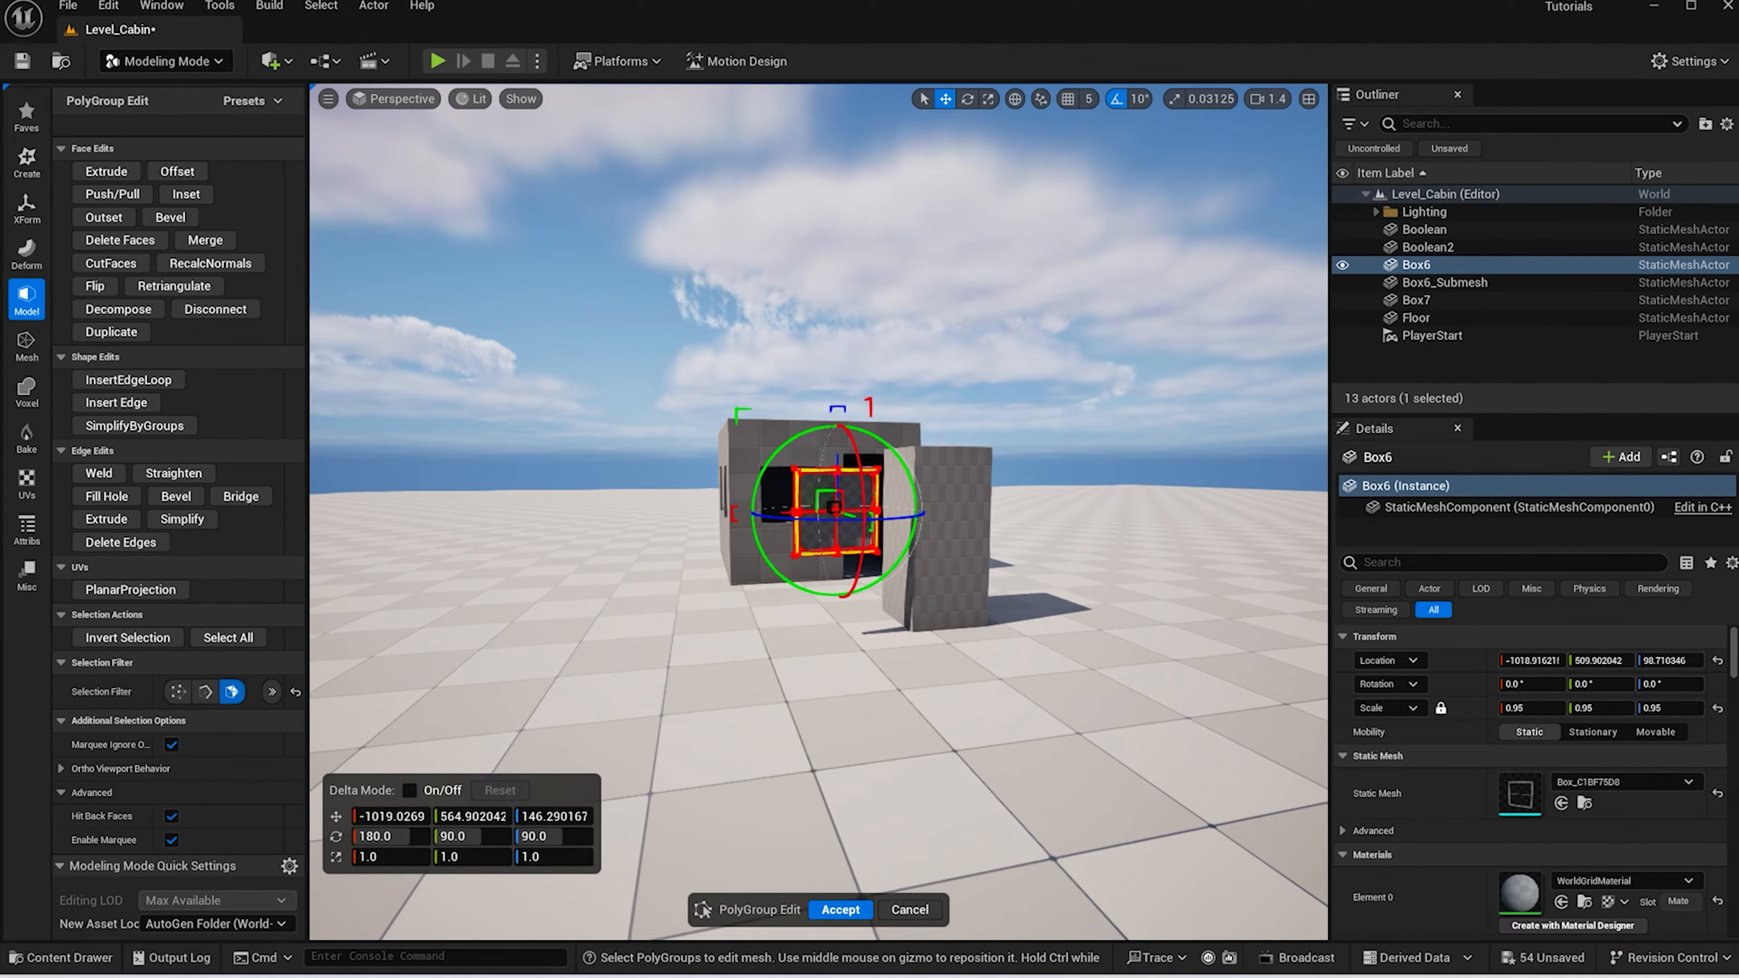
scroll(388, 439, "up", 10)
scroll(388, 439, "down", 8)
scroll(388, 440, "up", 2)
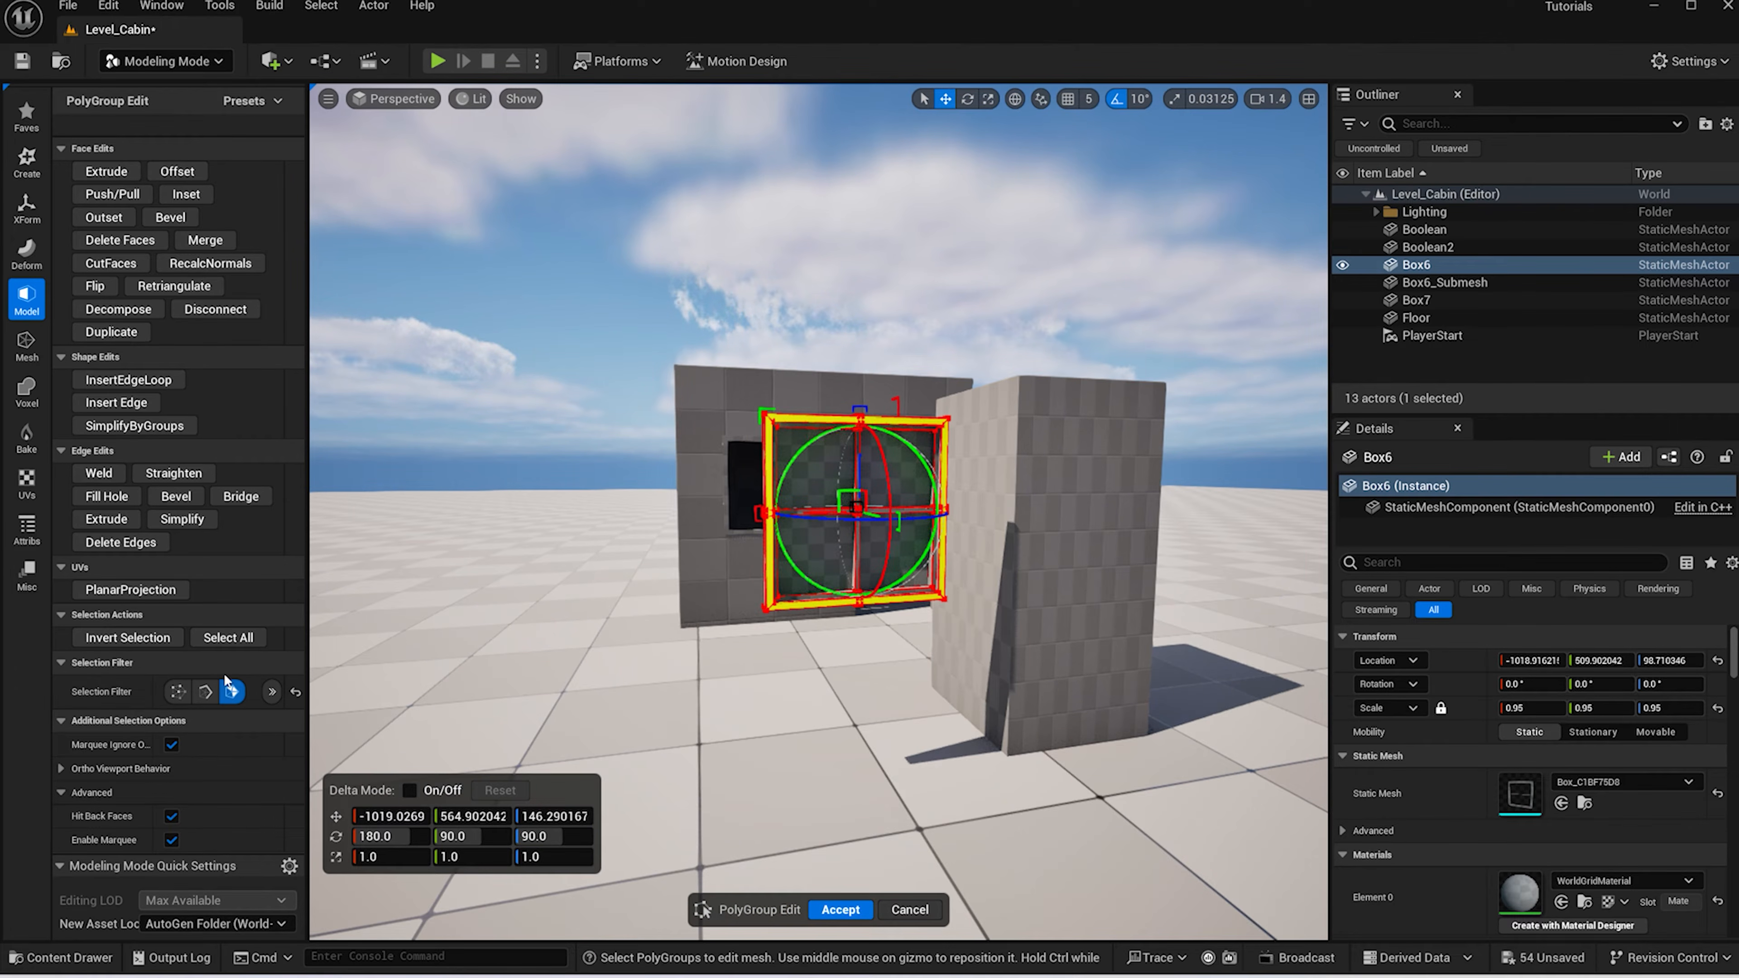
left_click(205, 692)
left_click_drag(702, 311, 1053, 631)
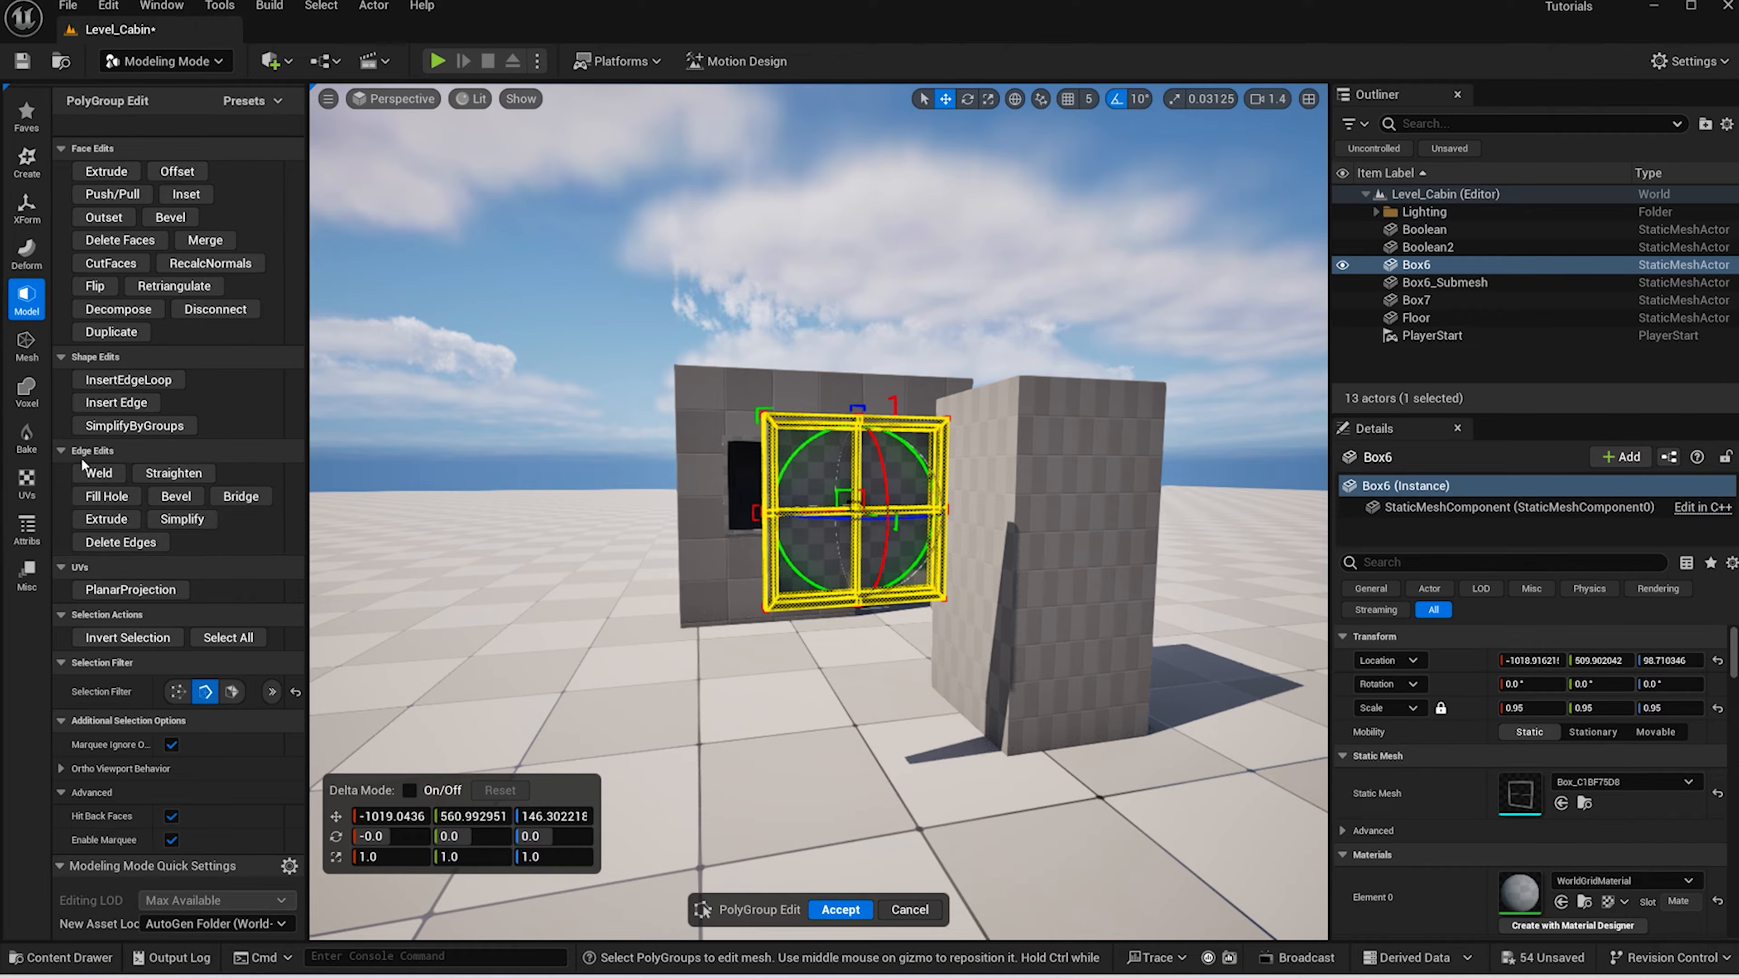
left_click(175, 496)
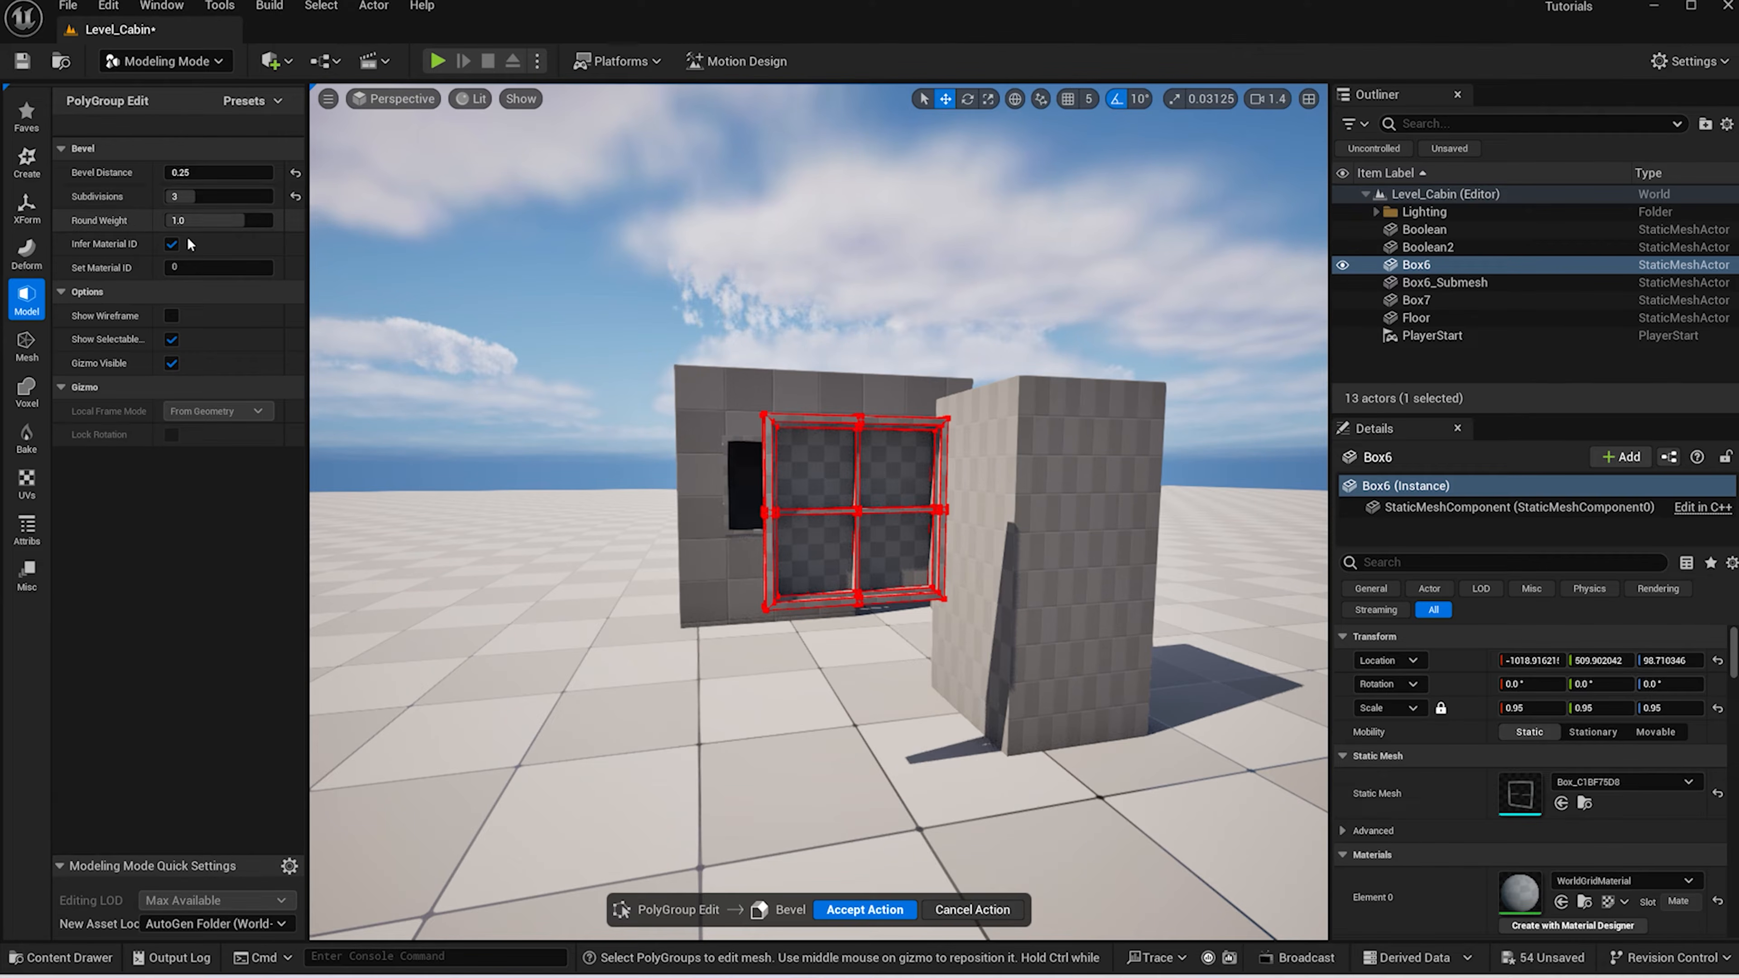
key("w")
right_click_drag(979, 577, 1072, 583)
key("s")
scroll(1037, 587, "down", 5)
key("w")
scroll(1041, 587, "down", 2)
key("w")
right_click_drag(883, 484, 899, 486)
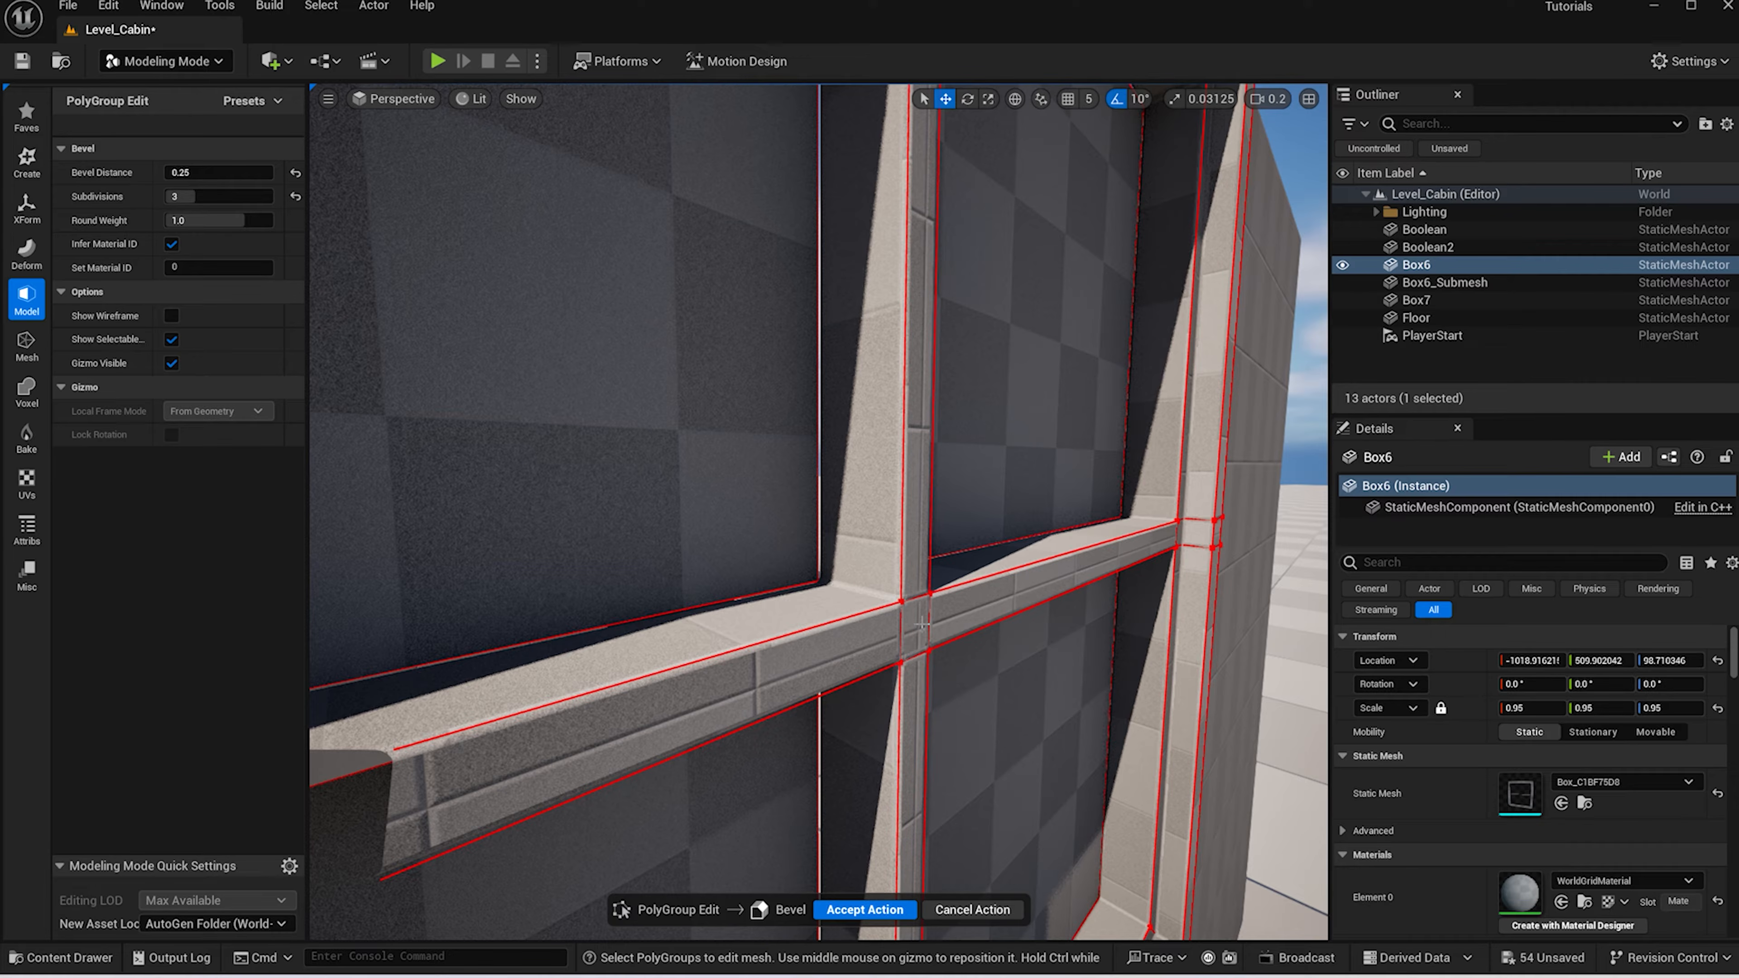
key("f")
scroll(921, 623, "down", 5)
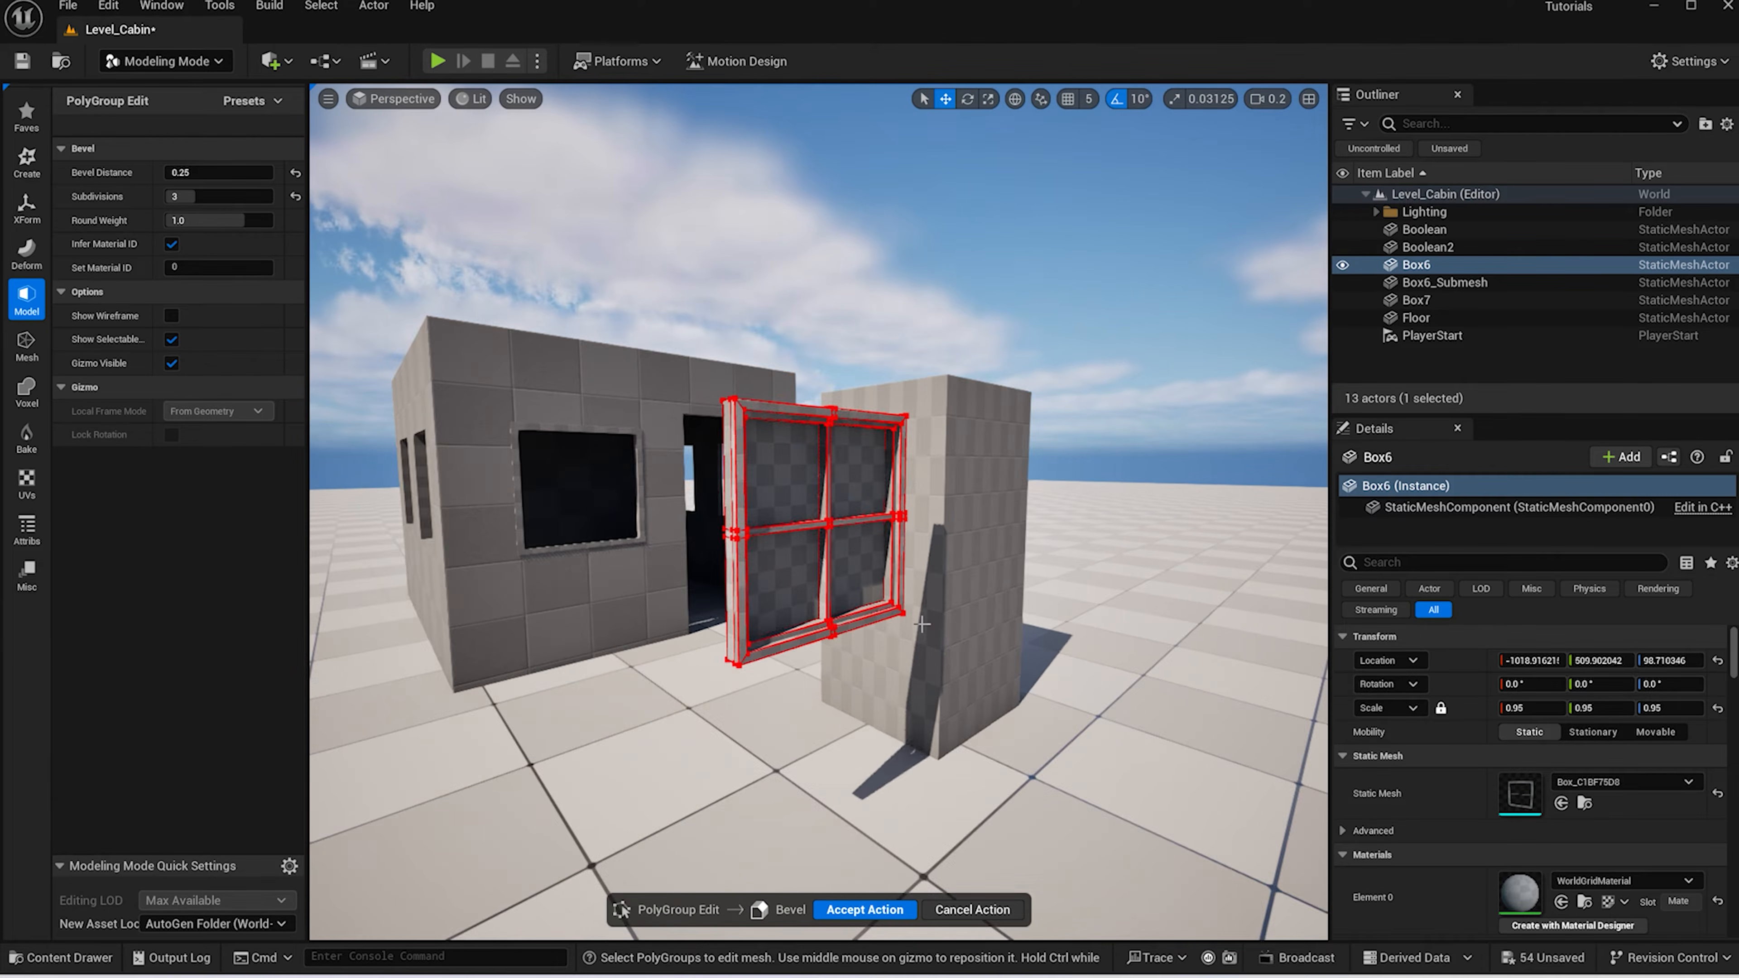
left_click(884, 910)
left_click(840, 910)
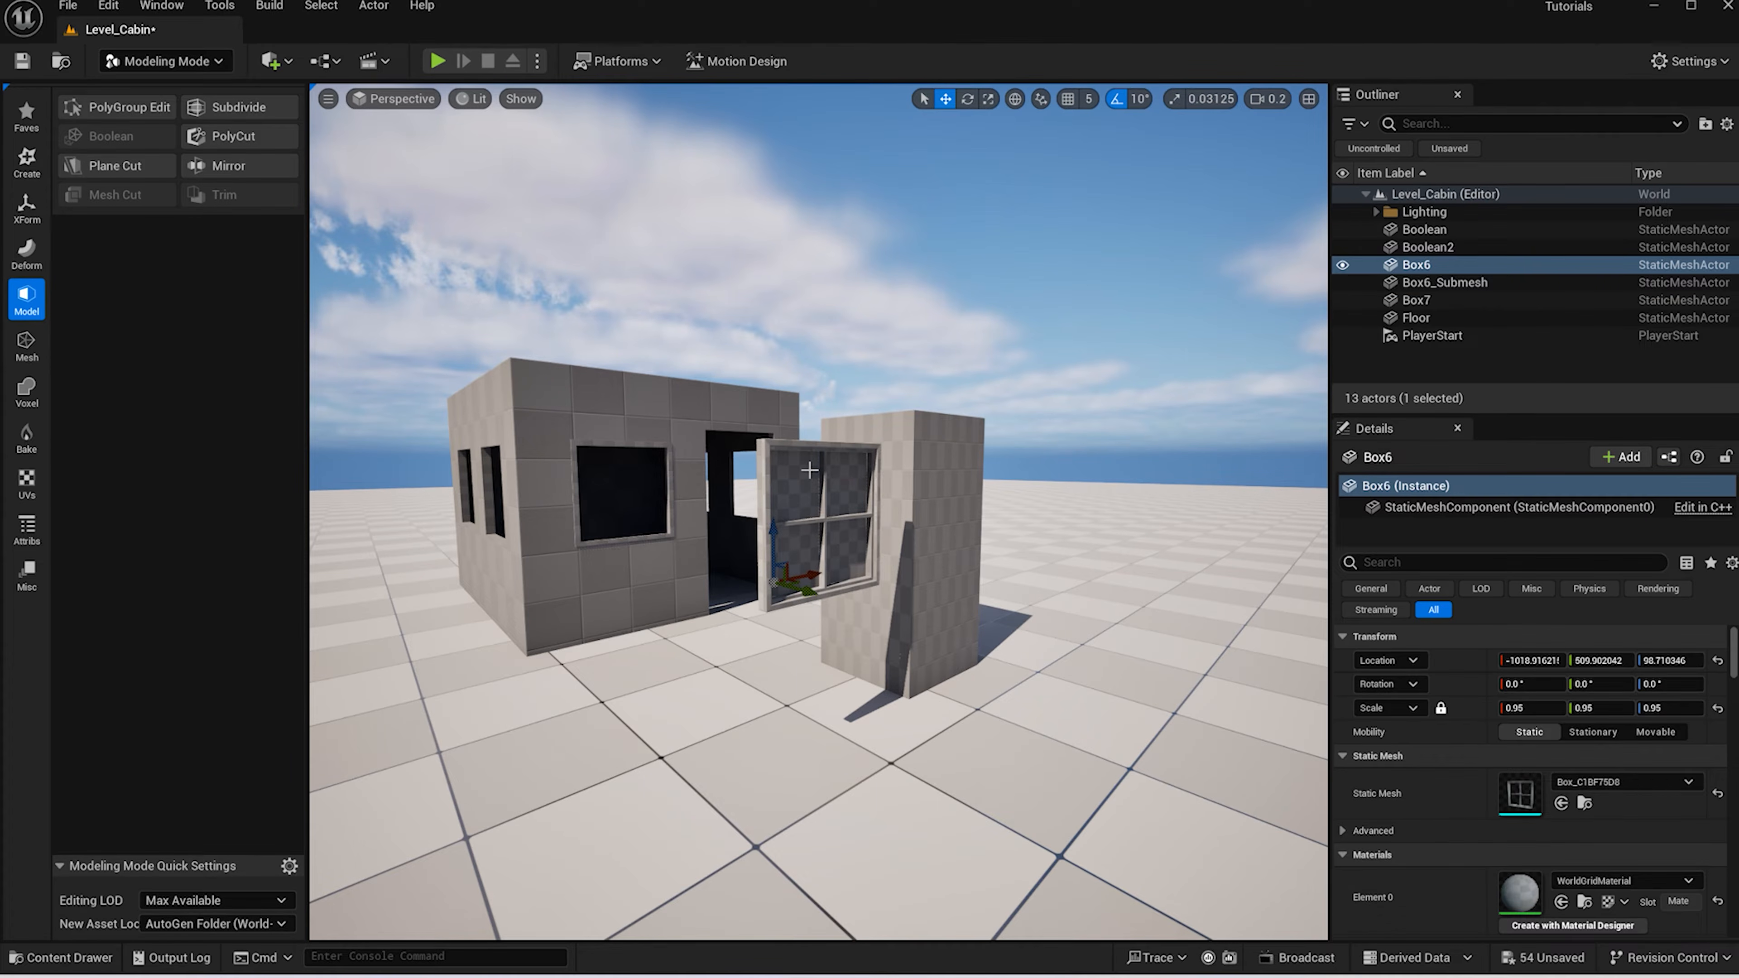
Thicken the separate window panes by offsetting all their faces a fixed distance of 0.25, and accept the PolyGroup edit
left_click(809, 470)
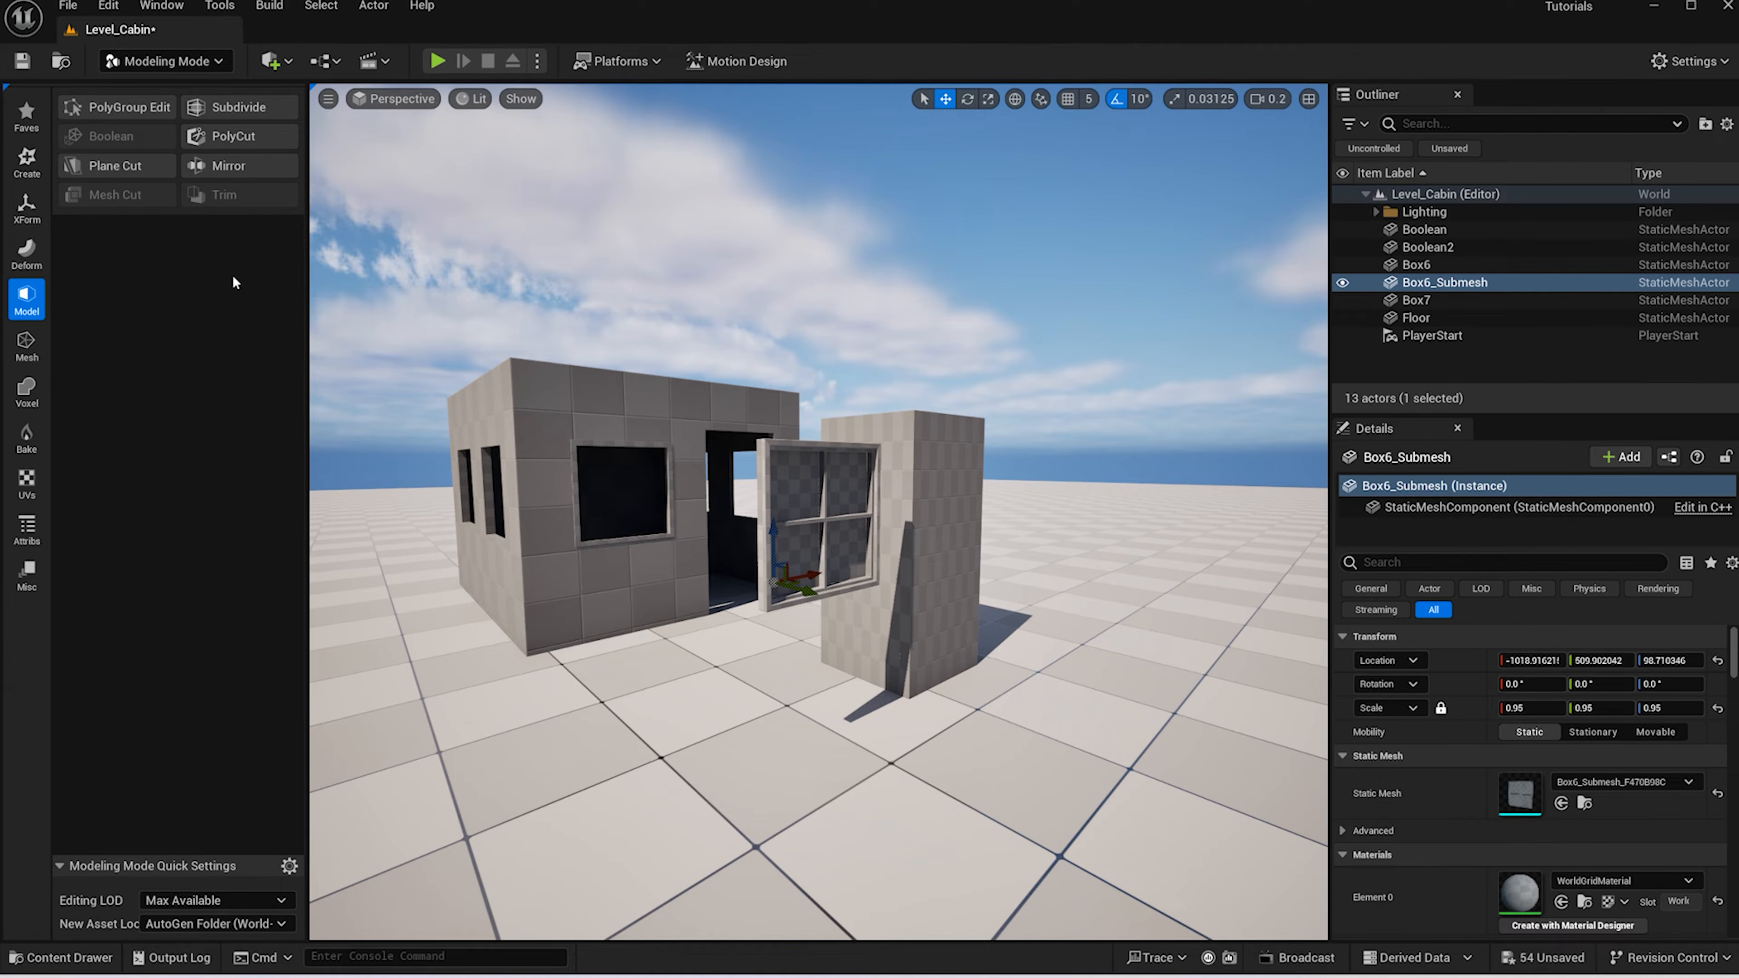
left_click(127, 107)
left_click(199, 698)
scroll(637, 393, "down", 3)
left_click_drag(636, 393, 979, 690)
left_click(177, 171)
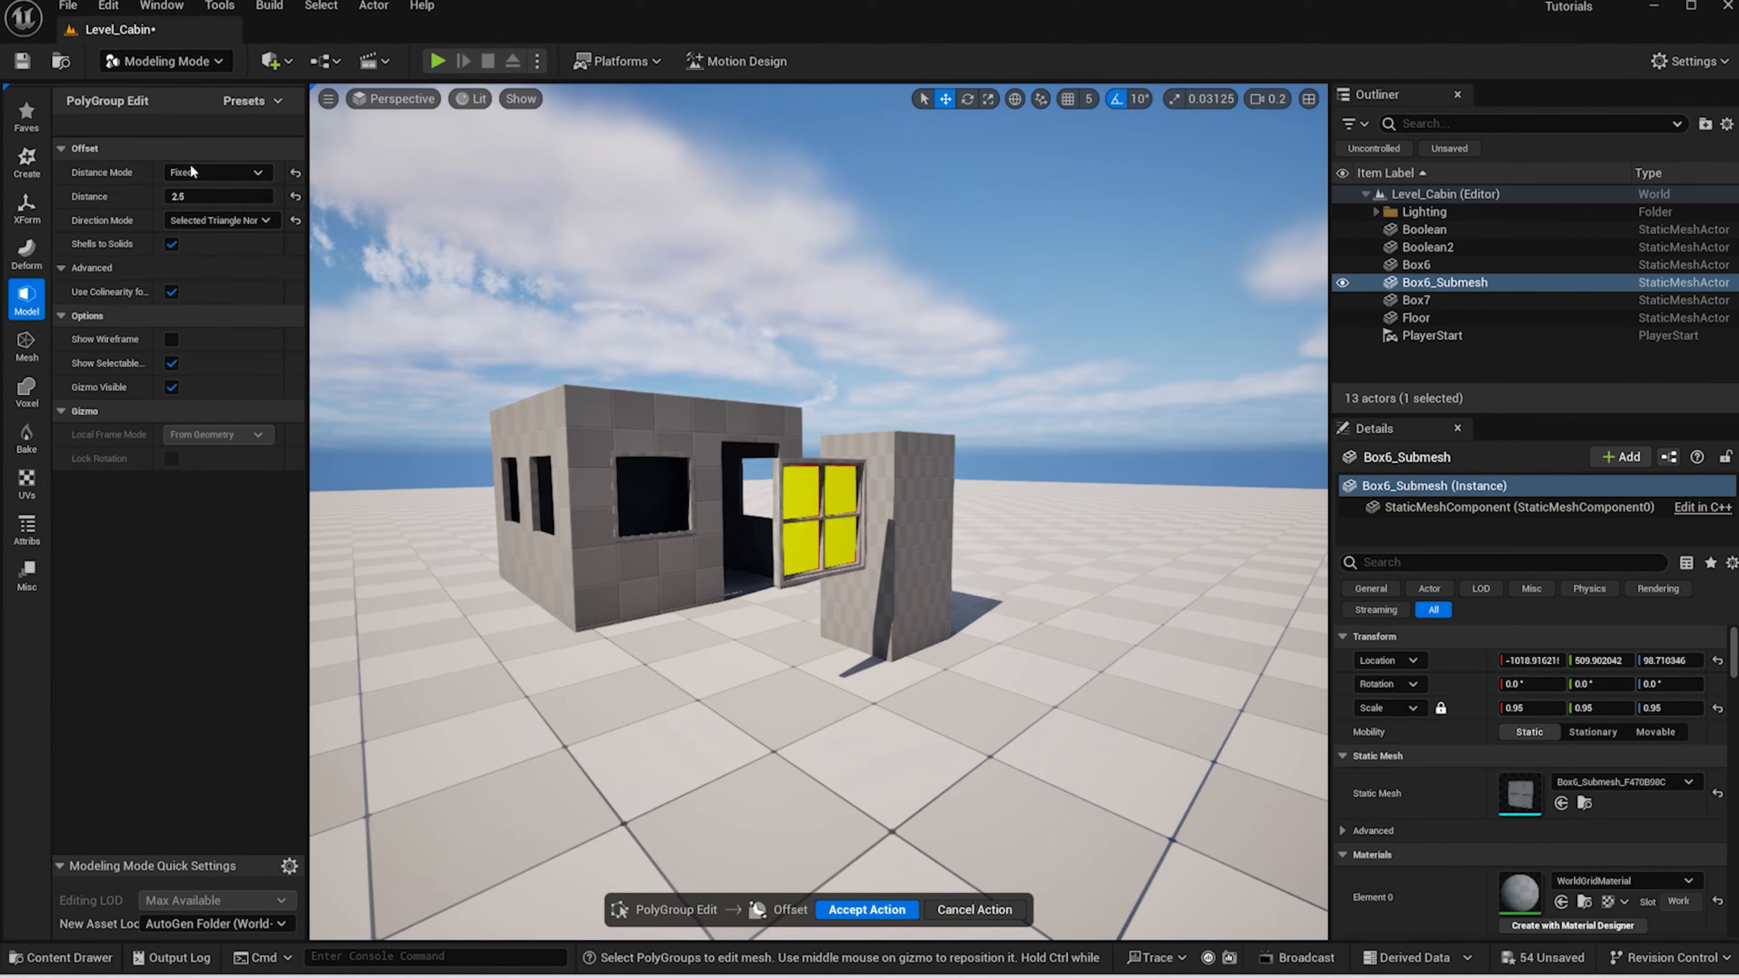
left_click(204, 196)
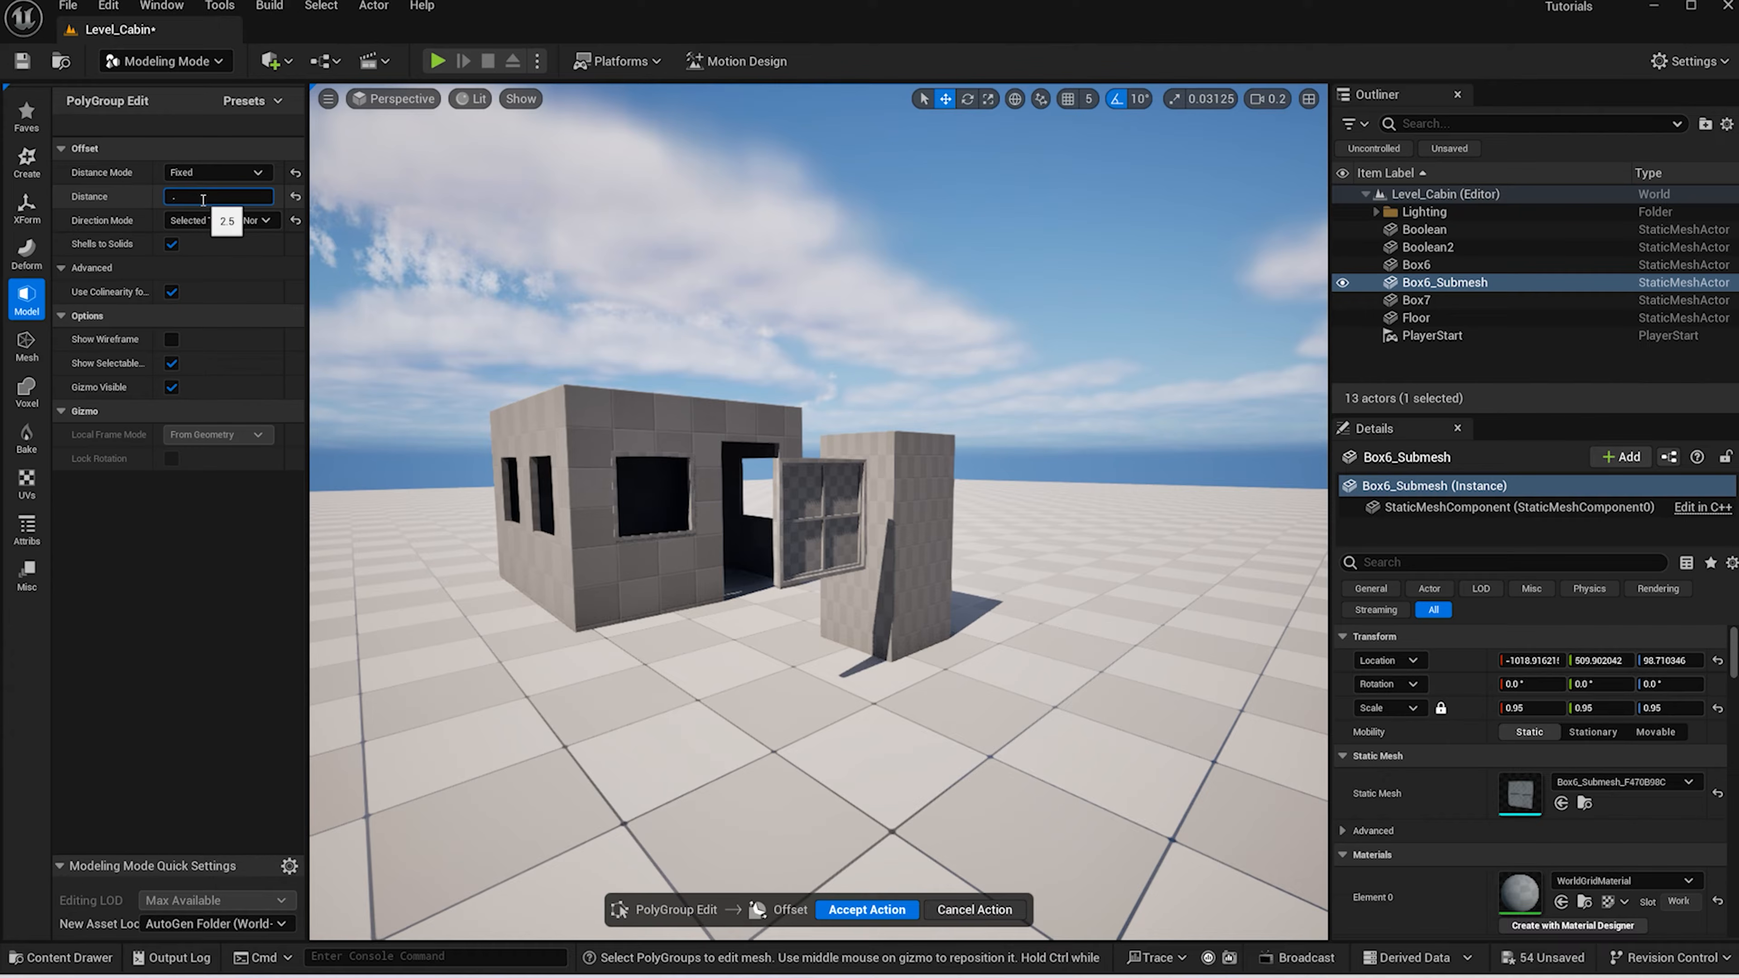
type(".25")
key("Return")
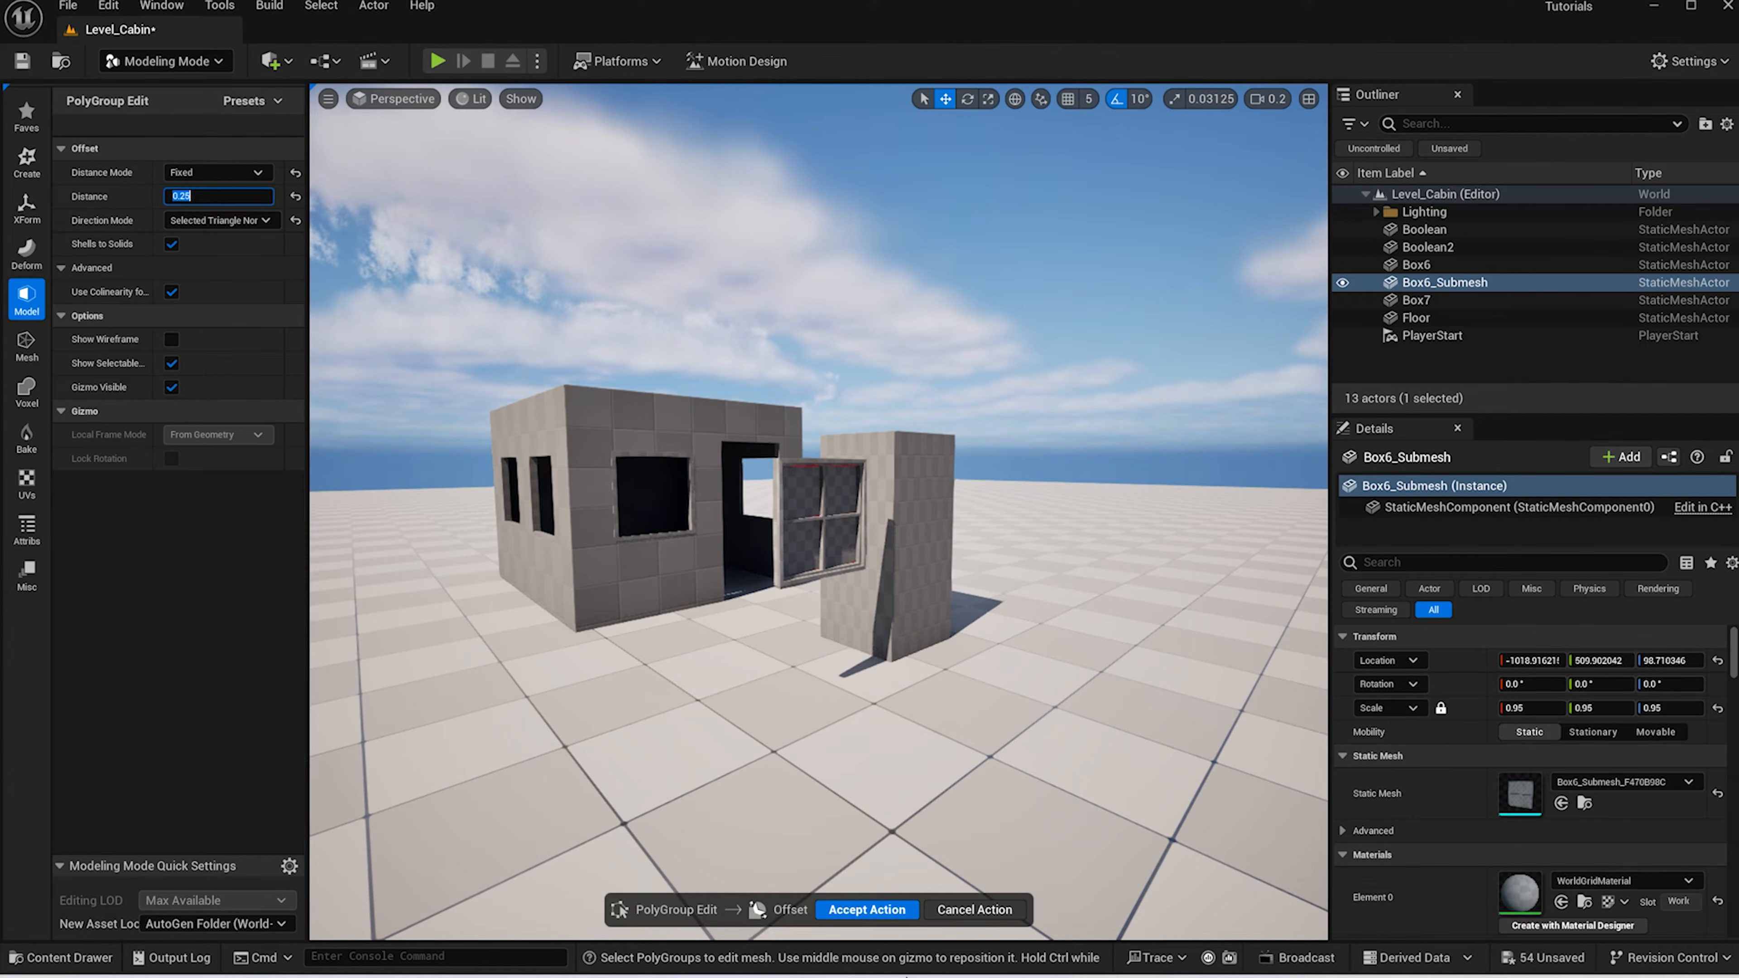
left_click(867, 910)
left_click(841, 910)
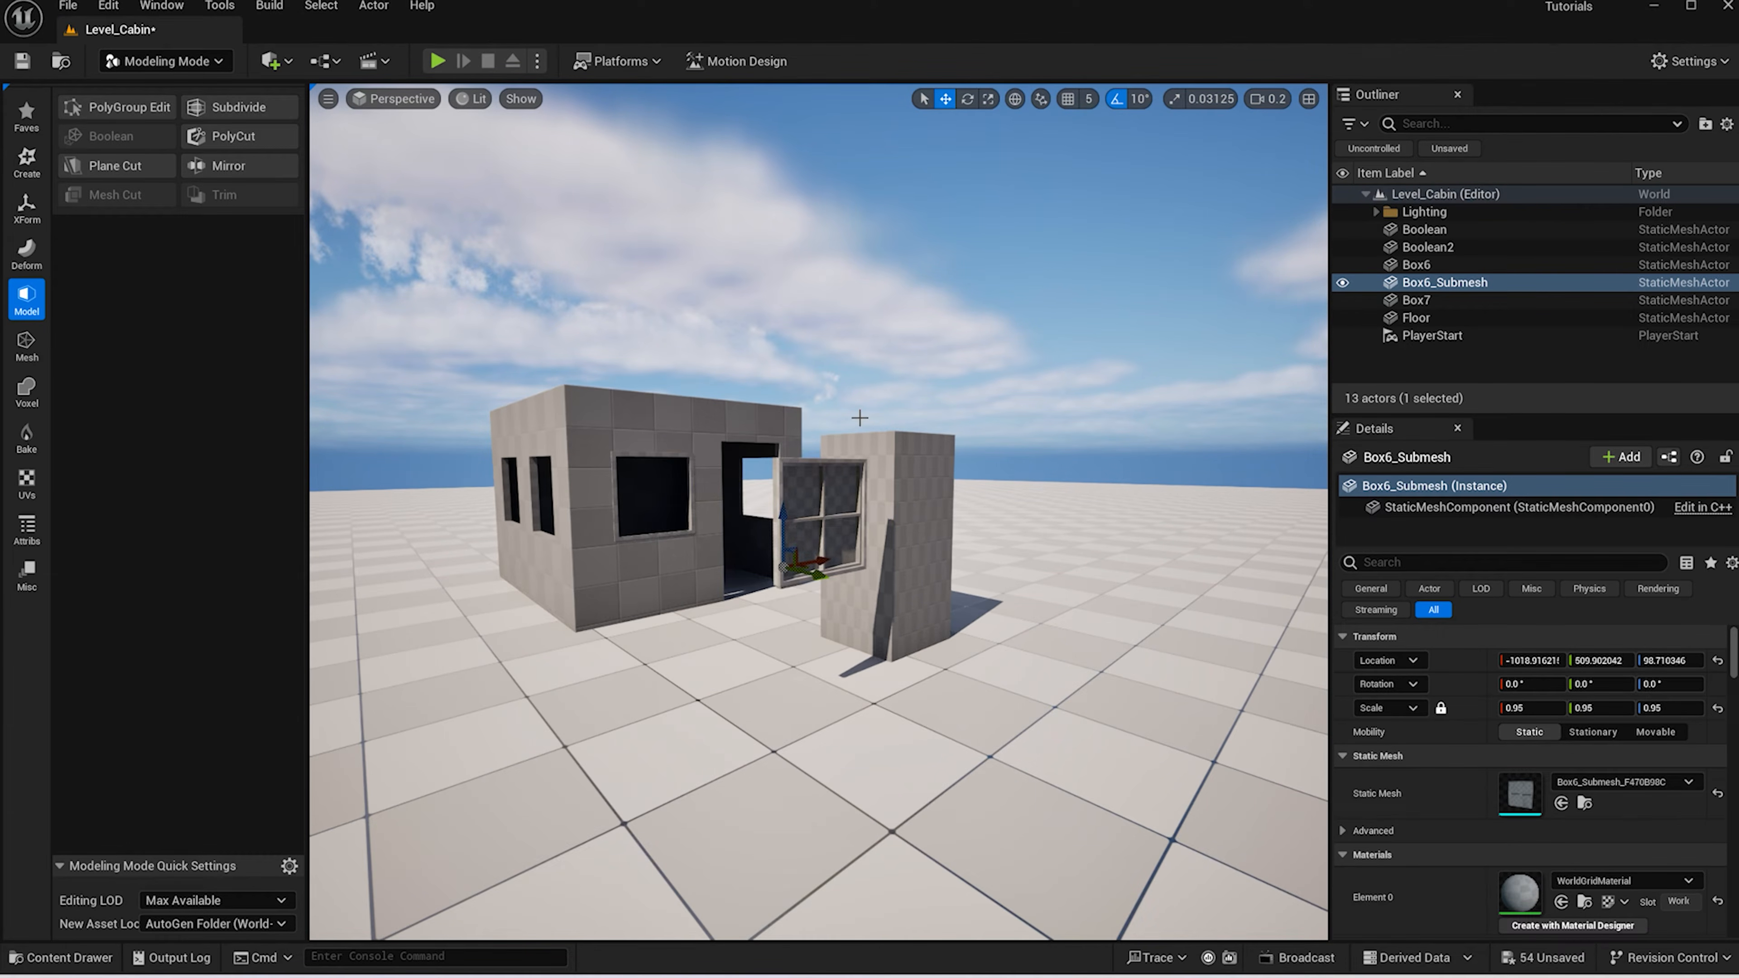
Move the panes to about Y 512 within the grid, and place grid and panes together in the framed window opening beside the door
scroll(808, 566, "down", 1)
left_click_drag(815, 566, 818, 566)
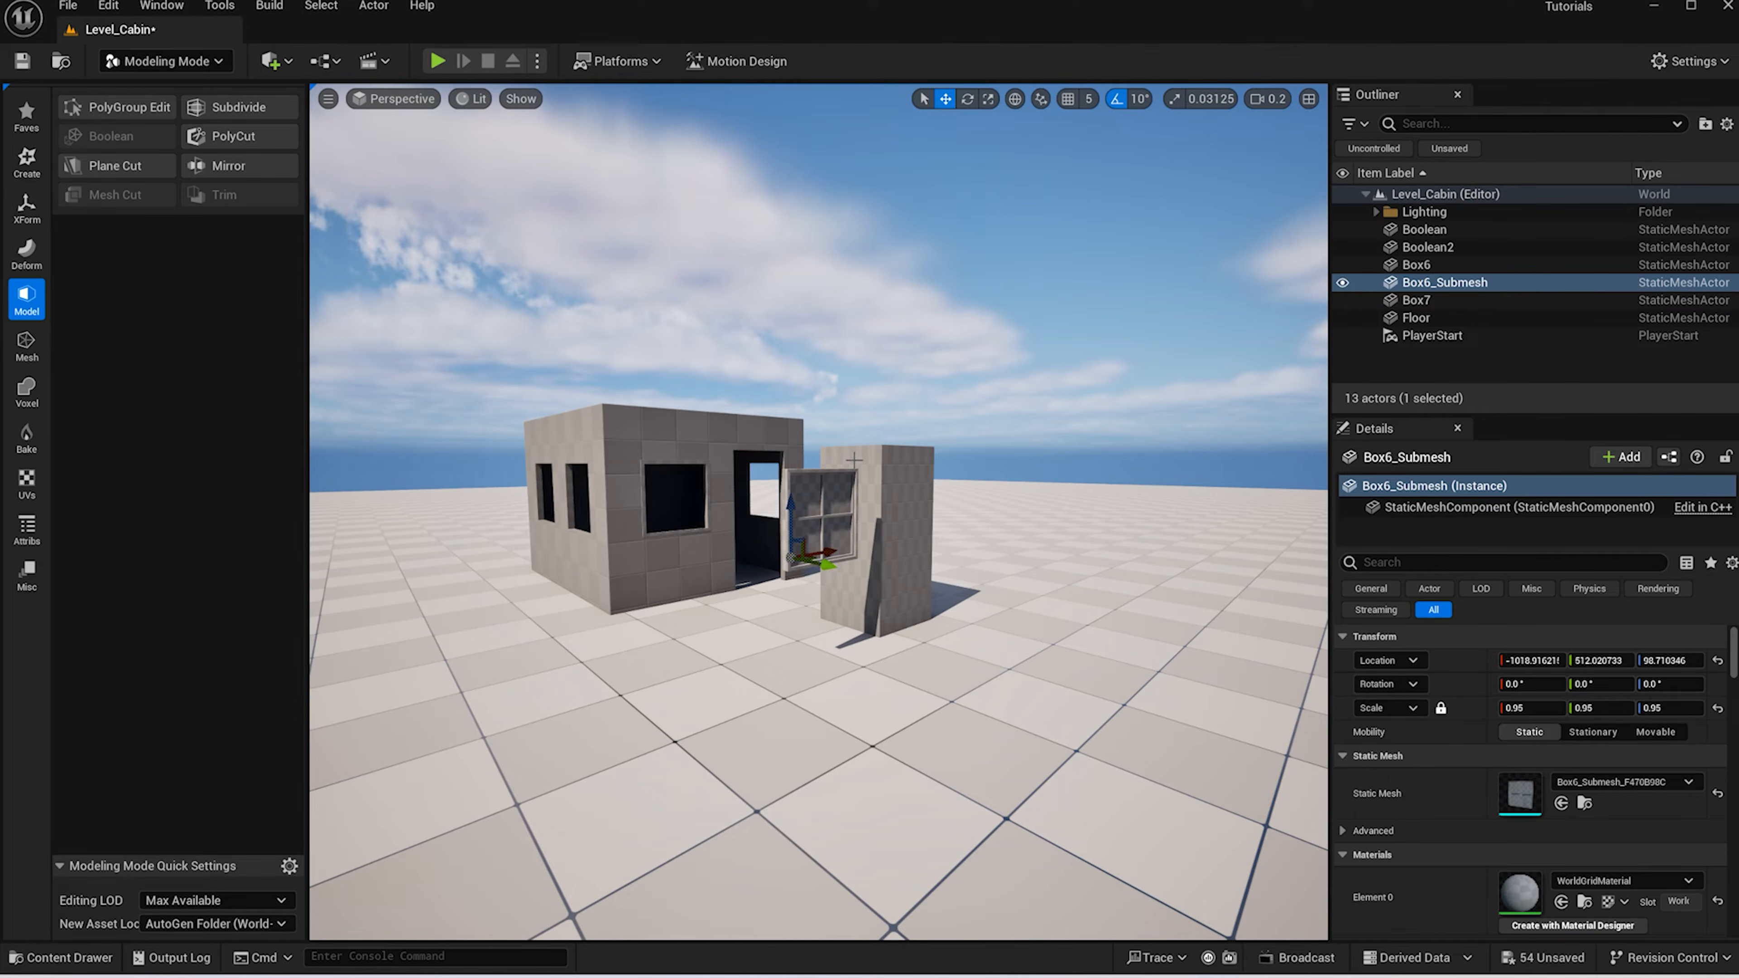
key("f")
left_click(836, 533, "shift")
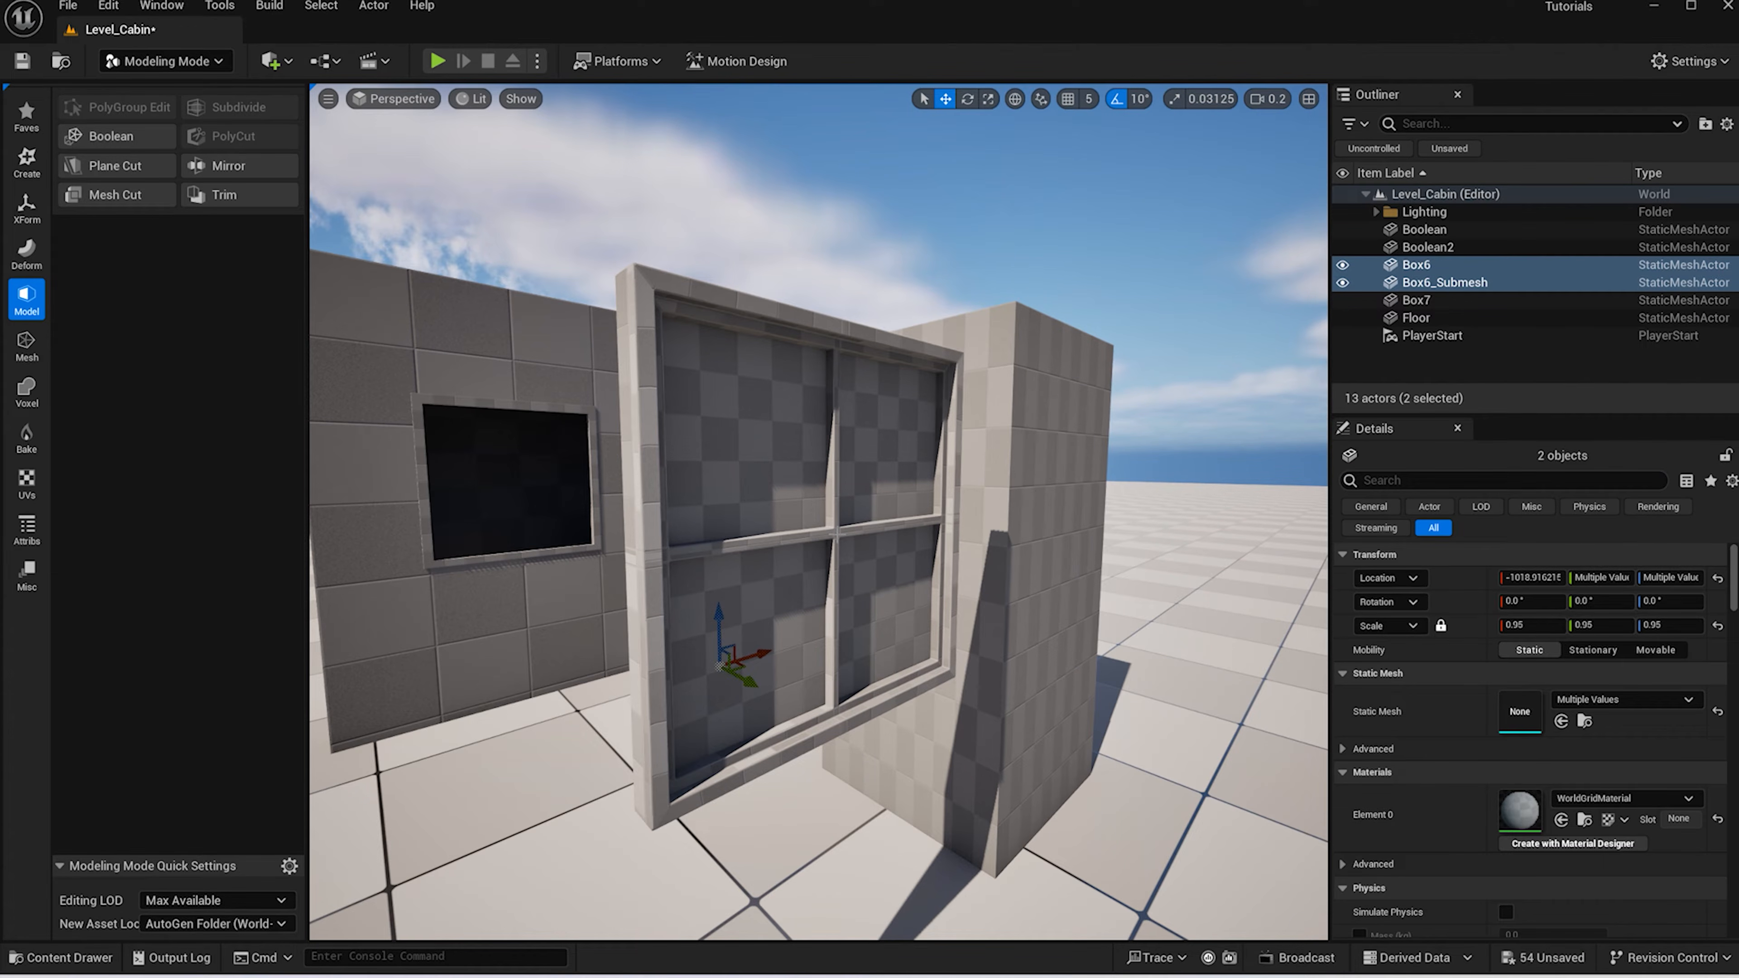
left_click_drag(740, 700, 512, 614)
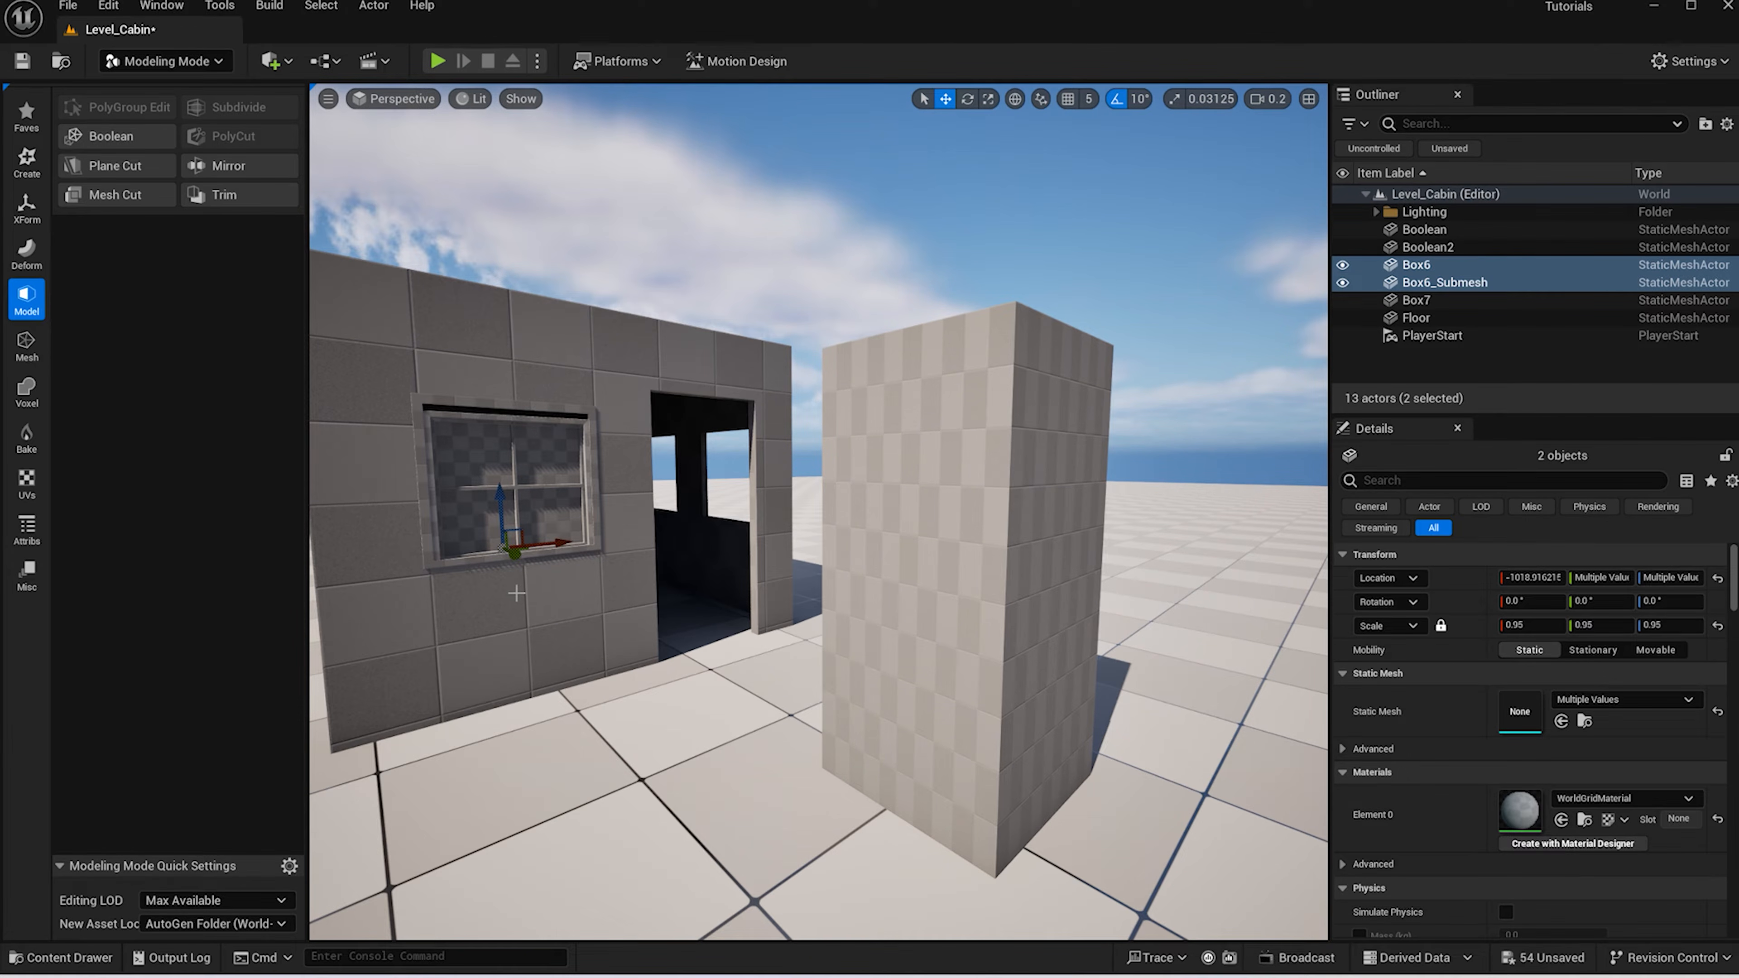
key("f")
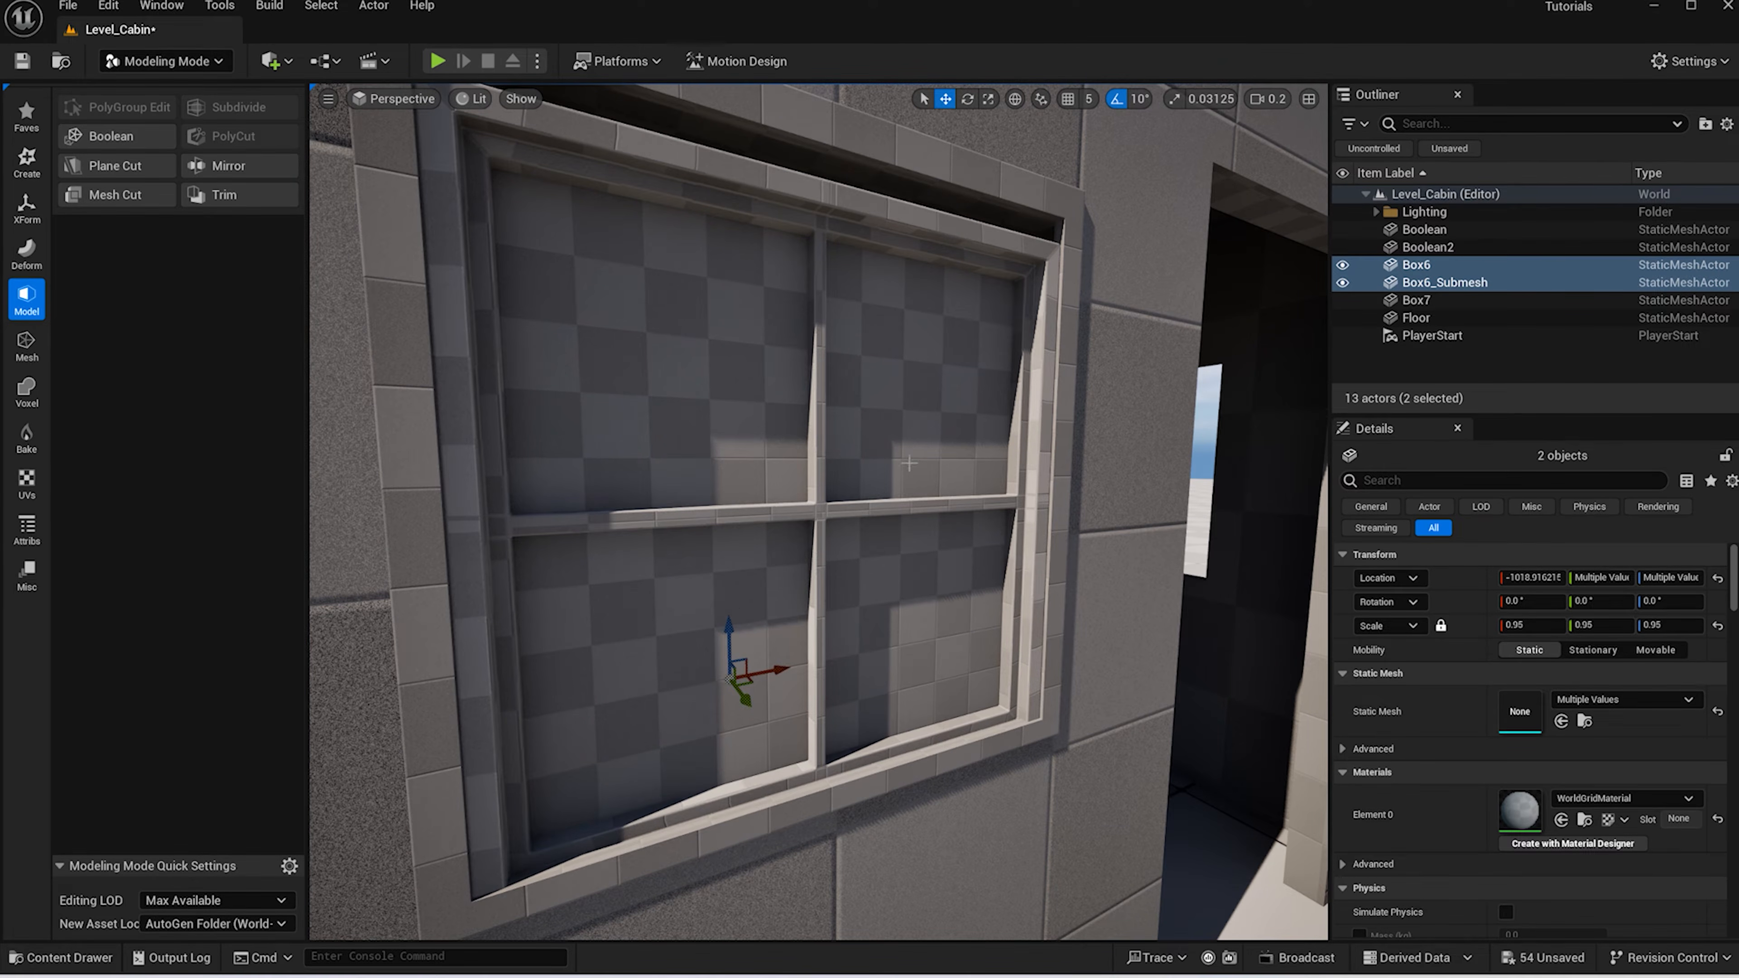
Deepen the window frame around the opening to a Y scale of about 0.118 and position it at about Y 254.4
scroll(1051, 274, "down", 5)
left_click(904, 351)
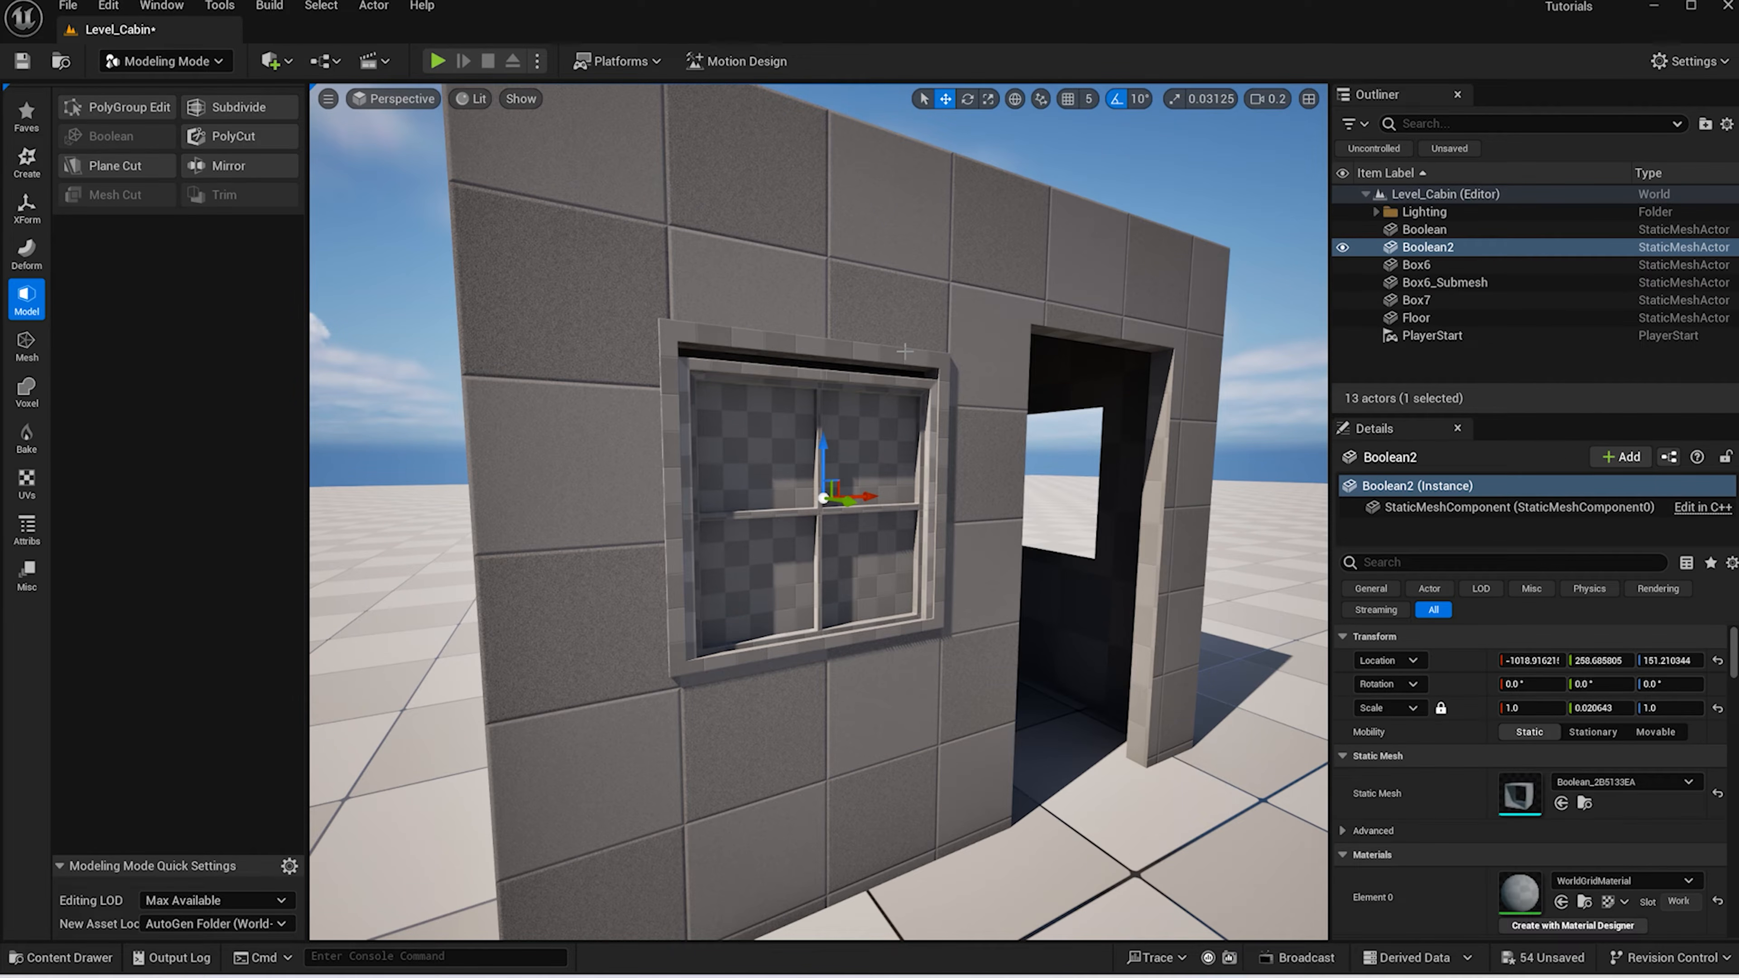
key("r")
left_click_drag(846, 501, 838, 501)
key("w")
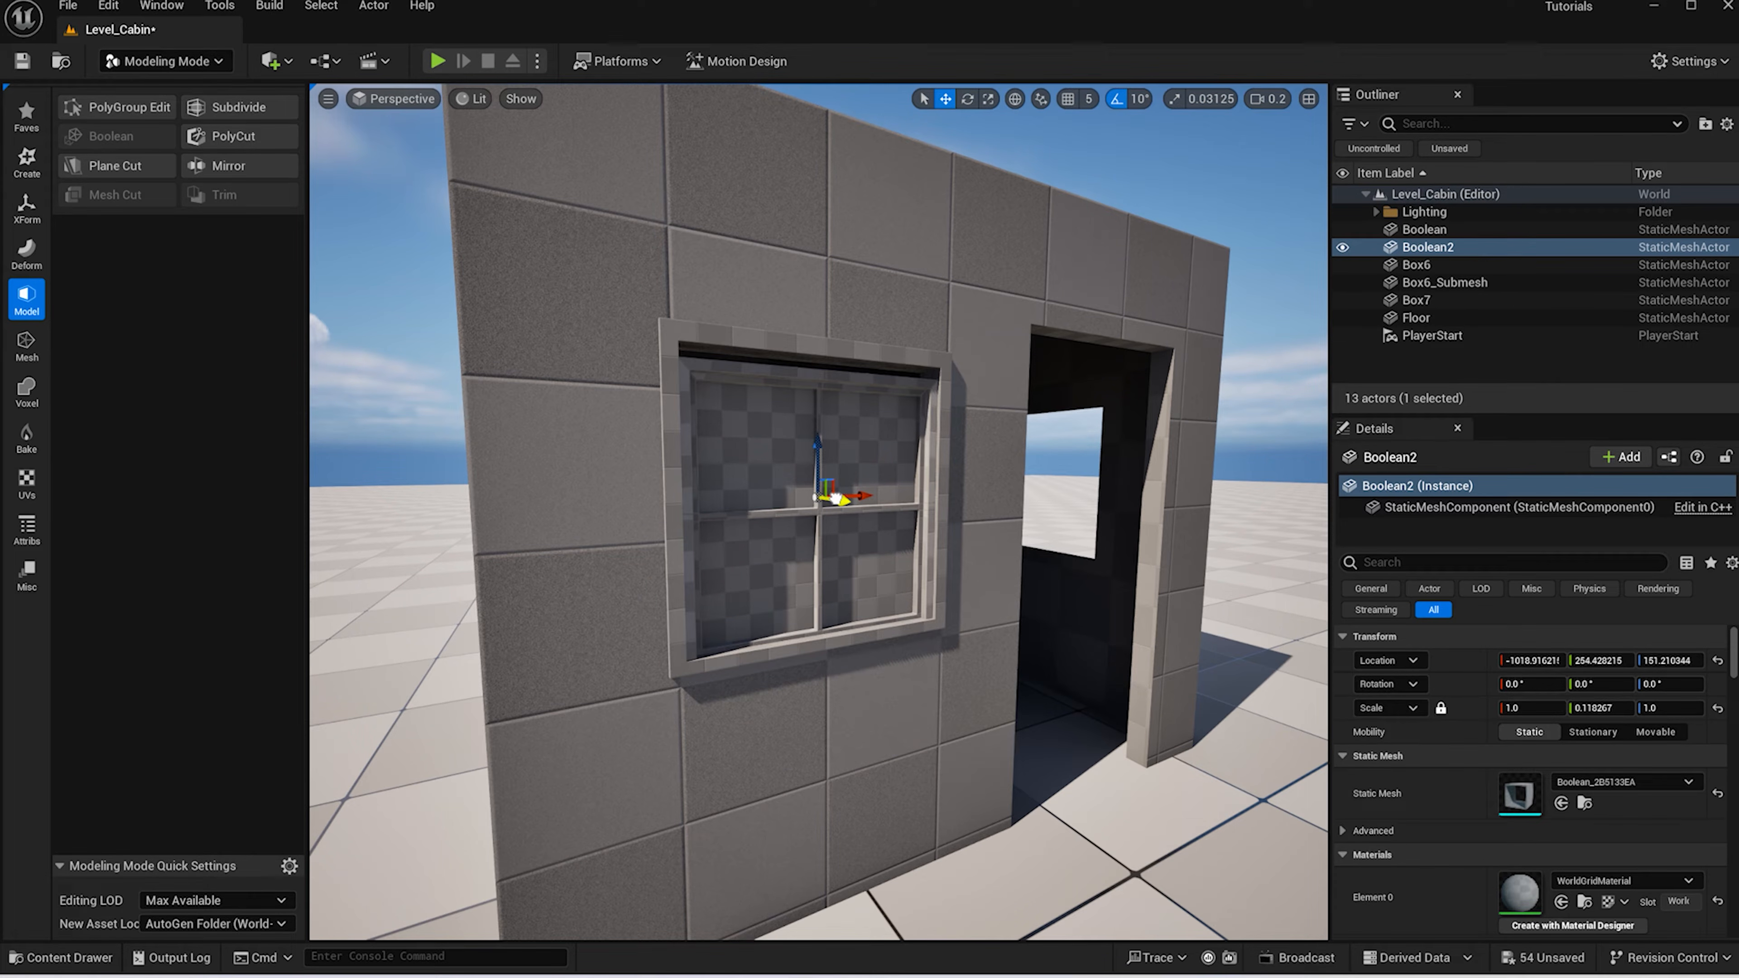
Select the window grid and panes together and raise them slightly to fit inside the frame
left_click(897, 385)
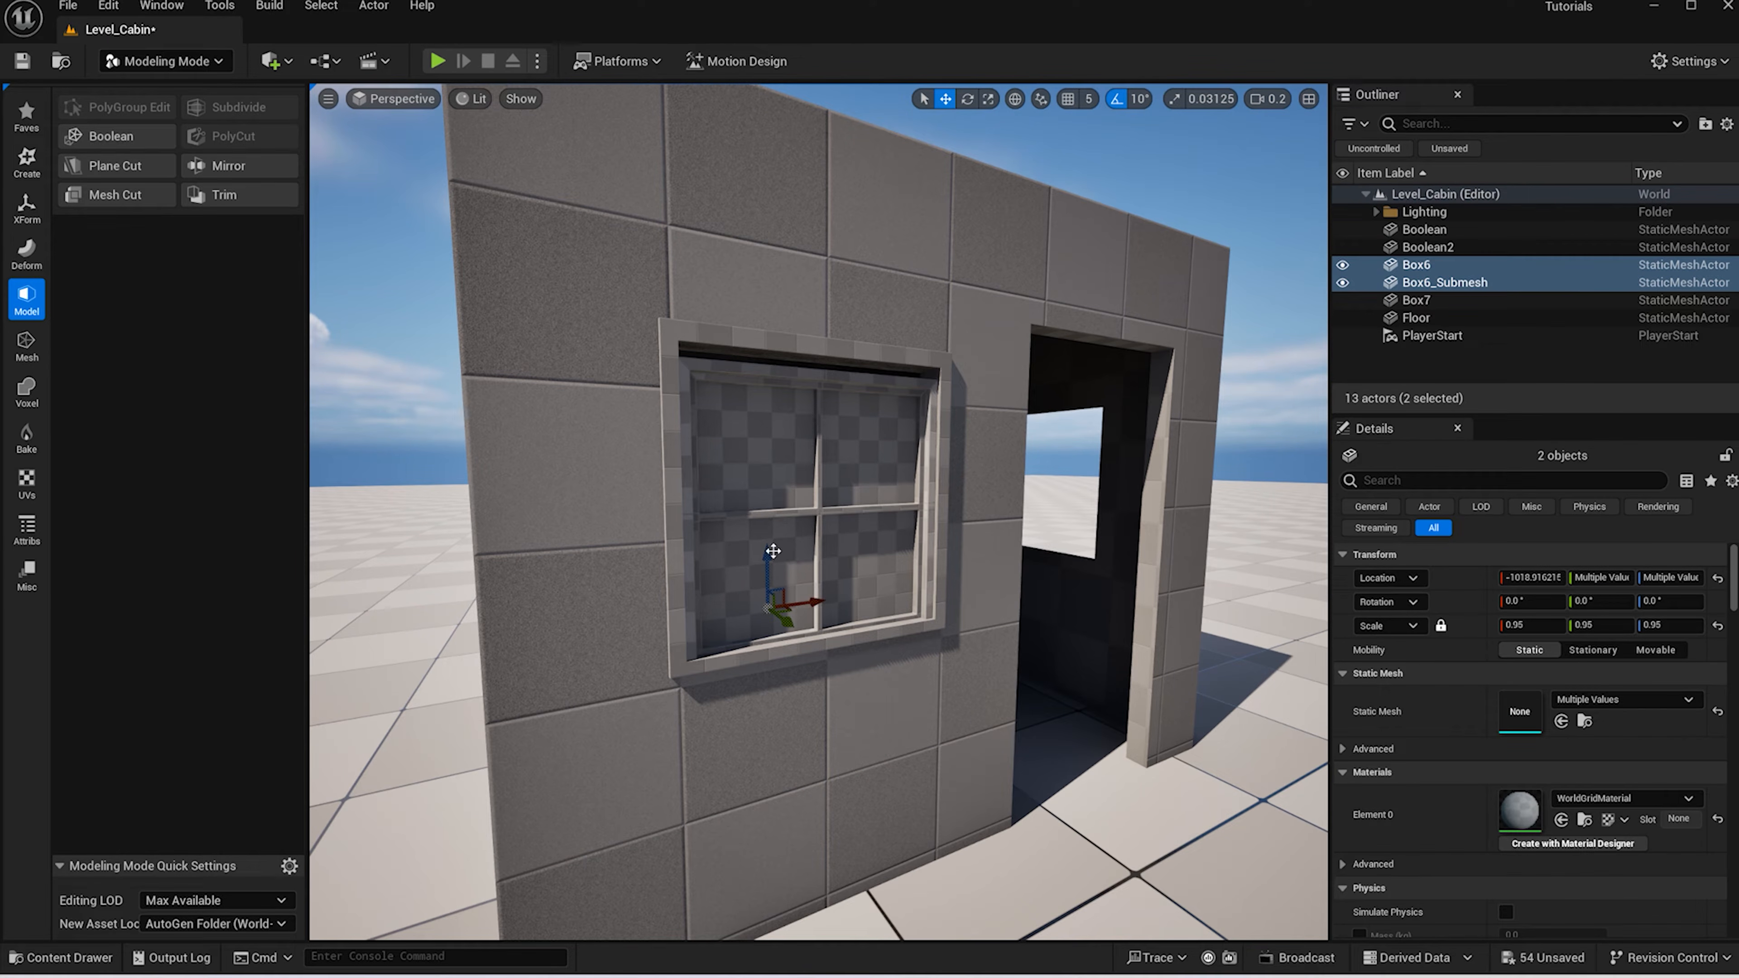
left_click_drag(771, 558, 773, 548)
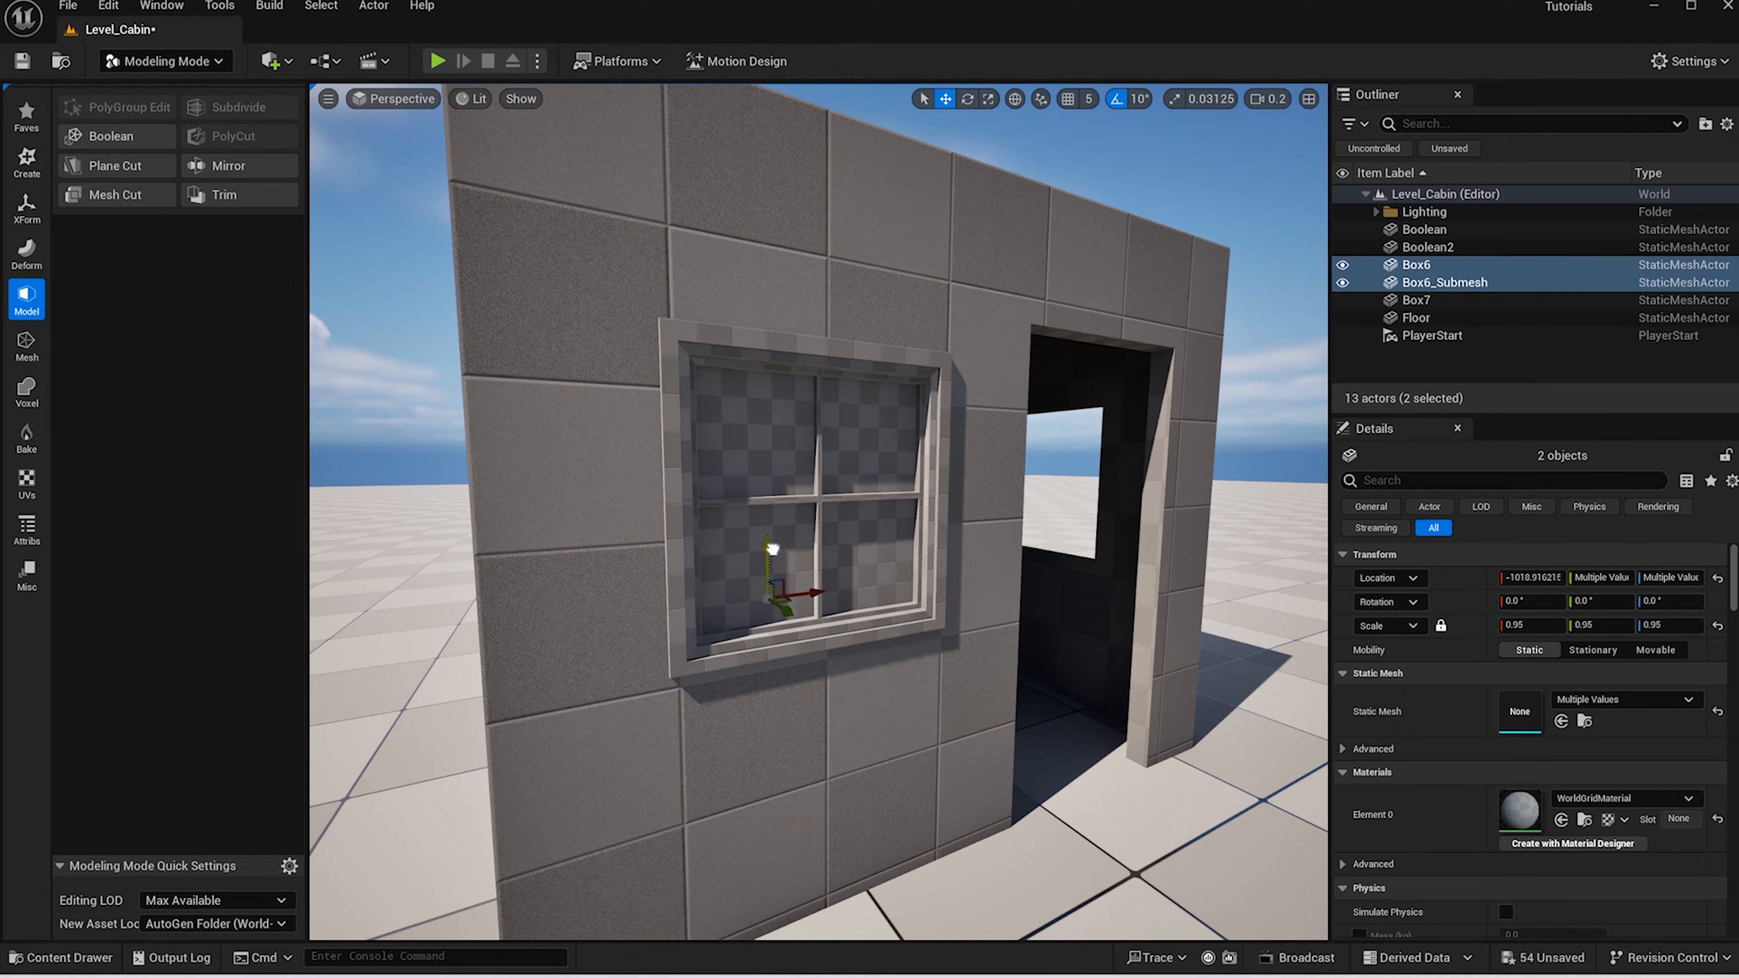
left_click_drag(797, 584, 896, 603, "alt")
left_click_drag(756, 598, 751, 593)
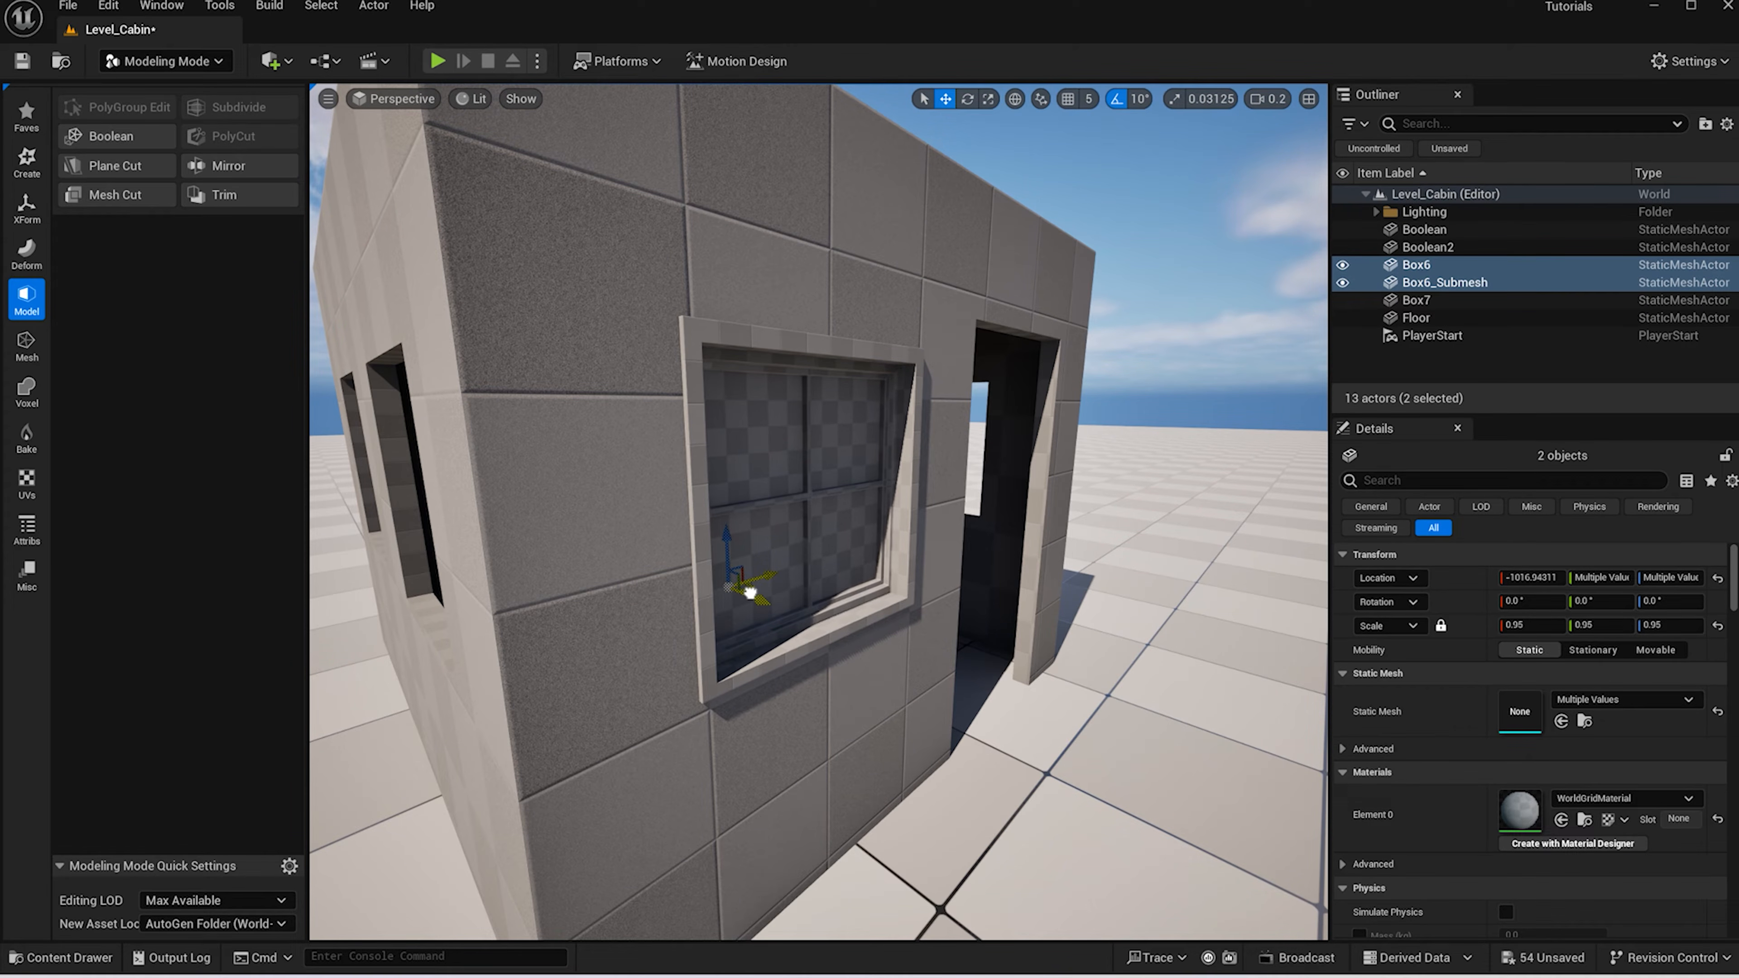
key("ctrl+z")
key("ctrl+z")
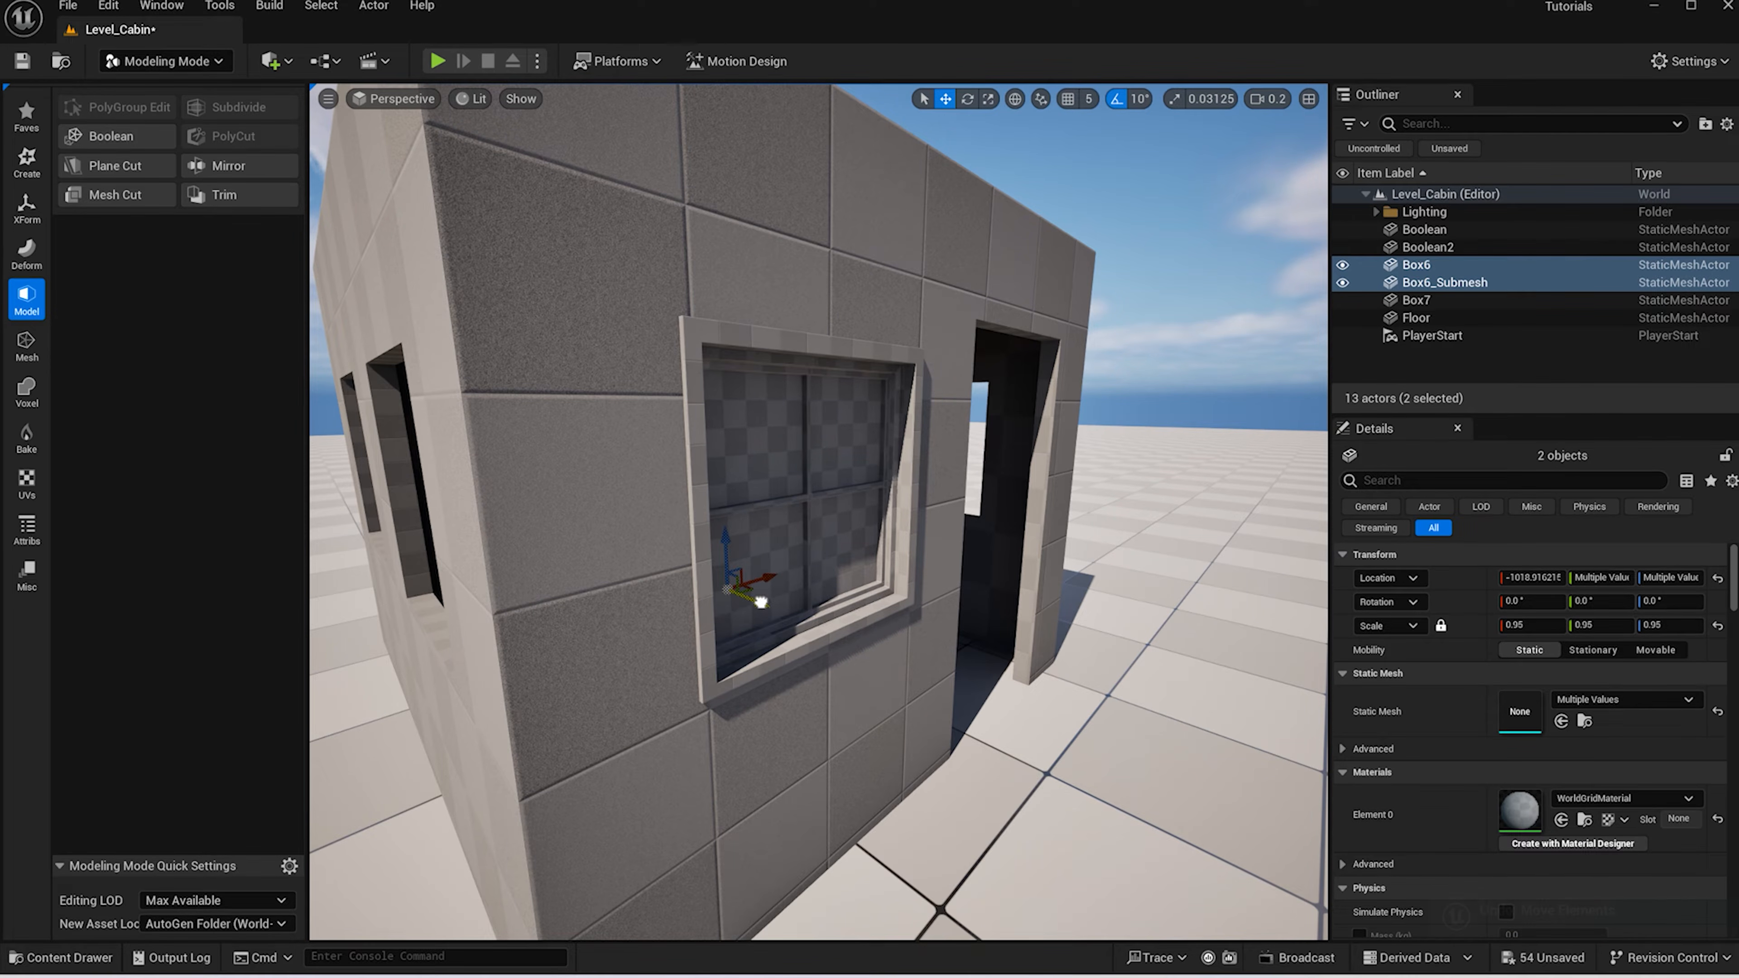
Bevel all edges of the window frame beside the door with distance 0.25 and 3 subdivisions, and accept the PolyGroup edit
scroll(788, 570, "down", 5)
scroll(789, 569, "down", 4)
left_click_drag(830, 605, 834, 417, "alt")
scroll(834, 417, "up", 5)
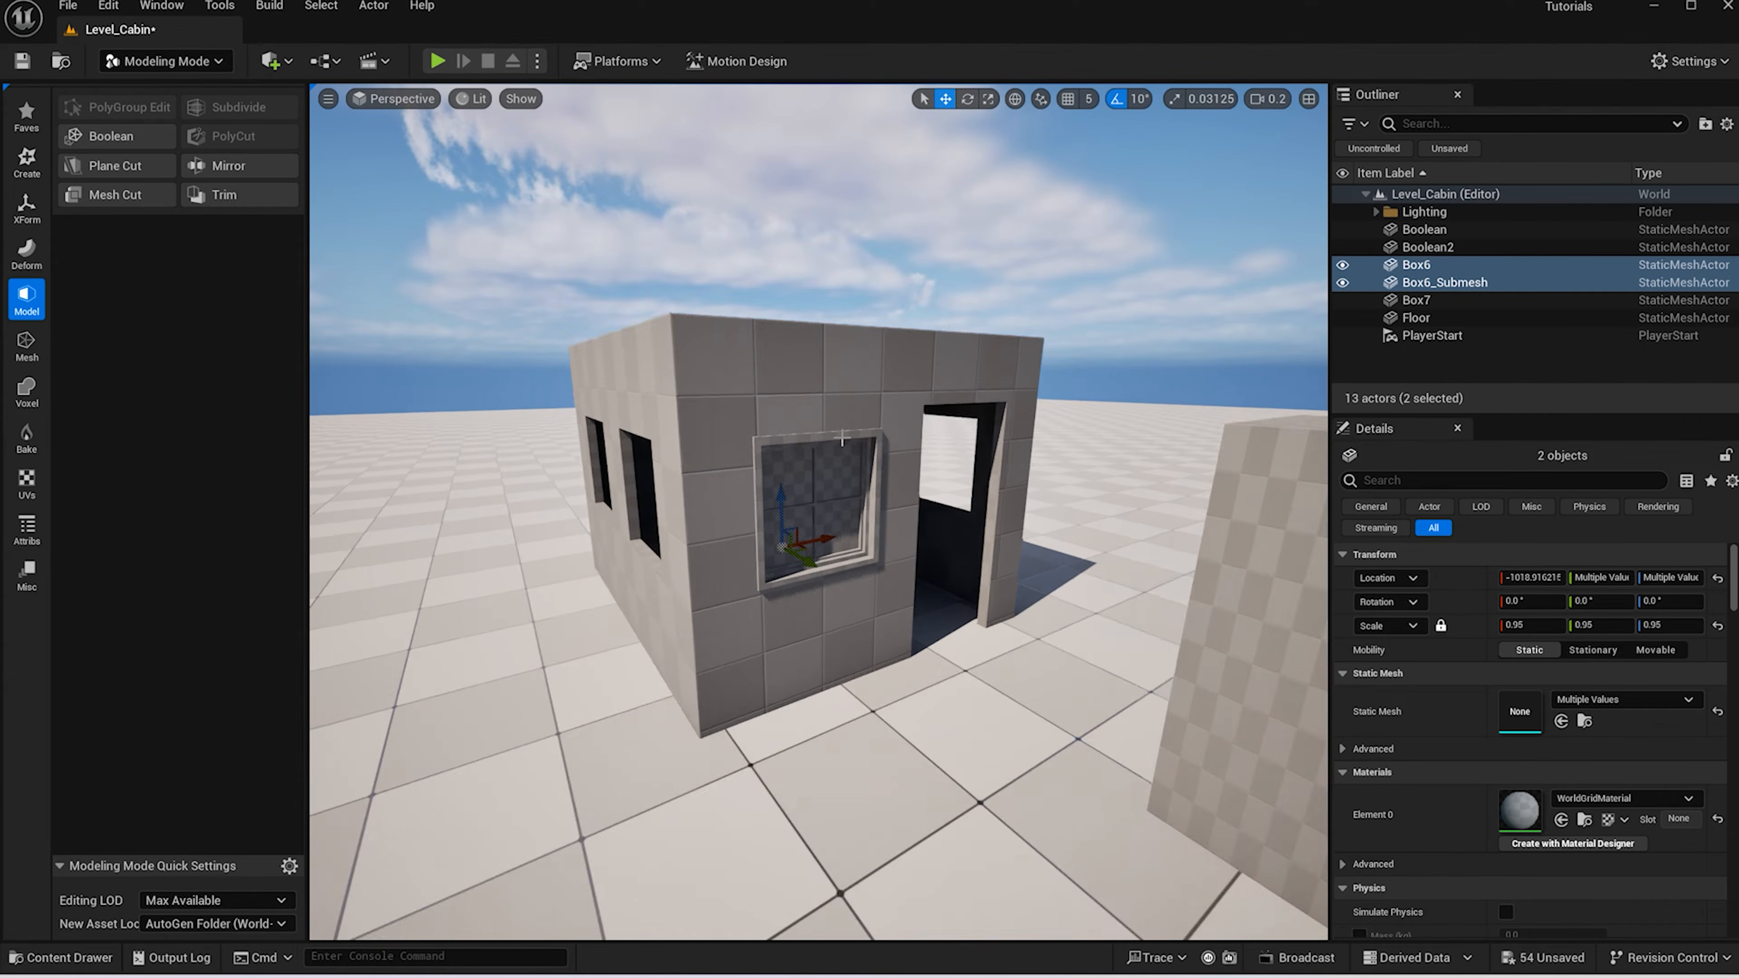
left_click(890, 409, "ctrl")
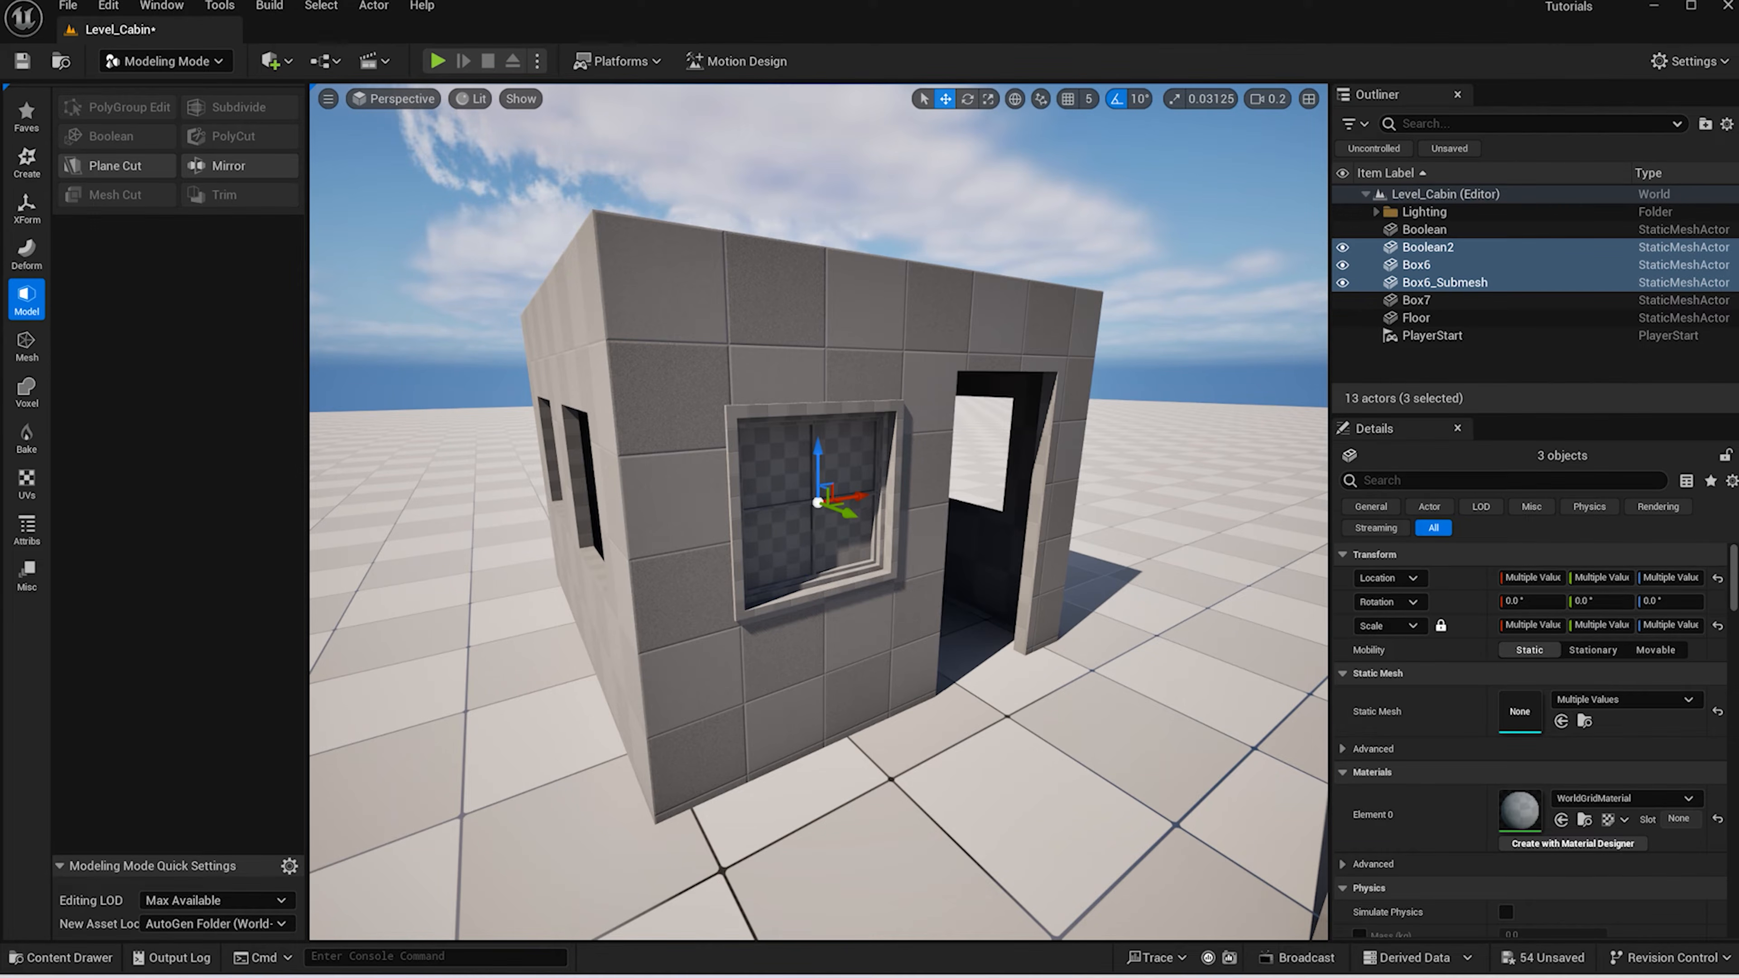
left_click(890, 408)
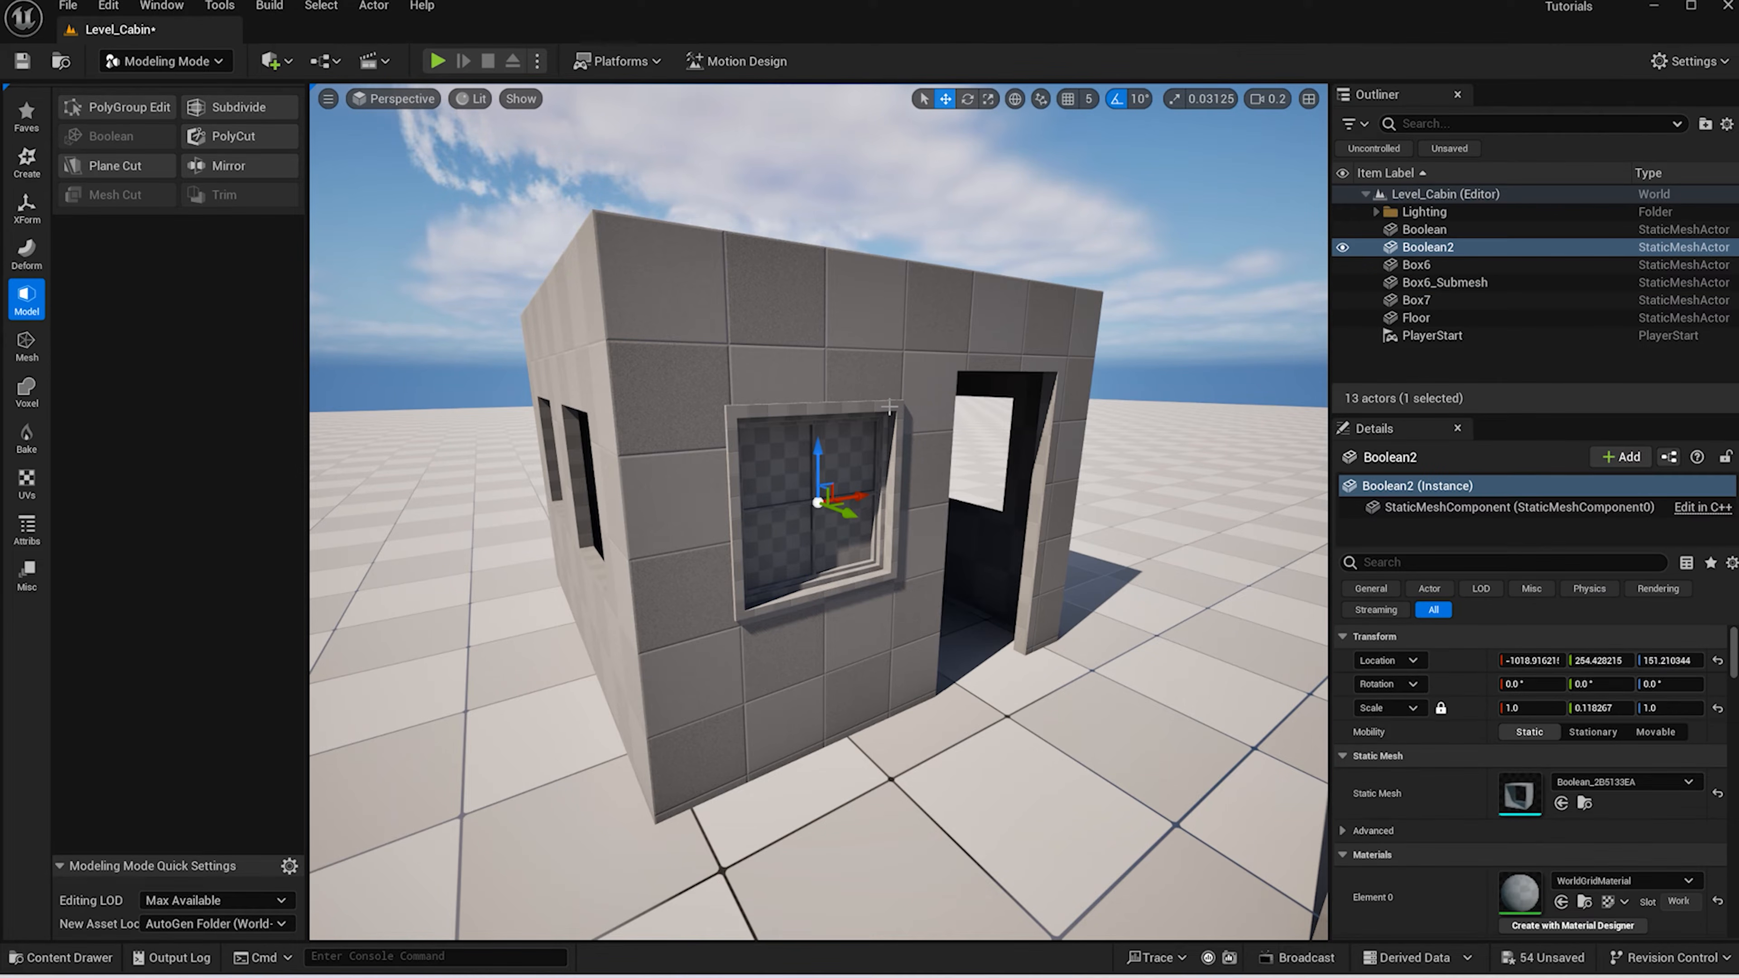
left_click(131, 112)
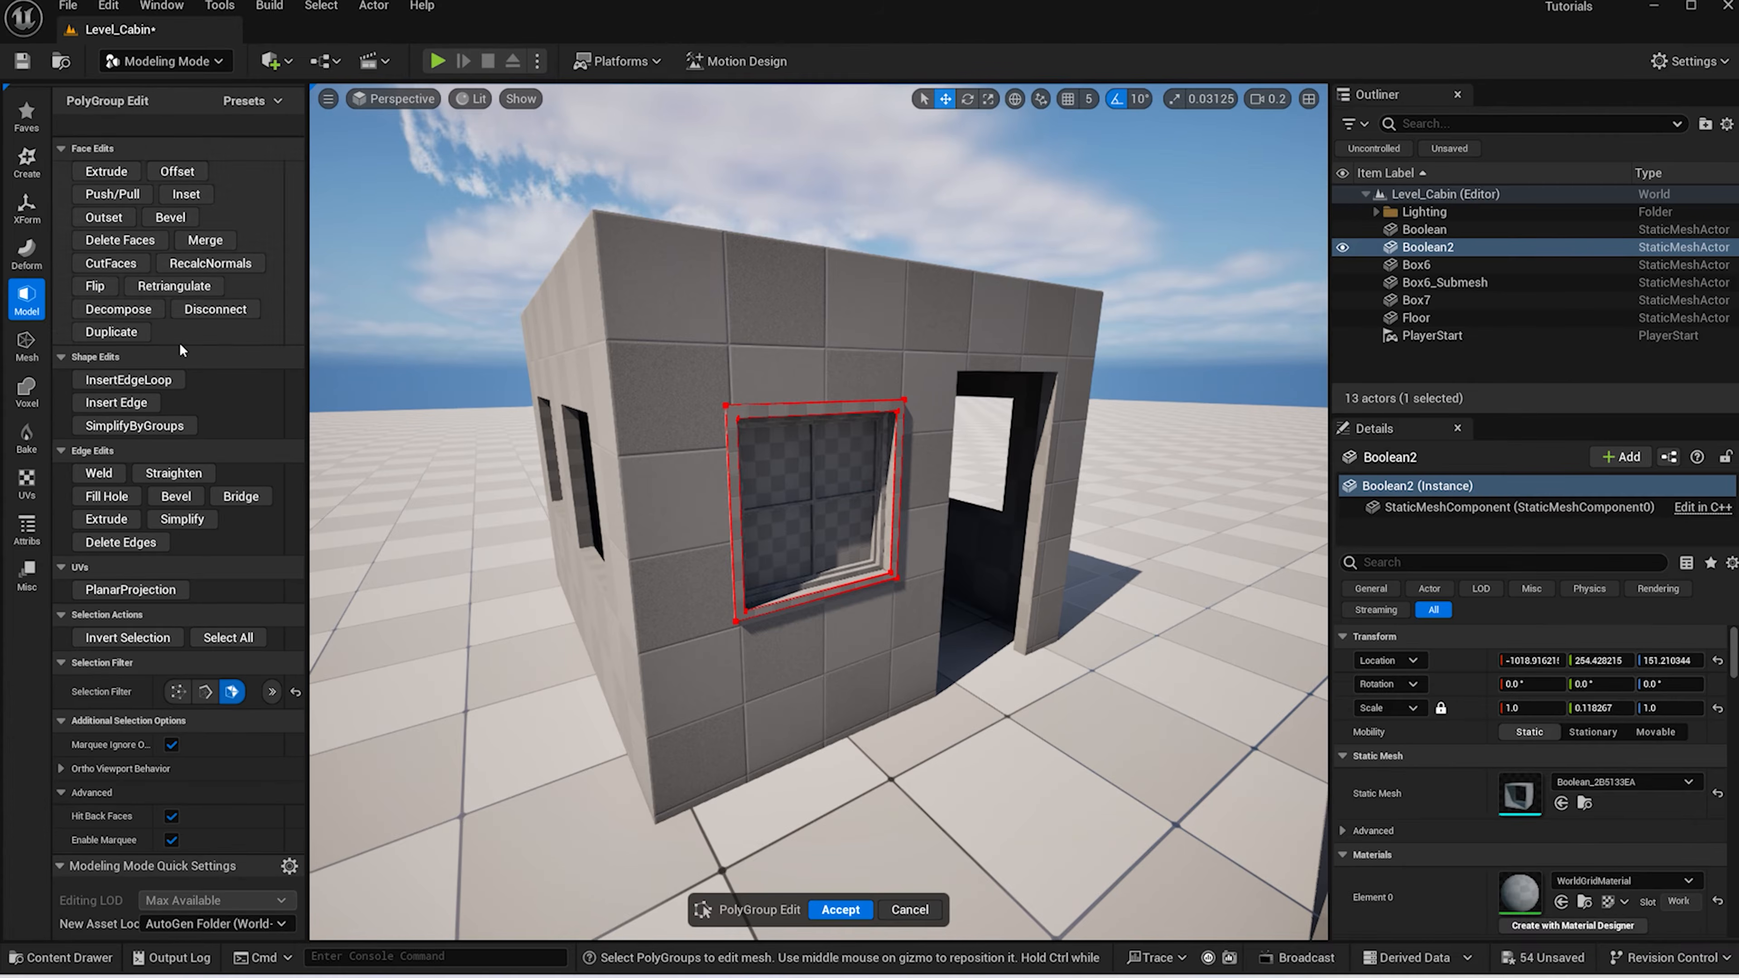
left_click(216, 691)
left_click_drag(678, 350, 1088, 826)
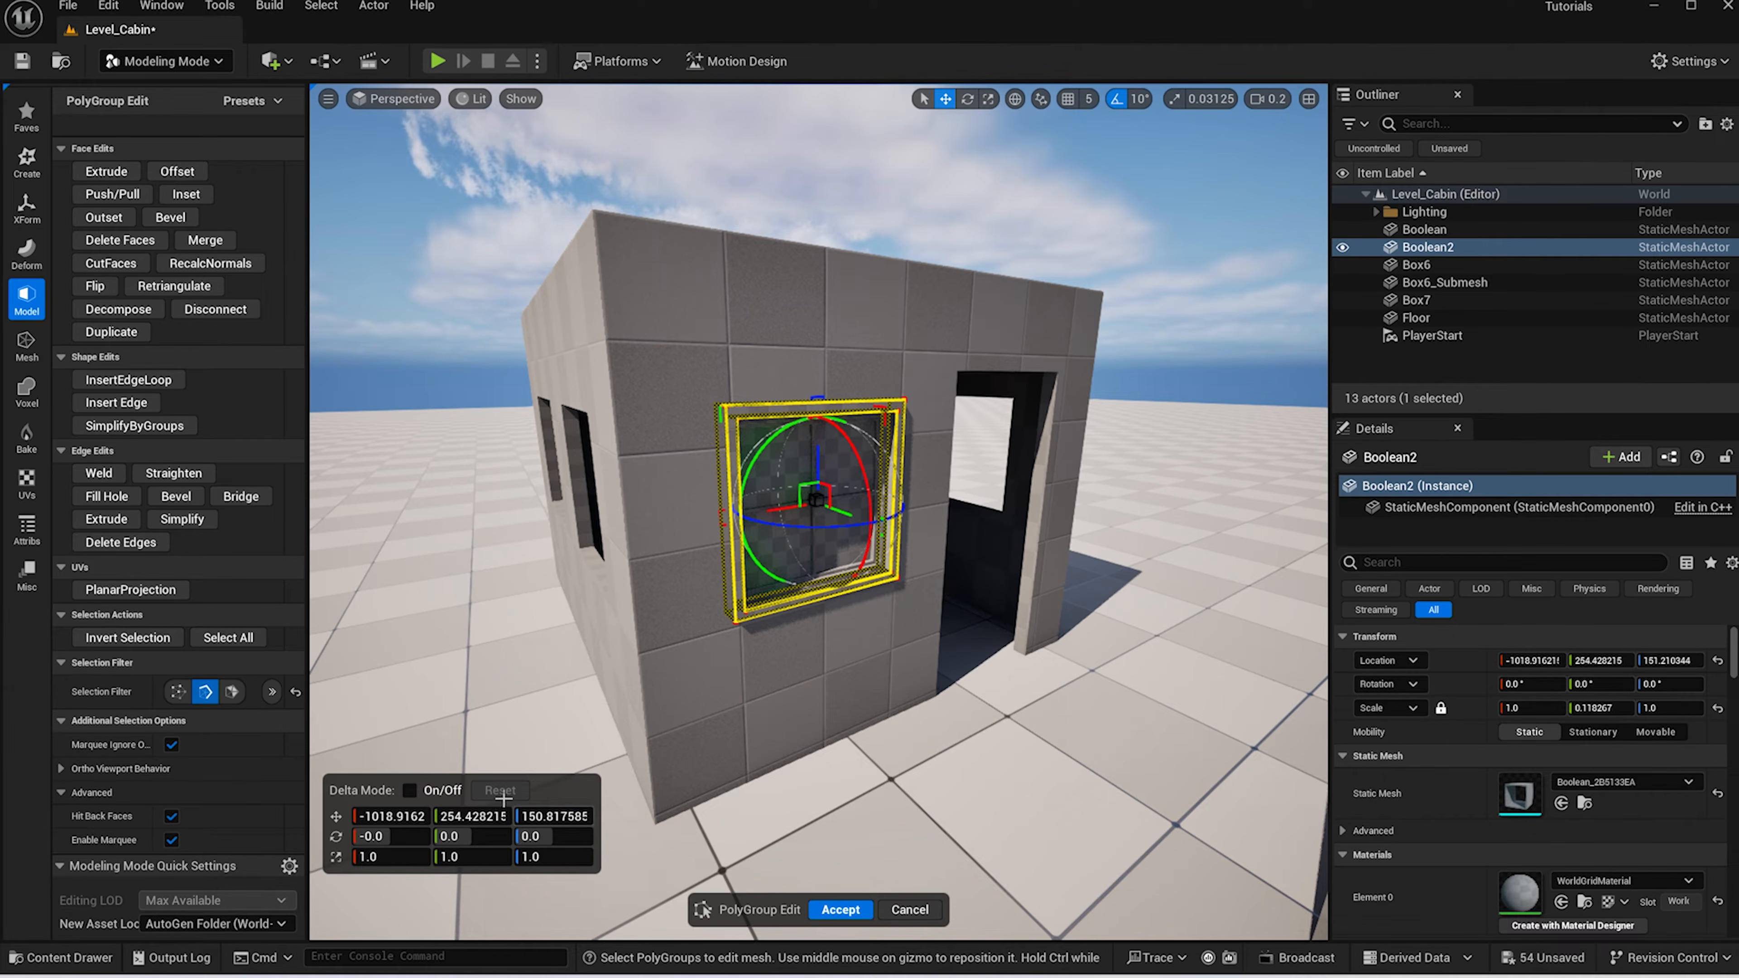
left_click(177, 495)
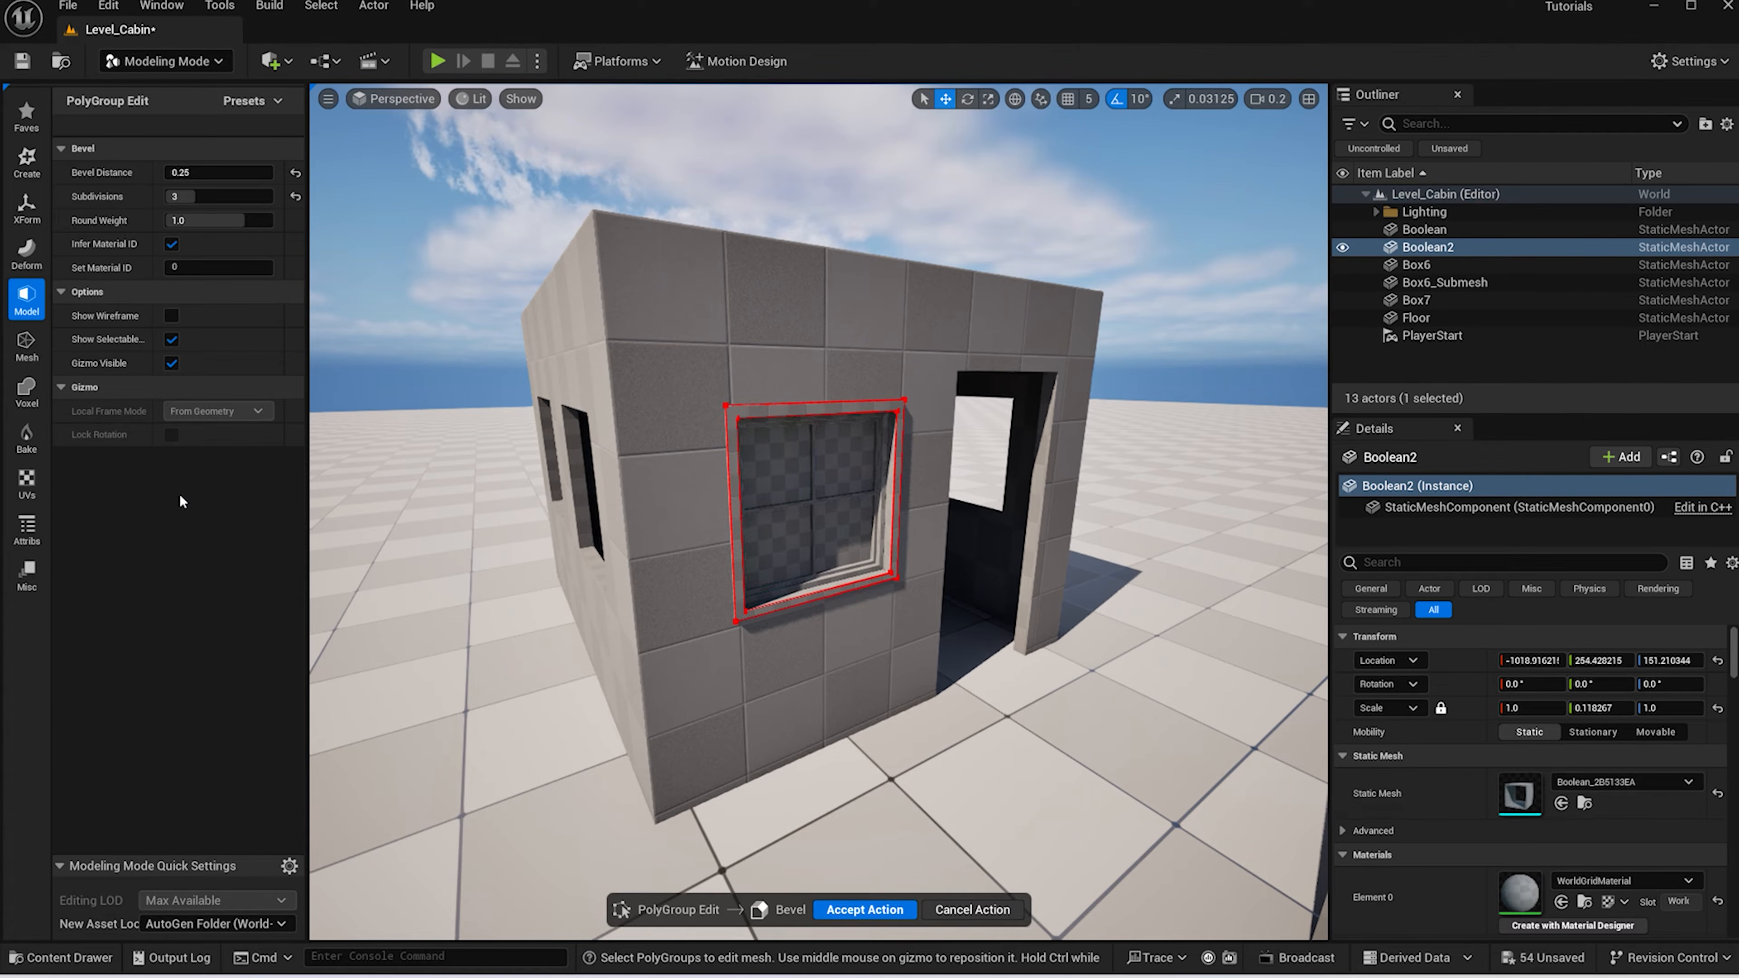
left_click(870, 914)
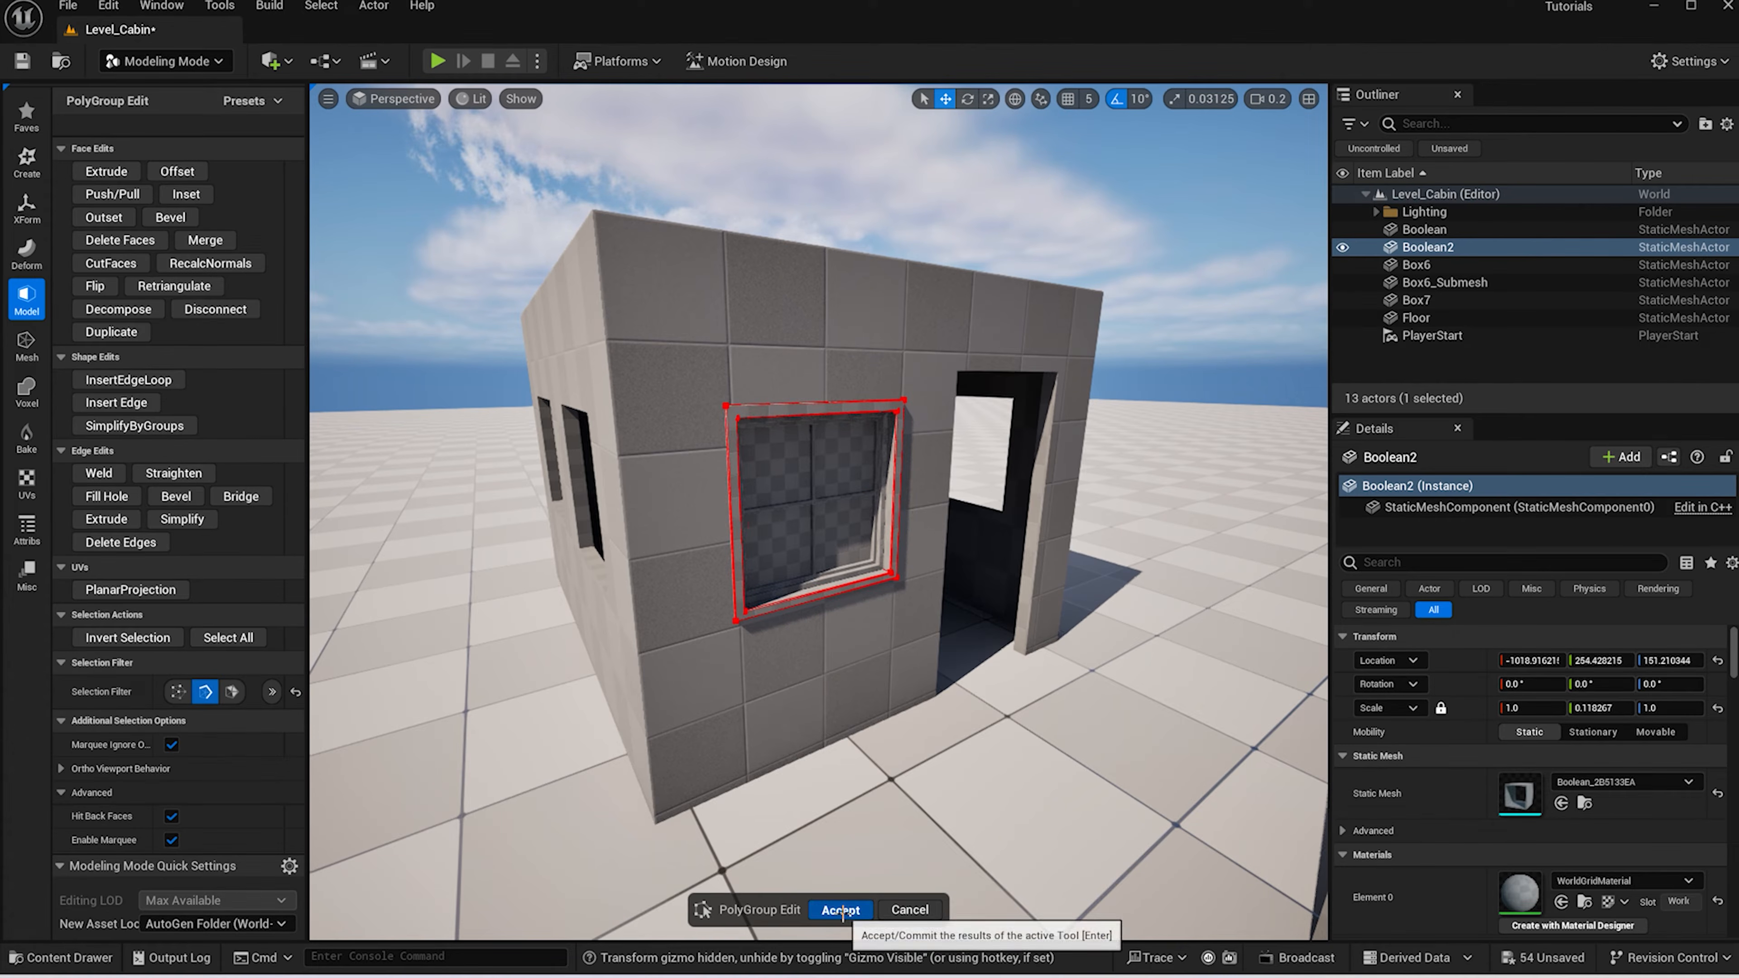
left_click(844, 915)
Duplicate the window frame, grid and panes together beyond the cabin corner and rotate the copy 90° about Z
left_click(884, 436, "ctrl")
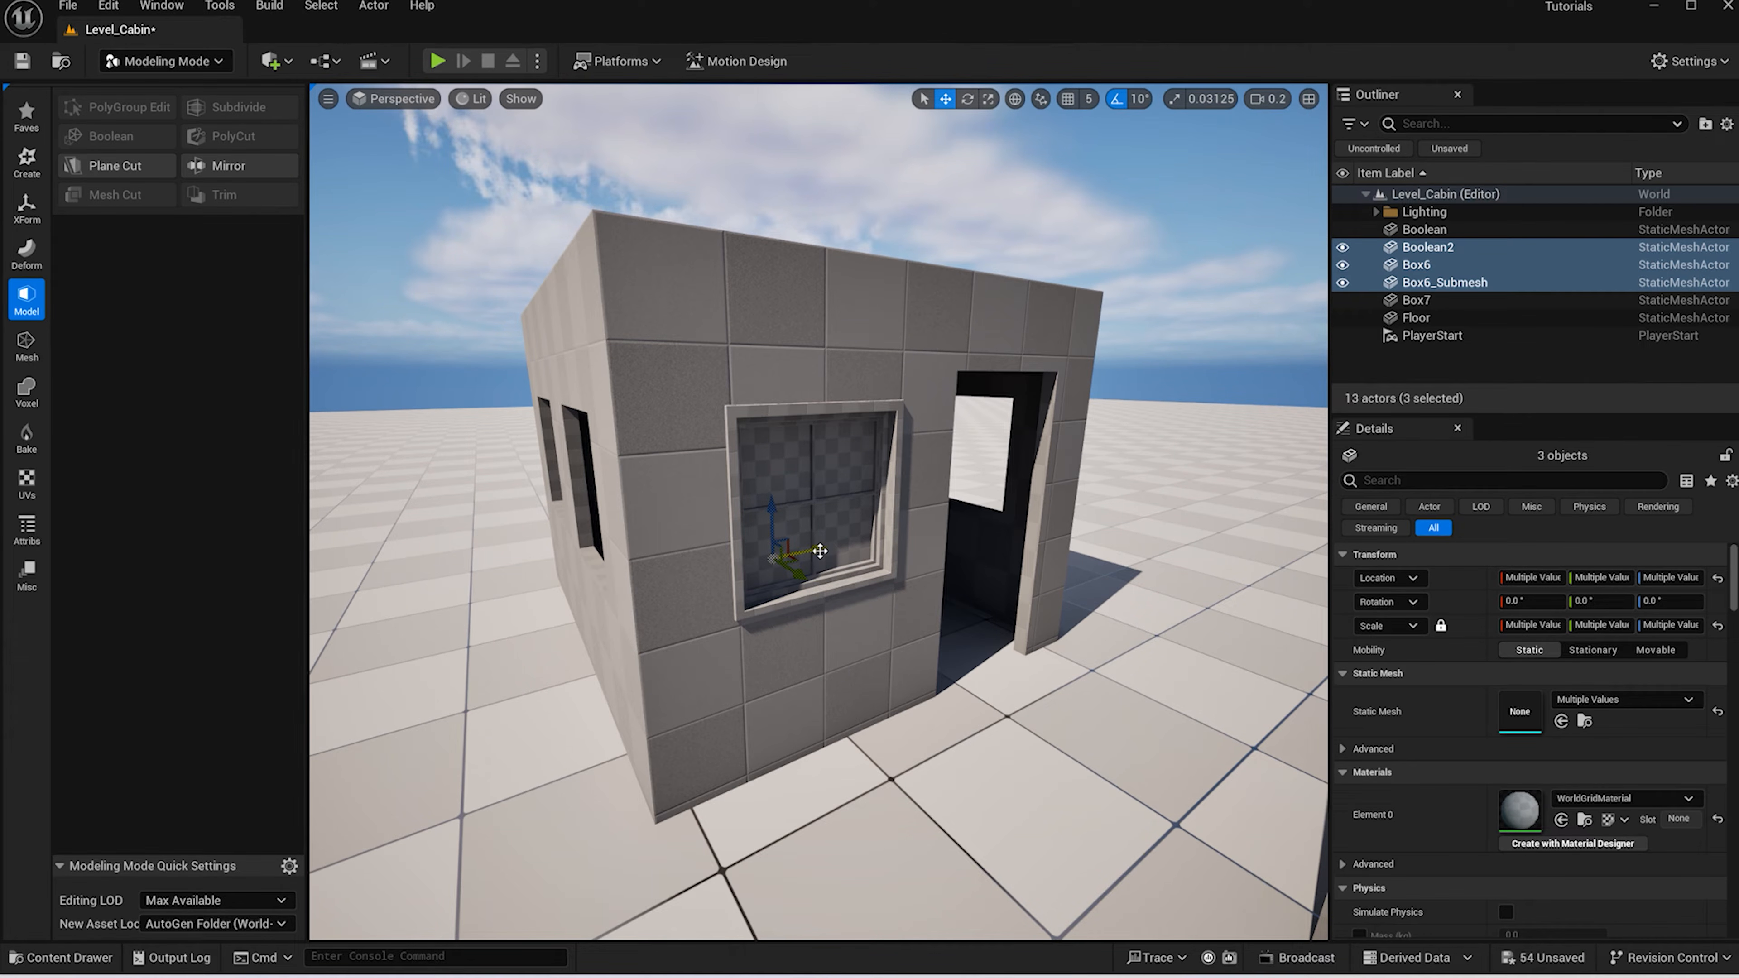
left_click_drag(821, 551, 652, 556, "alt")
key("e")
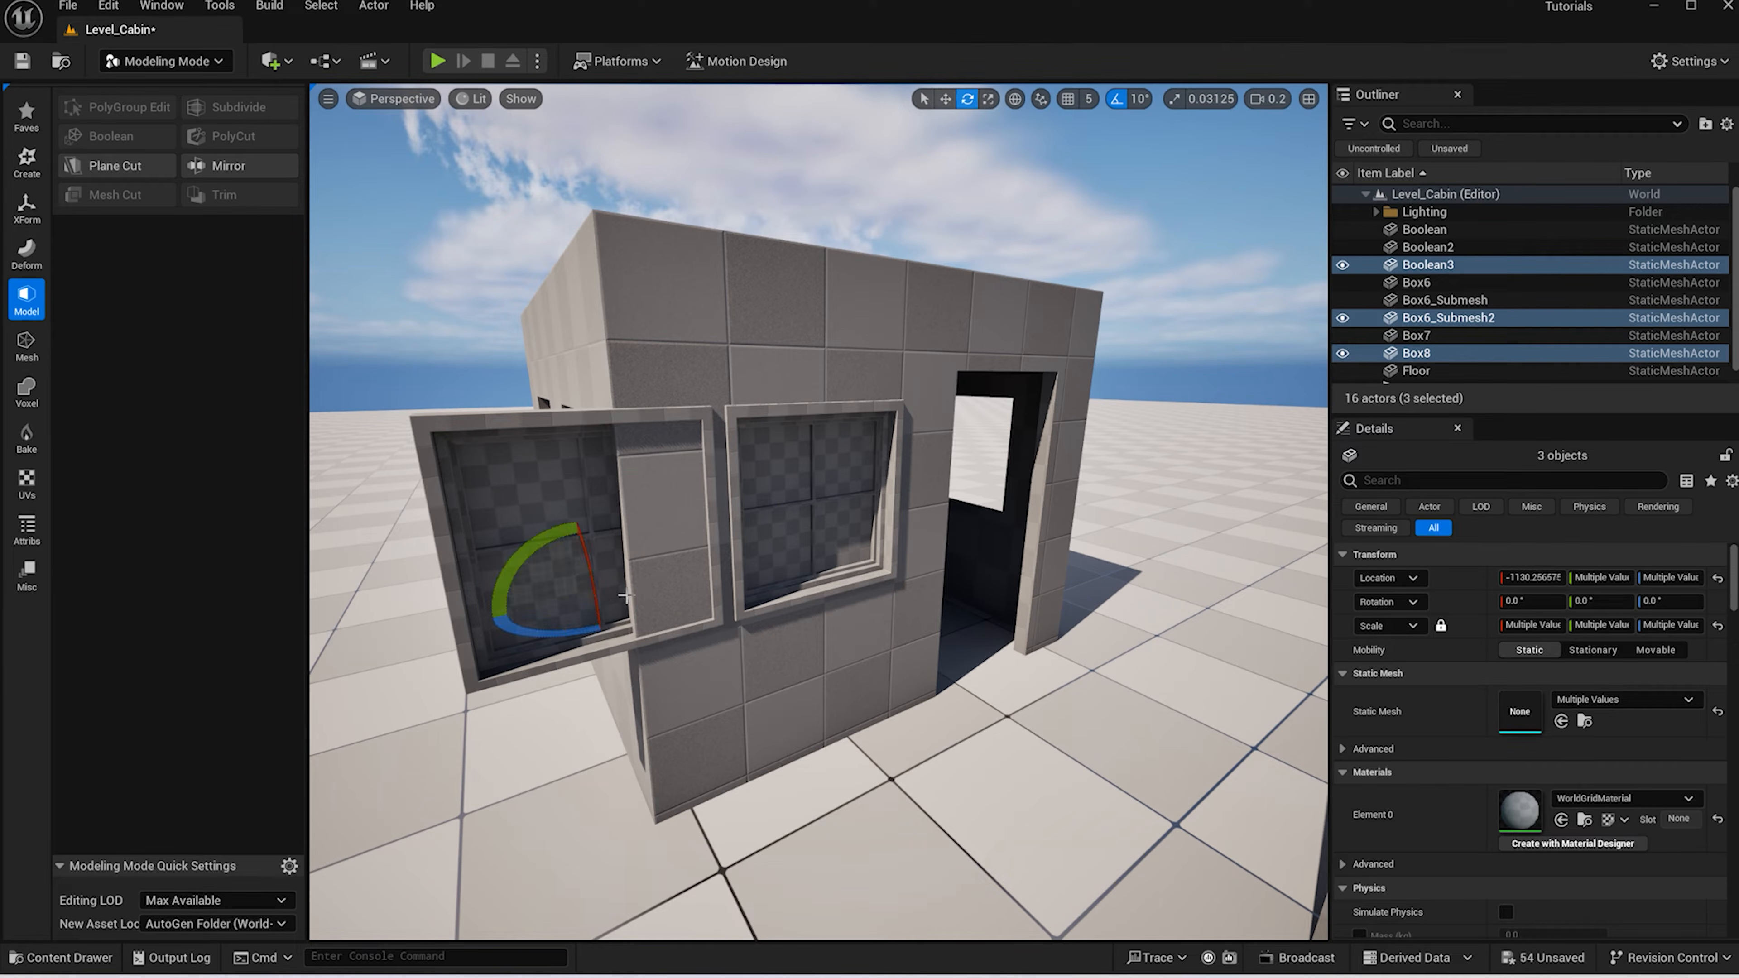
left_click_drag(567, 633, 626, 636)
scroll(627, 636, "down", 3)
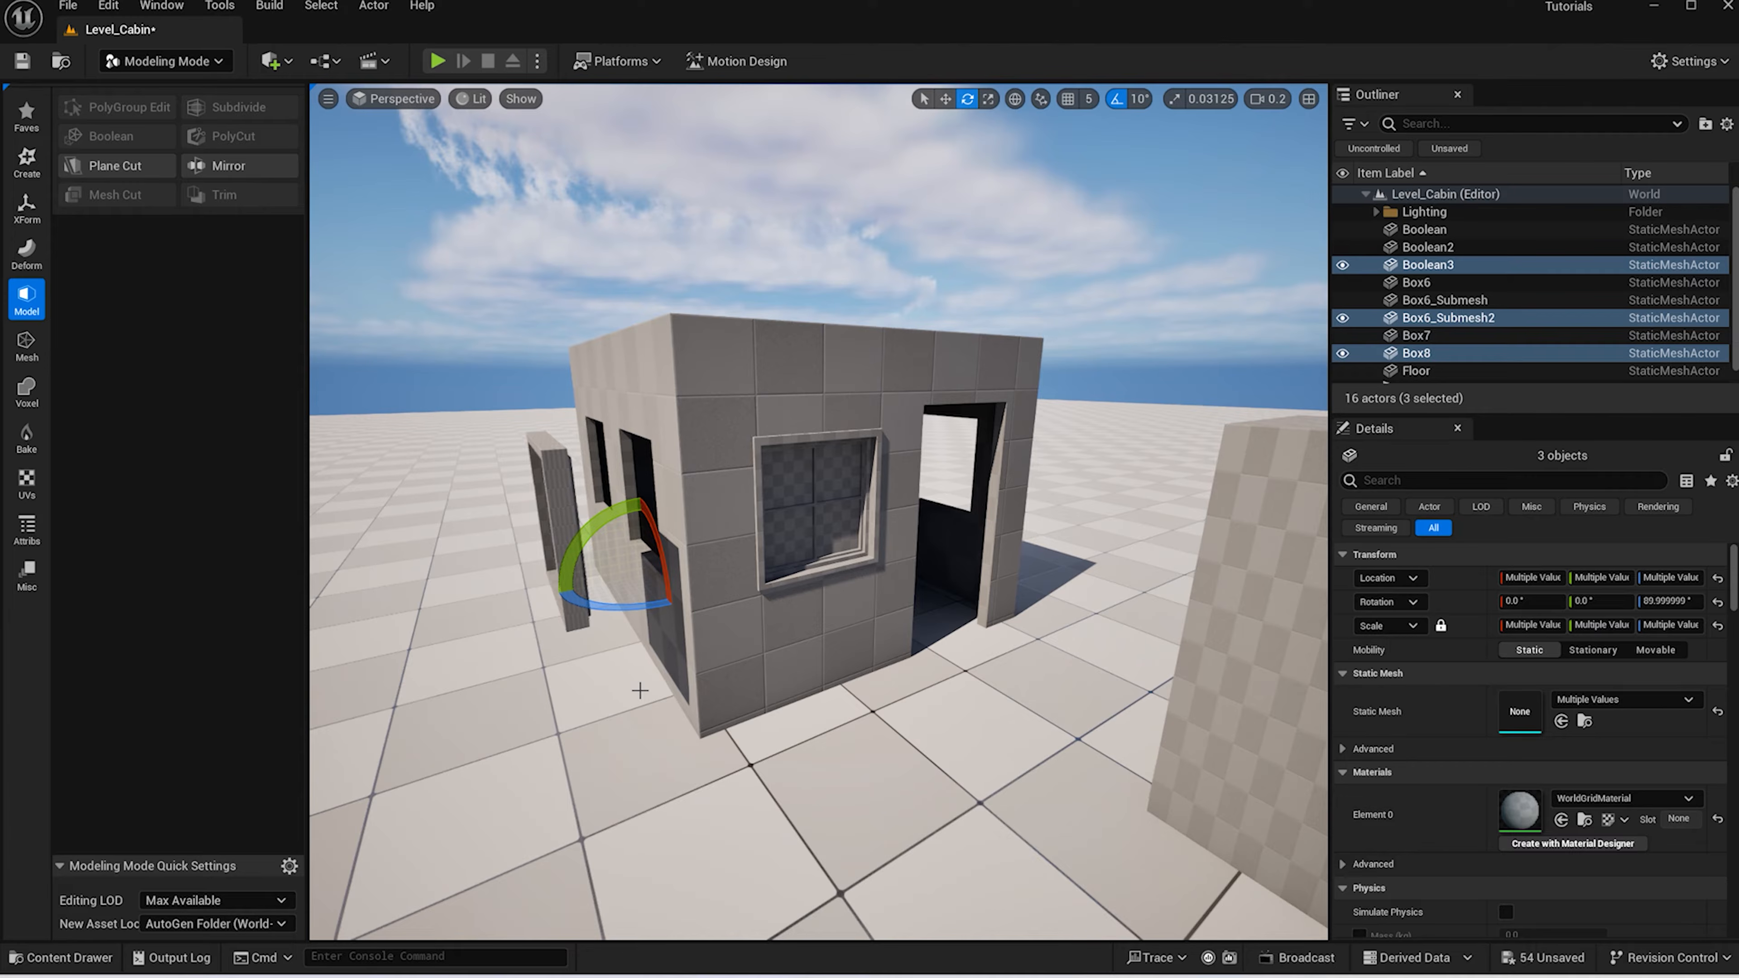
Reselect the rotated window copy and fit it into the side wall opening nearest the front corner
left_click(834, 691)
right_click_drag(820, 707, 800, 715)
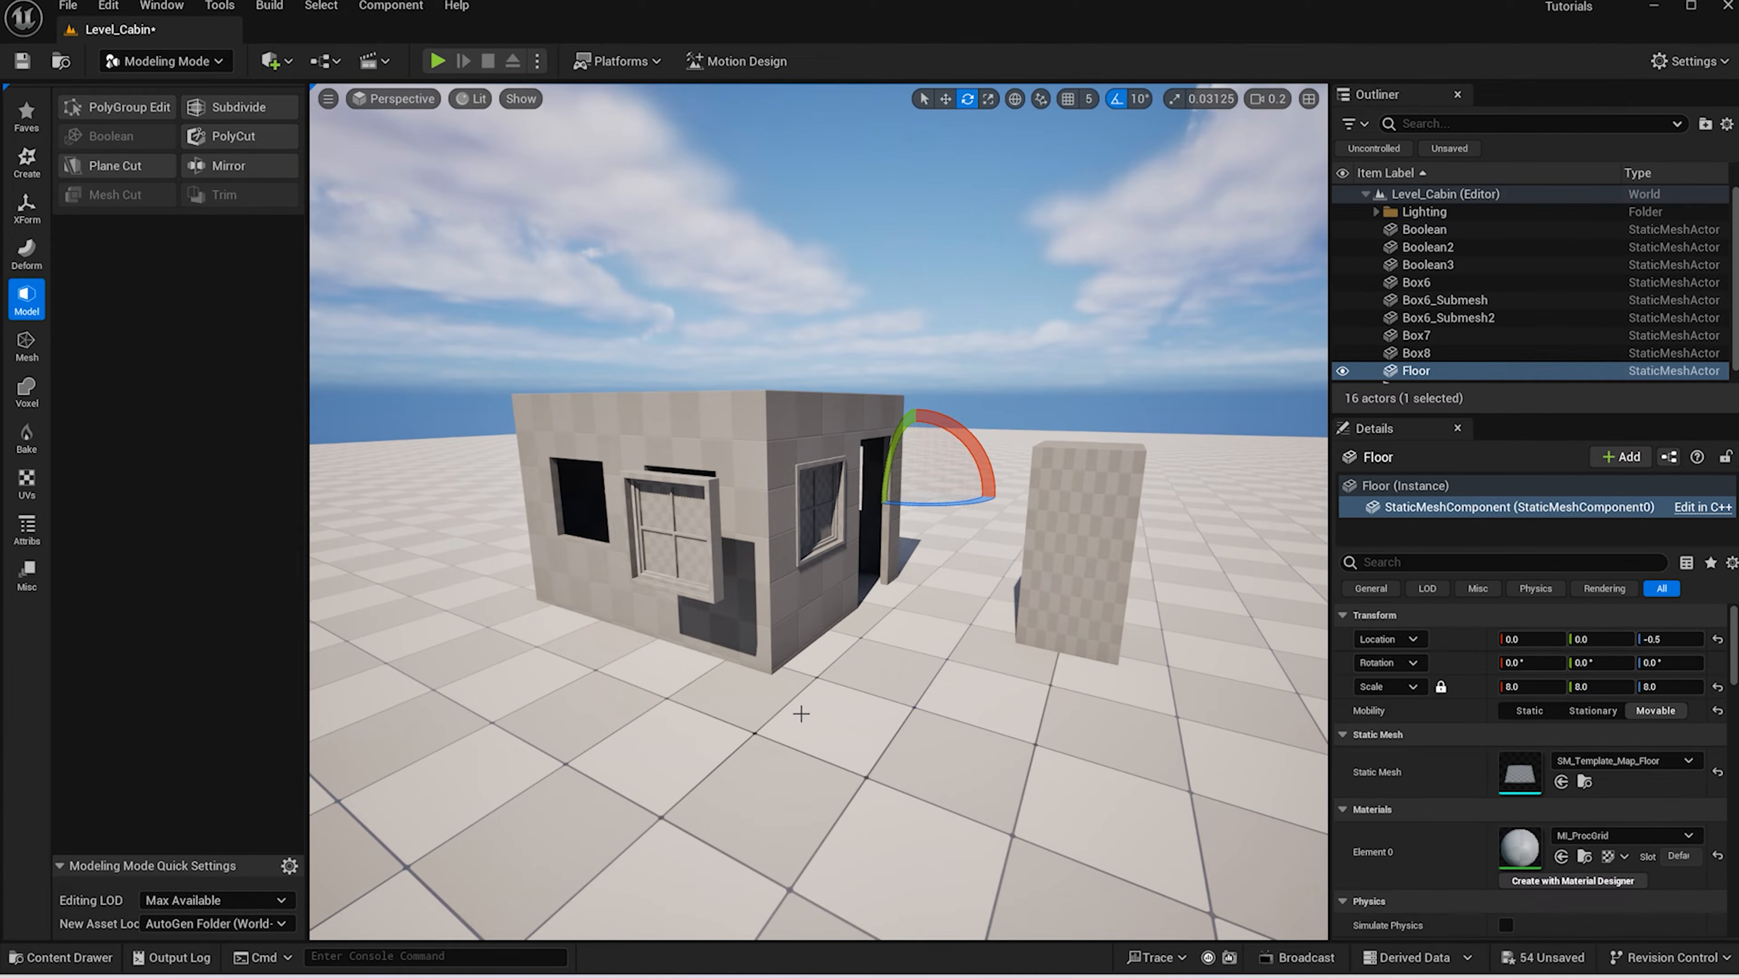
key("ctrl+z")
key("ctrl+z")
key("w")
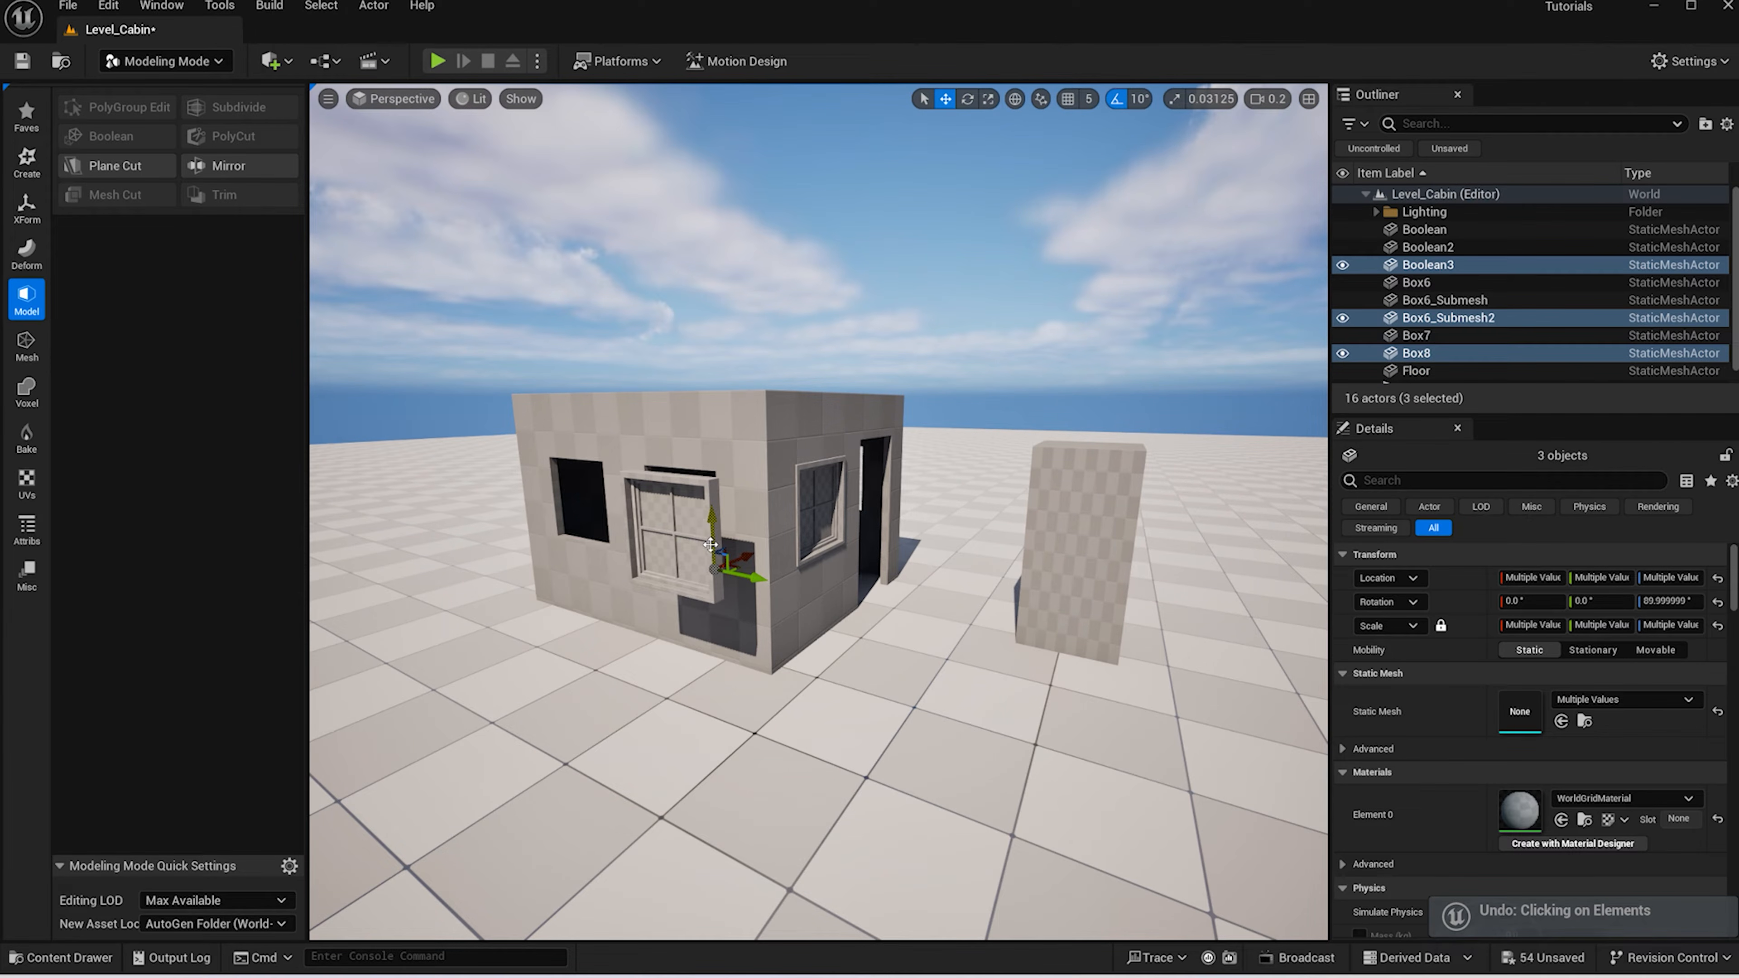
left_click_drag(755, 550, 783, 530)
key("f")
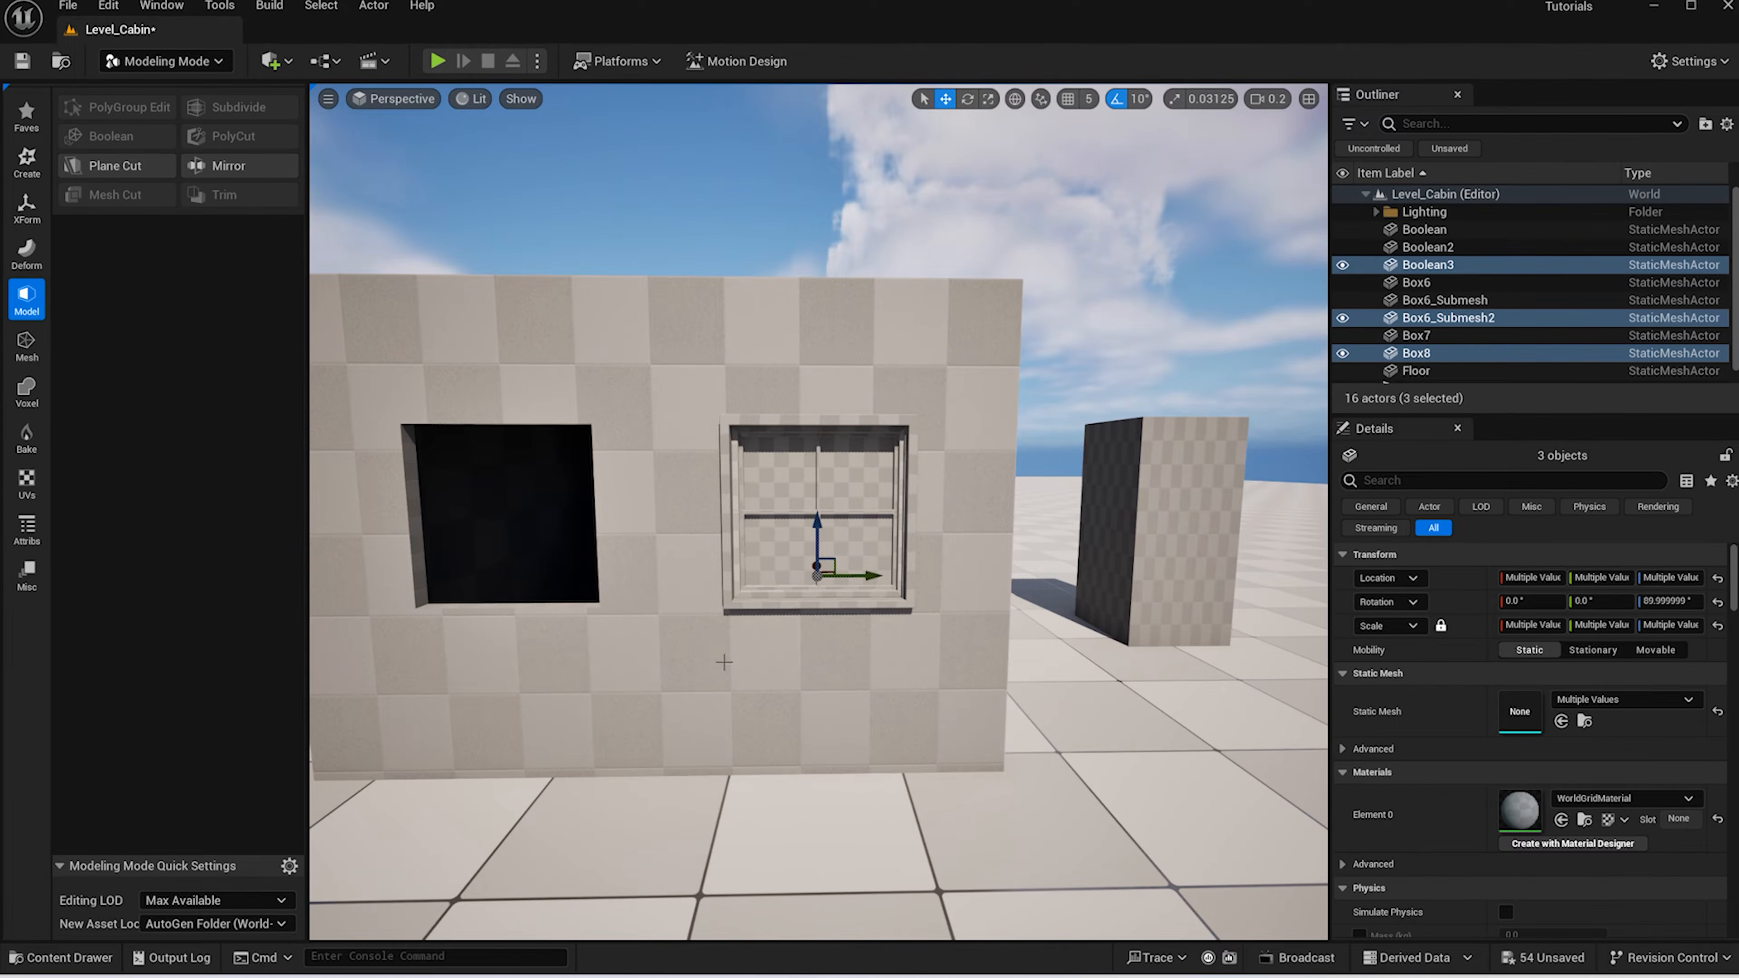
left_click_drag(724, 662, 811, 574, "alt")
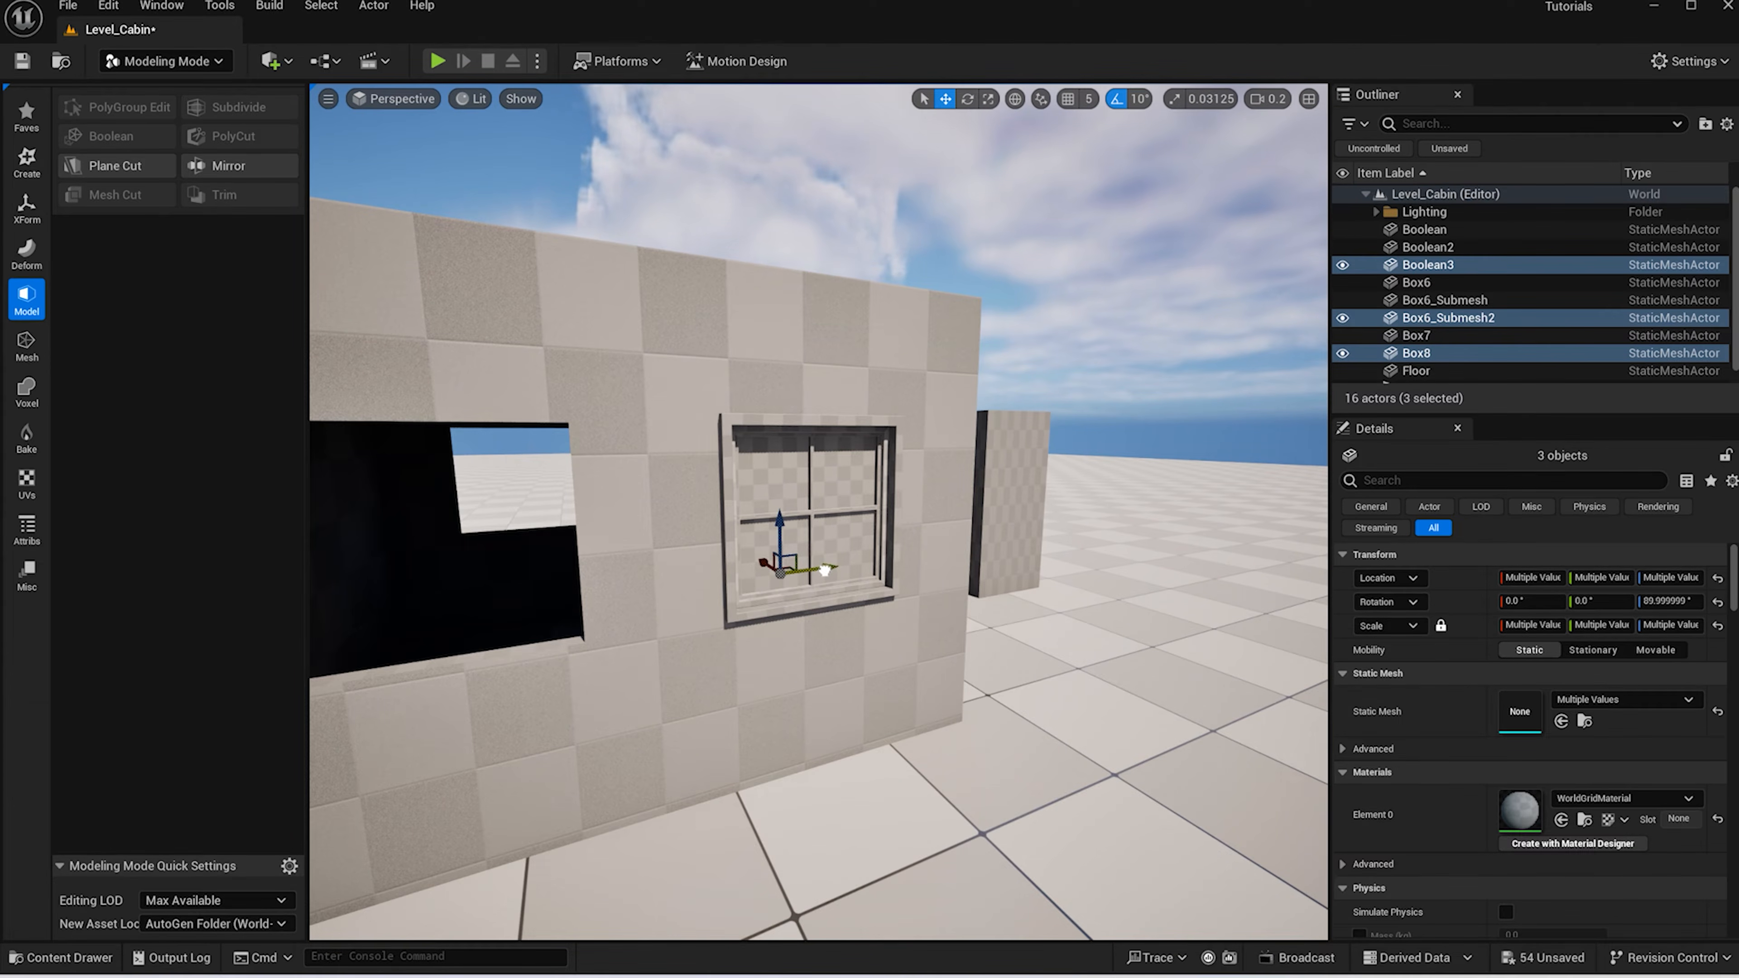
Duplicate the side window for the second opening in that wall and again for the opposite wall
scroll(831, 640, "down", 4)
left_click_drag(831, 640, 730, 541, "alt")
left_click_drag(657, 591, 463, 664, "alt")
left_click_drag(486, 736, 562, 726, "alt")
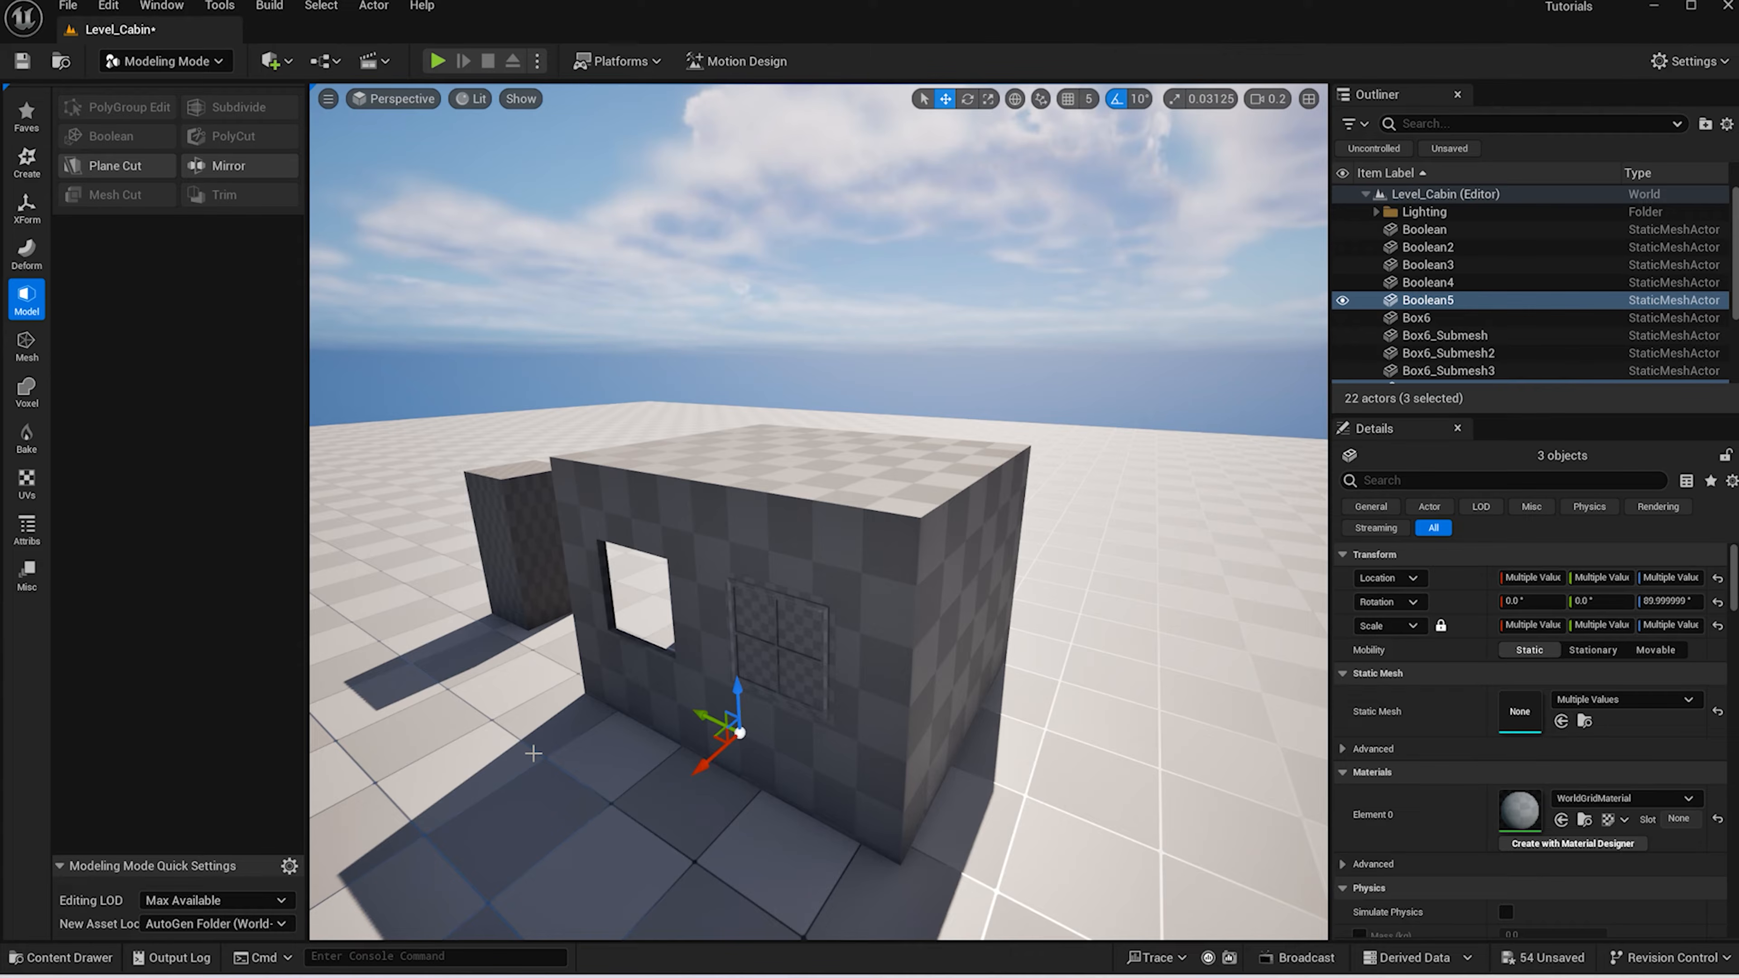
Turn the opposite wall's window to a Z rotation of 270° and duplicate it for the wall's other opening
key("e")
left_click_drag(655, 810, 800, 699)
key("w")
left_click_drag(776, 796, 864, 671, "alt")
left_click_drag(923, 600, 755, 581, "alt")
left_click_drag(706, 719, 1082, 744, "alt")
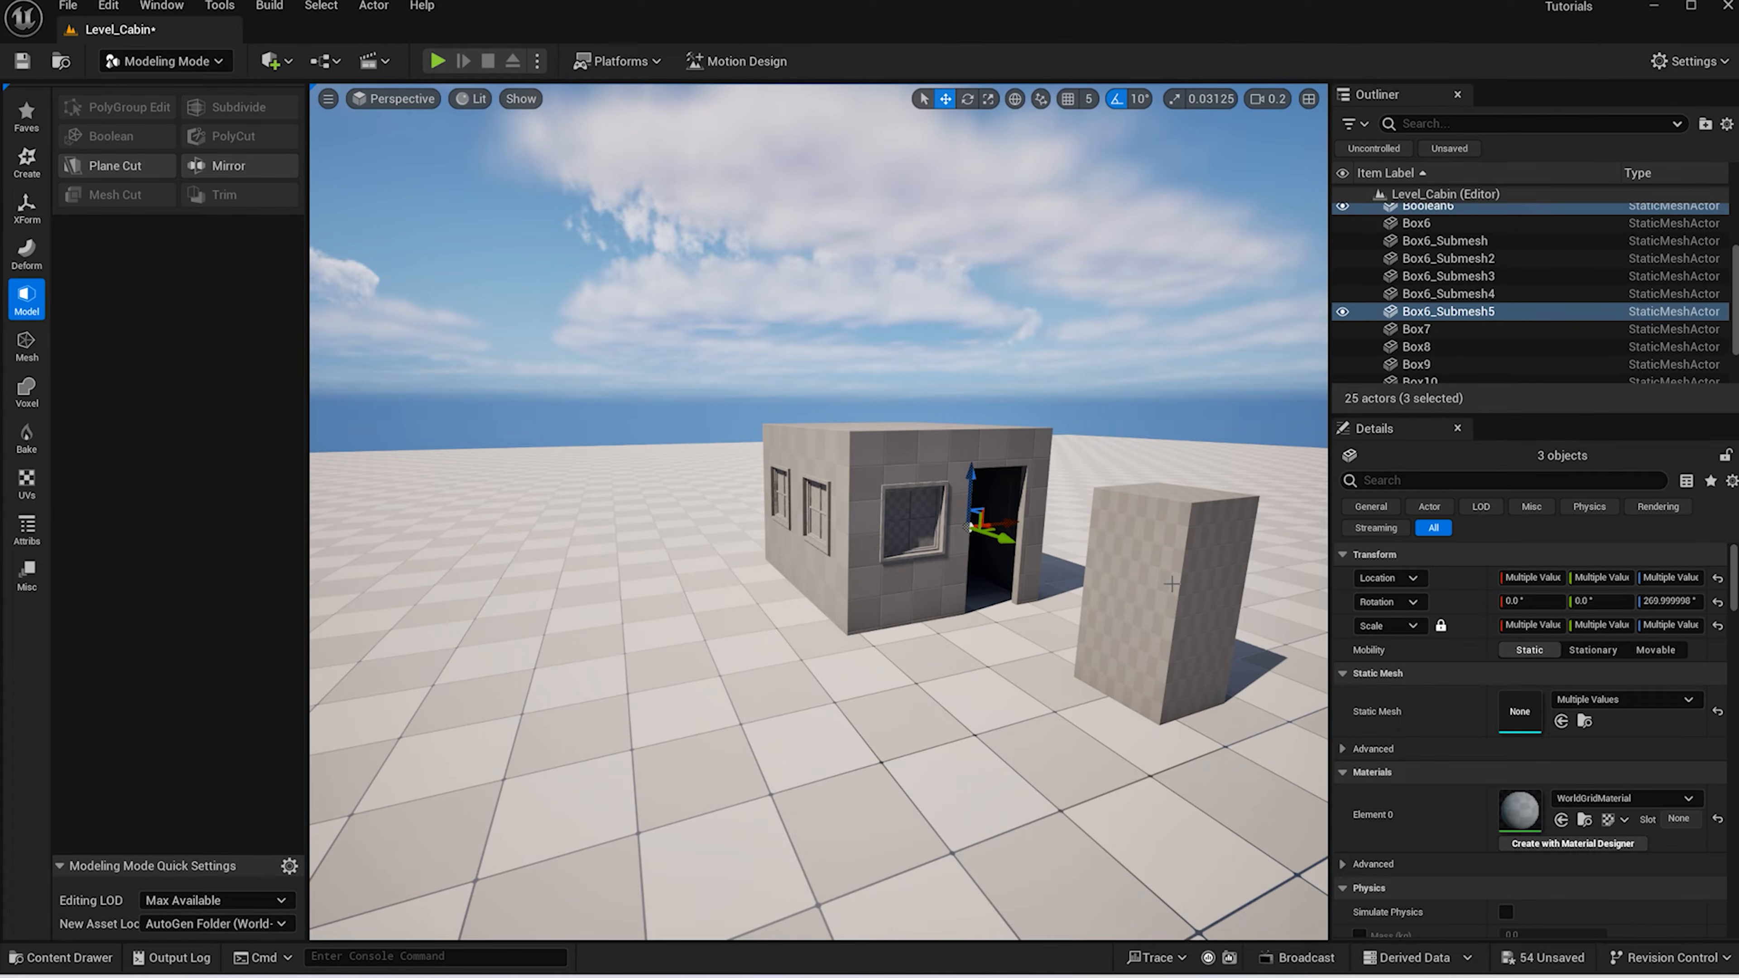
Duplicate the tall door box twice along Y to make a row of three boxes
left_click(1172, 584)
scroll(1156, 656, "down", 3)
left_click_drag(1106, 665, 1255, 725, "alt")
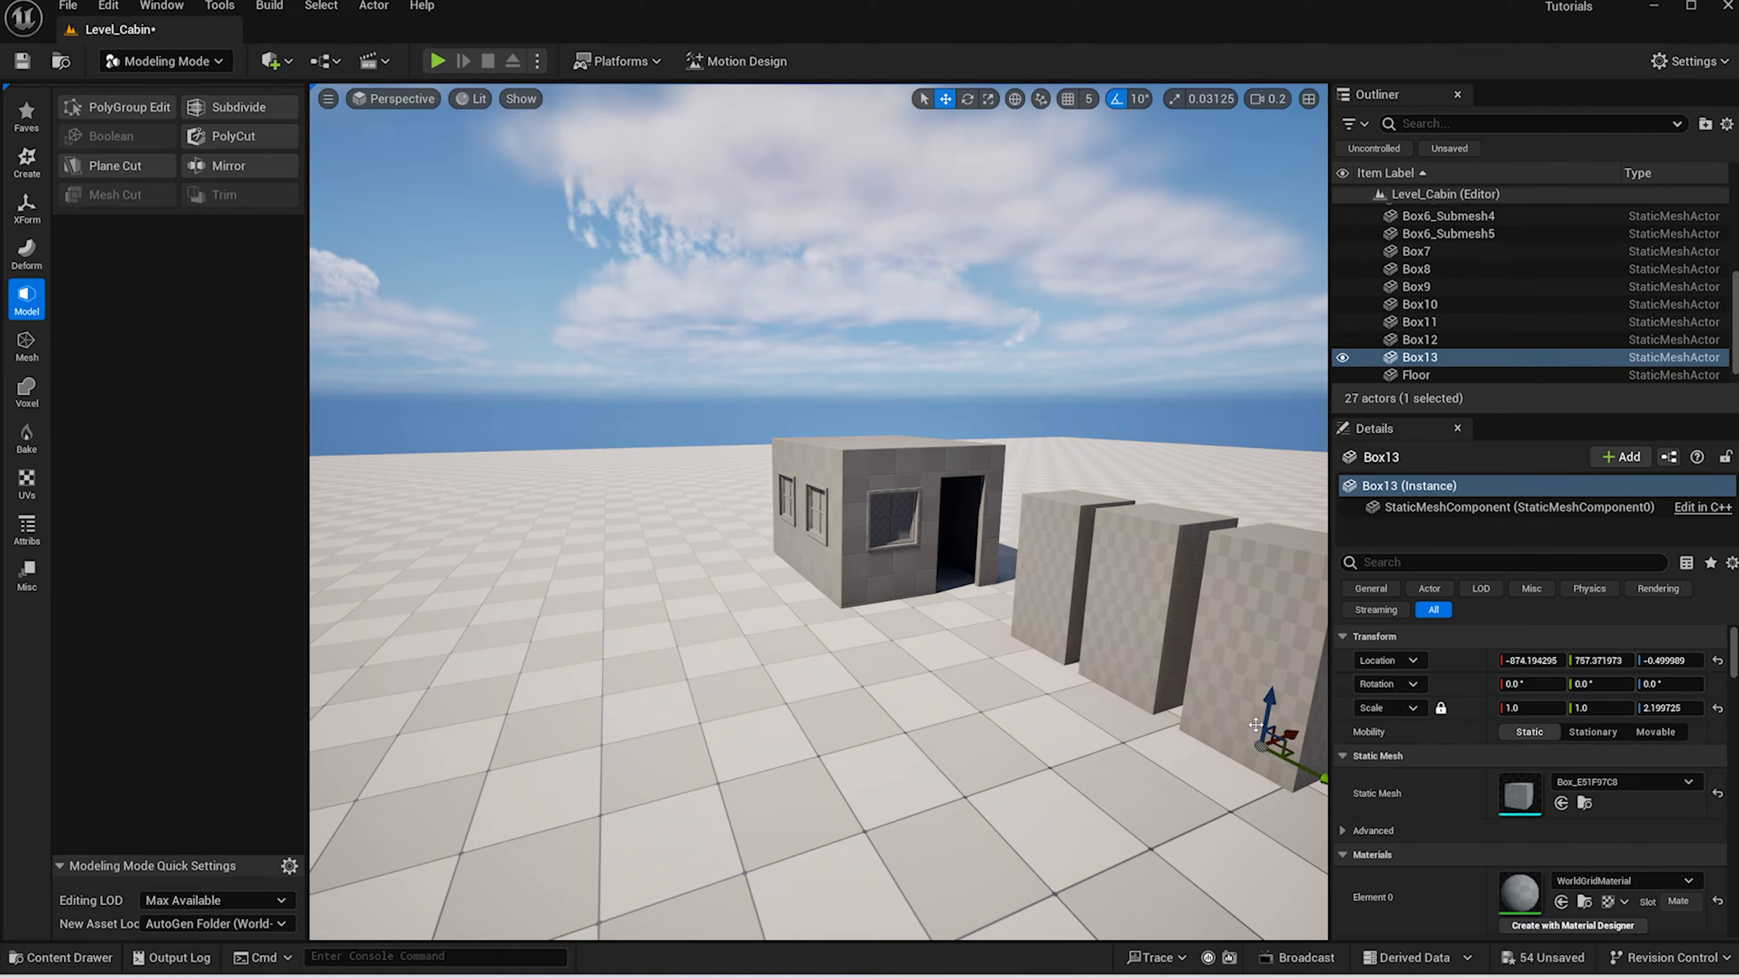
Scale the original and middle door boxes uniformly to 0.95, and the outermost copy to 1.05
left_click(1127, 596)
left_click(1060, 583, "shift")
left_click(1545, 626)
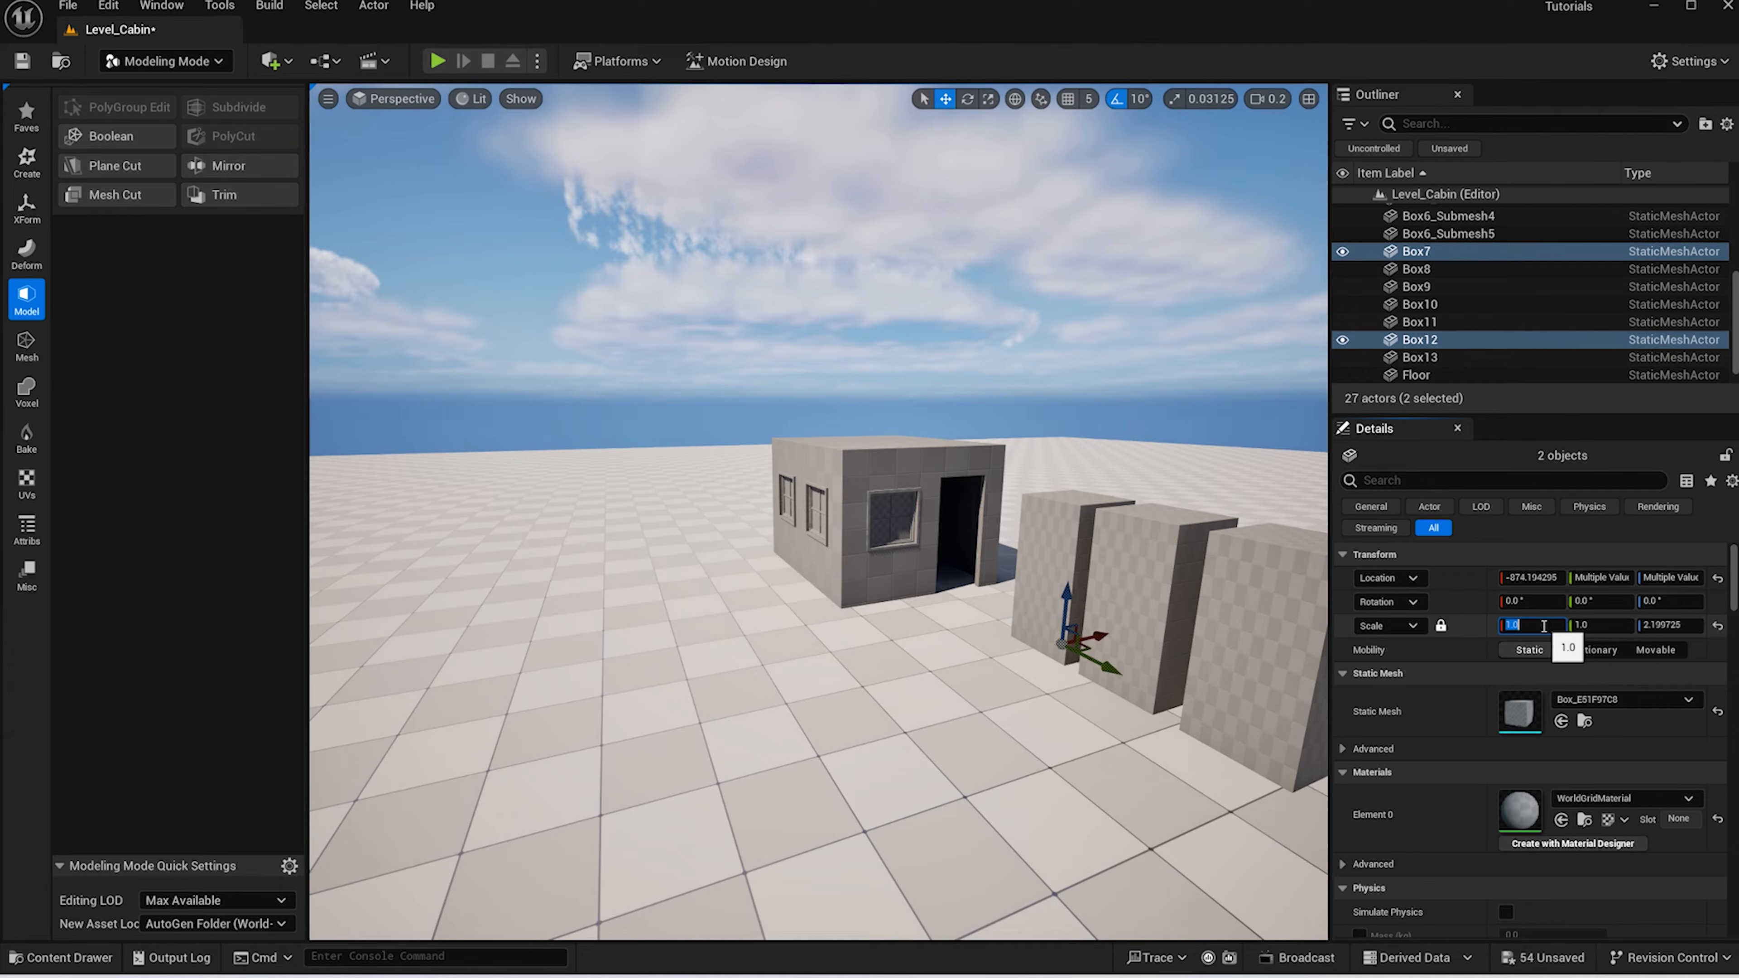
type(".95")
key("Return")
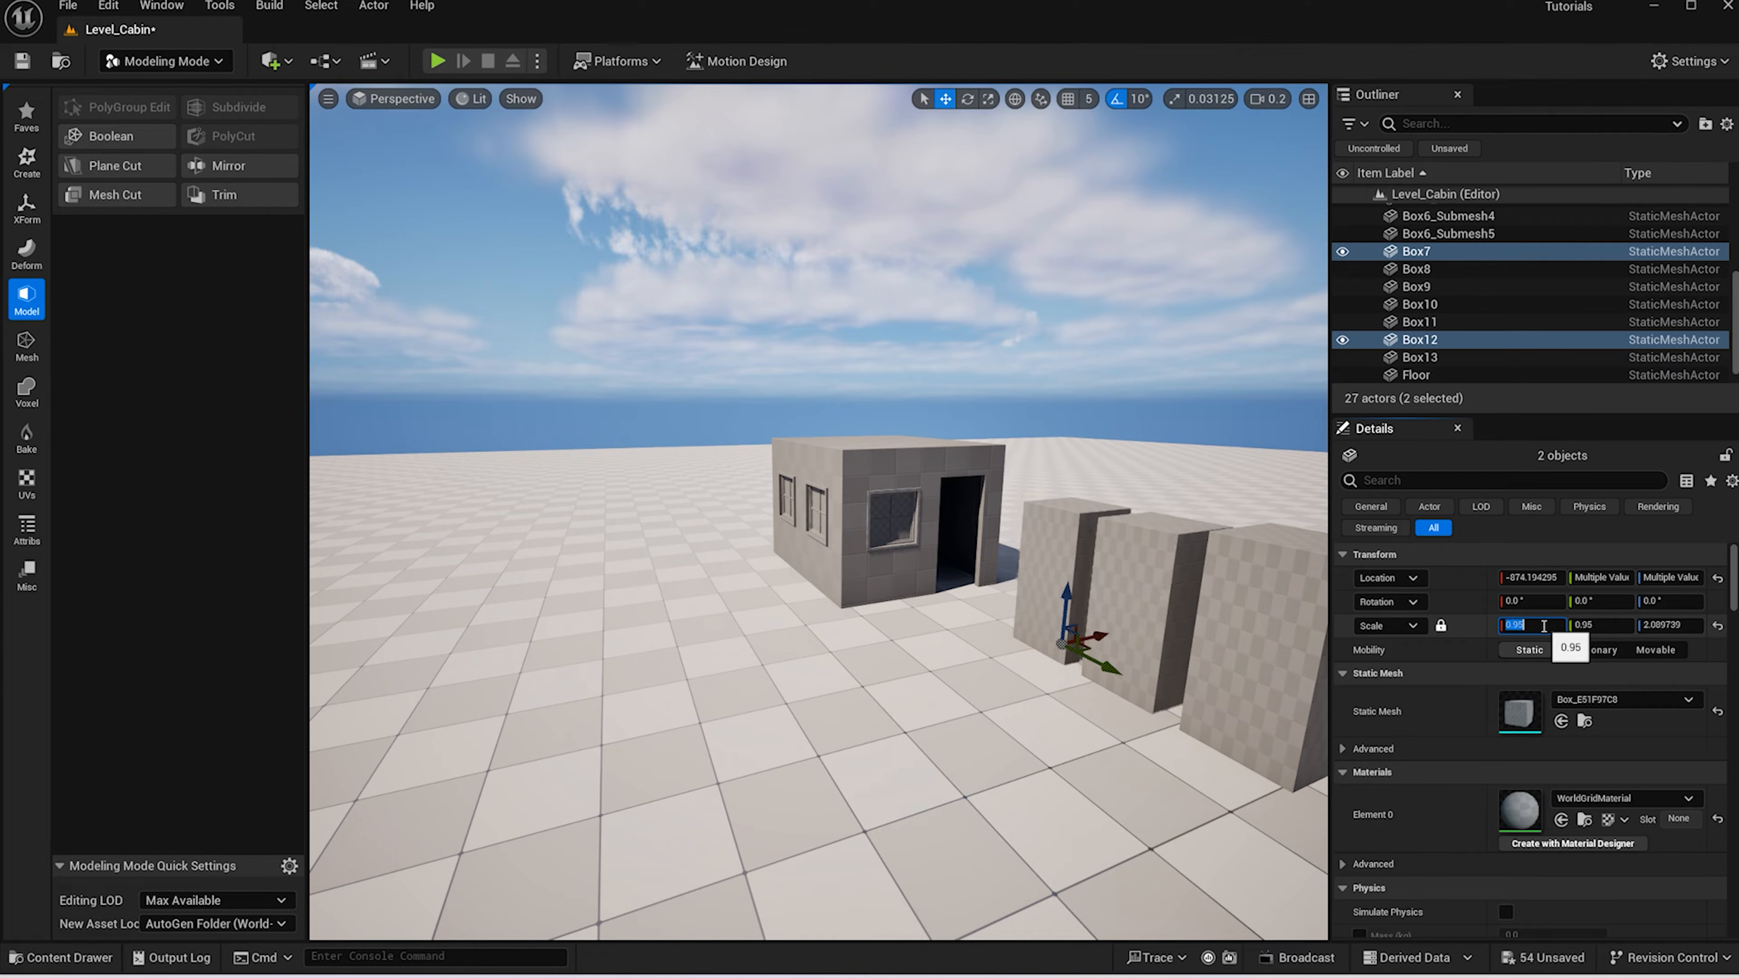
left_click(1254, 650)
left_click(1542, 707)
key("Return")
Stretch the middle door box along Y to a scale of about 3.3 so it passes through the outermost box
scroll(1219, 591, "up", 3)
left_click(1219, 591)
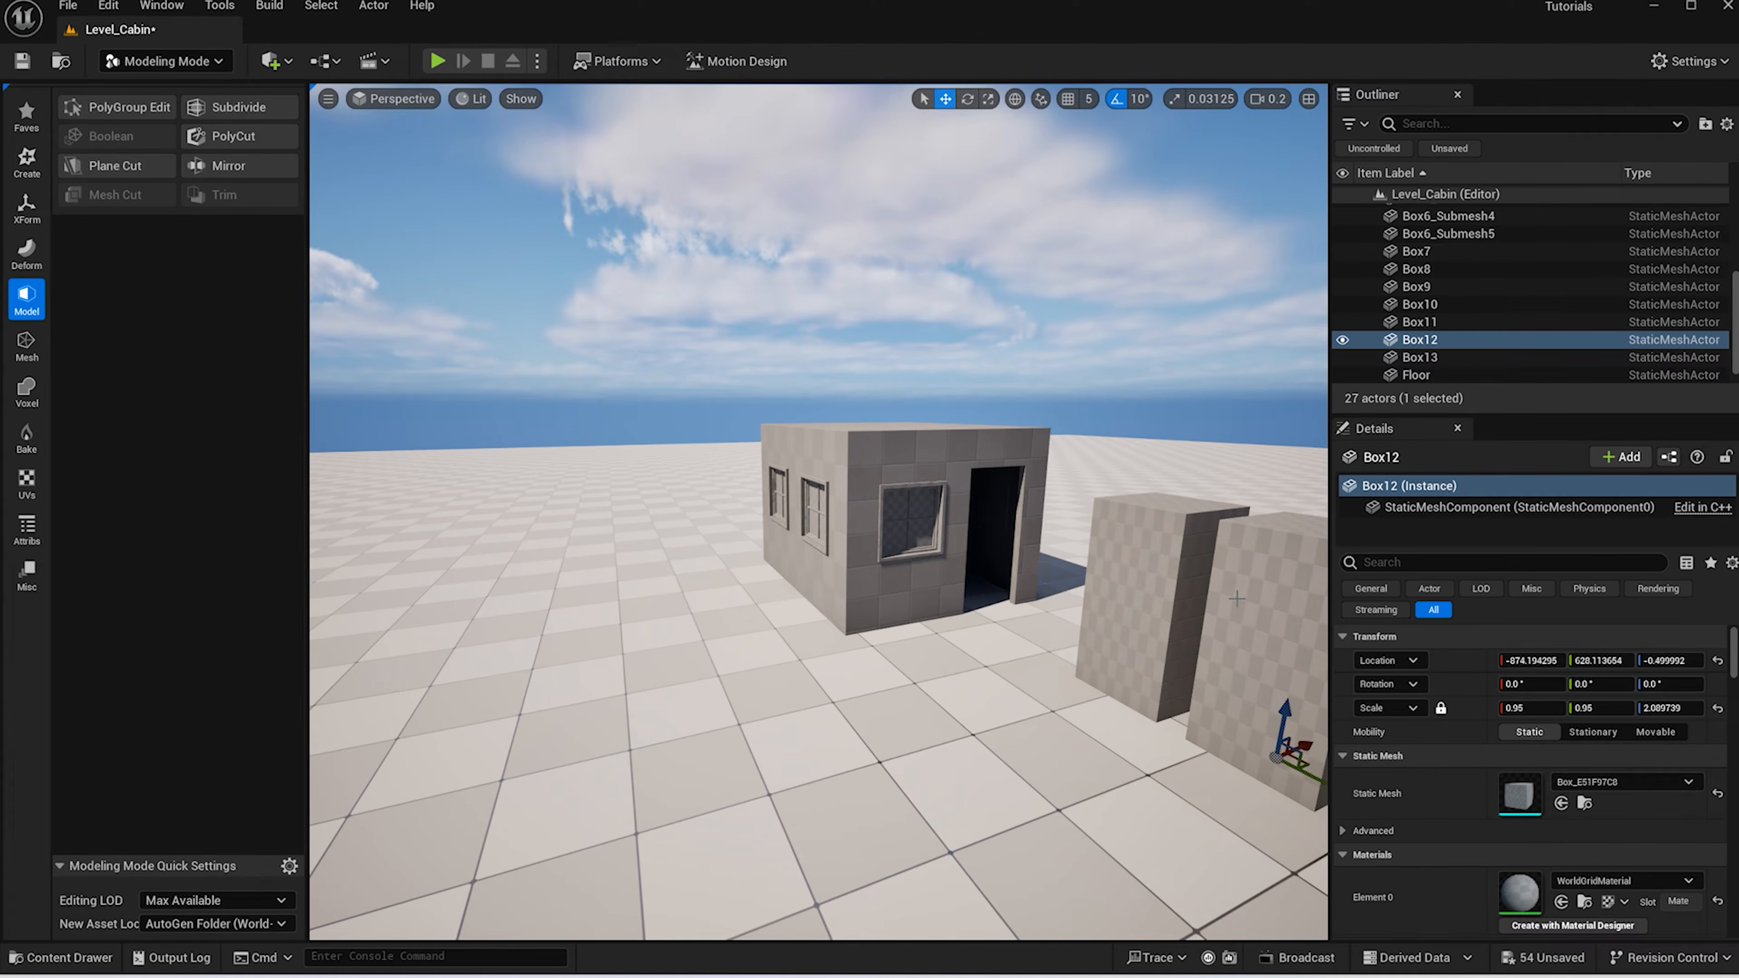
scroll(1237, 598, "down", 4)
key("r")
left_click_drag(1142, 683, 1192, 710)
key("w")
Subtract the stretched box from the outermost box with a Difference A - B Boolean to form a door frame
left_click(1258, 612)
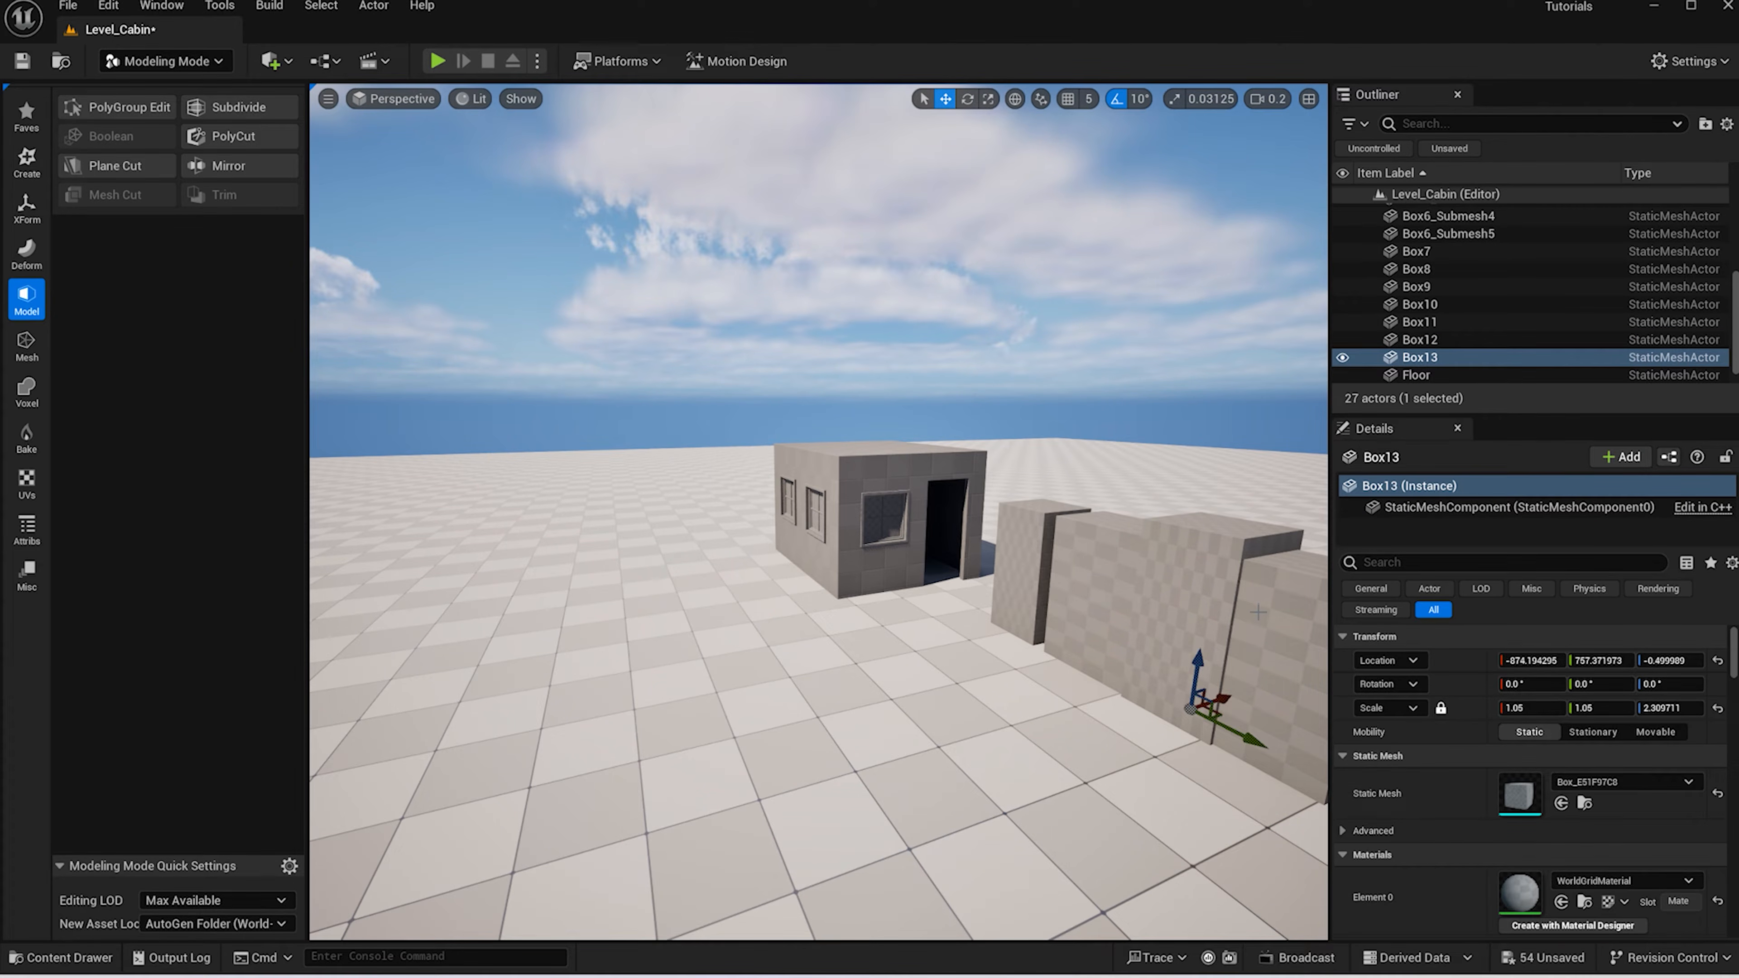
left_click(1227, 589, "ctrl")
left_click(116, 134)
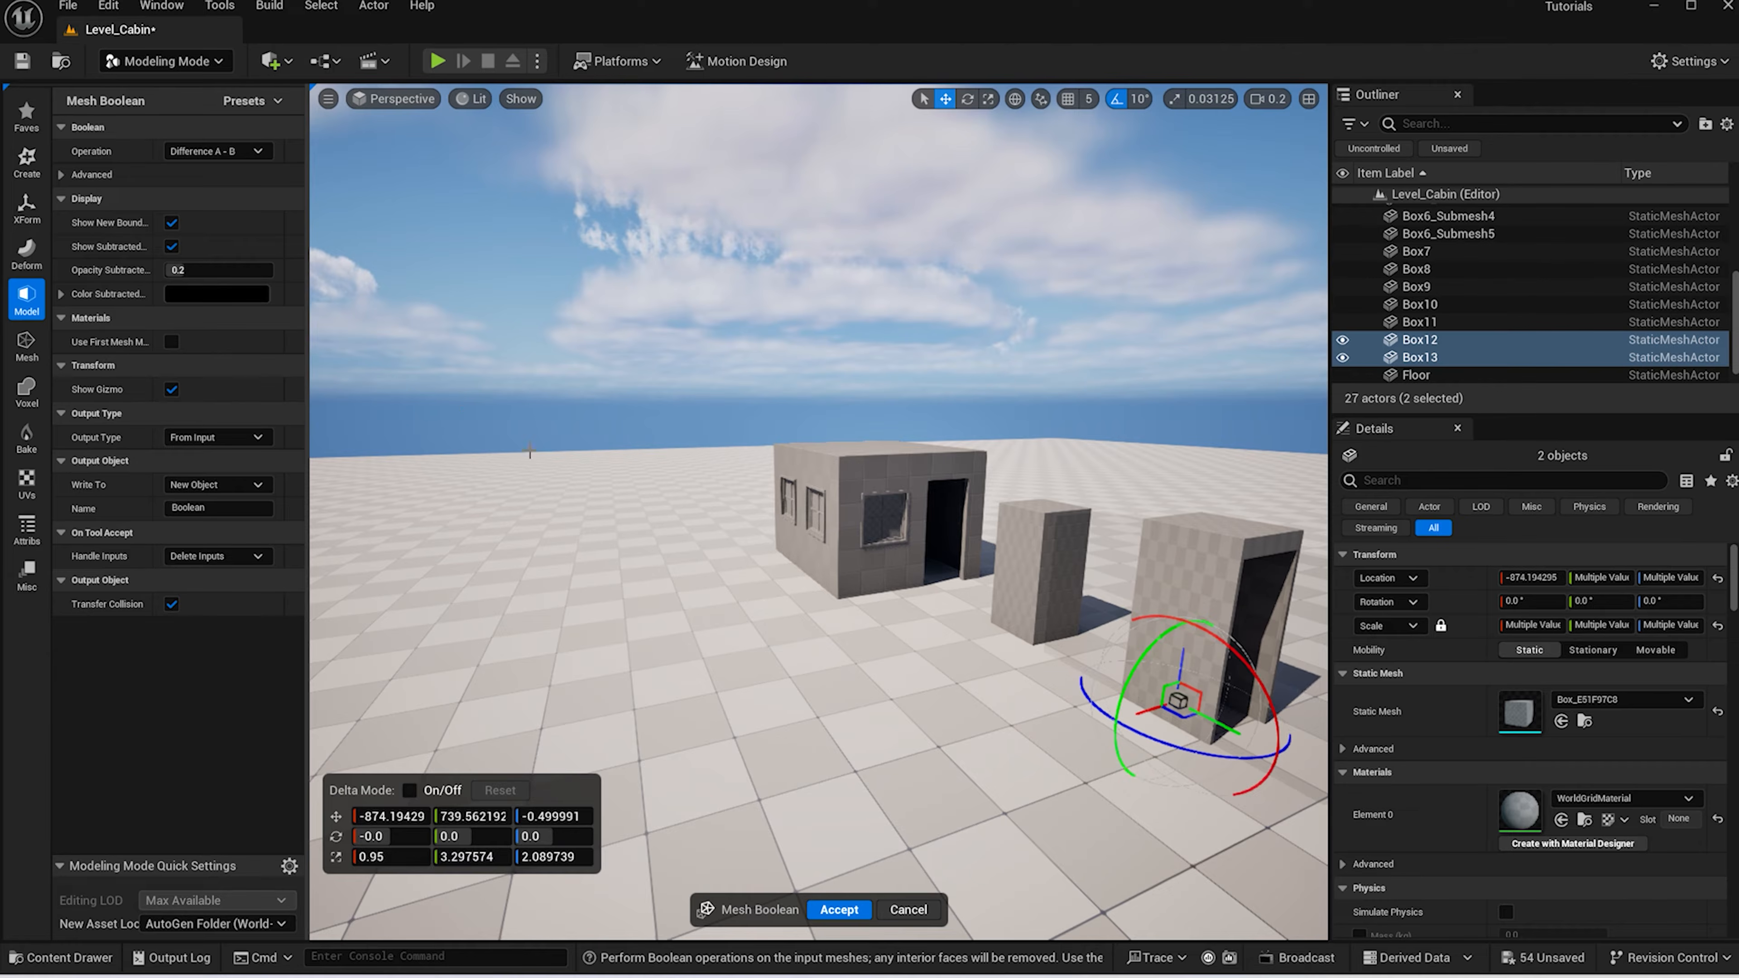
left_click(839, 910)
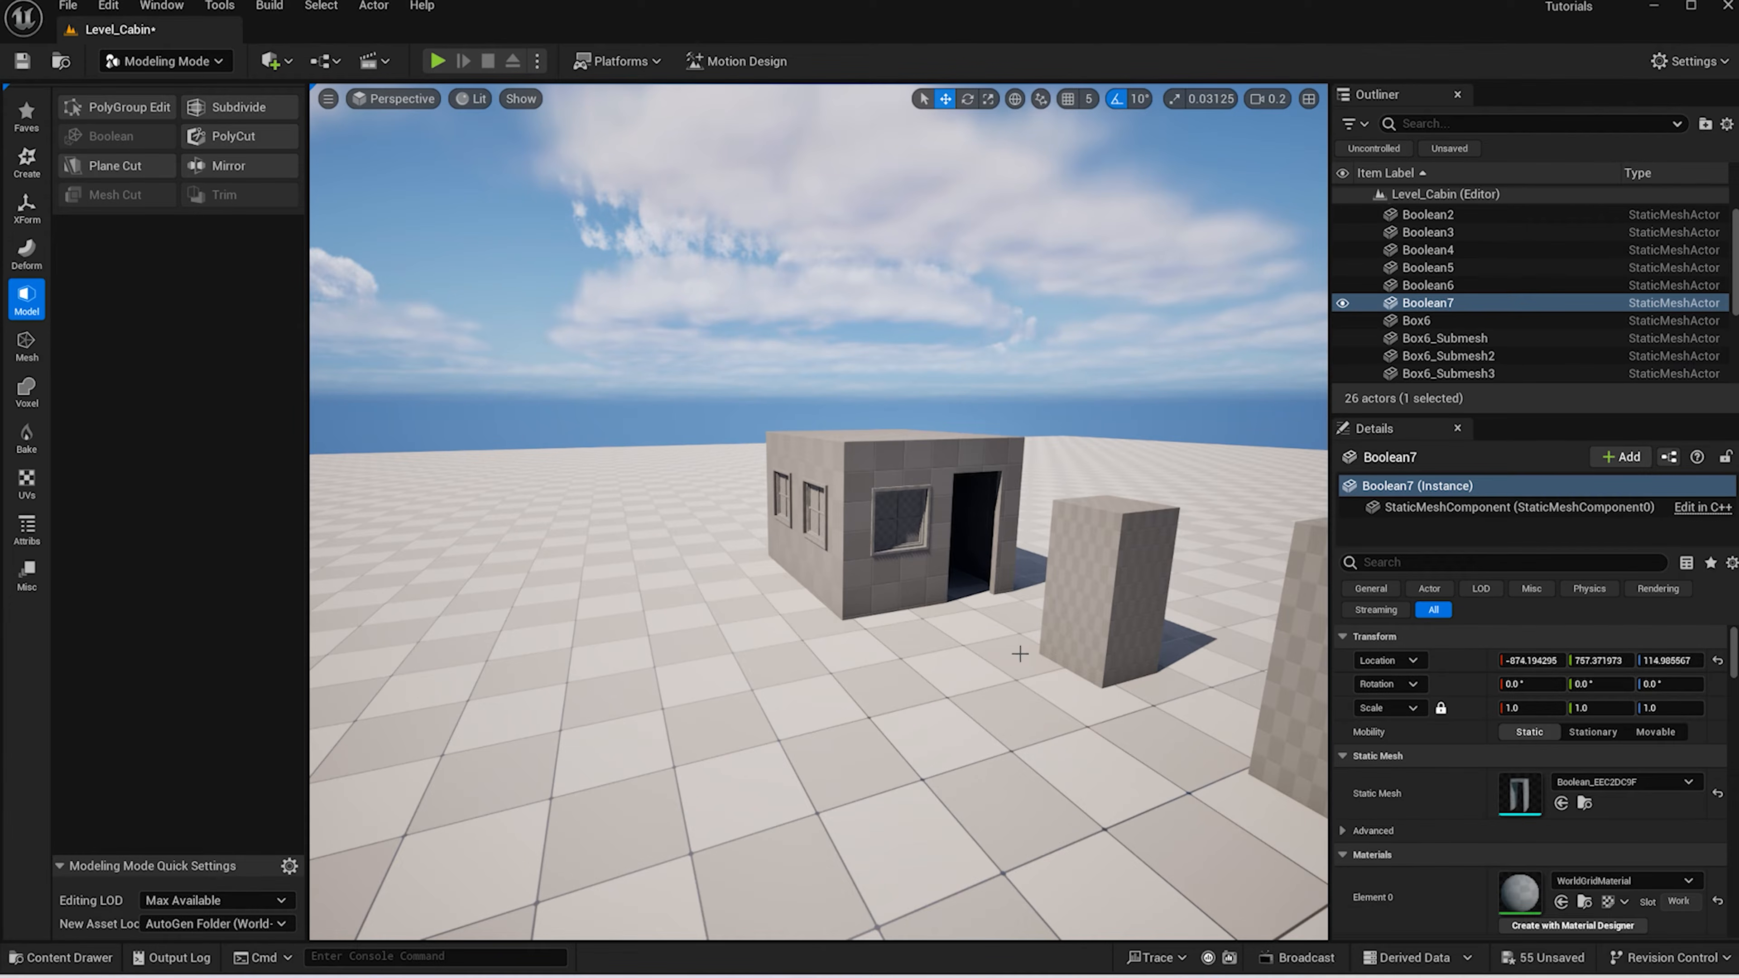
Move the door frame into the cabin's doorway at about Y 259.5 and flatten its Y scale to about -0.02
scroll(1054, 615, "down", 3)
left_click_drag(1223, 625, 957, 518)
key("f")
key("r")
left_click_drag(849, 517, 849, 515)
key("w")
left_click_drag(936, 565, 934, 560, "alt")
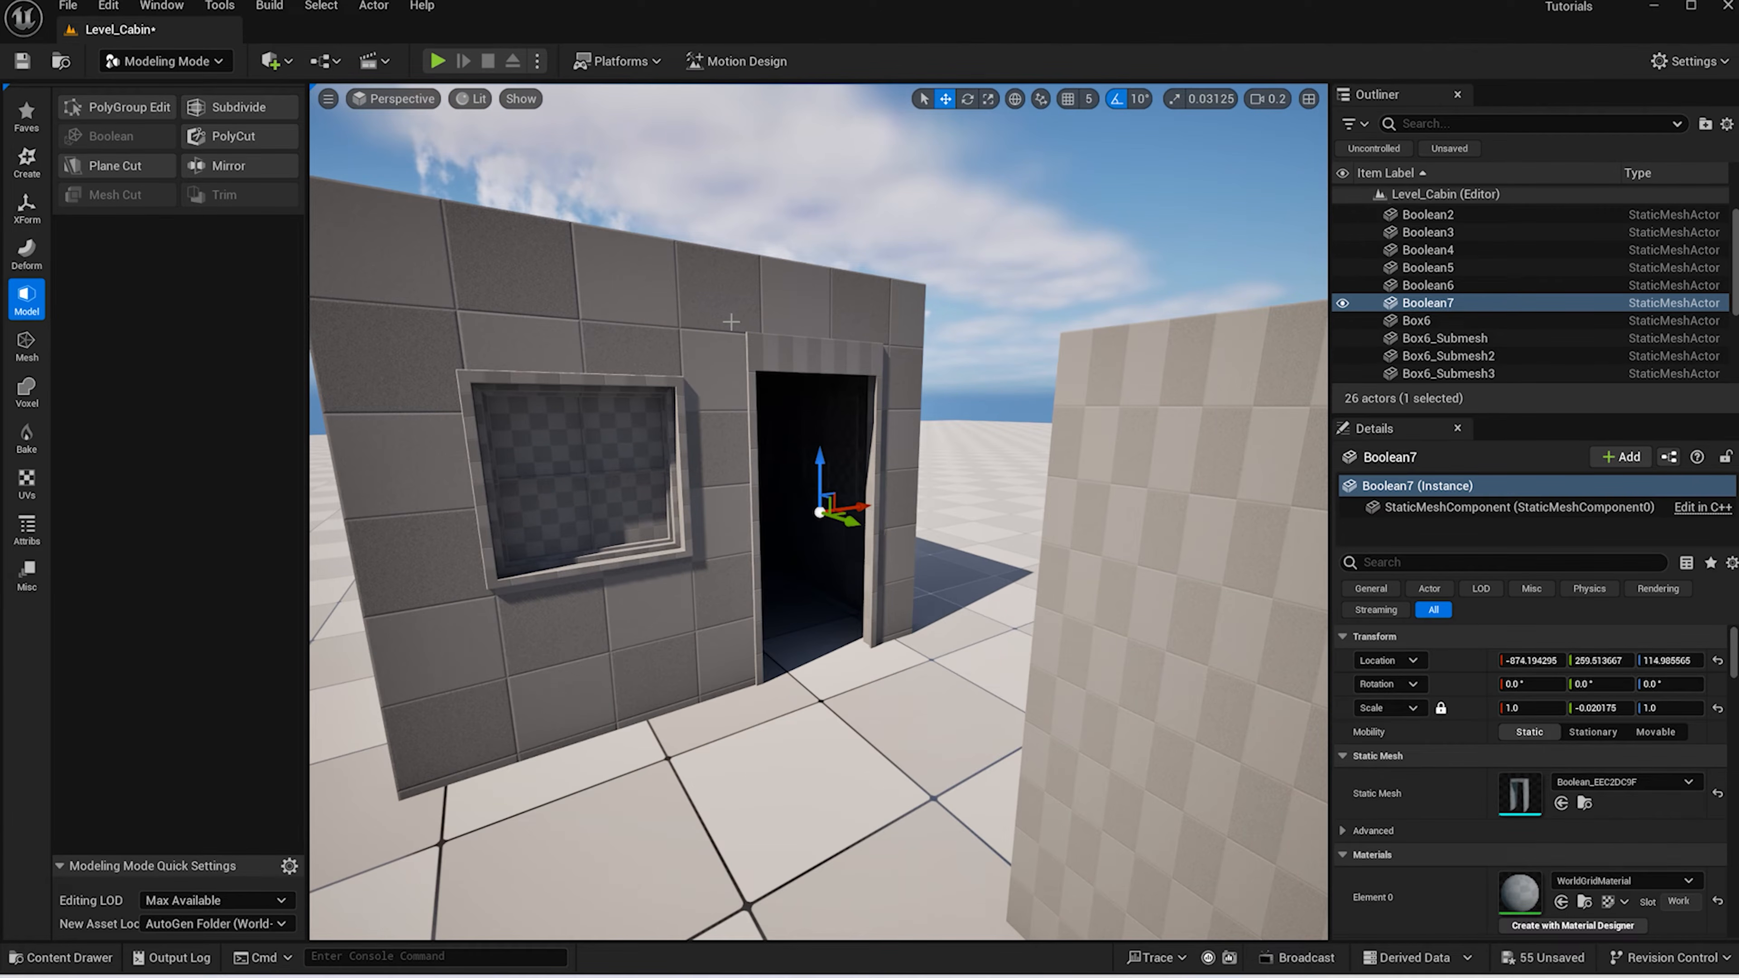
Lower the door frame's top outer vertices to about Z 219.5 and accept the PolyGroup edit
left_click(124, 104)
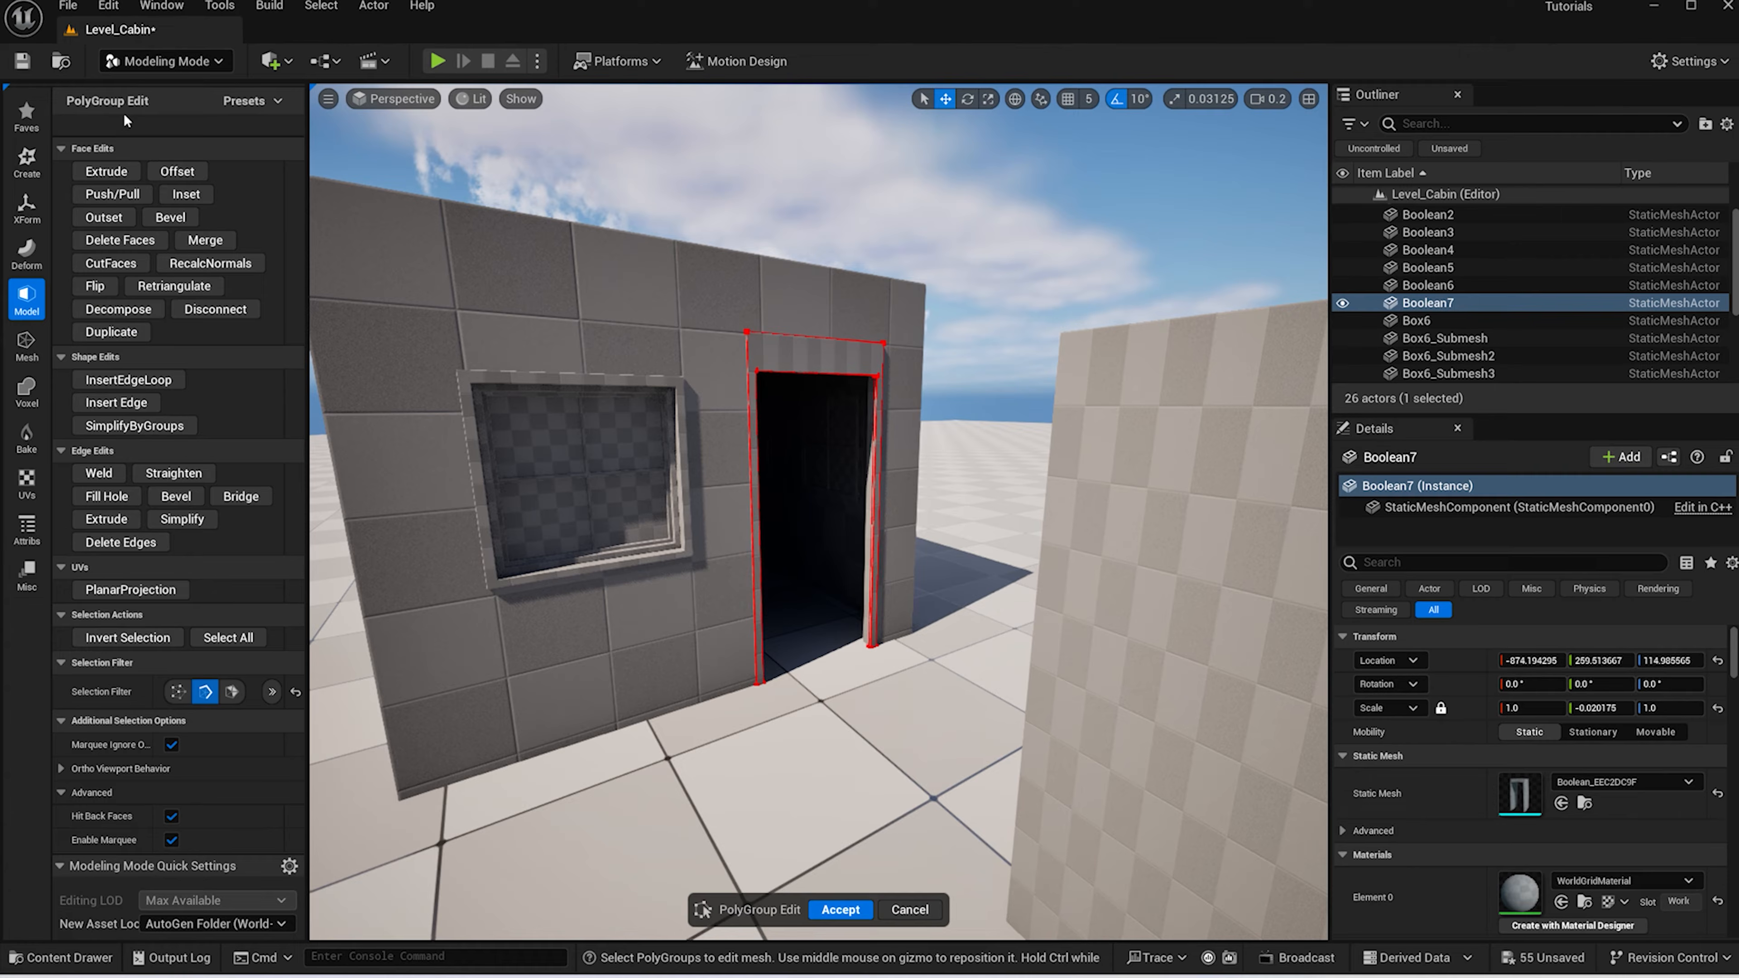
left_click(179, 692)
left_click_drag(658, 412, 655, 414, "alt")
left_click_drag(785, 313, 948, 358)
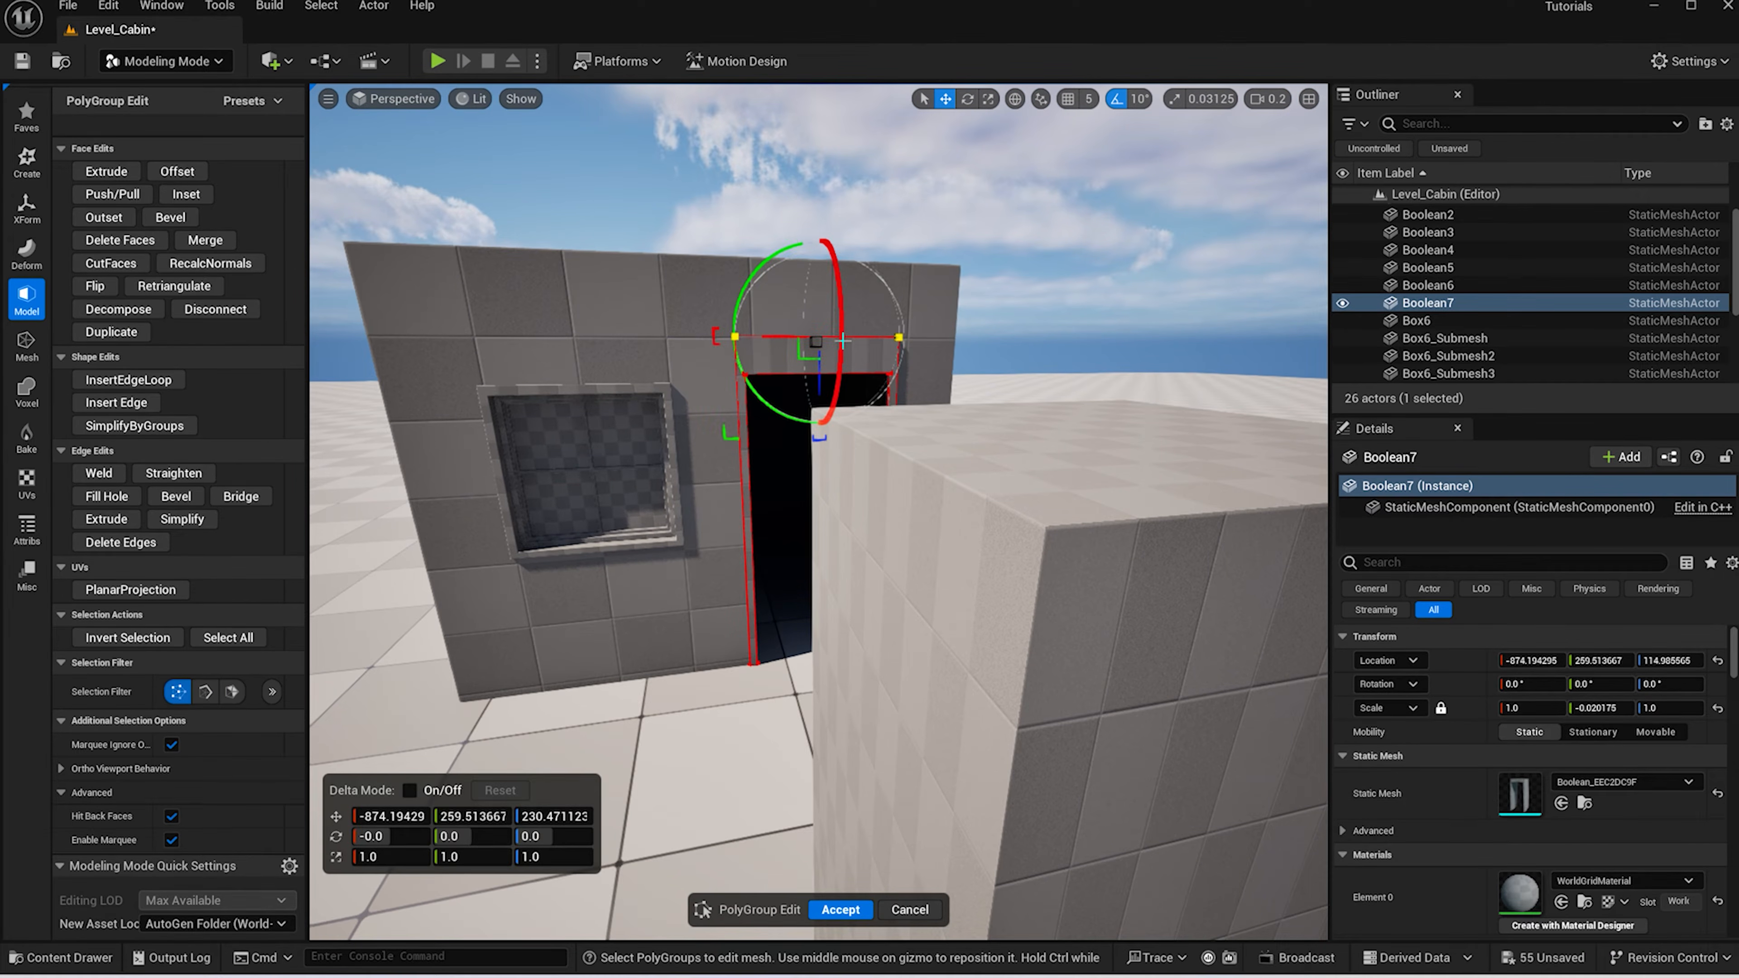
left_click_drag(820, 365, 819, 382)
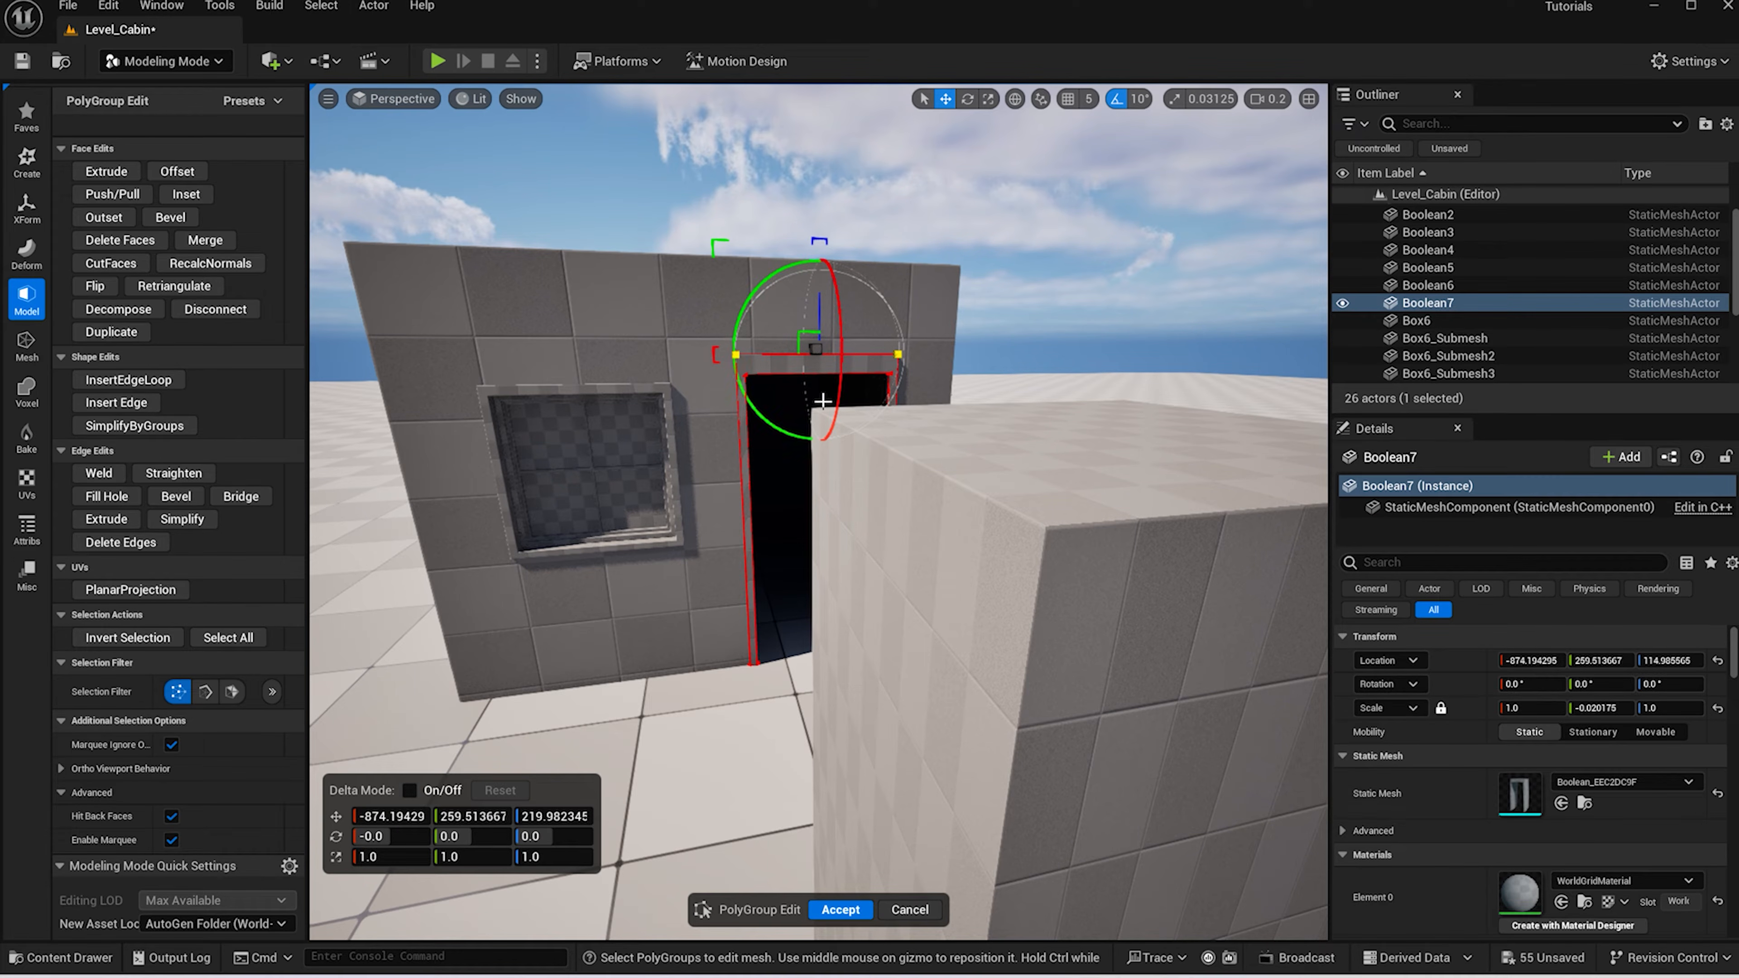
mouse_move(814, 412)
left_mouse_down("alt")
mouse_move(789, 414)
mouse_move(820, 396)
left_mouse_up("alt")
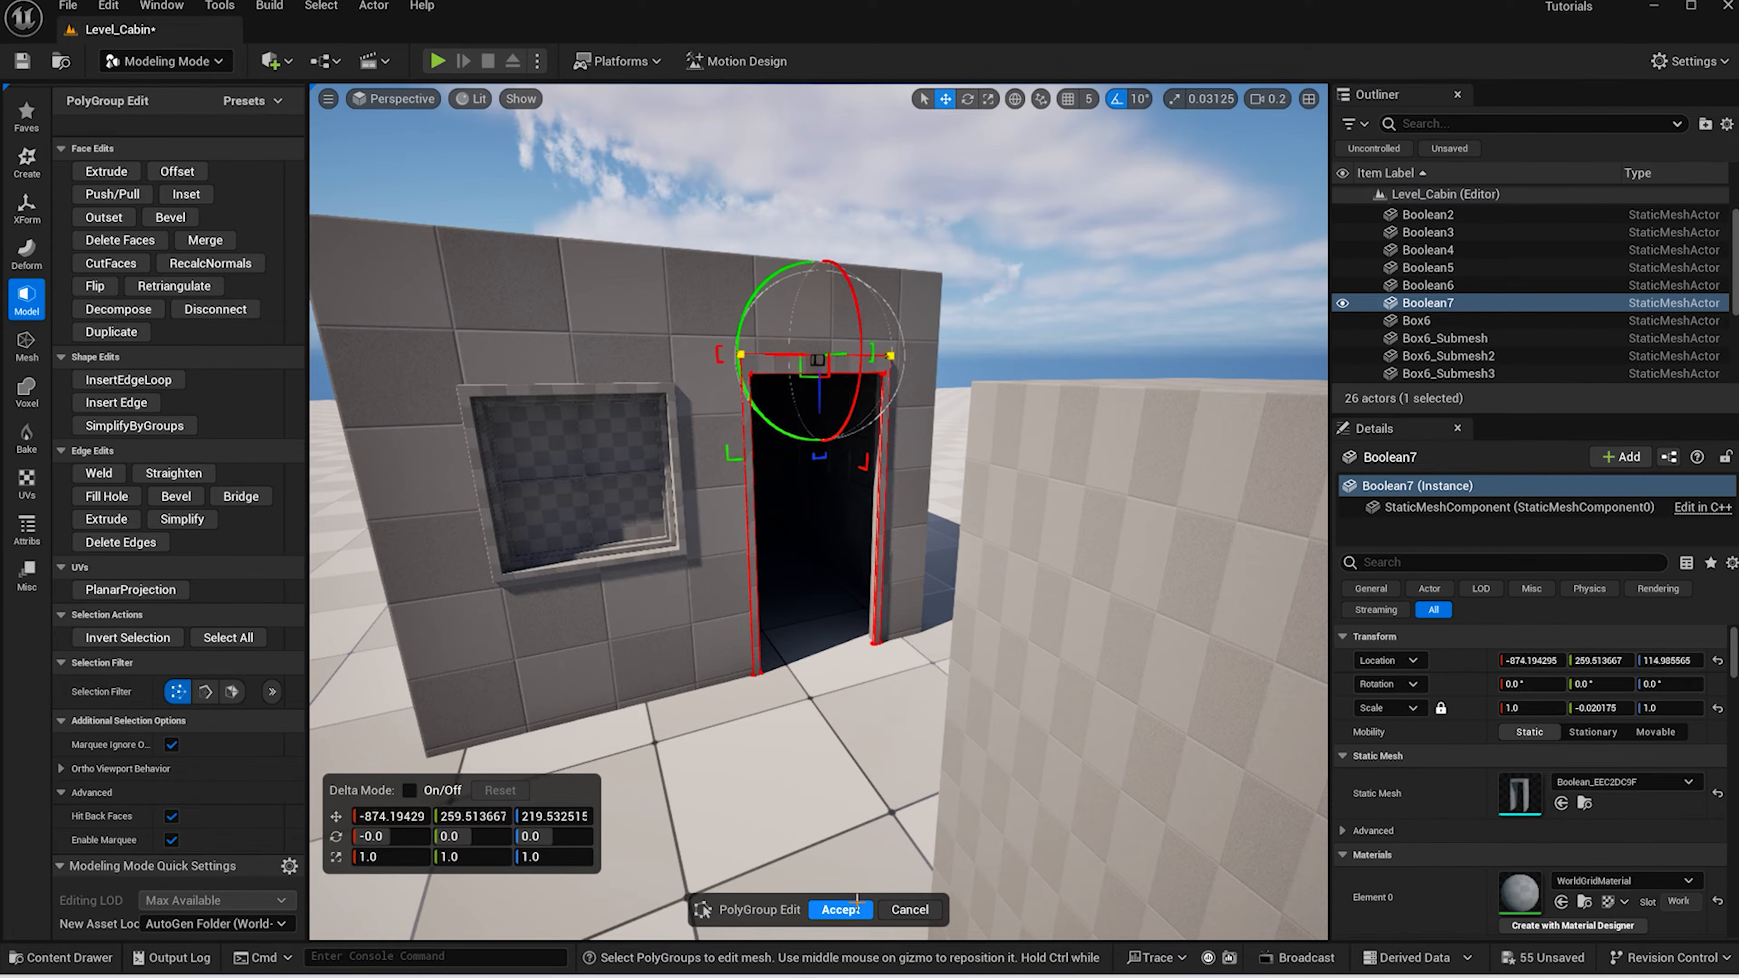
left_click(841, 909)
Bevel all edges of the door frame with distance 0.25 and 3 subdivisions, and accept the PolyGroup edit
left_click(117, 108)
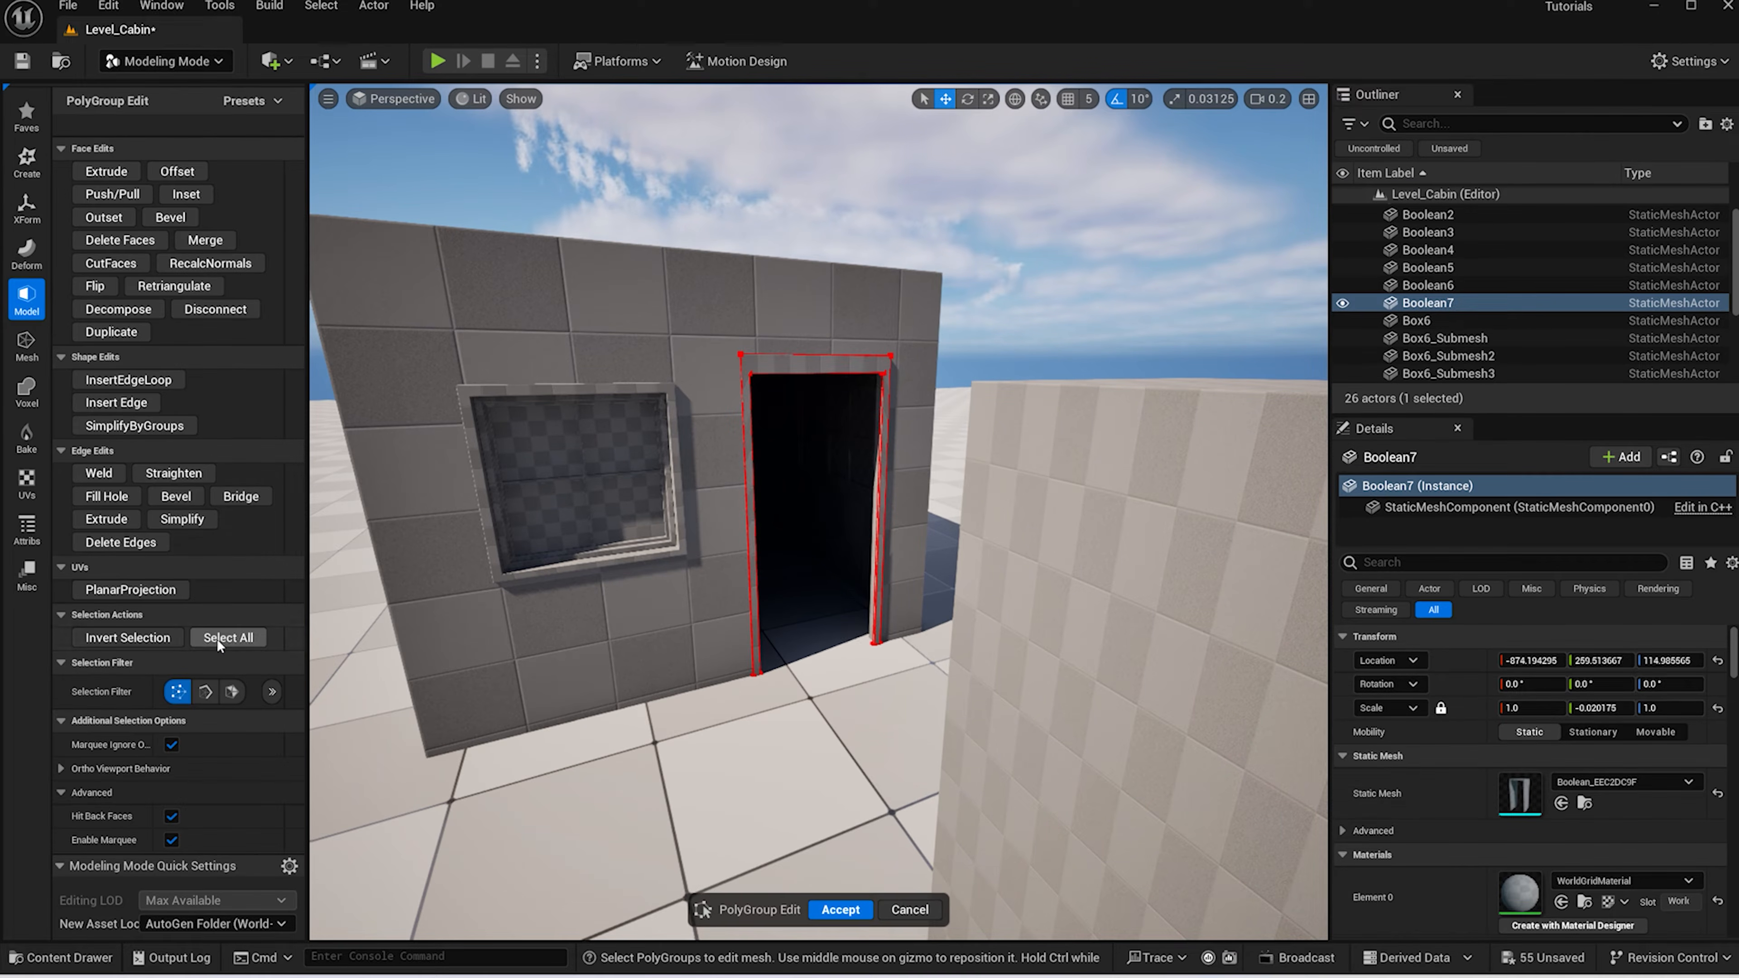
left_click(205, 692)
scroll(543, 343, "down", 3)
left_click_drag(580, 306, 914, 678)
left_click(173, 495)
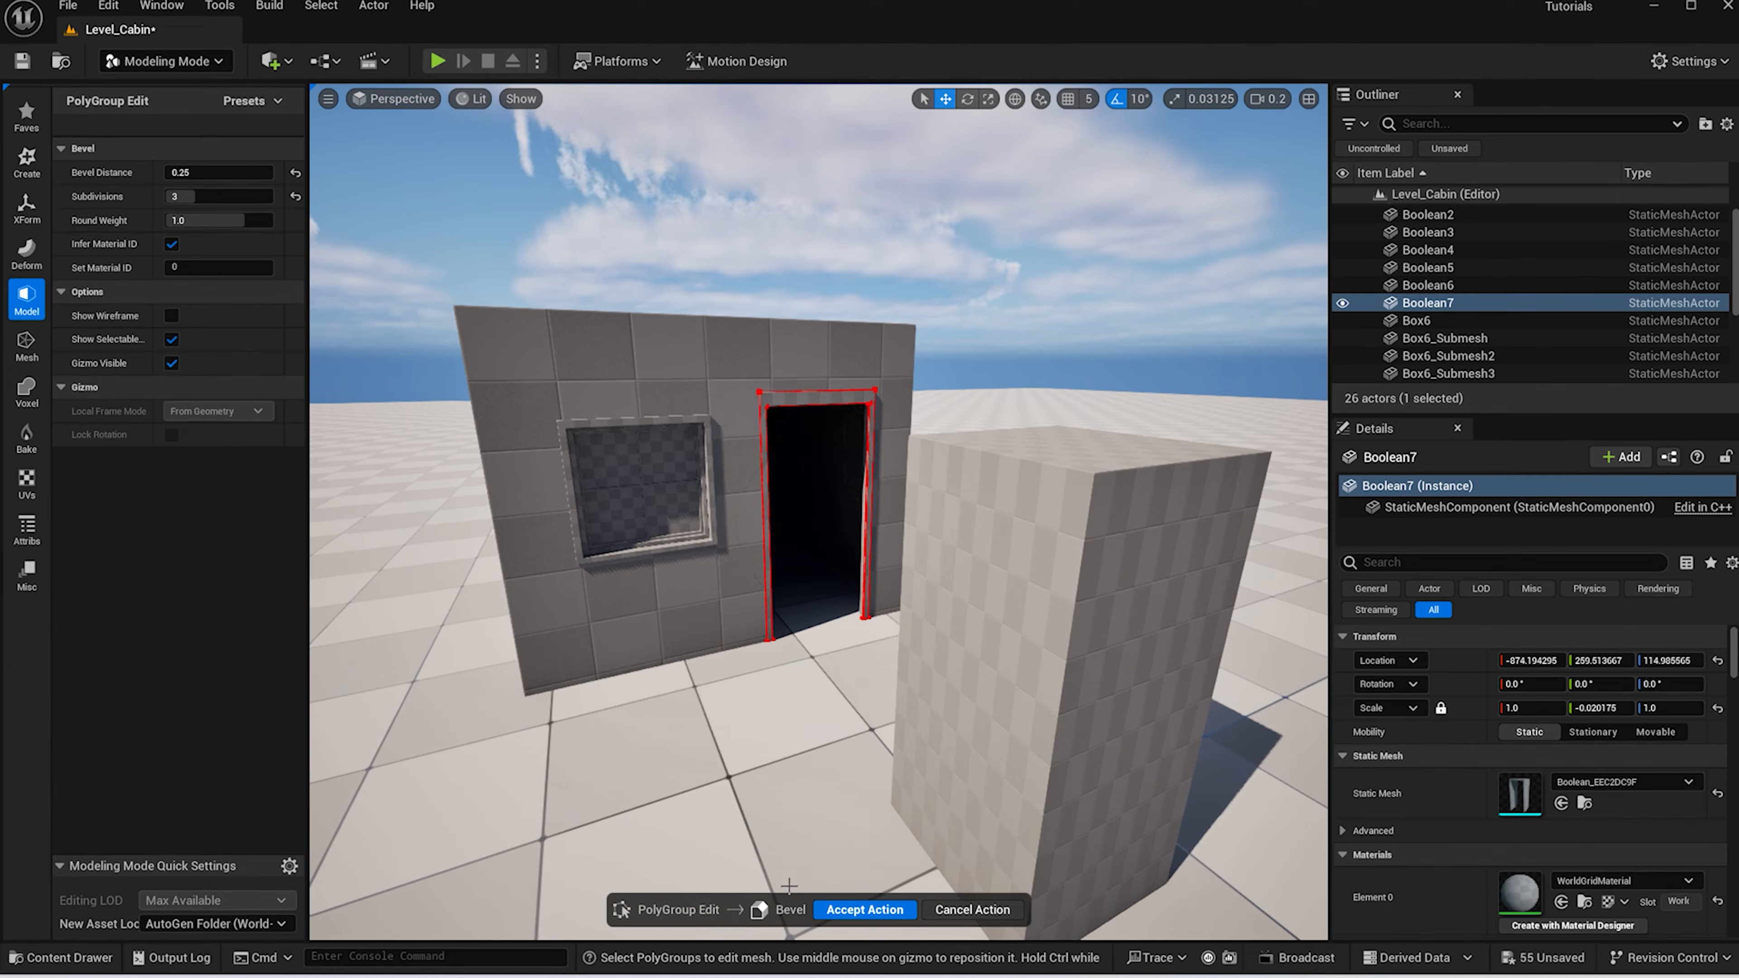
scroll(789, 886, "down", 2)
left_click(822, 903)
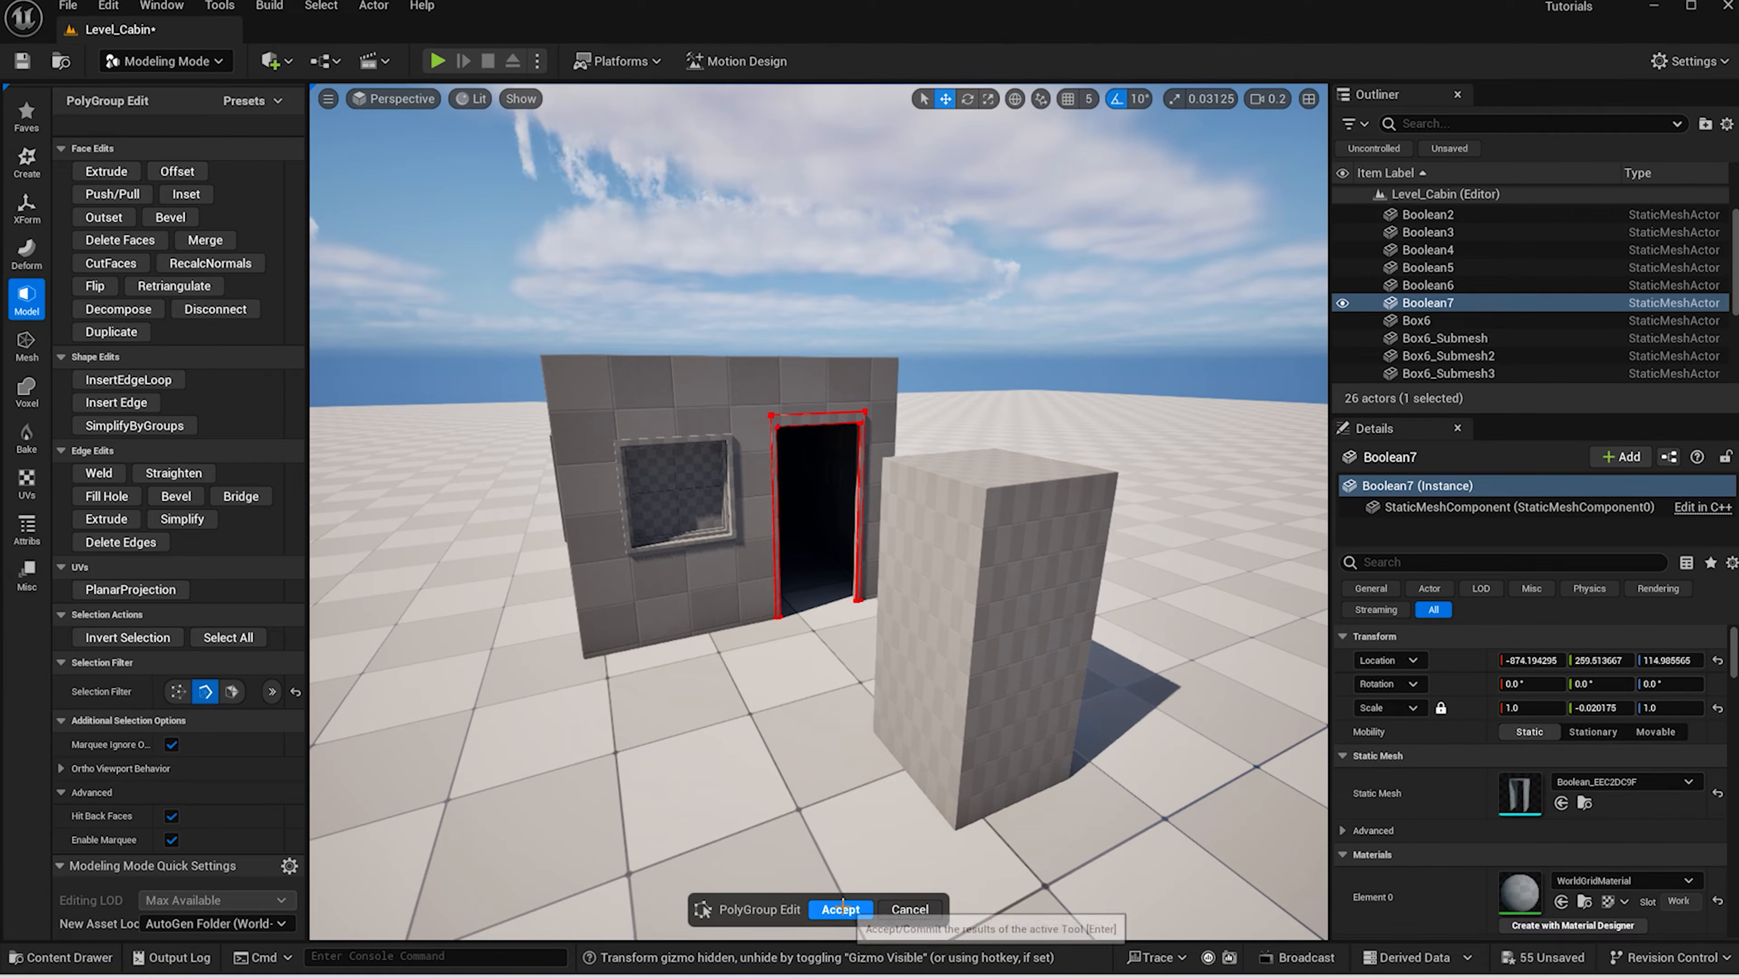
left_click(842, 907)
Flatten the remaining tall box into a thin door and place it inside the framed doorway
left_click(996, 687)
left_click_drag(630, 642, 706, 640, "alt")
key("r")
left_click_drag(1093, 730, 959, 587)
key("w")
scroll(892, 485, "up", 8)
scroll(892, 485, "down", 5)
scroll(893, 485, "down", 3)
left_click_drag(892, 485, 808, 531, "alt")
scroll(918, 513, "down", 4)
Insert an edge across the middle of the cabin's flat top, from the front wall's upper edge to the back wall's
left_click(803, 422)
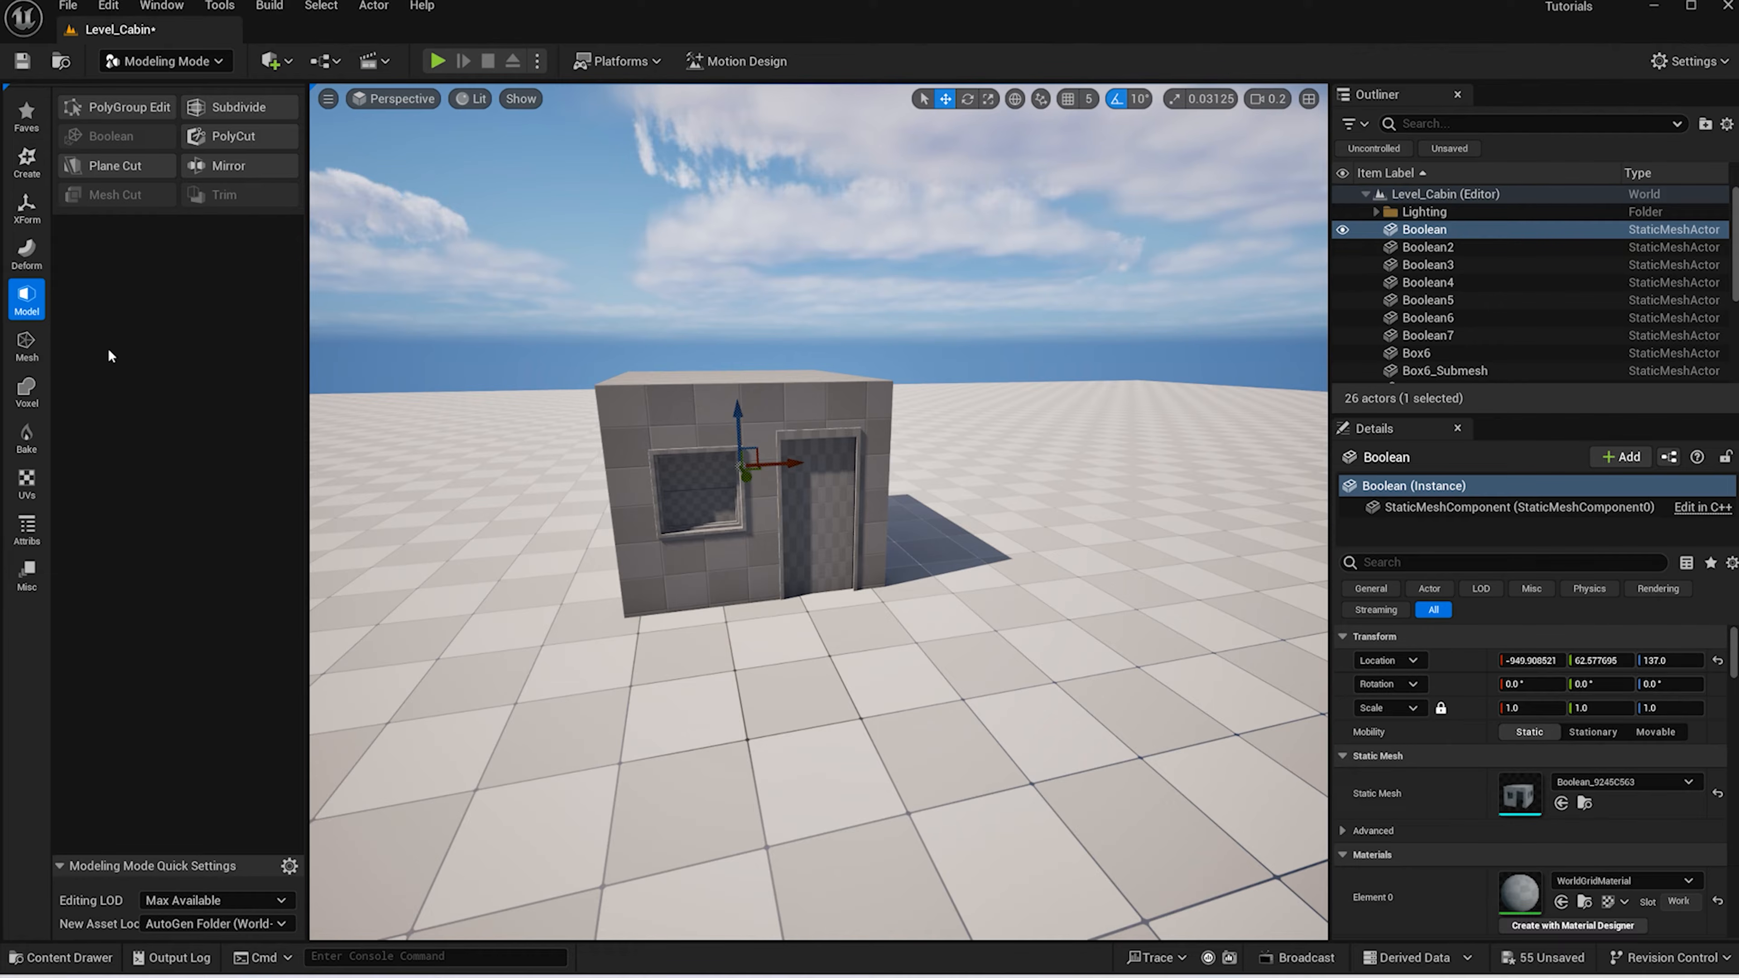
left_click(104, 107)
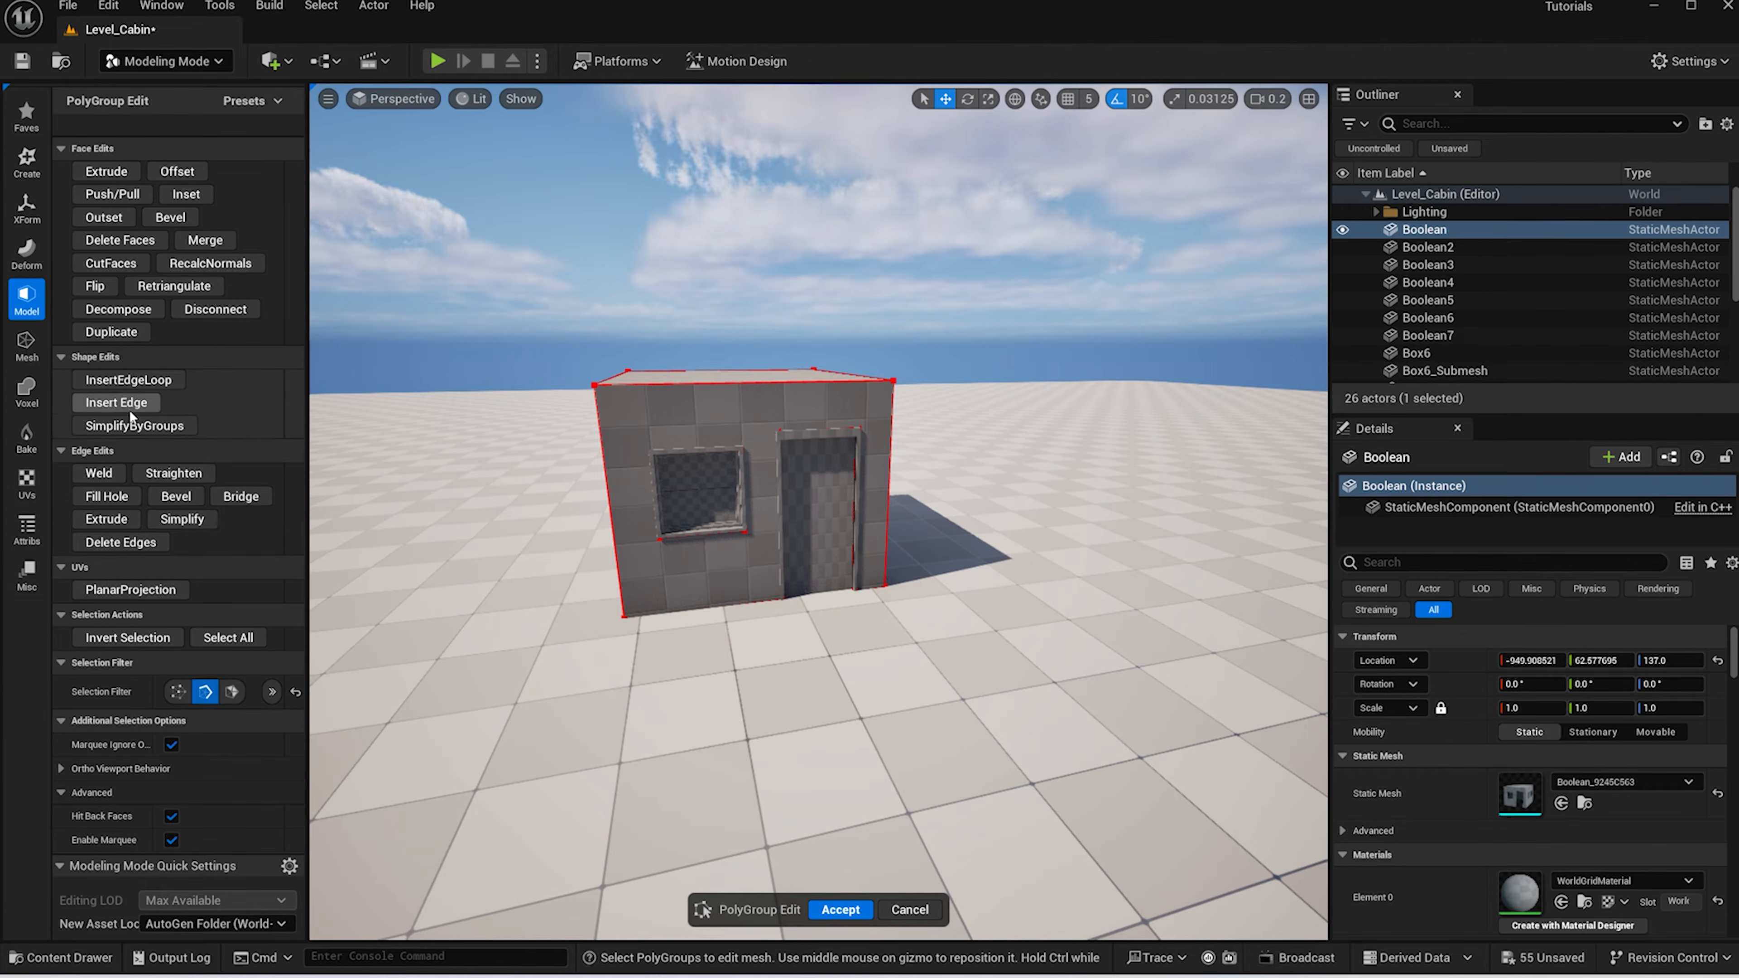
left_click(117, 402)
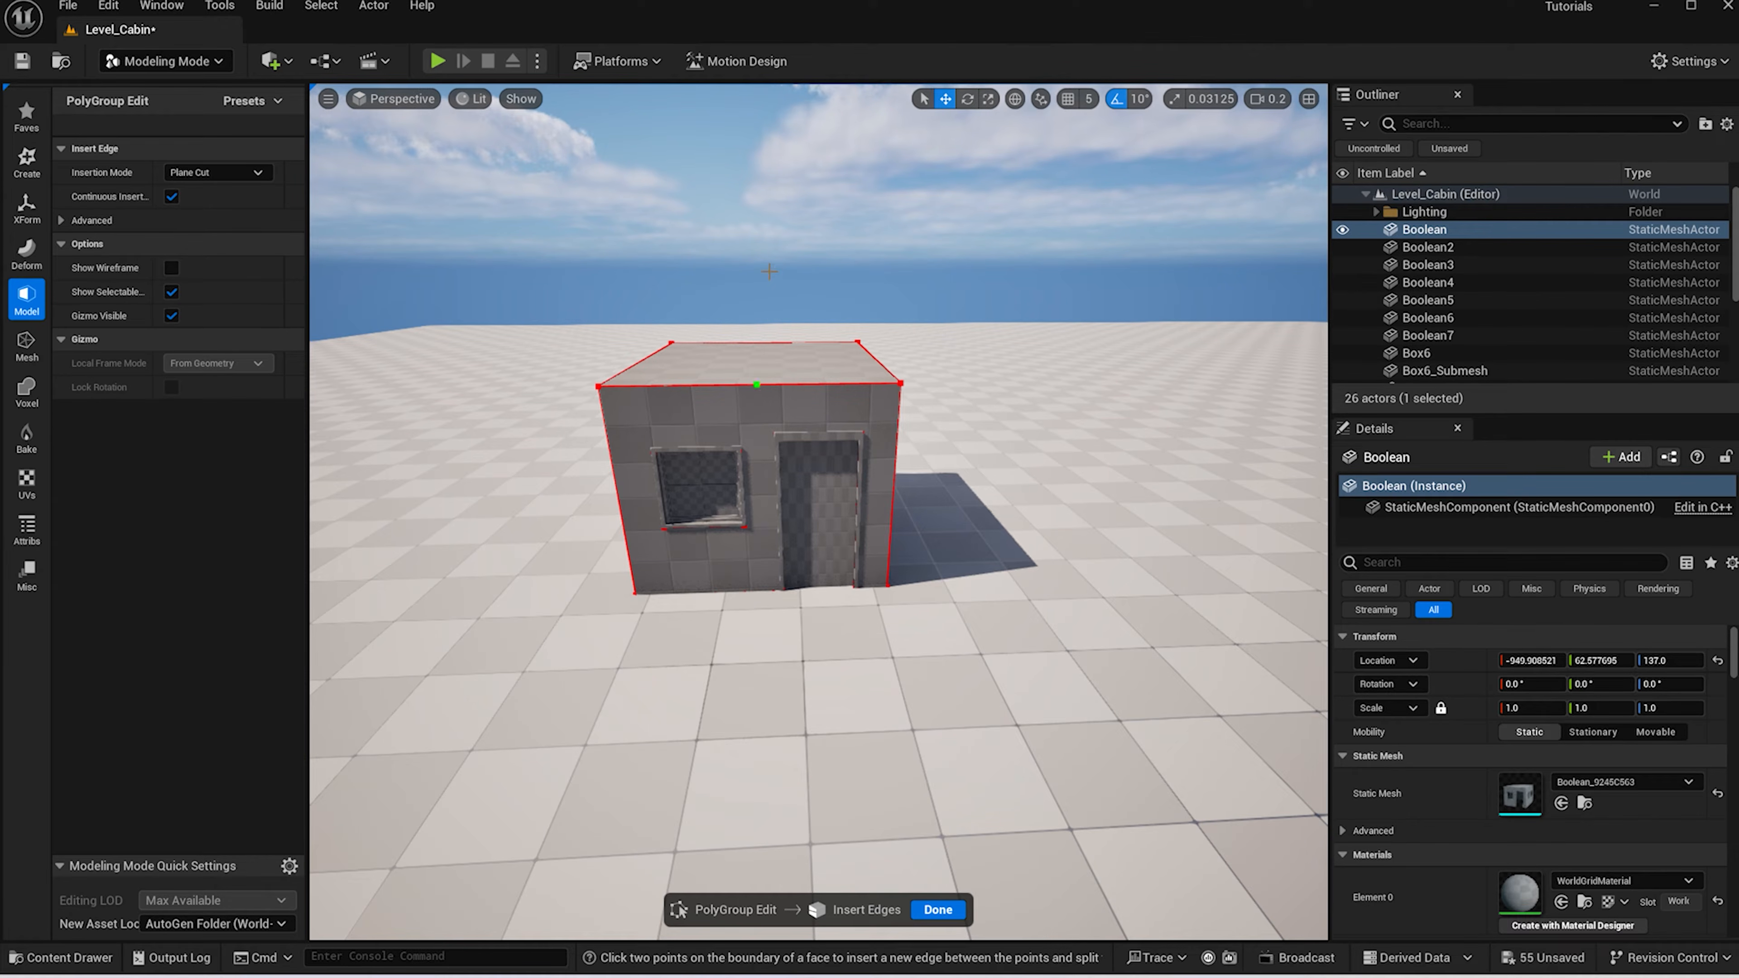
left_click_drag(770, 273, 765, 397, "alt")
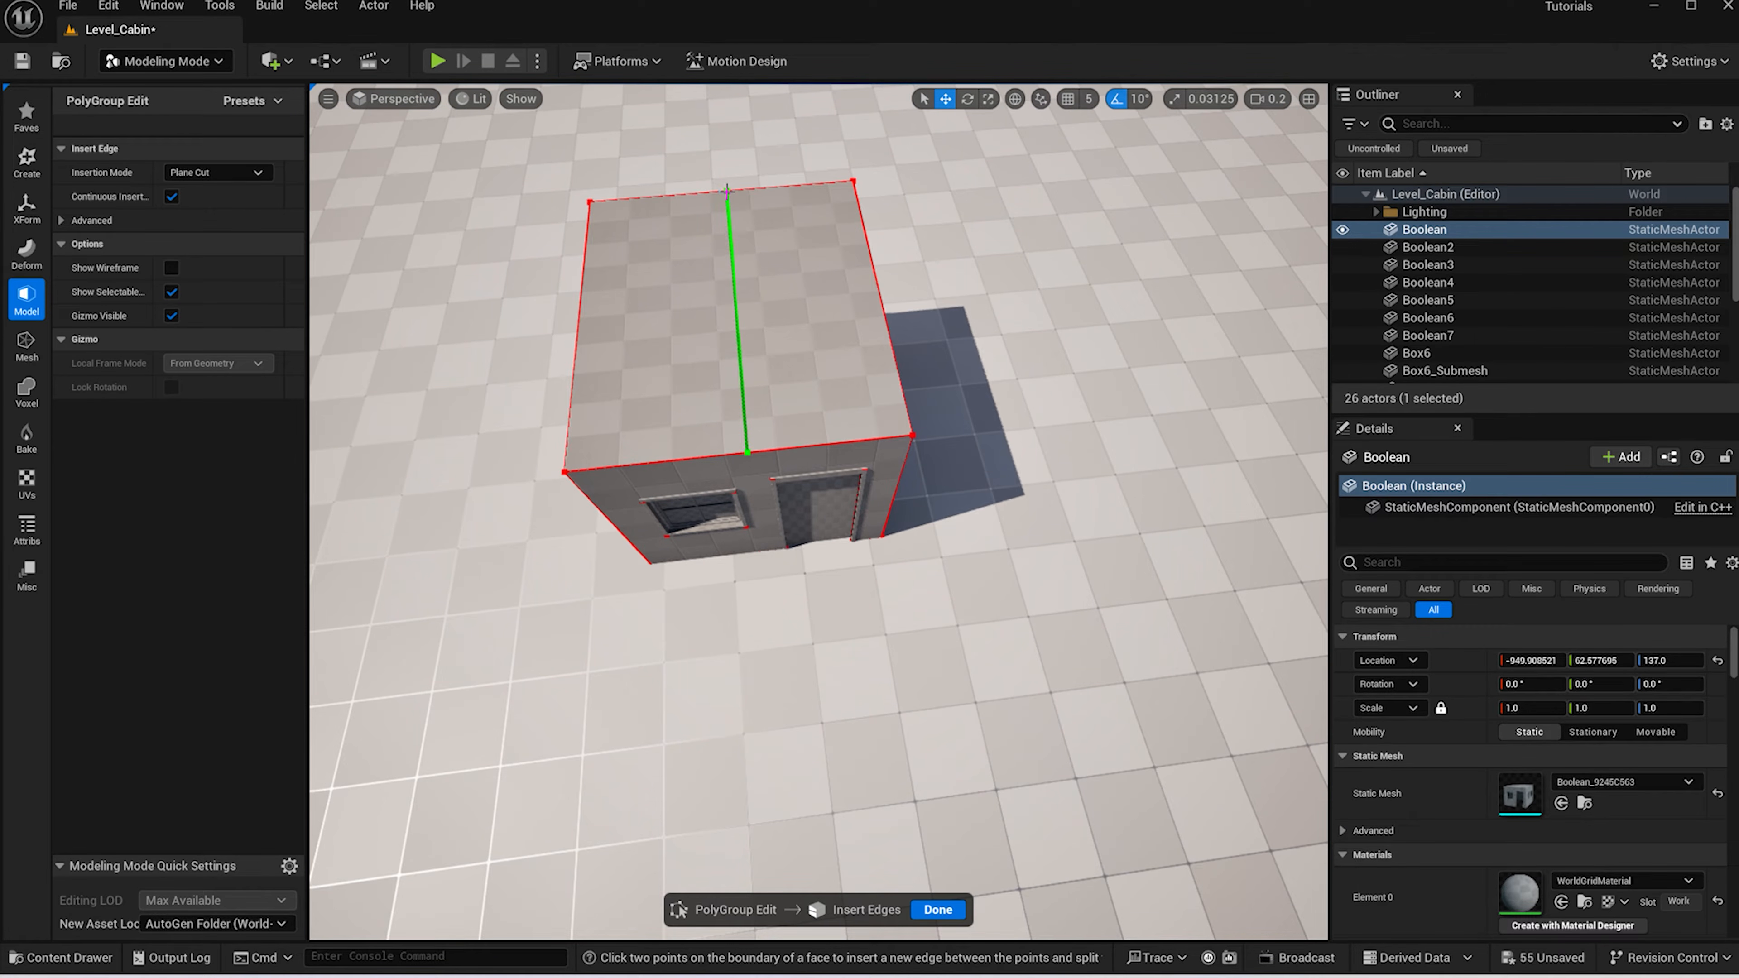
left_click(946, 915)
left_click_drag(949, 774, 949, 651, "alt")
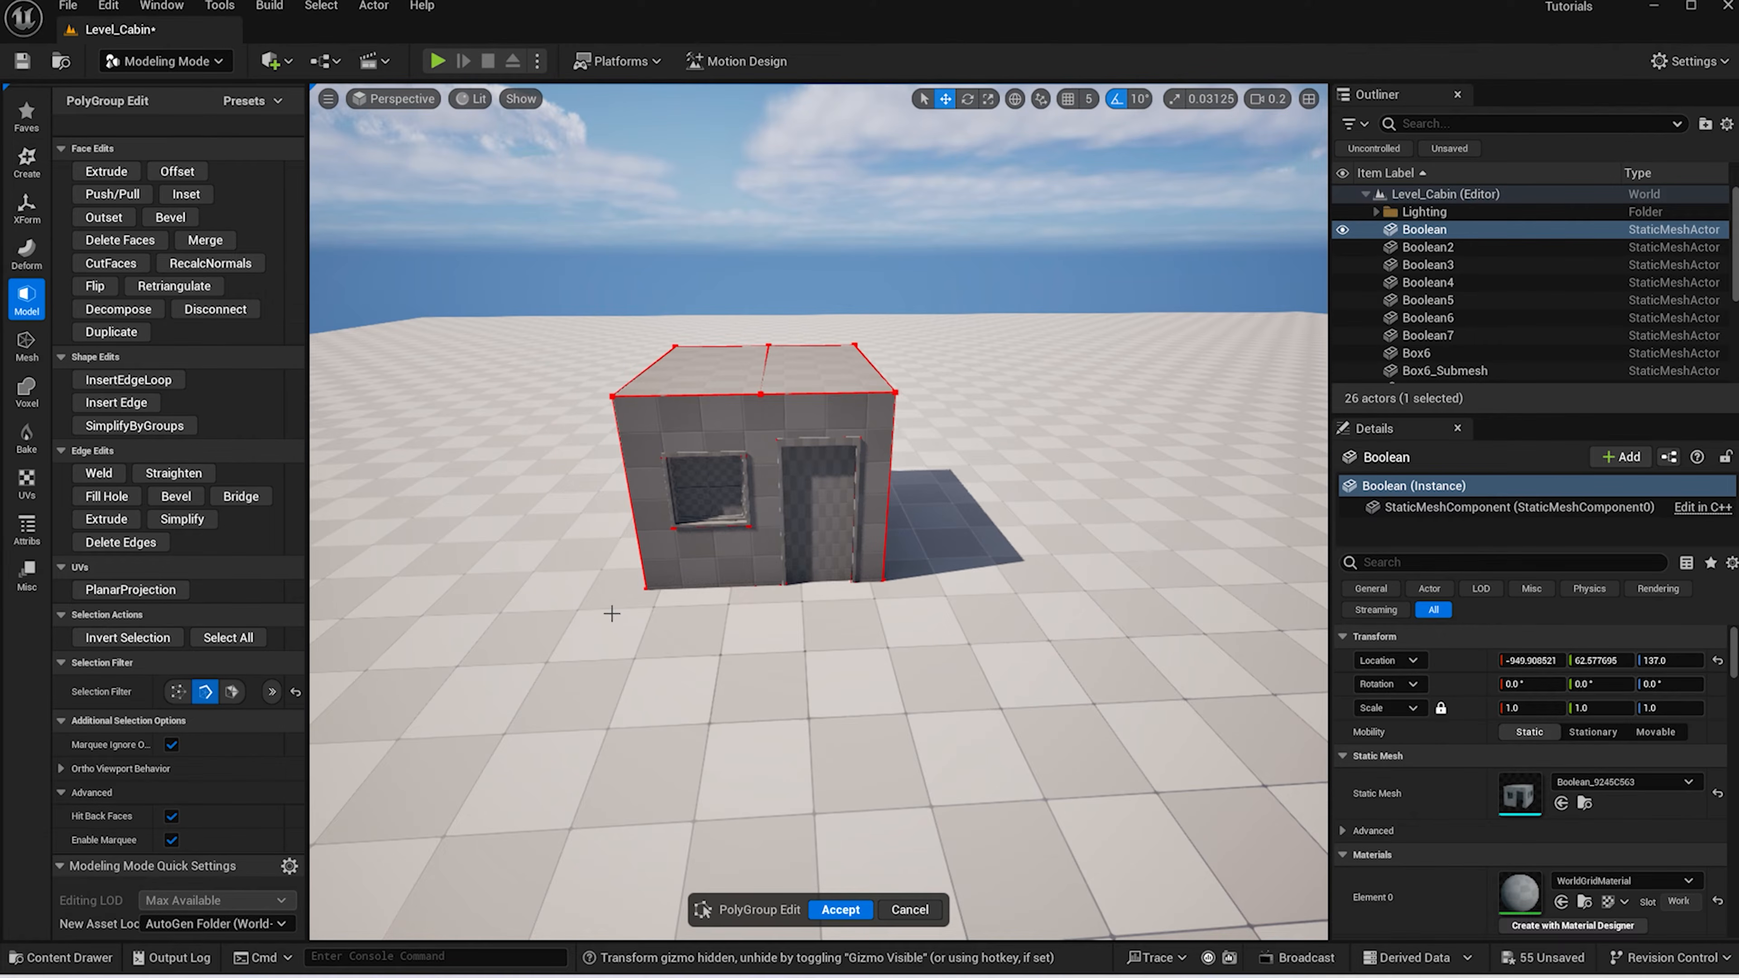
Raise both end vertices of the middle roof edge to about Z 389.5 to form a gable, and accept the PolyGroup edit
left_click(179, 692)
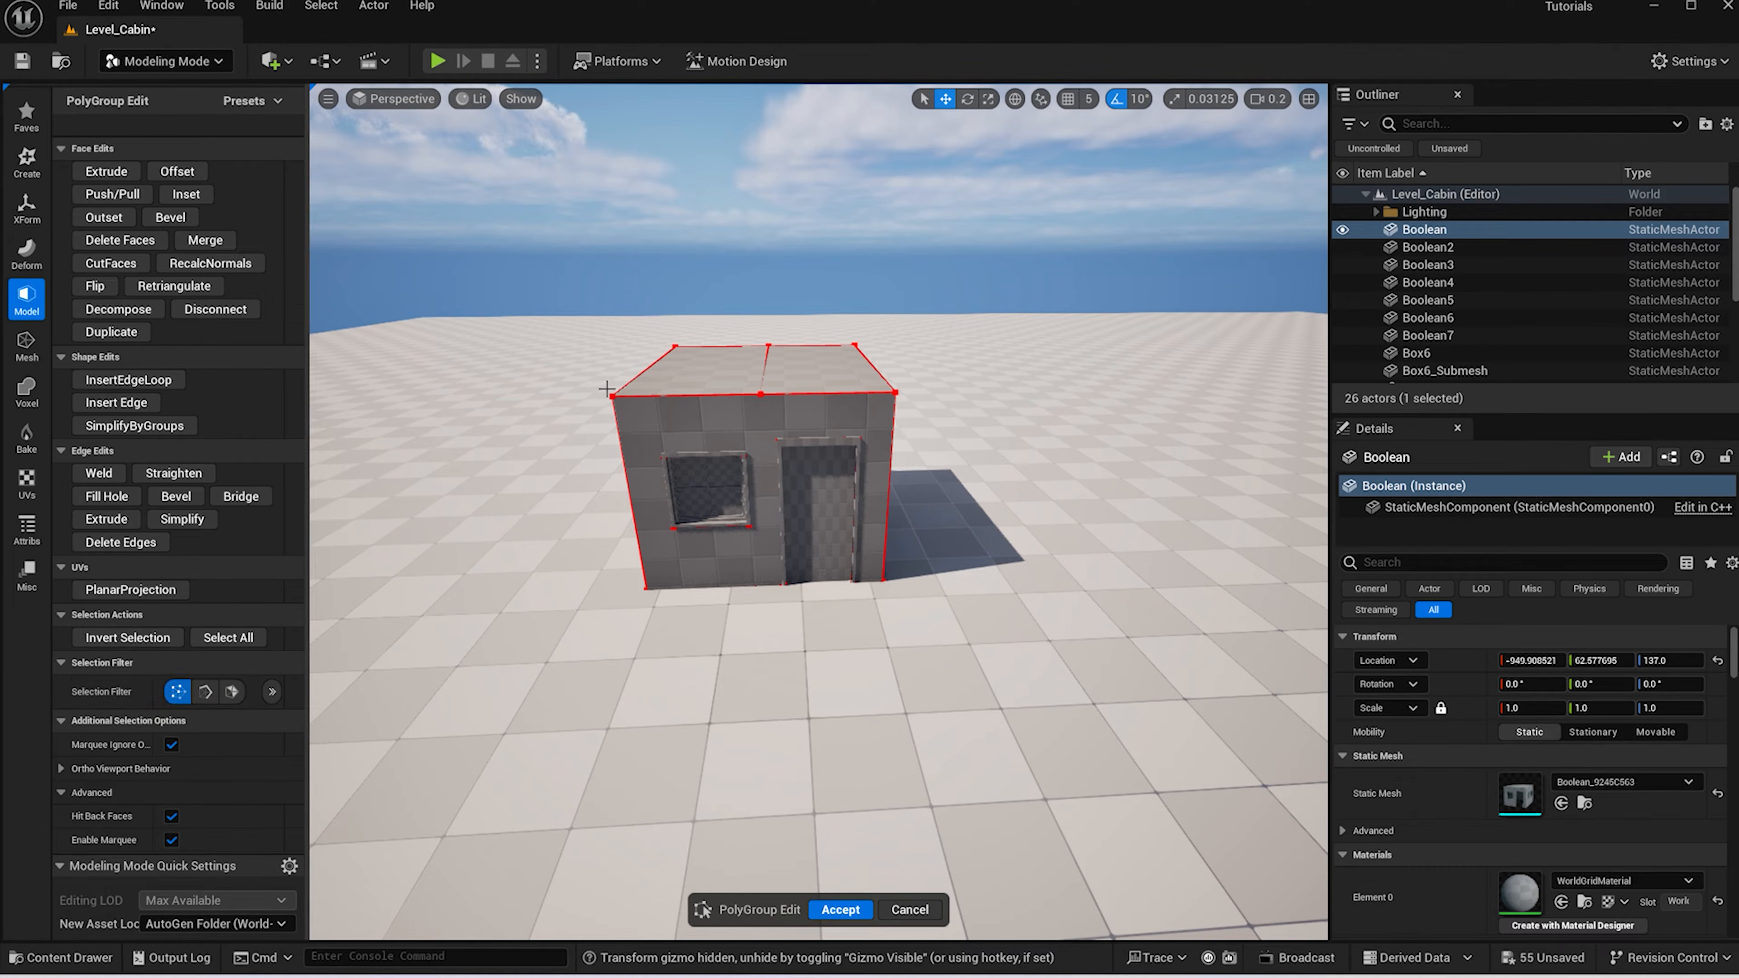
left_click(740, 391)
left_click_drag(764, 310, 754, 239)
left_click_drag(746, 547, 788, 508, "alt")
left_click_drag(737, 364, 733, 348)
left_click_drag(885, 575, 888, 616, "alt")
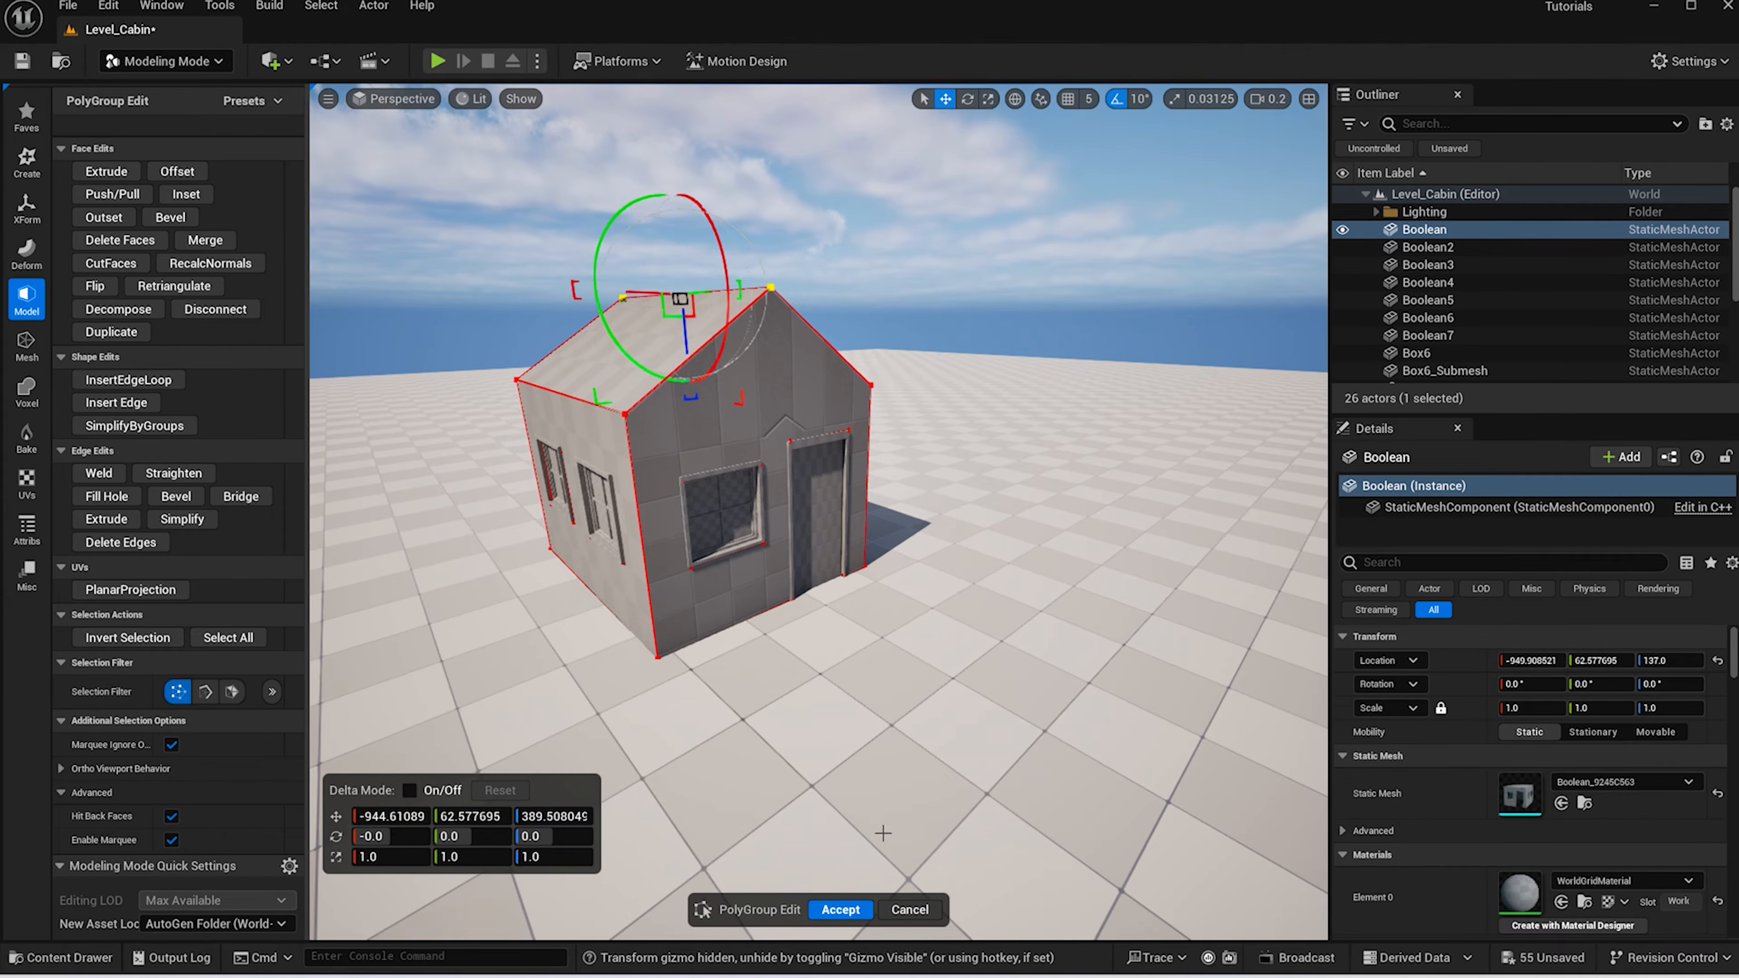
left_click(849, 910)
left_click_drag(695, 474, 715, 433, "alt")
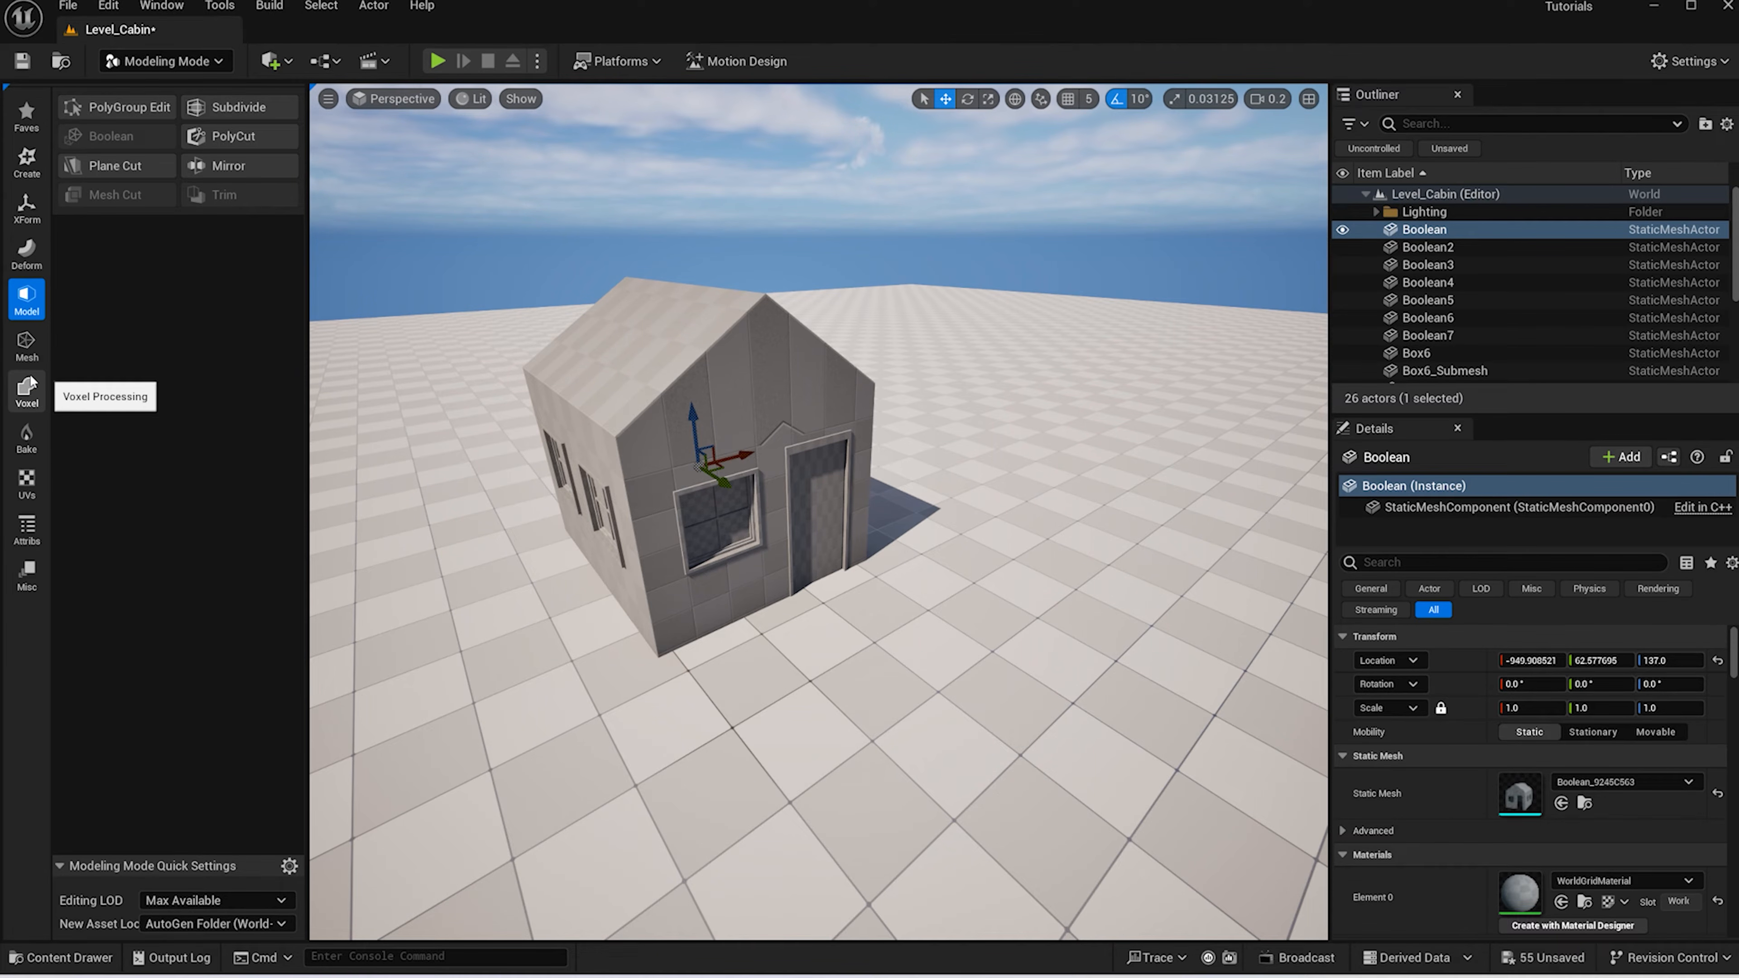
Select the triangles of both roof slopes with Tri Select, separate them from the cabin mesh, and accept
left_click(102, 110)
left_click(26, 339)
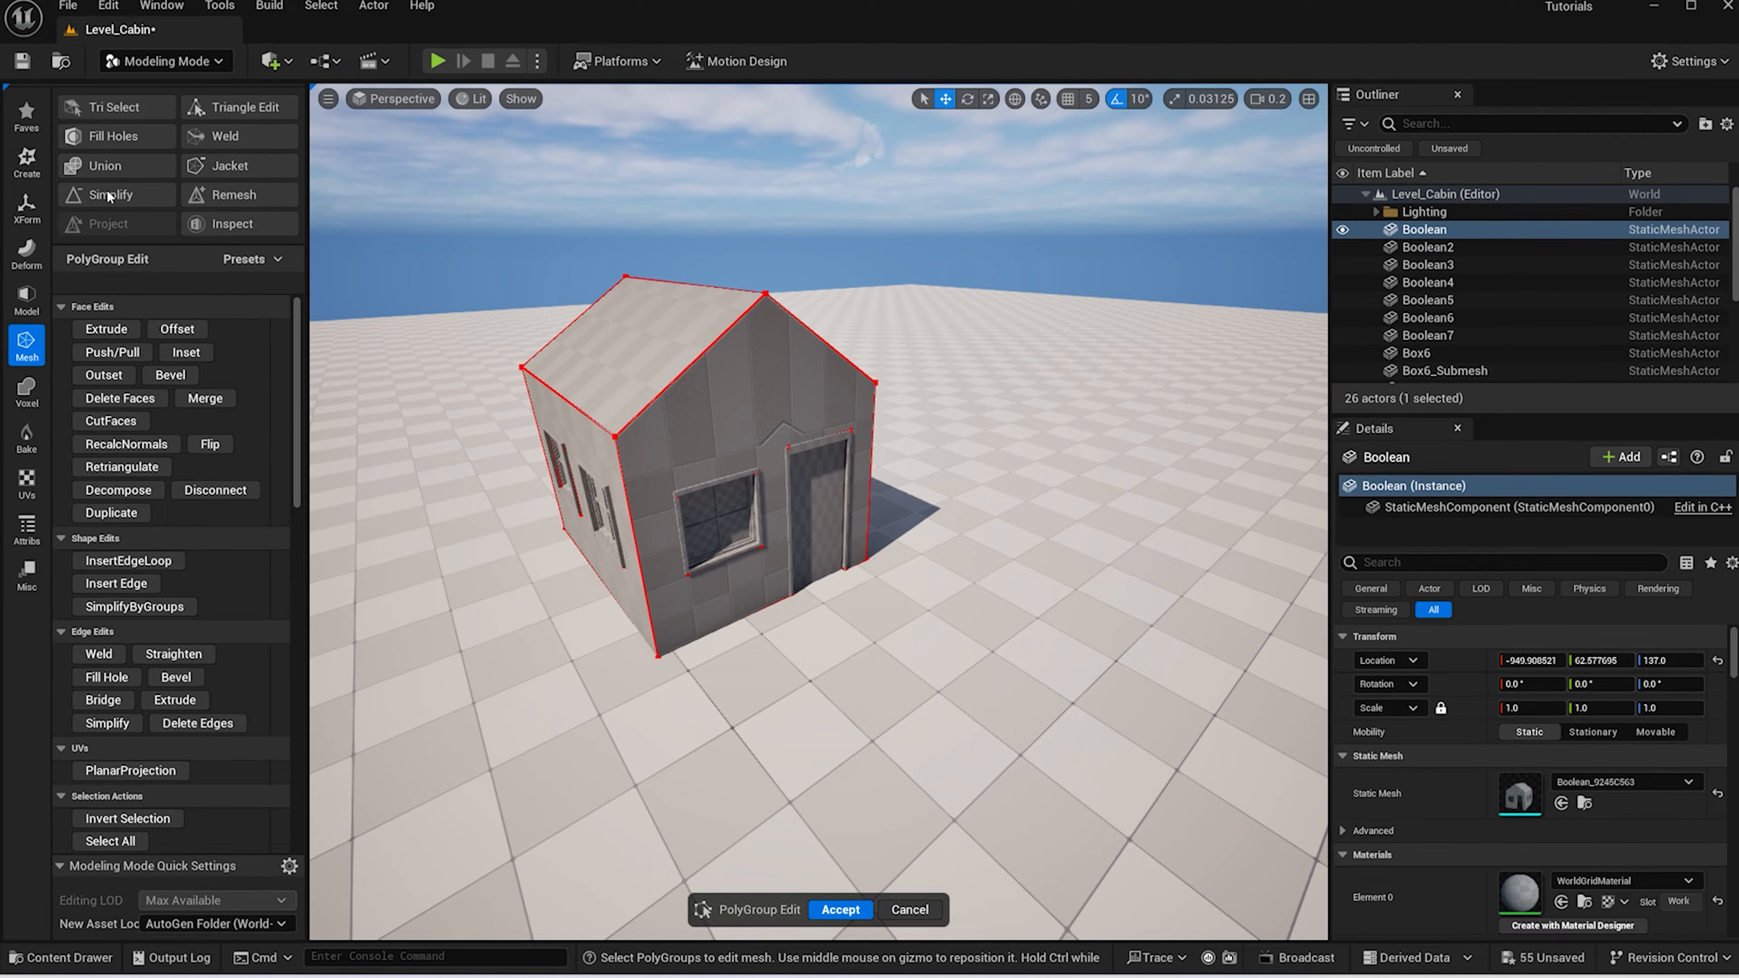
left_click(134, 110)
left_click(652, 362)
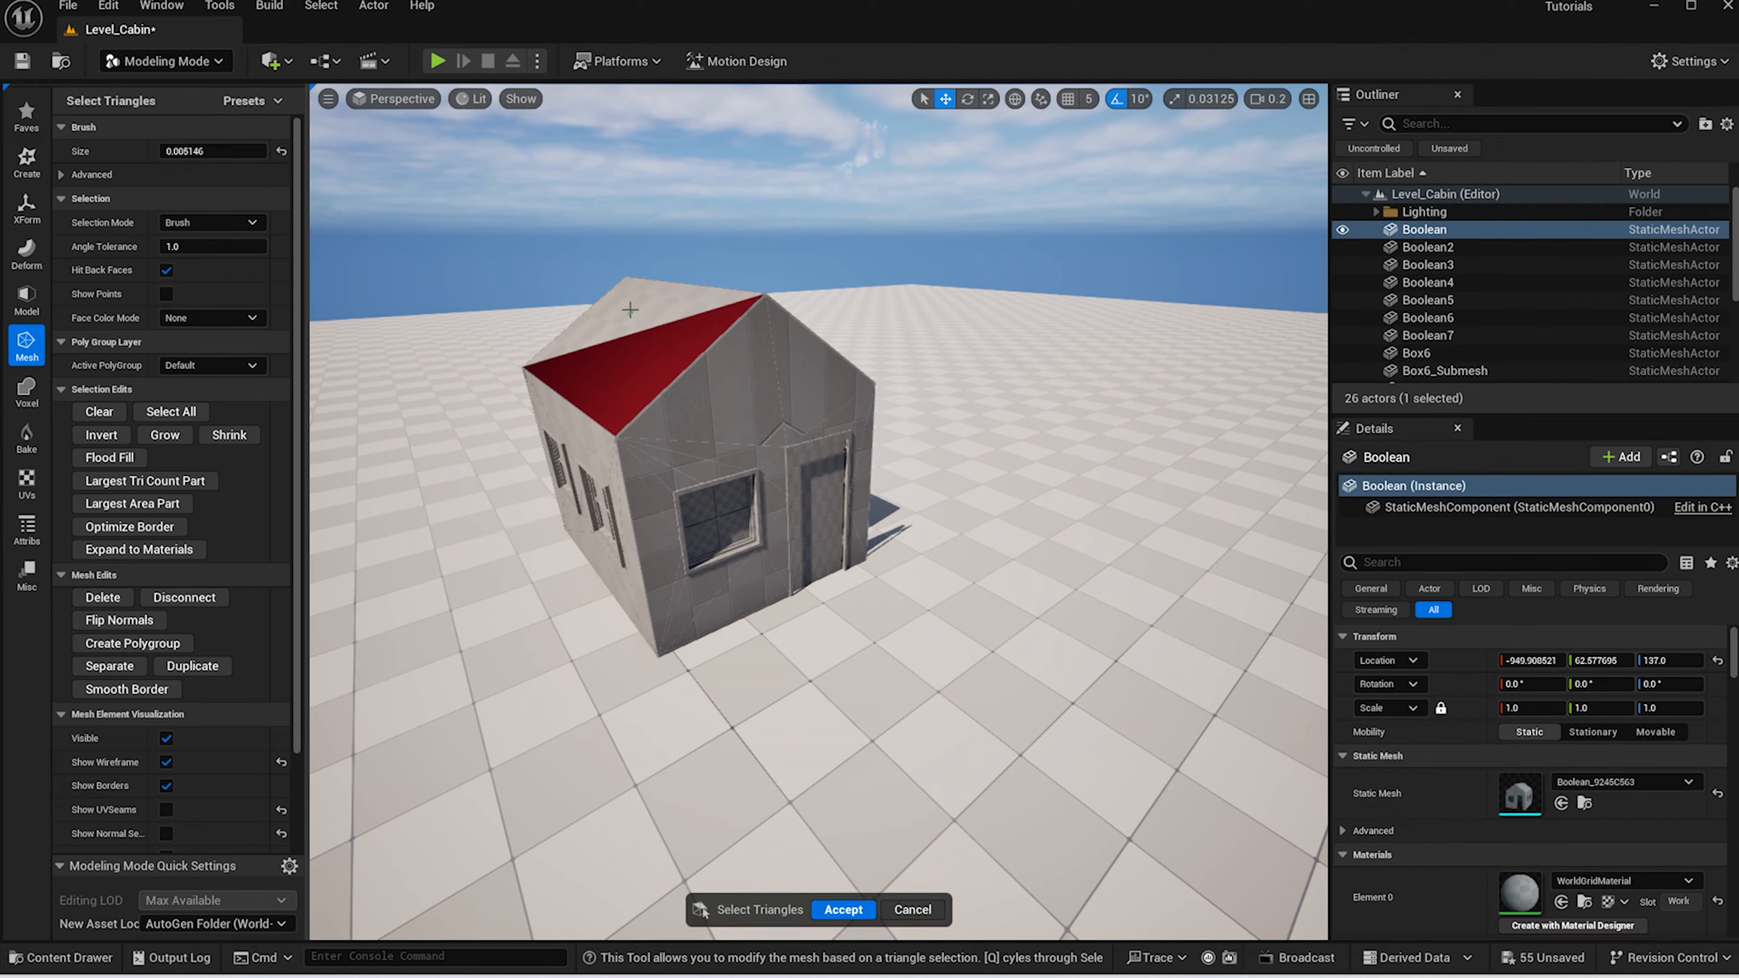
left_click_drag(807, 388, 637, 425, "alt")
left_click(833, 314)
left_click(853, 282)
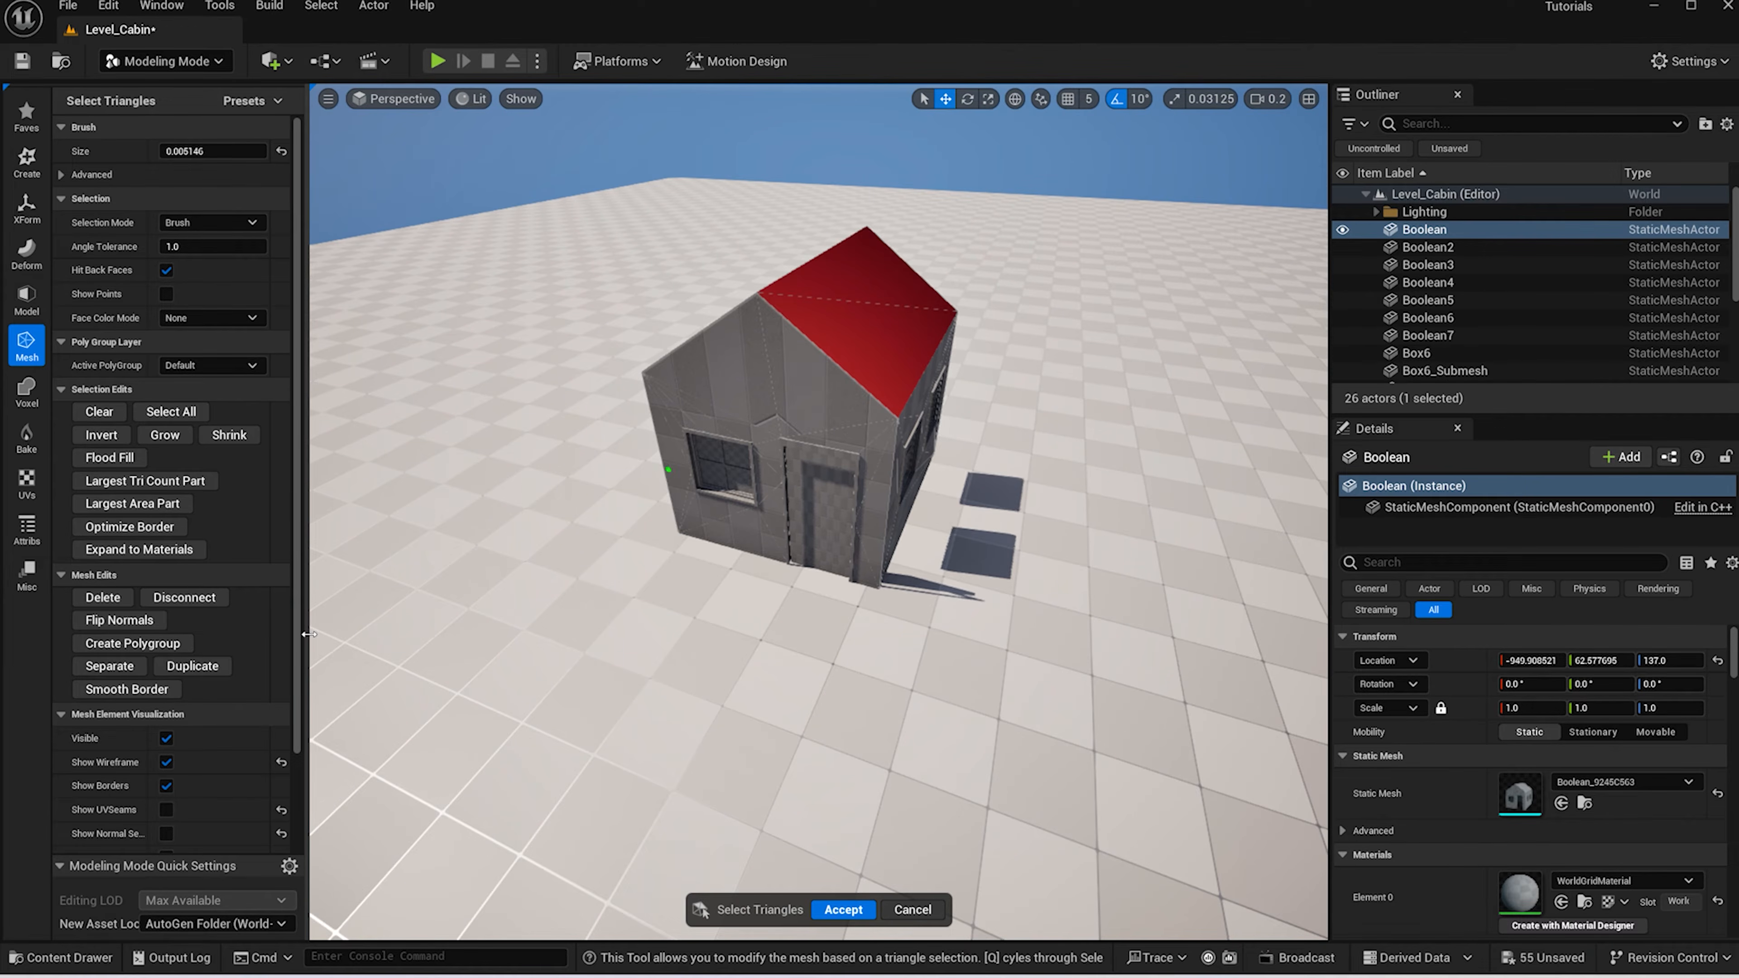
left_click(136, 665)
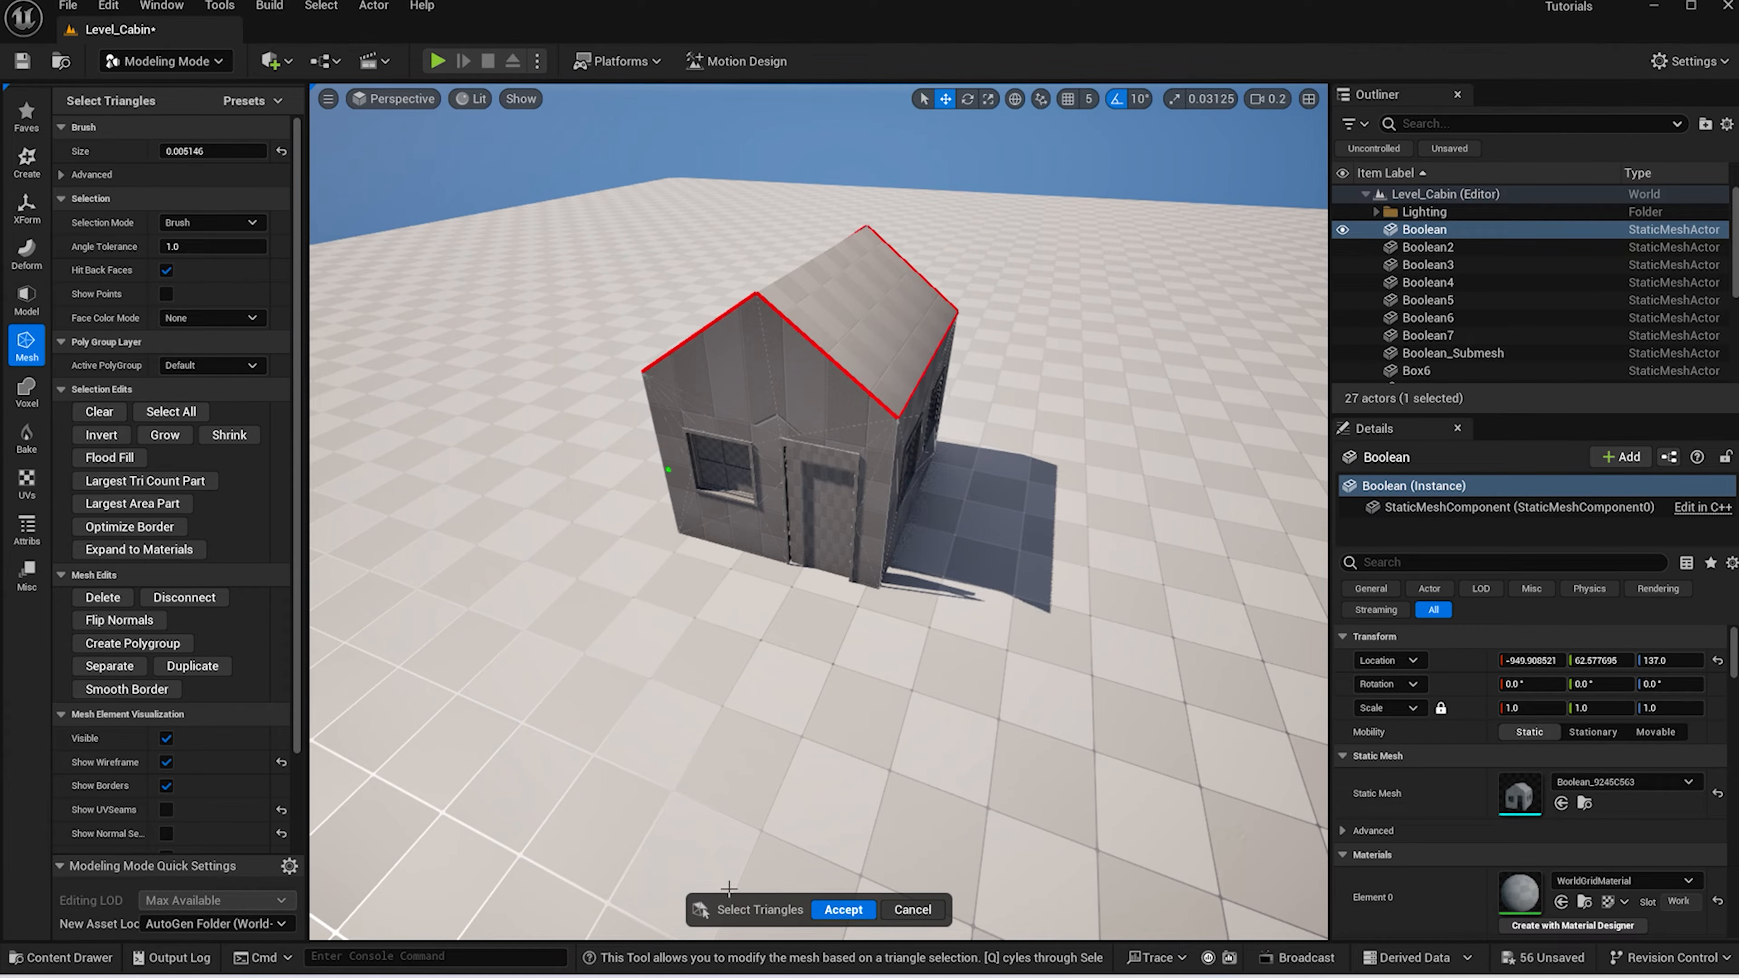
left_click(839, 914)
Offset both faces of the separated roof by a fixed distance of 10 to give it thickness
left_click(826, 273)
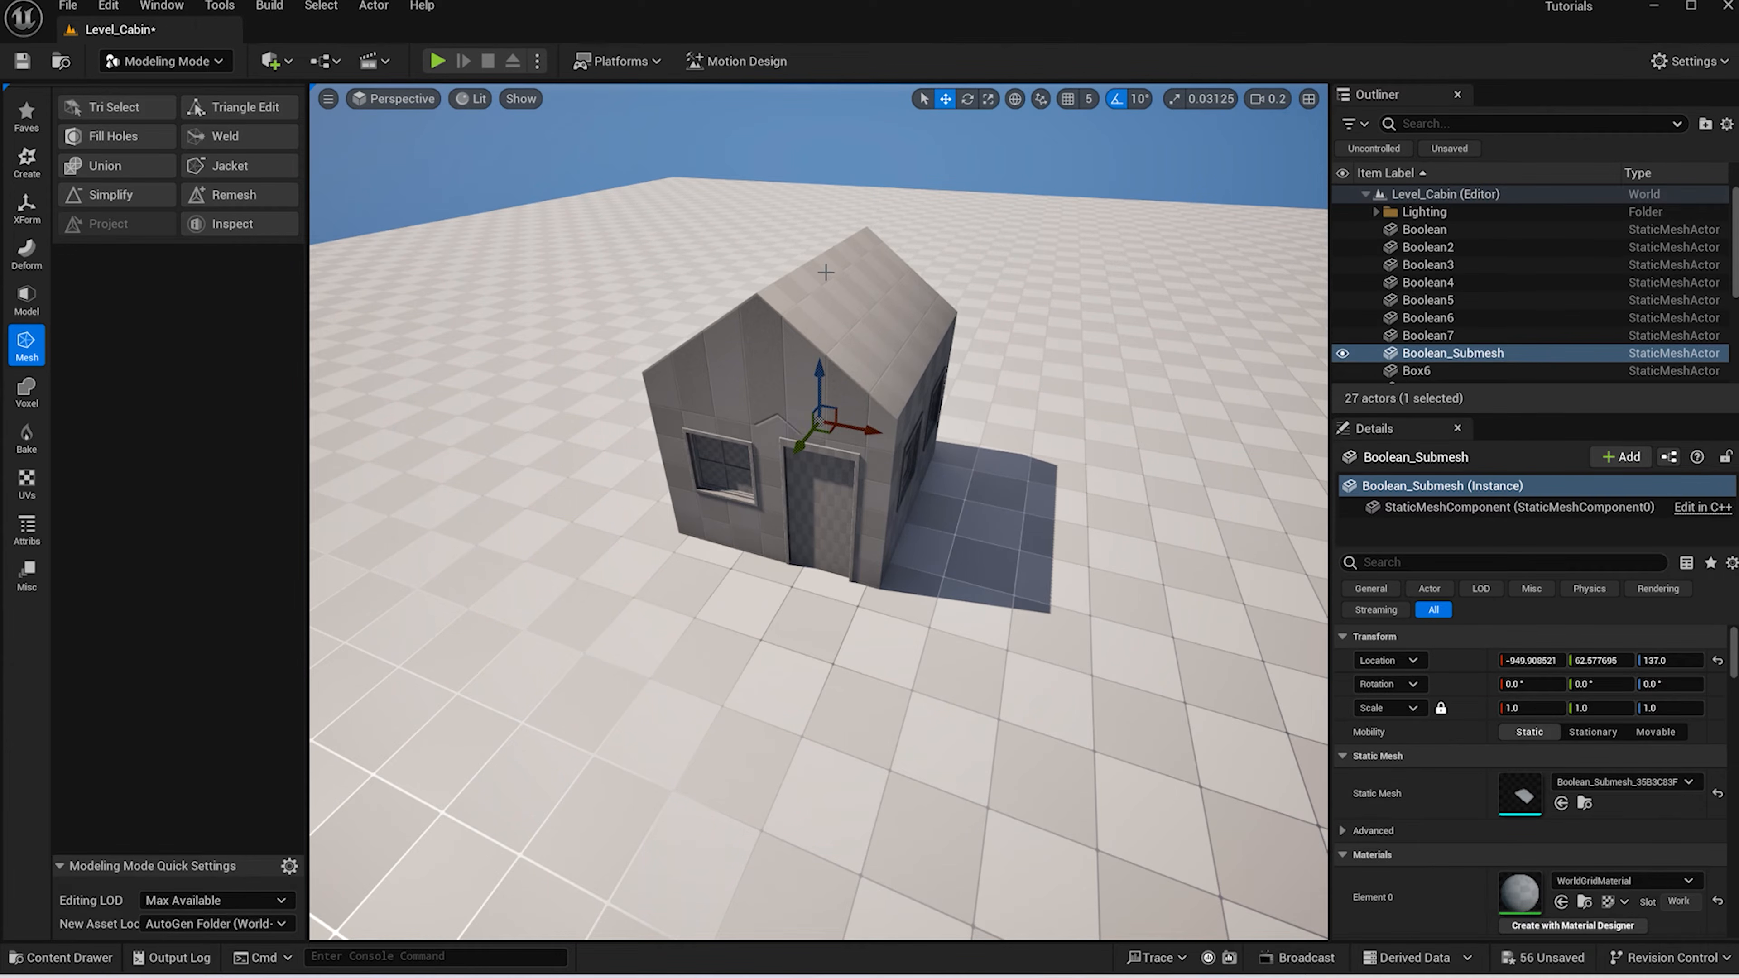
left_click(27, 302)
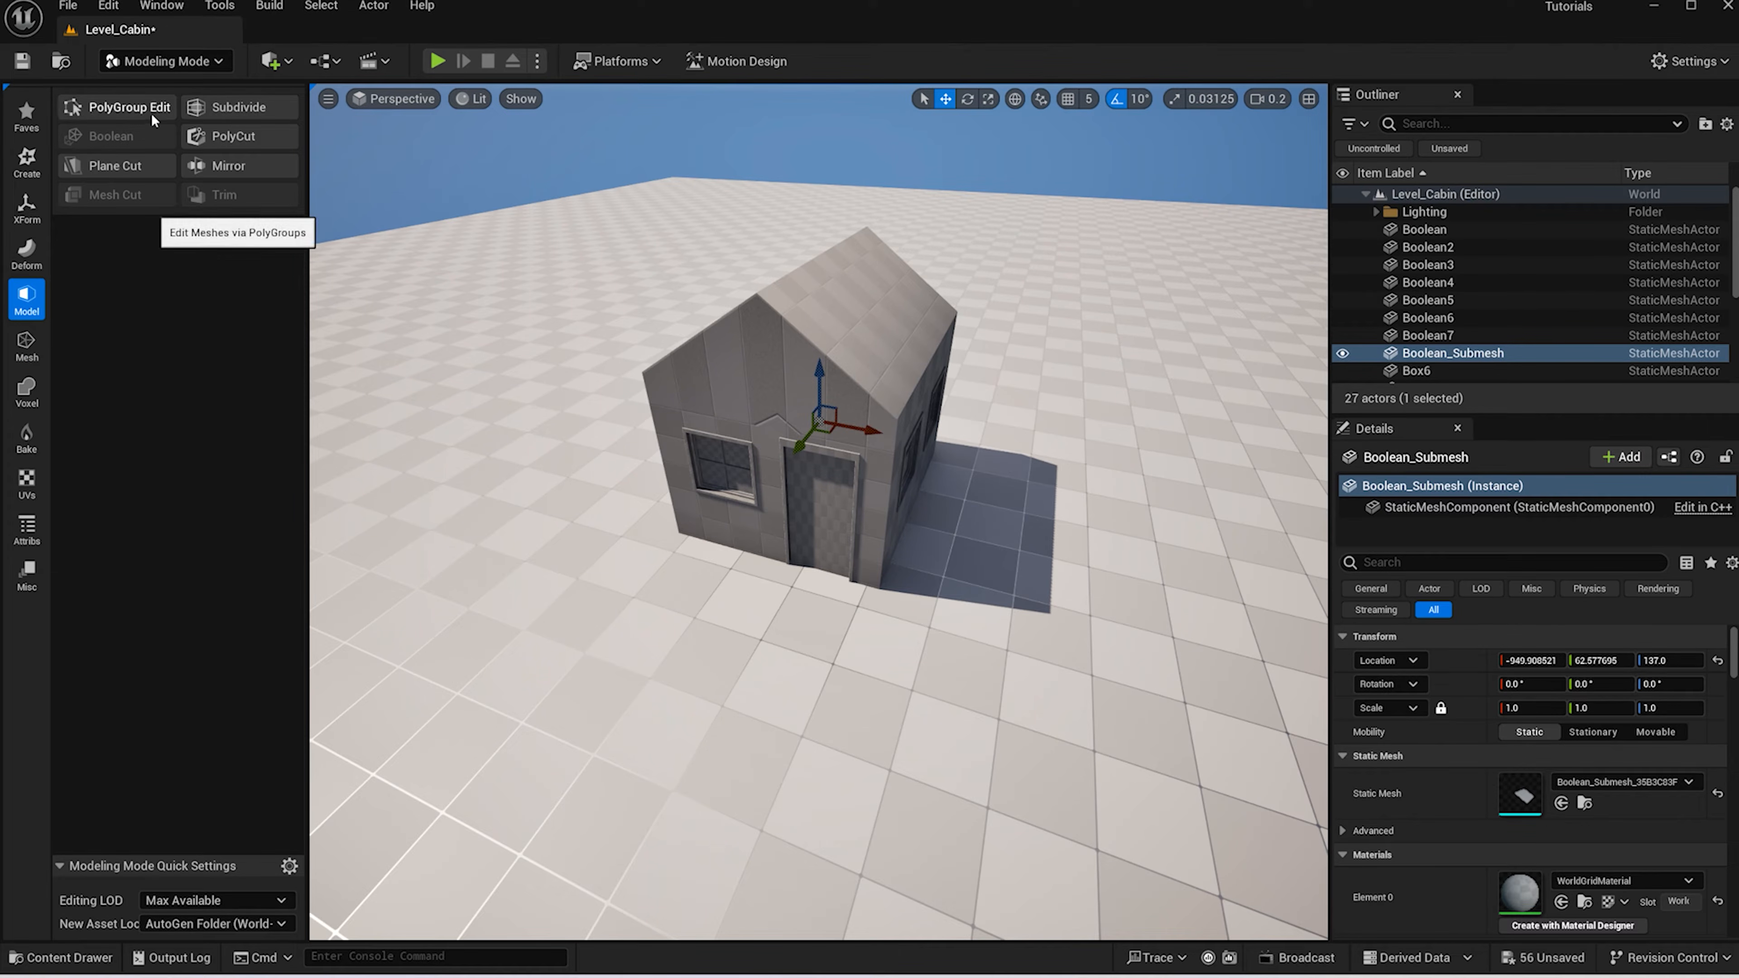
left_click(151, 114)
left_click(172, 737)
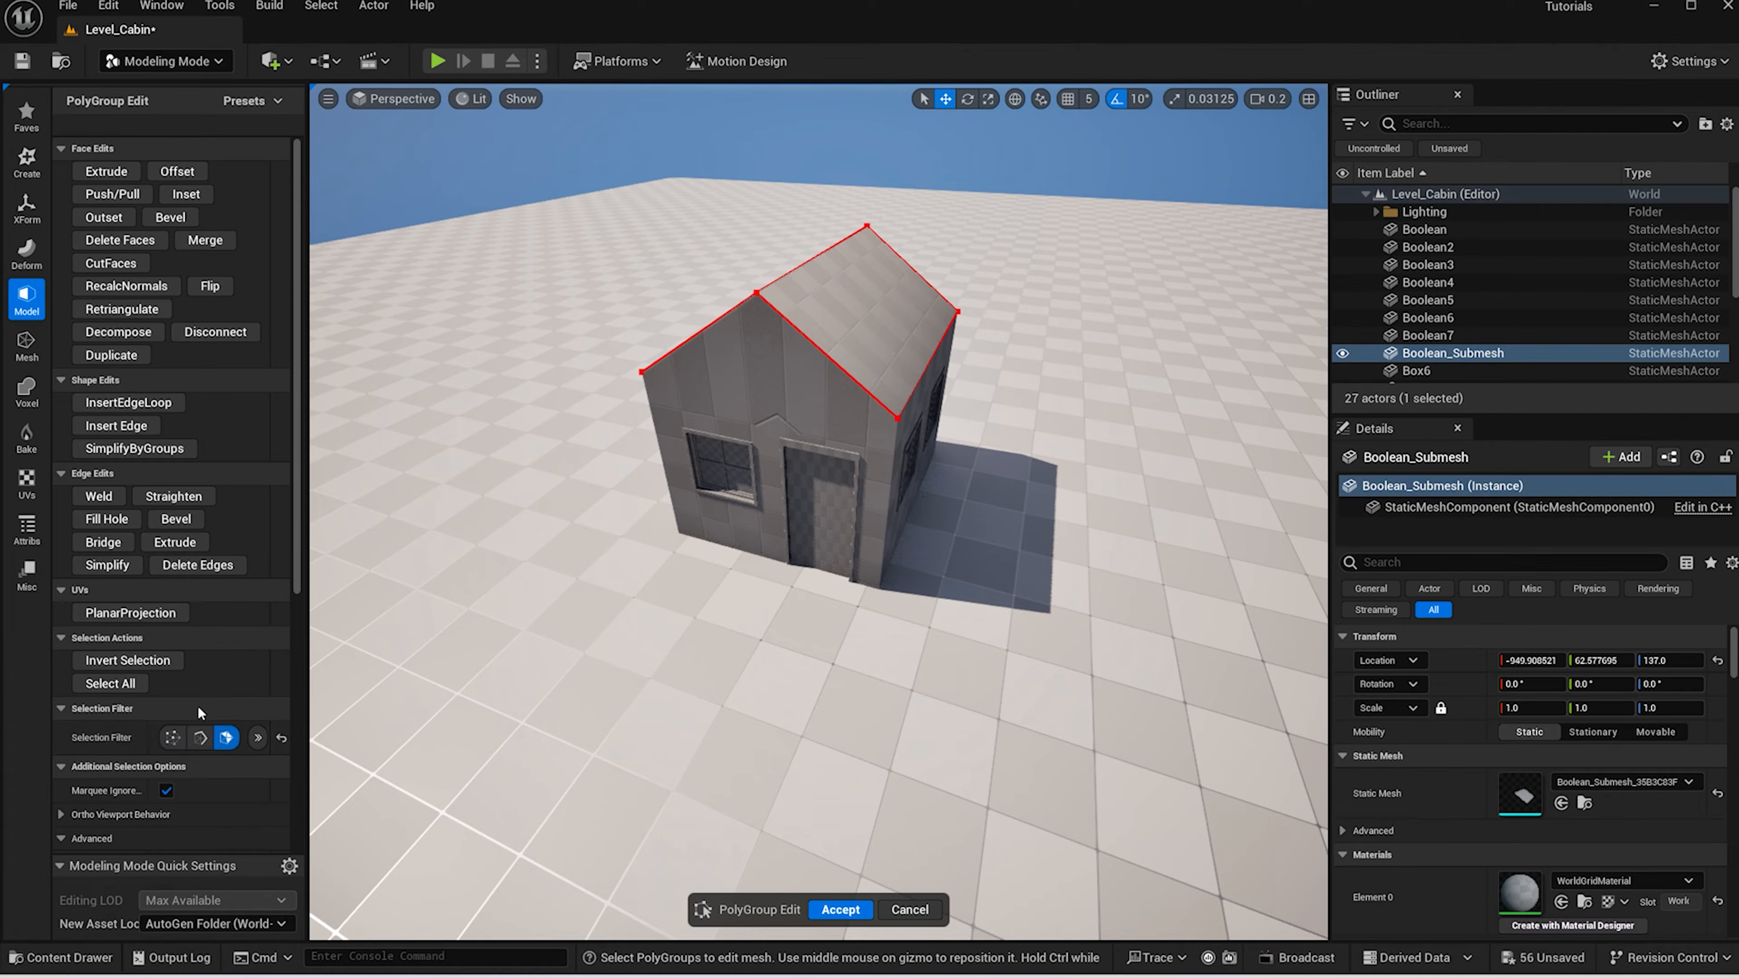
left_click_drag(527, 209, 1166, 538)
left_click_drag(692, 597, 851, 604, "alt")
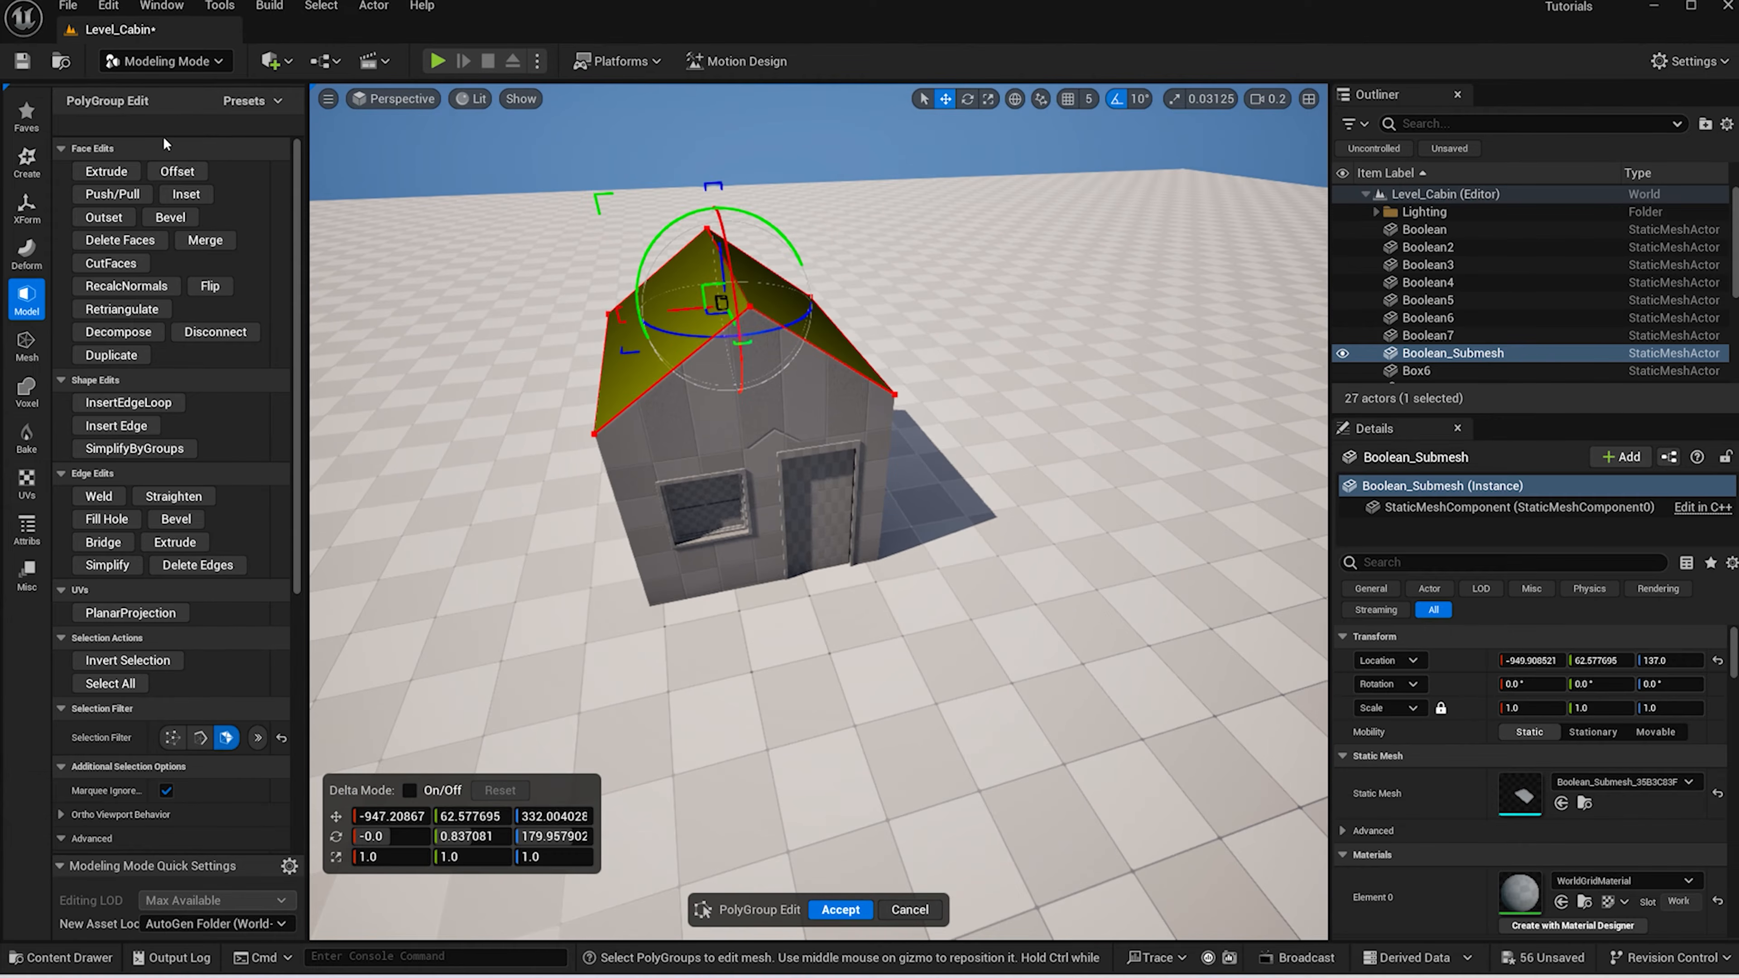
left_click(177, 172)
left_click(216, 197)
type("1")
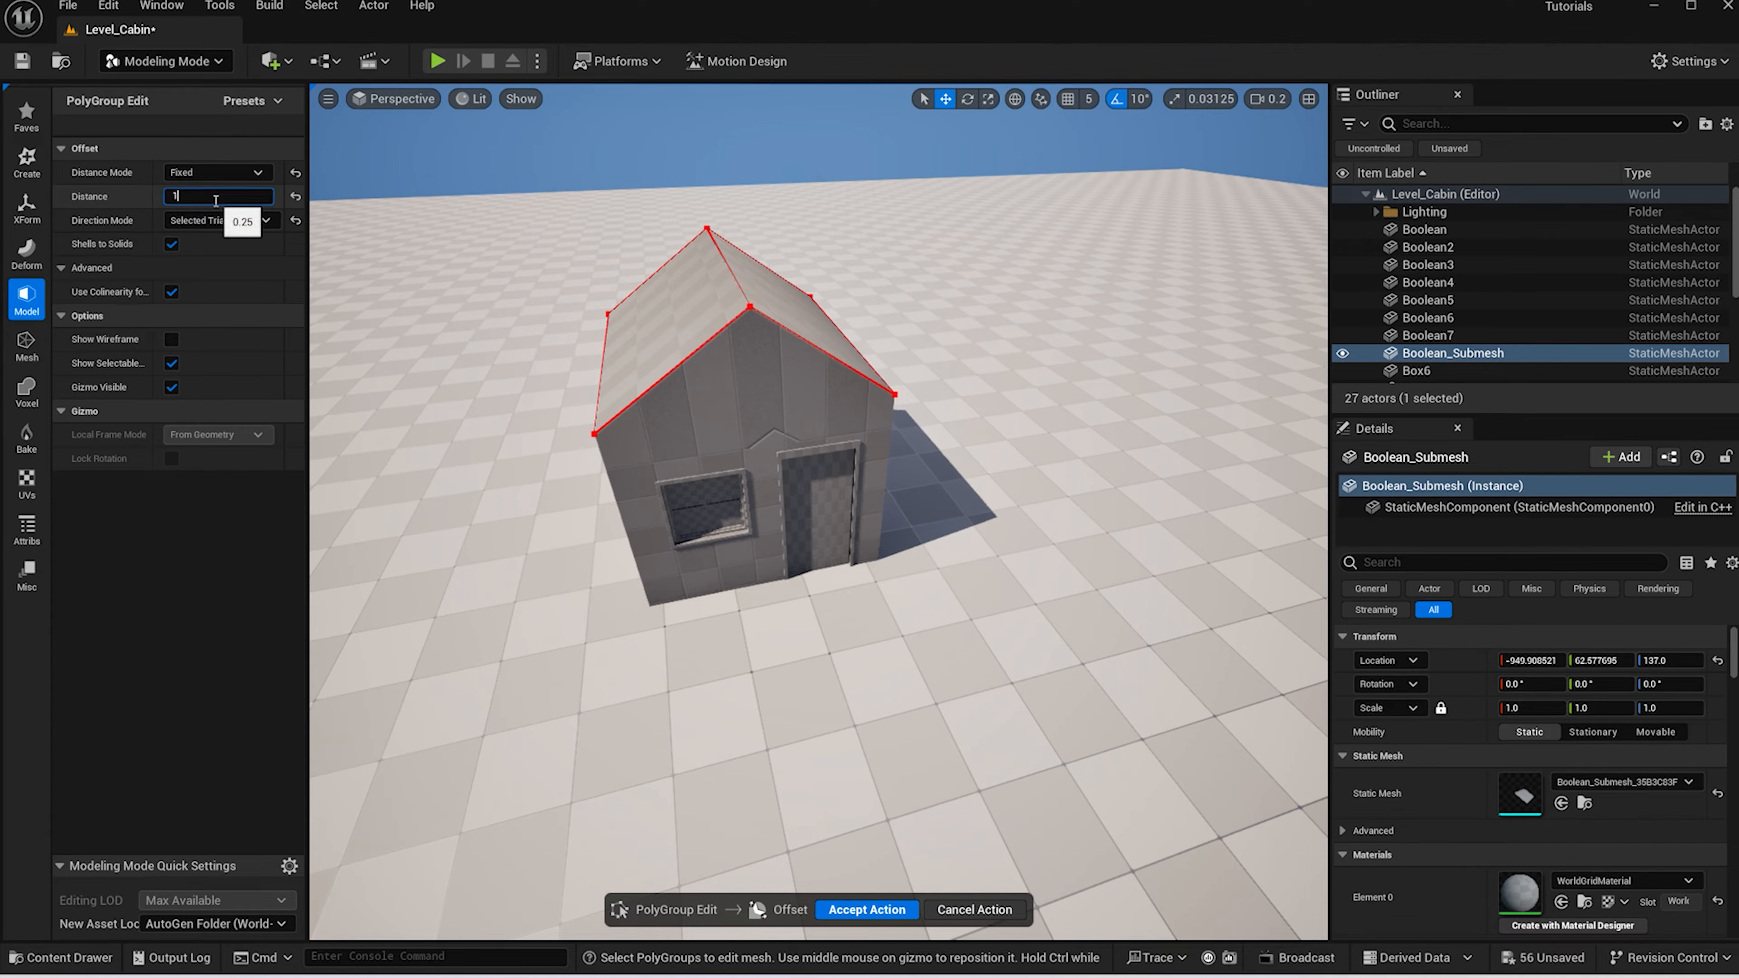
type("0")
key("Return")
scroll(644, 275, "up", 3)
left_click_drag(651, 356, 644, 295, "alt")
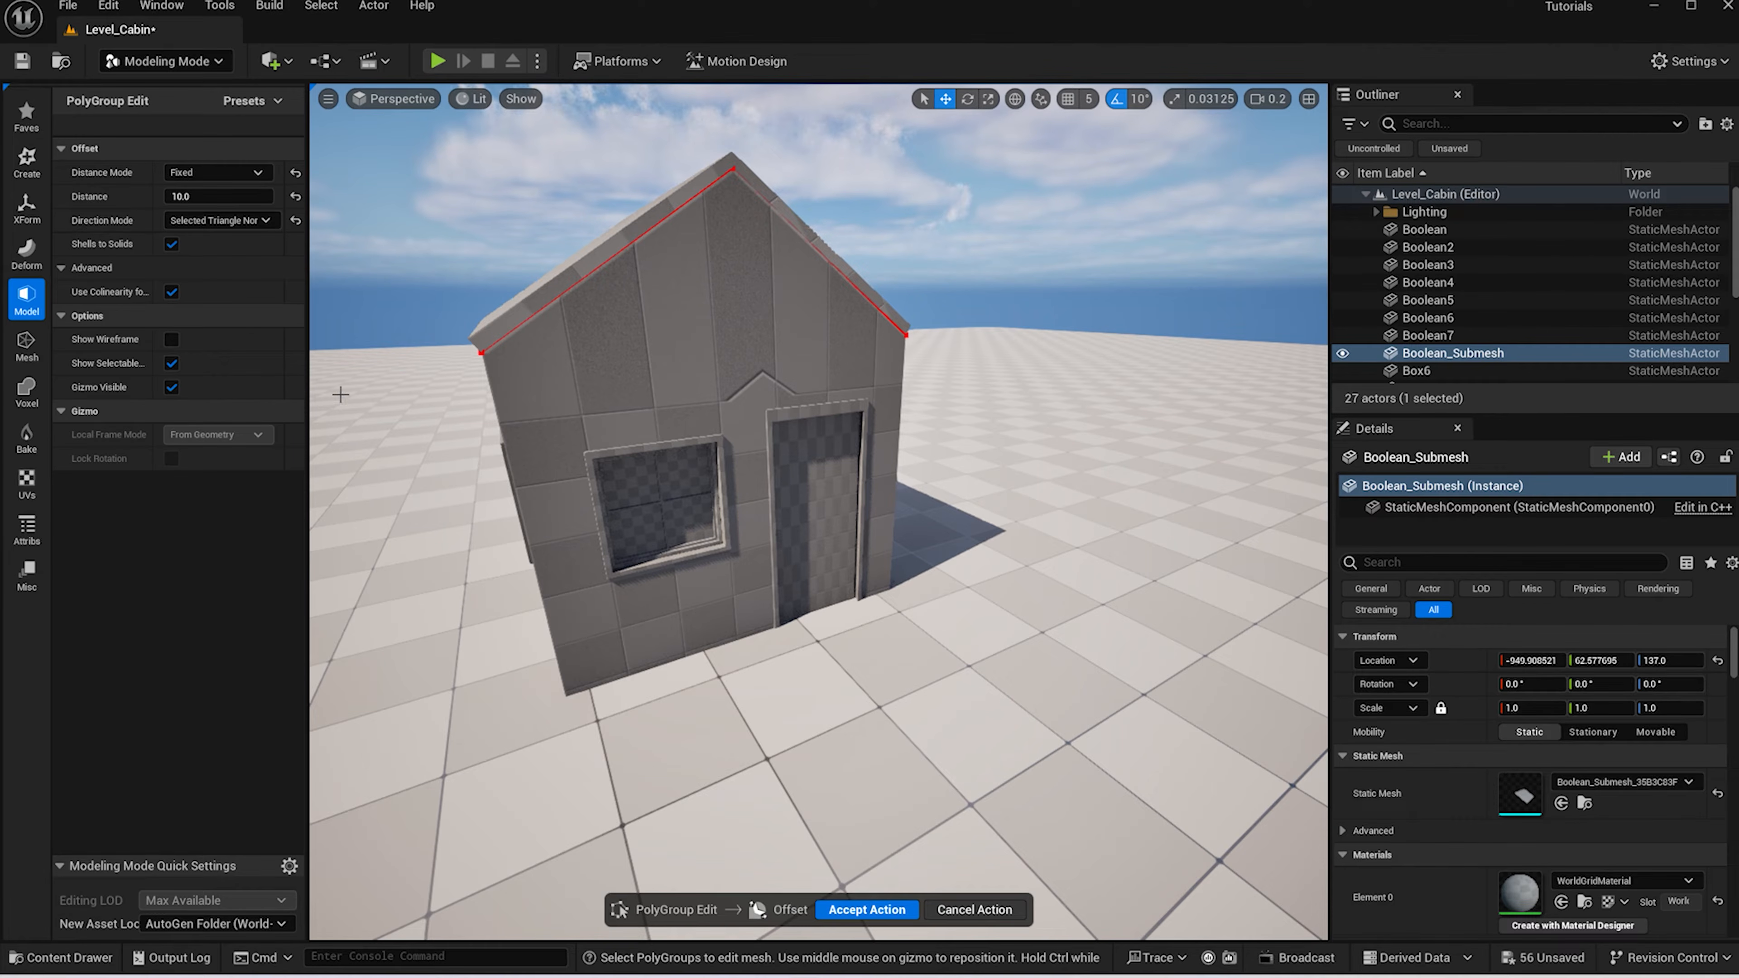
left_click(867, 910)
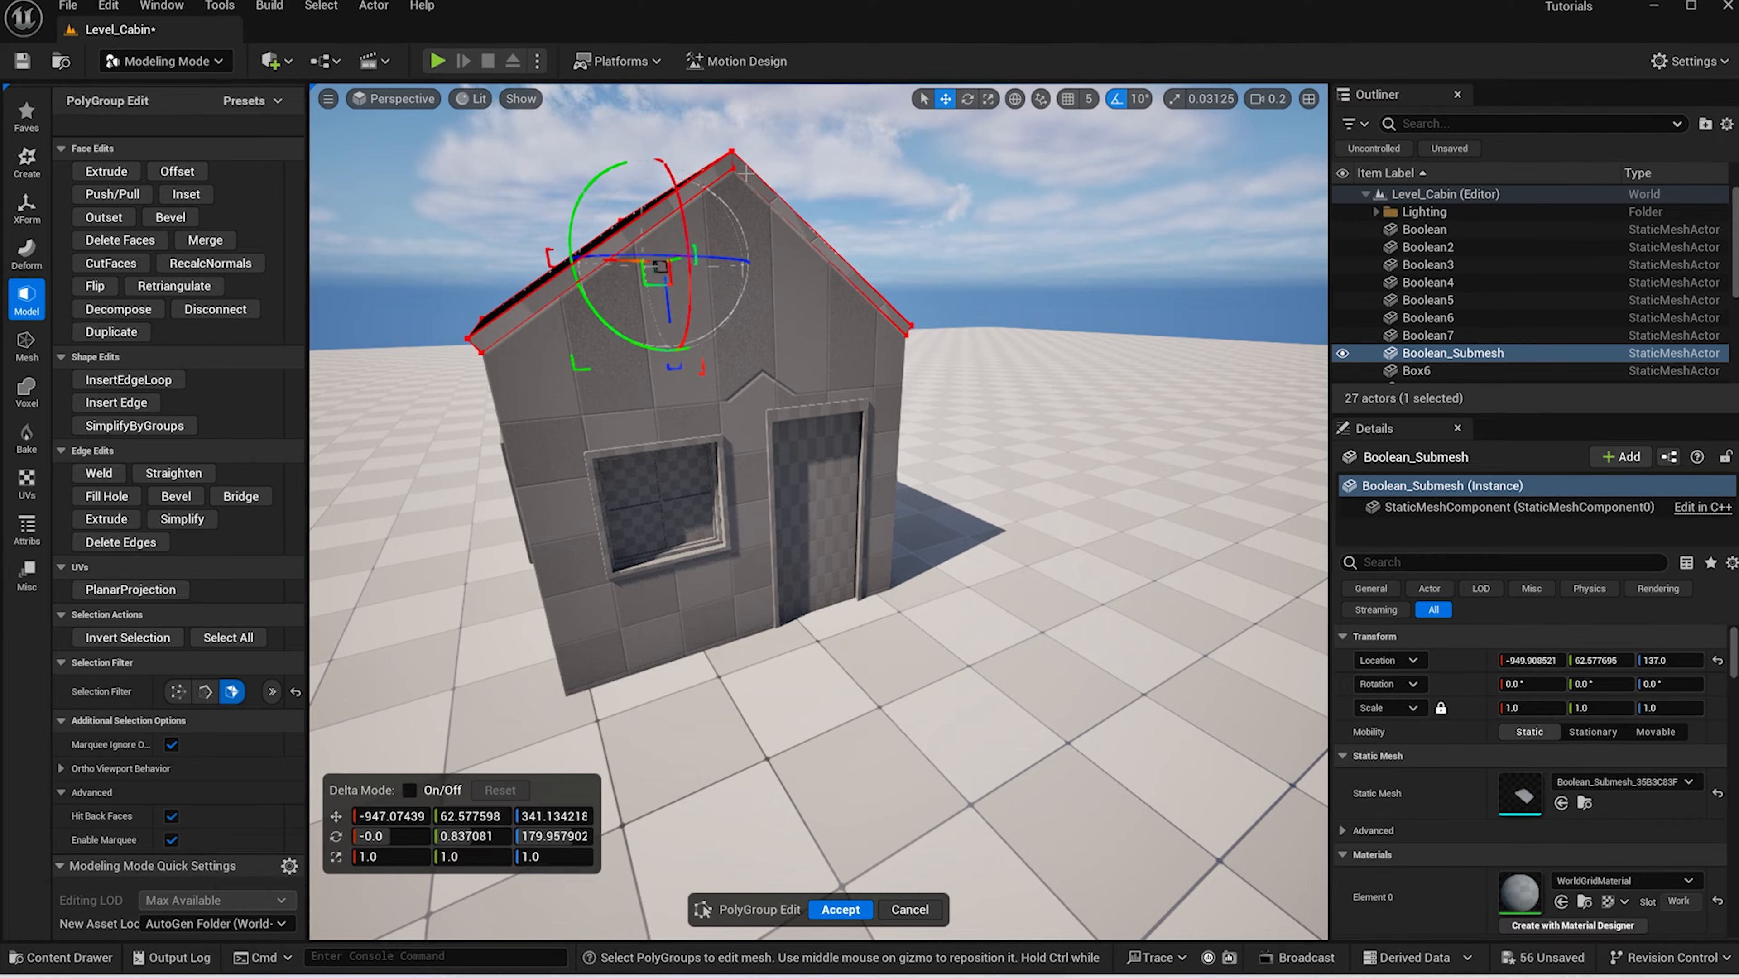
Offset the roof's thin gable-end faces at the front and back by a distance of 25 to create overhangs
left_click(709, 179)
left_click(755, 182, "shift")
left_click_drag(582, 373, 651, 388, "alt")
left_click(628, 330)
left_click_drag(628, 329, 925, 357, "alt")
left_click(701, 350, "shift")
left_click(836, 347, "shift")
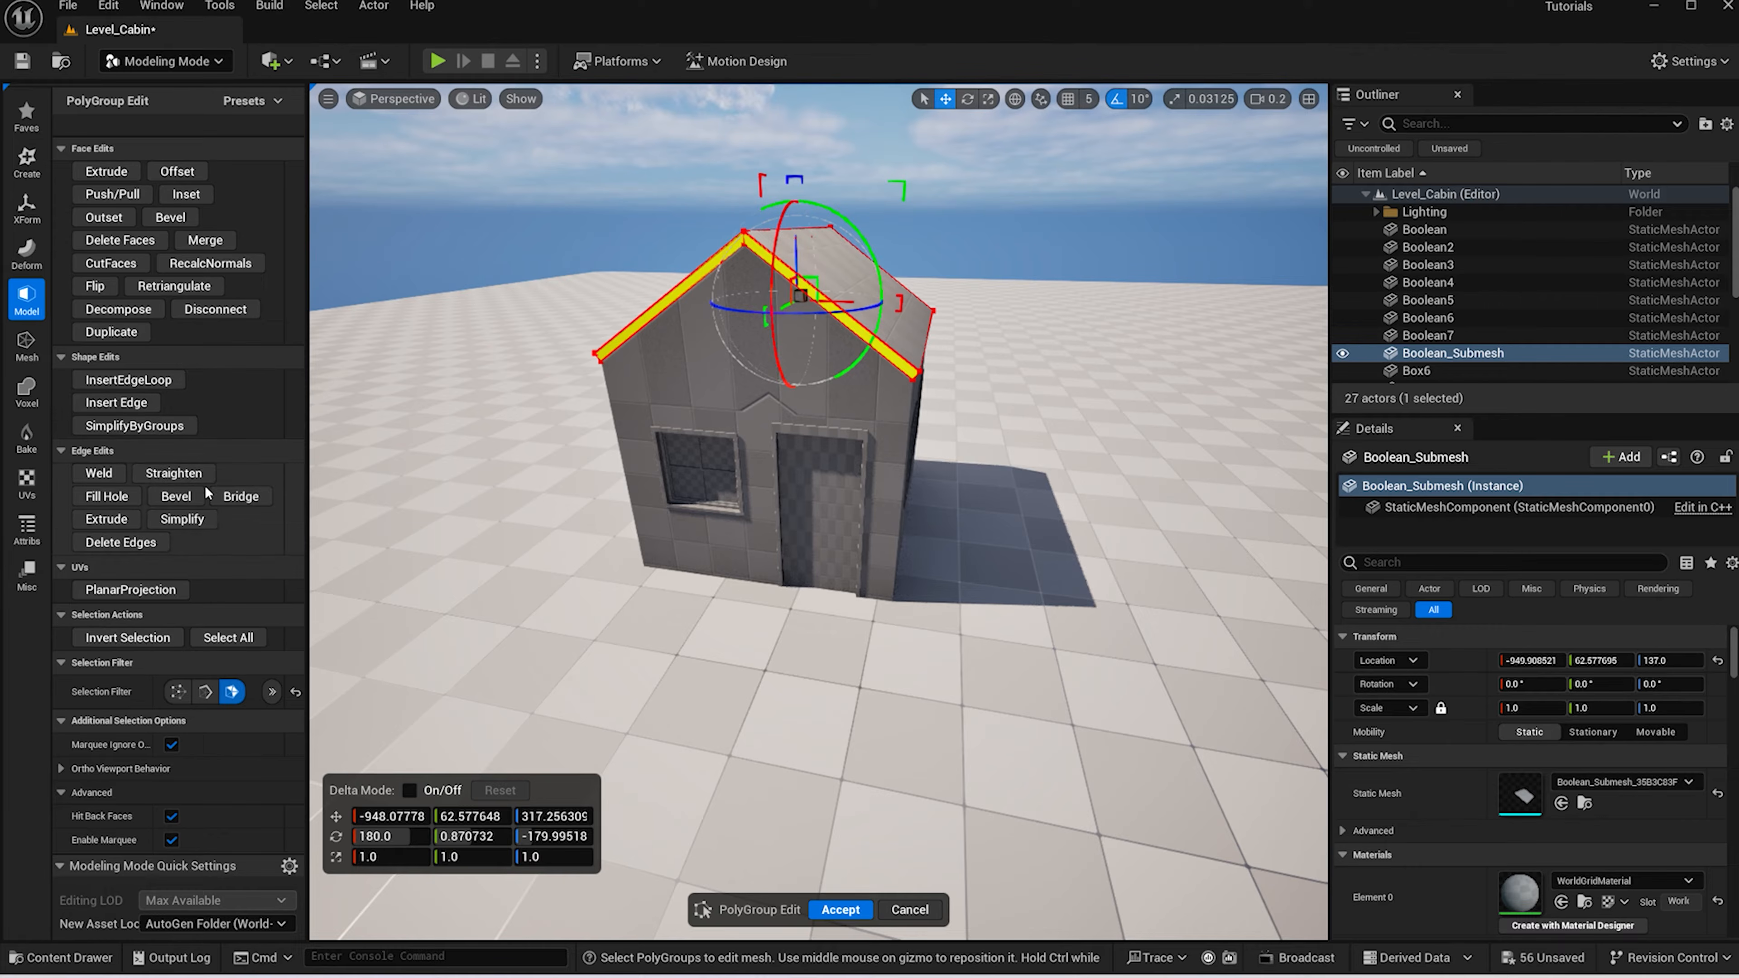
left_click(176, 171)
left_click(214, 204)
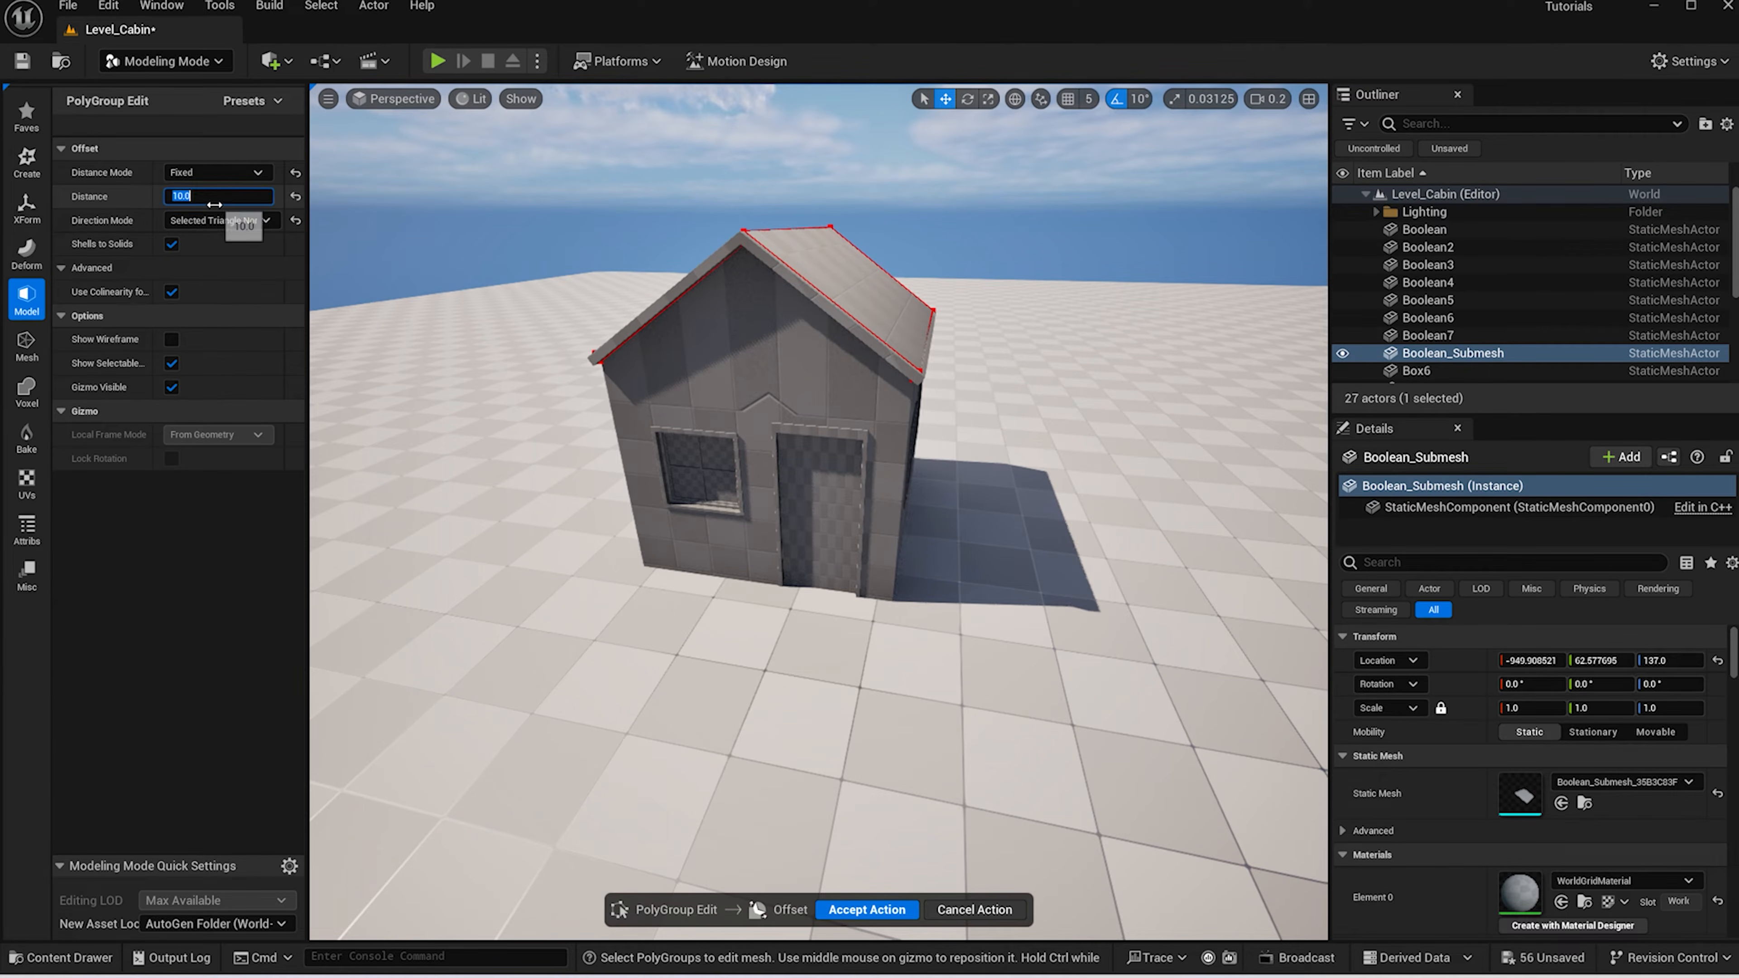
type("25")
key("Return")
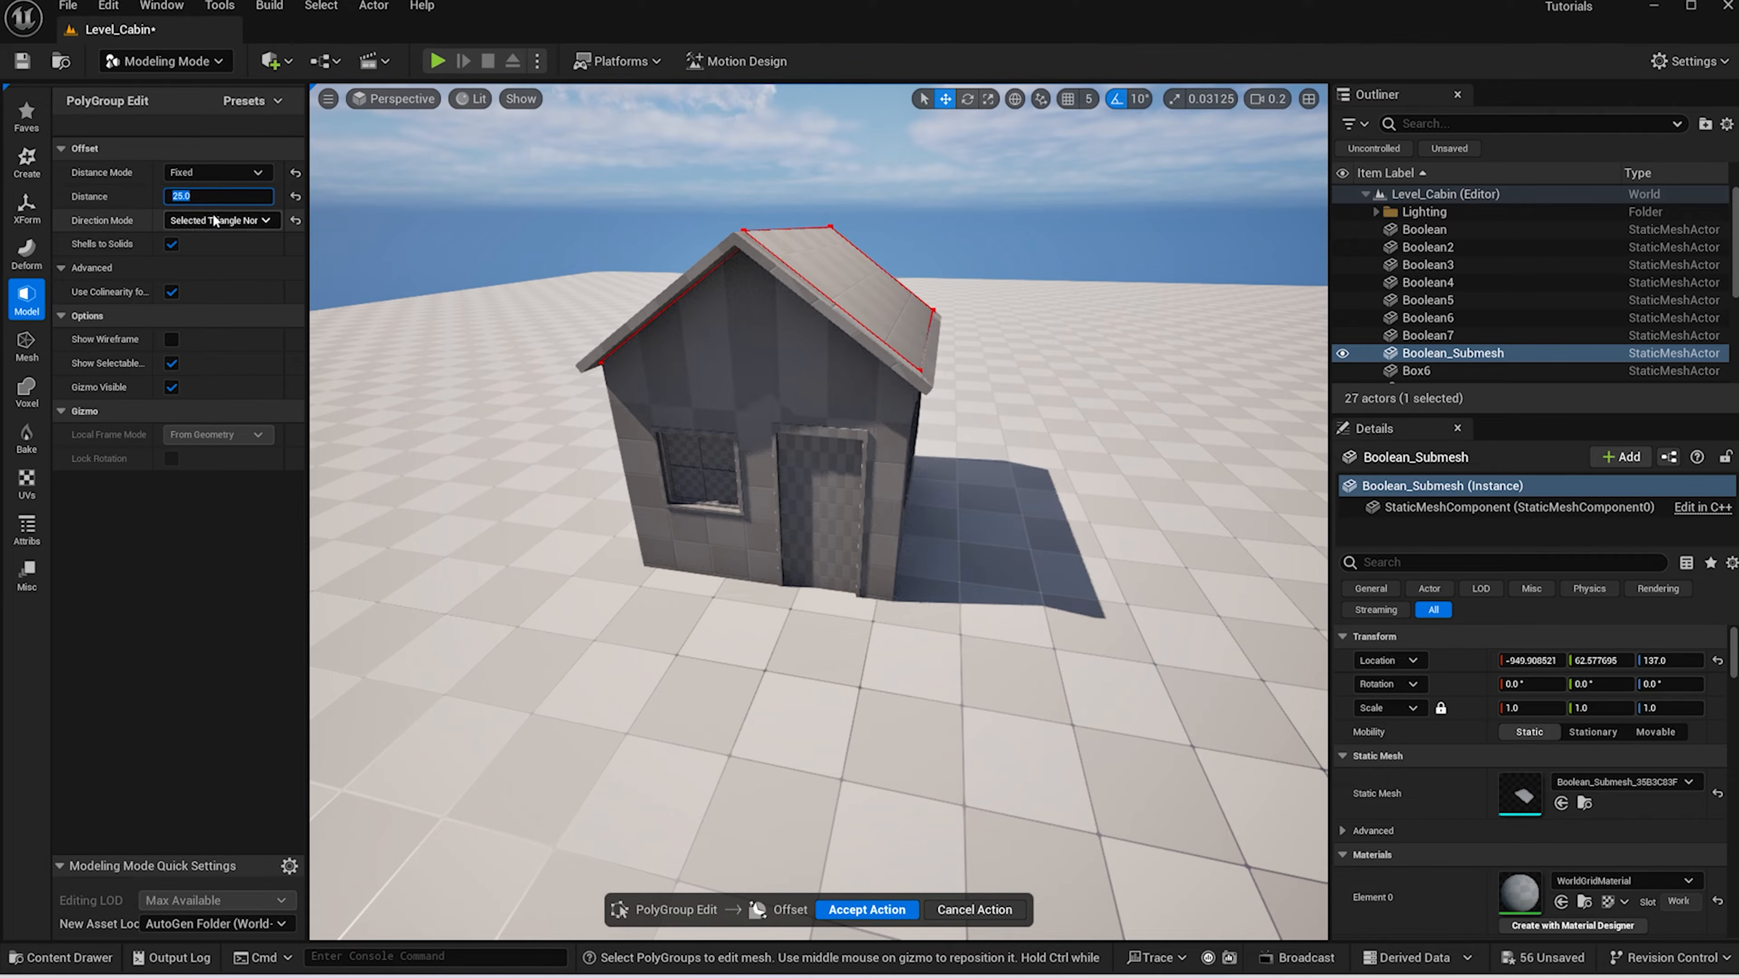
left_click_drag(501, 660, 921, 885, "alt")
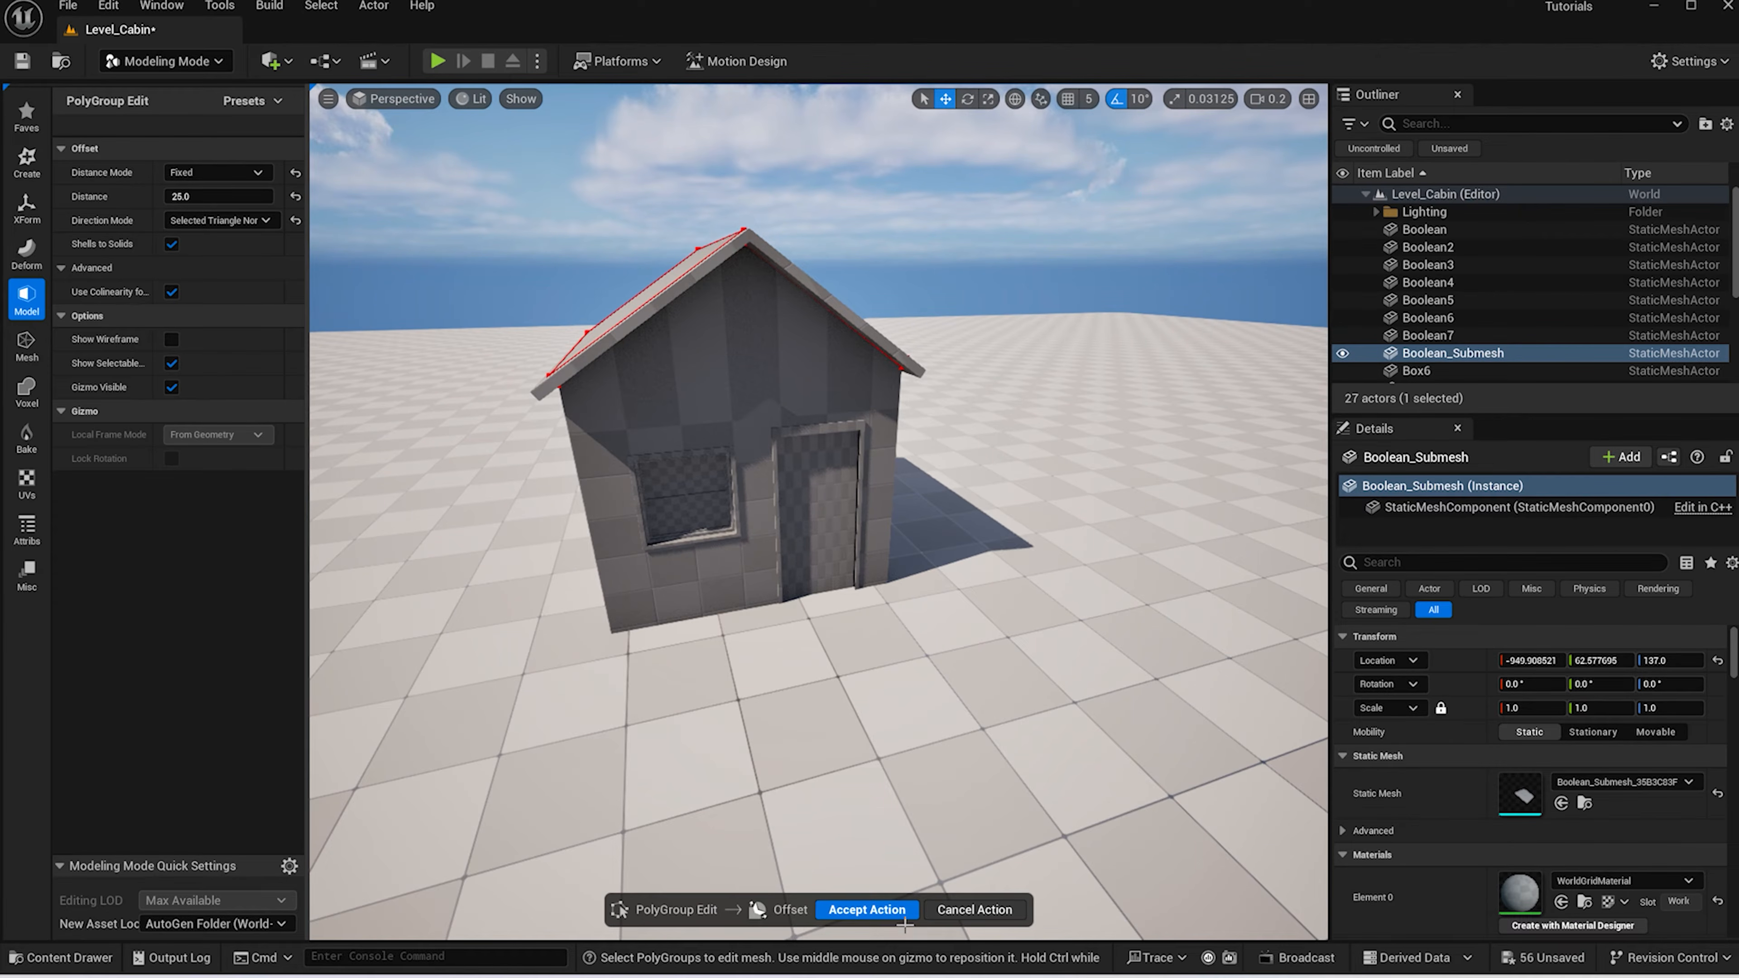
left_click(904, 911)
Offset the roof's thin eave faces along the side walls by a distance of 25
left_click_drag(684, 548, 764, 390, "alt")
left_click(522, 357)
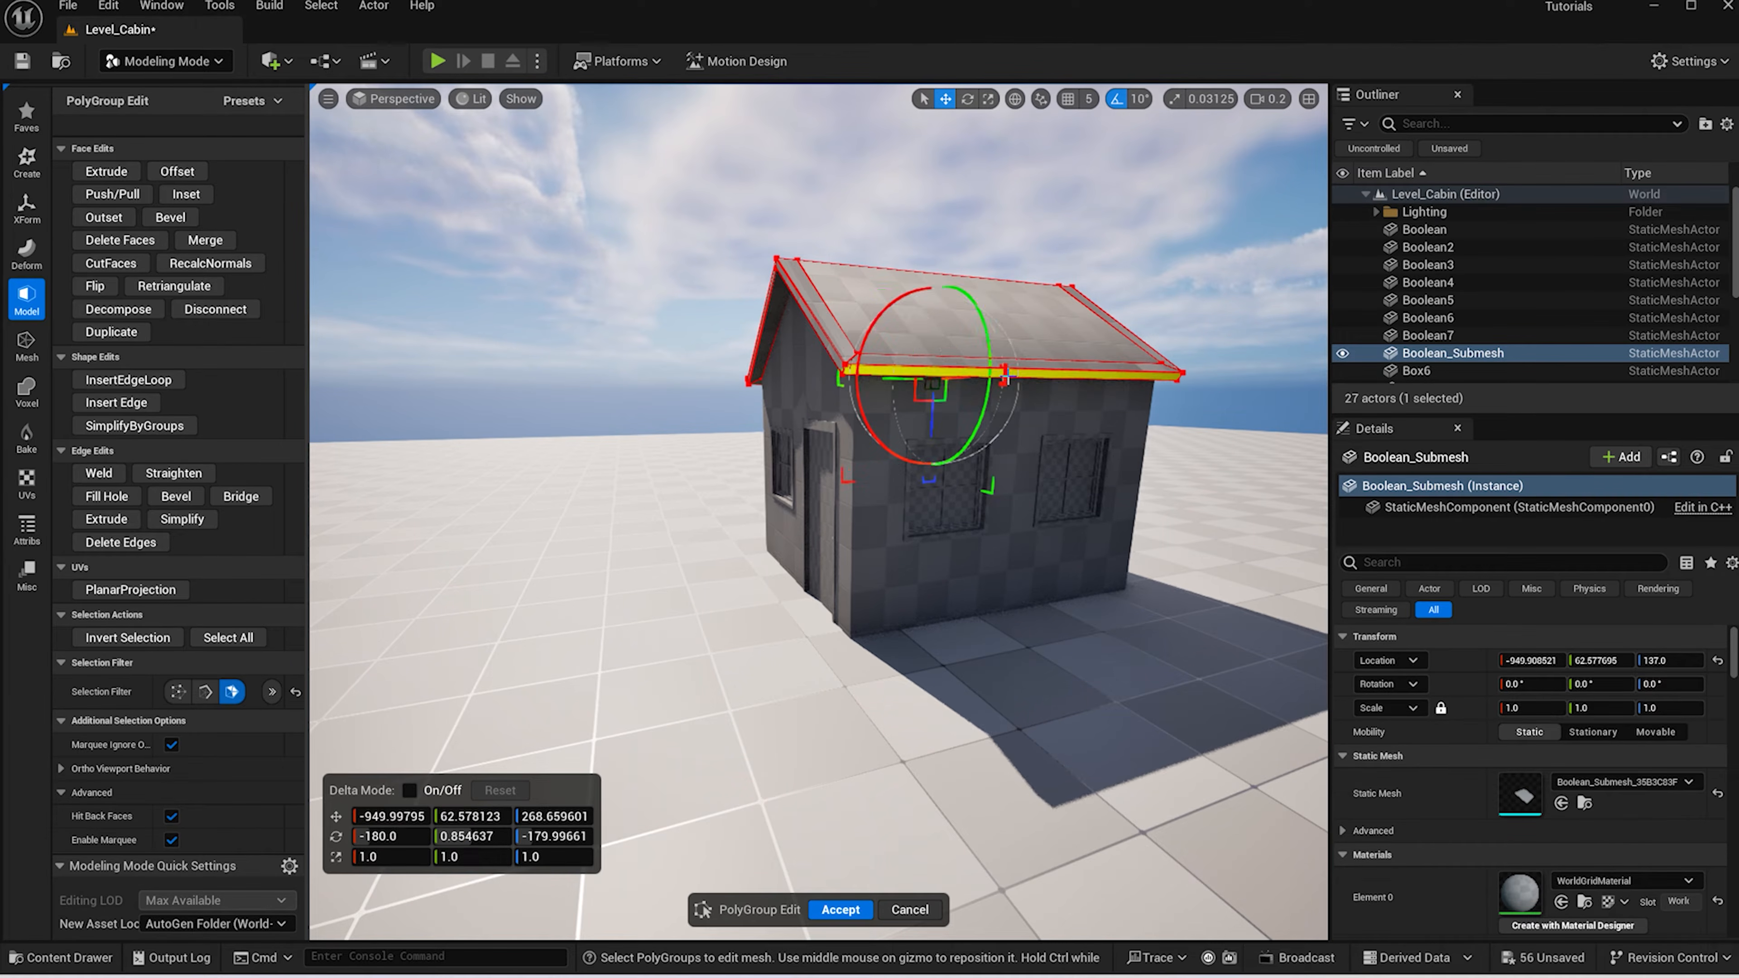
left_click(176, 171)
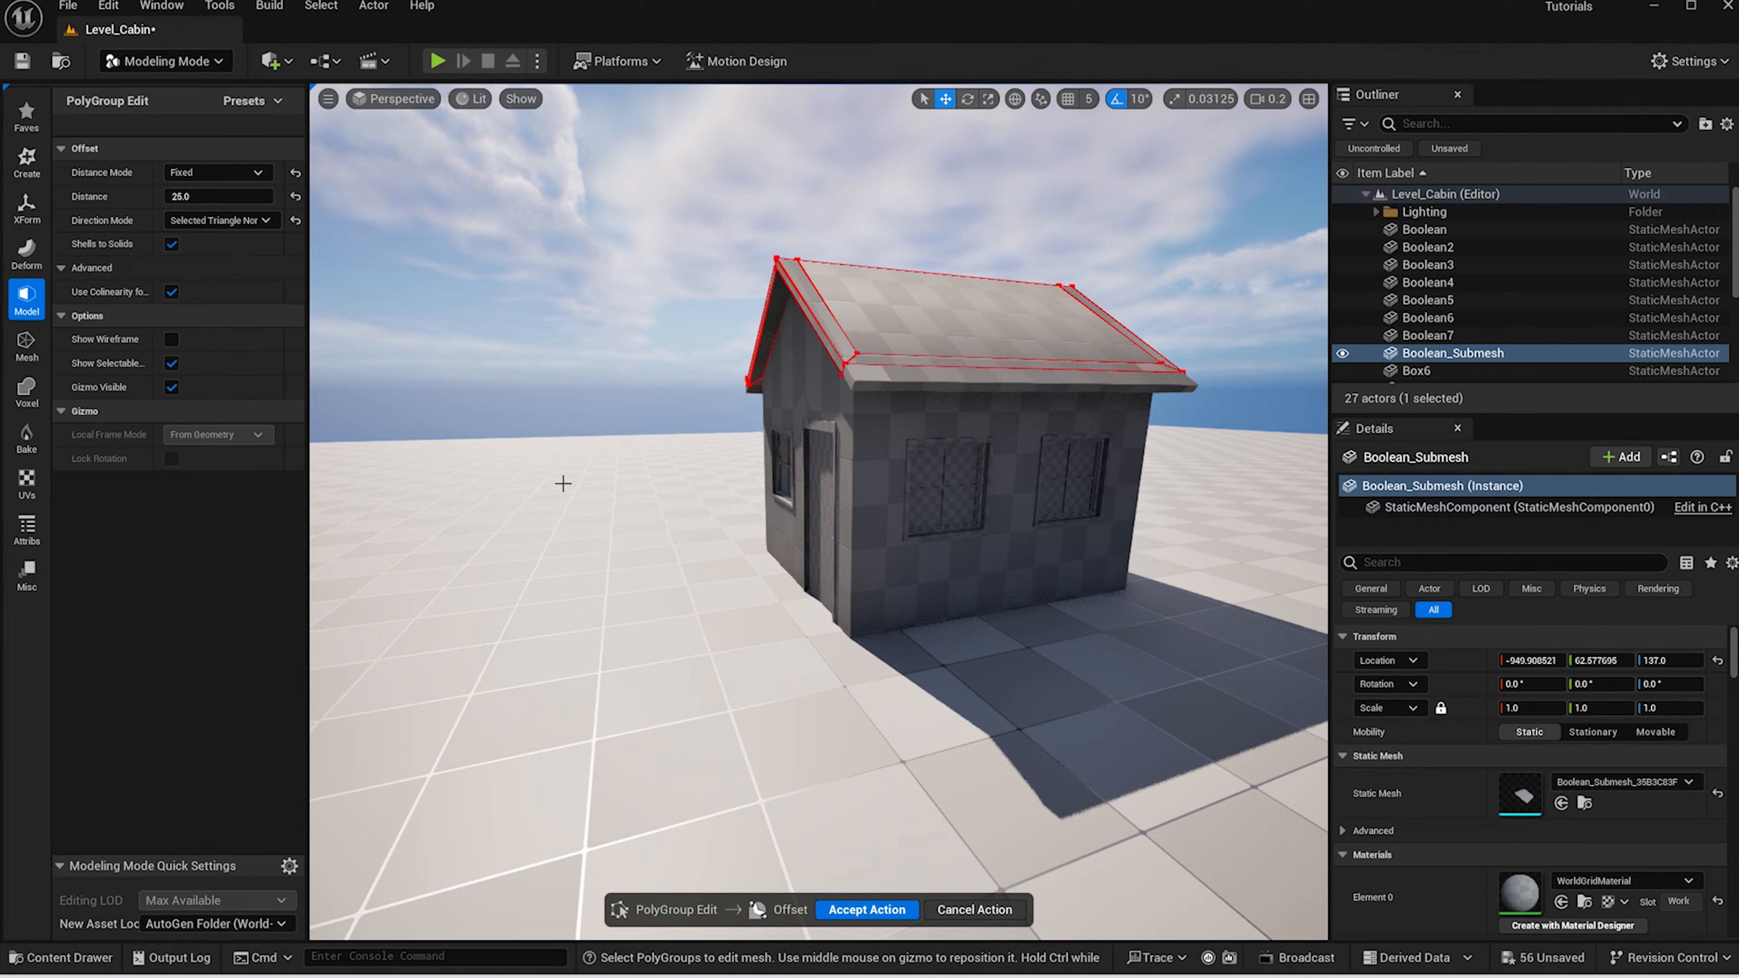
left_click(867, 910)
left_click_drag(883, 565, 884, 557, "alt")
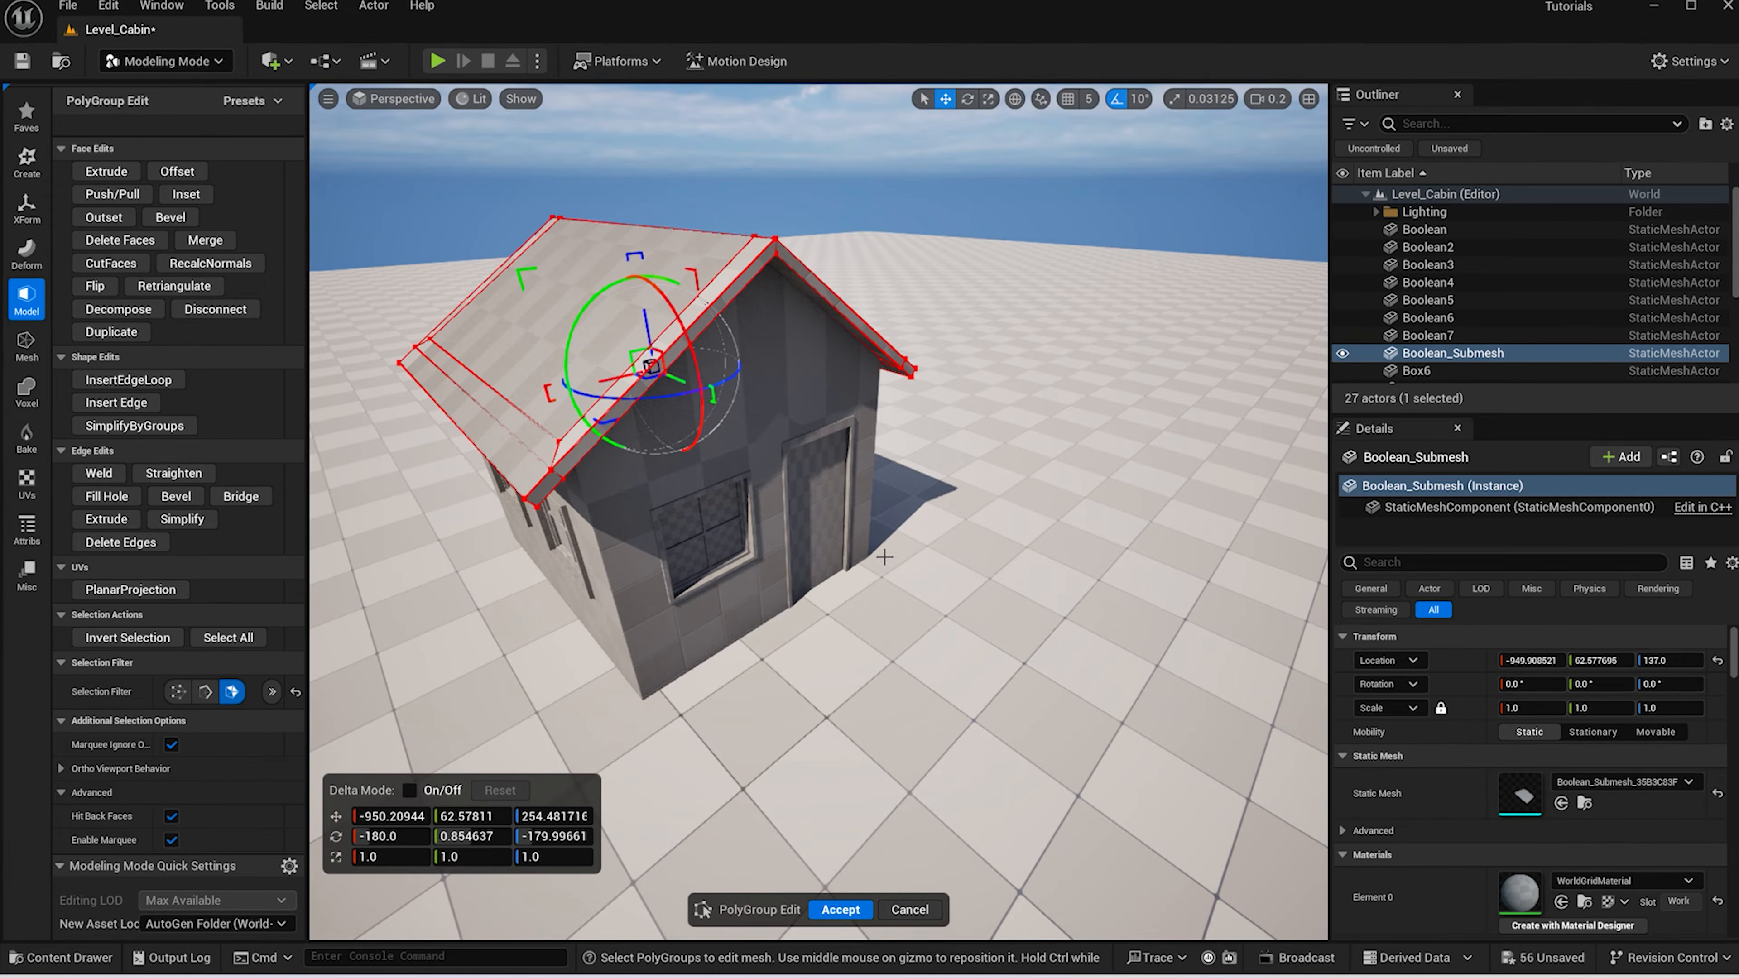
left_click_drag(587, 331, 586, 483, "alt")
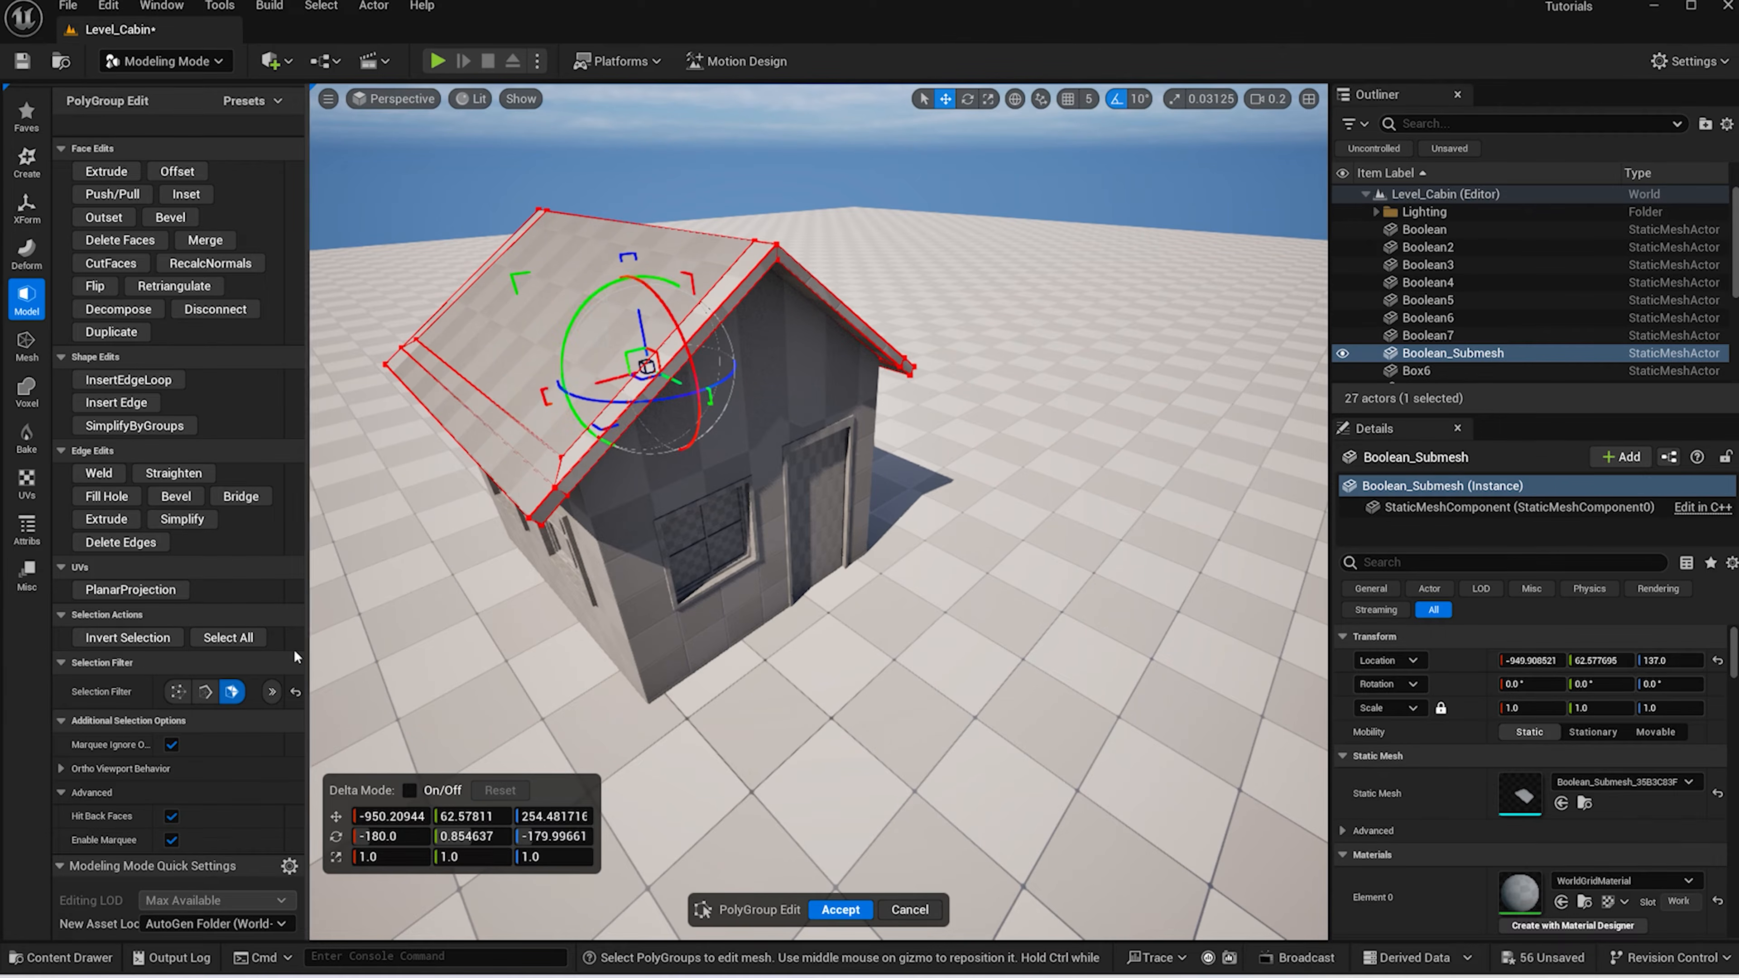
Select the top triangles of the window-side roof slope and its overhang strips with Tri Select, undoing the last stray selection
left_click(26, 342)
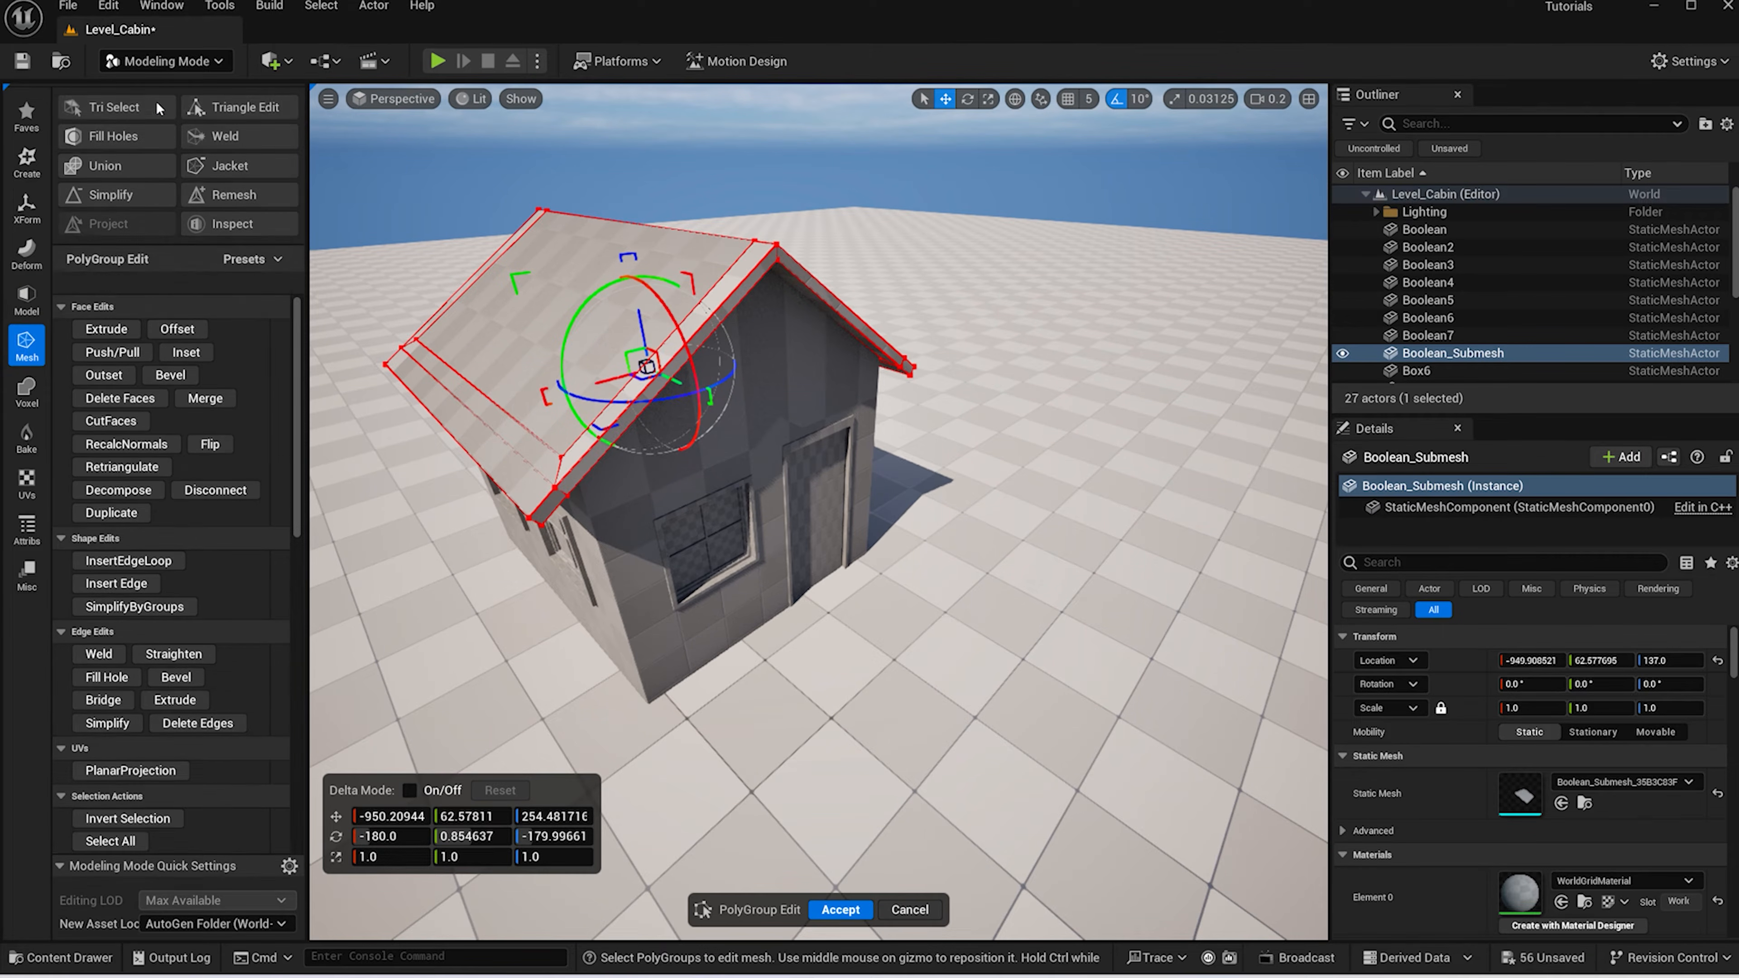
left_click(151, 102)
left_click_drag(510, 384, 536, 284)
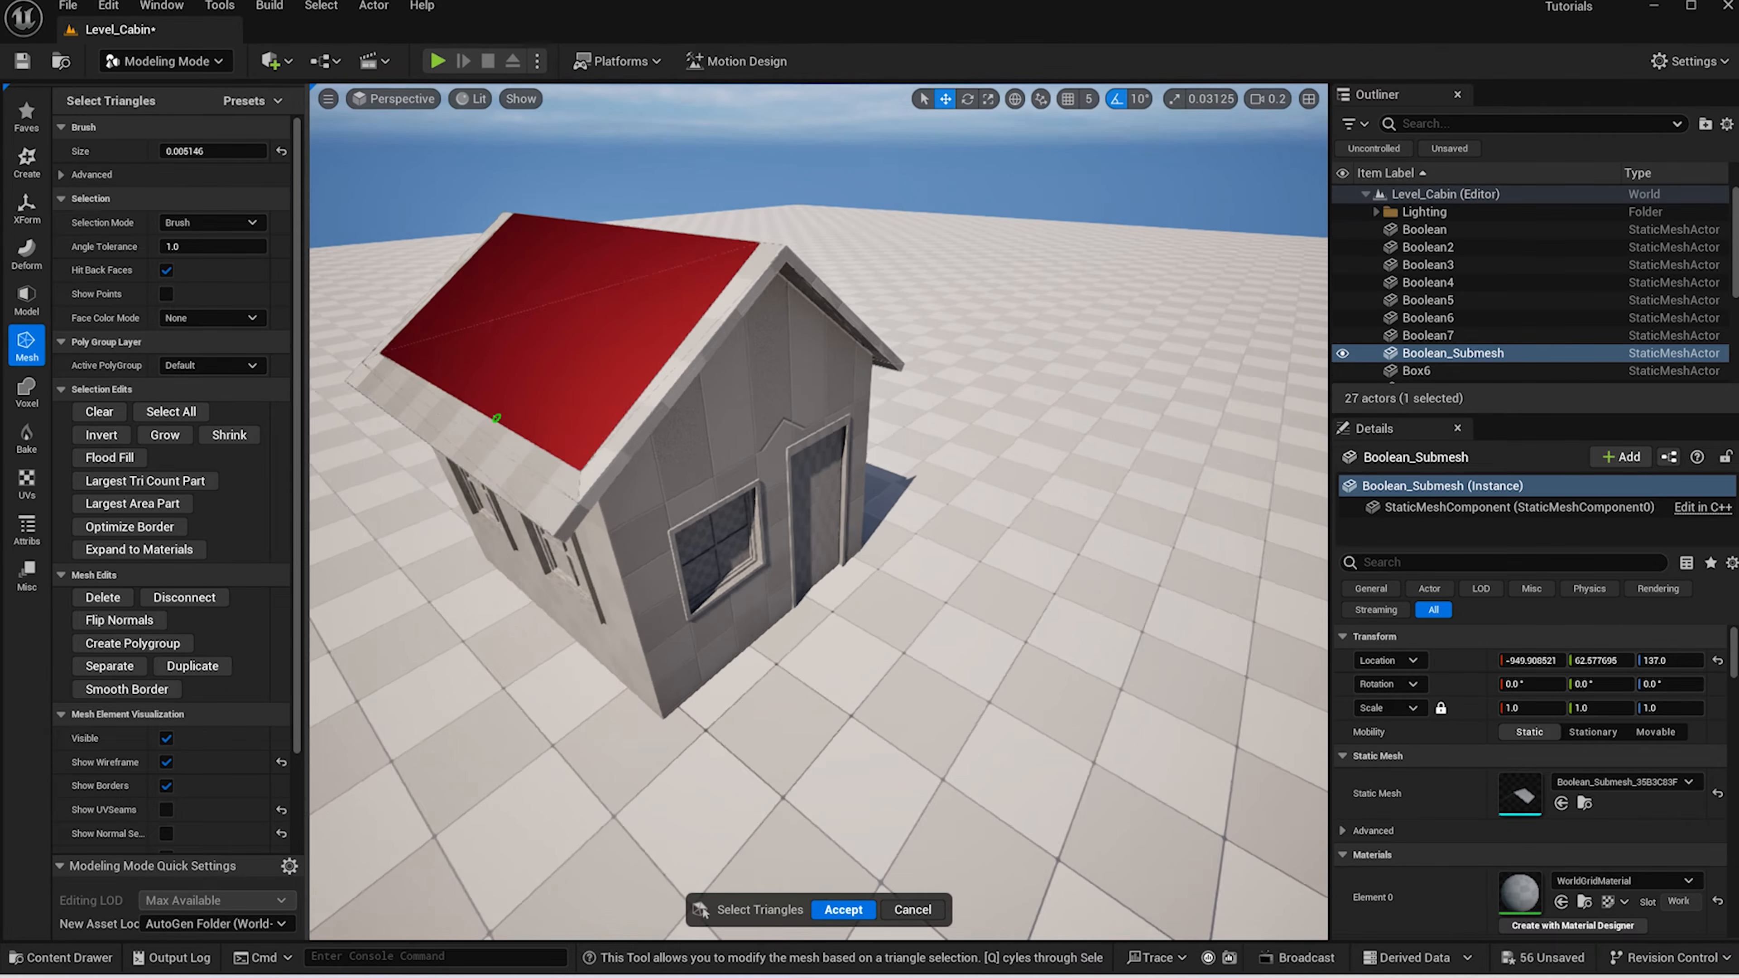
left_click_drag(498, 413, 481, 402, "alt")
scroll(704, 593, "down", 5)
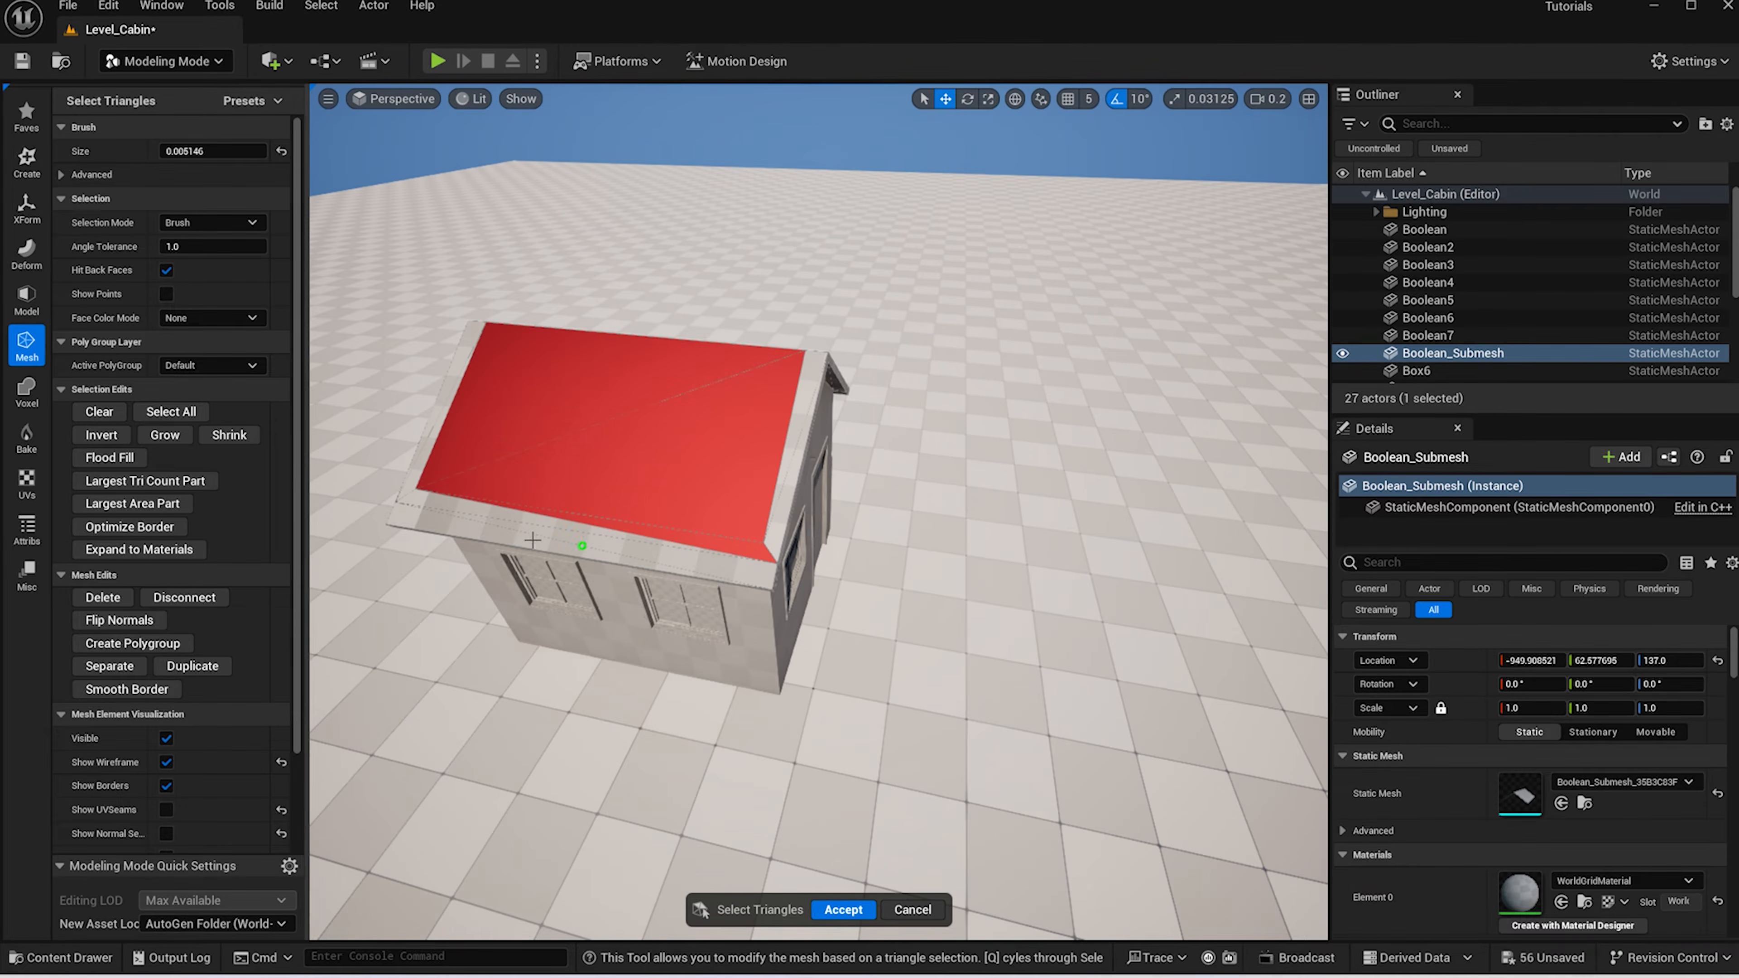
mouse_move(448, 507)
left_mouse_down()
mouse_move(643, 554)
mouse_move(557, 548)
left_mouse_up()
left_click_drag(440, 513, 436, 391)
left_click(453, 369)
left_click(804, 406)
scroll(785, 511, "up", 2)
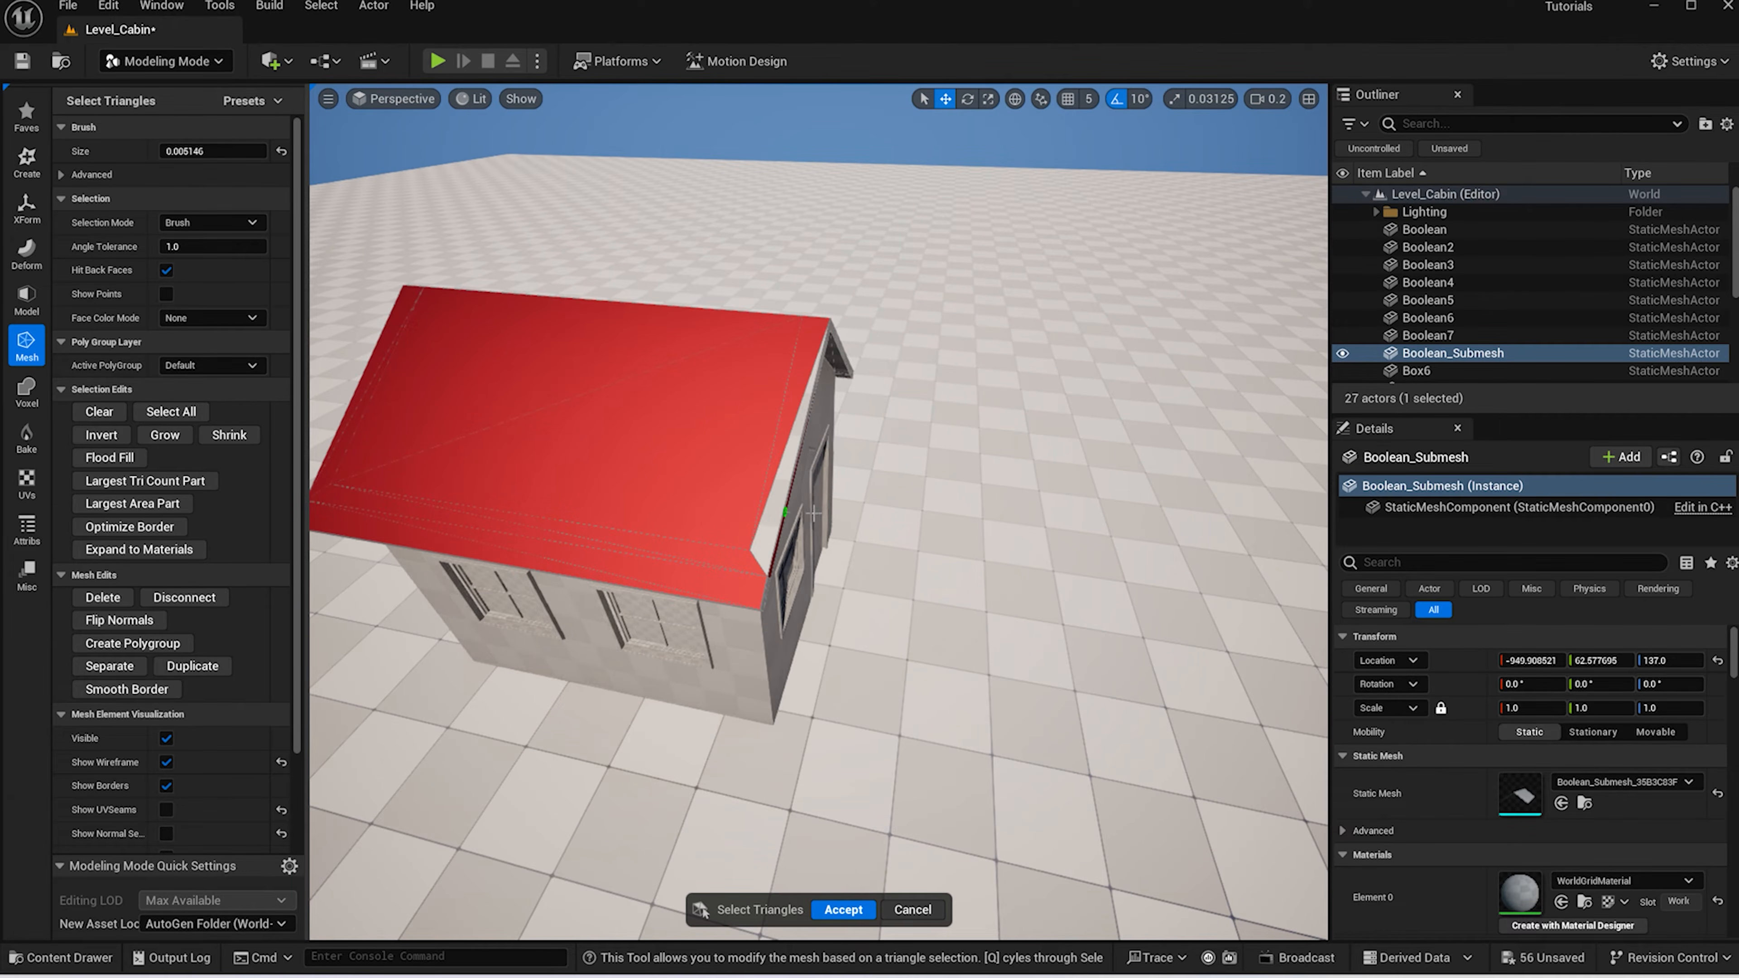
key("ctrl+z")
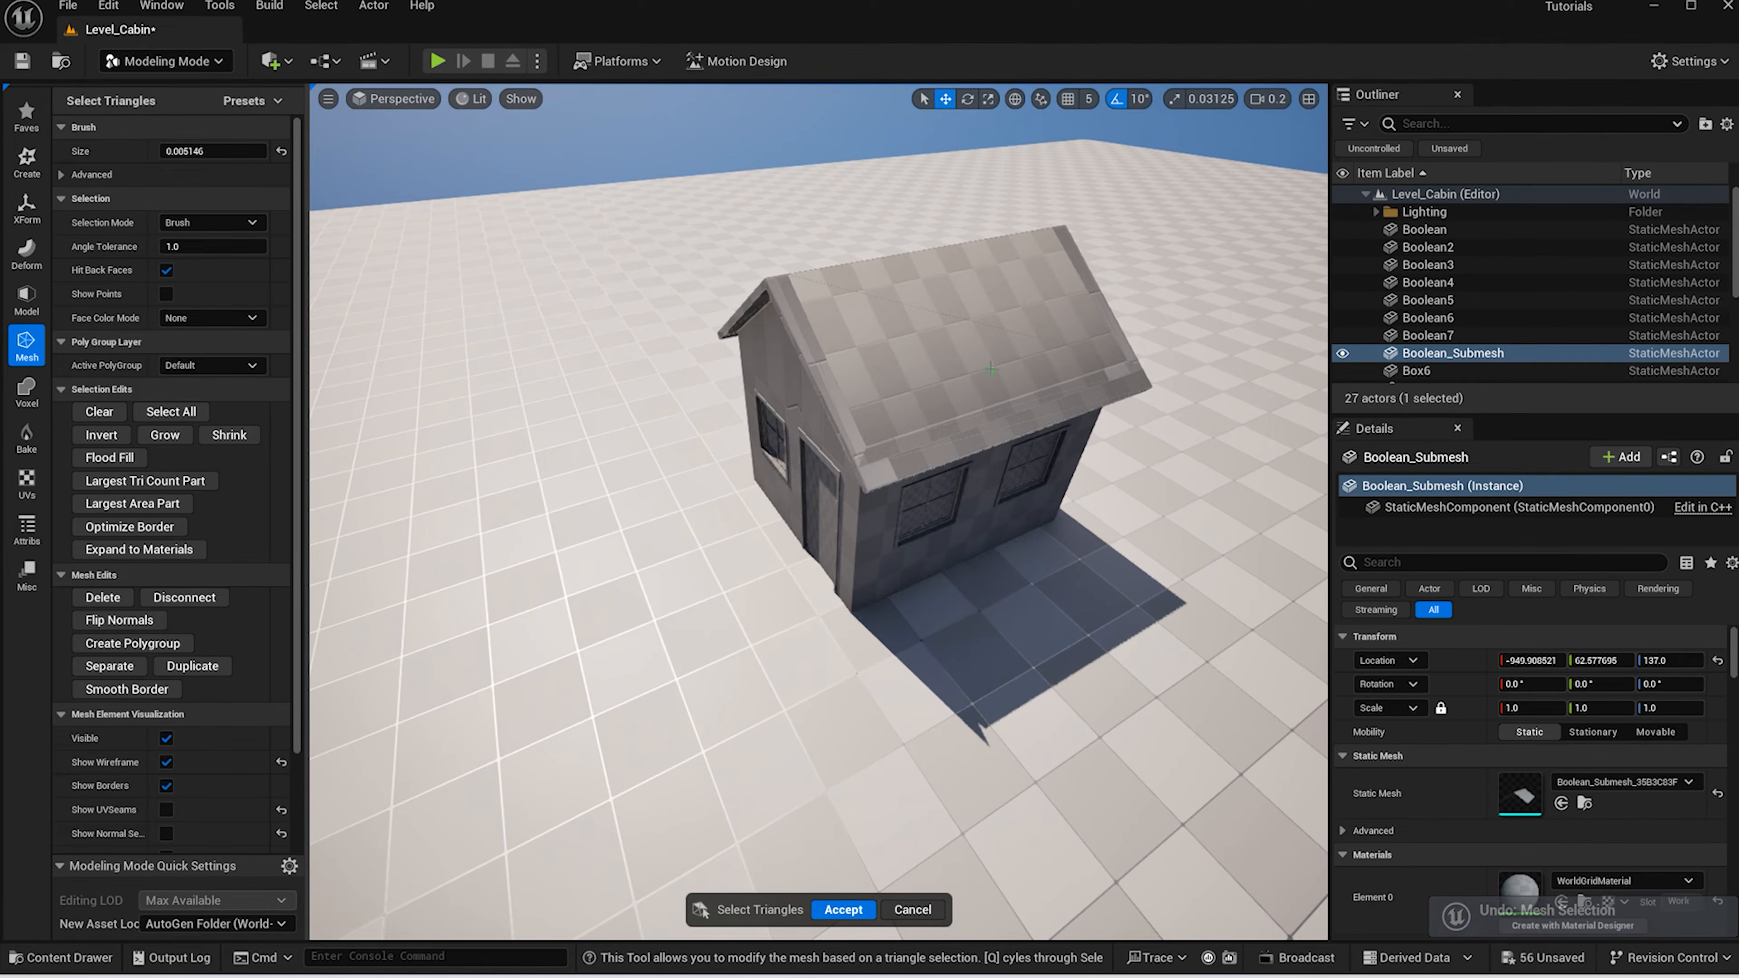
Finish selecting the window-side roof slope's triangles, including the remaining overhang strips along the eave and gable ends
mouse_move(993, 397)
left_mouse_down()
mouse_move(959, 329)
mouse_move(856, 287)
mouse_move(786, 310)
mouse_move(866, 456)
mouse_move(963, 446)
left_mouse_up()
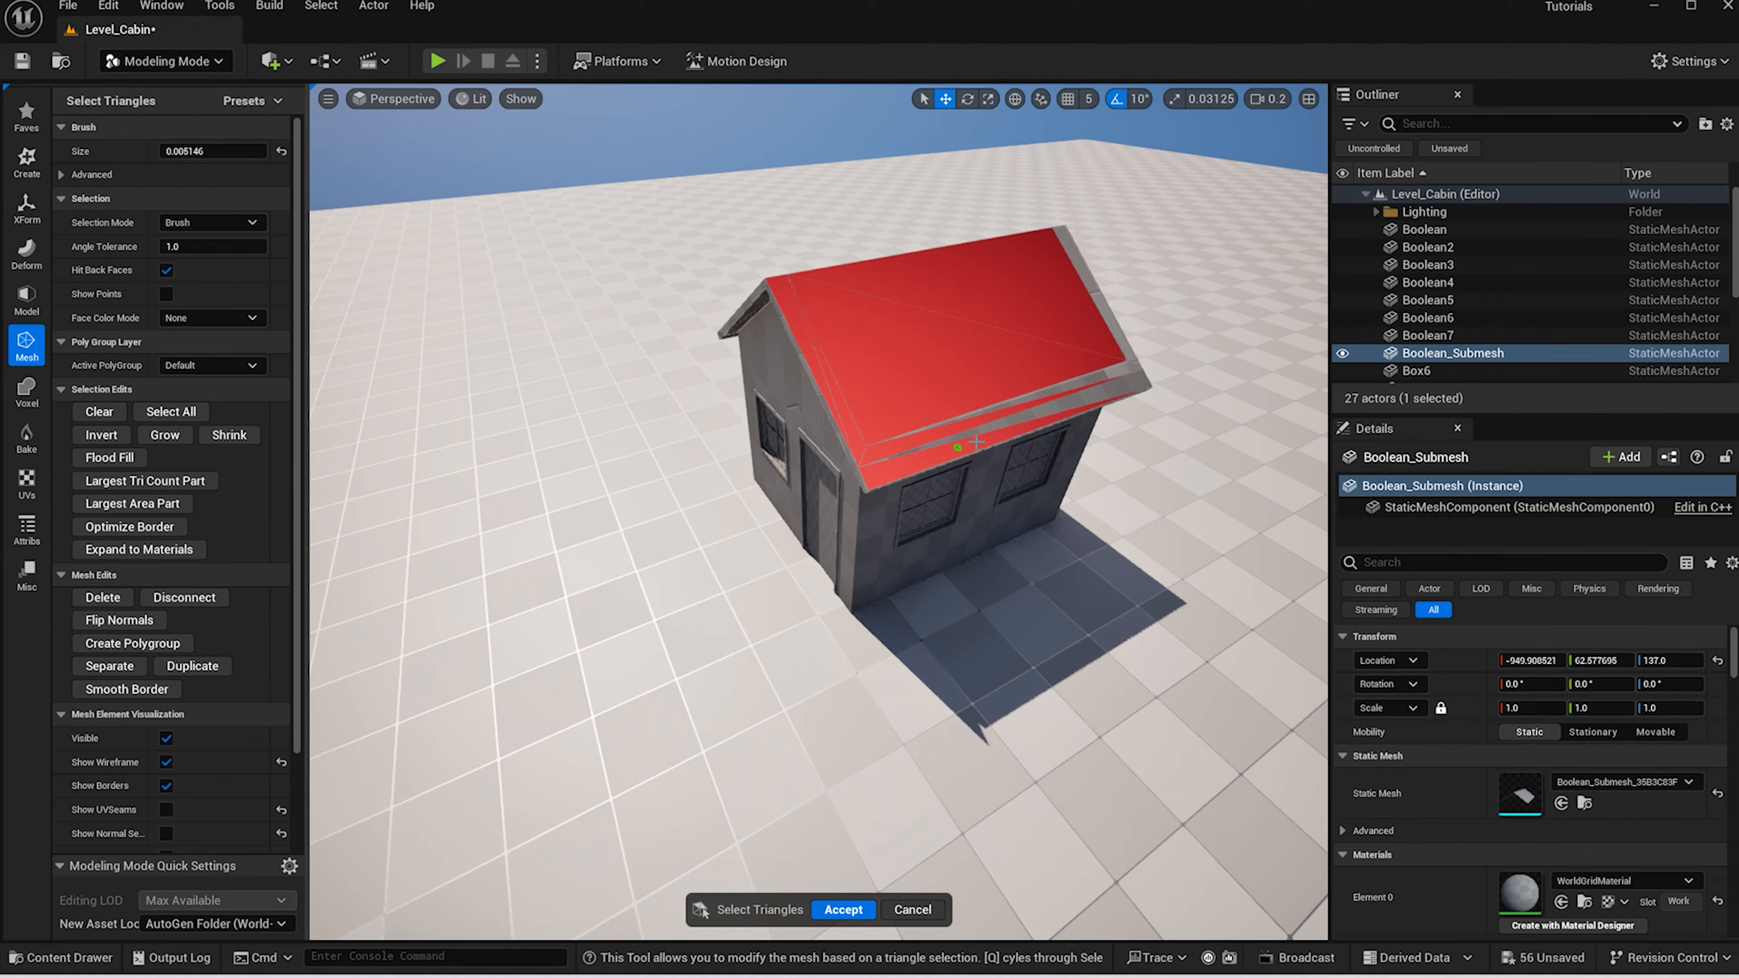
left_click_drag(1098, 400, 1123, 323)
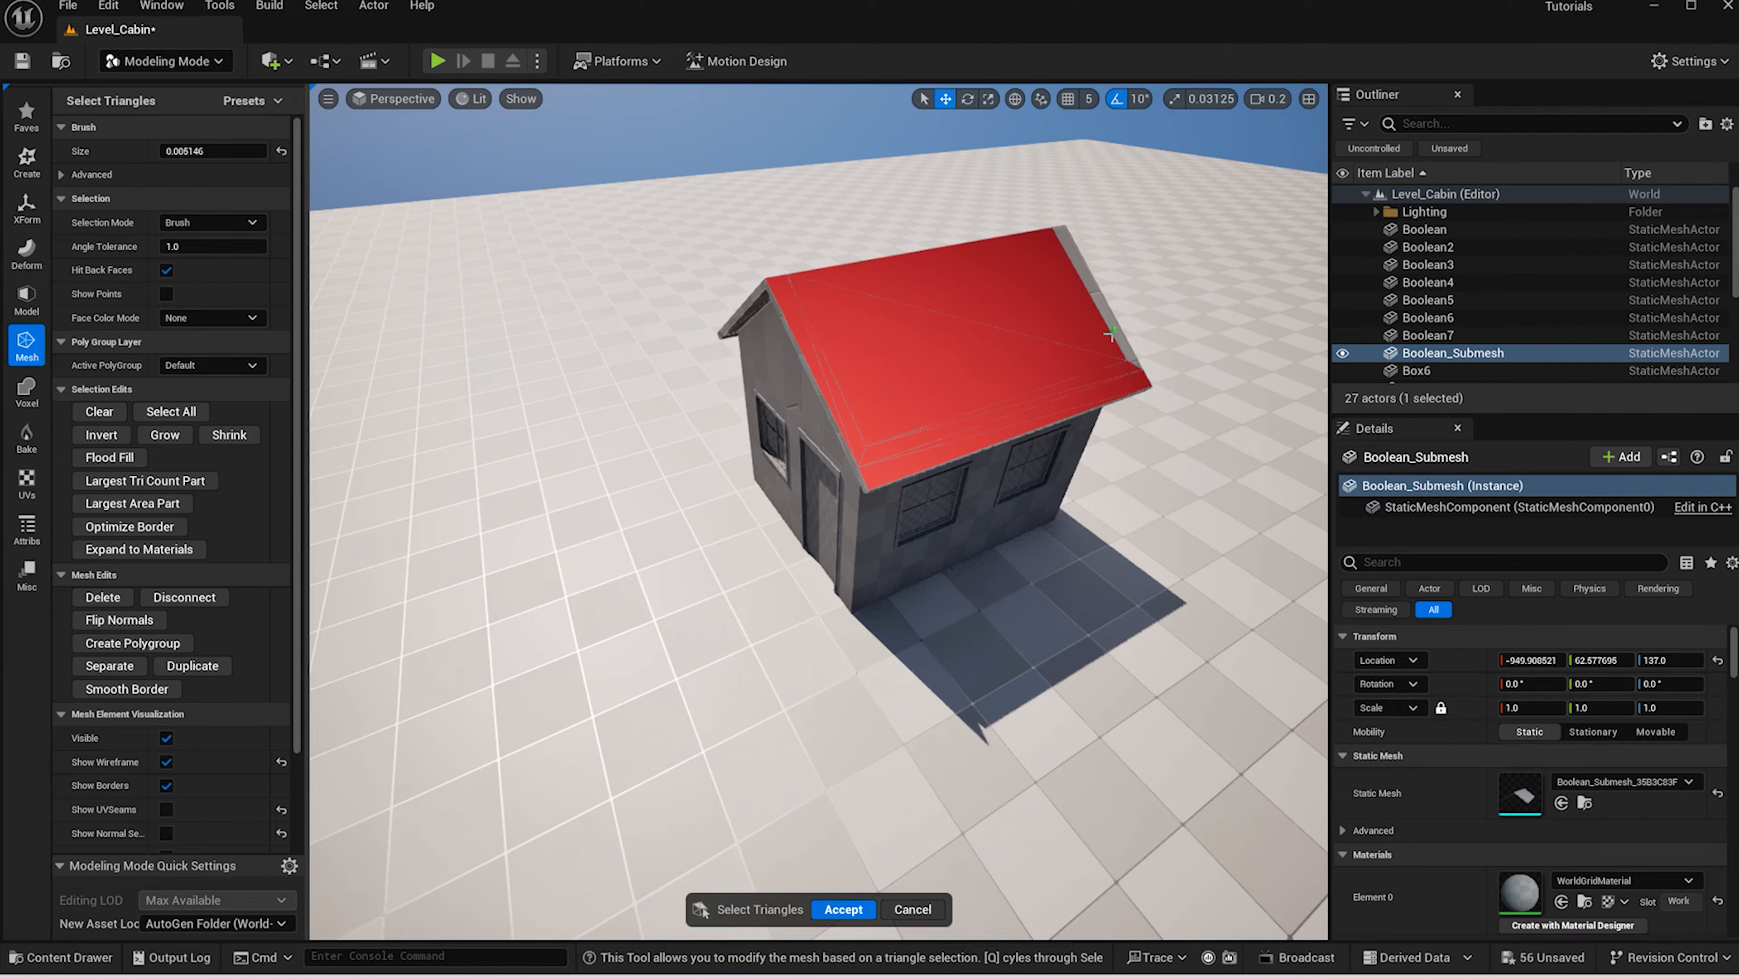
mouse_move(1077, 266)
left_mouse_down("alt")
mouse_move(1151, 487)
mouse_move(1074, 397)
left_mouse_up("alt")
scroll(578, 333, "up", 3)
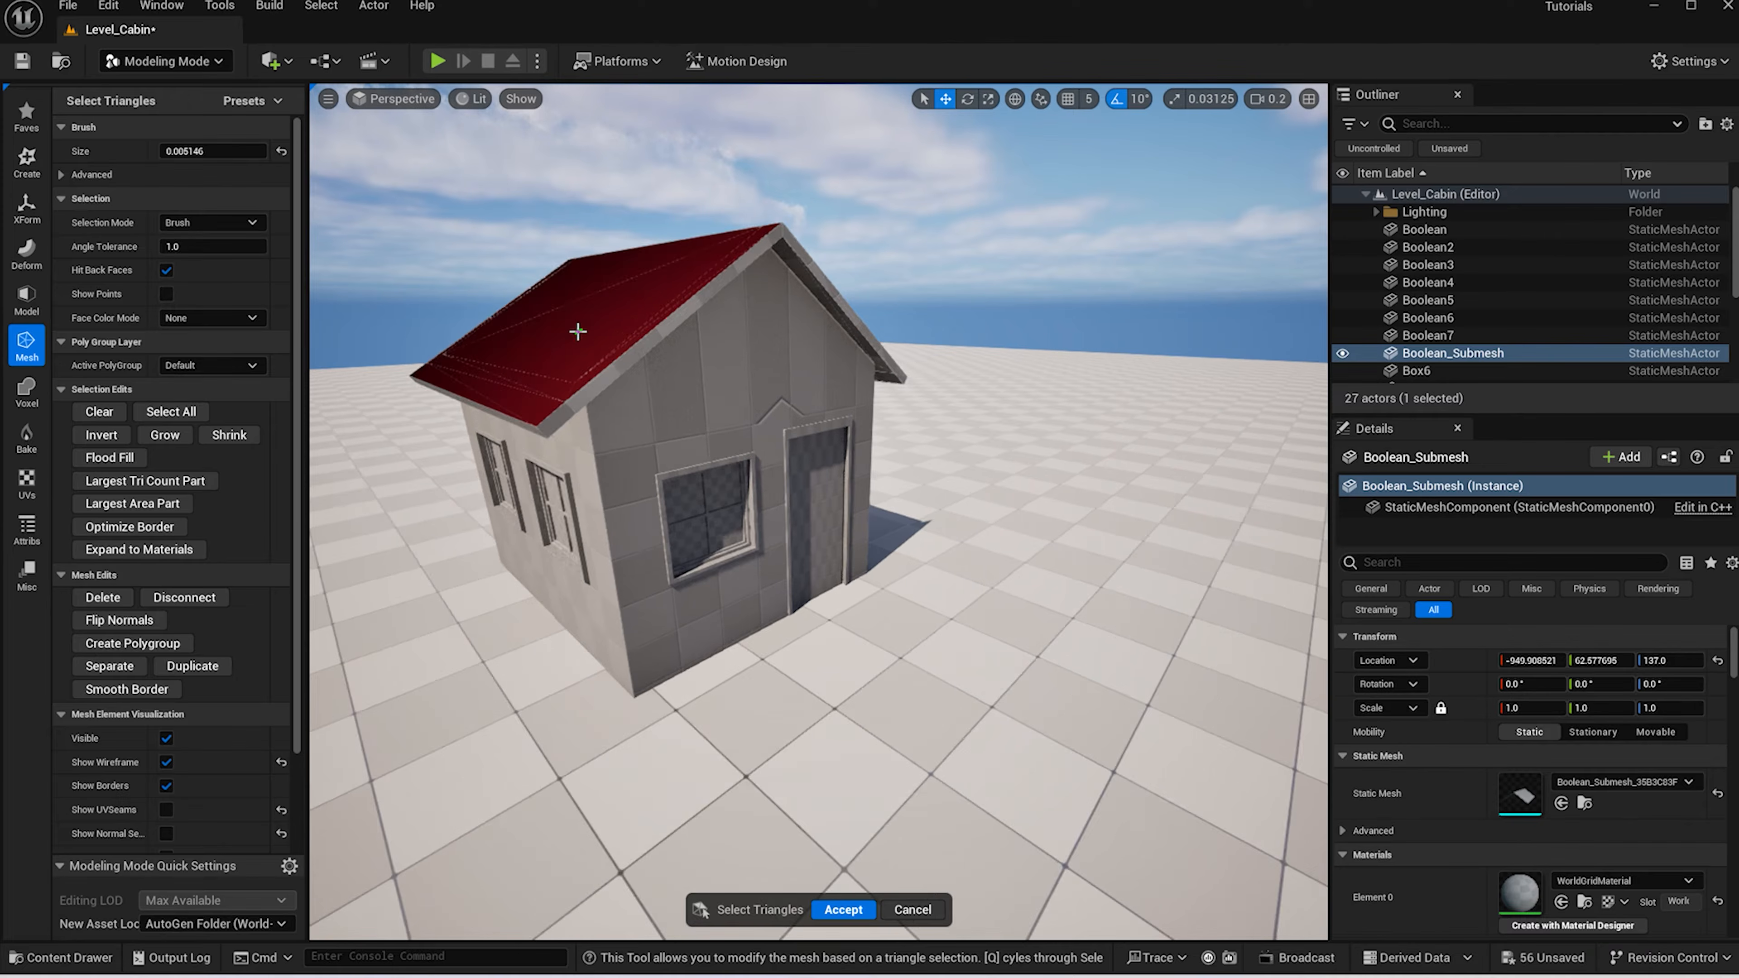
left_click(523, 331)
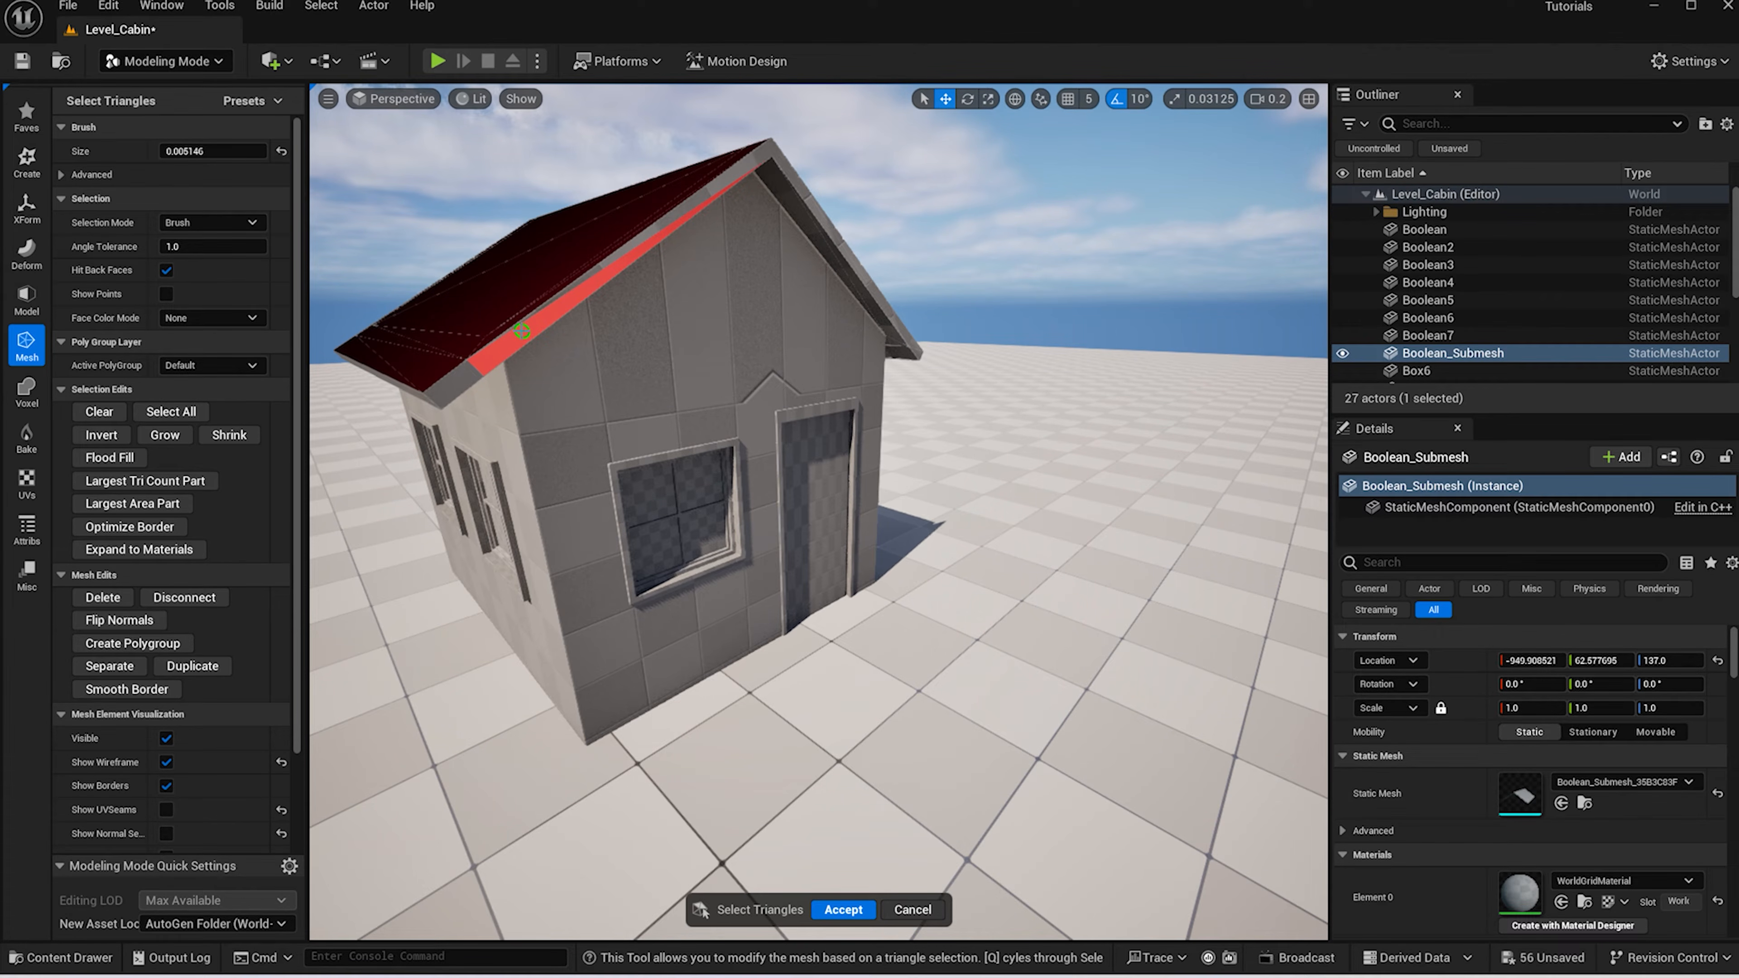
scroll(523, 332, "down", 4)
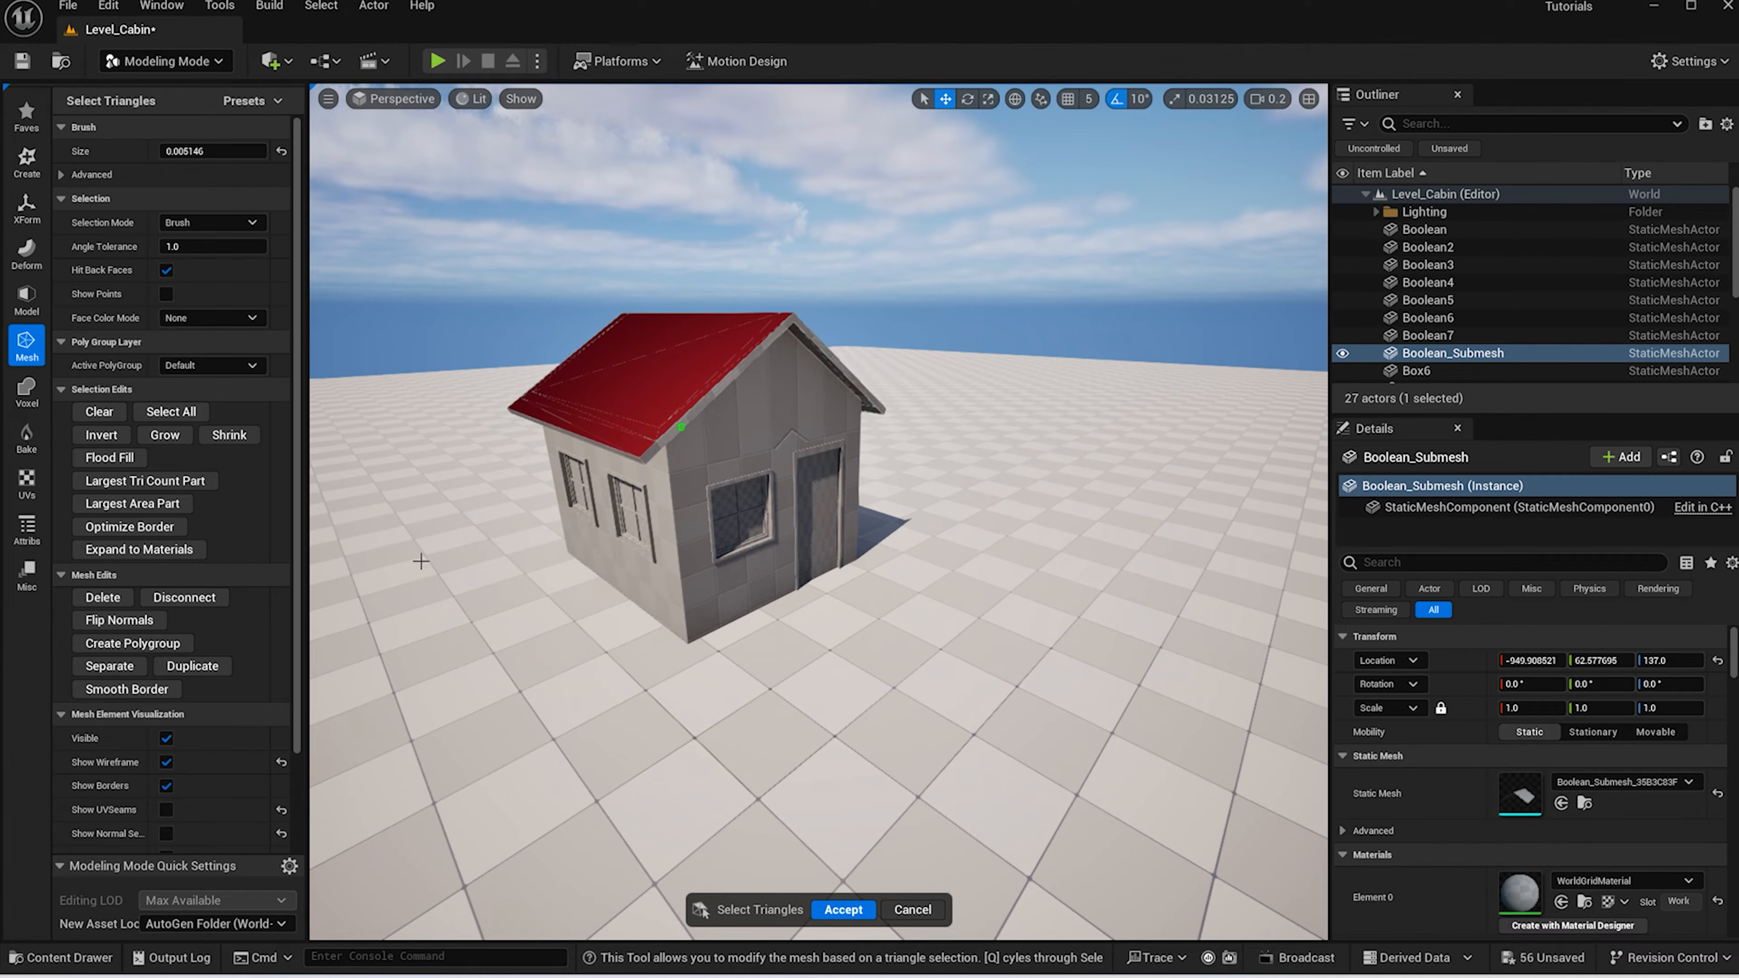
Separate the selected roof triangles into their own mesh and accept the triangle selection edit
left_click(110, 666)
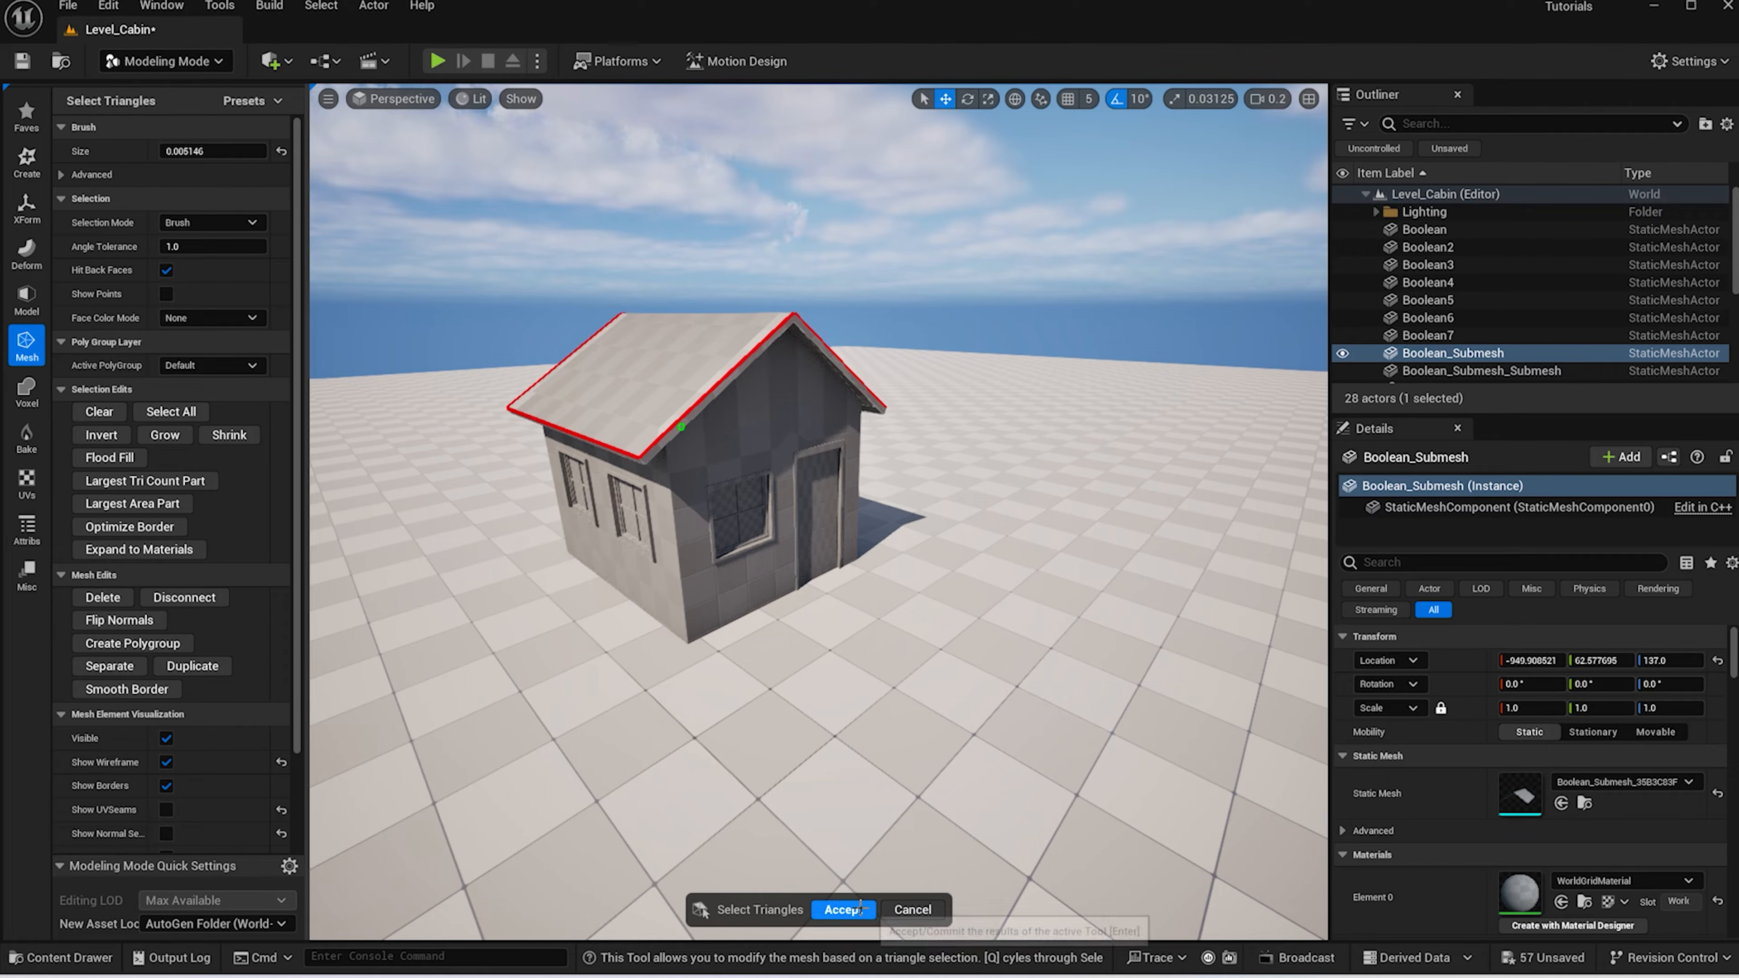
left_click(843, 909)
scroll(720, 519, "up", 2)
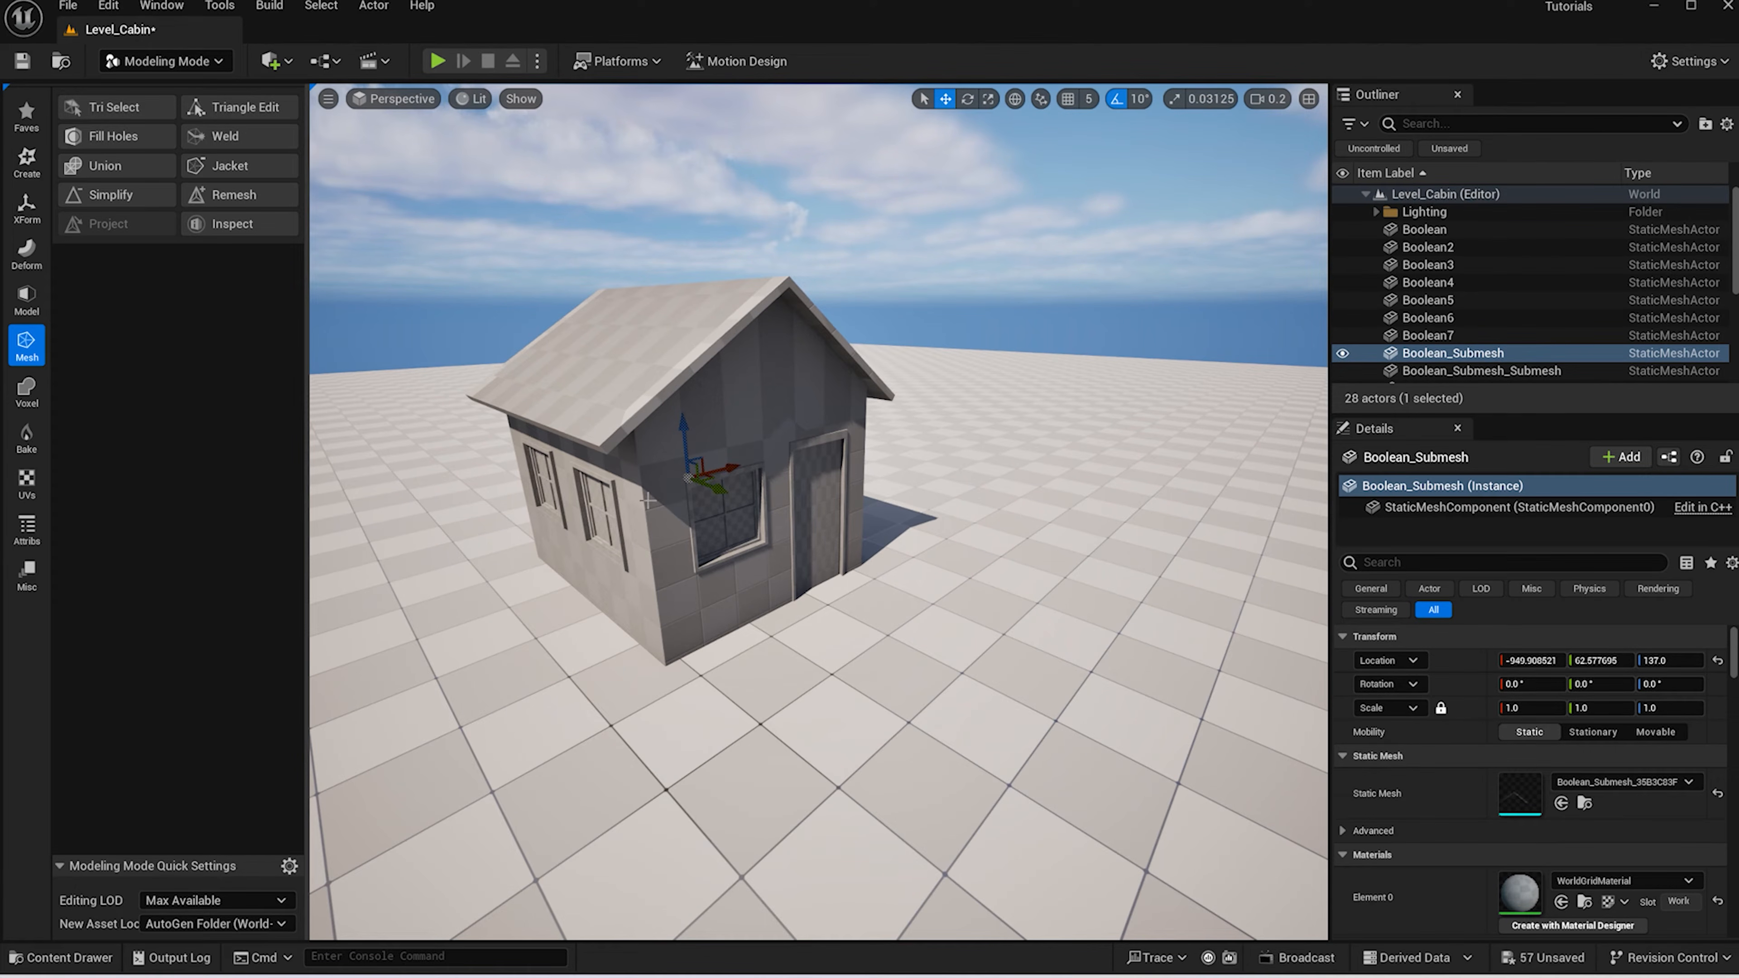
Create a default 100 x 100 x 100 box on the ground in front of the cabin
left_click(27, 161)
left_click(124, 121)
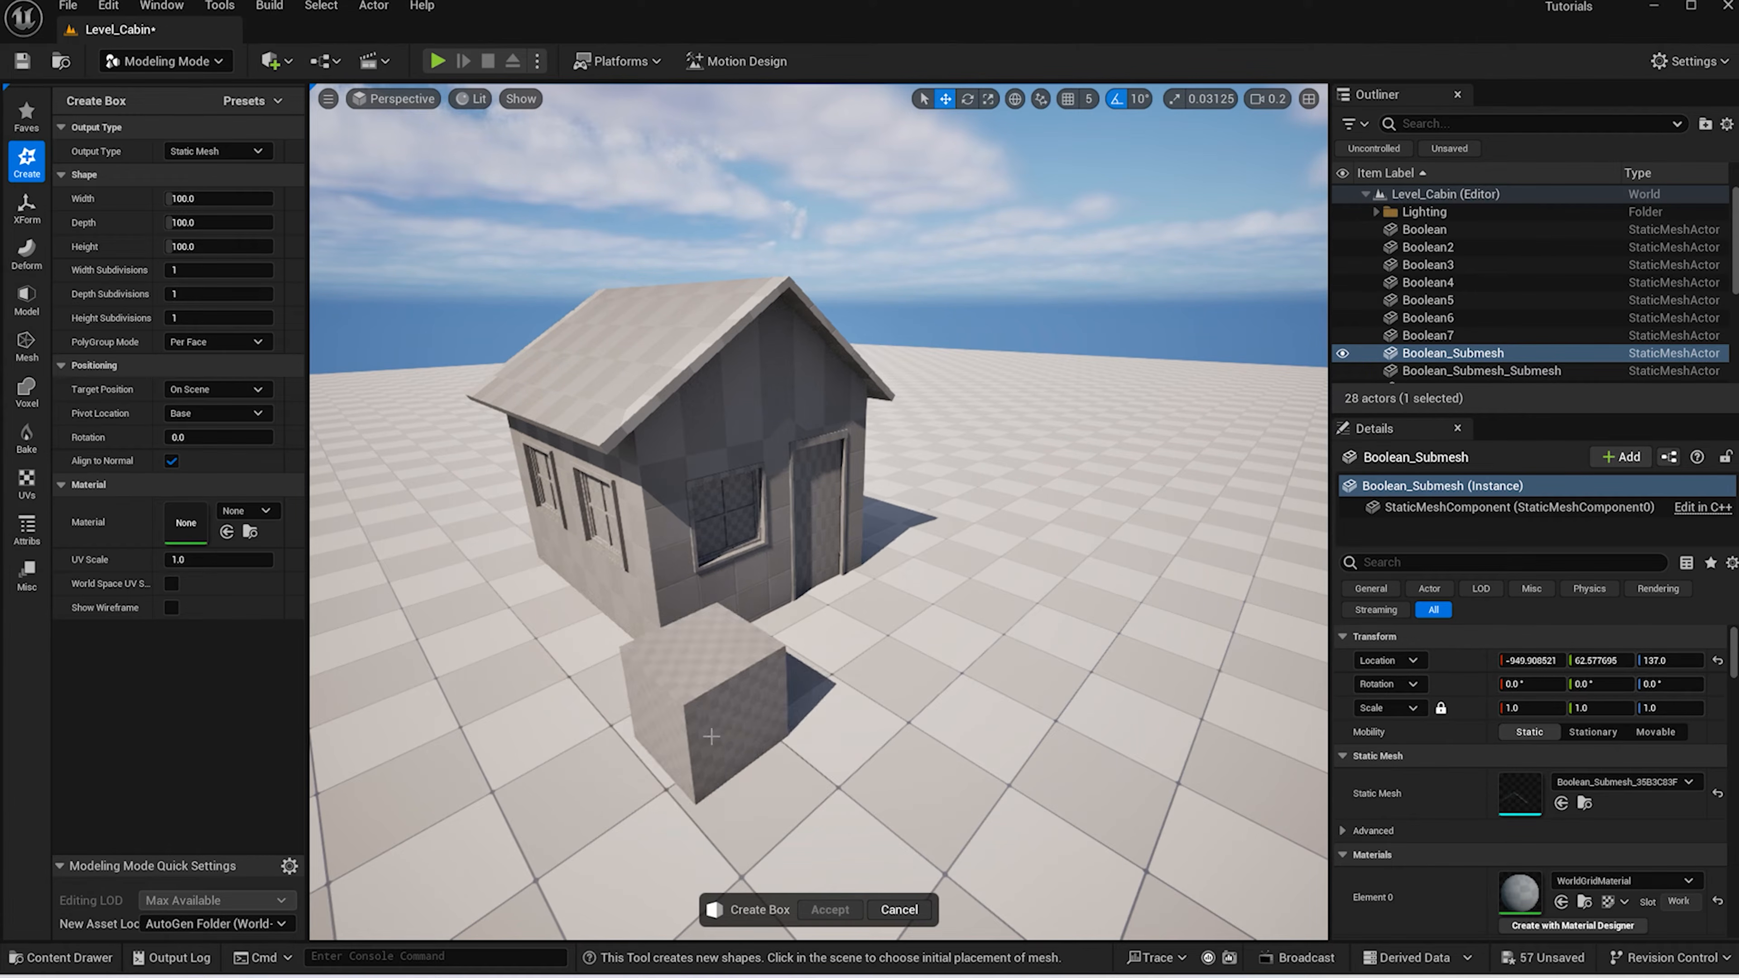
left_click(654, 733)
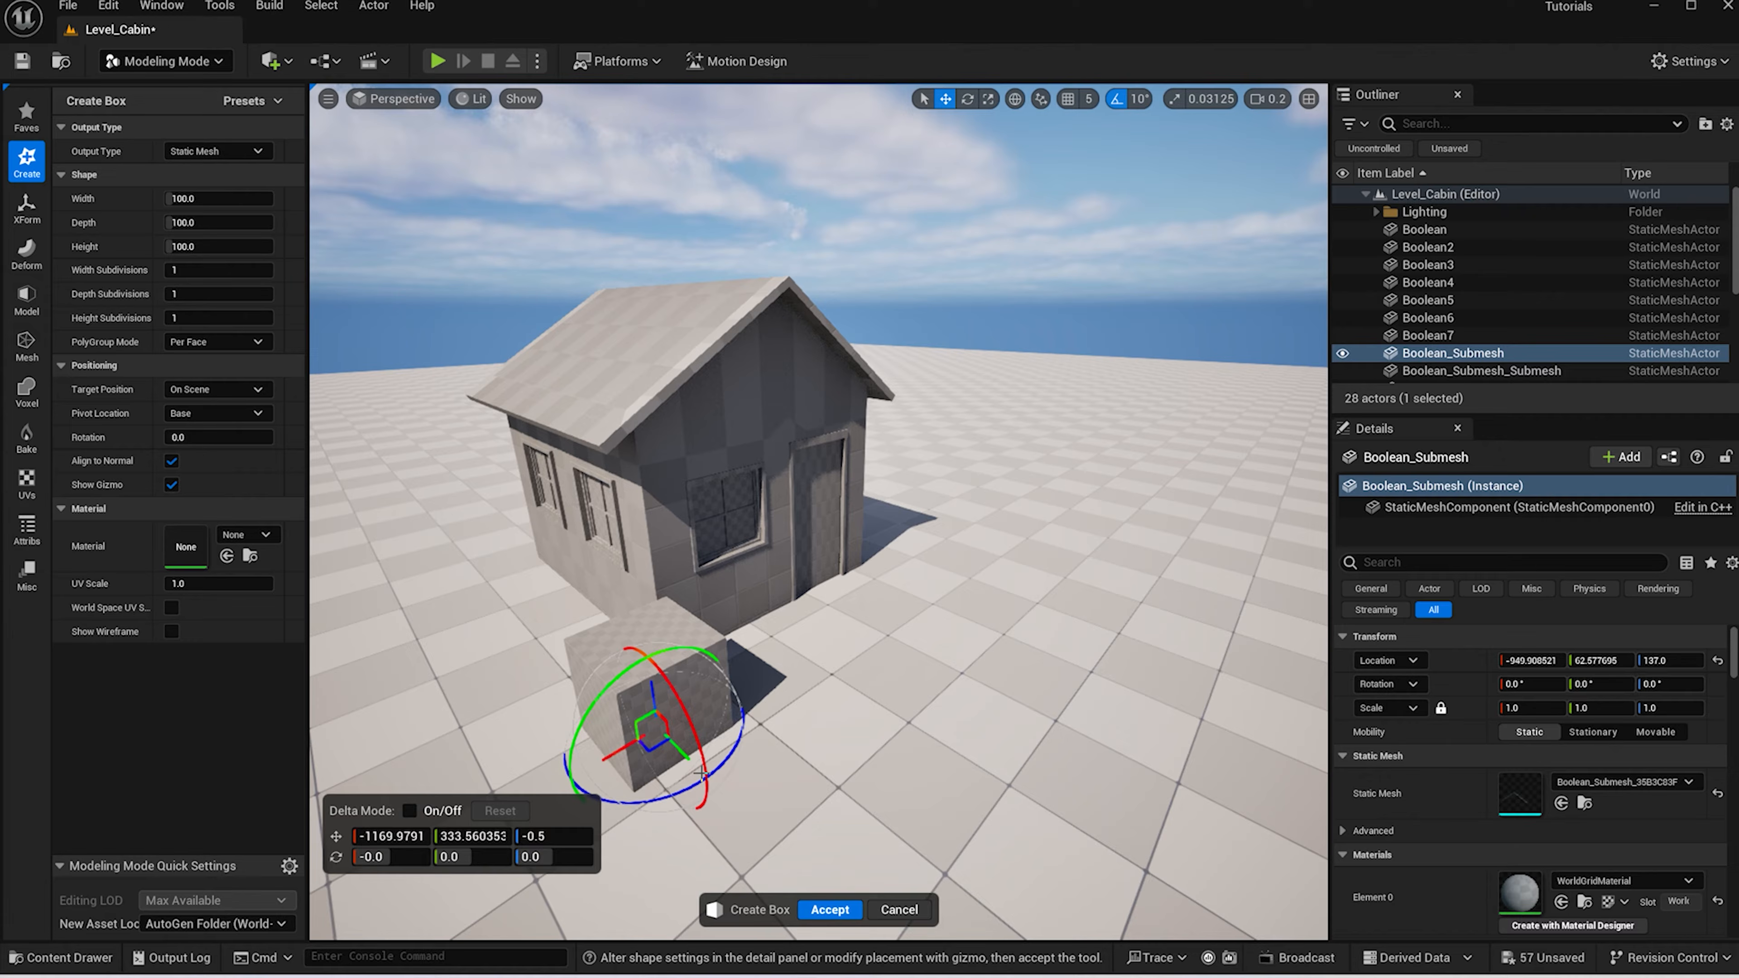
left_click(826, 912)
Scale the new box into a thin, tall corner post of about 0.12 x 0.12 x 2.78
key("r")
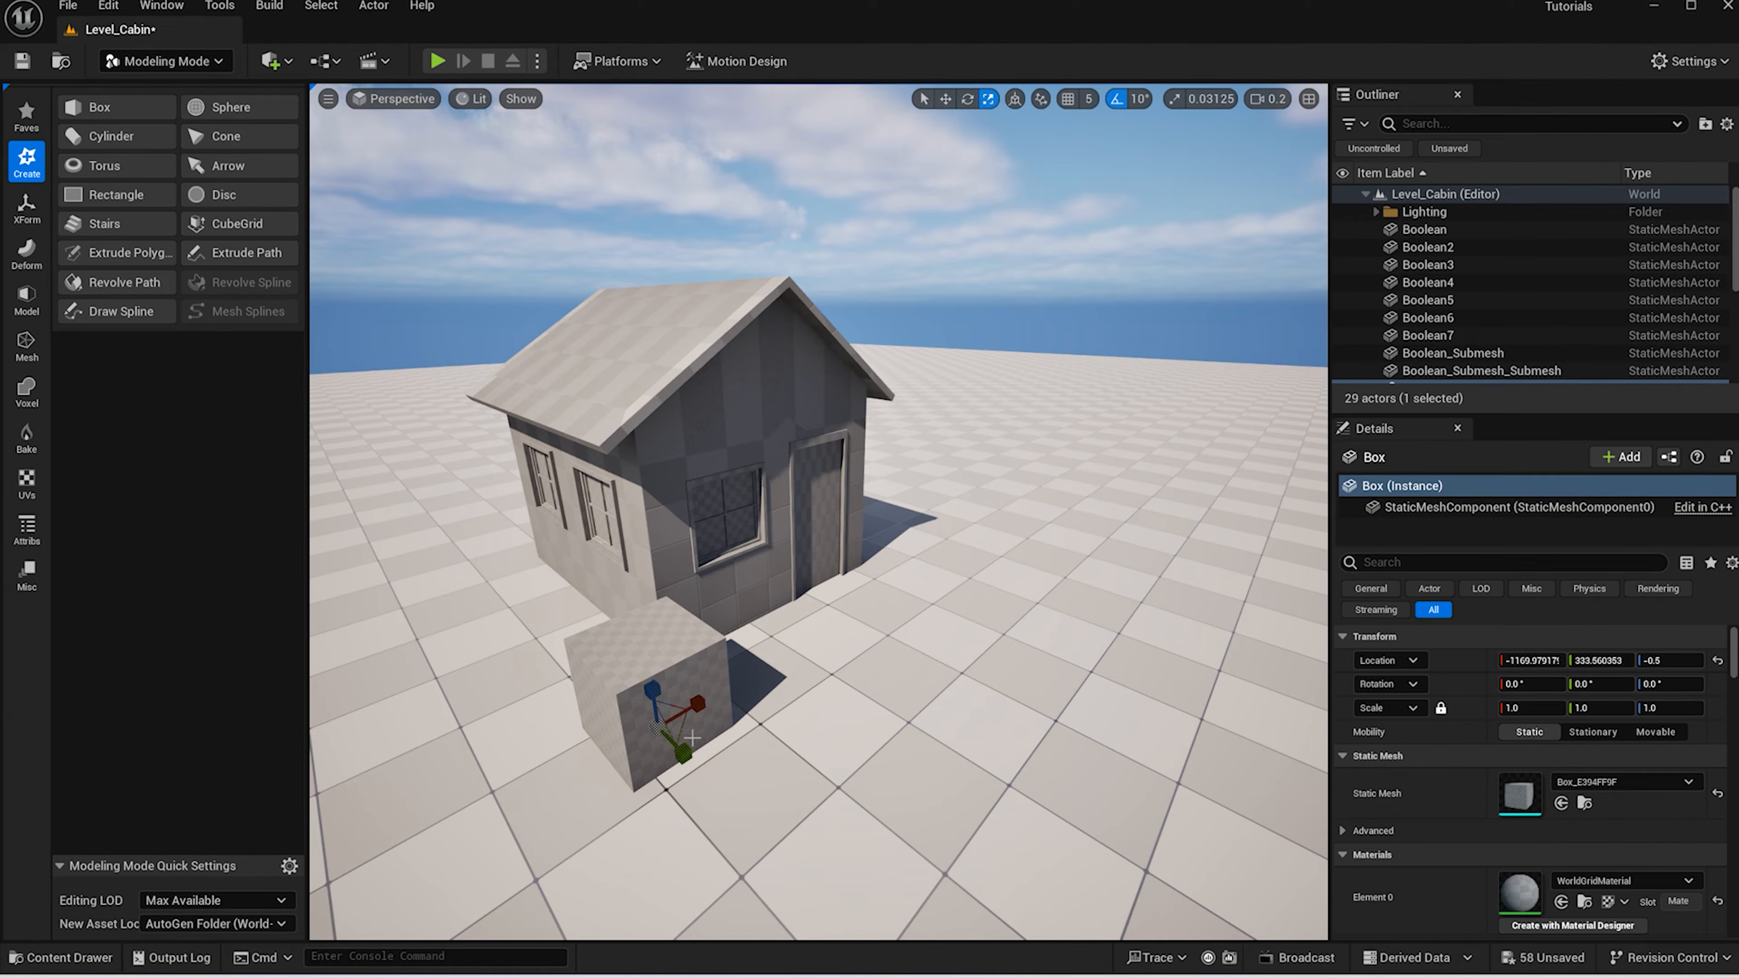
left_click_drag(684, 734, 659, 627)
key("w")
key("r")
left_click_drag(686, 644, 520, 582, "alt")
key("f")
Fit the post against the cabin's front corner and place a duplicate at the other front corner
key("w")
mouse_move(782, 774)
left_mouse_down("alt")
mouse_move(959, 836)
mouse_move(780, 742)
left_mouse_up("alt")
scroll(781, 742, "down", 8)
left_click_drag(863, 609, 1111, 570, "alt")
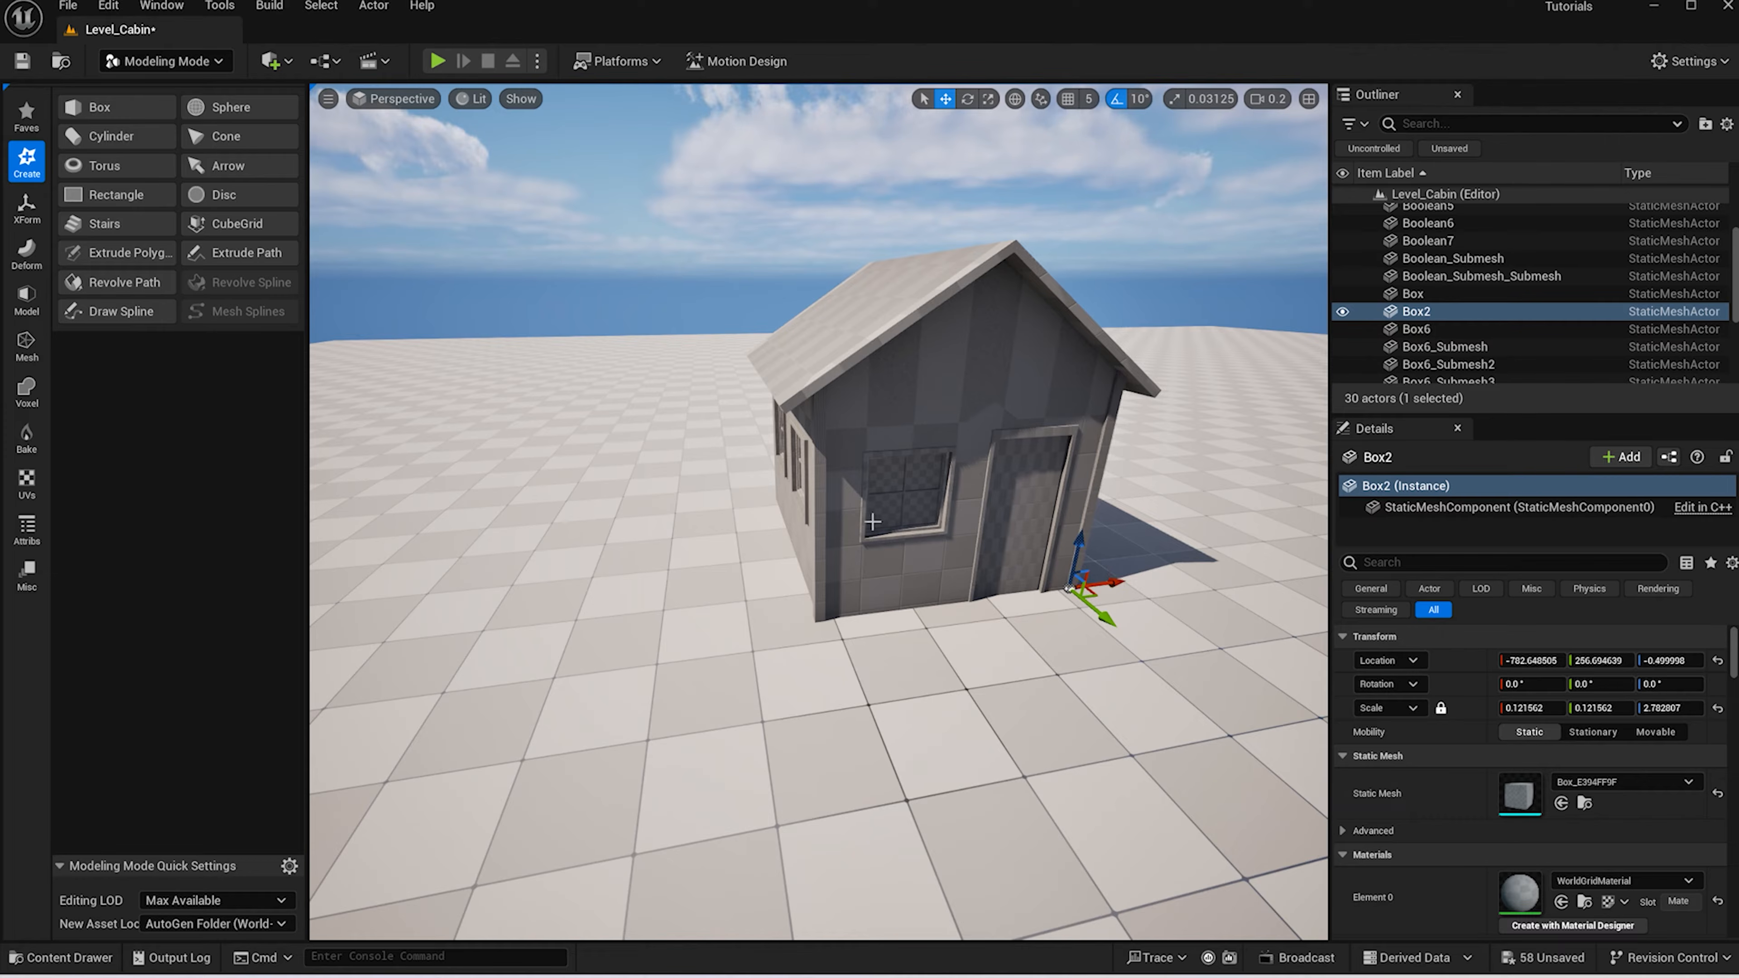
Select both front corner posts and duplicate them to the cabin's back corners
left_click(826, 523, "shift")
left_click_drag(893, 603, 634, 611, "alt")
scroll(506, 677, "down", 3)
left_click_drag(506, 677, 907, 712, "alt")
scroll(507, 678, "down", 4)
scroll(479, 719, "up", 1)
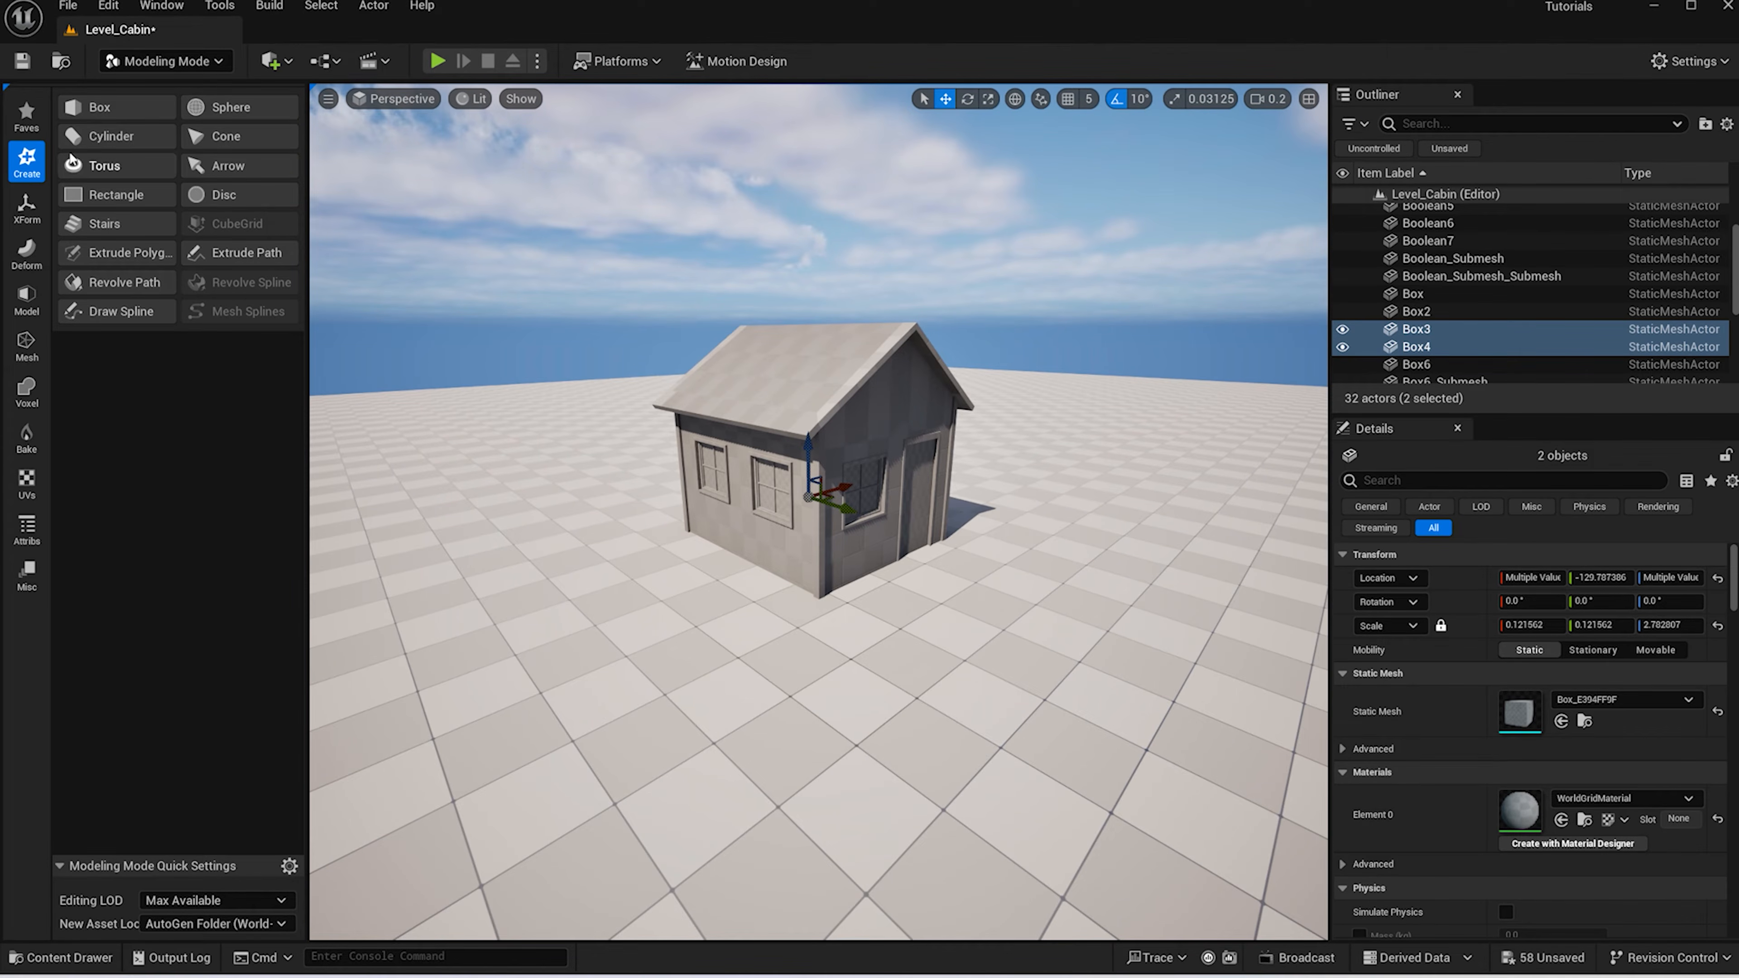
Create another box beside the cabin for the chimney and set its uniform scale to 0.5
left_click(99, 108)
left_click(676, 598)
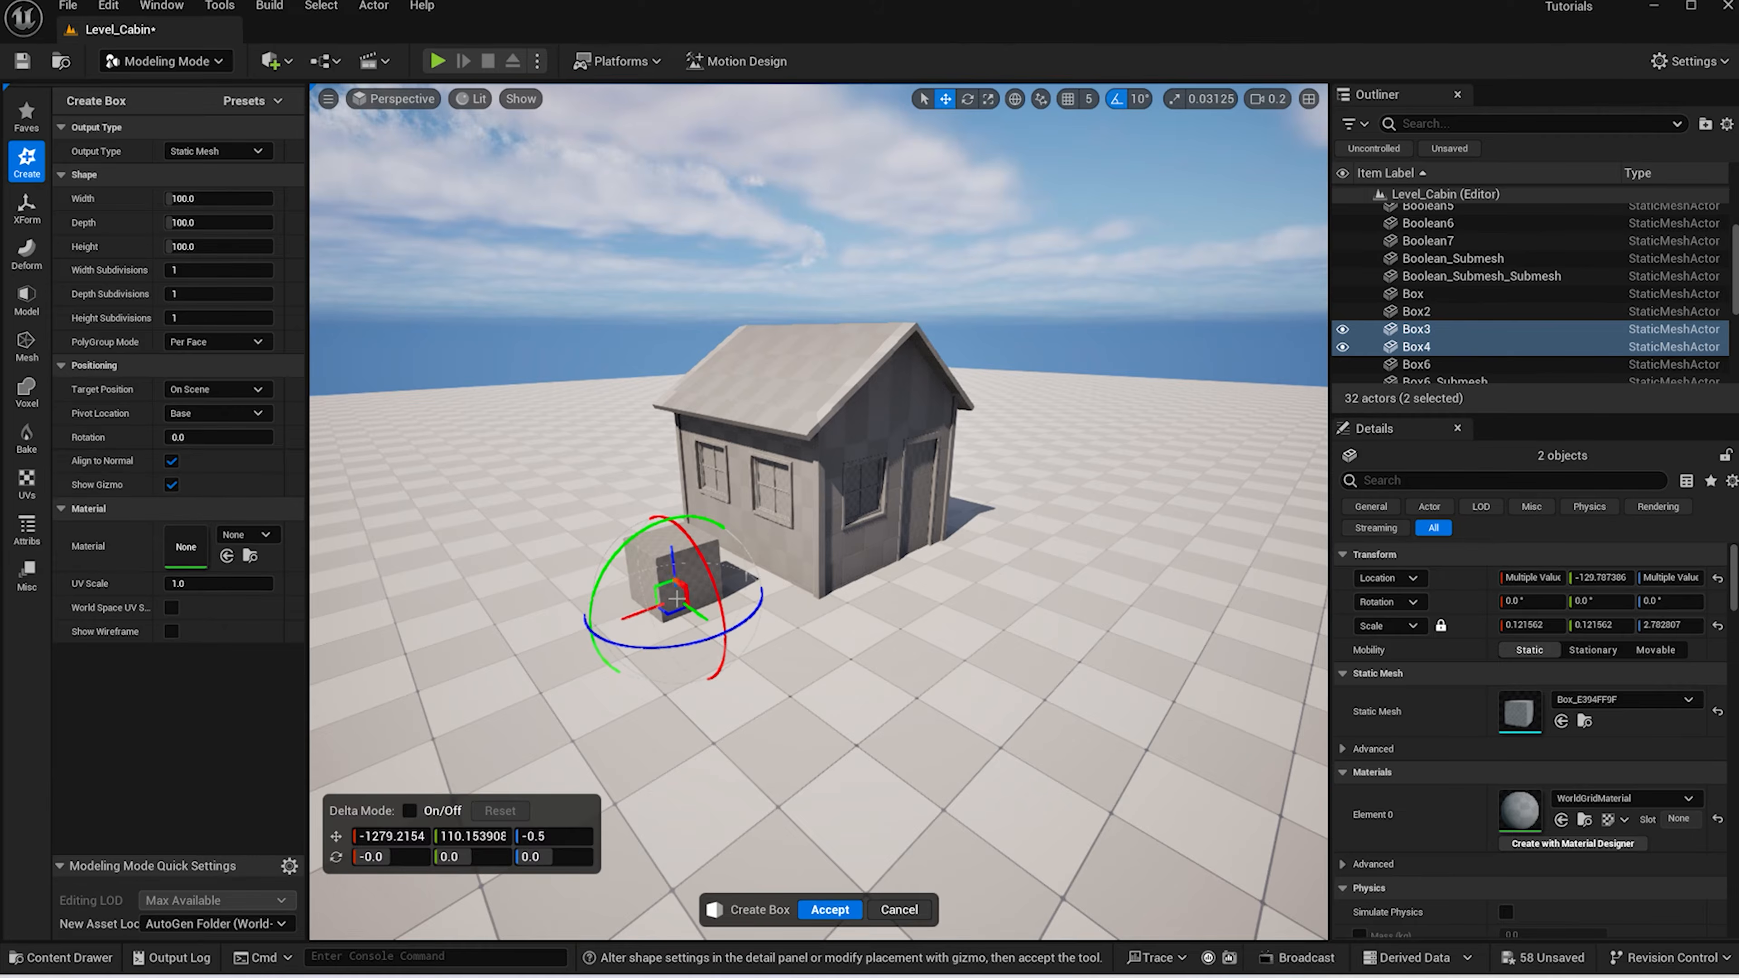
left_click(830, 910)
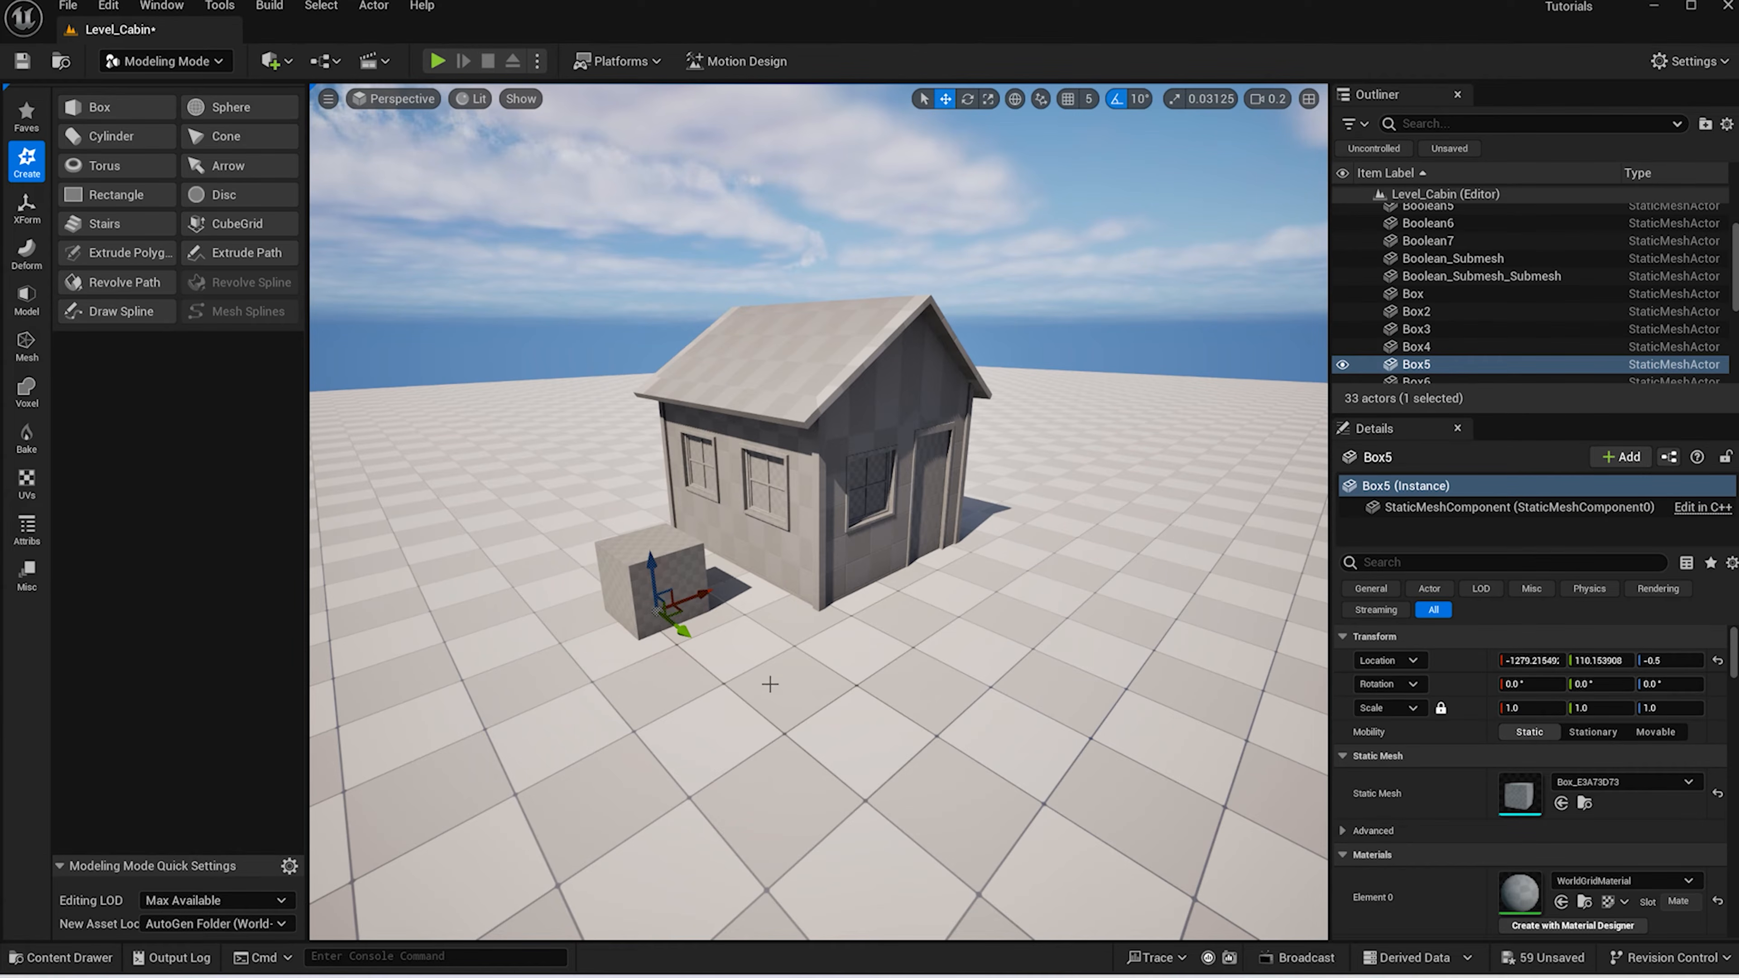
left_click(1554, 708)
type(".5")
key("Return")
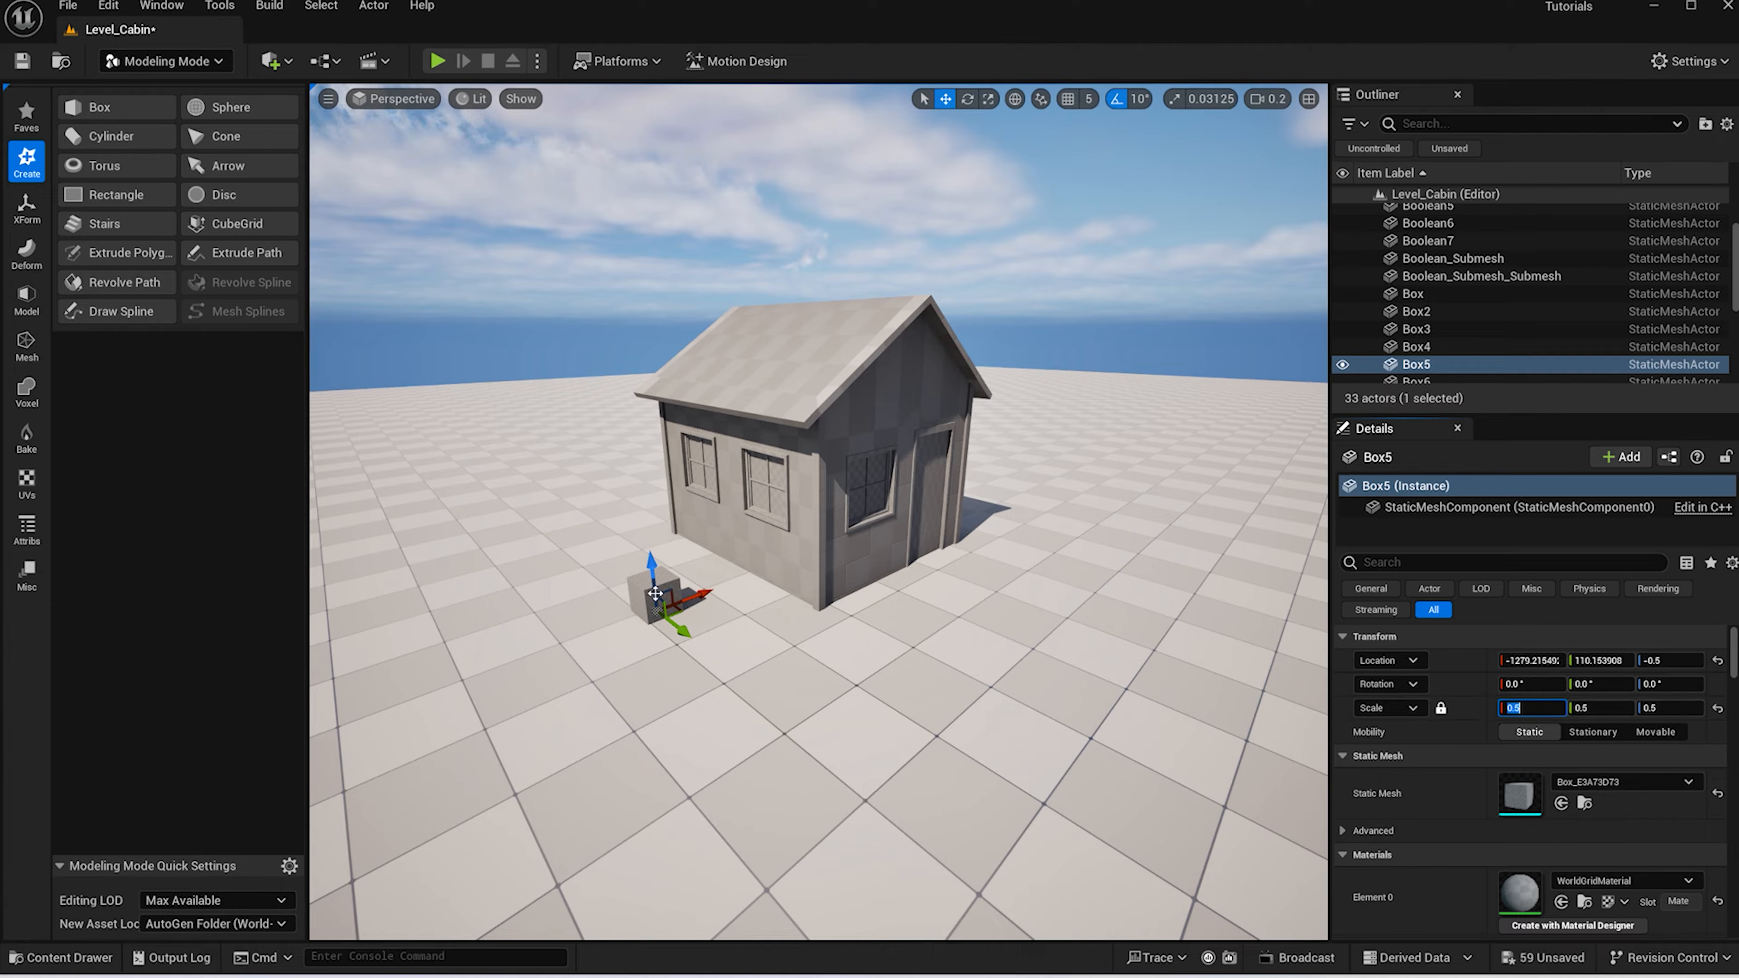
Move the chimney box up onto the window-side roof slope near the cabin's back end
left_click_drag(687, 595, 800, 583)
left_click_drag(772, 514, 761, 295)
left_click_drag(707, 374, 542, 261, "alt")
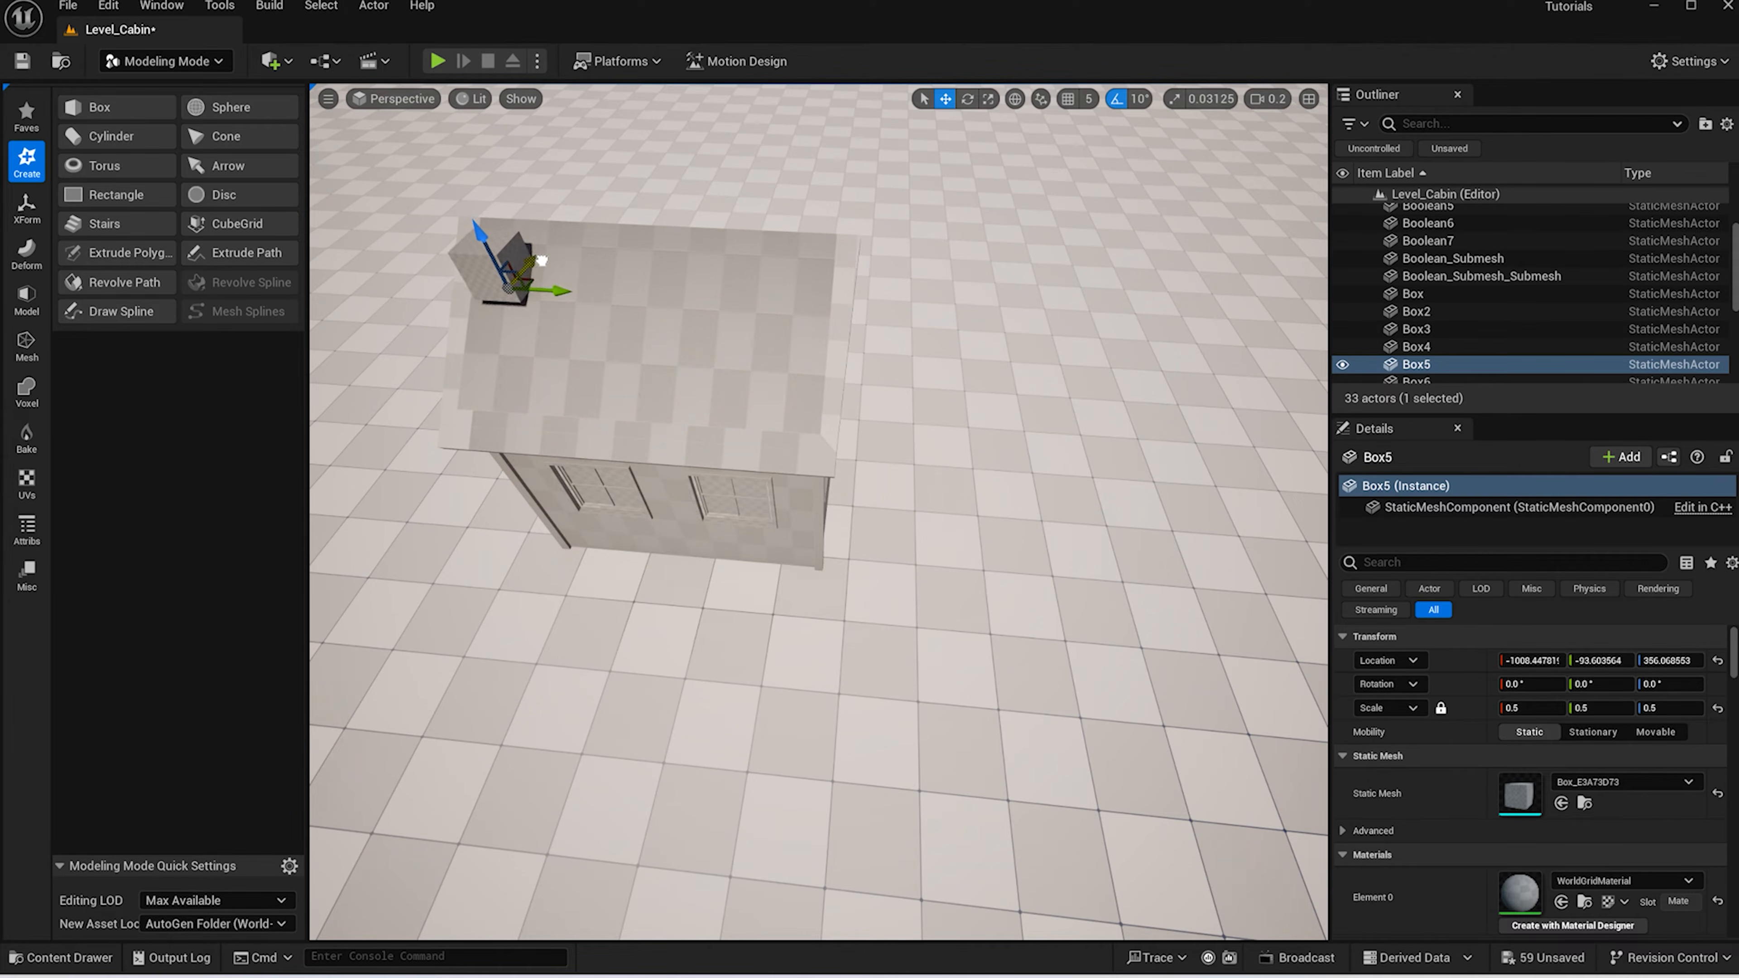
left_click_drag(566, 372, 469, 250, "alt")
Stretch the chimney box to a Z scale of about 1.035 and seat it into the roof slope
key("r")
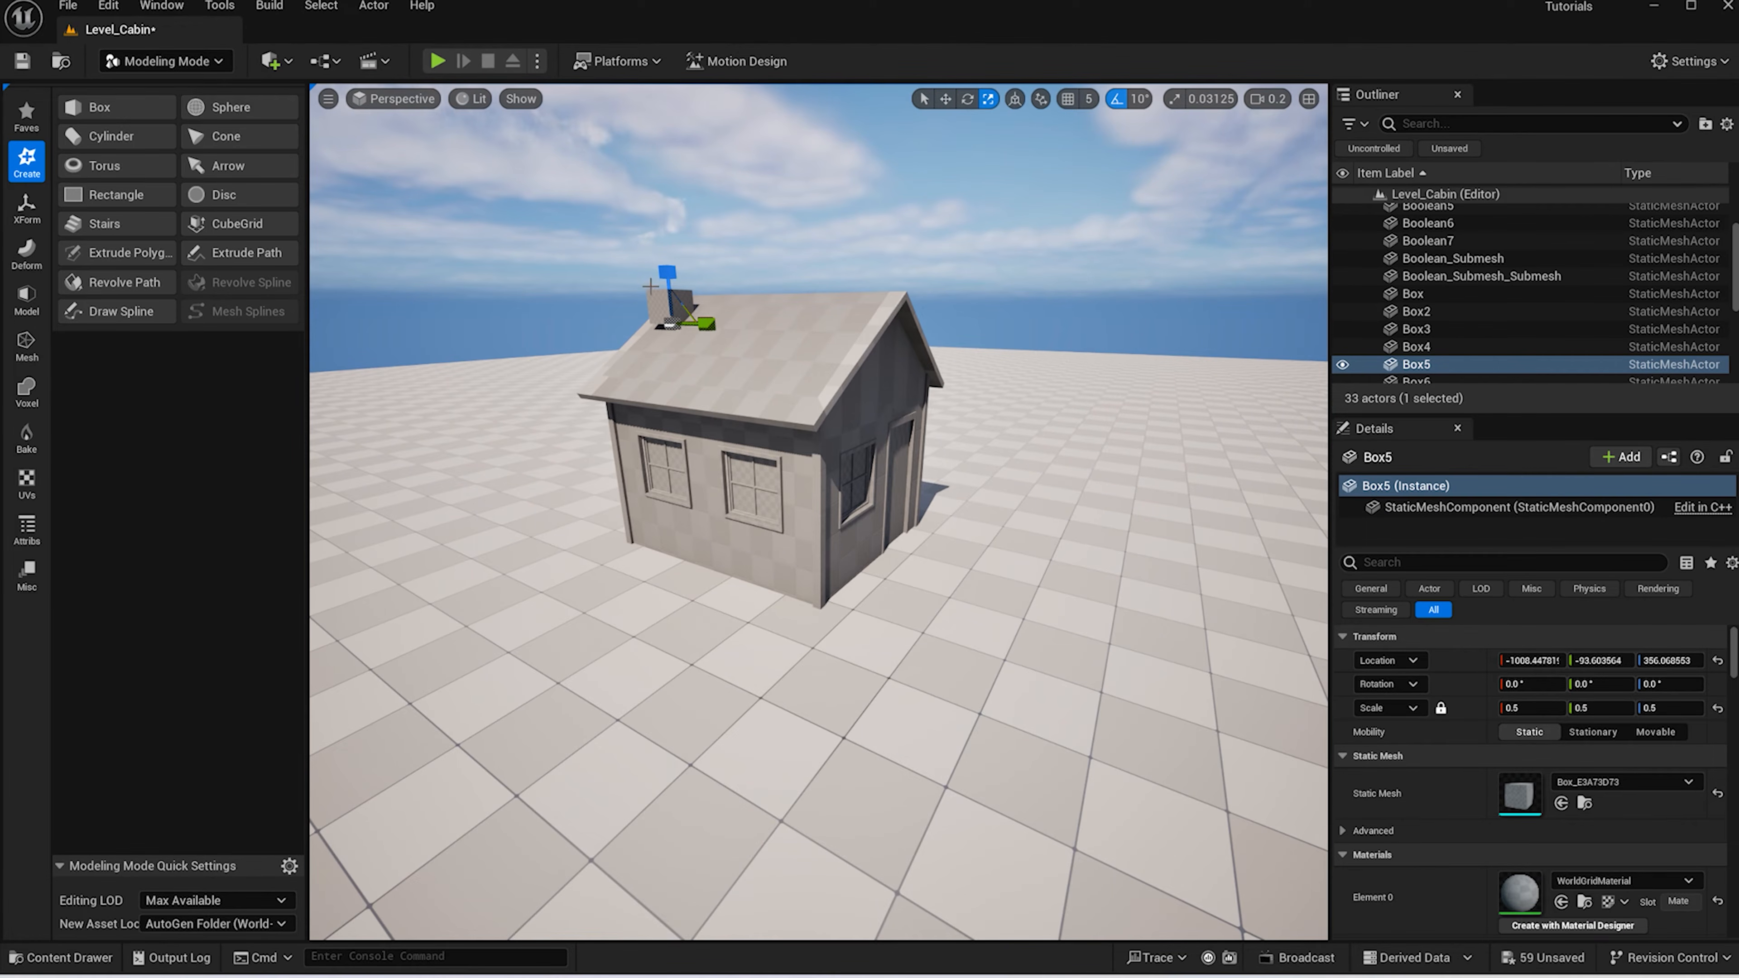
key("w")
left_click_drag(668, 274, 687, 340)
key("ctrl+z")
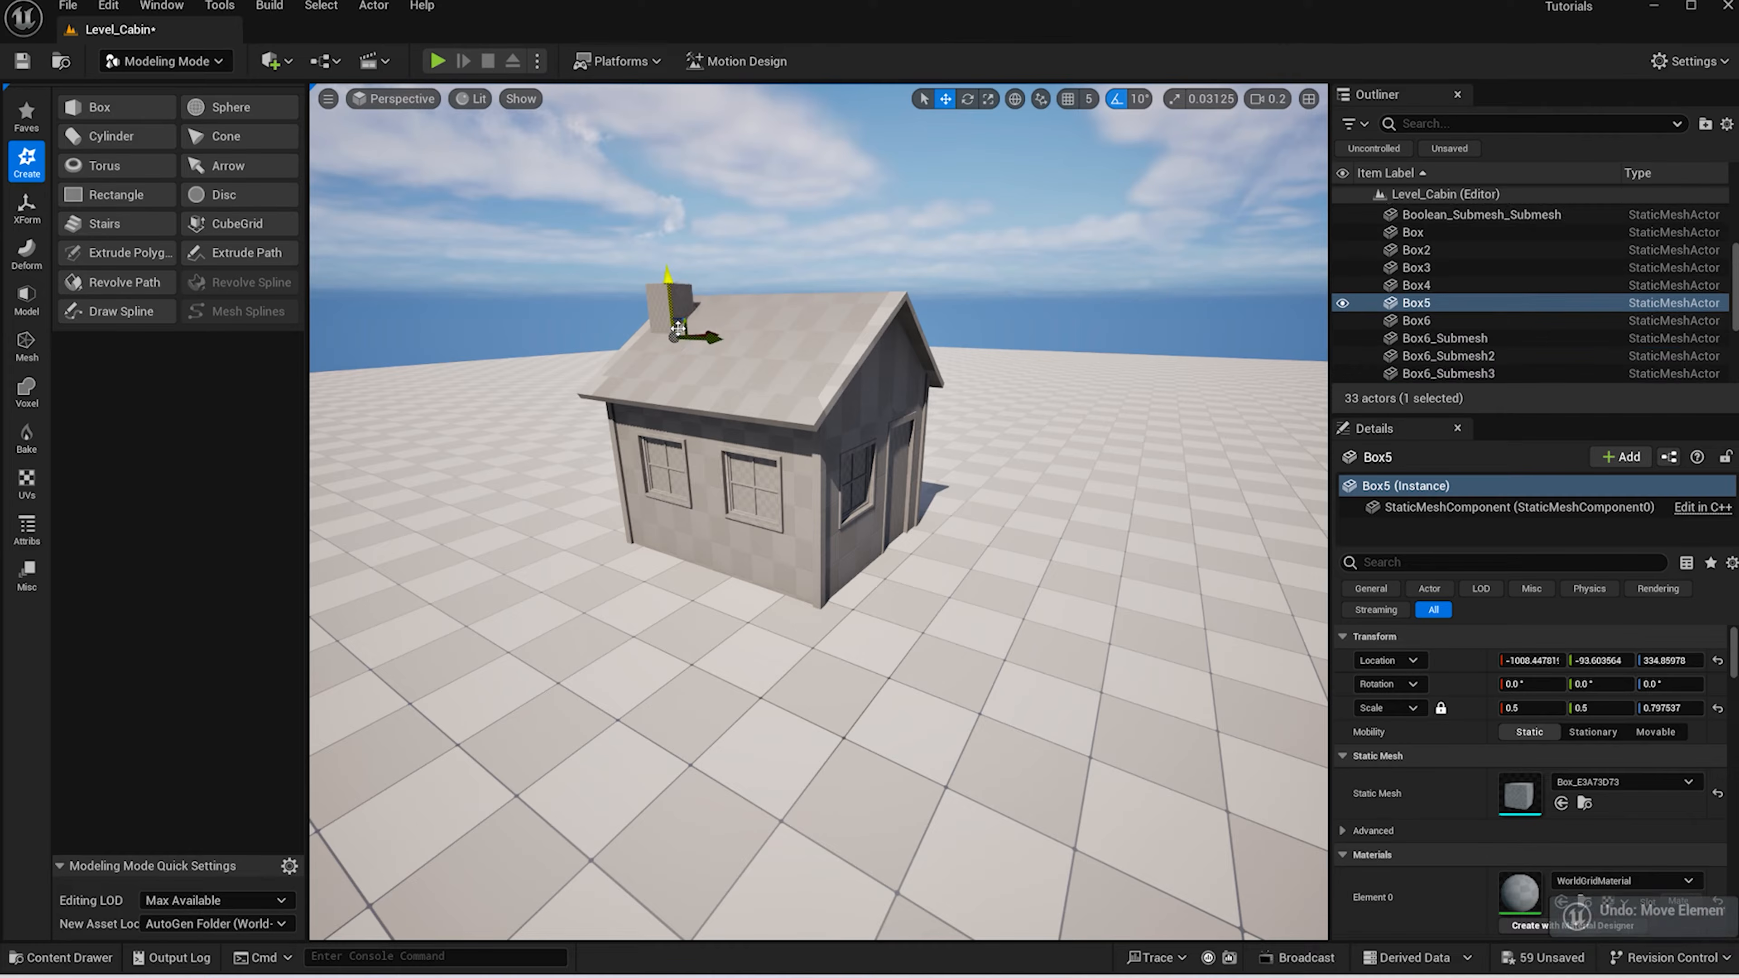
left_click_drag(709, 338, 727, 339)
mouse_move(732, 235)
left_mouse_down("alt")
mouse_move(712, 309)
mouse_move(732, 235)
left_mouse_up("alt")
key("r")
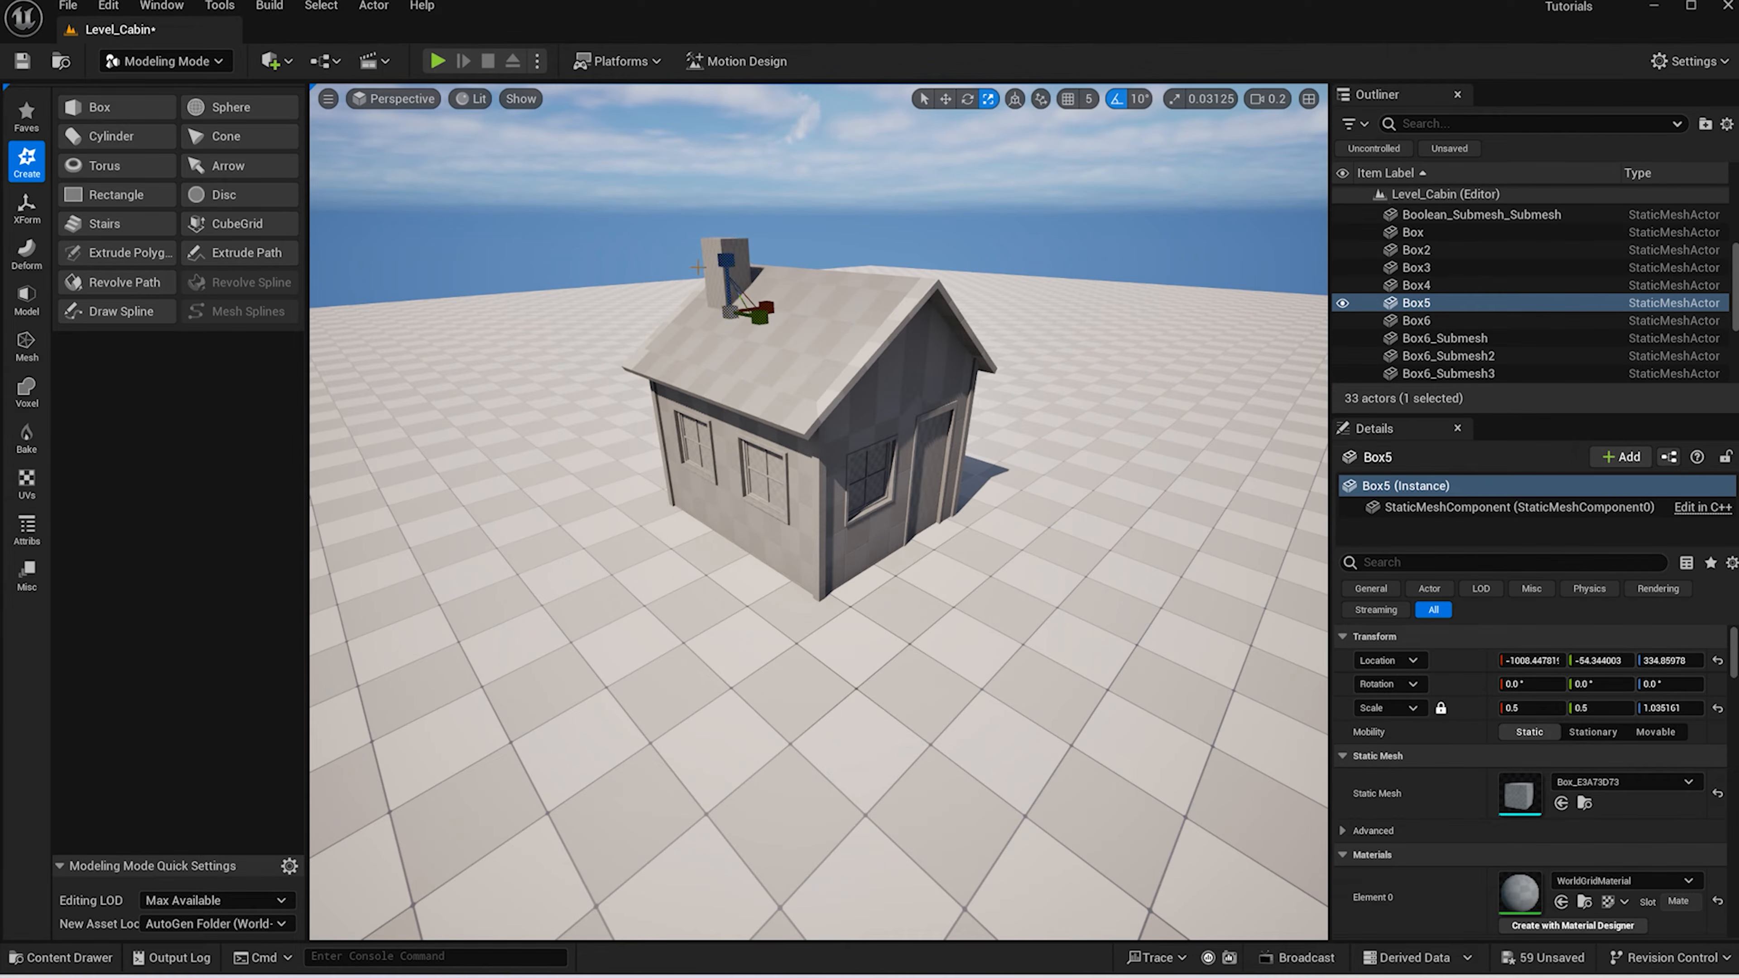
Inset the chimney's top face with PolyGroup Edit to form a narrow rim
left_click(27, 298)
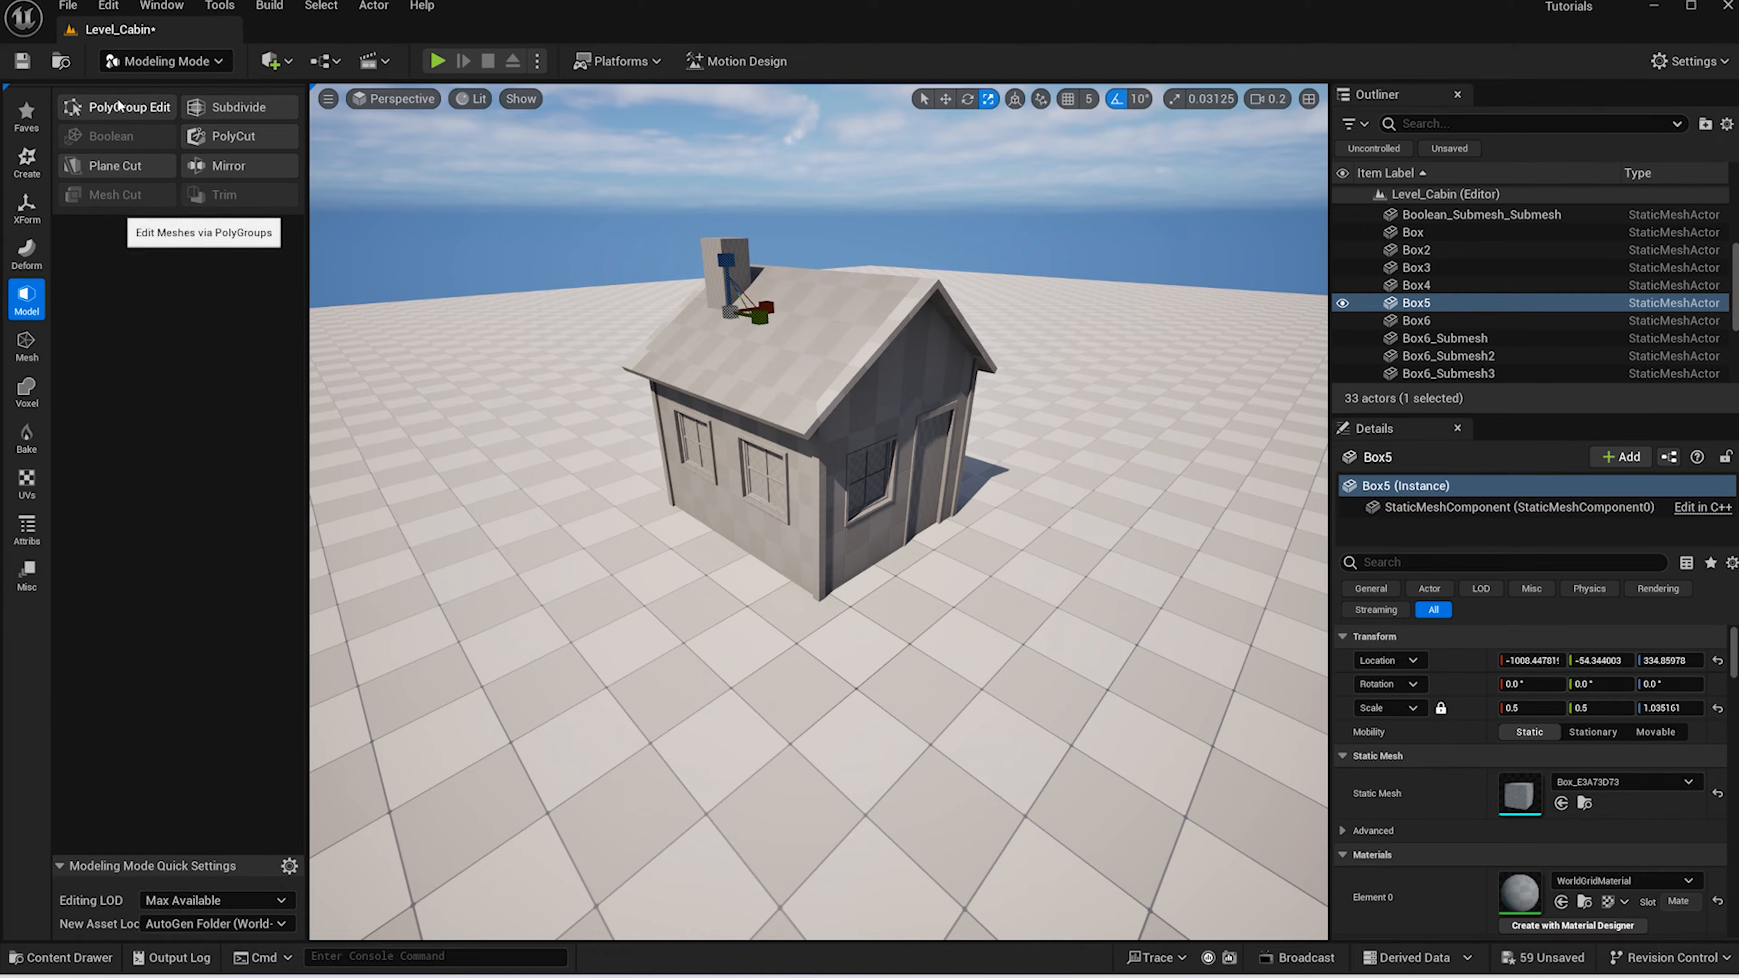
left_click(113, 108)
left_click_drag(555, 373, 558, 425, "alt")
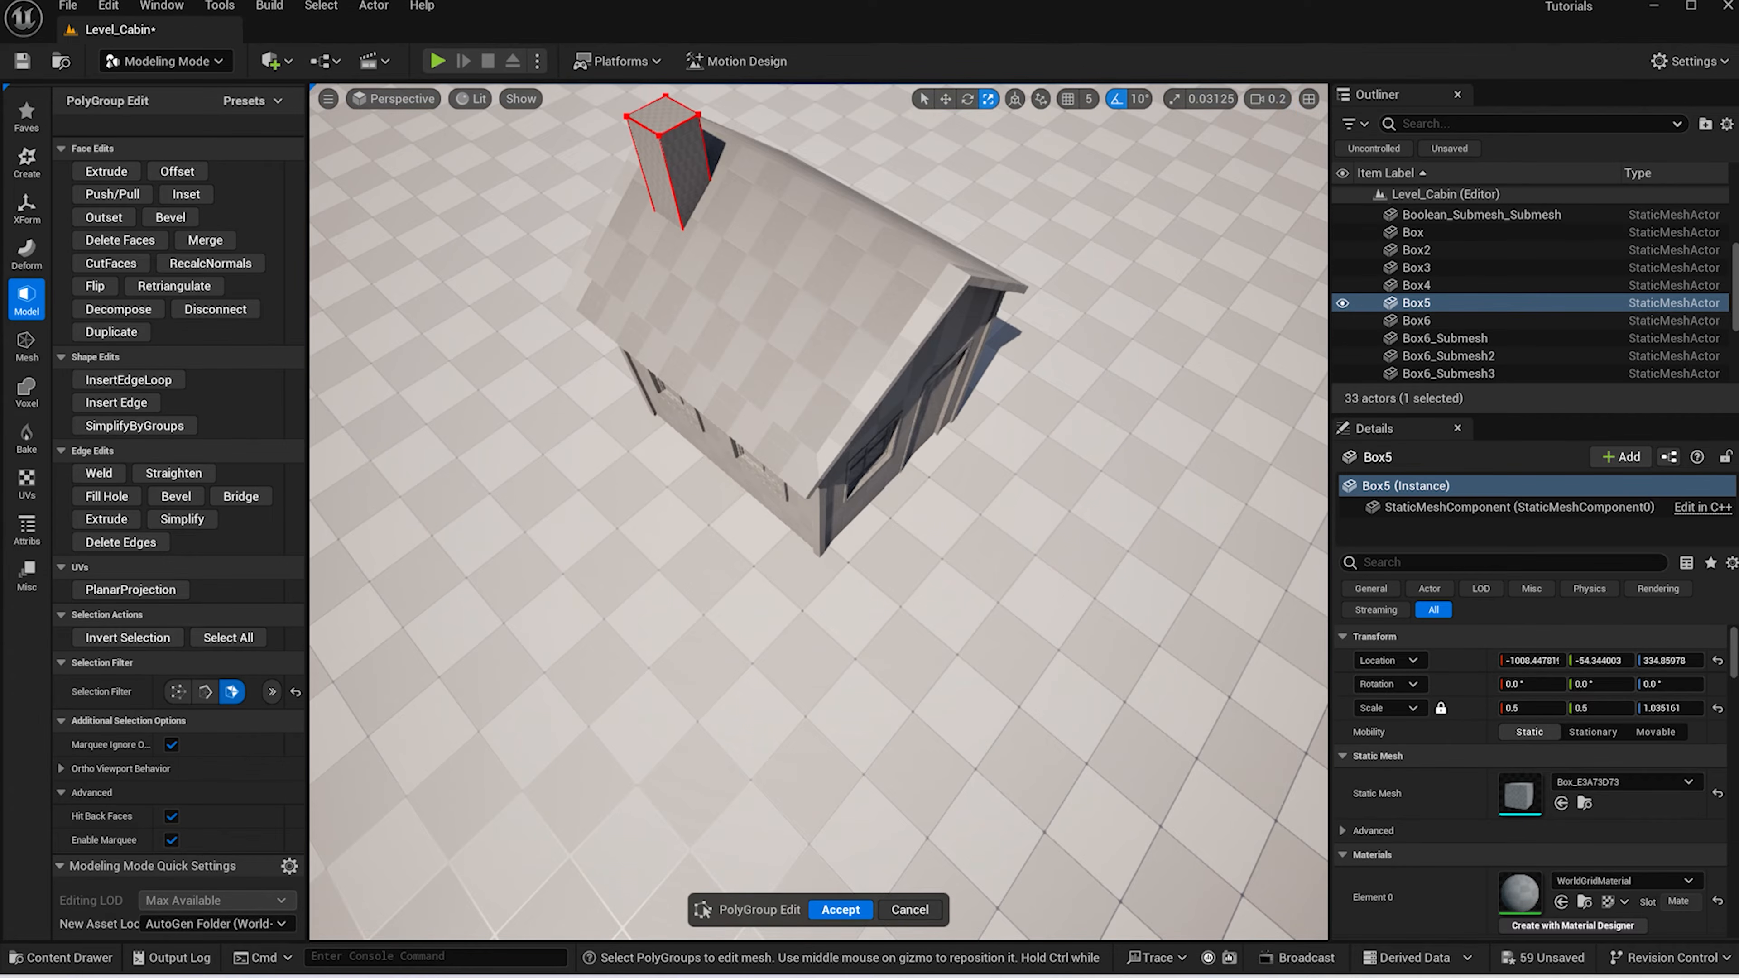
left_click(647, 119)
key("f")
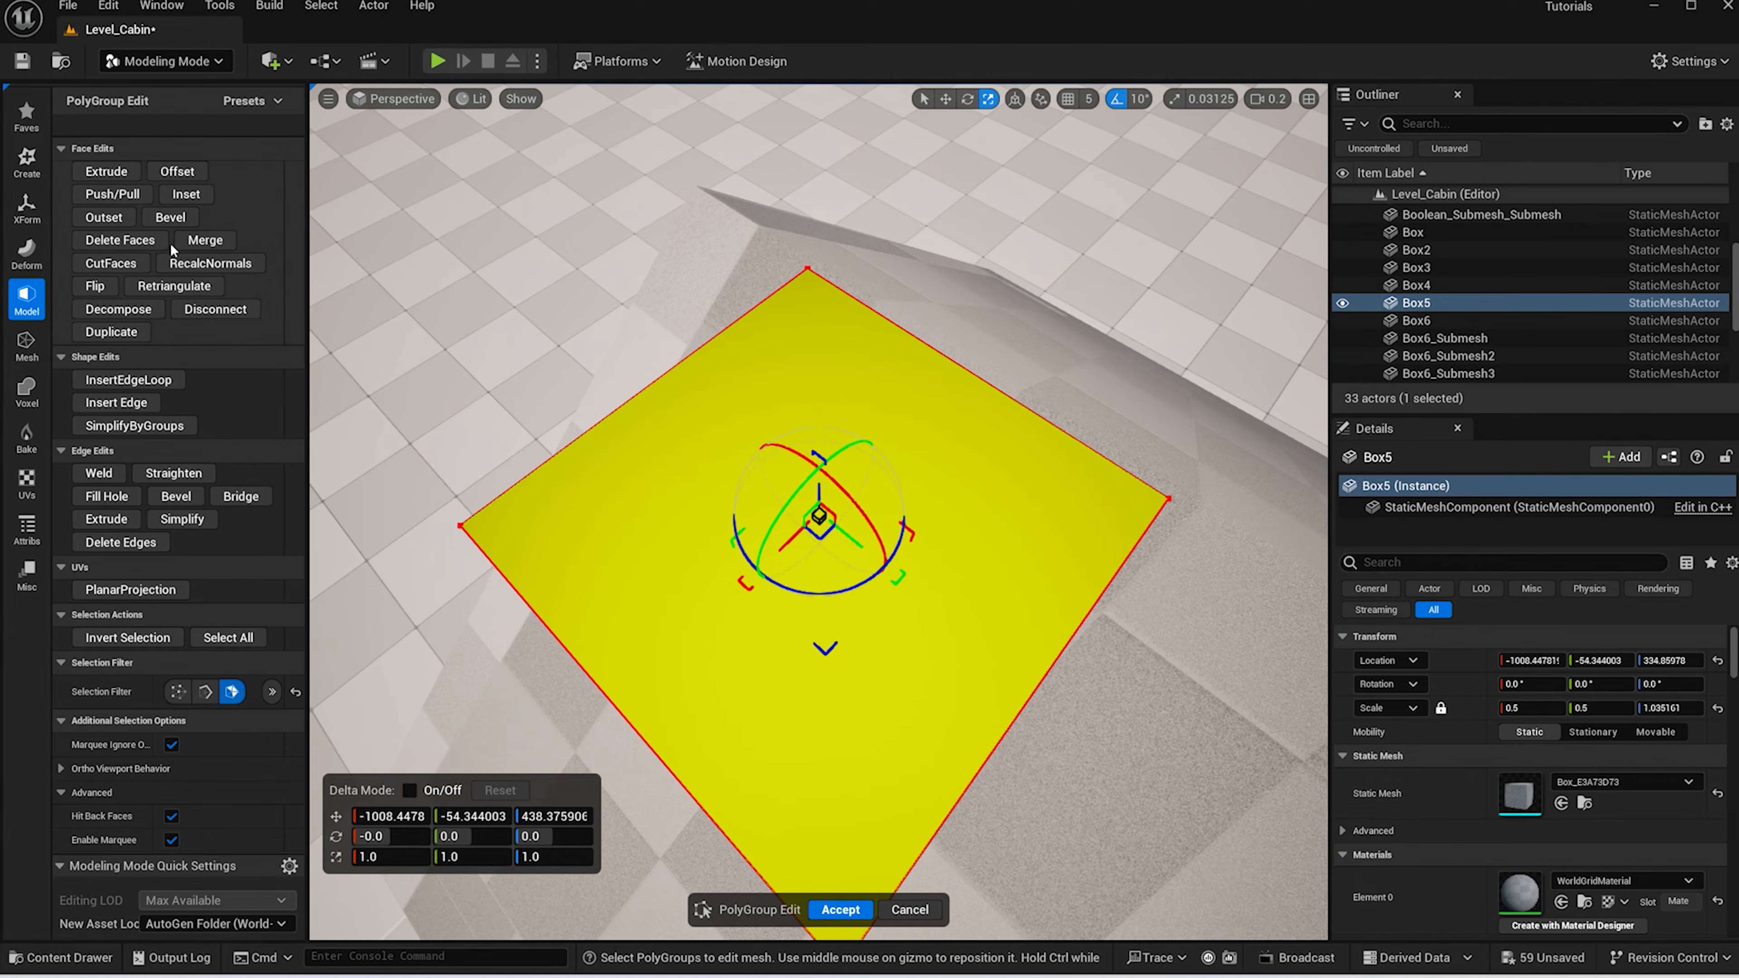
left_click(187, 195)
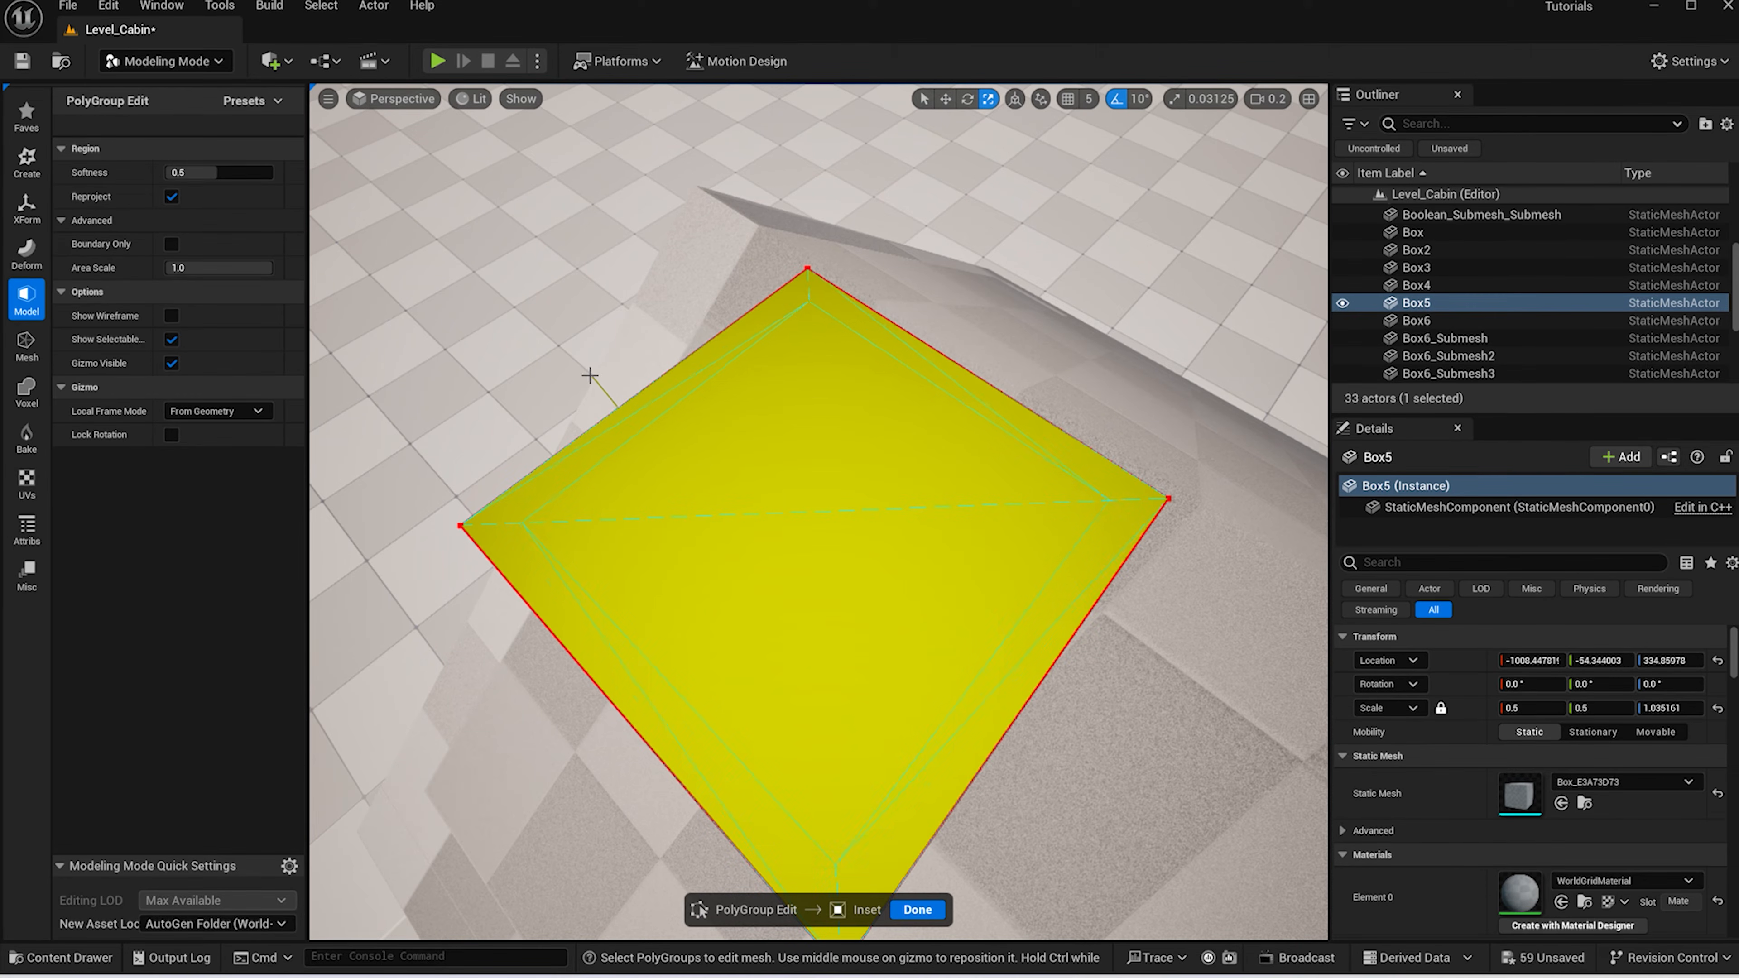
left_click(574, 373)
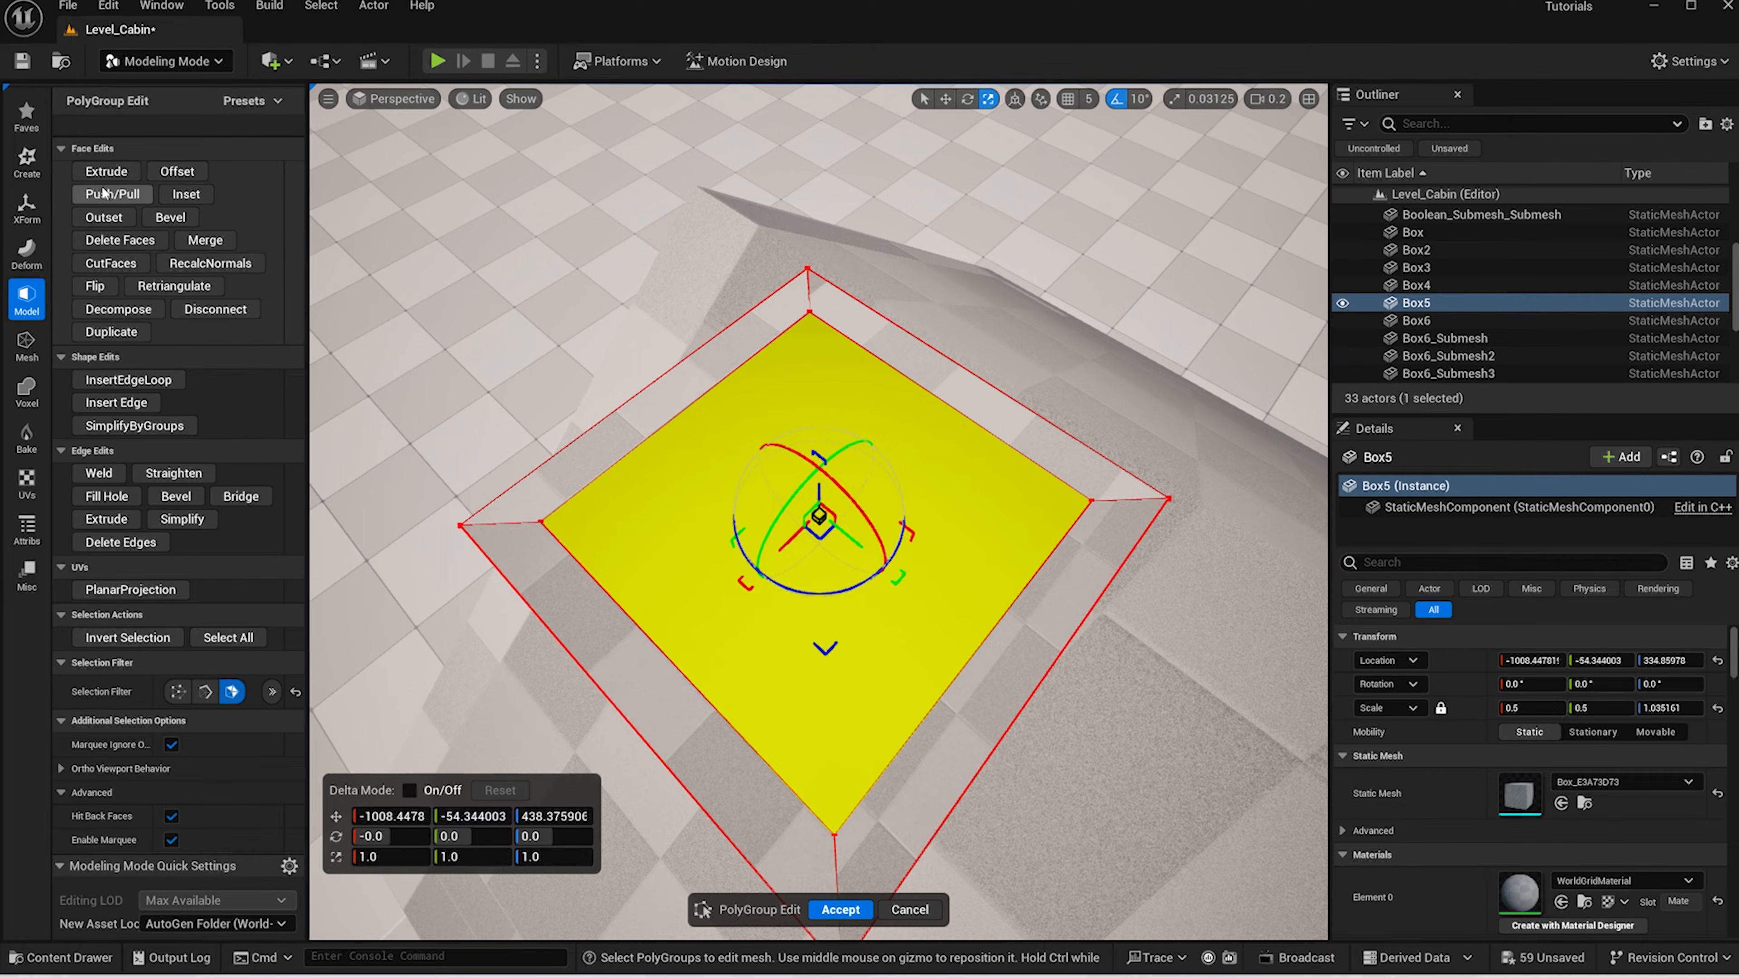
Extrude the chimney's inset face by a fixed distance of -50 to hollow out the flue
left_click(106, 171)
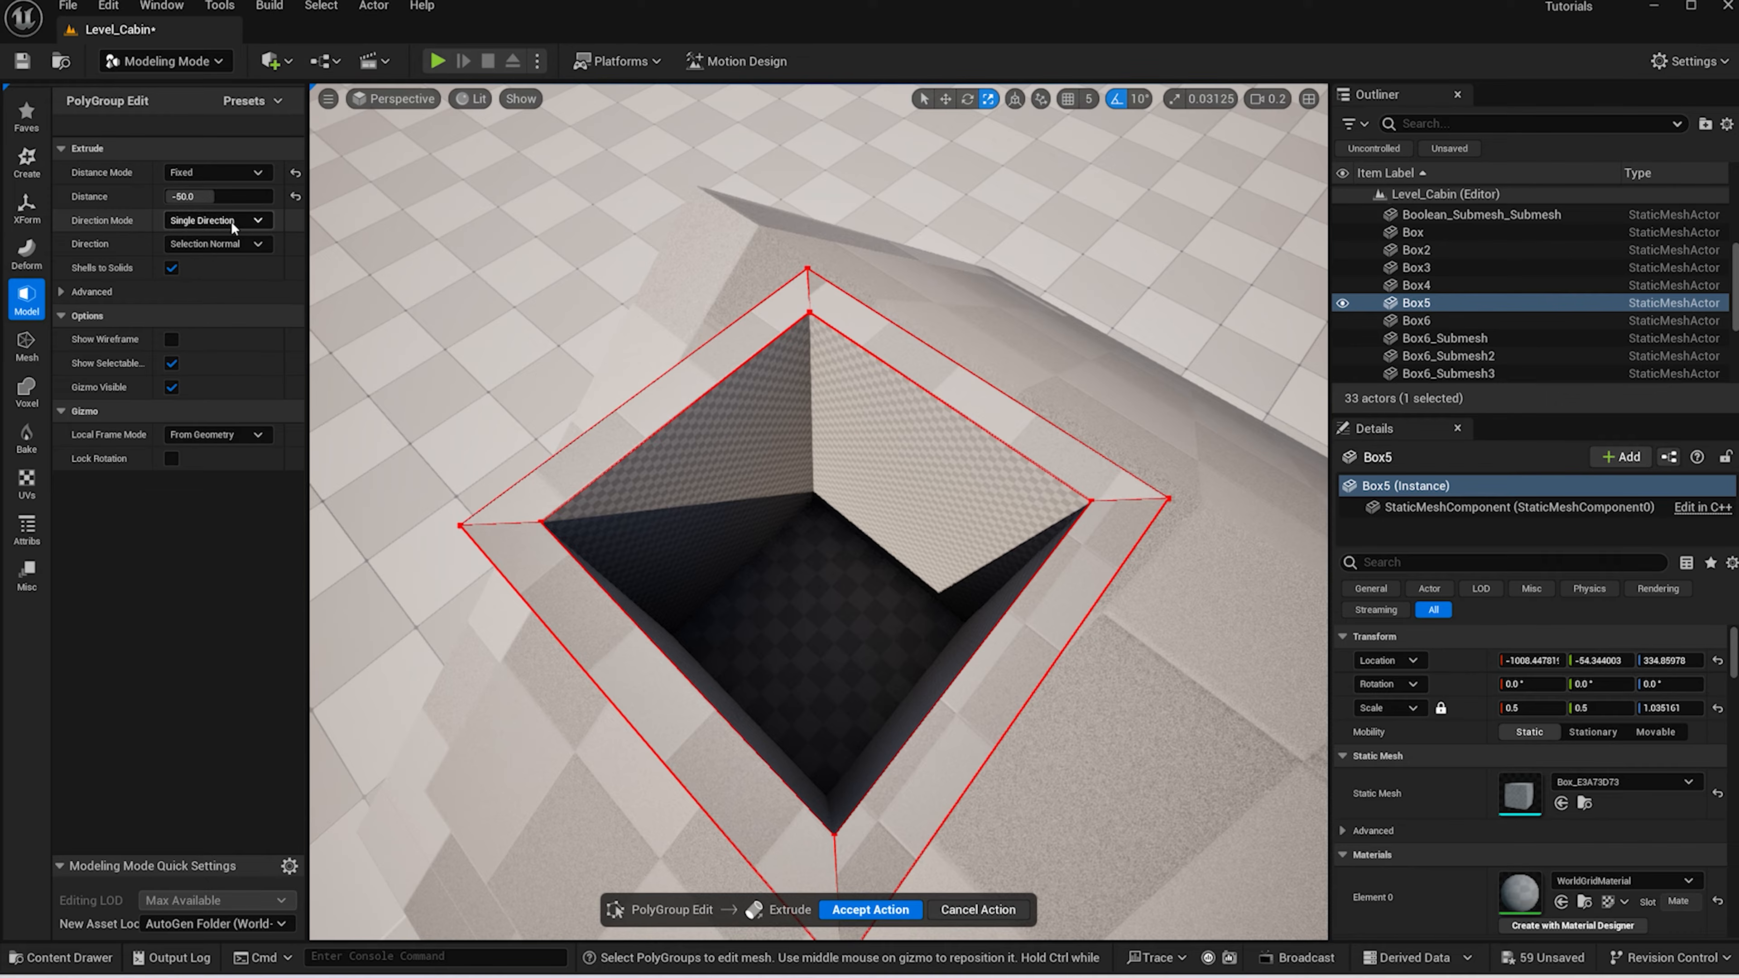
scroll(612, 494, "down", 5)
left_click_drag(612, 494, 917, 411, "alt")
left_click(871, 909)
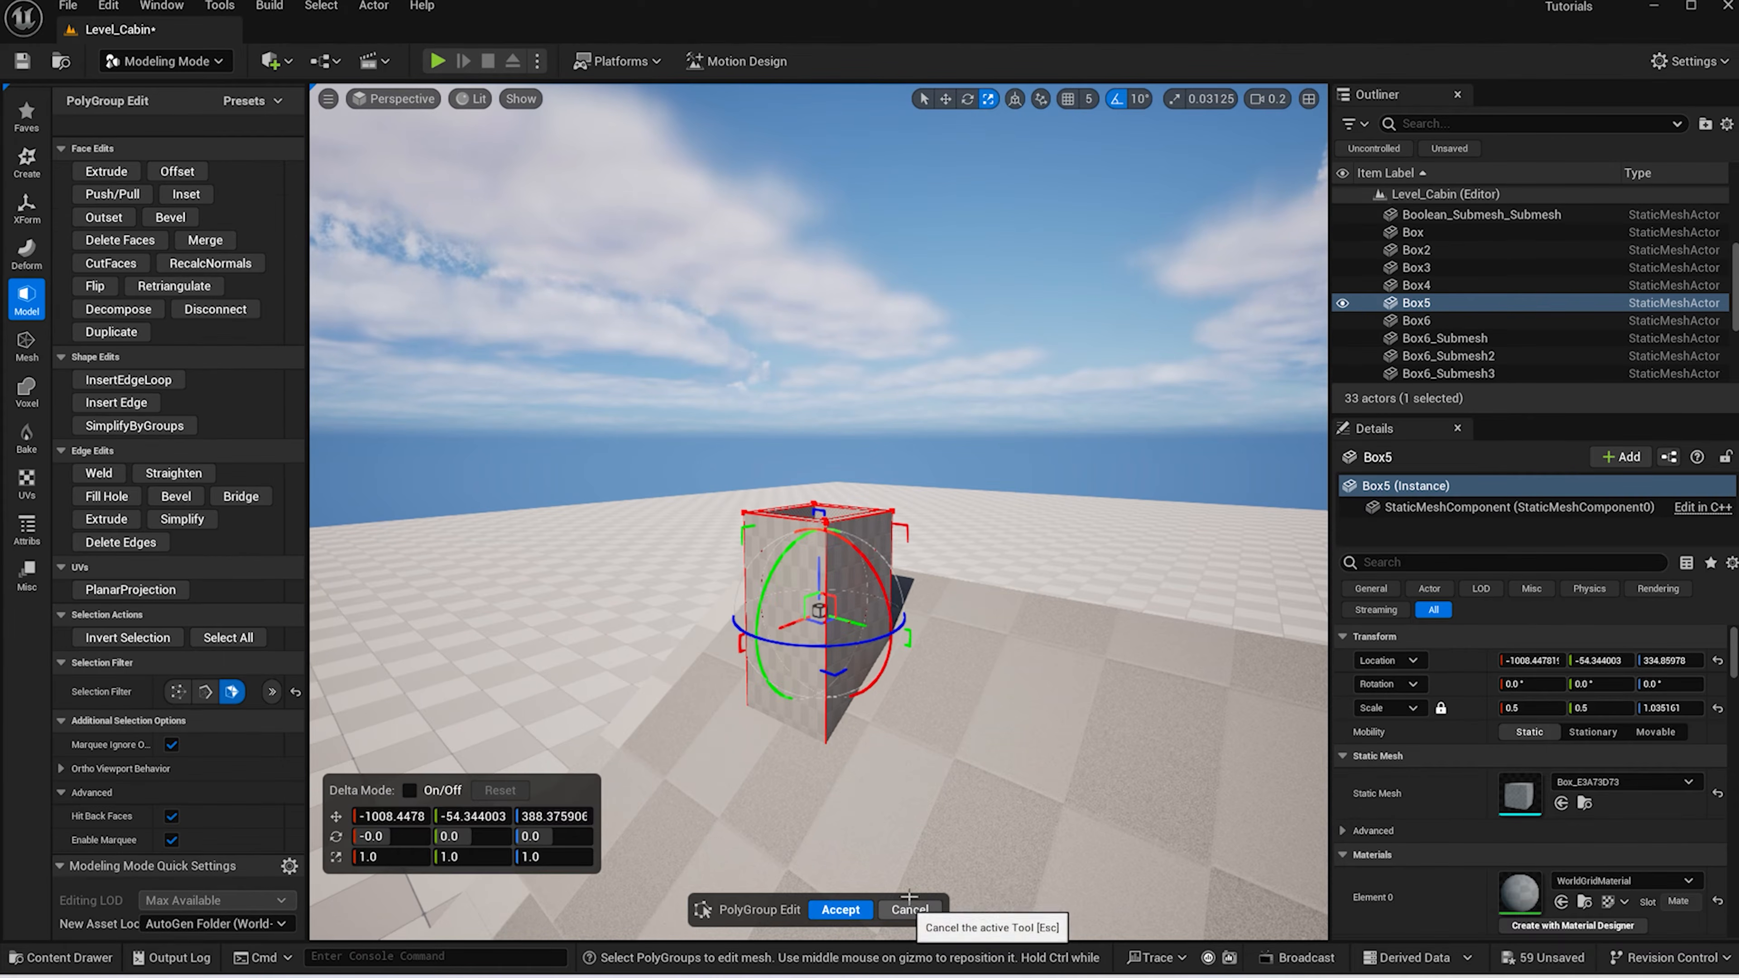
Bevel all of the chimney's edges with distance 2 and 3 subdivisions, and accept the PolyGroup edits
left_click(207, 692)
left_click_drag(544, 381, 1120, 881)
left_click(171, 216)
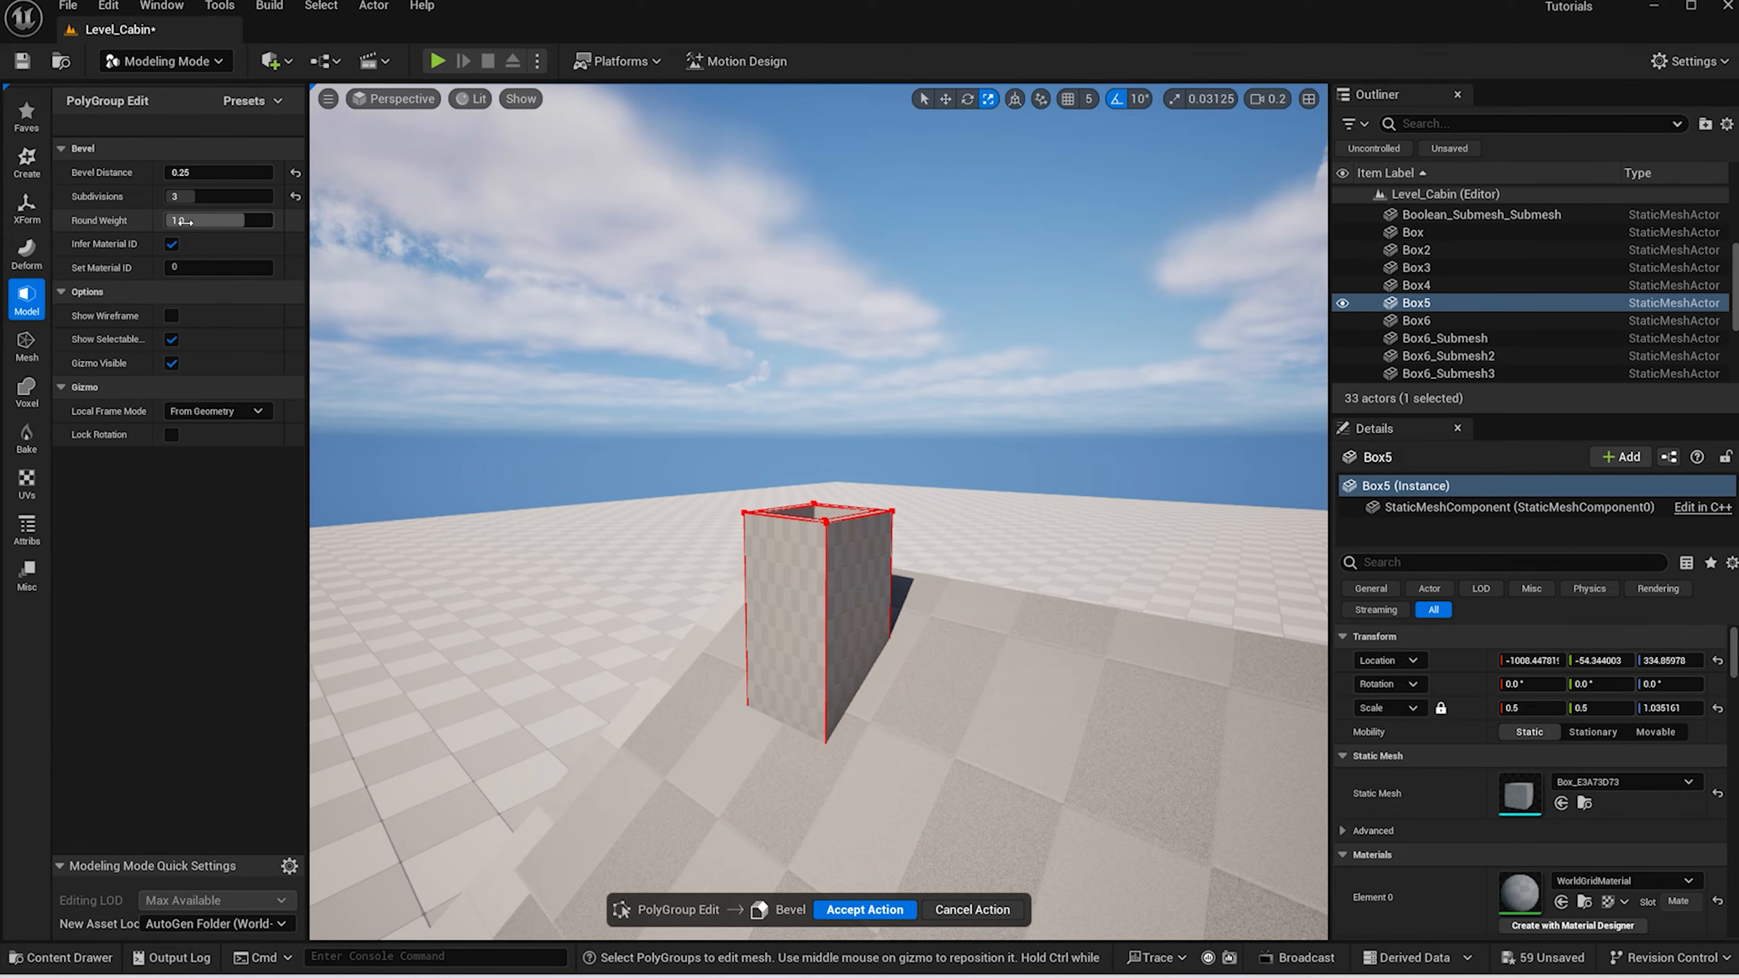
left_click(201, 174)
type("1")
key("Return")
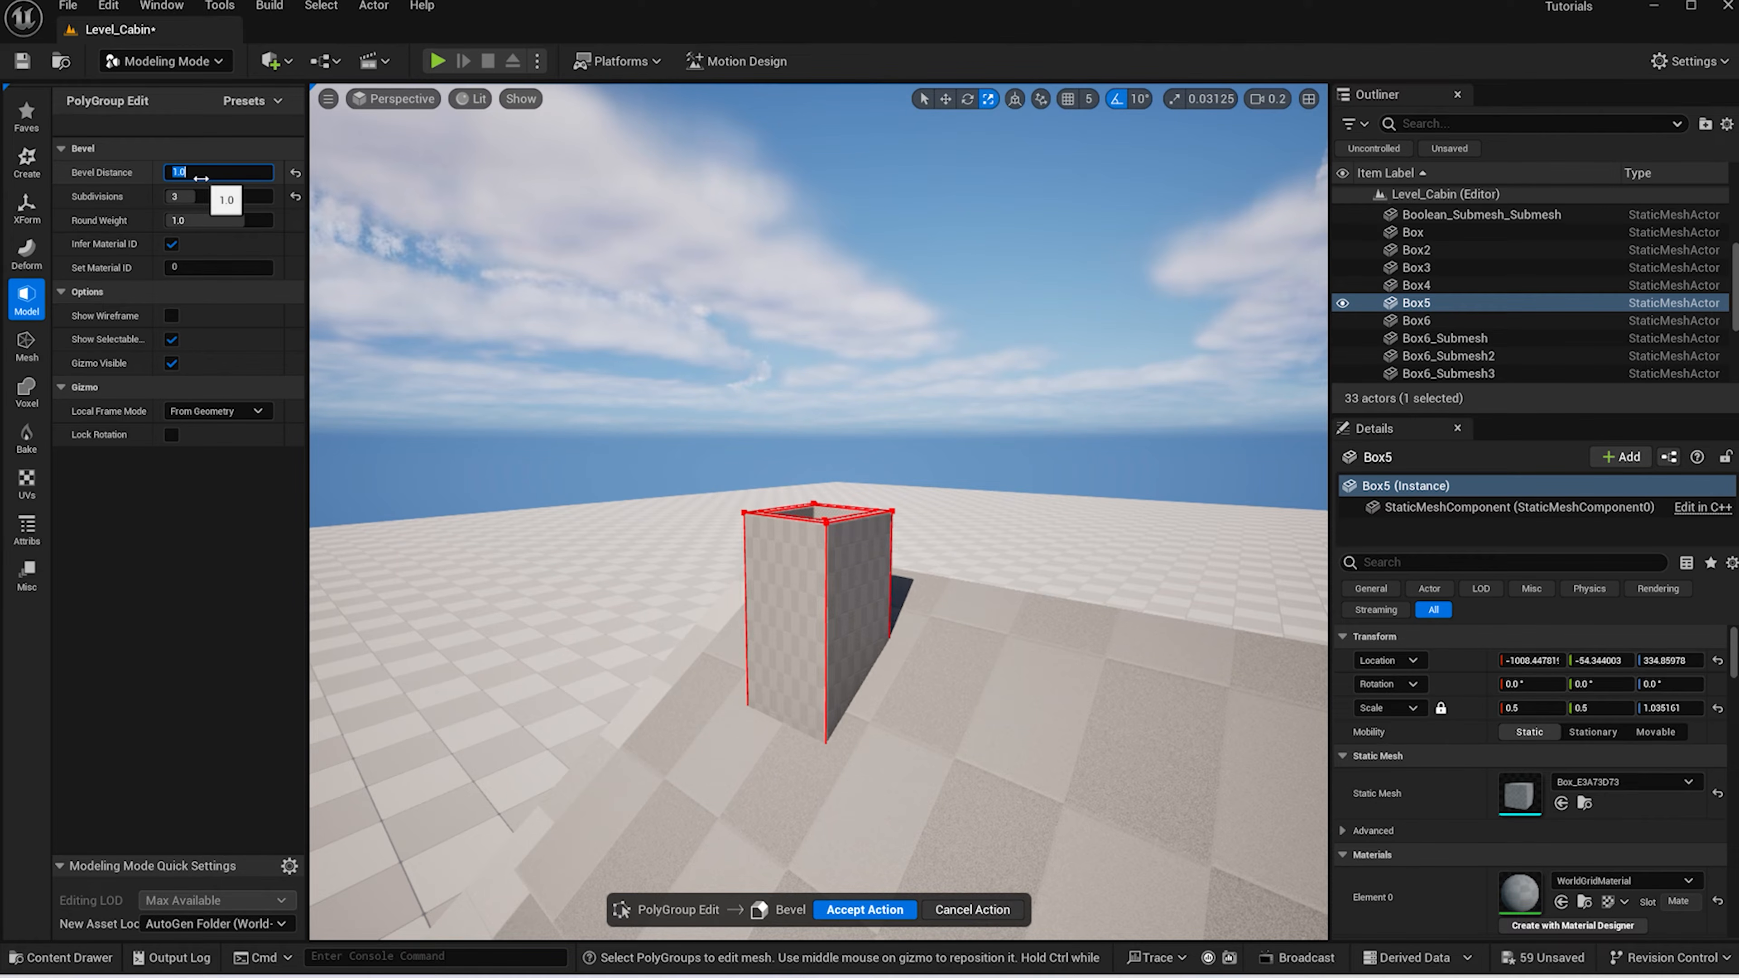
type("2")
key("Return")
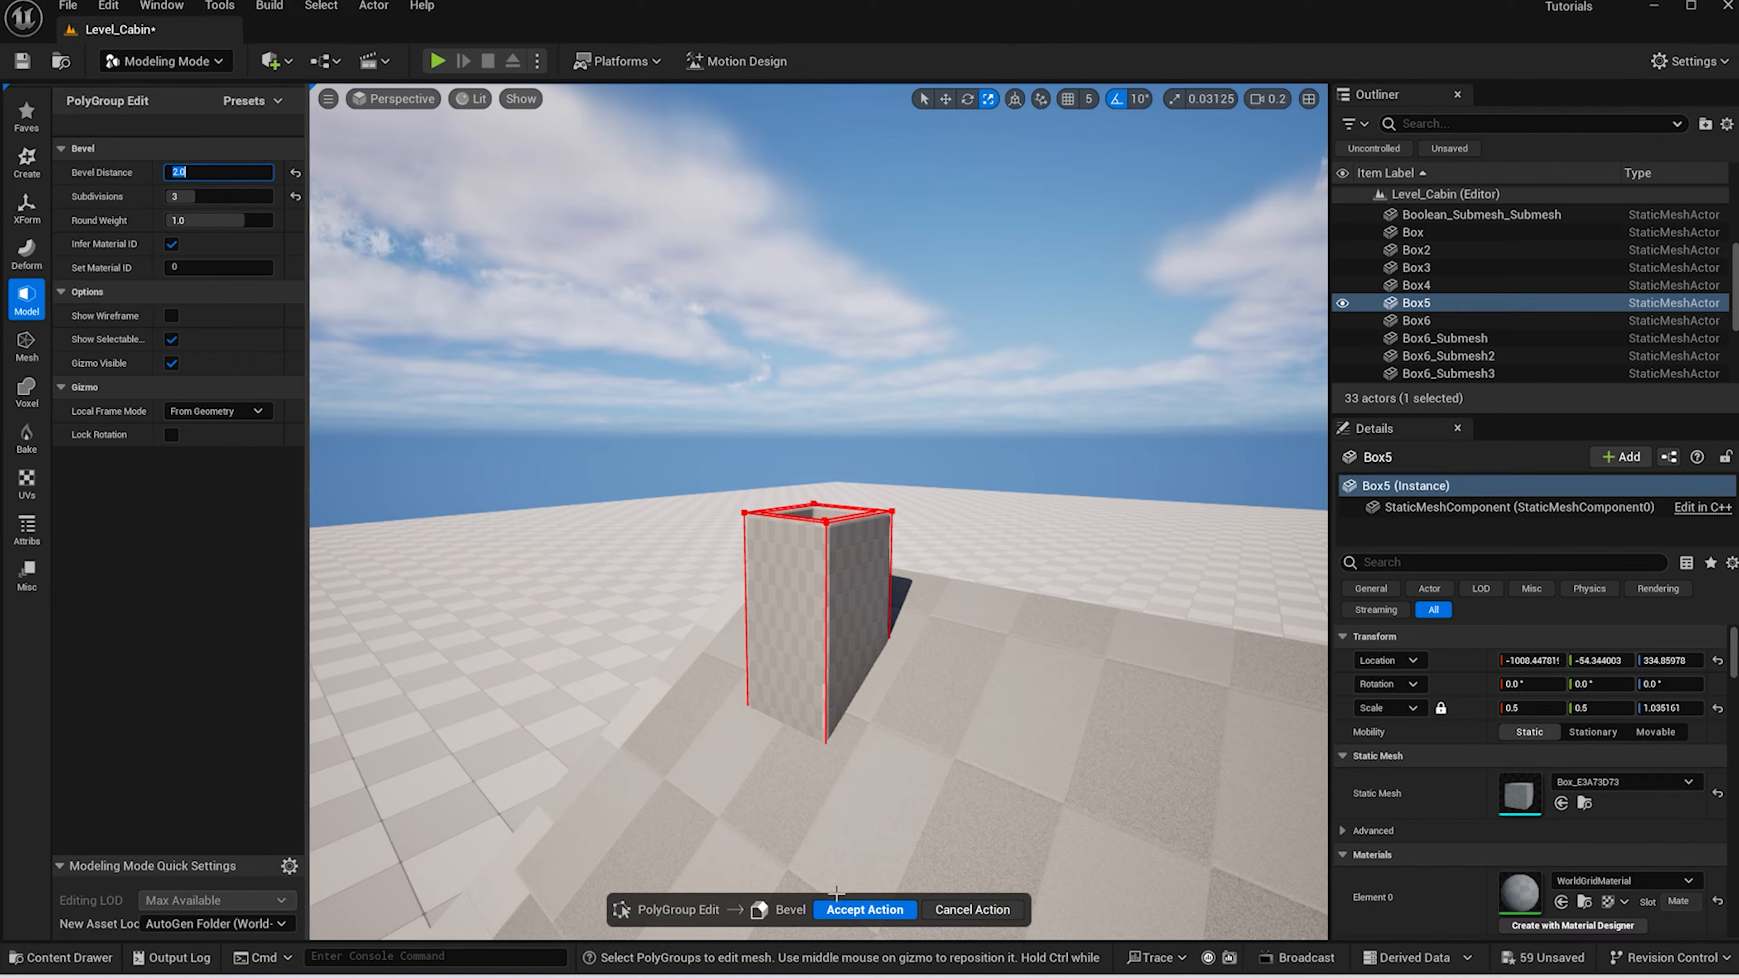
left_click(864, 910)
scroll(761, 584, "up", 5)
left_click(853, 913)
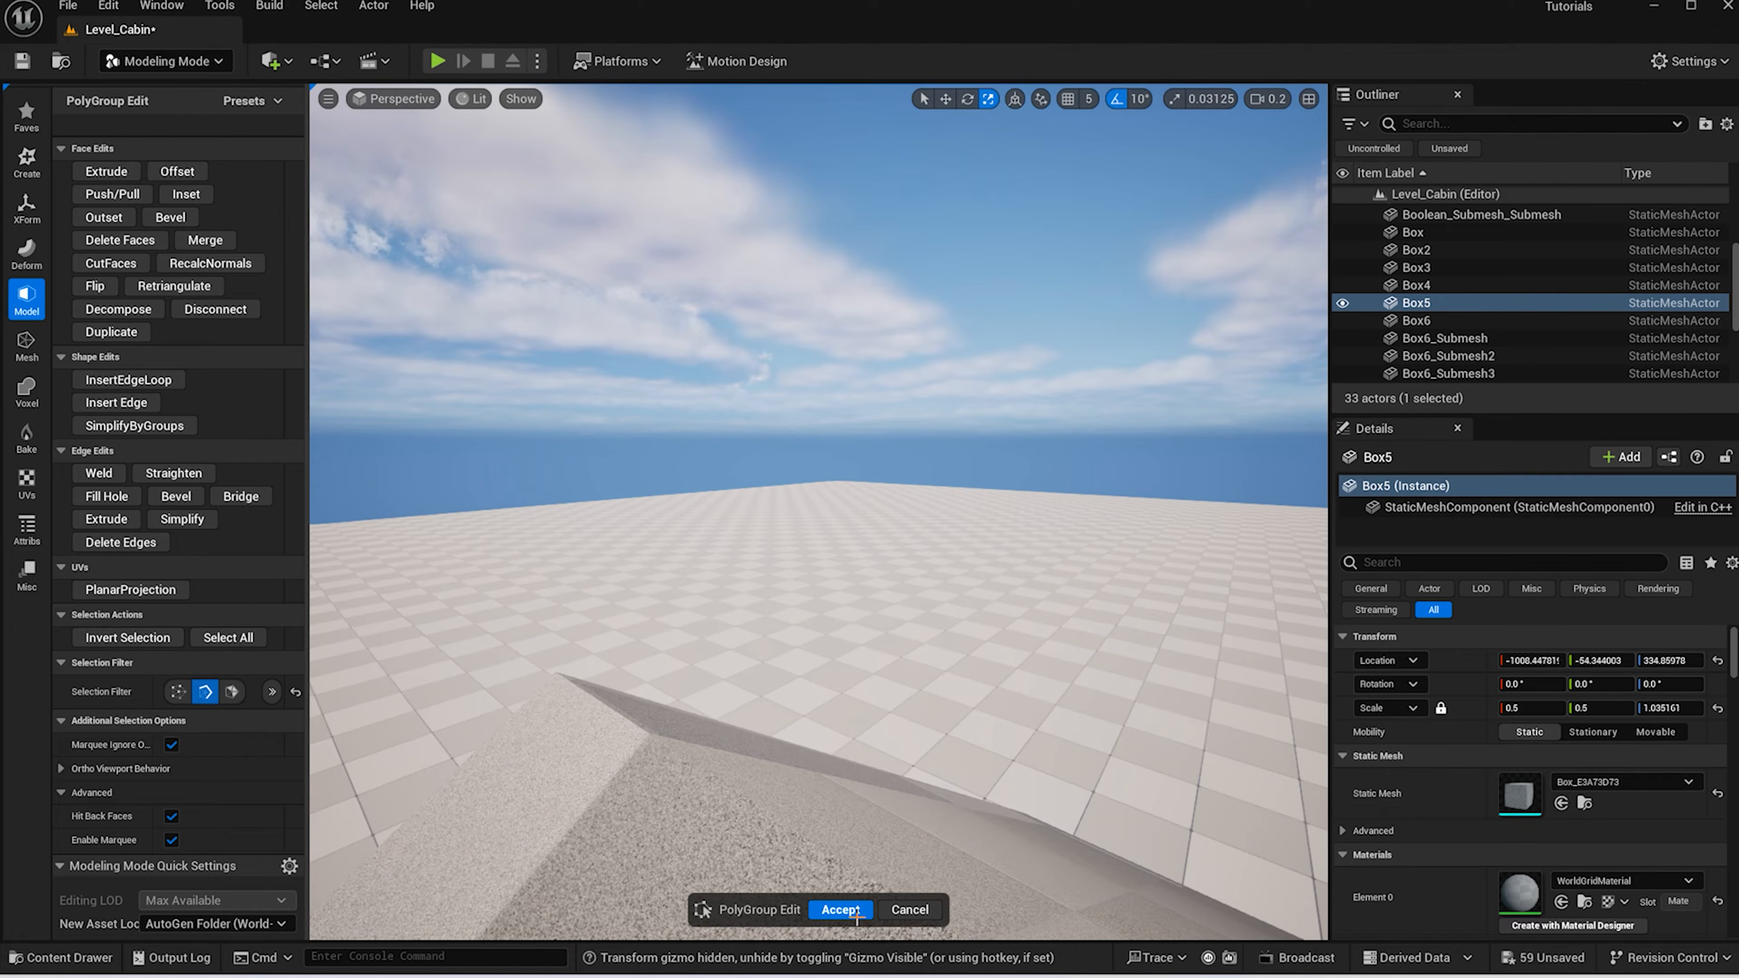
Examine the cabin's exterior, checking the chimney, roof overhangs and corner posts
scroll(849, 598, "down", 8)
left_click_drag(980, 756, 894, 701, "alt")
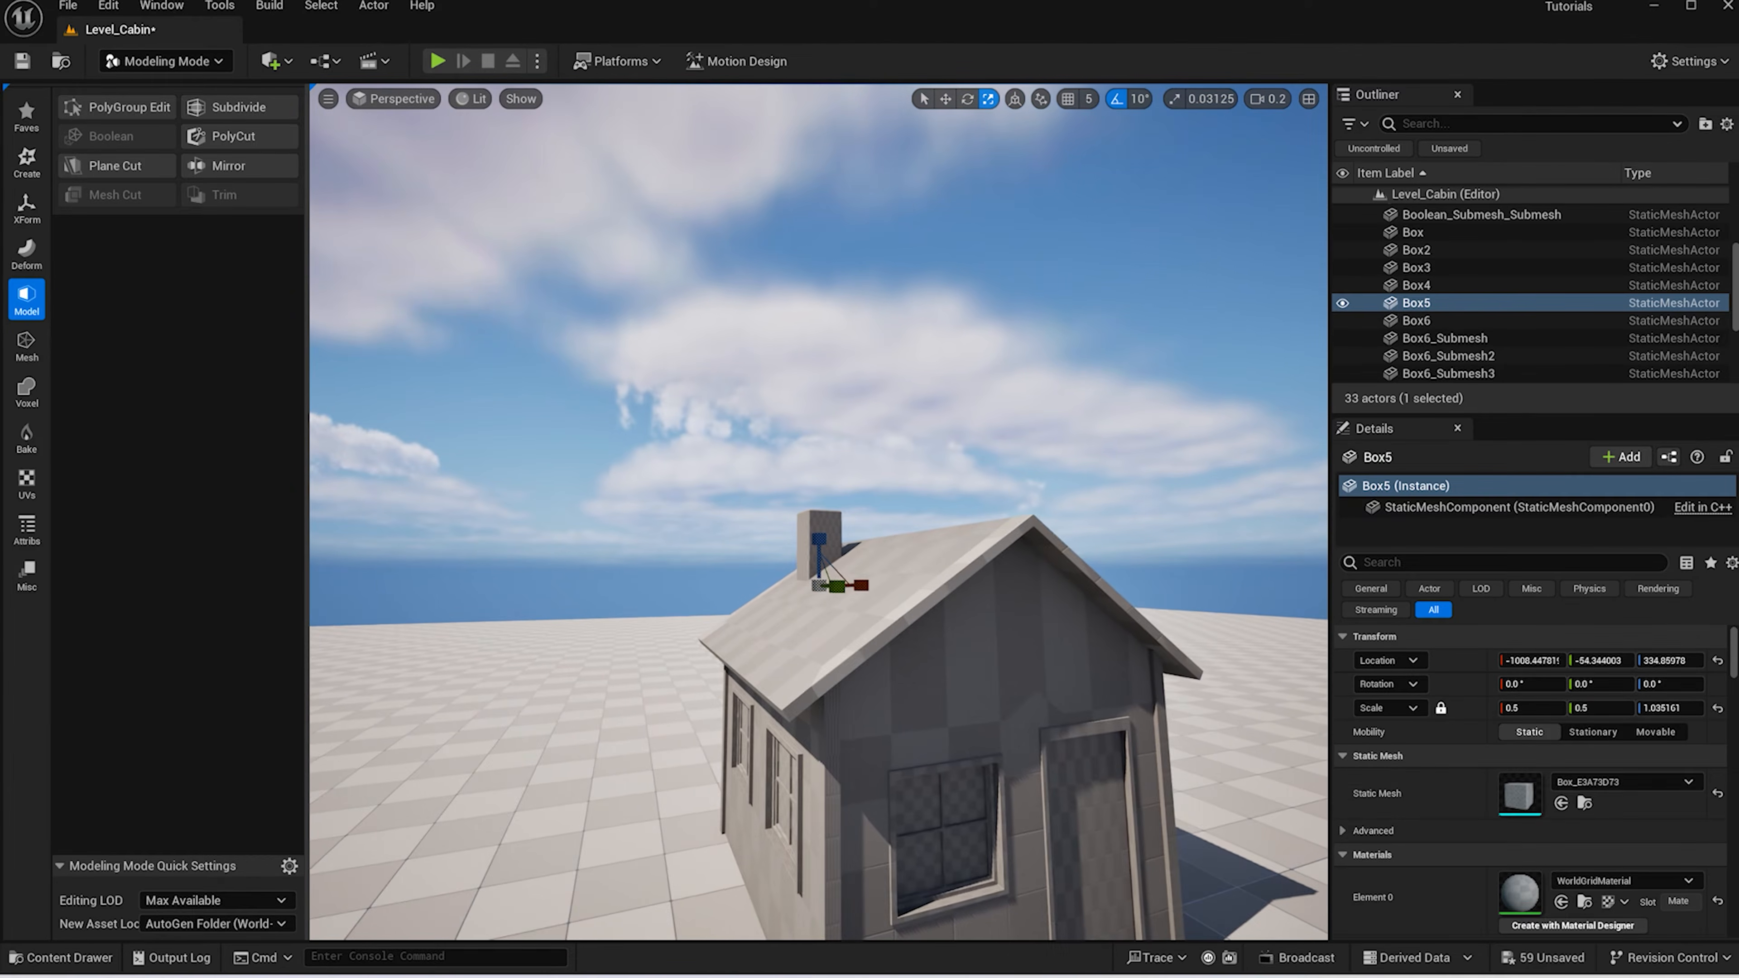
scroll(980, 754, "down", 2)
left_click_drag(951, 864, 989, 862, "alt")
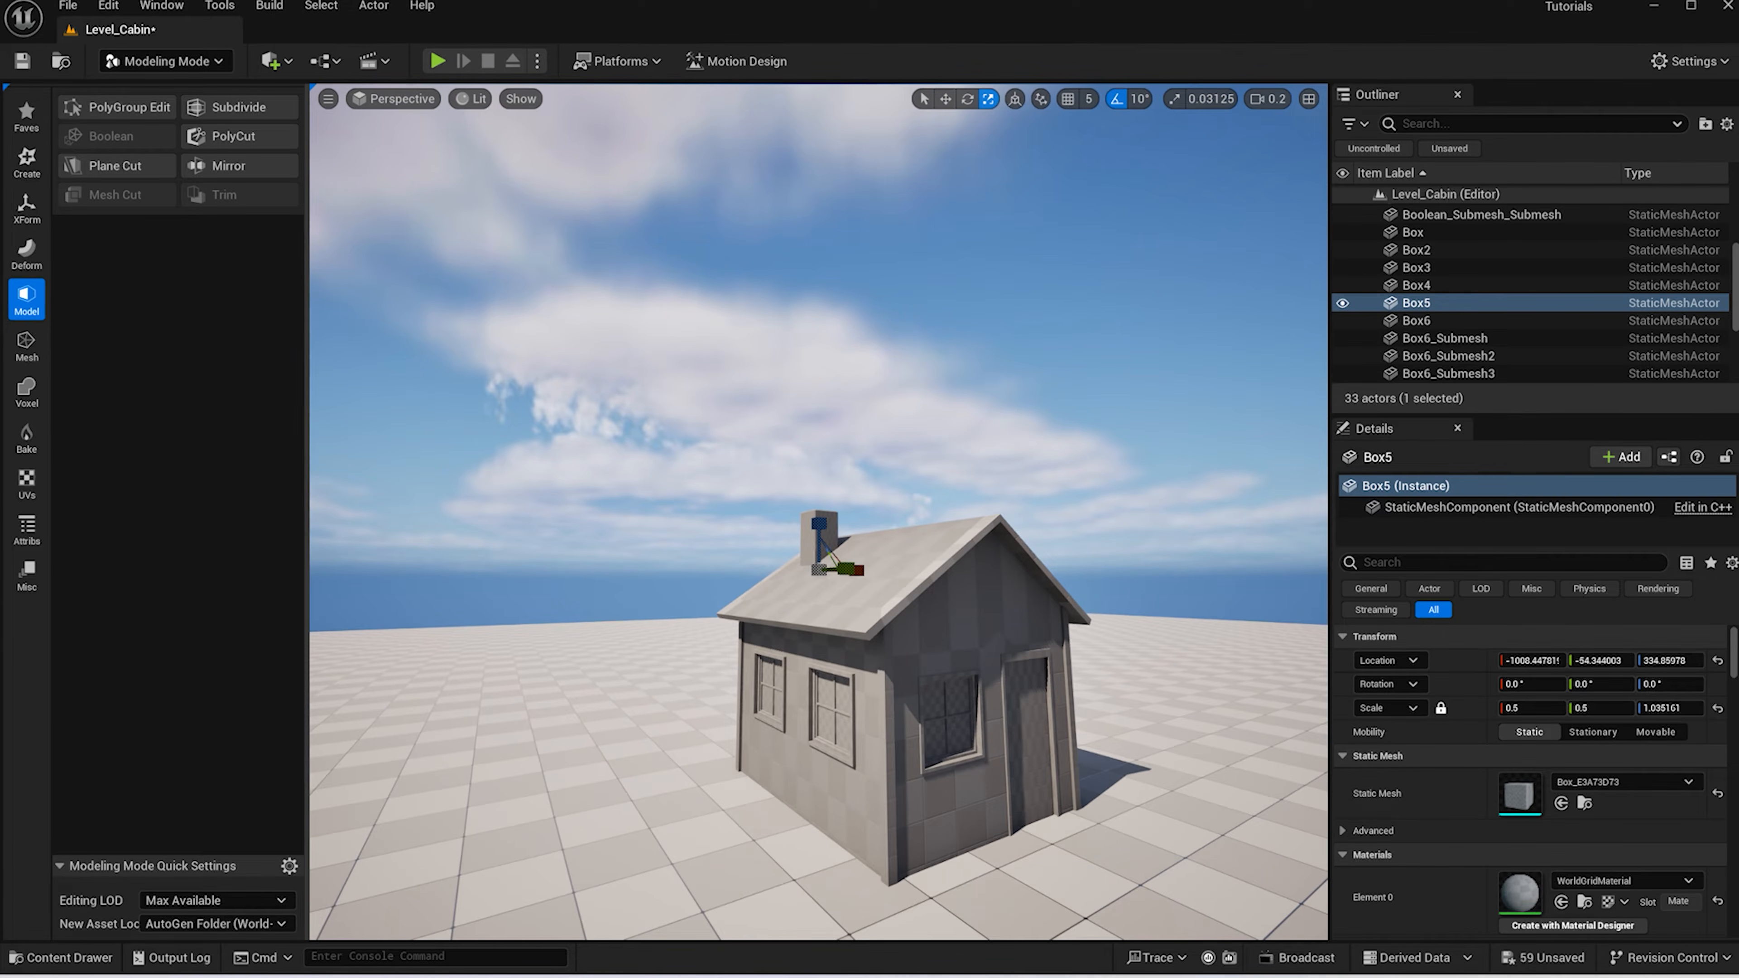
right_click_drag(979, 787, 1030, 797)
scroll(866, 817, "up", 3)
scroll(852, 841, "down", 1)
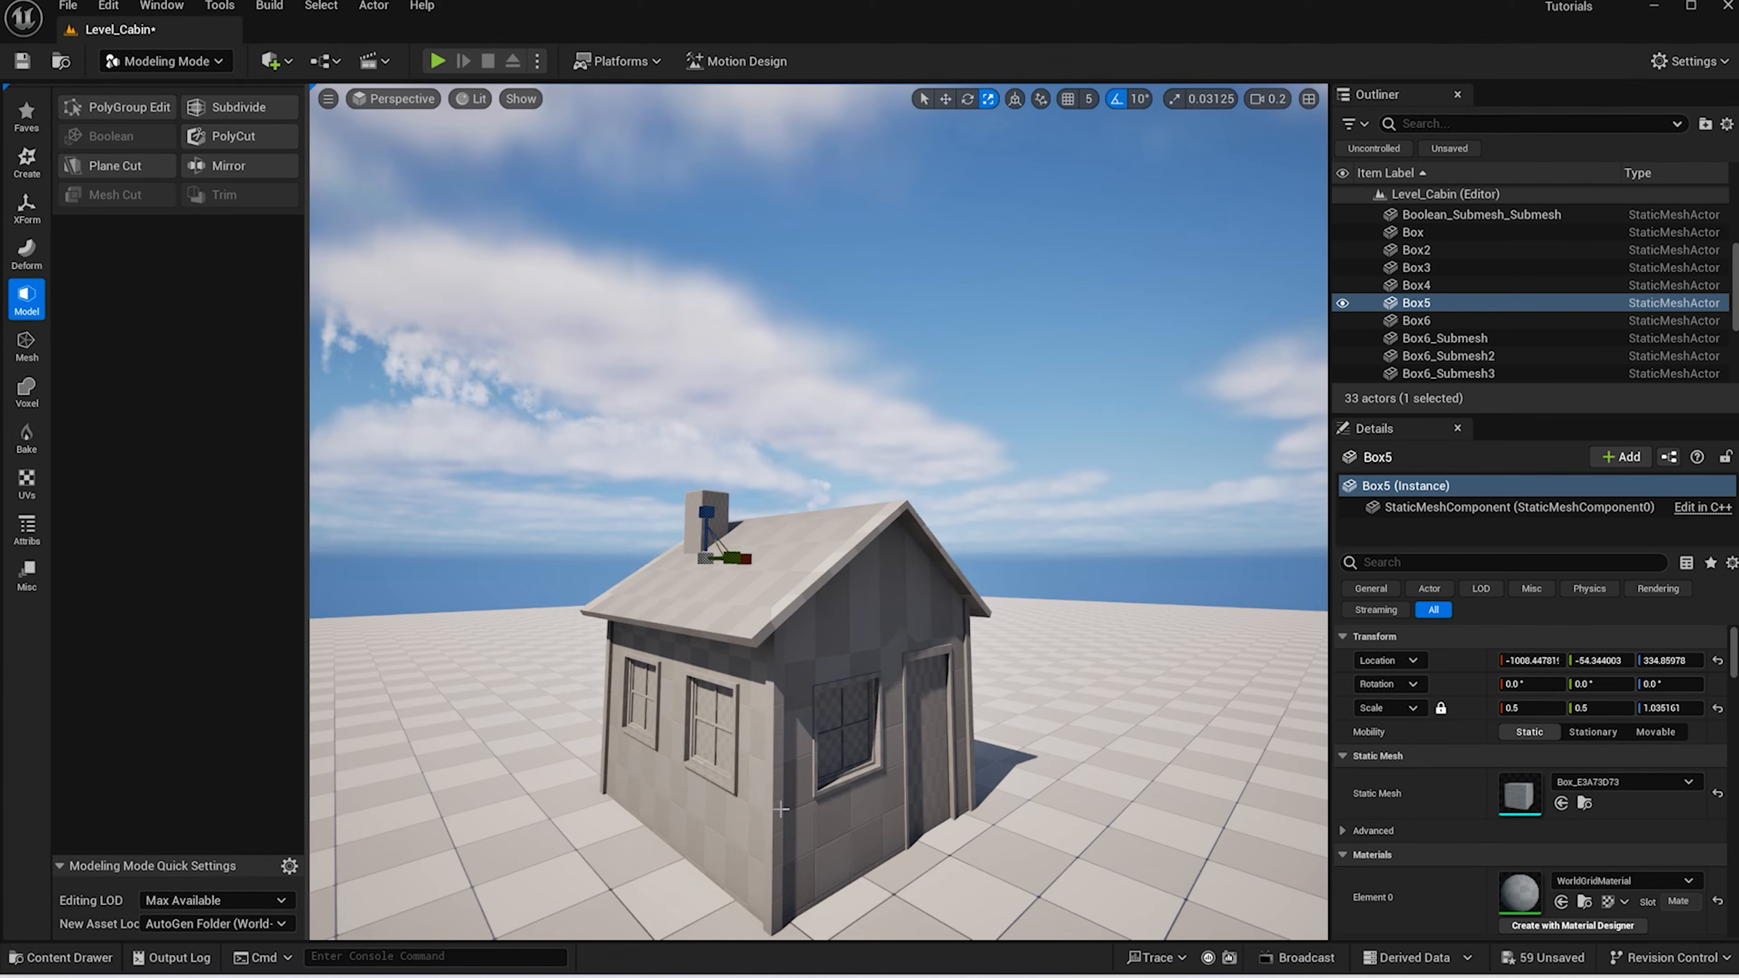
left_click(774, 809)
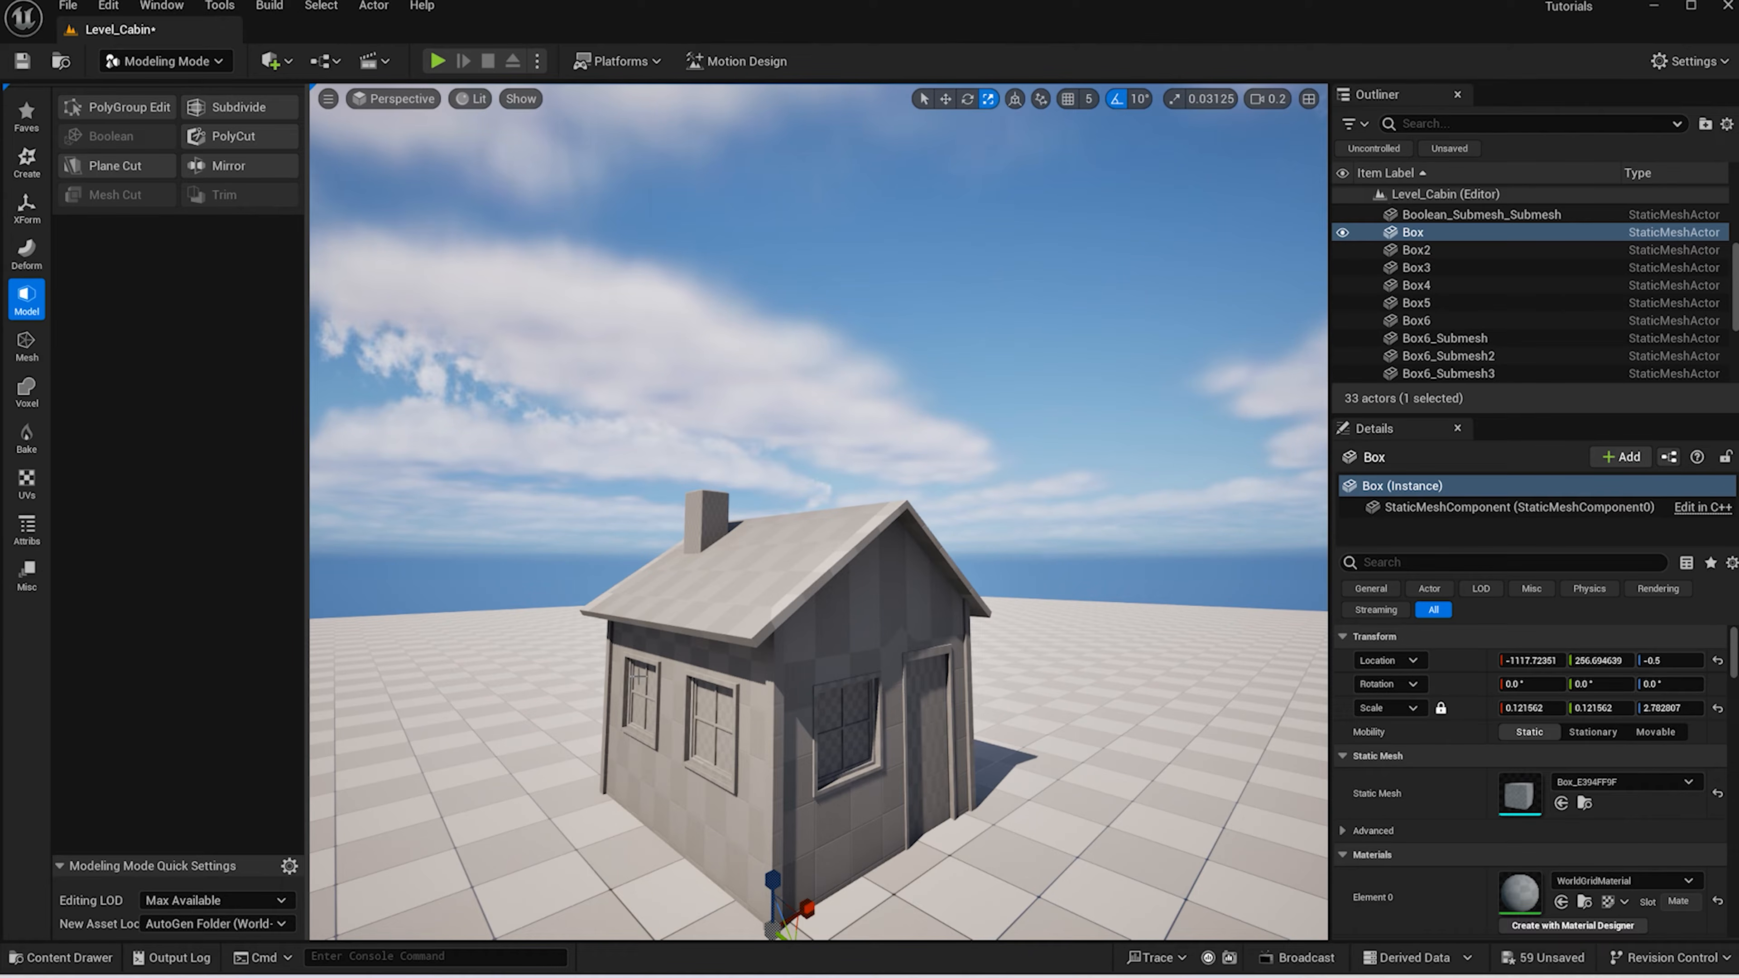
Merge the five window glass panes into one new object named Glass and hide it
left_click(743, 687)
left_click(833, 710, "shift")
left_click(658, 684, "shift")
left_click_drag(972, 740, 820, 703, "alt")
left_click(903, 686, "shift")
left_click(907, 686, "shift")
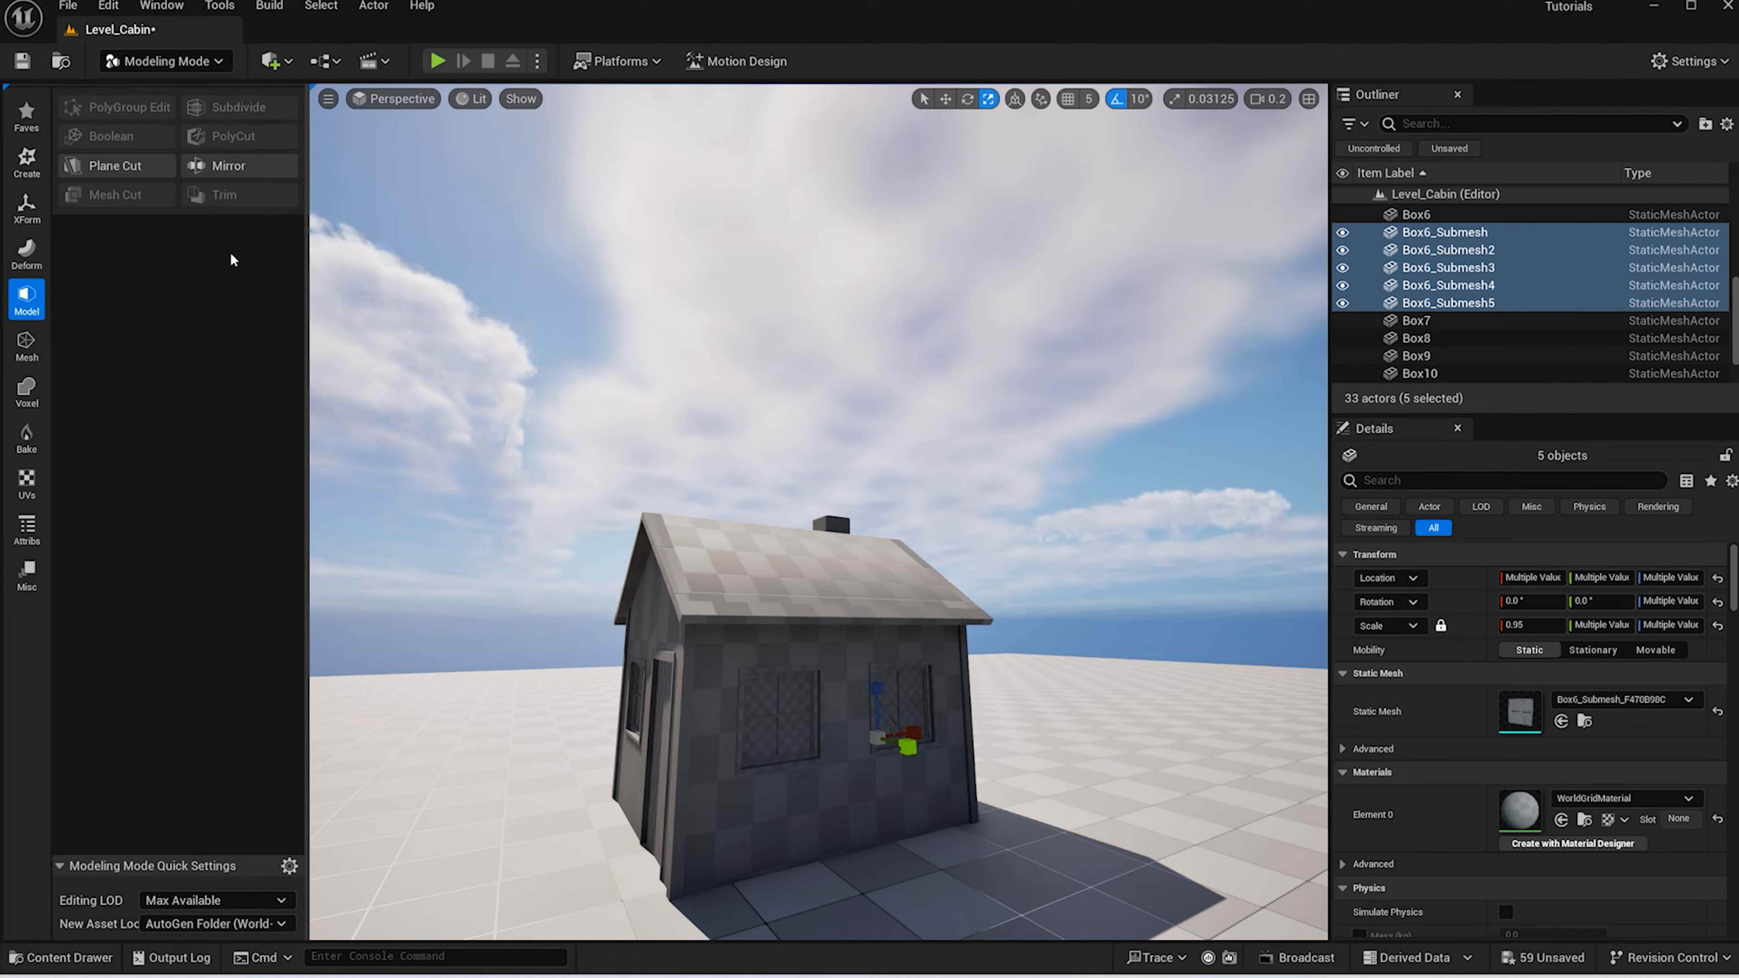
left_click(24, 206)
left_click(106, 136)
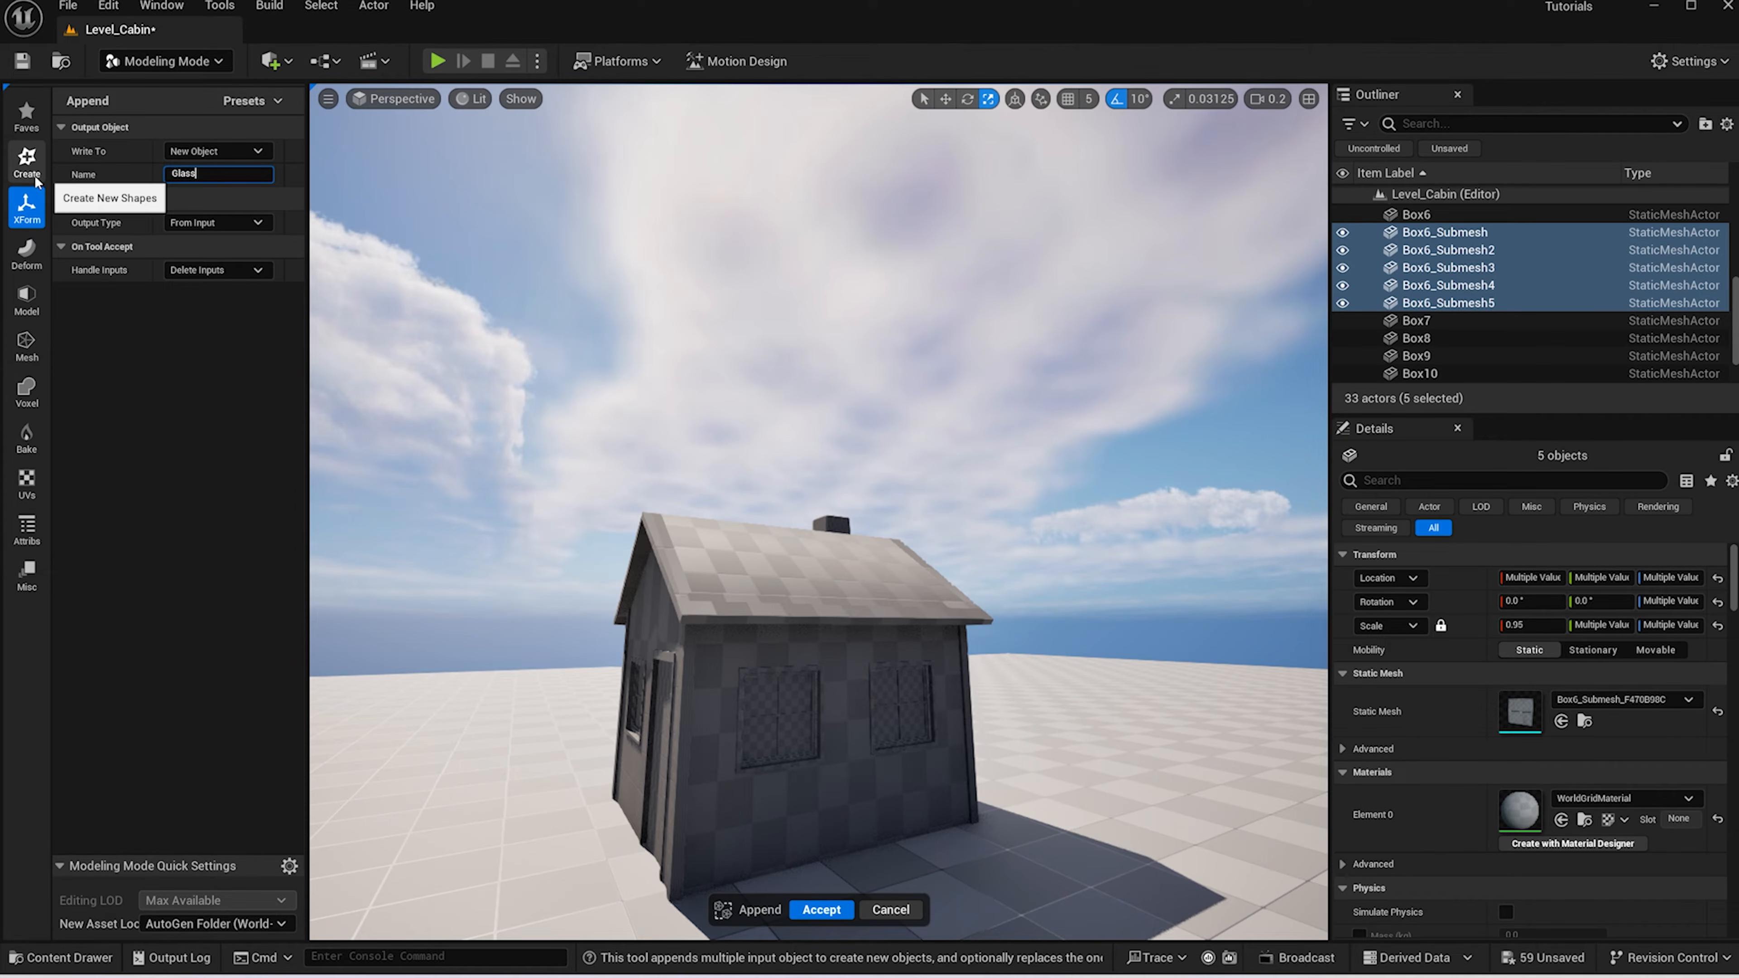
left_click(821, 909)
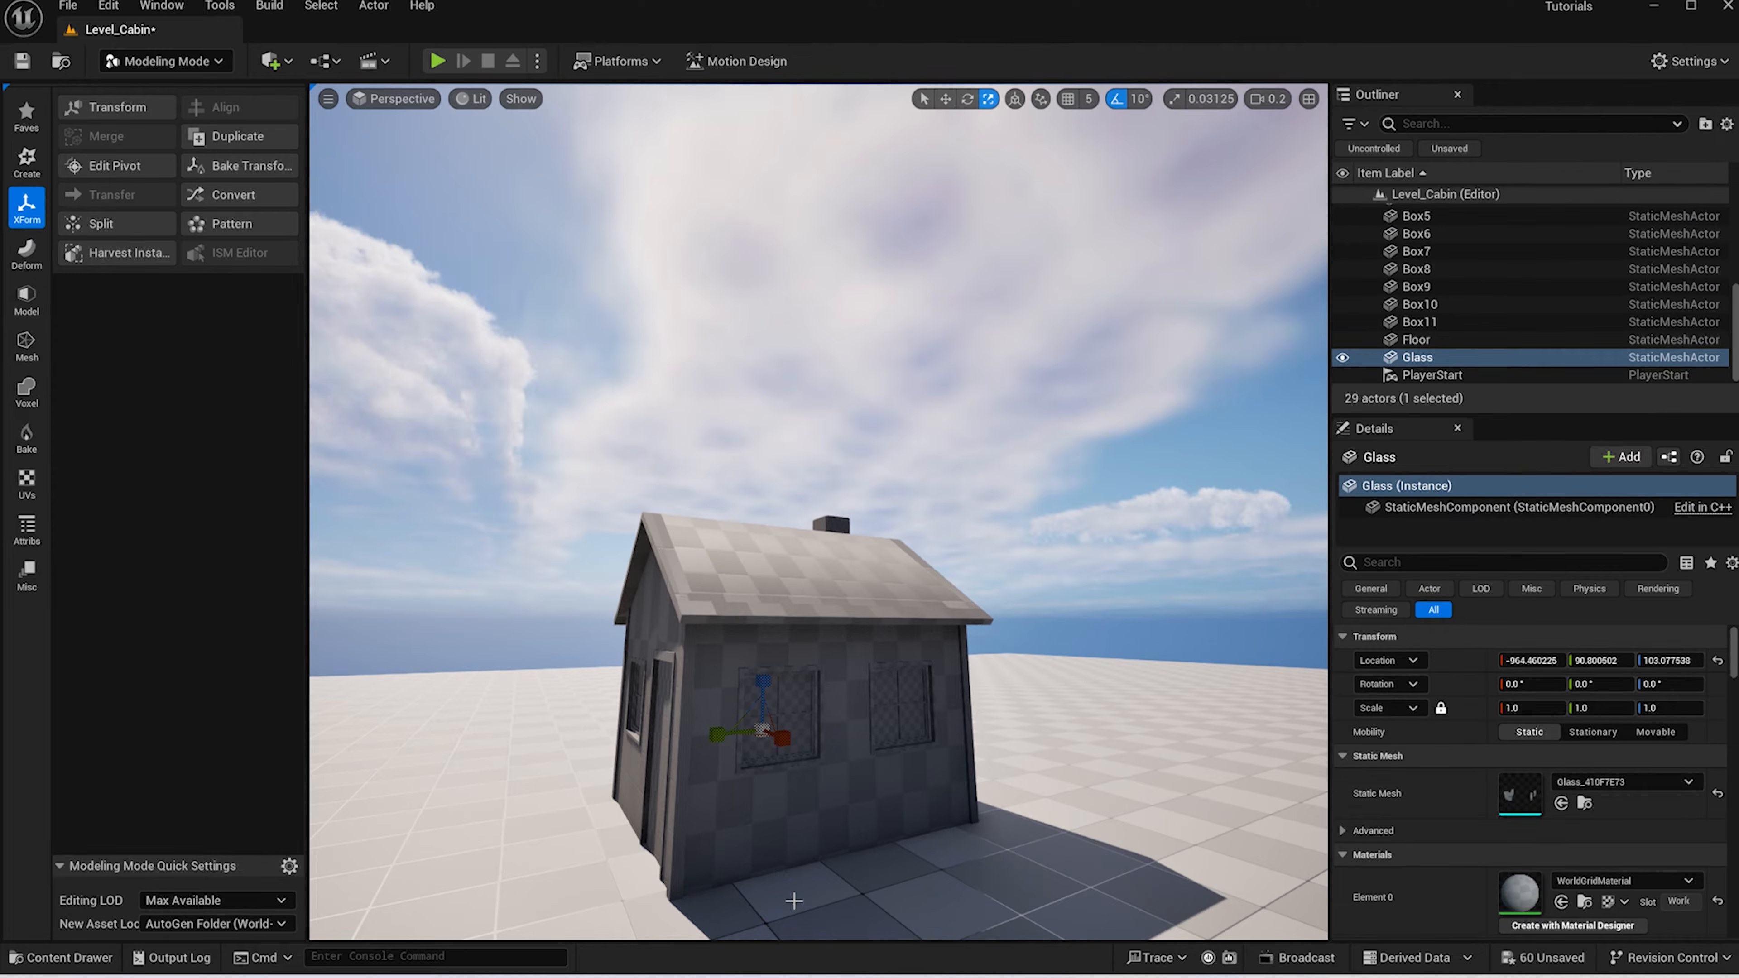
left_click(1342, 357)
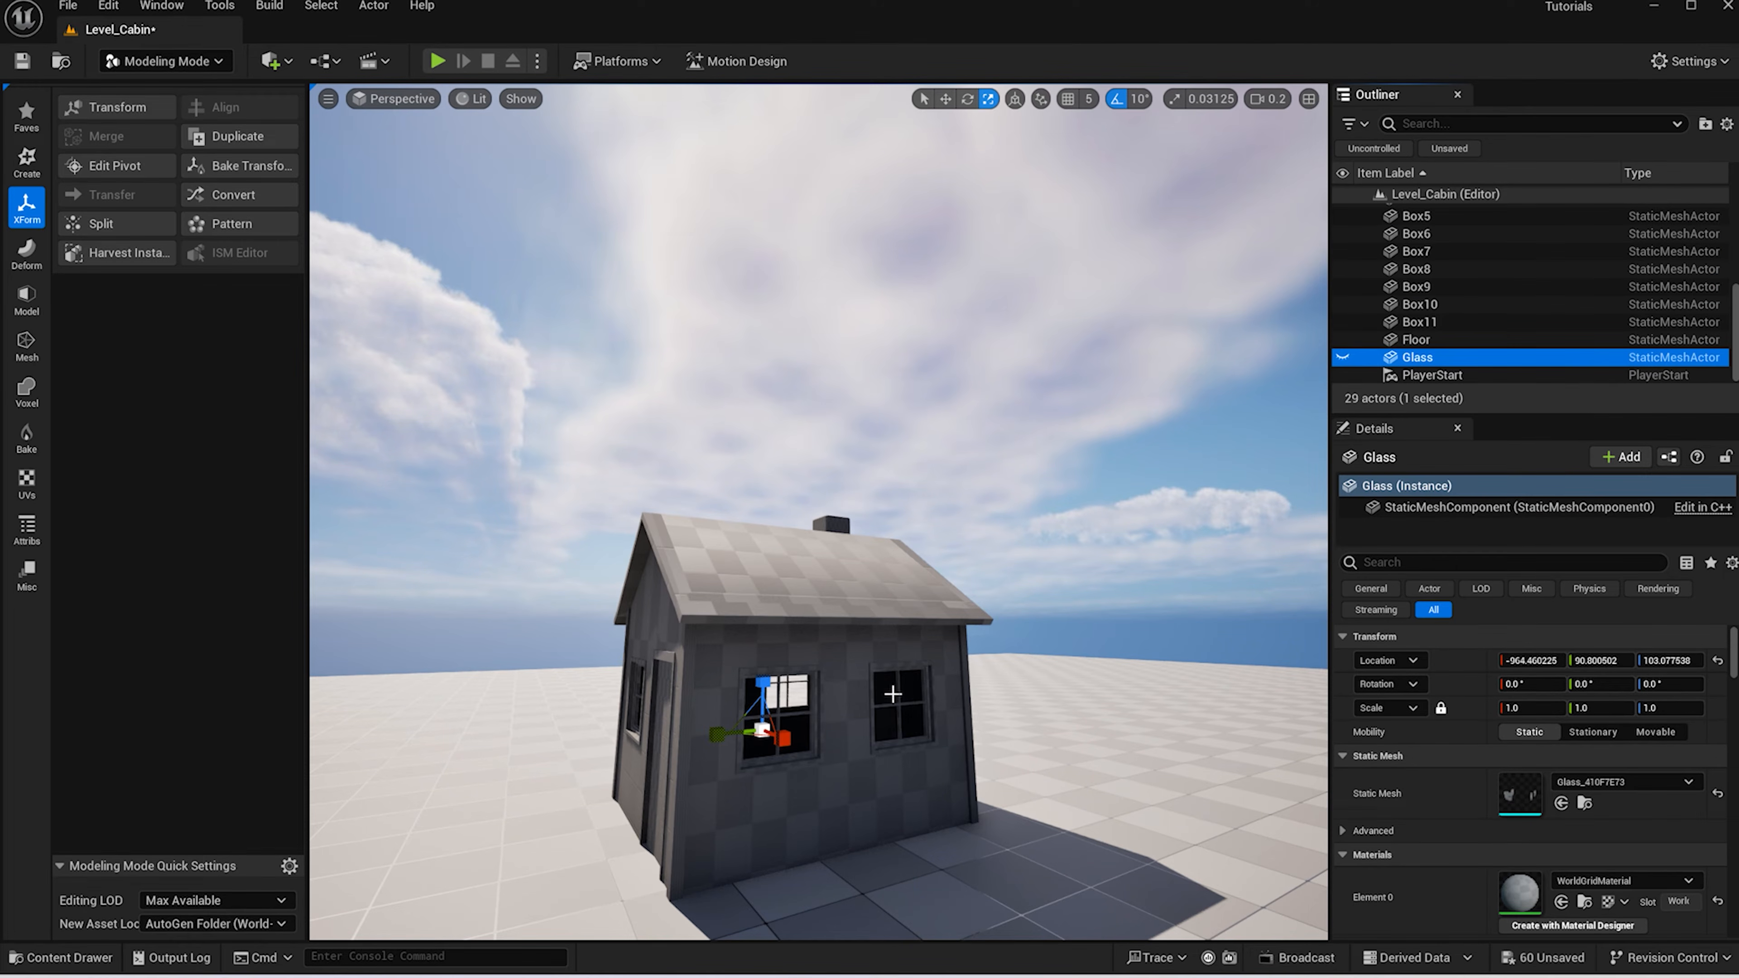
Rename the cabin's wall mesh as Wood_Facade and hide it
left_click_drag(908, 864, 1174, 898, "alt")
left_click(844, 648)
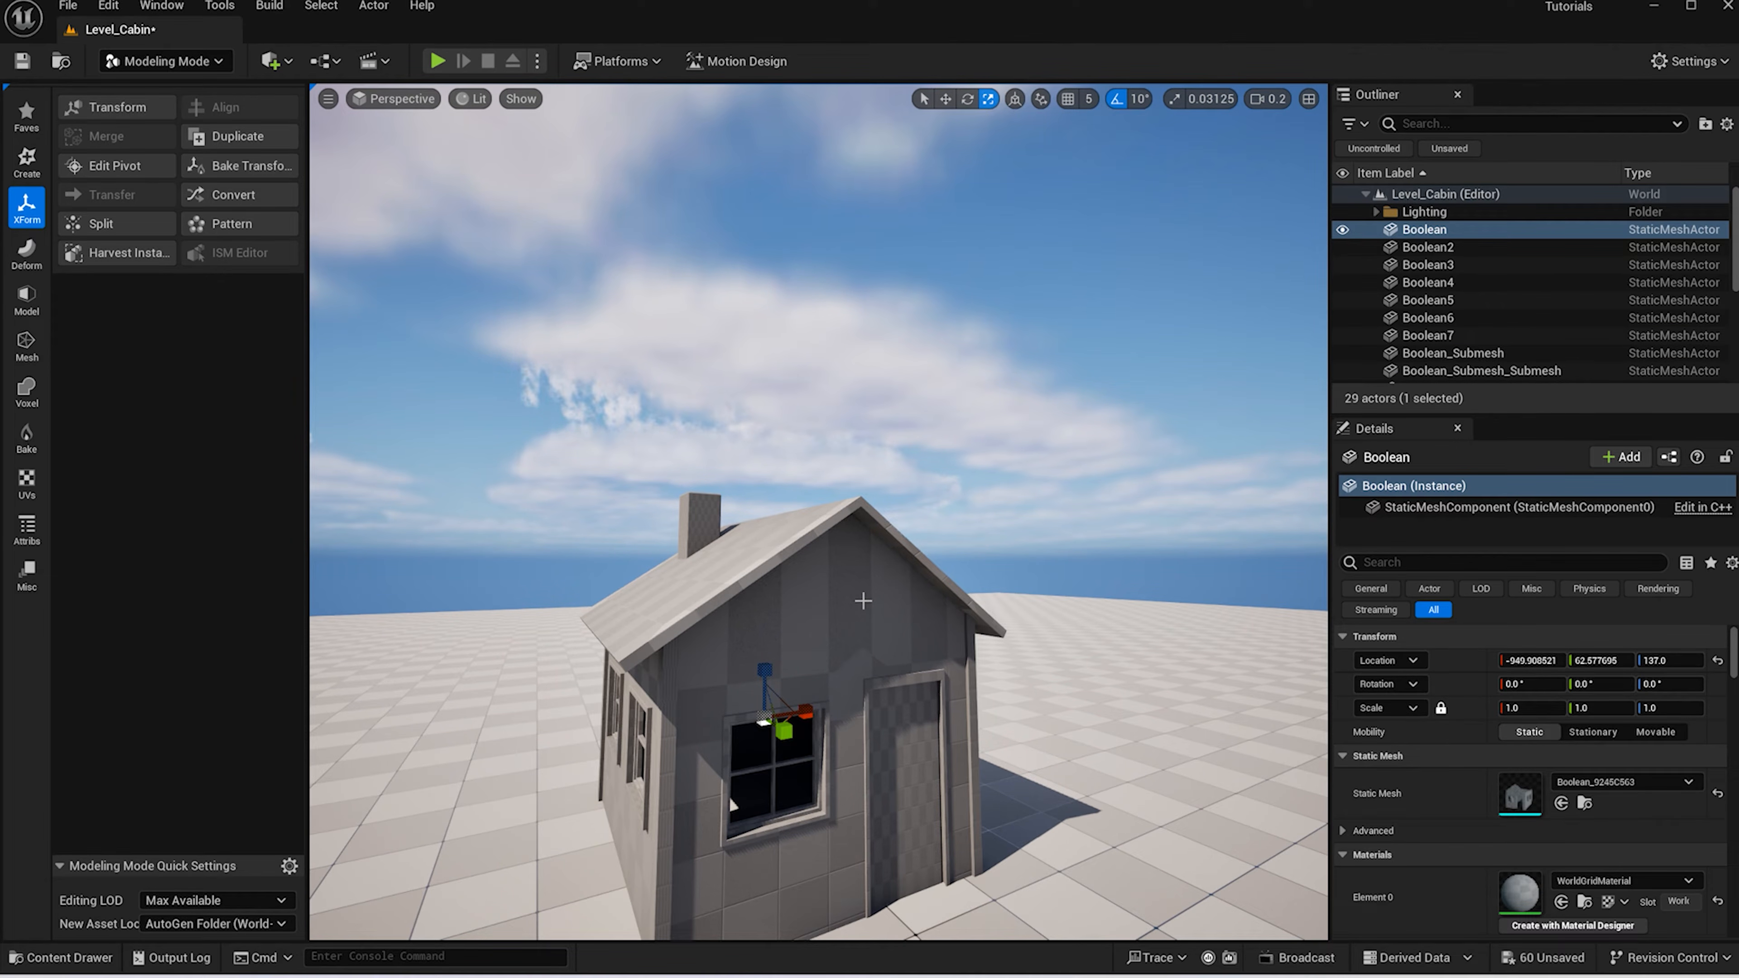
key("F2")
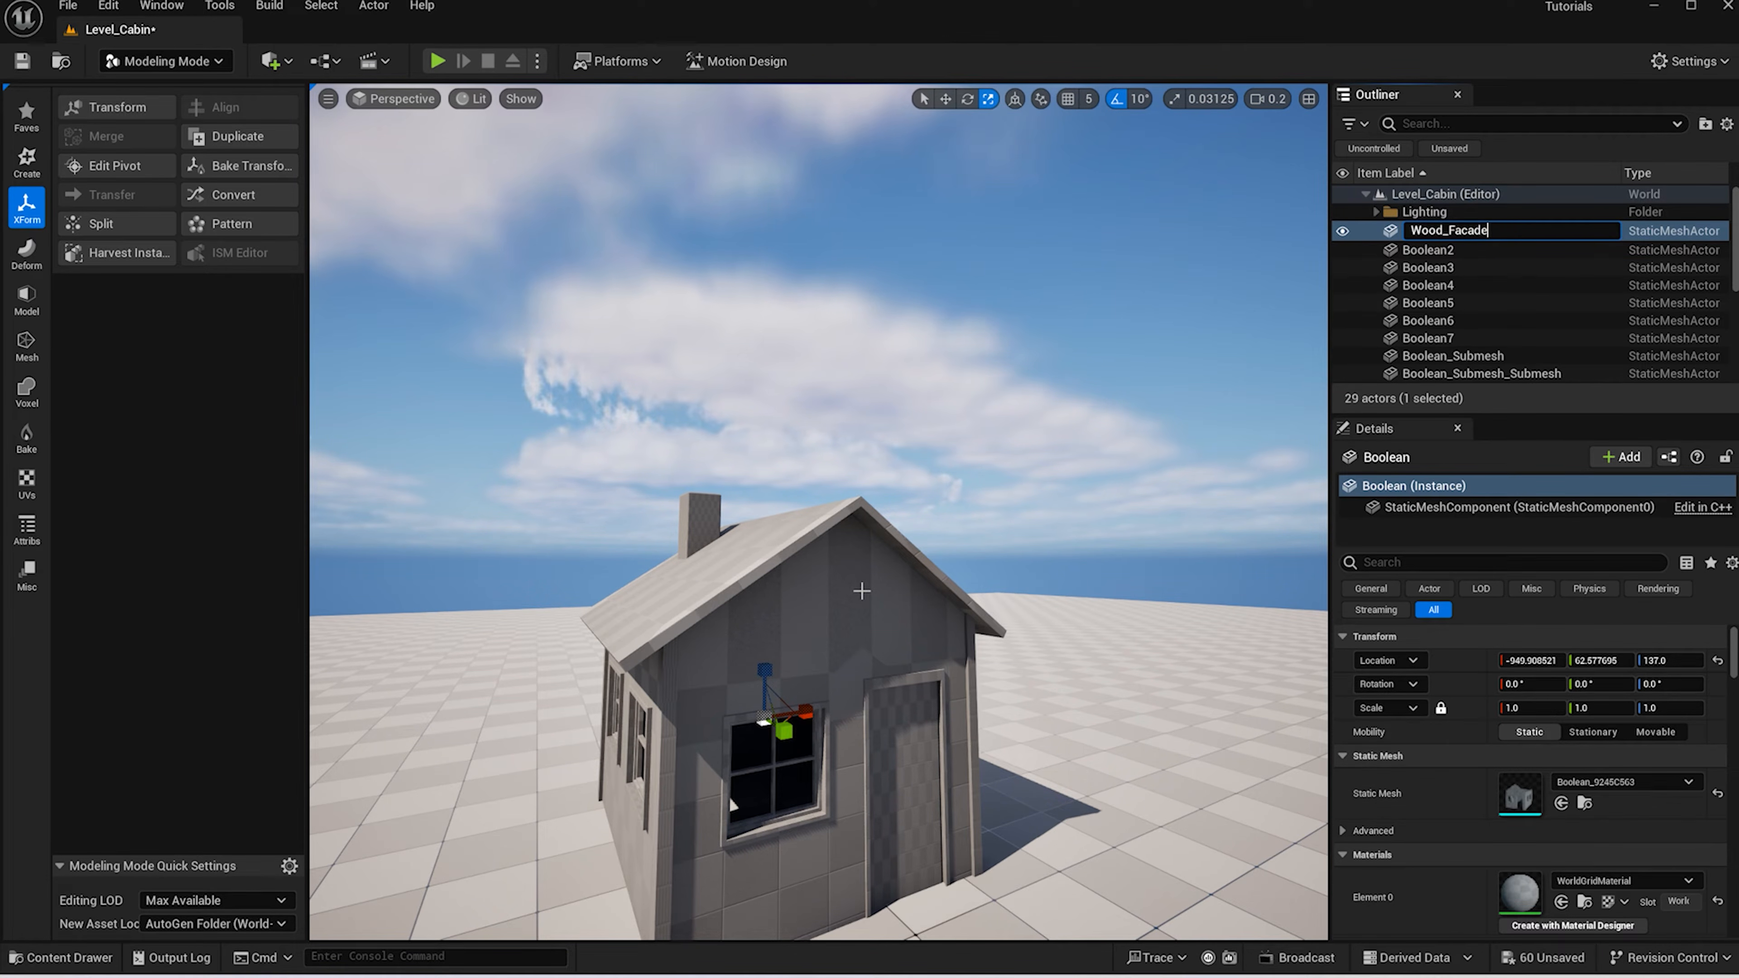
type("Wood_Facade")
key("Return")
left_click(1343, 375)
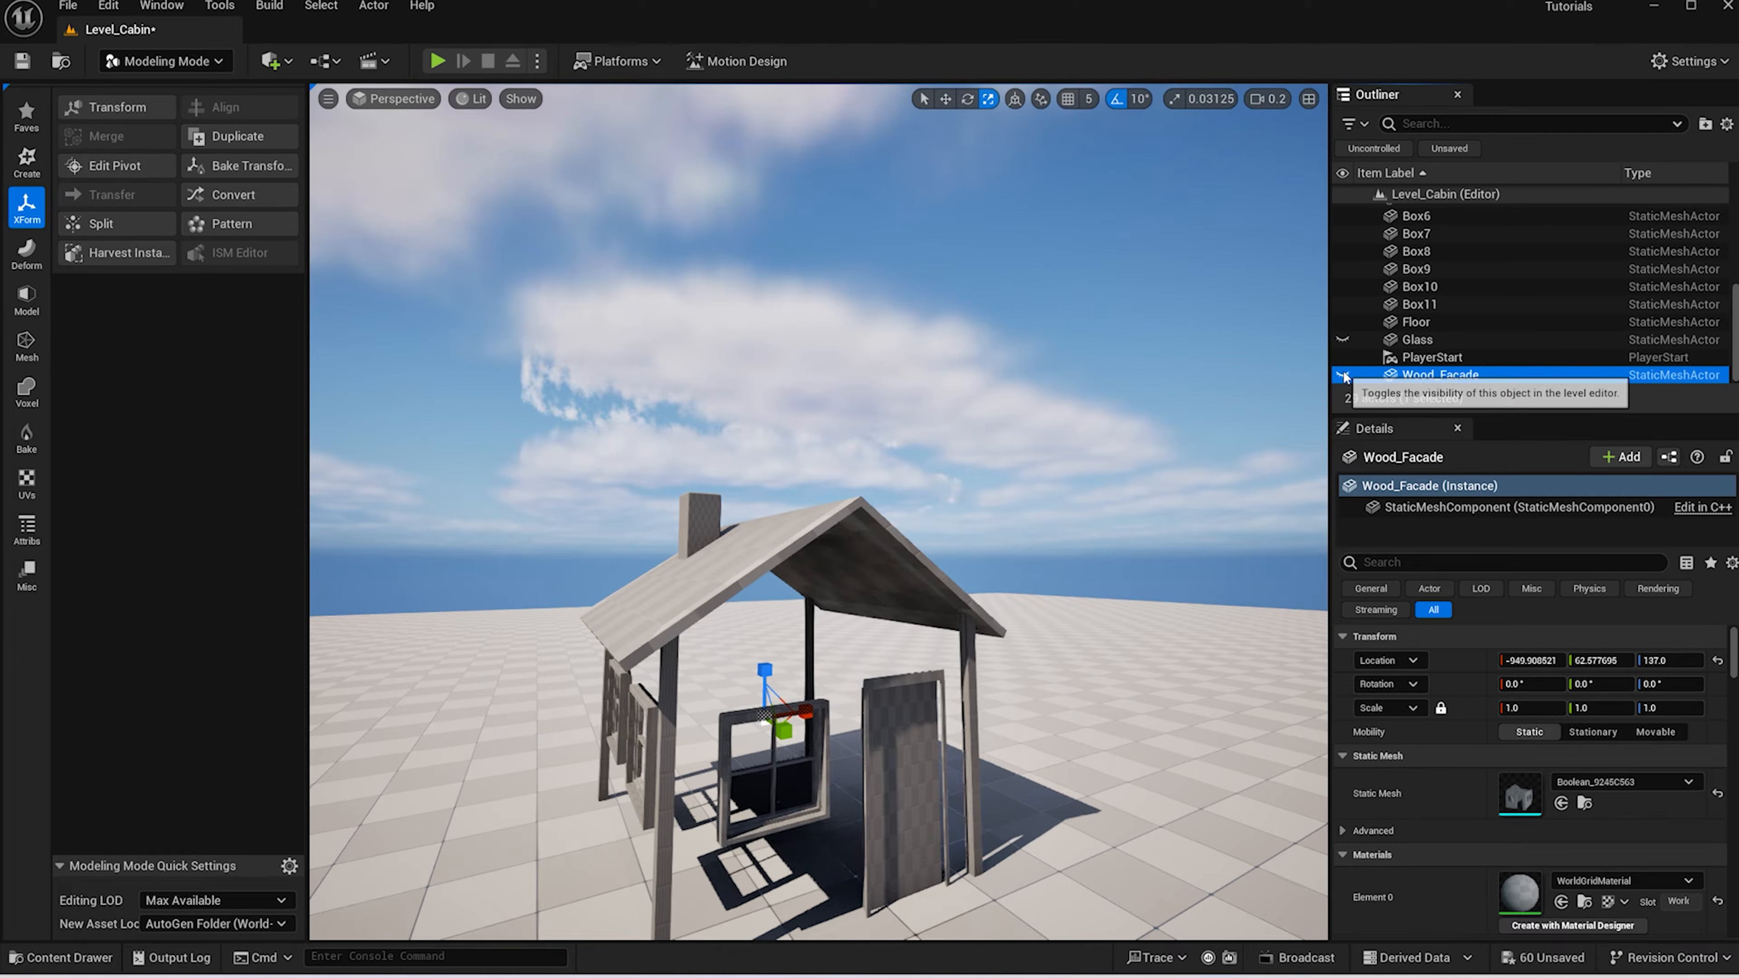
Thicken the door and its frame by scaling them along Y to about 0.11 and 0.176
left_click(911, 748)
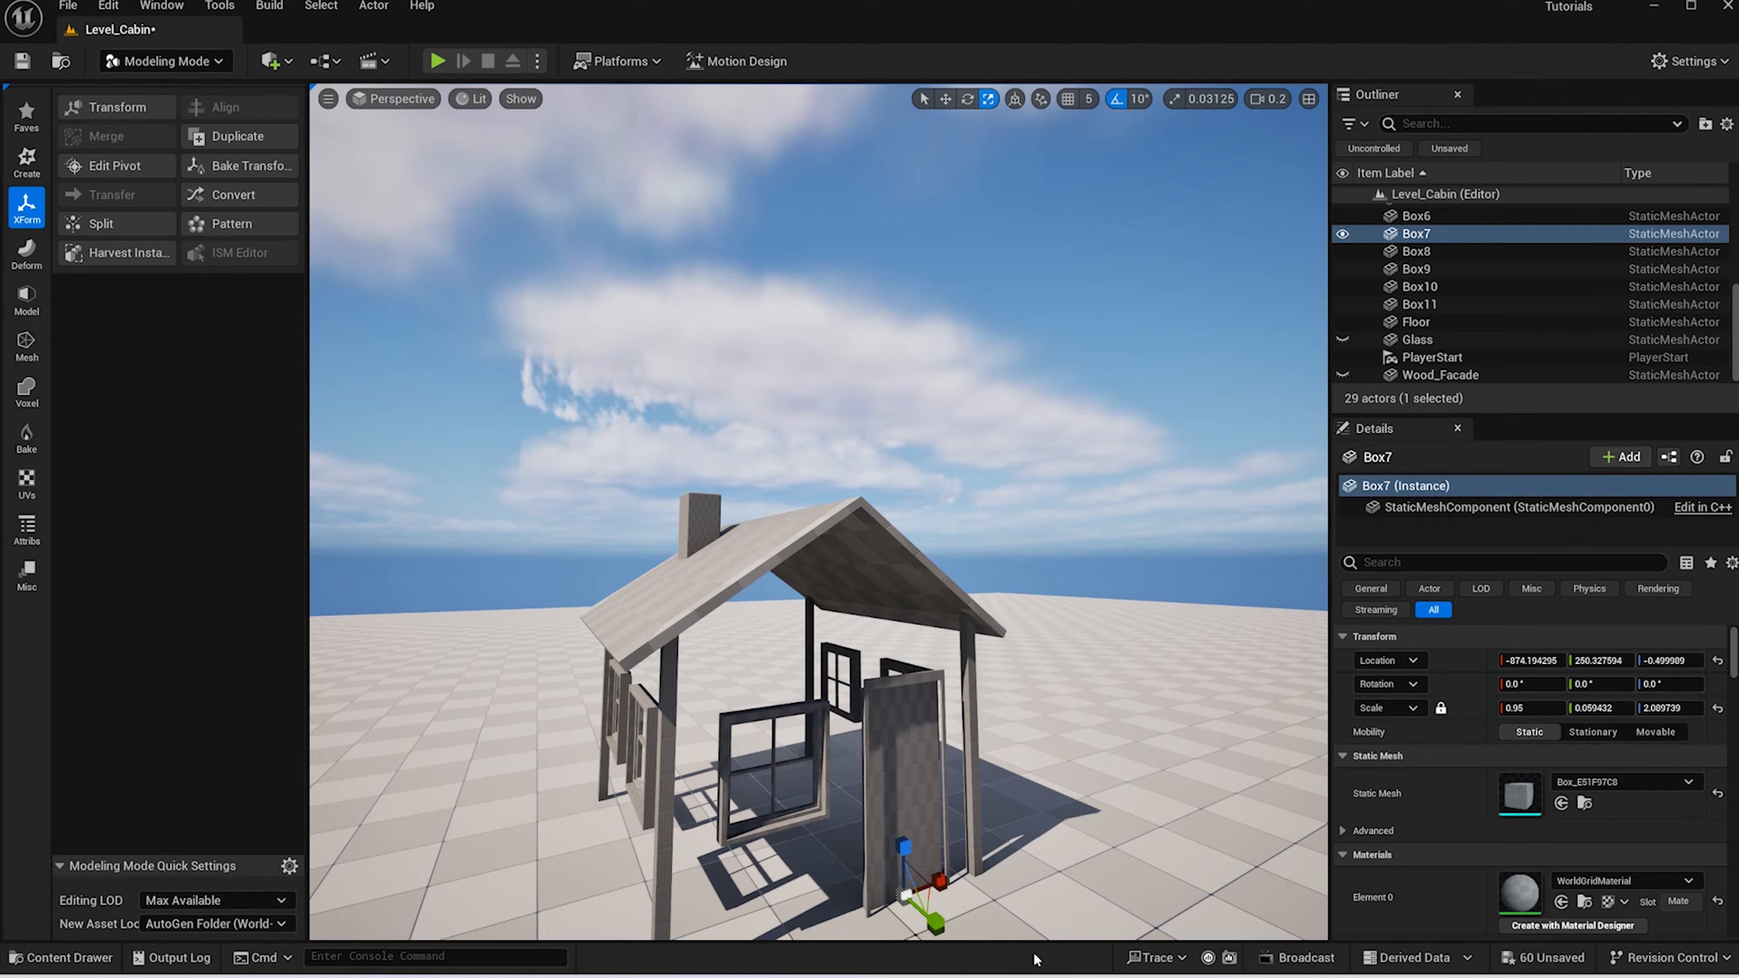
left_click_drag(935, 921, 951, 934)
left_click(937, 837)
left_click_drag(935, 793, 932, 791)
key("w")
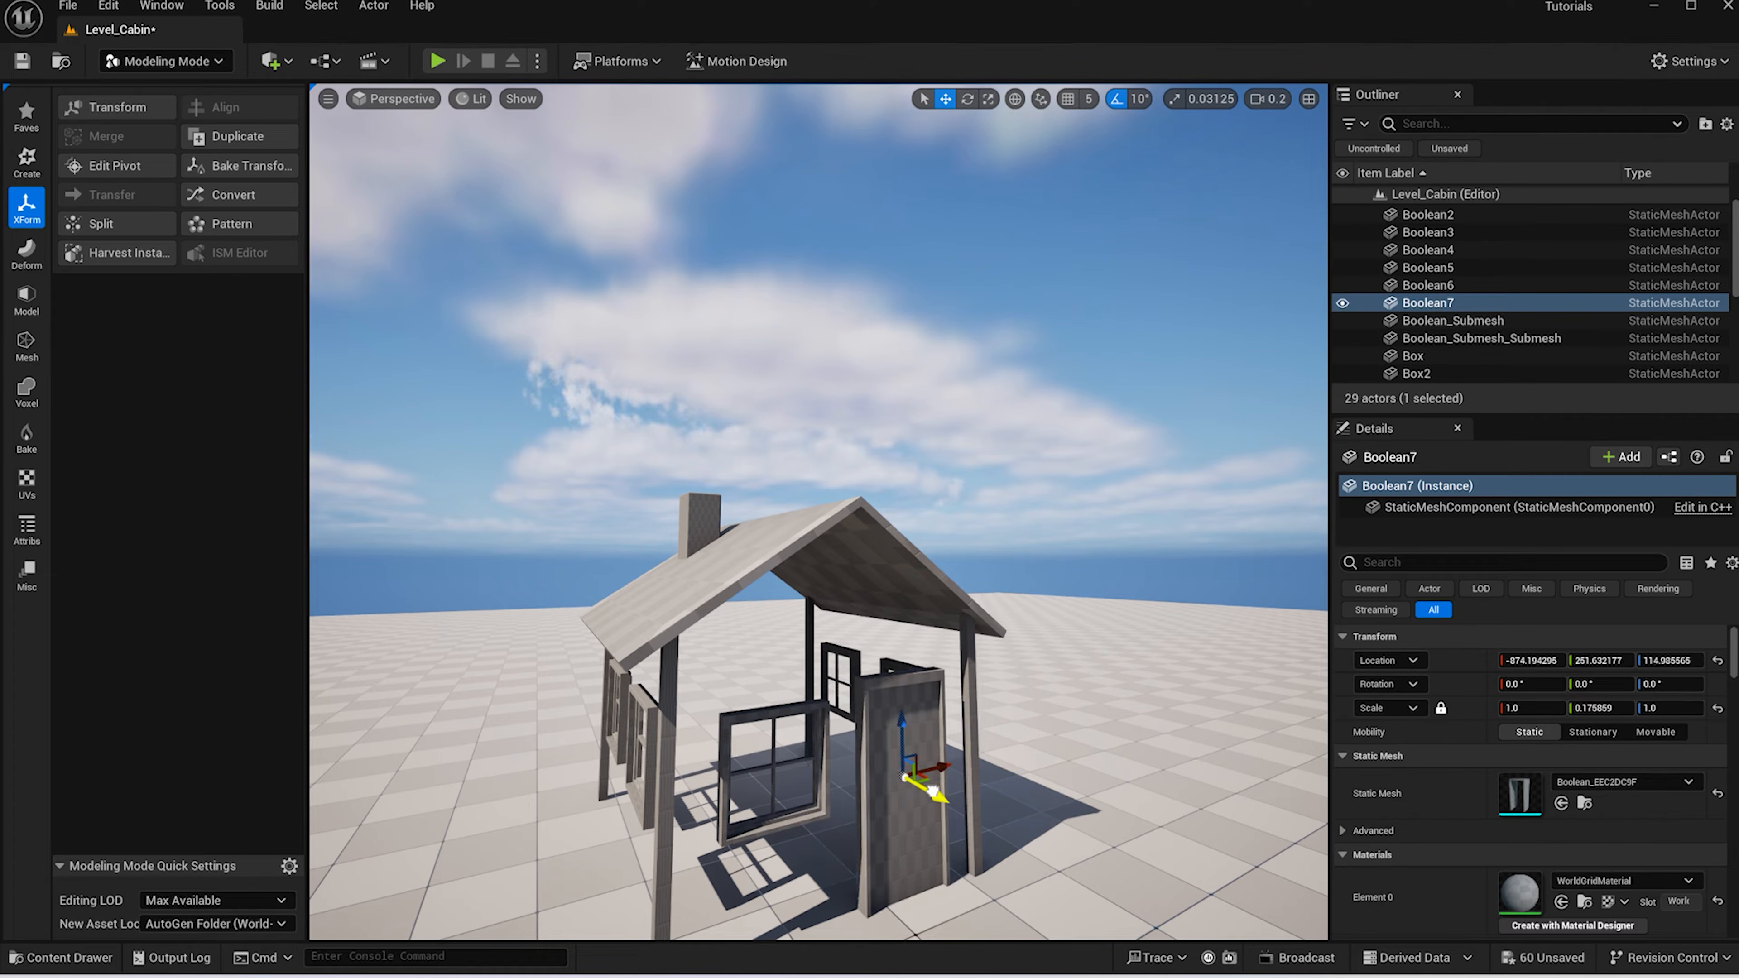
Rename the door's surrounding frame as Door_frame
scroll(1455, 304, "down", 1)
key("F2")
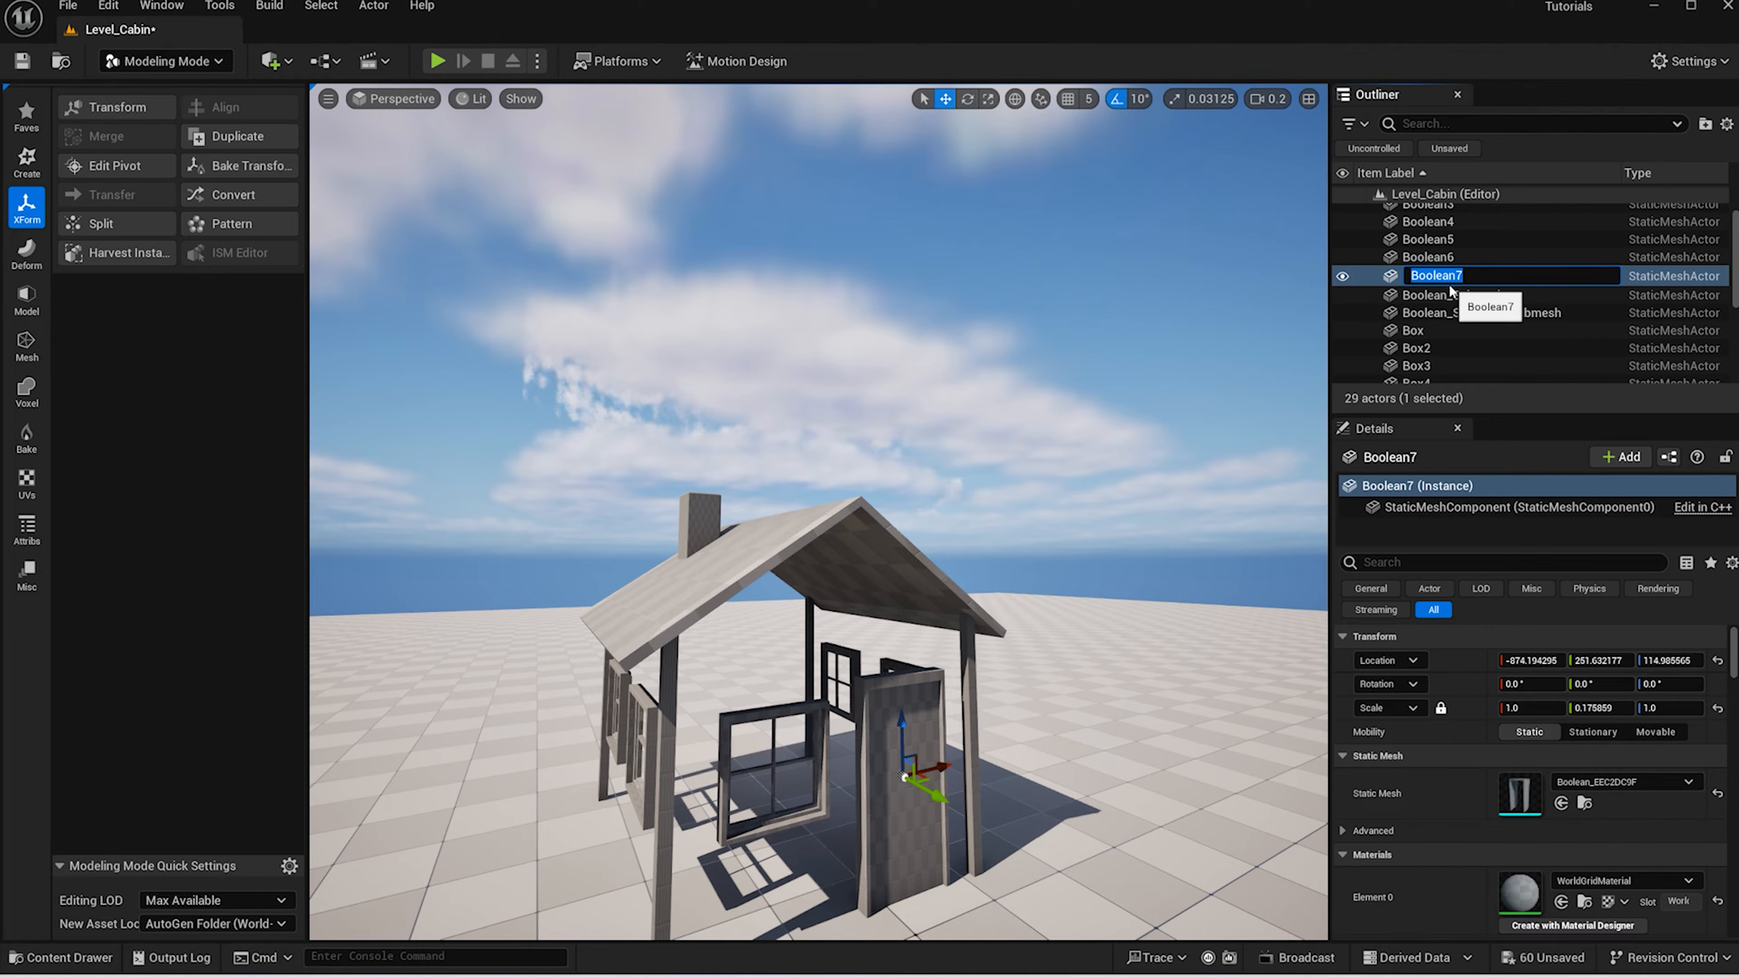
type("Door_frame")
key("Return")
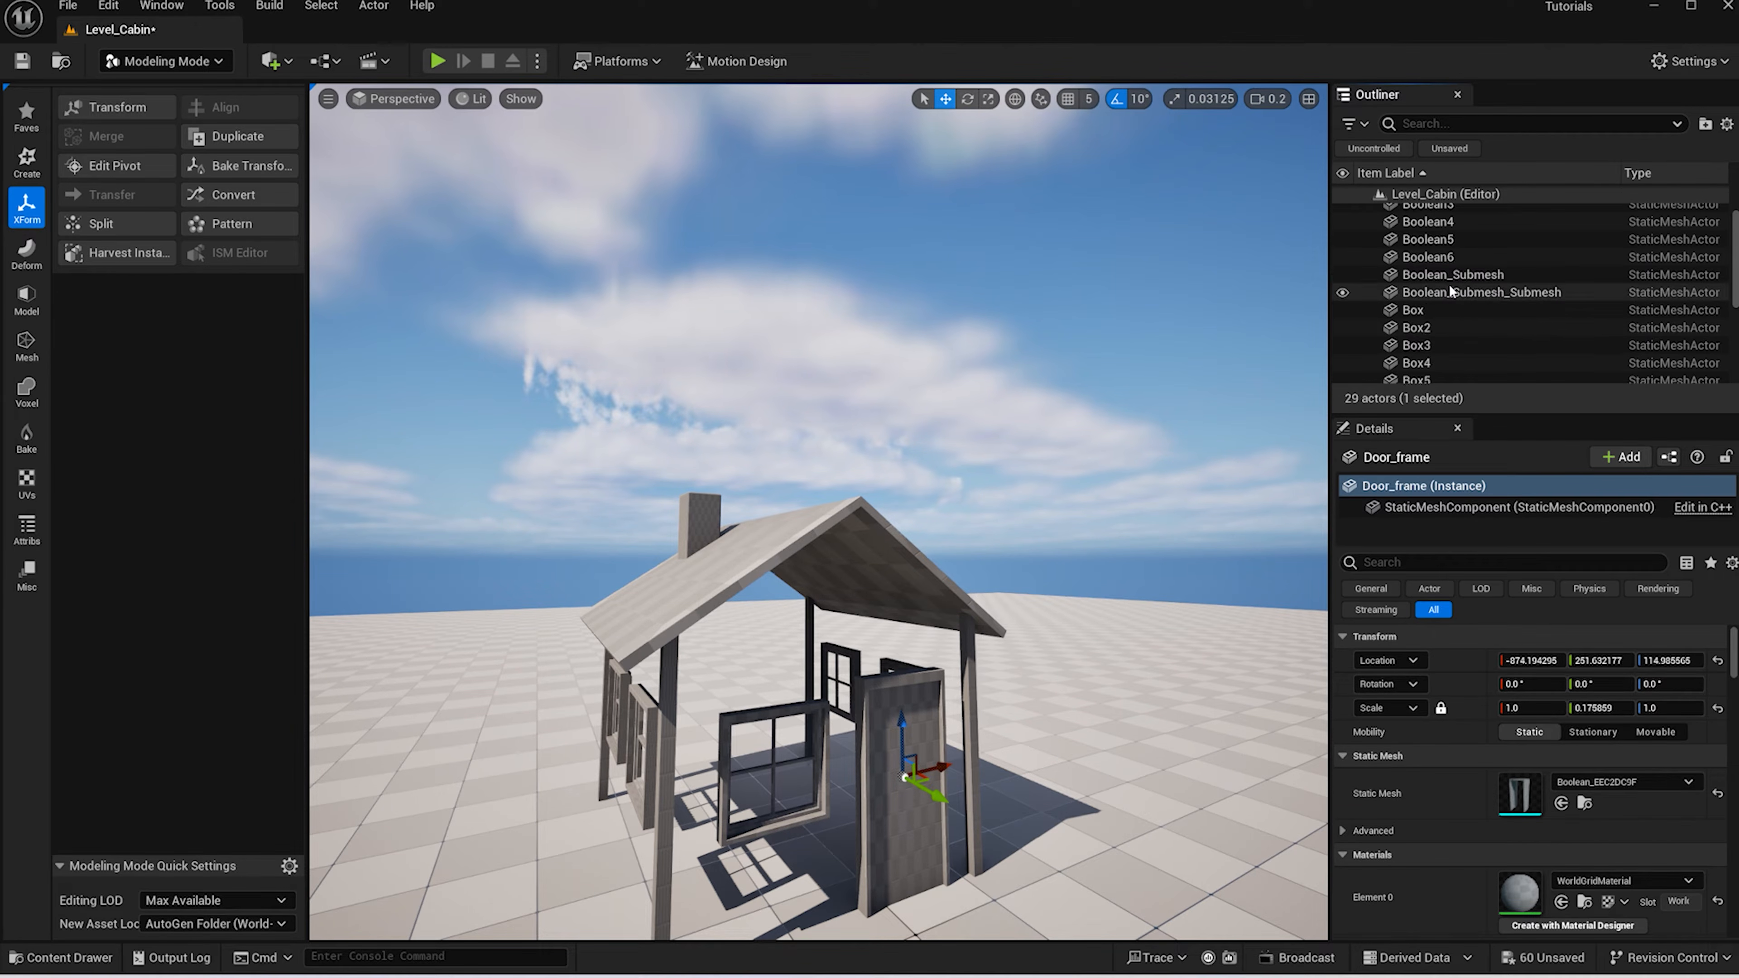
Rename the door panel as Door, and hide both the door and its frame
left_click(921, 704)
key("F2")
type("Doo")
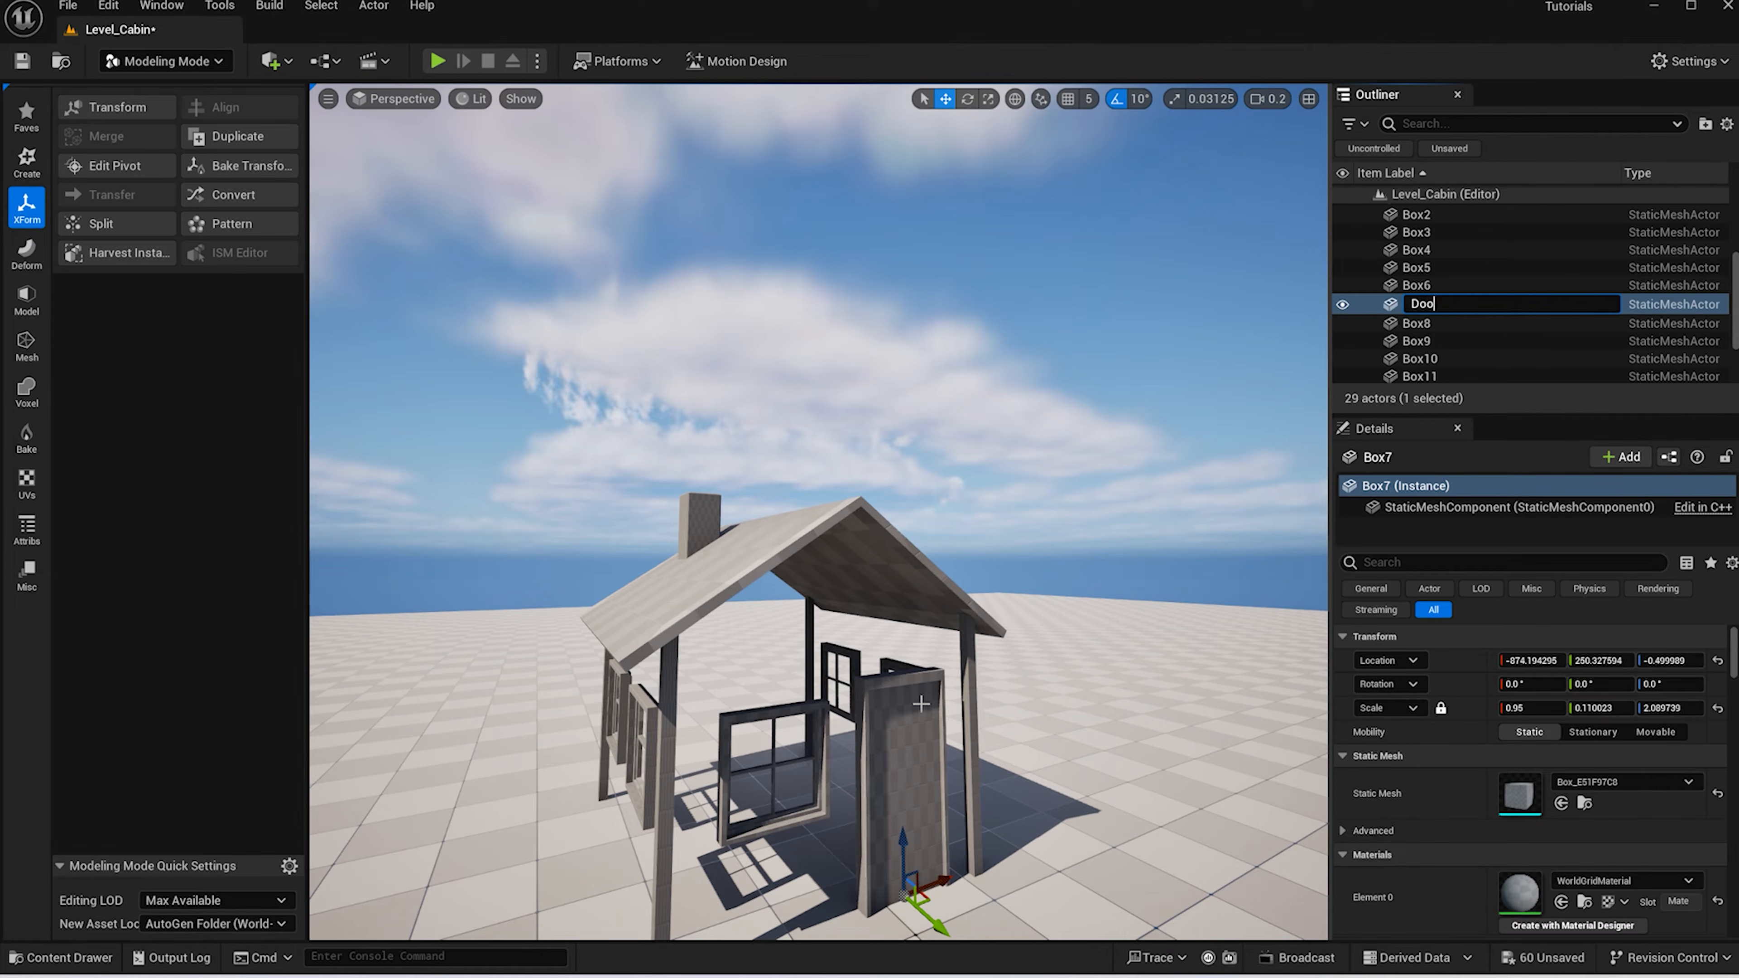
type("r")
key("Return")
scroll(920, 704, "down", 1)
scroll(1370, 274, "down", 3)
left_click(1344, 289)
left_click(1345, 308)
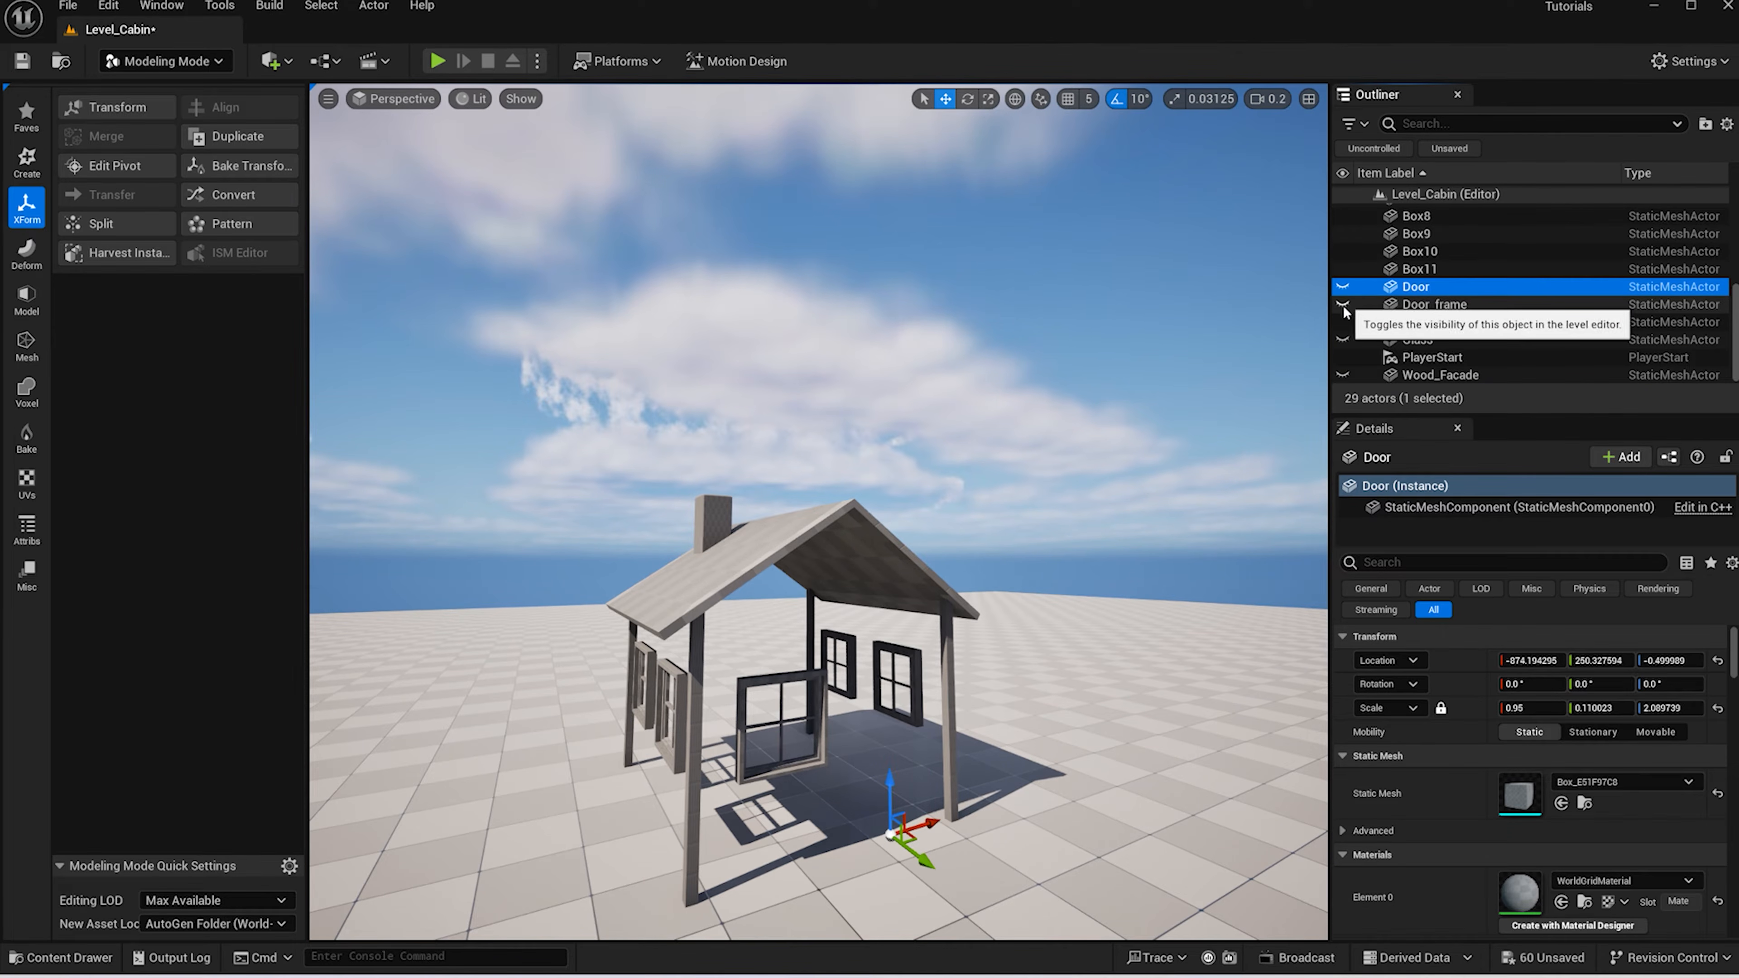
Rename the roof's underside mesh as Roof_support and hide it
scroll(870, 568, "up", 1)
left_click(870, 568)
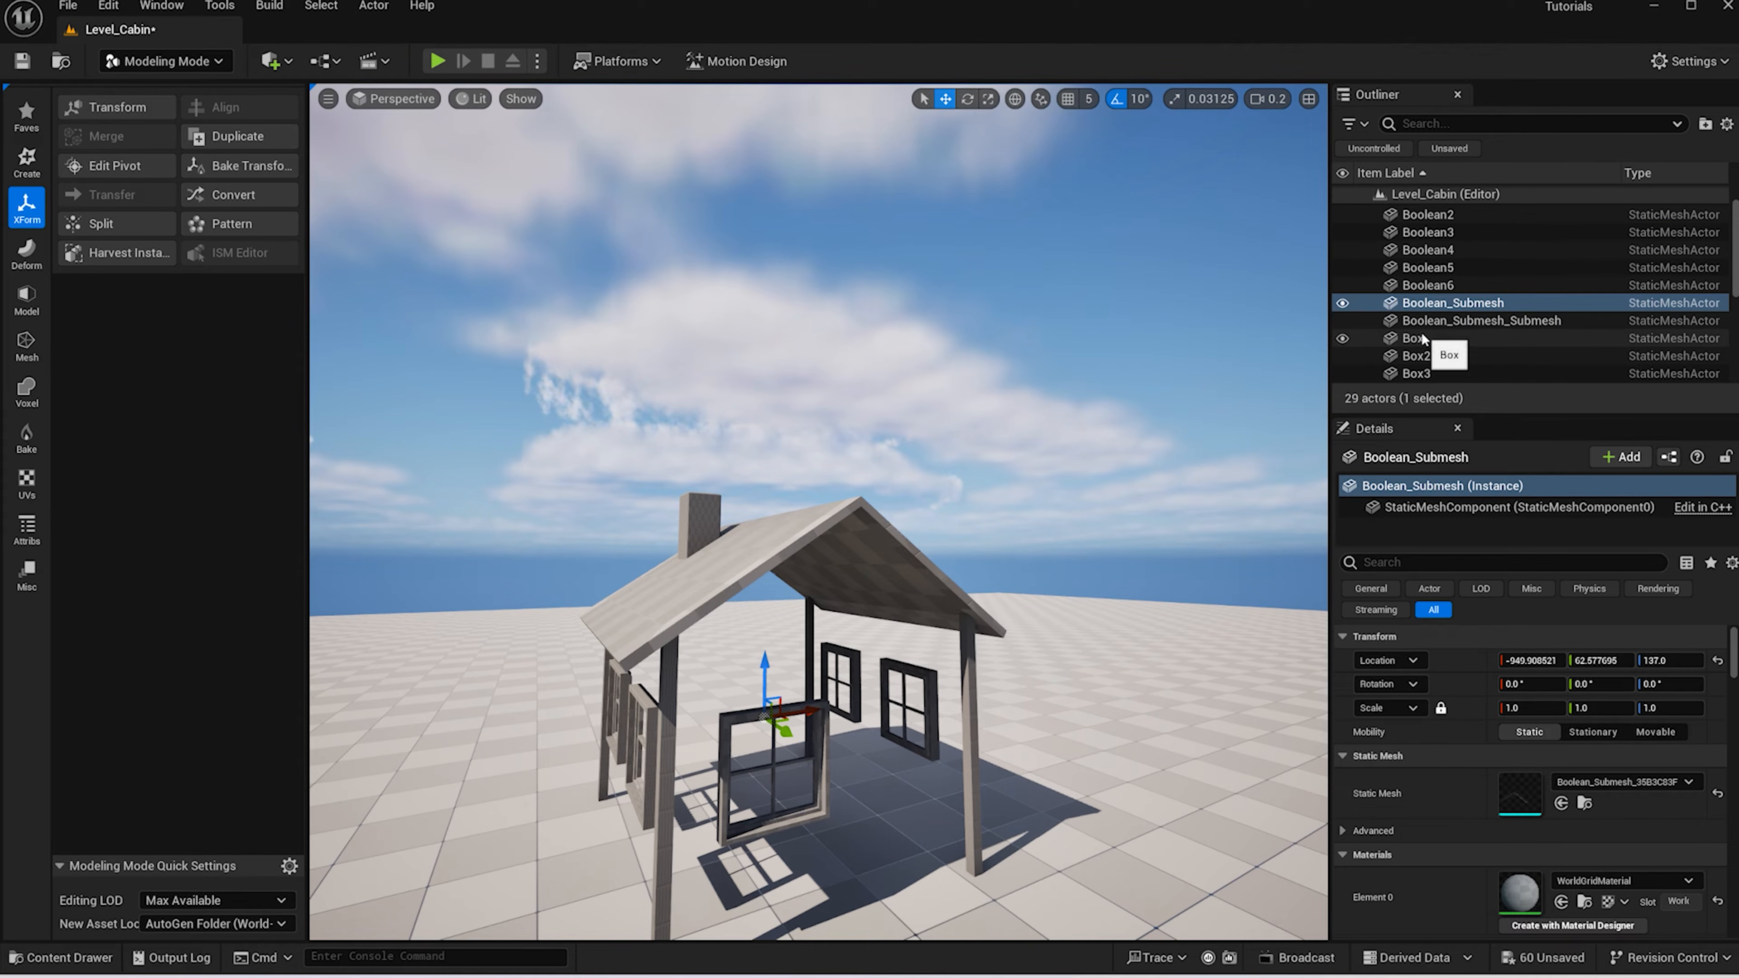
key("F2")
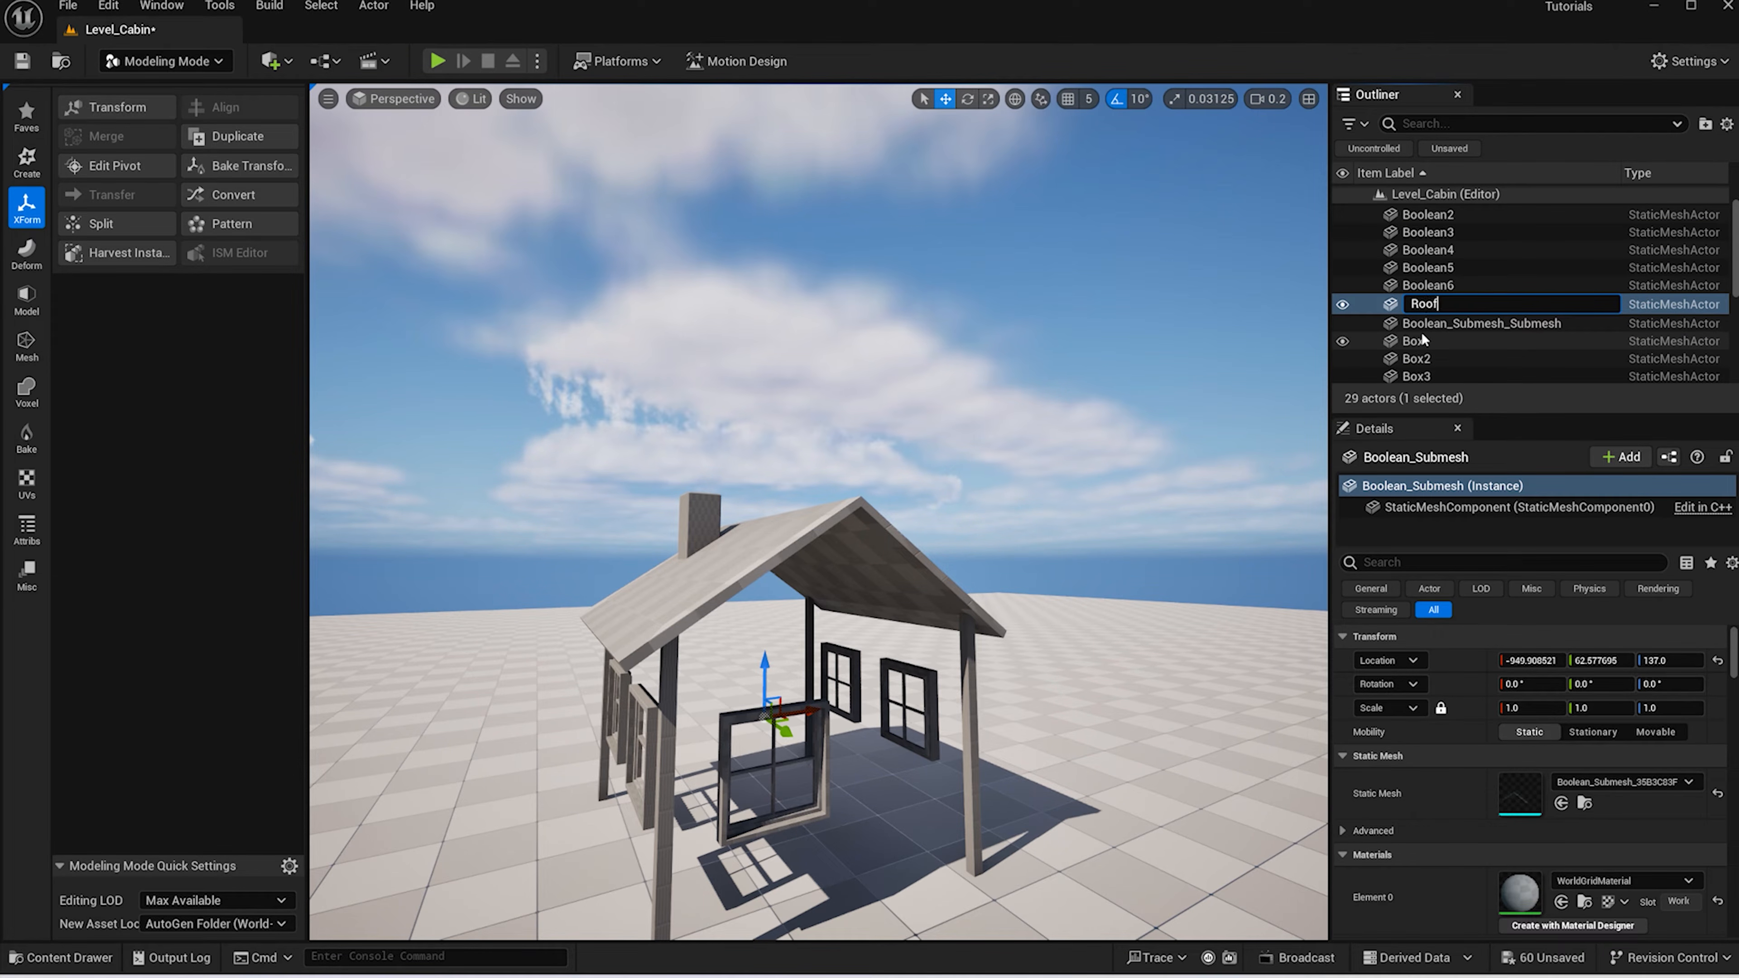
type("pport")
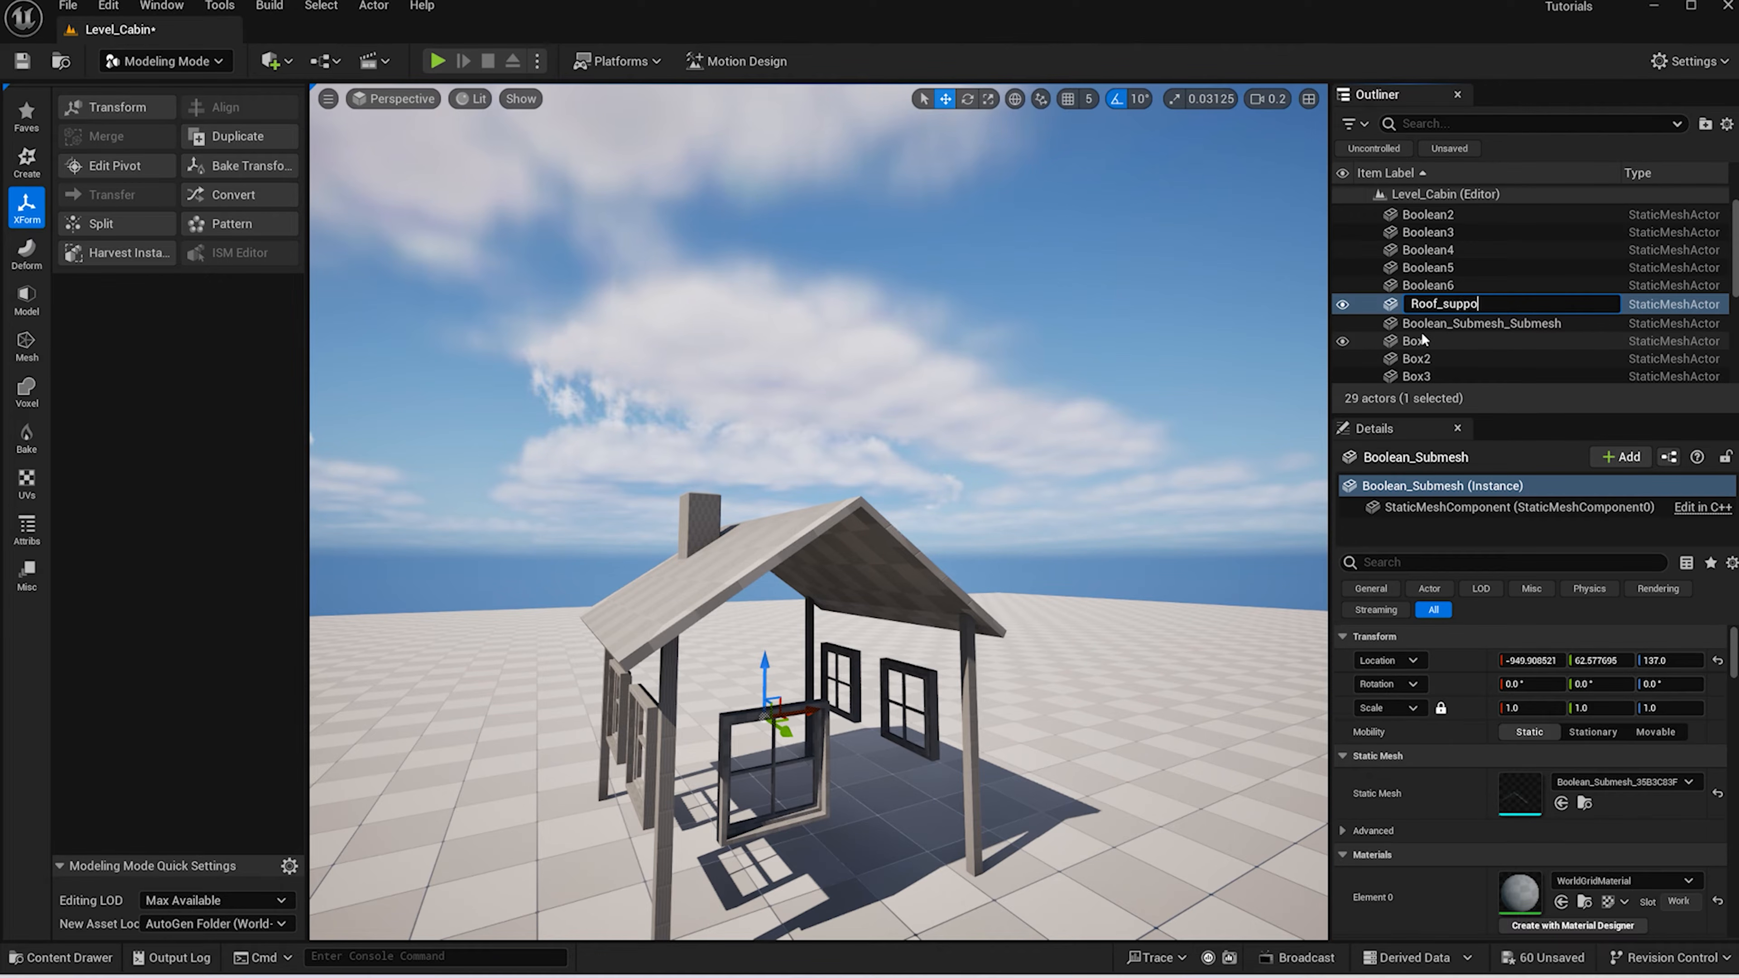
key("Return")
scroll(1422, 340, "down", 5)
left_click(1343, 357)
Rename the remaining sloped roof surface mesh as Roof and hide it
scroll(753, 548, "down", 3)
left_click(747, 548)
scroll(1438, 308, "down", 1)
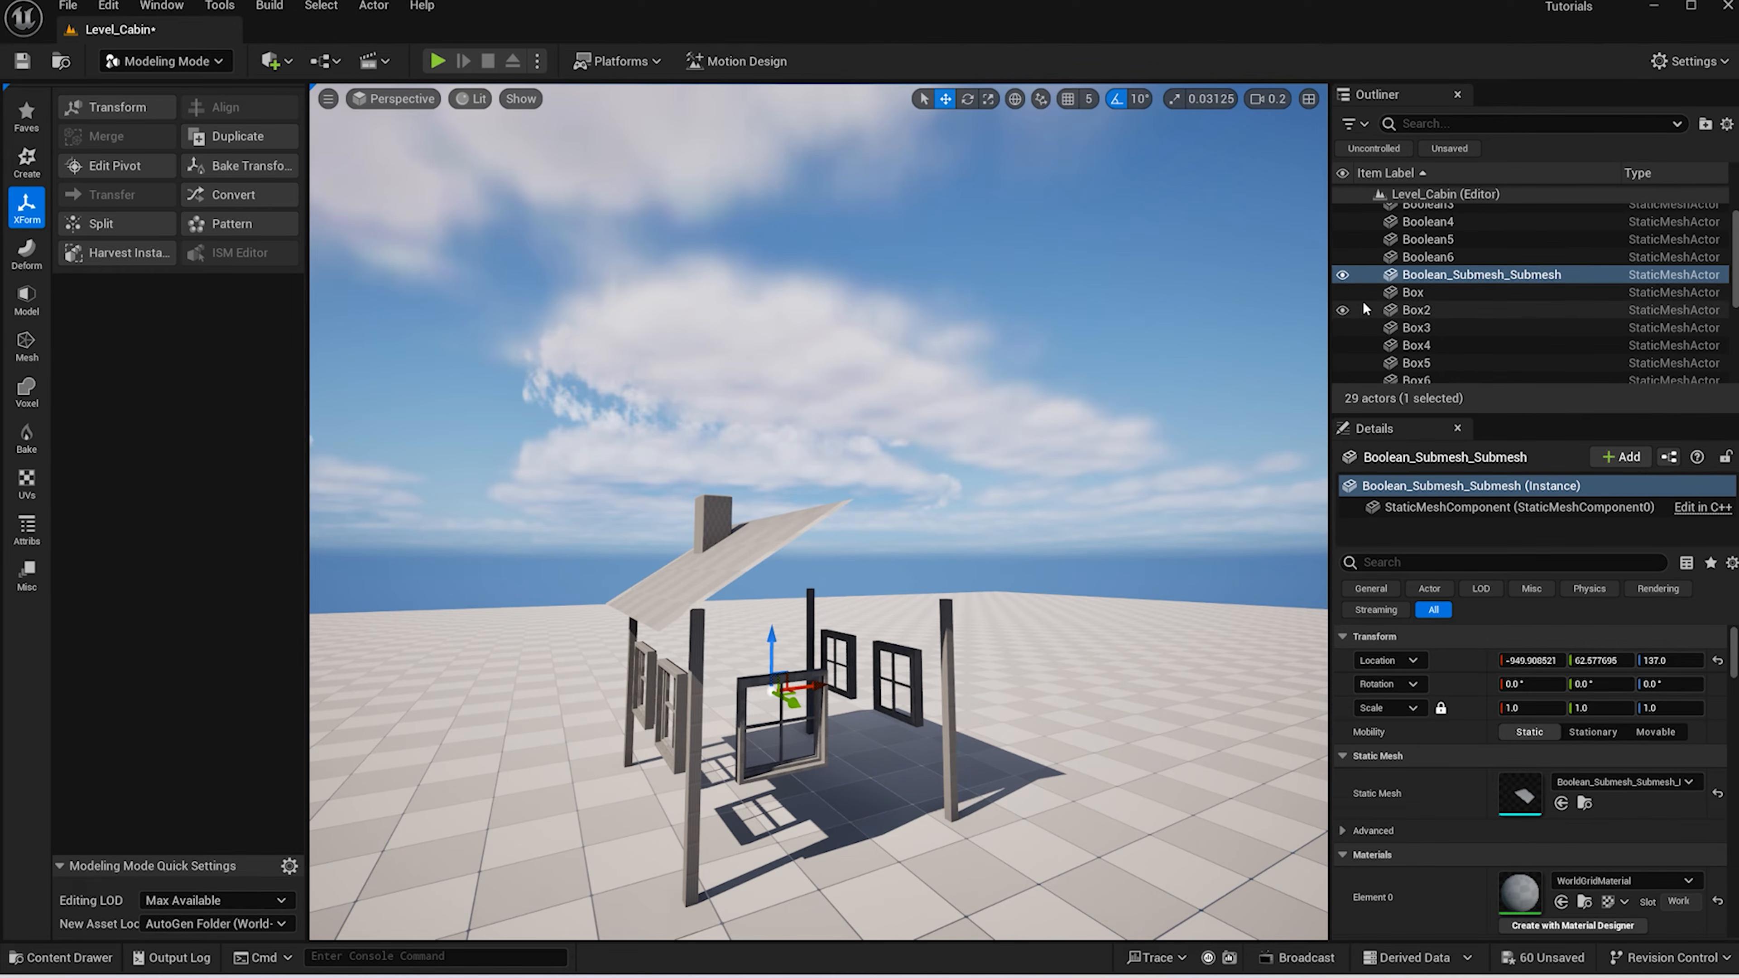
left_click(1452, 275)
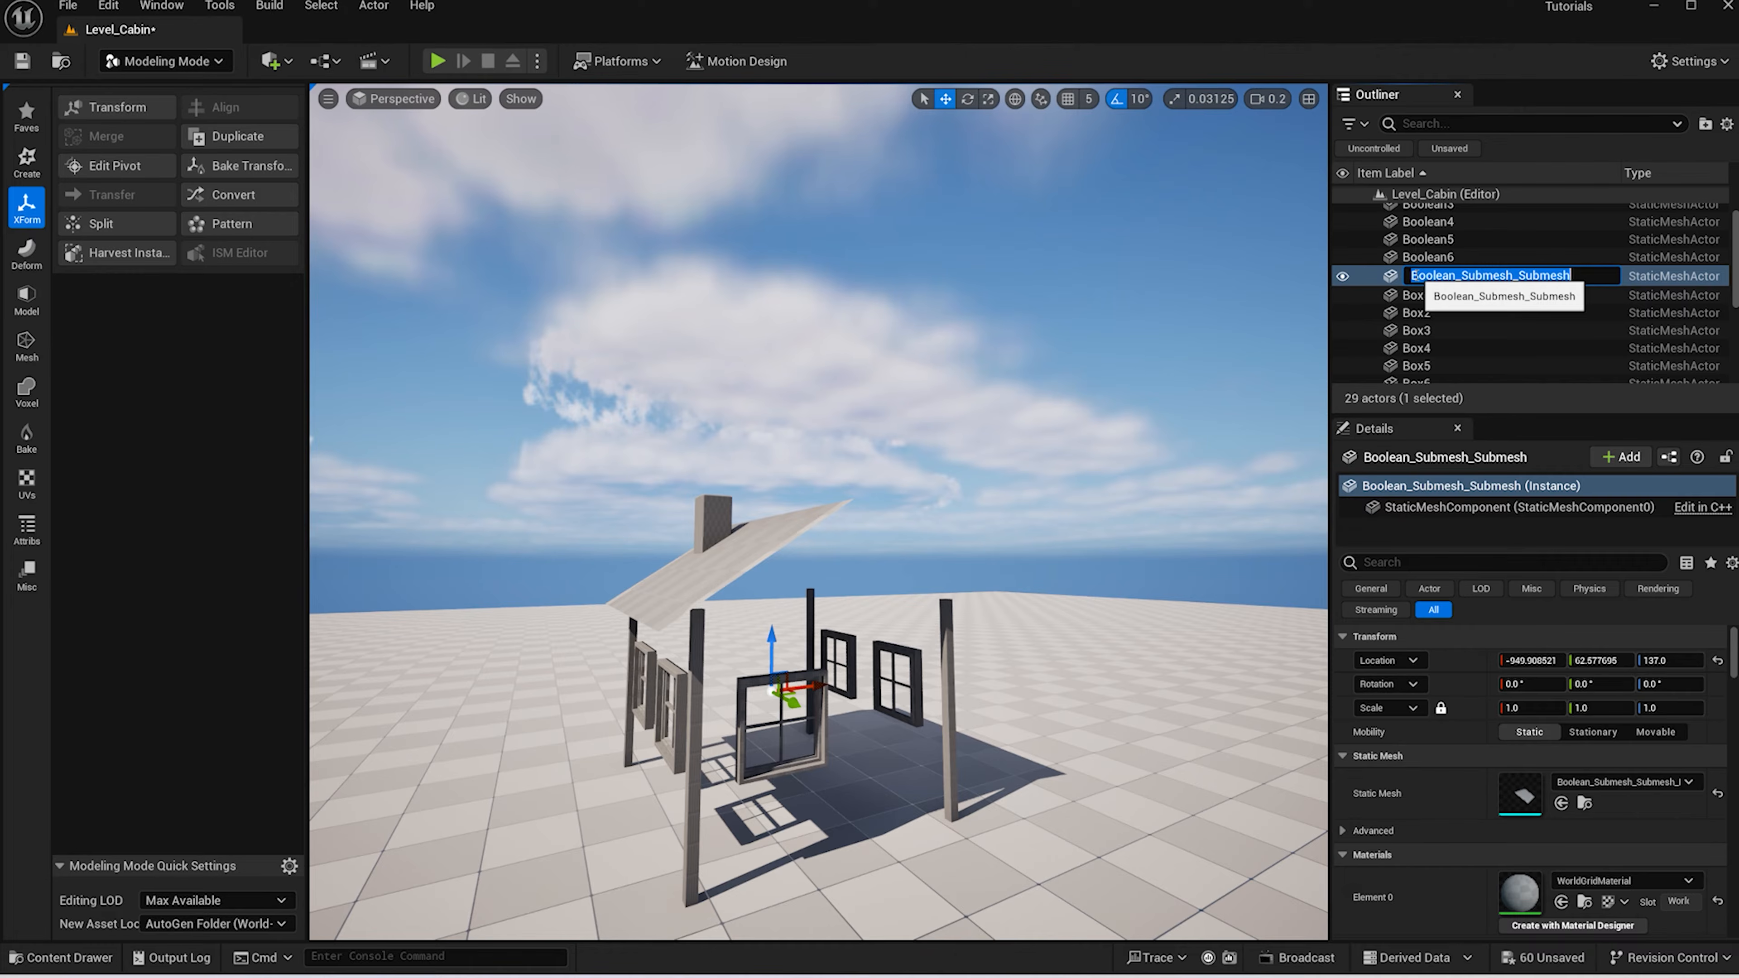
type("Roof")
key("Return")
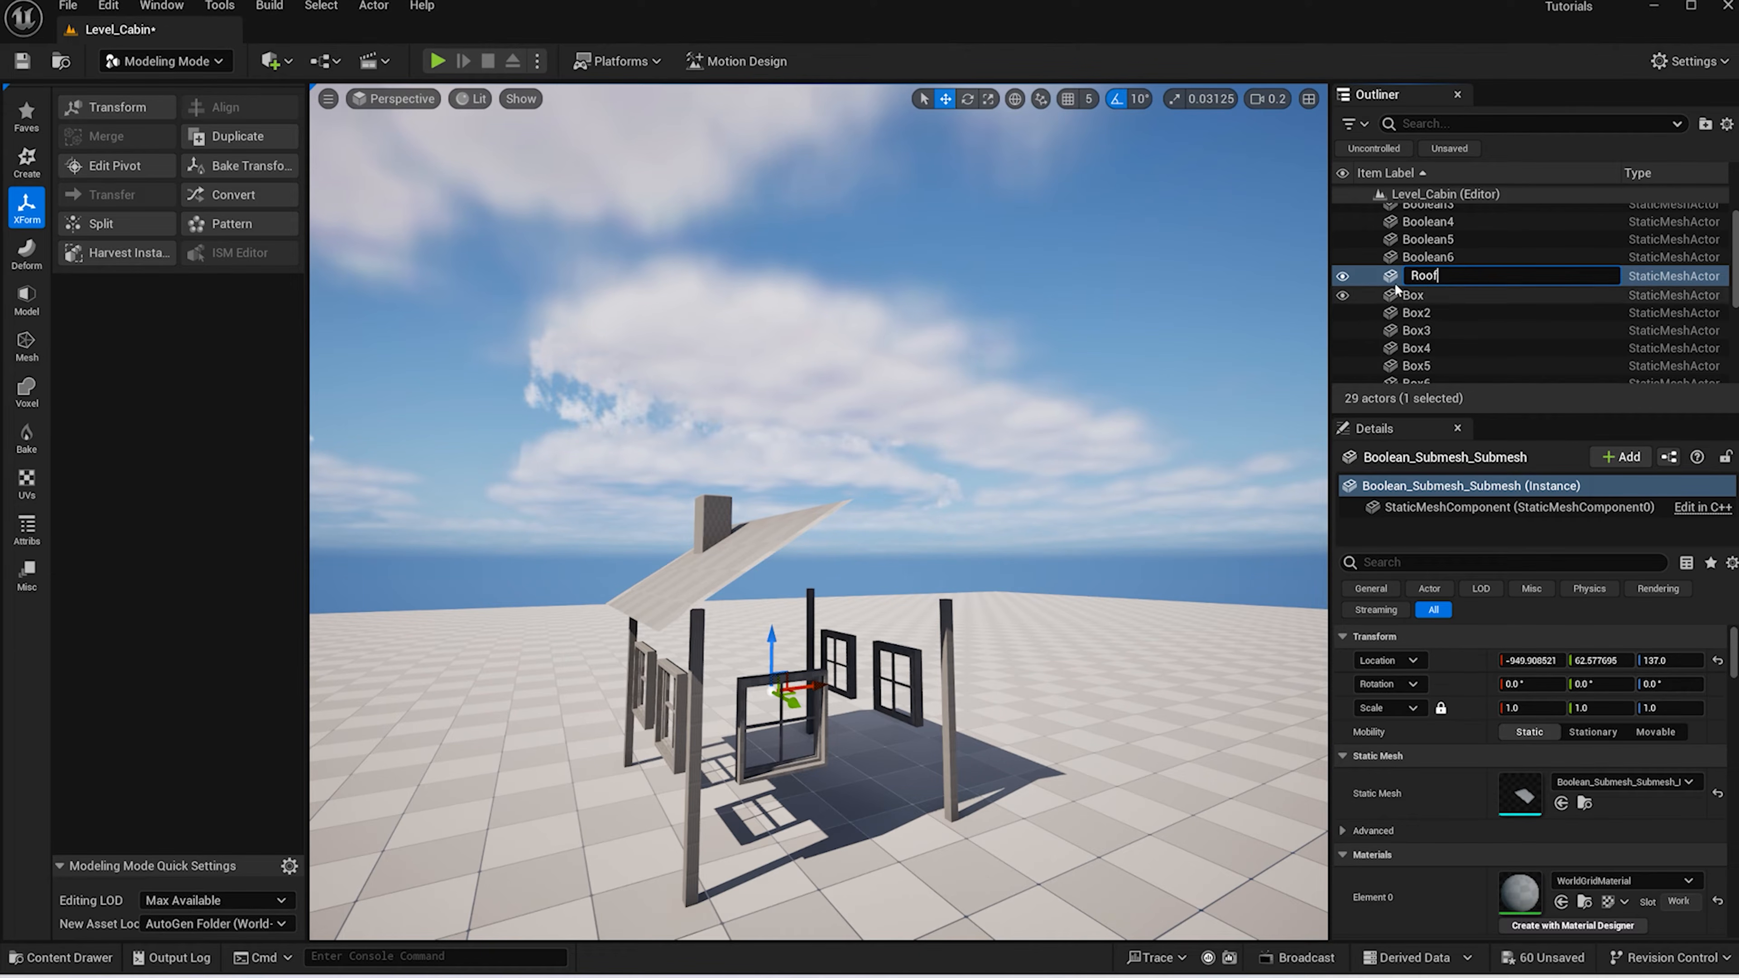
left_click(1343, 276)
Rename the chimney box as Chimeny and hide it
left_click(1416, 345)
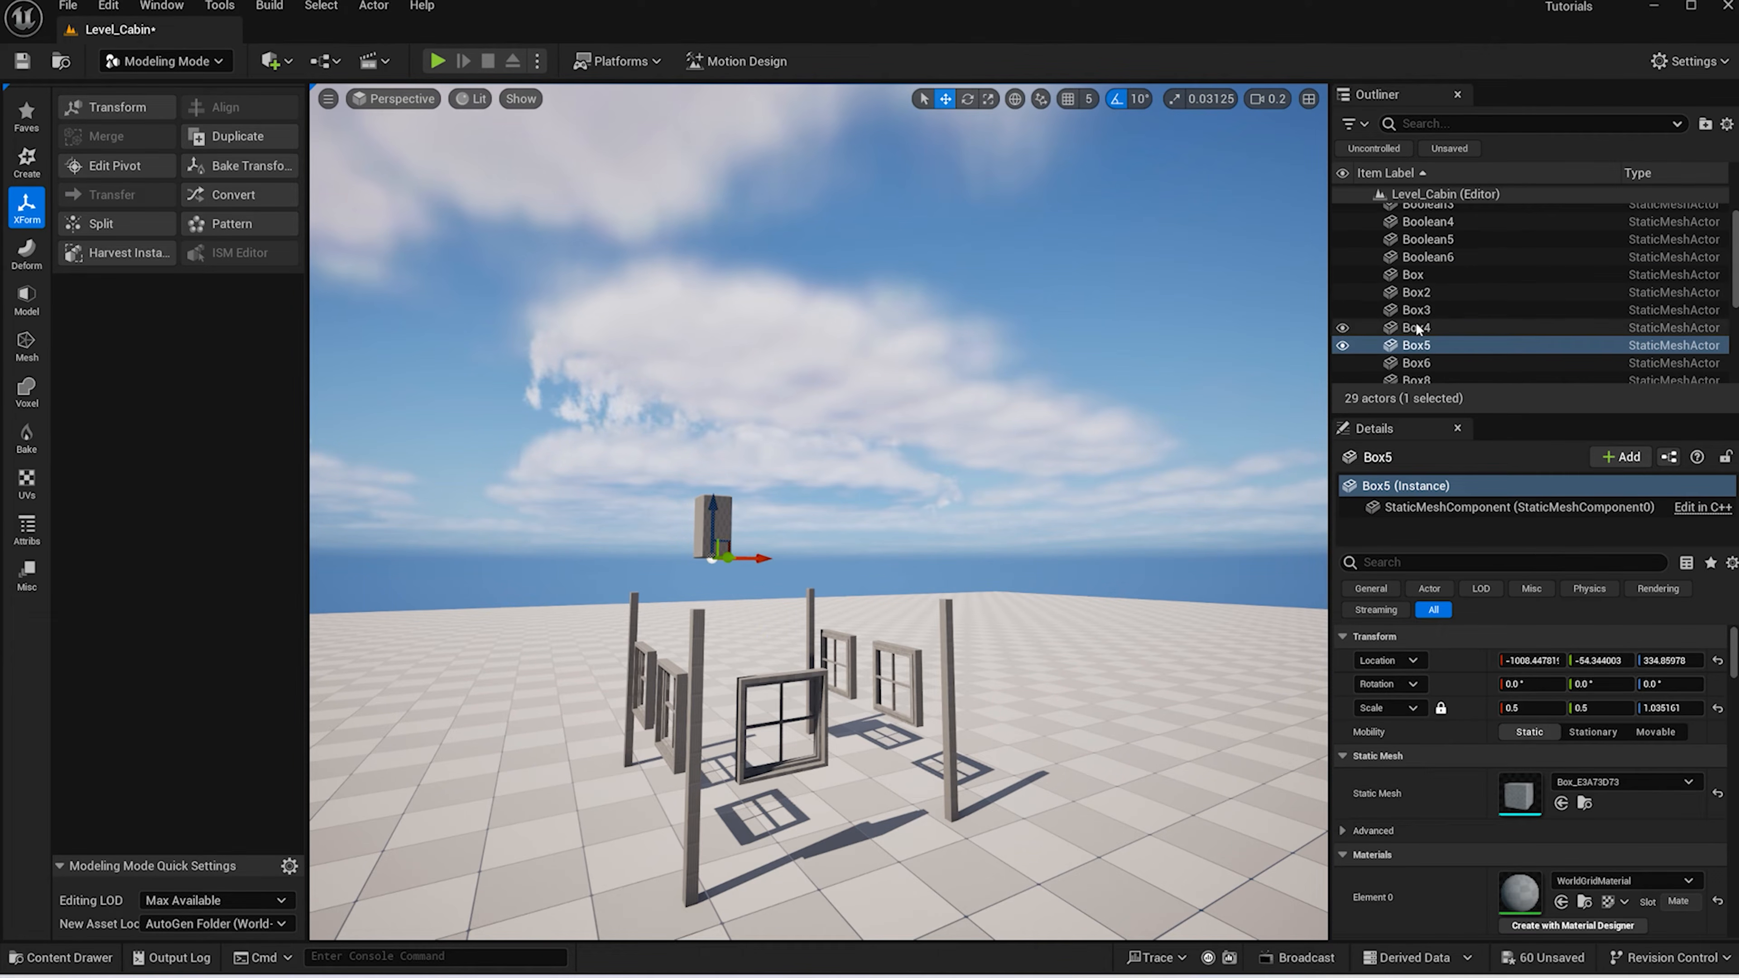
left_click(1414, 346)
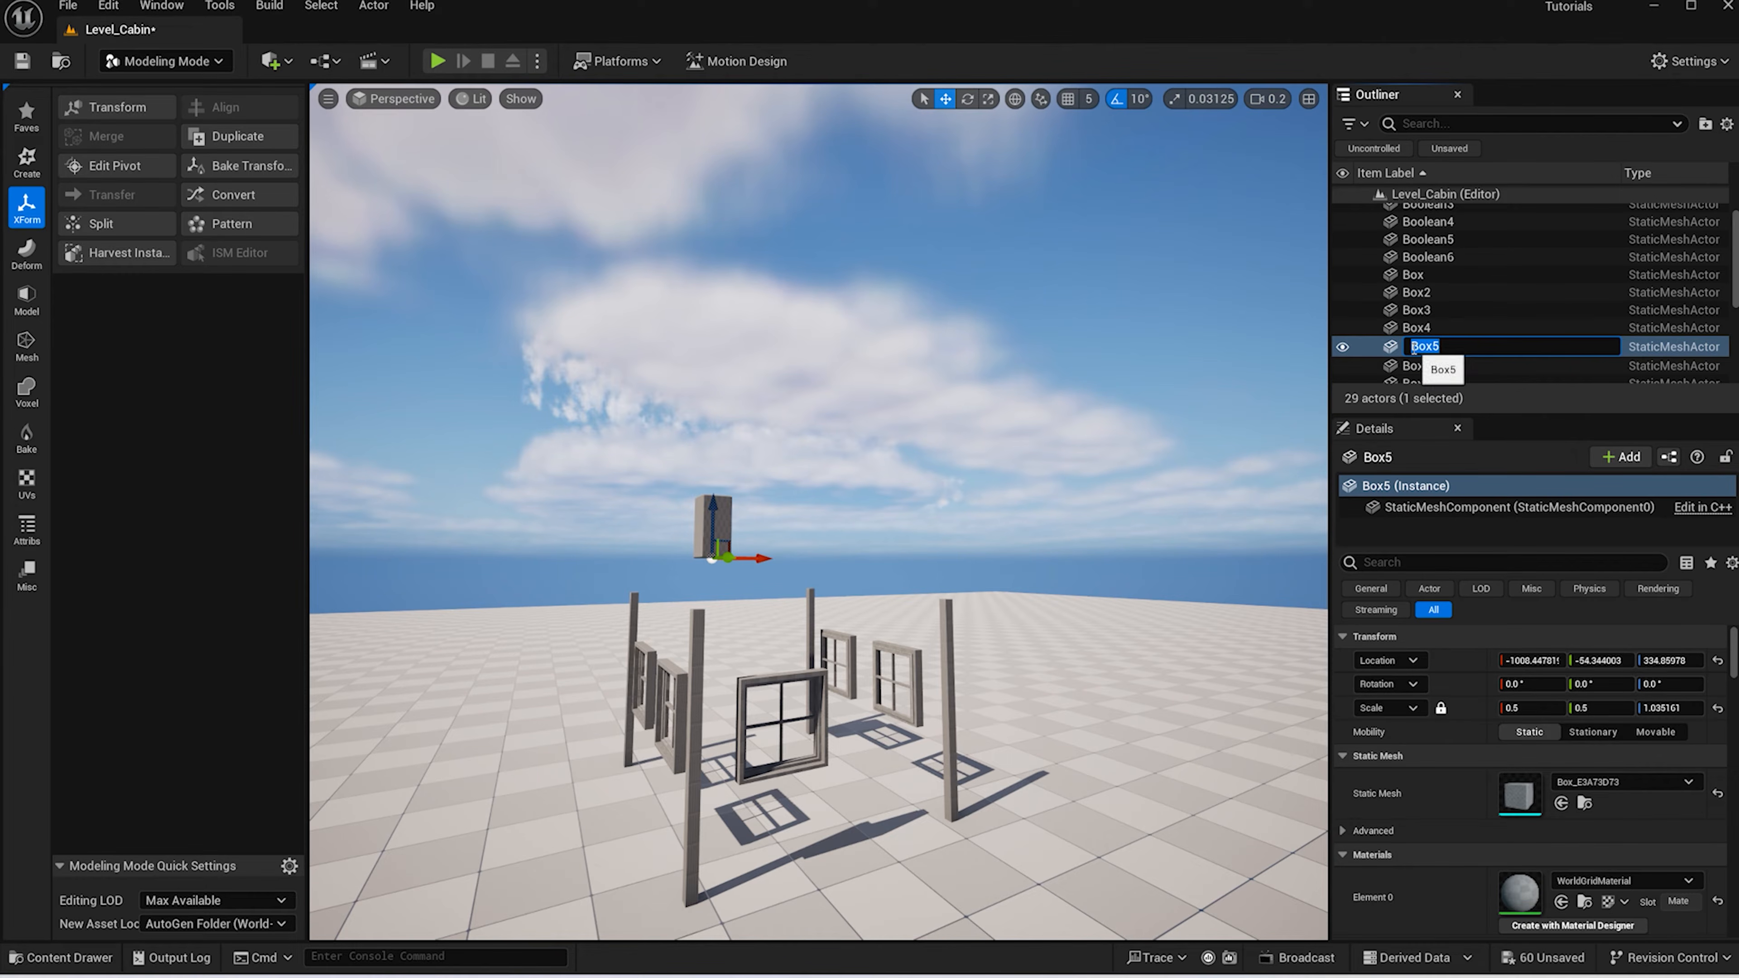
key("Return")
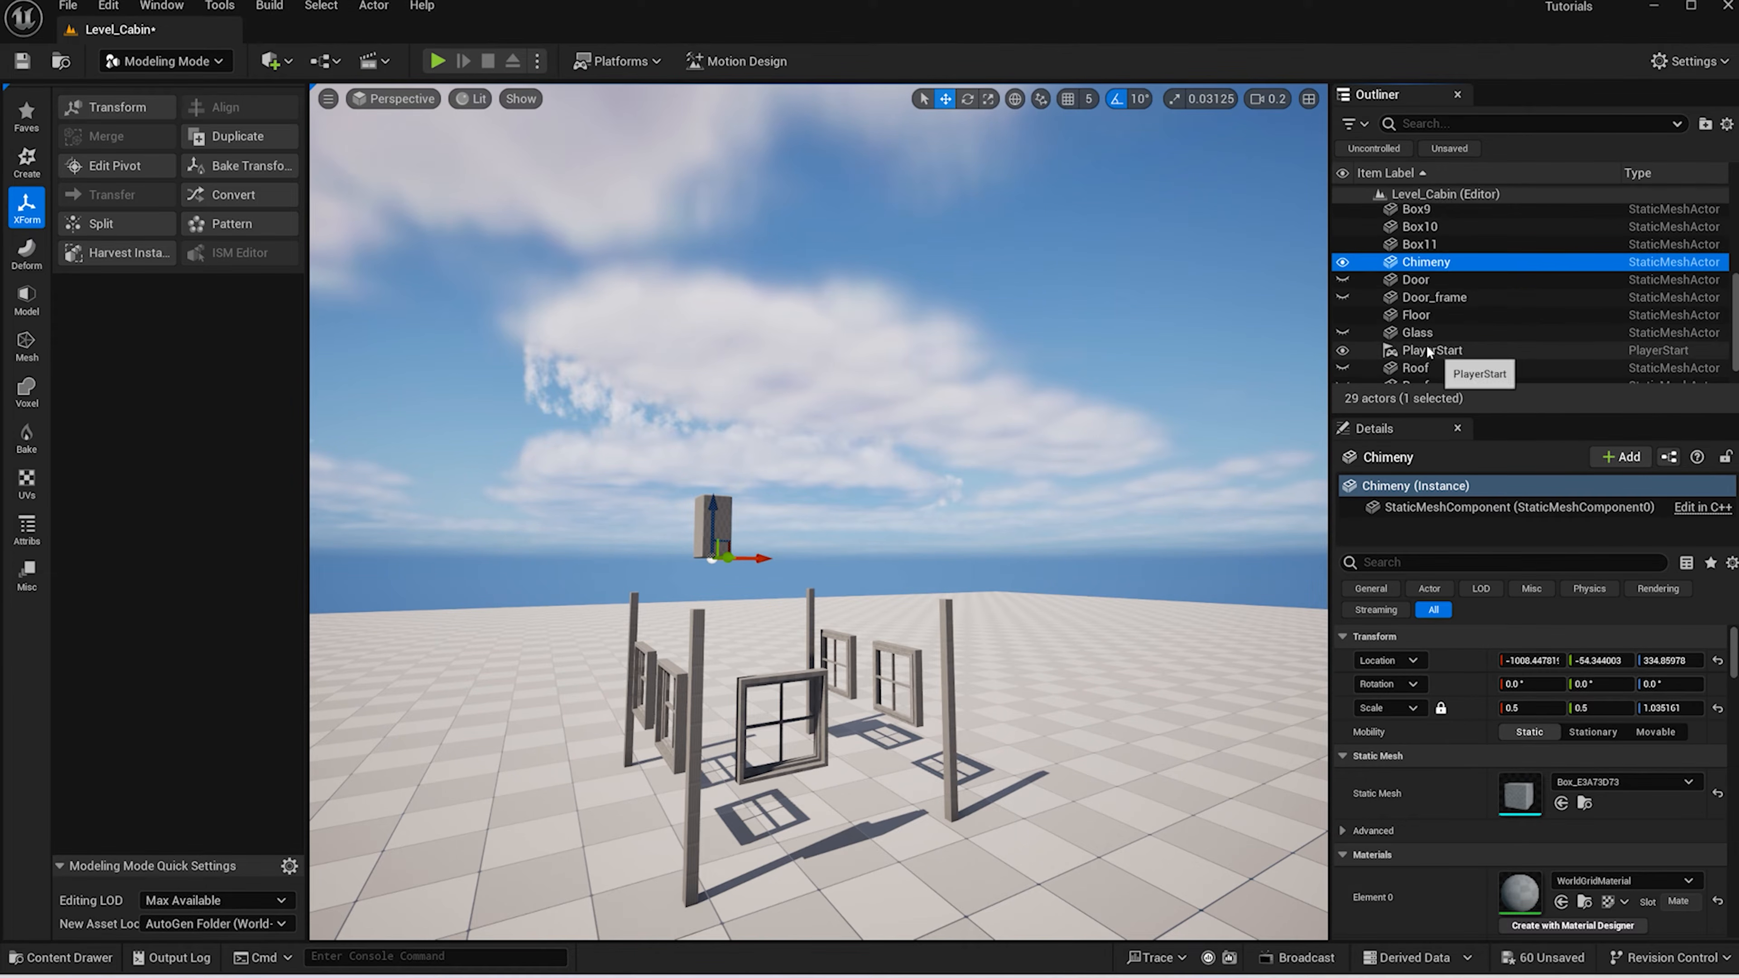
left_click(1343, 262)
Merge the four corner posts into one new object named 4_BY_4 and hide it
left_click(699, 658)
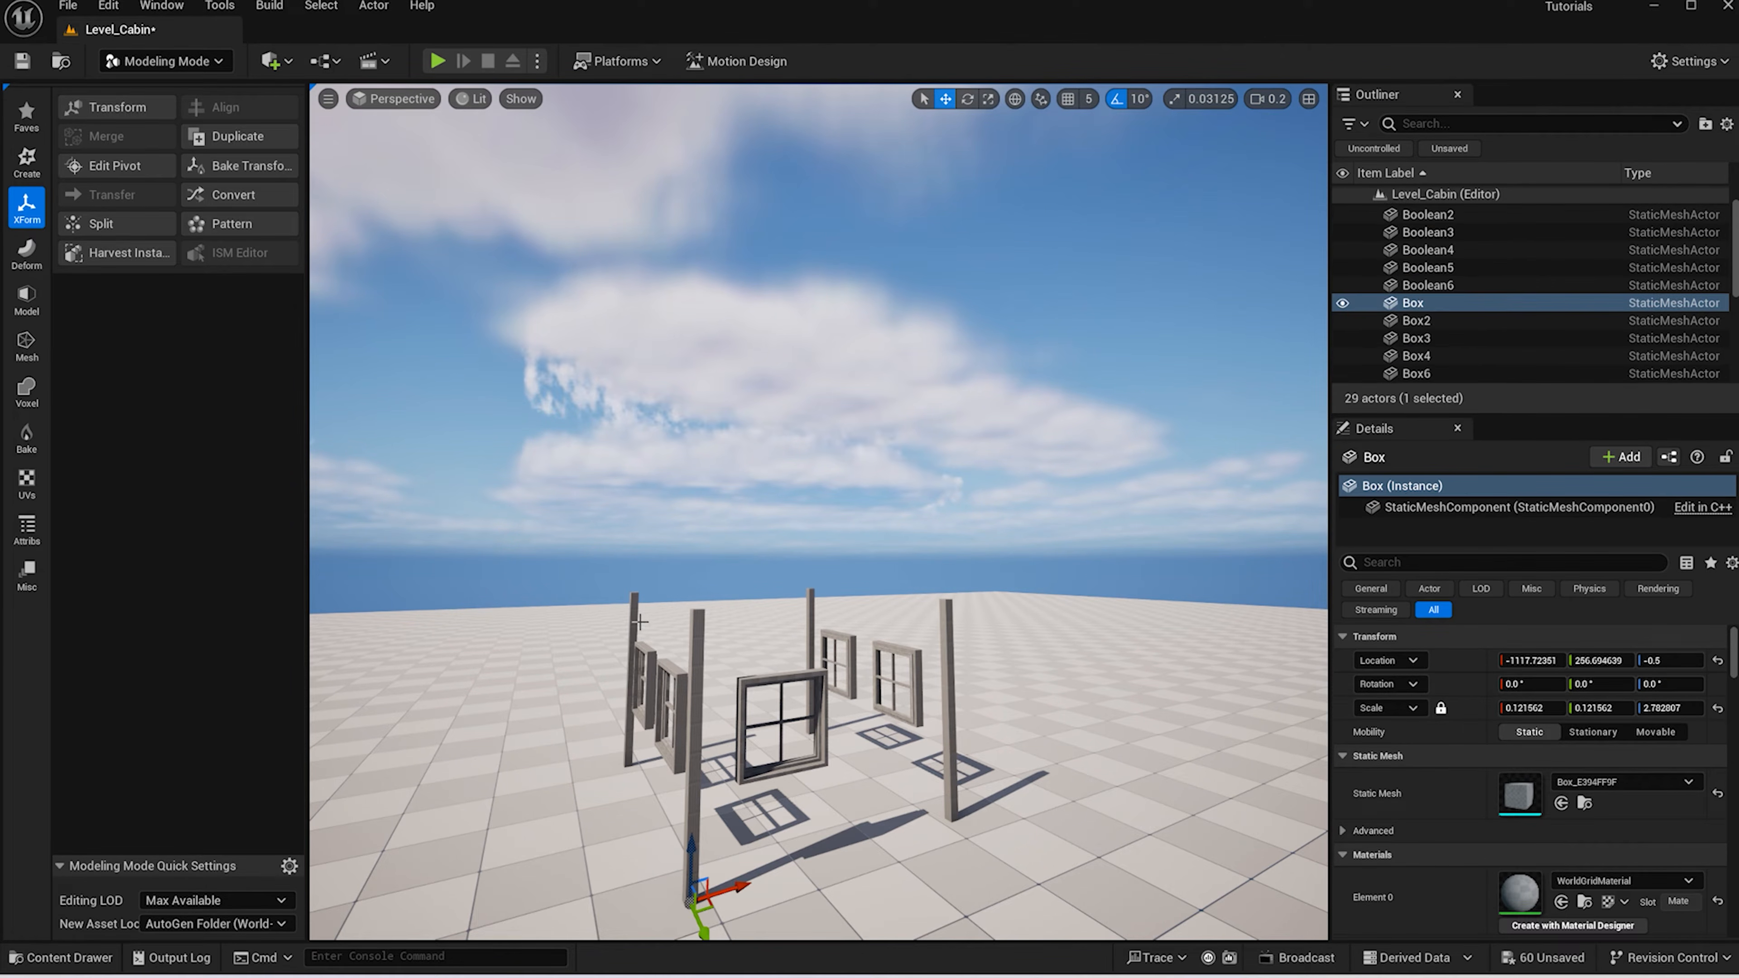
left_click(633, 620, "ctrl")
left_click(948, 640, "ctrl")
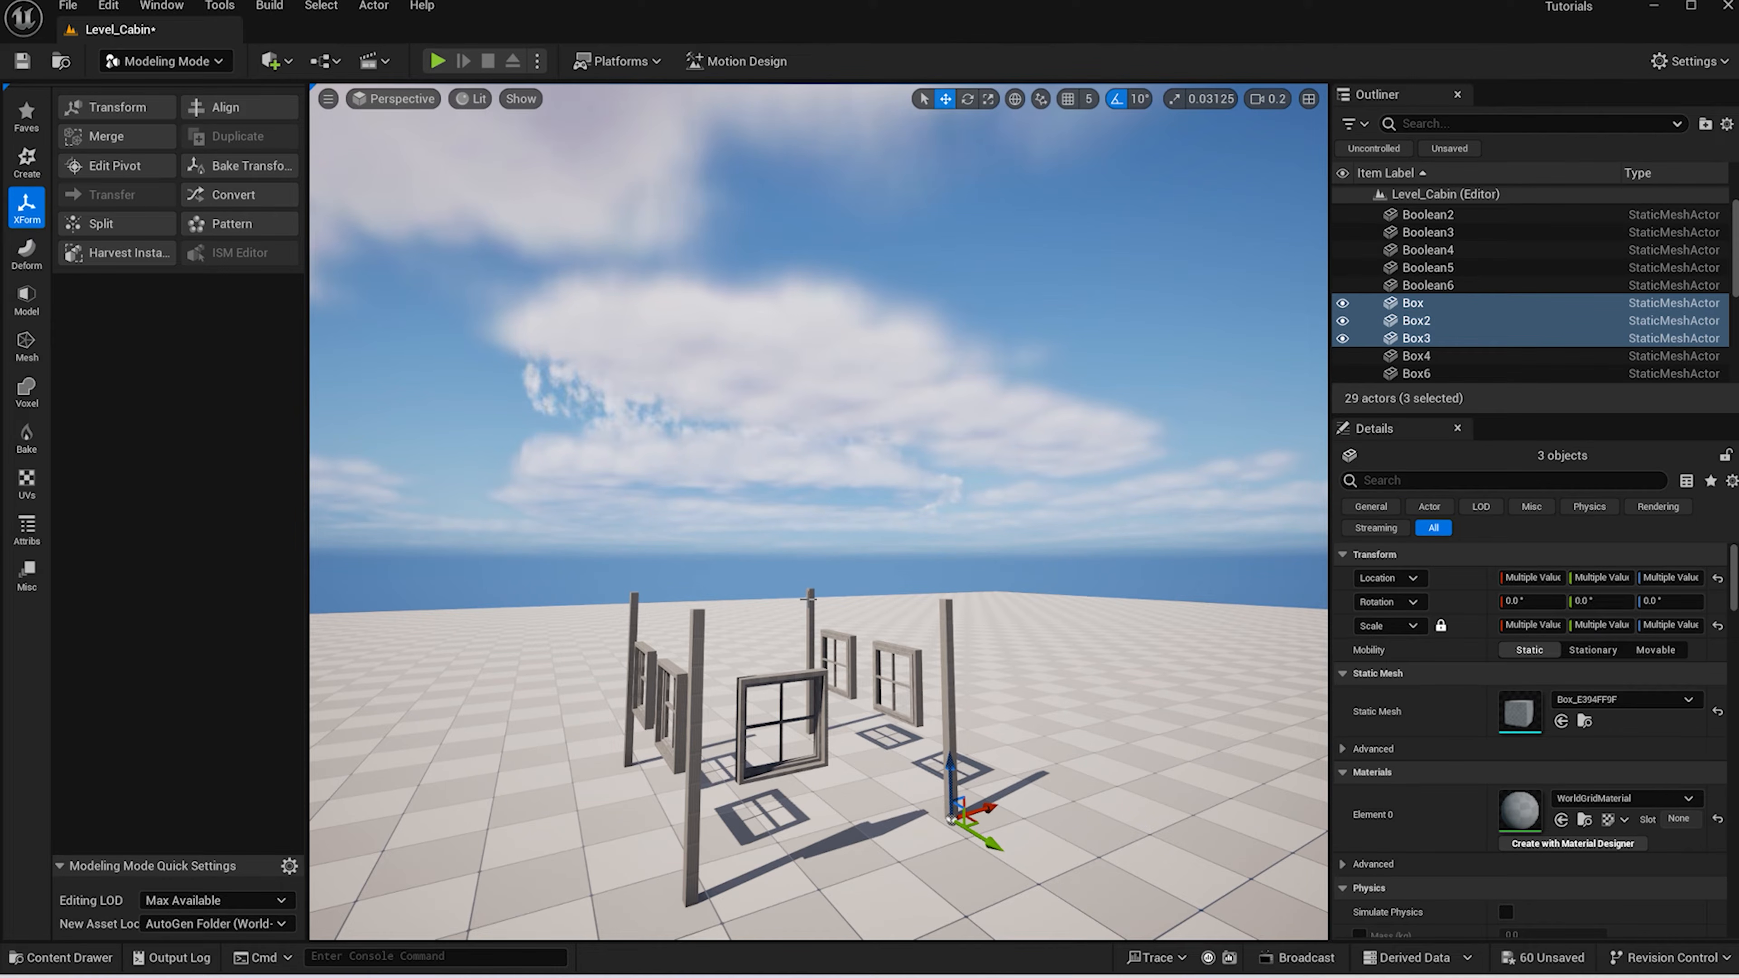
left_click(1470, 355, "ctrl")
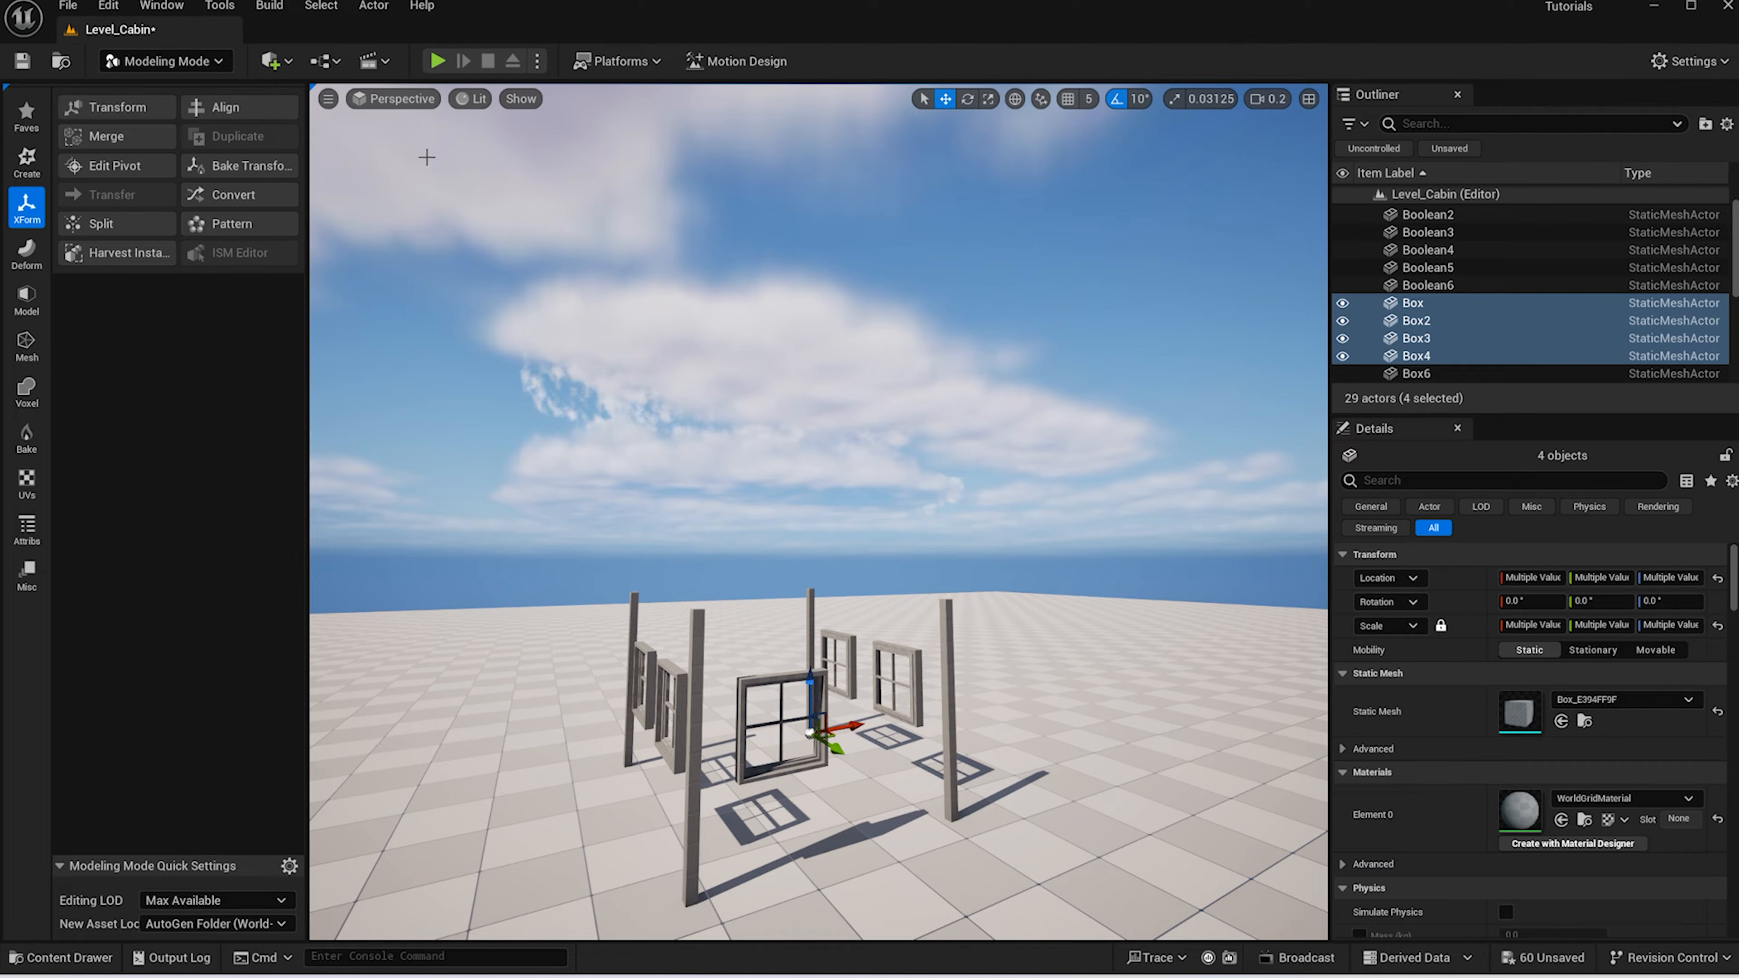
left_click(105, 135)
left_click(183, 173)
left_click_drag(148, 173, 219, 176)
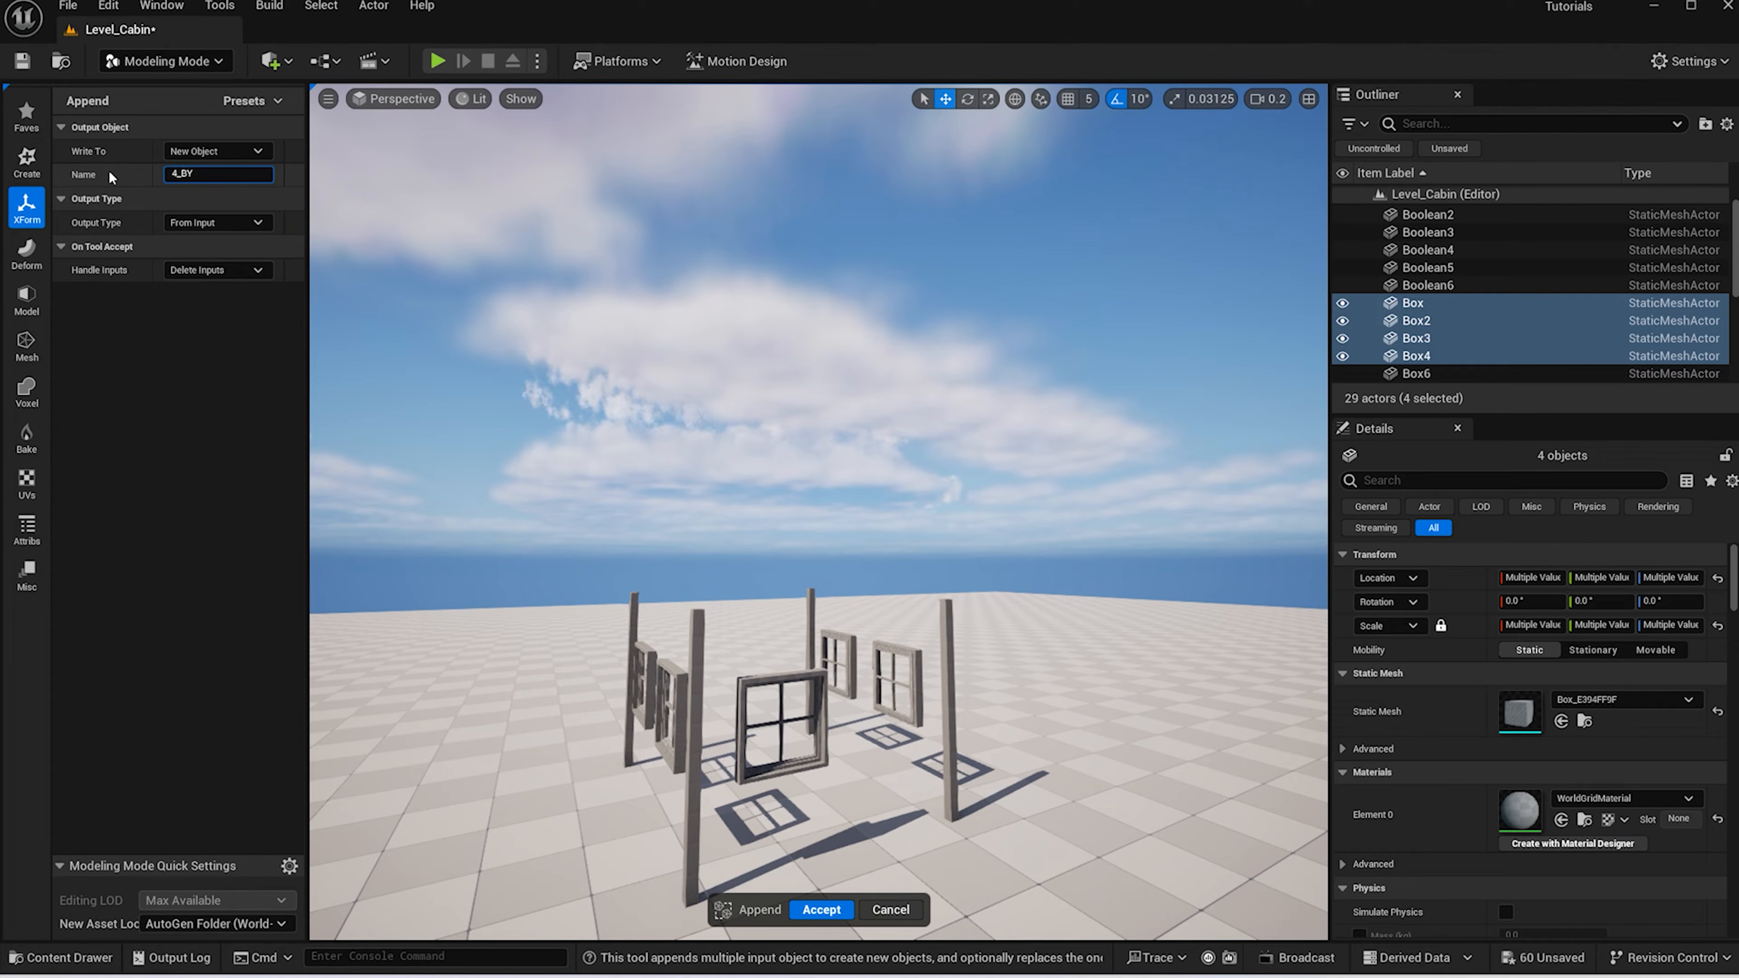
left_click(821, 909)
left_click(1343, 214)
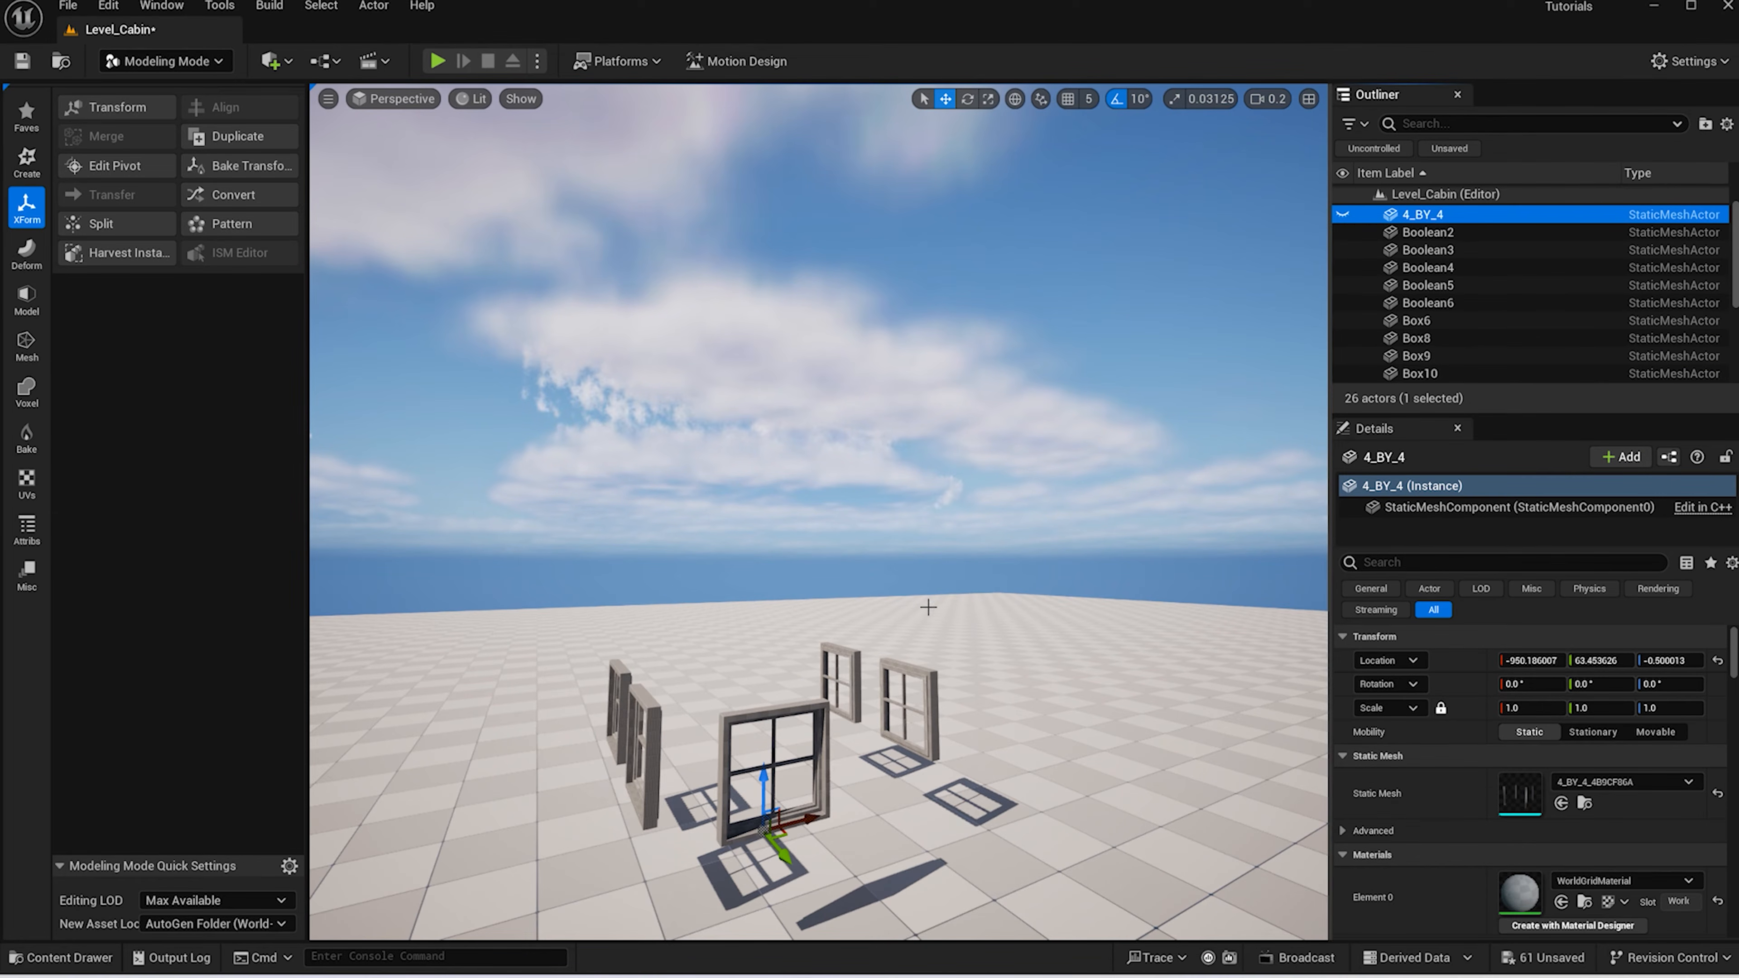
Merge the five outer window frames into one new object named Window_frames and hide it
left_click(820, 725)
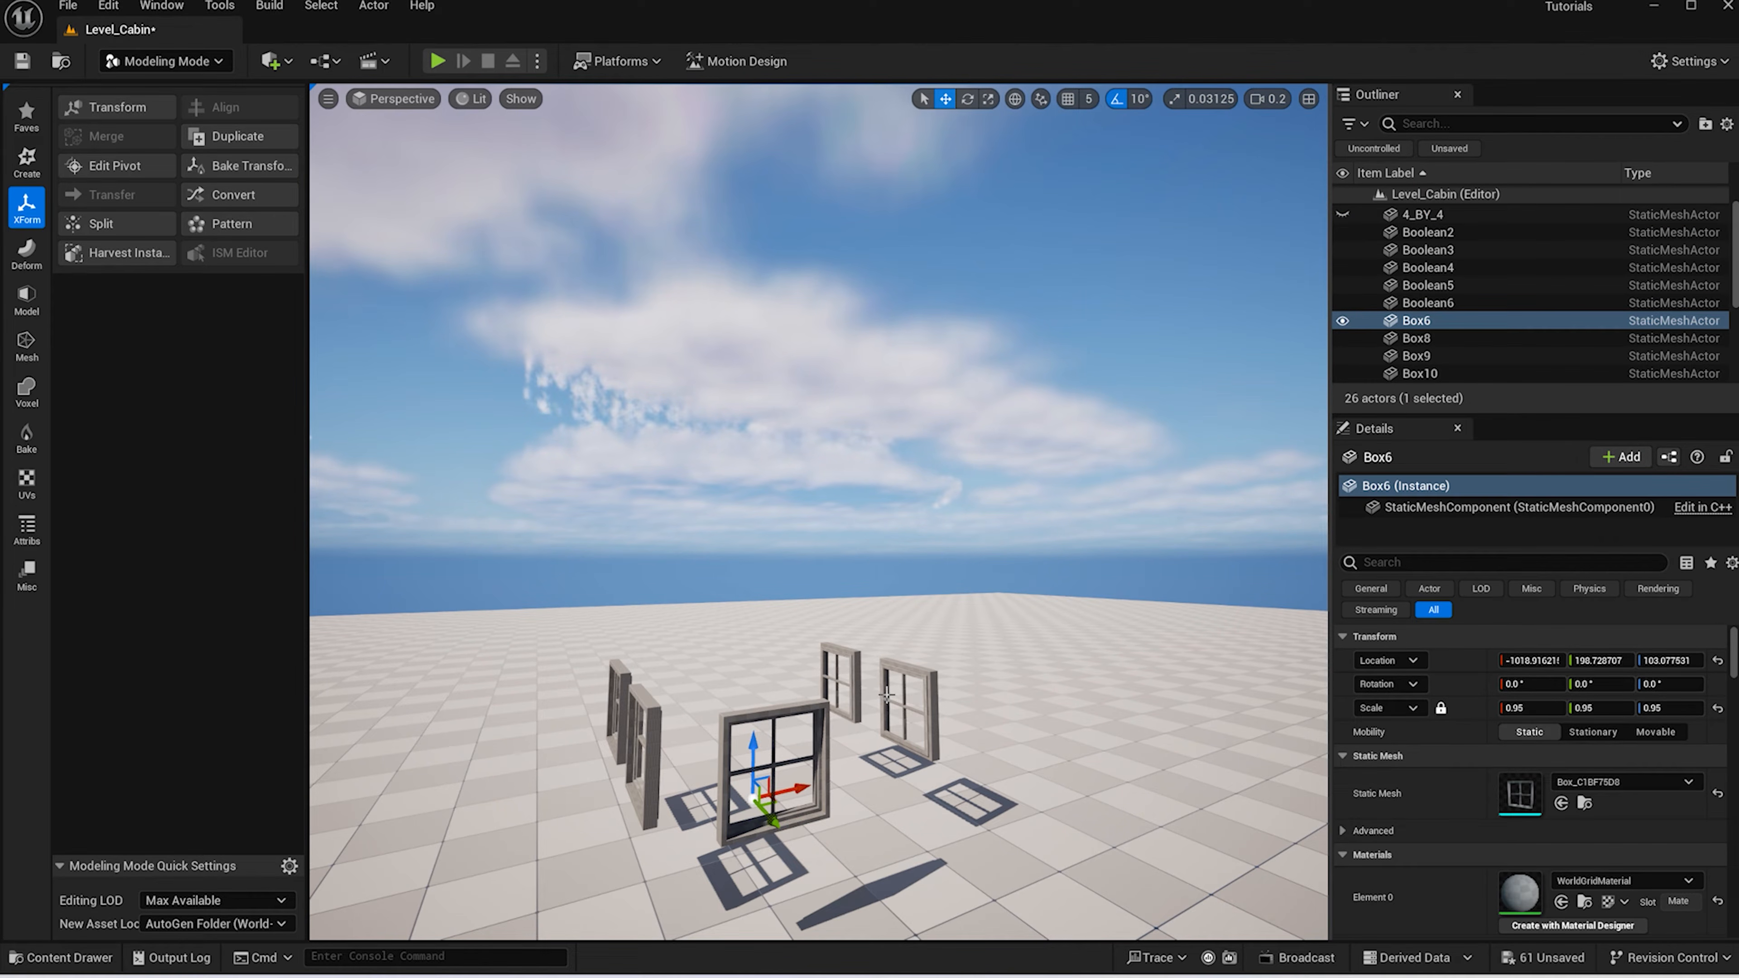
scroll(887, 694, "up", 2)
left_click_drag(890, 680, 979, 668, "alt")
left_click(882, 772)
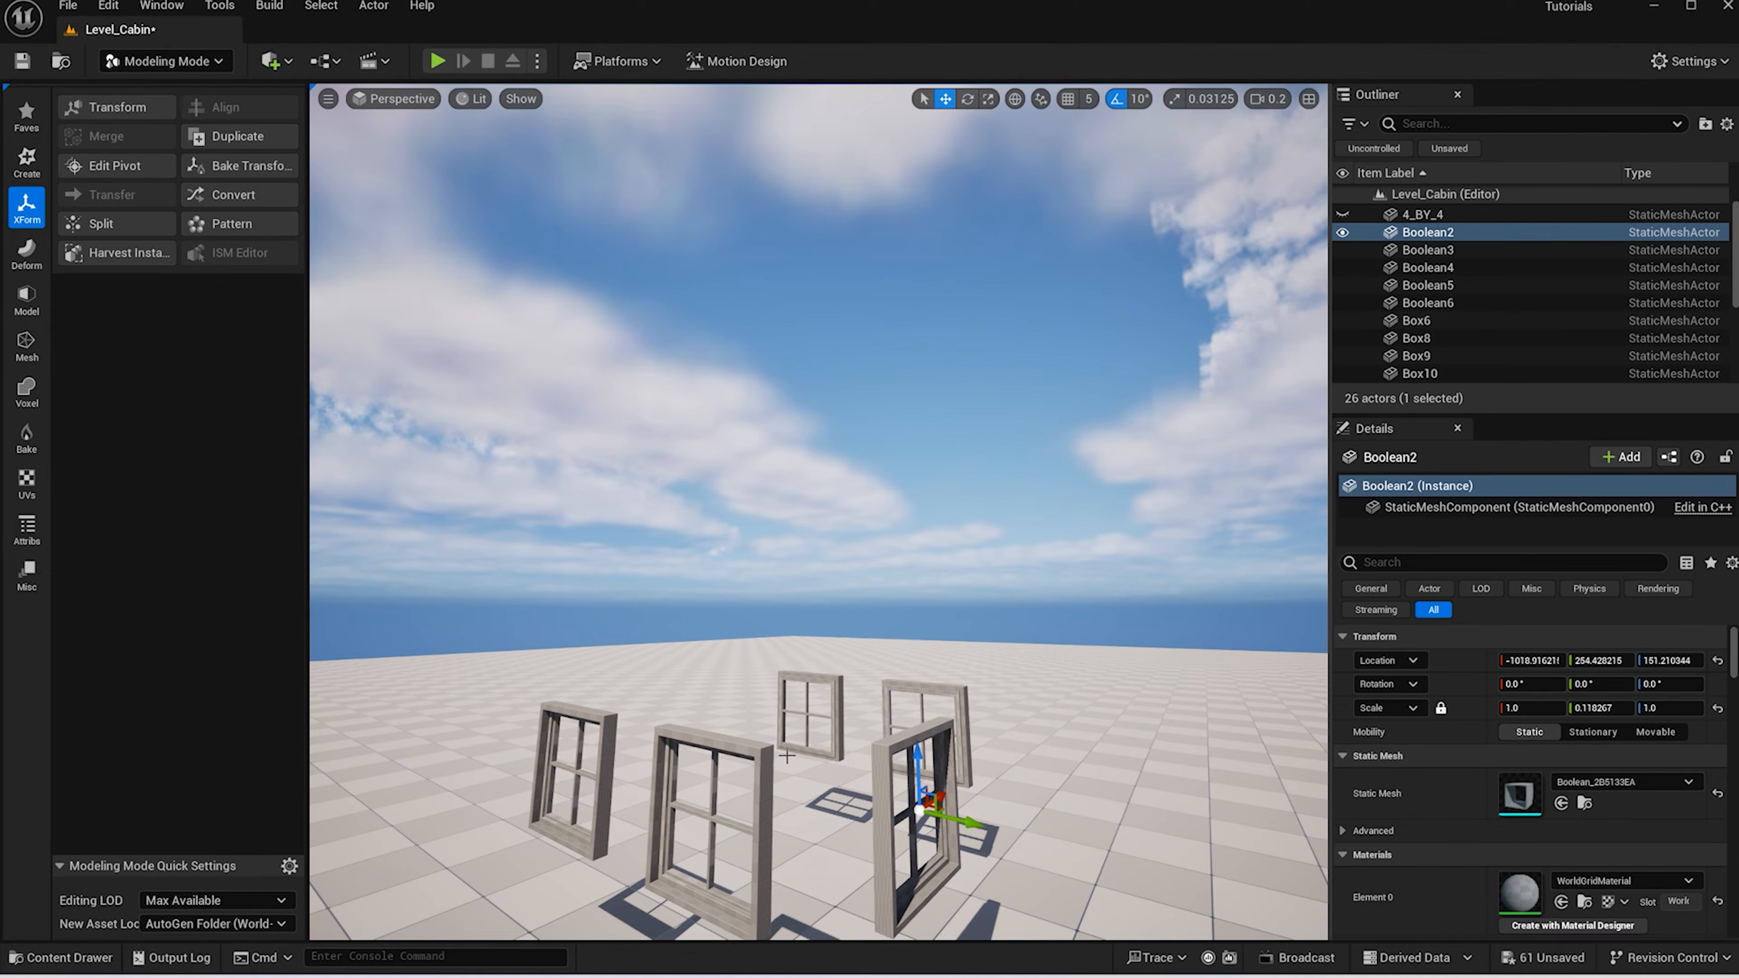
left_click(765, 753, "ctrl")
left_click(841, 681, "ctrl")
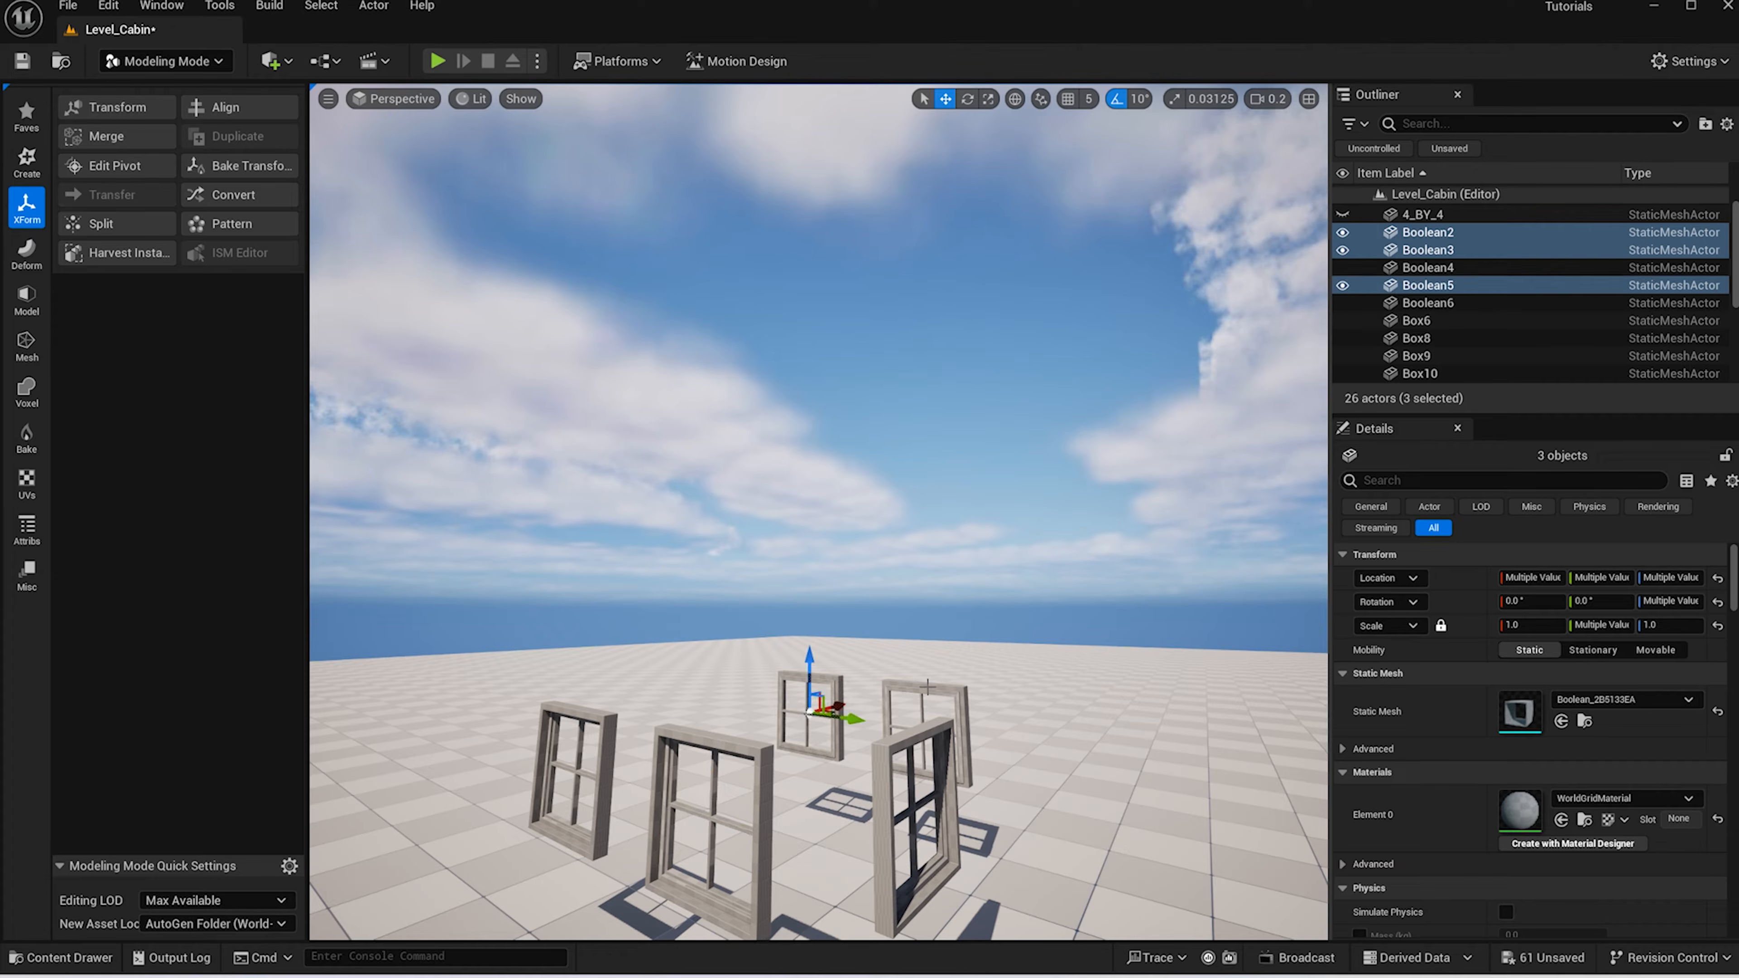
left_click(942, 687, "ctrl")
left_click(605, 728, "ctrl")
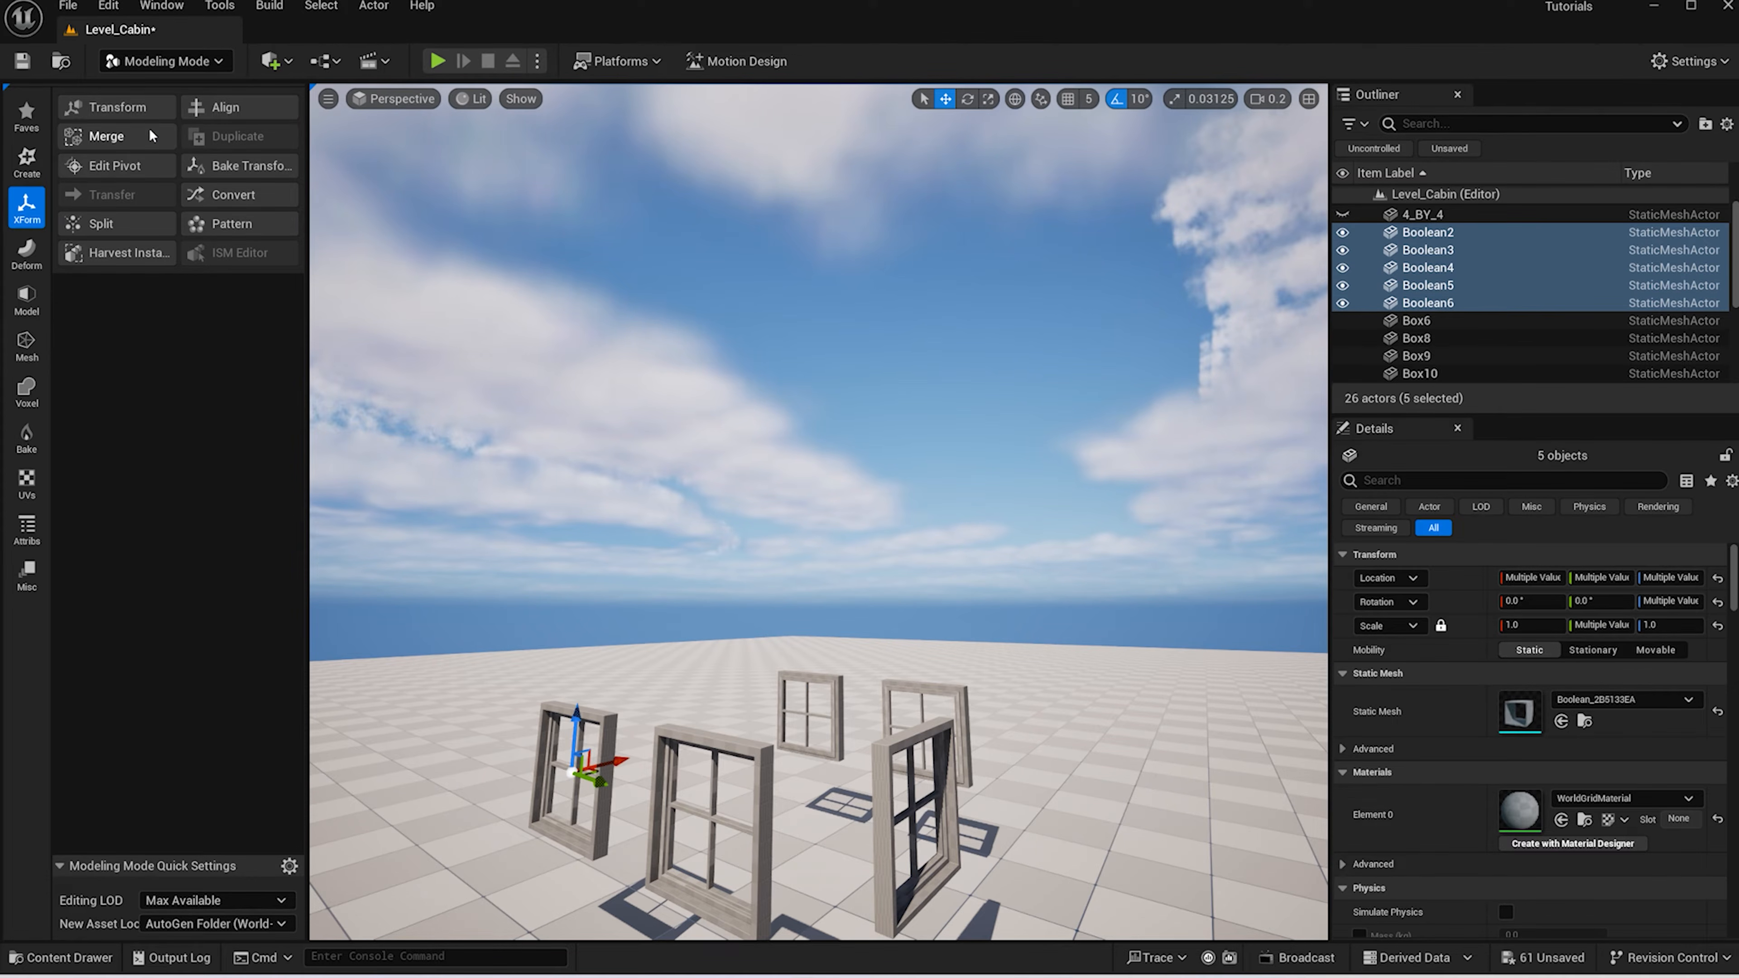
left_click(106, 136)
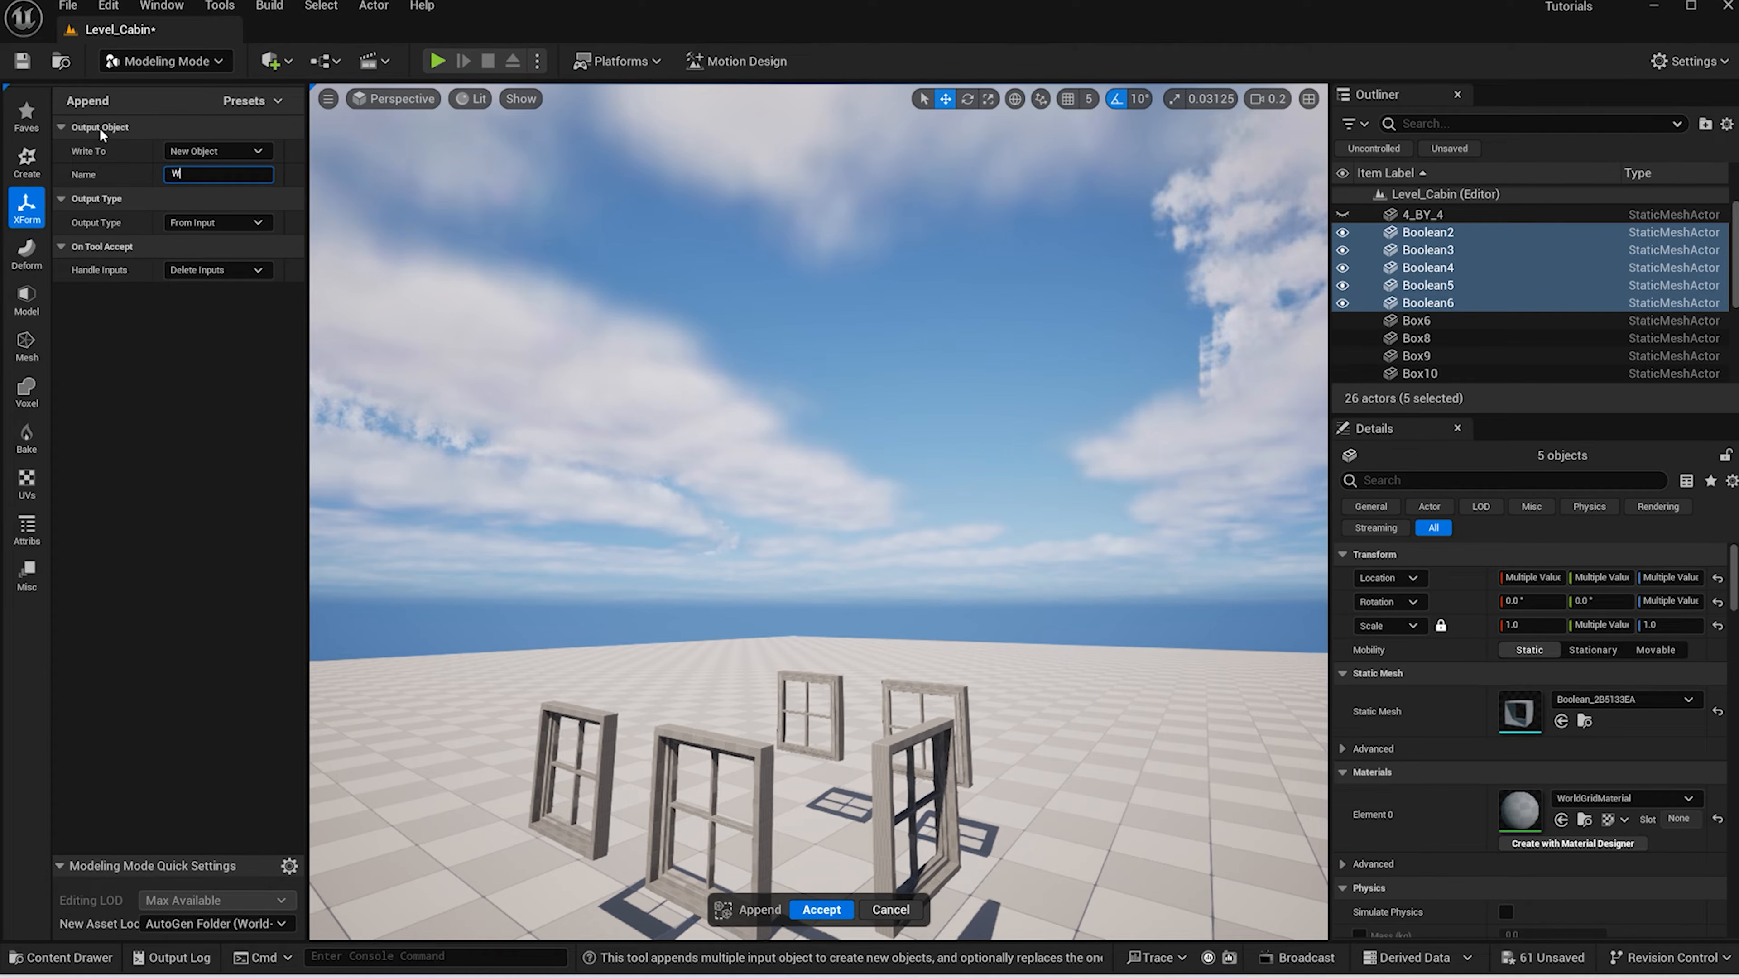
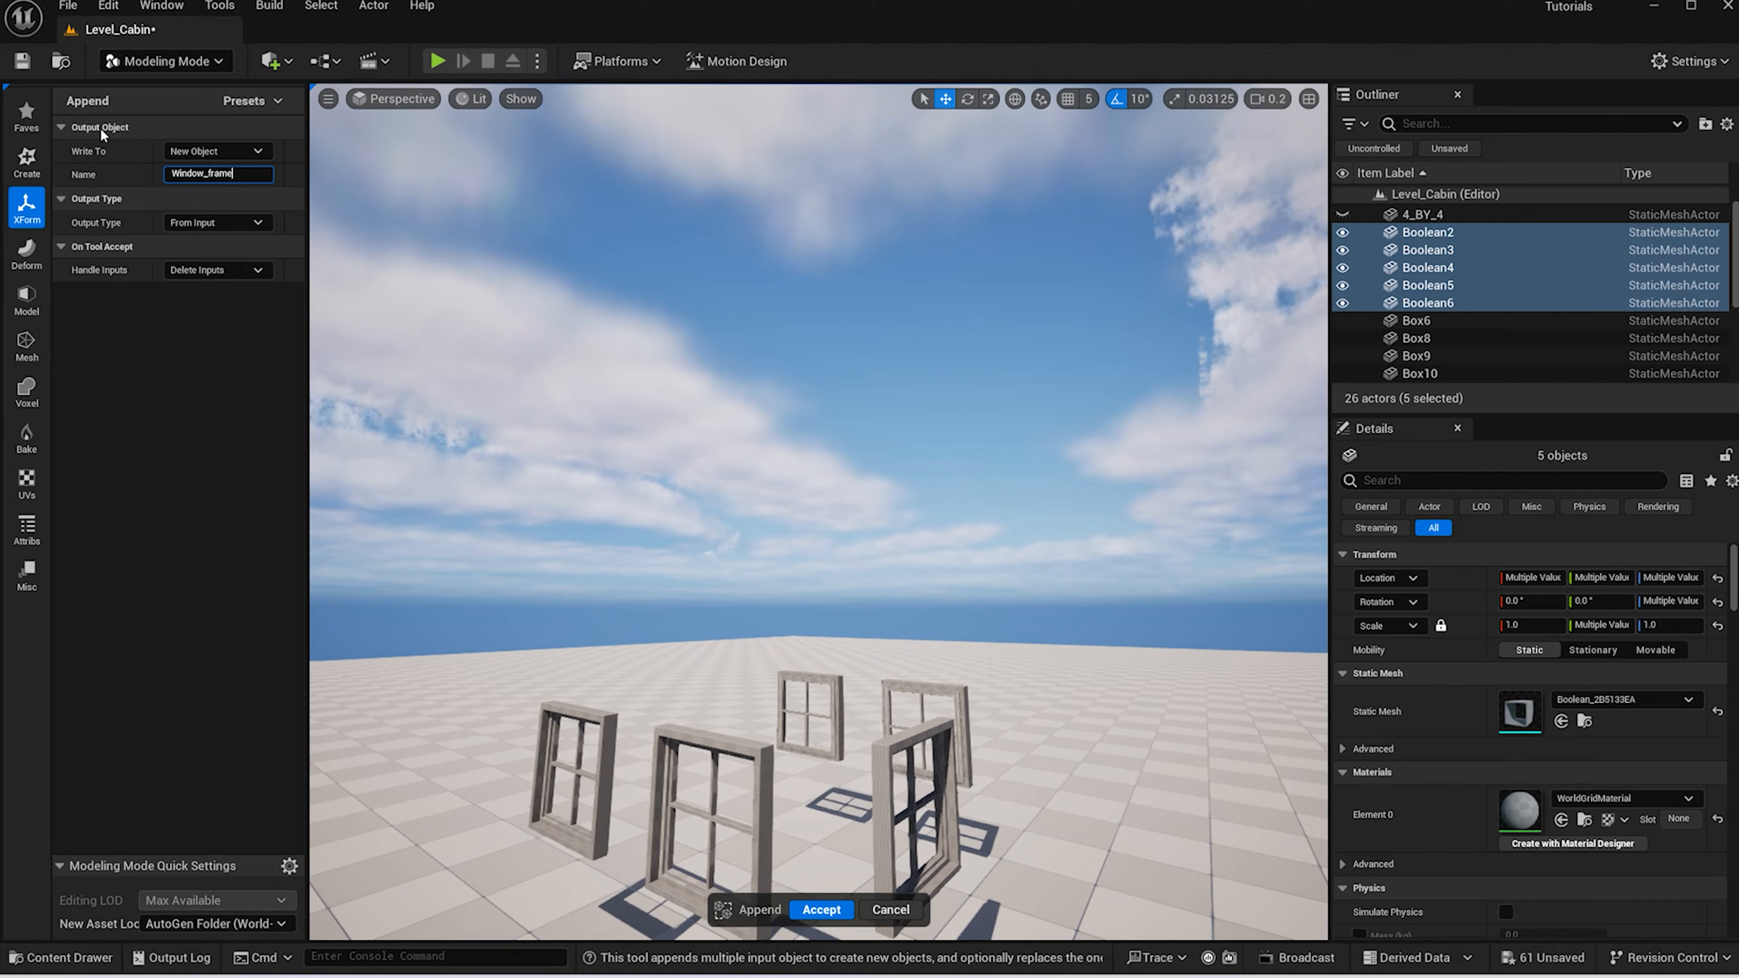
left_click(822, 909)
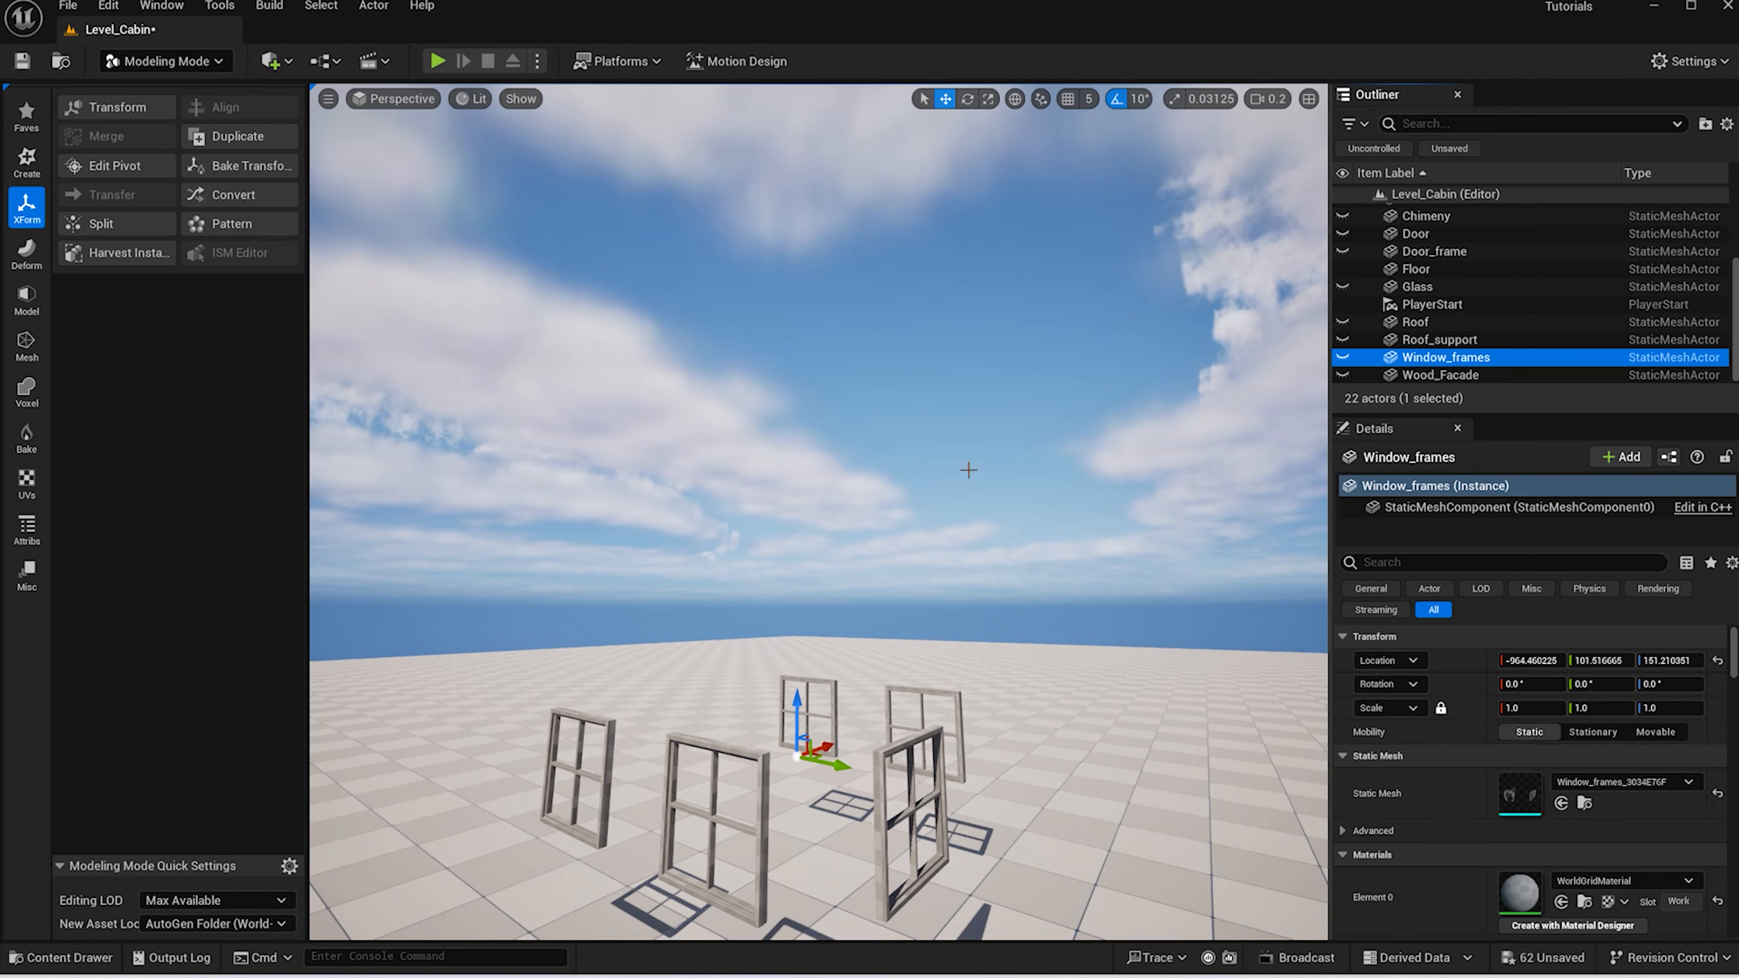
Merge the five inner window grids into one new object named Mullions and hide it
left_click(734, 763)
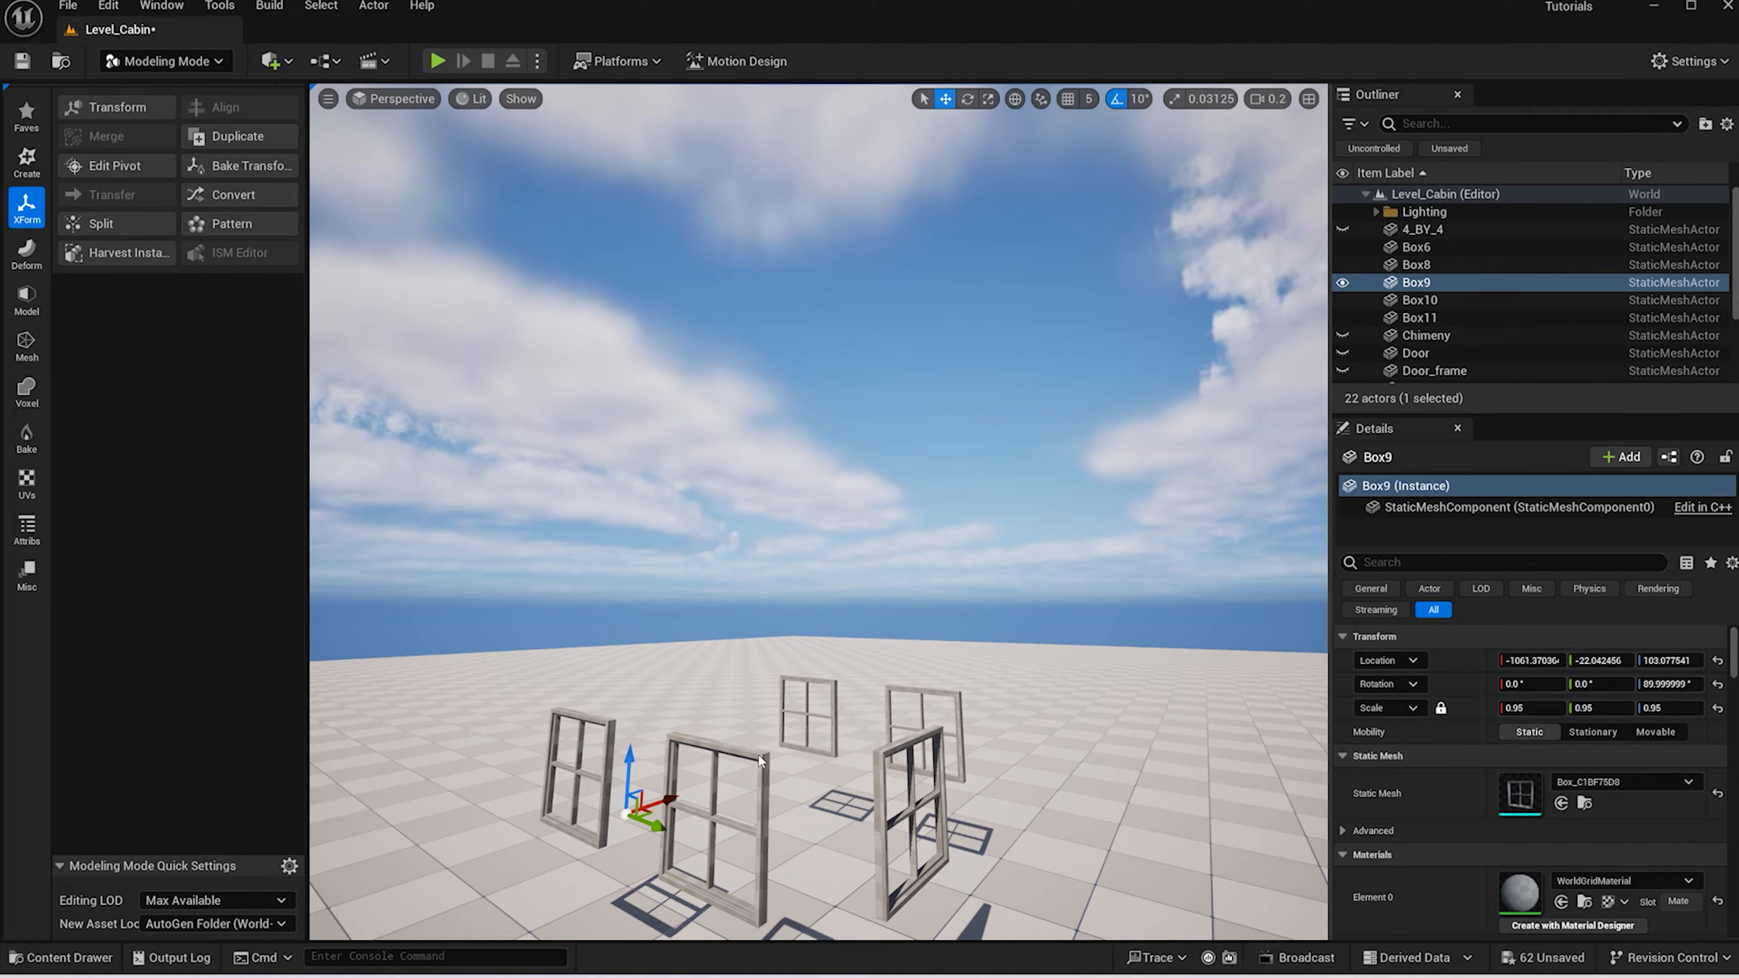
left_click(834, 739, "ctrl")
left_click(890, 713, "ctrl")
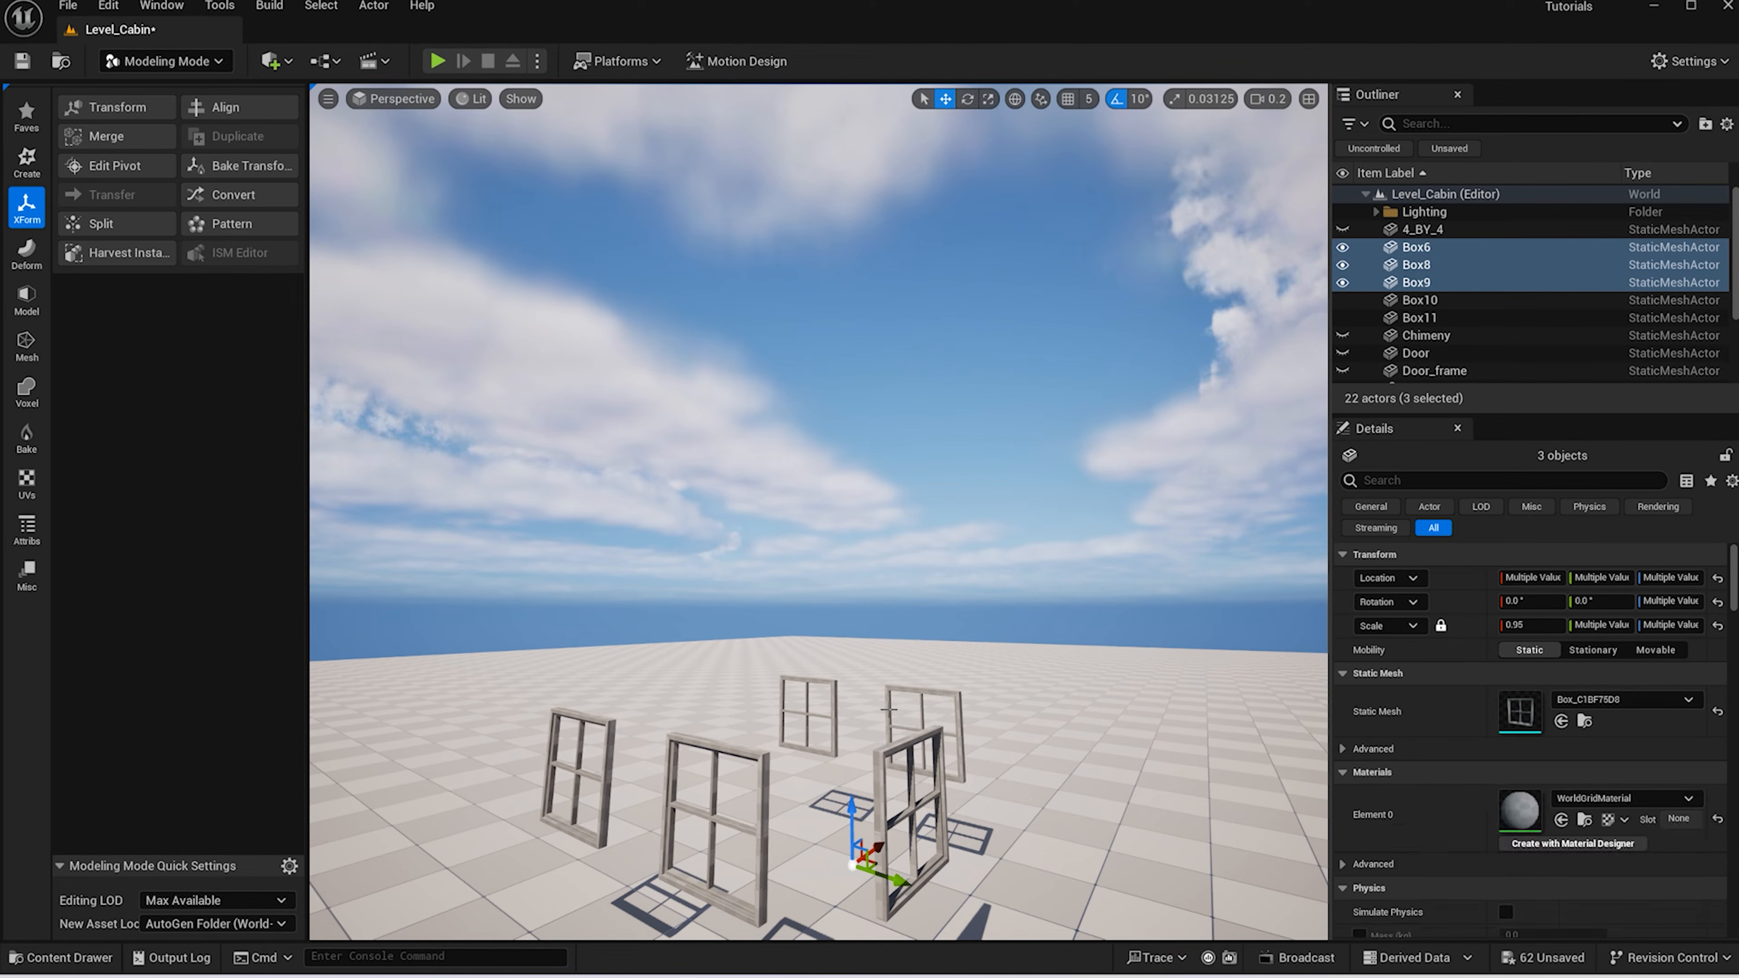
left_click(889, 698, "ctrl")
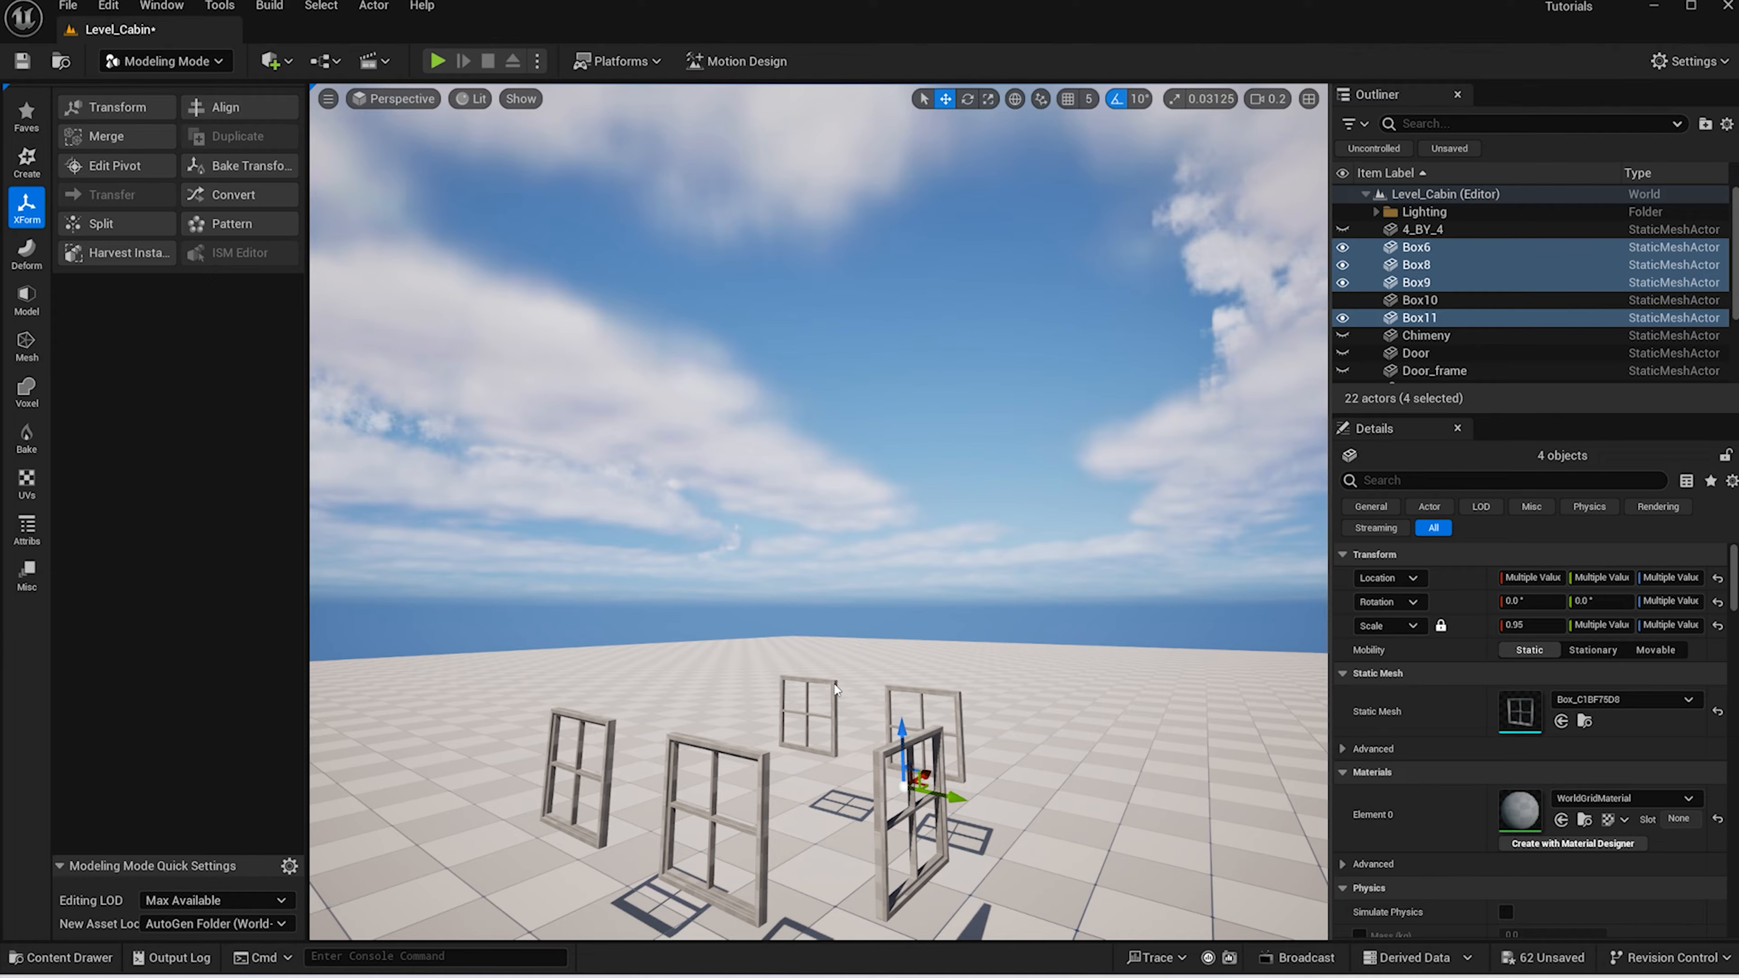
left_click(836, 688, "ctrl")
left_click(110, 135)
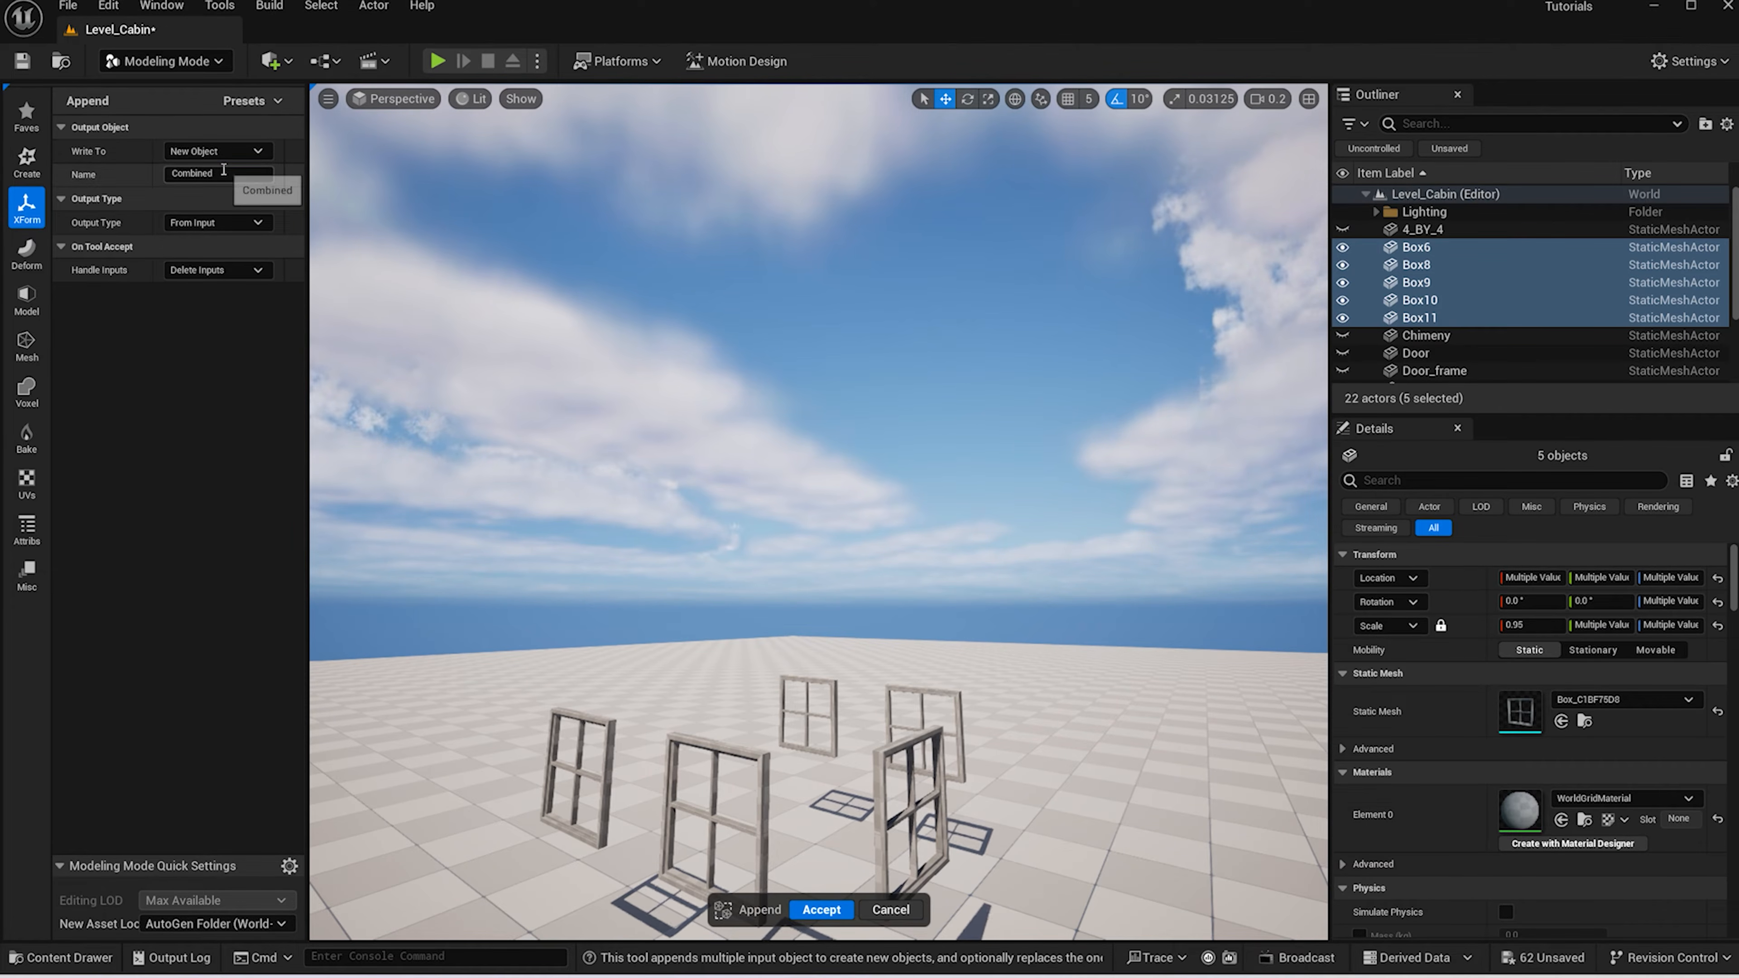
left_click(224, 171)
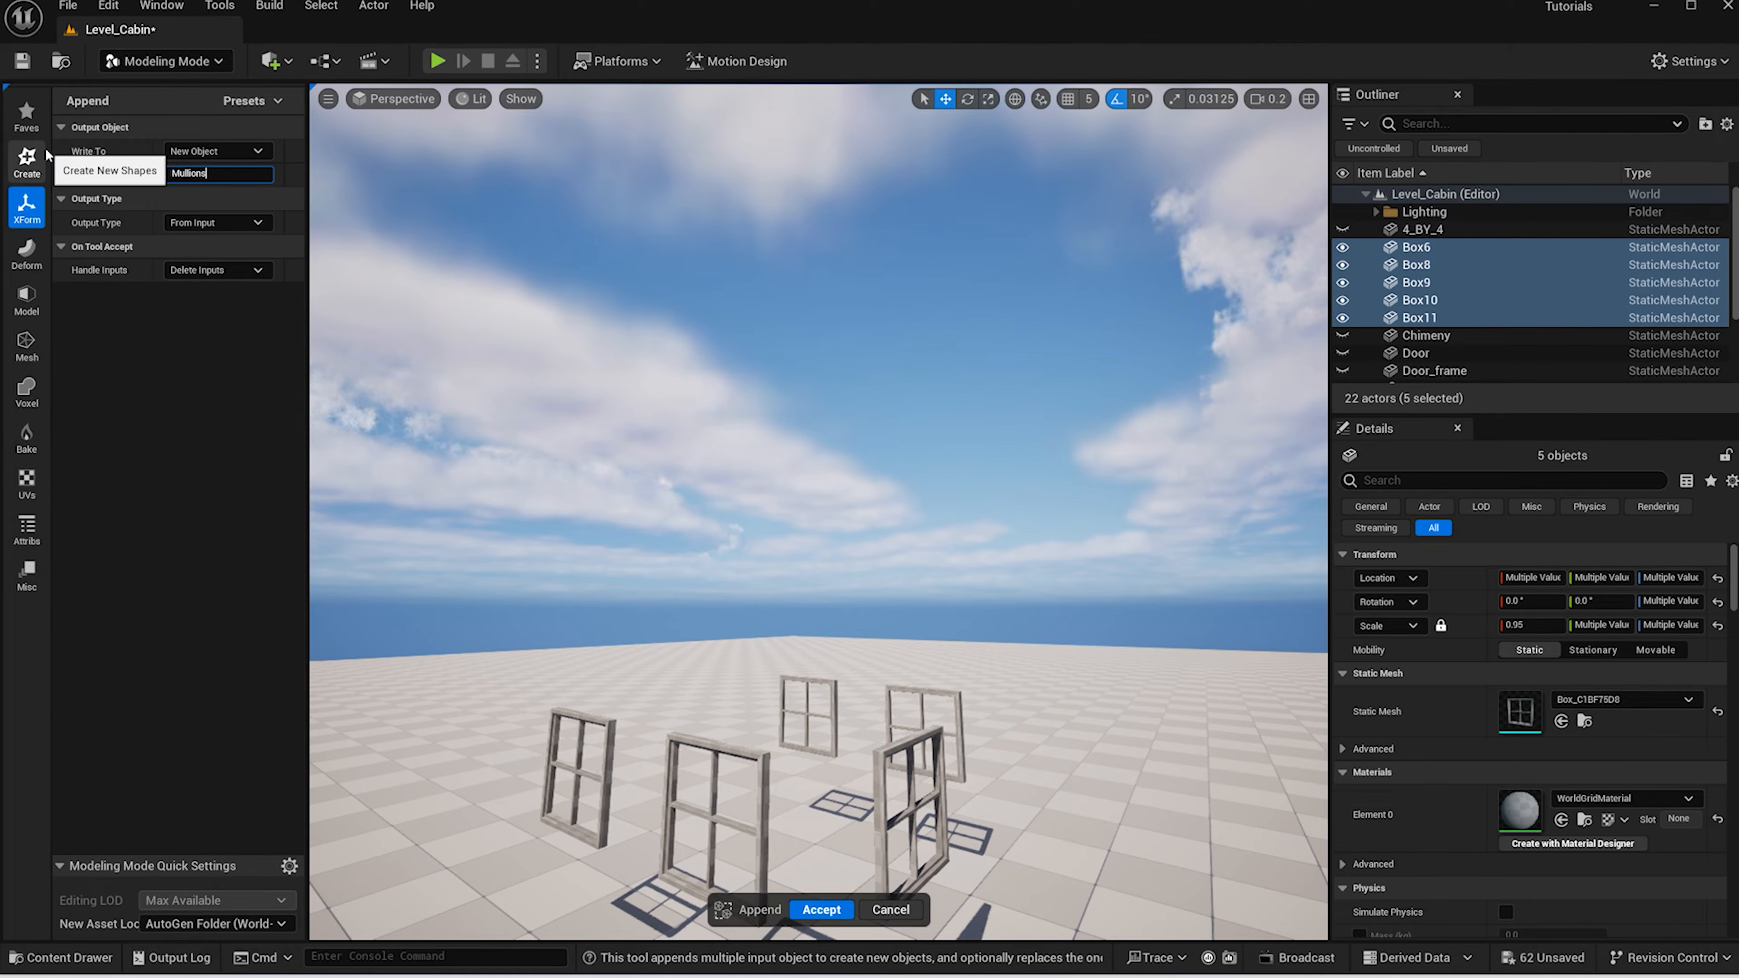
left_click(817, 905)
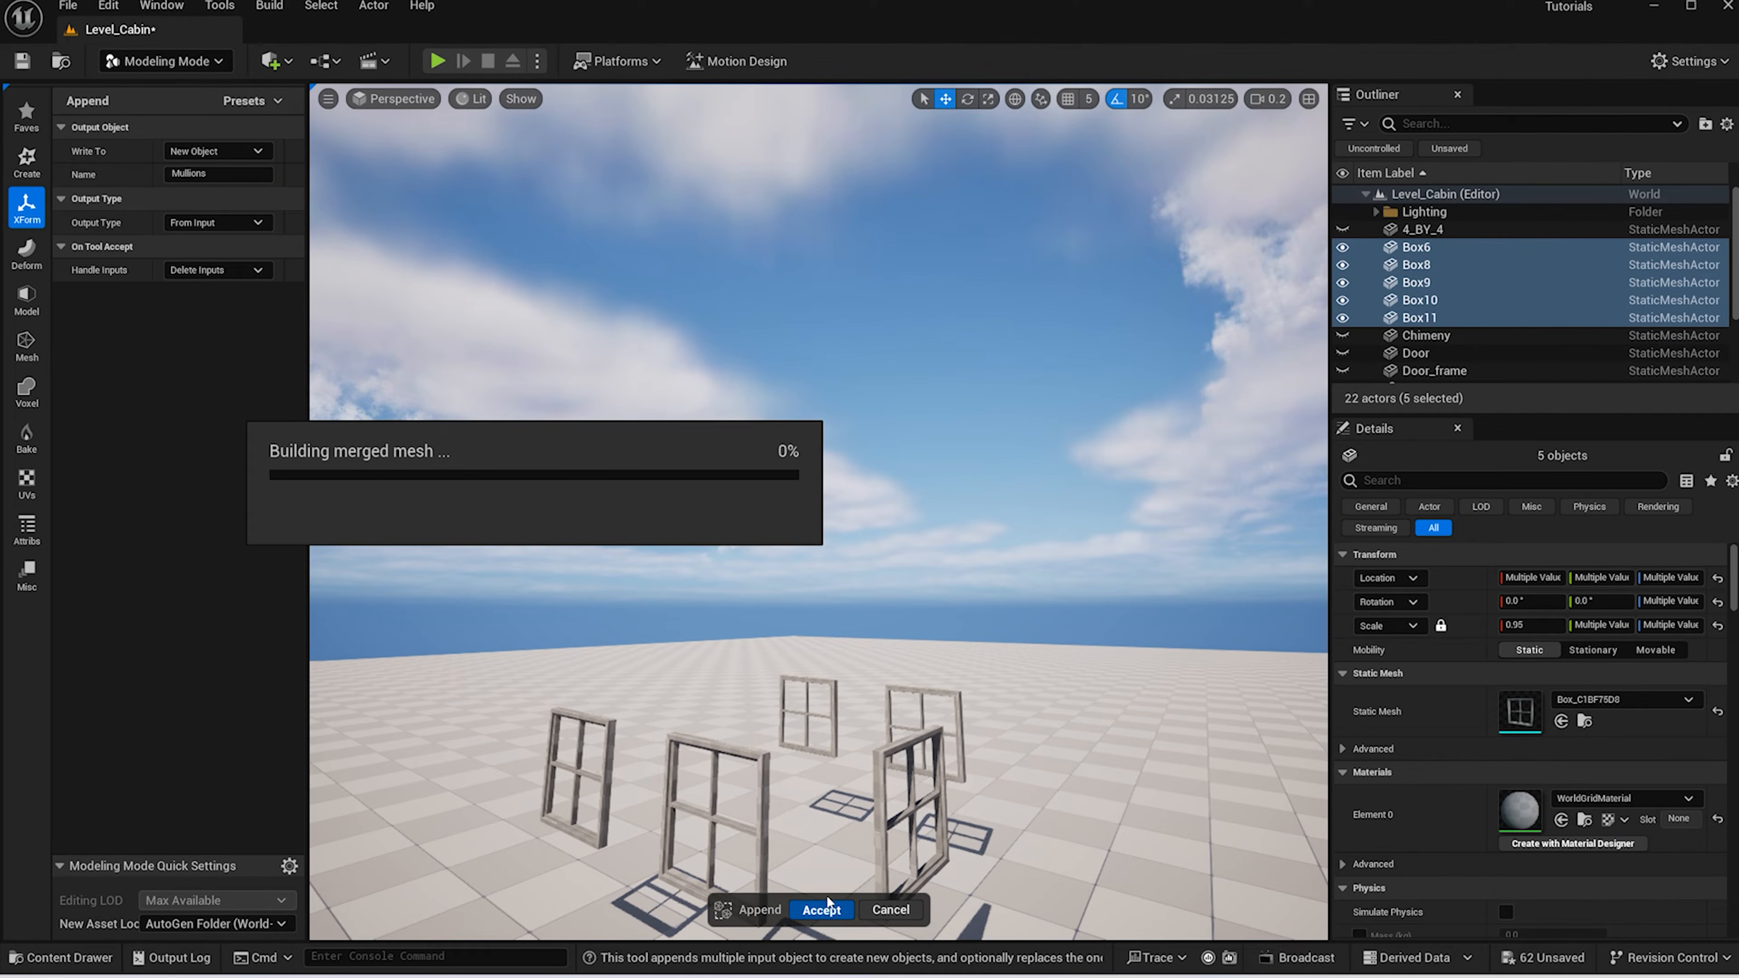
left_click(1343, 335)
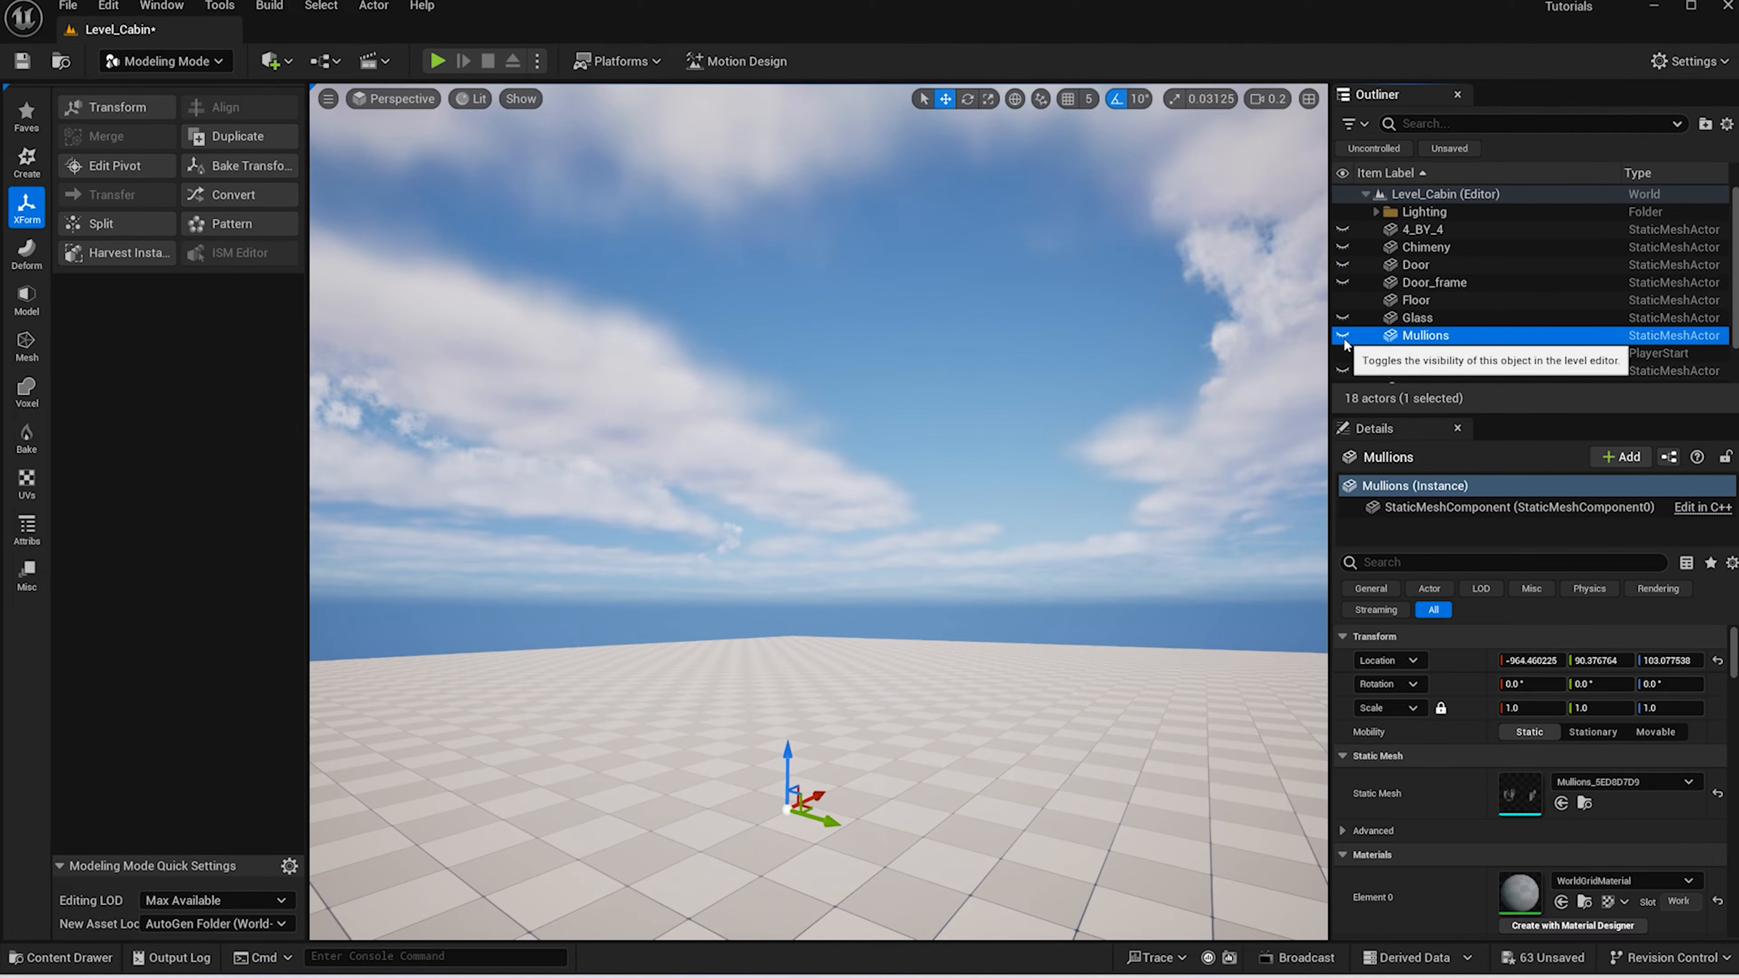
Move all cabin part meshes, leaving out Floor, PlayerStart and the Lighting folder, into a new Outliner folder
scroll(1440, 372, "down", 1)
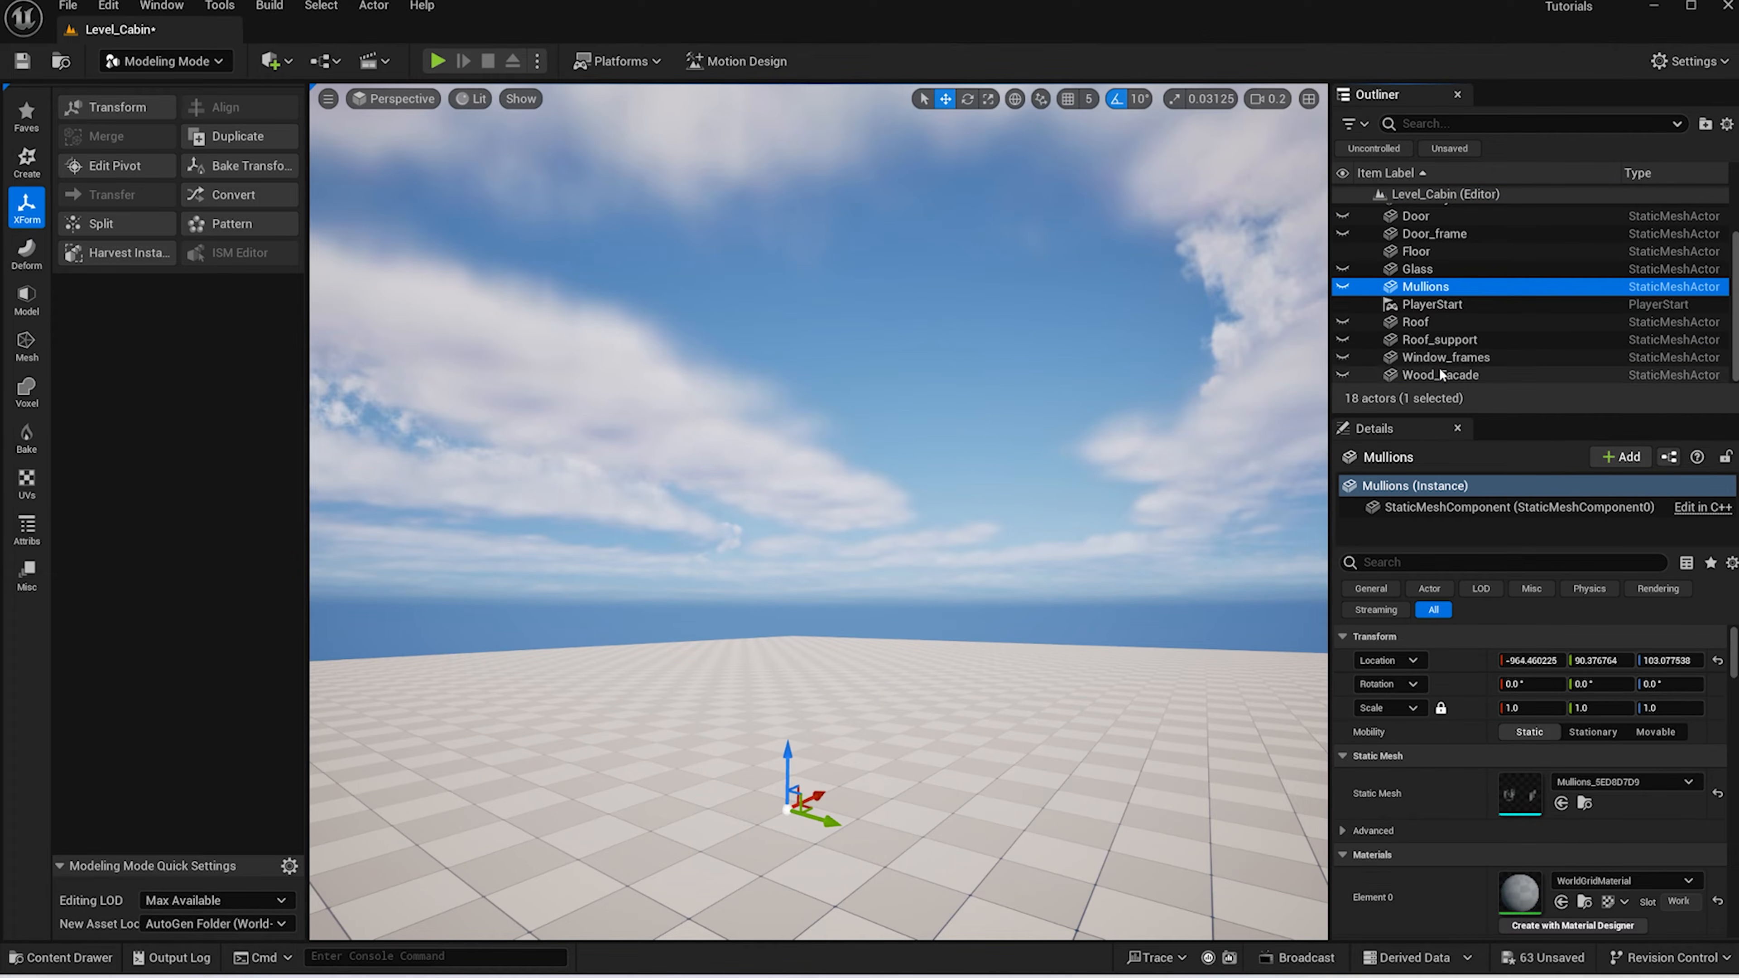
left_click(1438, 375)
left_click(1438, 324, "shift")
left_click(1426, 286, "ctrl")
left_click(1418, 268, "ctrl")
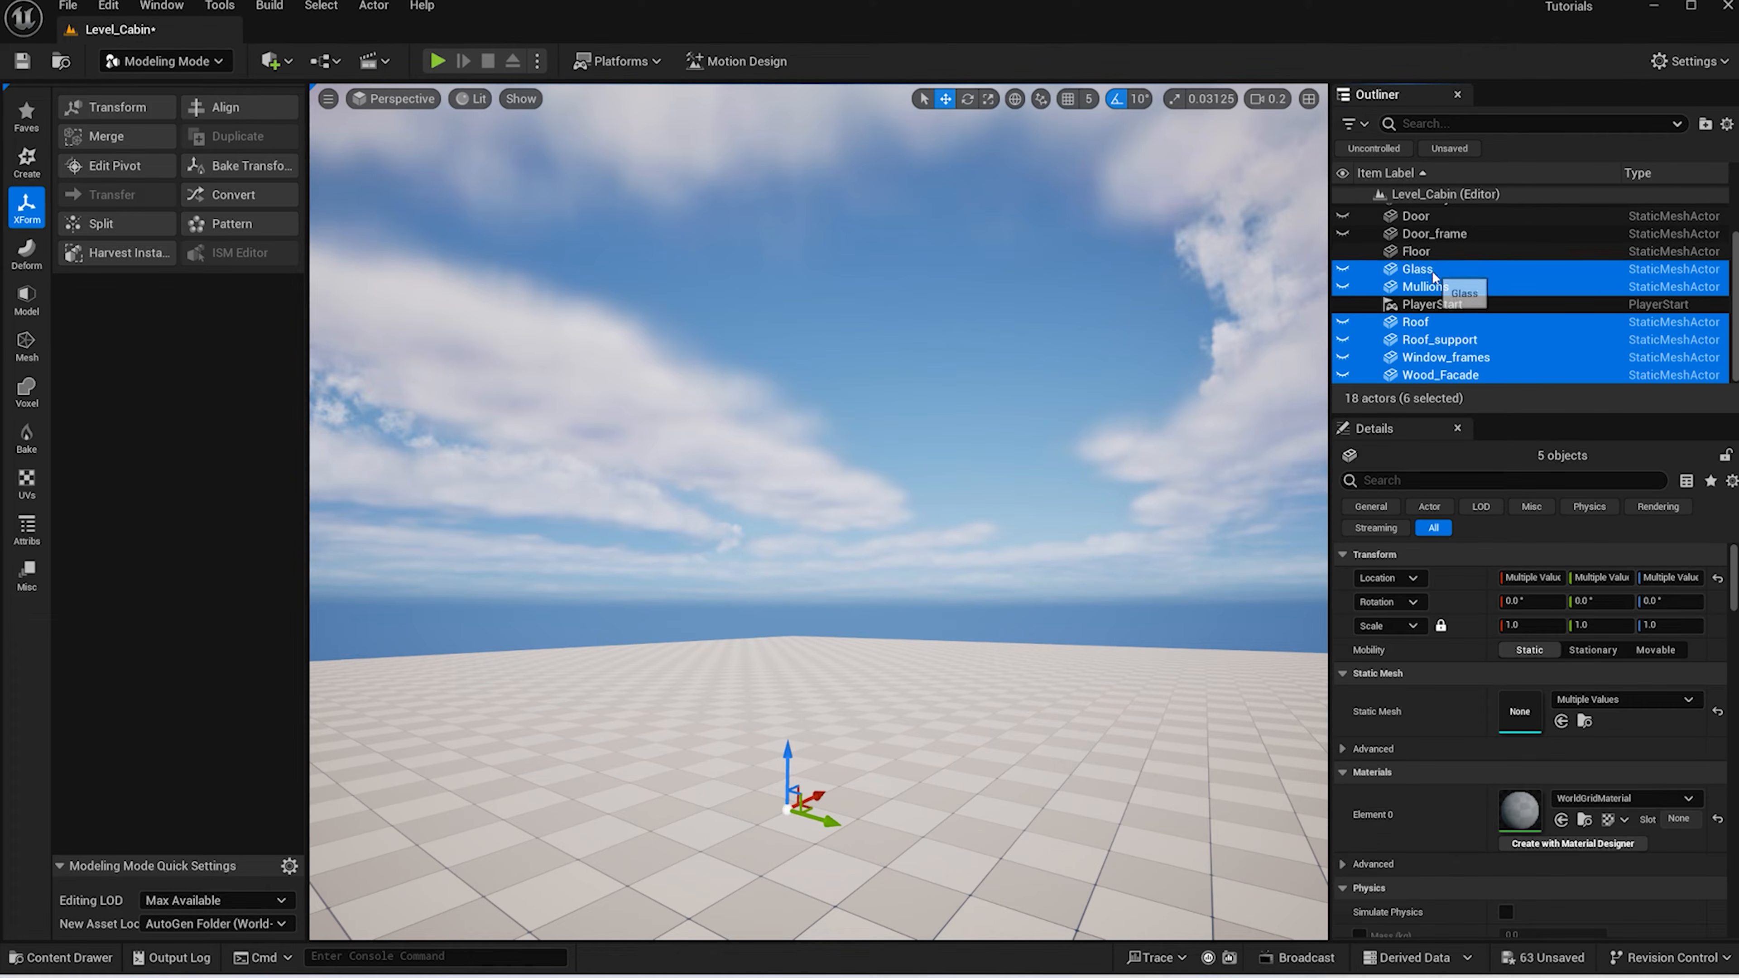
left_click(1438, 235, "ctrl")
left_click(1416, 216, "ctrl")
scroll(1431, 226, "up", 1)
left_click(1426, 236, "ctrl")
left_click(1445, 220, "ctrl")
right_click(1461, 273)
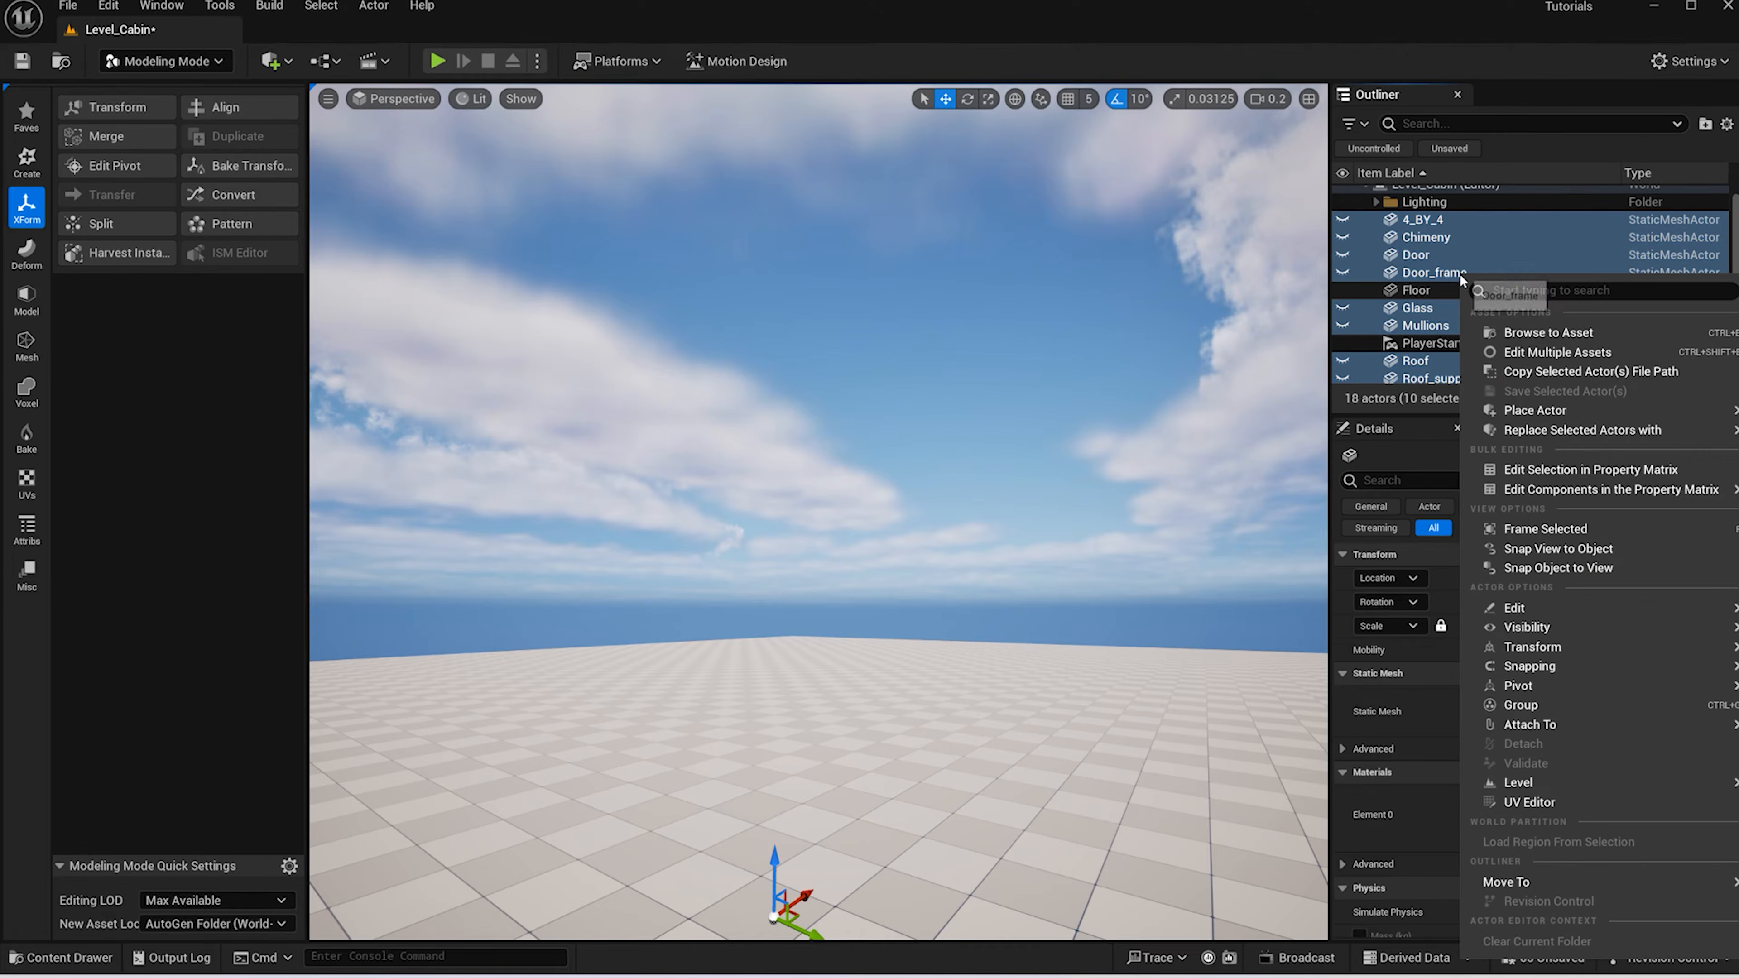
mouse_move(1510, 884)
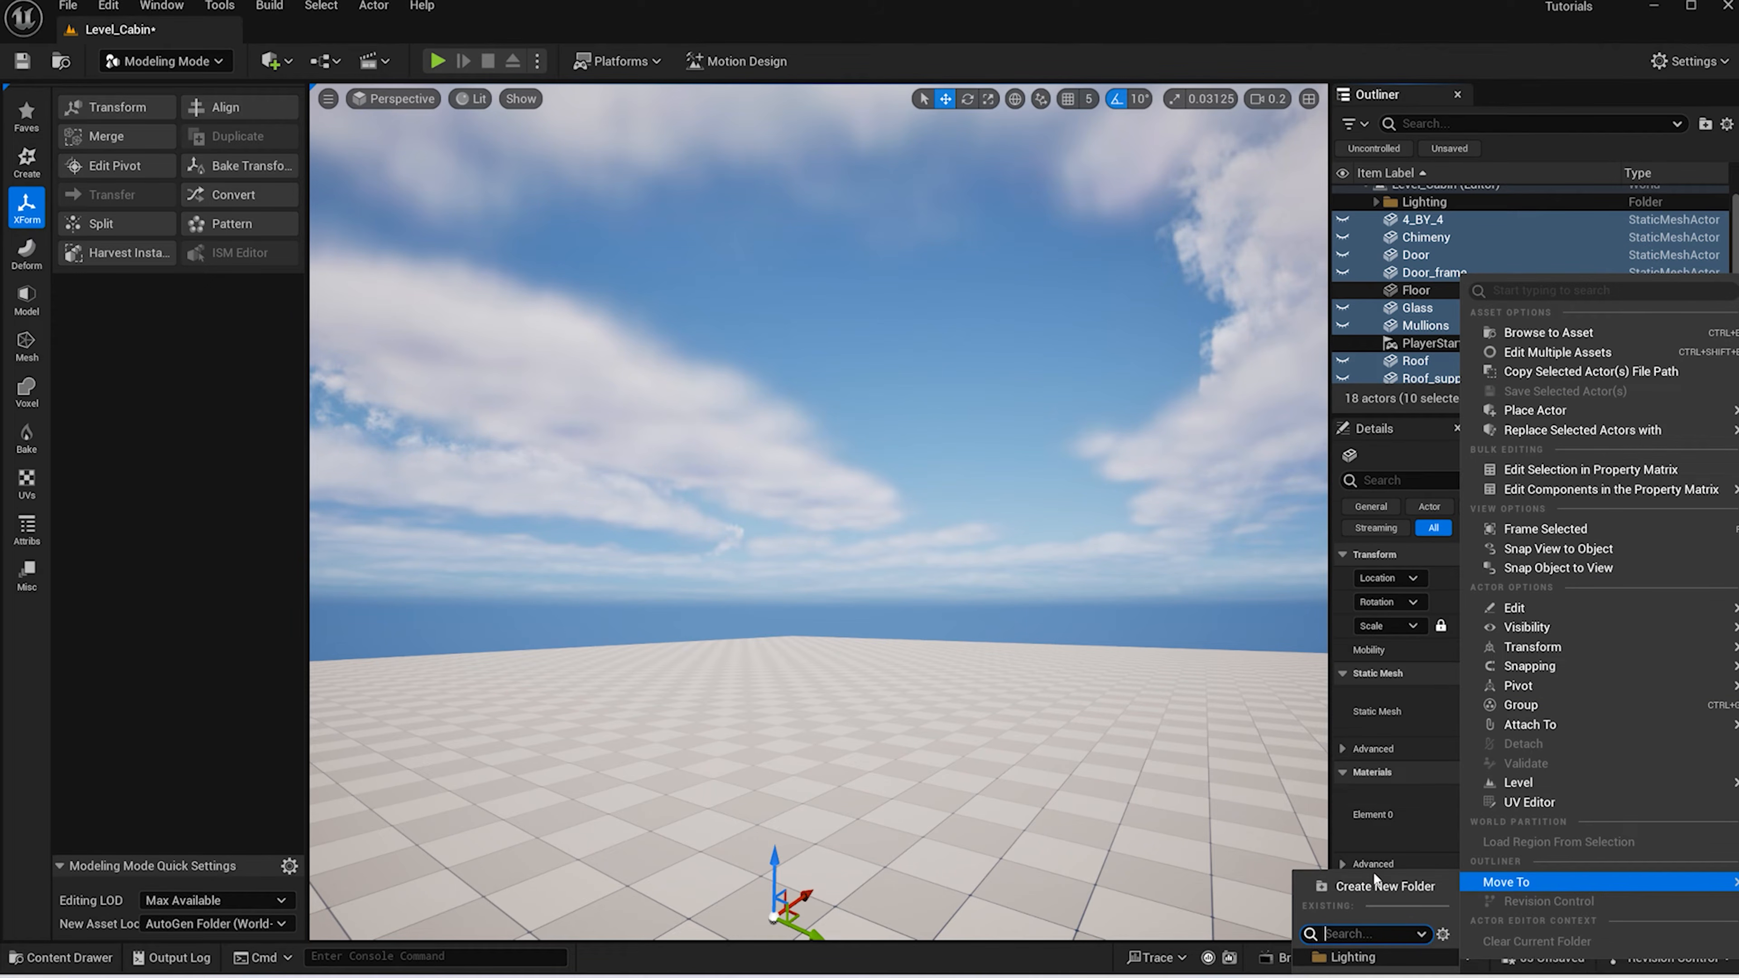
left_click(1377, 868)
Rename the new folder holding the cabin parts as Cabin
left_click(1451, 231)
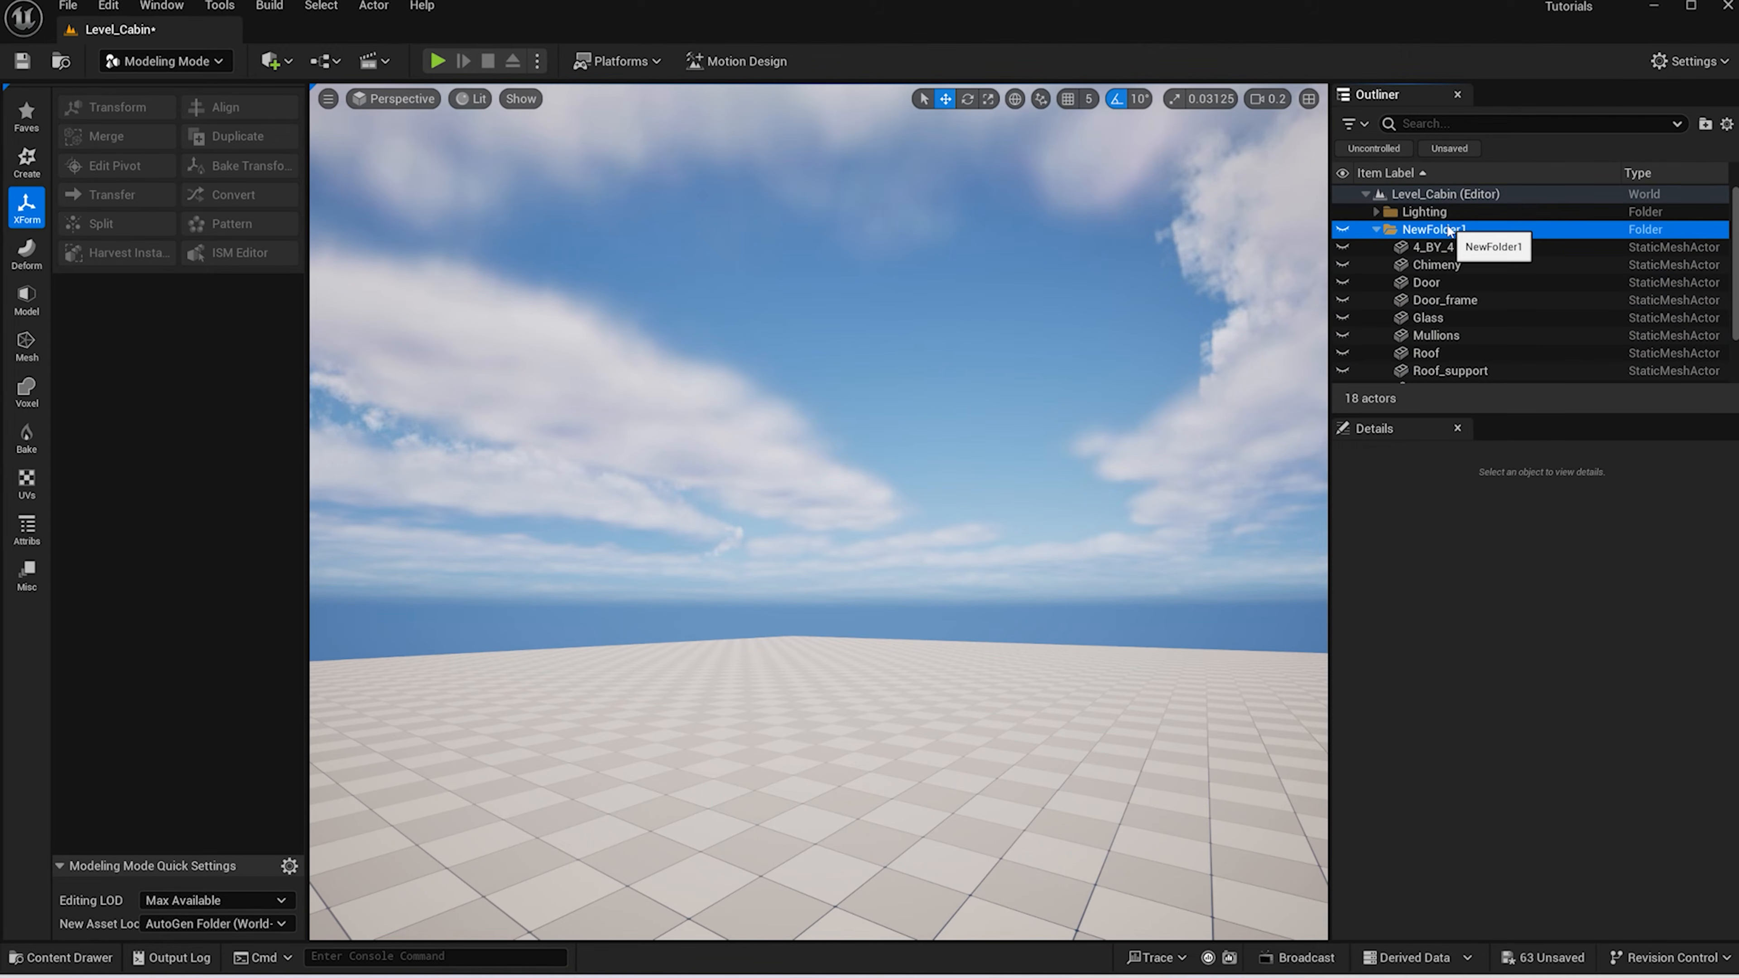
left_click(1451, 231)
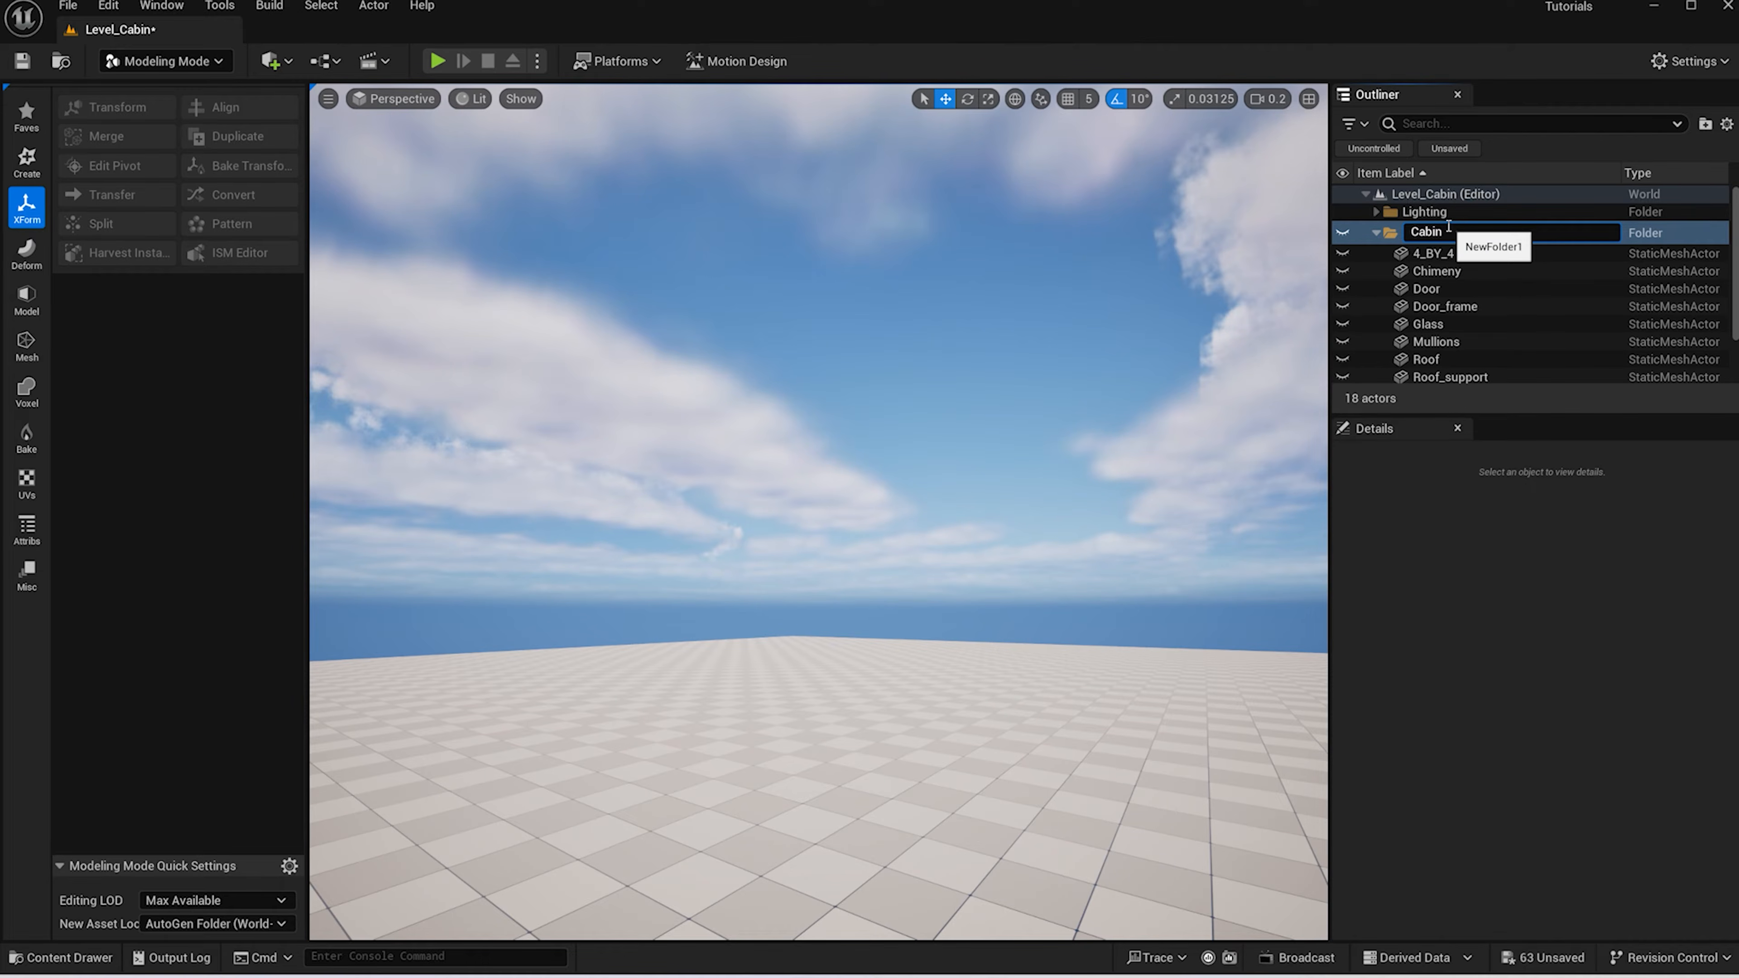
key("Return")
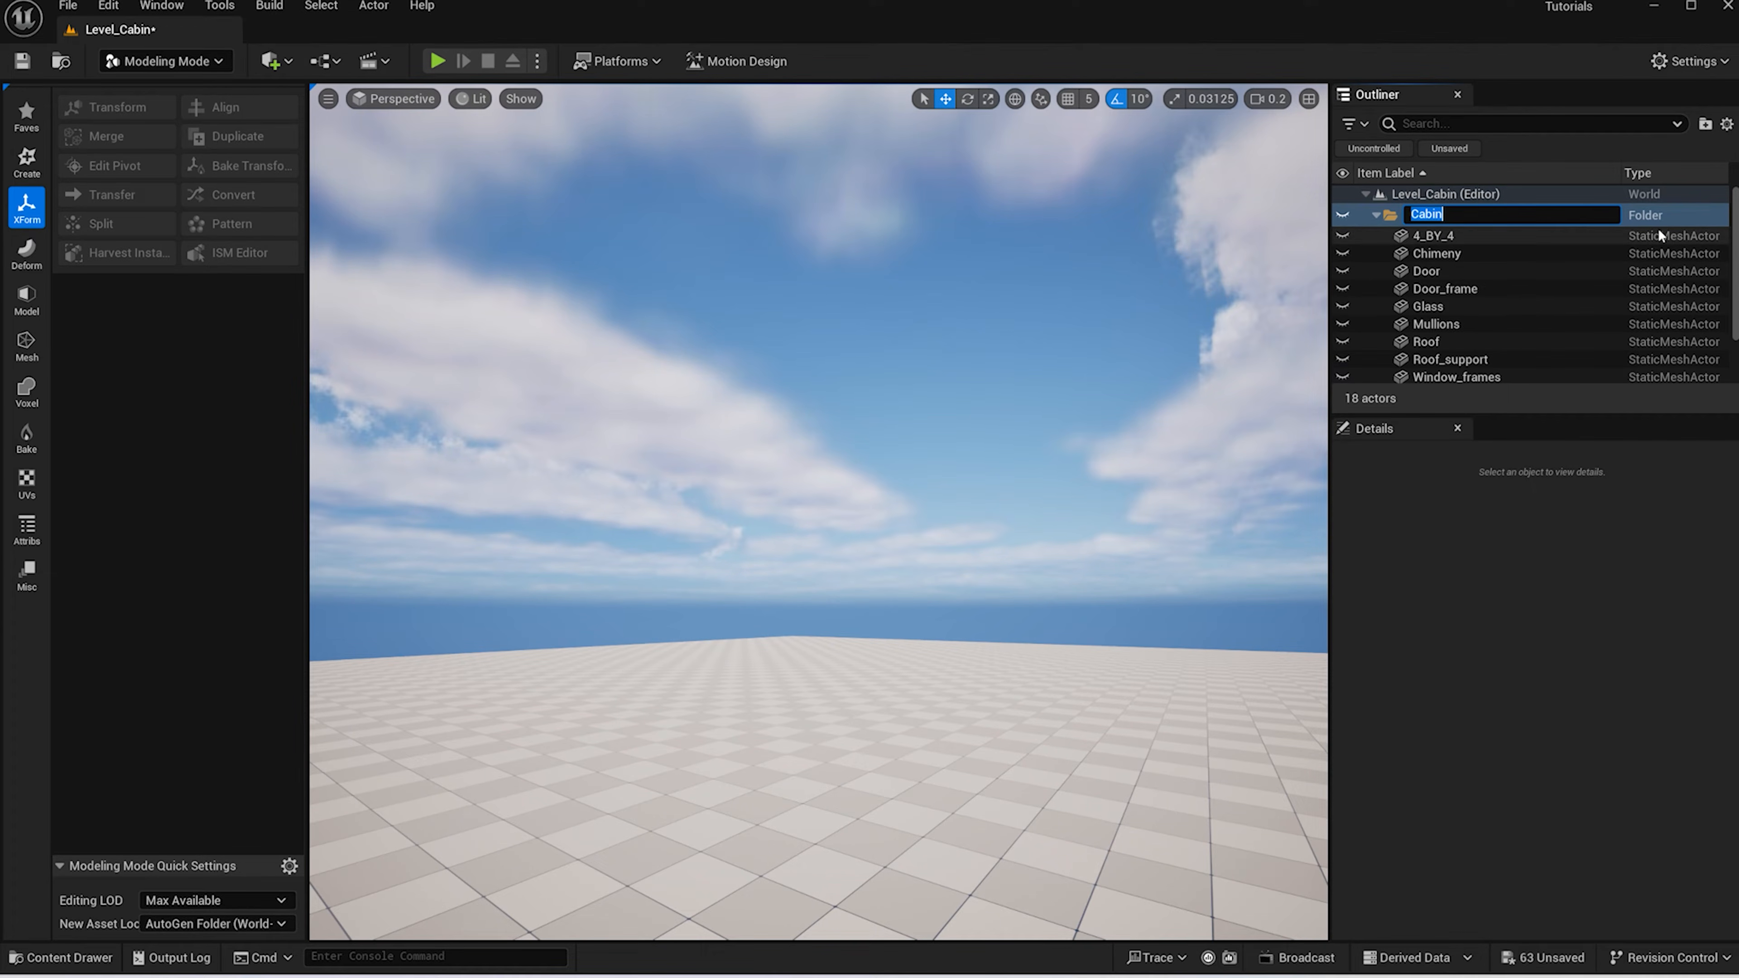
Unhide every mesh in the Cabin folder so the whole cabin is shown in the viewport
scroll(1587, 235, "down", 2)
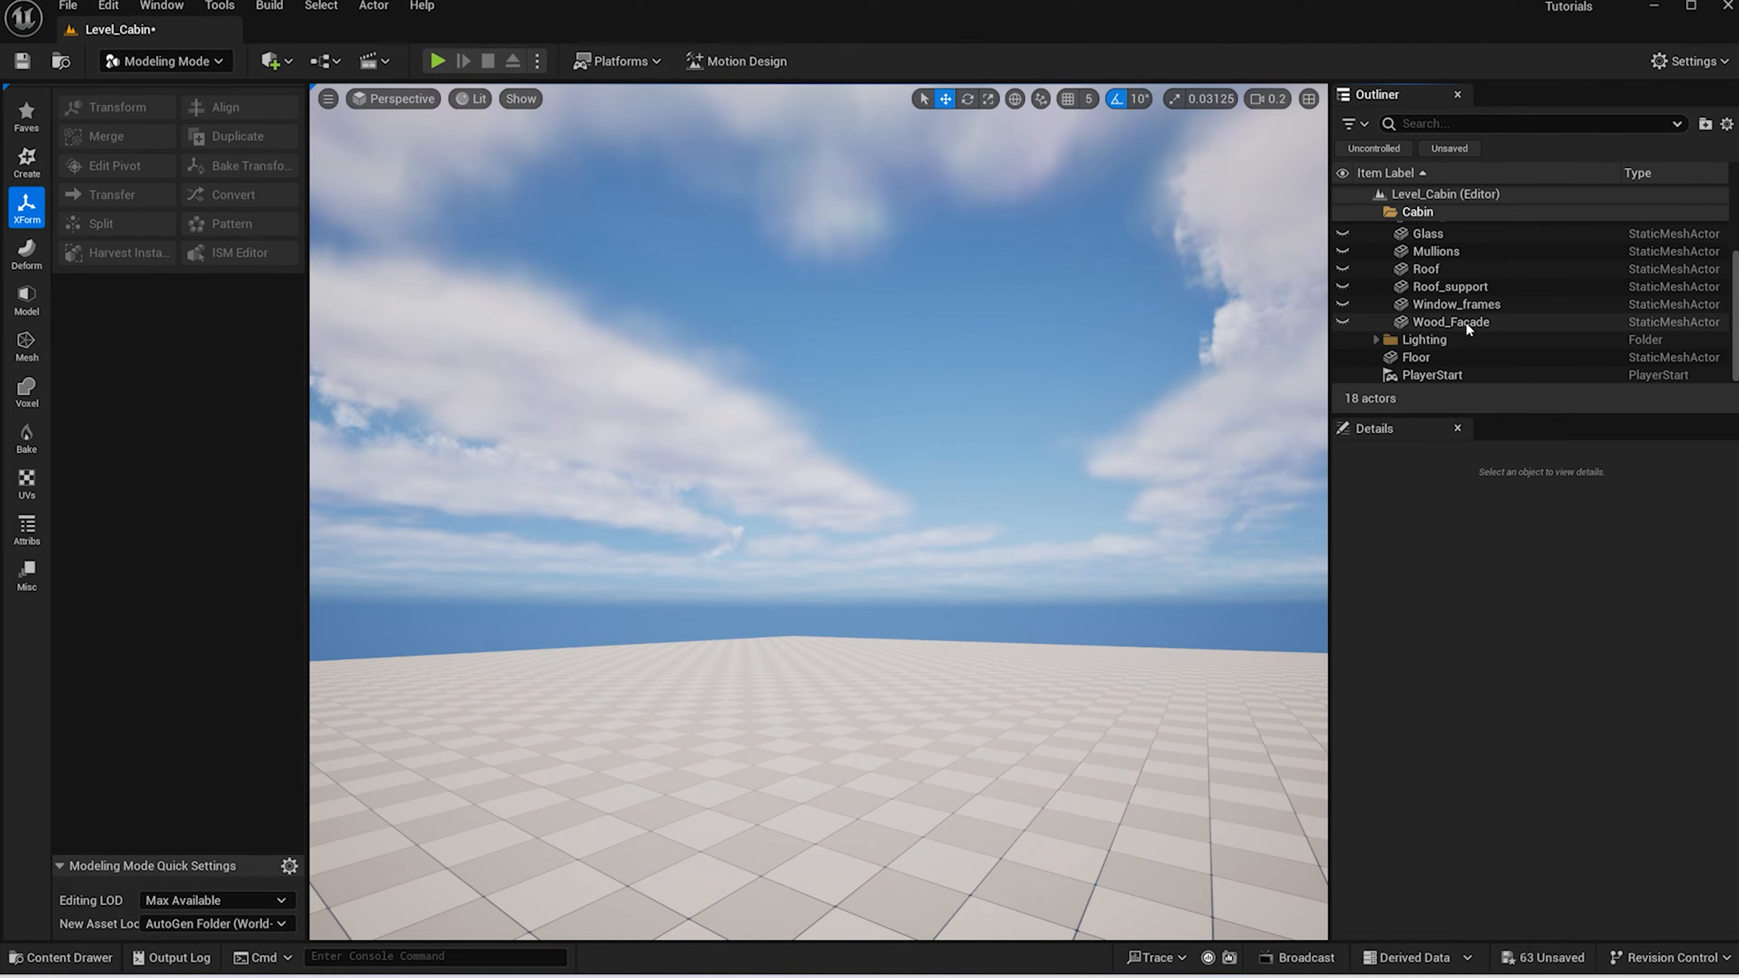
left_click(1466, 323, "shift")
left_click(1354, 329)
left_click(1343, 315)
left_click(1412, 346)
scroll(1404, 329, "up", 2)
left_click(1417, 212)
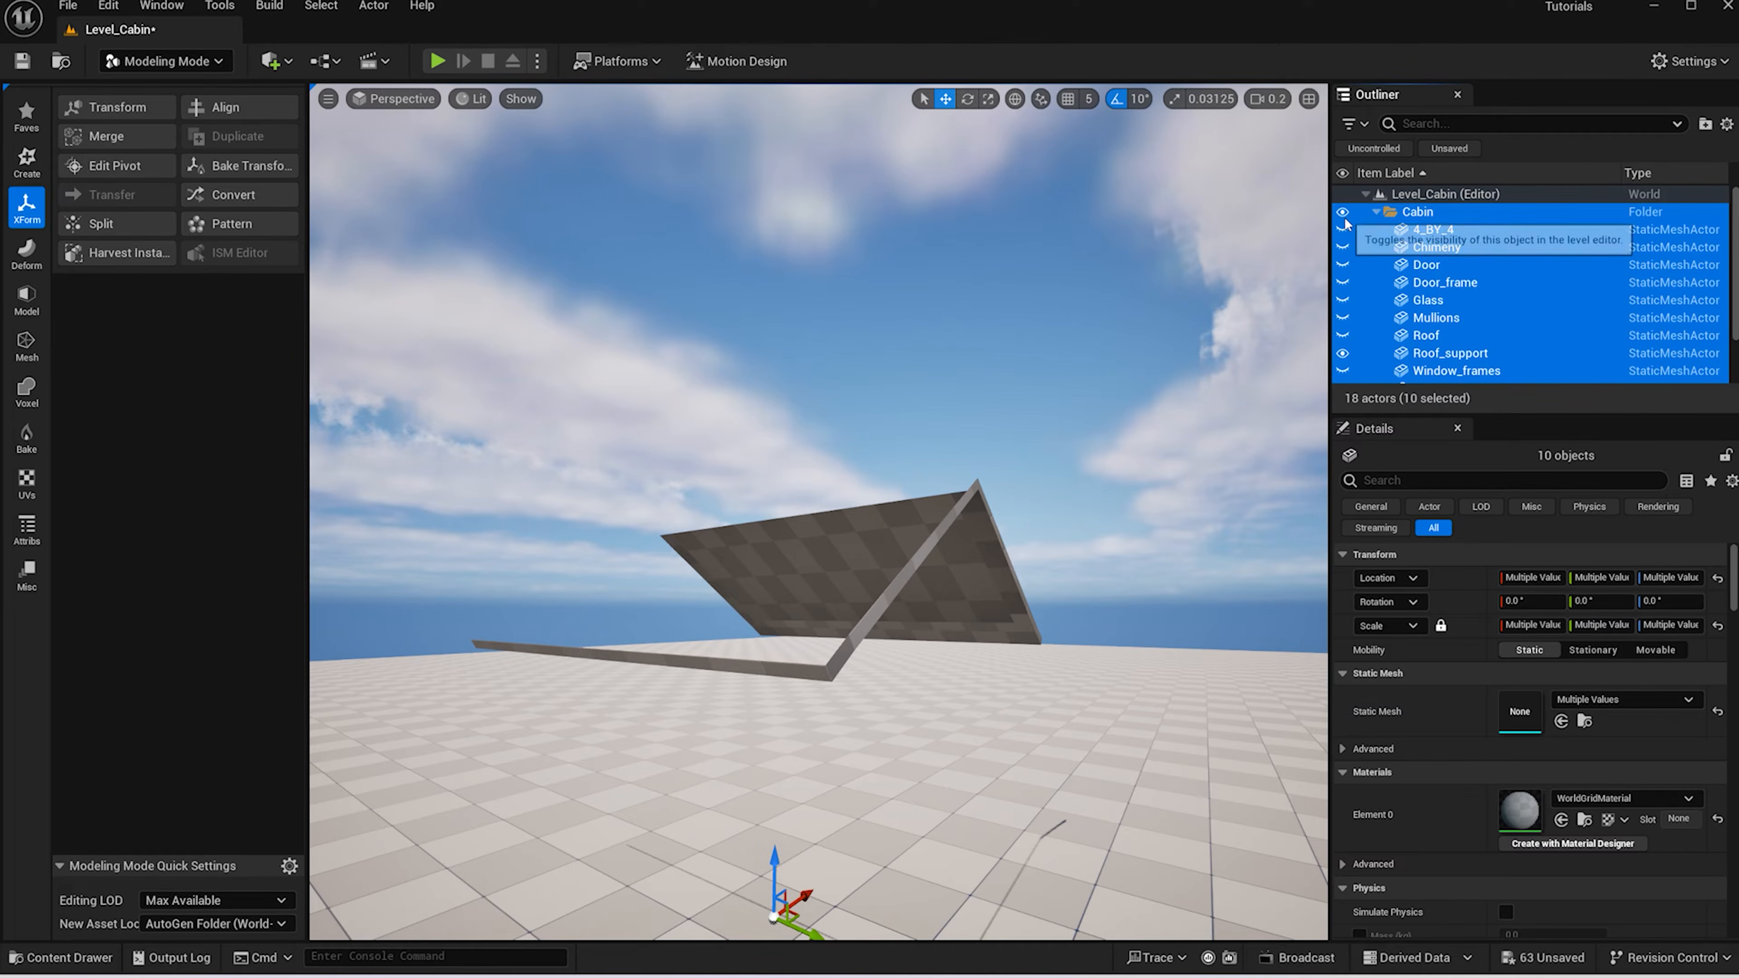
left_click(1344, 216)
scroll(1136, 515, "down", 5)
left_click(1126, 449)
left_click_drag(1126, 449, 1010, 483, "alt")
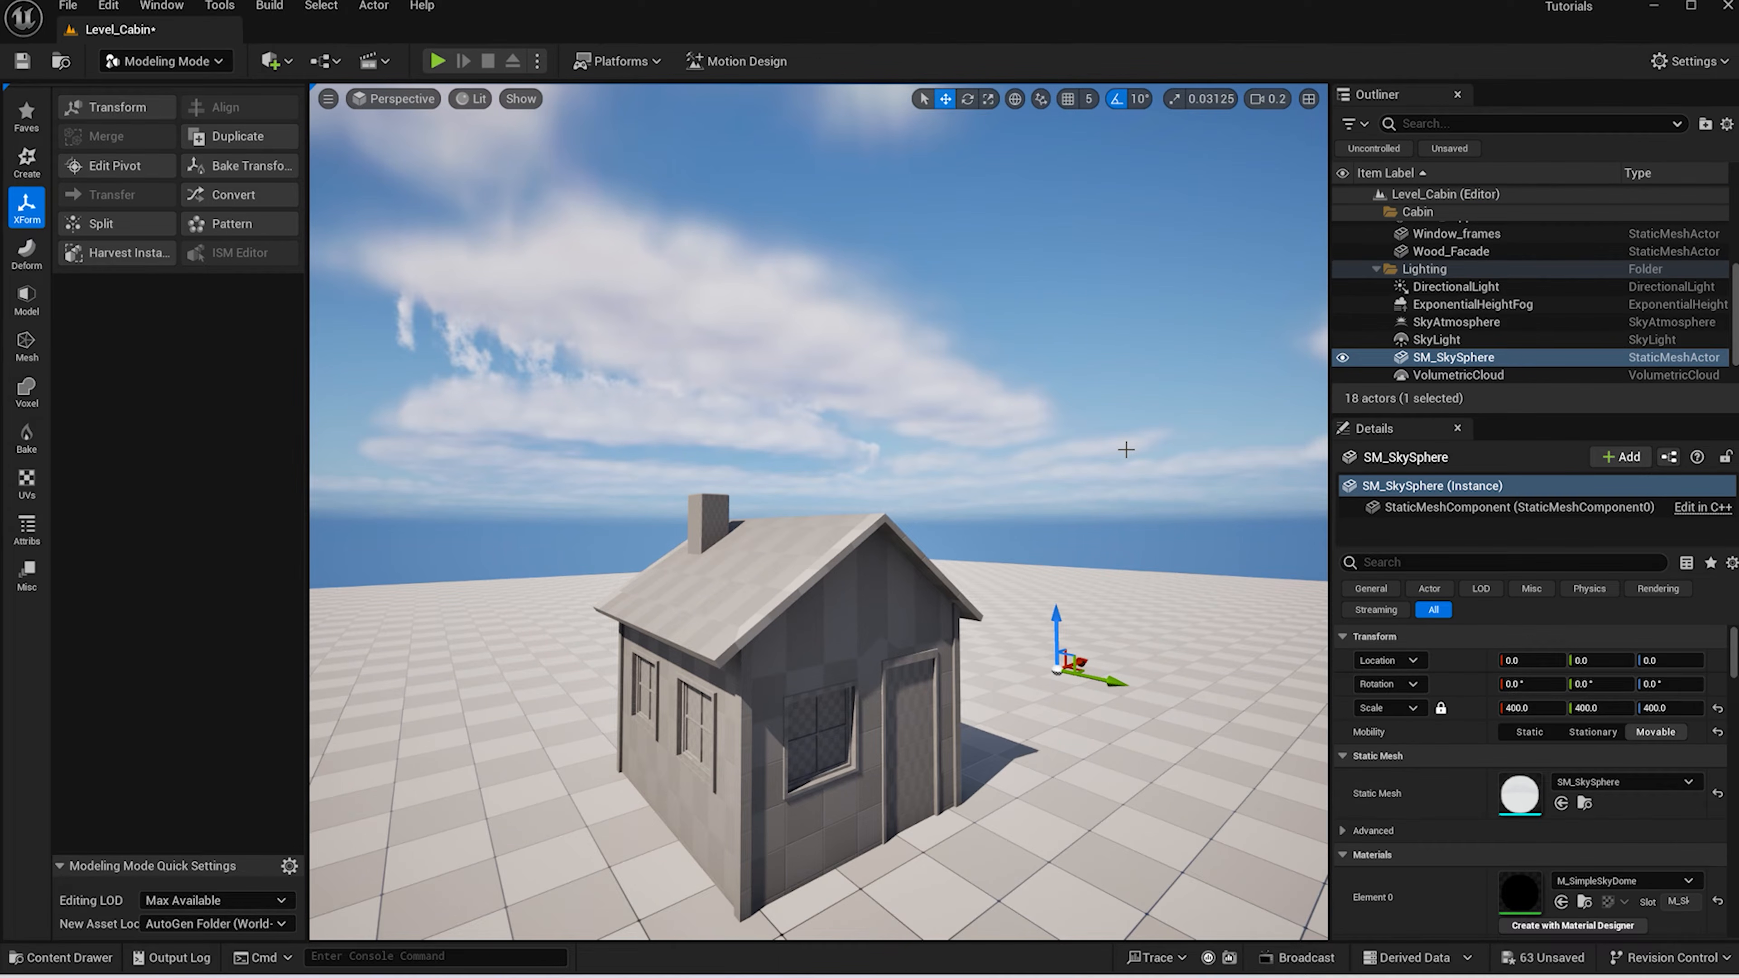
left_click_drag(1126, 449, 1116, 452, "alt")
scroll(1367, 263, "up", 2)
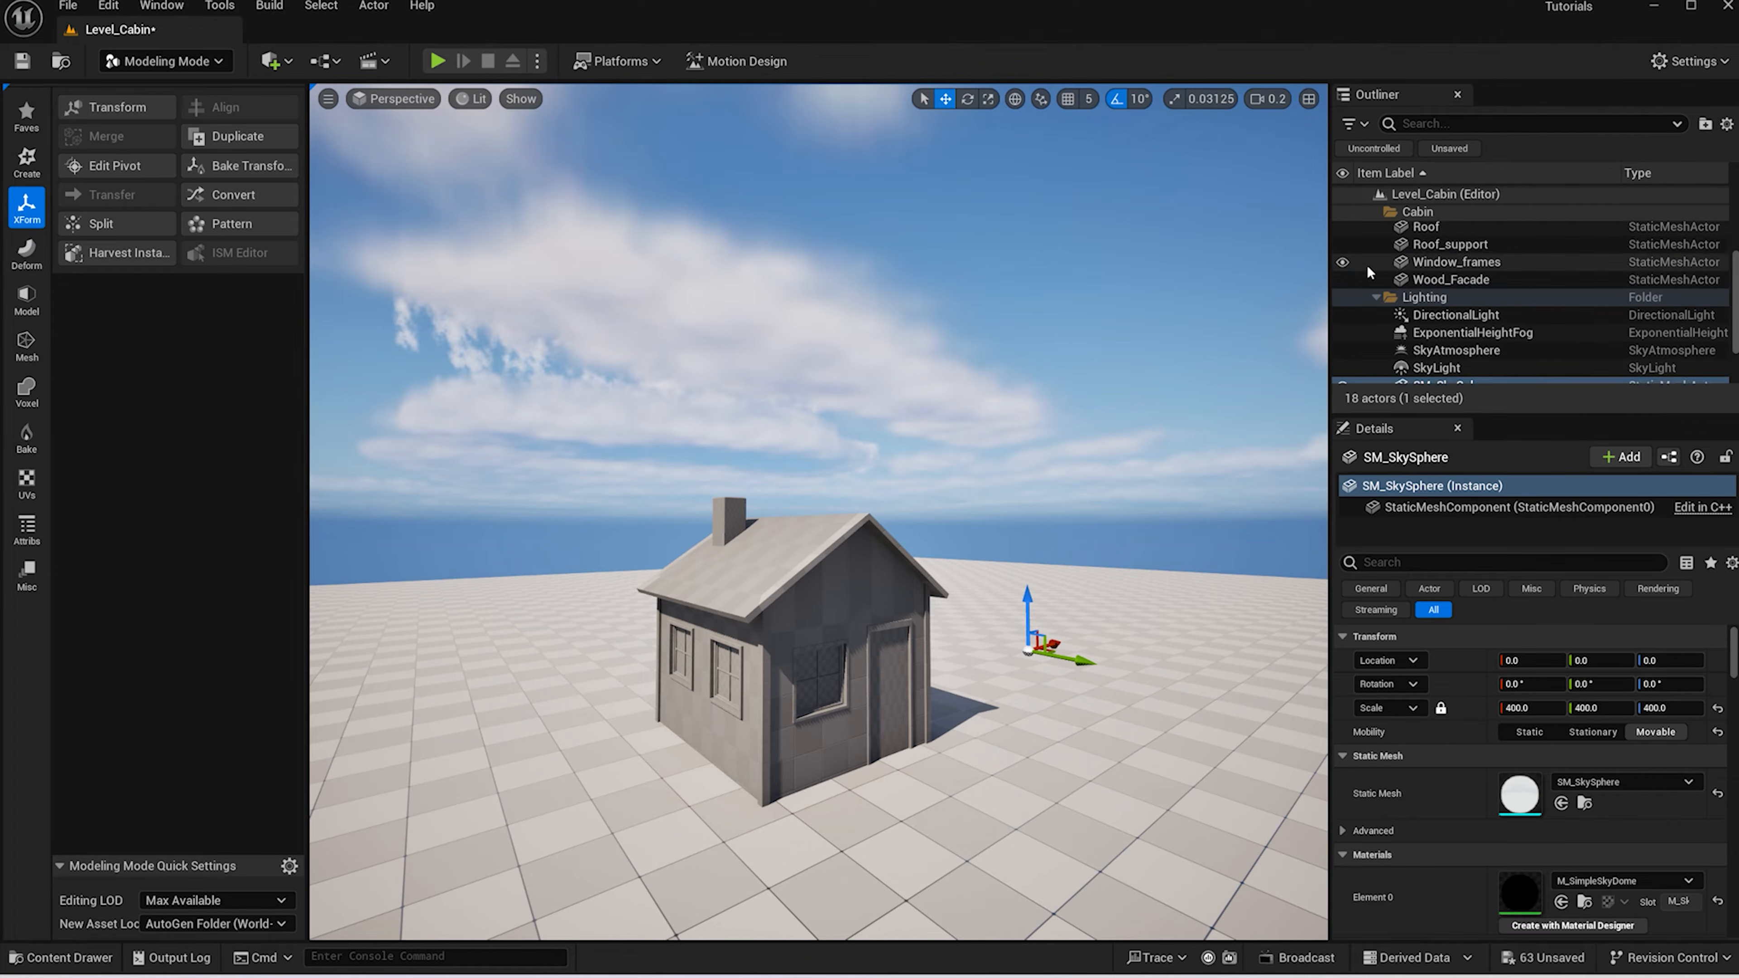
scroll(1379, 260, "up", 3)
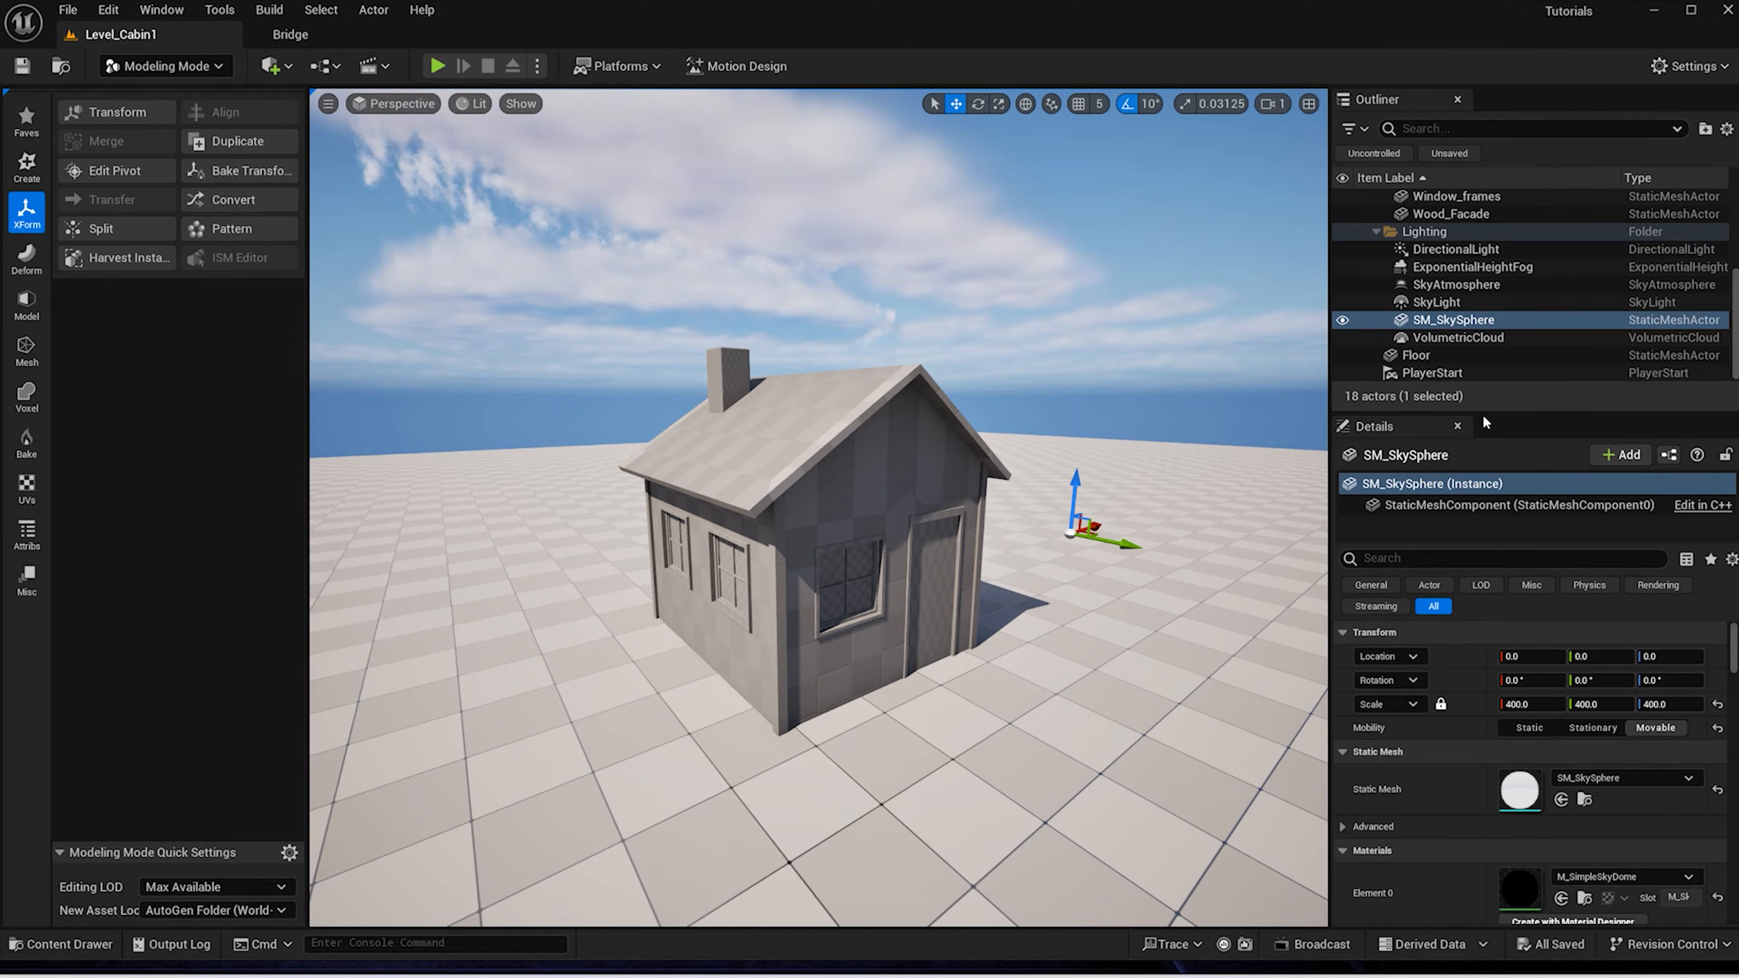
Show the project's Content folder in File Explorer and open the DefaultEngine file from the Tutorials project's Config folder
key("ctrl+space")
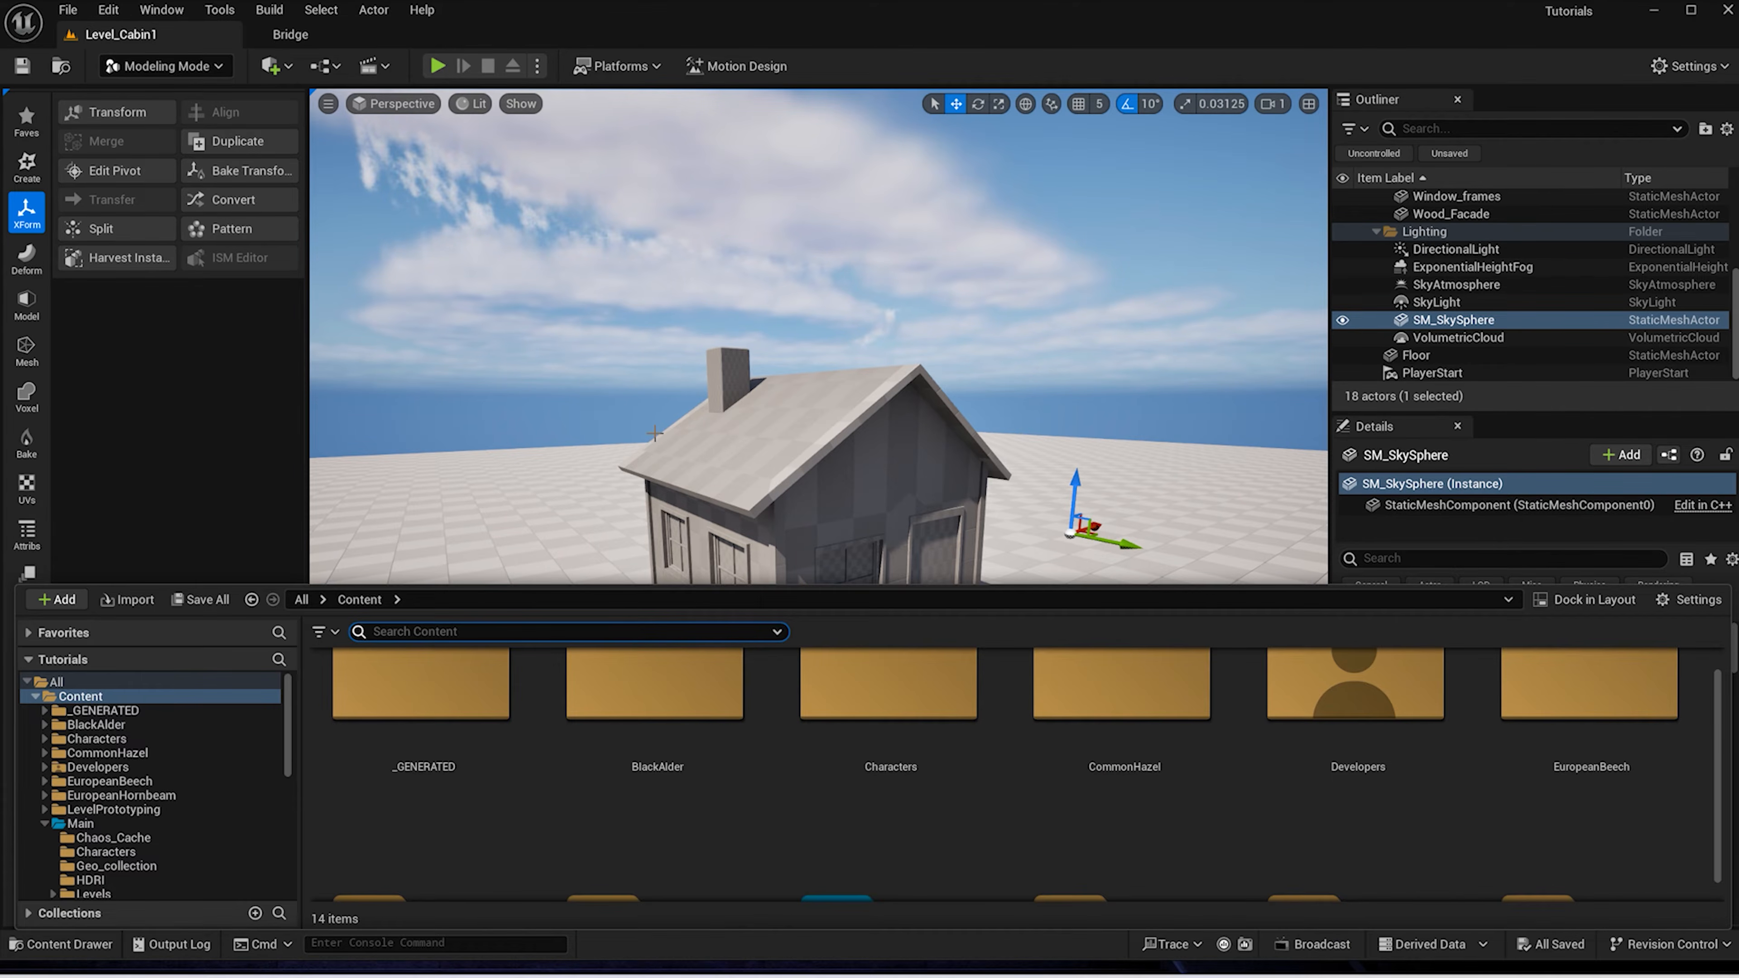
right_click(89, 698)
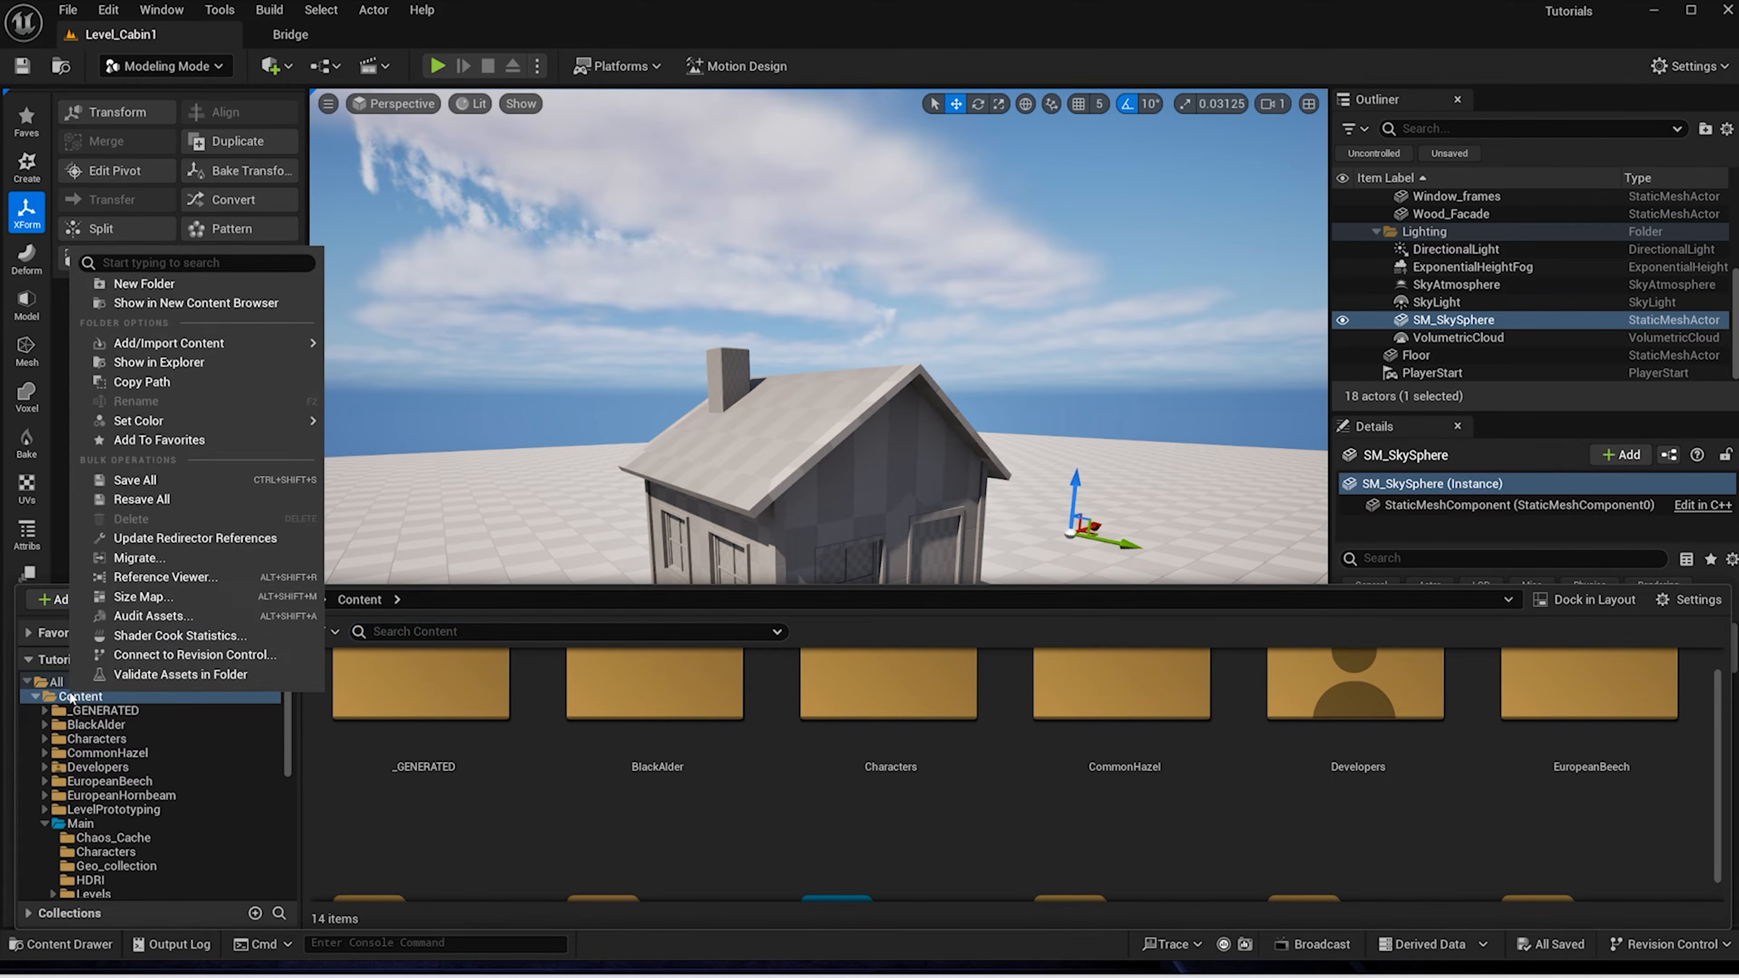
left_click(159, 363)
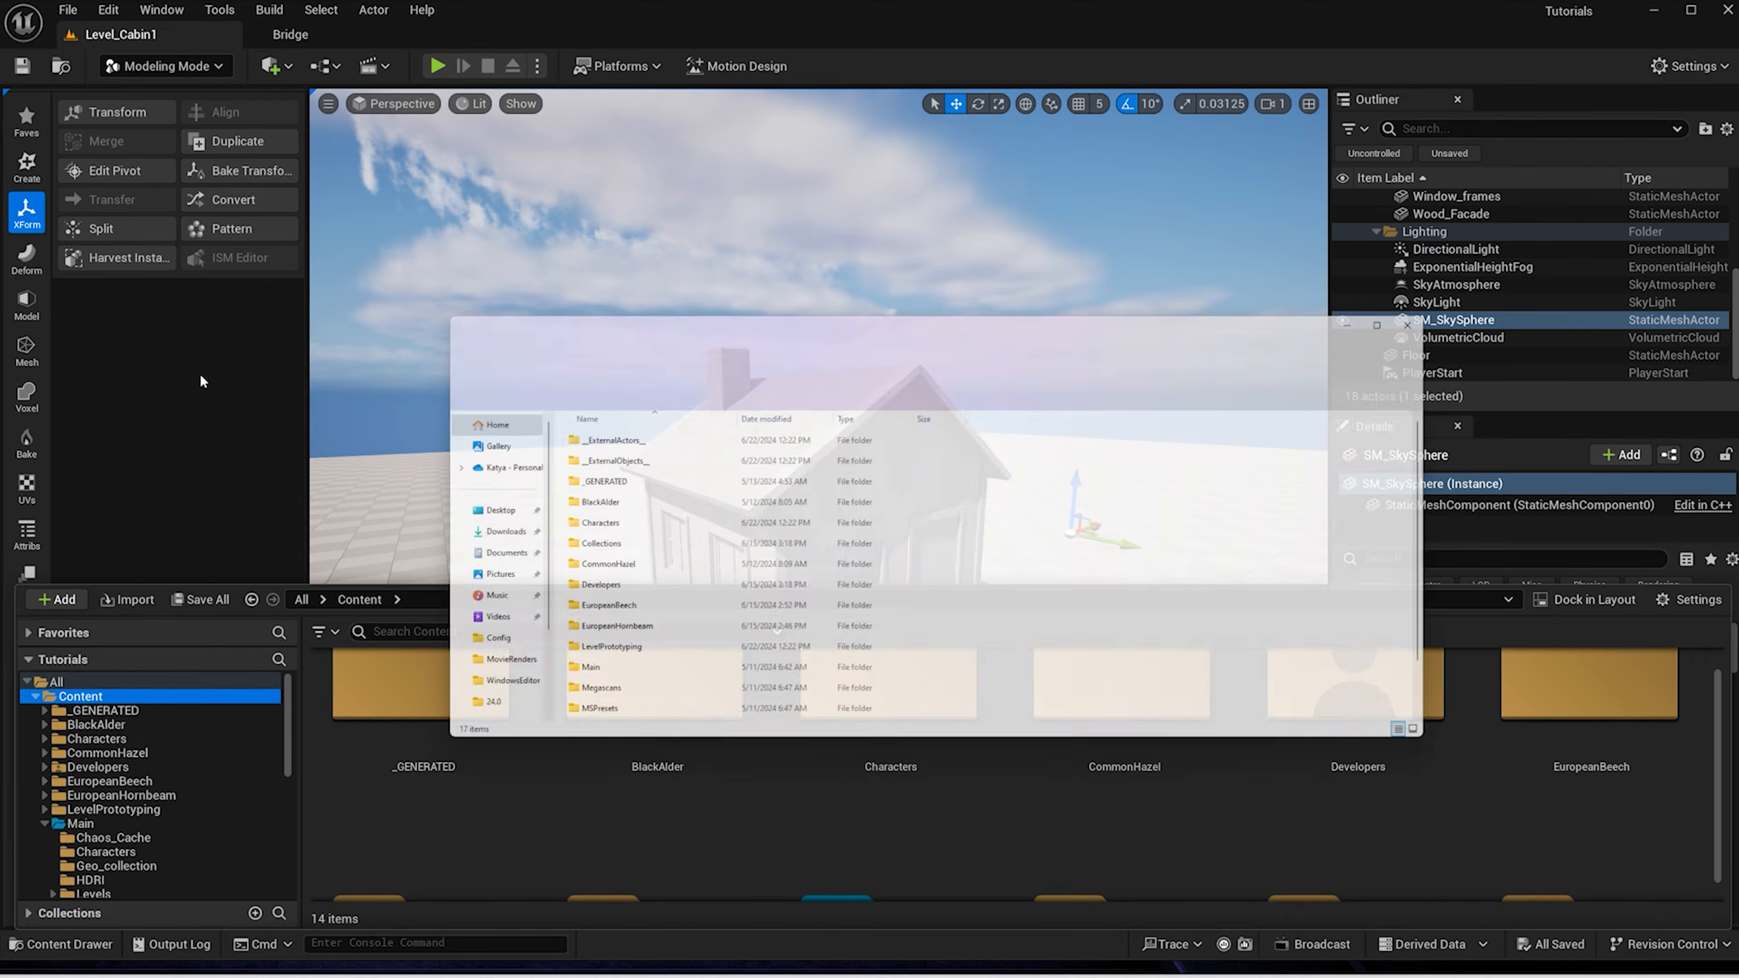
left_click(826, 349)
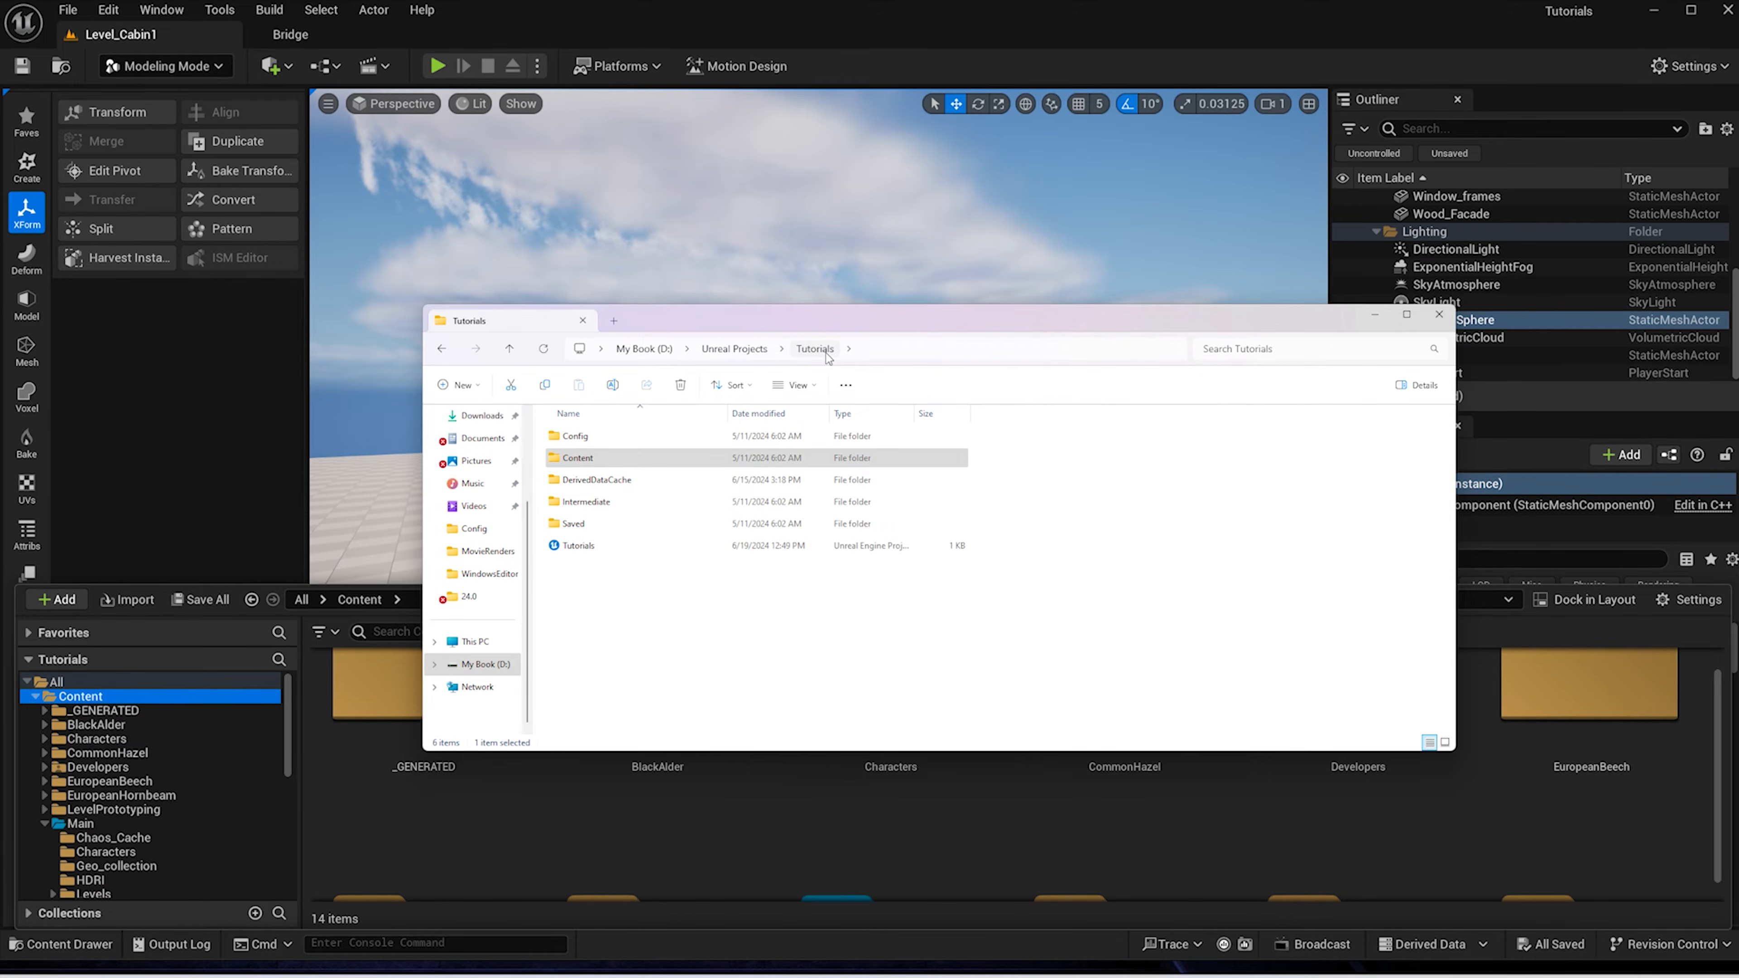
double_click(635, 443)
double_click(617, 479)
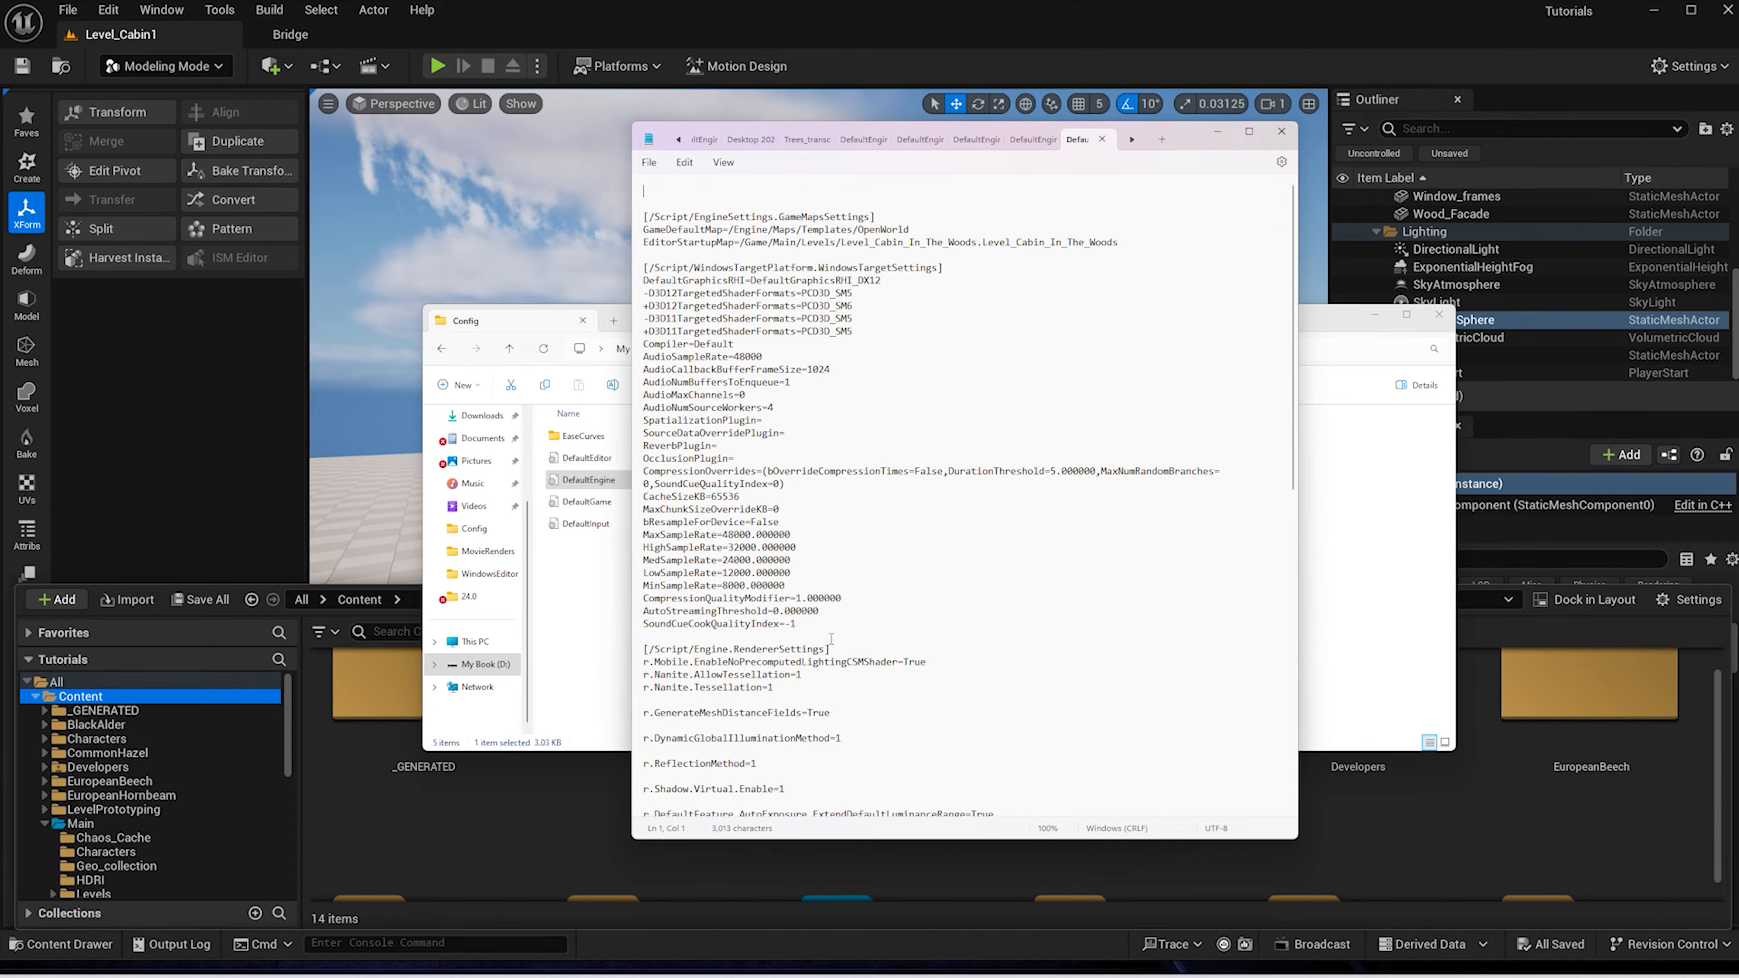
Check the r.Nanite.AllowTessellation=1 and r.Nanite.Tessellation=1 lines under RendererSettings, save DefaultEngine, and close the file and its folder window
left_click_drag(839, 651, 695, 652)
left_click(788, 692)
left_click_drag(780, 688, 655, 678)
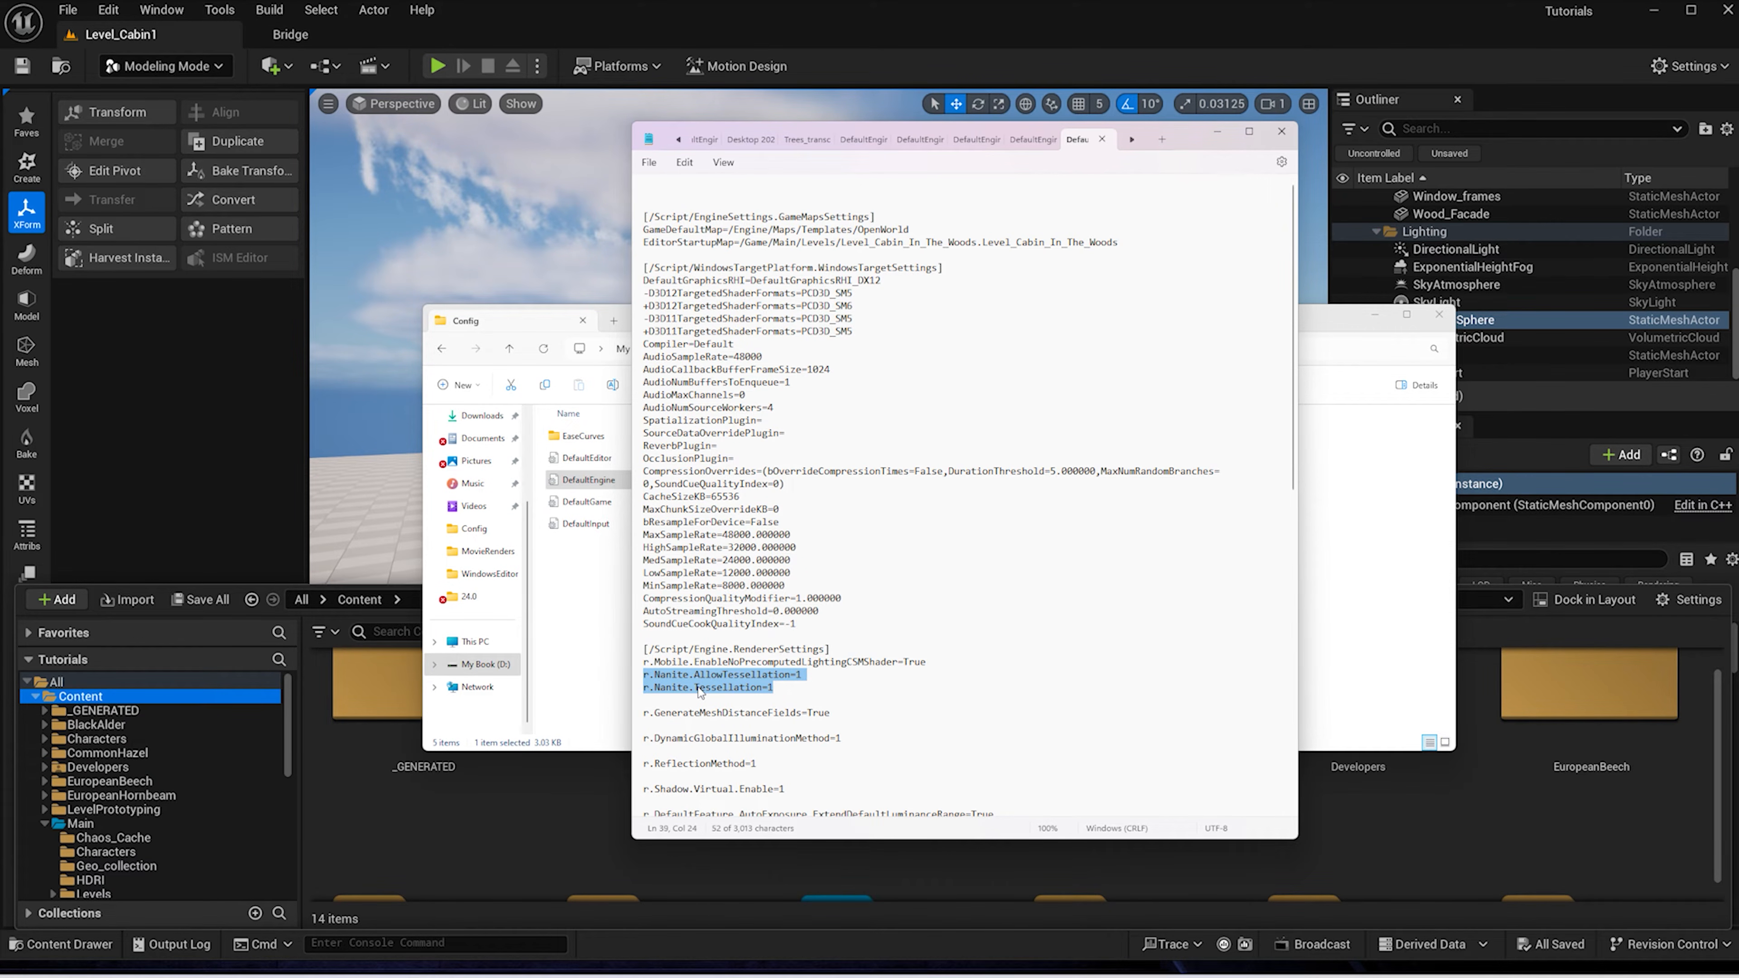
left_click(776, 691)
left_click(647, 163)
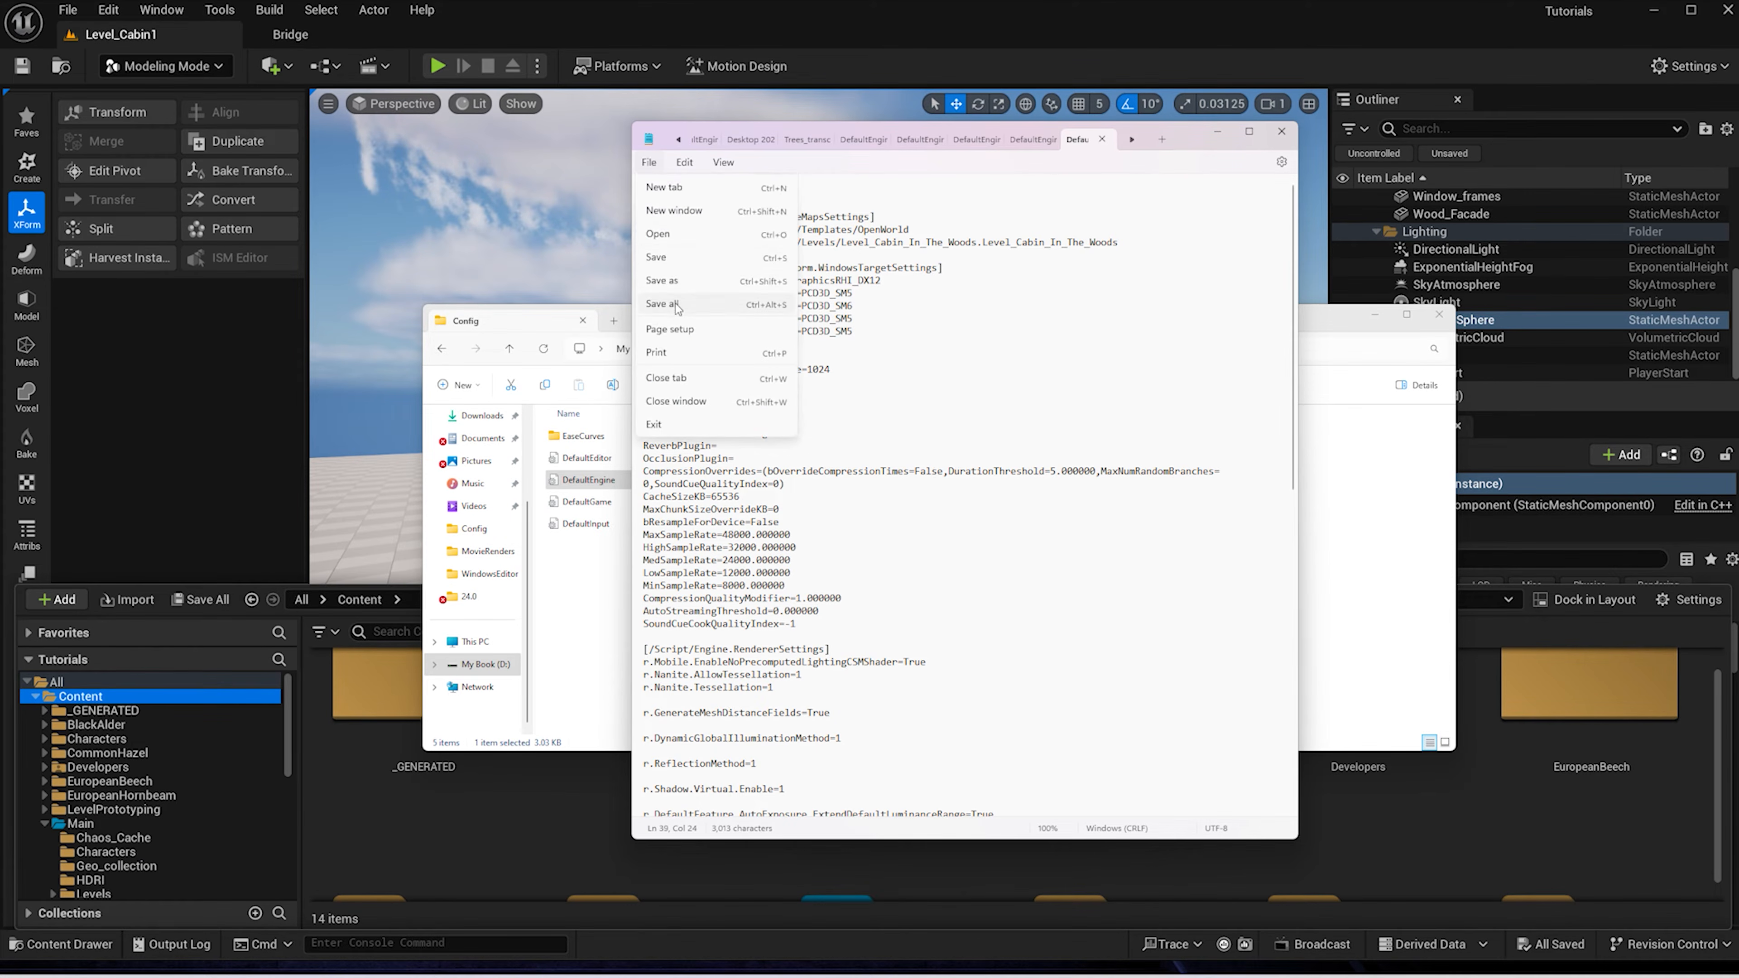
left_click(672, 260)
left_click(1281, 132)
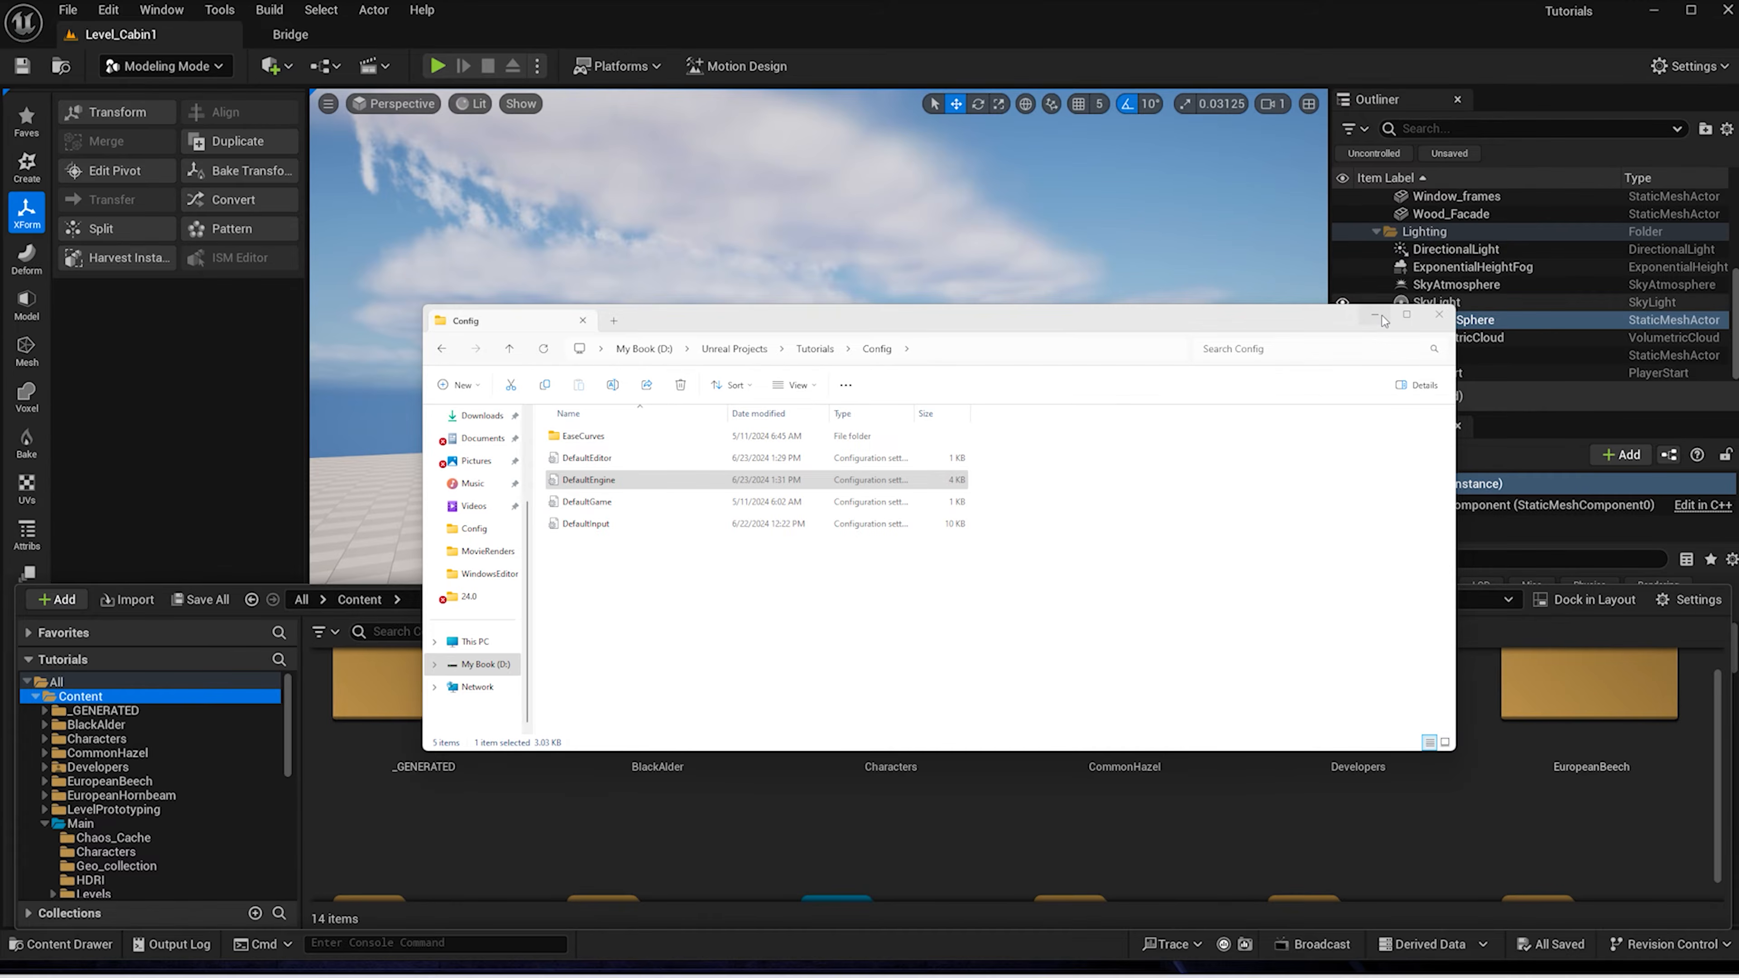
left_click(1440, 314)
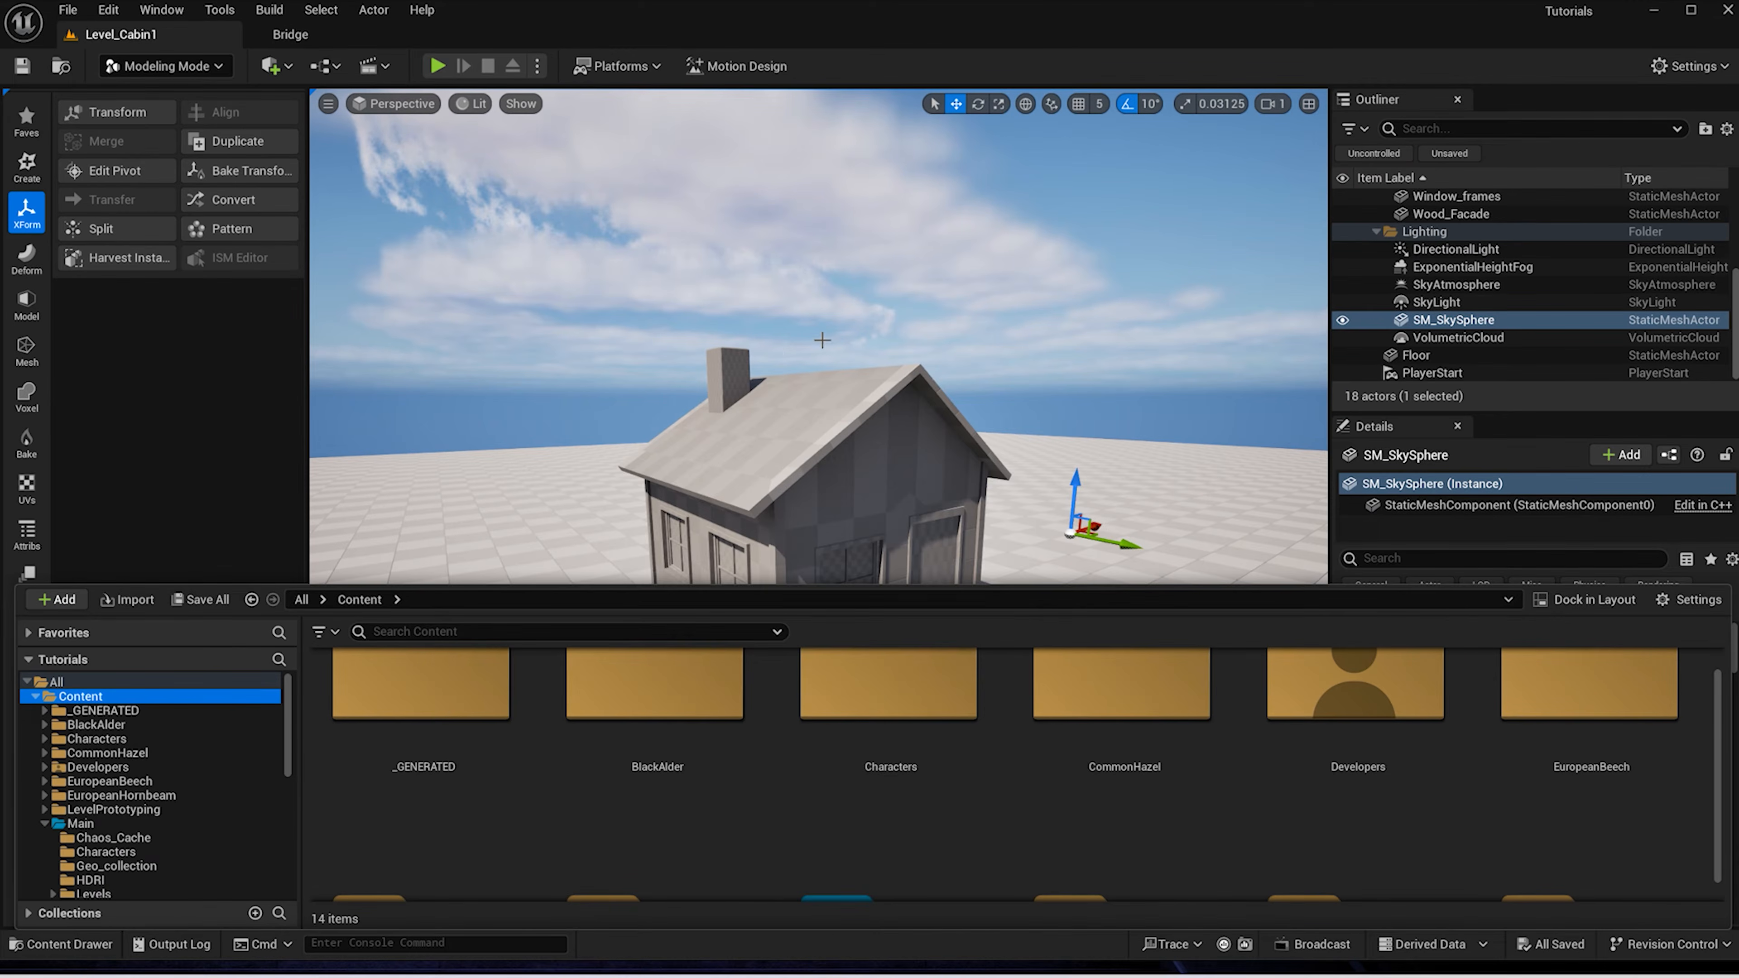
Select the cabin's Wood_Facade mesh and view the local Megascans assets in Quixel Bridge before returning to the level
left_click(897, 453)
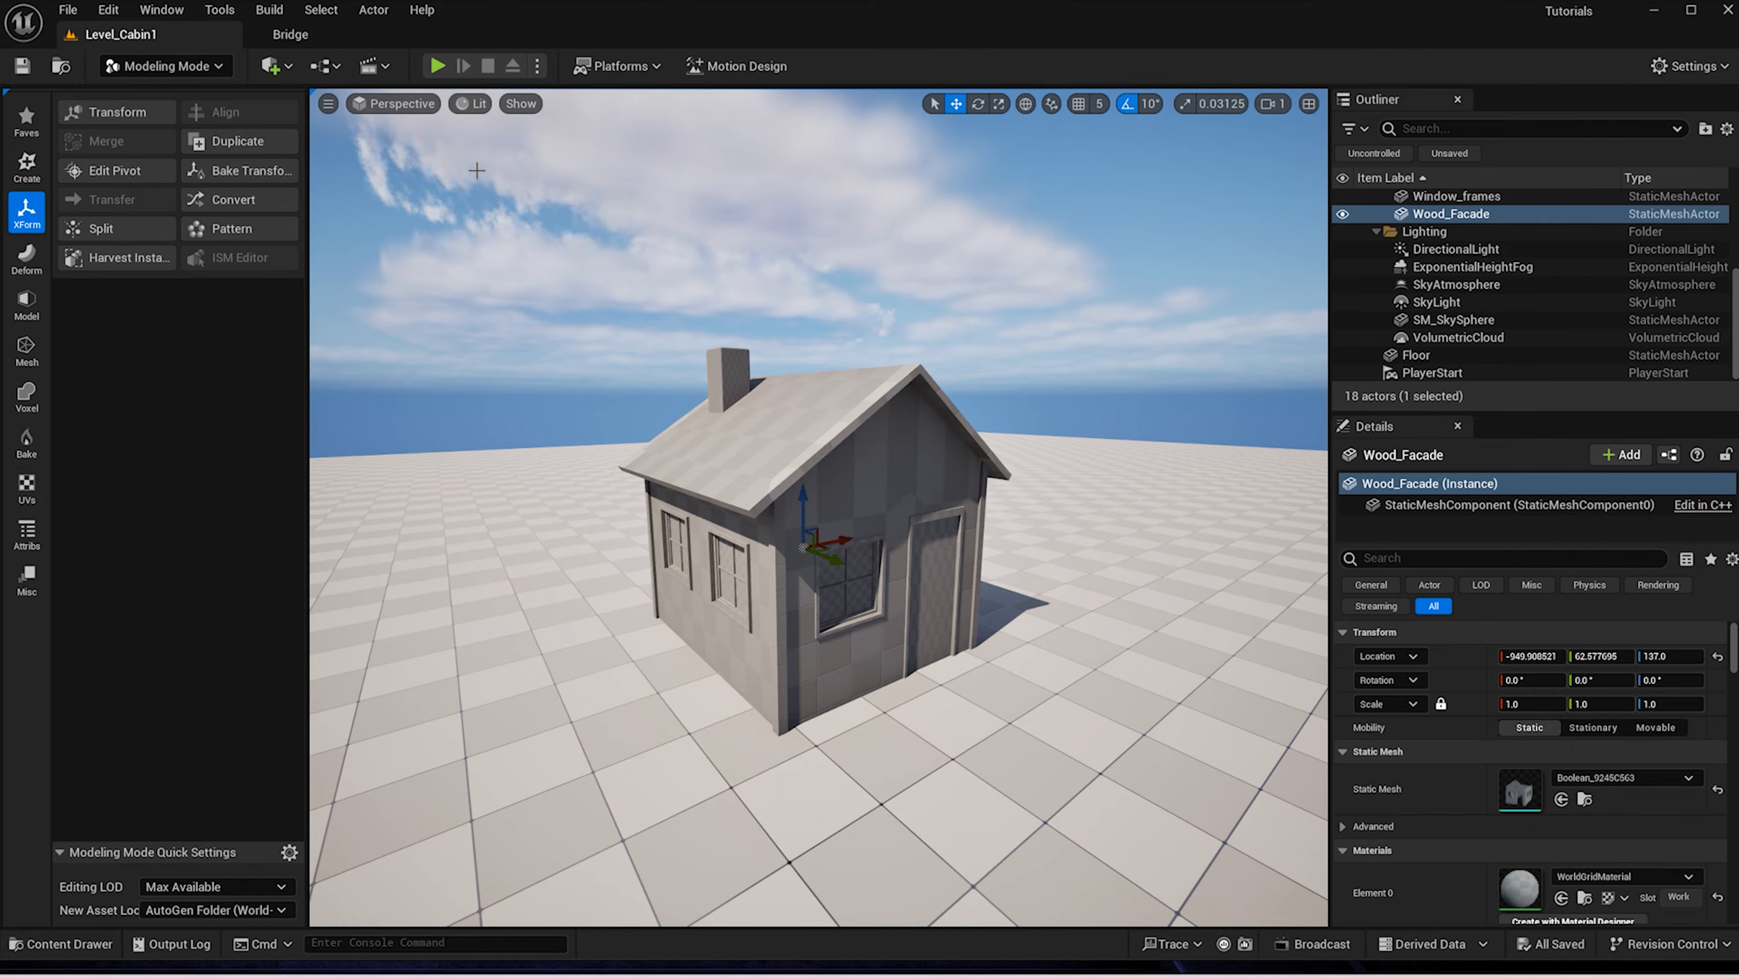
left_click(307, 39)
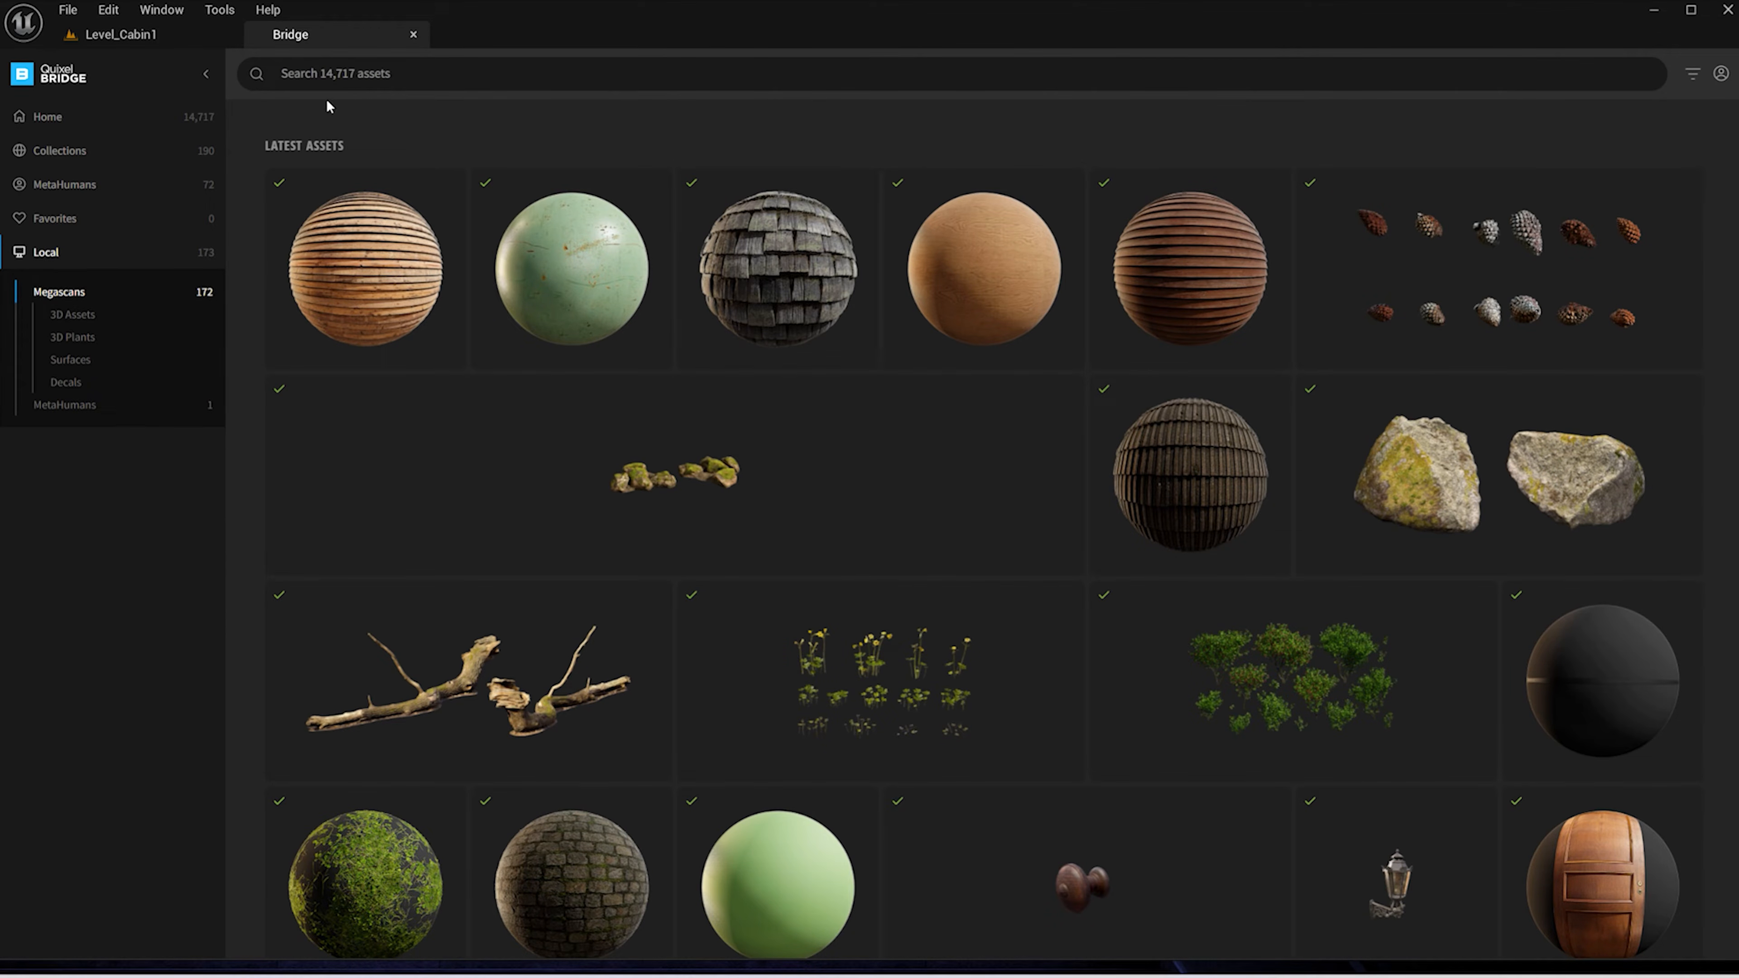
left_click(120, 34)
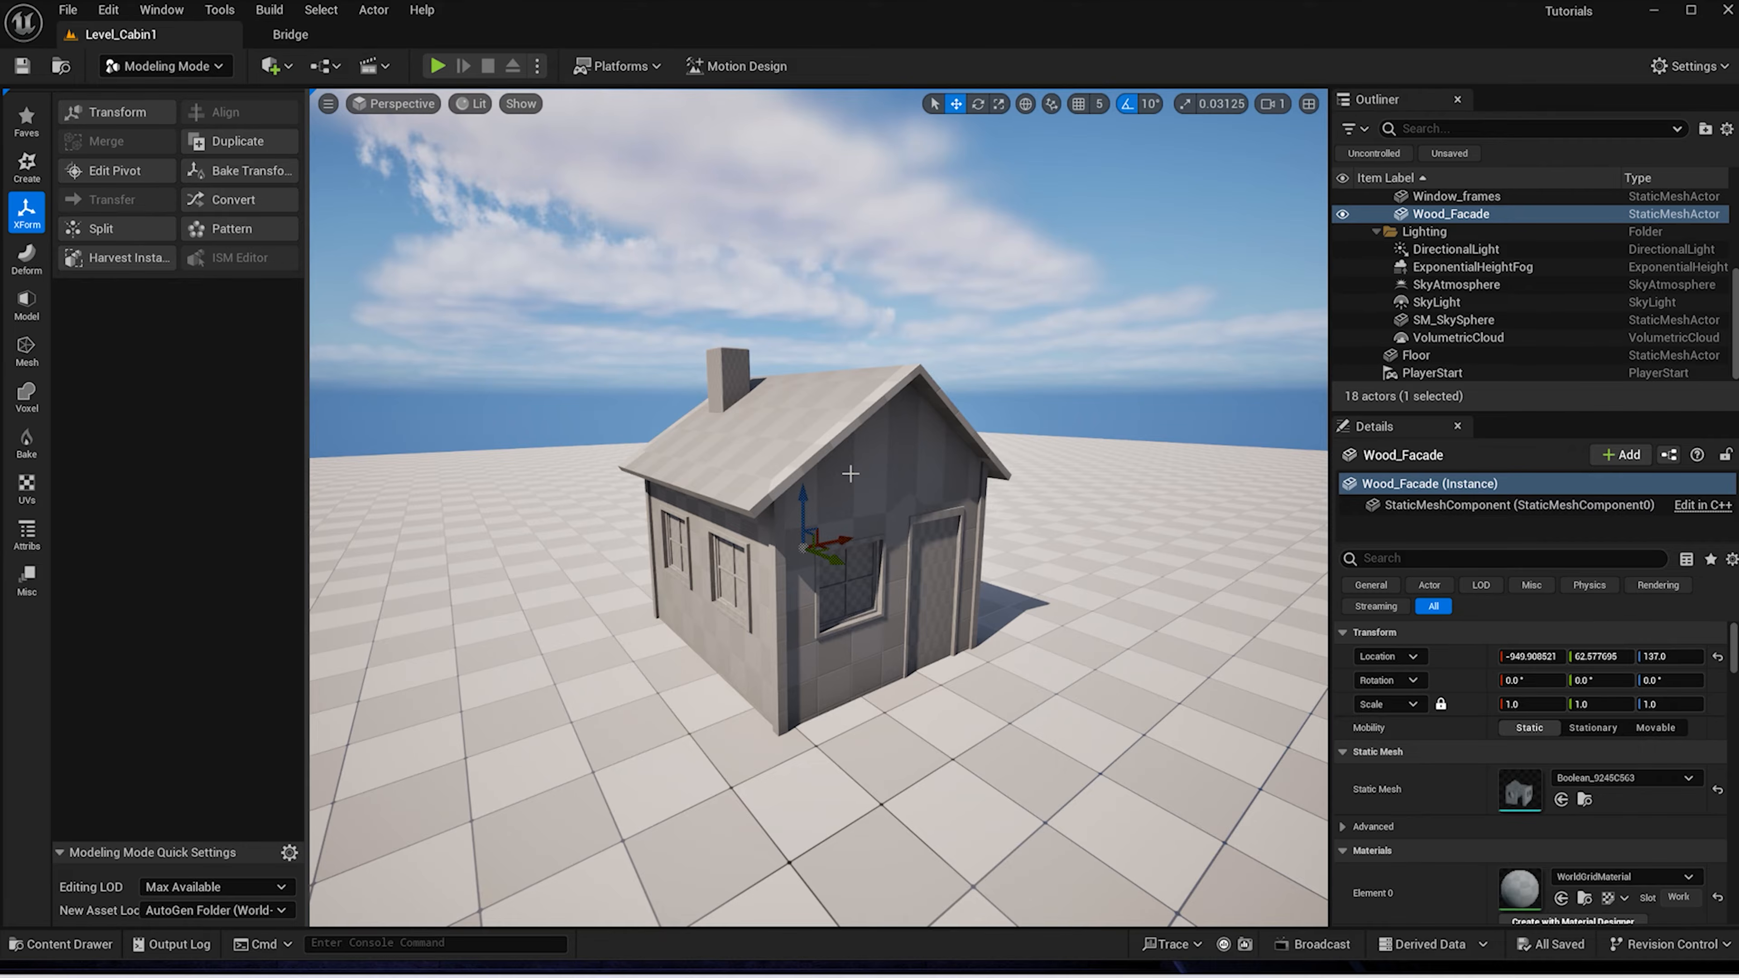
Open the Overlapping_Wooden_Planks_wchocj0s folder within the Megascans Surfaces content
key("ctrl+space")
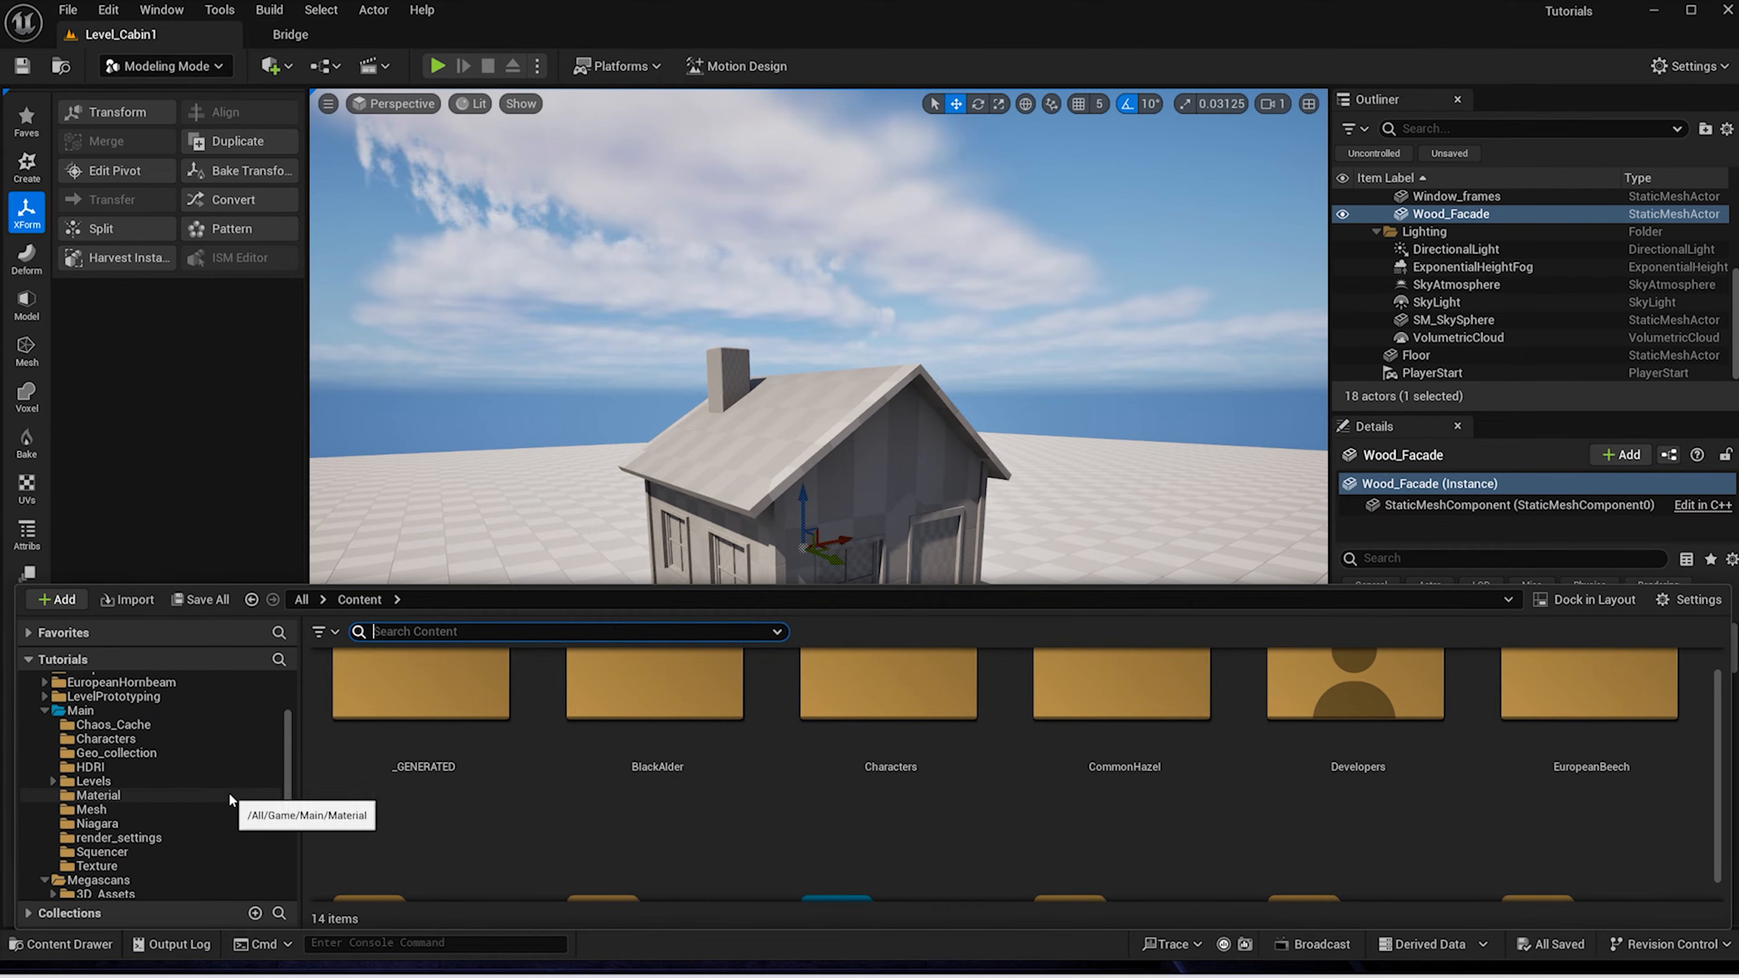
scroll(137, 822, "down", 3)
left_click(55, 852)
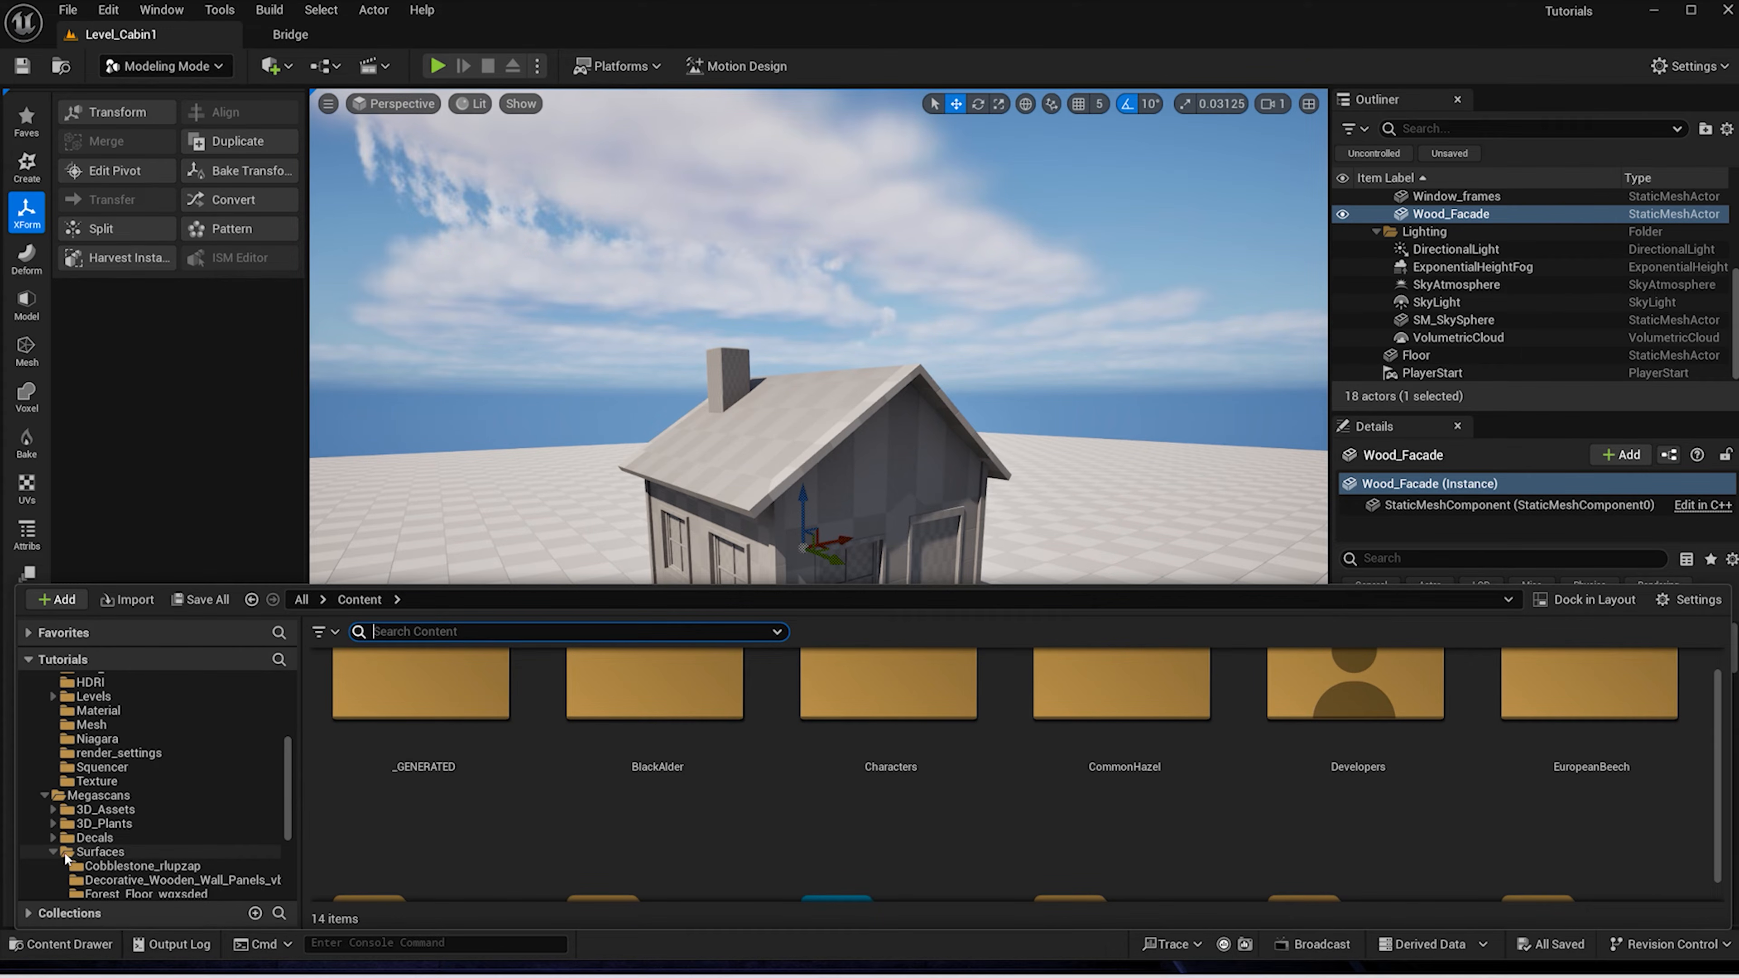
left_click(96, 851)
scroll(161, 860, "down", 3)
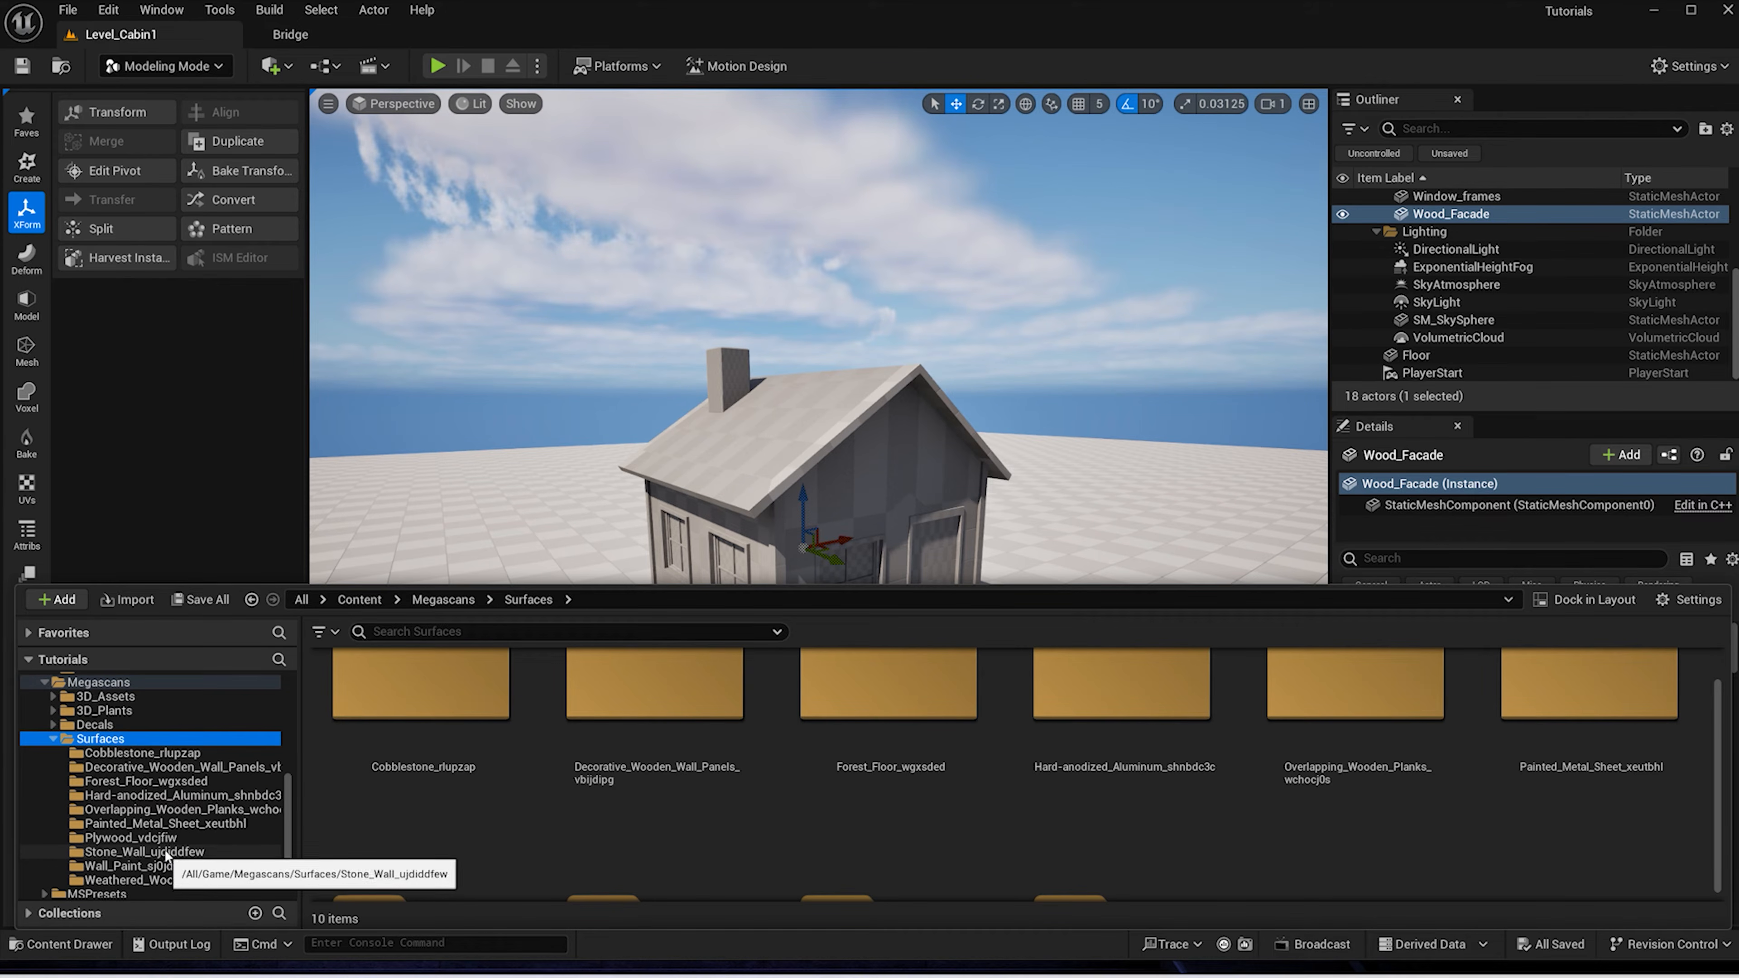
left_click(160, 810)
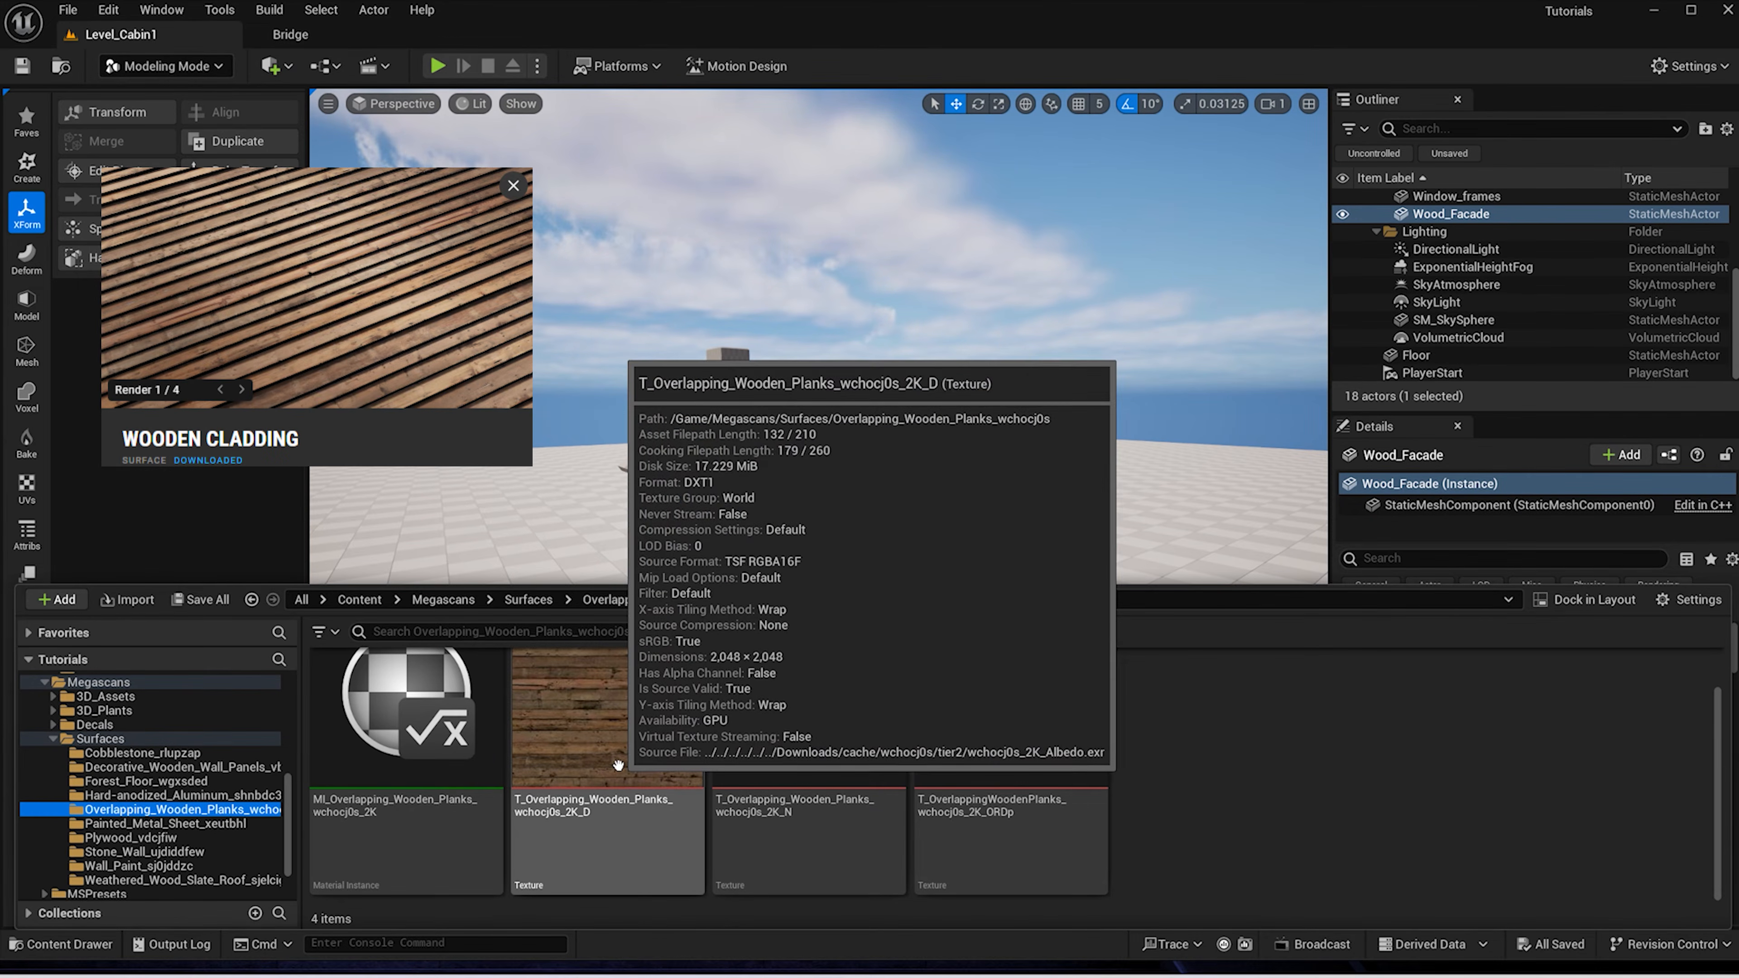
Create a new material named M_Wood_Facade in the Overlapping_Wooden_Planks_wchocj0s folder
left_click(1157, 767)
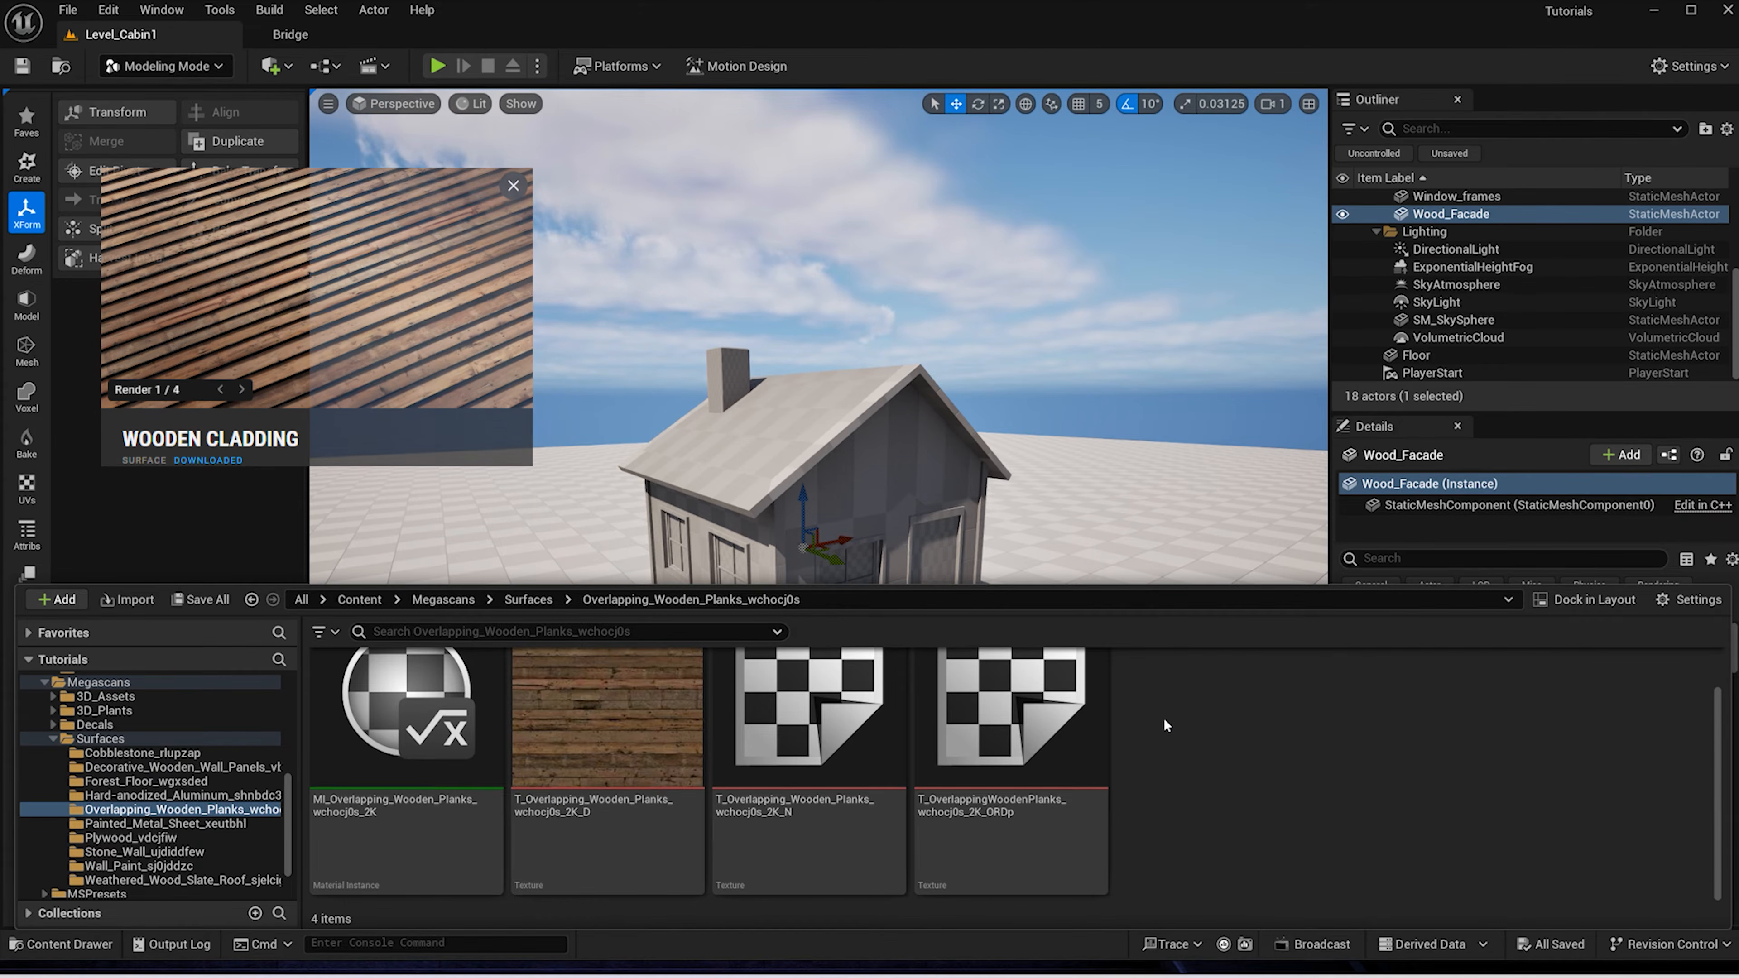
right_click(1163, 718)
left_click(1283, 450)
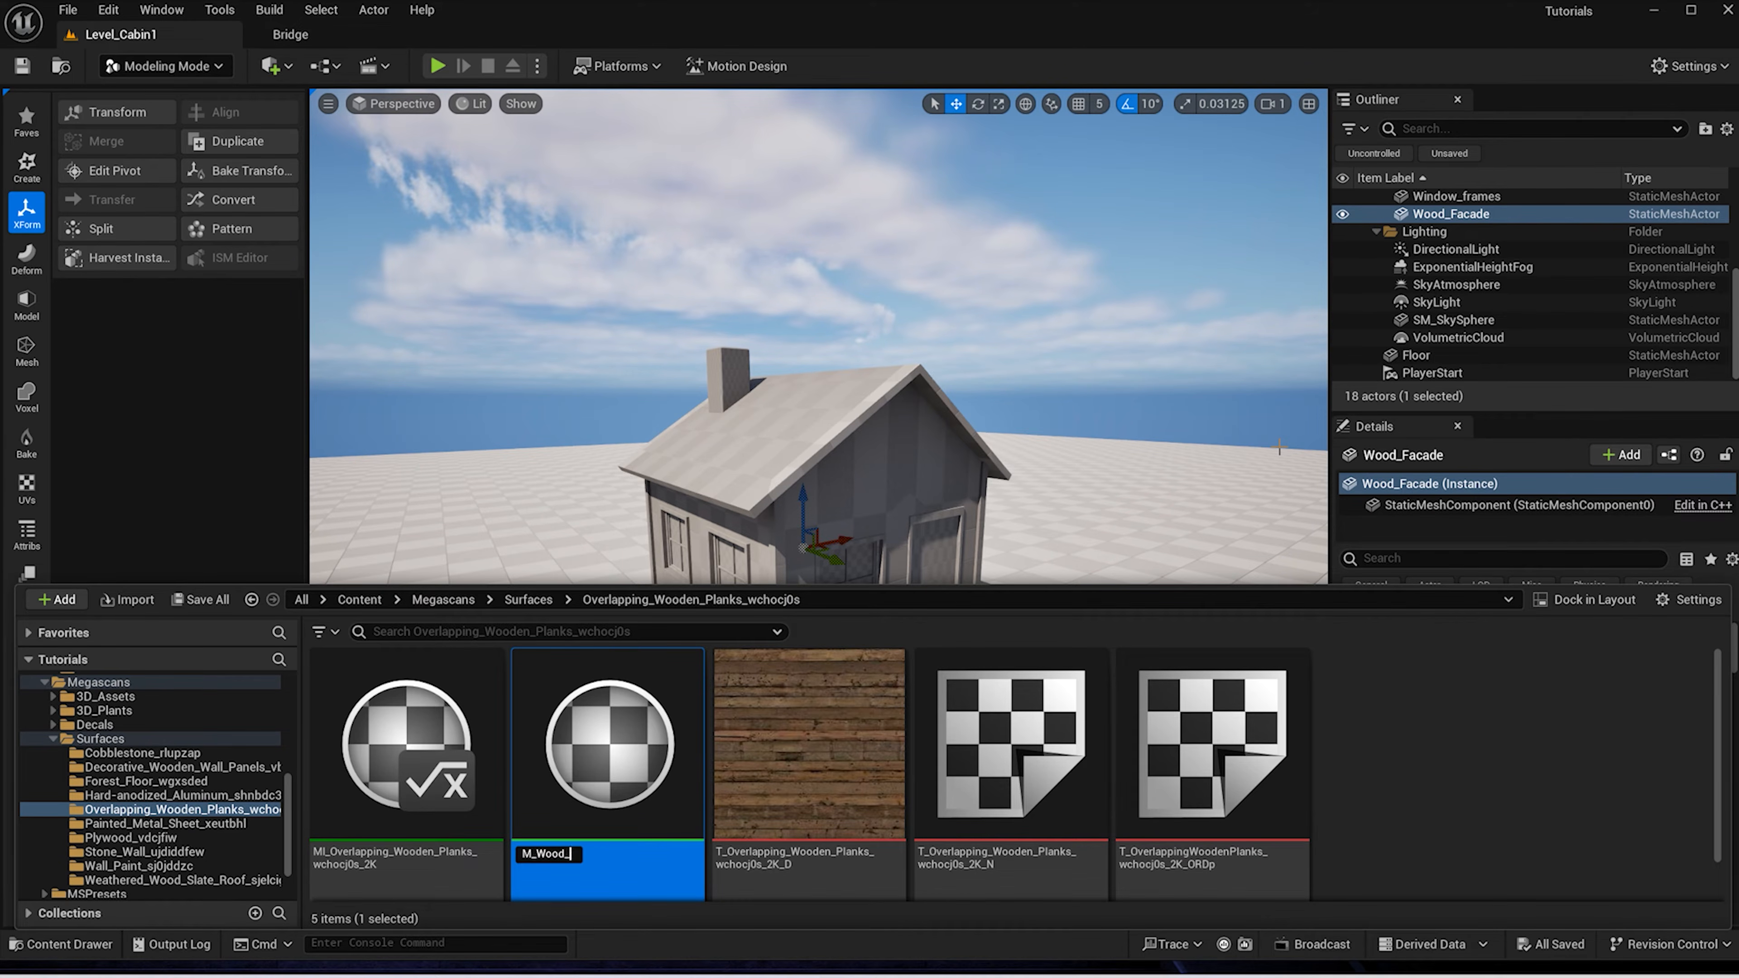
type("M_Wood_Facade")
key("Return")
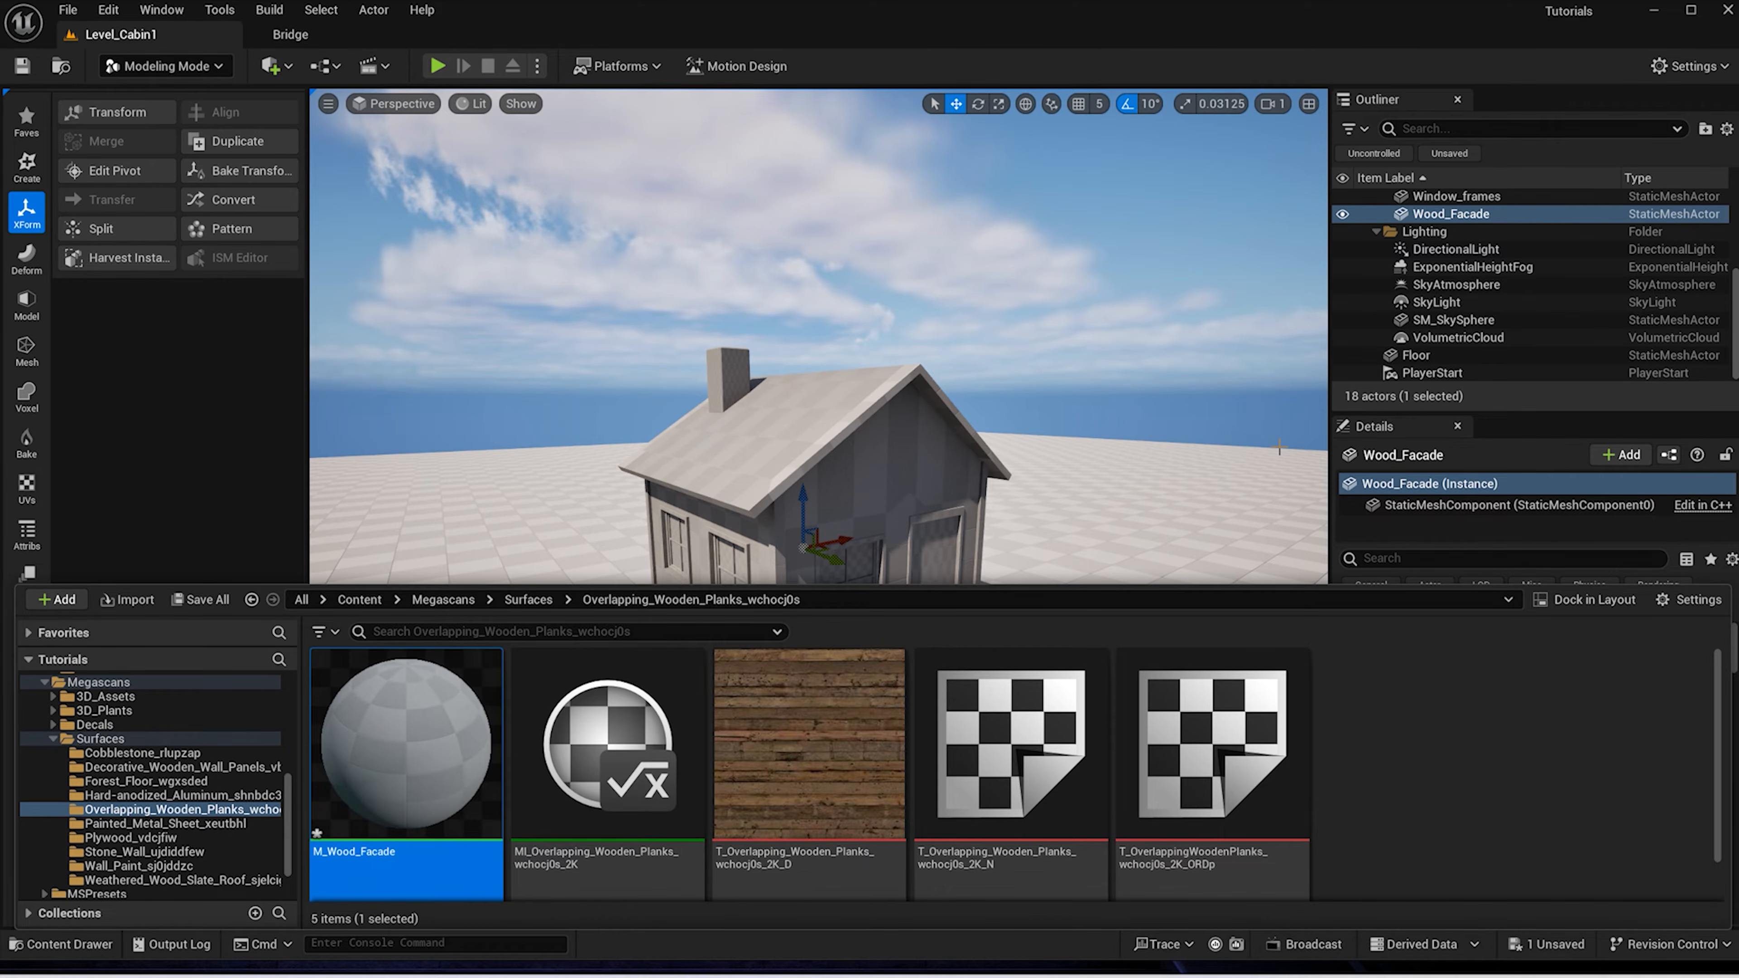
Open M_Wood_Facade and add the wooden planks' _D, _N and _ORDp textures to its material graph
double_click(408, 744)
right_click_drag(705, 401, 757, 412)
left_click_drag(631, 139, 471, 36)
right_click_drag(999, 363, 1428, 377)
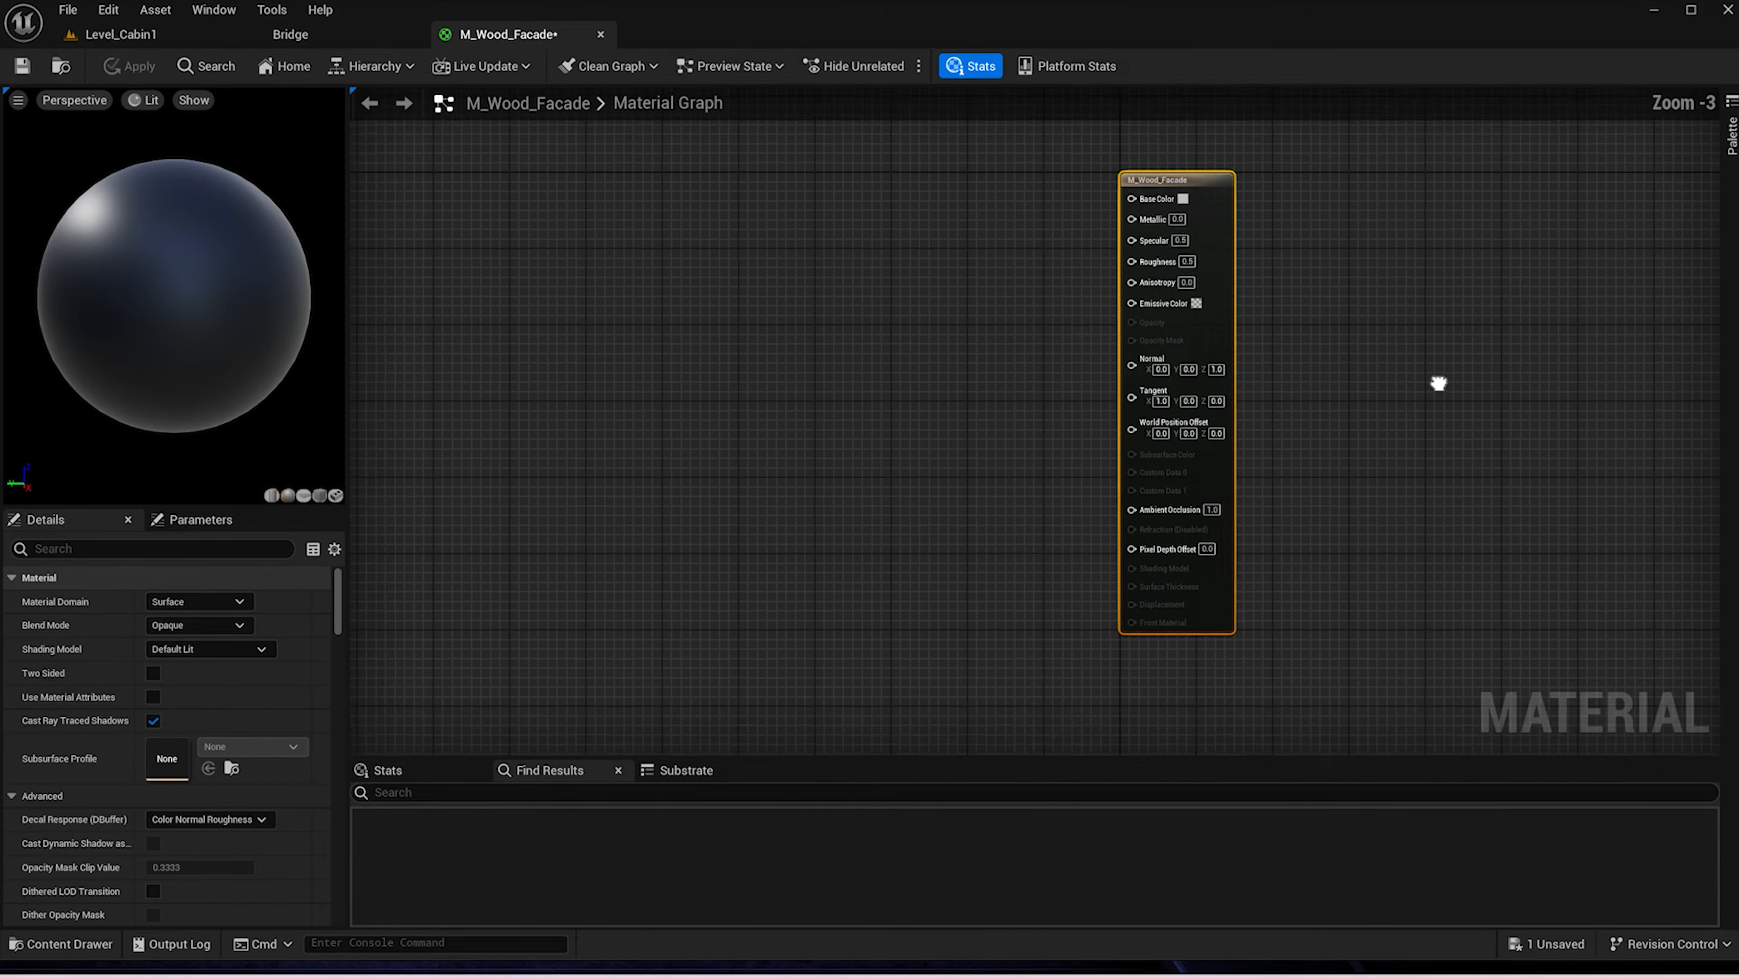
scroll(1476, 435, "down", 1)
key("ctrl+space")
left_click(819, 706)
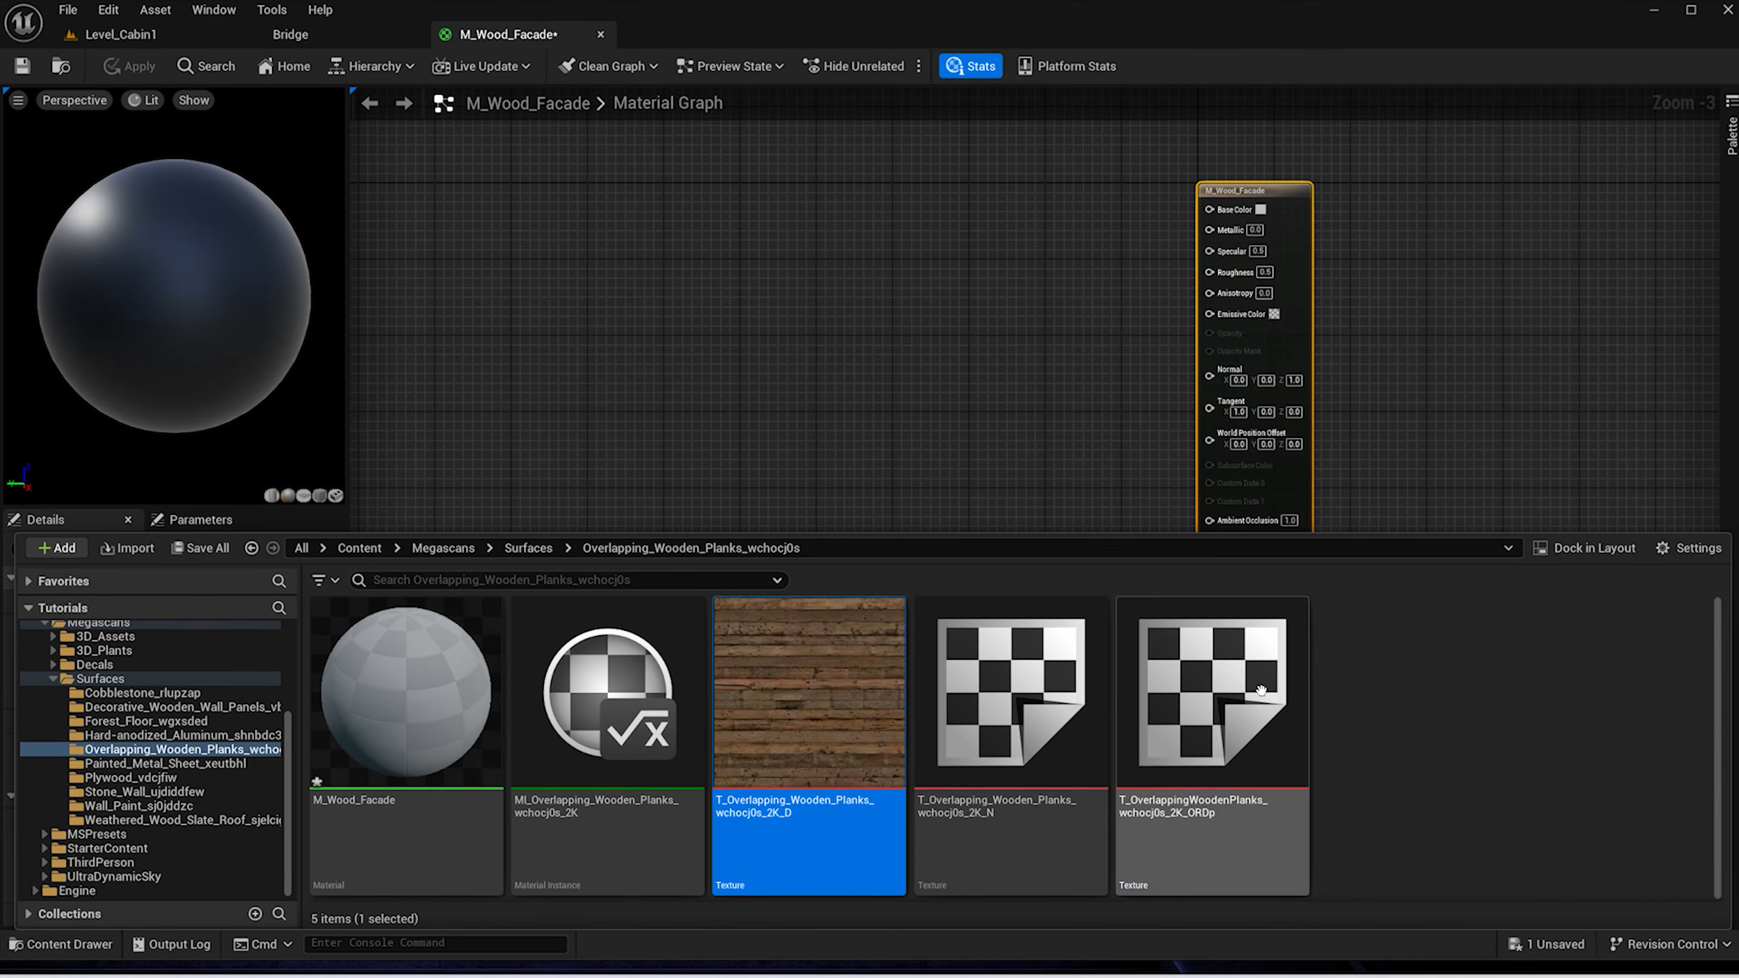
left_click(1213, 740, "shift")
left_click_drag(1212, 740, 868, 241)
scroll(868, 241, "down", 1)
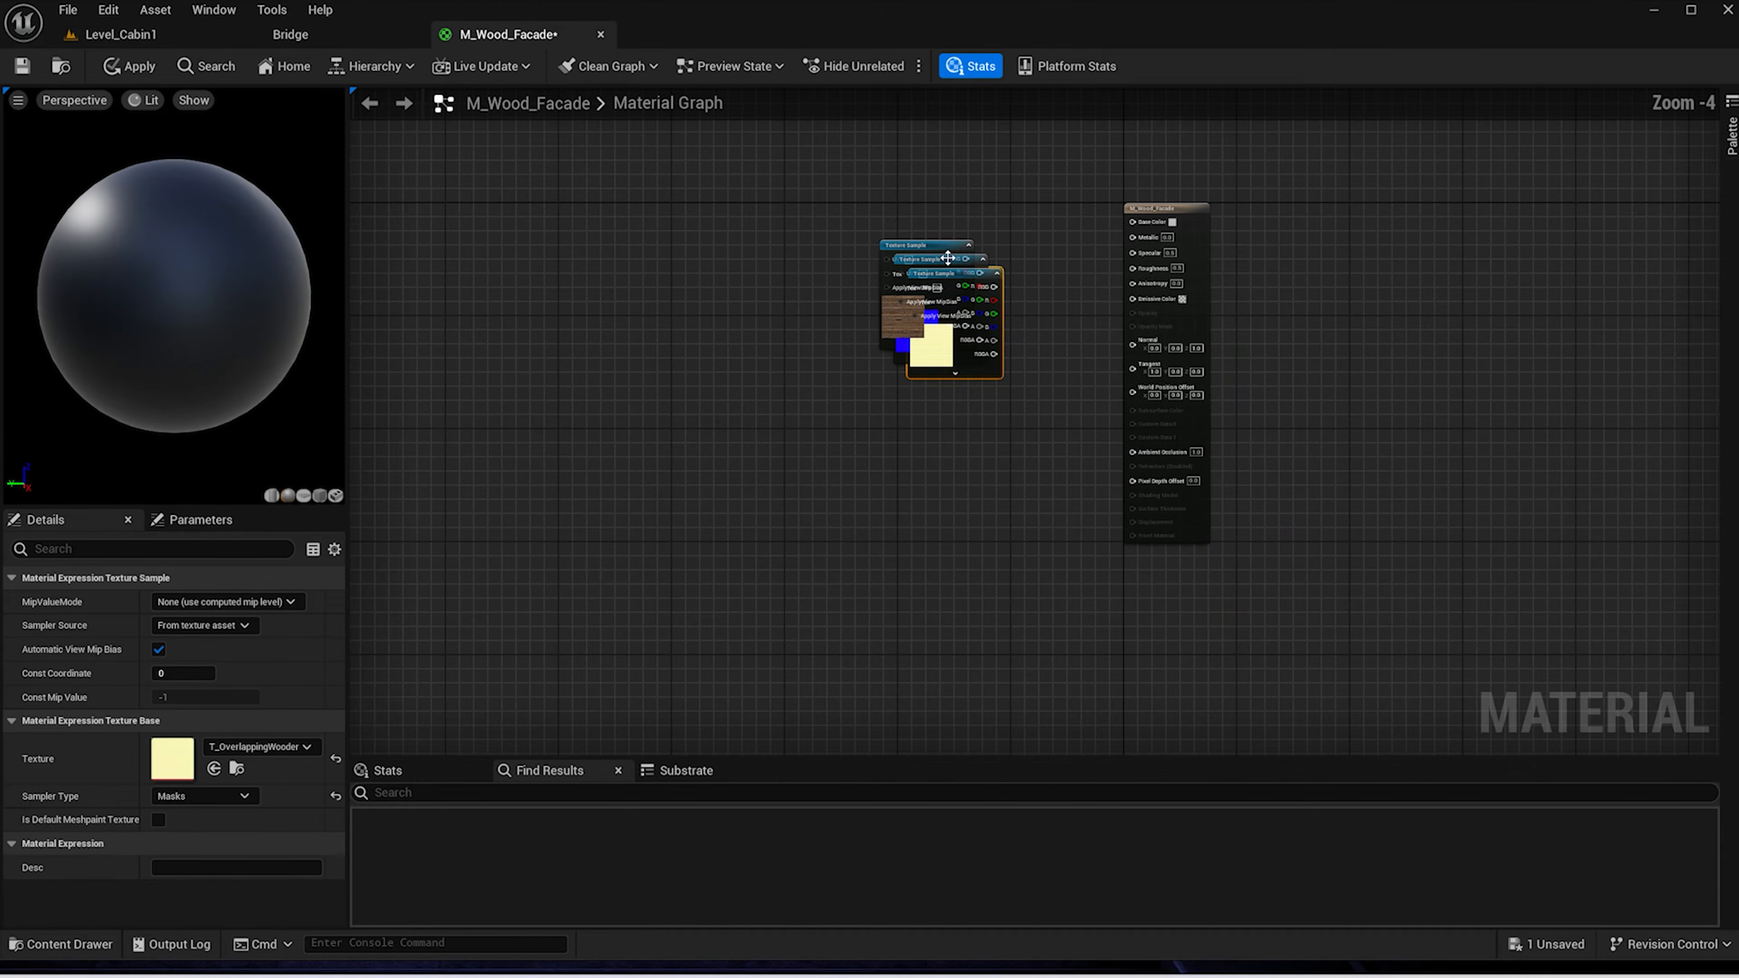
Arrange the three Texture Sample nodes in a column, with color above normal and ORDp below
scroll(1004, 317, "up", 1)
left_click_drag(996, 396, 998, 634)
scroll(945, 226, "down", 1)
left_click(948, 175)
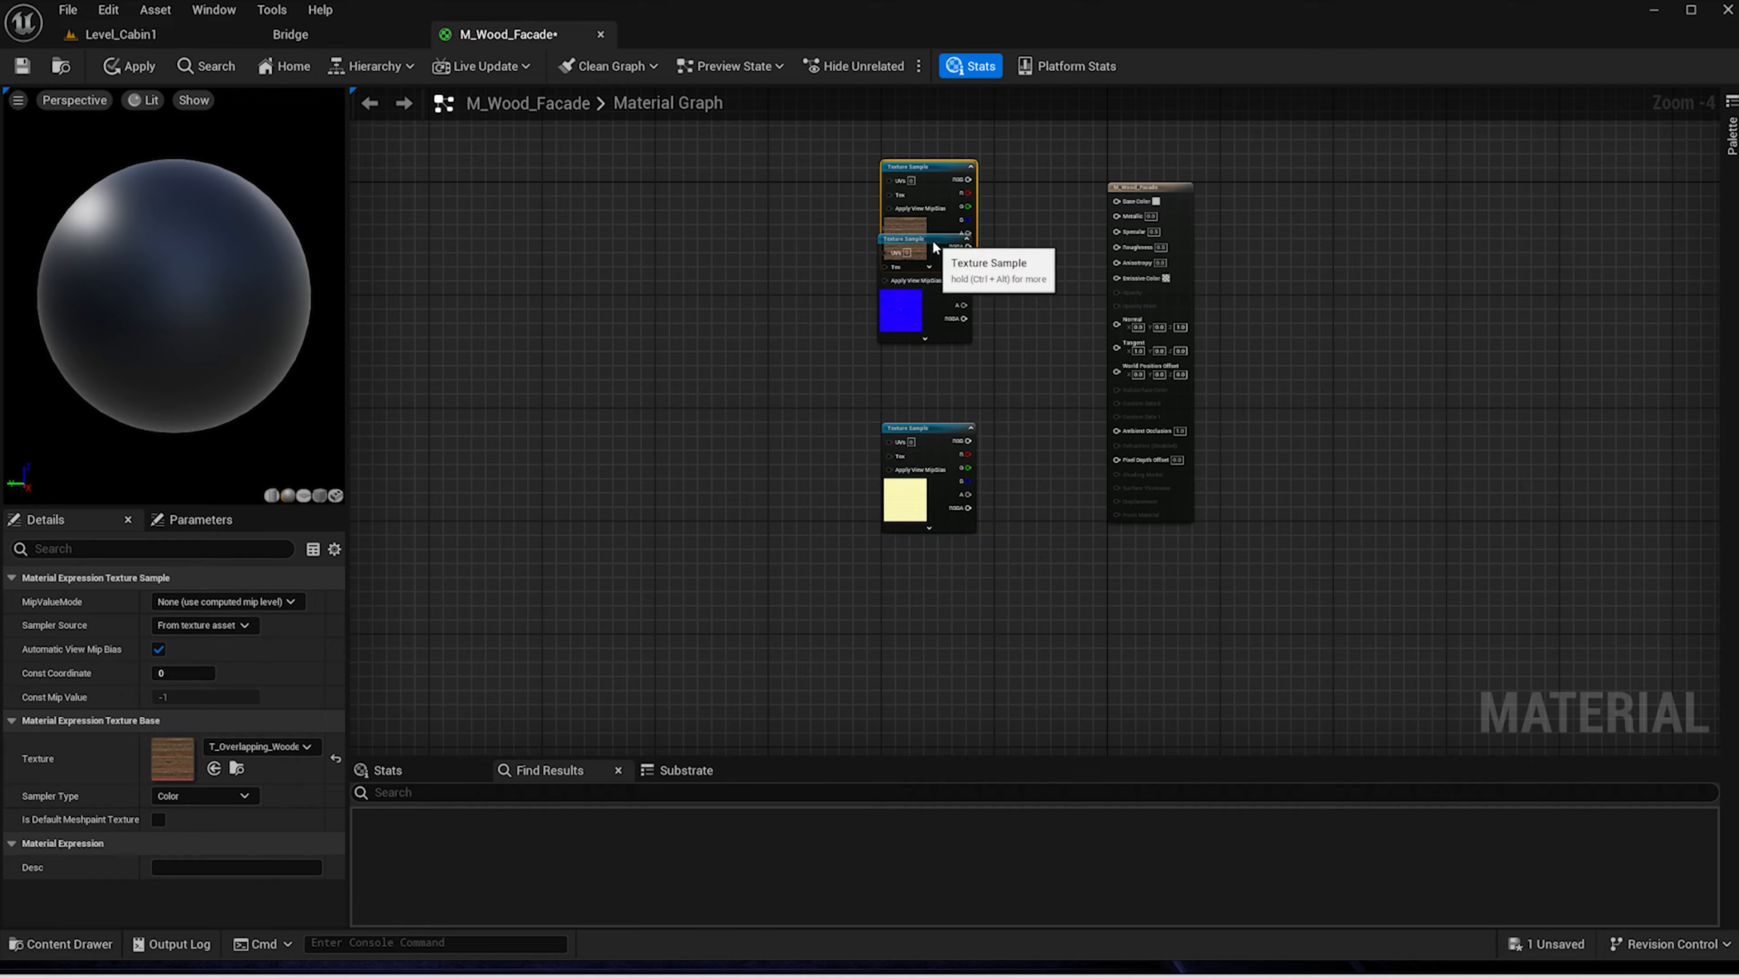
left_click_drag(936, 242, 943, 222)
left_click_drag(964, 327, 976, 376)
scroll(1014, 247, "up", 1)
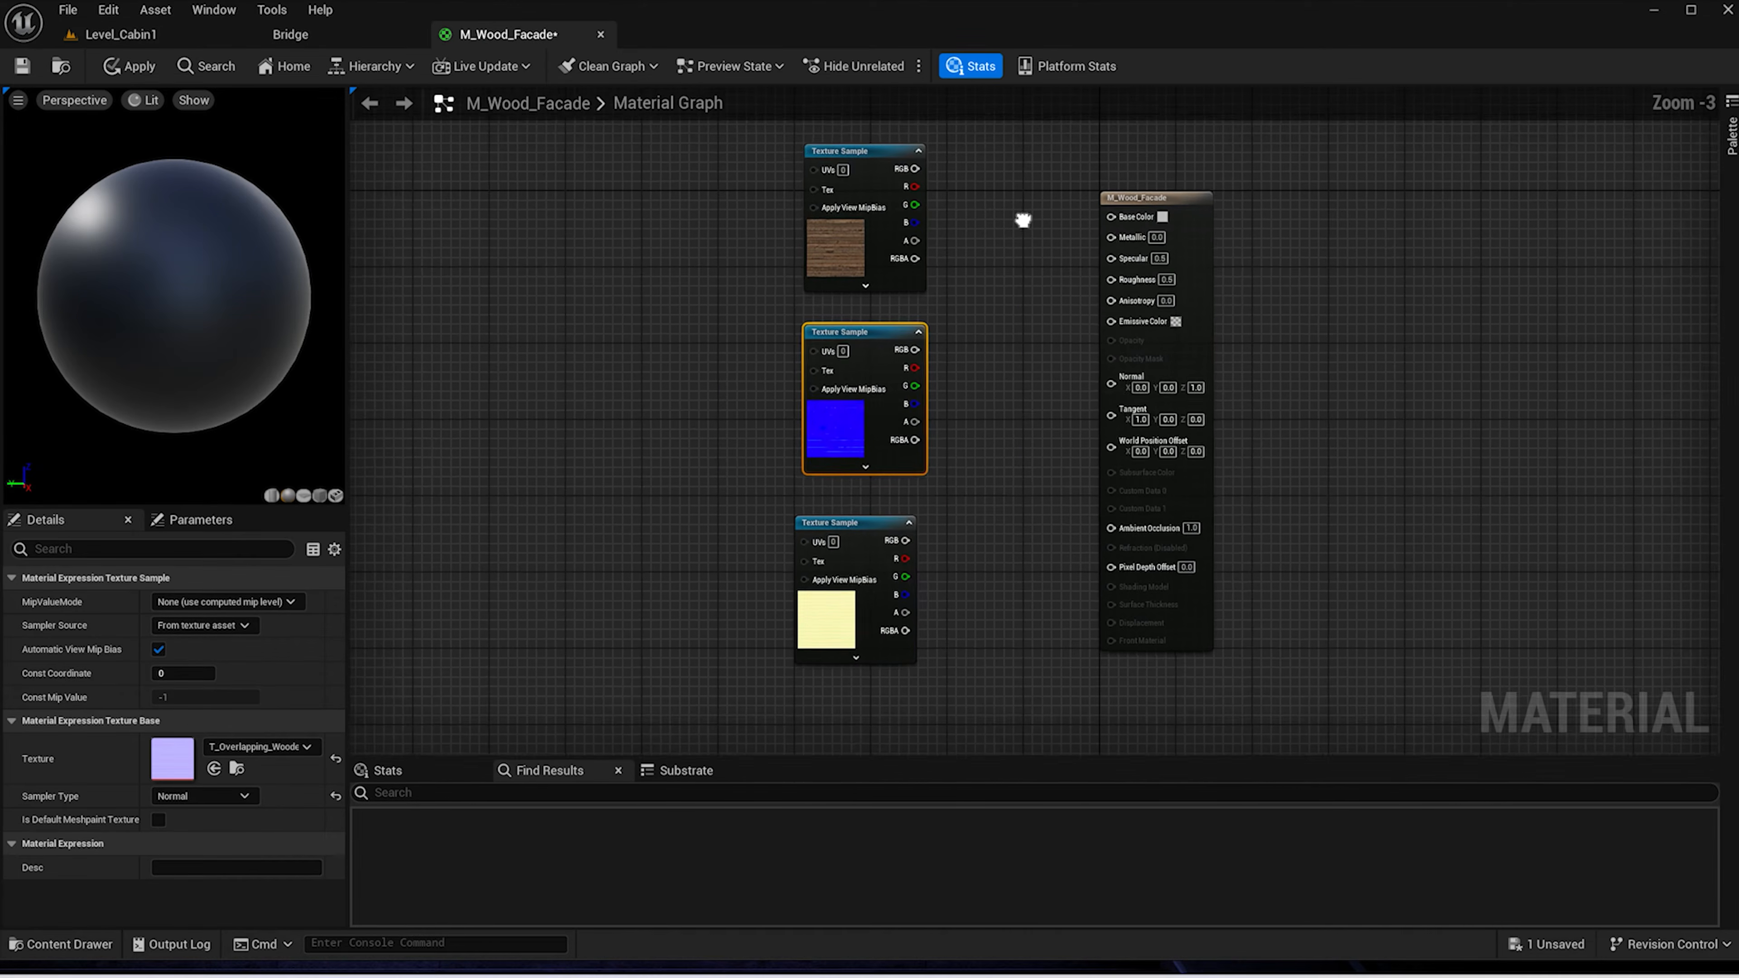
Connect color RGB to Base Color, normal RGB to Normal, and the ORDp texture's red to Ambient Occlusion and green to Roughness
left_click_drag(883, 189, 1080, 235)
left_click_drag(884, 370, 1077, 395)
scroll(1072, 397, "down", 1)
left_click_drag(924, 541, 1077, 497)
left_click_drag(929, 547, 1077, 325)
scroll(1061, 381, "up", 2)
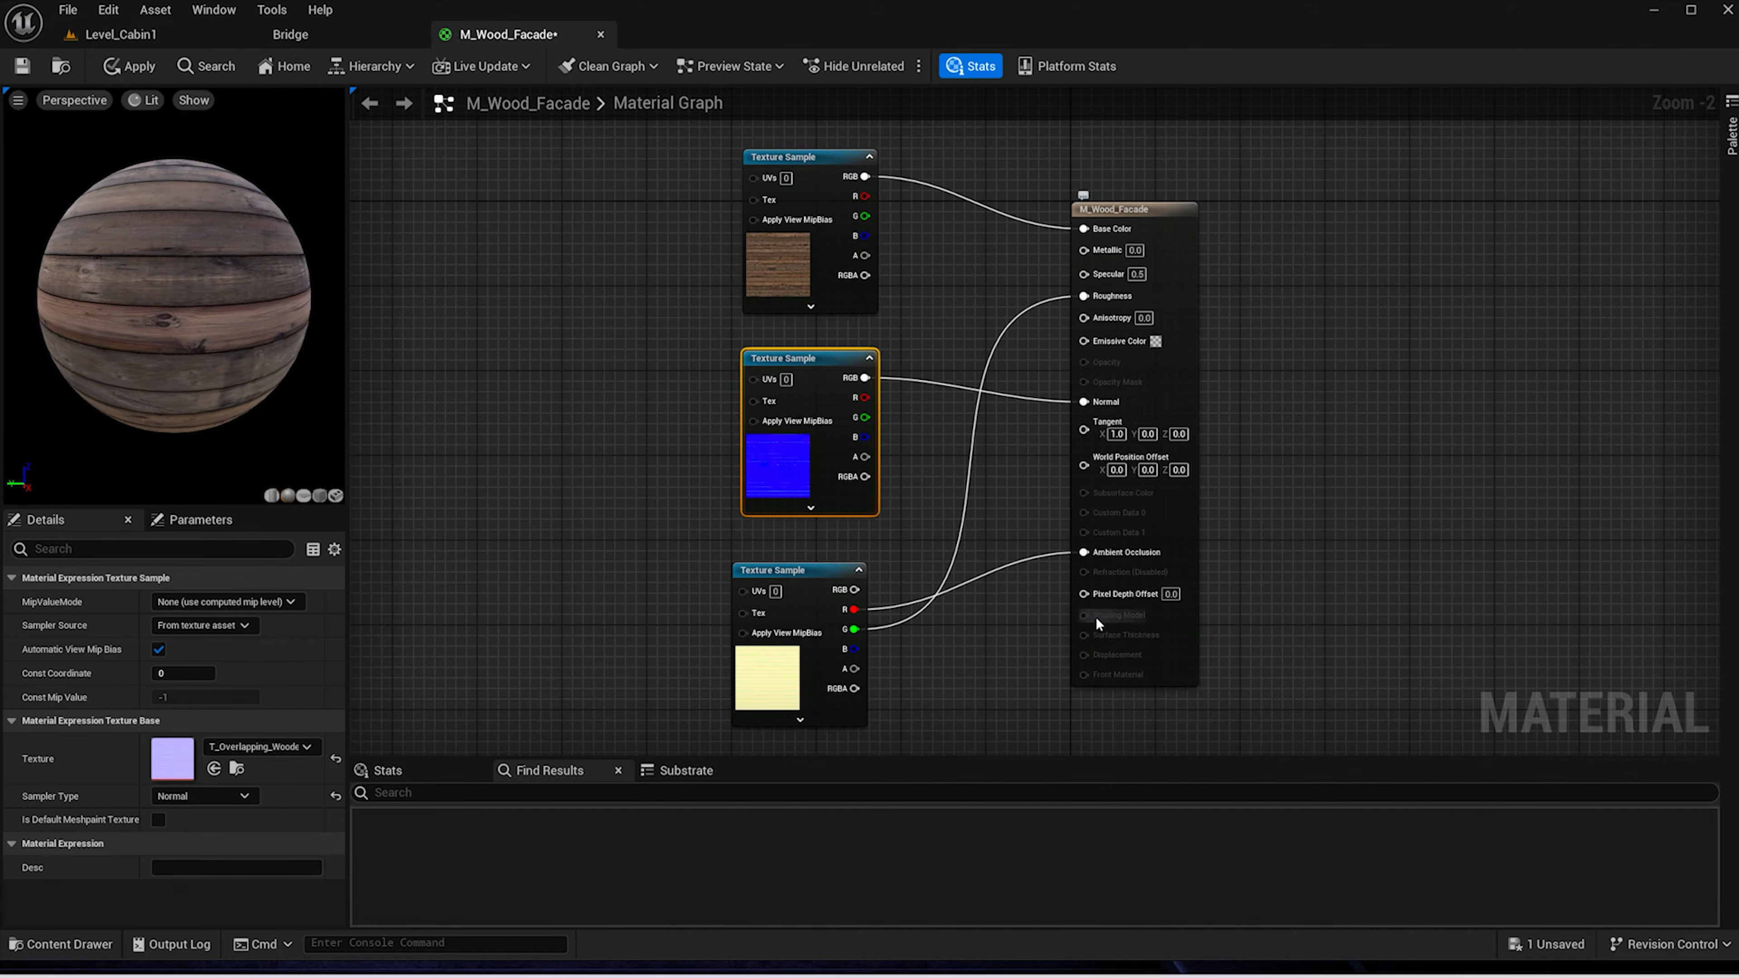
Enable Nanite tessellation for M_Wood_Facade and connect the ORDp texture's blue channel to Displacement
scroll(1047, 281, "down", 1)
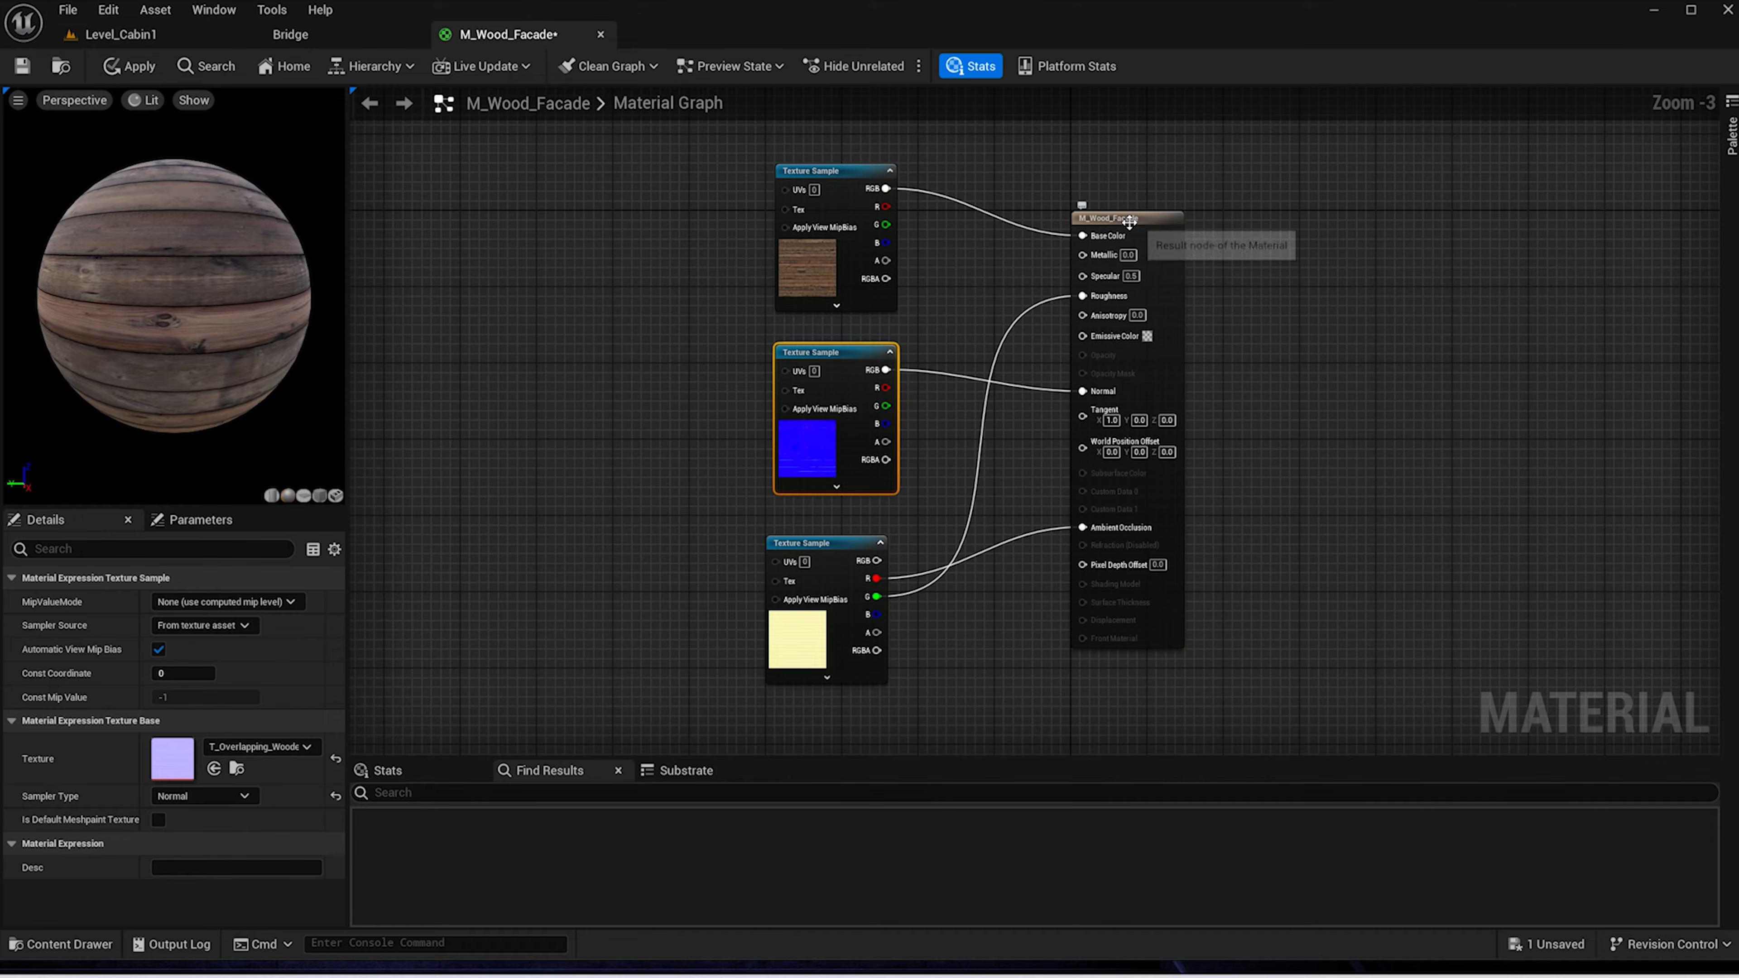
left_click(1130, 223)
scroll(521, 446, "down", 1)
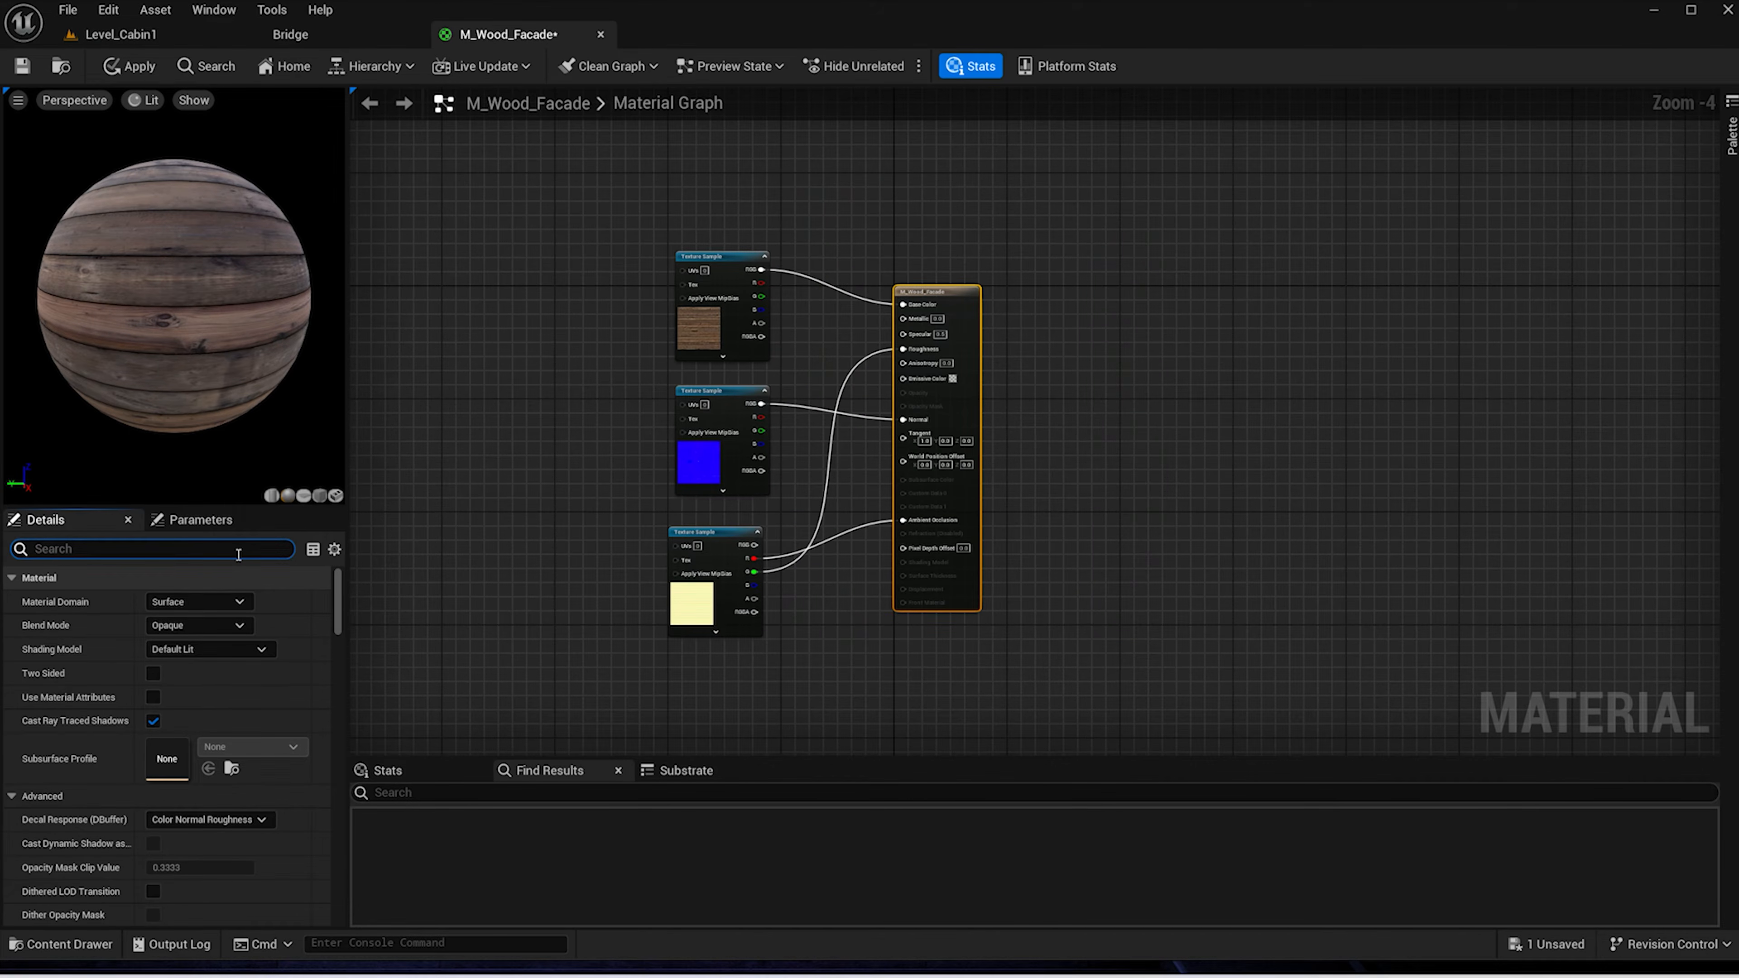
left_click(160, 602)
scroll(932, 595, "up", 1)
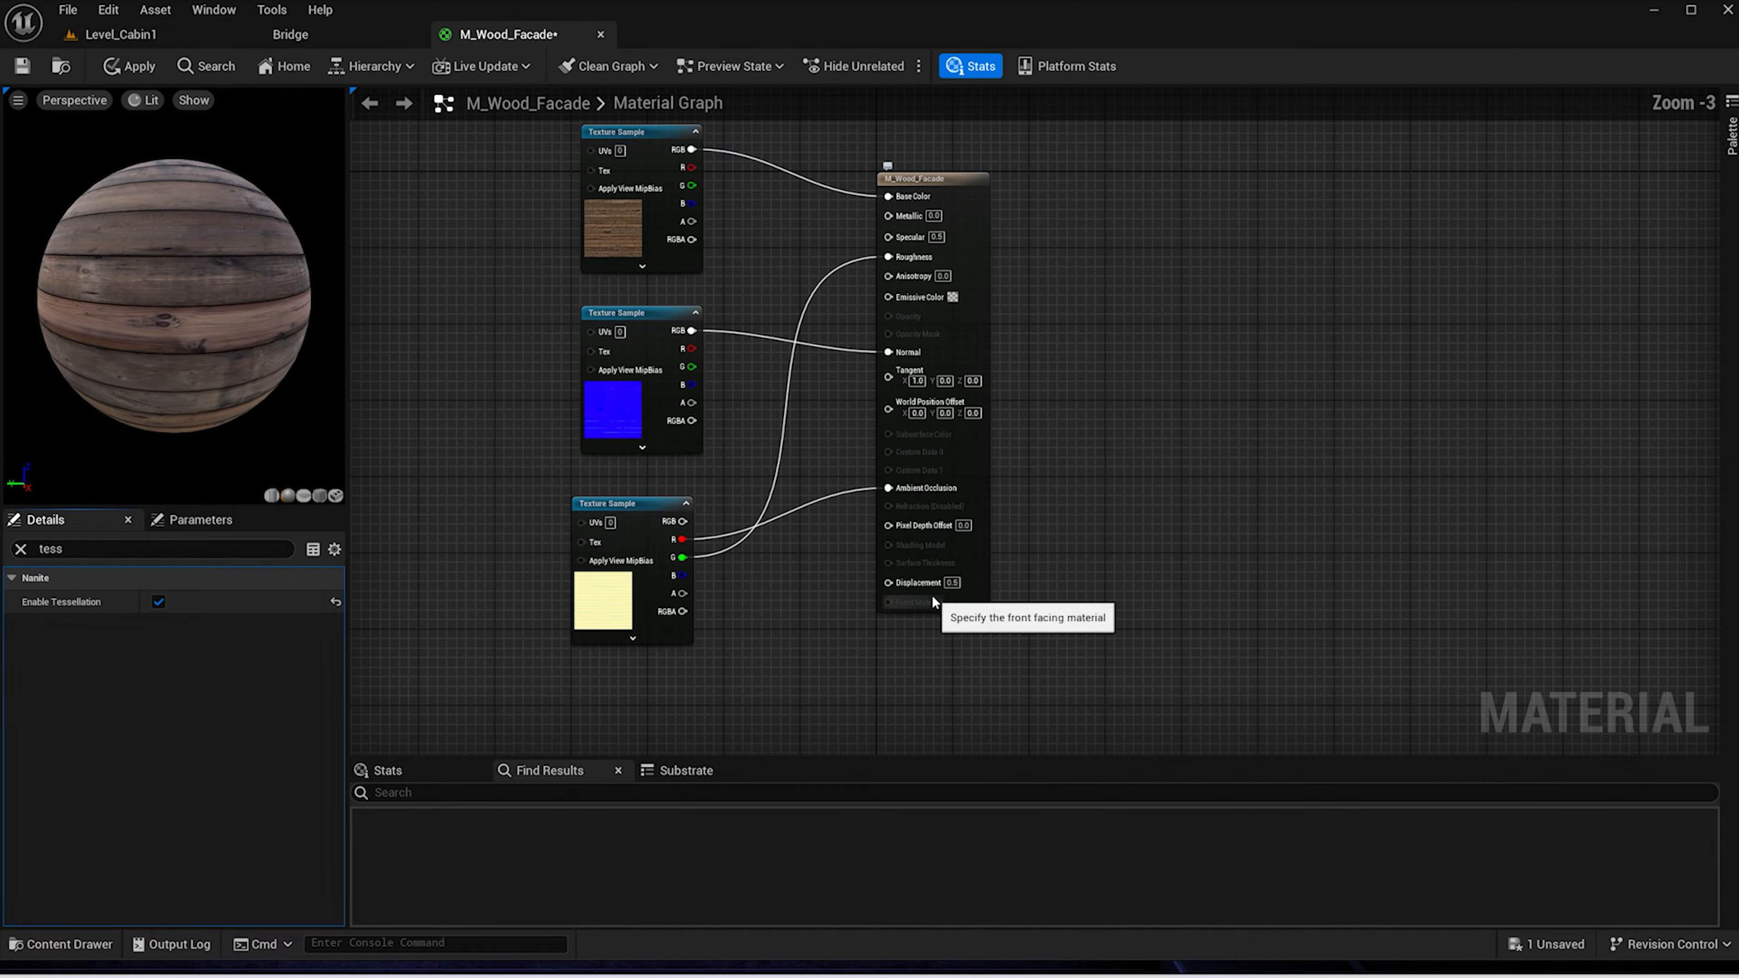
left_click_drag(685, 576, 888, 582)
scroll(862, 227, "down", 1)
scroll(880, 206, "up", 1)
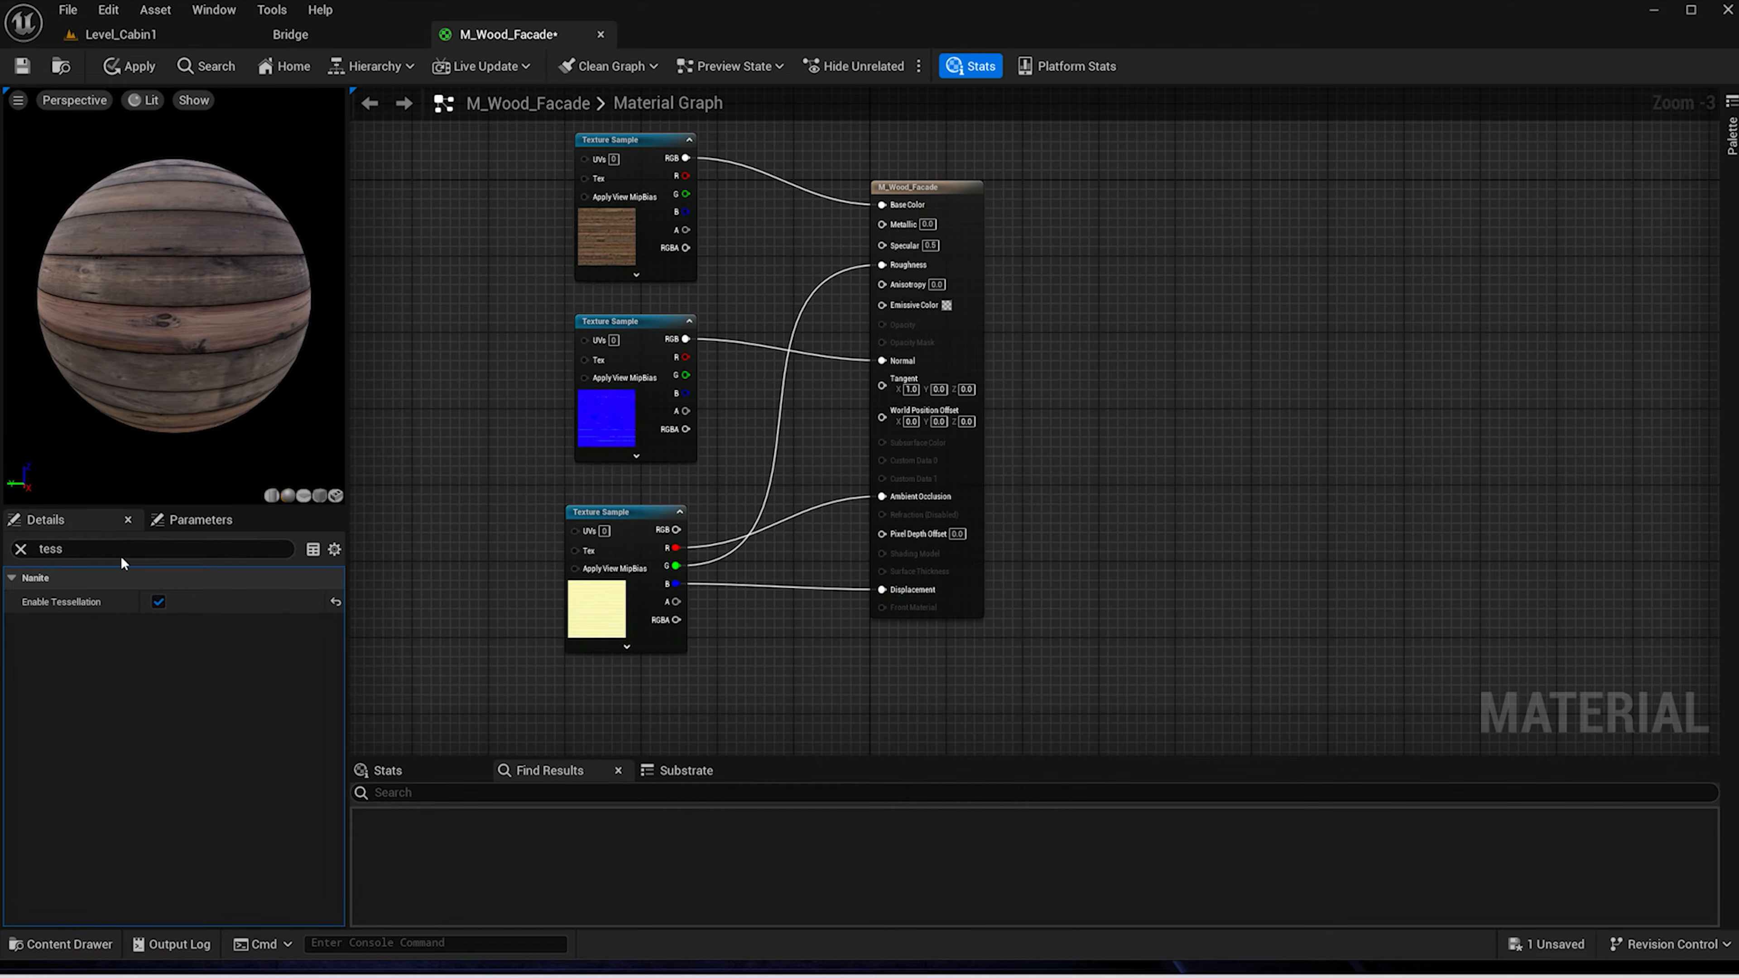
Set the material's Nanite displacement magnitude to 15 and apply the material changes
scroll(917, 234, "down", 1)
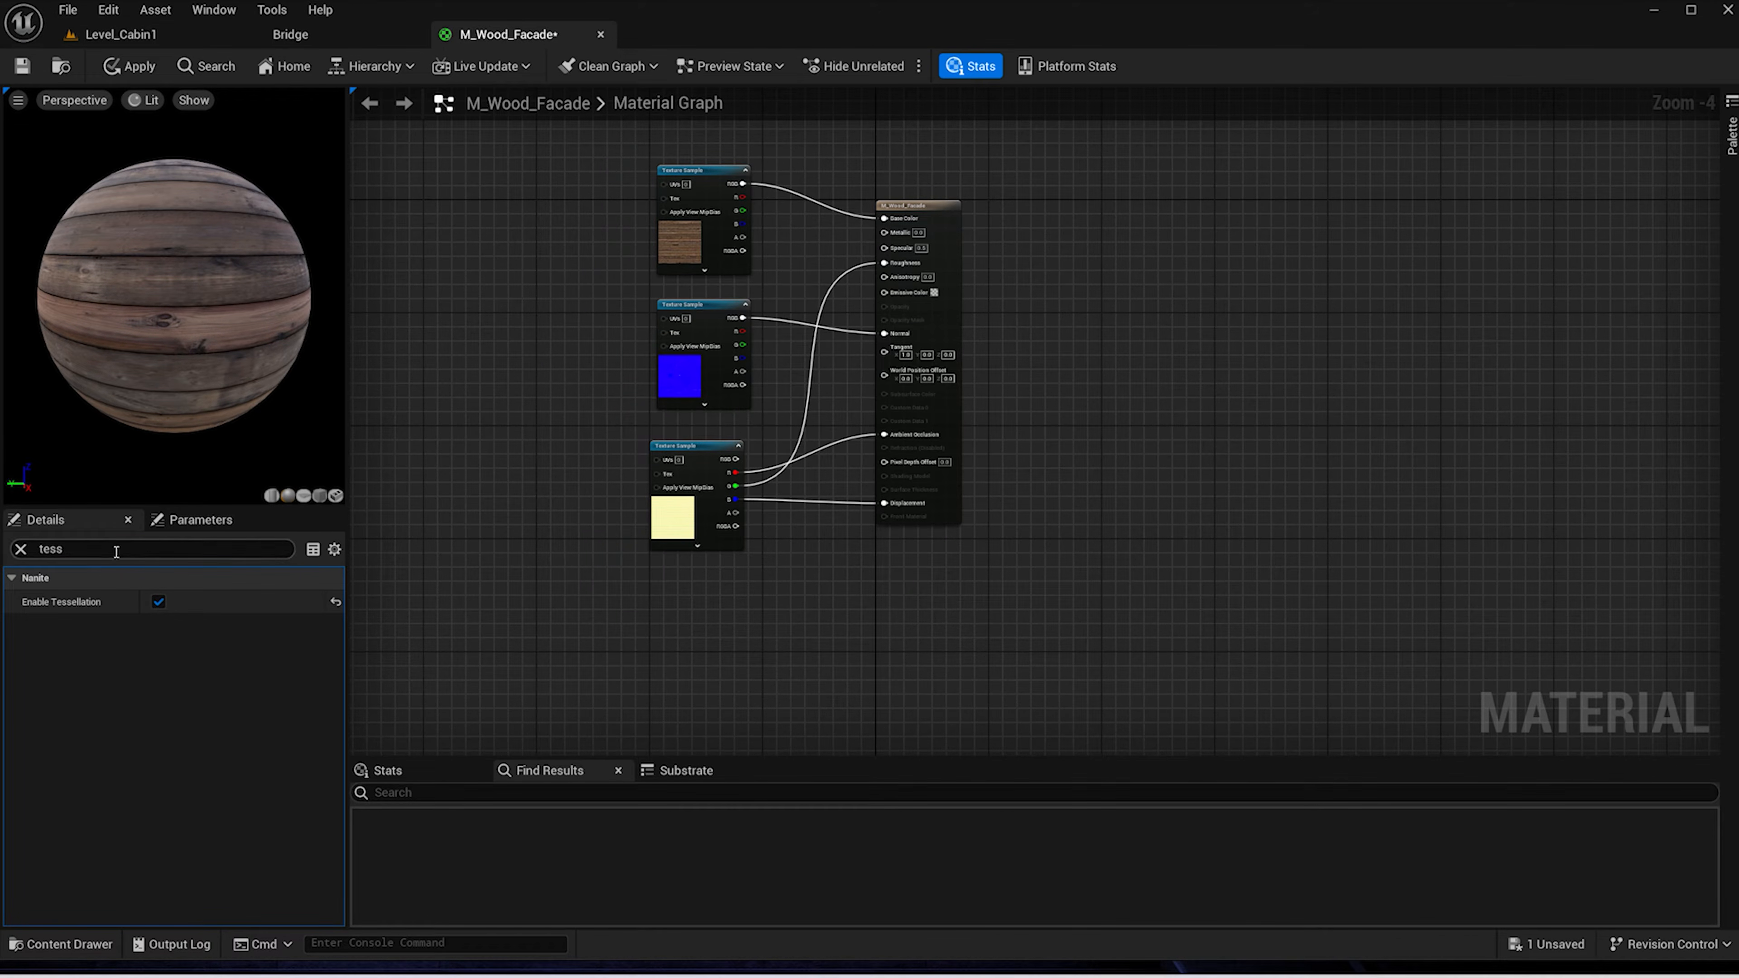
type("is")
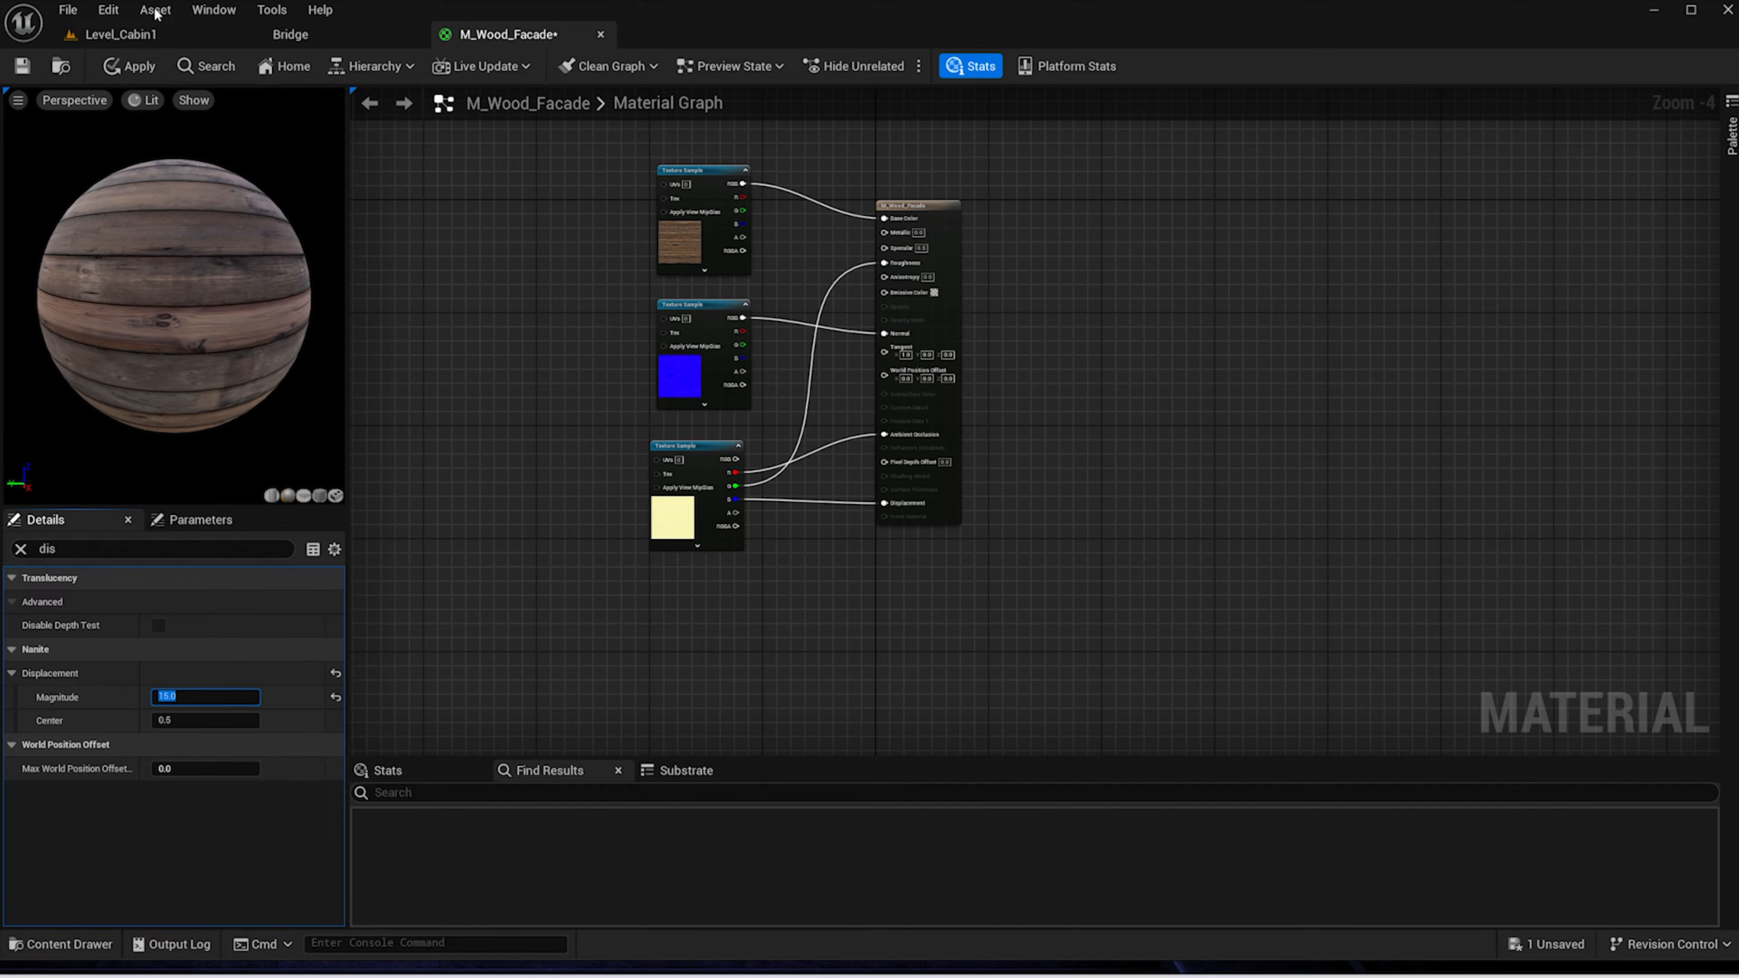
left_click(137, 66)
Return to Level_Cabin1 and assign the M_Wood_Facade material to the cabin's Wood_Facade mesh
left_click(118, 35)
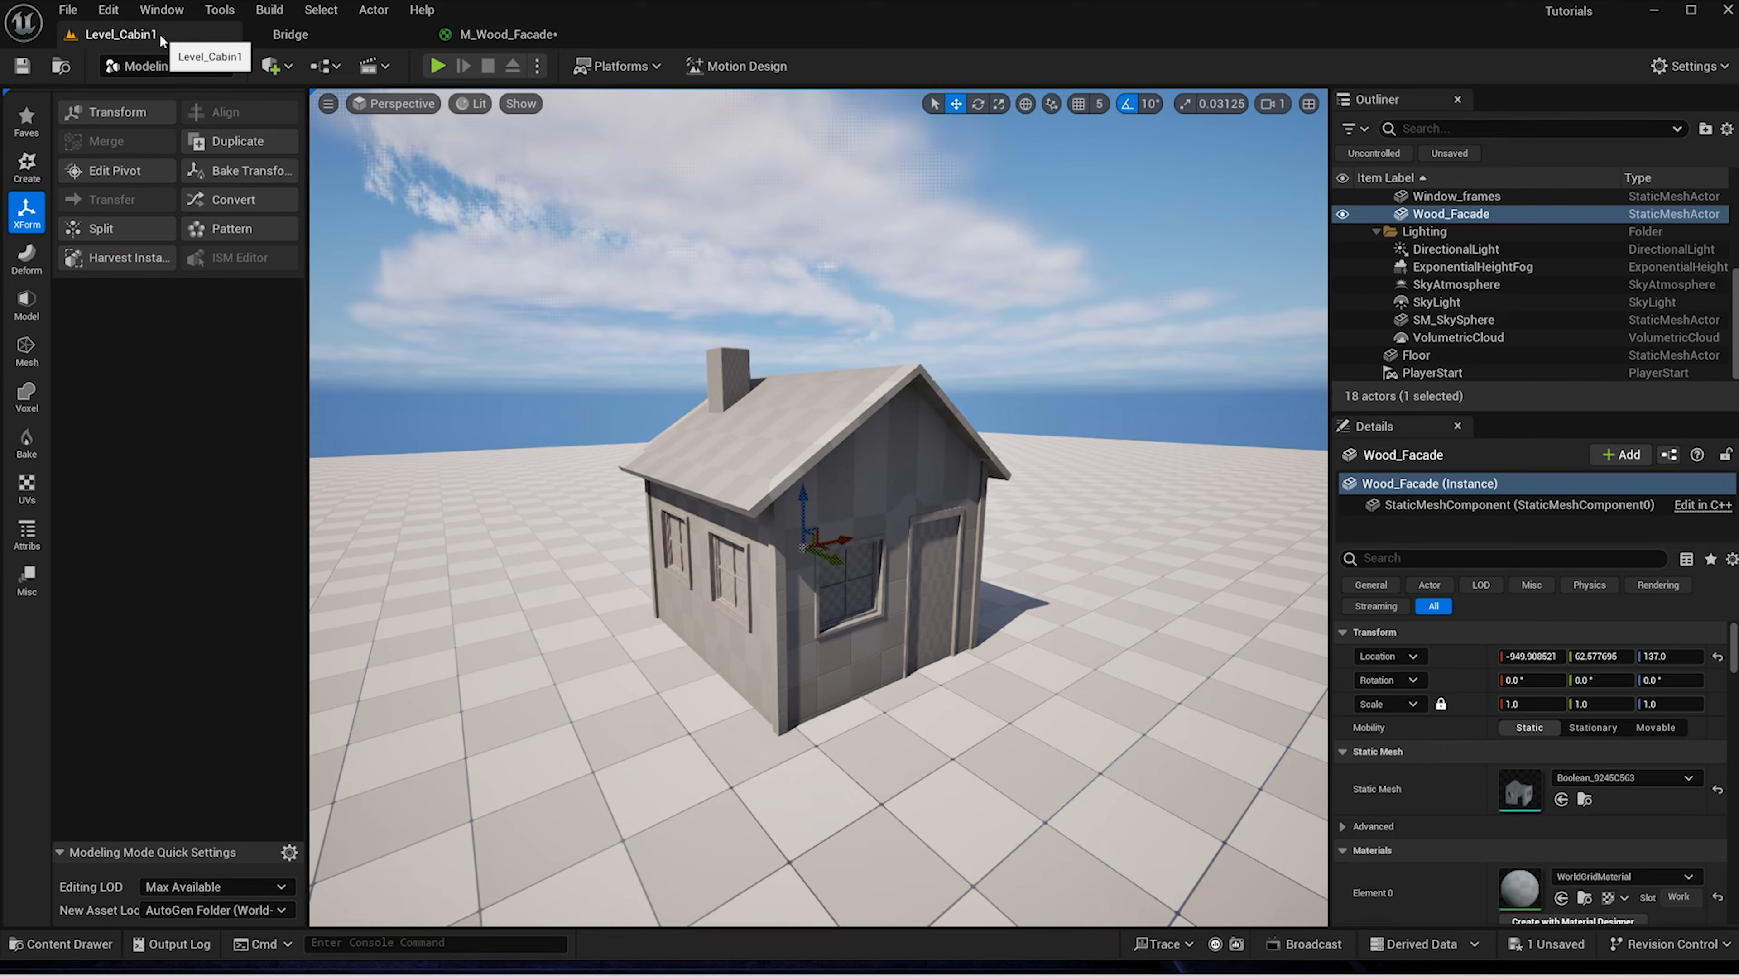
key("ctrl+space")
left_click_drag(411, 764, 887, 494)
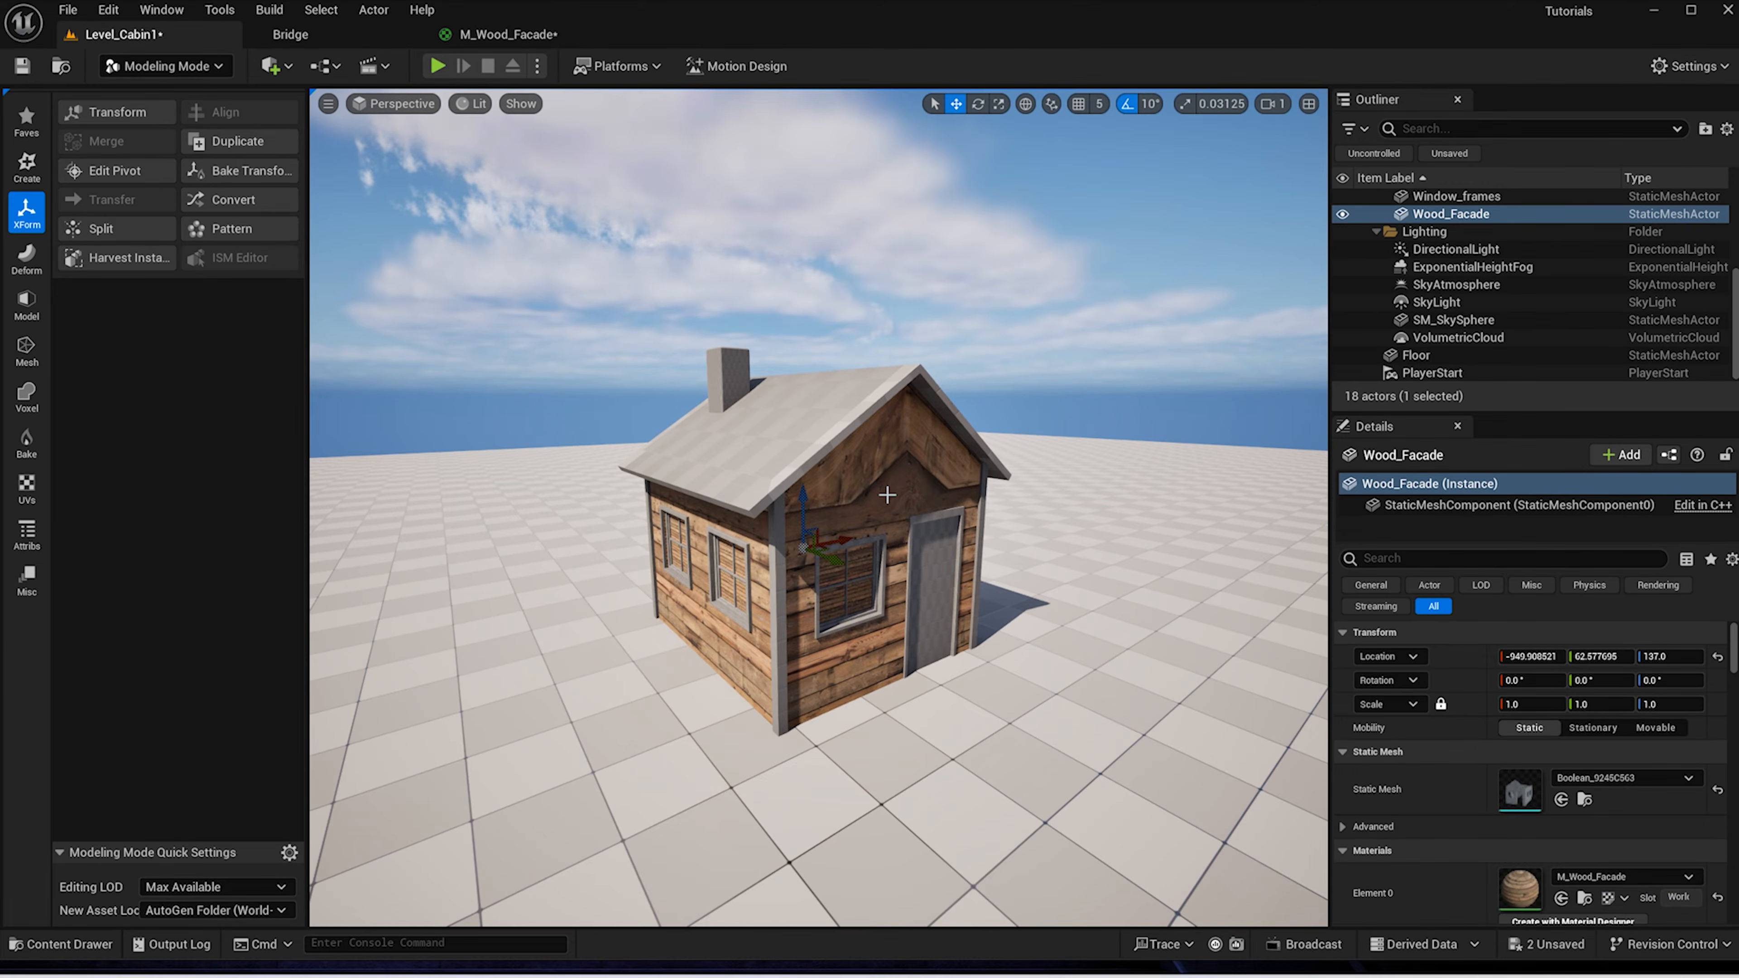
scroll(819, 659, "up", 3)
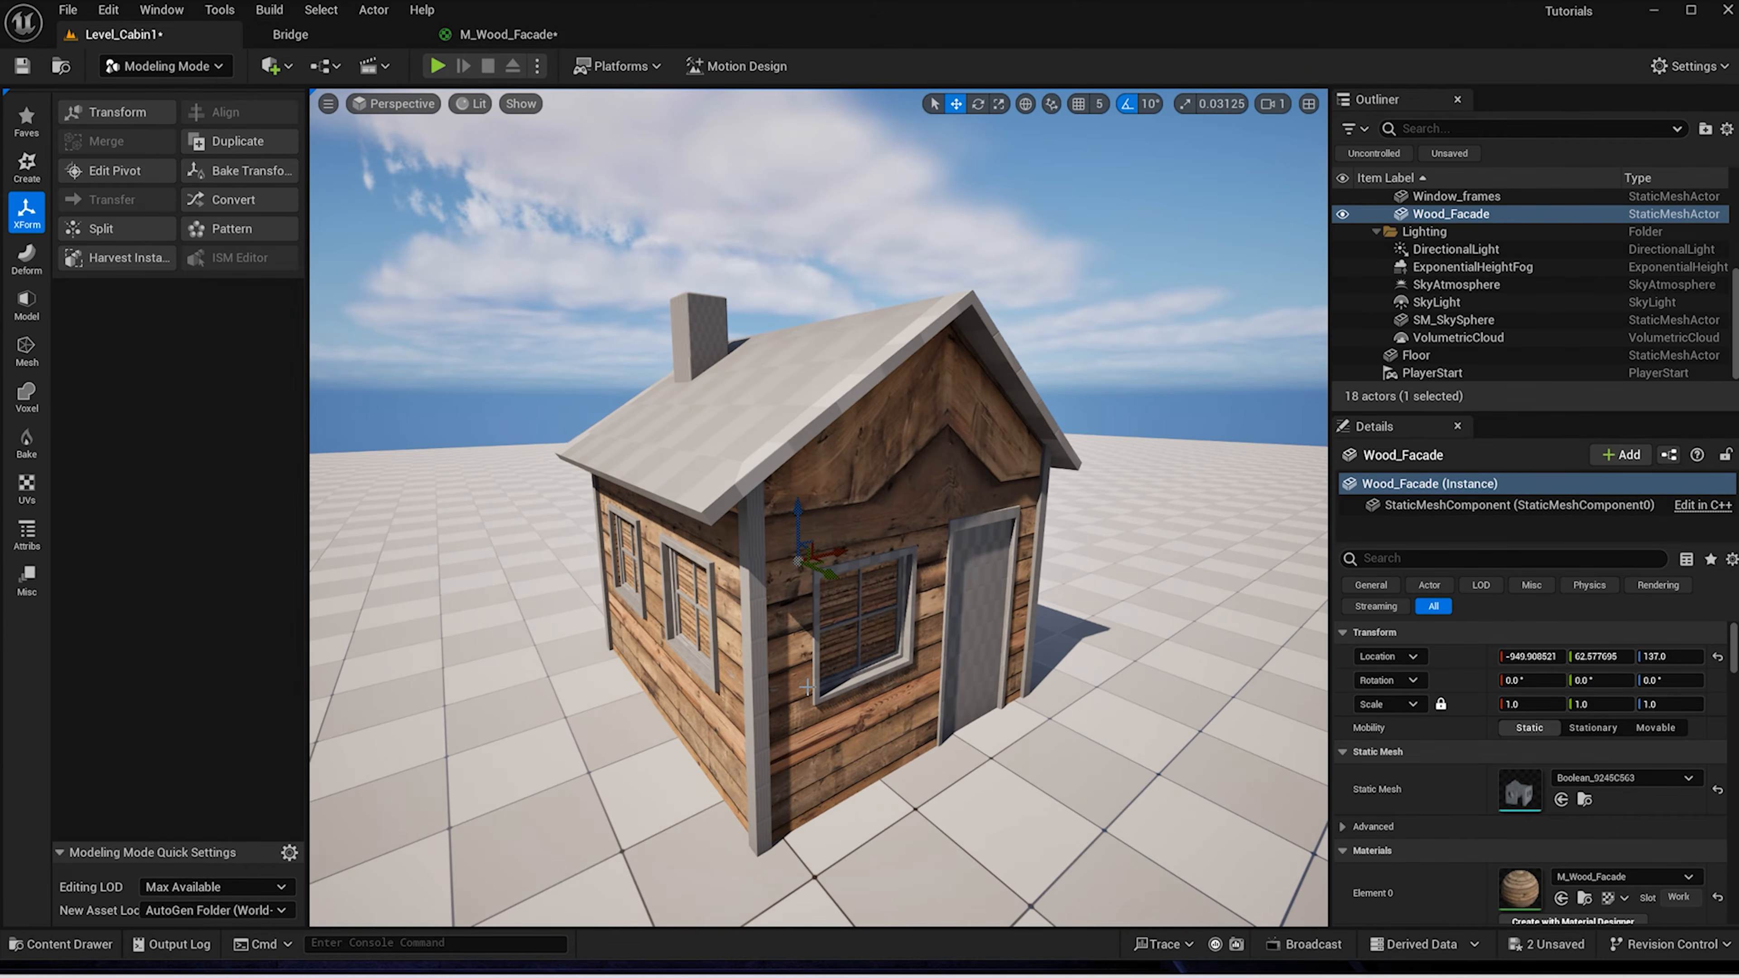
right_click_drag(815, 802, 740, 781)
key("ctrl+z")
key("ctrl+space")
left_click_drag(406, 747, 887, 452)
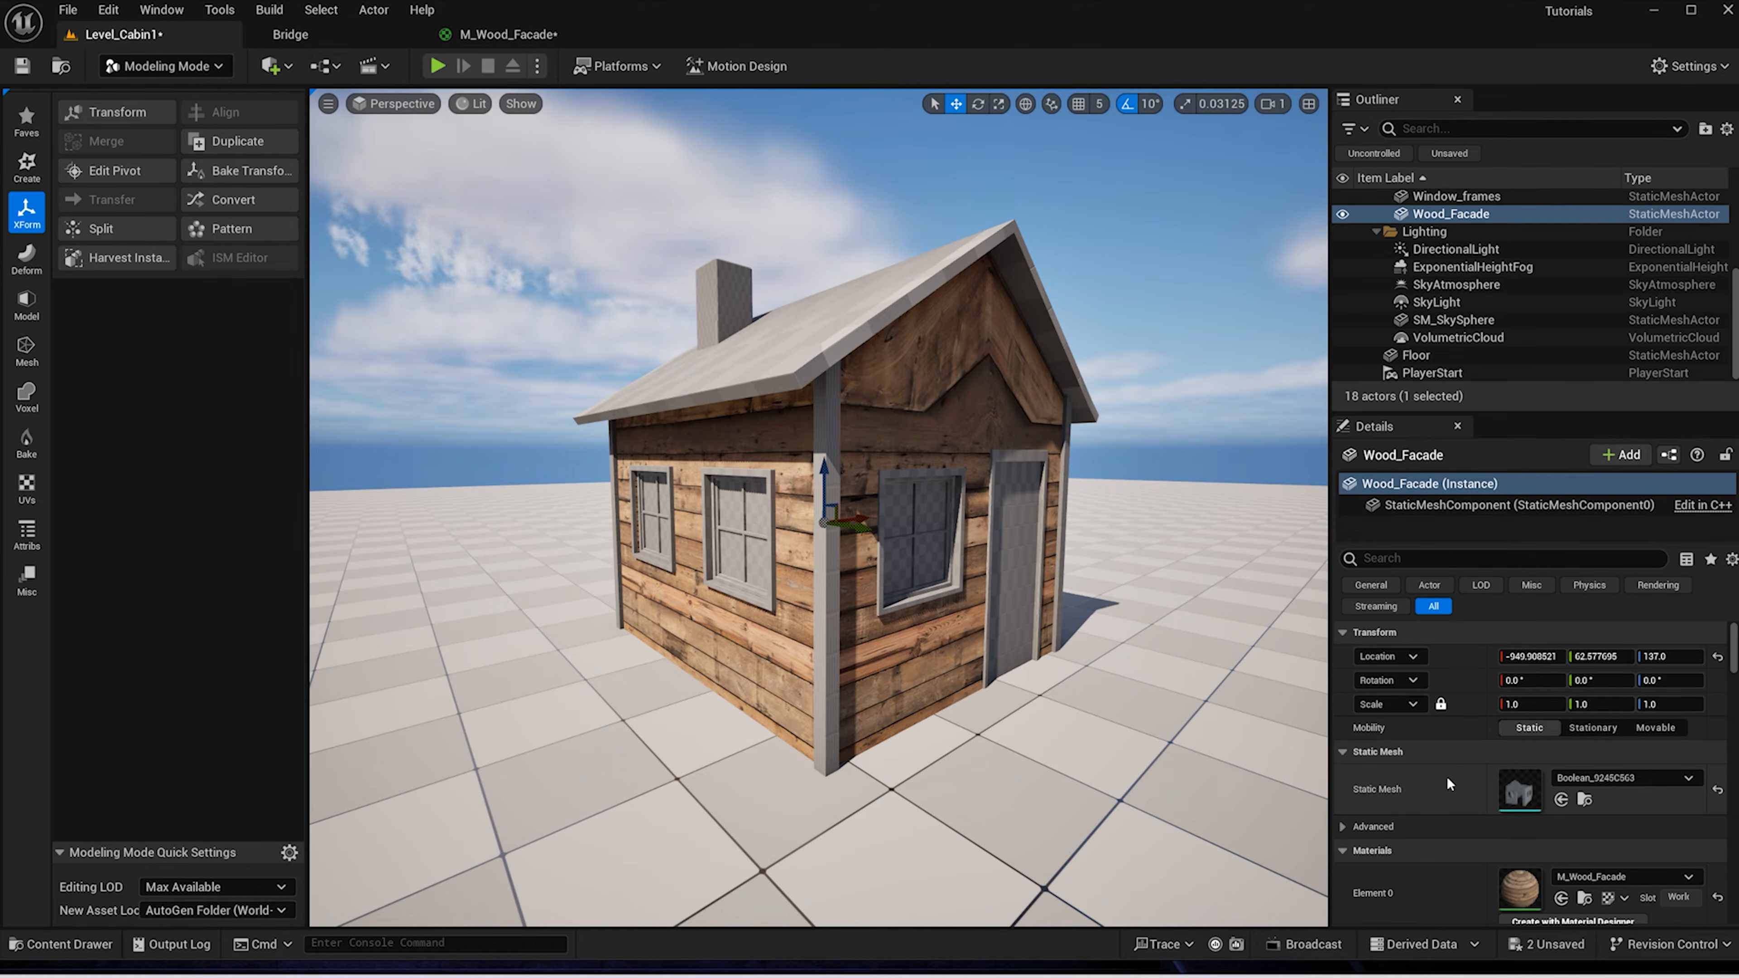
Enable Nanite support on the Wood_Facade static mesh, apply the changes, and return to the level
double_click(1516, 793)
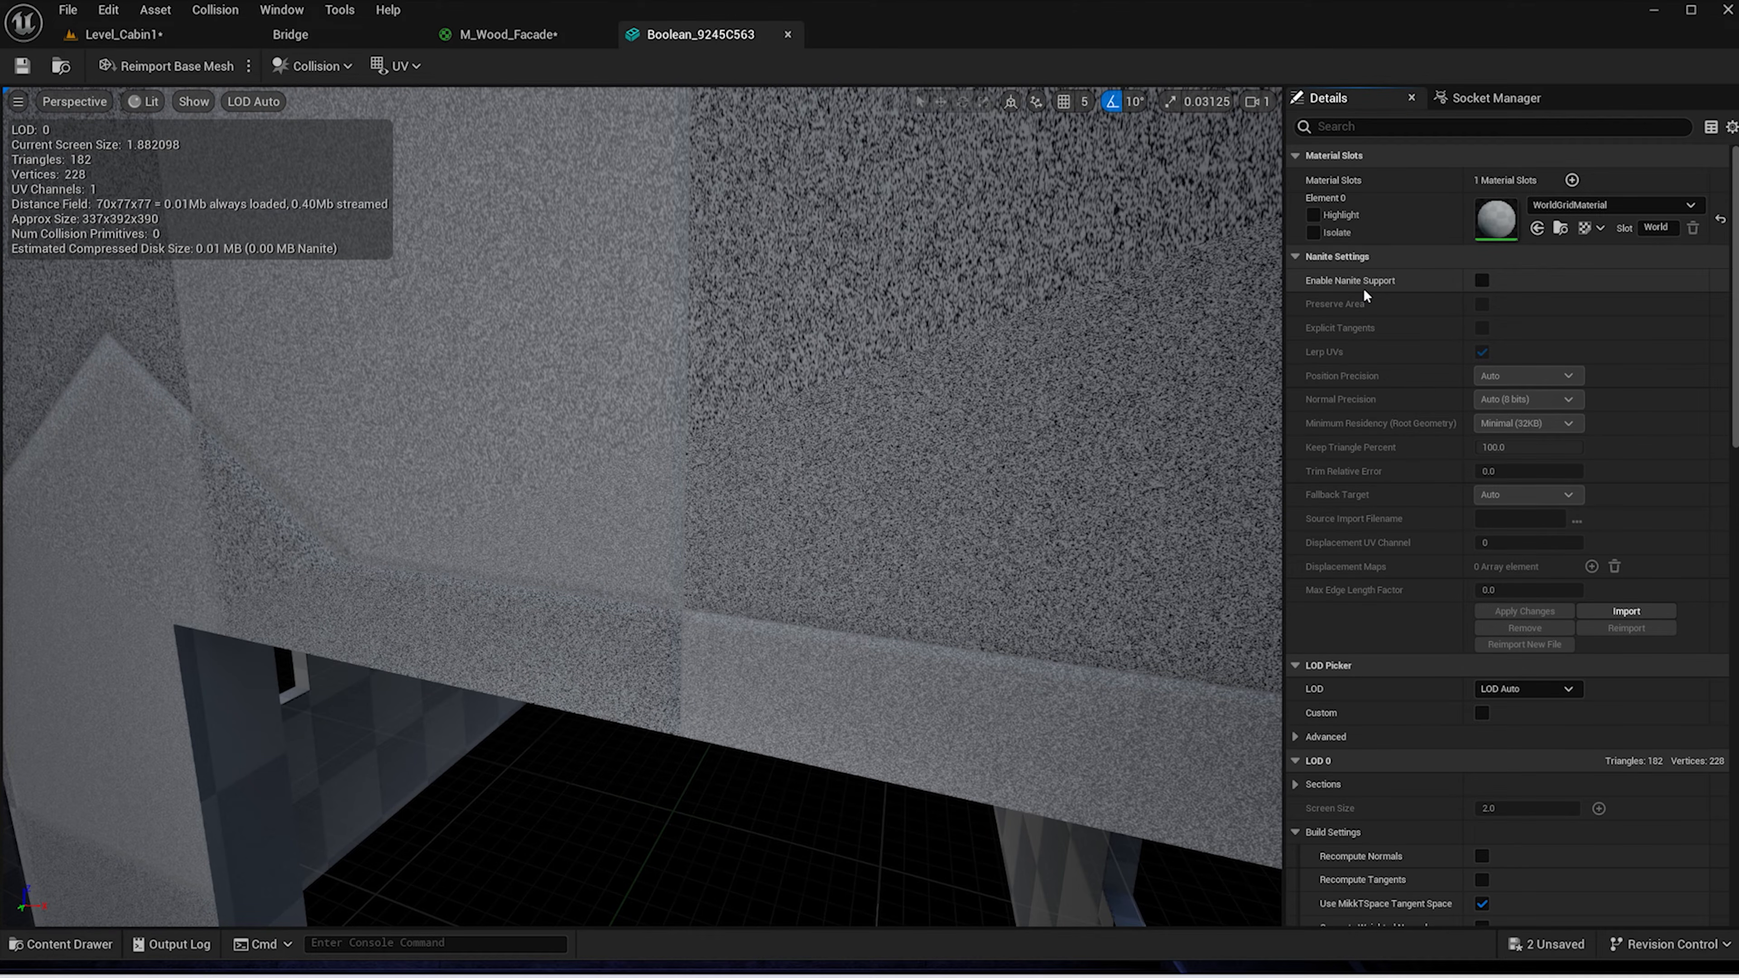
left_click(1482, 280)
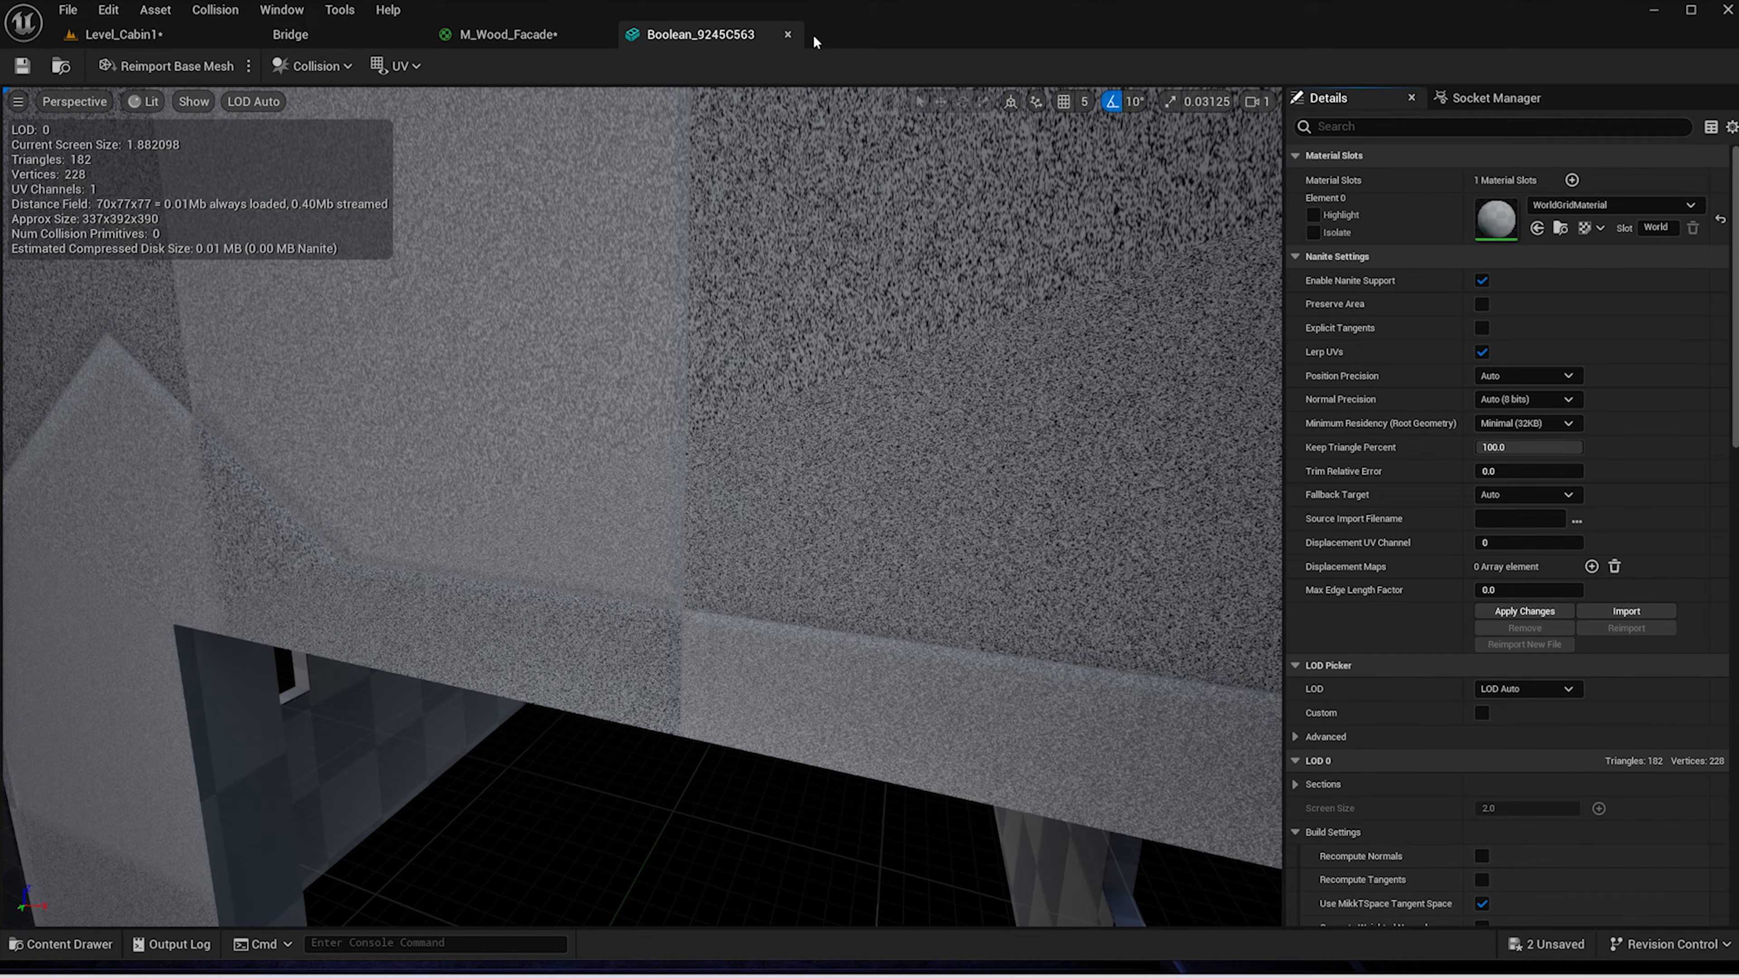
left_click(788, 35)
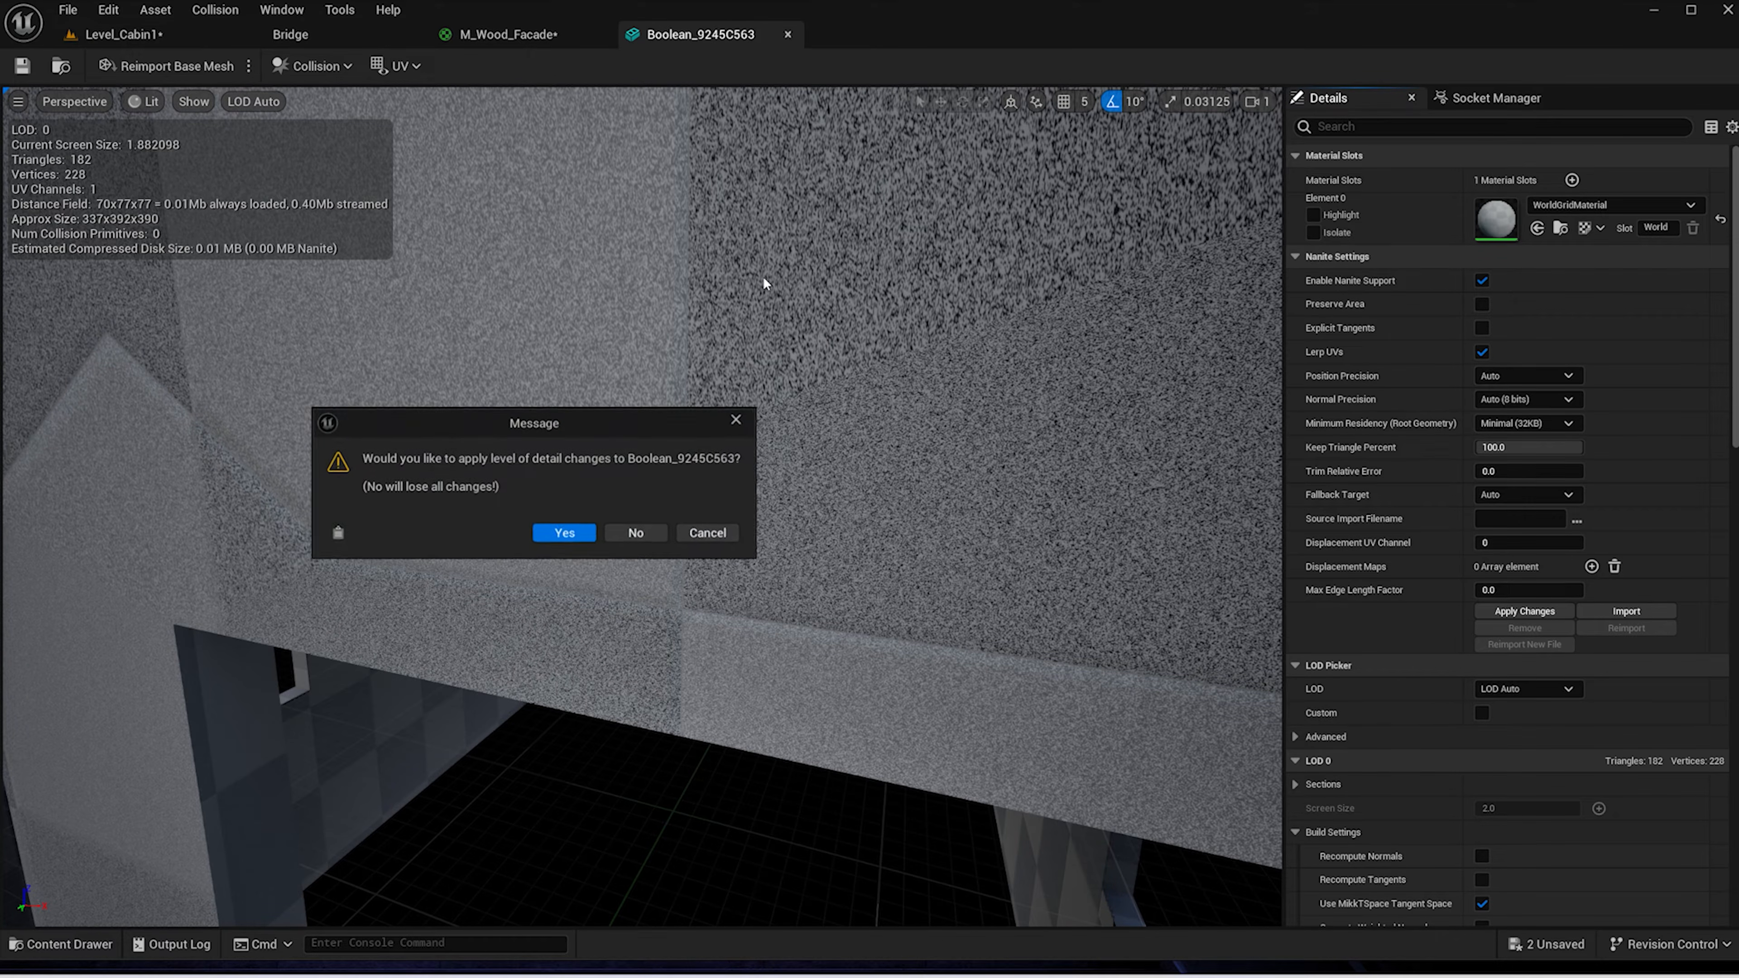
left_click(565, 533)
left_click(123, 34)
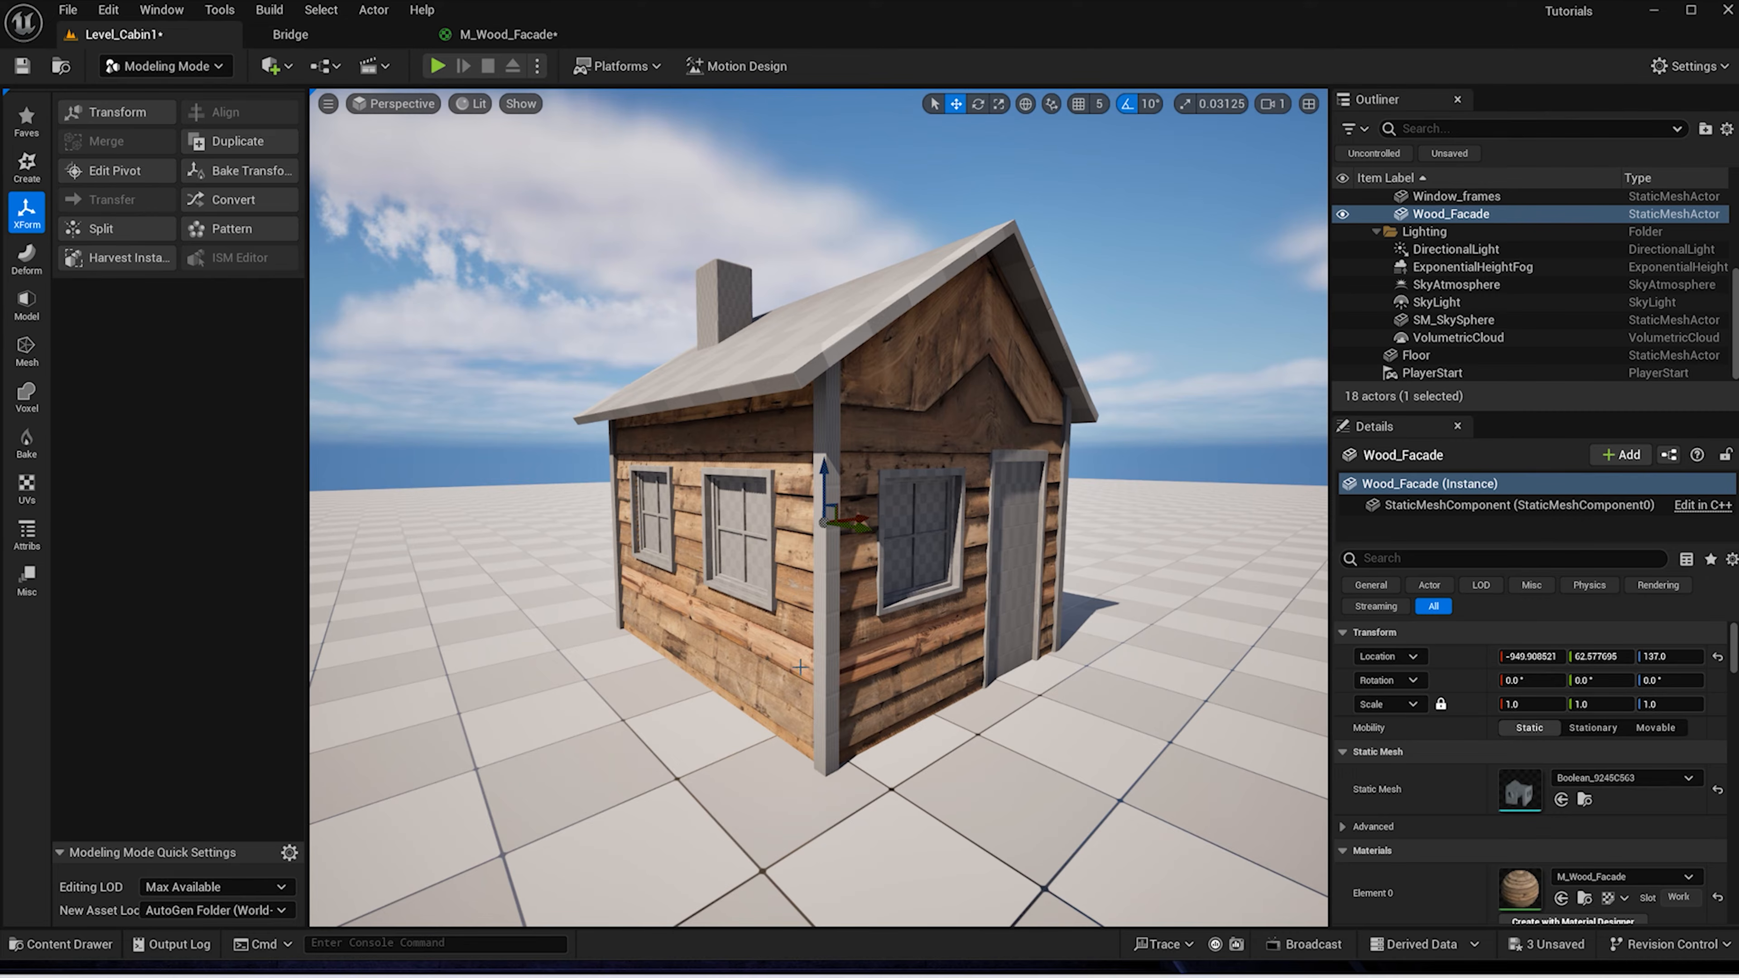
Start a UV projection on the Wood_Facade mesh and set its projection type to Box
left_click_drag(819, 508, 692, 507, "alt")
scroll(819, 508, "up", 6)
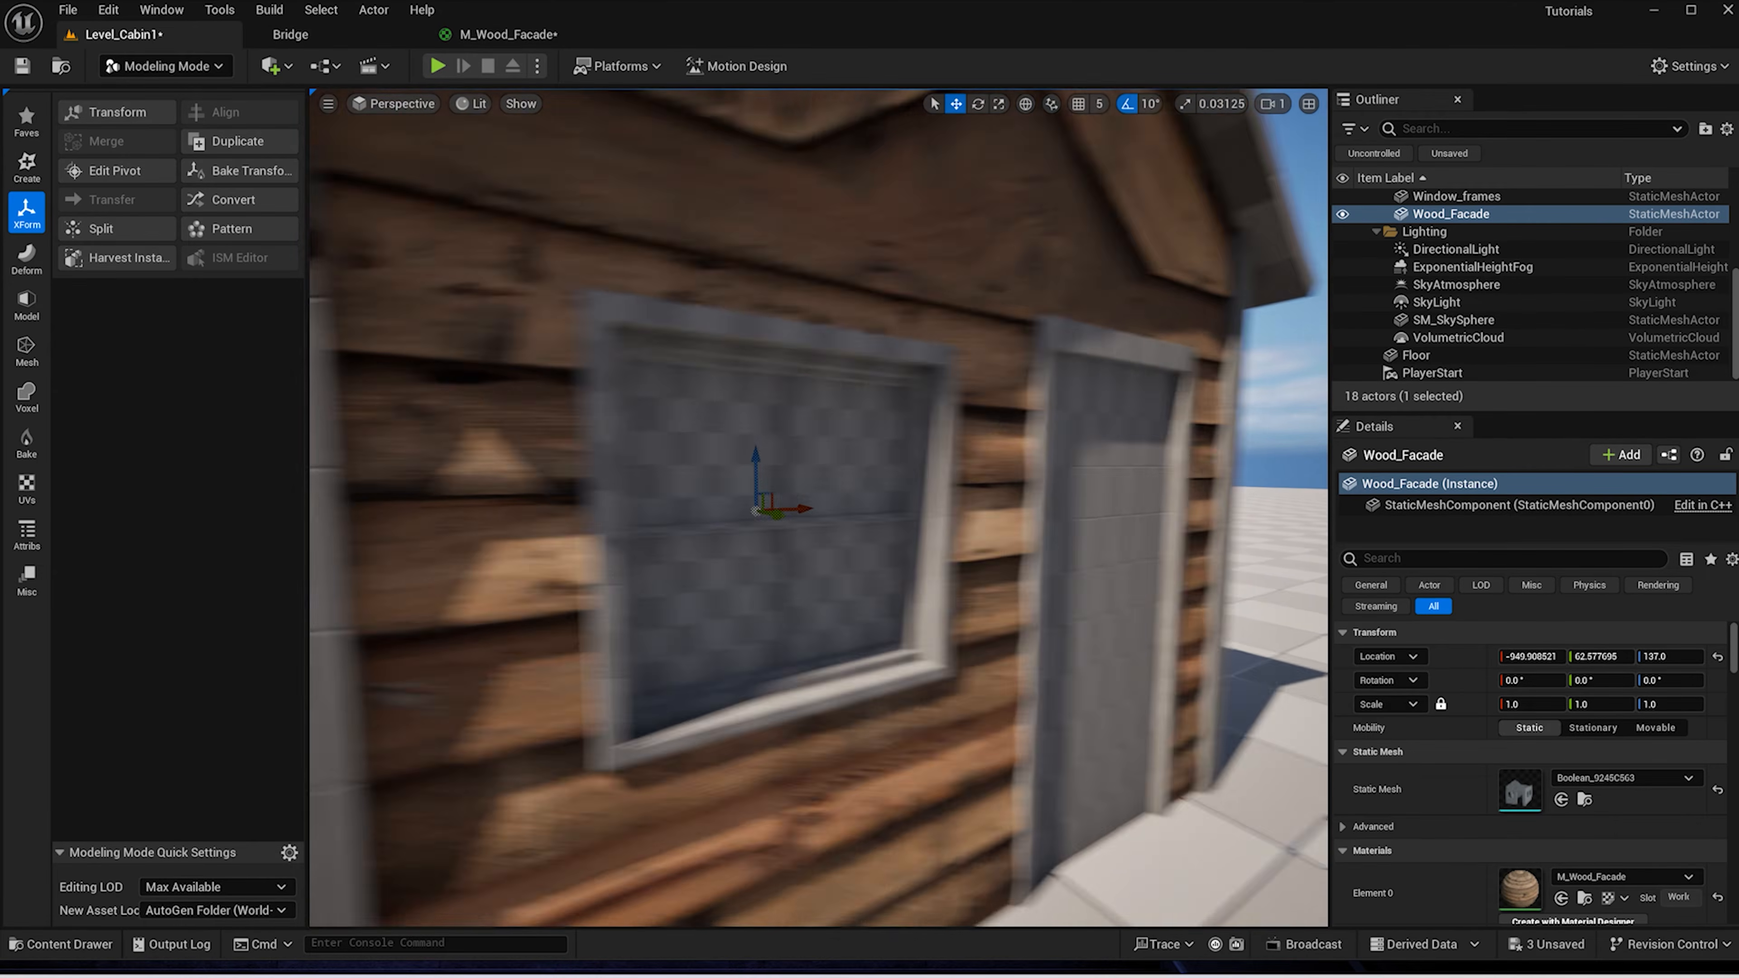
left_click_drag(819, 508, 993, 507, "alt")
scroll(976, 552, "down", 6)
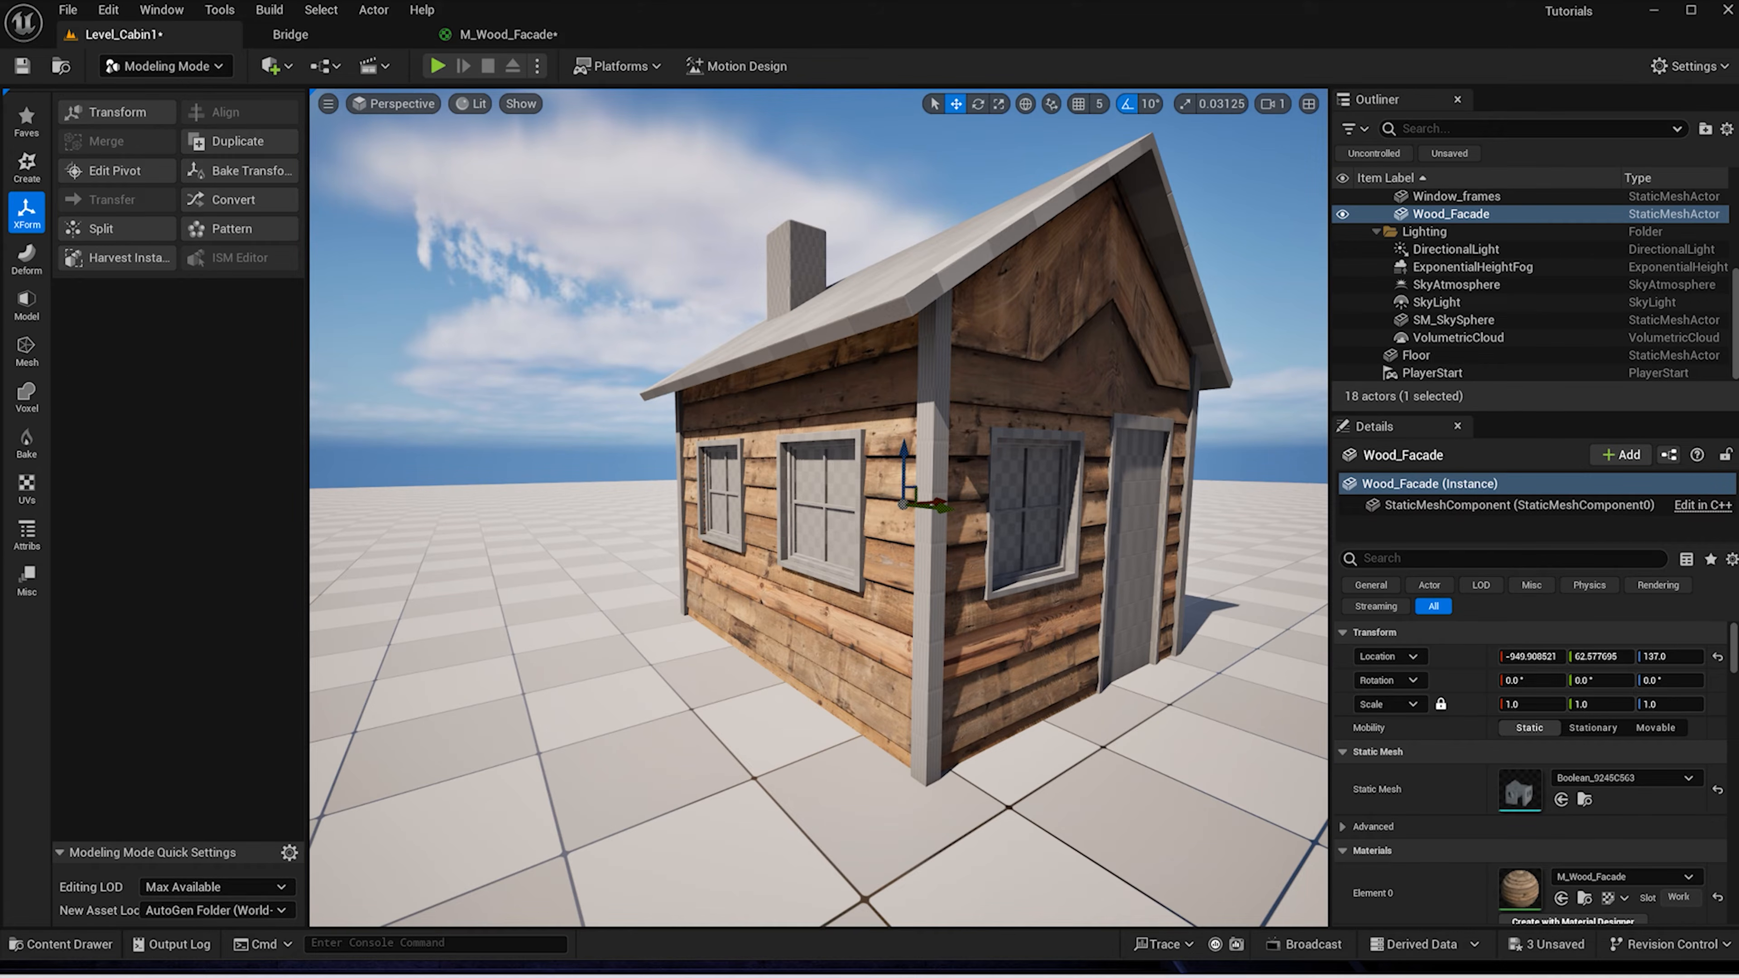
left_click(27, 488)
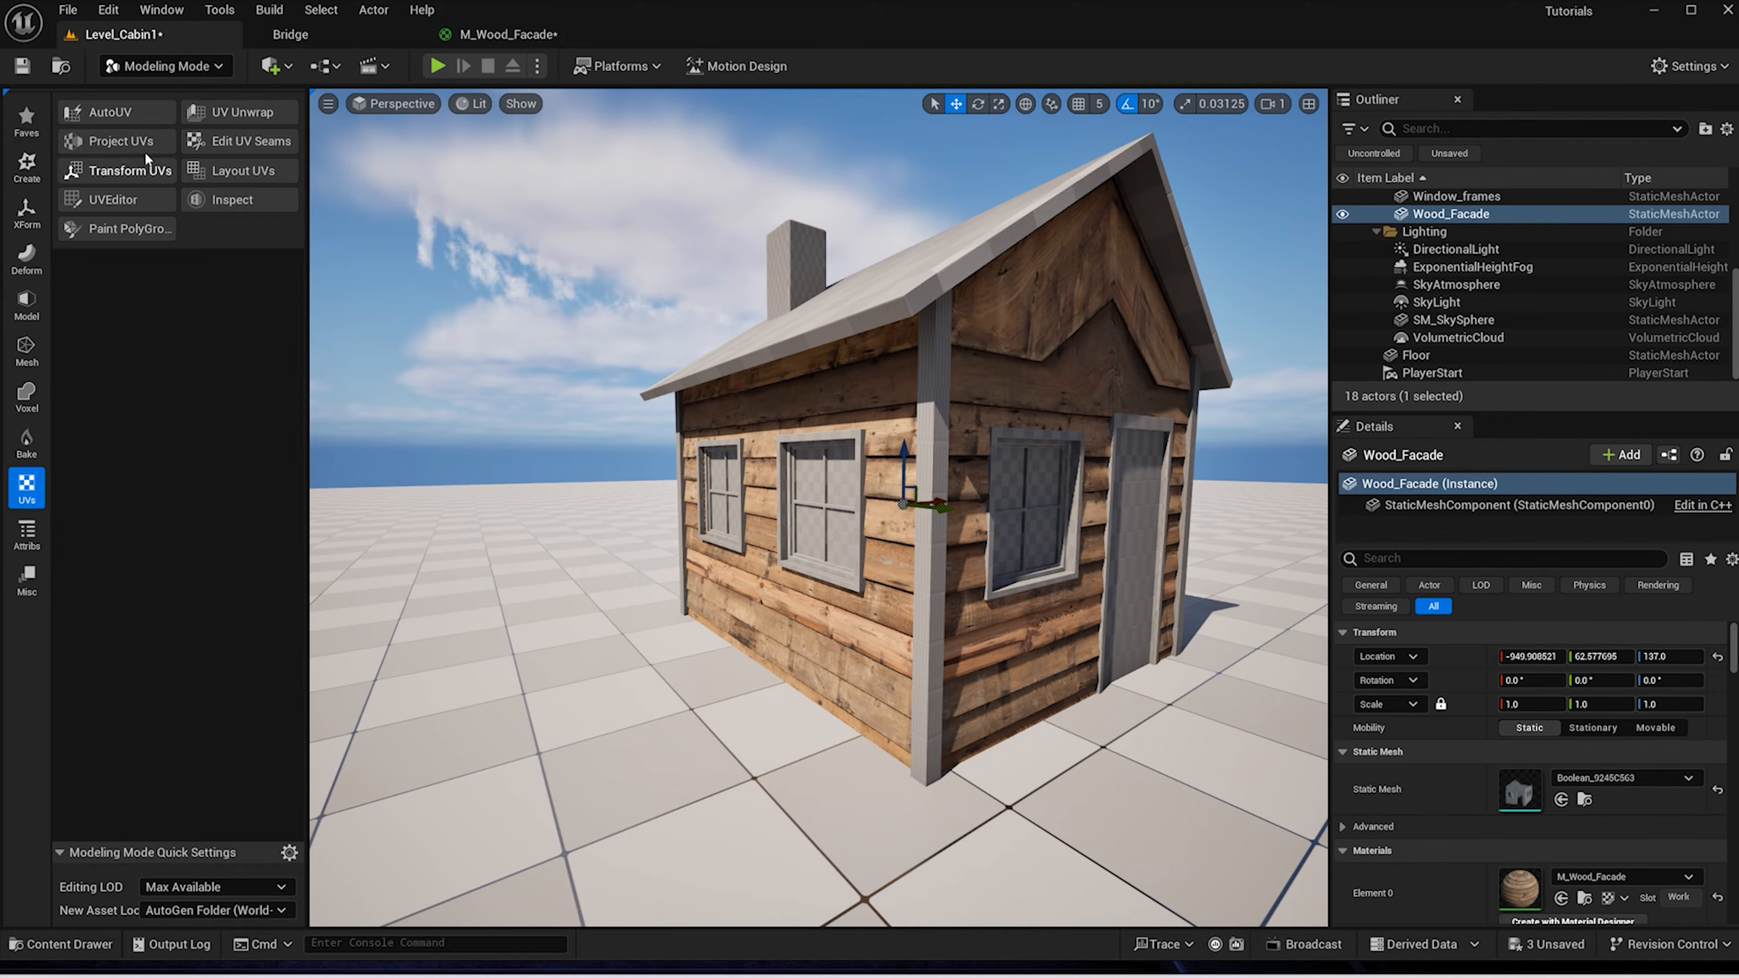
left_click(121, 142)
left_click(238, 205)
left_click(233, 225)
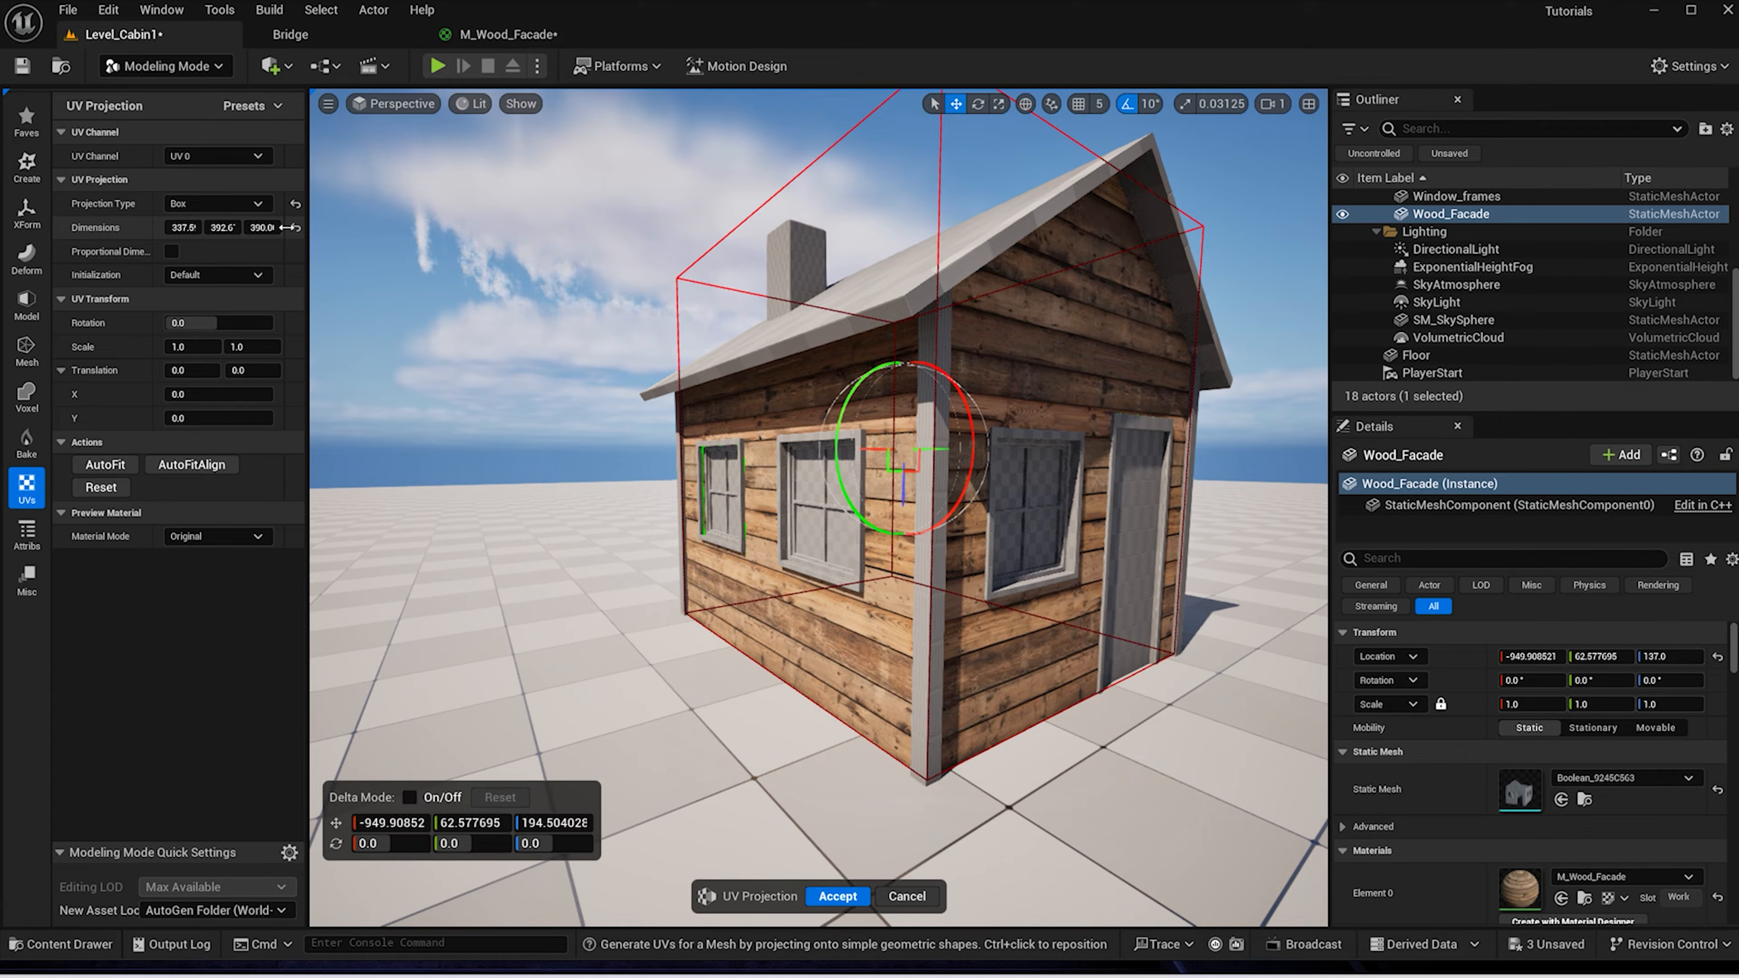
Set all three dimensions of the UV projection box to 300
left_click(294, 228)
left_click(182, 227)
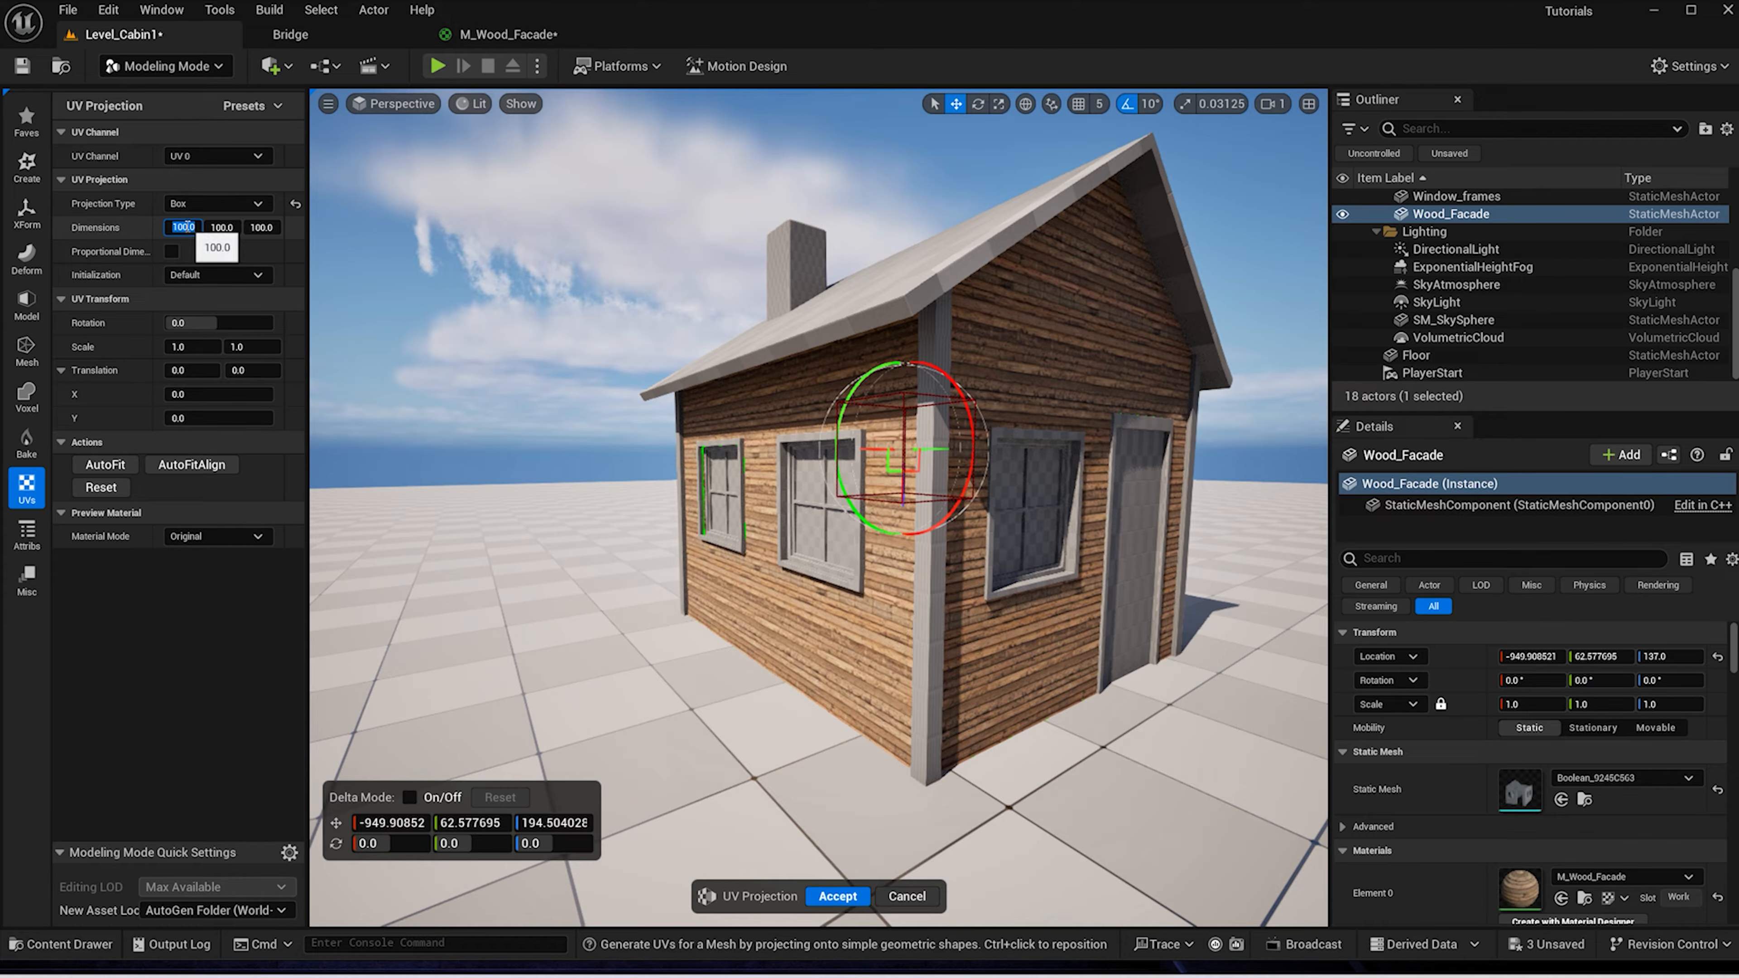
key("Return")
key("ctrl+c")
left_click(233, 227)
key("ctrl+v")
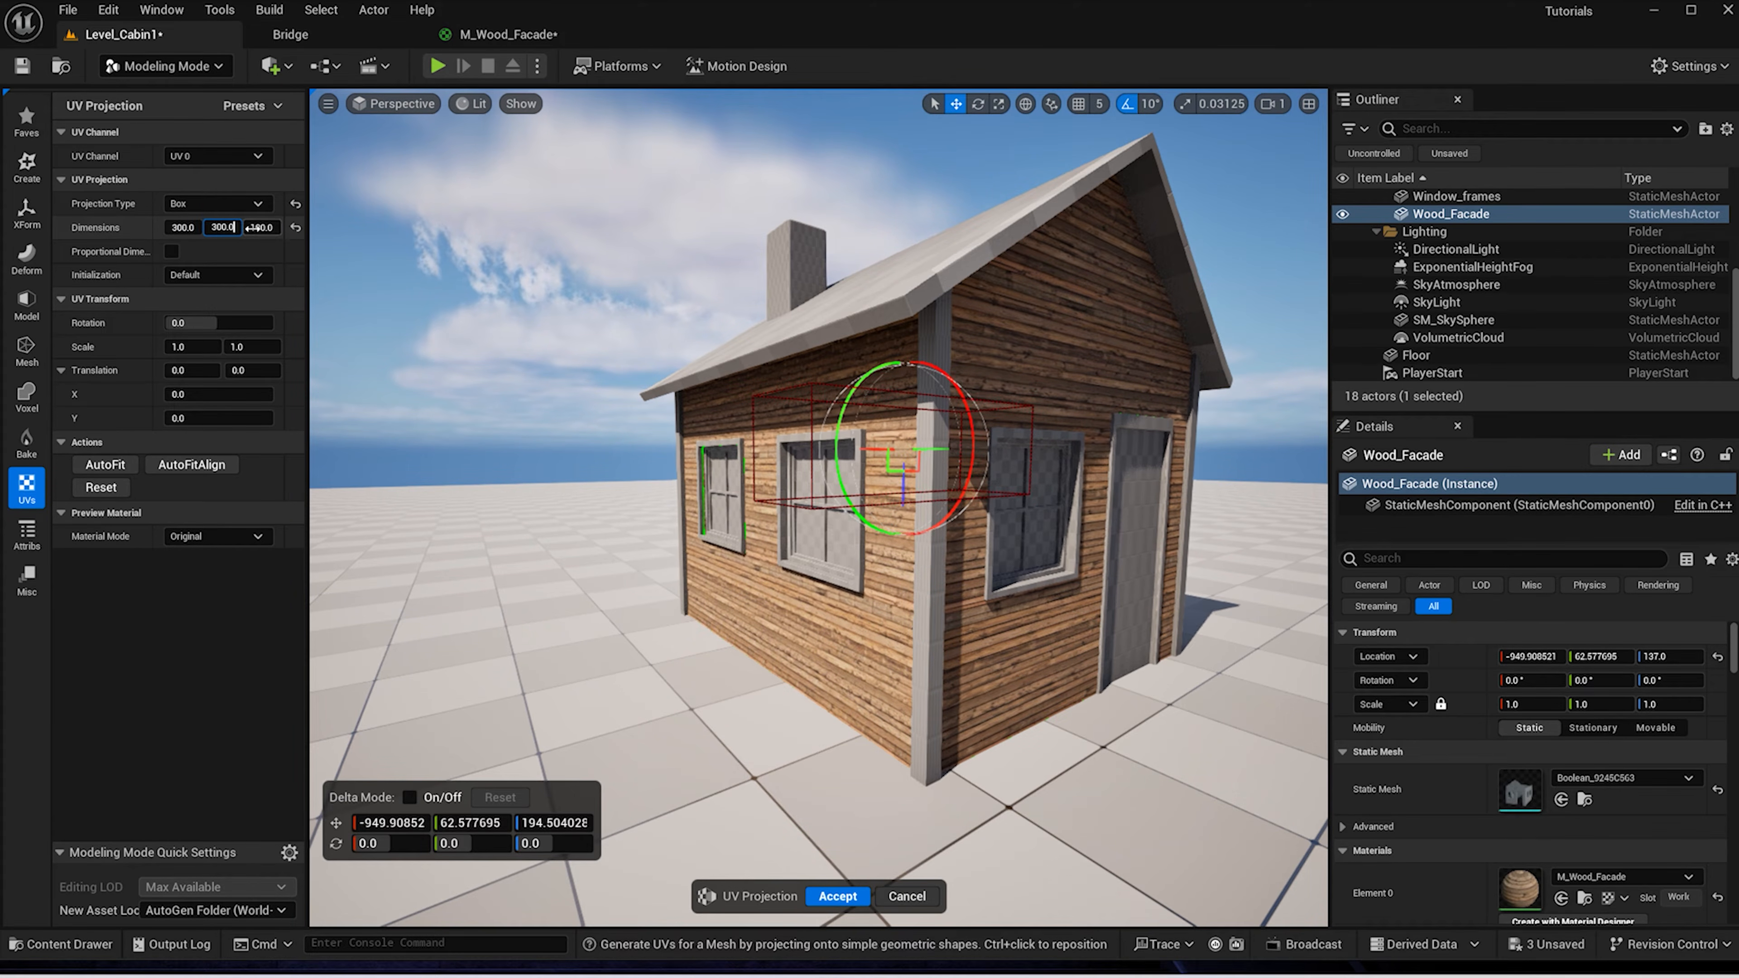
left_click(263, 227)
key("ctrl+v")
key("Return")
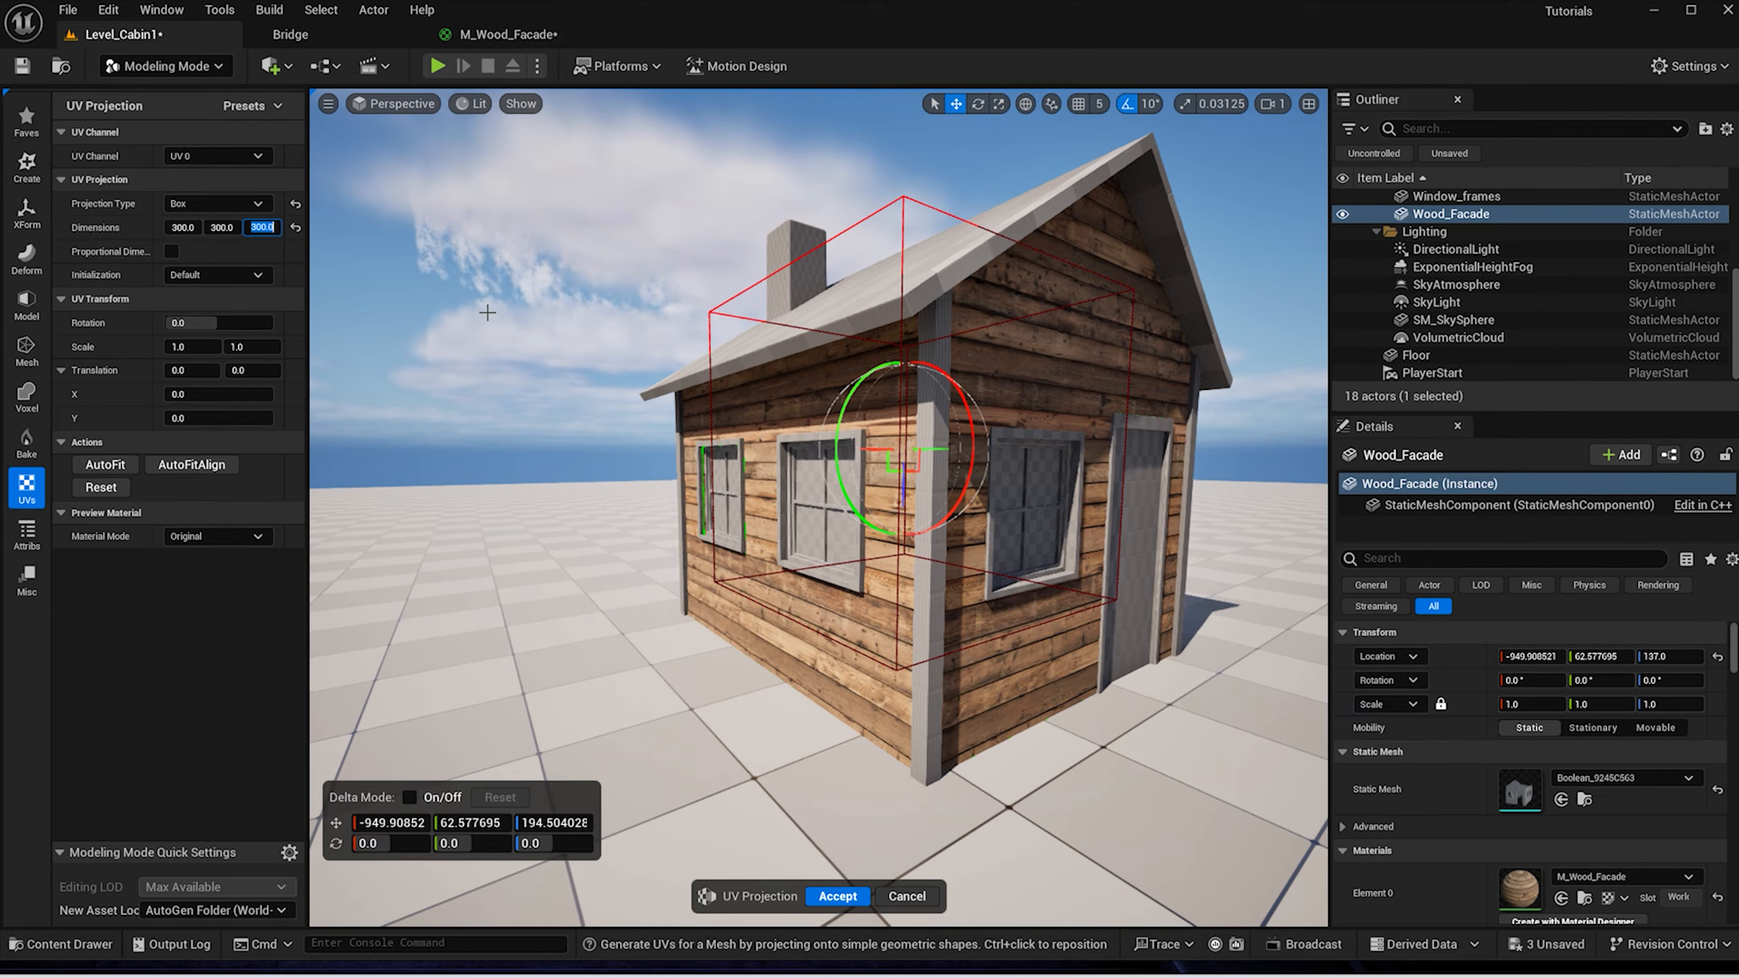
Raise the UV projection box about 3 units, accept the projection, and inspect the plank displacement on the facade
left_click_drag(908, 482, 908, 475)
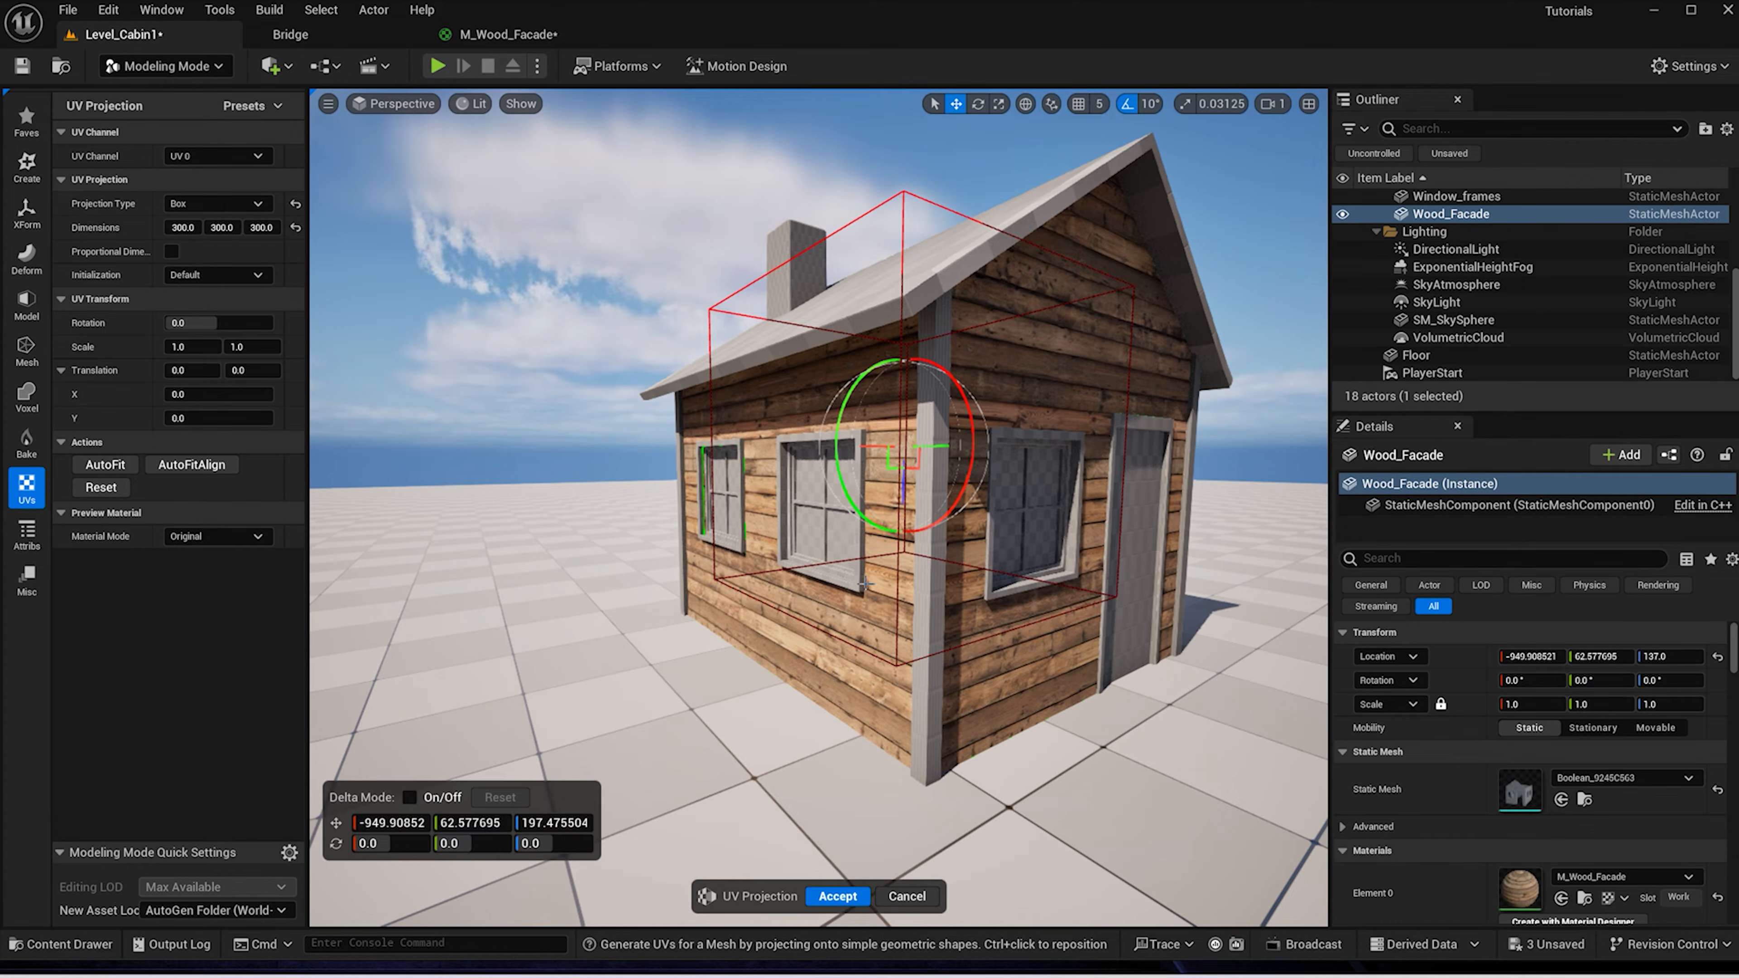
left_click_drag(1178, 673, 1154, 531, "alt")
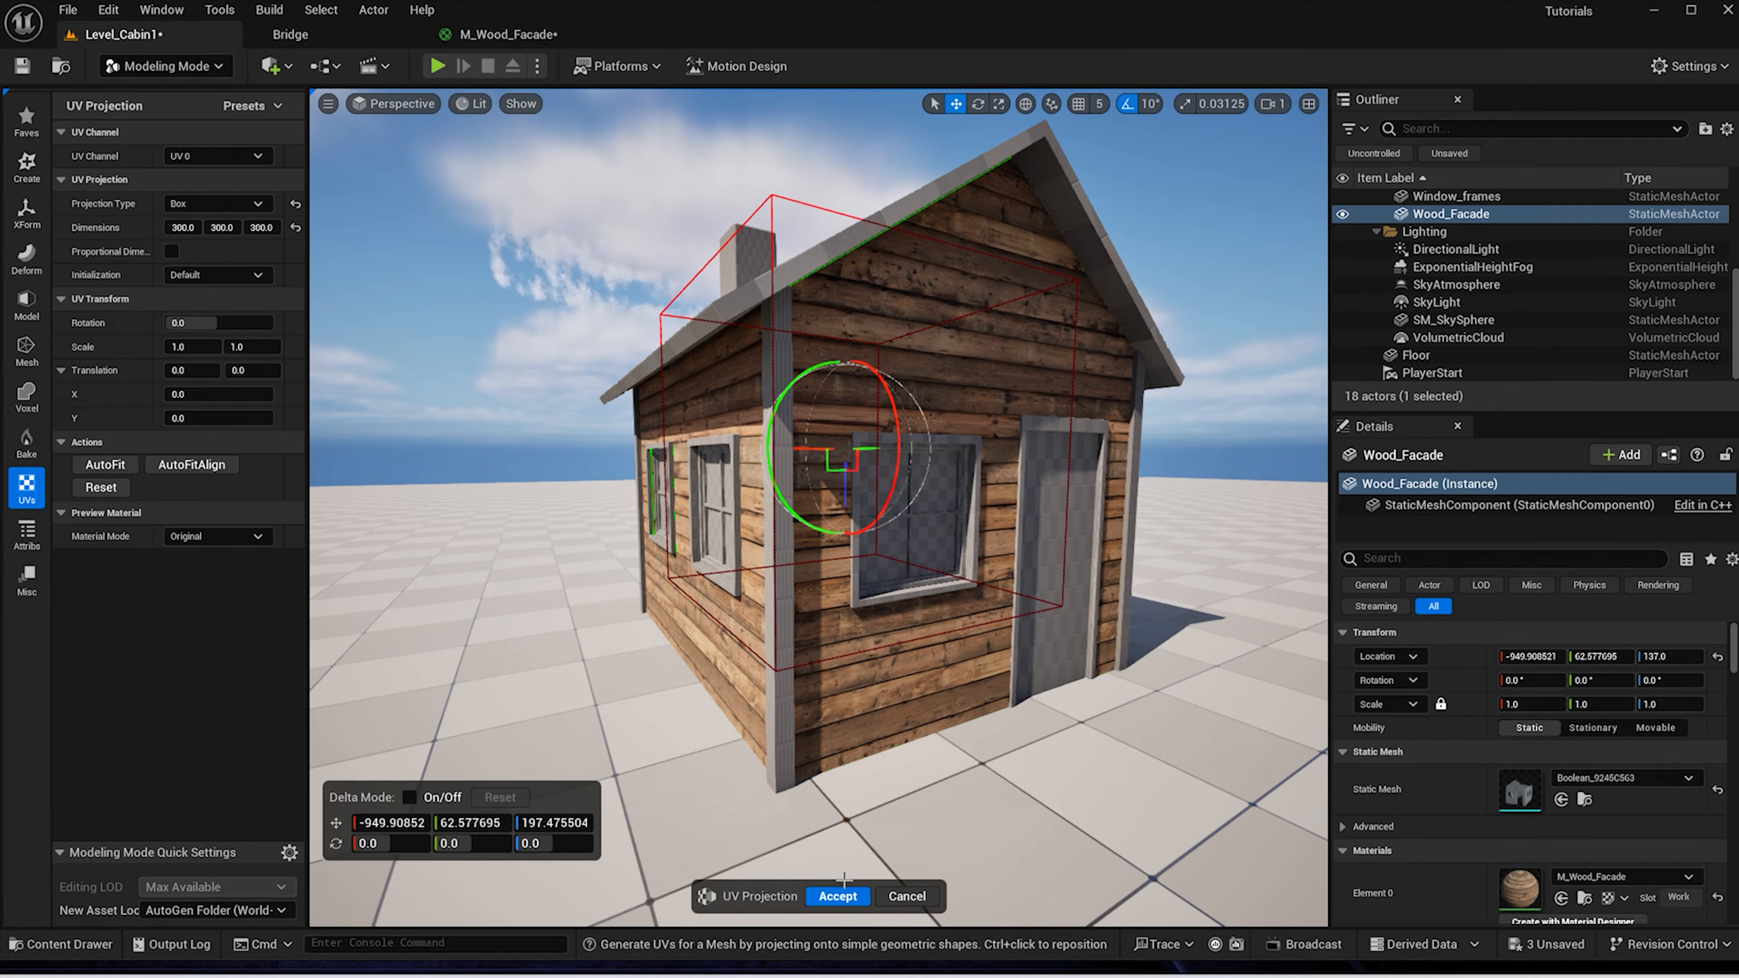
left_click(844, 894)
scroll(712, 617, "up", 6)
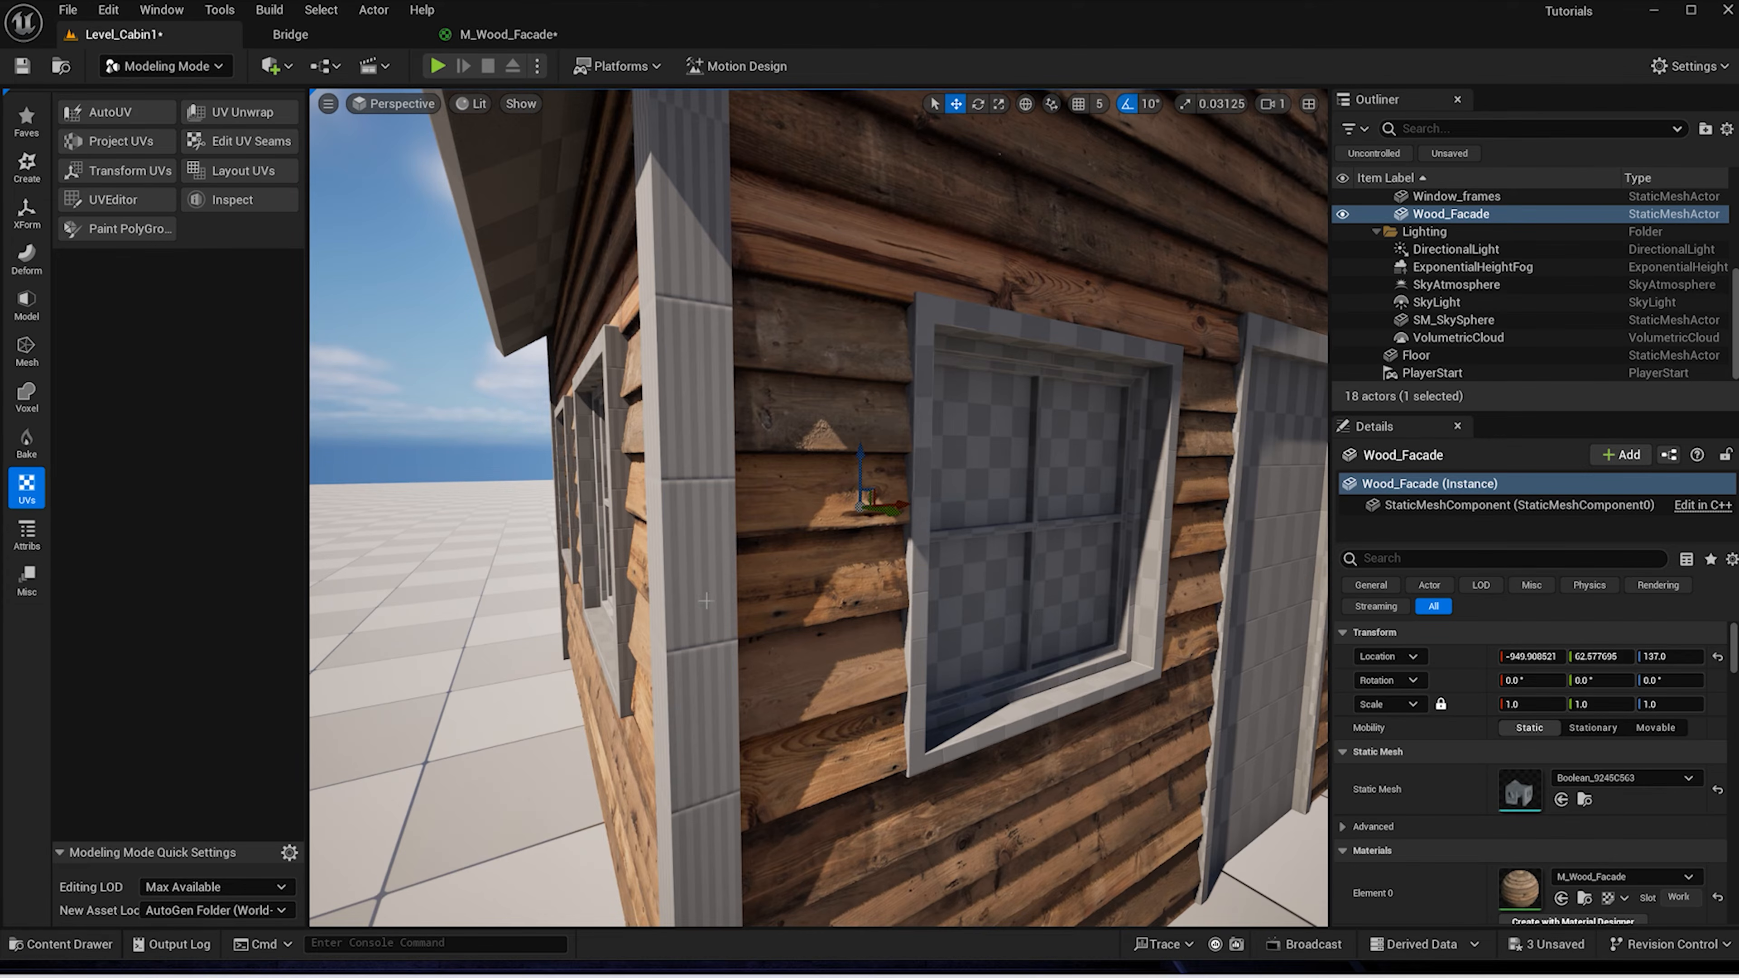
scroll(658, 628, "down", 6)
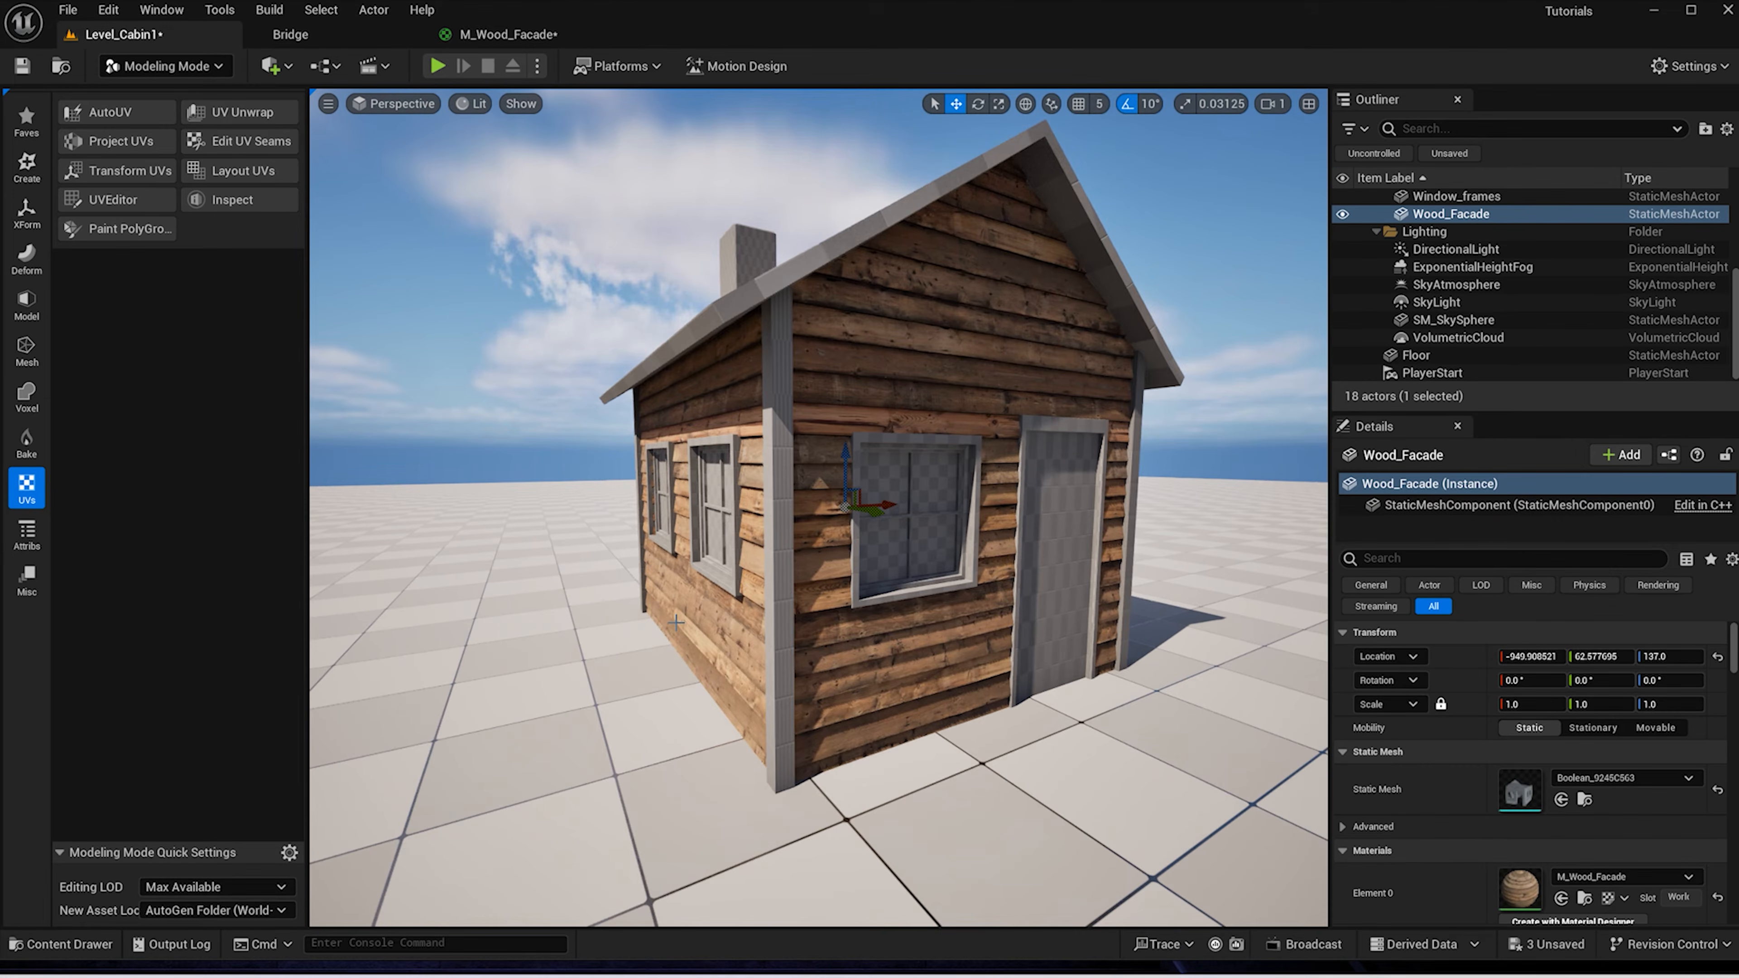
right_click_drag(676, 622, 705, 644)
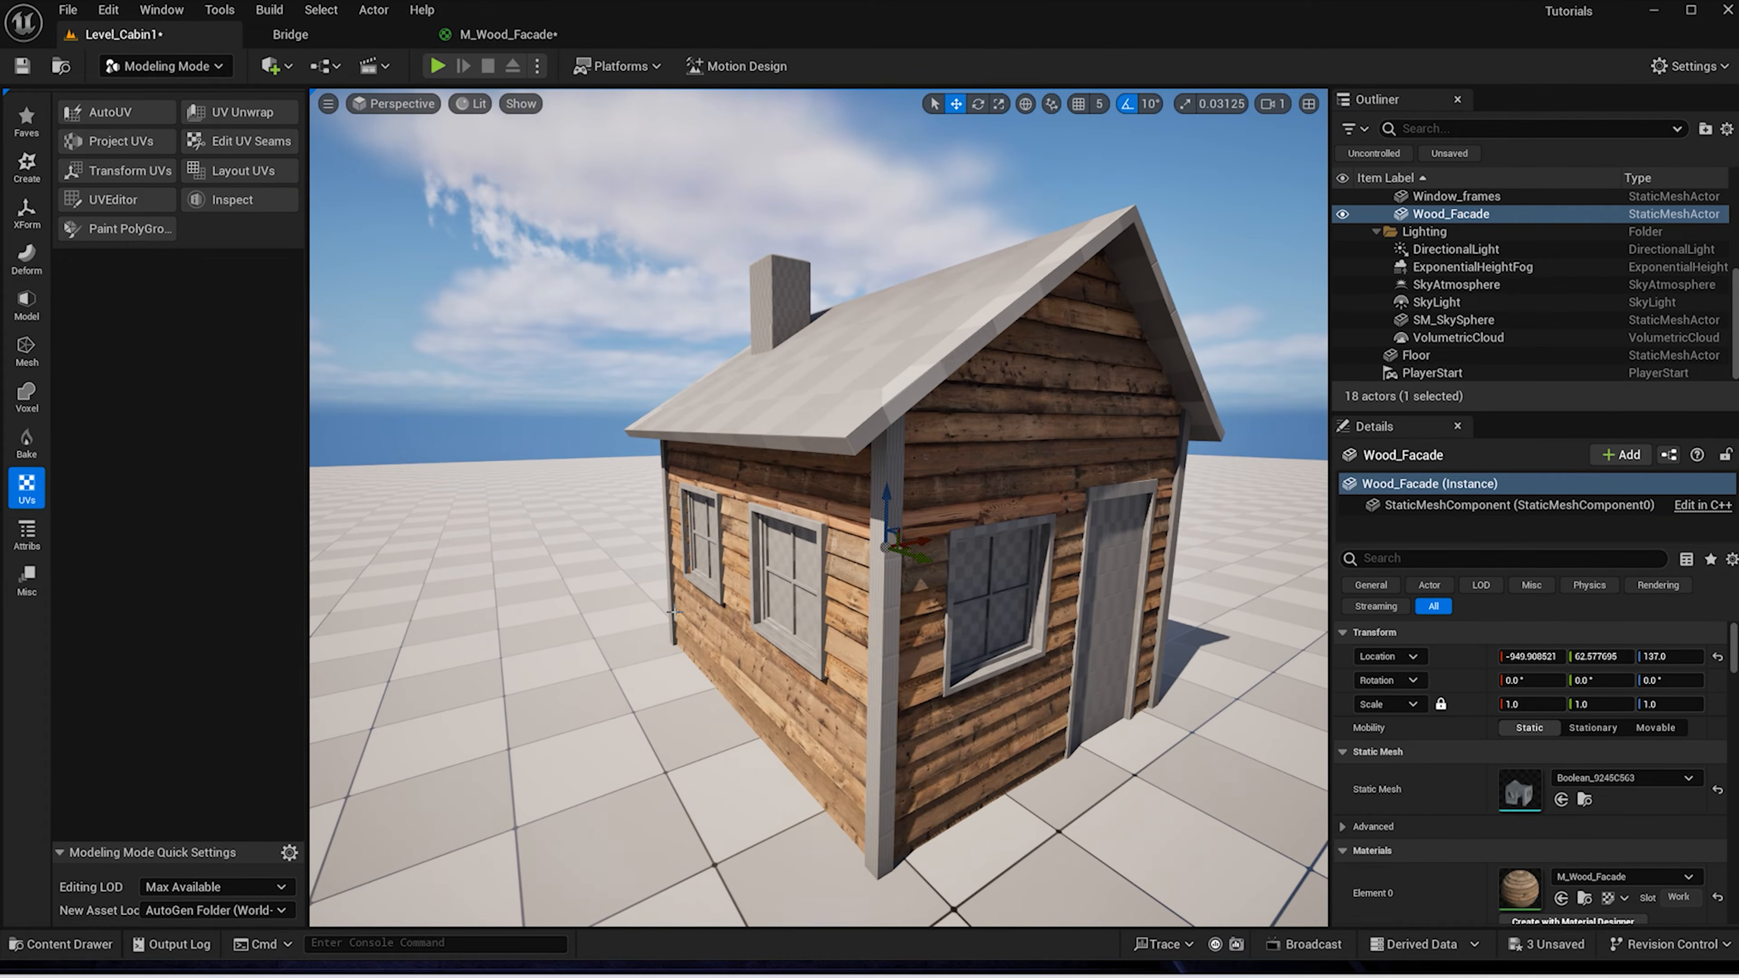
Apply the MI_Hard-anodized_Aluminum_shnbdc3c_2K material from the Megascans surfaces to the window mullions
key("ctrl+space")
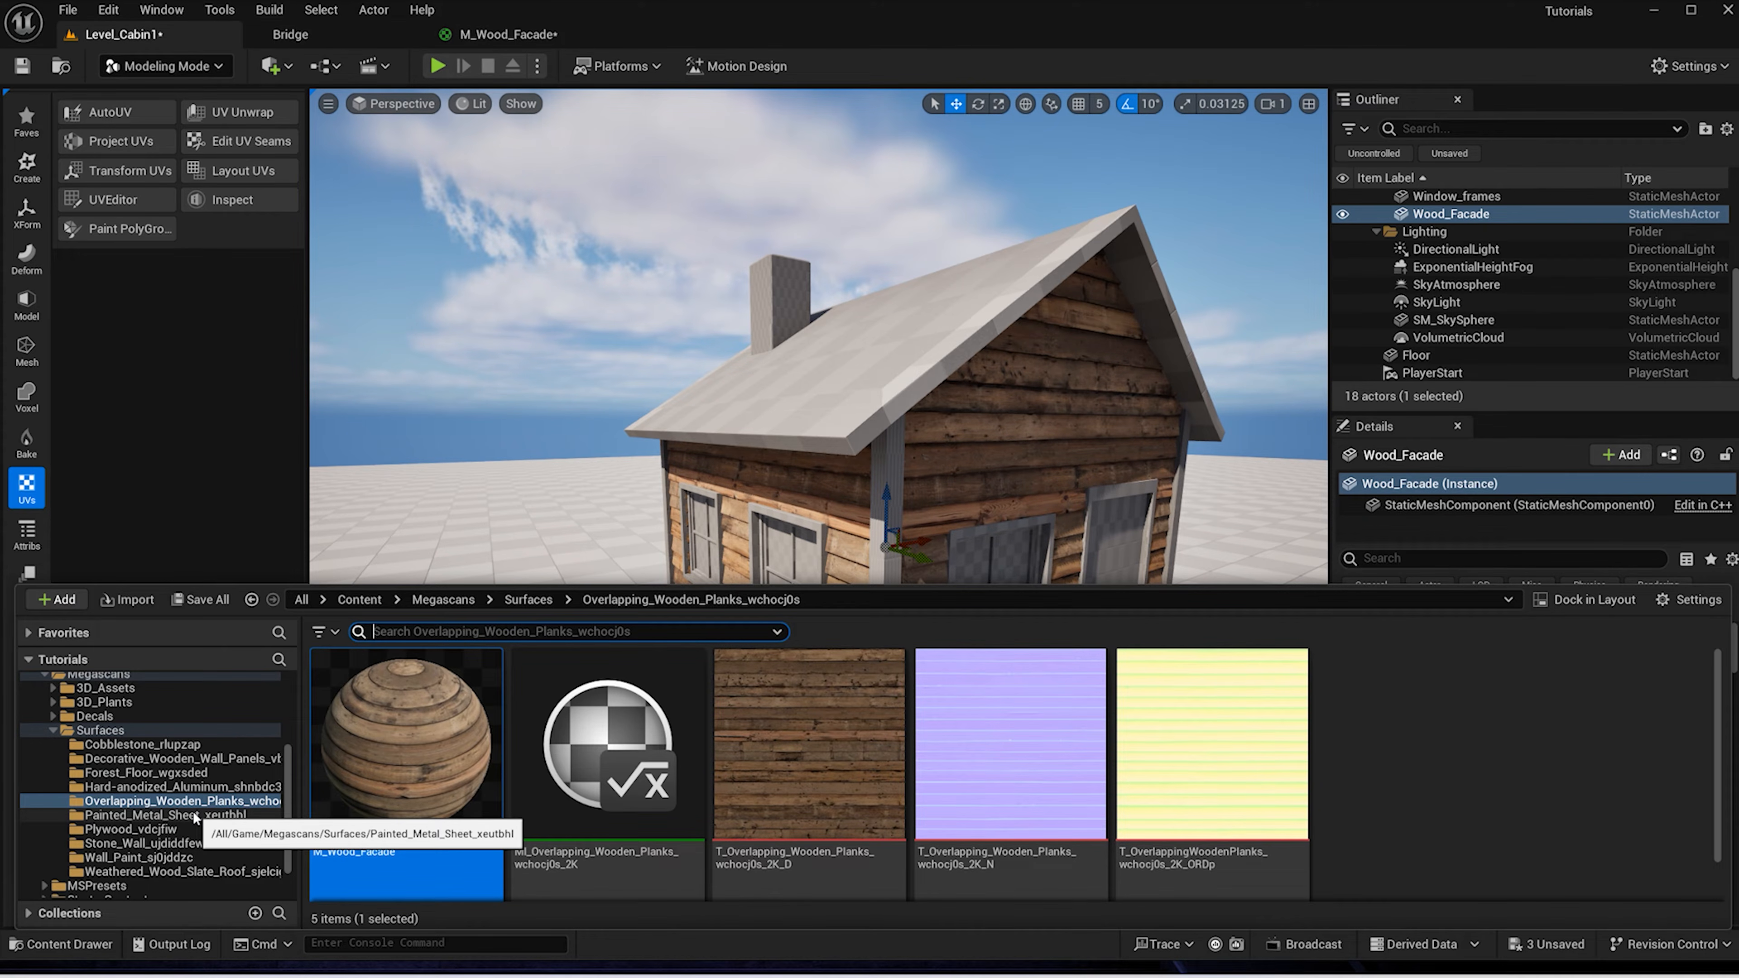
left_click(179, 787)
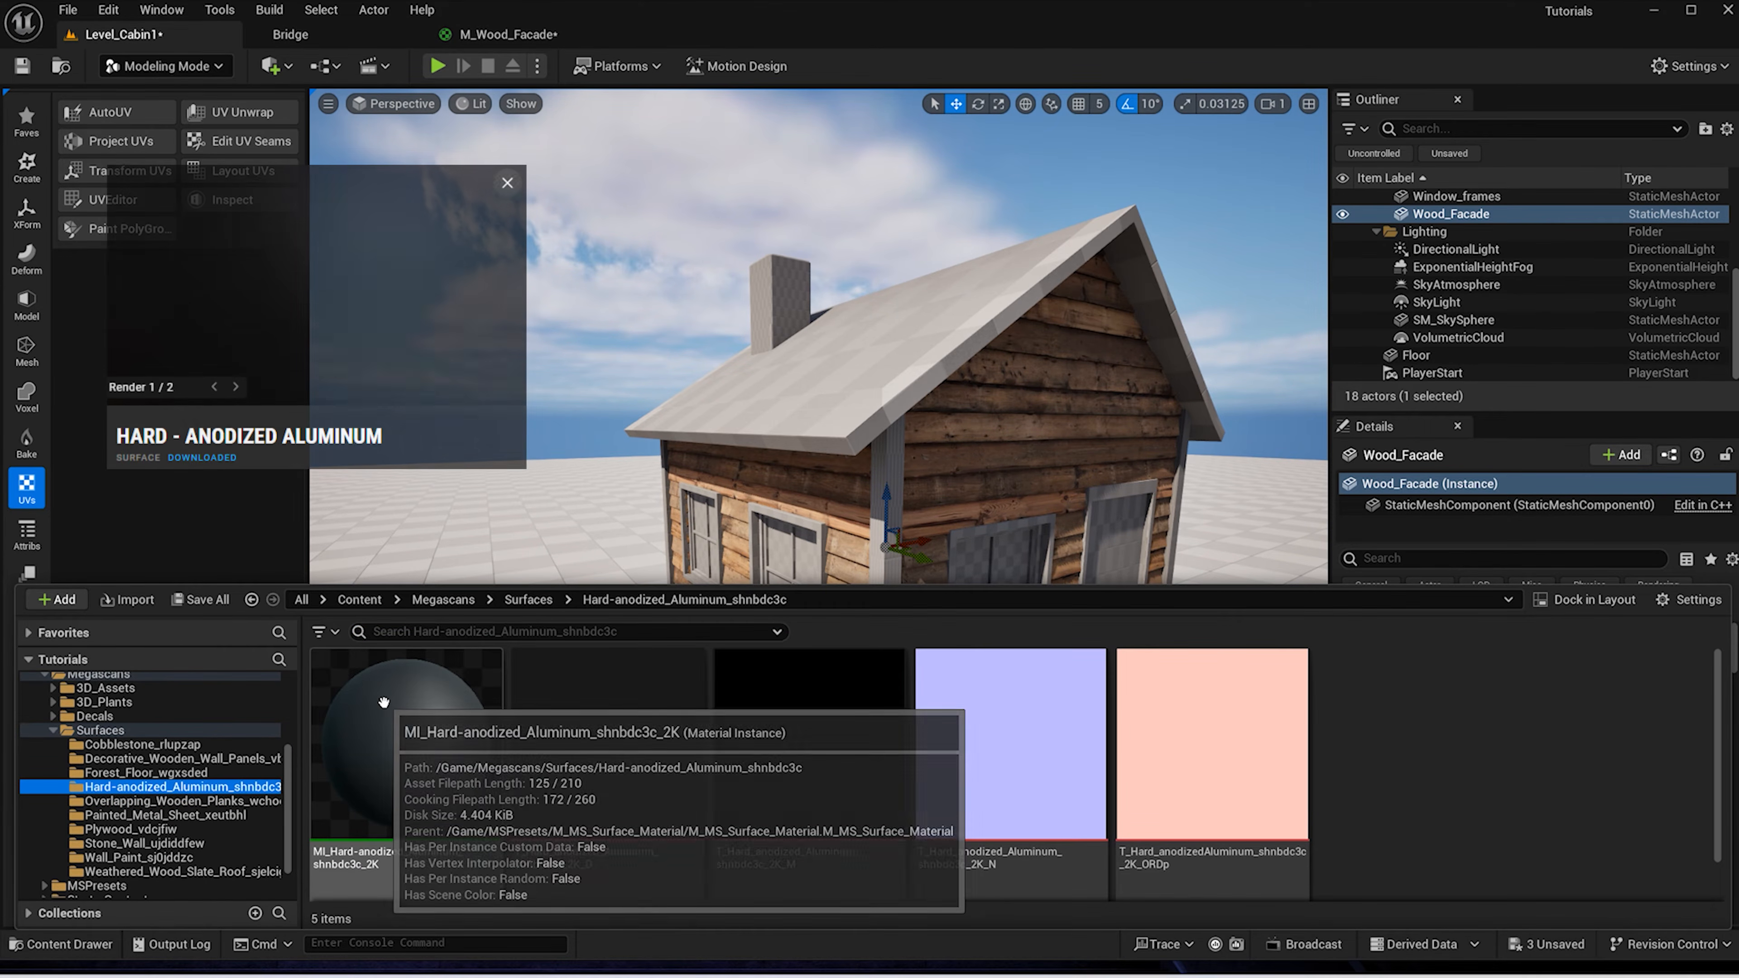
left_click(383, 702)
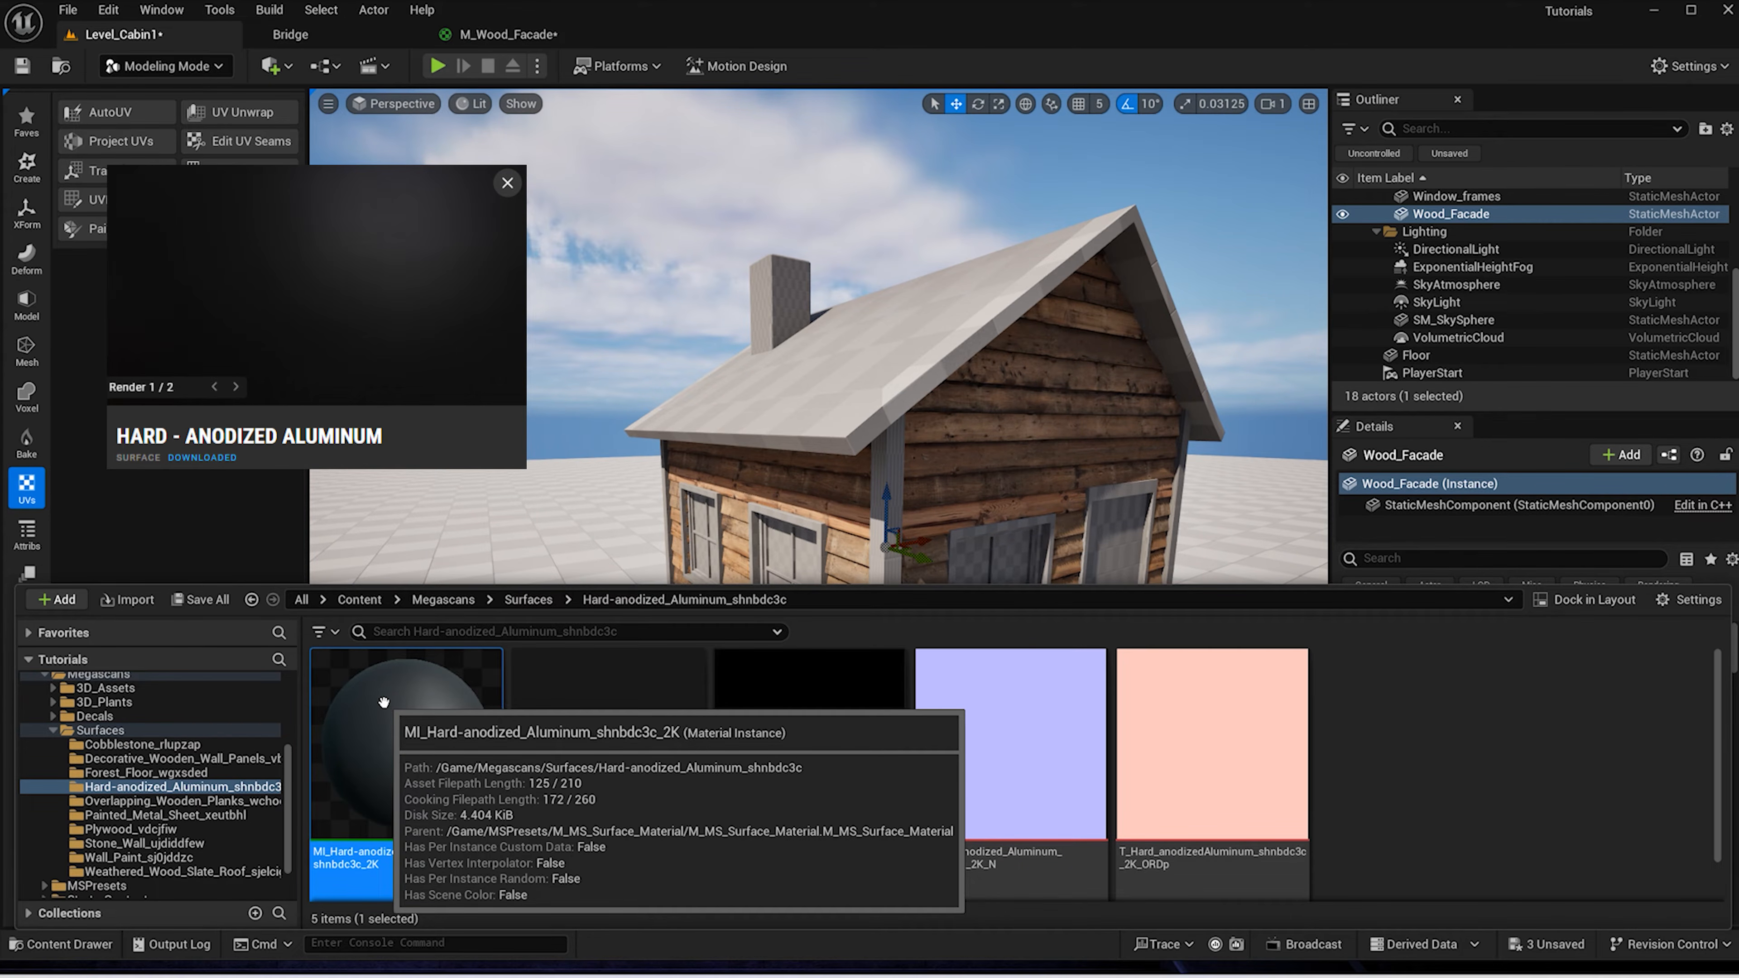
left_click_drag(384, 702, 762, 537)
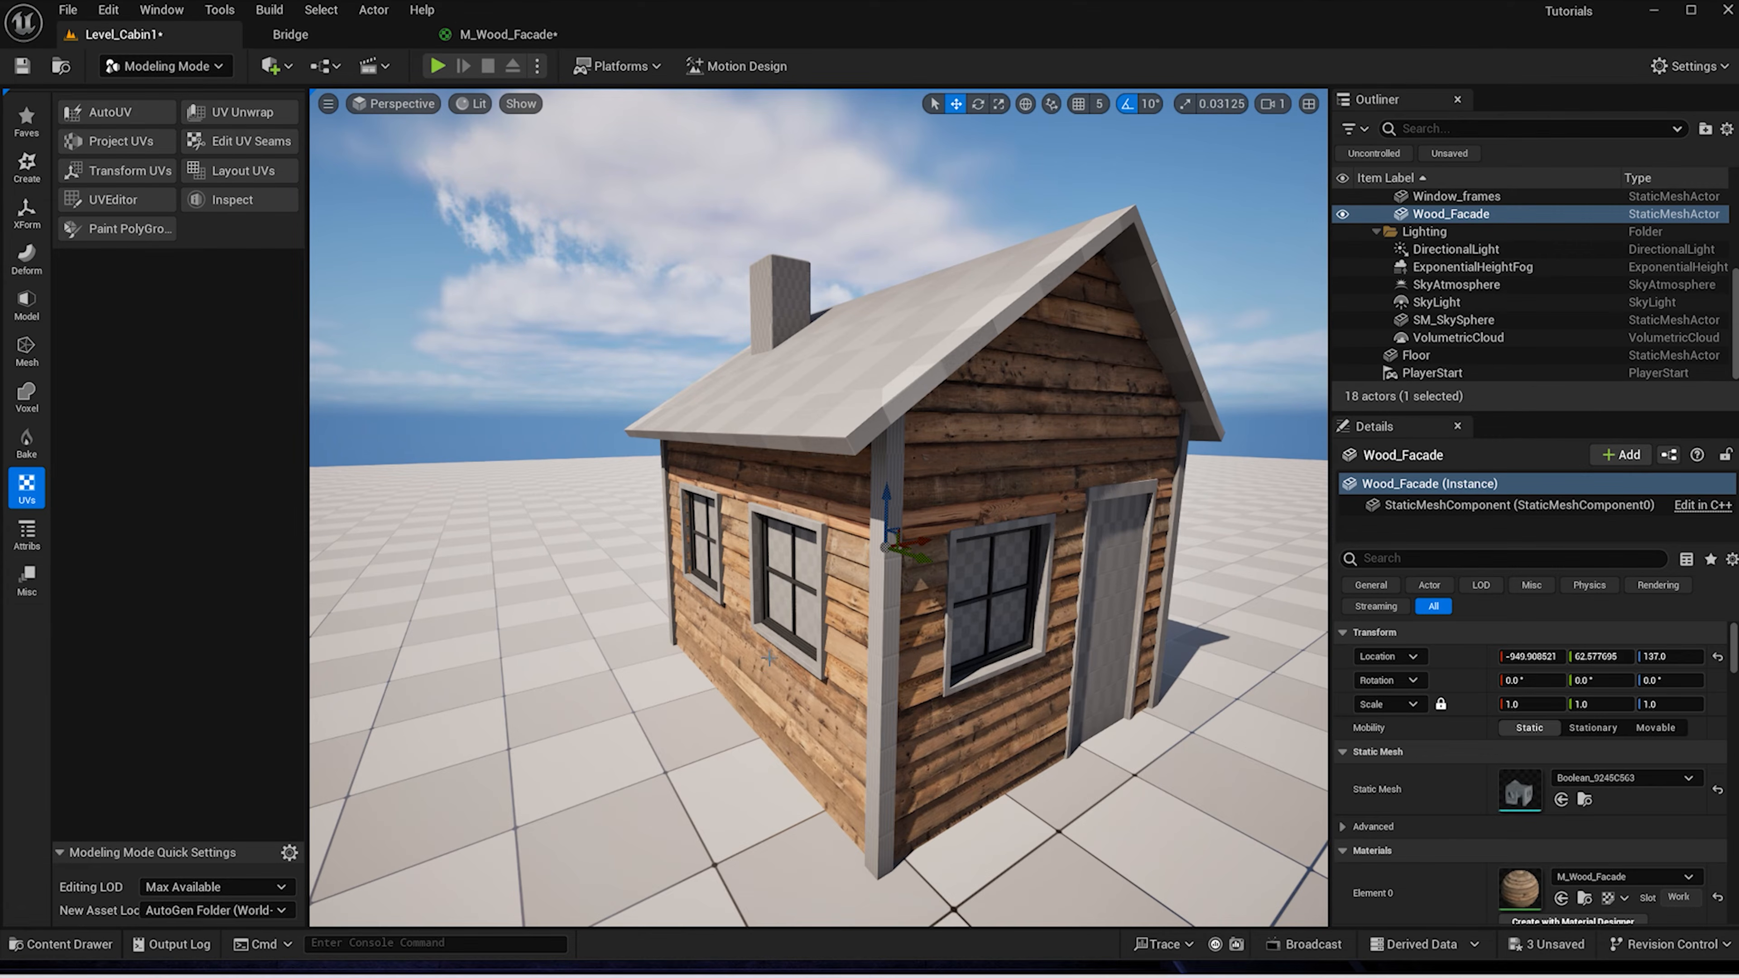
key("w")
right_click_drag(762, 776, 754, 777)
key("s")
key("q")
key("d")
Open the T_Painted_Metal_Sheet_xeutbhl_2K_D texture and examine its brightness, brightness curve and saturation adjustments
key("ctrl+space")
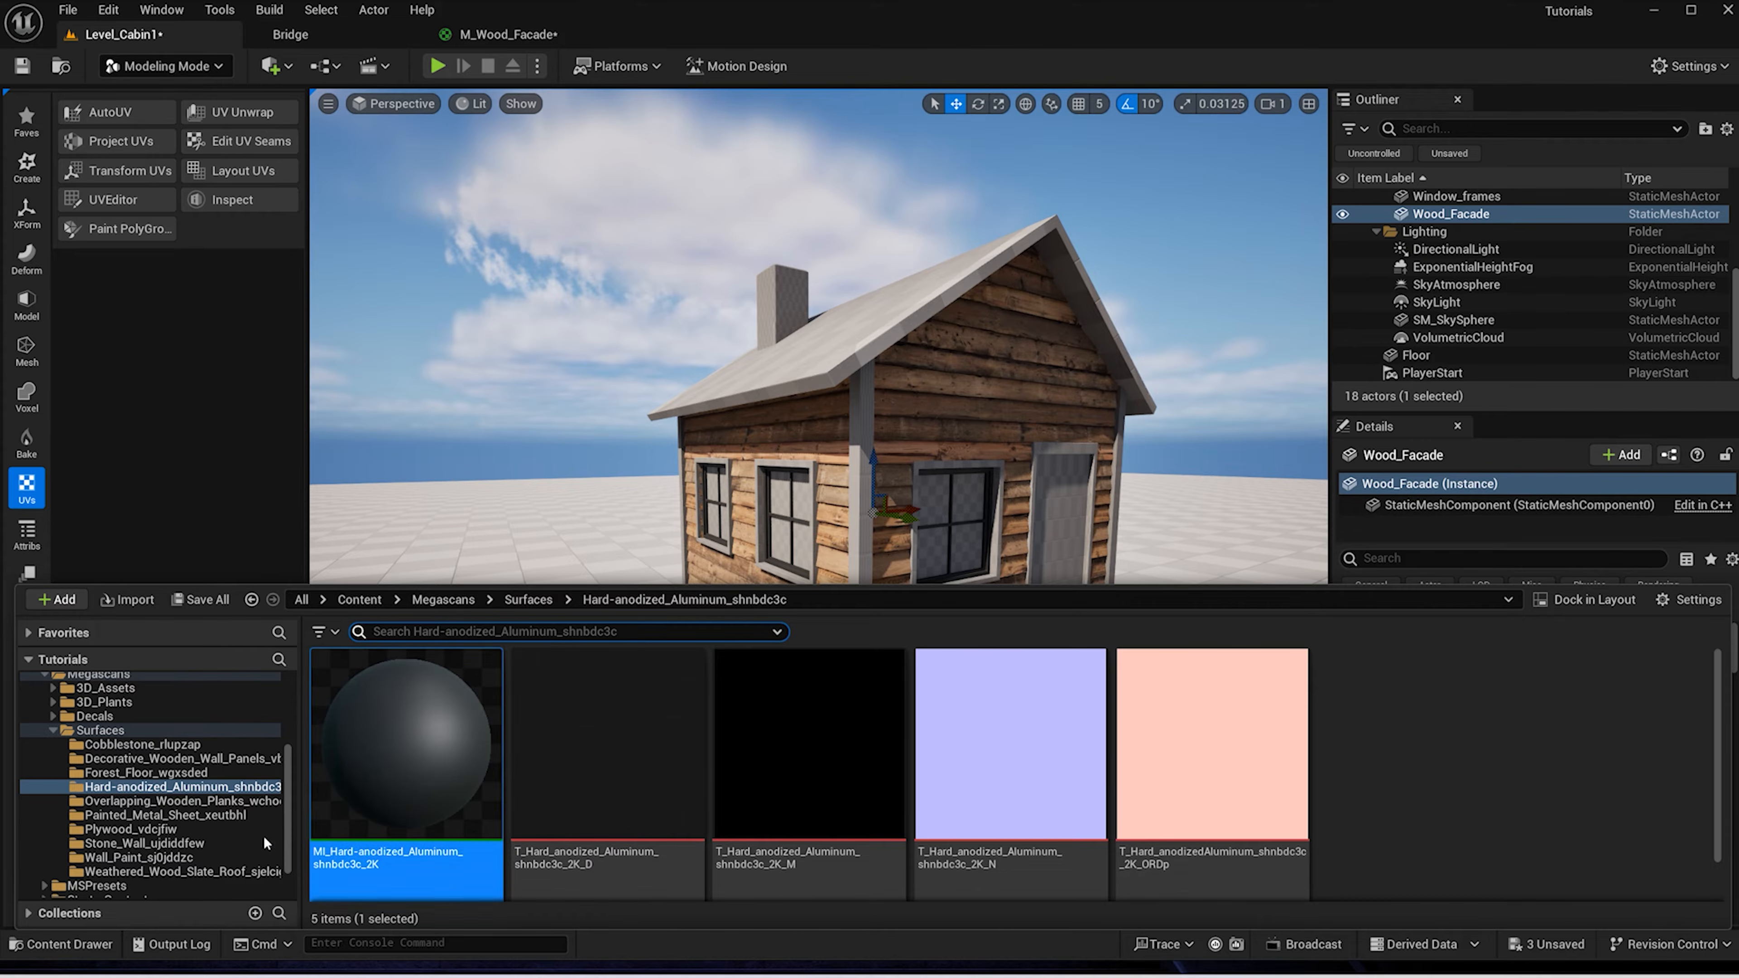
left_click(172, 815)
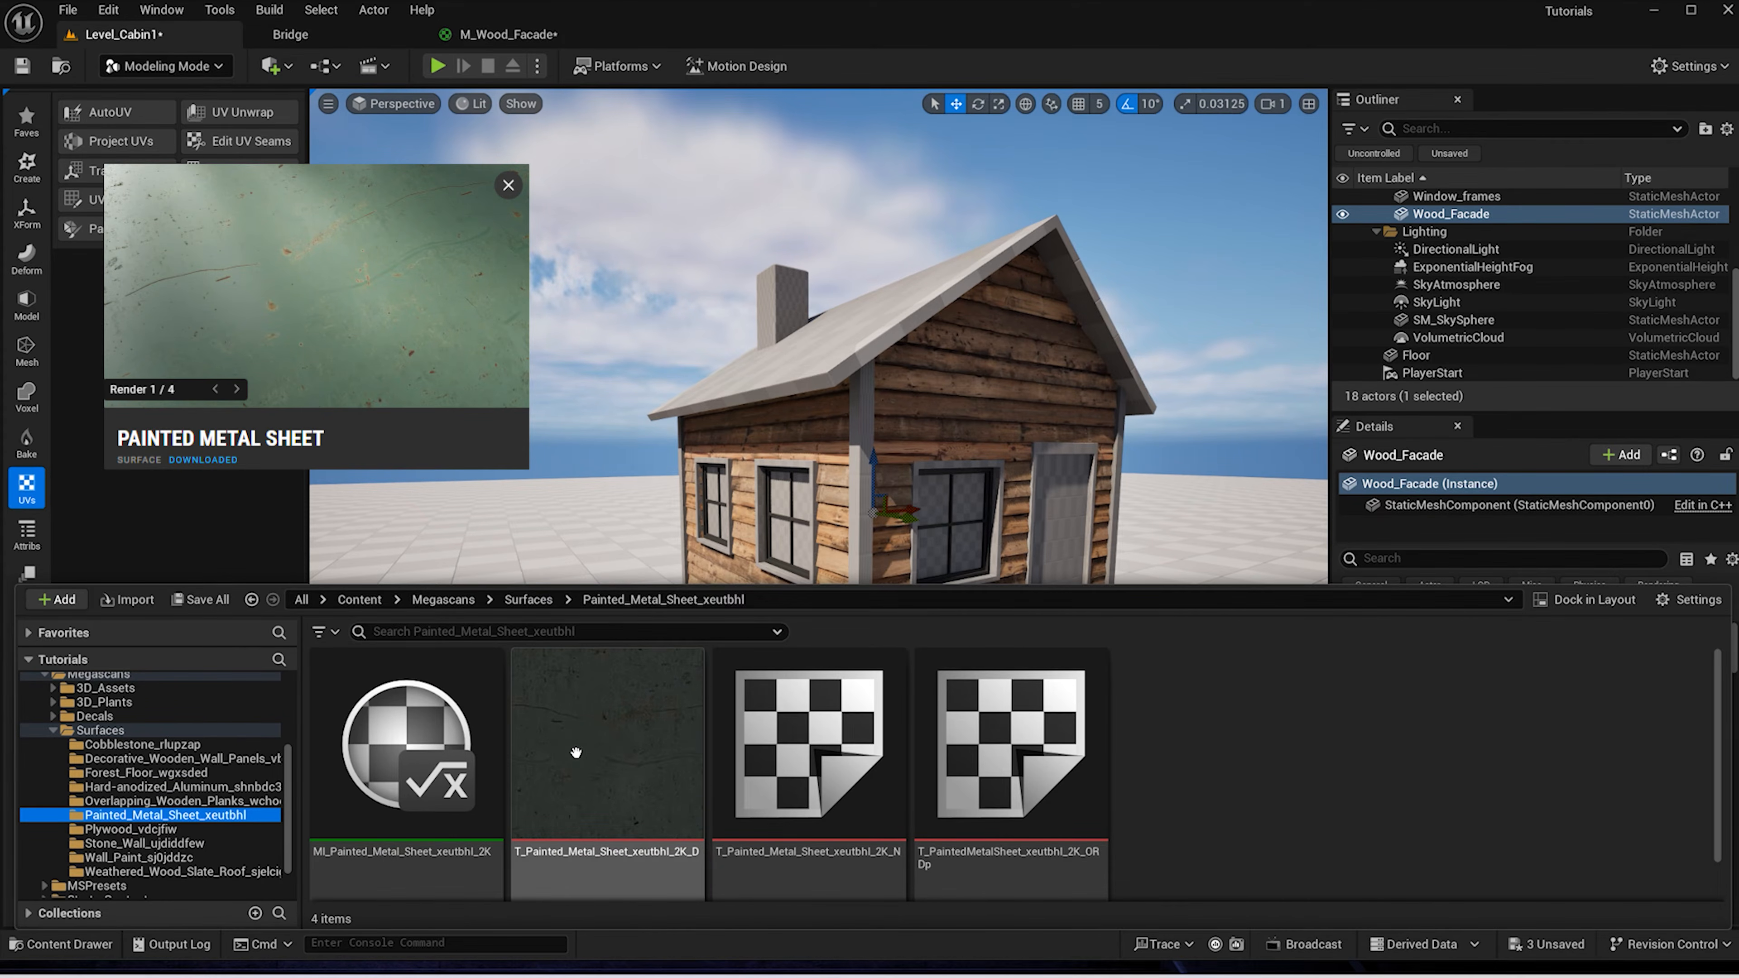
double_click(687, 704)
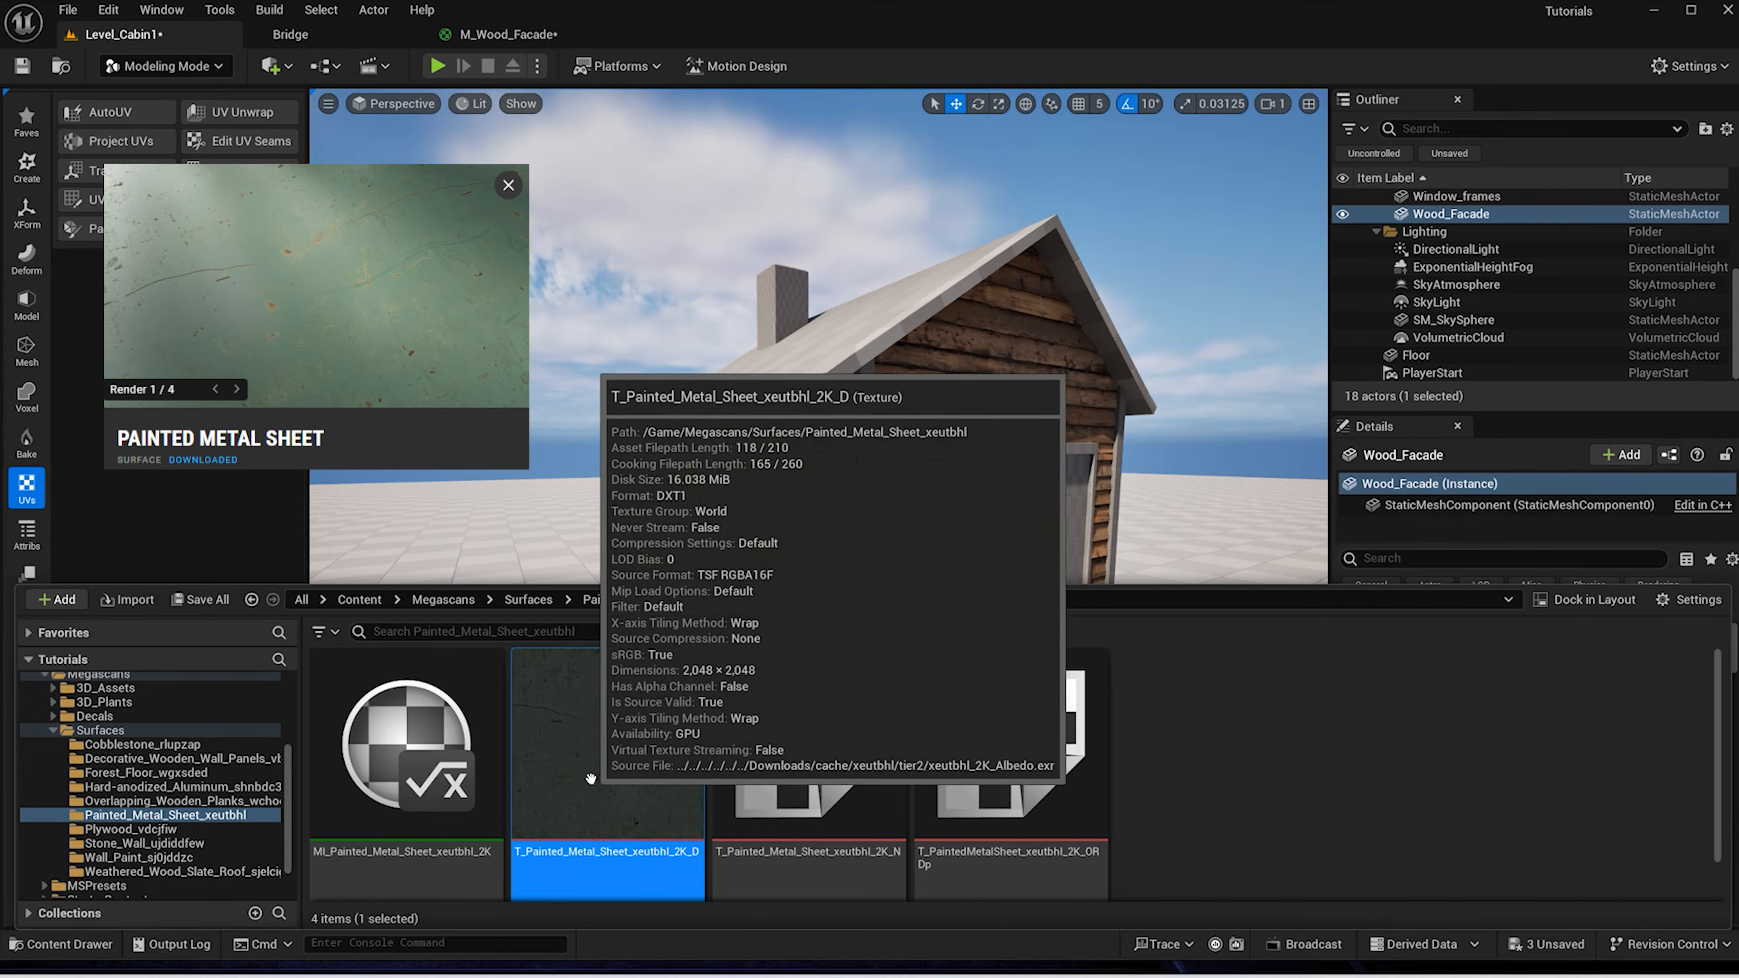
scroll(1440, 793, "down", 8)
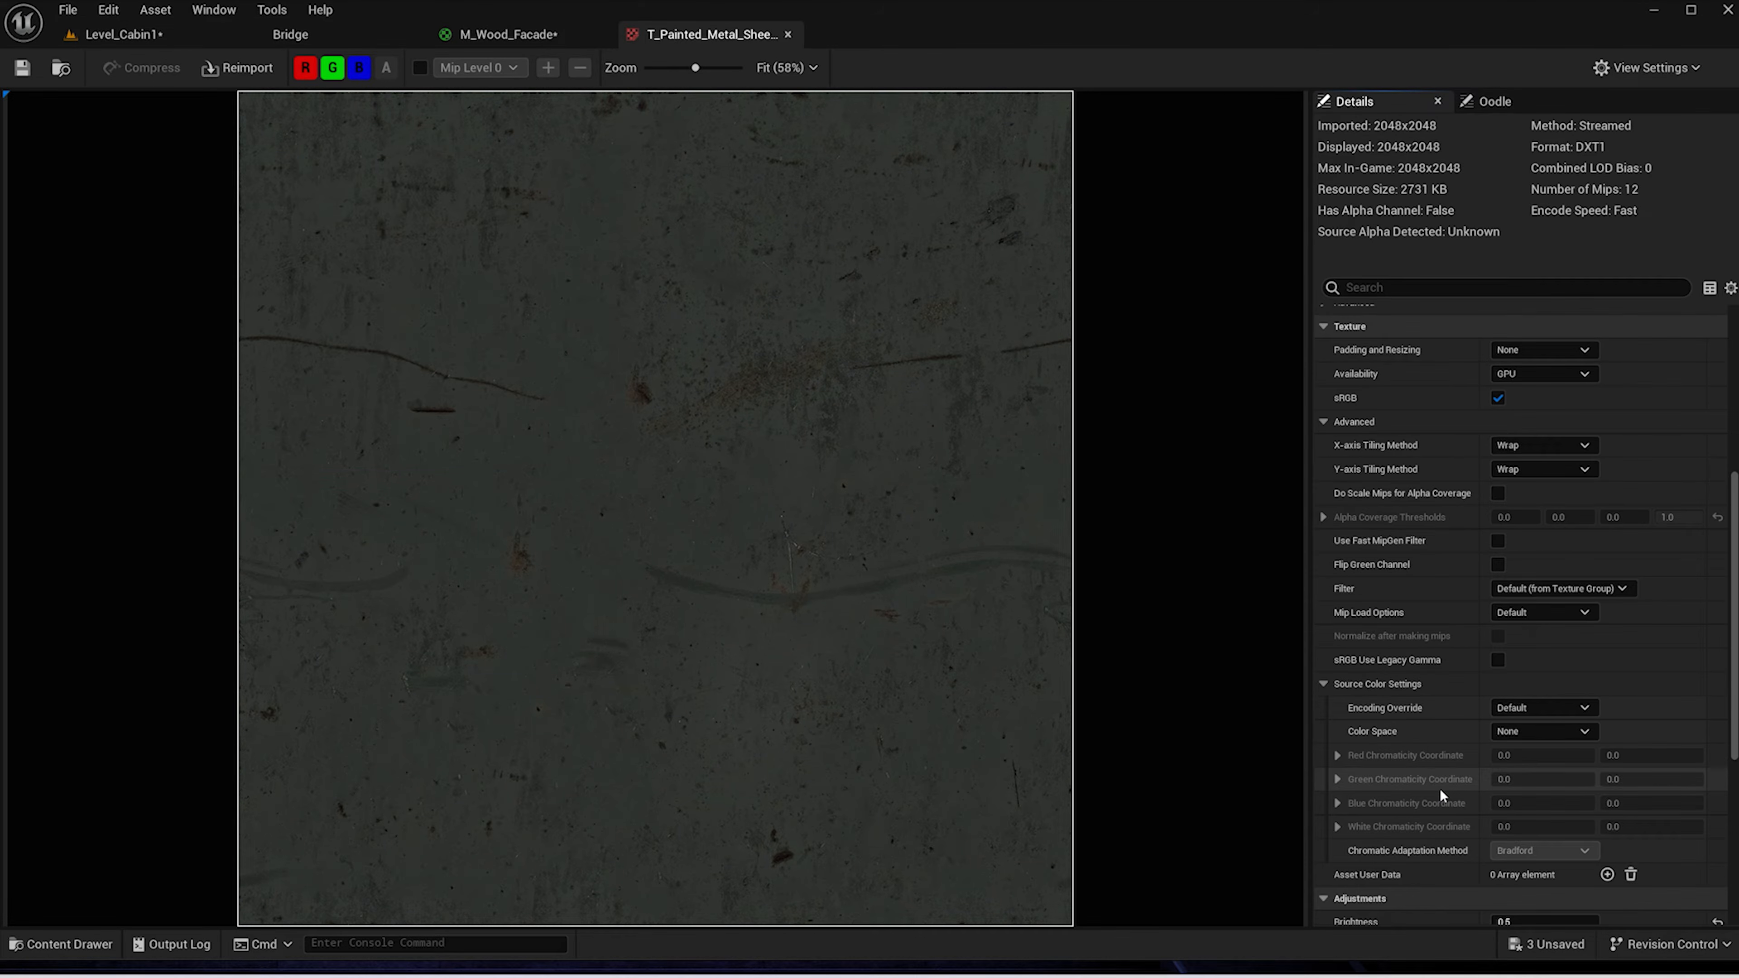
scroll(1406, 753, "down", 5)
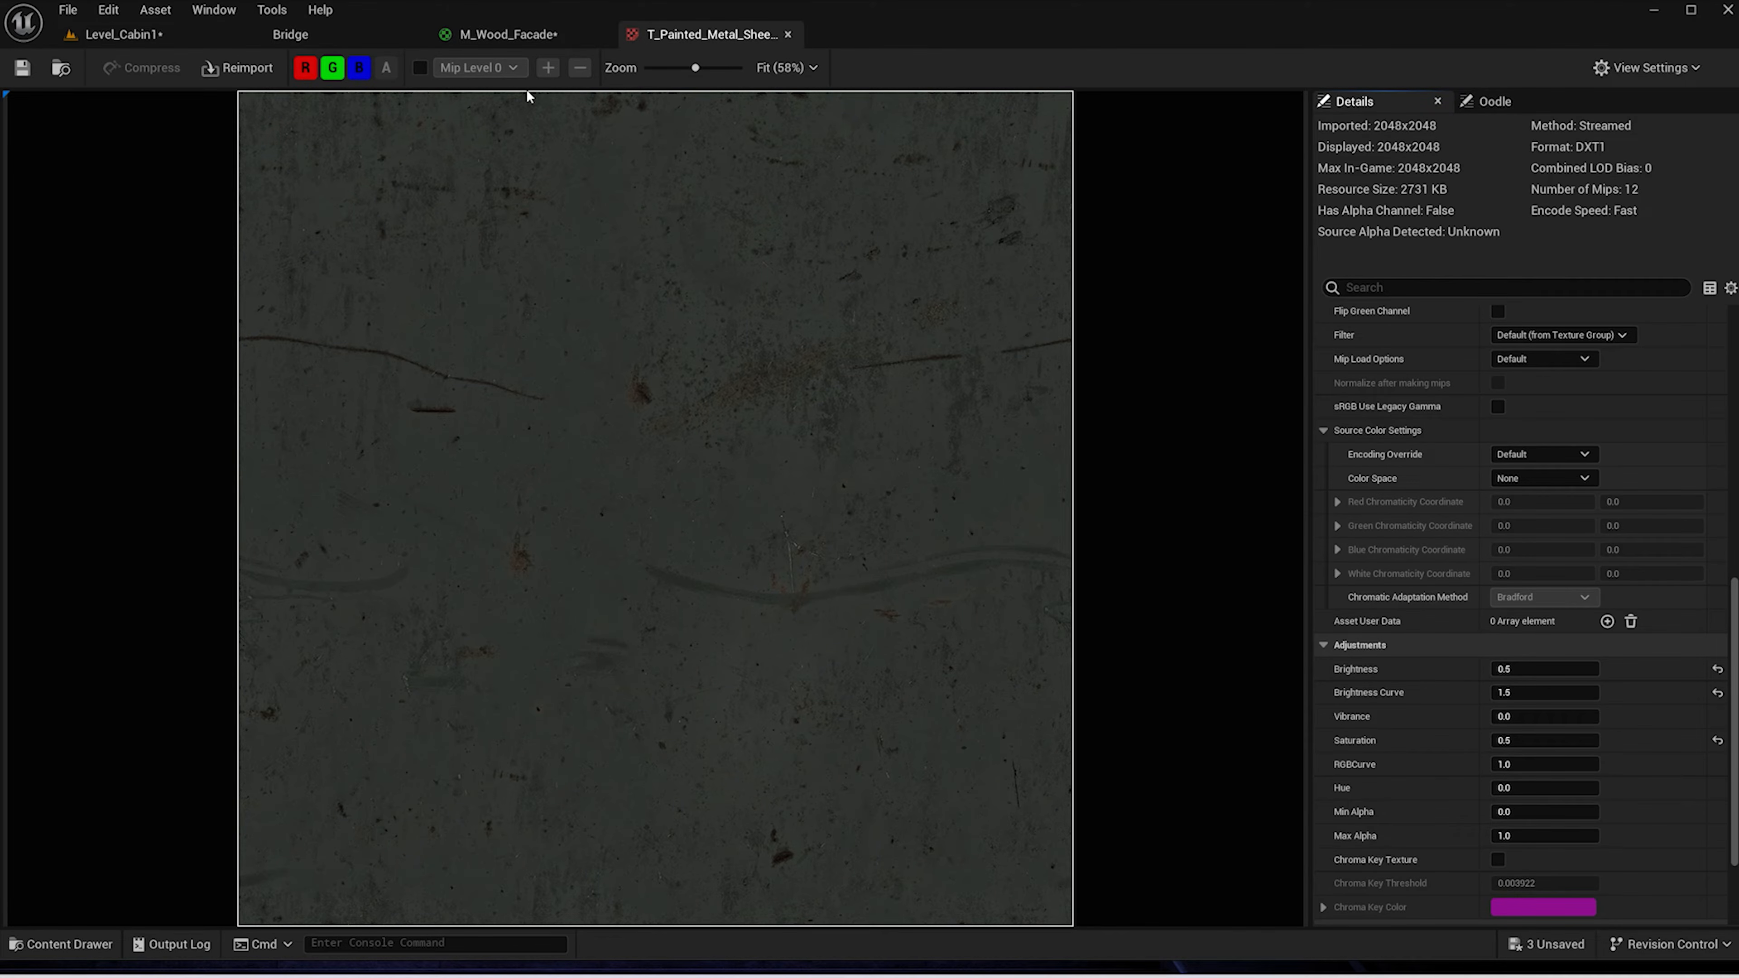
Apply the MI_Painted_Metal_Sheet_xeutbhl_2K material to the cabin's window frames and door frame in the level
left_click(121, 34)
key("ctrl+space")
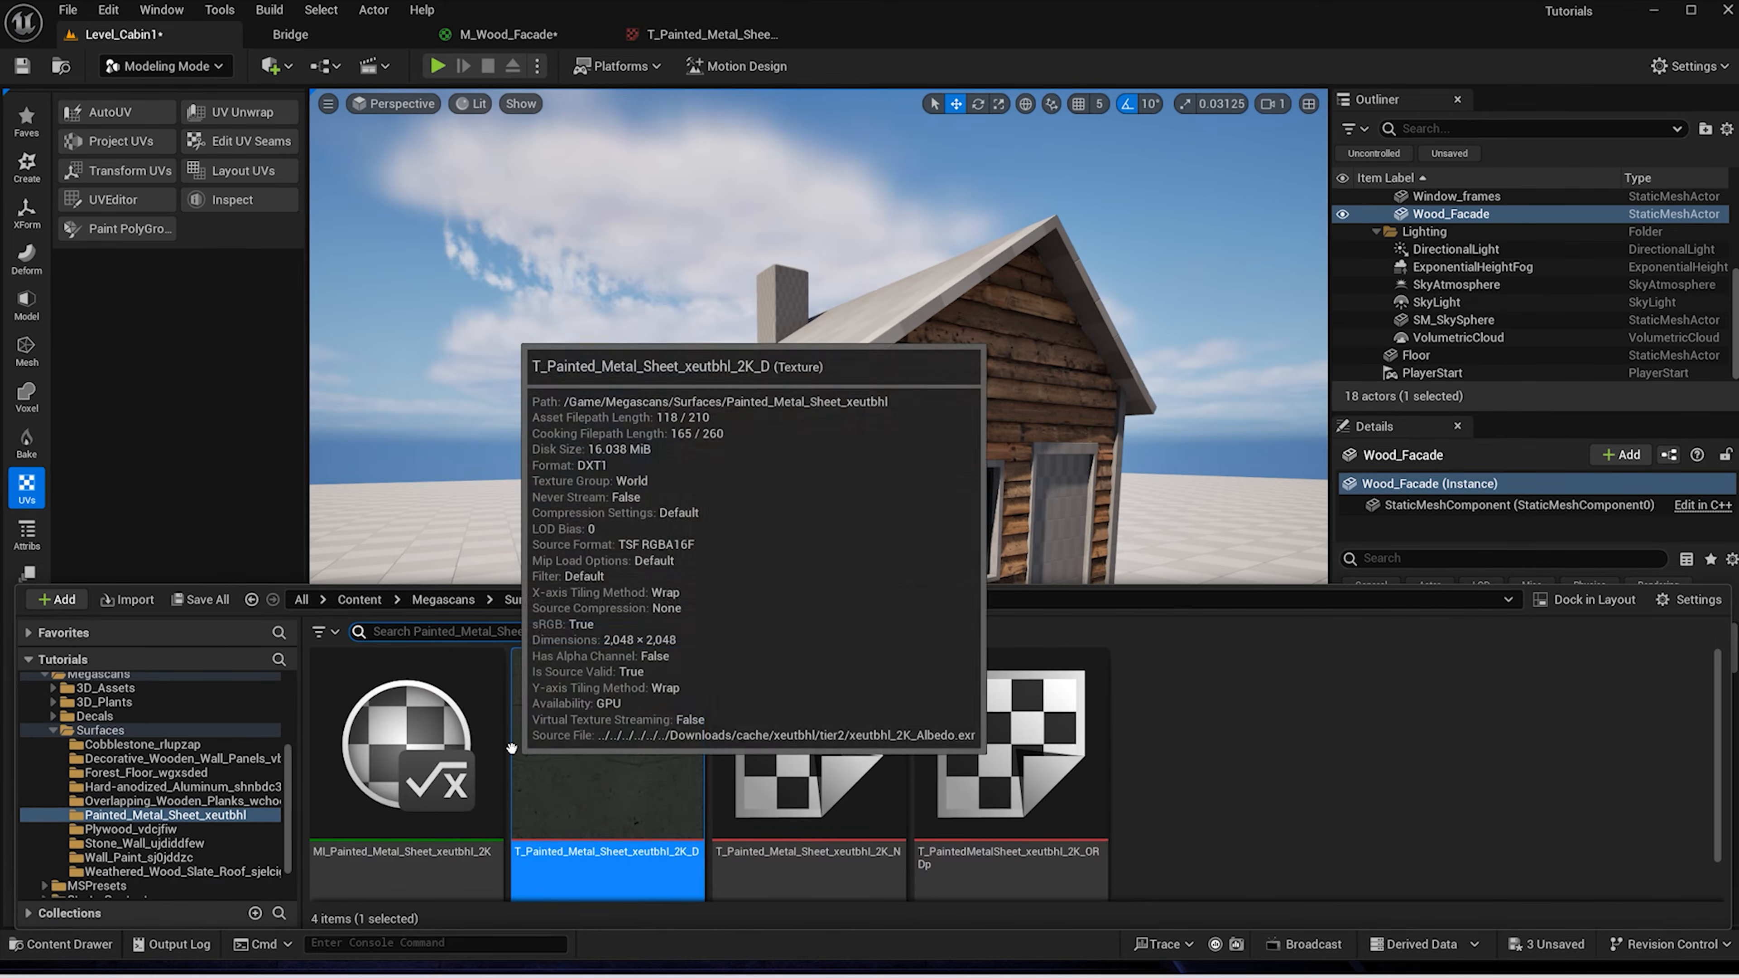
left_click_drag(428, 692, 933, 465)
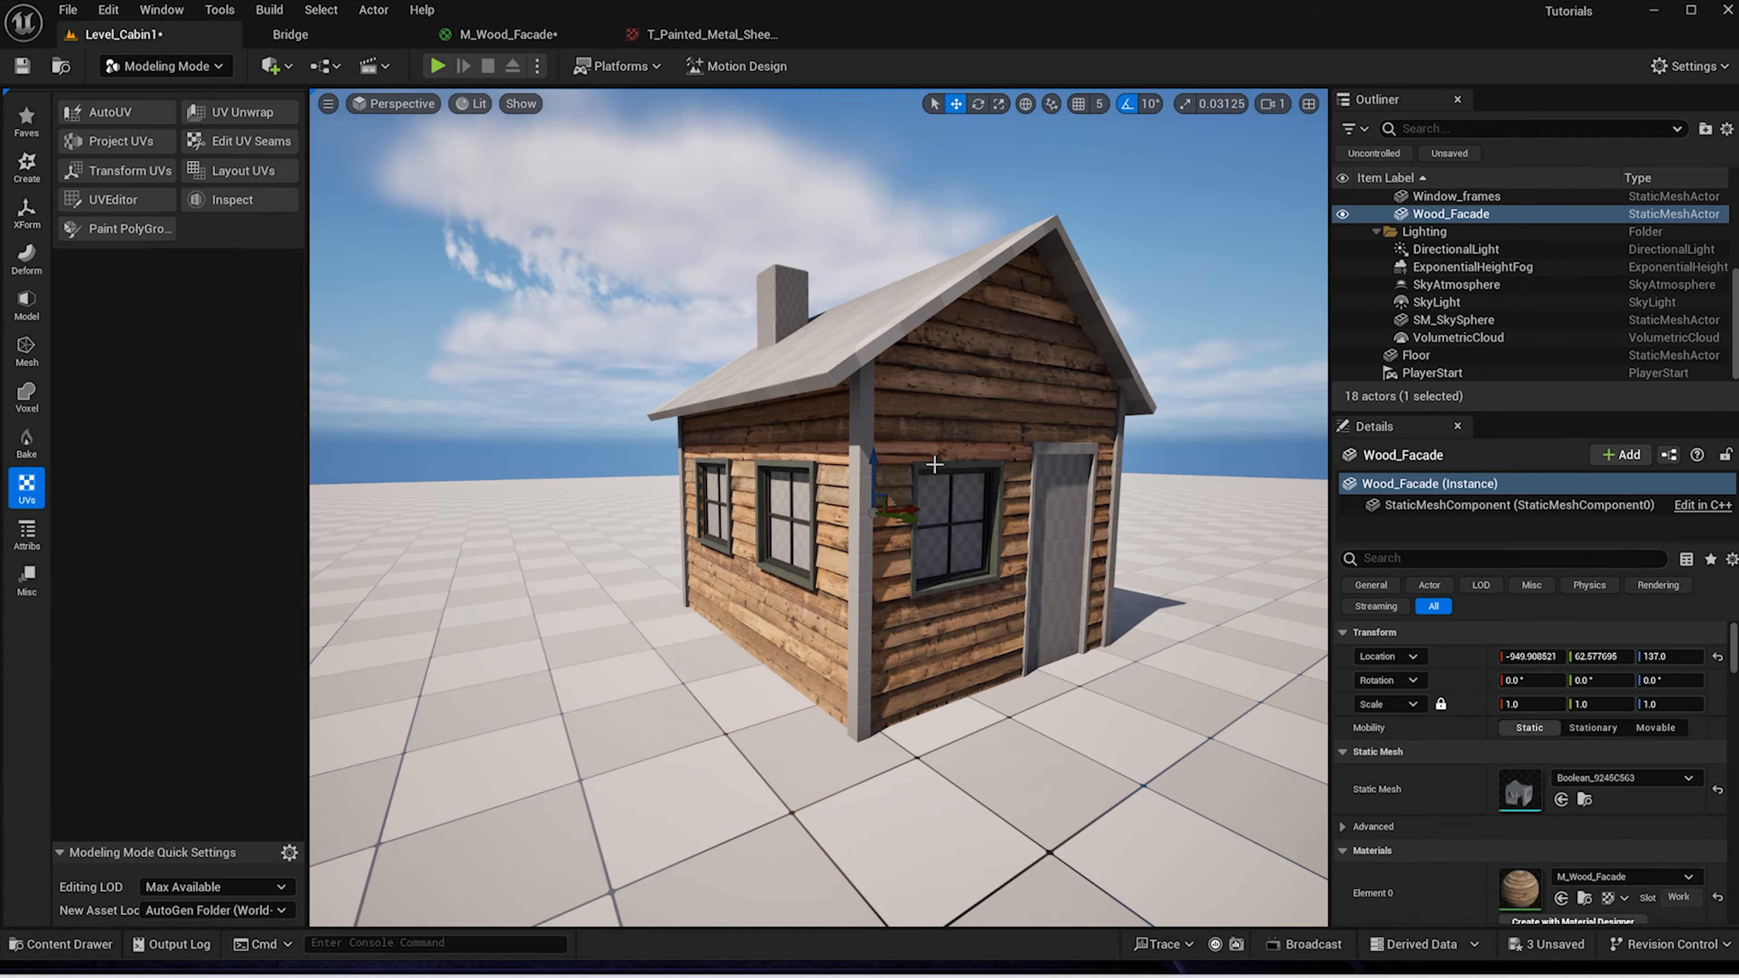
key("ctrl+space")
left_click_drag(476, 718, 1050, 447)
Select the cabin door and create a material named M_Wood_Door in the Decorative_Wooden_Wall_Panels surface folder
left_click(1049, 570)
key("ctrl+space")
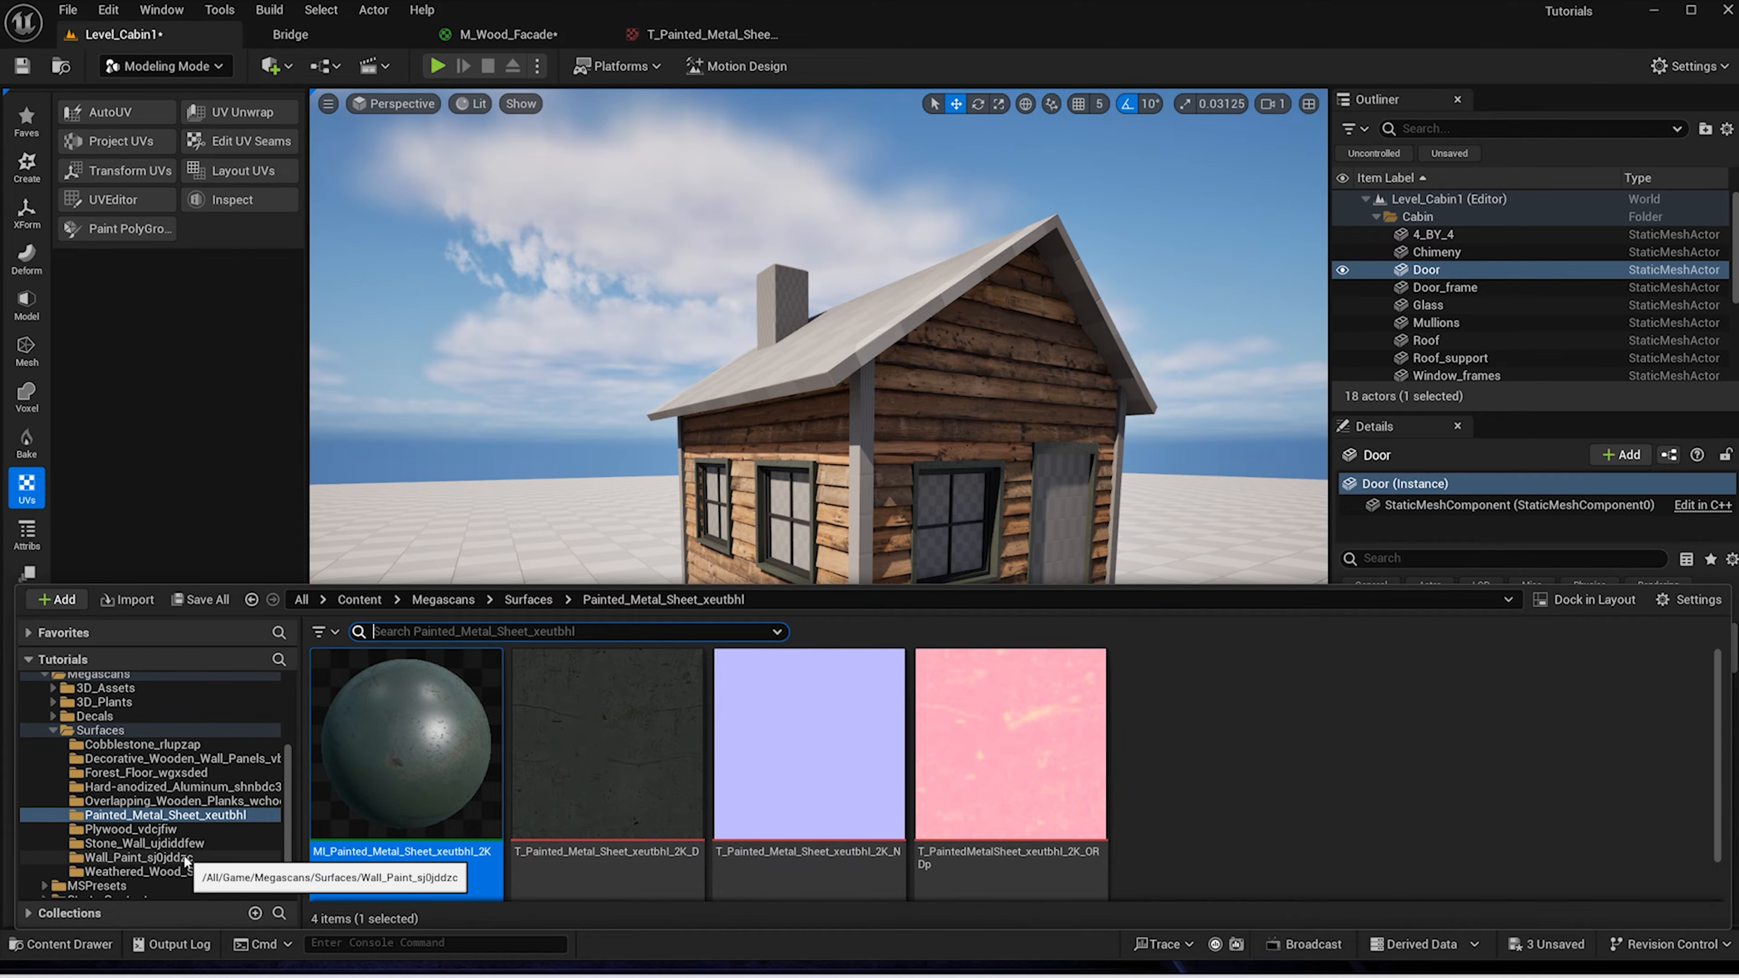
left_click(176, 757)
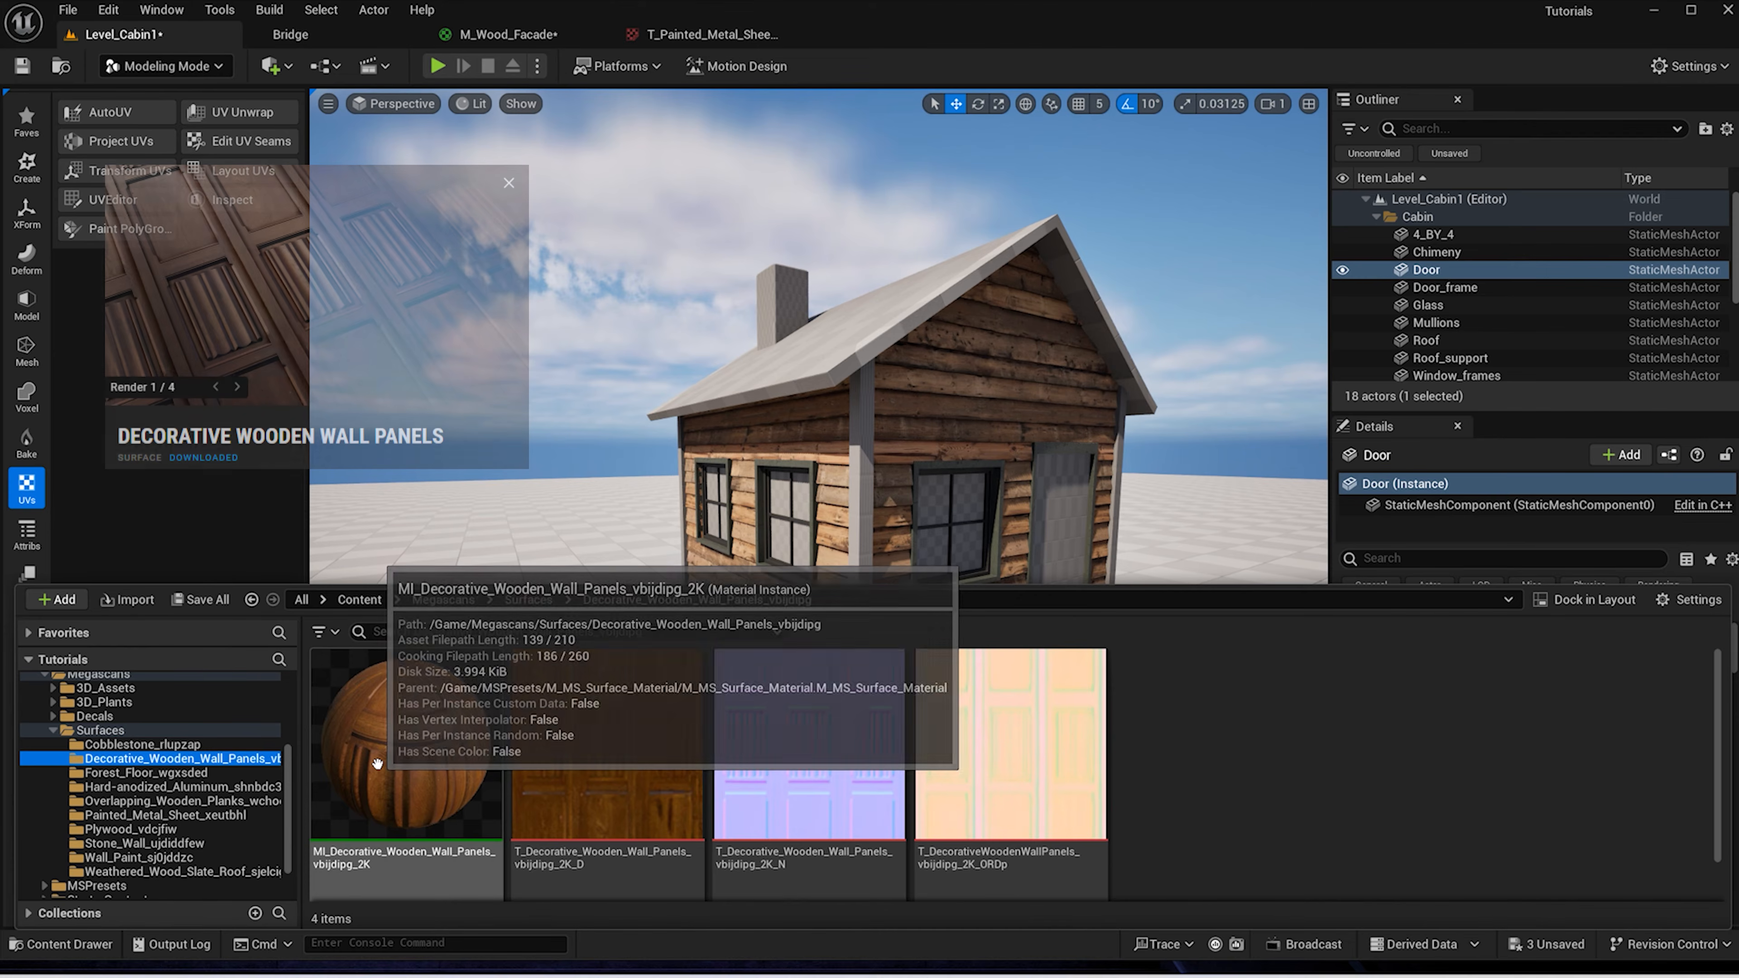
right_click(1181, 708)
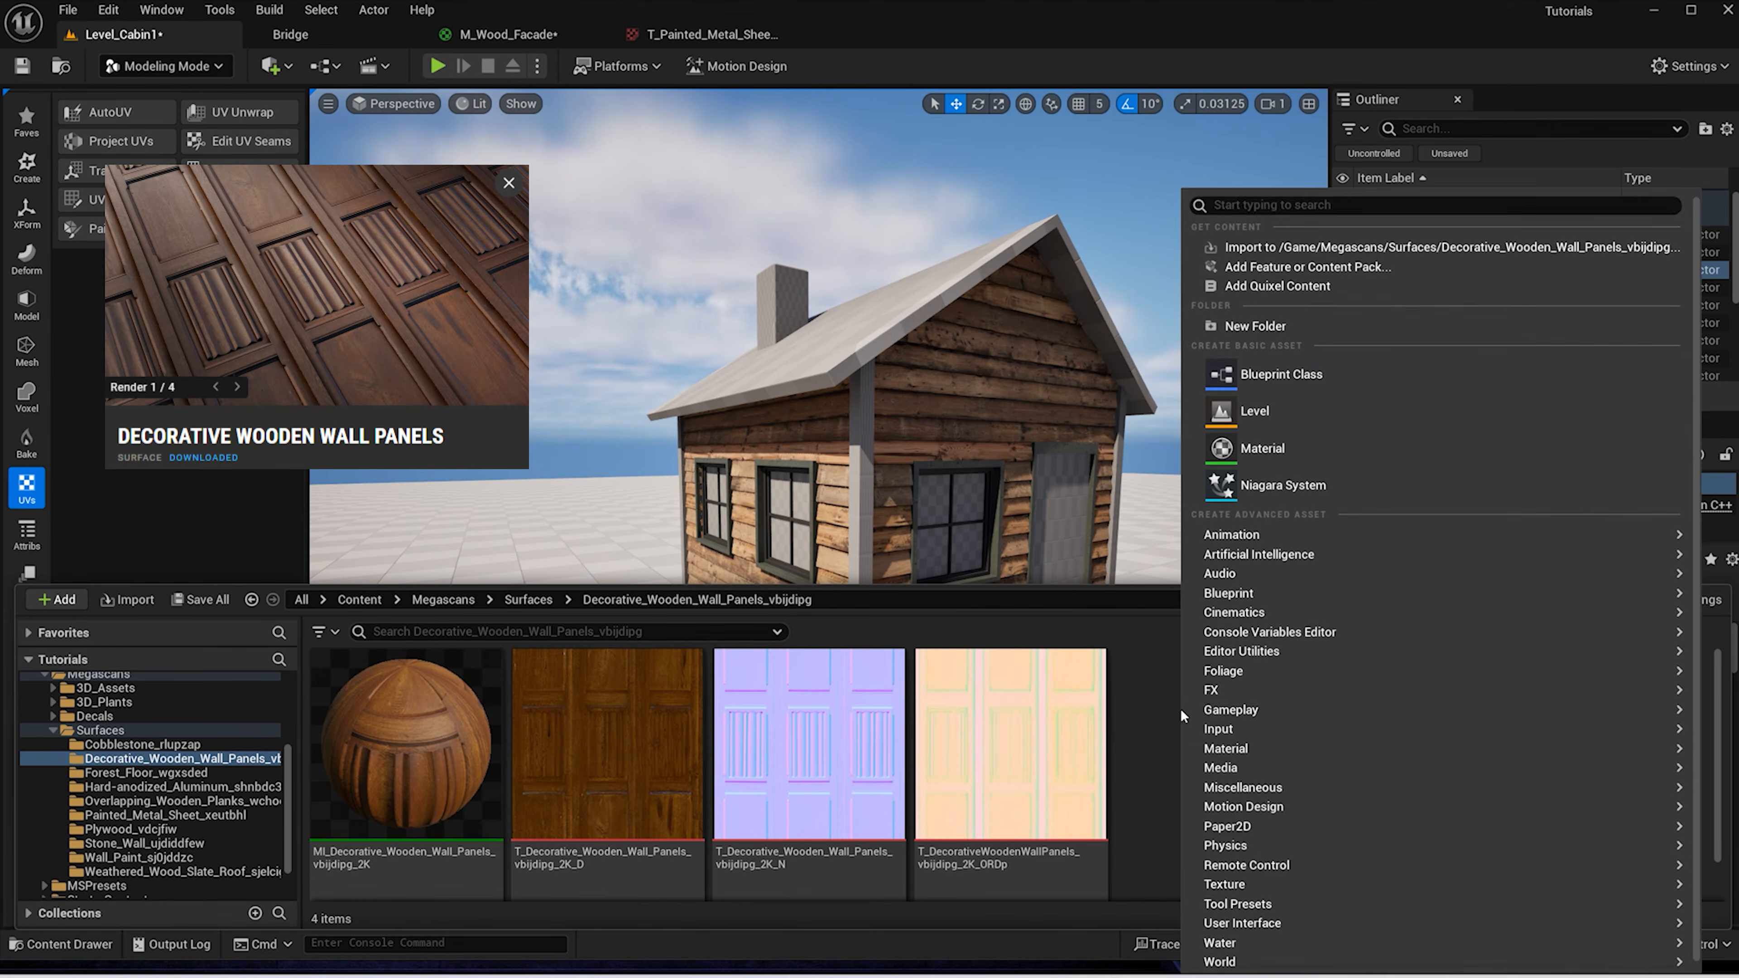
left_click(1304, 452)
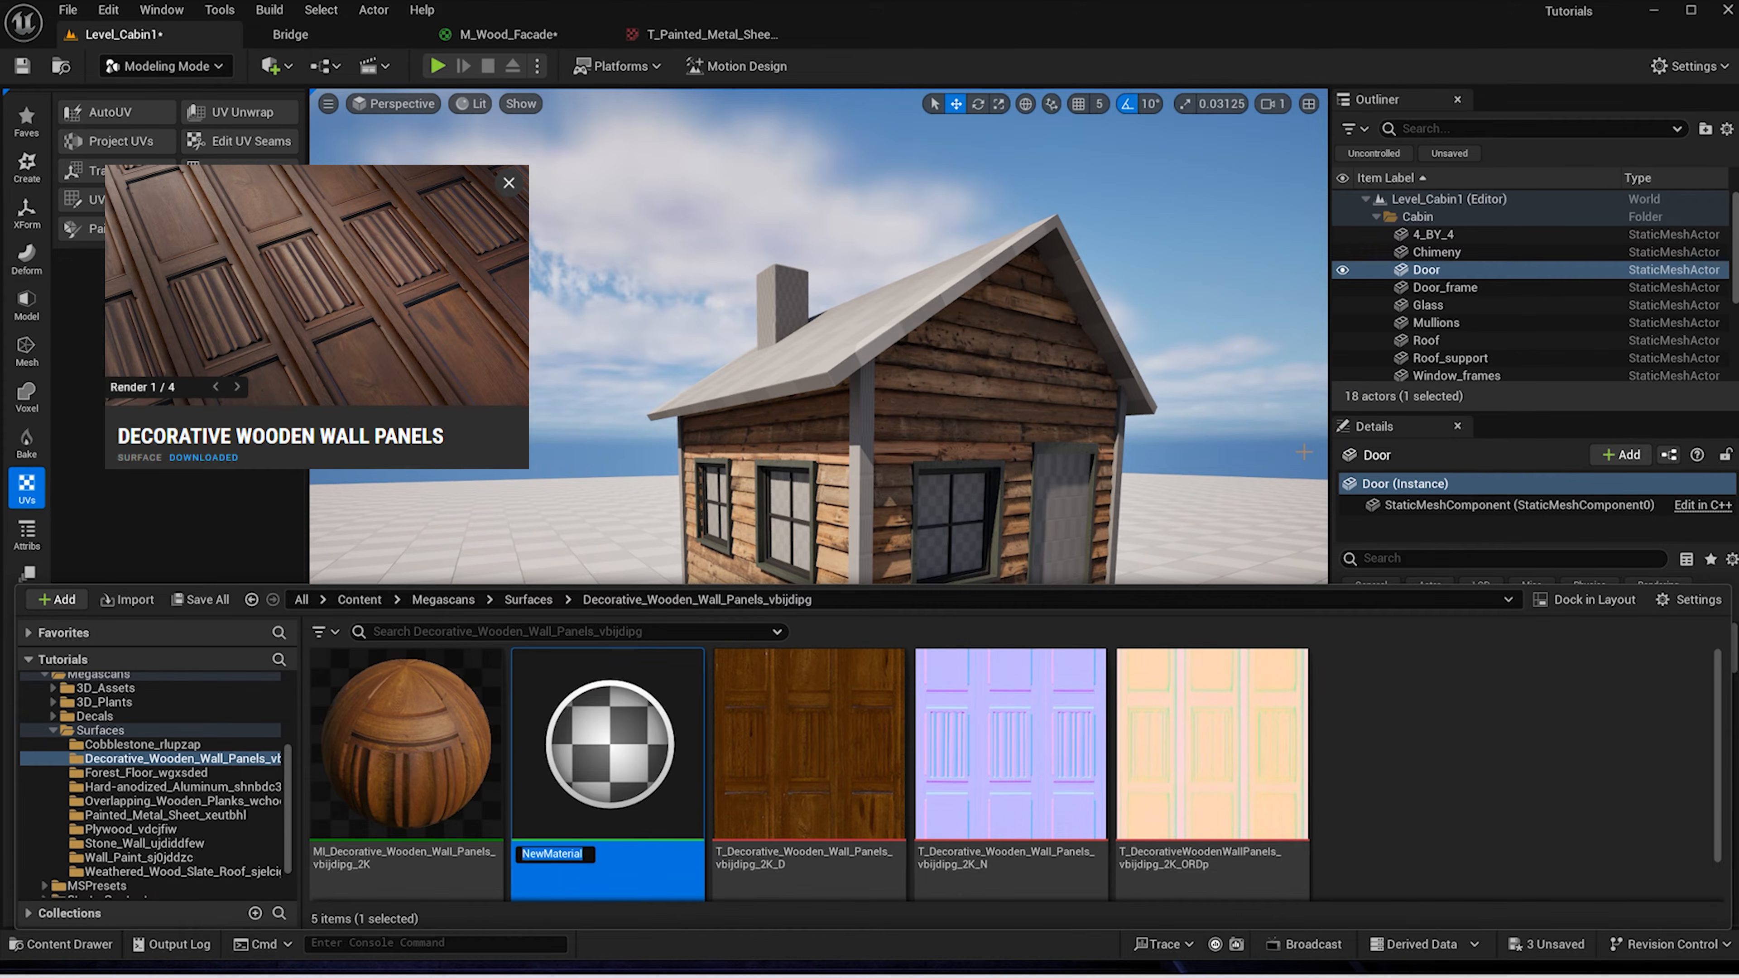
type("M)Woo")
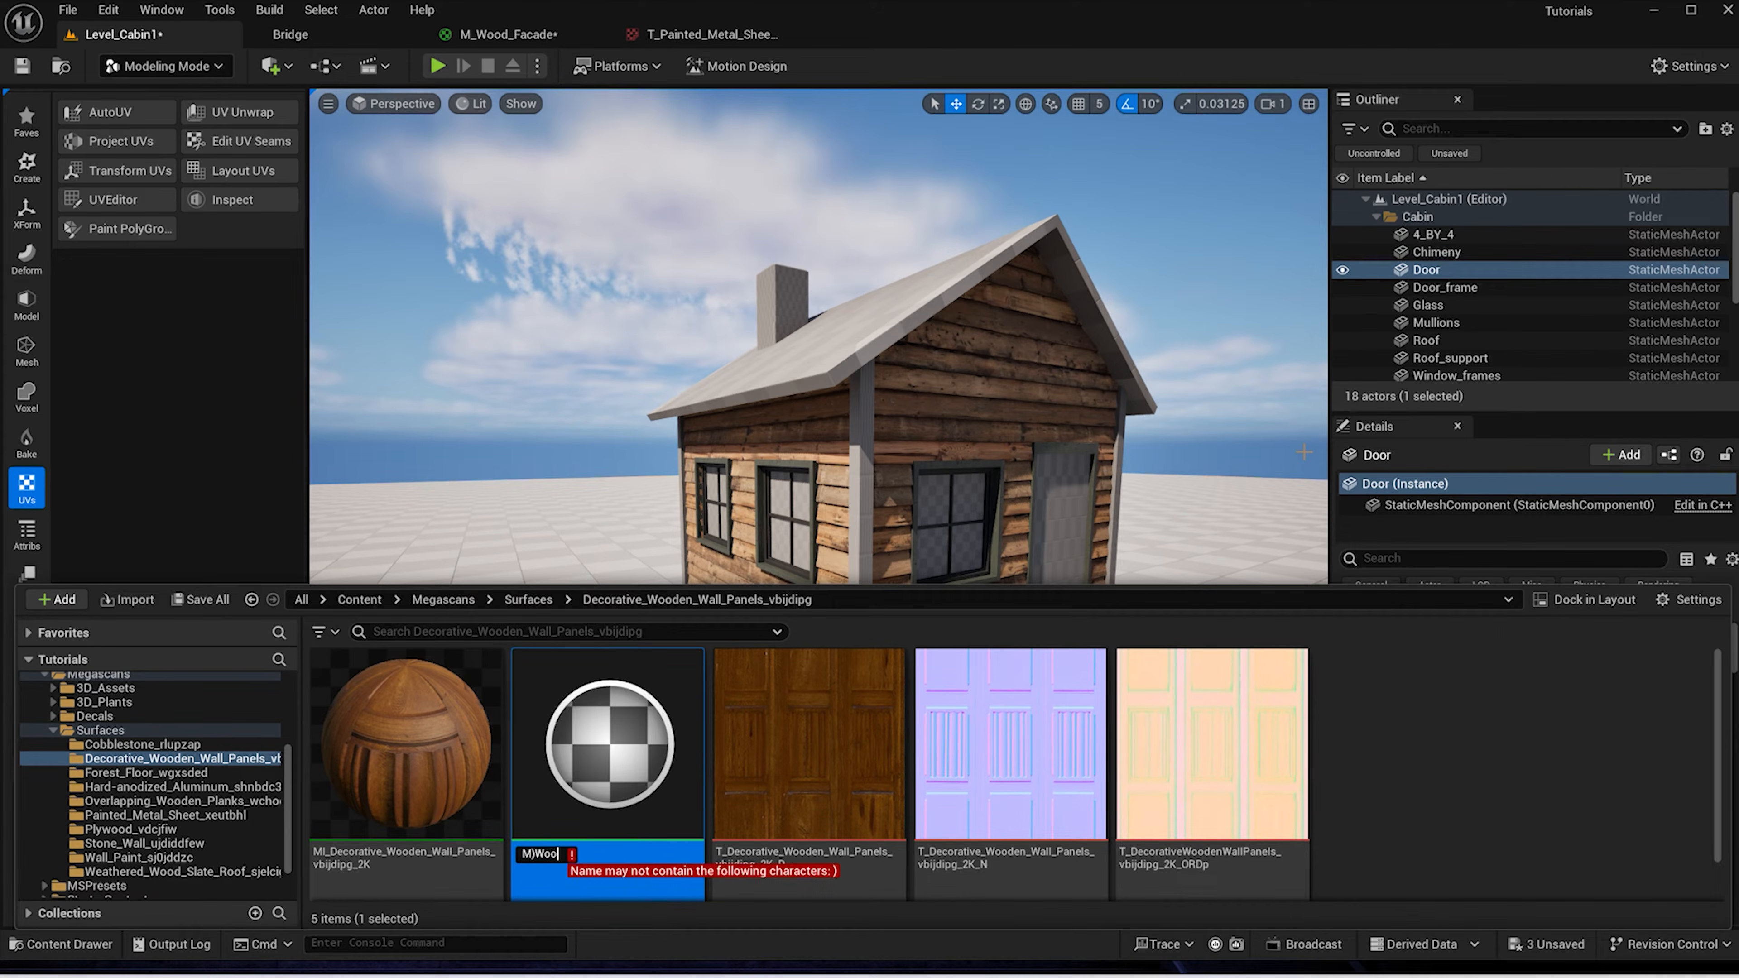
key("BackSpace")
key("BackSpace")
key("BackSpace")
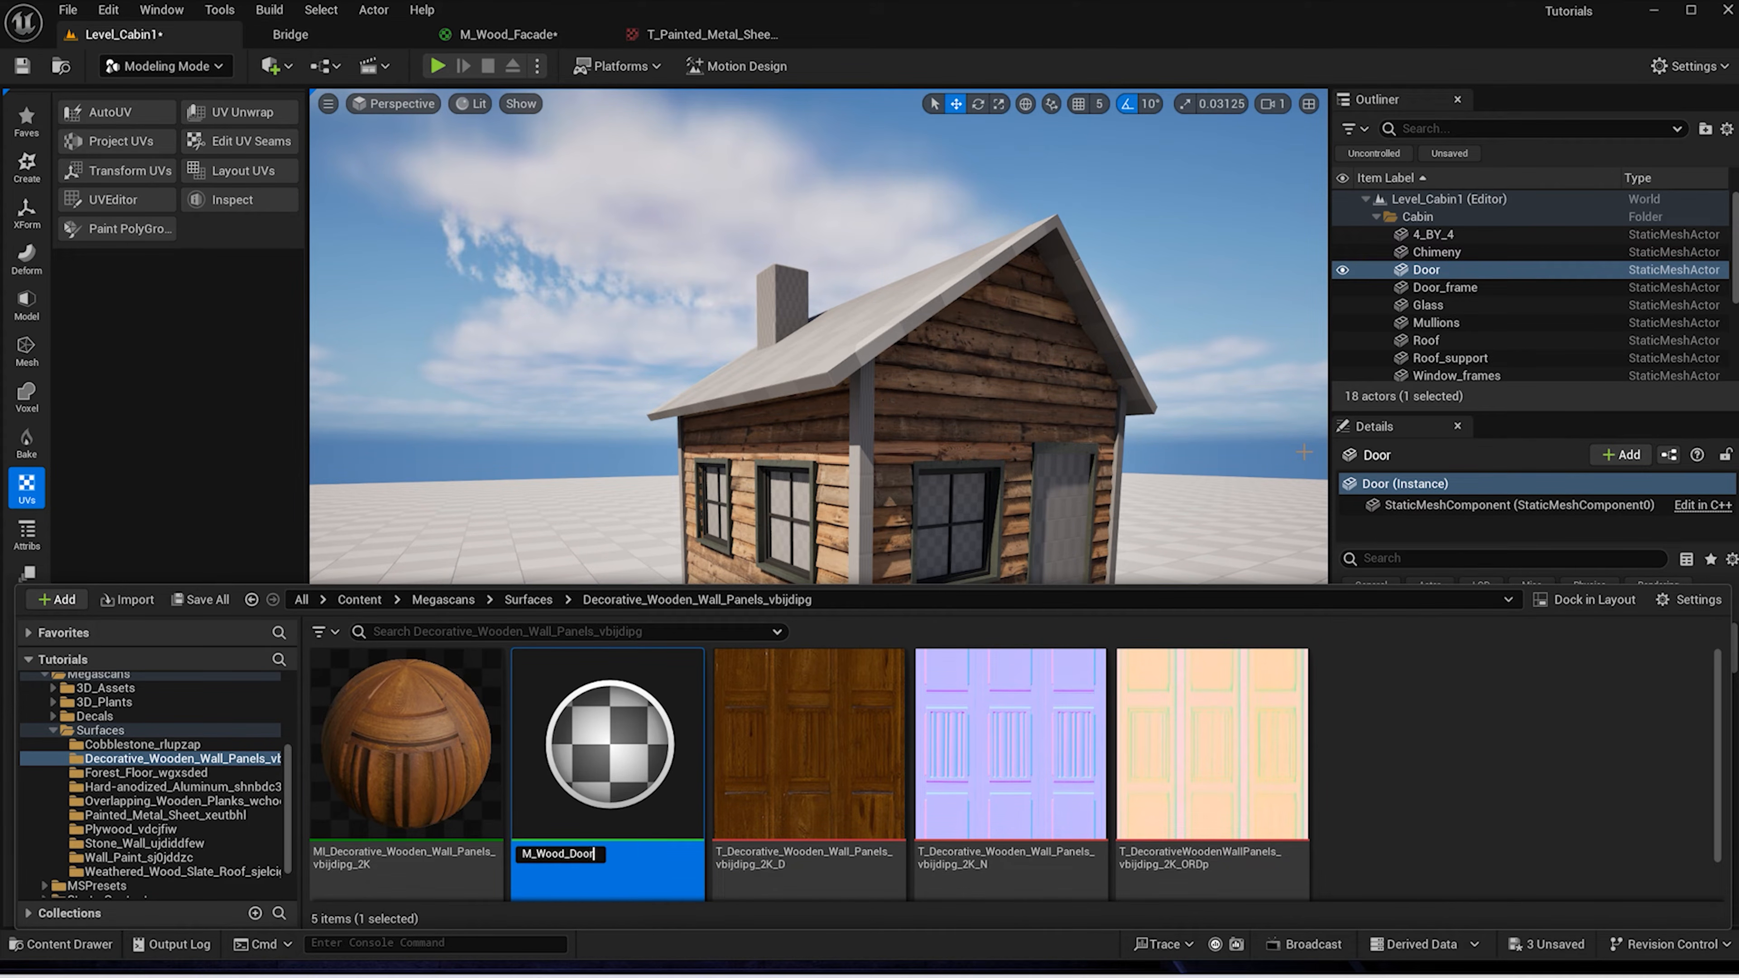
key("Return")
Open the M_Wood_Door material graph and select the T_Decorative_Wooden_Wall_Panels_vbijdipg_2K_D texture for it
double_click(353, 709)
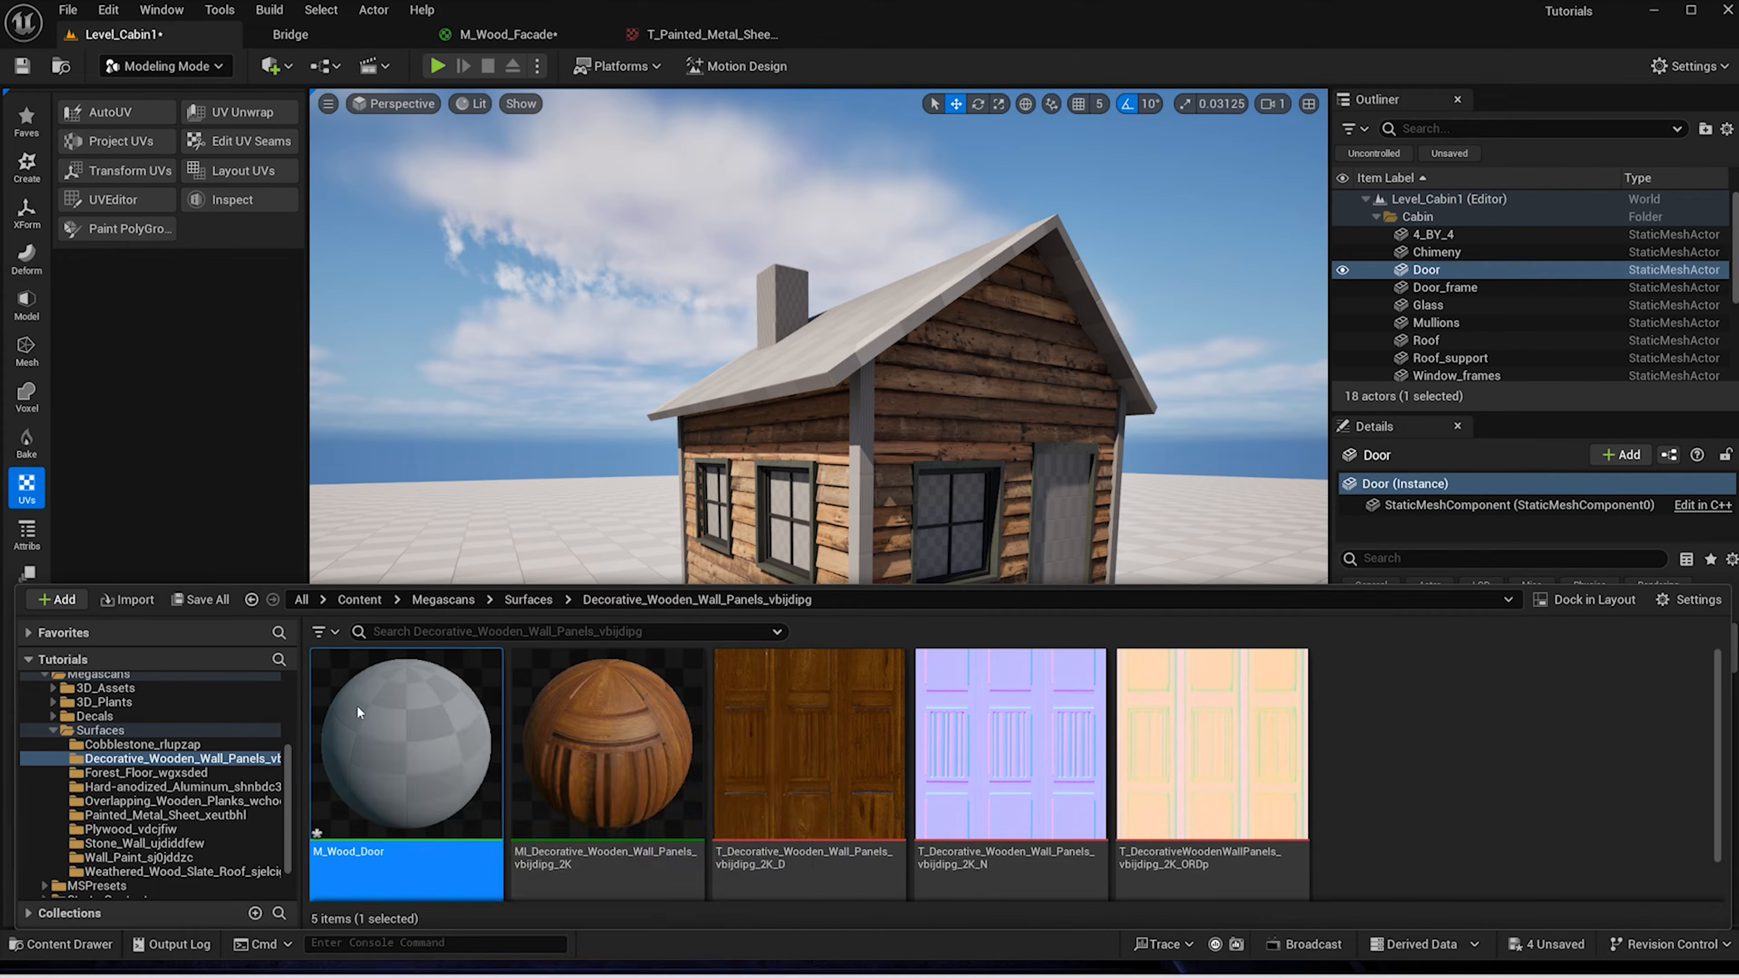
right_click_drag(803, 319, 958, 371)
key("ctrl+space")
left_click(863, 690)
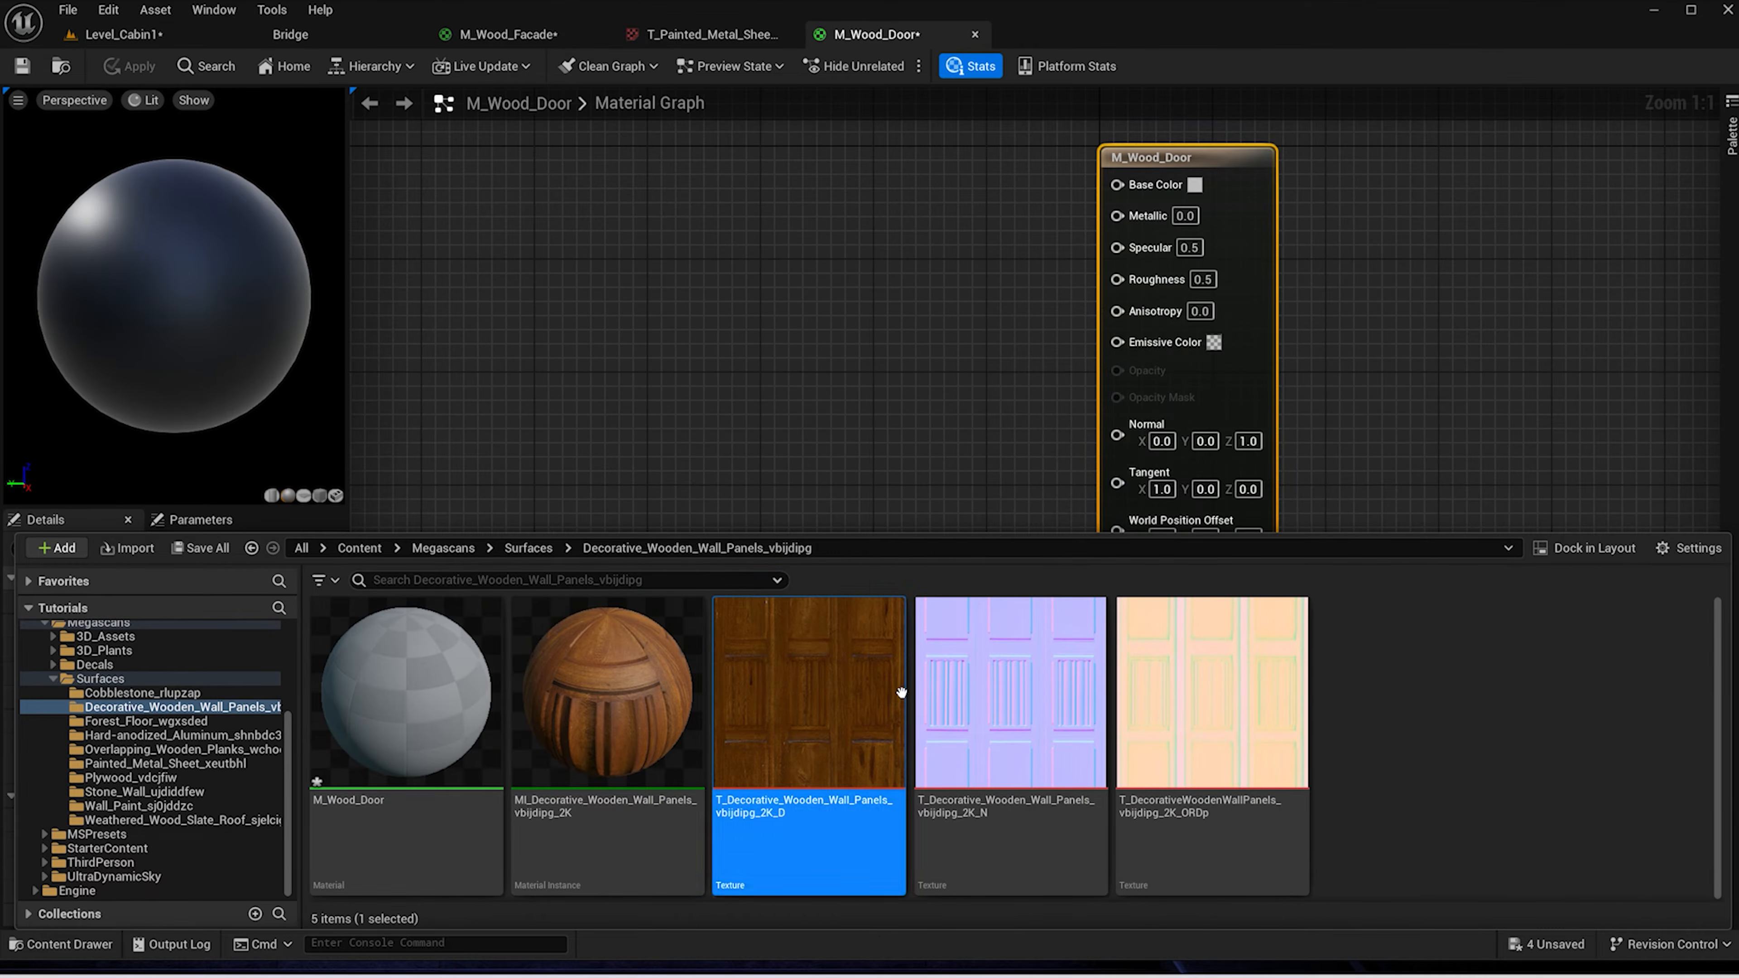
Add the wooden wall panel D, N and ORDp textures to the M_Wood_Door graph and spread out their nodes
left_click(1125, 684, "shift")
left_click_drag(1124, 684, 816, 322)
left_click_drag(982, 365, 995, 203)
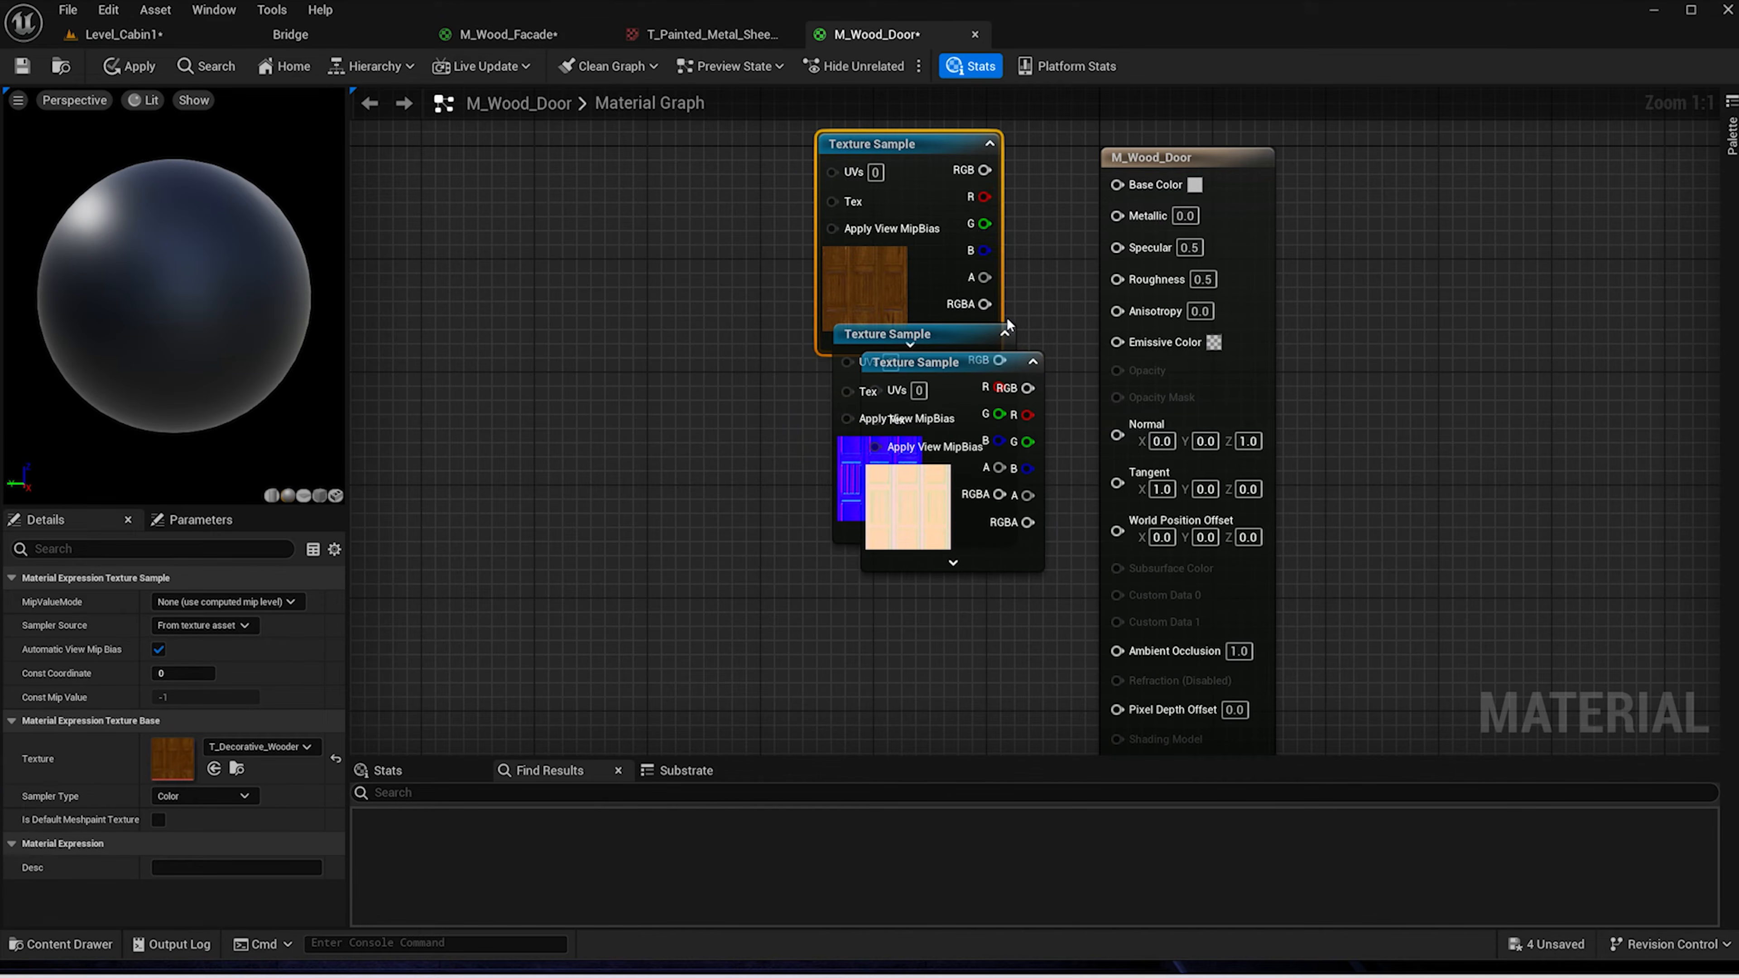
left_click(1013, 364)
left_click_drag(1013, 375, 984, 594)
Wire the D texture to Base Color, N to Normal, and the ORDp red and green channels to Ambient Occlusion and Roughness
left_click_drag(985, 170, 1119, 186)
left_click_drag(1000, 360, 1112, 433)
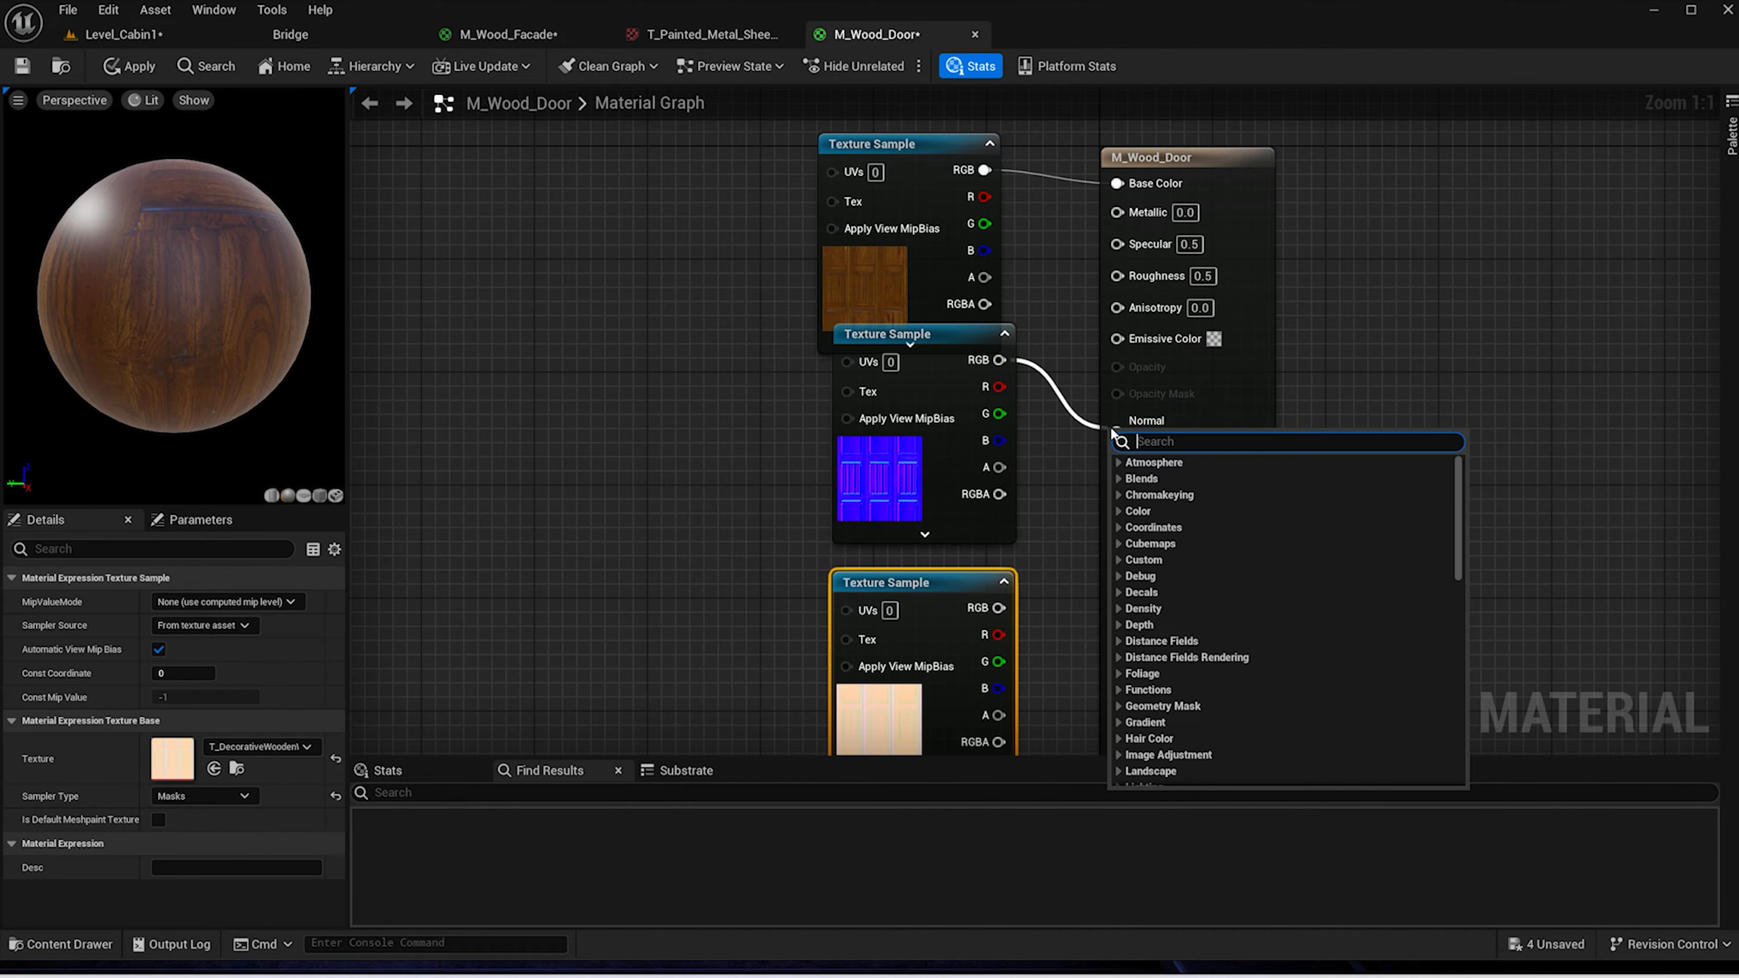
left_click_drag(1000, 360, 1118, 421)
left_click_drag(998, 635, 1118, 624)
left_click_drag(998, 661, 1117, 274)
Enable tessellation on M_Wood_Door and connect the ORDp texture's blue channel to Displacement
left_click(1201, 154)
left_click(190, 551)
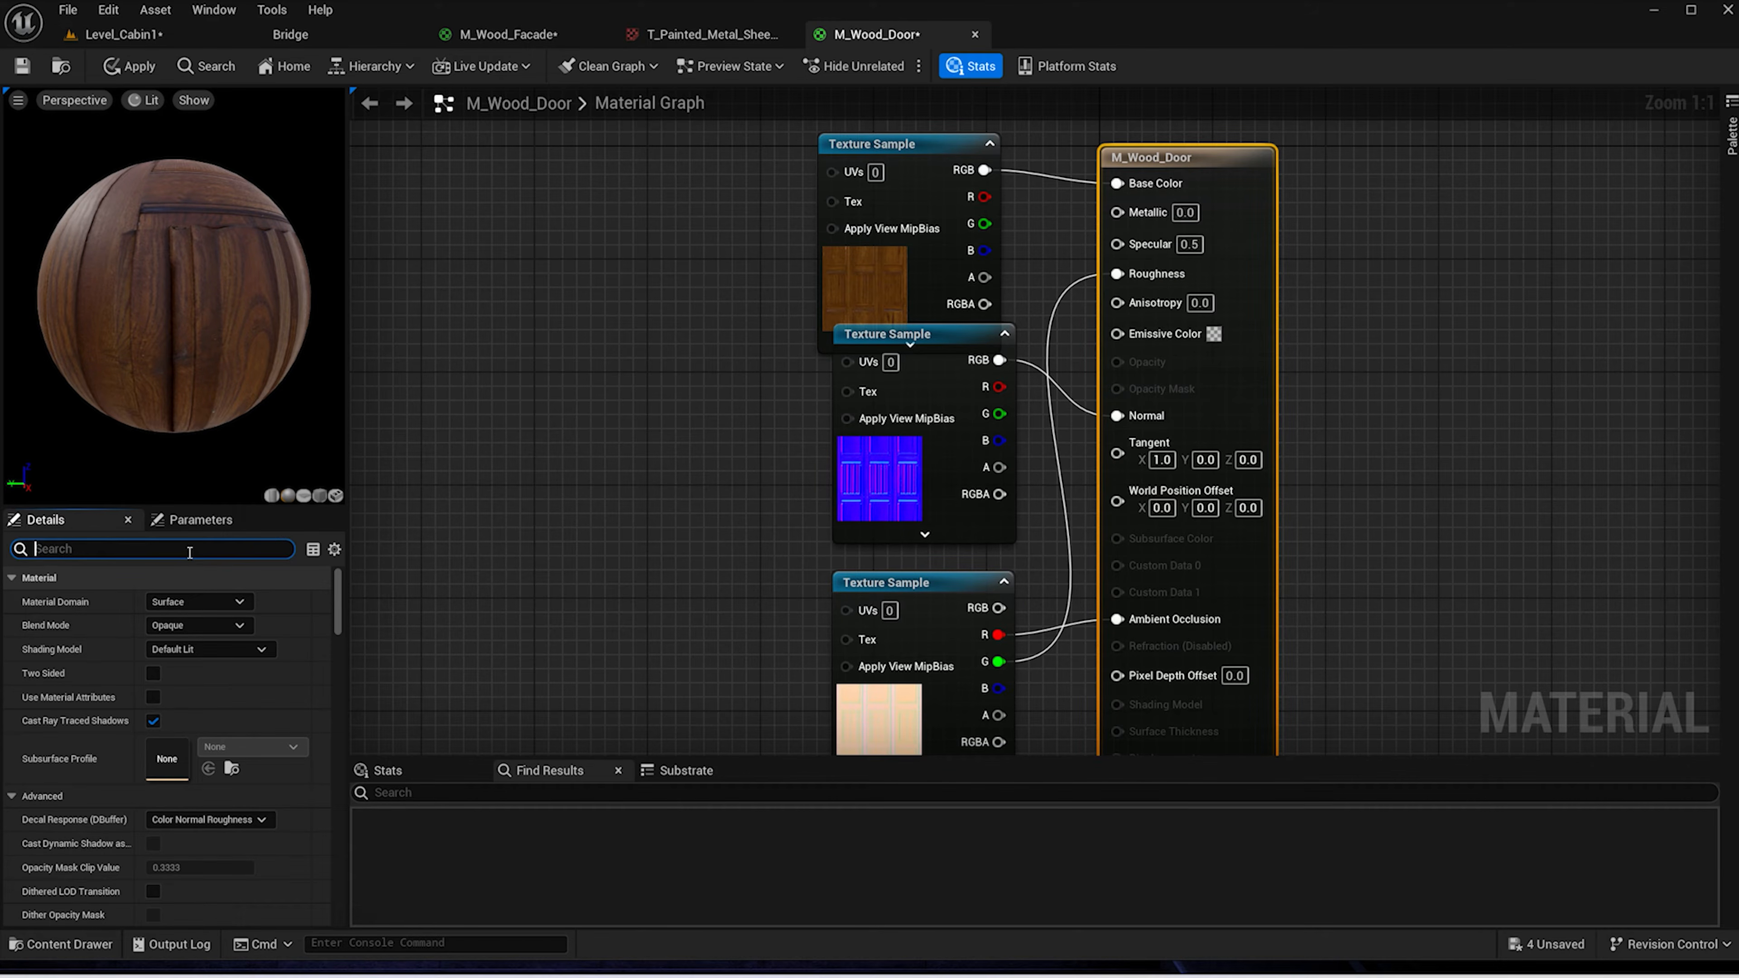
left_click(159, 602)
right_click_drag(761, 595, 614, 441)
left_click_drag(902, 543, 1018, 612)
scroll(1018, 612, "down", 1)
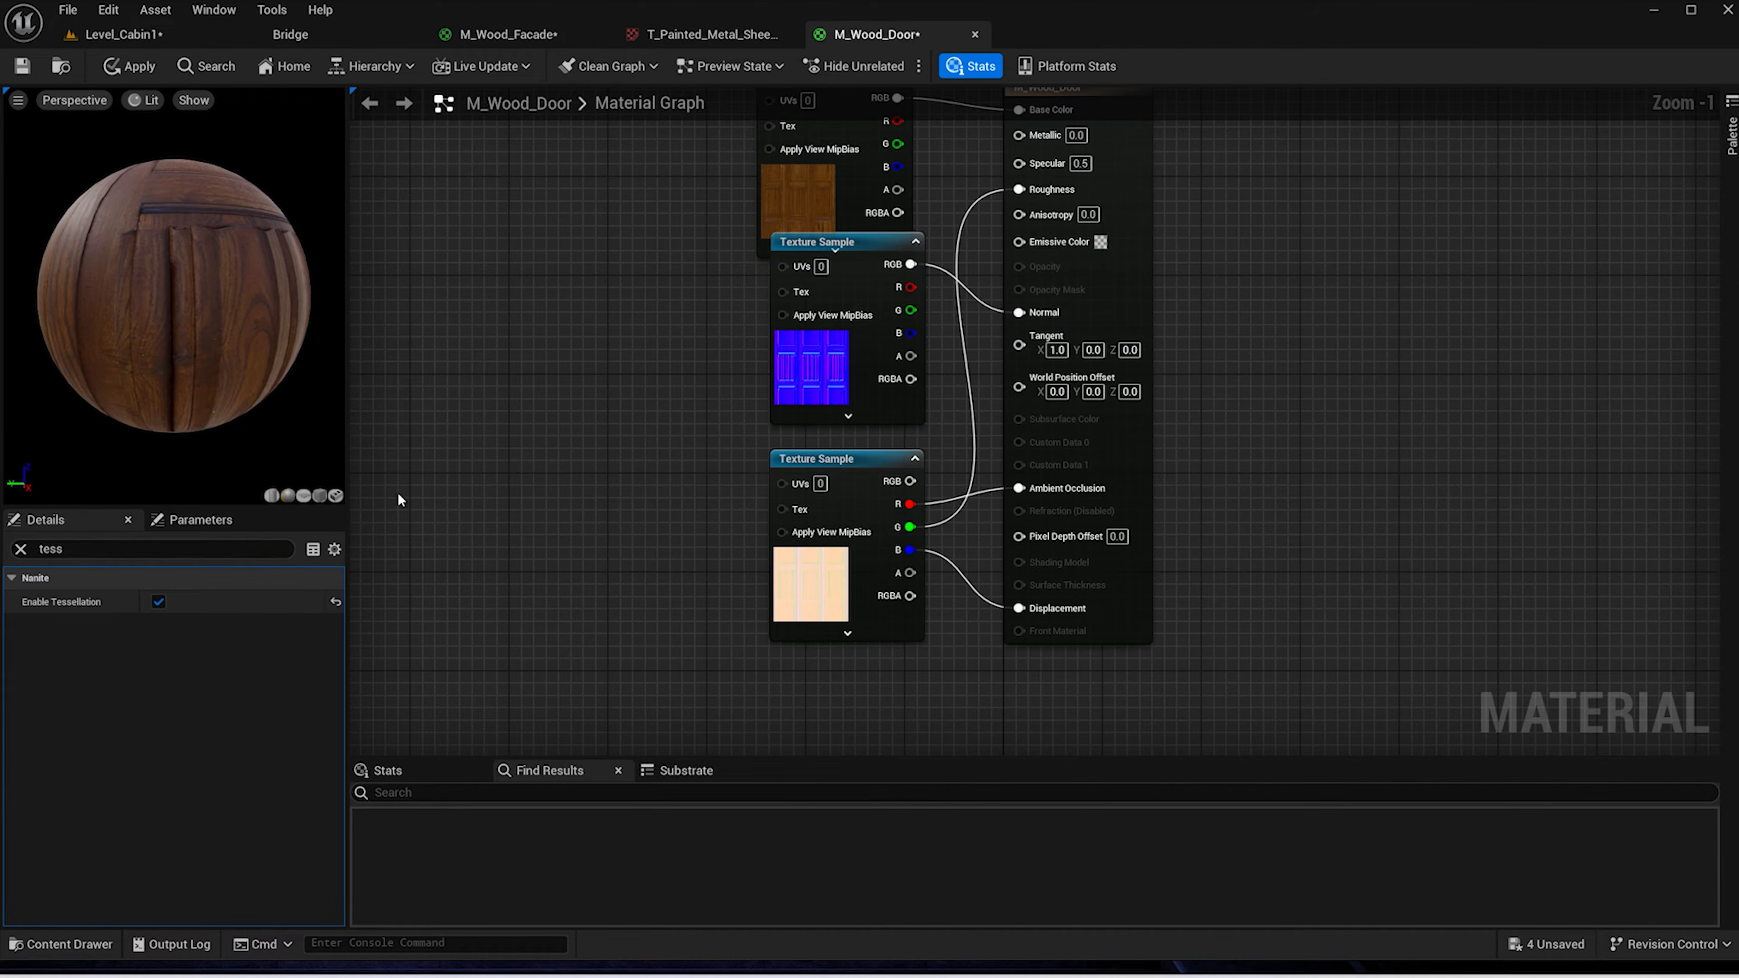
Set the material's displacement magnitude to 20 and apply the material changes
type("dis")
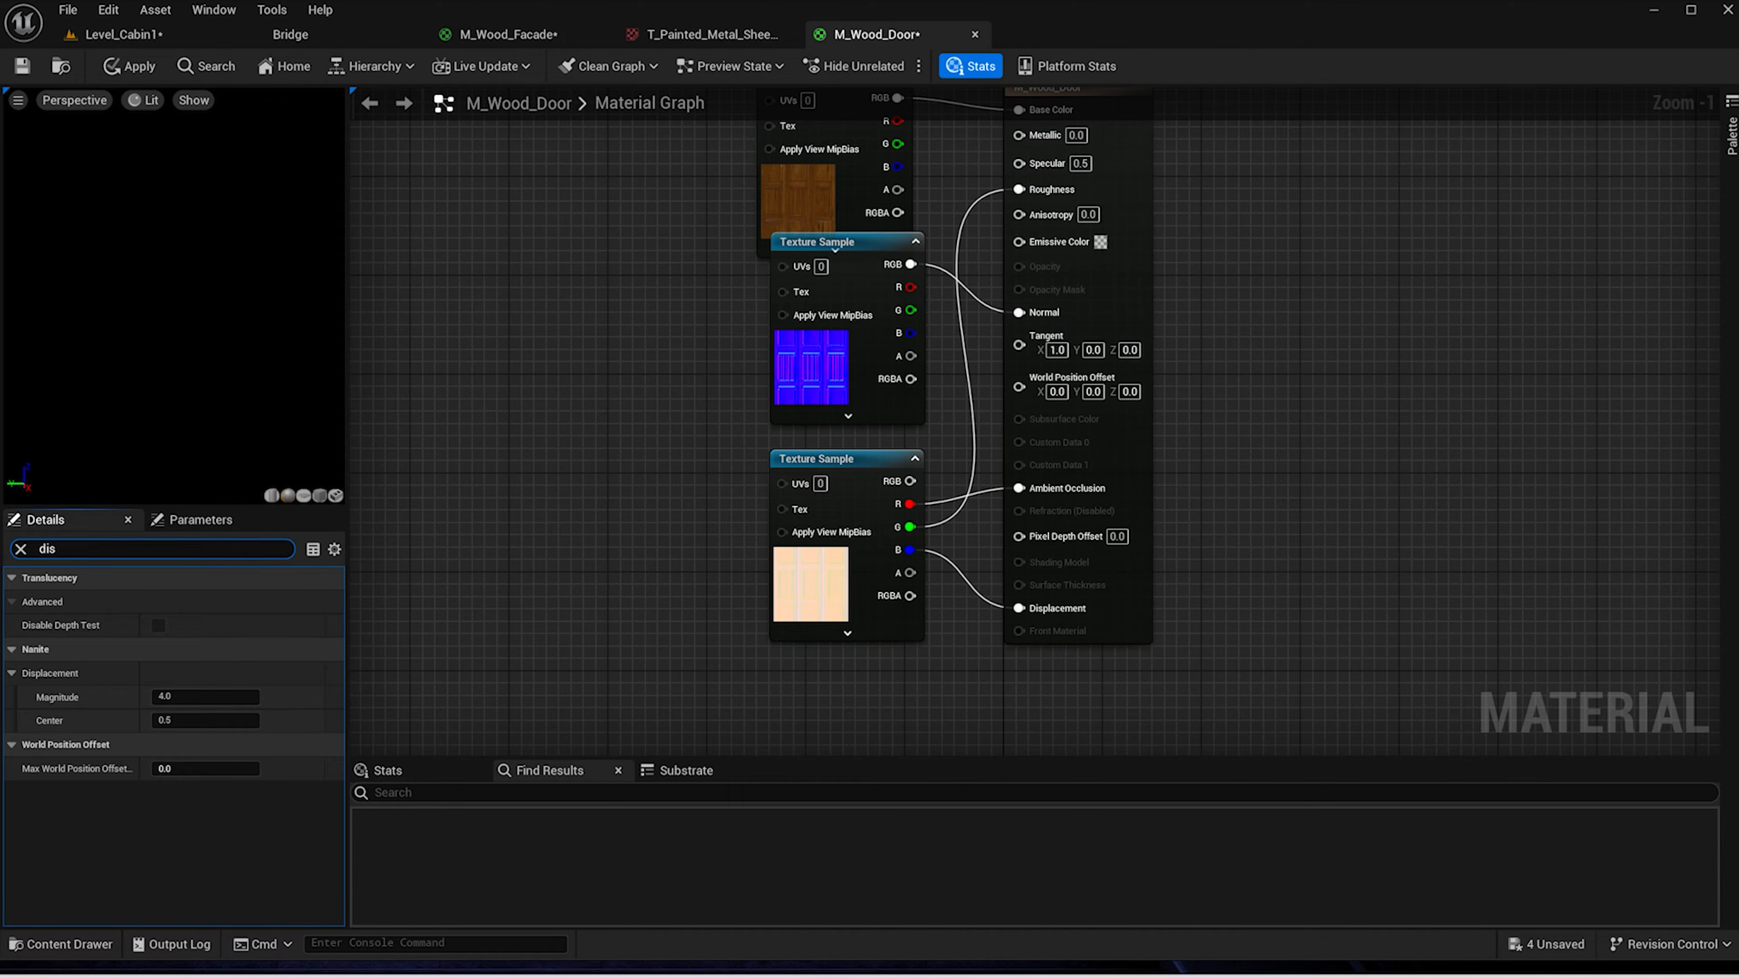
left_click(195, 700)
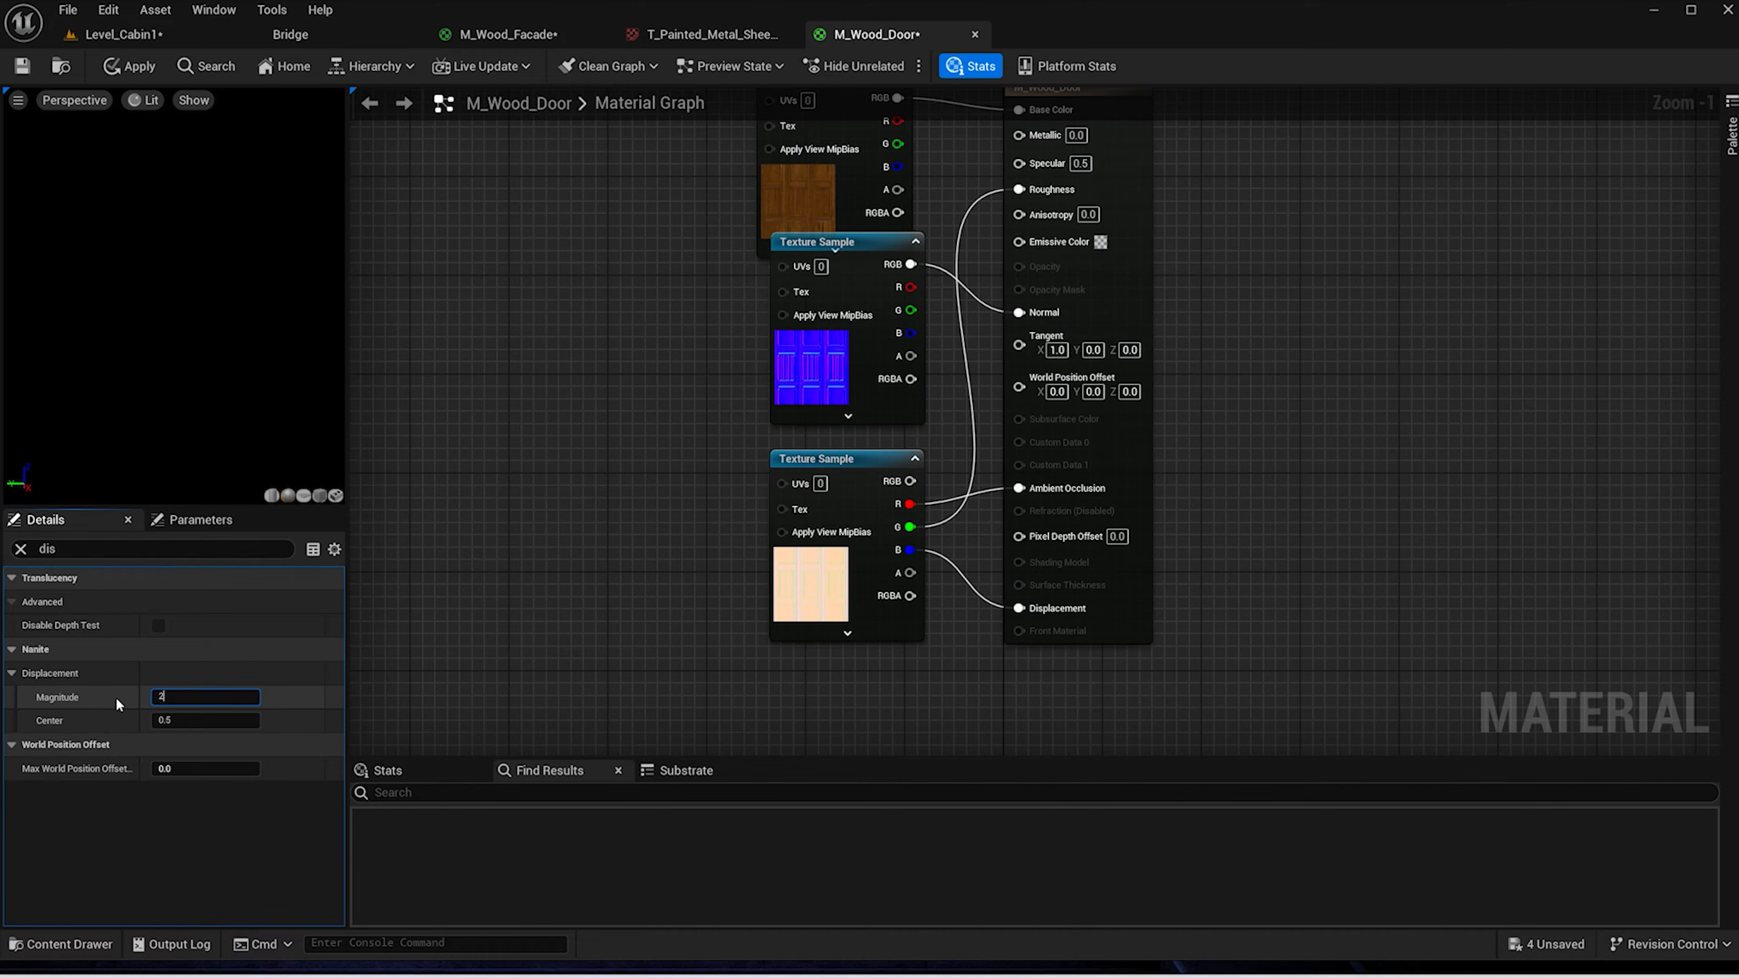
left_click(134, 66)
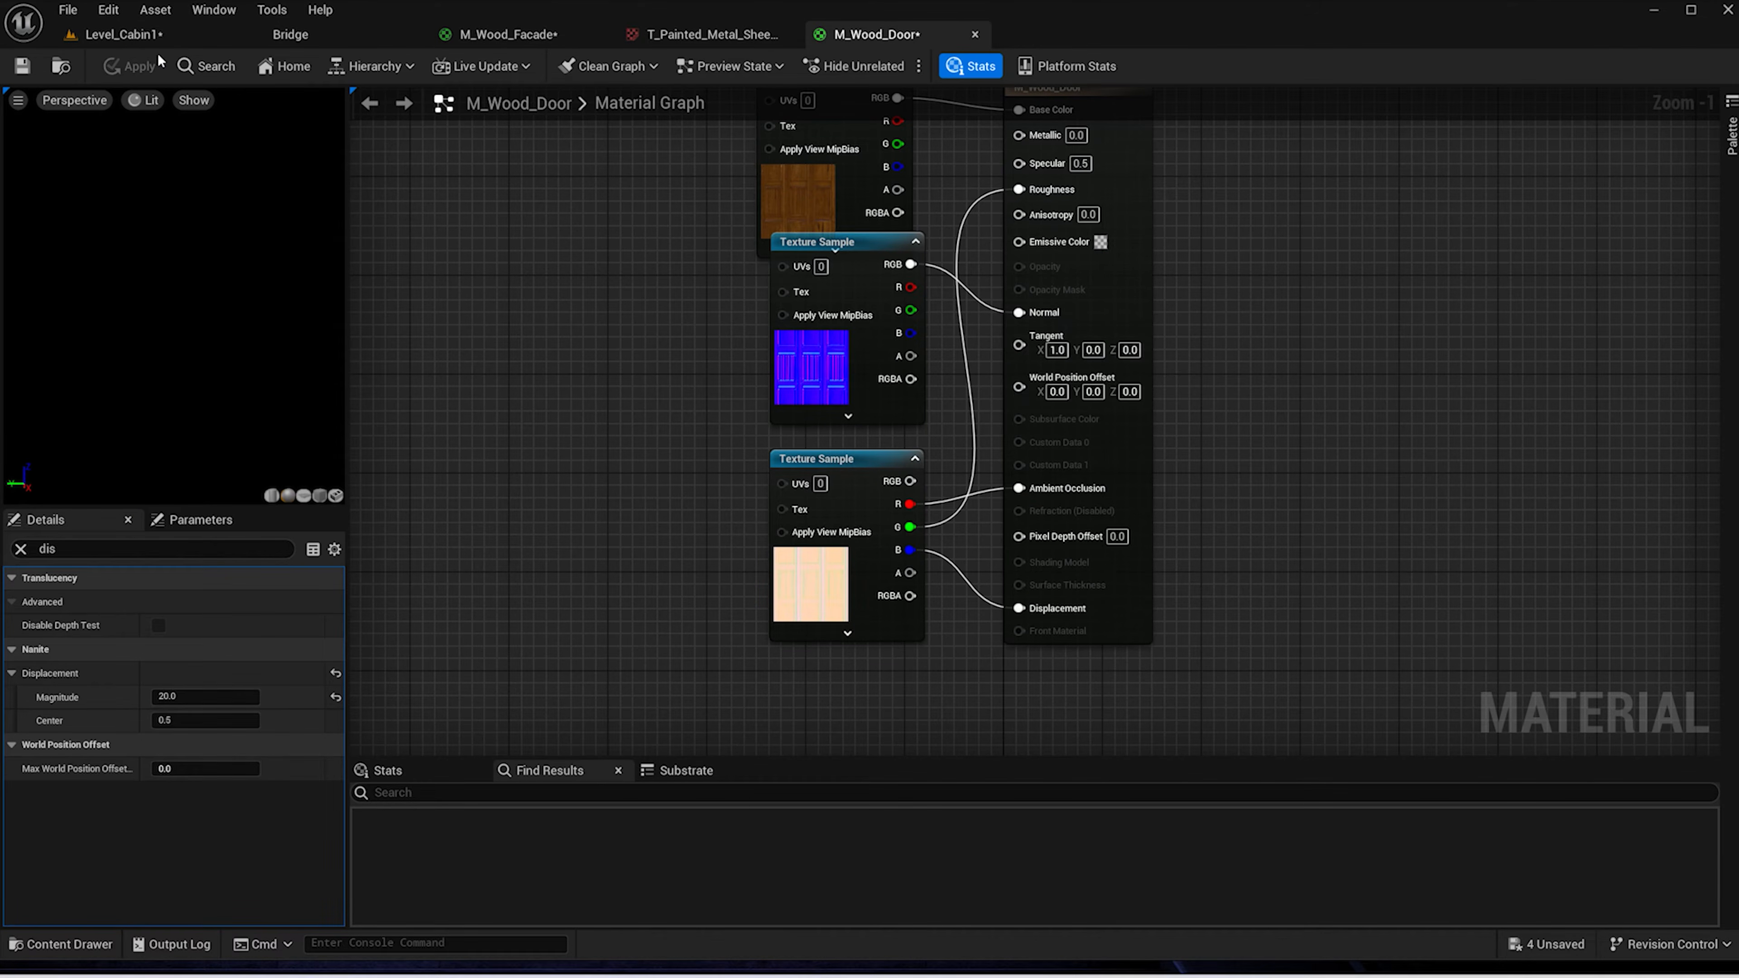
Assign the M_Wood_Door material to the cabin's door in Level_Cabin1
left_click(191, 37)
key("ctrl+space")
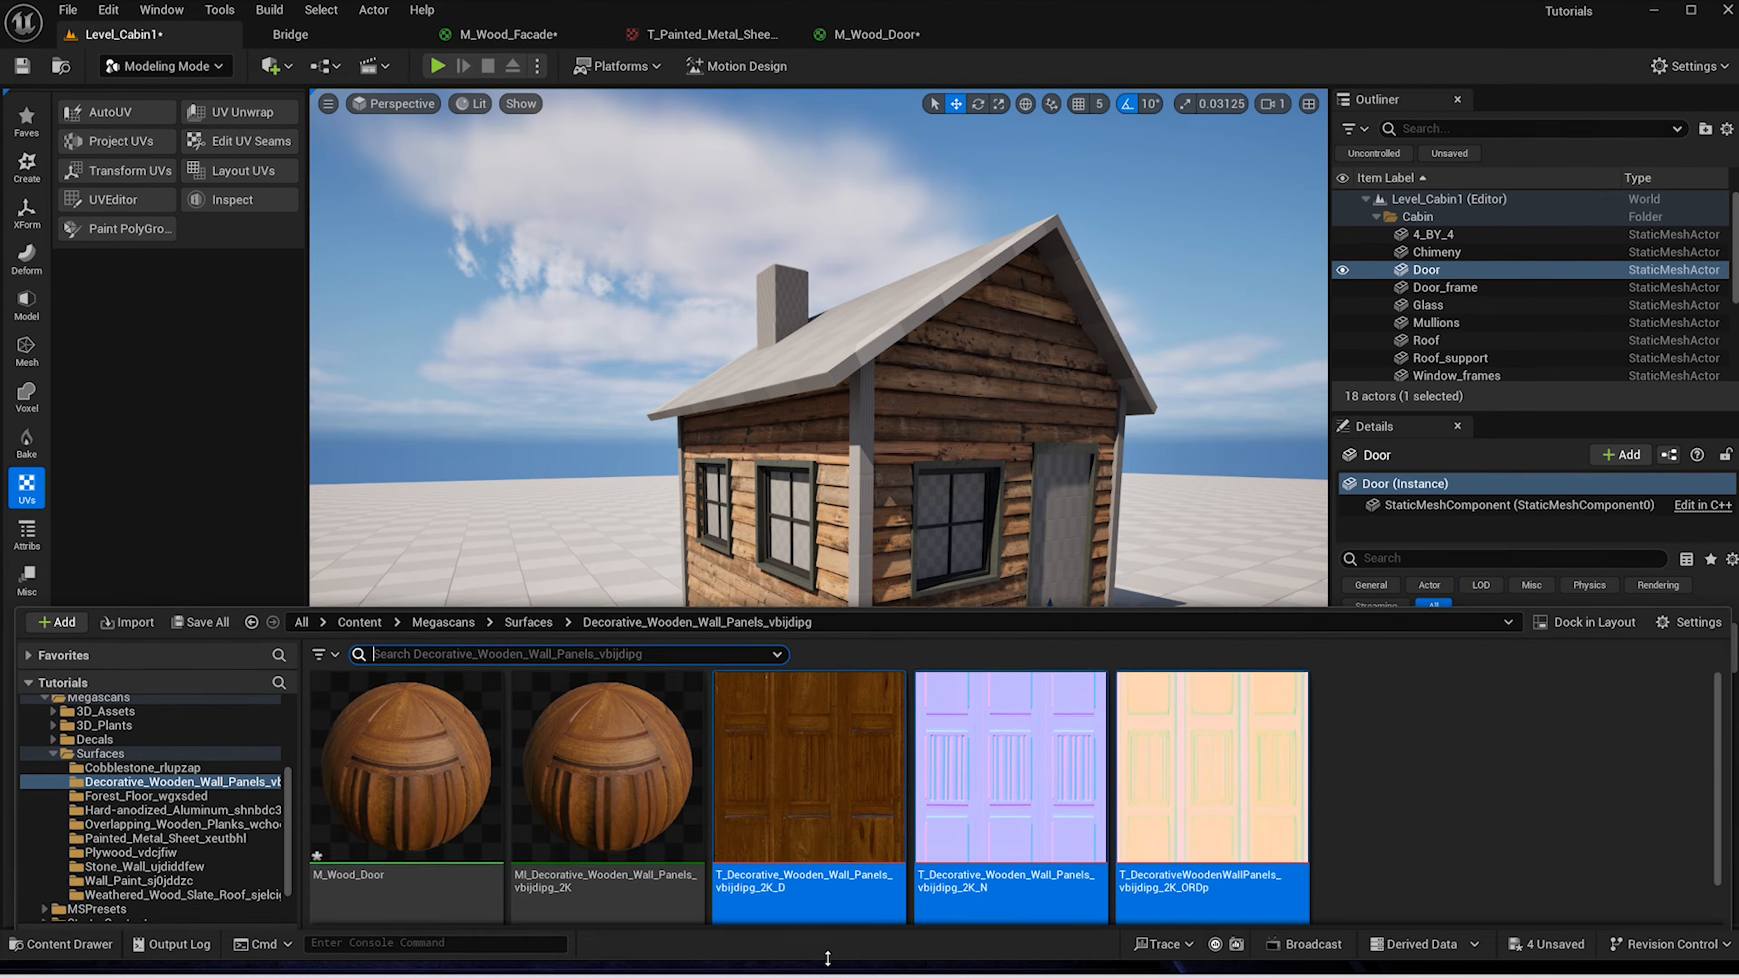
left_click_drag(378, 785, 1062, 479)
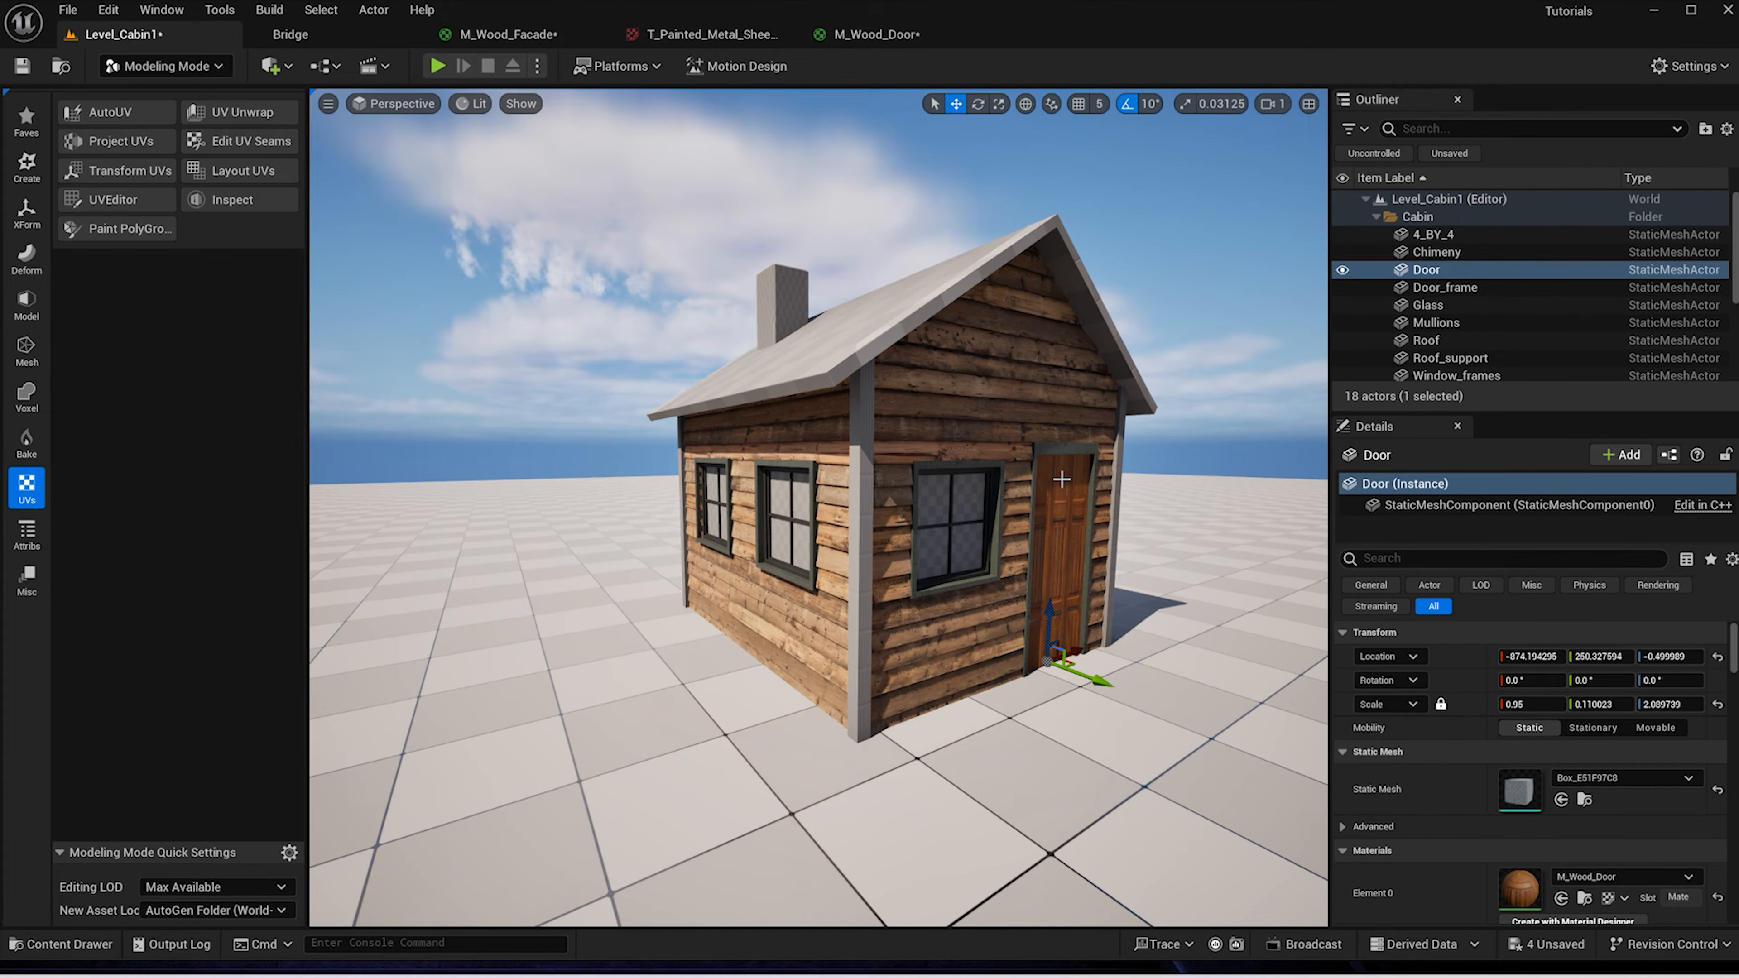
Enable Nanite support on the door's static mesh, apply the changes while closing it, and return to the level
double_click(1518, 789)
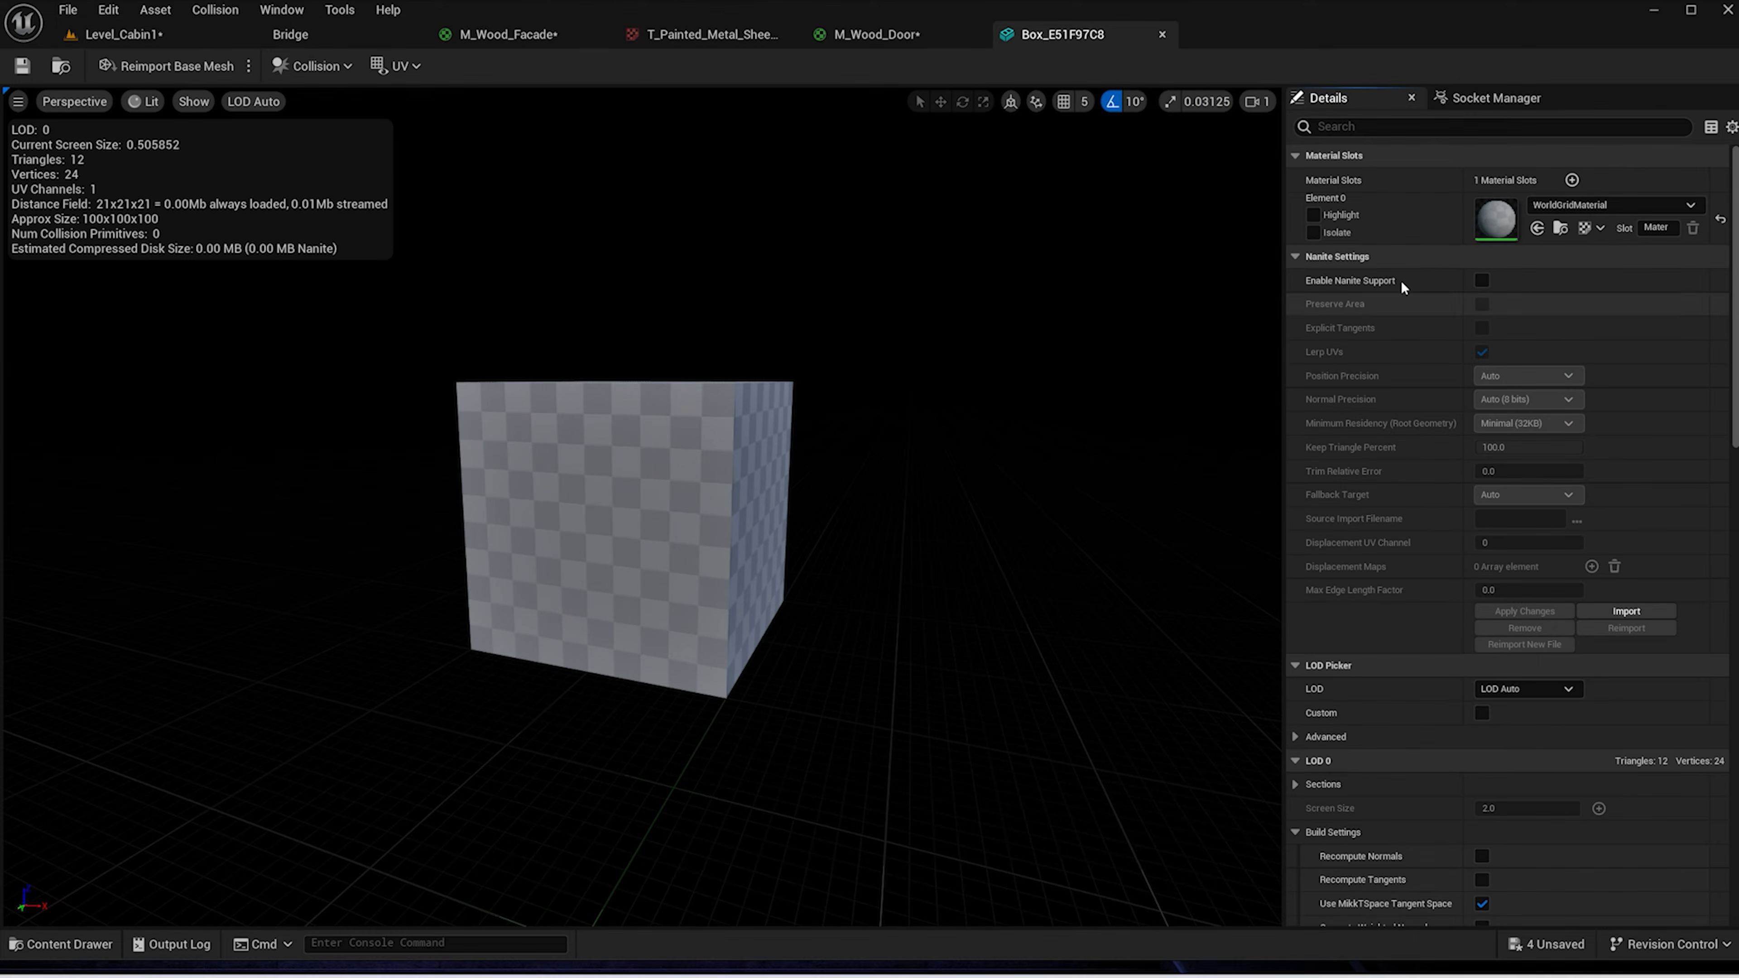
left_click(1486, 282)
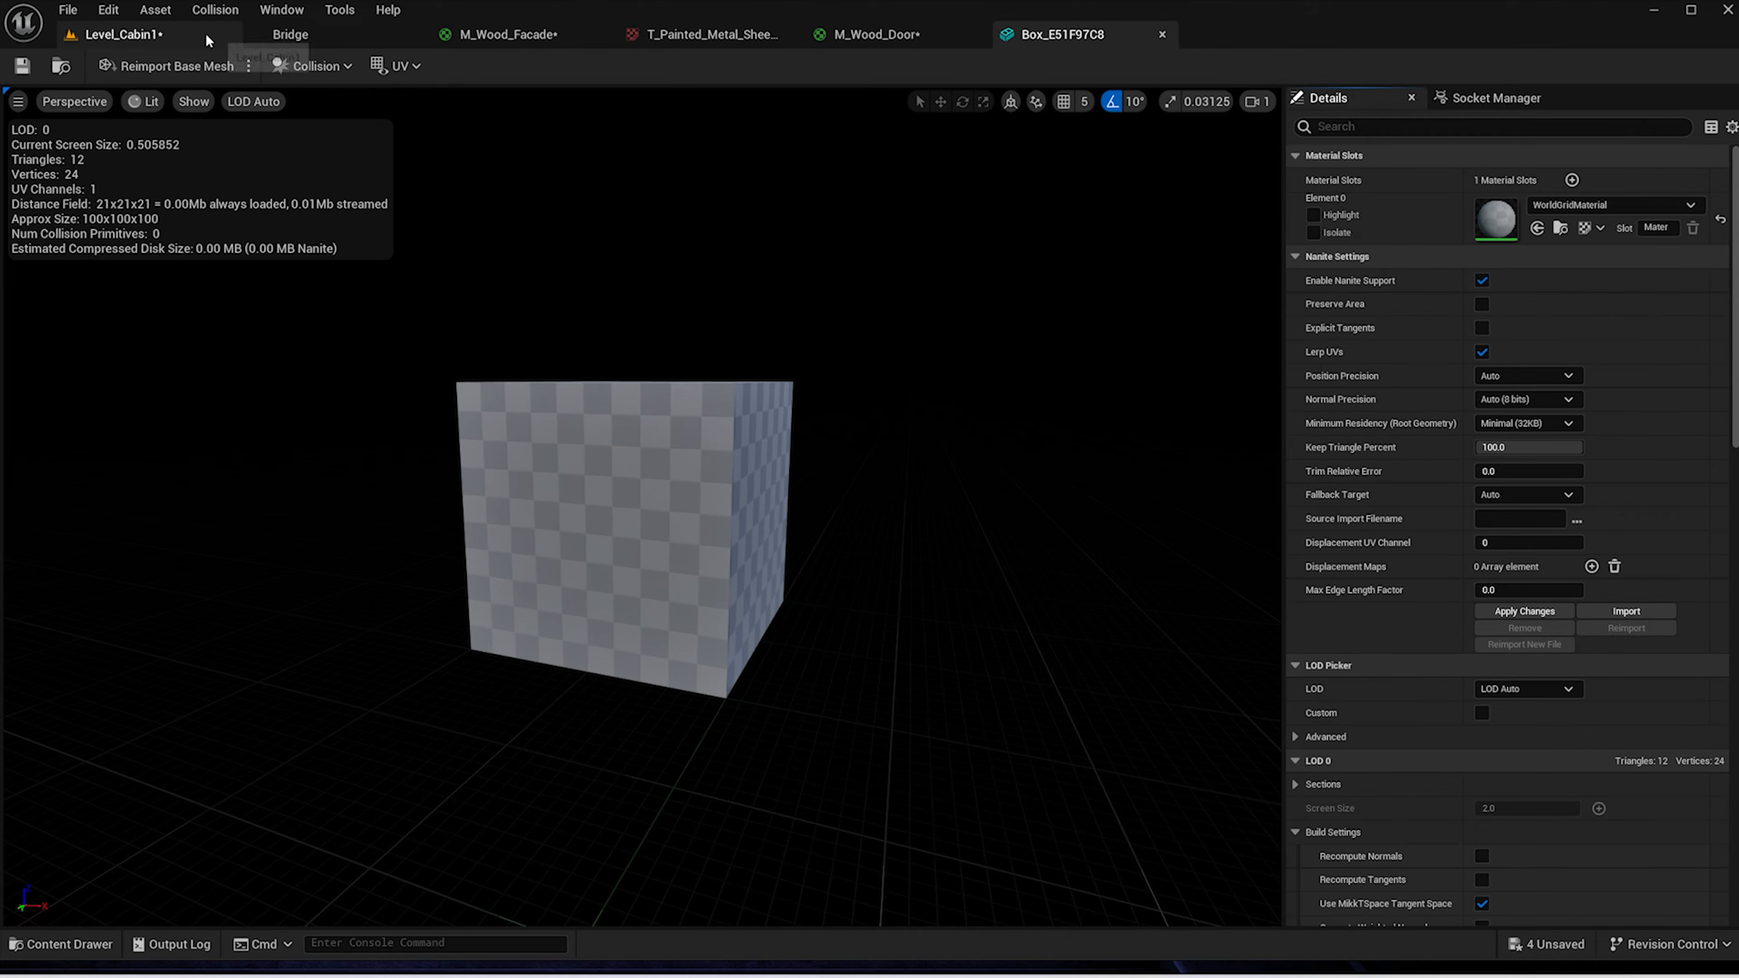
left_click(1163, 34)
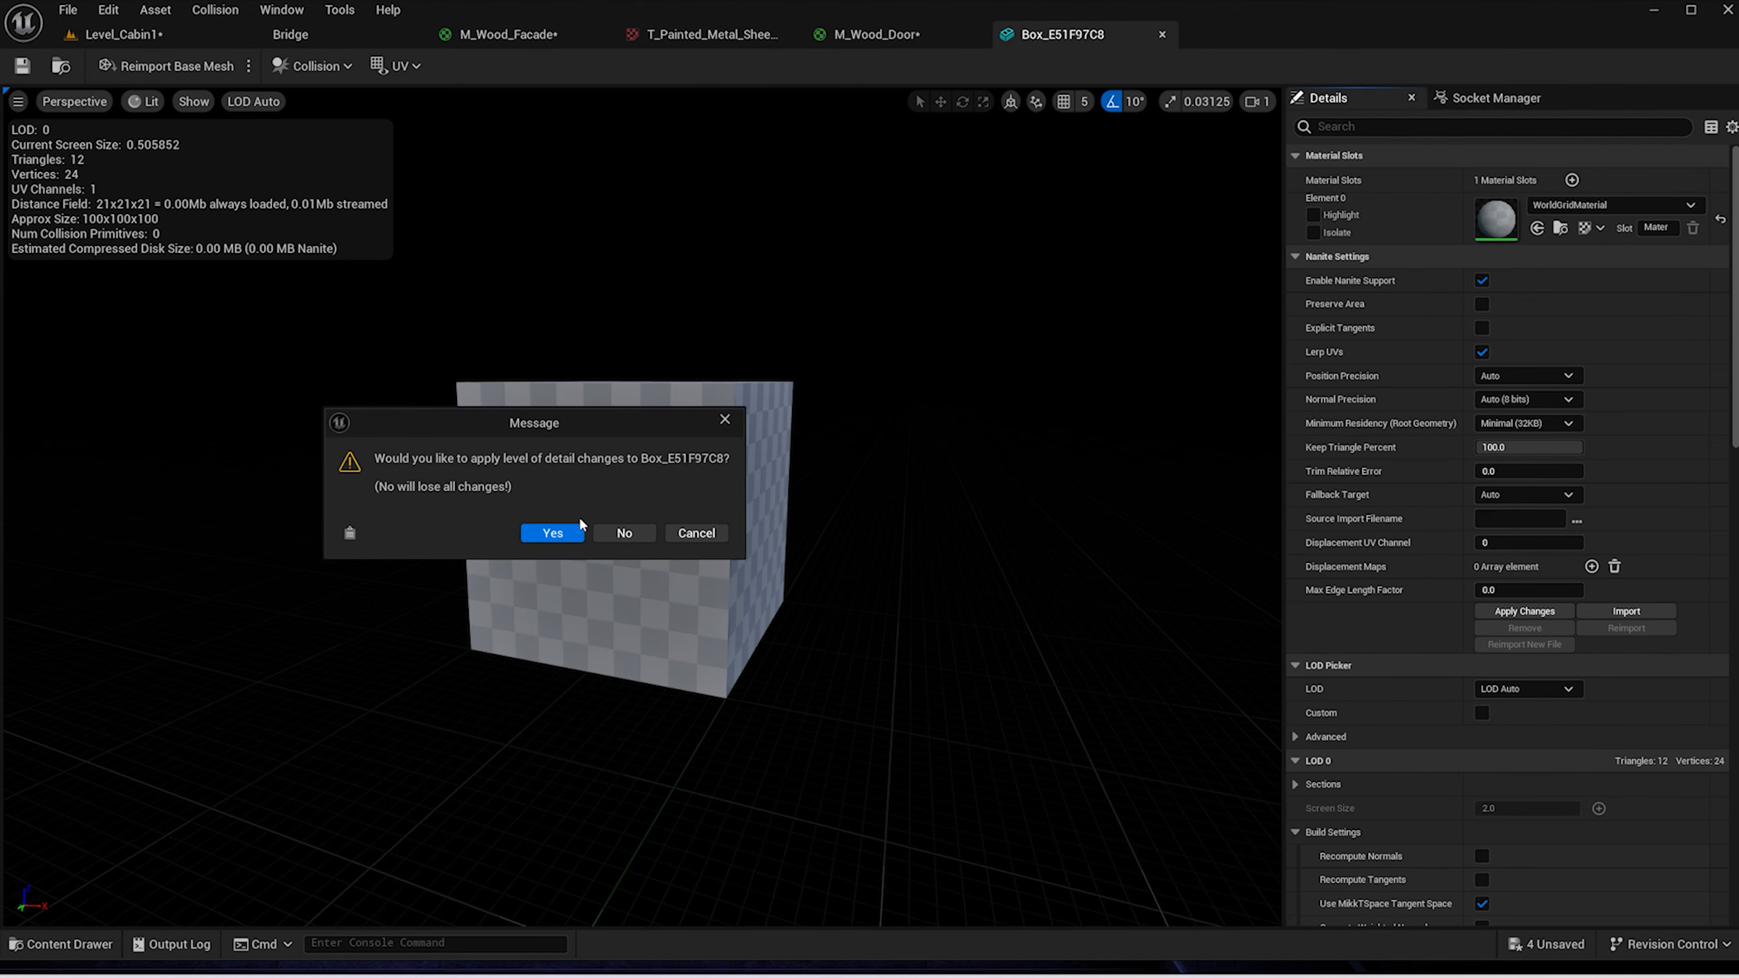
left_click(553, 532)
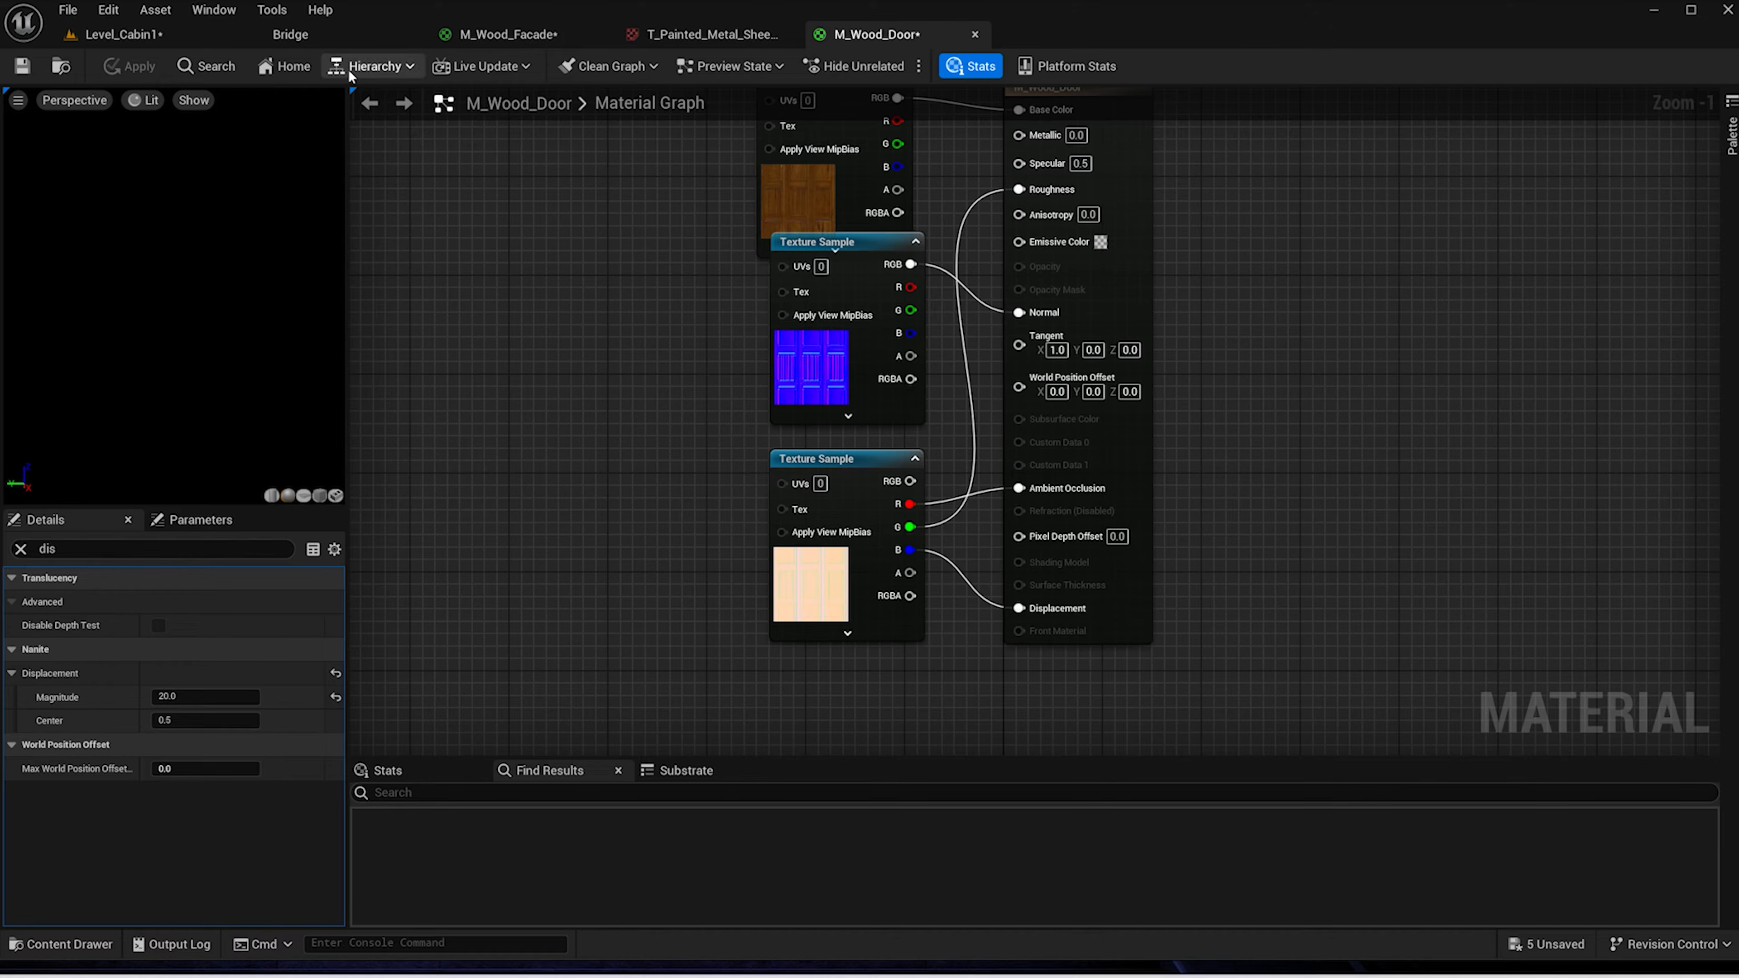
left_click(192, 38)
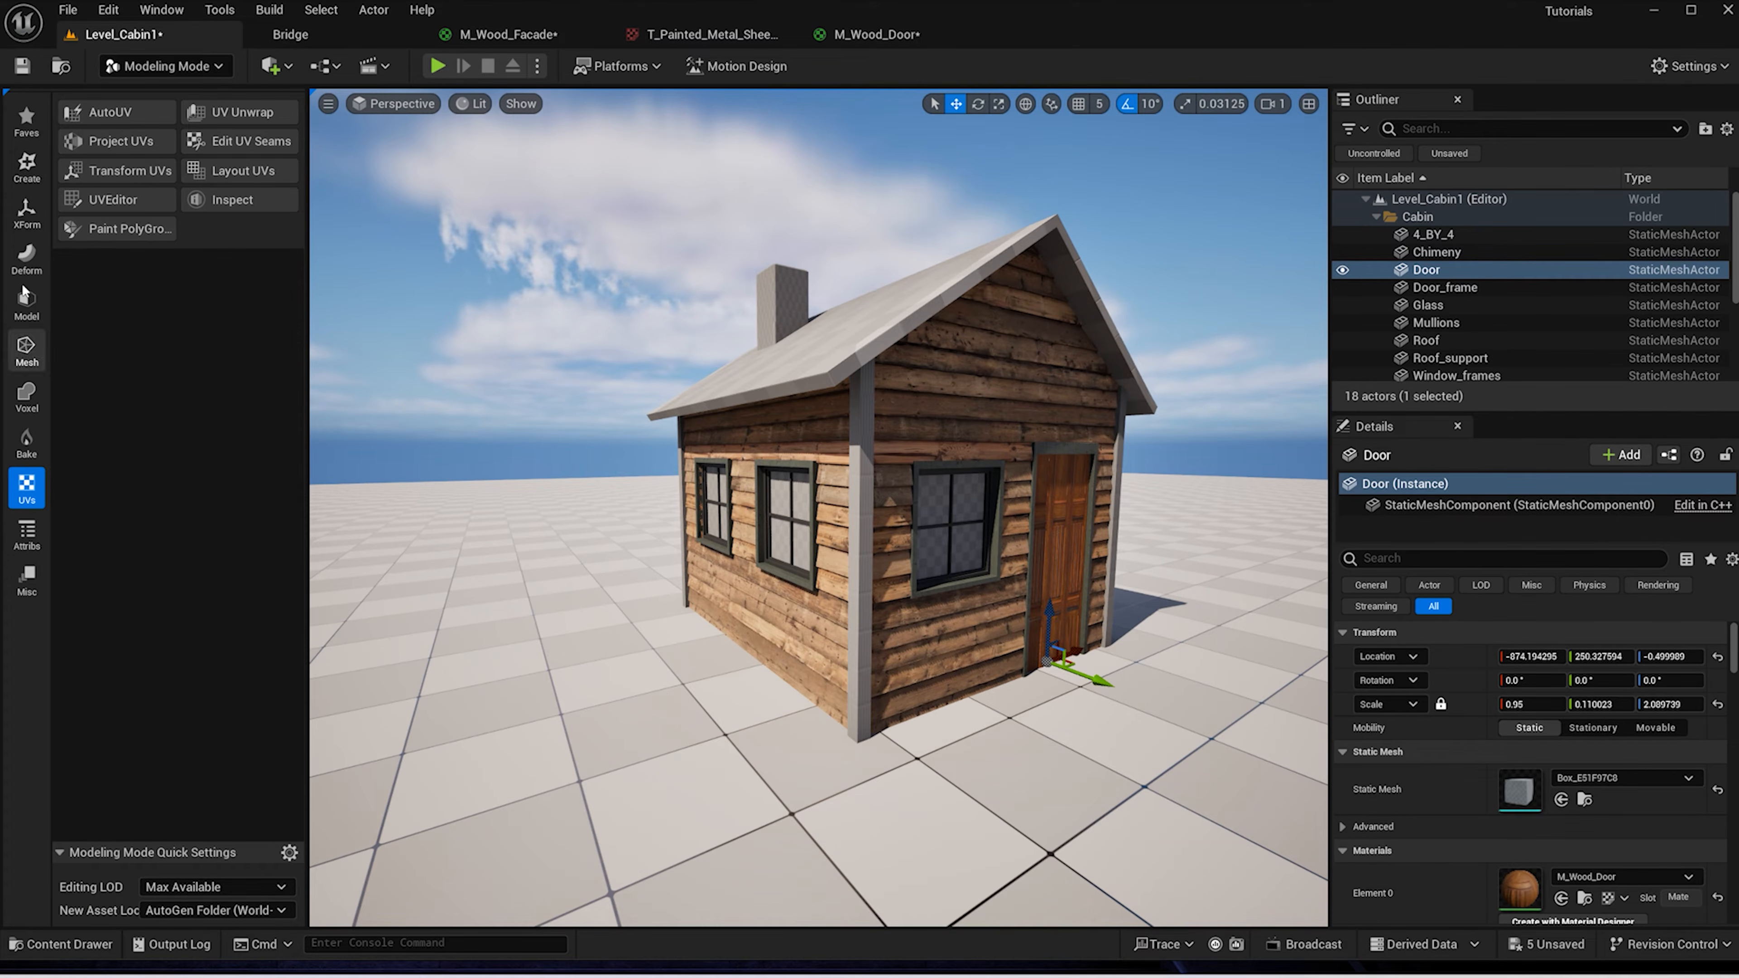
Start a box UV projection on the door with dimensions 260 × 143 × 222
left_click(101, 142)
key("f")
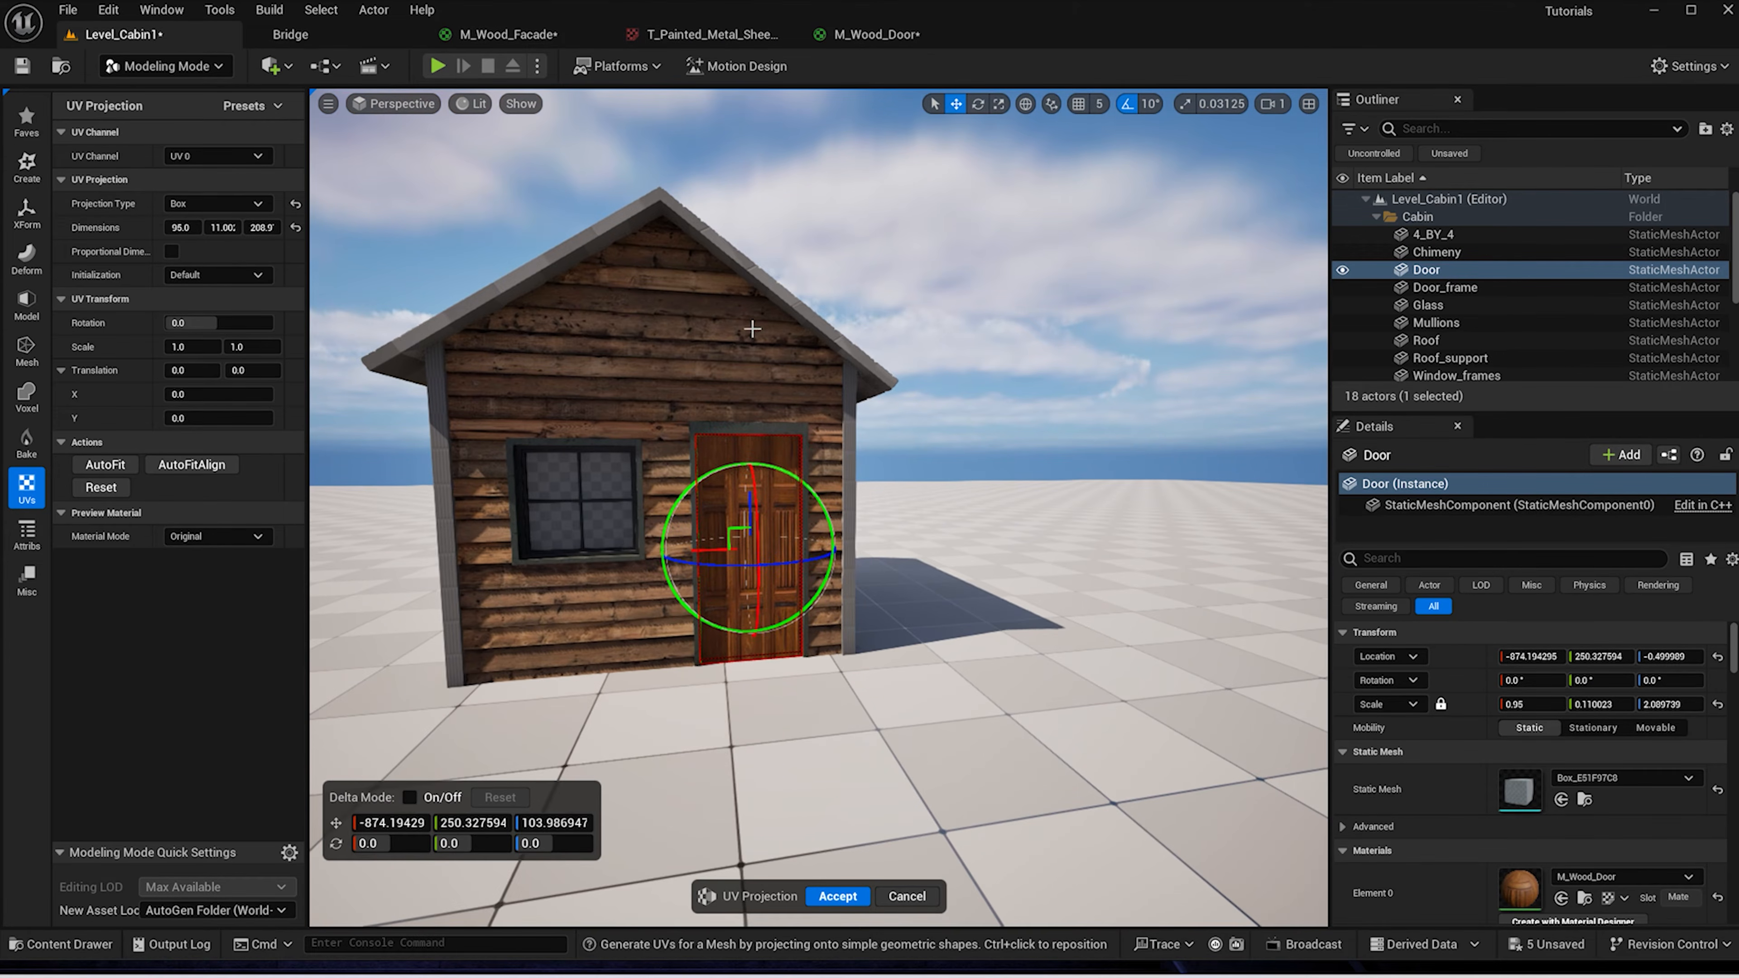
left_click(295, 227)
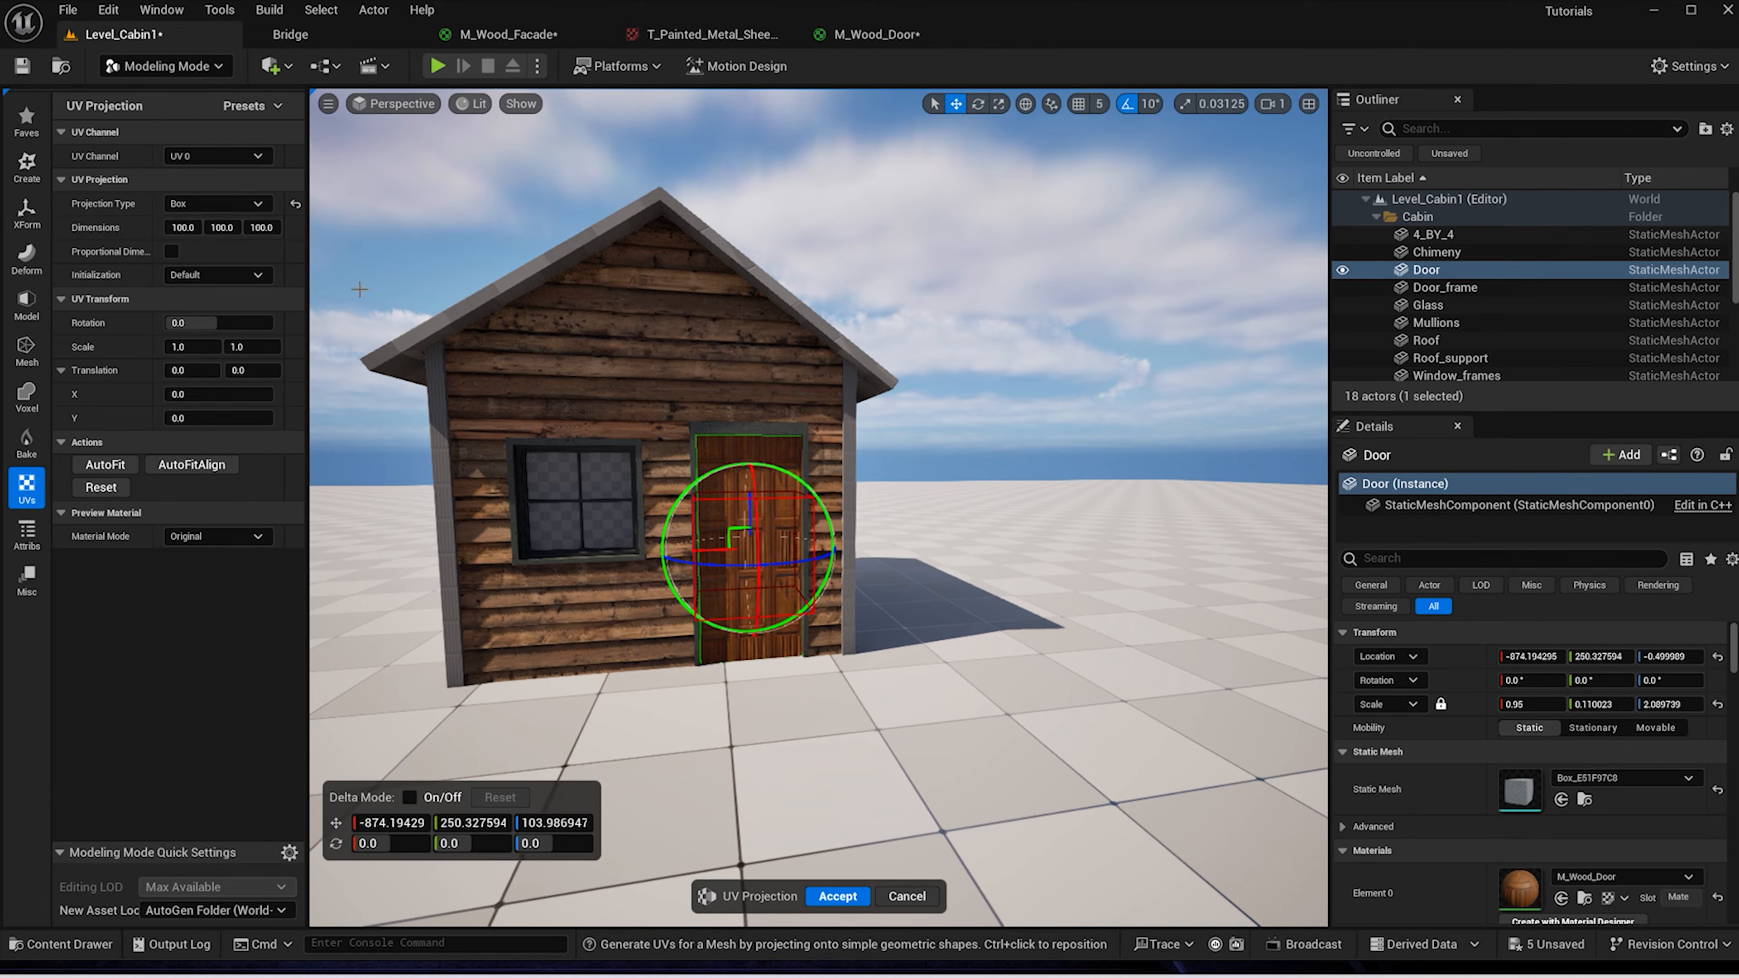
left_click_drag(171, 227, 301, 227)
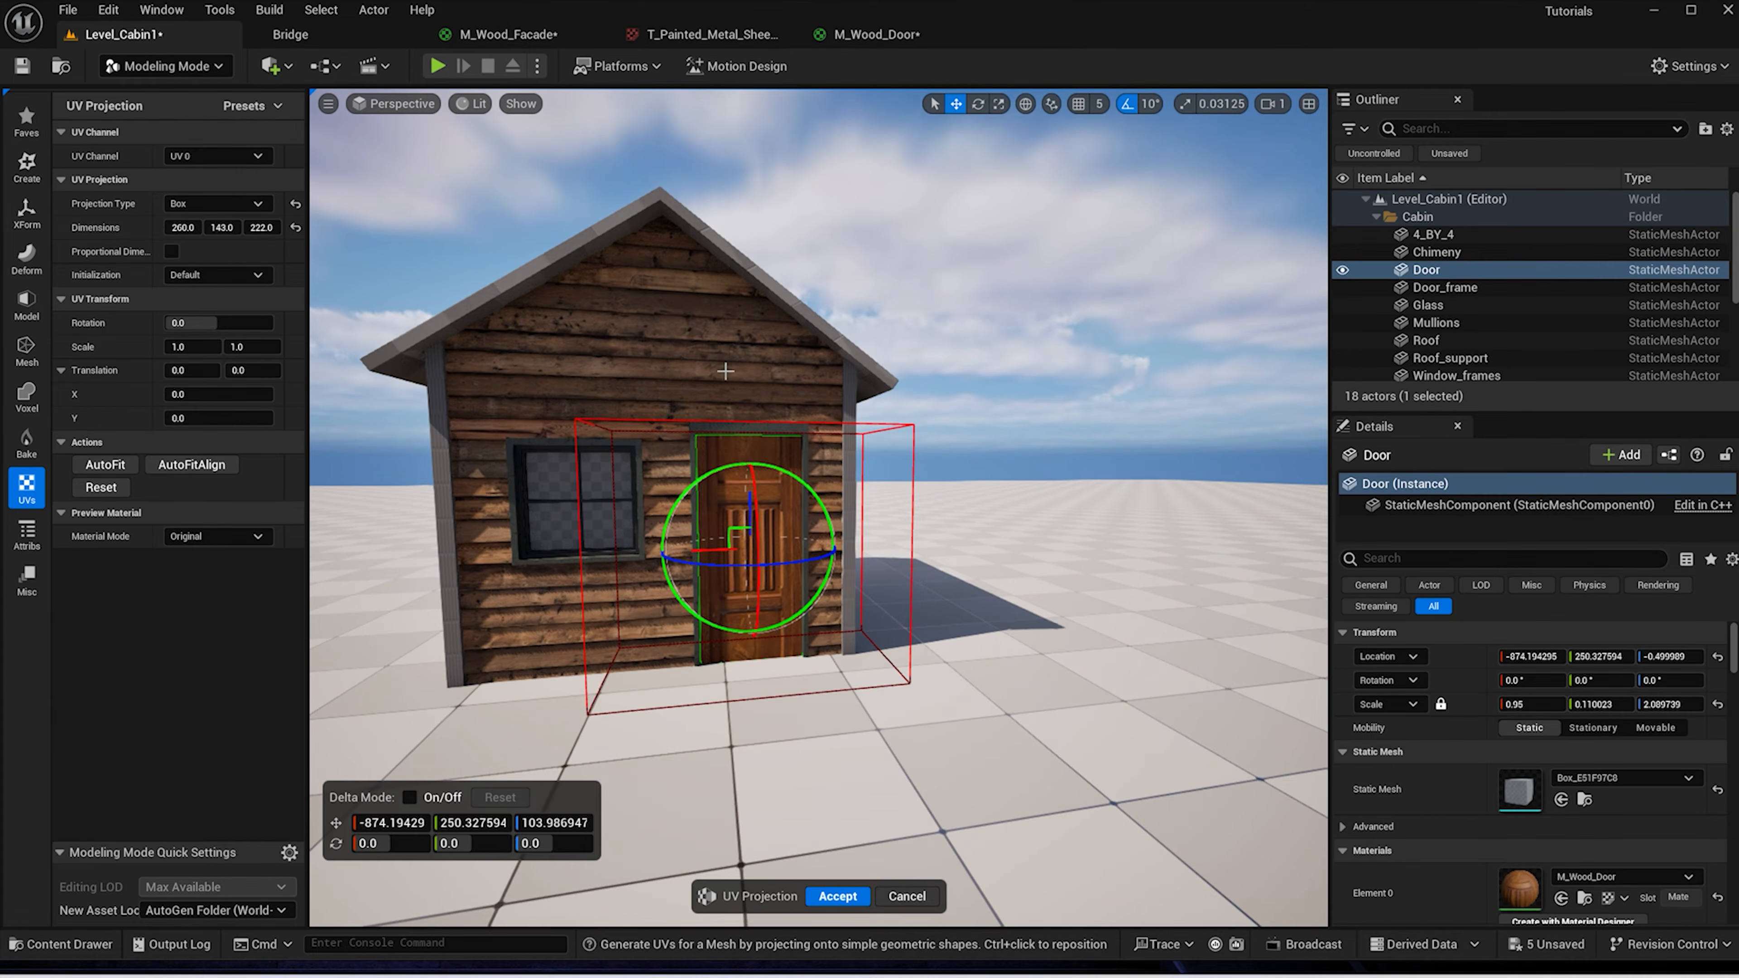
Lower the projection box on the door, shrink its dimensions to fit the panel pattern, and accept the projection
left_click_drag(747, 509, 748, 562)
left_click_drag(262, 227, 245, 228)
left_click_drag(751, 562, 751, 571)
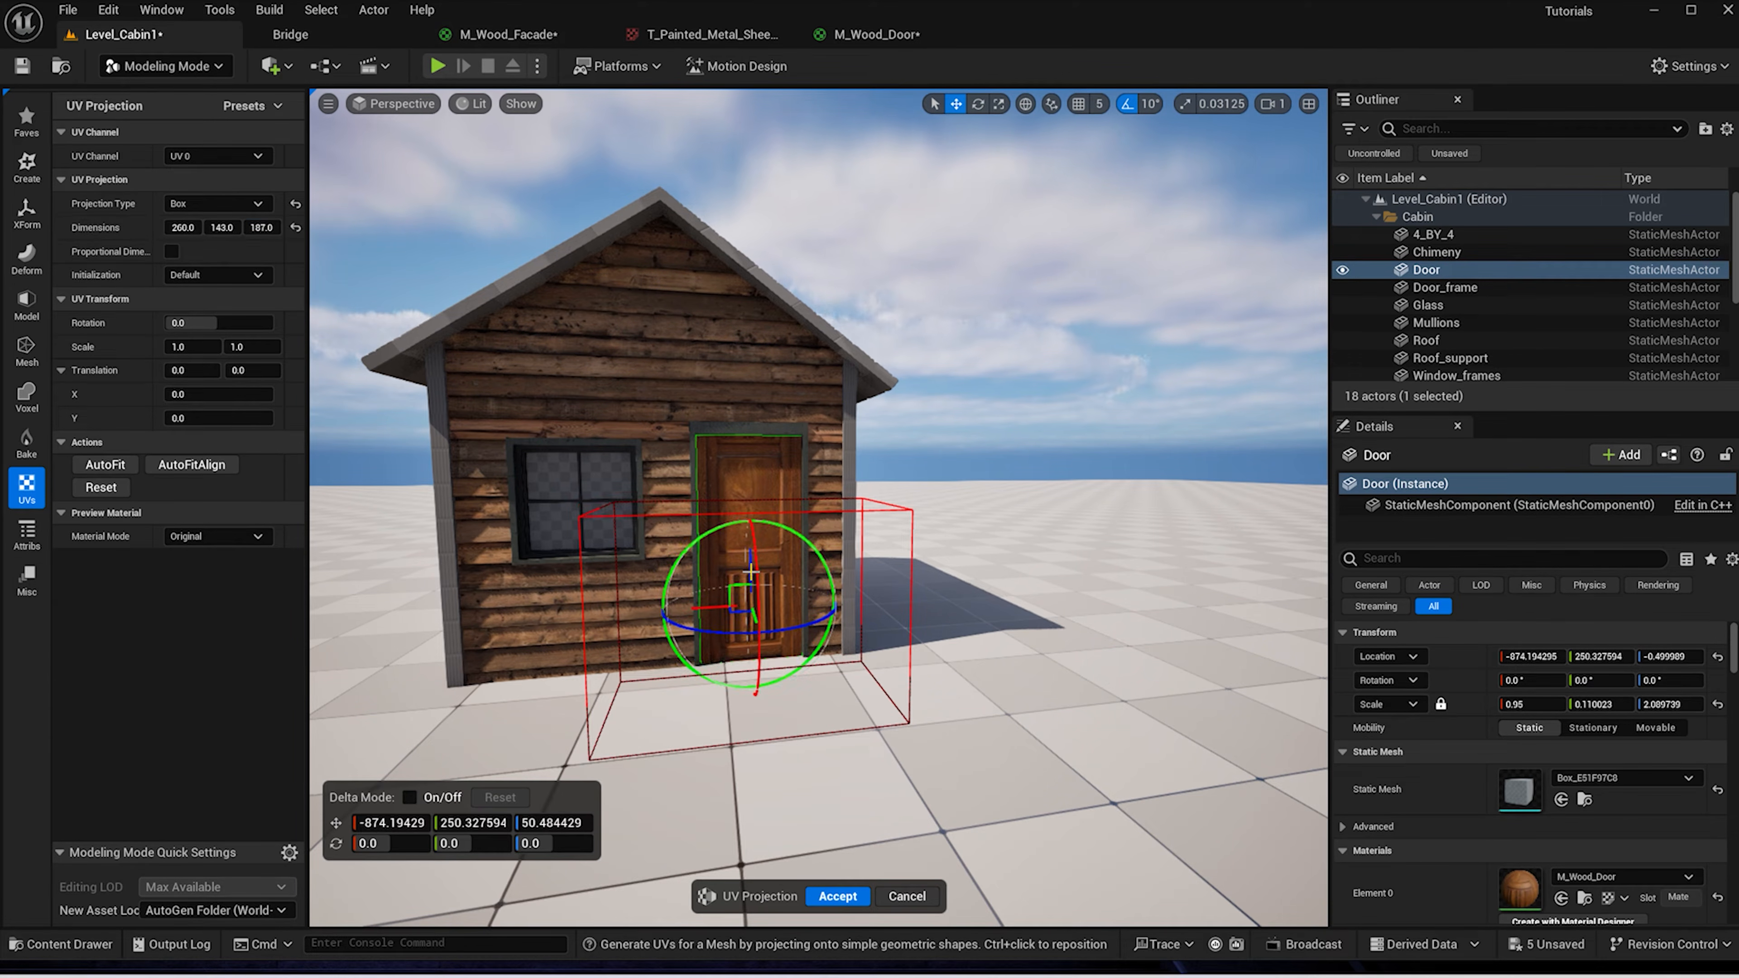
mouse_move(257, 228)
left_mouse_down()
mouse_move(277, 233)
mouse_move(204, 228)
mouse_move(230, 229)
left_mouse_up()
left_click(837, 896)
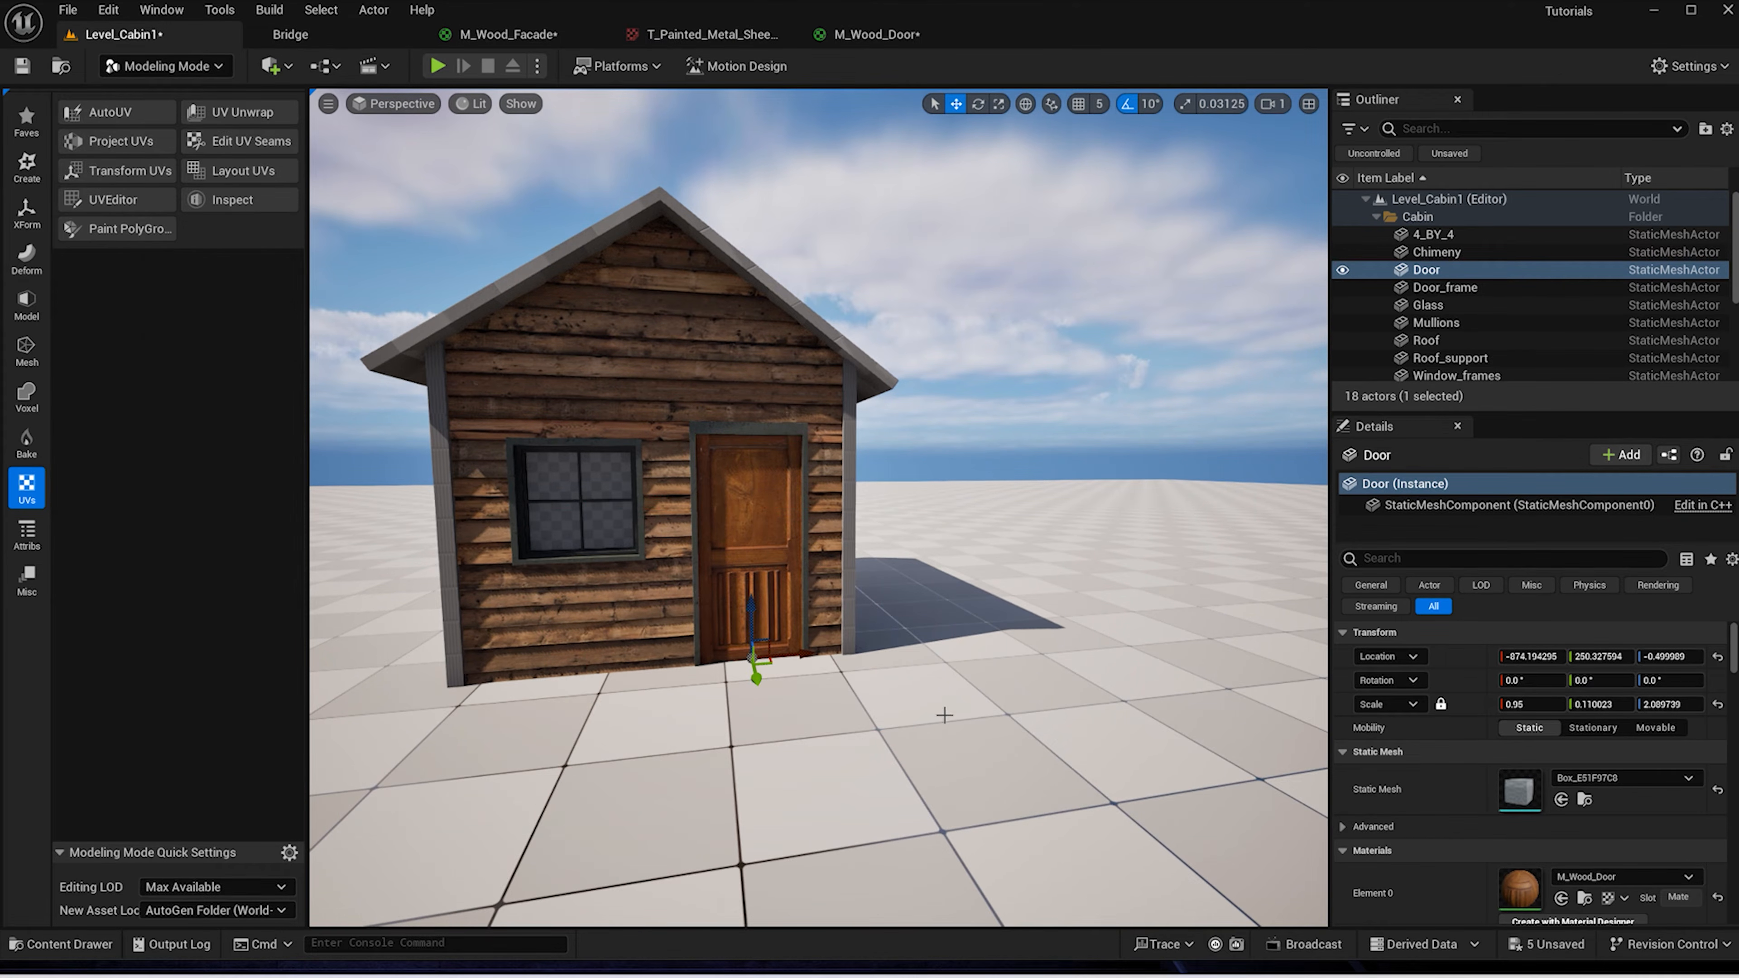
Open the wooden wall panels D texture in a separate enlarged window beside the cabin view
mouse_move(918, 721)
right_mouse_down()
mouse_move(876, 722)
mouse_move(932, 695)
right_mouse_up()
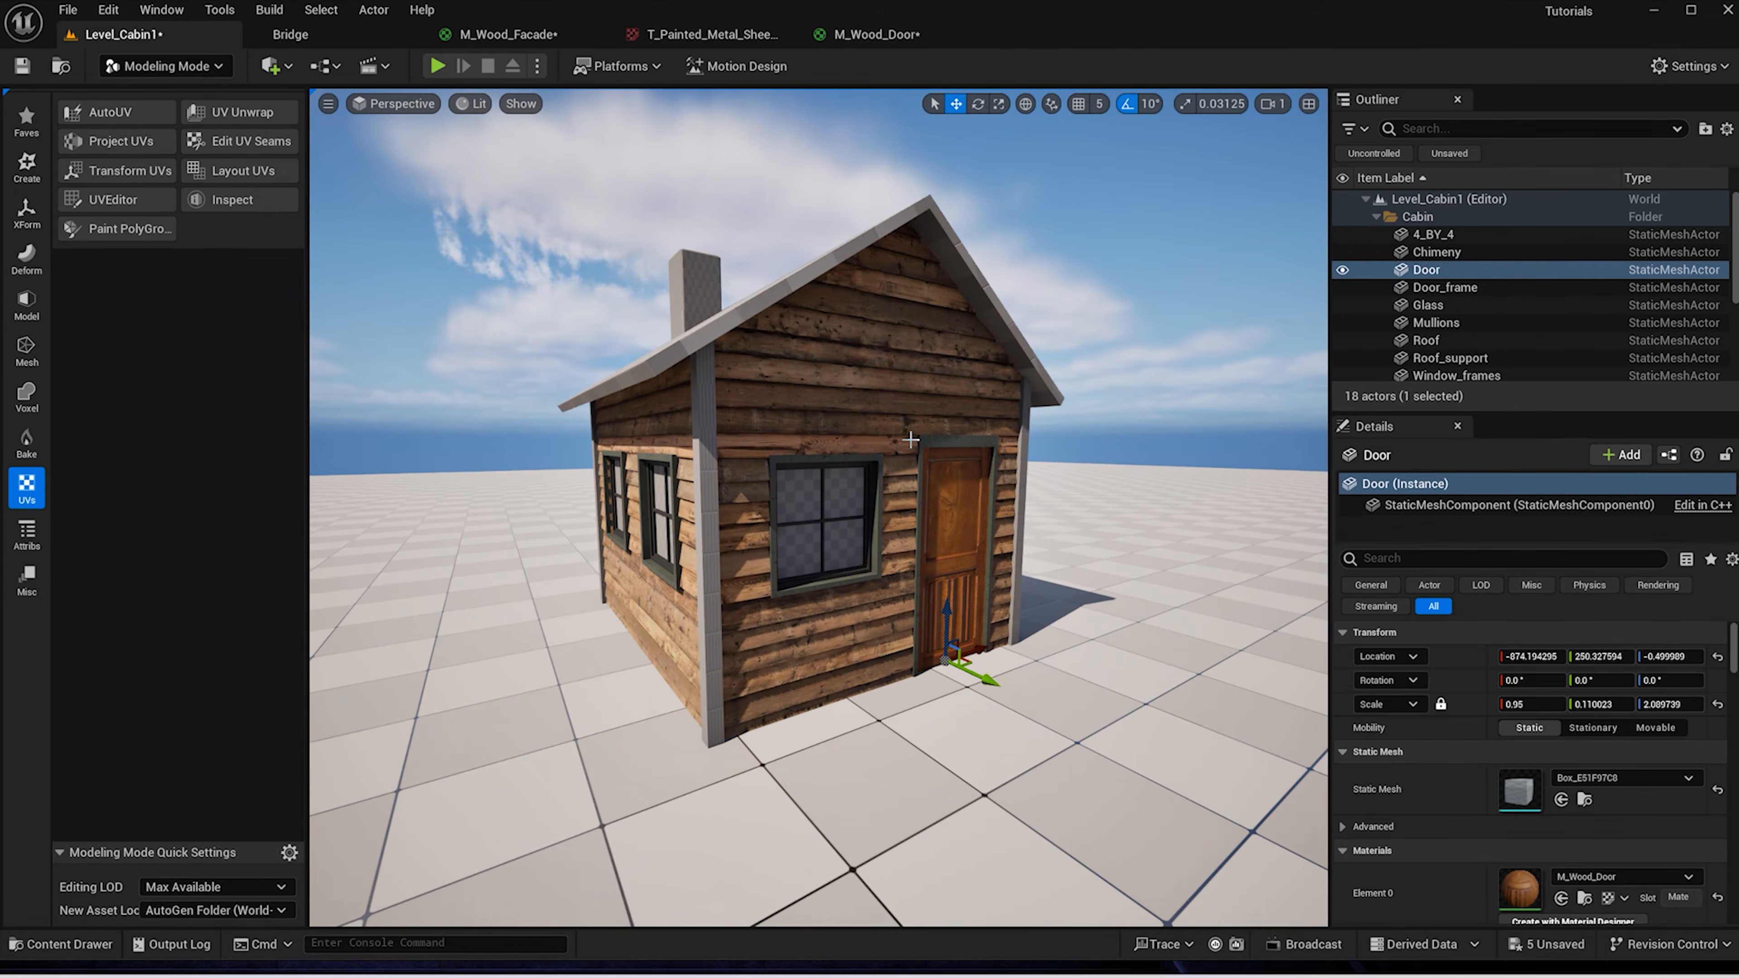
key("ctrl+space")
double_click(846, 800)
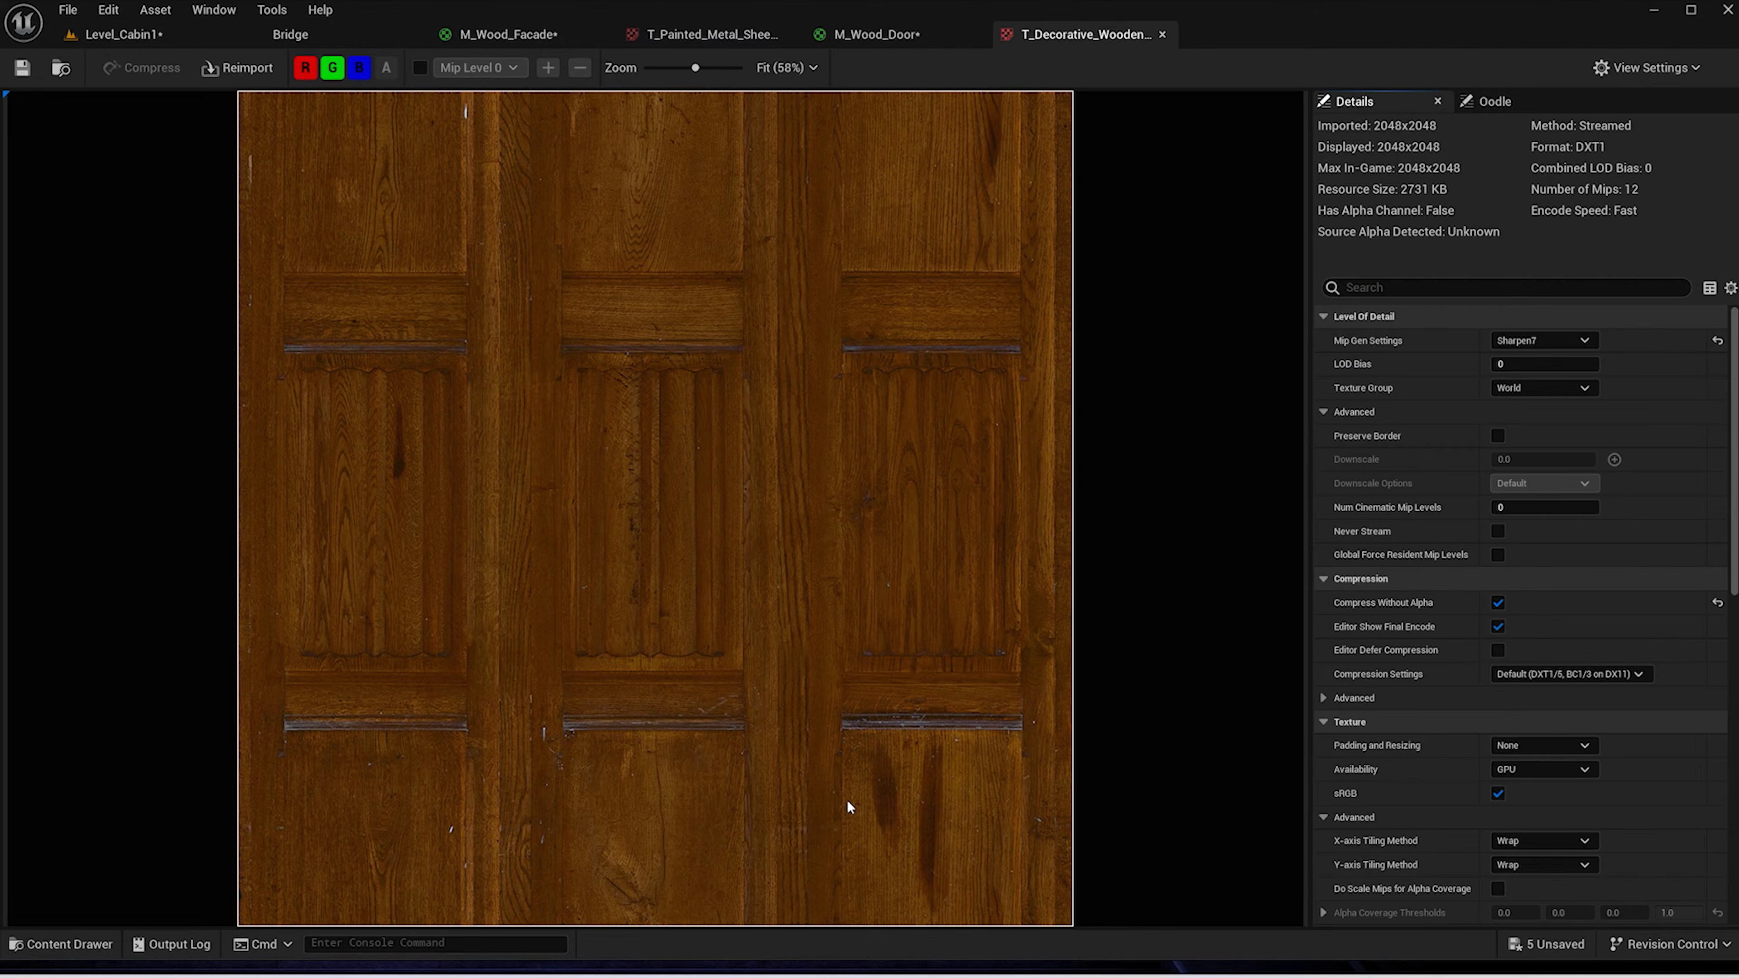
left_click_drag(1020, 41, 1191, 232)
left_click(116, 34)
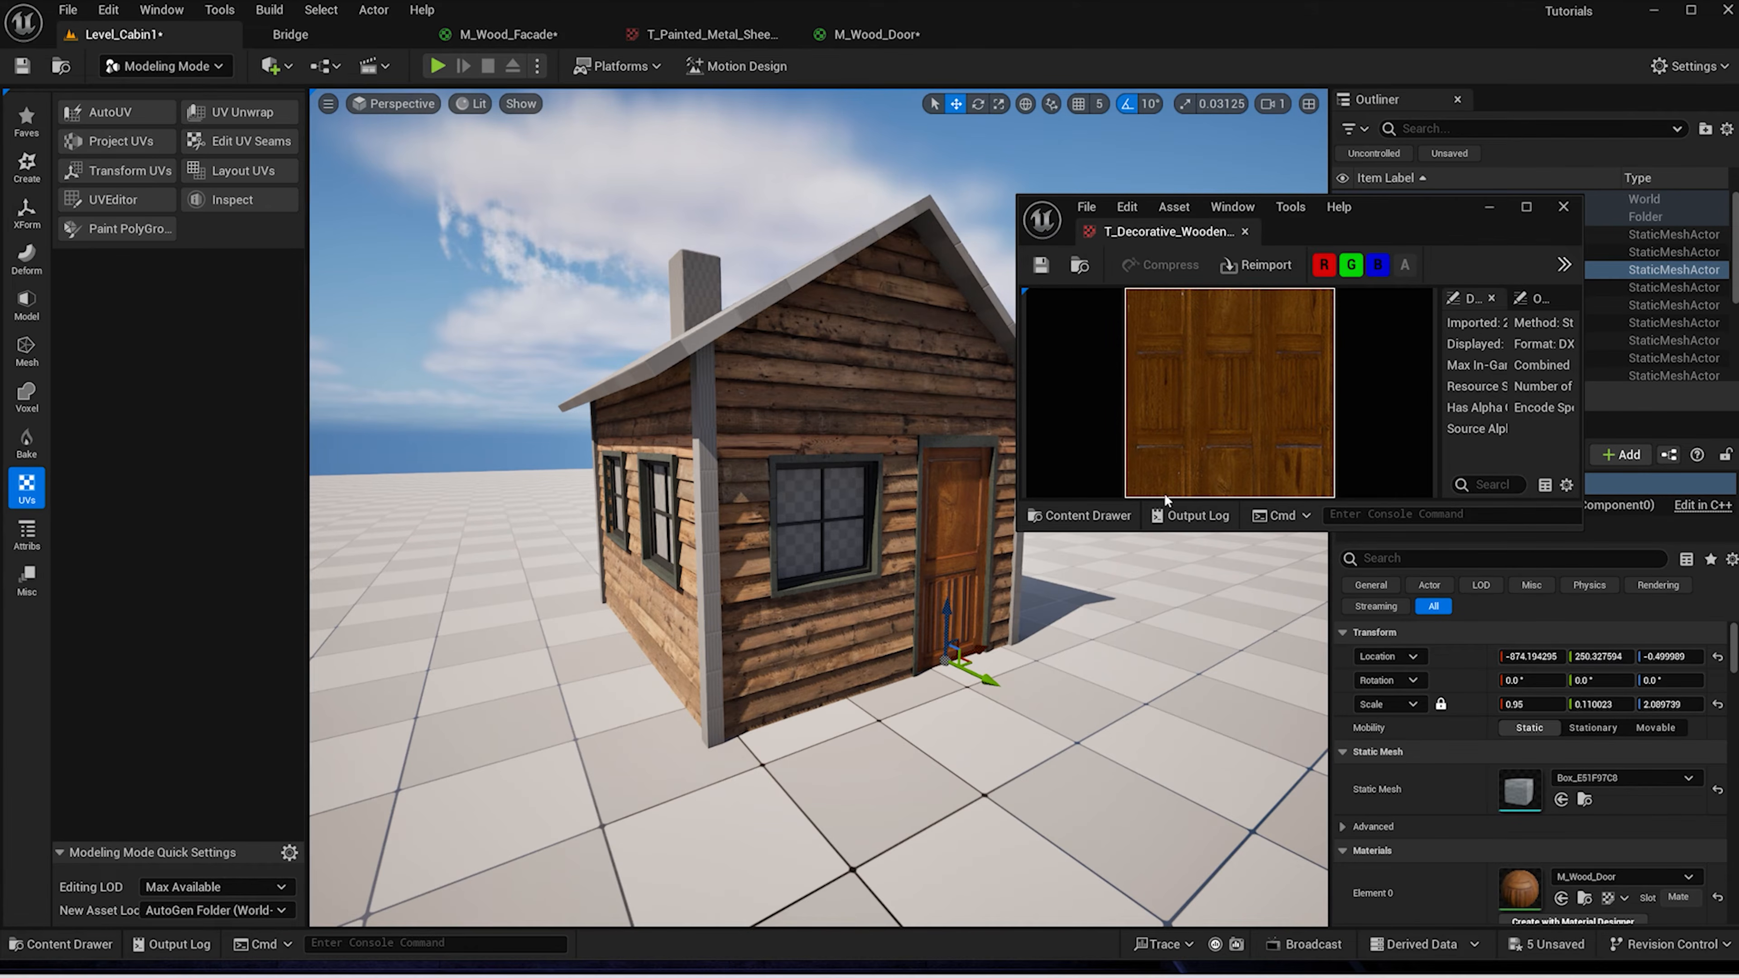
left_click_drag(1436, 529, 1436, 969)
left_click_drag(1587, 699, 1738, 652)
key("ctrl+z")
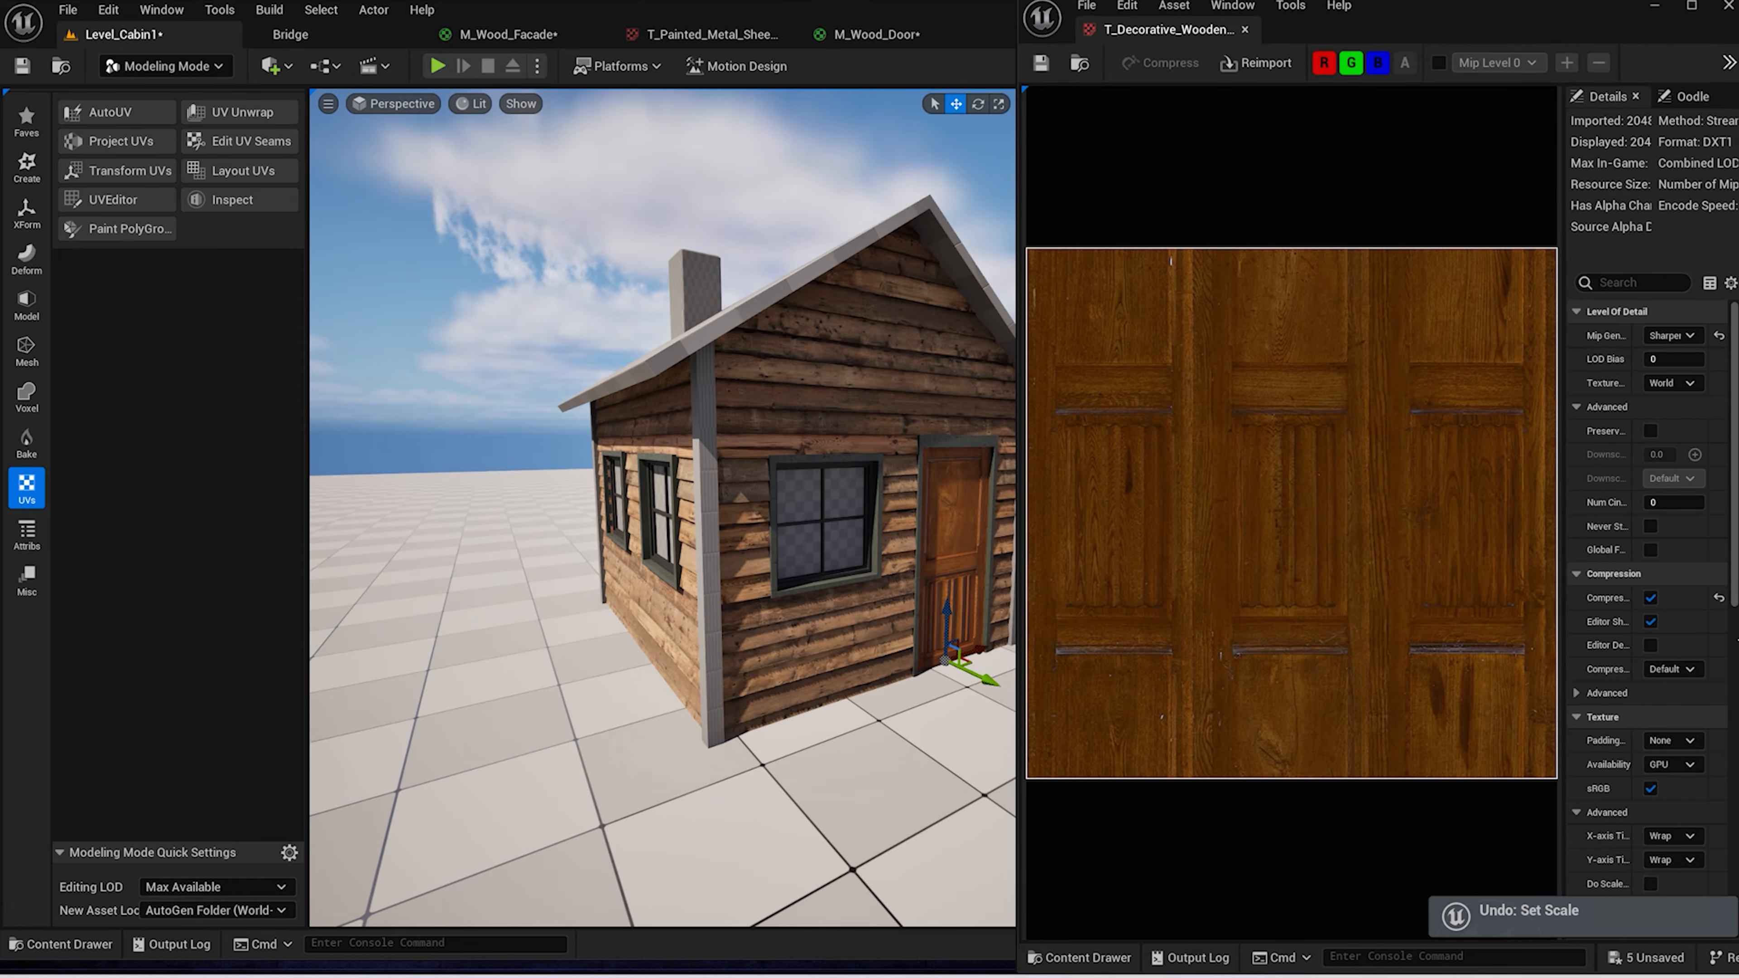
Set the door texture's Saturation to 0.75 and Hue to 5
scroll(1731, 786, "down", 5)
scroll(1727, 786, "down", 4)
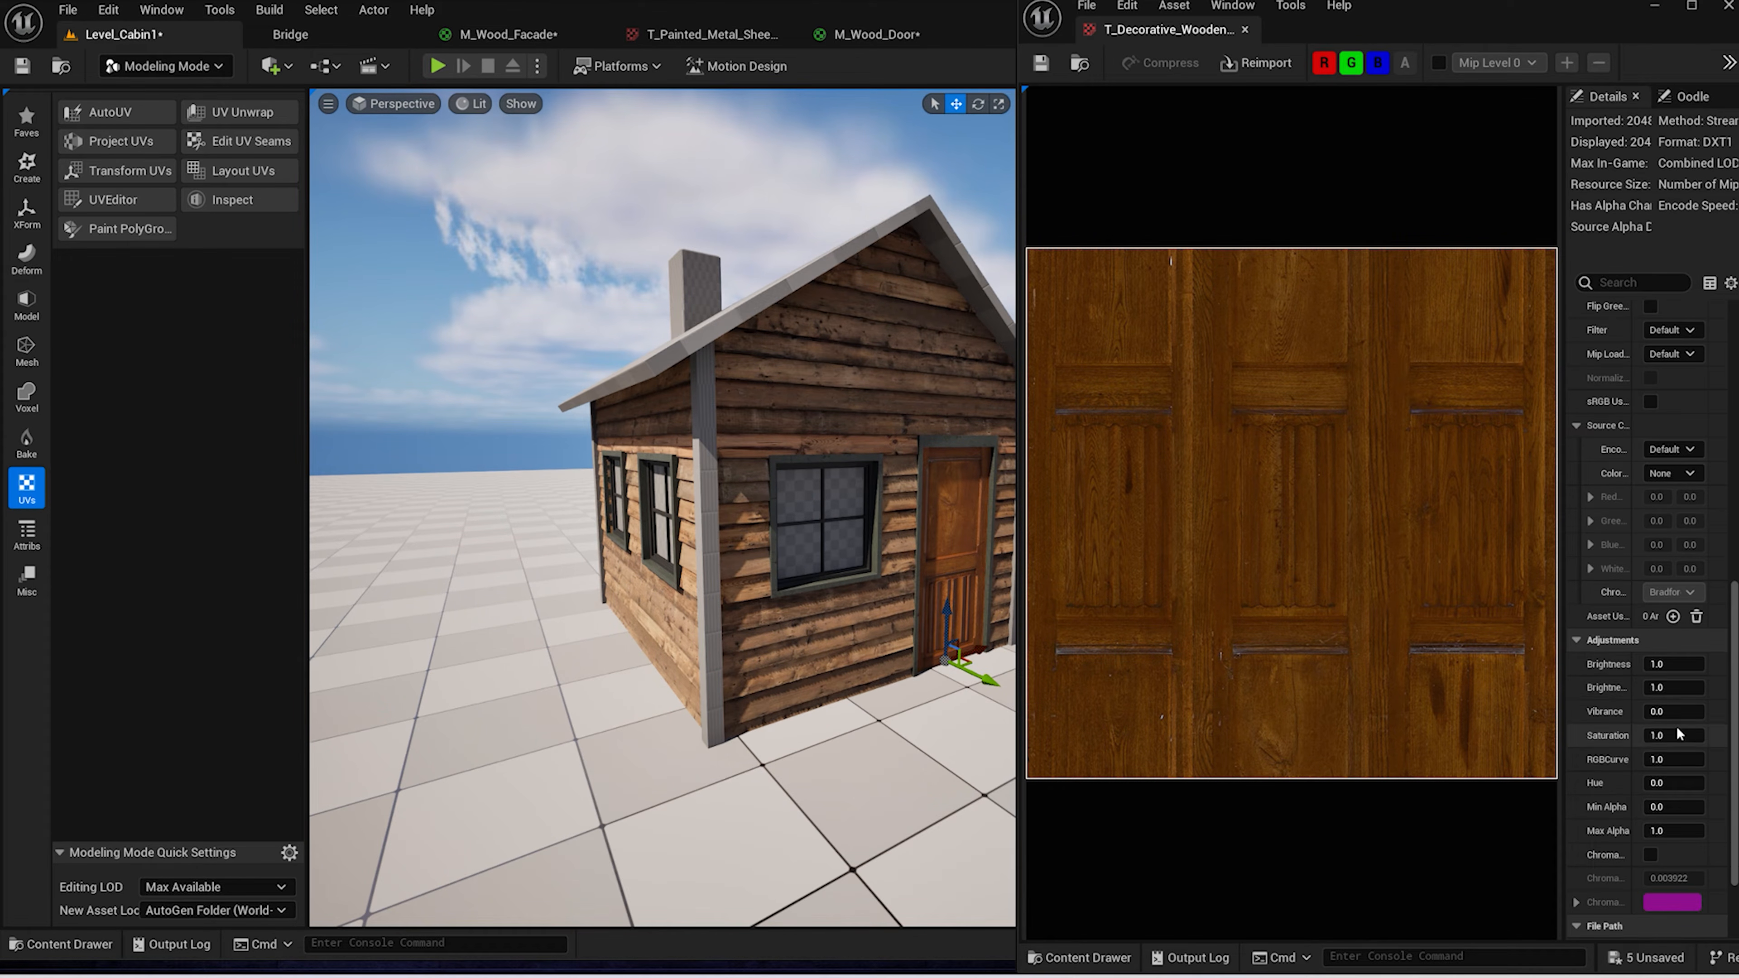
left_click(1678, 735)
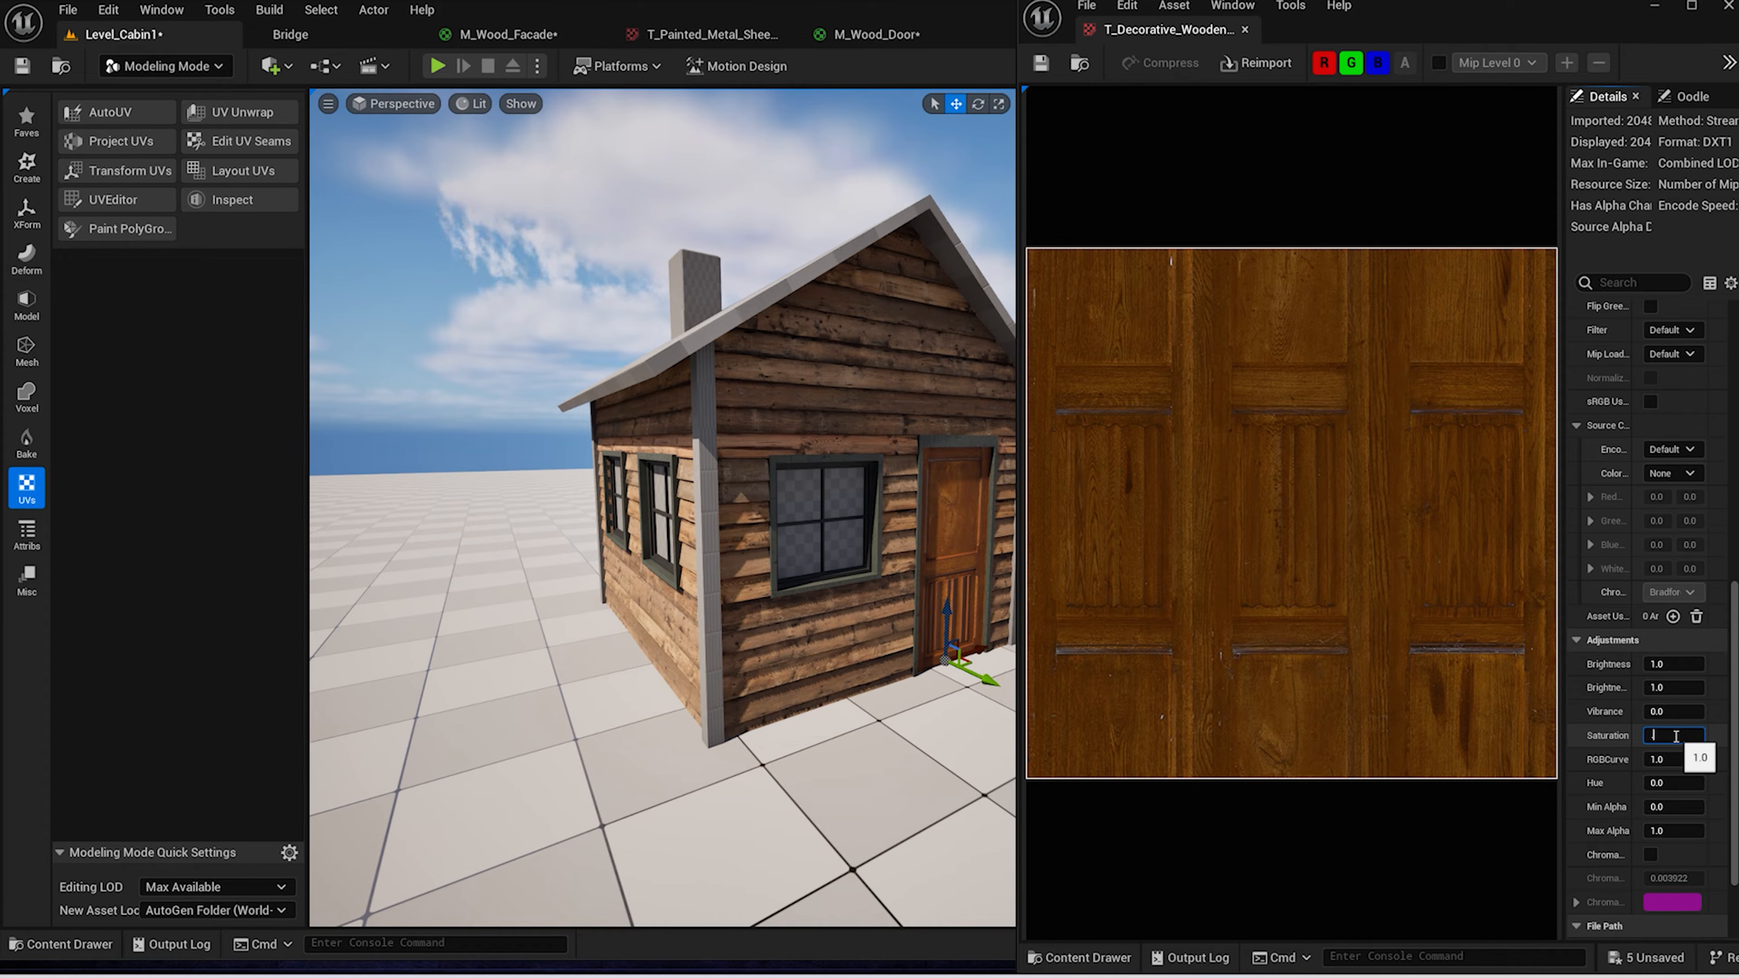
key("Return")
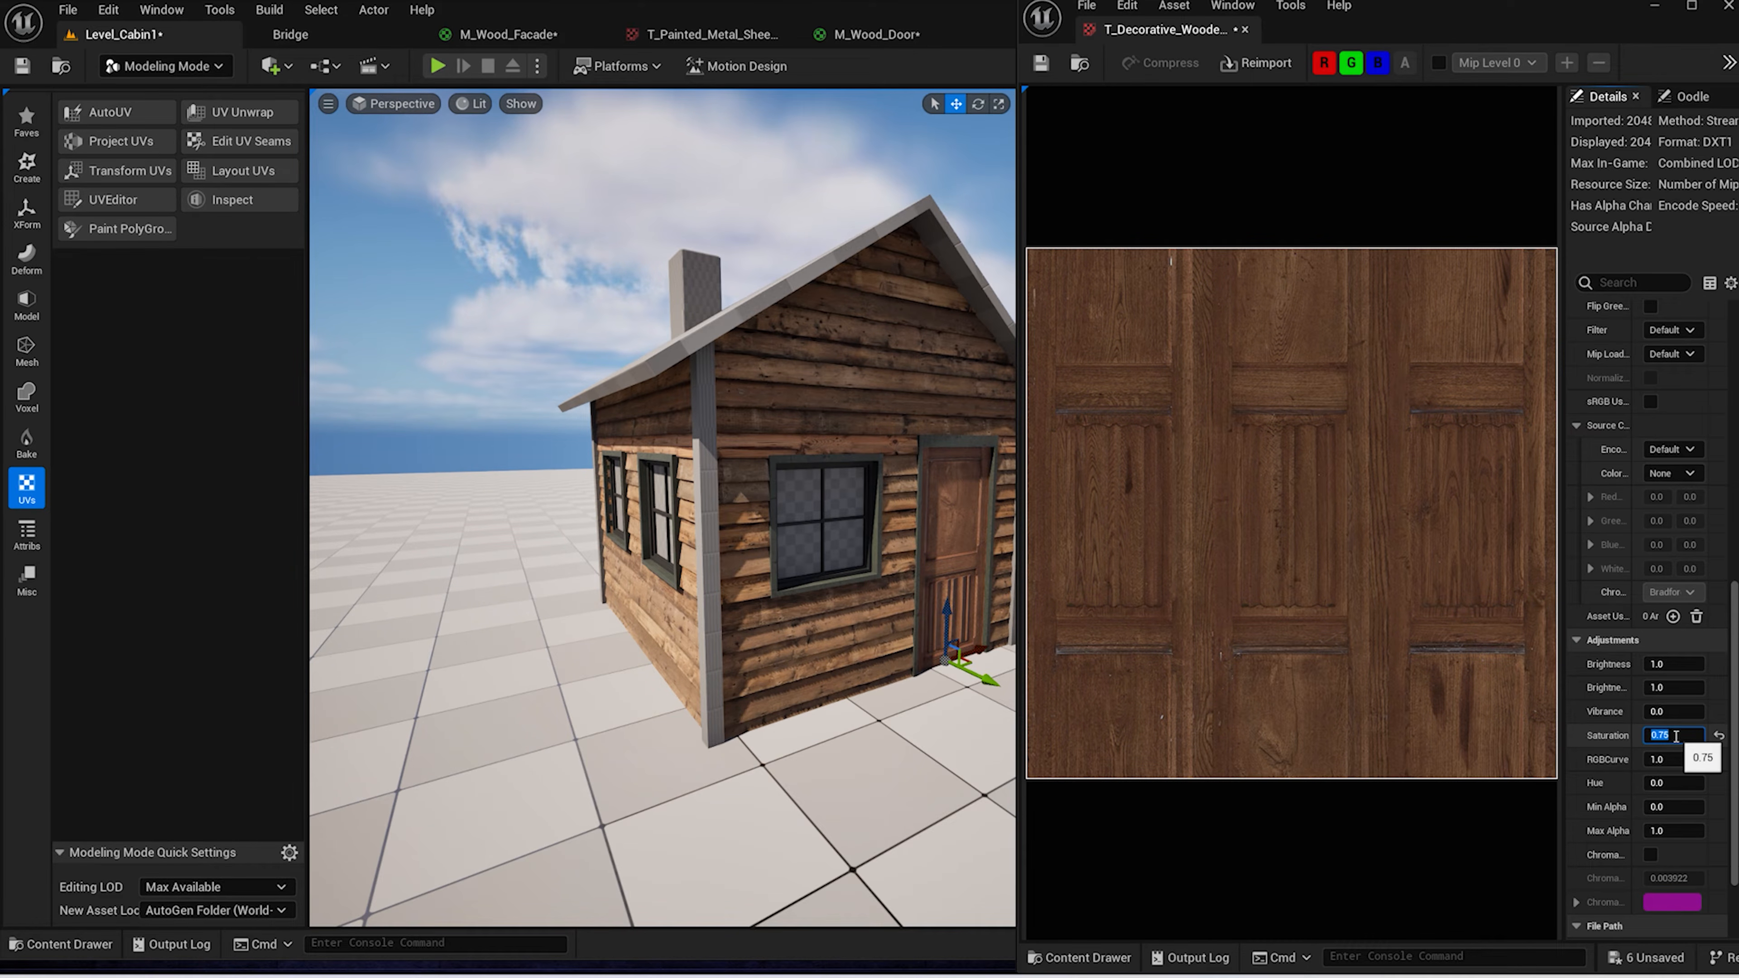
left_click(1666, 783)
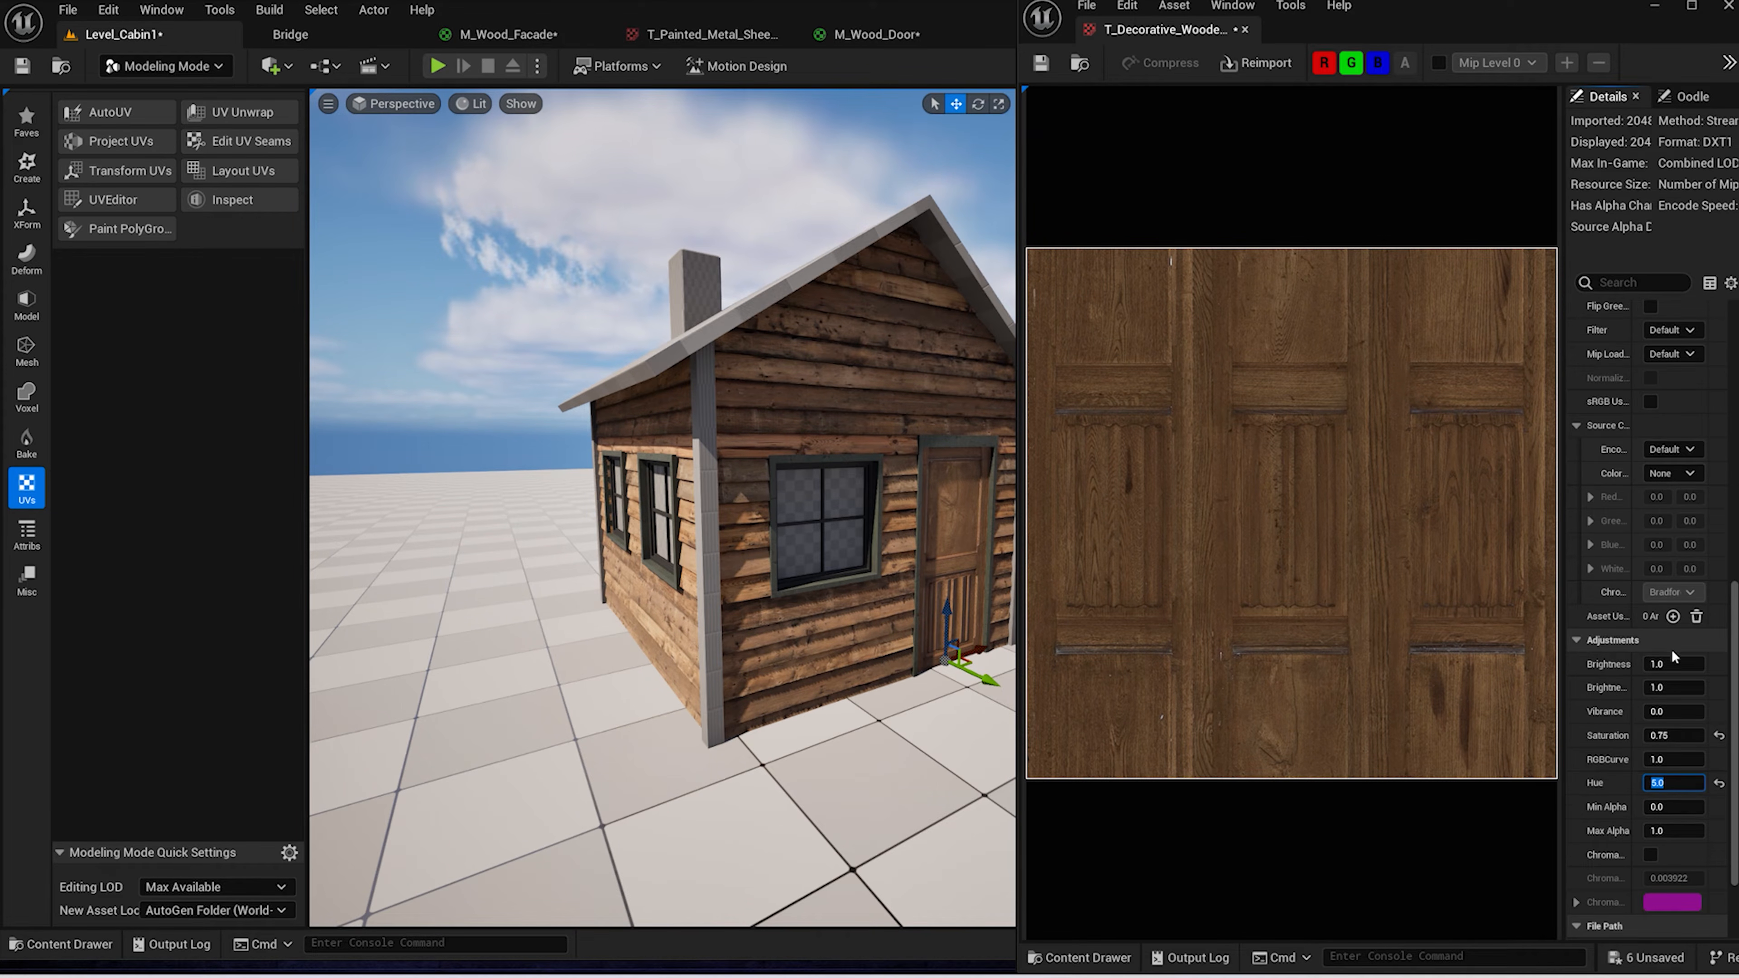
Try several Brightness values on the door texture, including 0.8 and 1.5, and set it to 2
left_click(1670, 685)
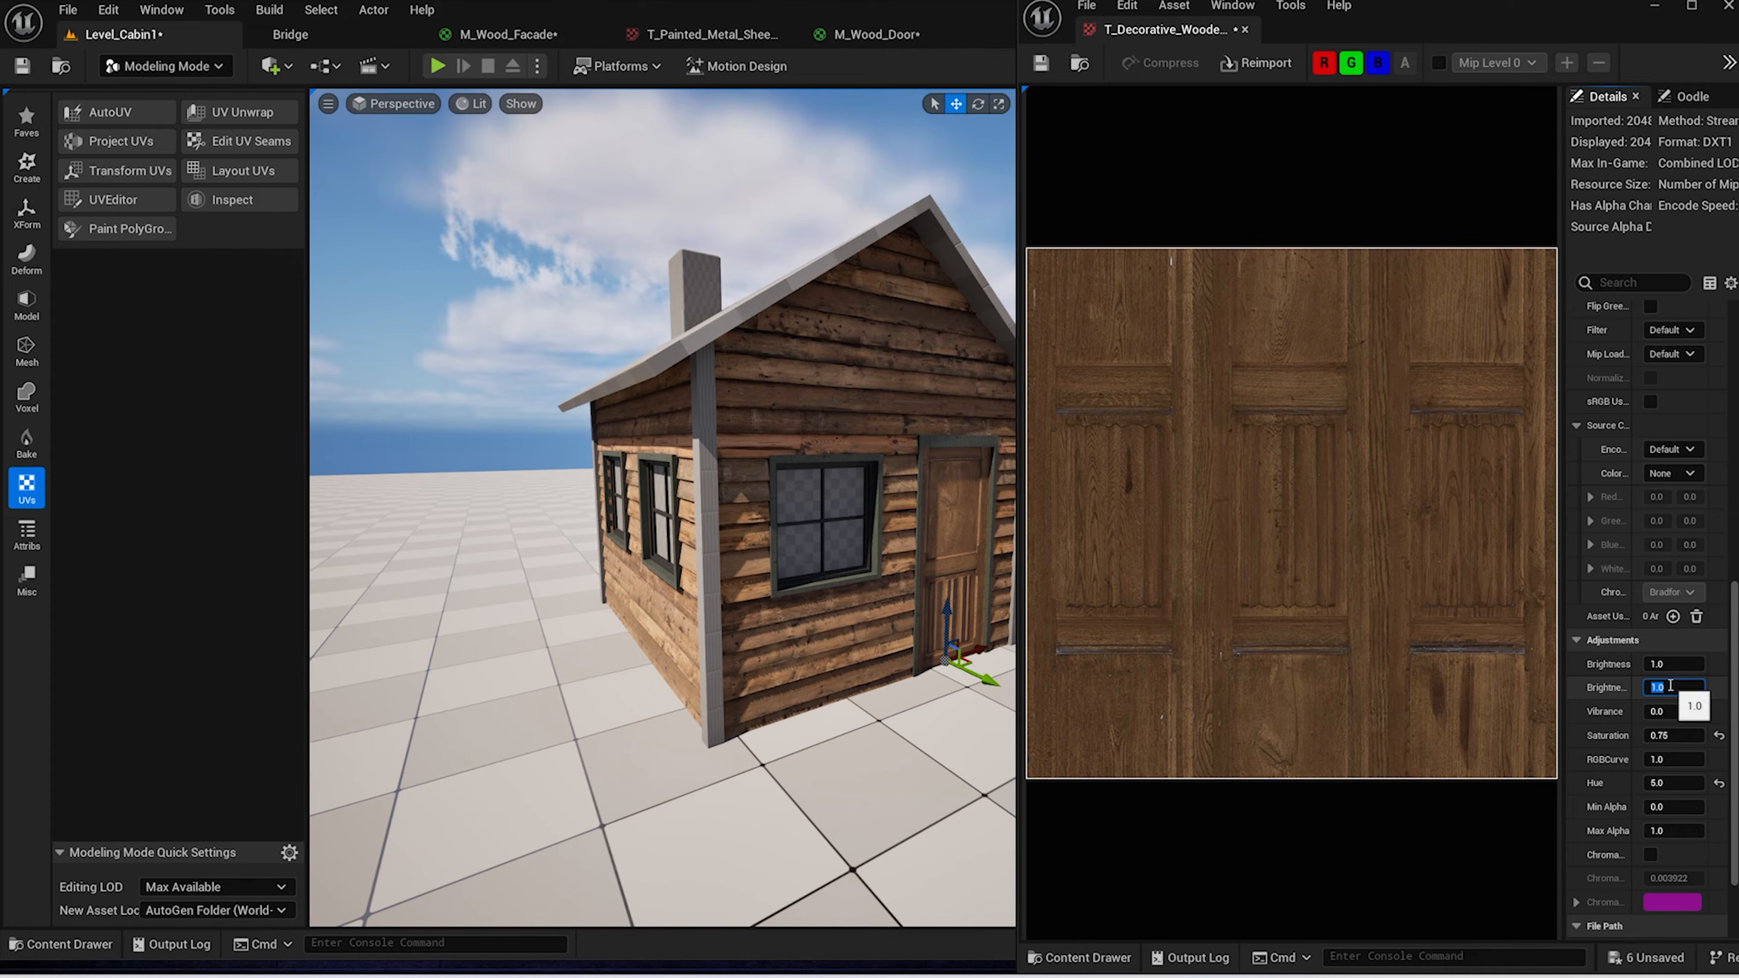
left_click(1671, 665)
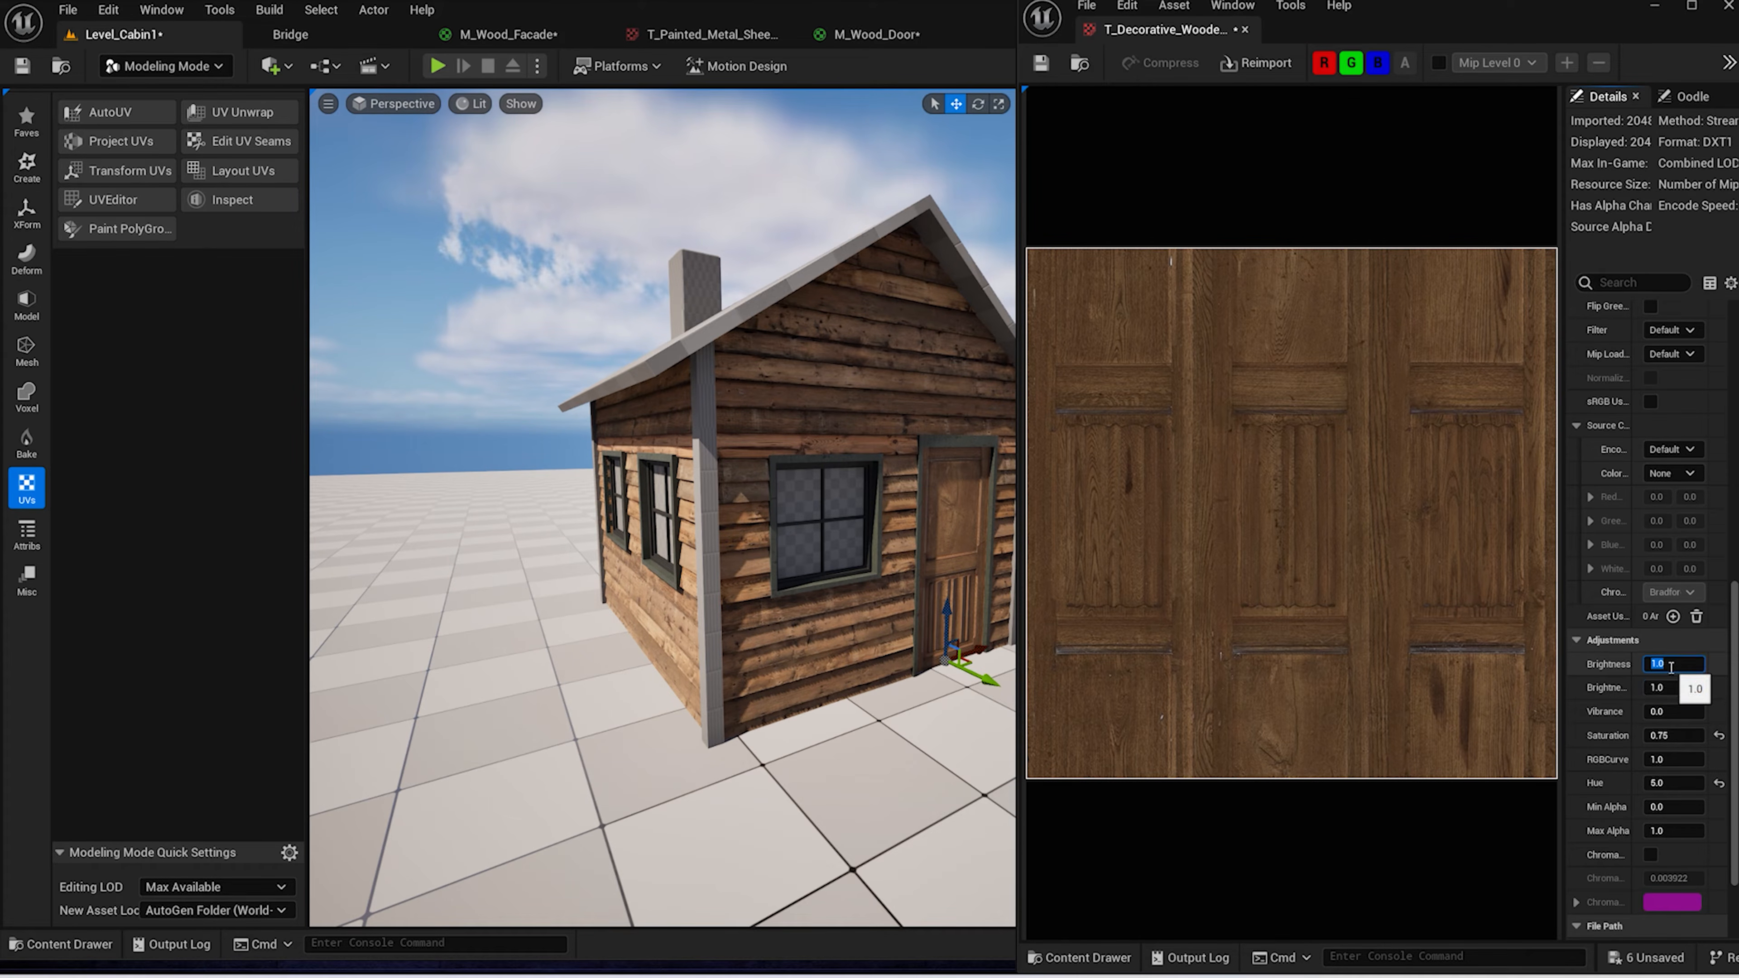
key("Return")
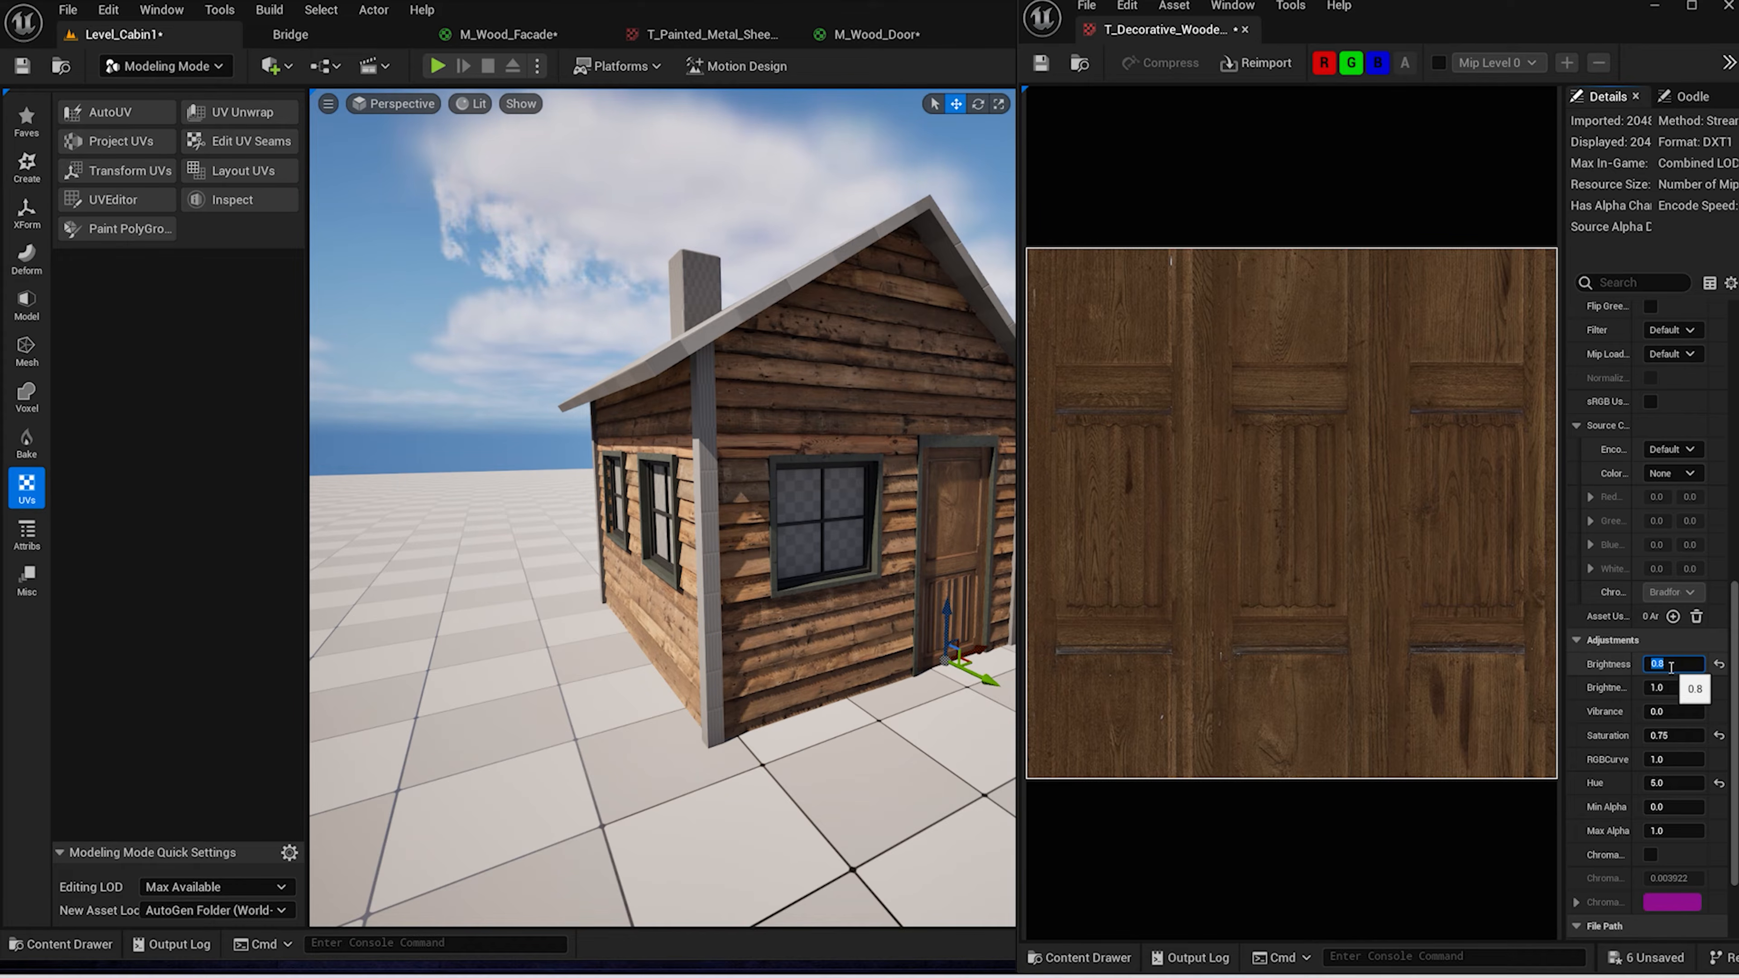
type("1.")
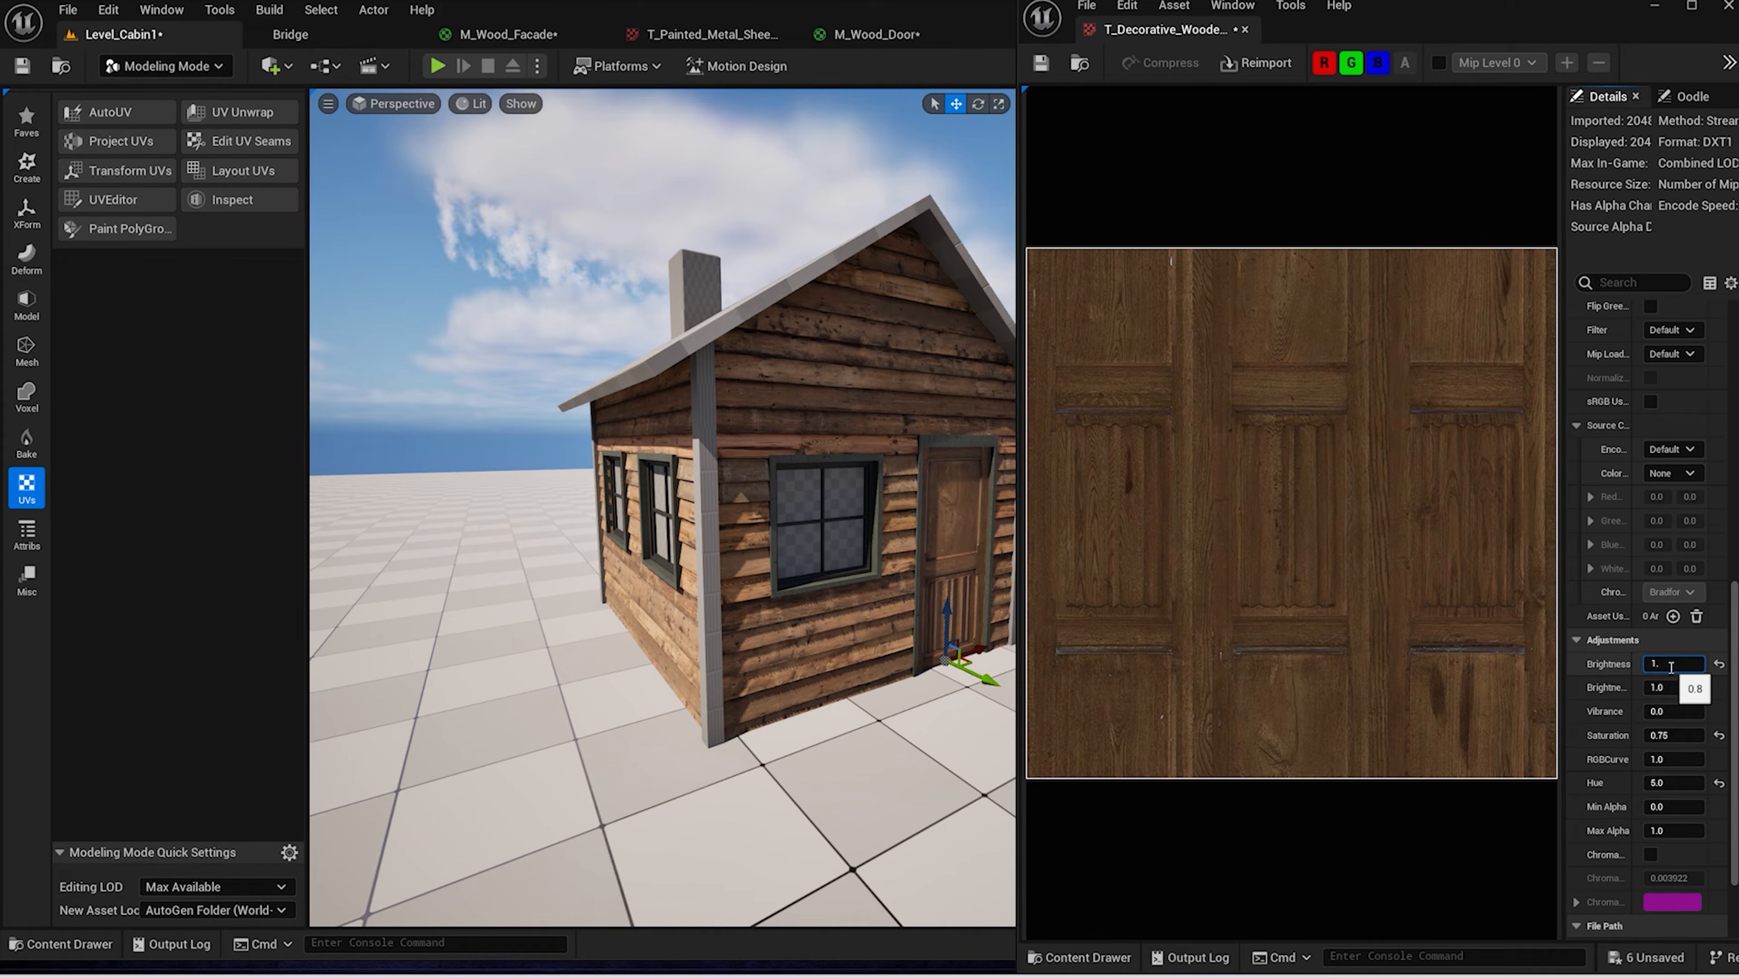
type("5")
key("Return")
type("2")
key("Return")
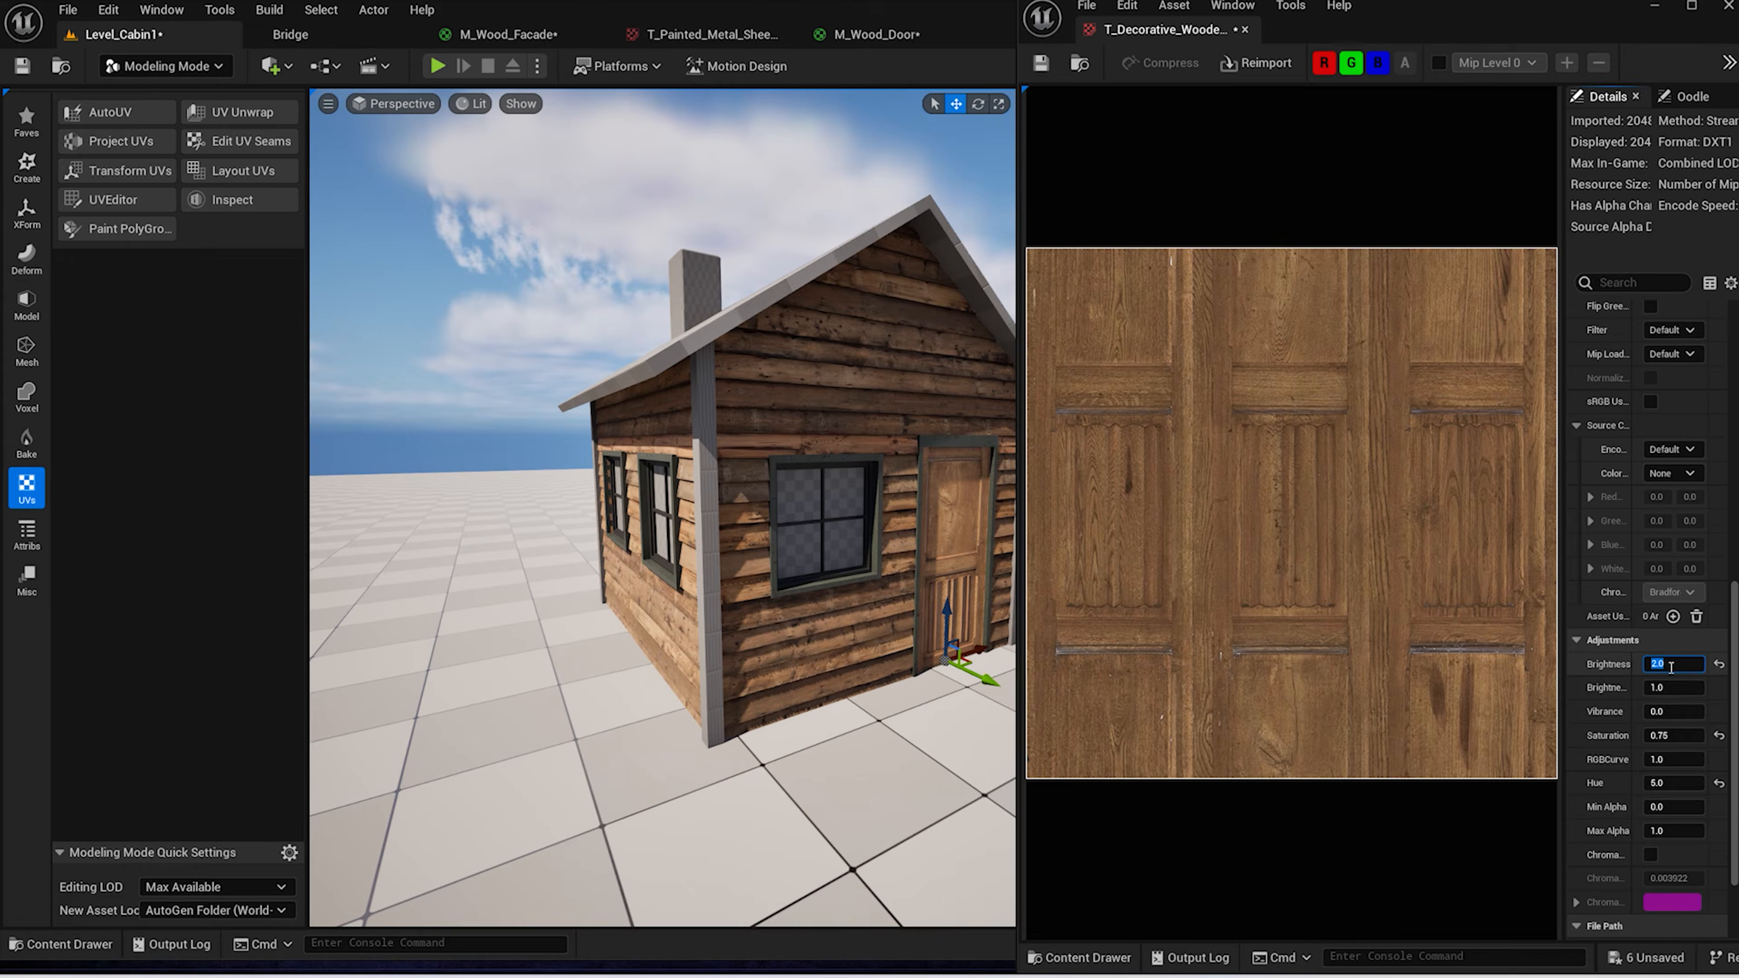
Check the brightened door on the cabin, and close the texture window and the other open material and texture editors
left_click_drag(856, 521, 805, 531, "alt")
scroll(834, 723, "down", 3)
scroll(834, 723, "up", 3)
scroll(834, 723, "down", 5)
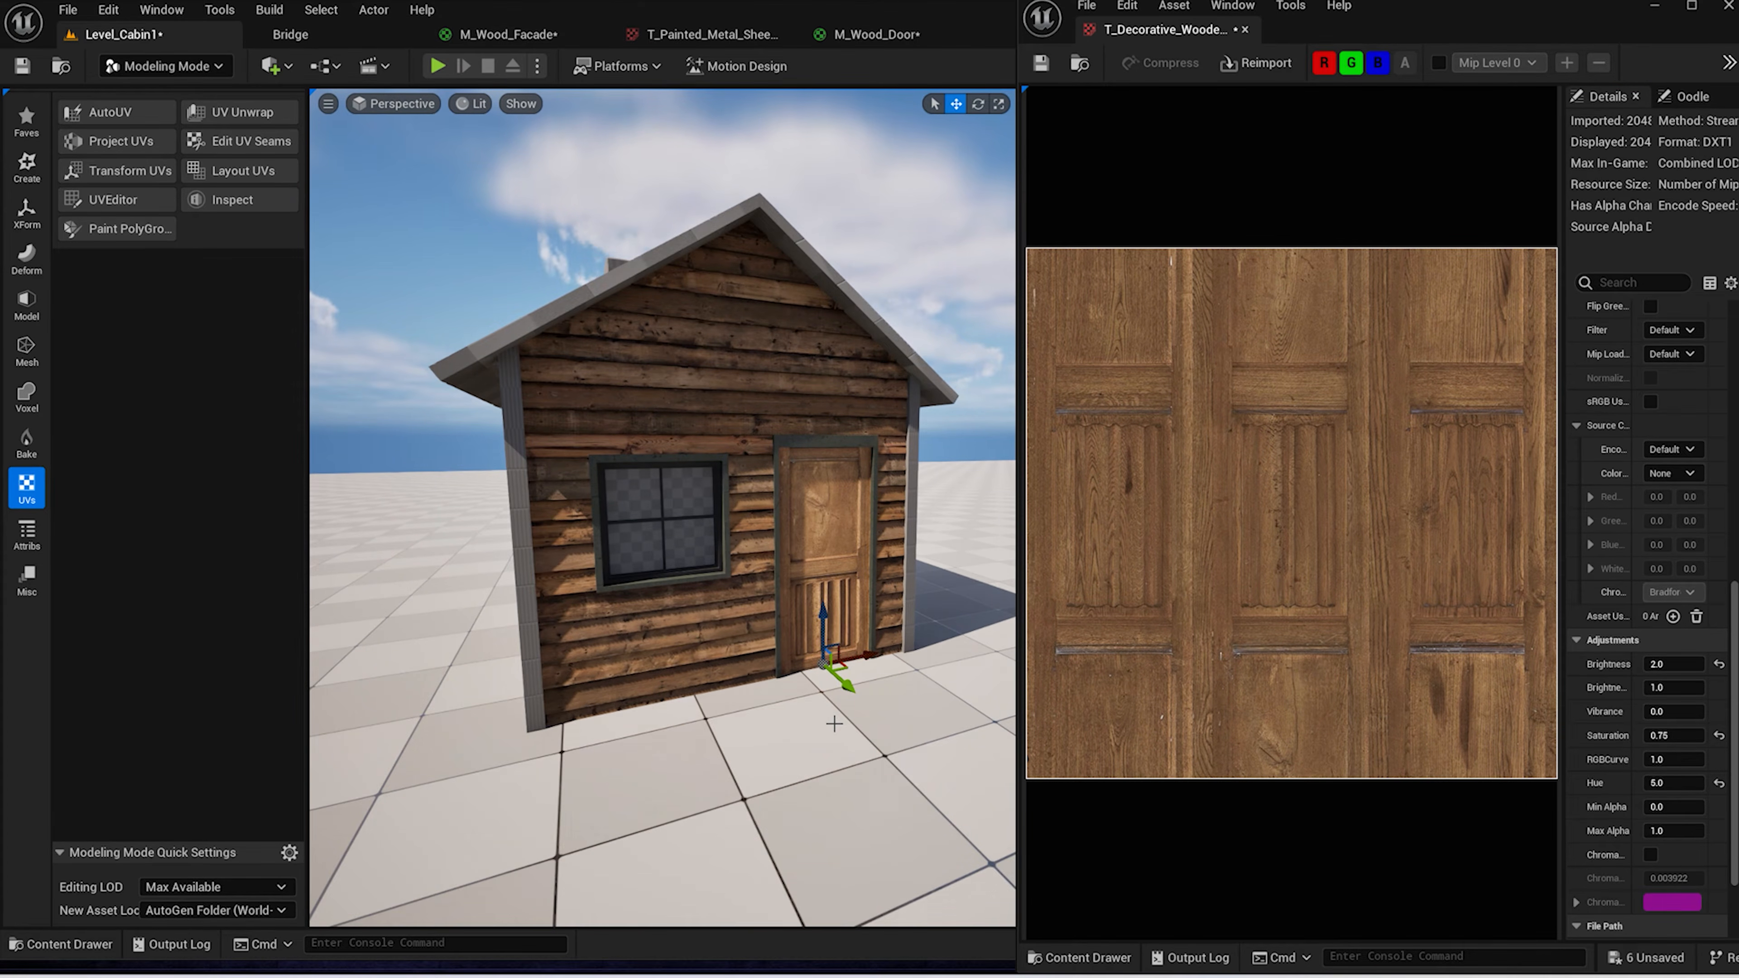
left_click(1728, 6)
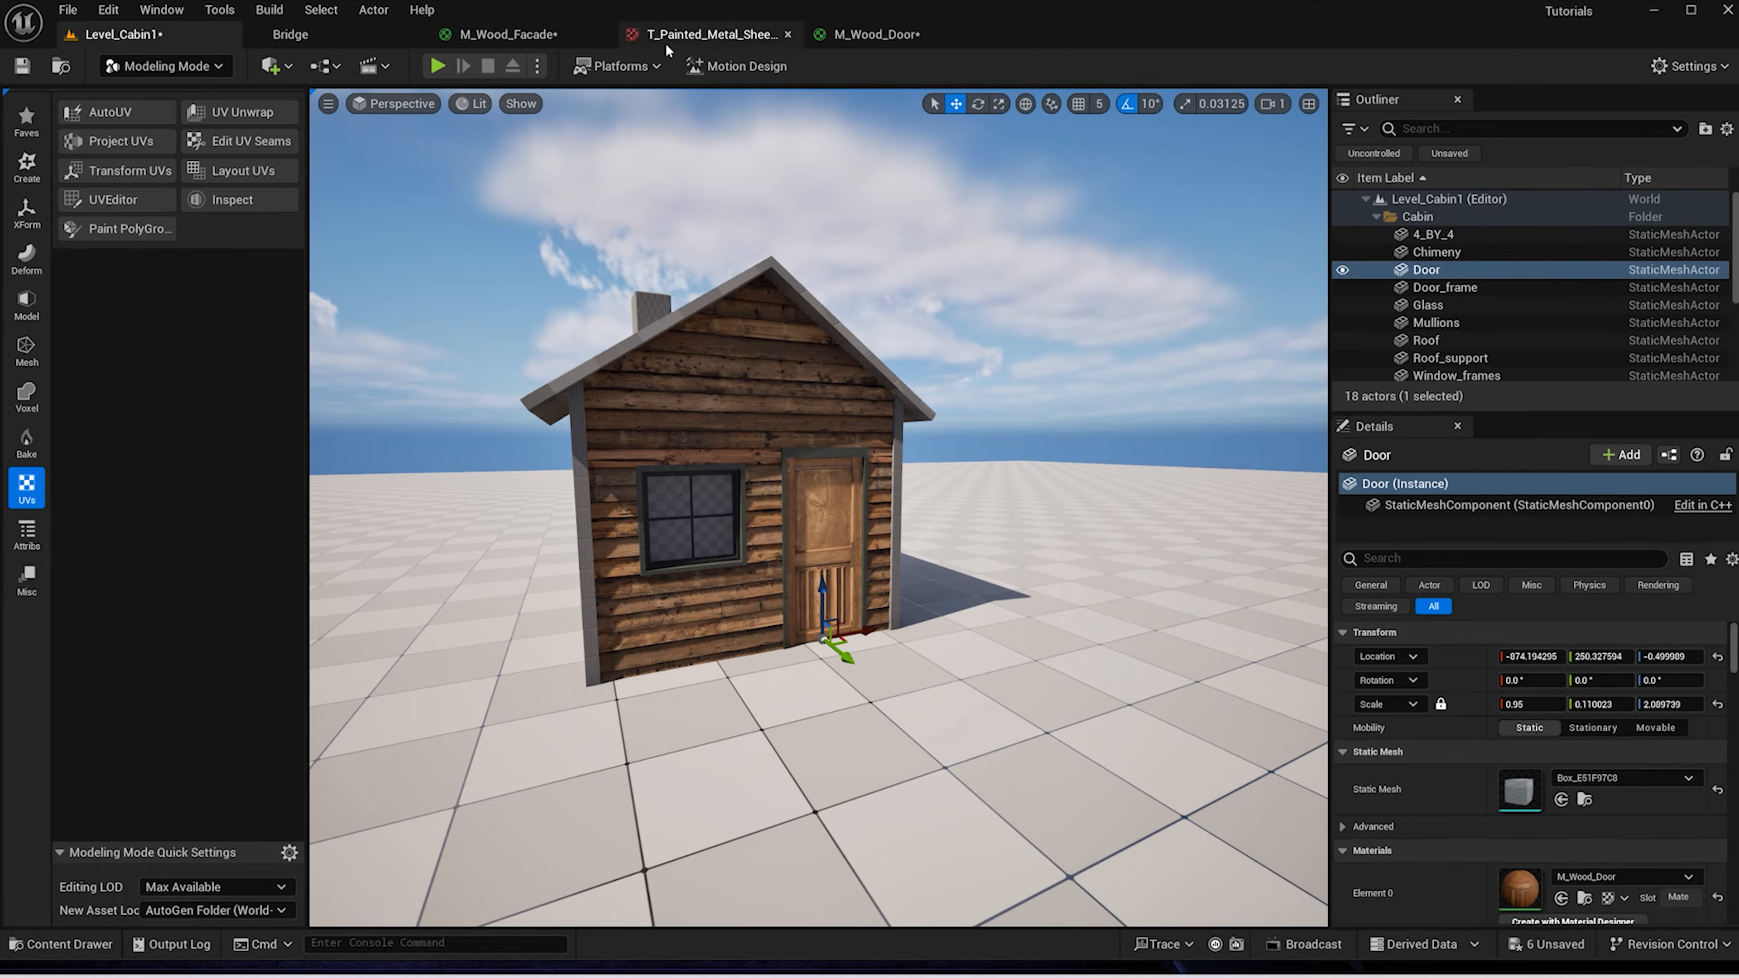
left_click(601, 34)
left_click(601, 34)
left_click(601, 35)
Apply the MI_Plywood_vdcjfiw_4K material to the cabin's 4_BY_4 corner posts
scroll(819, 561, "up", 3)
left_click_drag(859, 551, 942, 552, "alt")
left_click(827, 480)
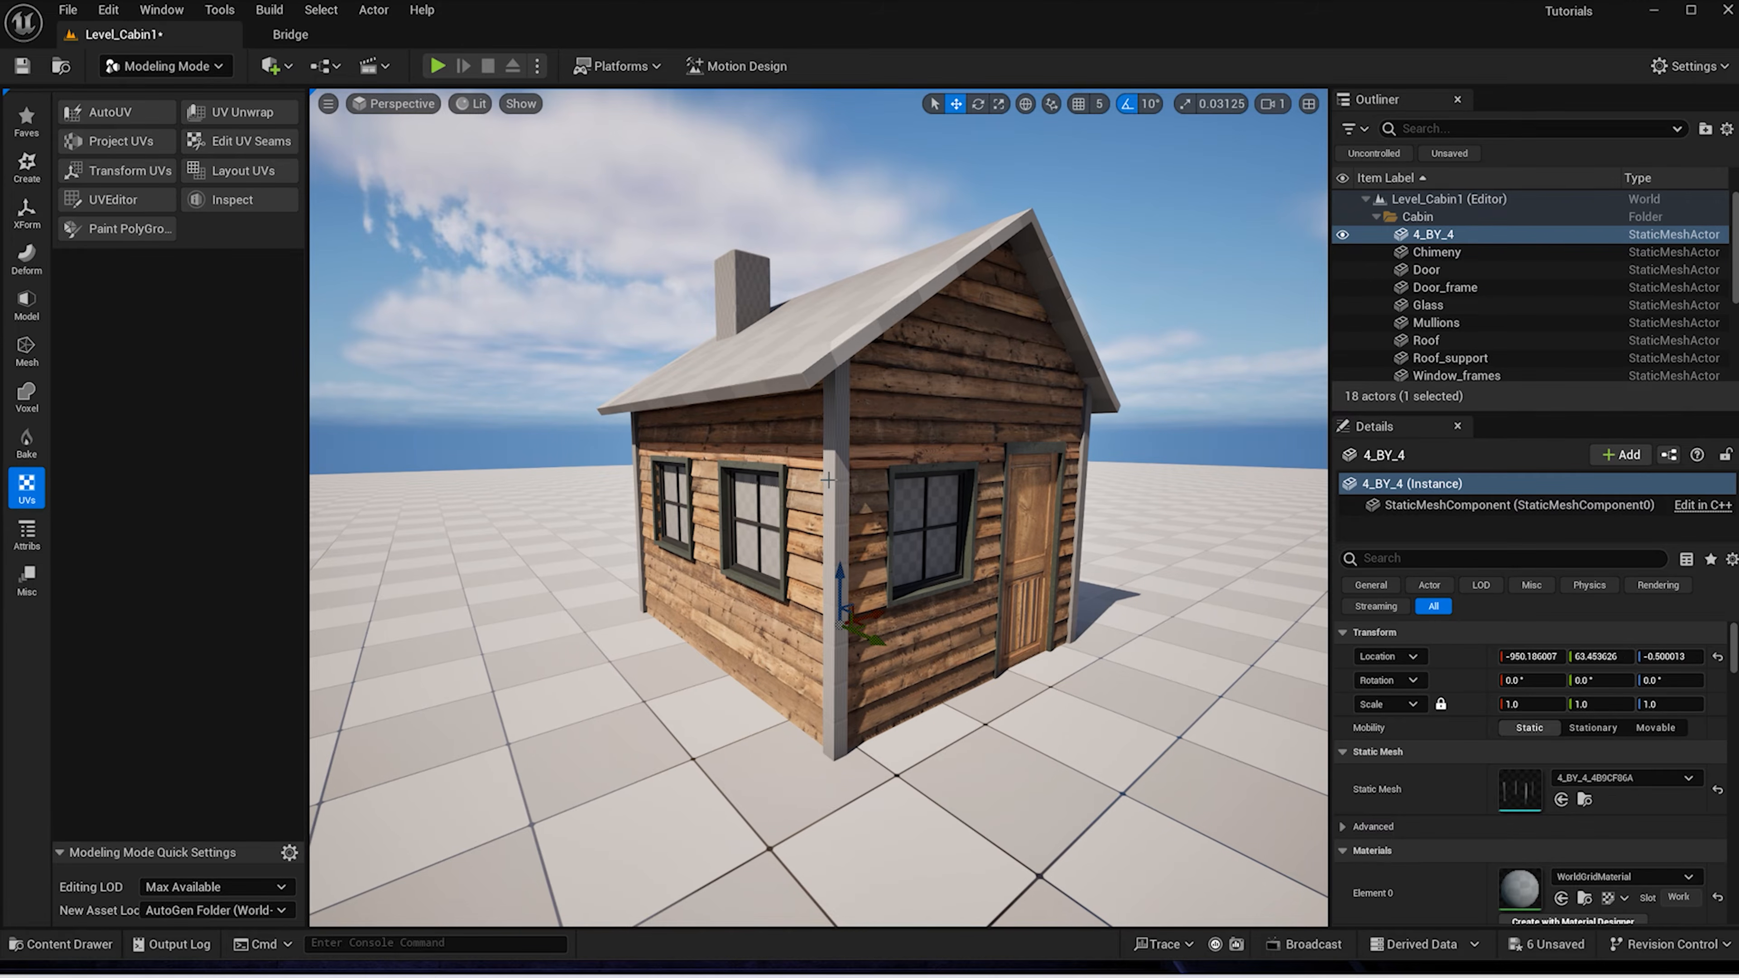
key("ctrl+space")
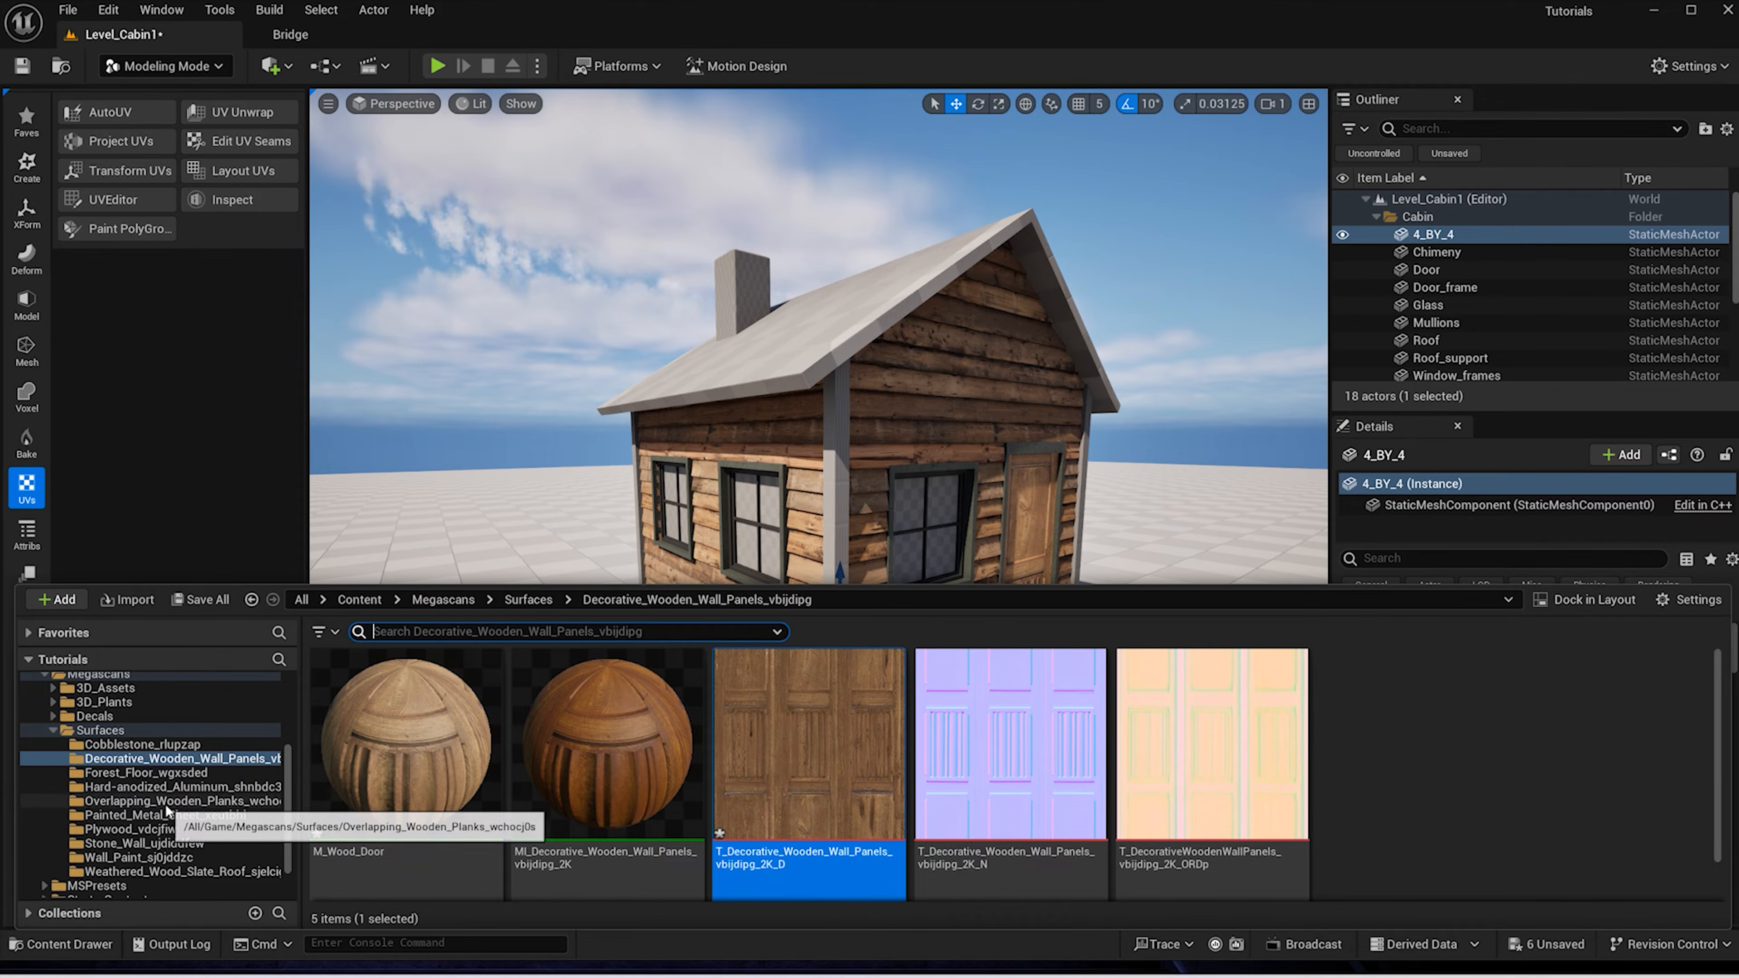
left_click(164, 829)
left_click_drag(368, 788, 836, 483)
Open the plywood D texture in a separate window beside the cabin view, with its Adjustments settings readable
key("ctrl+space")
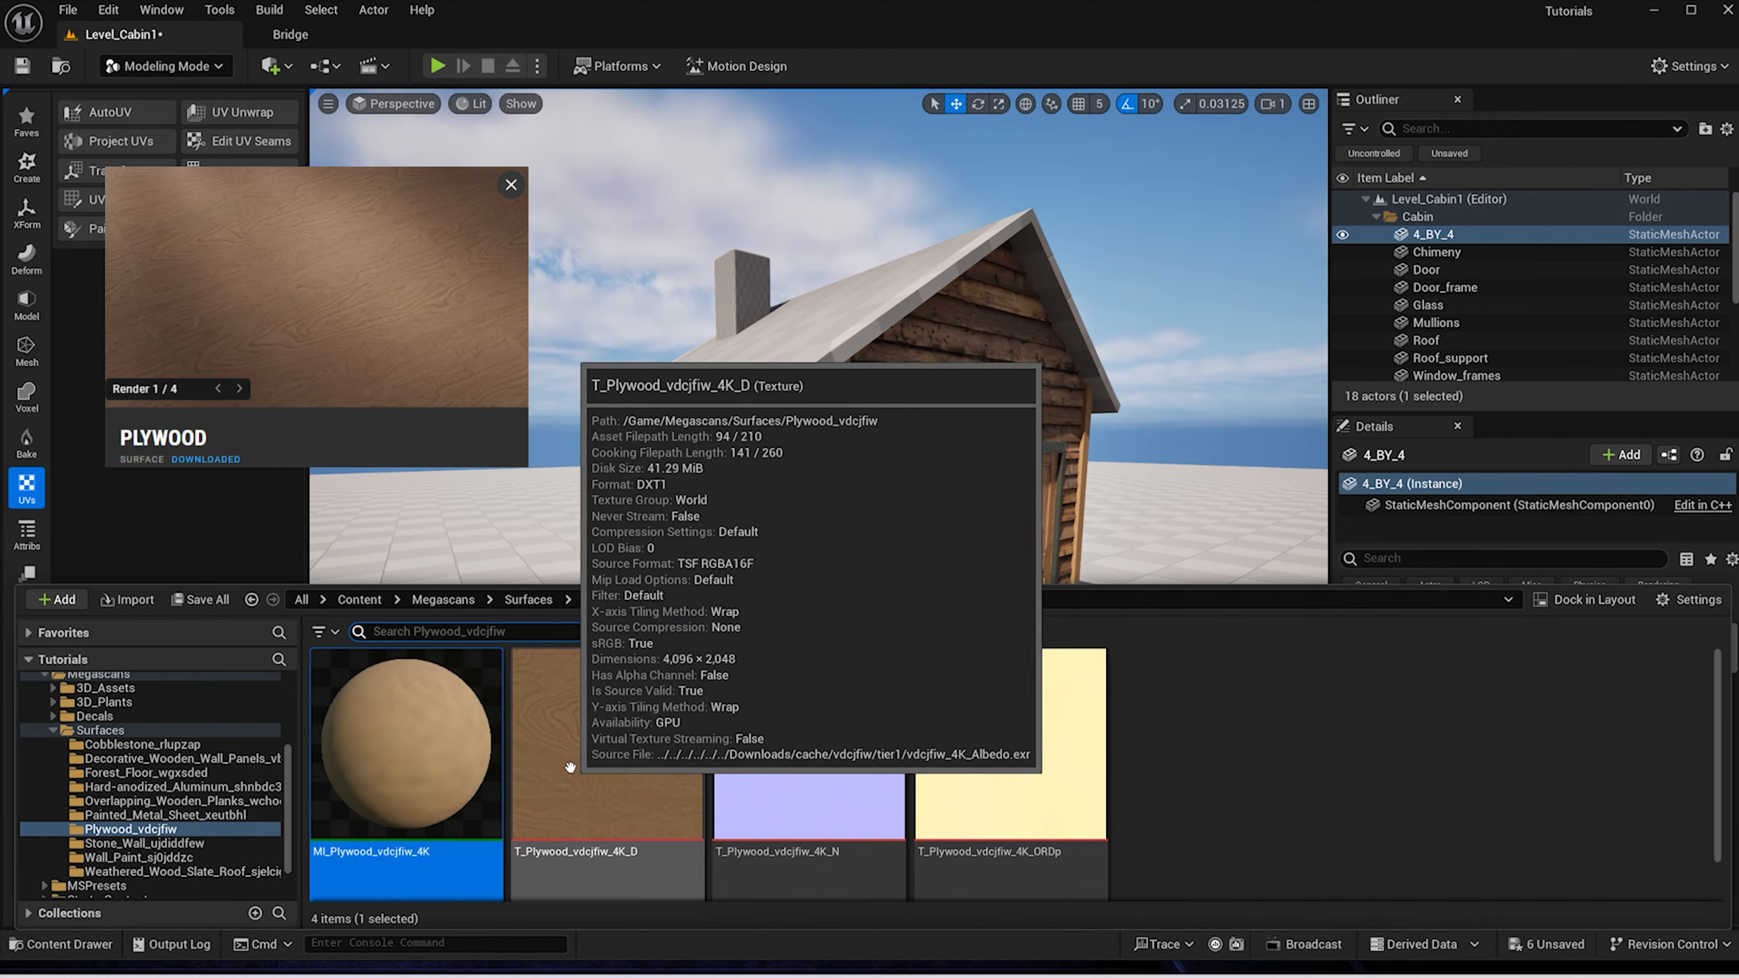
double_click(577, 770)
left_click_drag(992, 113, 1433, 77)
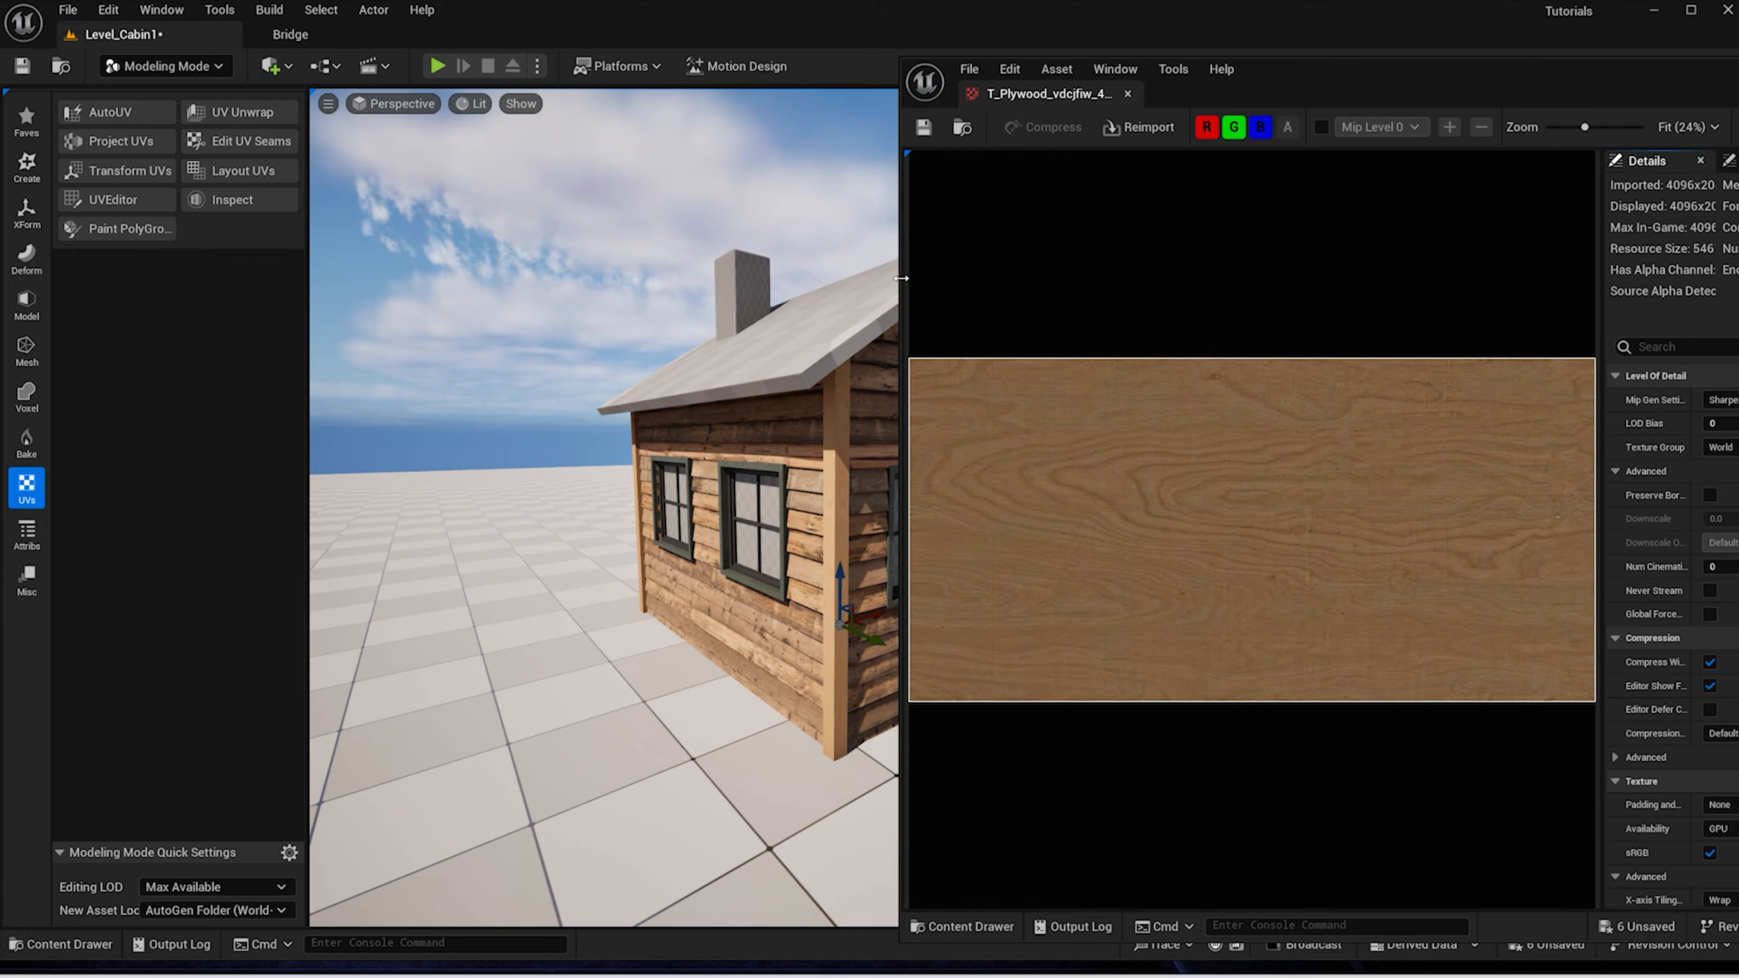
left_click_drag(901, 281, 1000, 281)
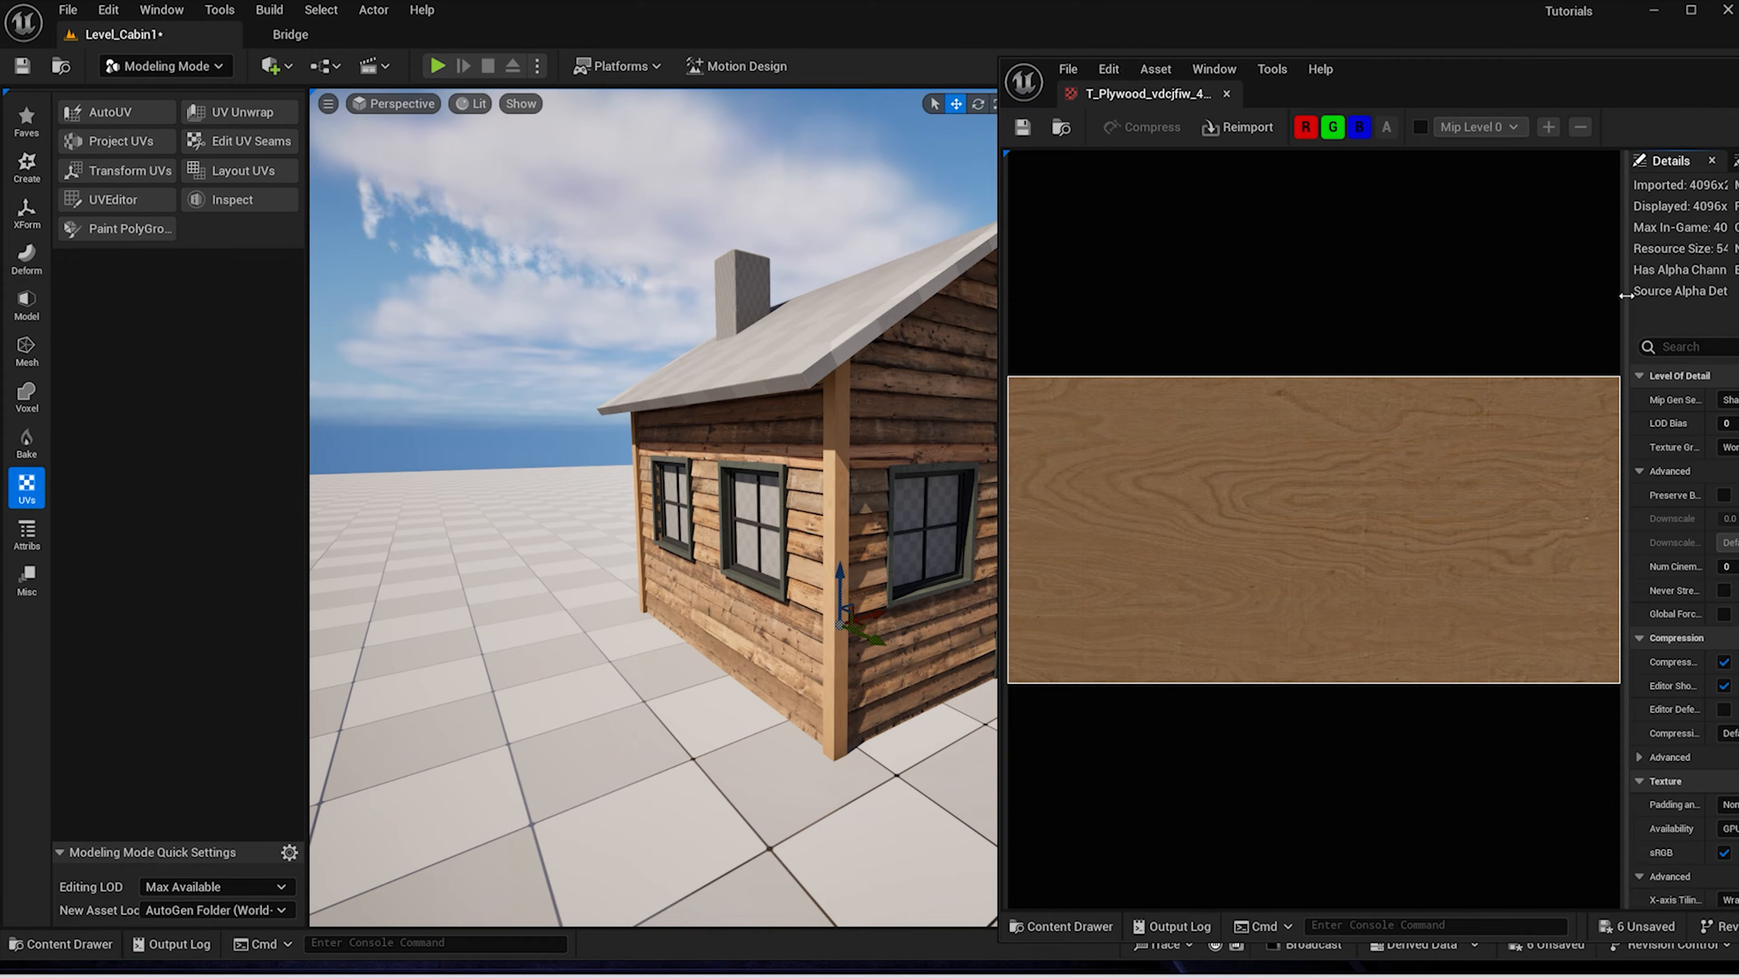
left_click_drag(1625, 302, 1426, 302)
scroll(1582, 706, "down", 3)
scroll(1582, 706, "down", 8)
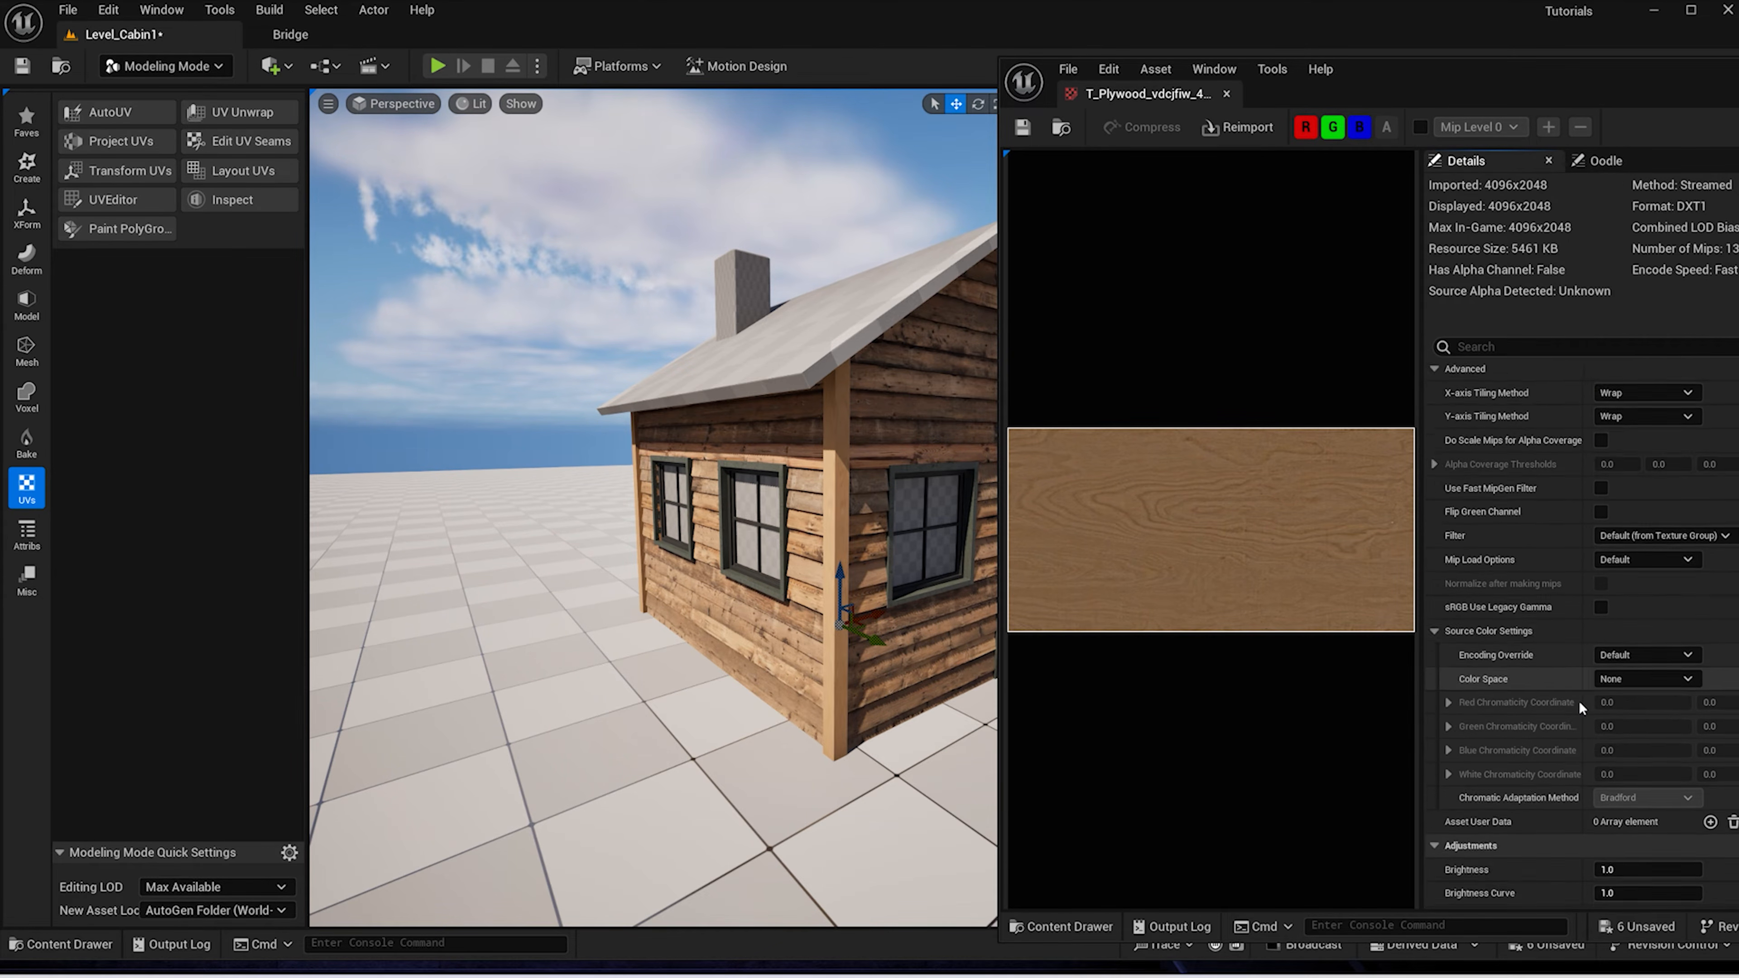
Try Brightness Curve values of 1.25 and 1.5 with a Saturation of 0.75 on the plywood texture
left_click(1640, 637)
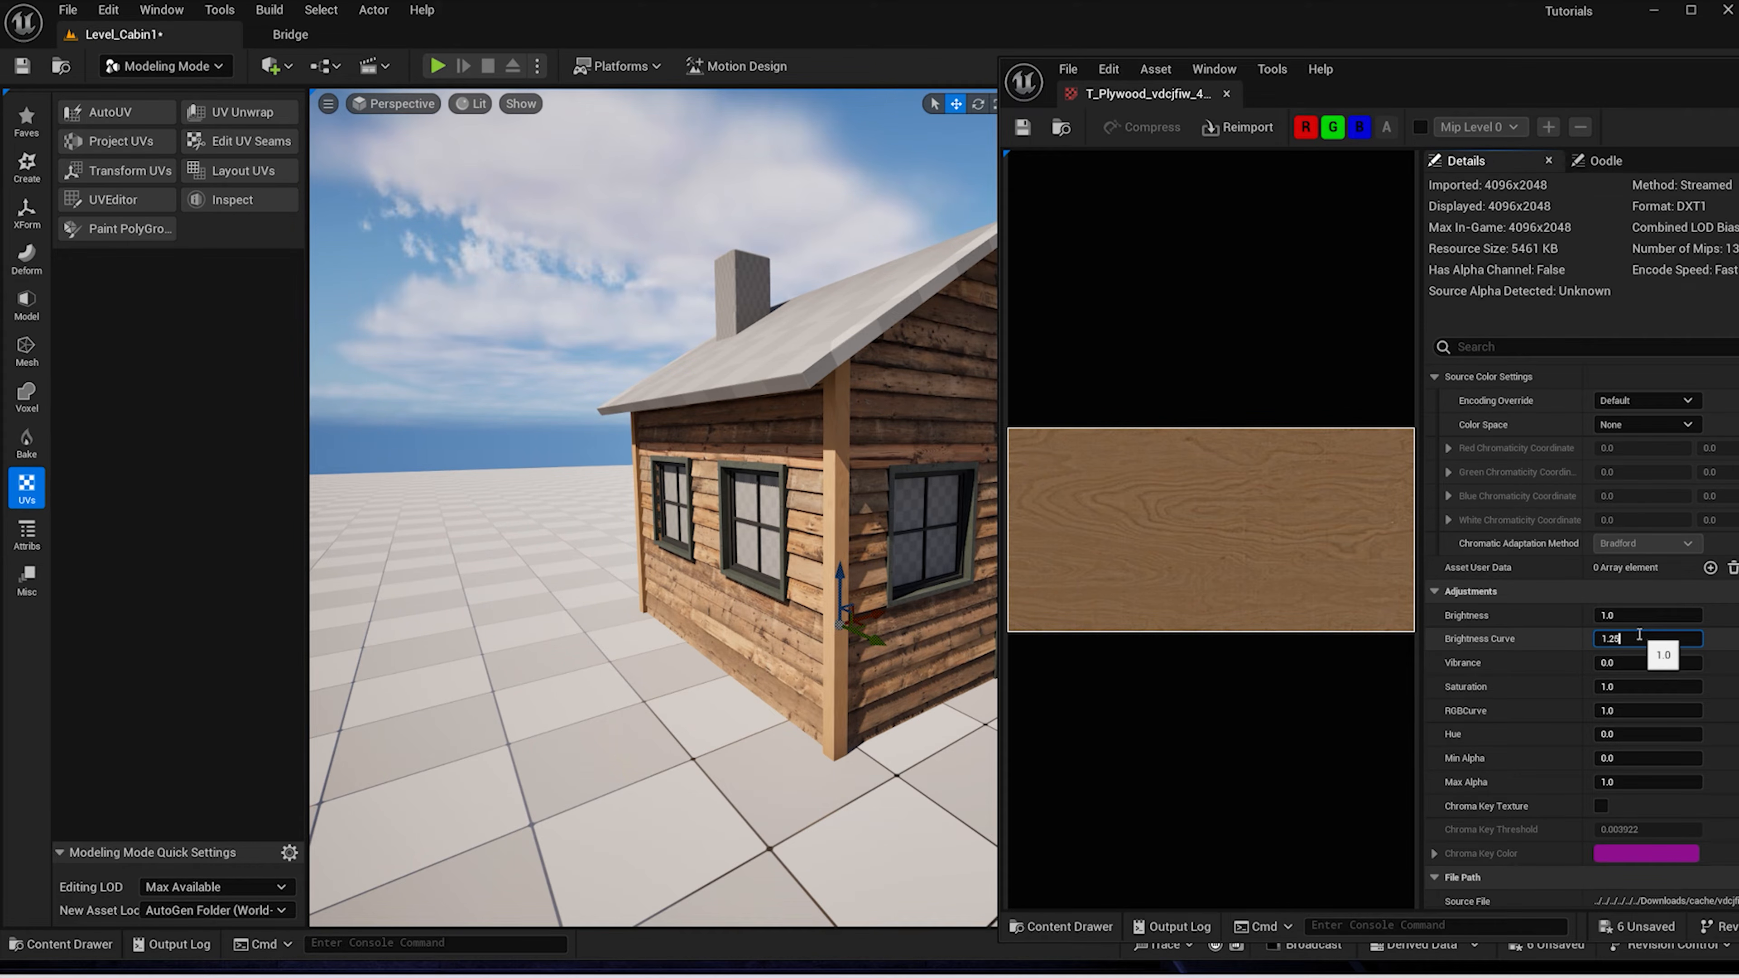
key("Return")
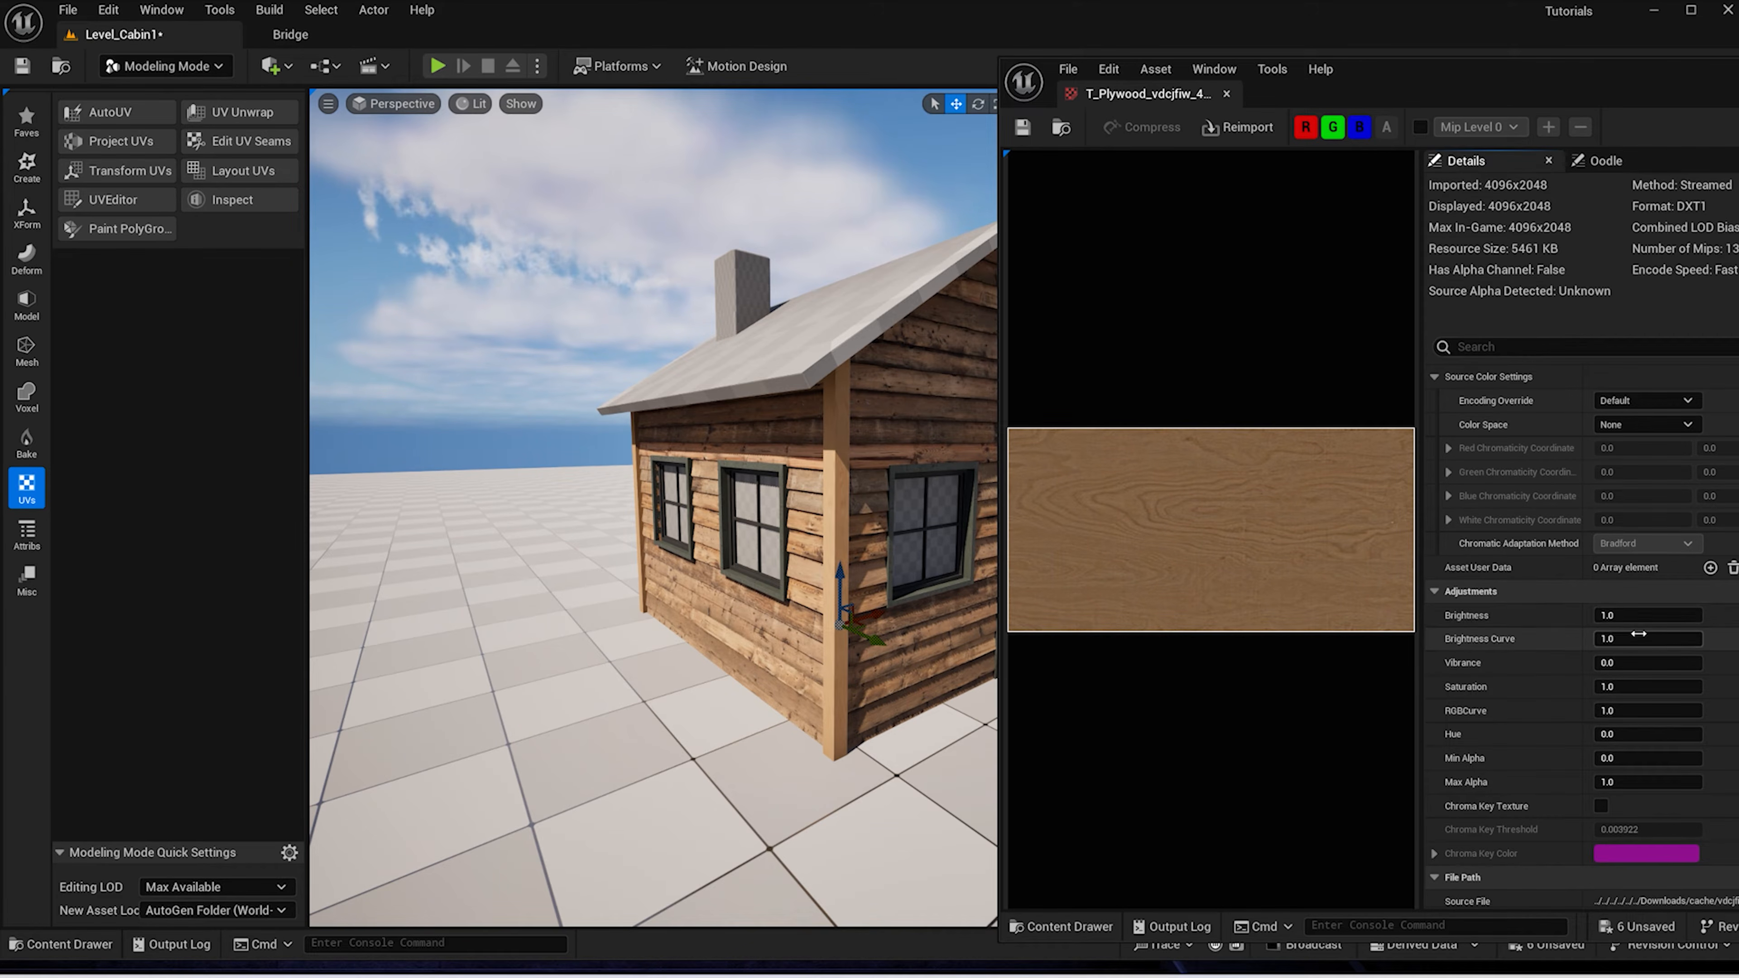
left_click(1641, 636)
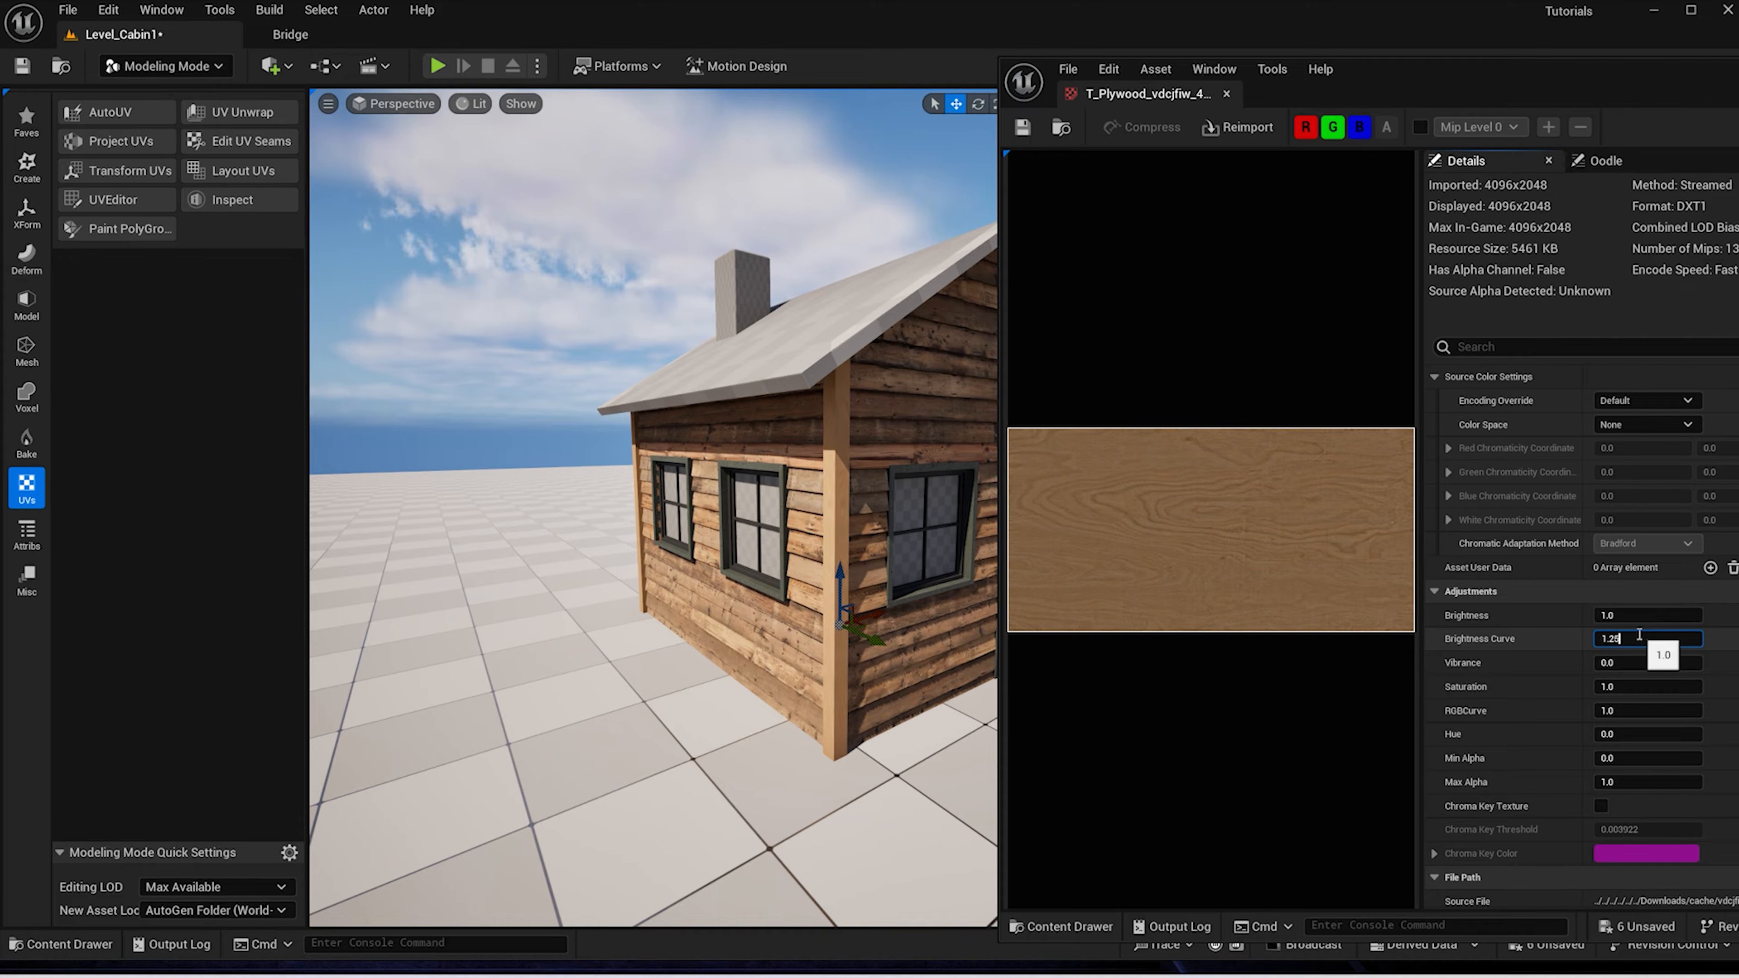
key("Return")
key("Return")
left_click(1611, 684)
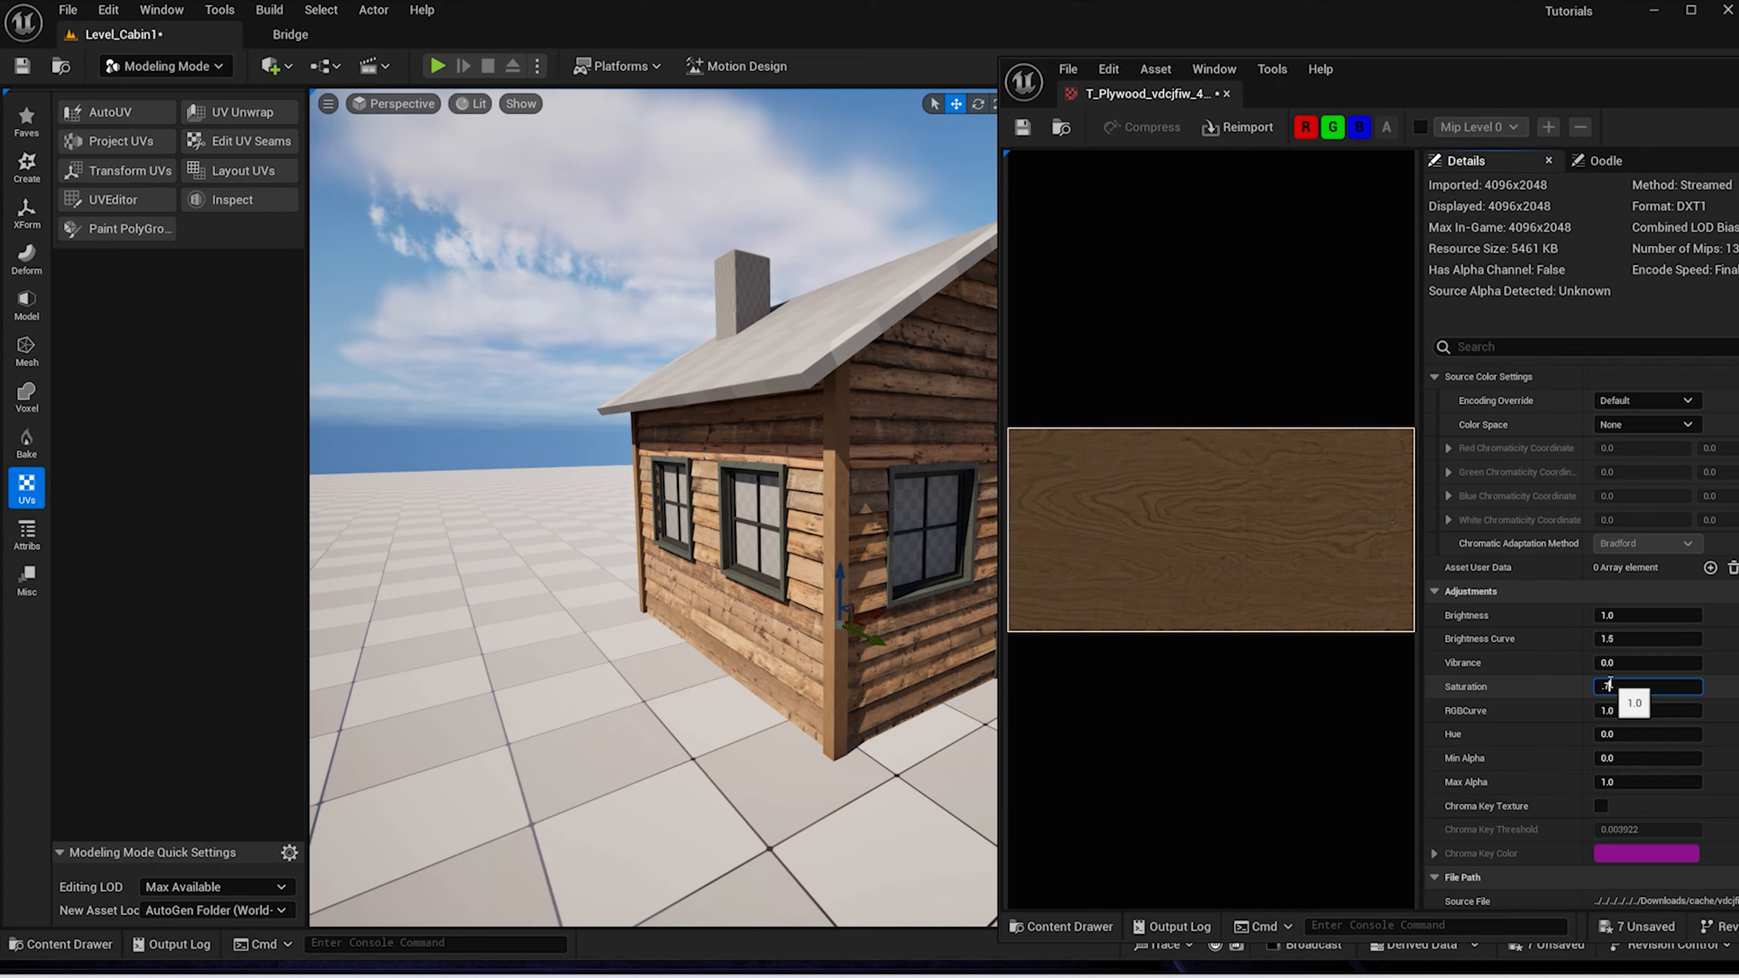
type(".75")
key("Return")
mouse_move(753, 548)
left_mouse_down("alt")
mouse_move(582, 548)
mouse_move(753, 542)
mouse_move(740, 538)
left_mouse_up("alt")
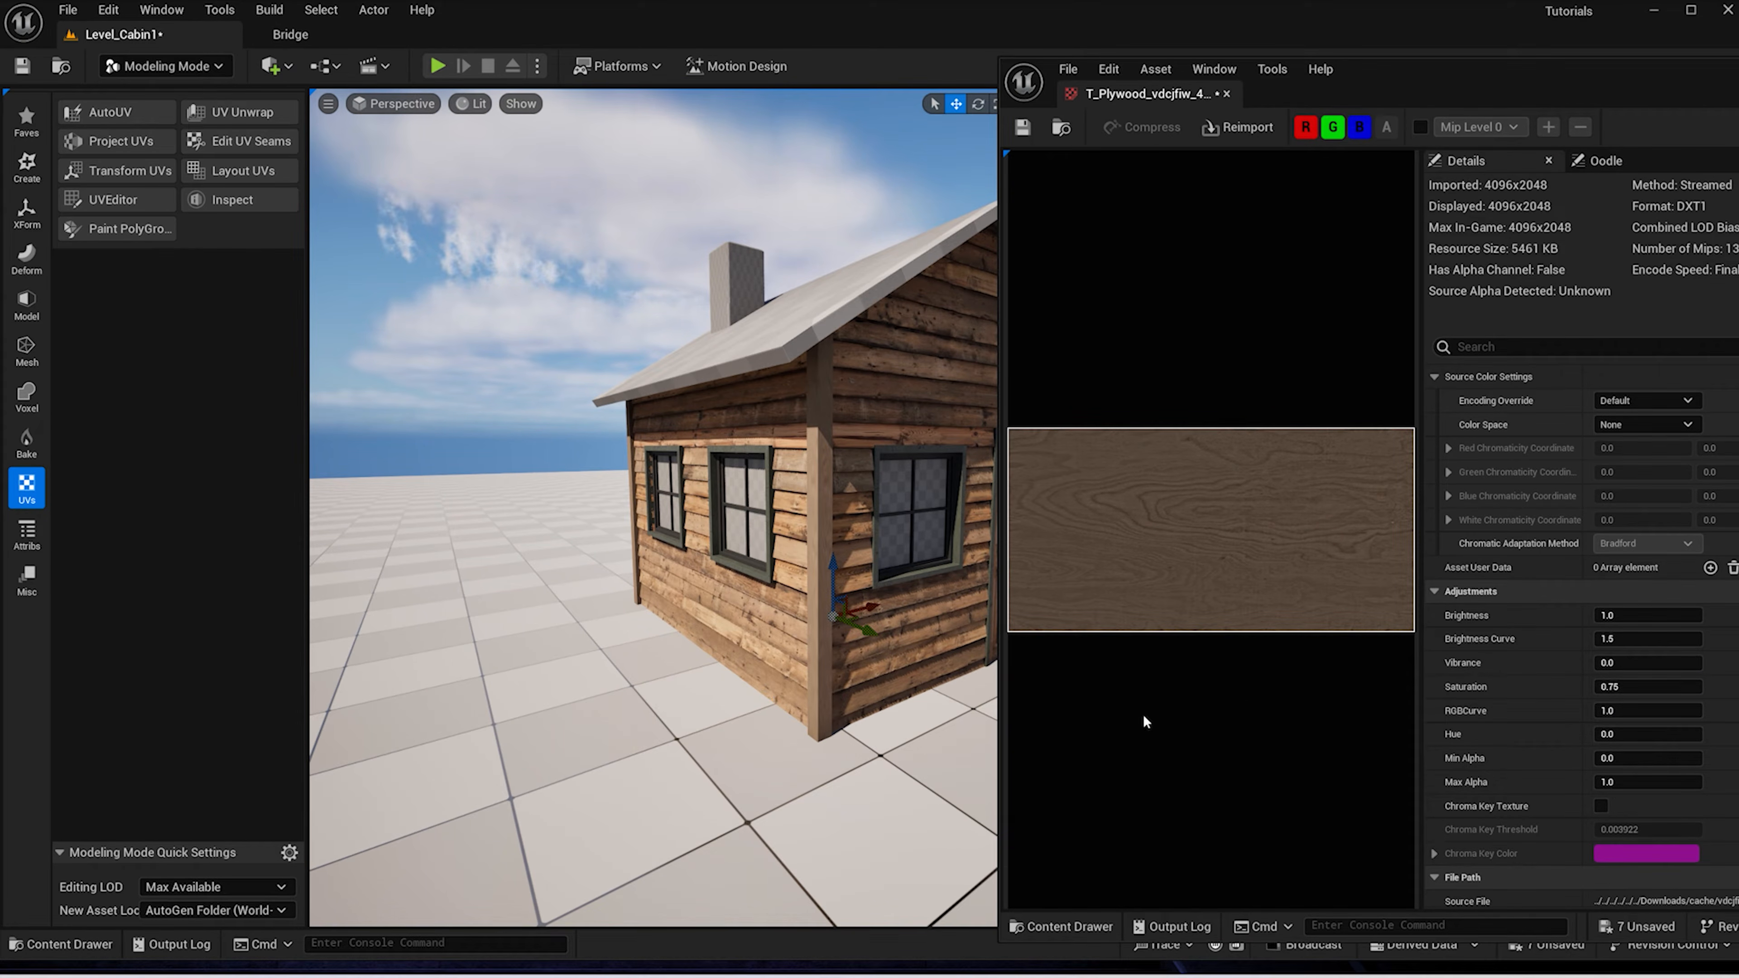
Set the plywood texture's Brightness Curve to 1.25 and Saturation to 0.8, and close the texture window
left_click(1631, 644)
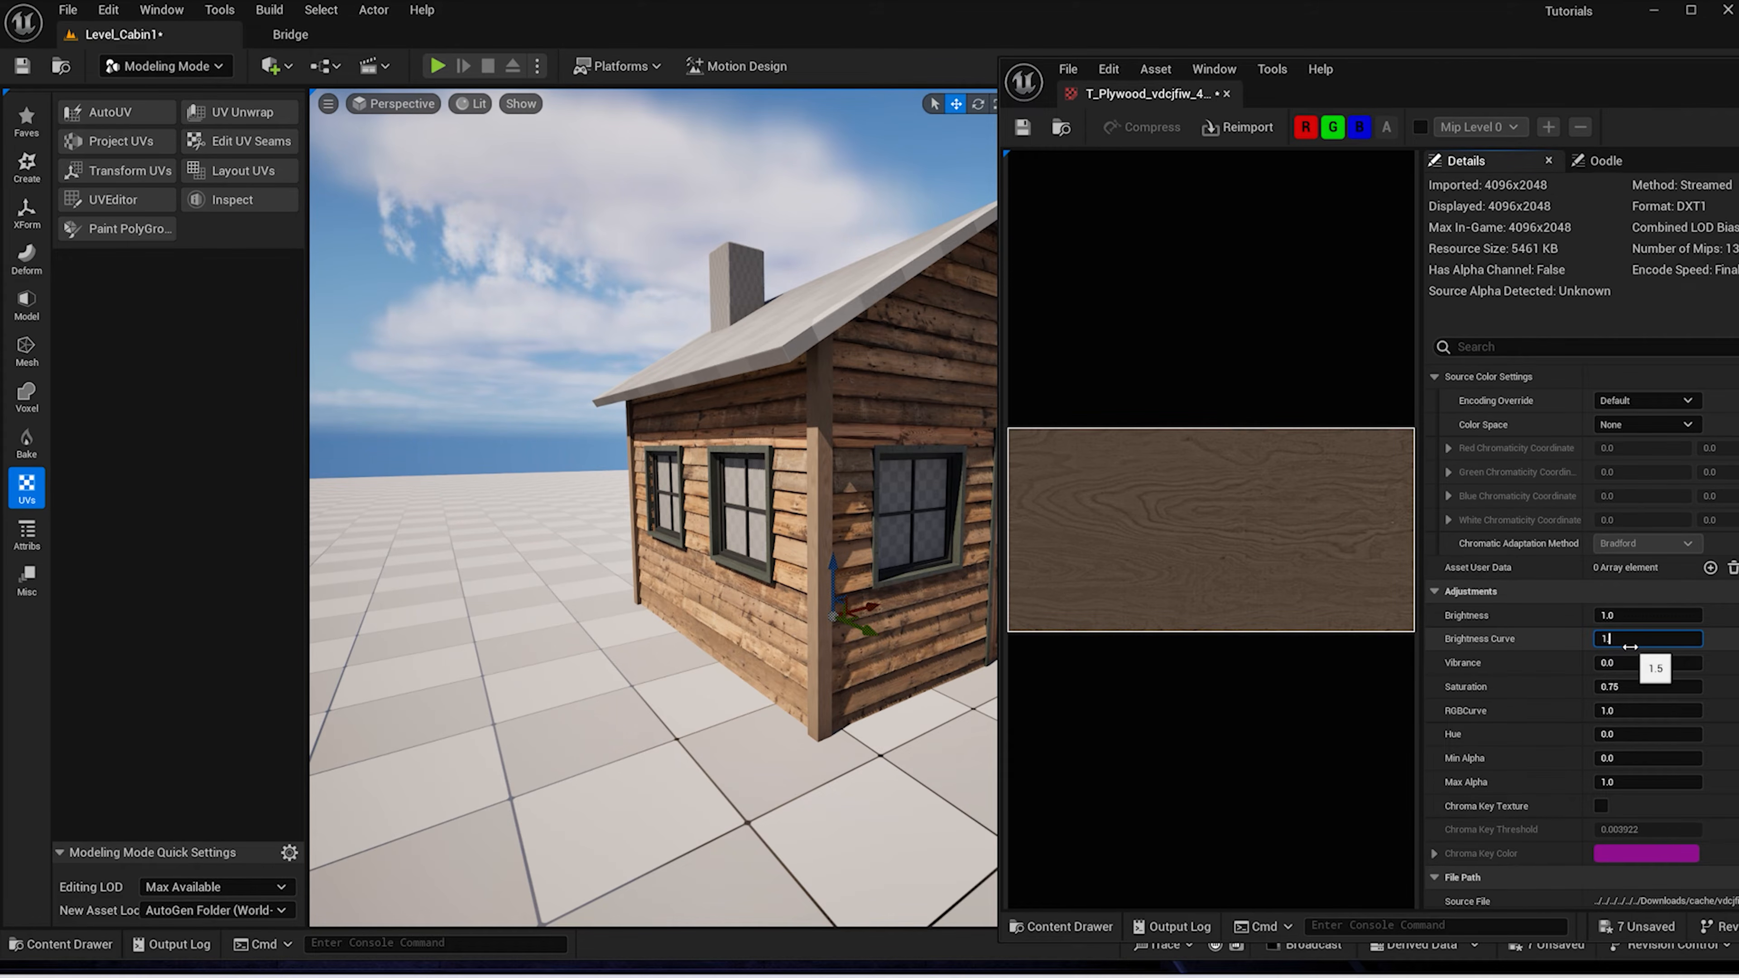
key("Return")
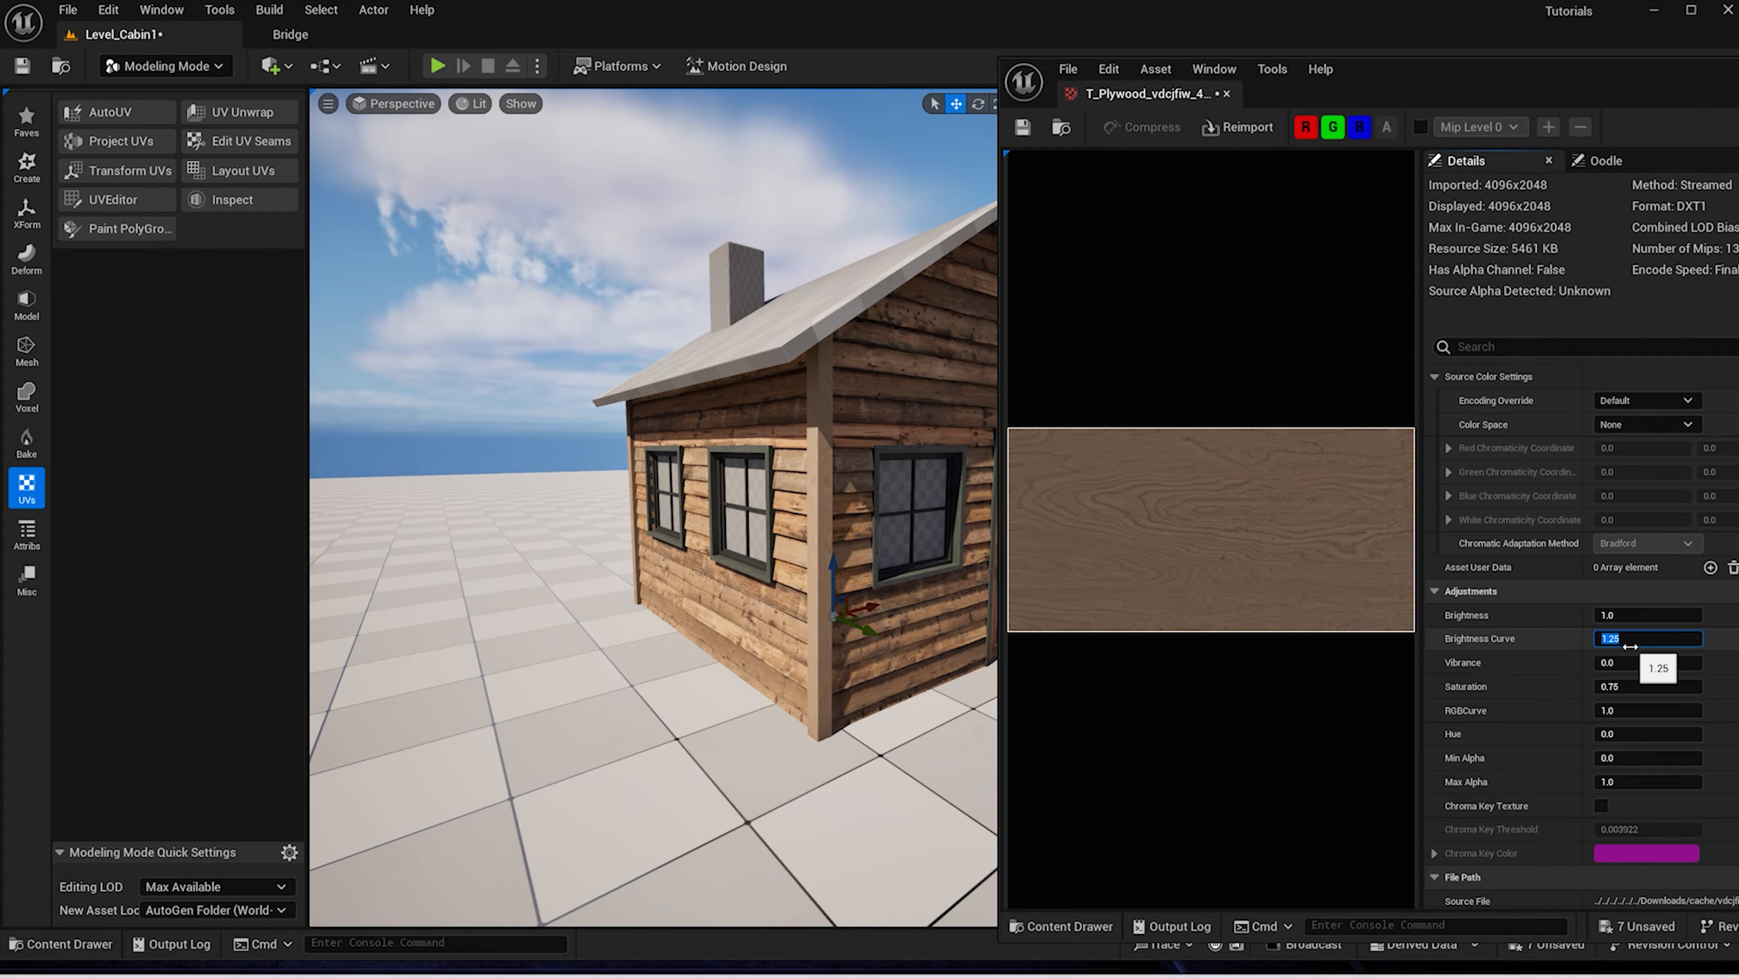
left_click(1647, 687)
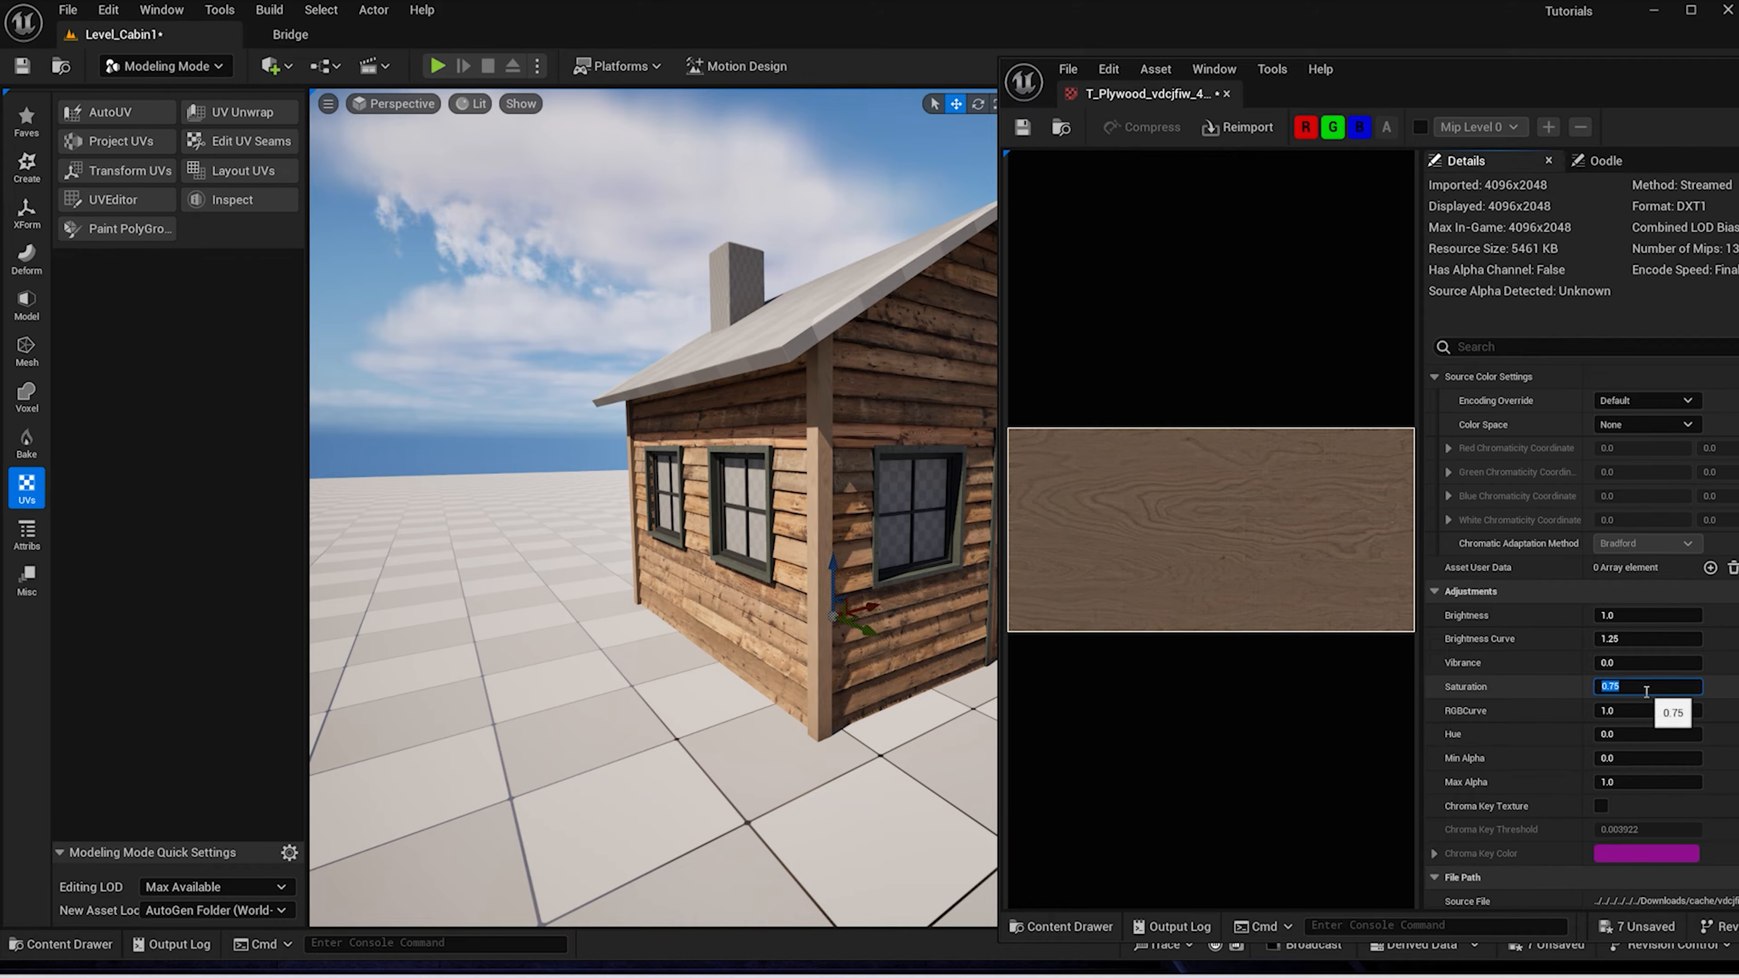
type(".8")
key("Return")
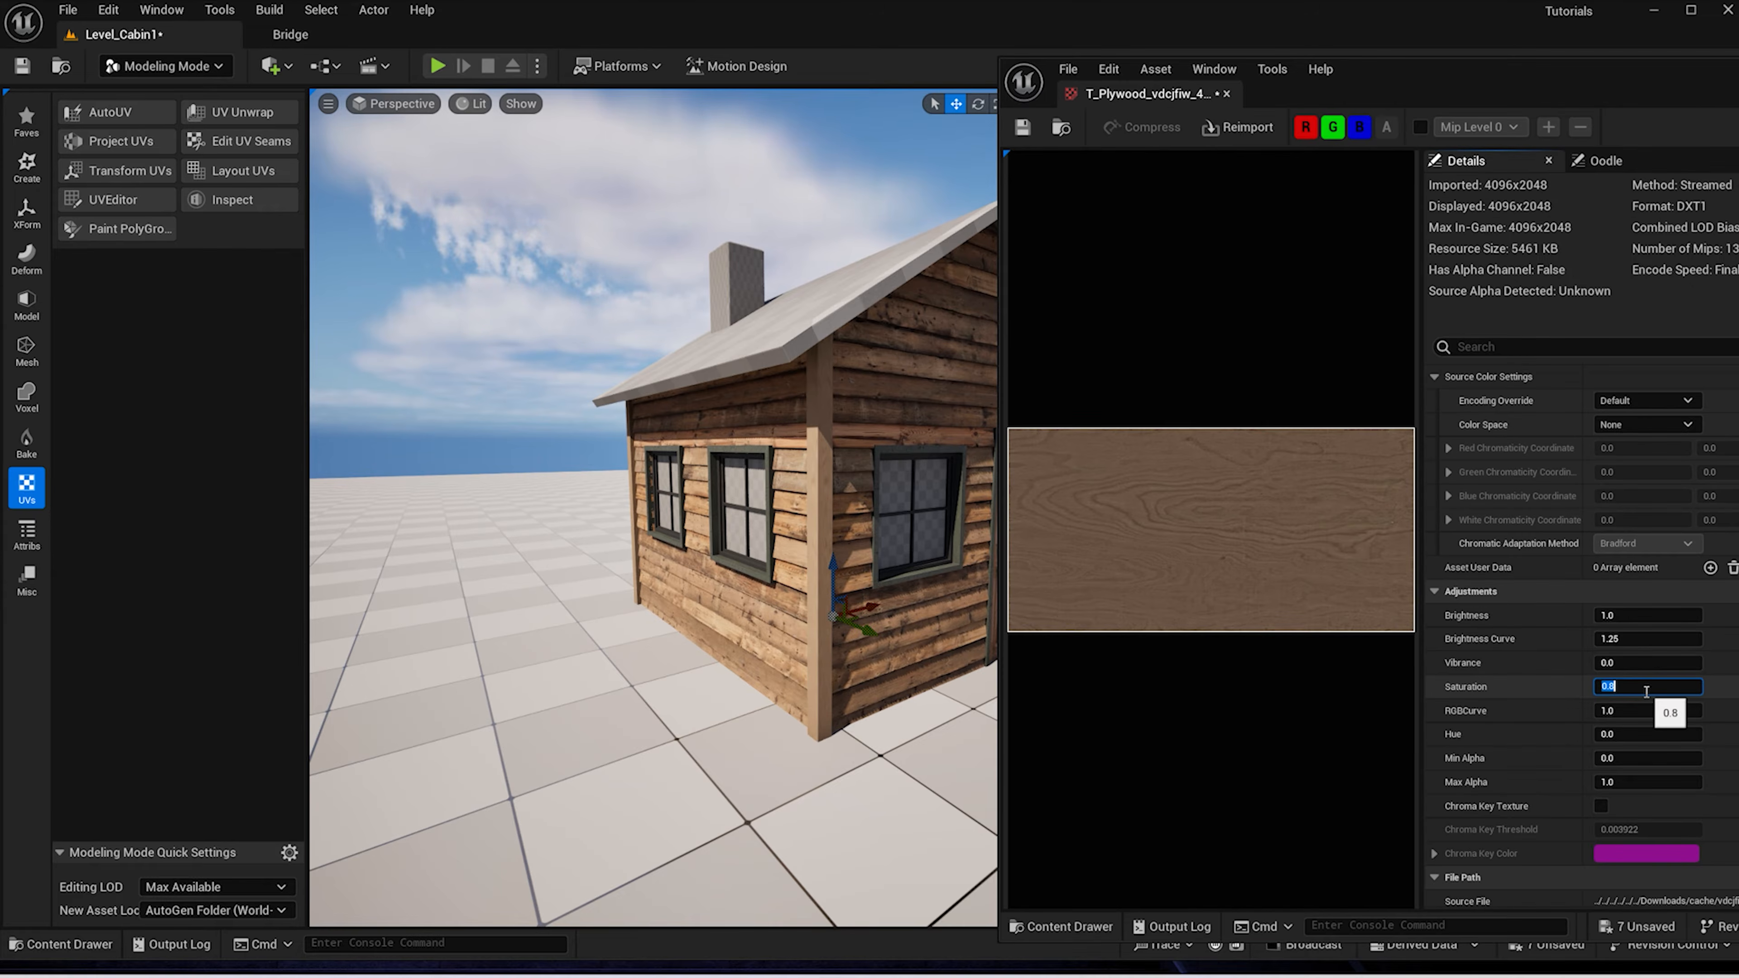
left_click(1720, 49)
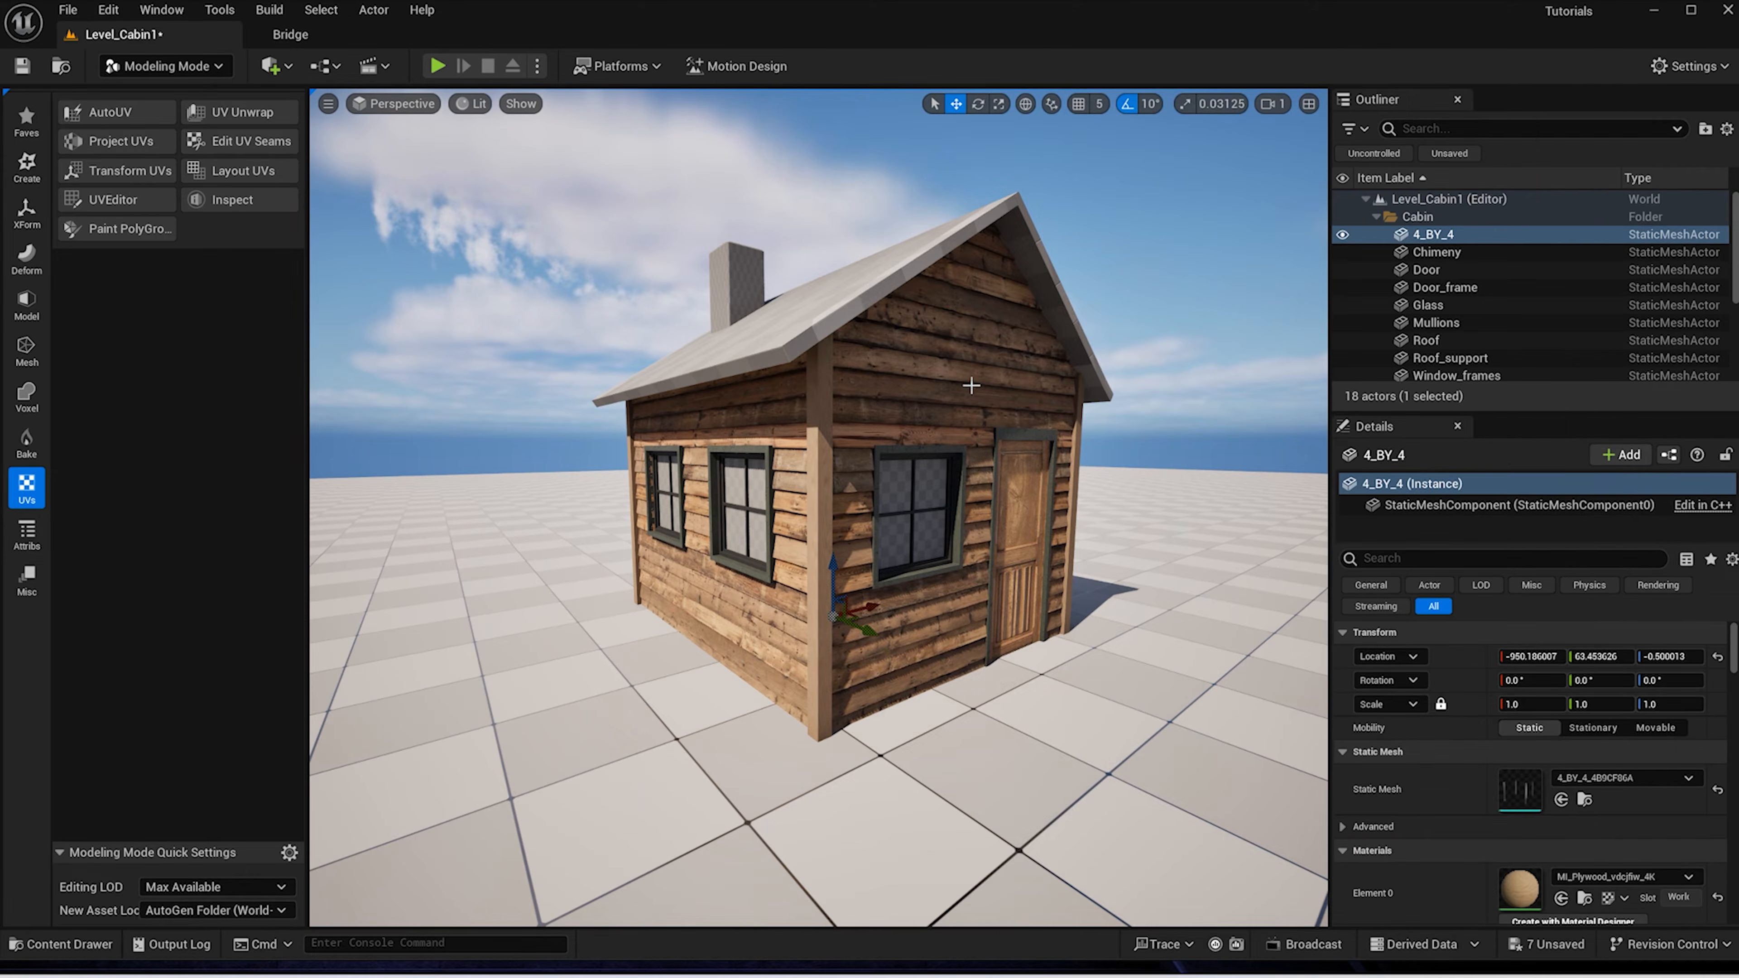
Reproject the corner posts' UVs with a box projection reset to 100 × 100 × 100, and check the wood grain
left_click(120, 141)
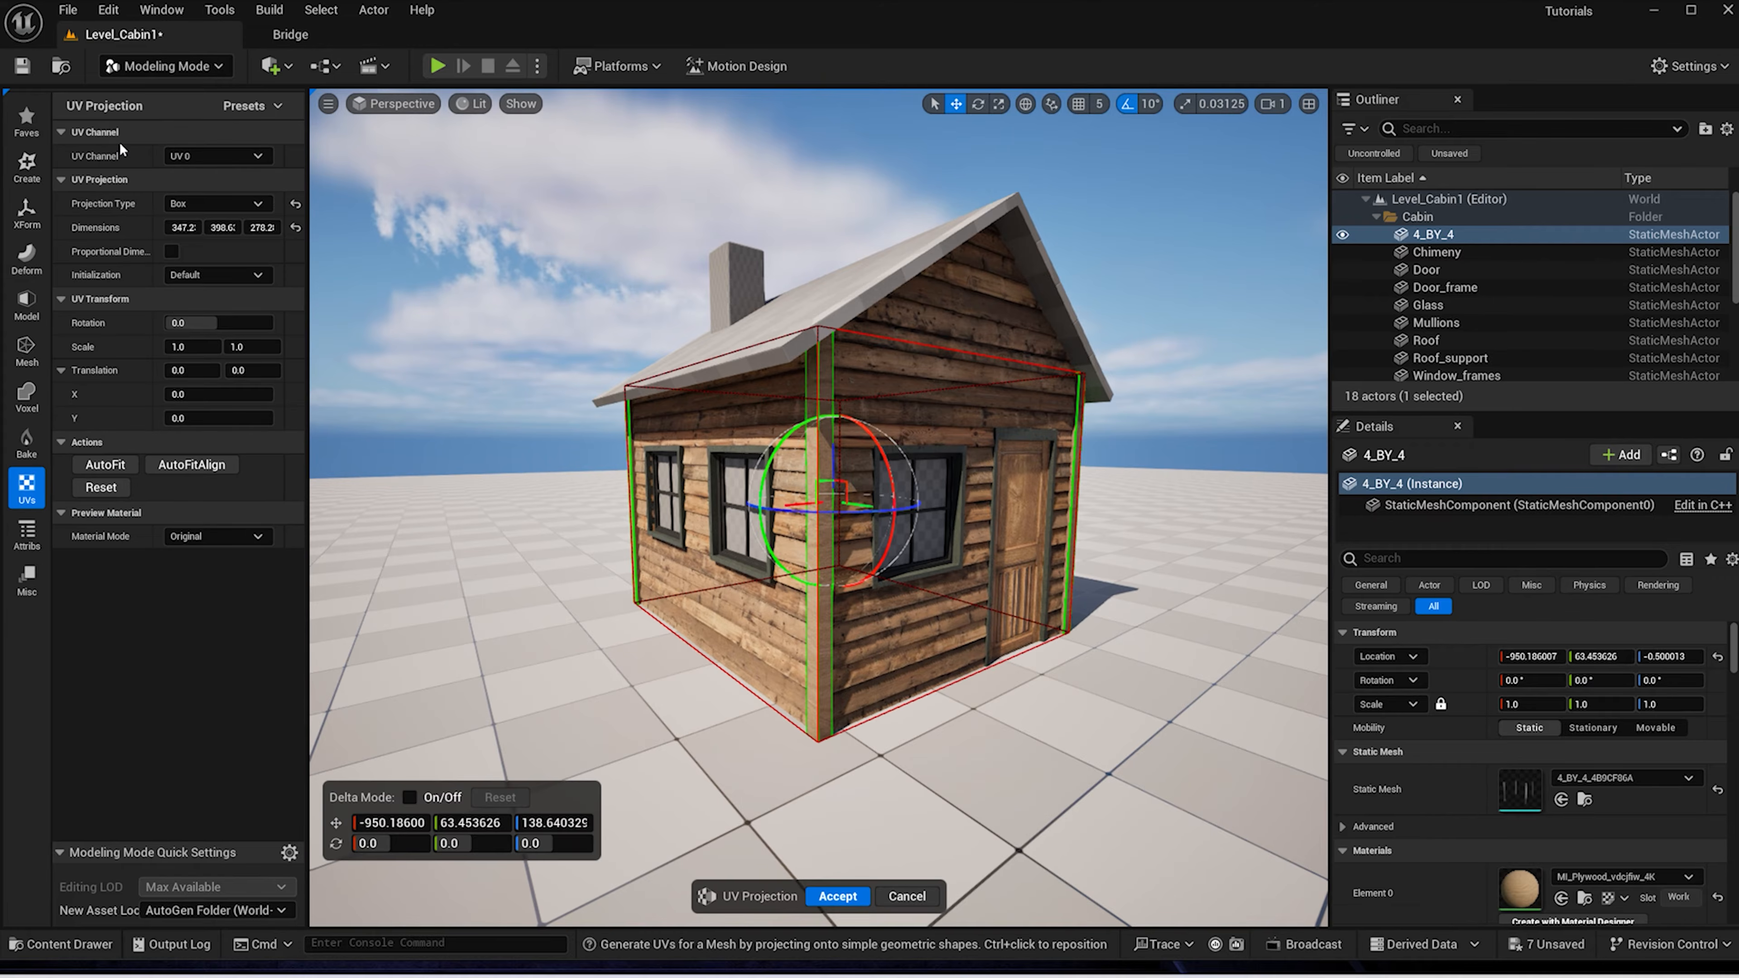
left_click(297, 229)
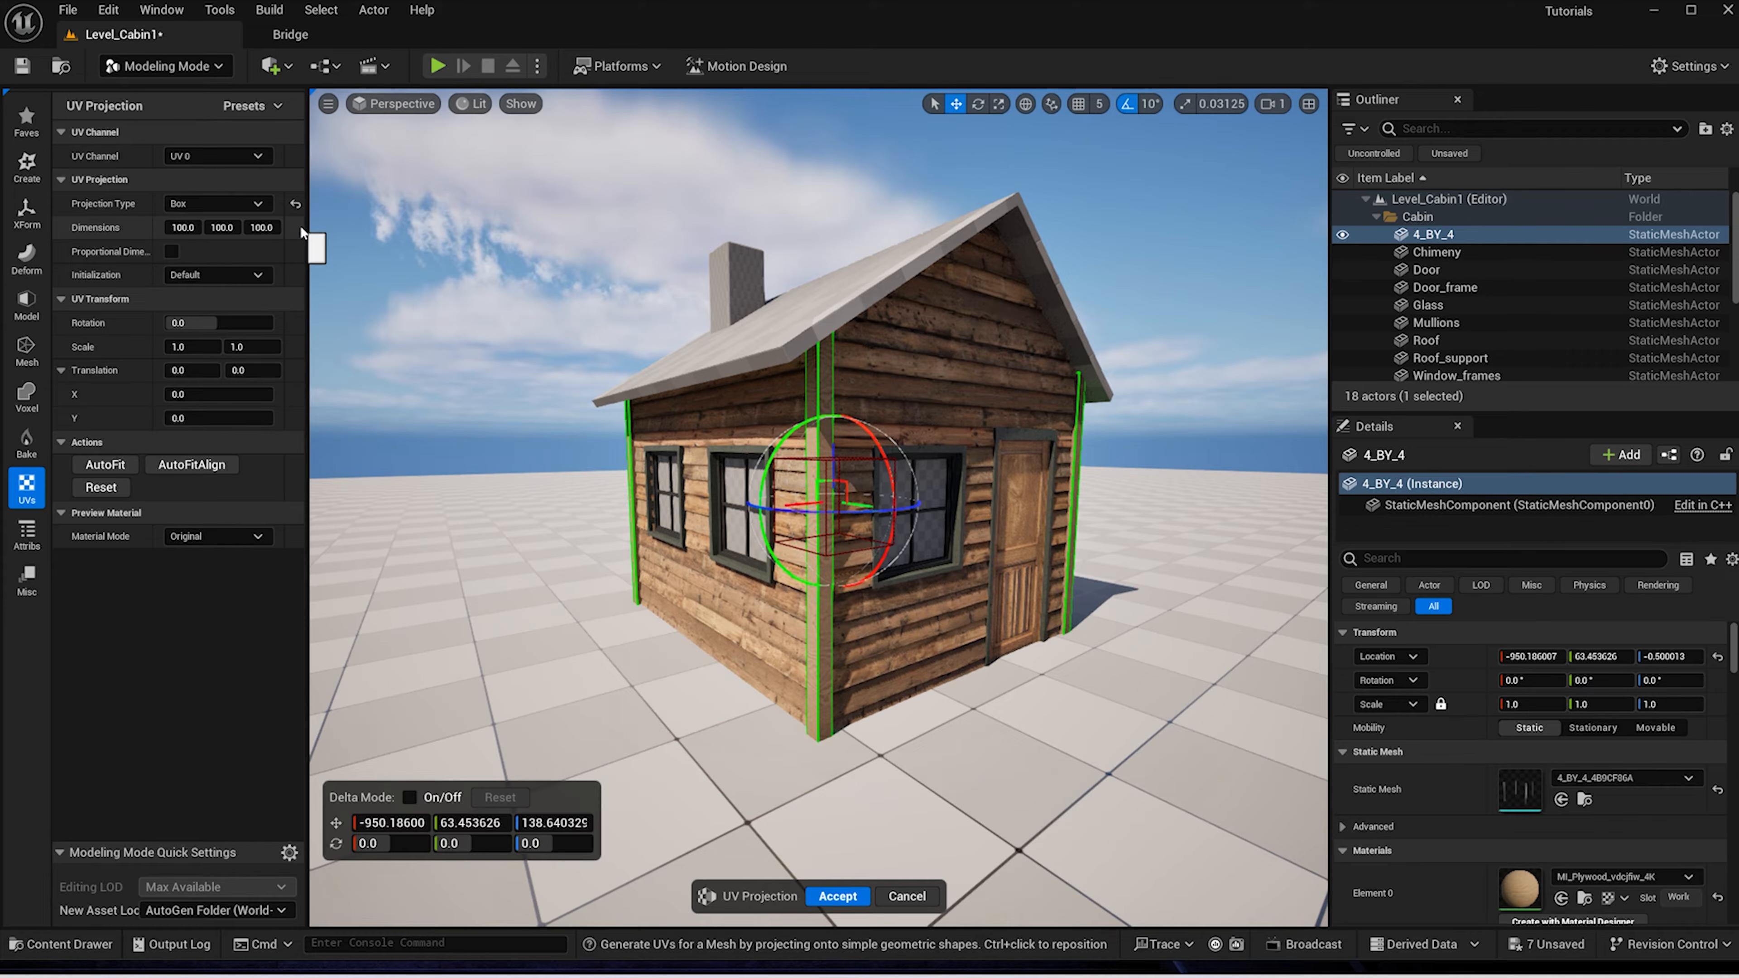
left_click(839, 896)
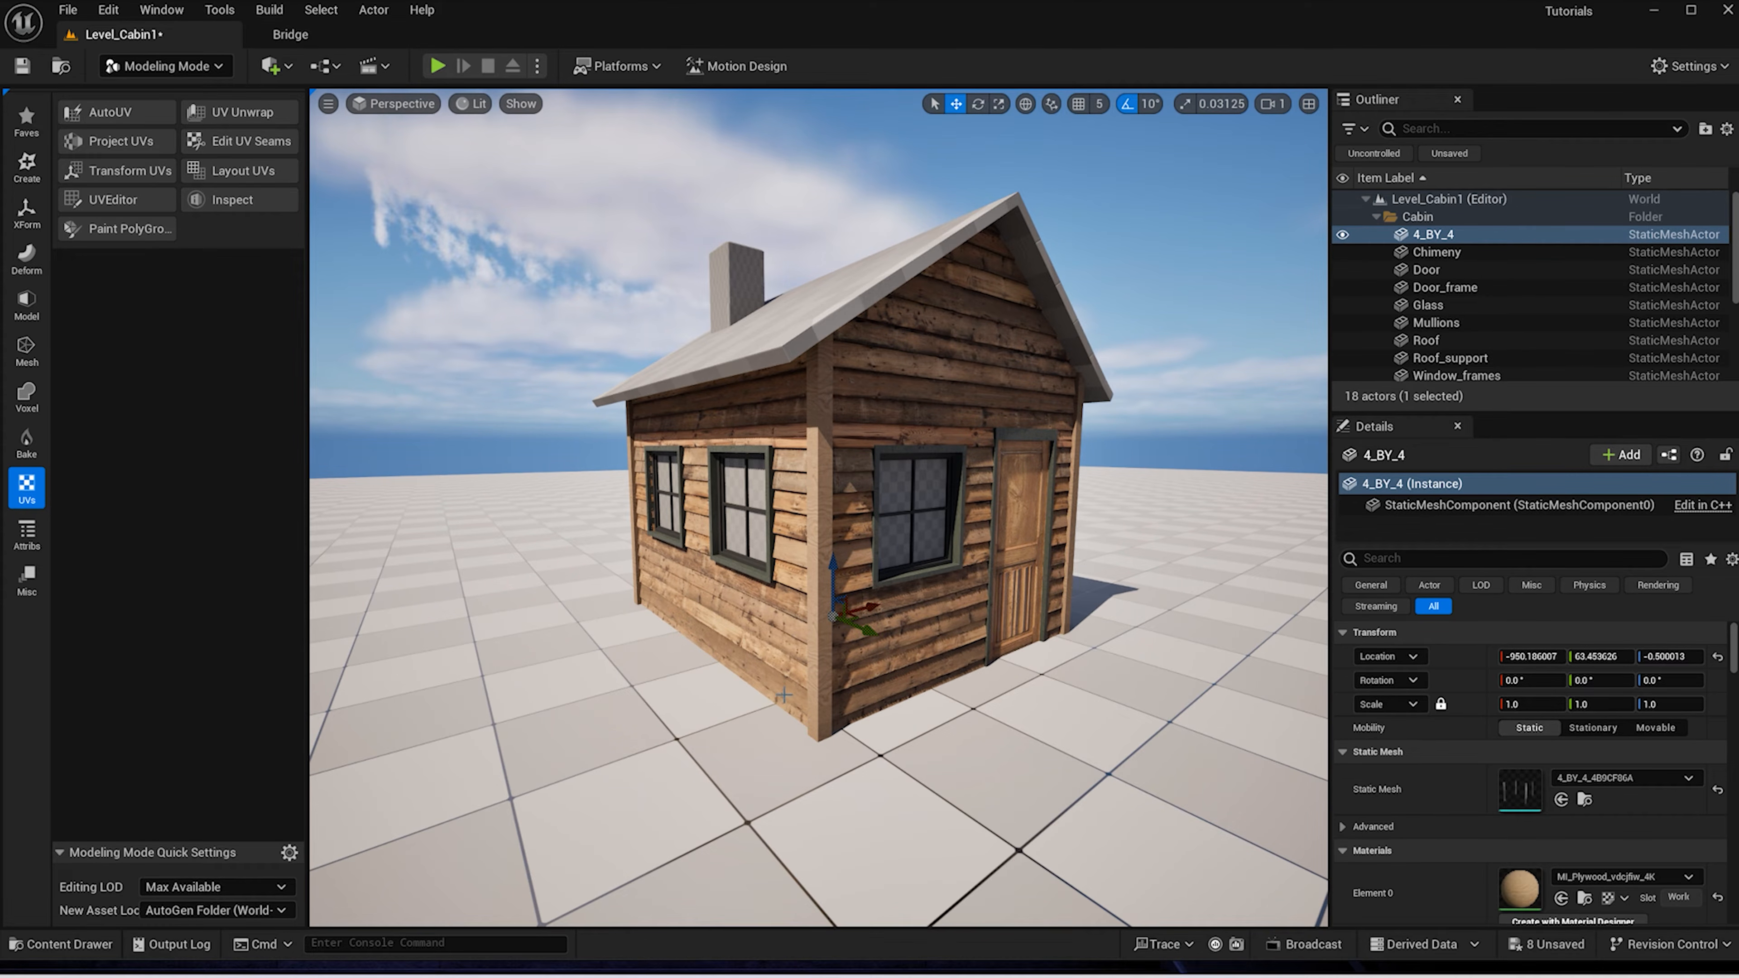
right_click_drag(819, 507, 742, 507)
key("d")
right_click_drag(756, 742, 859, 742)
key("a")
Apply the M_Roof material from the weathered wood slate roof surface to the cabin's roof
left_click(834, 308)
right_click_drag(834, 309, 869, 356)
key("s")
key("a")
key("e")
scroll(897, 447, "up", 1)
scroll(897, 447, "down", 3)
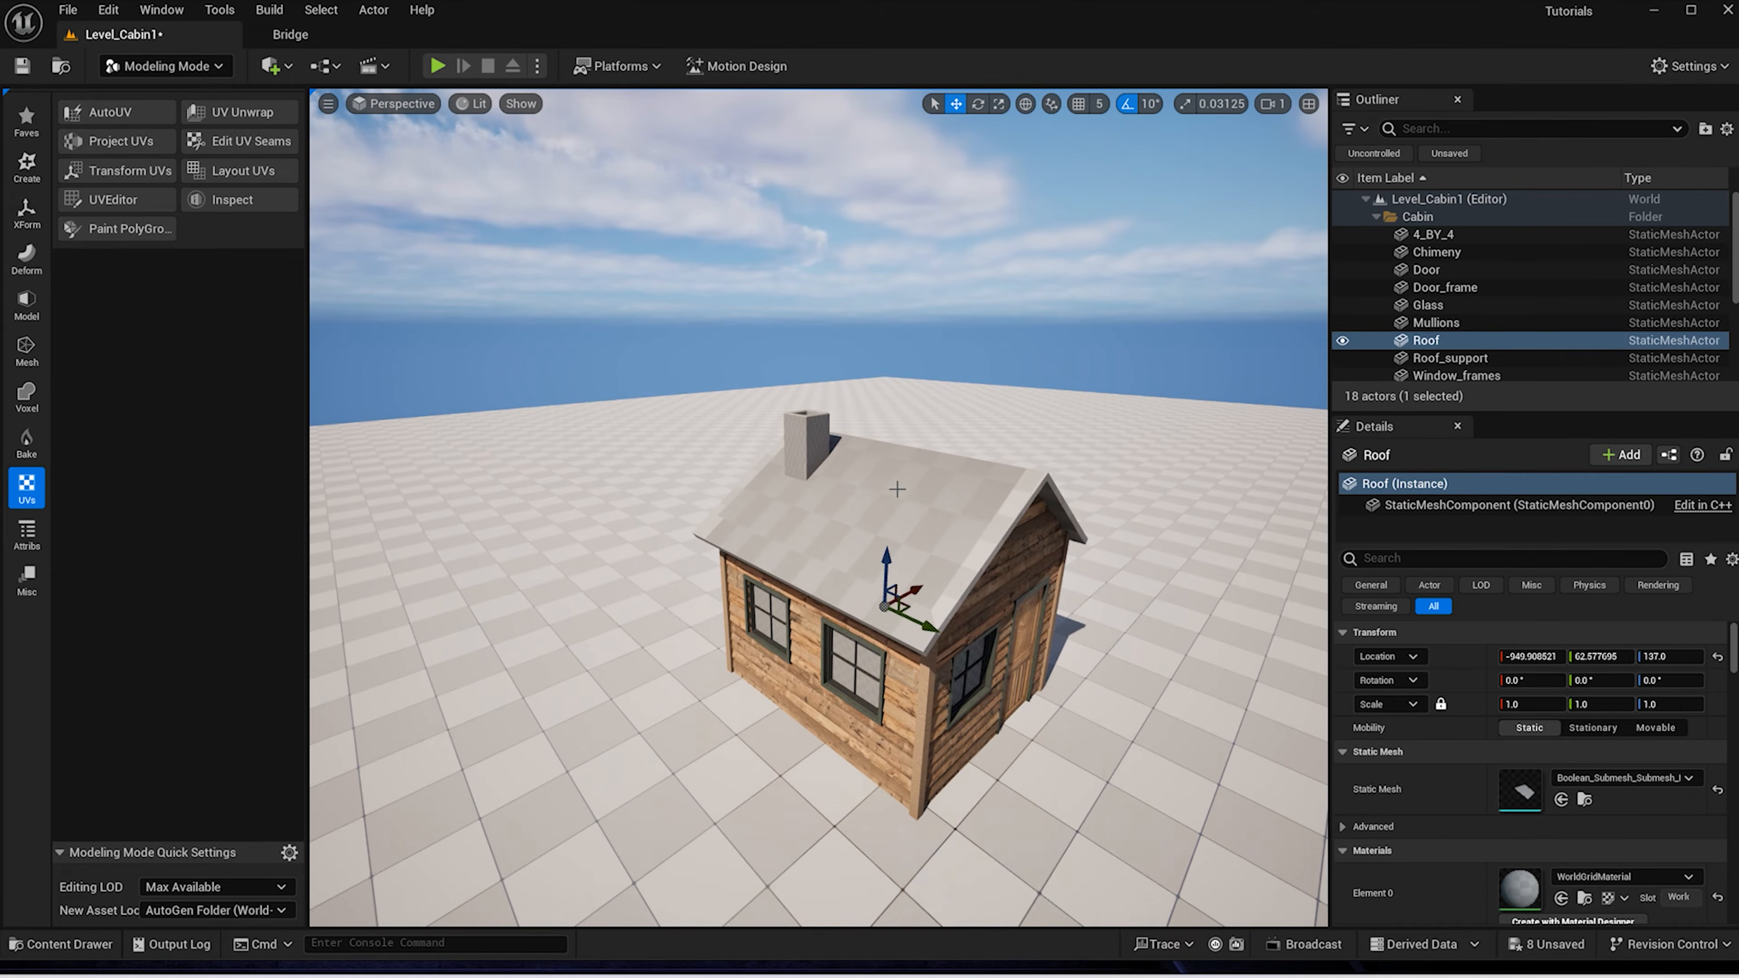
key("ctrl+space")
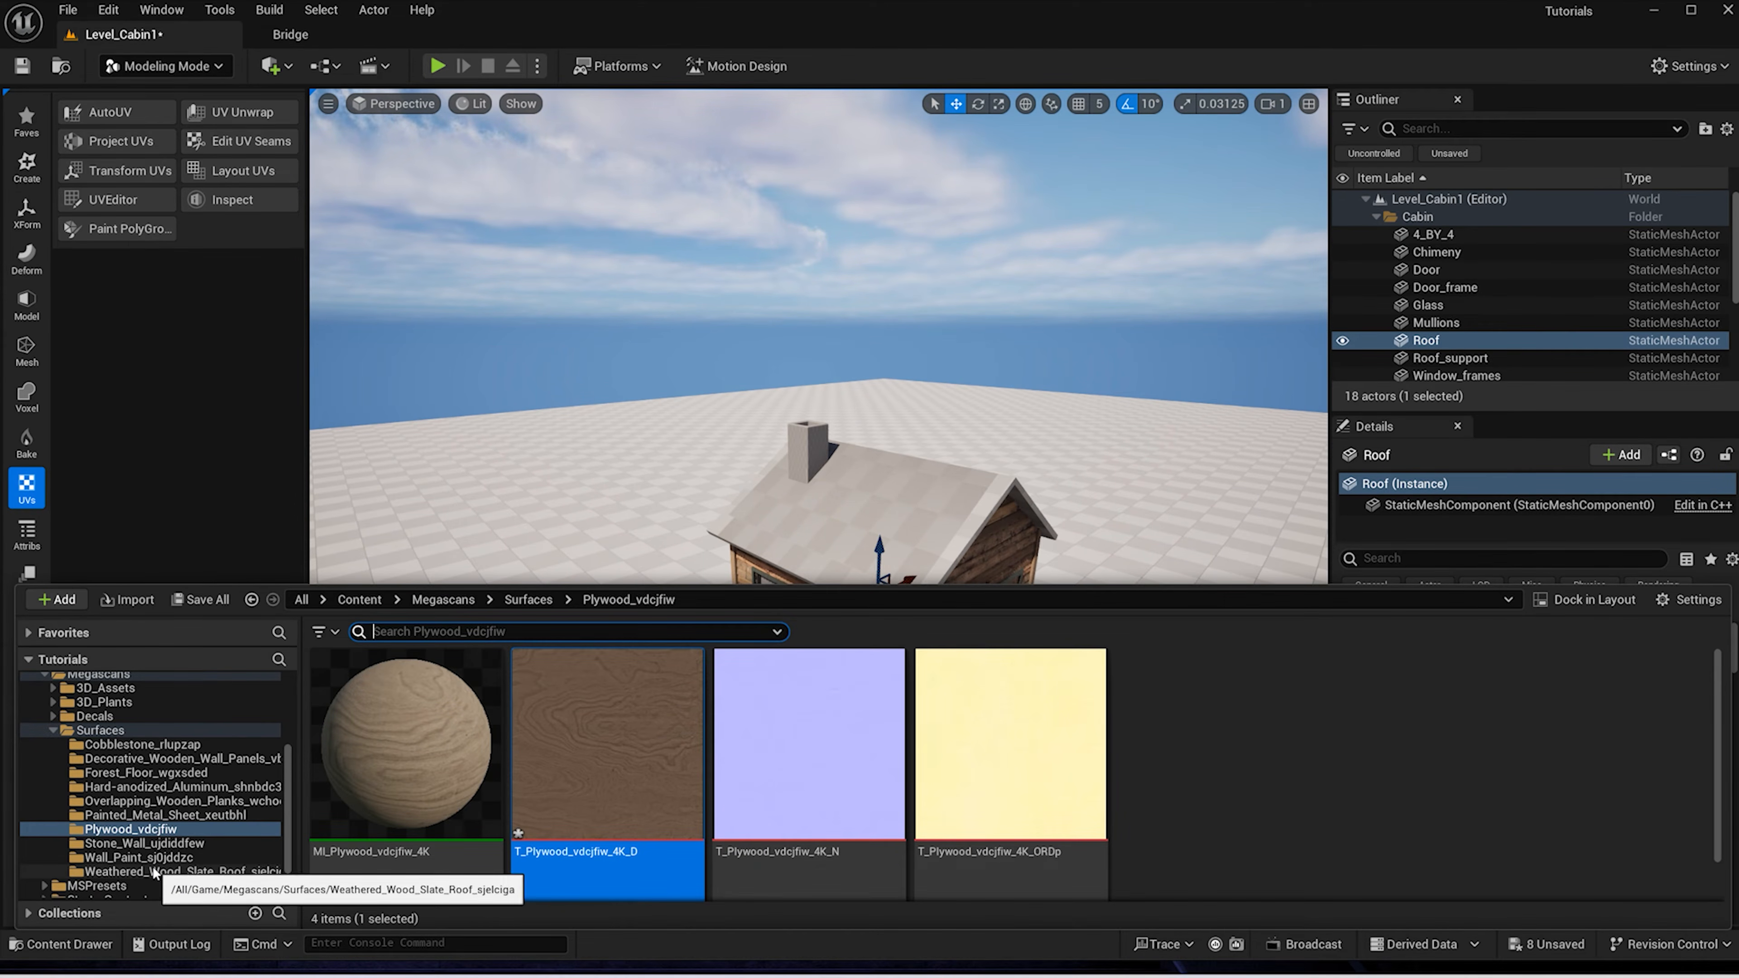
left_click(153, 873)
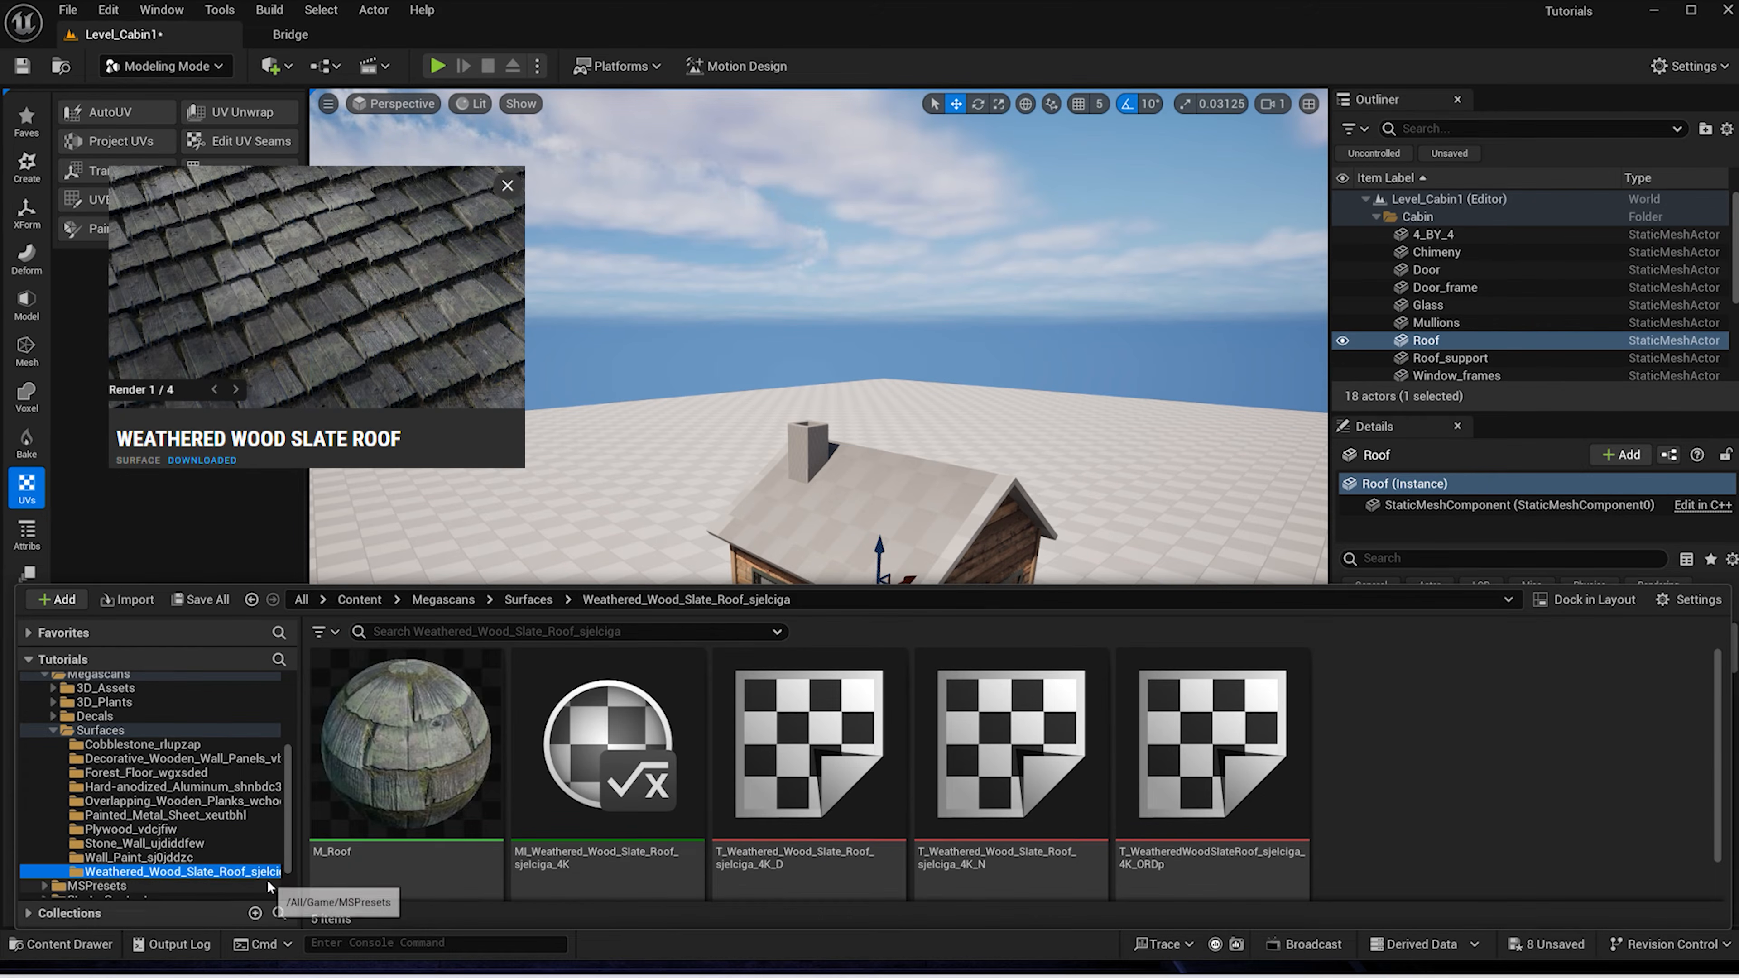
scroll(437, 757, "down", 1)
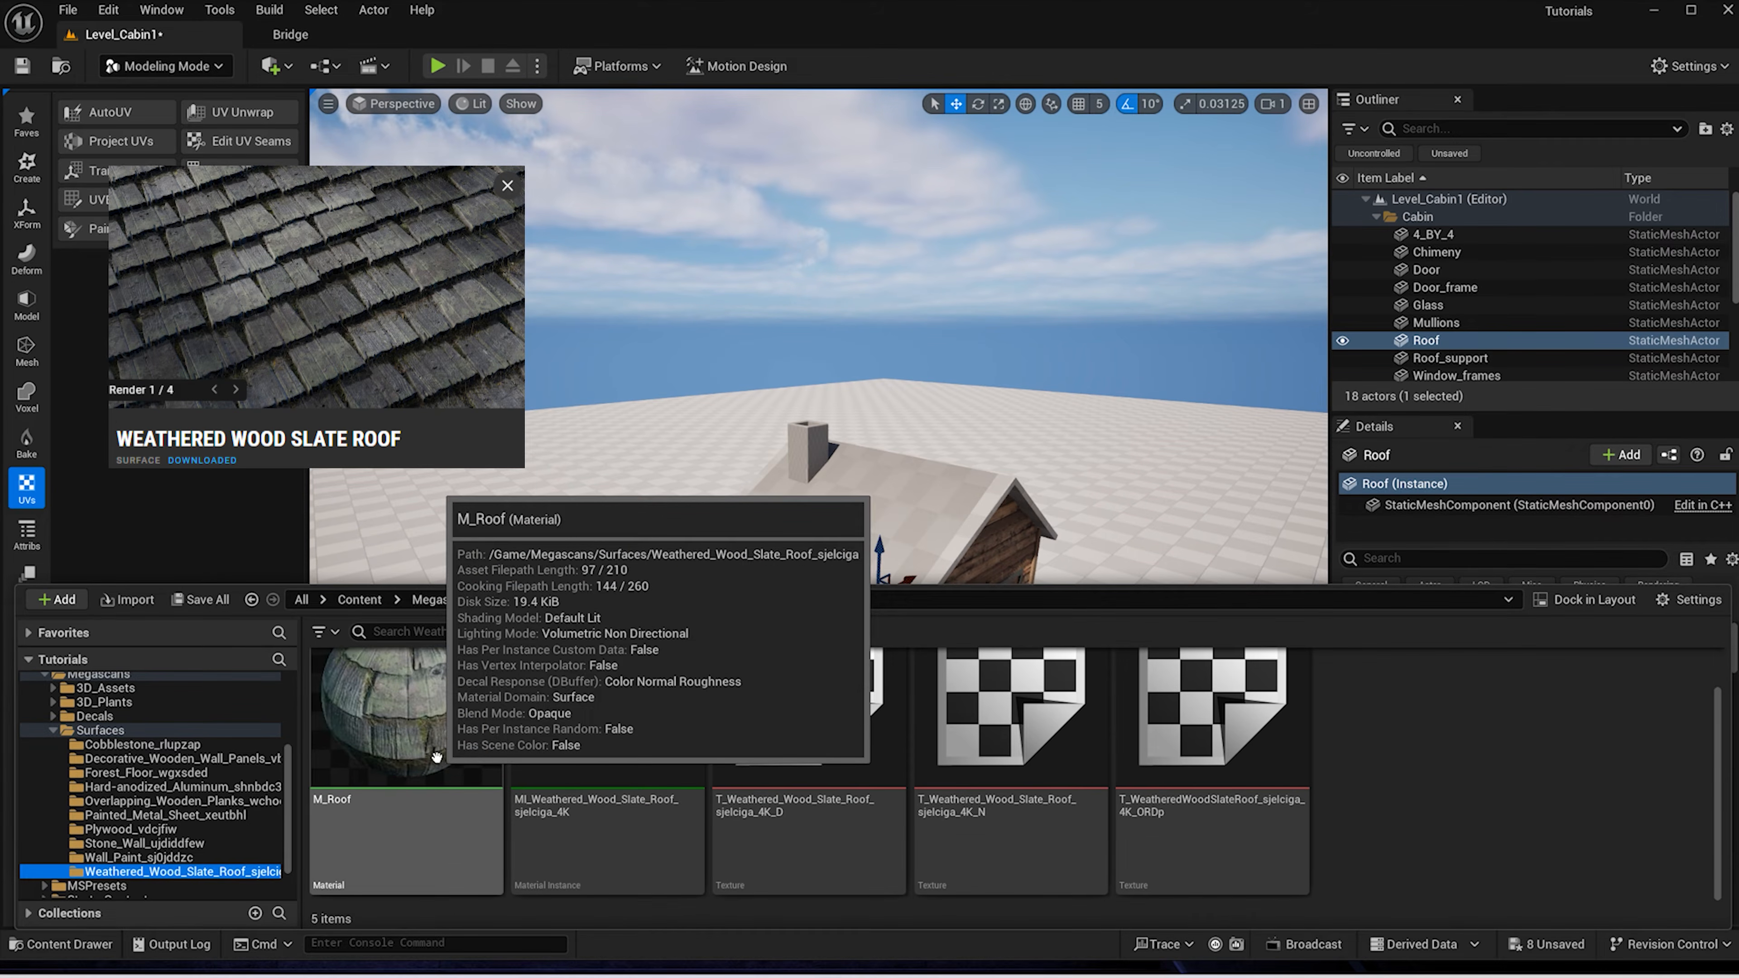
left_click_drag(436, 753, 893, 515)
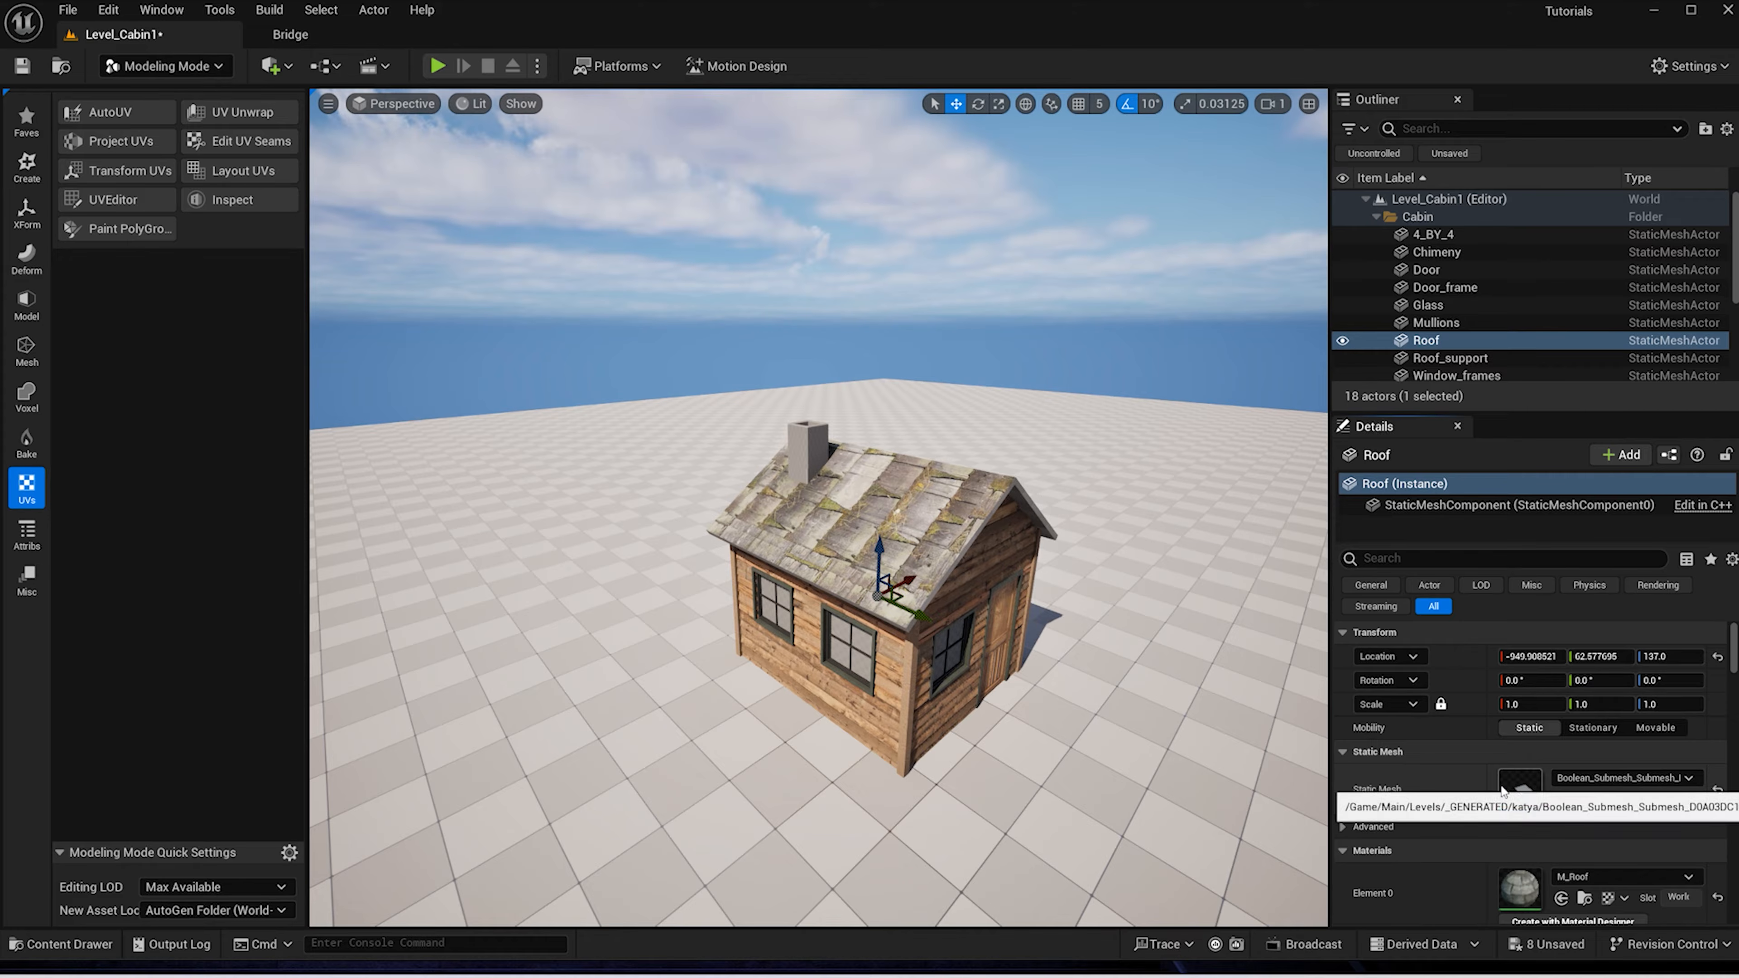
Enable Nanite support on the roof's static mesh, apply the changes and return to the cabin level
double_click(1520, 790)
left_click(1482, 281)
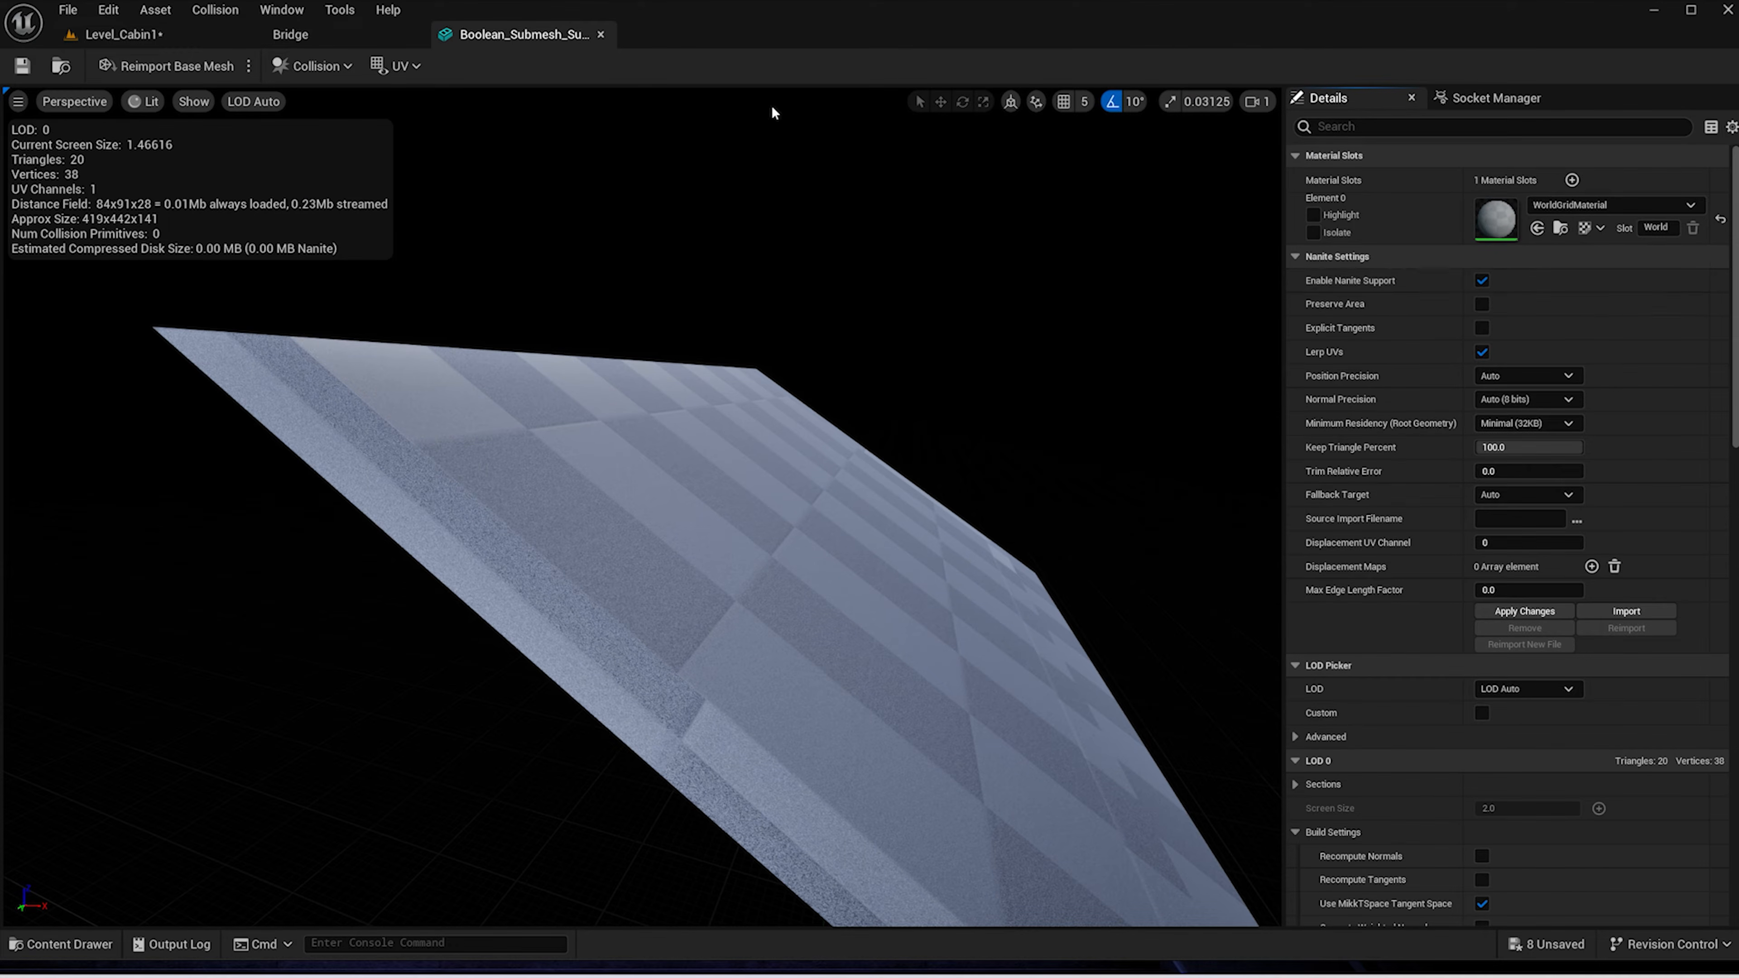
left_click(602, 34)
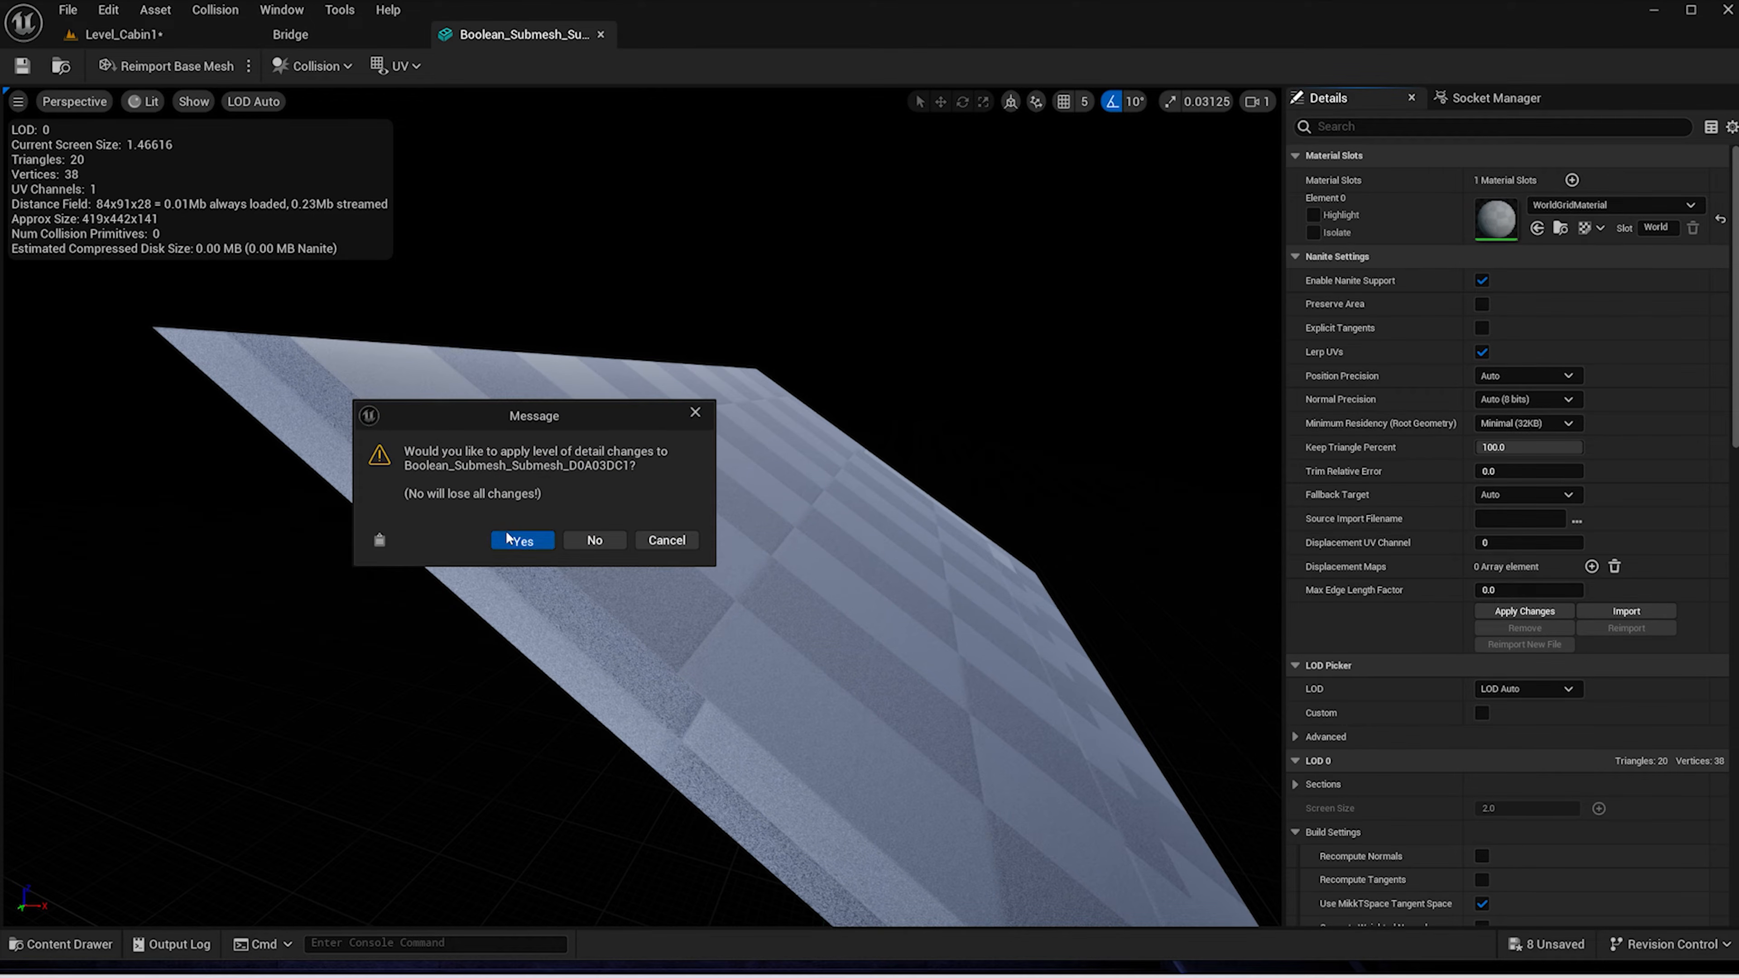
left_click(520, 540)
left_click(123, 35)
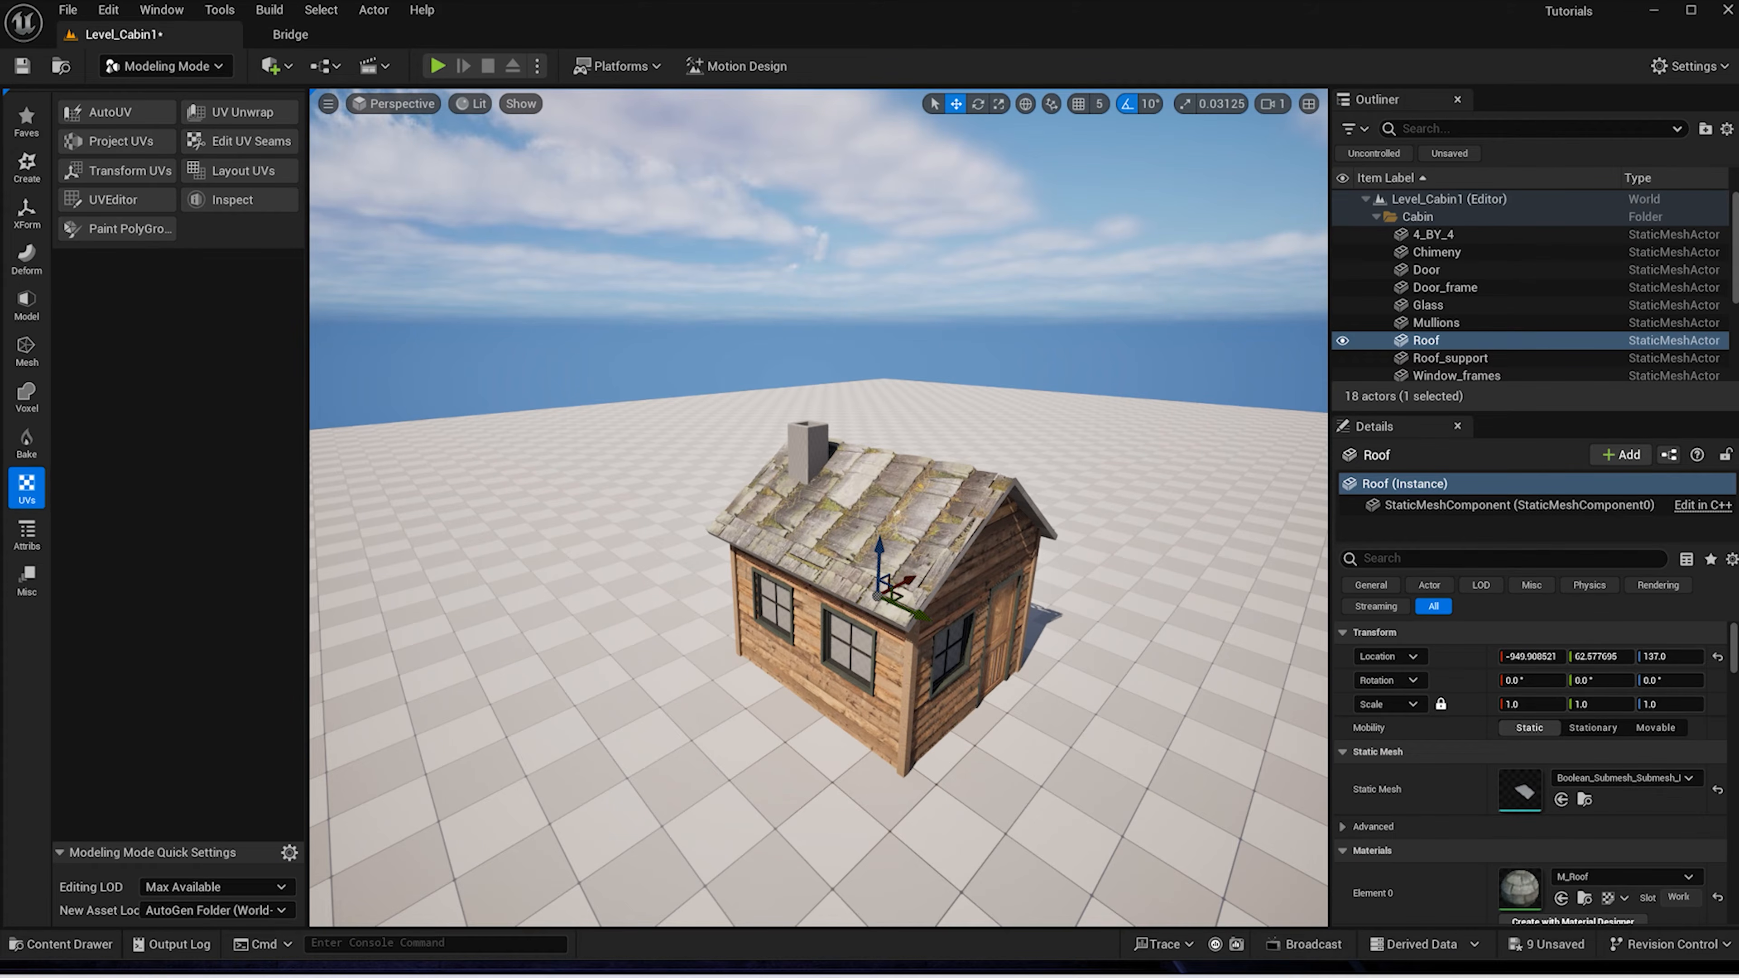
Start a box UV projection on the roof, rotate it 90° about the vertical axis and set its first dimension to 150
left_click(139, 145)
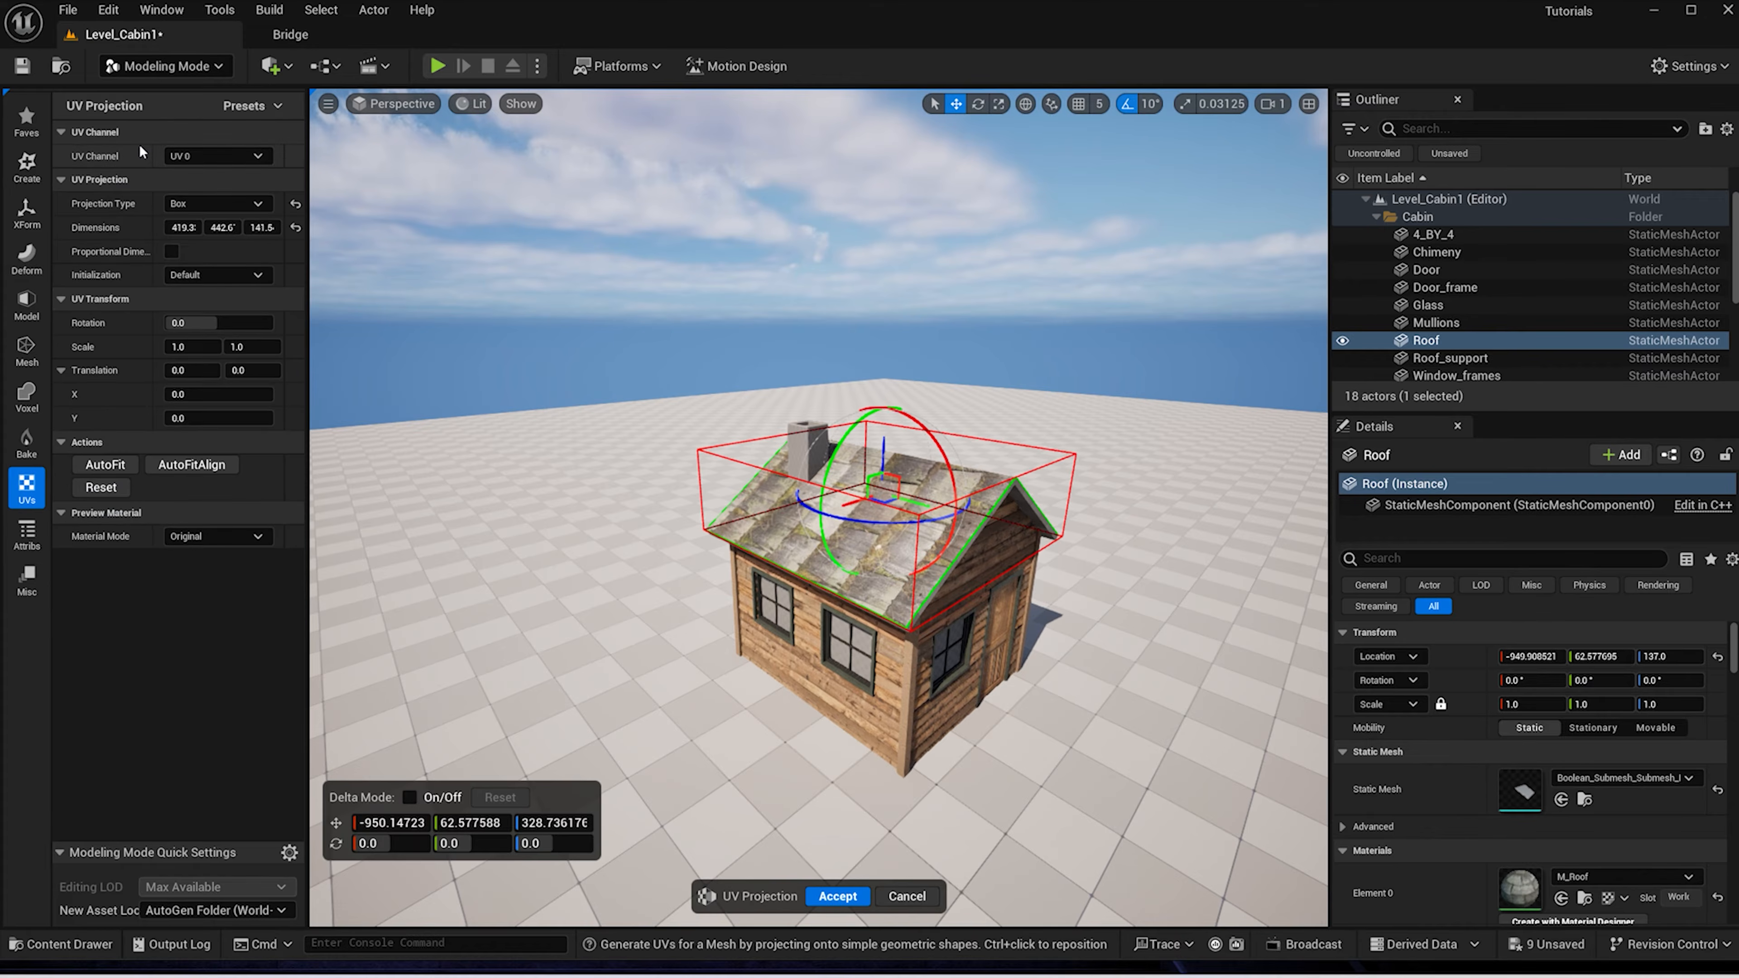
left_click_drag(798, 492, 777, 492)
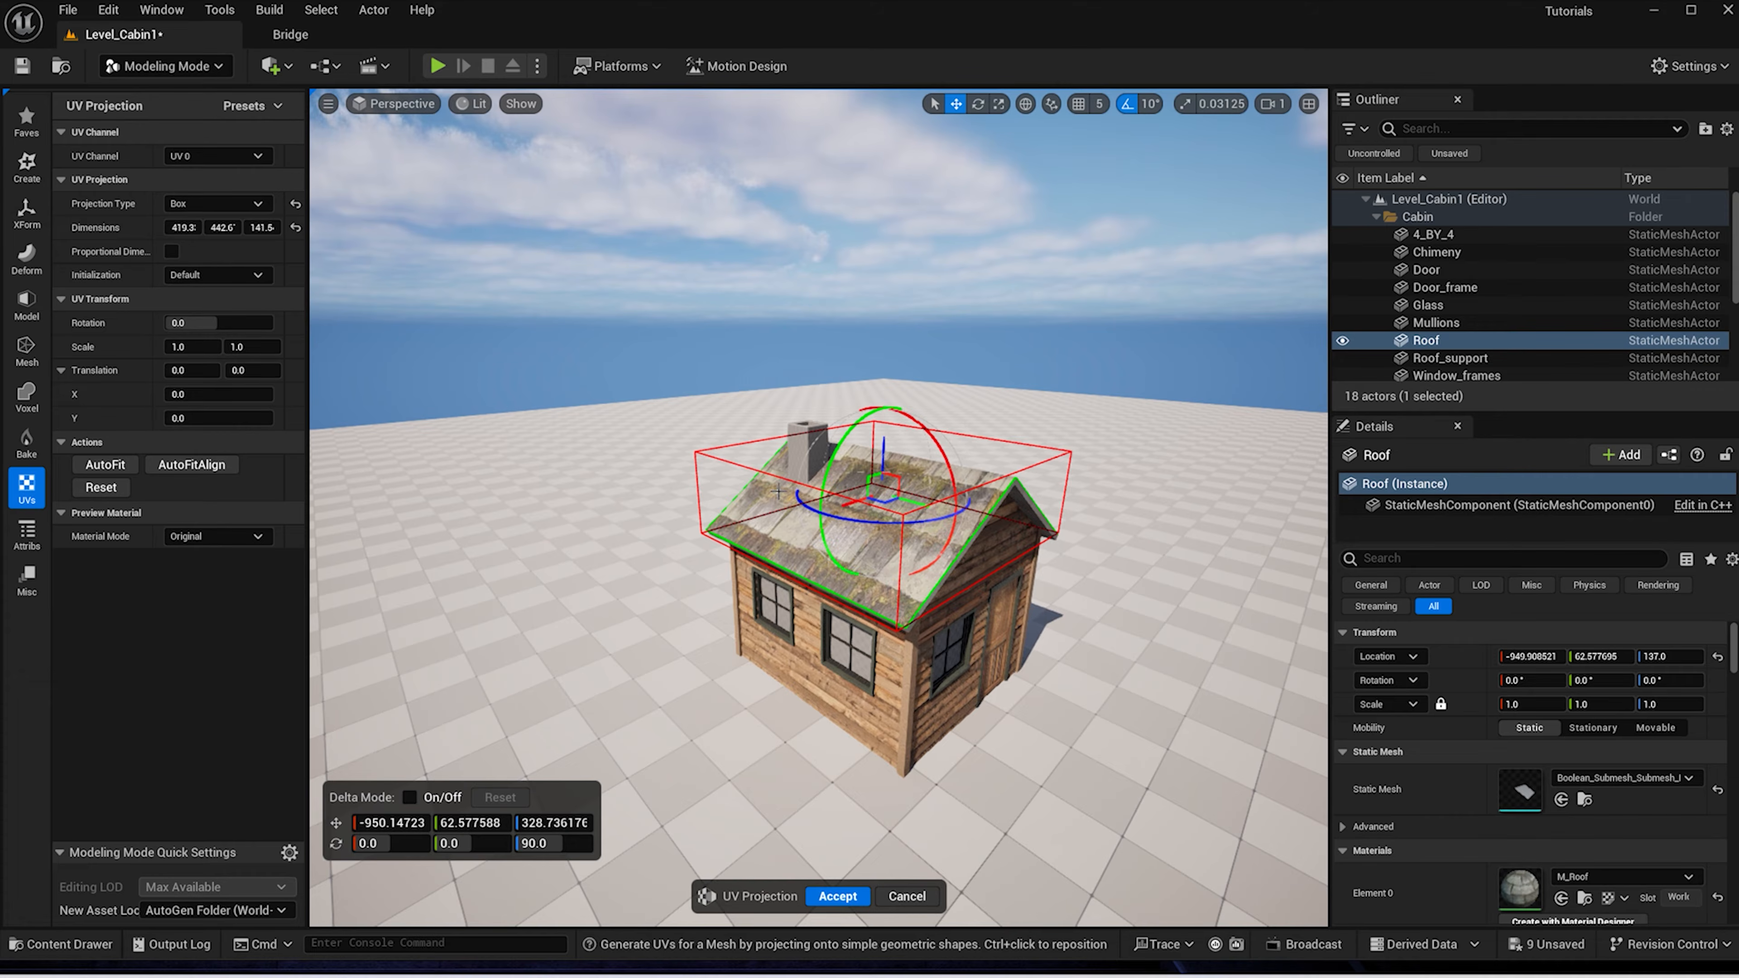
left_click(200, 228)
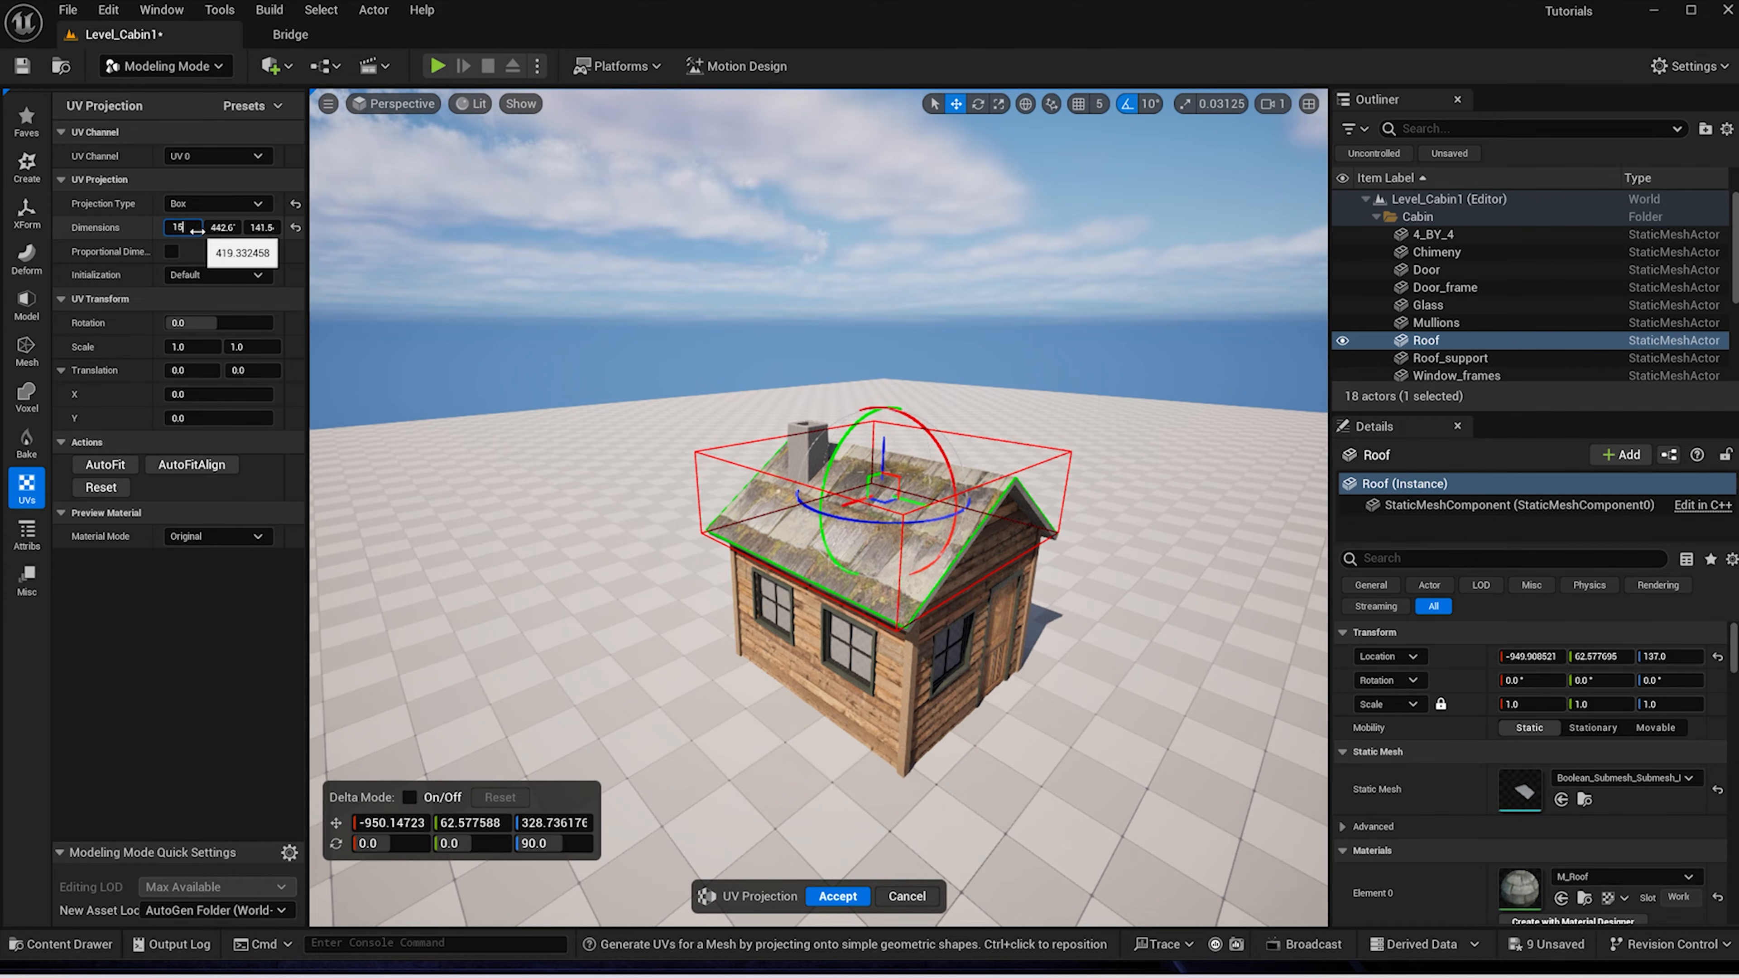
type("150")
key("Return")
Set the roof projection's other two dimensions to 150, accept it and inspect the roof shingles up close
left_click(222, 228)
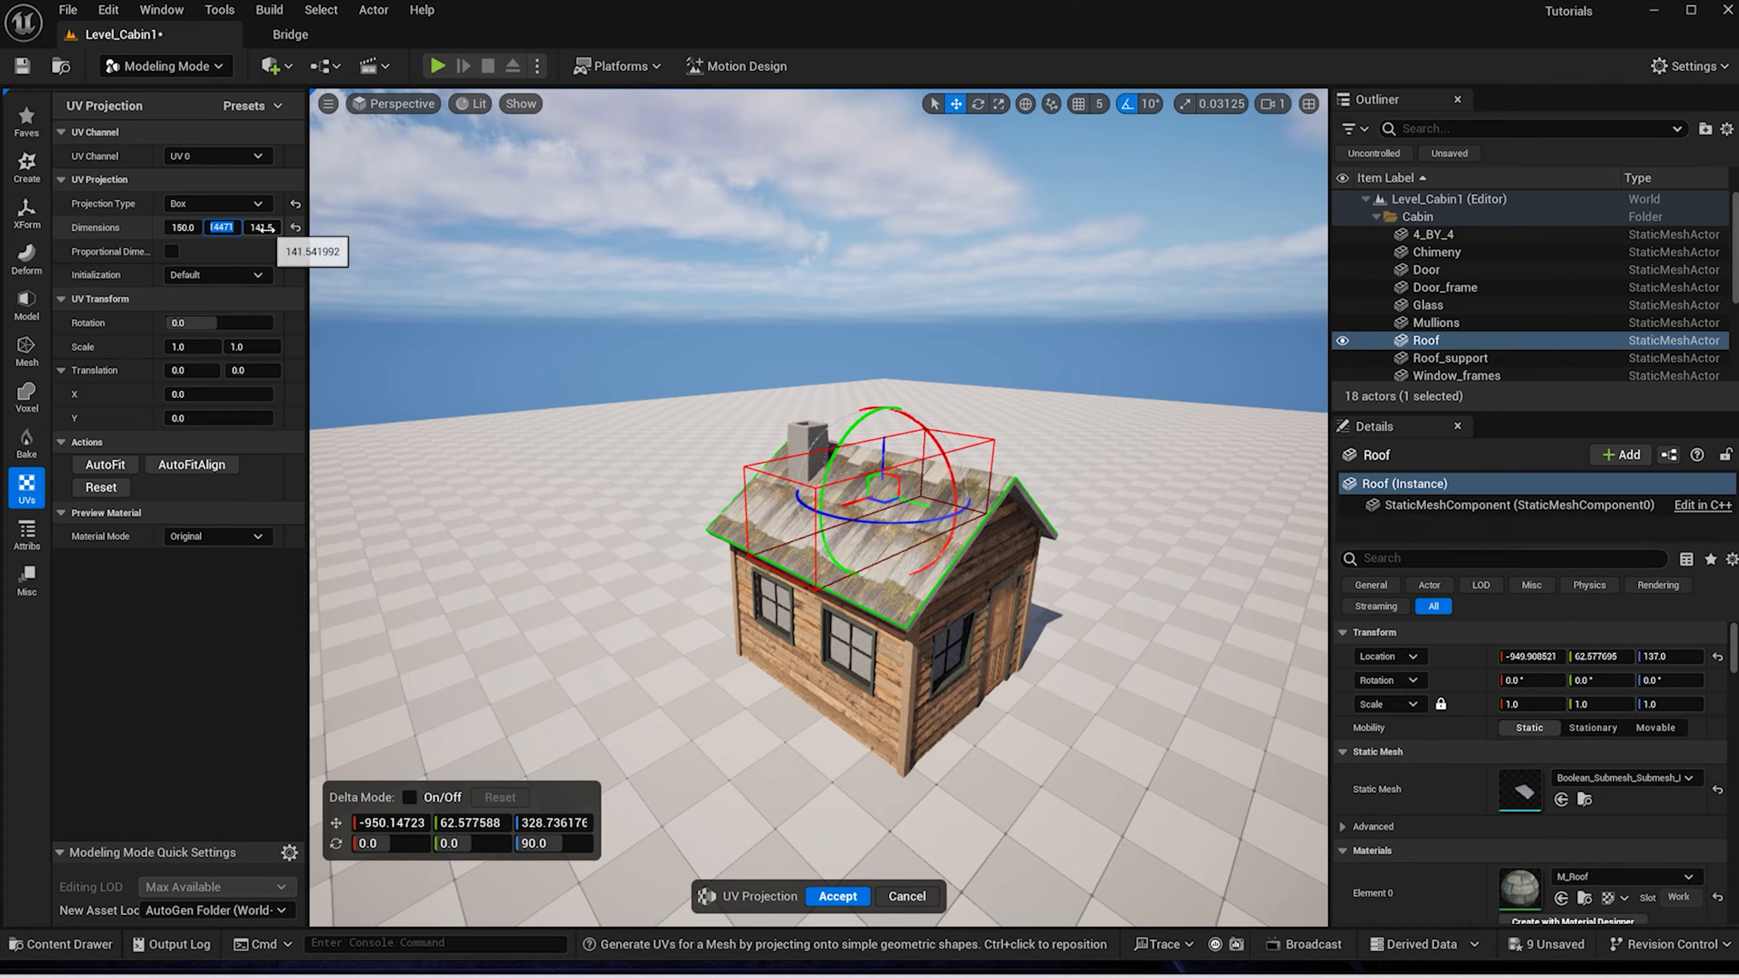
left_click(266, 229)
type("442.614471")
left_click(185, 229)
key("ctrl+c")
left_click(224, 228)
key("ctrl+v")
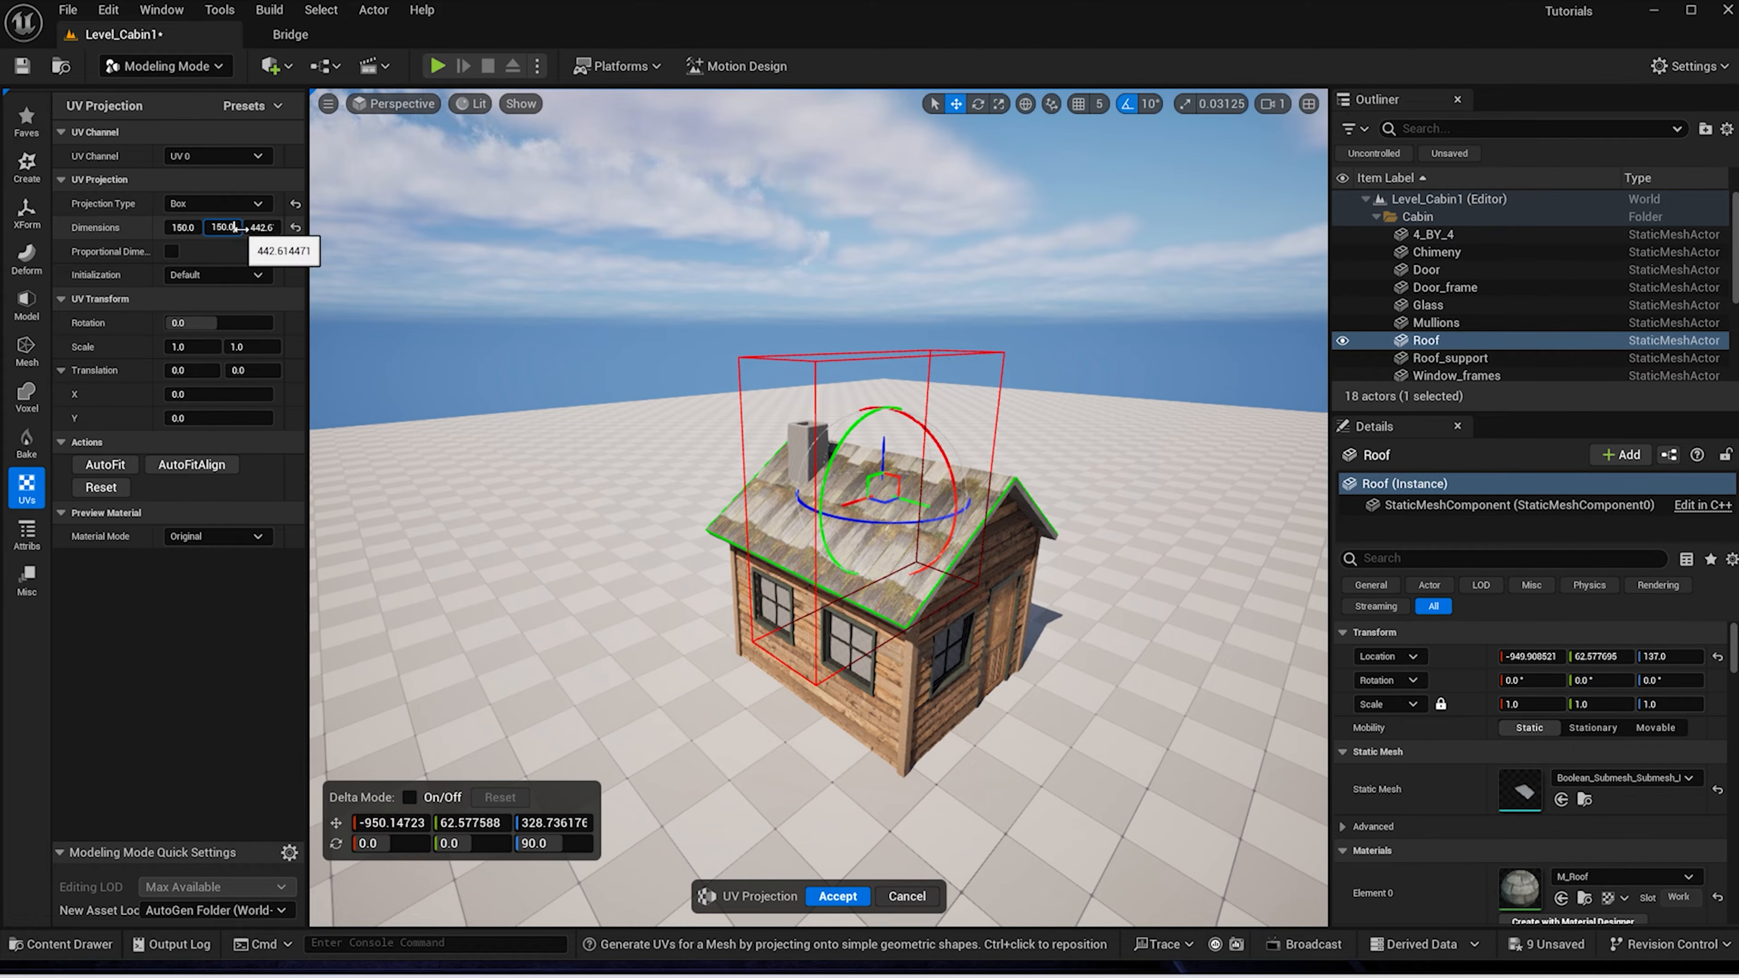
left_click(259, 229)
key("ctrl+v")
key("Return")
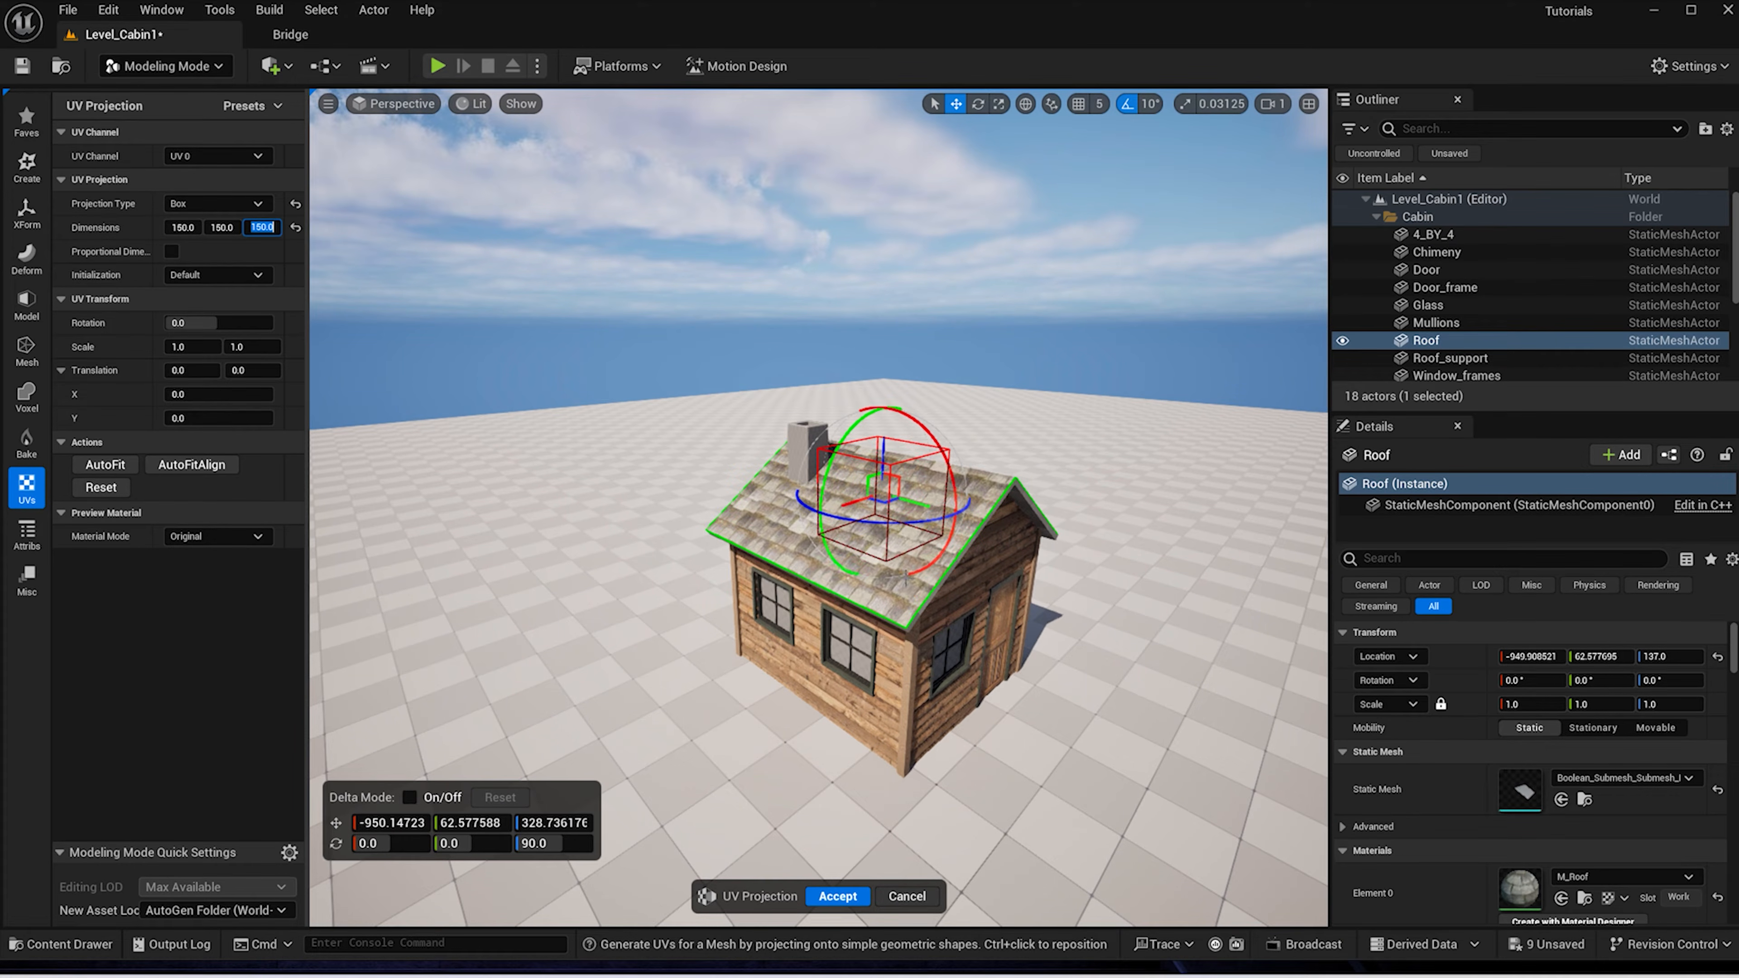
left_click(838, 896)
right_click_drag(852, 869, 860, 861)
left_click_drag(967, 558, 945, 538, "alt")
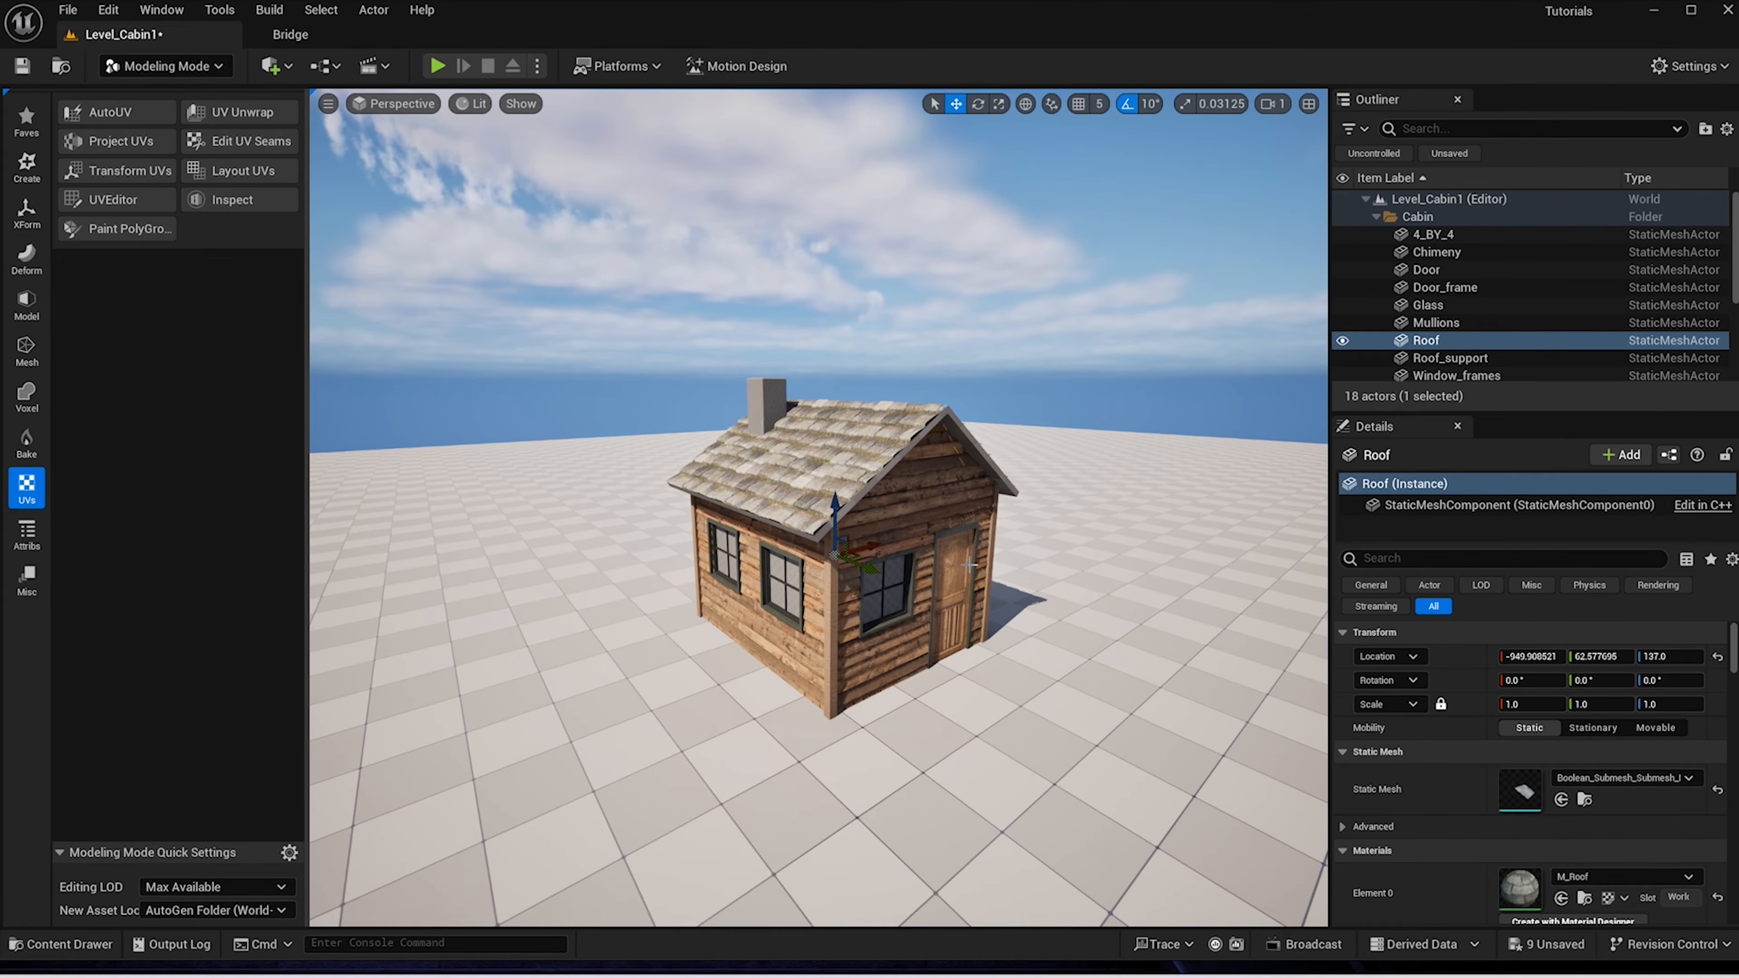
scroll(968, 557, "up", 5)
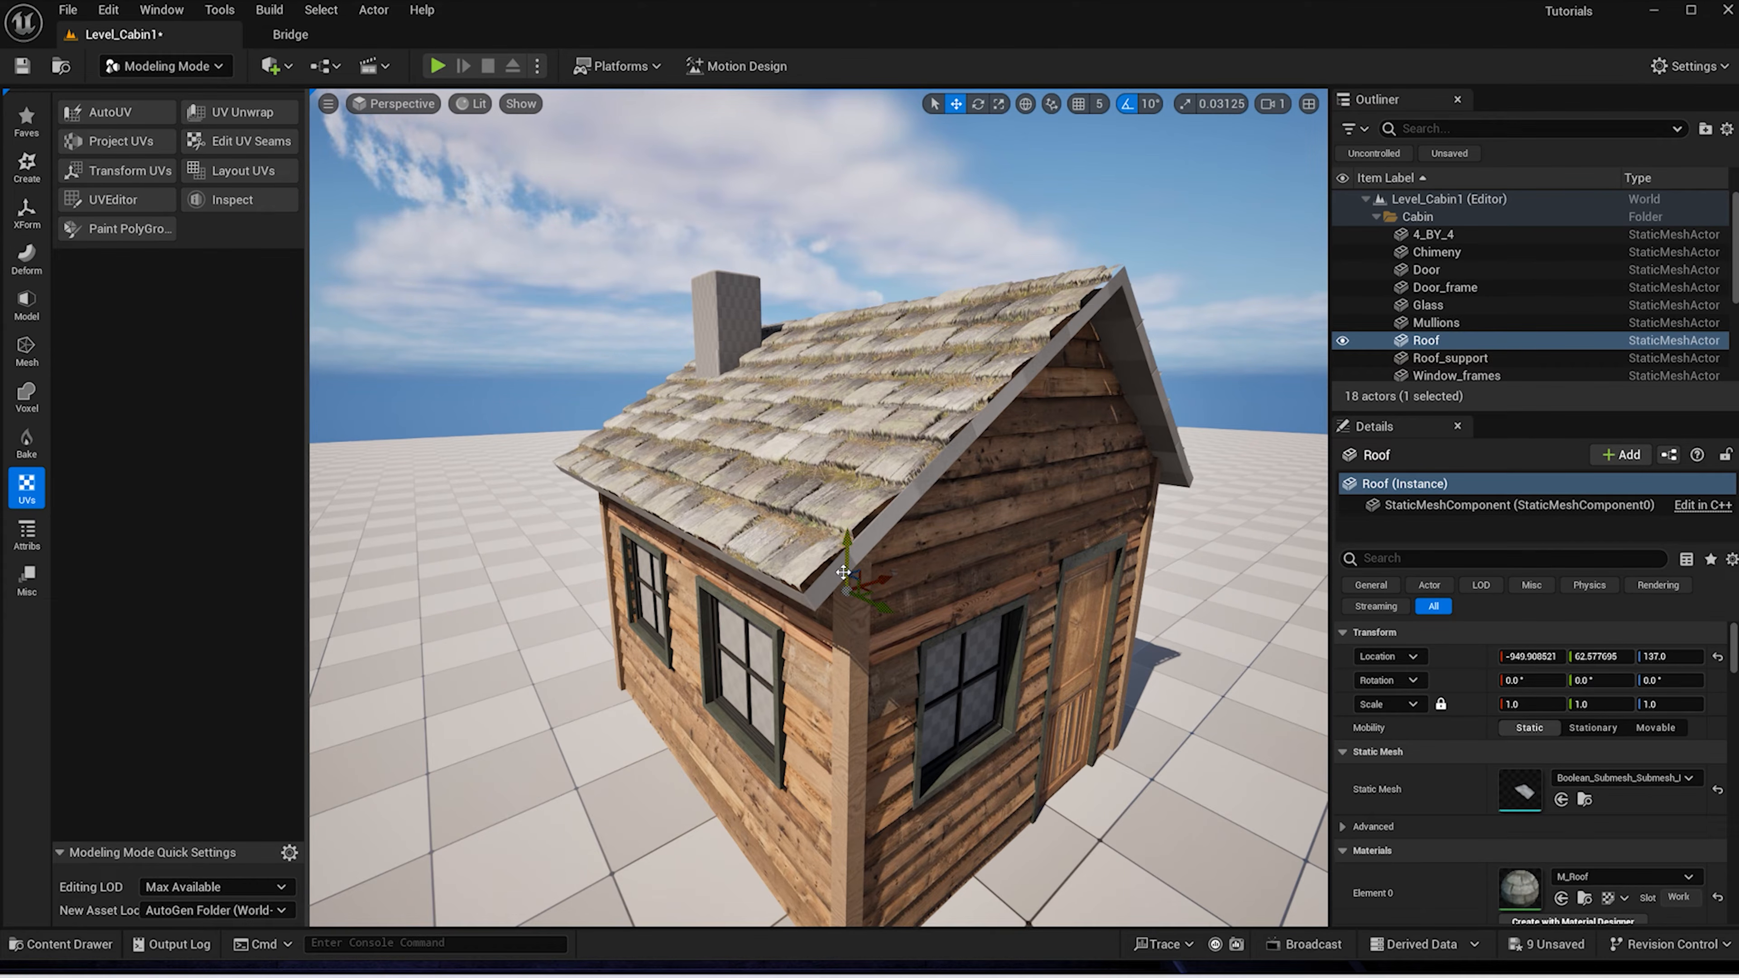
Lower the roof to a Z location of about 132.1, set M_Roof's displacement magnitude to 10 and apply the material change
left_click_drag(846, 547, 847, 553)
key("ctrl+space")
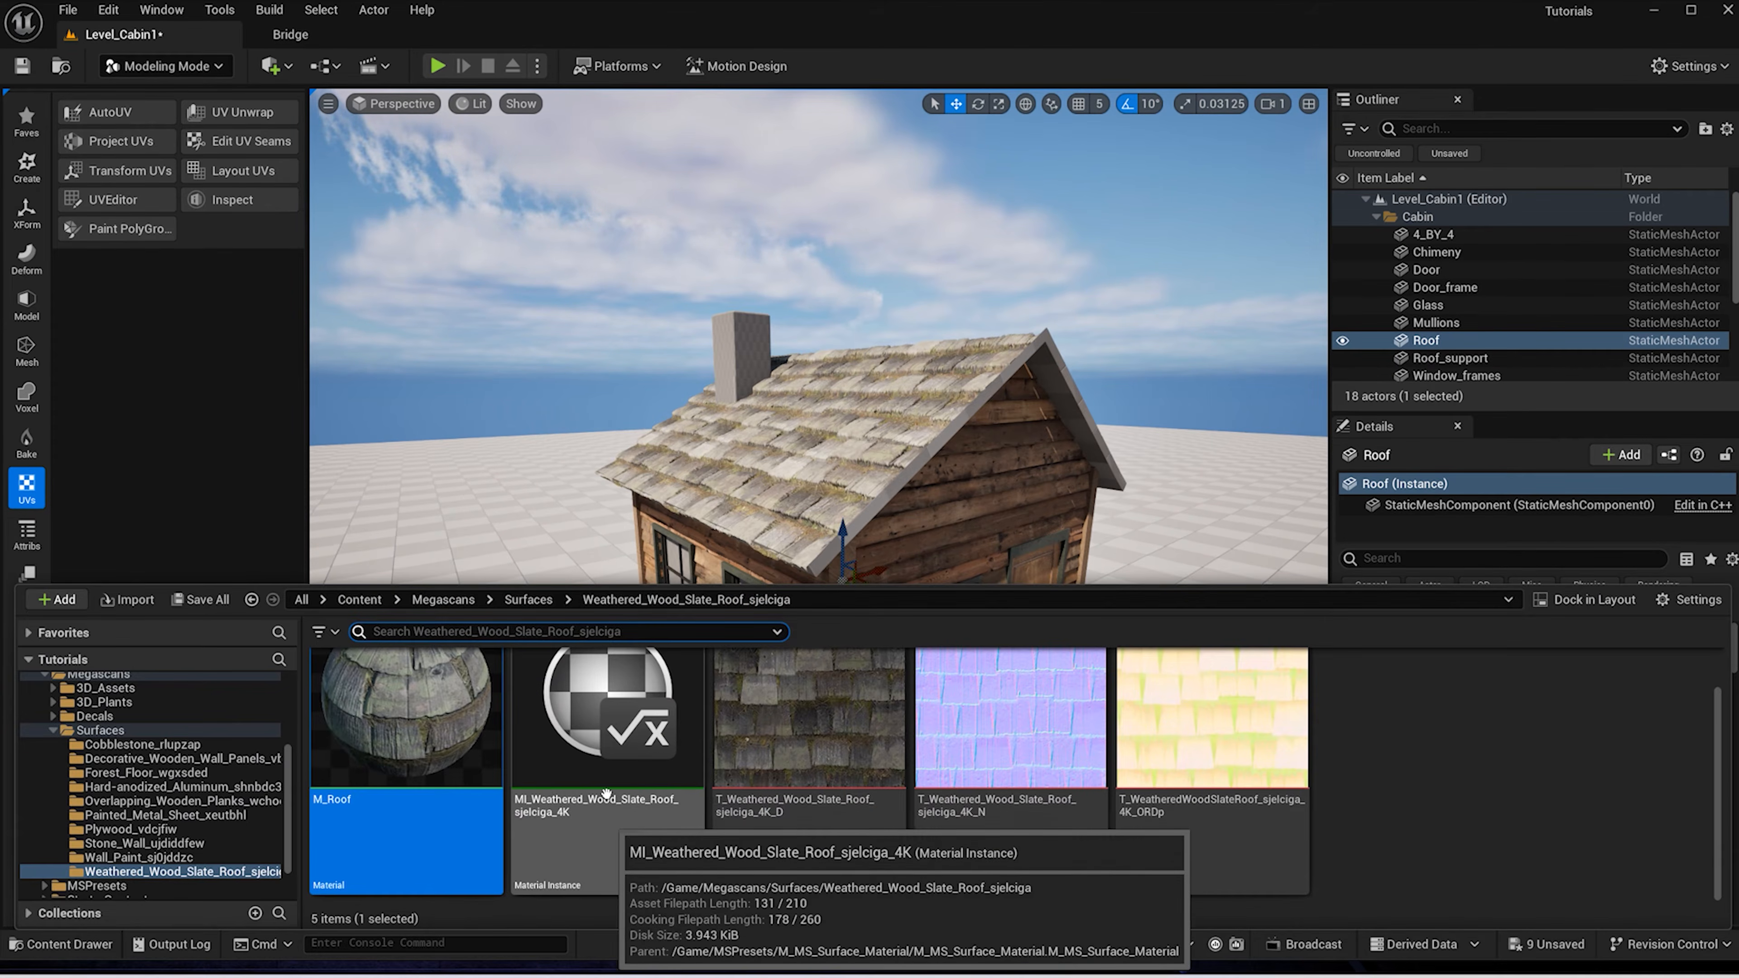
double_click(419, 740)
right_click_drag(1421, 471, 1559, 463)
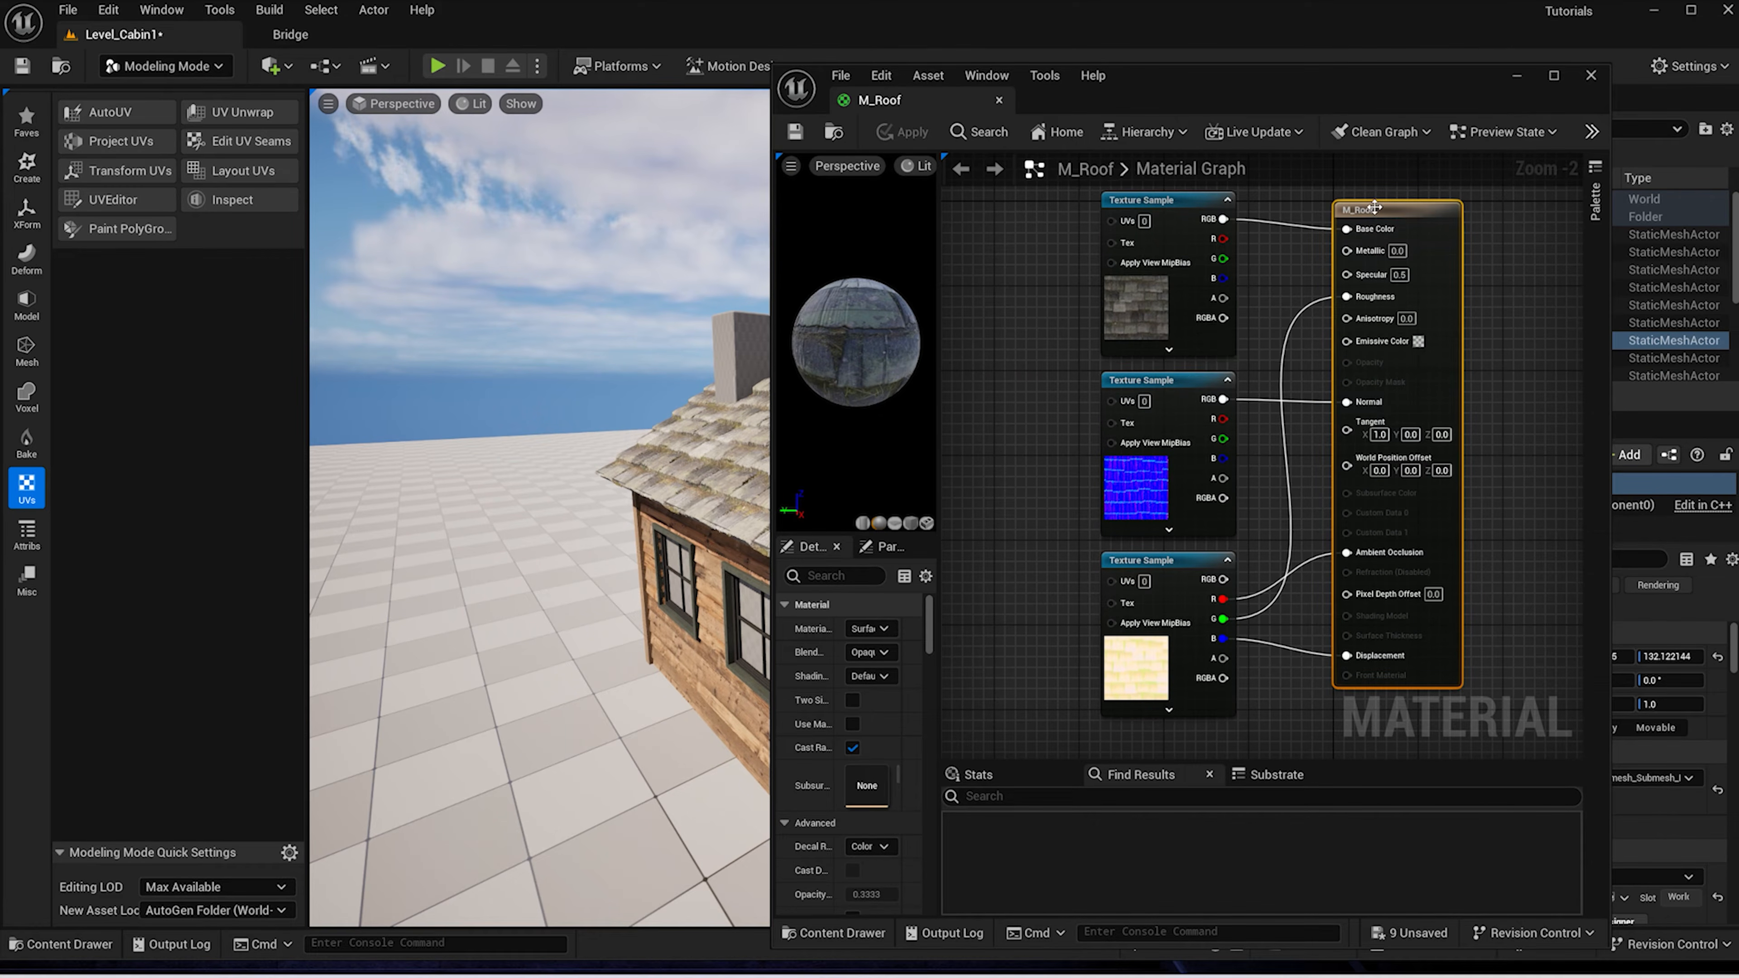
left_click(849, 575)
type("dis")
left_click(880, 723)
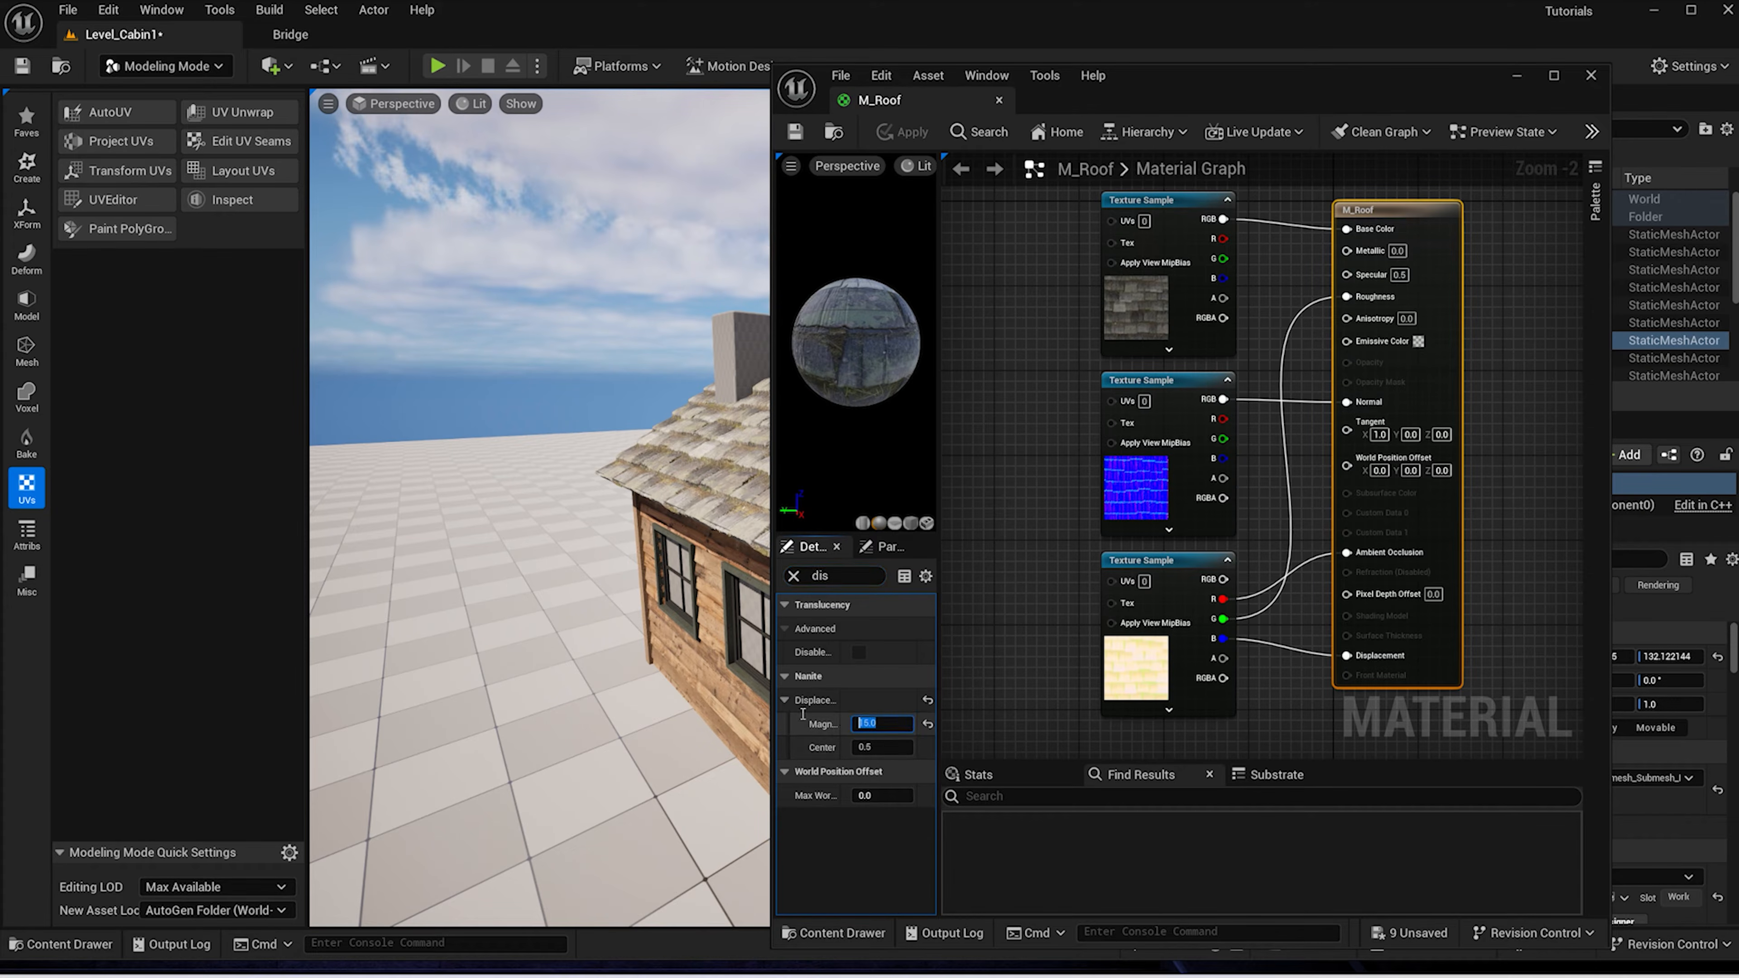
key("Return")
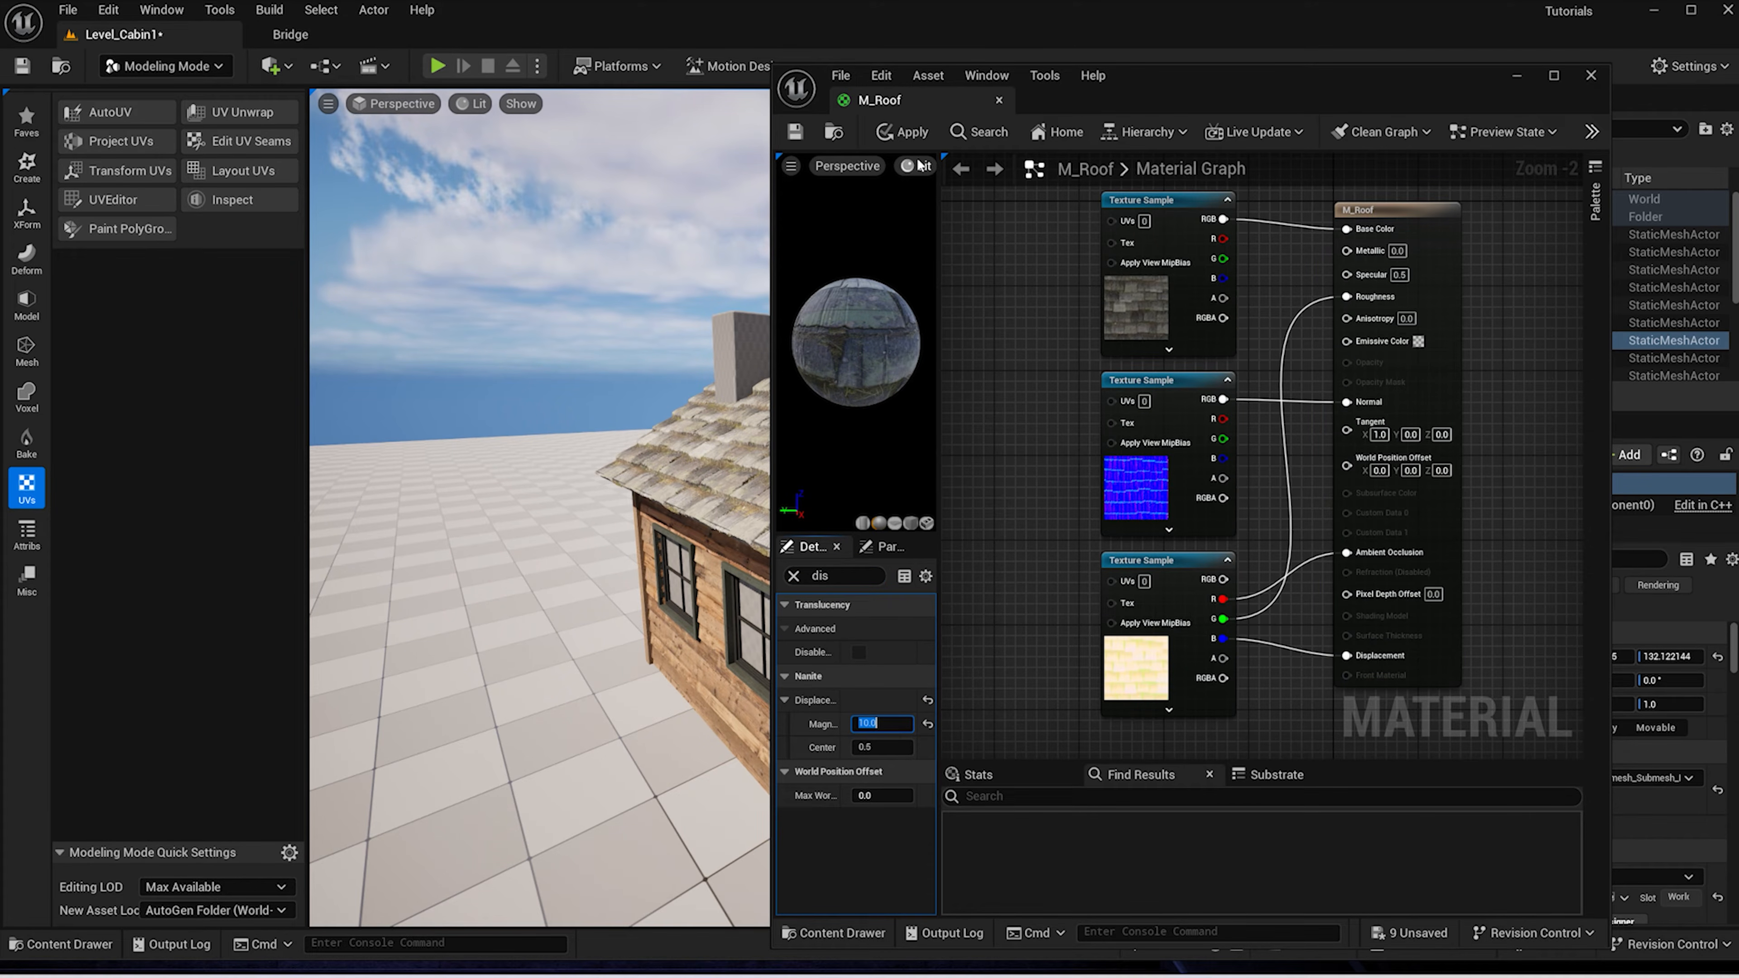
left_click(905, 133)
left_click(1000, 100)
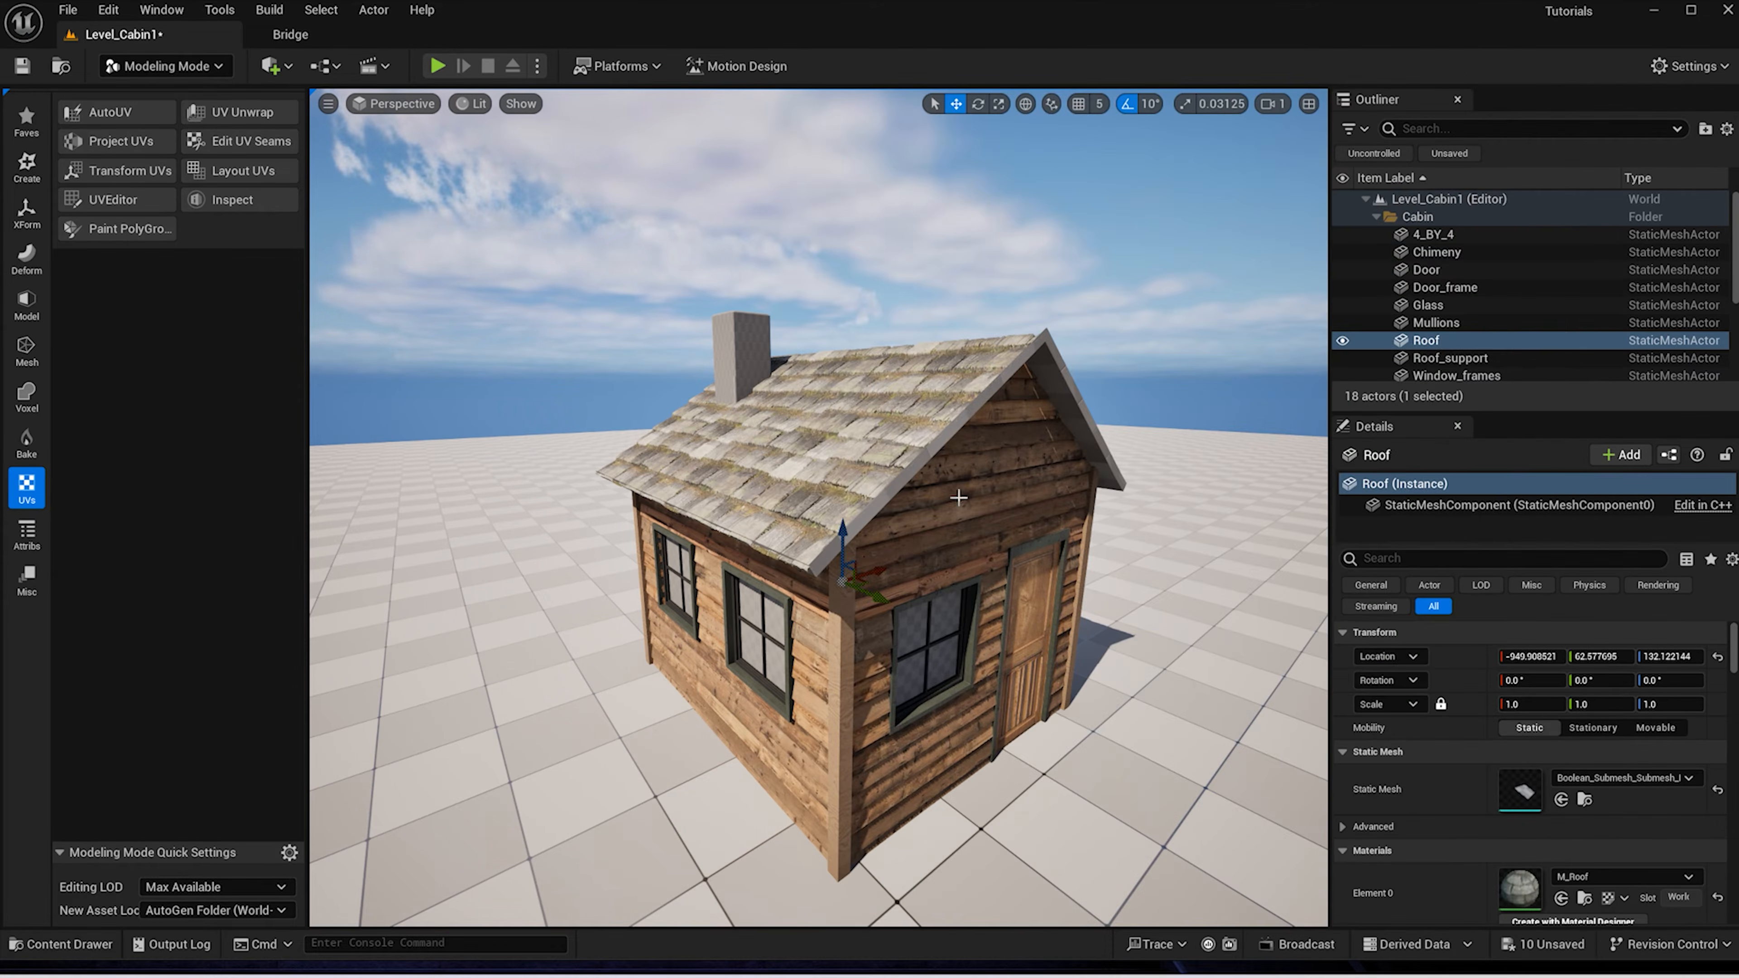
Raise the roof to Z about 132.3, then scale its vertices to about 0.986 along X, lift them slightly and accept the PolyGroup edit
left_click_drag(843, 536, 843, 535)
right_click_drag(1126, 632, 1078, 627)
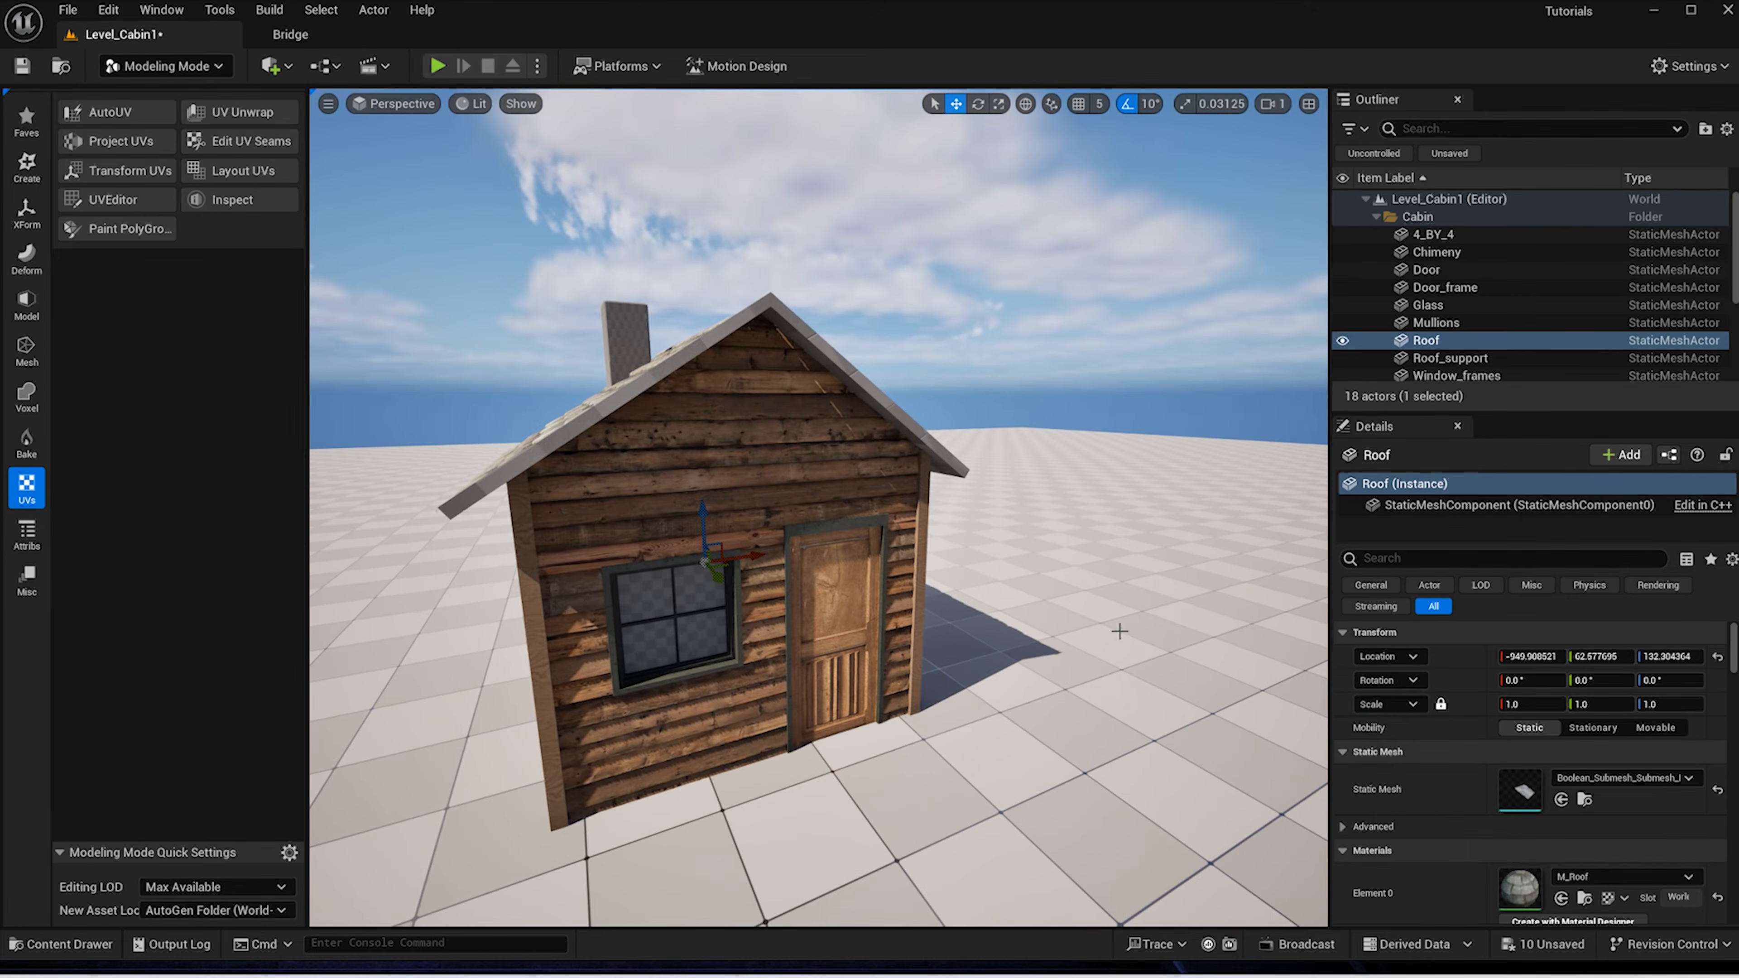
left_click(26, 304)
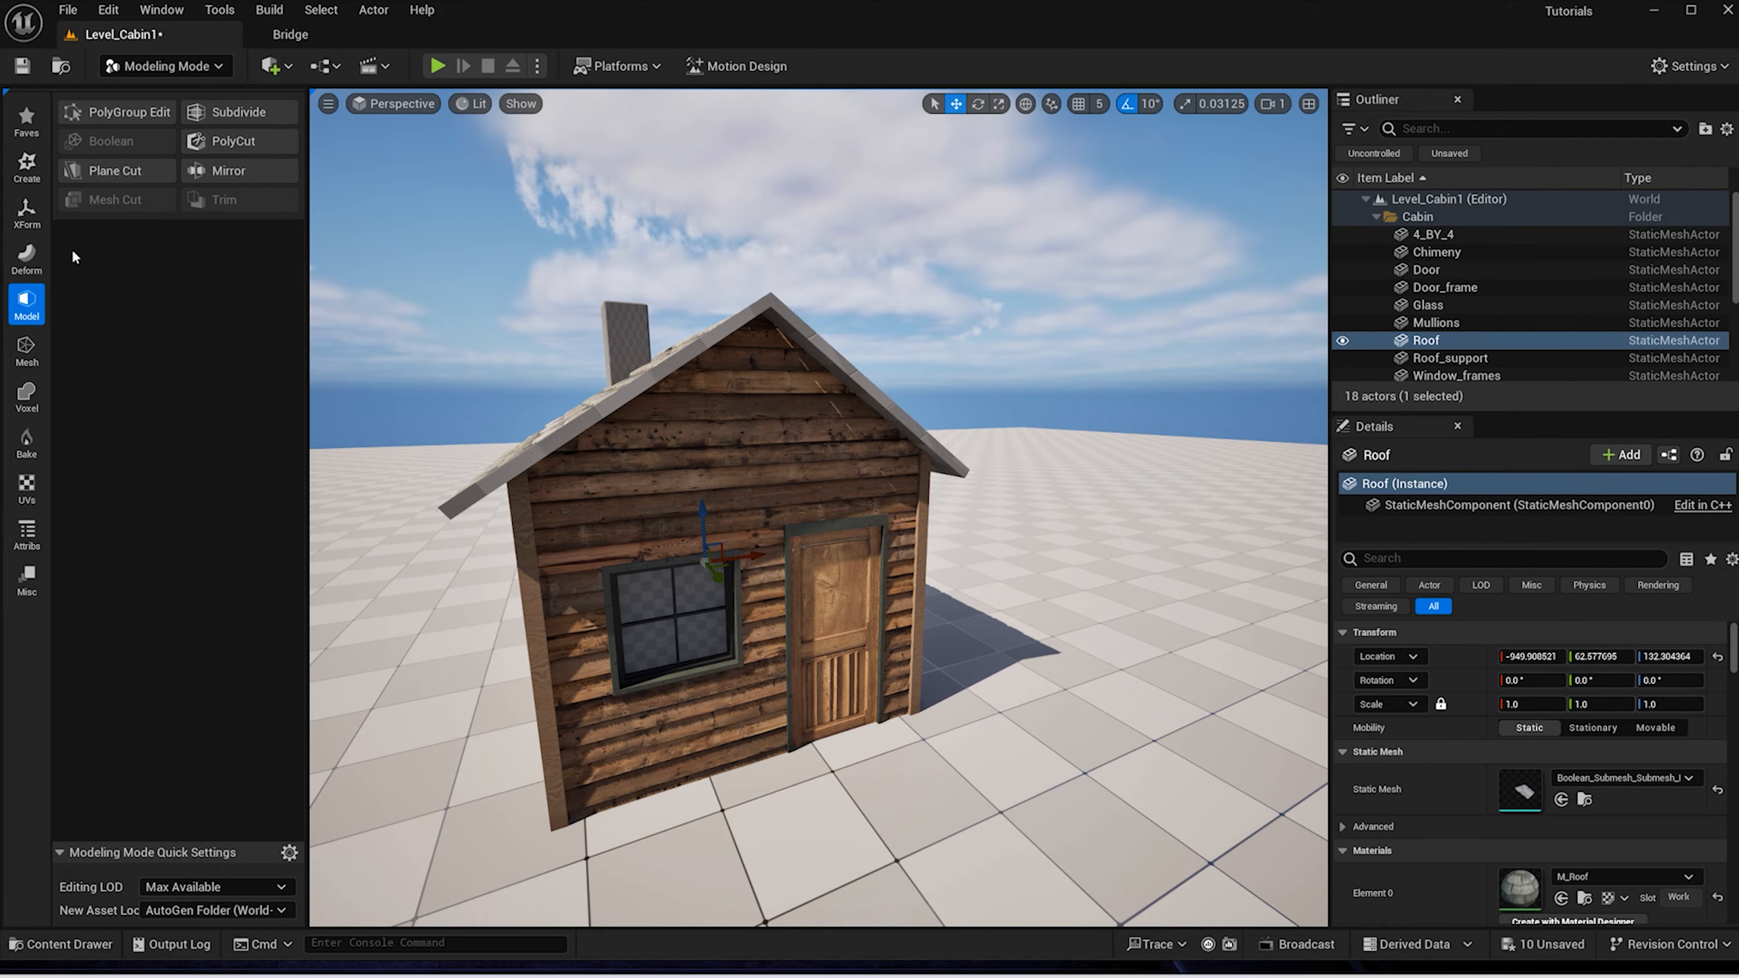
left_click(130, 112)
right_click_drag(569, 602, 562, 583)
left_click(200, 742)
left_click(226, 742)
left_click_drag(348, 347, 1008, 594)
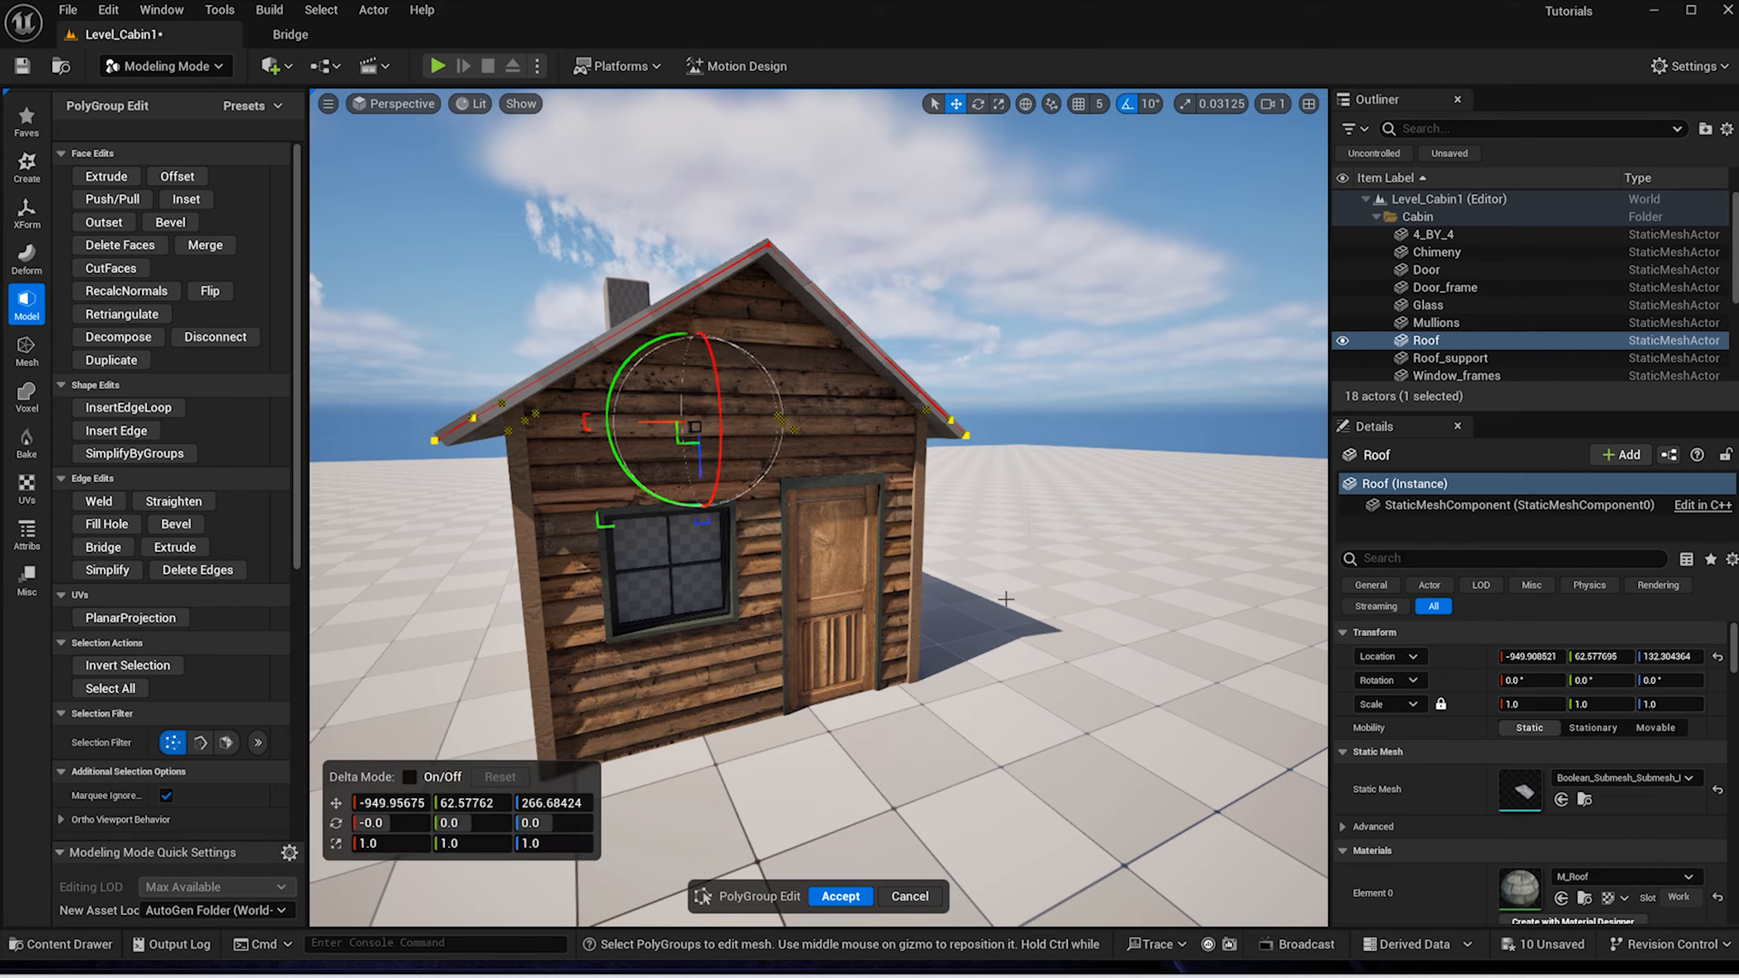
left_click_drag(587, 428, 590, 429)
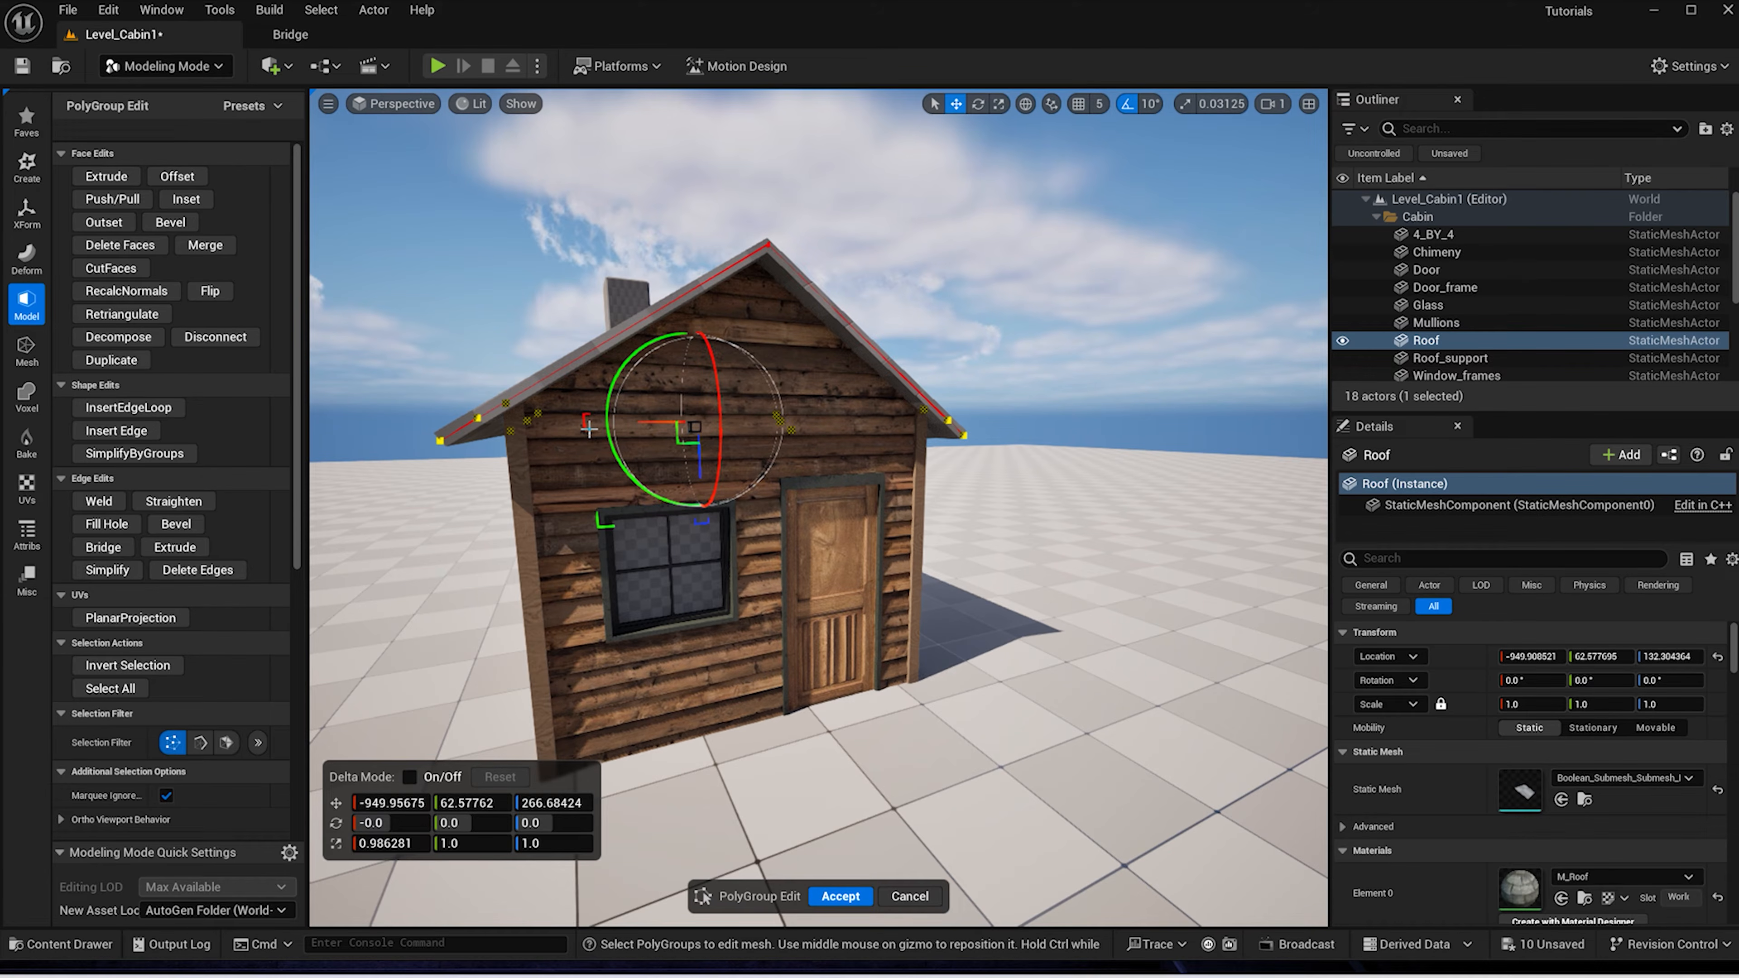
left_click_drag(701, 464, 701, 463)
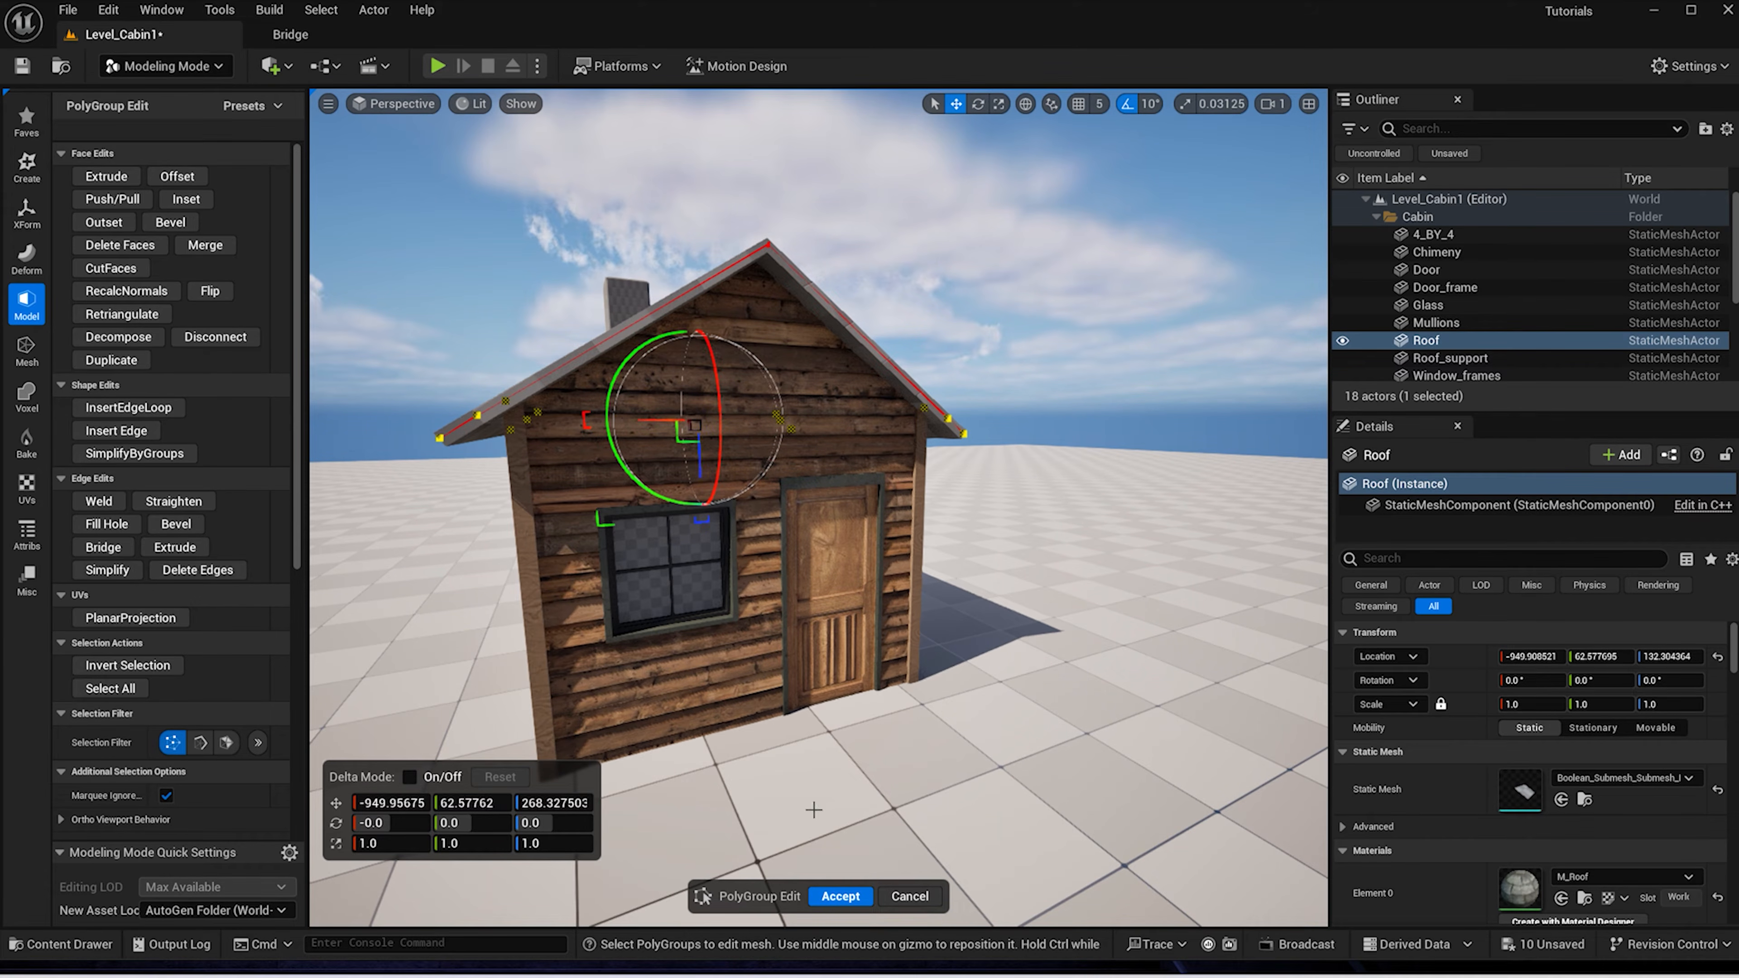
left_click(858, 895)
Select the faces of Roof_support in a PolyGroup edit and start an Offset with the Fixed distance mode
left_click_drag(775, 750, 921, 805, "alt")
right_click_drag(911, 471, 909, 470)
left_click(1034, 417)
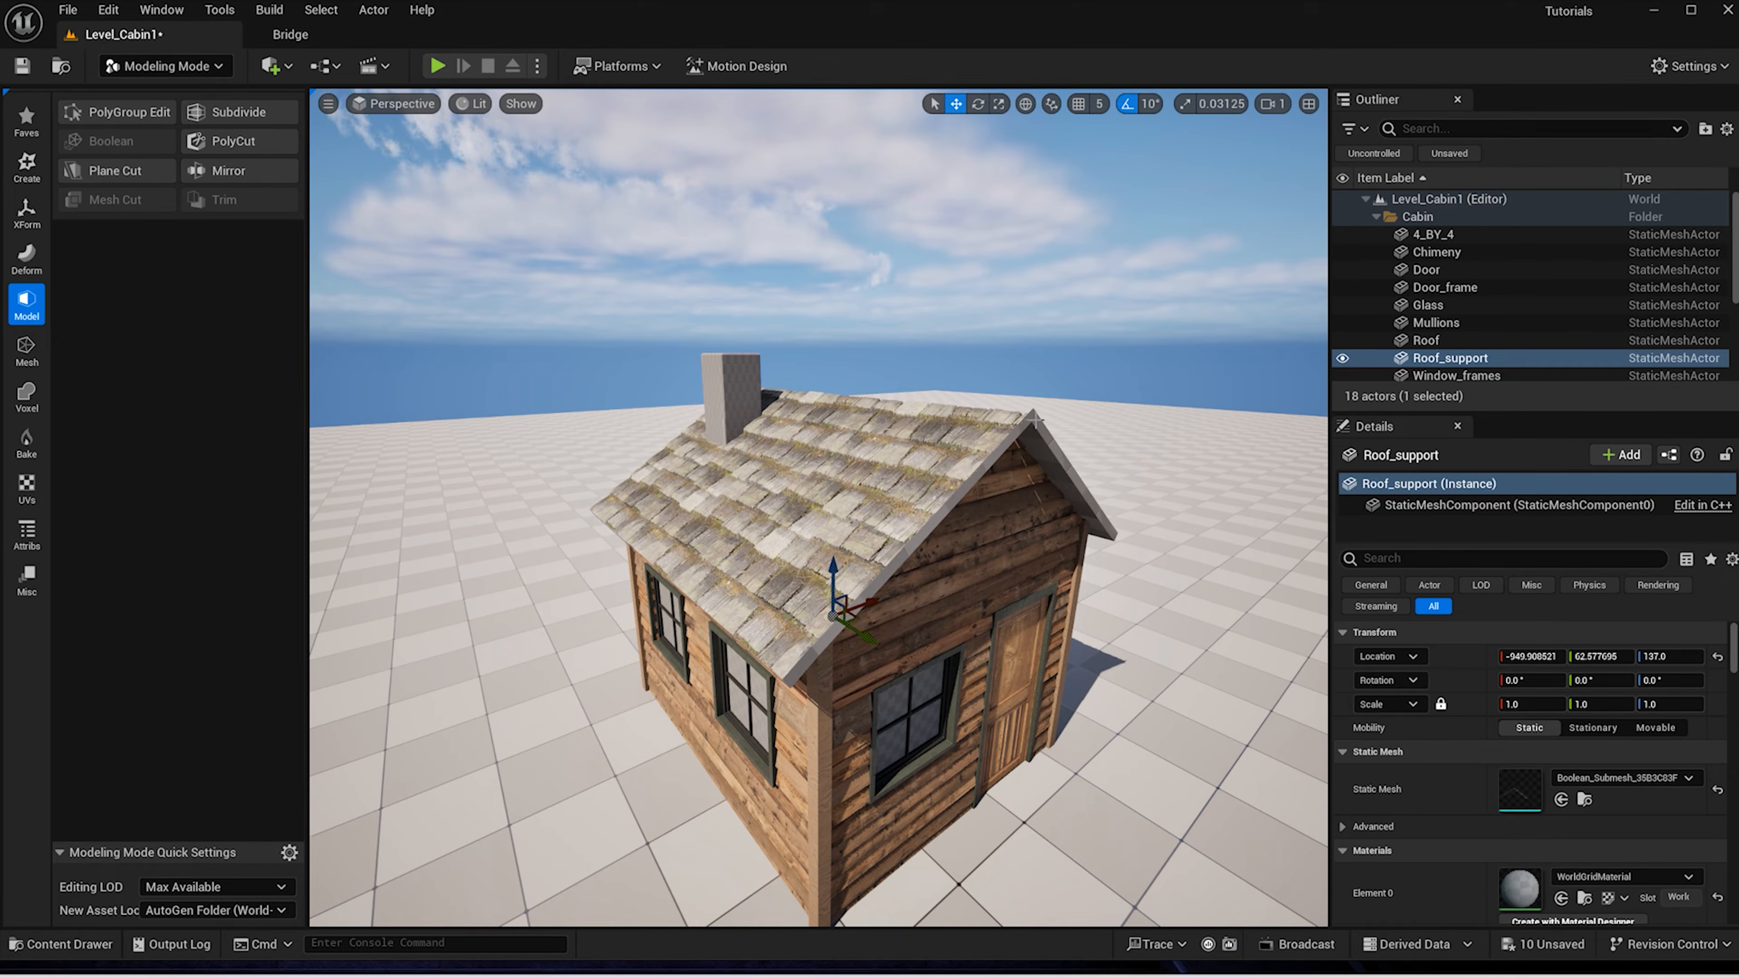
left_click(116, 112)
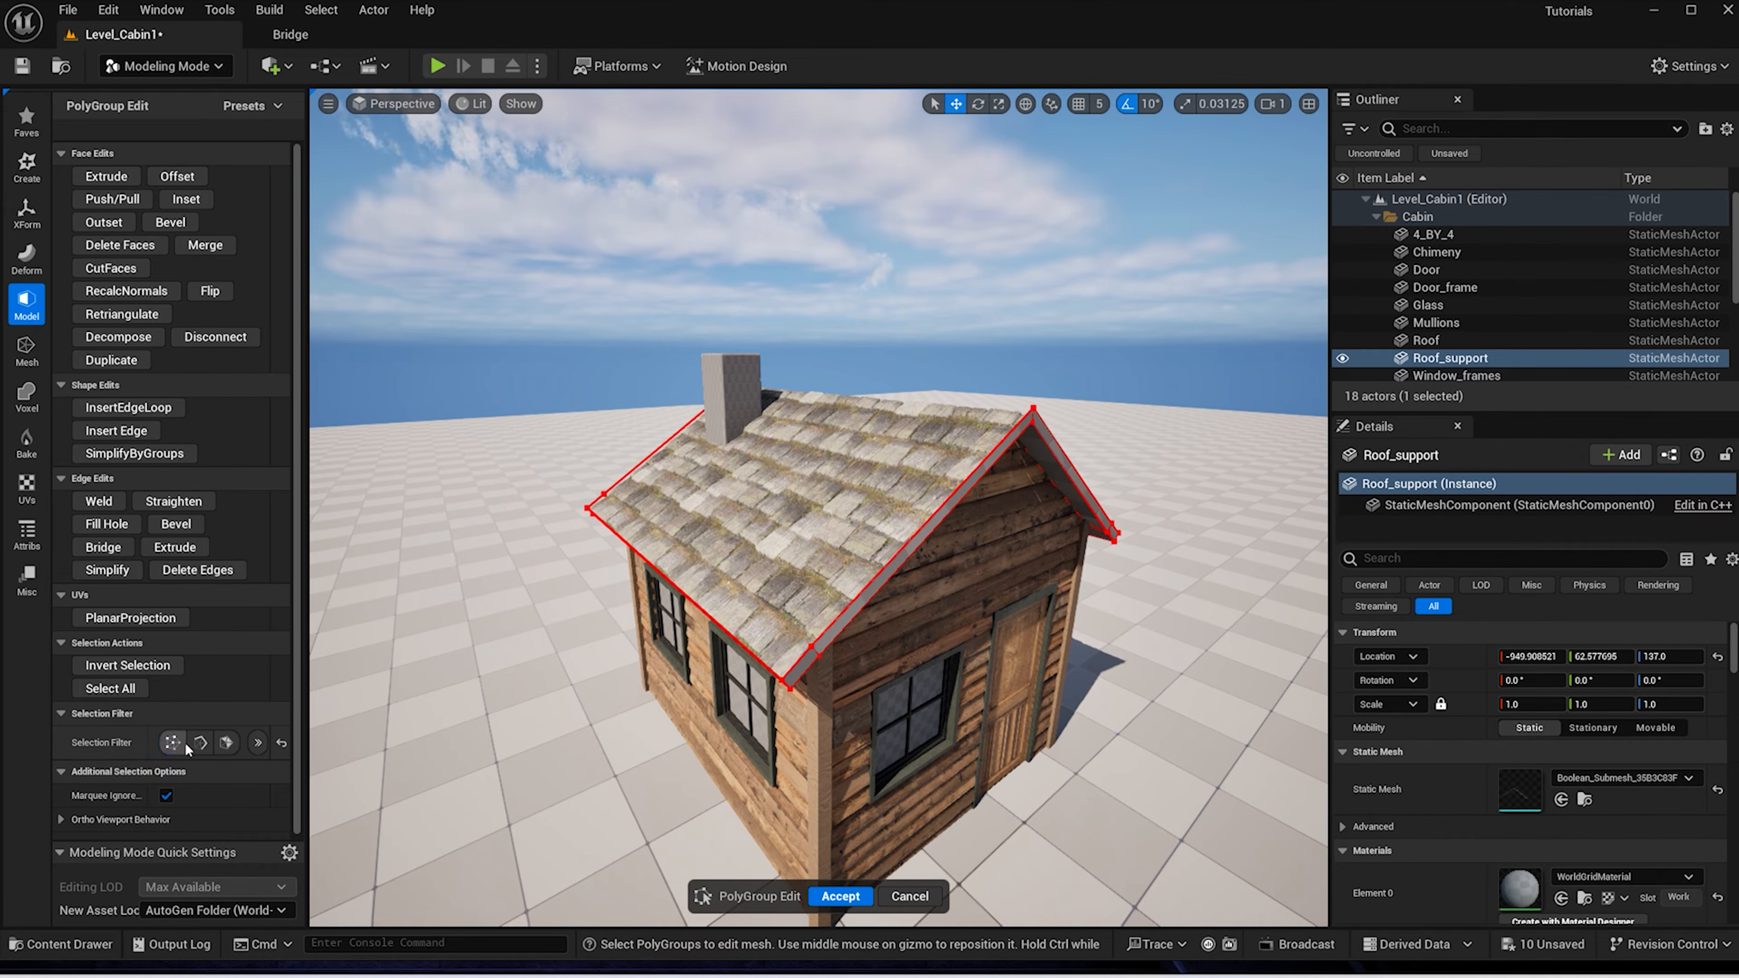
left_click_drag(468, 259, 1279, 773)
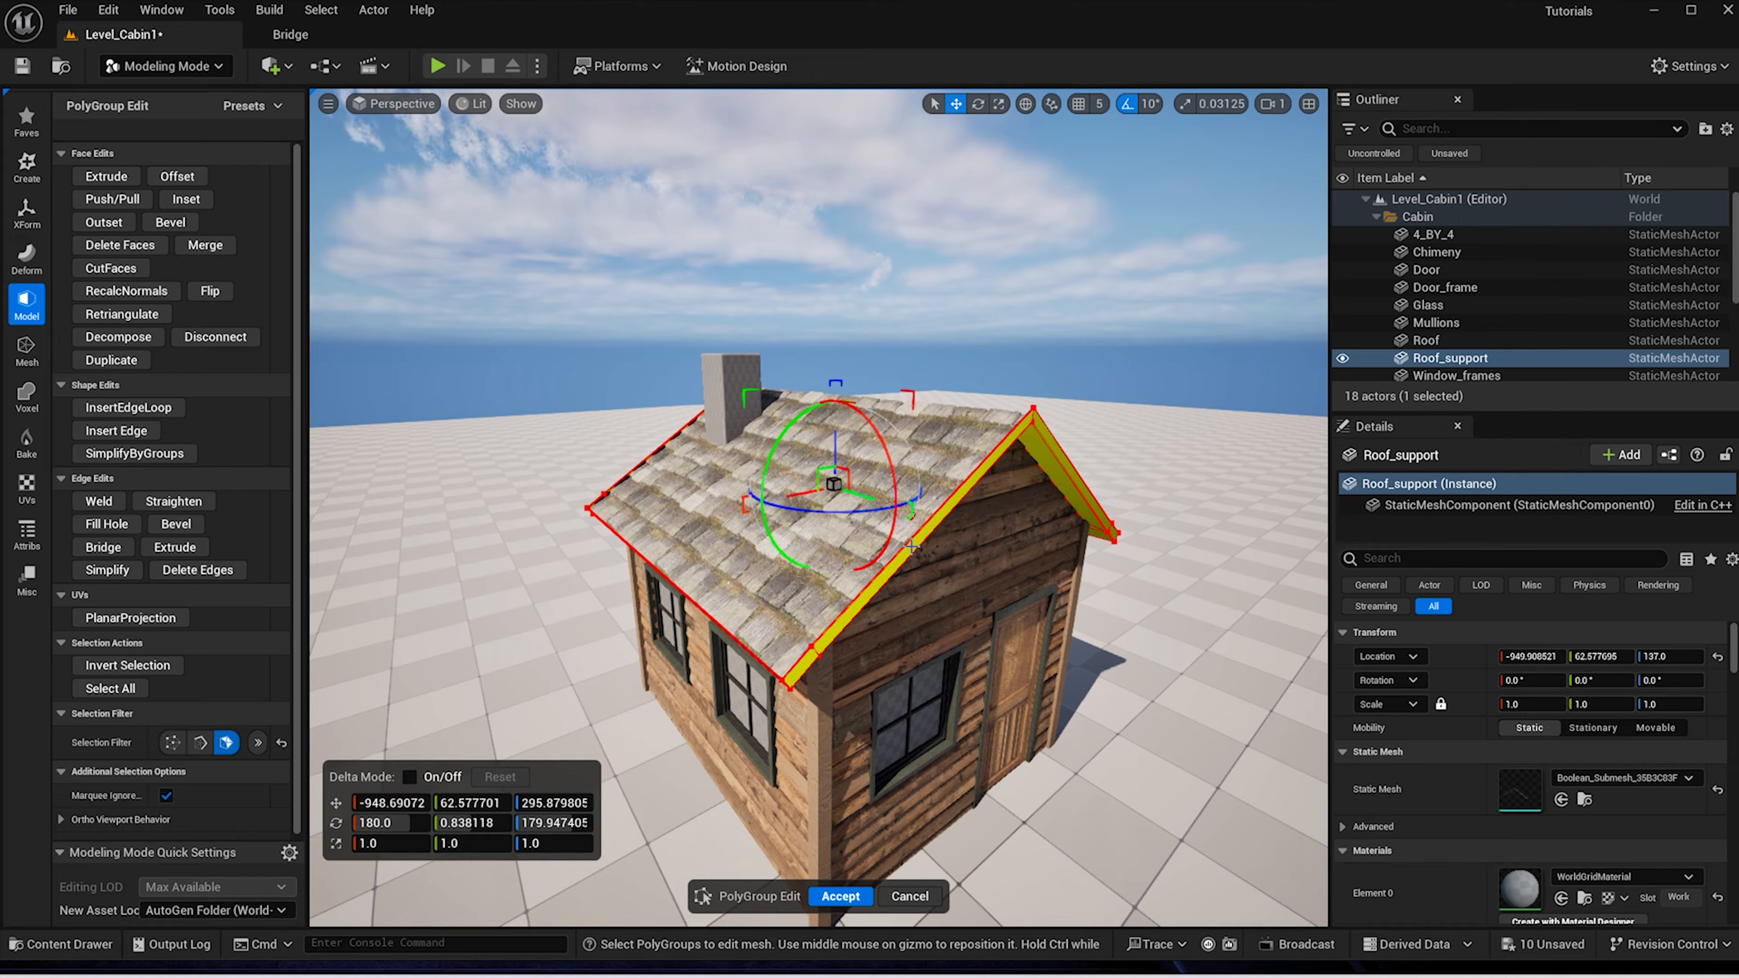
left_click(176, 177)
left_click(215, 178)
left_click(214, 208)
Set the roof support's offset distance to -5 and its direction mode to Selected Triangle Normals
left_click(213, 202)
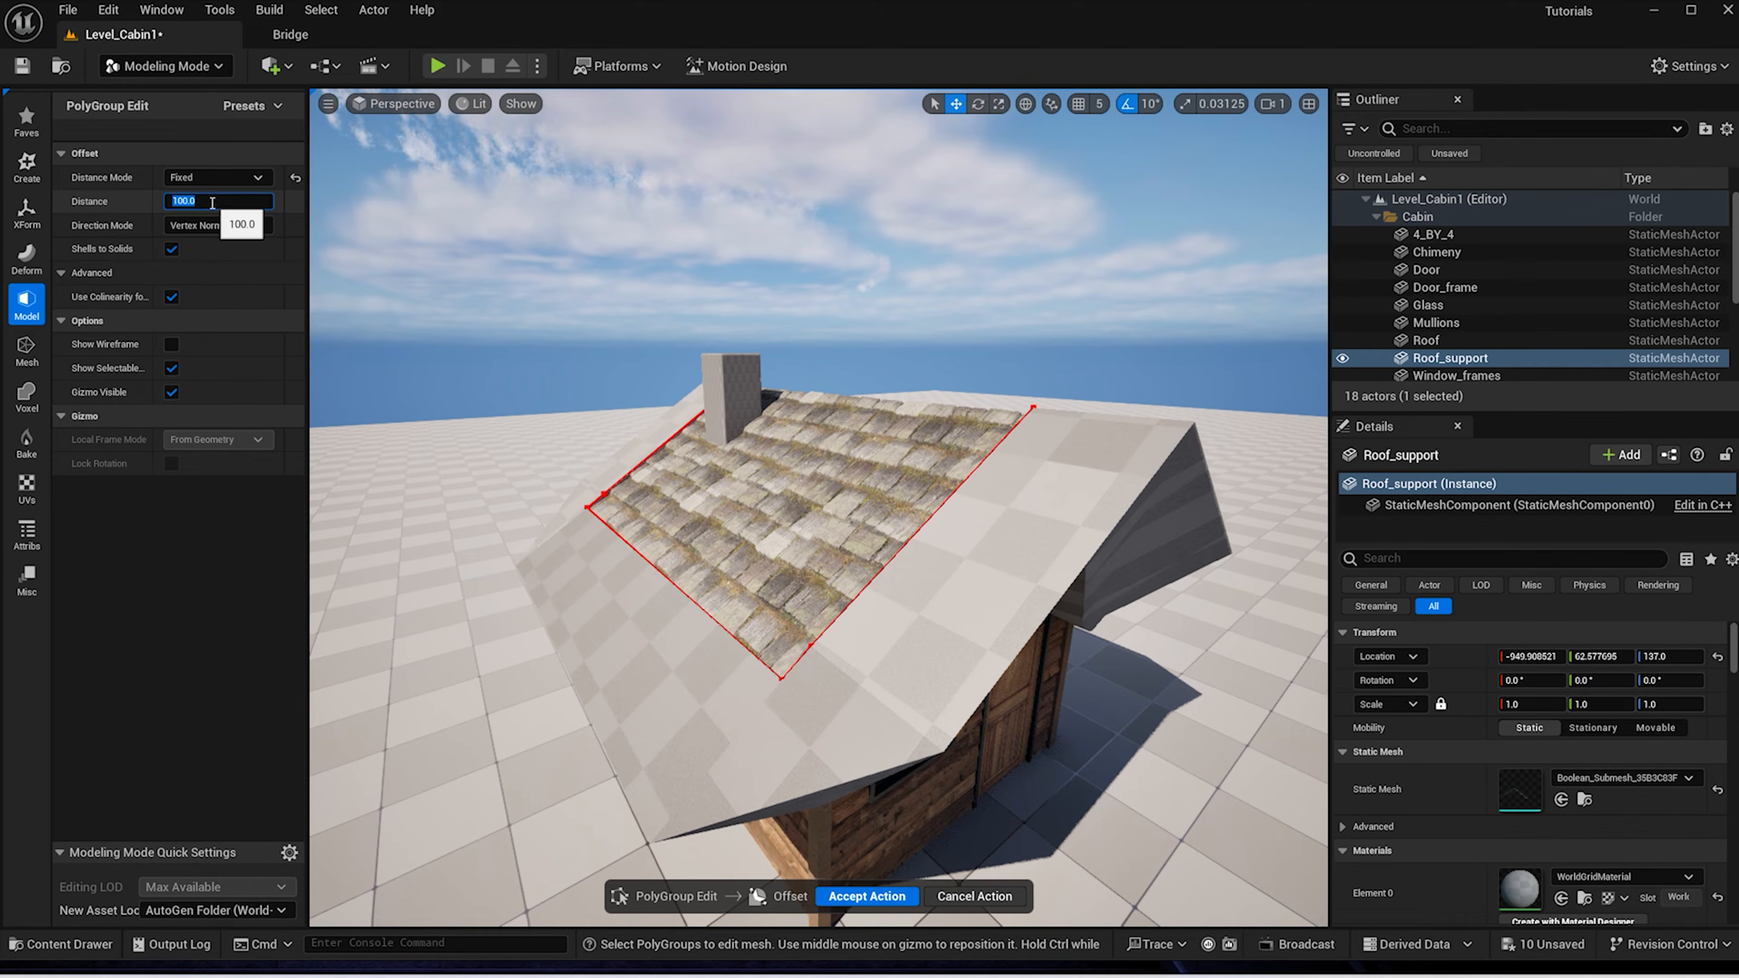
type("-")
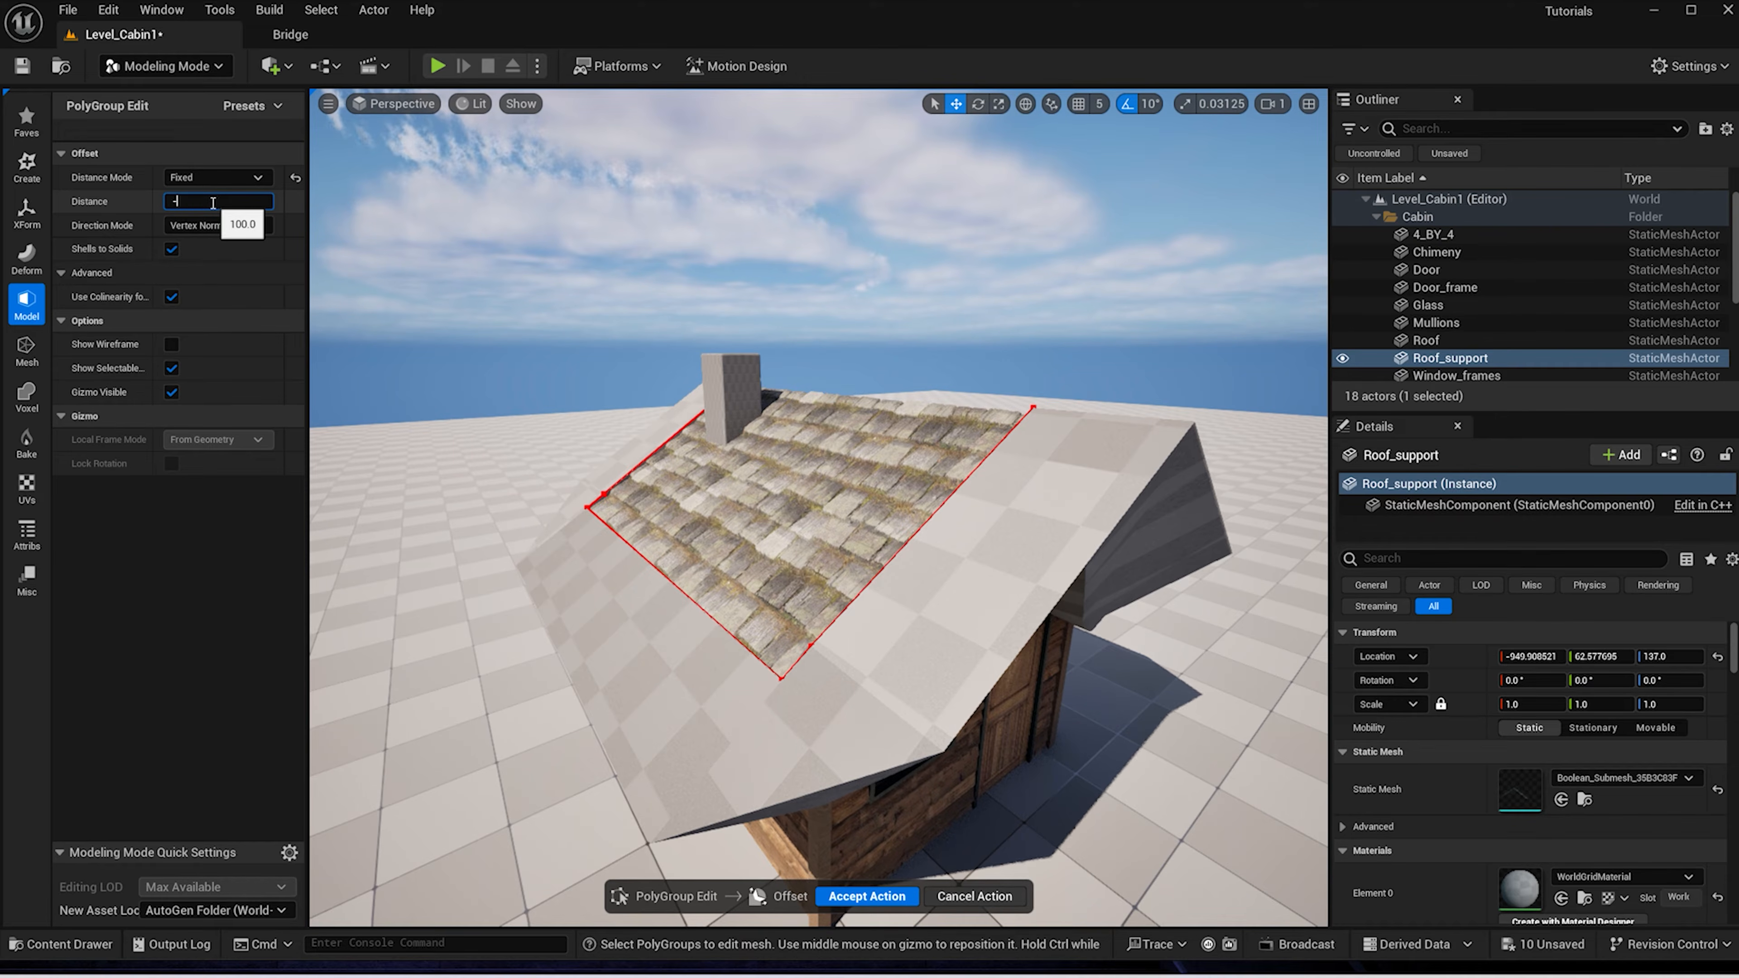
type("5")
key("Return")
left_click(197, 227)
left_click(195, 258)
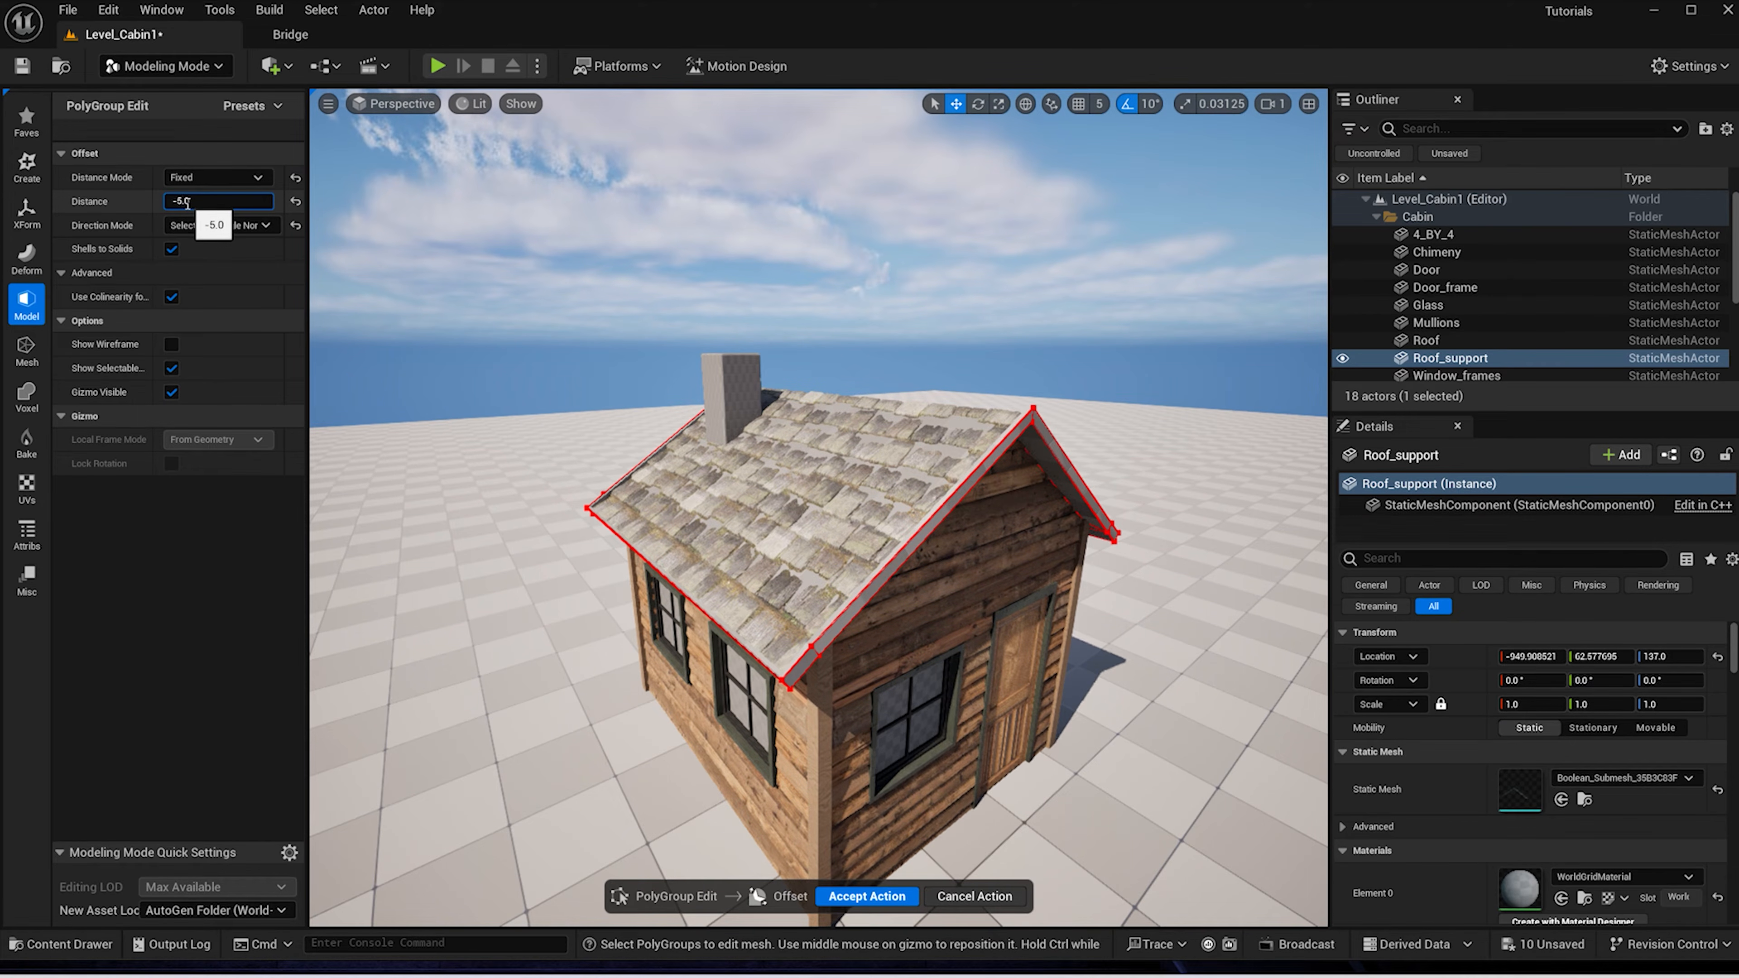
Change the roof support's offset distance to -2, then accept the offset and the PolyGroup edit
key("Return")
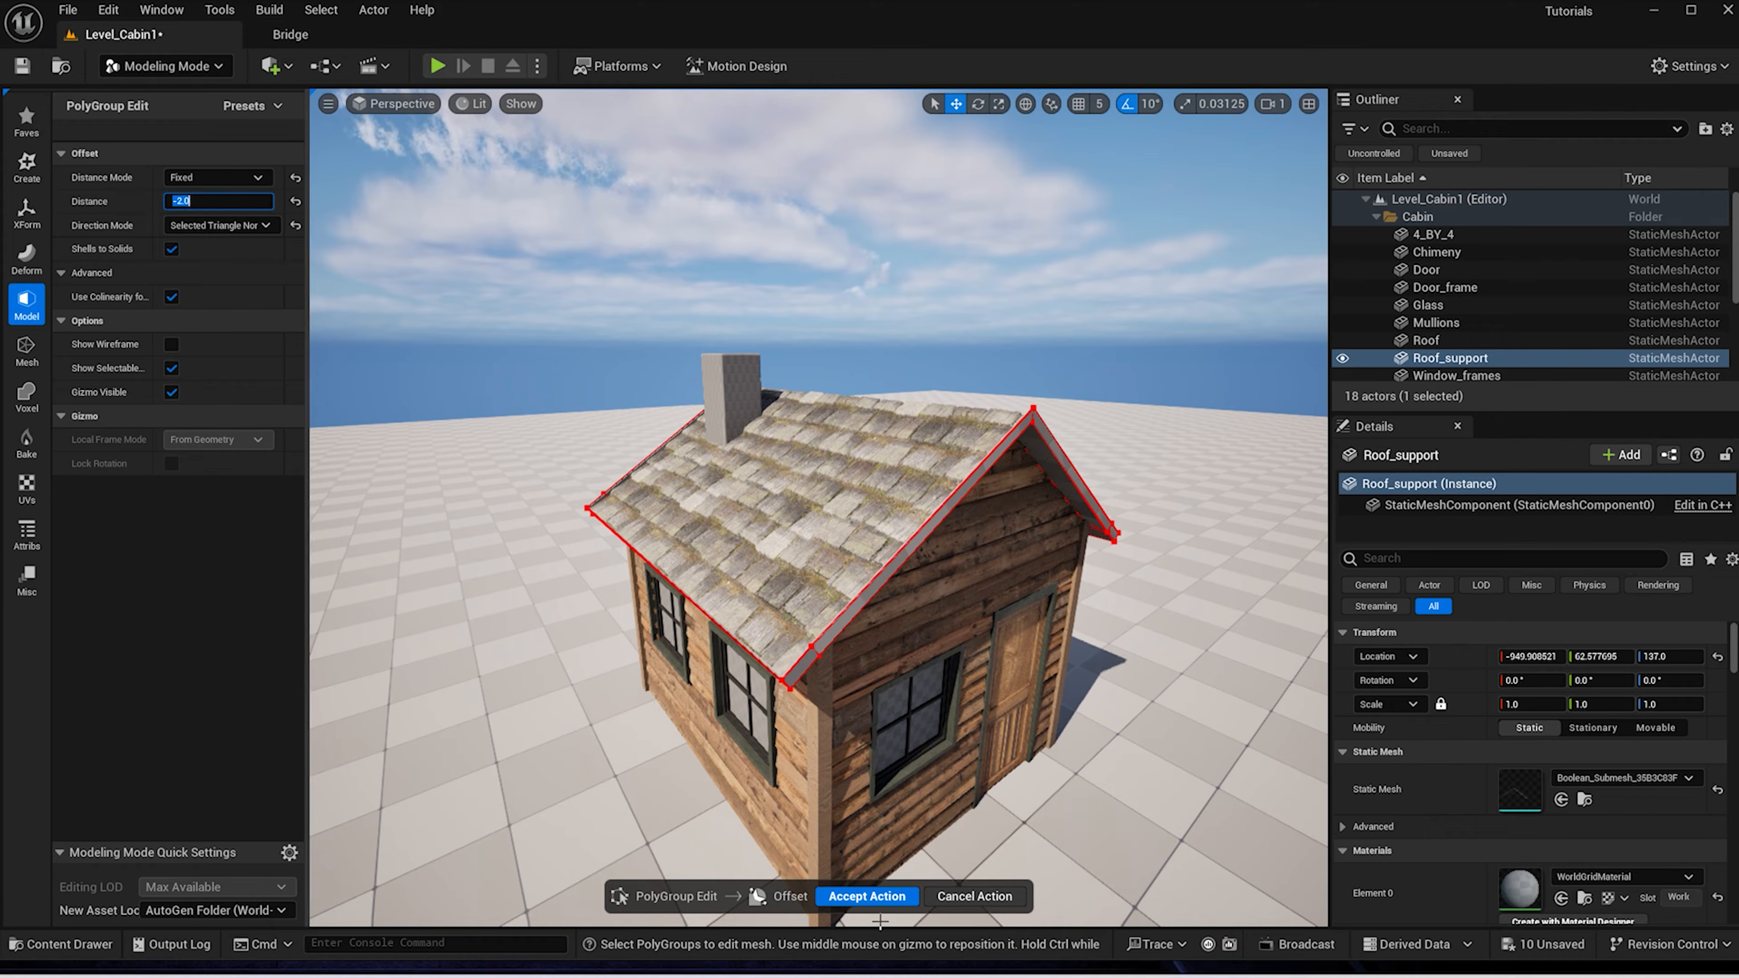
left_click(867, 895)
left_click_drag(1160, 780, 1157, 713, "alt")
left_click(842, 895)
left_click_drag(1012, 719, 1012, 760, "alt")
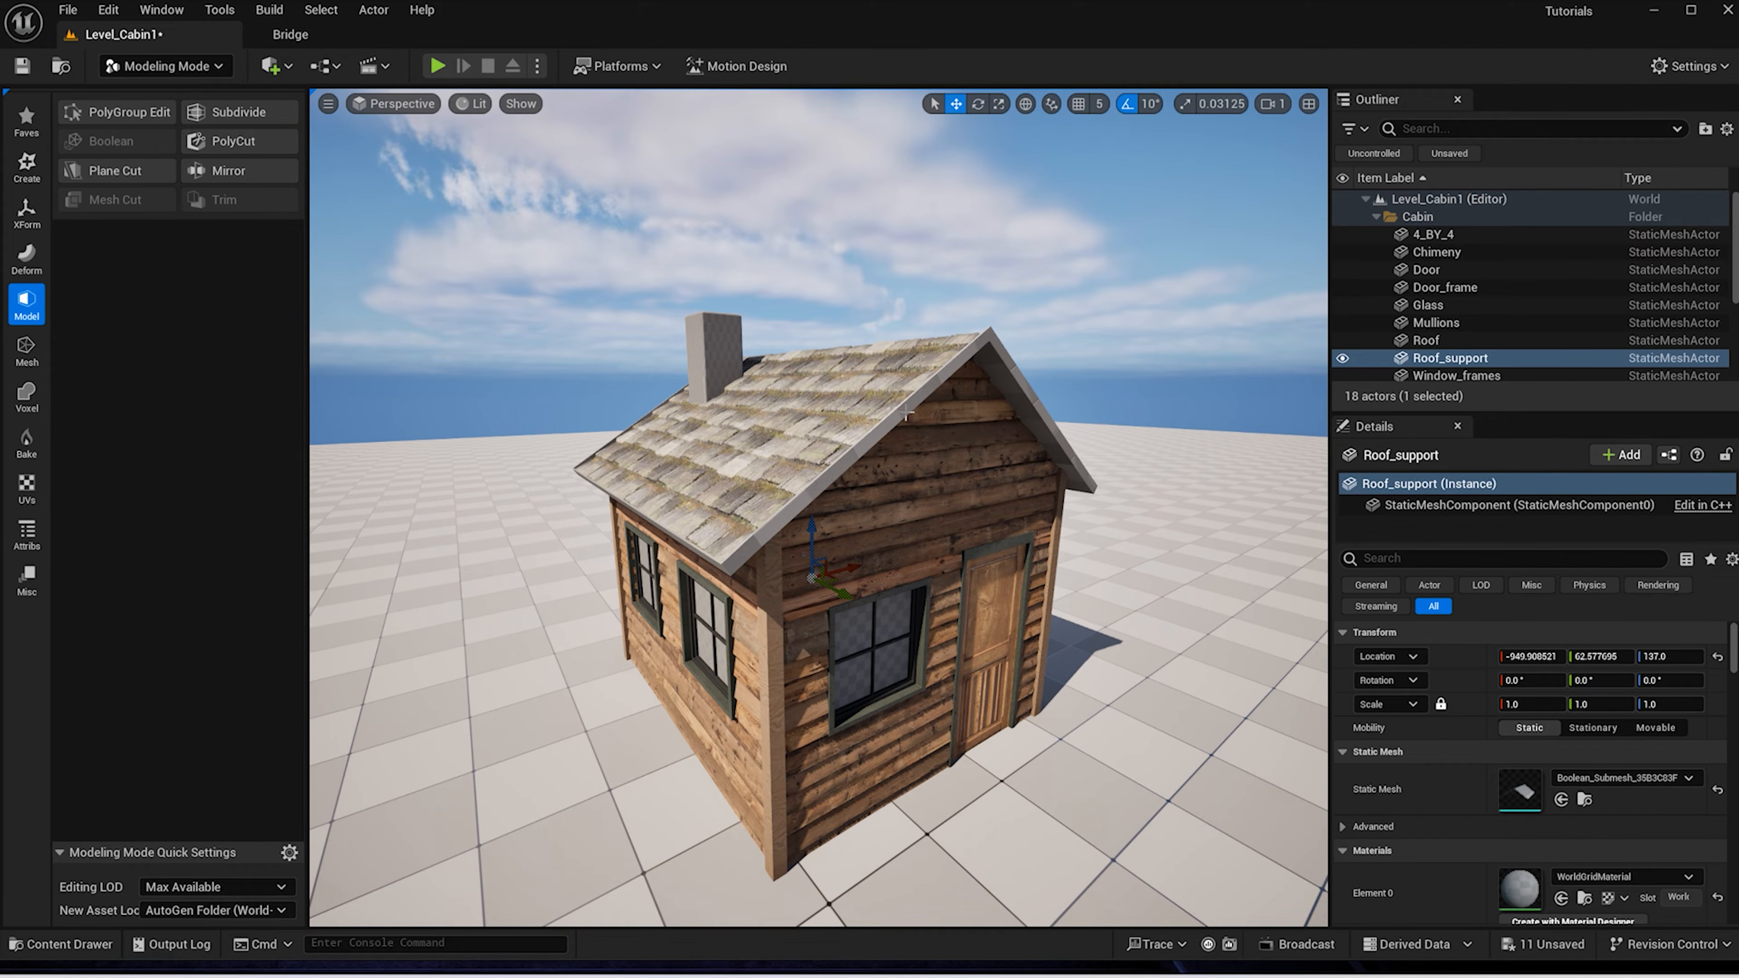
Apply the MI_Painted_Metal_Sheet_xeutbhl_2K material to the roof support and inspect the painted trim
left_click_drag(905, 412, 908, 535, "alt")
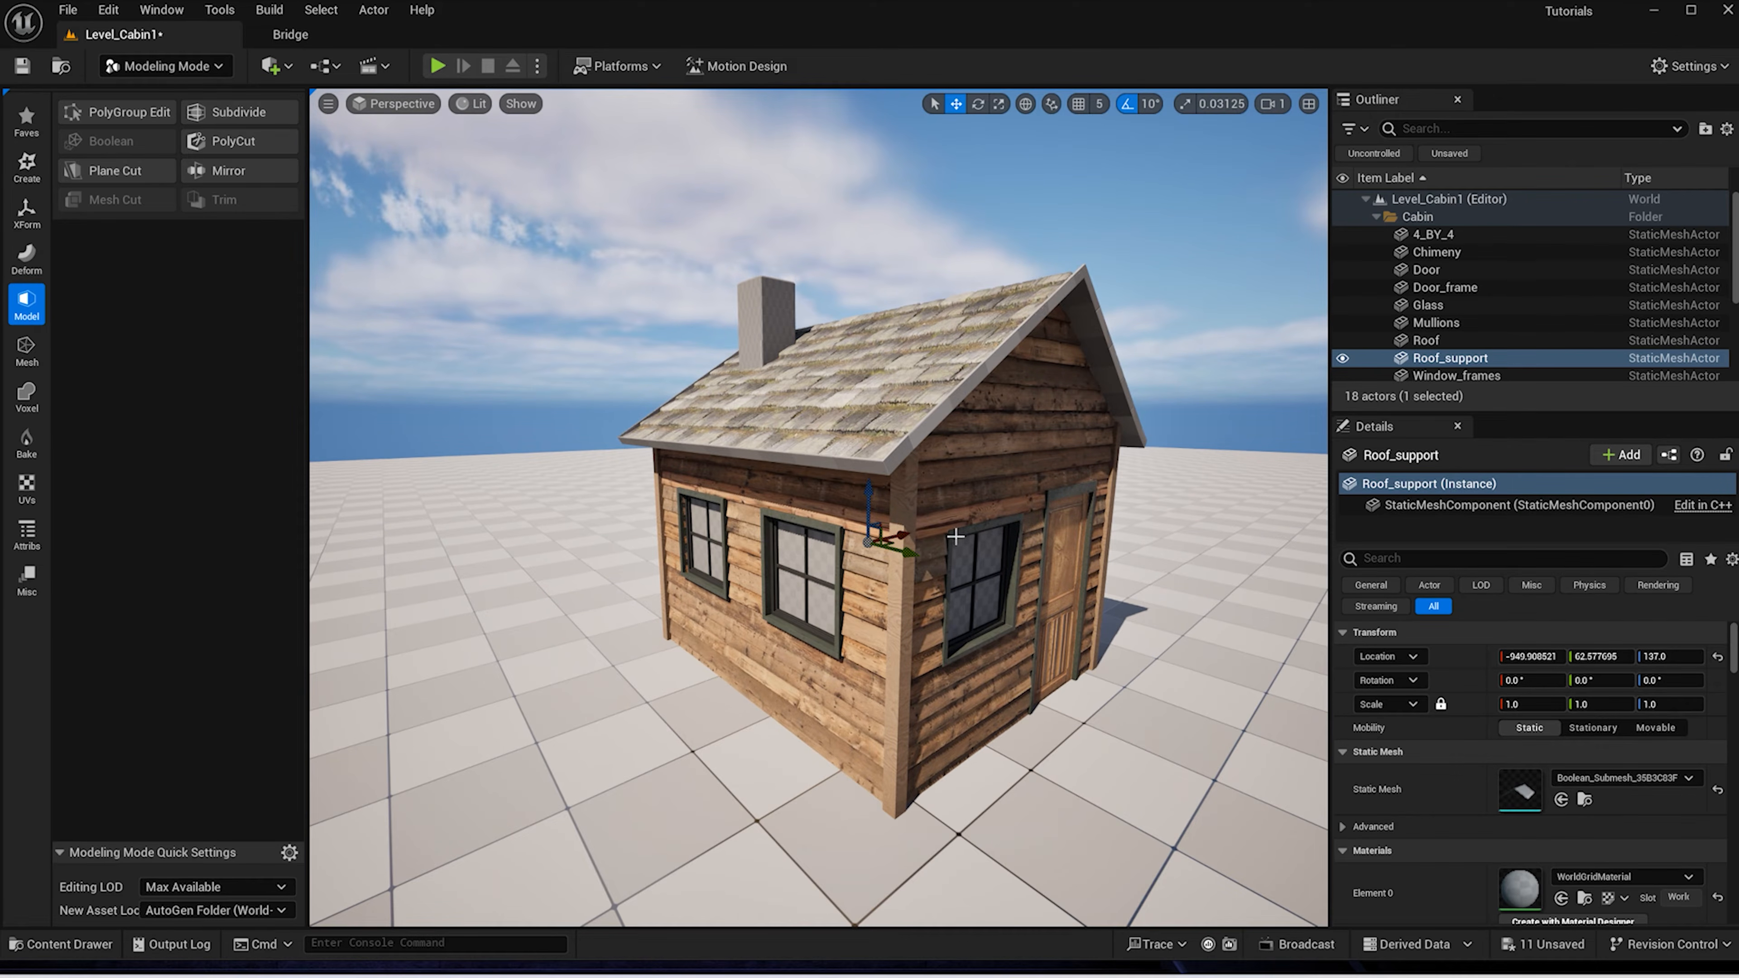
key("ctrl+space")
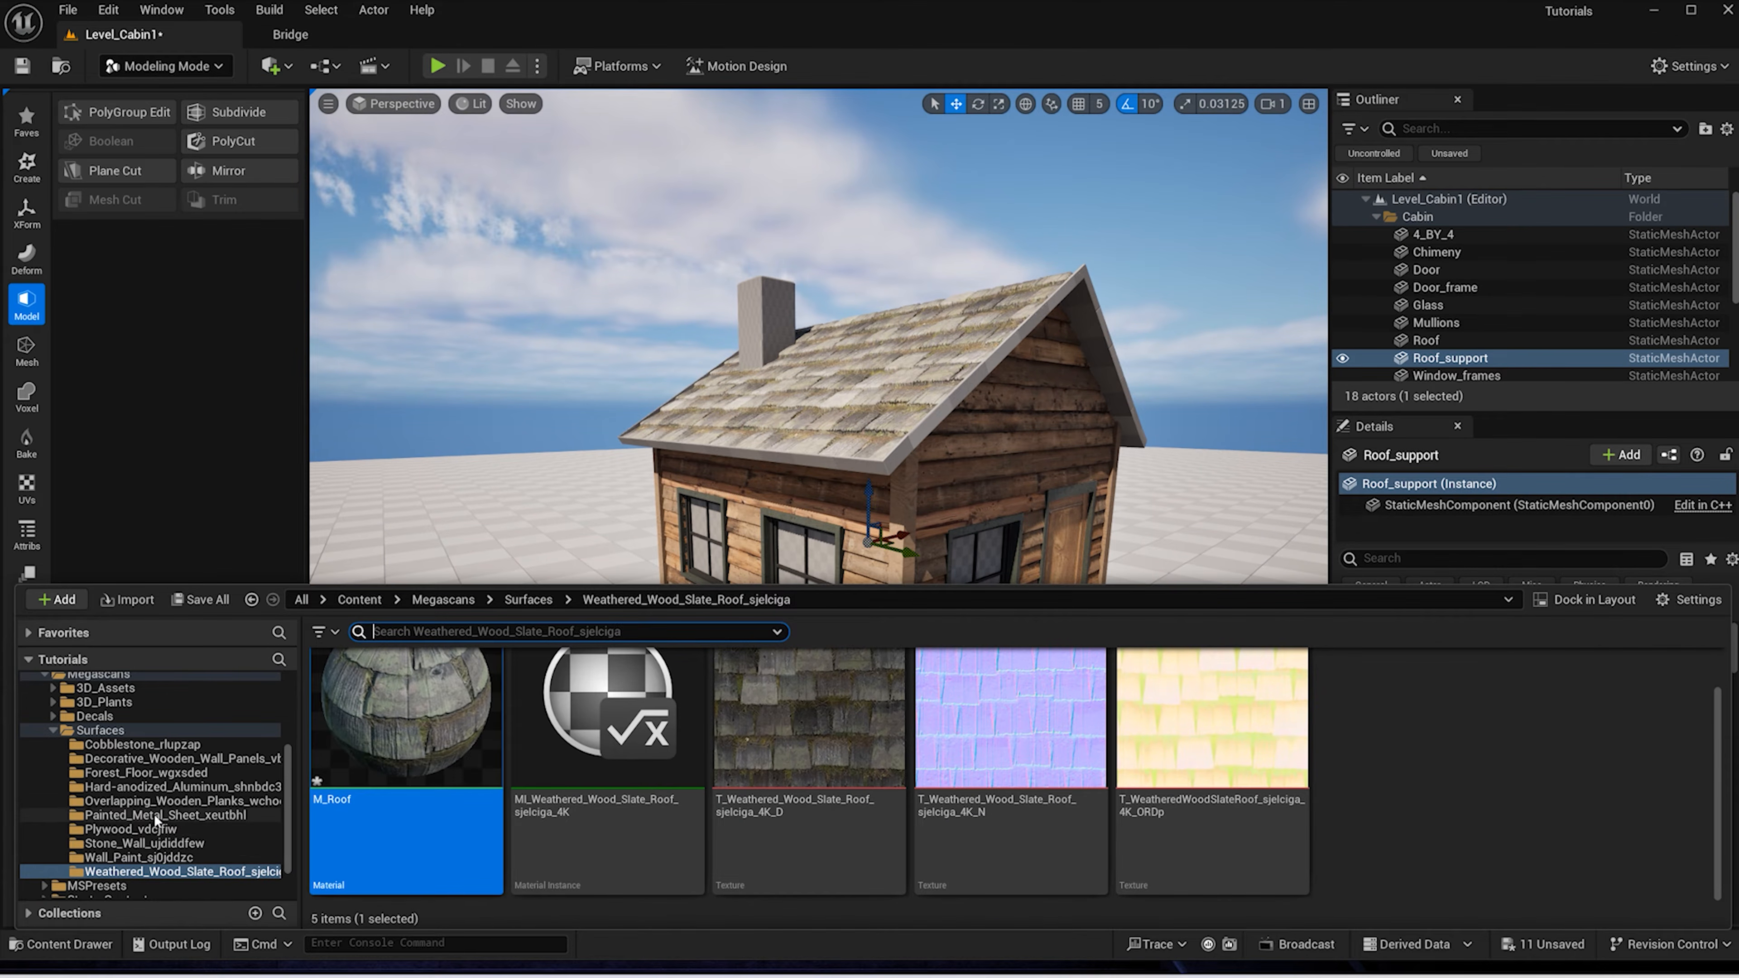
left_click(164, 816)
mouse_move(408, 712)
left_mouse_down()
mouse_move(911, 603)
mouse_move(879, 625)
left_mouse_up()
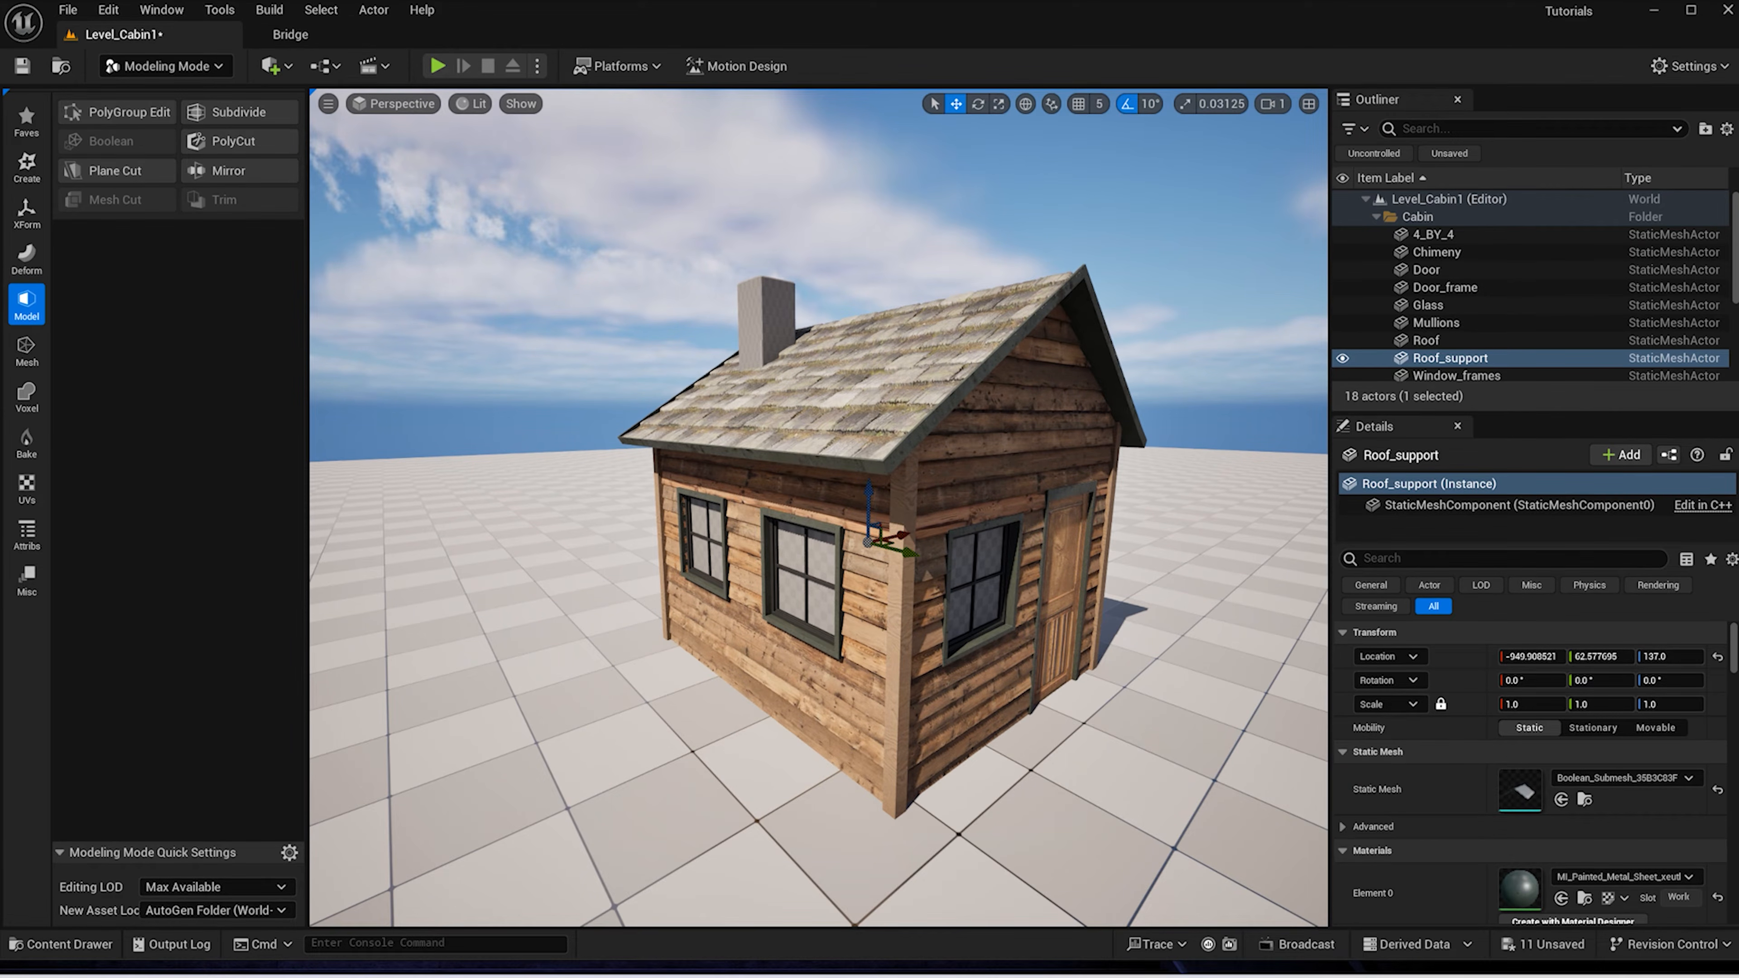
scroll(857, 462, "up", 4)
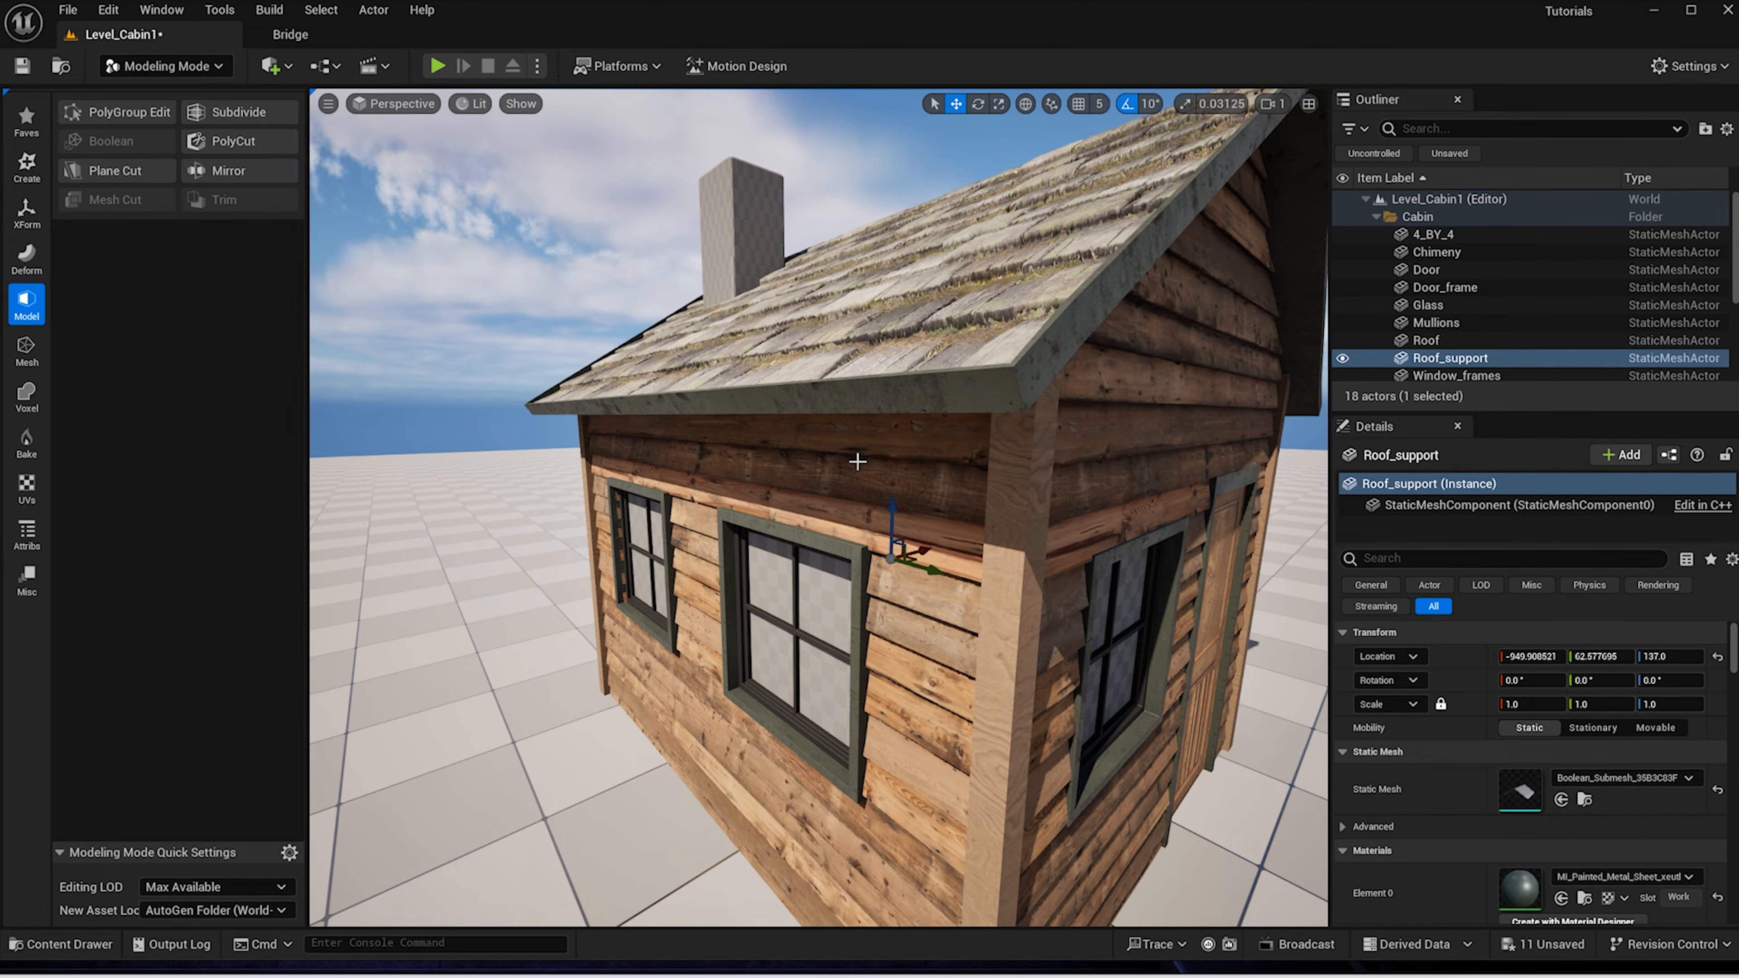
scroll(857, 461, "down", 3)
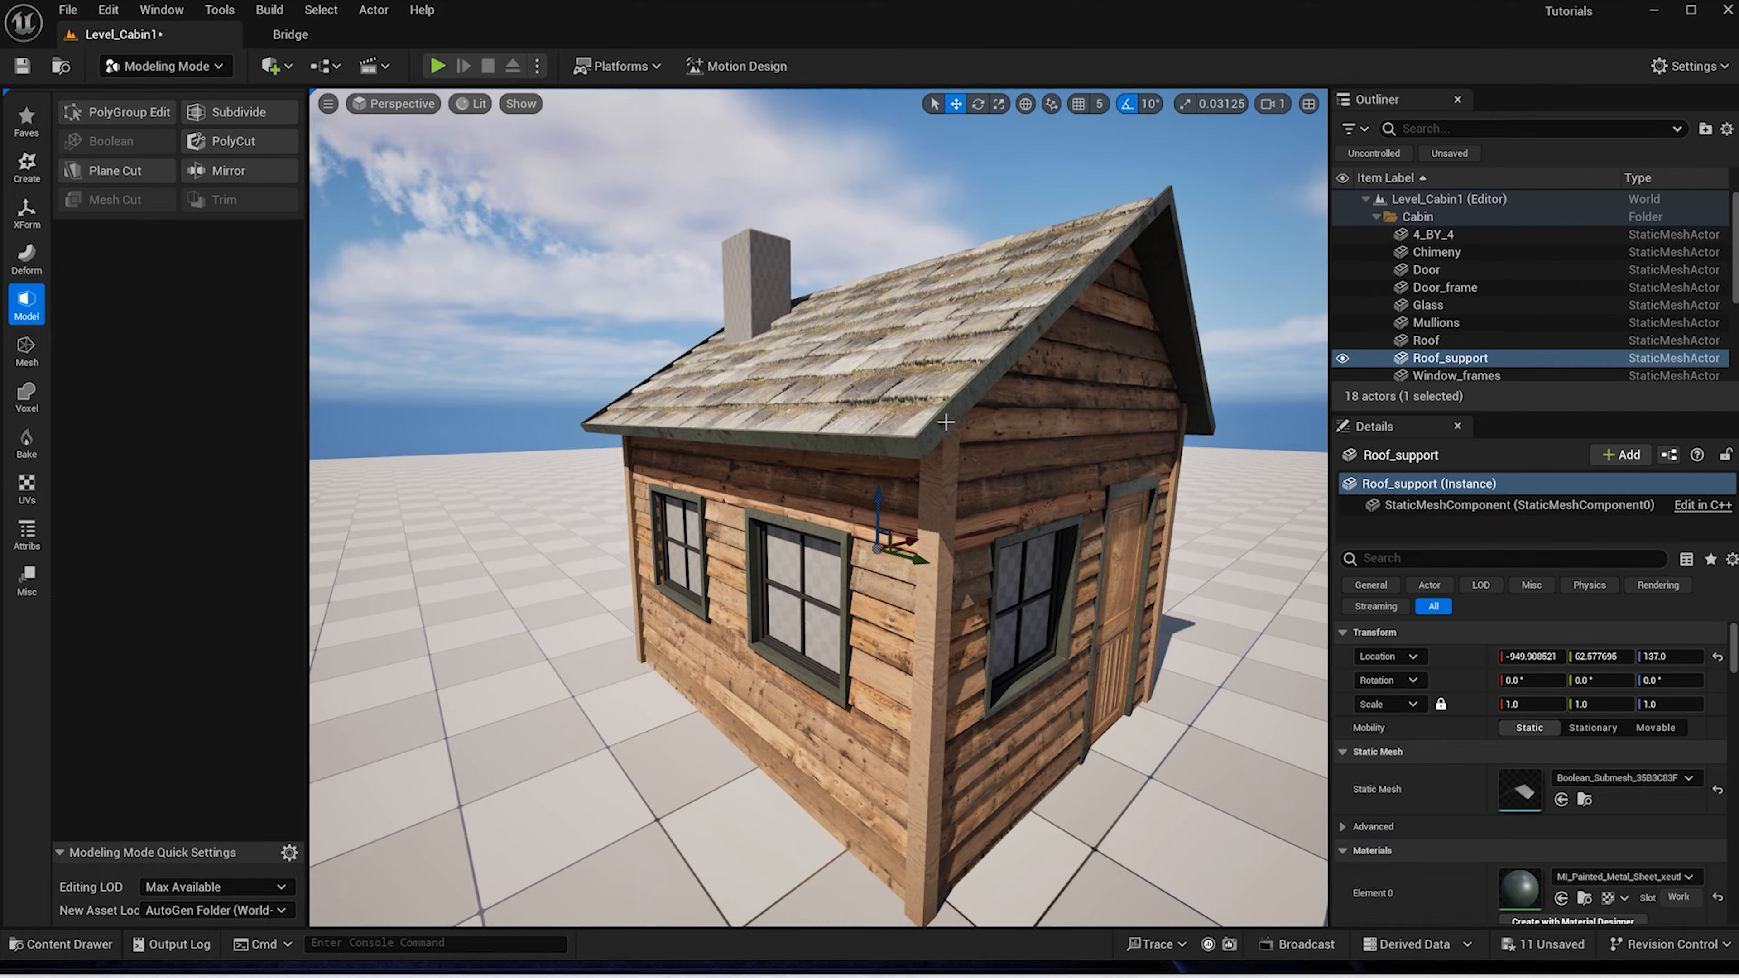
scroll(945, 421, "down", 3)
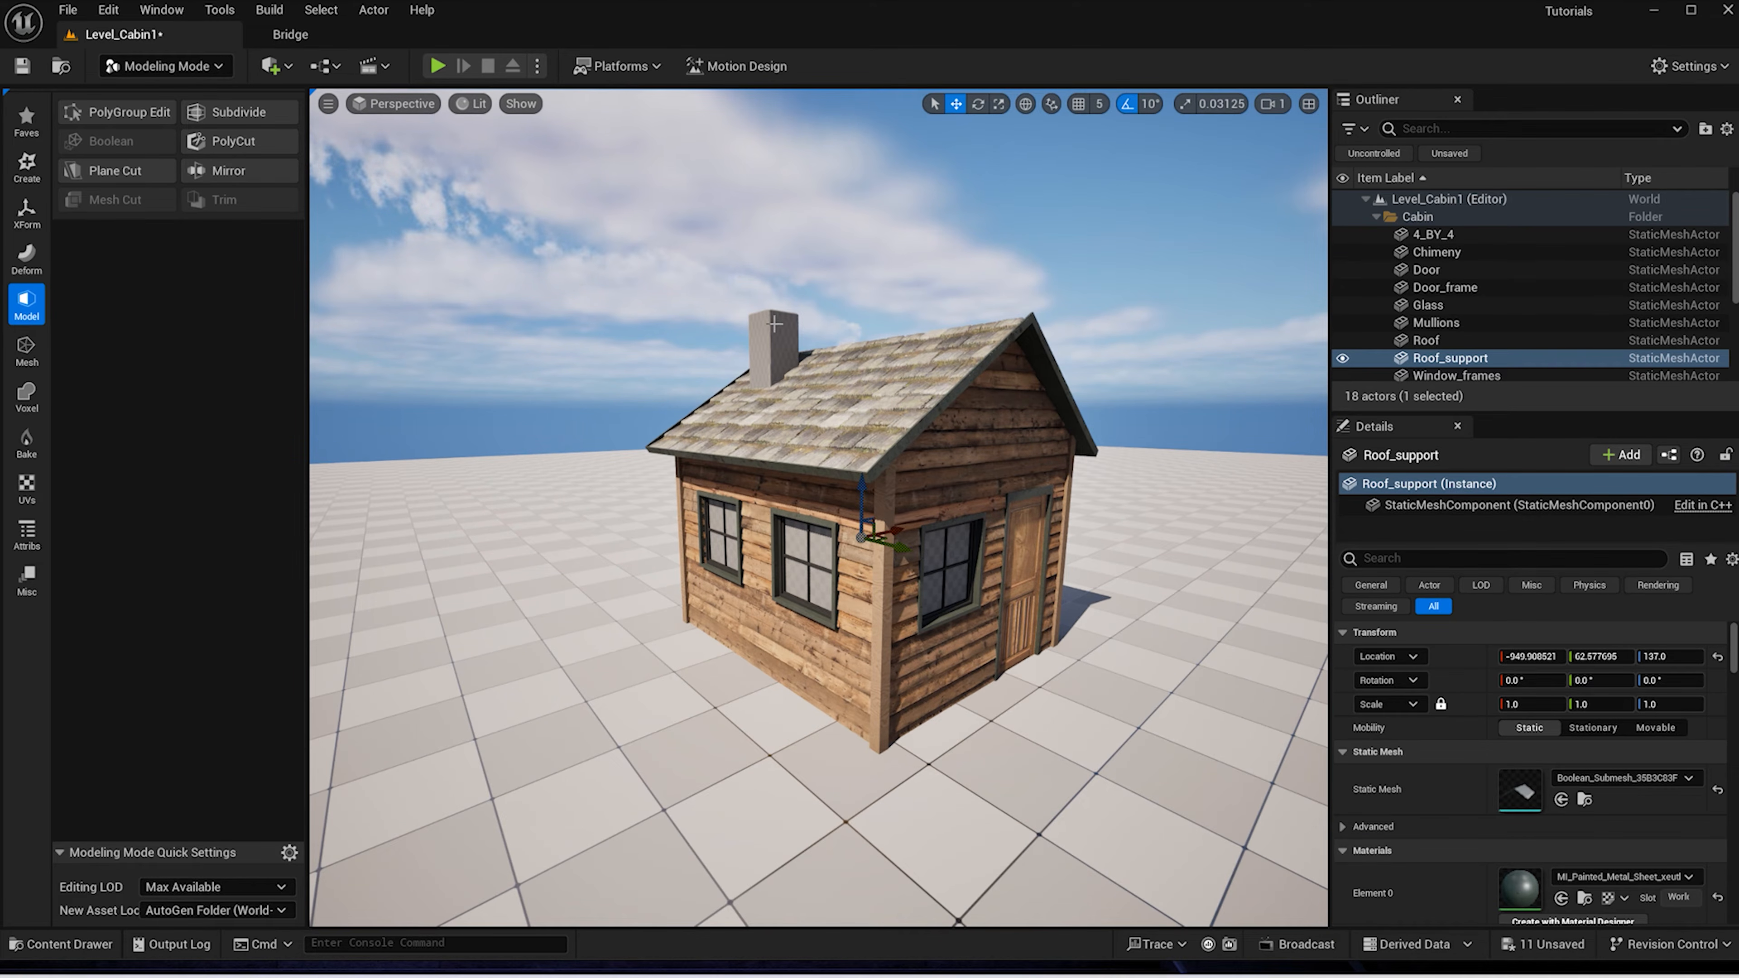
Select the chimney and create a new material named M_Stone_Chimney in the Stone_Wall_ujdiddfew surface folder
left_click(774, 323)
key("f")
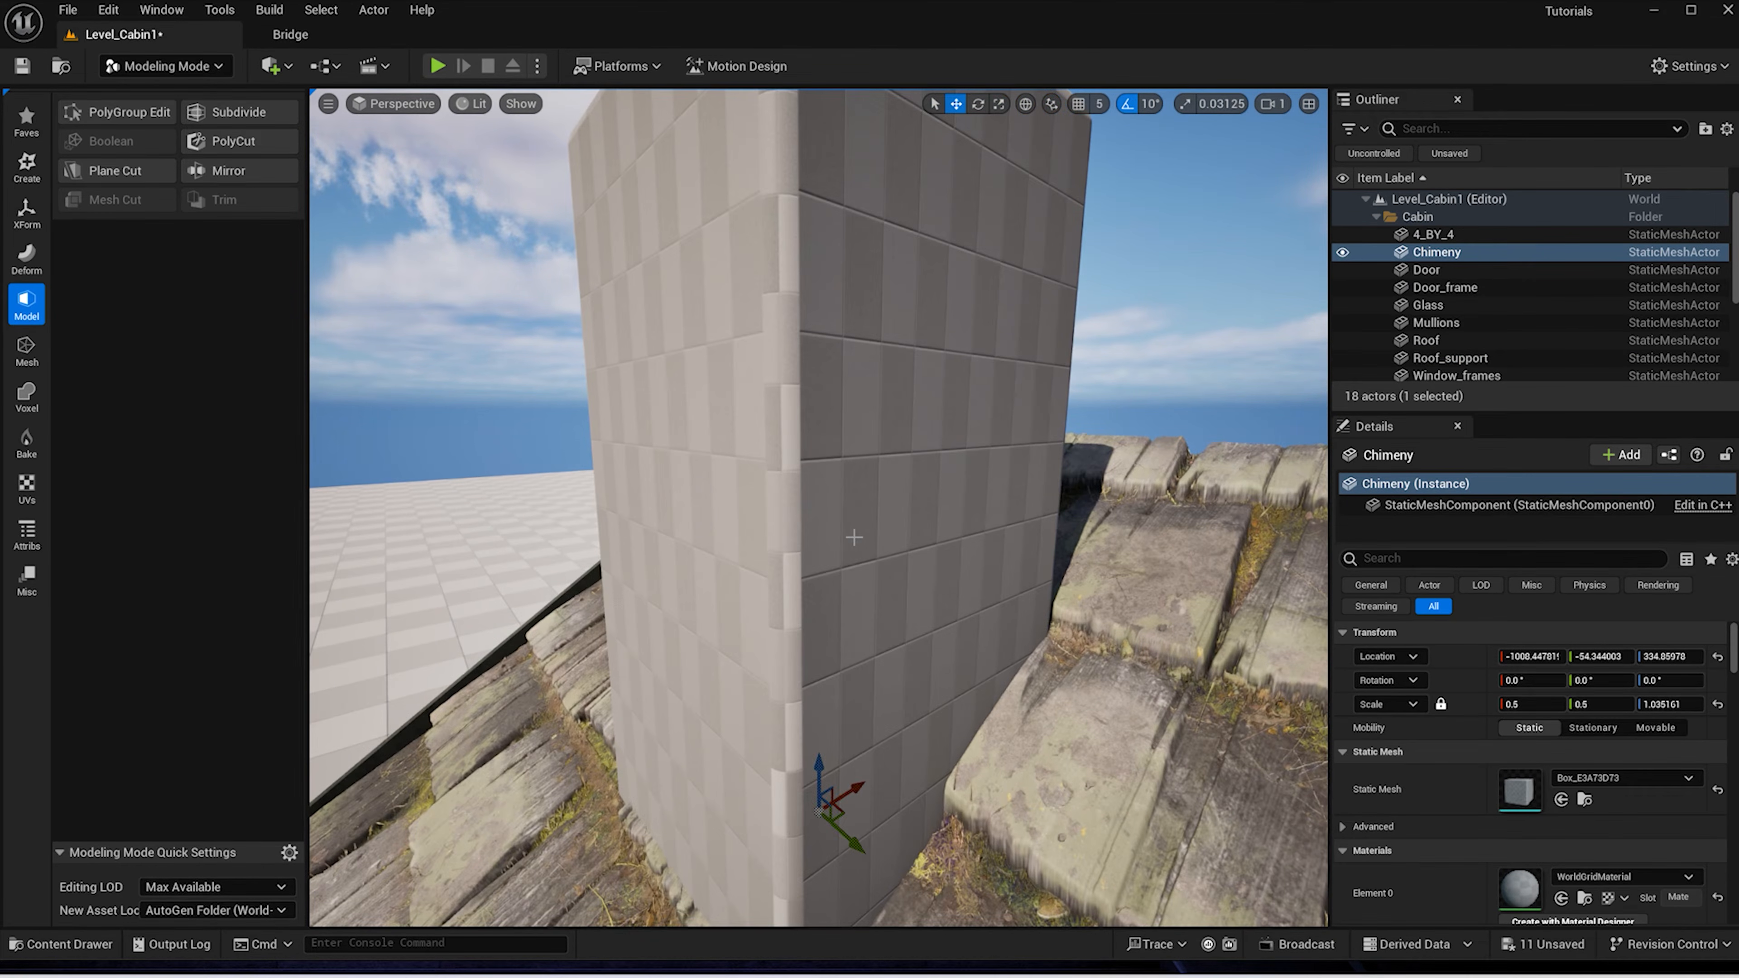
scroll(854, 538, "down", 5)
left_click(68, 944)
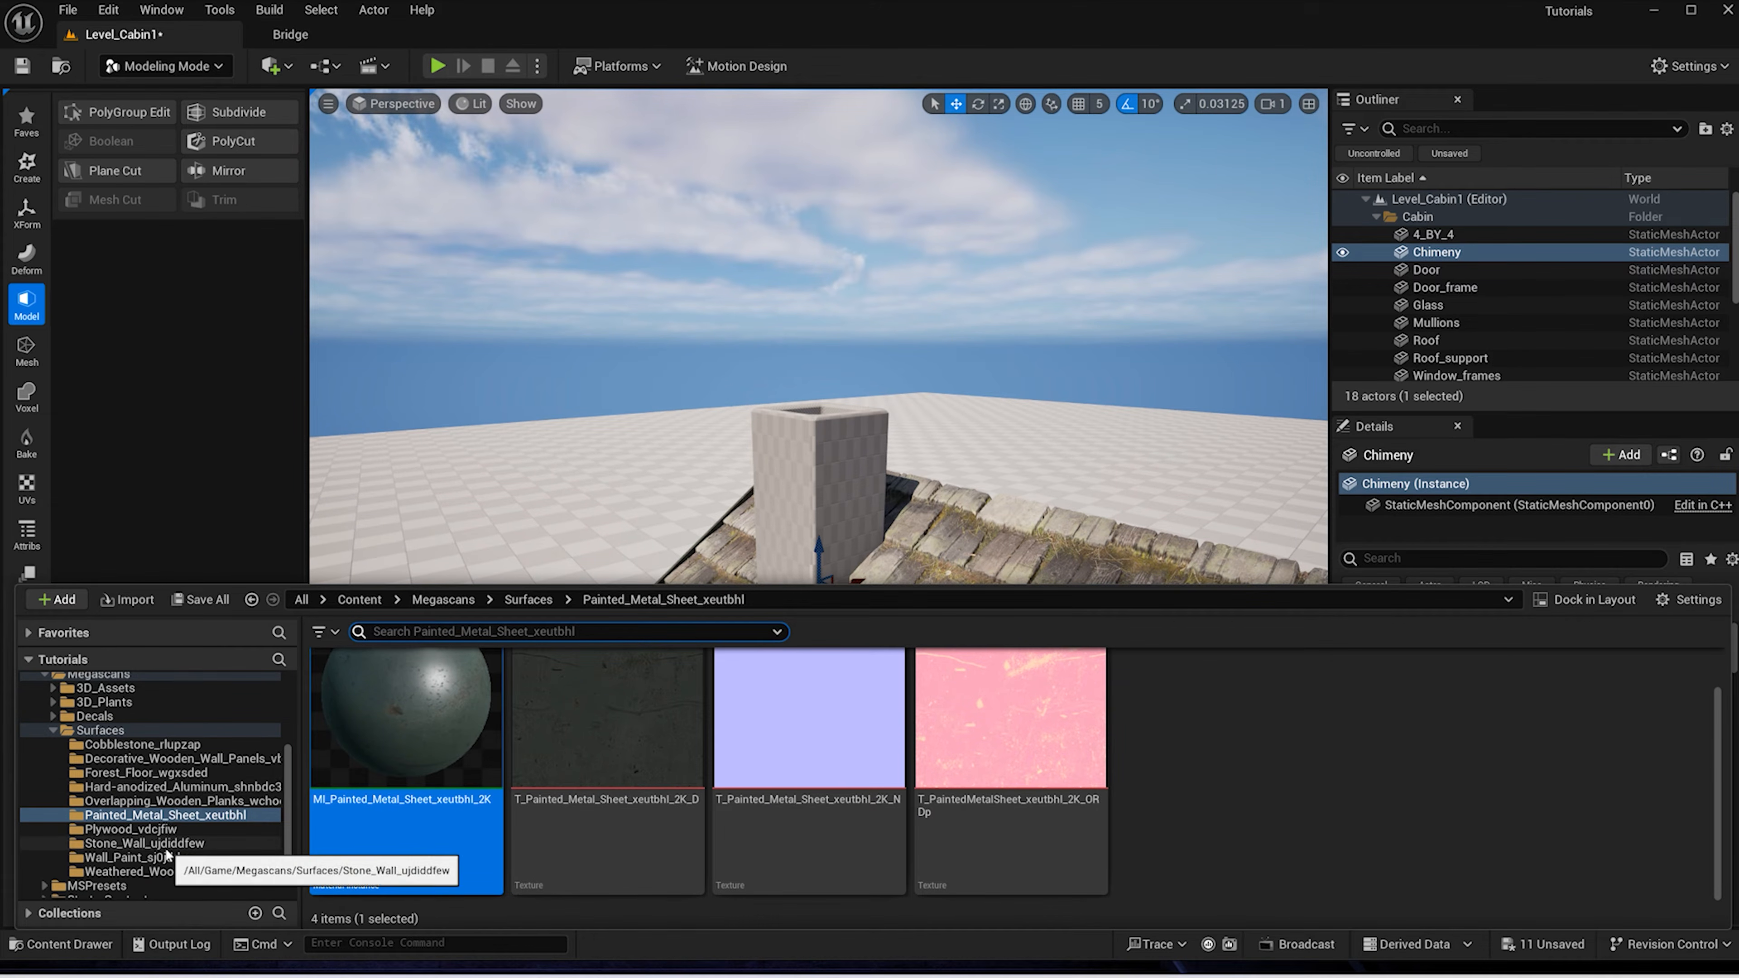
left_click(144, 843)
left_click_drag(411, 754, 425, 783)
right_click(1220, 716)
left_click(1304, 448)
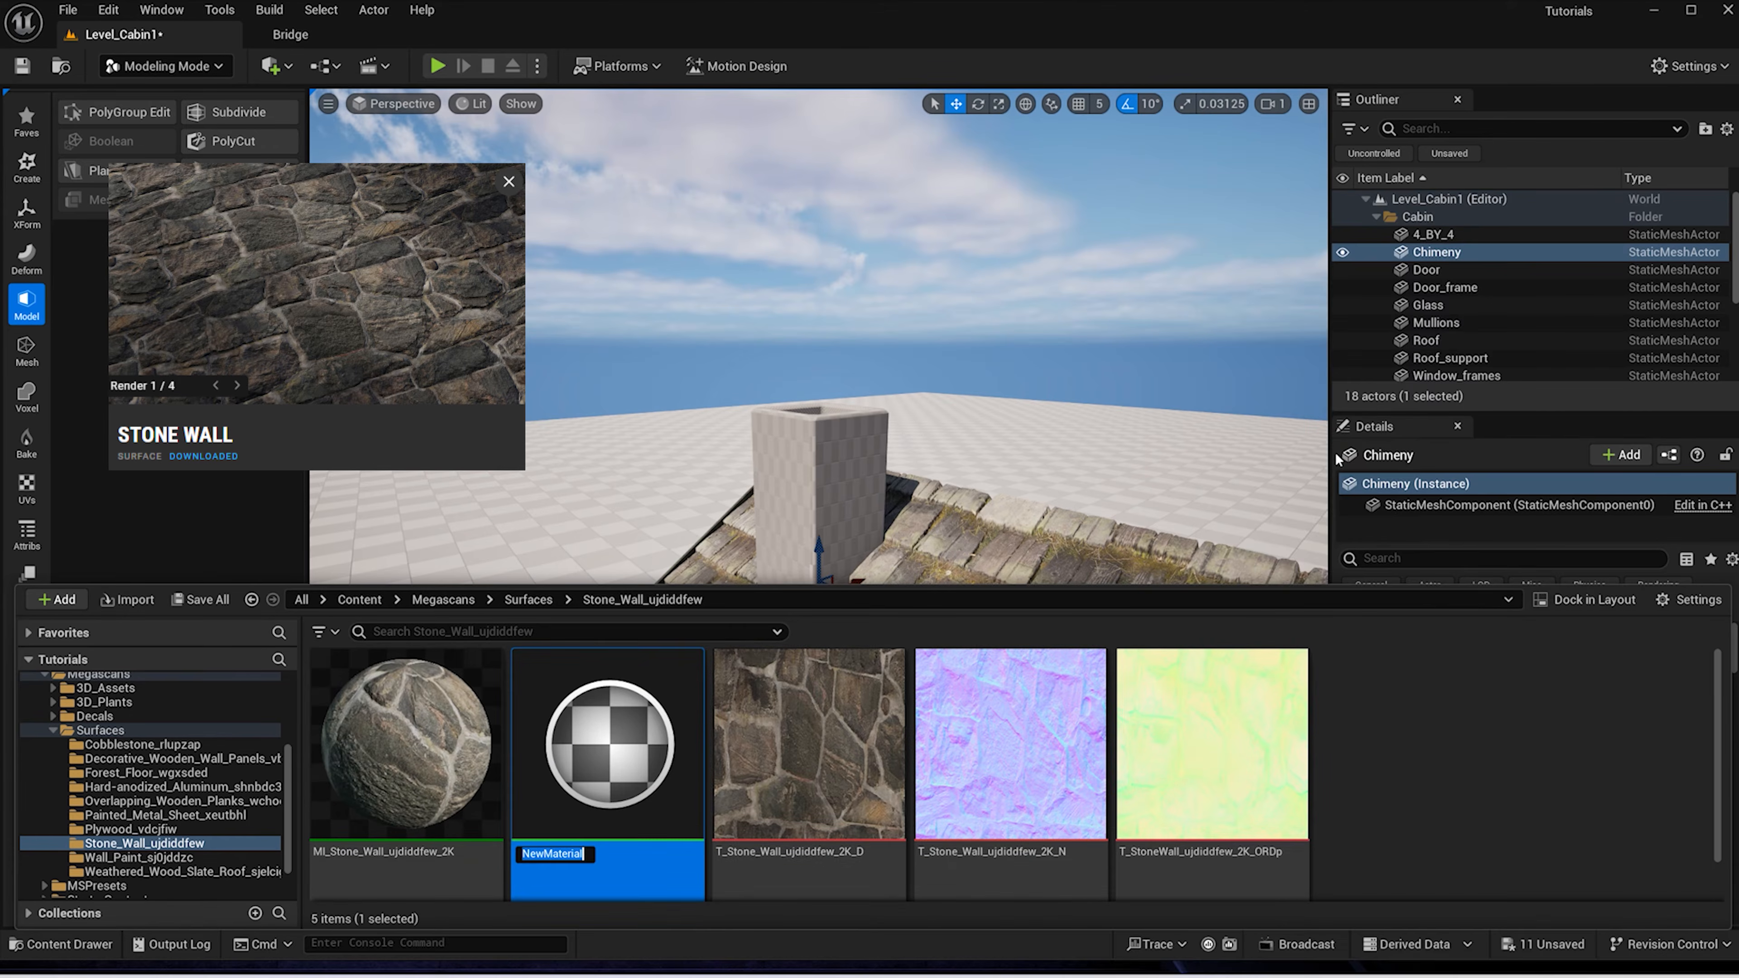
type("M_Stone_Chimney")
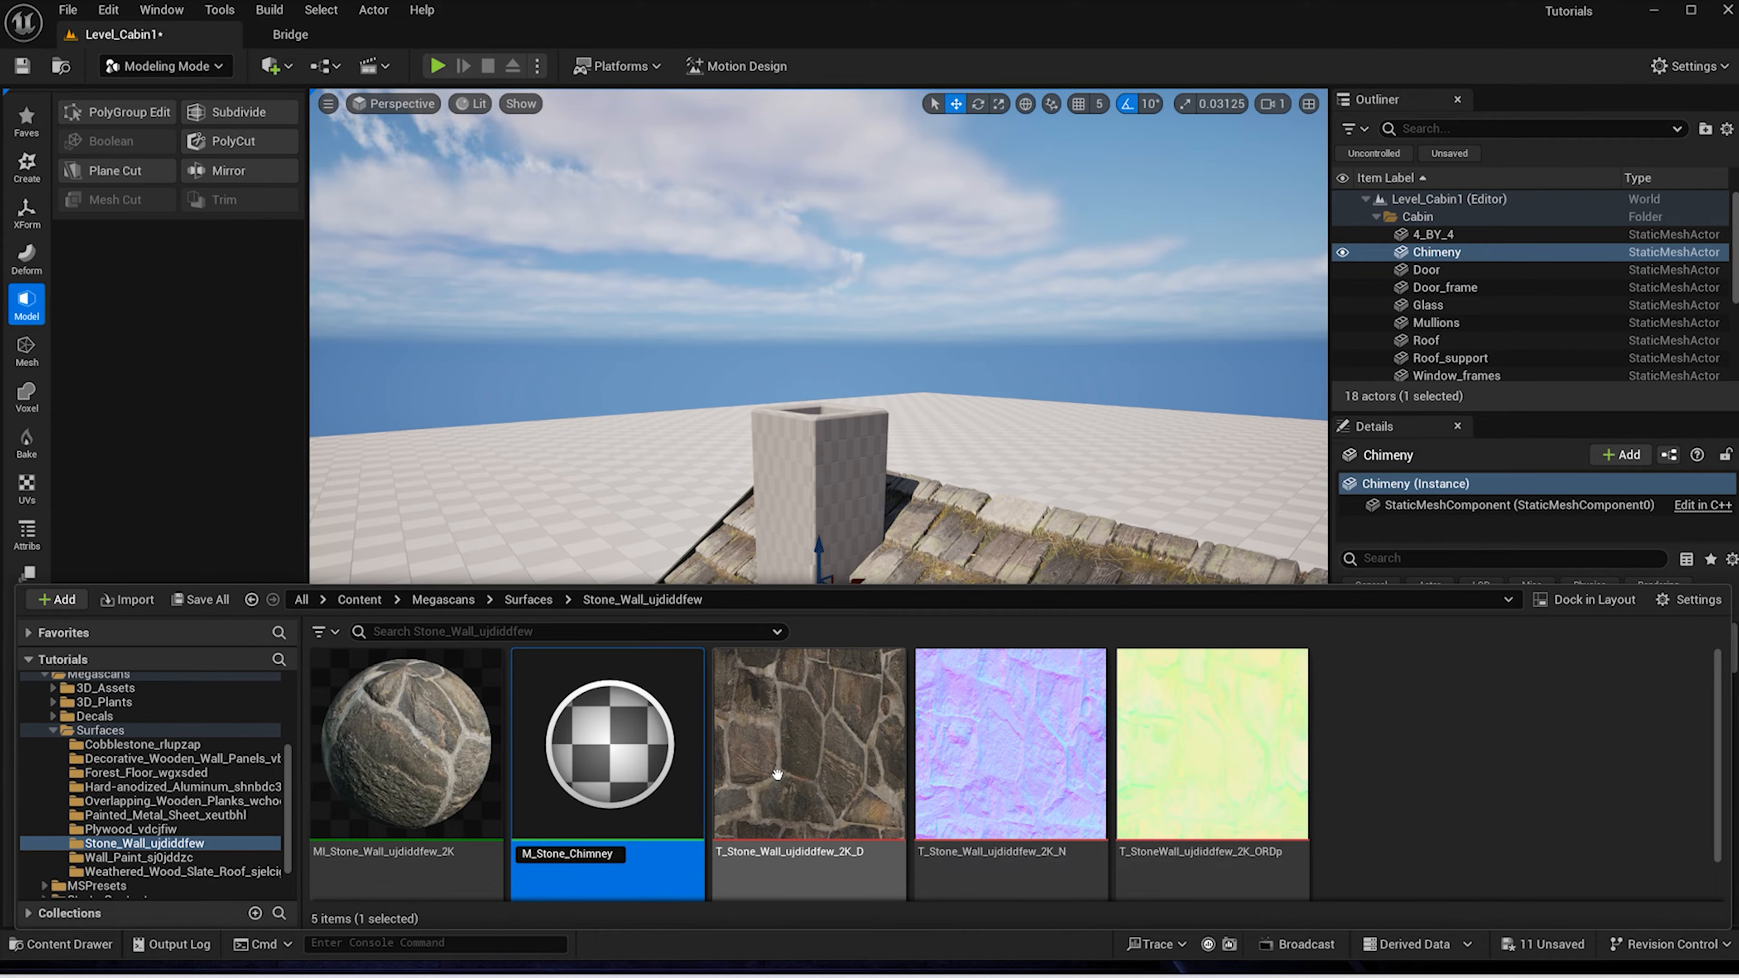
key("Return")
Open M_Stone_Chimney in a docked editor and add the three stone wall textures to its material graph
double_click(452, 760)
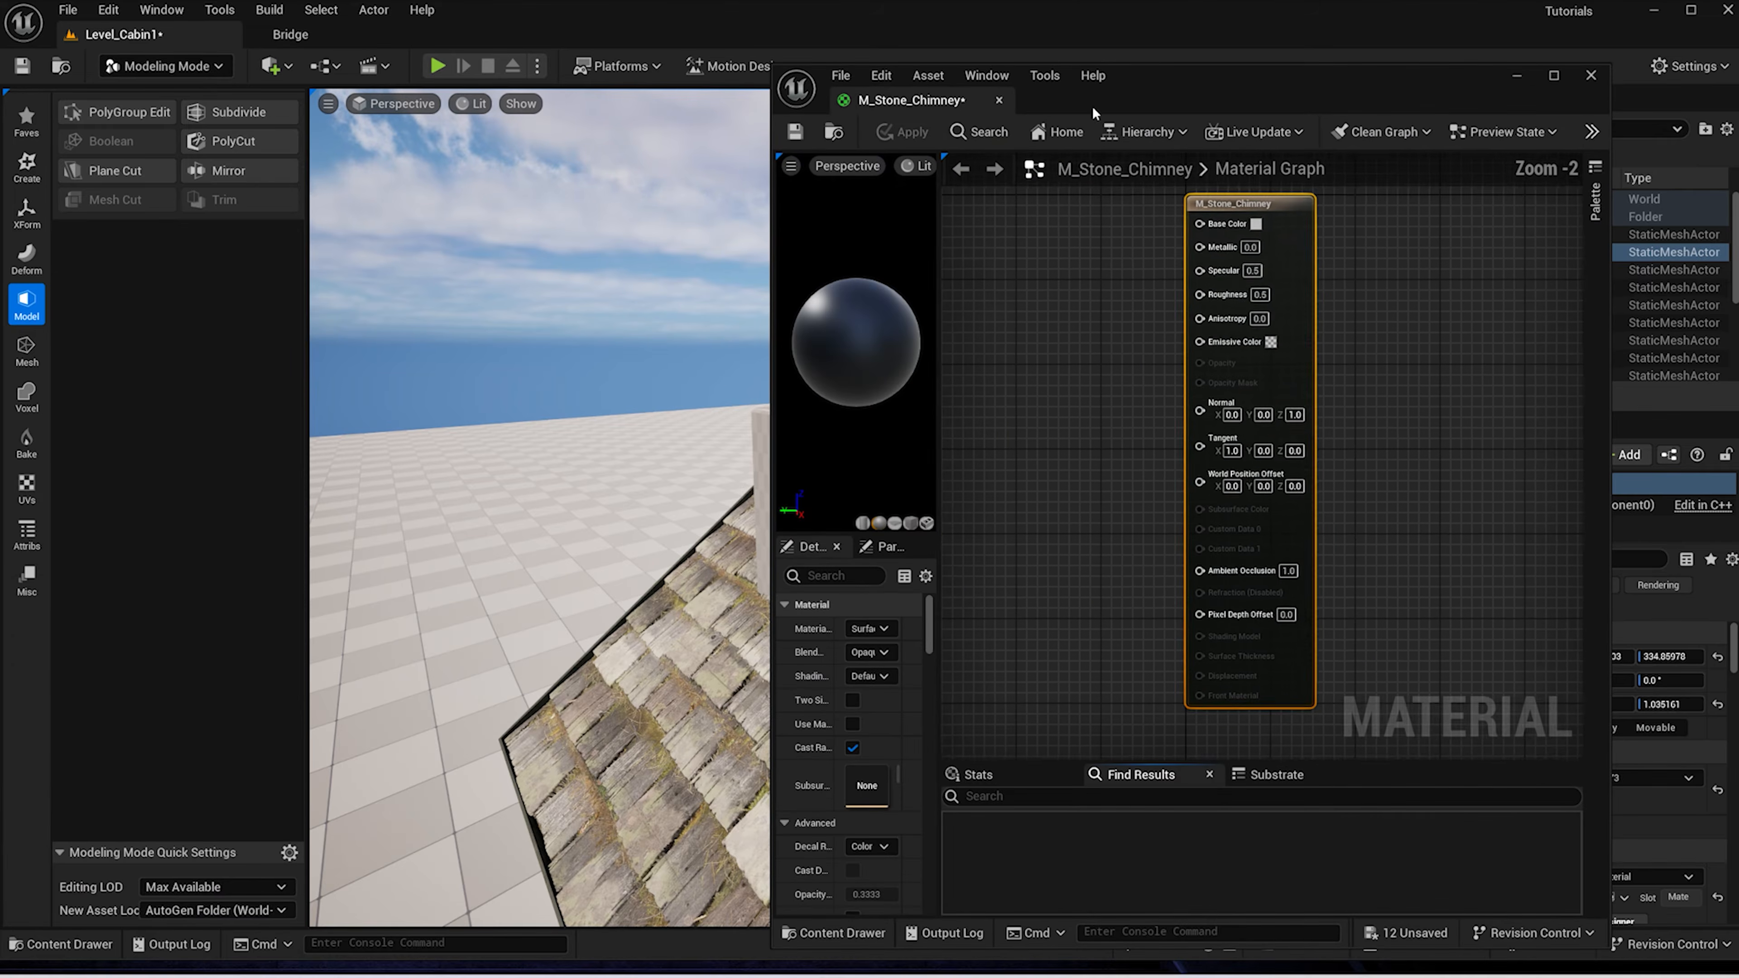
key("ctrl+space")
left_click_drag(894, 111, 492, 40)
right_click_drag(640, 404, 1079, 410)
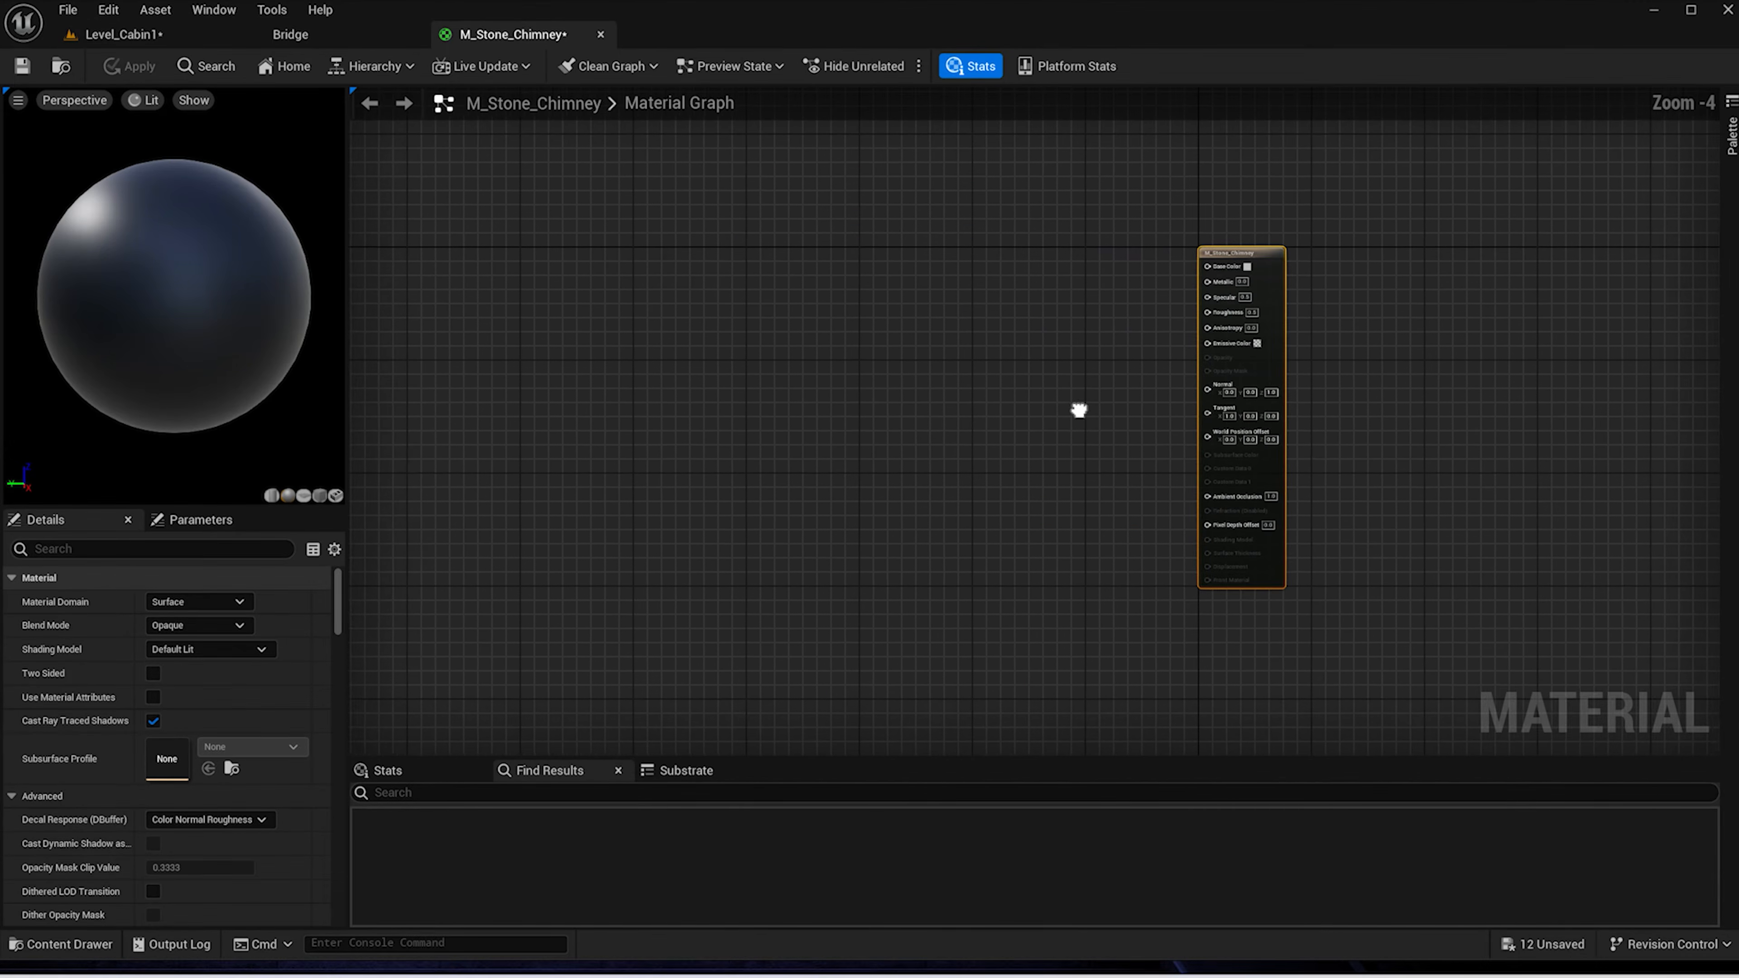
key("ctrl+space")
left_click(808, 815)
left_click(1204, 815, "shift")
left_click_drag(807, 815, 1125, 622)
Arrange the nodes and connect the stone textures to Base Color, Normal, Ambient Occlusion (red channel) and Roughness (green channel)
left_click_drag(1122, 419, 1118, 503)
left_click_drag(1267, 252, 1217, 308)
left_click_drag(1100, 322, 1191, 322)
left_click_drag(1112, 419, 1191, 446)
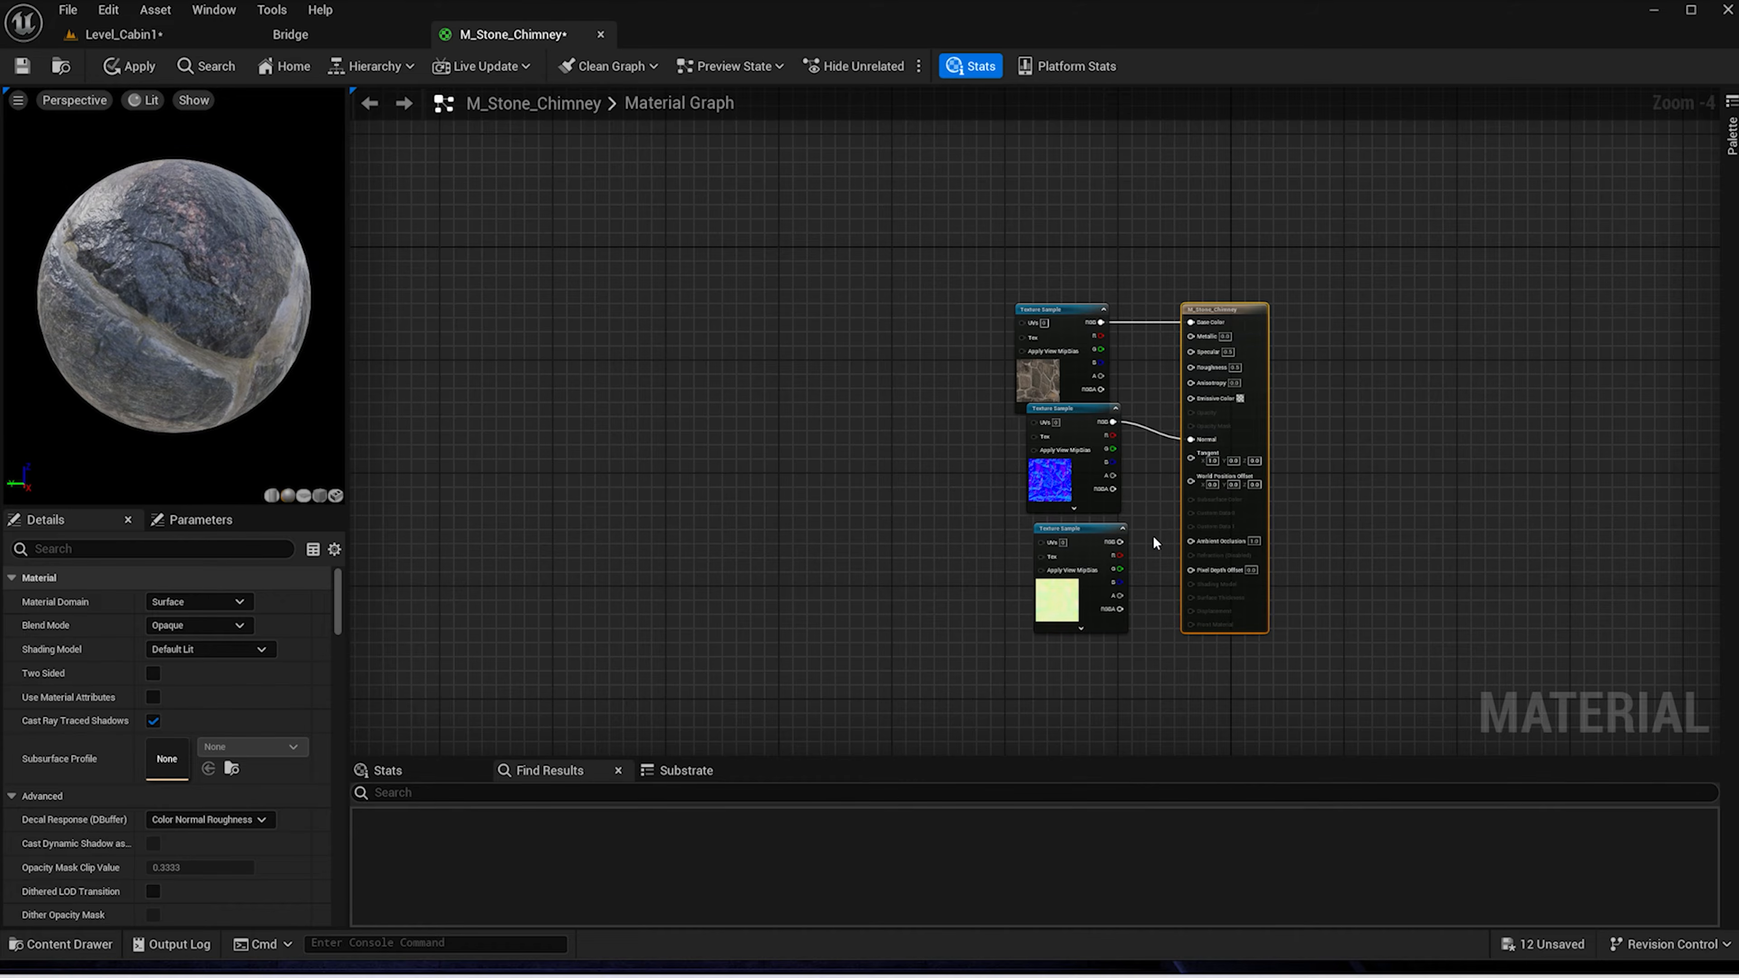
mouse_move(1121, 555)
left_mouse_down()
mouse_move(1189, 542)
mouse_move(1192, 369)
left_mouse_up()
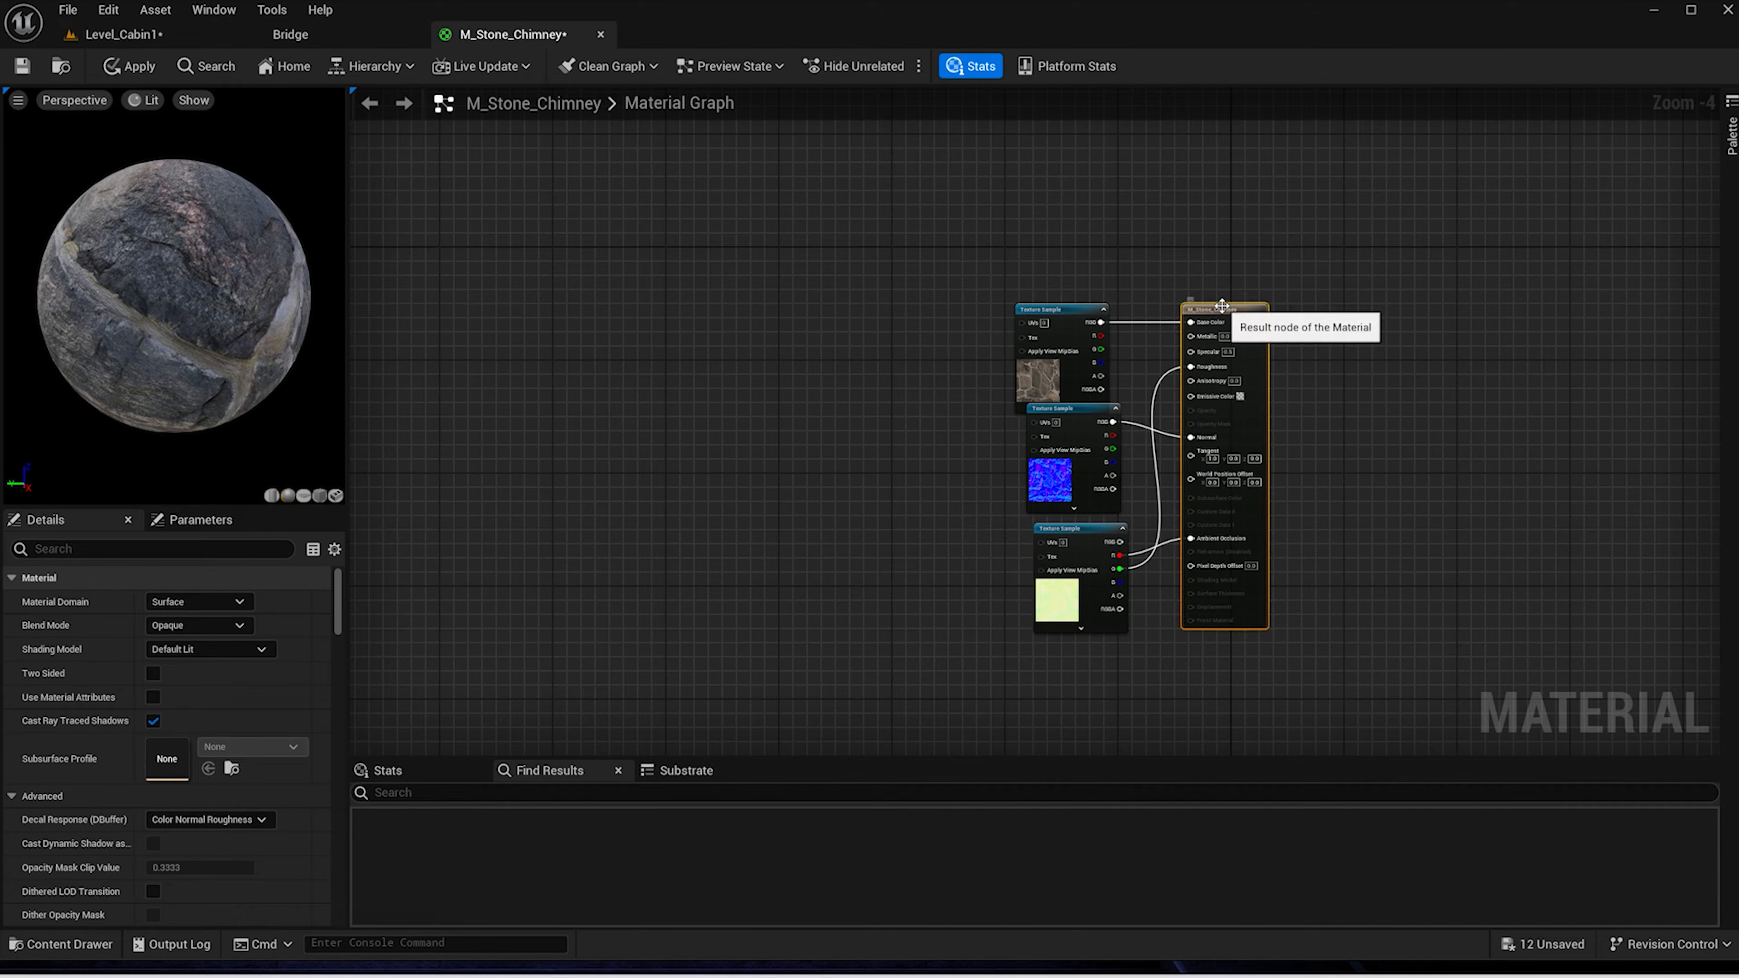
Enable Nanite tessellation on M_Stone_Chimney and connect the ORDp texture's blue channel to Displacement
type("tess")
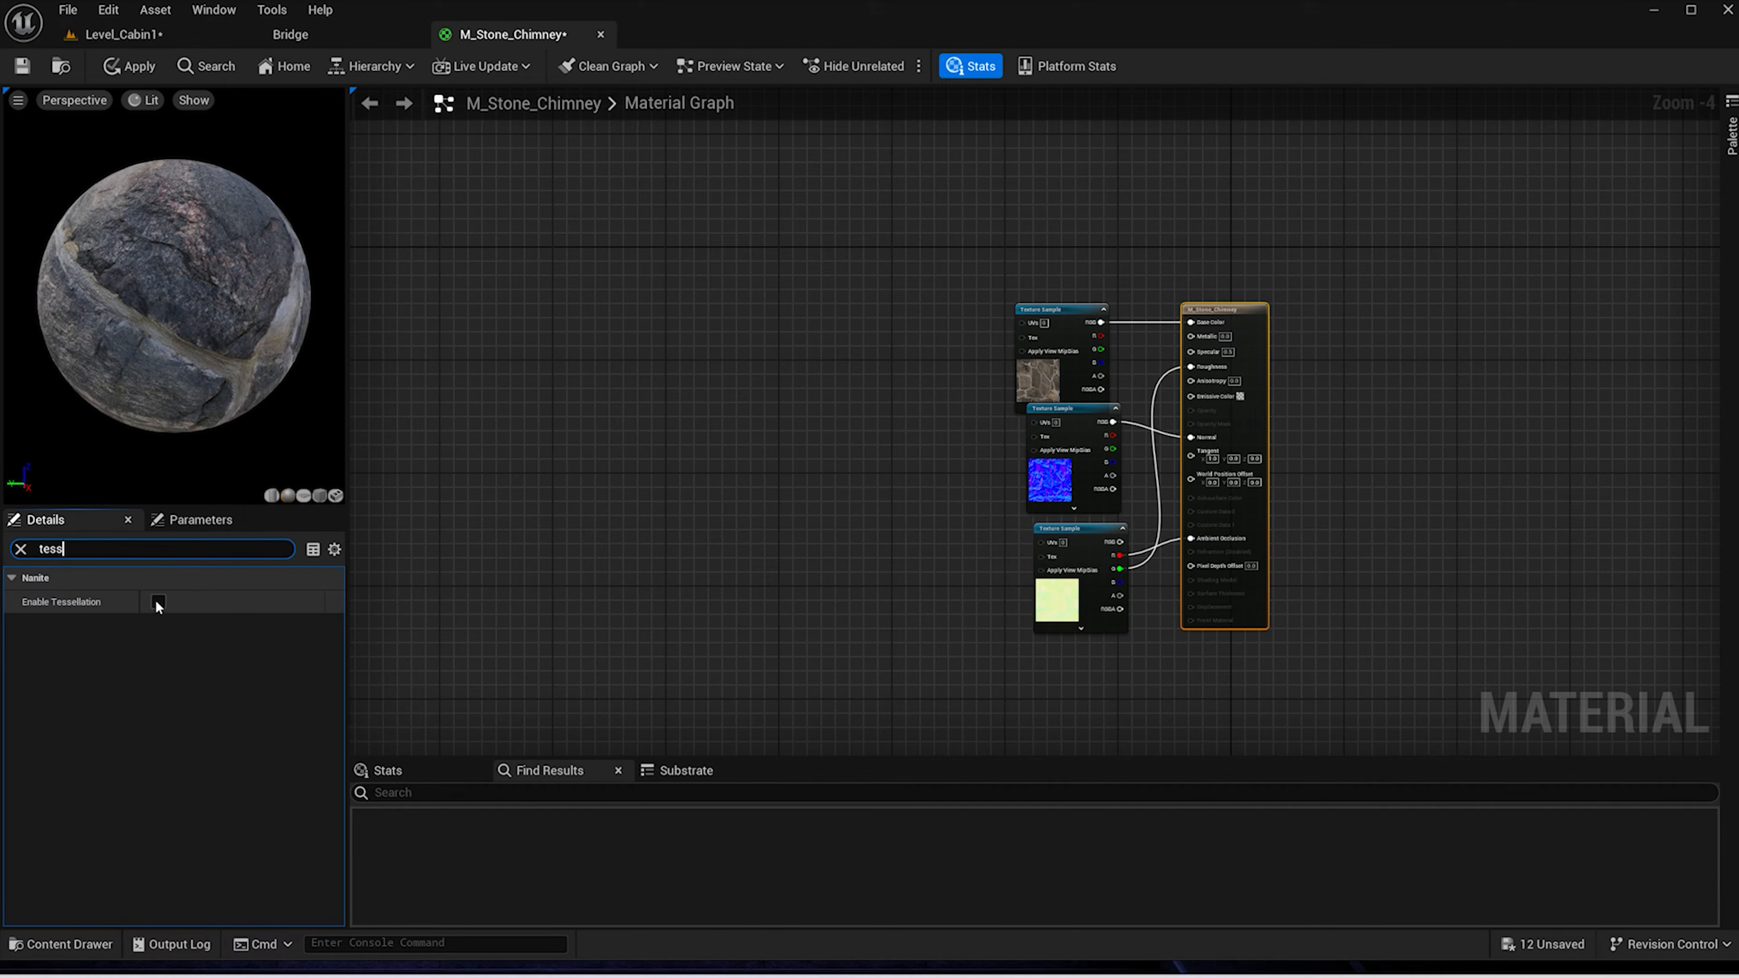
left_click(158, 602)
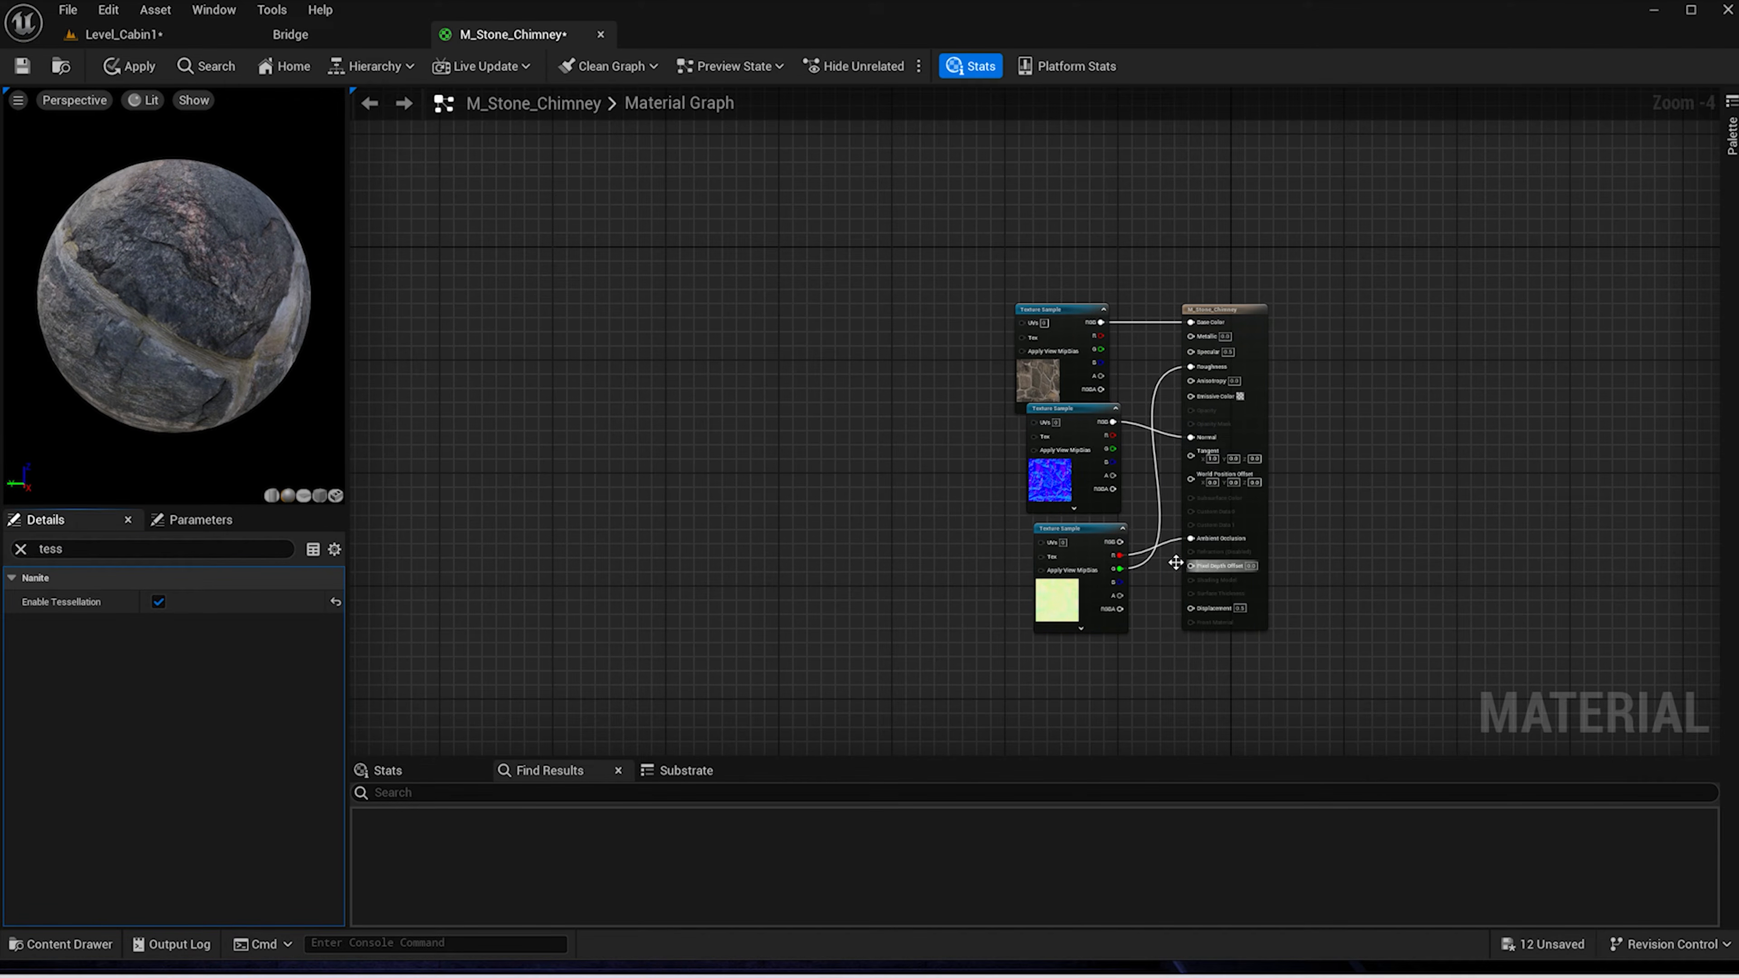
left_click_drag(1122, 584, 1191, 607)
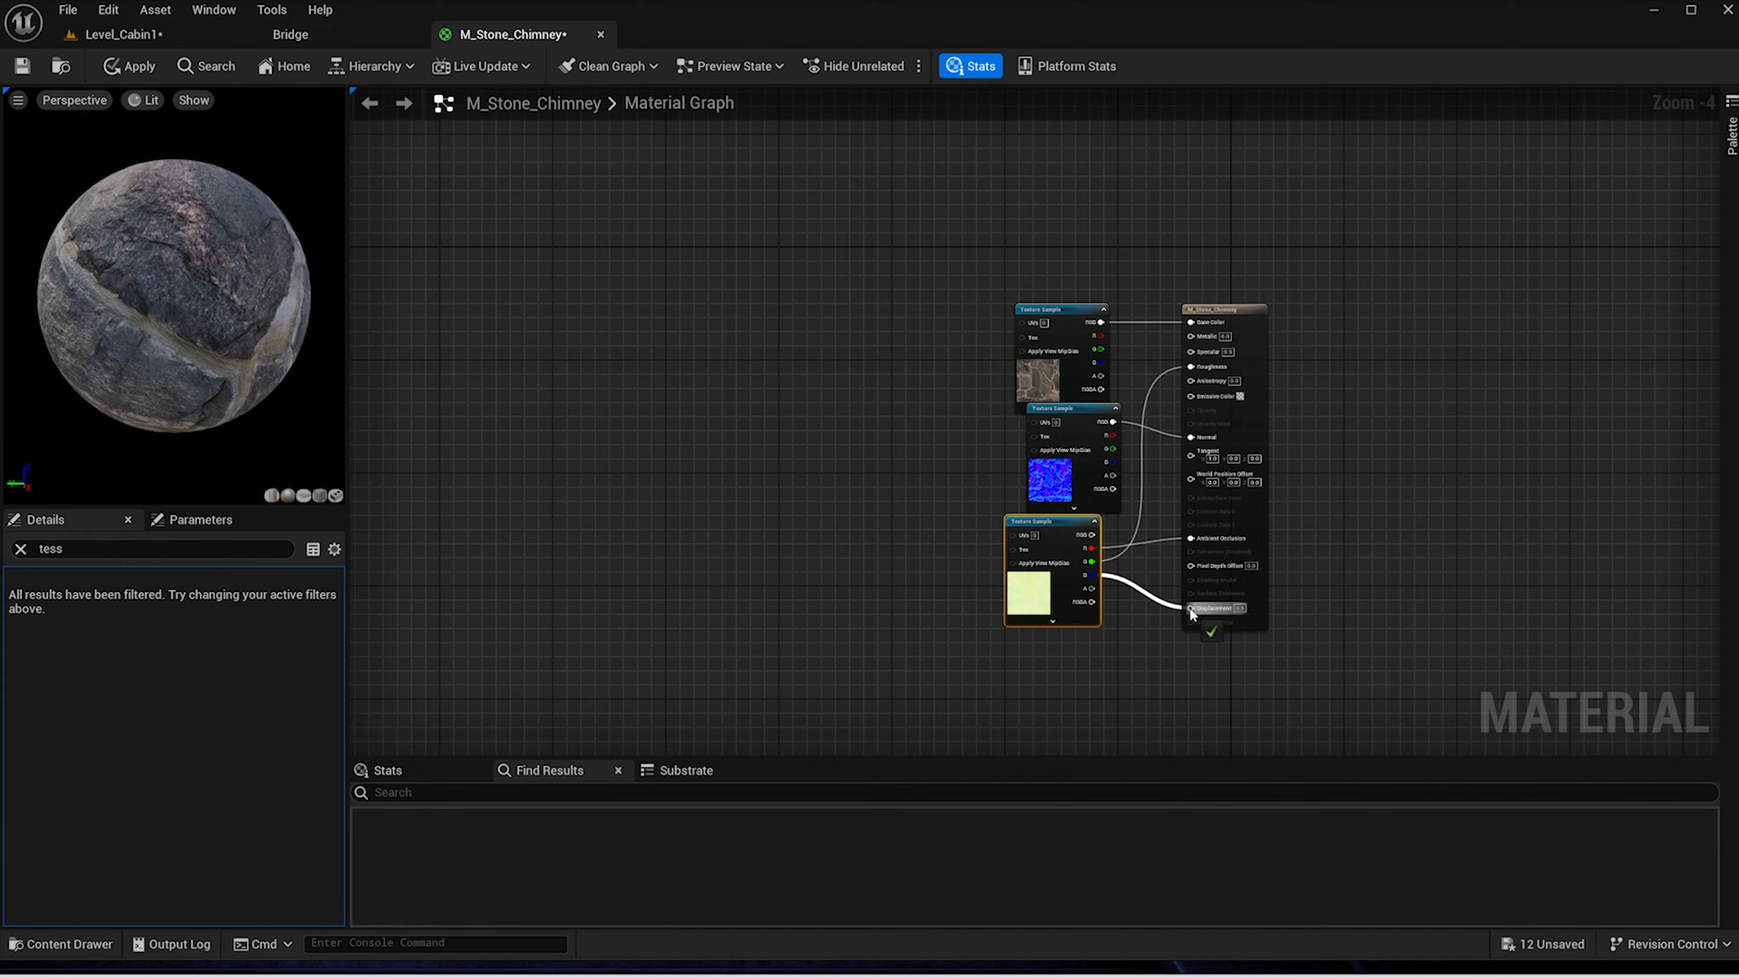
Set the Nanite displacement magnitude of M_Stone_Chimney to 25
left_click(1225, 304)
left_click(126, 552)
type("d")
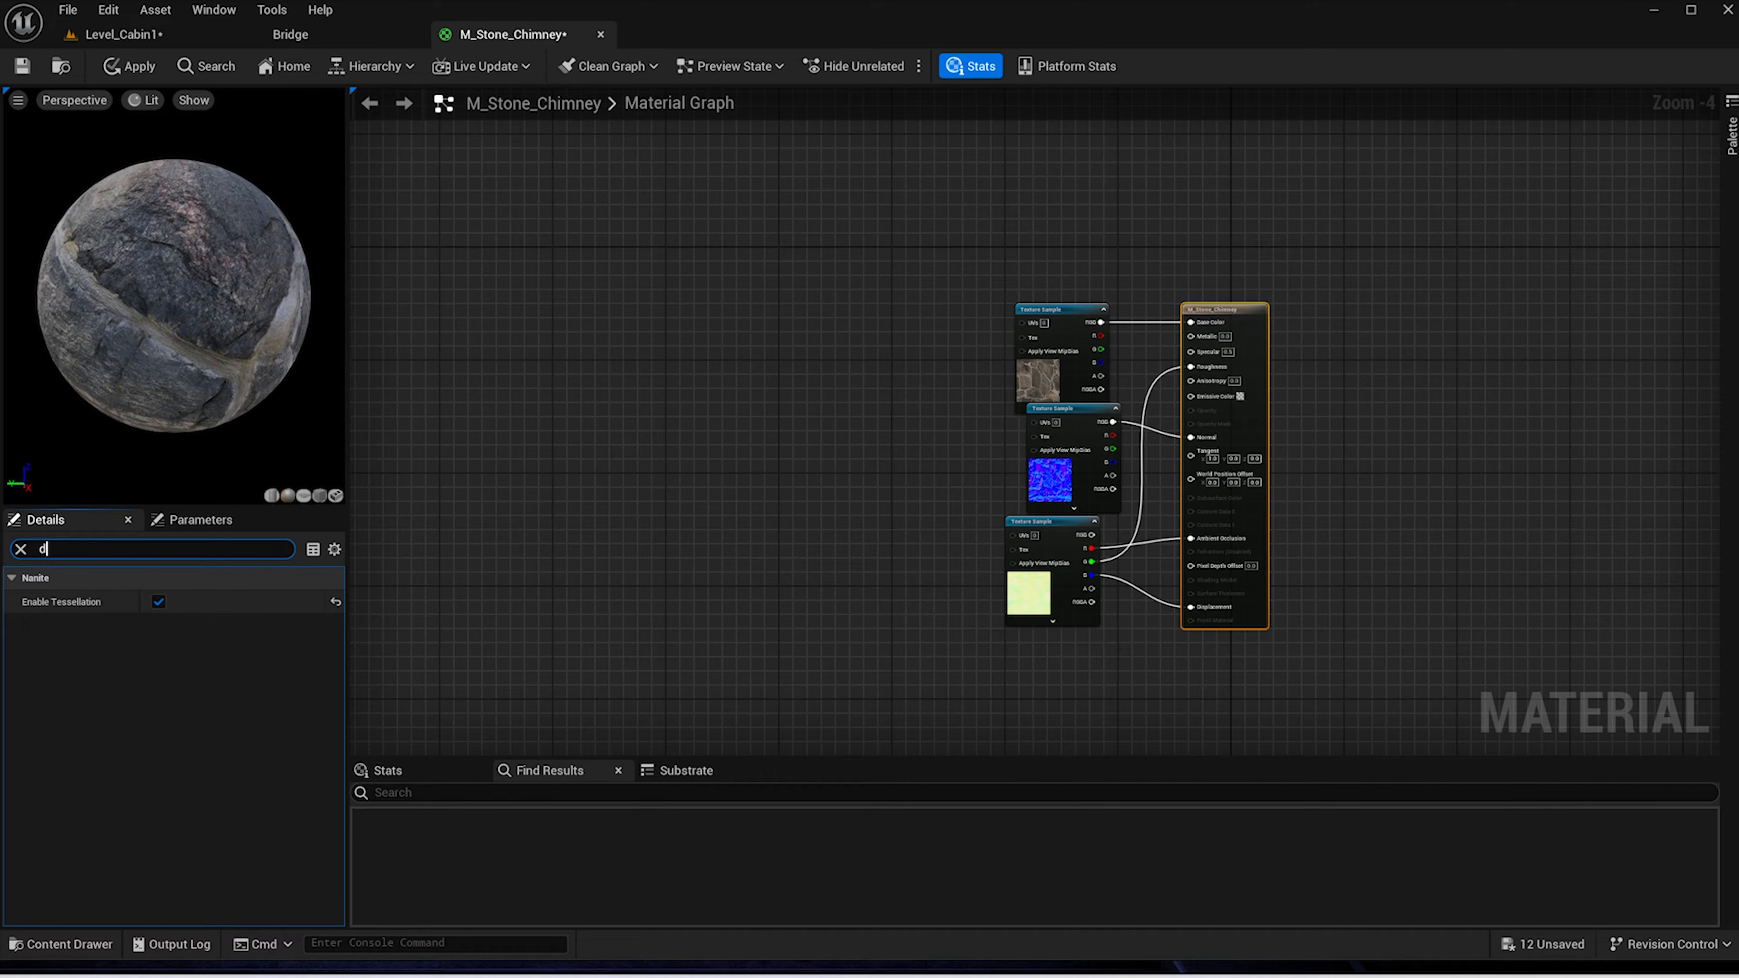
type("is")
left_click(193, 699)
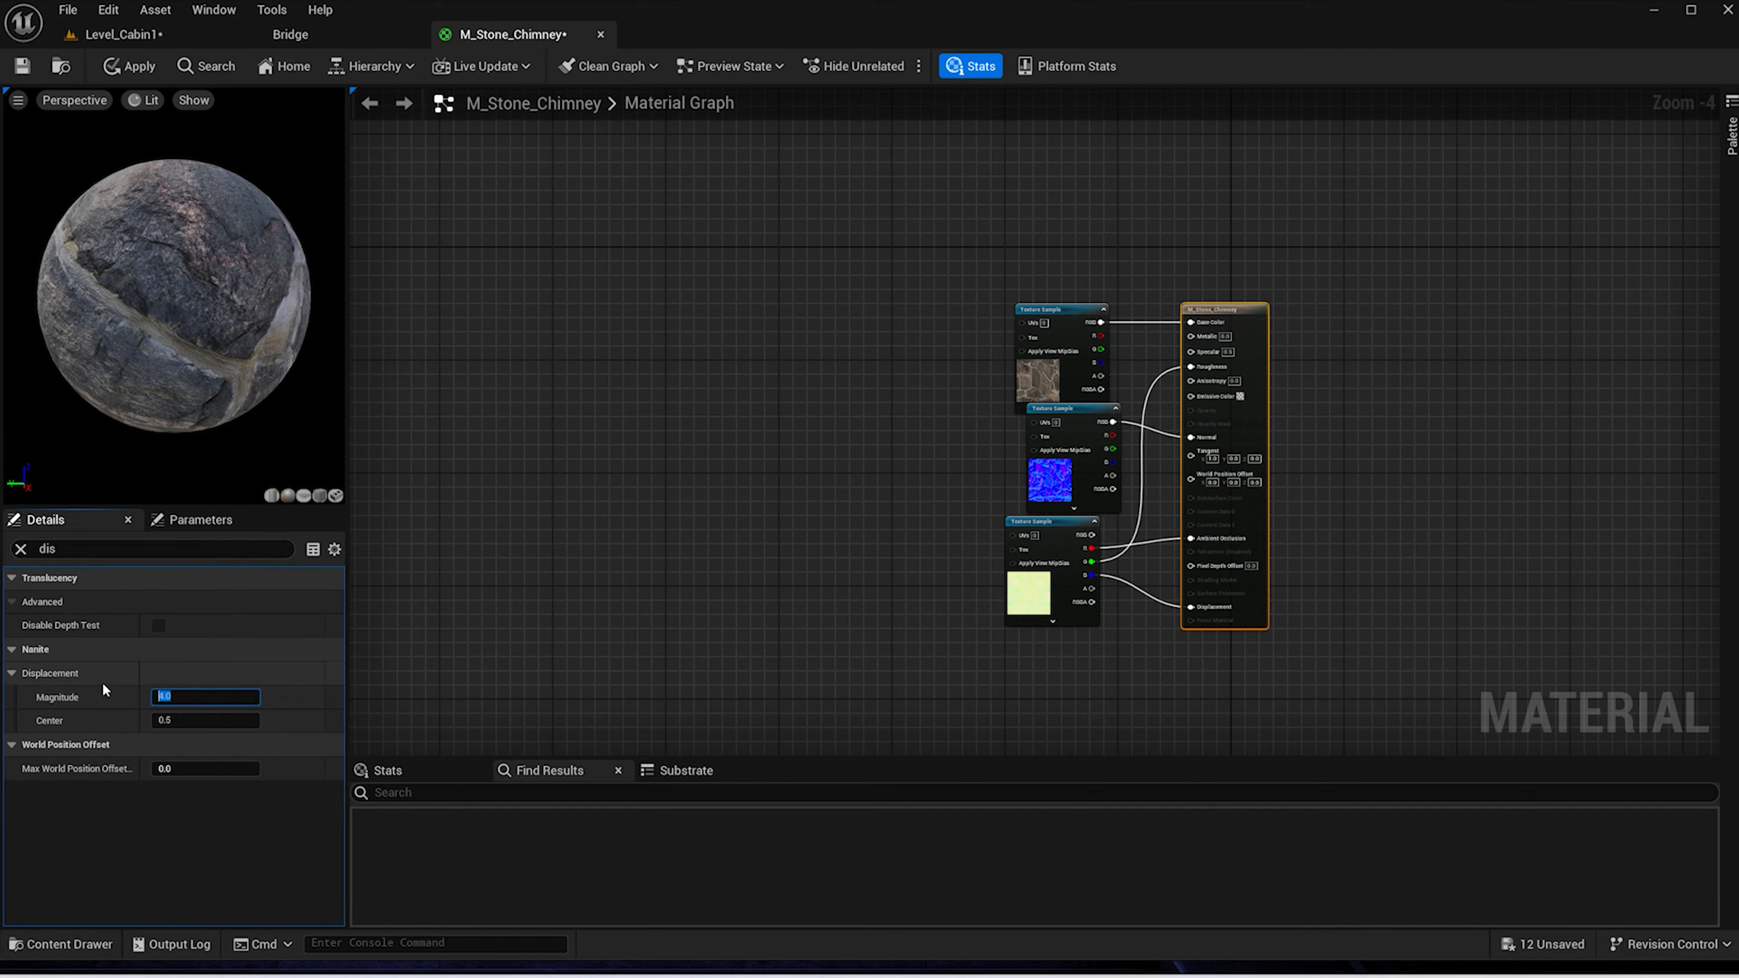
type("25")
key("Return")
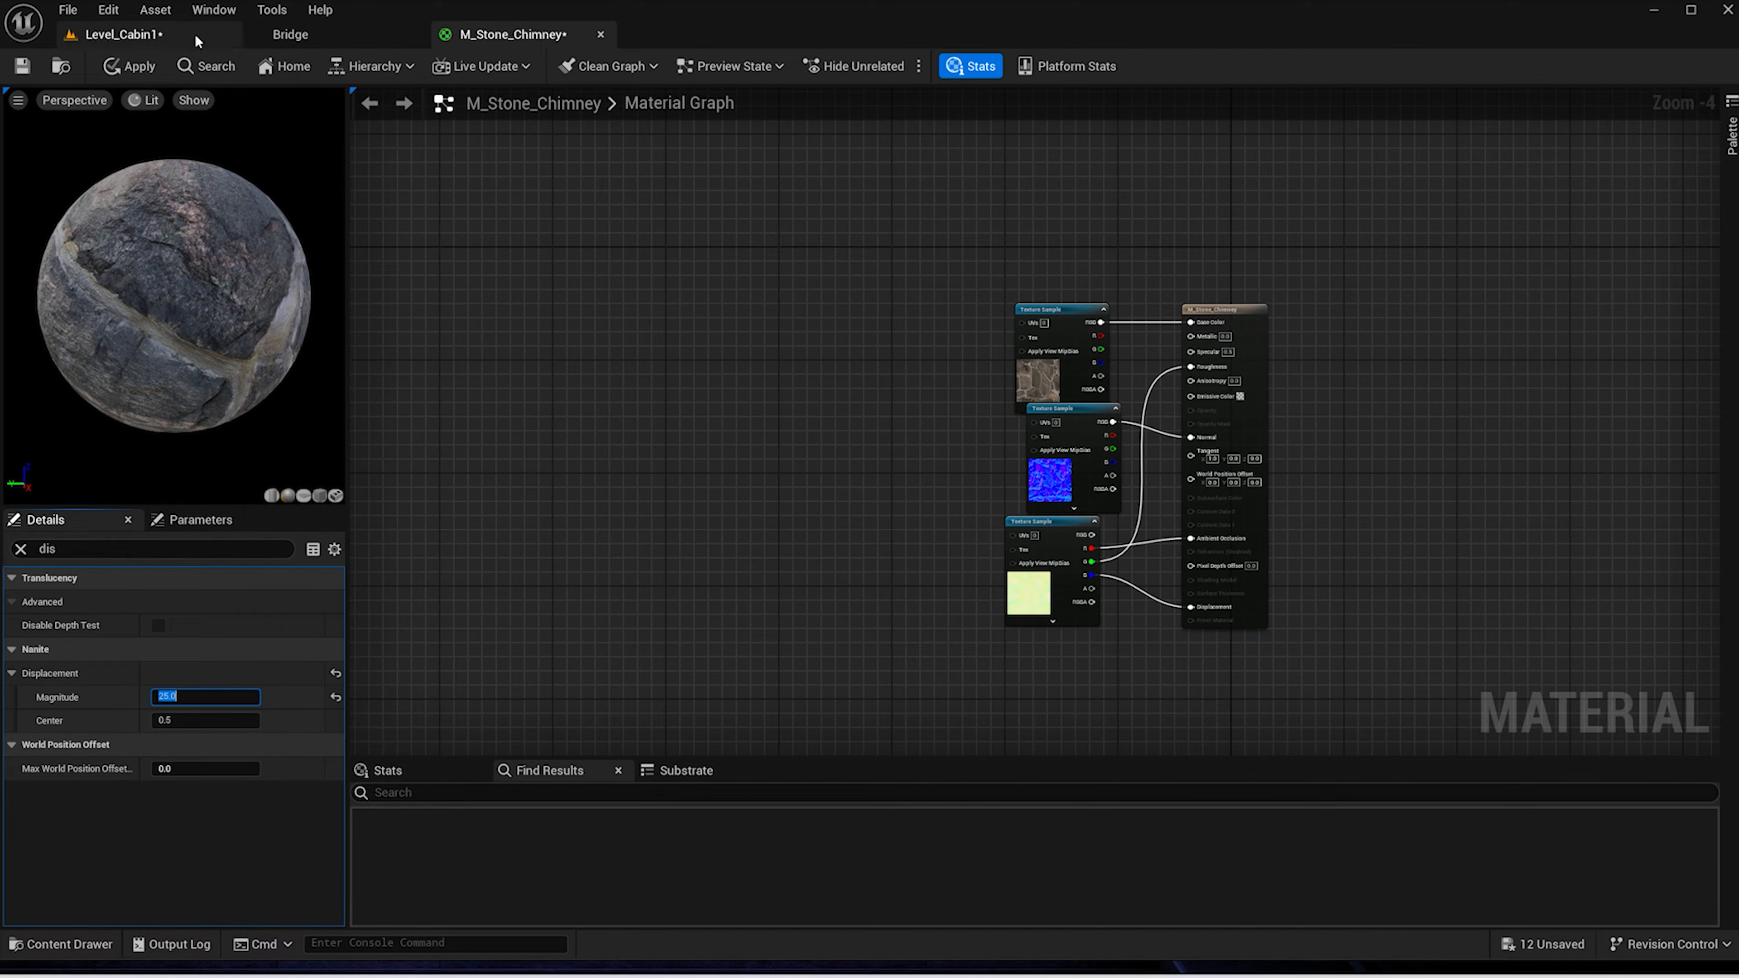
Return to Level_Cabin1 and assign the M_Stone_Chimney material to the chimney
left_click(133, 38)
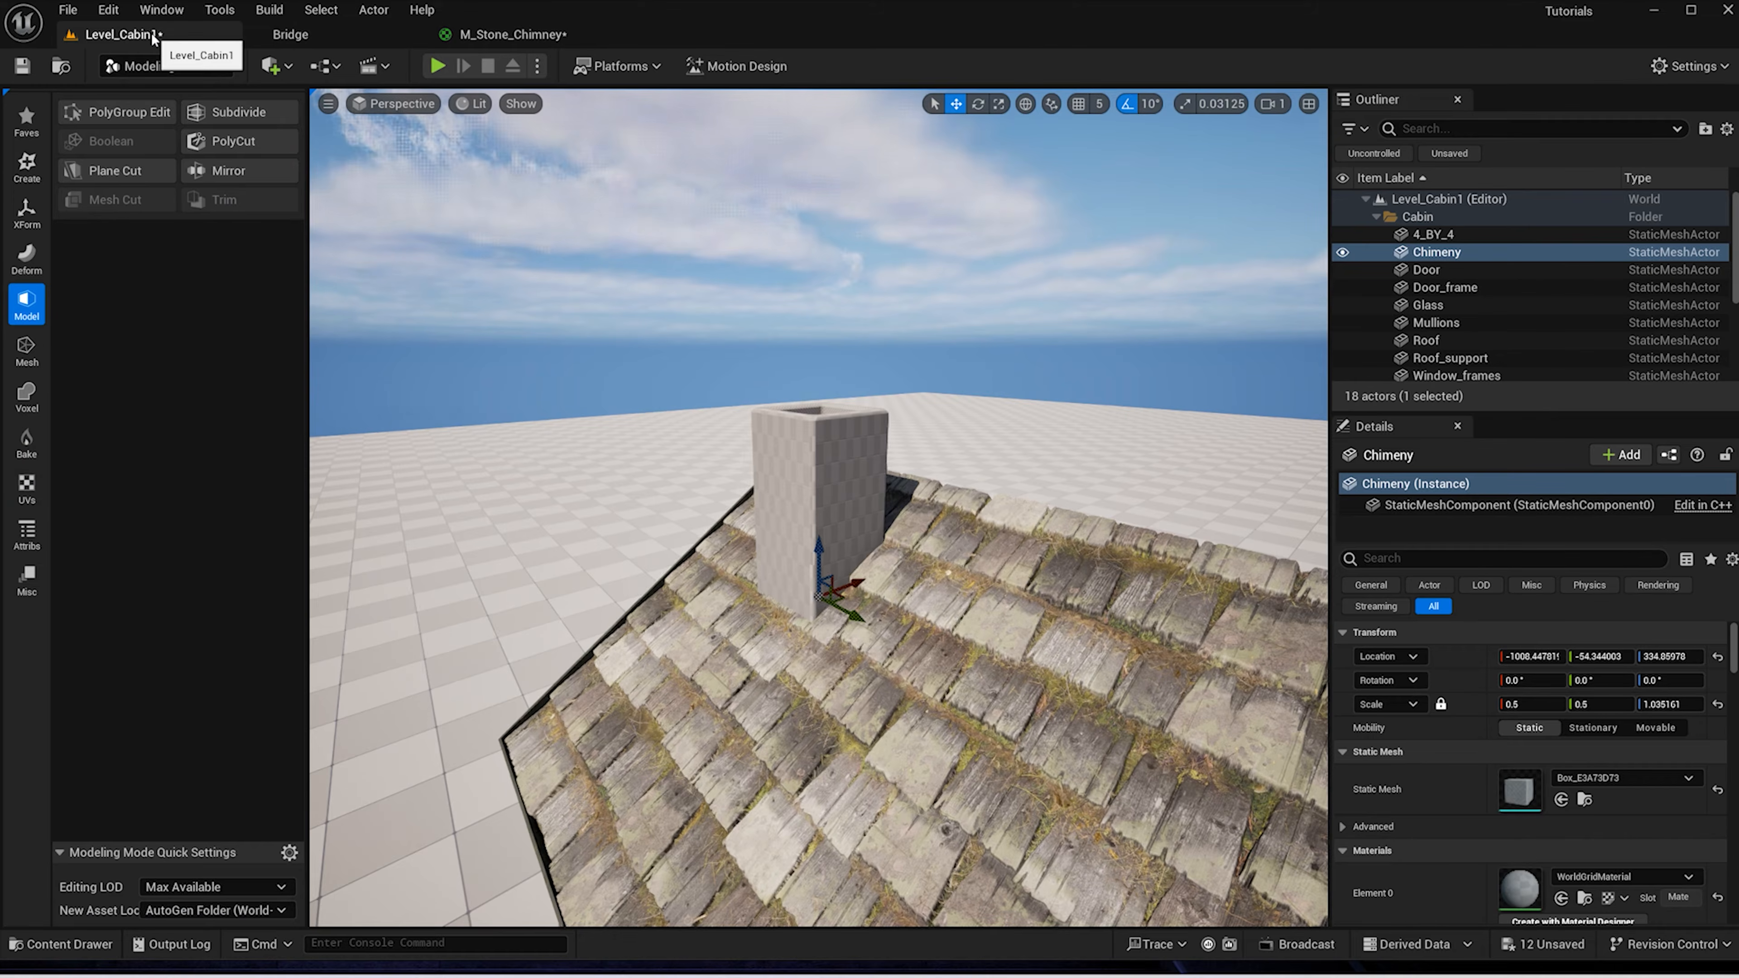
key("ctrl+space")
left_click(407, 781)
left_click_drag(407, 781, 821, 521)
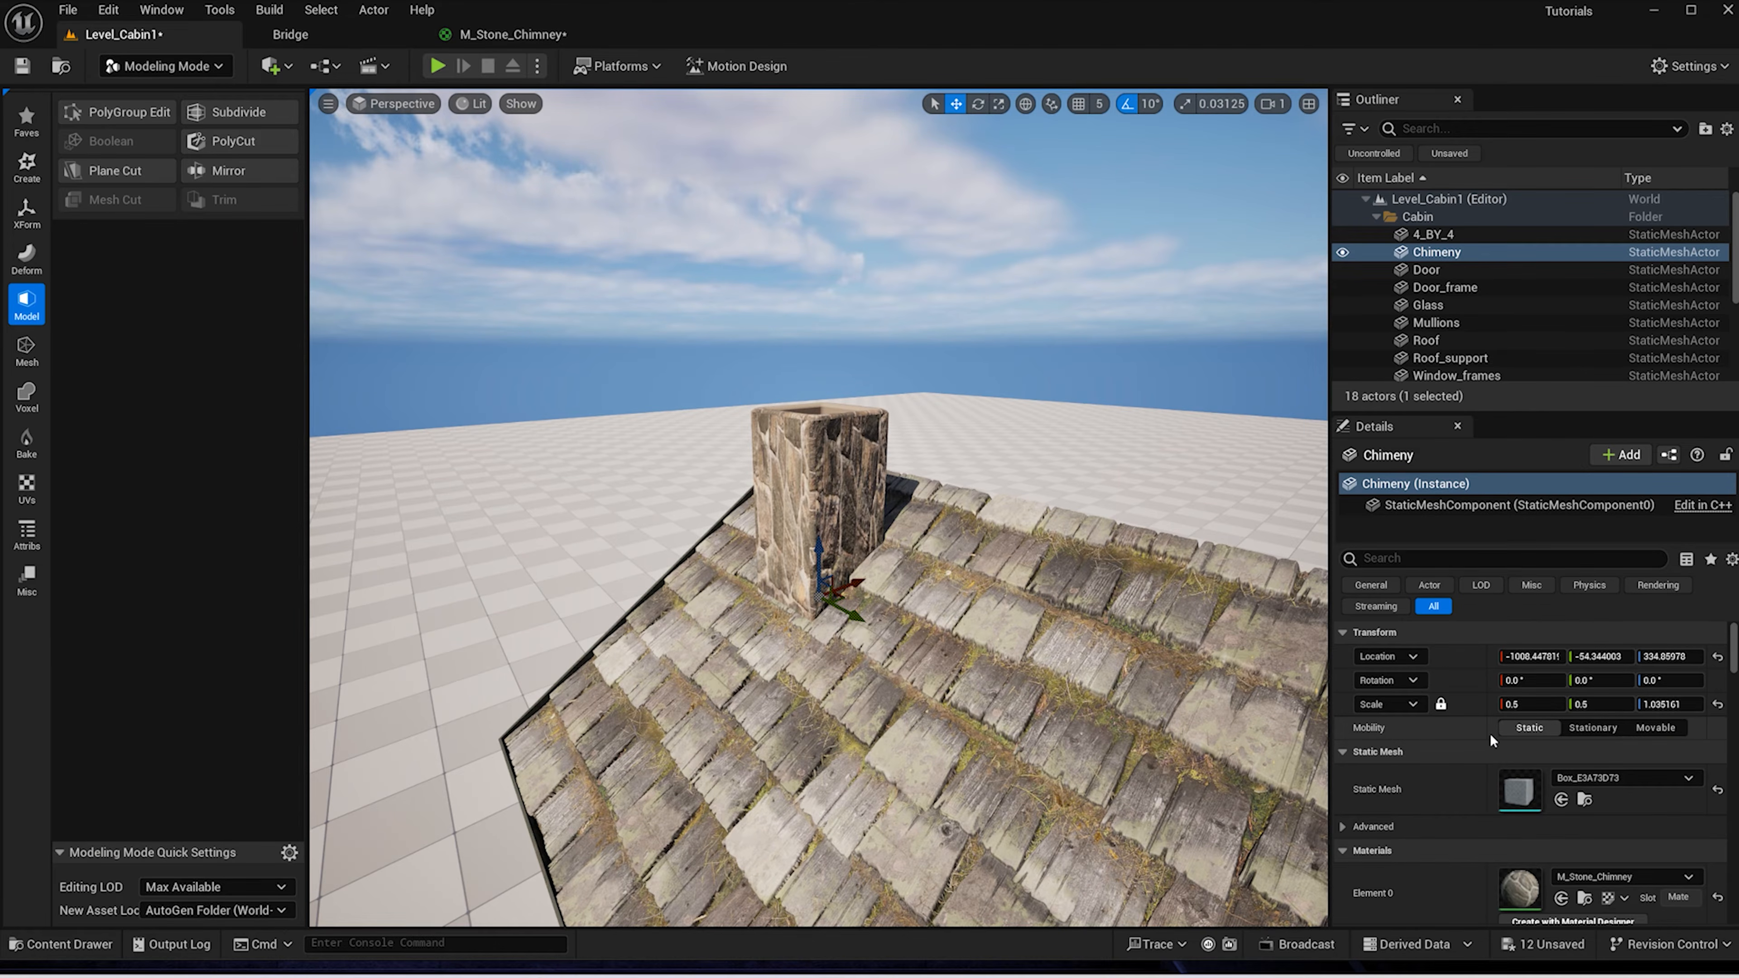
Enable Nanite support on the chimney's static mesh, close the mesh editor and return to the level
double_click(1519, 790)
left_click(1481, 281)
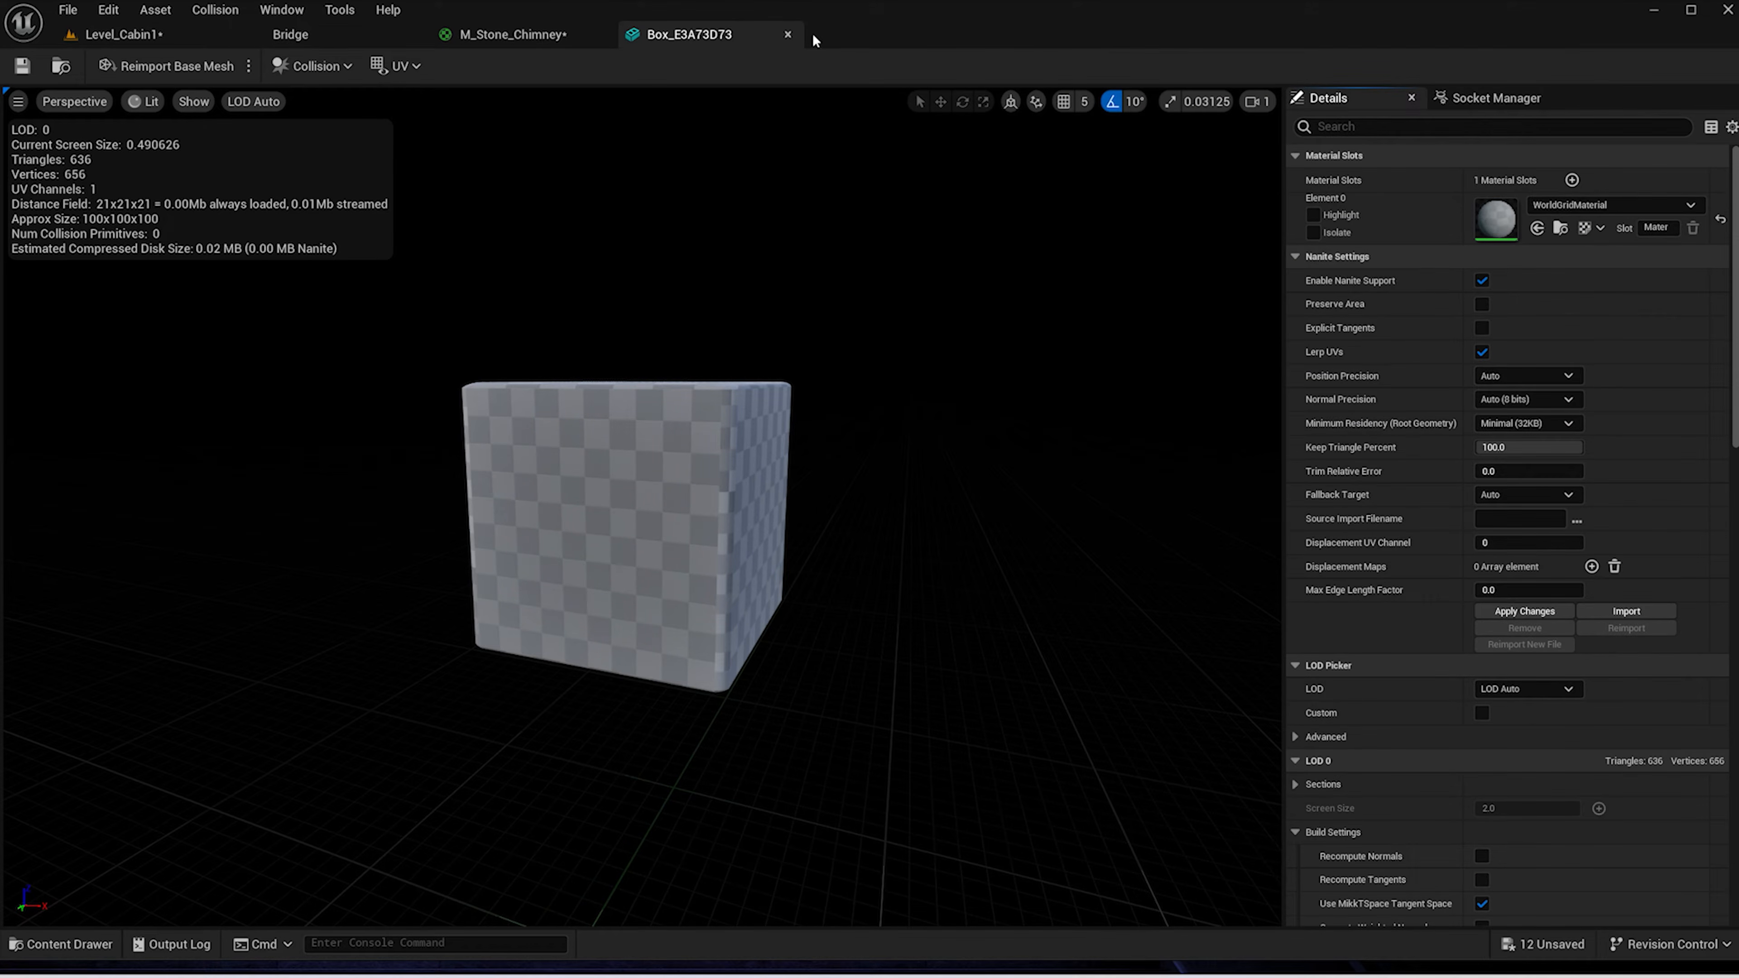
left_click(788, 34)
left_click(574, 535)
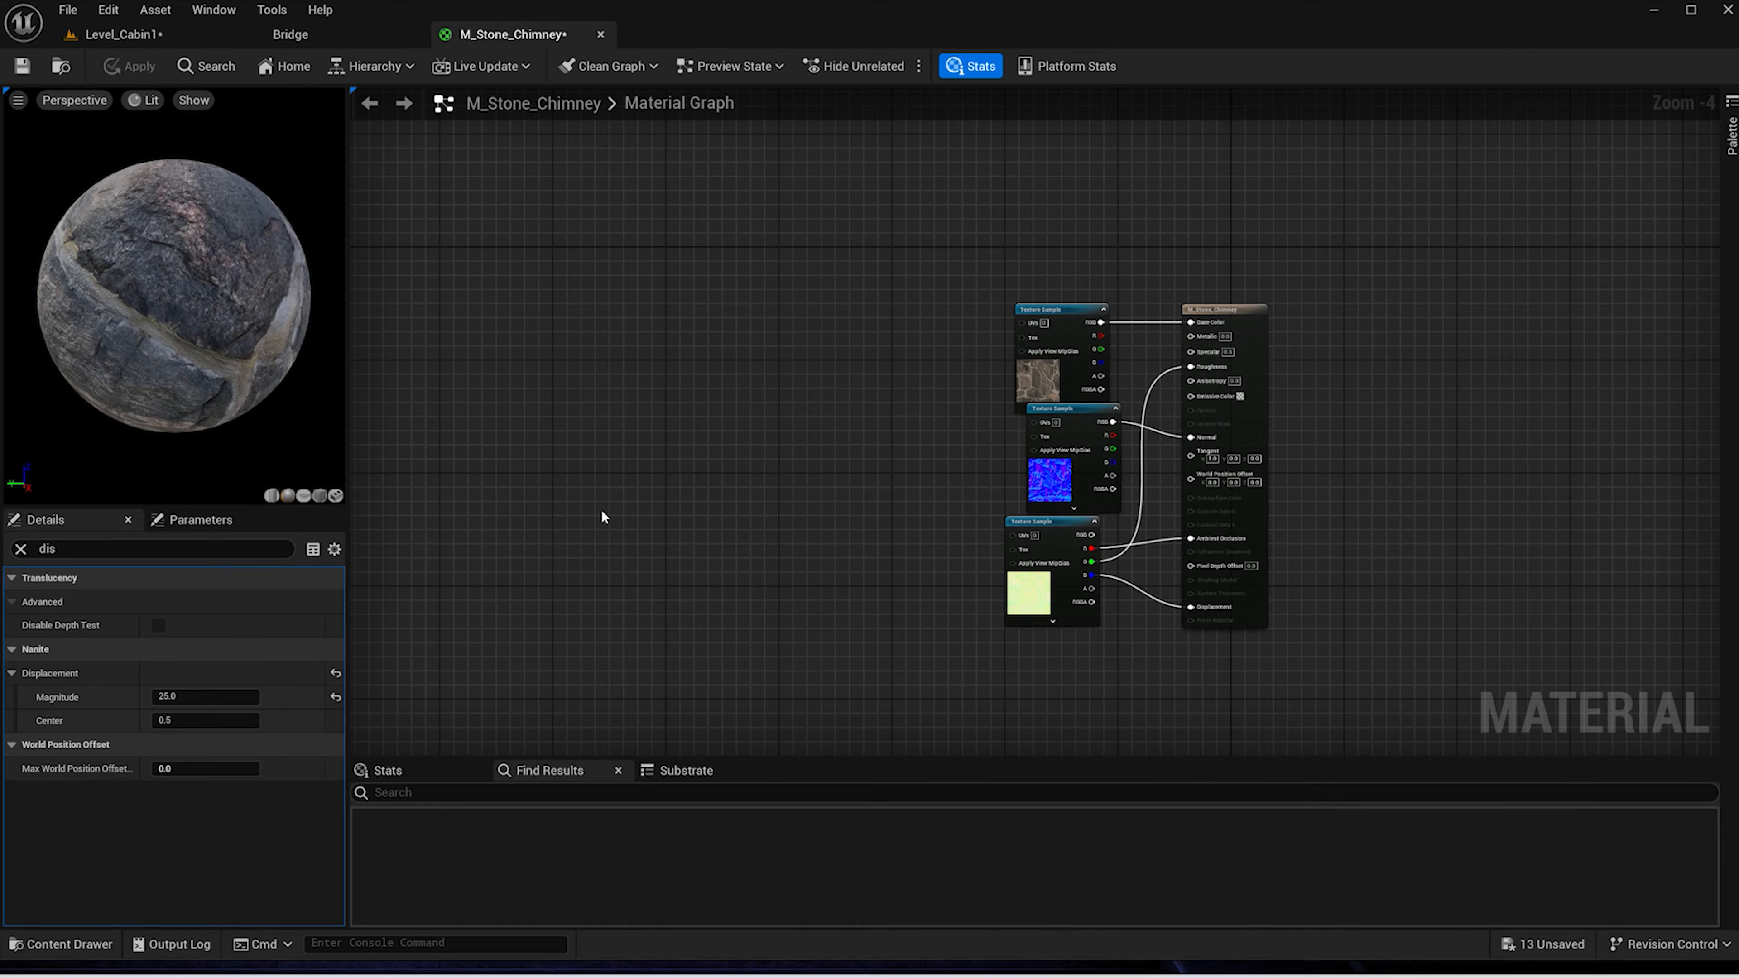
left_click(123, 34)
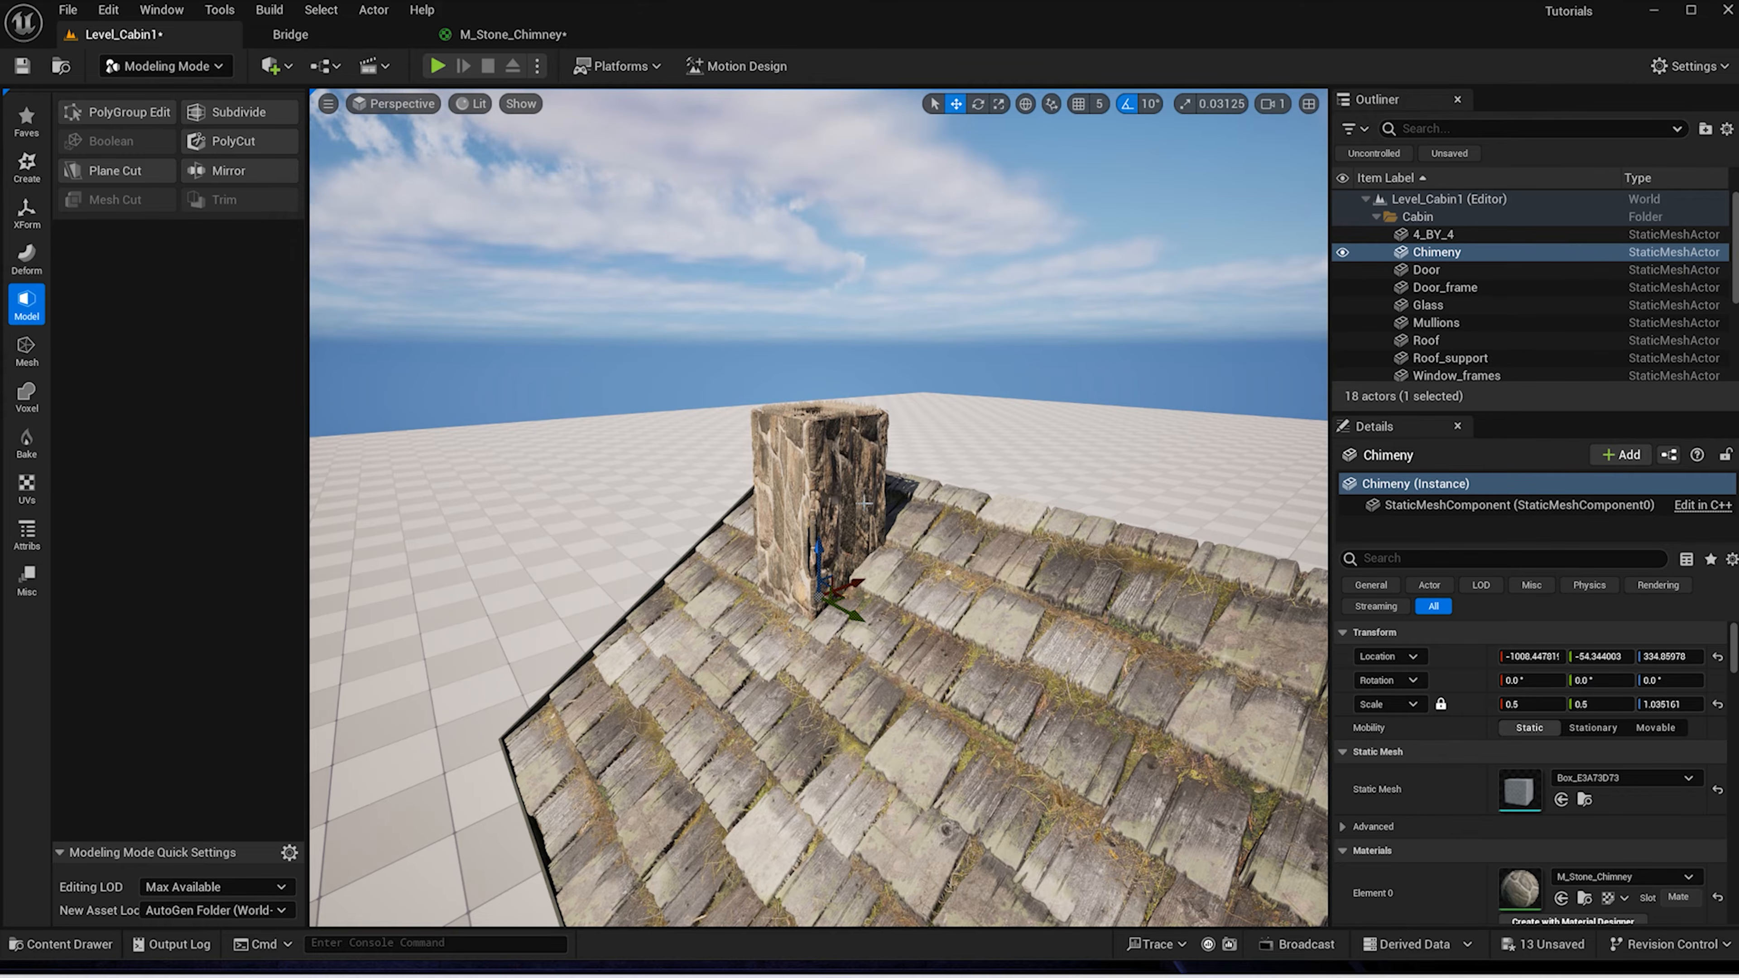
Start a box-type UV projection on the chimney
left_click_drag(865, 504, 861, 457, "alt")
right_click_drag(861, 457, 859, 425, "alt")
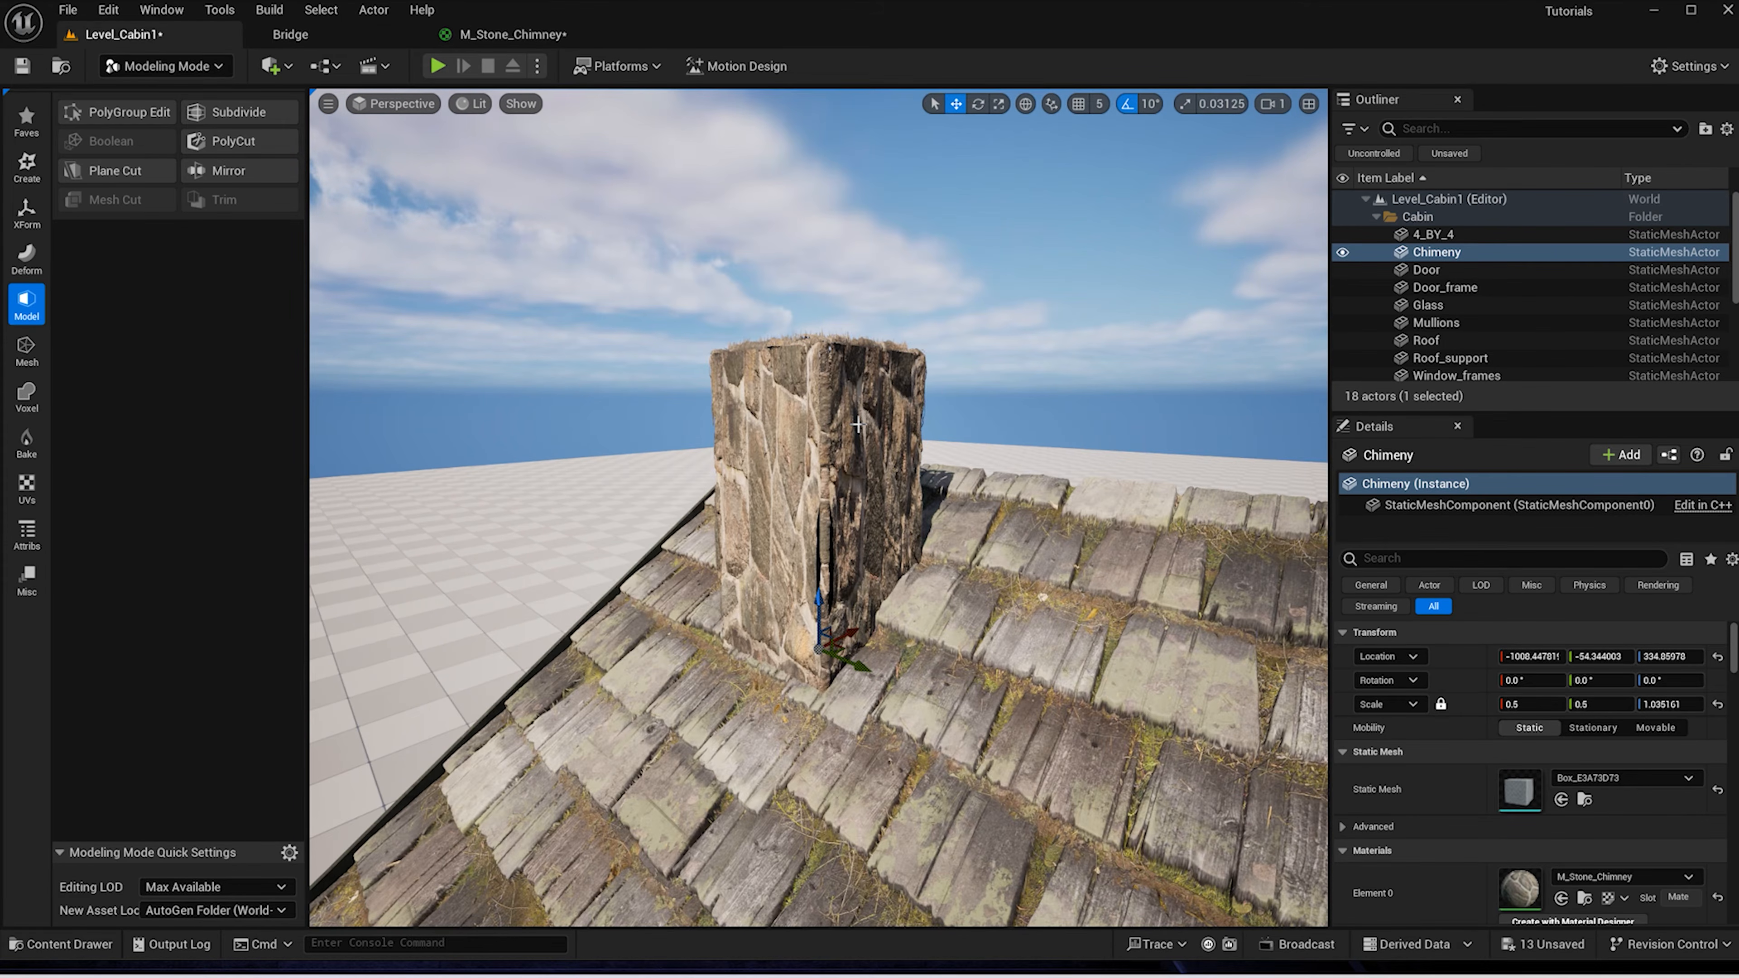
left_click(26, 485)
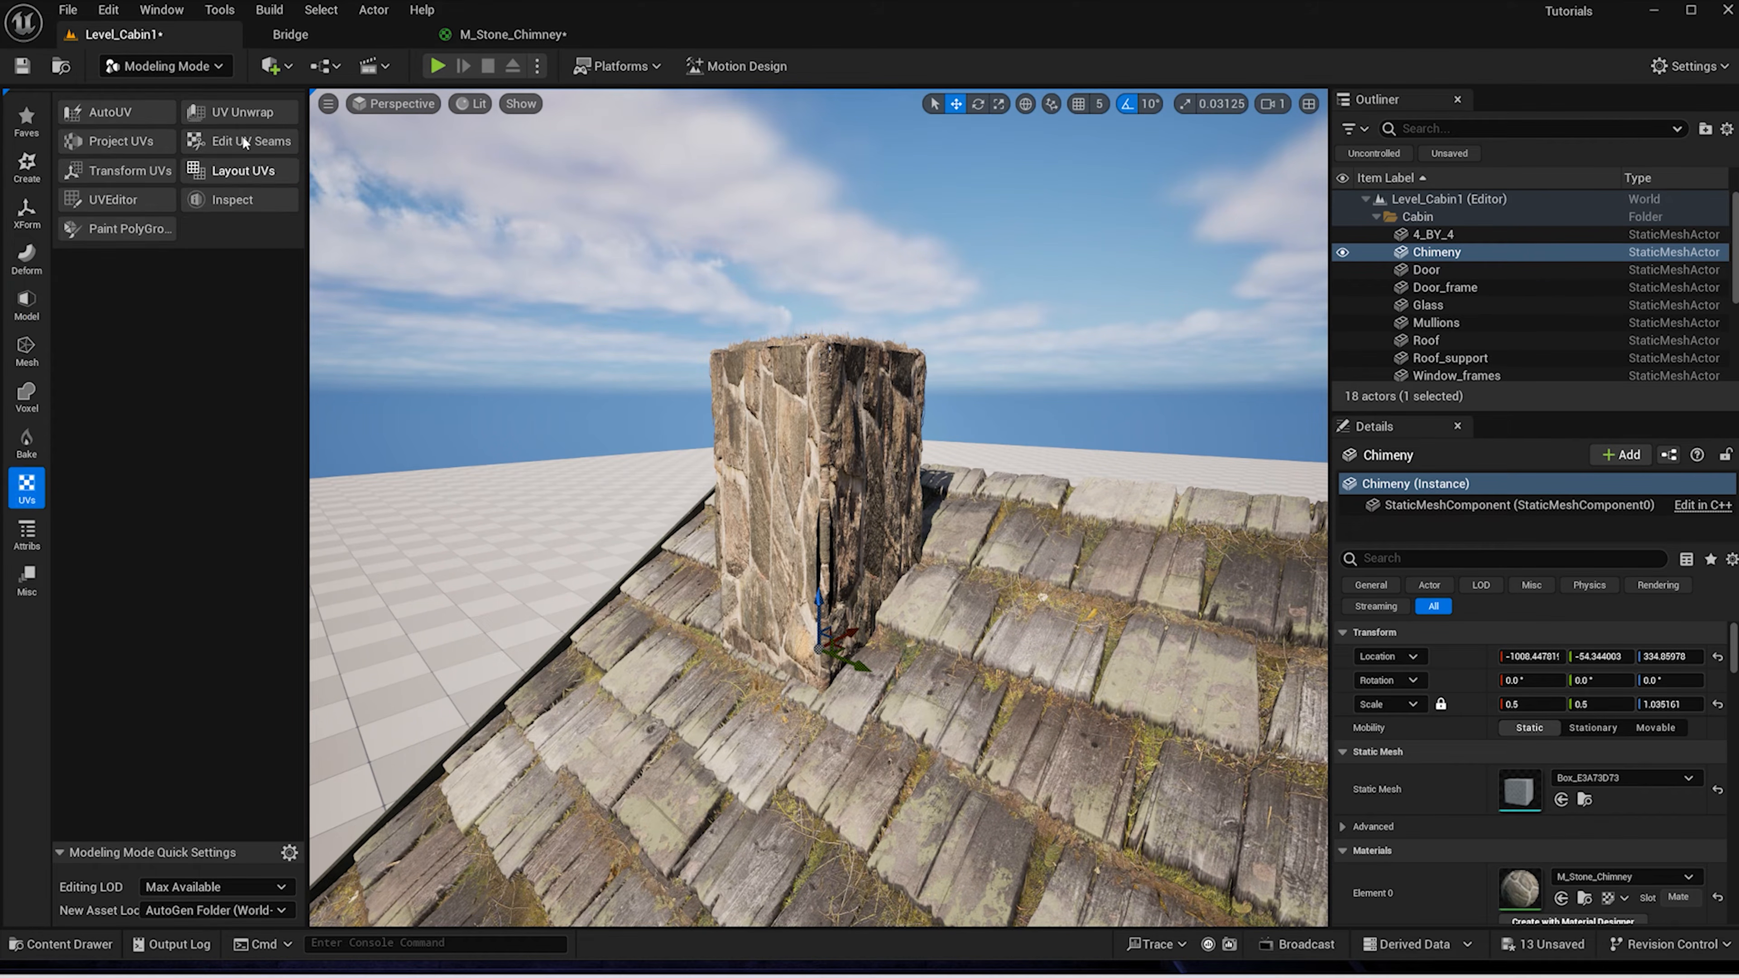
left_click(145, 144)
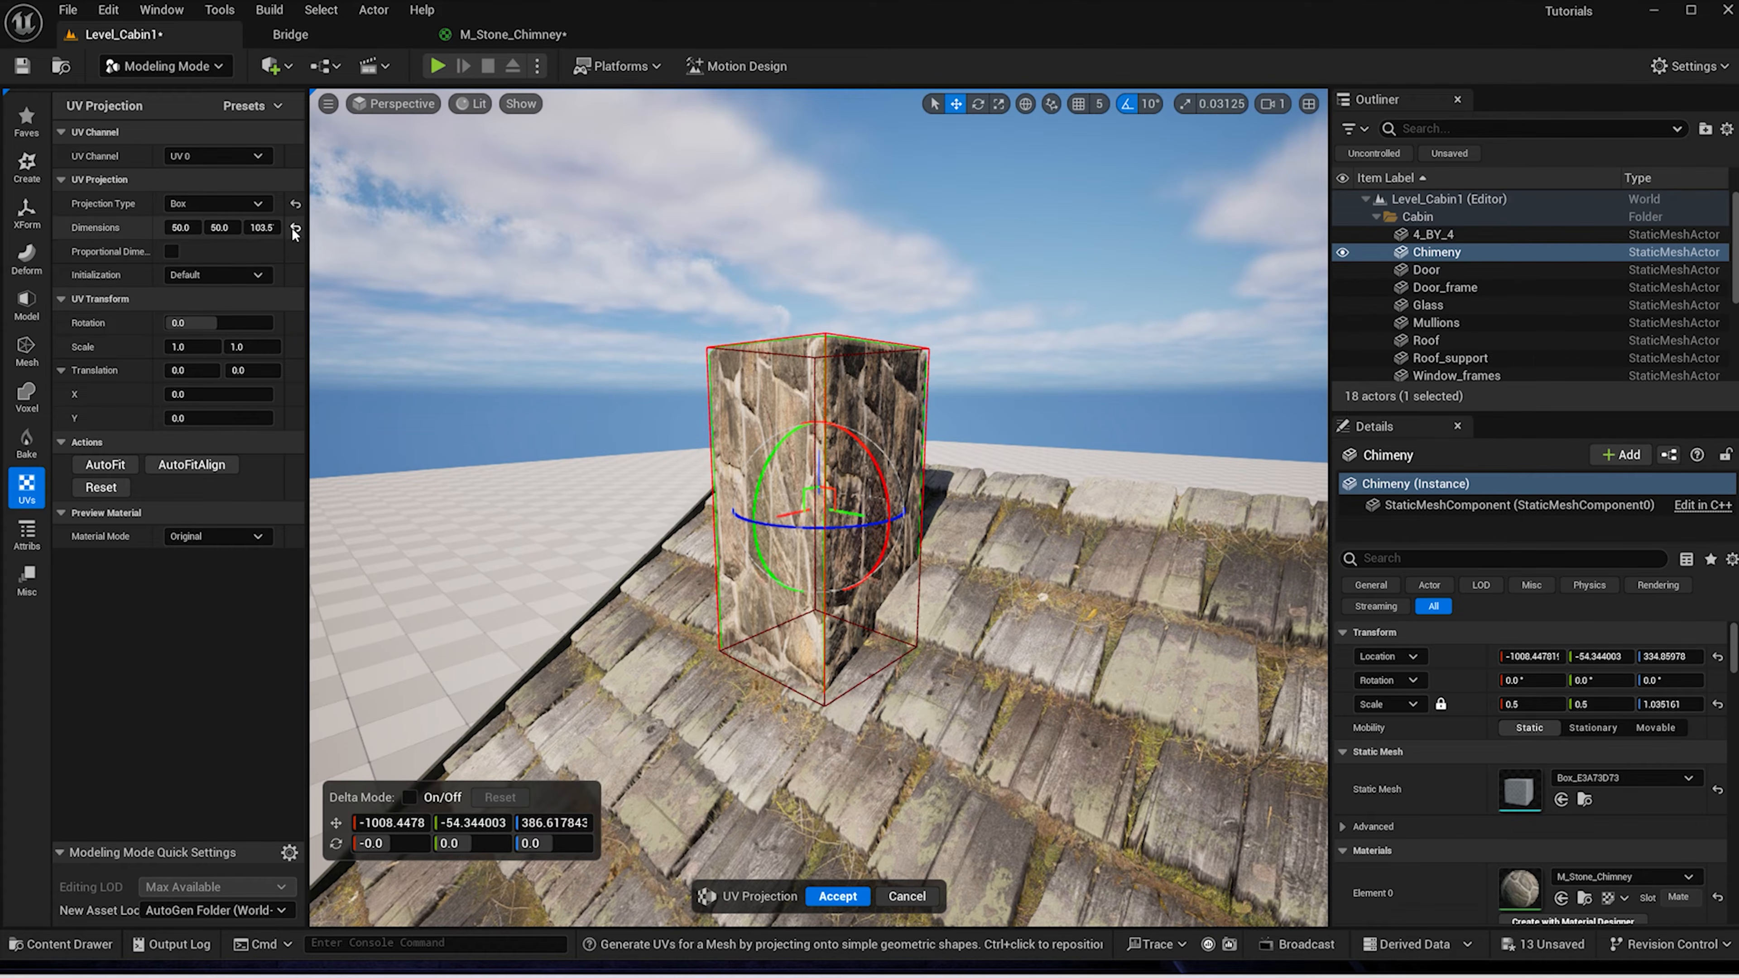
Try UV projection dimensions of 200 × 200 × 200 on the chimney
left_click(261, 228)
type("200")
key("Return")
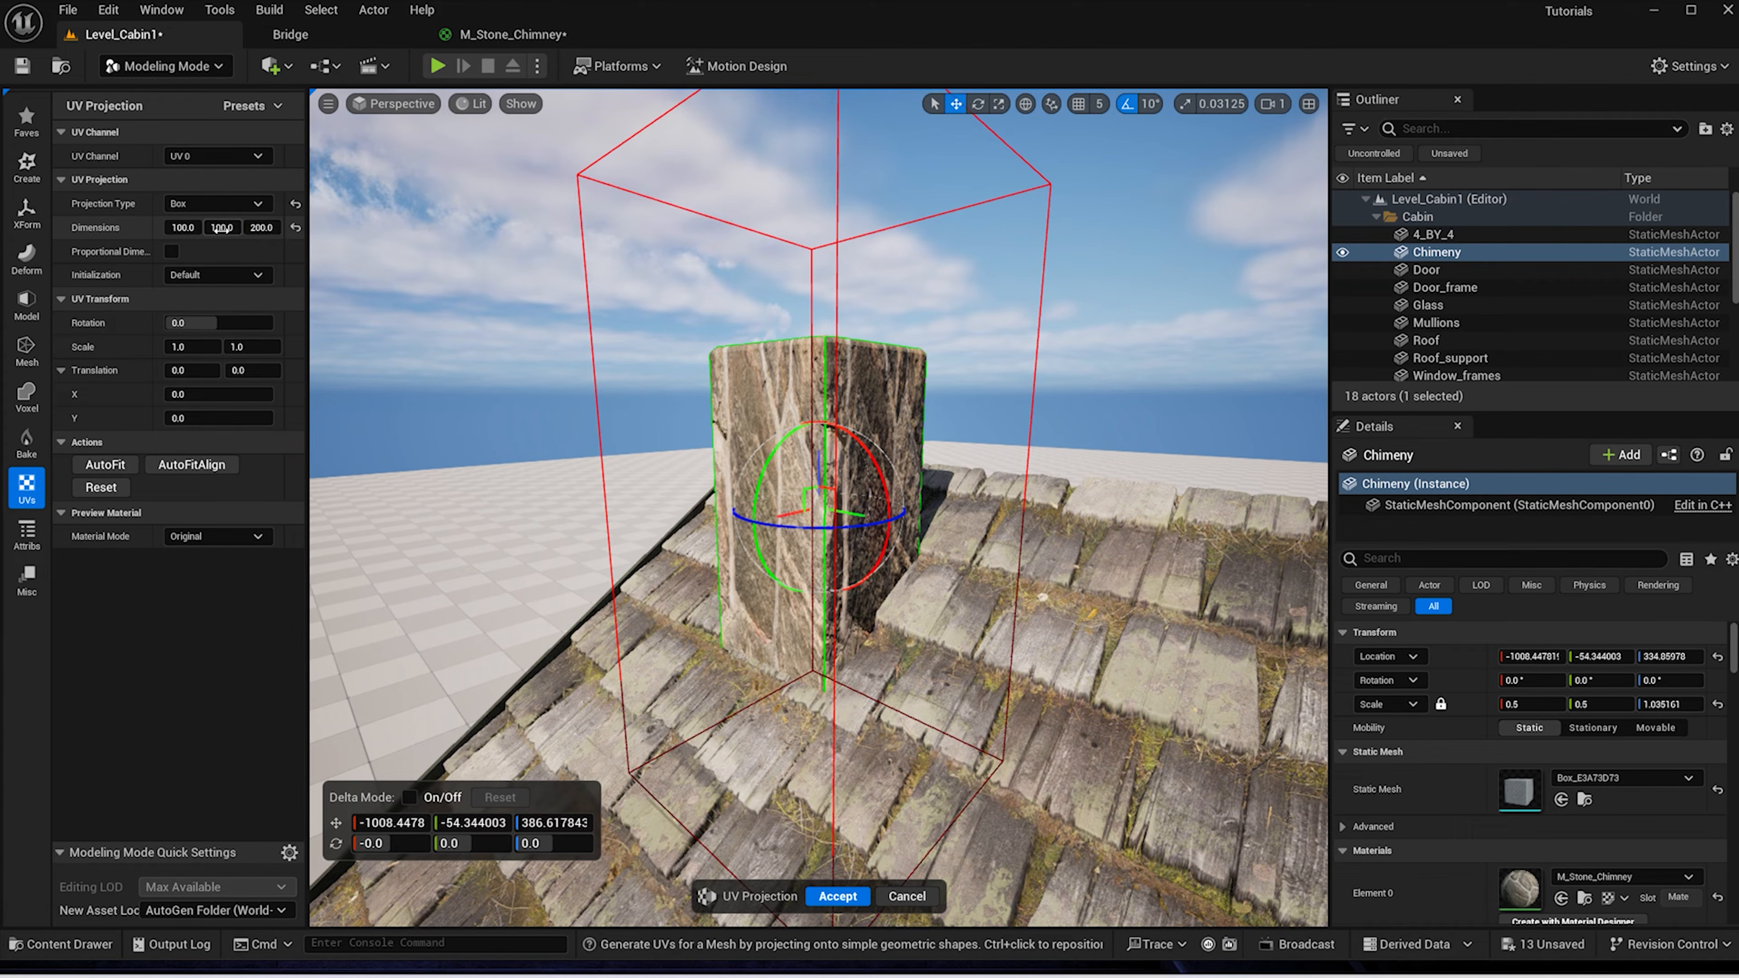
key("Return")
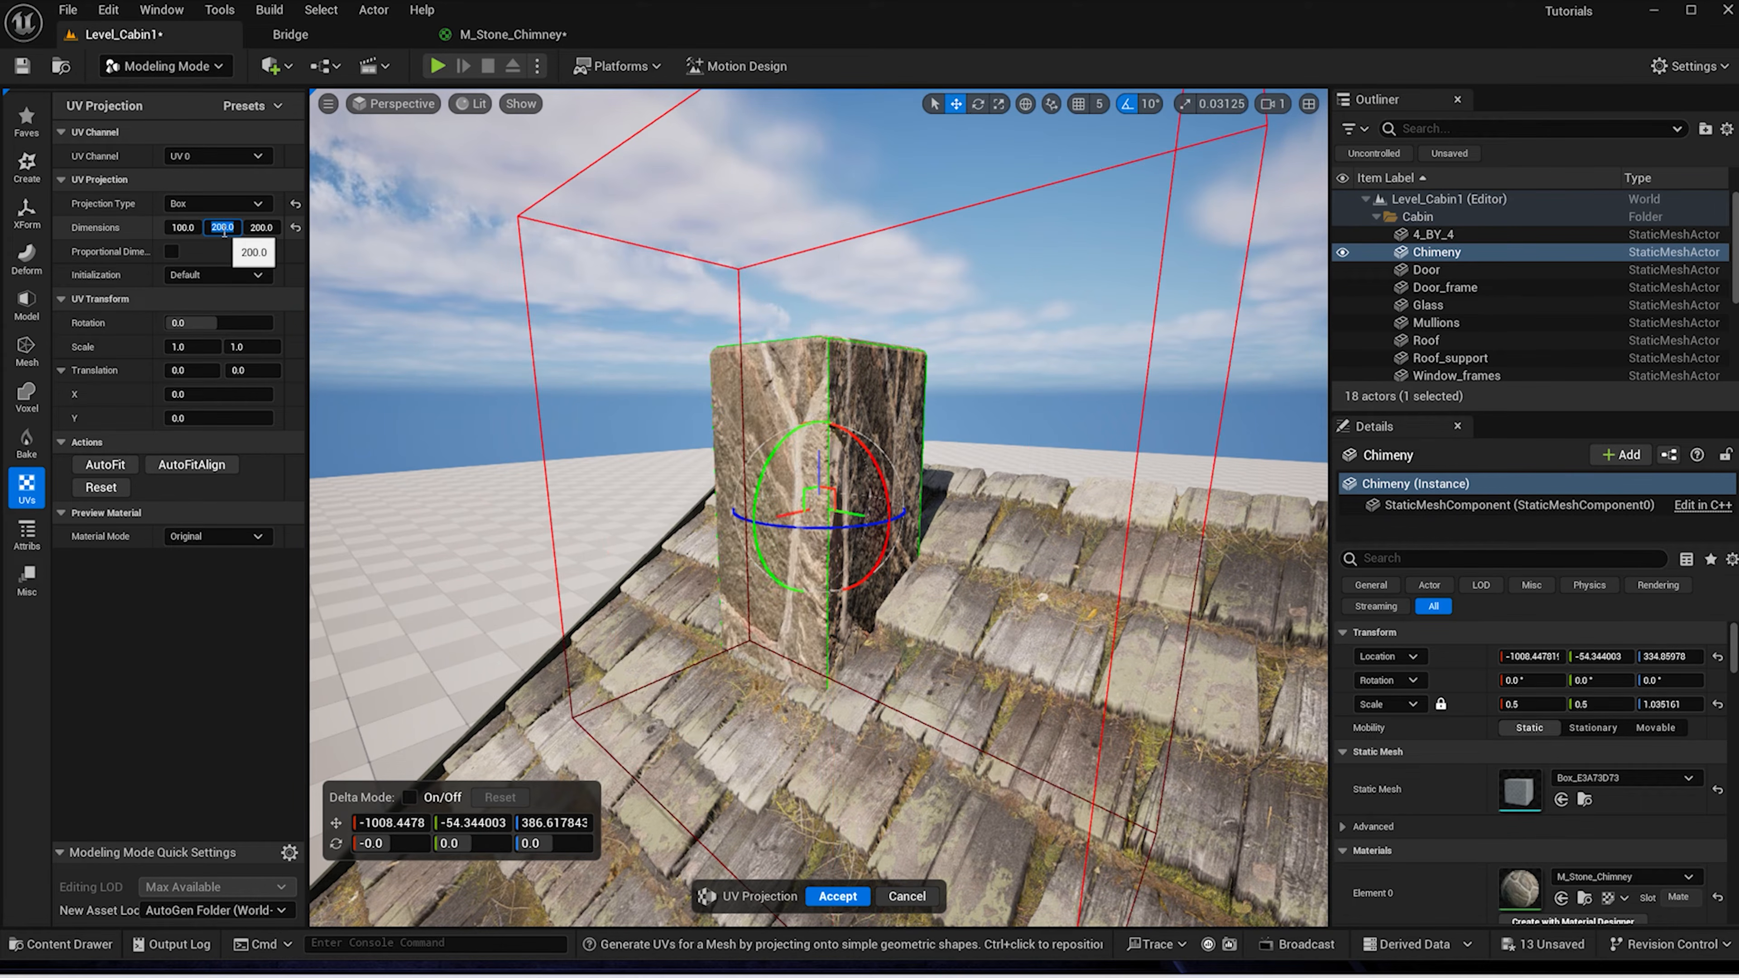
key("Return")
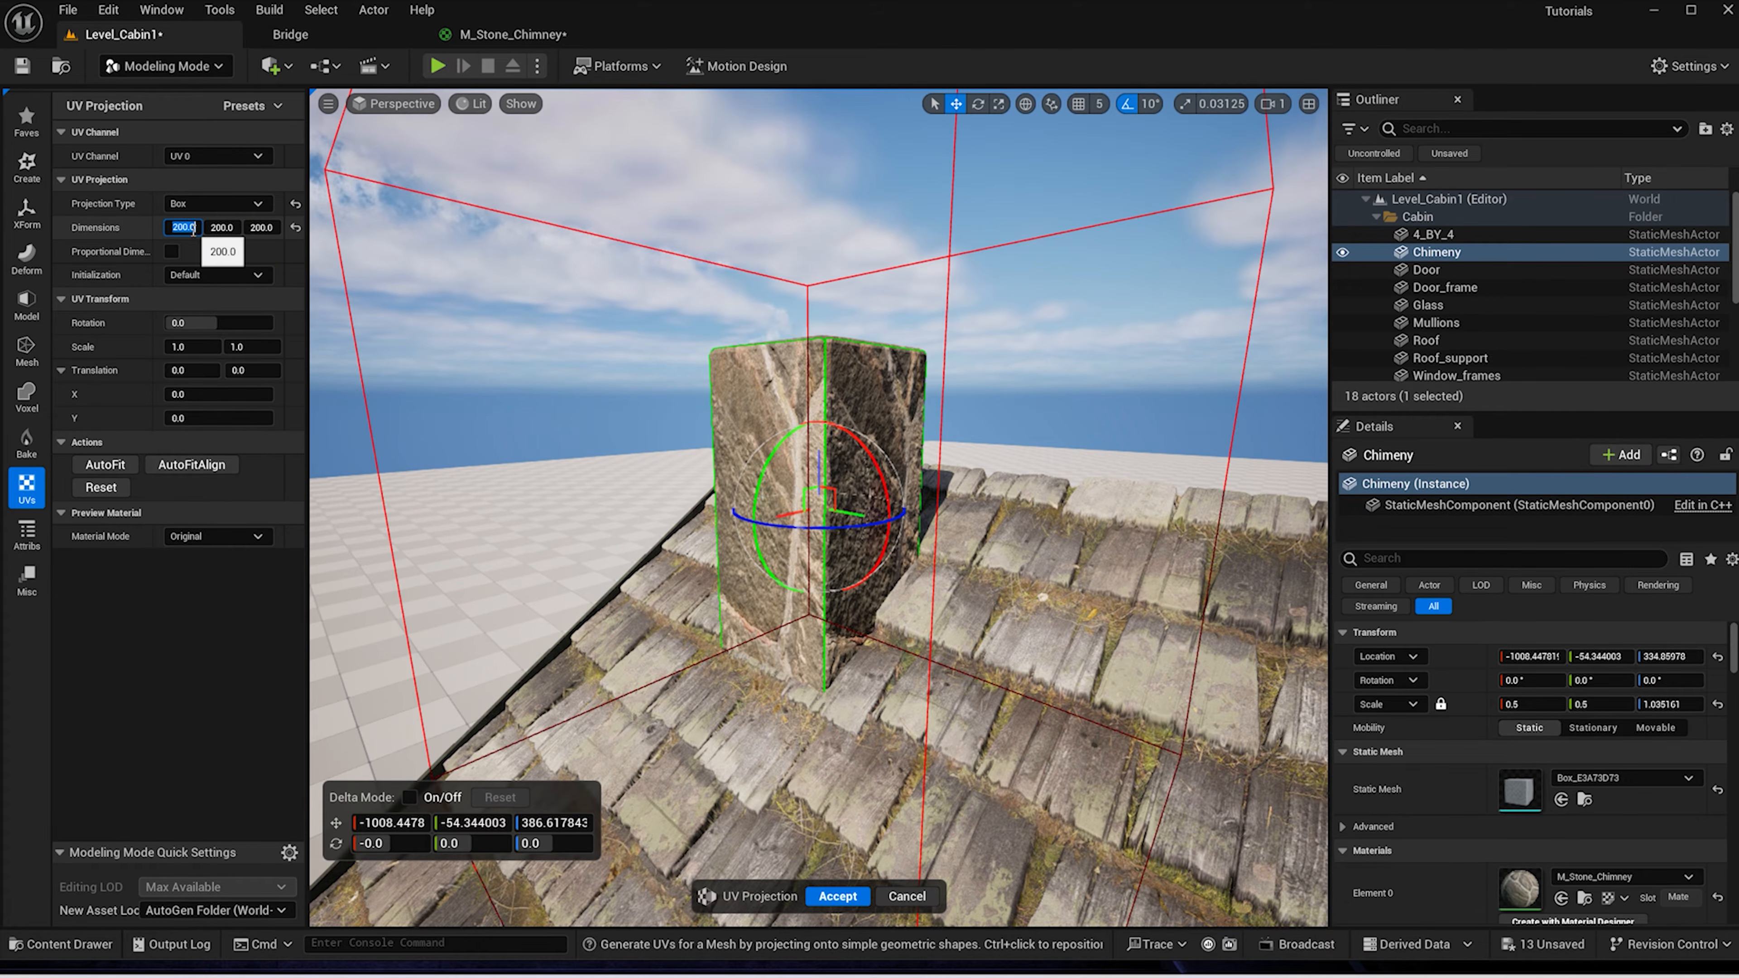
scroll(503, 291, "down", 4)
mouse_move(503, 292)
left_mouse_down("alt")
mouse_move(363, 291)
mouse_move(480, 272)
left_mouse_up("alt")
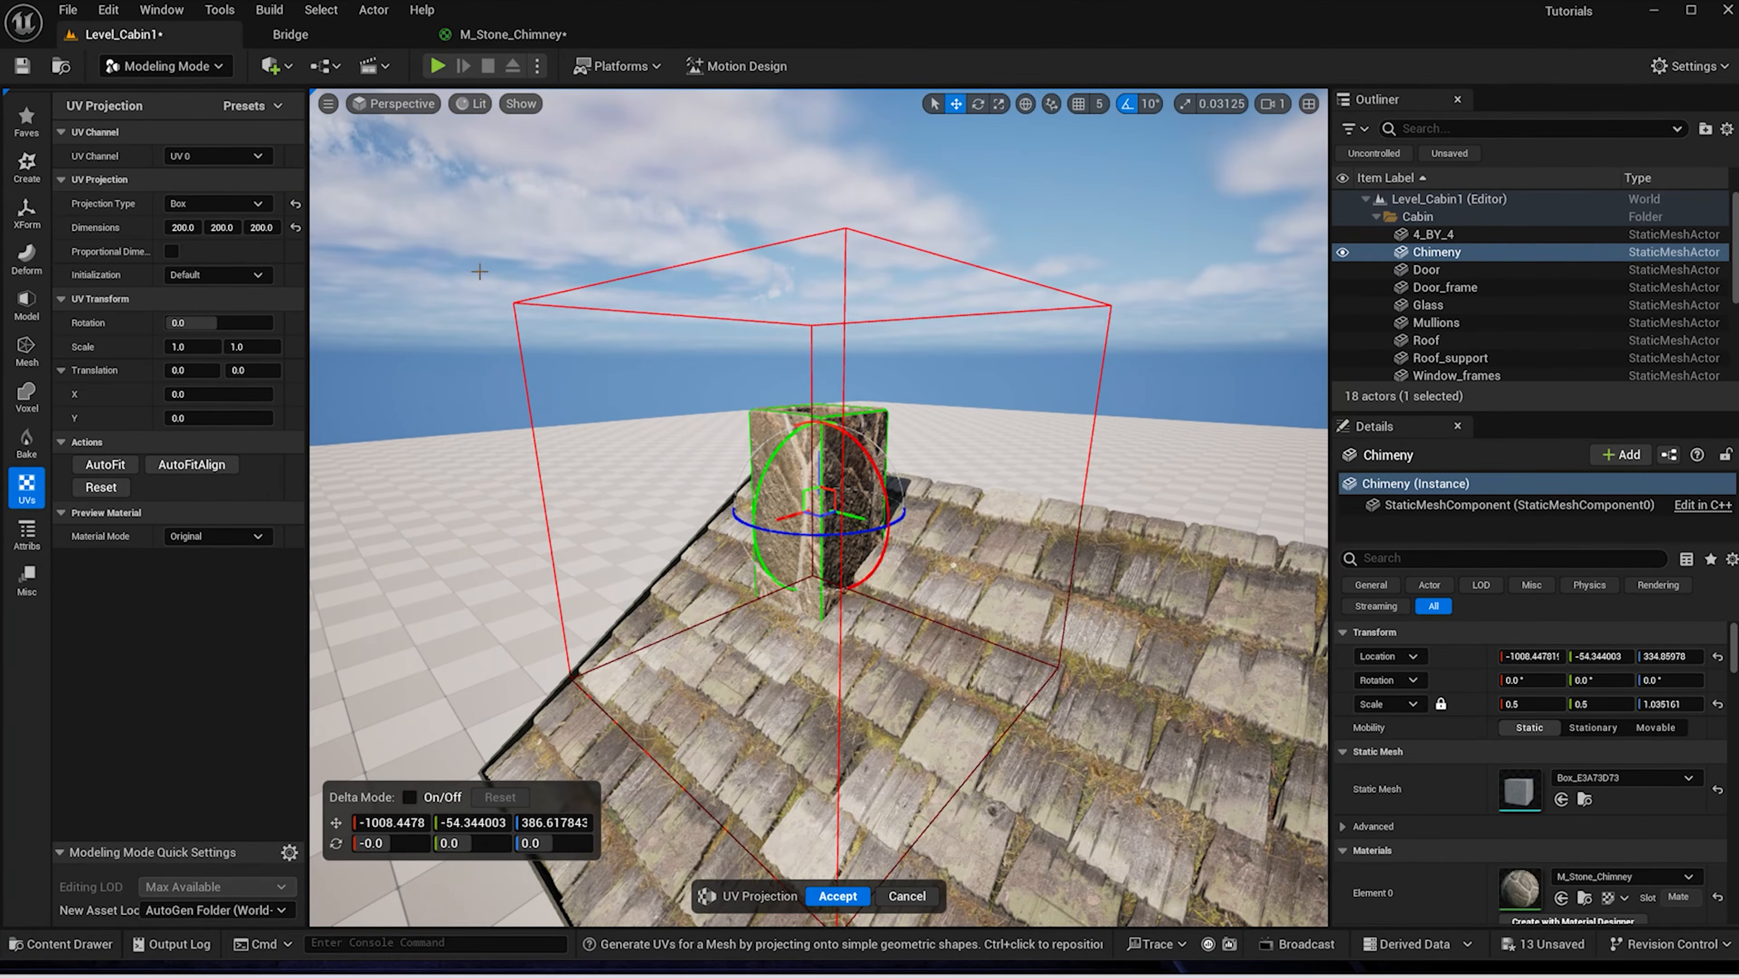
Reset the chimney's projection dimensions, adjust them to 100 × 100 × 64.5 and accept the UV projection
left_click(296, 227)
left_click_drag(261, 227, 255, 228)
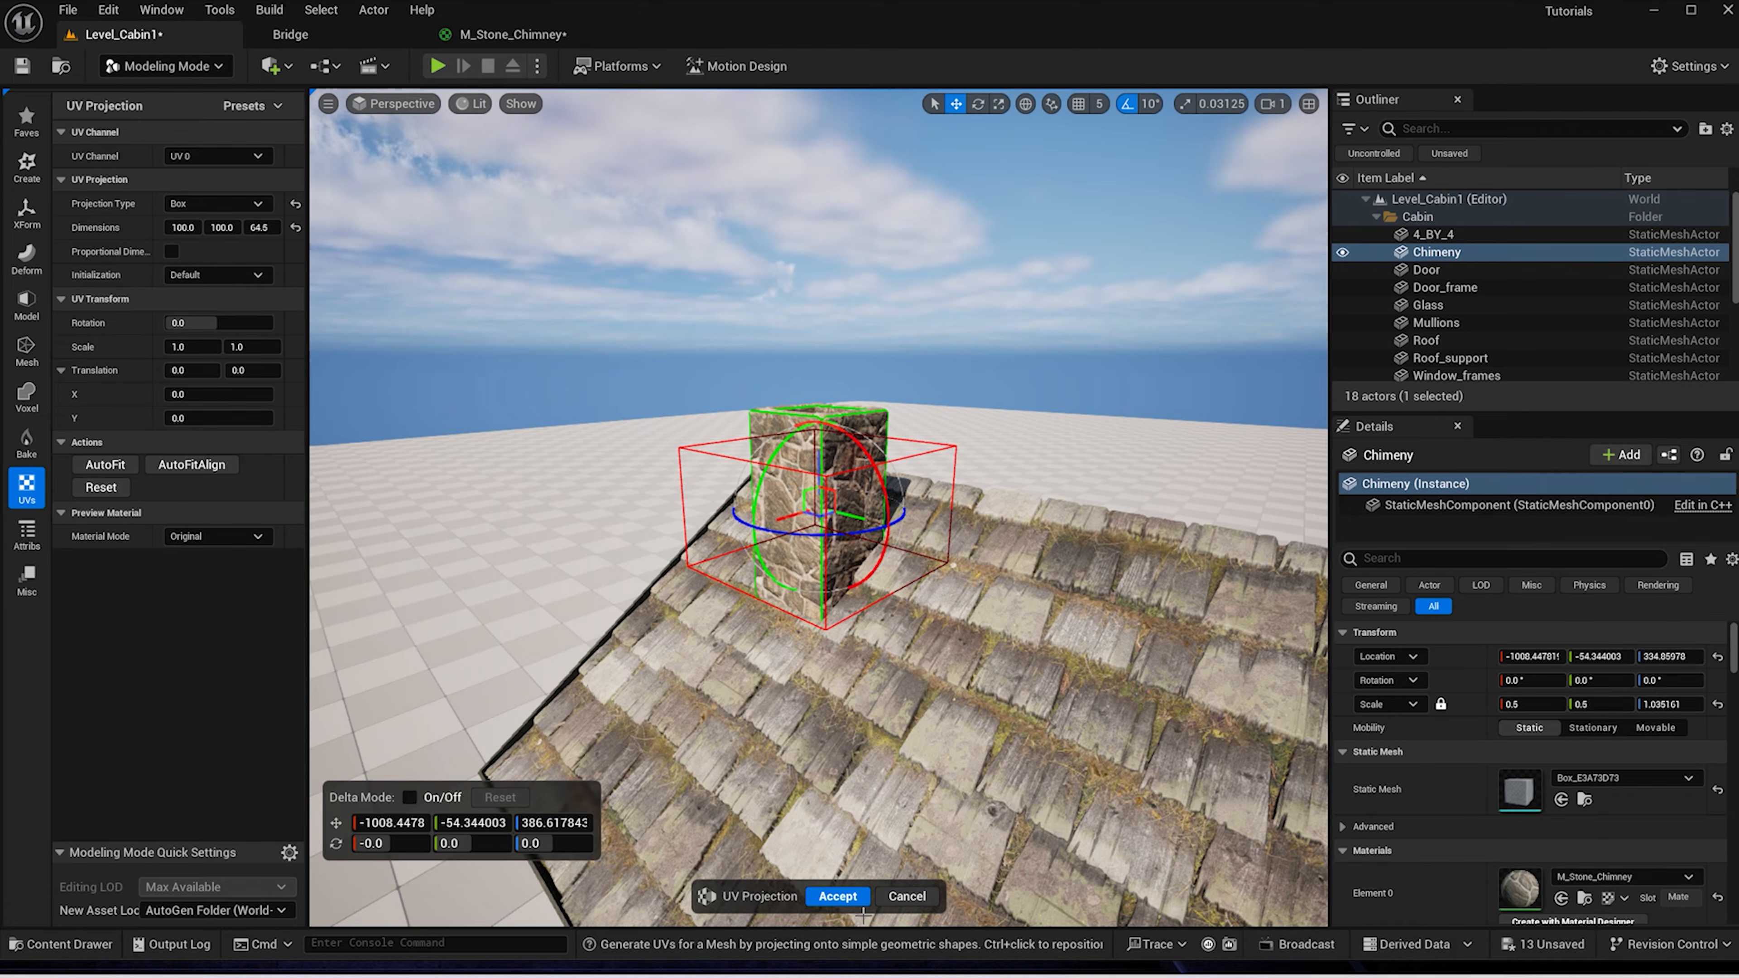
left_click(849, 898)
Inspect the stone chimney and the whole textured cabin from several sides
left_click_drag(870, 642, 866, 551, "alt")
scroll(868, 641, "down", 6)
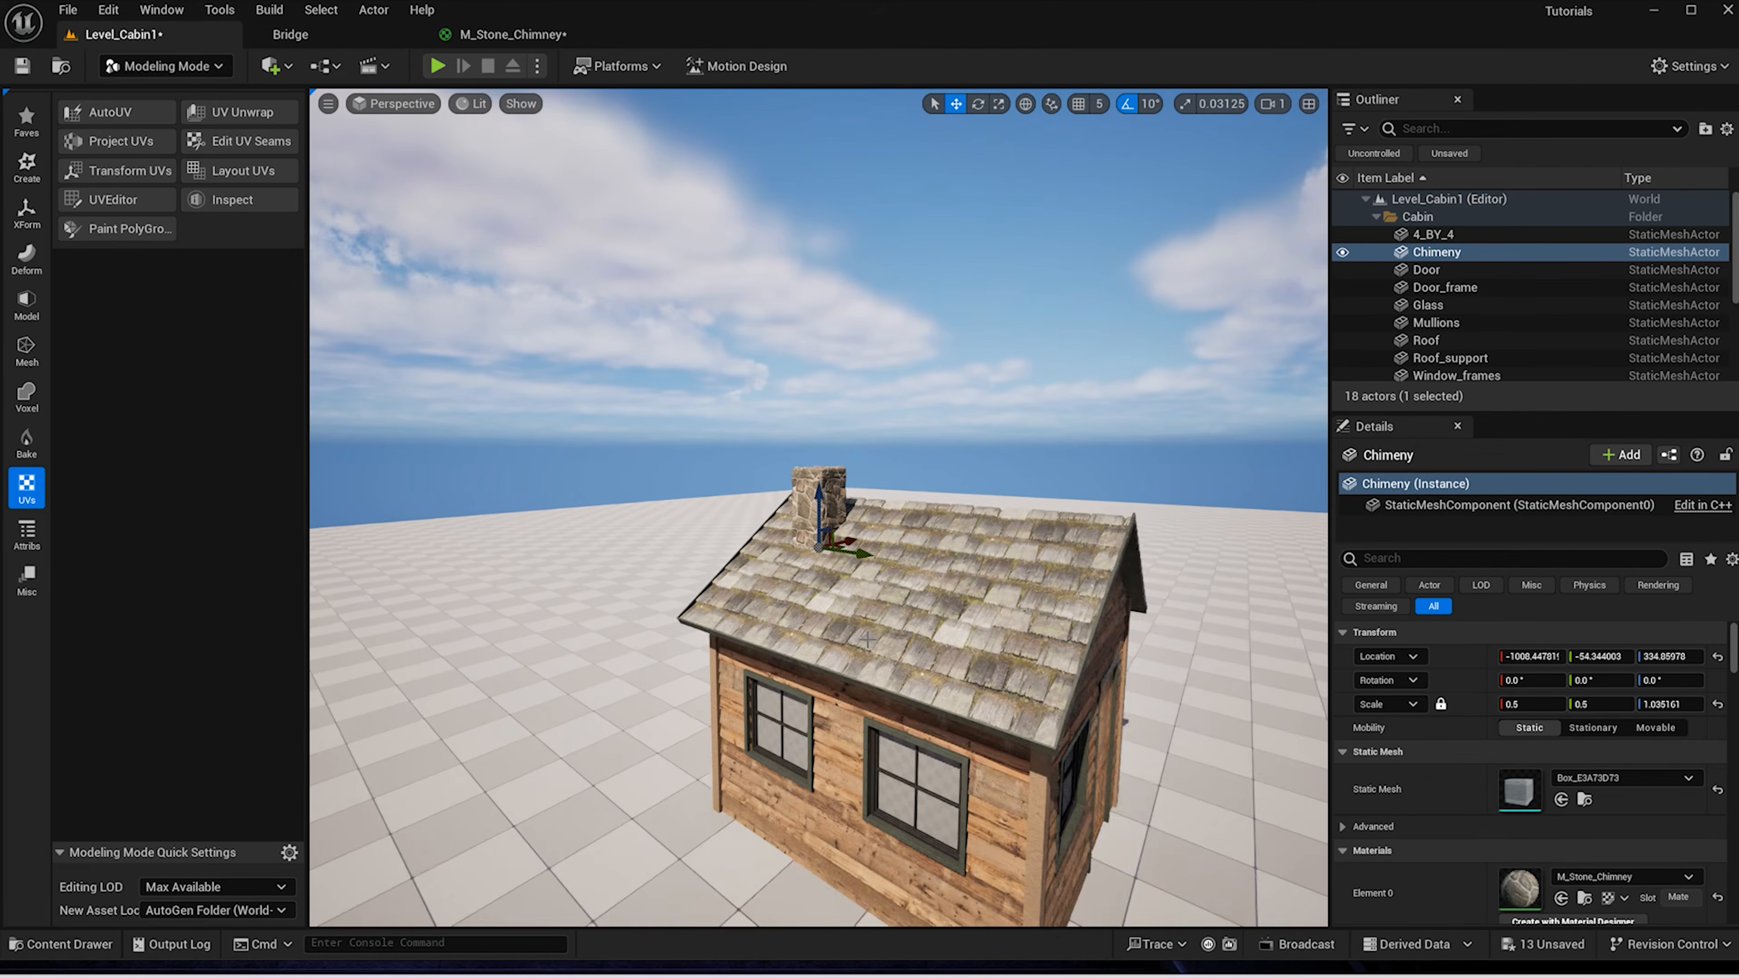
left_click_drag(893, 661, 773, 606, "alt")
scroll(892, 661, "down", 4)
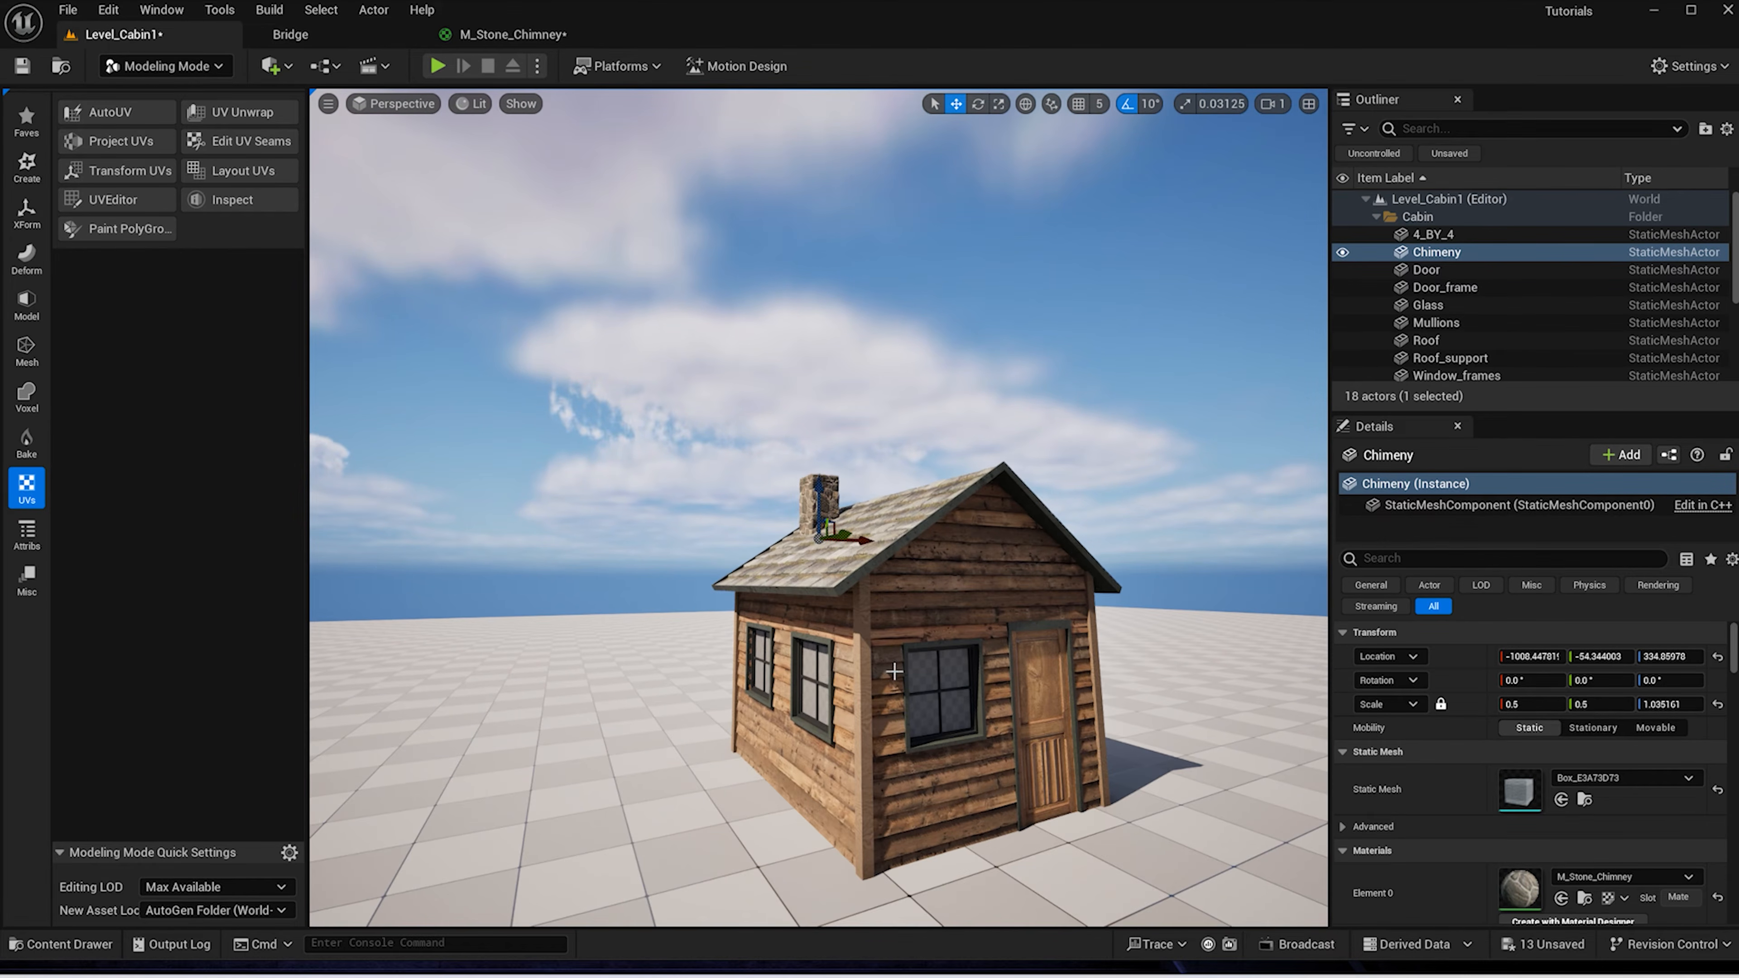
mouse_move(893, 662)
left_mouse_down("alt")
mouse_move(966, 665)
mouse_move(907, 675)
left_mouse_up("alt")
scroll(1031, 812, "up", 4)
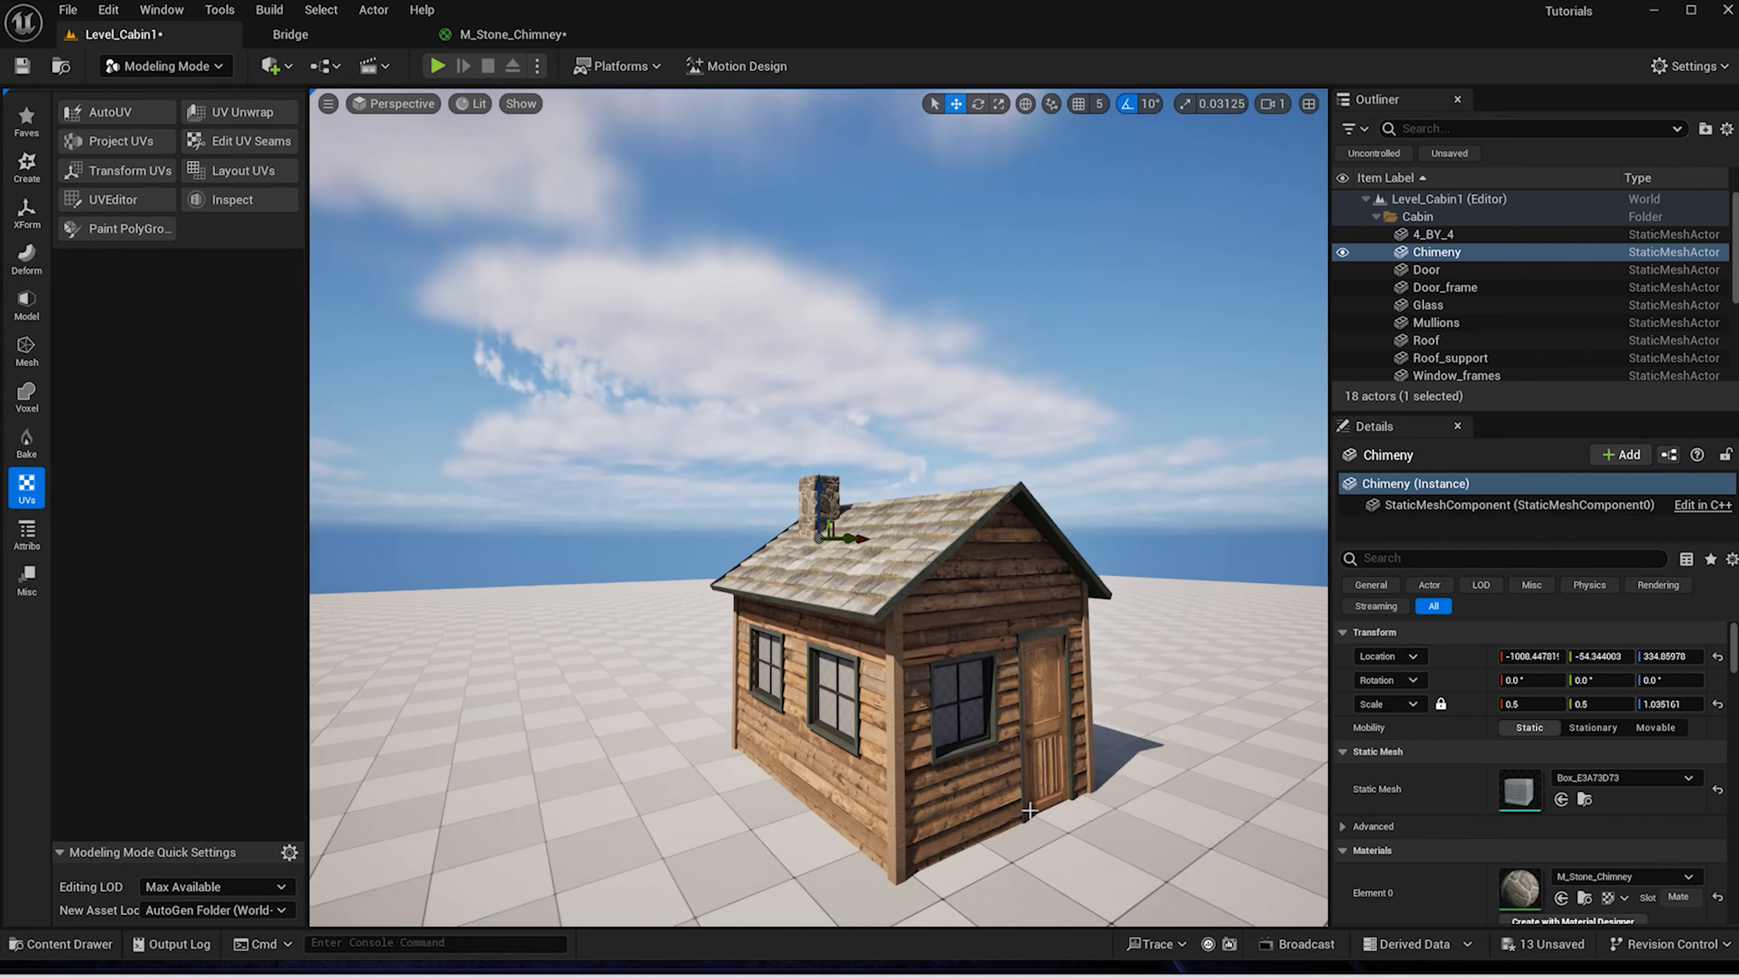
right_click_drag(1074, 850, 1090, 889)
Create a new material named M_Glass3 in the Main/Material folder
key("ctrl+space")
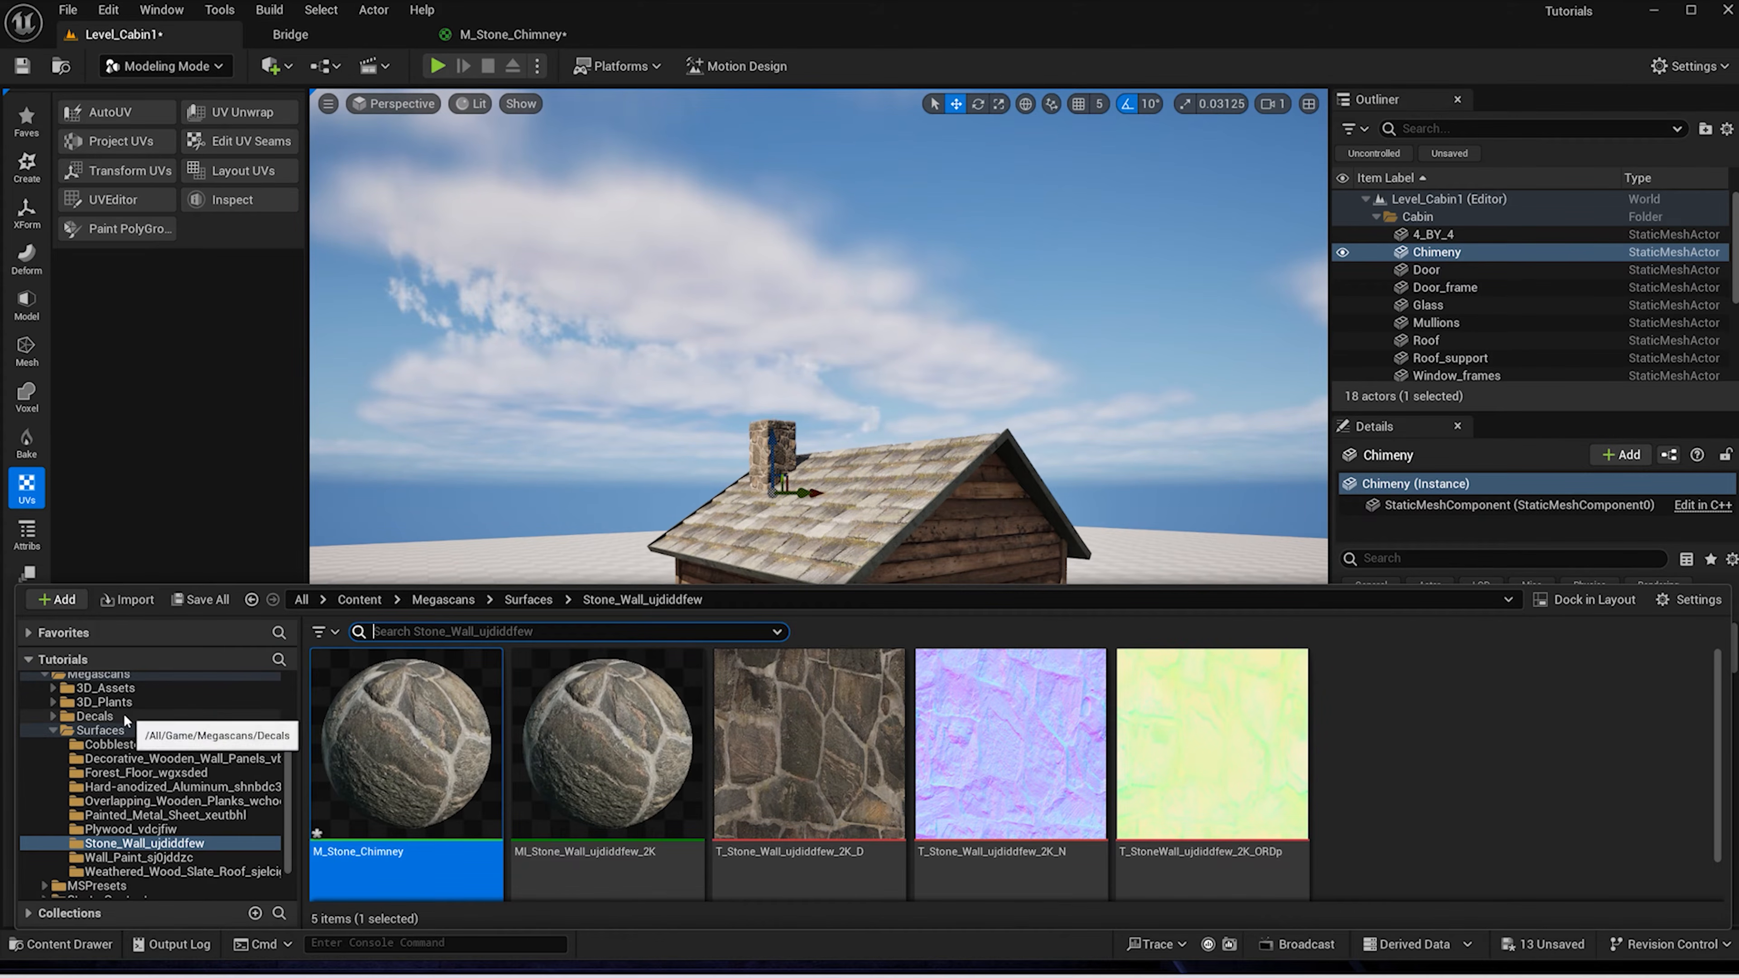
left_click(52, 730)
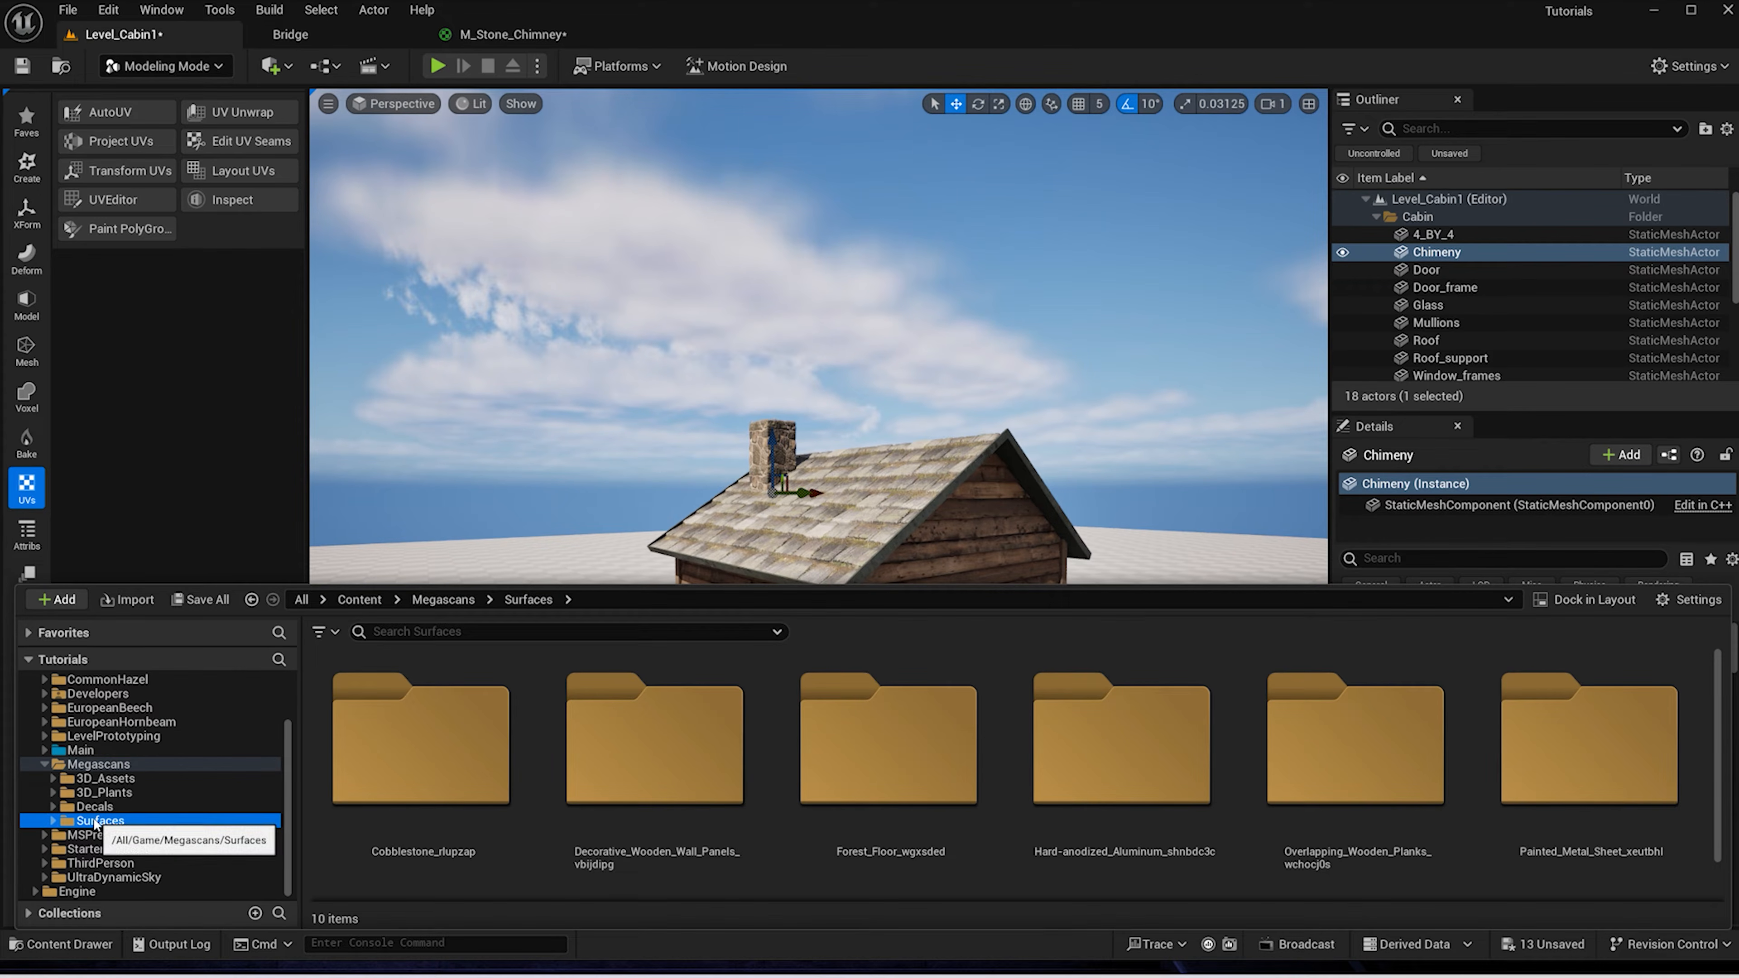
left_click(59, 753)
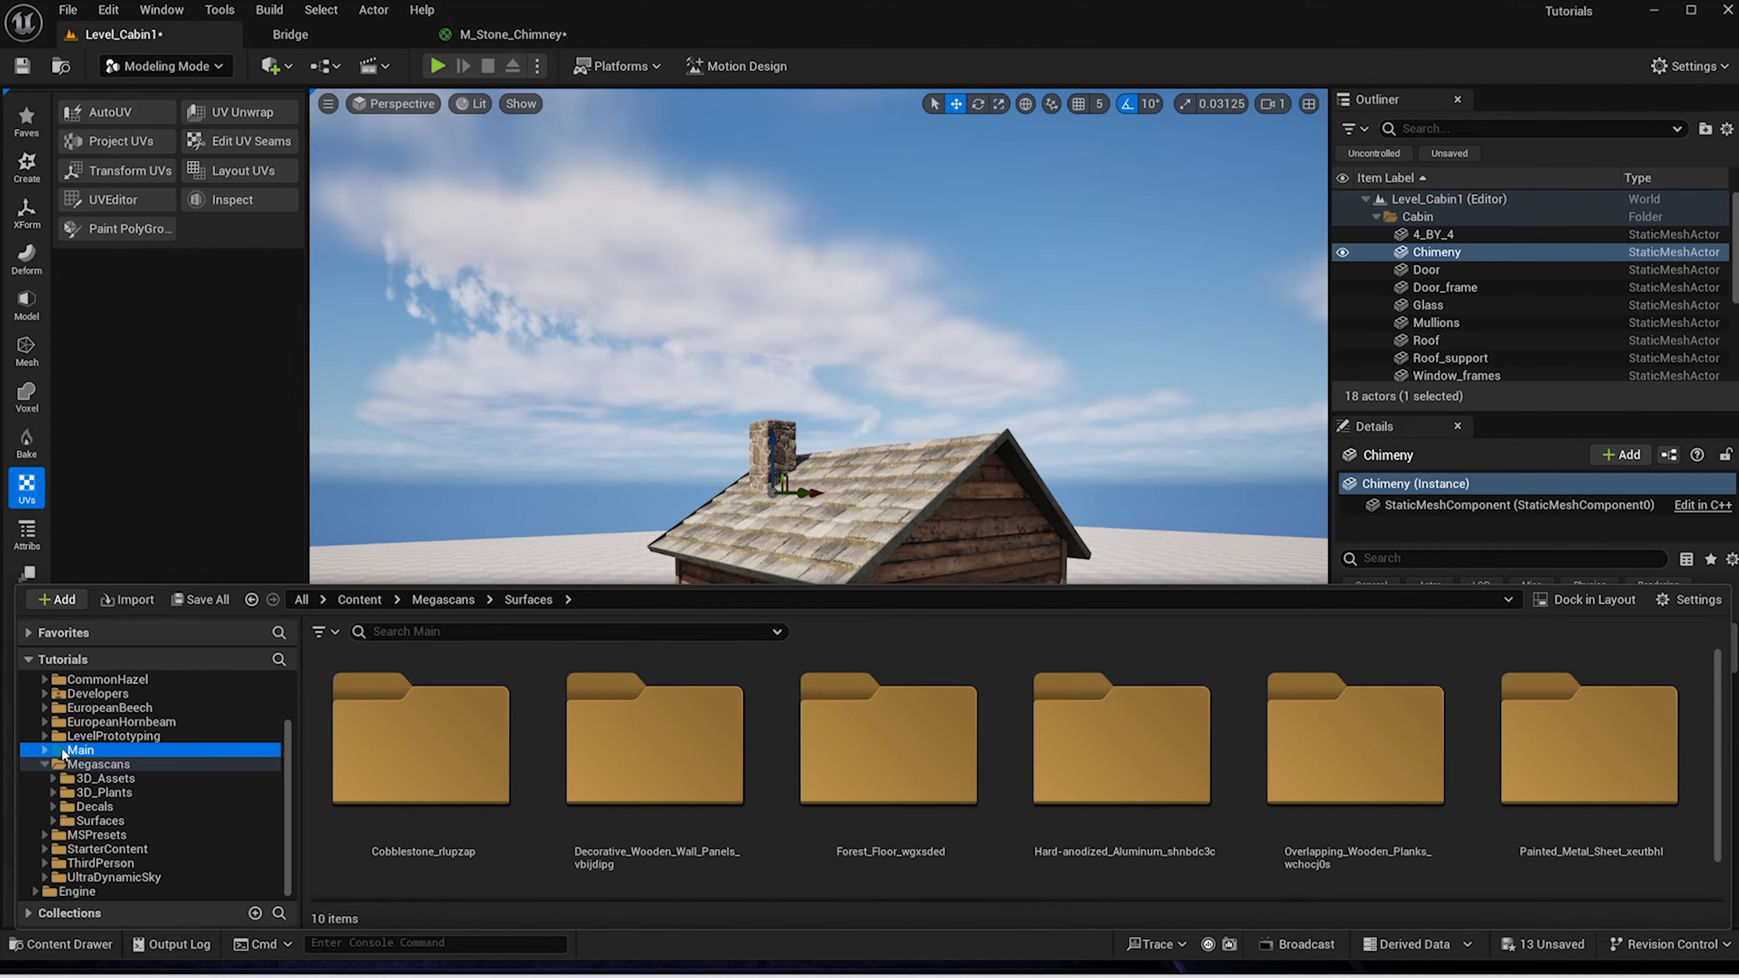
left_click(44, 751)
left_click(130, 837)
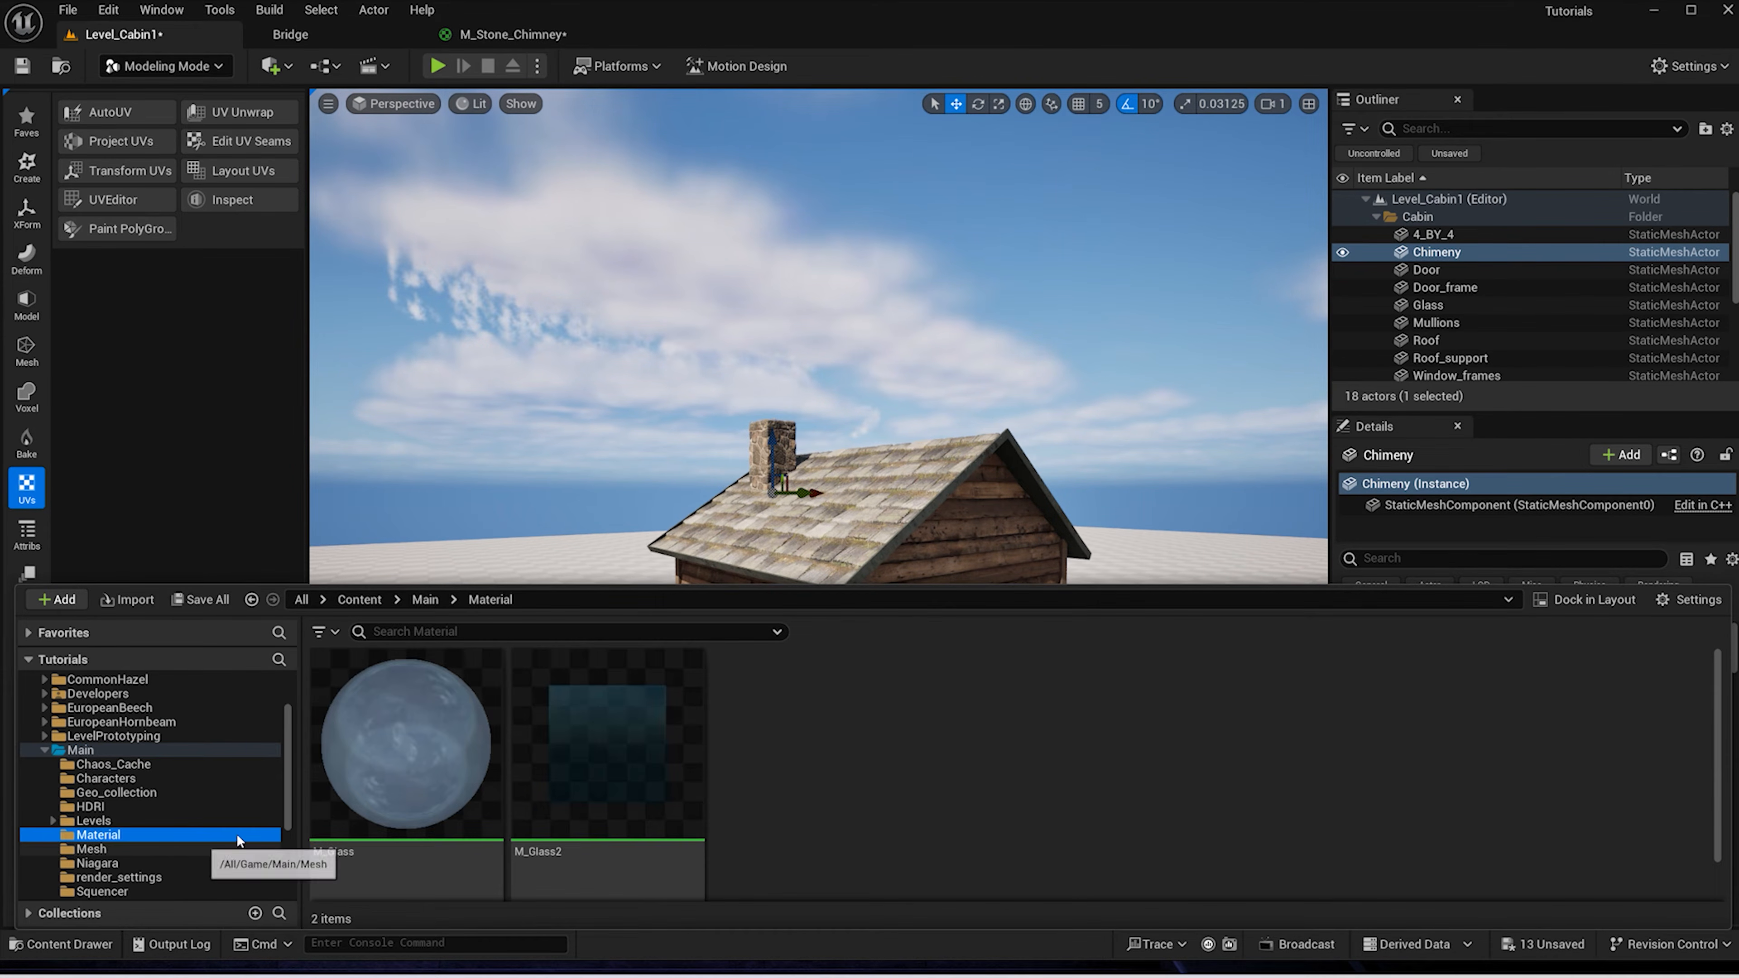
right_click(835, 811)
left_click(896, 277)
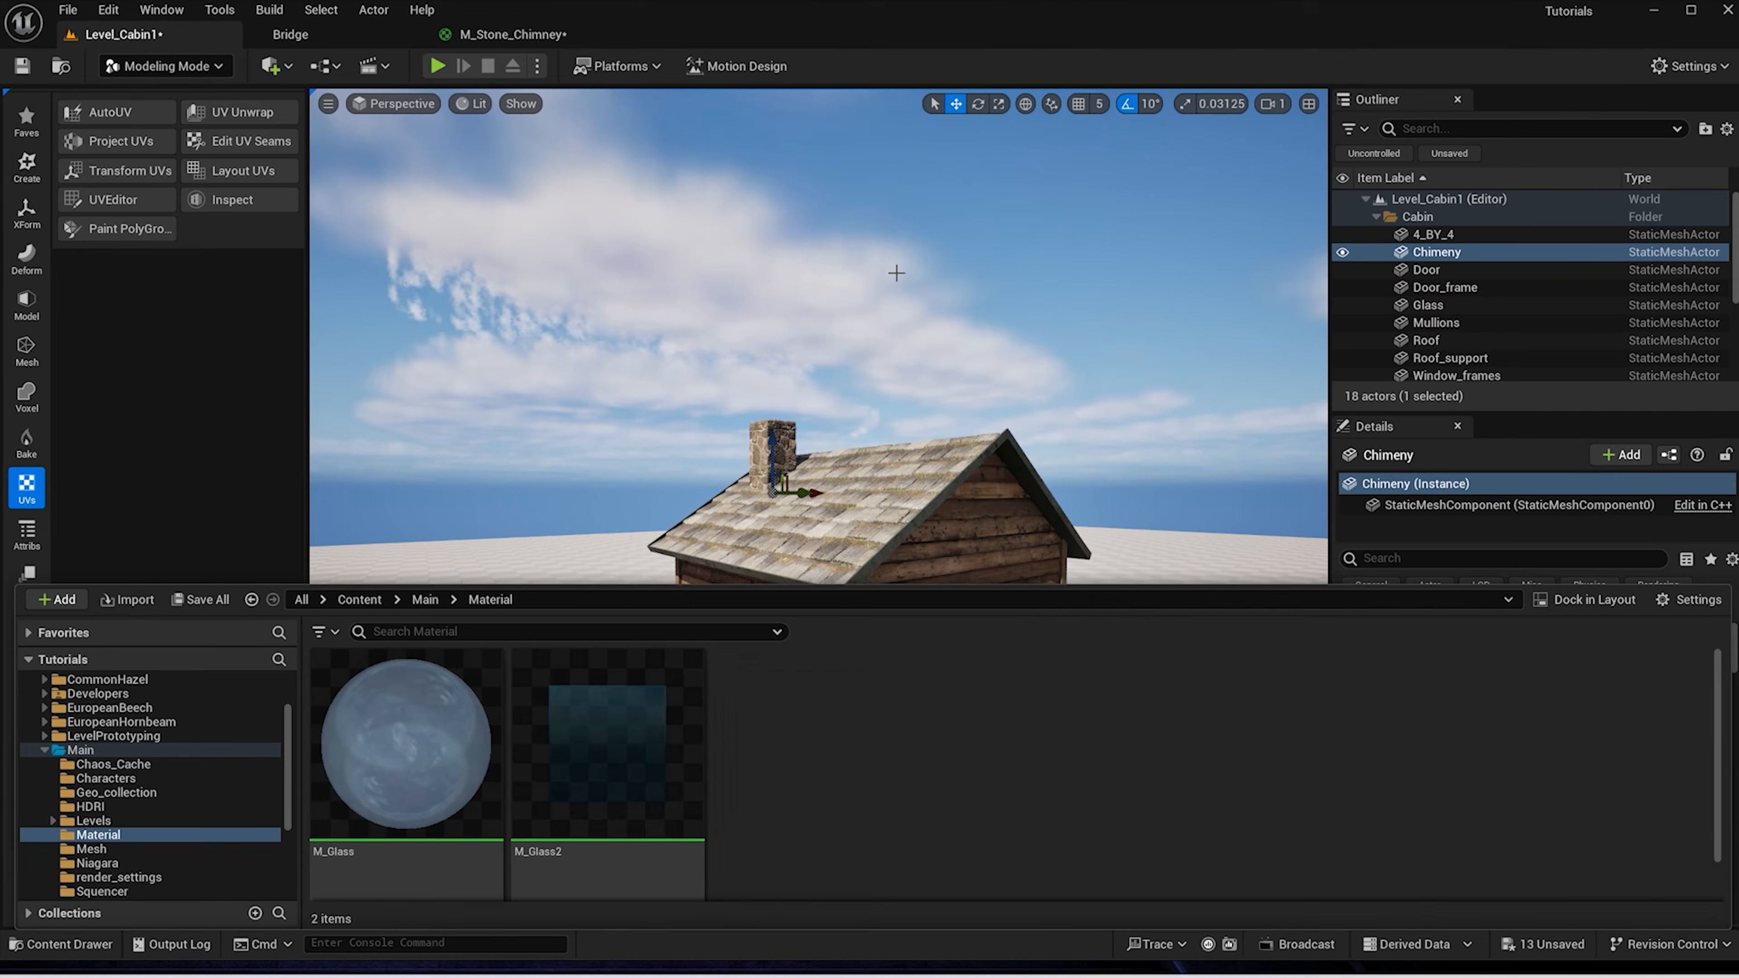
type("M_Gla")
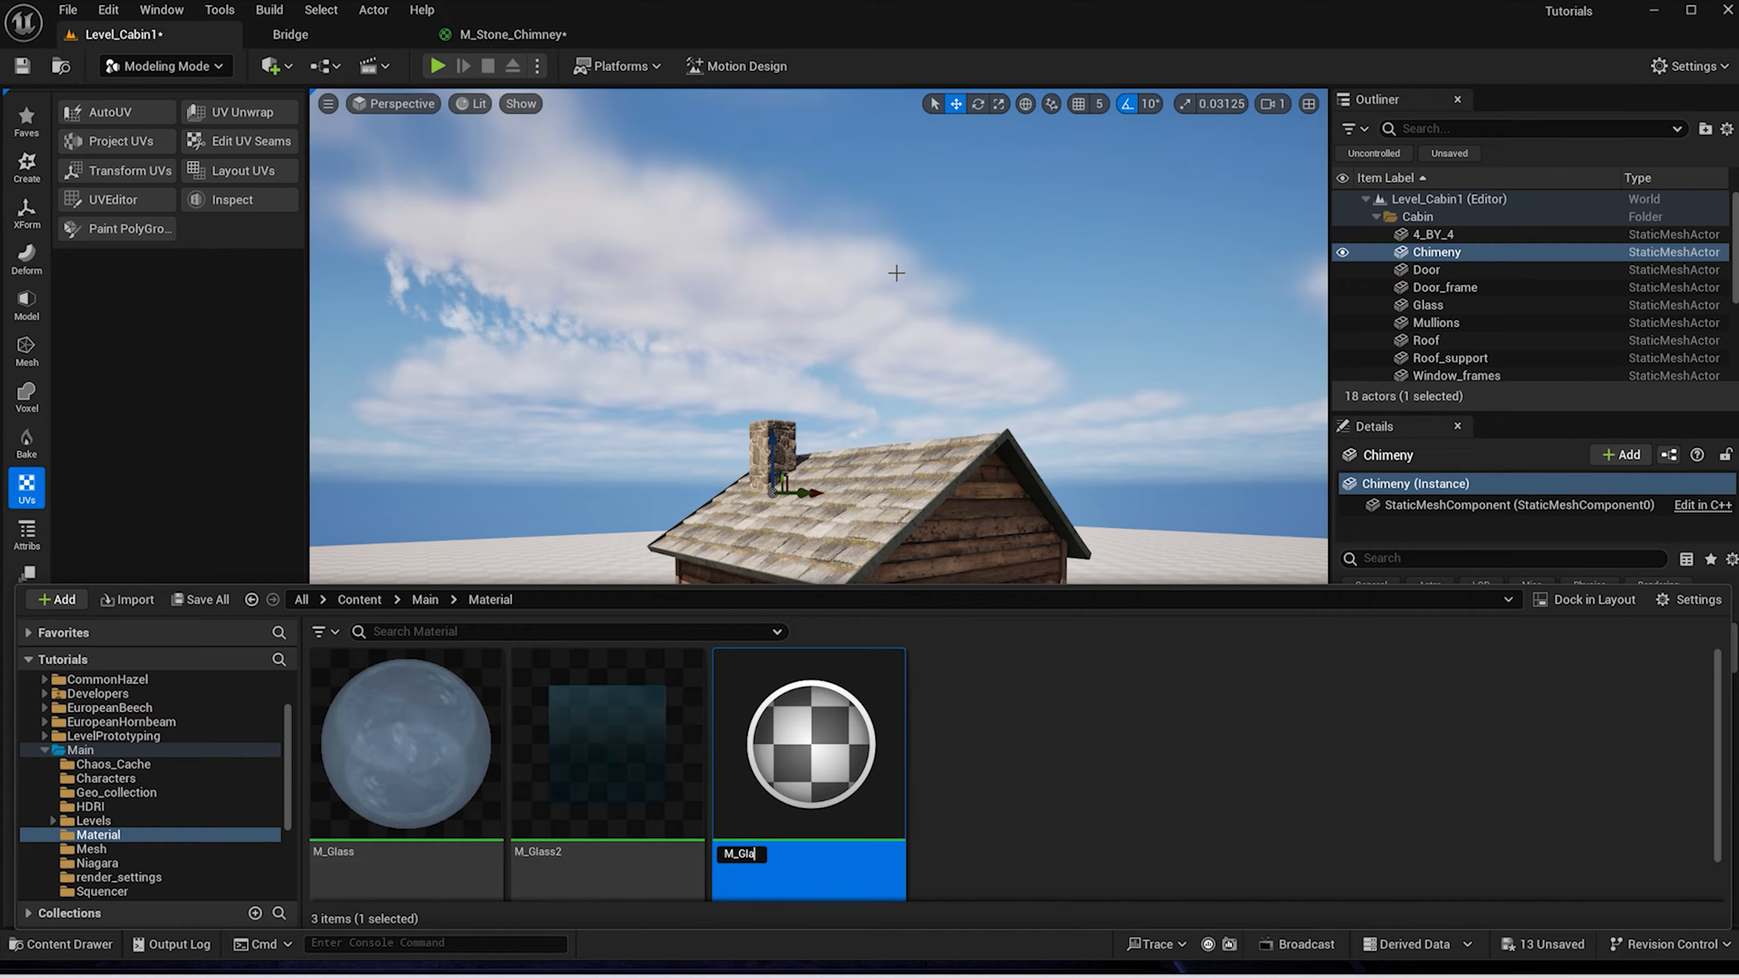
type("ss3")
key("Return")
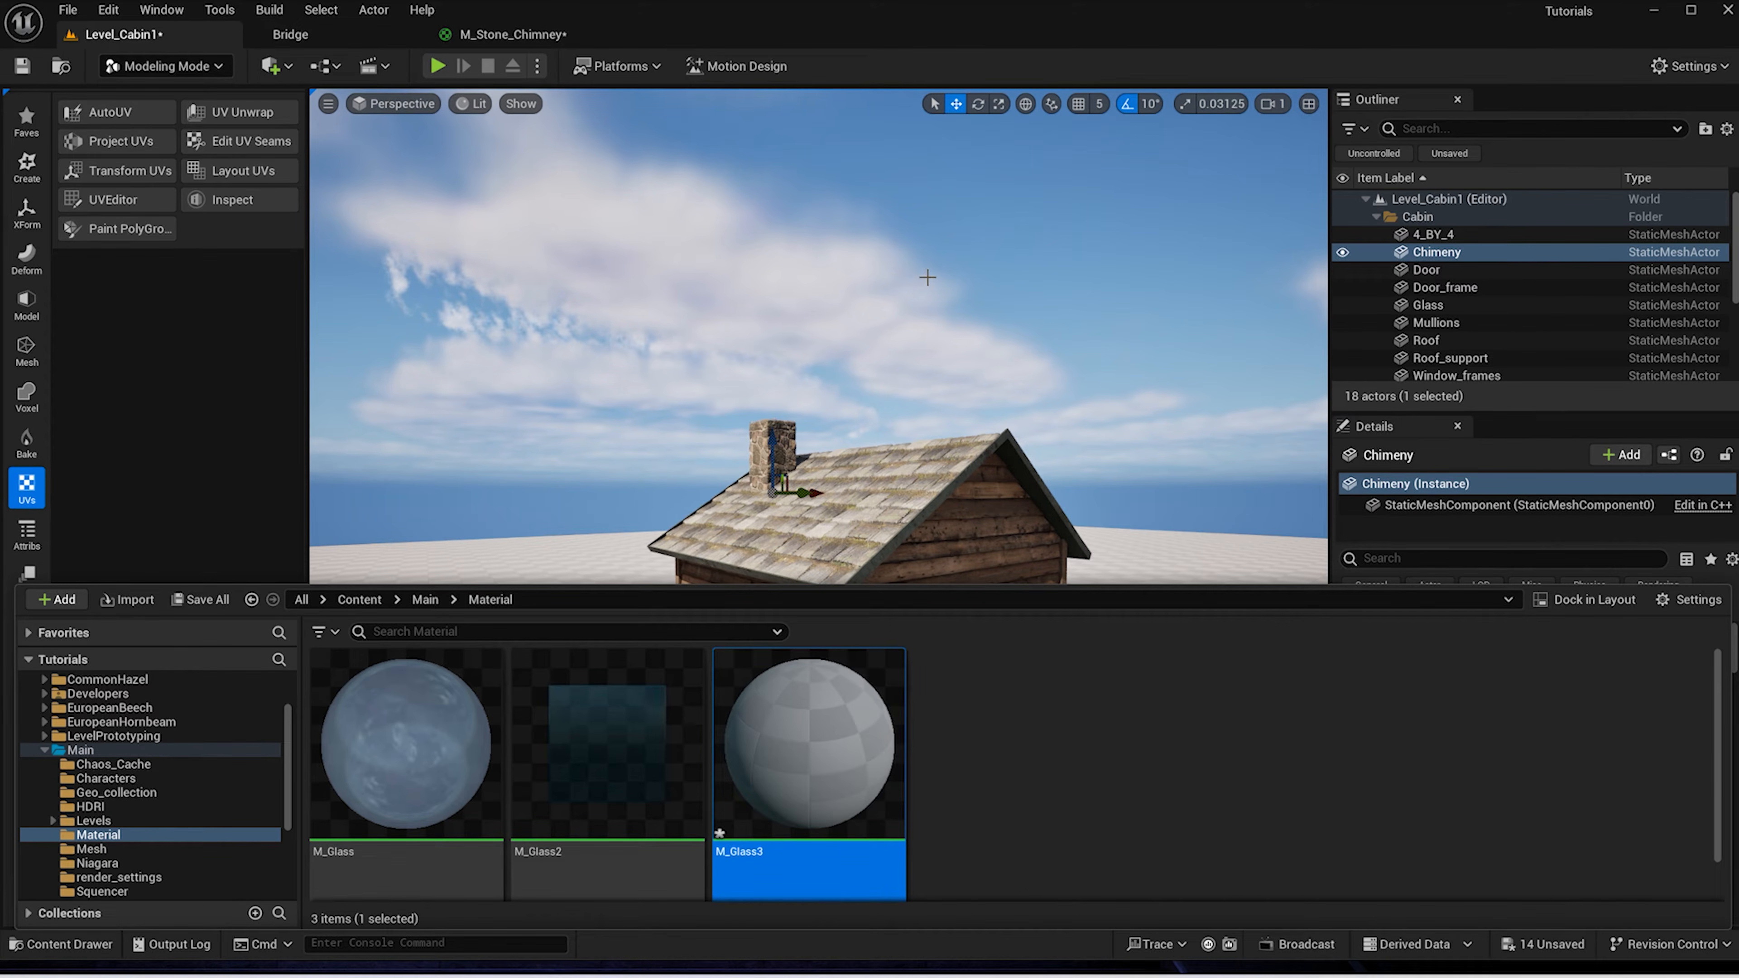
Open M_Glass3 in the material editor and set its blend mode to Translucent
double_click(790, 695)
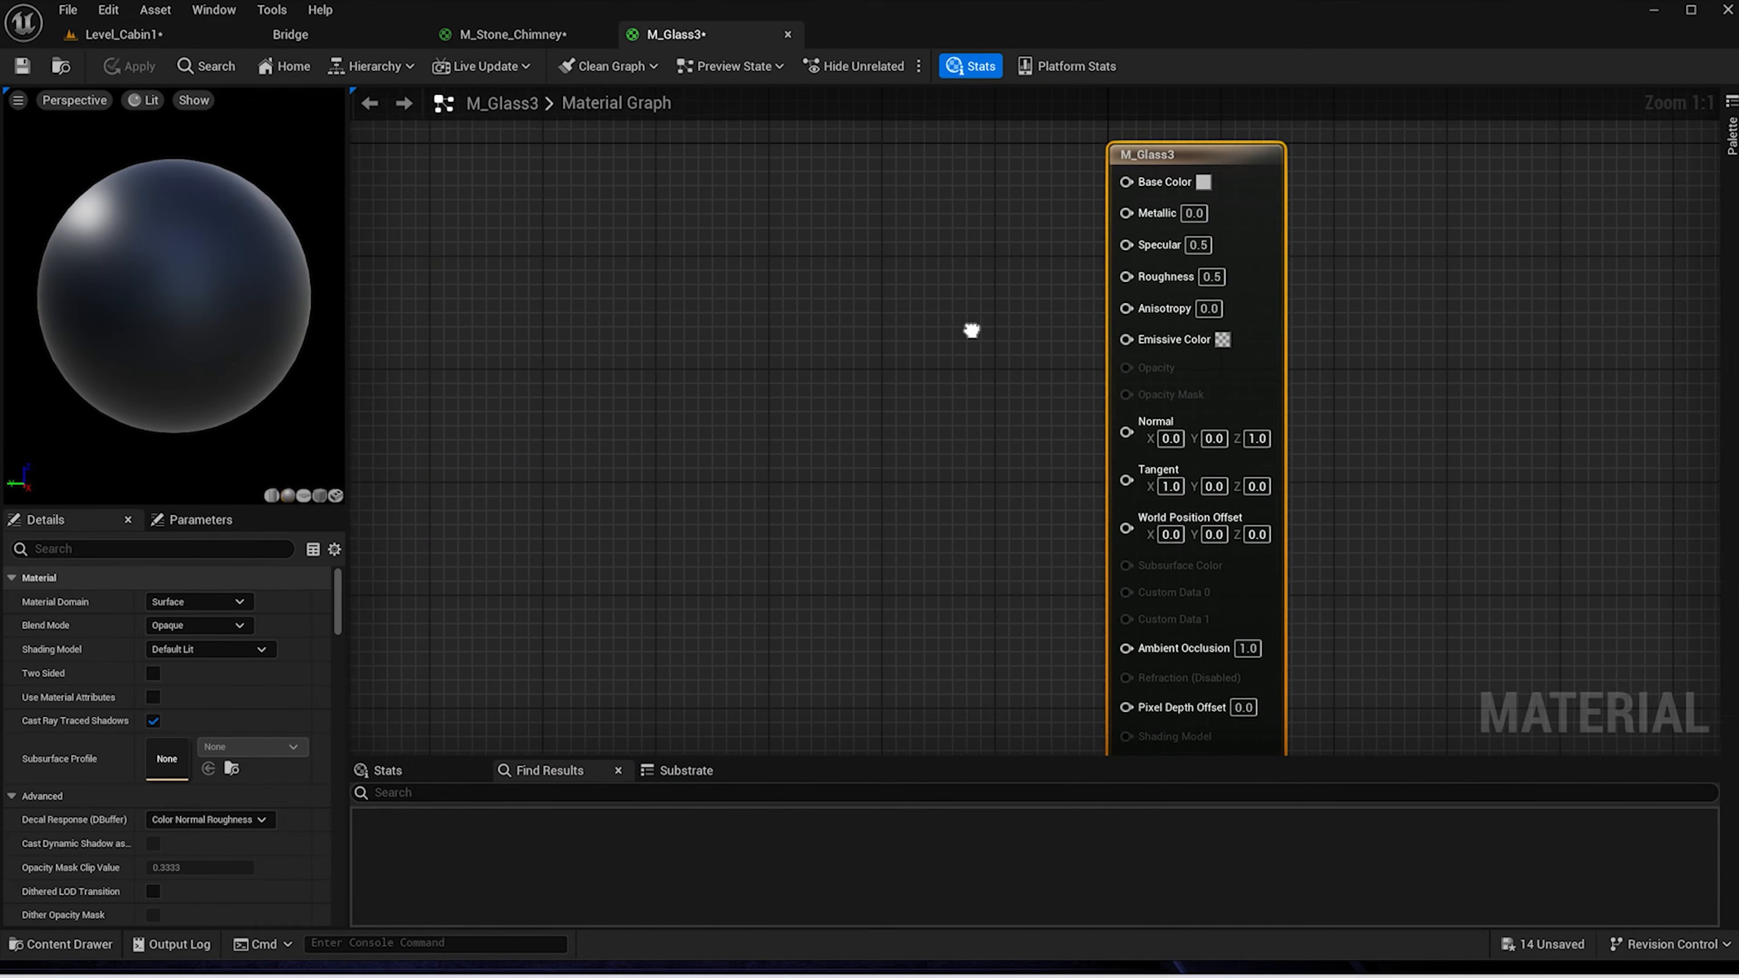
right_click_drag(977, 334, 1008, 340)
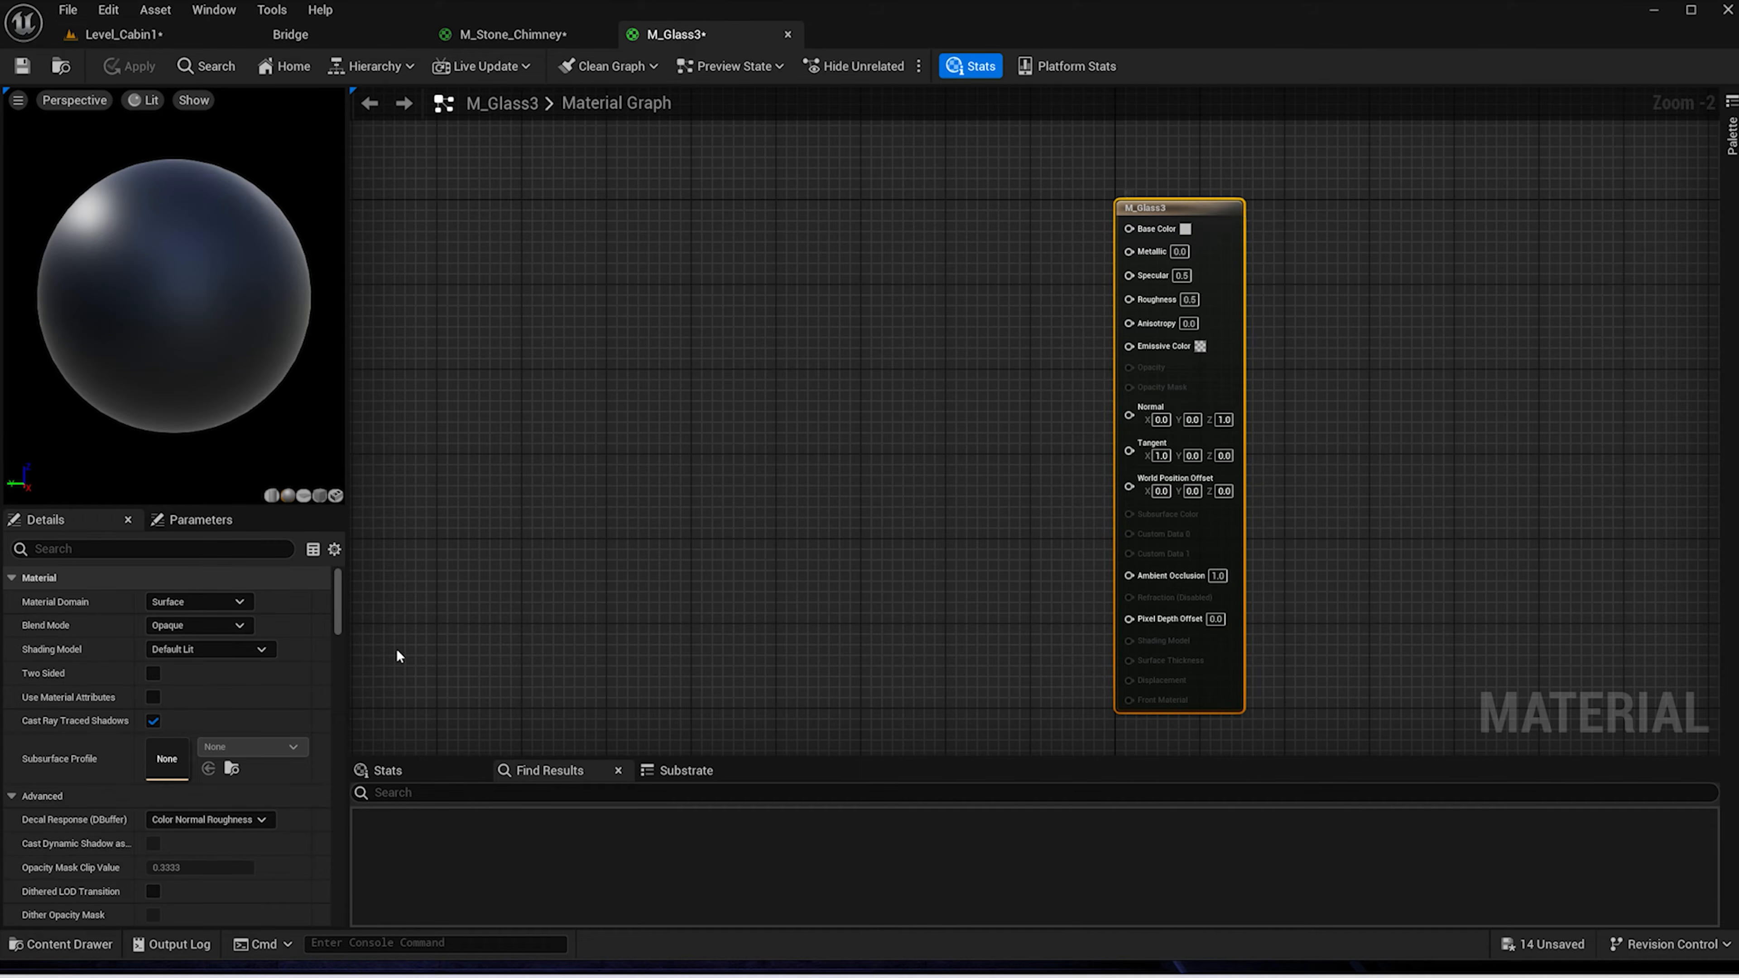
left_click(178, 625)
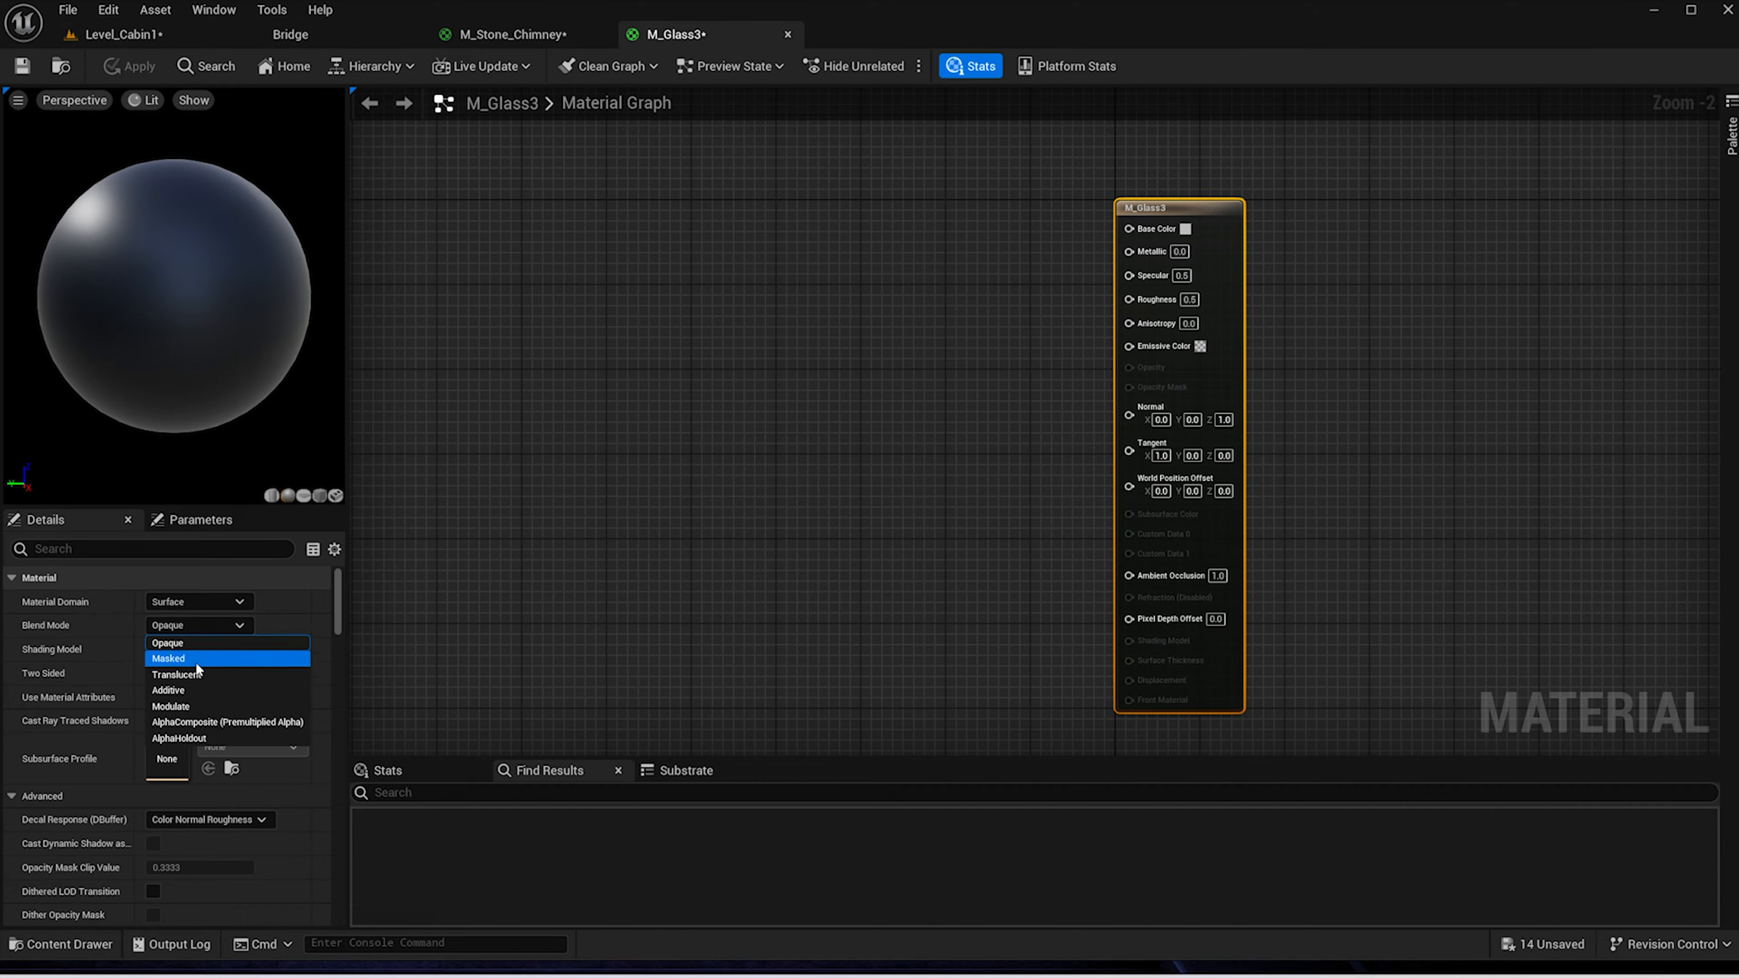
left_click(195, 675)
Set the translucency lighting mode of M_Glass3 to Surface TranslucencyVolume
scroll(274, 678, "down", 15)
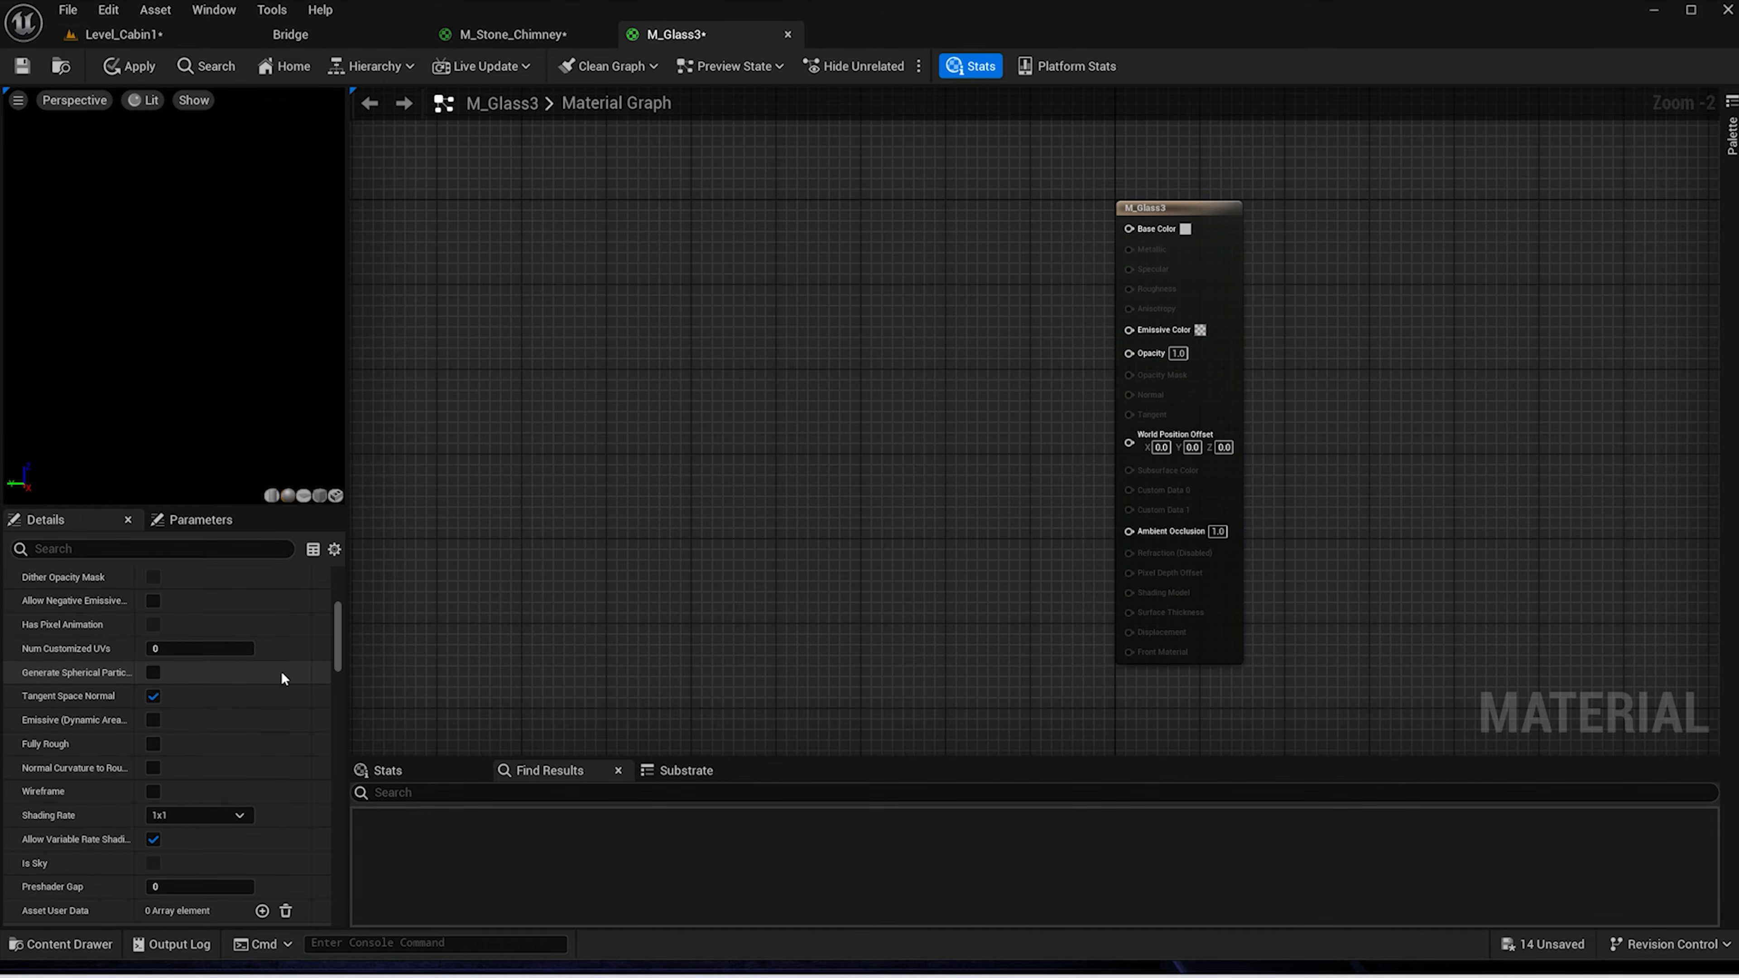
scroll(281, 671, "down", 1)
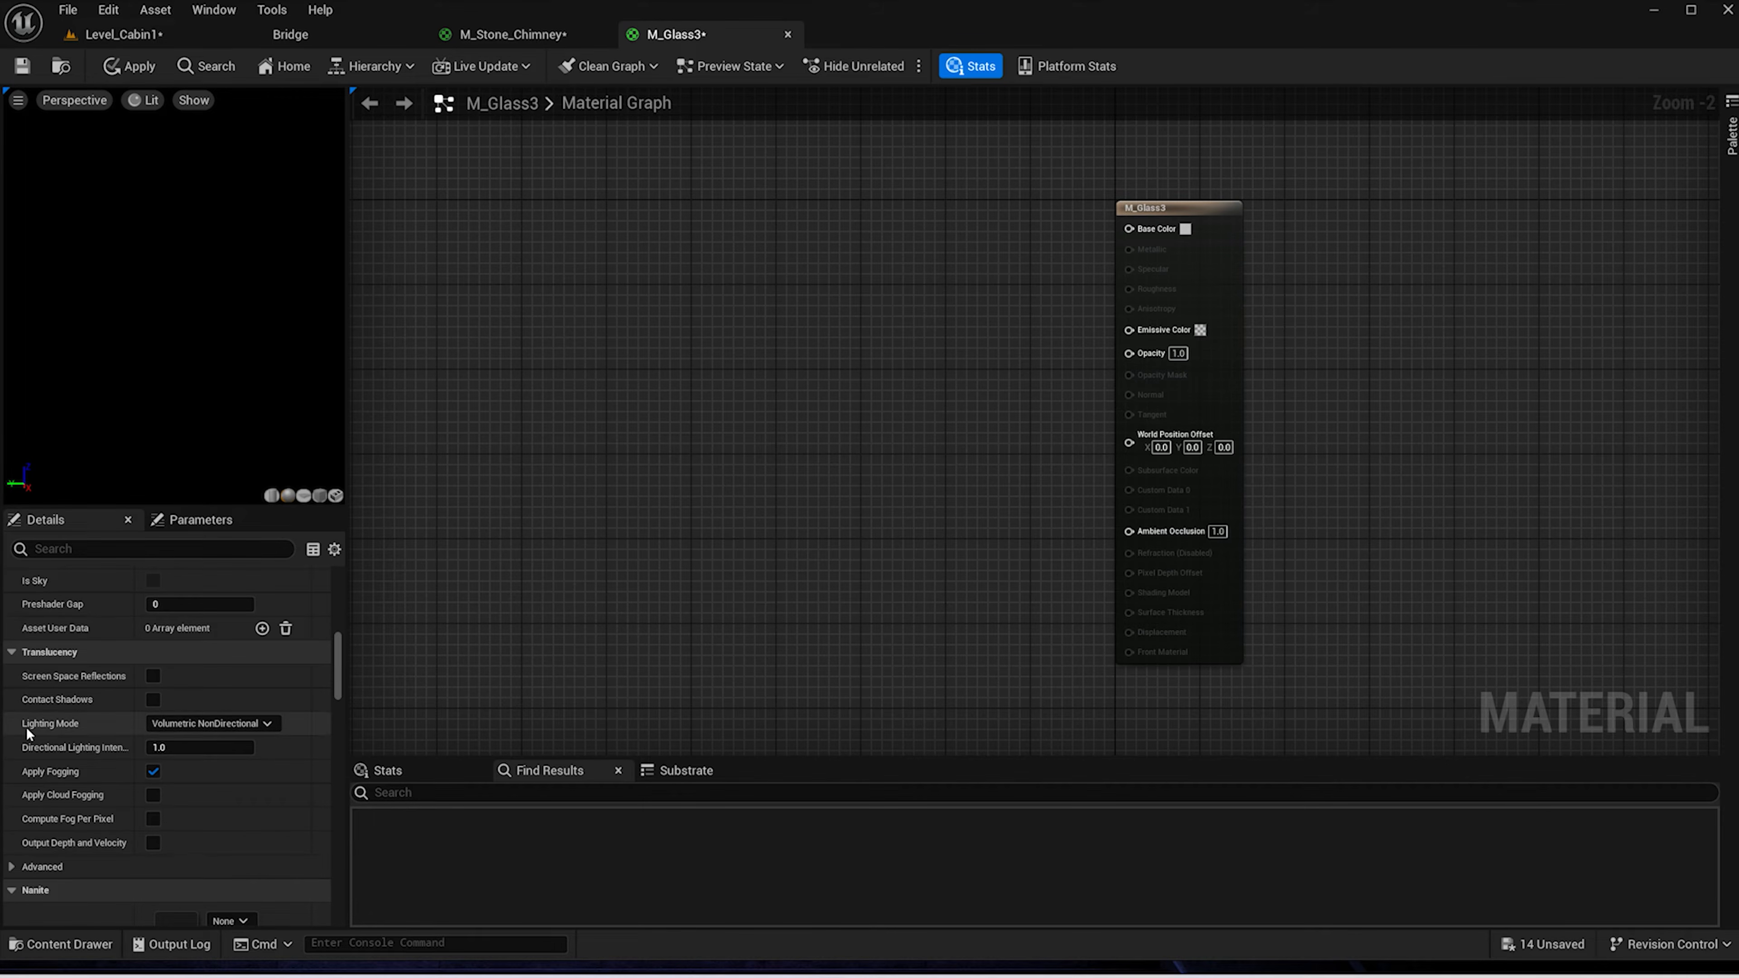
left_click(218, 728)
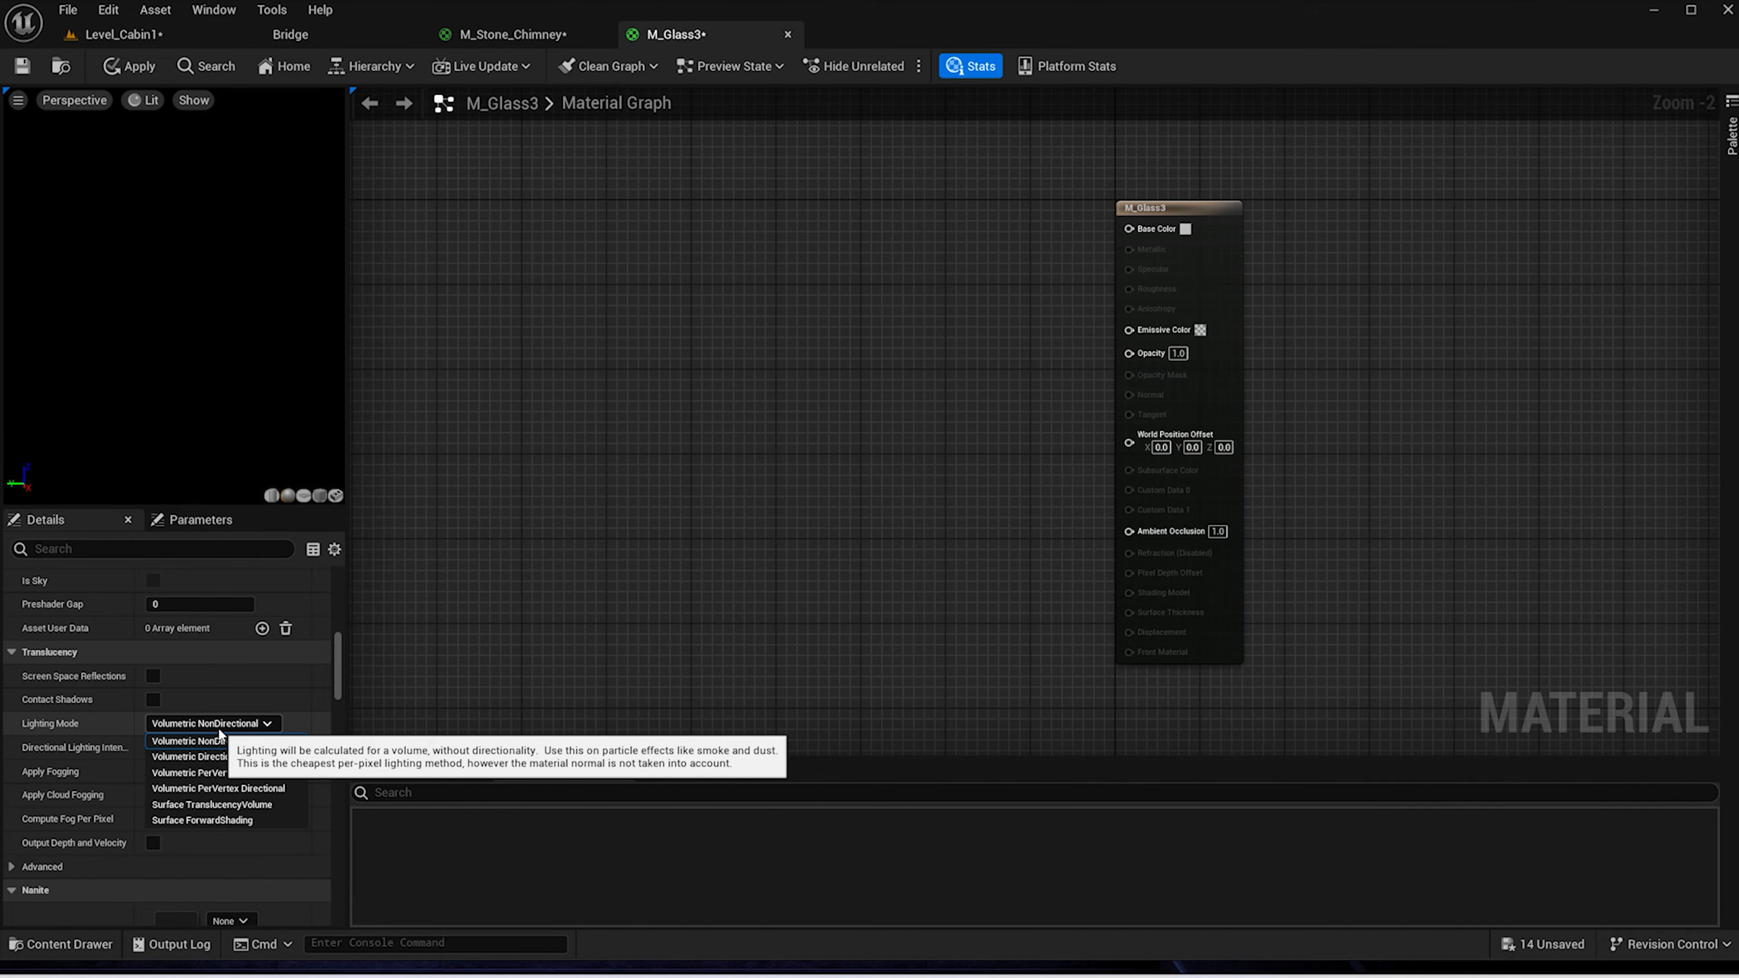
left_click(268, 805)
scroll(1196, 399, "down", 1)
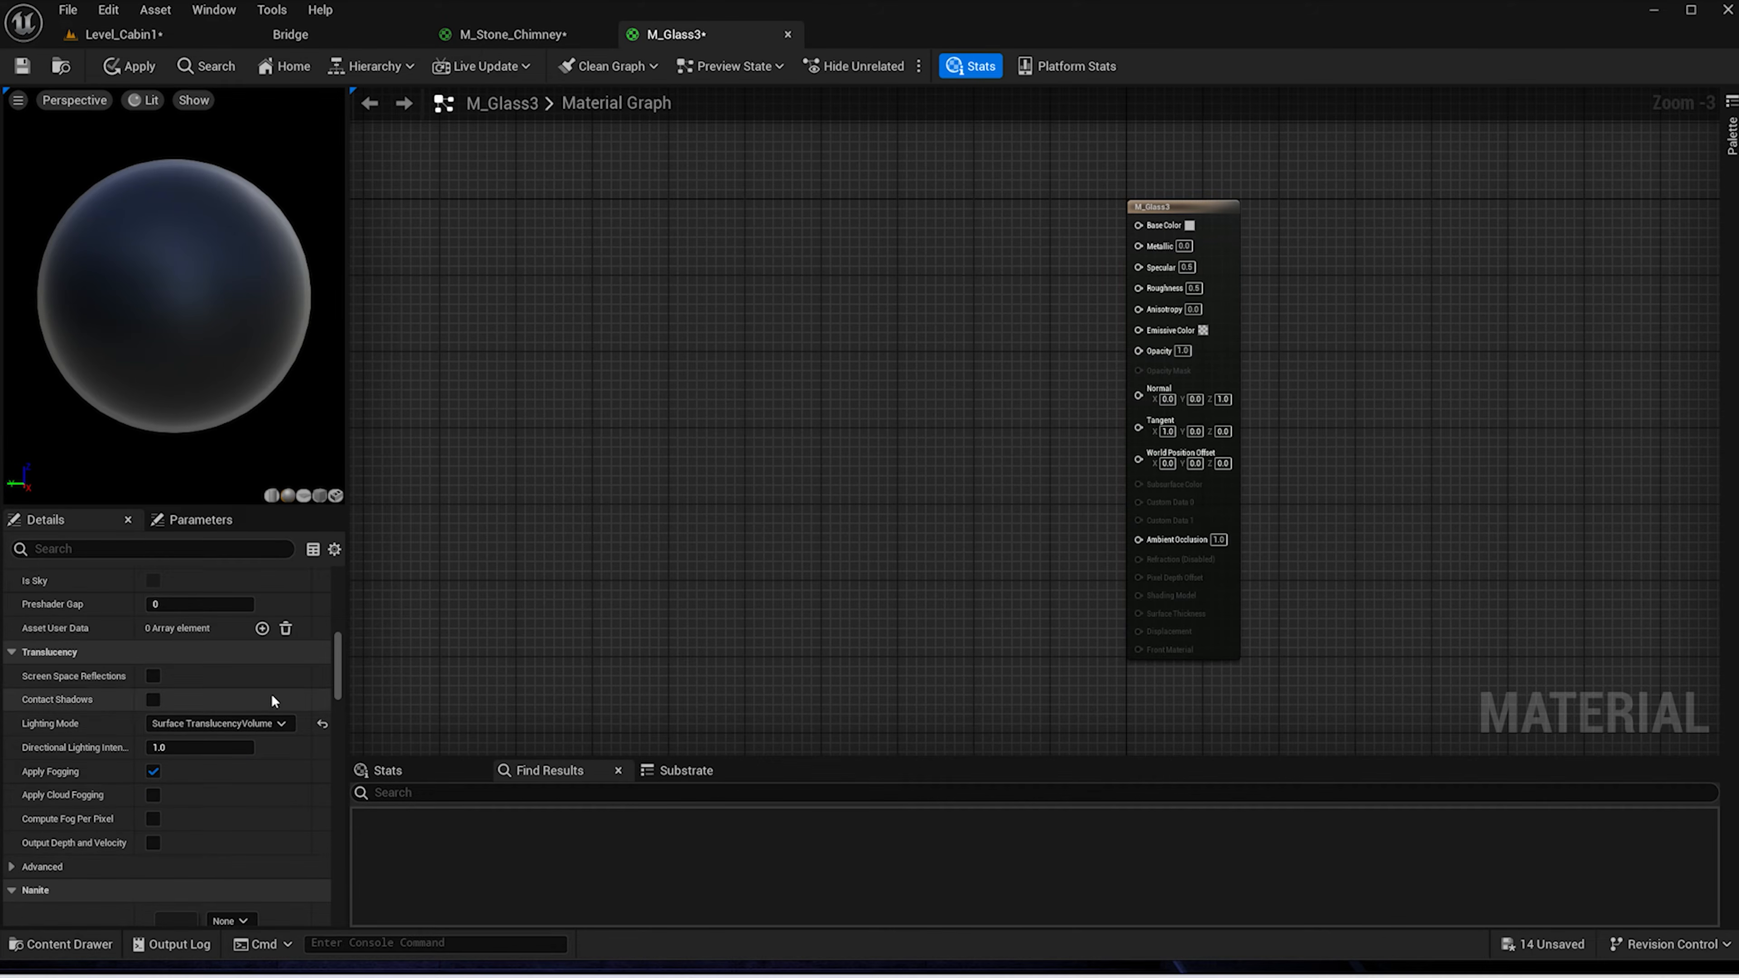
Set the refraction method of M_Glass3 to Index Of Refraction
left_click(226, 553)
type("ref")
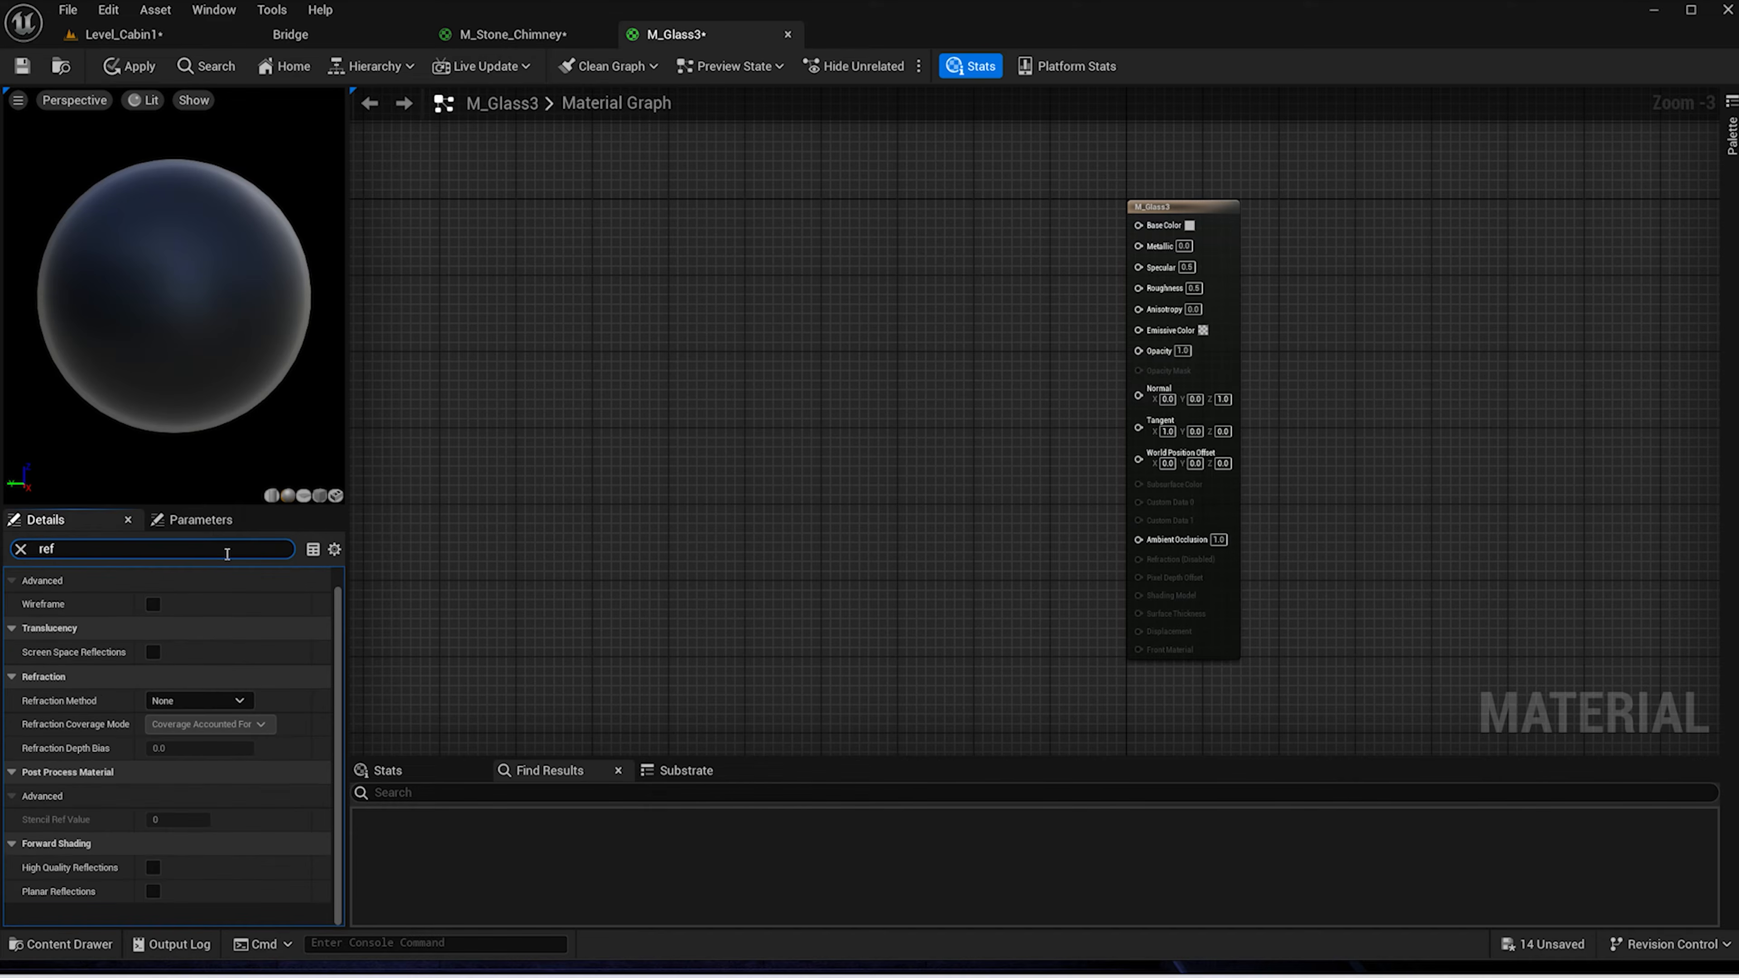
left_click(195, 700)
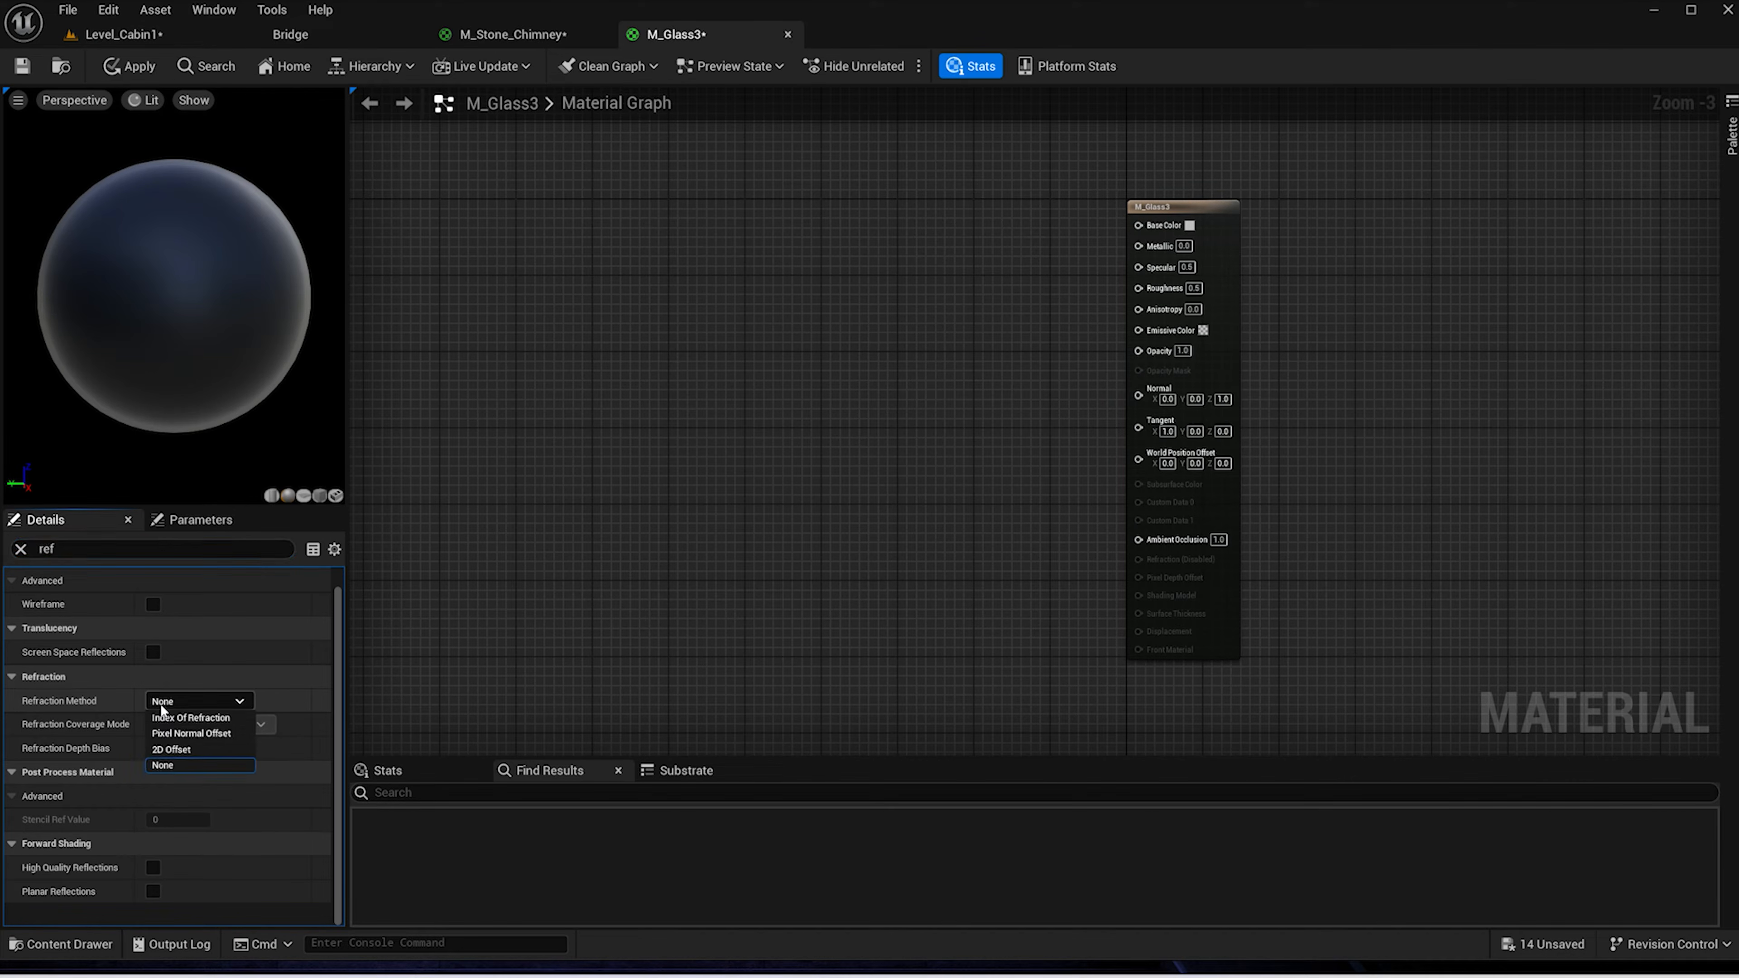
left_click(216, 719)
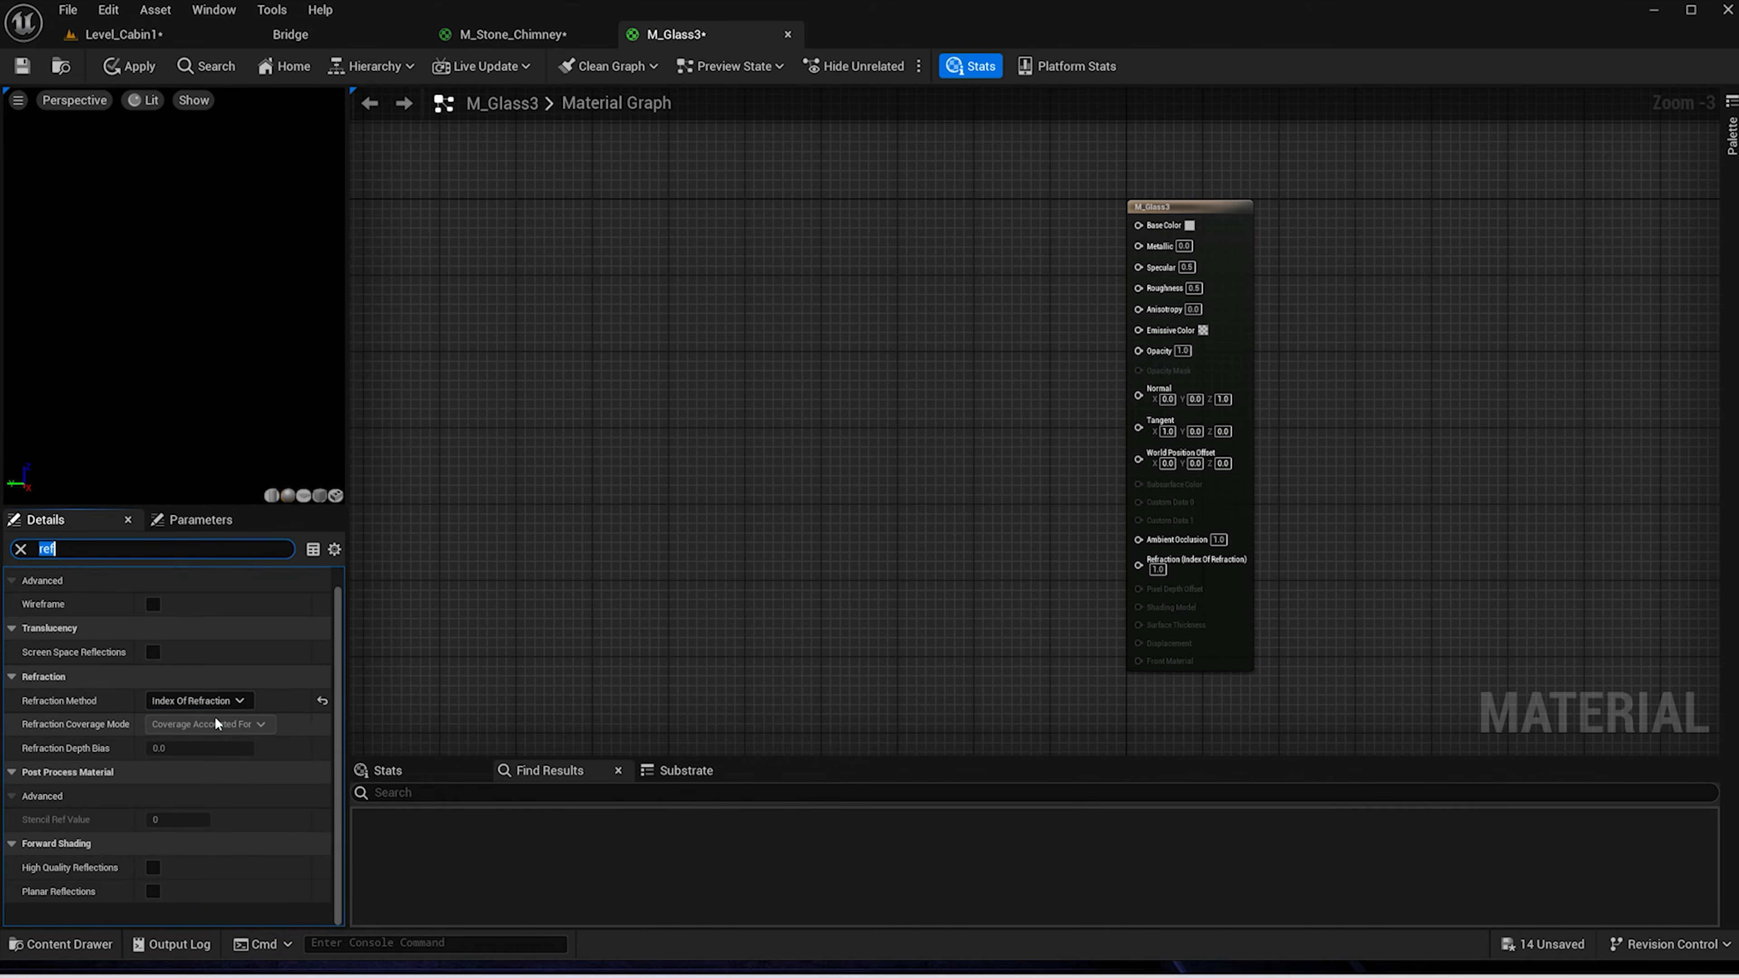
Connect a new three-component constant to Base Color and set it to pale blue with values 0.766, 0.94046, 1.0
left_click_drag(970, 366, 960, 471)
right_click_drag(1006, 224, 959, 274)
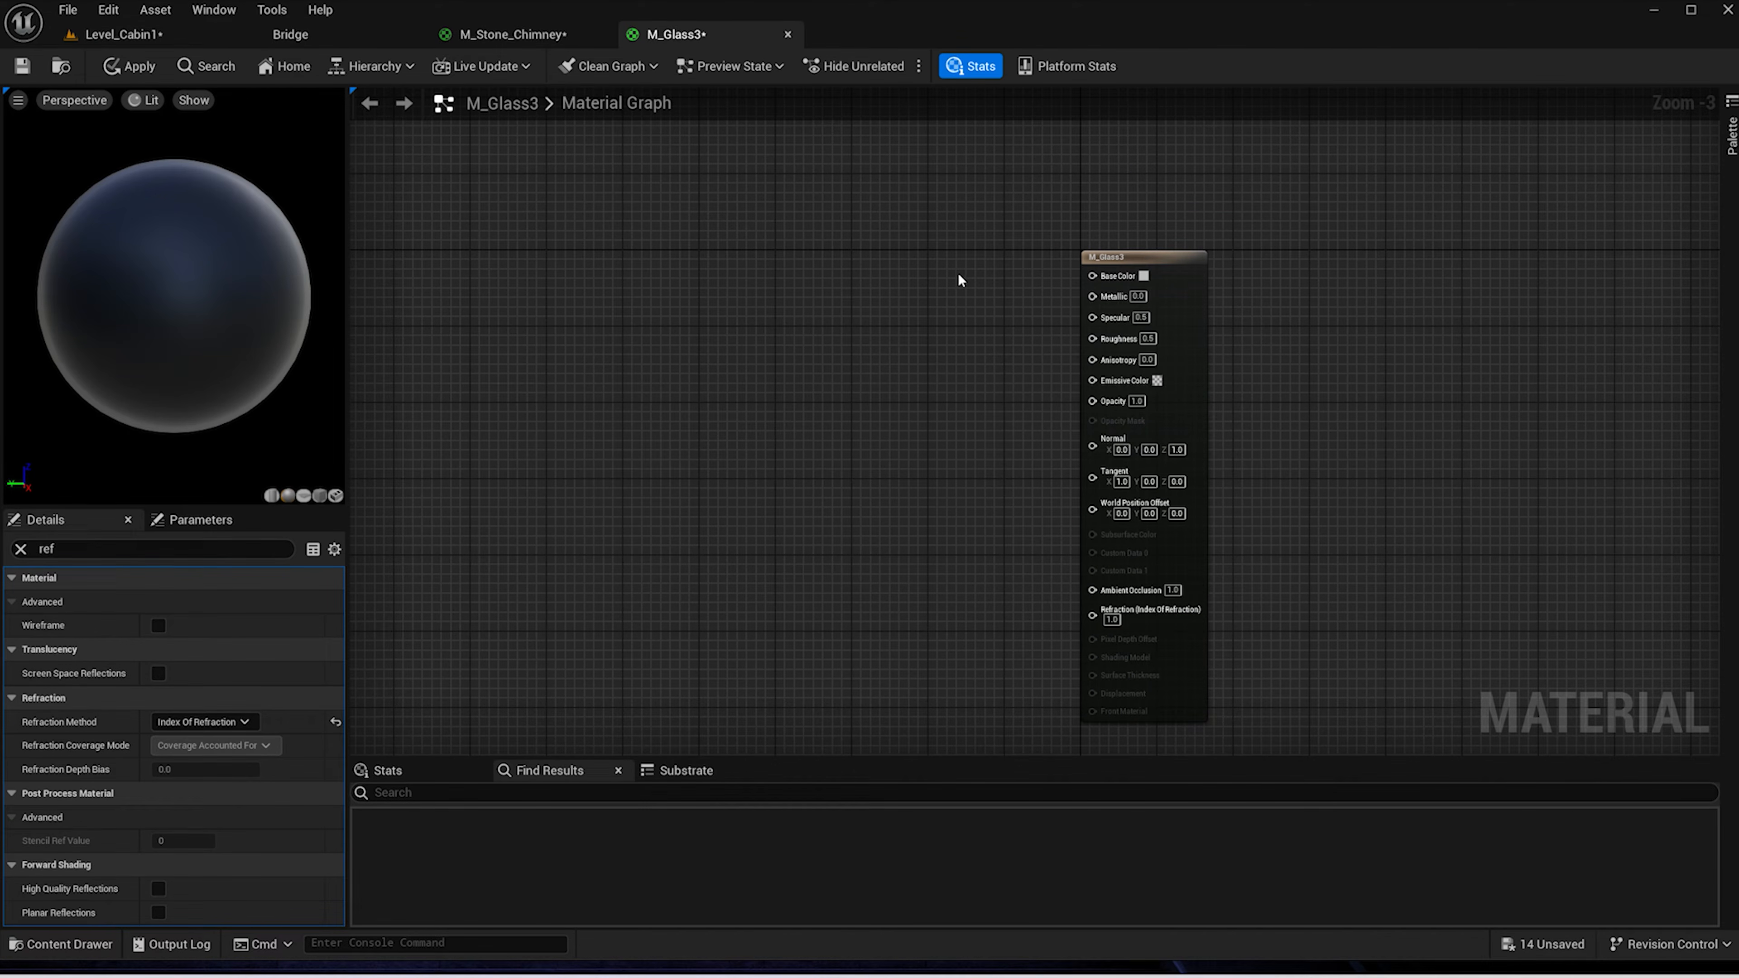
left_click(867, 259)
left_click_drag(985, 283, 1093, 275)
double_click(887, 358)
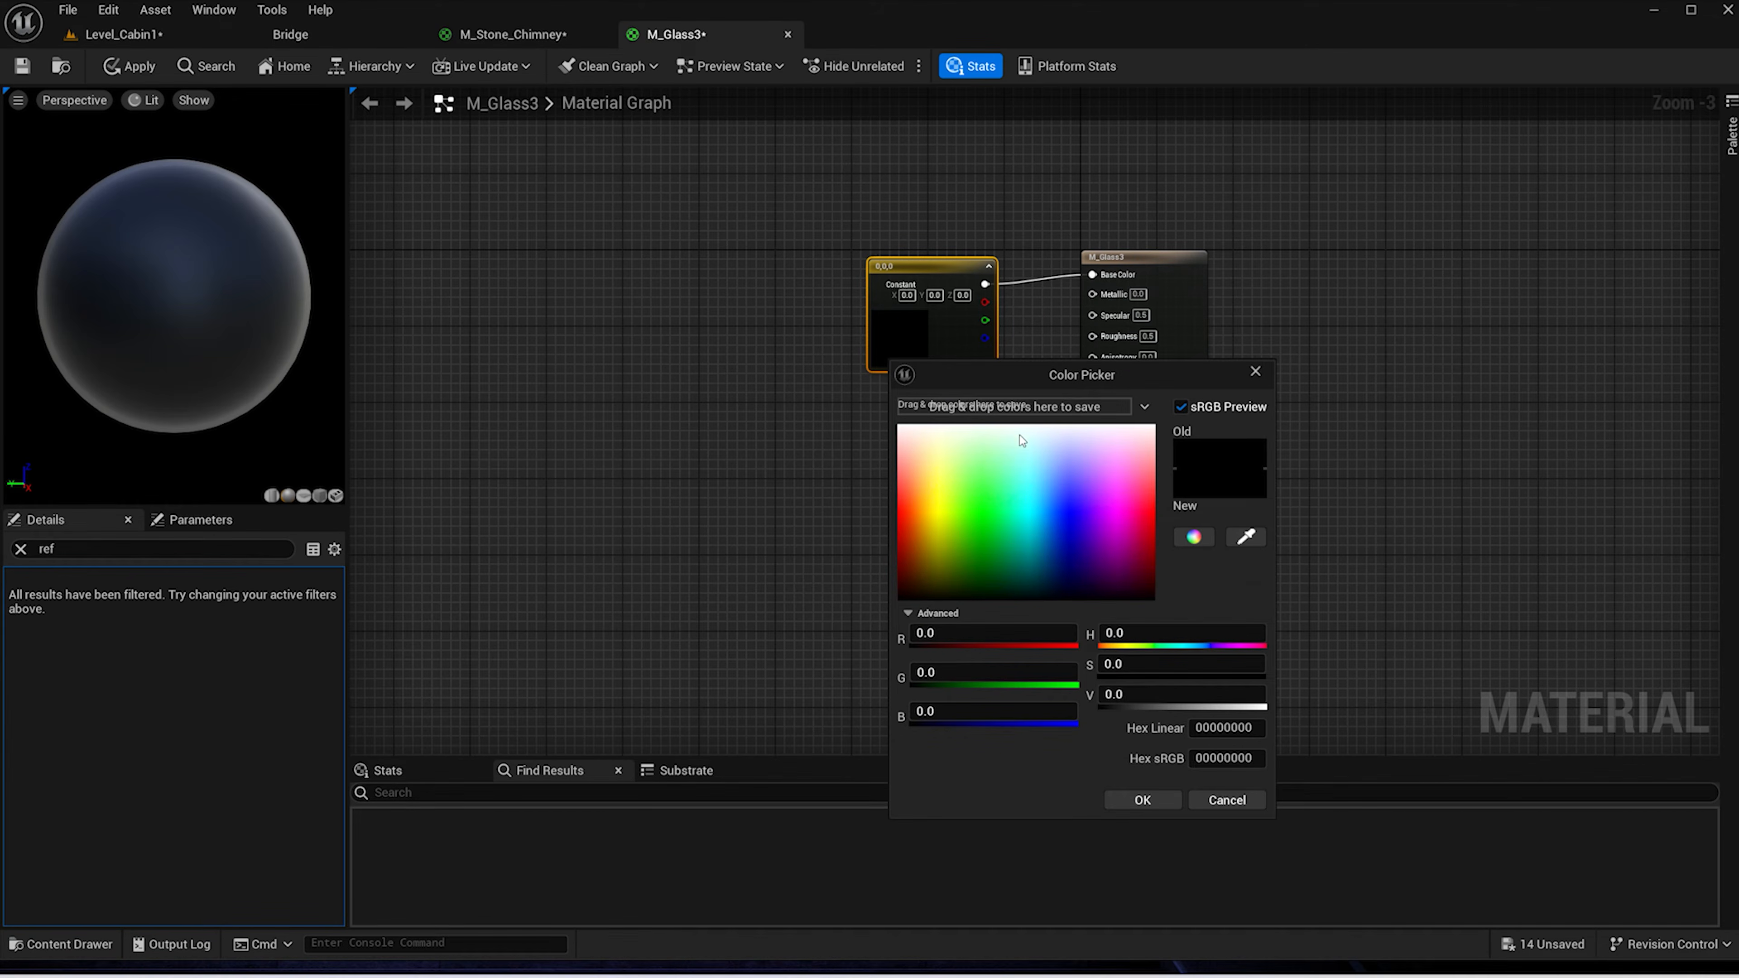
left_click(1031, 443)
left_click_drag(1033, 446, 1038, 446)
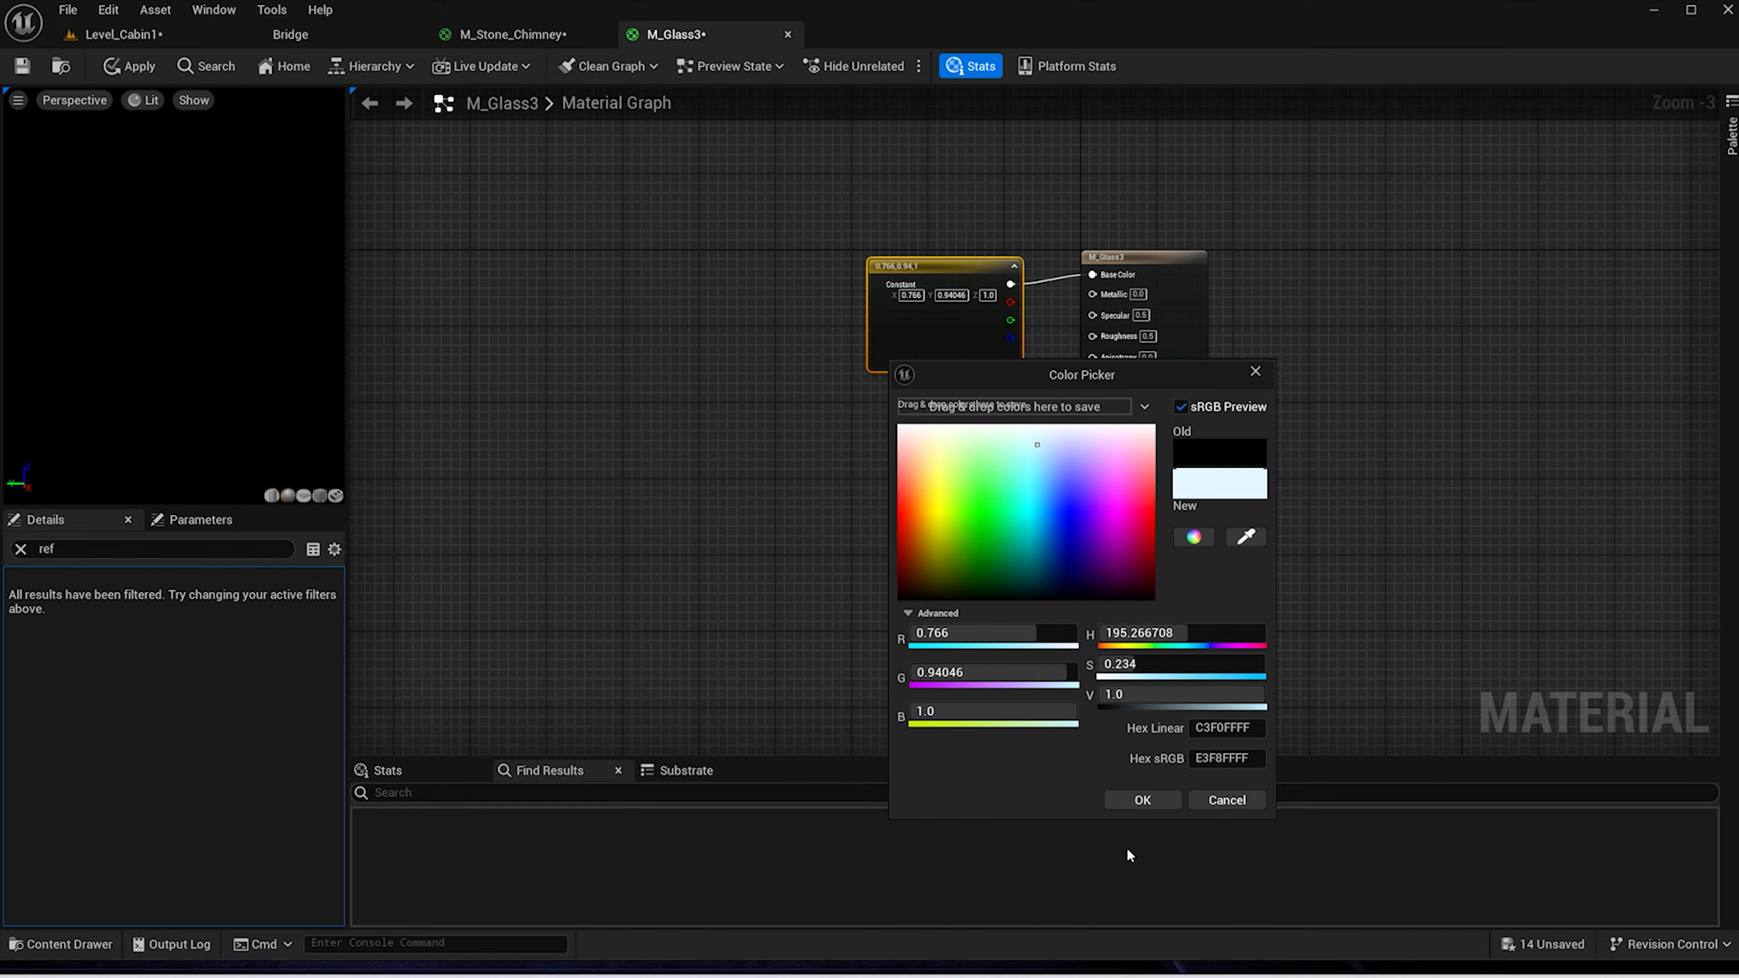
left_click(1142, 801)
left_click_drag(974, 261, 958, 175)
Set the material's Metallic to 1, Roughness to 0.1 and Opacity to 0.1
left_click(1138, 294)
type("1")
key("Return")
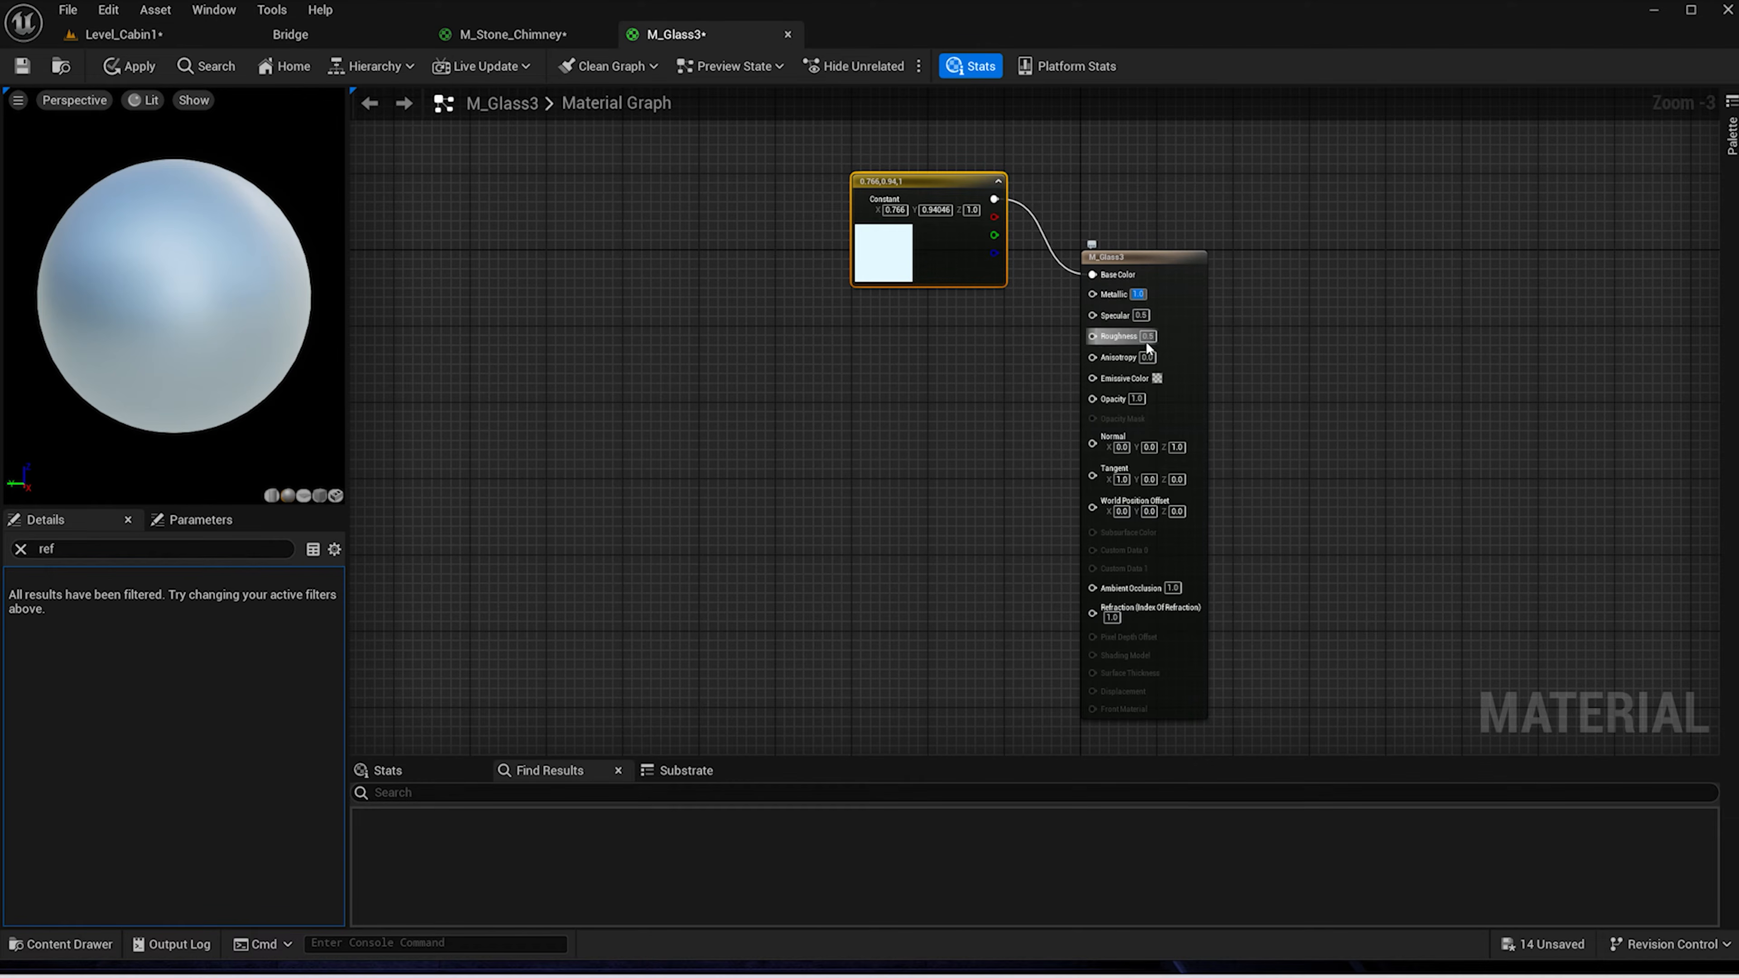
type("0.1")
key("Return")
type("0.1")
key("Return")
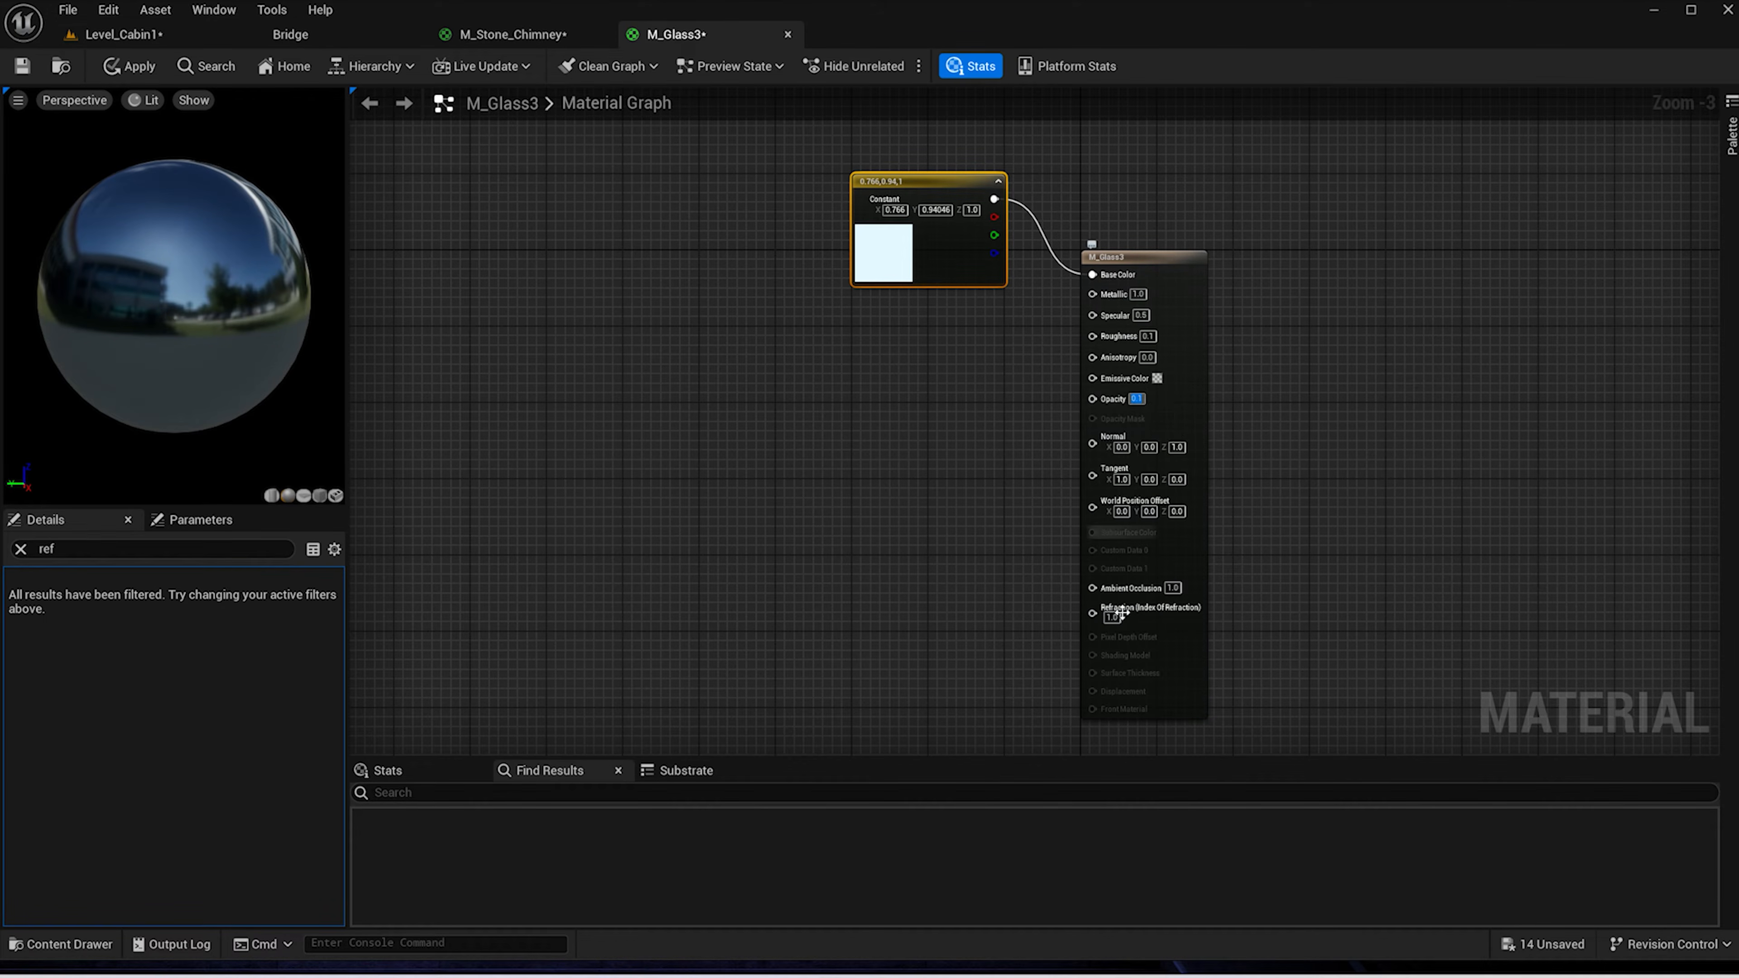
Add a Lerp node and connect its output to the Refraction (Index Of Refraction) input
right_click_drag(970, 611, 1013, 551)
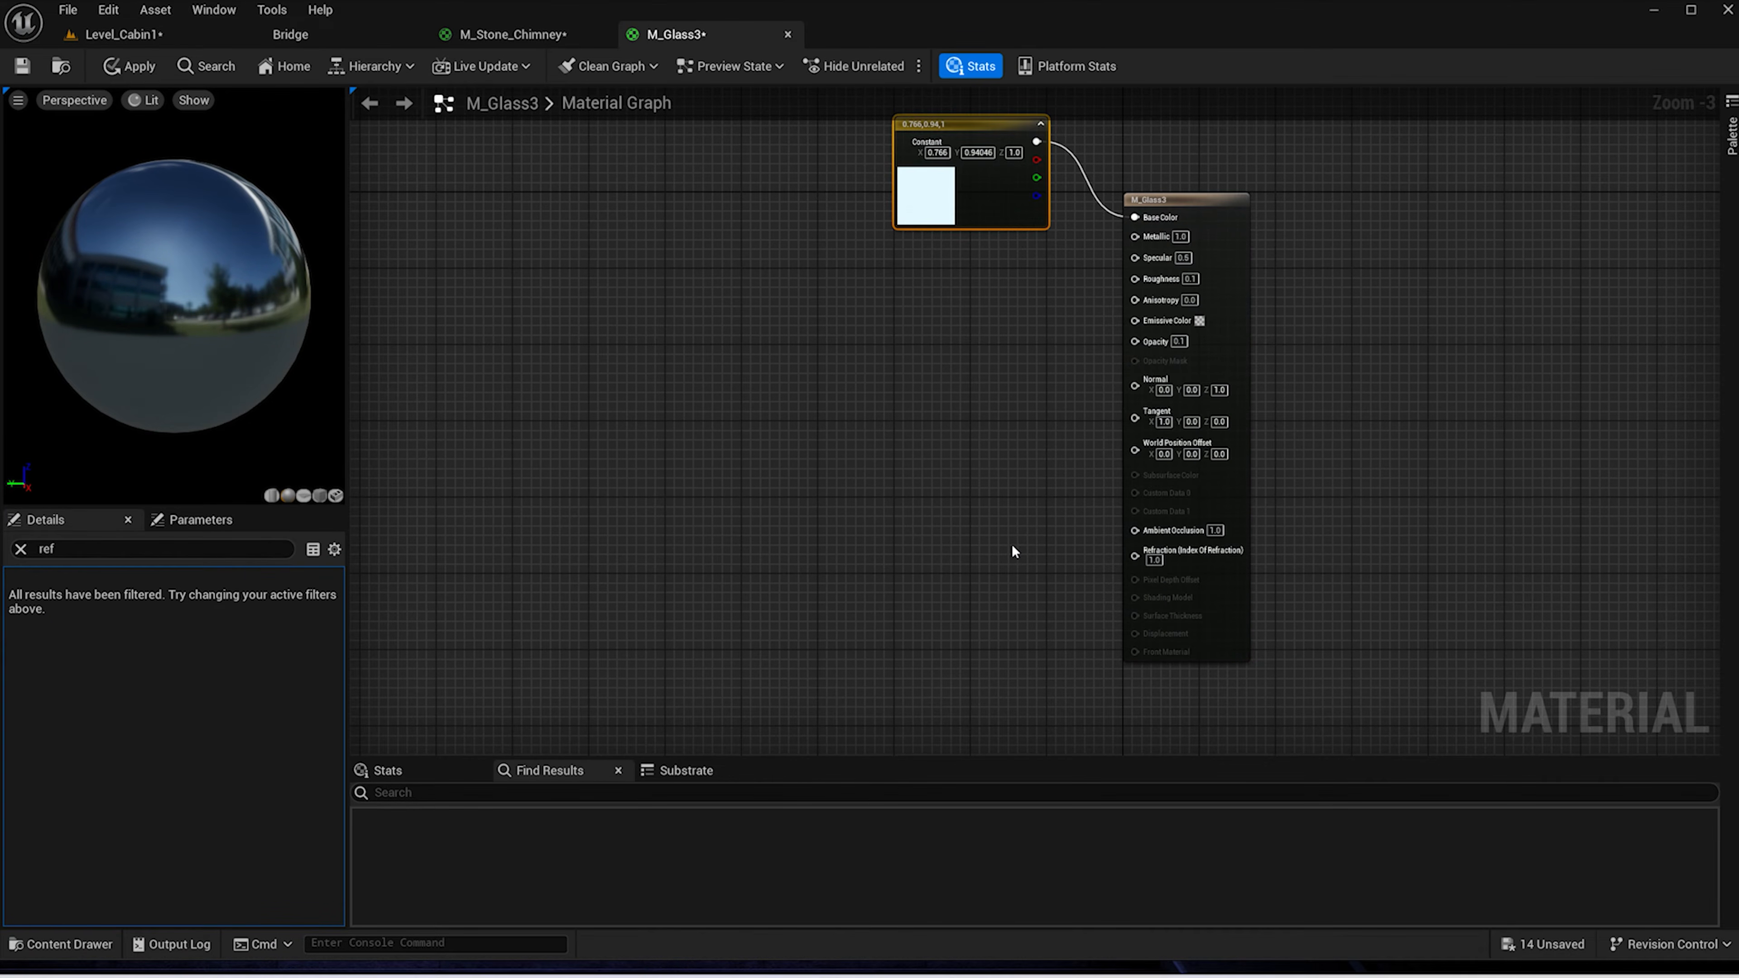
left_click(934, 527)
left_click_drag(963, 538, 1211, 548)
Add a Fresnel node and connect its output to the Lerp's Alpha input
right_click_drag(871, 580, 923, 570)
right_click(922, 568)
type("f")
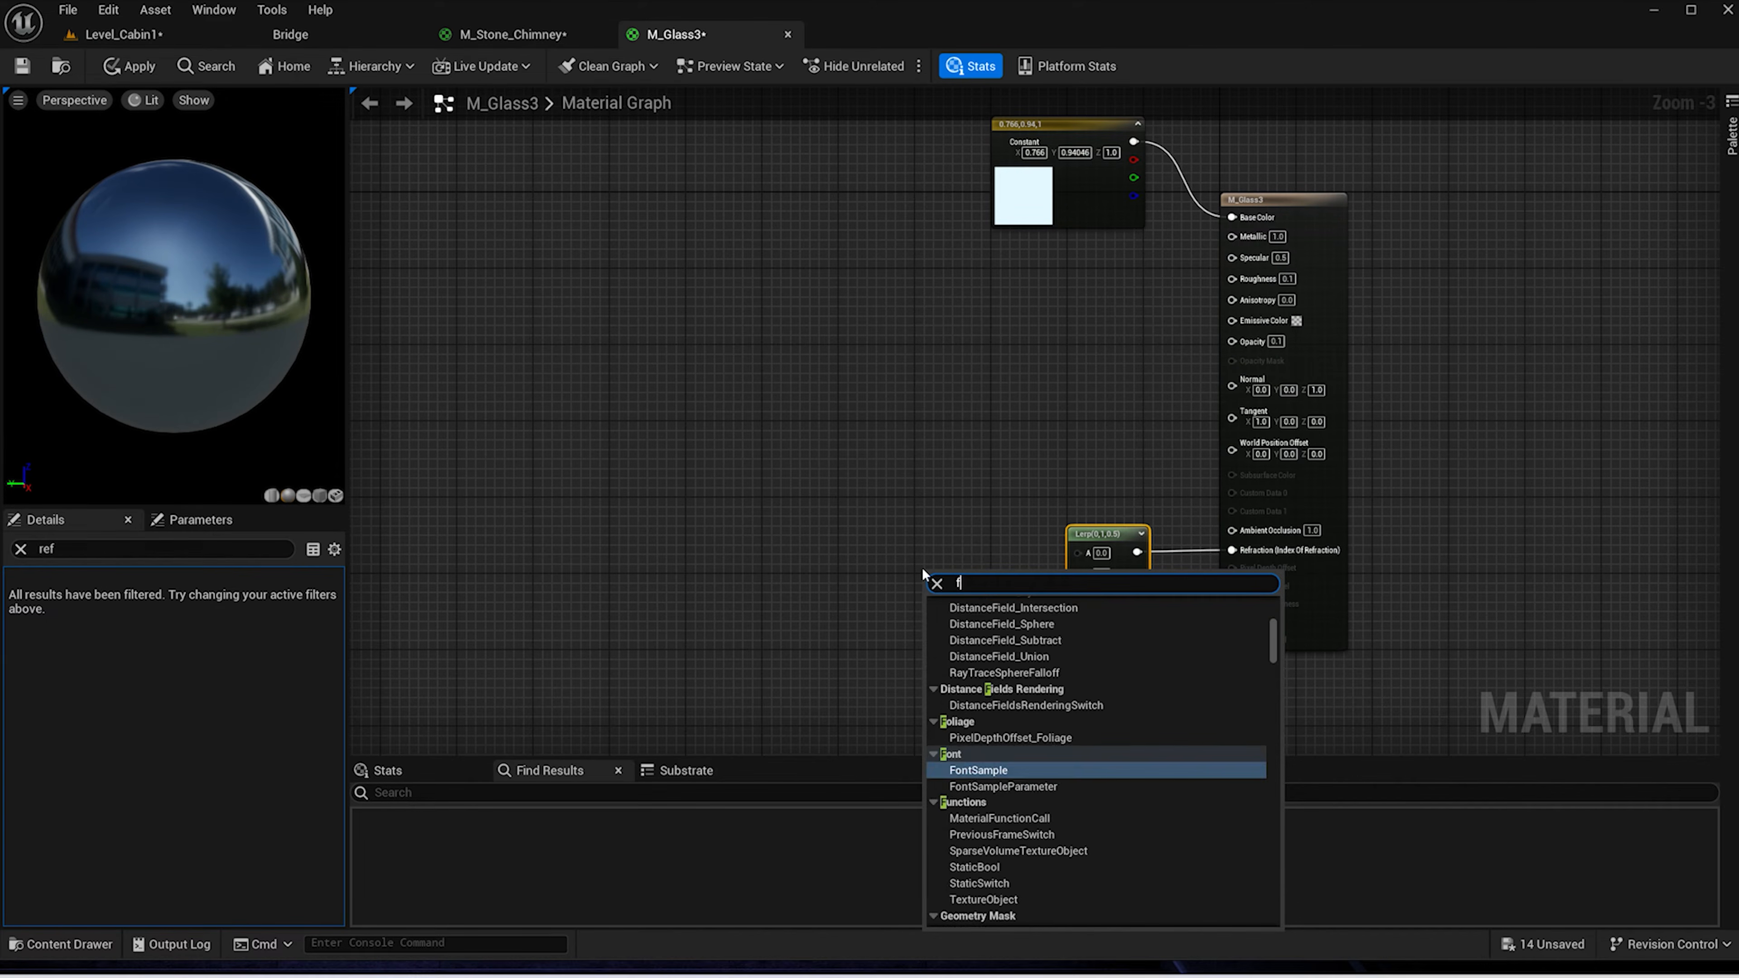
type("res")
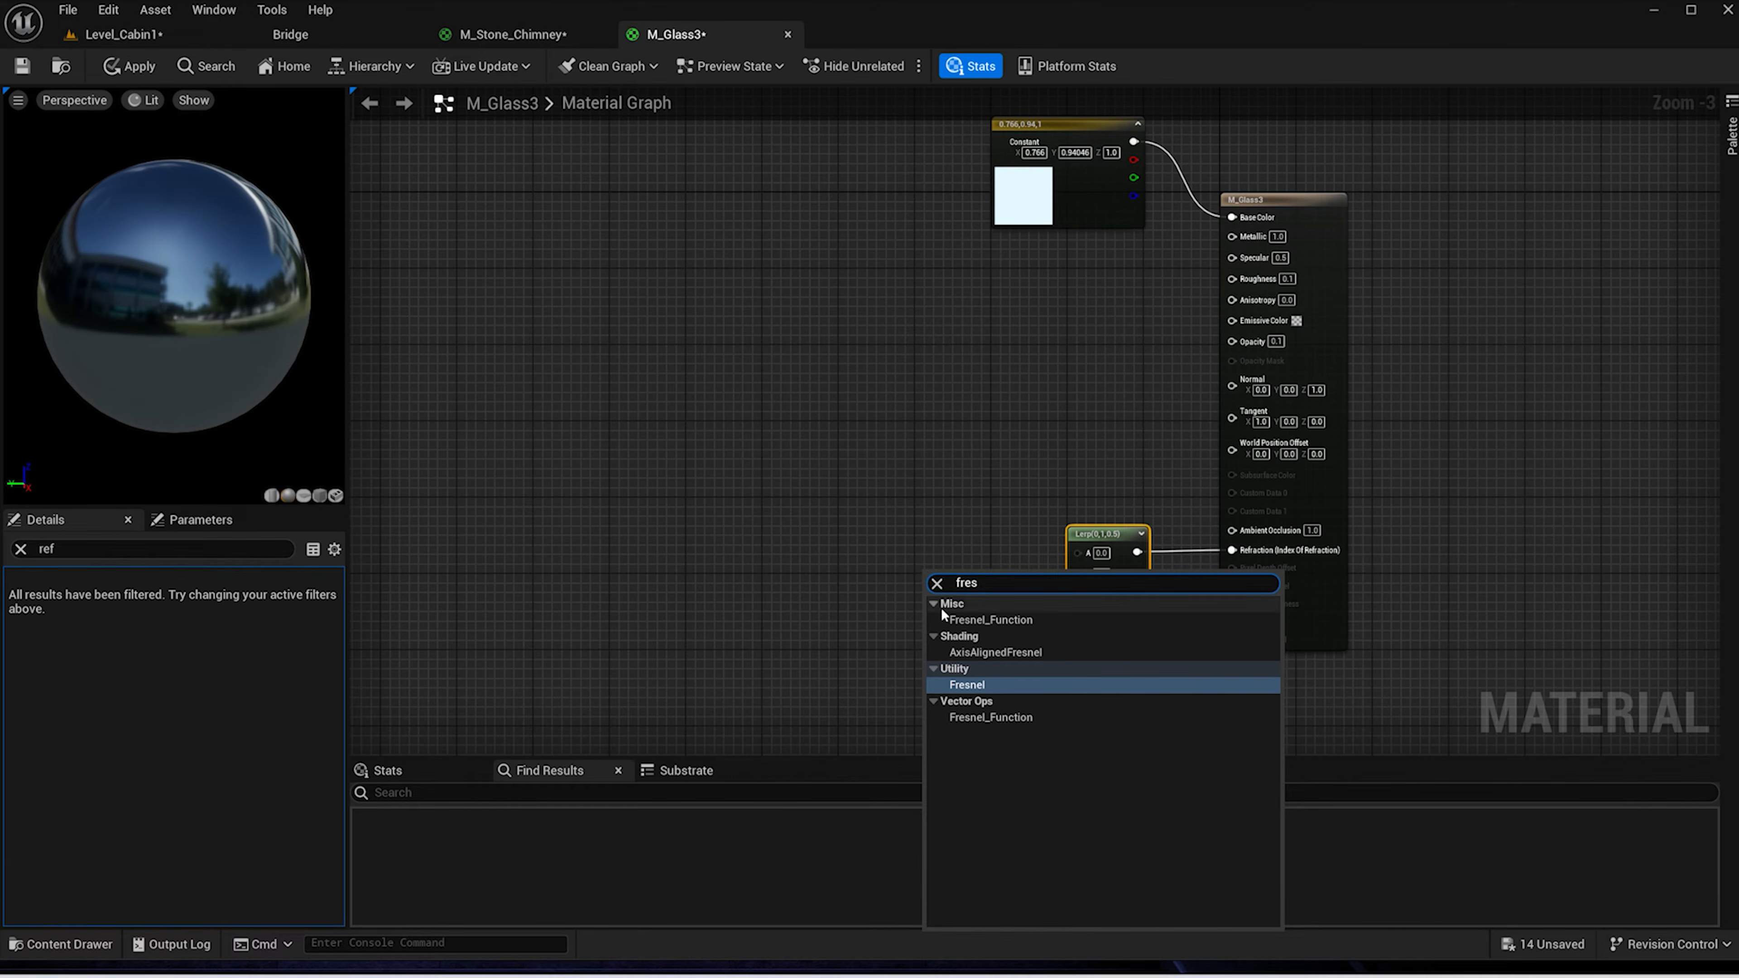
left_click(982, 686)
left_click_drag(965, 590, 1077, 597)
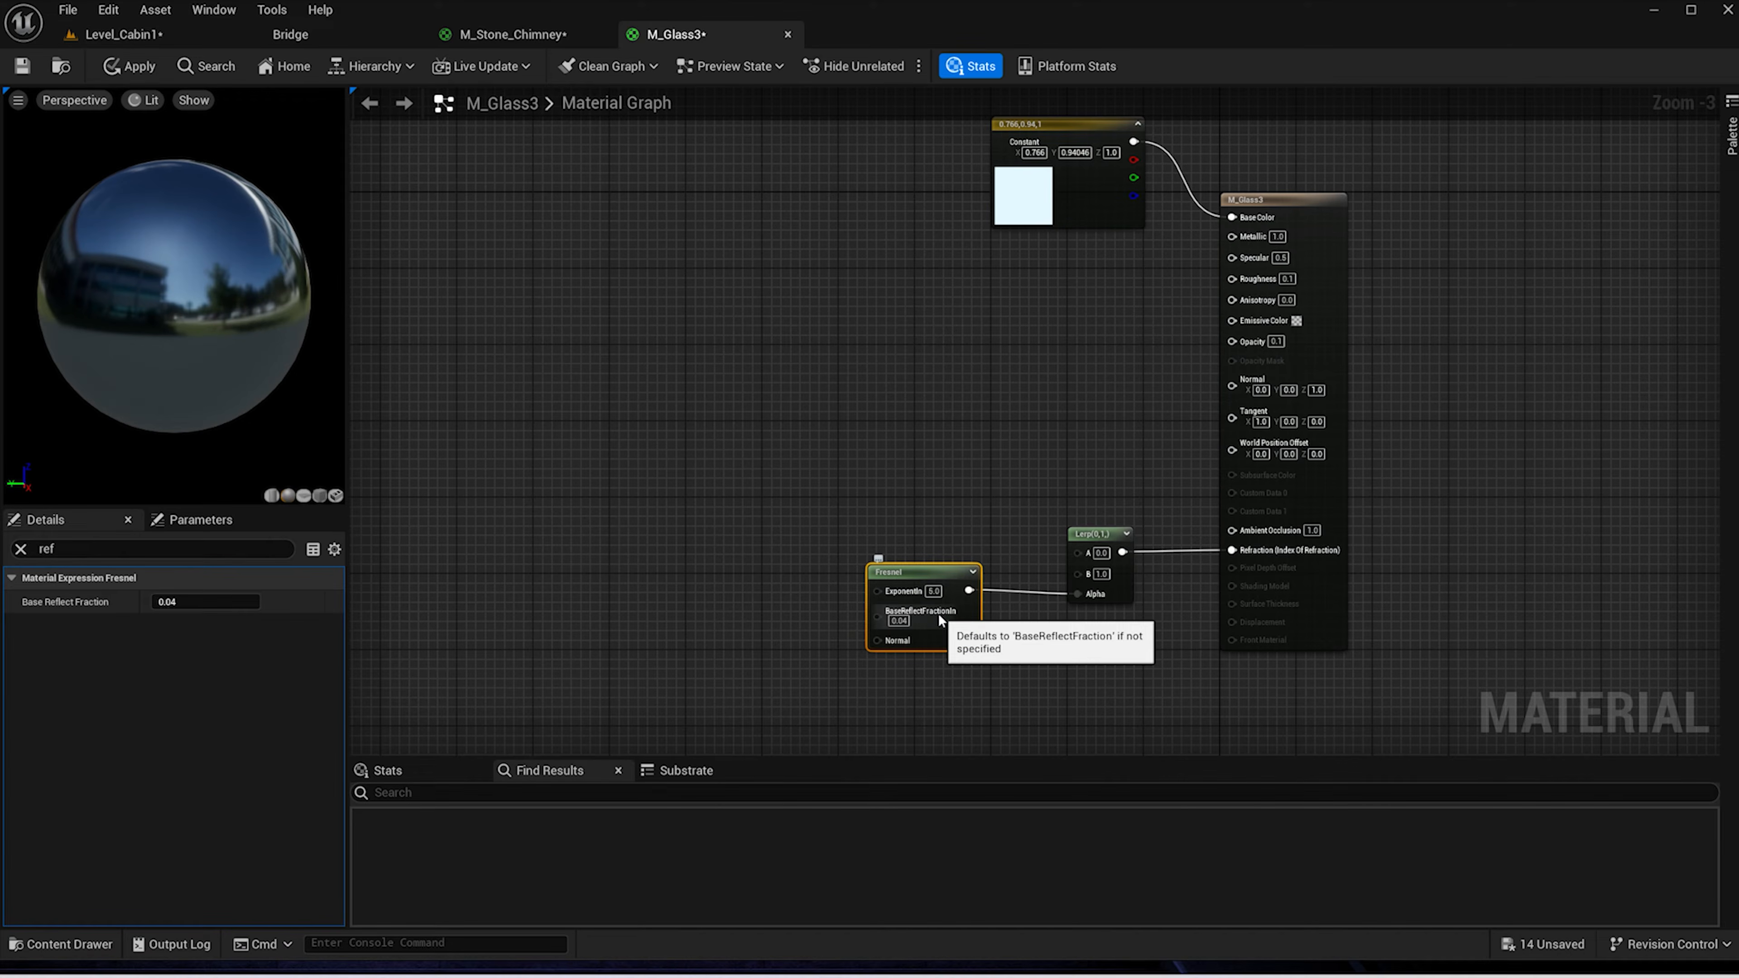
Set the Fresnel node's base reflect fraction to 0.5 and exponent to 2, and place the node a little lower
type("0.5")
key("Return")
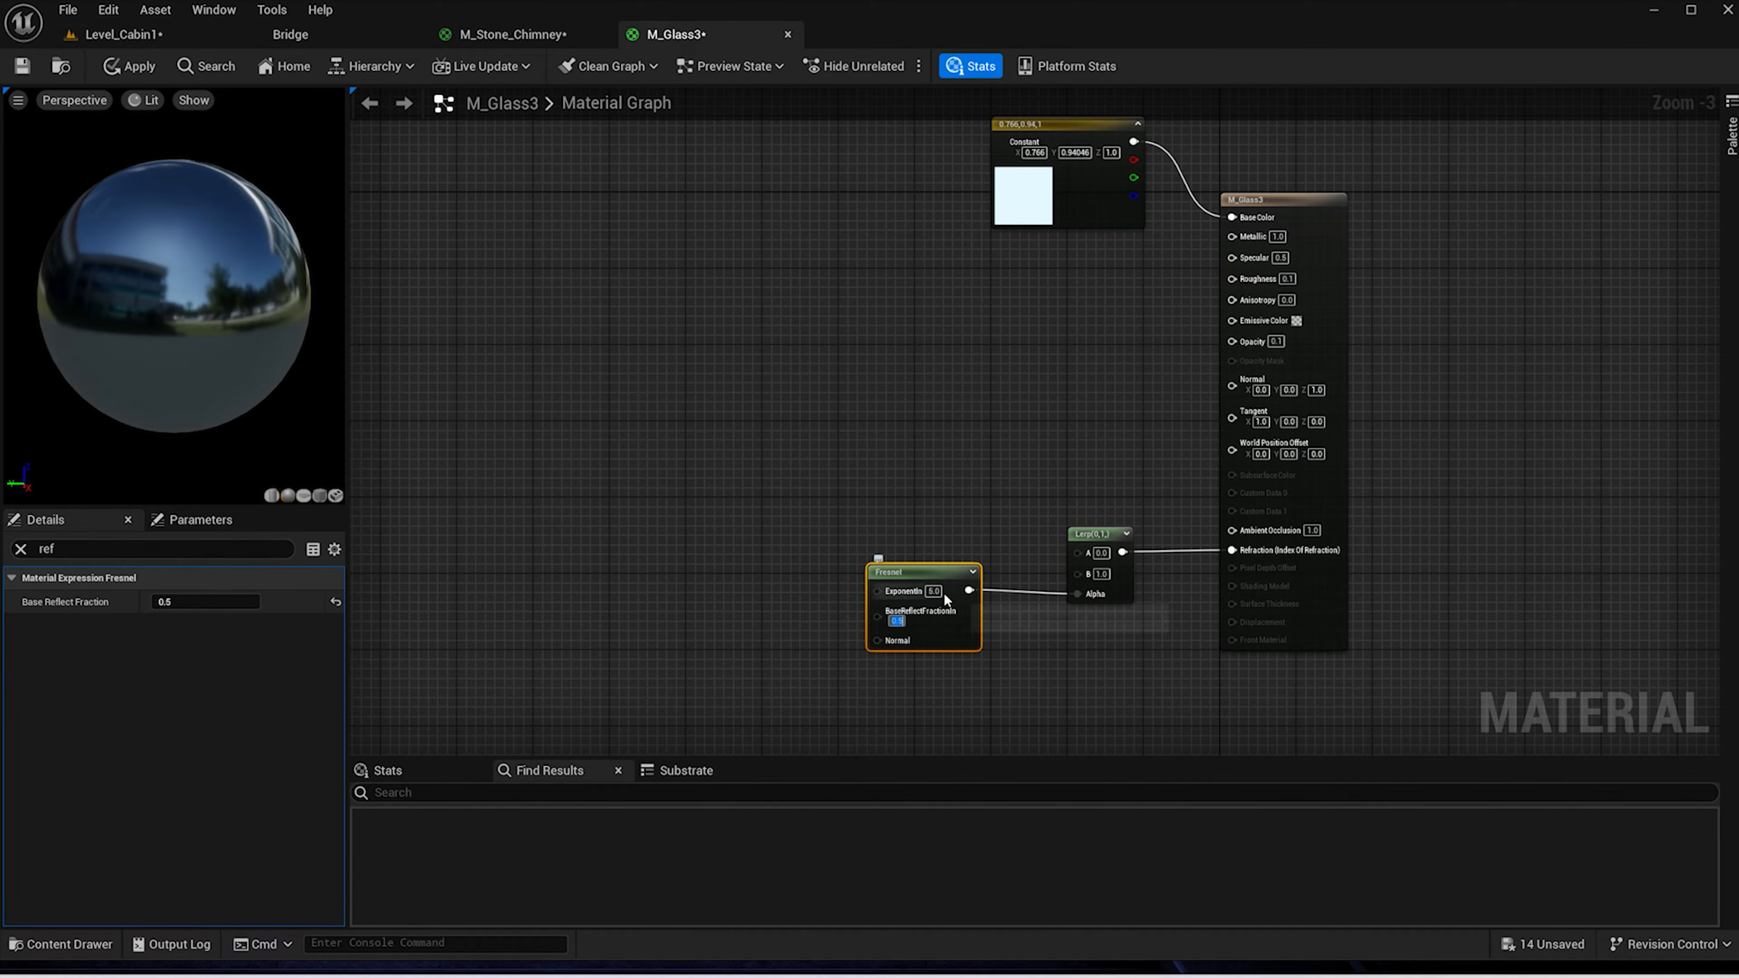
type("2")
key("Return")
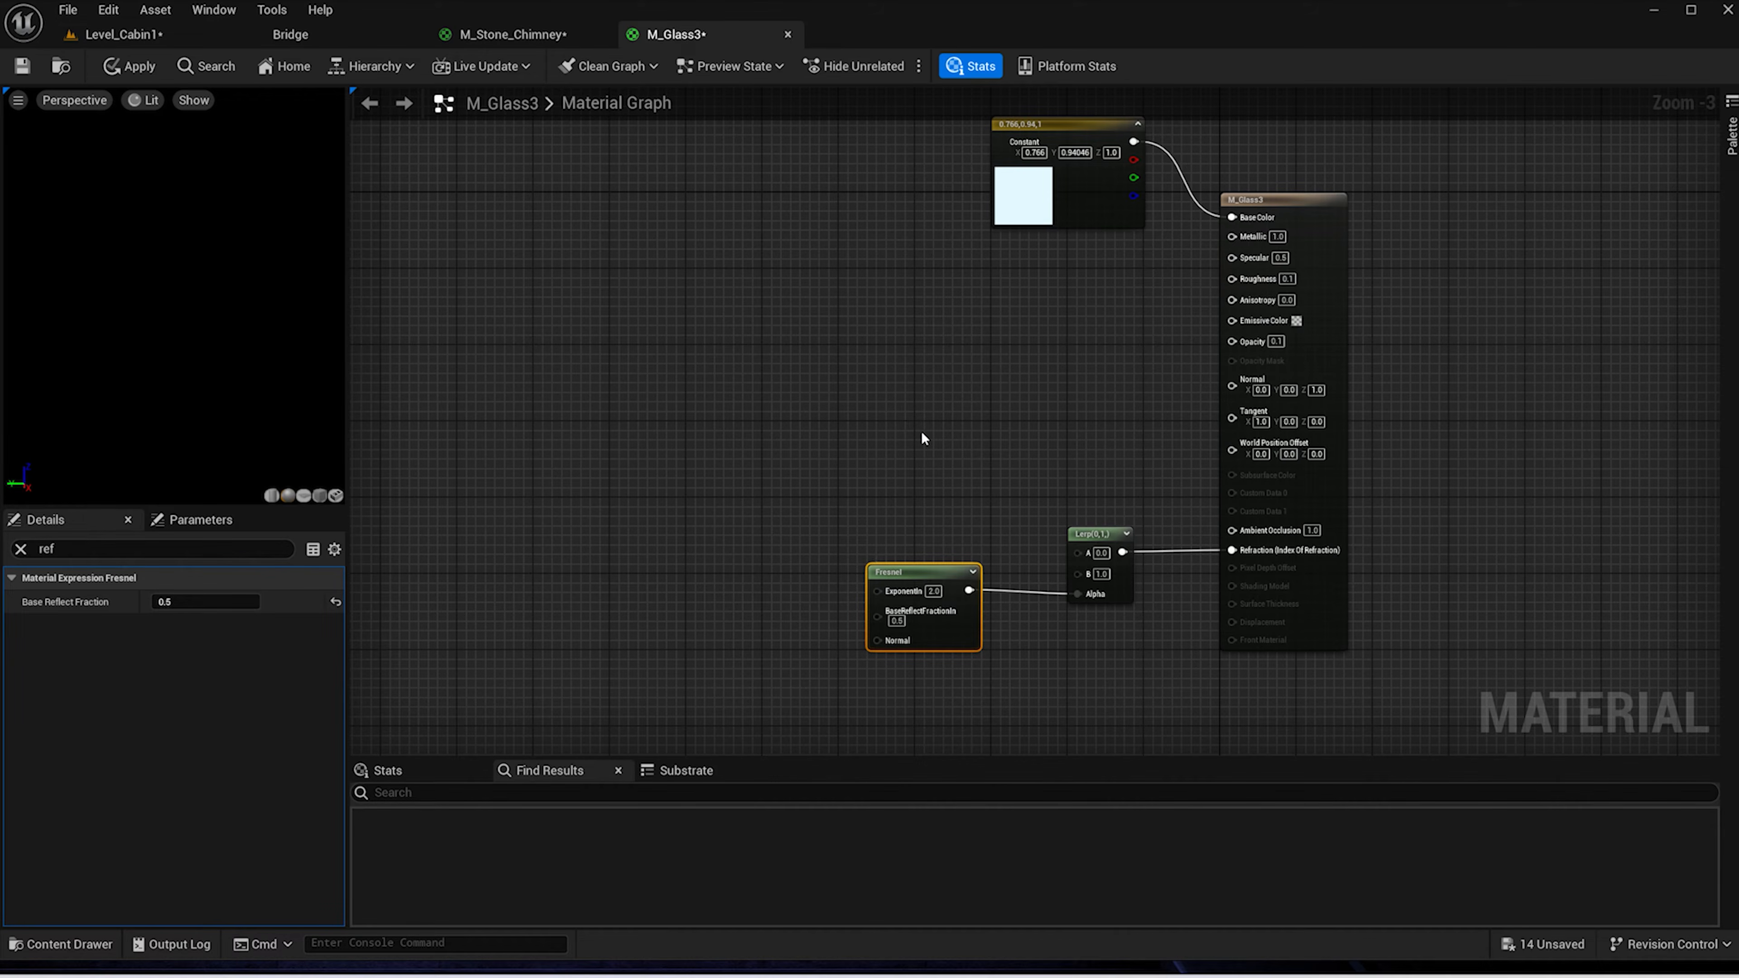
left_click(920, 431)
left_click_drag(915, 569, 915, 607)
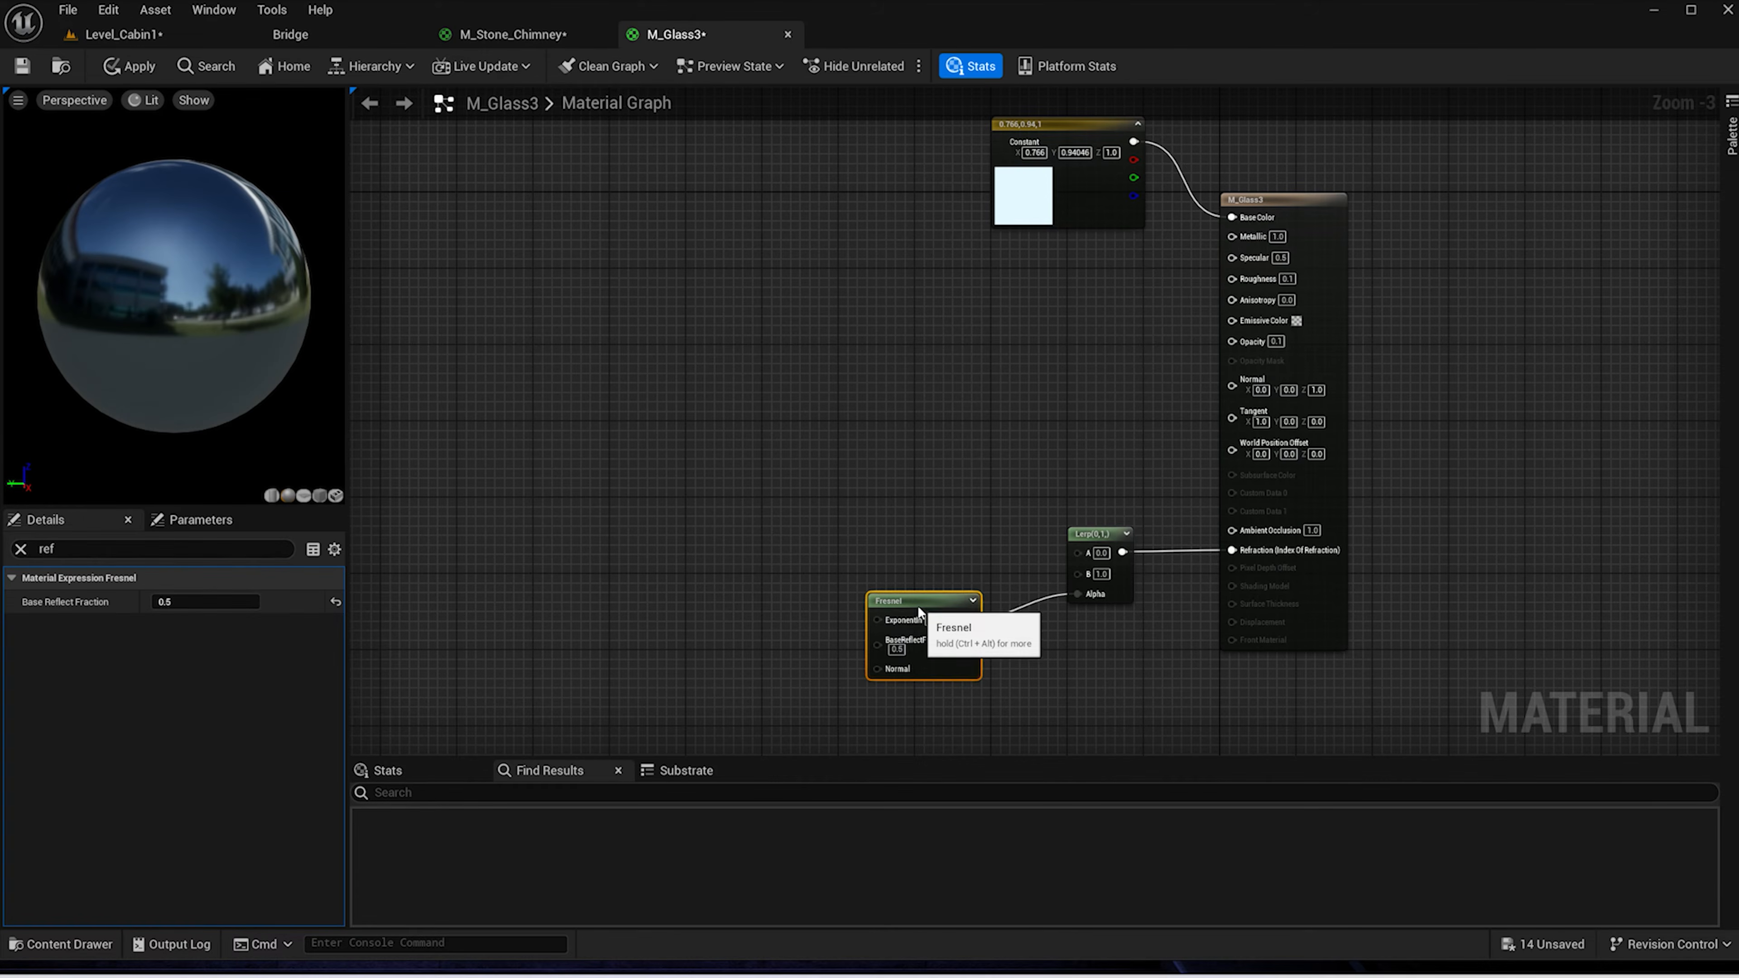
Add two single-value constants above the Fresnel node and connect them to the Lerp's A and B inputs
left_click(875, 407)
left_click(887, 500)
left_click_drag(943, 433, 1068, 548)
left_click(1031, 544)
left_click_drag(945, 432, 1074, 551)
left_click_drag(959, 523, 1078, 571)
left_click_drag(941, 439, 952, 475)
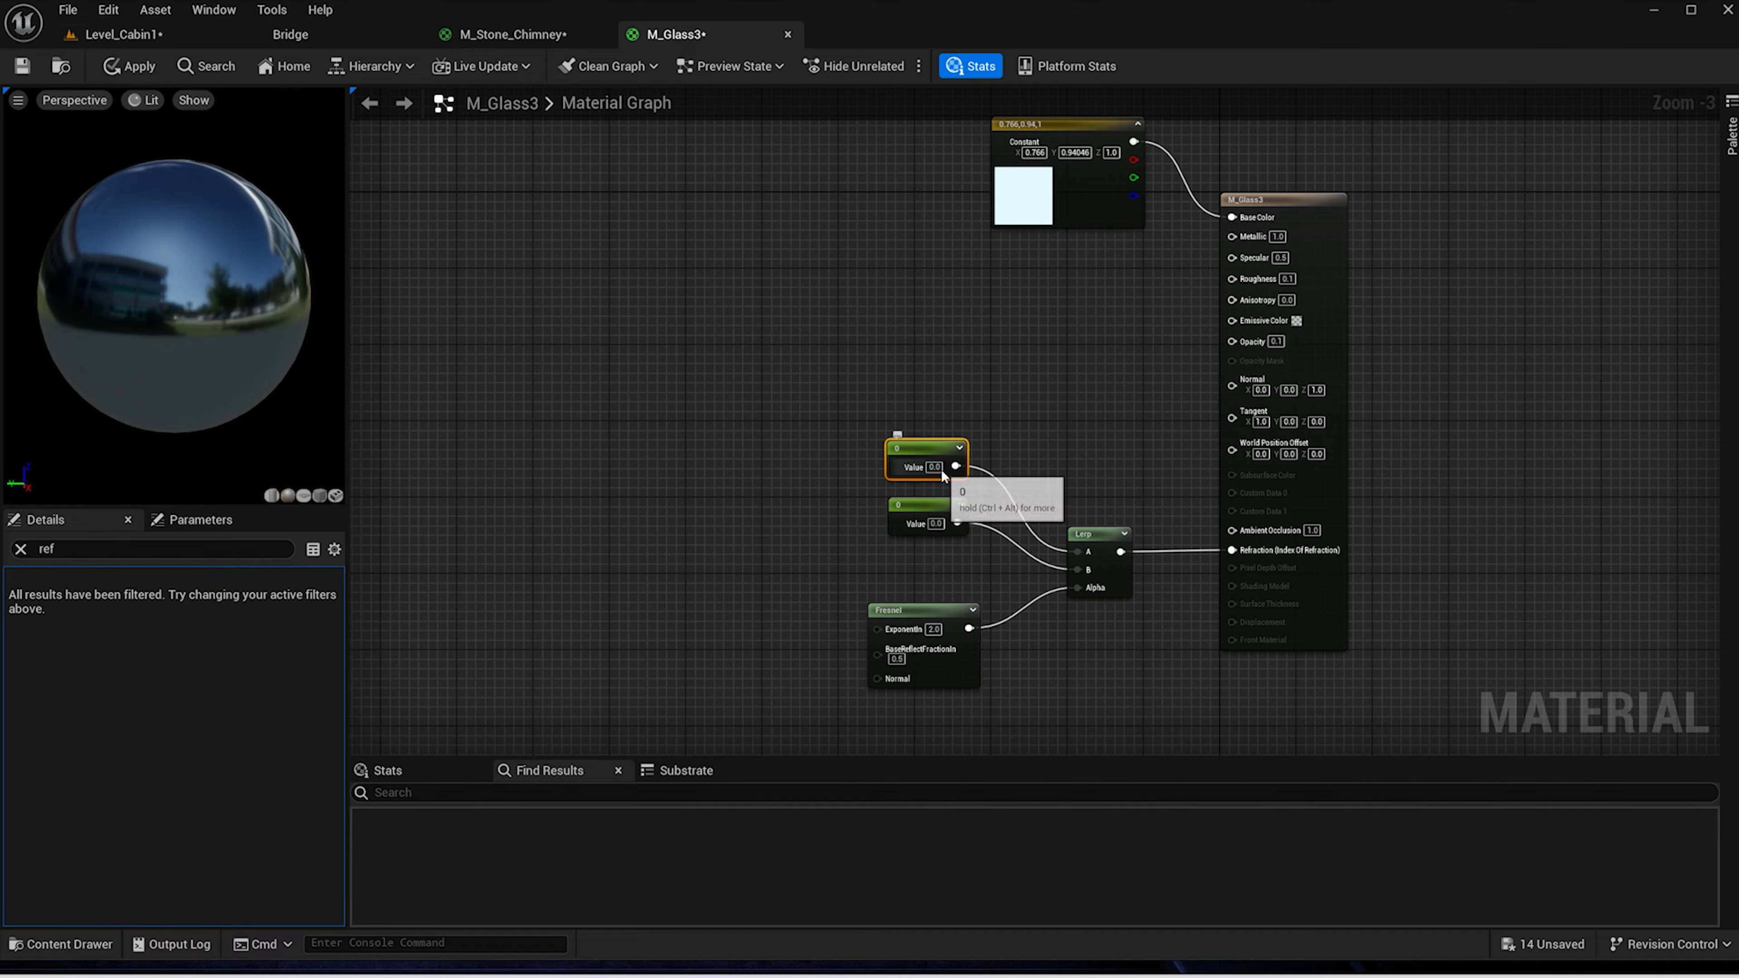
Set the constant feeding A to 1 and the one feeding B to 1.52, and apply the material changes
left_click(934, 468)
type("1")
key("Return")
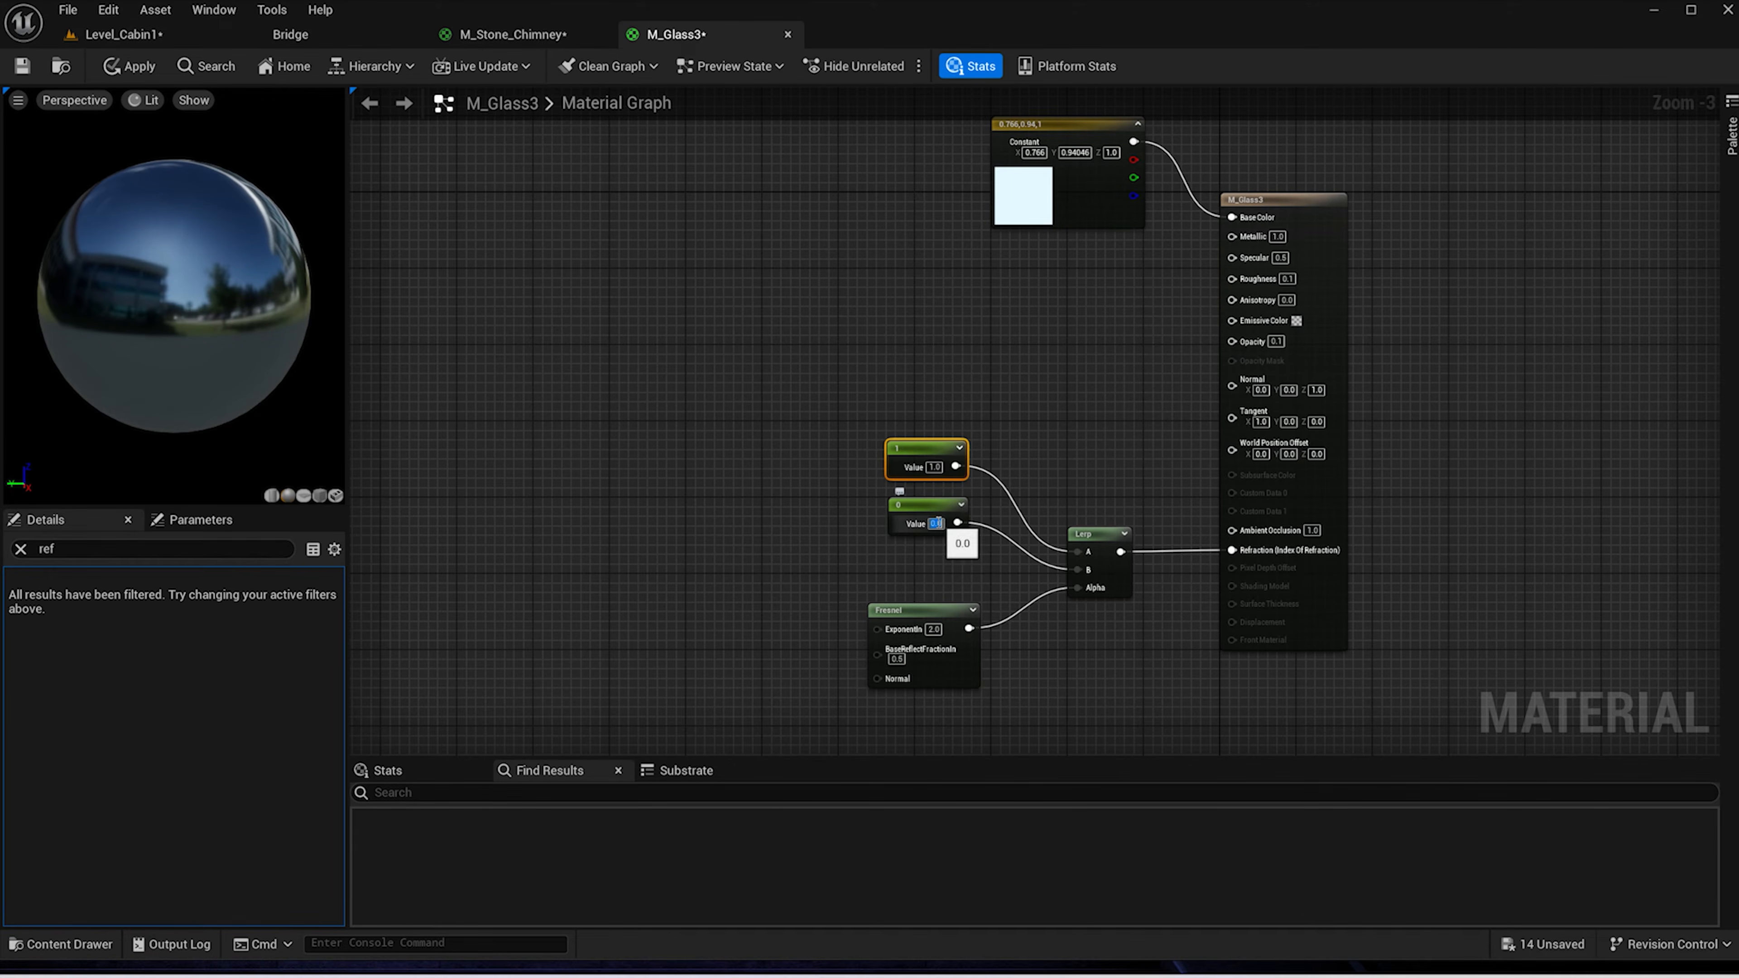
type("1.52")
key("Return")
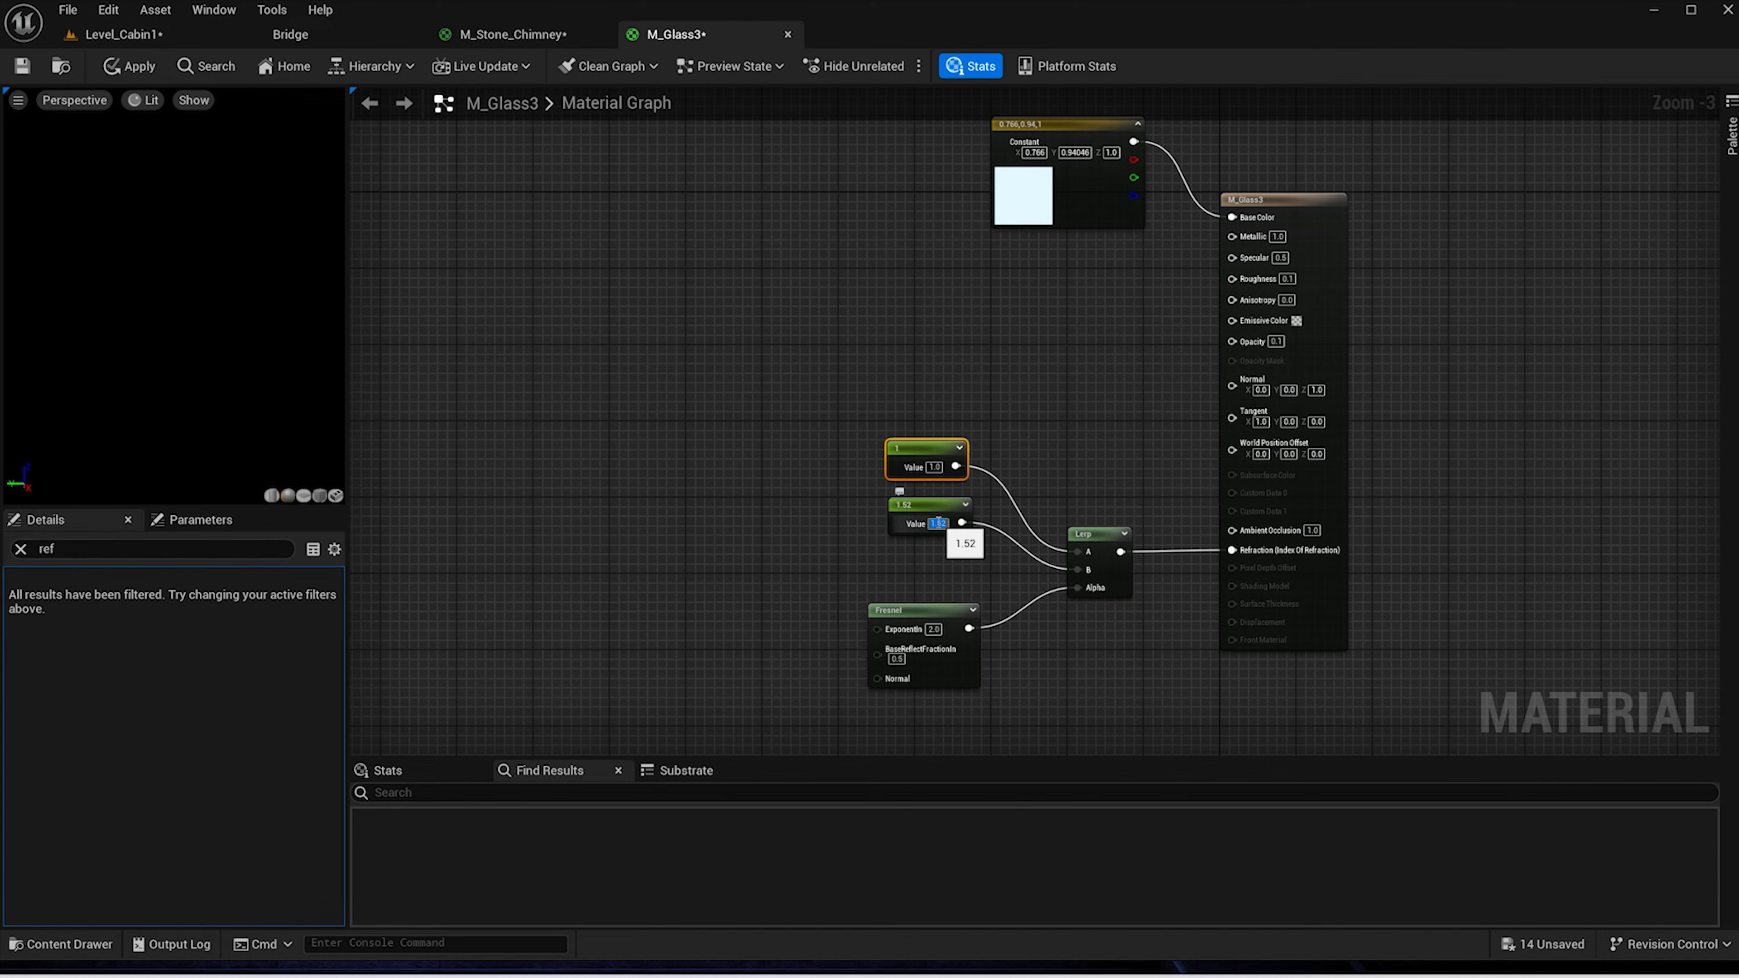
left_click(154, 68)
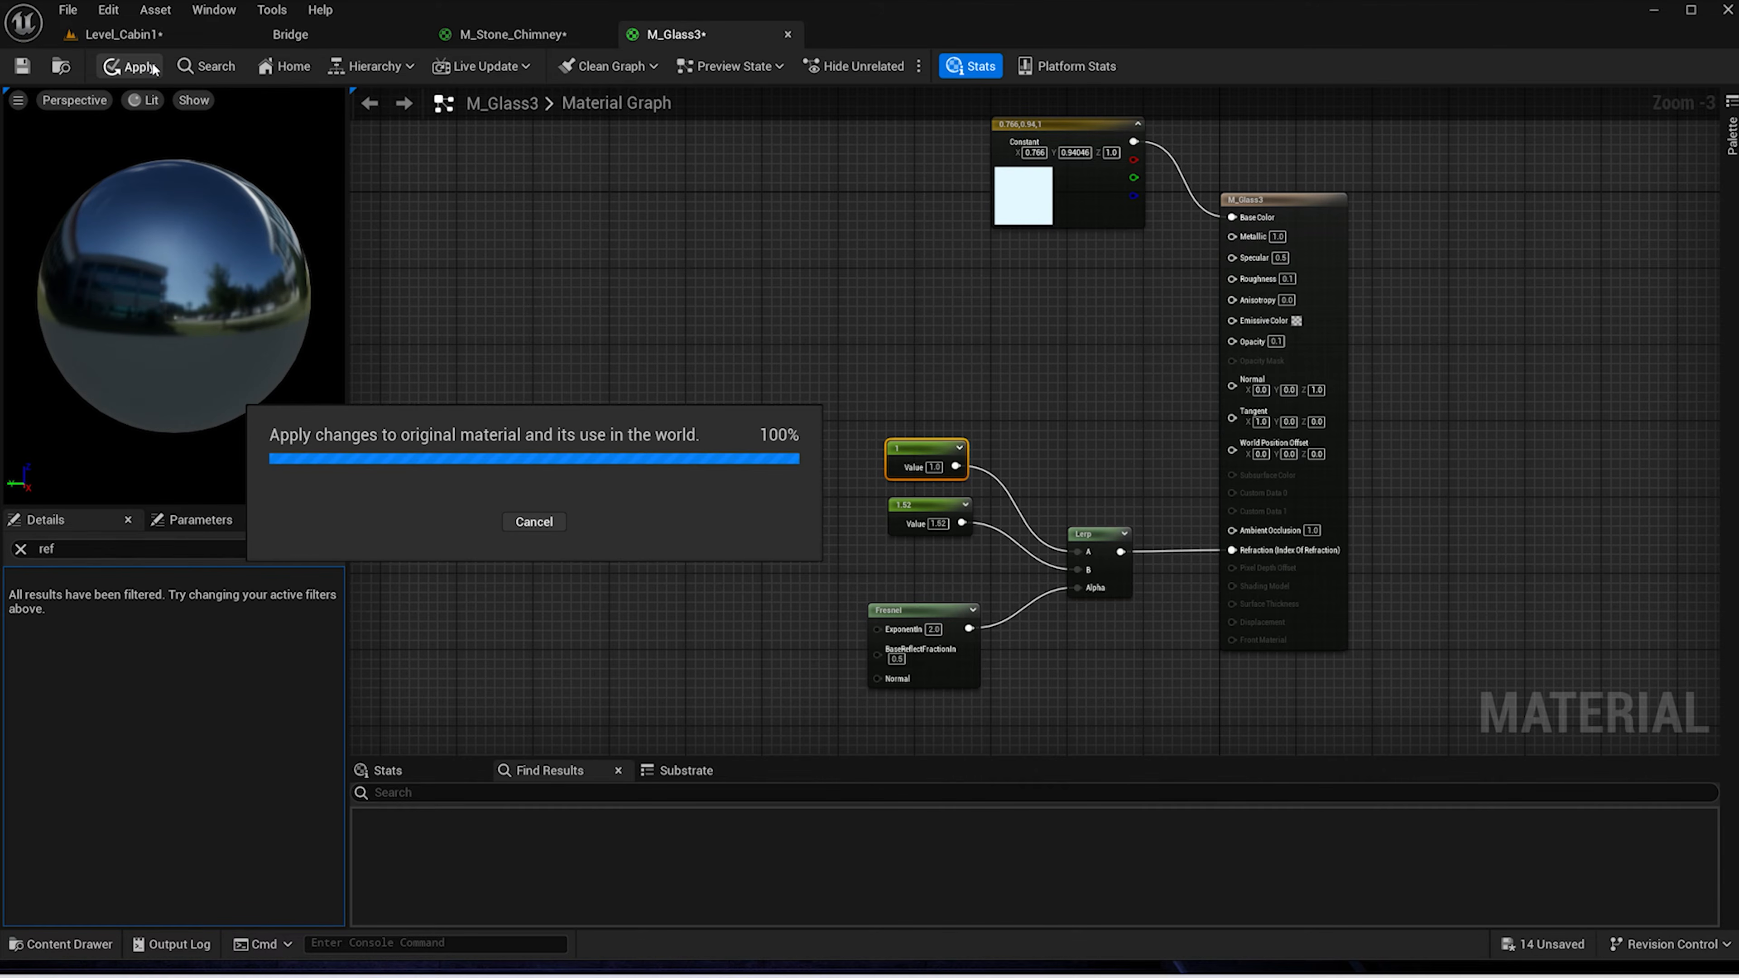
Assign M_Glass3 to the cabin's window glass in Level_Cabin1
left_click(160, 34)
key("ctrl+space")
left_click(808, 747)
mouse_move(808, 747)
left_mouse_down()
mouse_move(822, 583)
mouse_move(815, 737)
left_mouse_up()
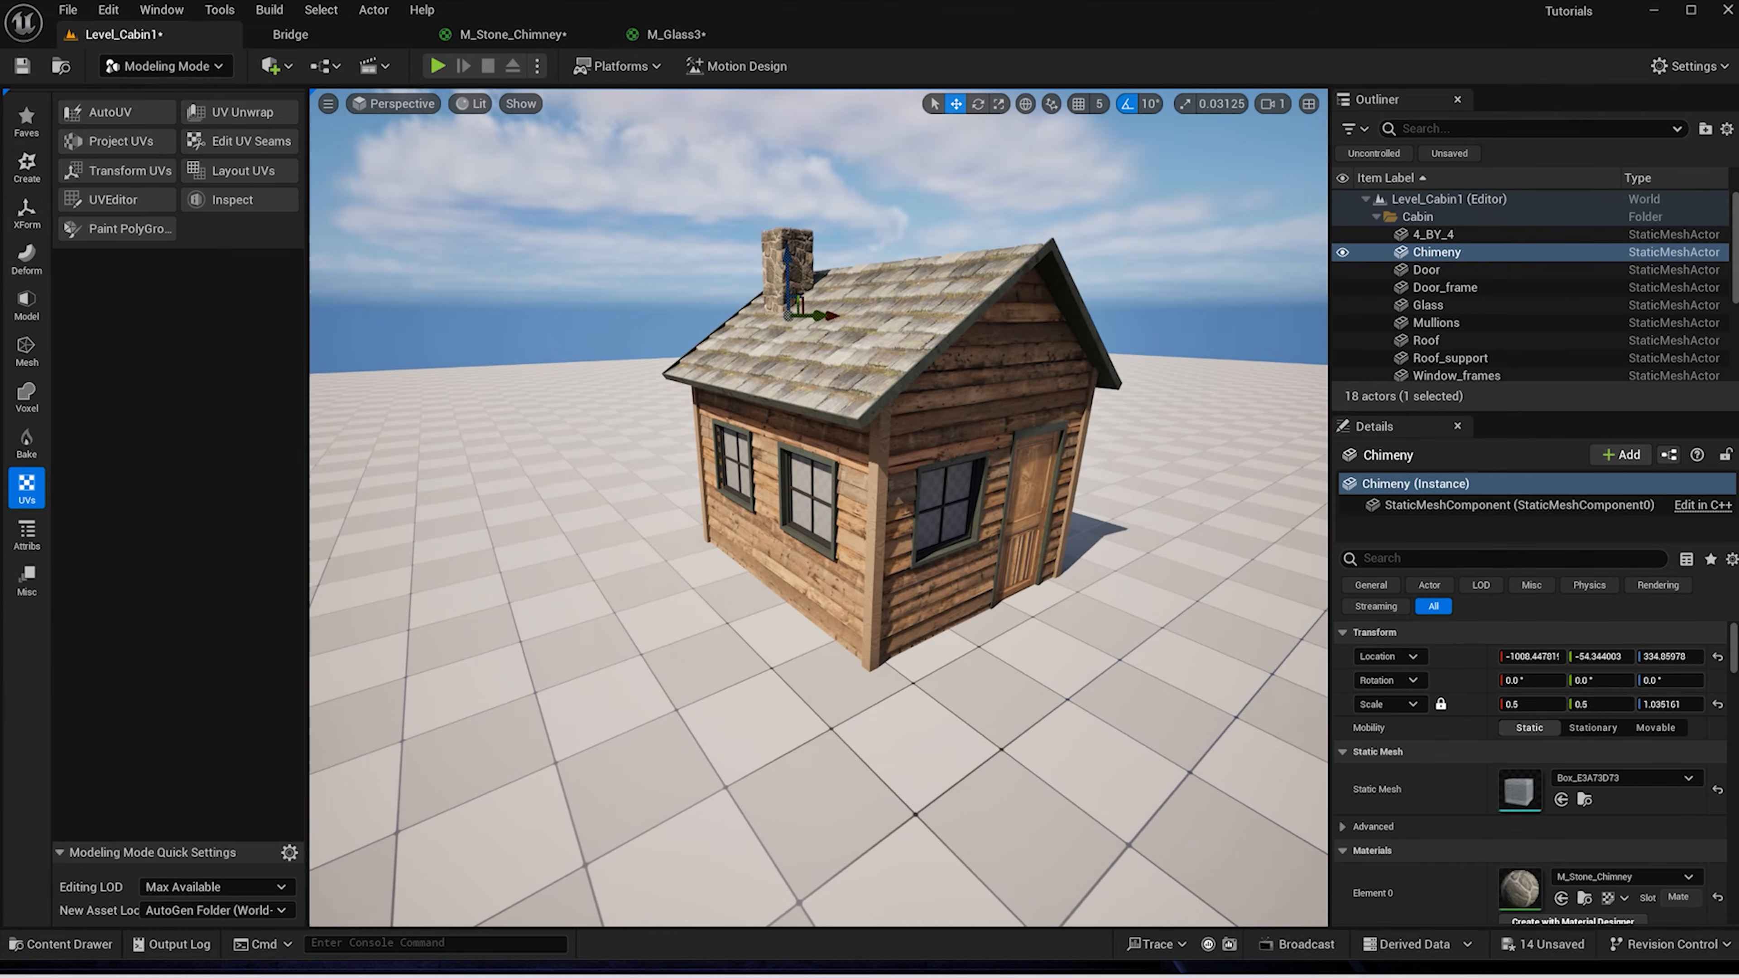
key("ctrl+space")
left_click_drag(808, 747, 959, 488)
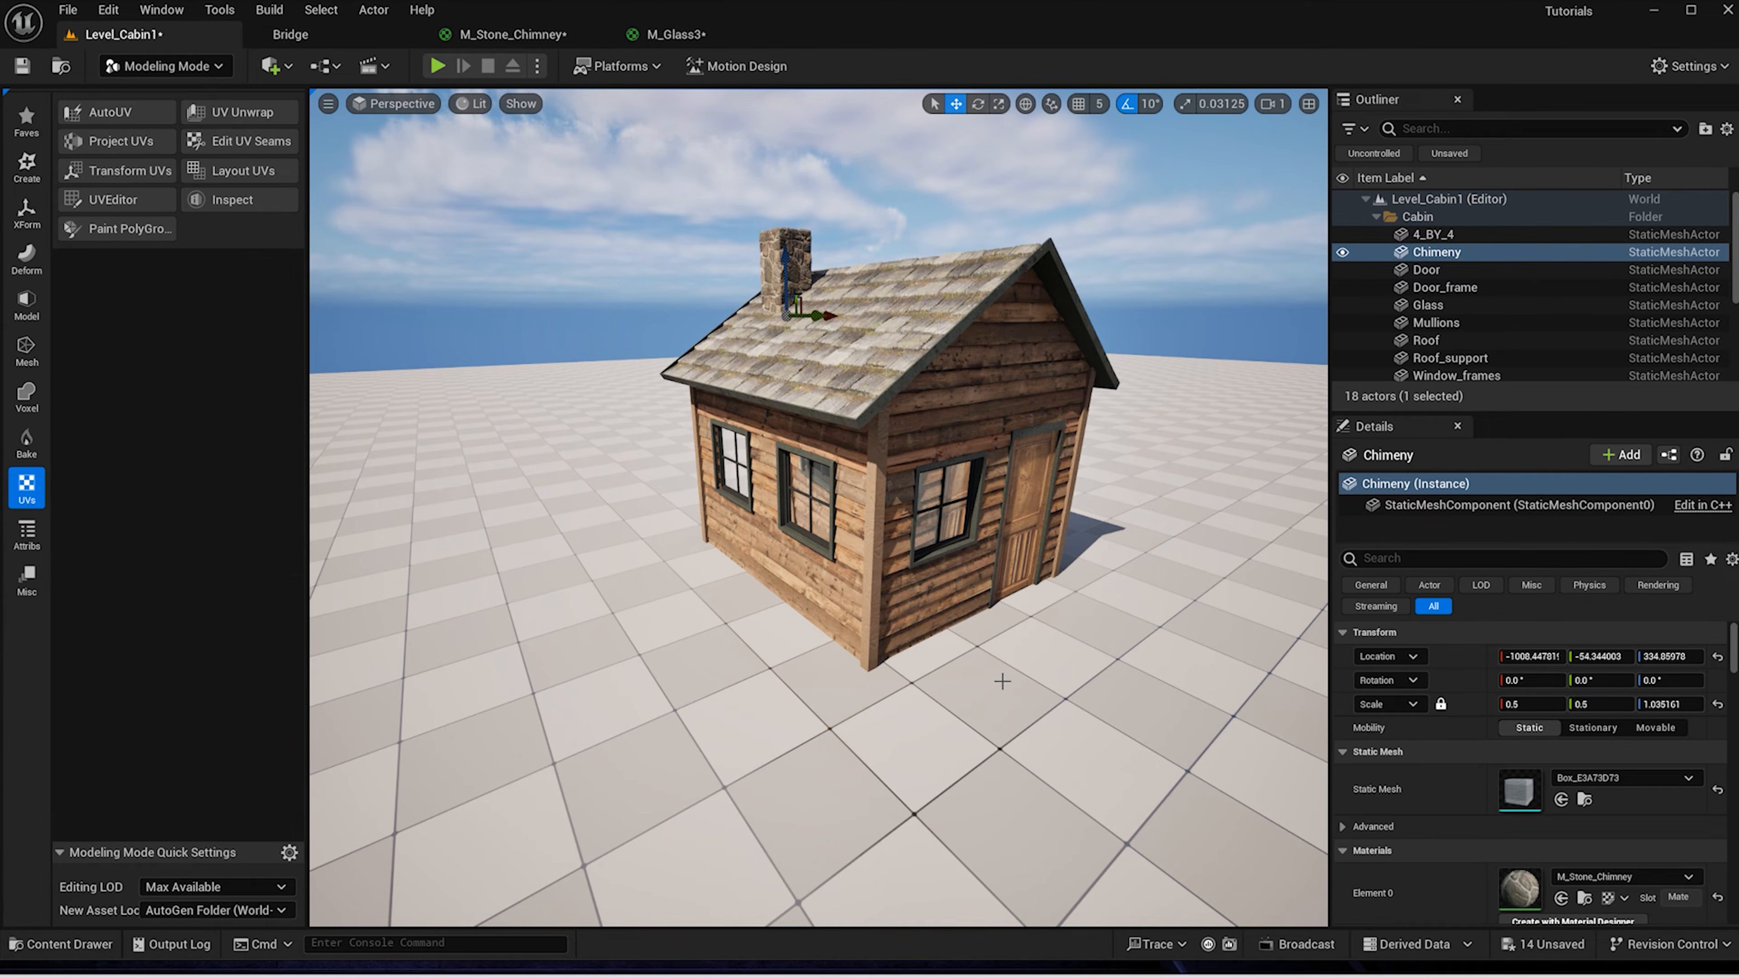
scroll(1002, 682, "down", 3)
left_click_drag(995, 687, 1039, 663, "alt")
key("w")
mouse_move(974, 496)
right_mouse_down()
mouse_move(1021, 495)
mouse_move(978, 519)
right_mouse_up()
key("e")
key("s")
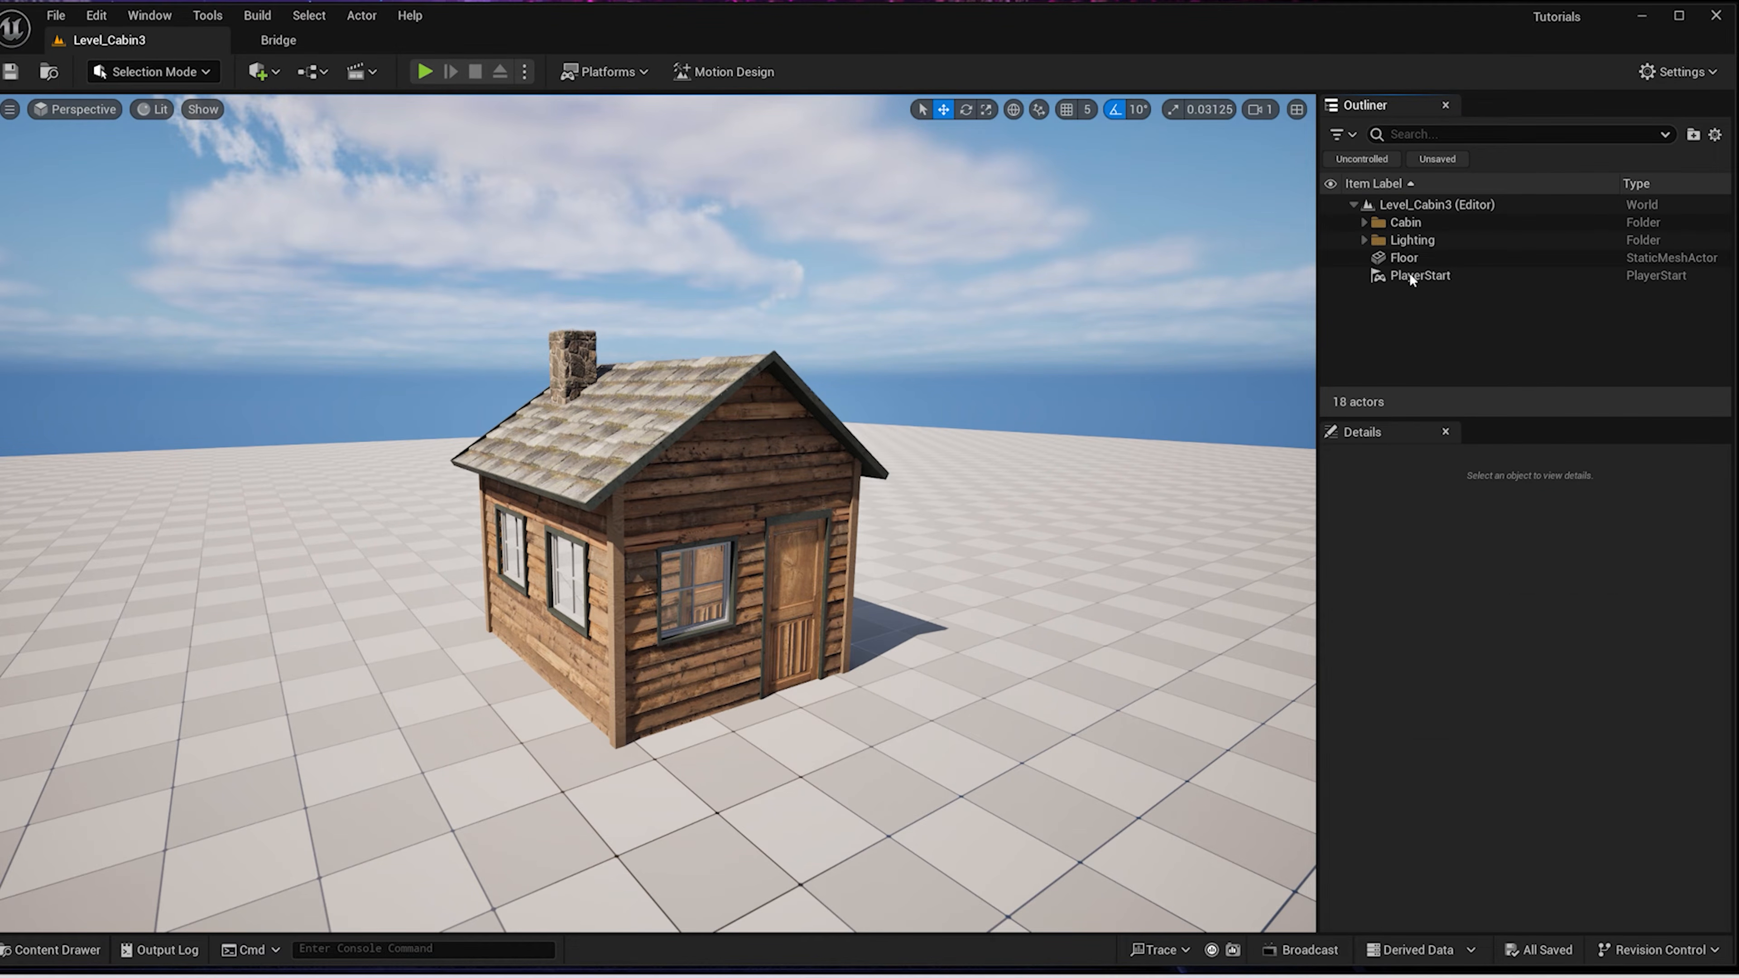
Delete the Floor actor from Level_Cabin3 and switch the editor to Landscape Mode
left_click(1403, 259)
key("Delete")
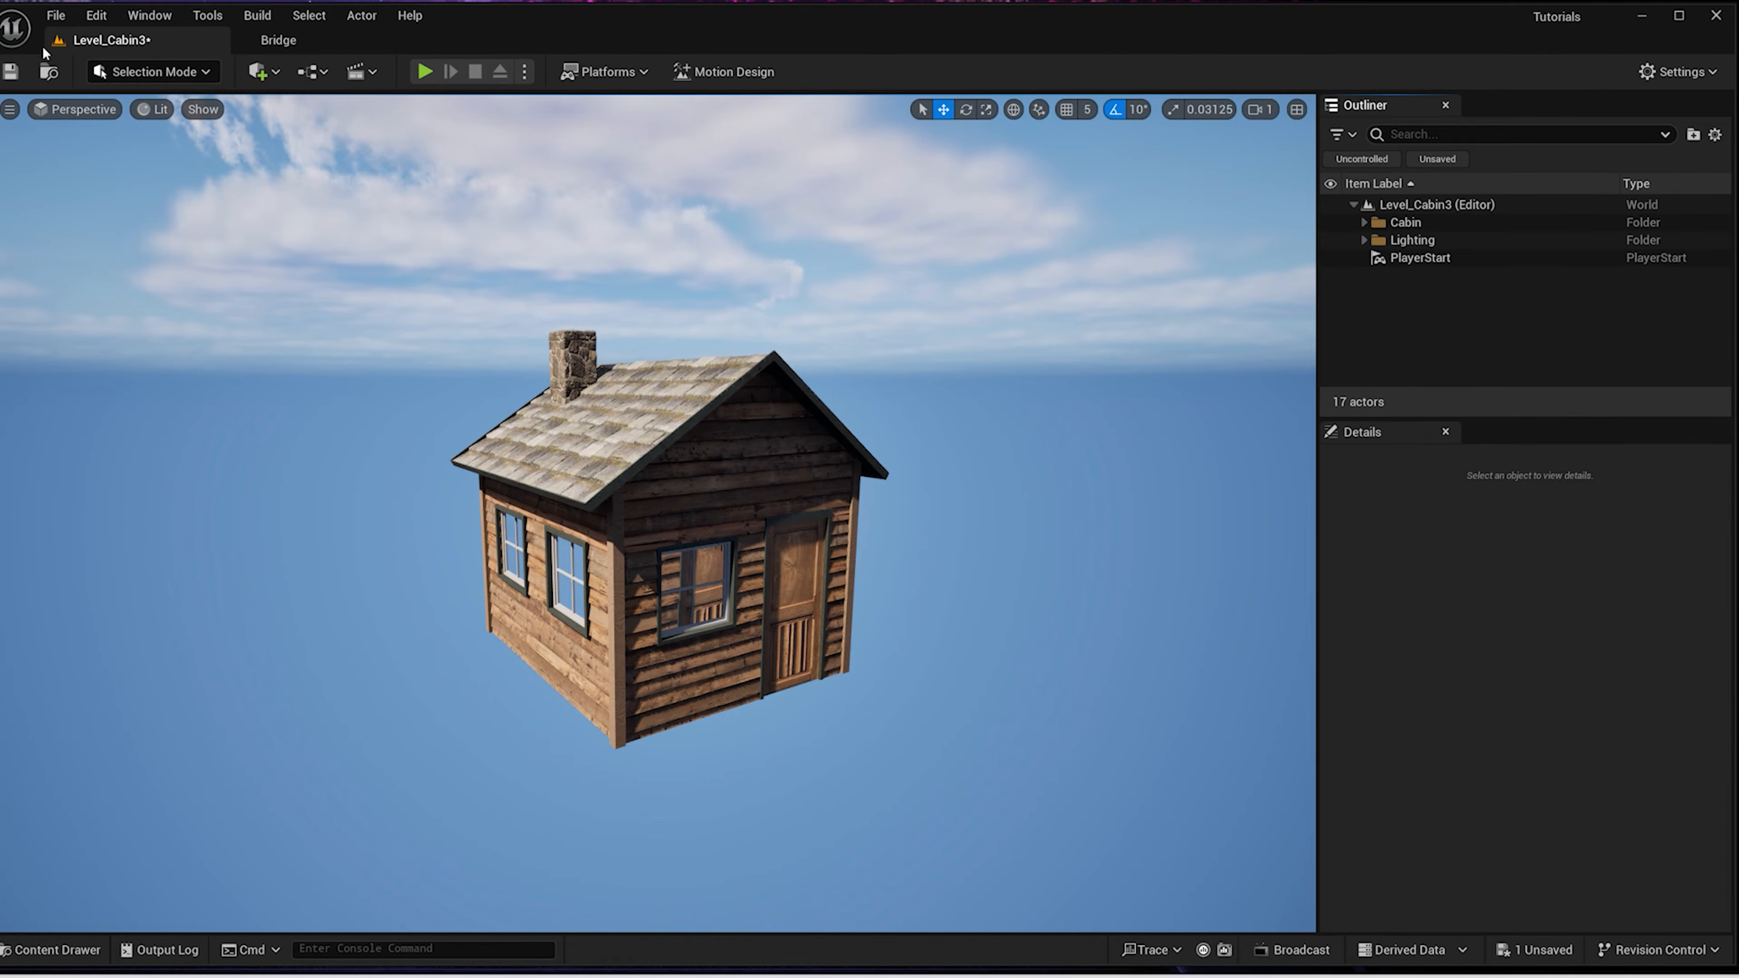
left_click(126, 77)
left_click(164, 117)
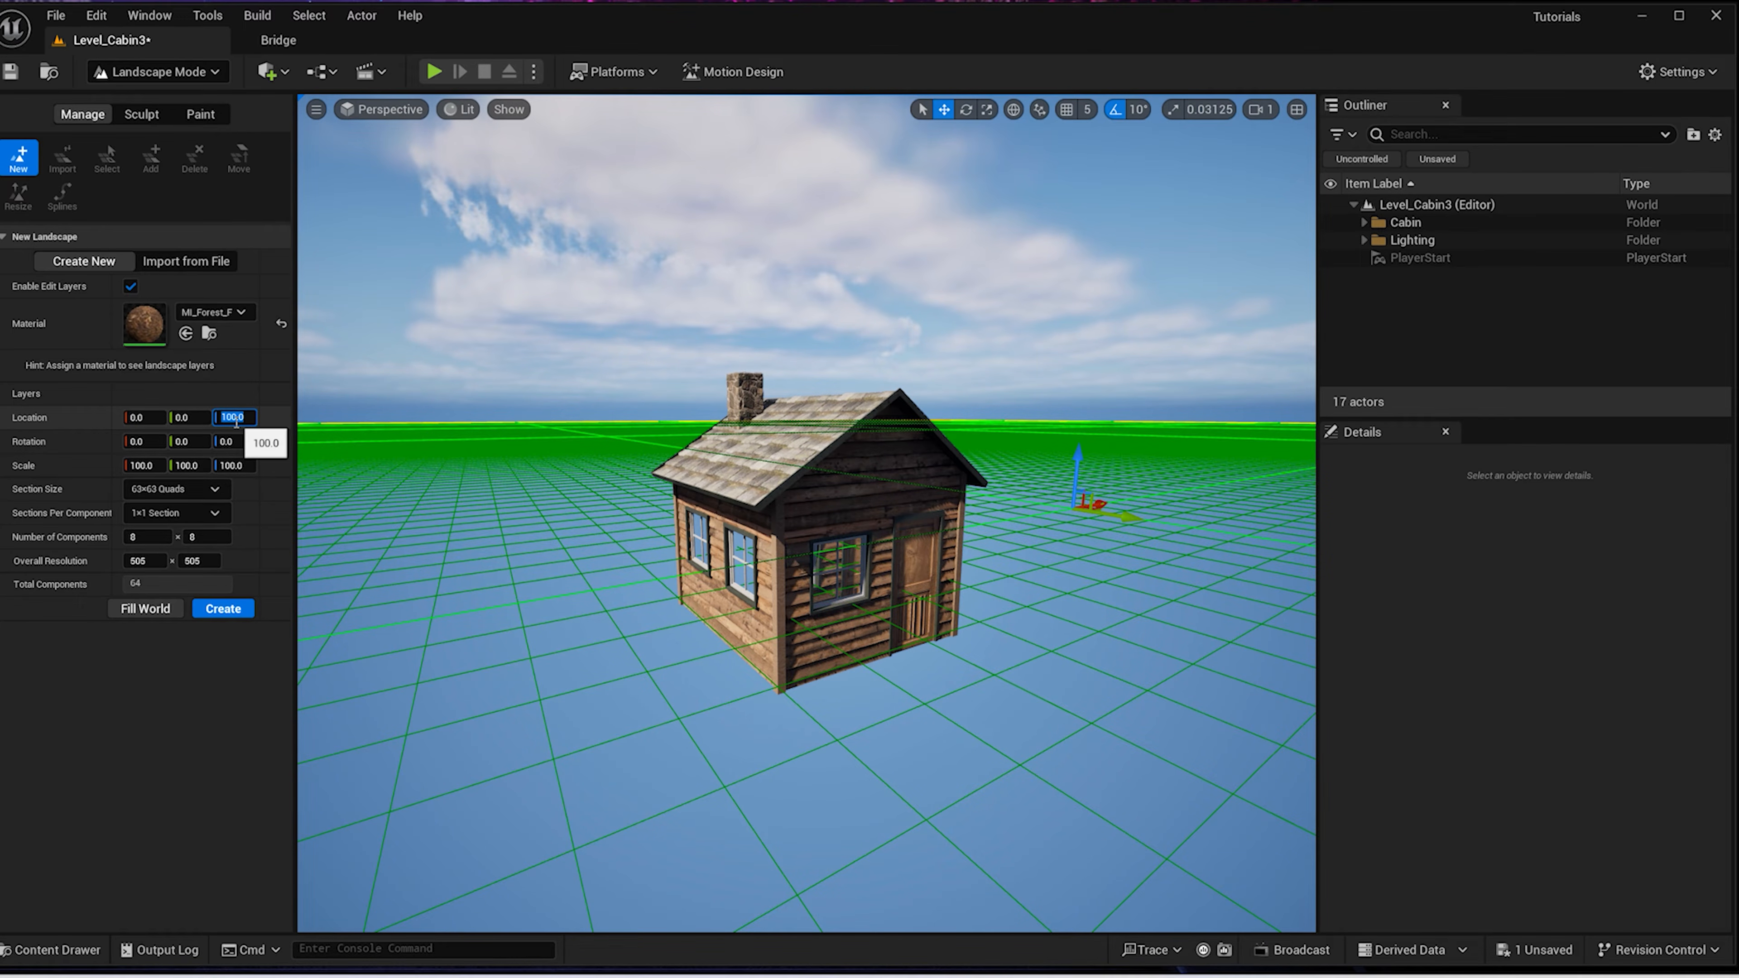
Set the new landscape's Z location to 0
left_click(237, 422)
type("0")
key("Return")
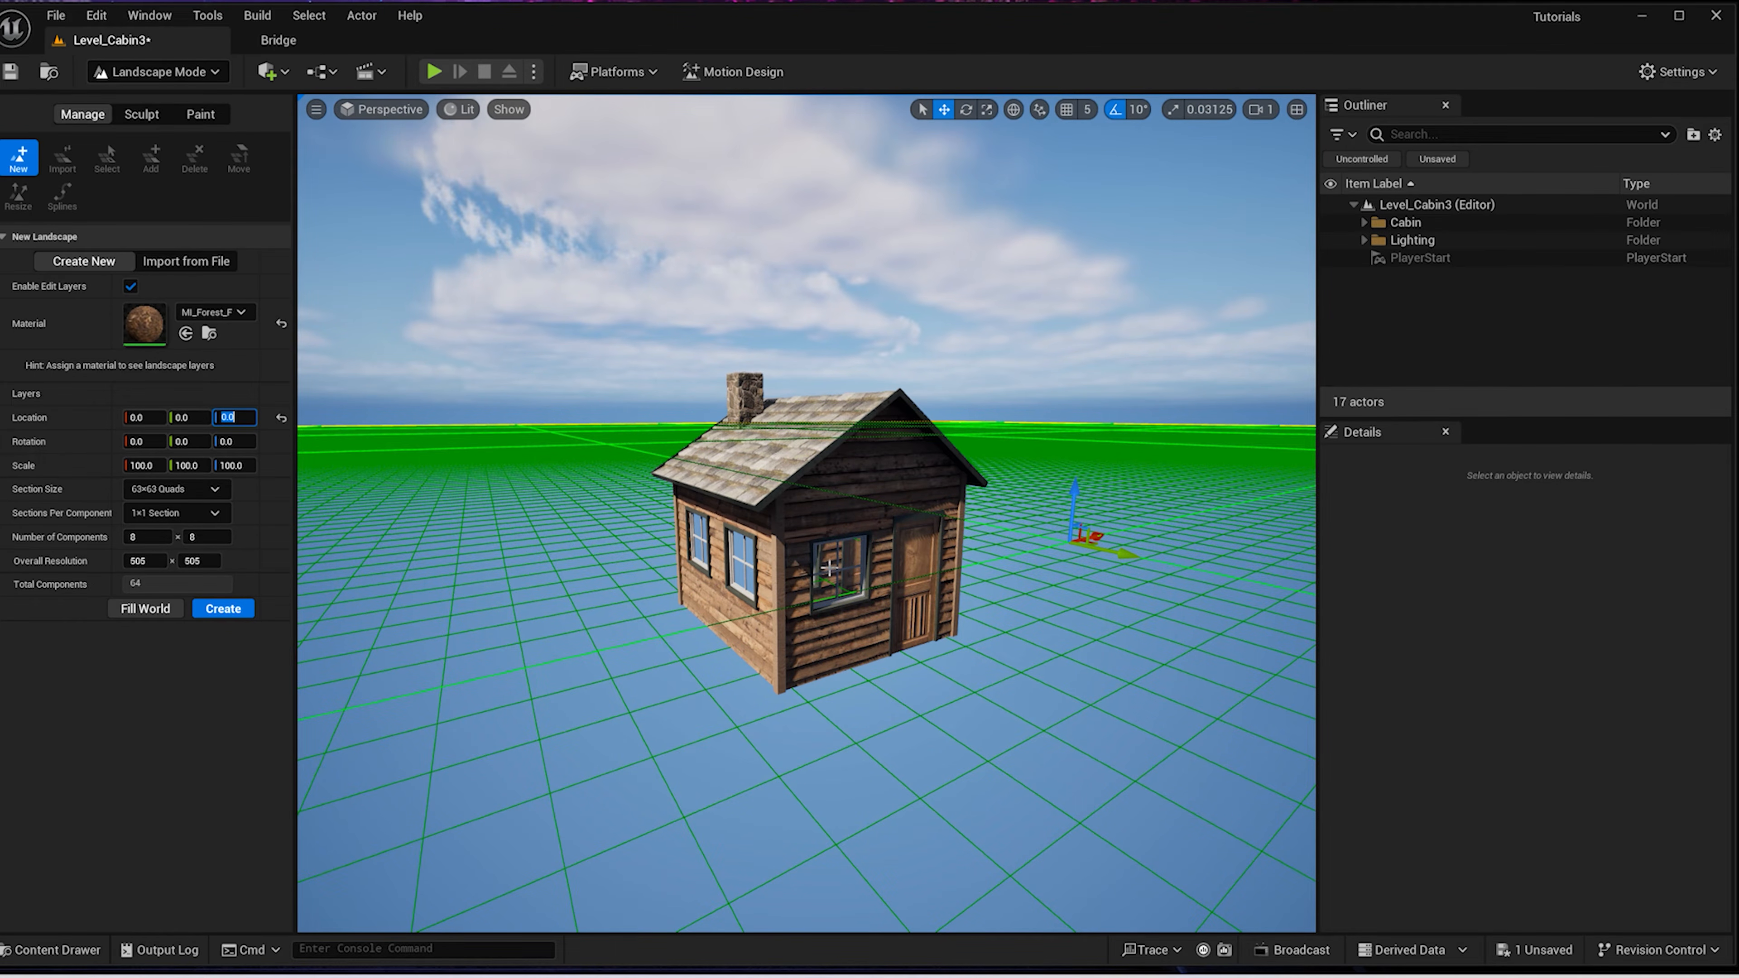
Review the tiling settings of the landscape's forest floor material instance
double_click(152, 326)
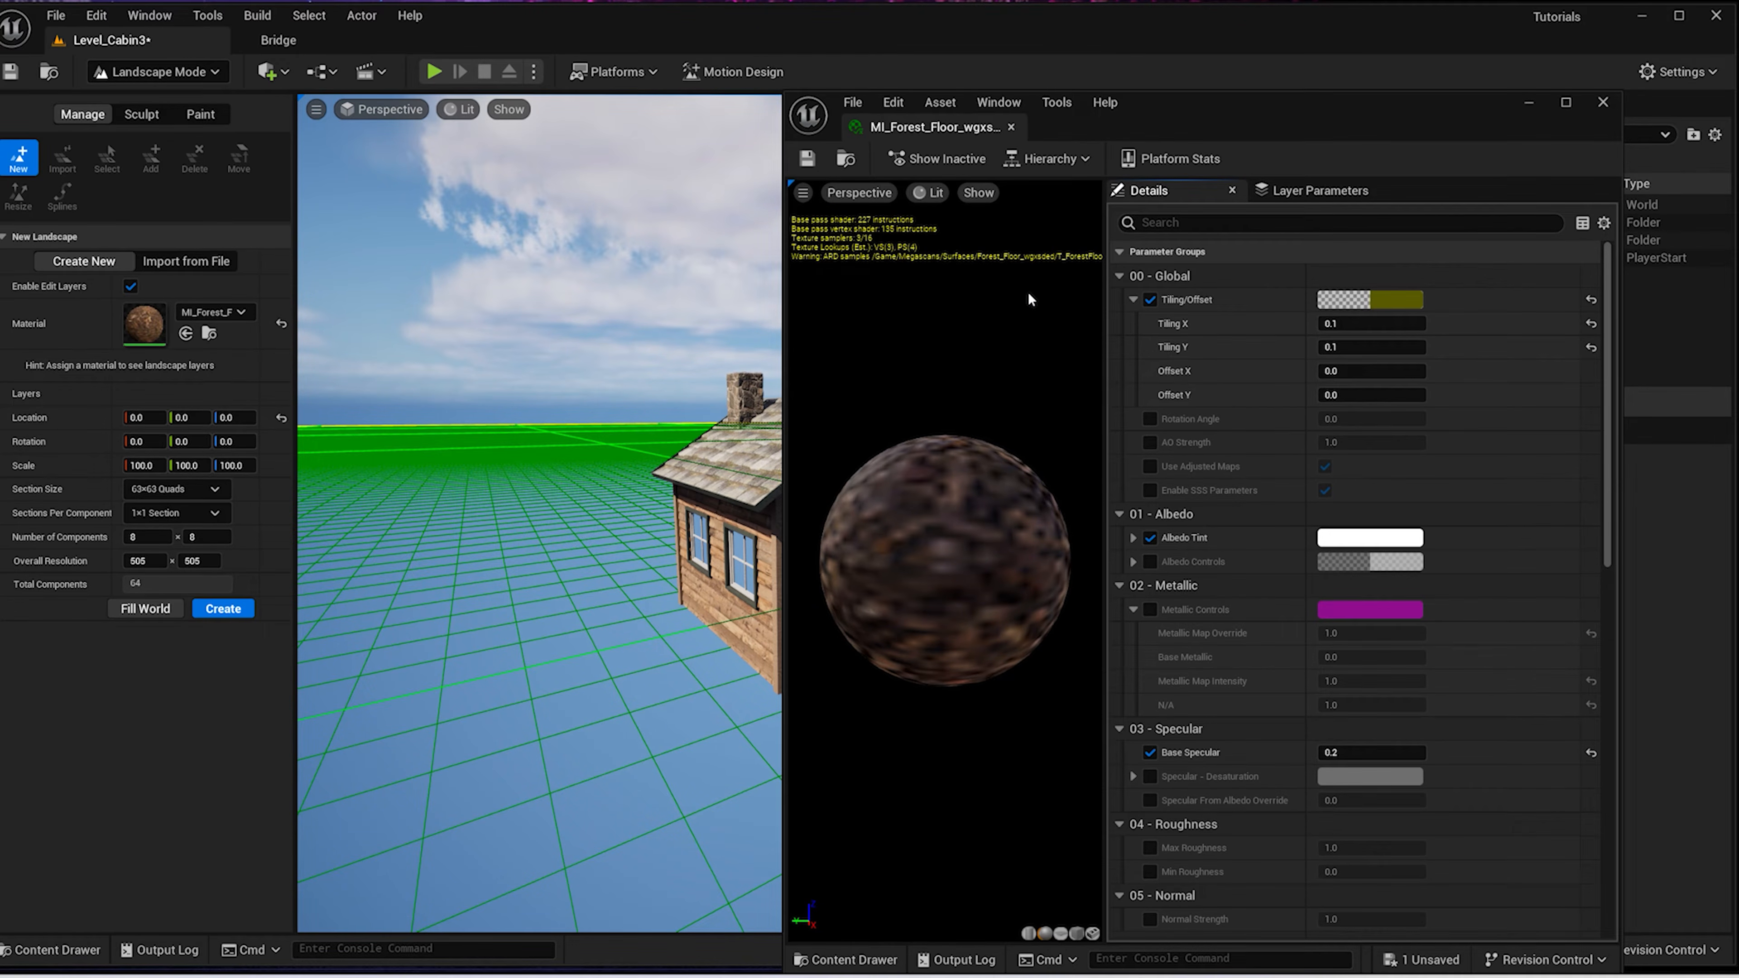
left_click(1152, 300)
left_click(1153, 300)
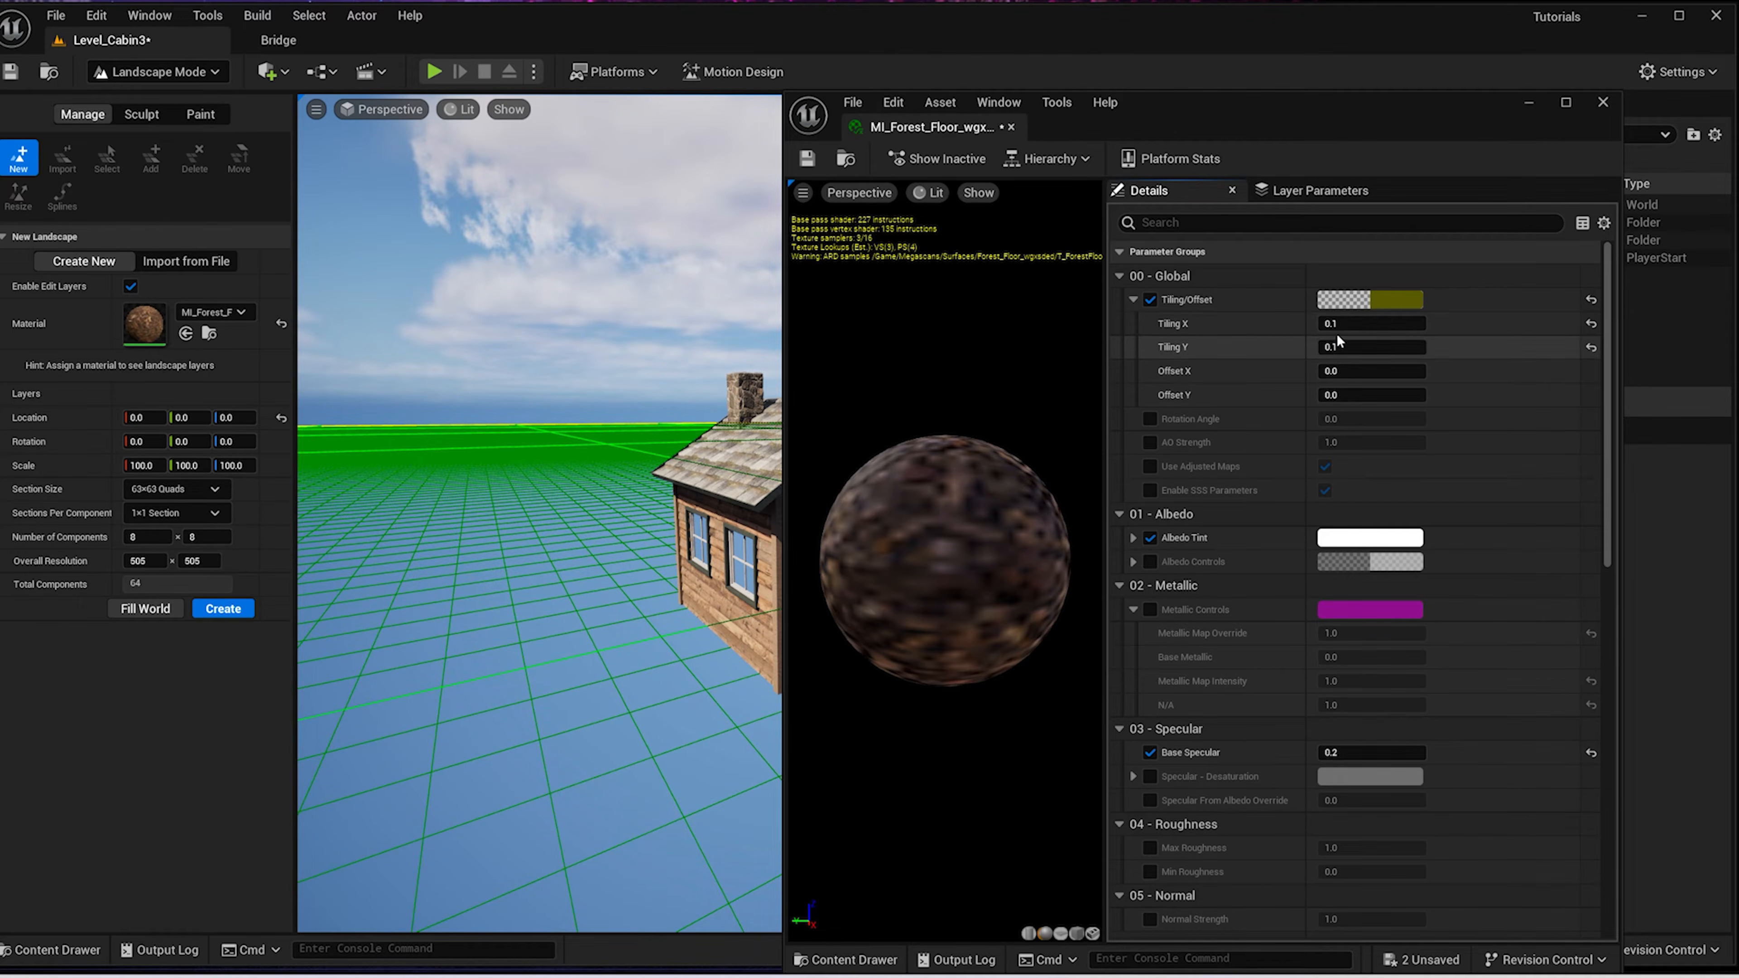
left_click(1603, 102)
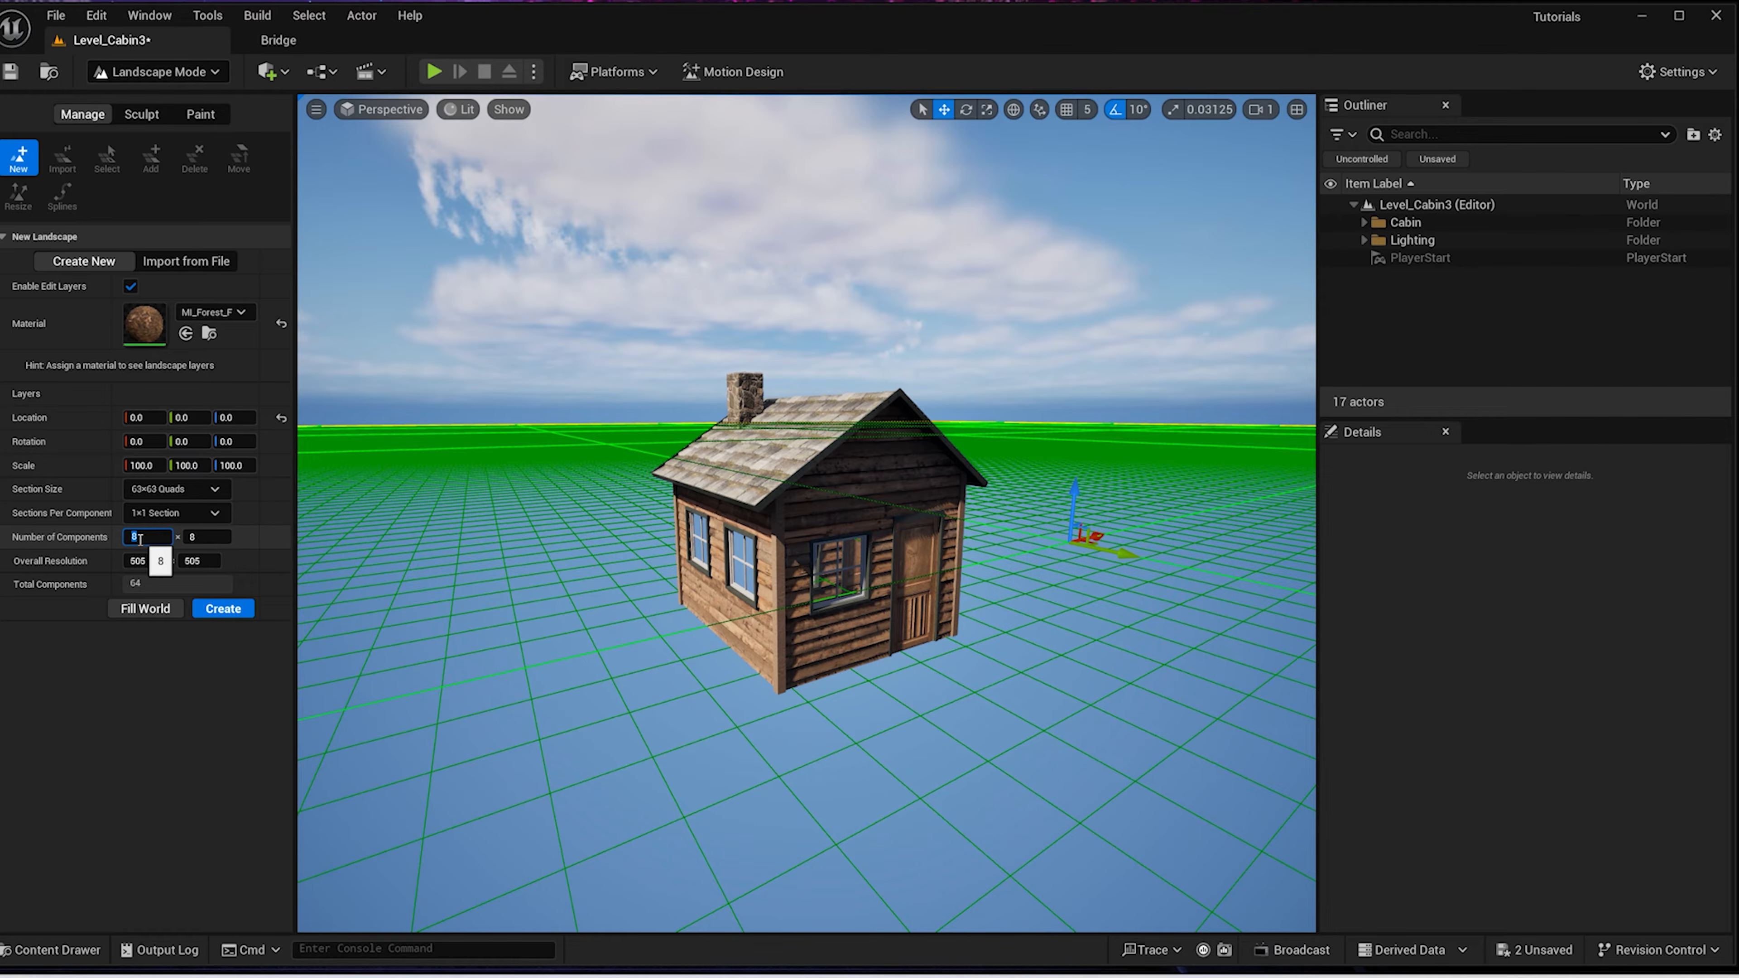
Set the new landscape's number of components to 6 by 6
type("6")
left_click(205, 536)
key("Return")
scroll(493, 491, "down", 5)
left_click_drag(577, 497, 534, 596, "alt")
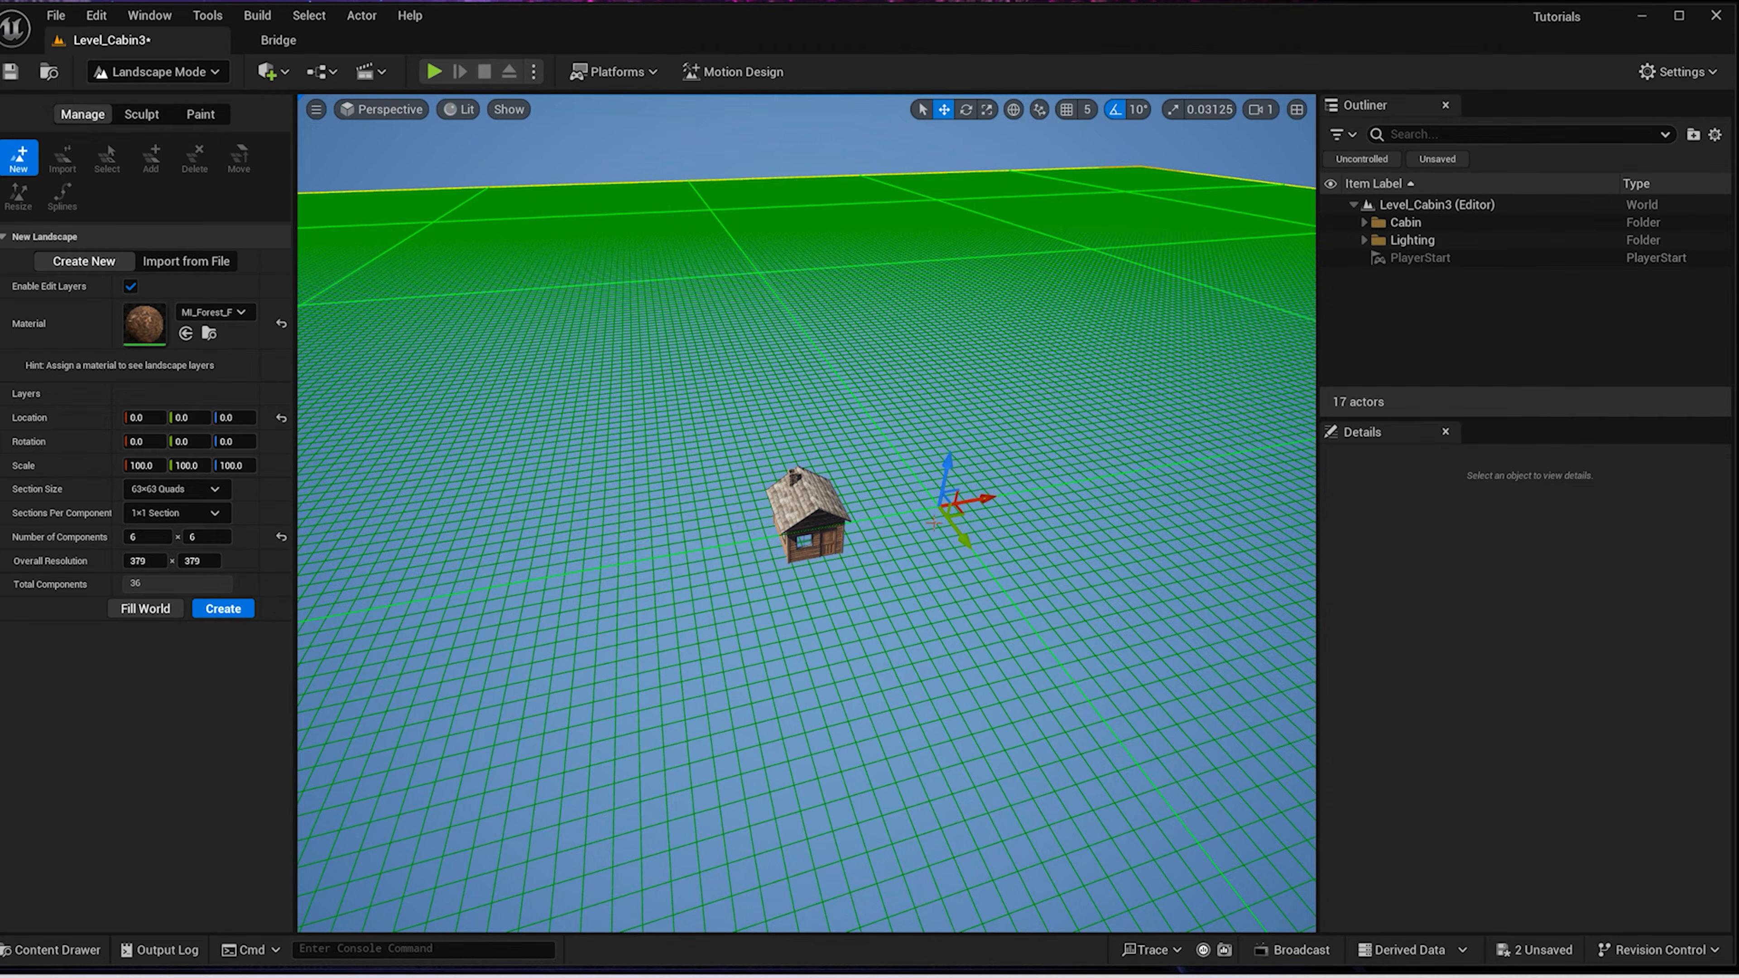
Reposition the landscape preview around the cabin to about X 7203, Y -10580, and create the landscape
left_click_drag(958, 513, 1046, 266)
scroll(981, 300, "down", 5)
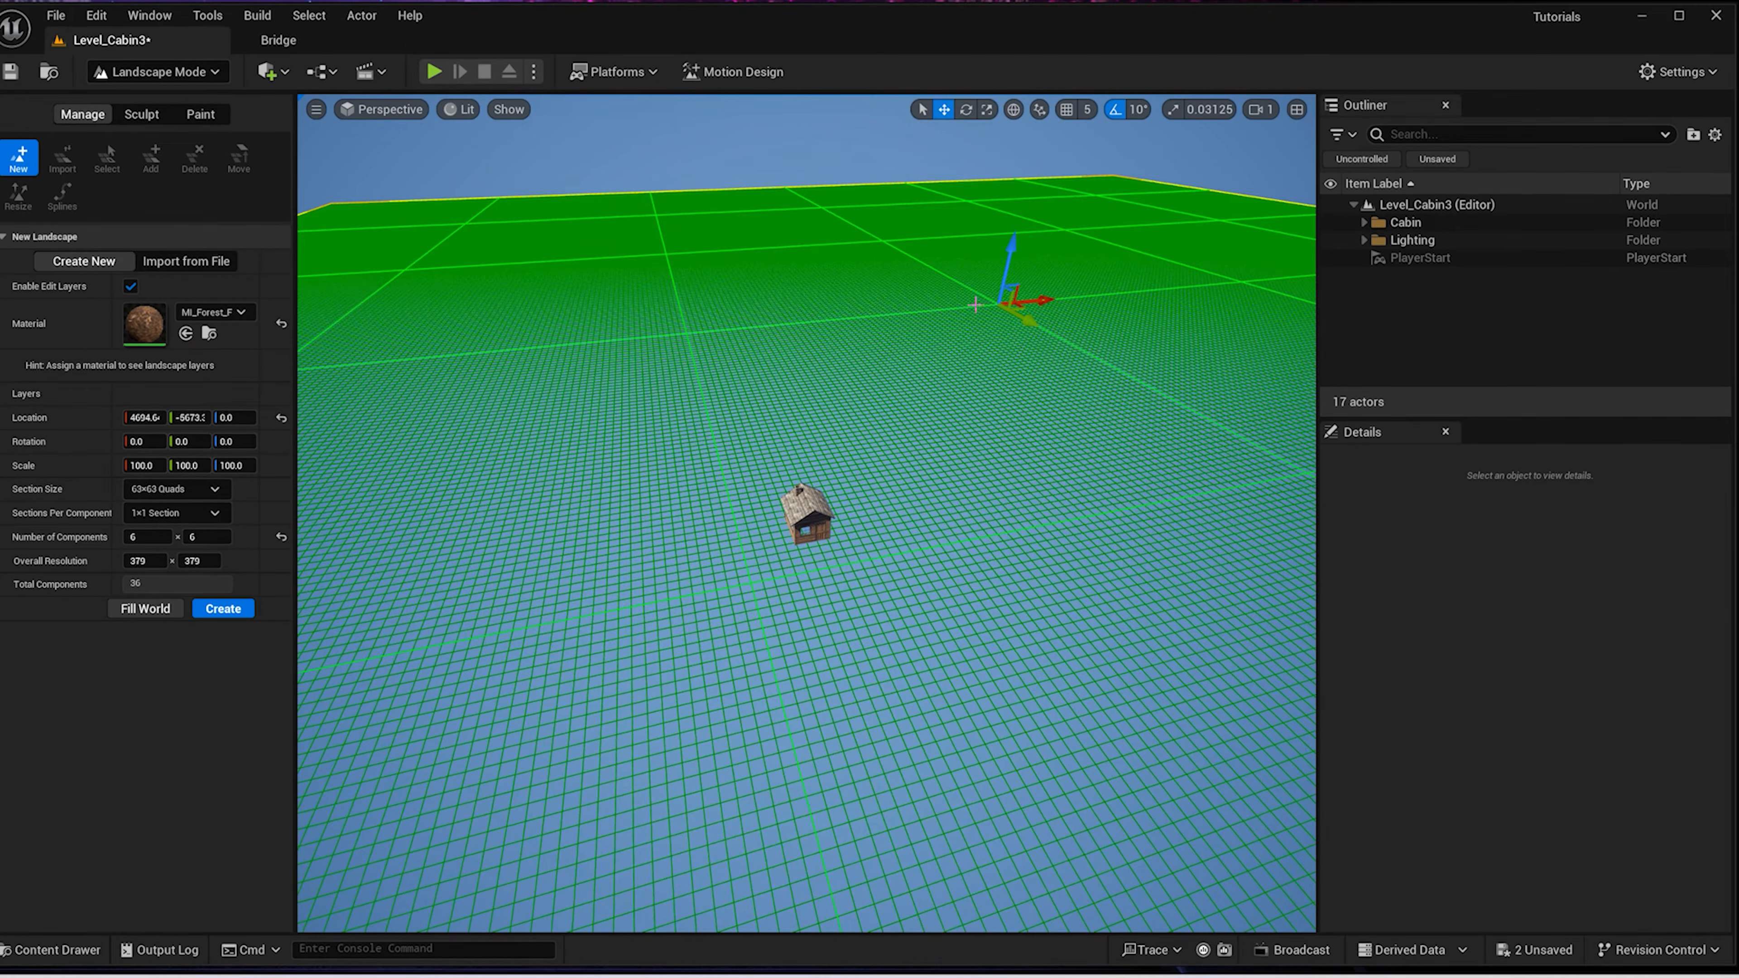
left_click_drag(1022, 306, 1039, 261)
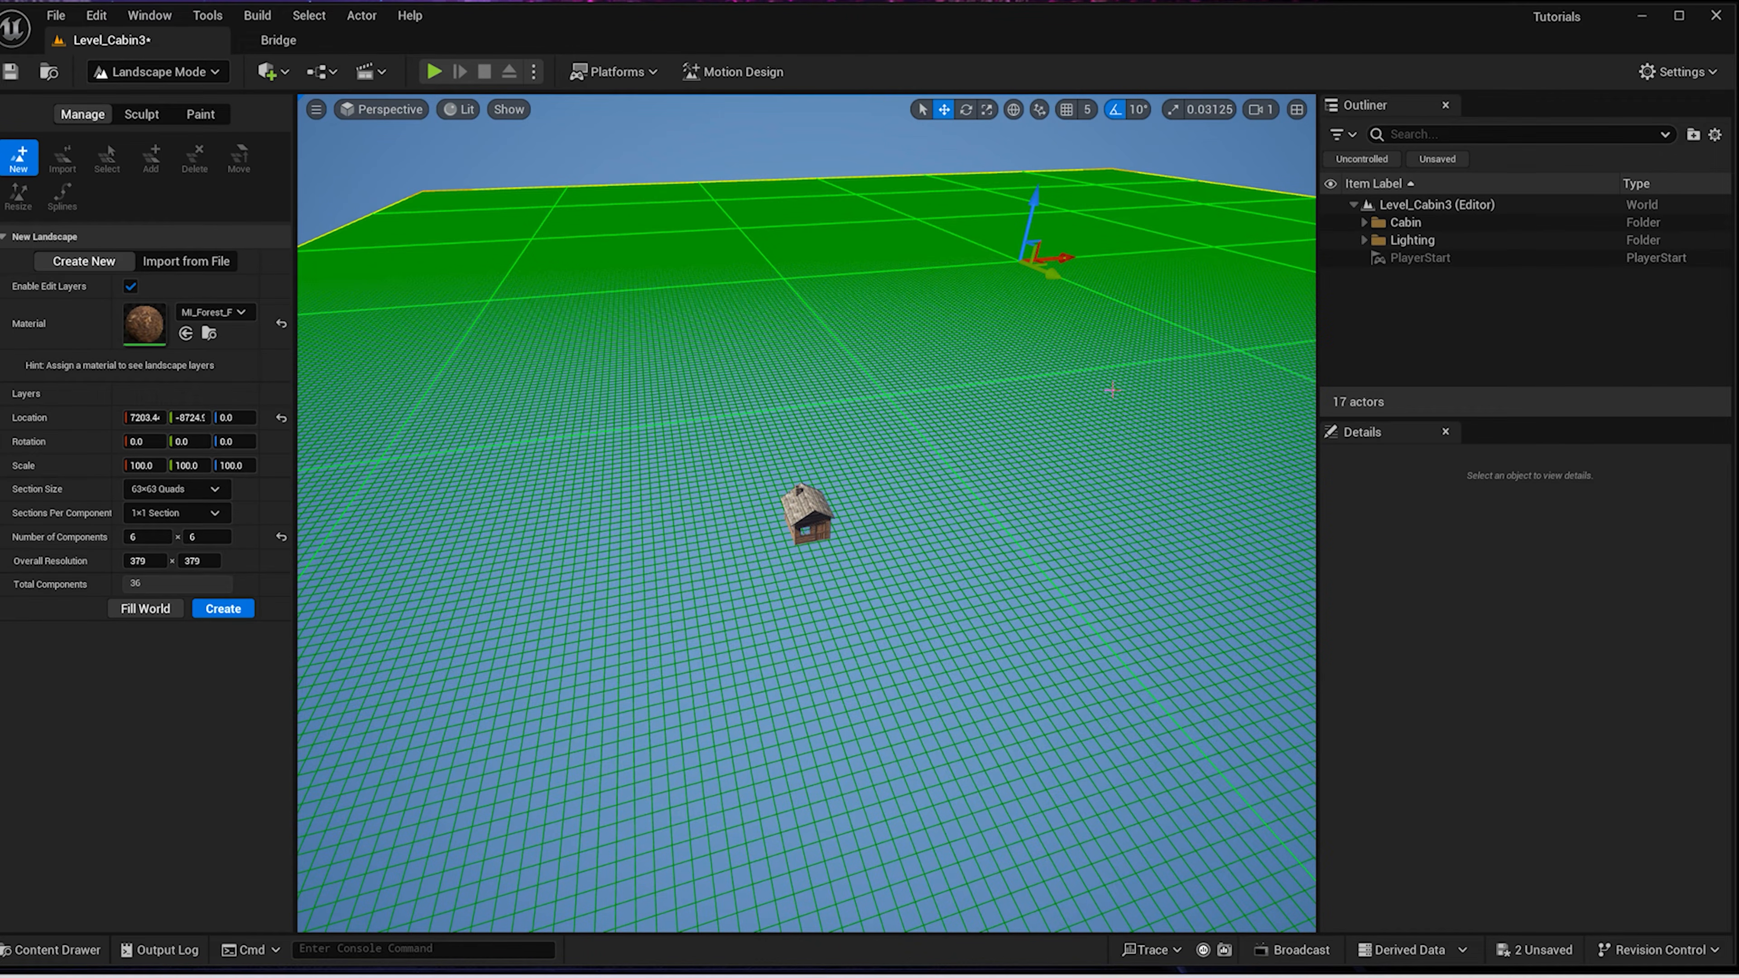
left_click_drag(1045, 273, 1005, 258)
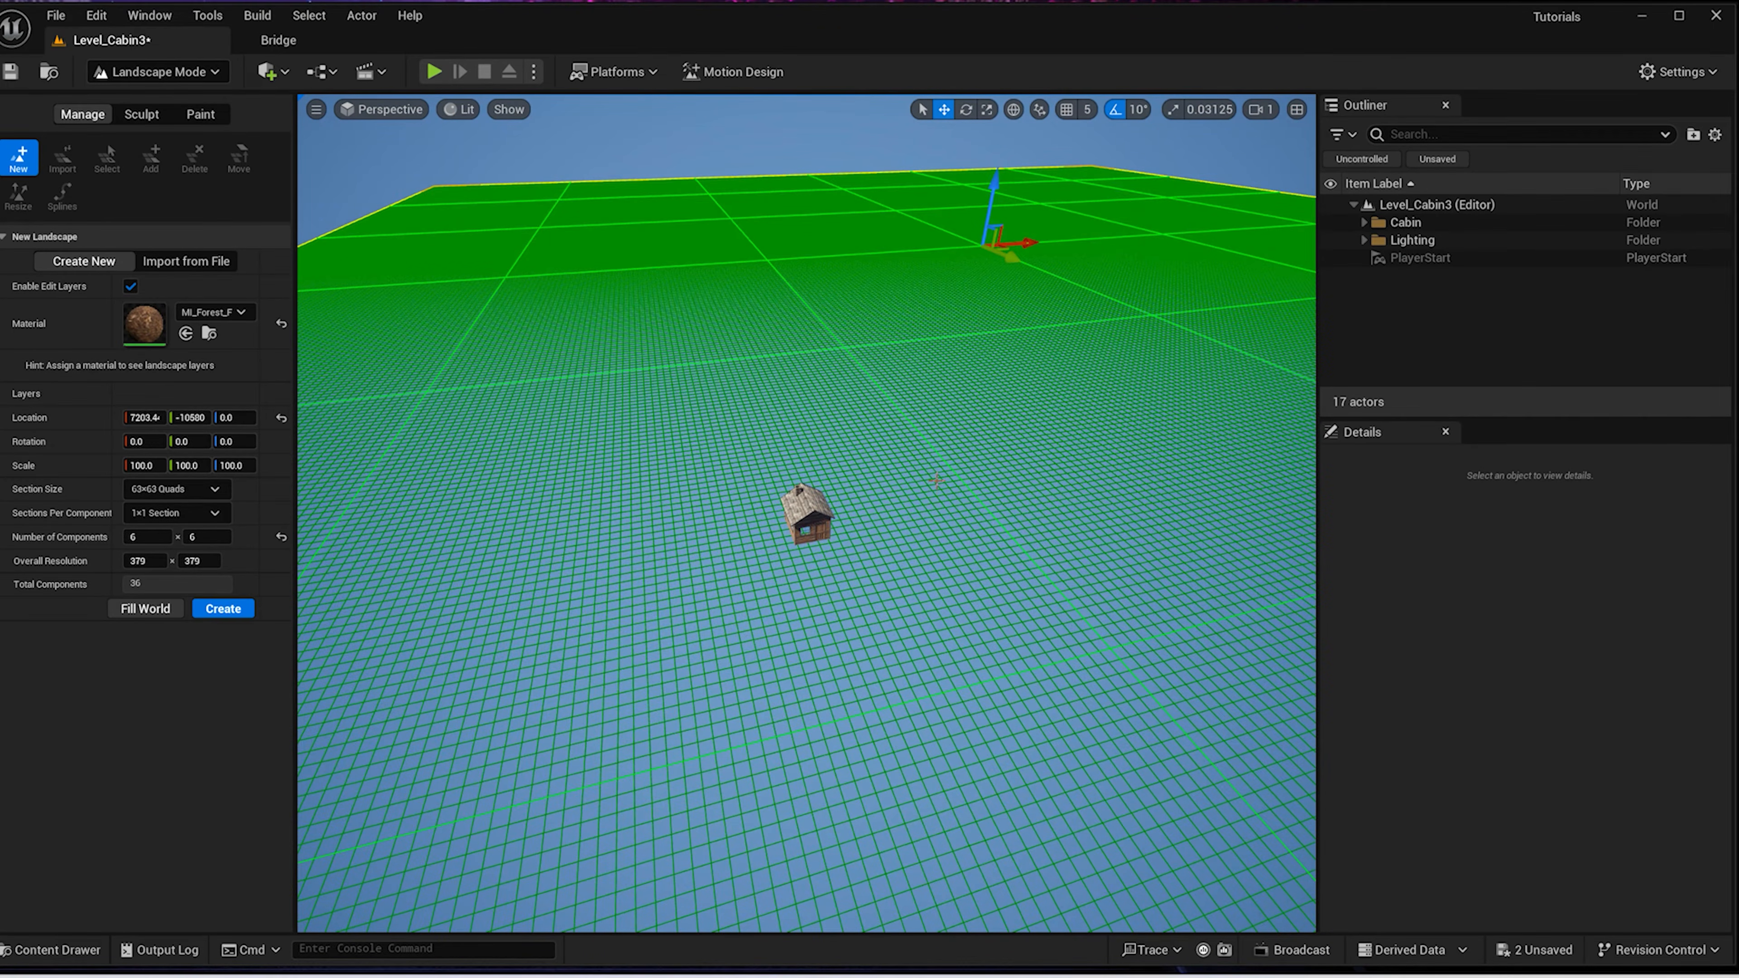
left_click_drag(937, 481, 697, 567, "alt")
left_click(223, 611)
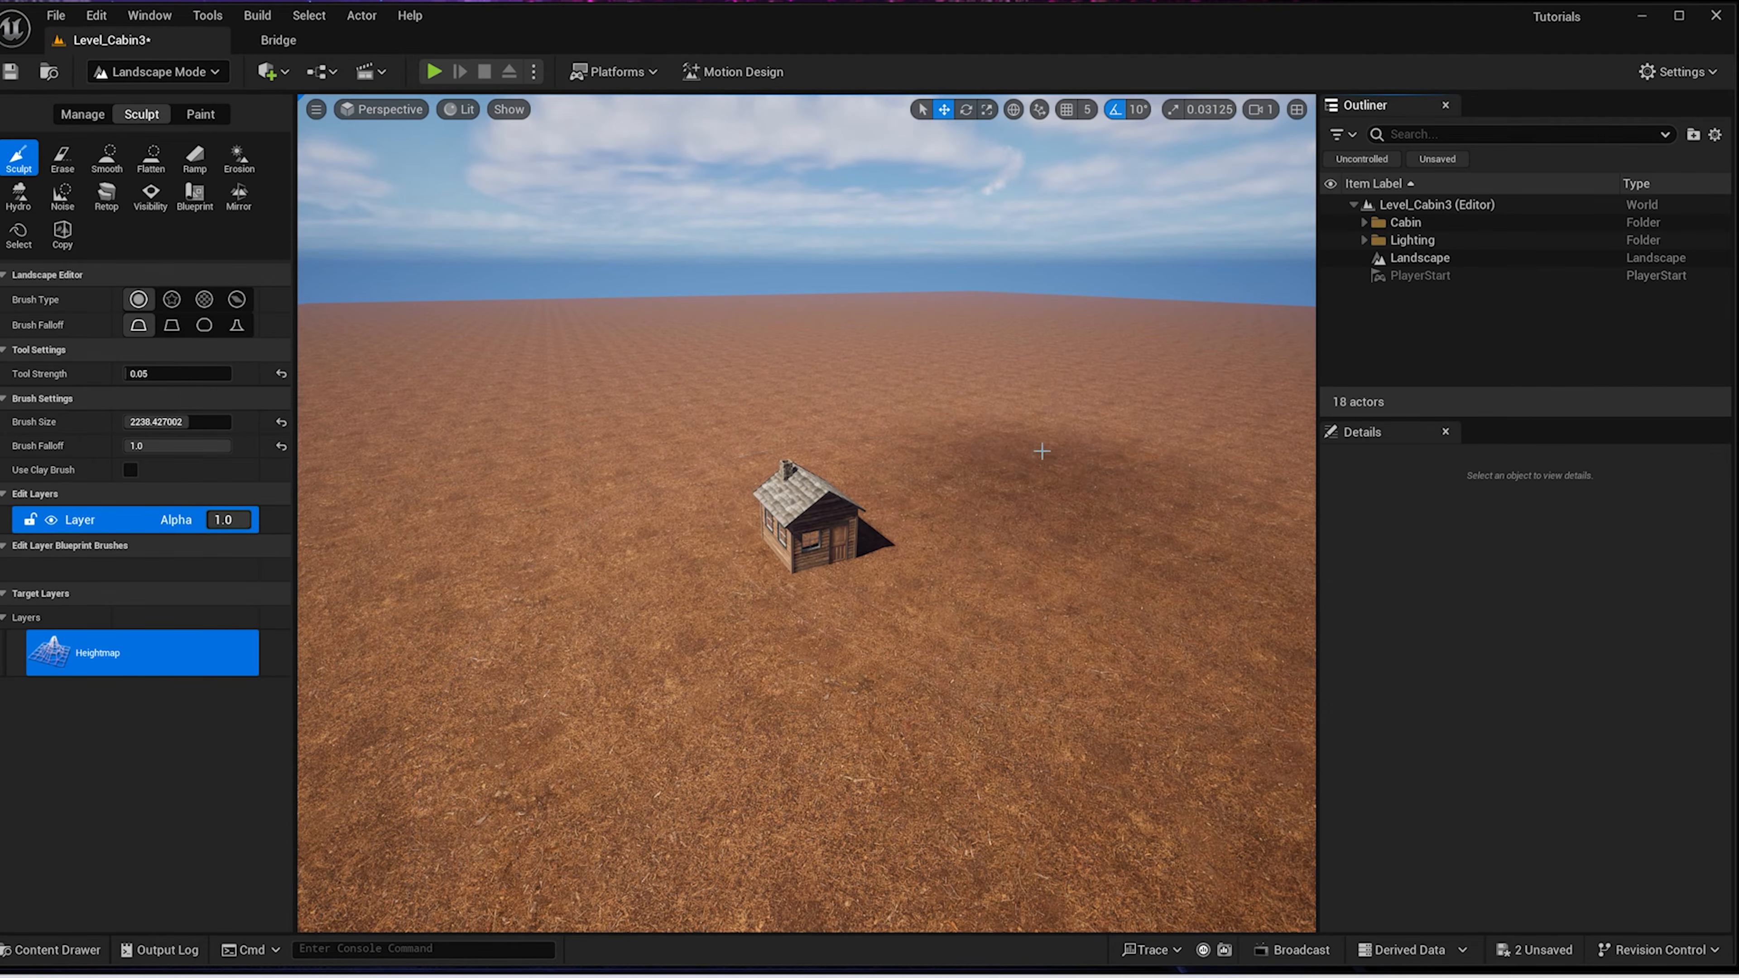
Add a level sequence saved as SQ_Cabin in the Main/Squencer folder, replacing the existing asset of that name
left_click(366, 71)
left_click(438, 114)
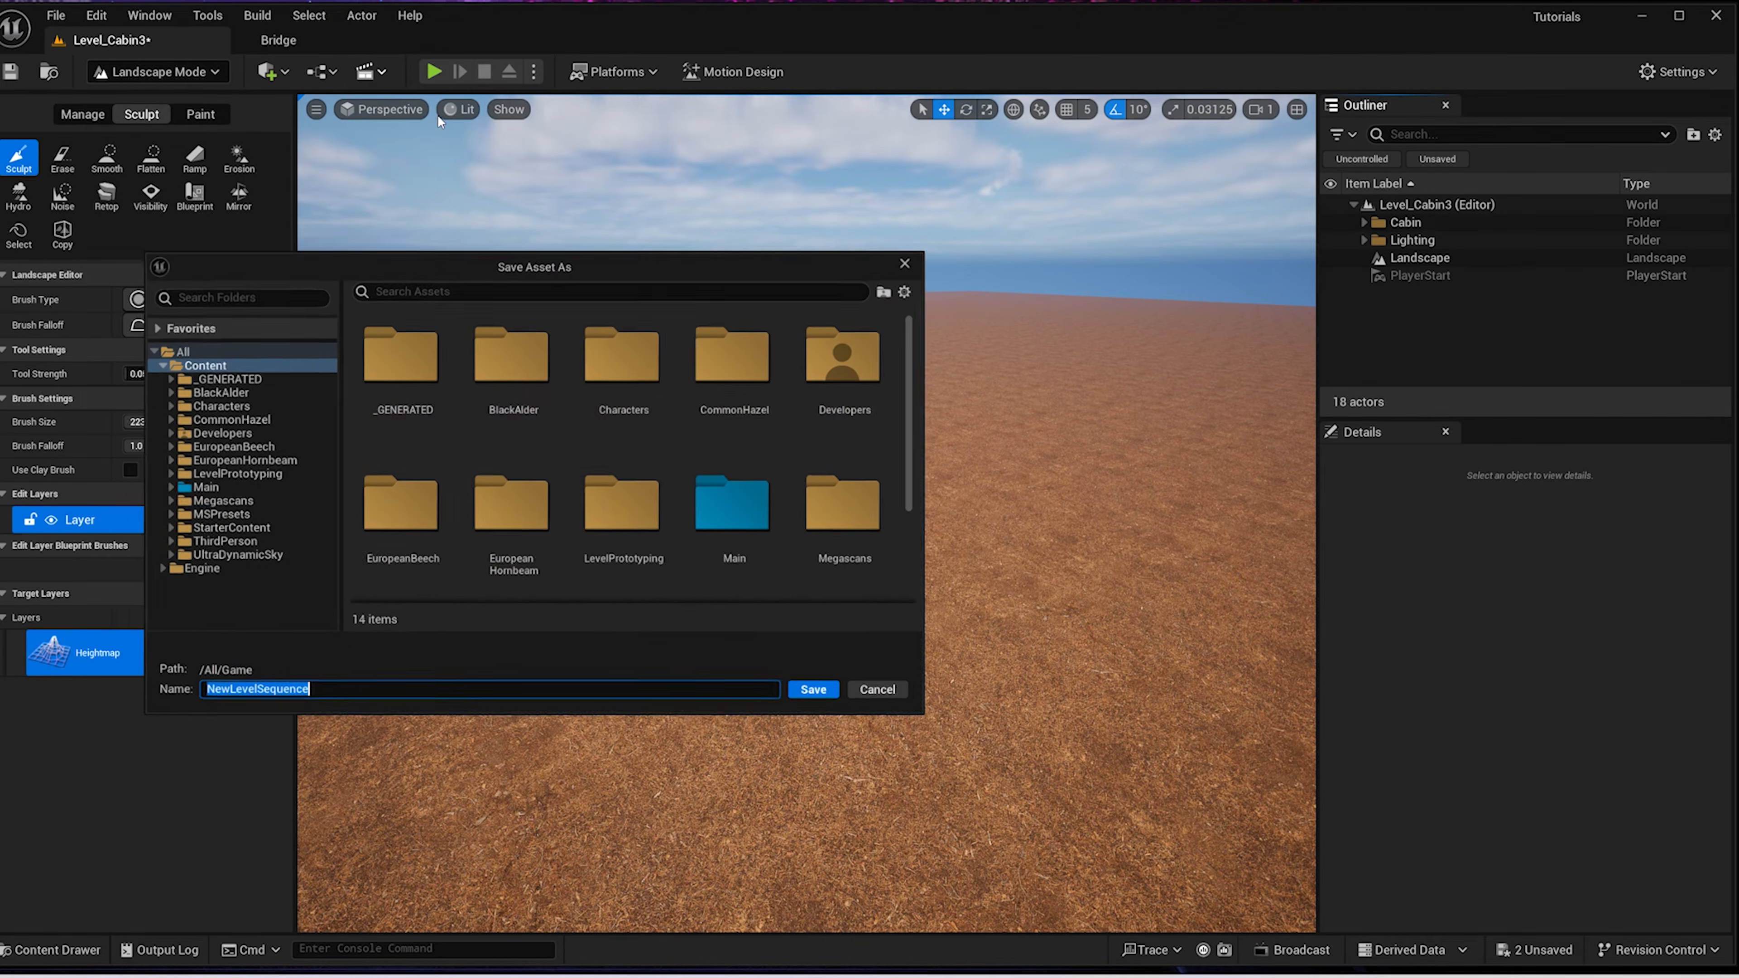
double_click(742, 510)
double_click(851, 510)
left_click(579, 348)
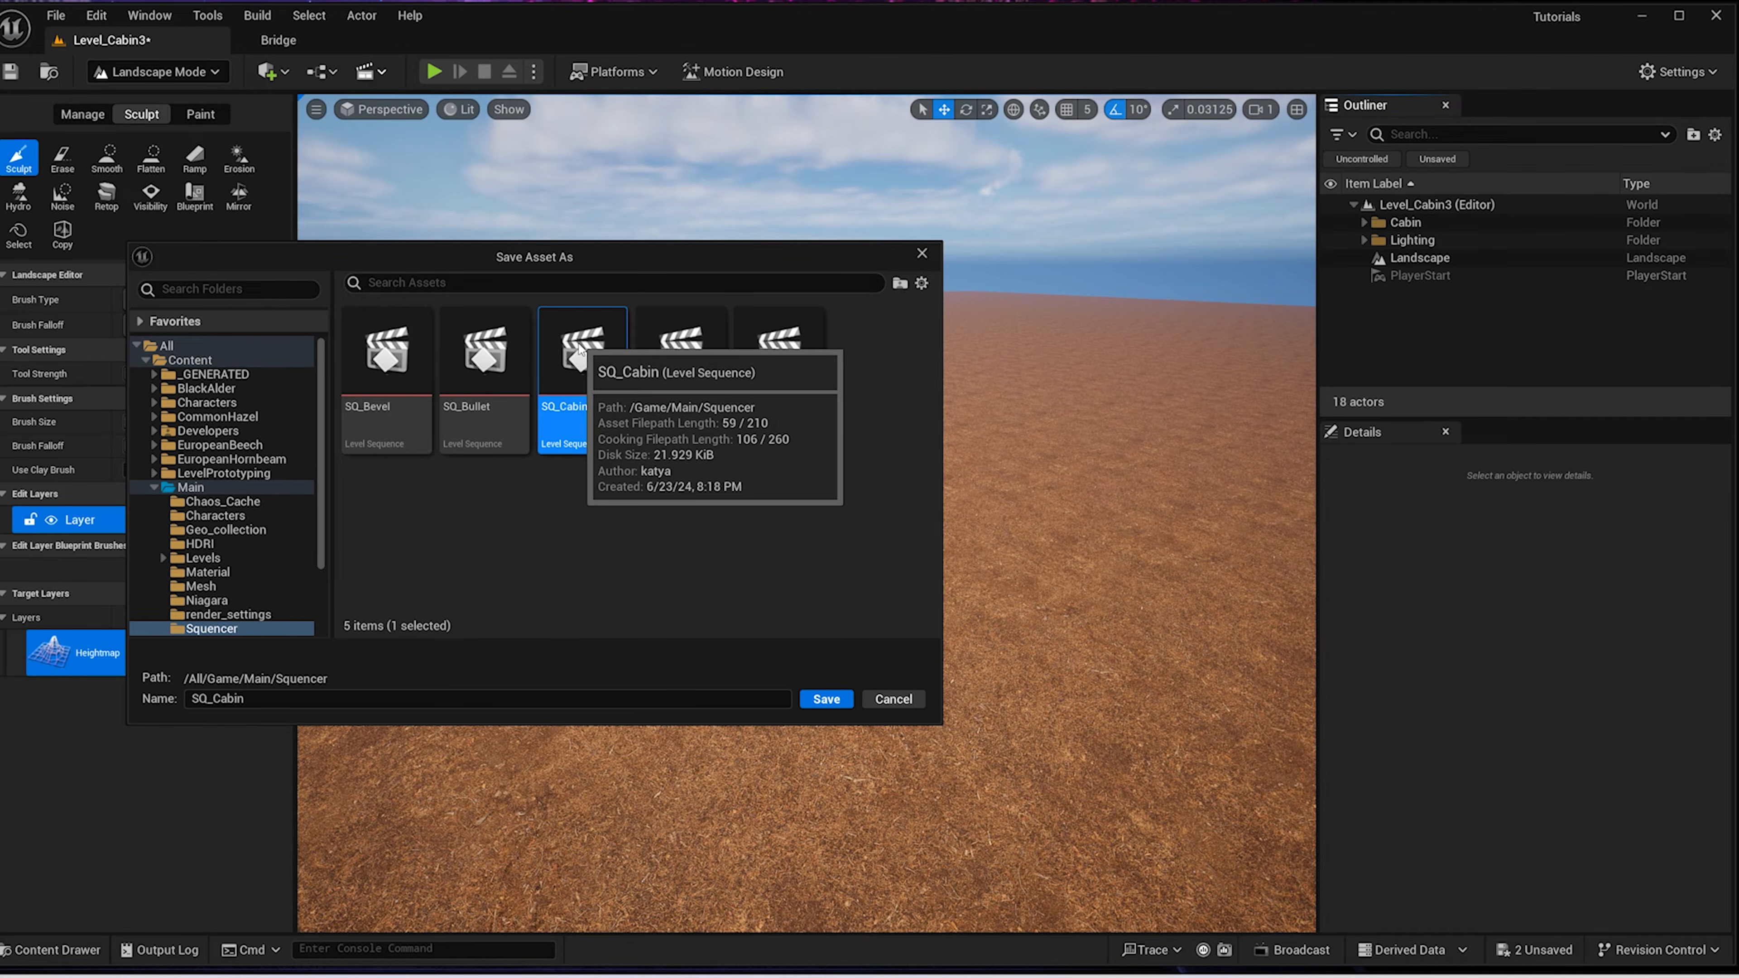
left_click(826, 701)
left_click(609, 522)
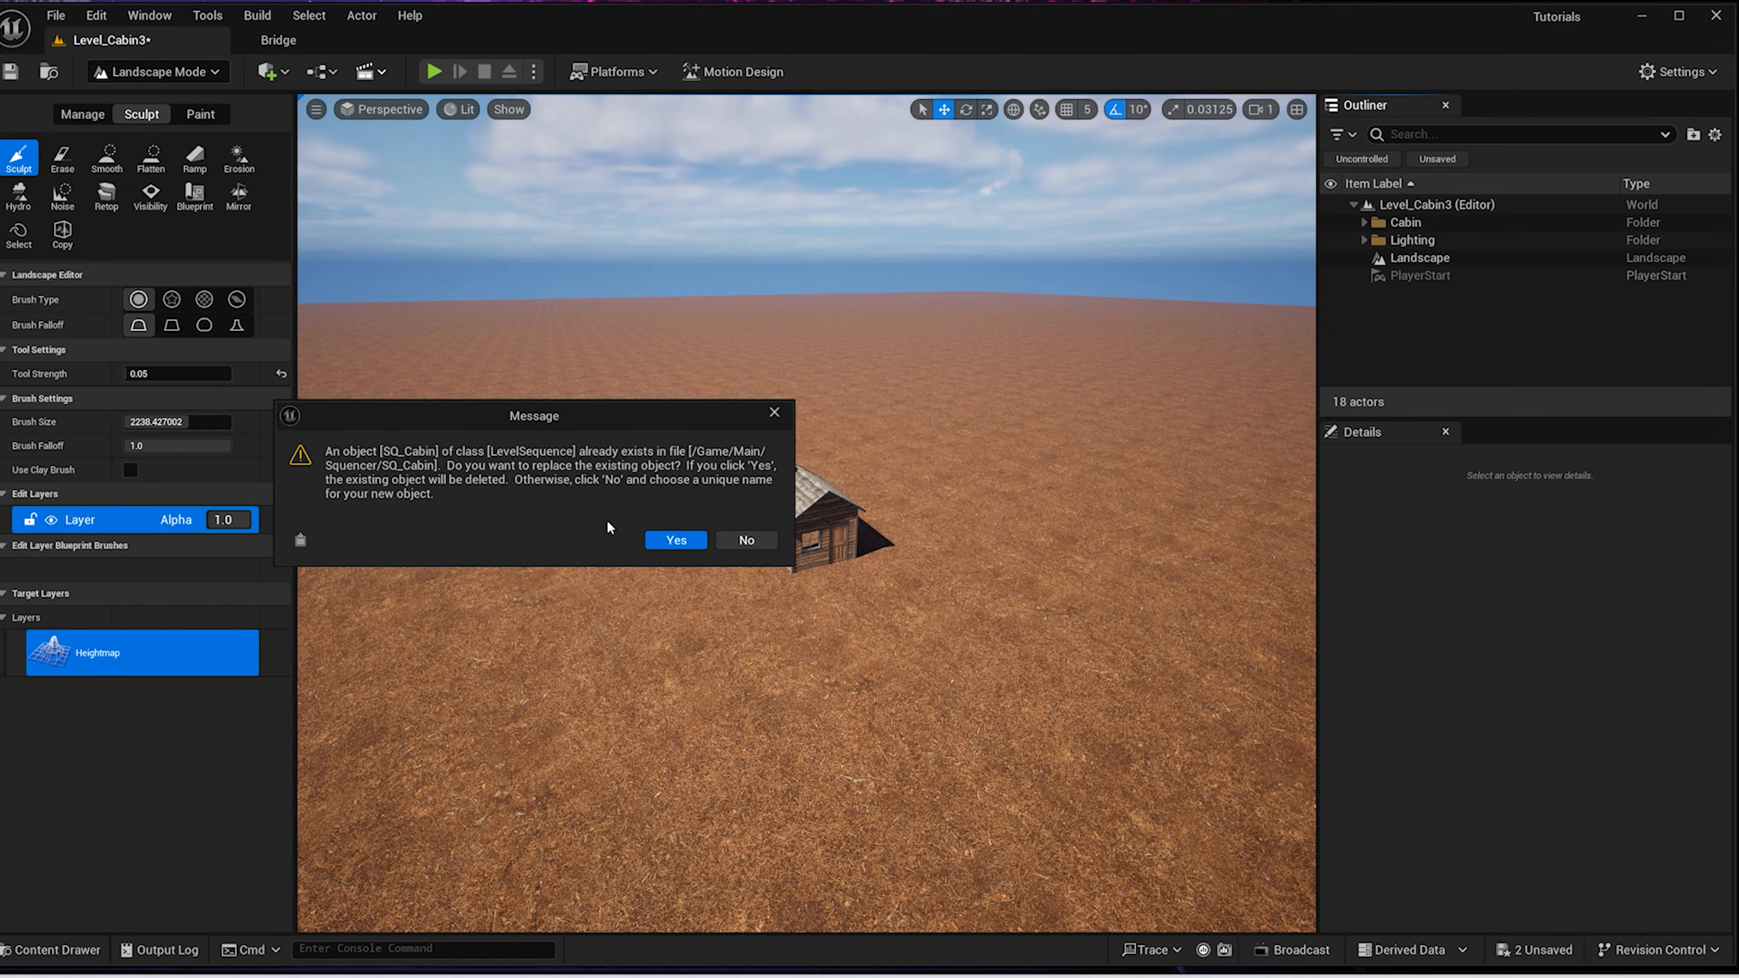
left_click(660, 541)
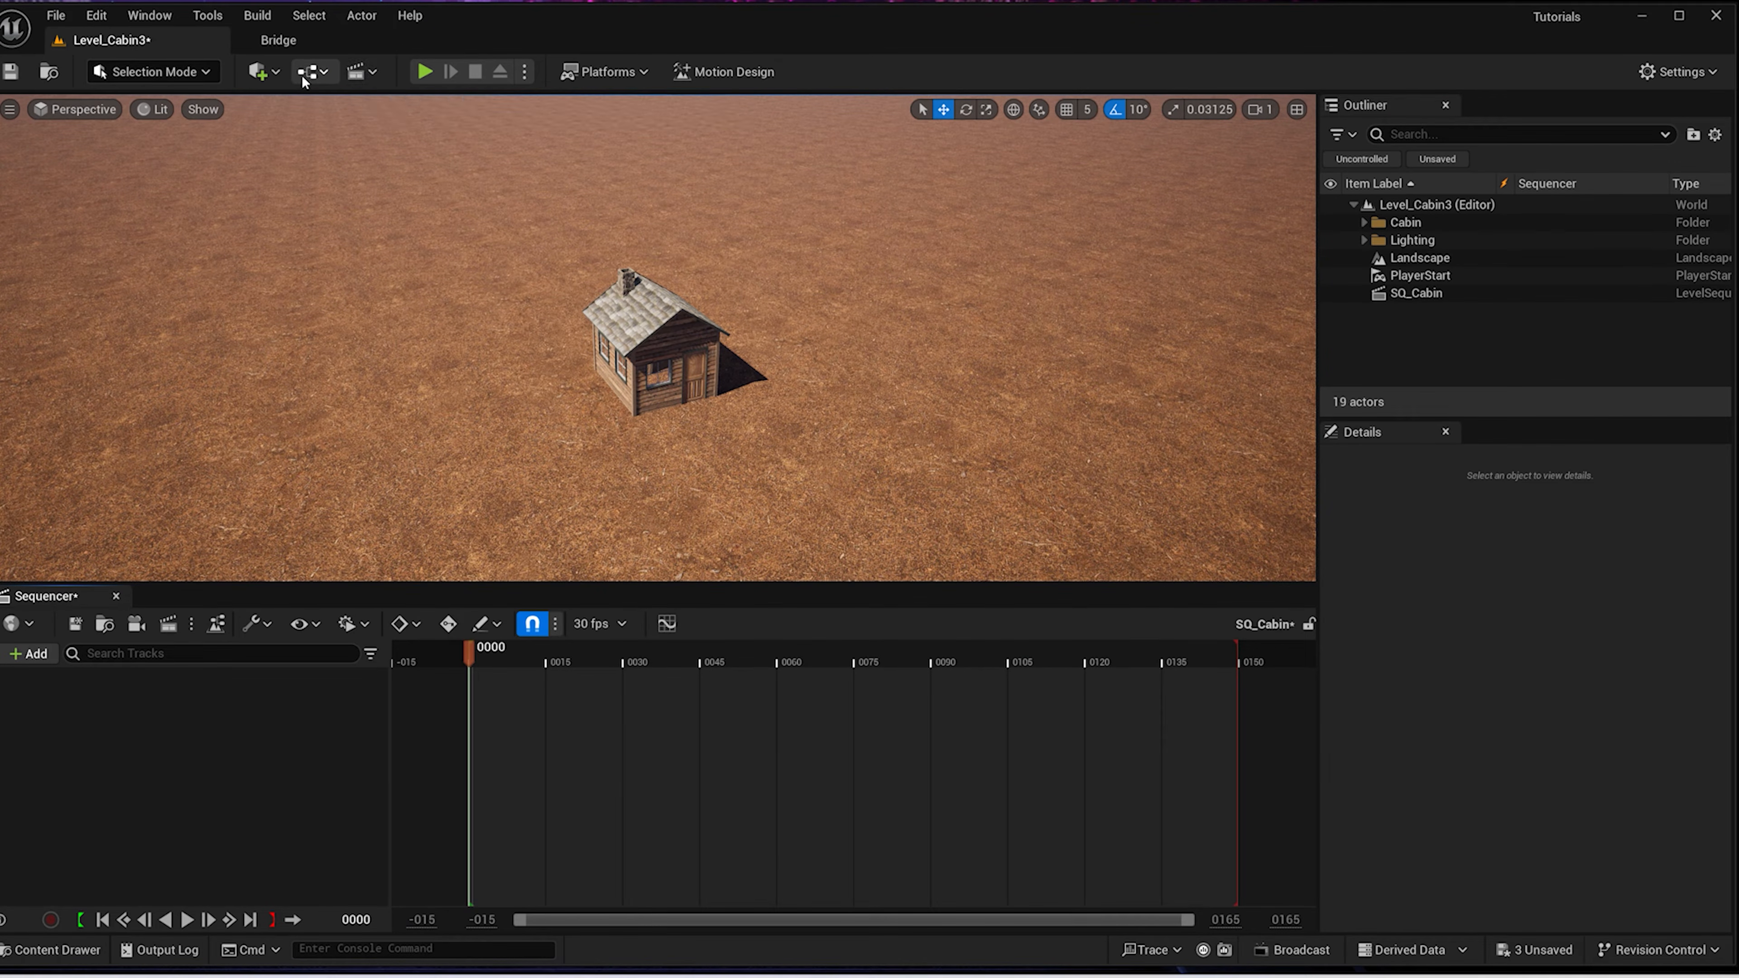
Place a Cine Camera Actor in the level and add it to the SQ_Cabin sequence
left_click(280, 76)
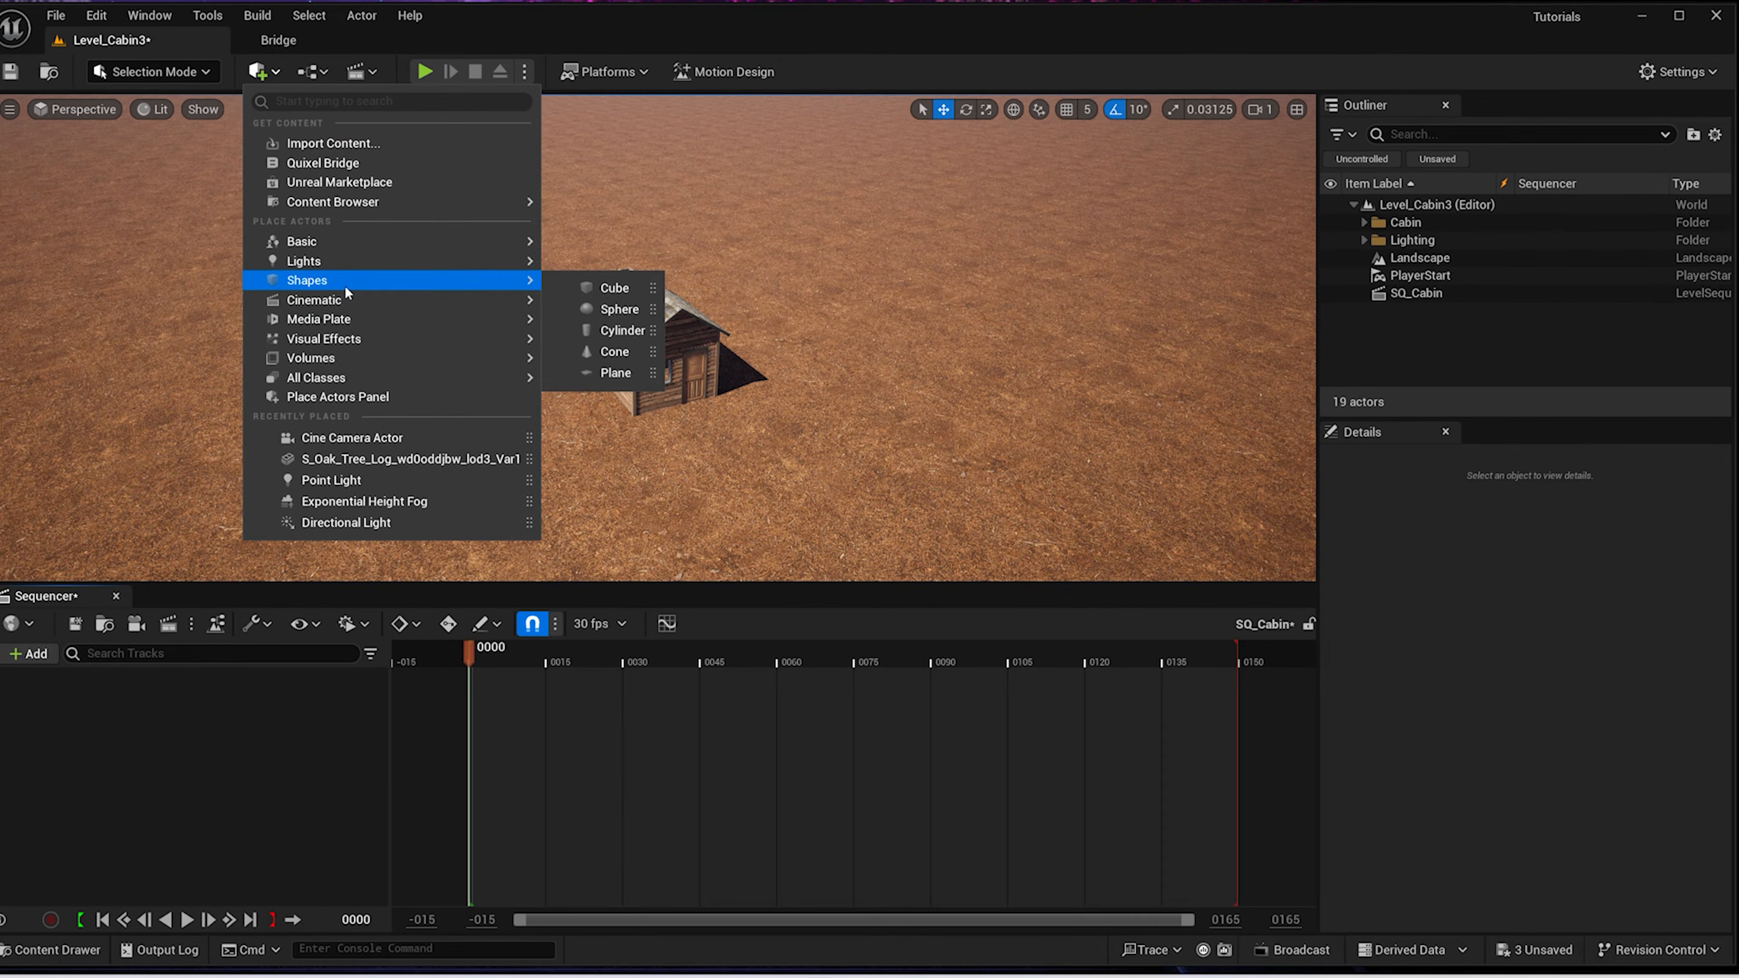
mouse_move(479, 300)
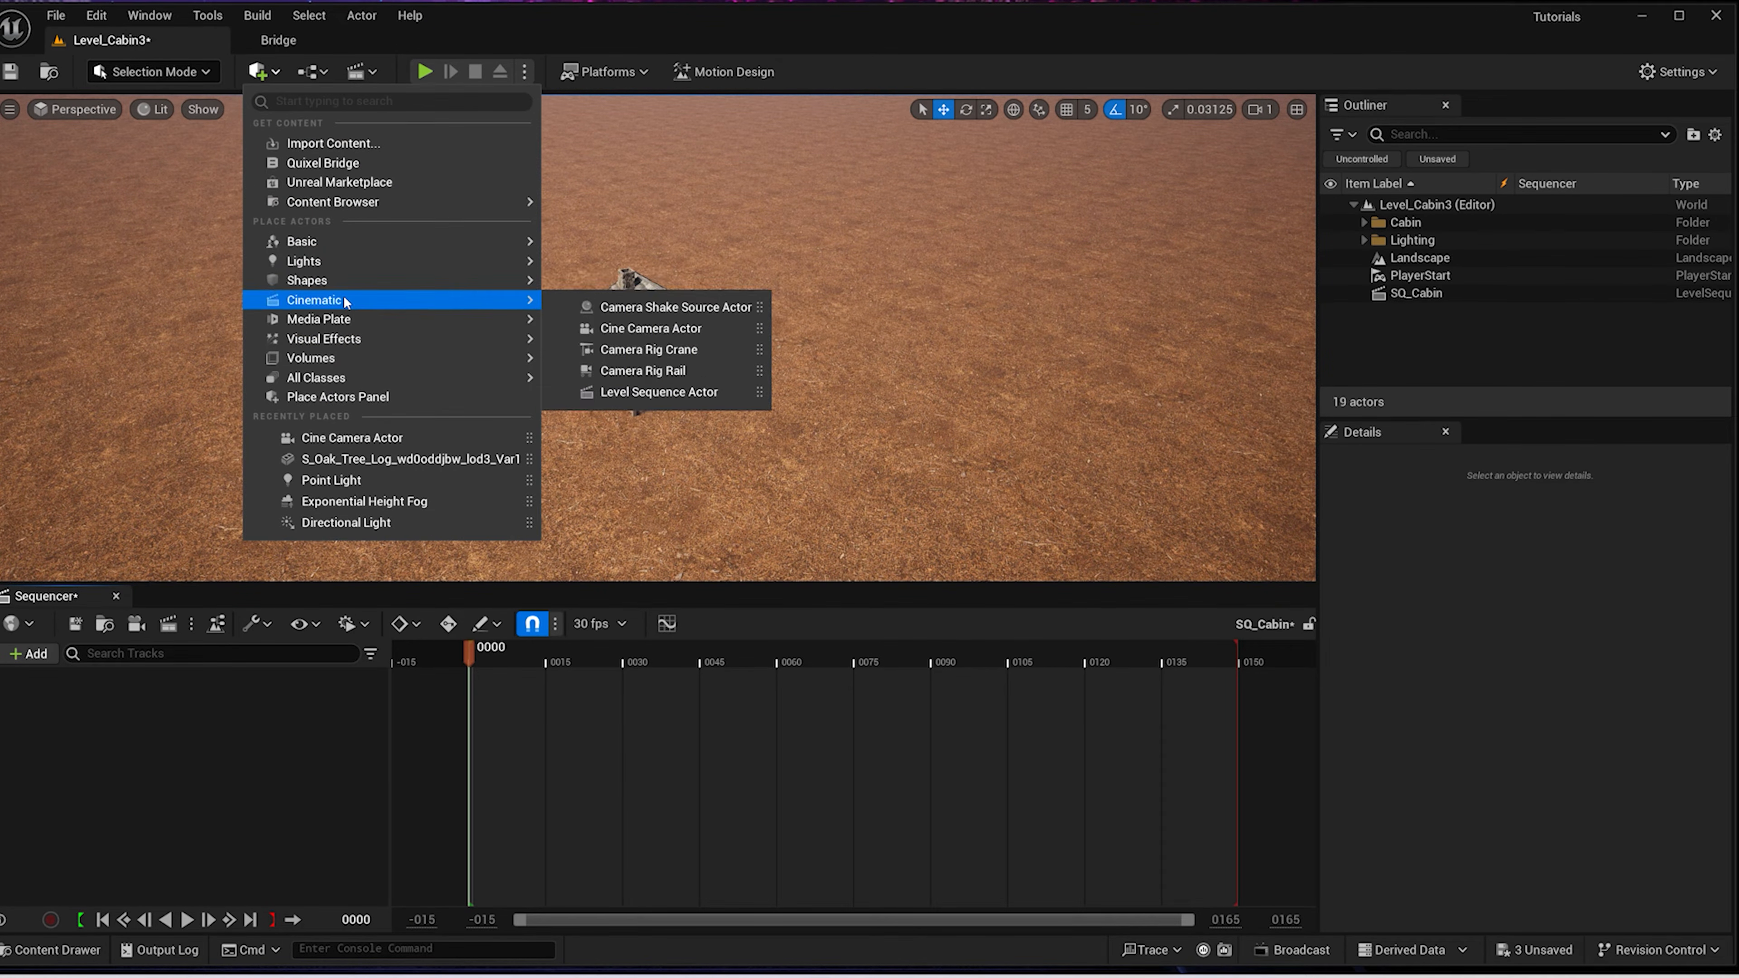
left_click(664, 331)
left_click_drag(1450, 259, 264, 778)
Frame the cabin through the cine camera by focusing on the chimney and backing off until the whole house is in view
left_click(1364, 223)
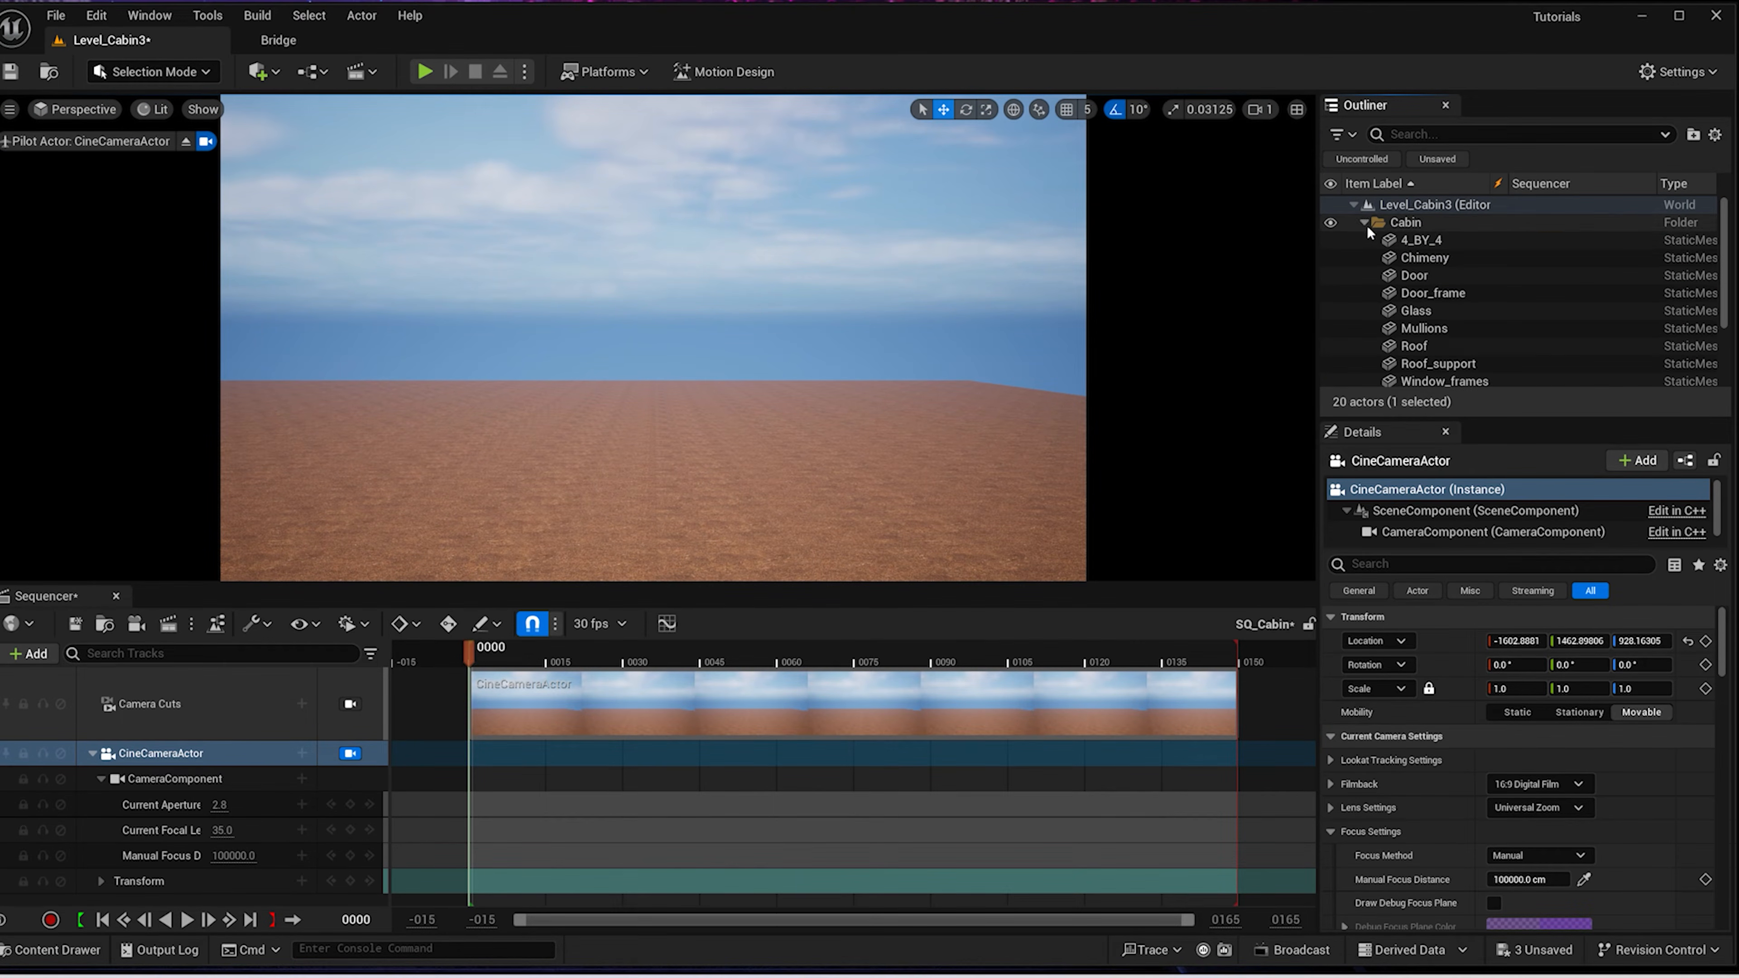
left_click(1424, 258)
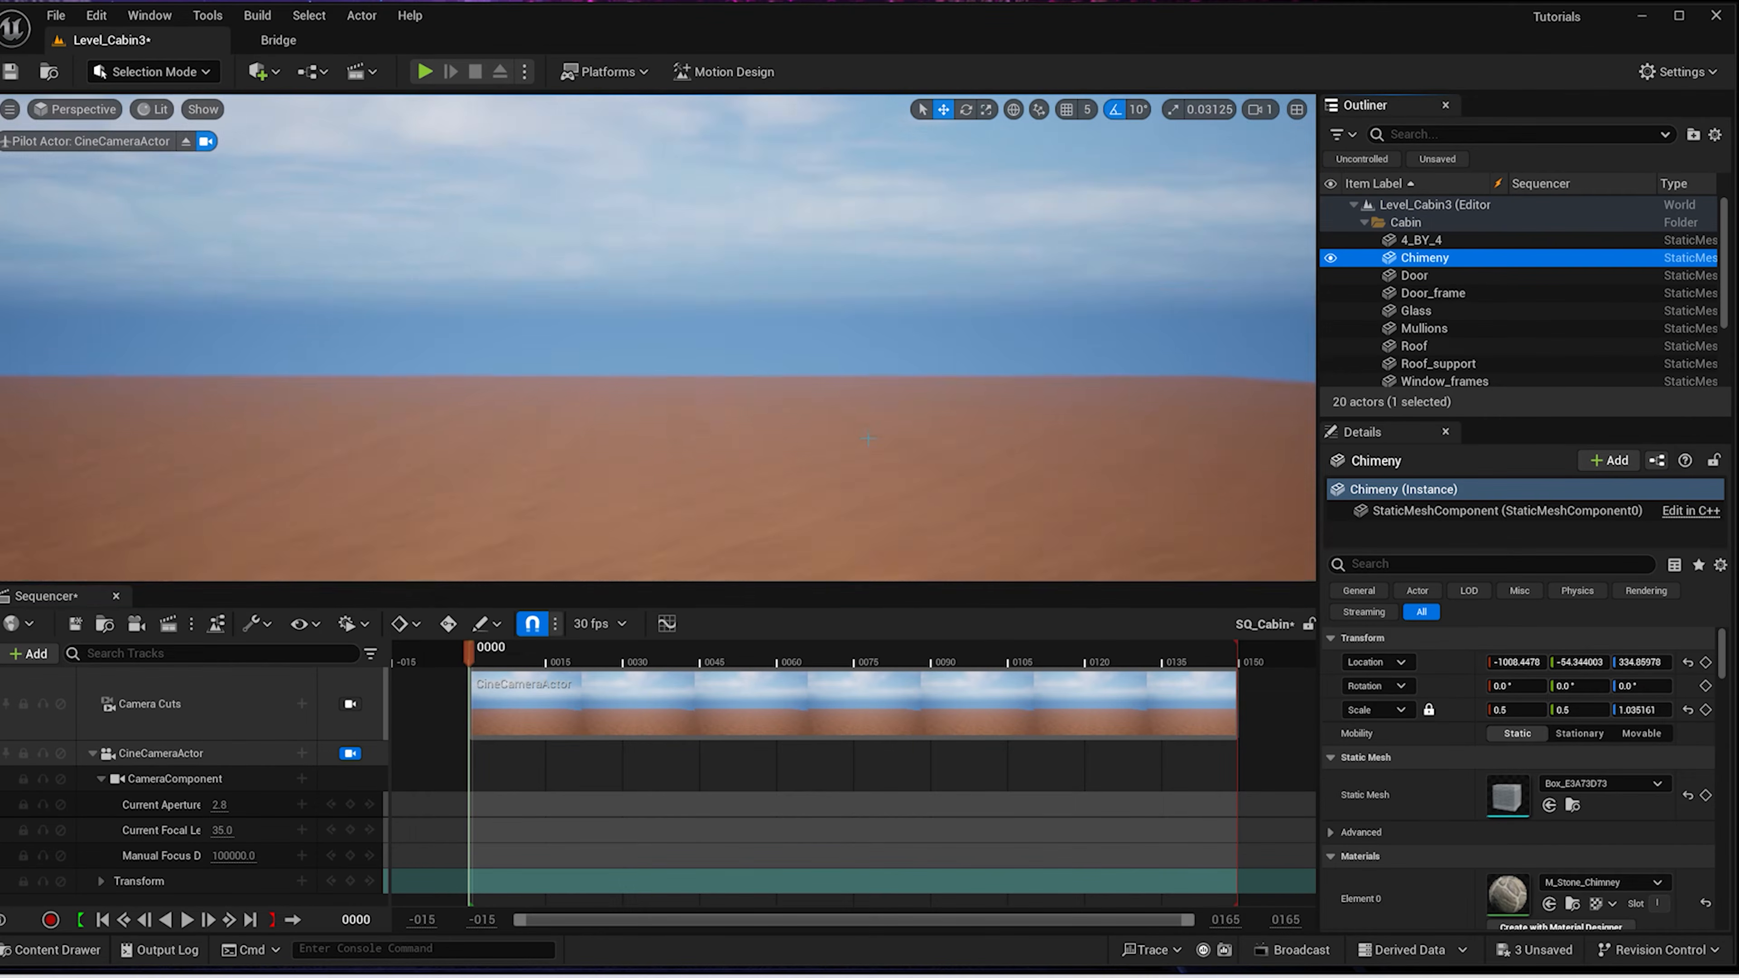
key("f")
scroll(670, 407, "down", 10)
right_click_drag(670, 406, 771, 405)
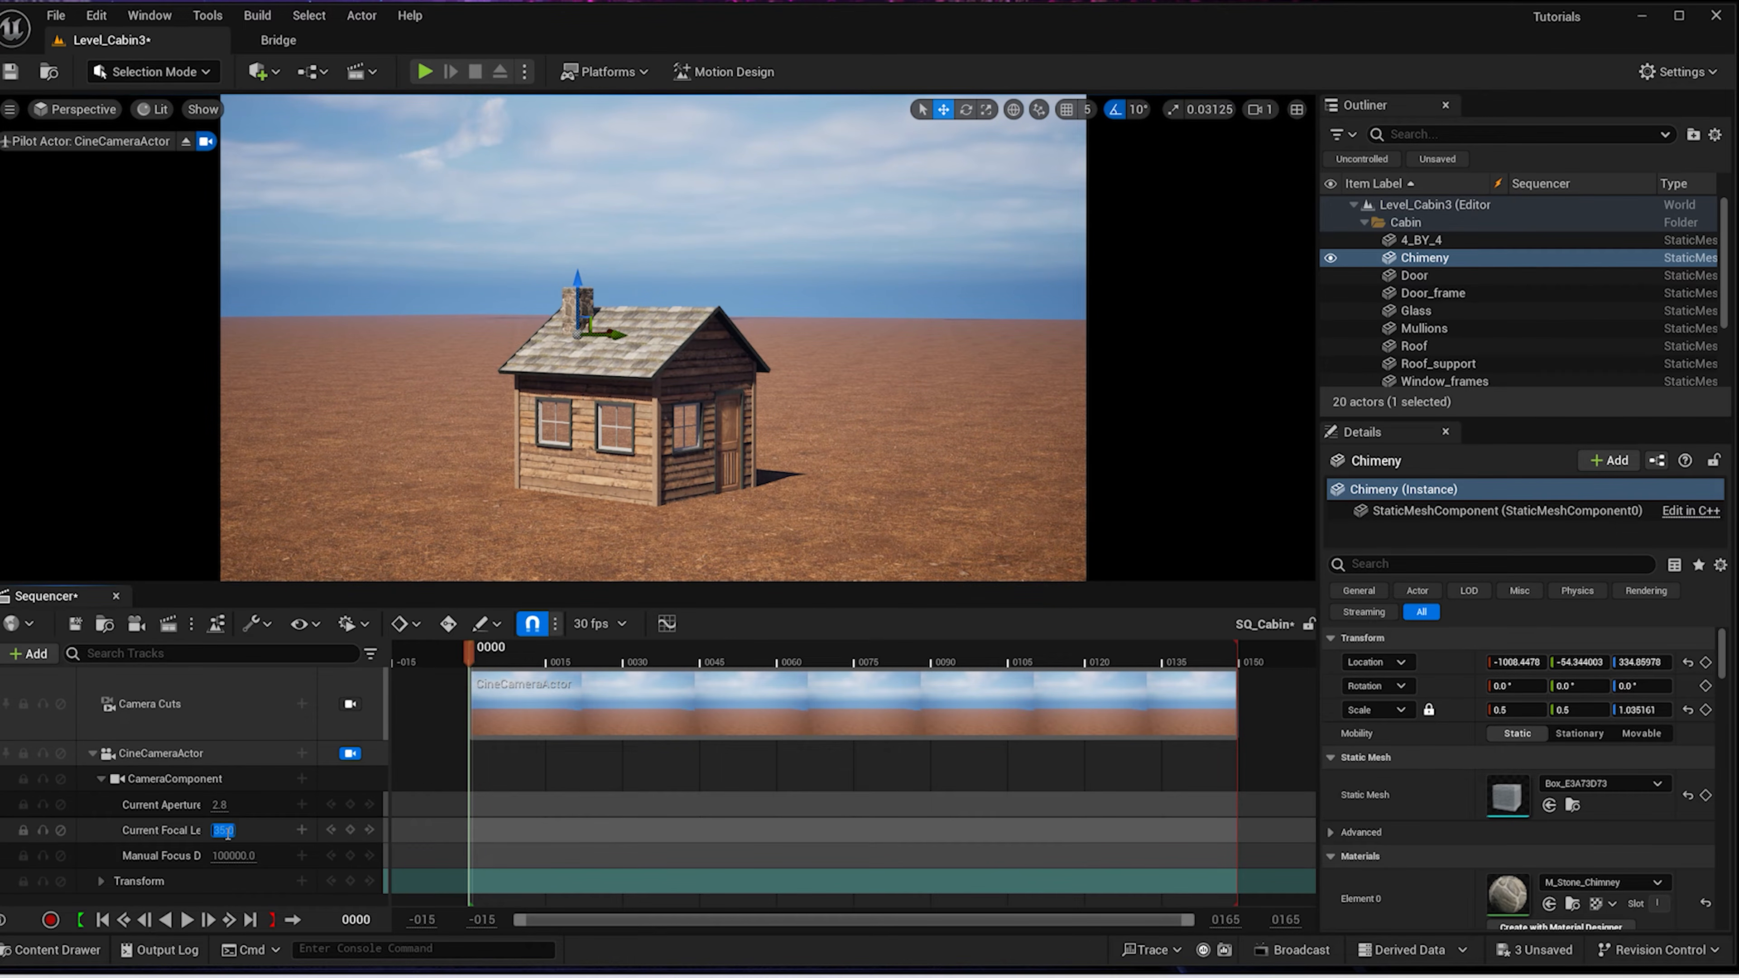
Set the camera's focal length to 85 mm and its filmback to 16:9 DSLR, tilting it down to frame the whole cabin
type("85")
key("Return")
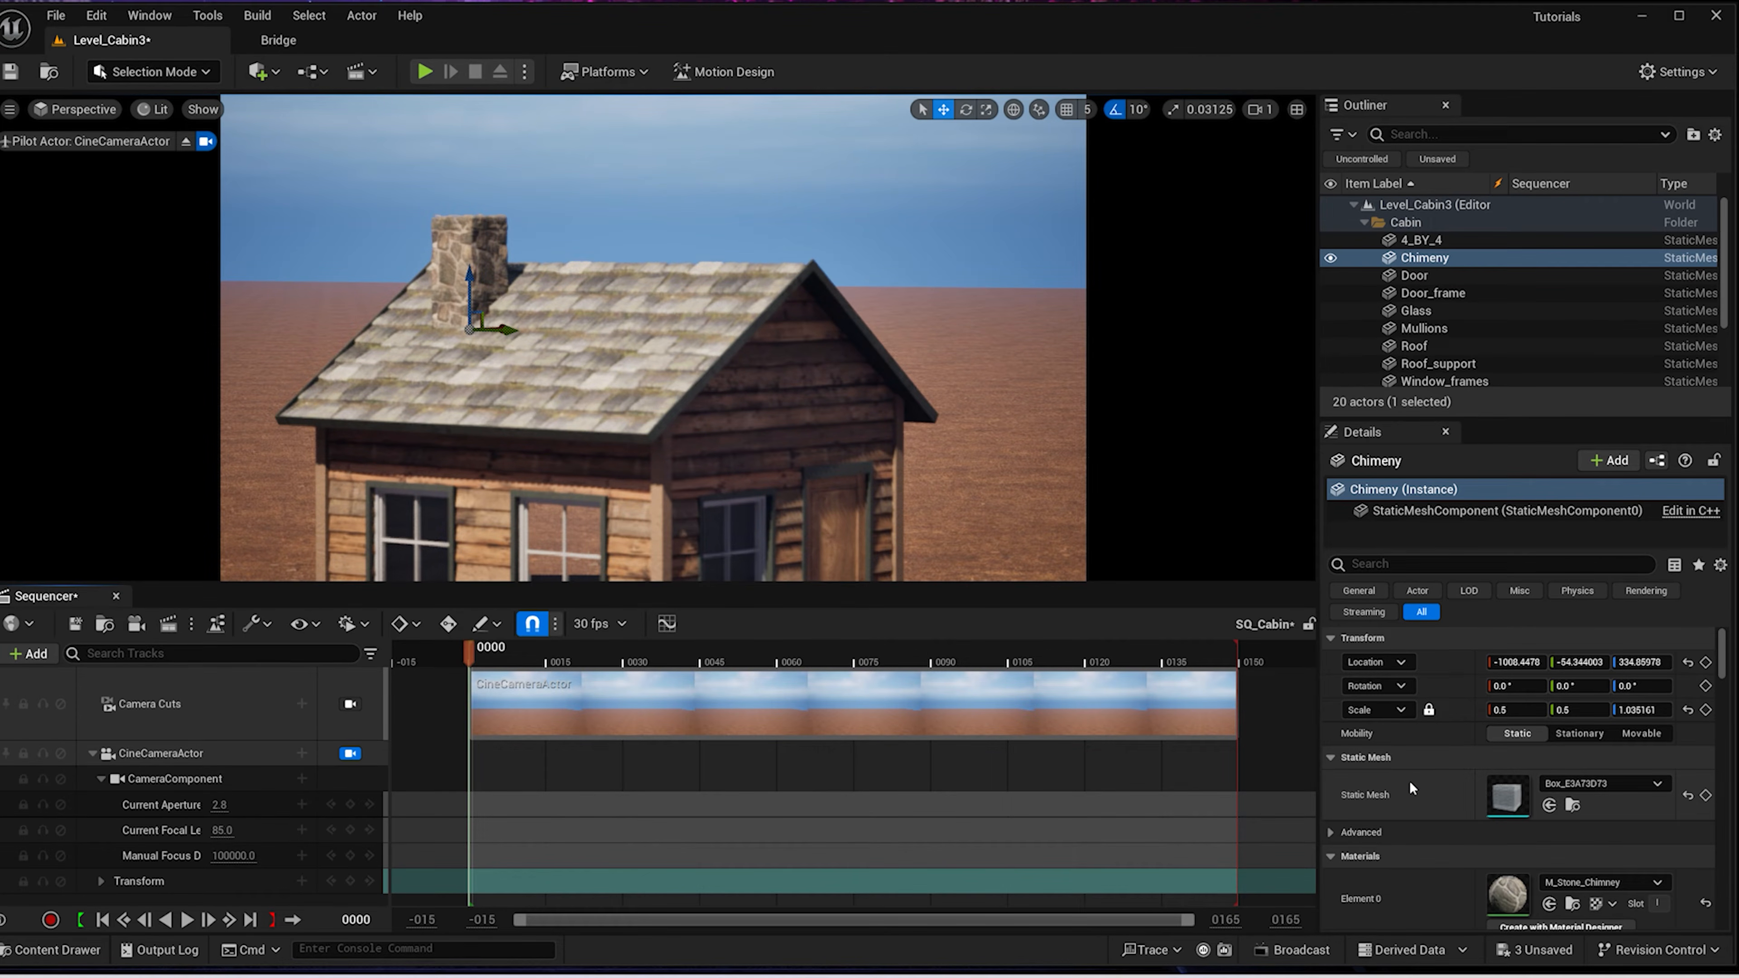
left_click(273, 757)
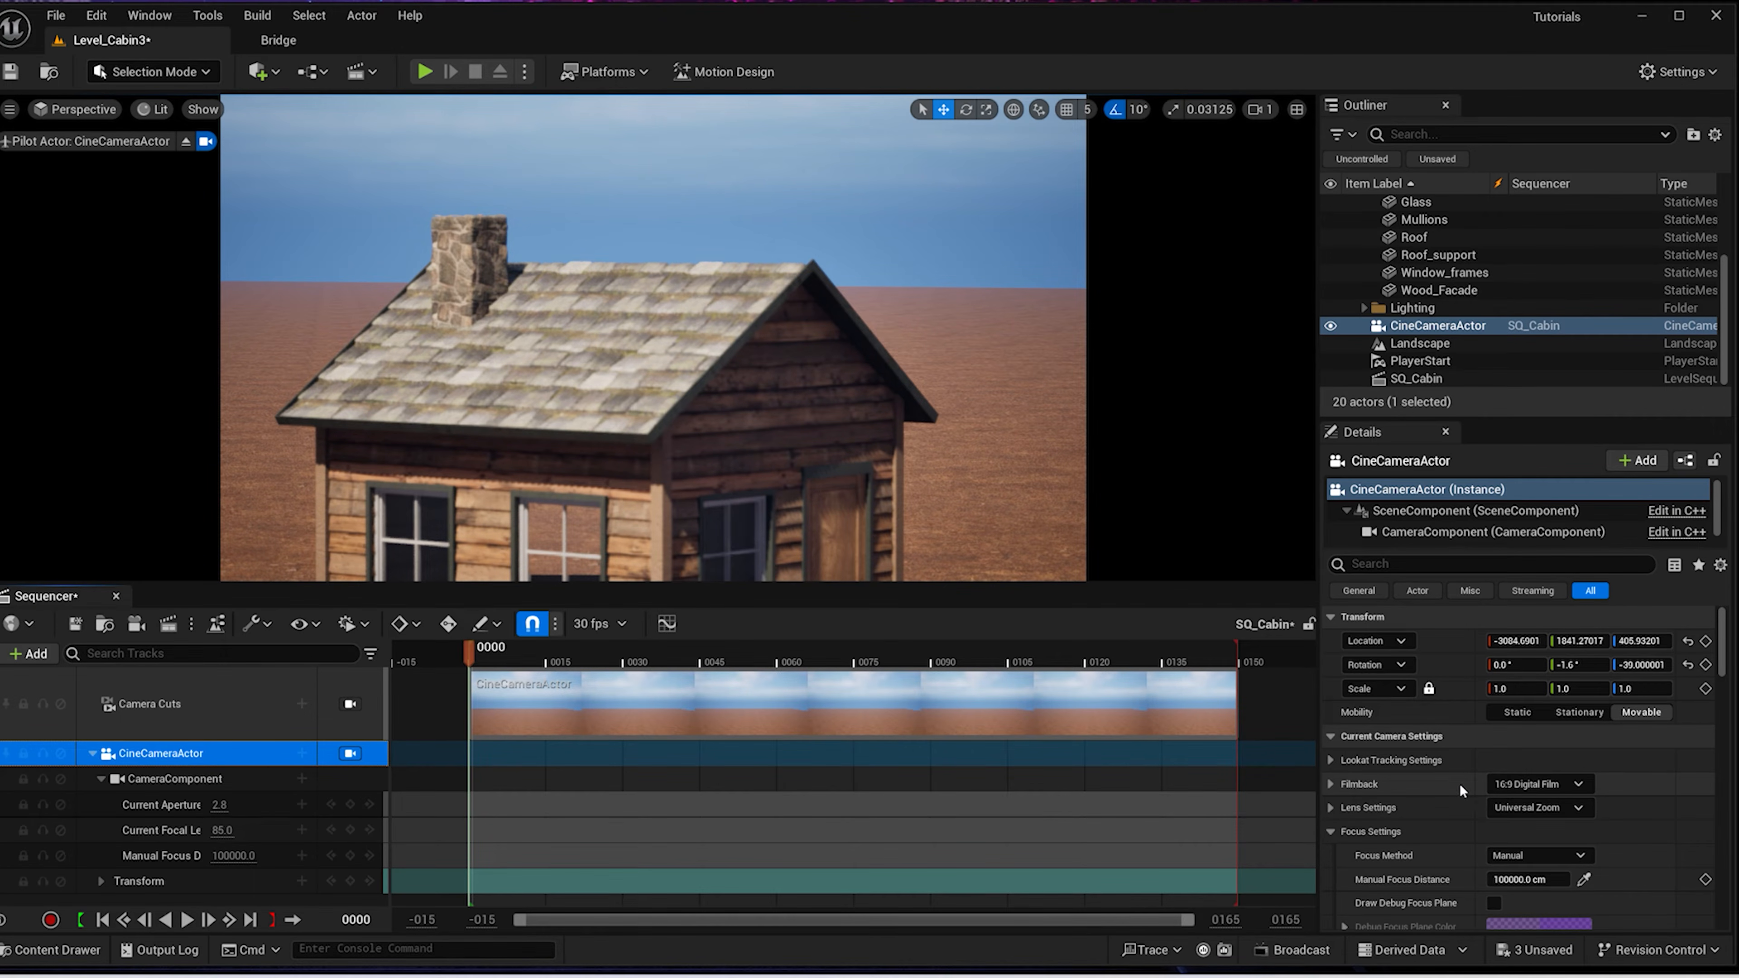
left_click(1560, 785)
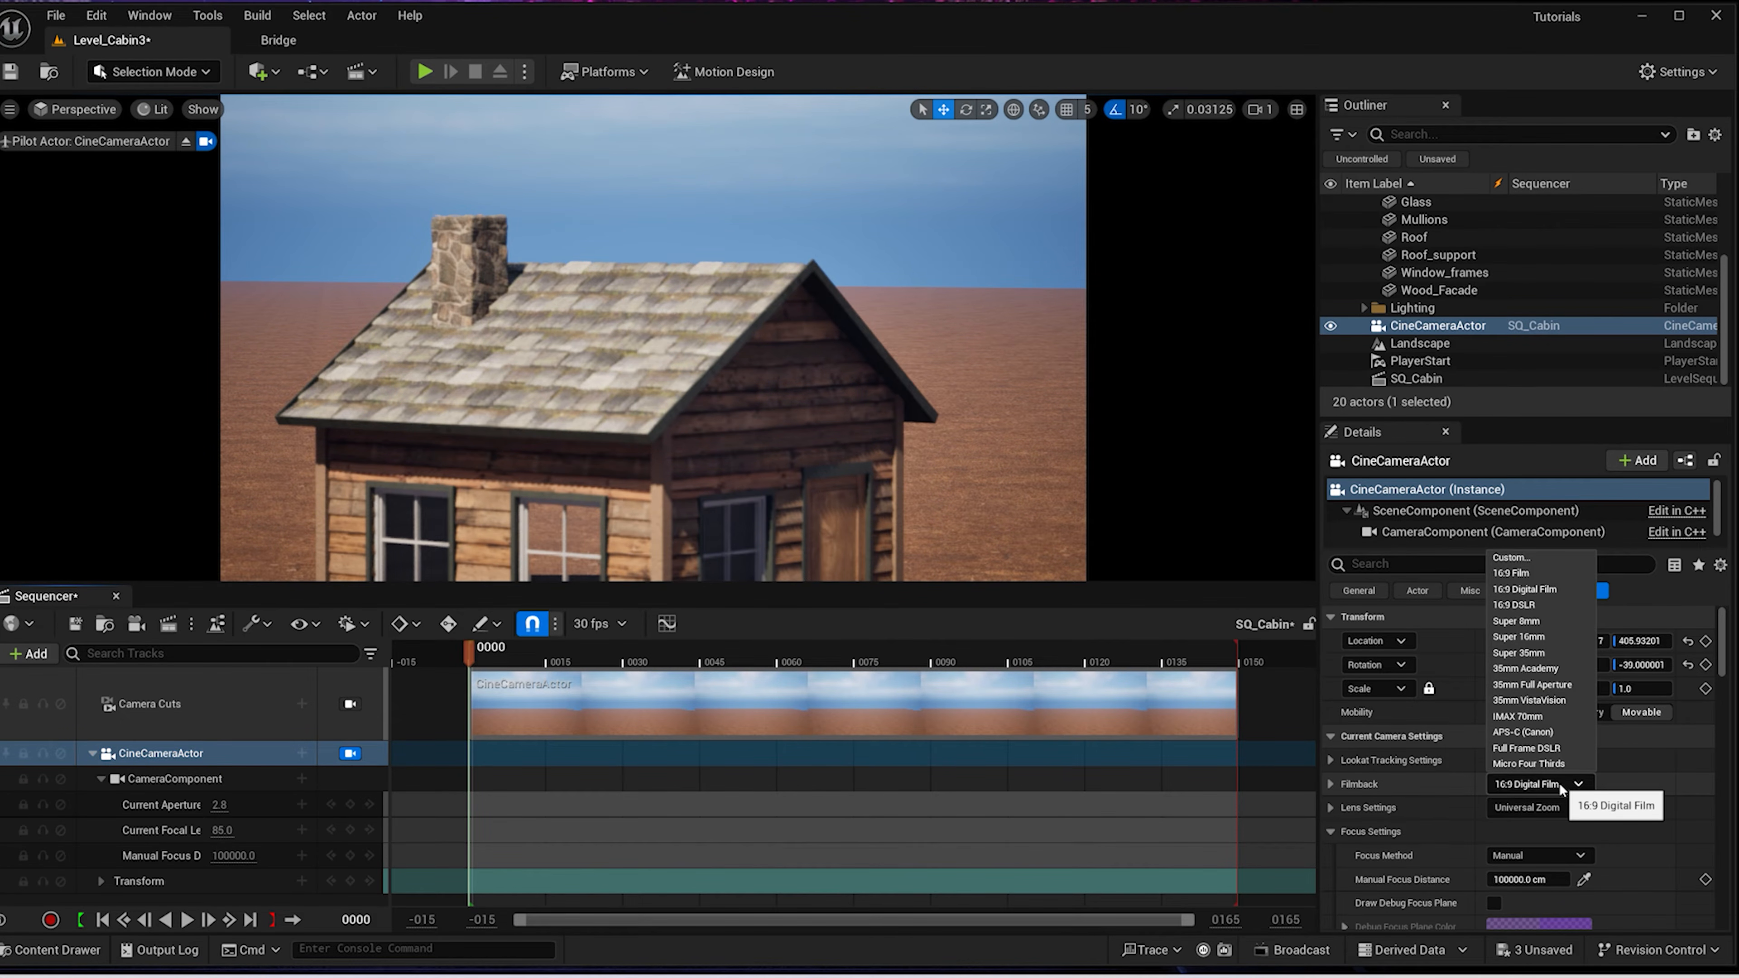
left_click(1537, 606)
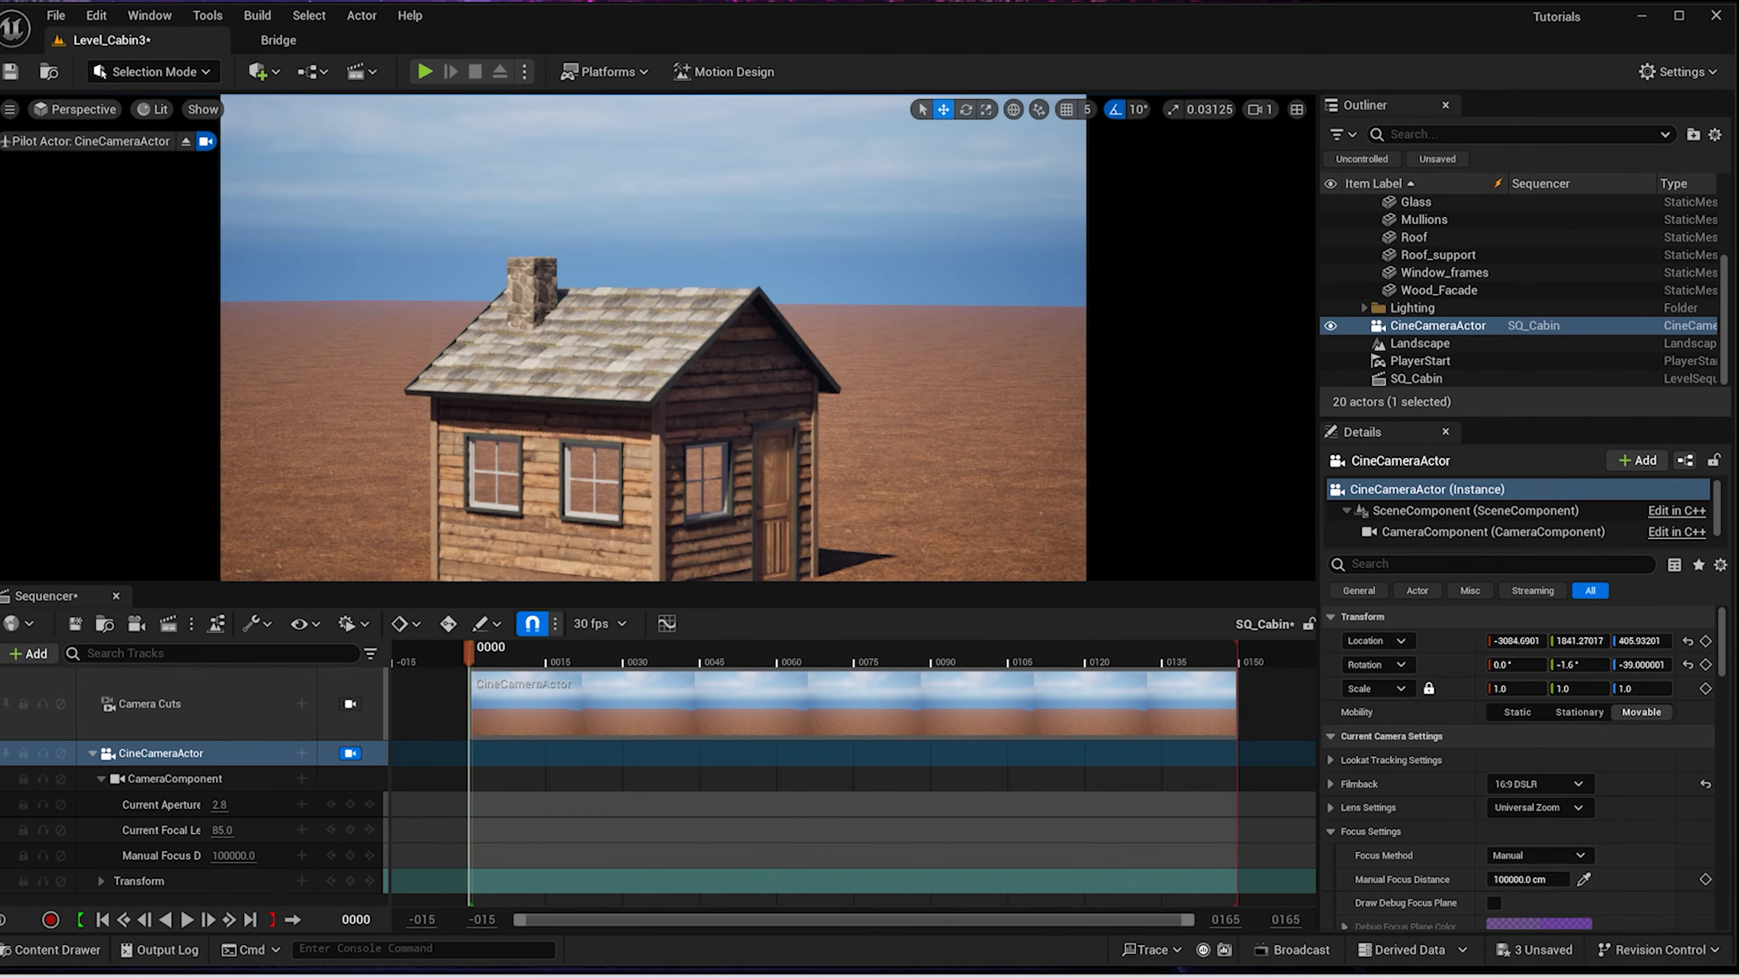
right_click_drag(916, 355, 916, 350)
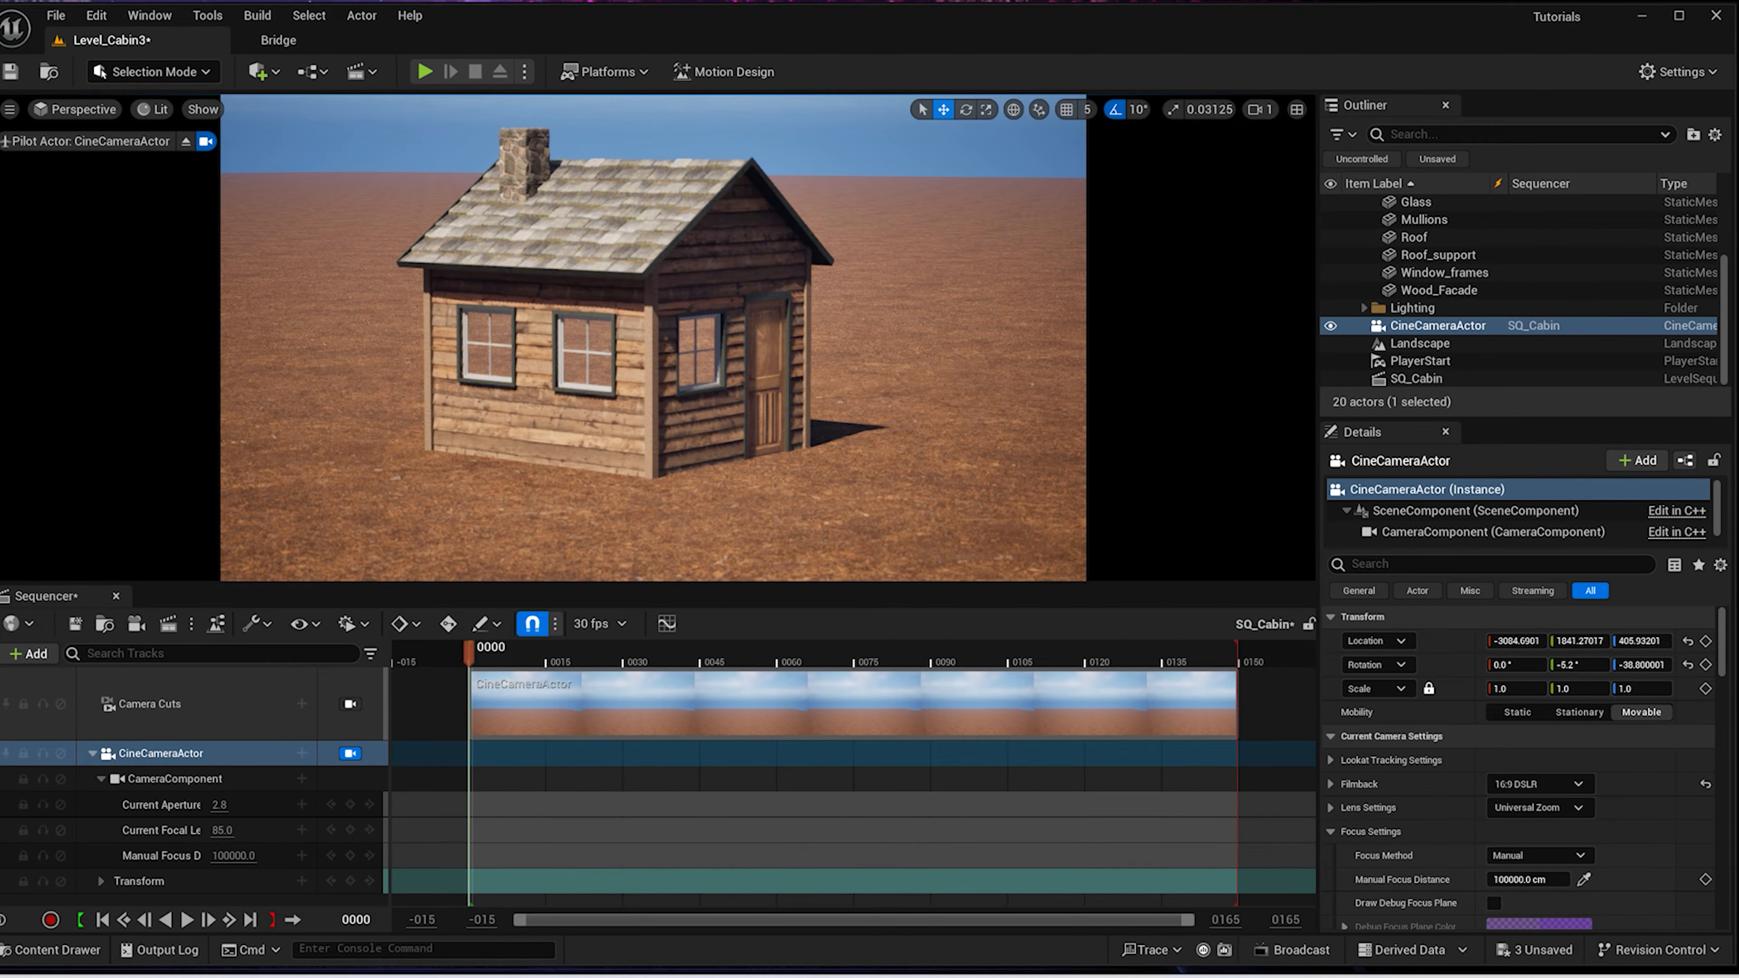
Change the viewport to the Cinematic Viewport type with a 3x3 grid composition overlay
left_click(100, 114)
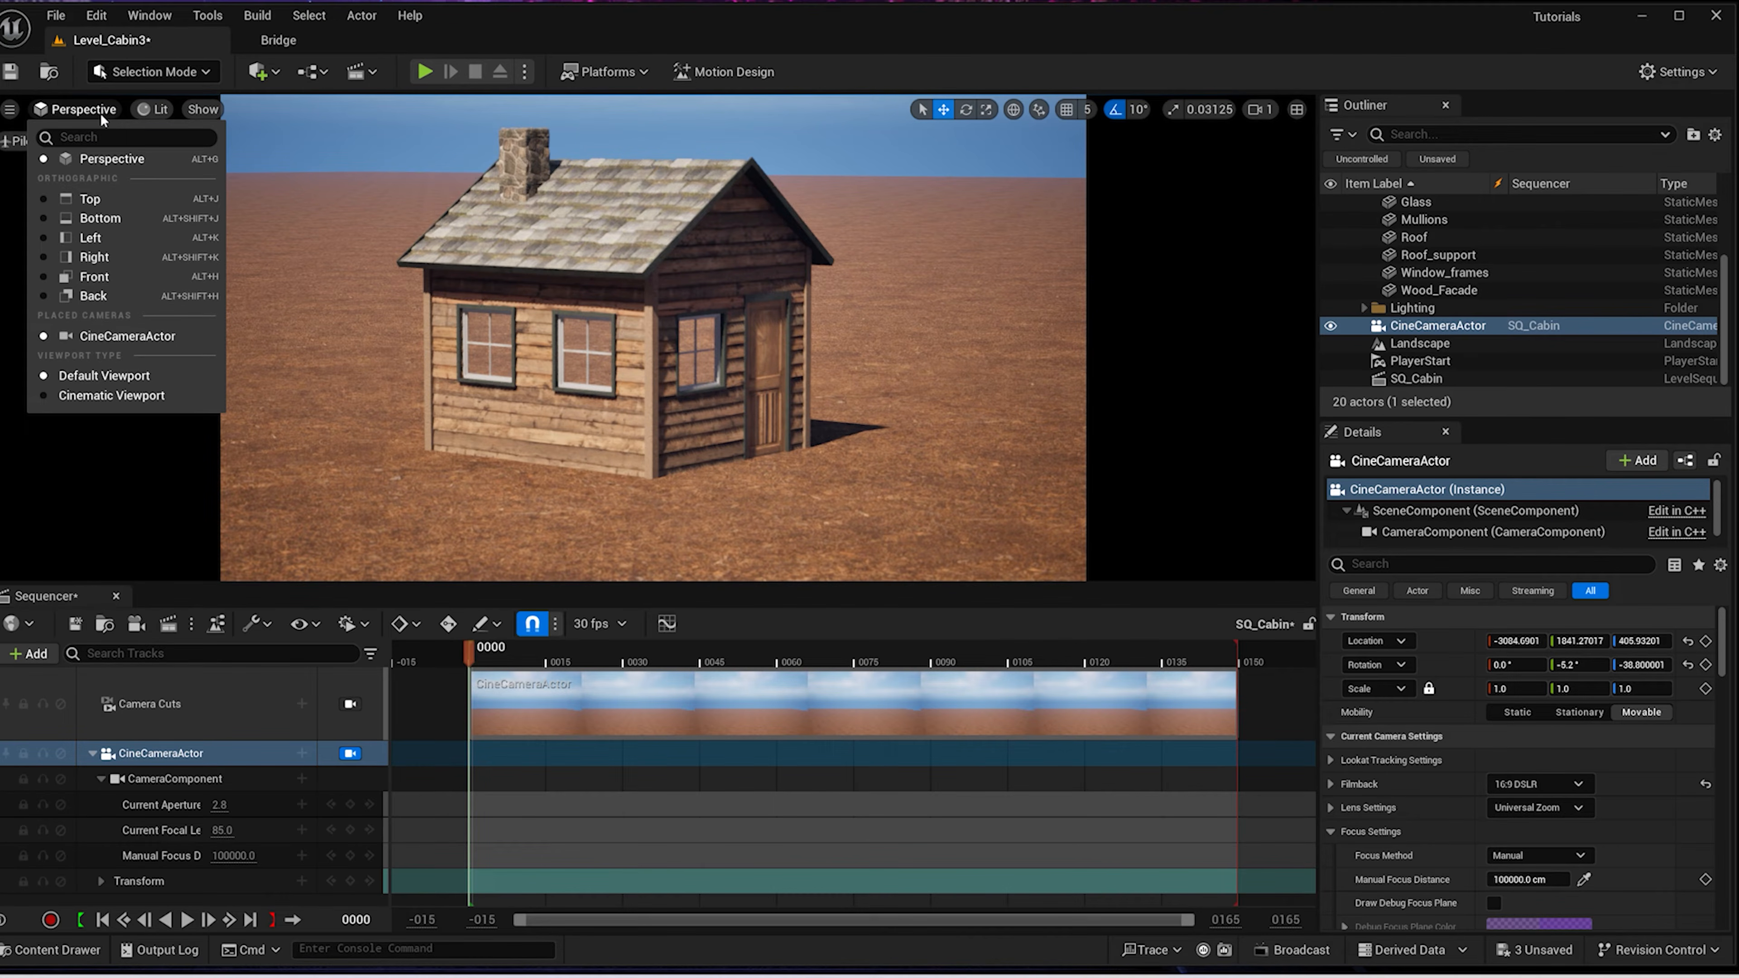
left_click(55, 394)
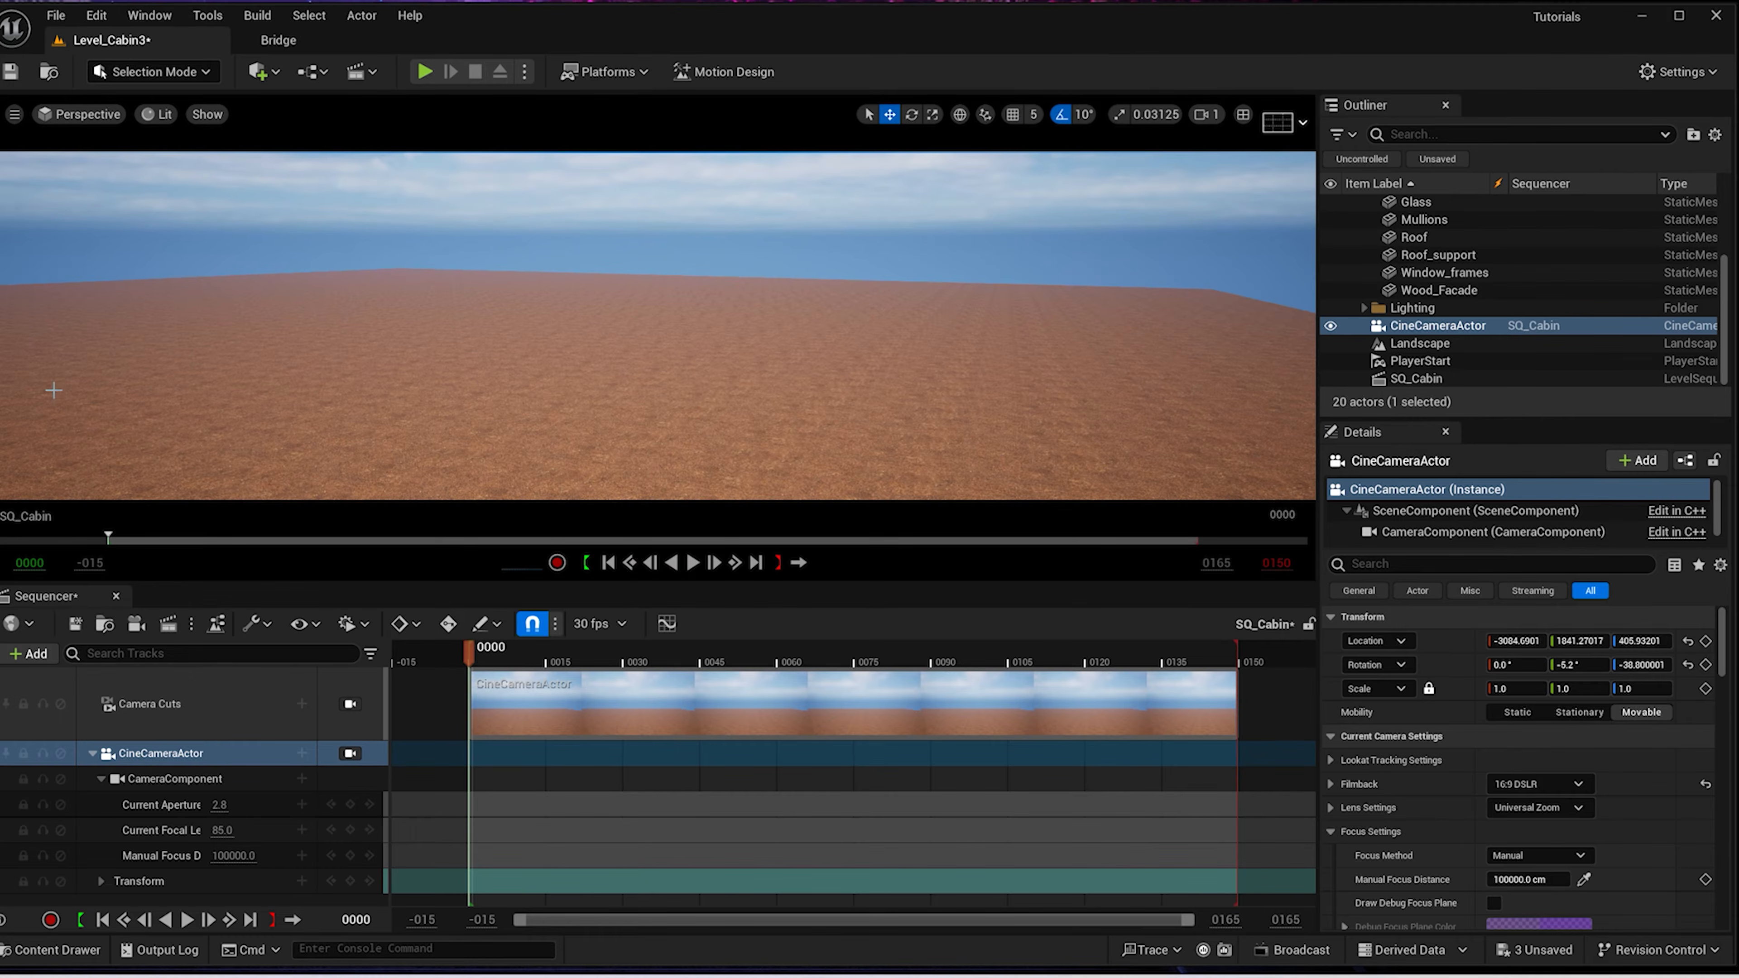
left_click(1275, 124)
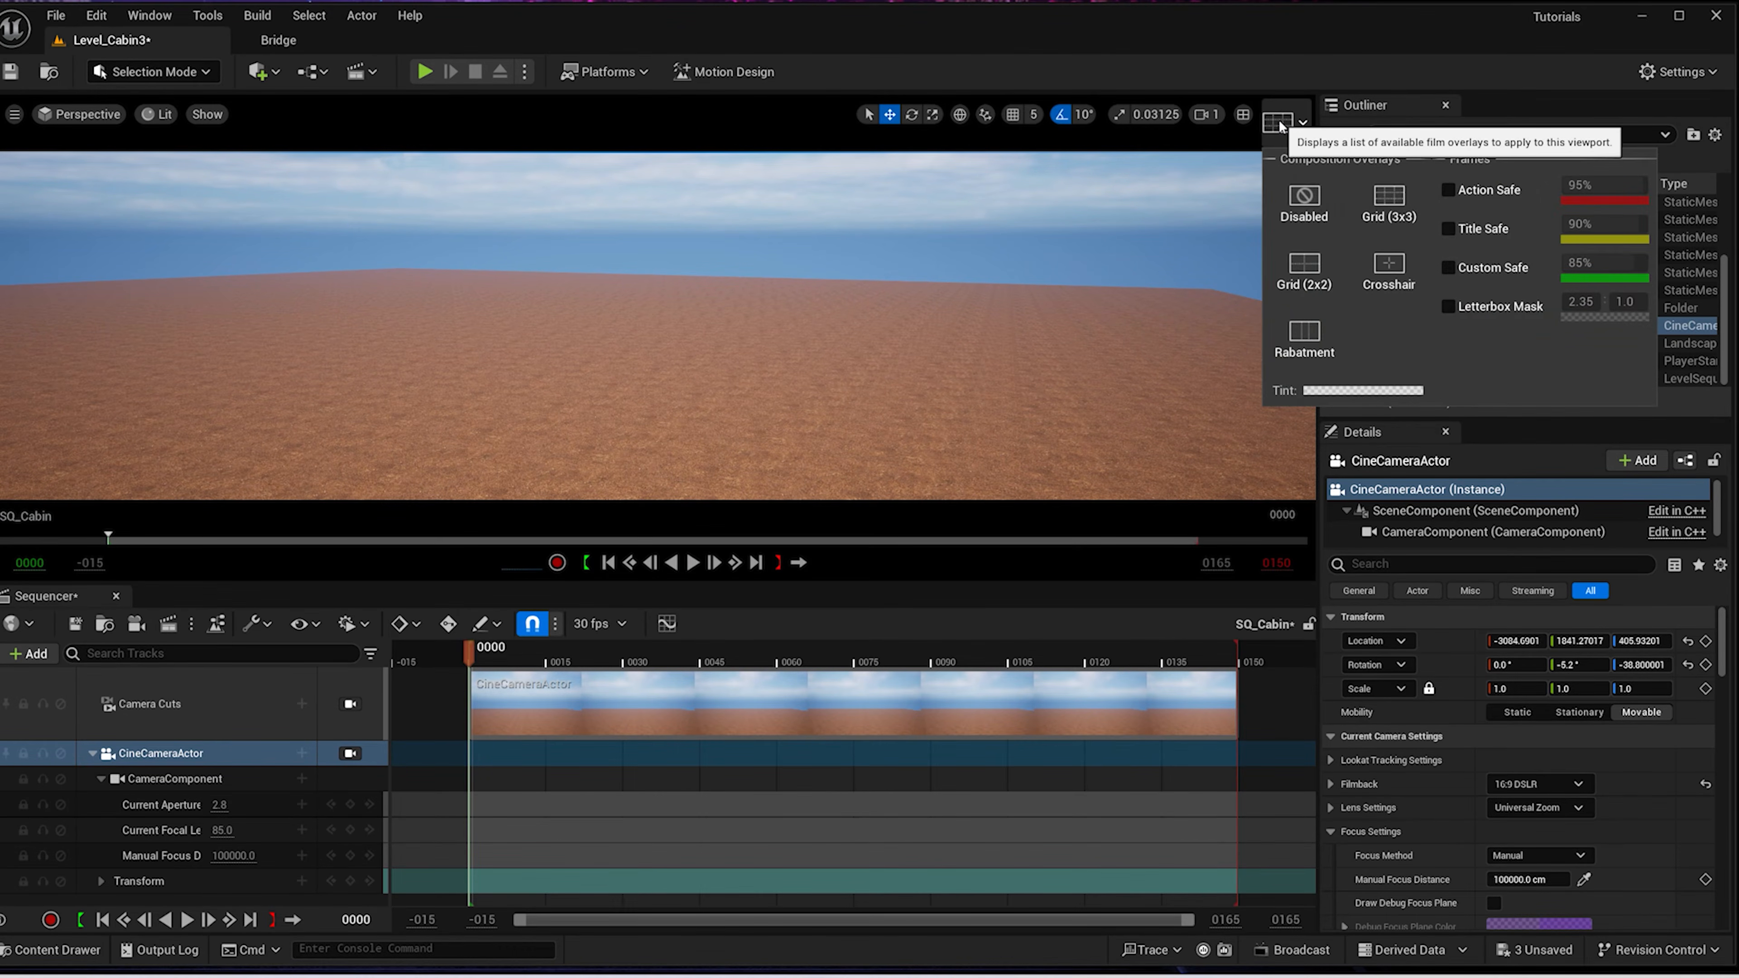
left_click(1395, 197)
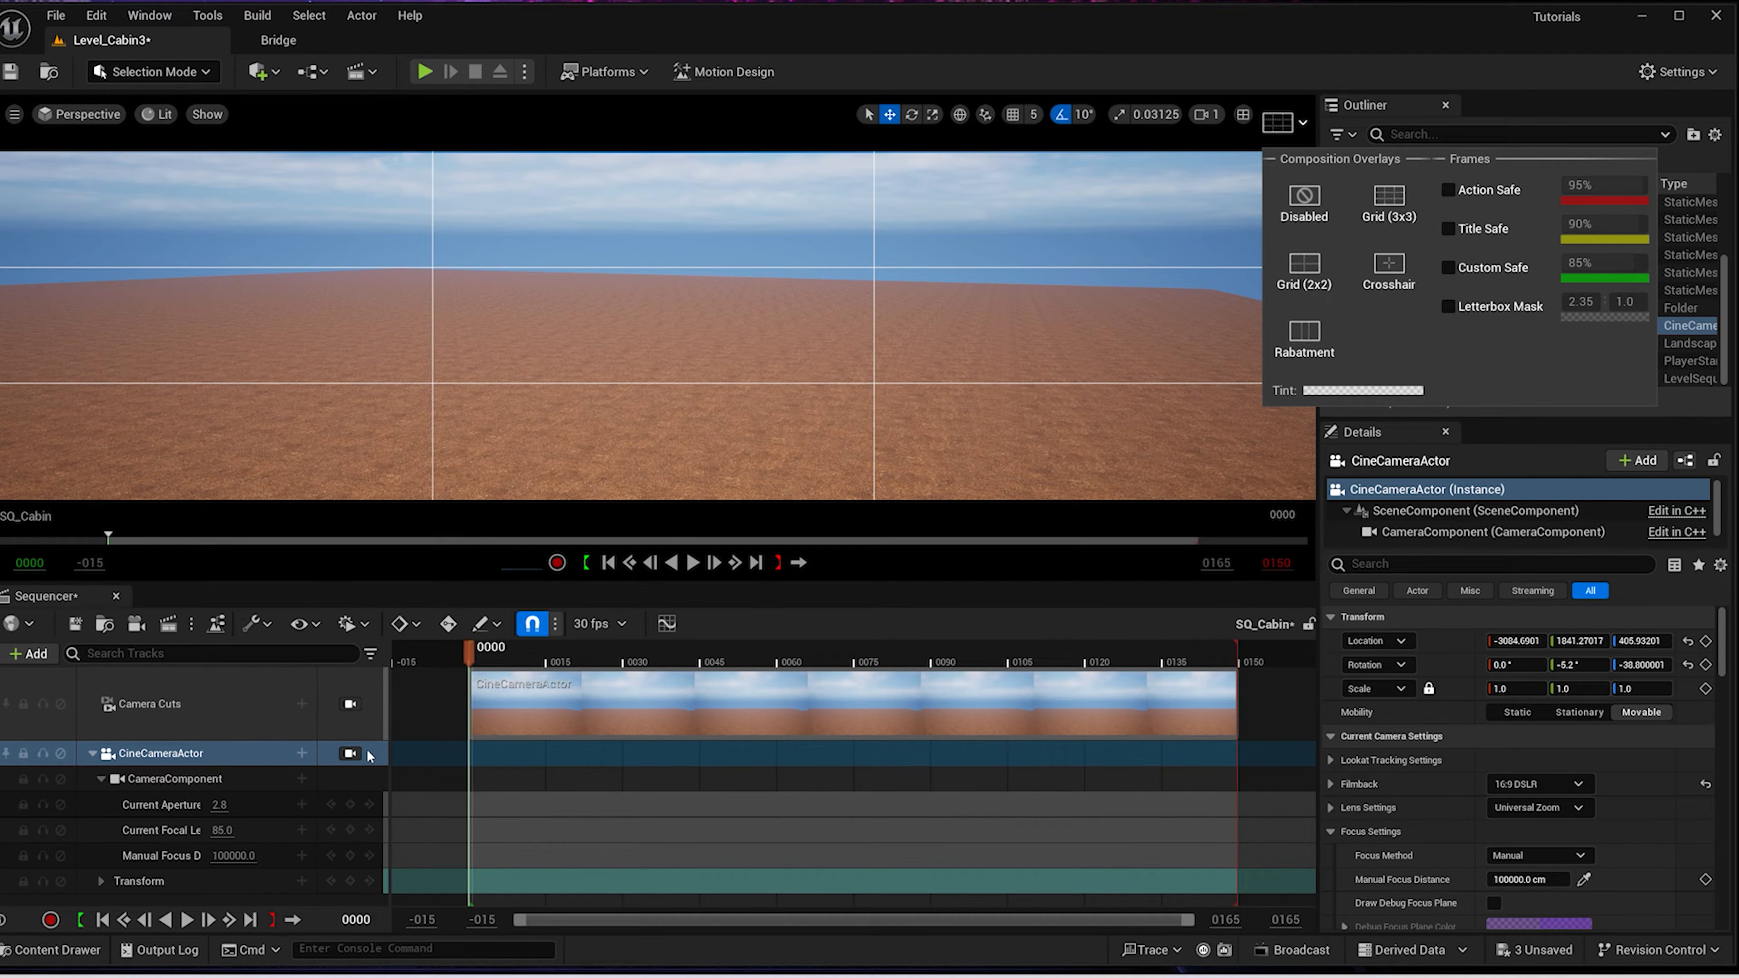
Look through the cine camera and reposition it farther back so the cabin sits on the left third line of the grid
left_click(350, 753)
key("s")
key("d")
right_click_drag(653, 330, 565, 293)
key("q")
key("d")
key("d")
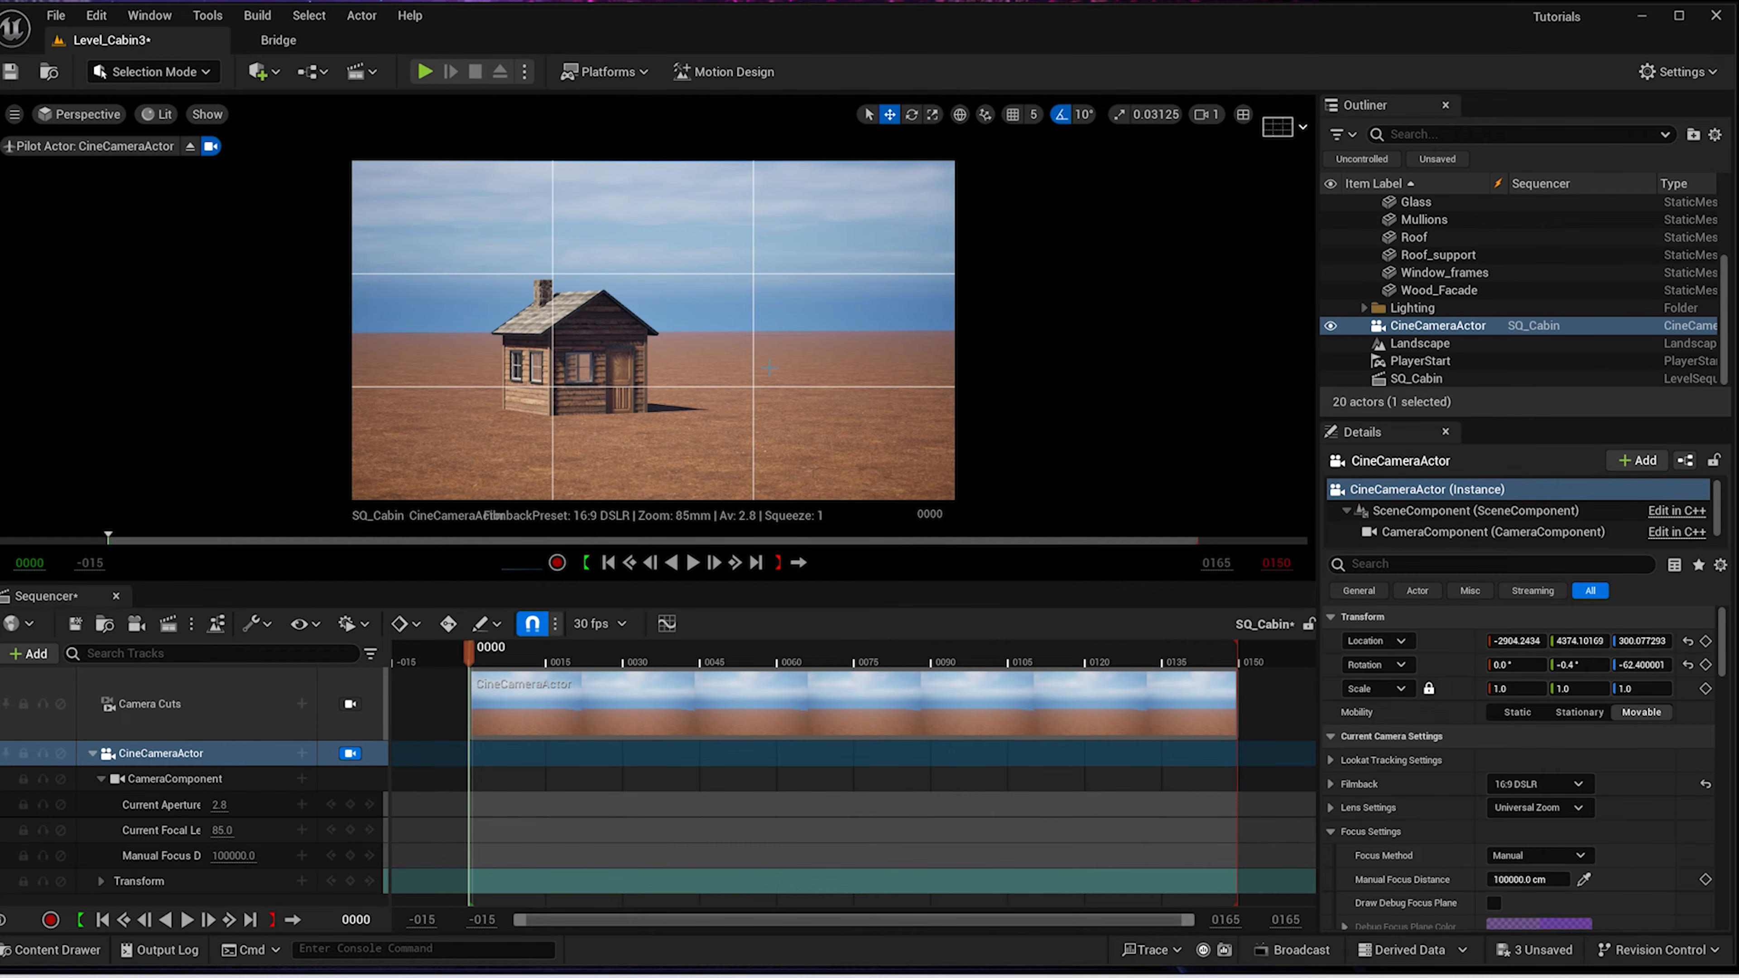
Key the camera's transform at frame 0 and test the key by moving the camera and scrubbing the timeline
left_click(350, 881)
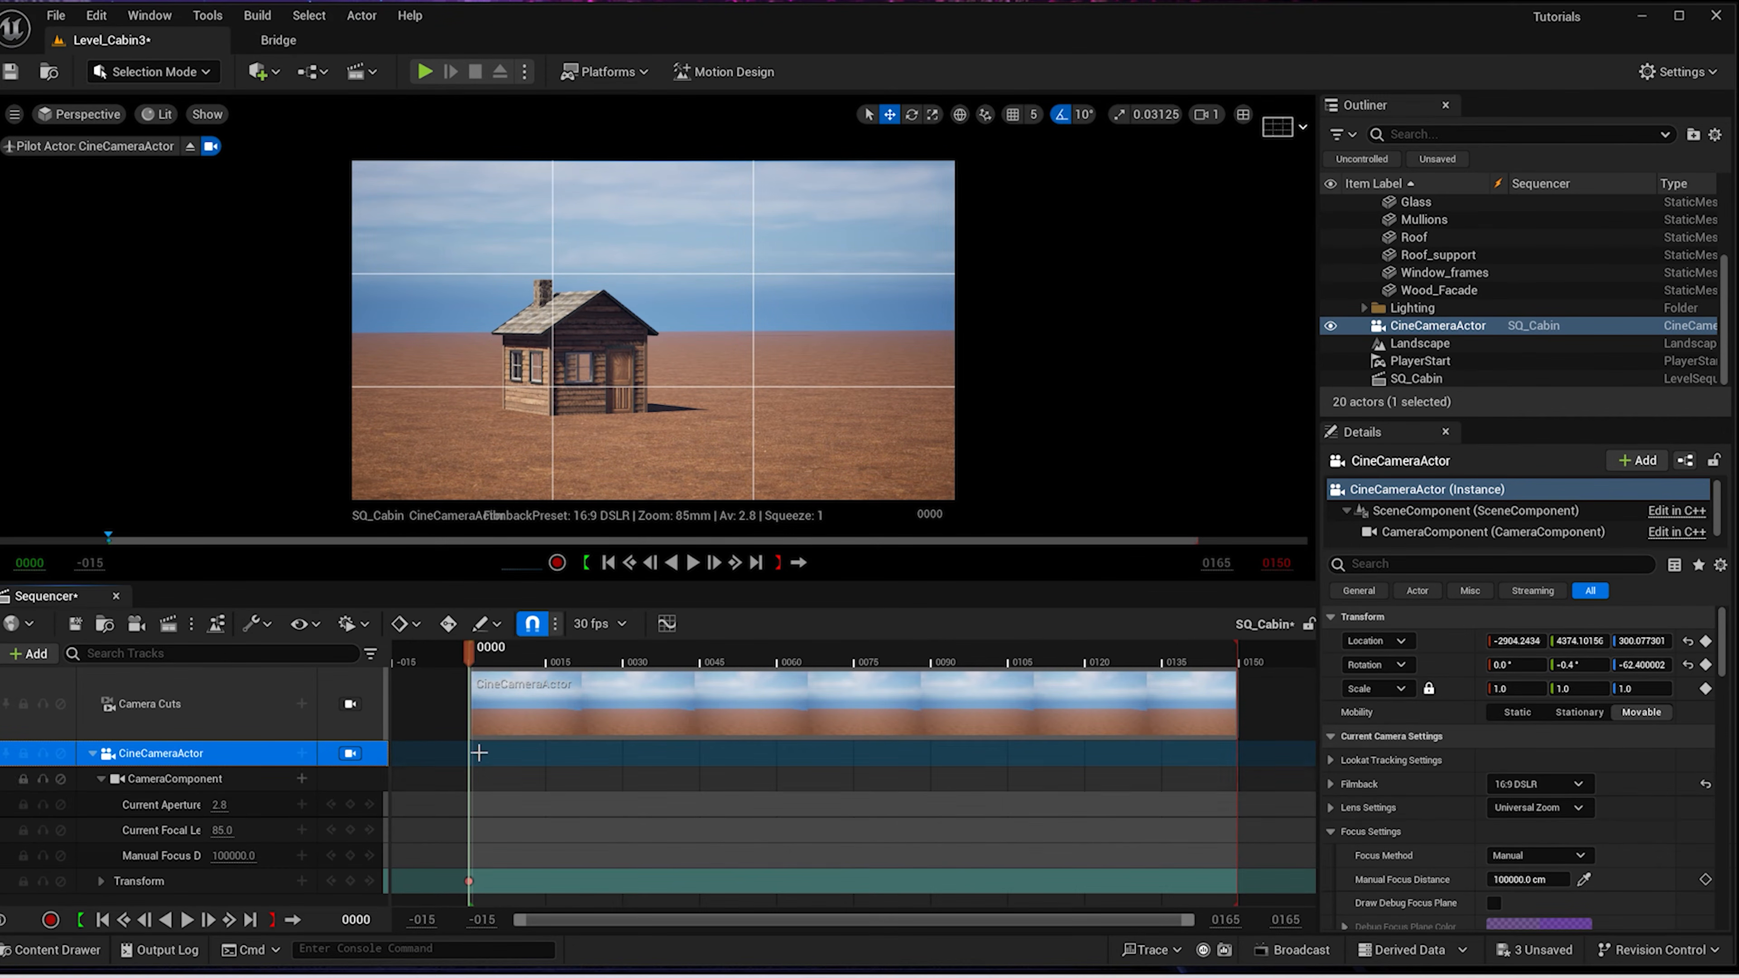
left_click(495, 656)
right_click_drag(517, 541, 518, 550)
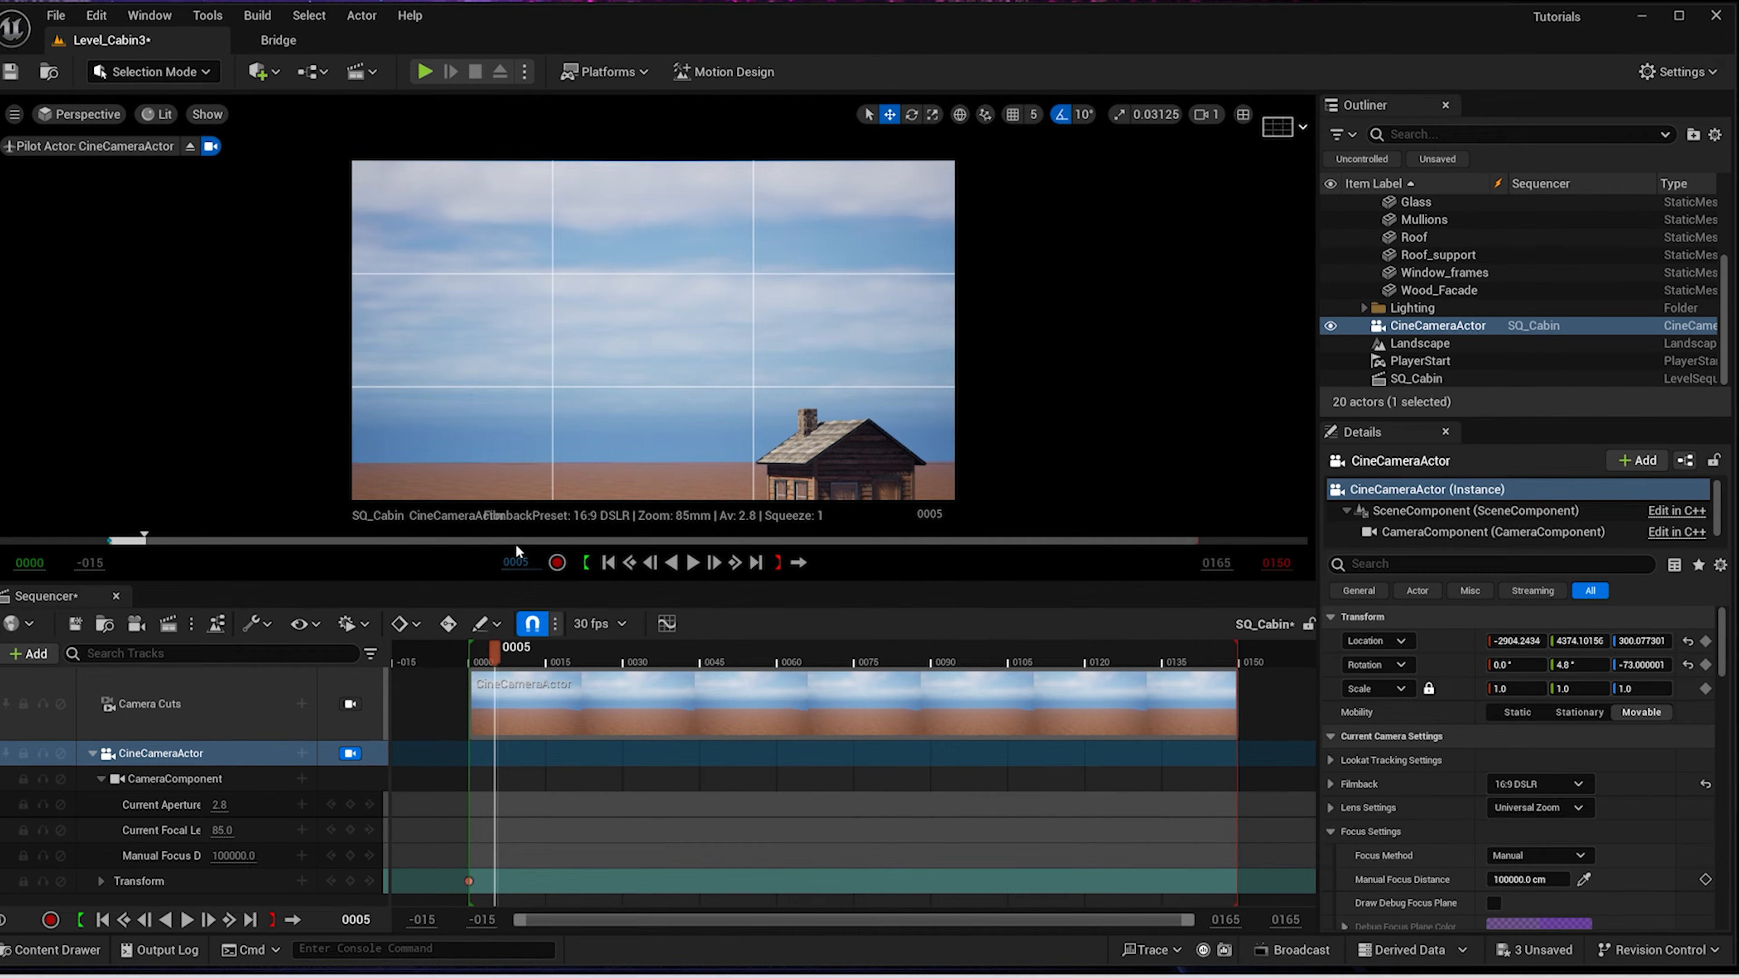
left_click(485, 656)
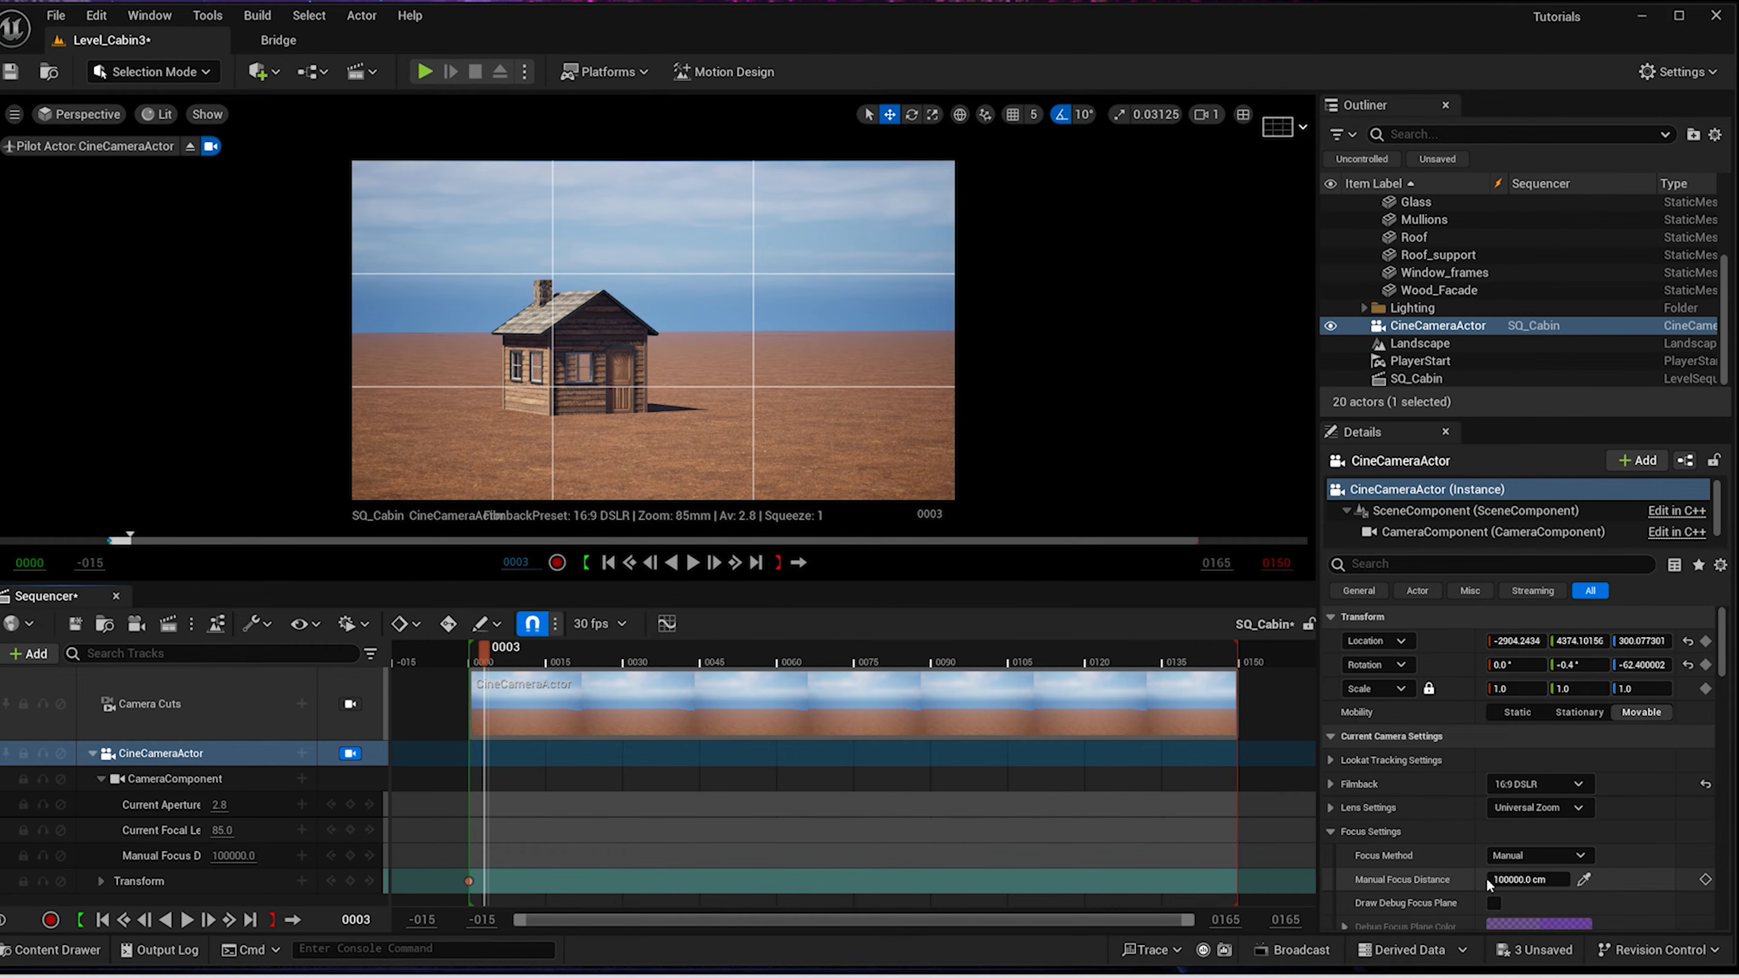
Sample the camera's manual focus distance from the cabin's door, and return to the default viewport looking through the camera
left_click(1584, 879)
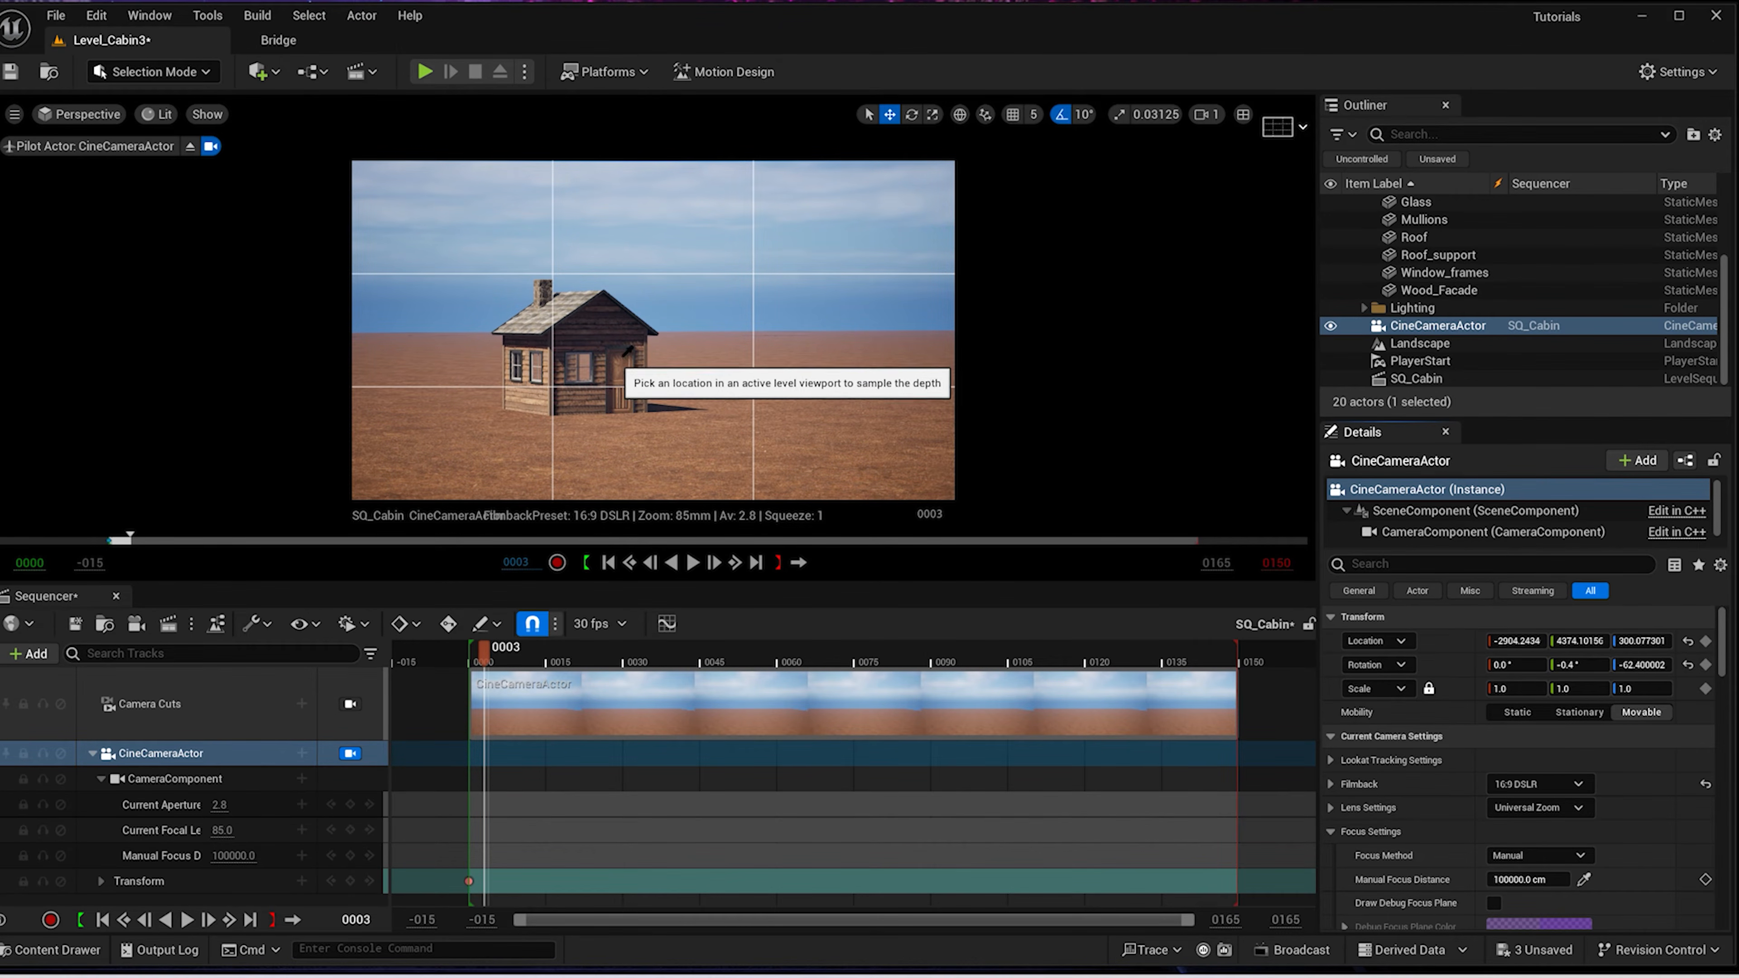
left_click(632, 368)
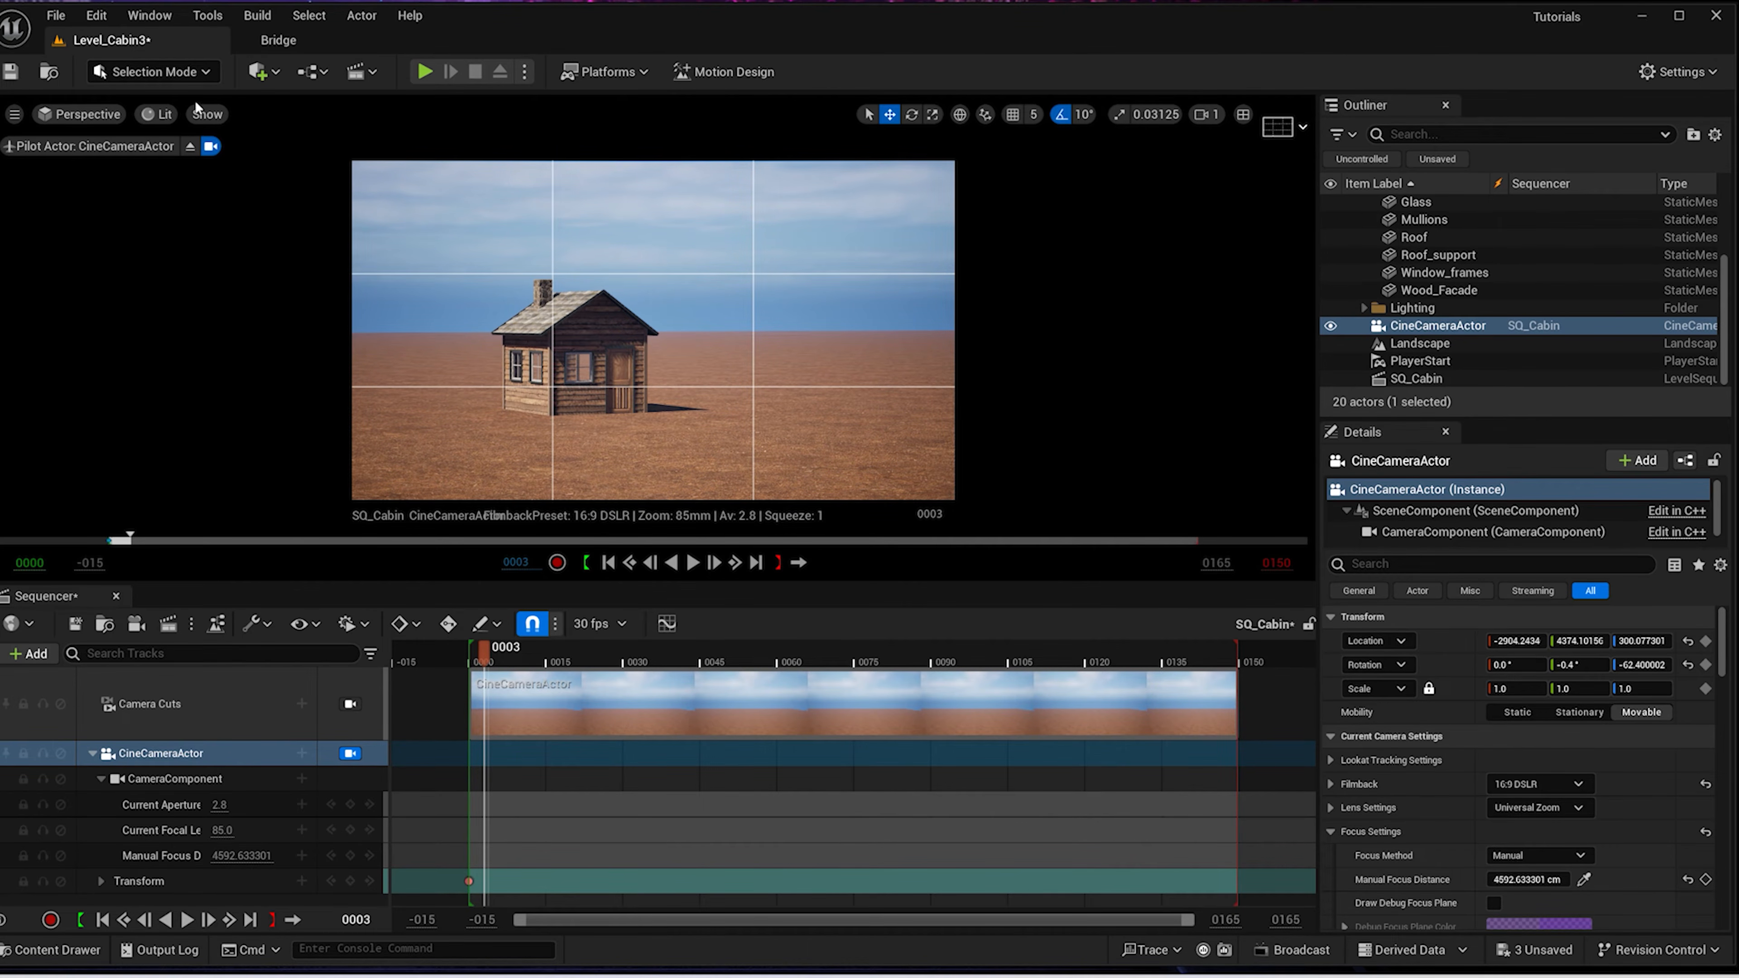
left_click(88, 113)
left_click(85, 380)
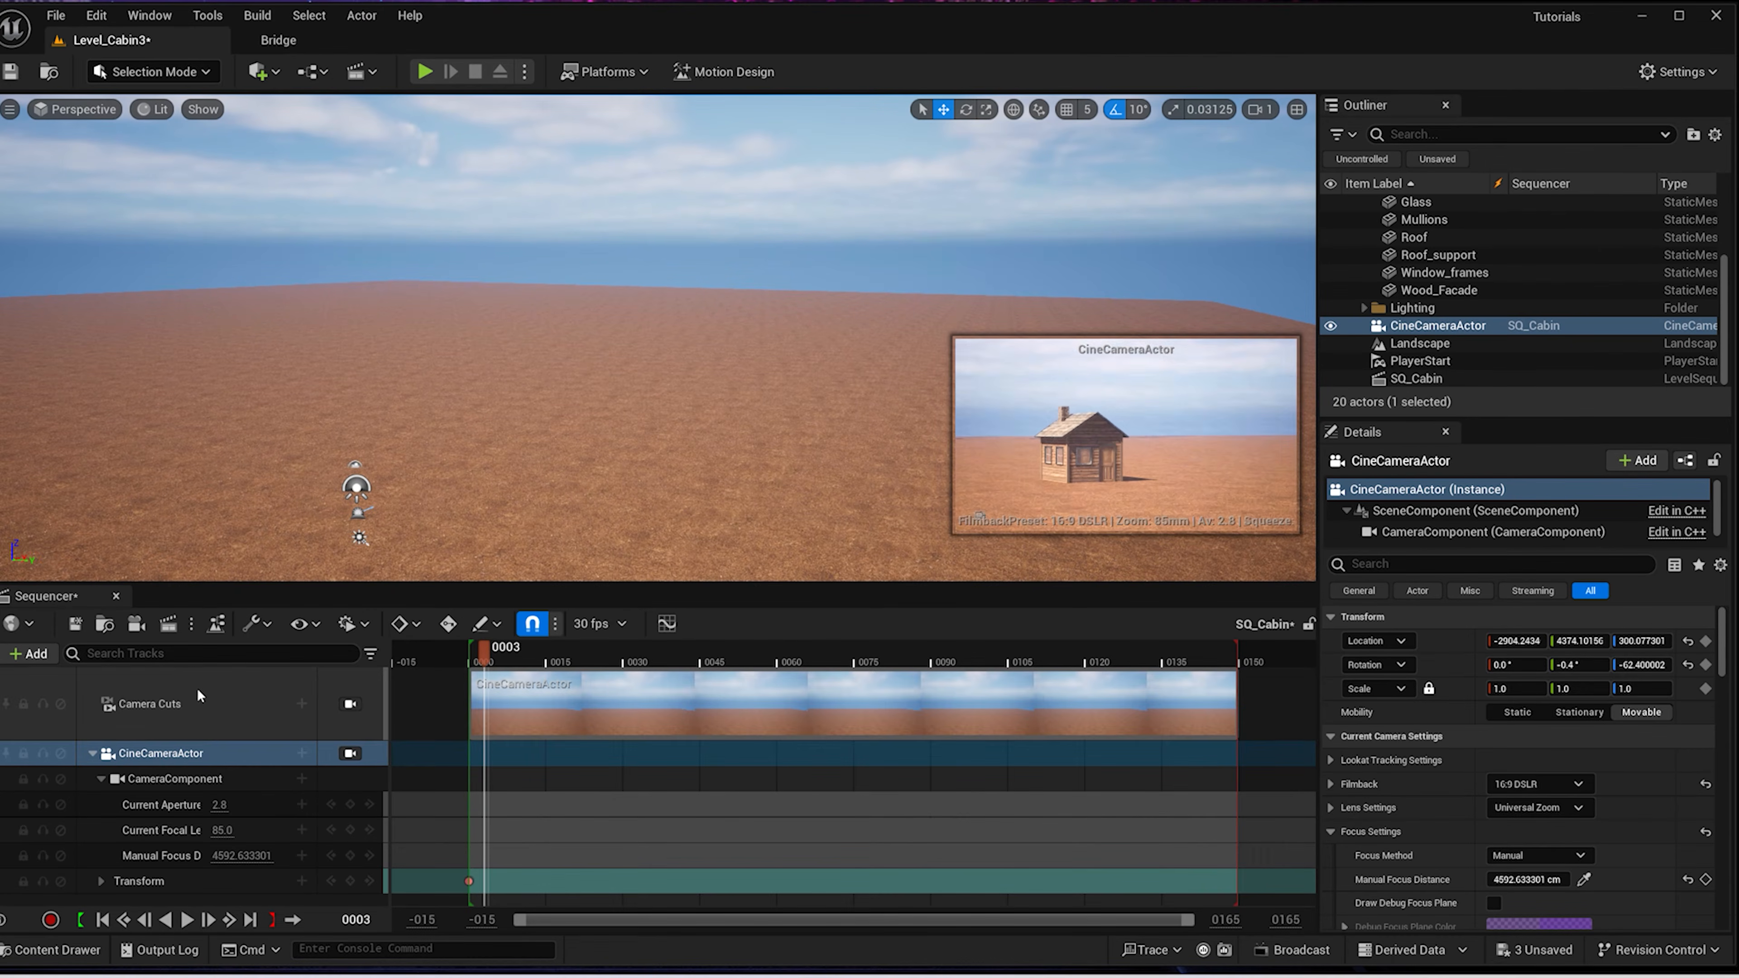
left_click(351, 754)
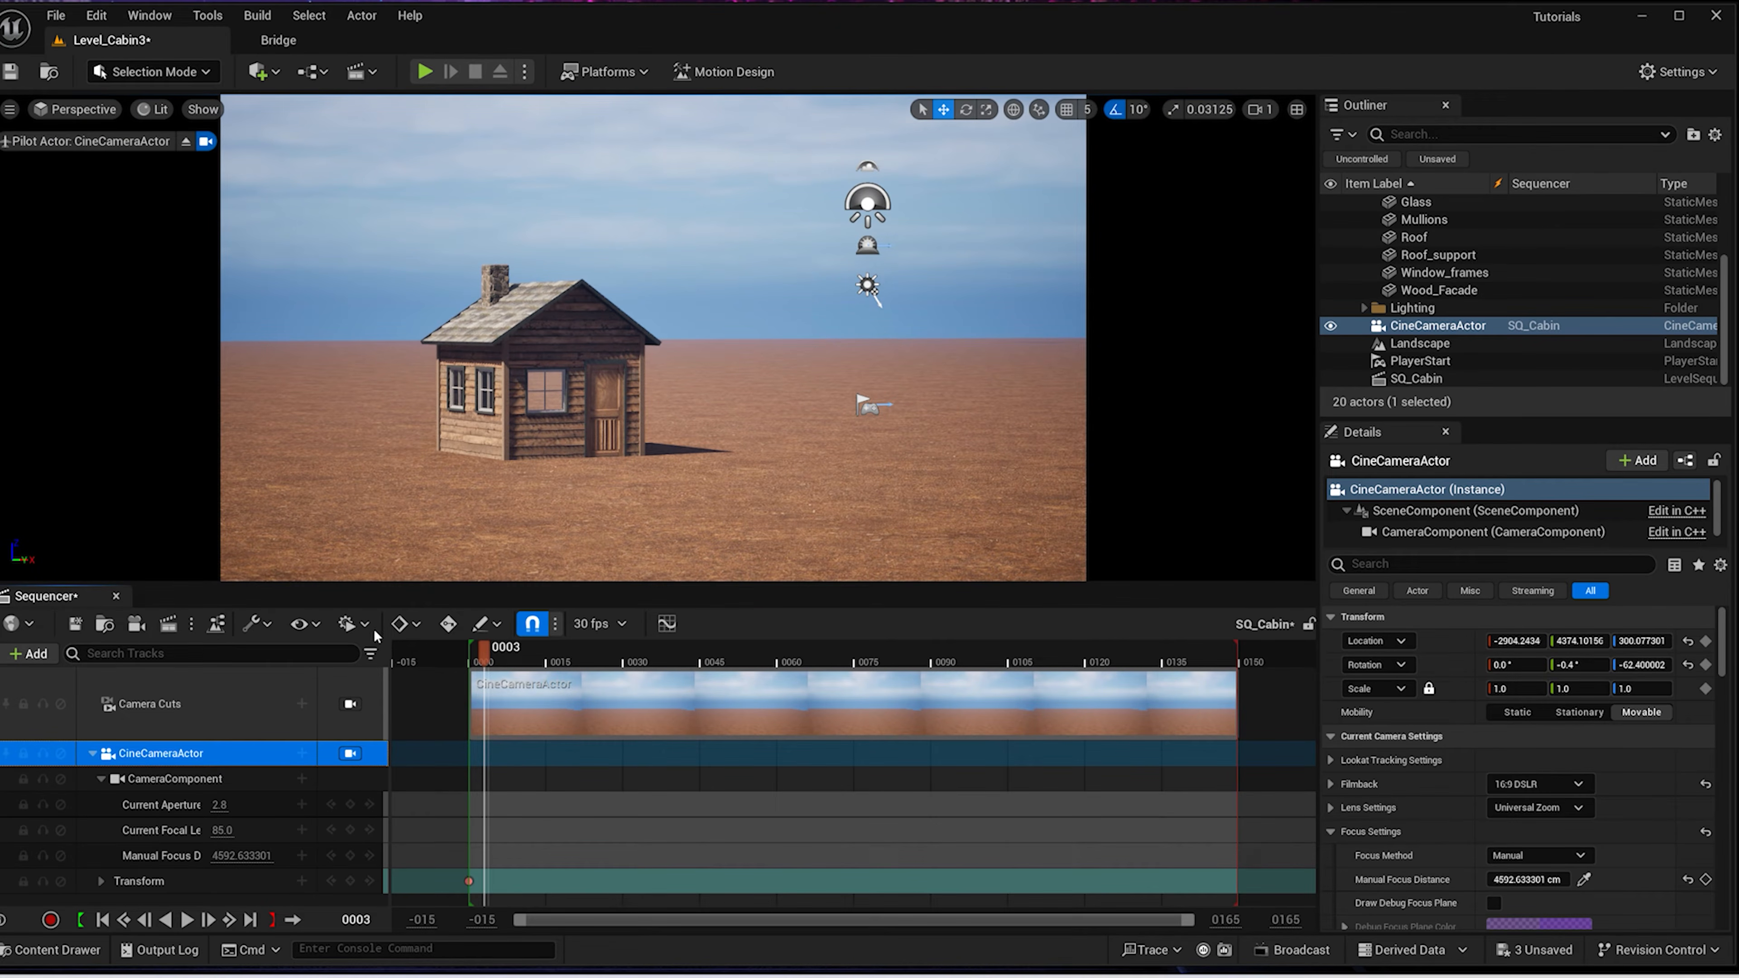
Switch to Landscape mode and enlarge the sculpt brush to a size of about 3170
left_click(216, 81)
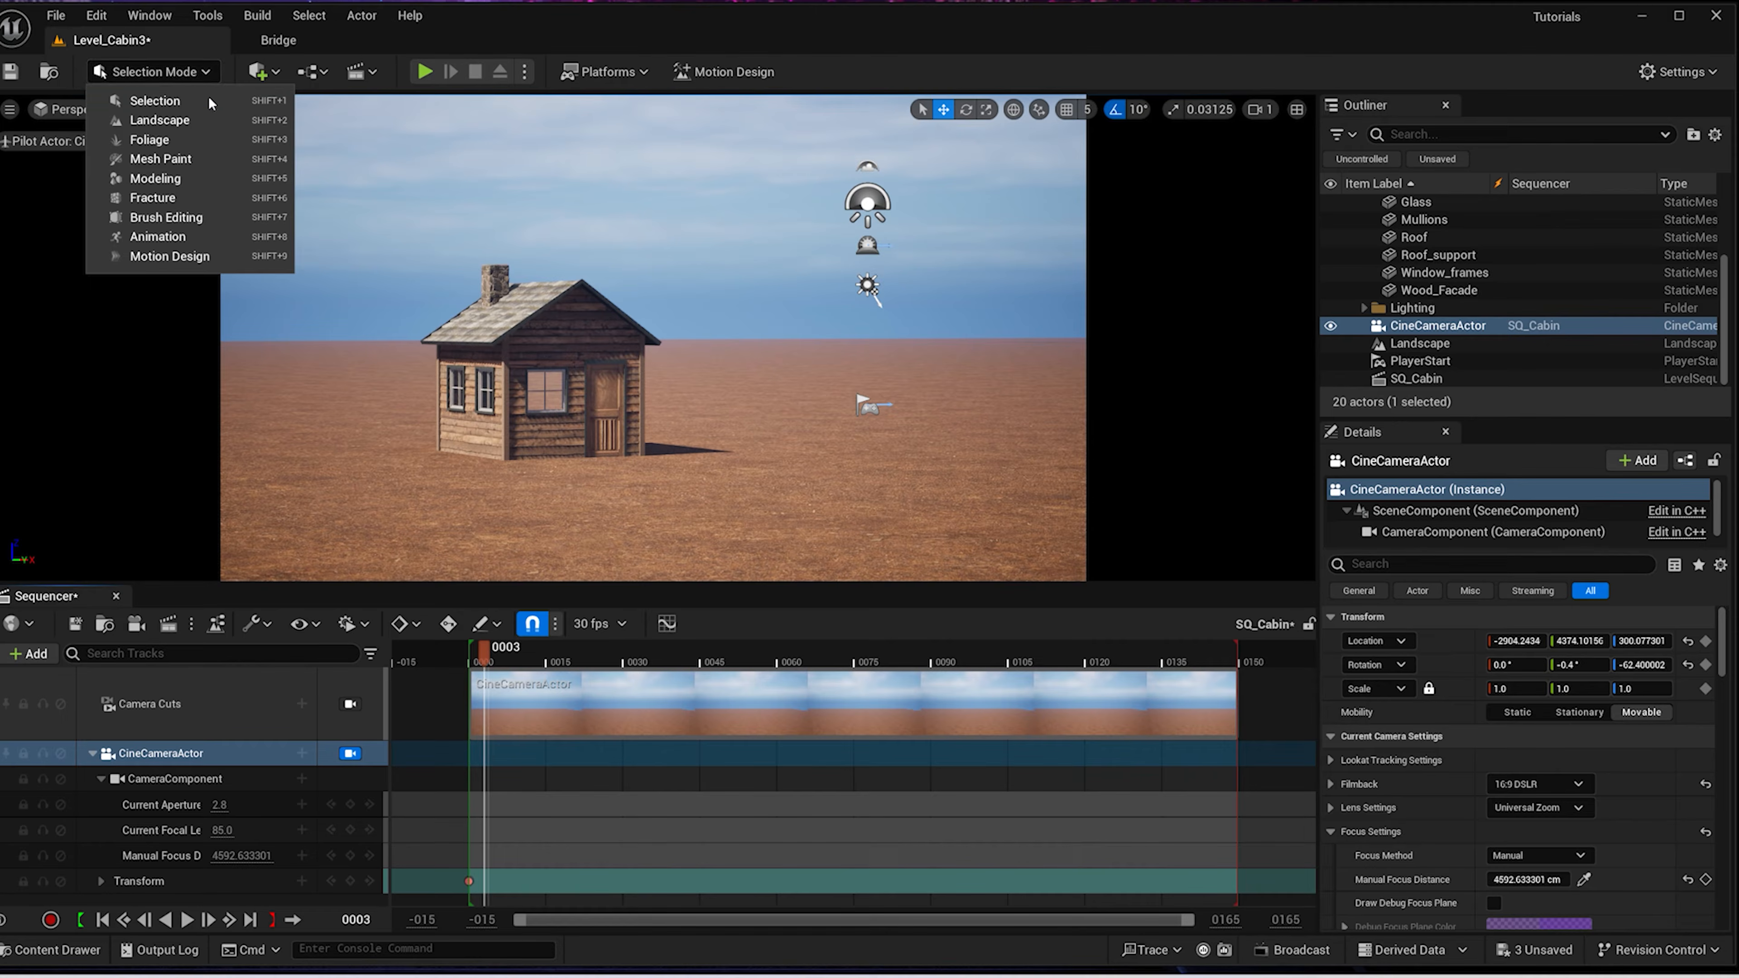
key("Escape")
key("shift+2")
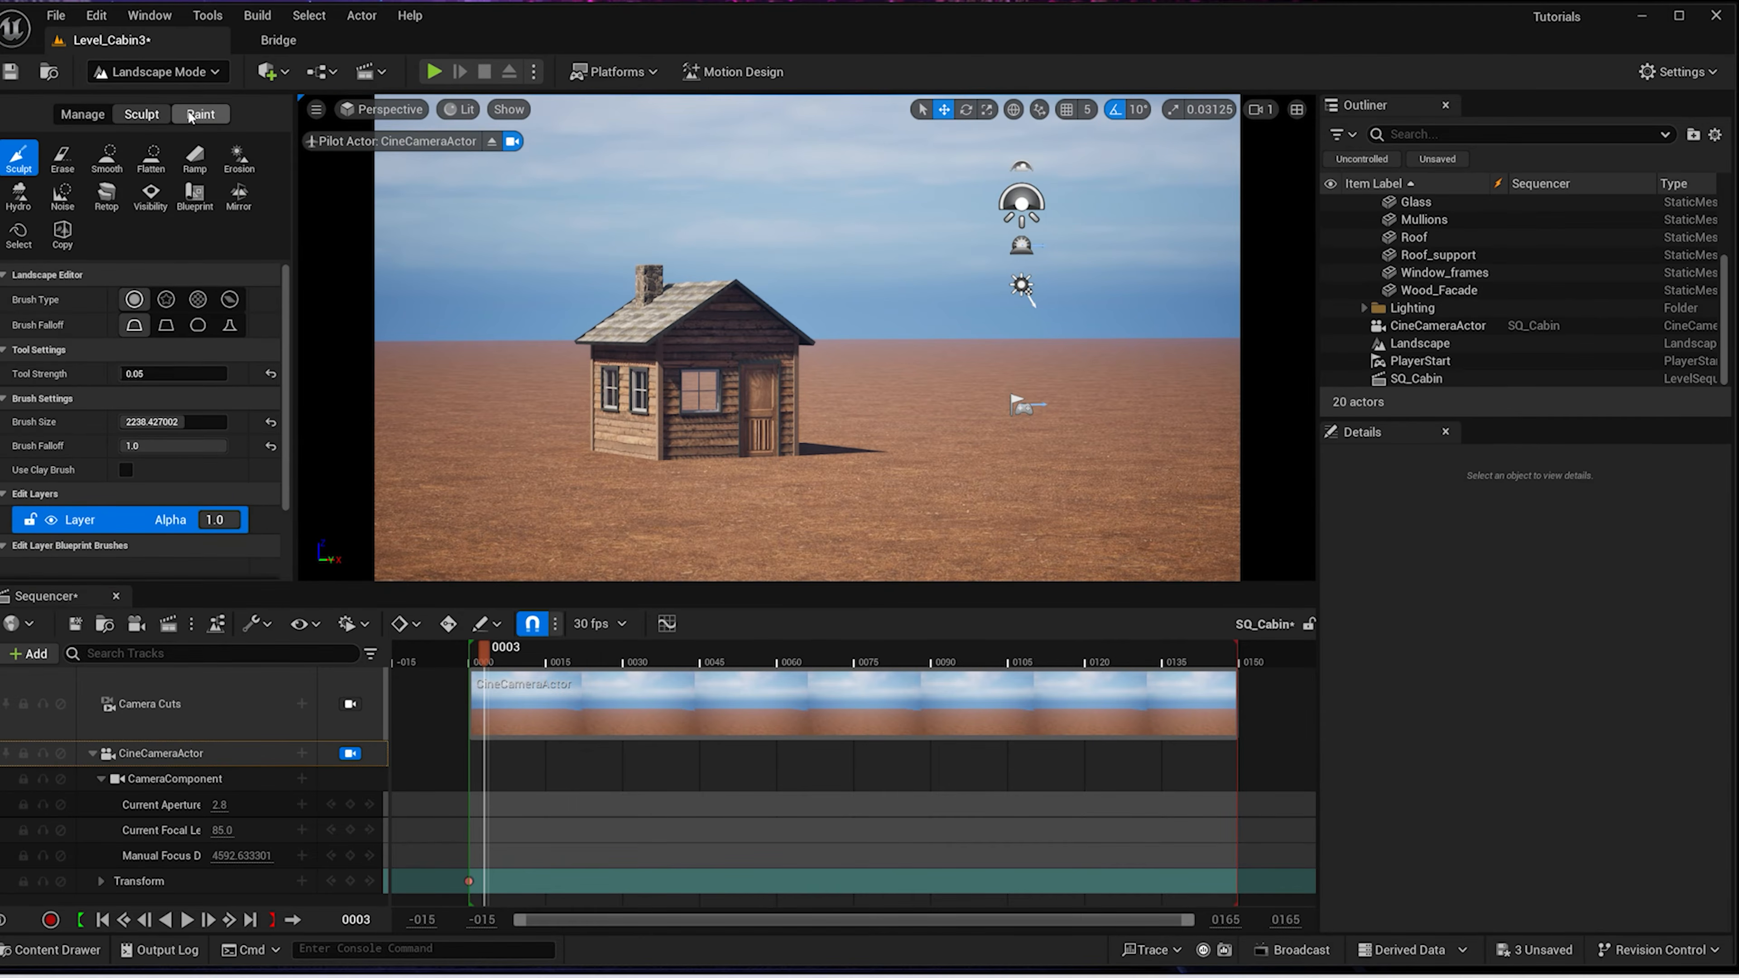
left_click_drag(201, 418, 206, 421)
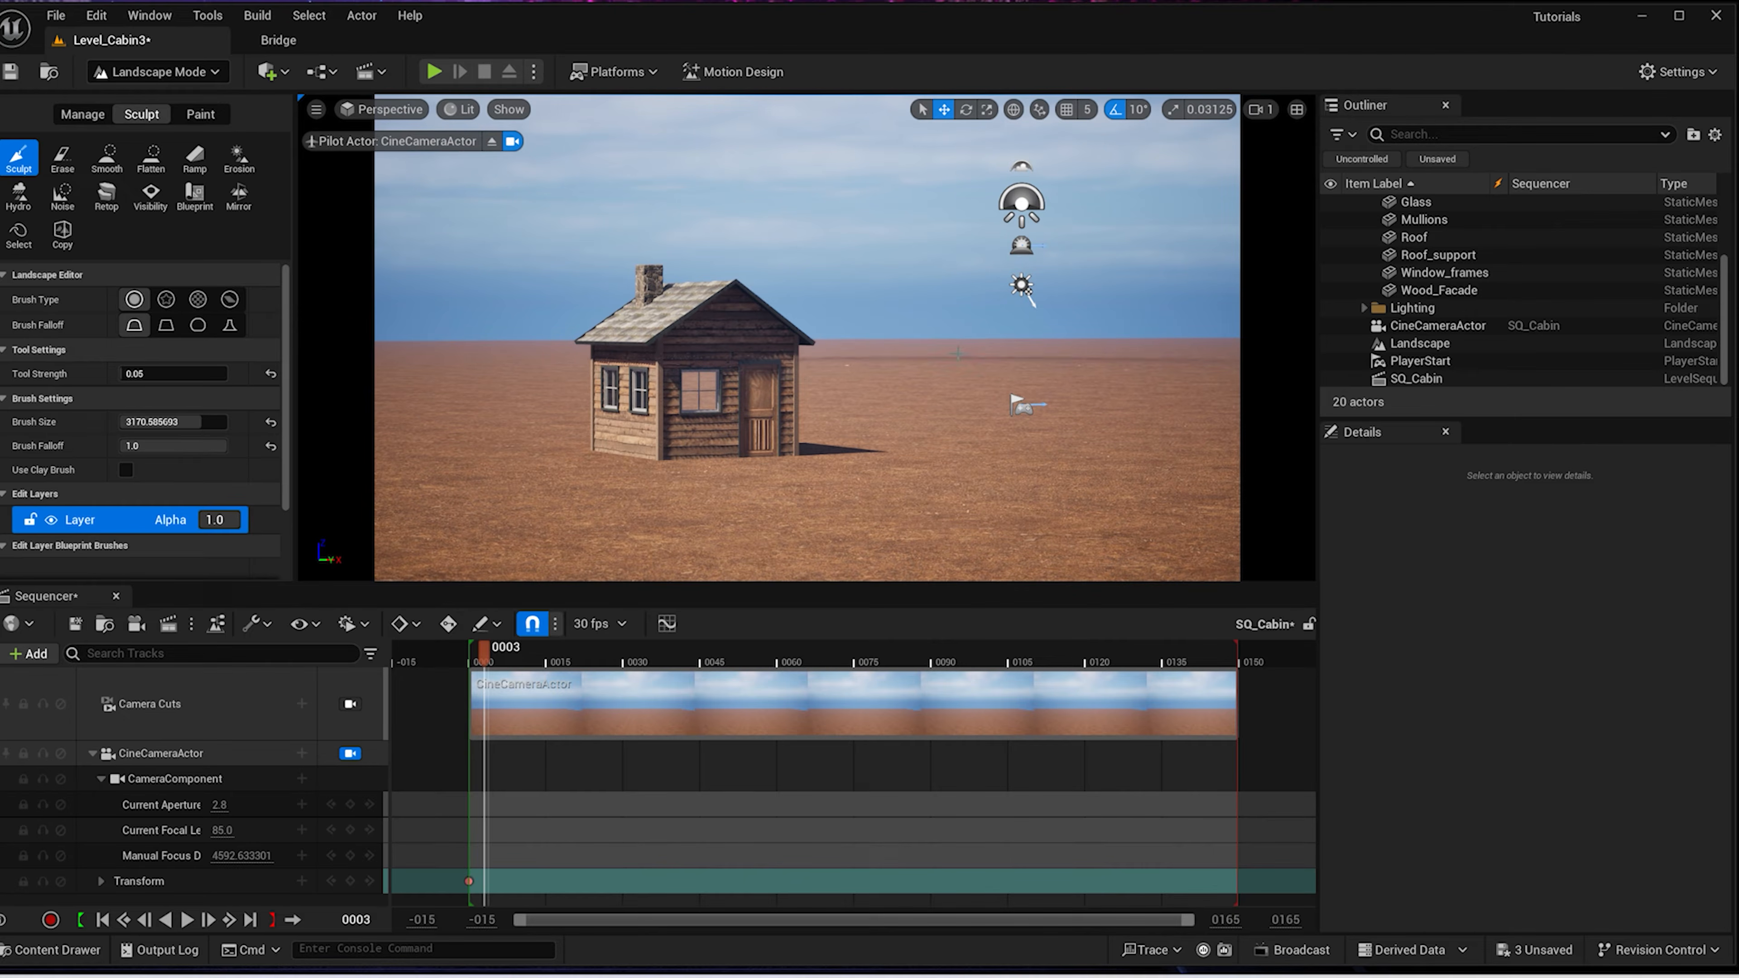
Pull the view back to see the whole landscape and set the sculpt tool strength to 0.1
key("s")
right_click_drag(987, 338, 969, 379)
scroll(987, 339, "up", 1)
scroll(987, 338, "up", 8)
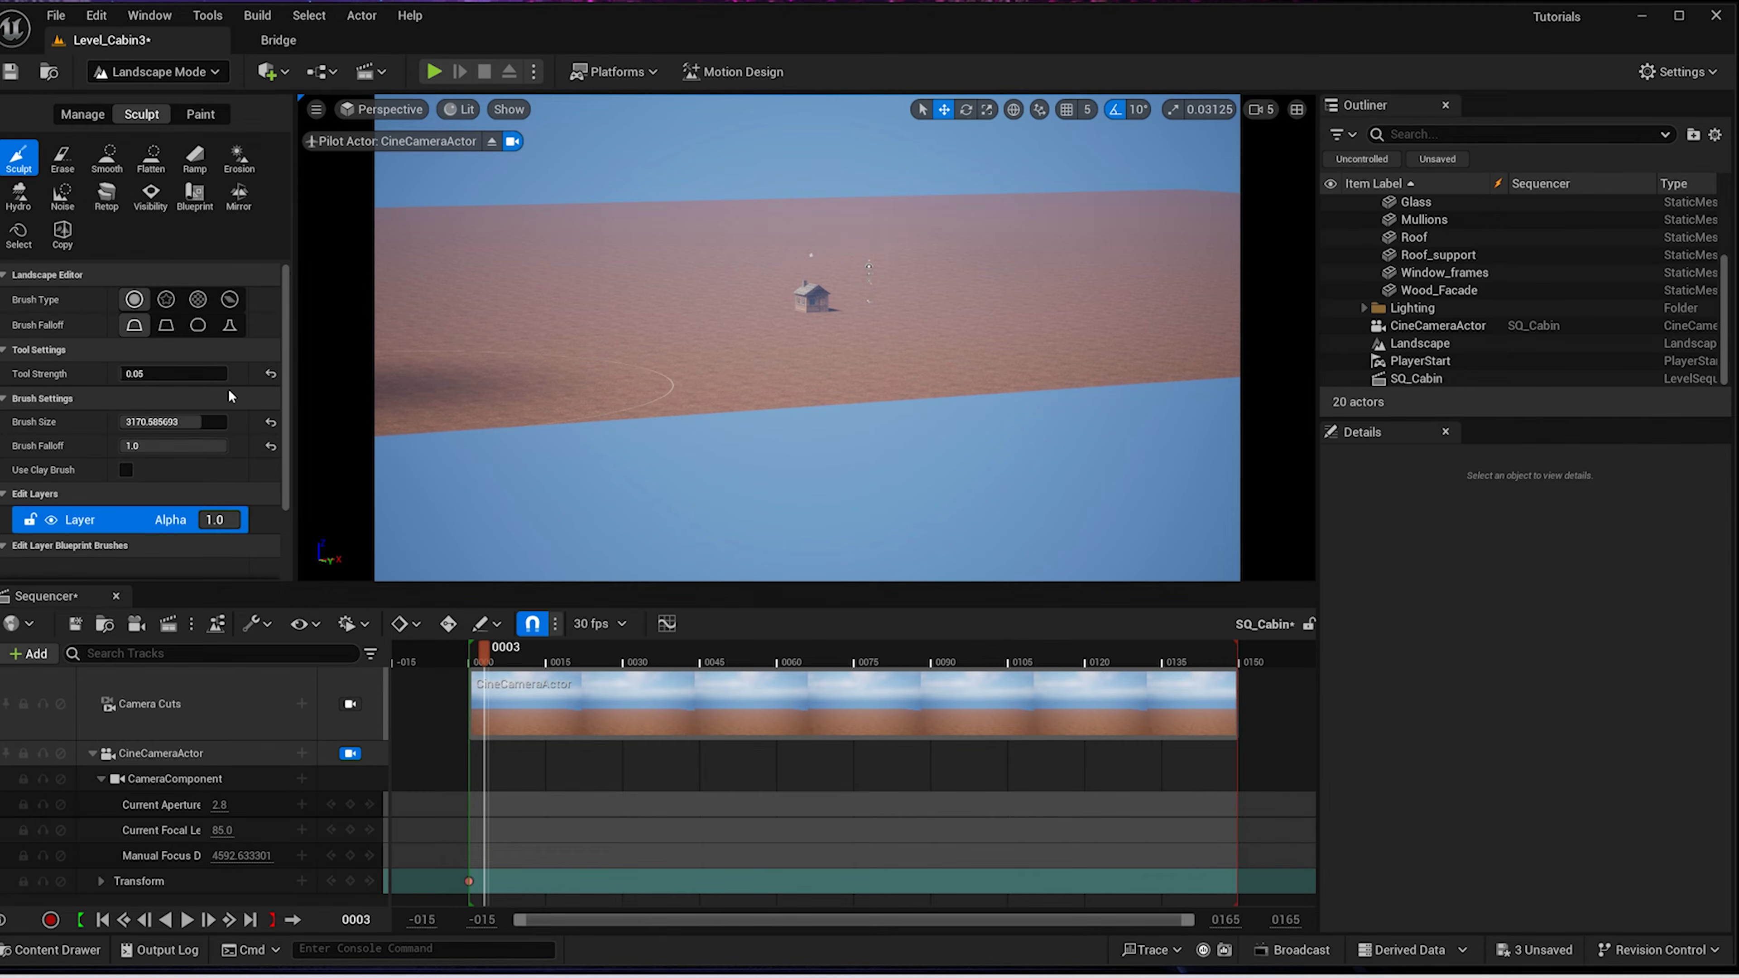
left_click(205, 374)
type("0.1")
key("Return")
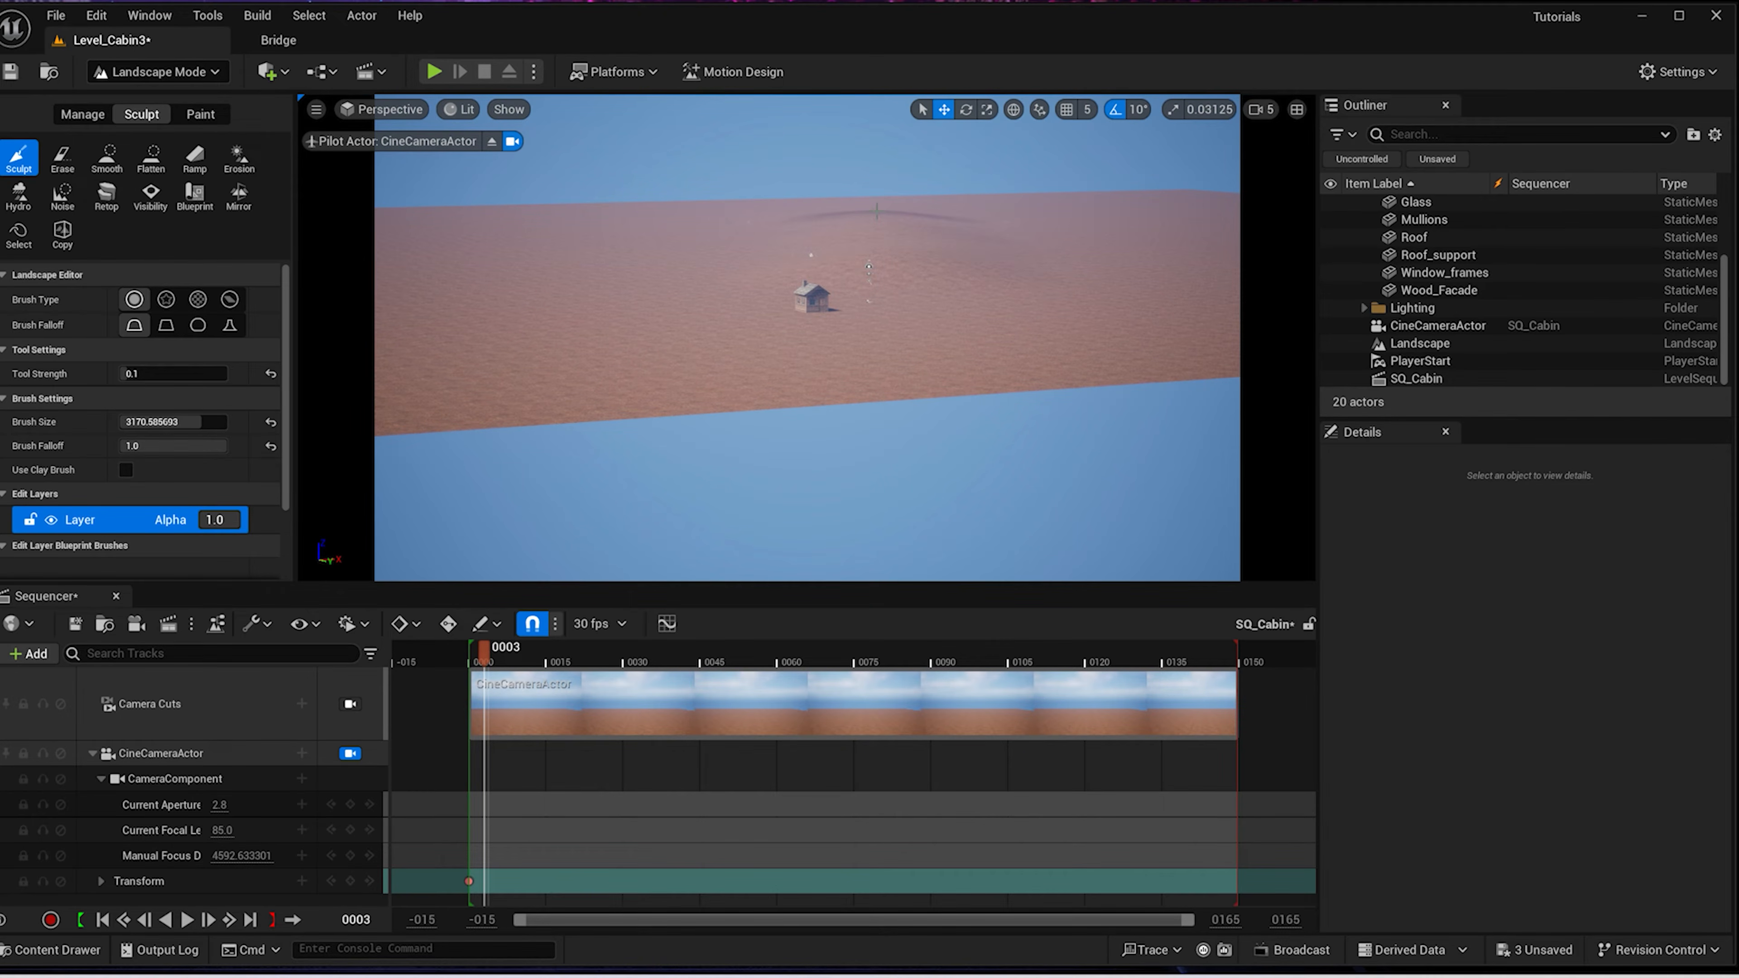
Undo the sculpt strokes that raised the hill behind the cabin, checking the terrain through the keyed camera view
key("ctrl+z")
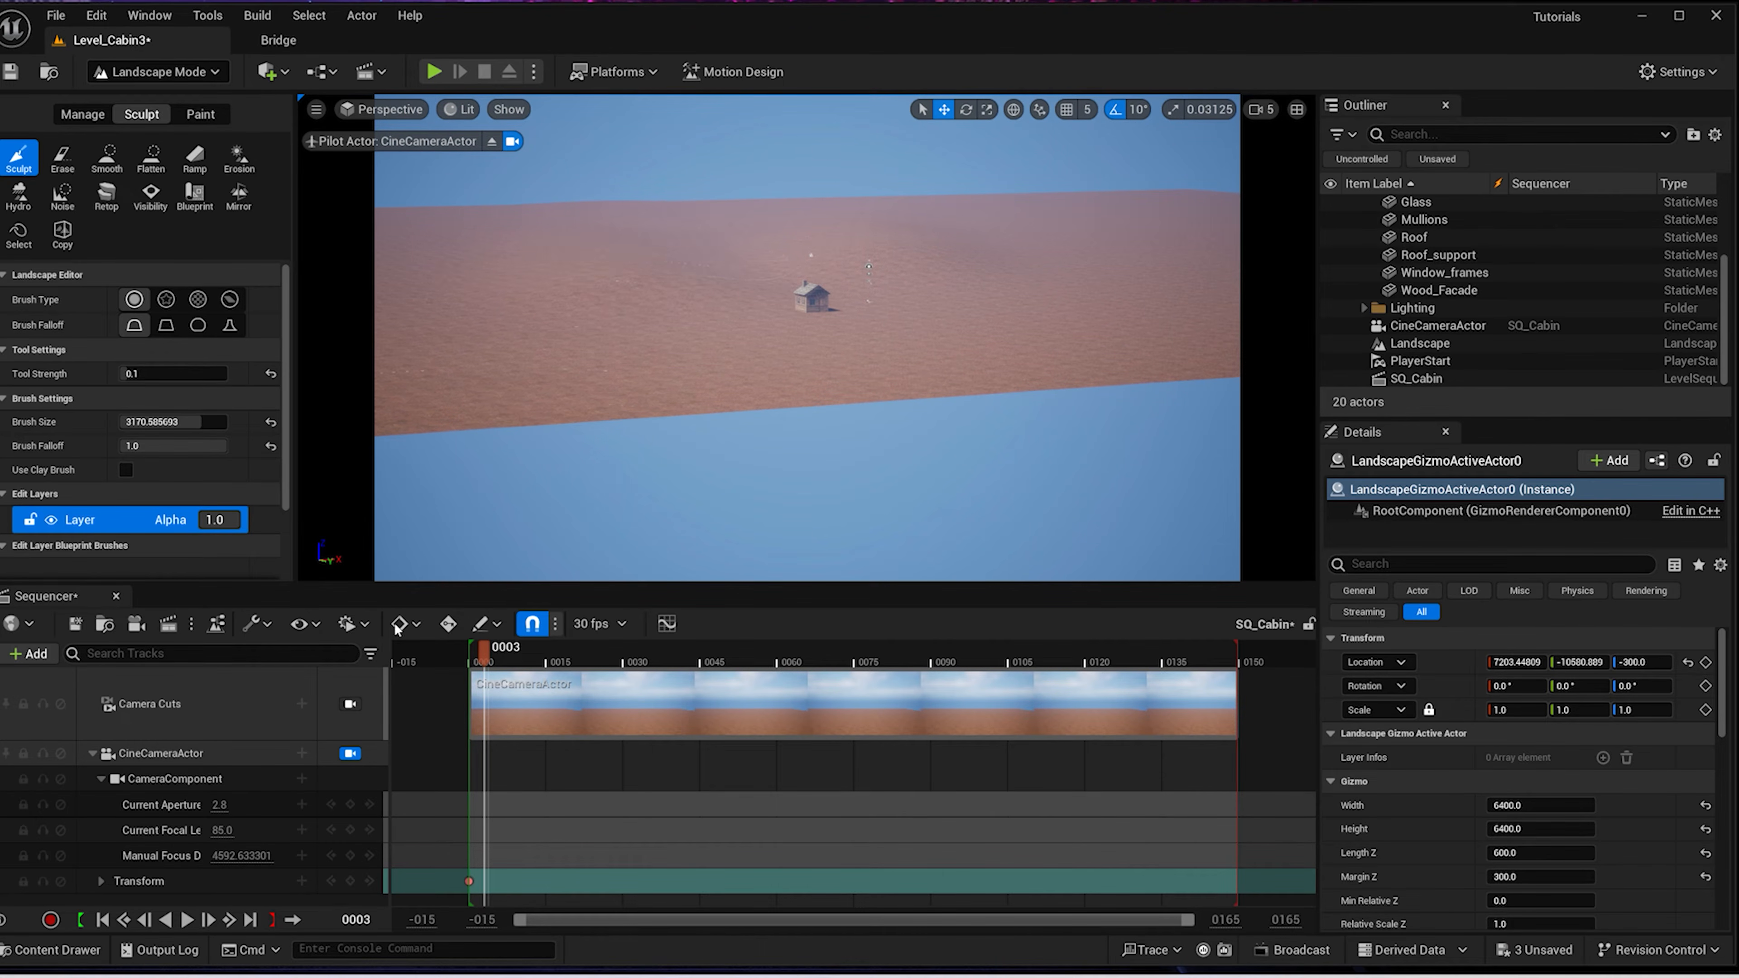
left_click(480, 657)
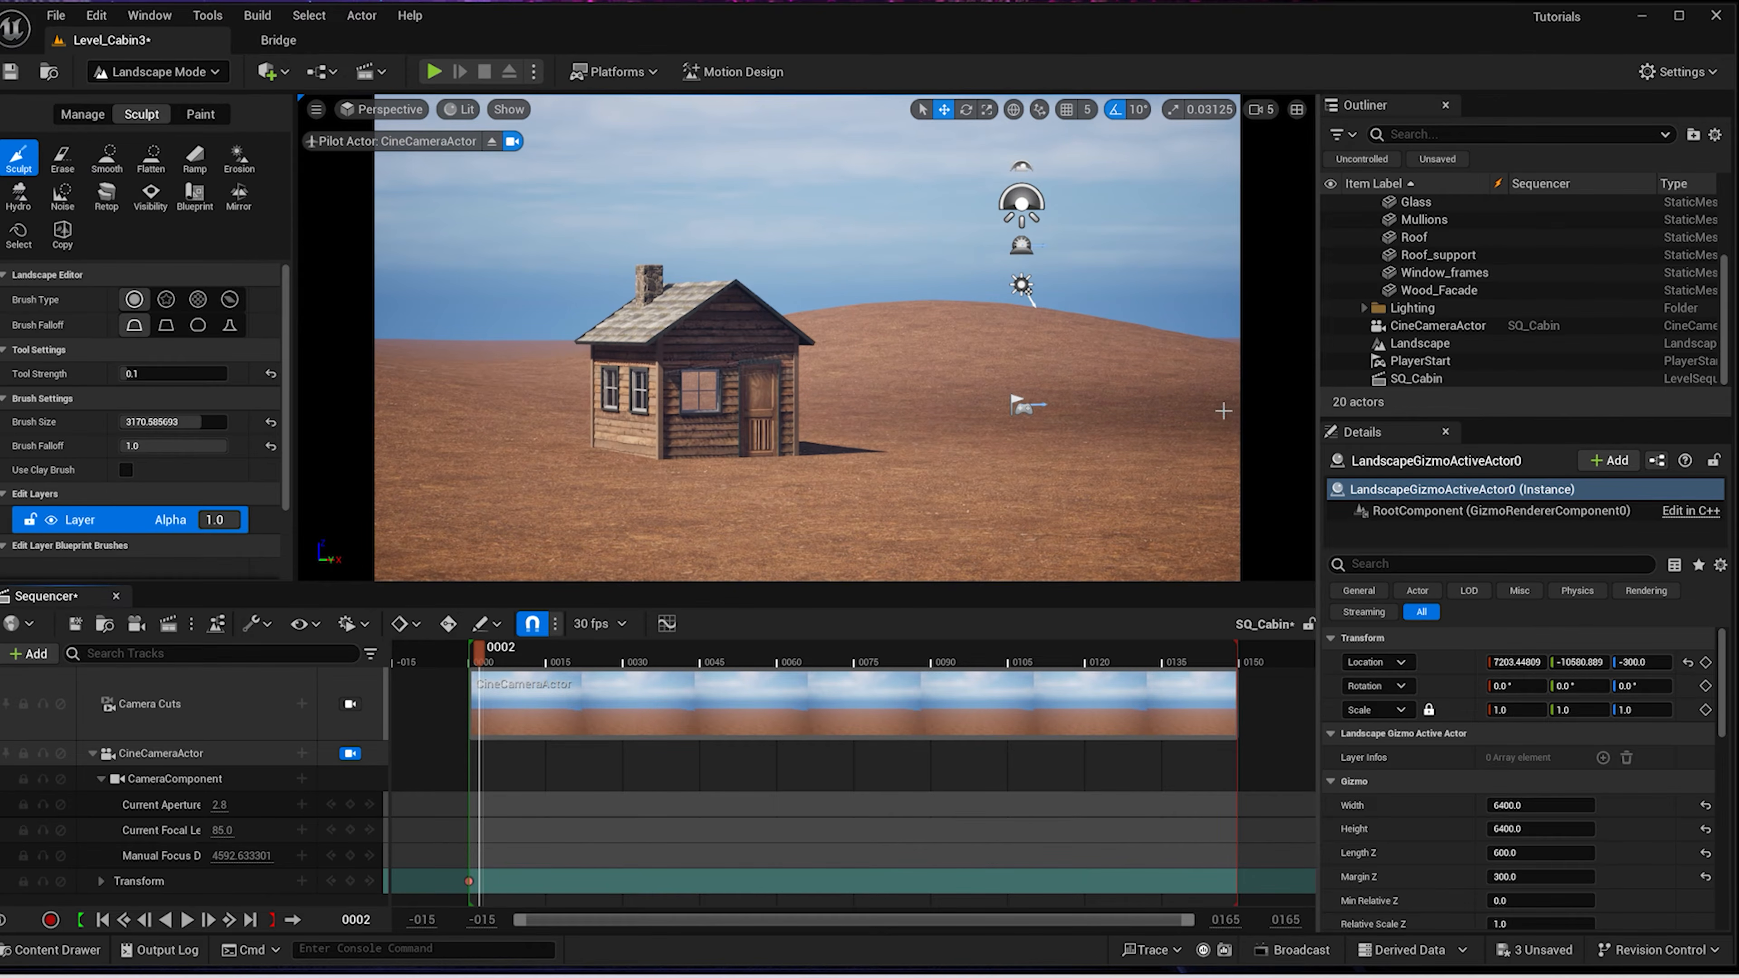
key("ctrl+z")
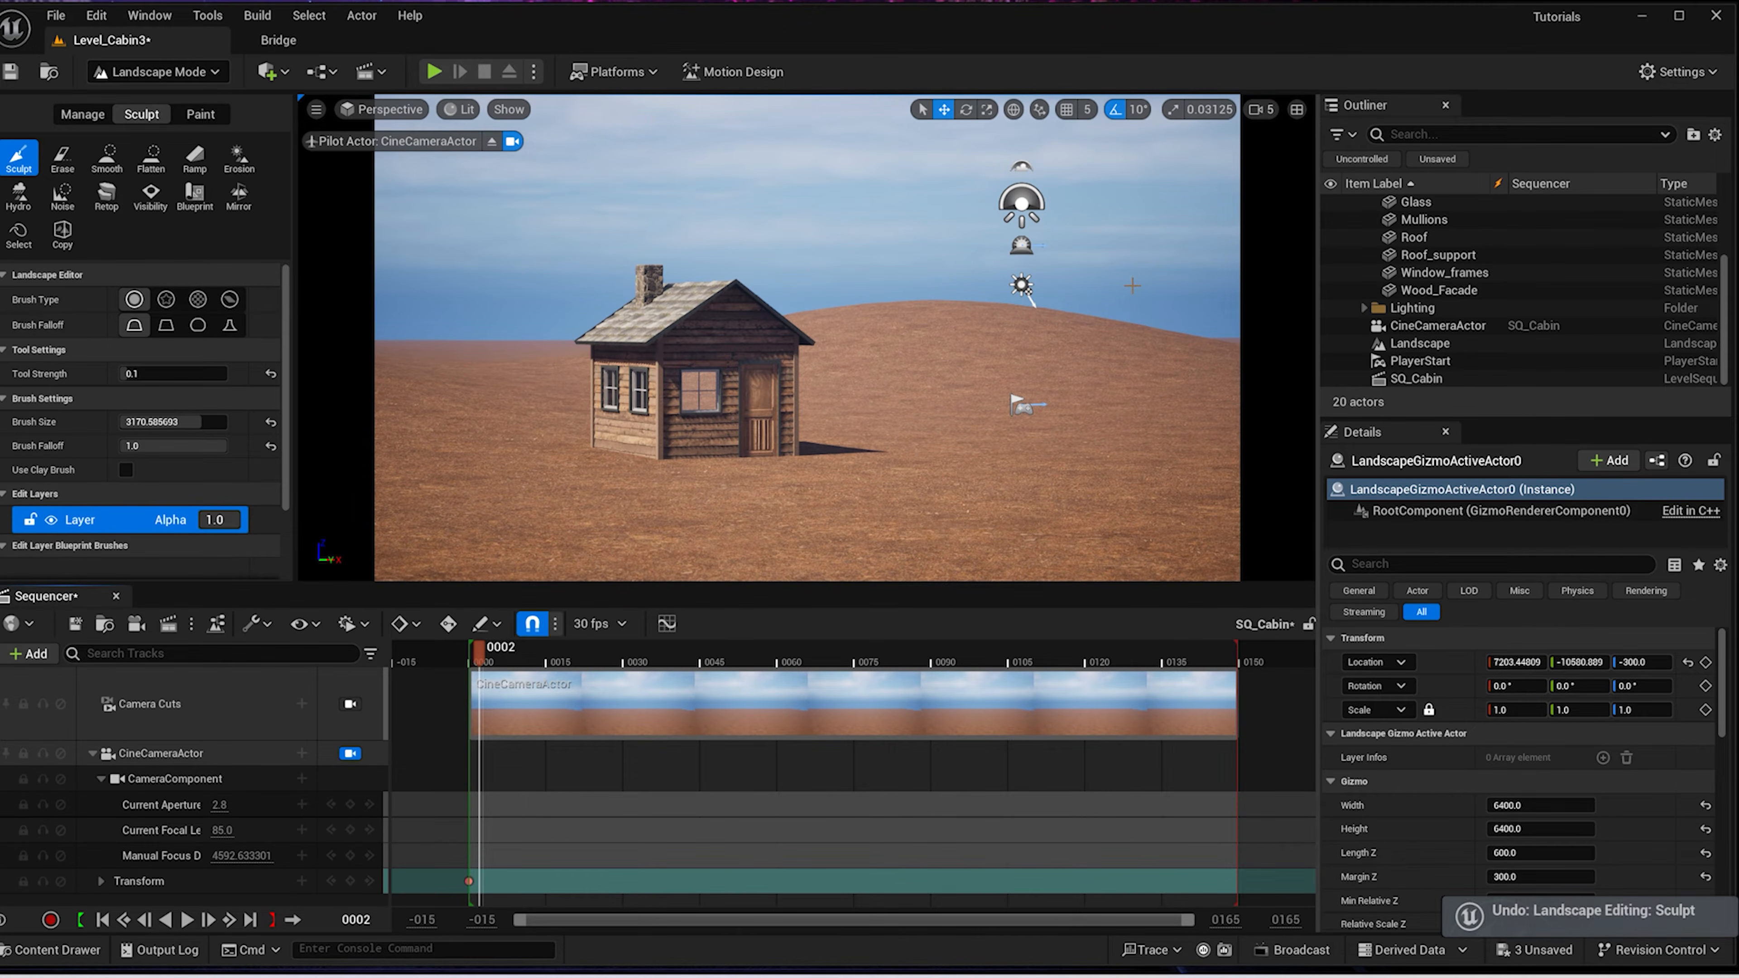
key("ctrl+z")
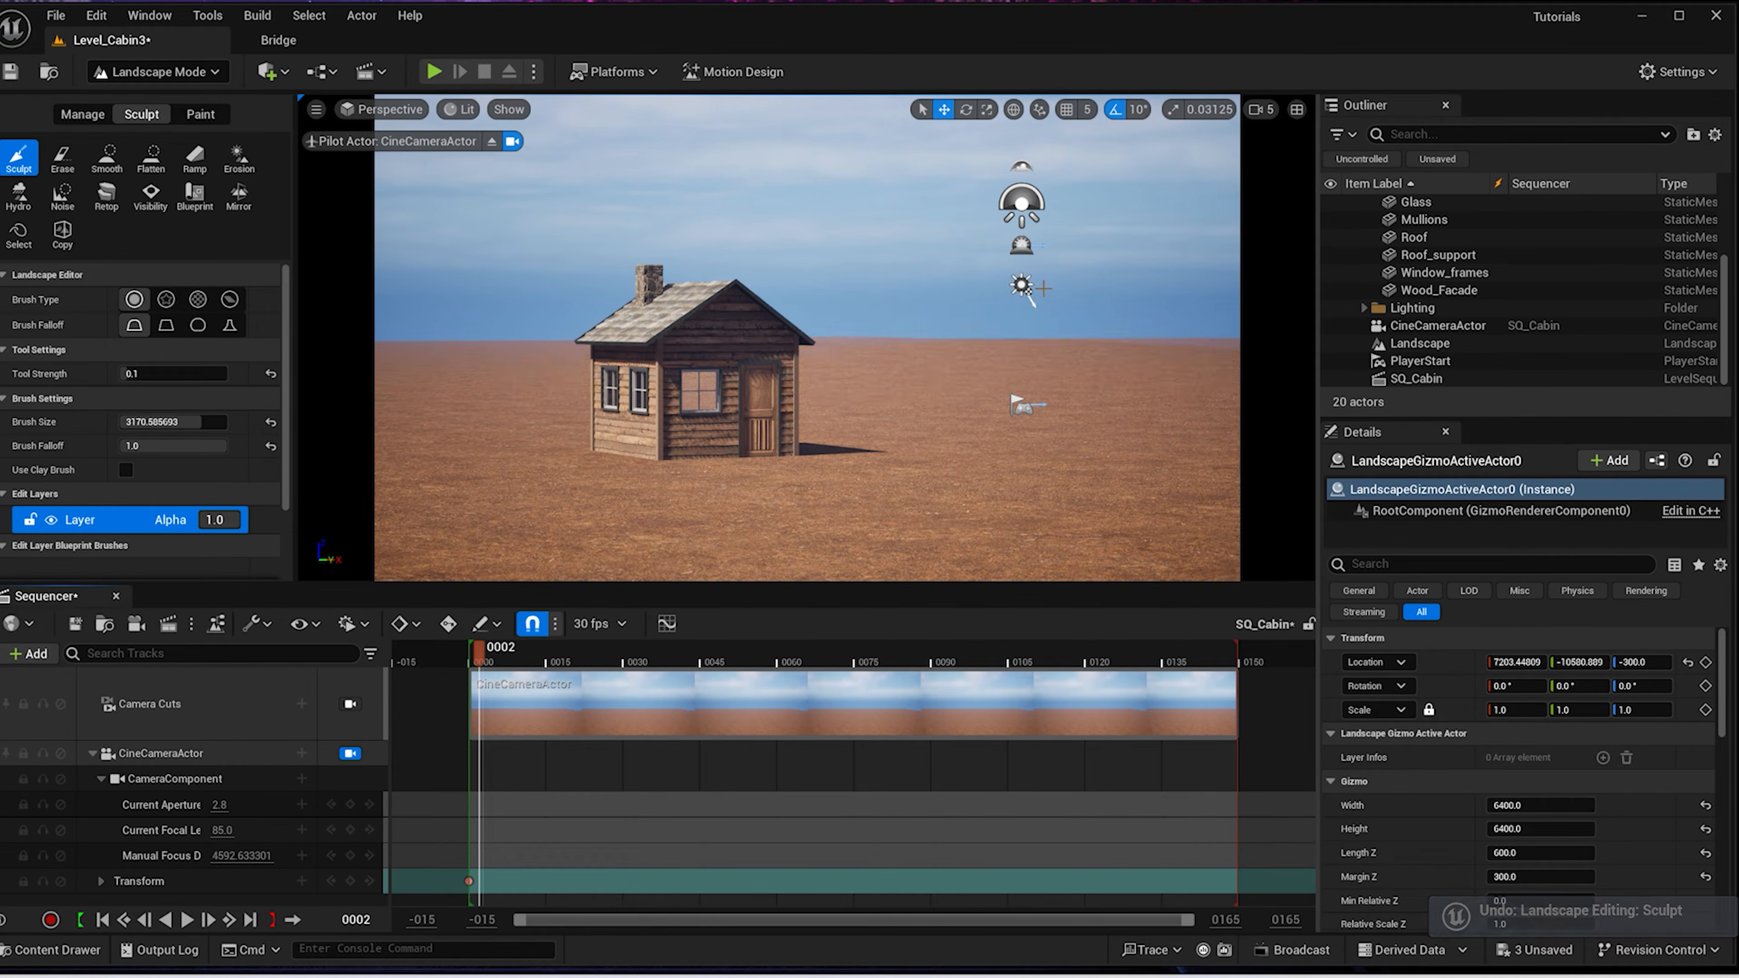
View the landscape around the cabin from far above and set the sculpt tool strength to 0.05
left_click(498, 660)
key("s")
right_click_drag(753, 384, 758, 415)
key("e")
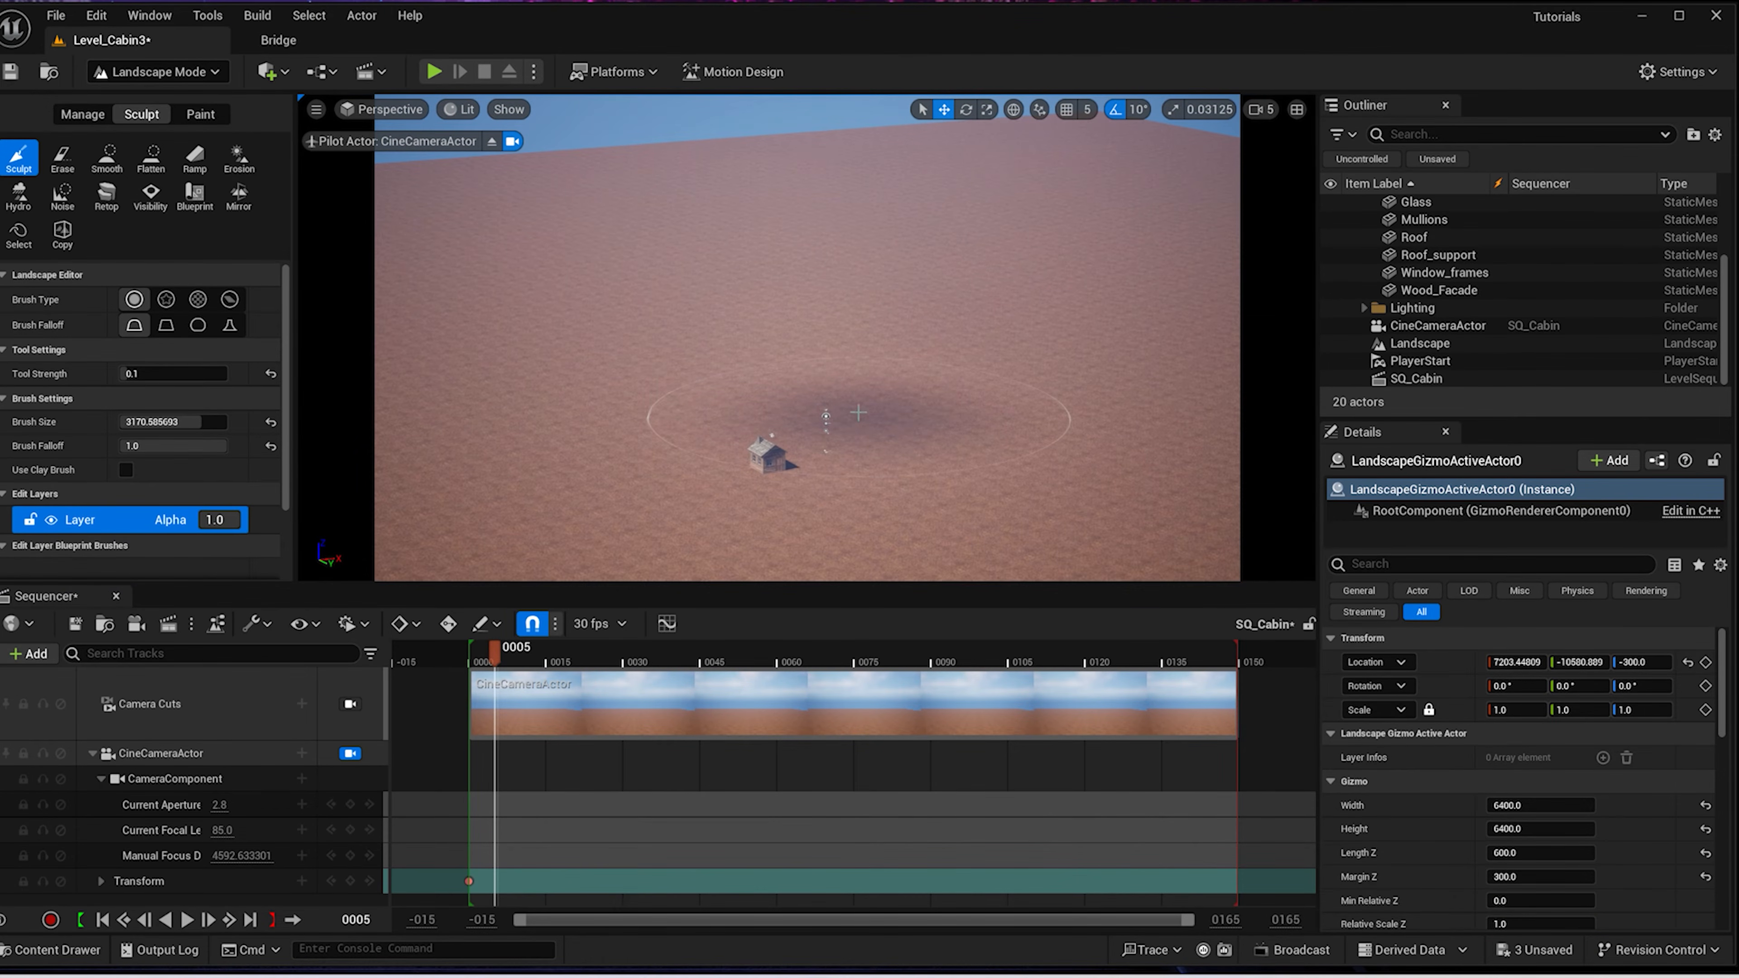
left_click(194, 373)
type("0.5")
key("Return")
type(".05")
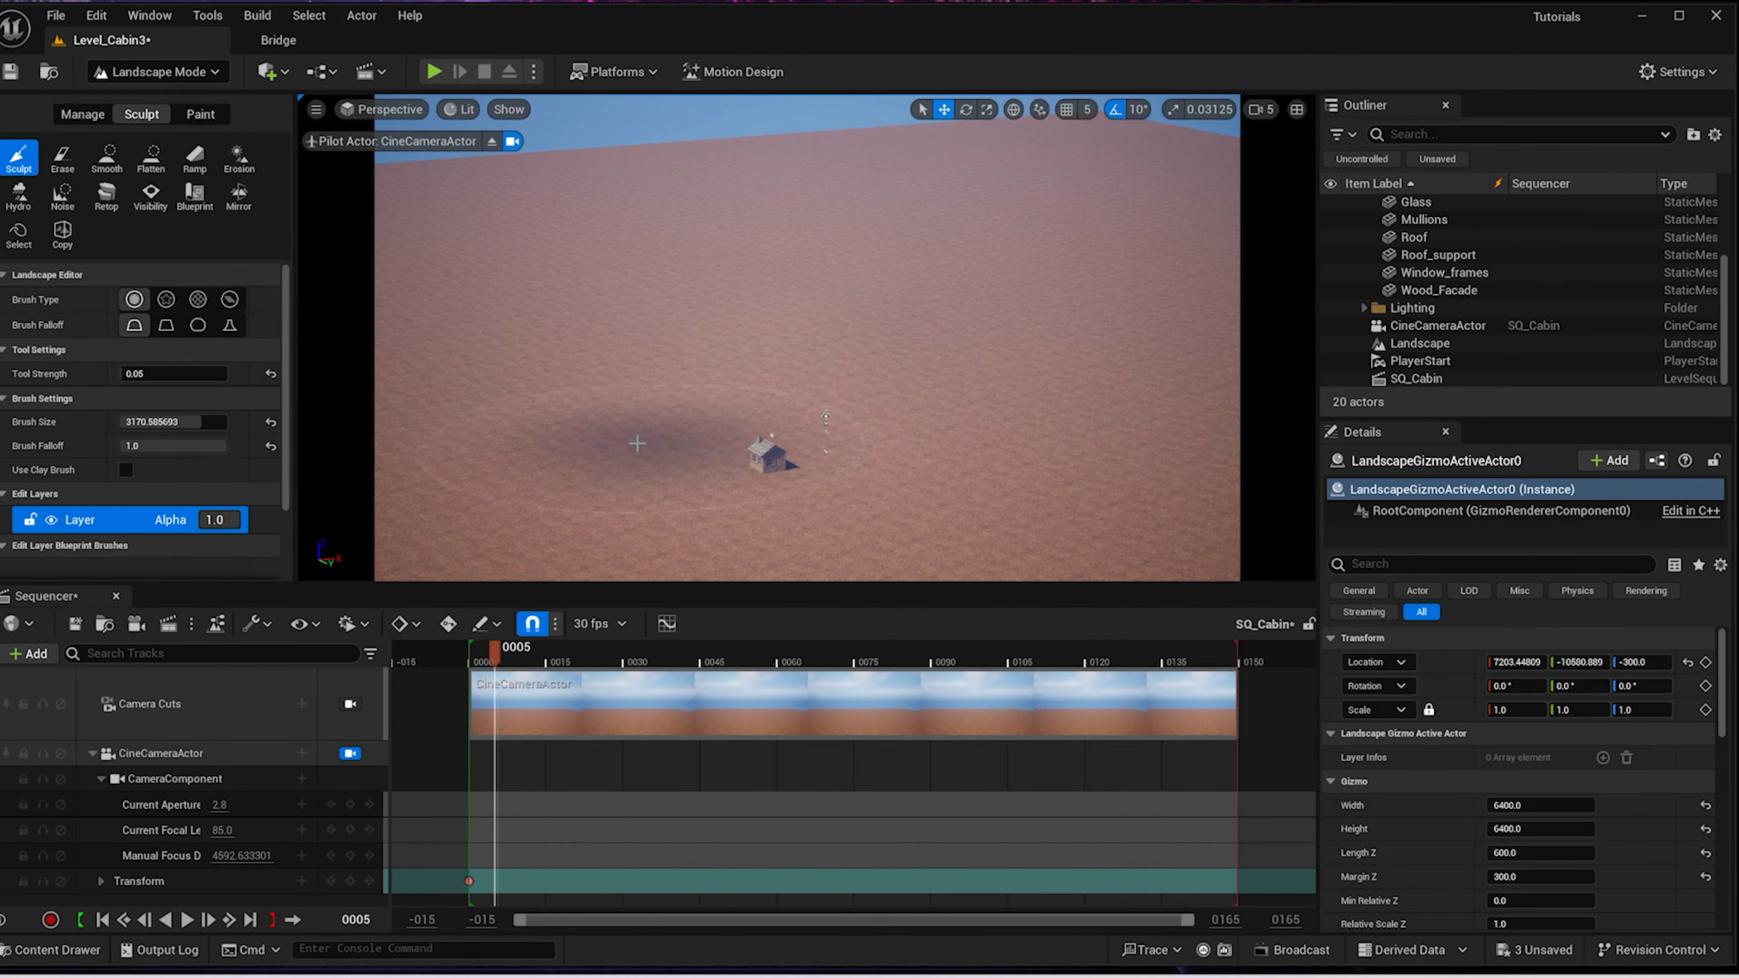
Sculpt low hills behind the cabin, undoing unwanted strokes and checking the horizon through the keyed camera view
left_click(484, 659)
key("ctrl+z")
key("ctrl+z")
key("ctrl+z")
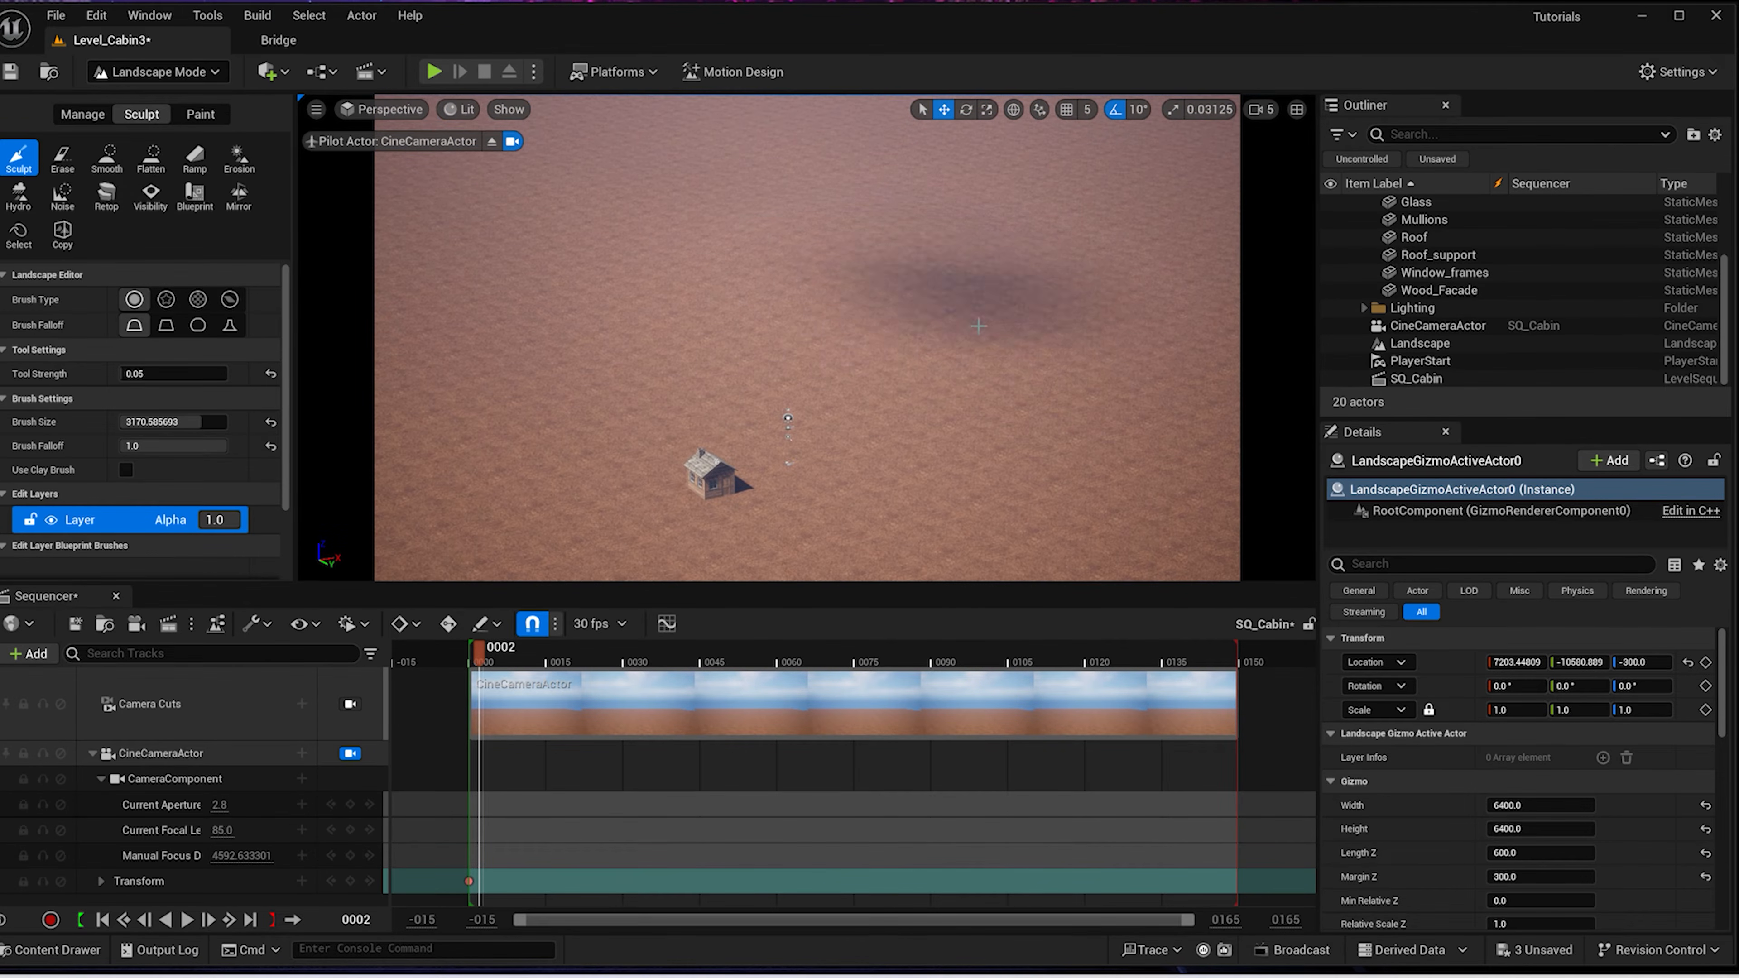
left_click(500, 659)
key("ctrl+z")
key("ctrl+z")
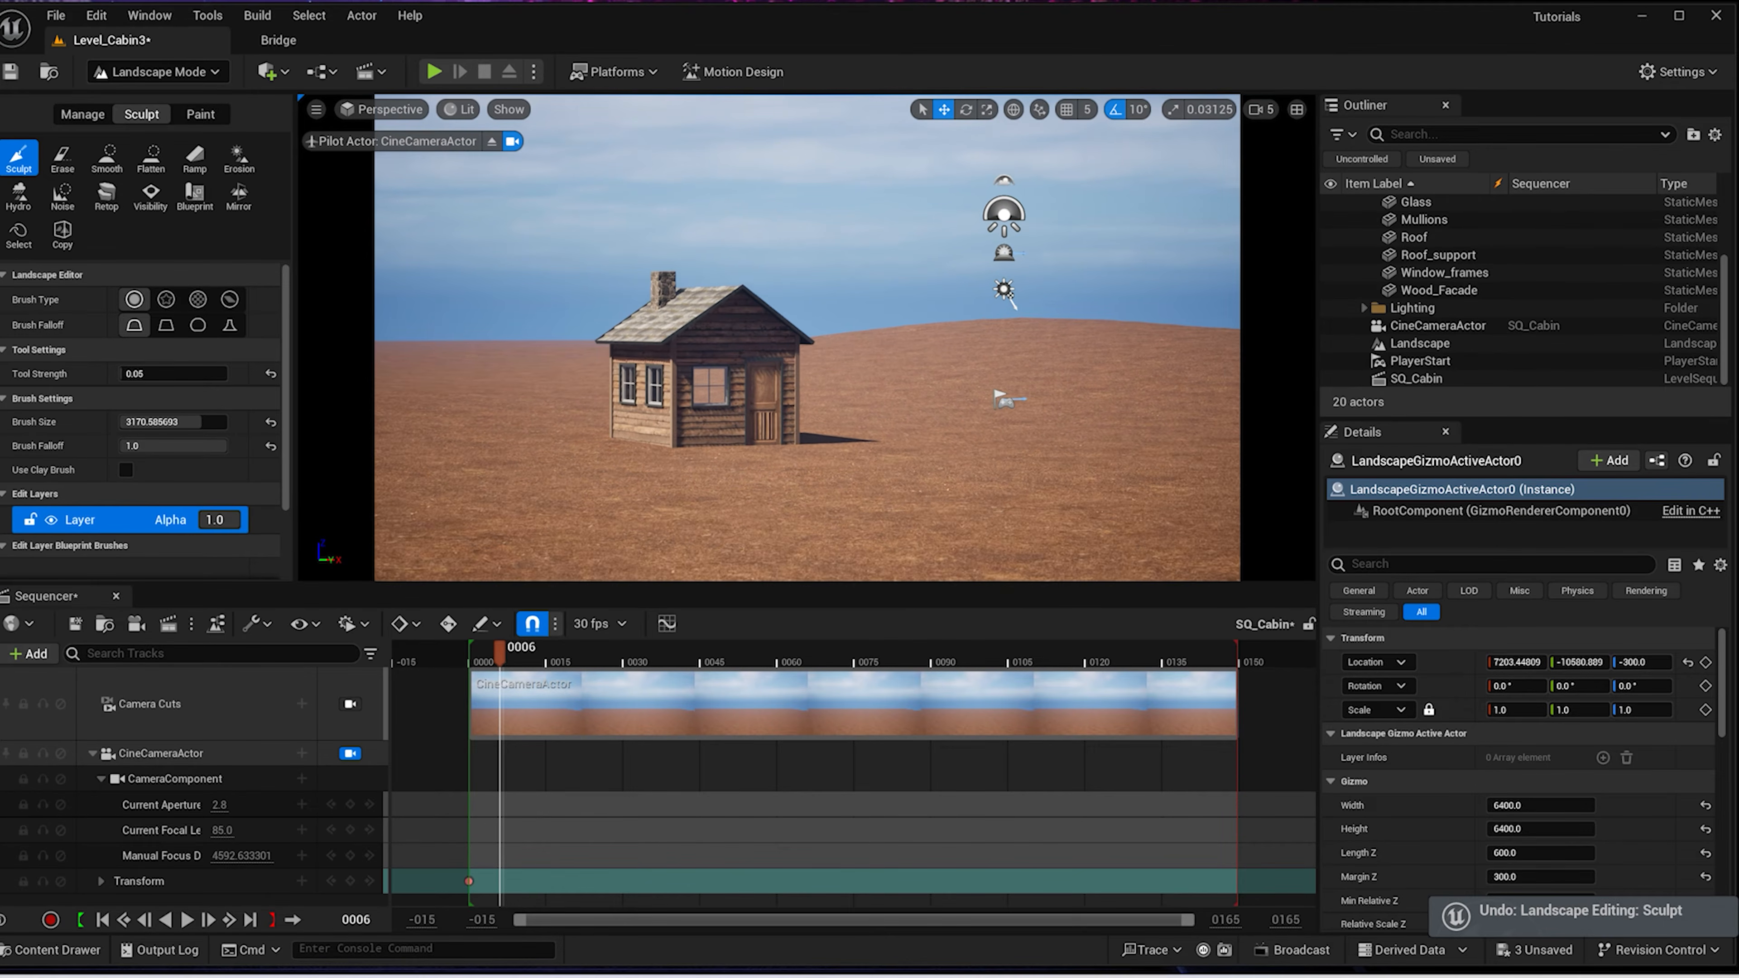
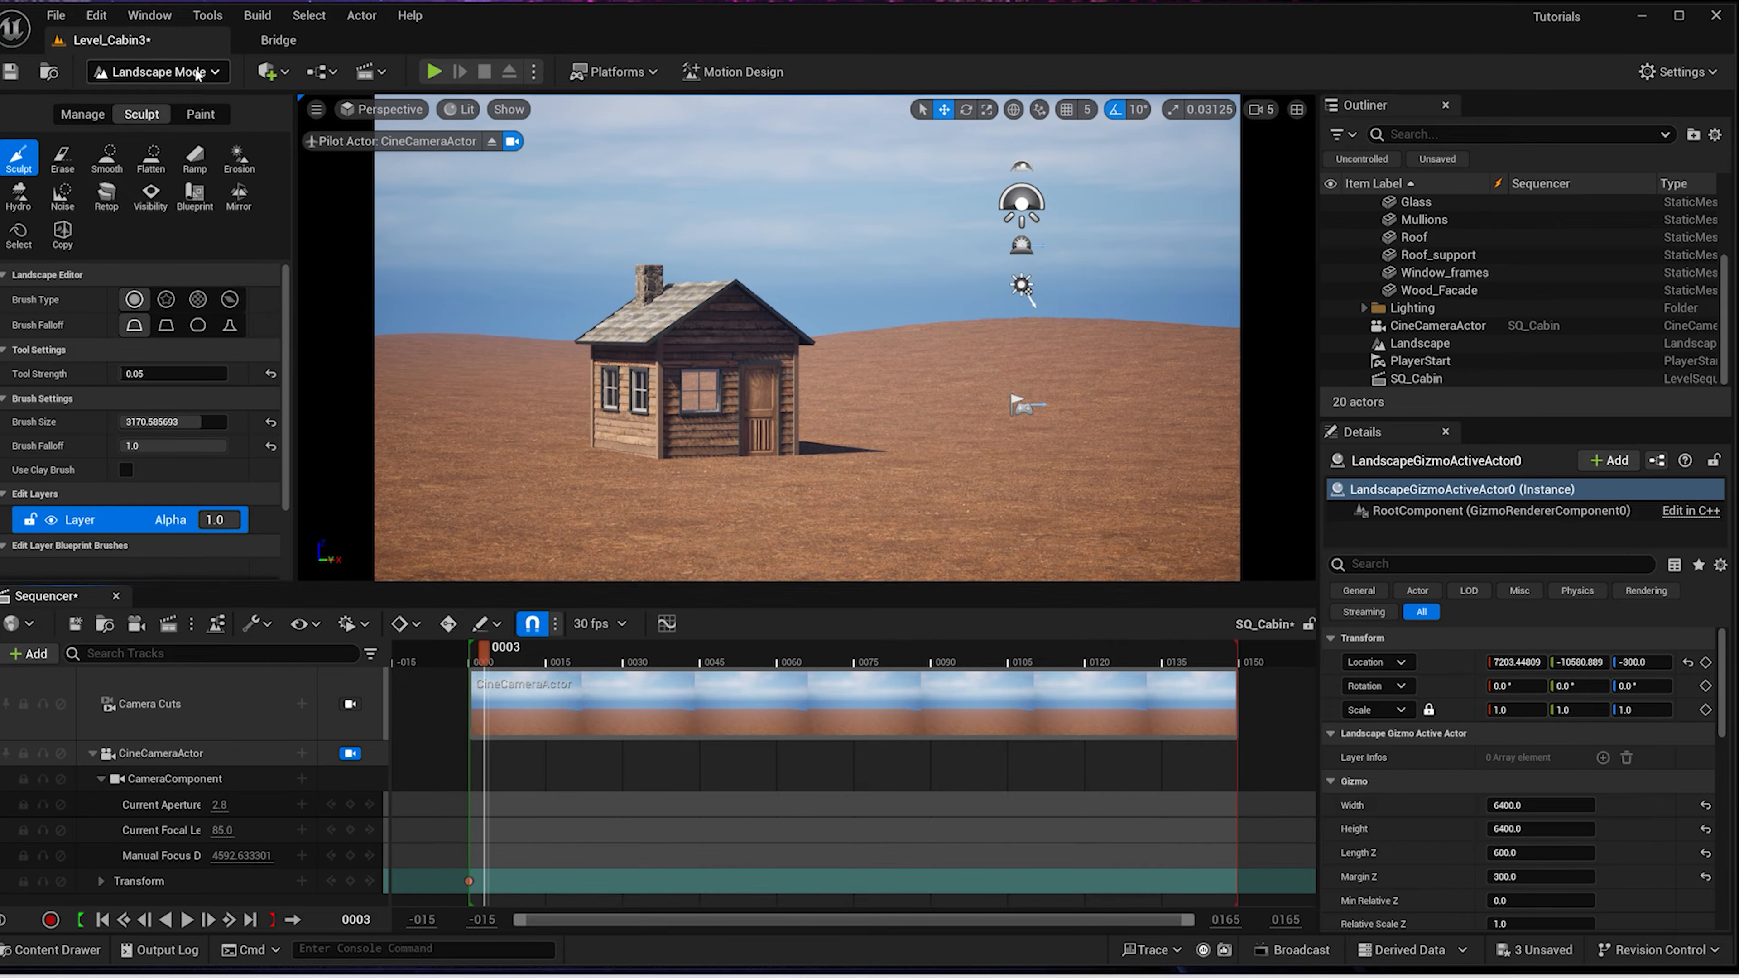
Switch to Foliage mode and open the Wild_Grass folder under Megascans 3D_Plants in the project content
left_click(158, 72)
left_click(165, 147)
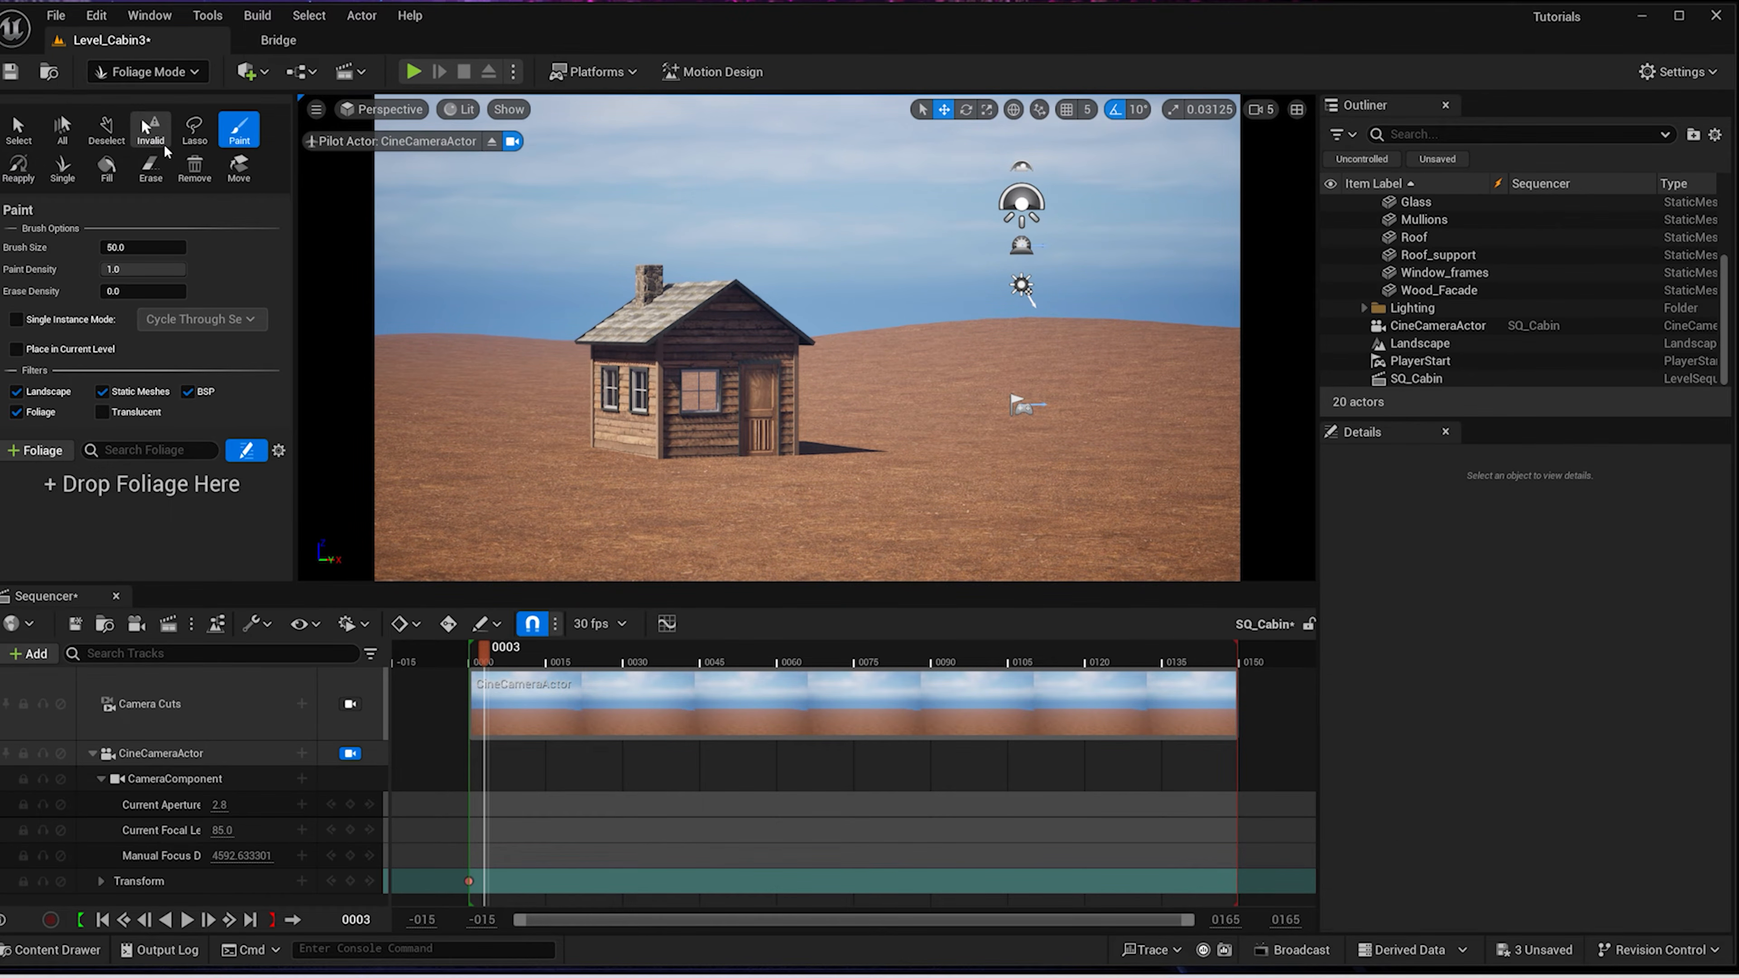
left_click(51, 949)
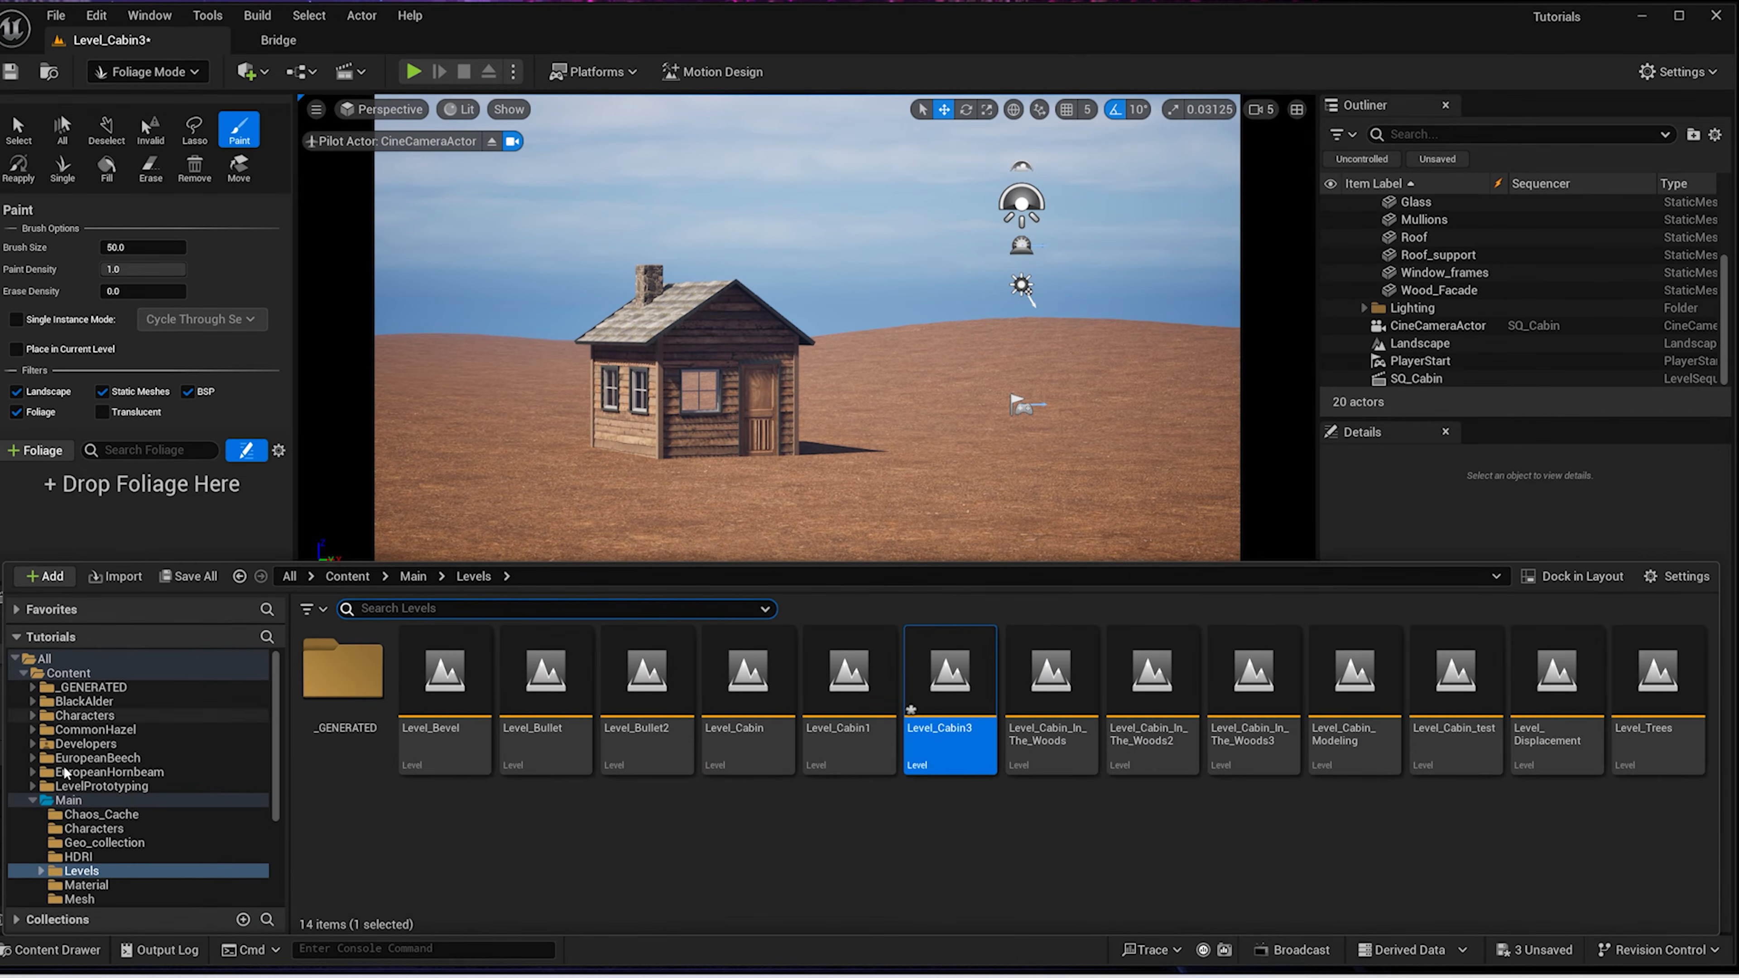
left_click(36, 802)
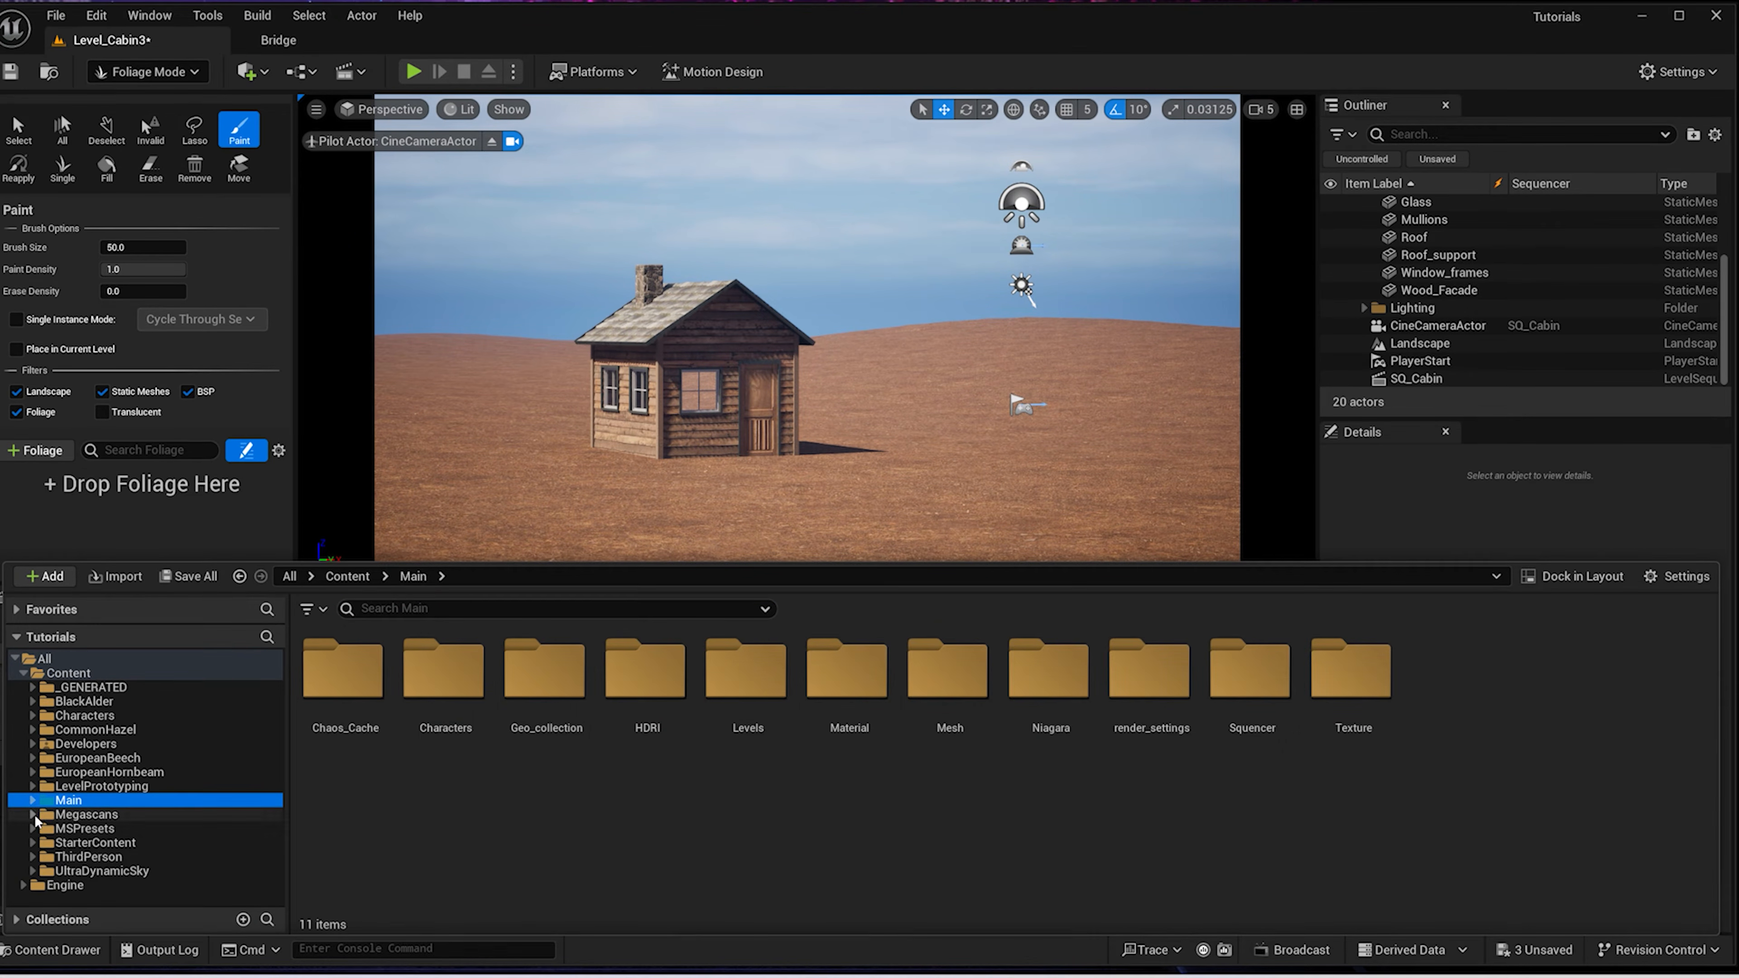
left_click(33, 816)
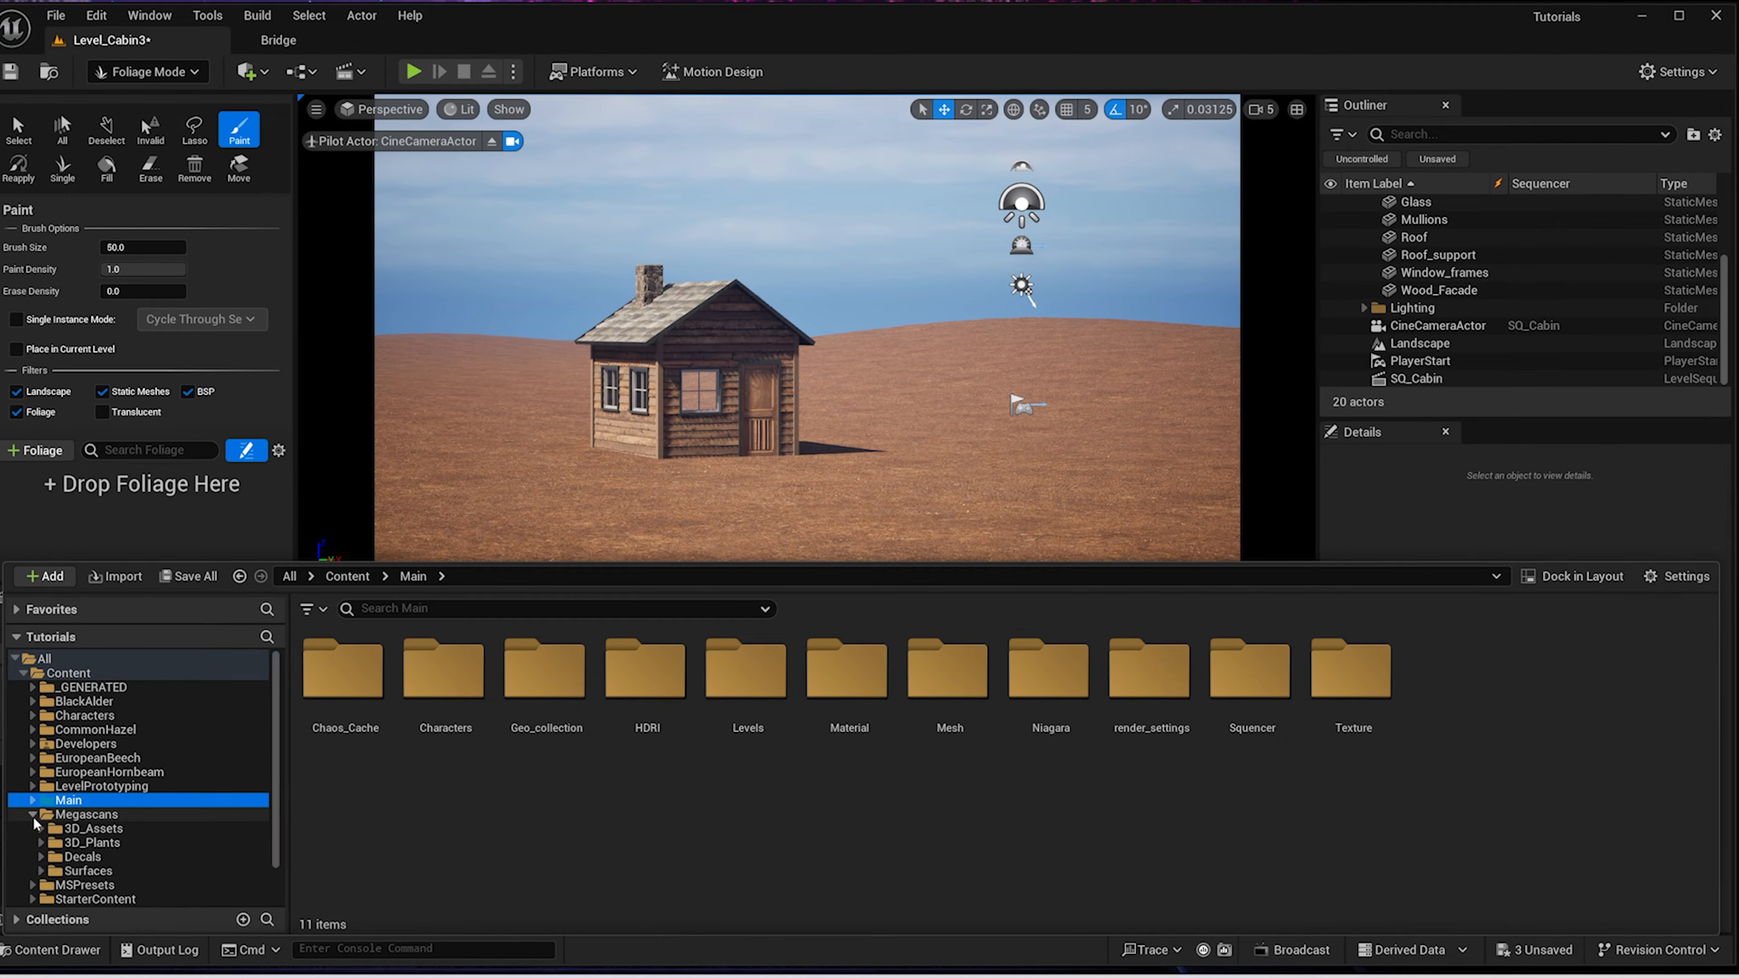
left_click(41, 843)
scroll(106, 843, "down", 3)
left_click(126, 843)
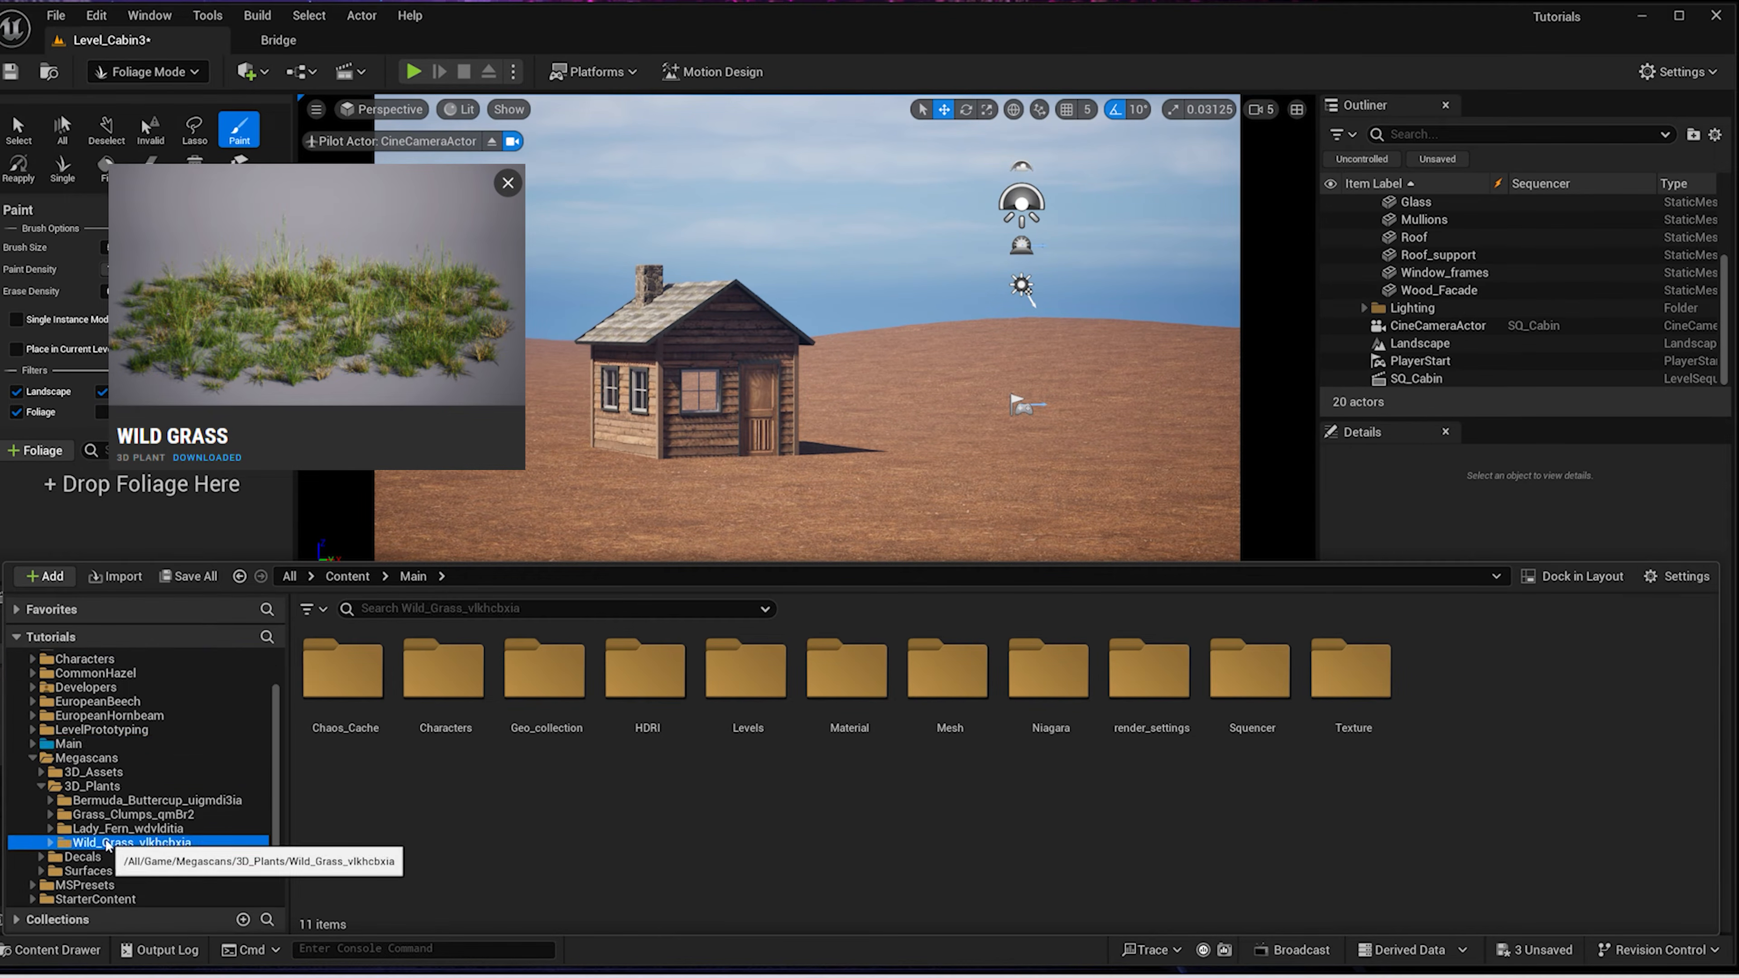
Select the Wild Grass meshes Var10 to Var13 and set the content thumbnail size to Large
left_click(704, 677)
left_click(993, 692, "shift")
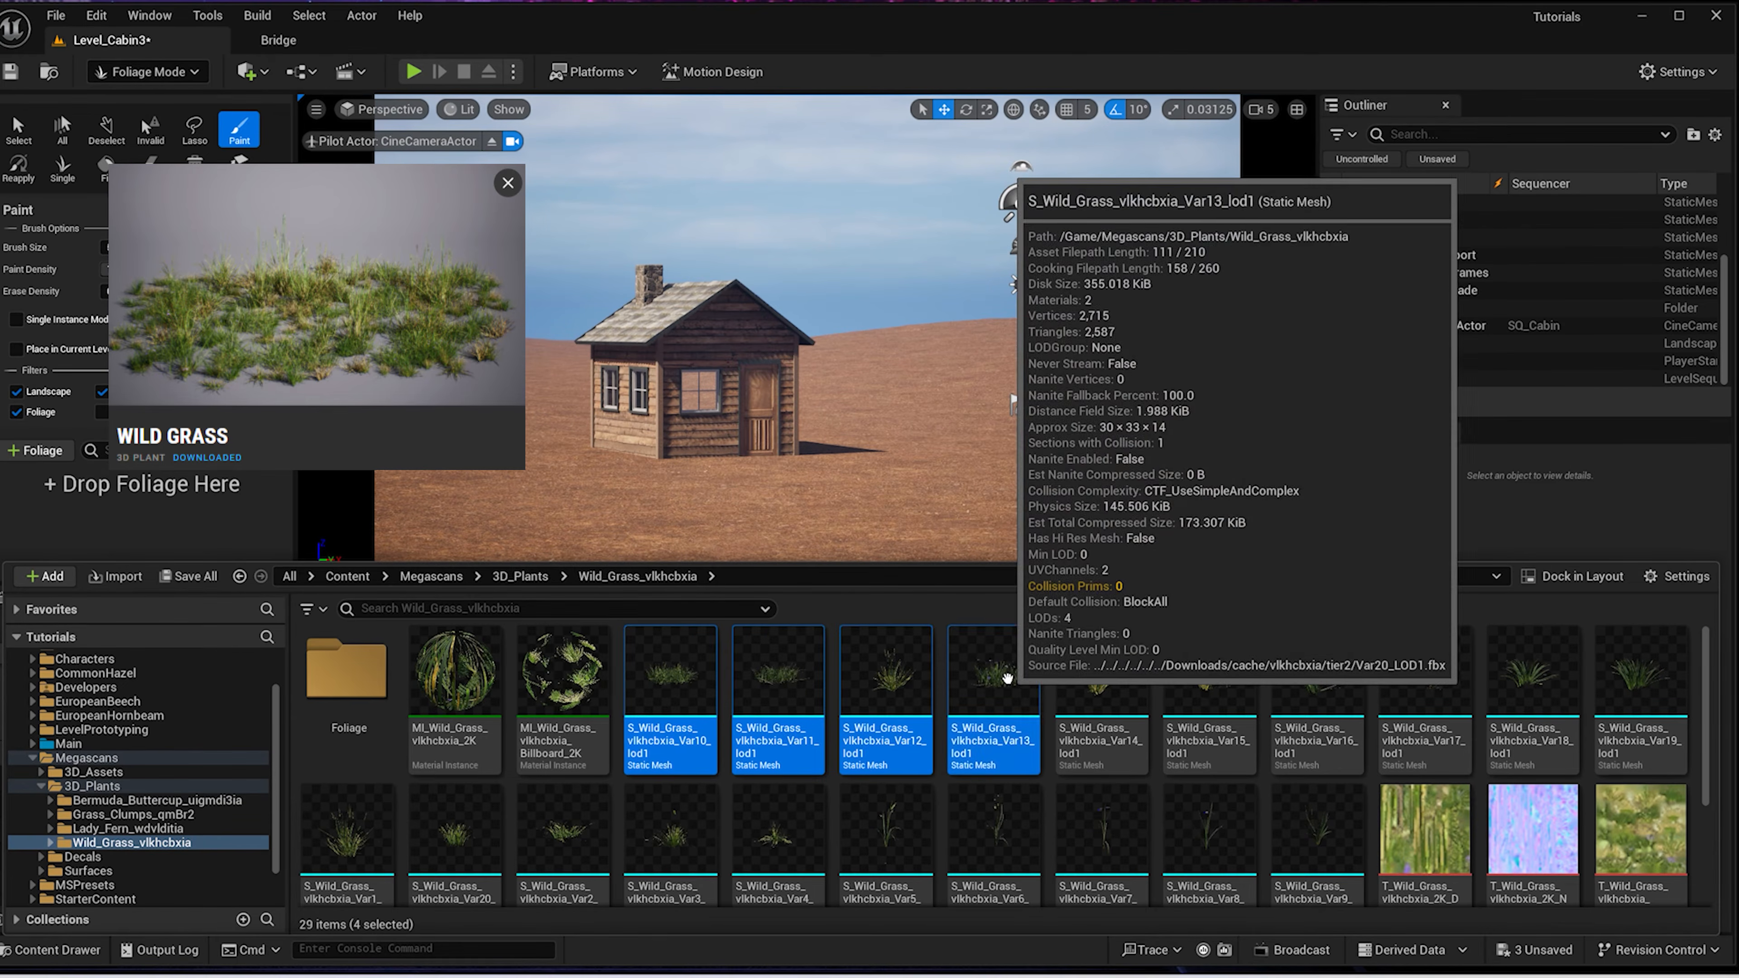
scroll(431, 832, "up", 2, "ctrl")
scroll(430, 832, "down", 5, "ctrl")
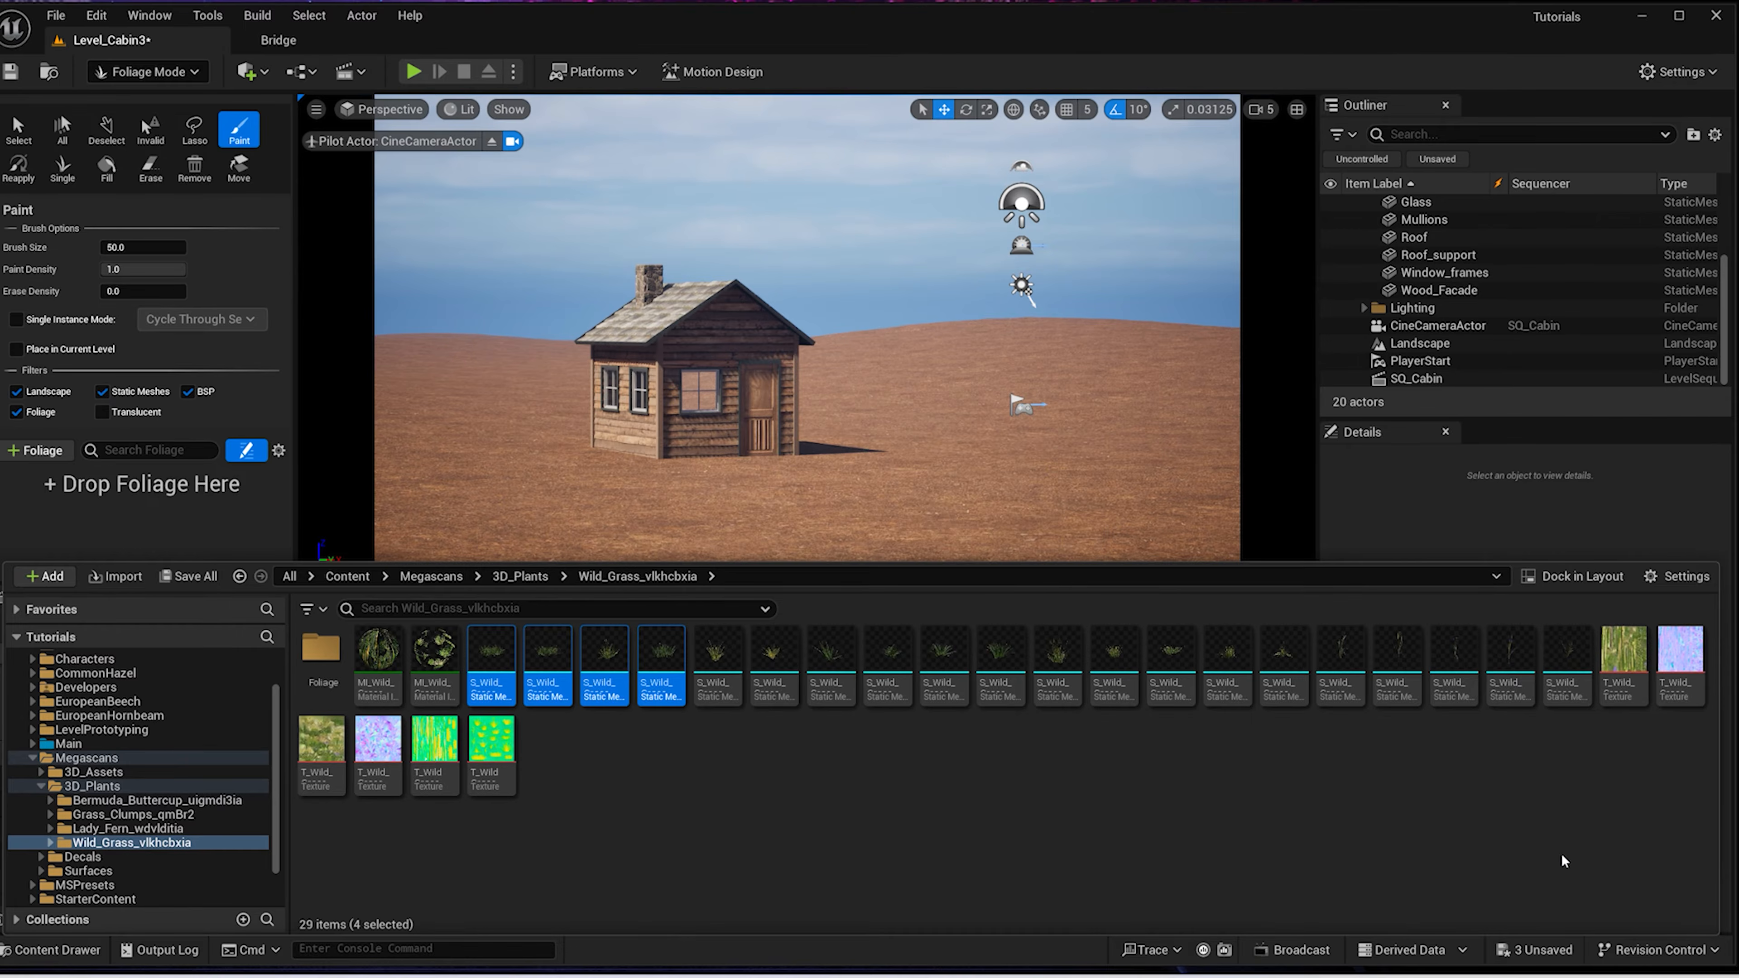
left_click(1687, 577)
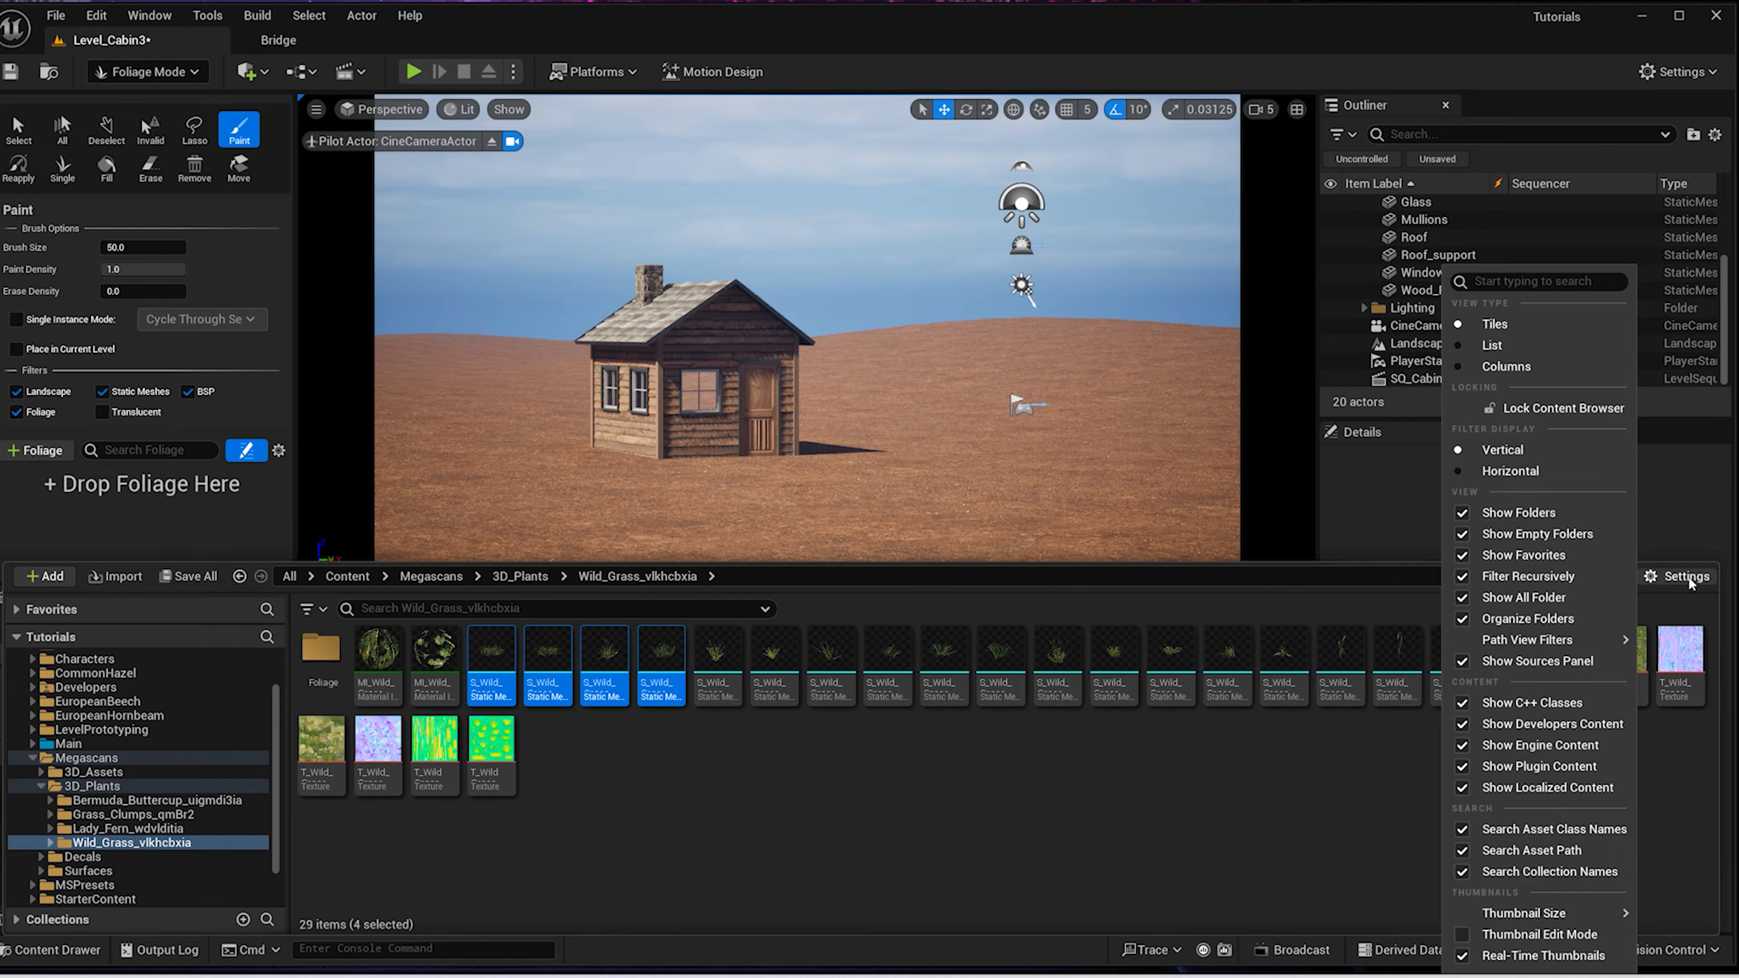
mouse_move(1555, 921)
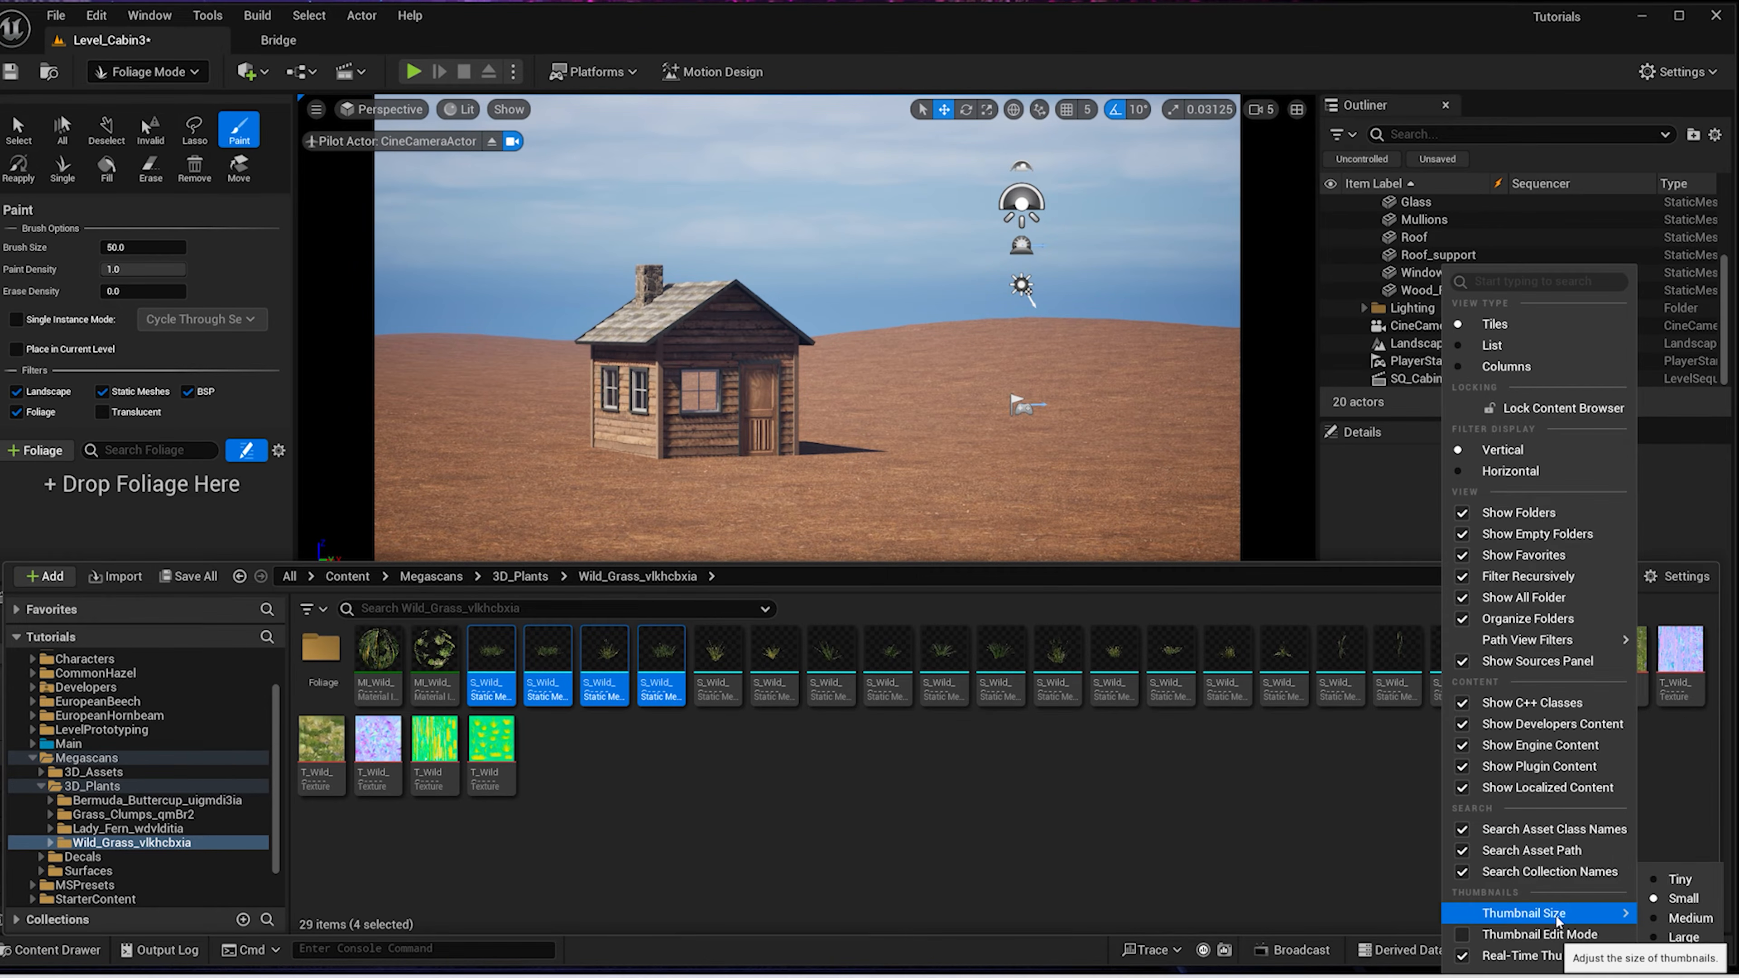
left_click(1676, 938)
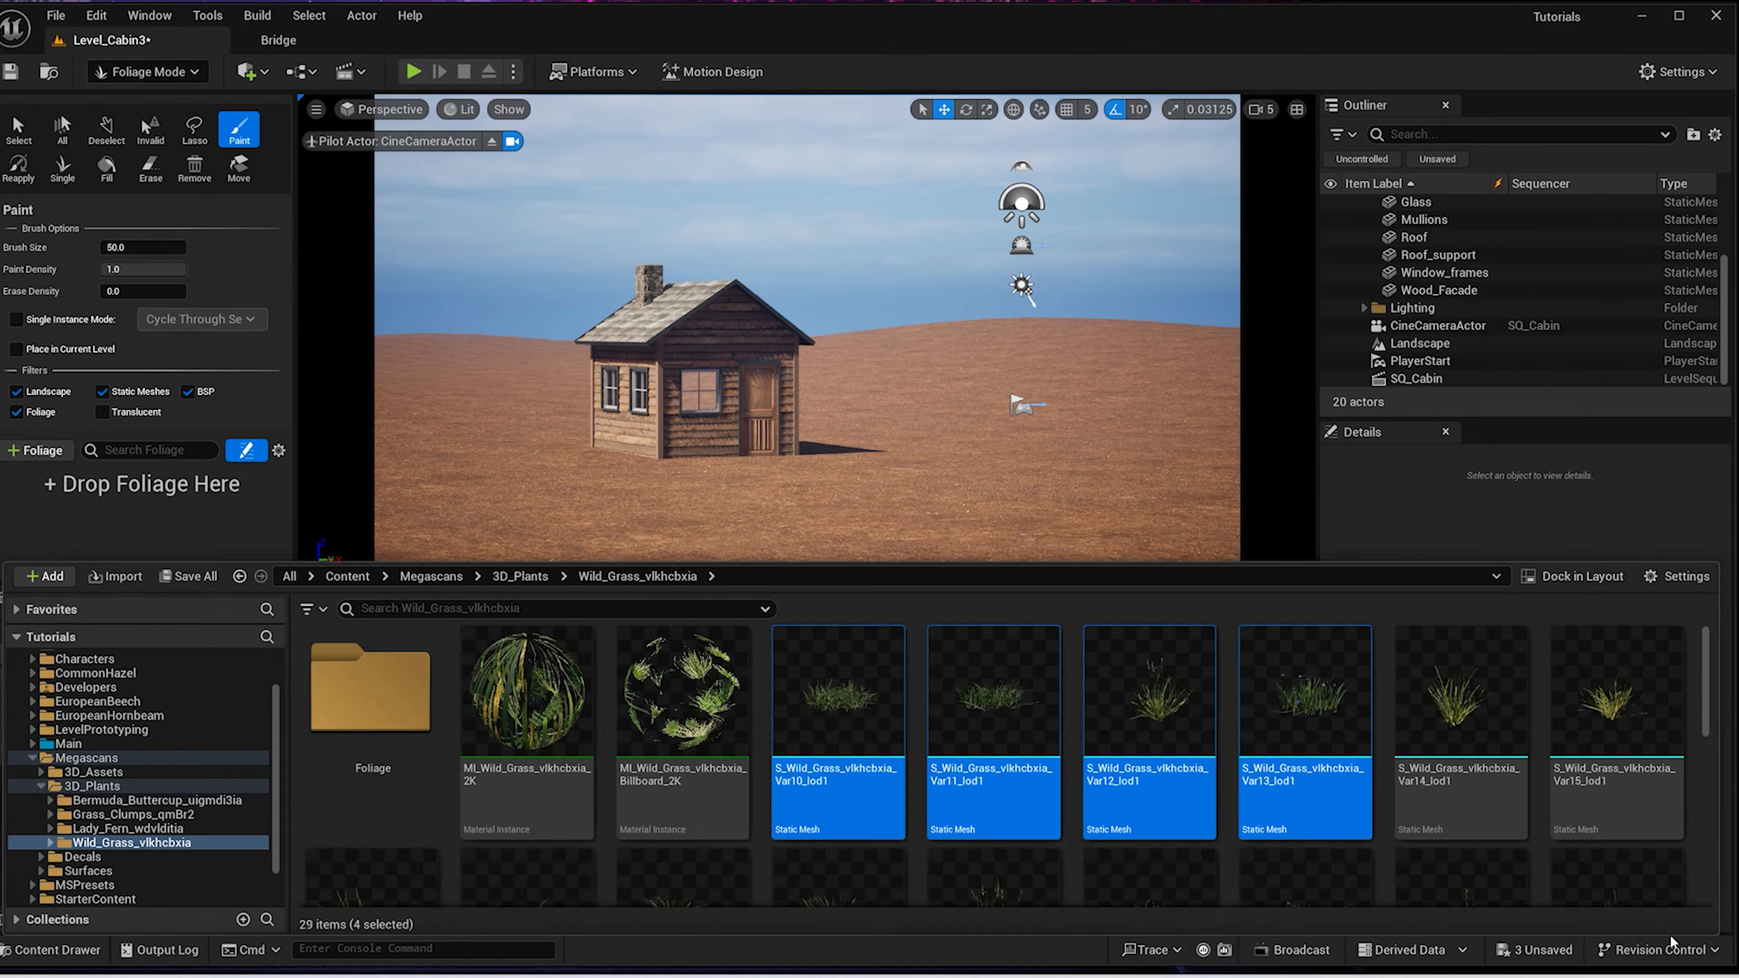
Add the Wild Grass meshes Var1 to Var7 and Var20 to the selection and load all twelve as foliage types
scroll(1332, 692, "down", 3)
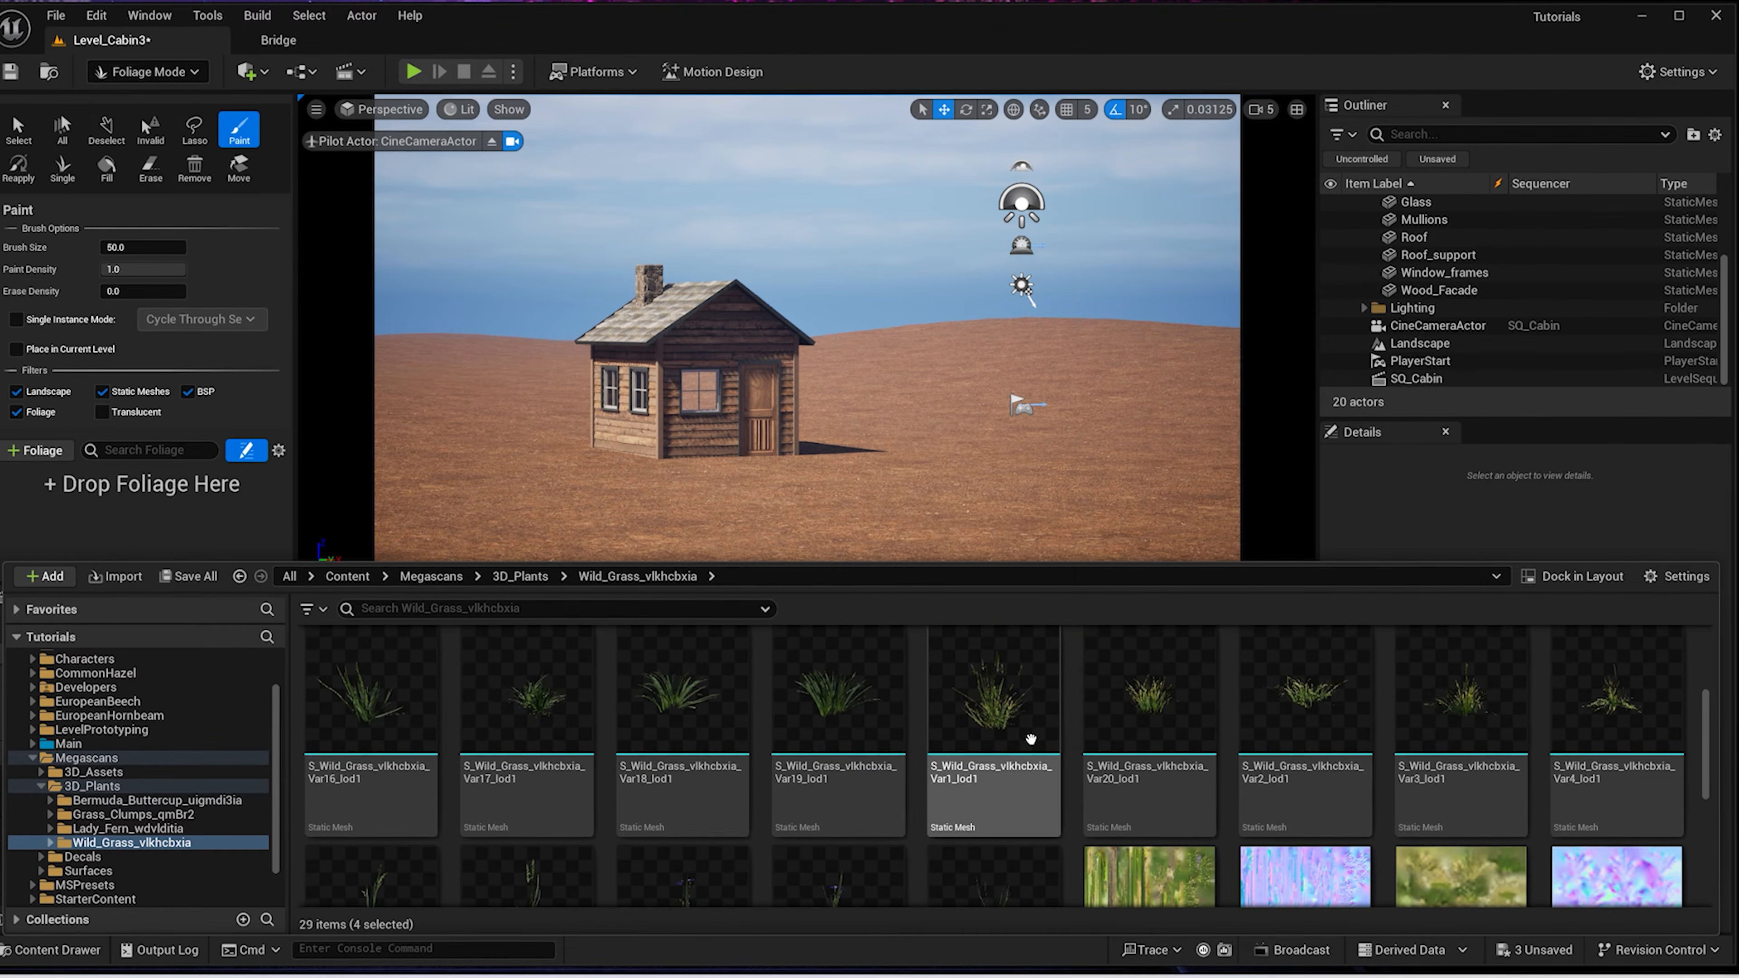
left_click(1031, 739, "ctrl")
left_click(1151, 716, "ctrl")
left_click(1306, 709, "ctrl")
left_click(1462, 704, "ctrl")
left_click(1616, 706, "ctrl")
scroll(890, 874, "down", 2)
left_click(411, 767, "ctrl")
left_click(534, 767, "ctrl")
left_click(692, 769, "ctrl")
left_click_drag(692, 768, 147, 507)
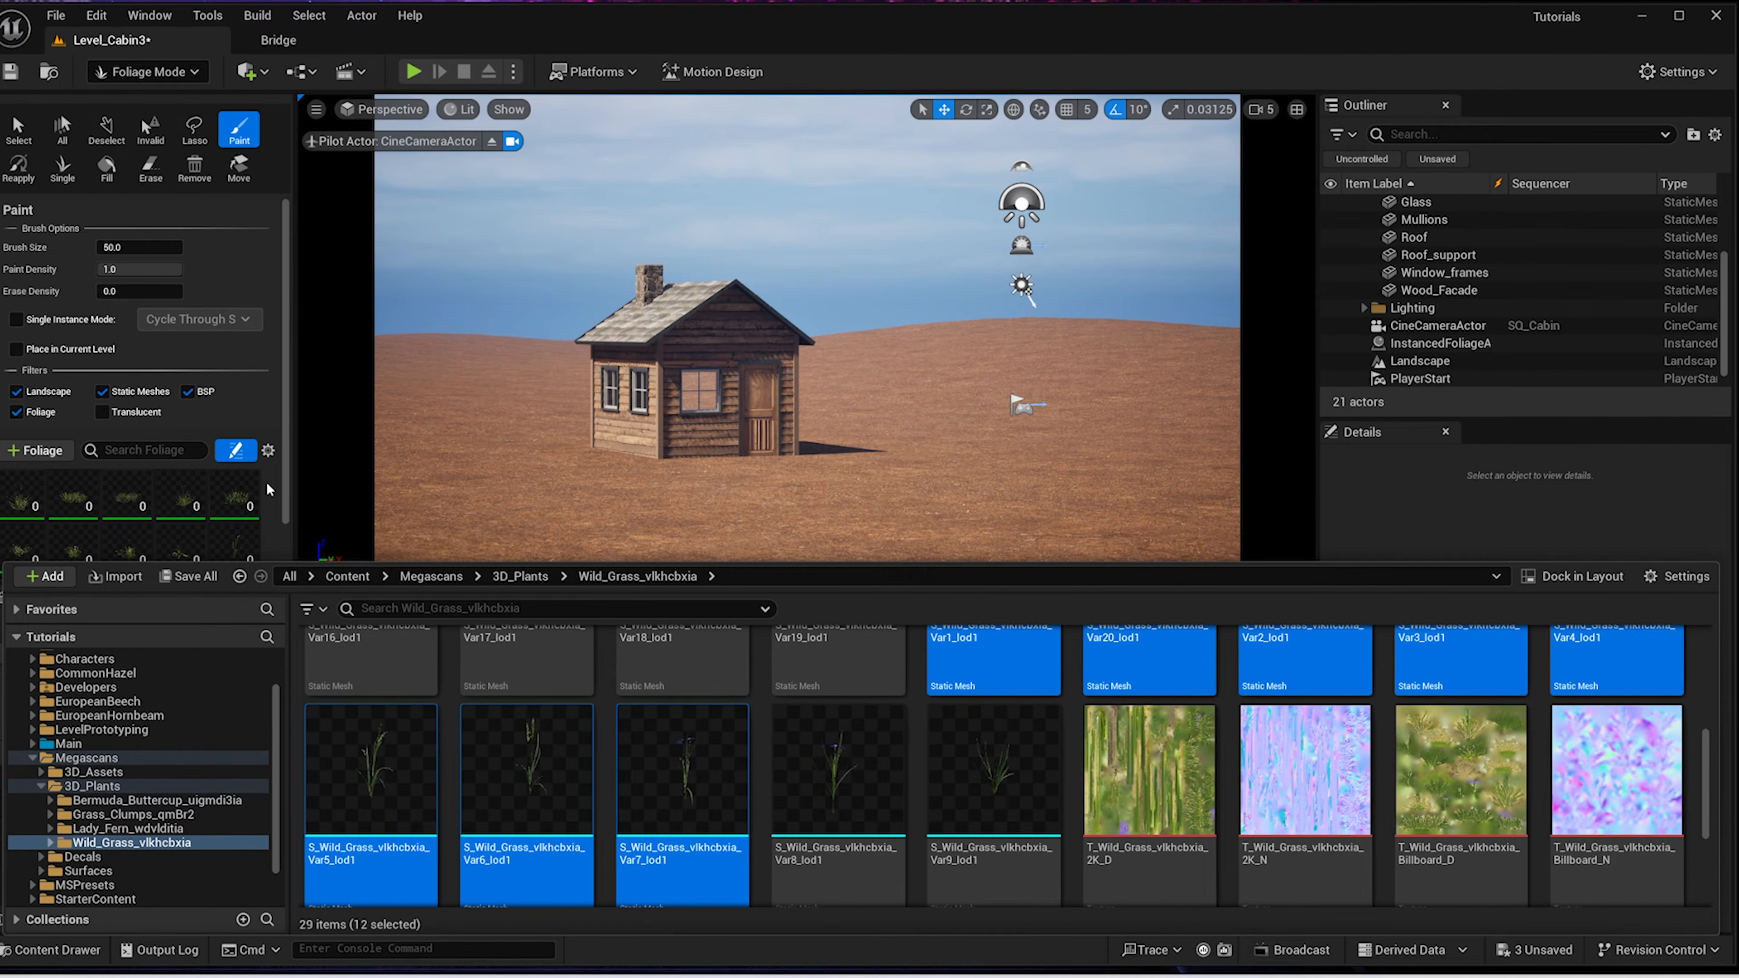
Select all the grass foliage types and set their density to 200 and maximum X scale to 1.25
left_click(267, 489)
scroll(137, 480, "down", 3)
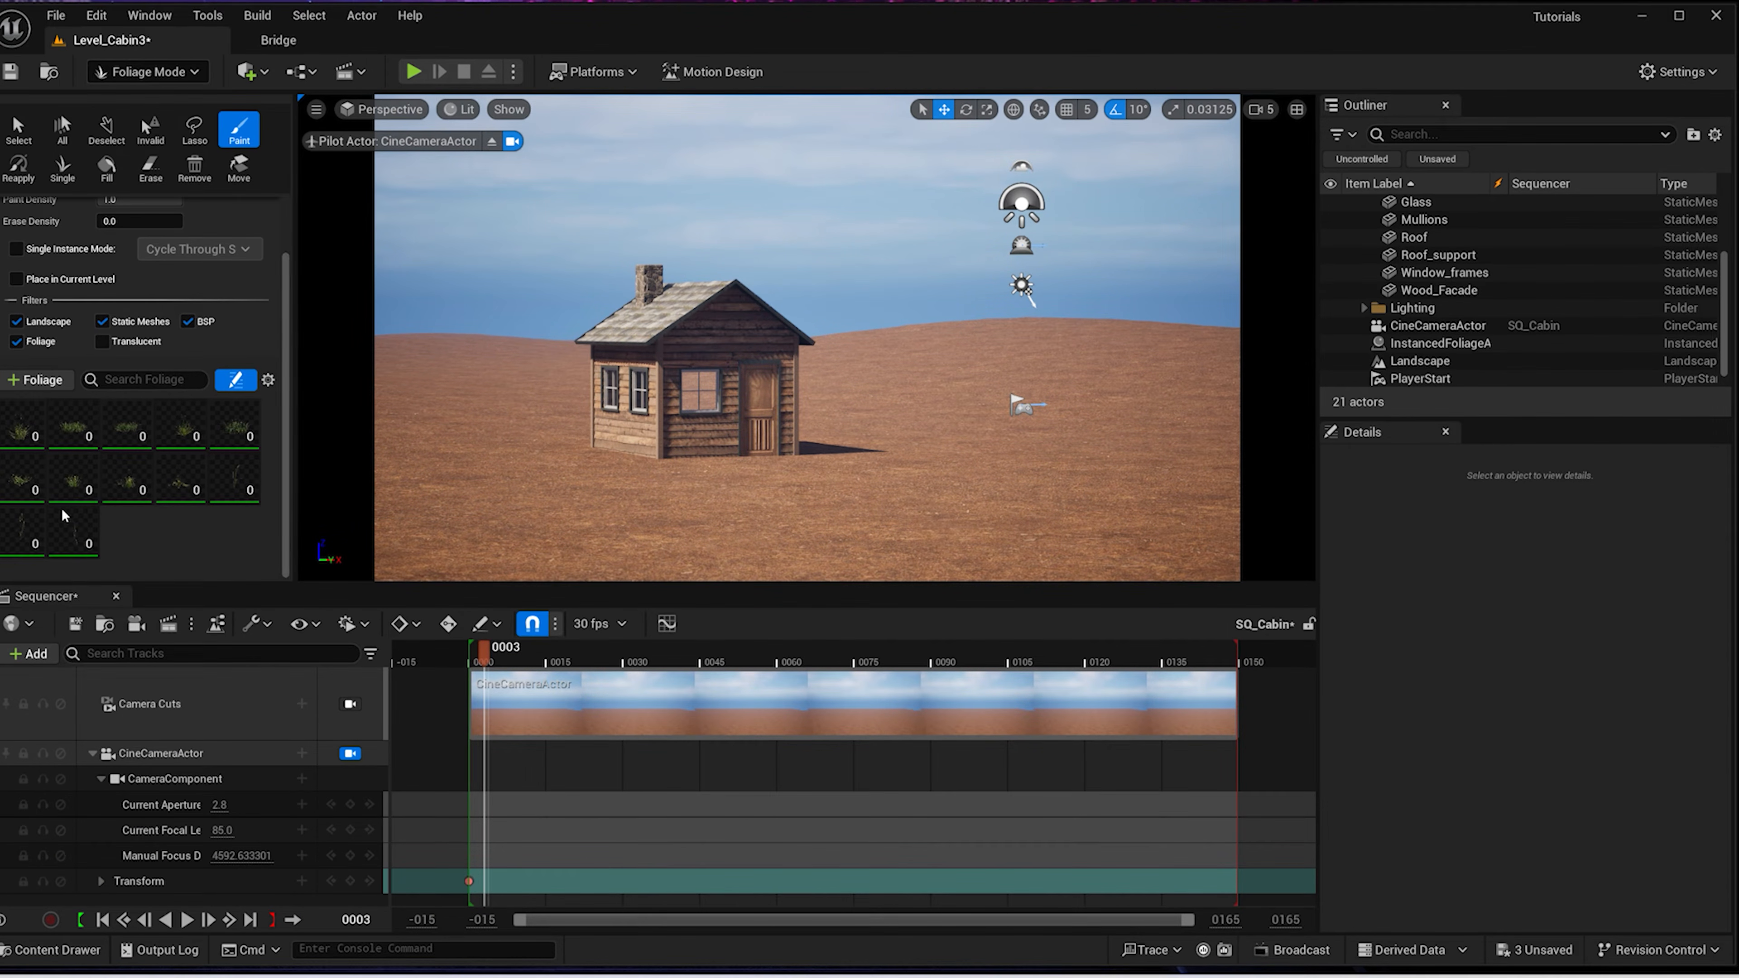
left_click(73, 528)
left_click(28, 425, "shift")
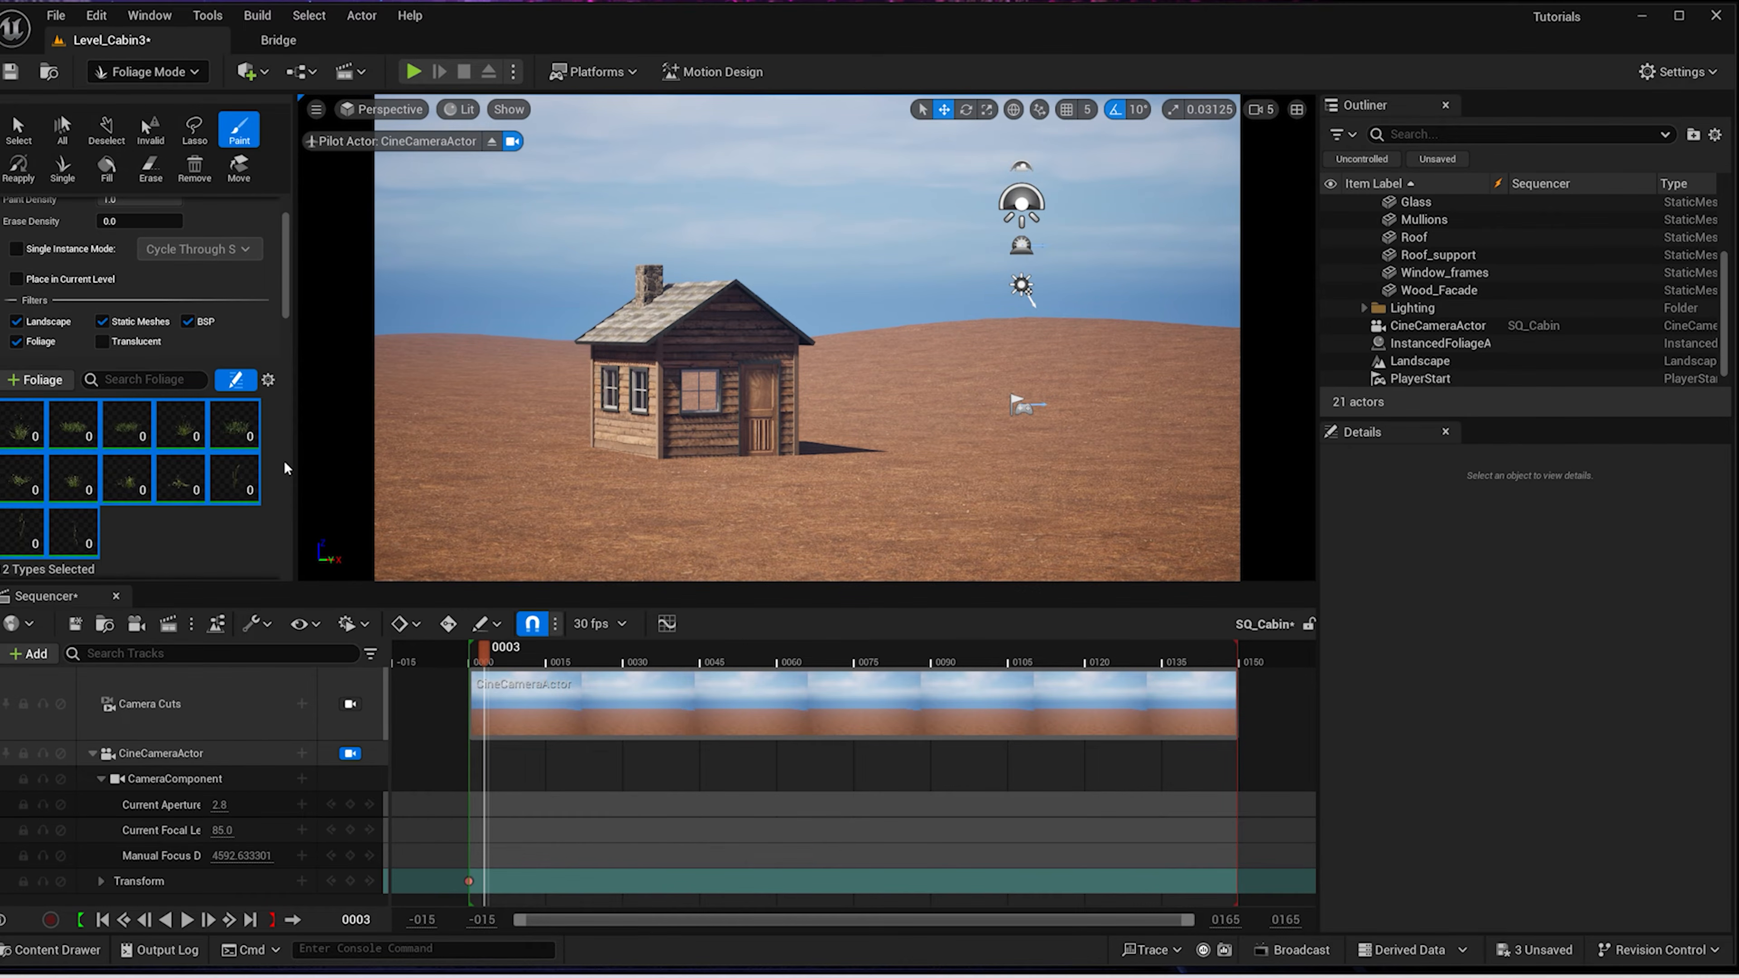
scroll(206, 425, "down", 15)
left_click(173, 388)
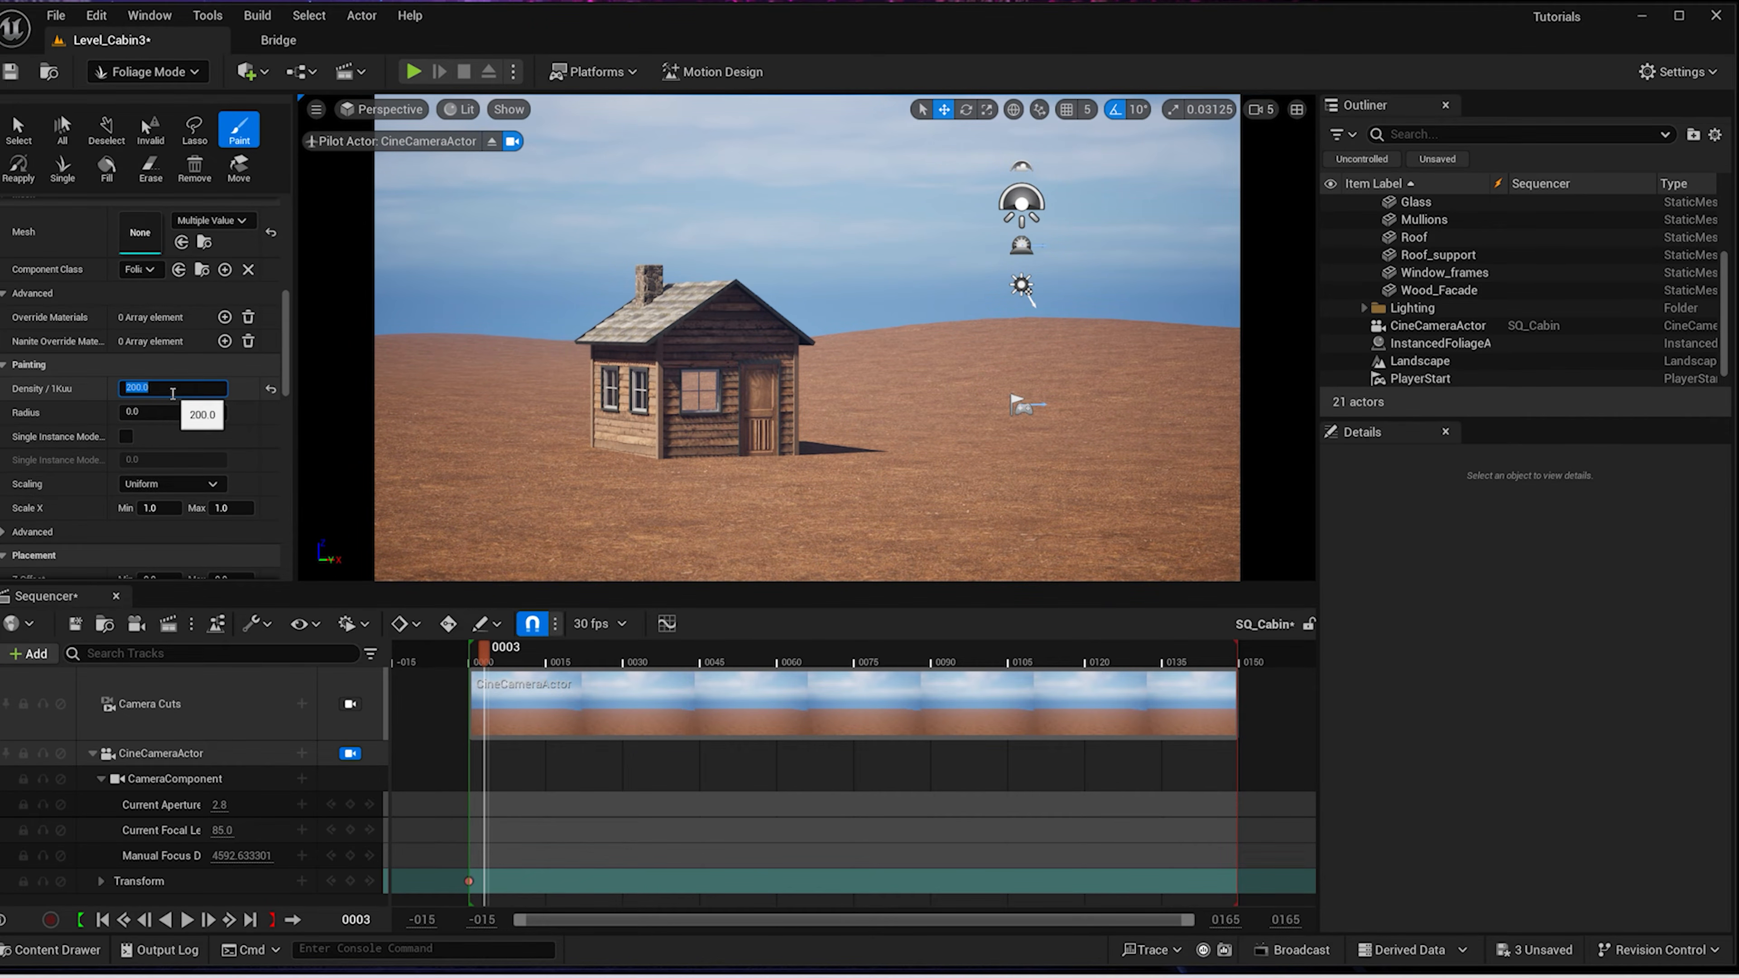
key("Return")
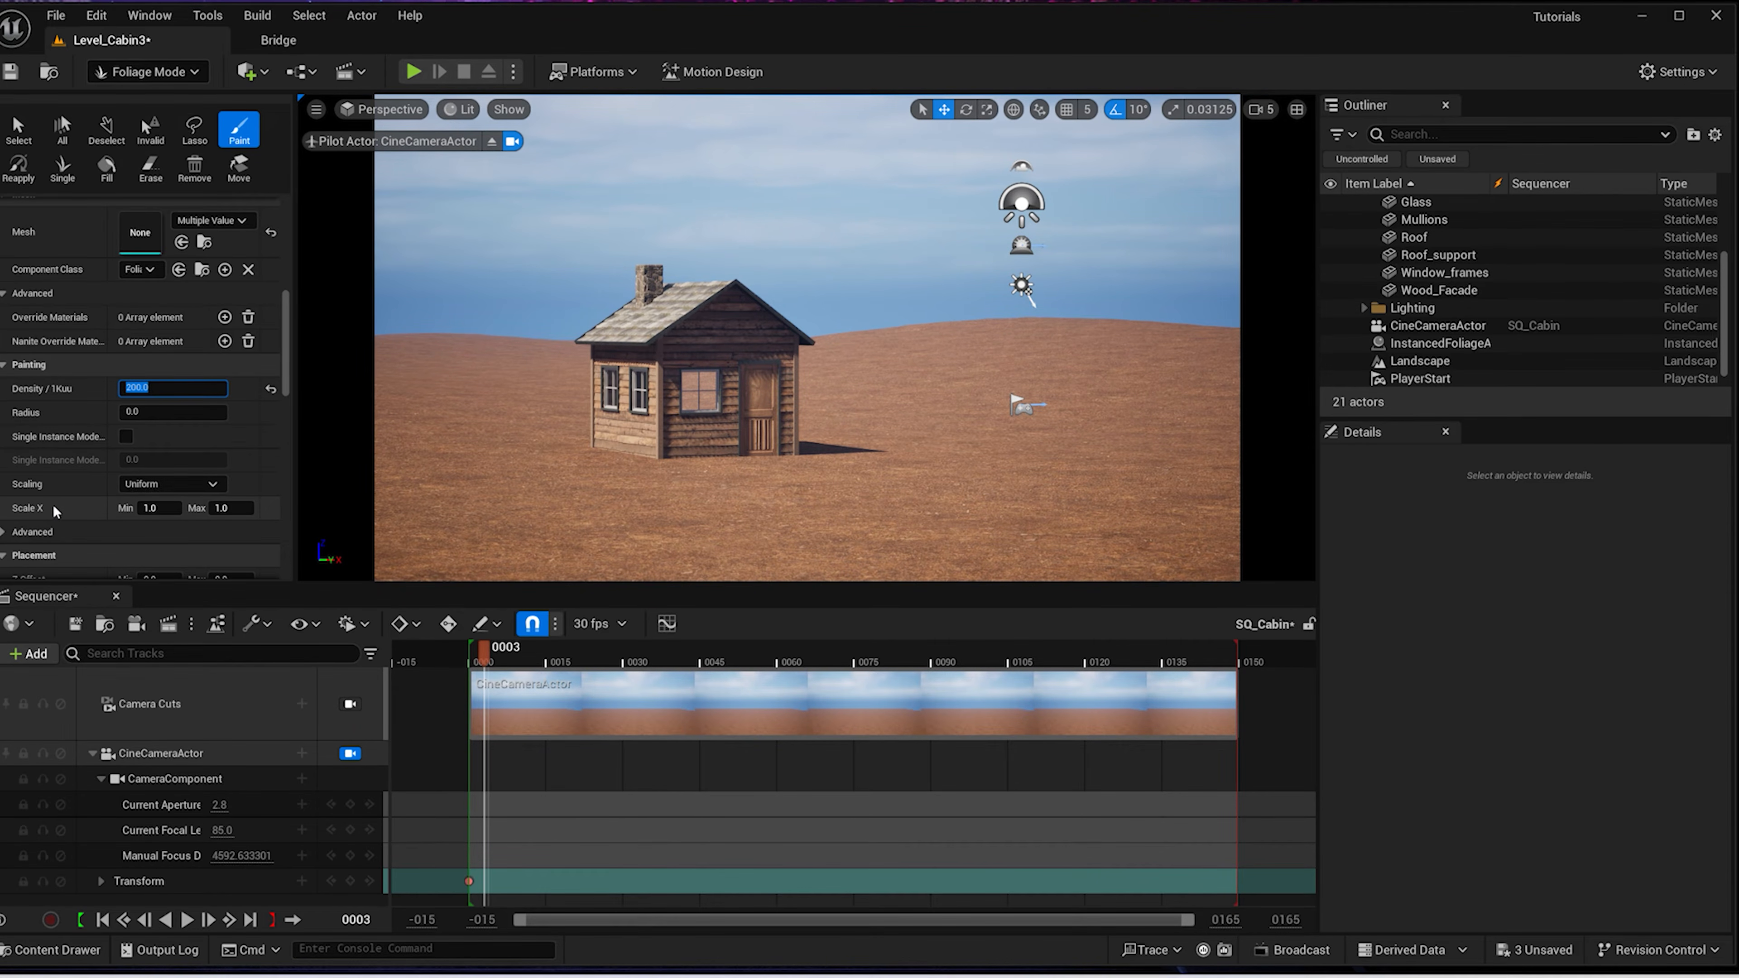
left_click(220, 508)
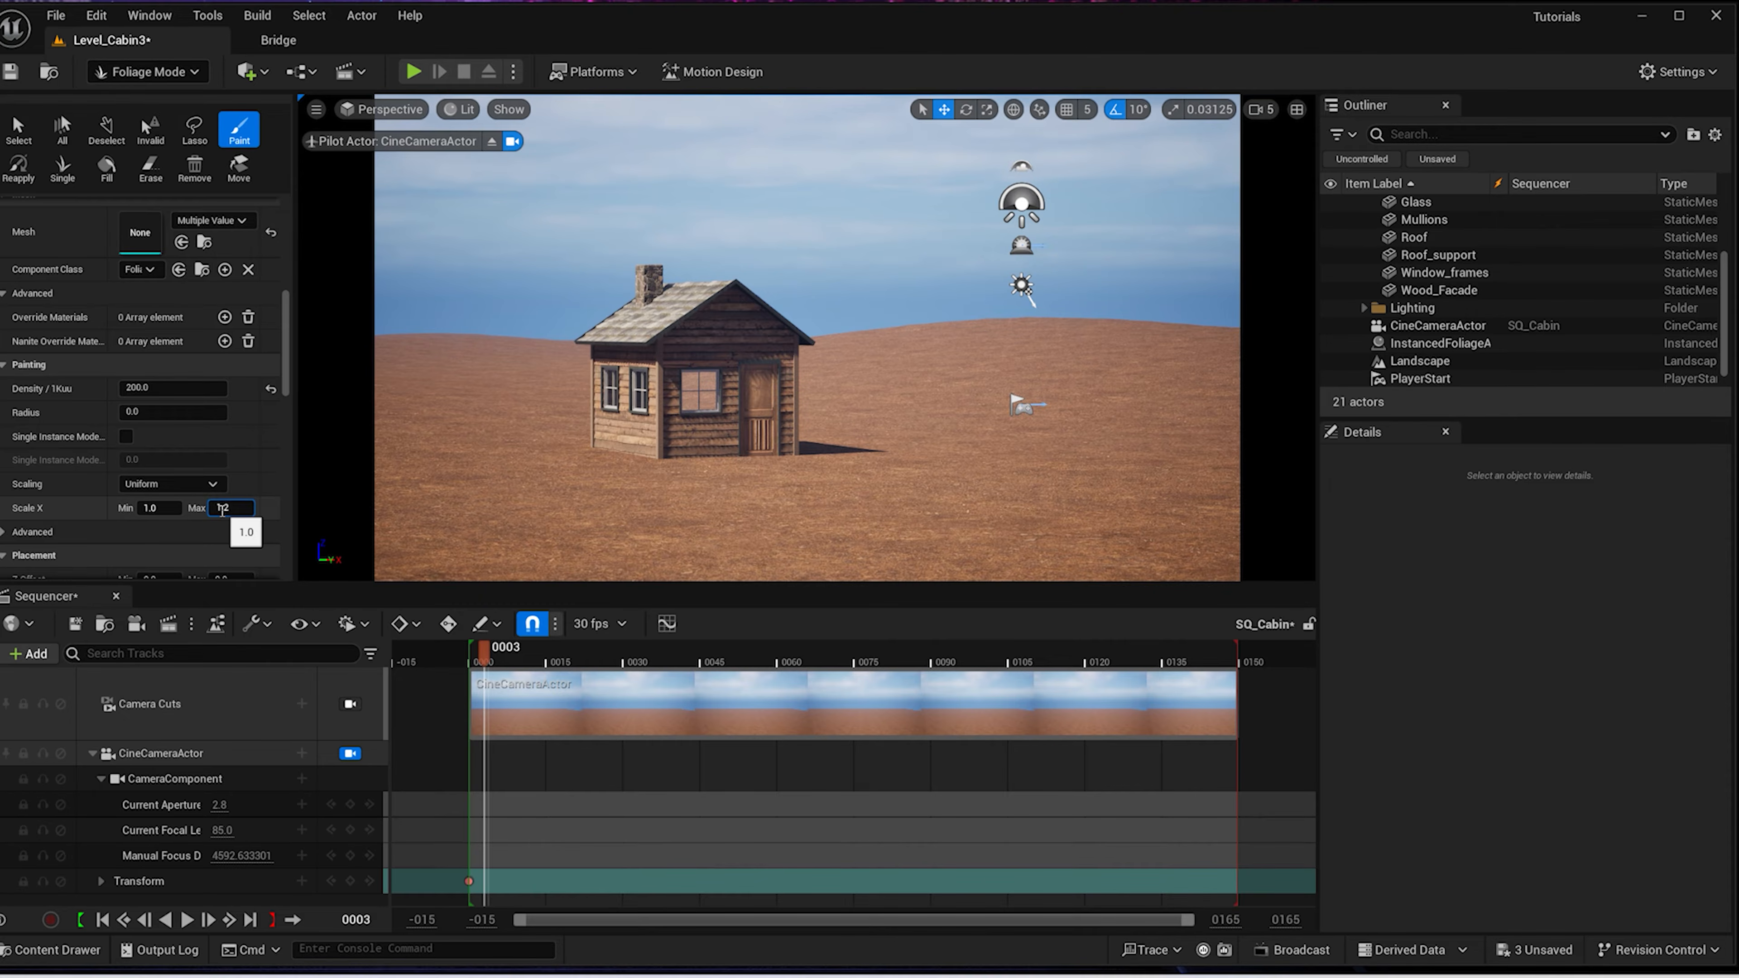
scroll(738, 345, "down", 1)
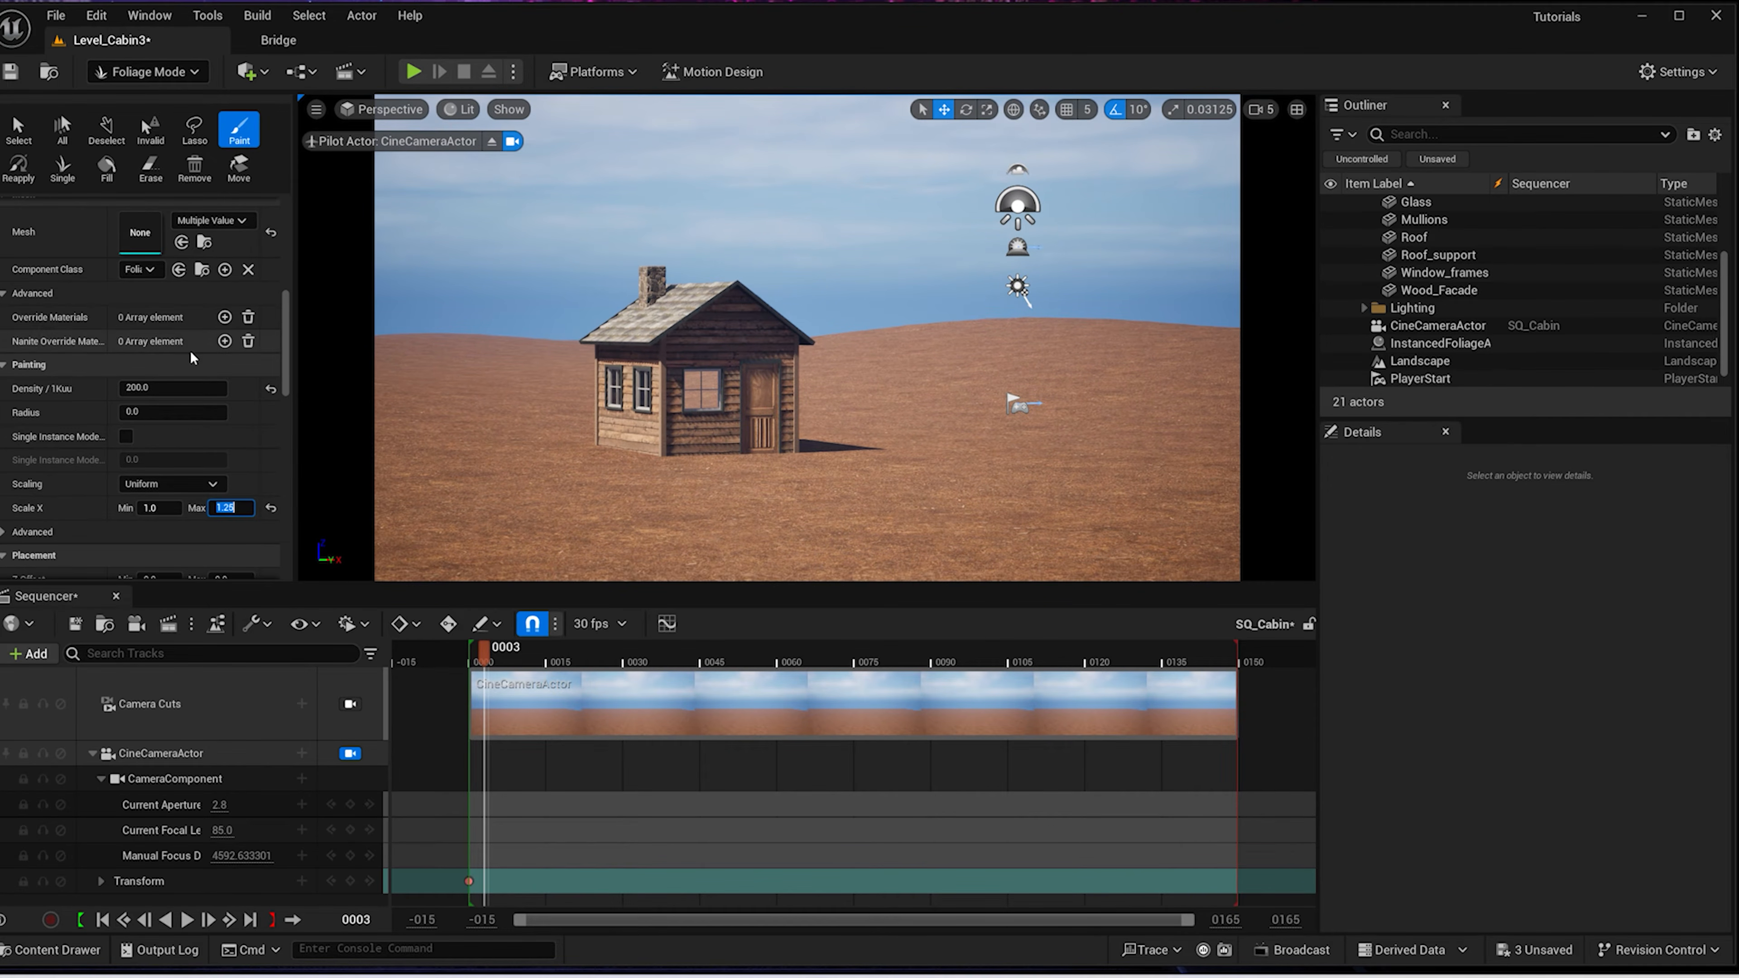
Set the foliage brush size to 8192 and the paint density to 0.8
scroll(279, 354, "up", 10)
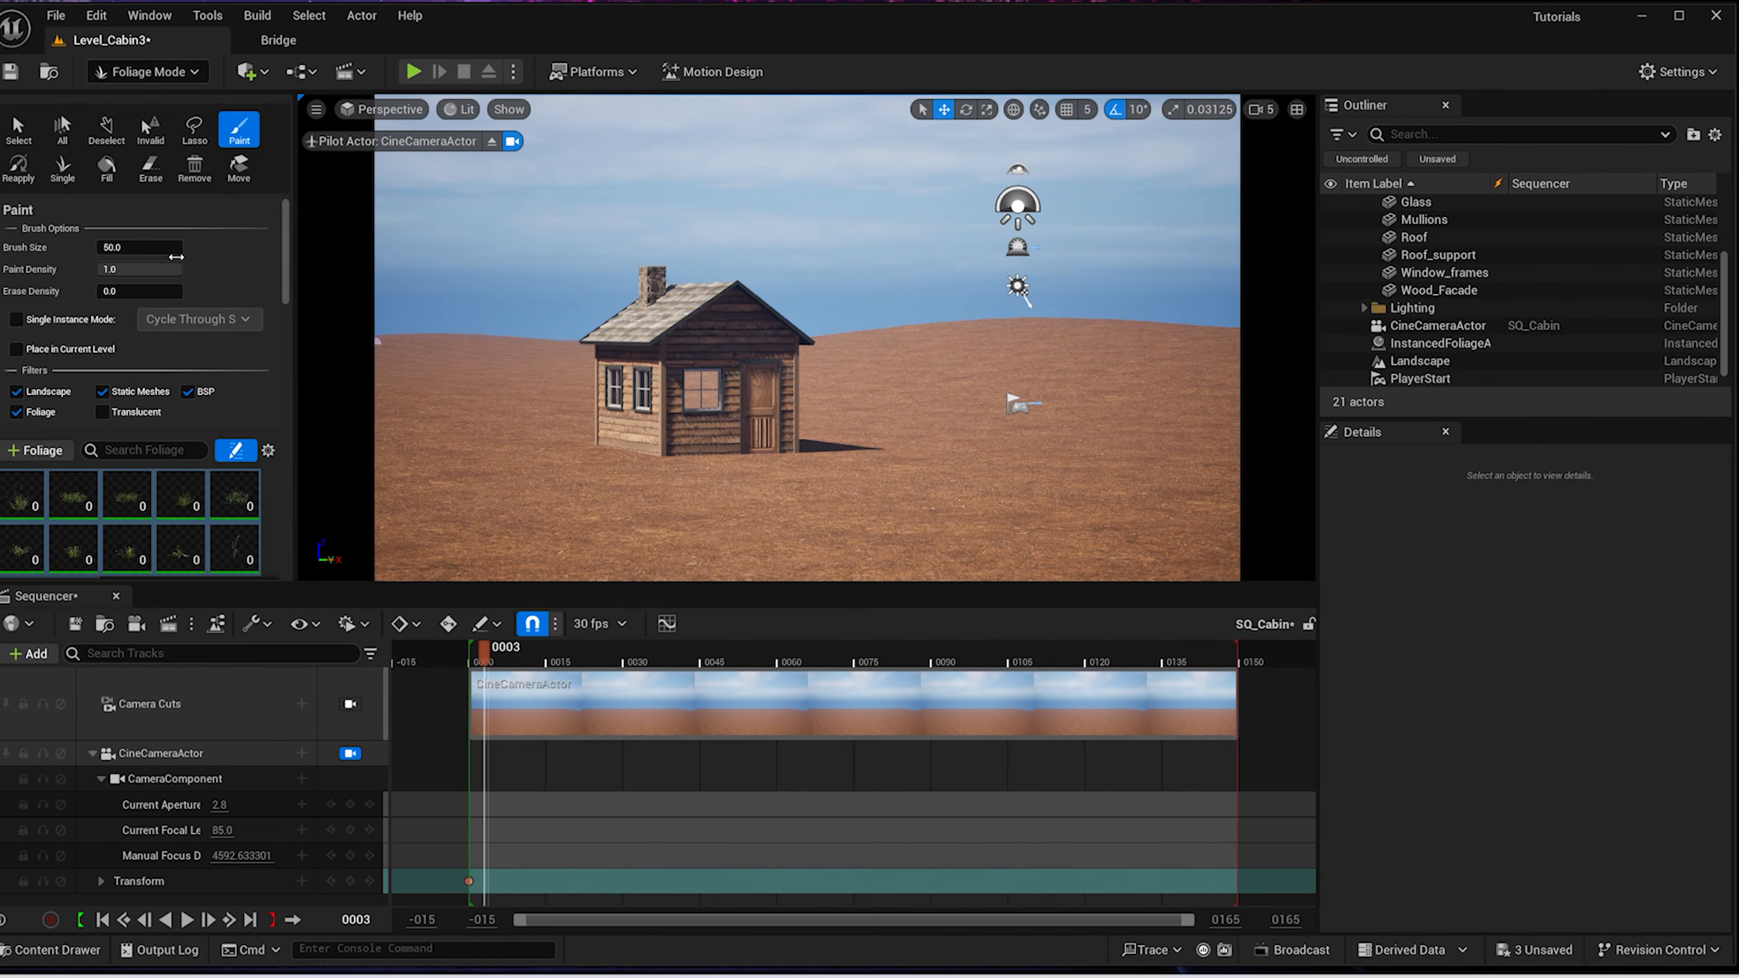
left_click(135, 251)
left_click(197, 254)
left_click_drag(130, 249, 205, 249)
left_click(165, 270)
key("BackSpace")
type("0.8")
key("Return")
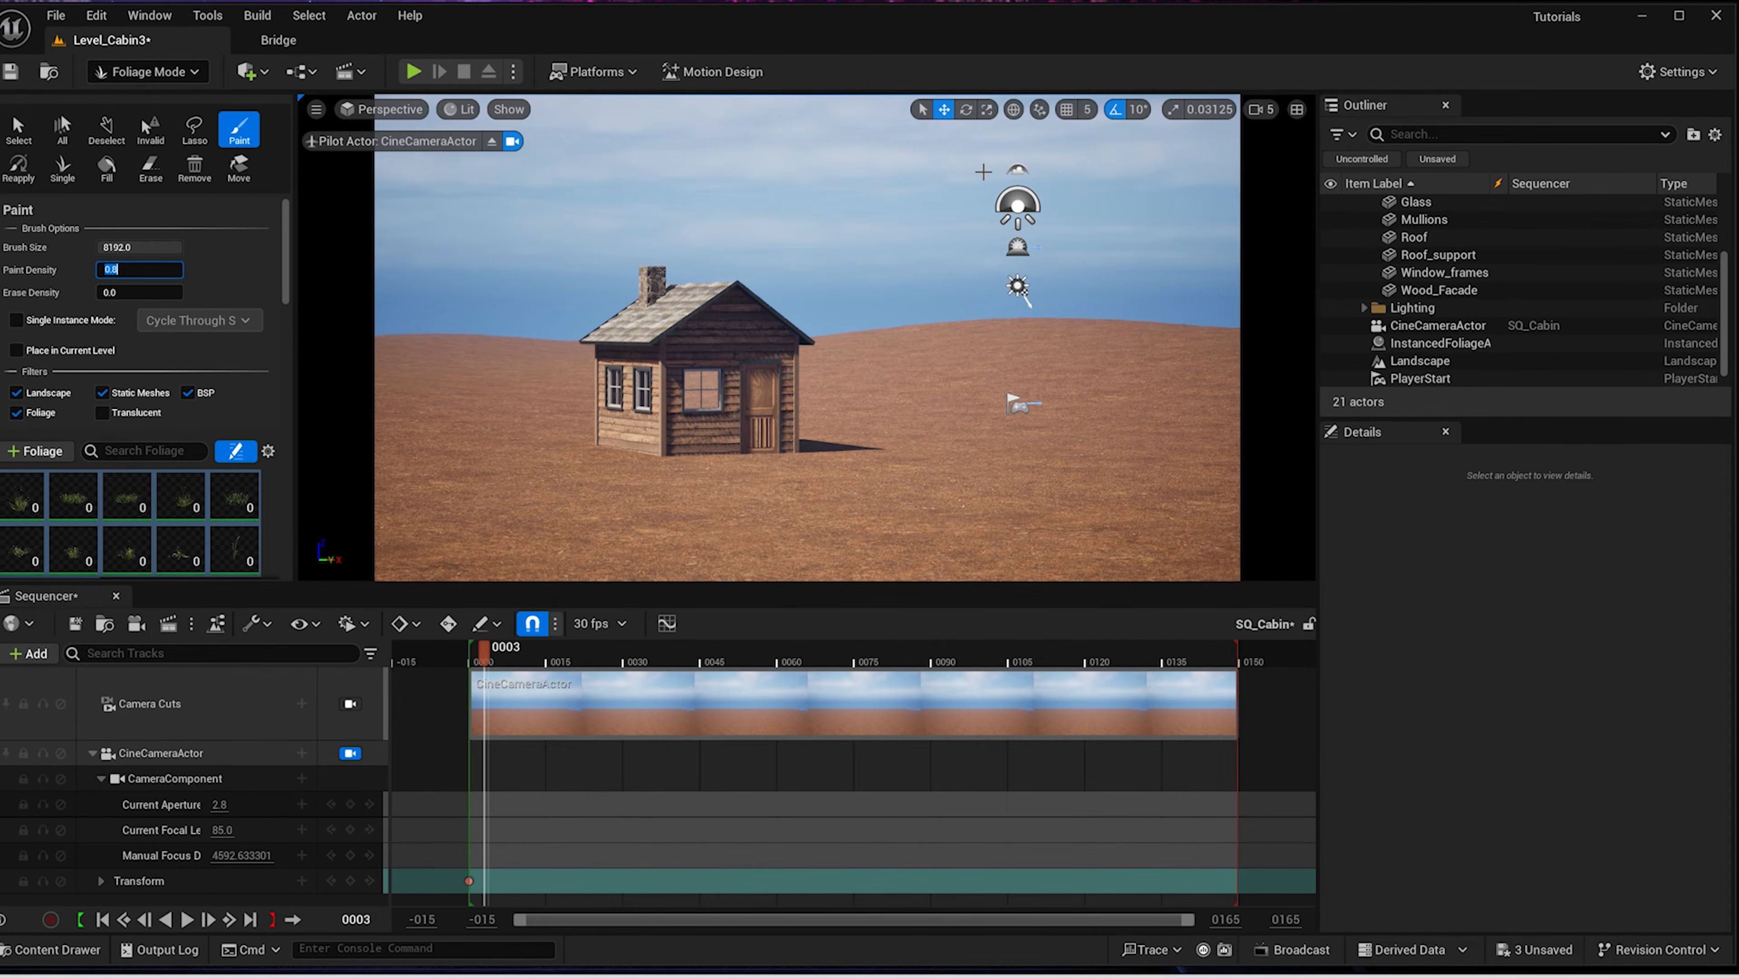
Hide the Cabin folder and paint the grass over the whole visible landscape, including the distant hills
scroll(1690, 322, "up", 5)
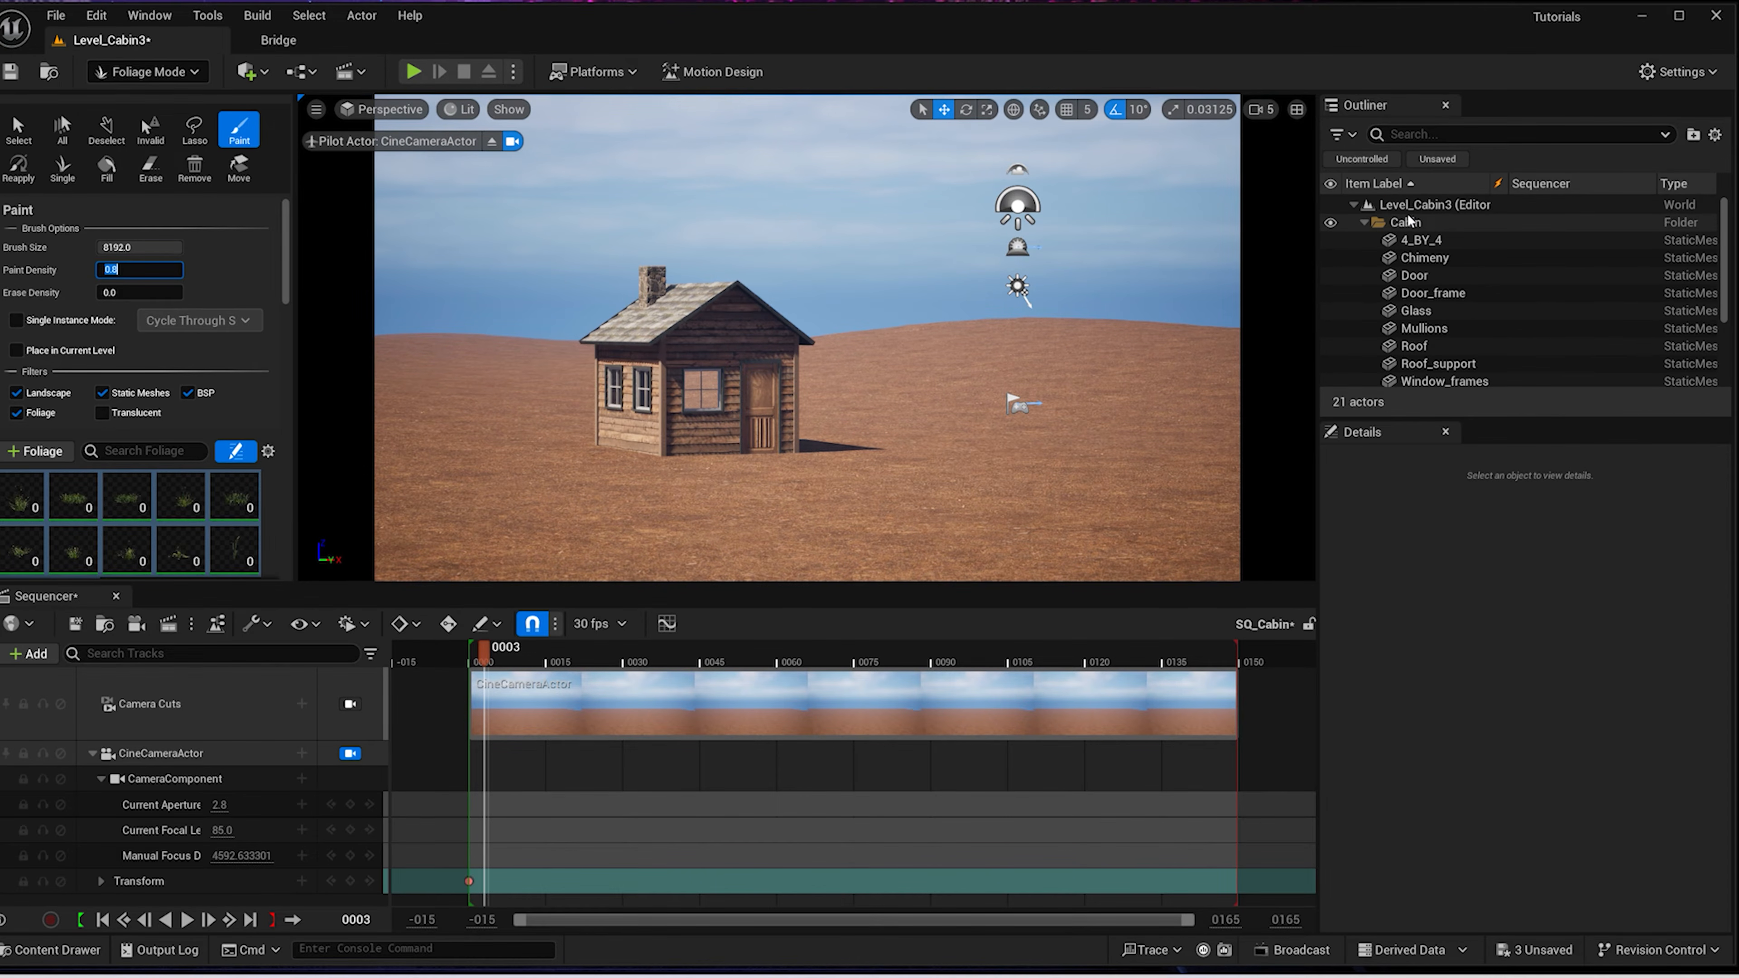
left_click(1365, 223)
left_click(1331, 222)
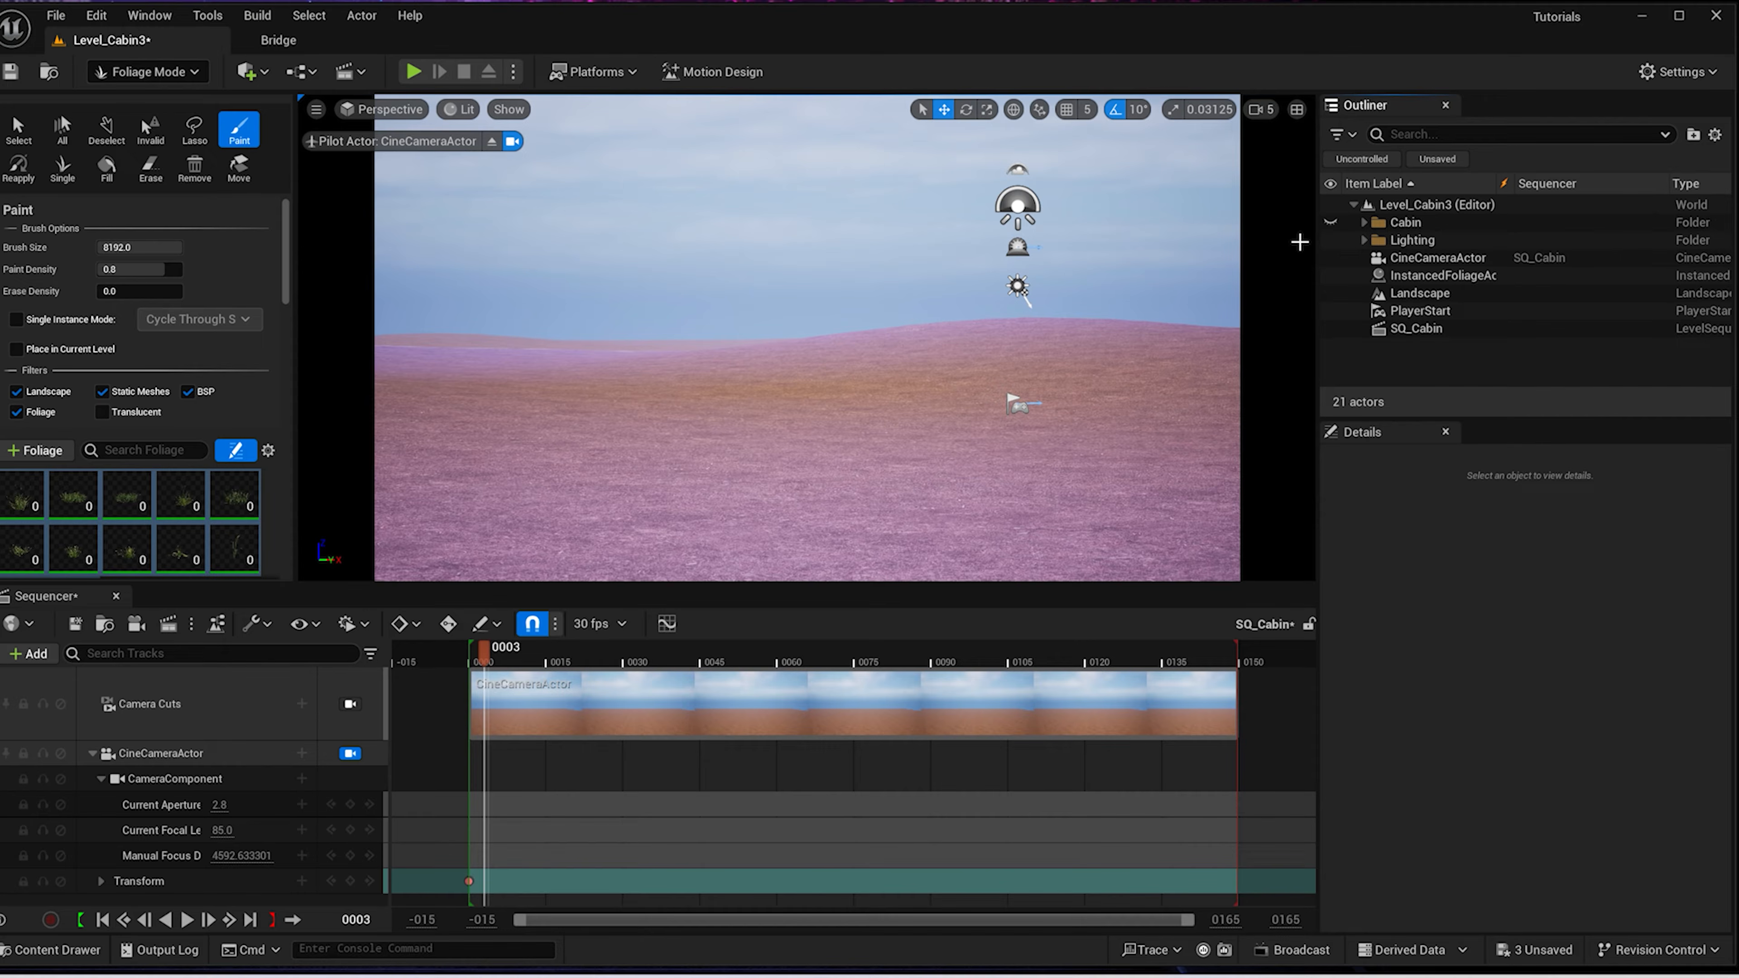
left_click(1299, 241)
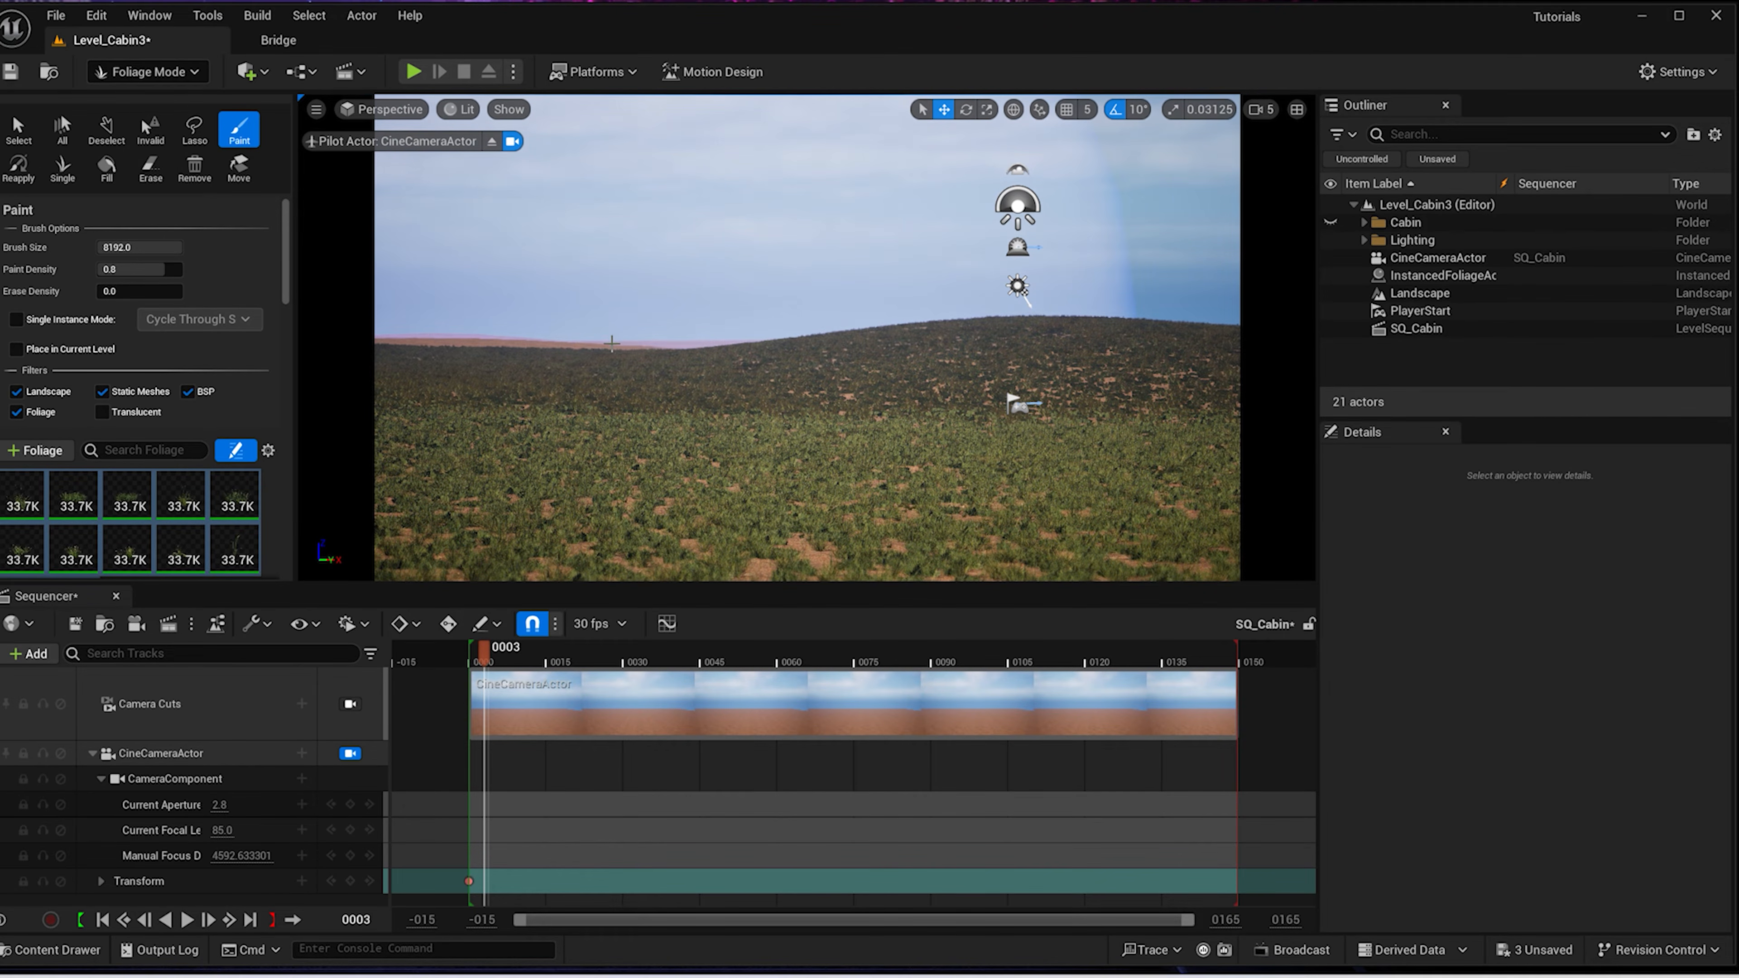
left_click(670, 341)
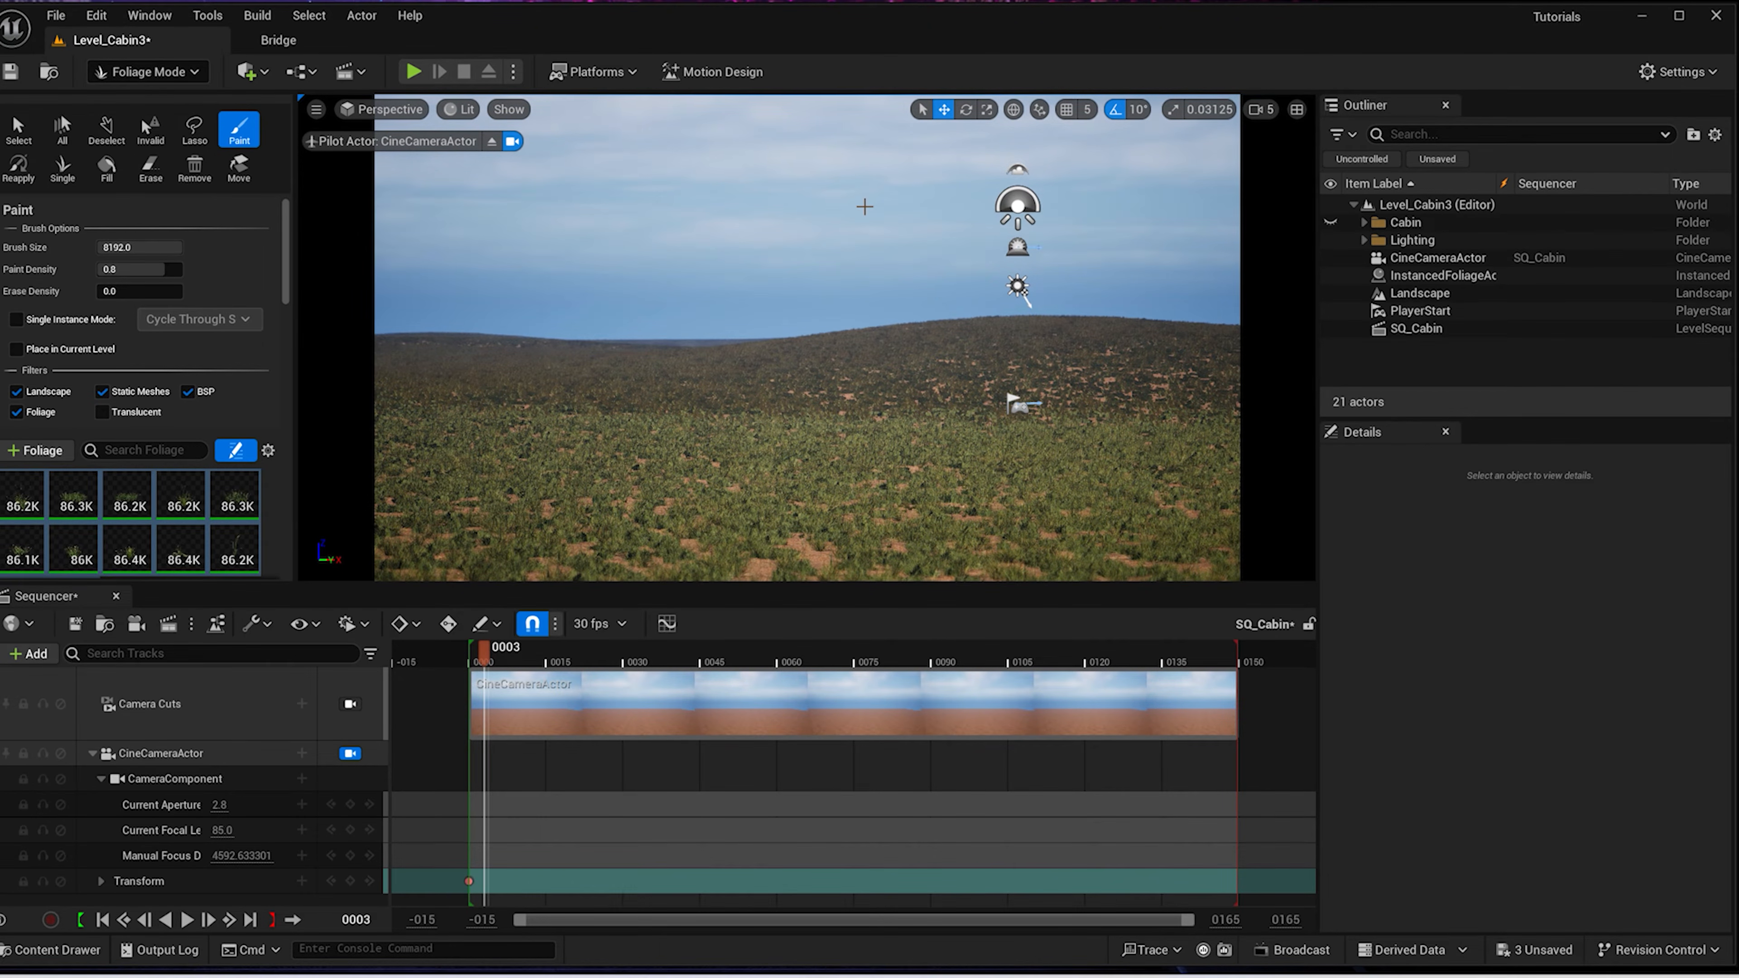
Switch to the foliage Select tool, run the console command foliage.LODDistanceScale 5 and deselect all grass types
left_click(19, 130)
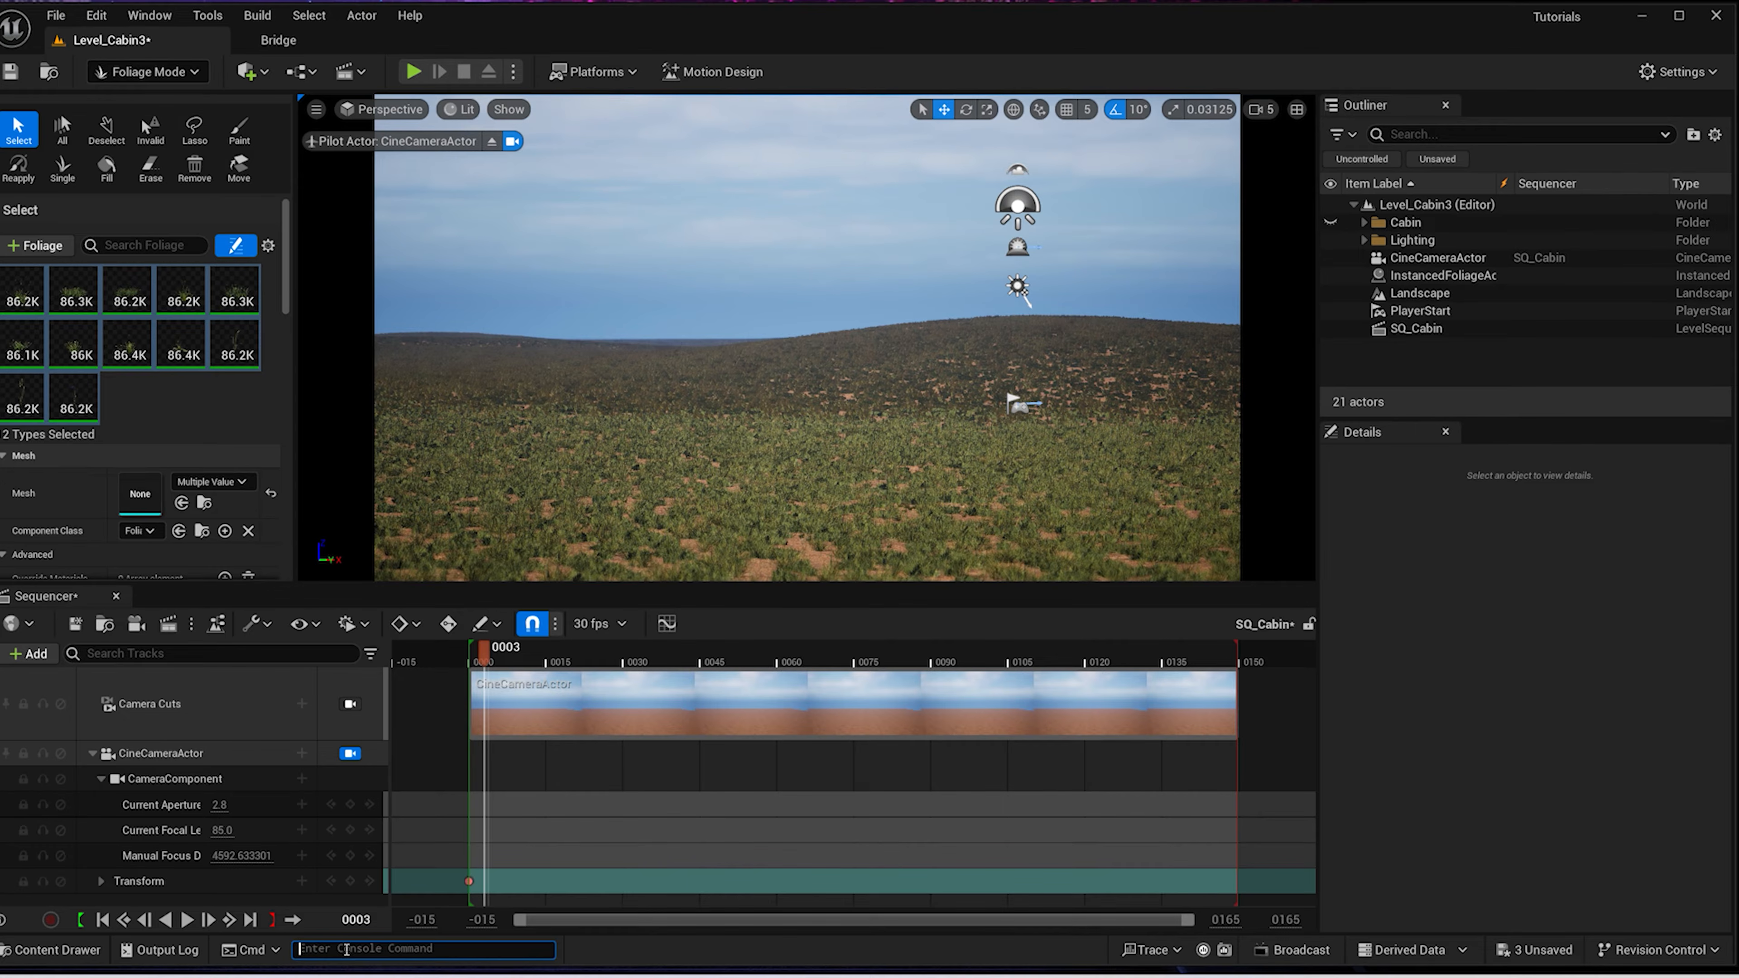
type("lod")
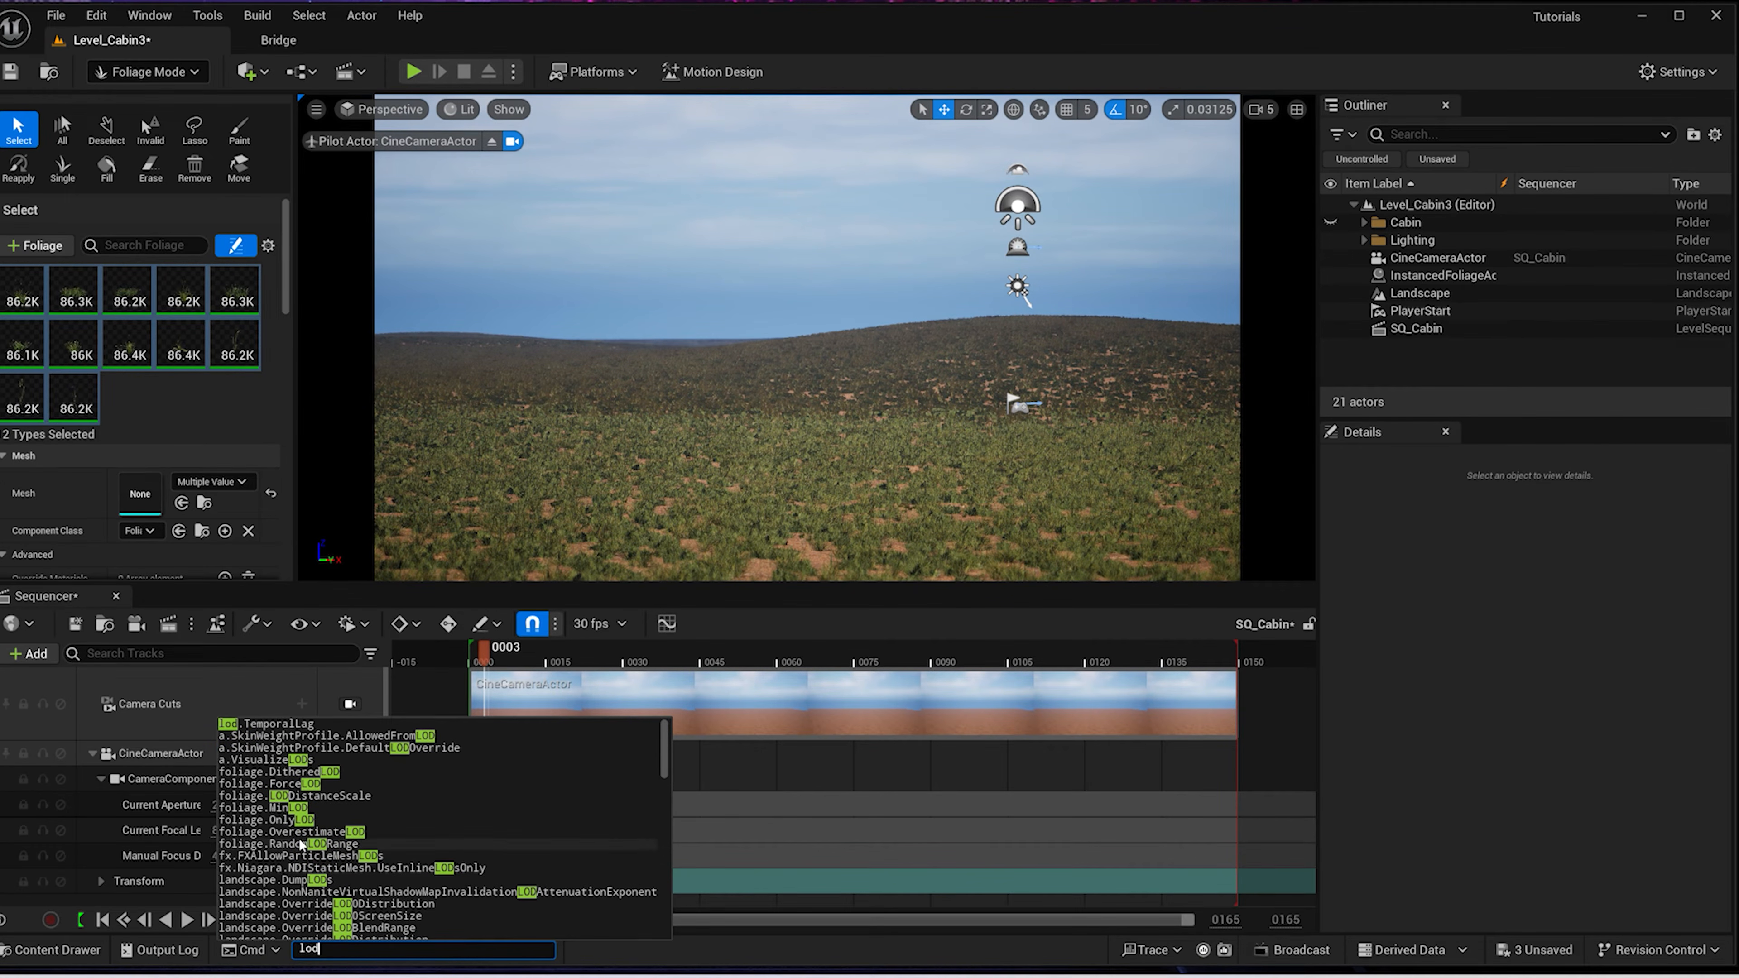
left_click(306, 797)
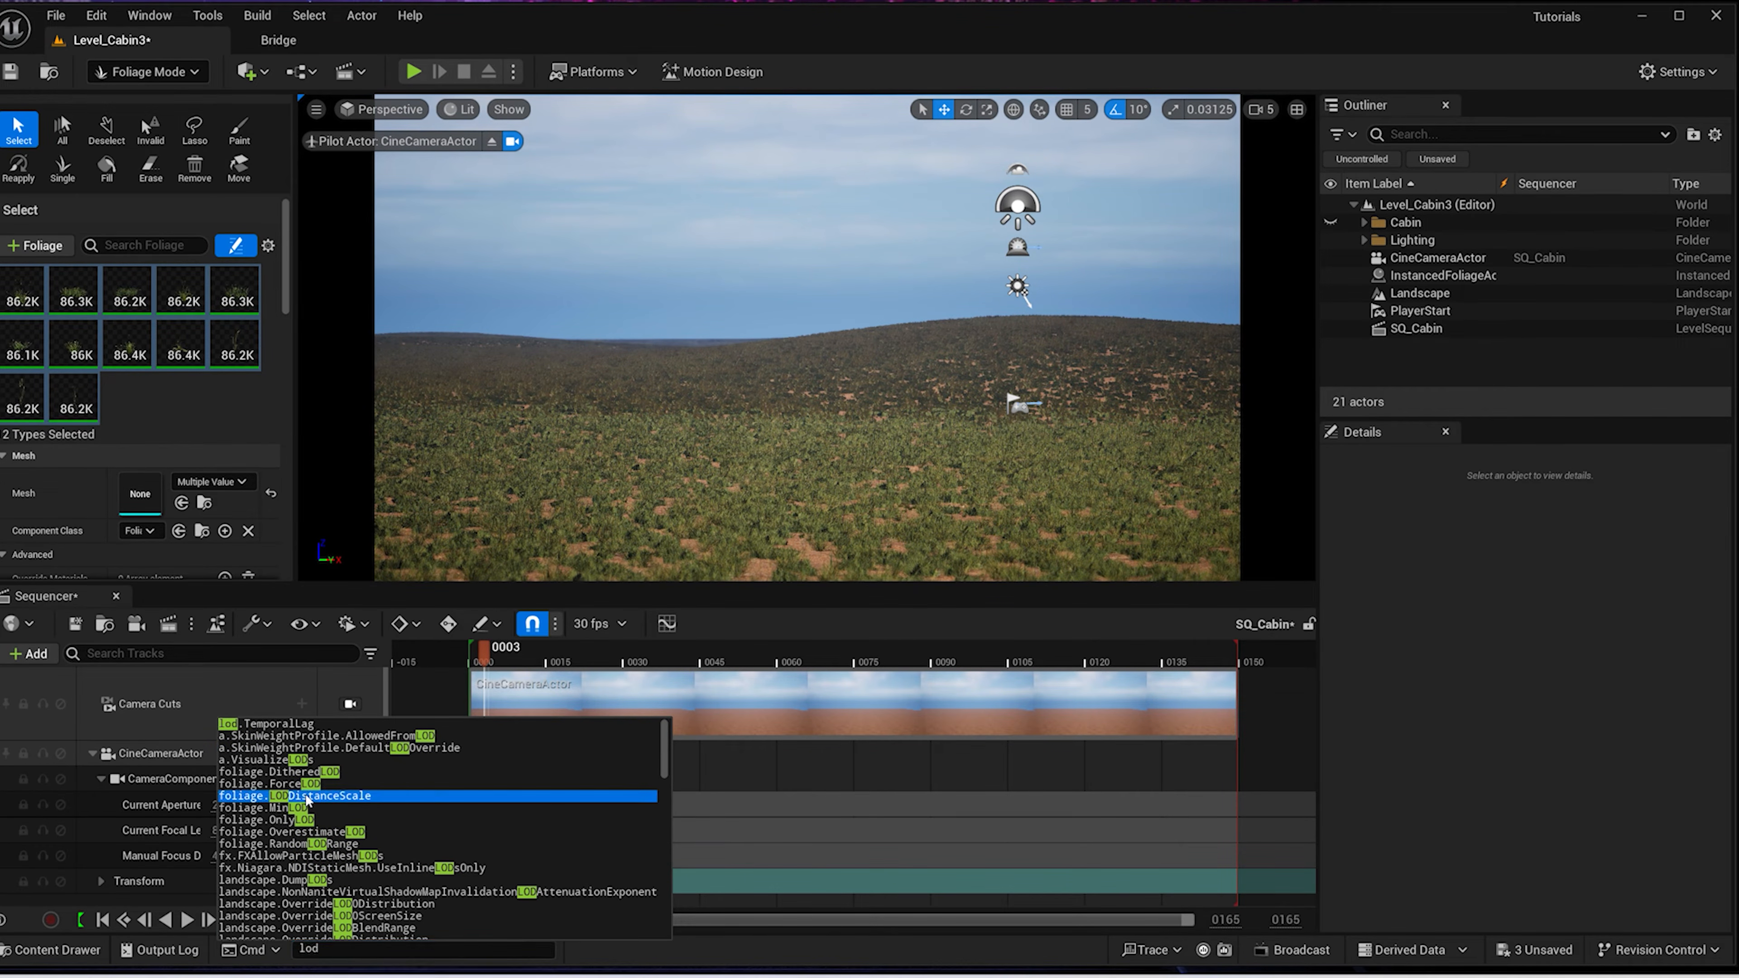
type("5")
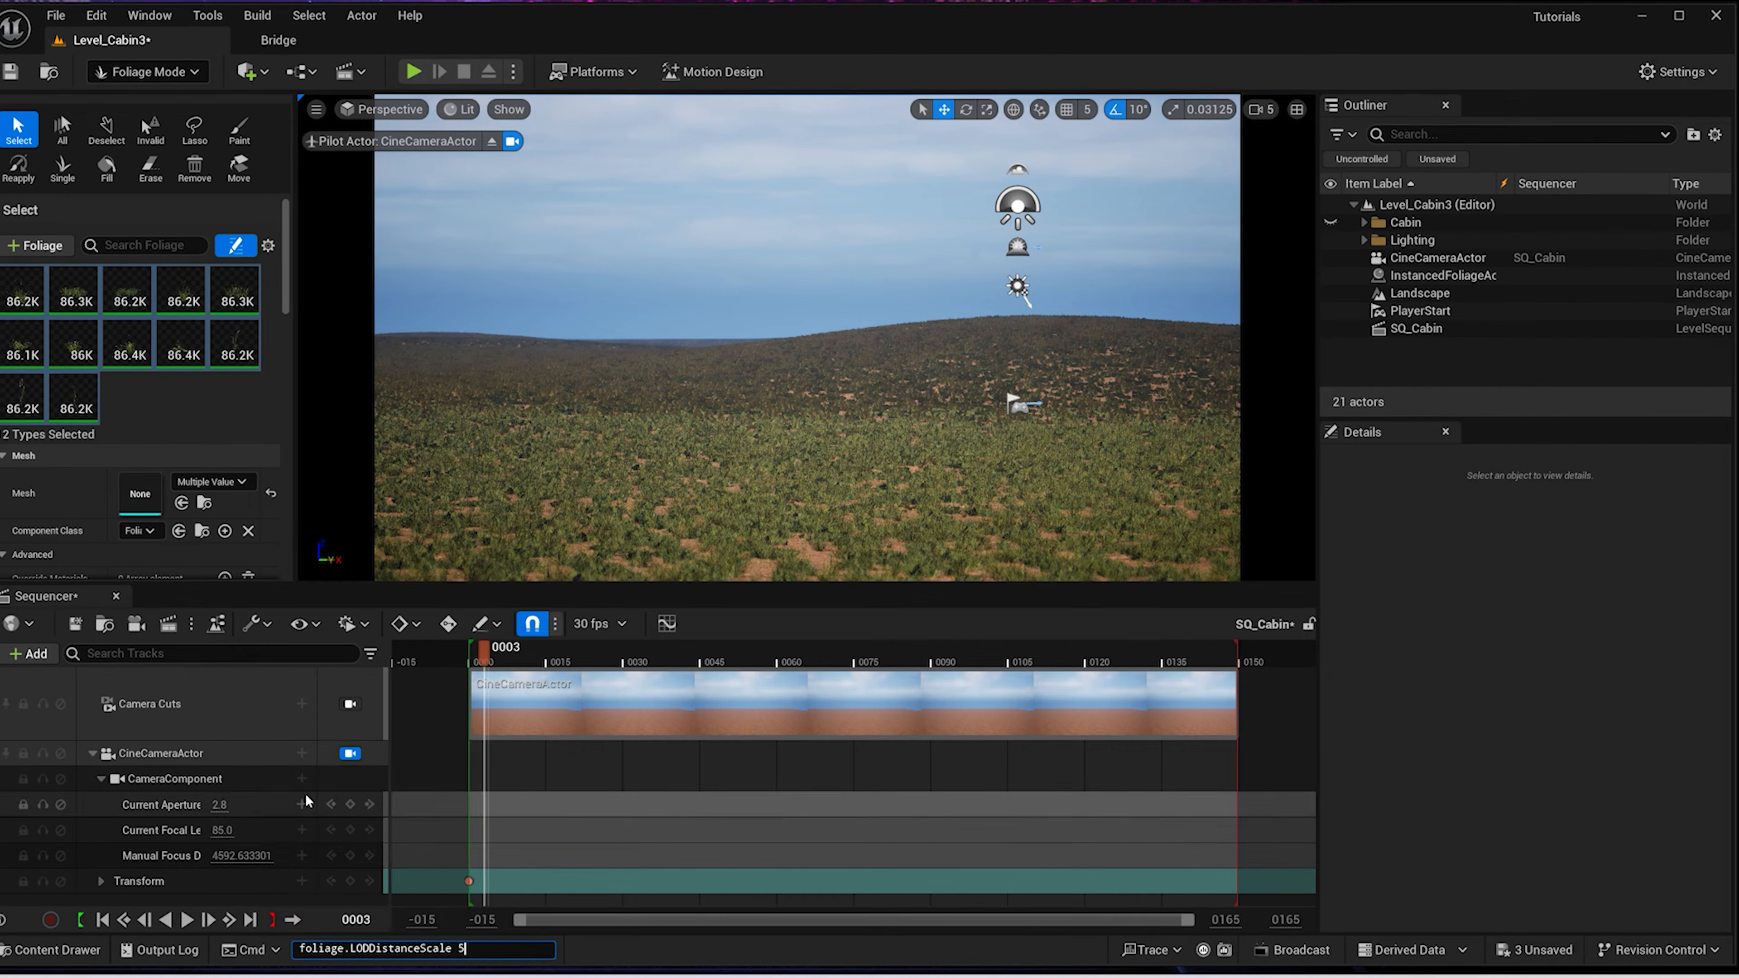
key("Return")
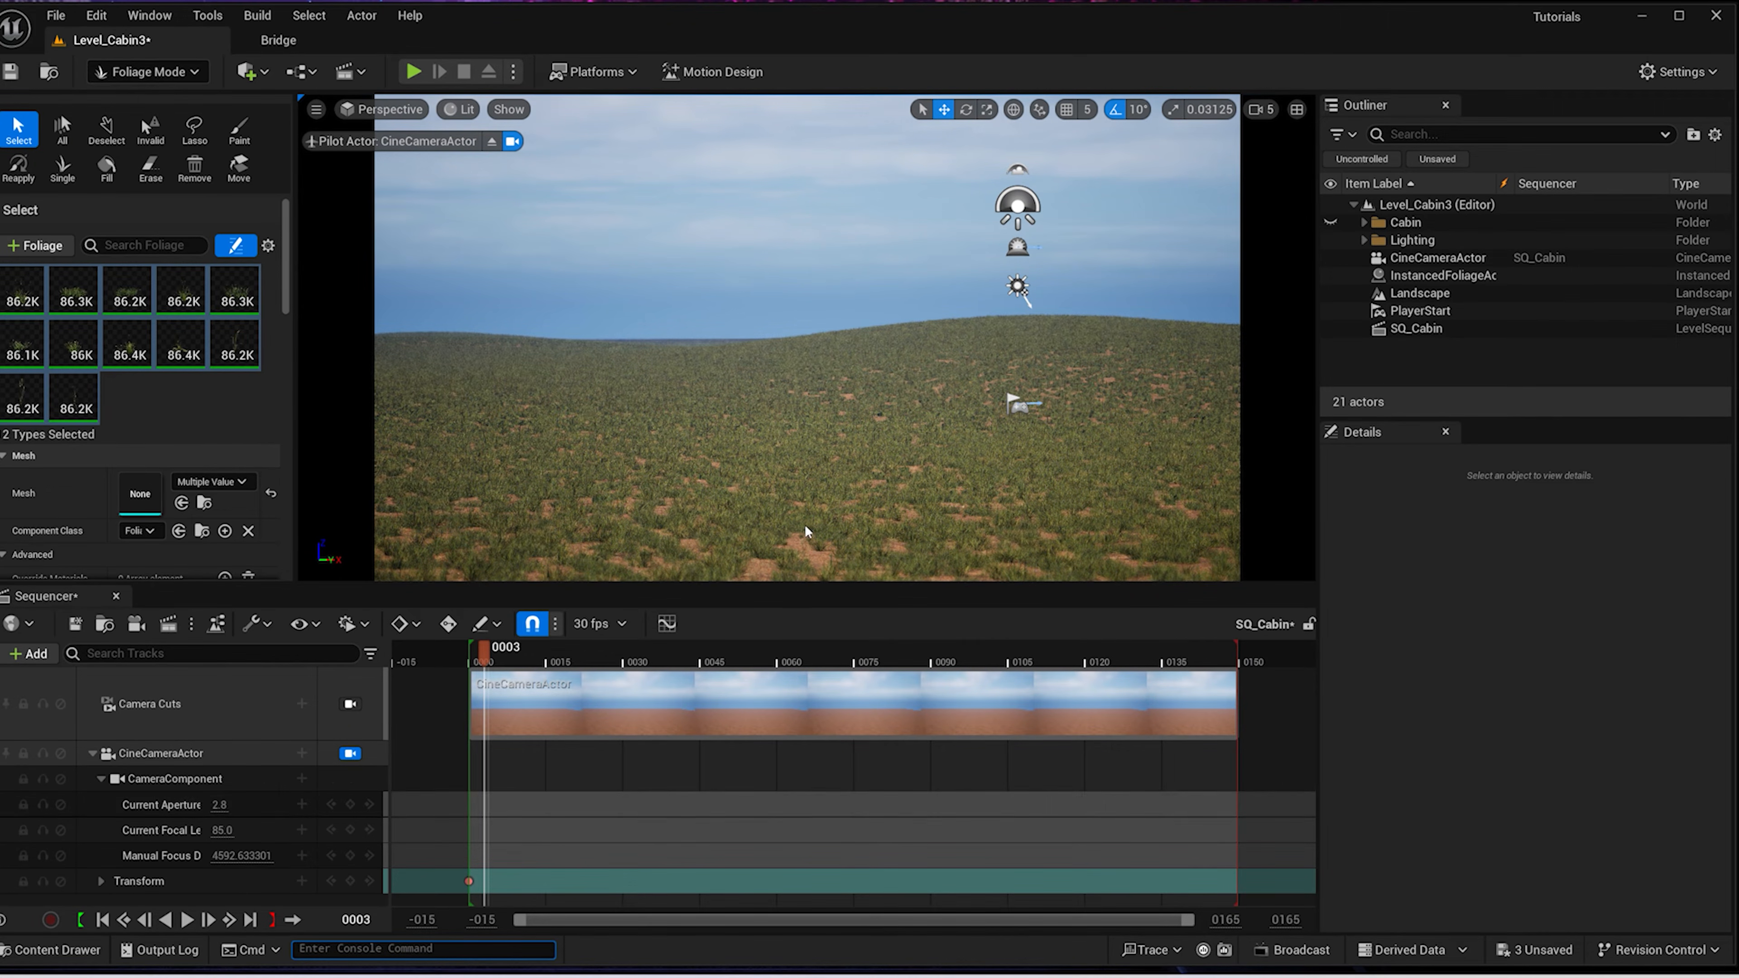
left_click(251, 378)
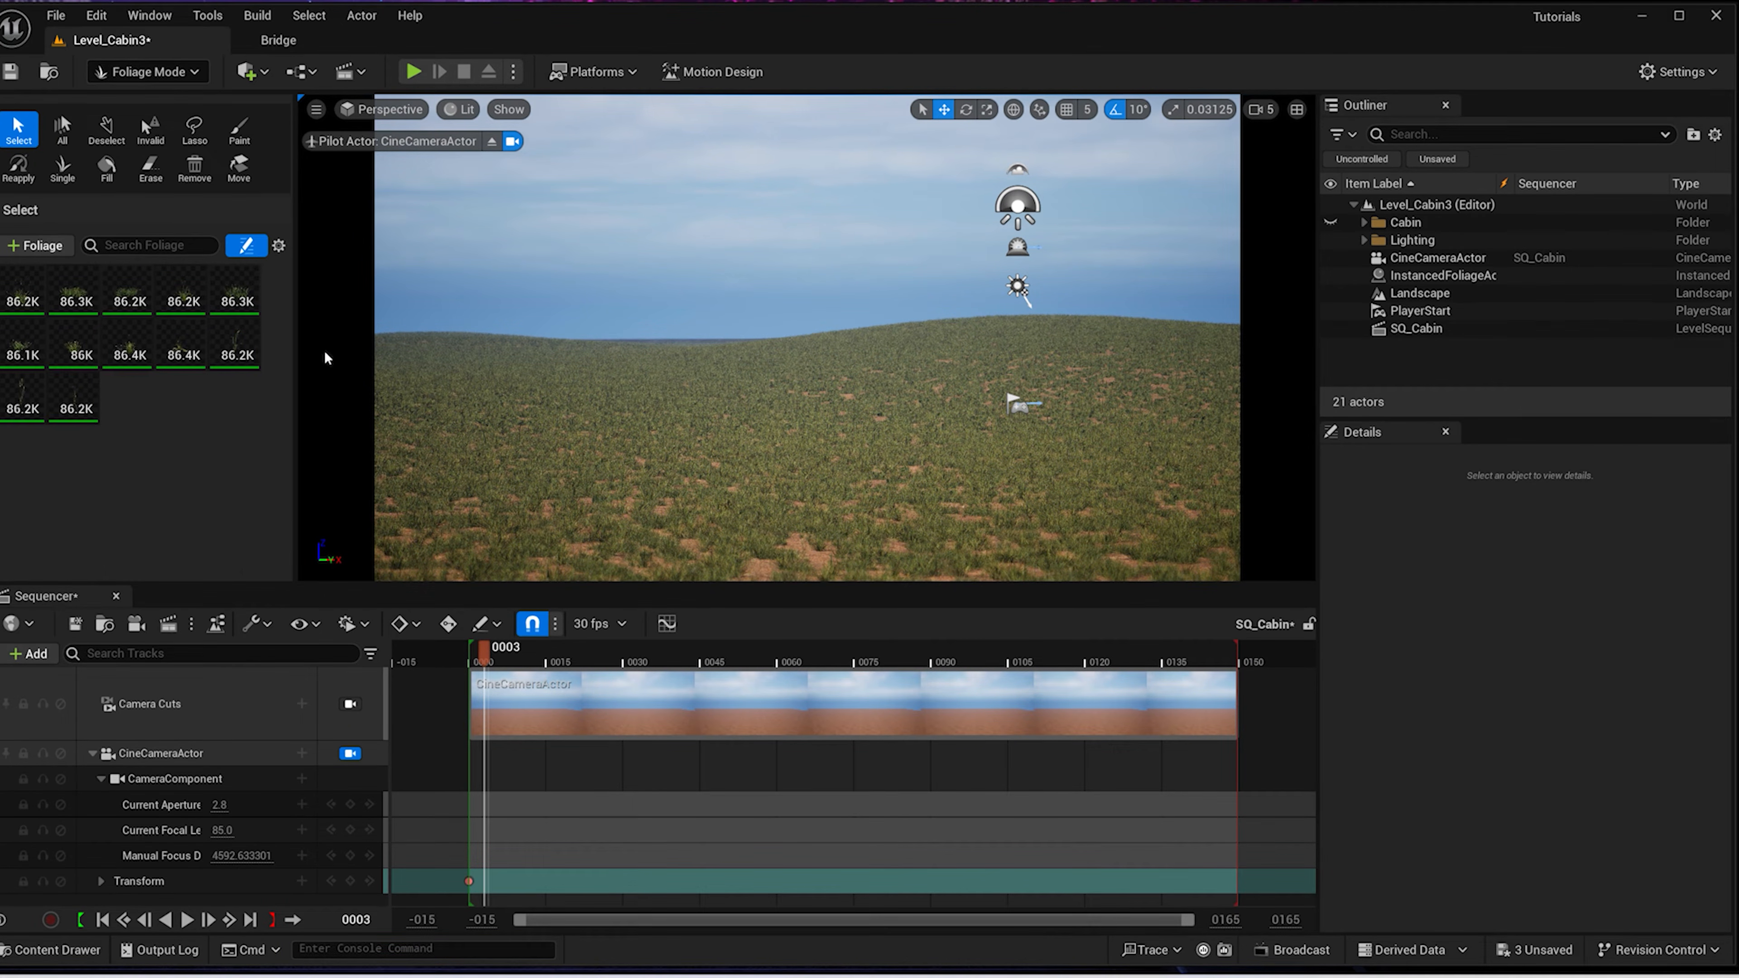
Make the Cabin folder visible again and save all modified files
left_click(1330, 222)
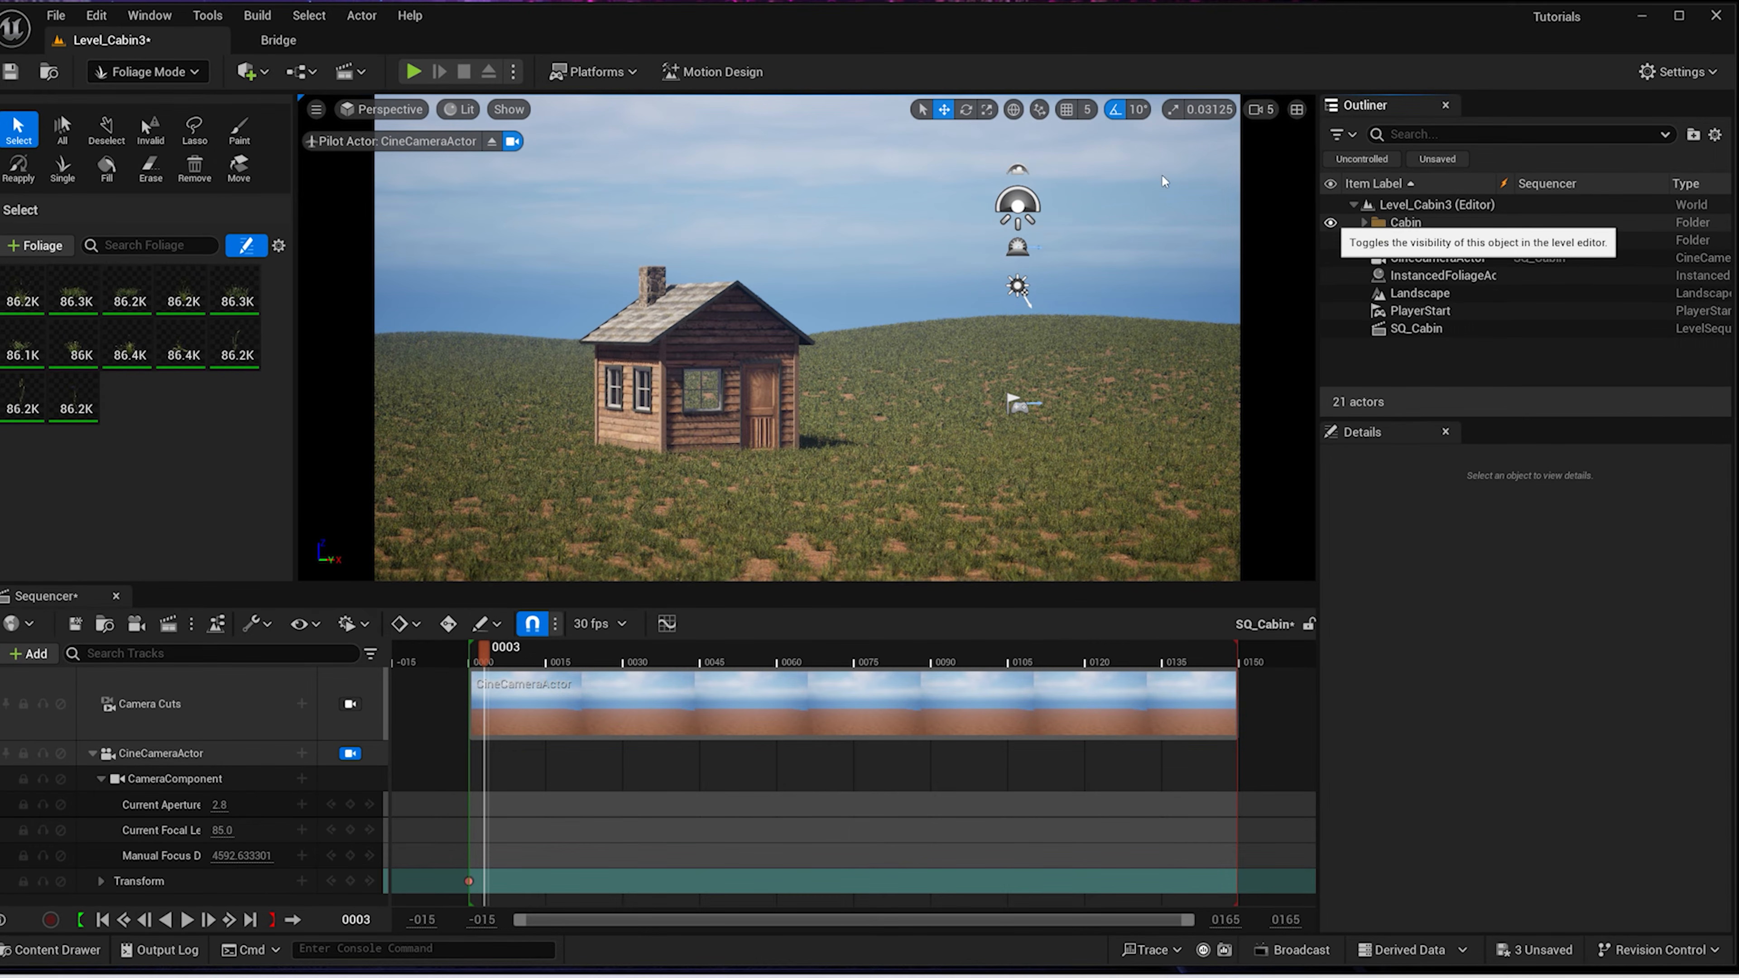
left_click(55, 15)
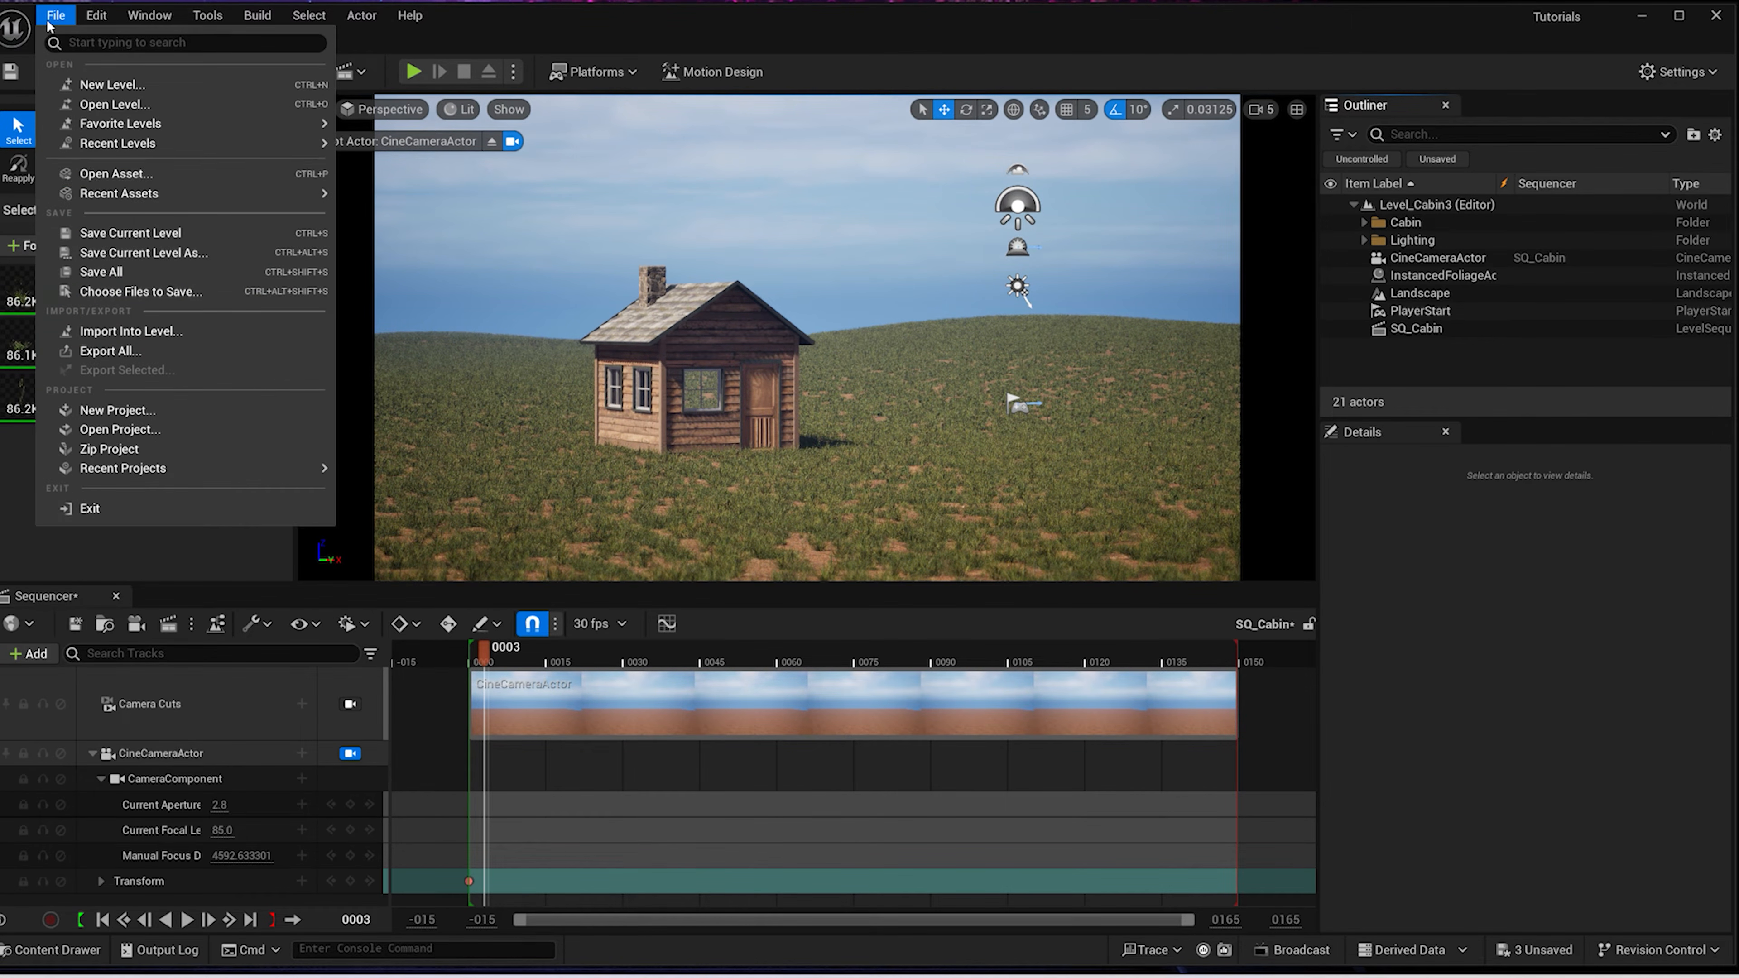
left_click(110, 275)
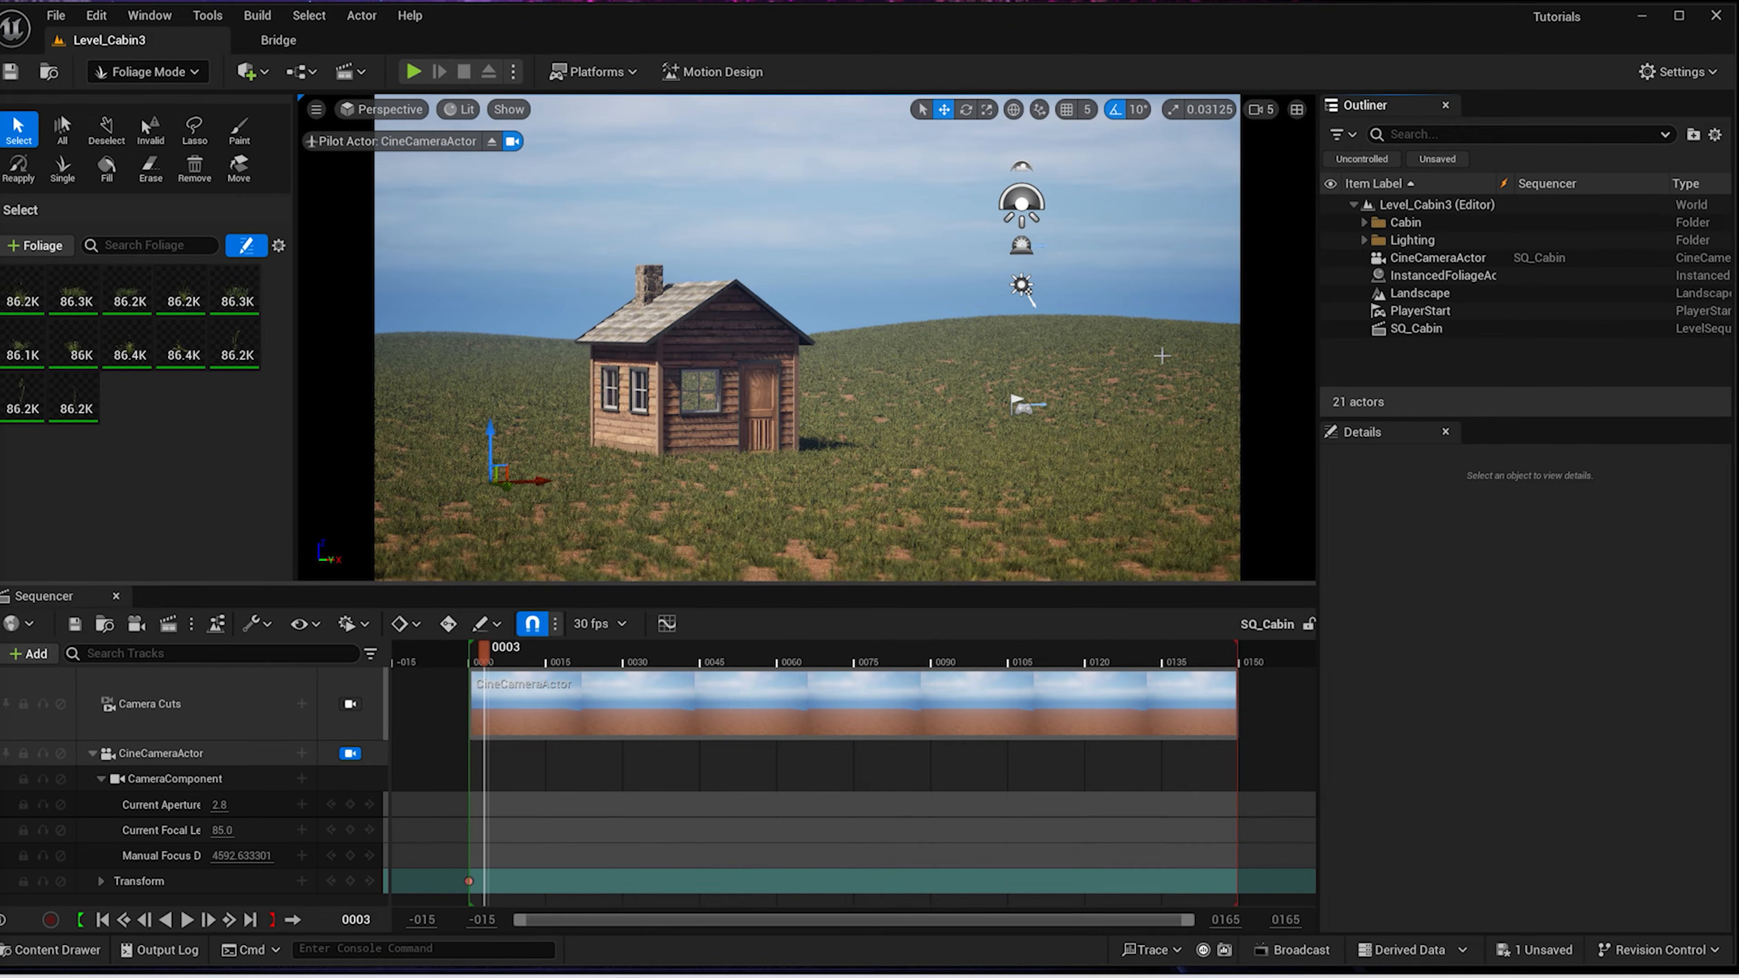
Add the European Beech foliage types FT_EuropeanBeech_Forest_01_PP through Forest_07_PP from the PivotPainter folder to the foliage palette
key("ctrl+space")
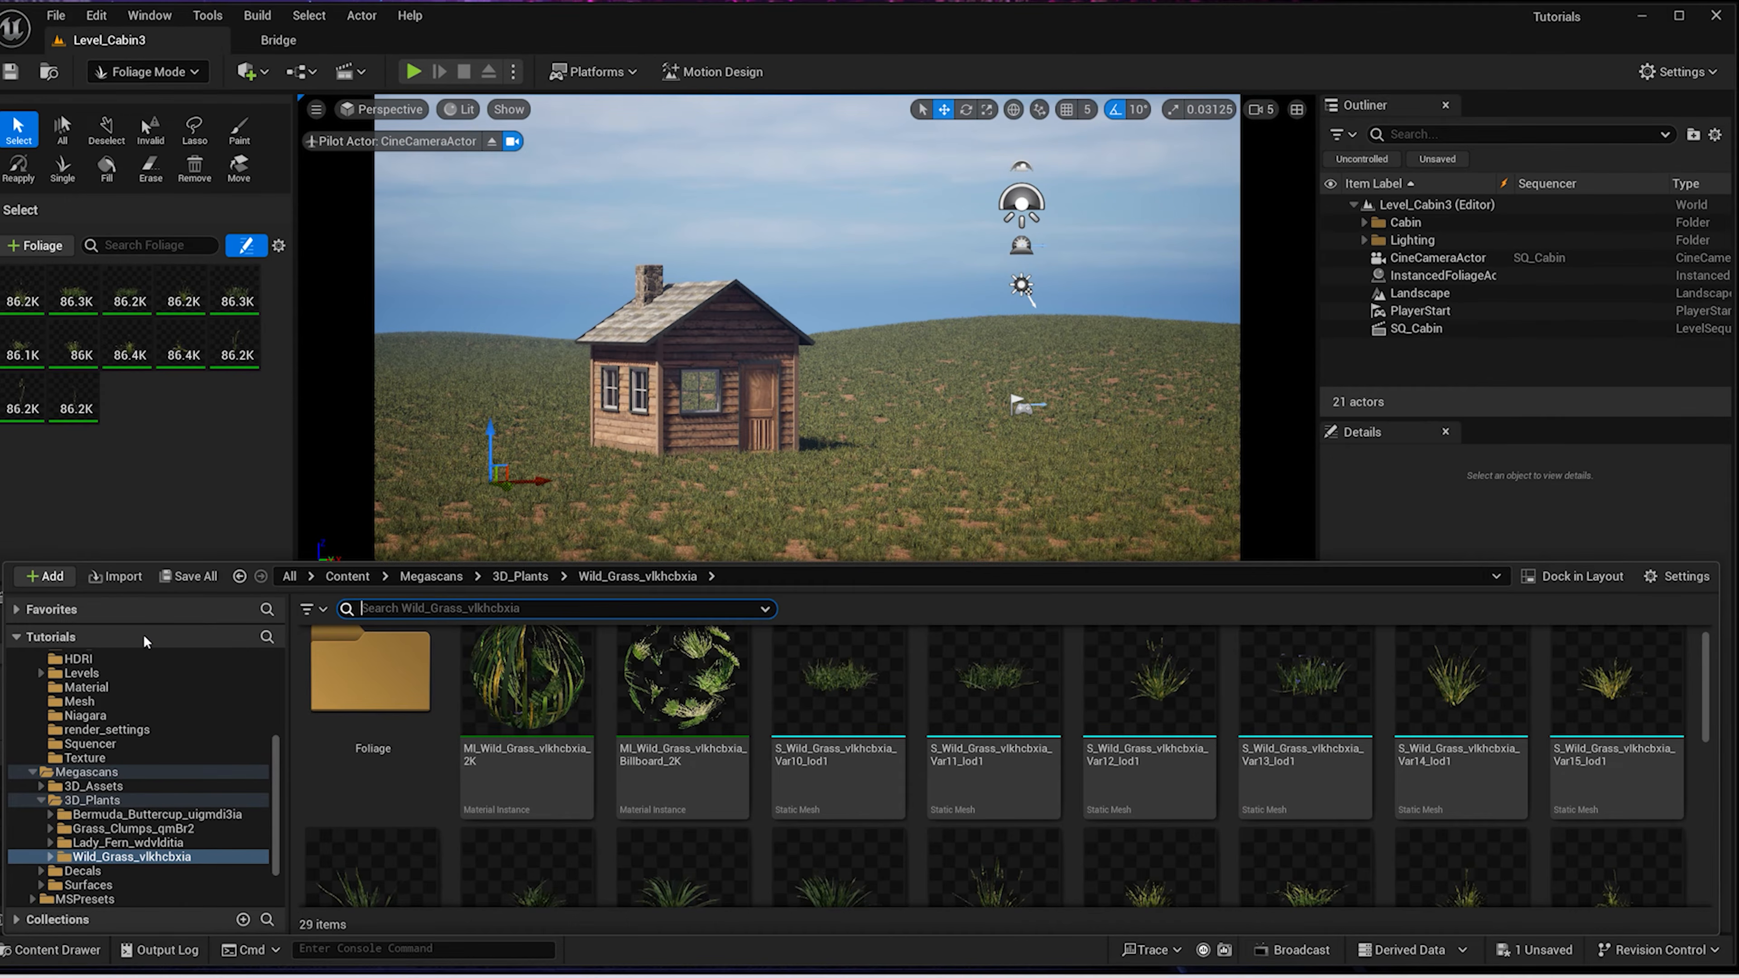
scroll(267, 793, "up", 4)
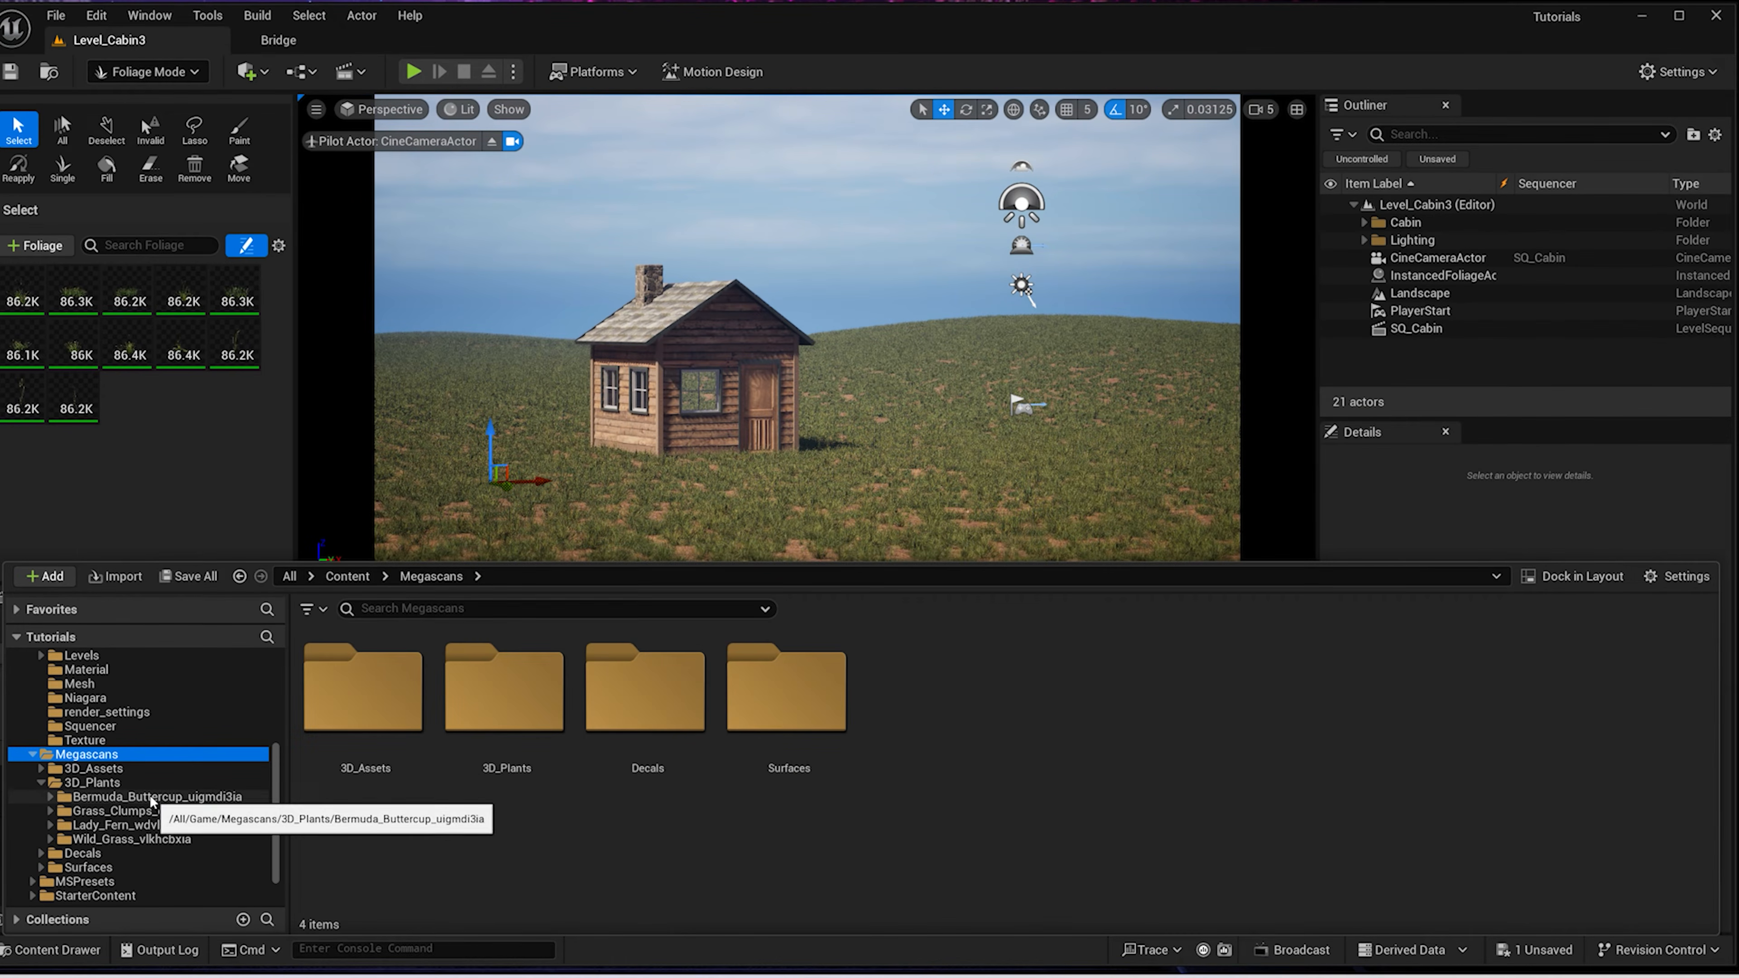
left_click(33, 755)
left_click(103, 758)
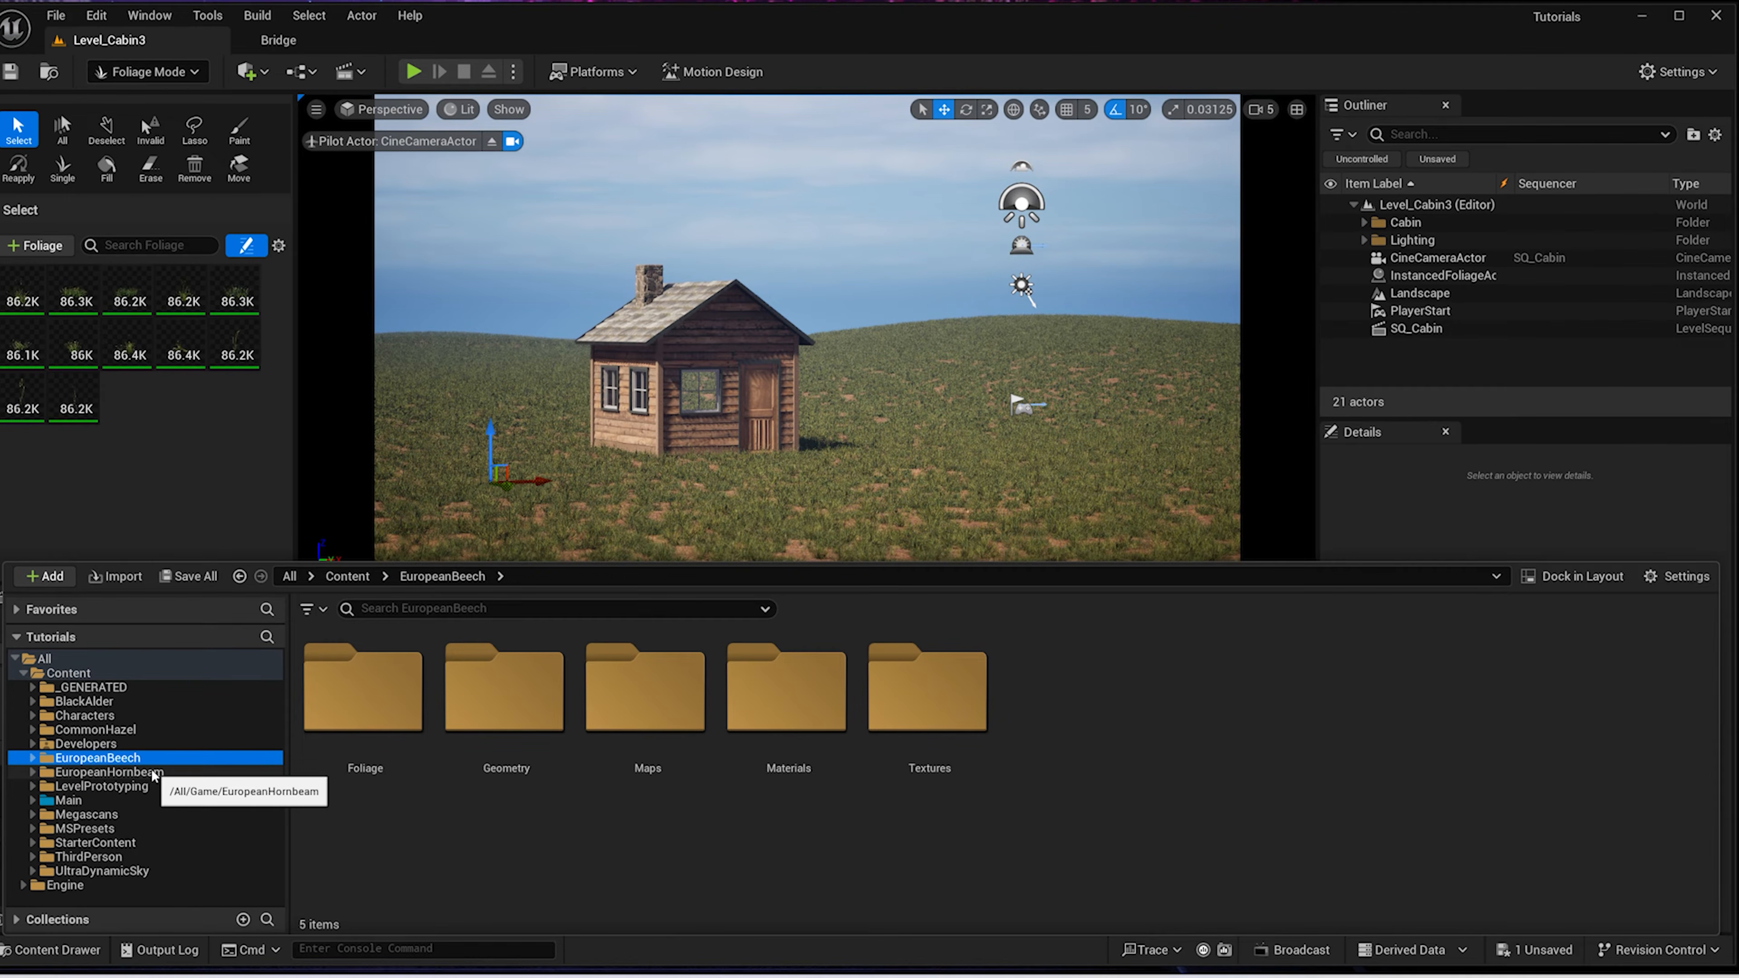
double_click(363, 689)
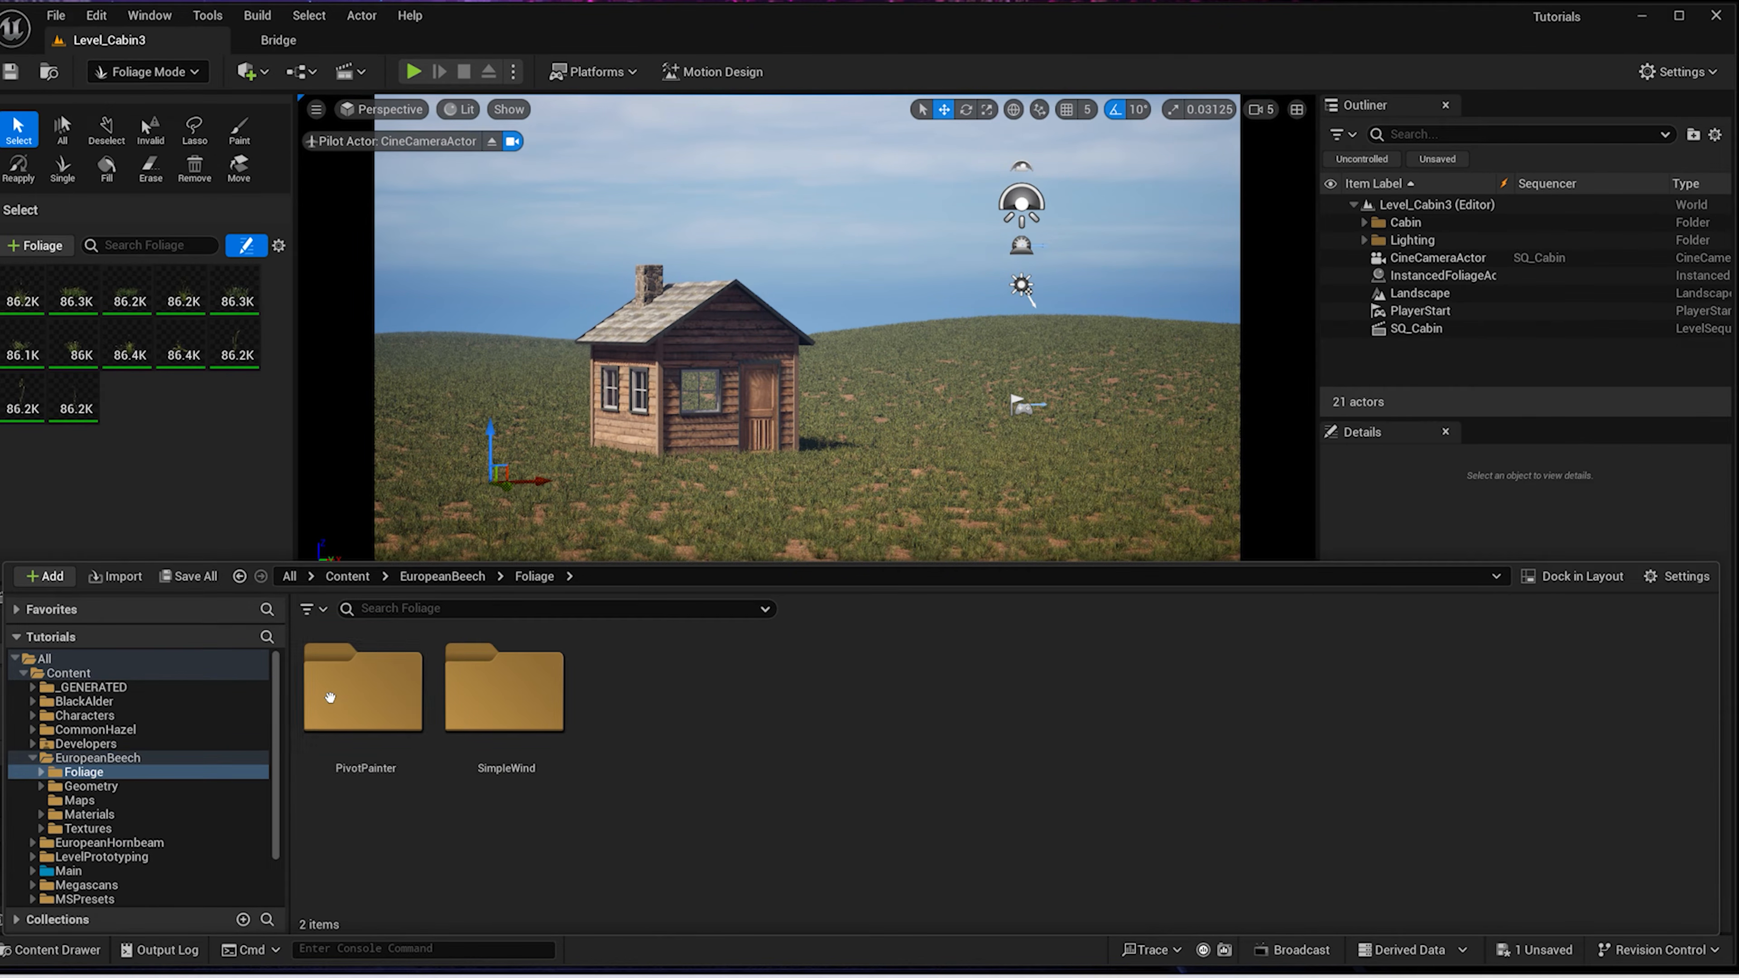
double_click(365, 685)
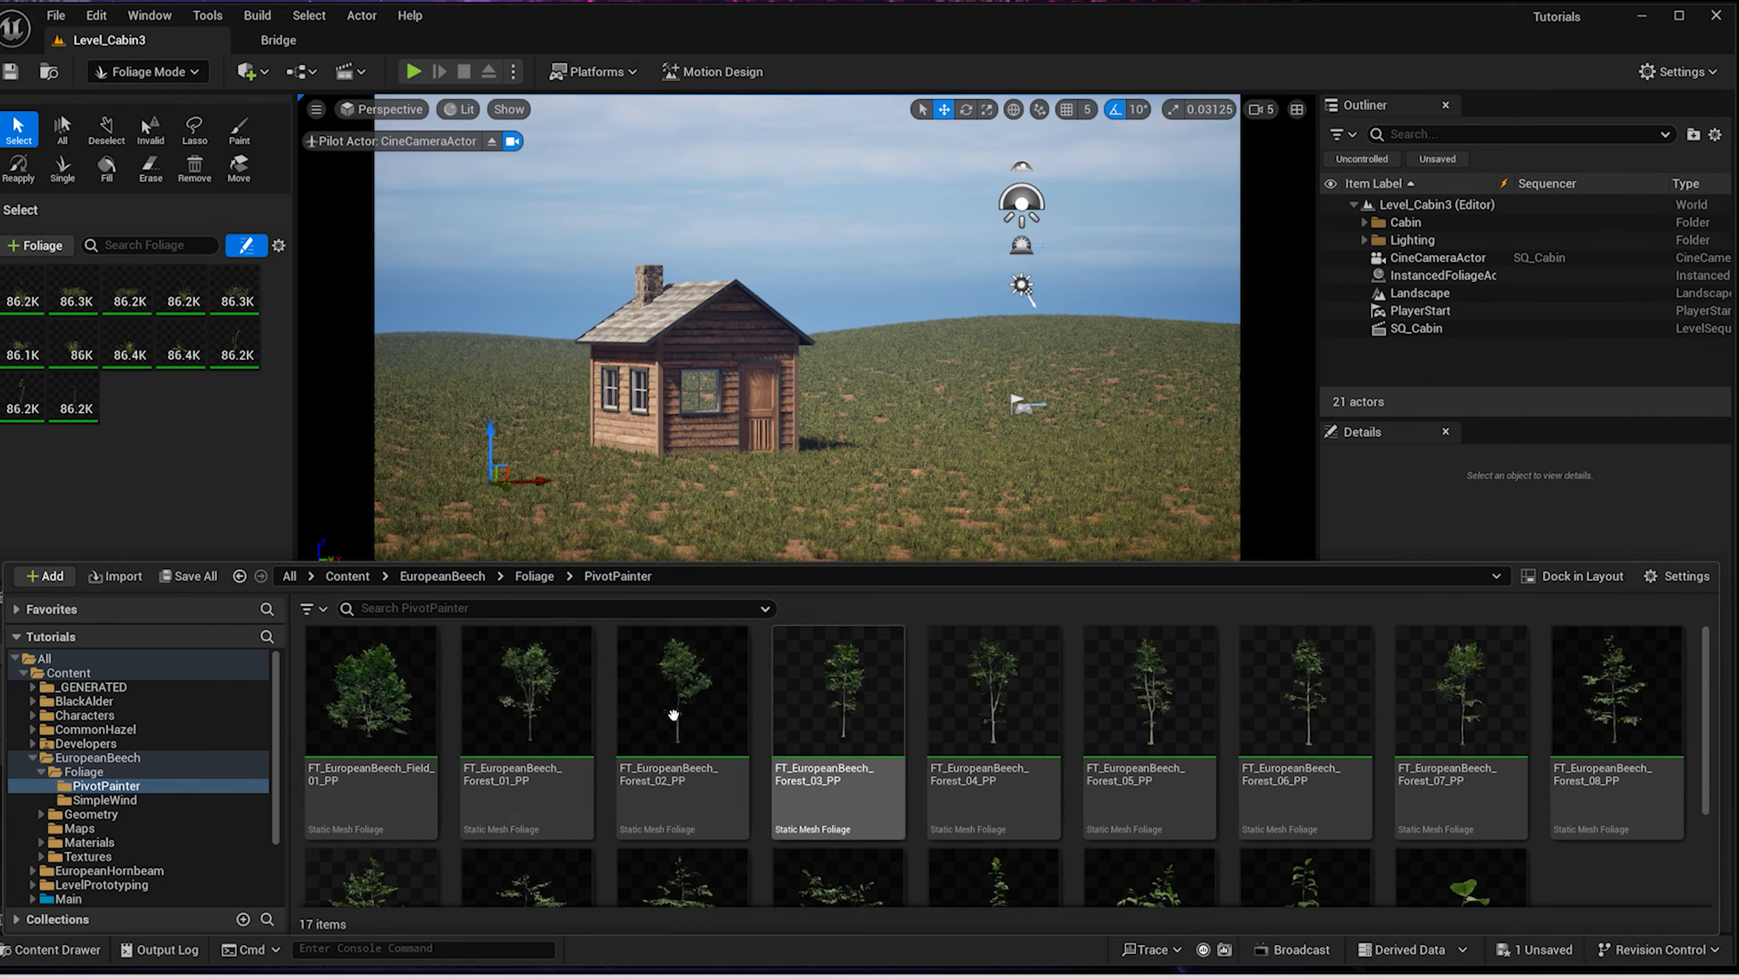
left_click(575, 736)
left_click(1438, 699, "shift")
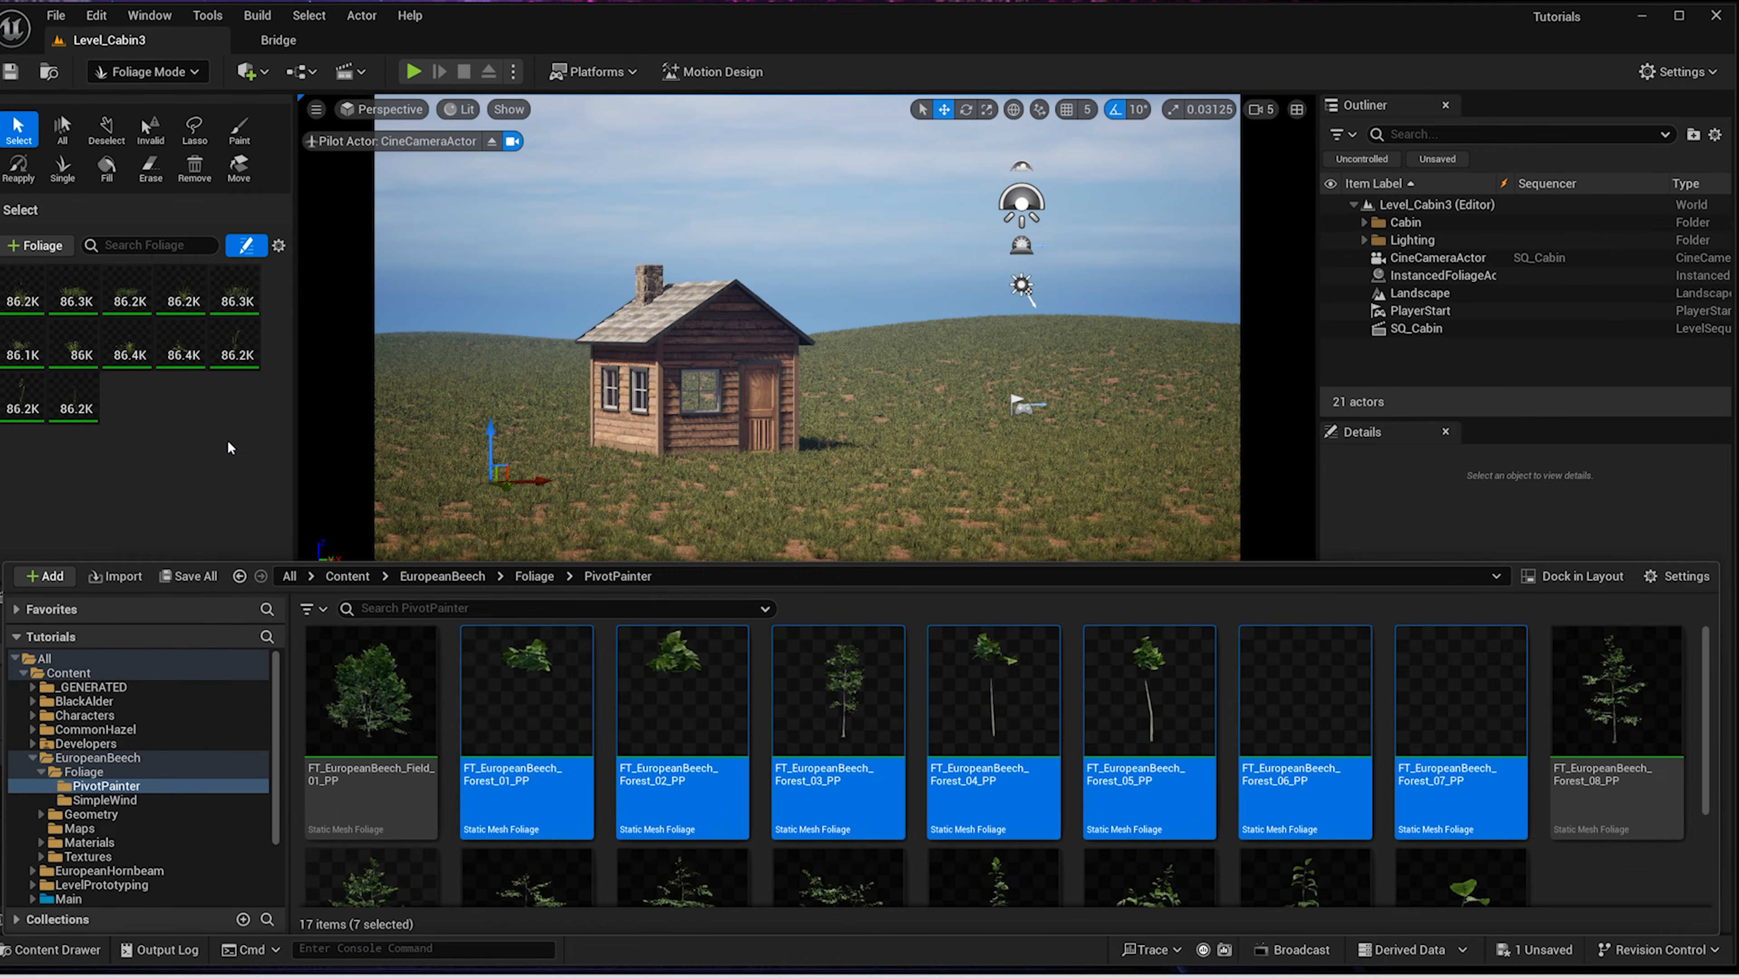
left_click_drag(231, 447, 171, 495)
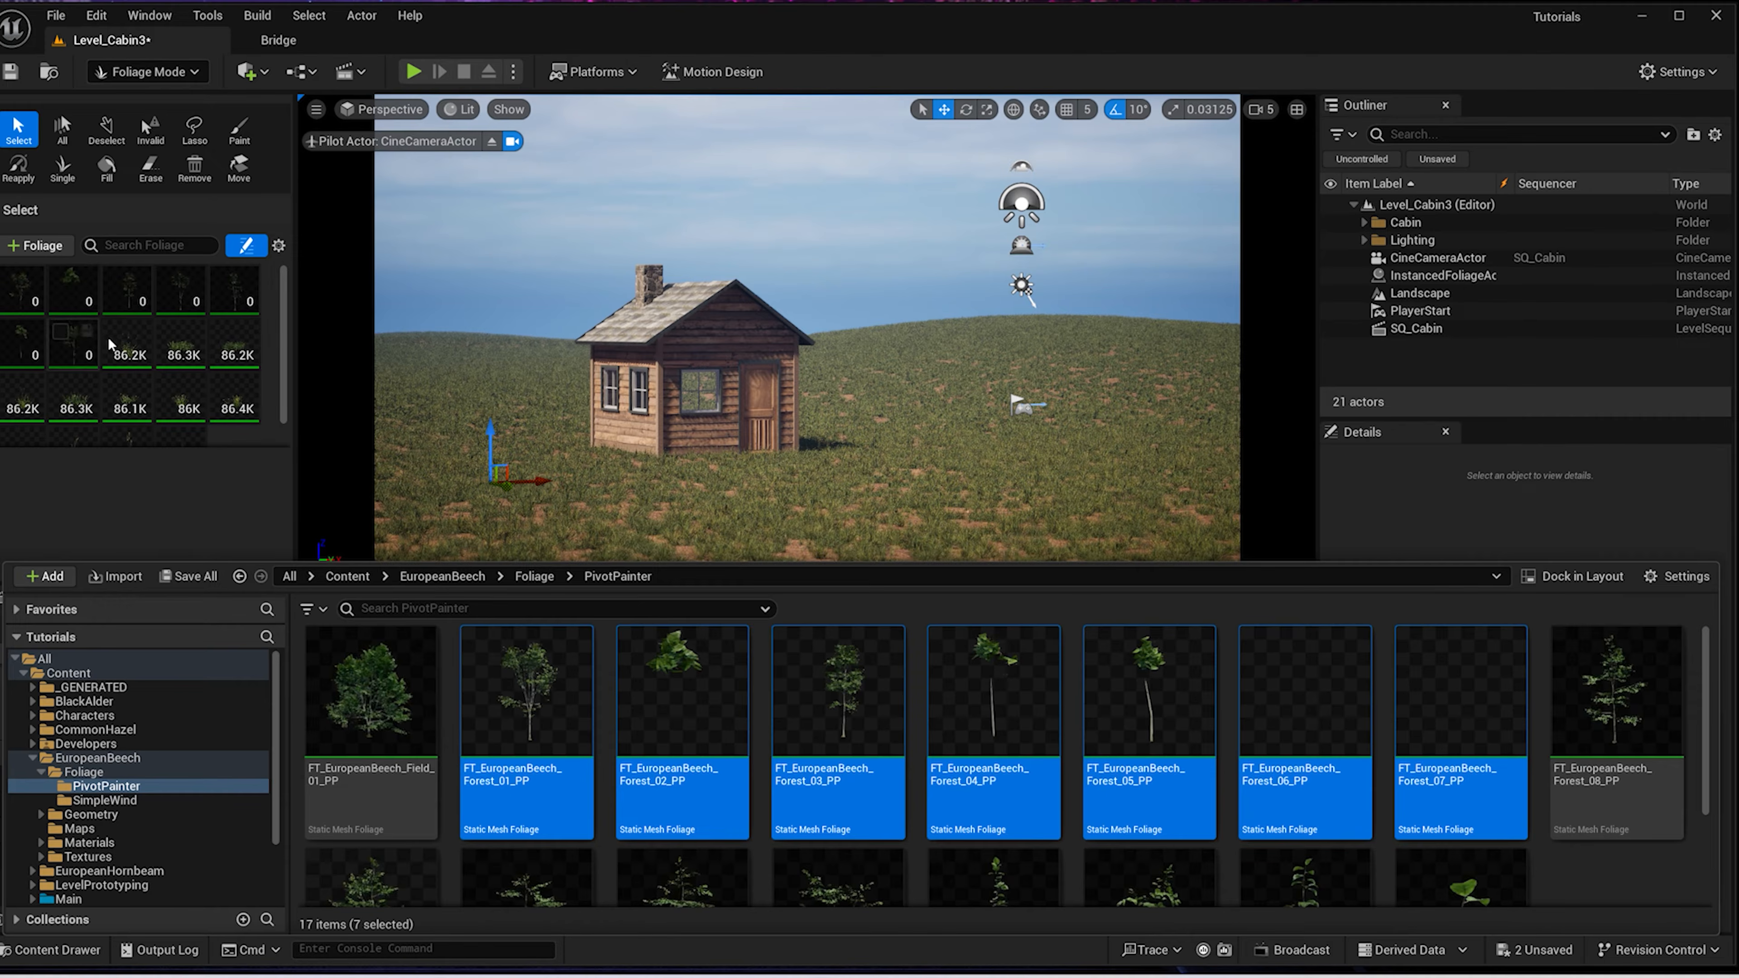
Select all the grass types in the foliage palette and deactivate them for painting
left_click(110, 345)
left_click(188, 373, "shift")
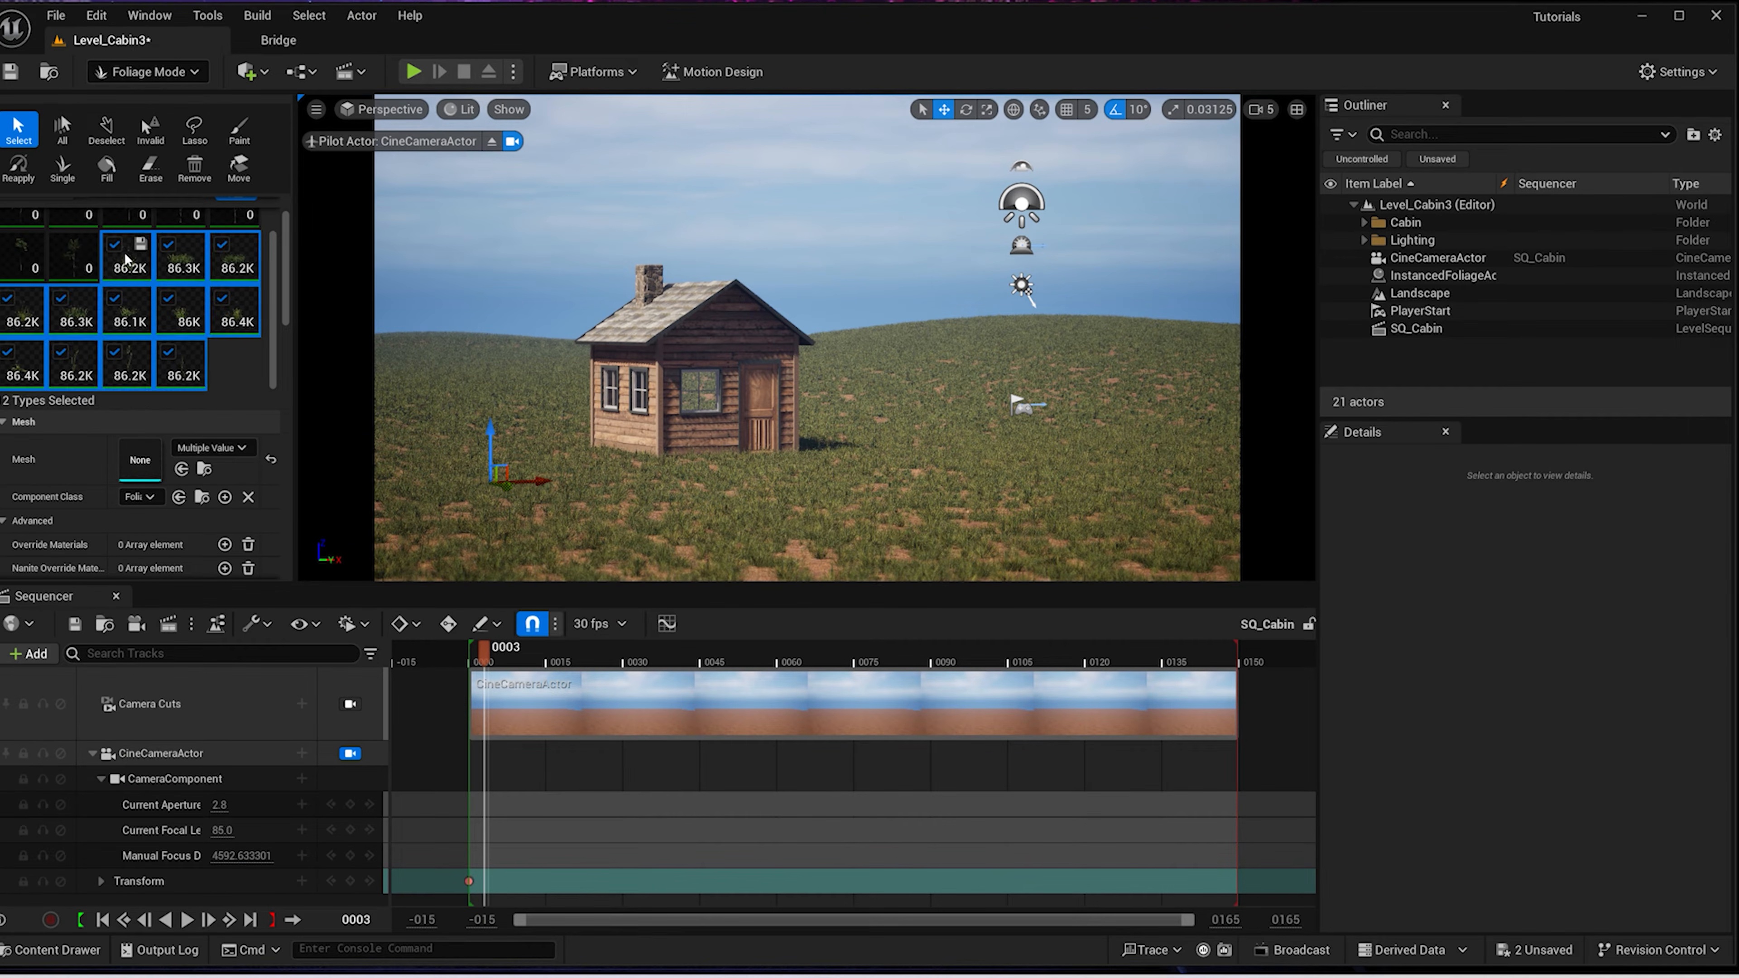
left_click(234, 383)
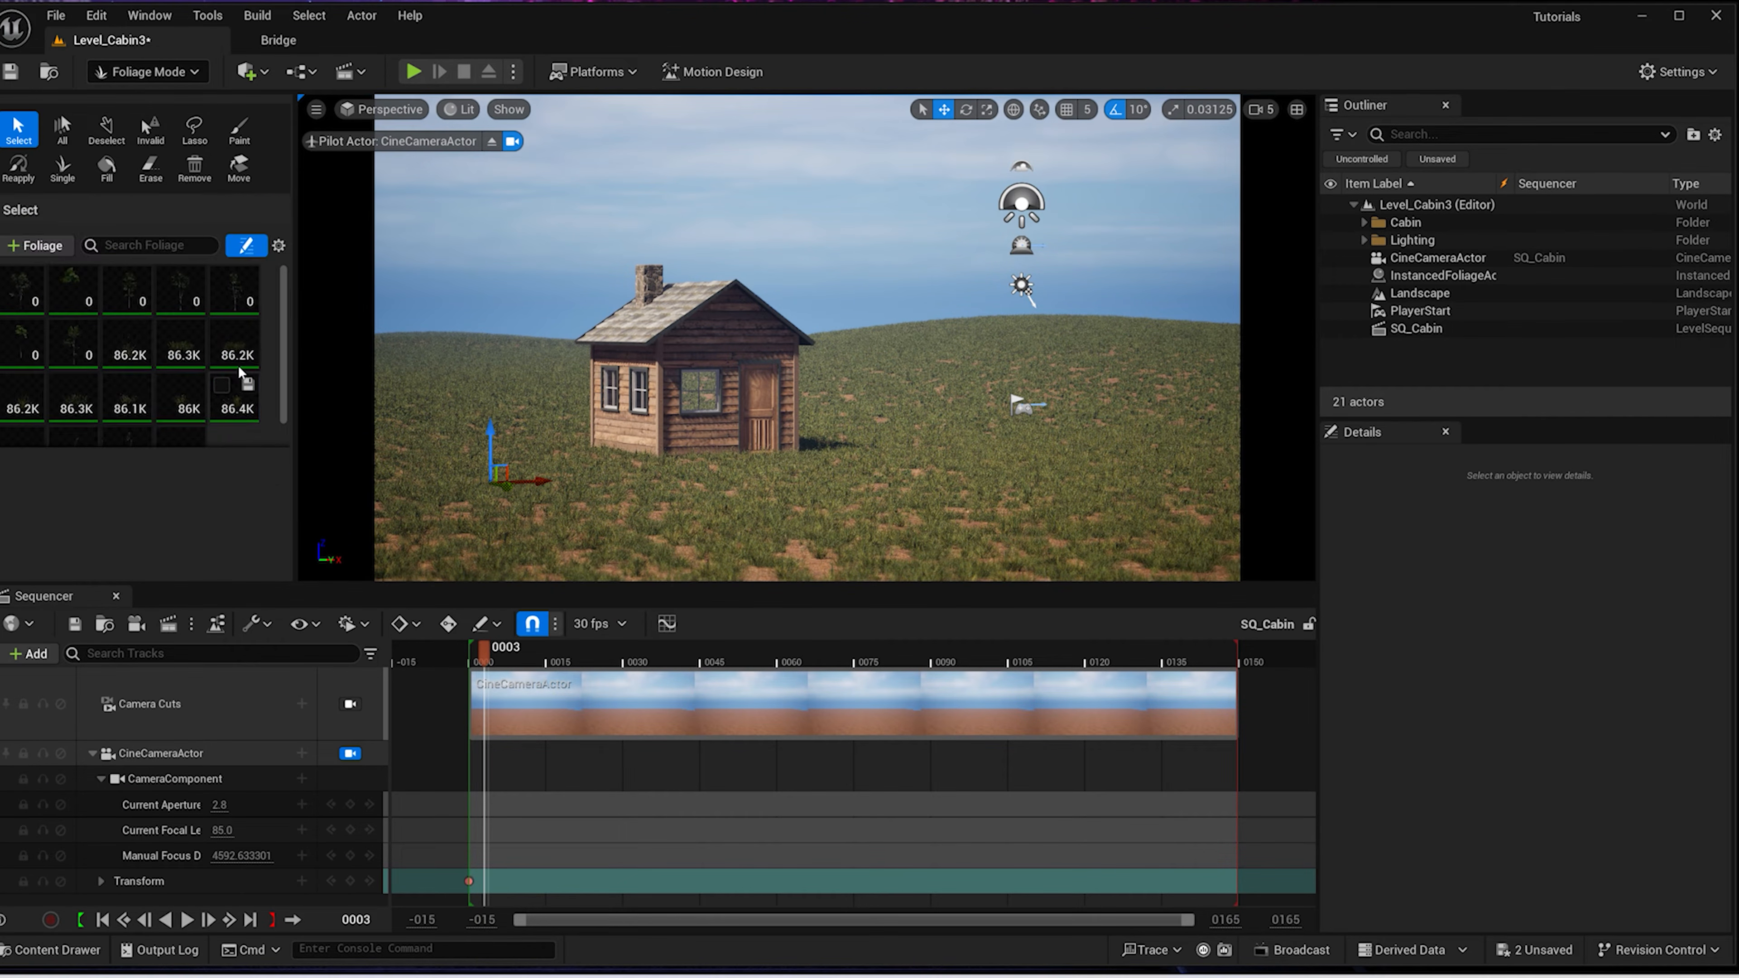
Add FT_EuropeanHornbeam_Forest_01_PP, Forest_03_PP and Forest_04_PP from the EuropeanHornbeam PivotPainter folder to the foliage palette
key("ctrl+space")
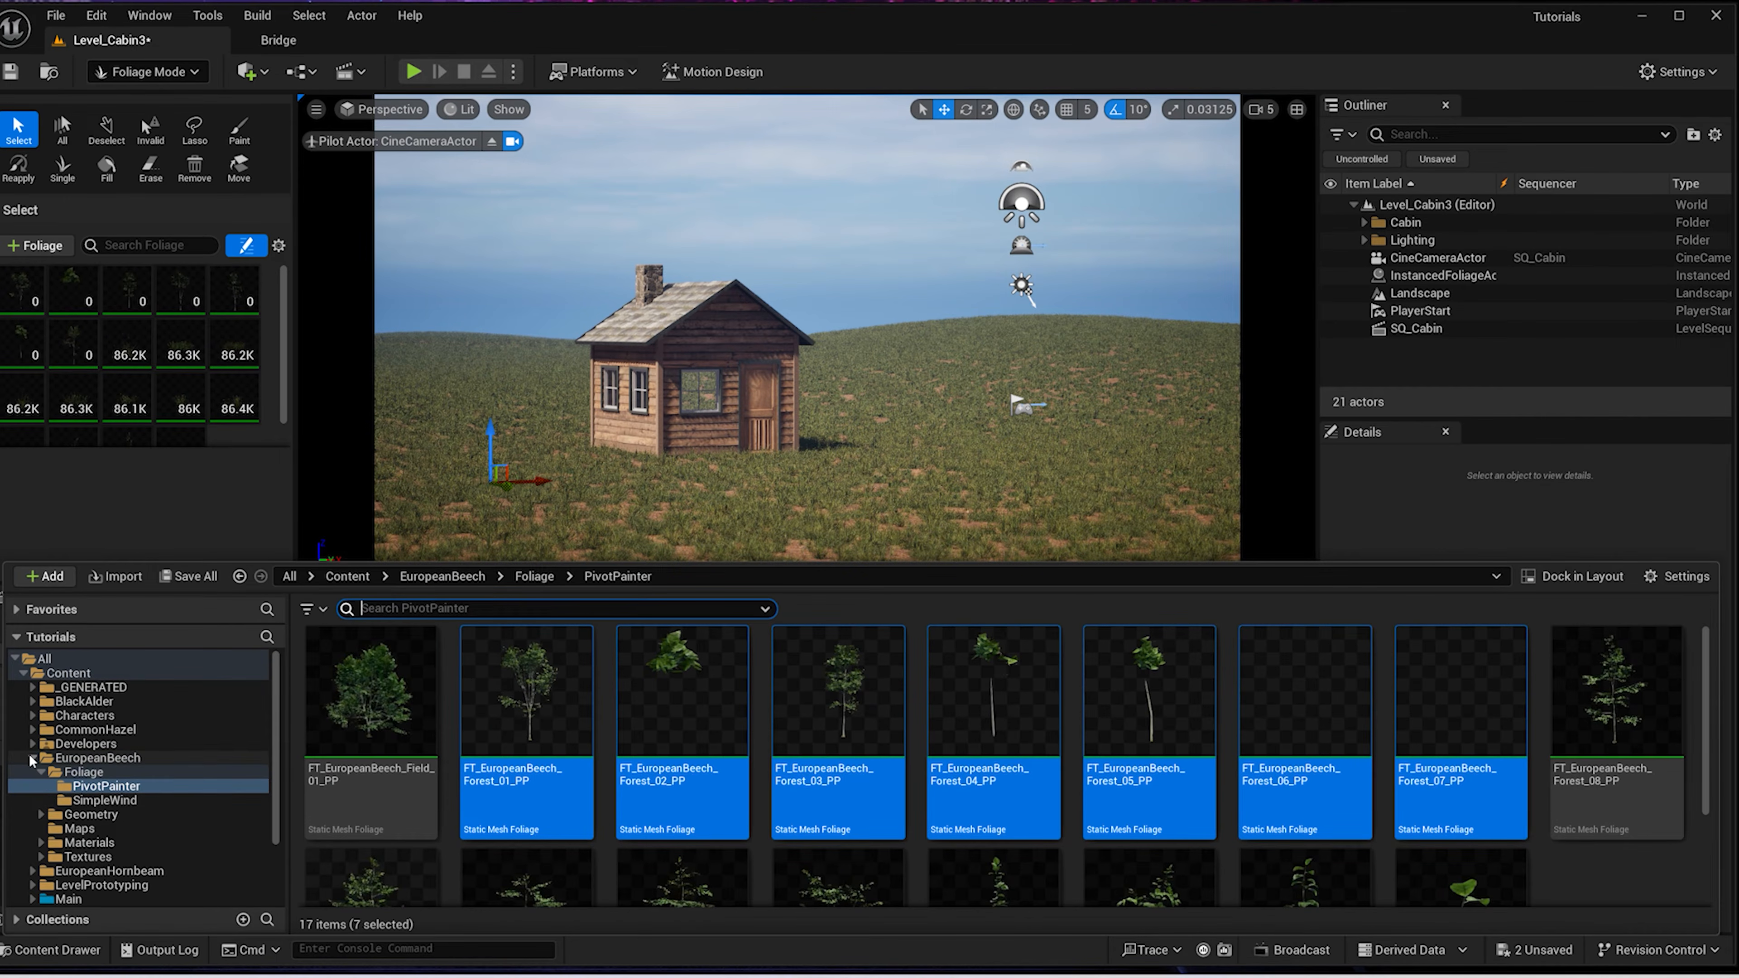
left_click(33, 759)
left_click(32, 772)
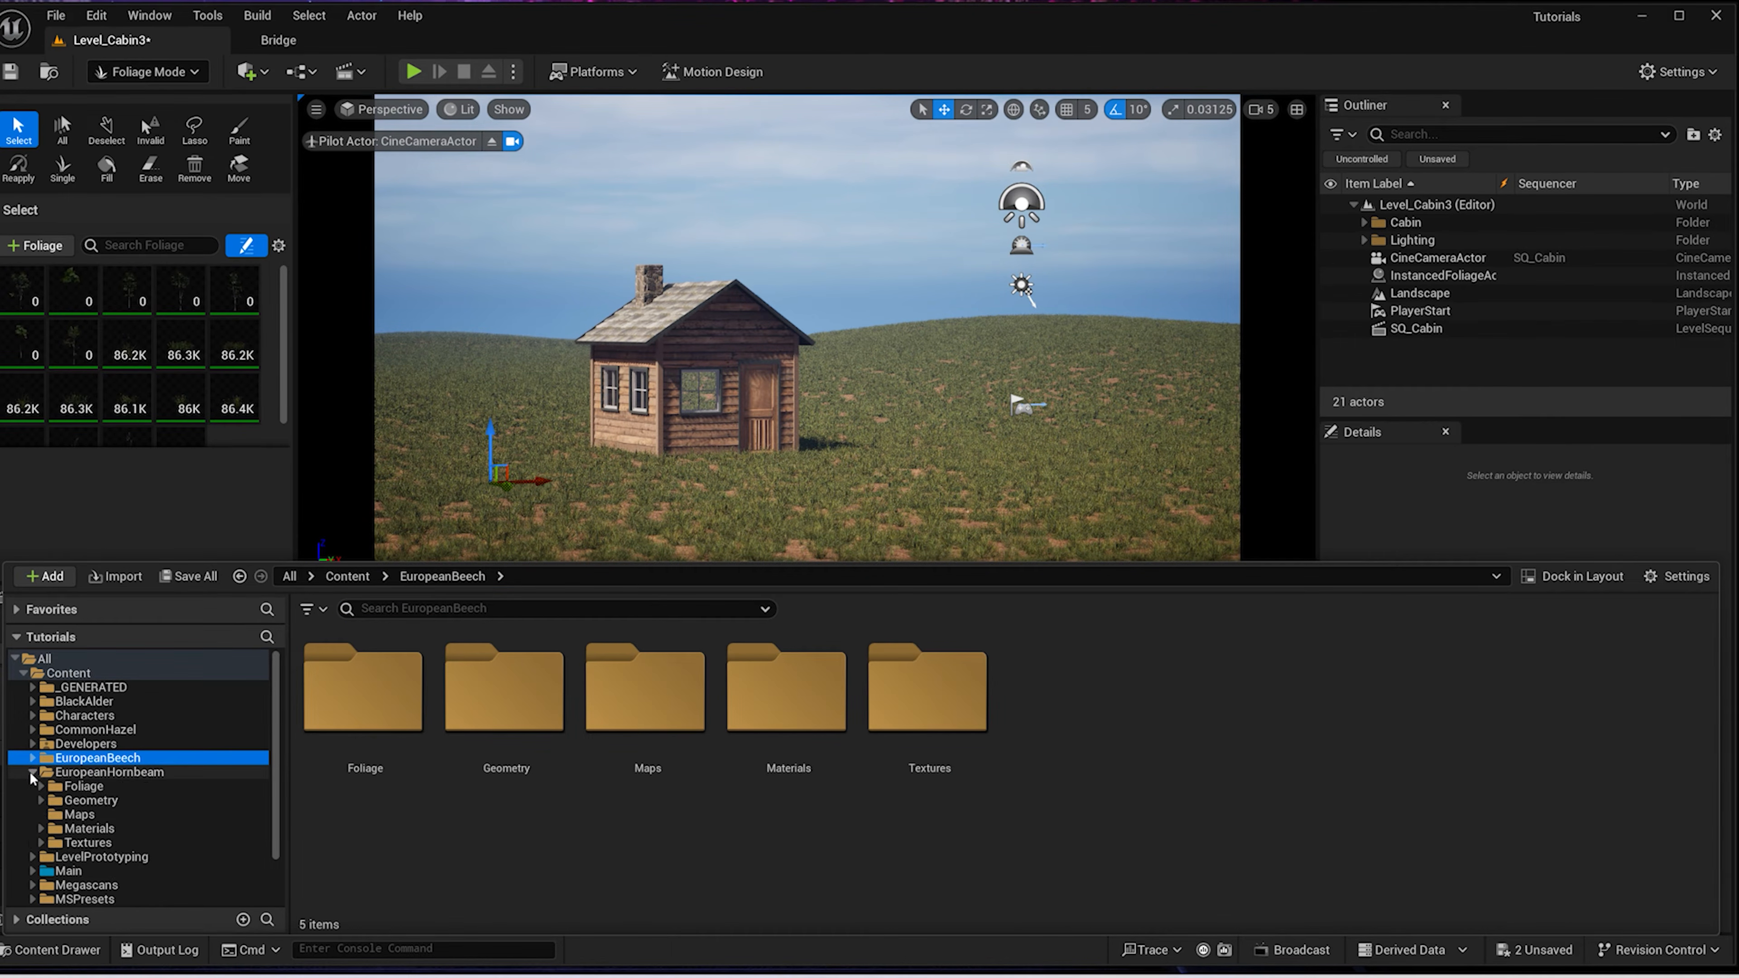
left_click(94, 774)
double_click(342, 721)
double_click(329, 726)
left_click(993, 705)
left_click(1306, 706, "ctrl")
left_click(1445, 709, "ctrl")
left_click_drag(1445, 709, 246, 431)
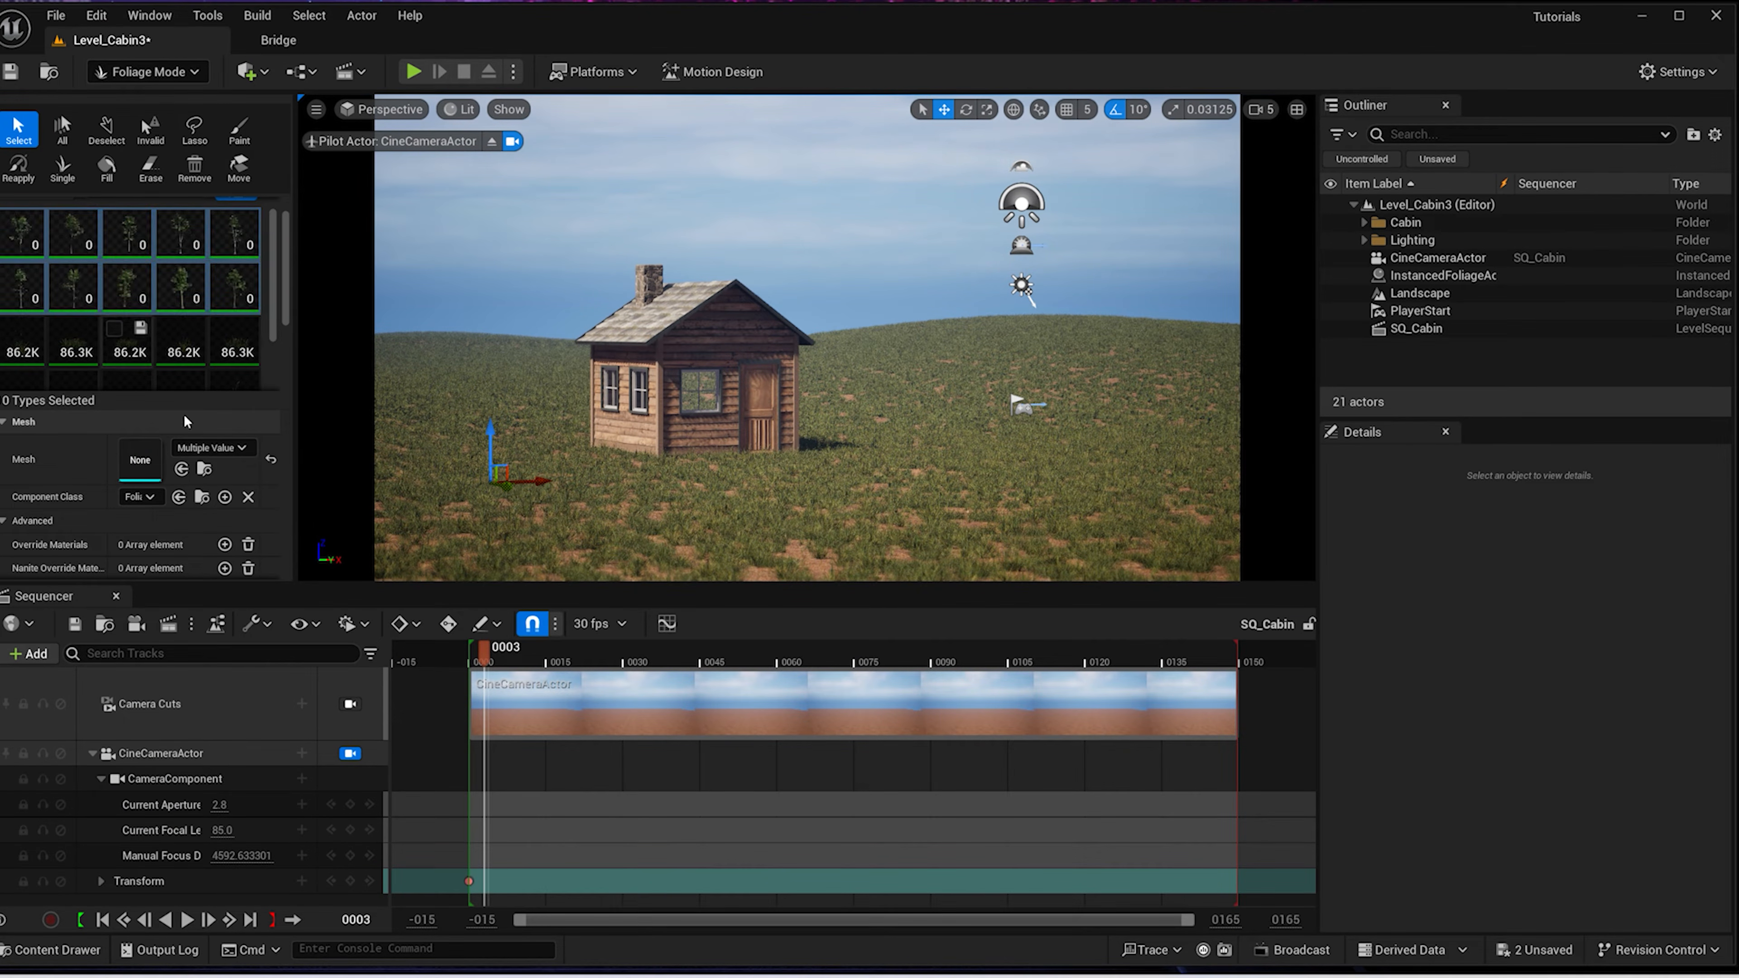
Set the selected tree foliage types to a density of 1.0 and an X scale from 1.0 to 1.5
scroll(273, 482, "down", 2)
left_click(191, 473)
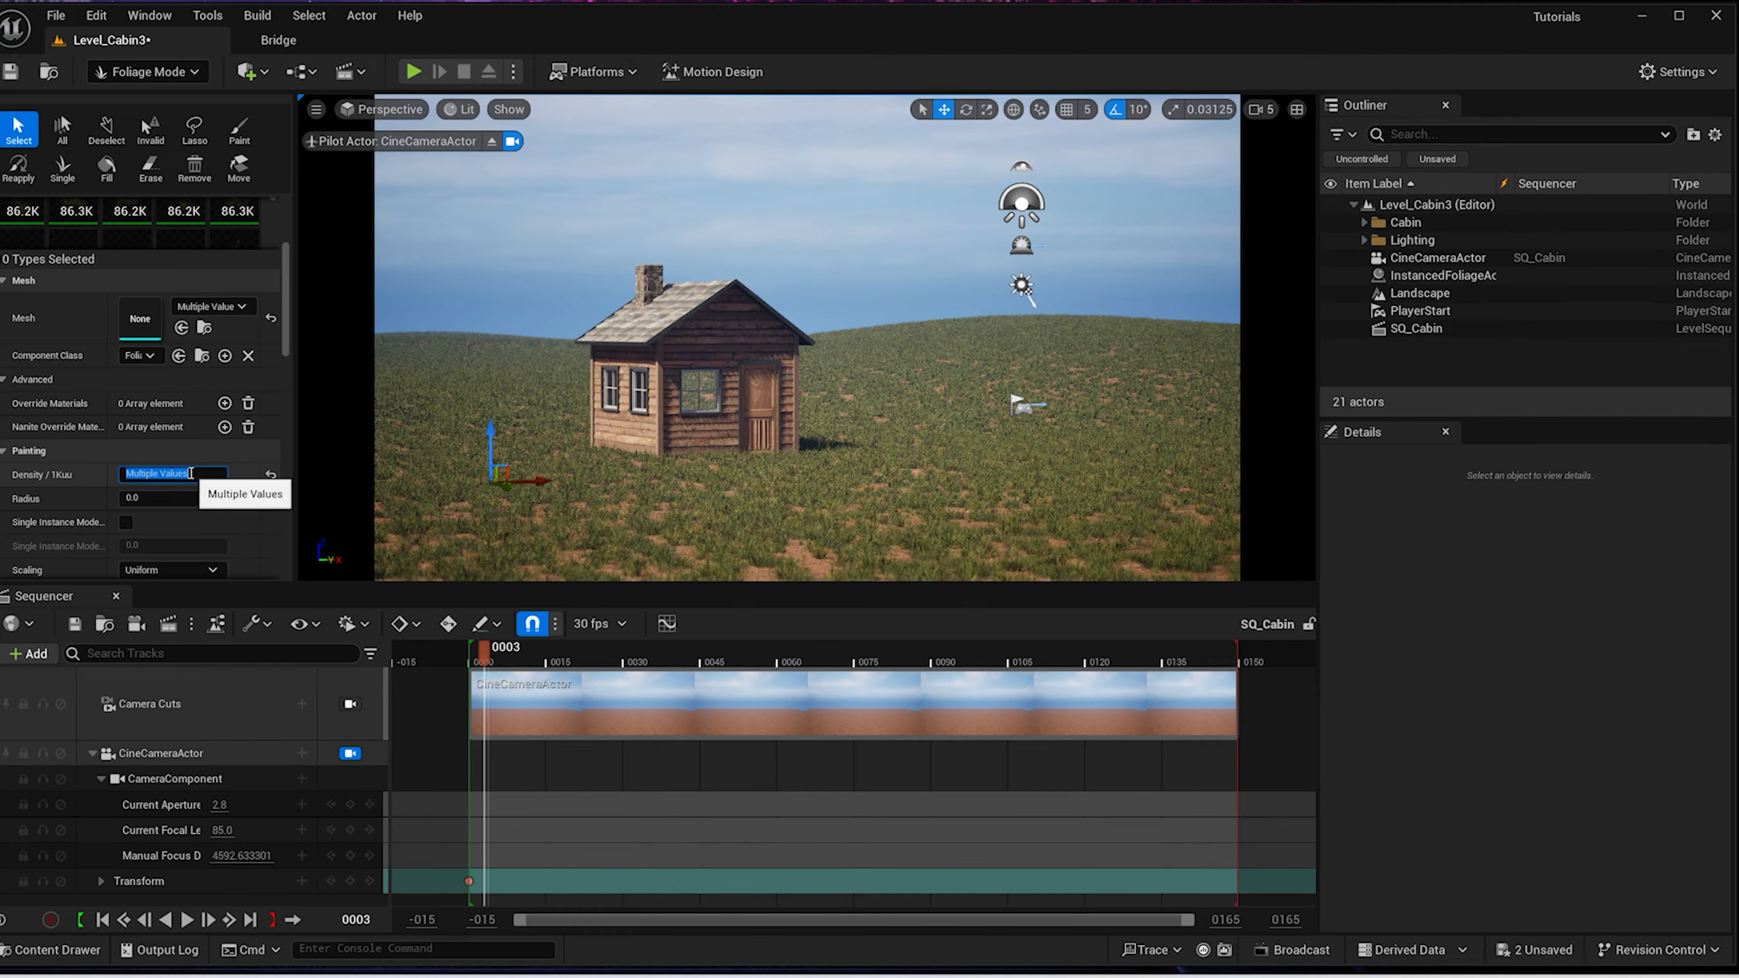
key("Return")
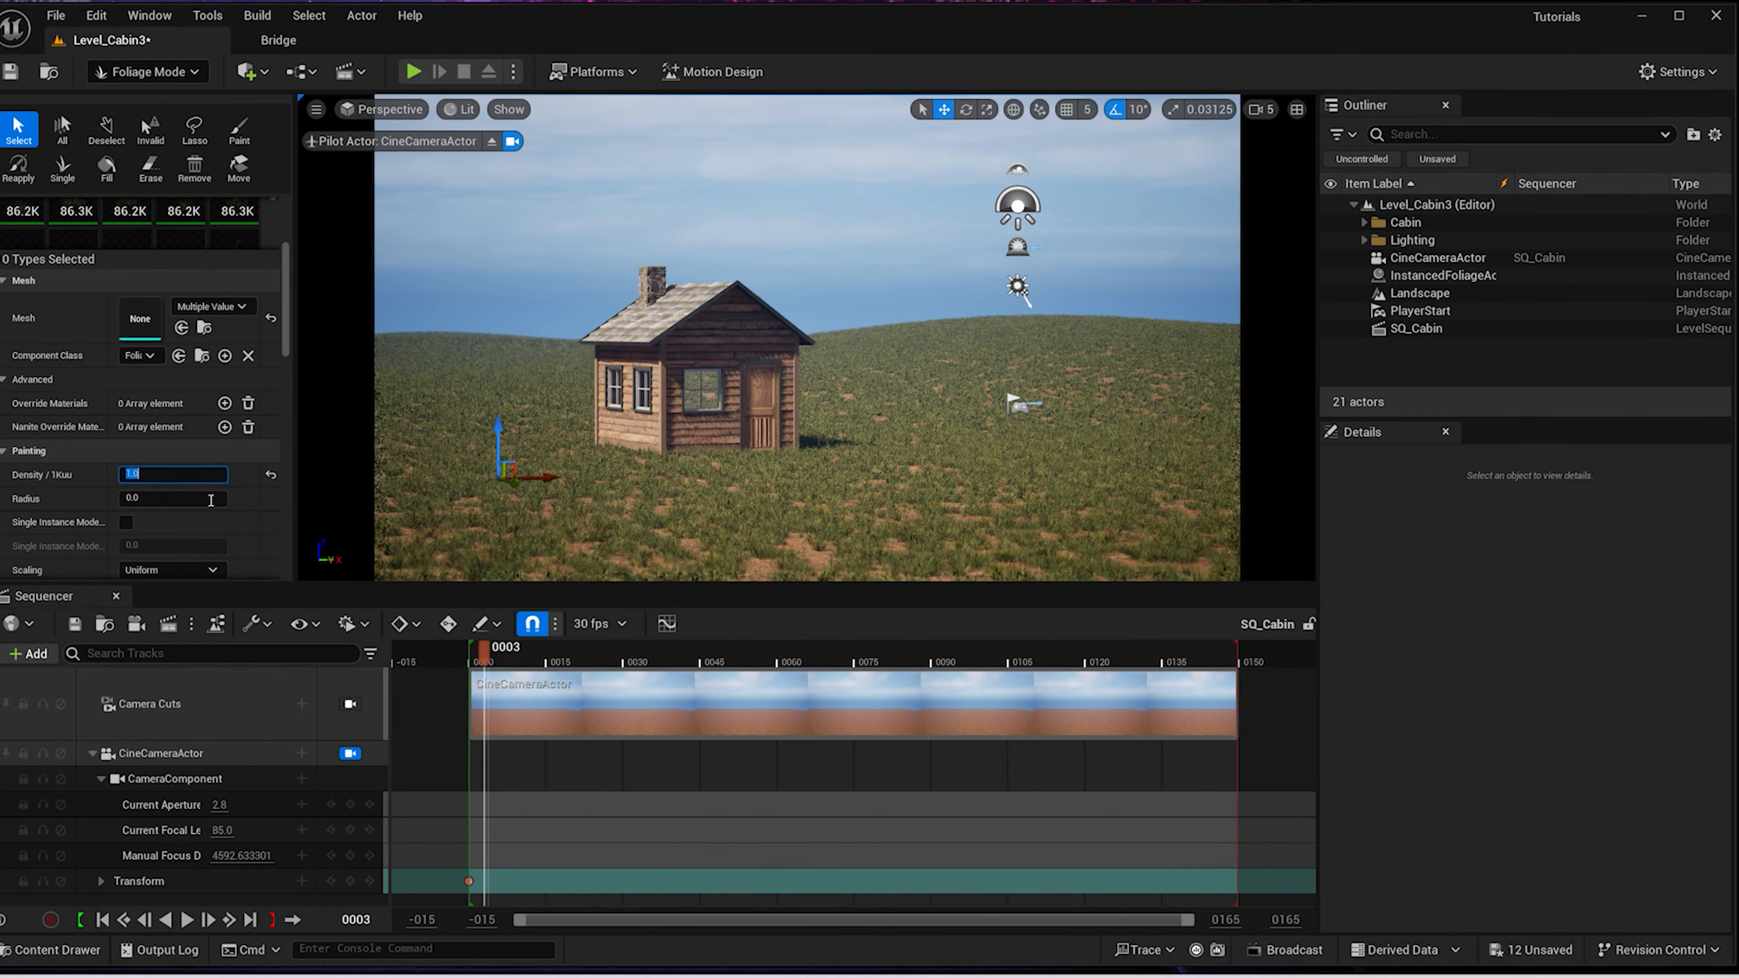
scroll(237, 507, "down", 1)
scroll(237, 508, "down", 1)
left_click(158, 454)
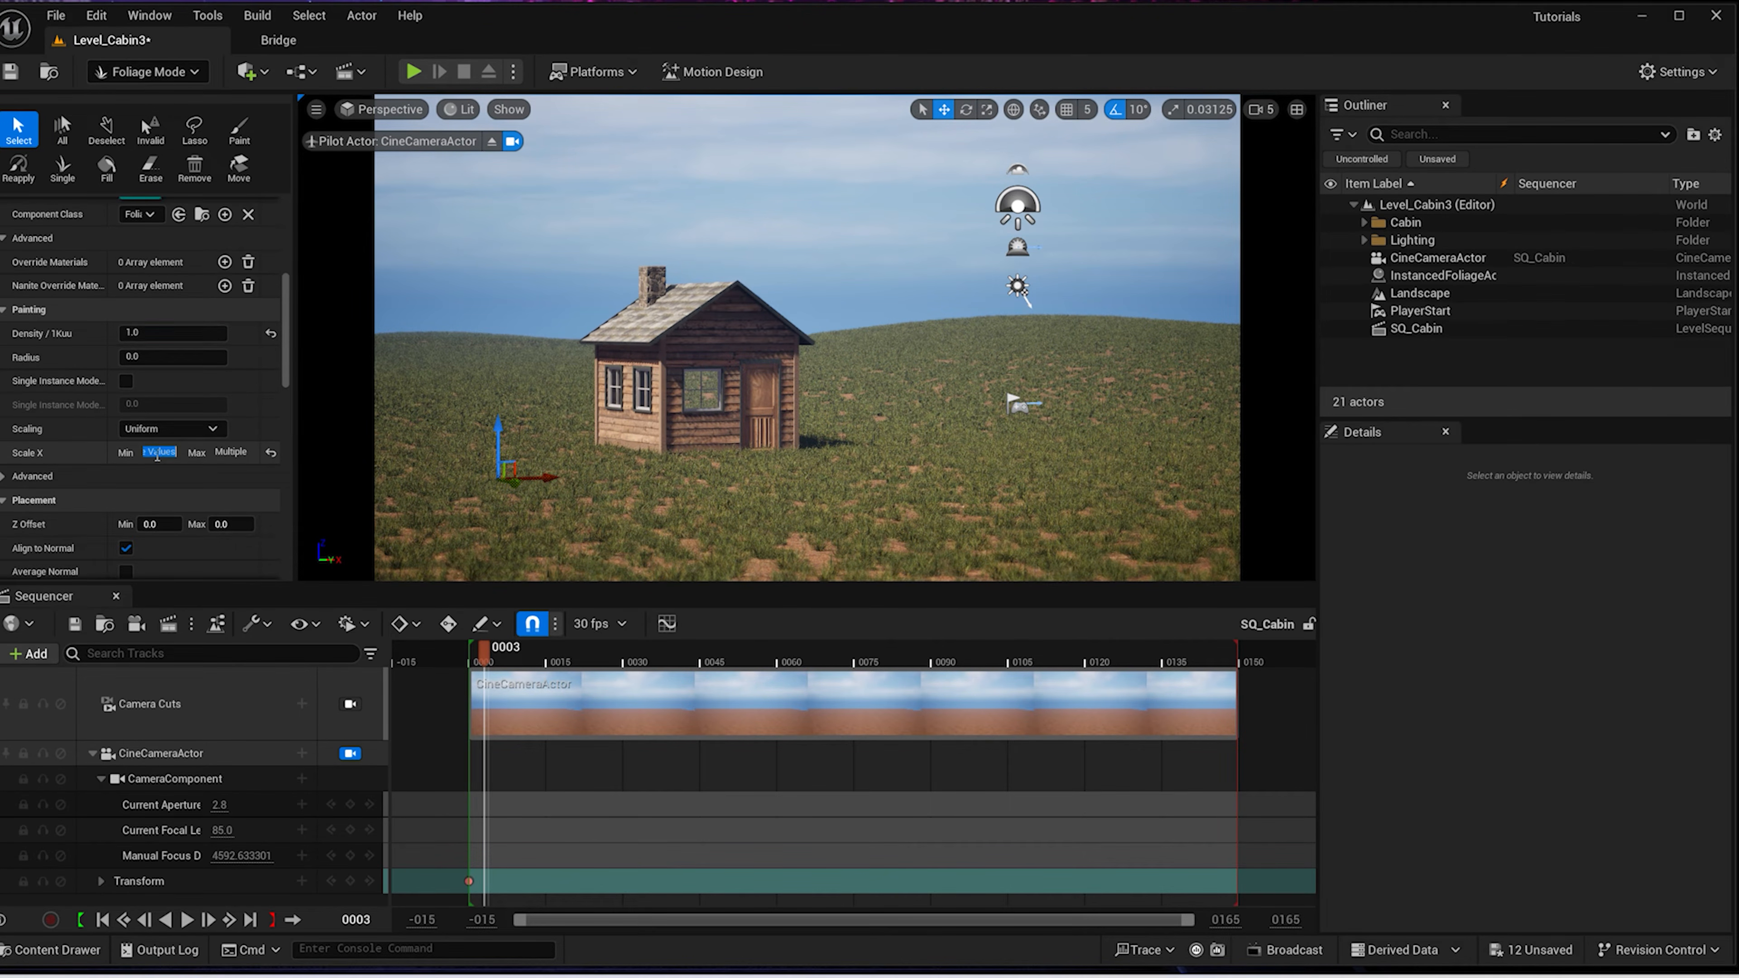
type("1")
left_click(218, 452)
type("1.5")
key("Return")
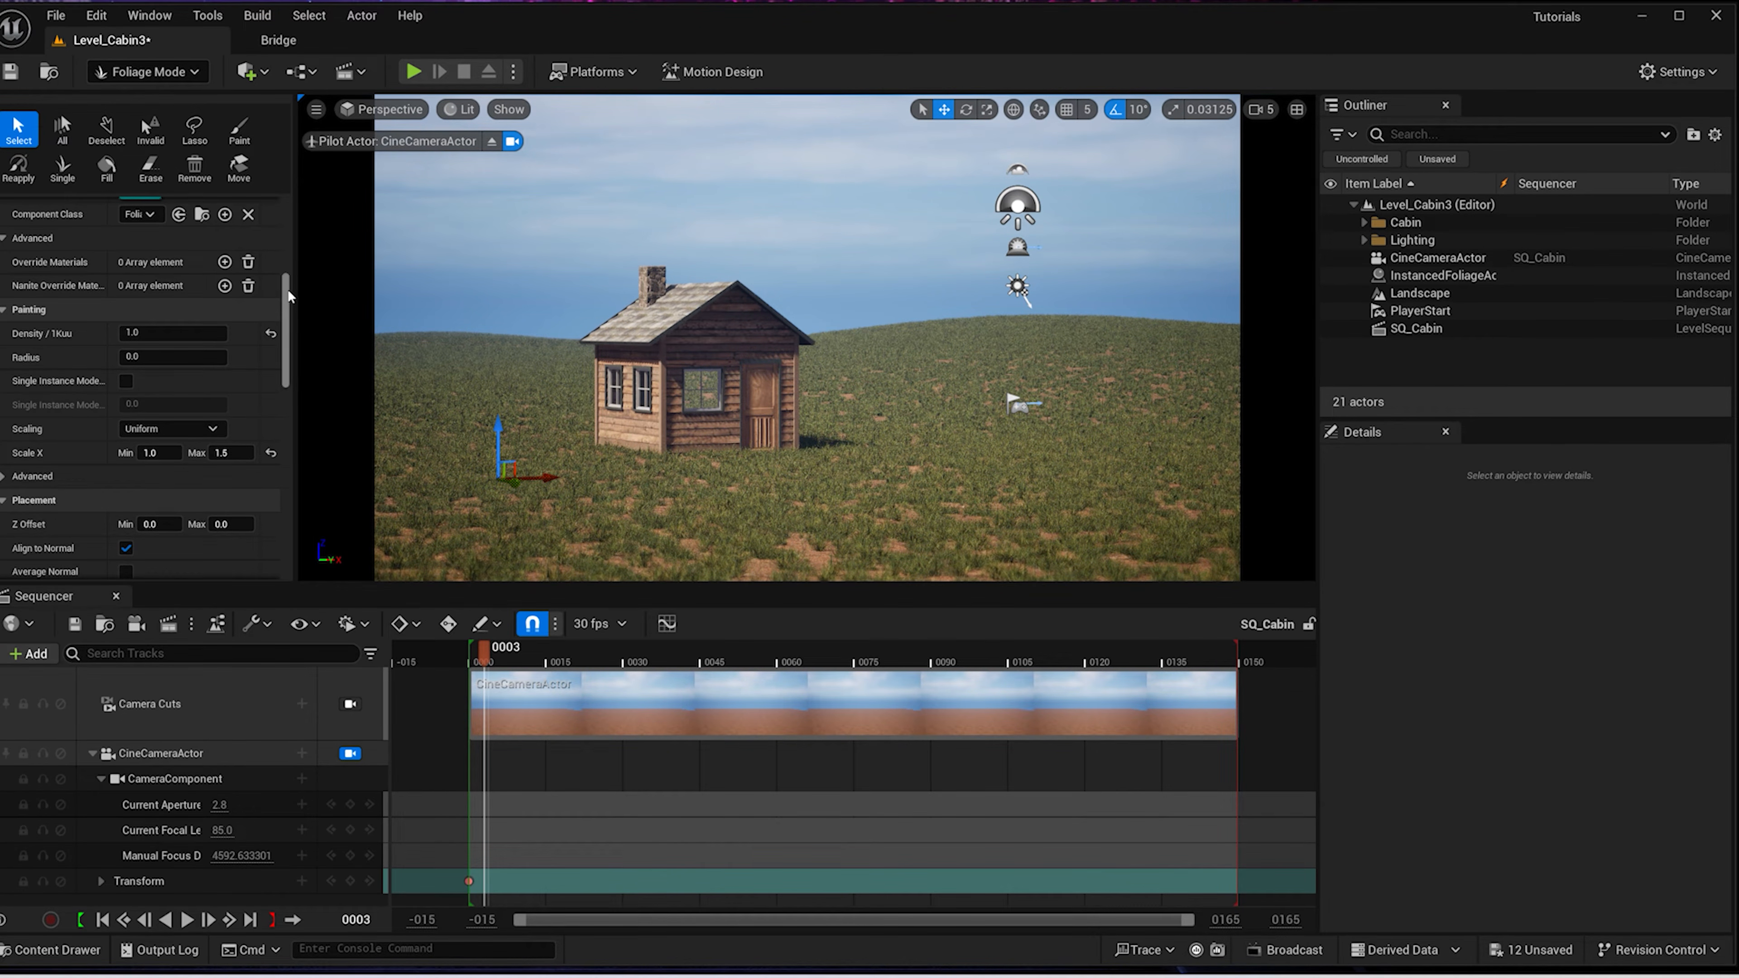
Switch to the foliage Paint tool and set the paint density to 0.1
left_click_drag(286, 296, 294, 173)
left_click(236, 137)
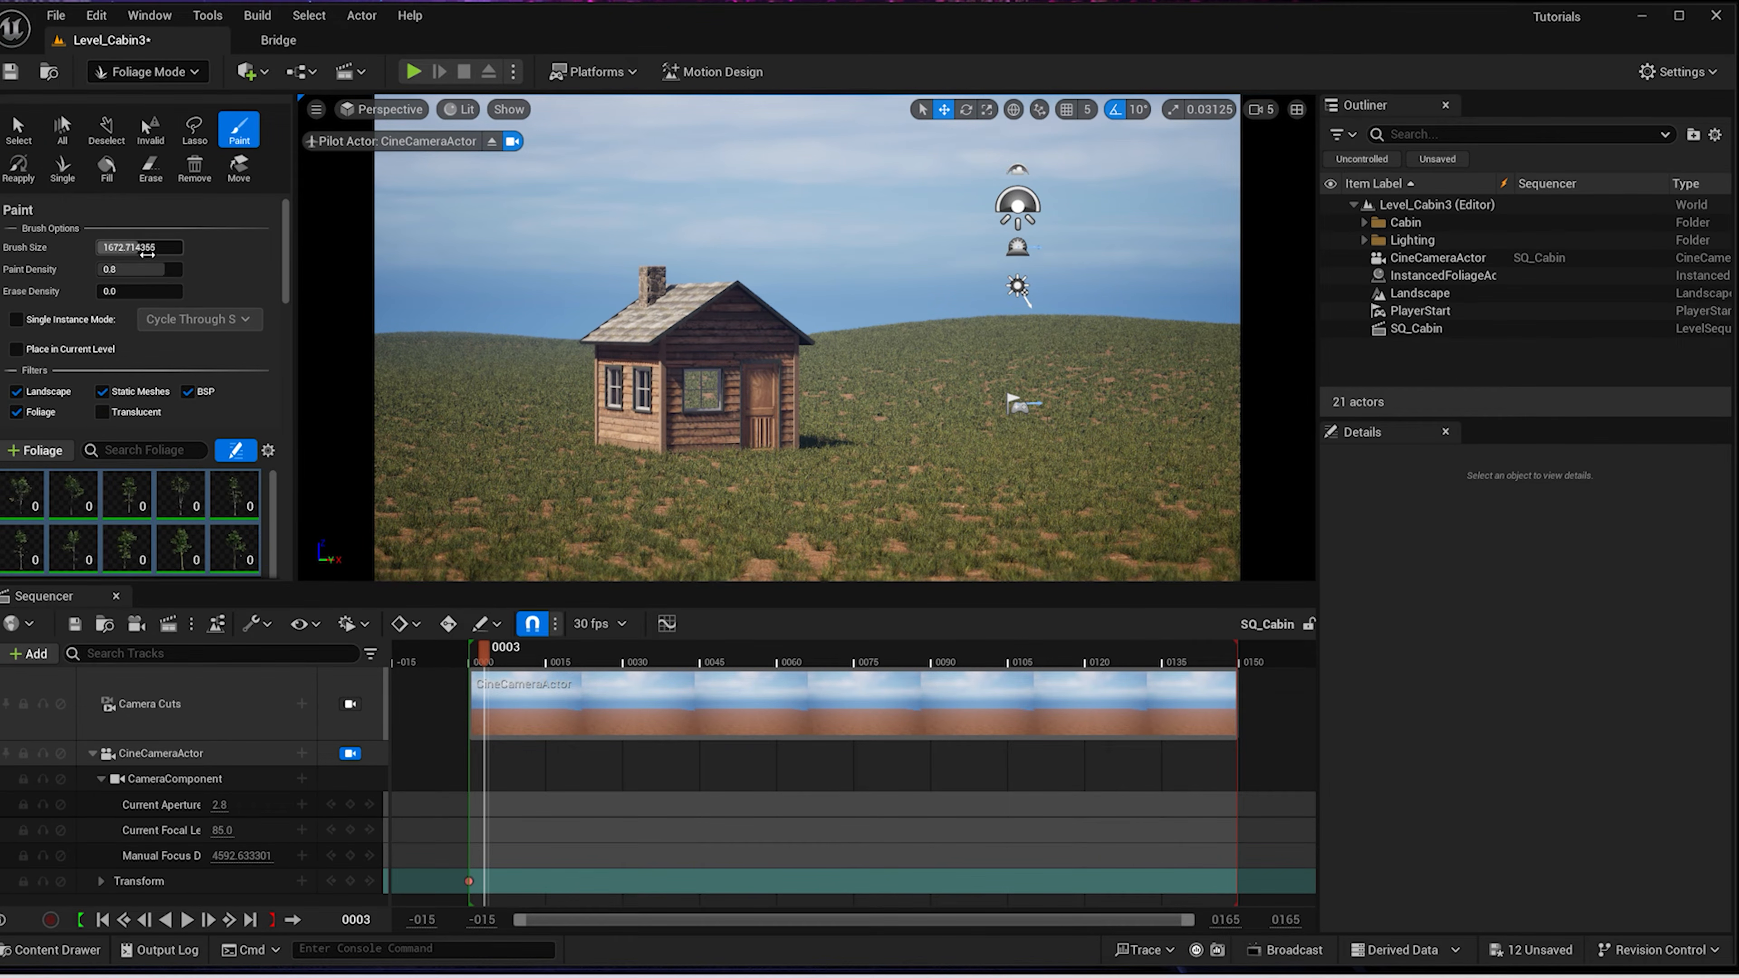
left_click(144, 265)
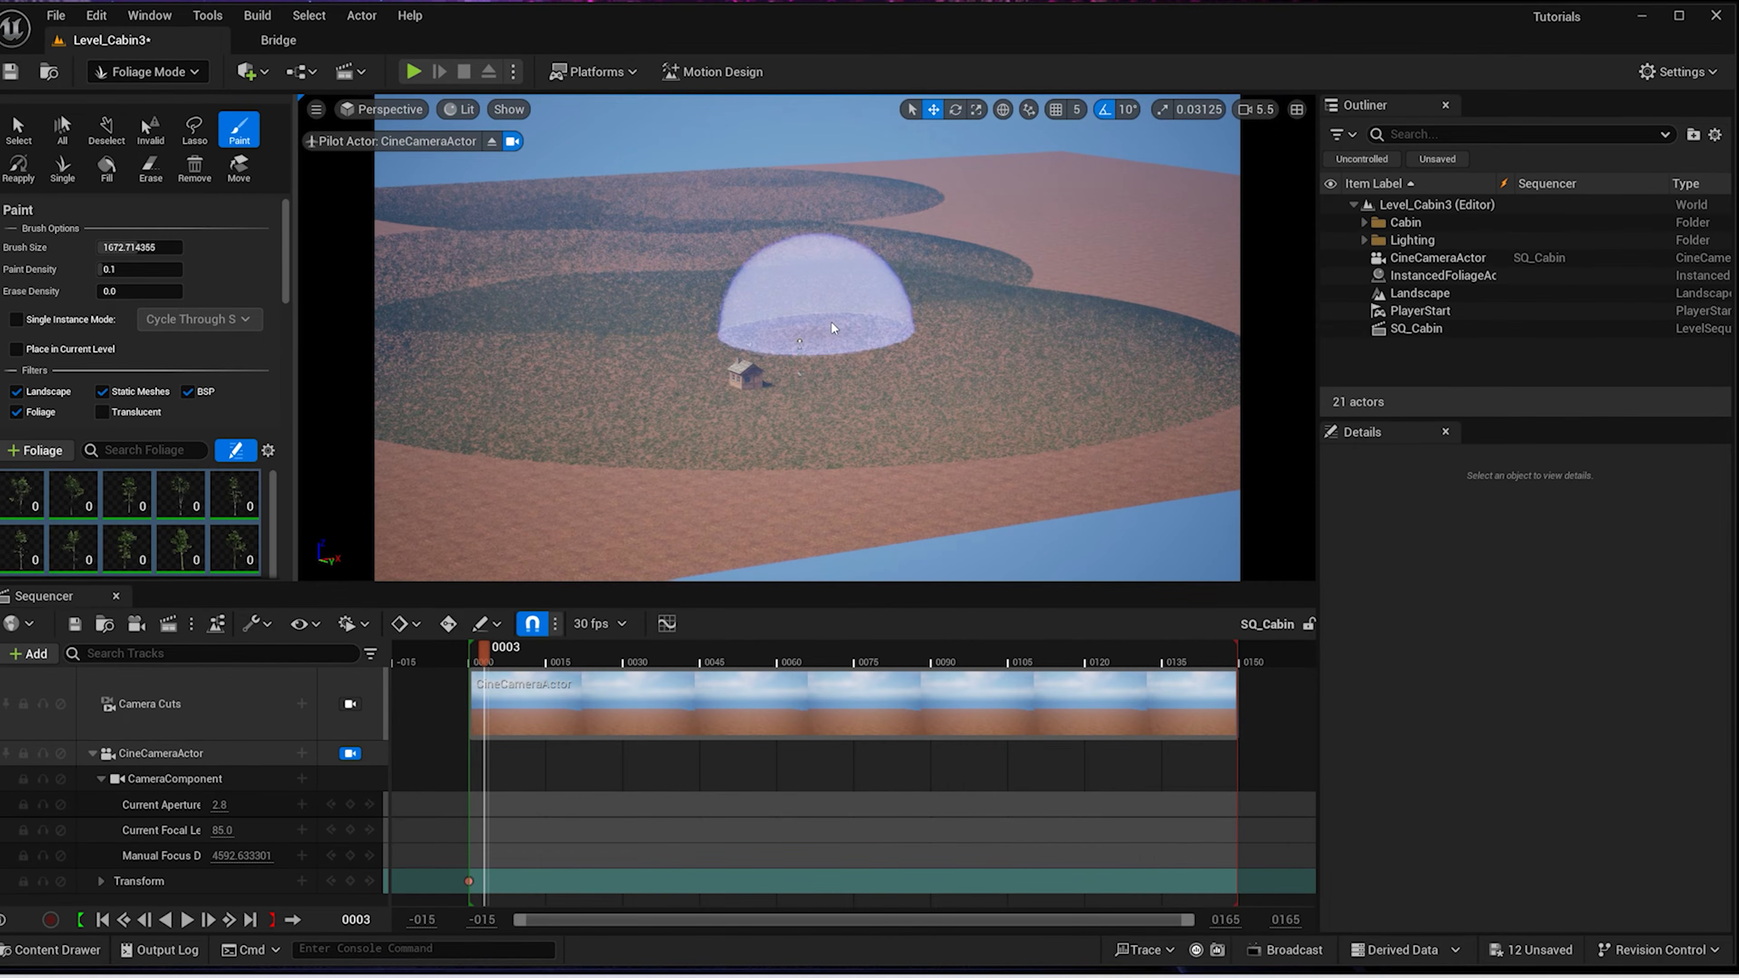
Paint beech and hornbeam trees across the hills behind and around the cabin, and return to the cine camera view at frame 11
mouse_move(809, 315)
left_mouse_down()
mouse_move(657, 274)
mouse_move(493, 316)
mouse_move(671, 240)
mouse_move(1013, 206)
mouse_move(590, 208)
left_mouse_up()
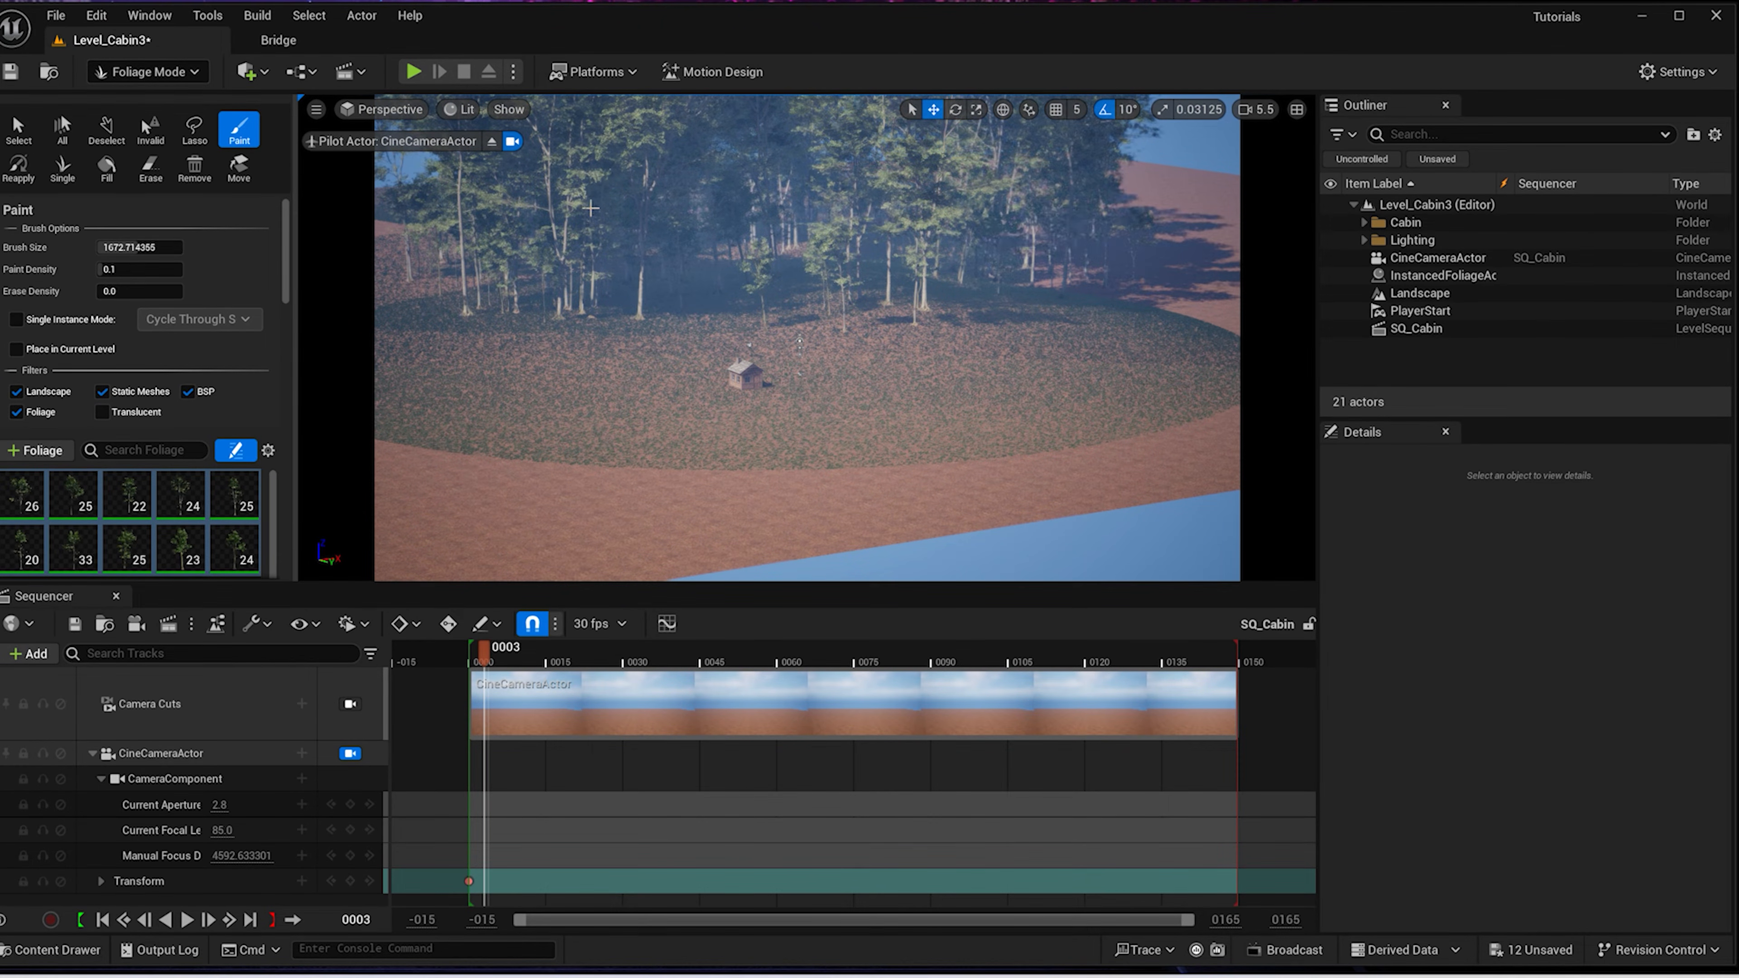
mouse_move(444, 239)
left_mouse_down()
mouse_move(435, 310)
mouse_move(458, 408)
mouse_move(575, 497)
mouse_move(903, 544)
mouse_move(886, 524)
mouse_move(1068, 311)
mouse_move(959, 262)
left_mouse_up()
mouse_move(959, 262)
right_mouse_down()
mouse_move(849, 445)
mouse_move(864, 161)
right_mouse_up()
scroll(948, 281, "down", 2)
key("s")
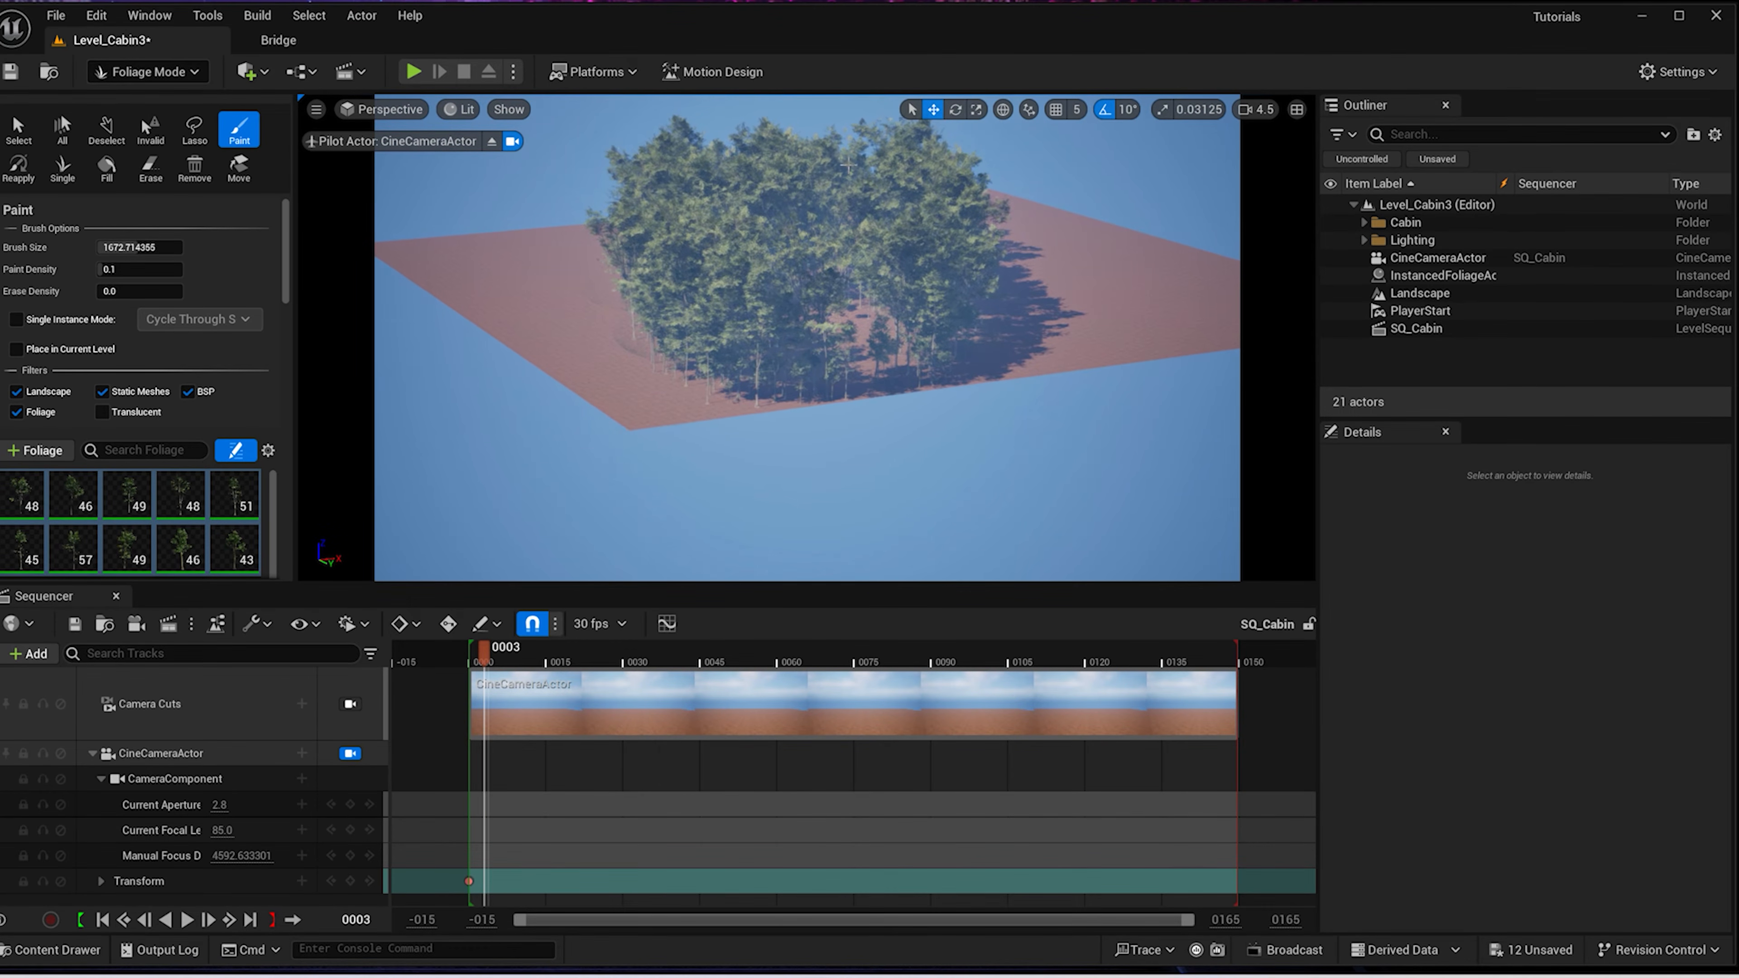
left_click(589, 230)
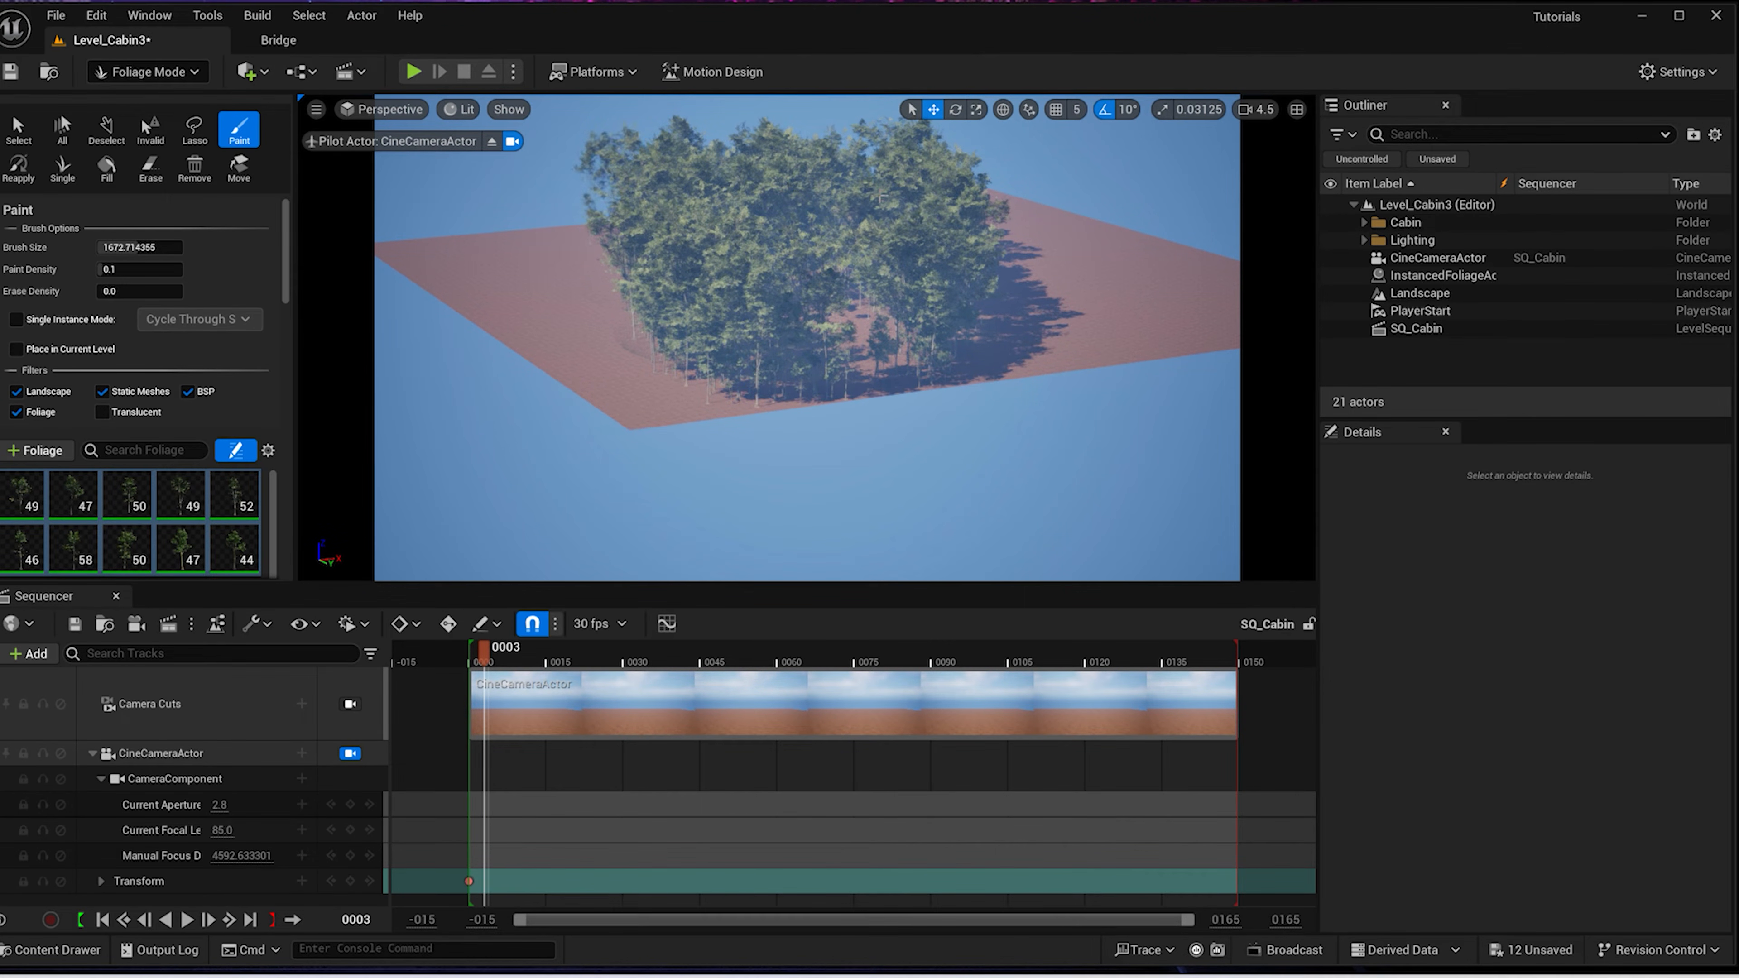
left_click_drag(898, 213, 791, 207)
mouse_move(670, 222)
left_mouse_down()
mouse_move(959, 206)
mouse_move(986, 281)
left_mouse_up()
left_click(529, 666)
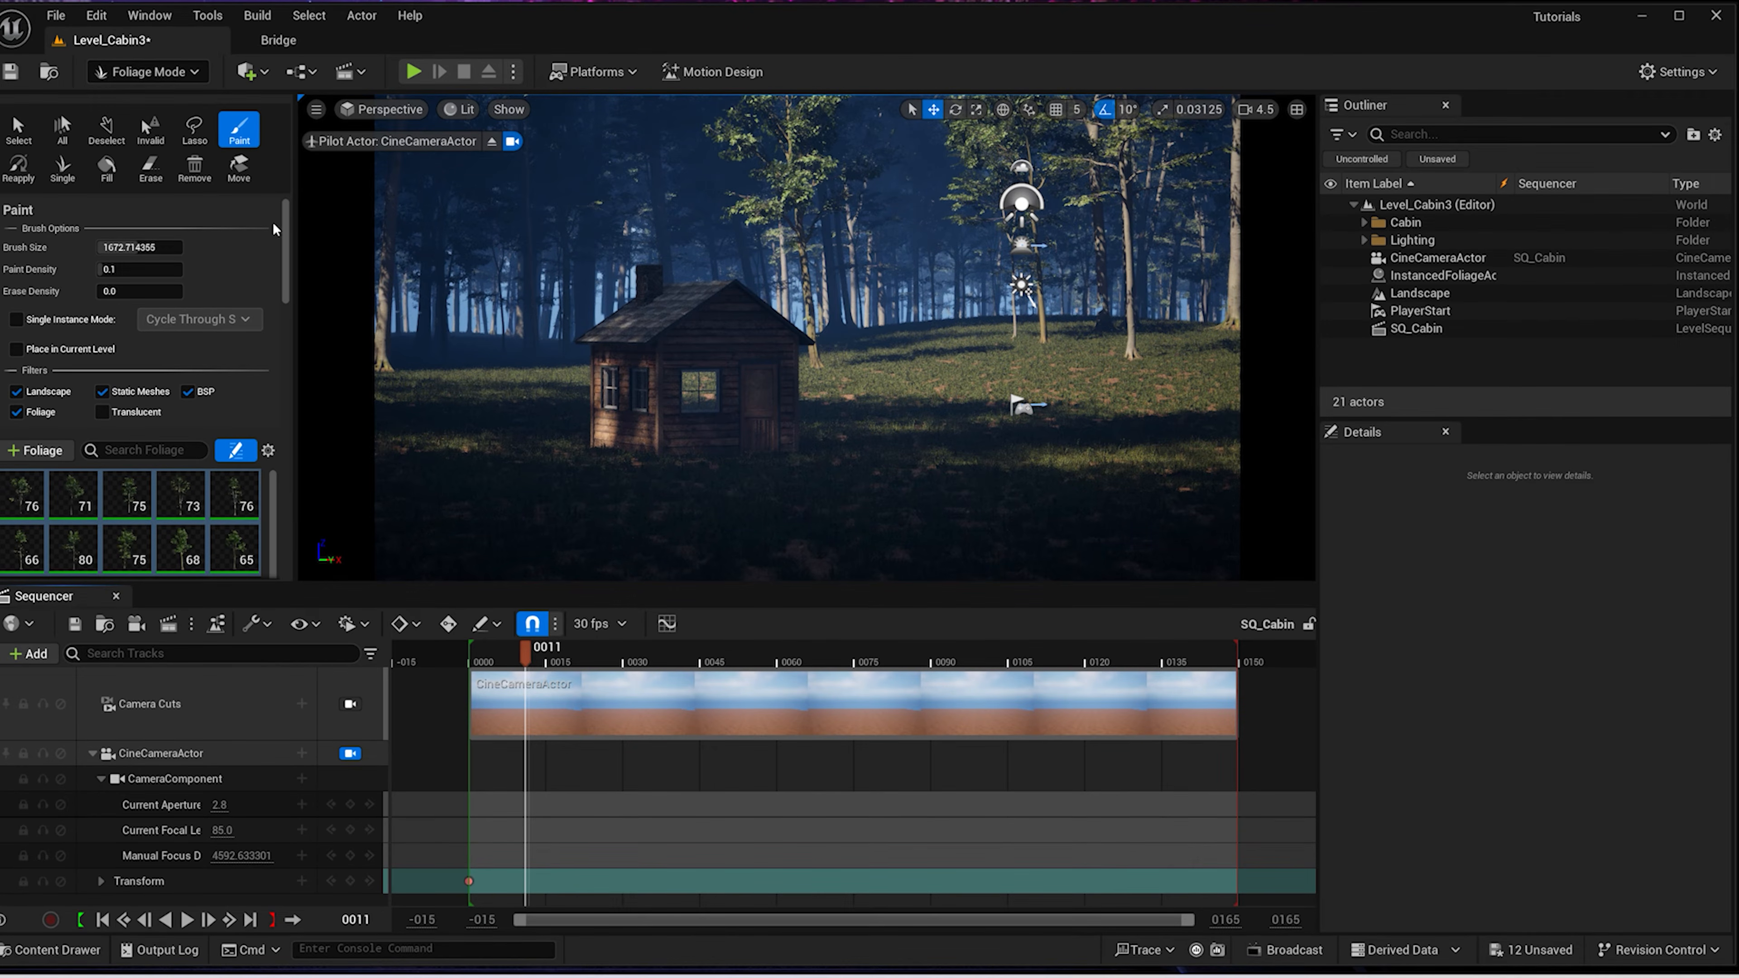
Place single tree instances beside and behind the cabin and in the foreground, and return to the camera view at frame 5
left_click(63, 167)
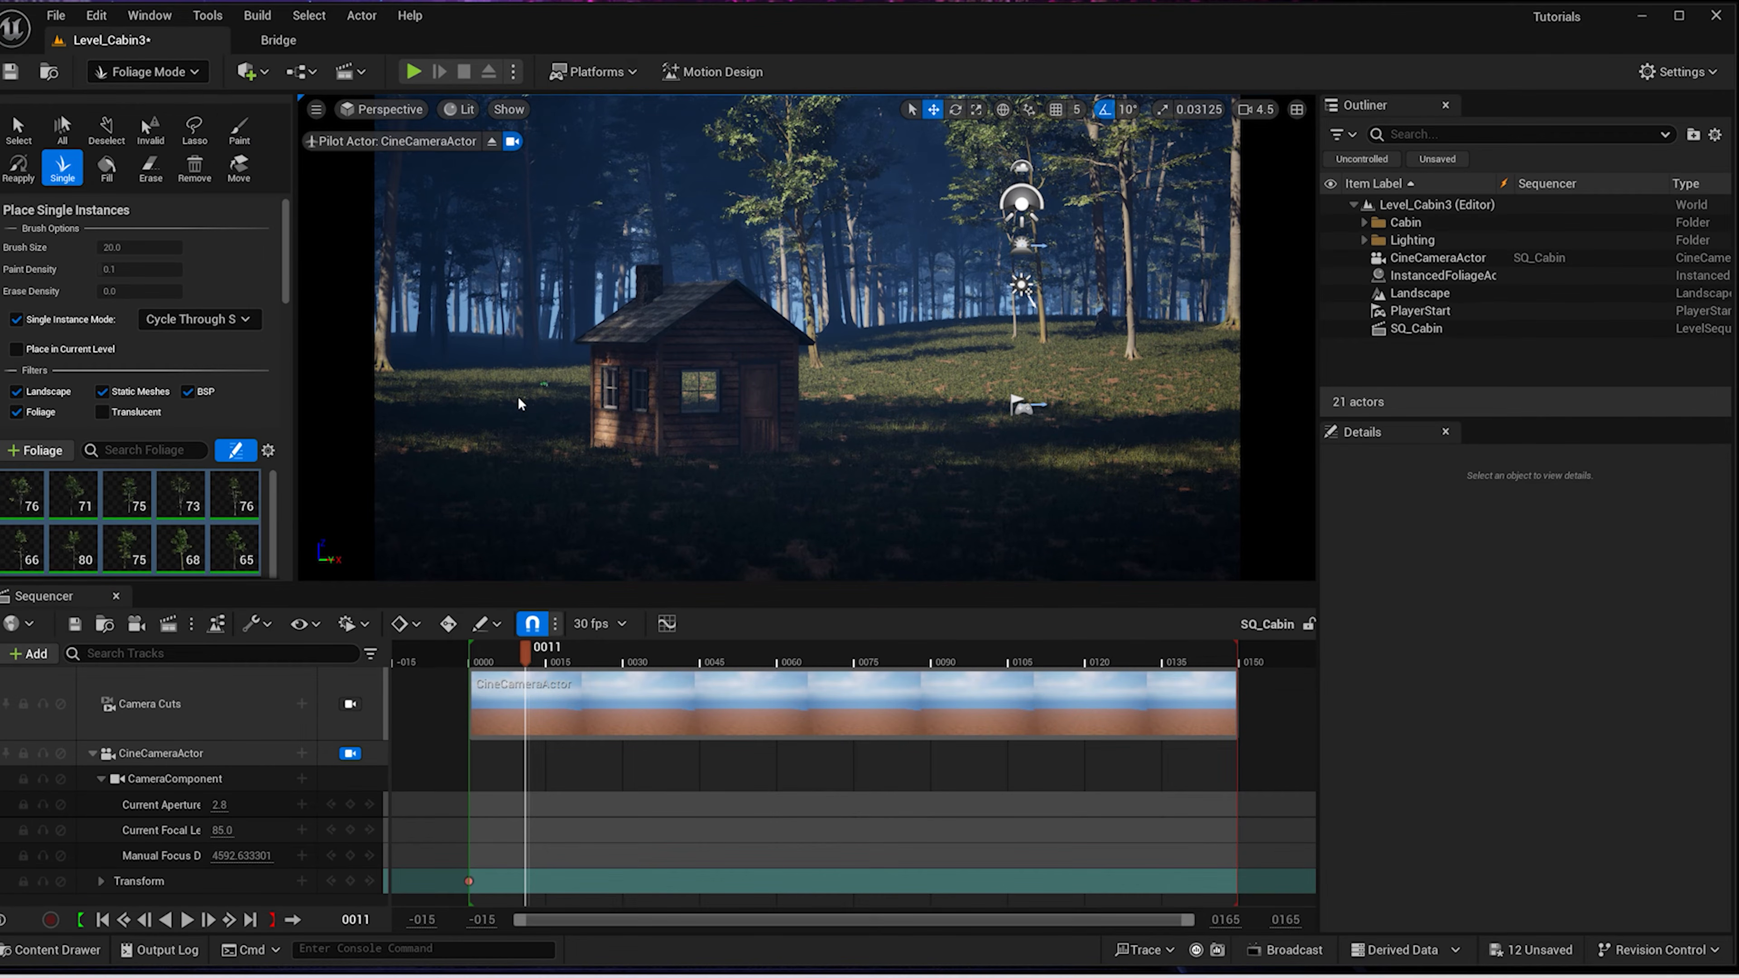
left_click(559, 350)
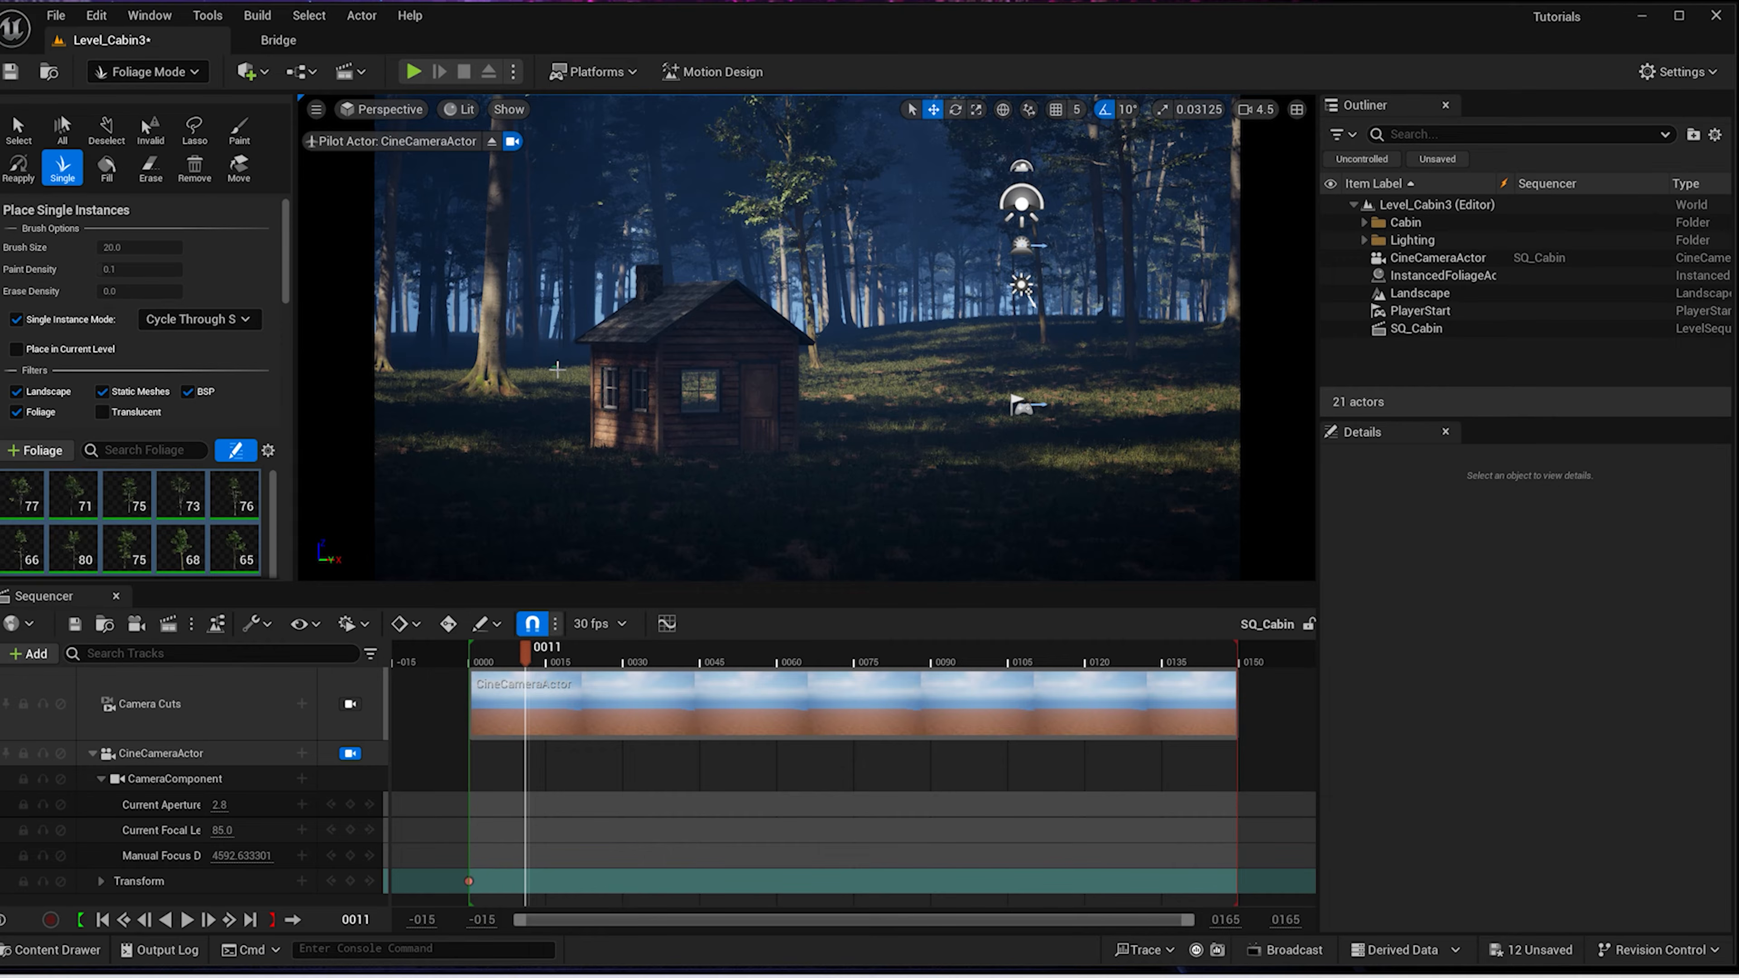
left_click(563, 369)
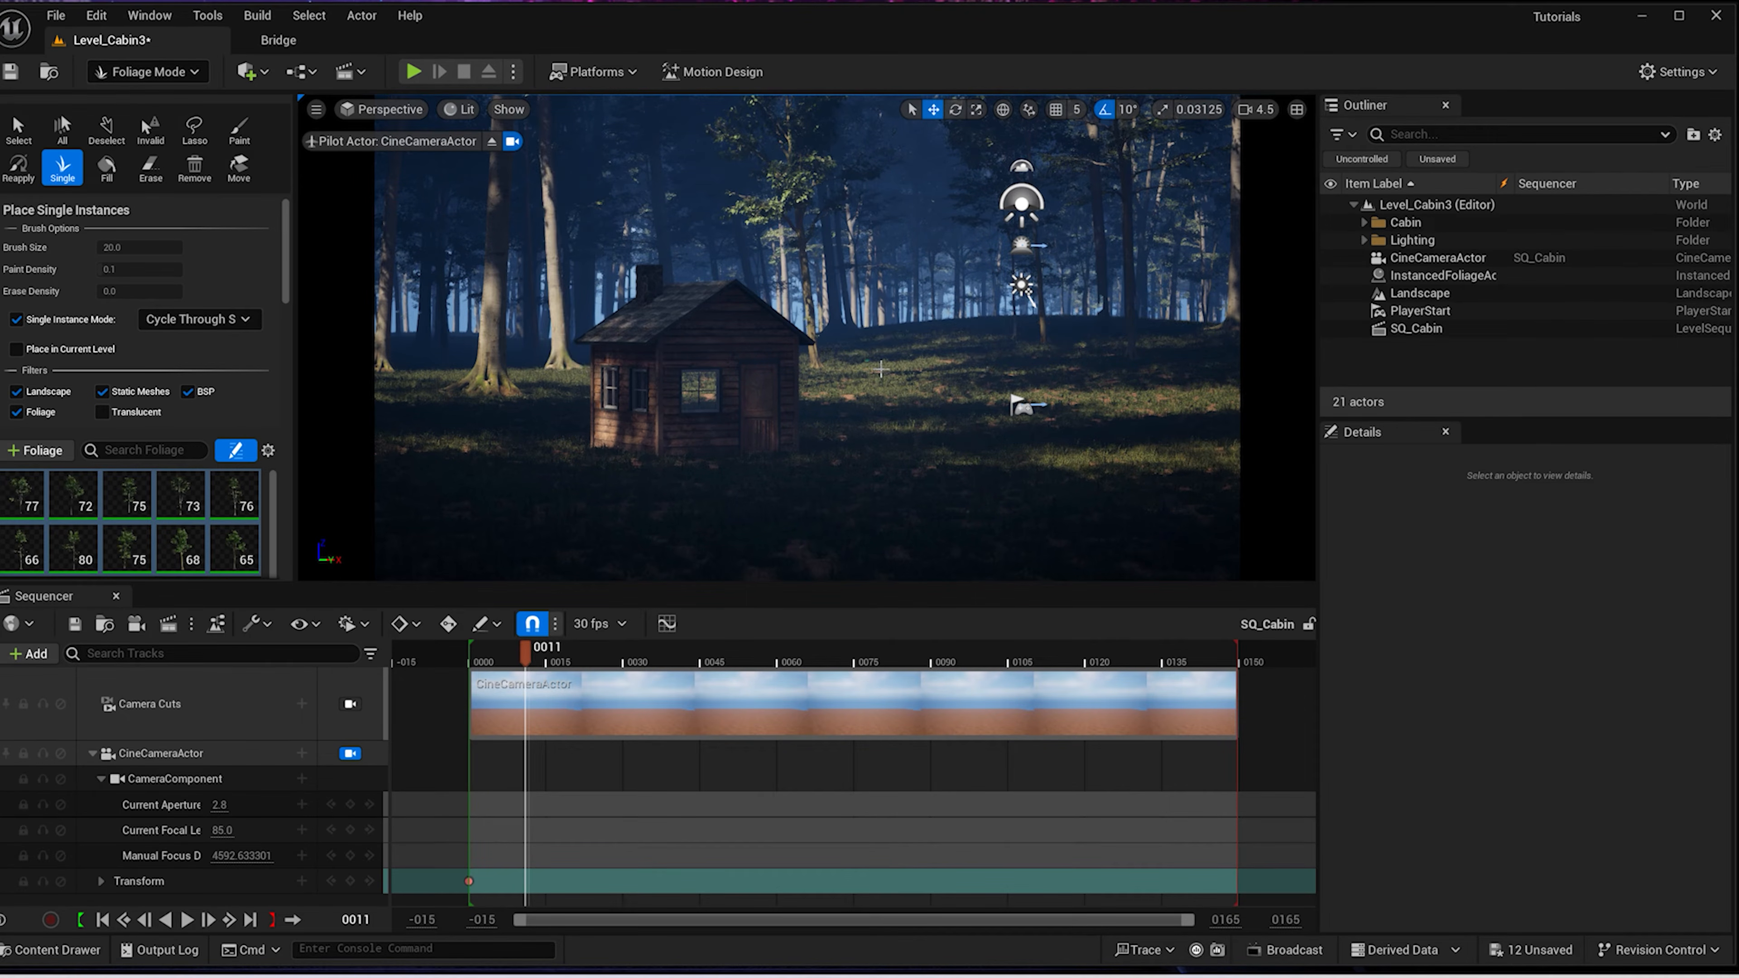
left_click(907, 374)
left_click(997, 386)
left_click(1119, 425)
left_click(1067, 372)
left_click(1197, 392)
left_click(950, 359)
left_click(423, 527)
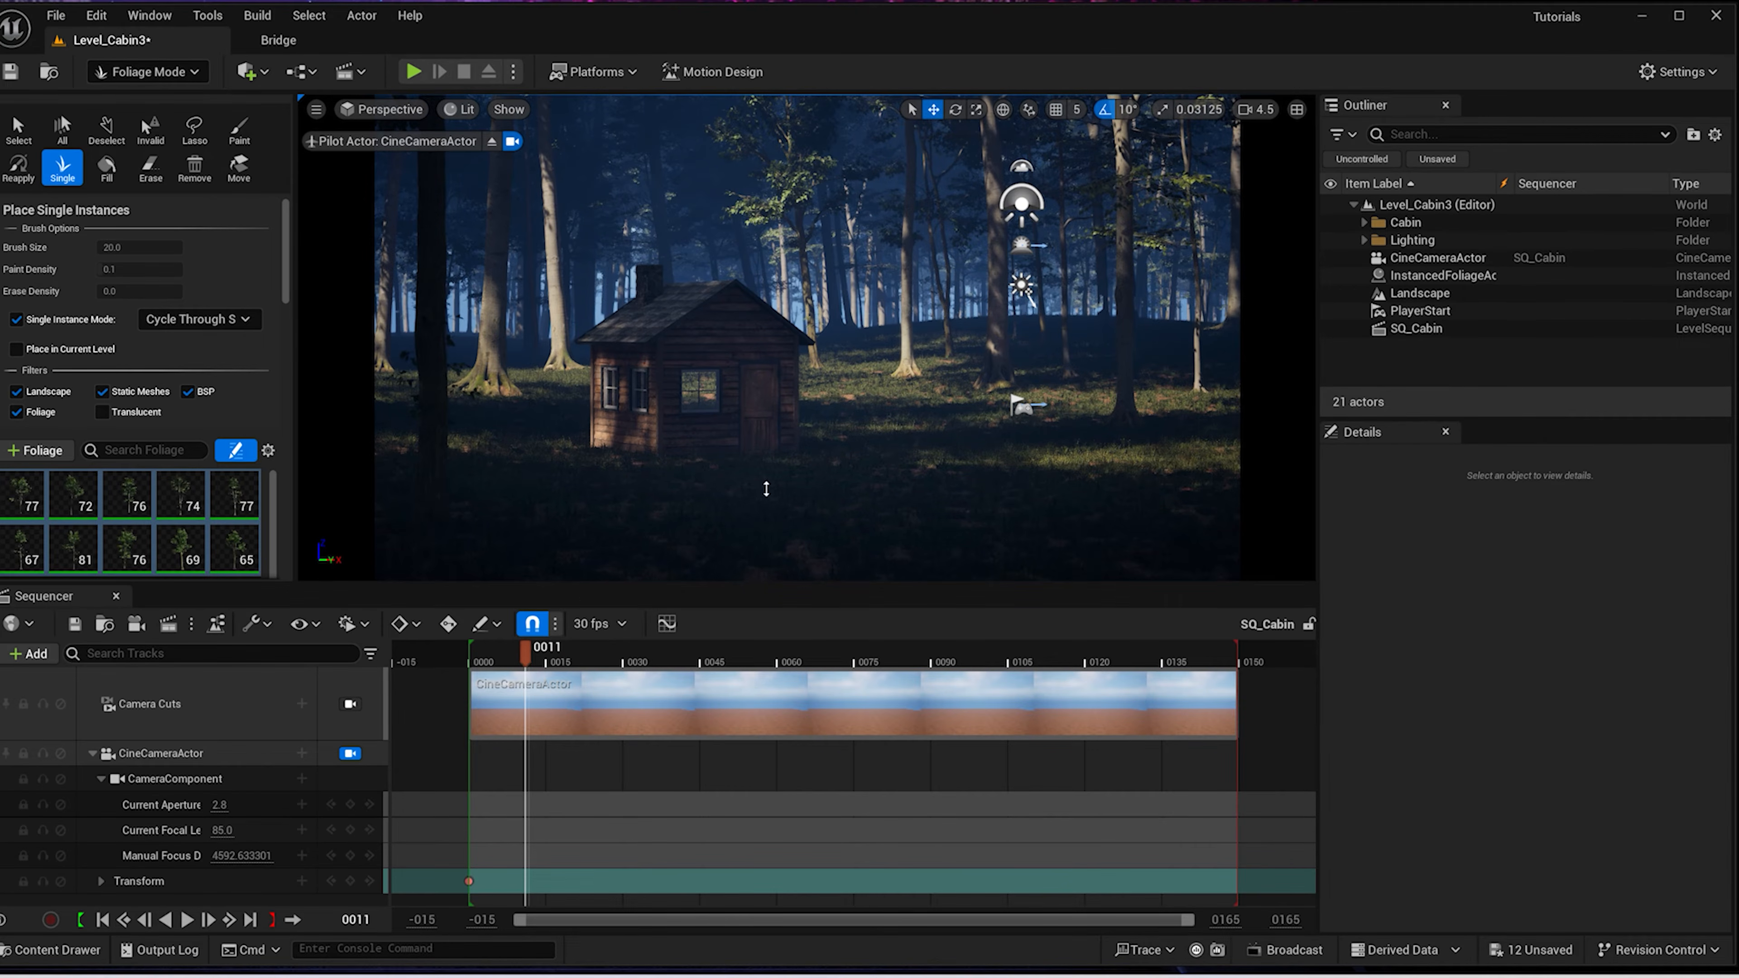
scroll(685, 543, "down", 3)
left_click(1146, 475)
scroll(1141, 474, "down", 5)
left_click(1207, 470)
left_click(499, 651)
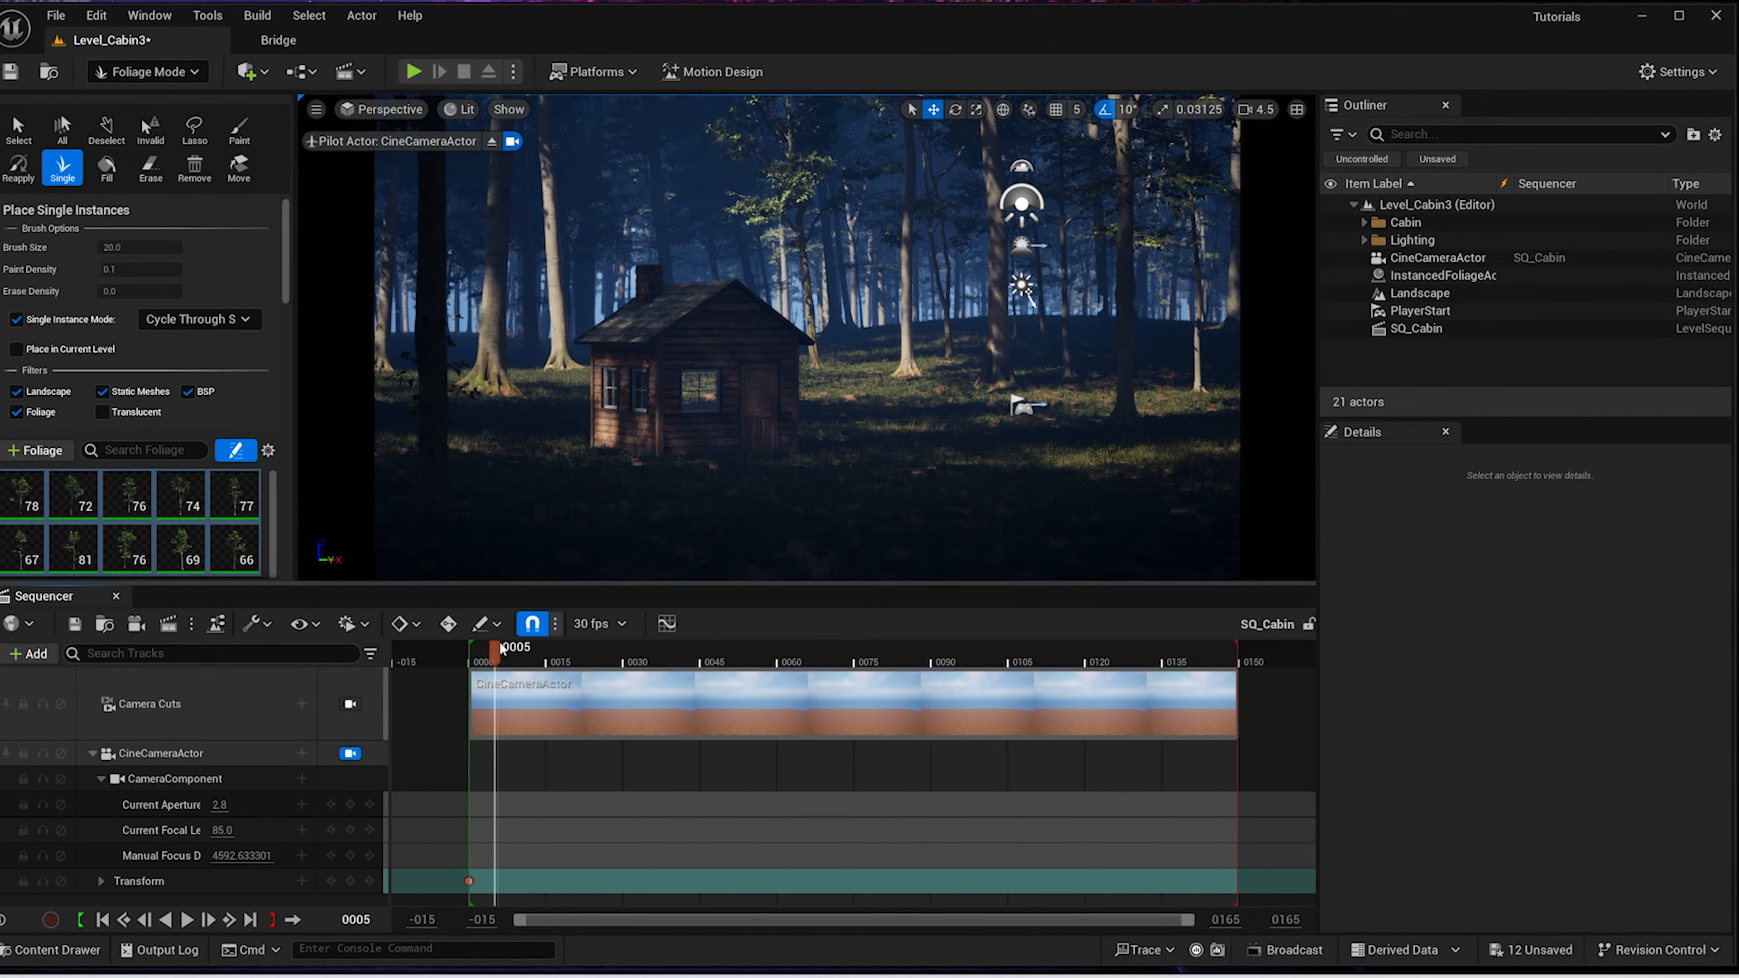
Deactivate all currently active tree types in the foliage palette
scroll(43, 514, "down", 1)
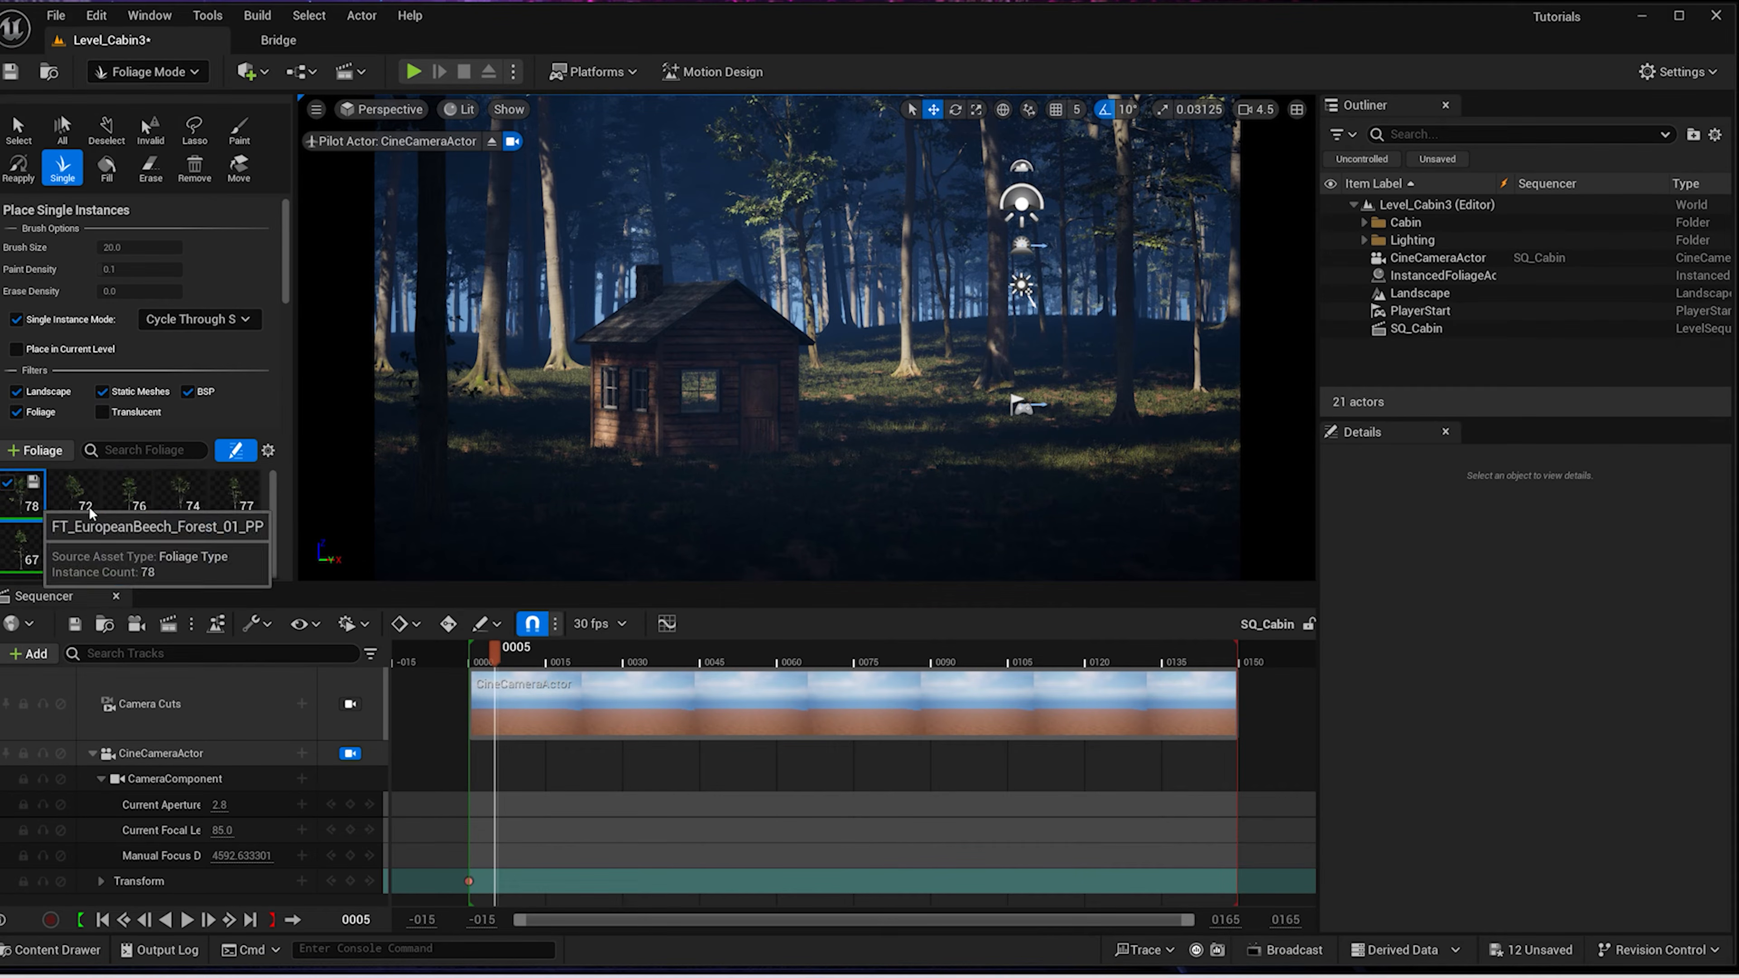
left_click(222, 481)
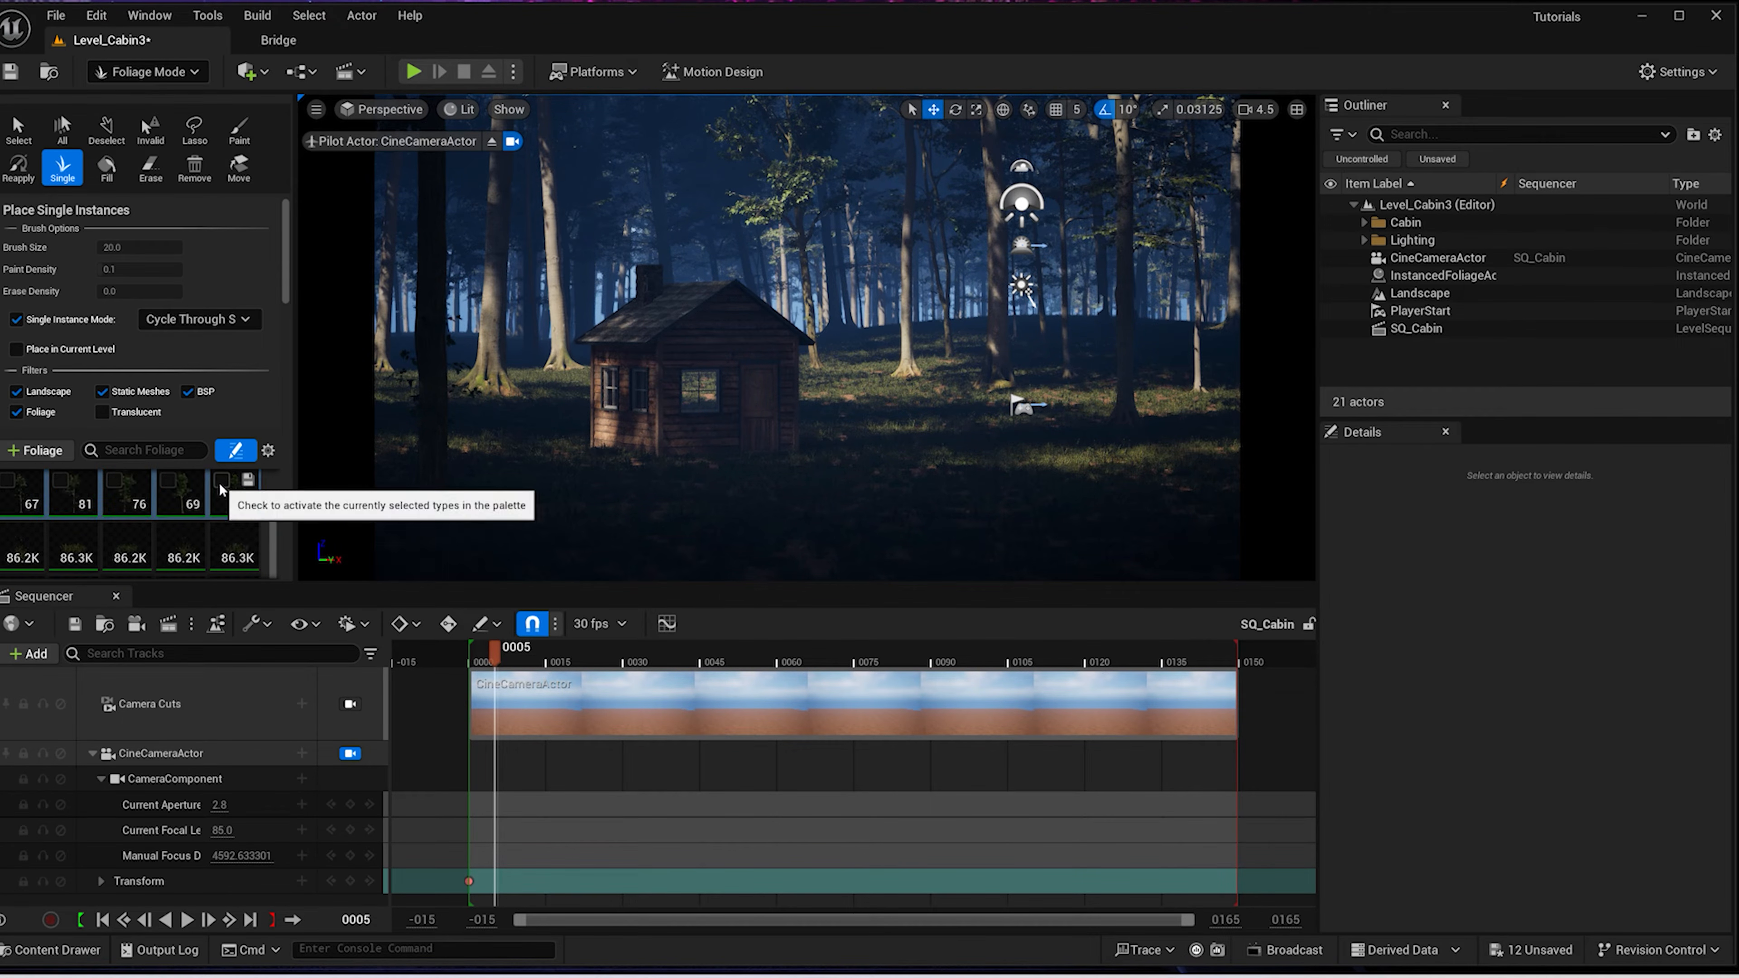
Add the PivotPainter European hornbeam types Field_01 to Field_04, Forest_02, Forest_09 and Forest_10 to the foliage palette
key("ctrl+space")
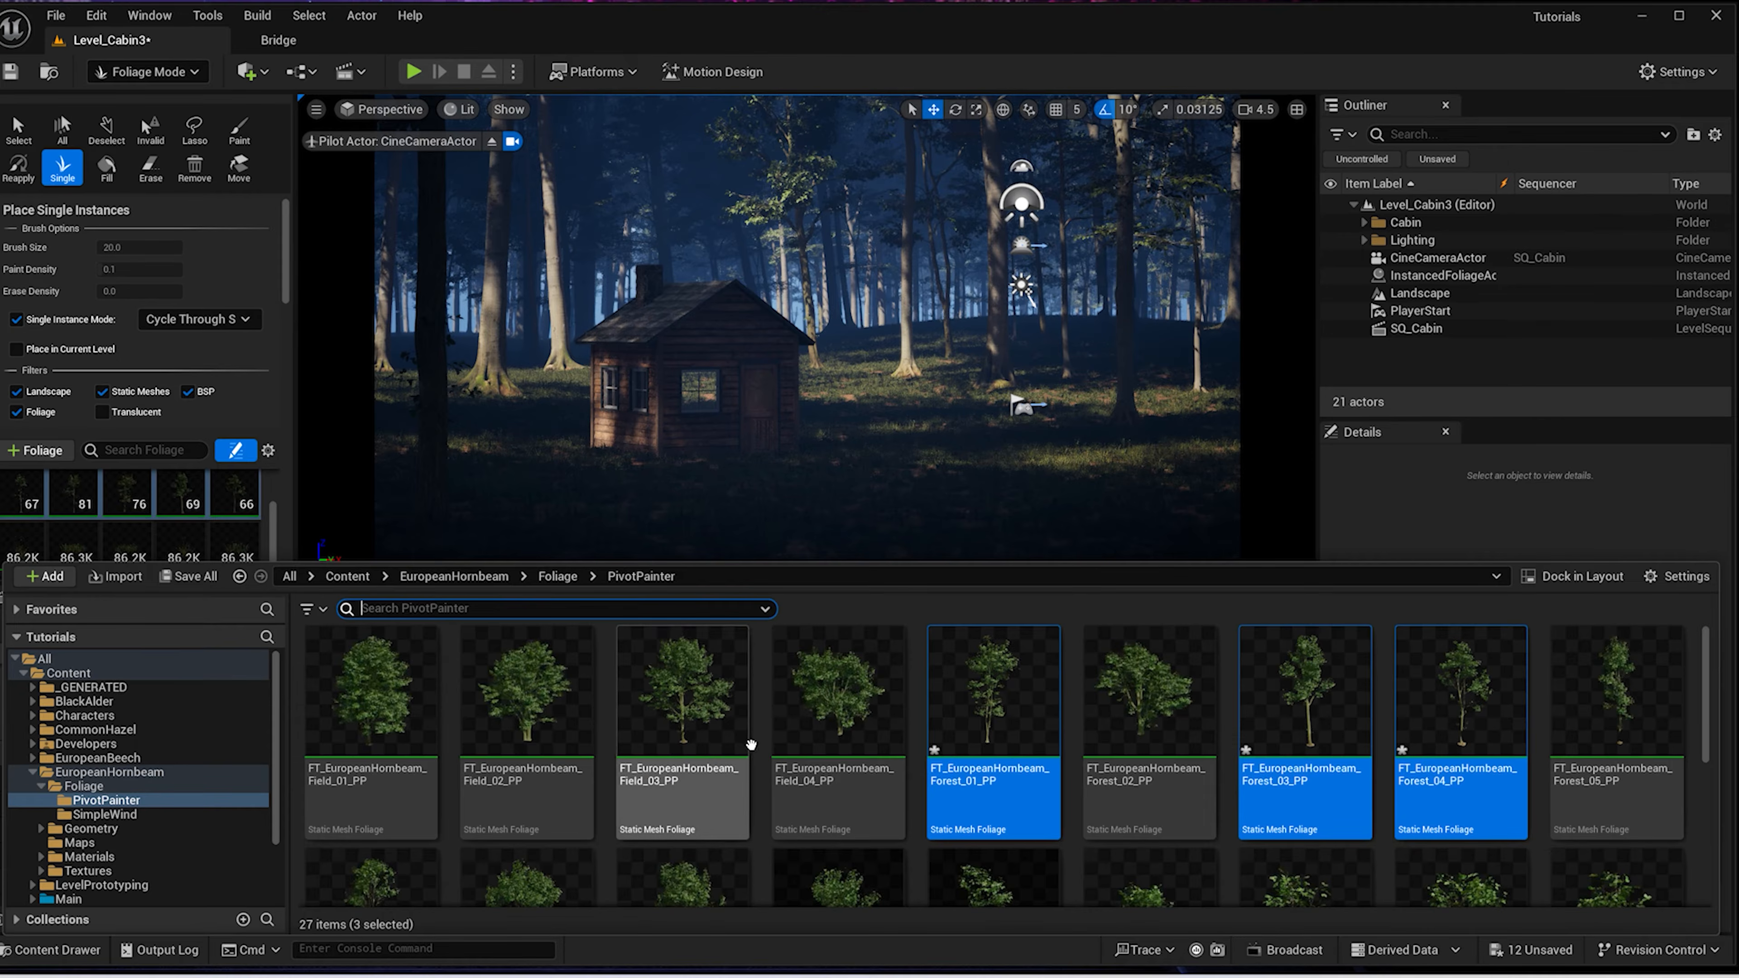
left_click(815, 719)
left_click(680, 704, "ctrl")
left_click(523, 709, "ctrl")
left_click(400, 700, "ctrl")
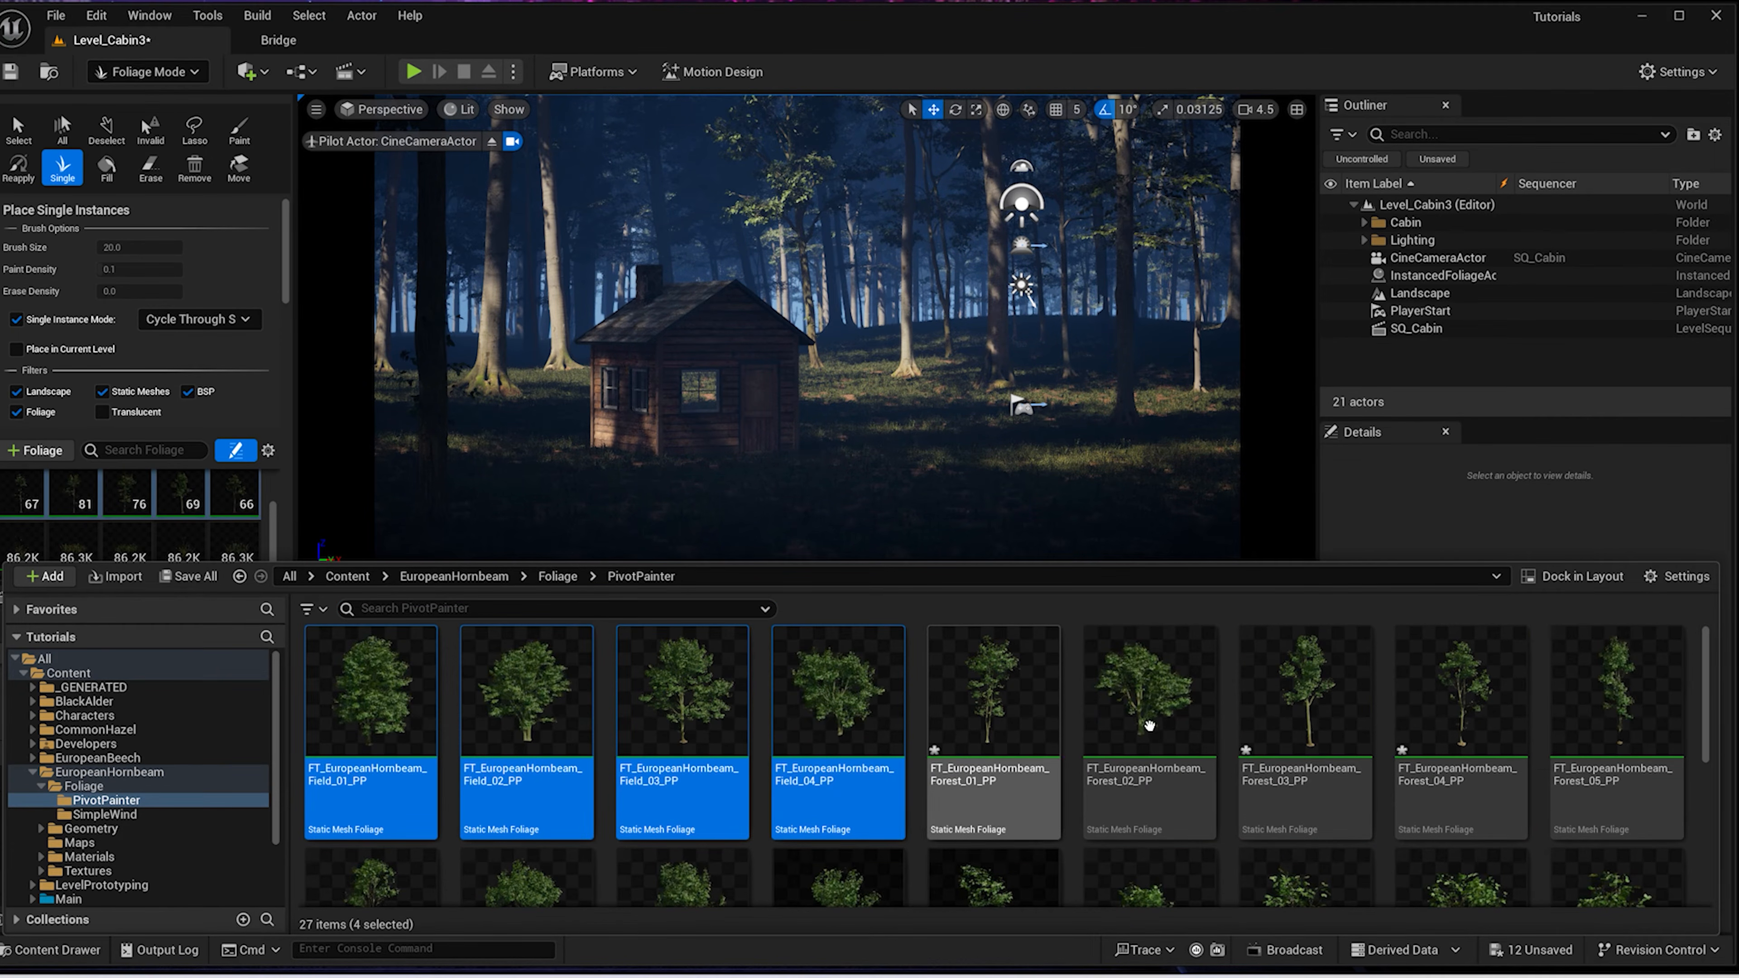
left_click(1151, 692, "ctrl")
scroll(913, 810, "down", 2)
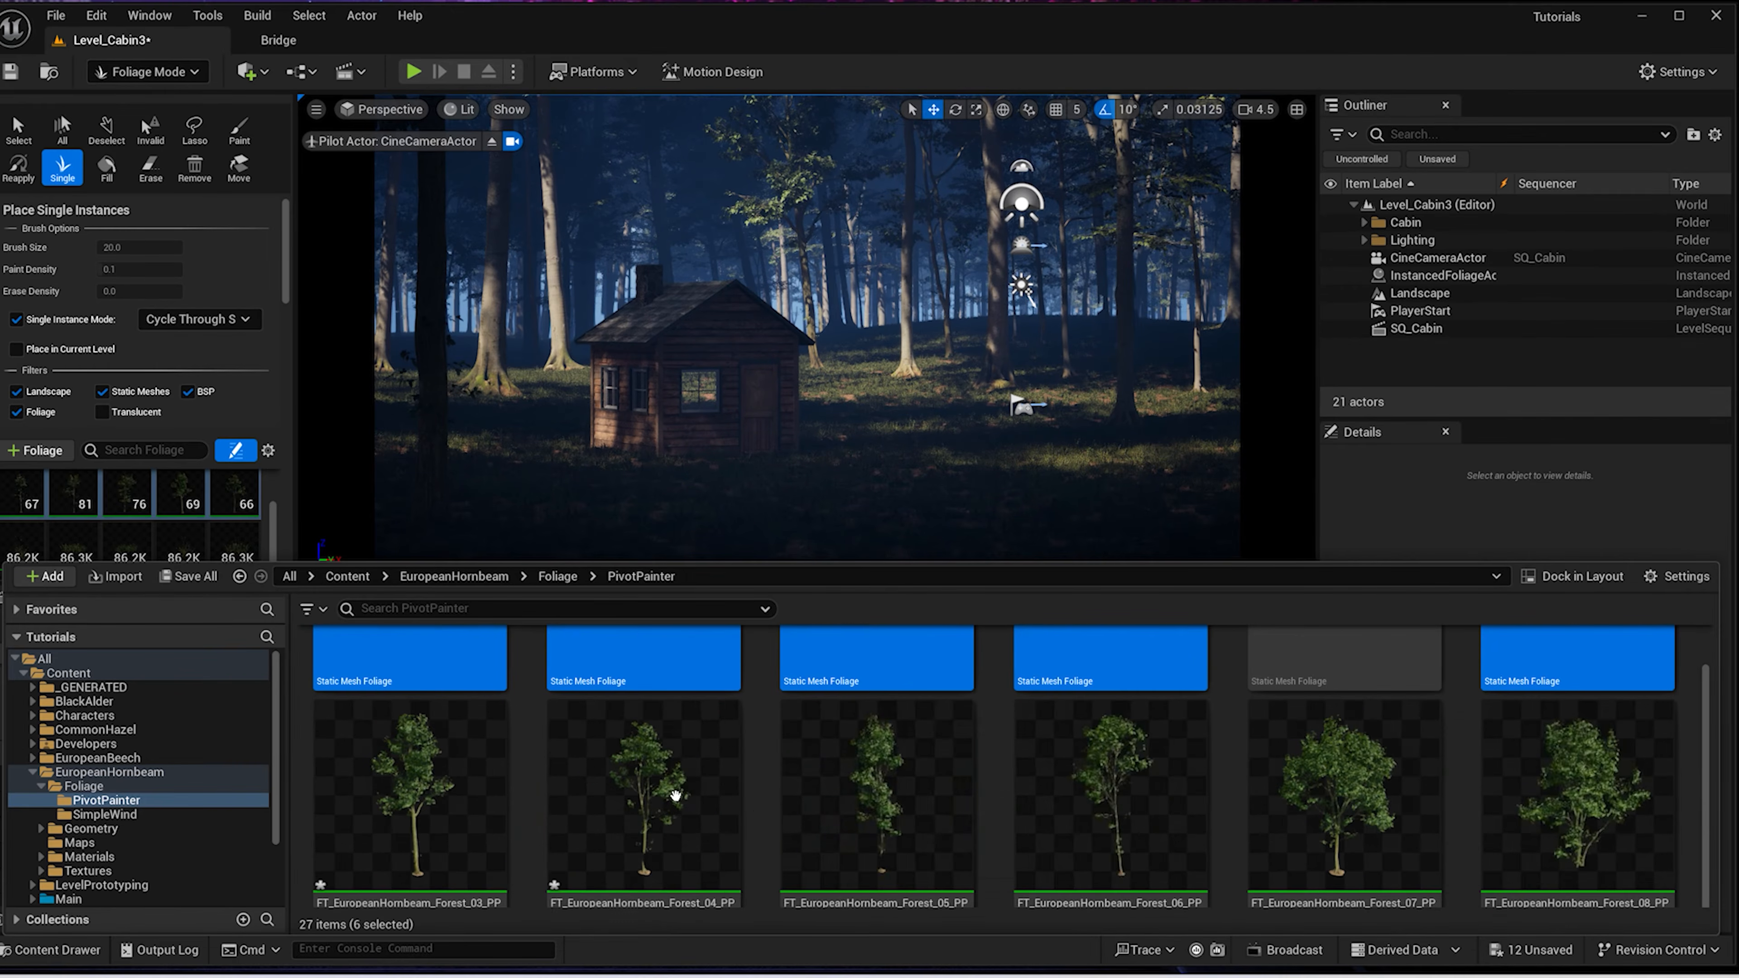
left_click(795, 764, "ctrl")
scroll(794, 764, "up", 2, "ctrl")
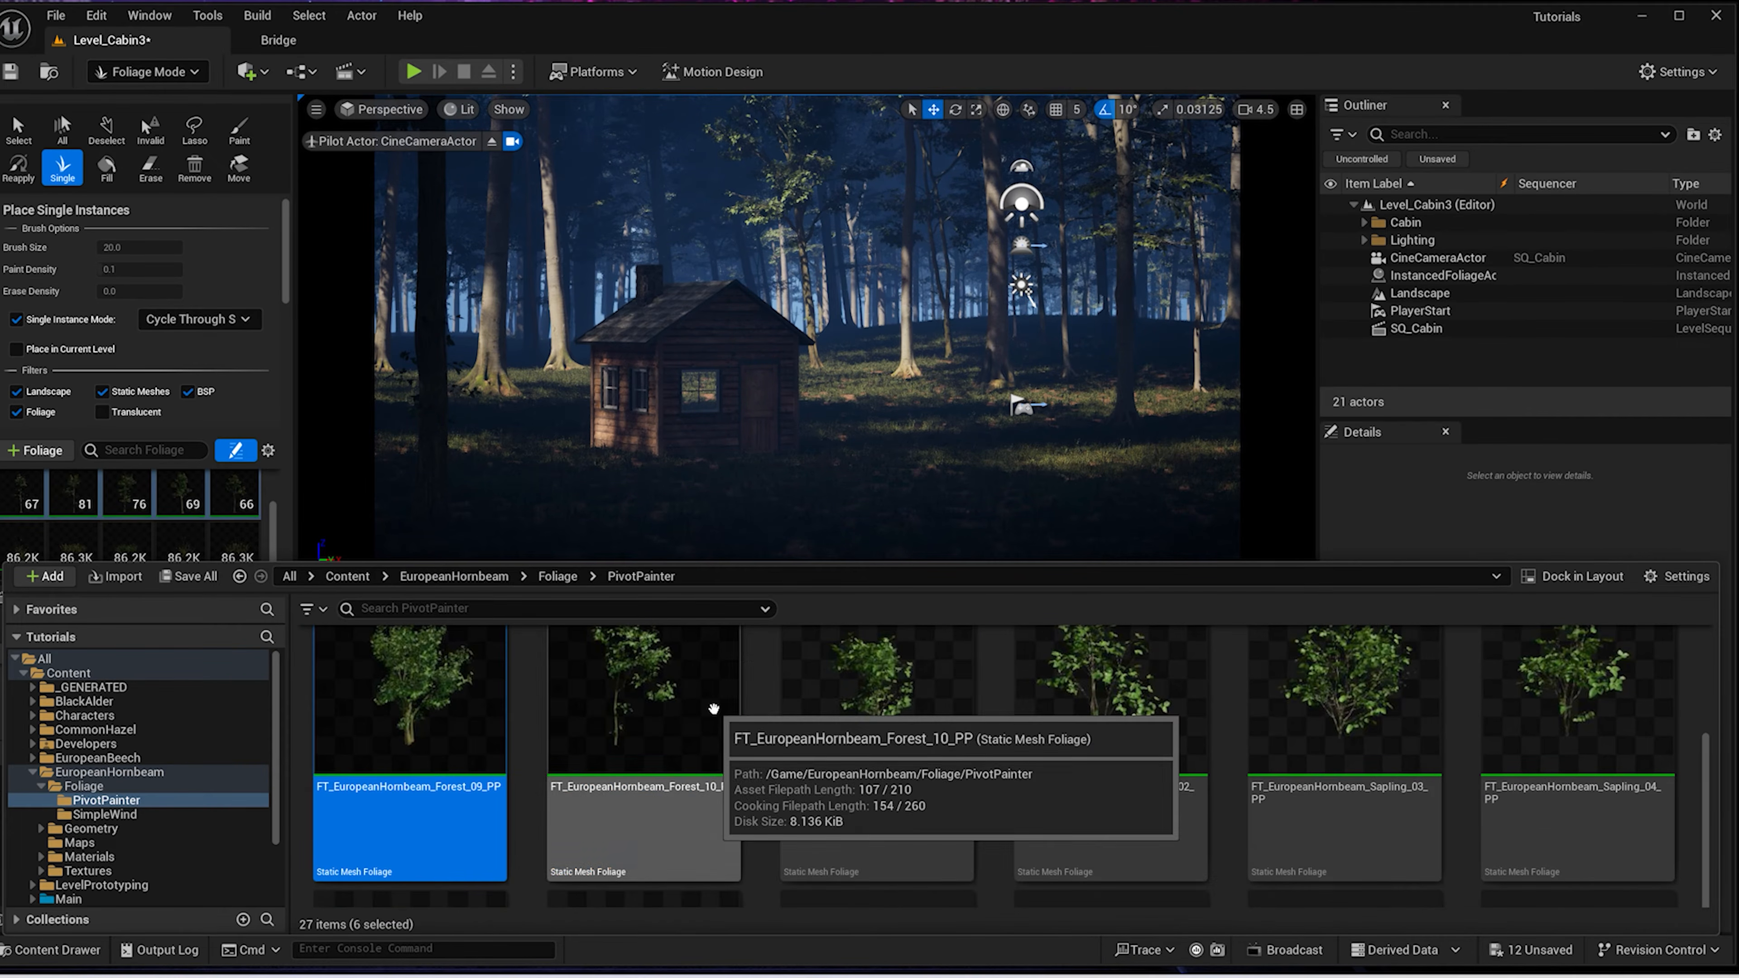
left_click(713, 713, "ctrl")
scroll(893, 753, "up", 5)
scroll(893, 752, "down", 5)
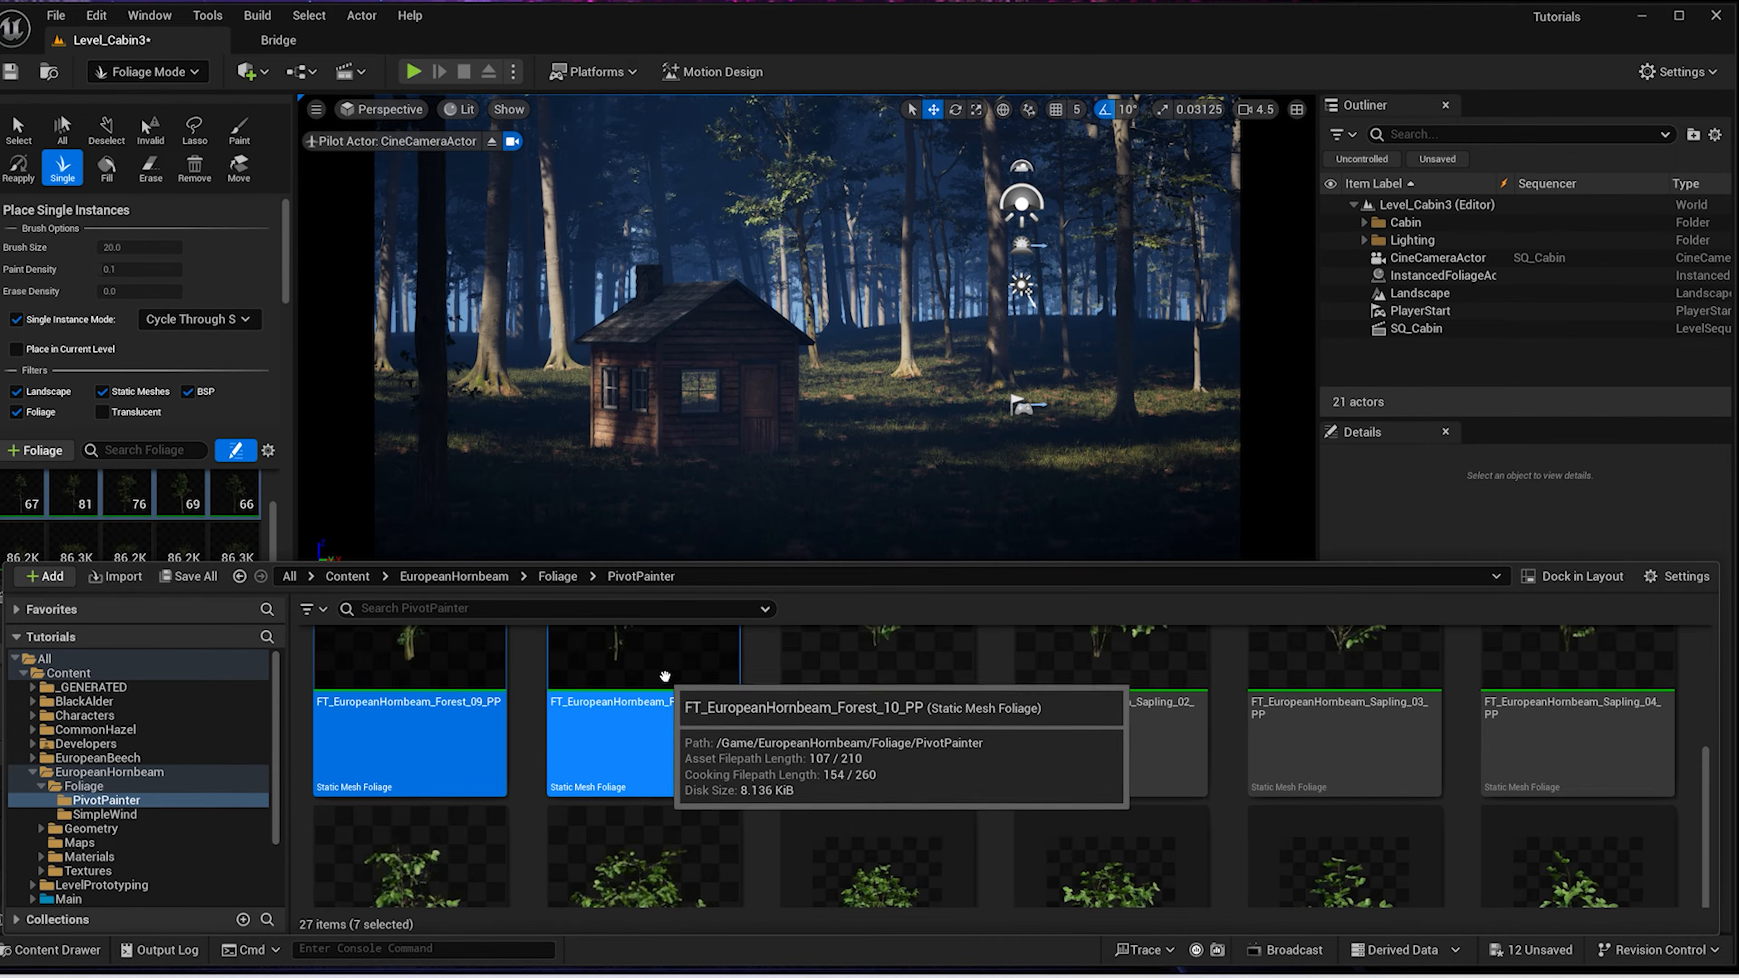
left_click_drag(651, 704, 255, 513)
left_click(284, 454)
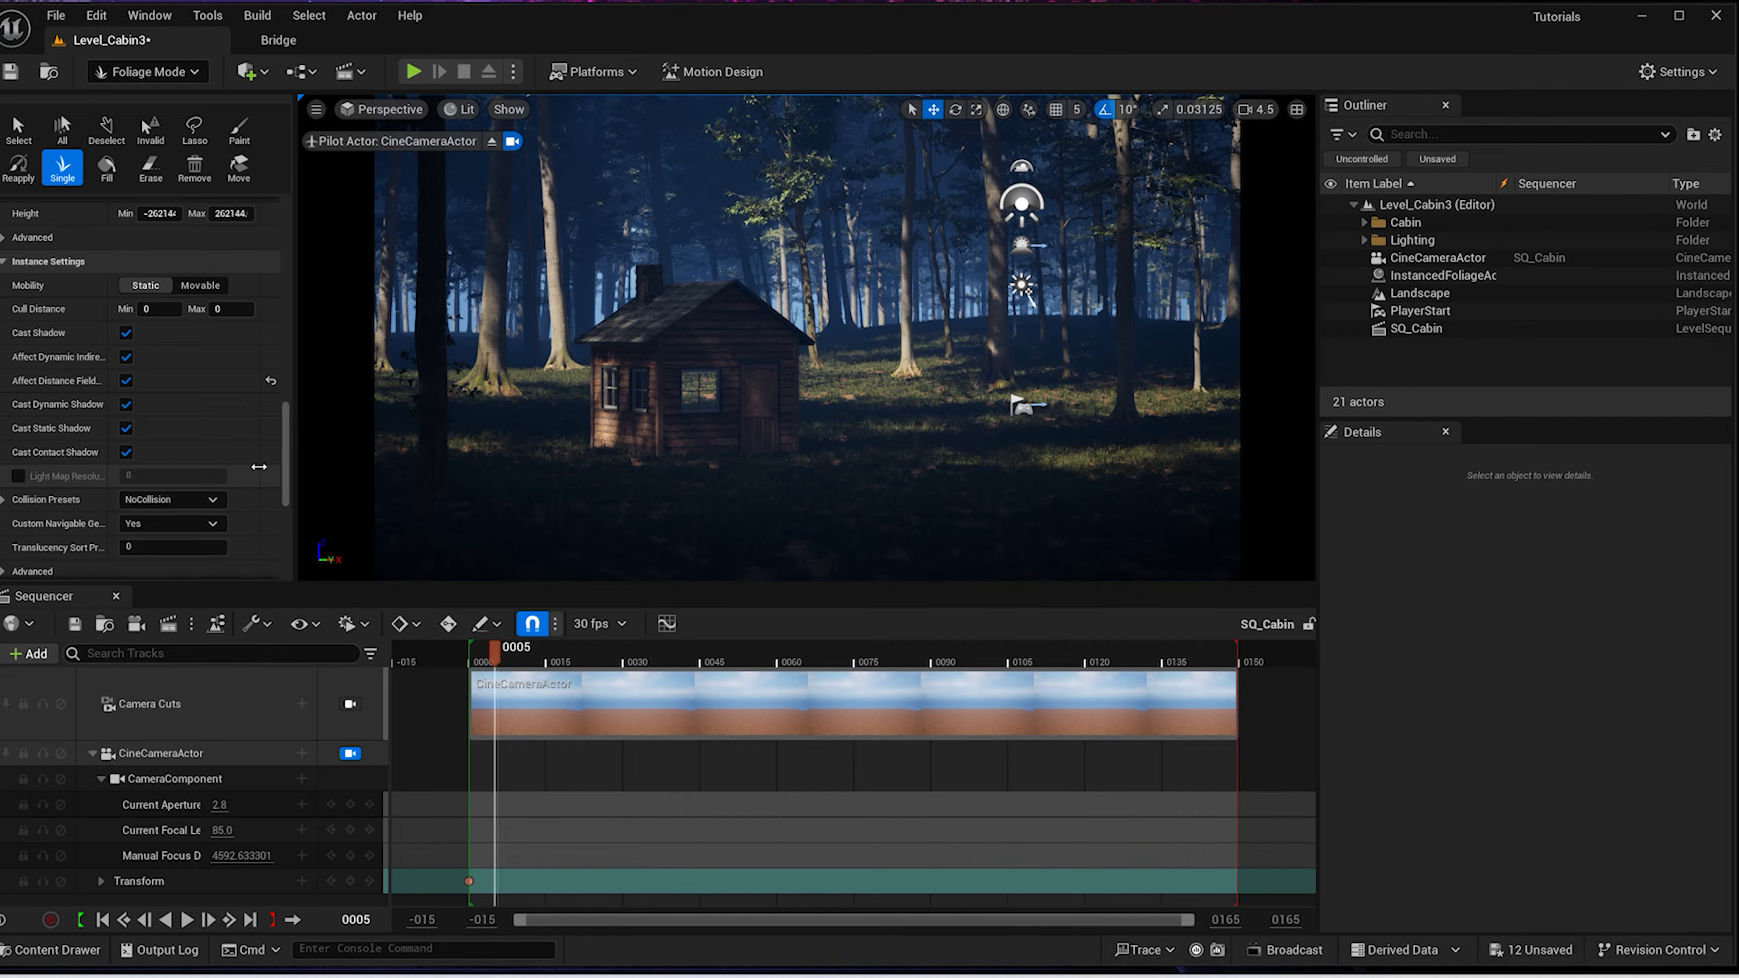
left_click_drag(284, 468, 290, 303)
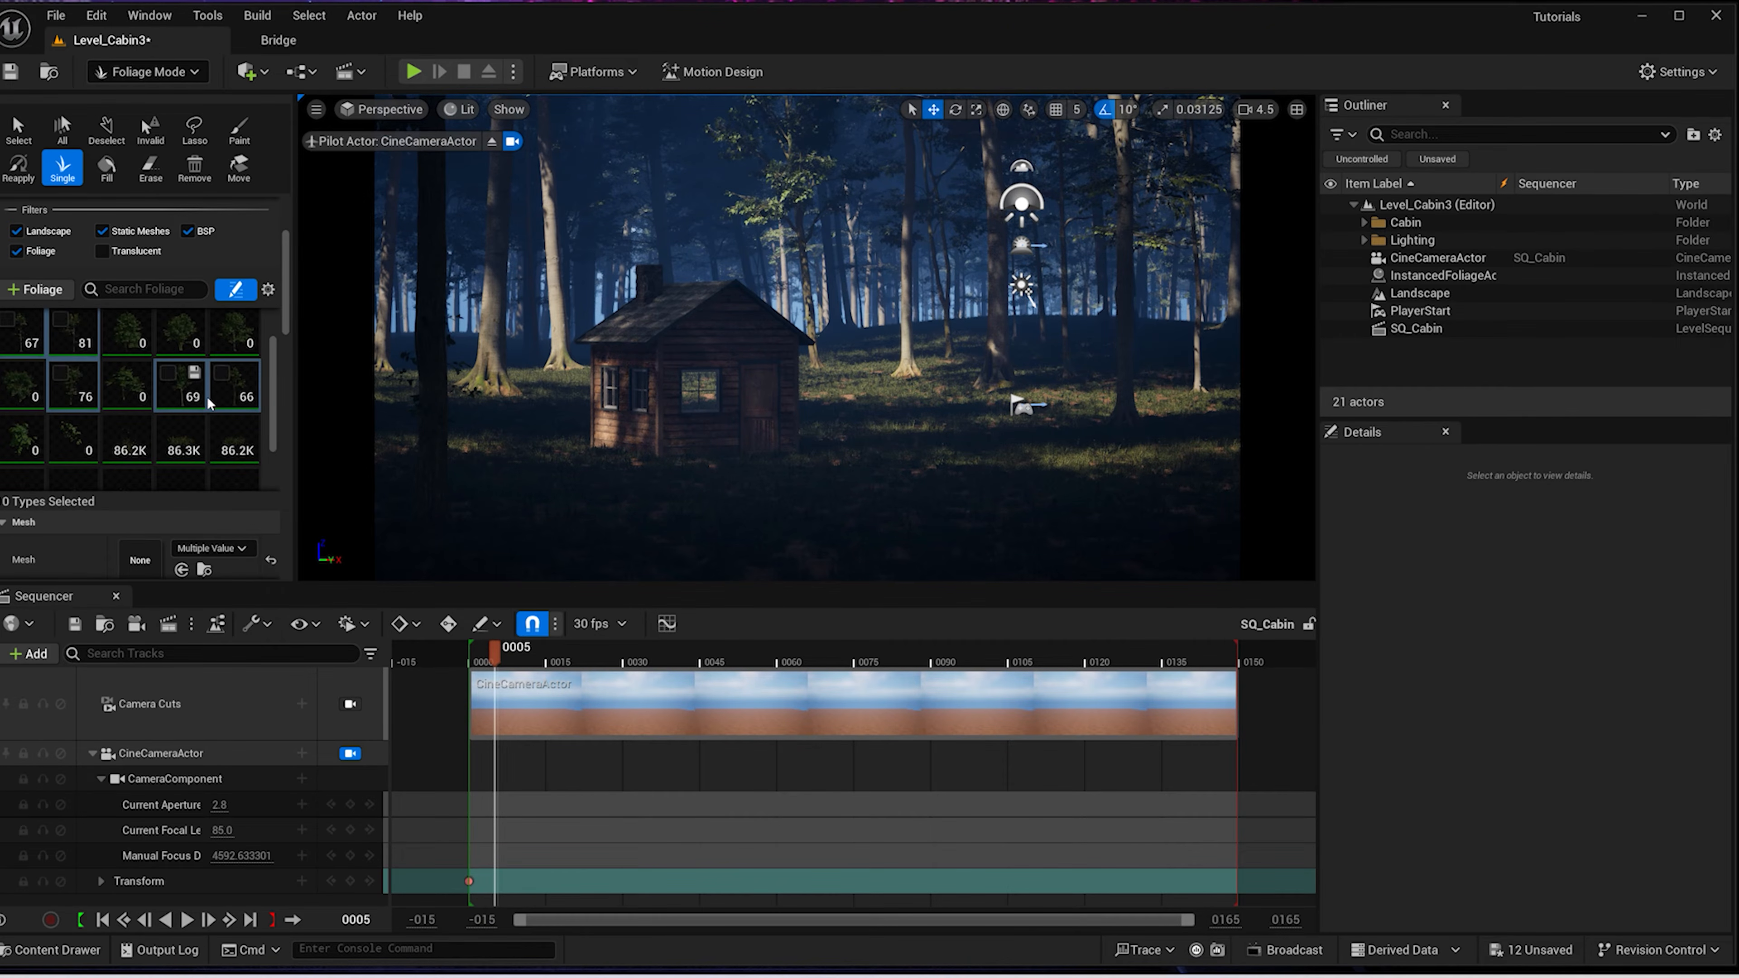
Add the PivotPainter European beech types Forest_08 and Sapling_01 to Sapling_03 to the foliage palette
key("ctrl+space")
left_click(33, 759)
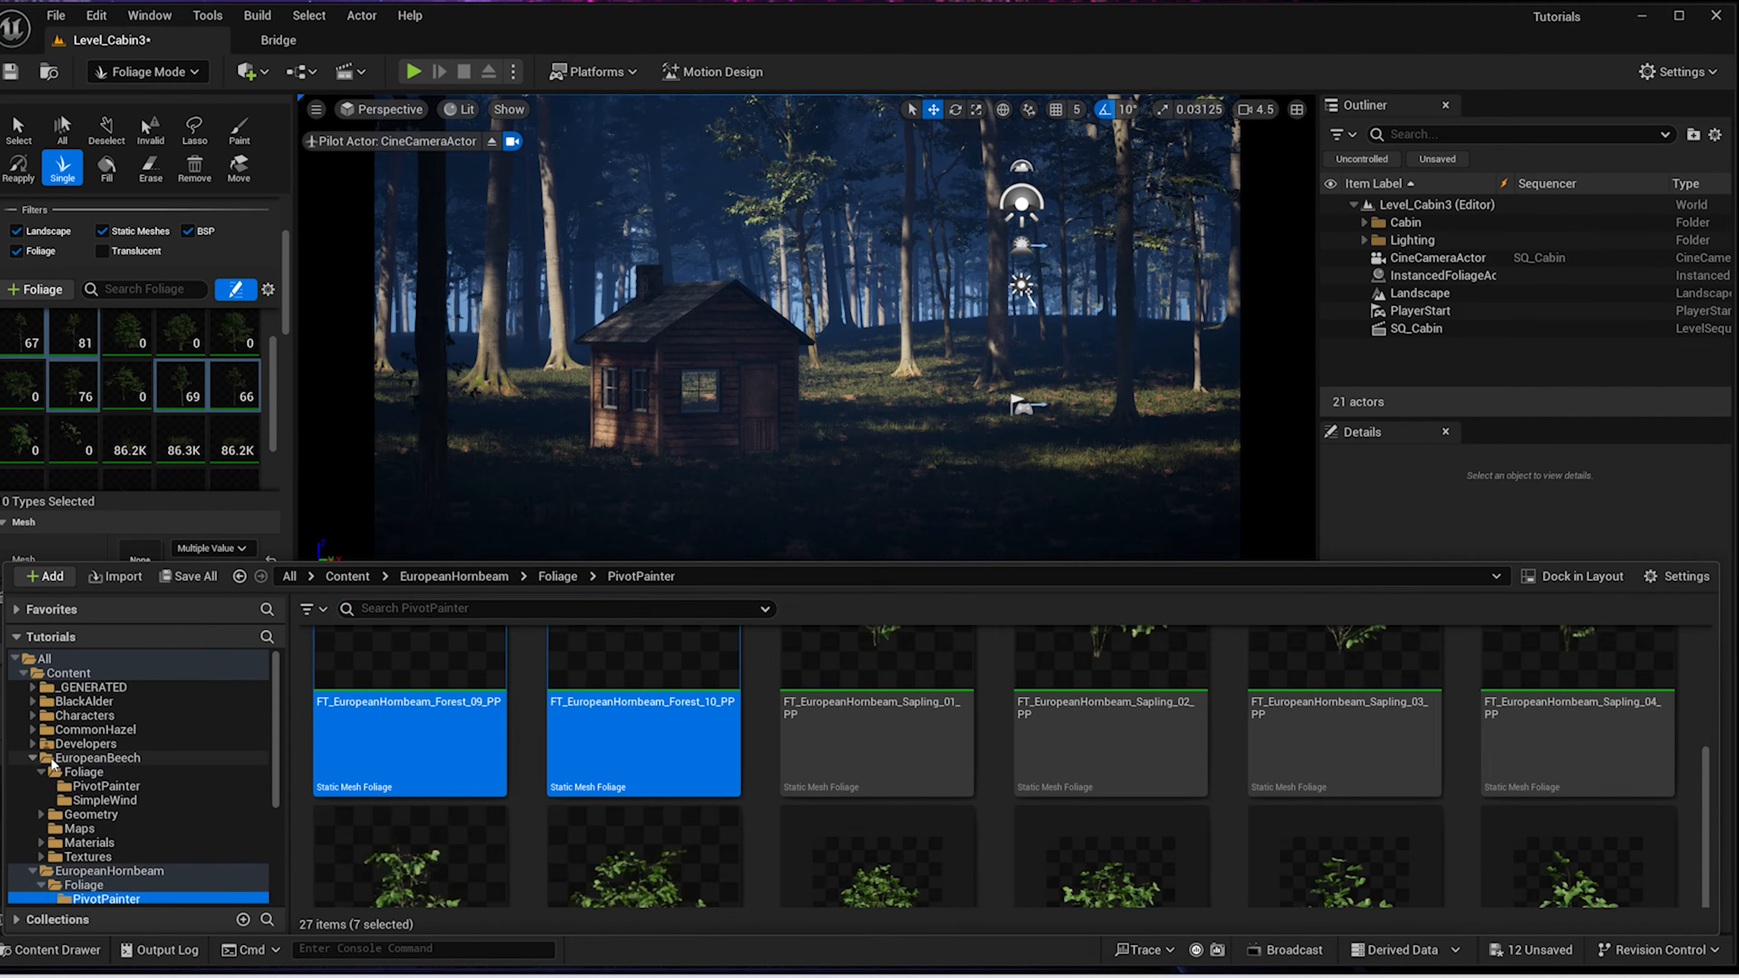
left_click(84, 772)
double_click(409, 695)
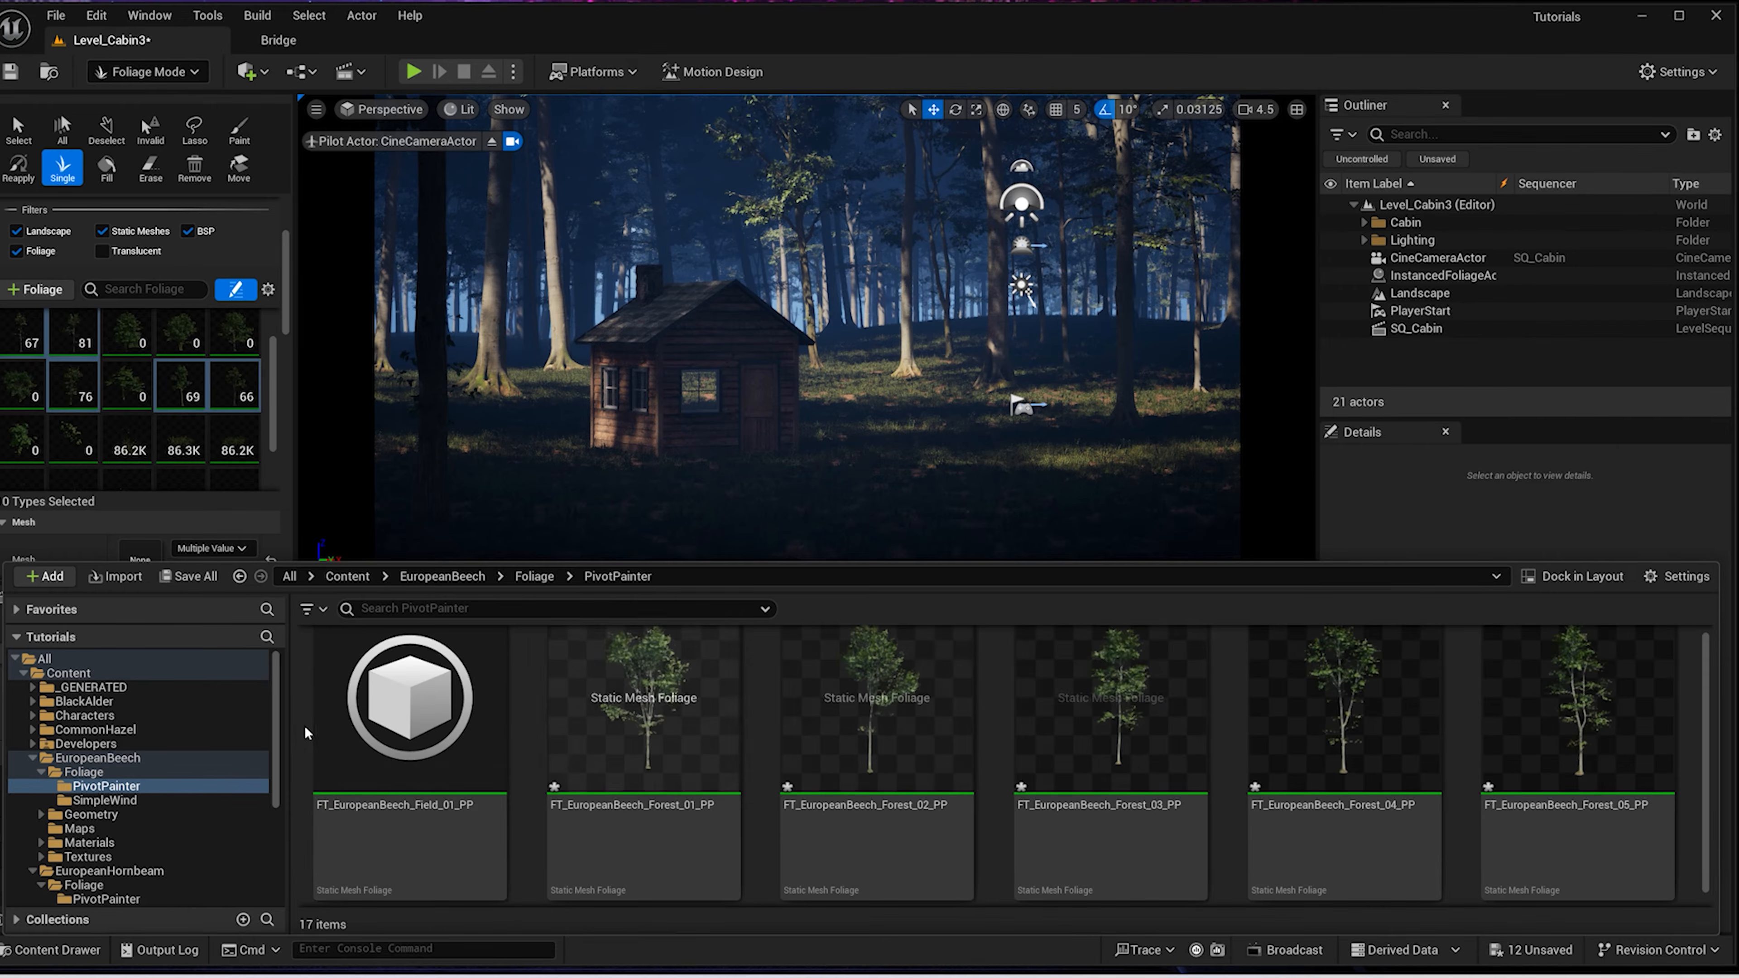
scroll(987, 813, "down", 1)
scroll(446, 698, "down", 4)
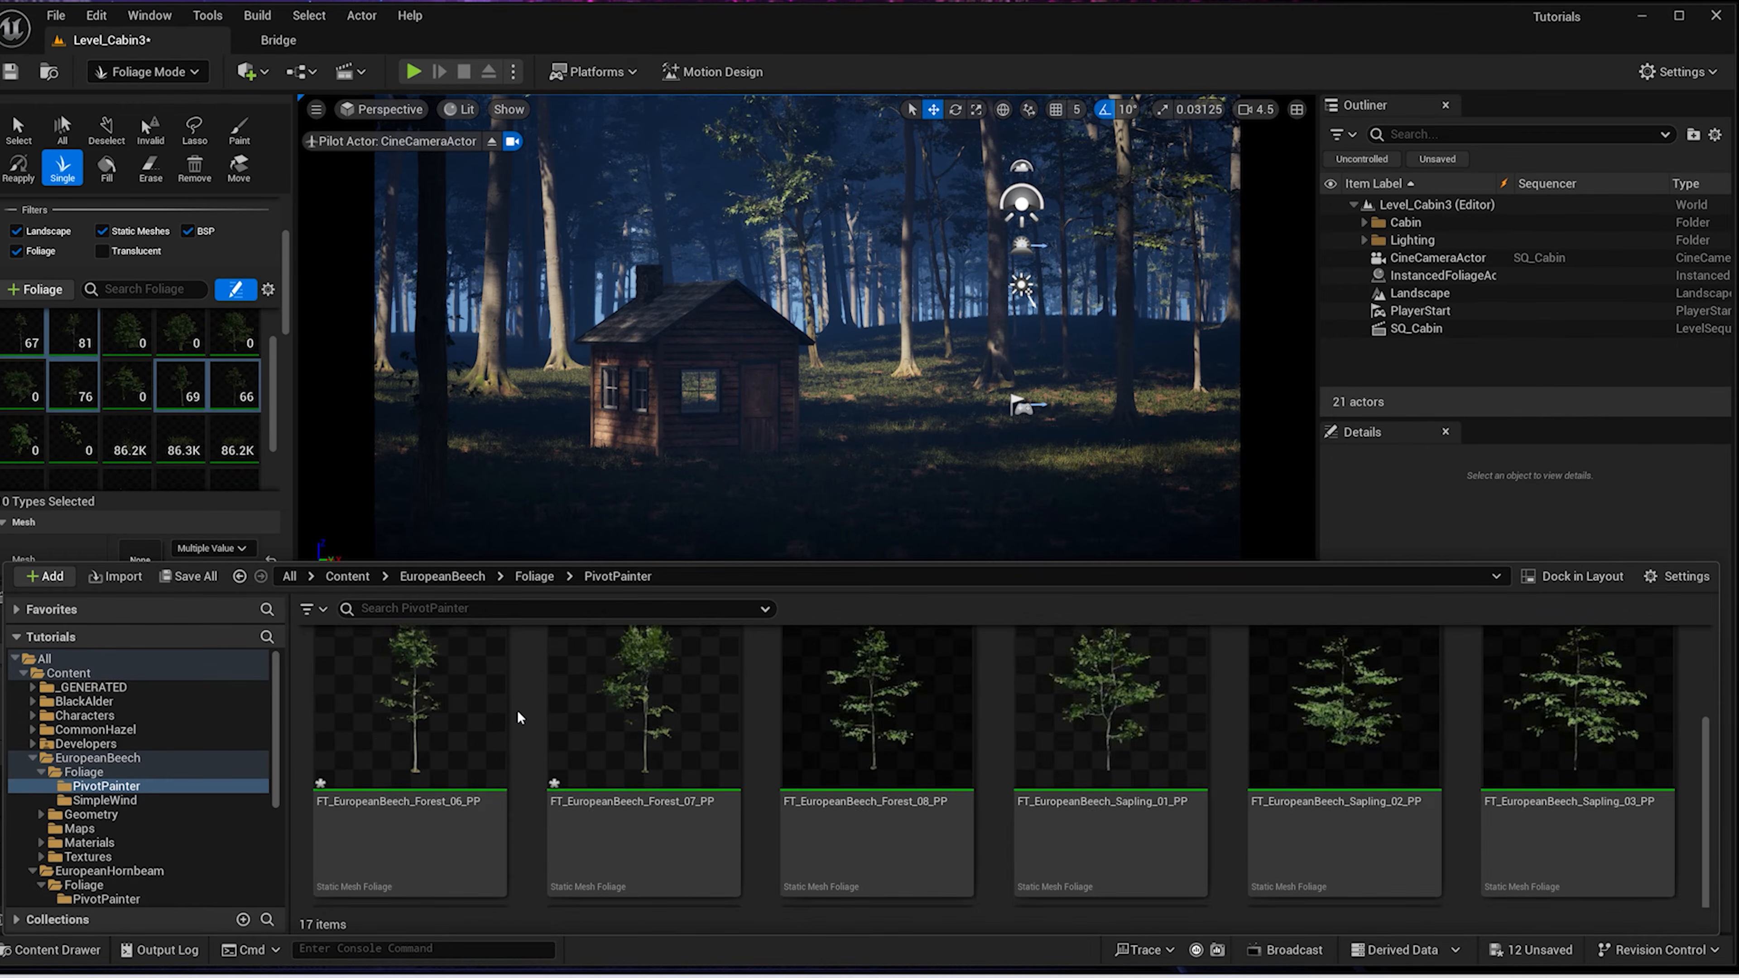
left_click(876, 767)
left_click(1507, 760, "shift")
left_click_drag(1507, 761, 402, 546)
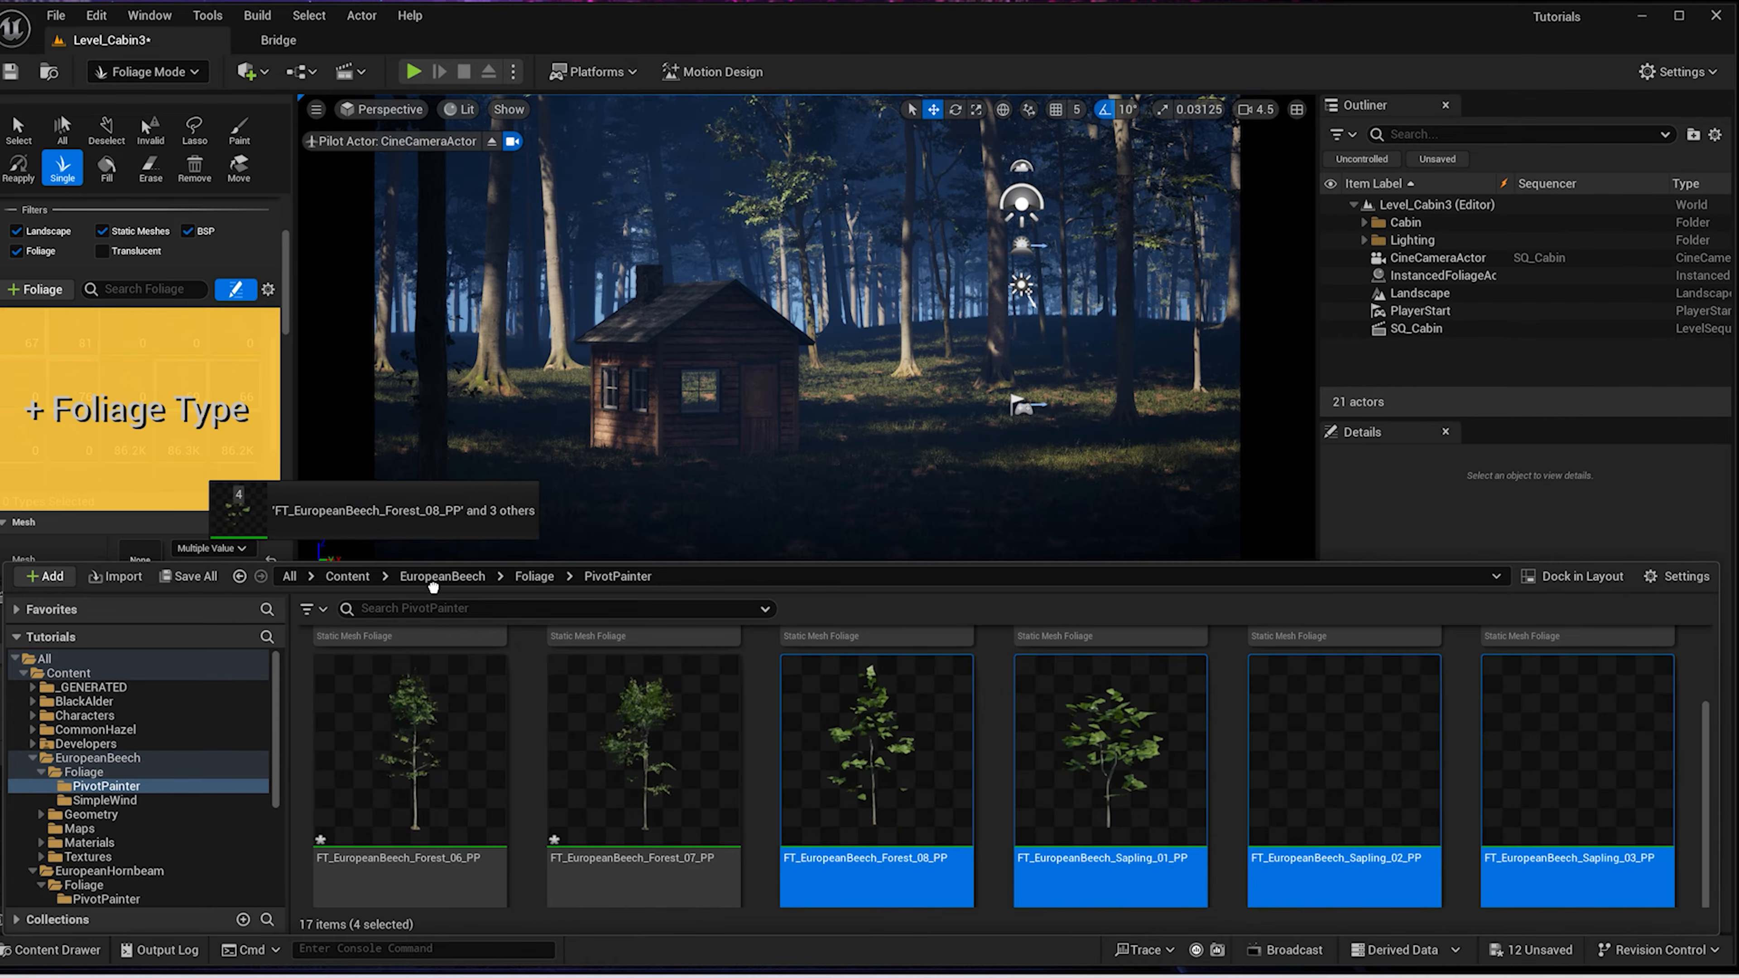
Select all newly added hornbeam and beech types in the foliage palette and bring up their Painting and Placement settings
scroll(668, 759, "up", 5)
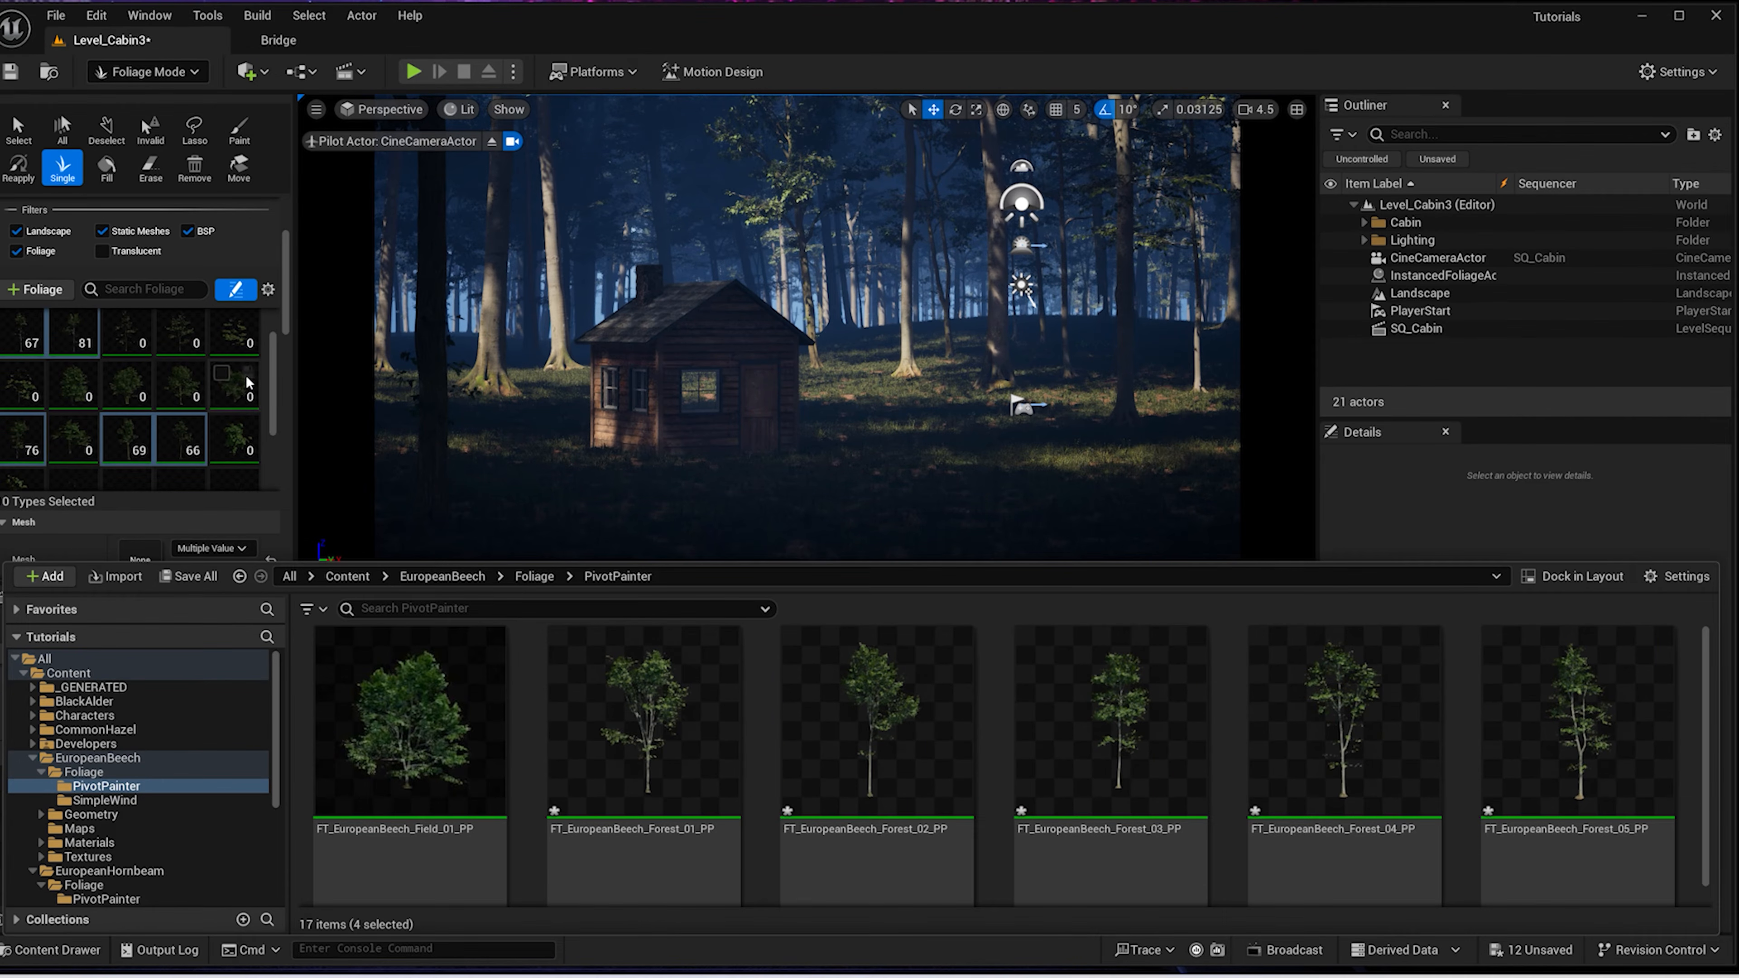
scroll(245, 368, "up", 2)
left_click_drag(284, 313, 278, 250)
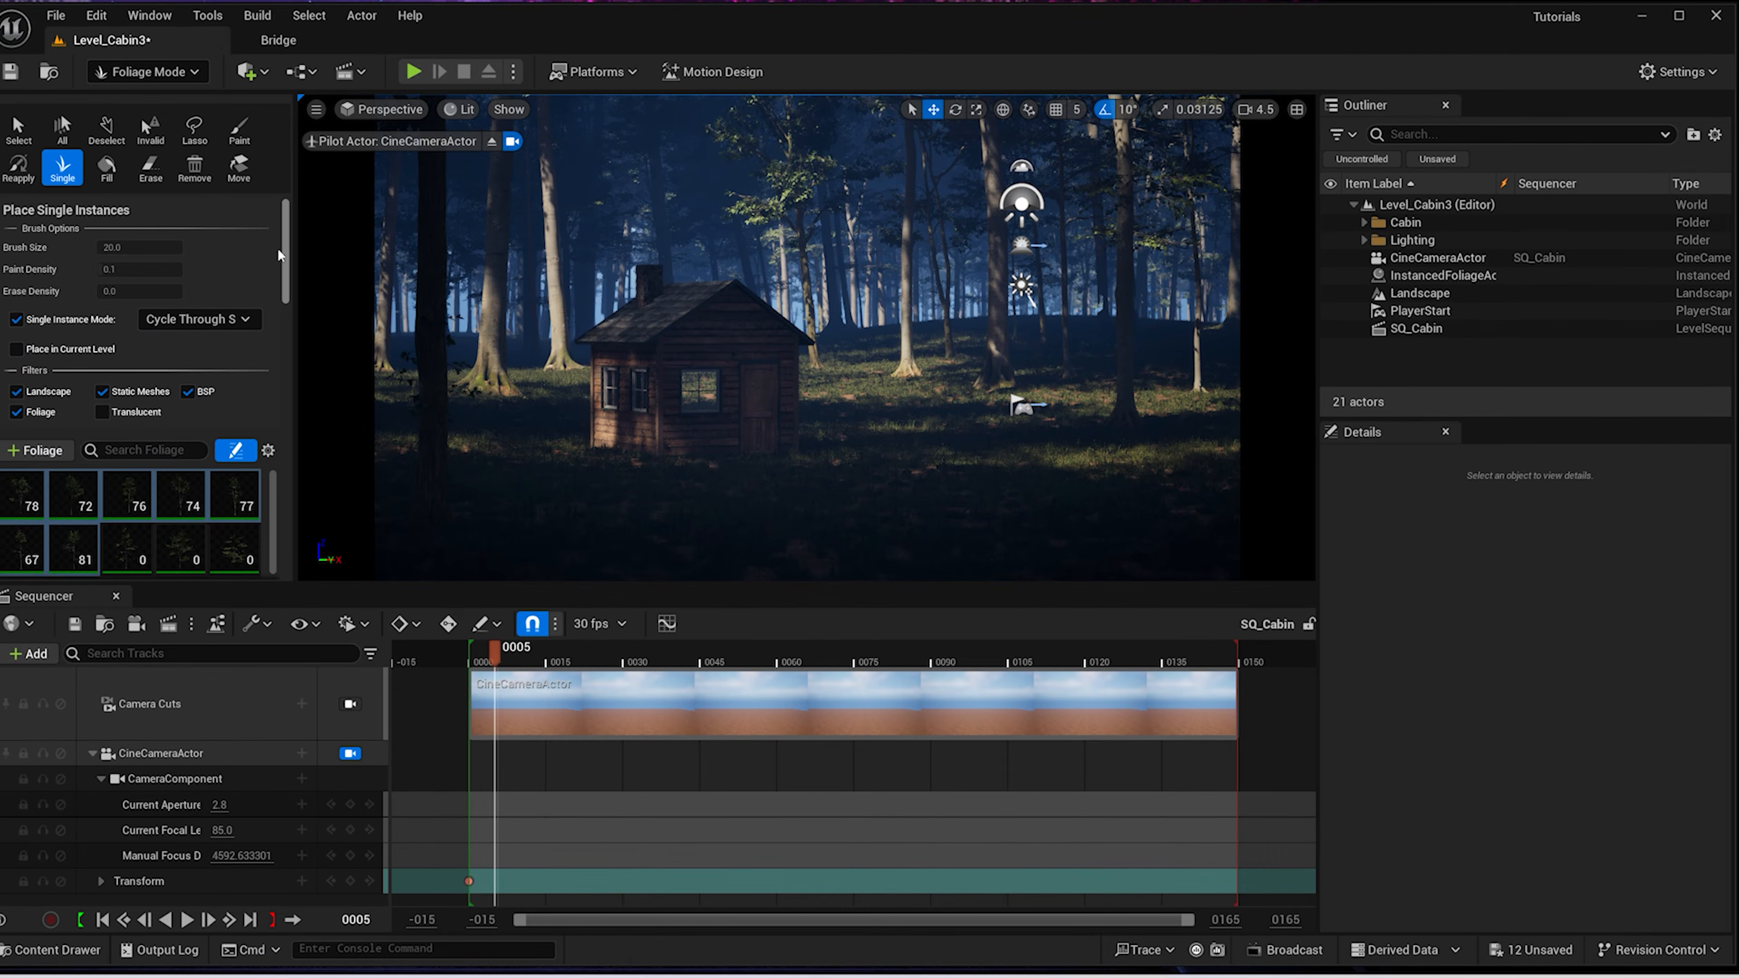
scroll(137, 541, "down", 2)
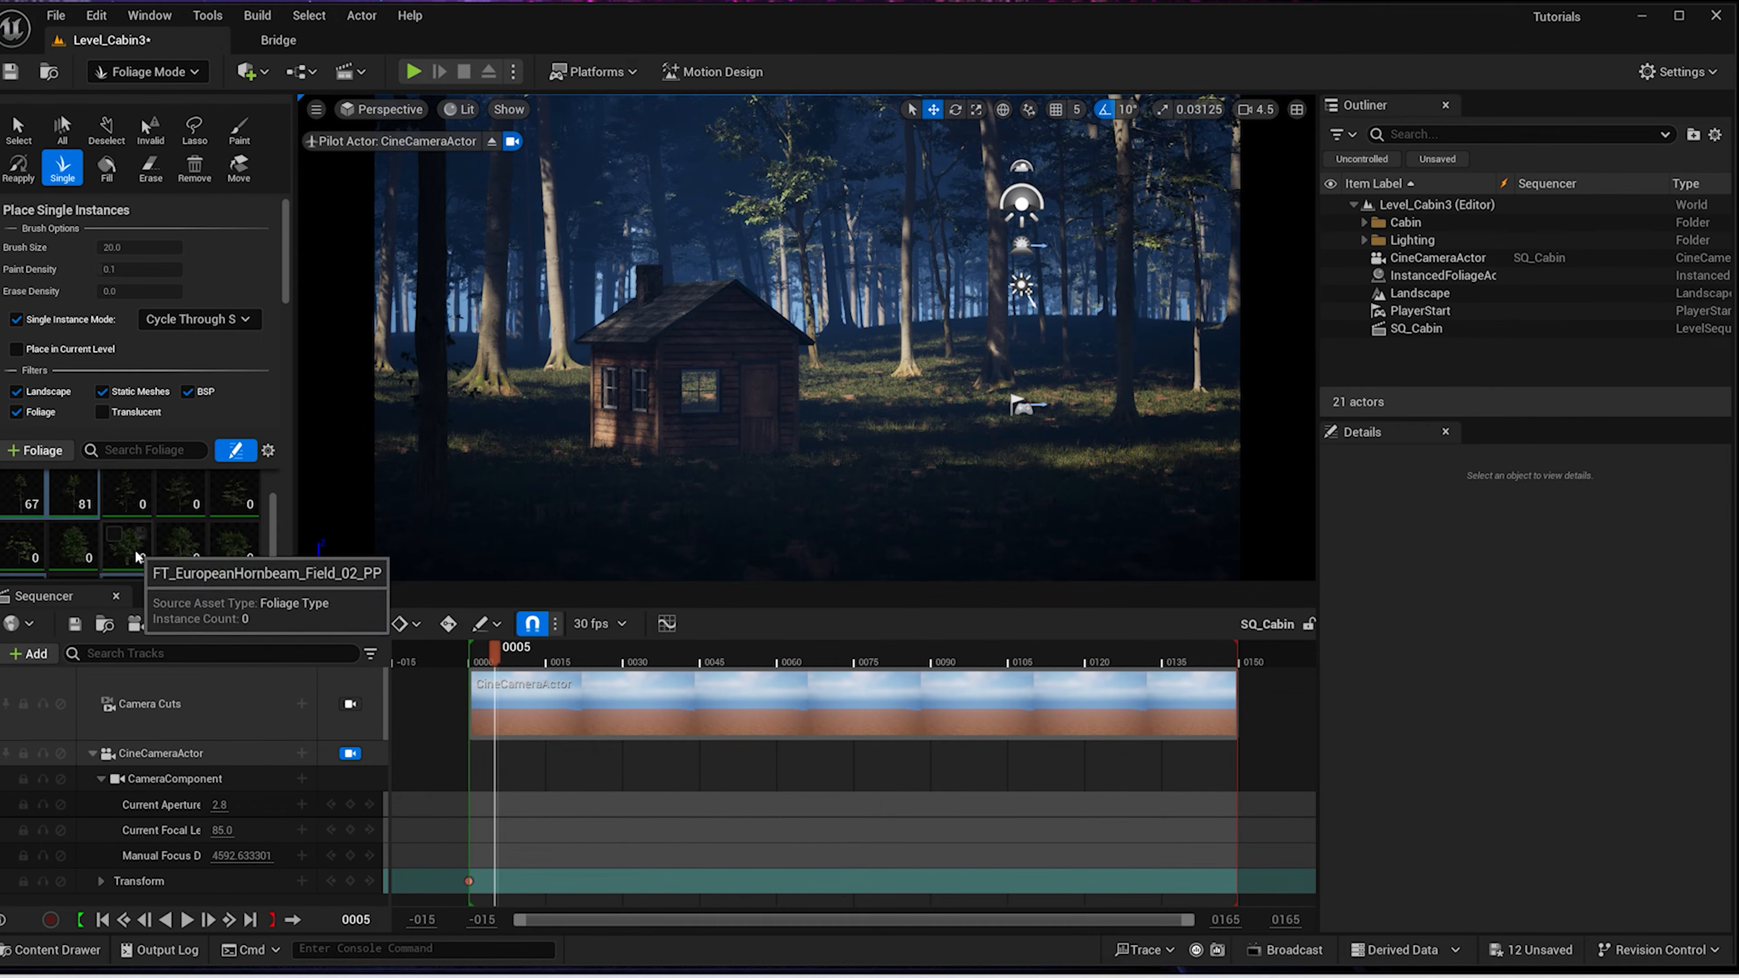
left_click(135, 556)
left_click(179, 554, "ctrl")
left_click(232, 555, "ctrl")
left_click(169, 509, "ctrl")
left_click(220, 507, "ctrl")
left_click(142, 508, "ctrl")
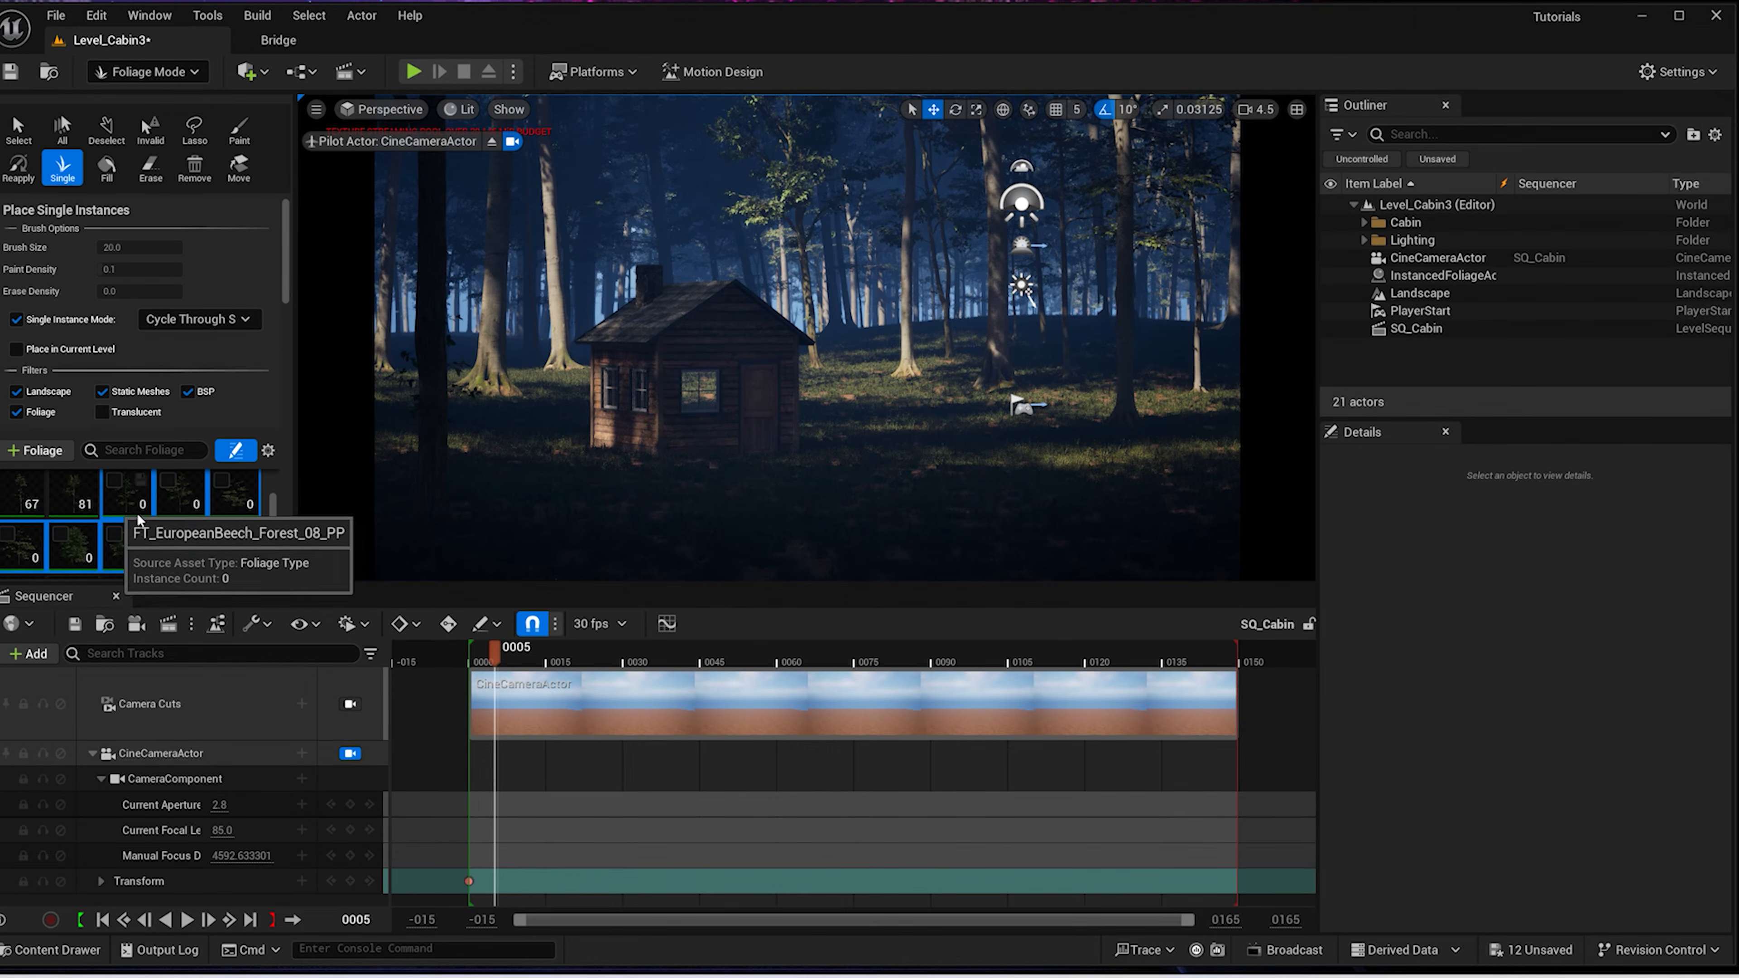
scroll(178, 513, "down", 5)
left_click(228, 502, "ctrl")
scroll(36, 479, "down", 2)
left_click(36, 476, "ctrl")
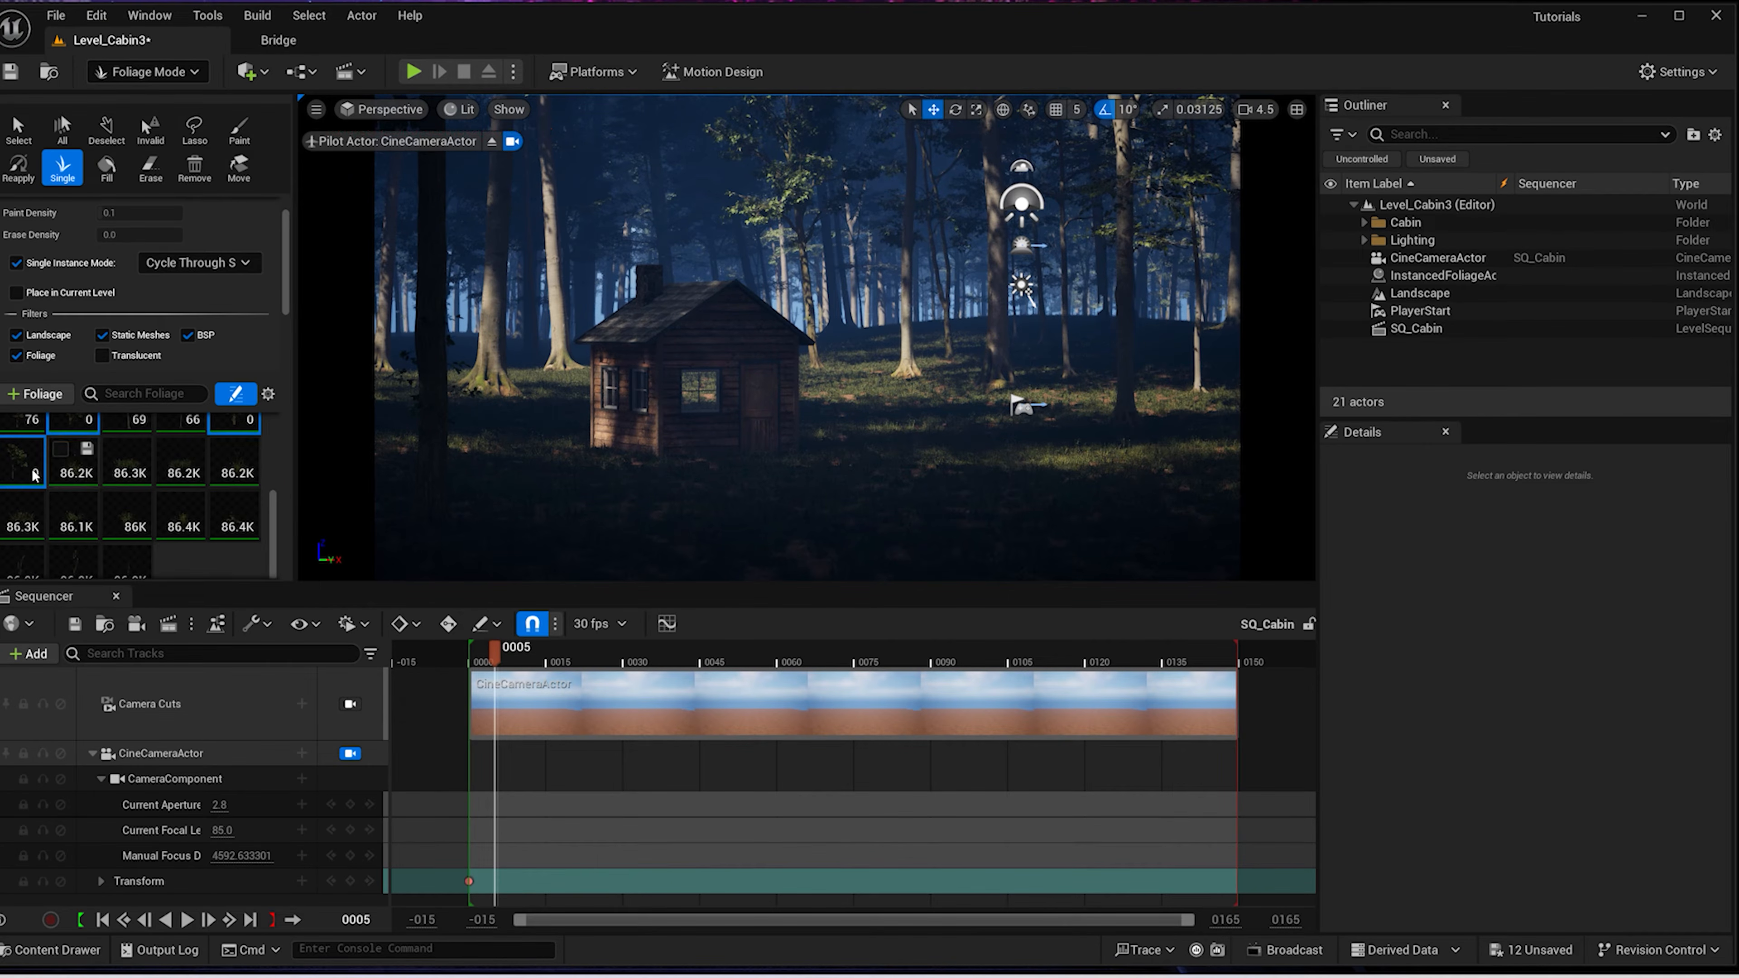
scroll(195, 476, "up", 2)
scroll(270, 467, "down", 1)
left_click_drag(288, 298, 300, 403)
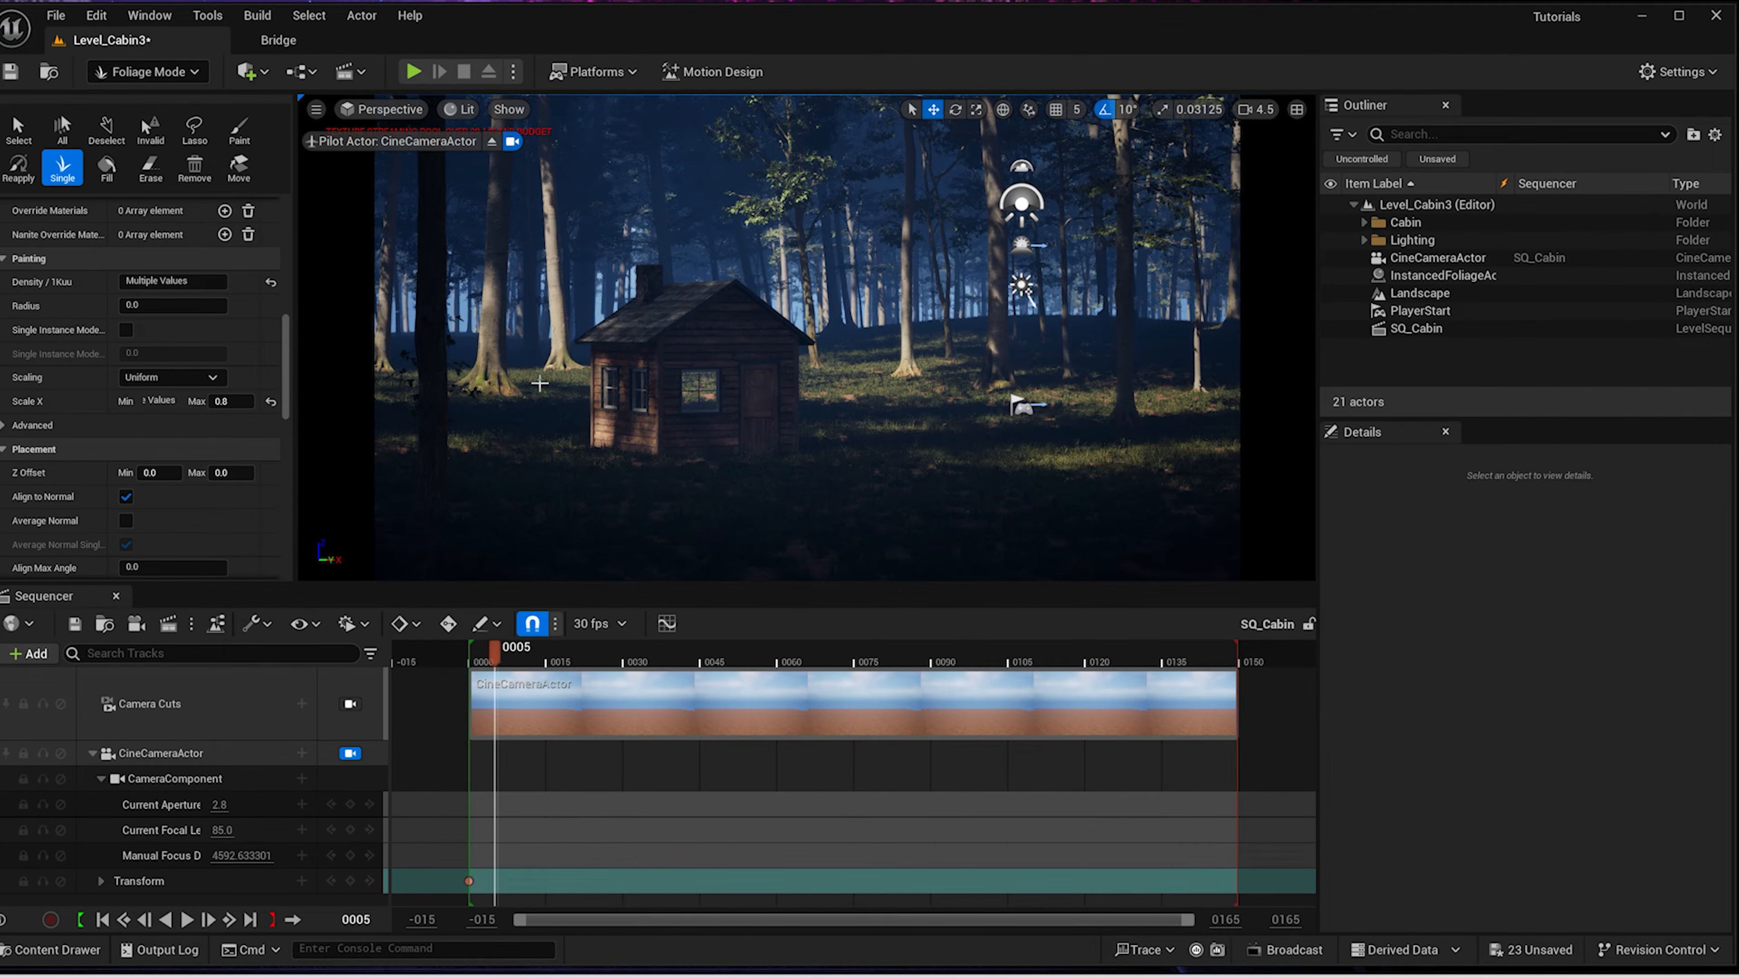
Place single tree instances on both sides of the cabin and undo the last placement in the foreground
left_click(927, 401)
left_click(1052, 481)
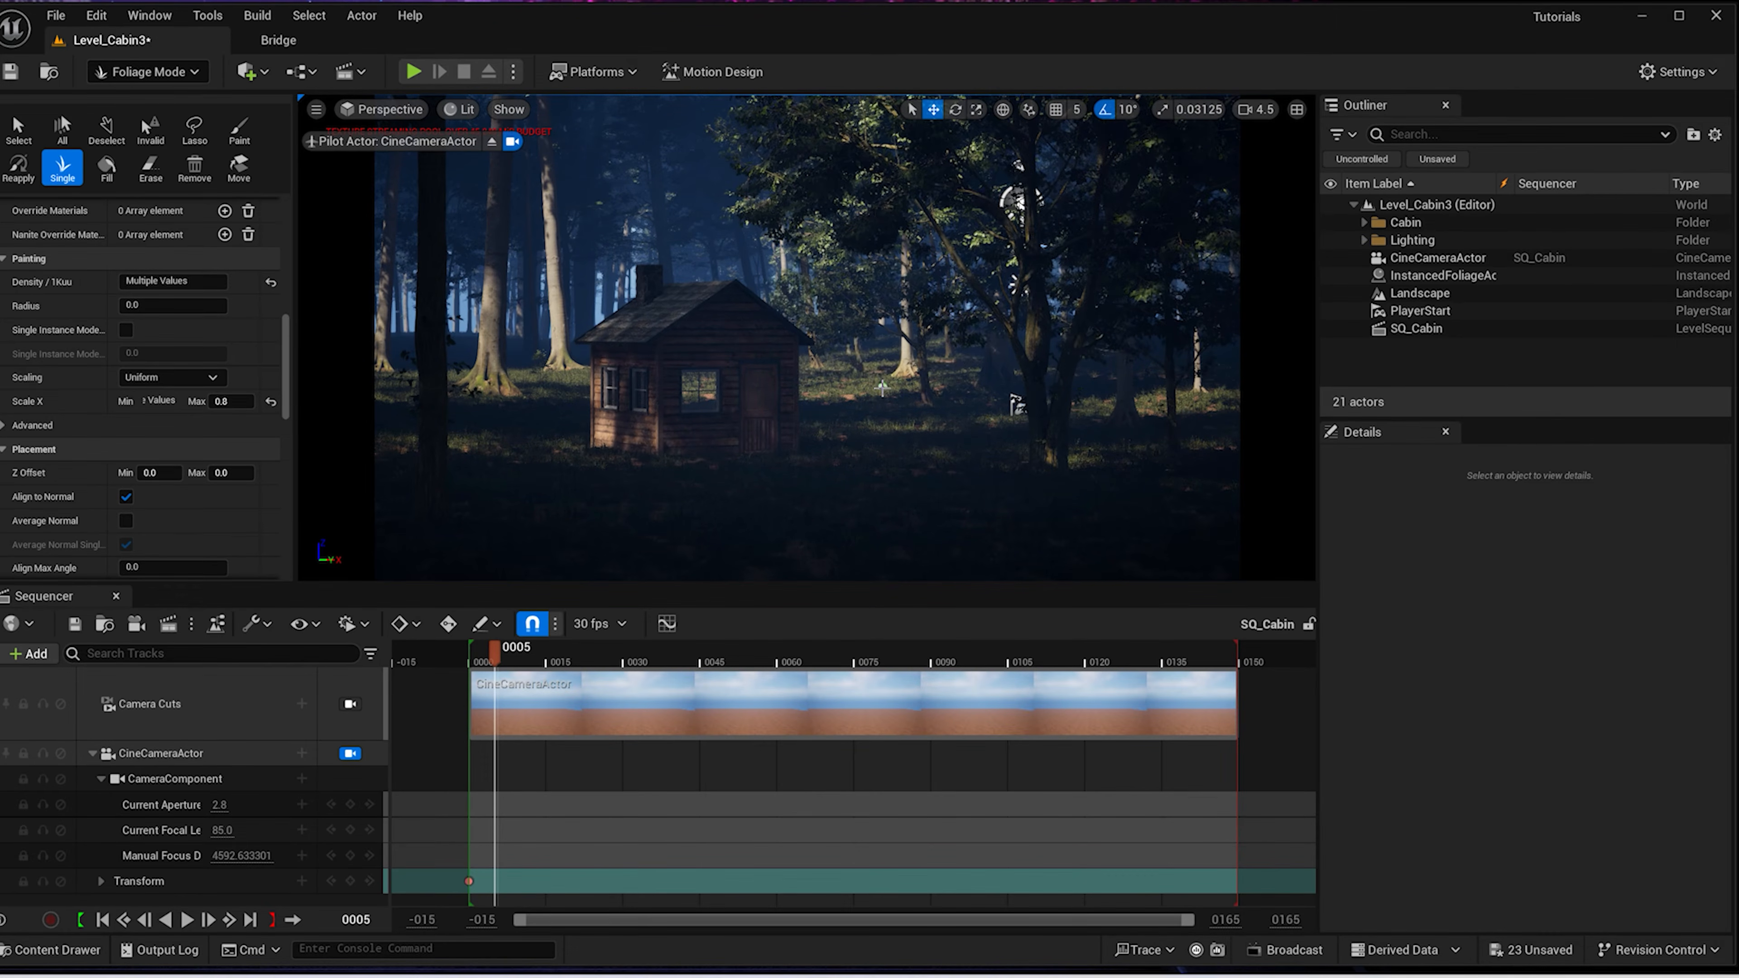
left_click(493, 426)
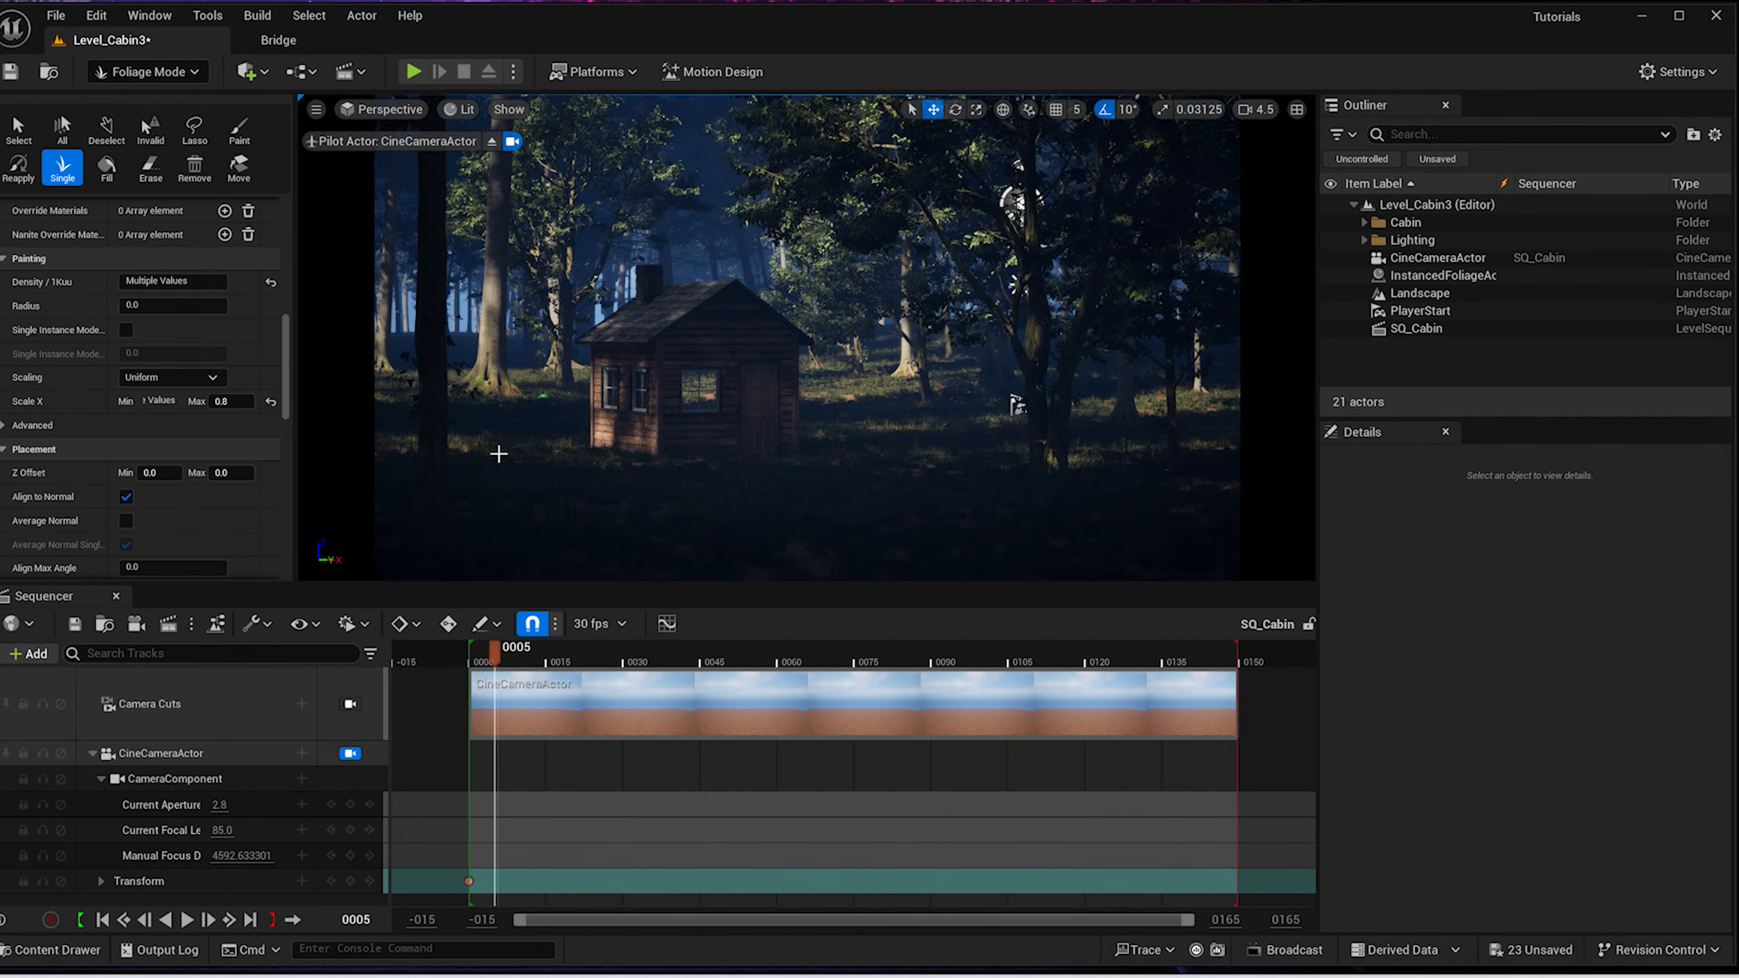
left_click(914, 487)
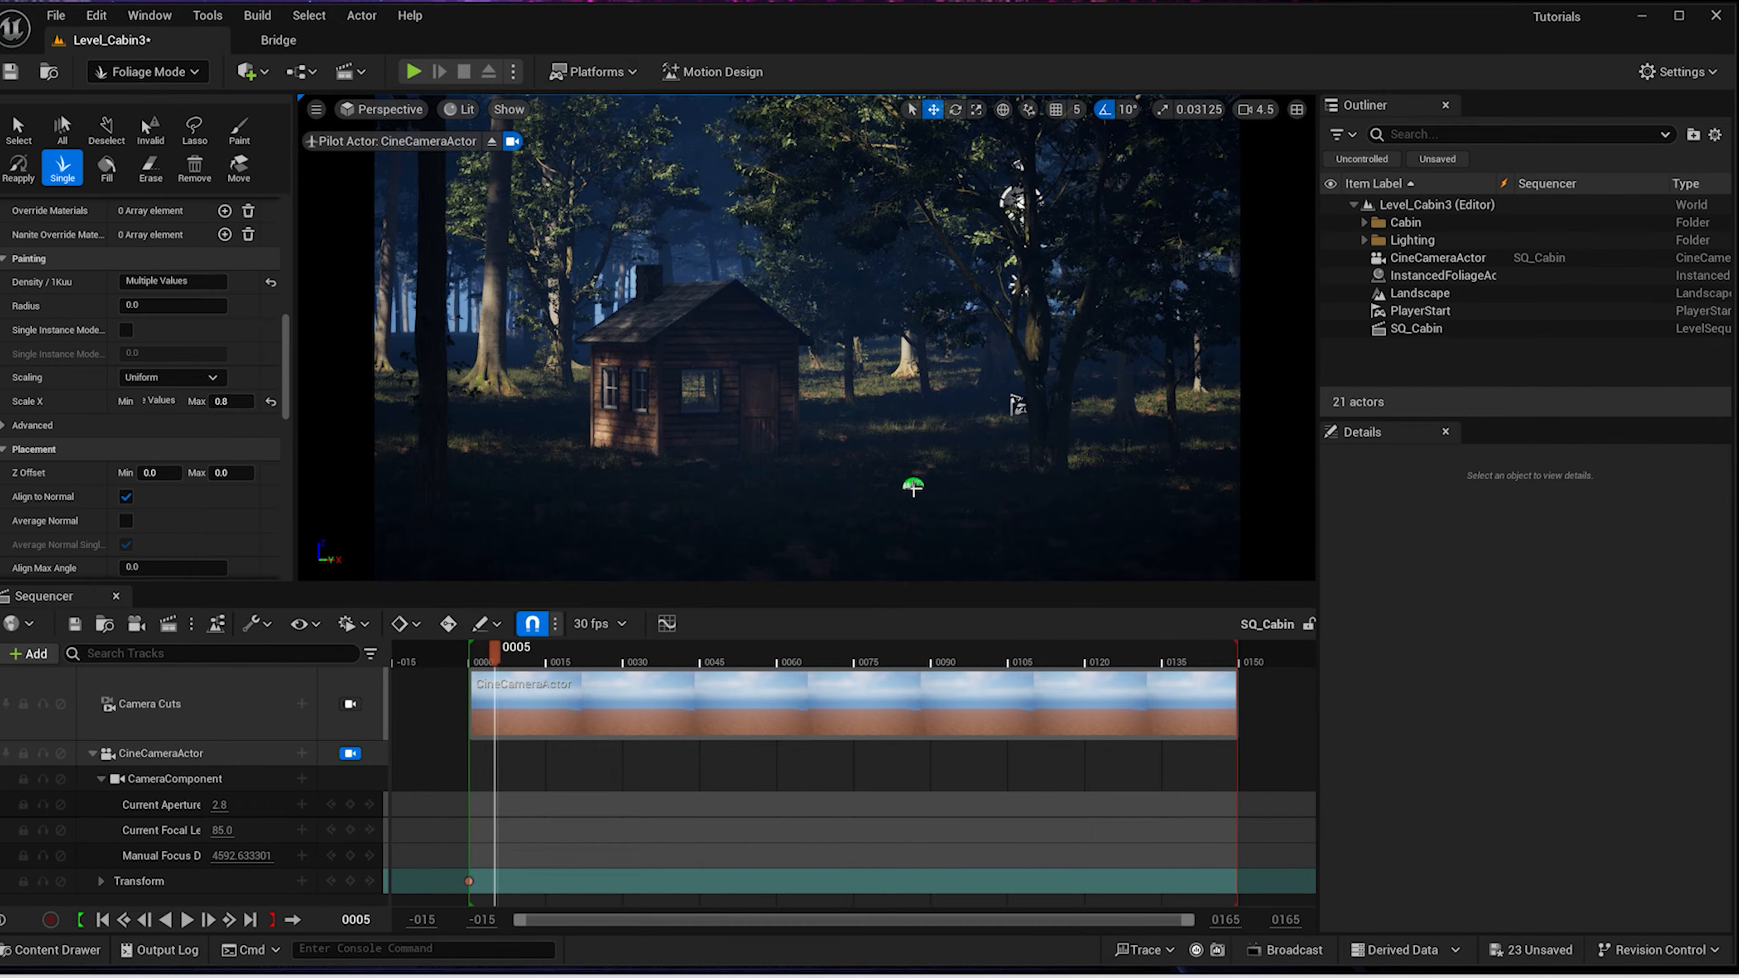
key("ctrl+z")
Place trees behind the cabin while the Cabin folder is temporarily hidden, and add more trees to the cabin's left
left_click(1331, 222)
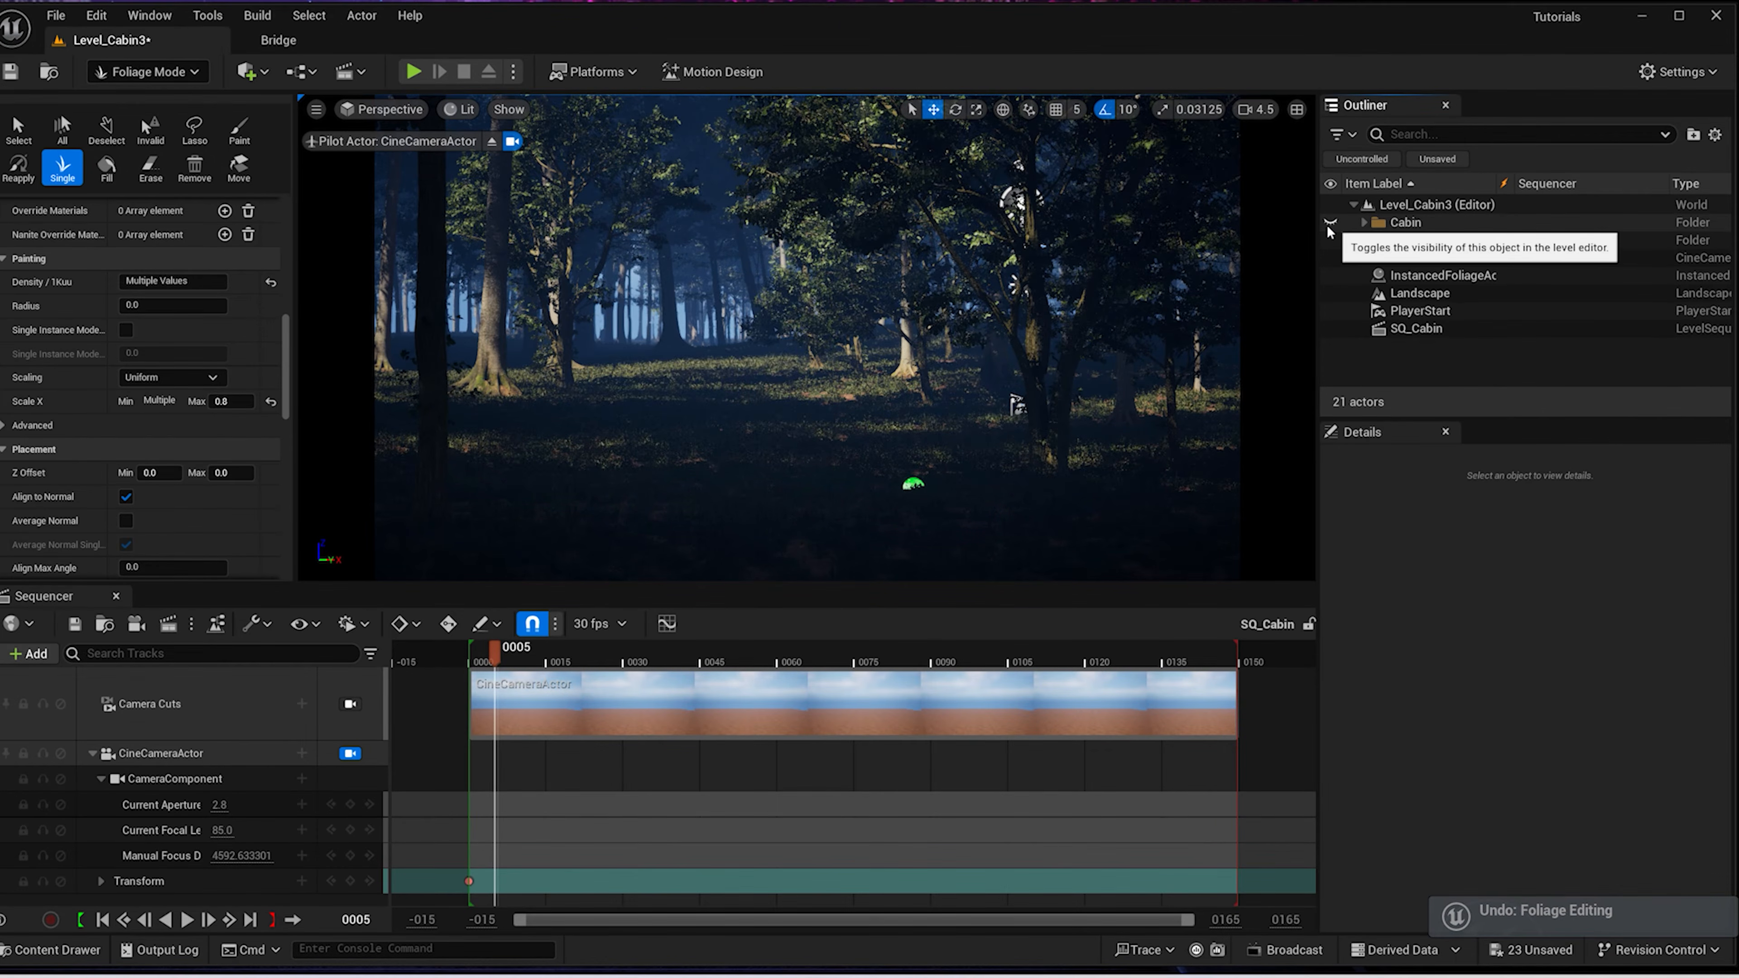
left_click(721, 369)
left_click(613, 396)
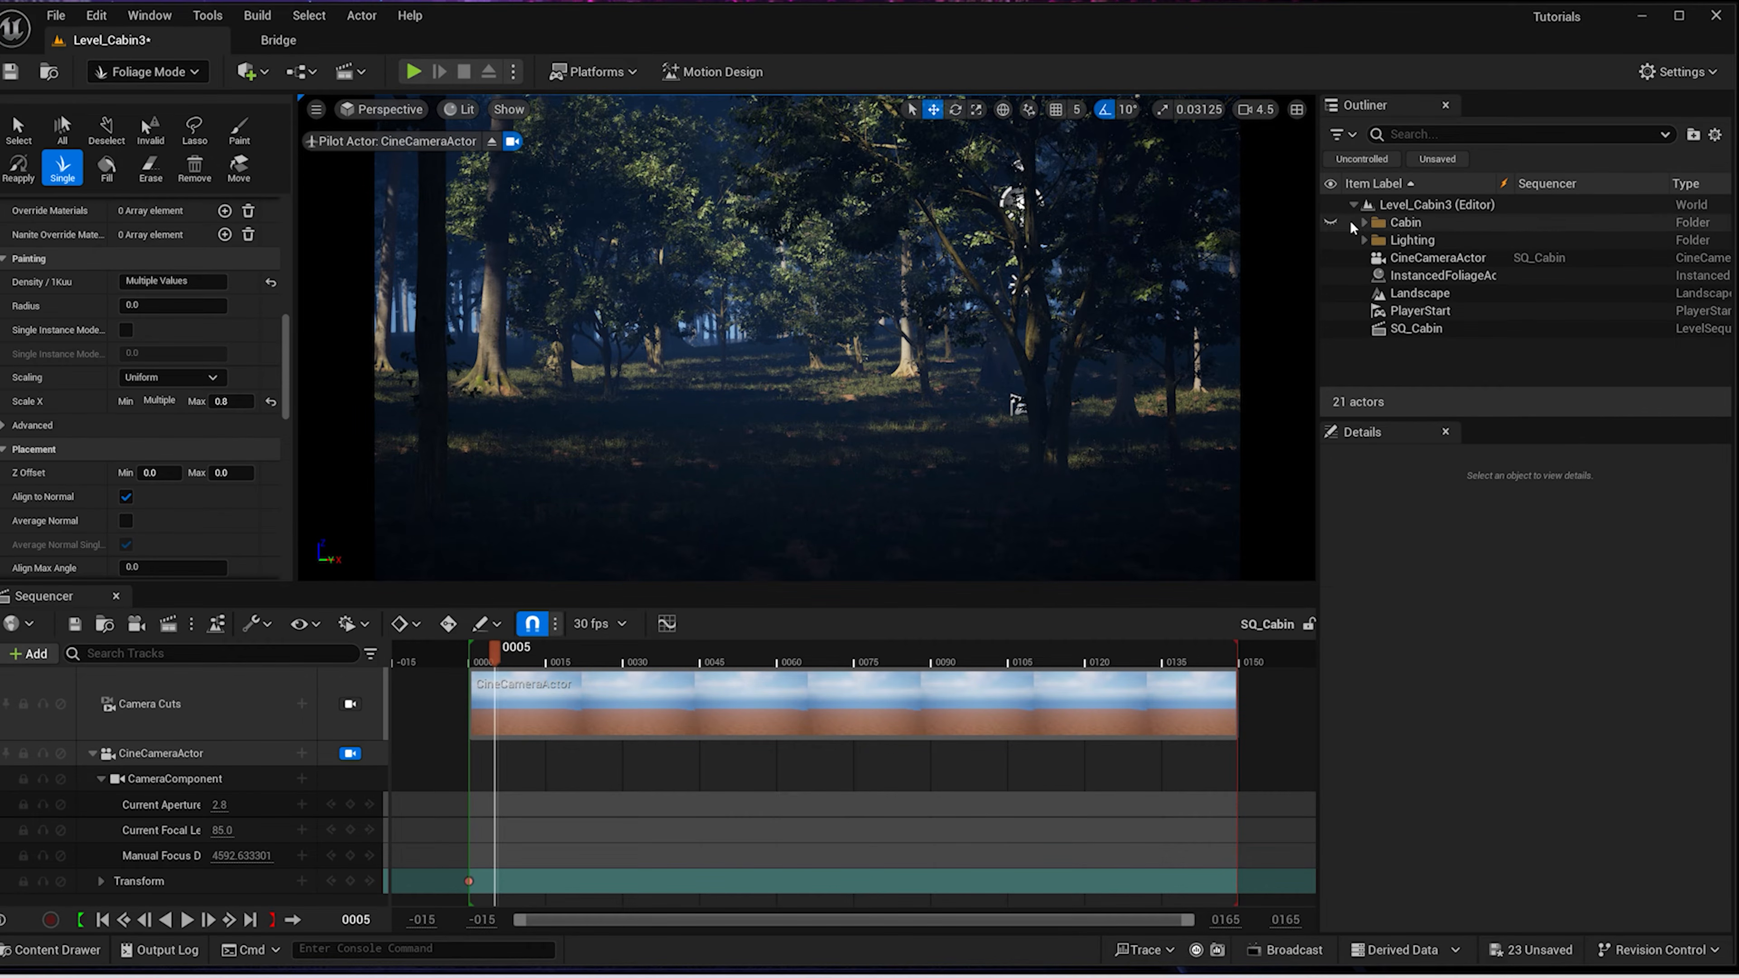
left_click(1331, 222)
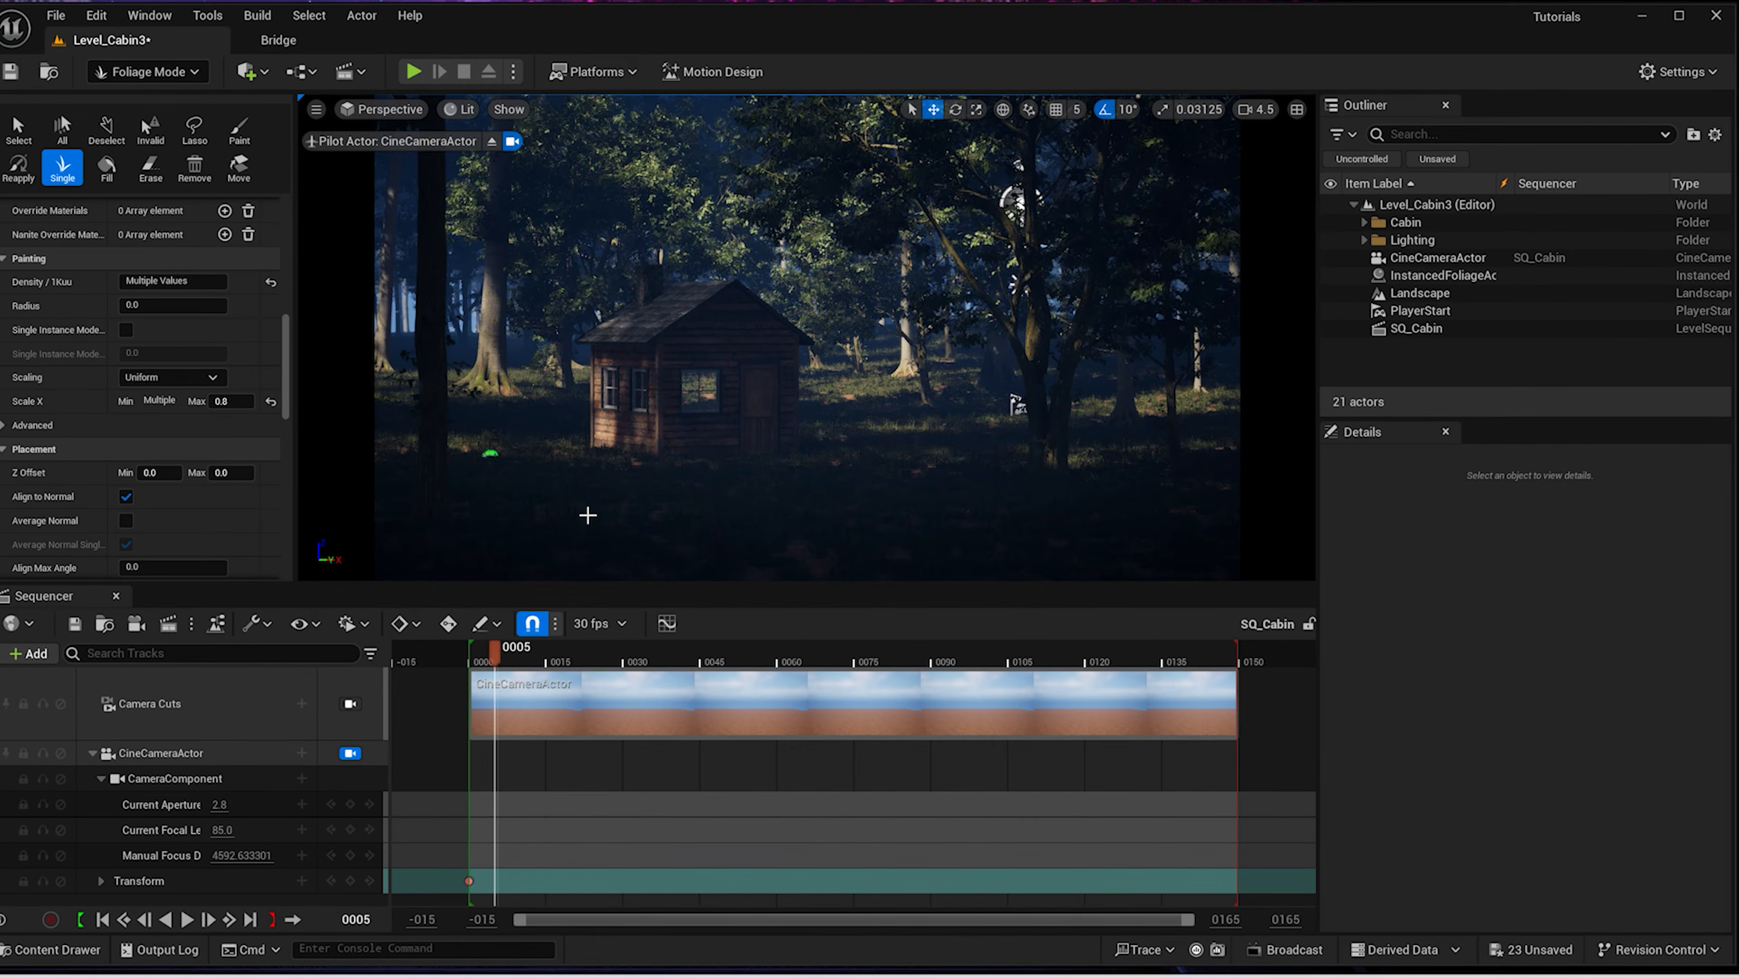
left_click(402, 392)
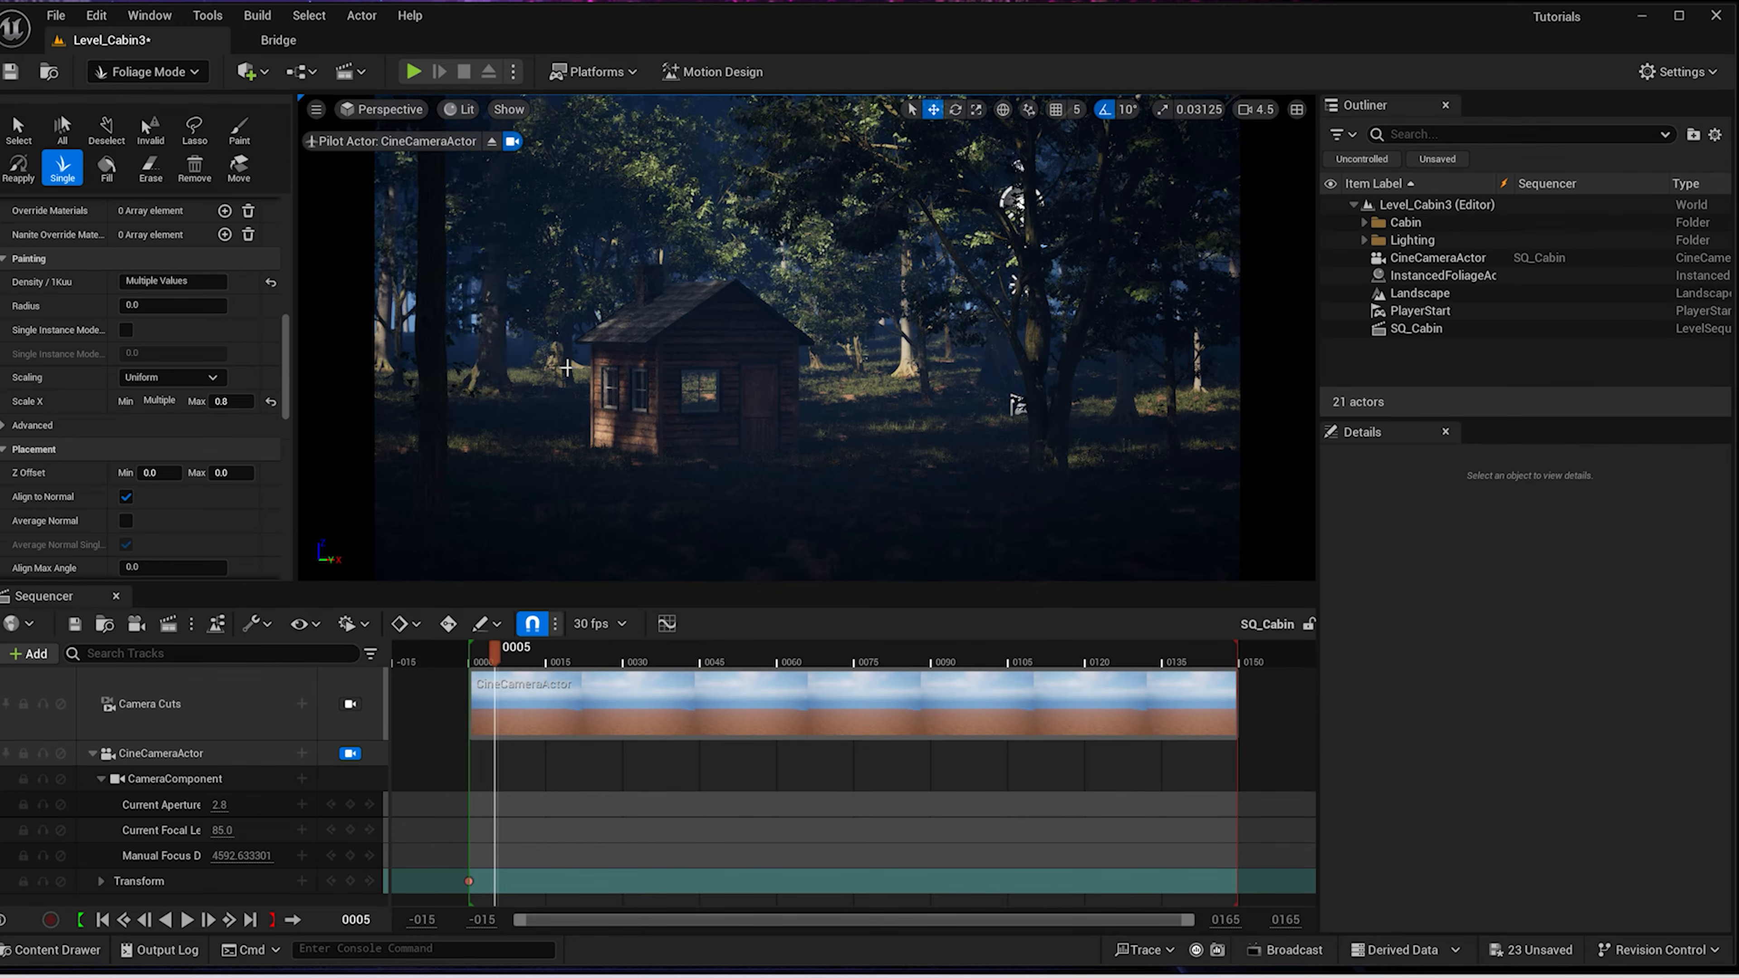
left_click(535, 391)
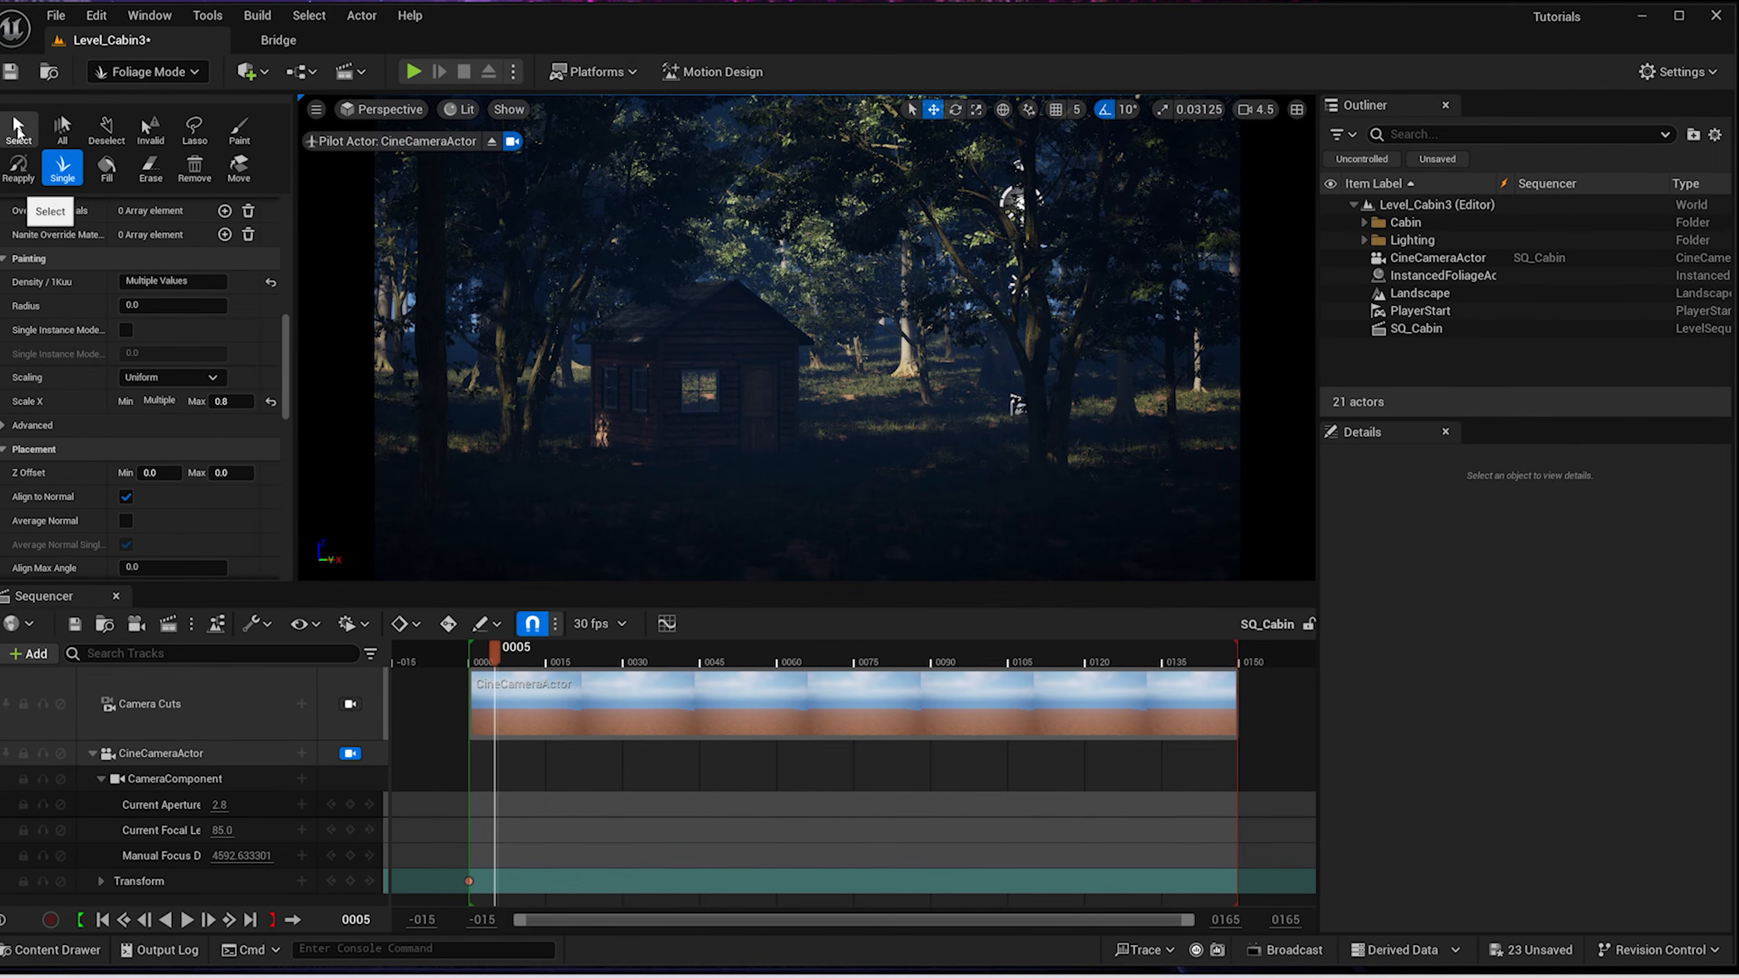
Switch to the foliage Select tool and delete a tree instance in front of the trees left of the cabin
left_click(14, 127)
left_click(457, 470)
key("Delete")
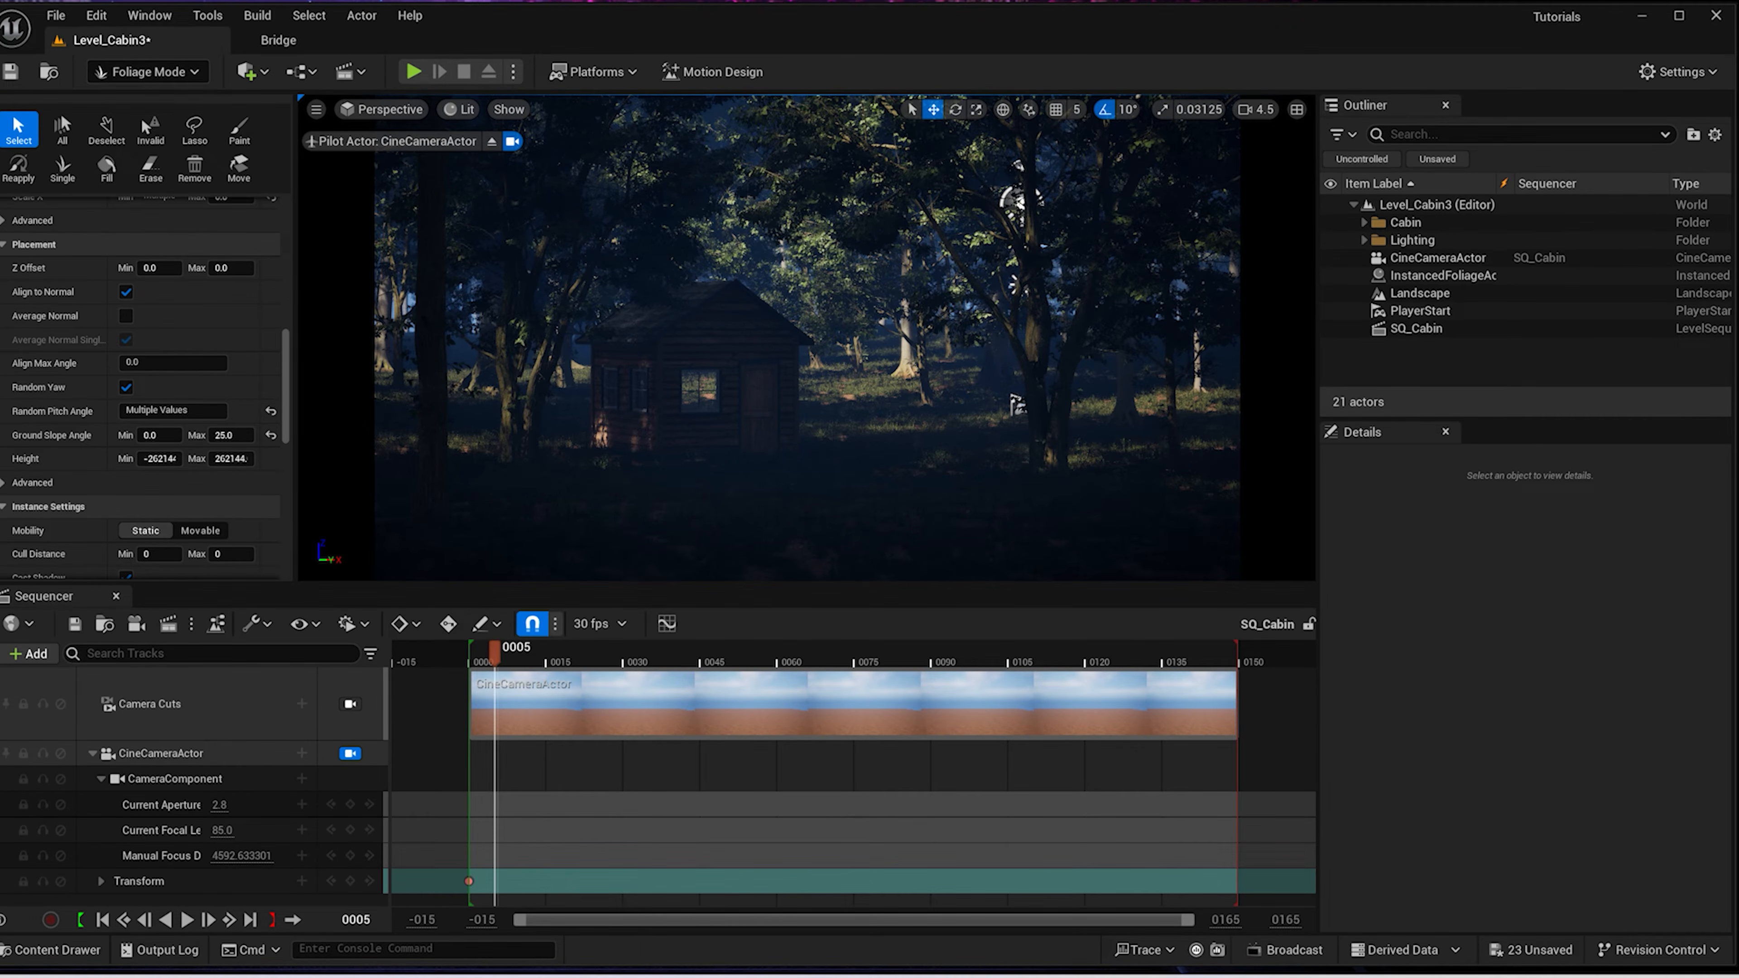
Move the selected tree instance left of the cabin sideways to adjust its position among the neighbouring trees
left_click_drag(547, 464, 499, 460)
key("r")
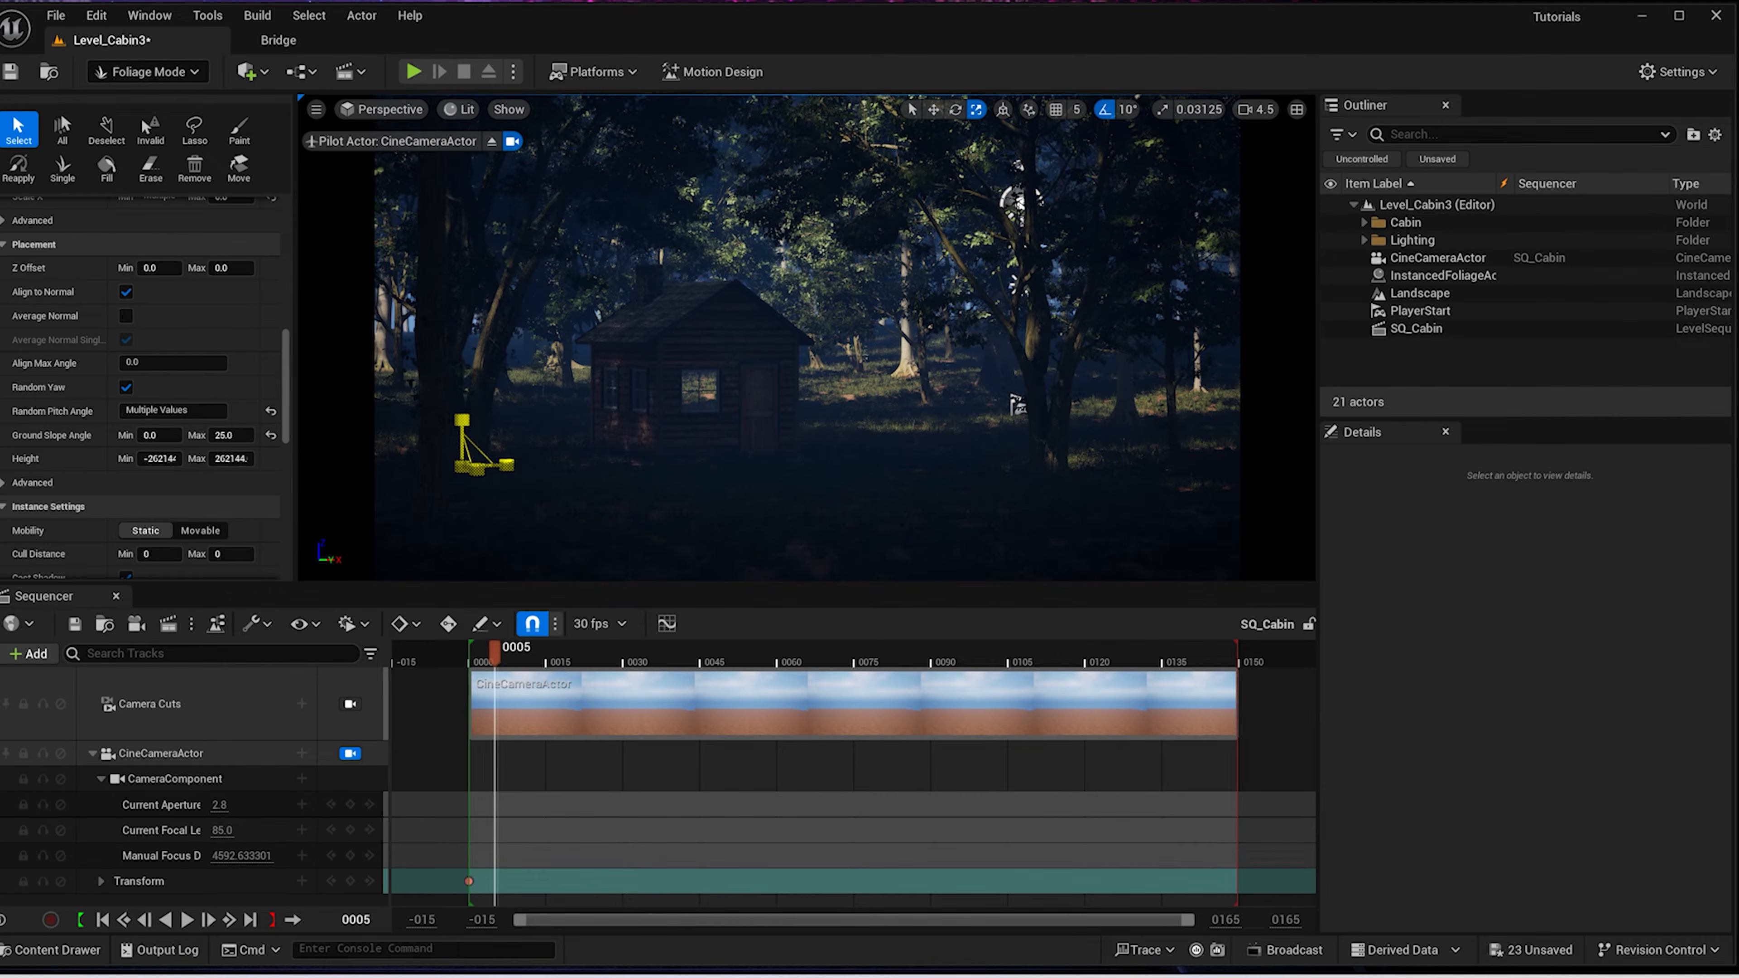
key("w")
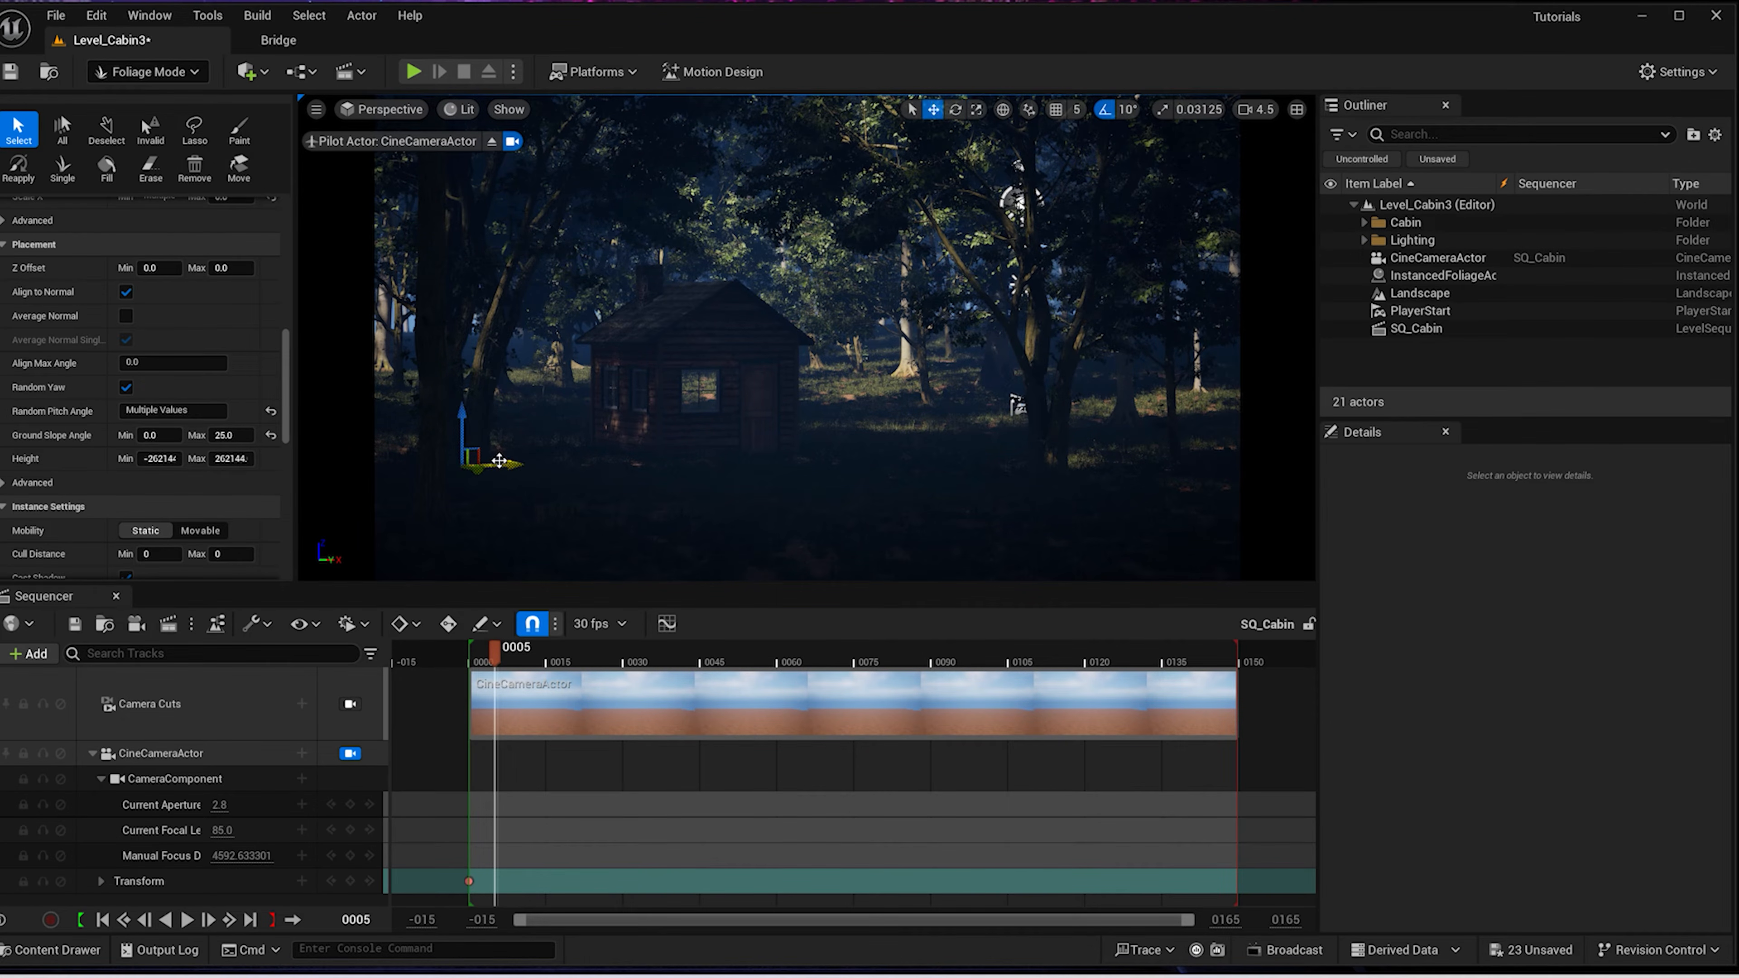
left_click_drag(501, 465, 514, 465)
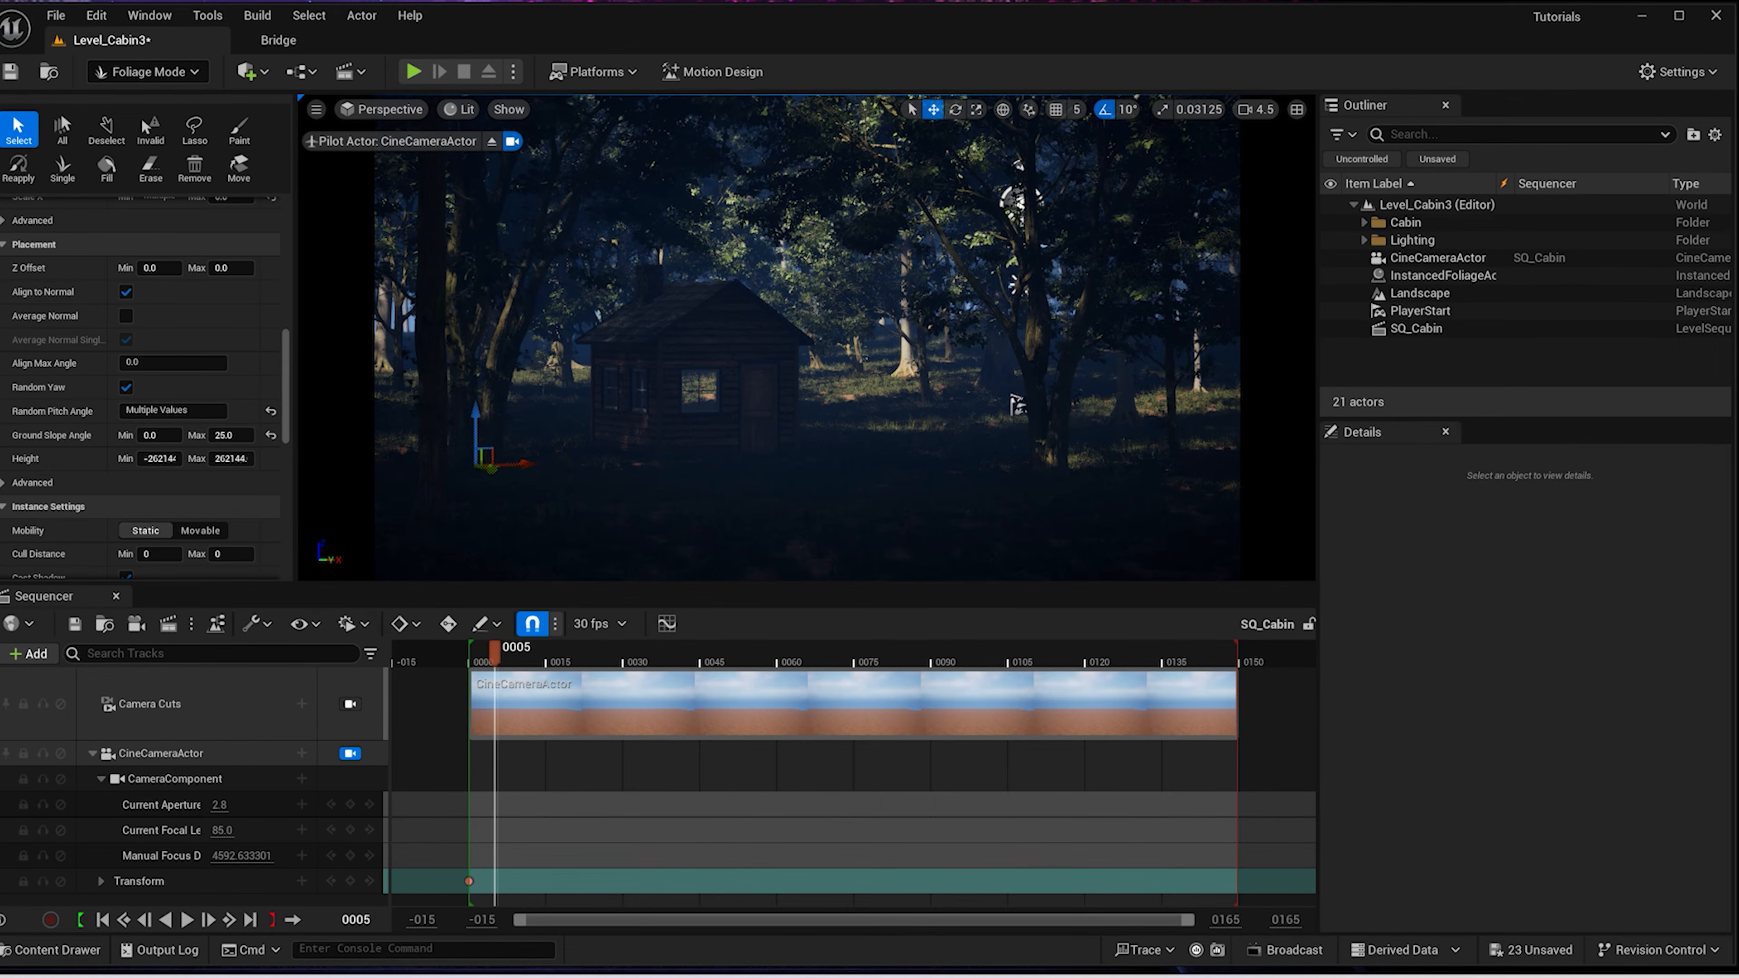
Delete the dark foreground tree trunk near the left edge of the camera frame
left_click(431, 409)
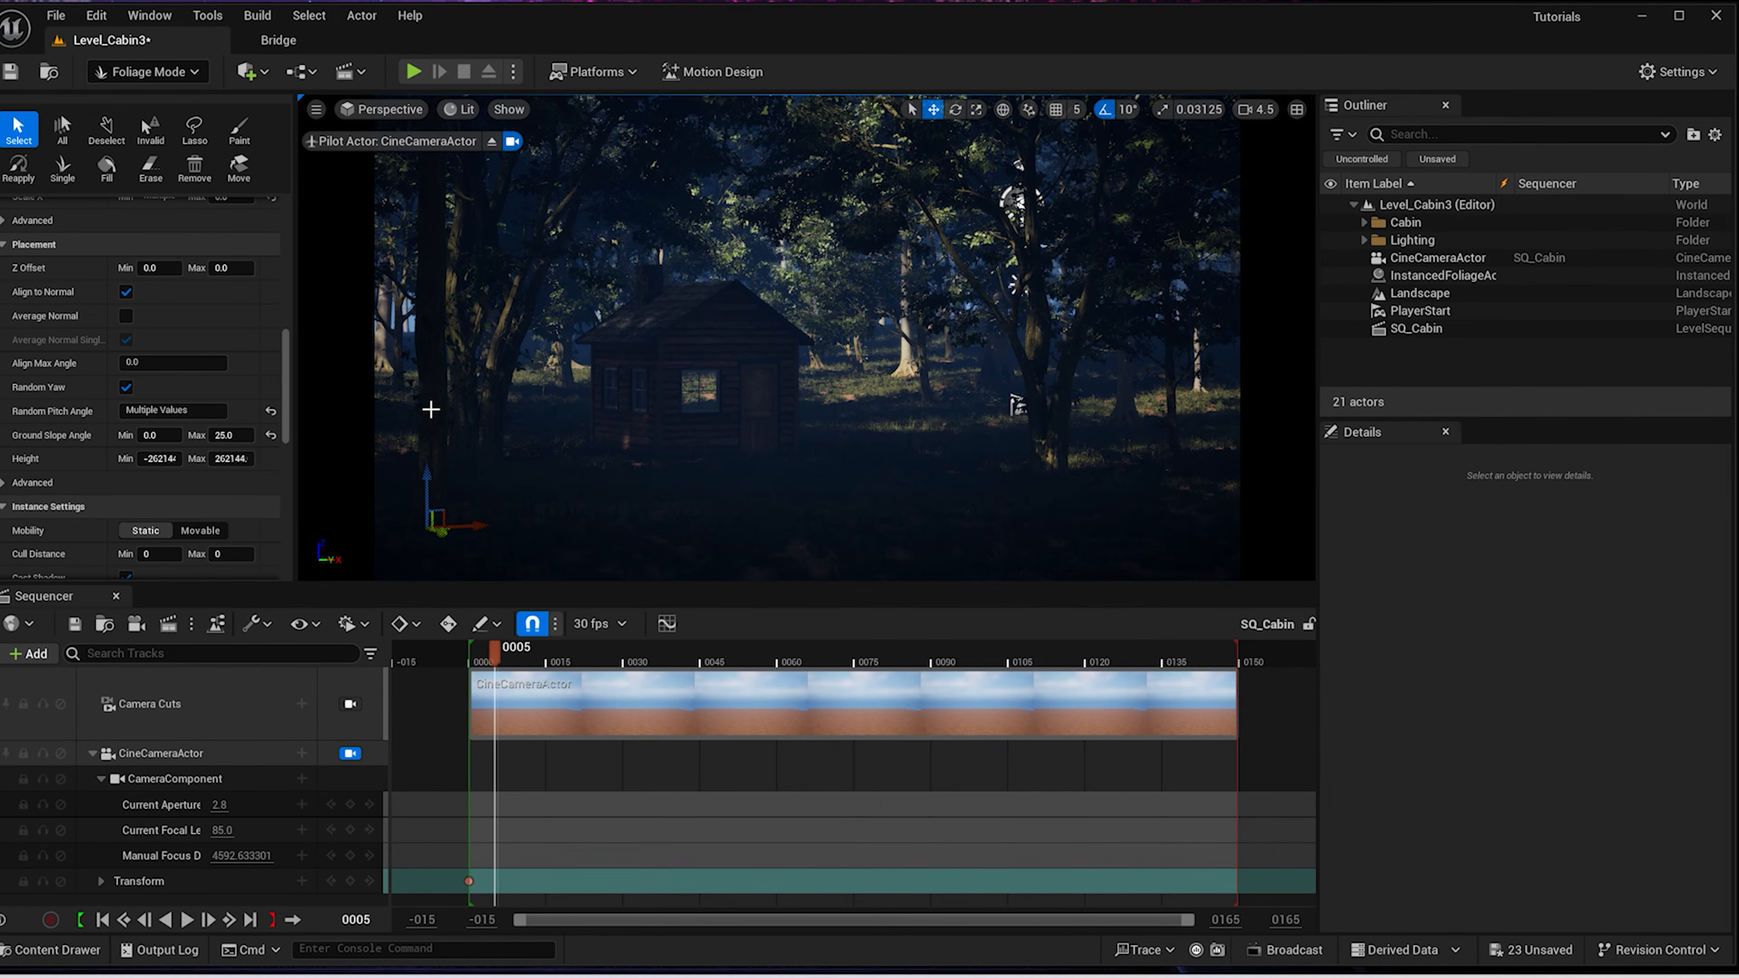
key("Delete")
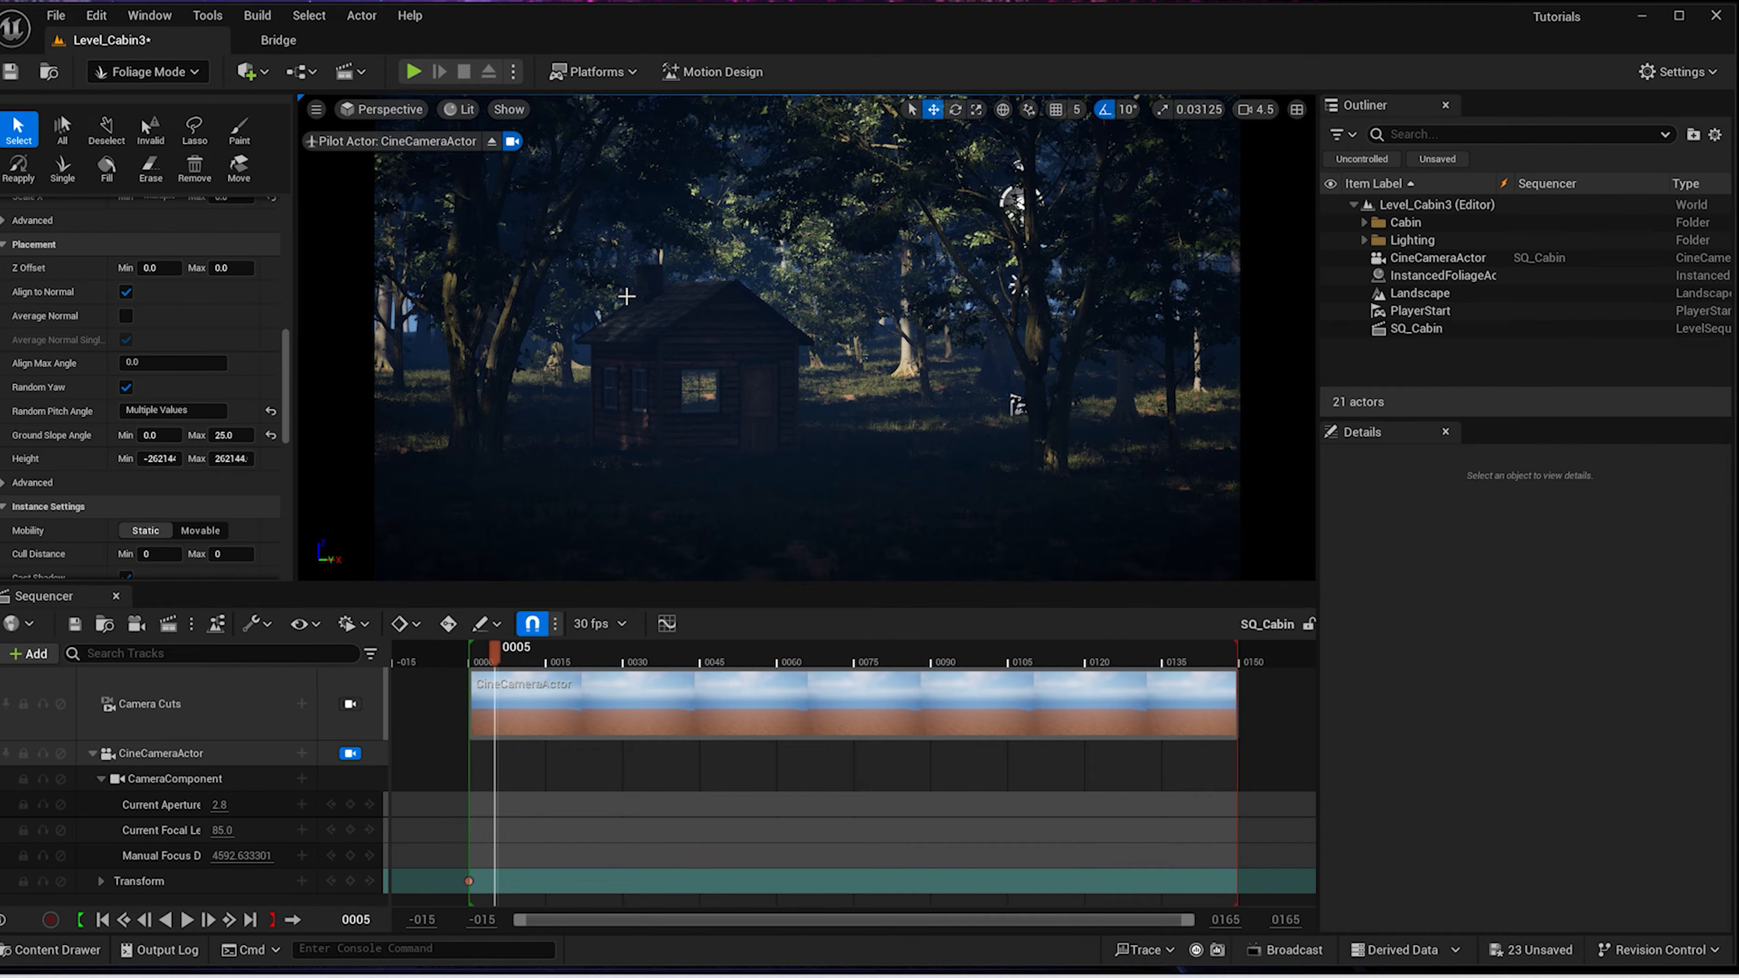
scroll(287, 339, "up", 10)
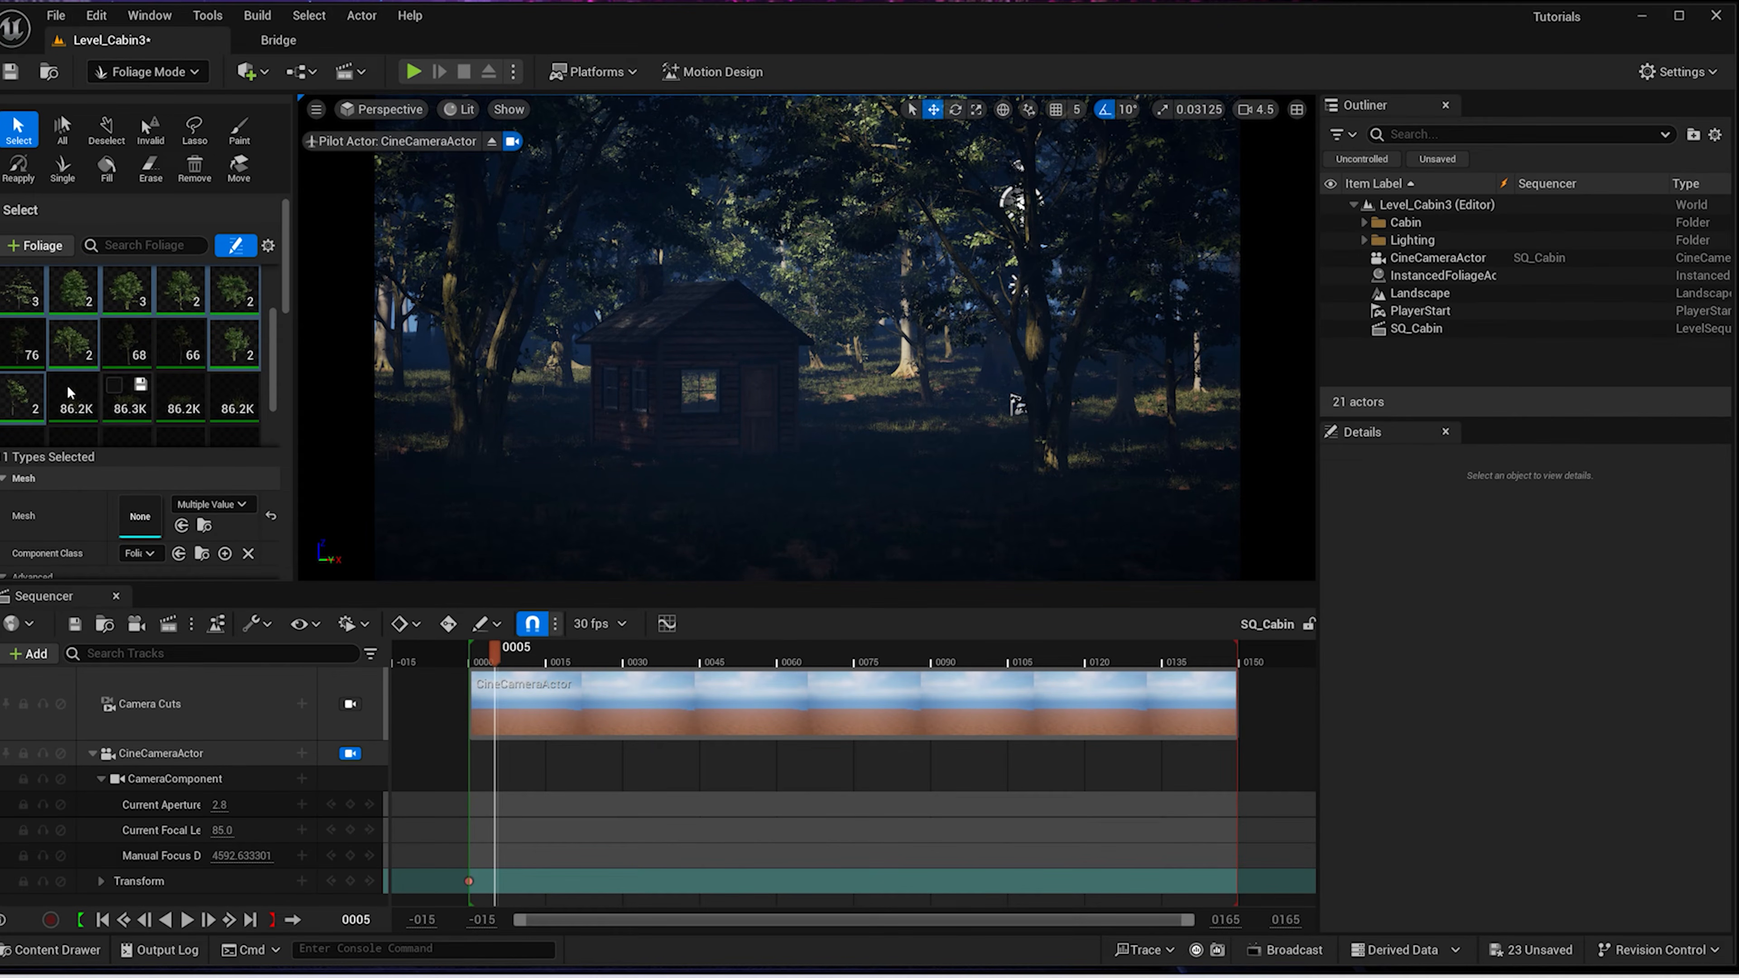
scroll(20, 340, "up", 2)
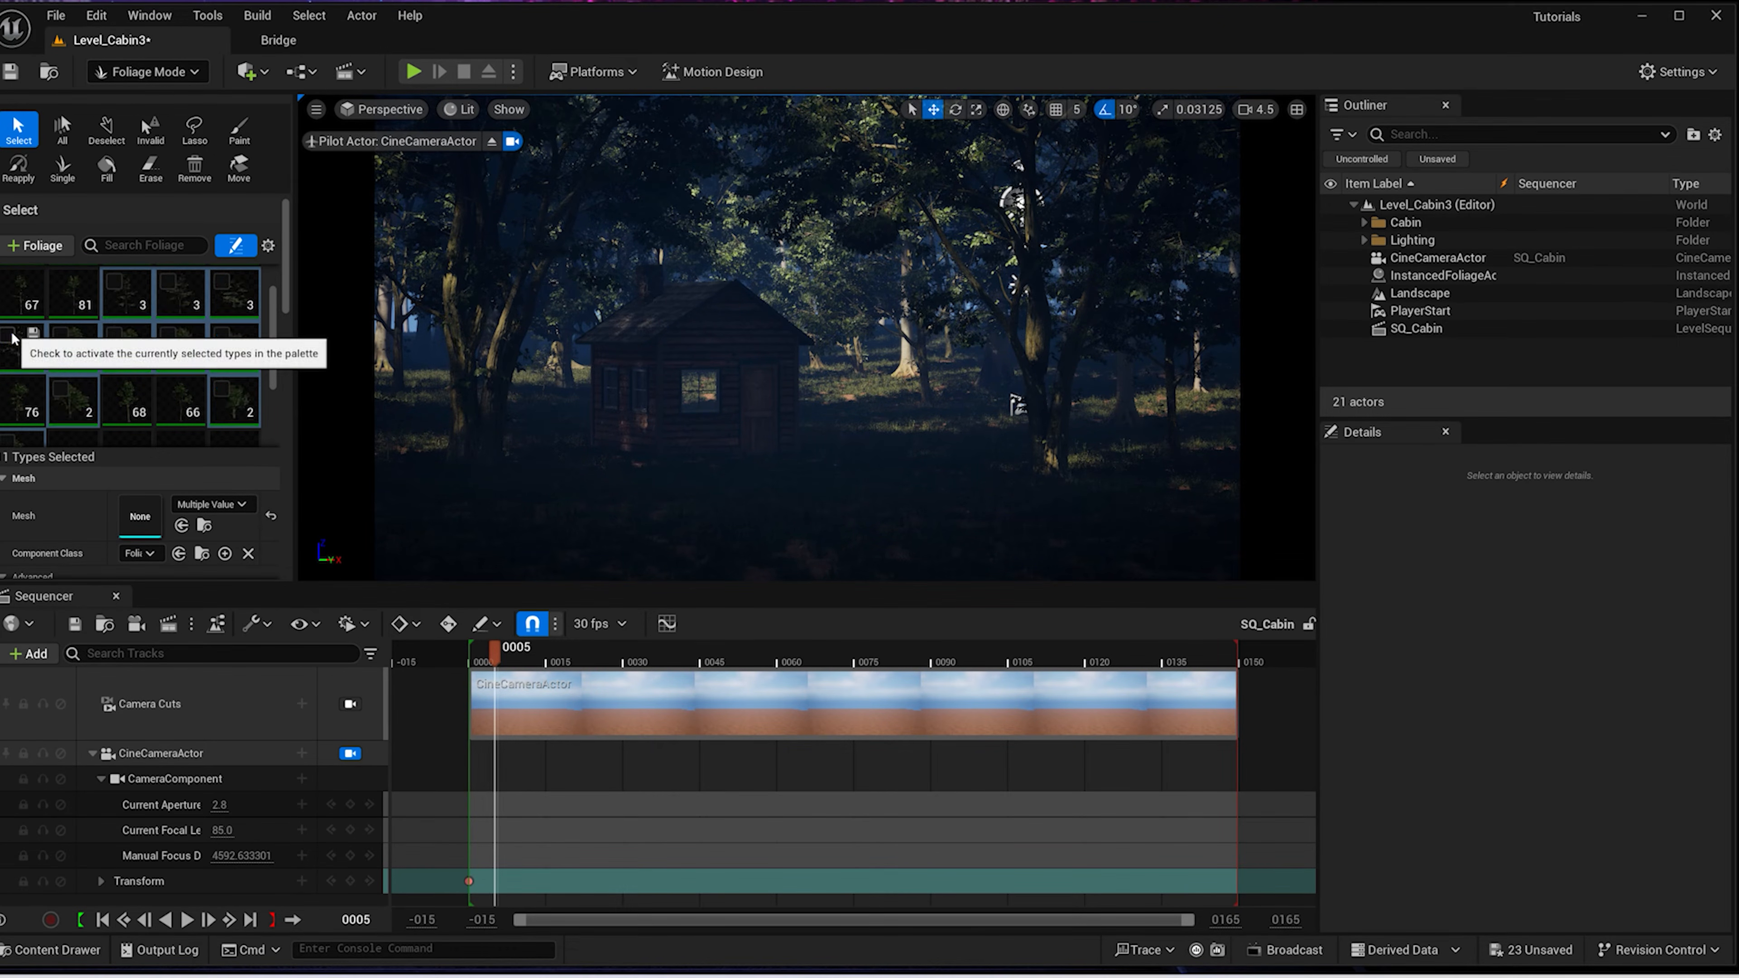
Add the EuropeanBeech PivotPainter foliage types from Sapling_04 and Seedling_01 through Seedling_04 to the foliage palette
key("ctrl+space")
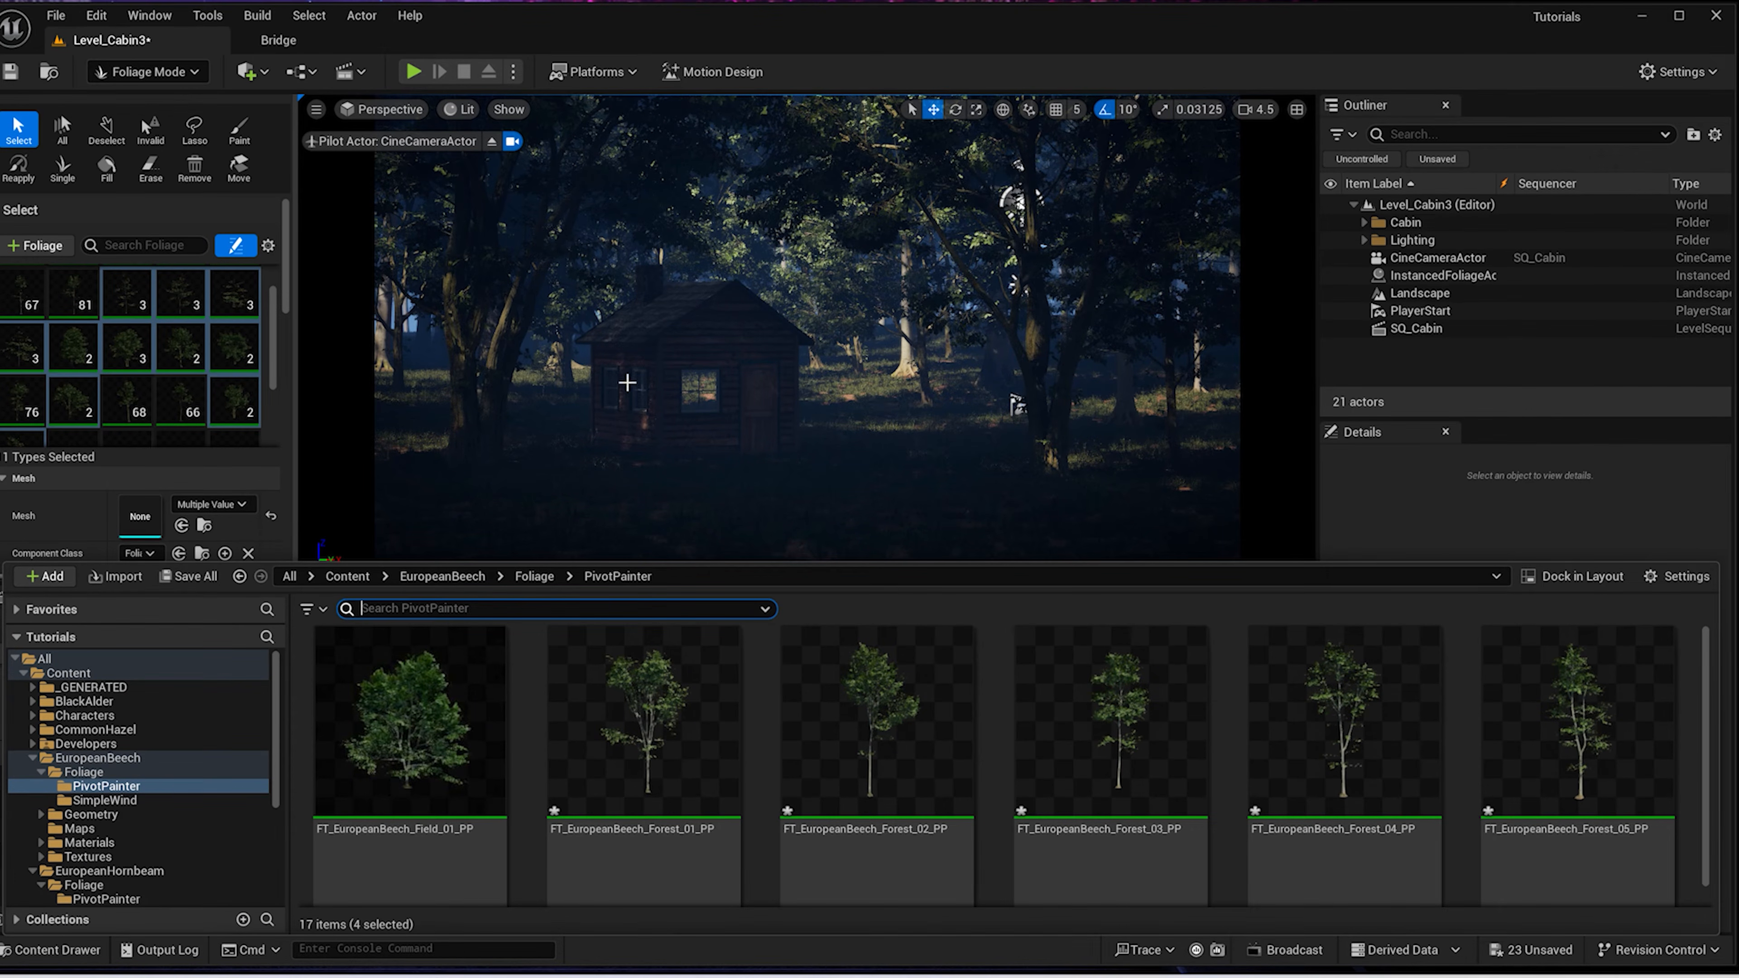
scroll(757, 742, "down", 5)
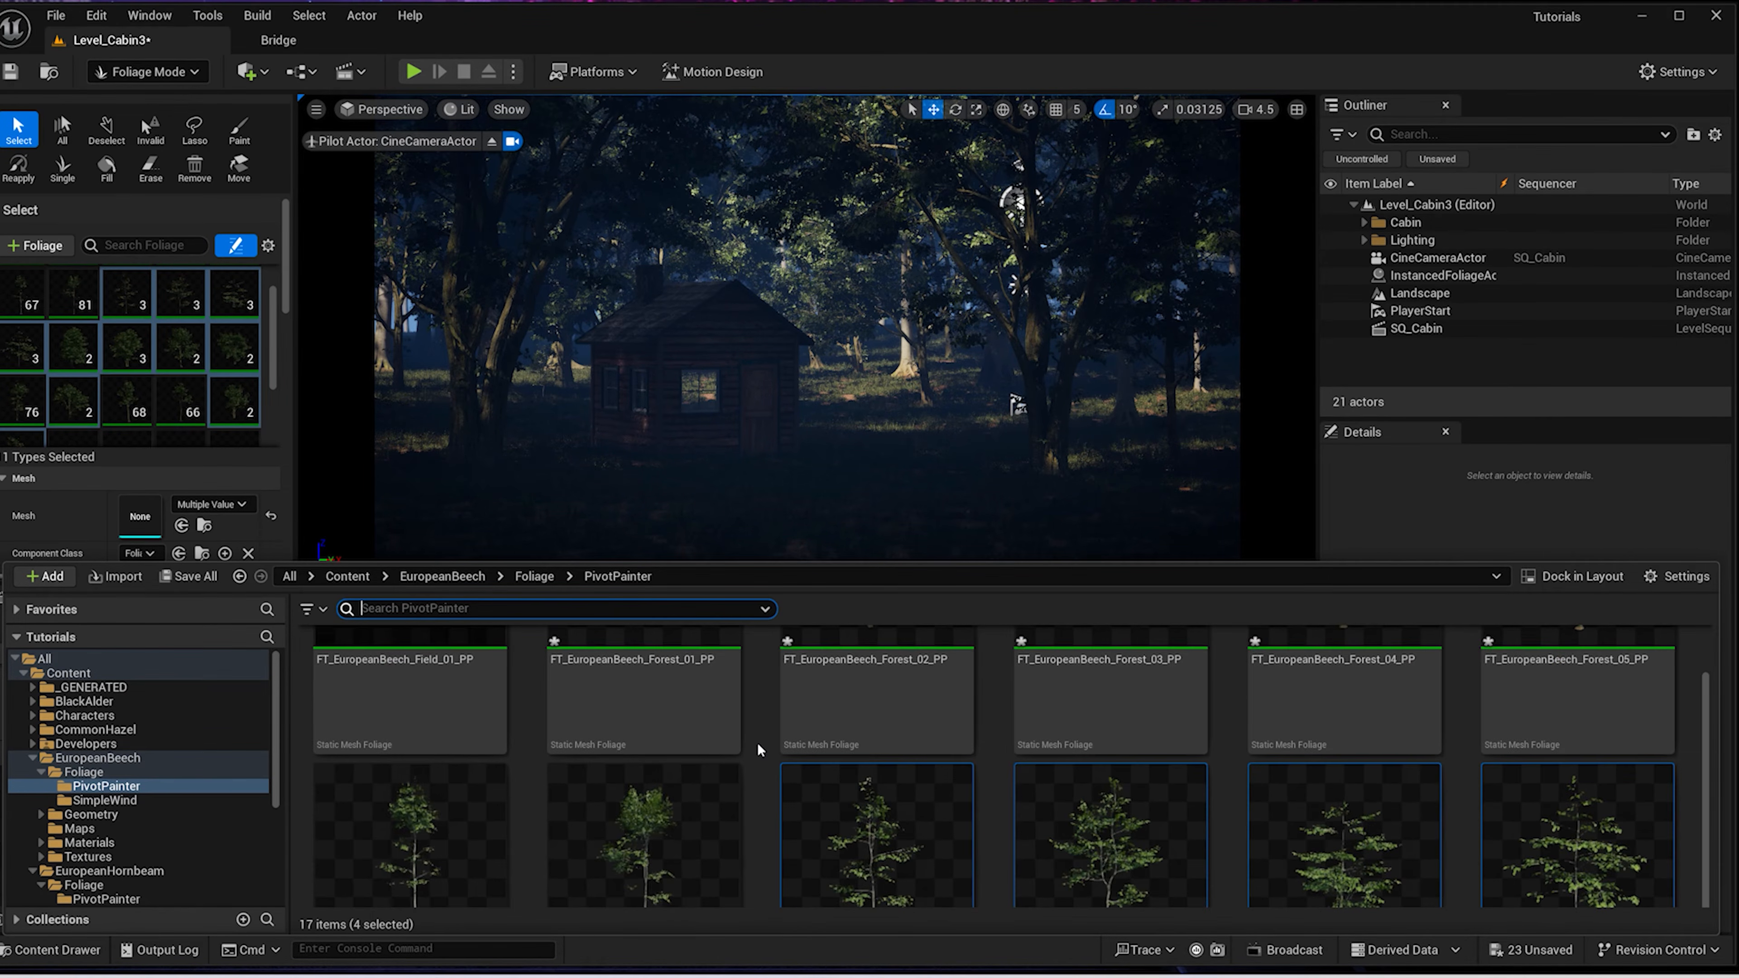
scroll(757, 742, "down", 3)
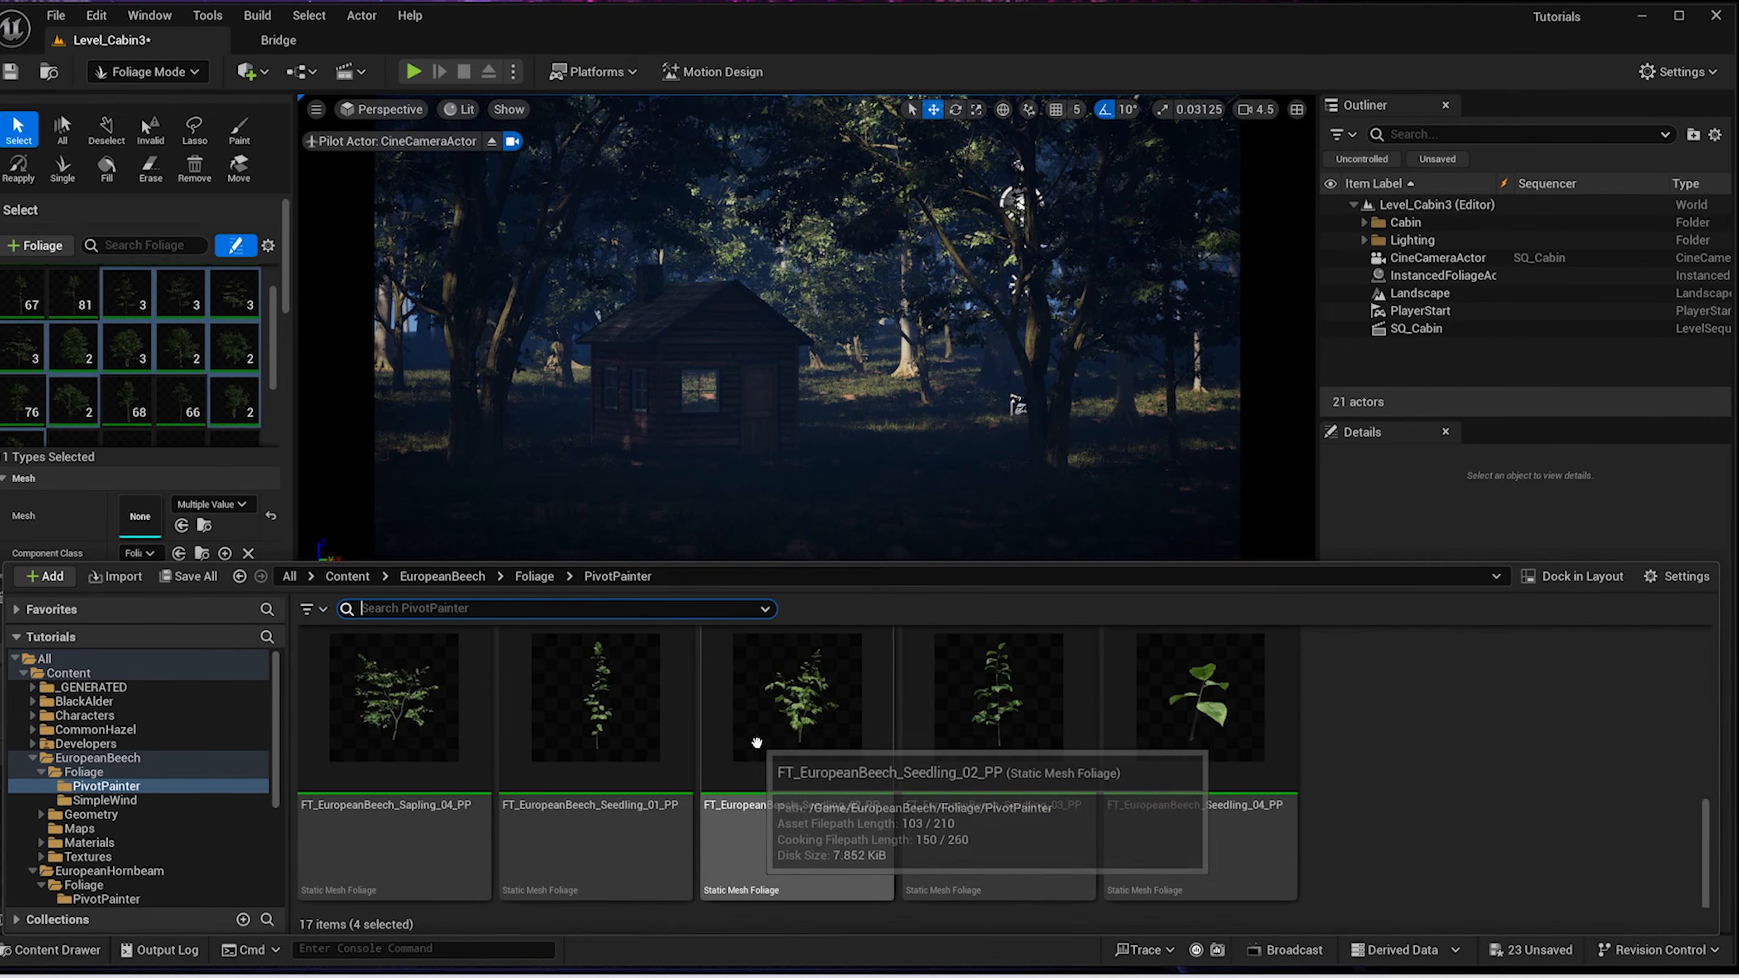
left_click(1177, 699)
scroll(668, 766, "up", 1)
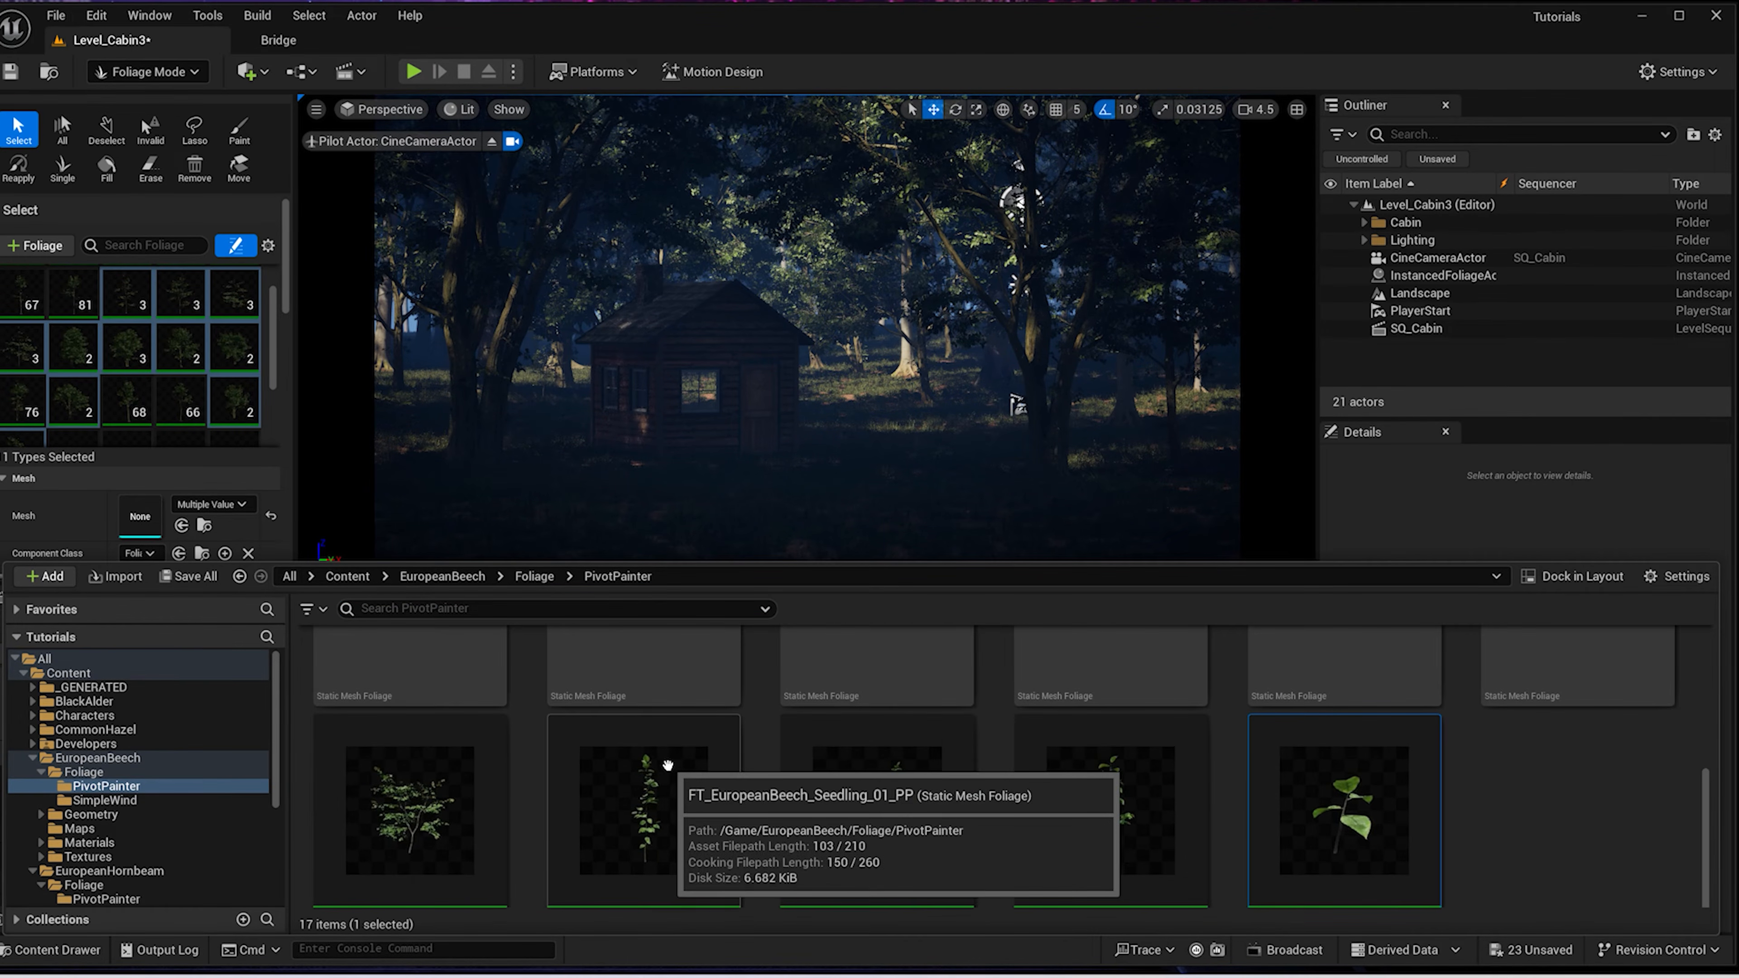
left_click(428, 797, "shift")
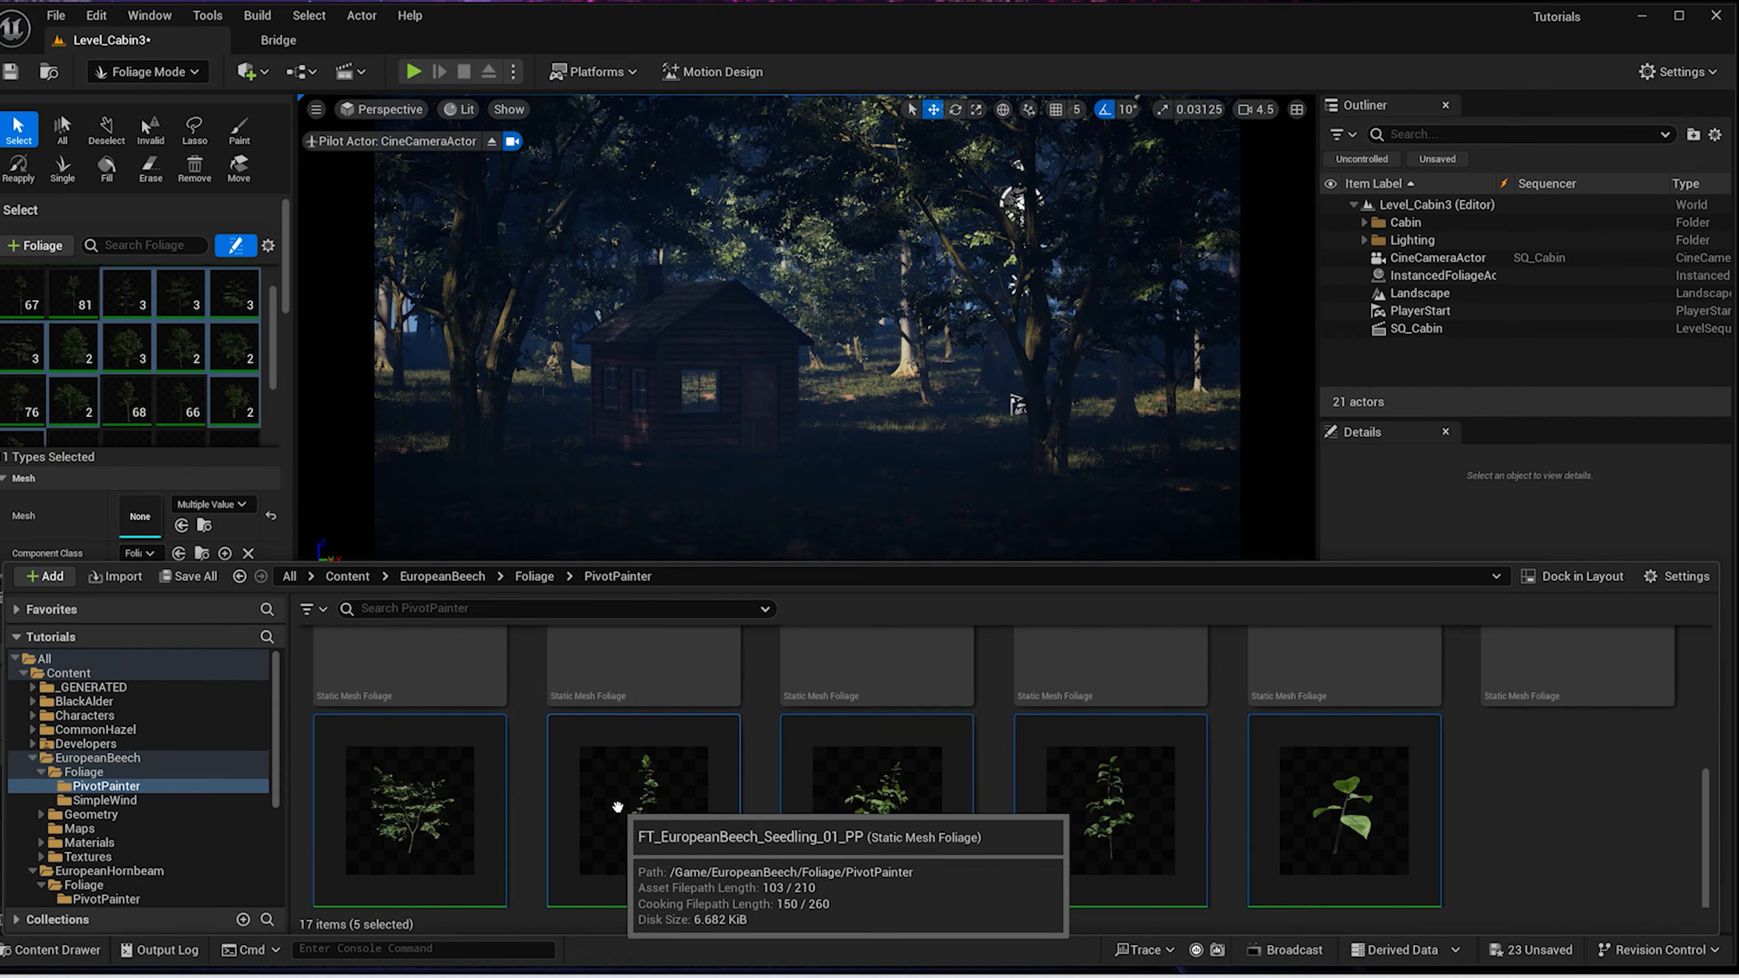
left_click_drag(617, 808, 253, 413)
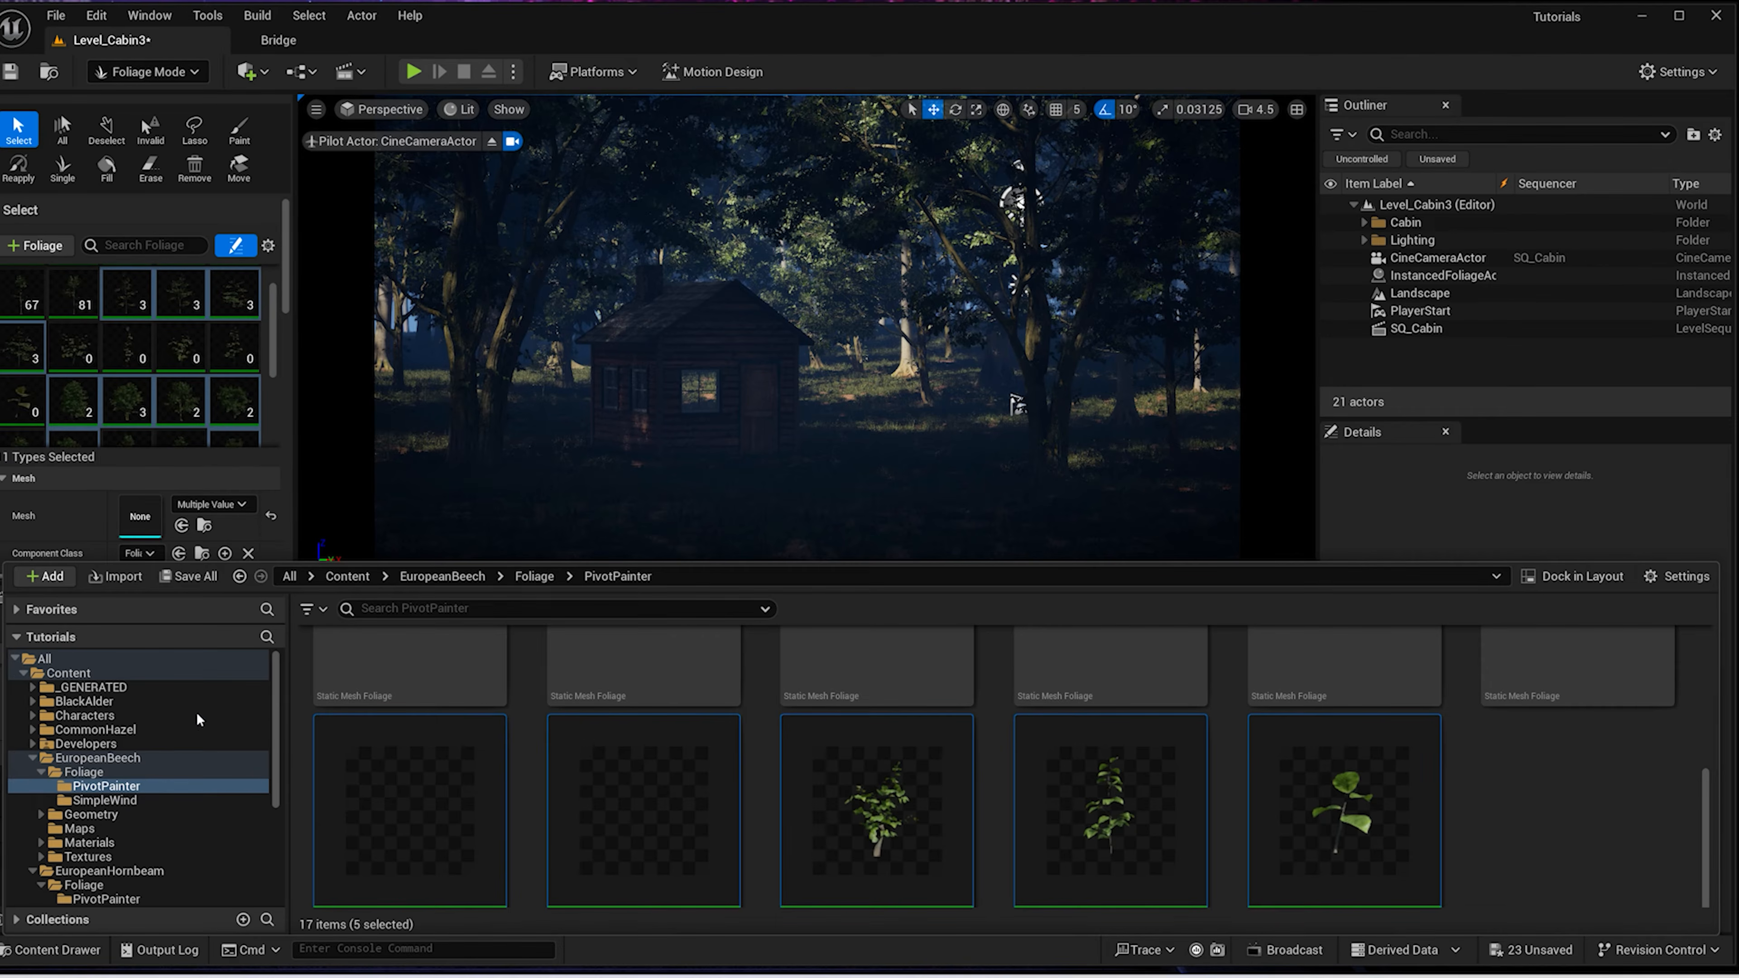
Add a range of small plant foliage types from the EuropeanHornbeam PivotPainter folder to the foliage palette
double_click(42, 756)
left_click(35, 773)
left_click(34, 773)
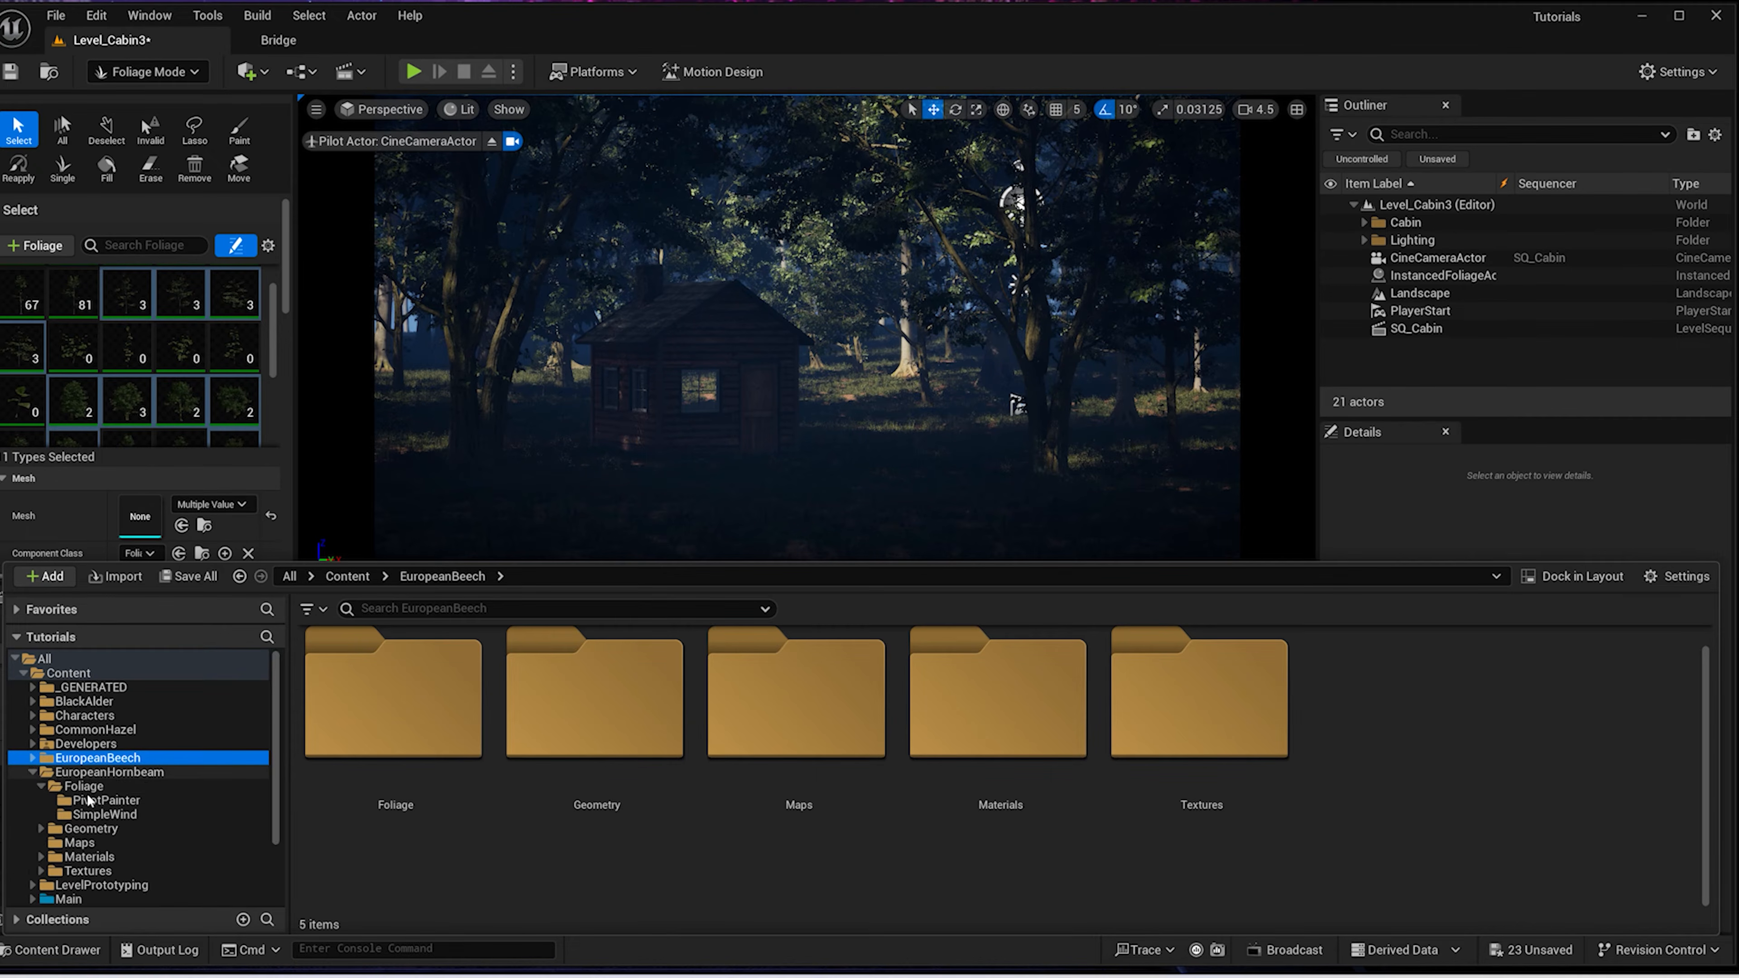
left_click(85, 787)
double_click(389, 708)
scroll(885, 777, "down", 2)
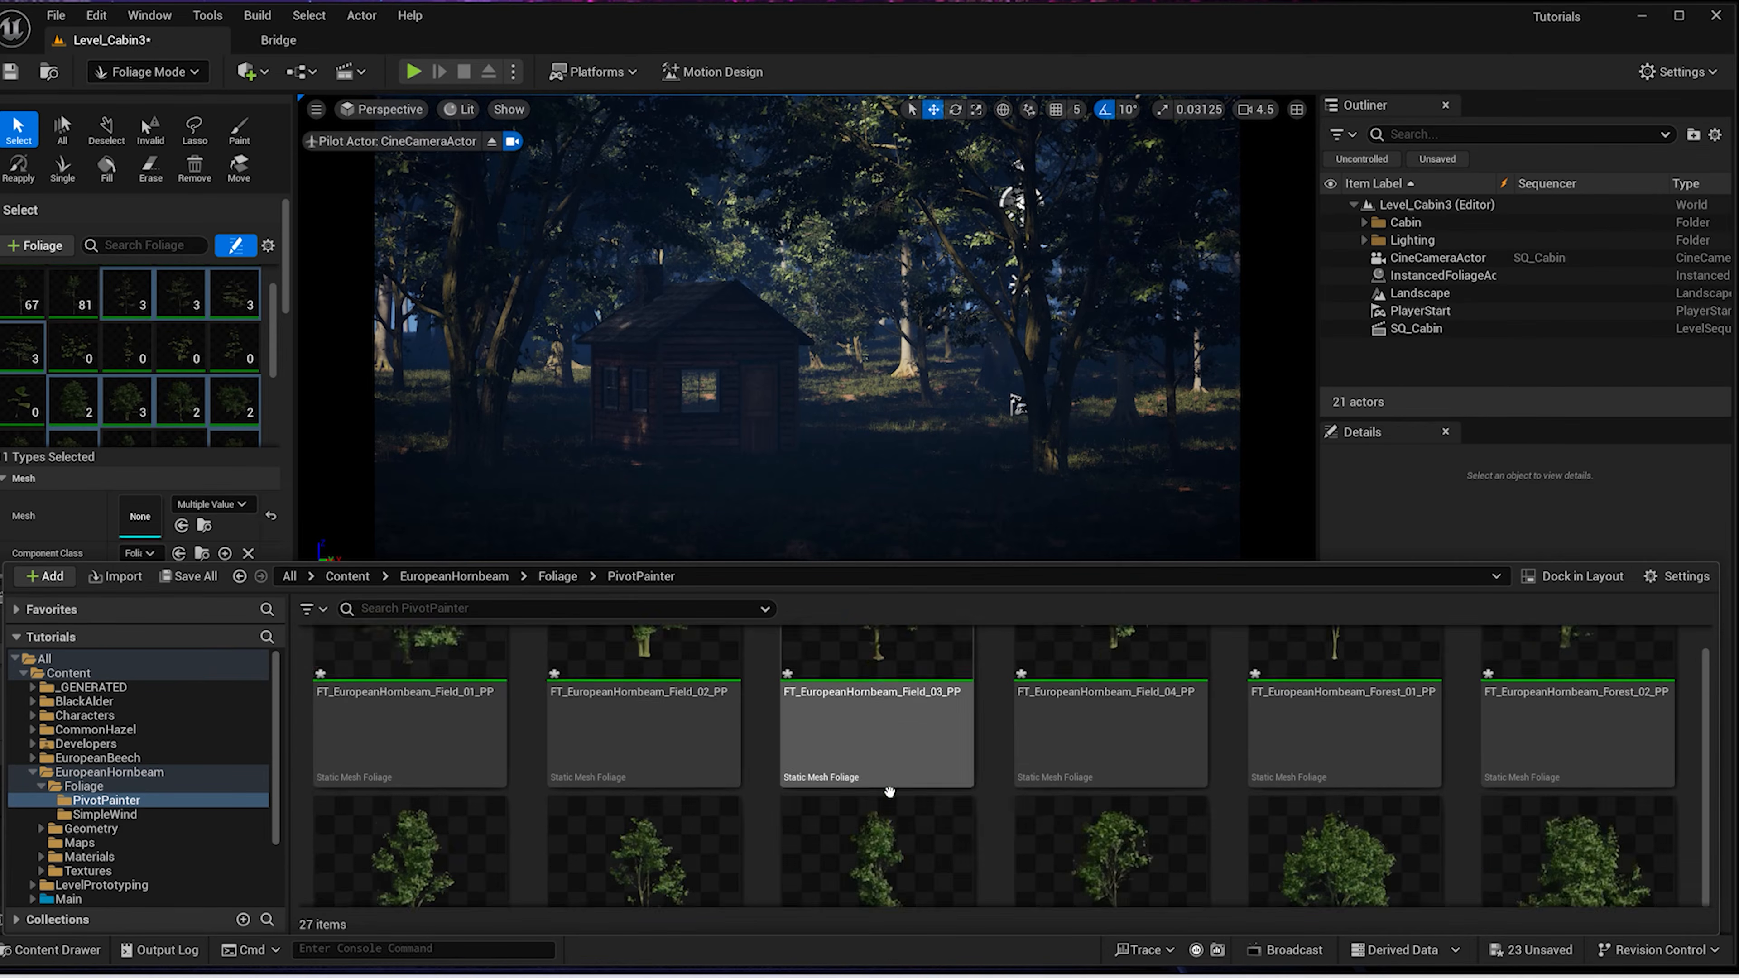
left_click(888, 792)
scroll(888, 791, "down", 4)
left_click(888, 791, "shift")
left_click_drag(889, 791, 238, 403)
Activate only the newly added beech and hornbeam types in the foliage palette, leaving the existing tree types deactivated
scroll(246, 390, "down", 1)
left_click(75, 321)
scroll(137, 322, "down", 3)
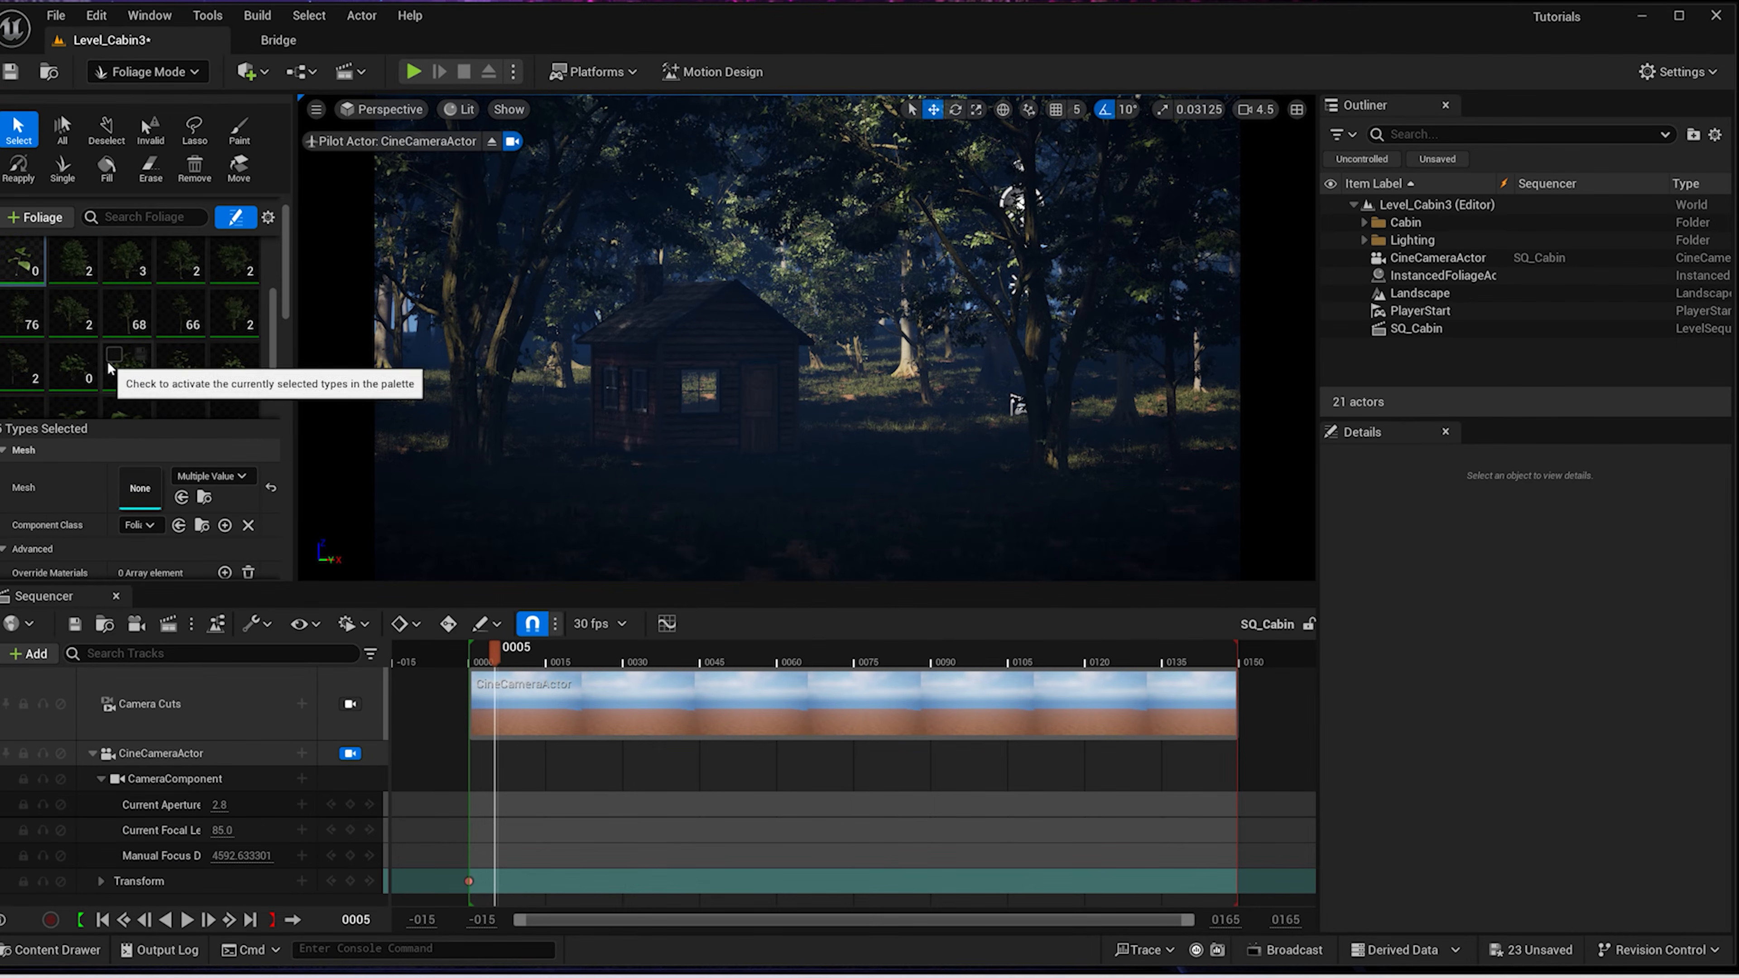
left_click(83, 314)
left_click(238, 318, "shift")
left_click(120, 368, "shift")
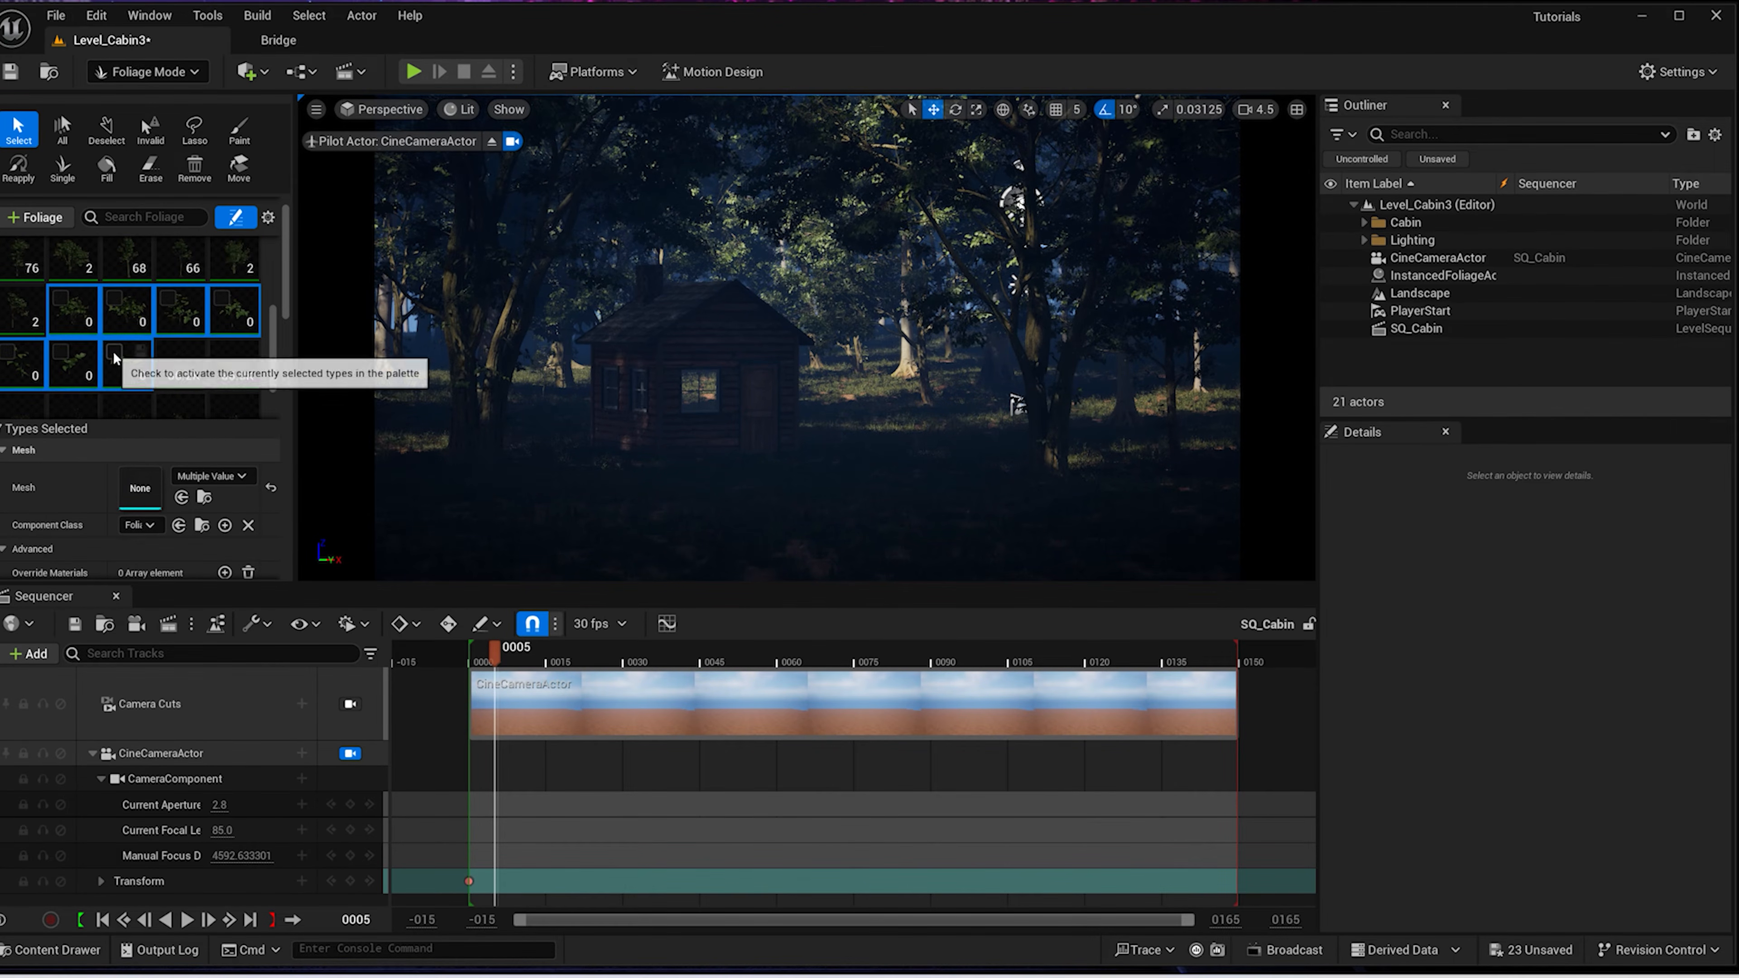
scroll(199, 356, "up", 5)
scroll(200, 357, "down", 2)
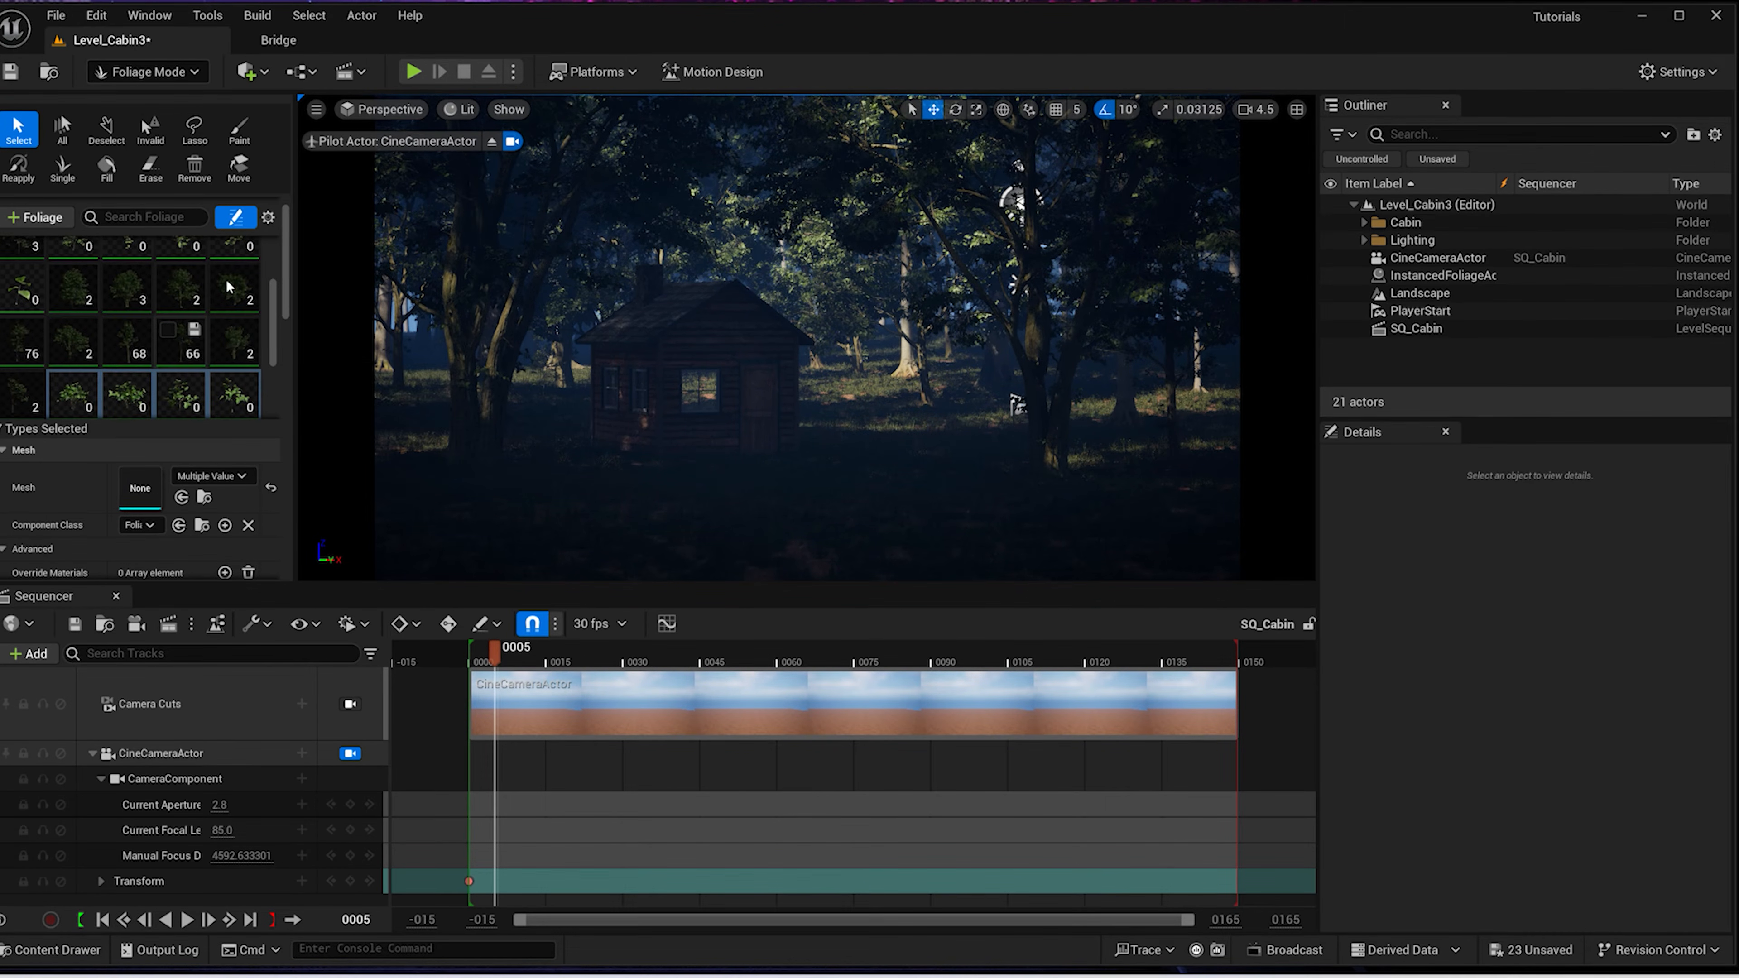
Place single instances of the small beech and hornbeam plants on the ground around the cabin and between the trees
left_click(63, 168)
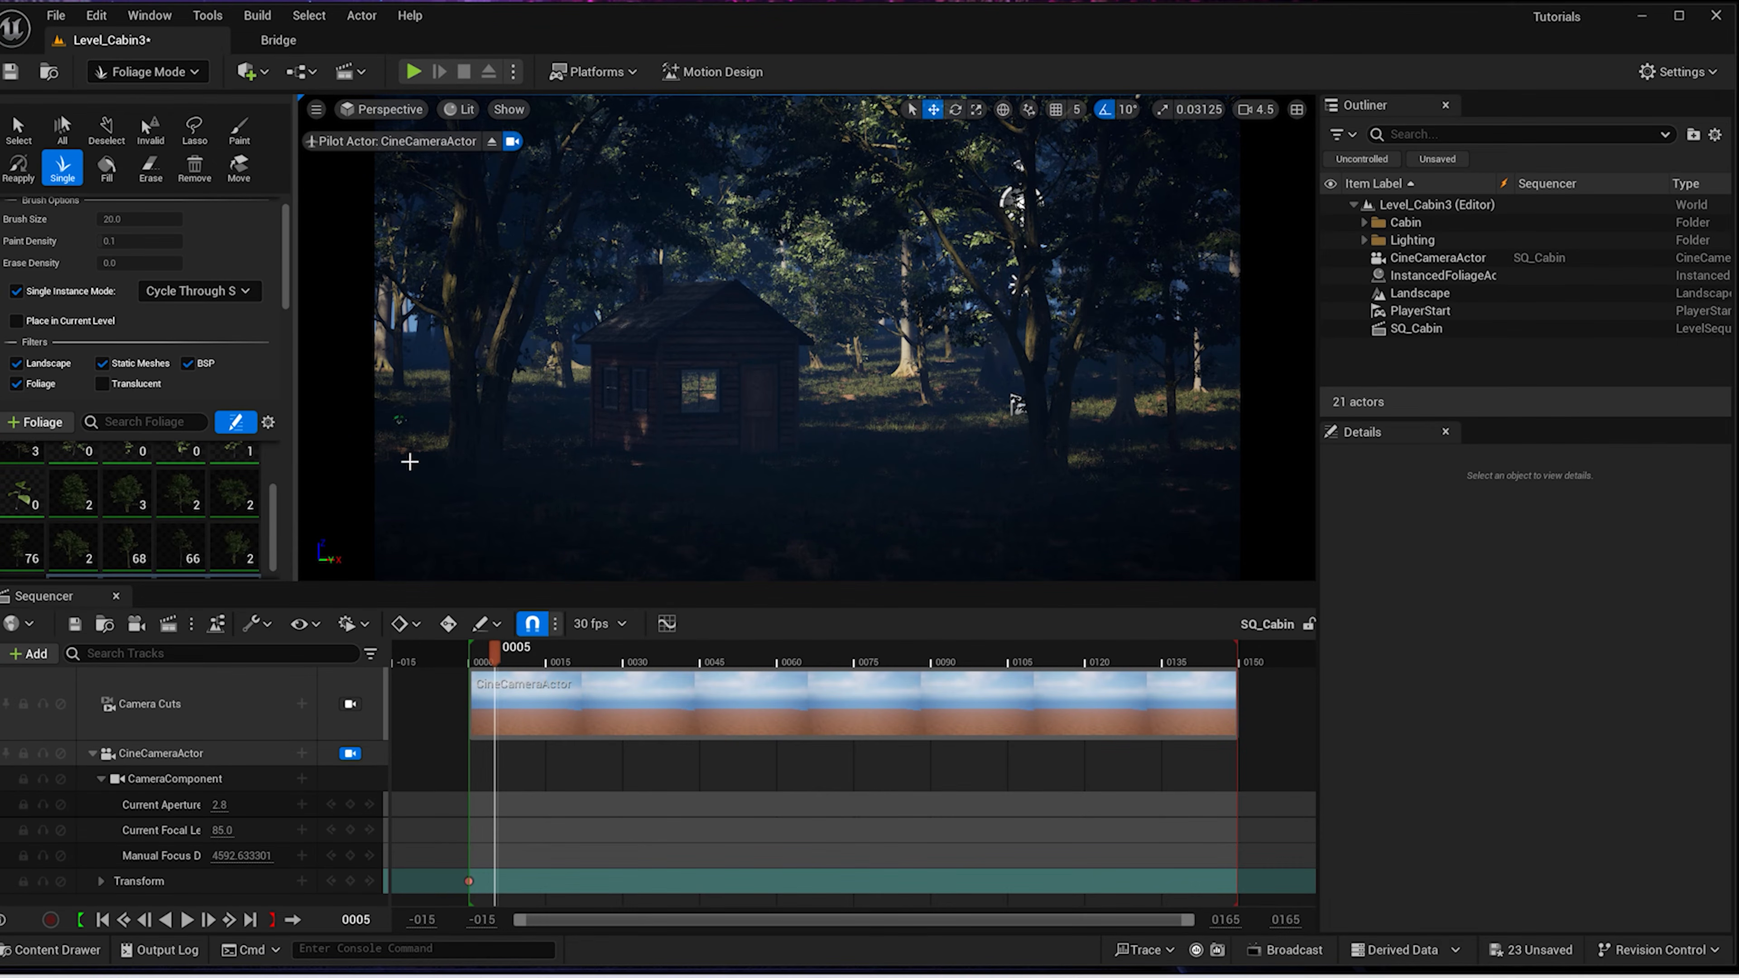
left_click(548, 546)
left_click(972, 416)
left_click(826, 392)
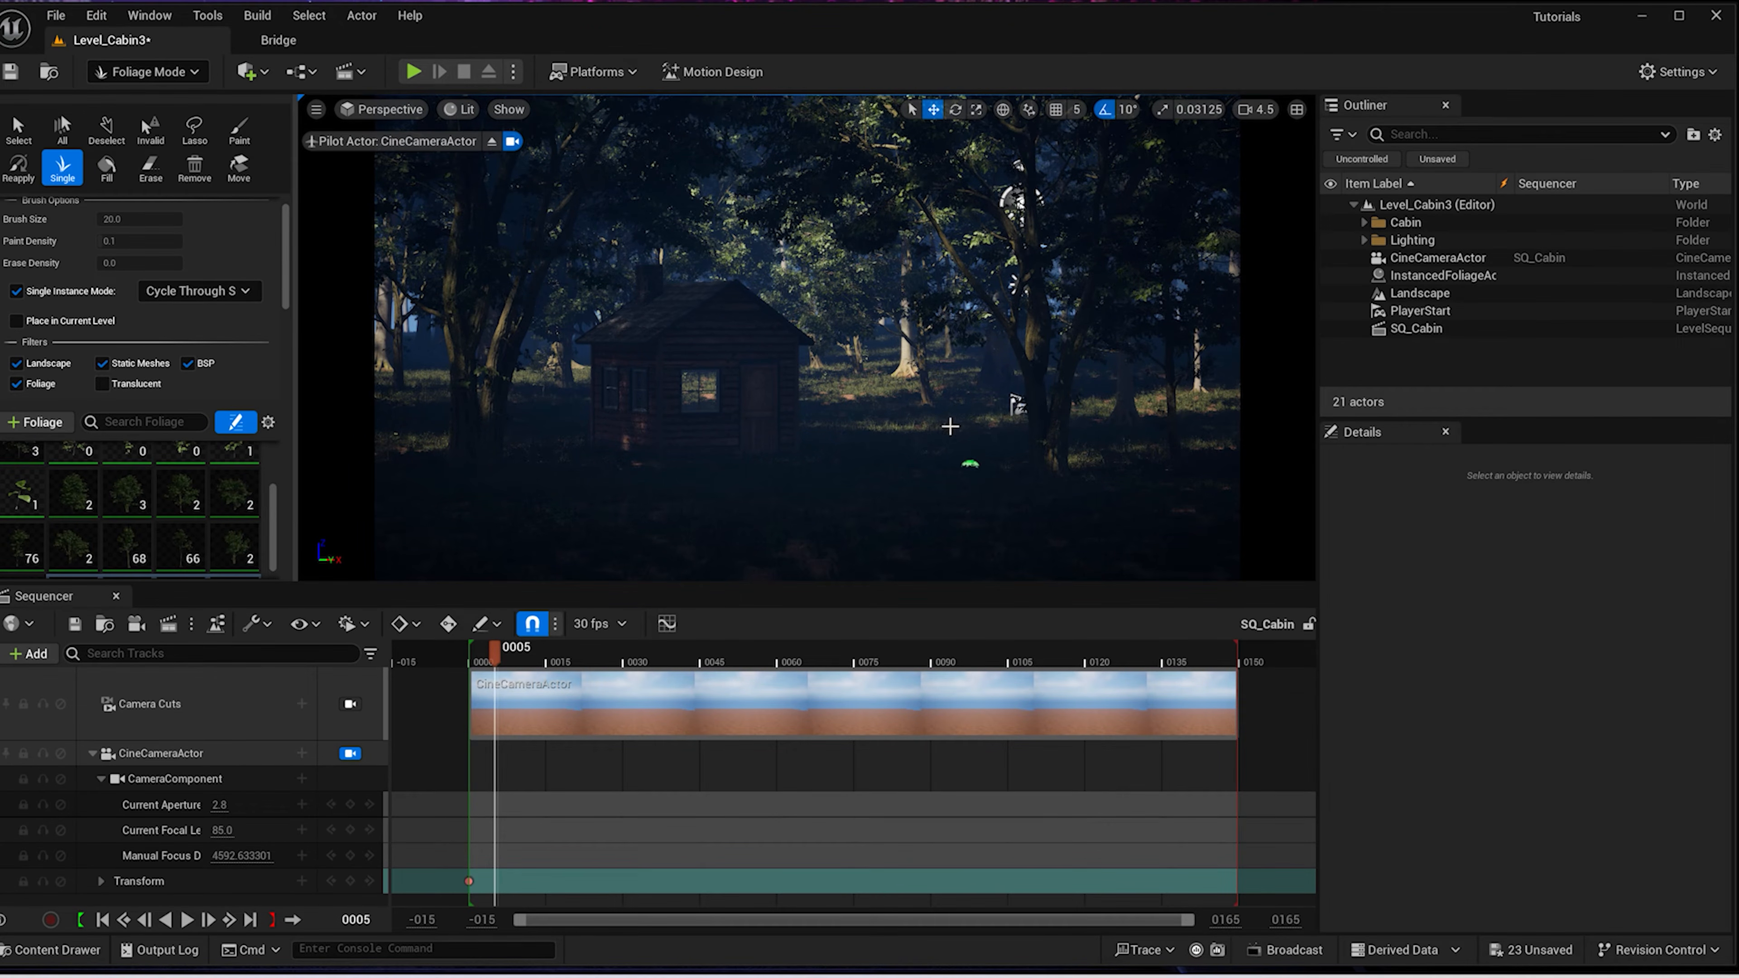
left_click(1195, 421)
scroll(1231, 487, "down", 1)
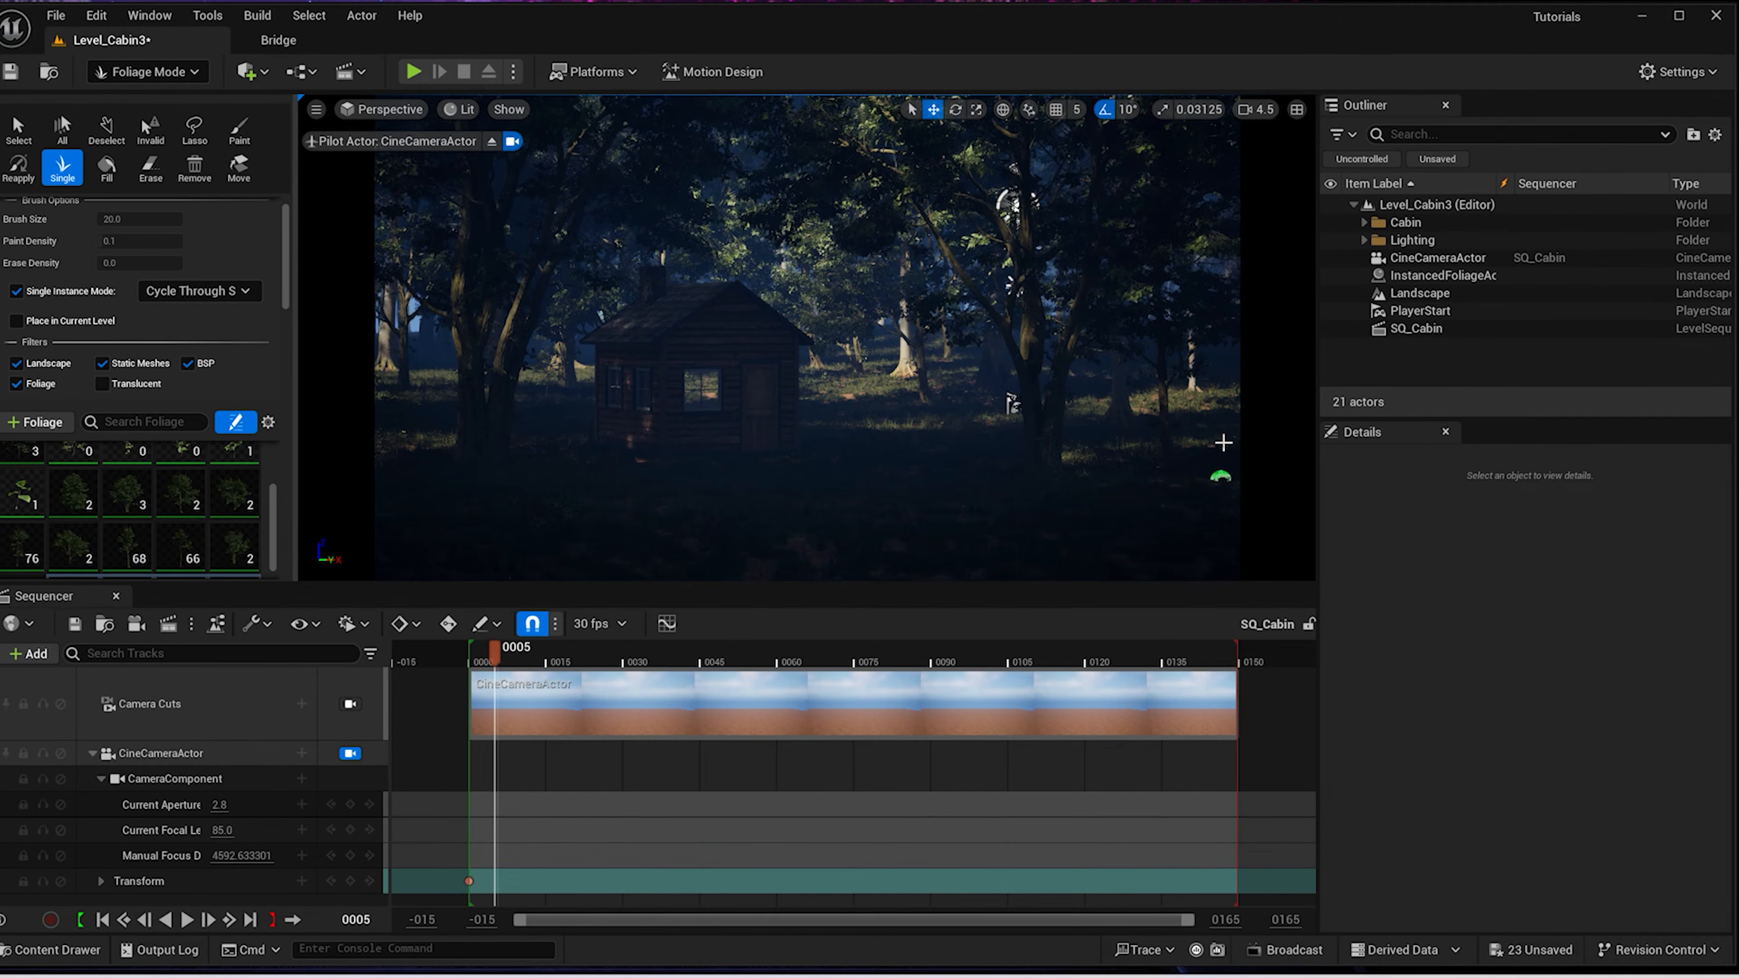
left_click(1145, 378)
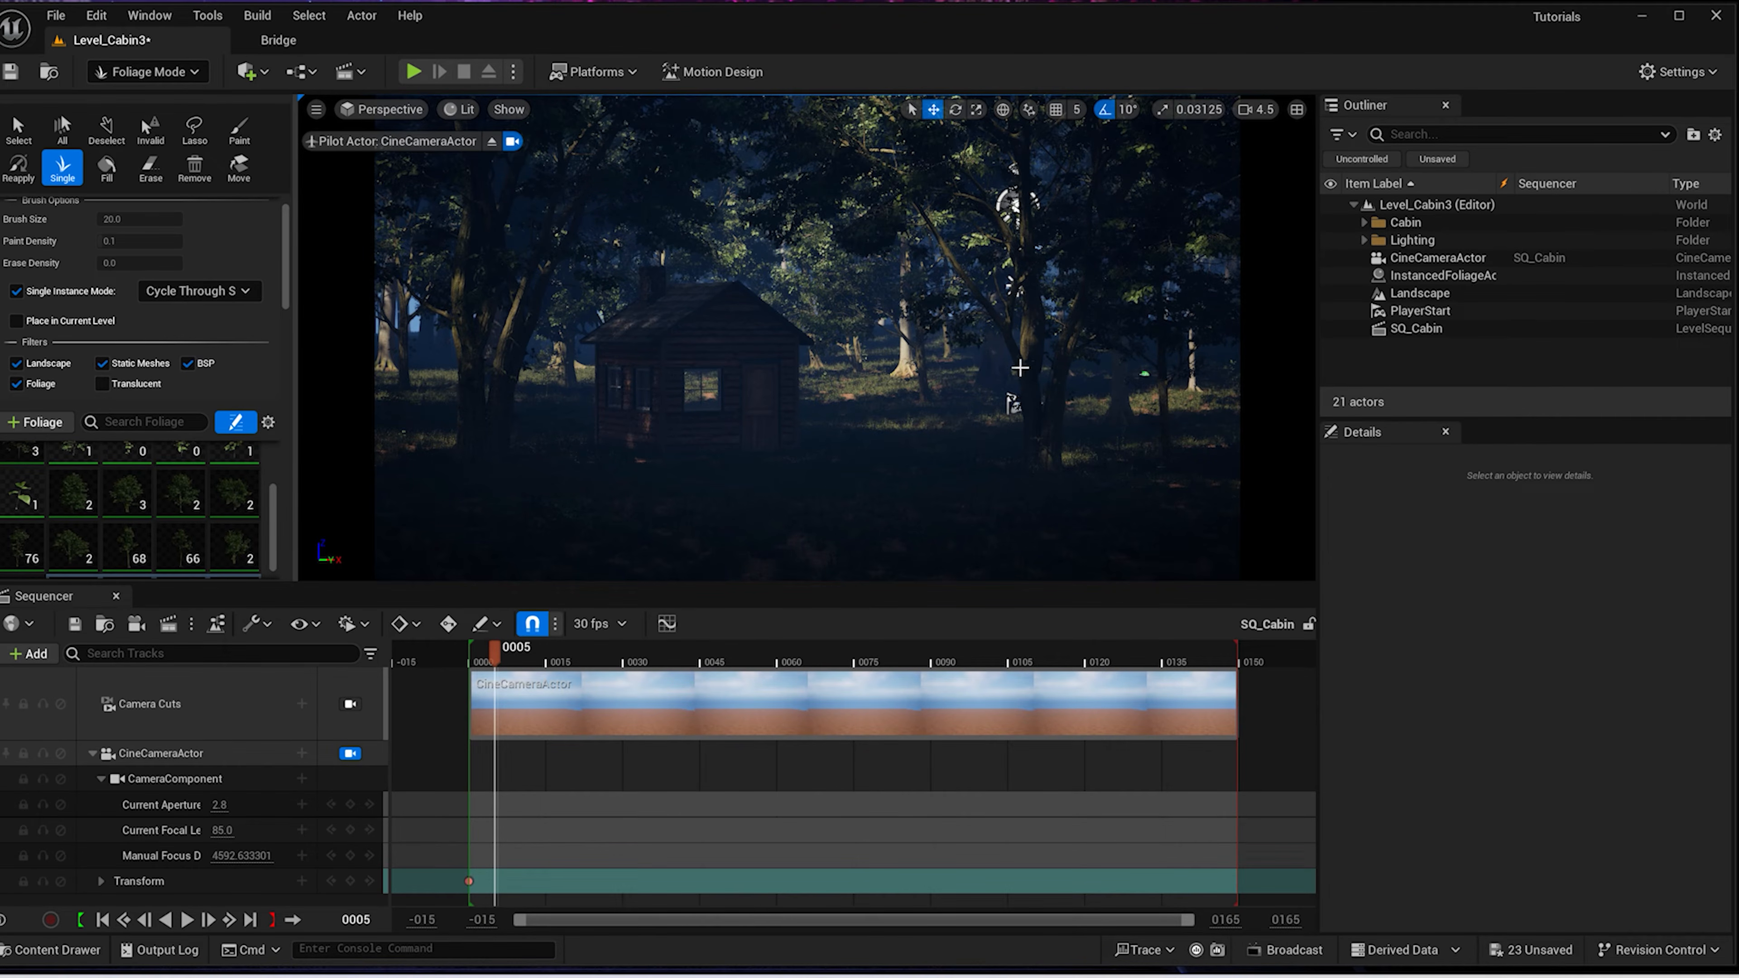
left_click(946, 374)
left_click(399, 414)
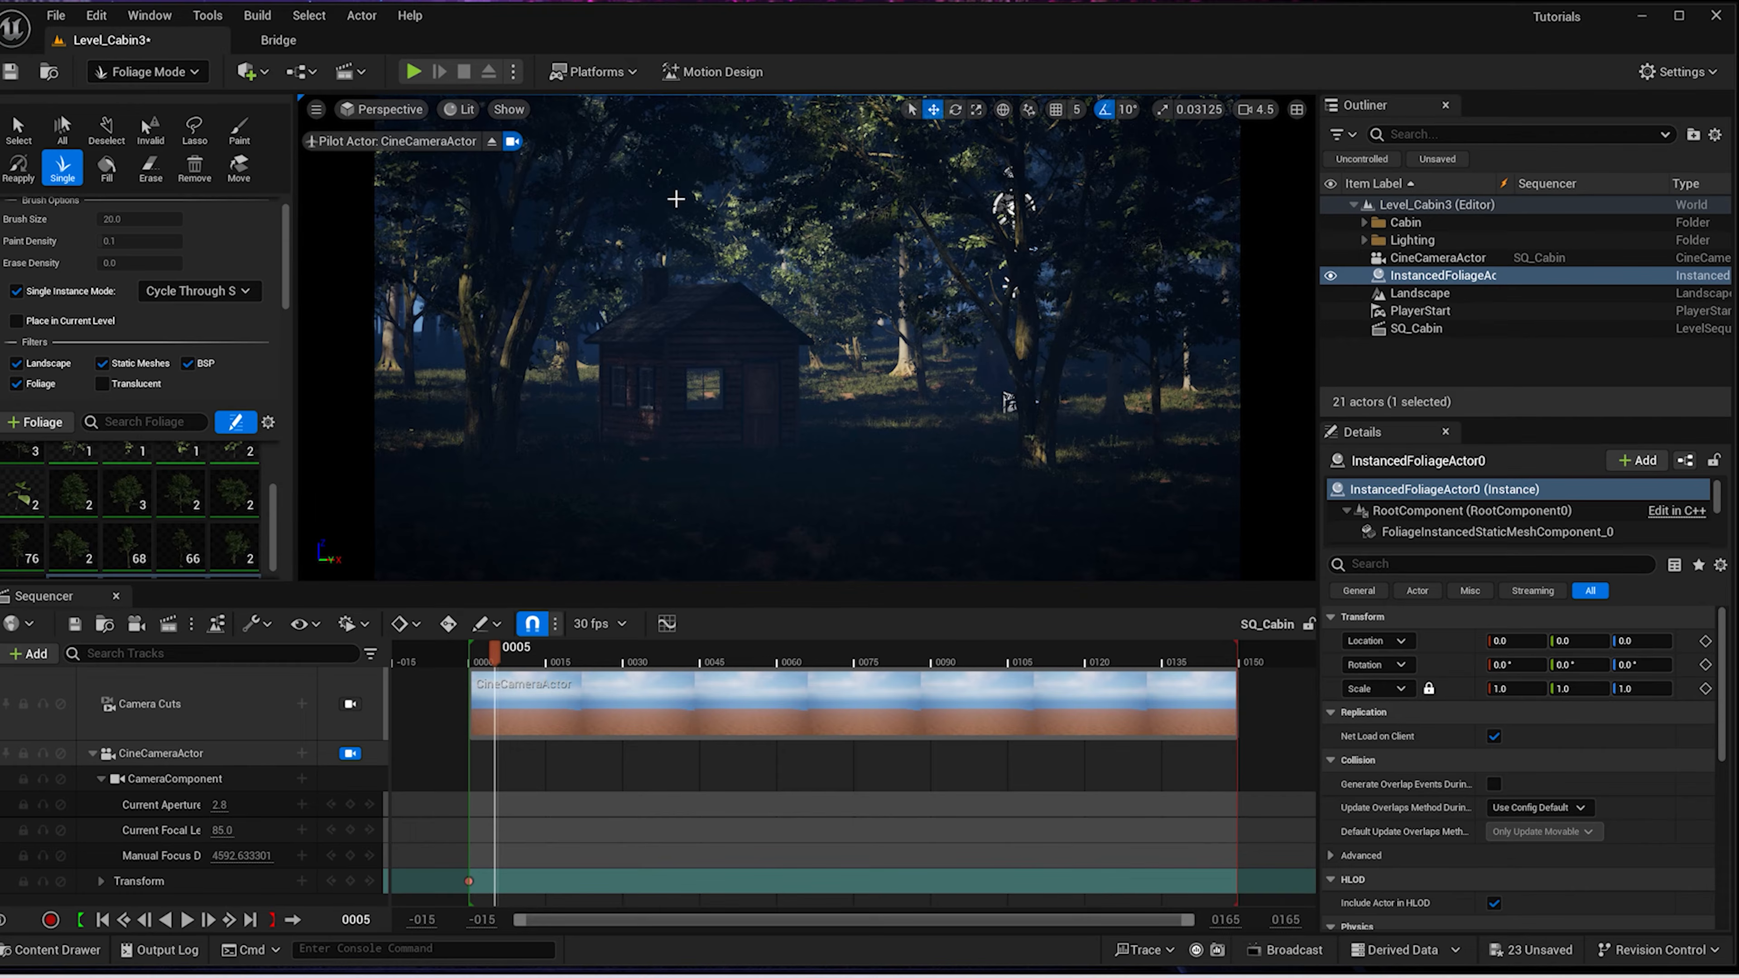
Select all foliage types in the palette and activate them
scroll(211, 531, "down", 5)
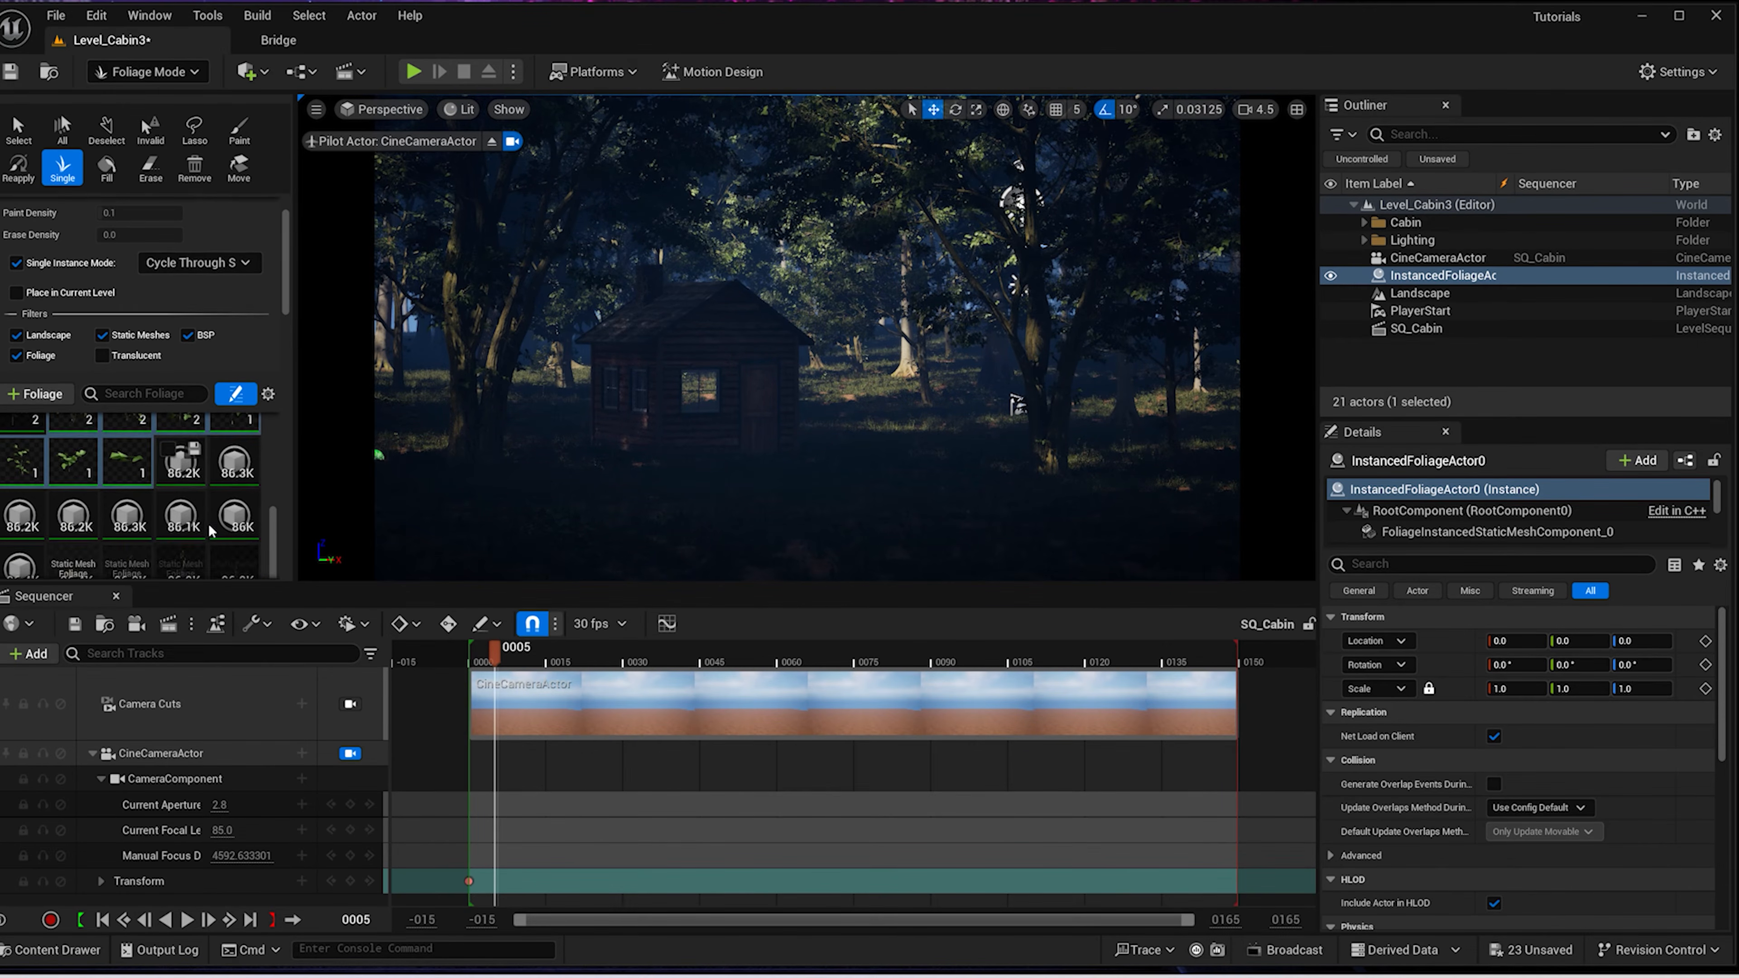
scroll(212, 531, "down", 3)
scroll(226, 479, "down", 3)
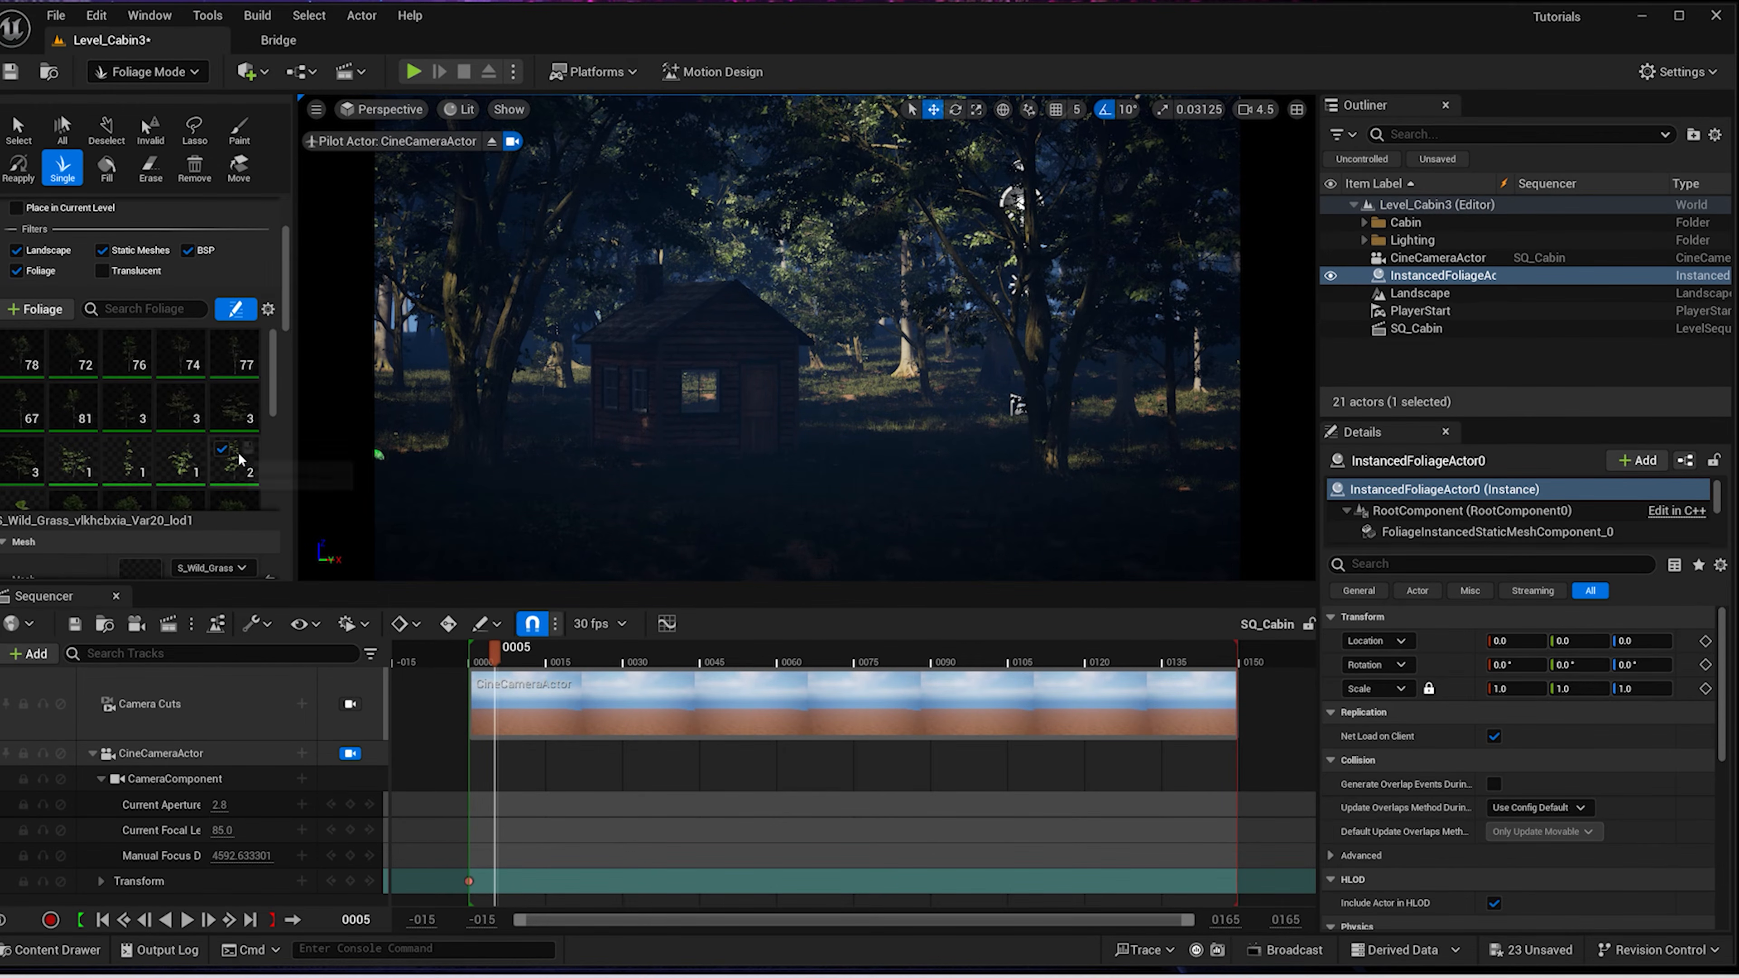
key("ctrl+a")
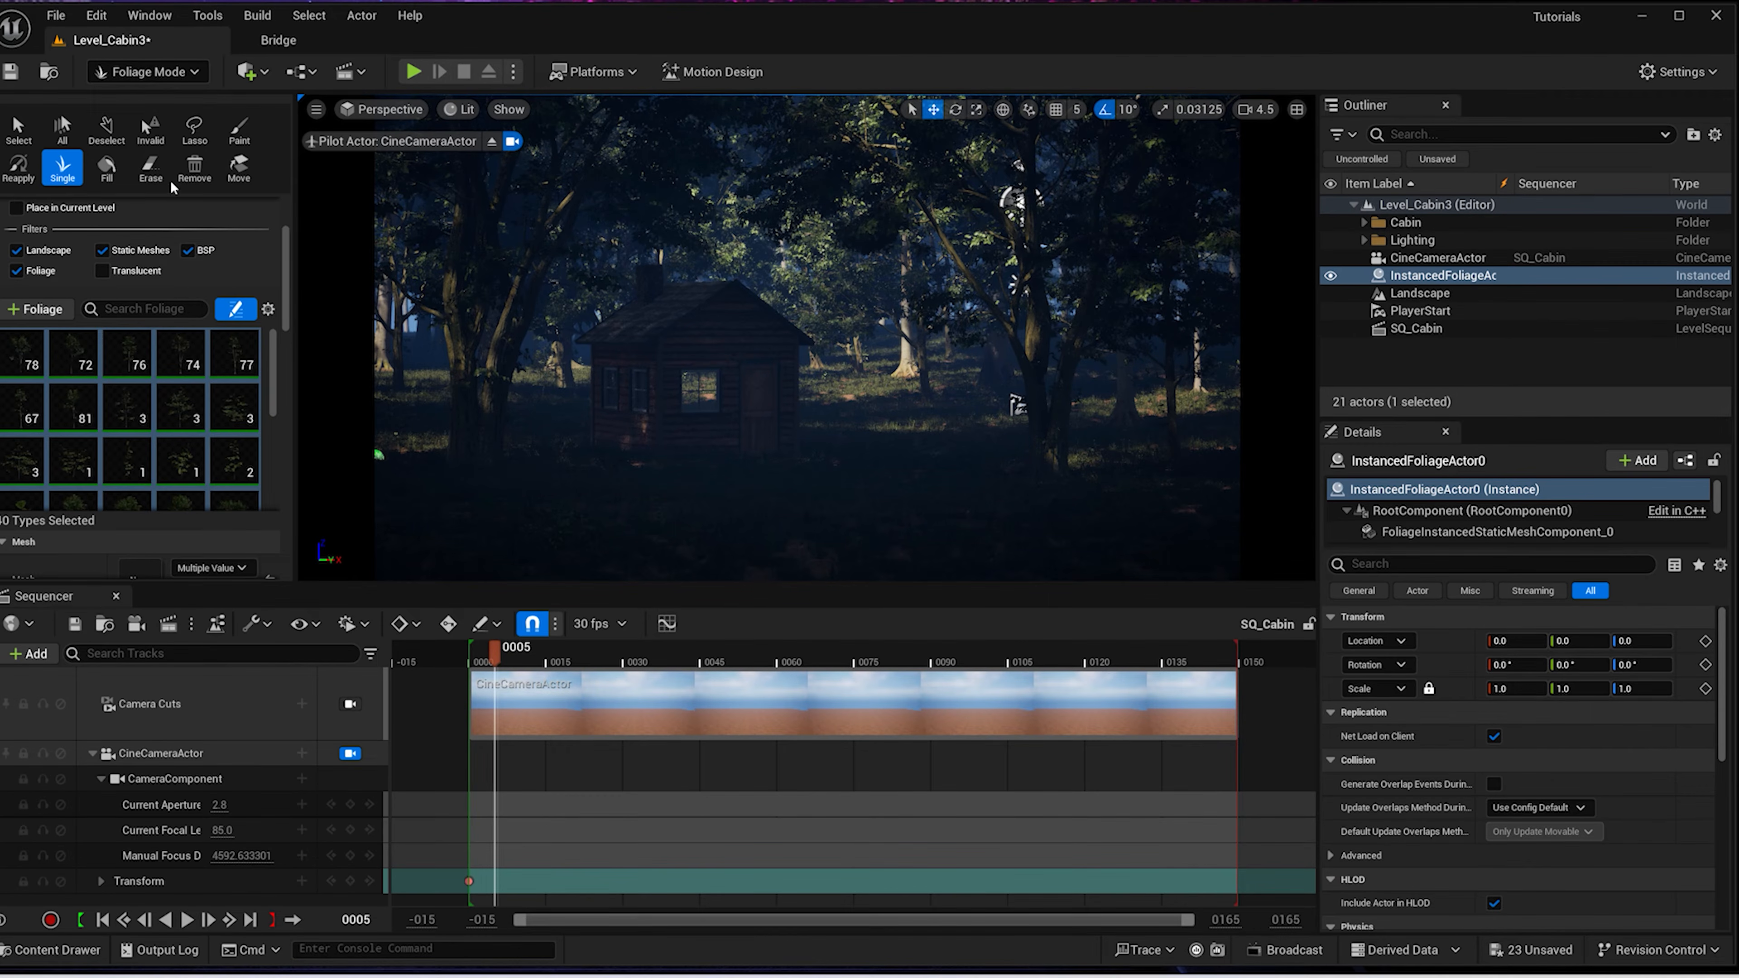
Place trees in the foreground in front of the cabin and undo the last tree placement
scroll(146, 437, "down", 2)
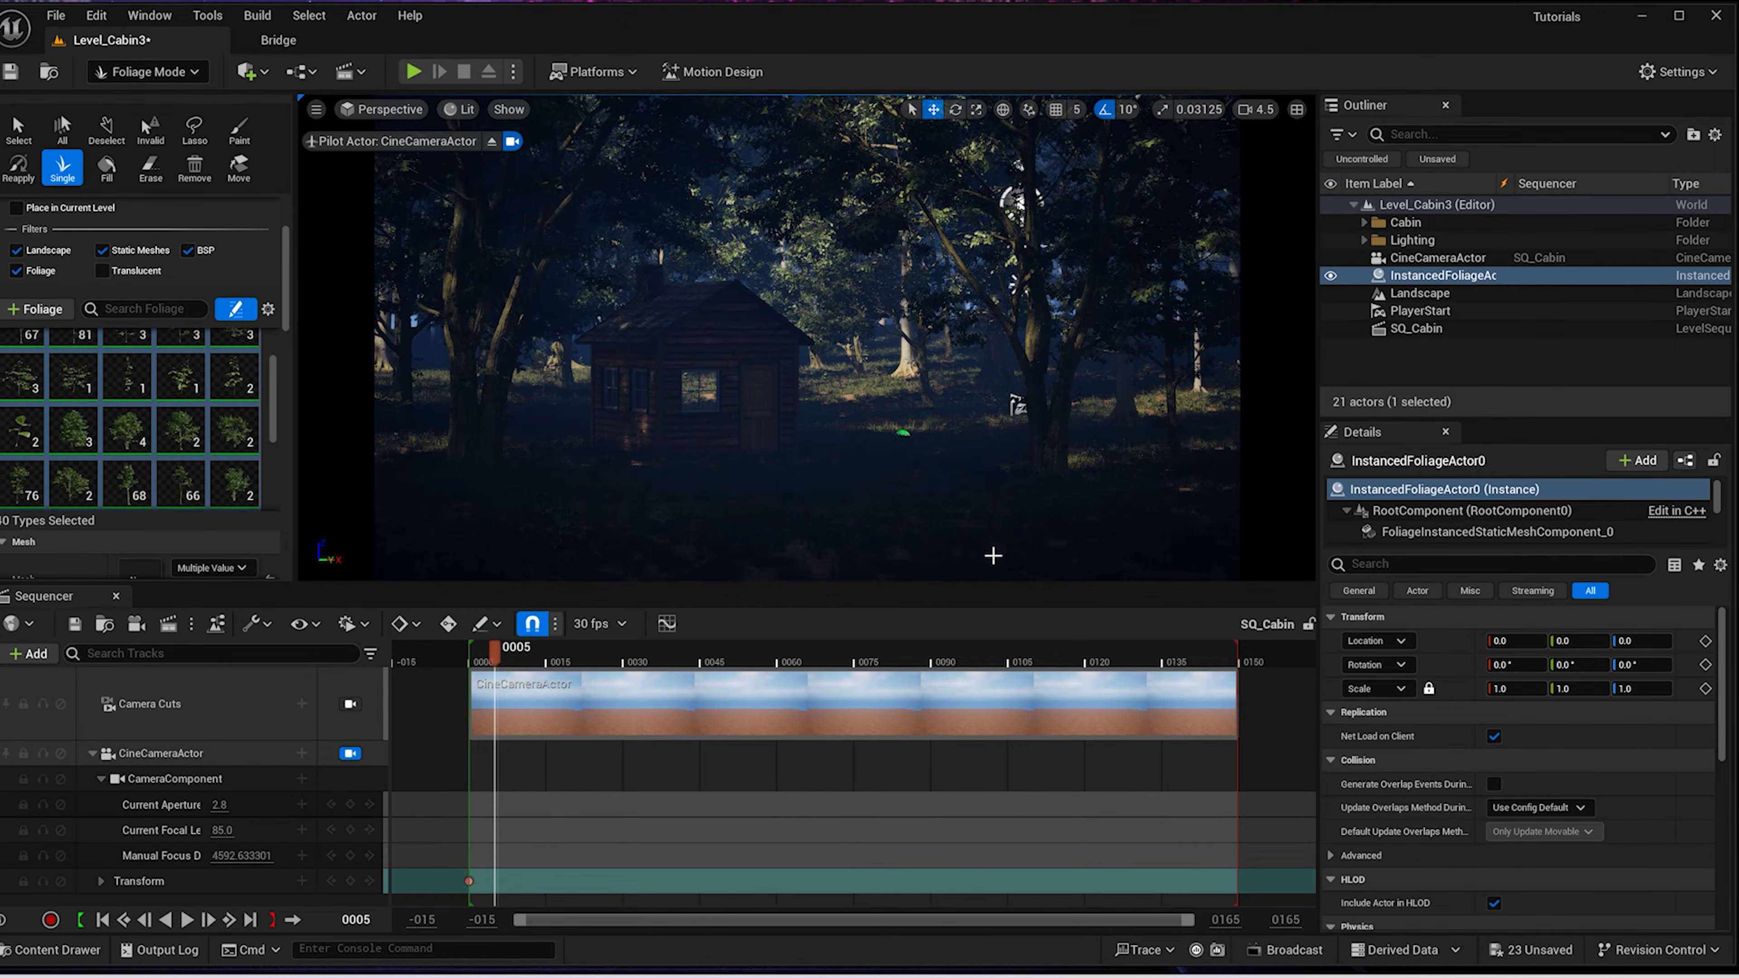
scroll(1017, 481, "down", 6)
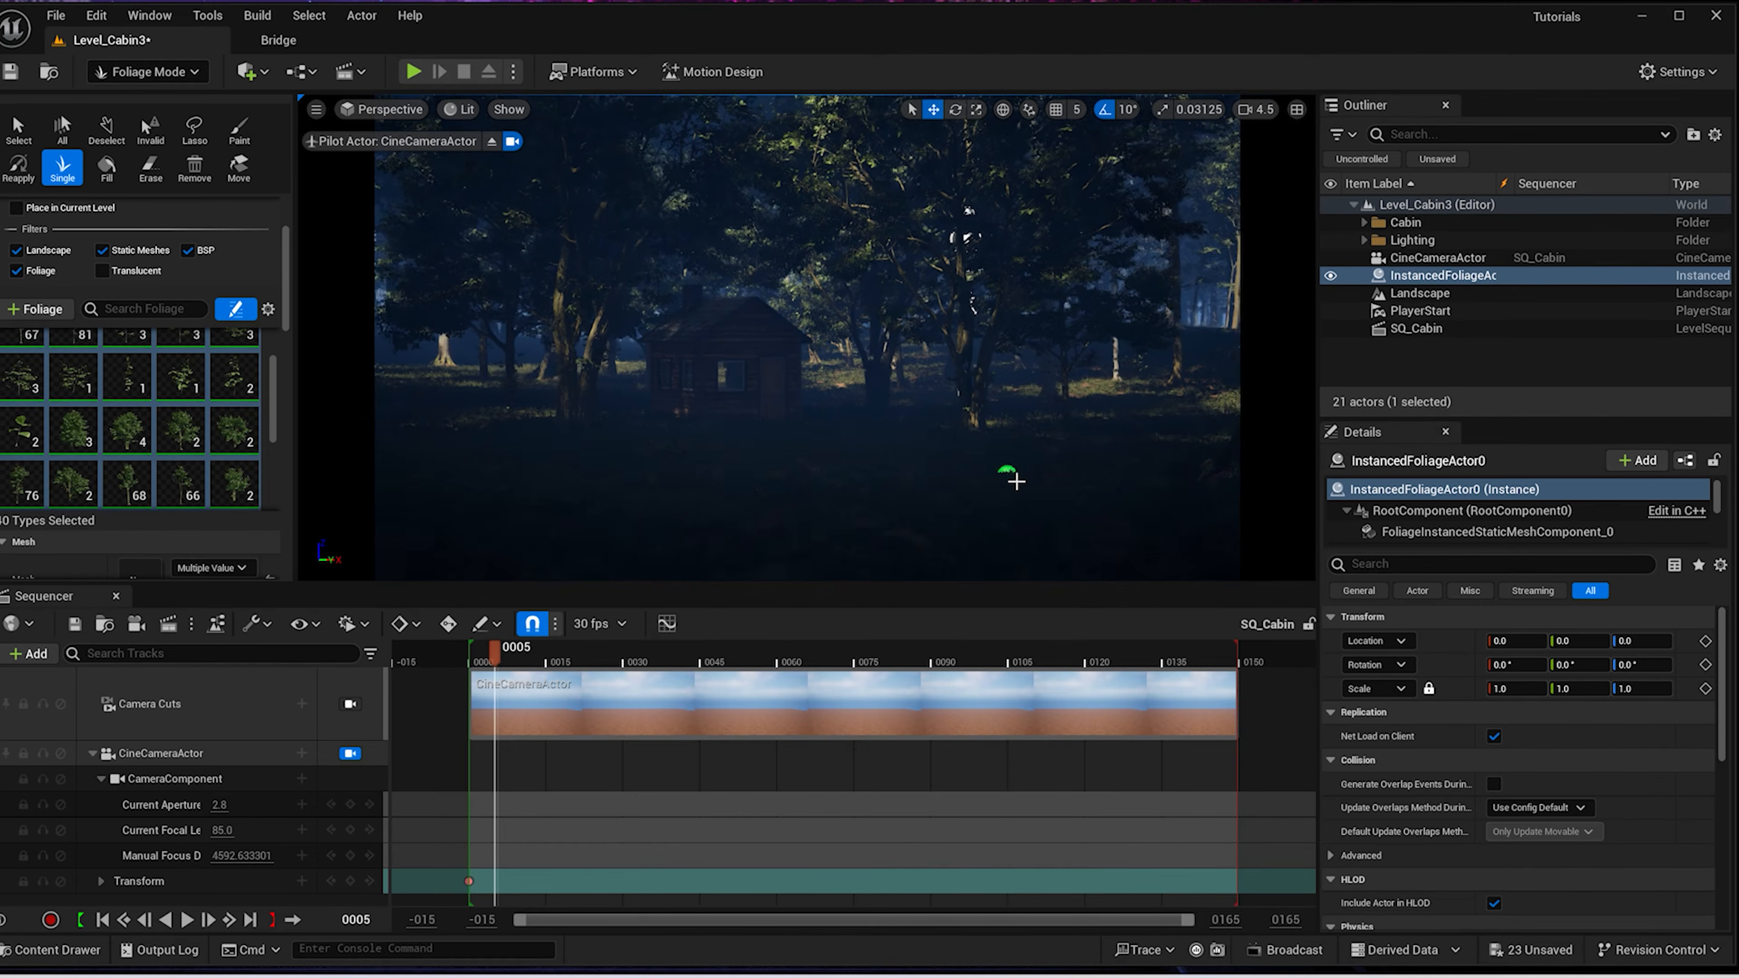
scroll(1034, 476, "down", 3)
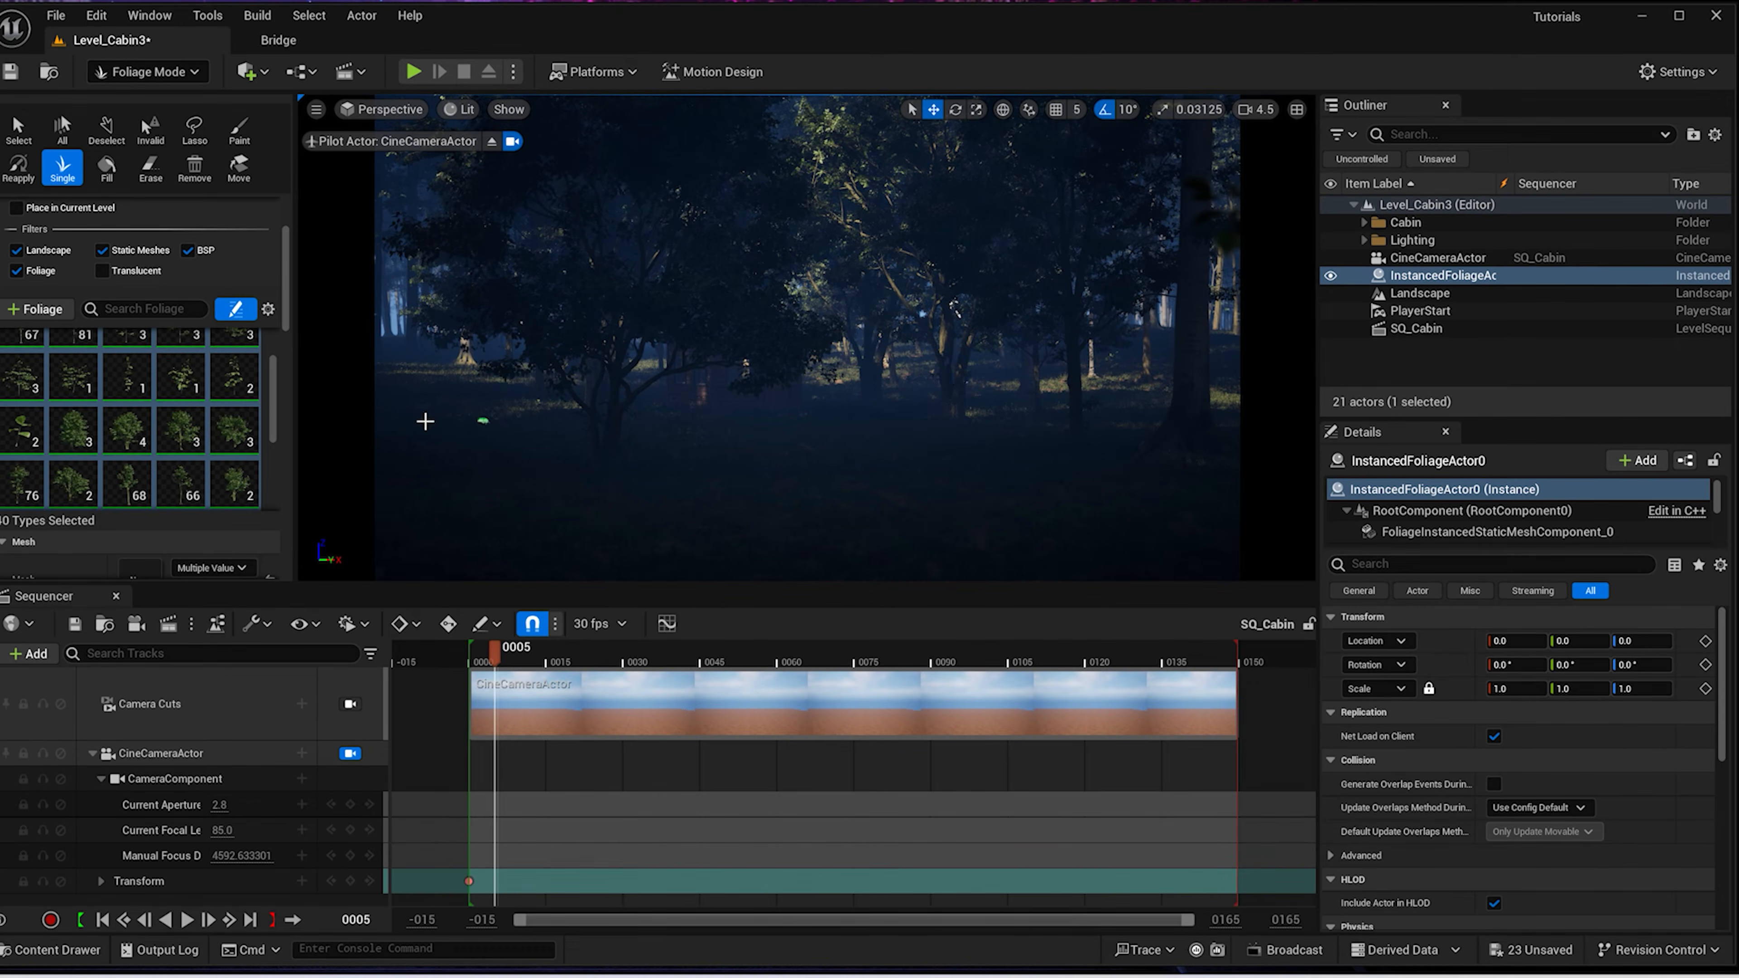
key("ctrl+z")
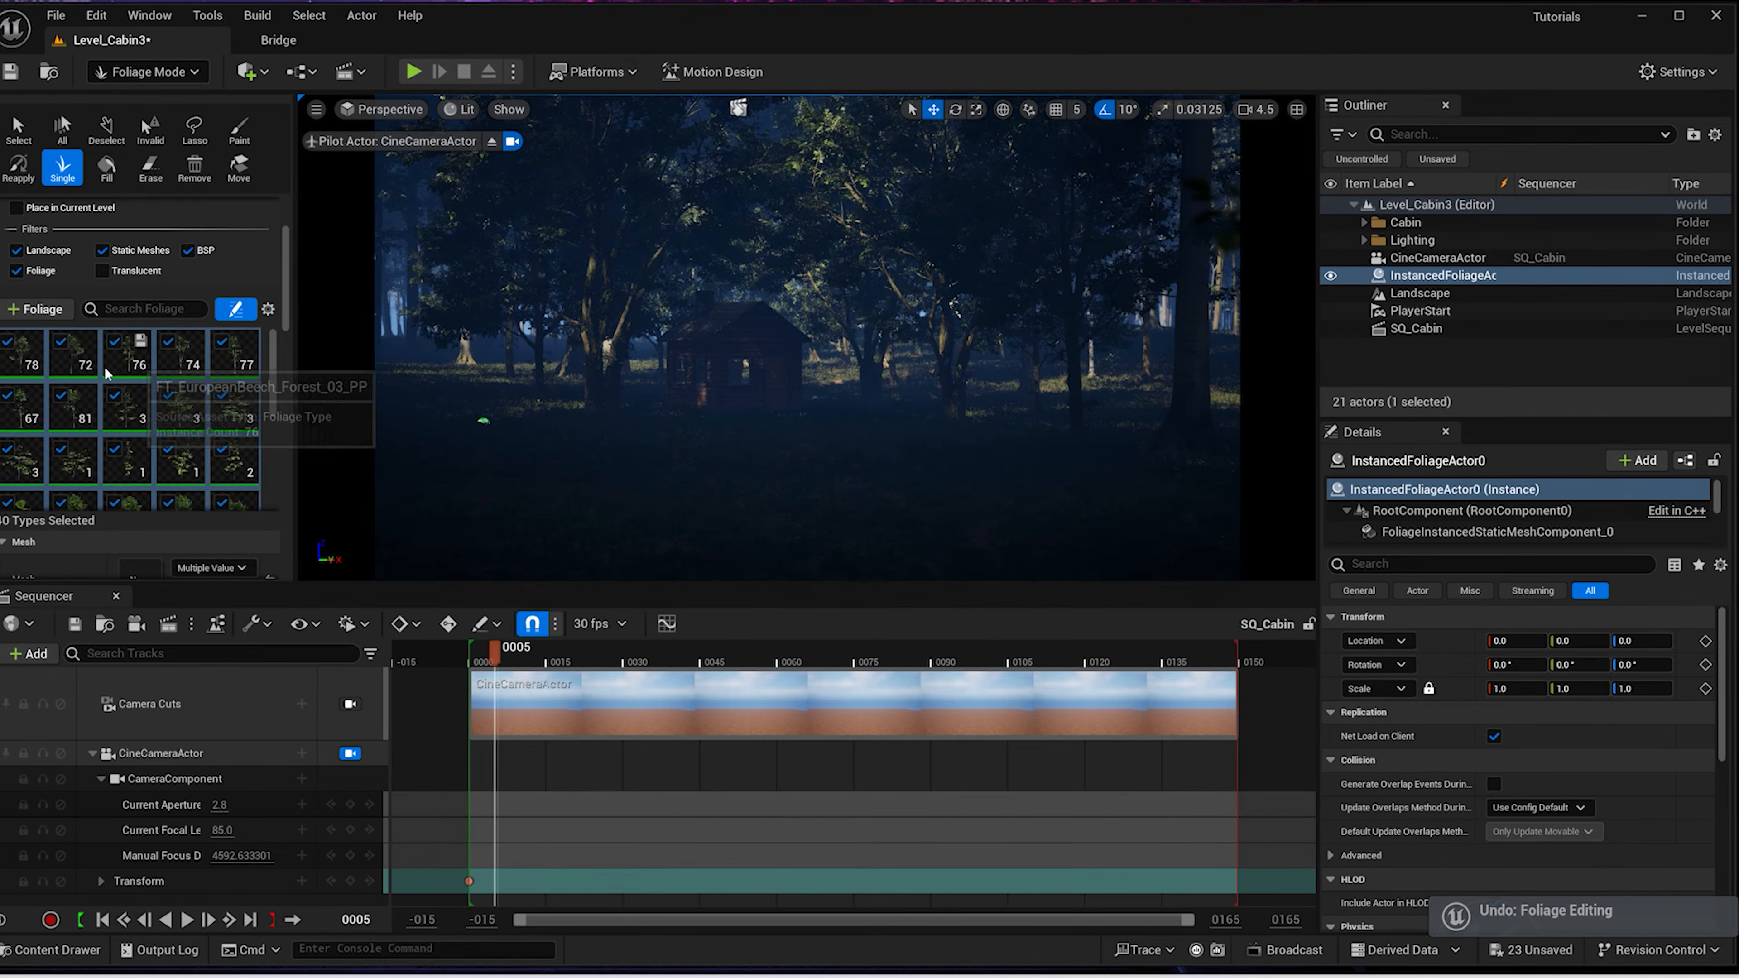
Deactivate all foliage types except FT_EuropeanHornbeam_Field_03_PP and place one instance in the foreground right of the cabin
scroll(30, 348, "up", 2)
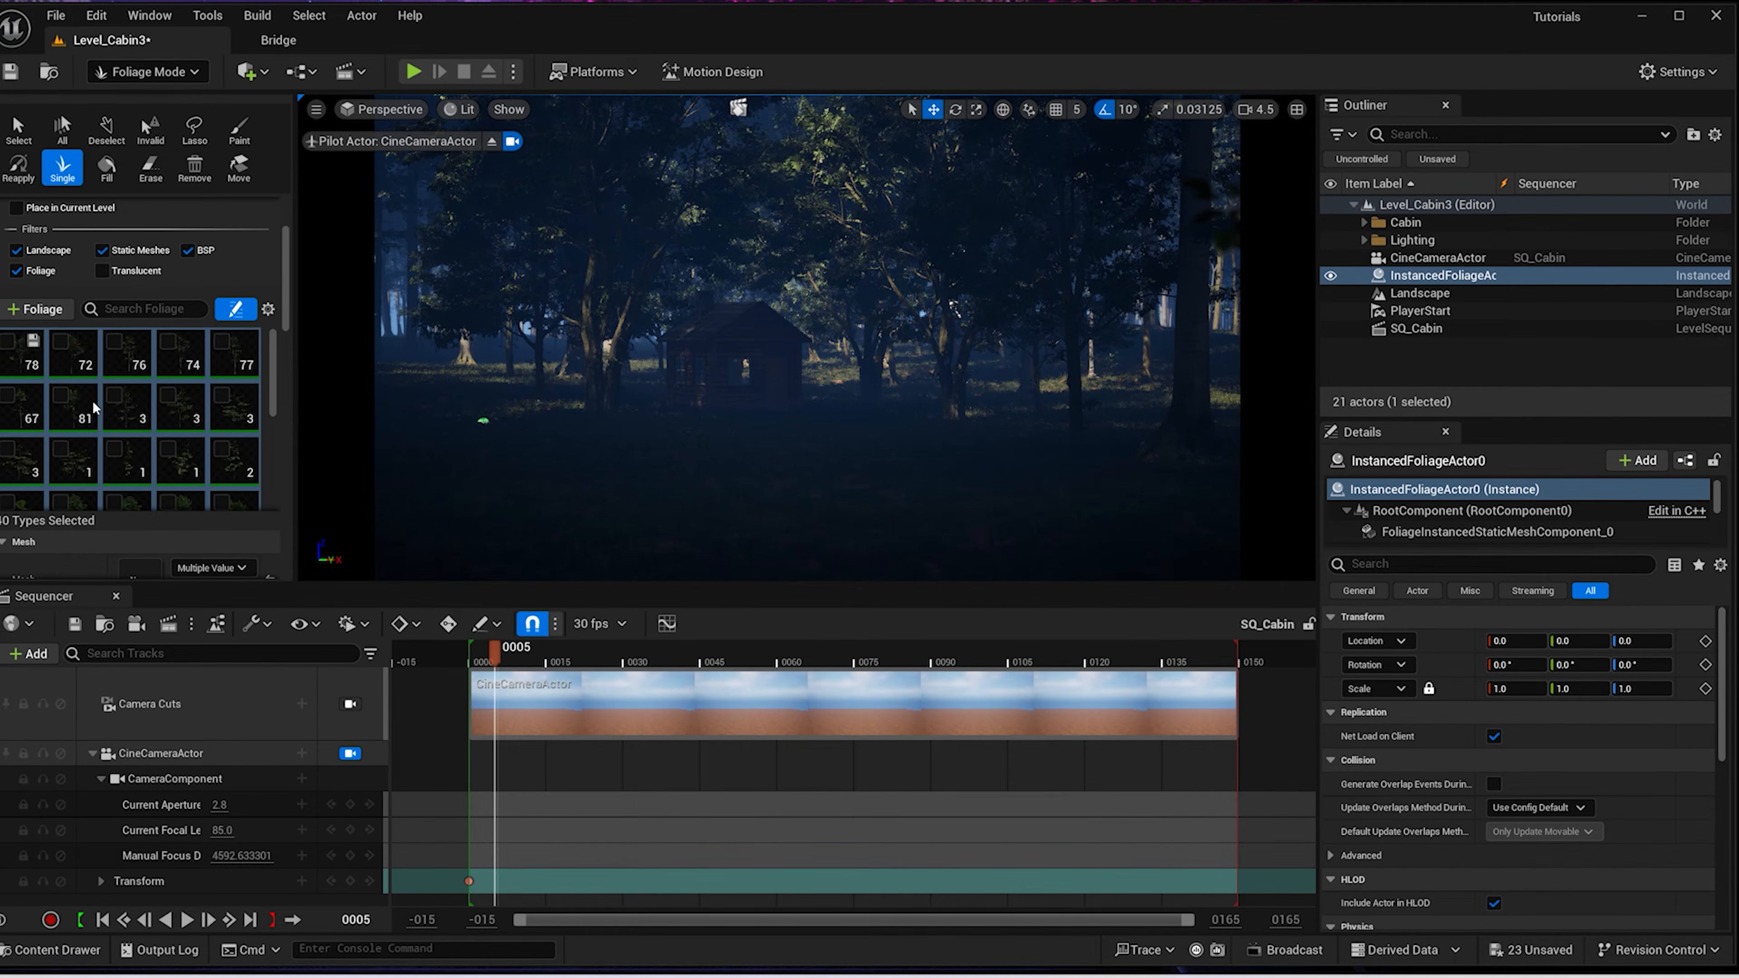
scroll(220, 377, "down", 8)
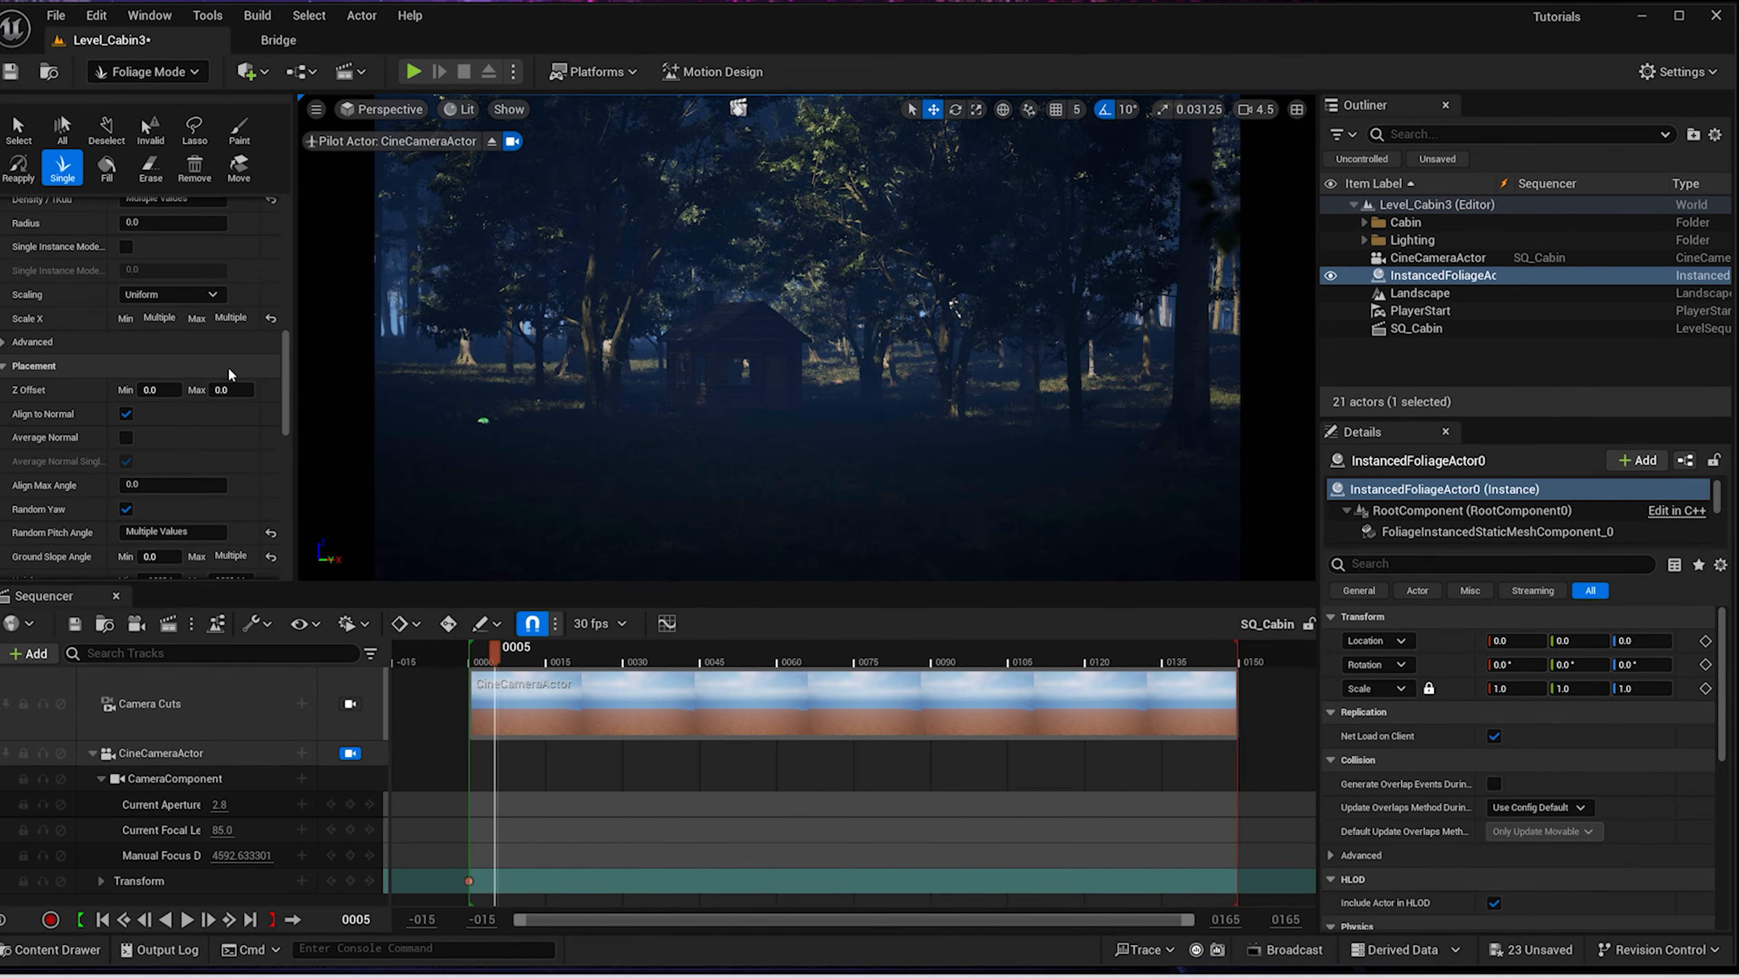
scroll(228, 368, "up", 6)
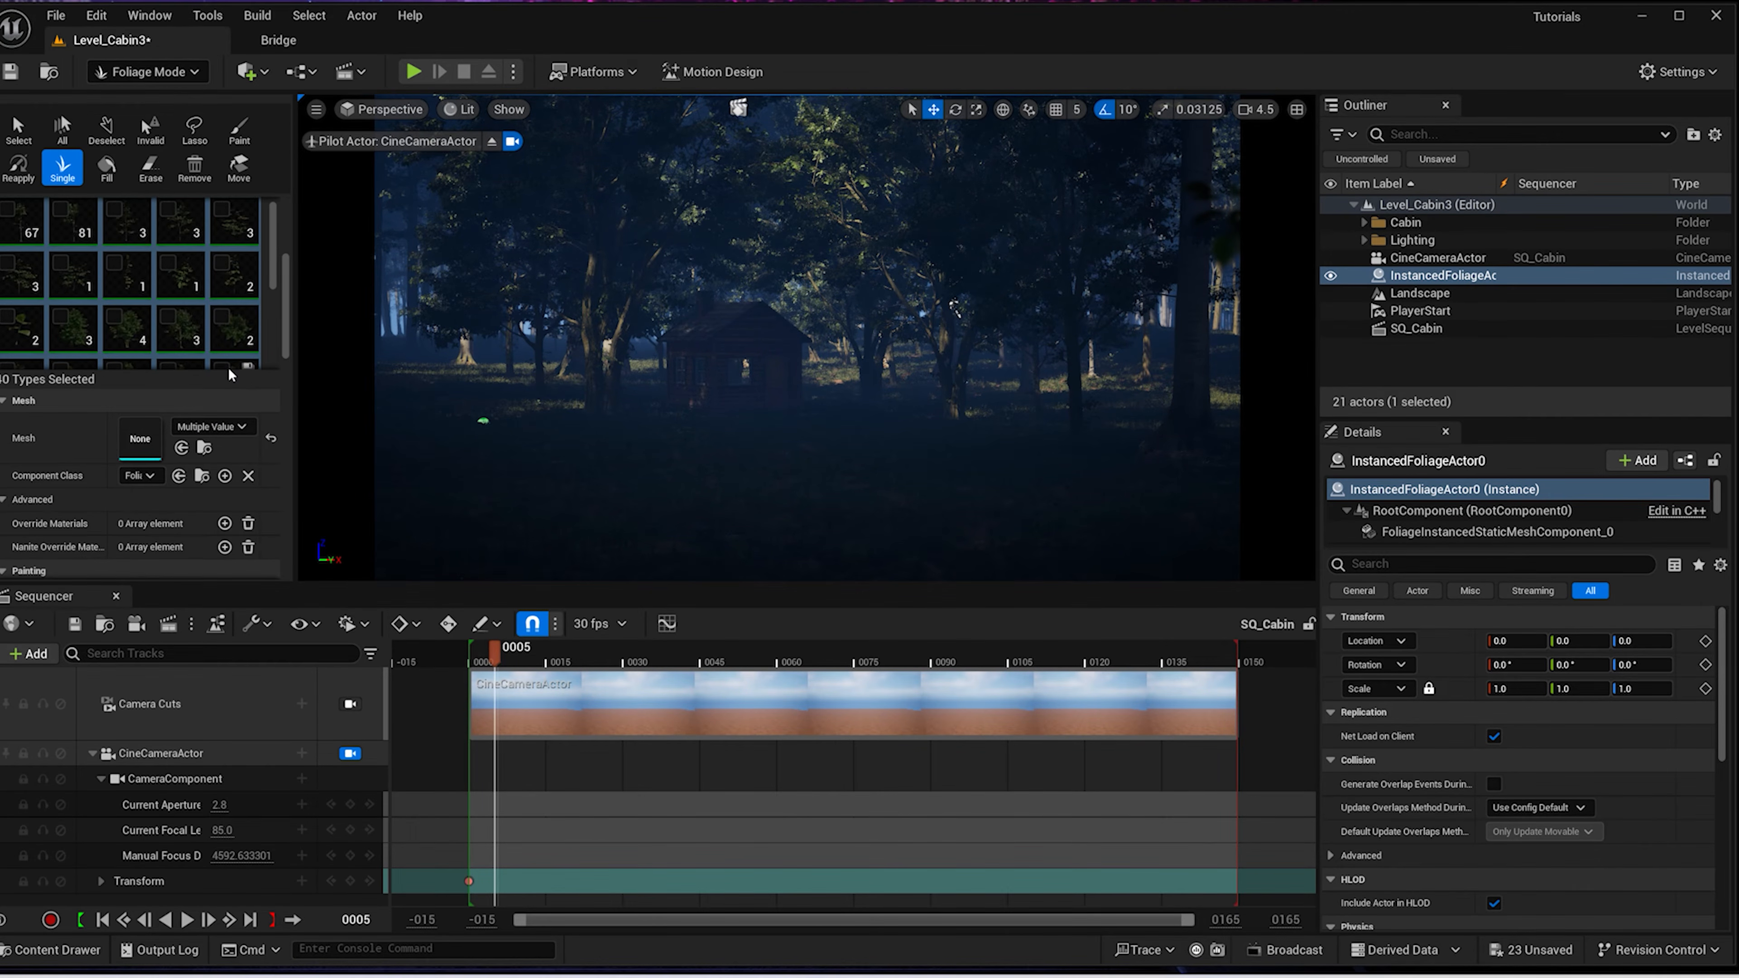
left_click(125, 341)
scroll(125, 341, "up", 1)
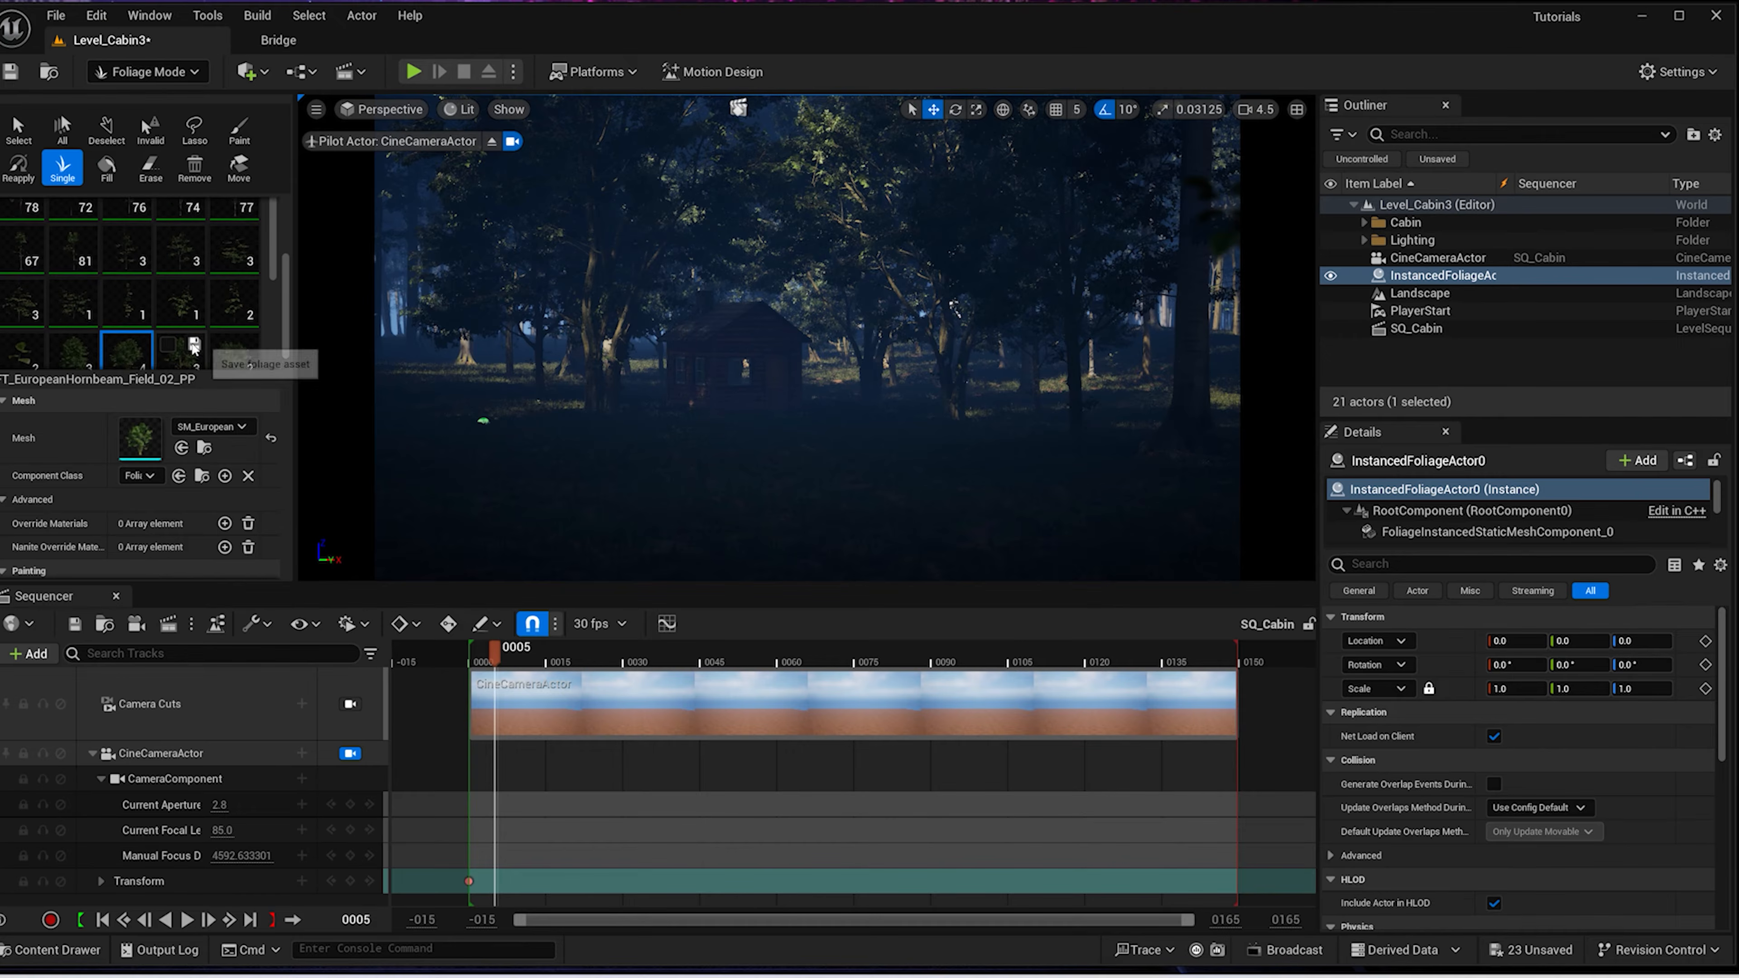
left_click(183, 362)
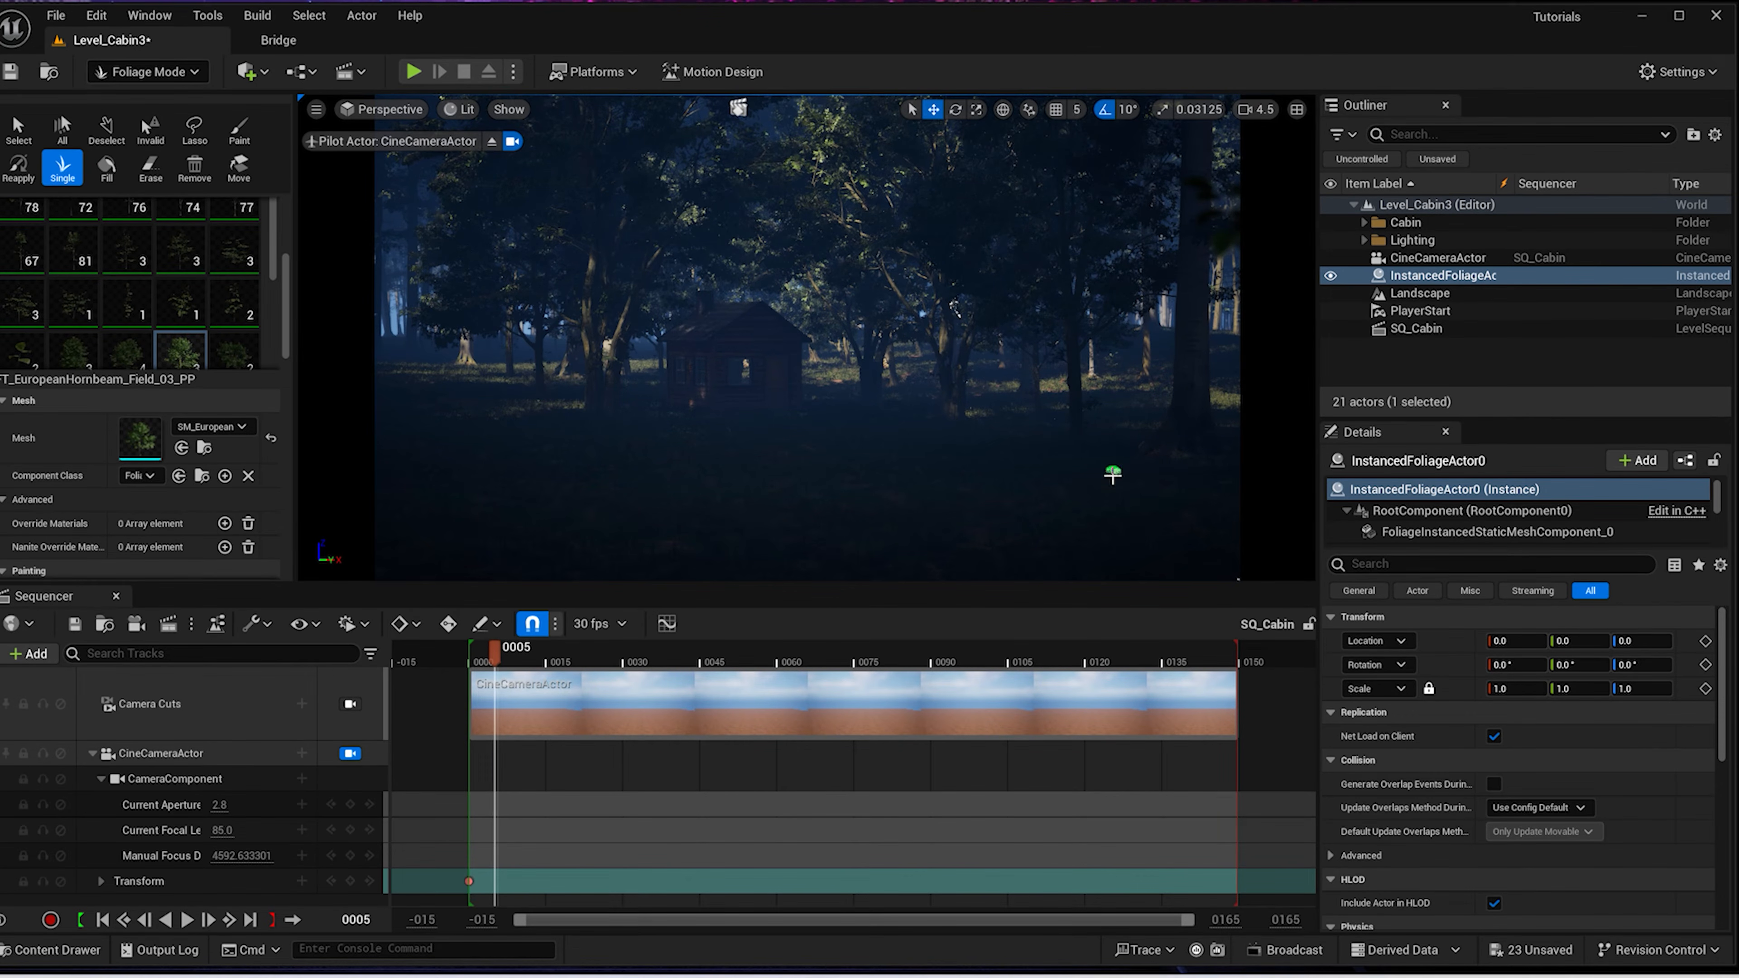
left_click(1112, 474)
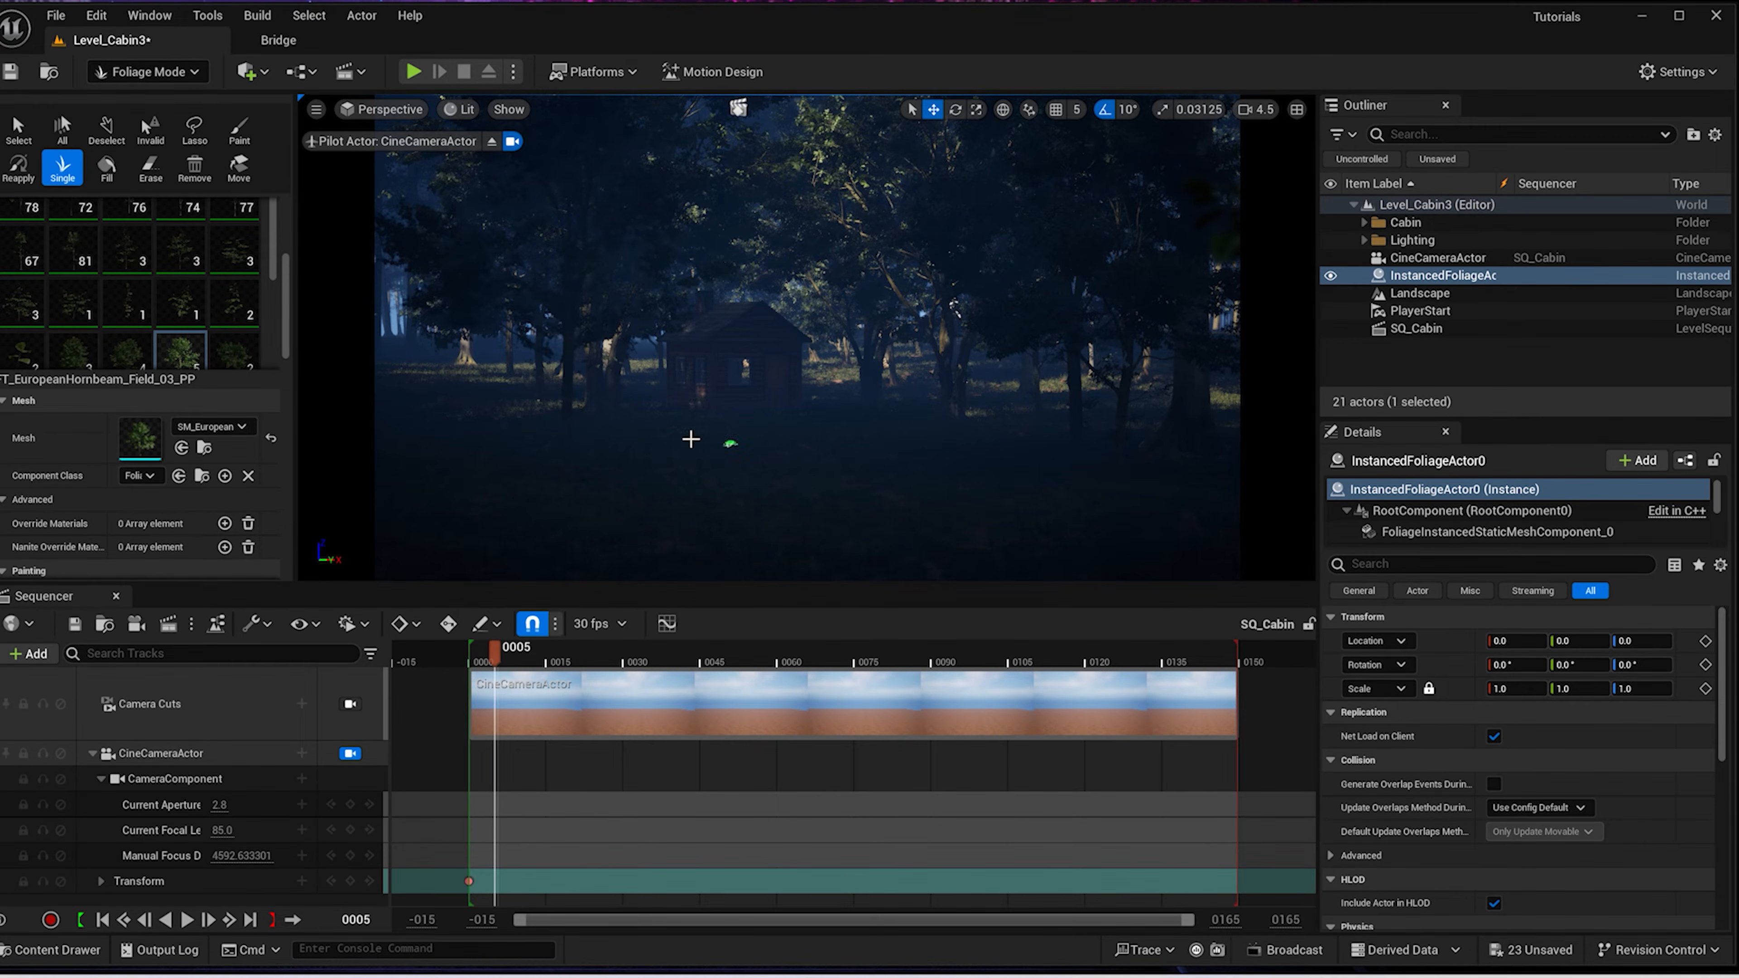
Place more hornbeam trees in the foreground at sequence frame 0001, and view the result at frame 0007
left_click(478, 659)
left_click(721, 574)
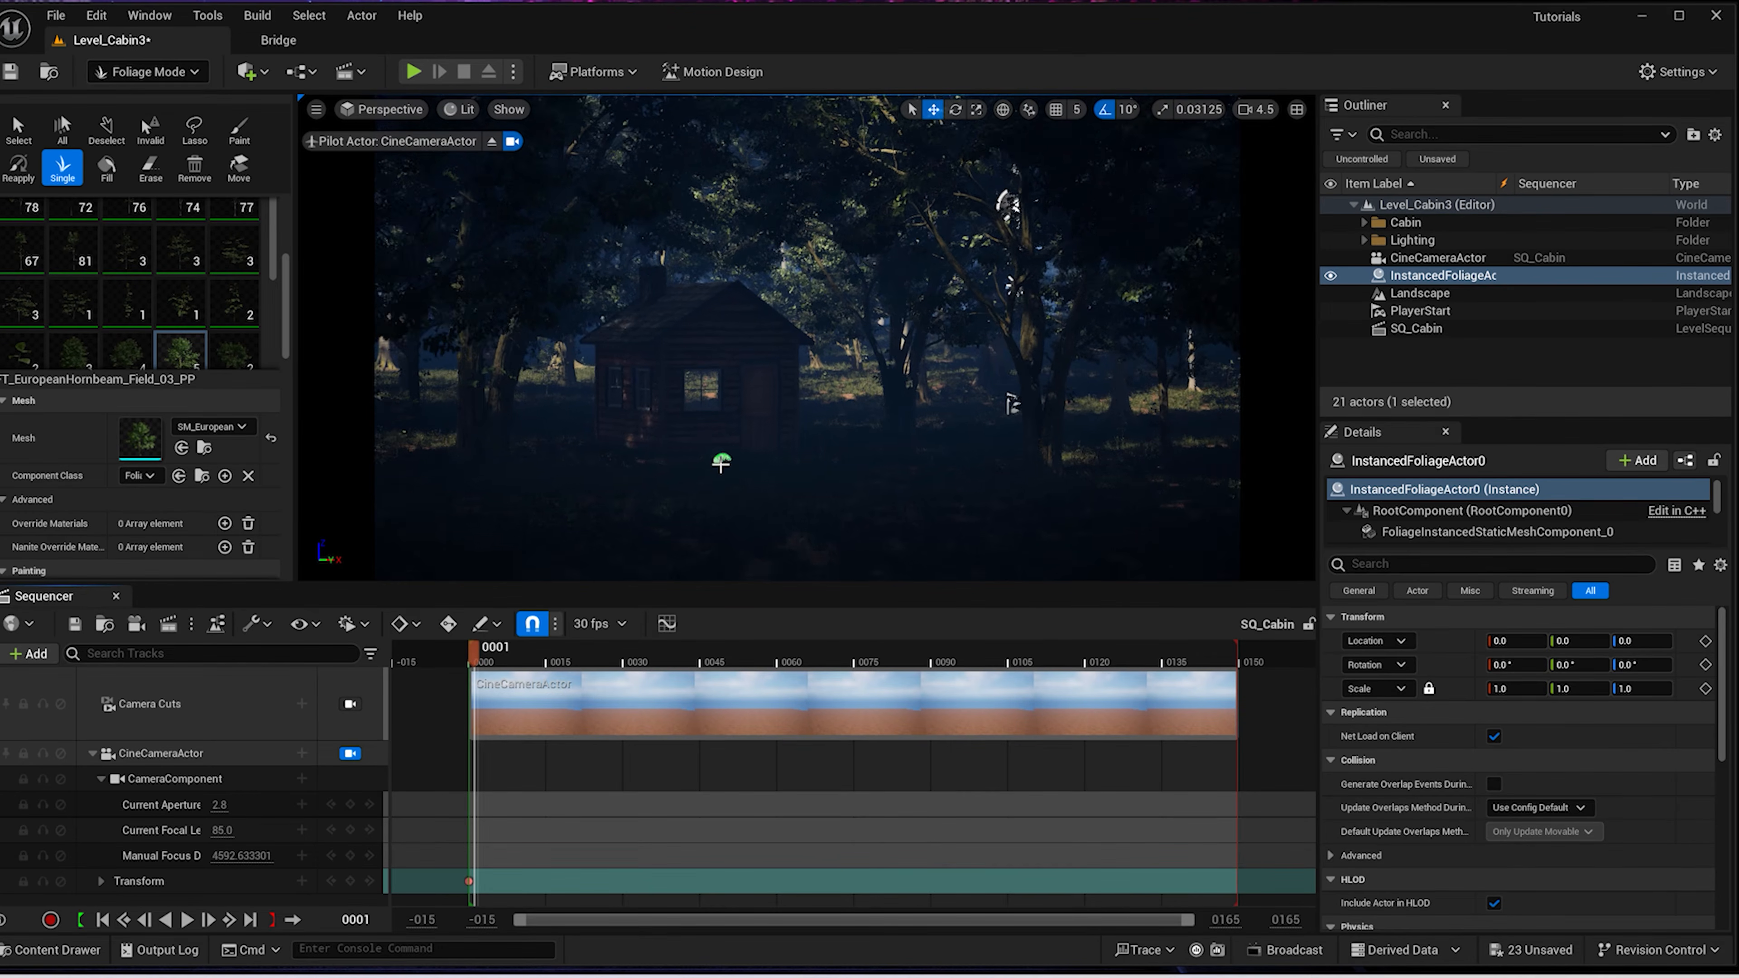
left_click(995, 529)
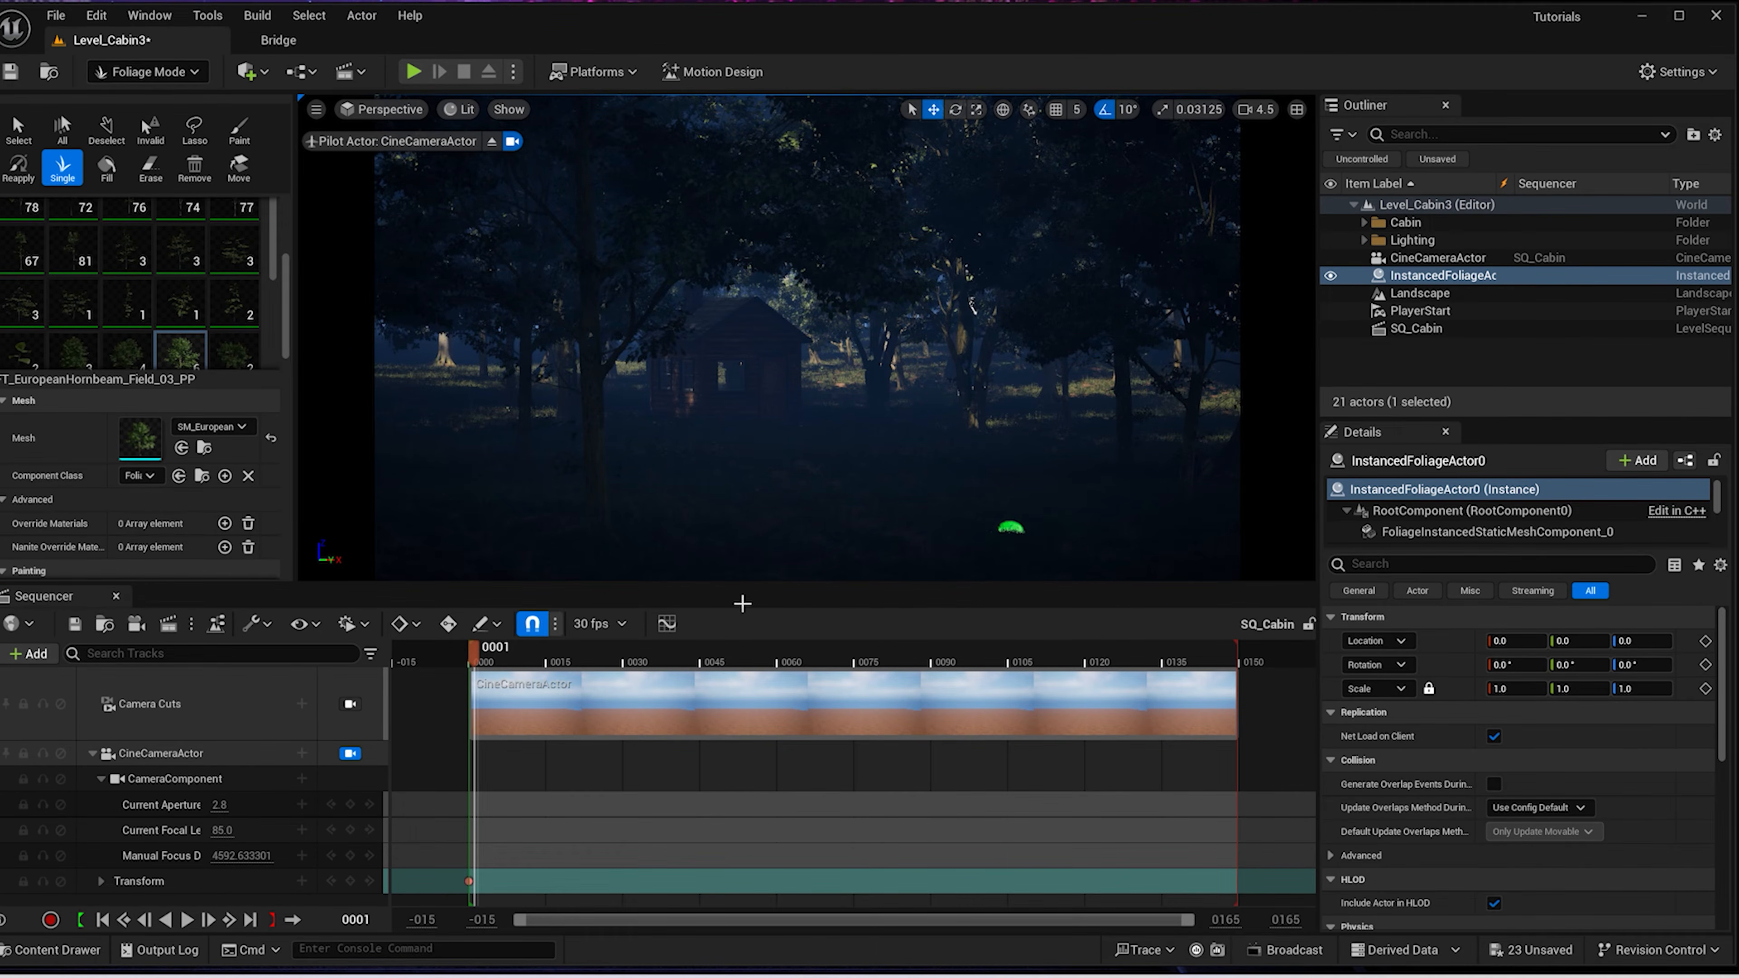
left_click(511, 659)
scroll(720, 424, "down", 8)
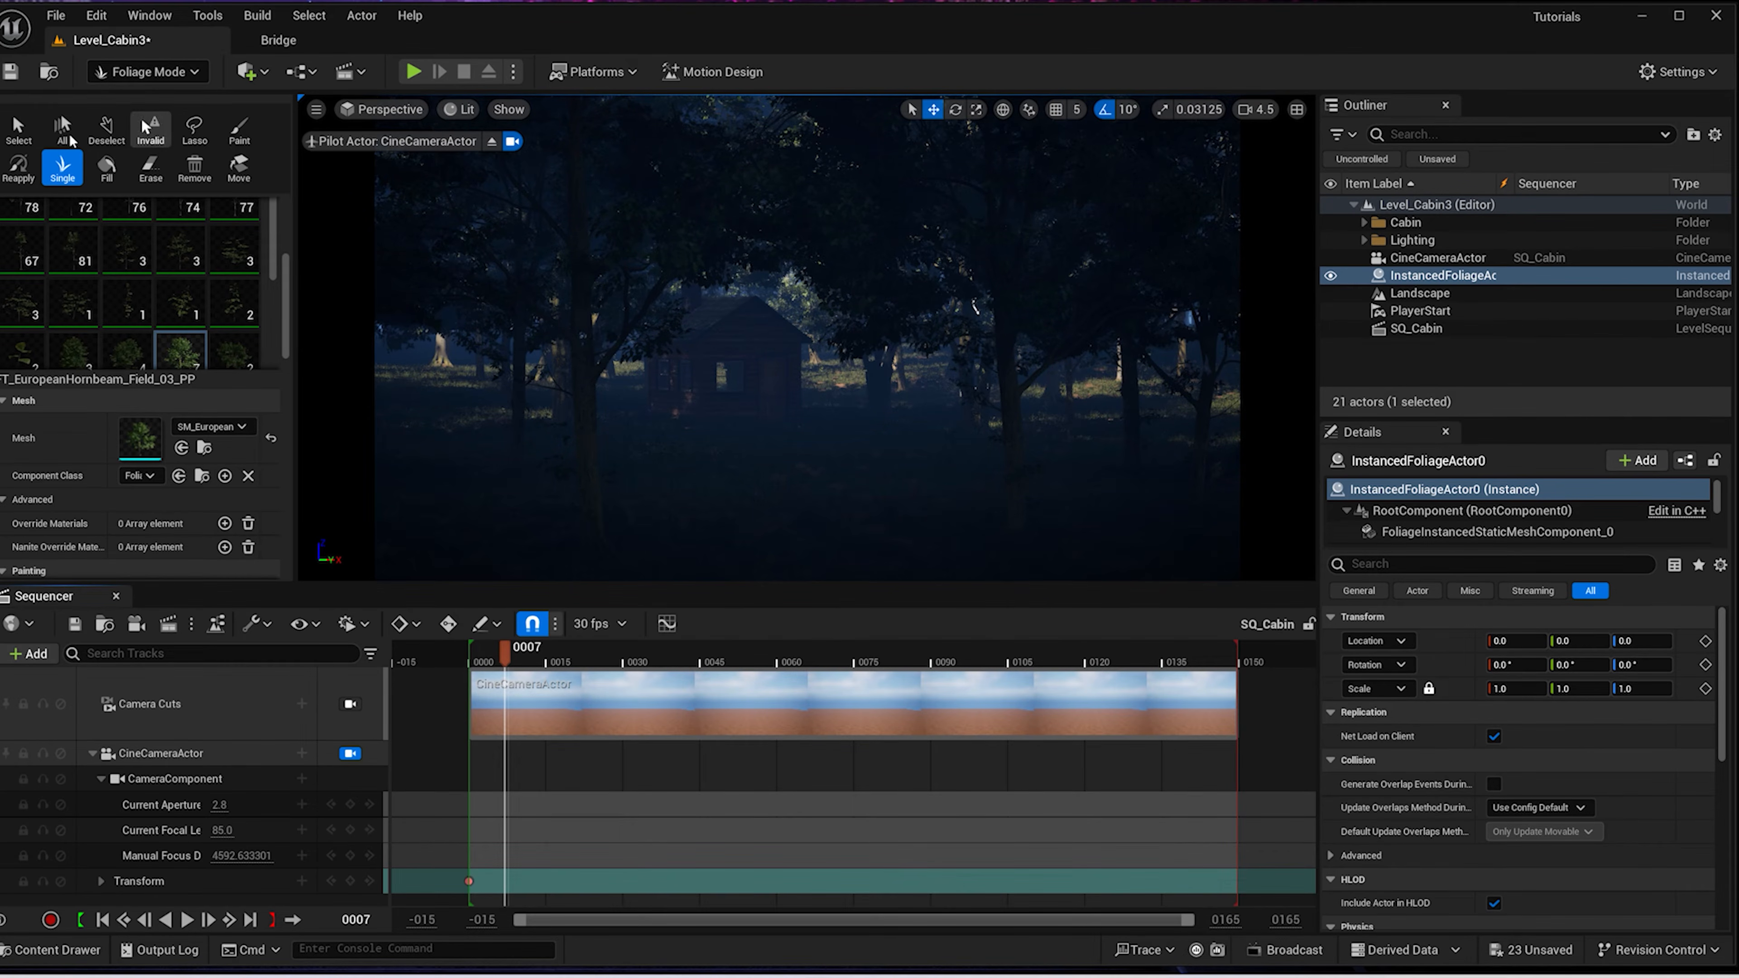
Select the foreground tree right of the cabin, move it further right, and rescale it uniformly
left_click(21, 130)
left_click(1016, 463)
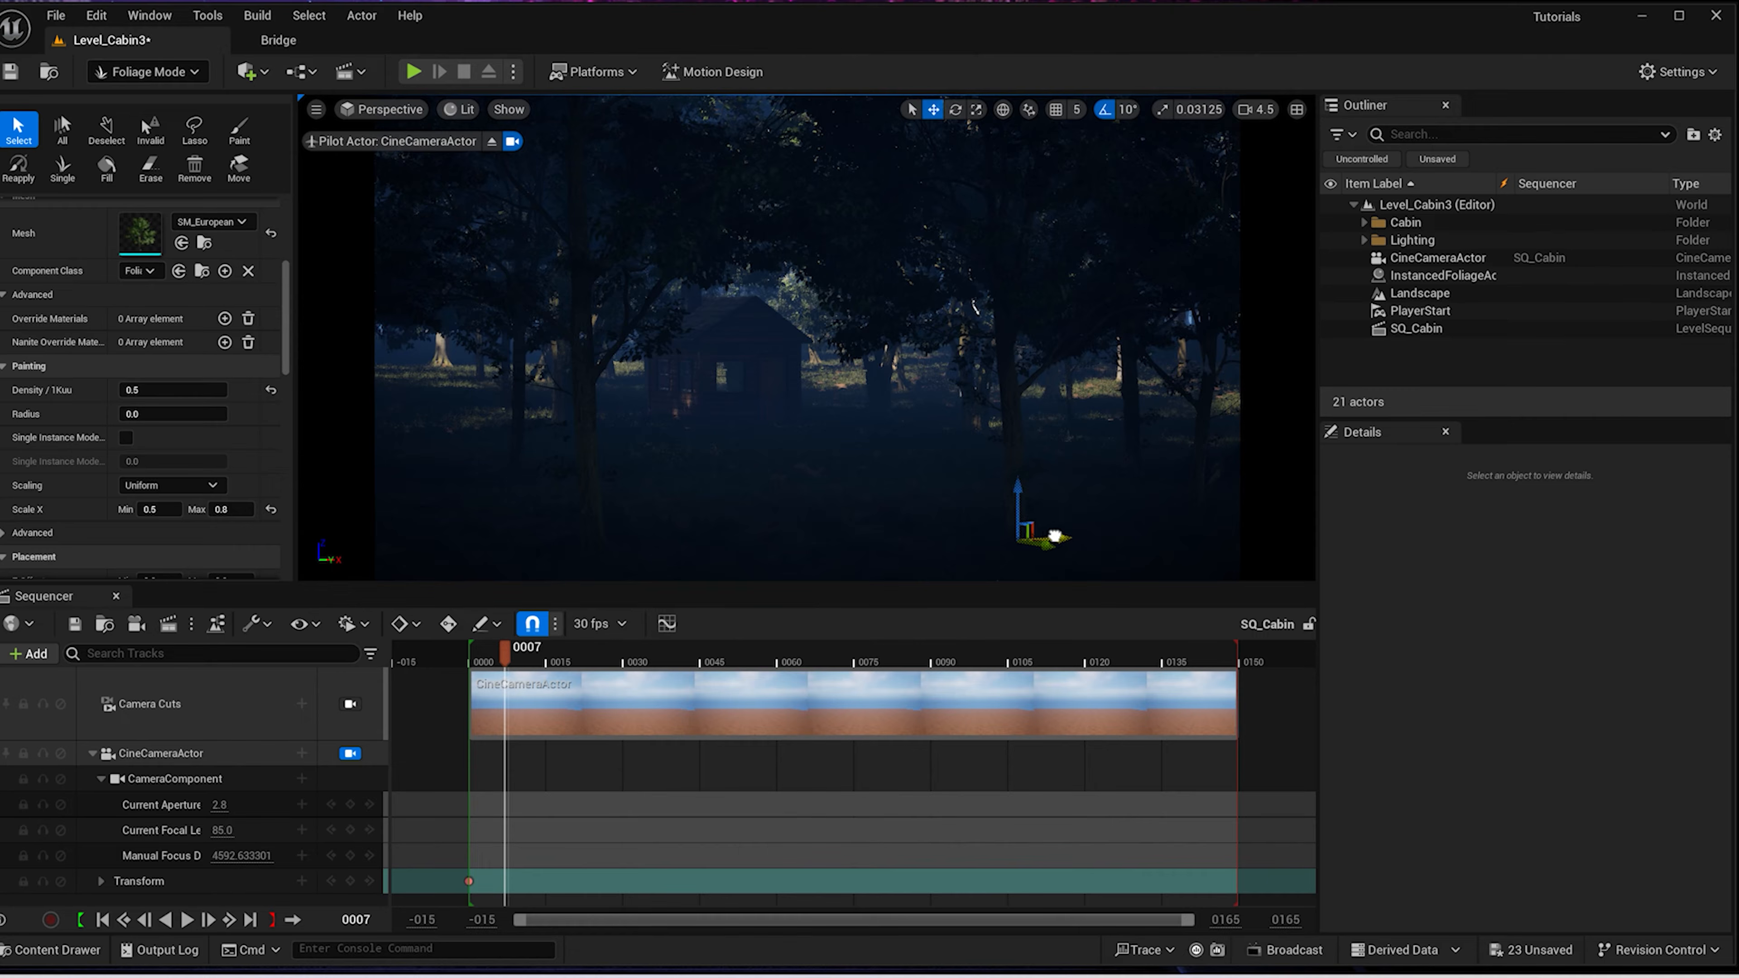
left_click_drag(1055, 536, 1151, 539)
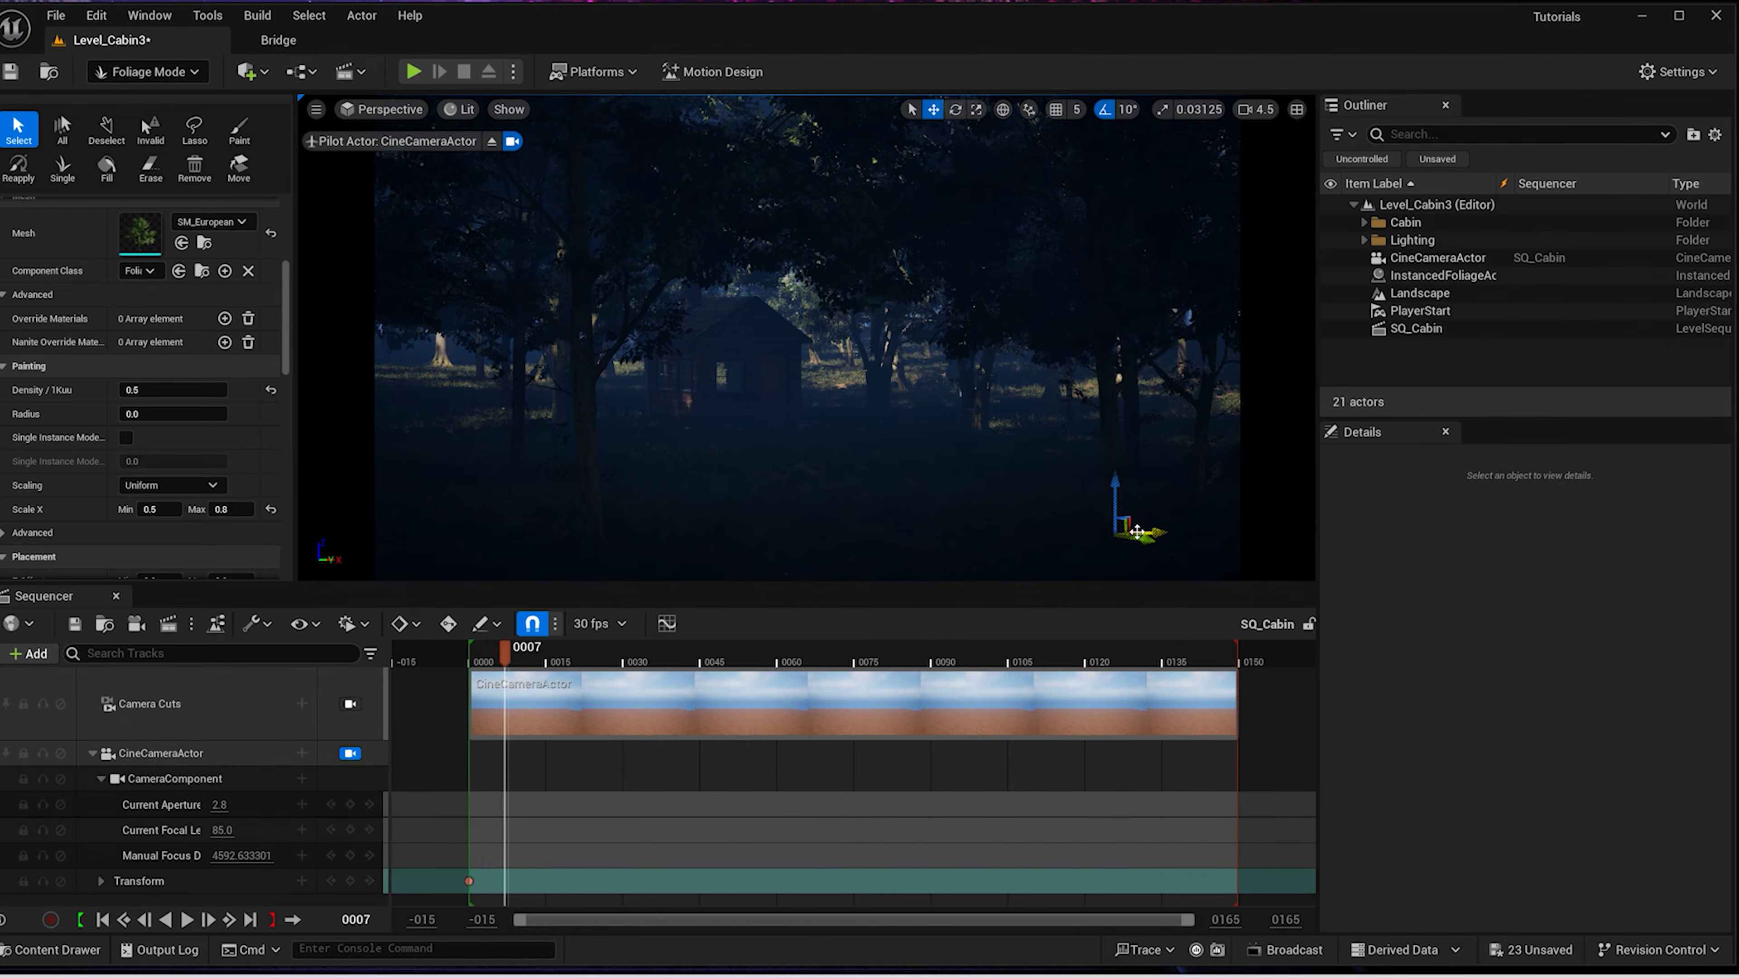
key("r")
left_click_drag(1121, 520, 1133, 511)
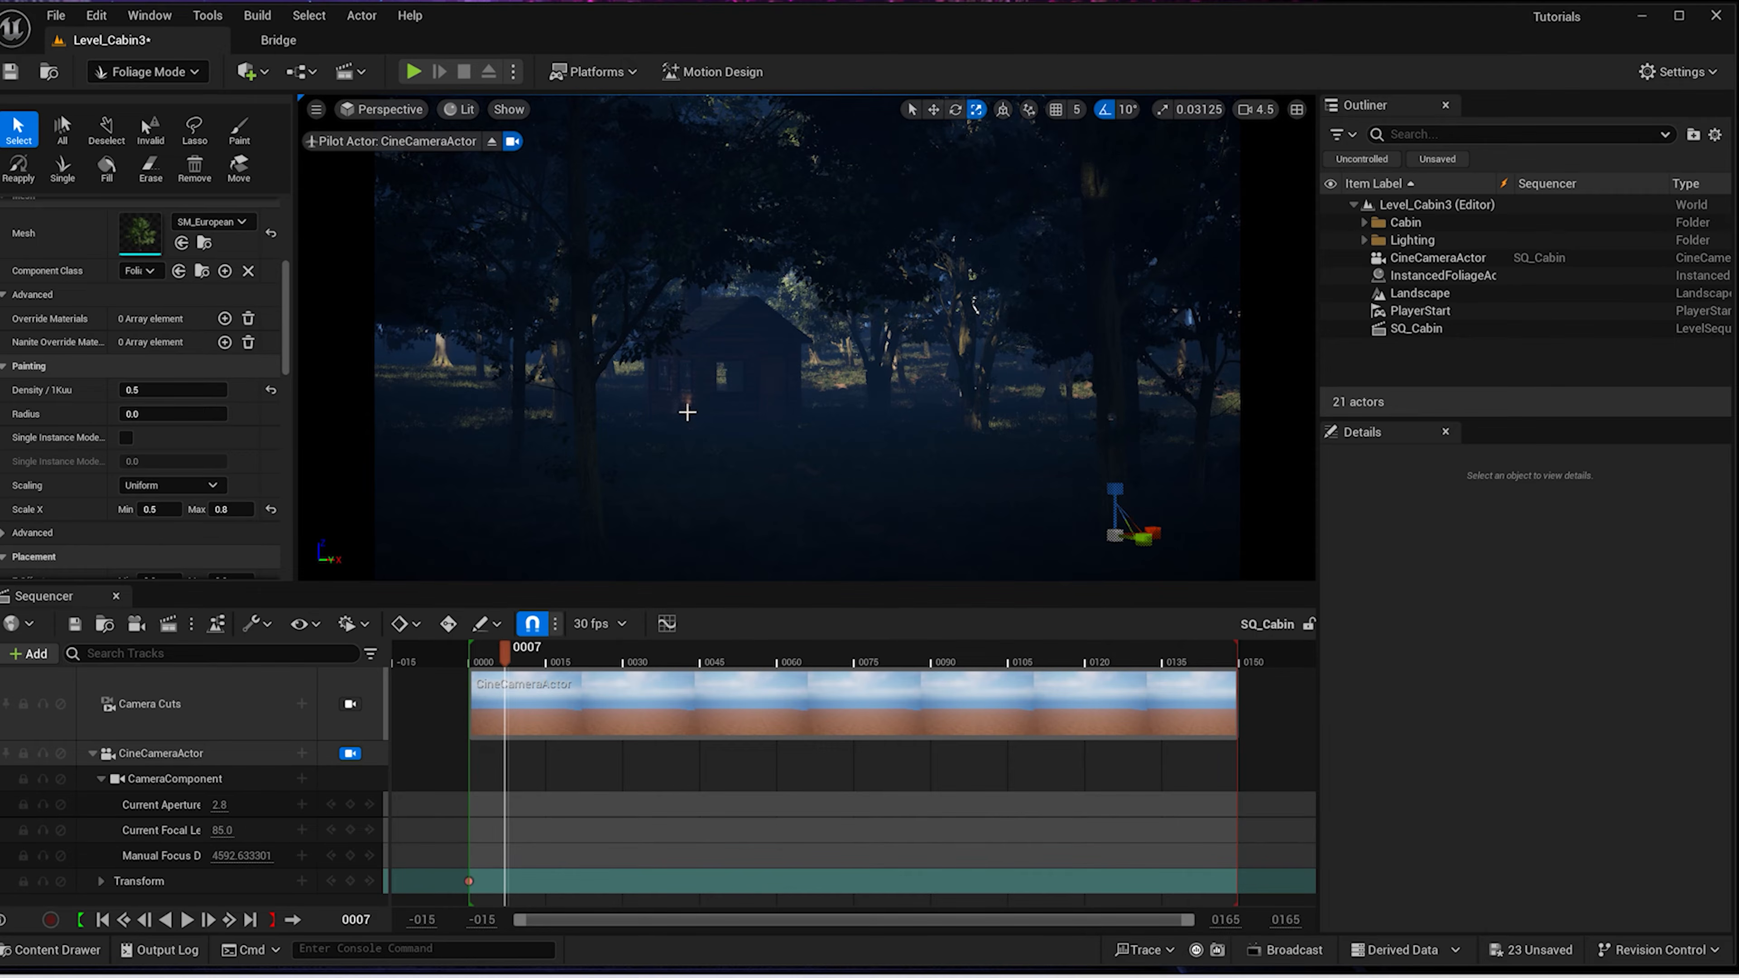
Select the foreground tree left of the cabin and rescale it uniformly
left_click(587, 466)
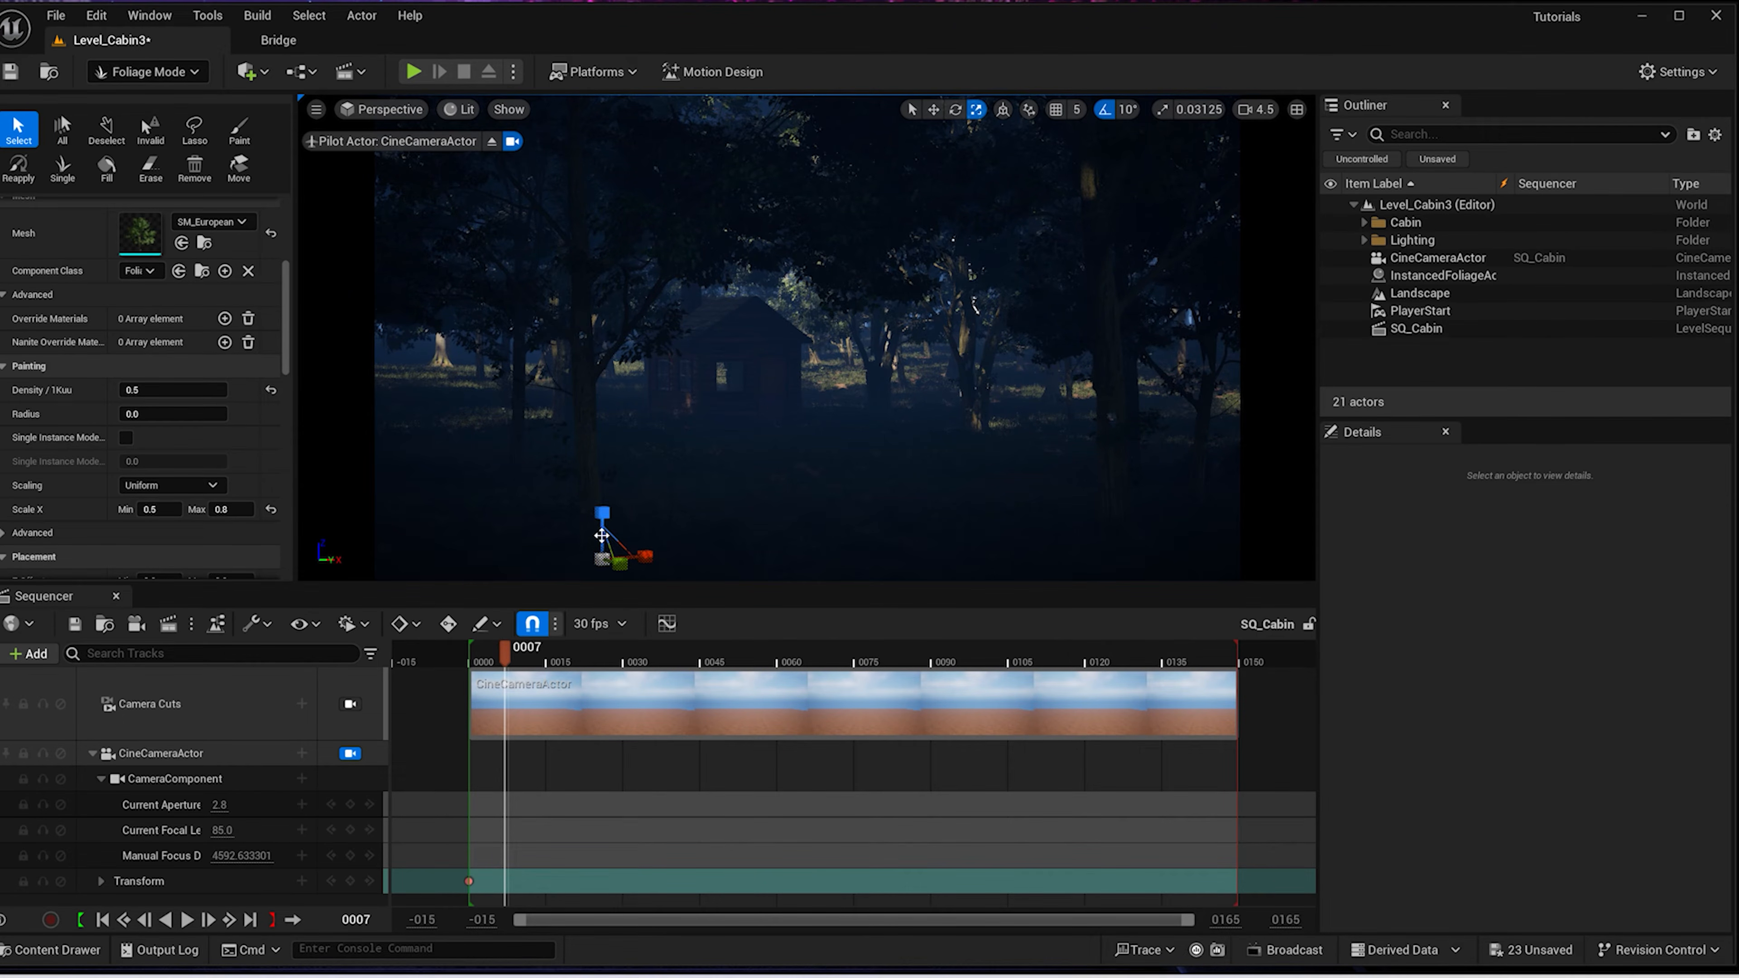
left_click_drag(600, 541, 611, 532)
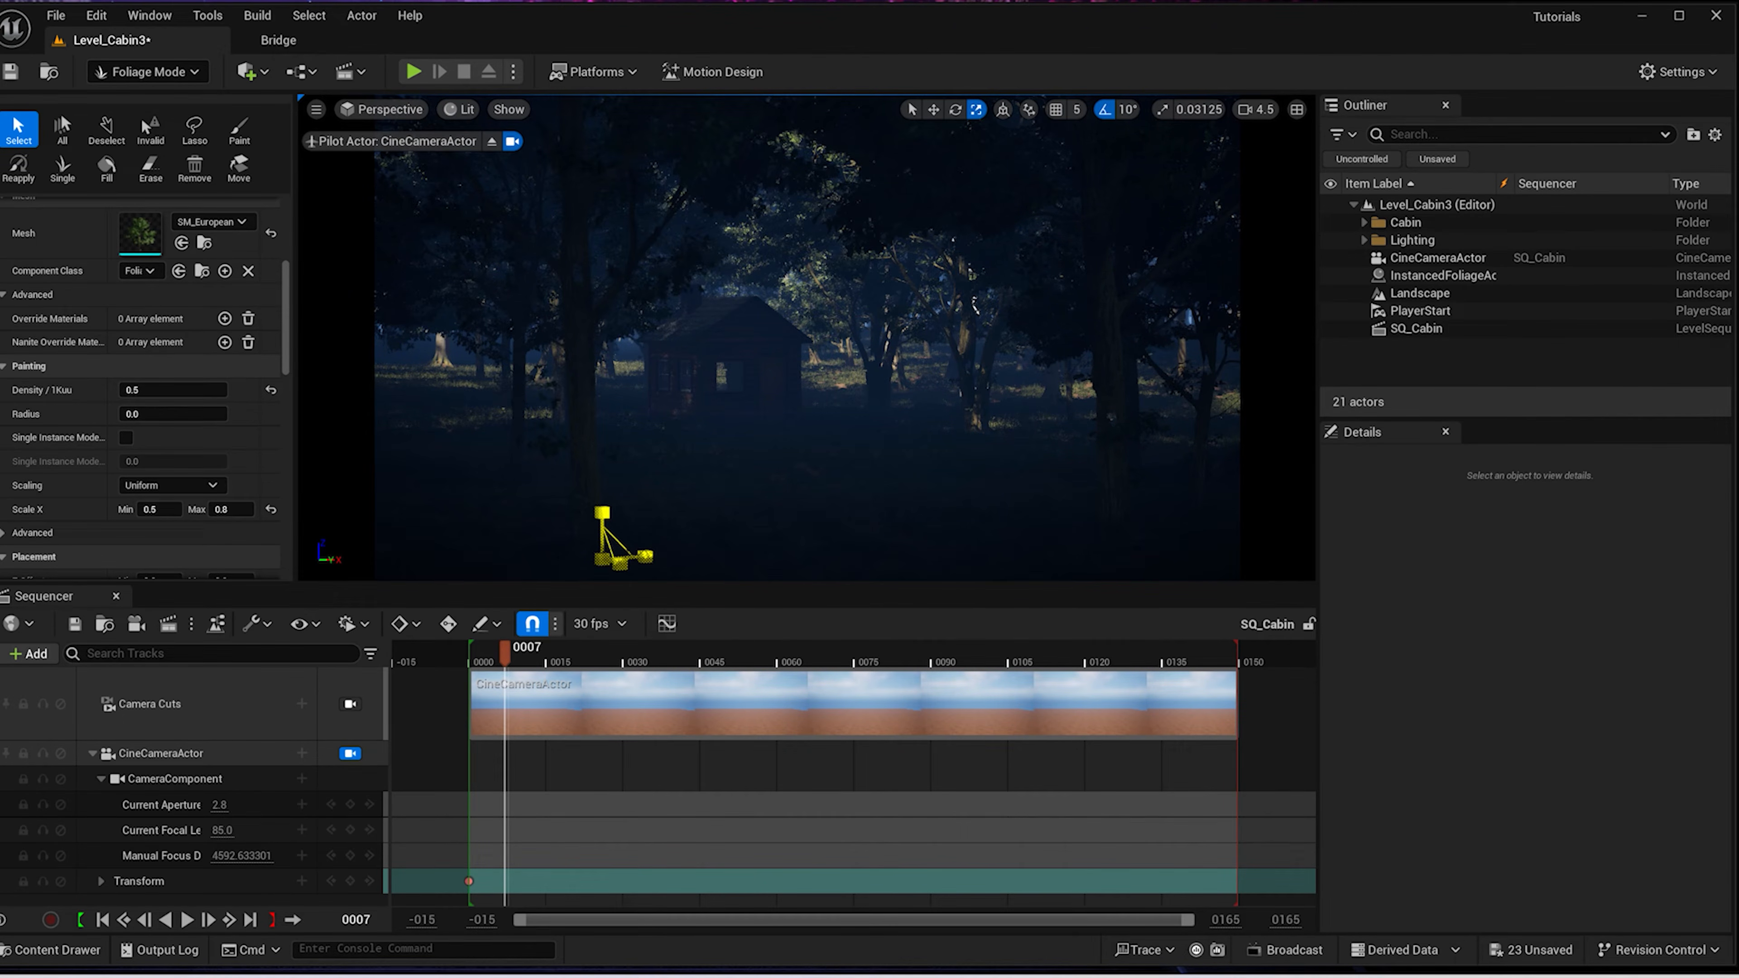
Move the selected foreground tree toward the left of the camera shot, rotate it, and save the level
key("w")
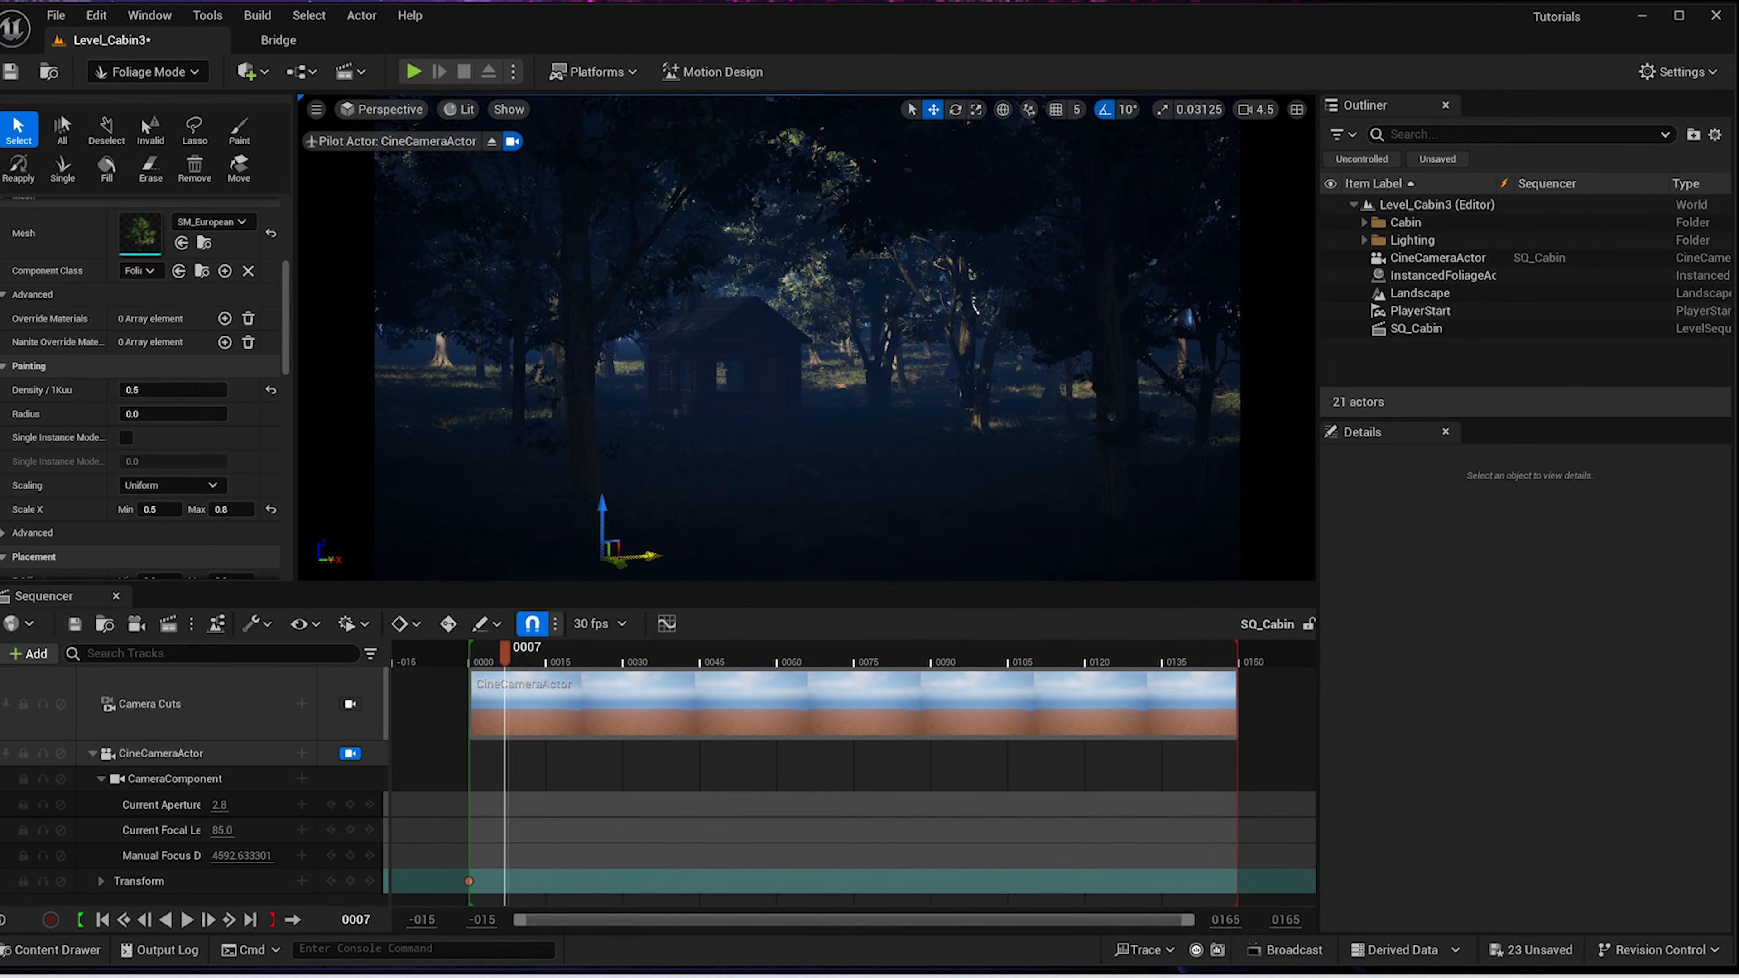
left_click_drag(636, 556, 593, 554)
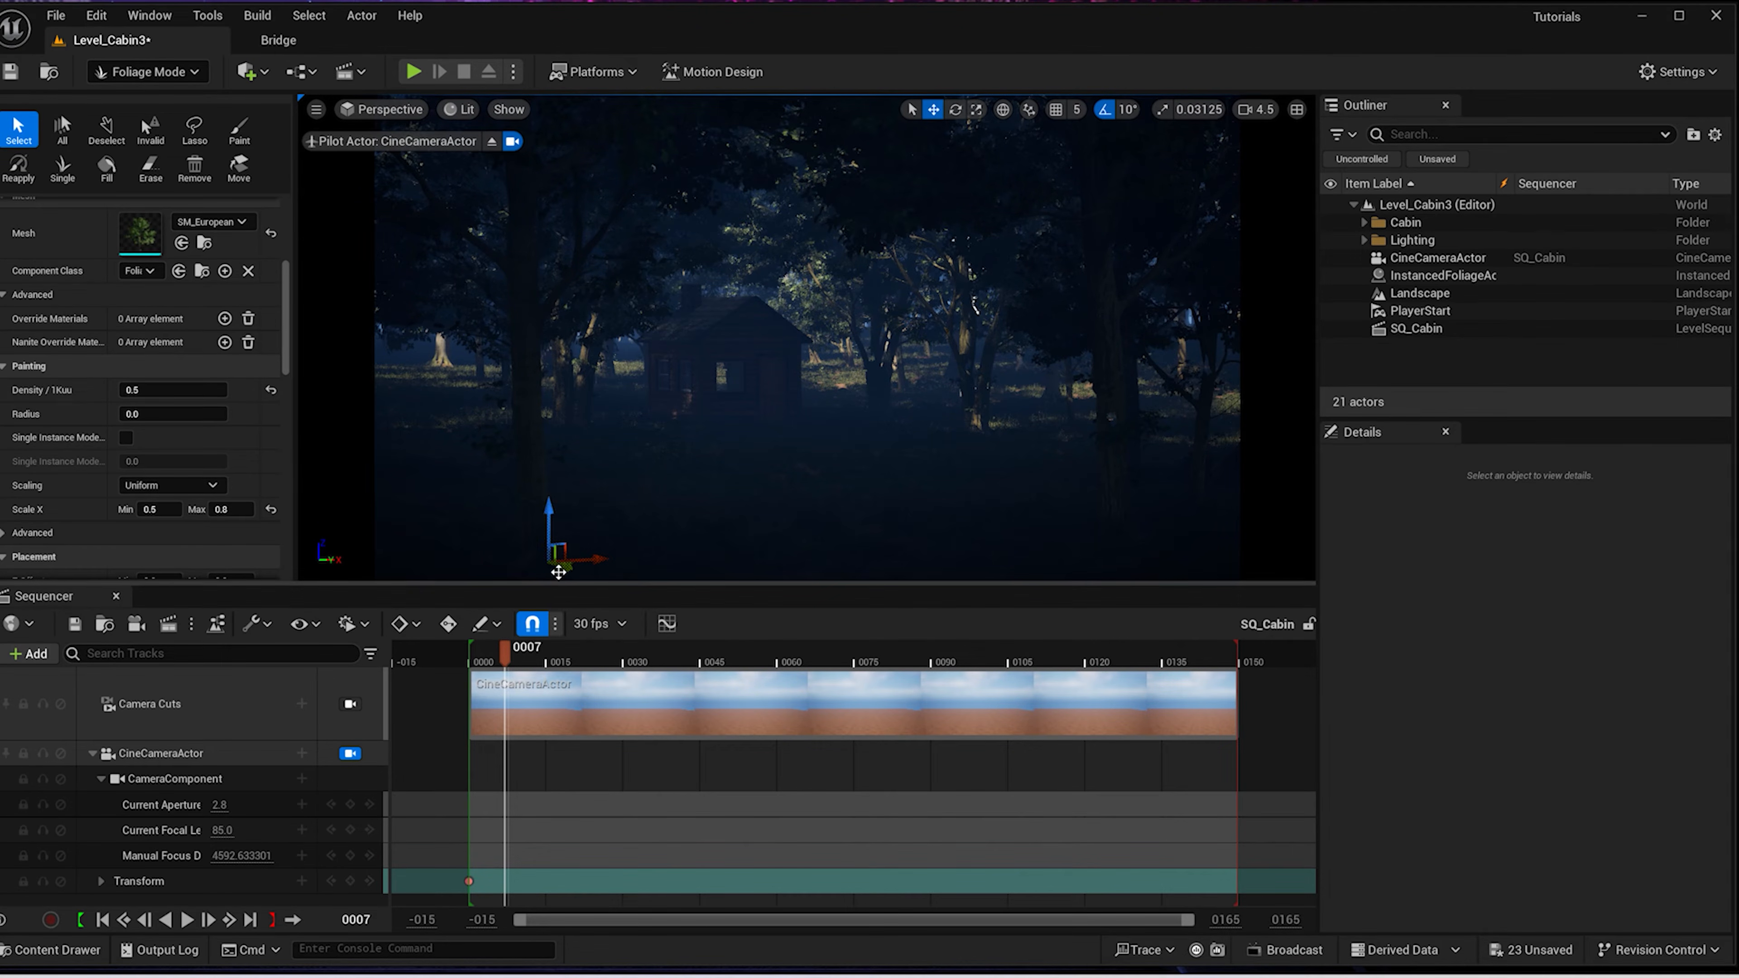
key("e")
left_click_drag(547, 573, 610, 567)
left_click(483, 653)
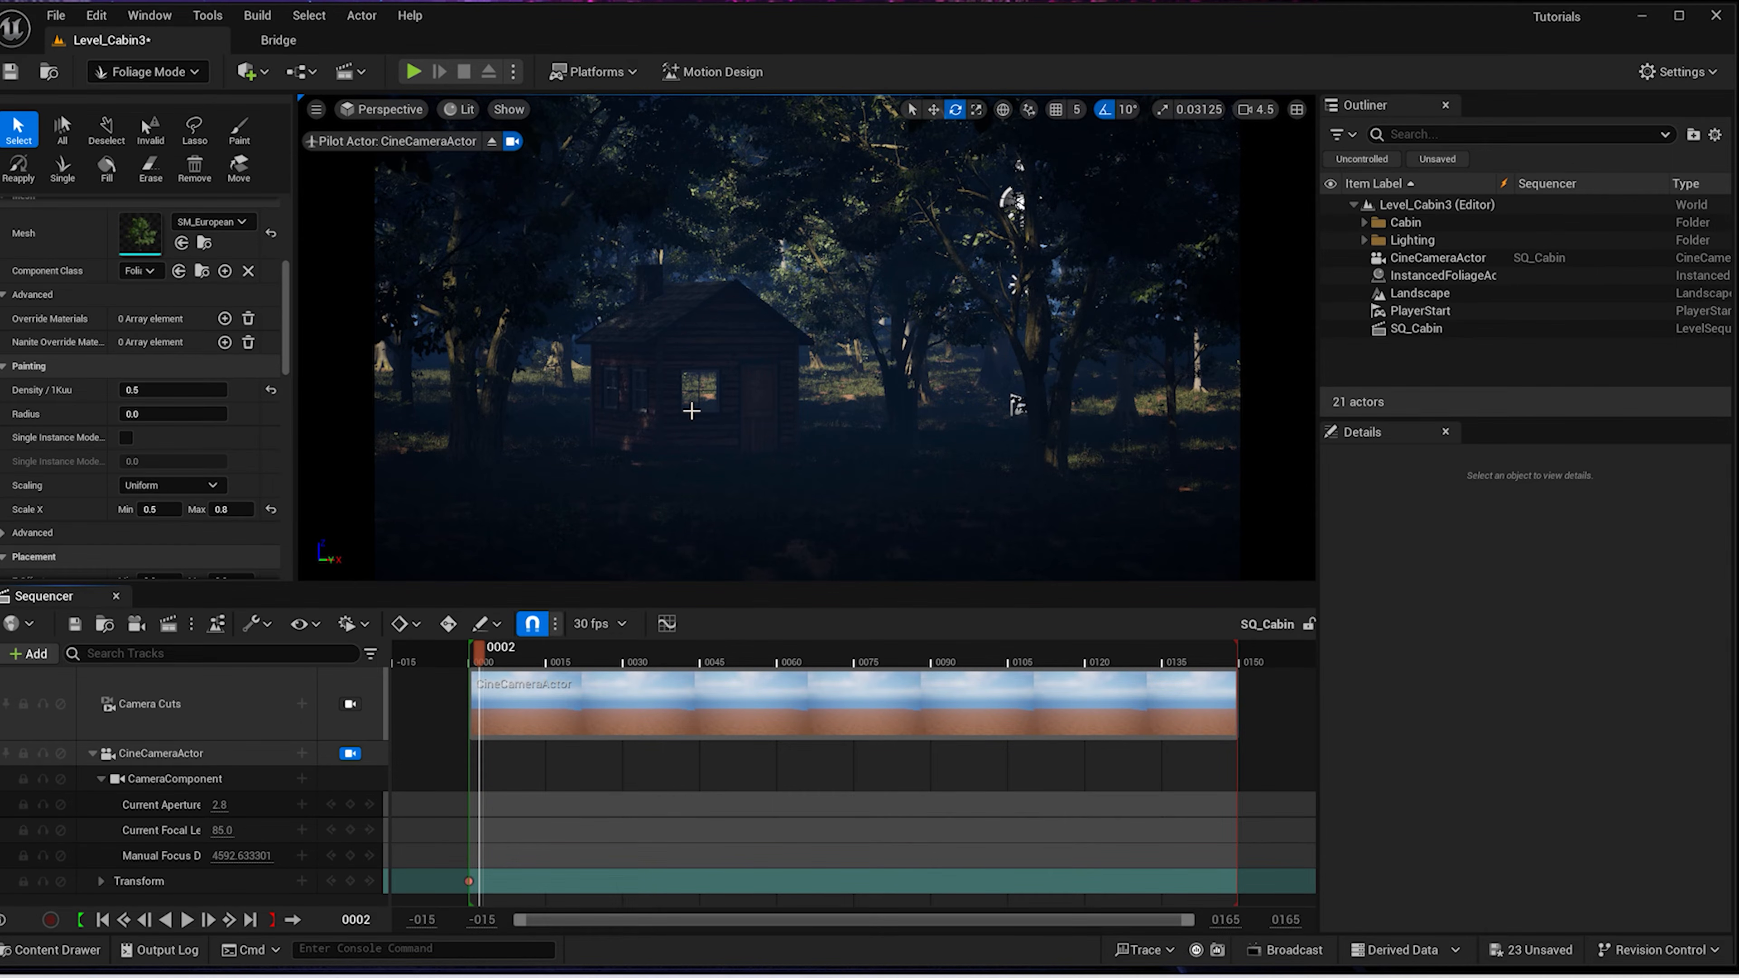
key("ctrl+s")
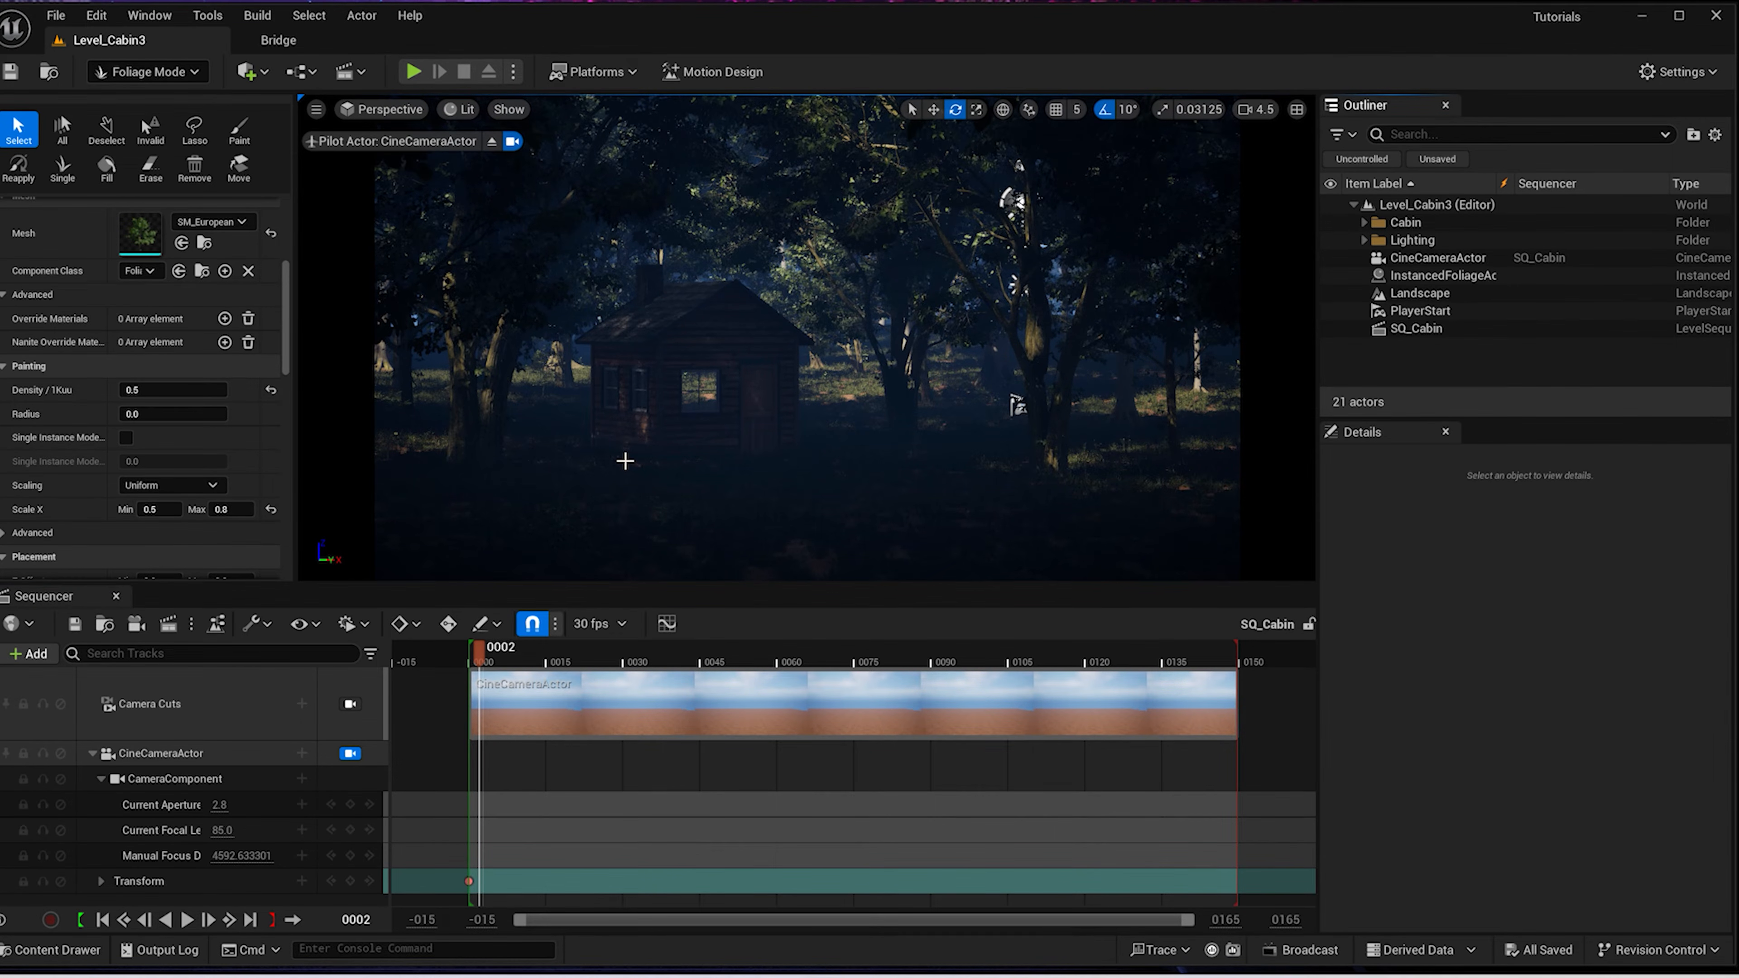
Delete all six actors in the Lighting folder, from DirectionalLight through VolumetricCloud
left_click(1361, 243)
left_click(1445, 257)
left_click(1452, 342, "shift")
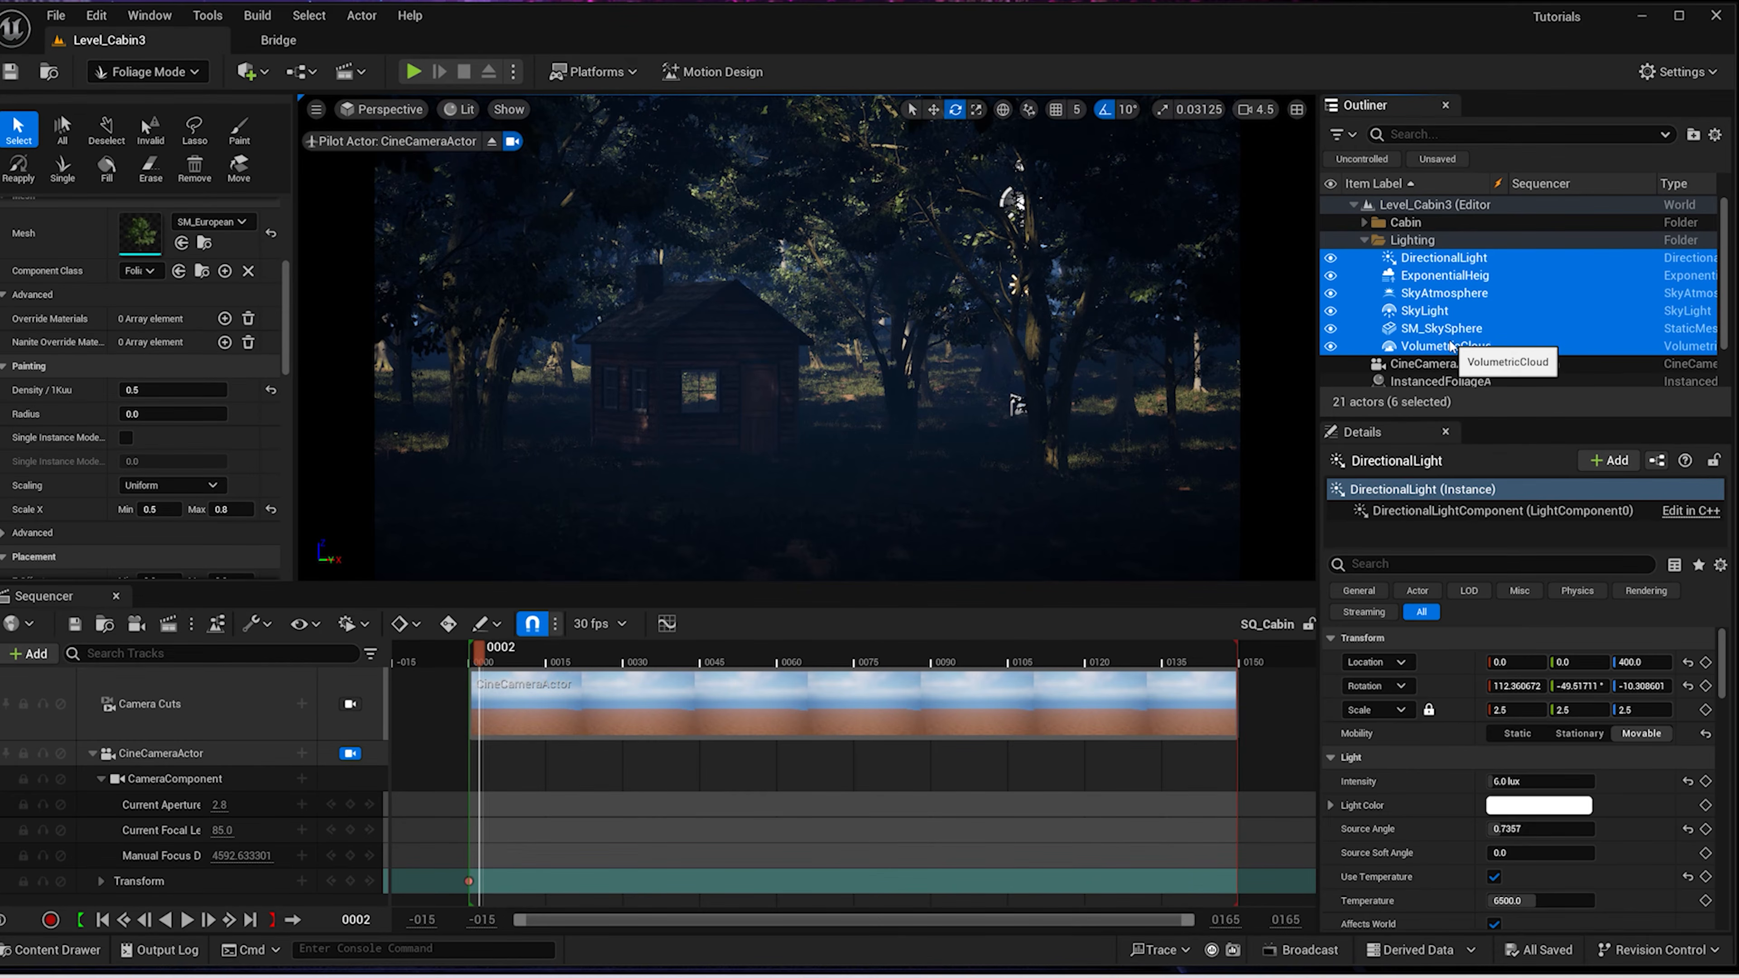
key("Delete")
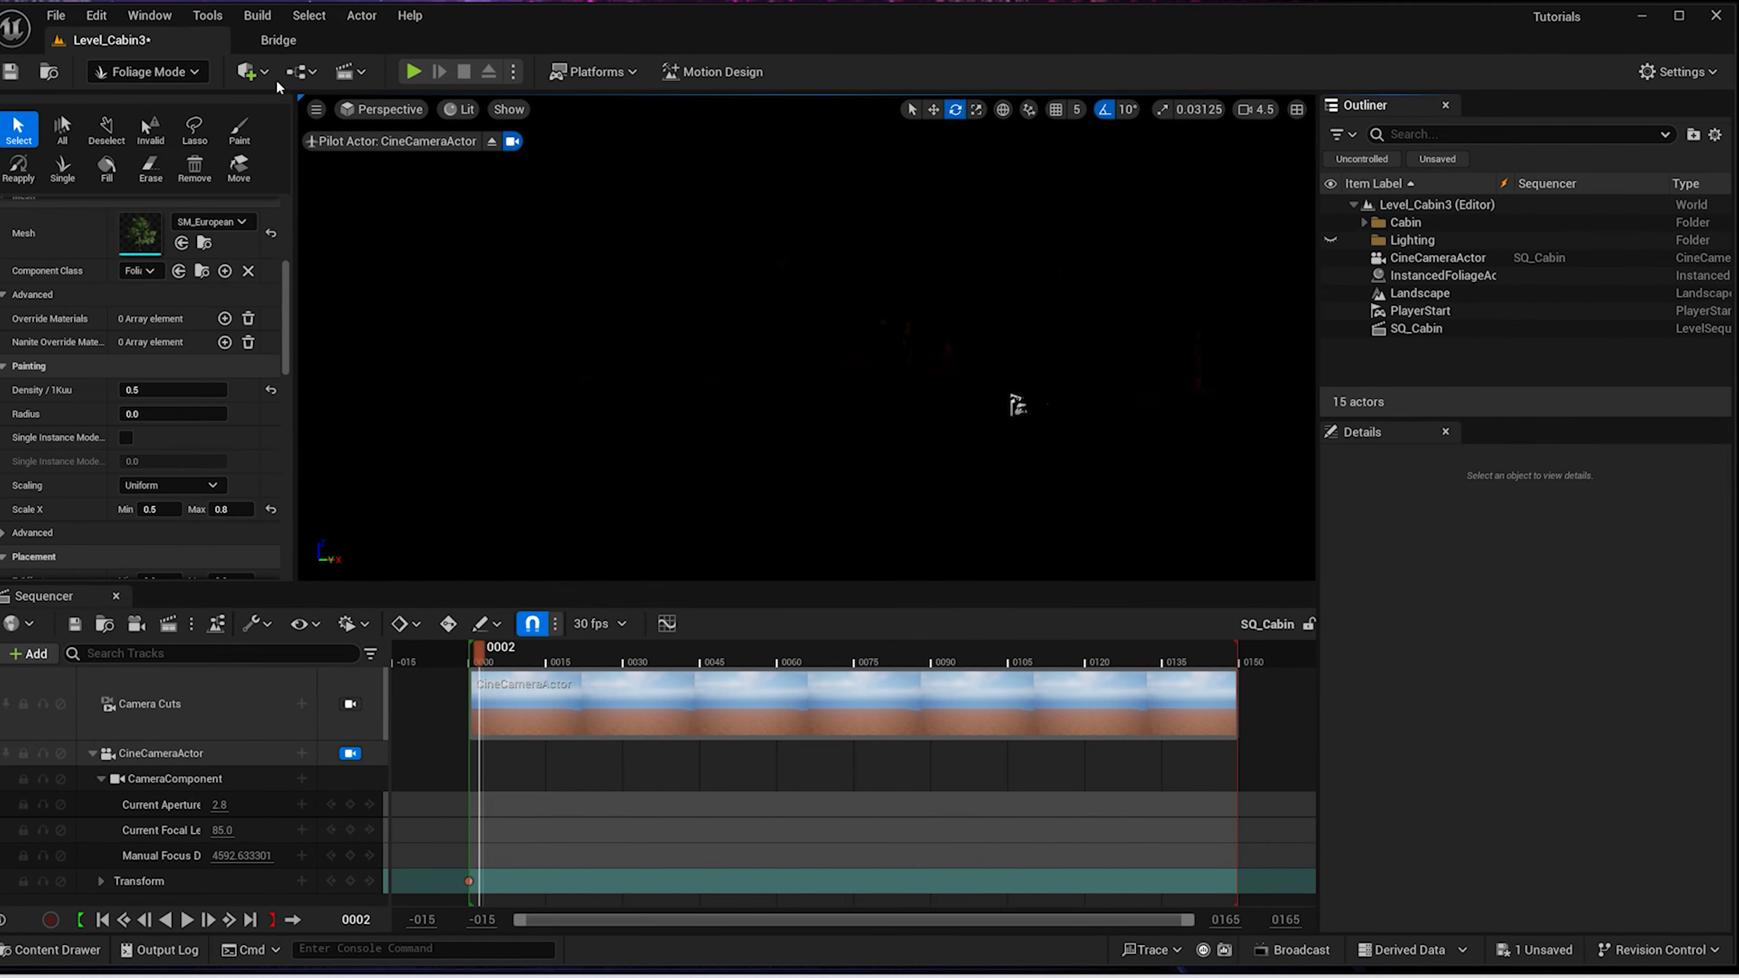
Add an HDRI Backdrop light actor to the level
left_click(255, 71)
type("hdri")
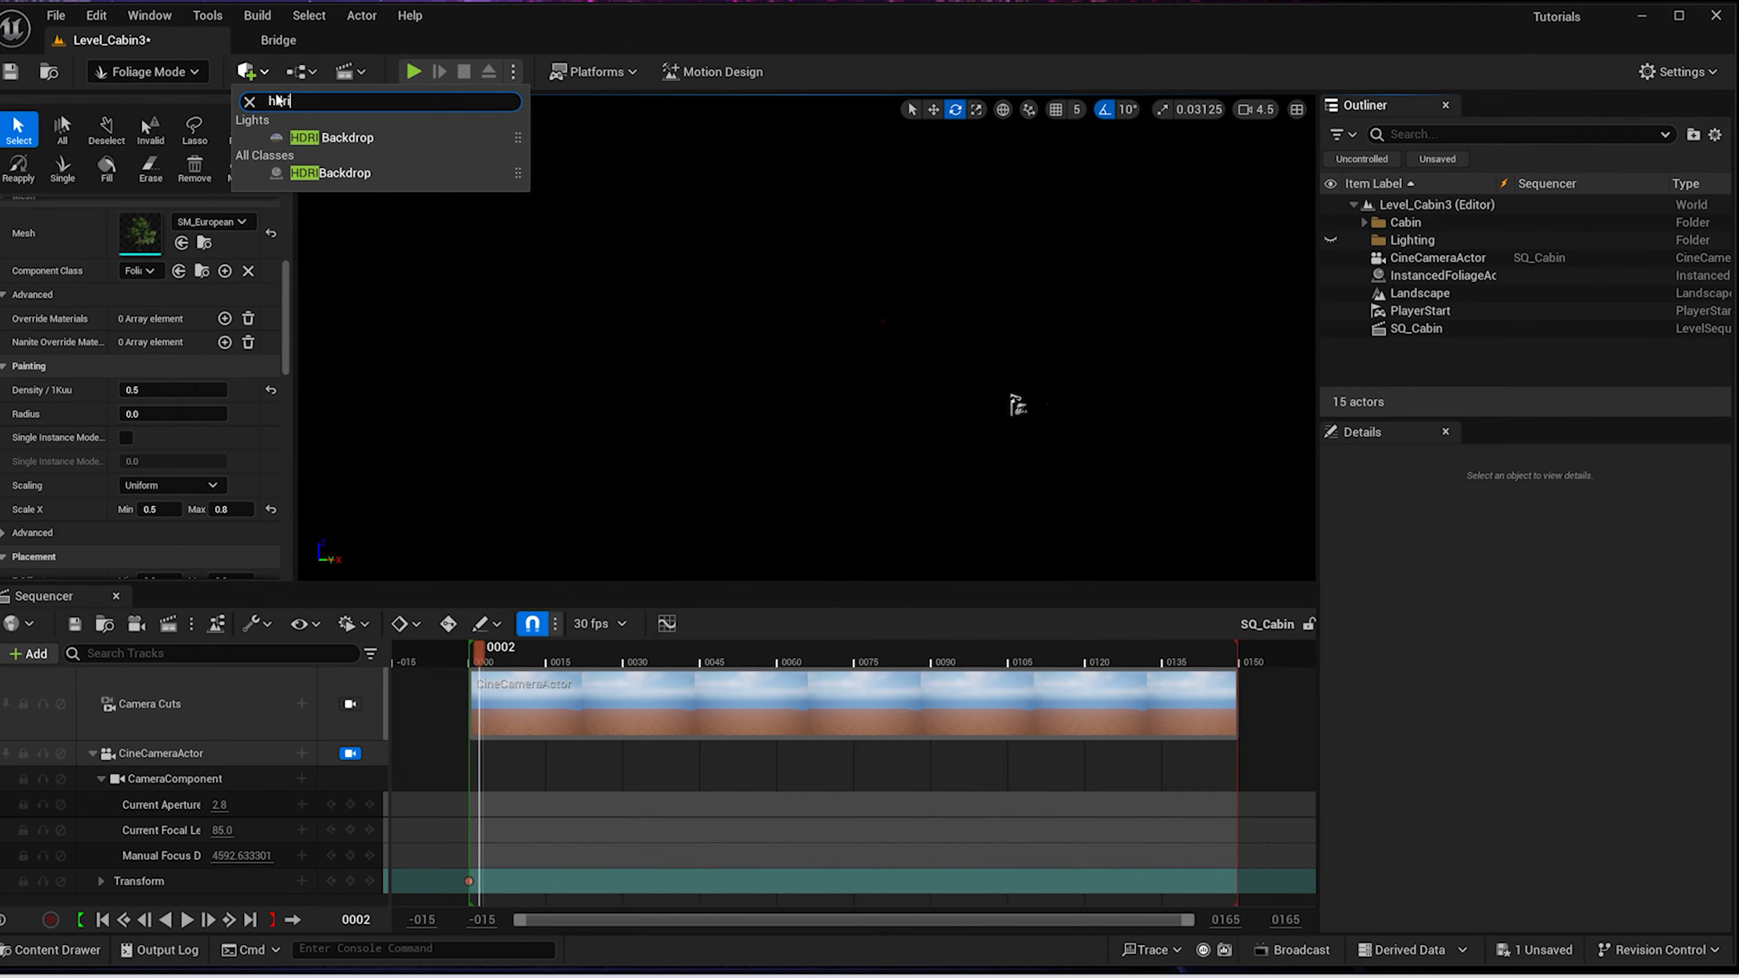
left_click(322, 137)
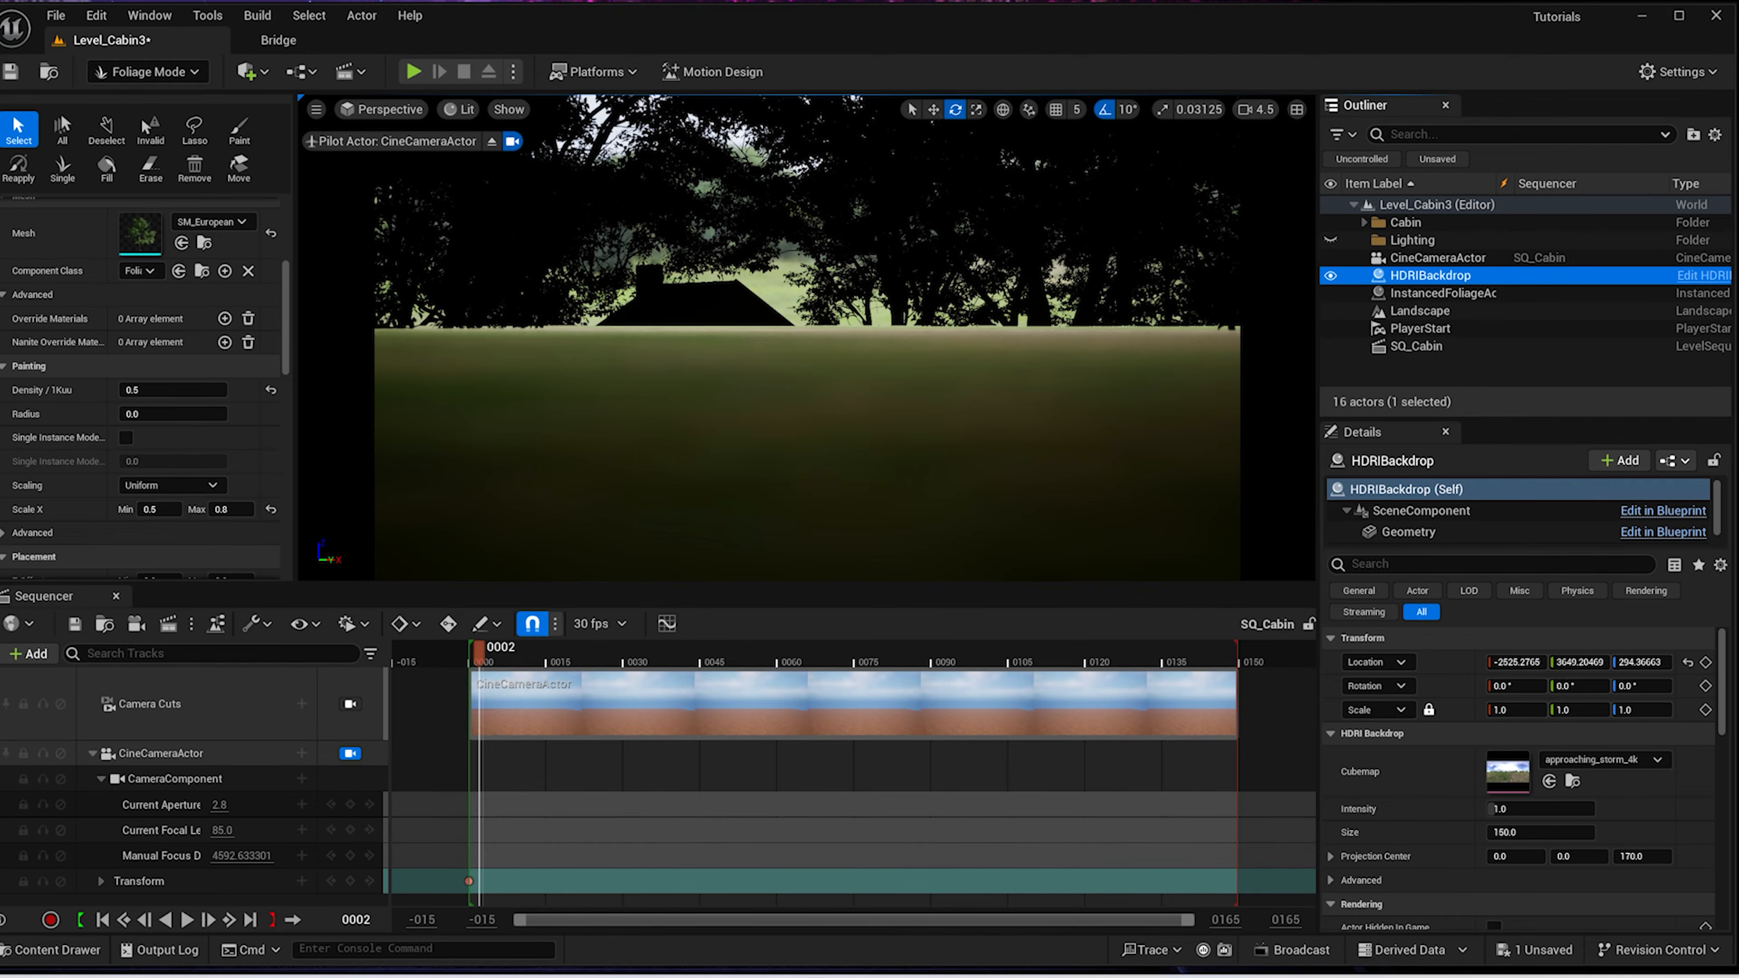
Switch to the browser, look at the HDRIs offered on Poly Haven, and return to Unreal Editor
key("alt+Tab")
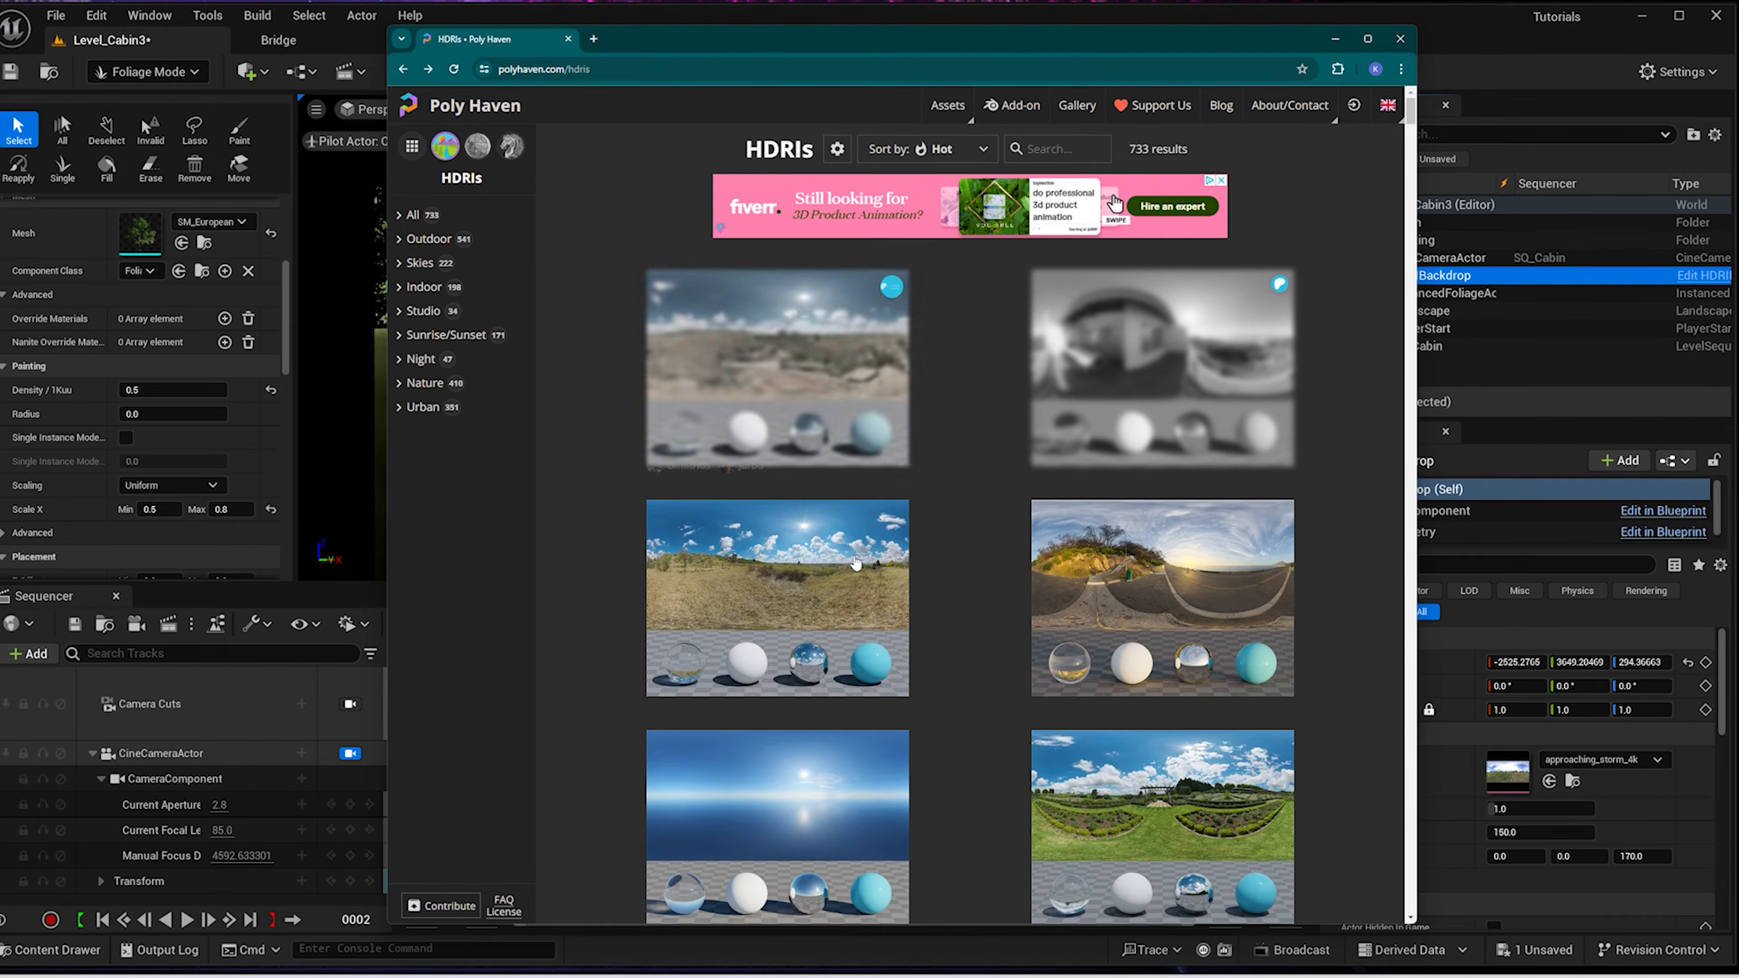
left_click(777, 616)
left_click(1301, 153)
left_click(1335, 38)
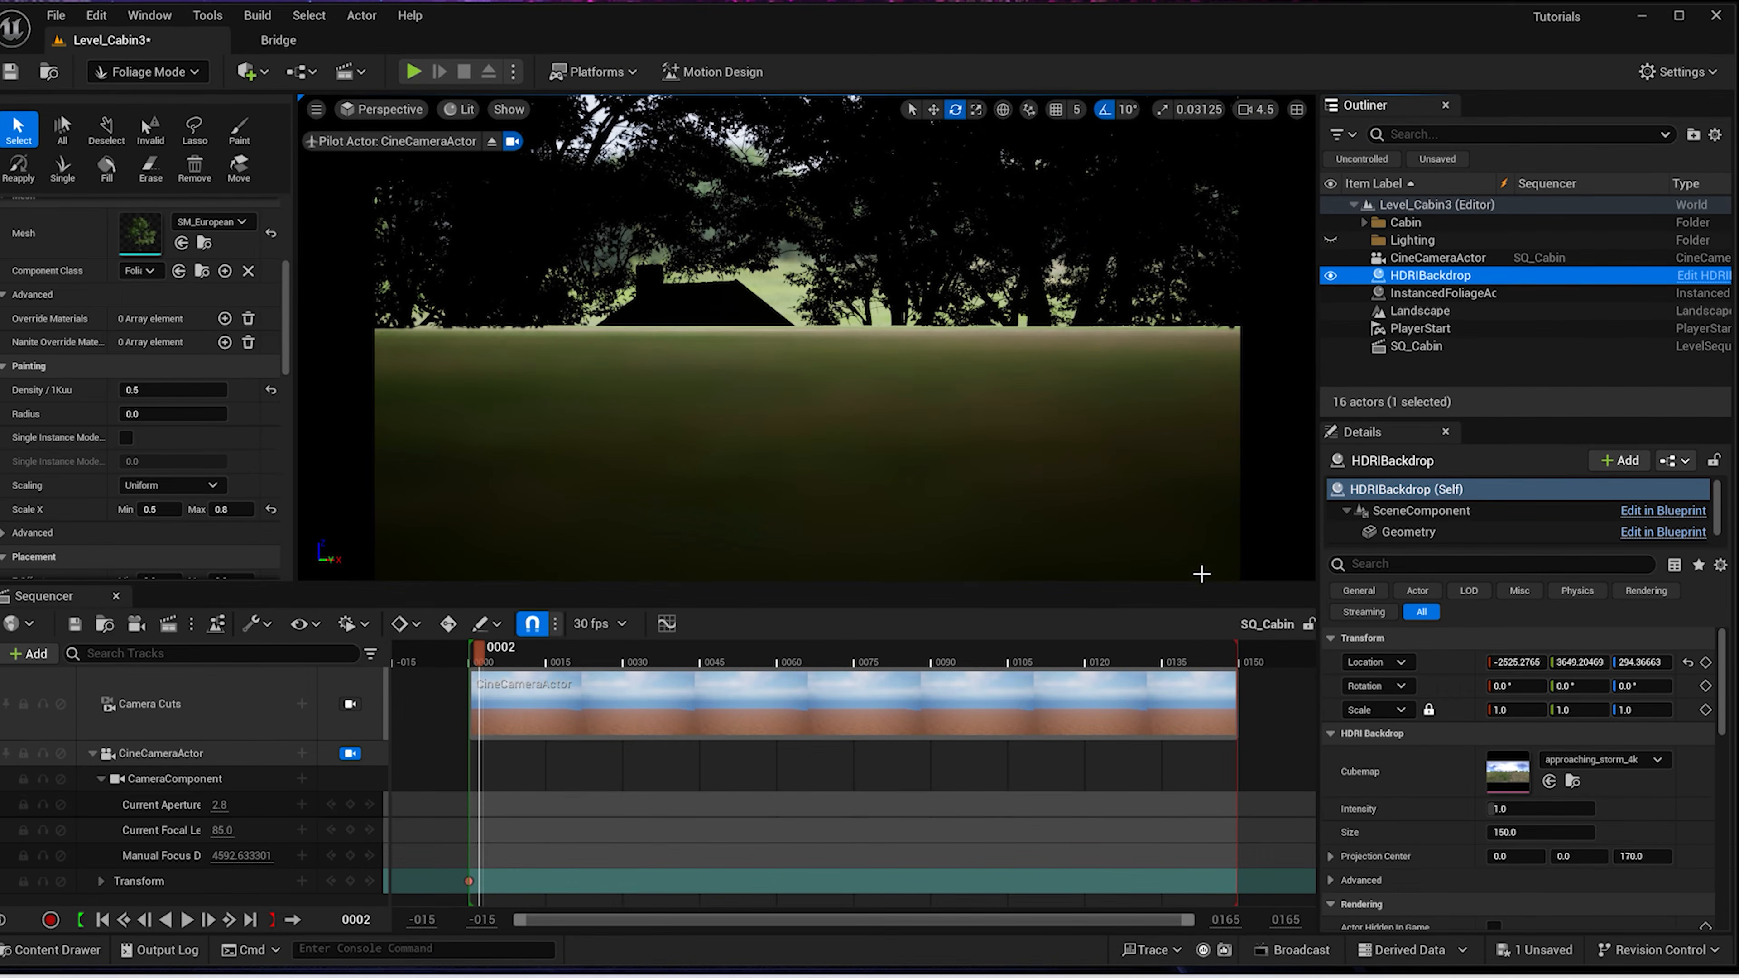
Select the autumn_field_4k texture cube in the project's Main/HDRI content folder
key("ctrl+space")
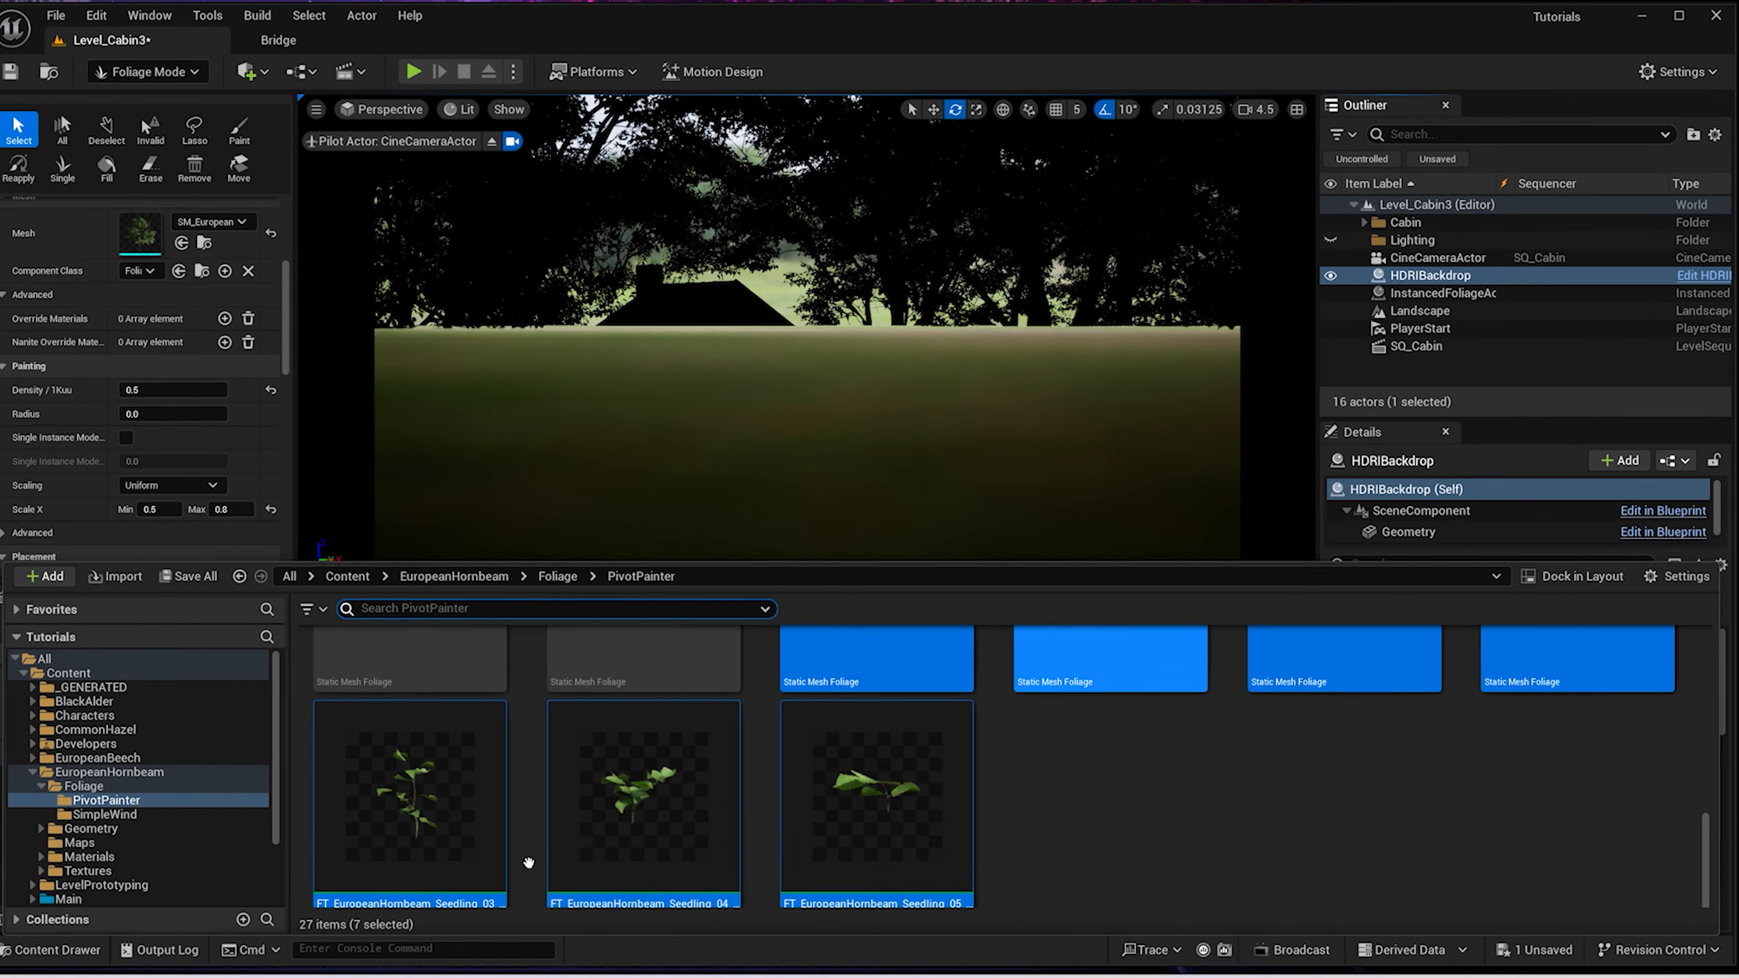
left_click(32, 773)
double_click(55, 800)
double_click(1096, 720)
left_click(388, 740)
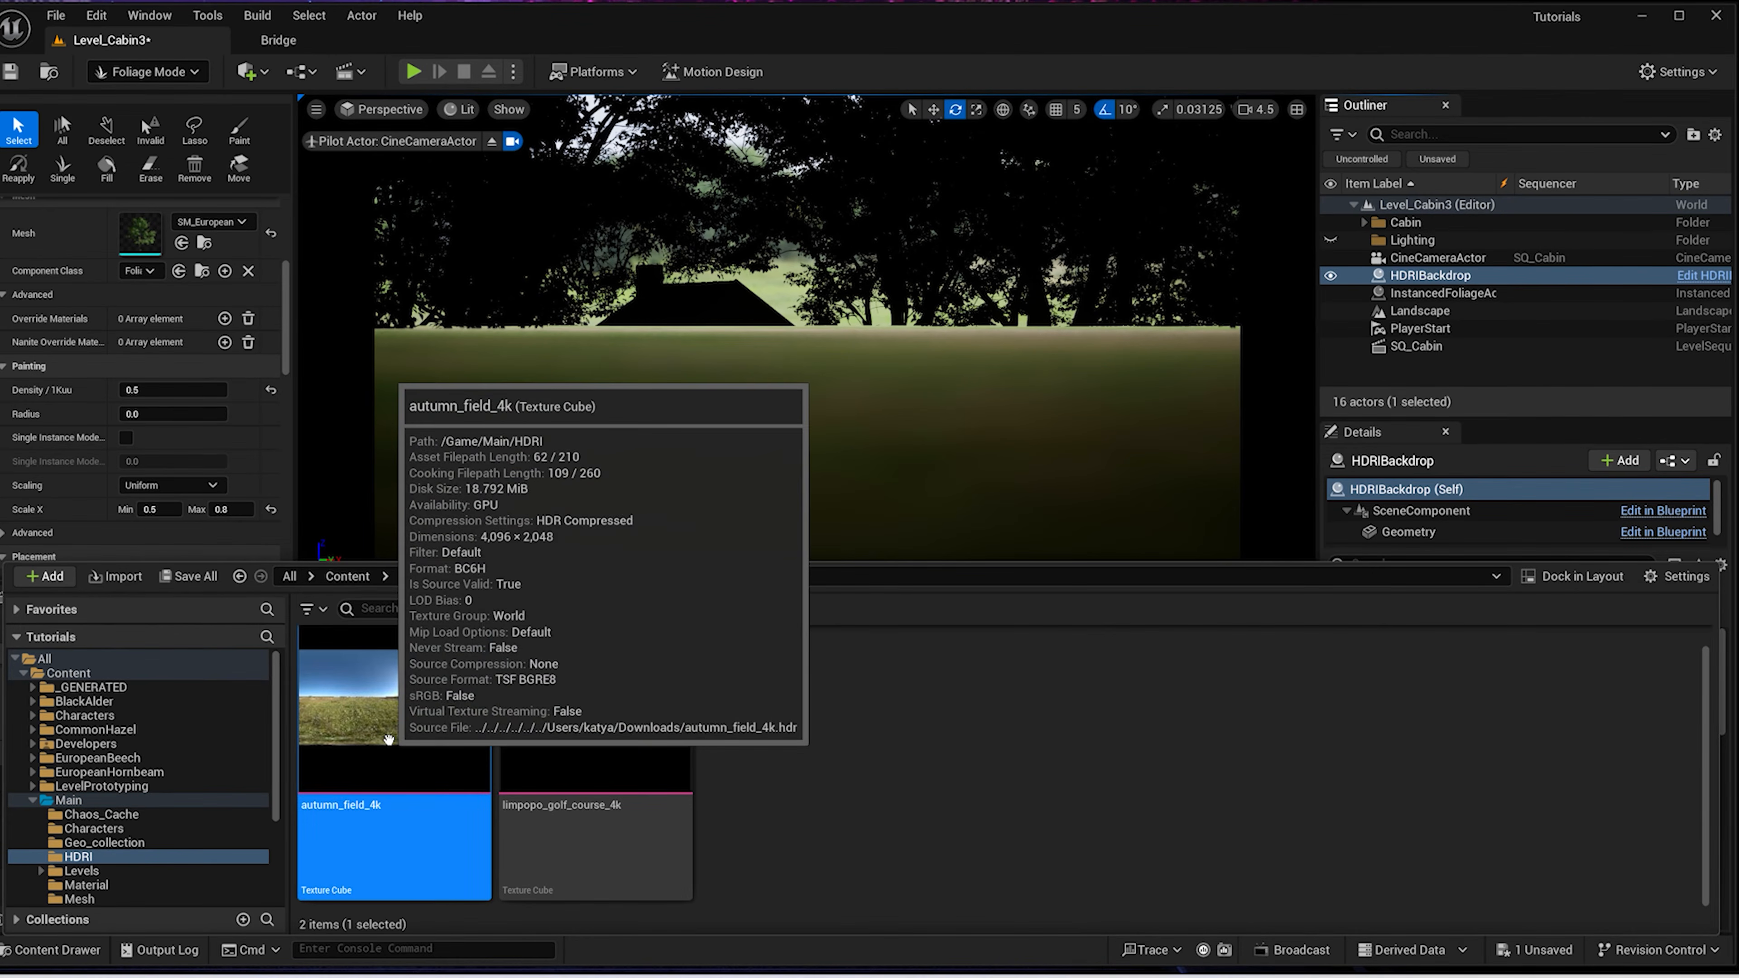
Set Mip Gen Settings to NoMipmaps on the autumn_field_4k texture and close its editor
double_click(417, 724)
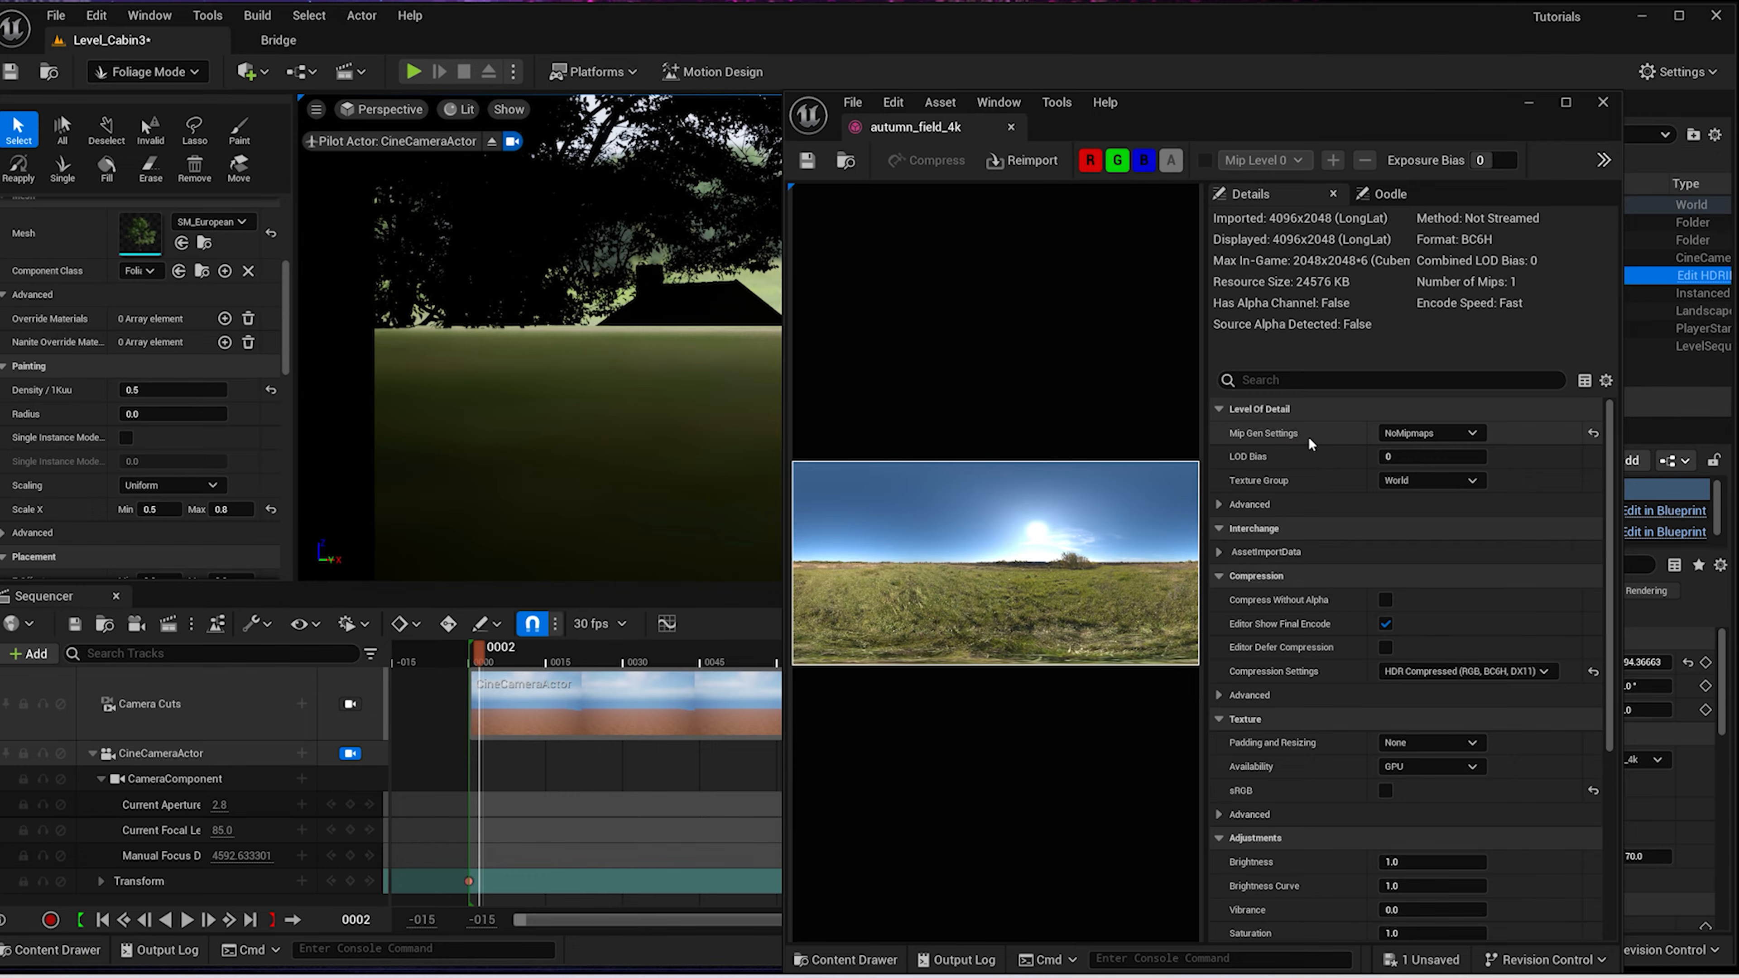
left_click(1409, 440)
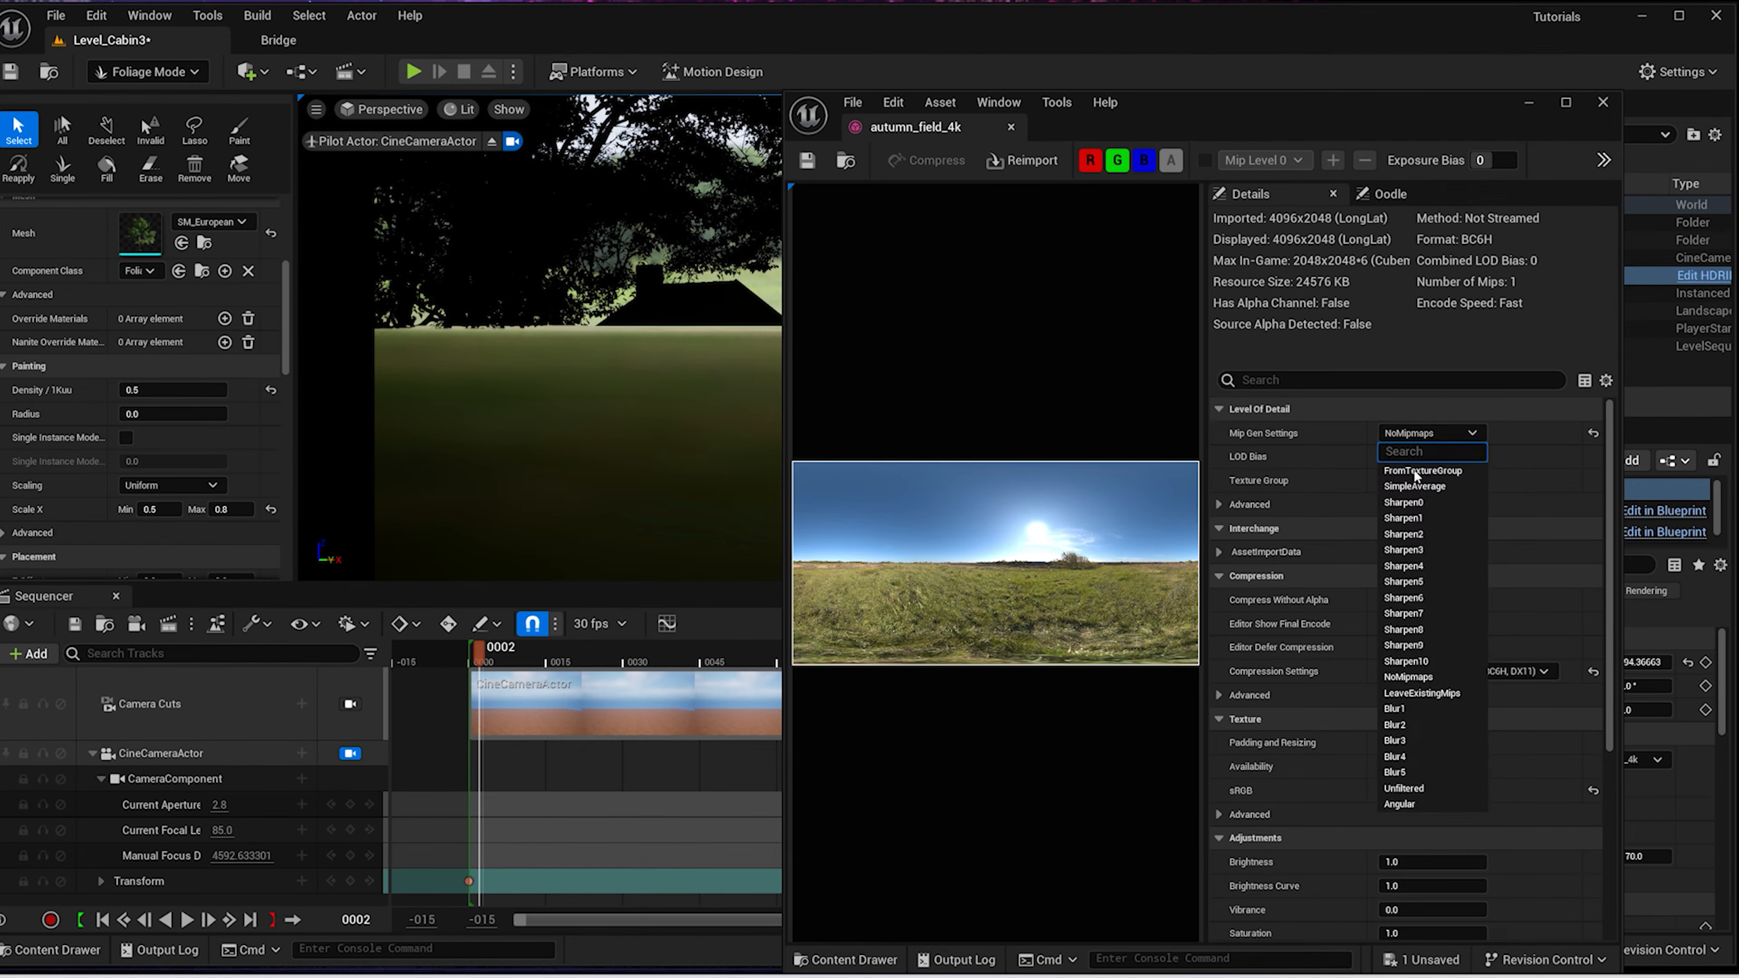
left_click(1435, 675)
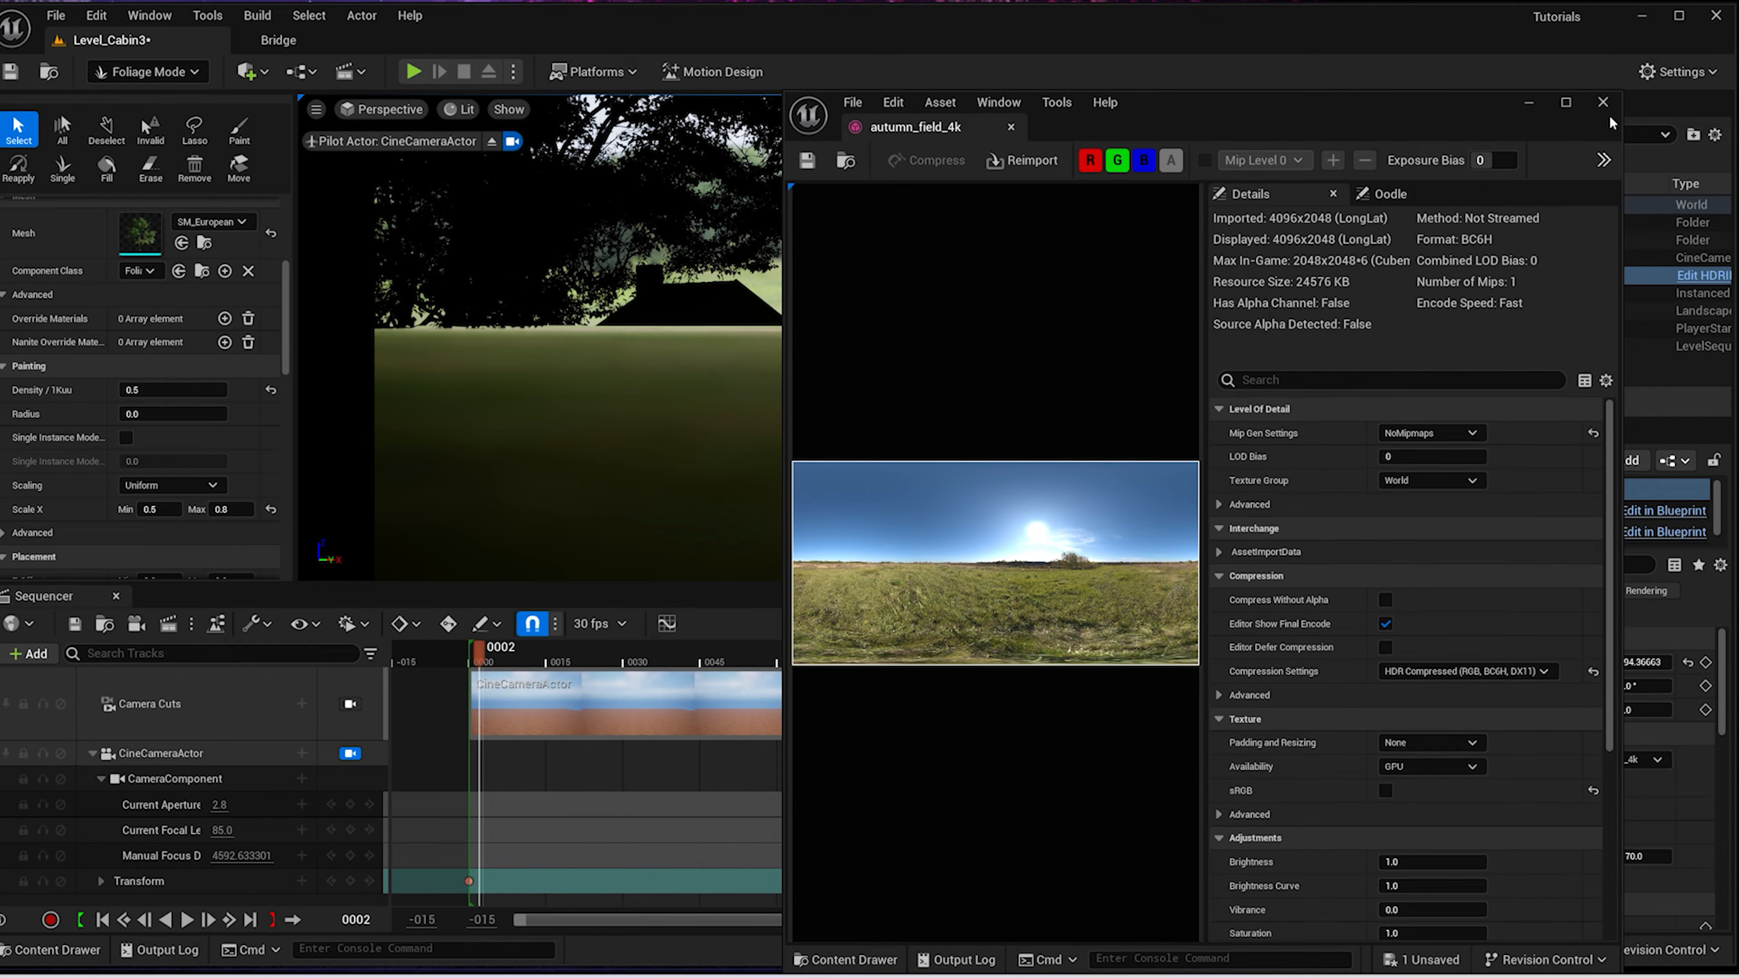
left_click(1603, 103)
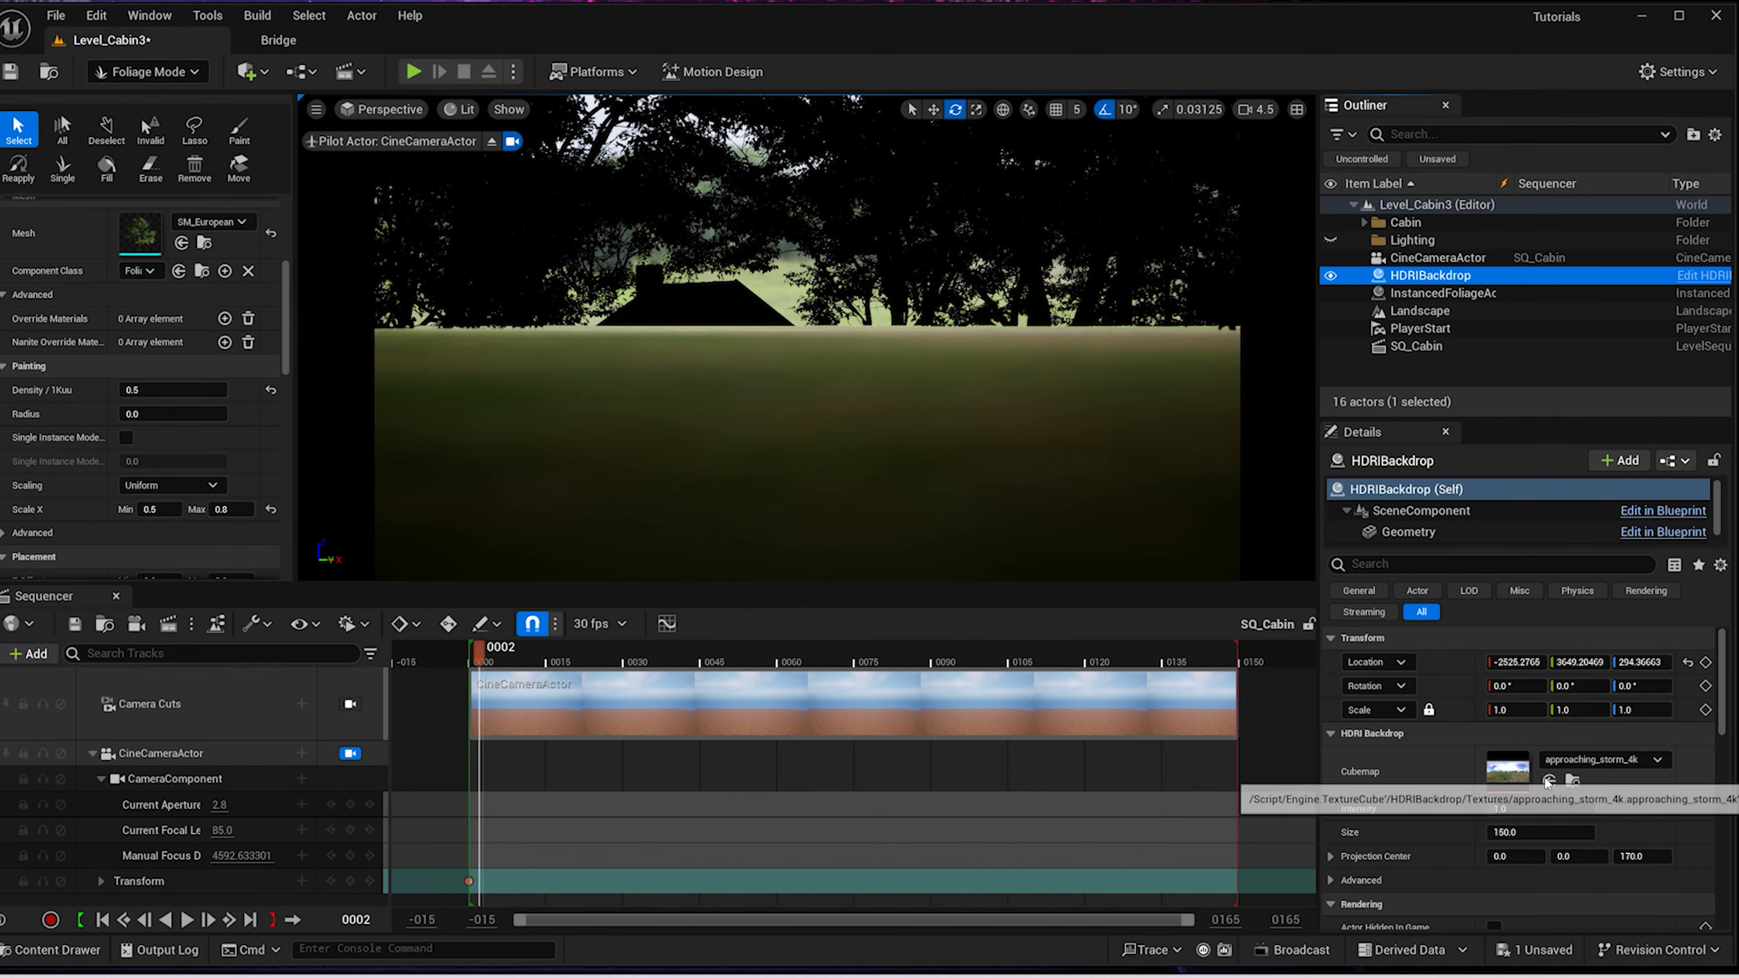
Assign autumn_field_4k as the cubemap of the HDRI backdrop and of its Skylight, using the SLS Specified Cubemap source type
left_click(1549, 781)
scroll(1411, 526, "down", 1)
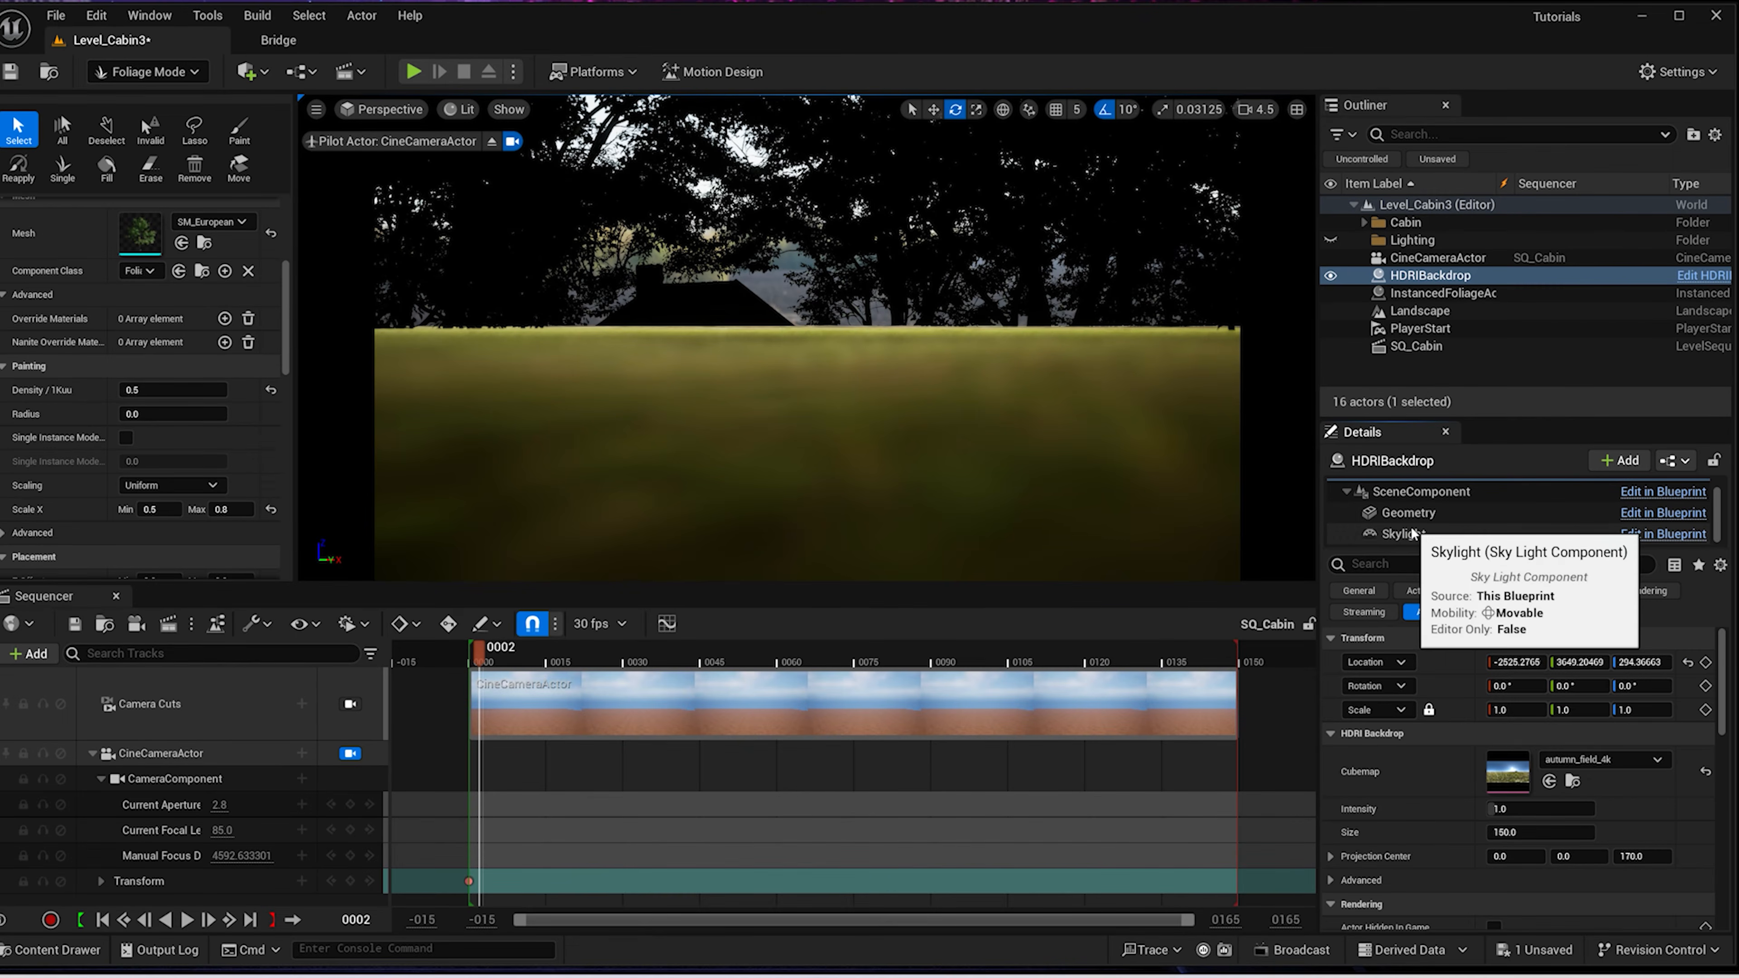
left_click(1410, 533)
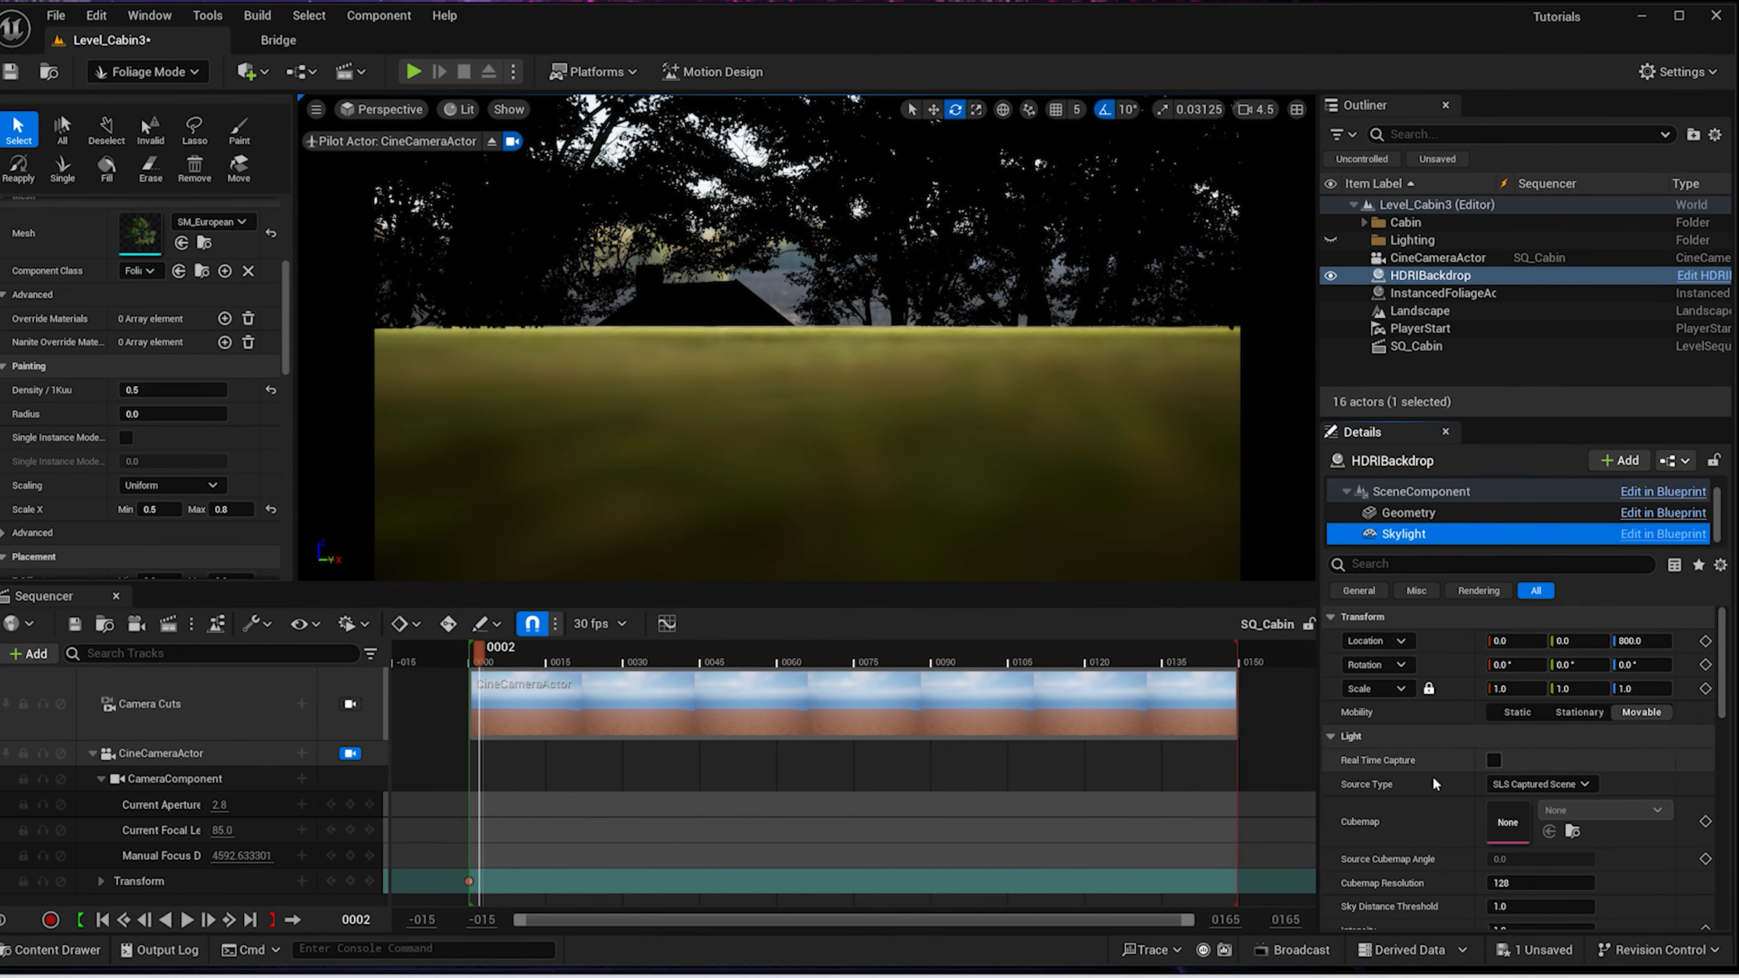
left_click(1527, 784)
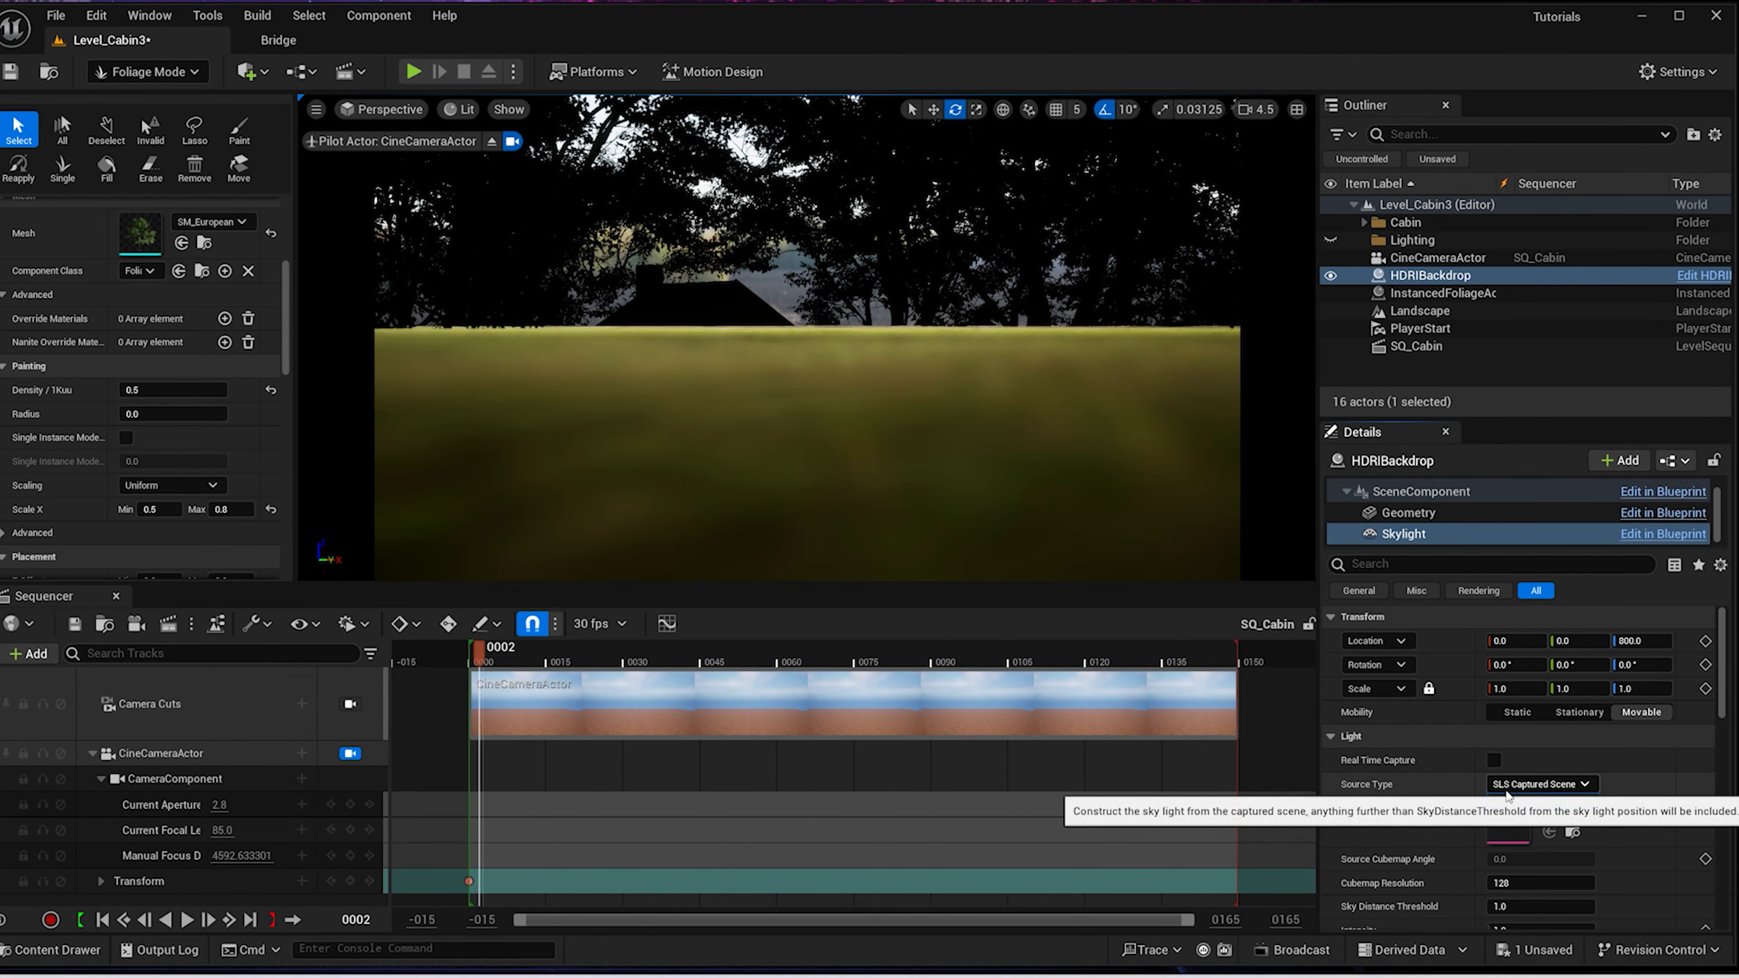
left_click(1543, 817)
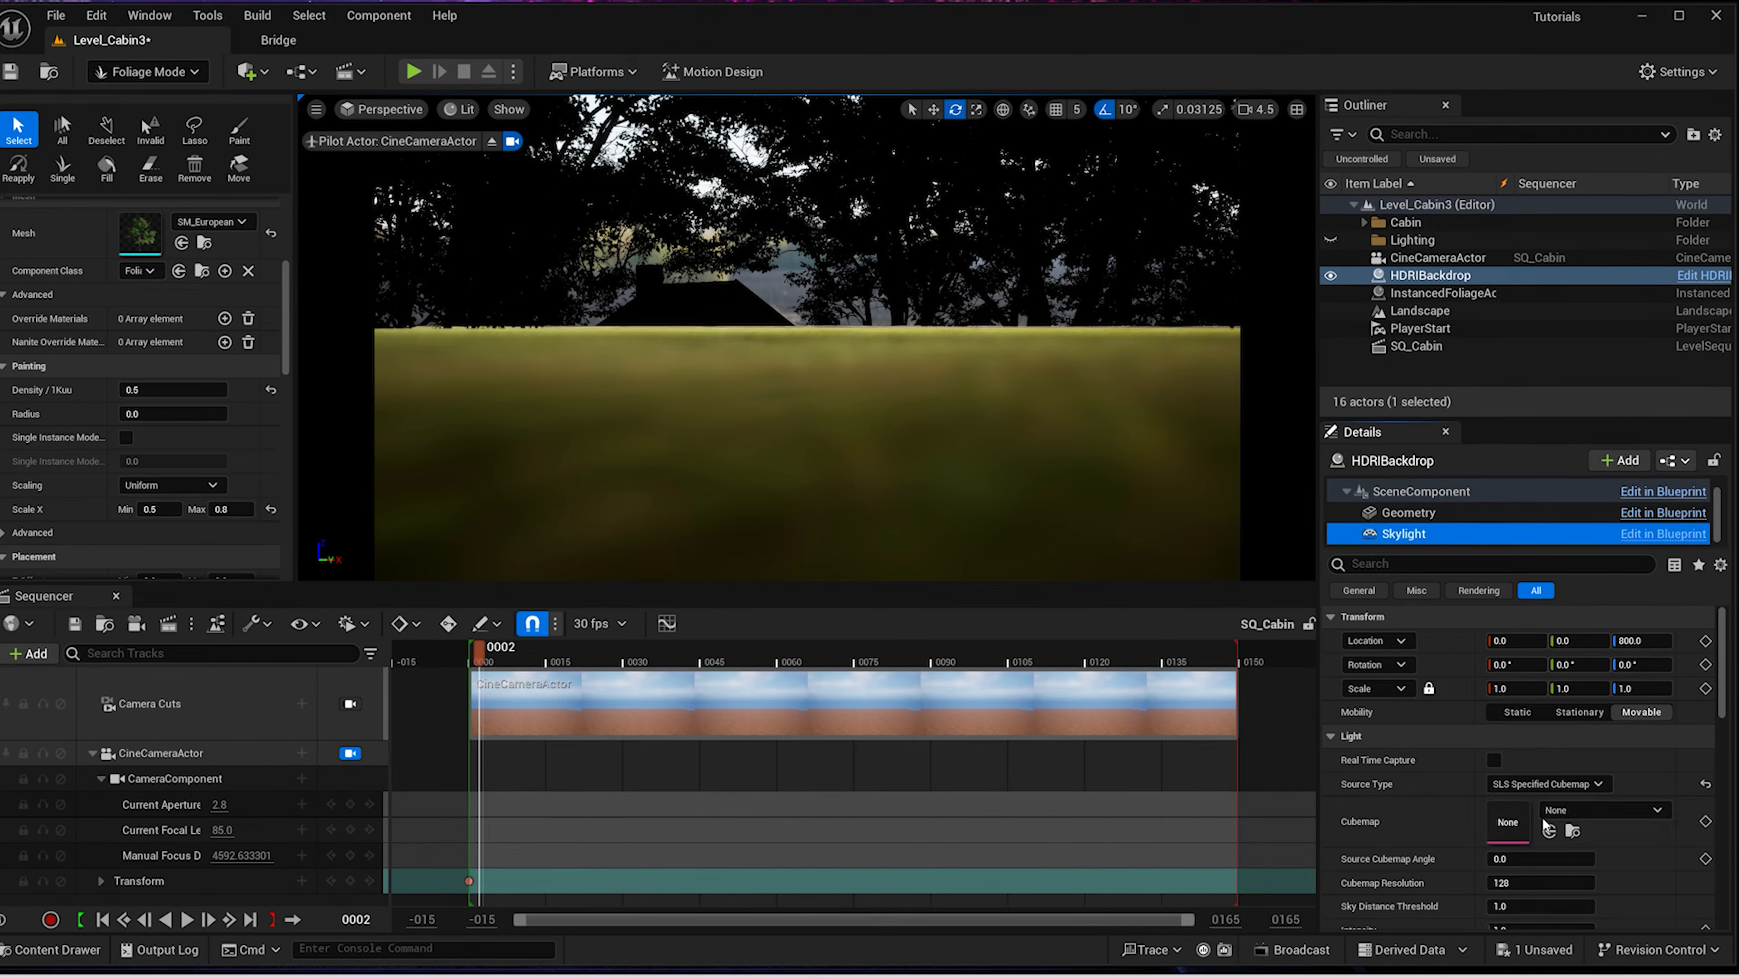
left_click(1548, 830)
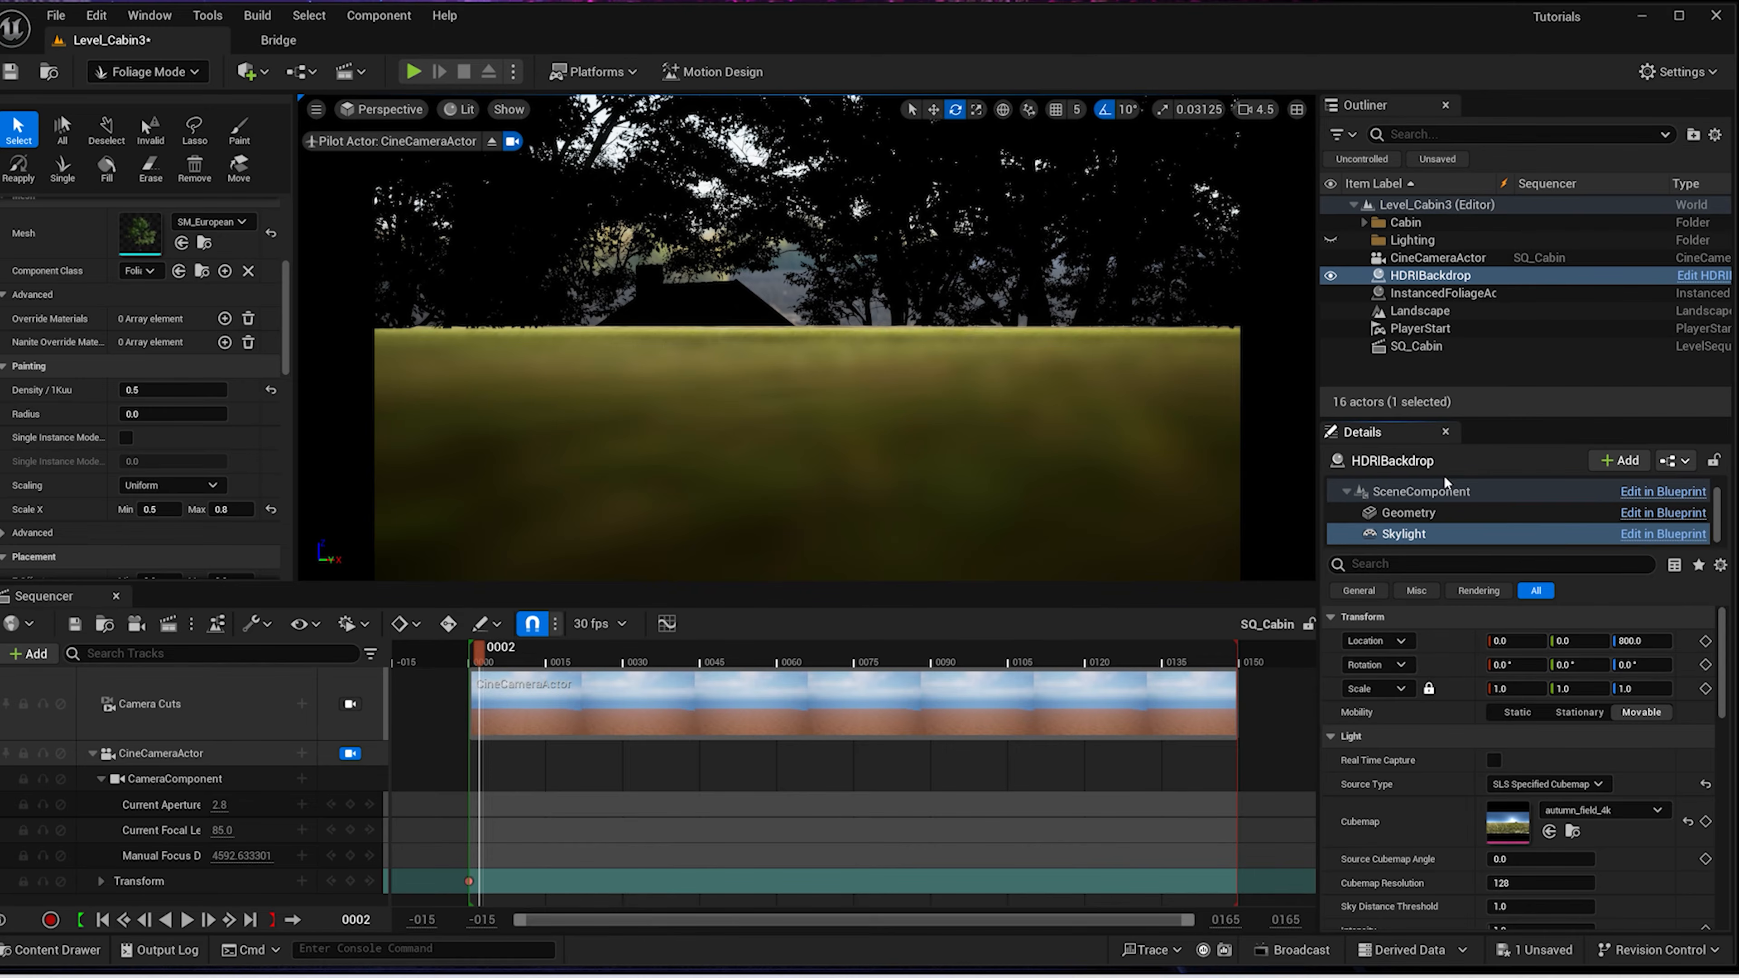
Reset the HDRI backdrop's location to its default and set its Z location to -100
left_click(1425, 488)
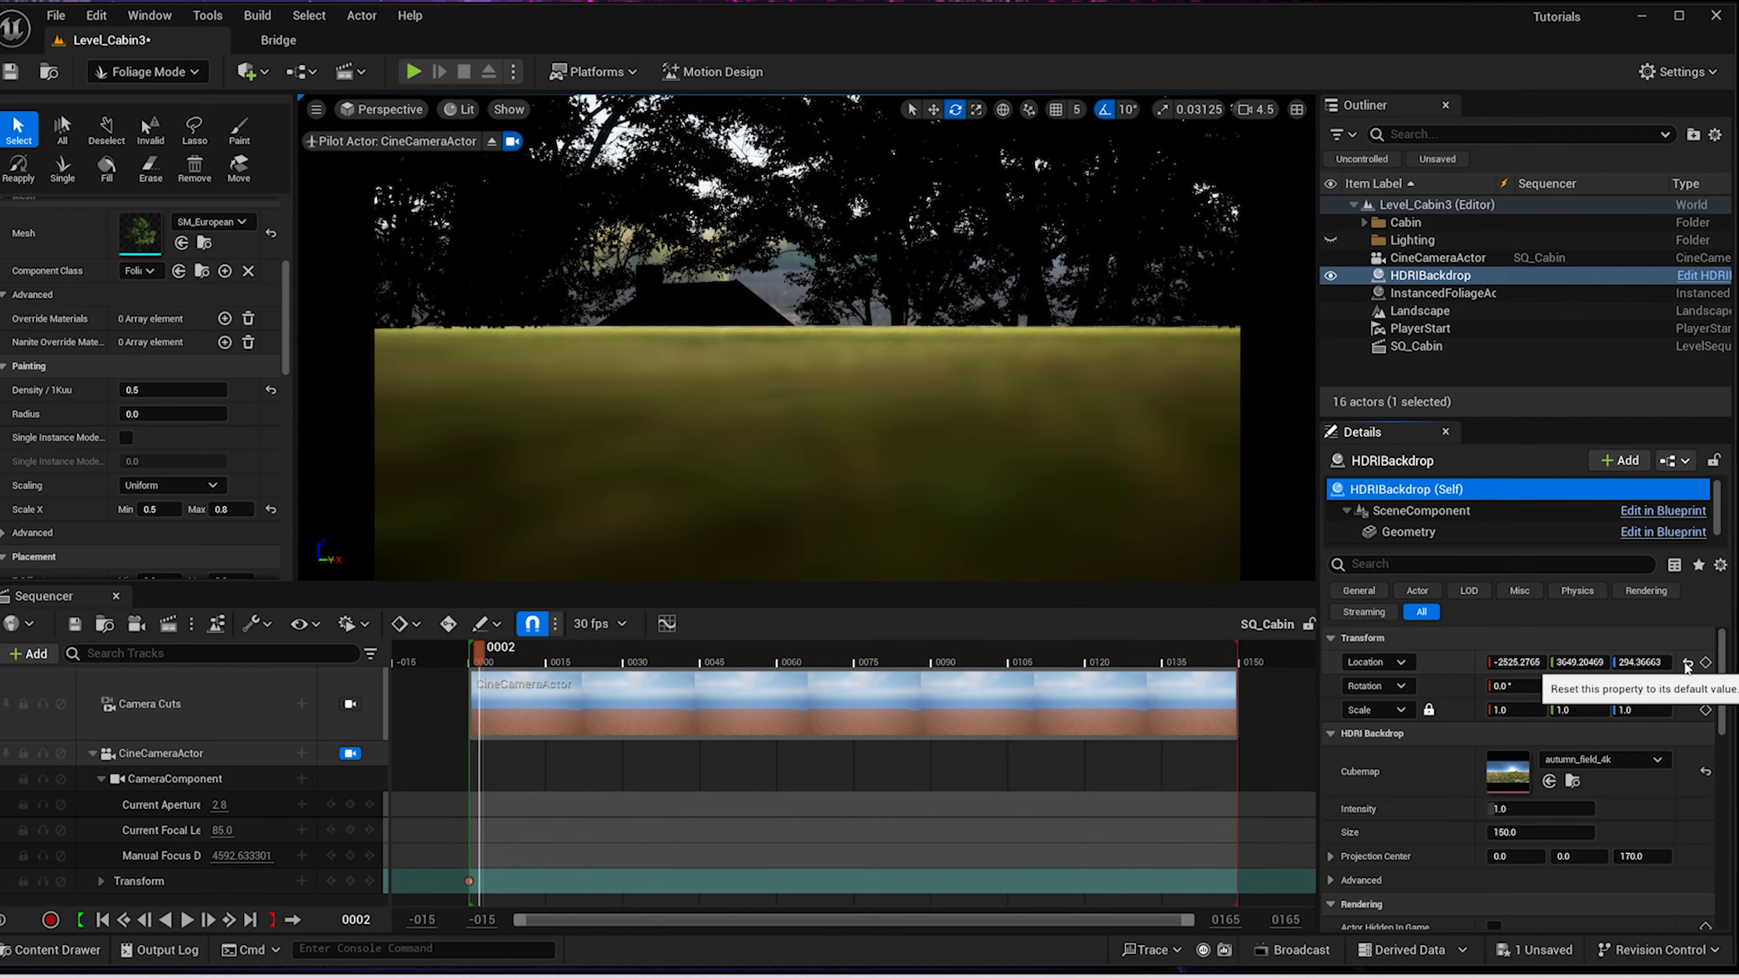
left_click(1687, 664)
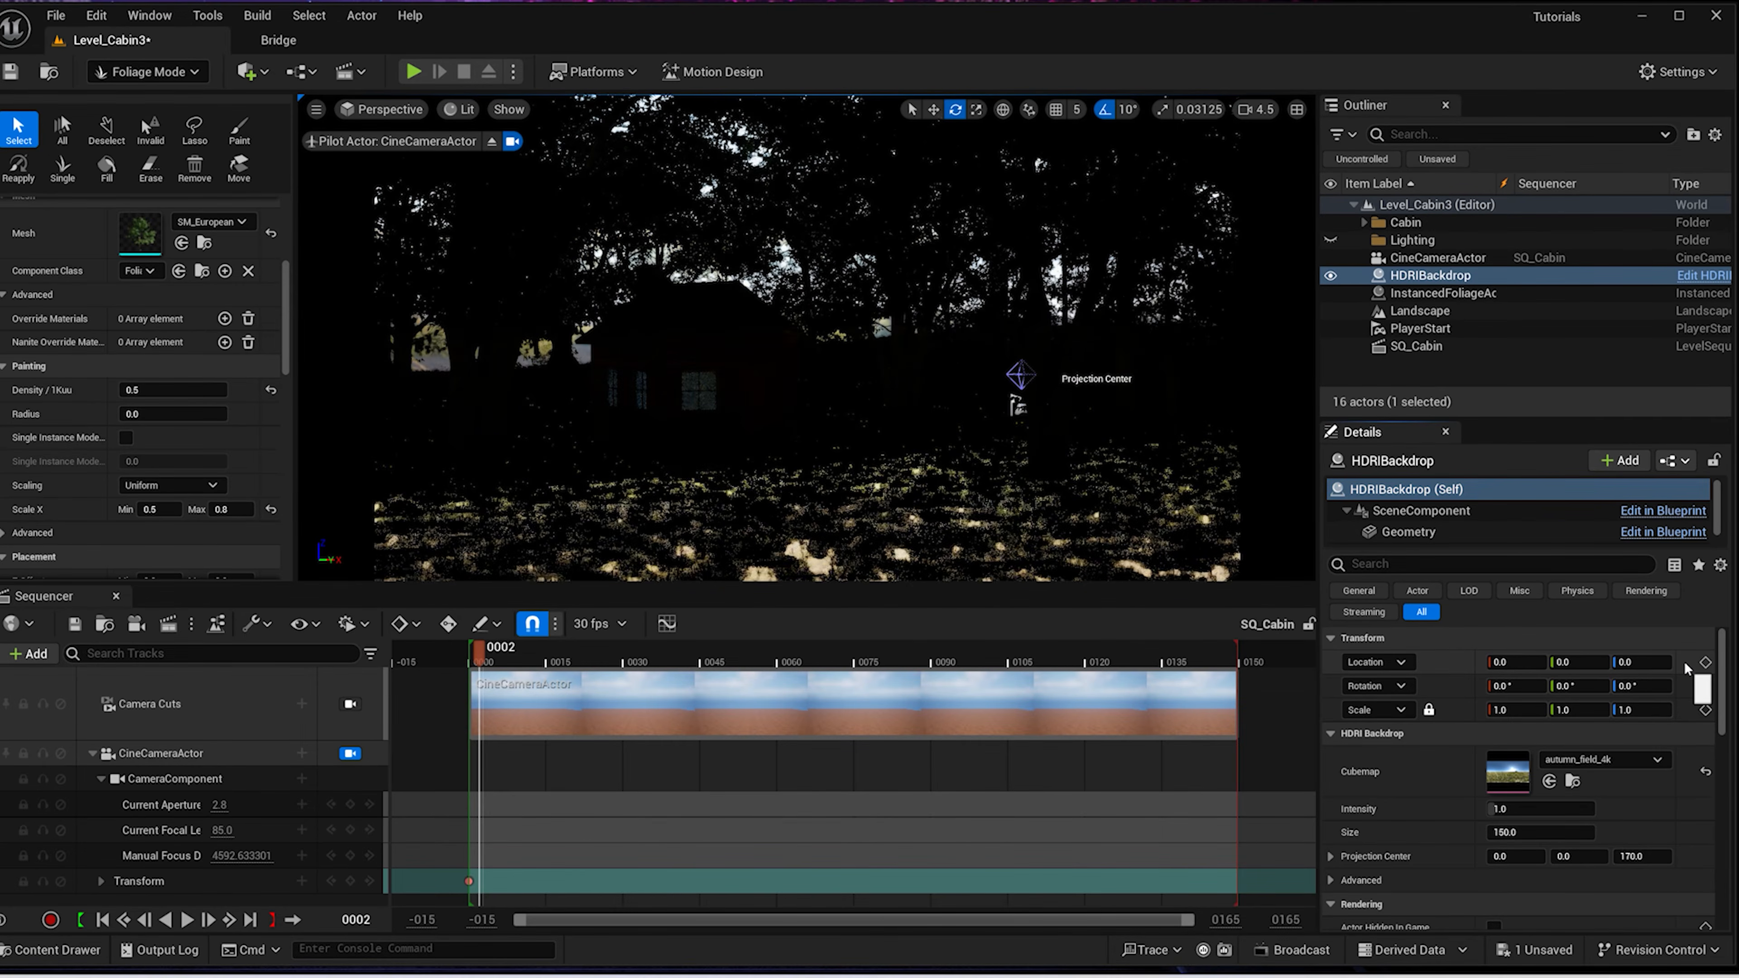
left_click(1628, 662)
type("-100")
key("Return")
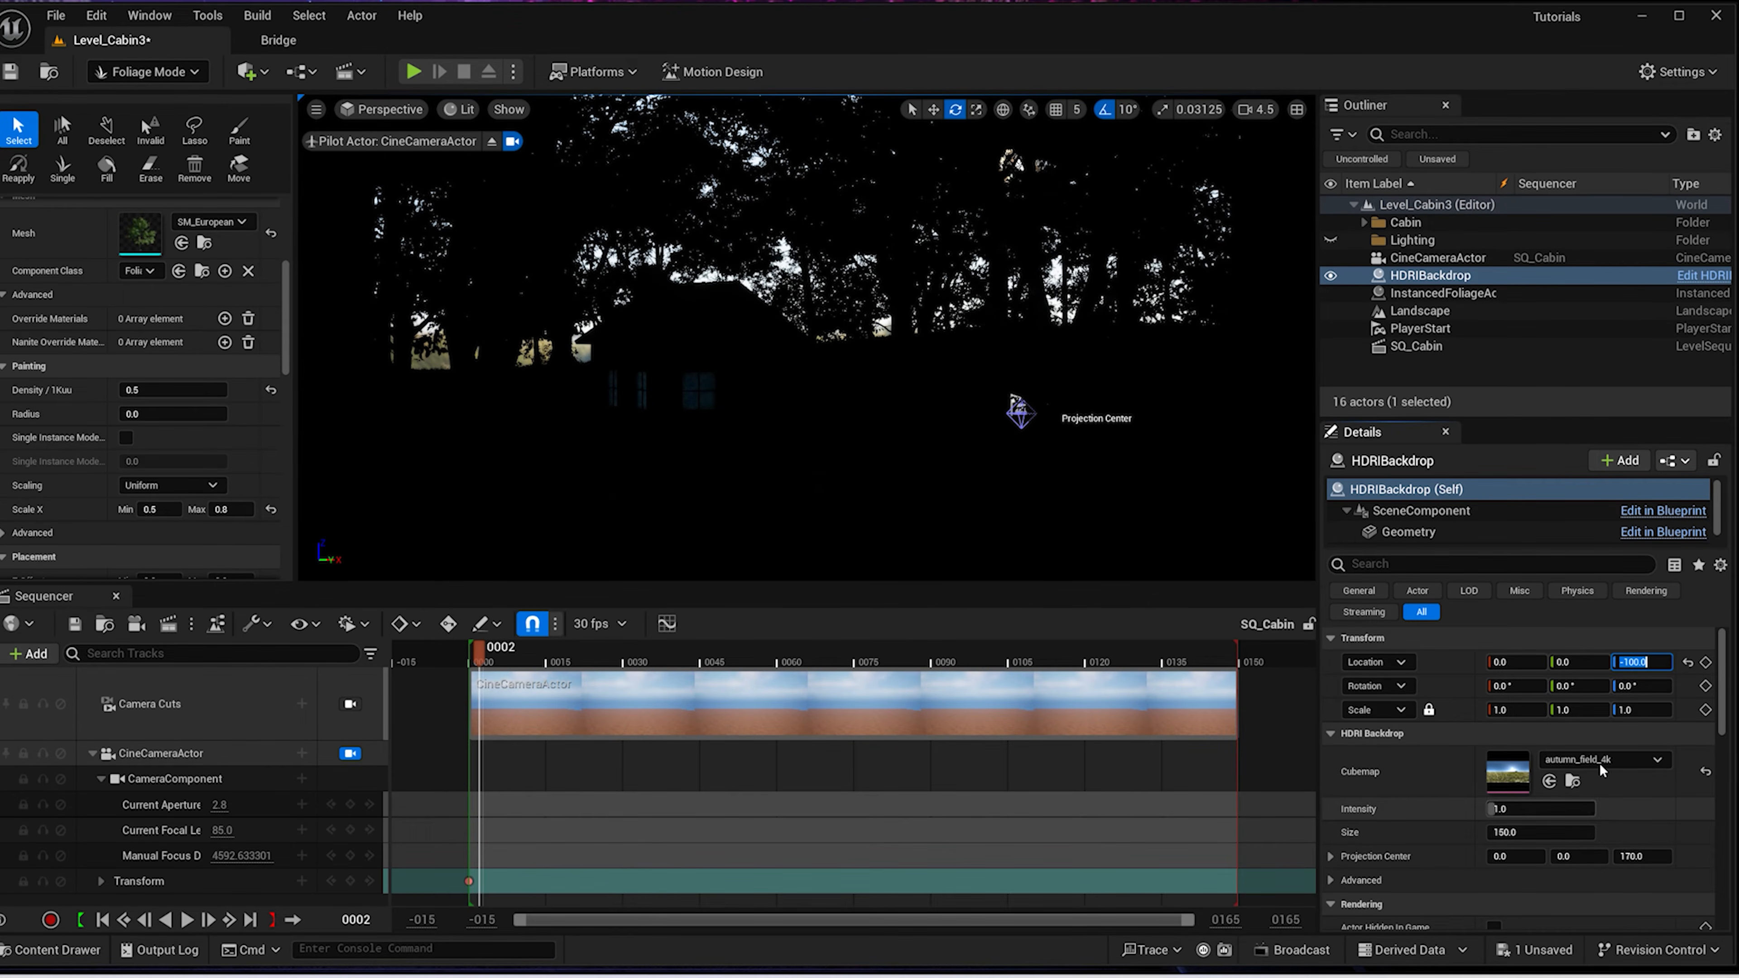
Set the HDRI backdrop's size to 1500 and its intensity to 50
left_click(1495, 832)
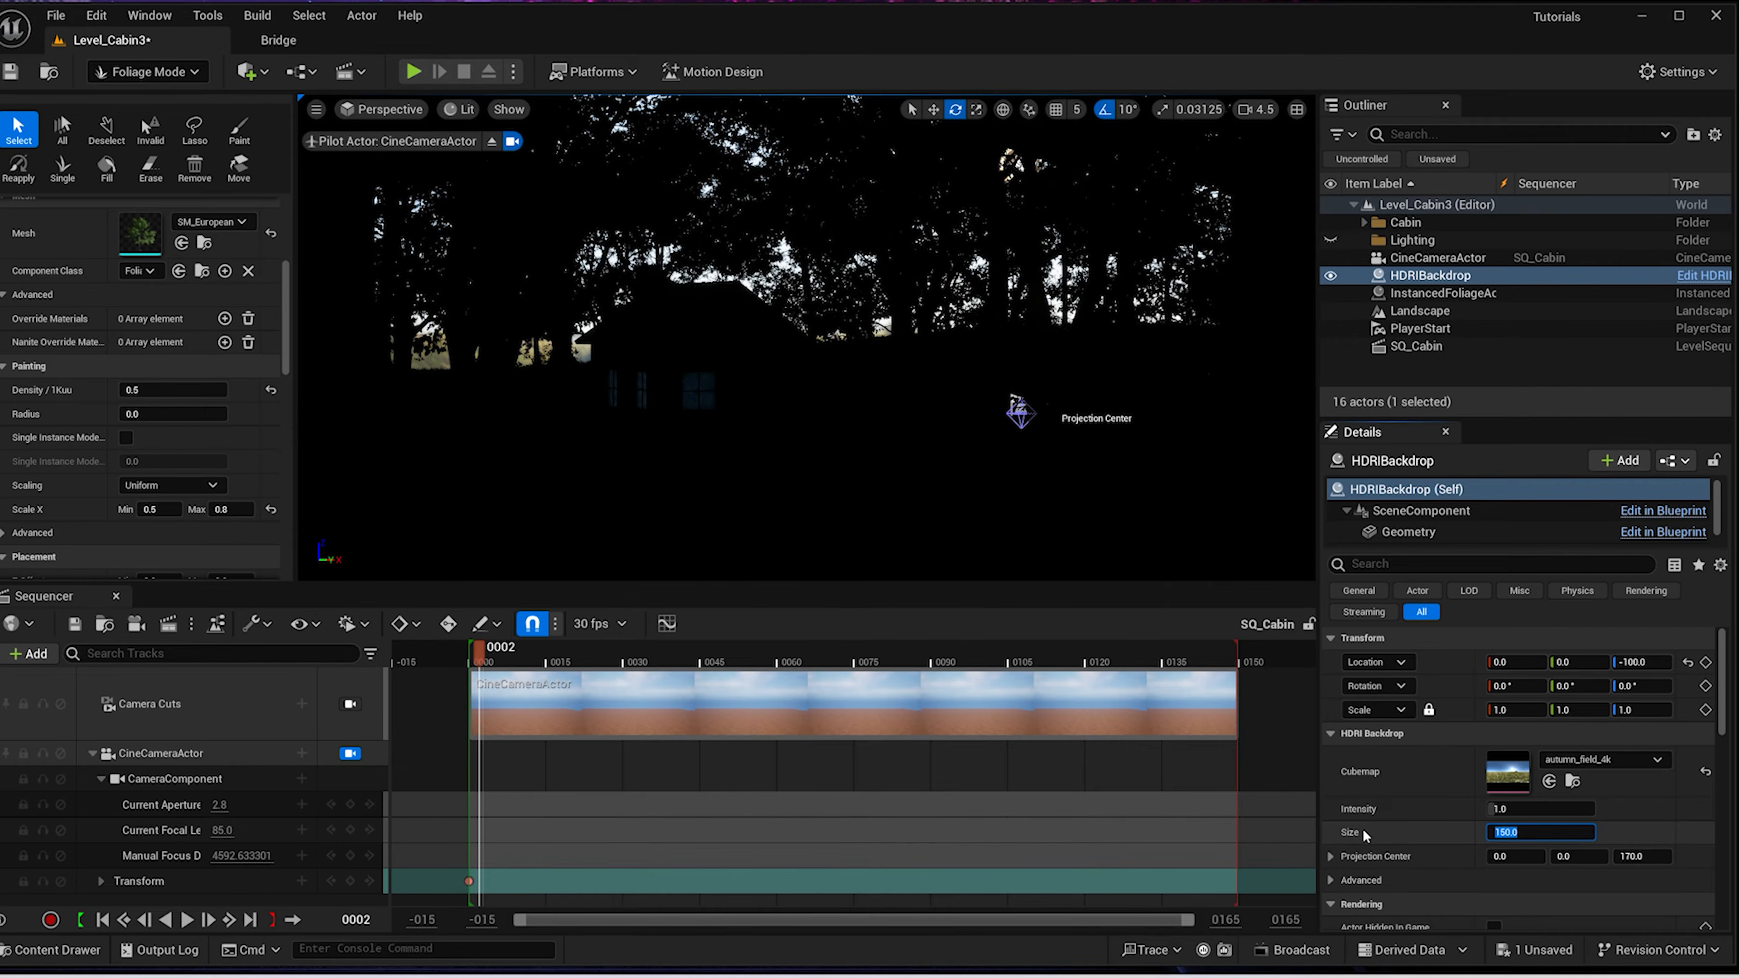
left_click(1526, 832)
type("0")
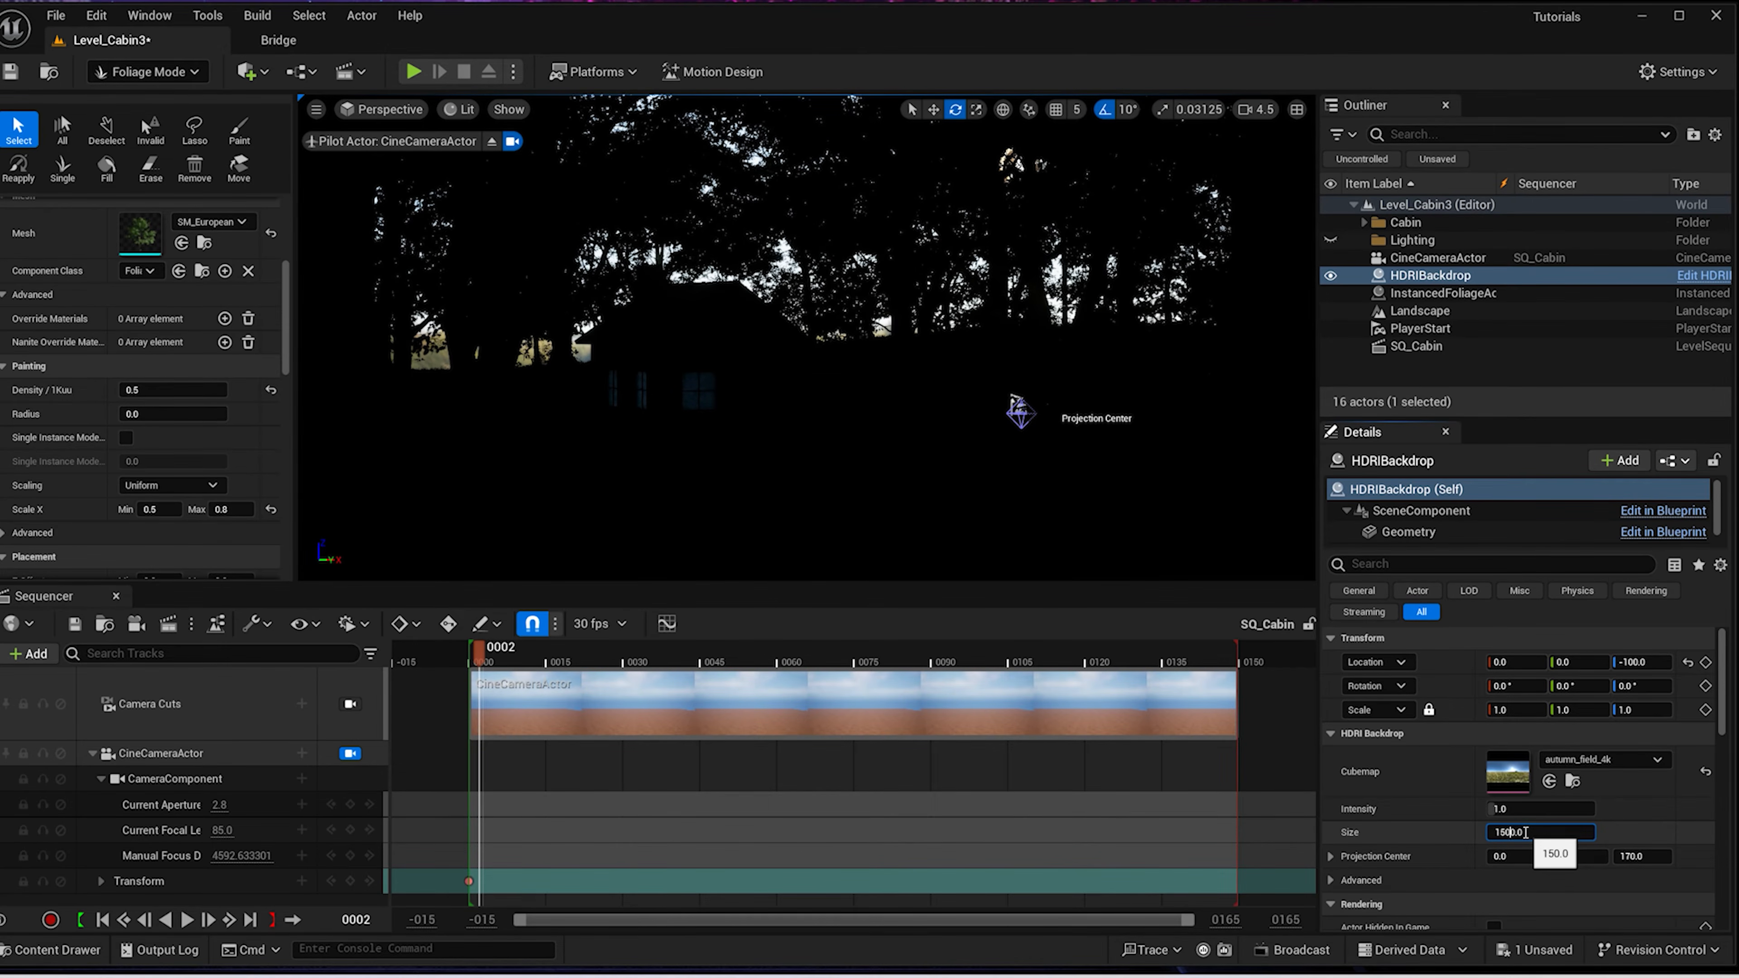
key("Return")
scroll(1516, 825, "down", 1)
left_click(1514, 782)
type("50")
key("Return")
Set the intensity of the HDRI backdrop's Skylight component to 1500
scroll(1420, 524, "down", 1)
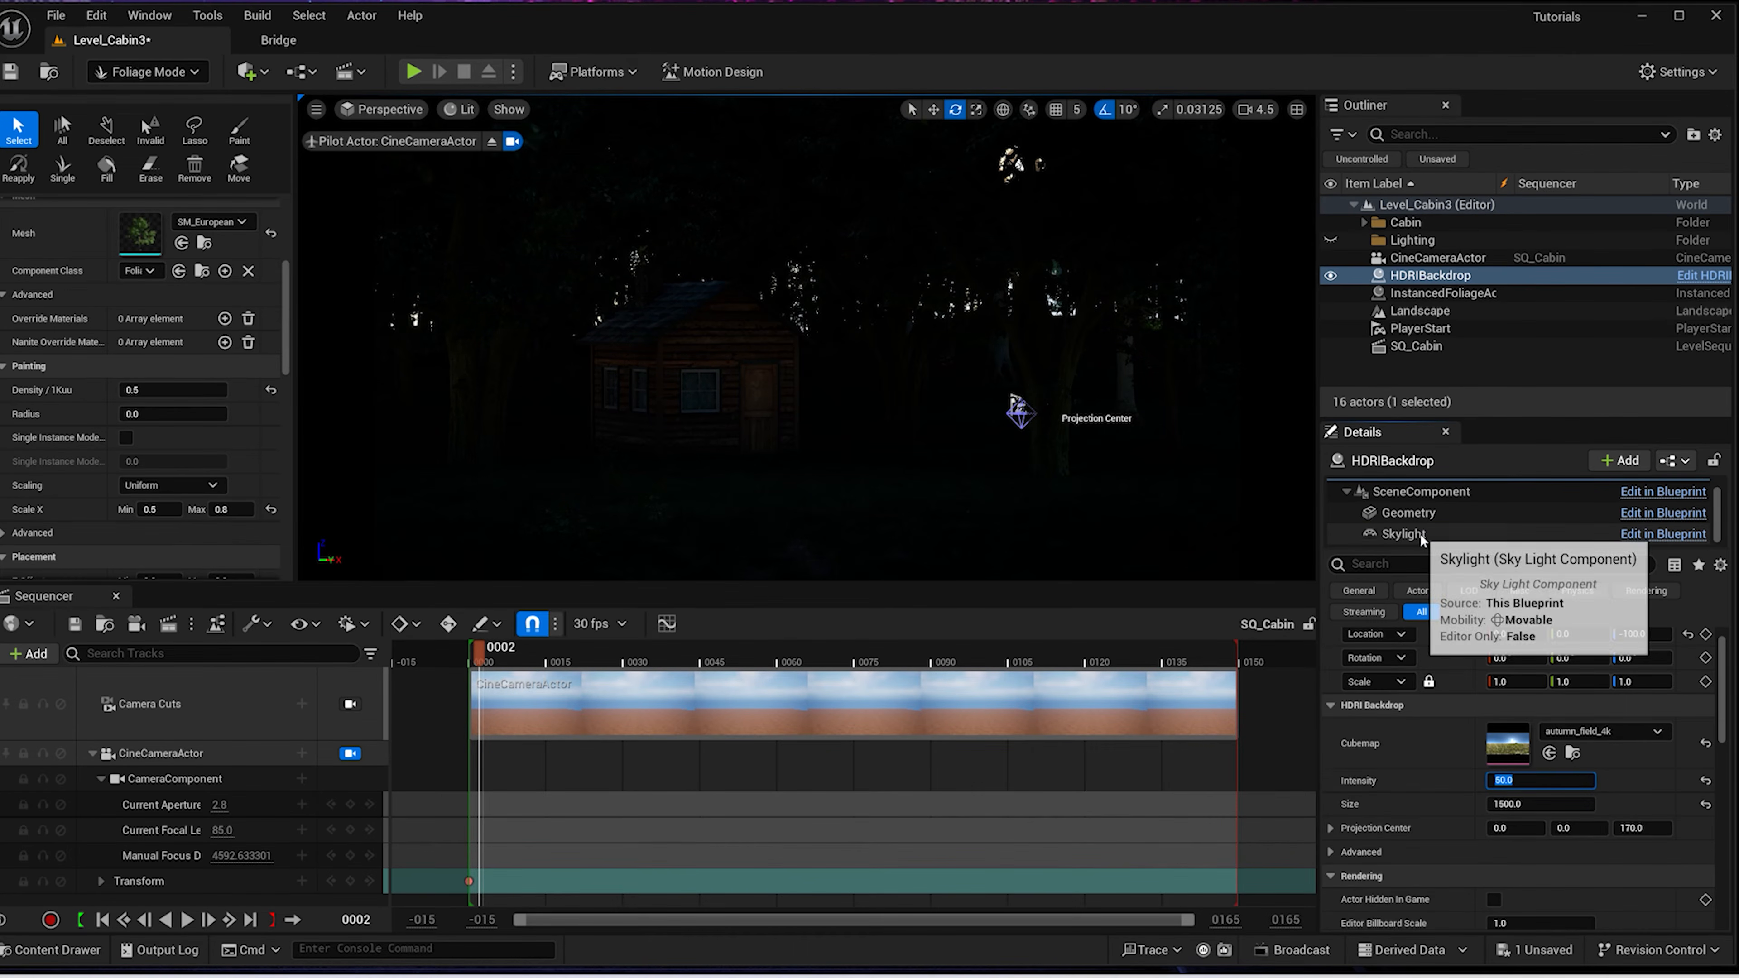
left_click(1420, 535)
left_click(1539, 902)
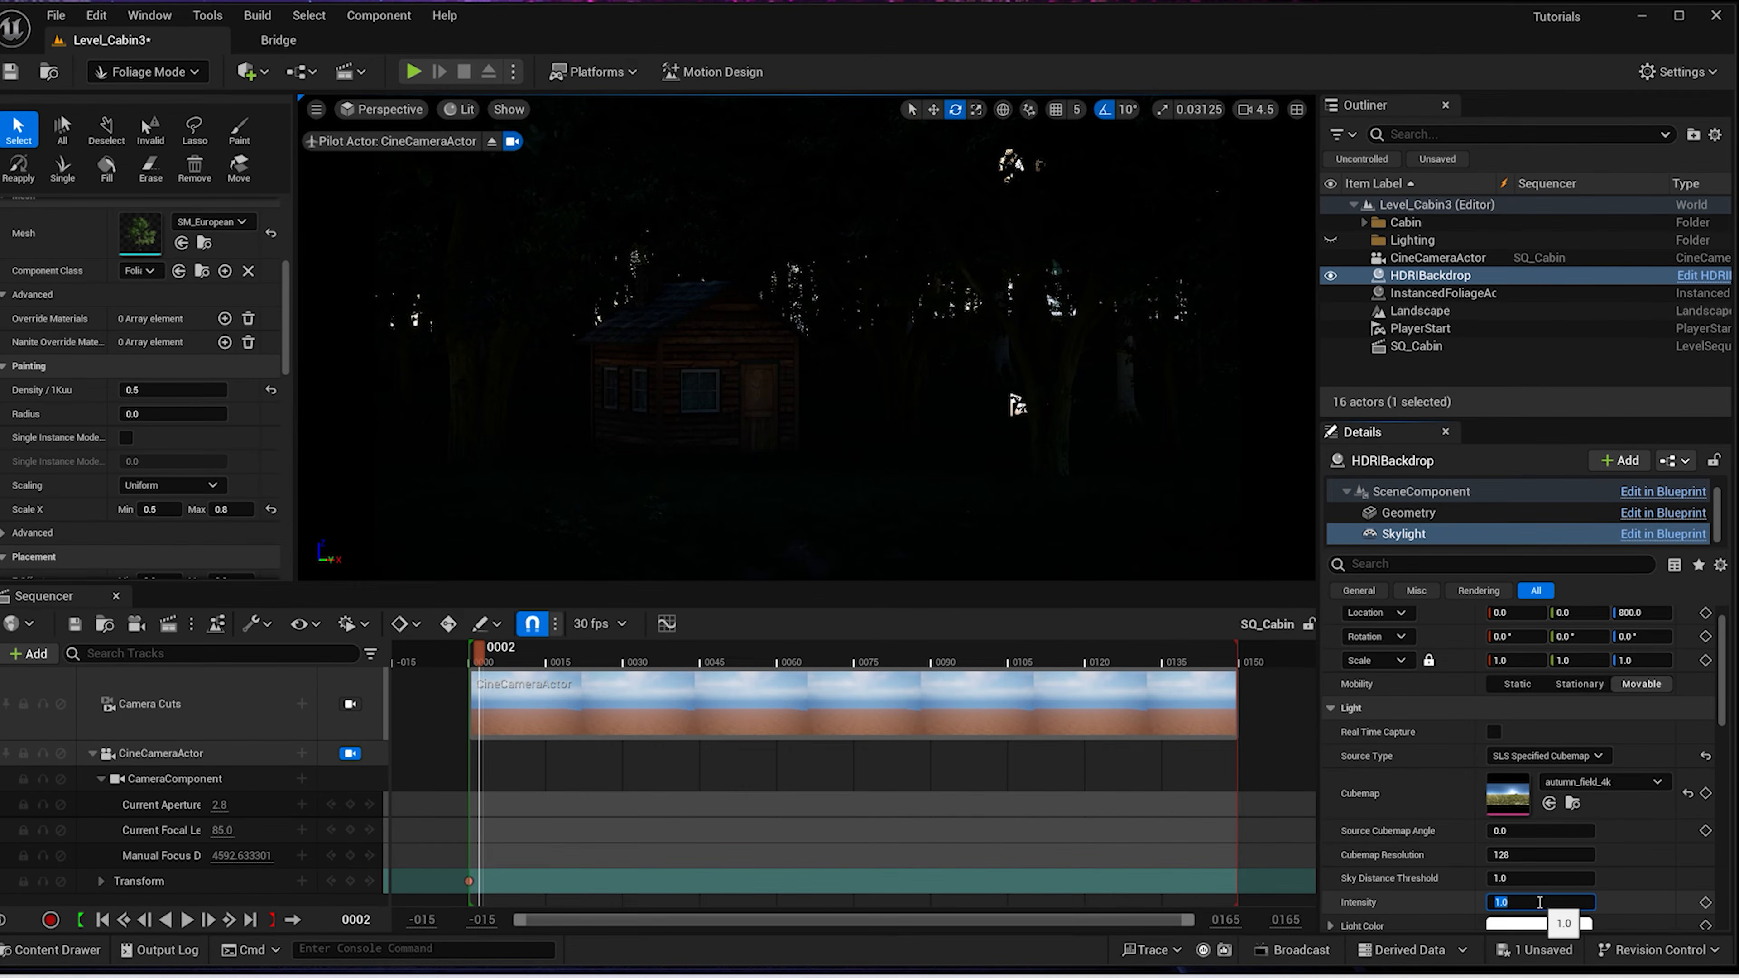
type("1500")
key("Return")
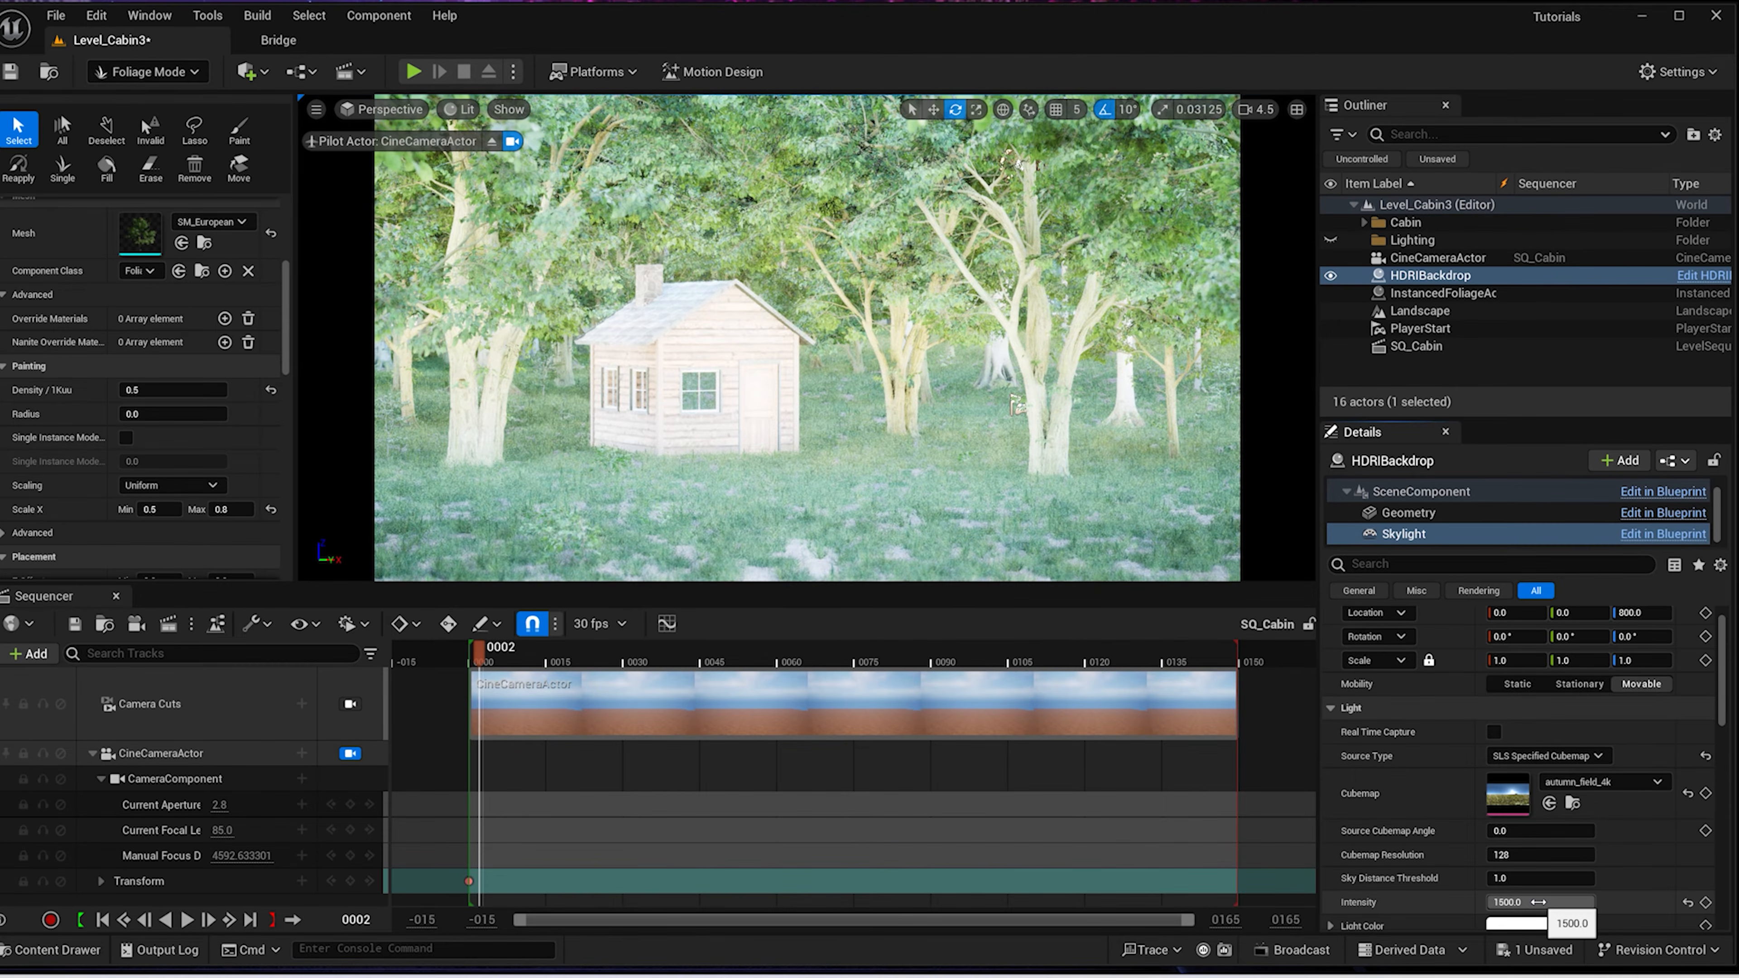
scroll(712, 404, "up", 1)
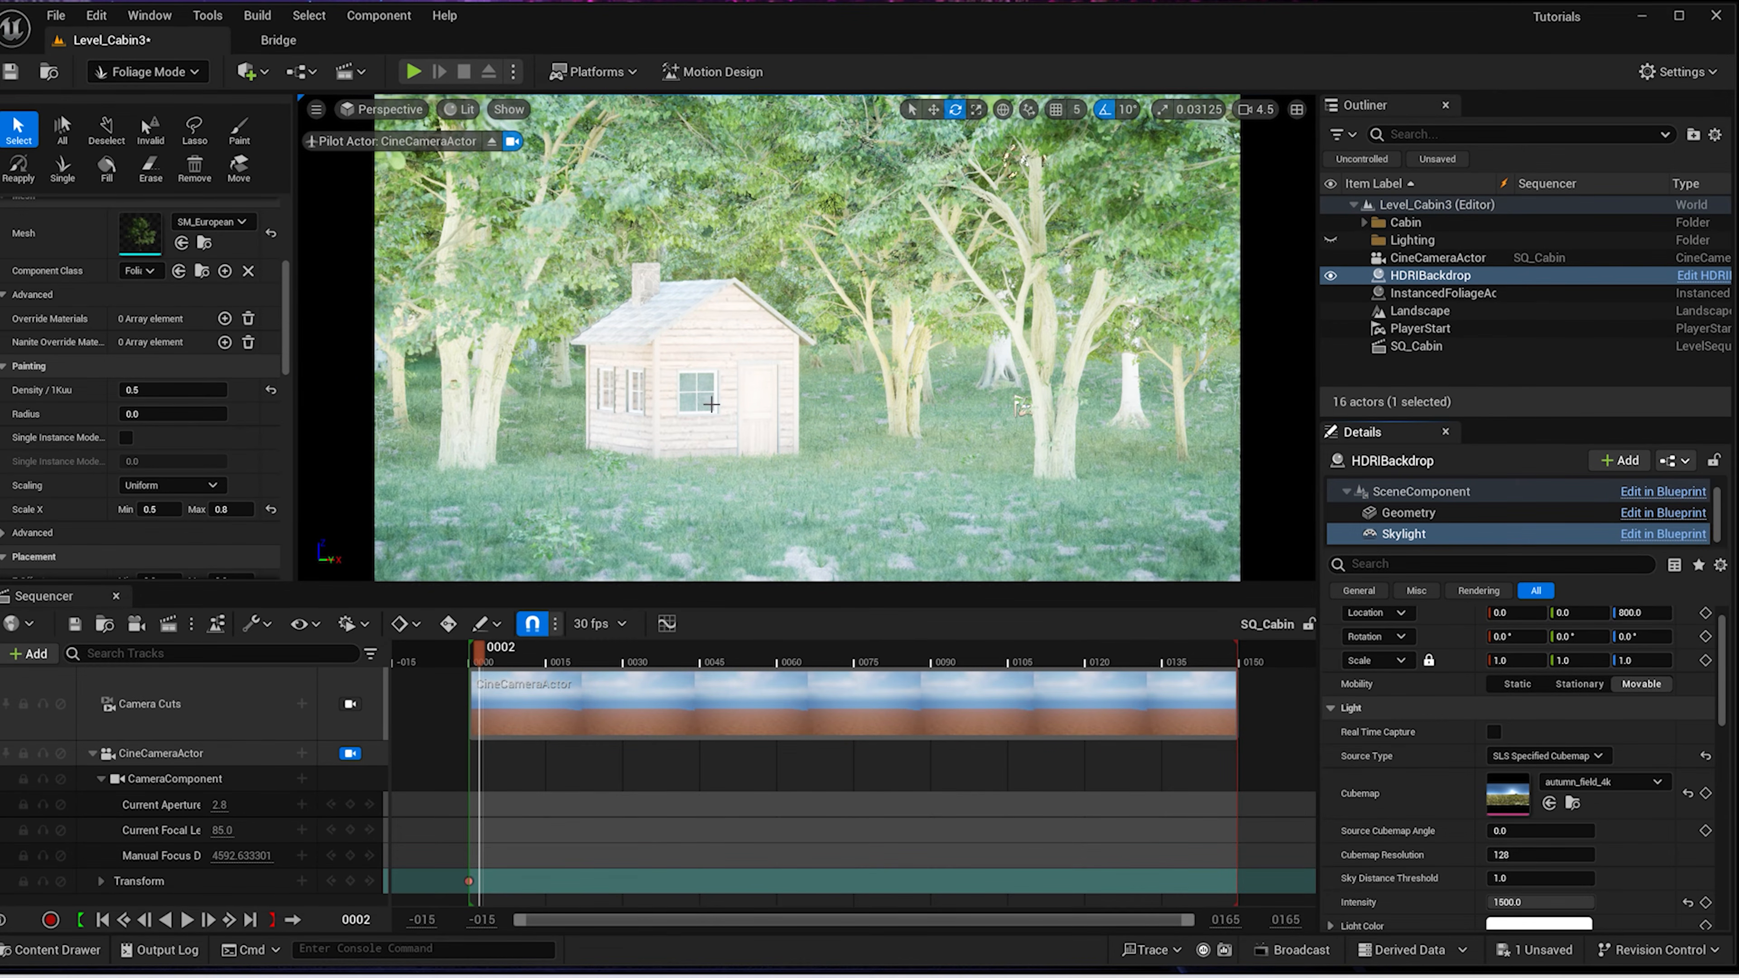
Add a Post Process Volume to the level
left_click(271, 71)
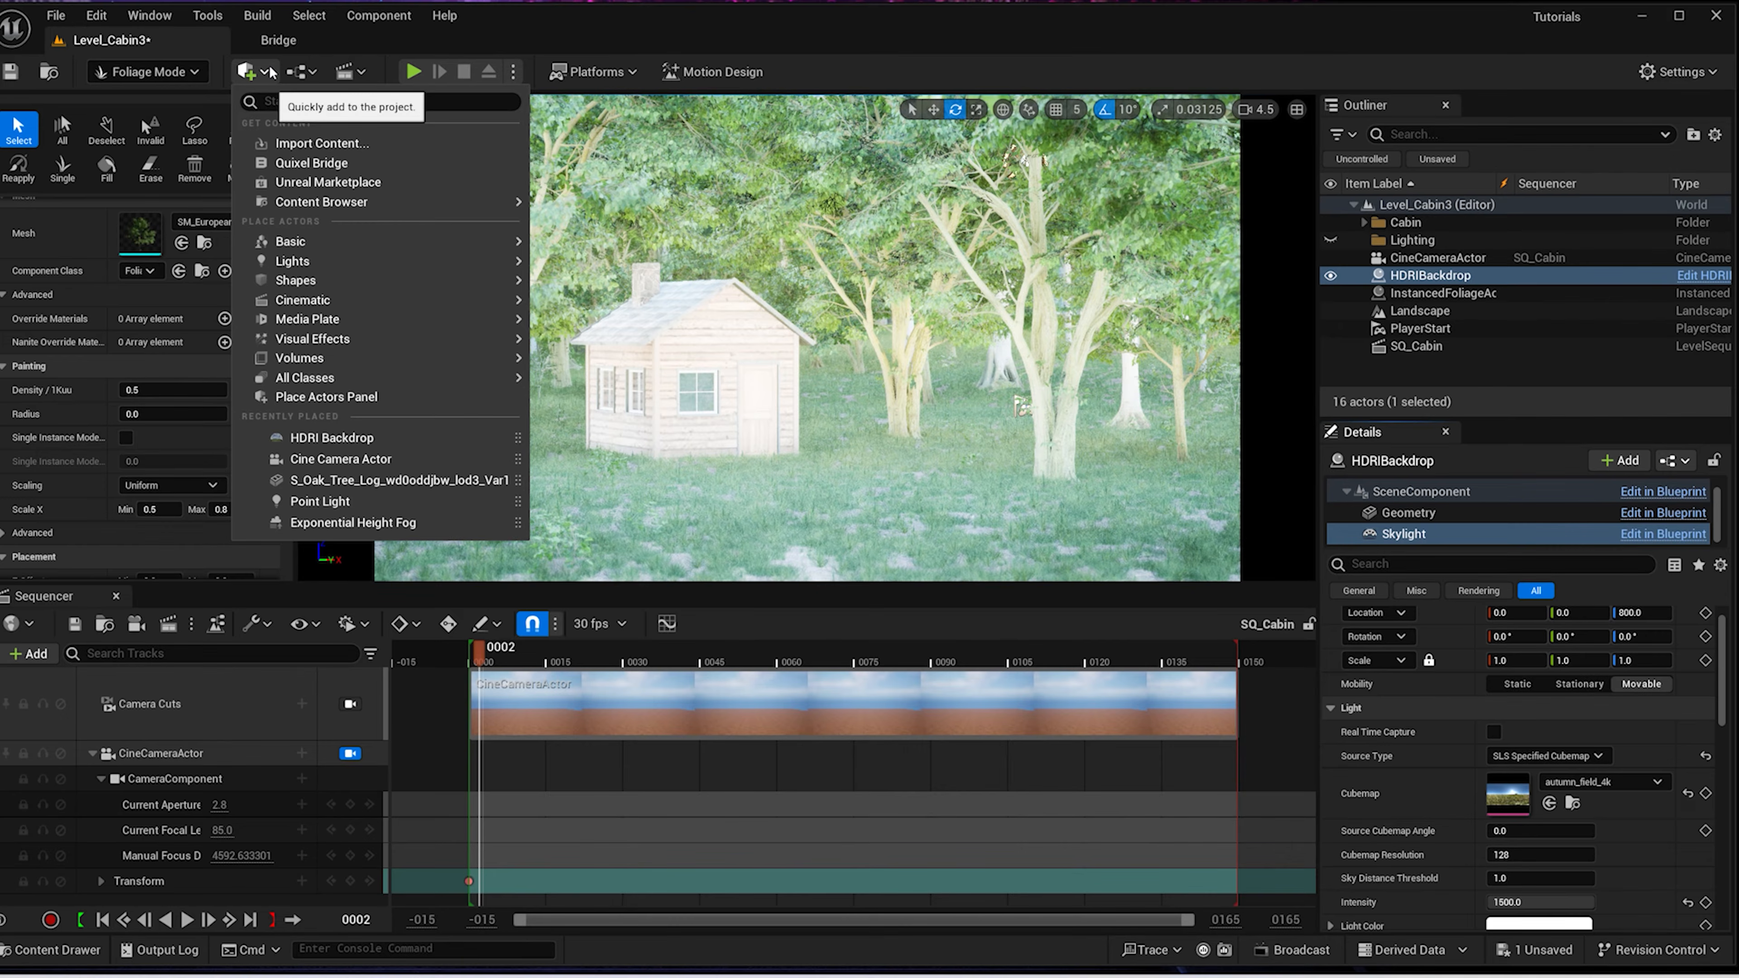
type("post")
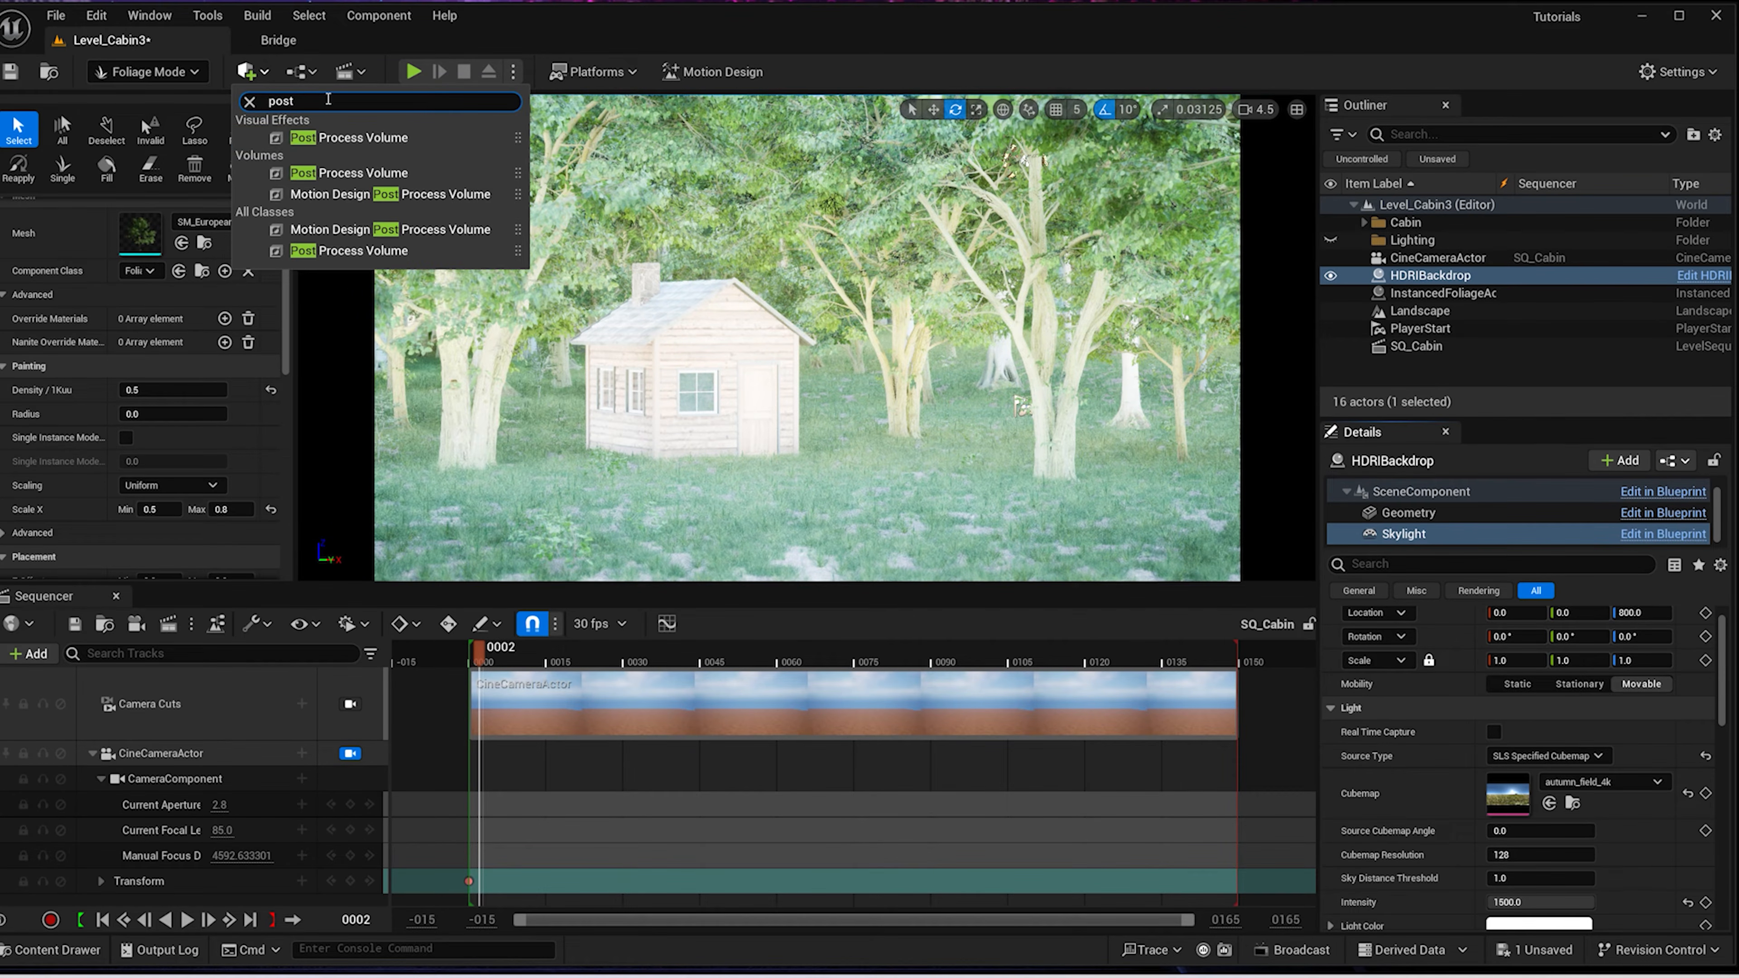
left_click(339, 137)
Enable Infinite Extent (Unbound) on the post process volume and clear the property search
left_click(1383, 564)
type("un")
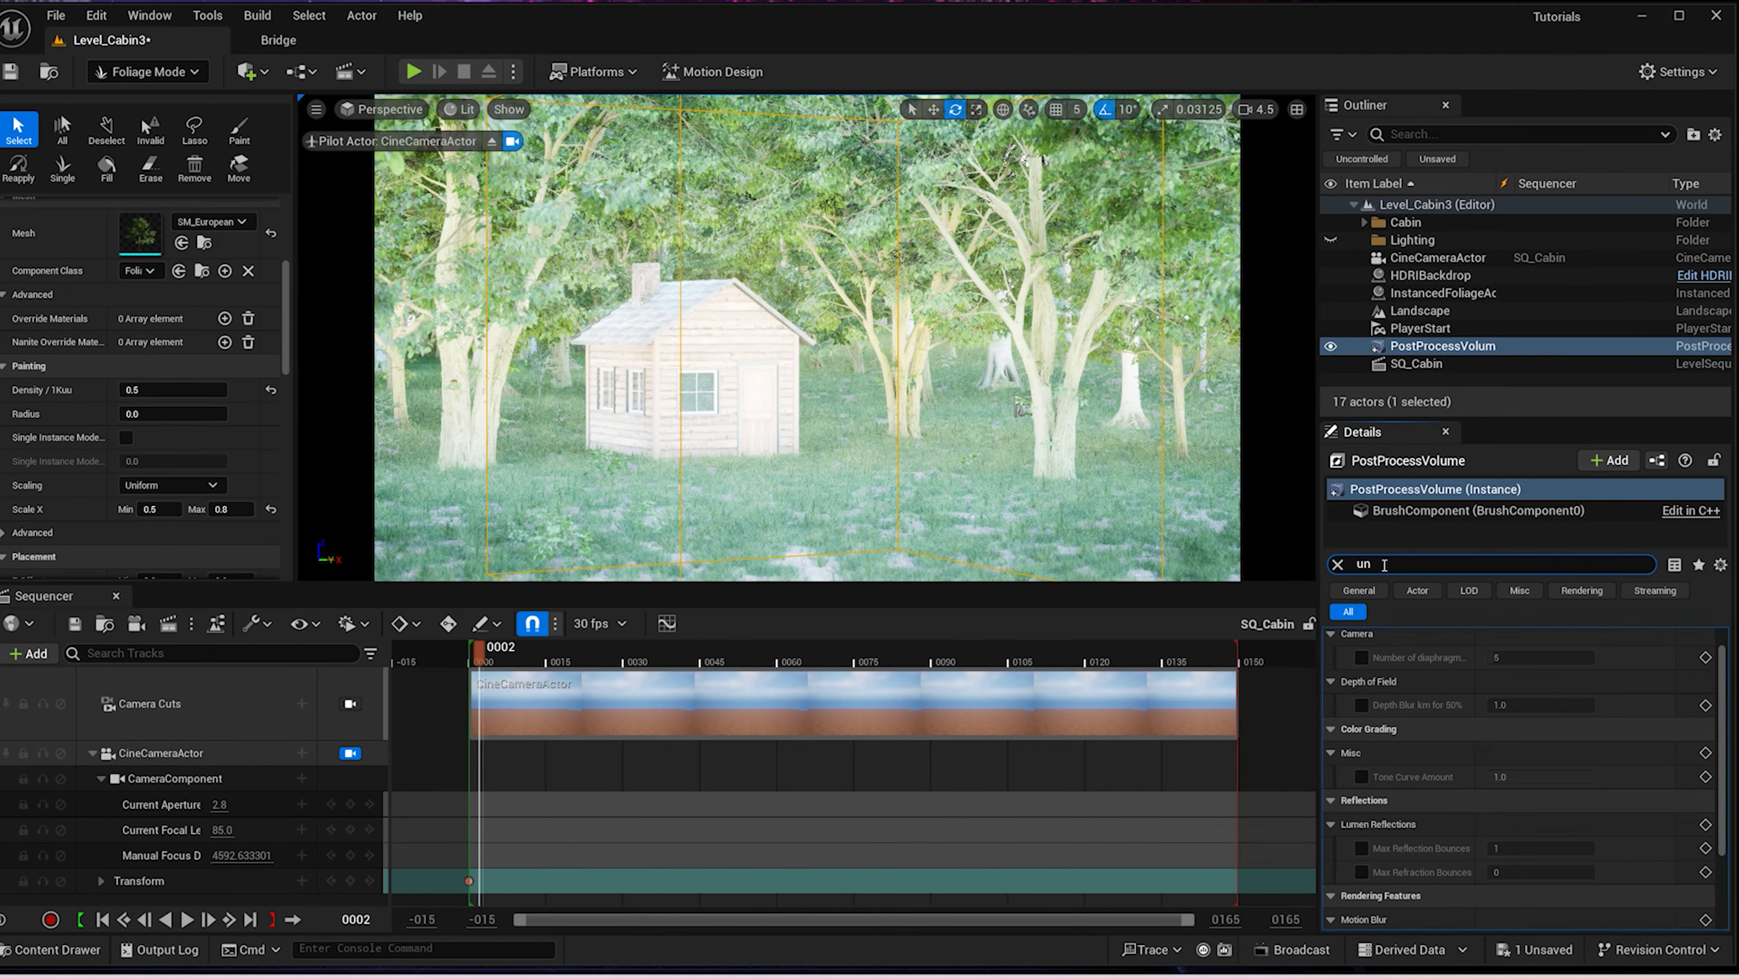
type("bo")
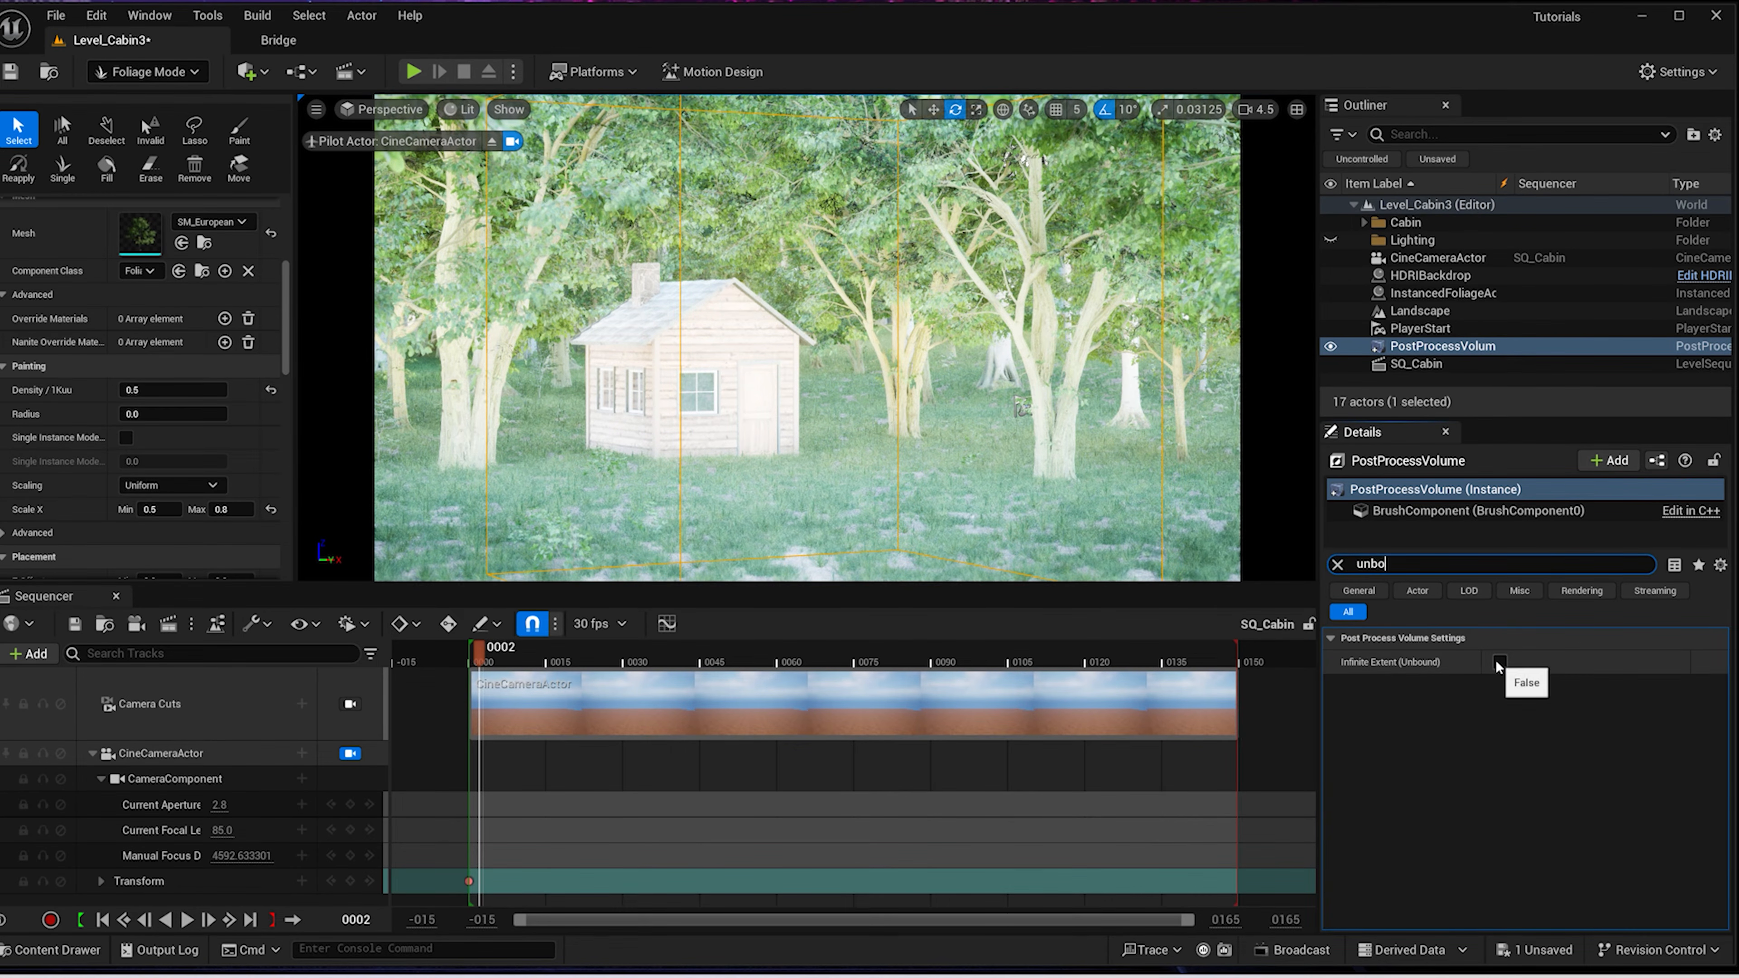
left_click(1499, 662)
left_click(1339, 564)
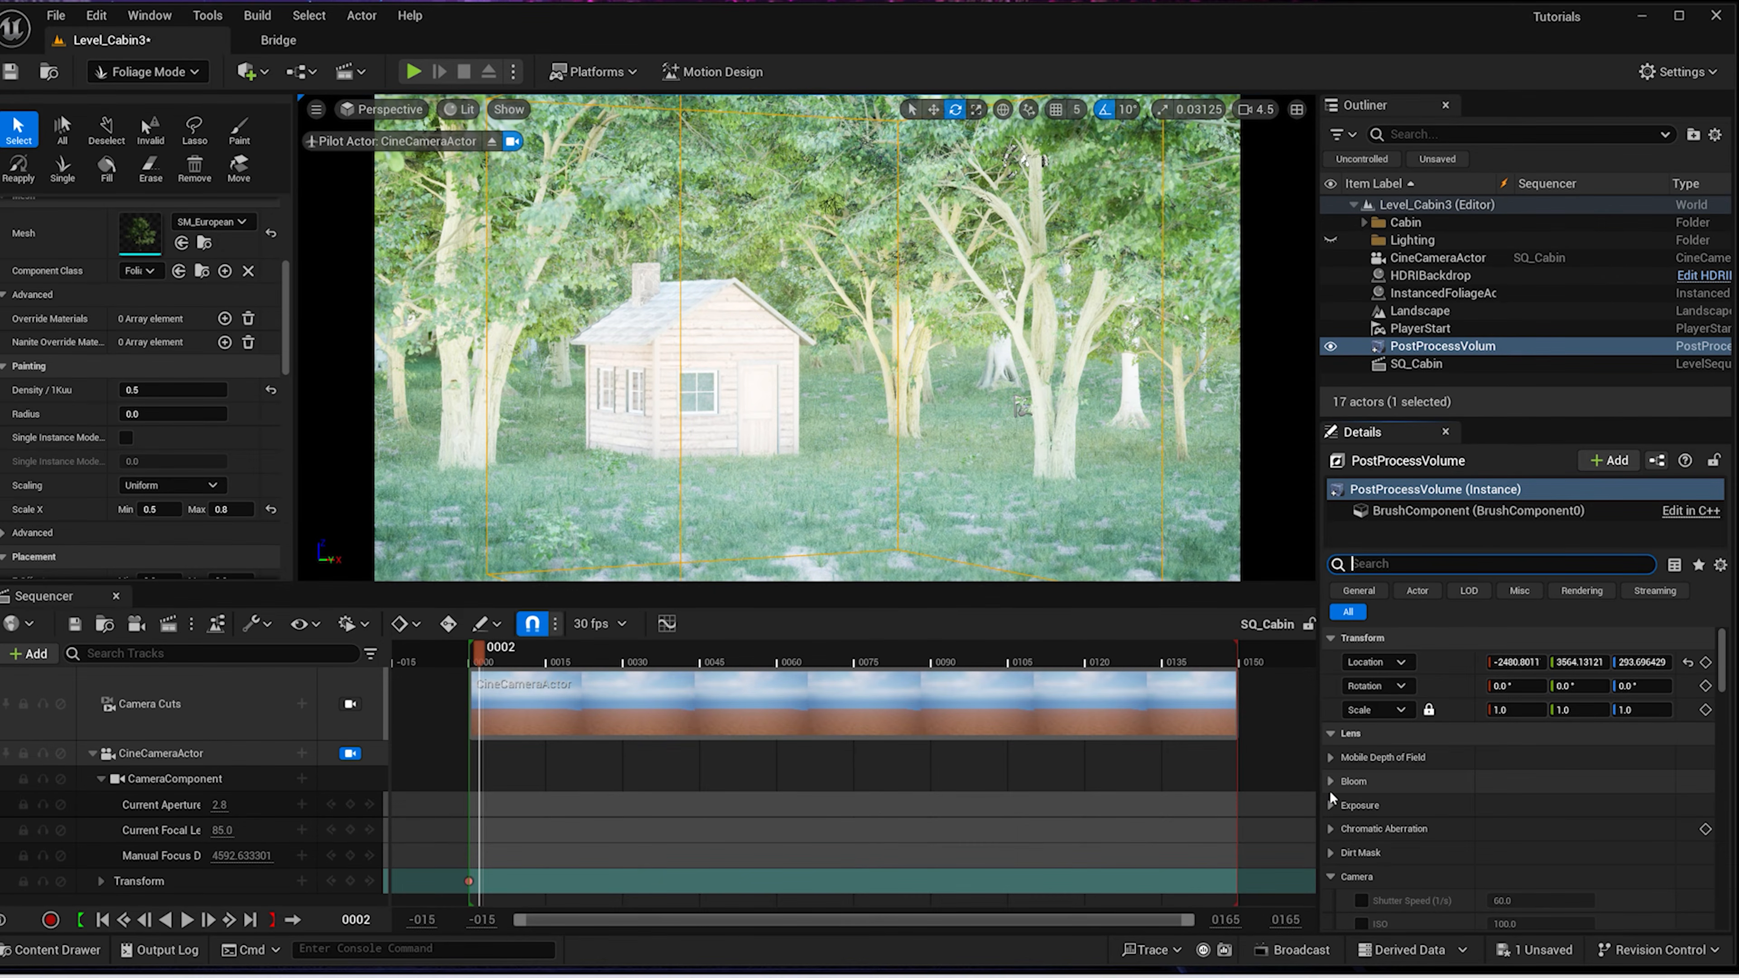
Enable the exposure overrides Min EV100 and Max EV100 on the post process volume and set both to 8
left_click(1330, 805)
scroll(1413, 826, "down", 2)
scroll(1413, 826, "down", 2)
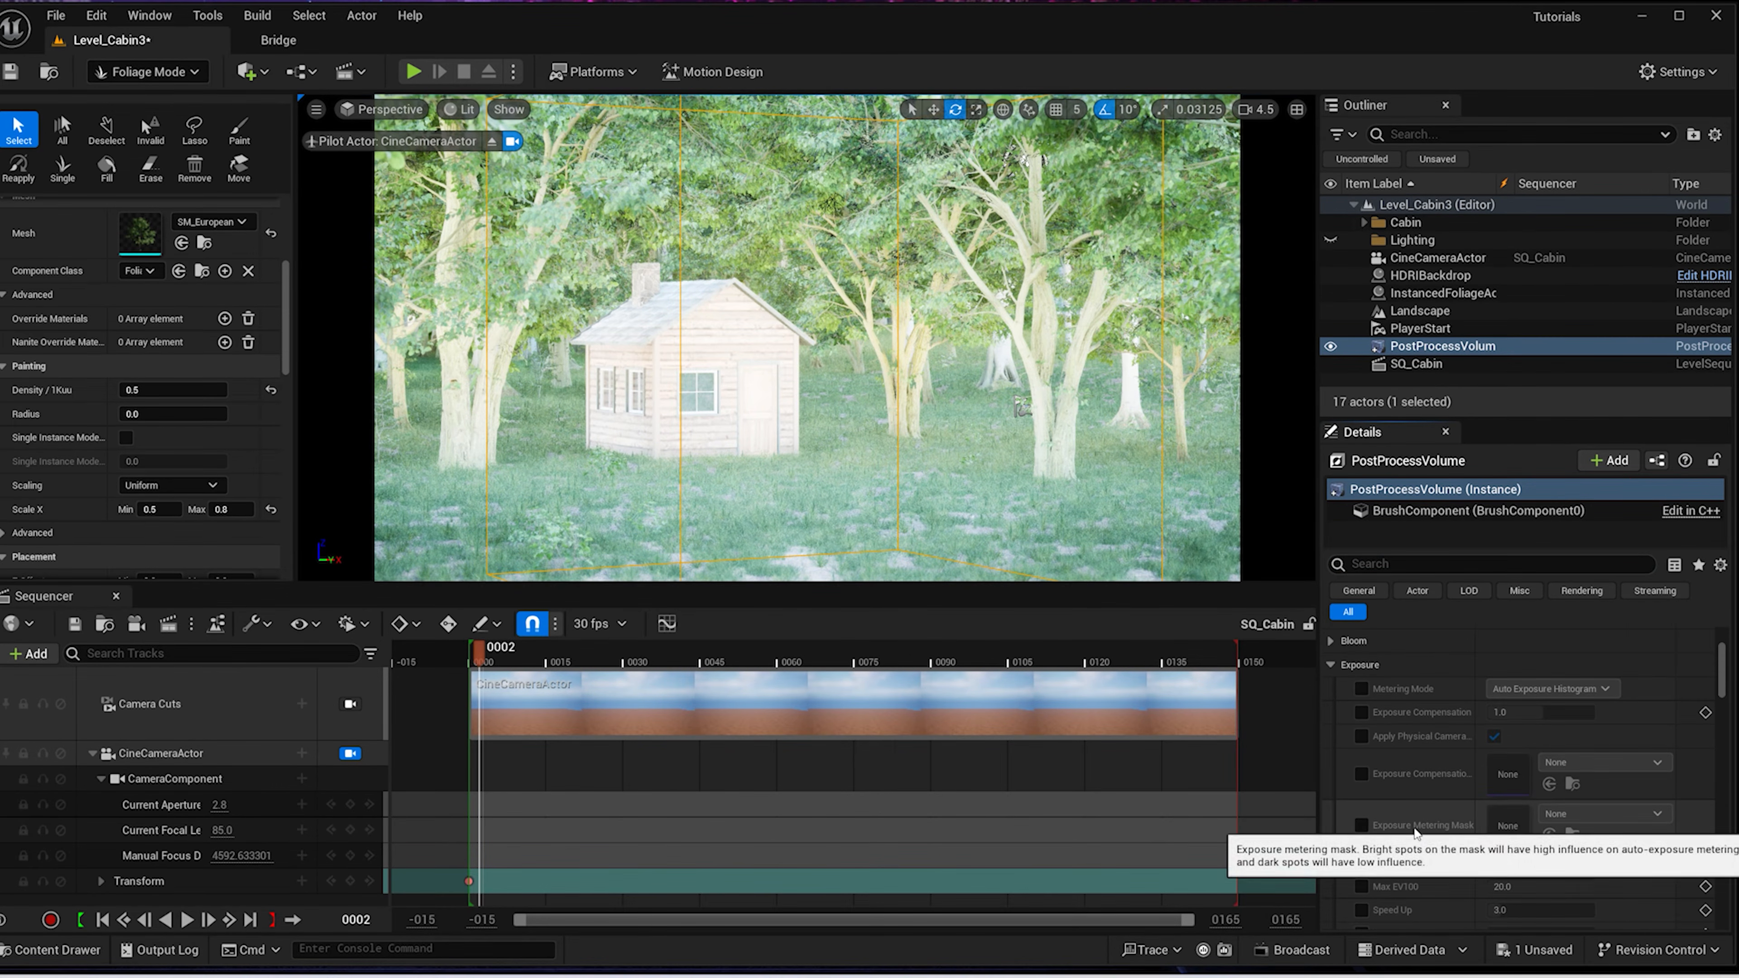
left_click(1360, 834)
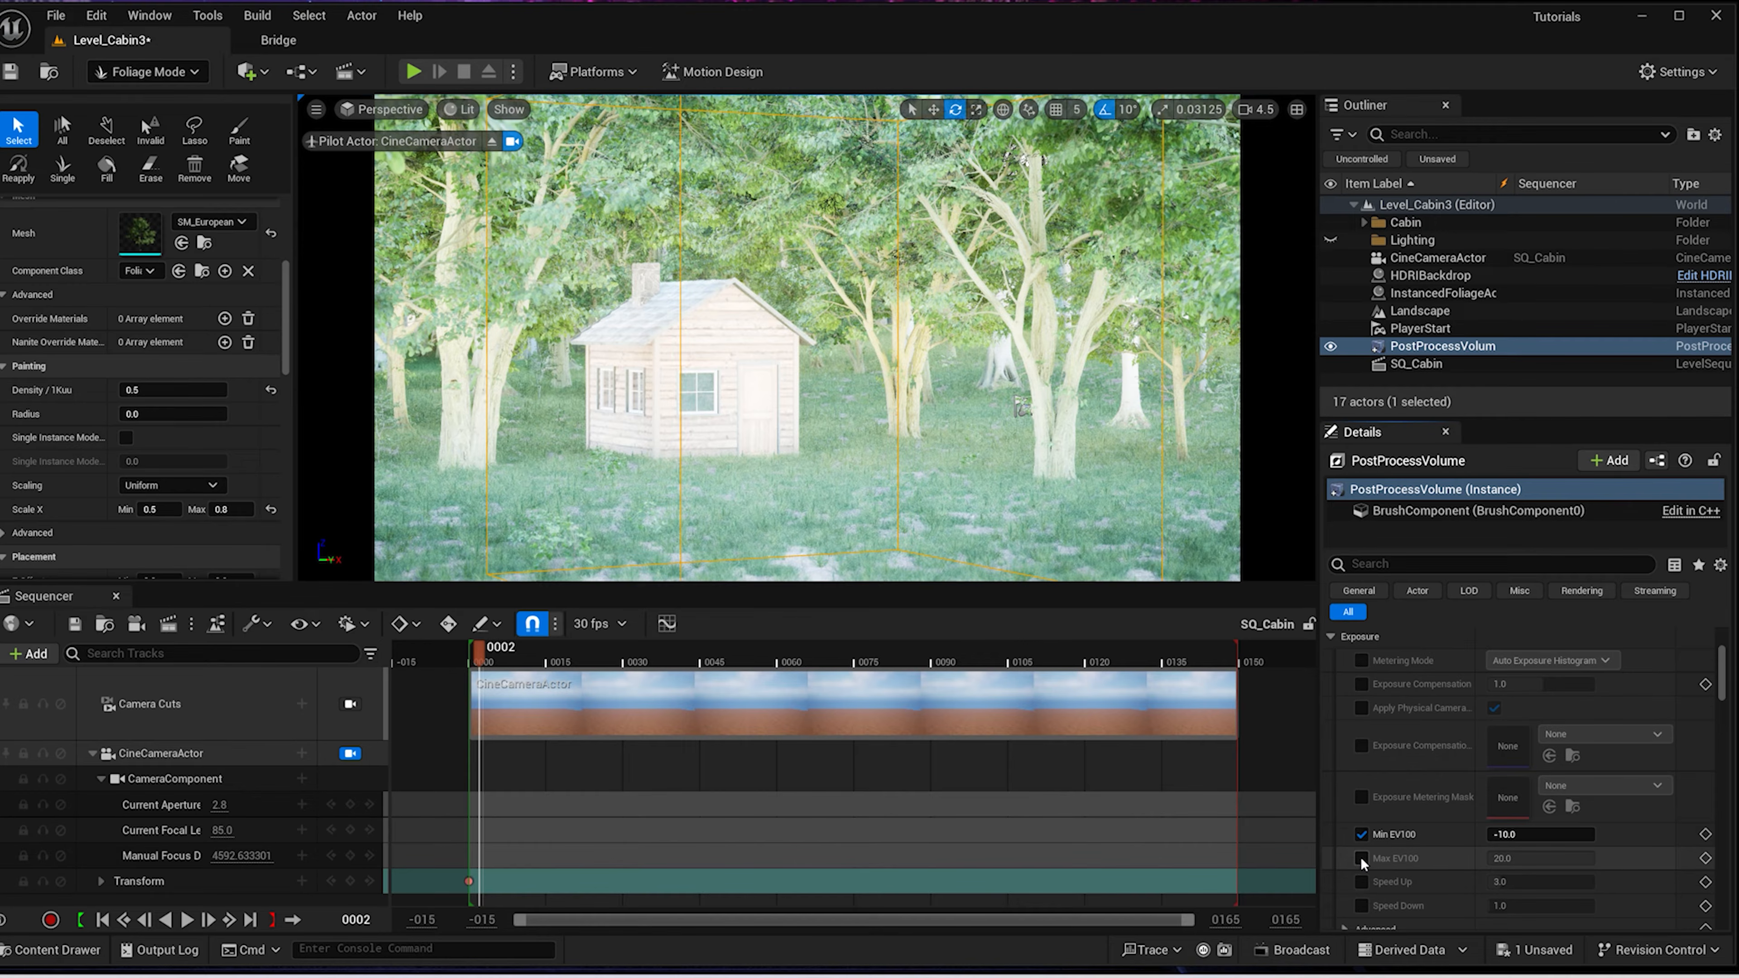
left_click(1362, 858)
left_click(1517, 834)
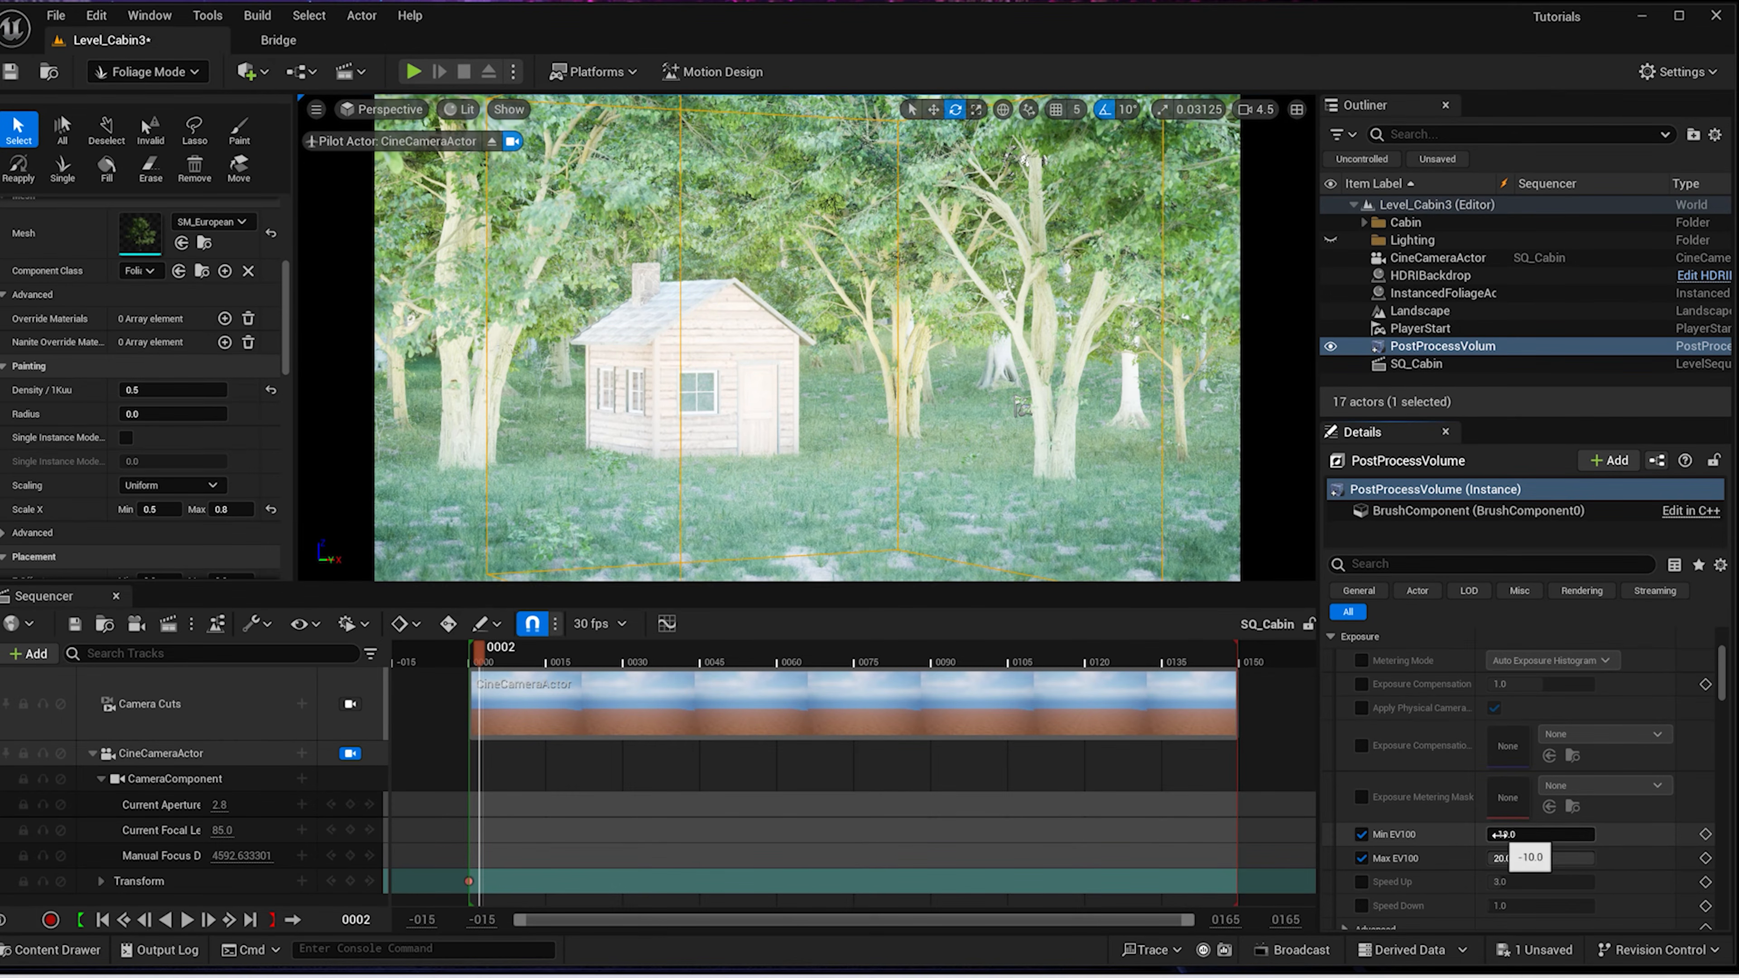
type("8")
left_click(1517, 858)
type("8")
key("Return")
Set the post process volume's Min EV100 and Max EV100 both to 7
left_click(1541, 834)
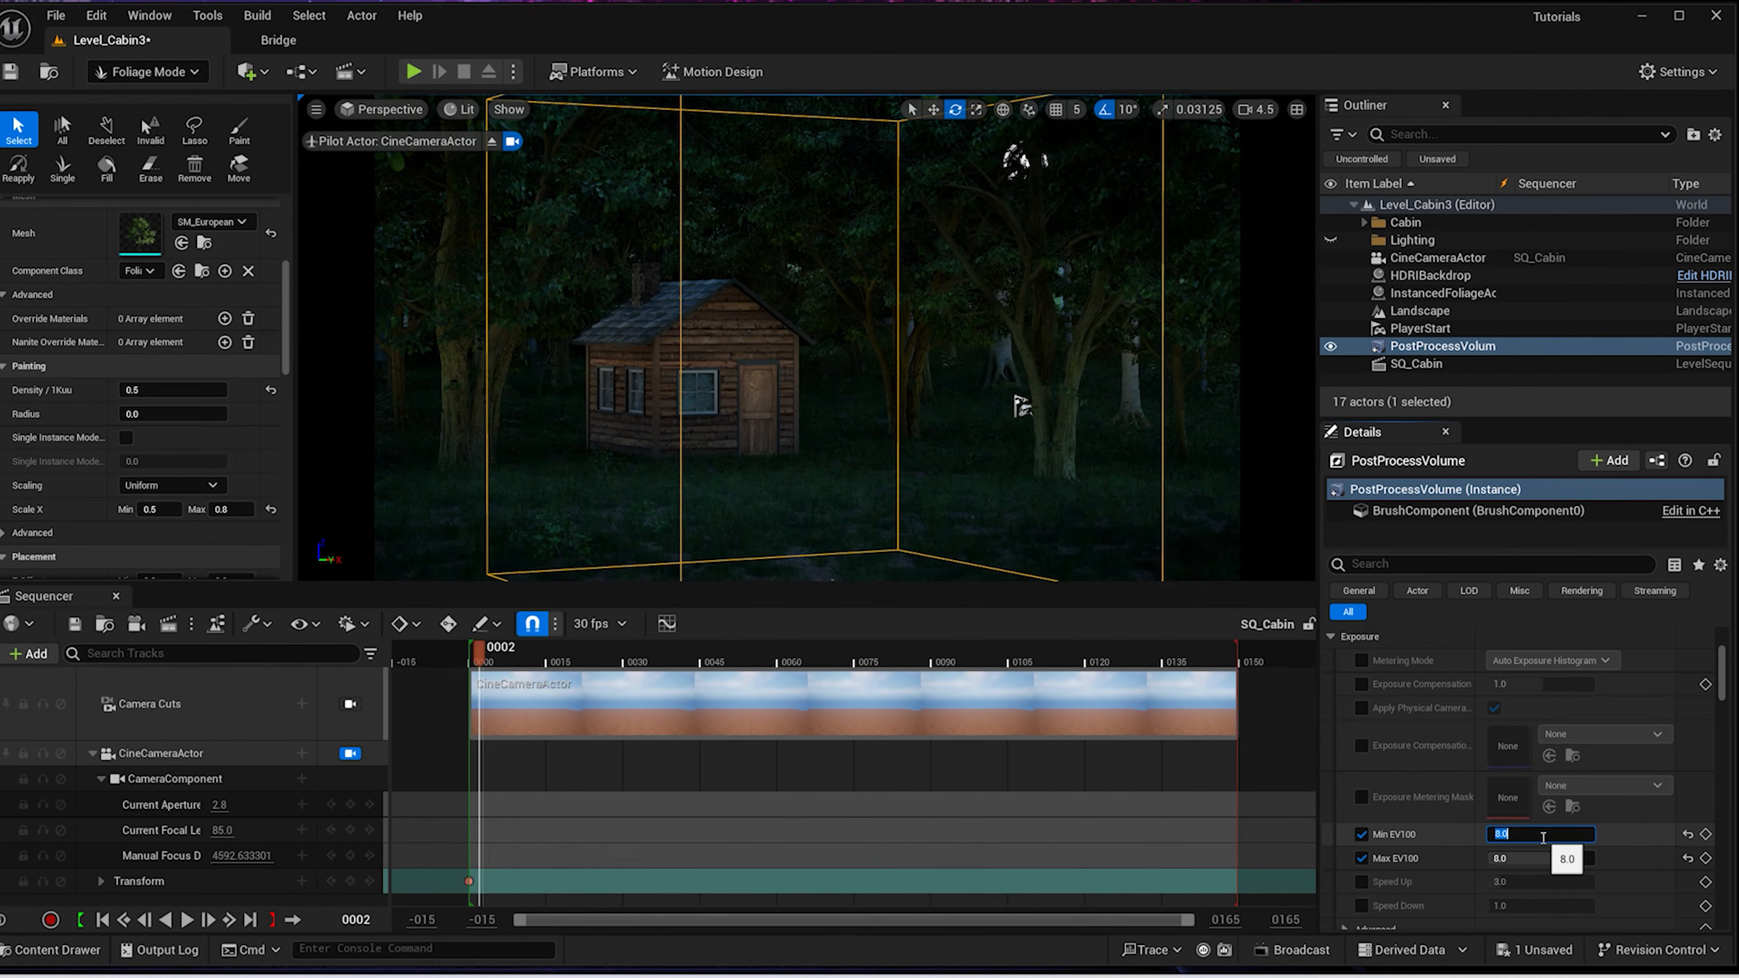
type("7")
left_click(1545, 858)
type("7")
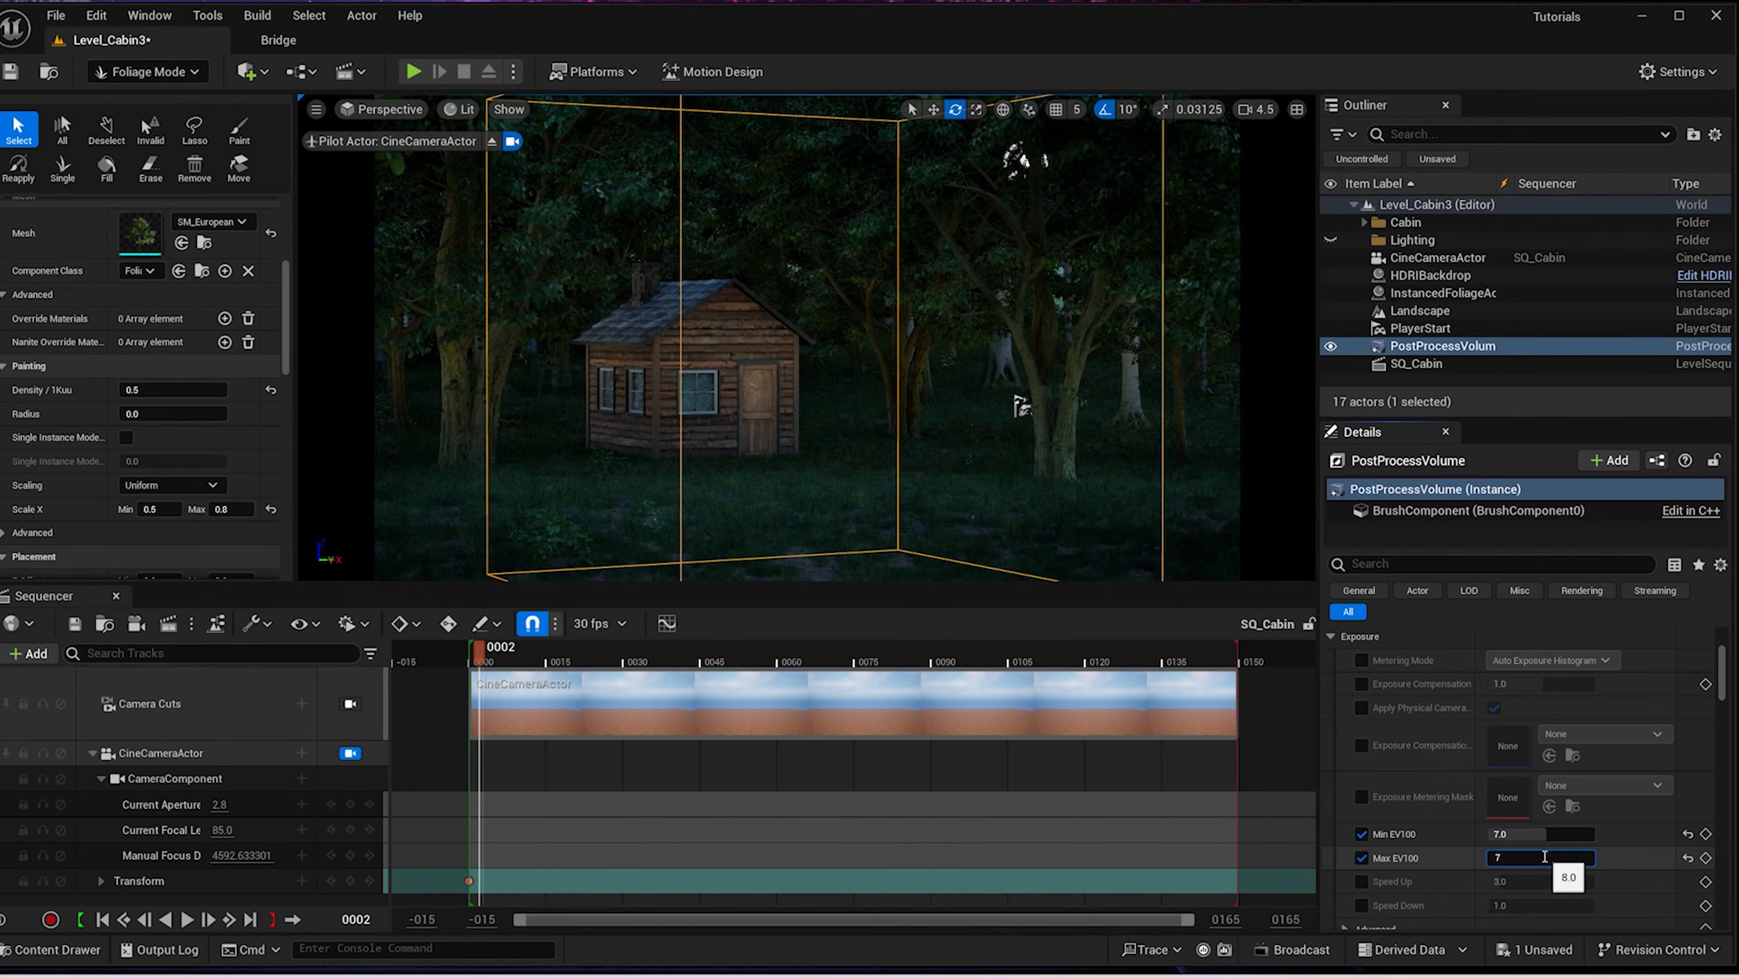
key("Return")
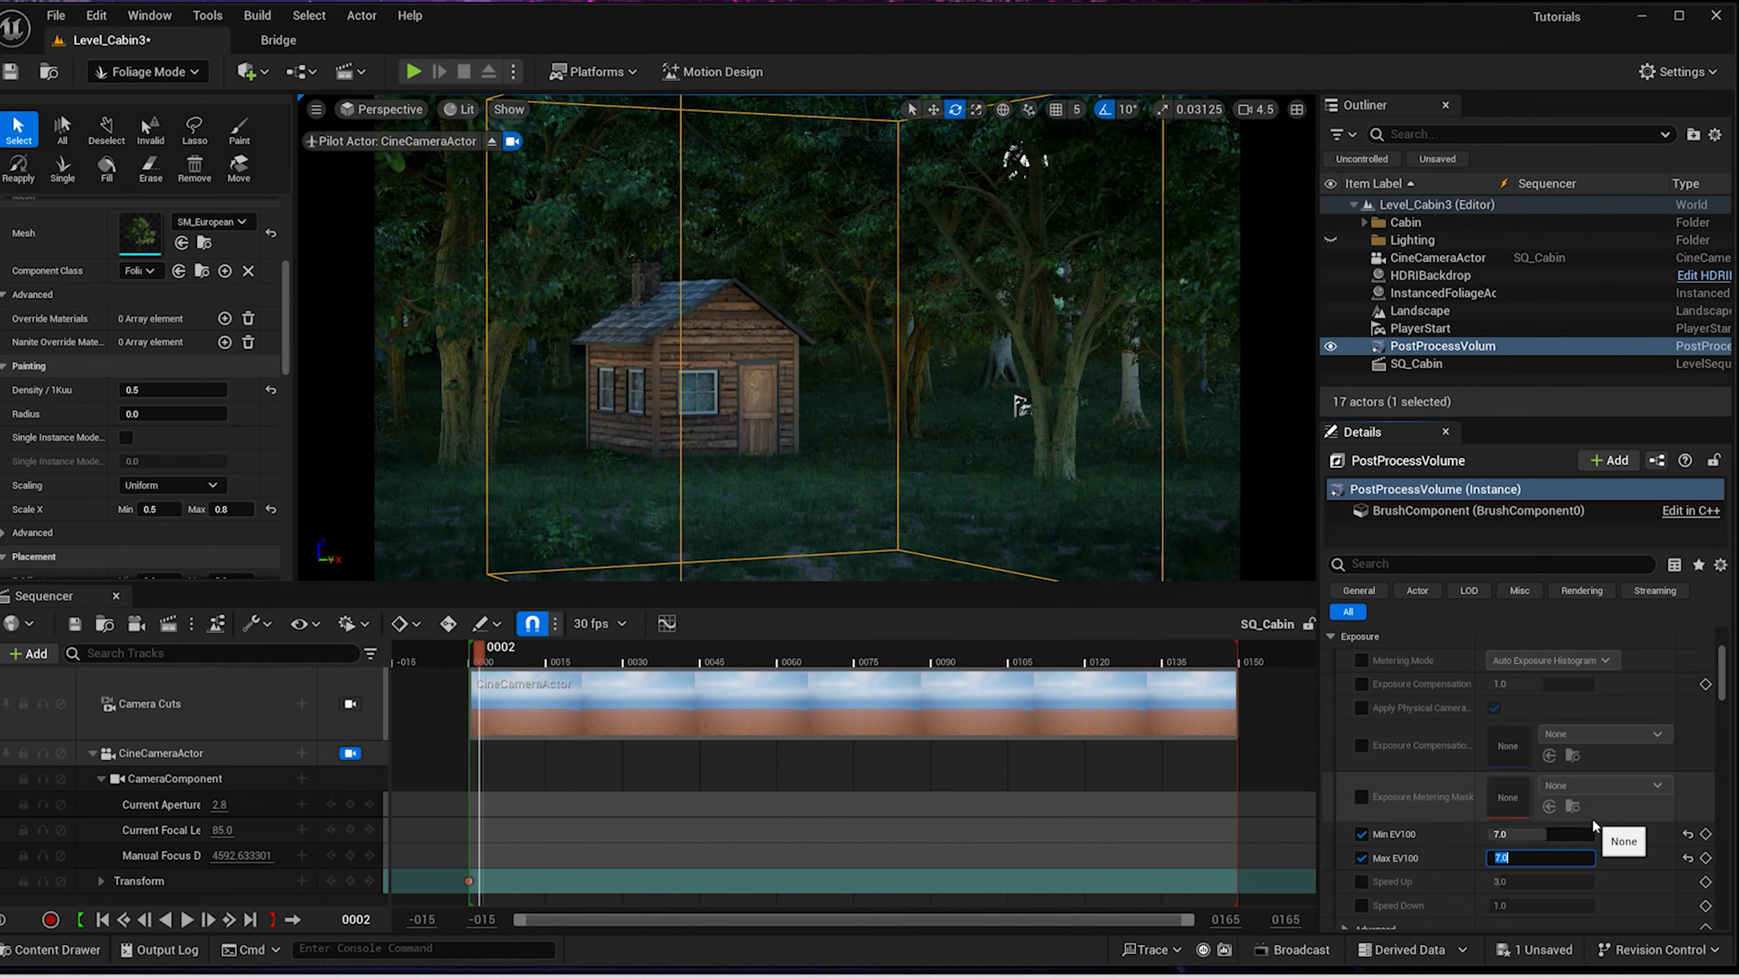
Enable Shadow Contrast in the post process volume's Local Exposure settings and set it to 0.75
scroll(1593, 821, "down", 6)
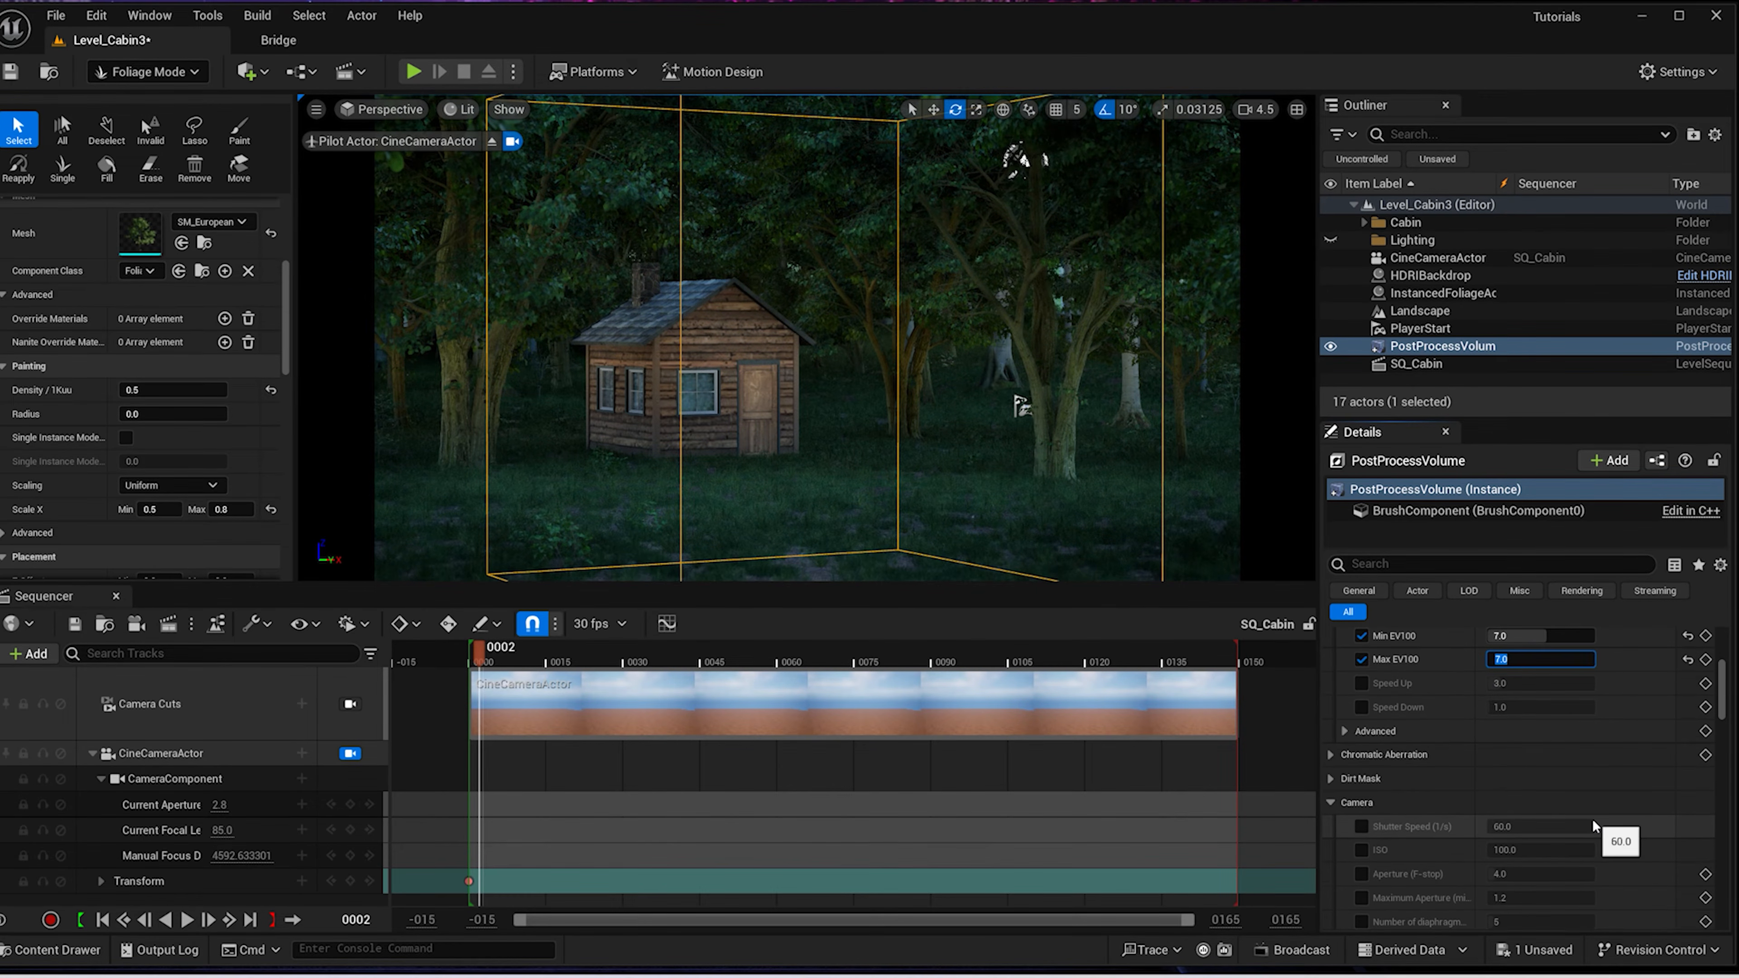
scroll(1396, 720, "down", 3)
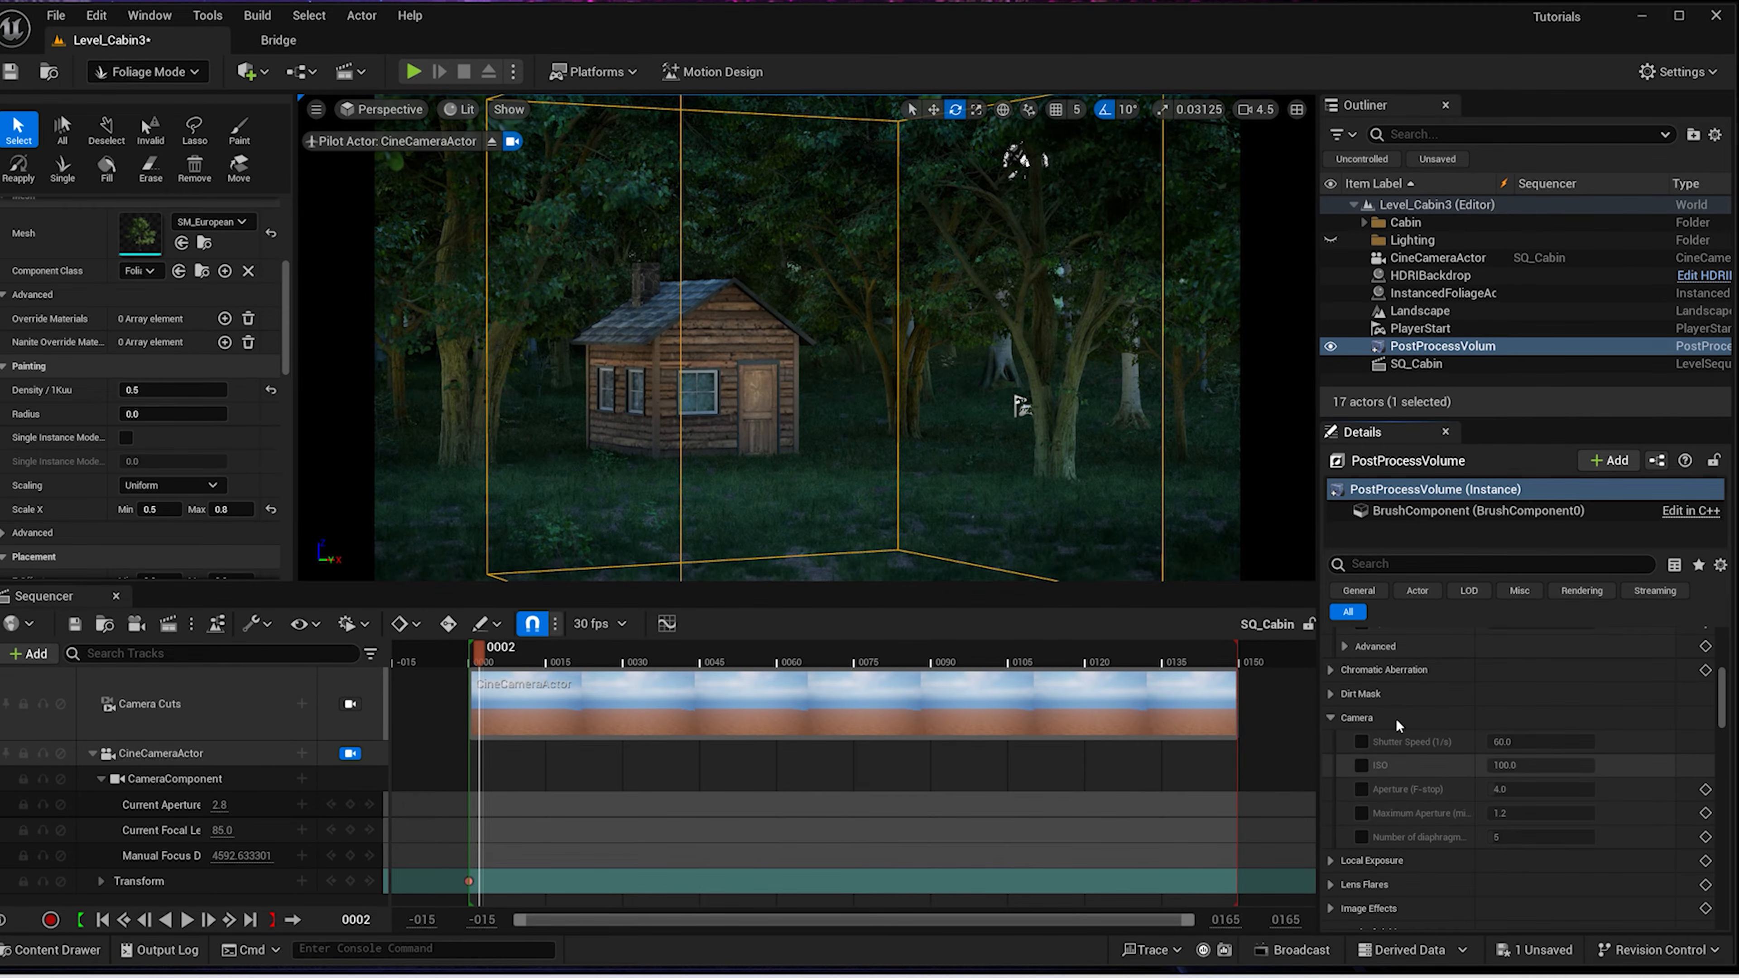
left_click(1329, 861)
scroll(1381, 738, "down", 3)
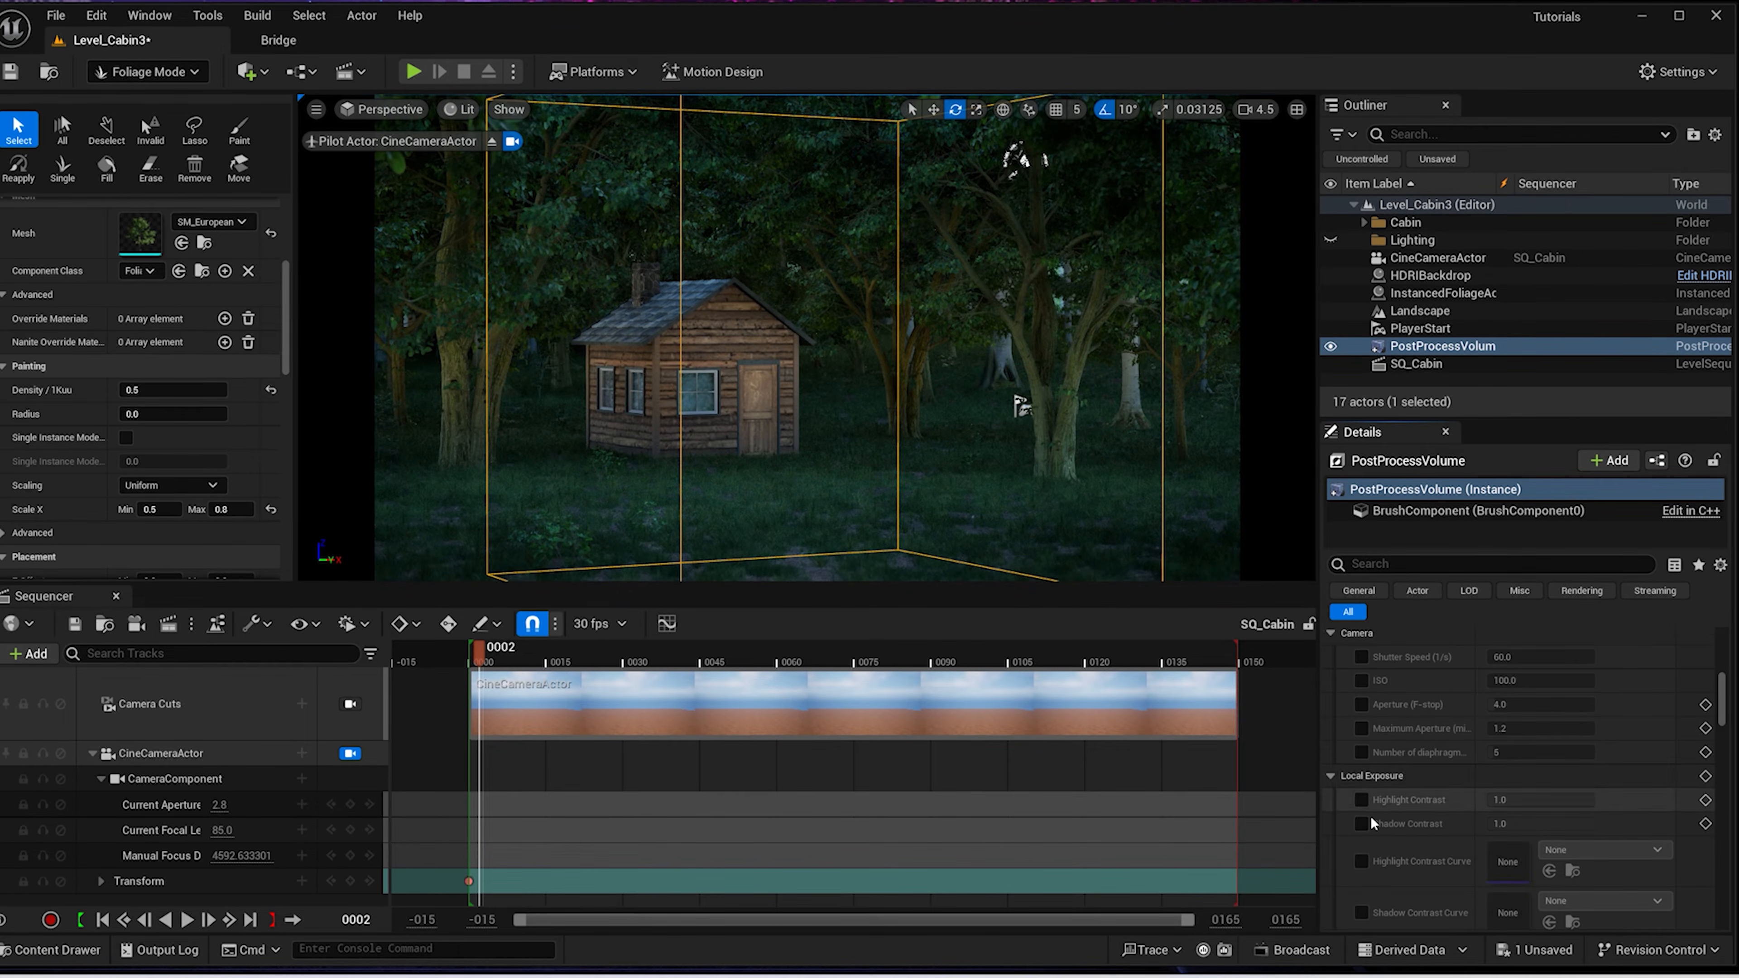
left_click(1363, 823)
scroll(1521, 825, "down", 1)
left_click(1521, 796)
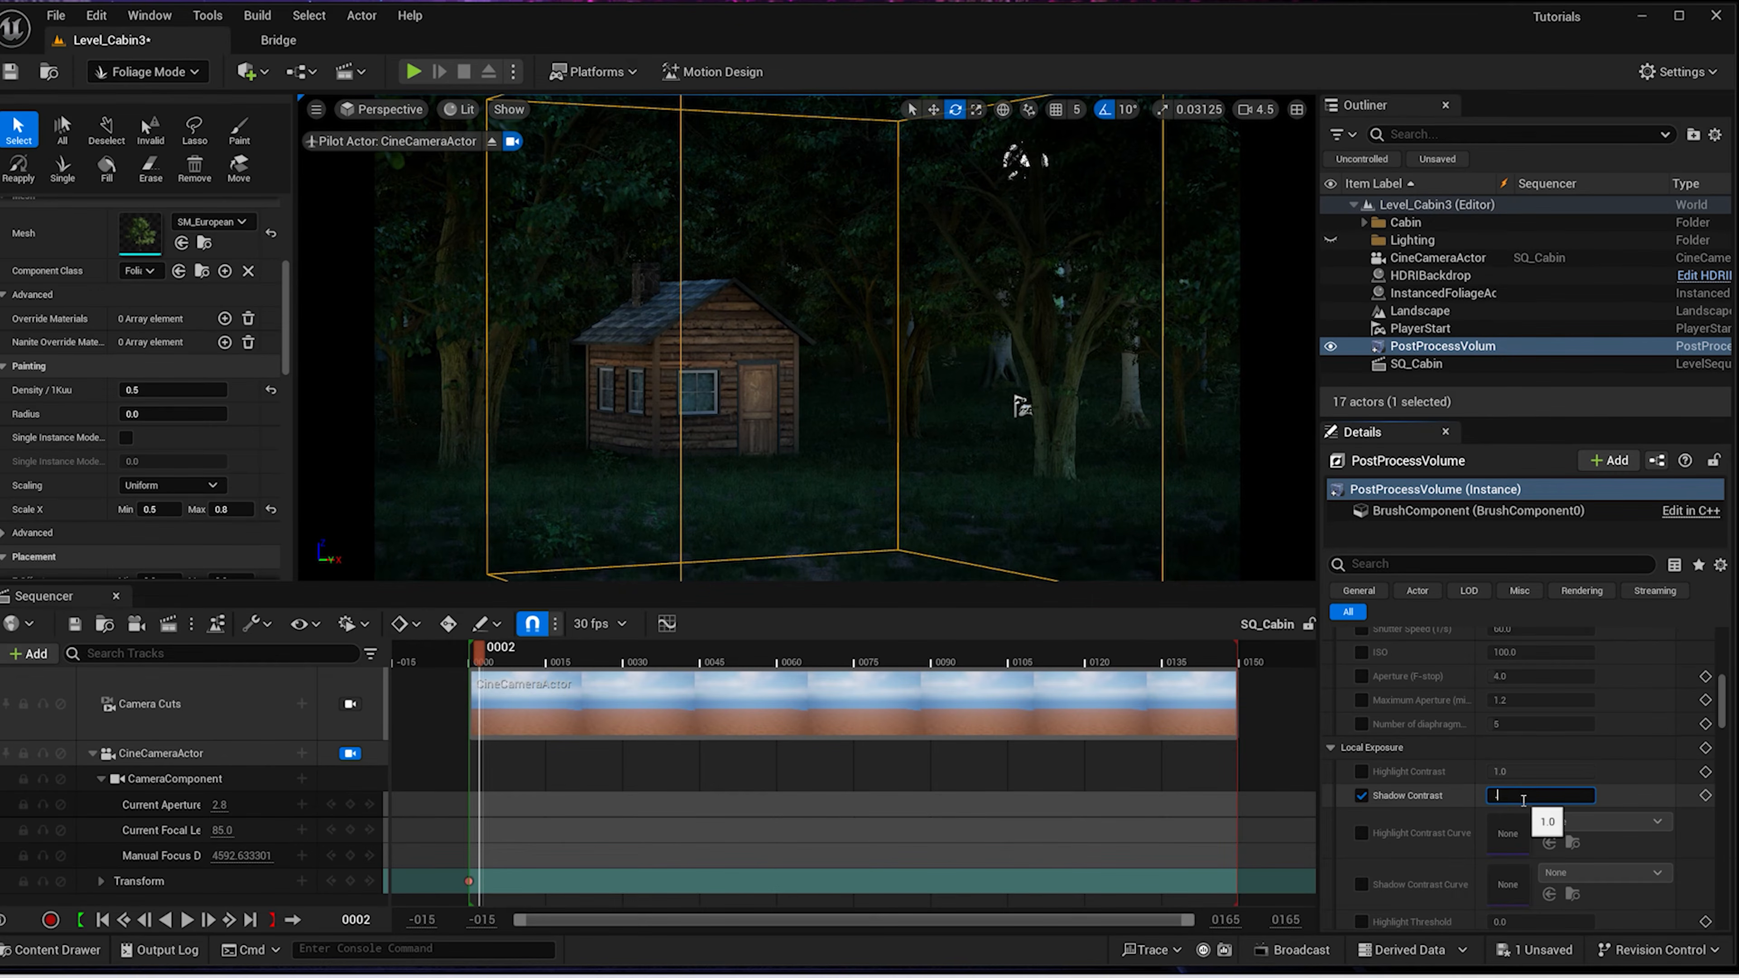
type("0.75")
key("Return")
Enable the Local Exposure overrides Detail Strength and Middle Grey Bias, setting them to 1.25 and 0.5
scroll(1572, 824, "down", 5)
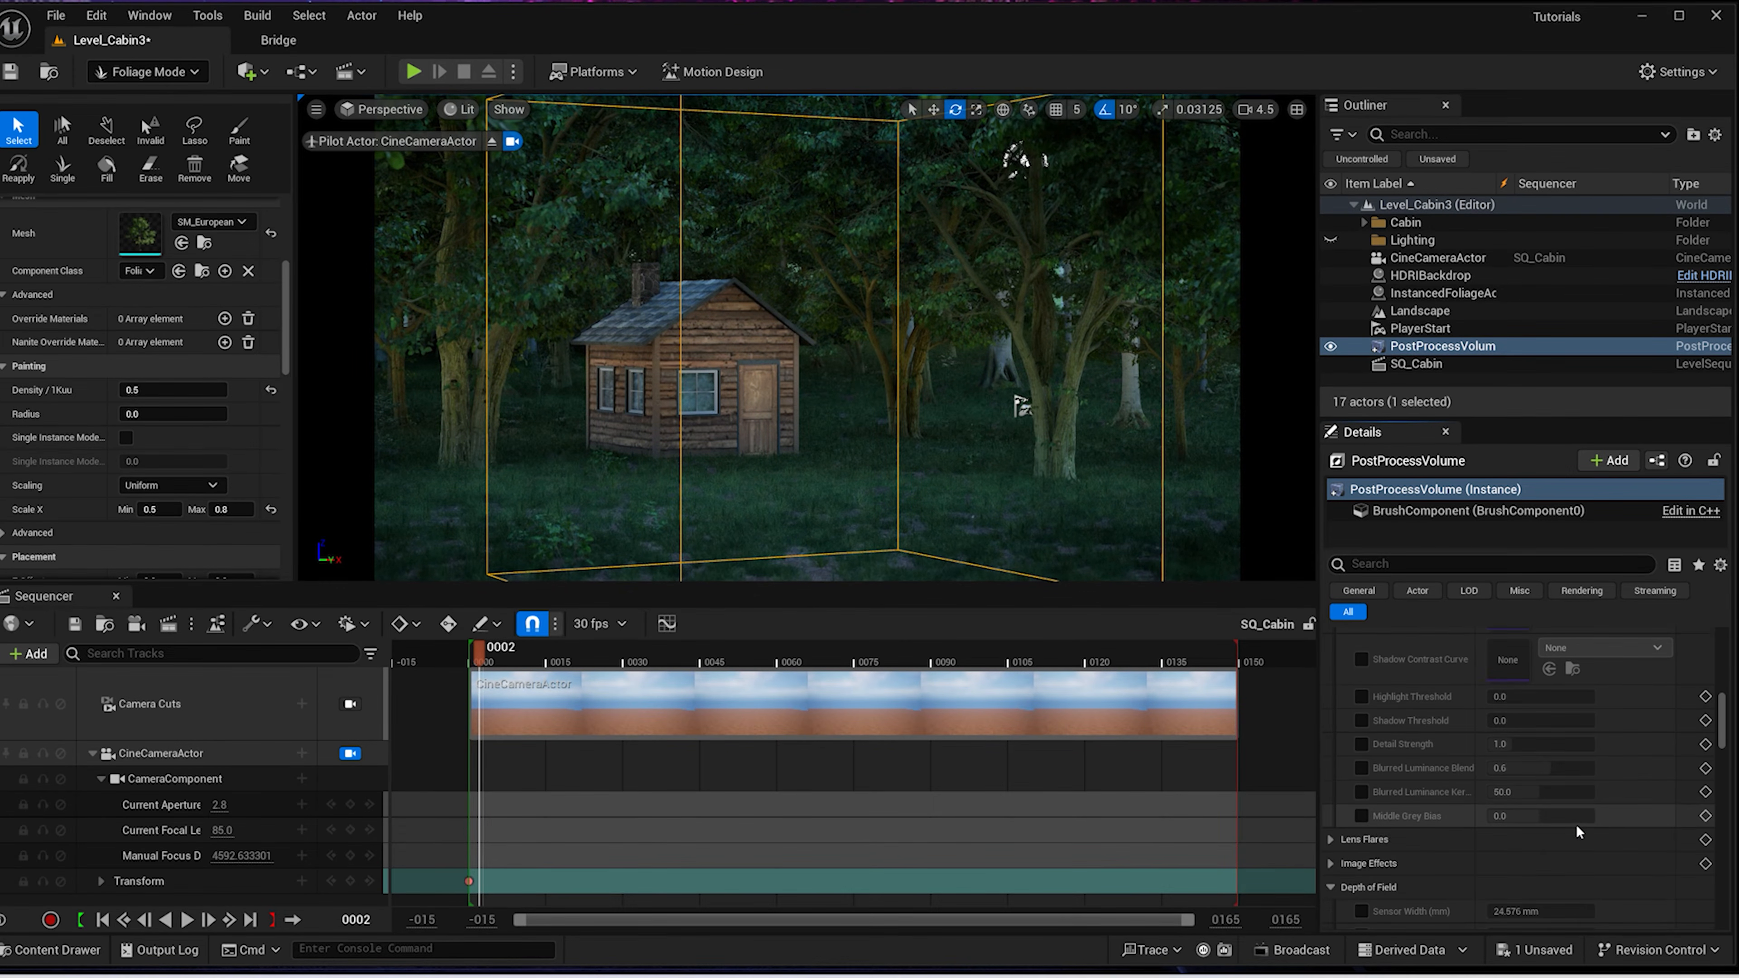
left_click(1363, 745)
left_click(1498, 745)
key("Return")
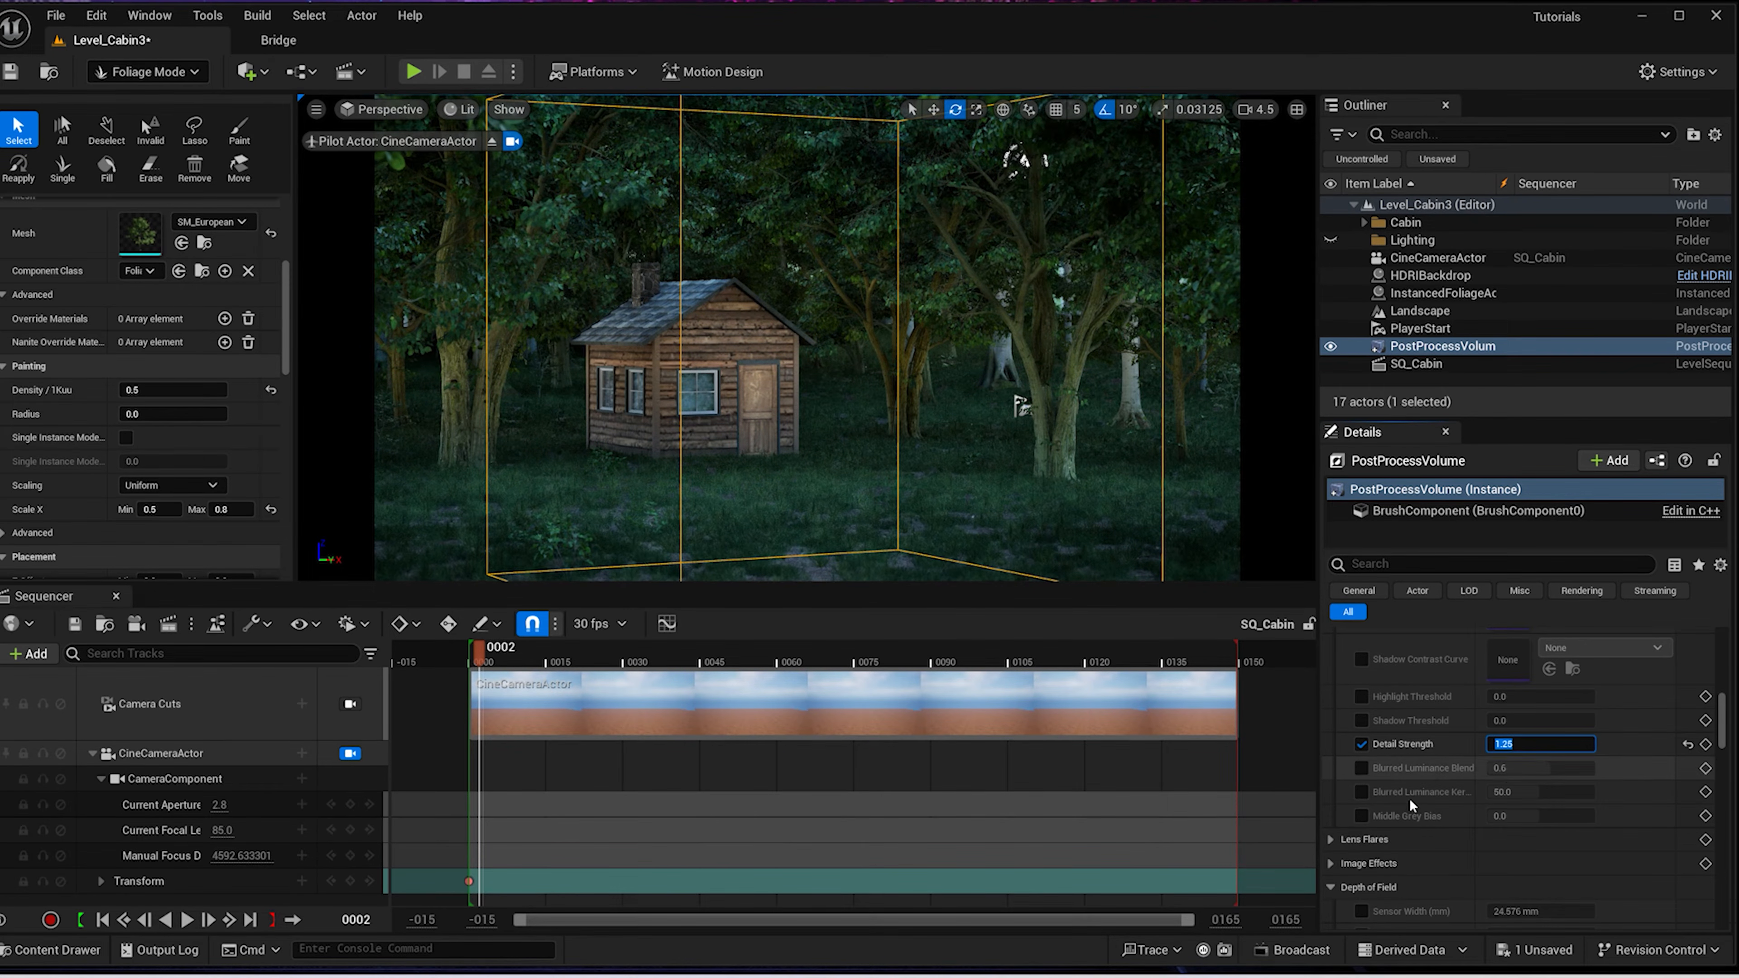
left_click(1361, 816)
left_click(1516, 817)
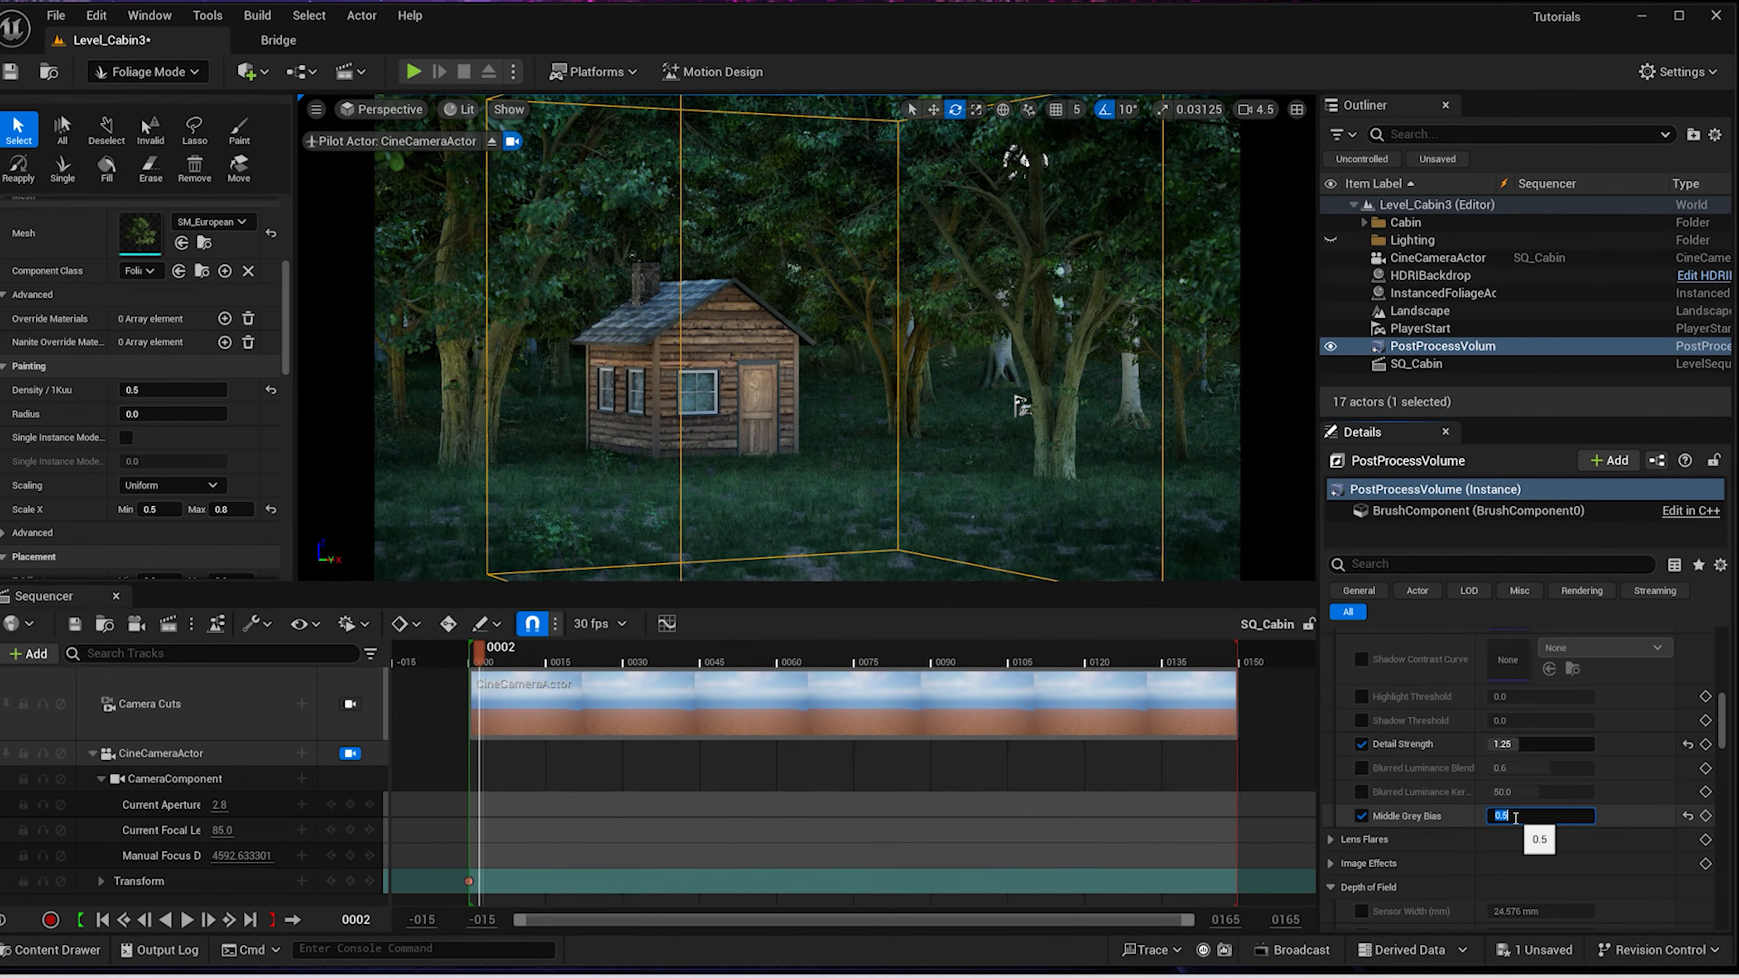
scroll(1600, 851, "down", 2)
scroll(1600, 851, "down", 3)
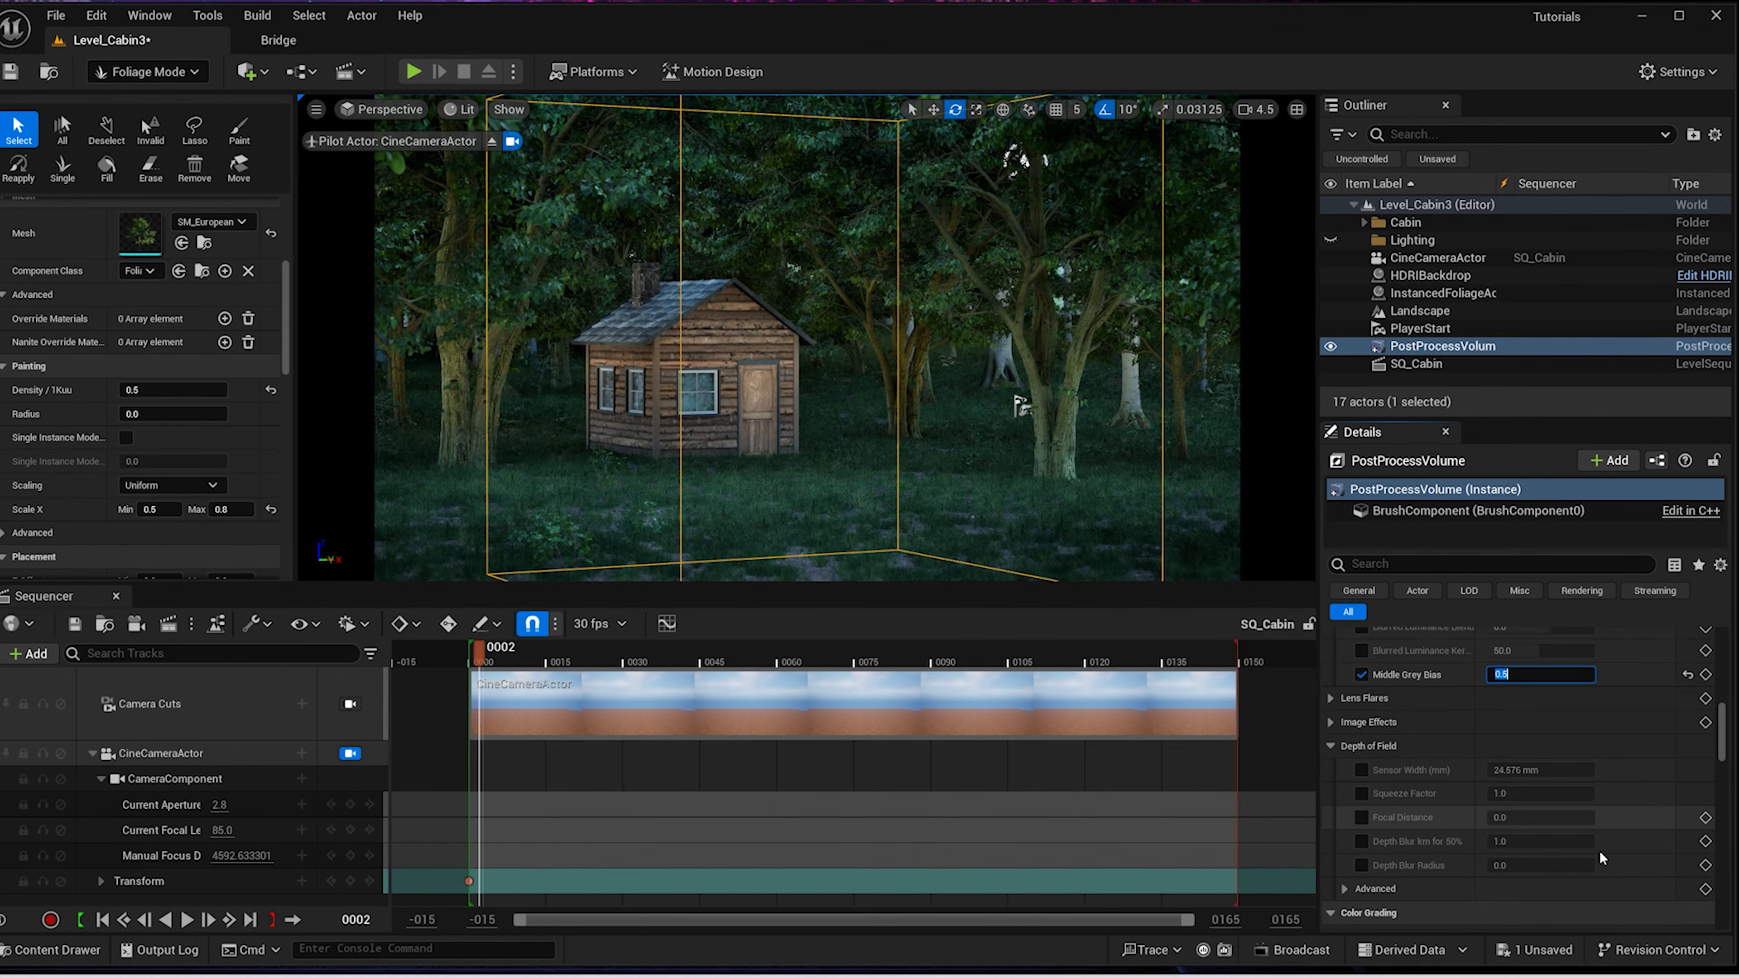
scroll(1600, 851, "down", 3)
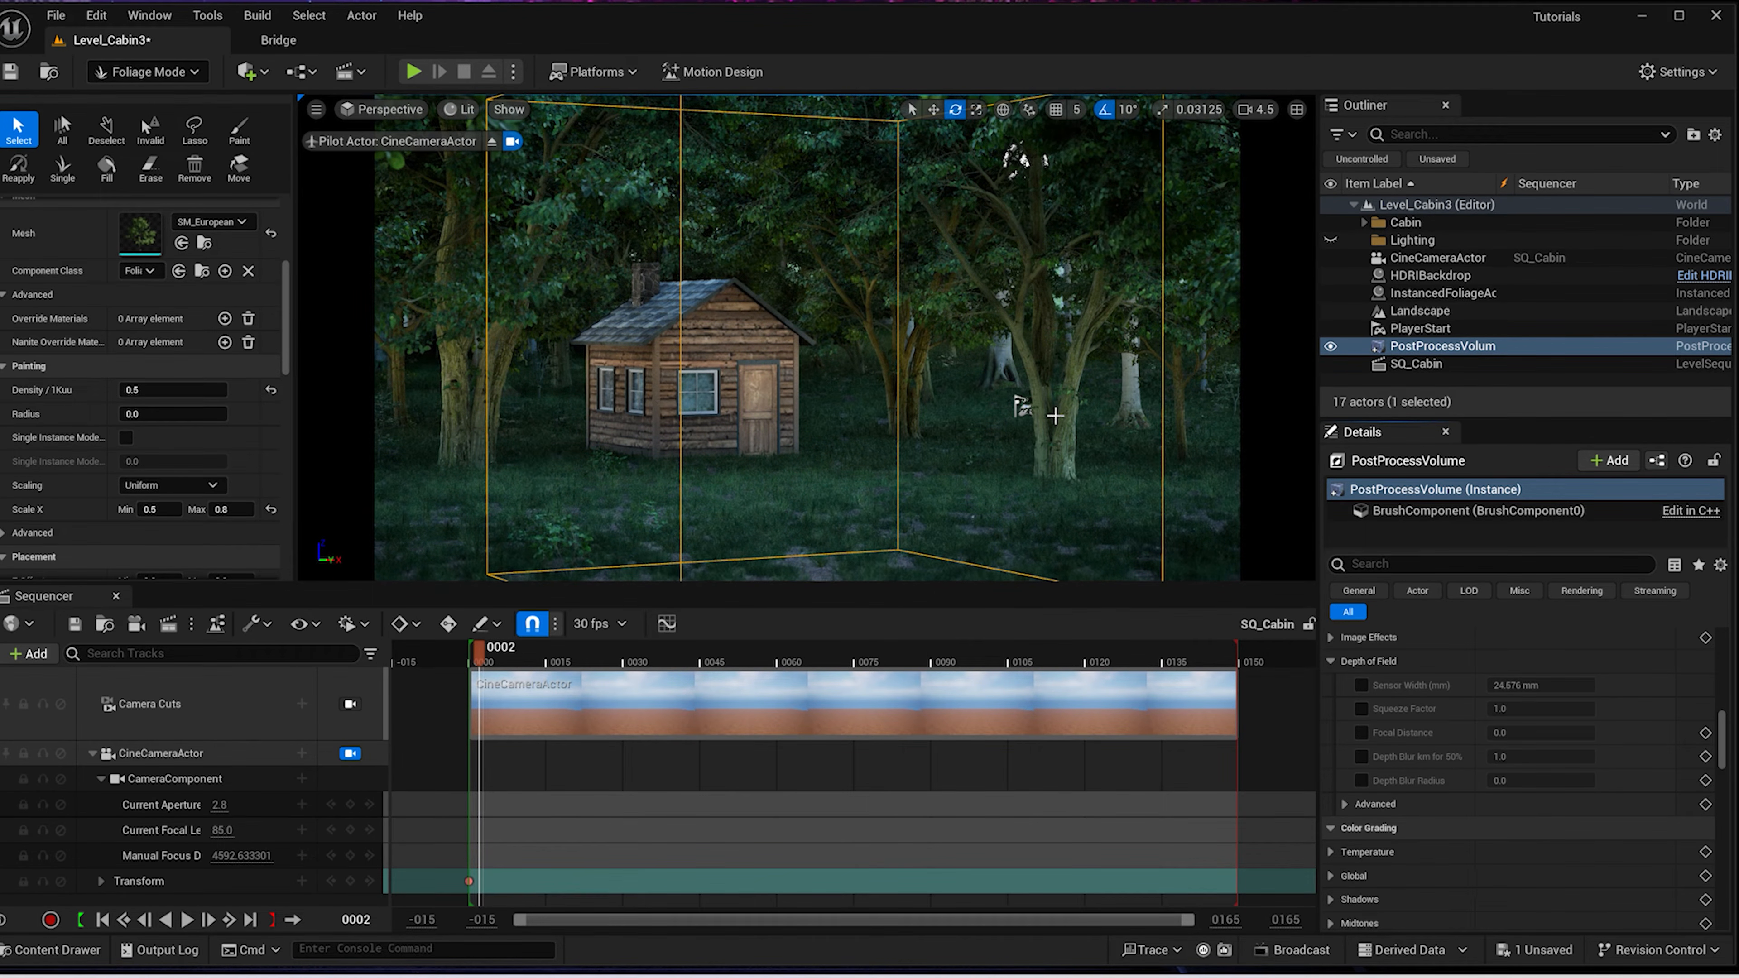
scroll(759, 385, "up", 1)
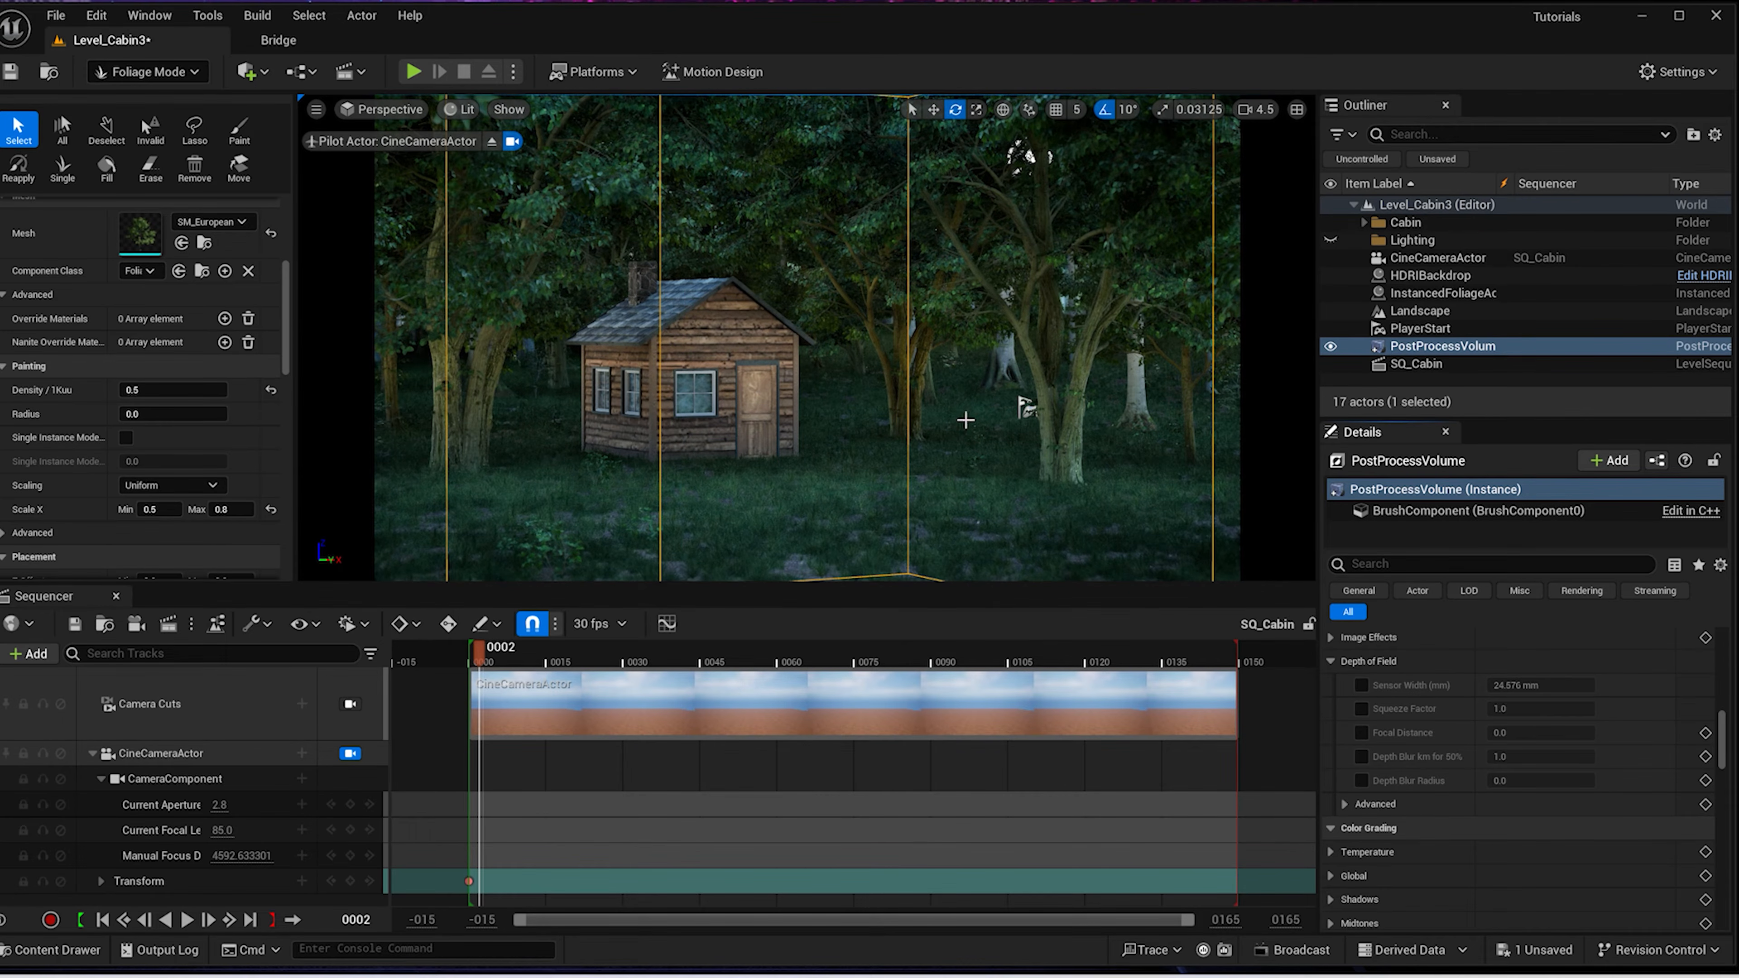
scroll(1531, 728, "down", 2)
scroll(1528, 733, "down", 1)
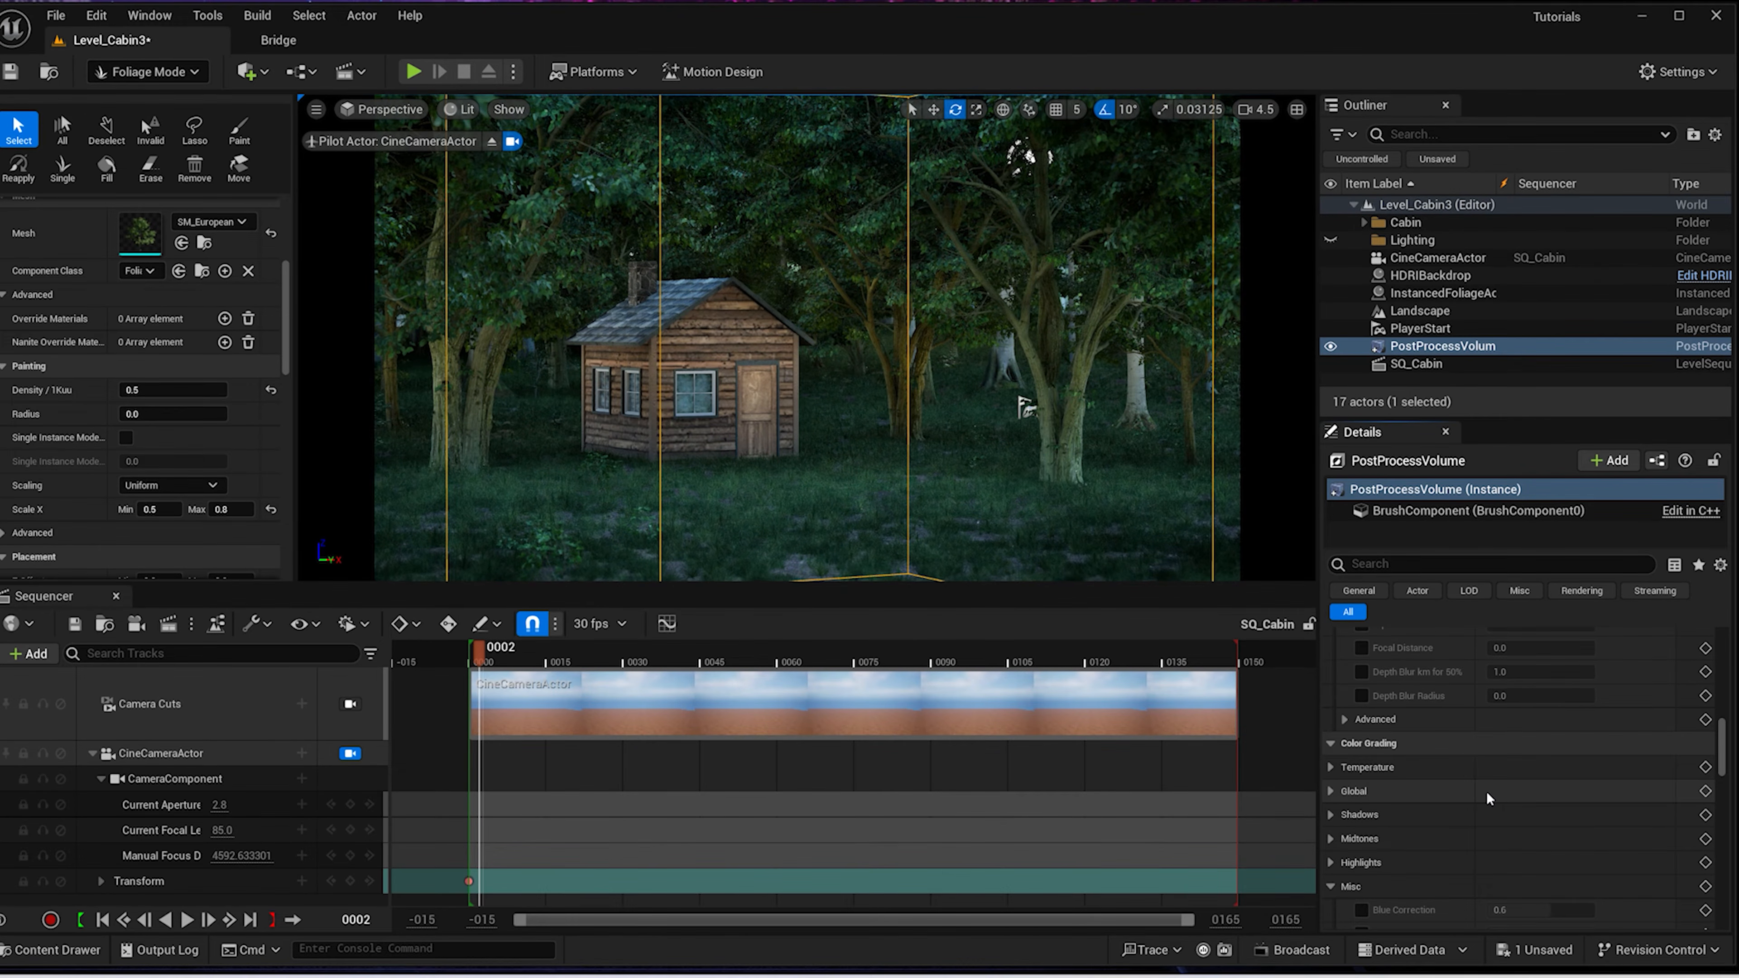
Add a Directional Light to the level and reset its location to the world origin
left_click(265, 65)
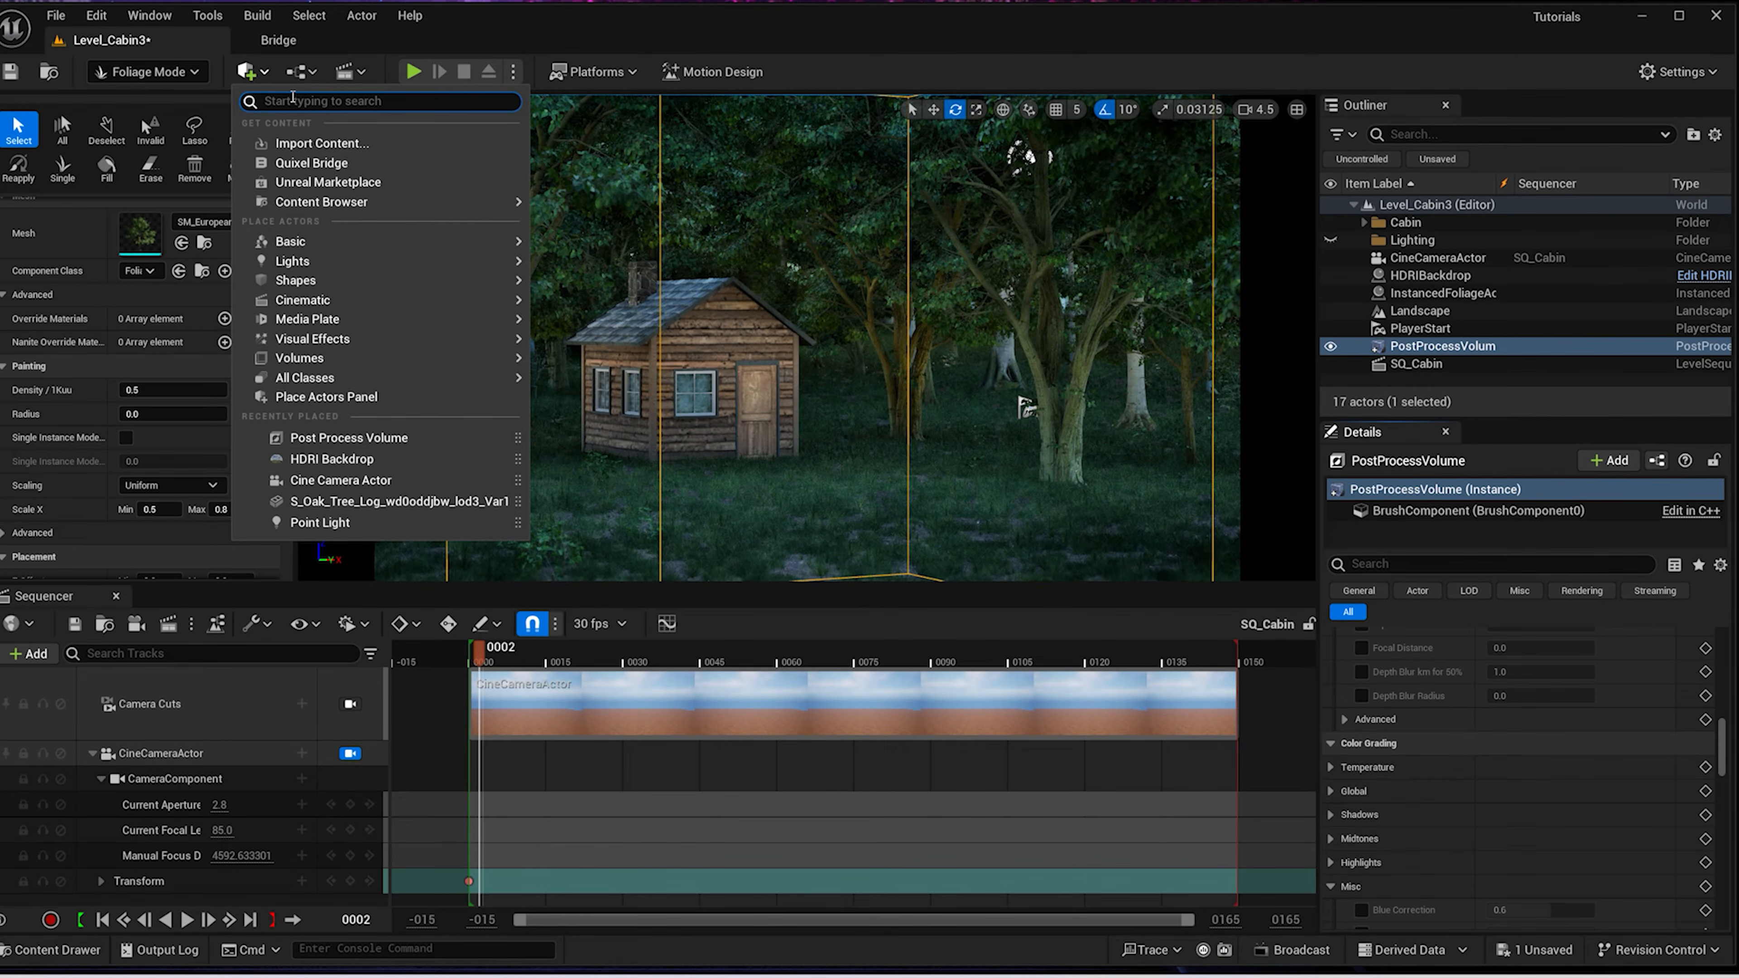
mouse_move(312, 264)
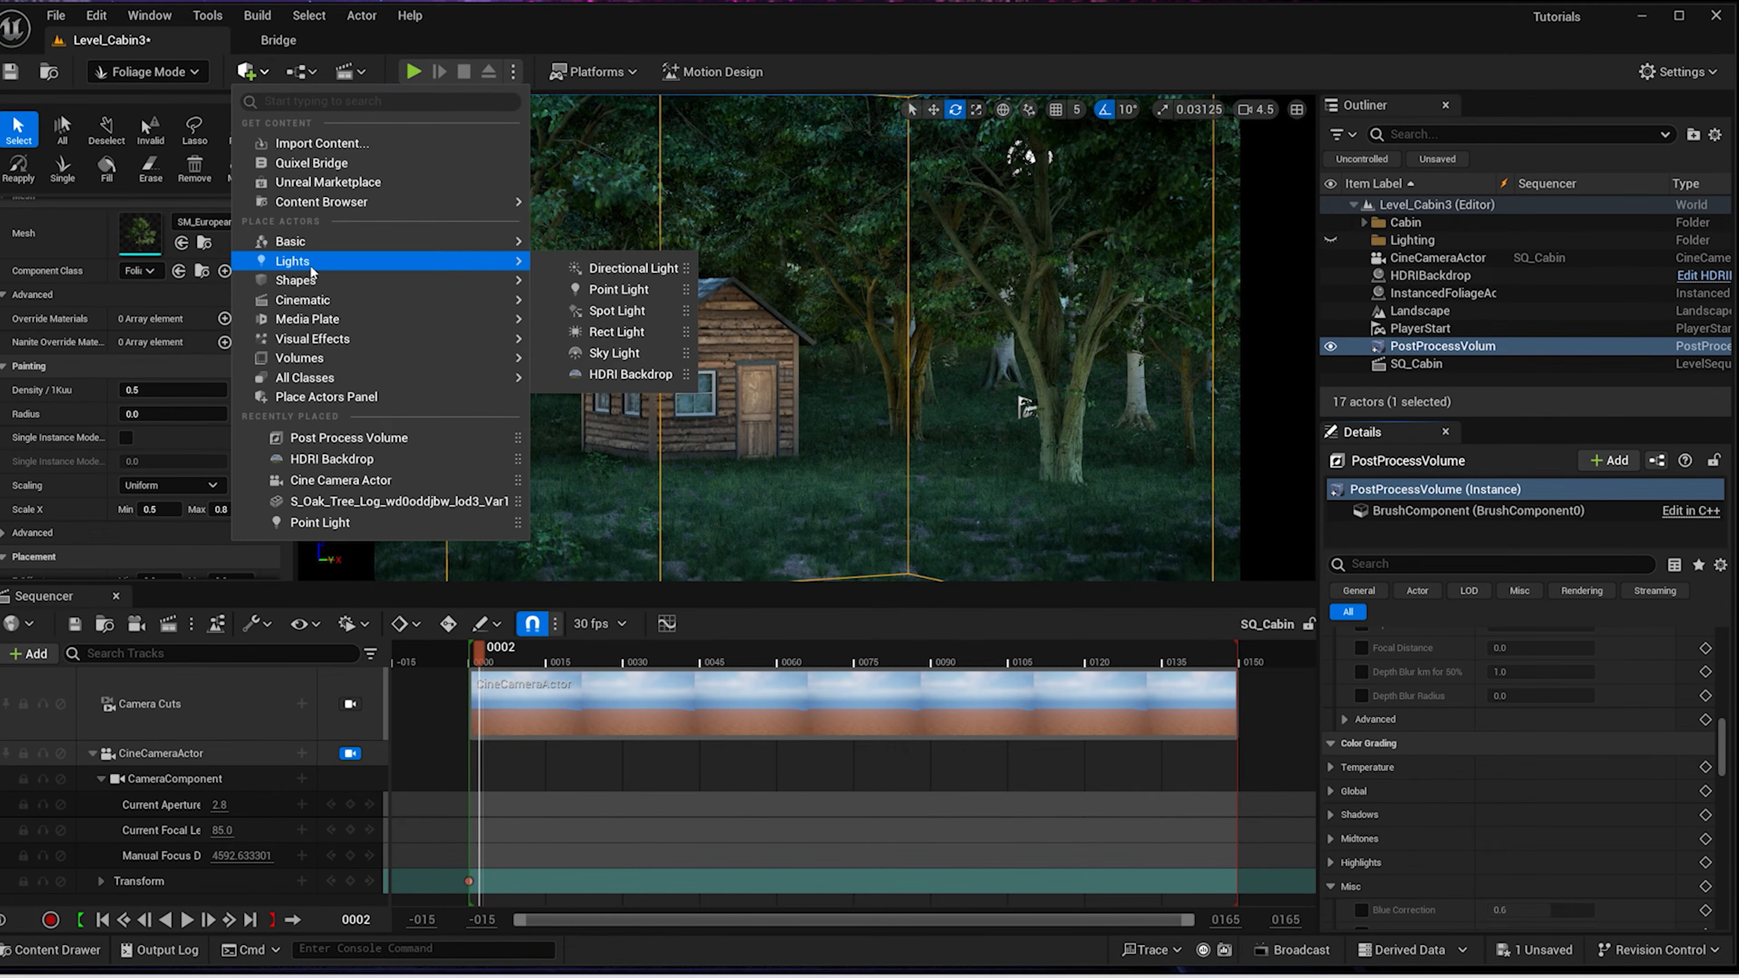
left_click(620, 269)
scroll(1671, 753, "up", 10)
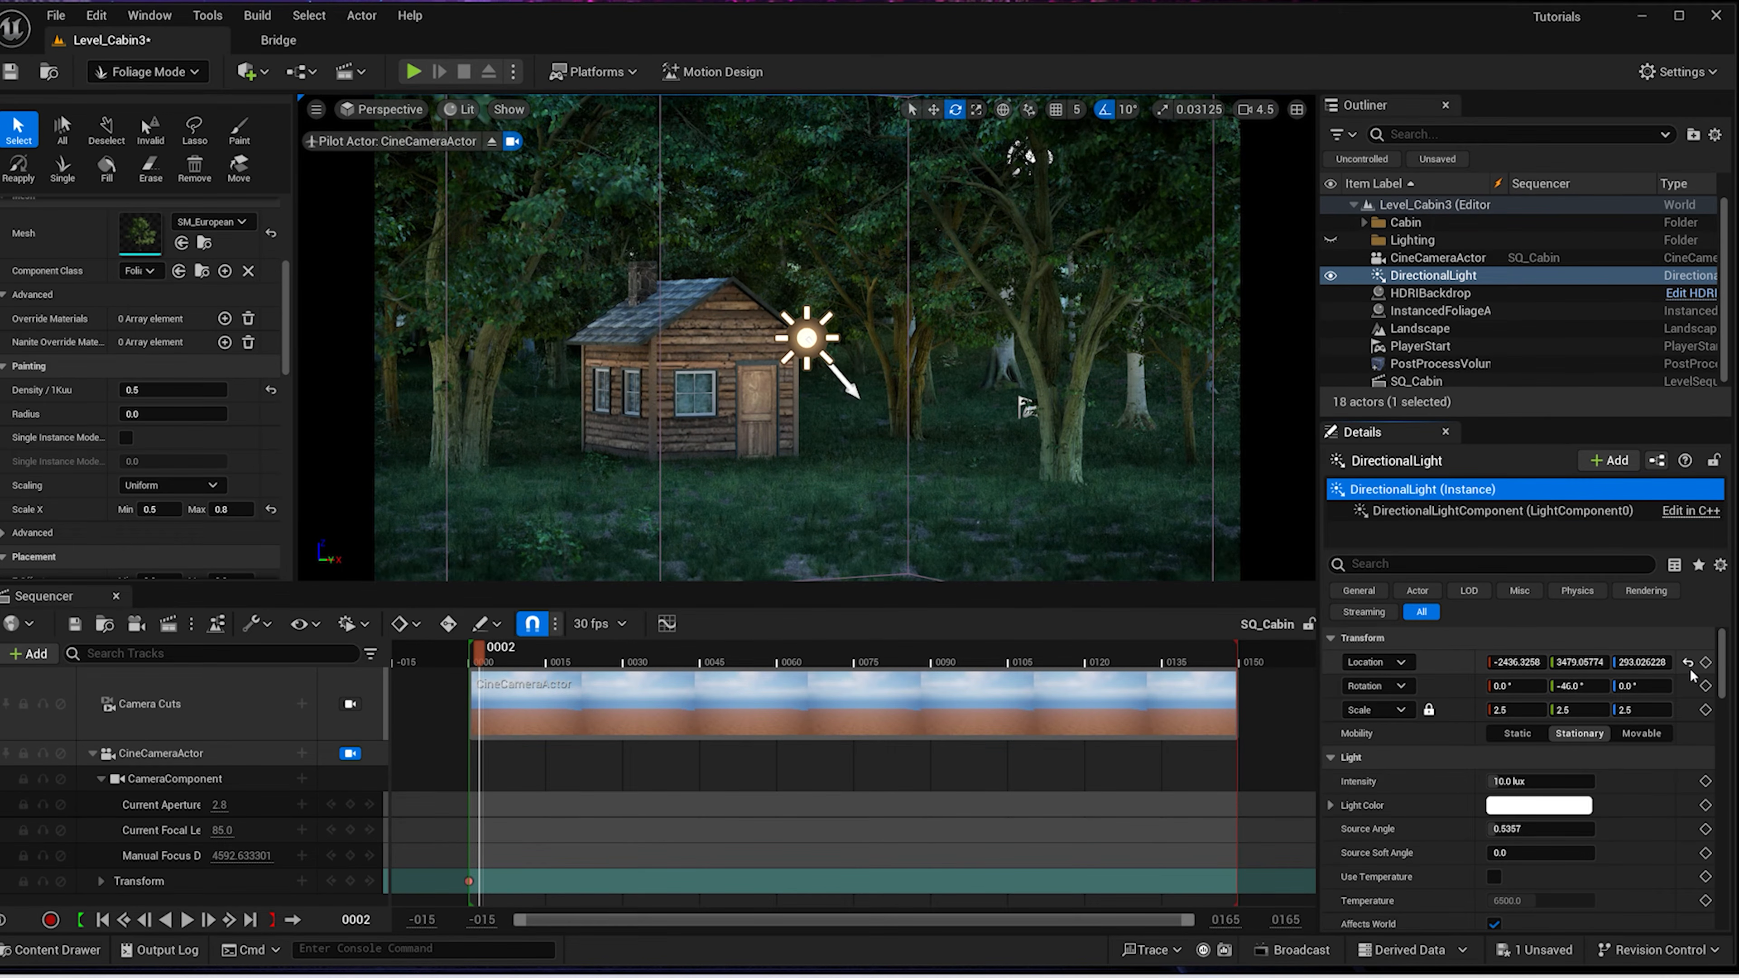
left_click(1688, 663)
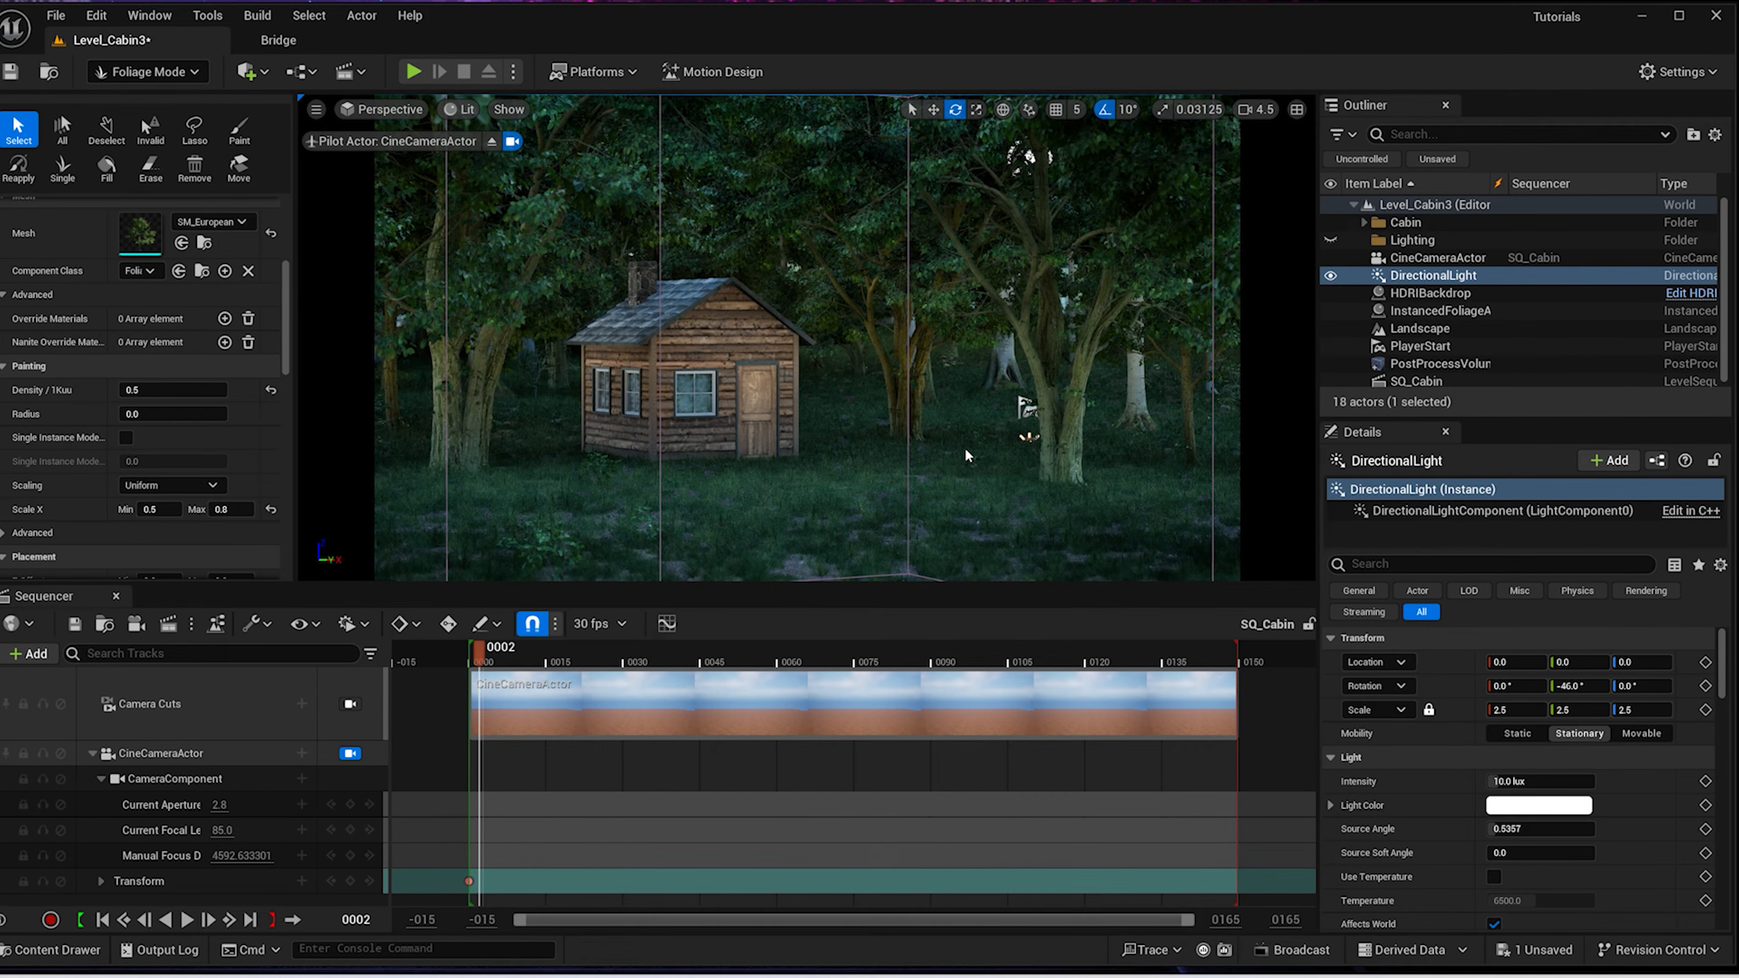
Change the directional light's sun direction and set its intensity to 1500 lux
key("ctrl+l")
scroll(1027, 449, "up", 1)
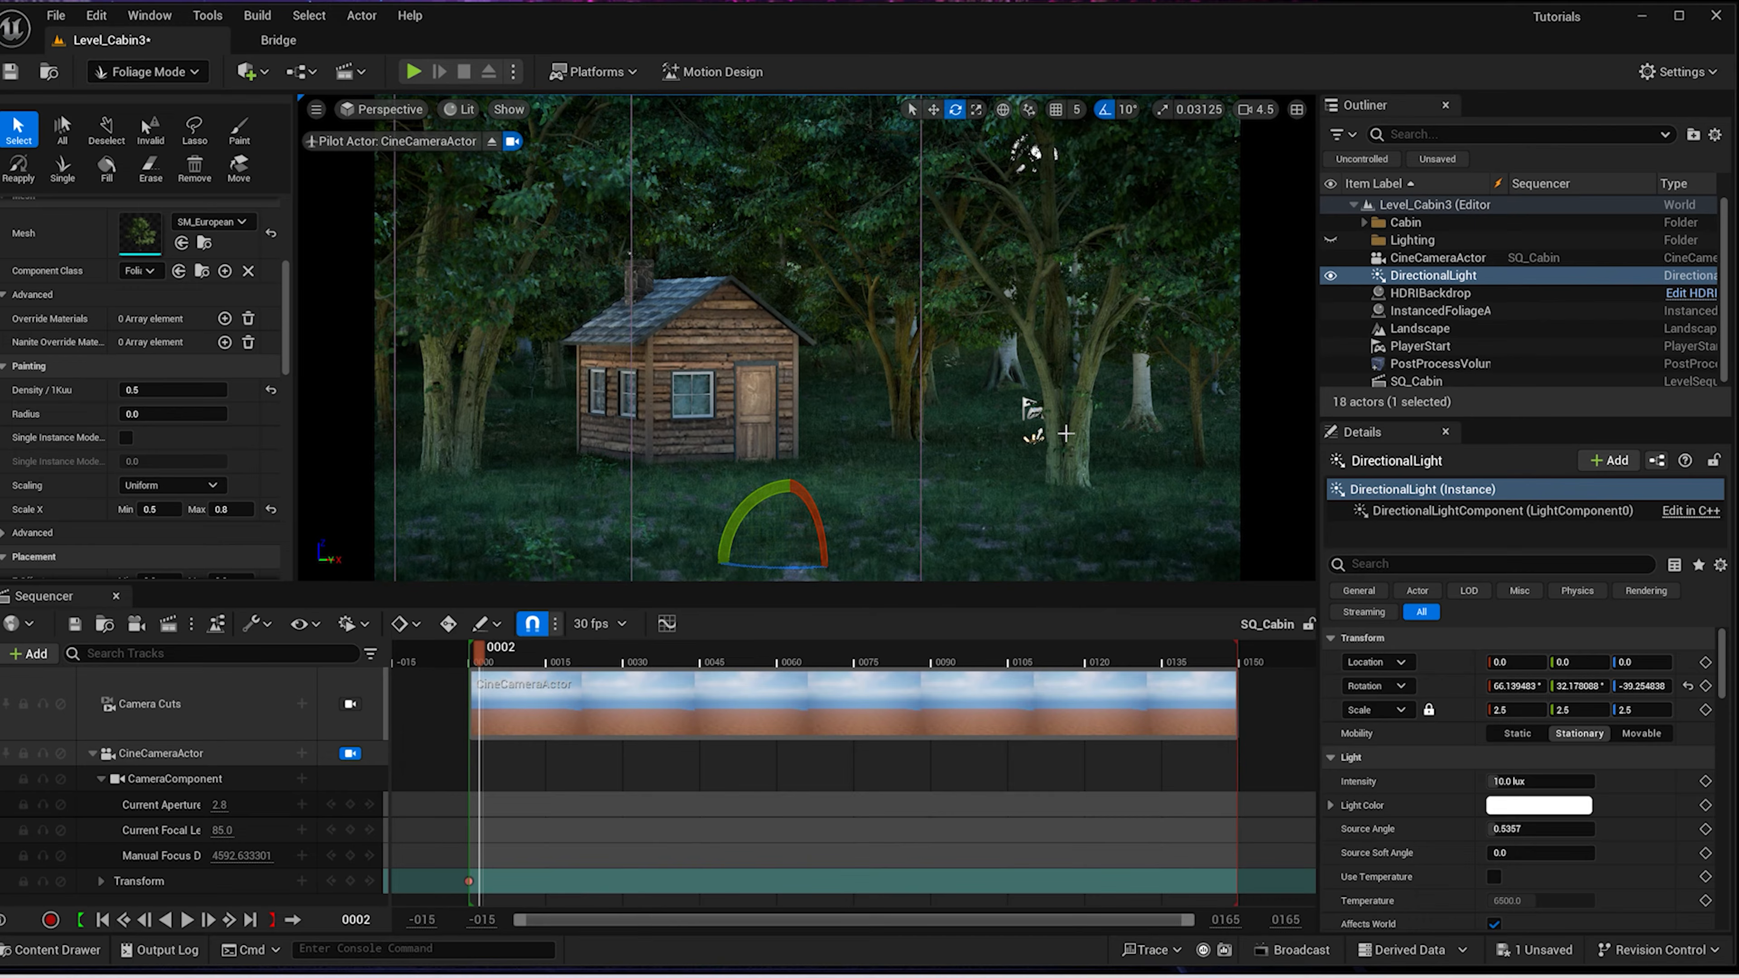
left_click(1517, 782)
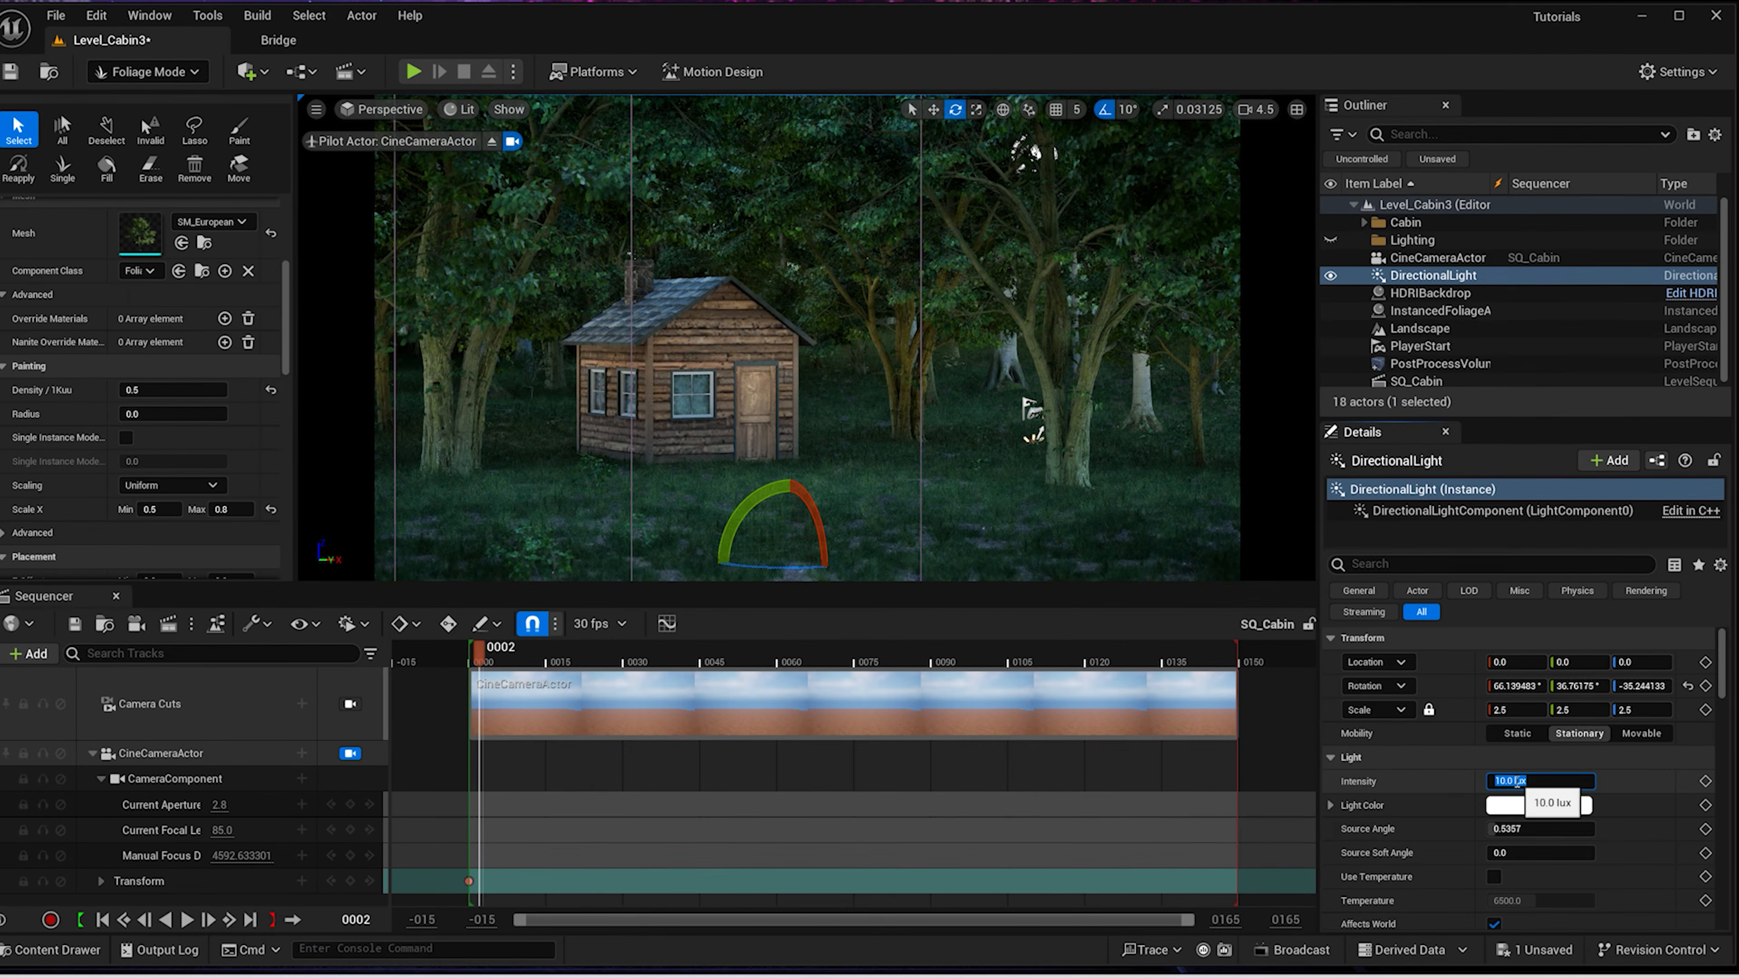
type("1500")
key("Return")
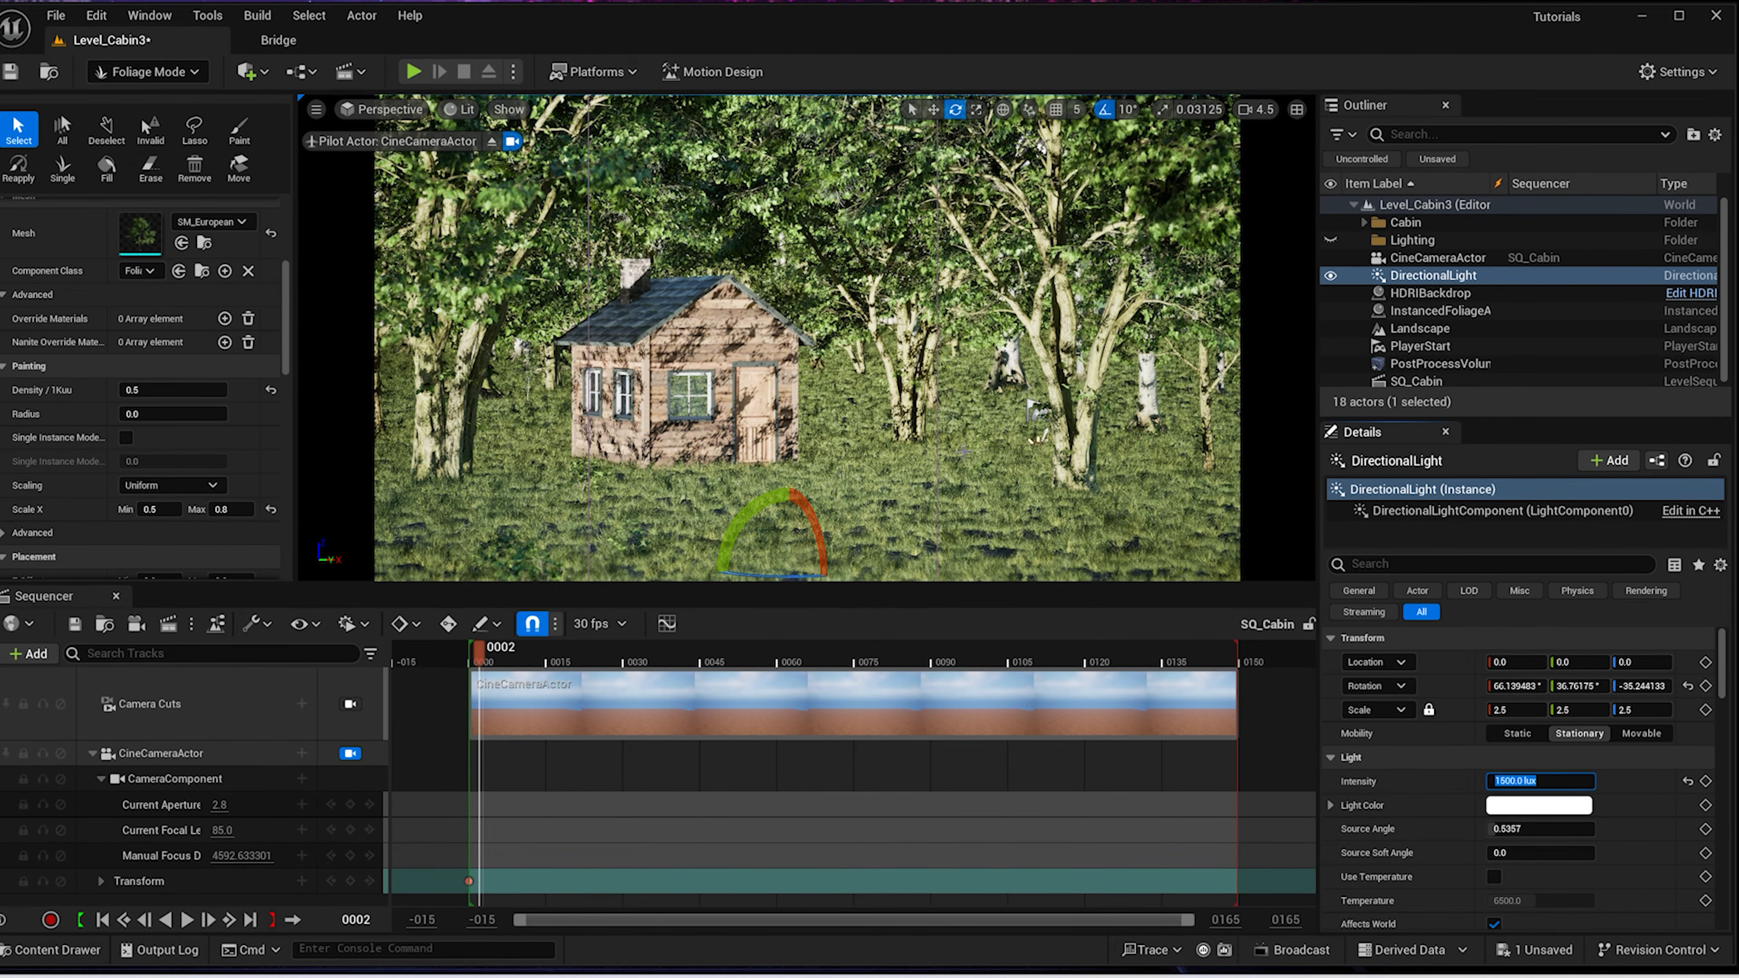
Rotate the directional light to about -105.5°, -19.5°, -130.5° so sunlight falls through the trees onto the cabin
right_click_drag(891, 413, 891, 413, "ctrl")
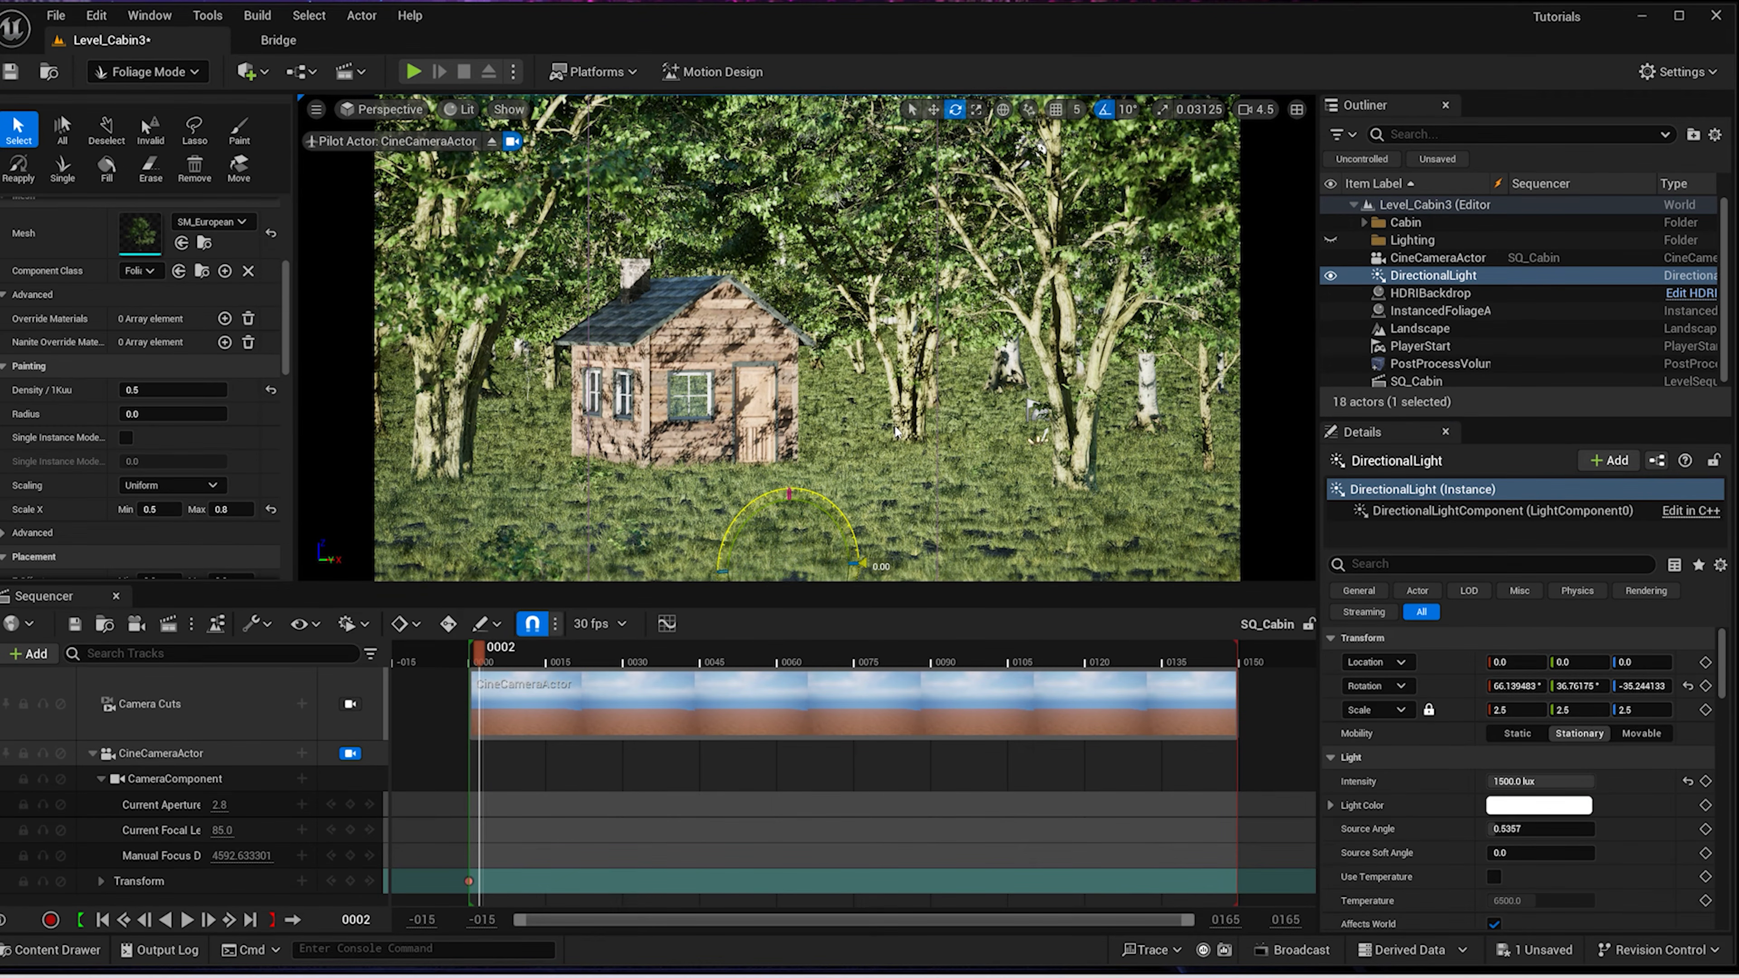
key("ctrl+l")
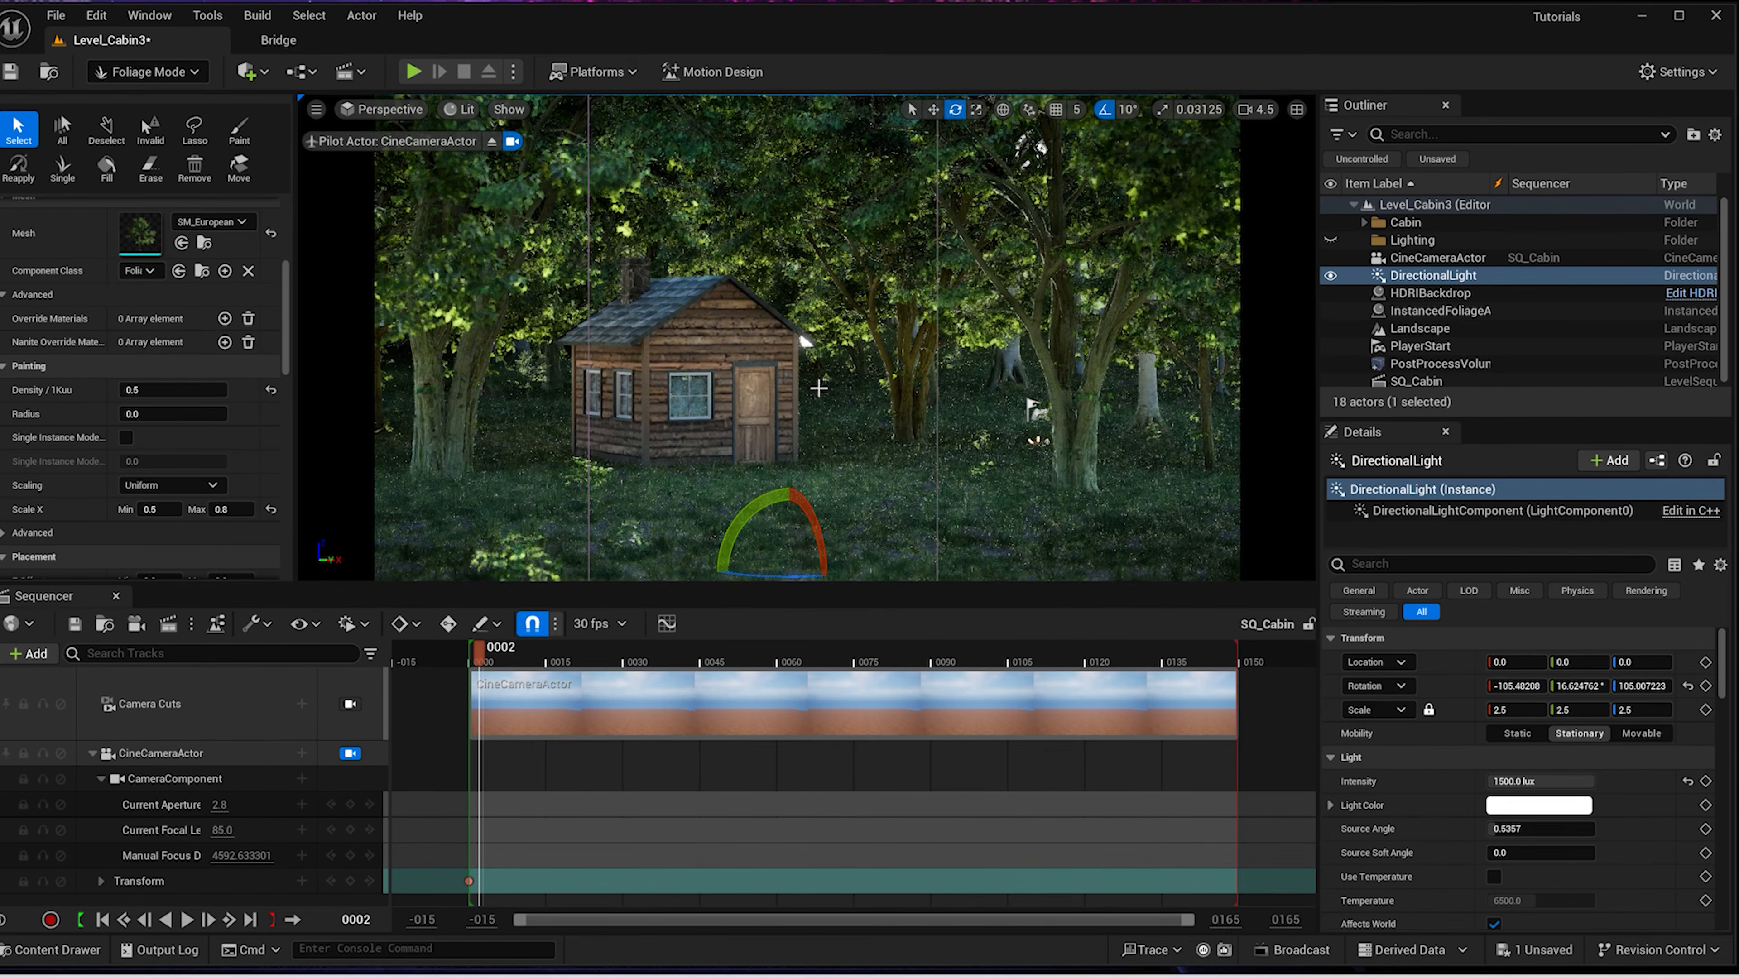
key("ctrl+l")
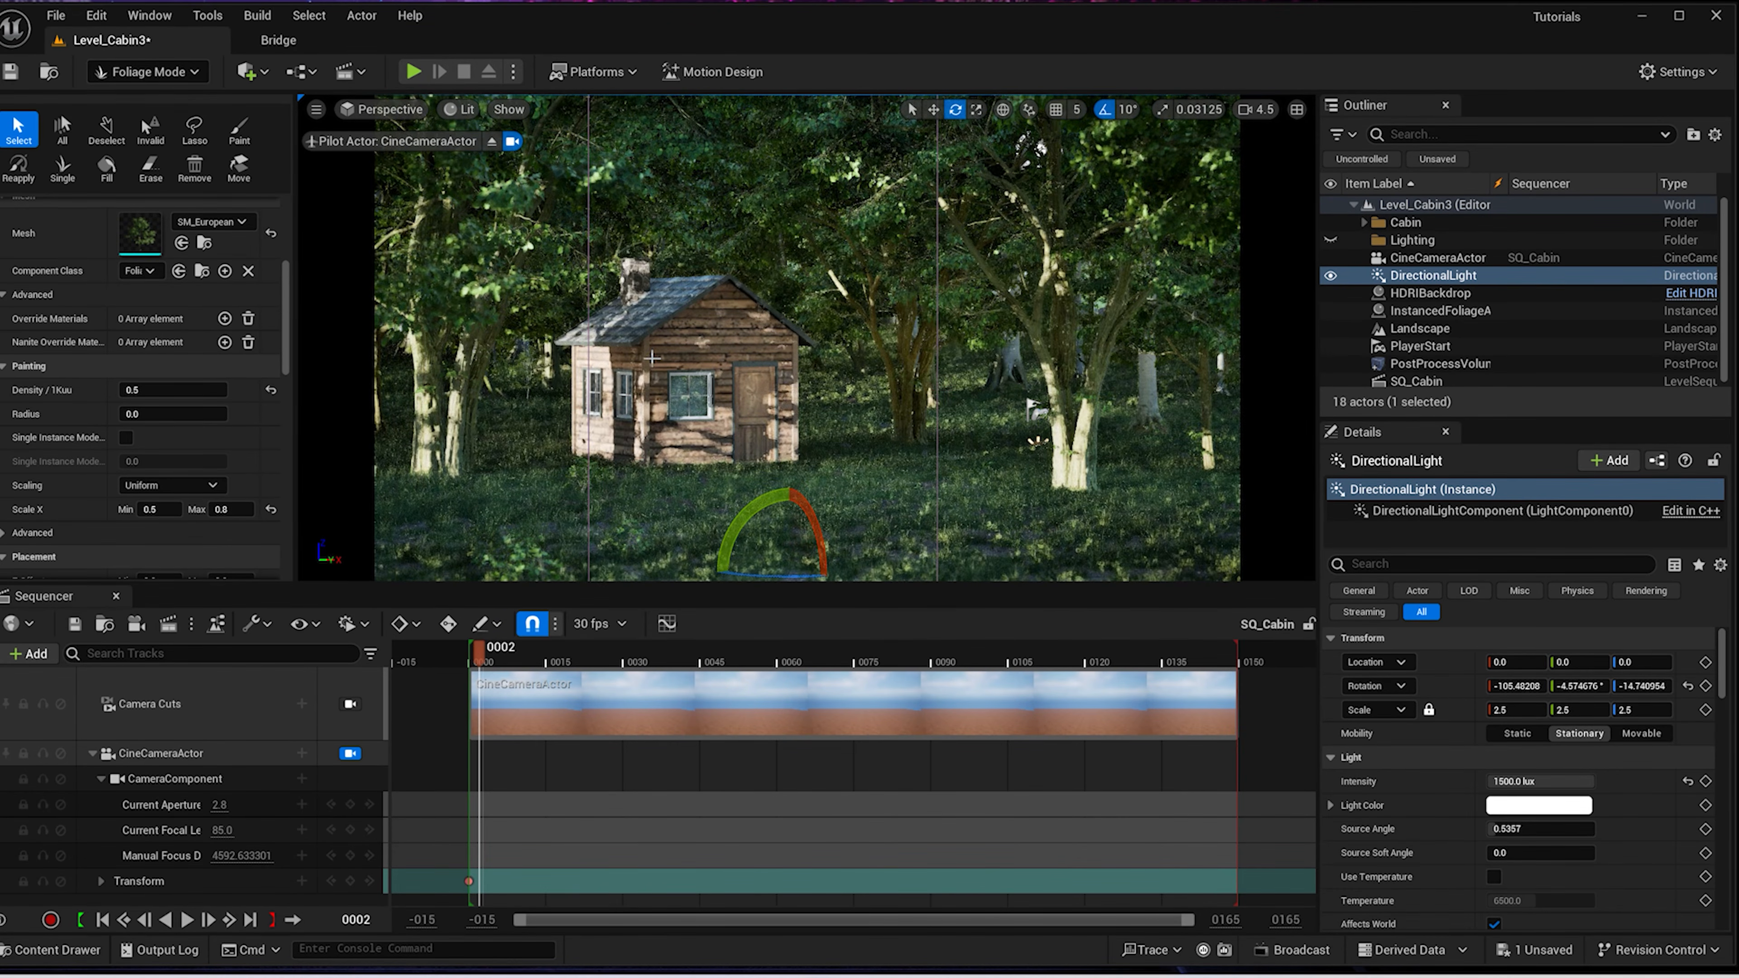
key("ctrl+l")
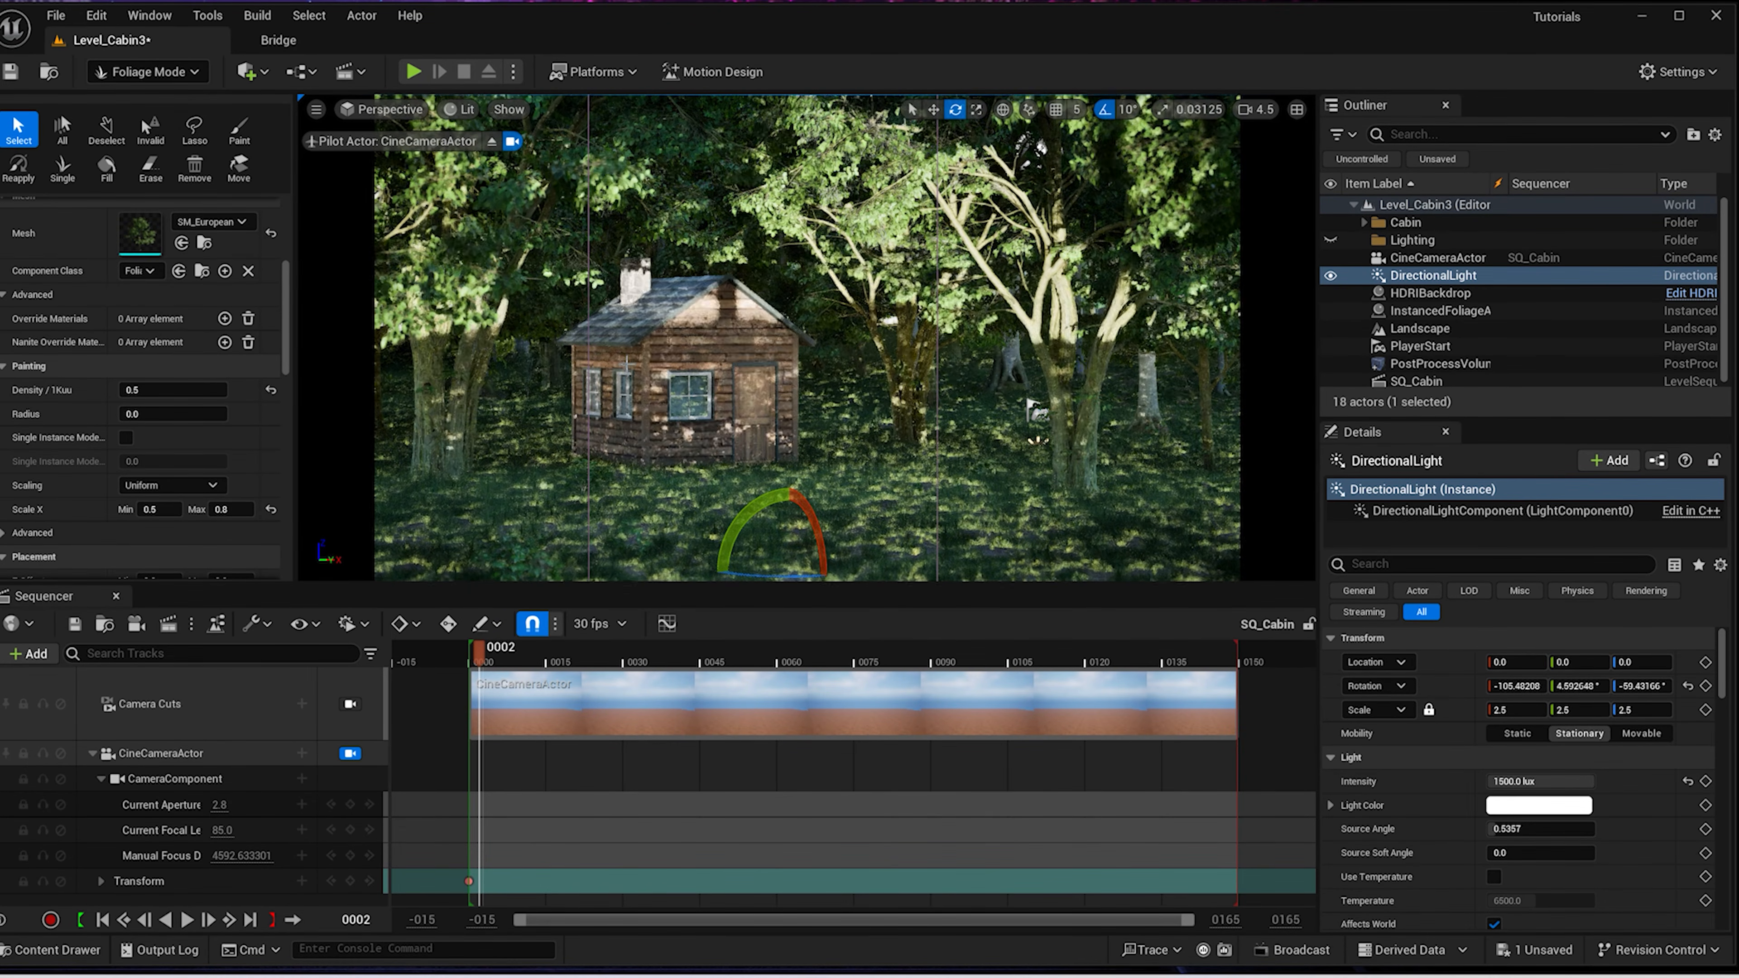
key("ctrl+l")
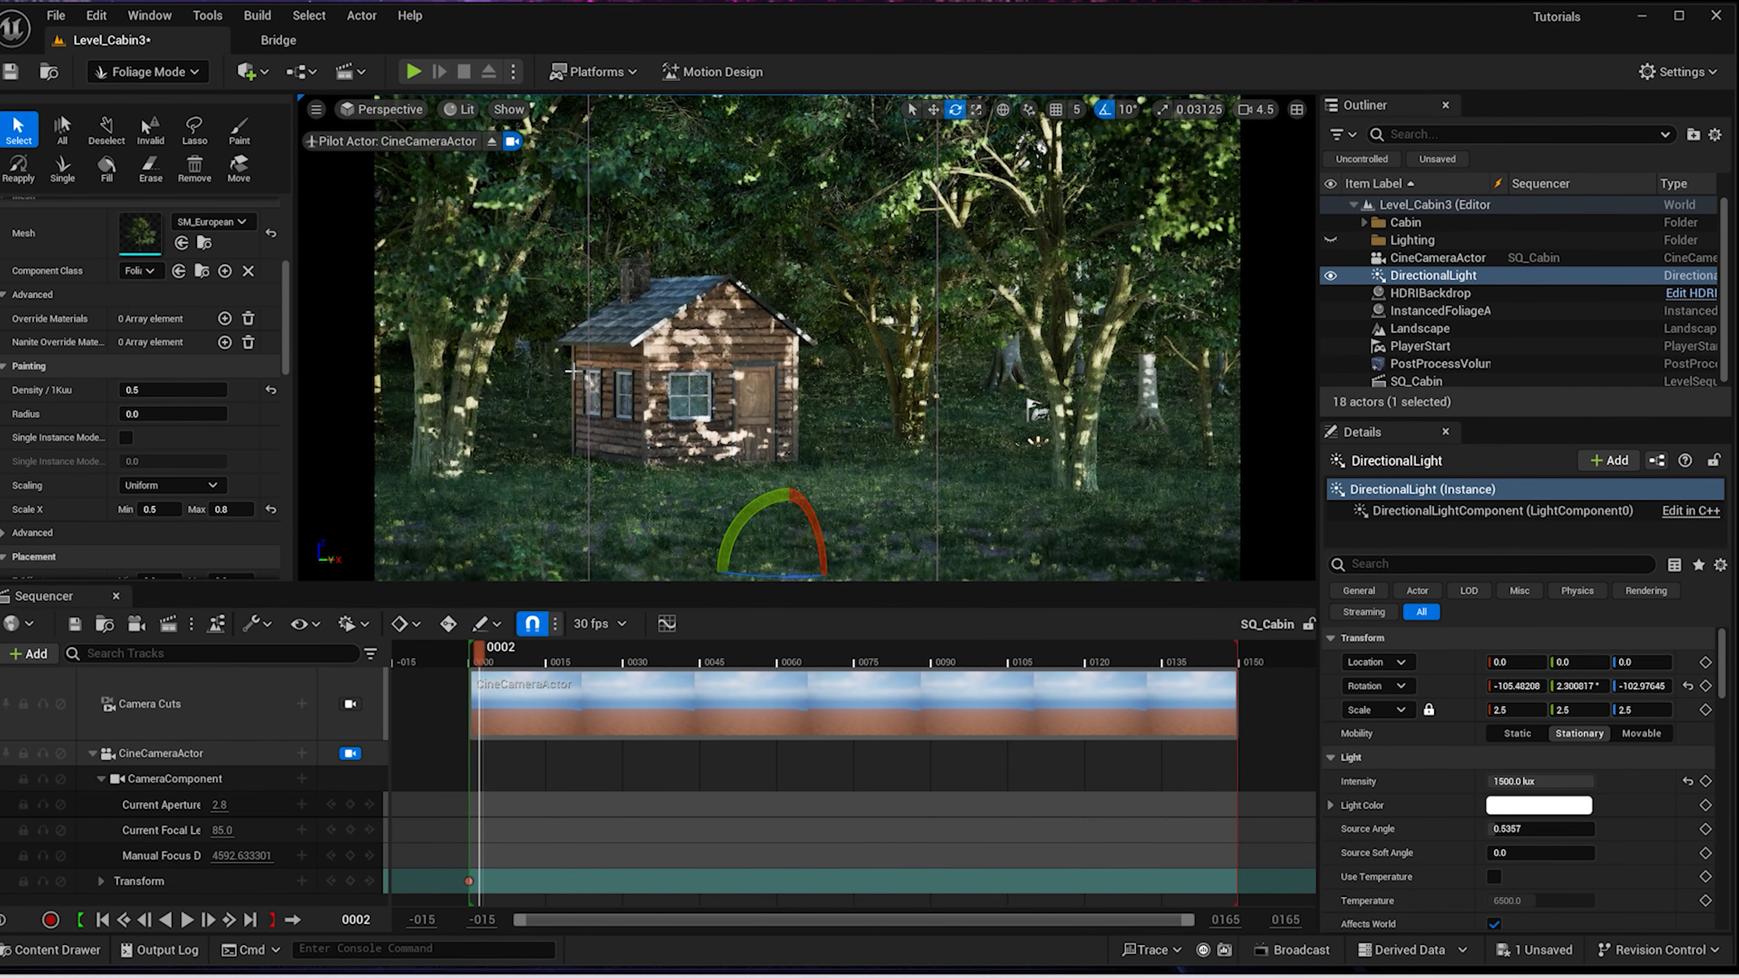
key("ctrl+l")
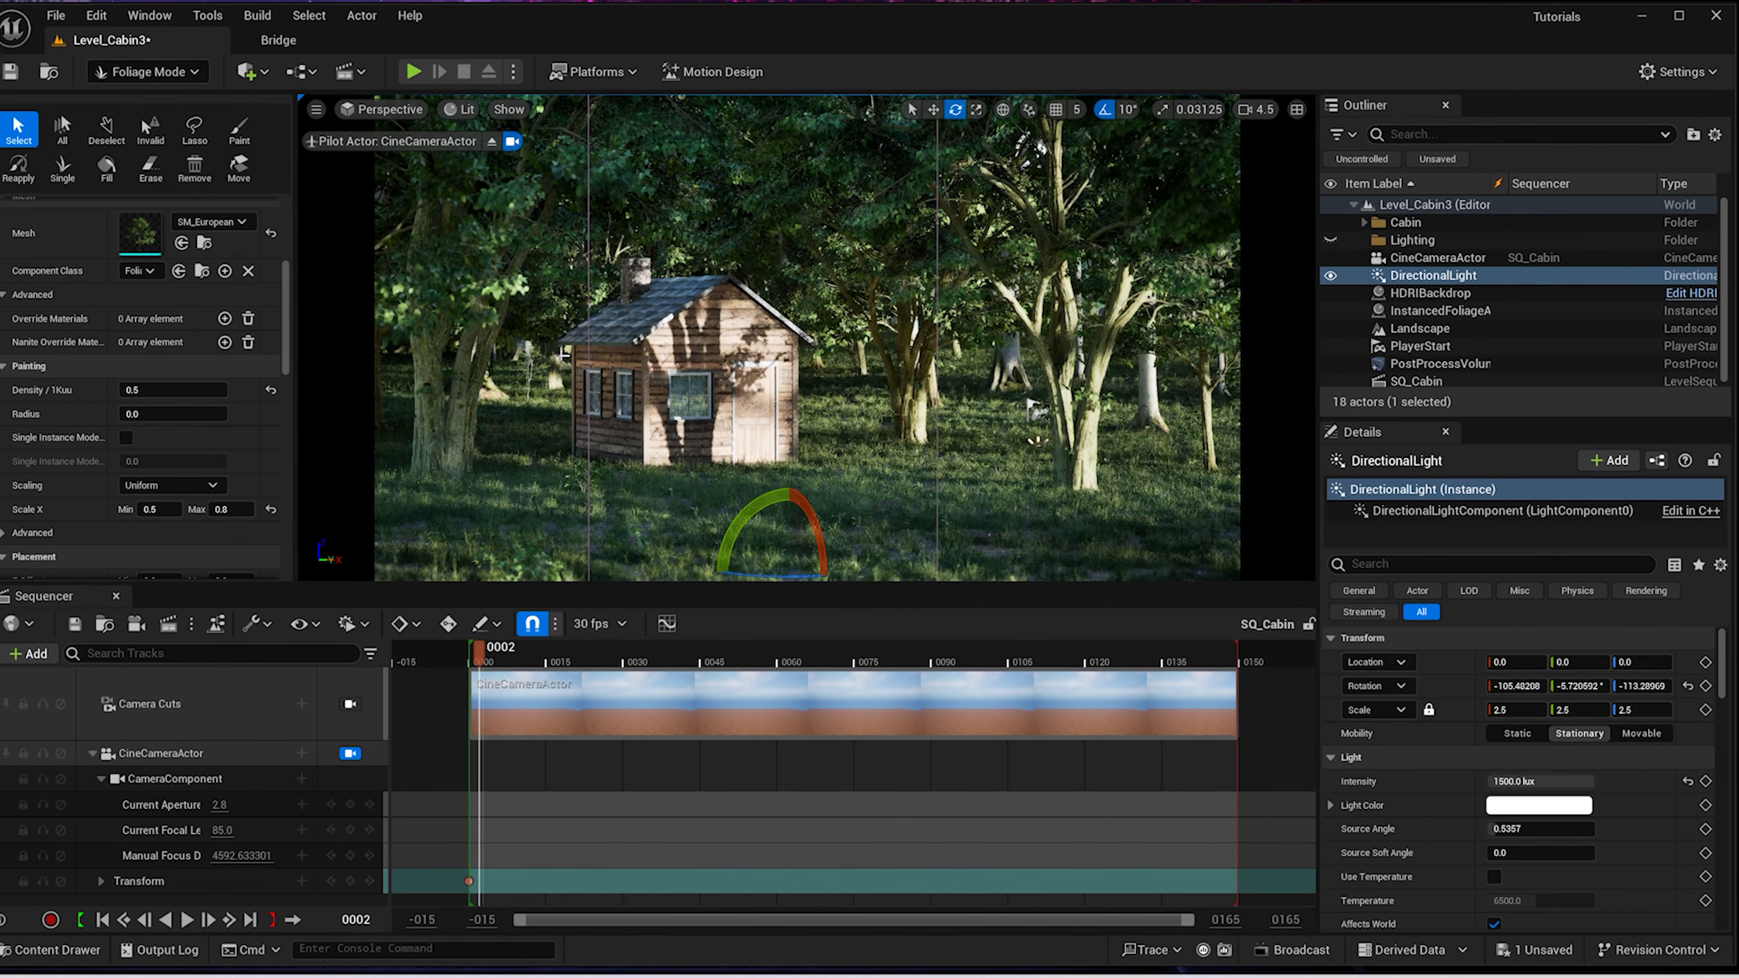
key("ctrl+l")
key("ctrl+l")
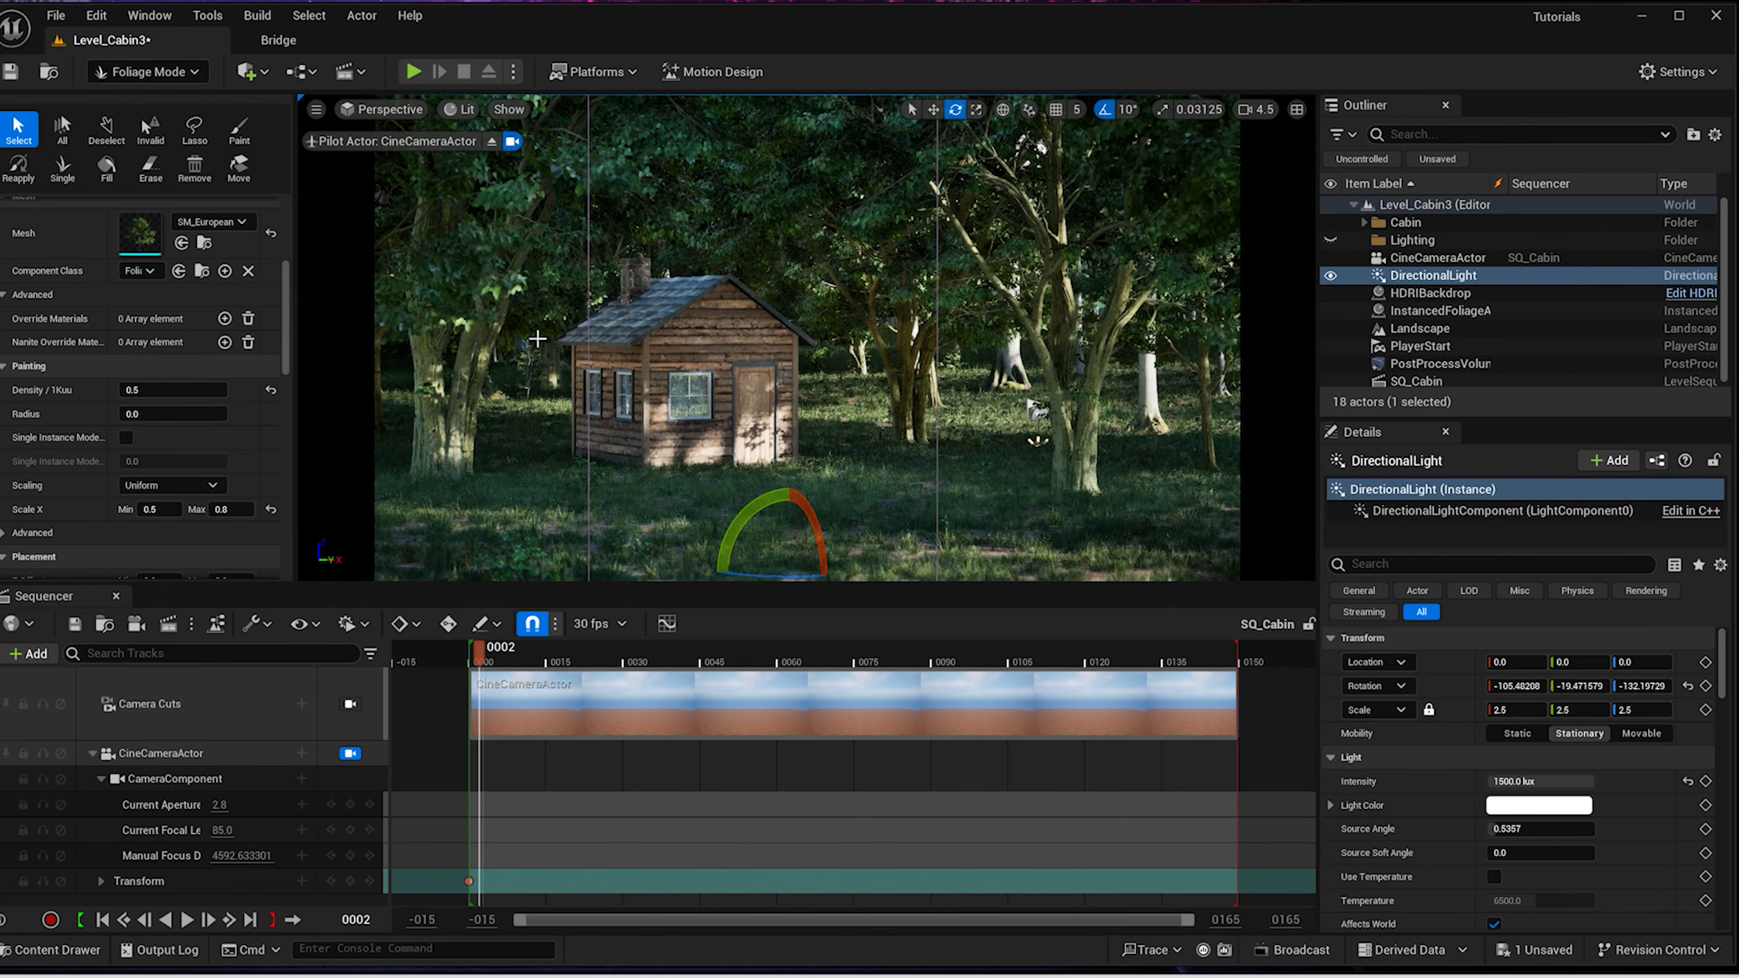
key("ctrl+l")
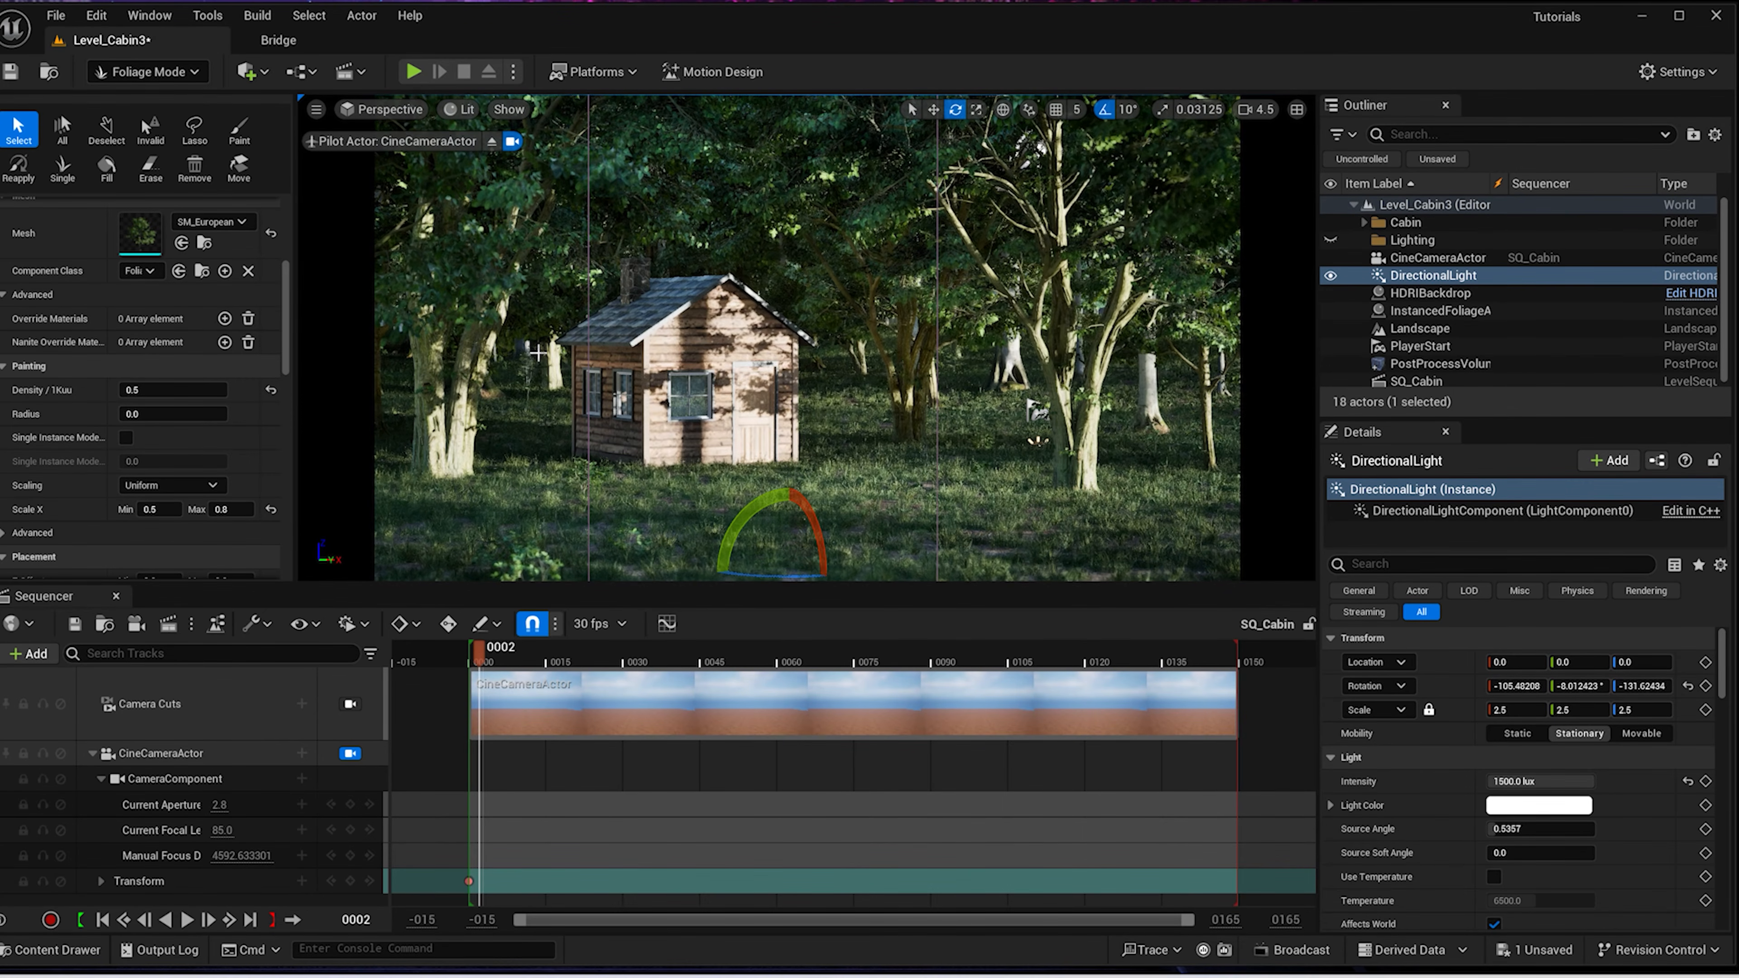
key("ctrl+l")
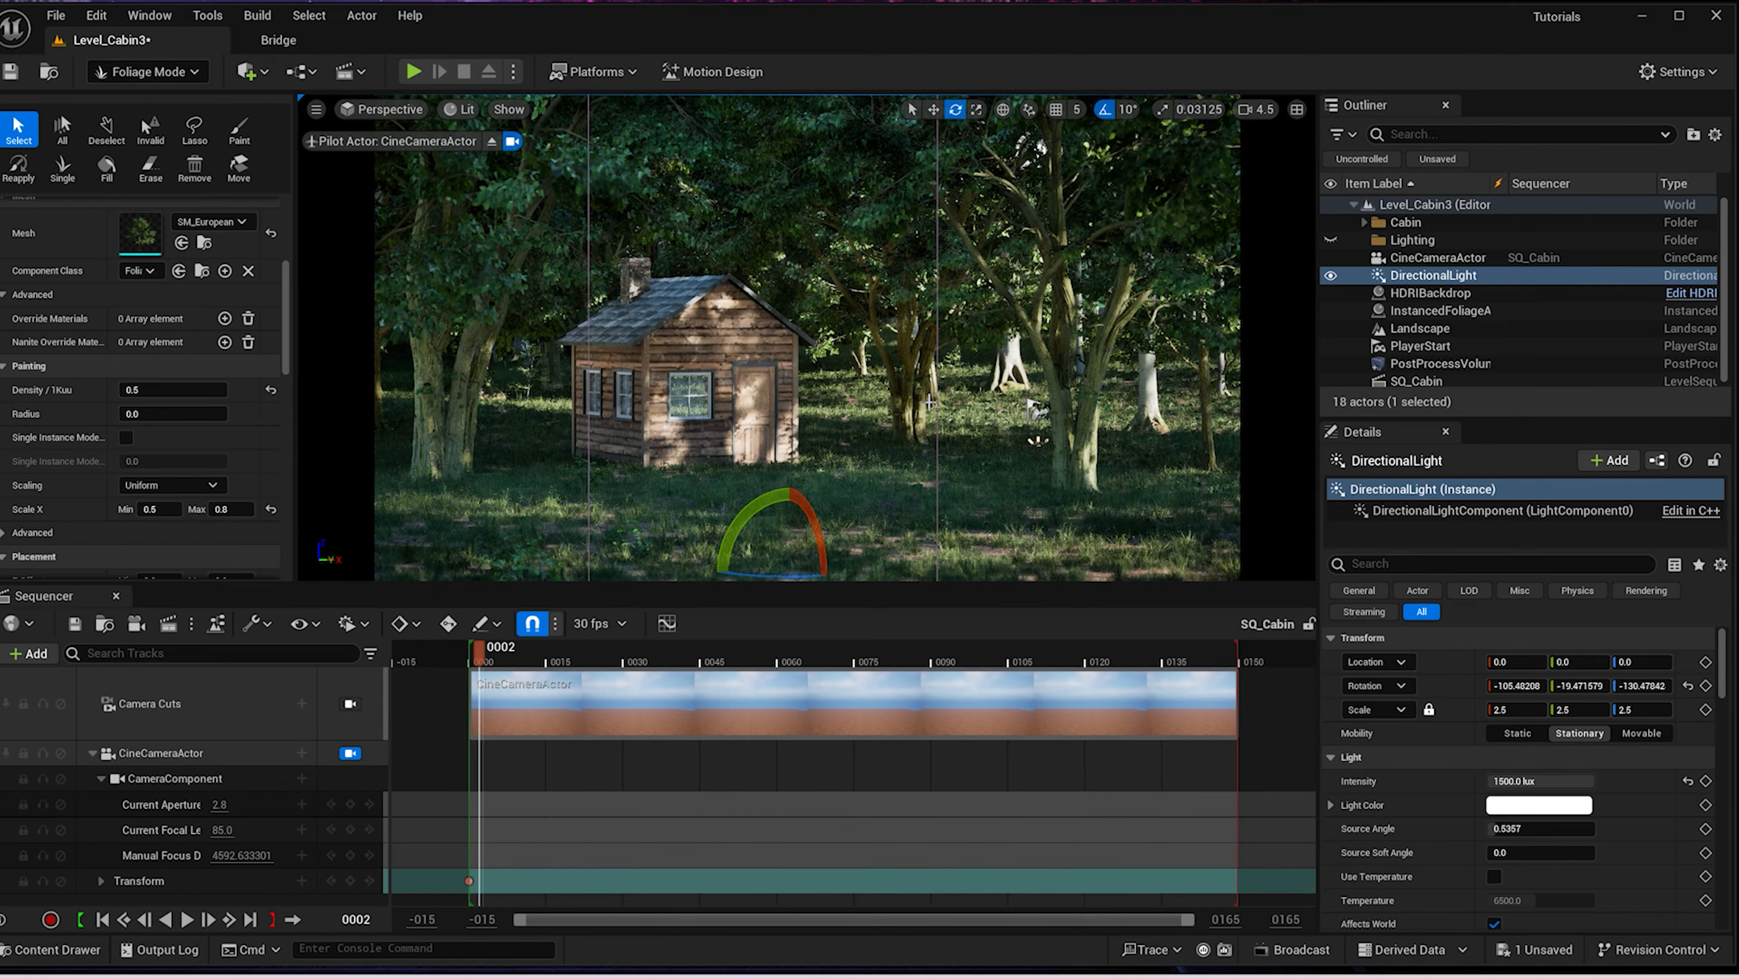
left_click(1007, 264)
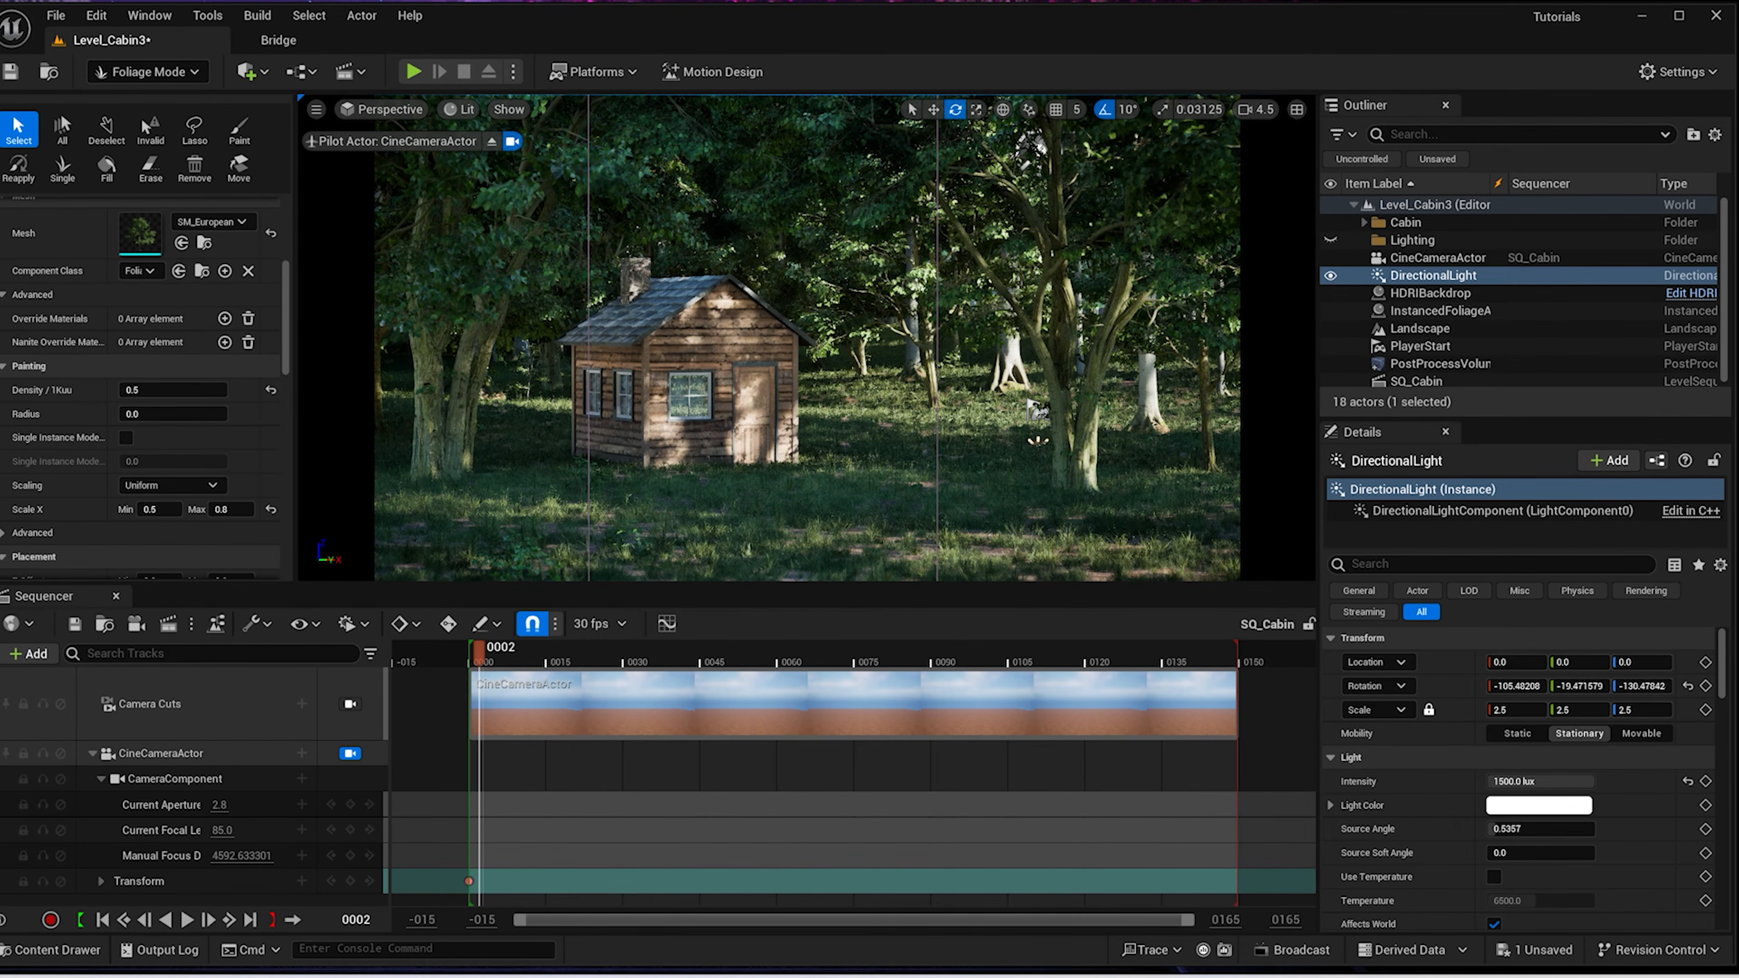
key("Delete")
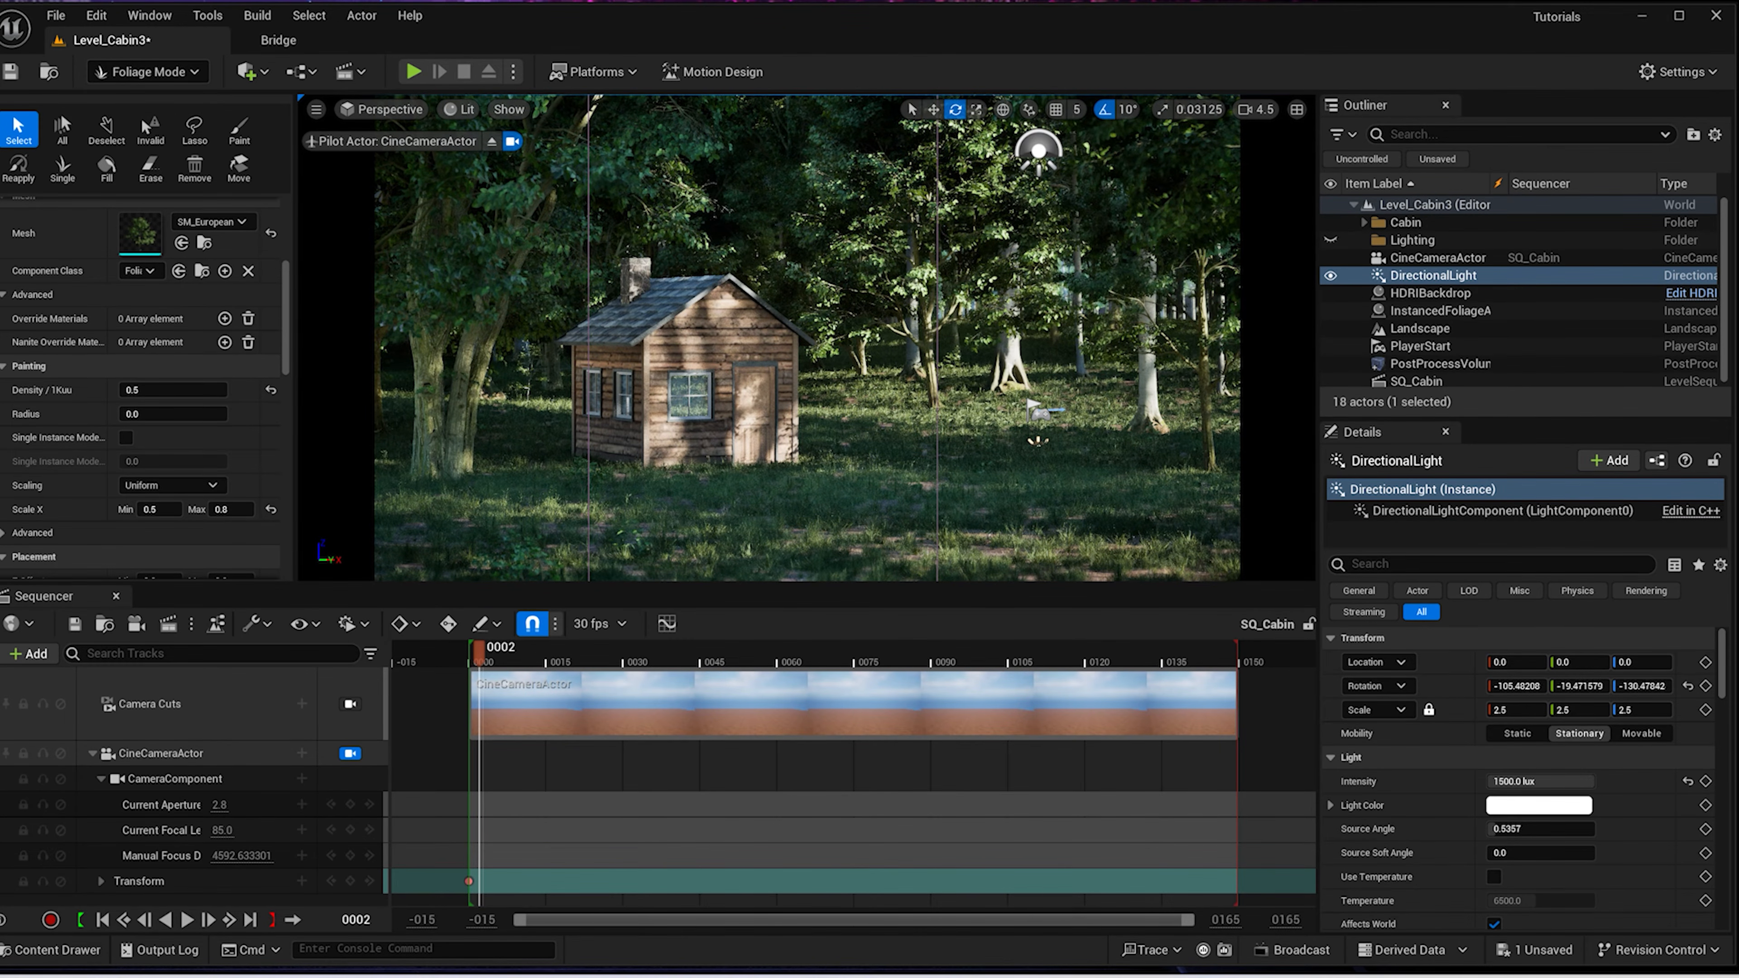
Delete the large tree left of the cabin and the thick-trunked trees to its right
left_click(474, 404)
key("Delete")
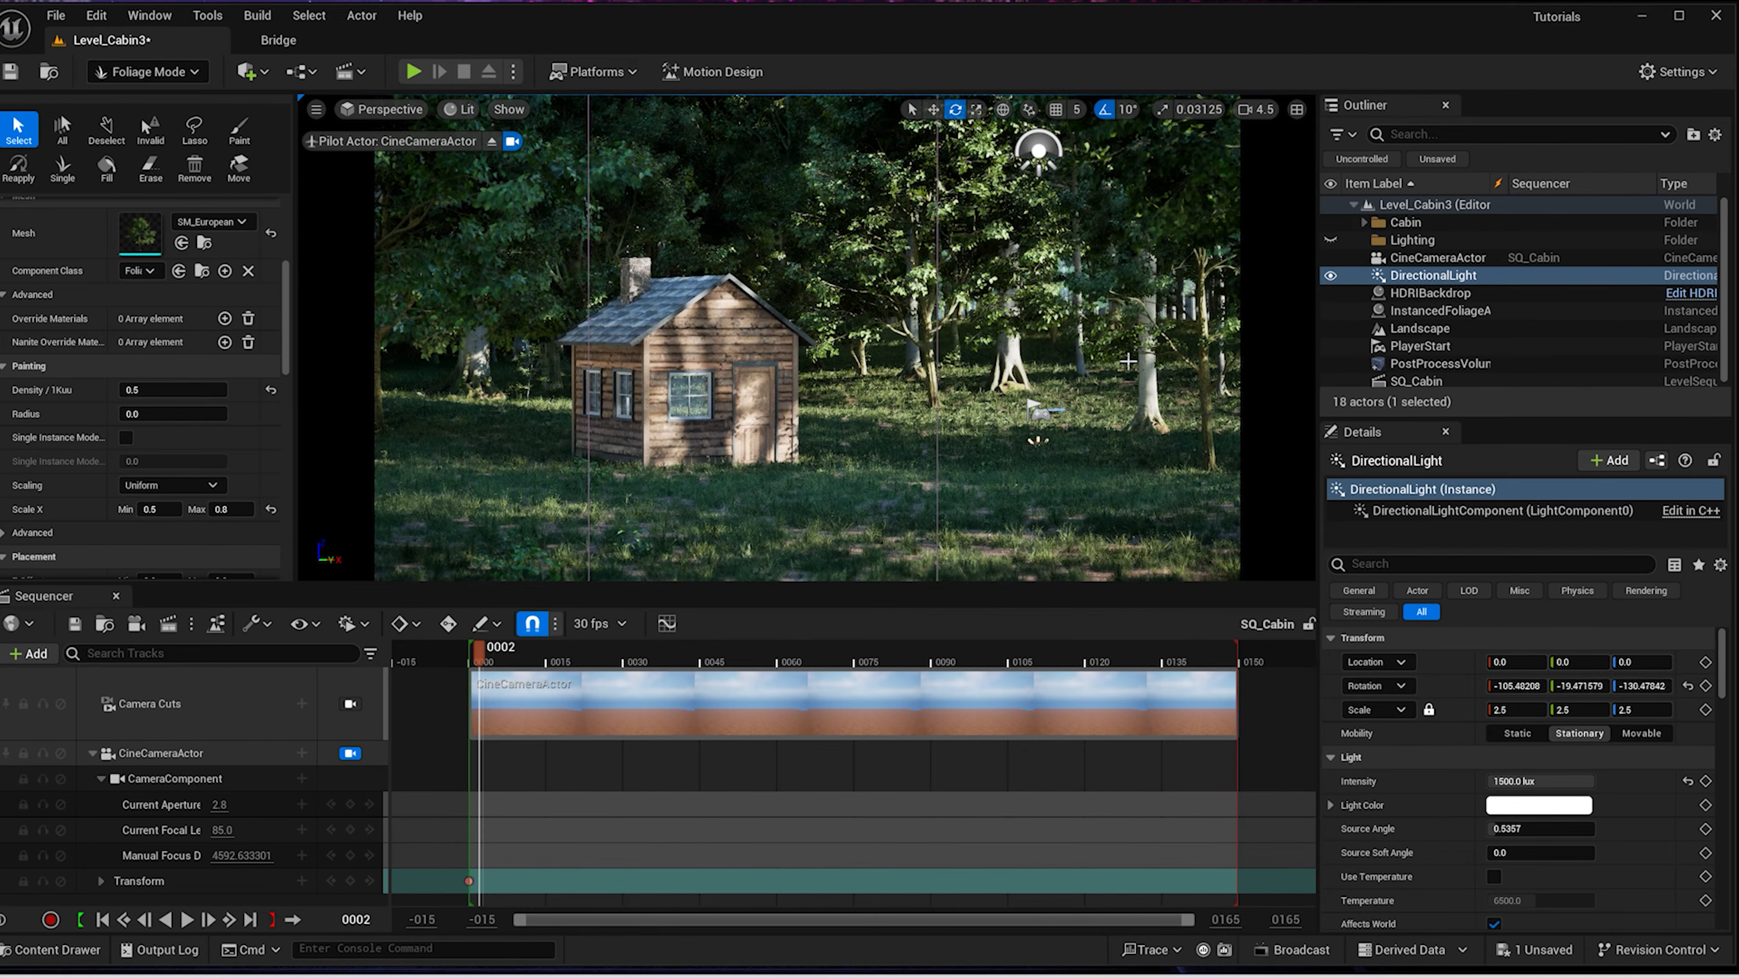
key("Delete")
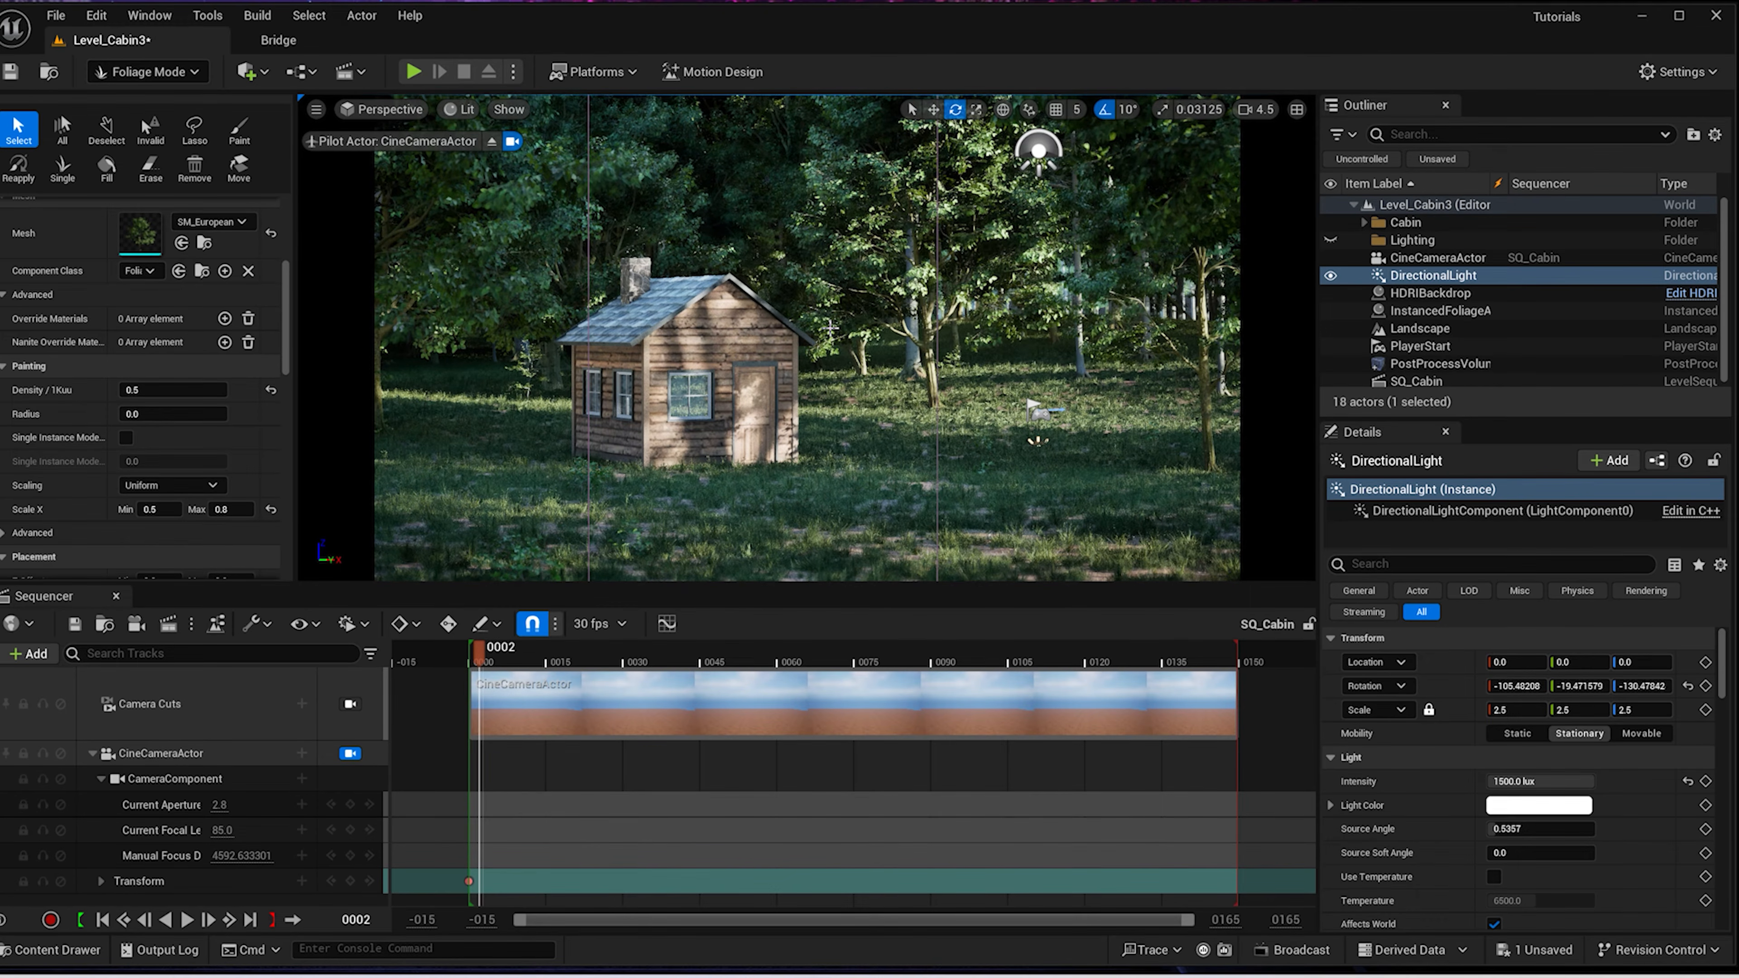
Rotate the directional light to about 81.7°, -64.1°, -131.8° so the sun lights the cabin's front
key("ctrl+l")
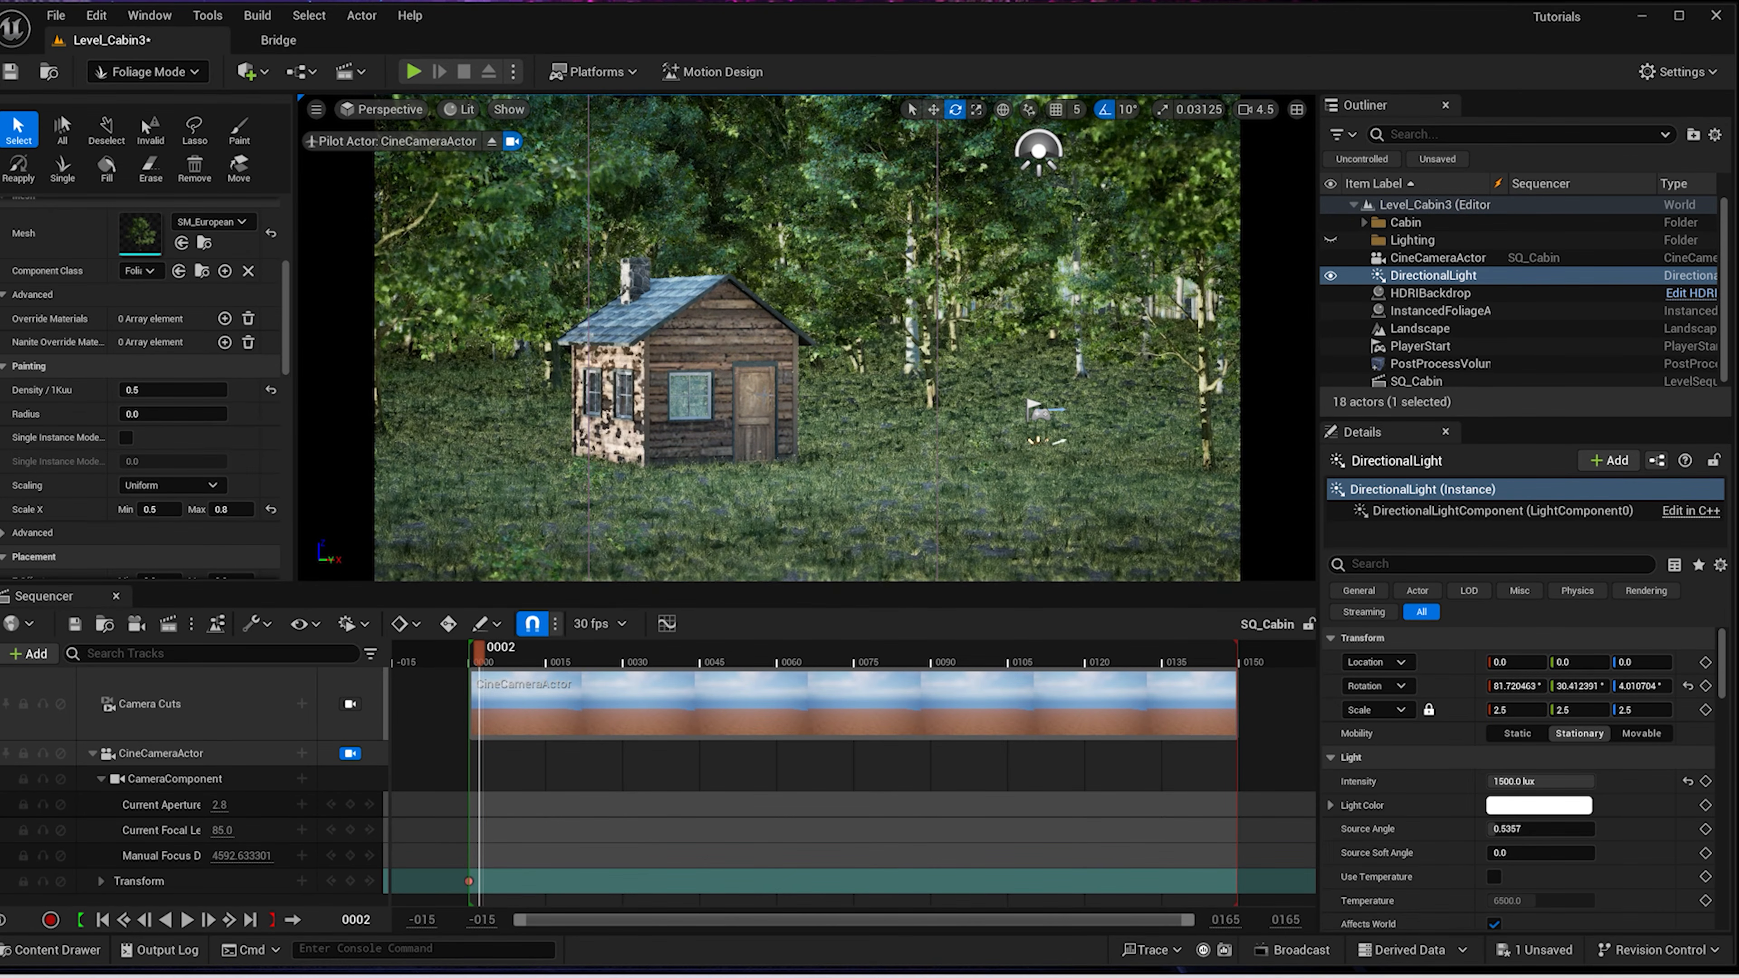
key("ctrl+l")
key("ctrl+l")
key("ctrl+l")
key("ctrl+l")
key("ctrl+l")
key("ctrl+l")
key("ctrl+l")
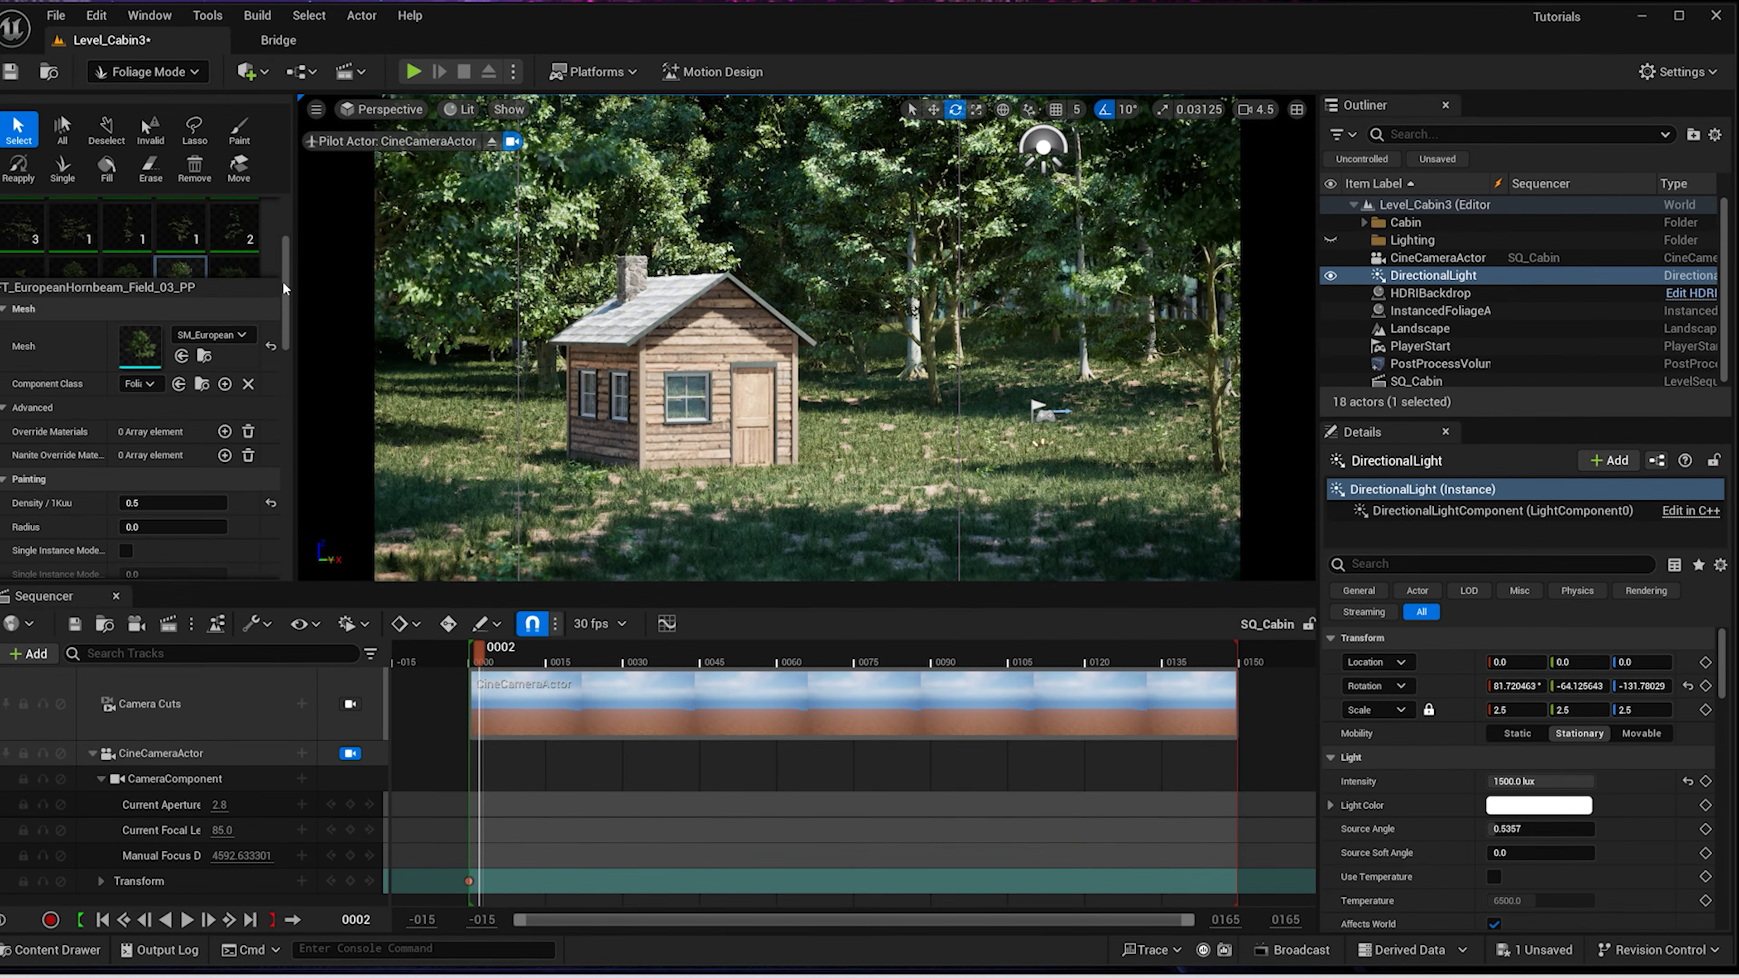
Add an Exponential Height Fog actor to the level
scroll(246, 328, "up", 5)
left_click(273, 76)
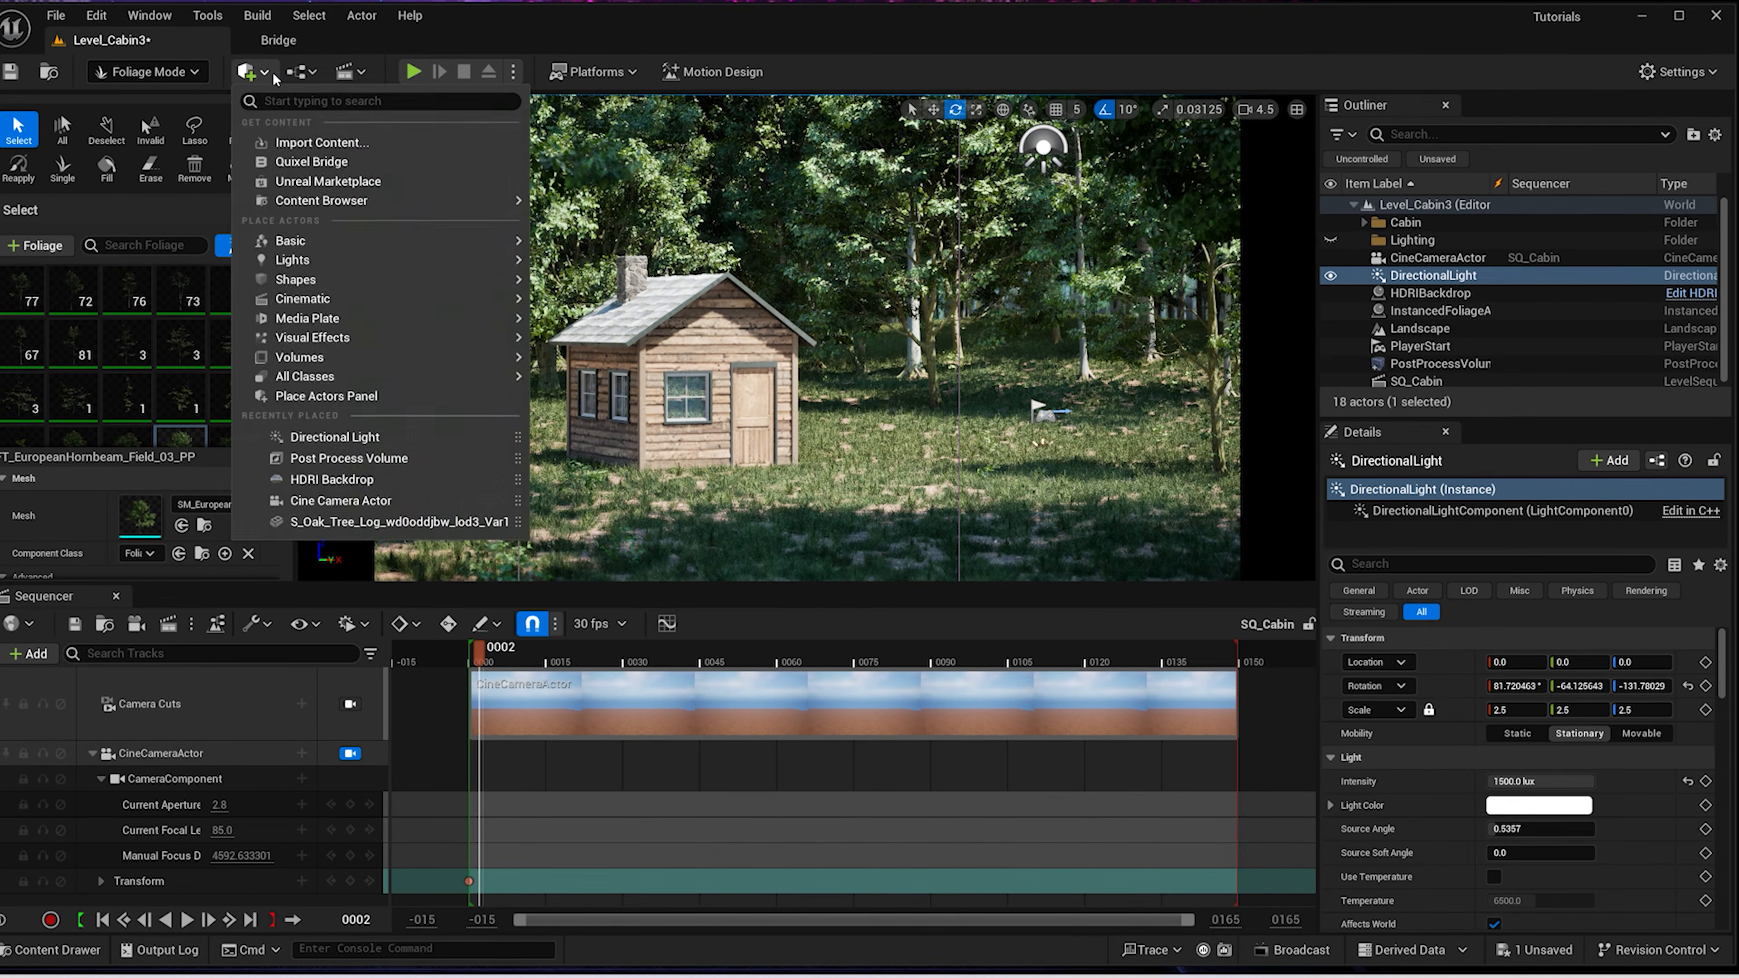
type("fo")
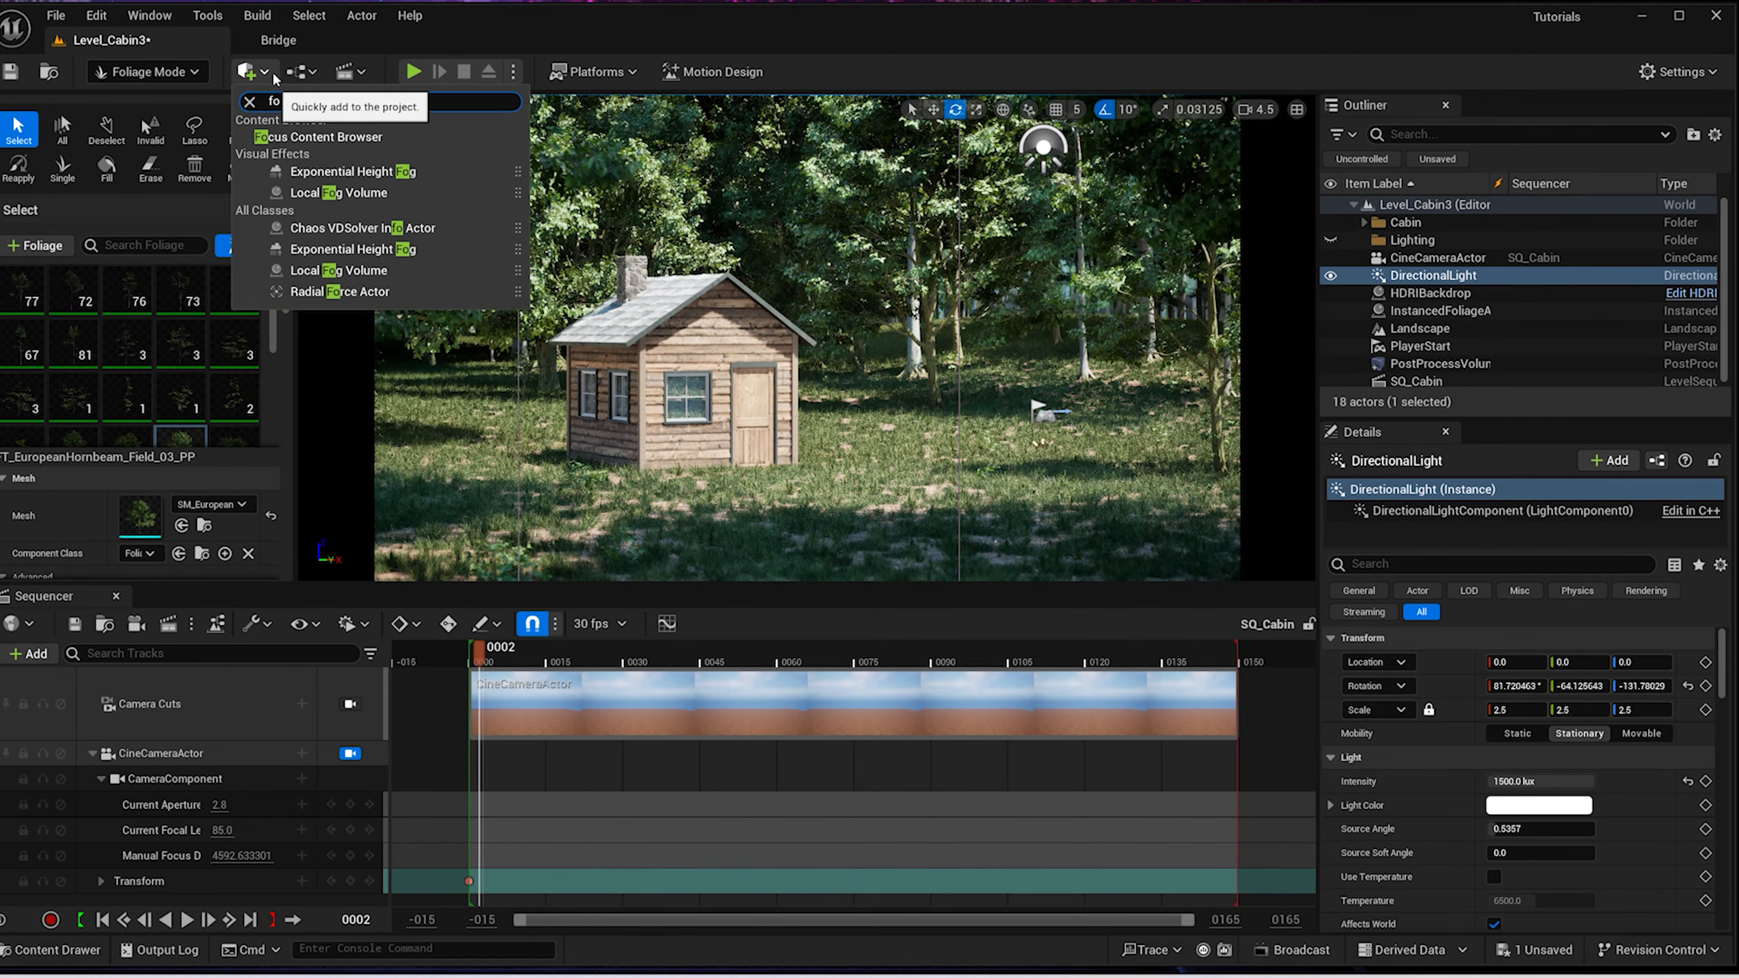
type("g")
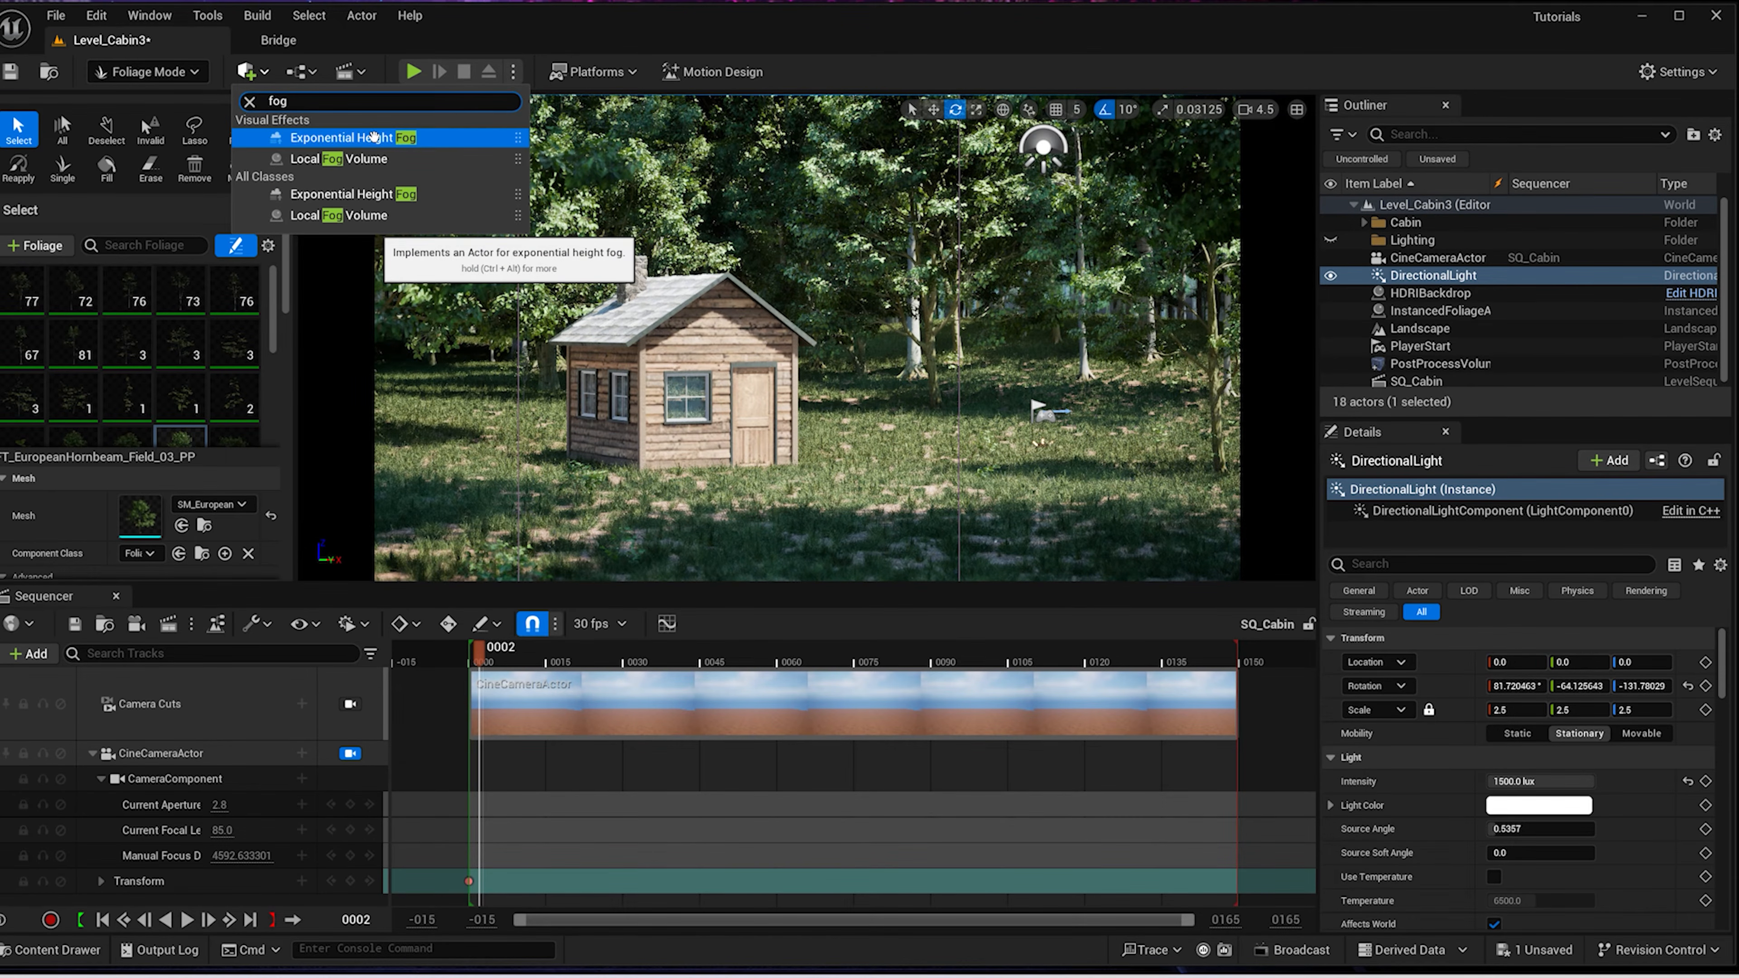
left_click(373, 137)
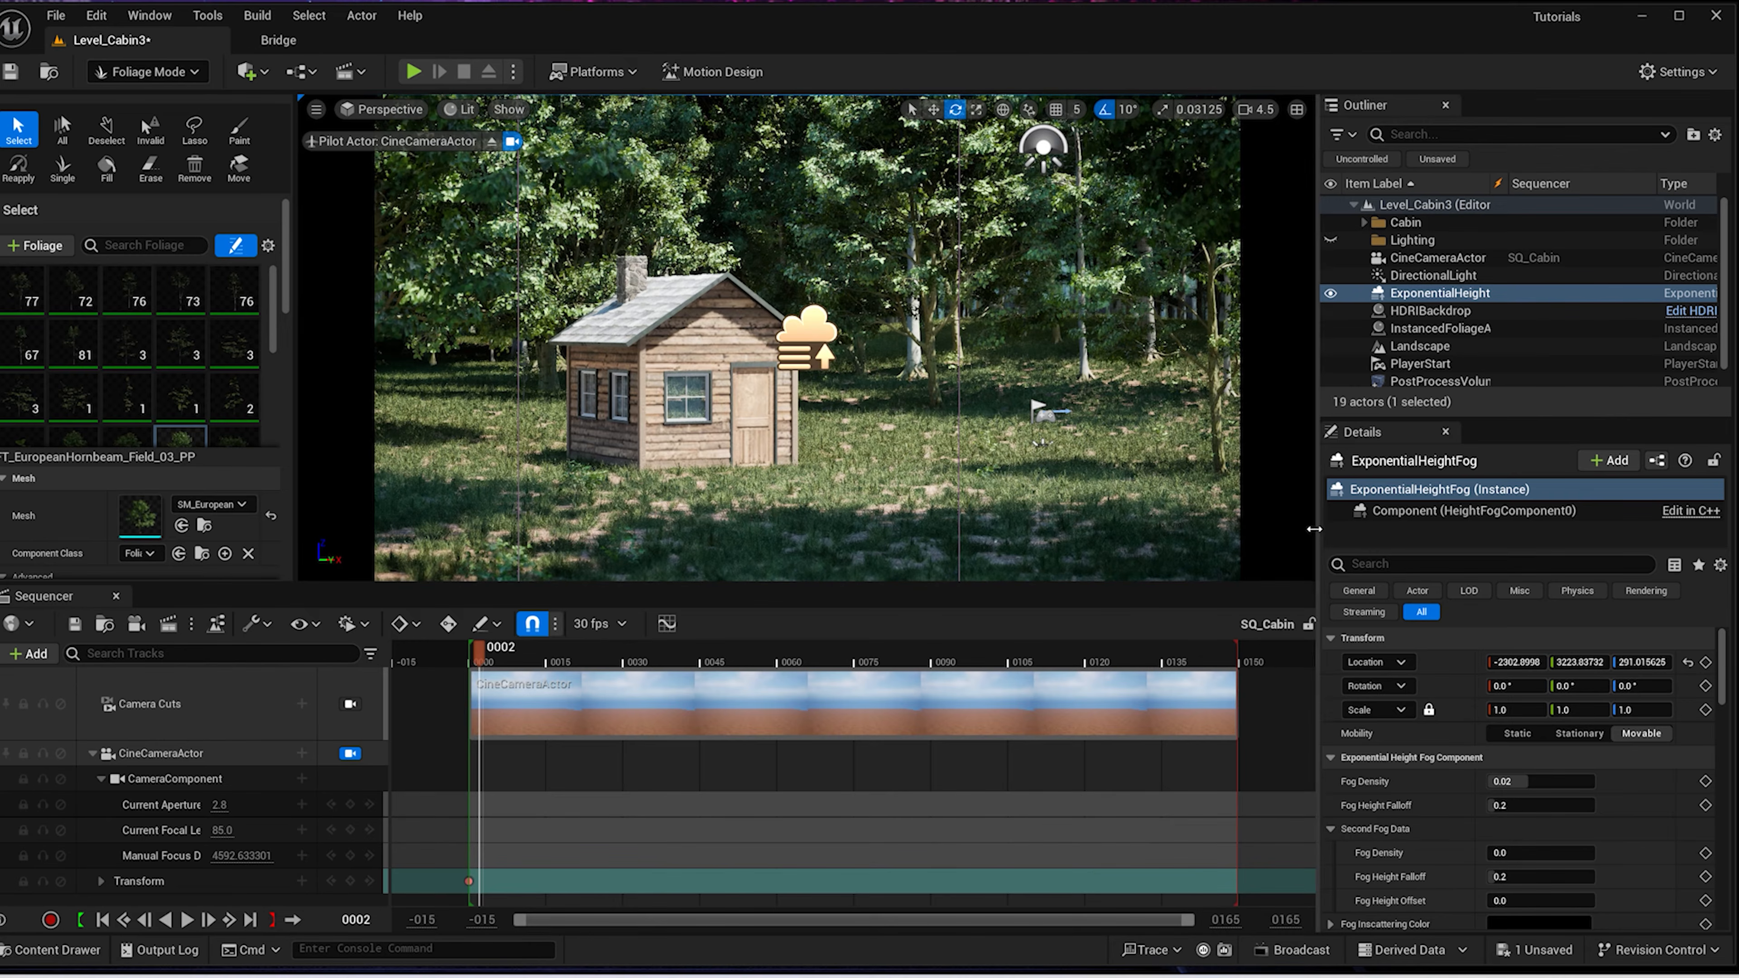
Enable Volumetric Fog on the height fog and set its volumetric start distance to about 3424
scroll(1596, 822, "down", 10)
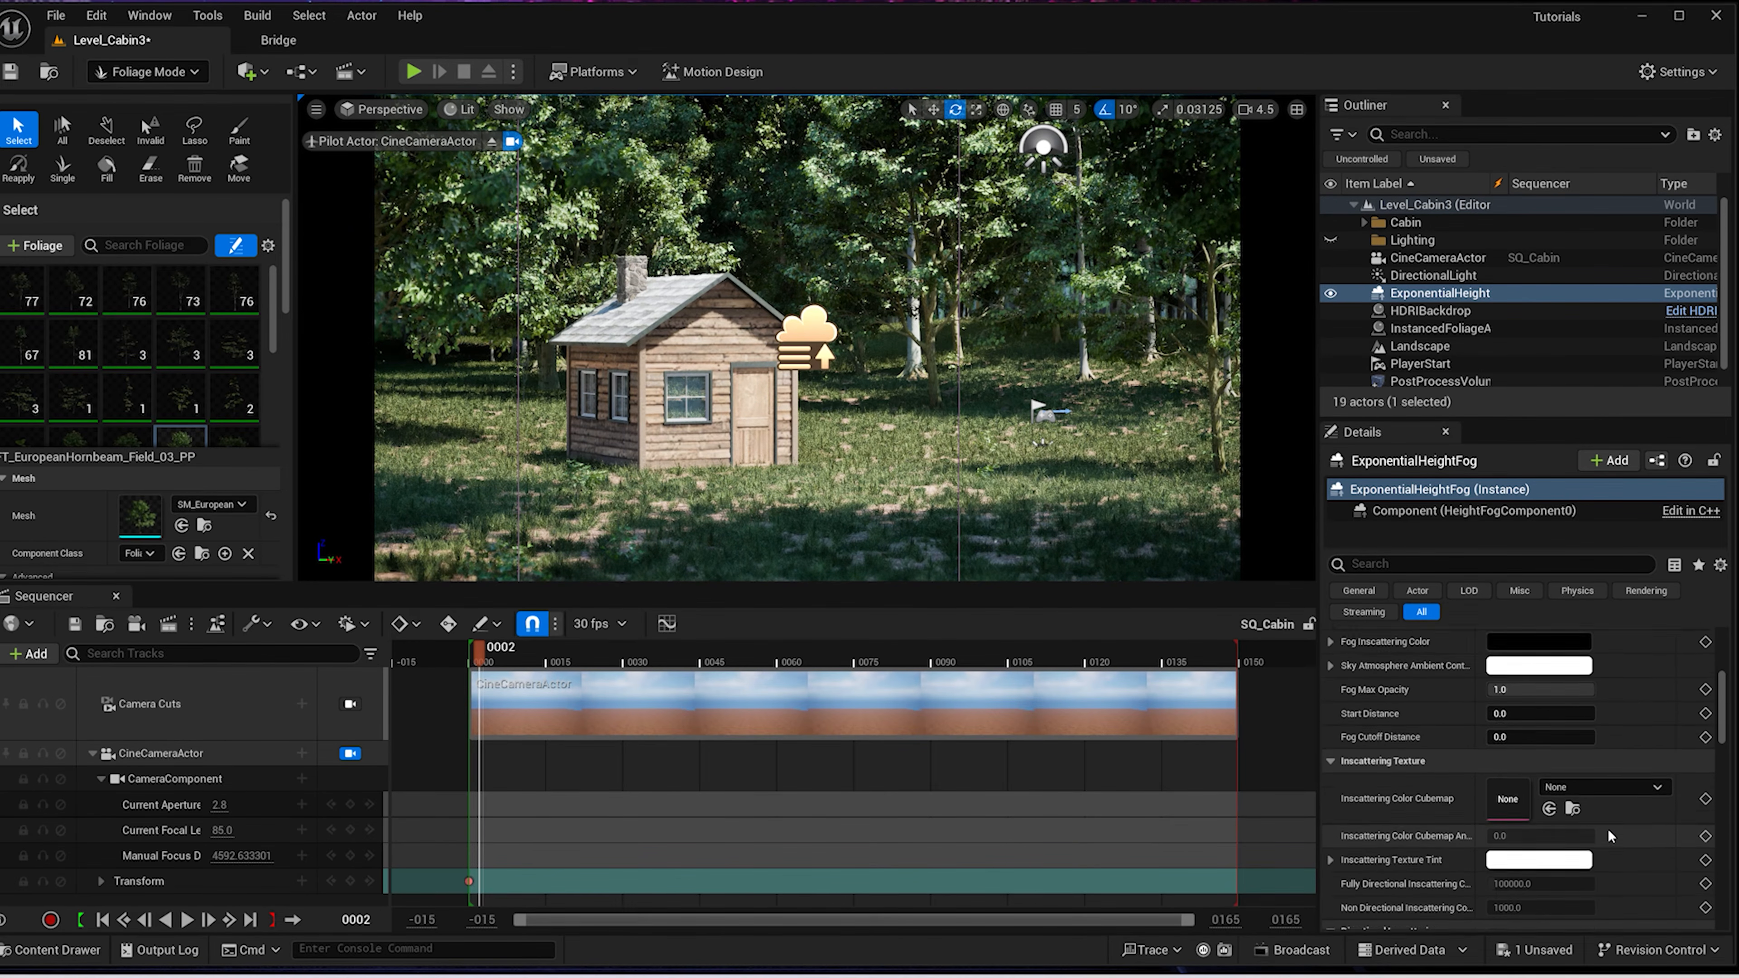
scroll(1610, 836, "down", 2)
left_click(1495, 853)
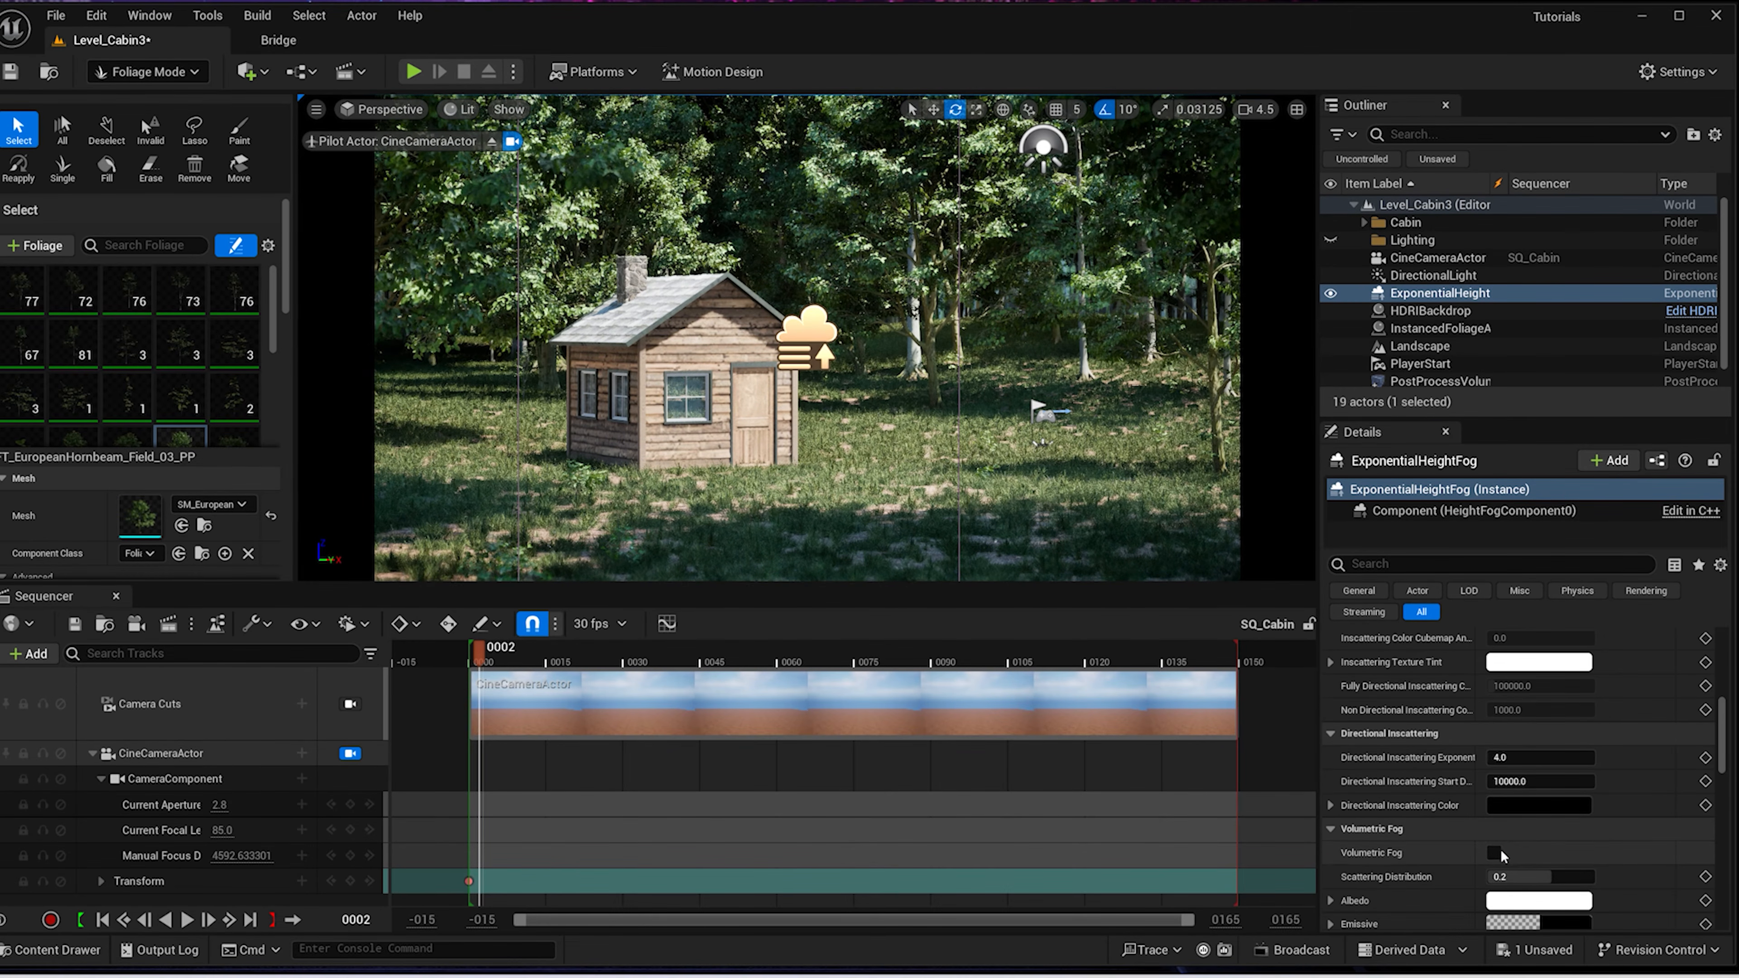
scroll(1630, 829, "down", 3)
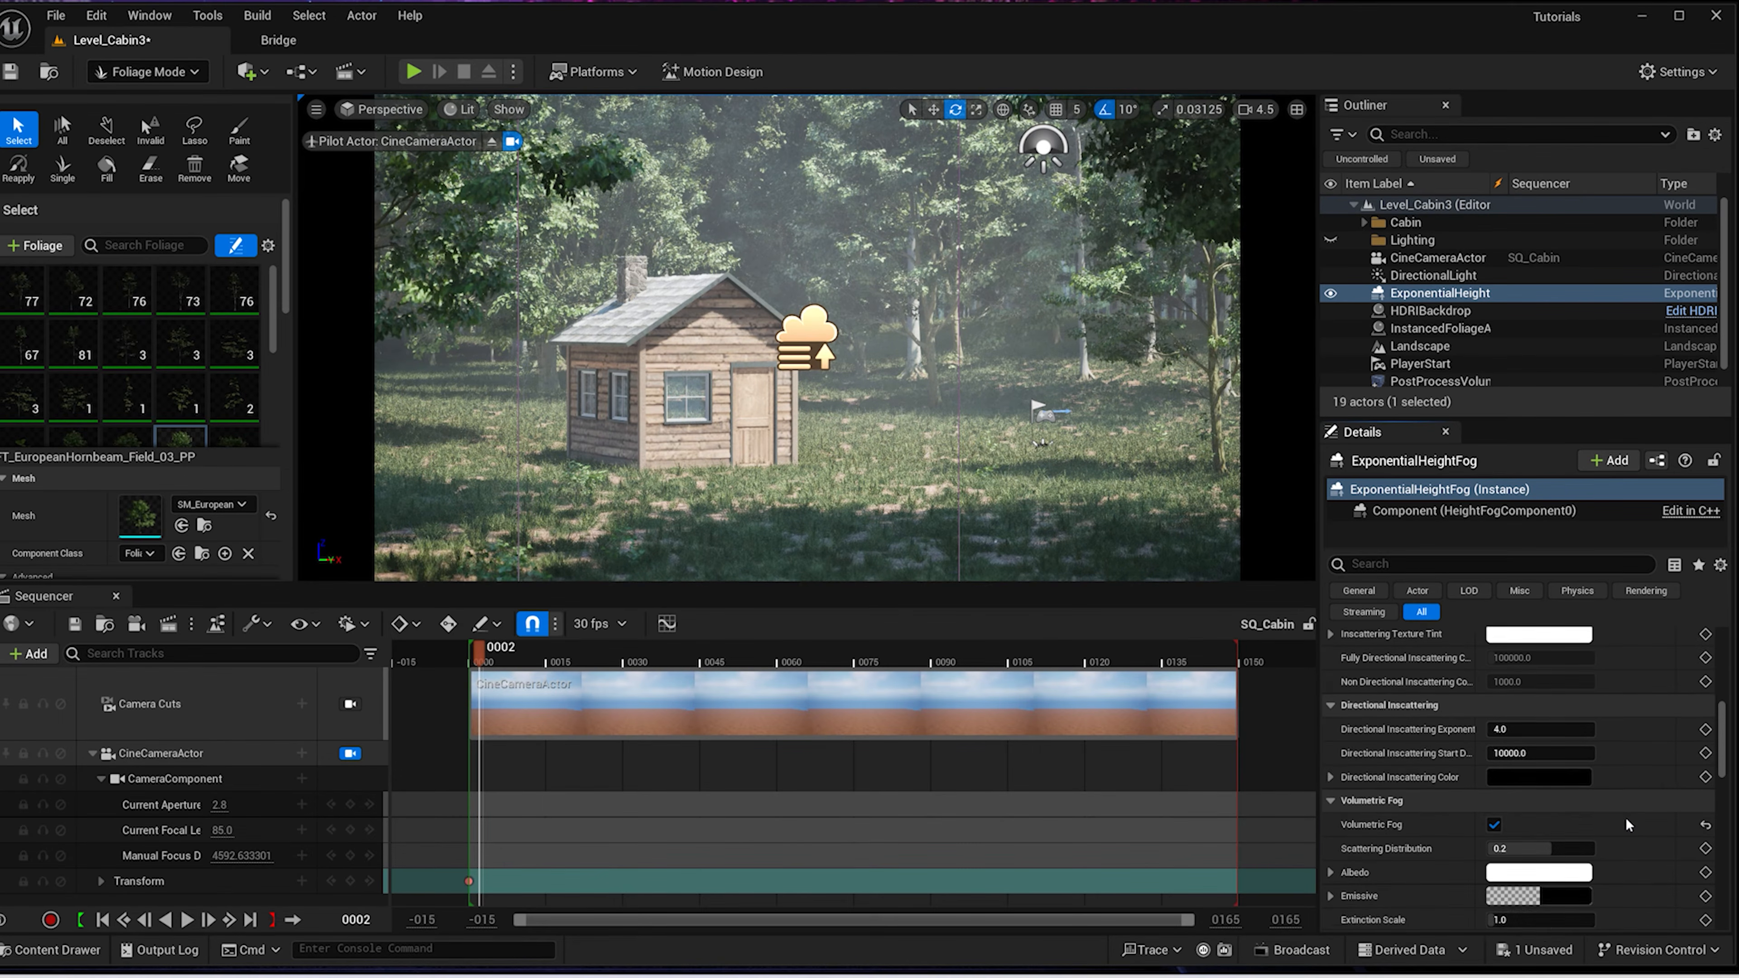
scroll(1629, 826, "down", 1)
left_click_drag(1547, 832, 1610, 827)
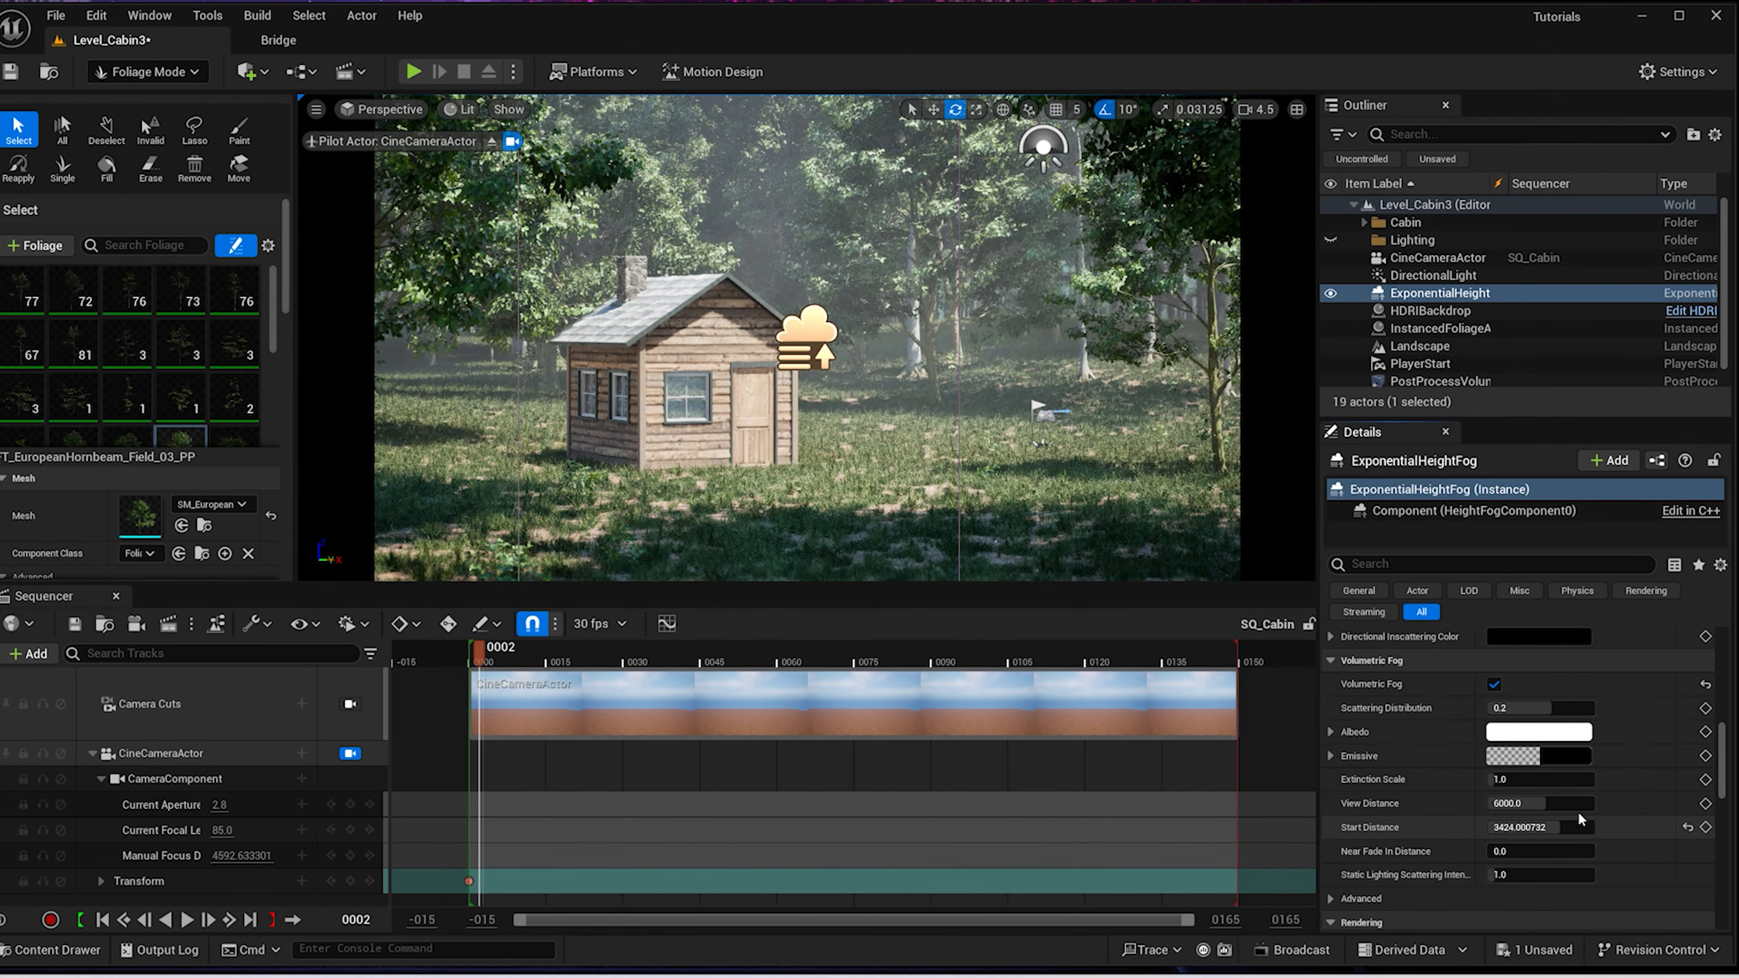
Set the height fog's main Fog Density to 0.015
scroll(1635, 753, "up", 5)
scroll(1635, 753, "up", 8)
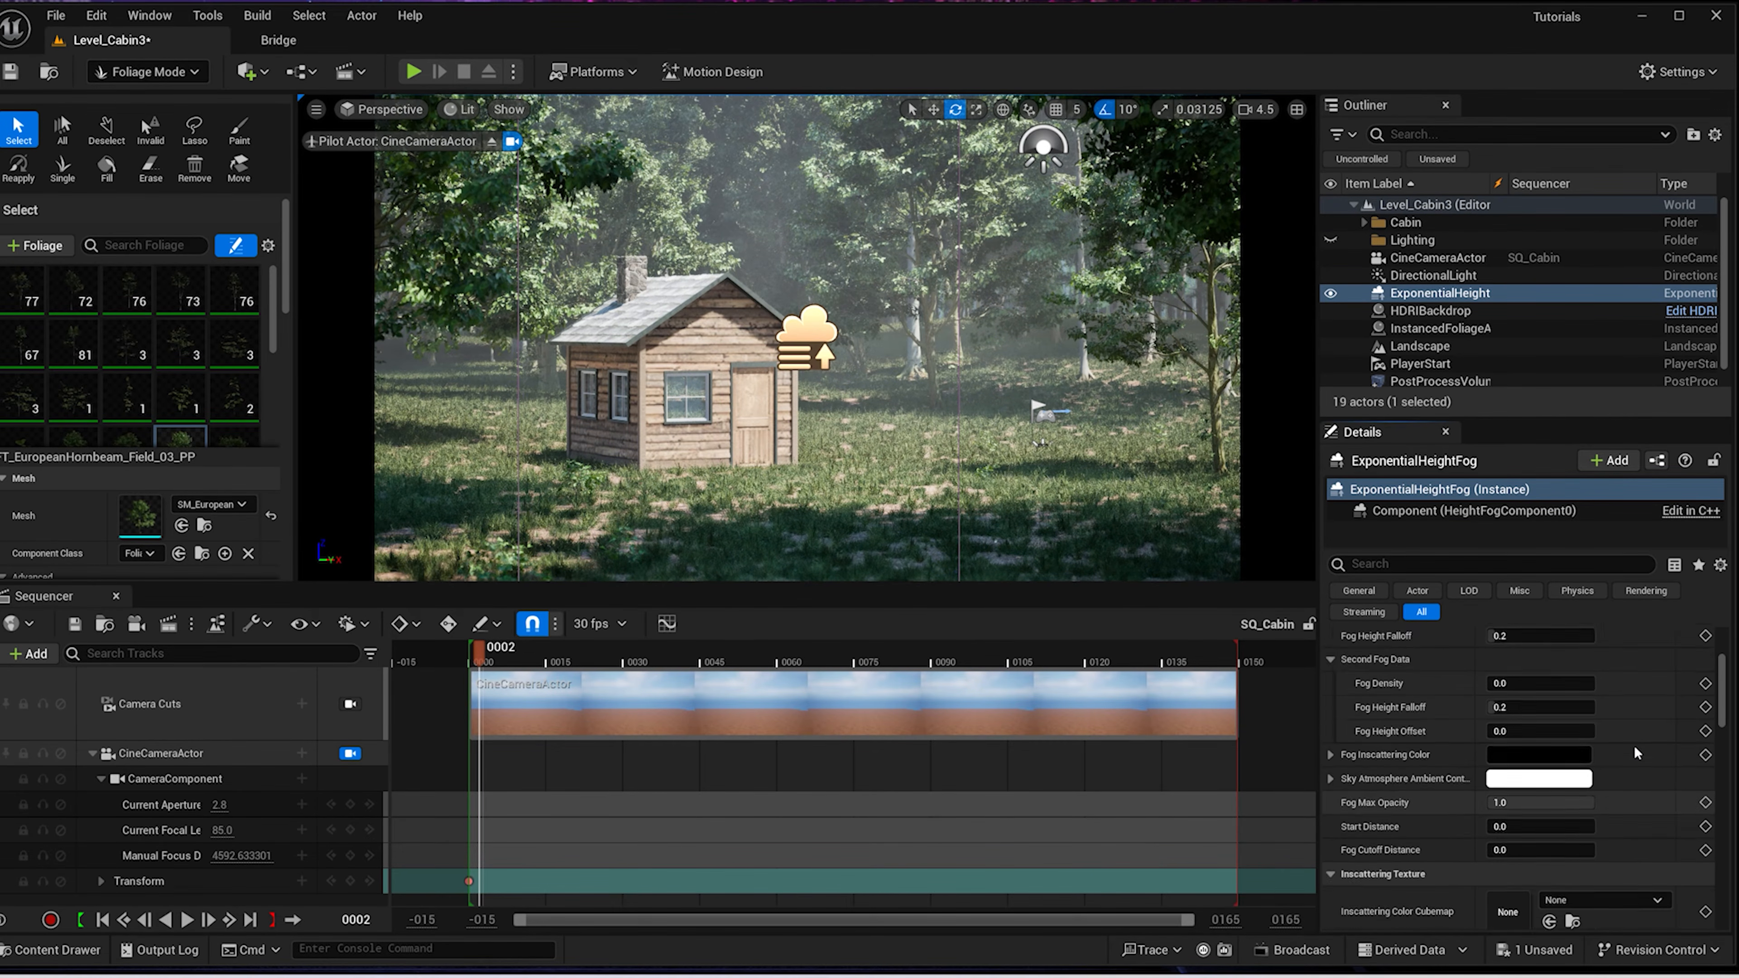
left_click(1568, 782)
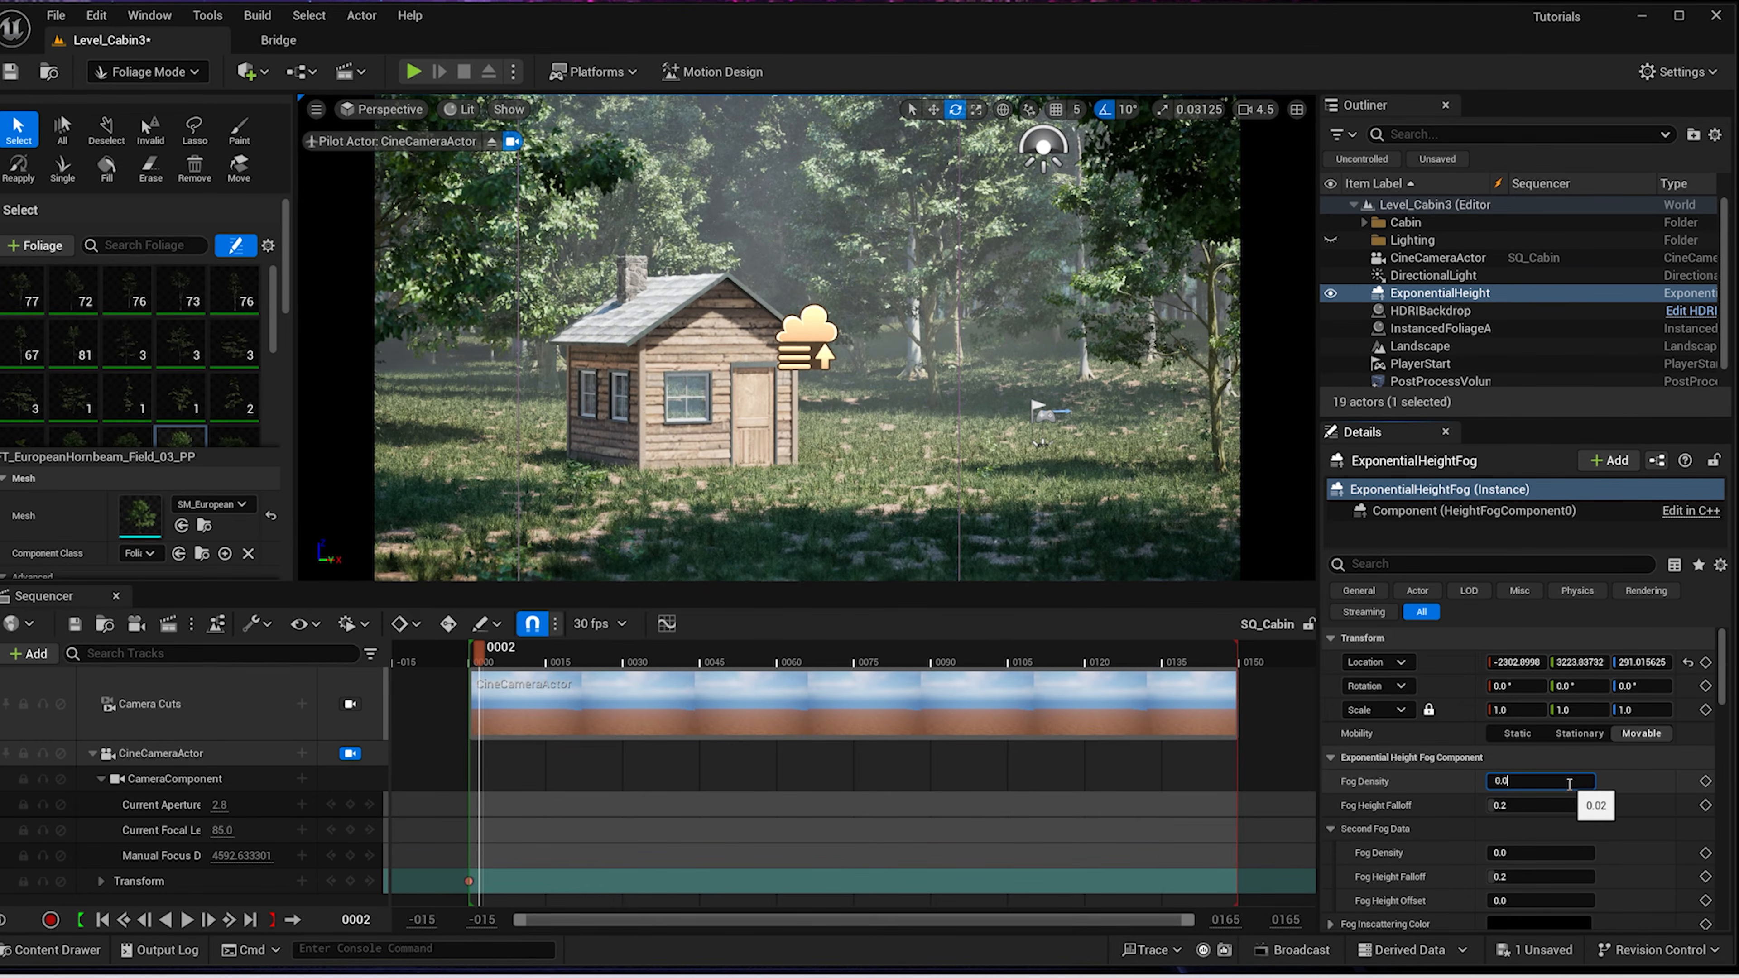
type("0.015")
key("Return")
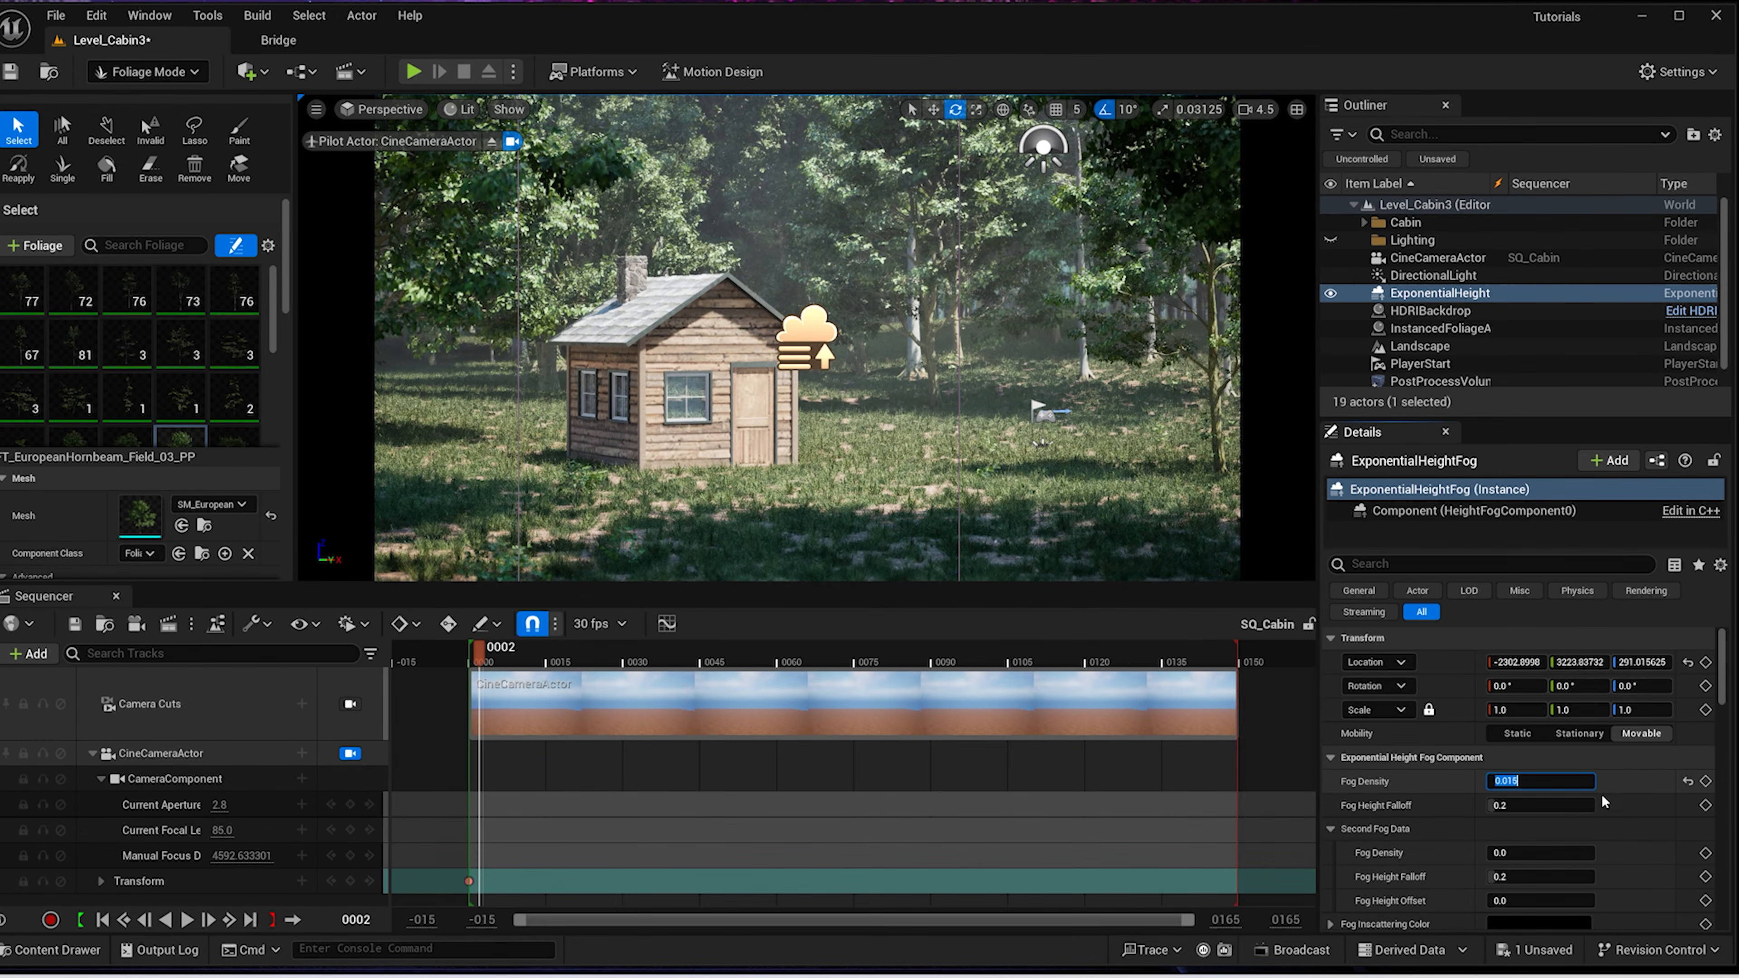
Change the fog's Sky Atmosphere Ambient Contribution colour to a pale cyan, about R 0.782, G 0.973, B 1.0
scroll(1604, 807, "down", 3)
left_click(1580, 811)
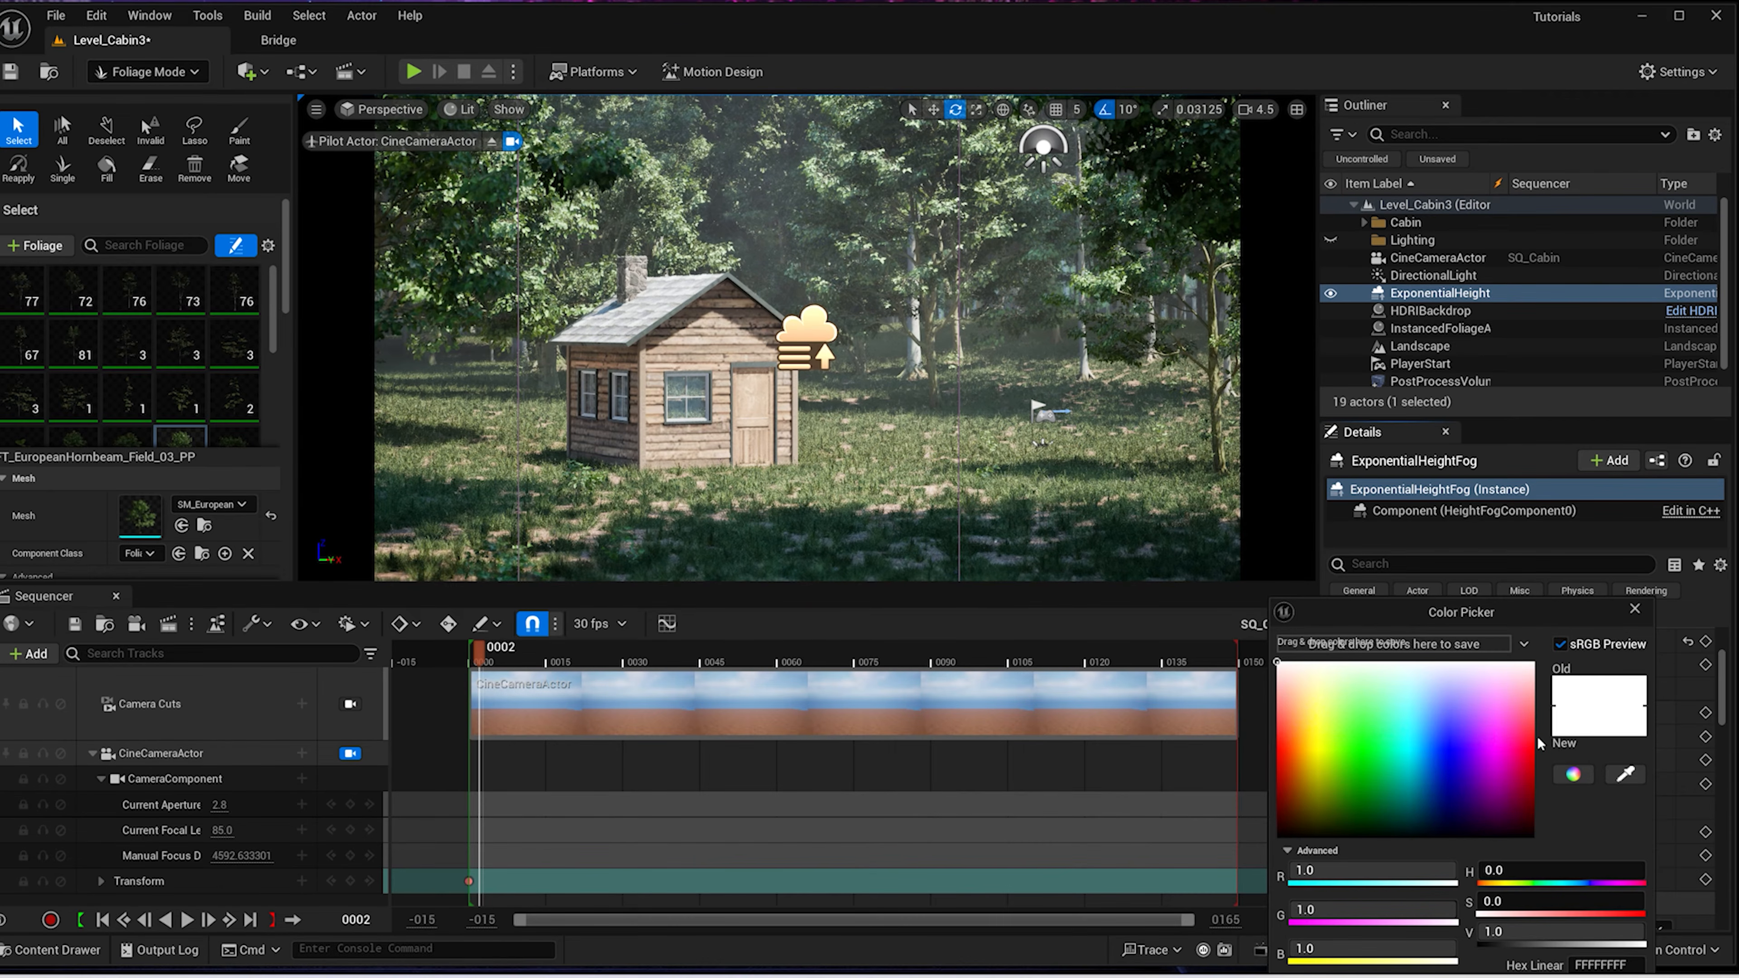
left_click(1412, 683)
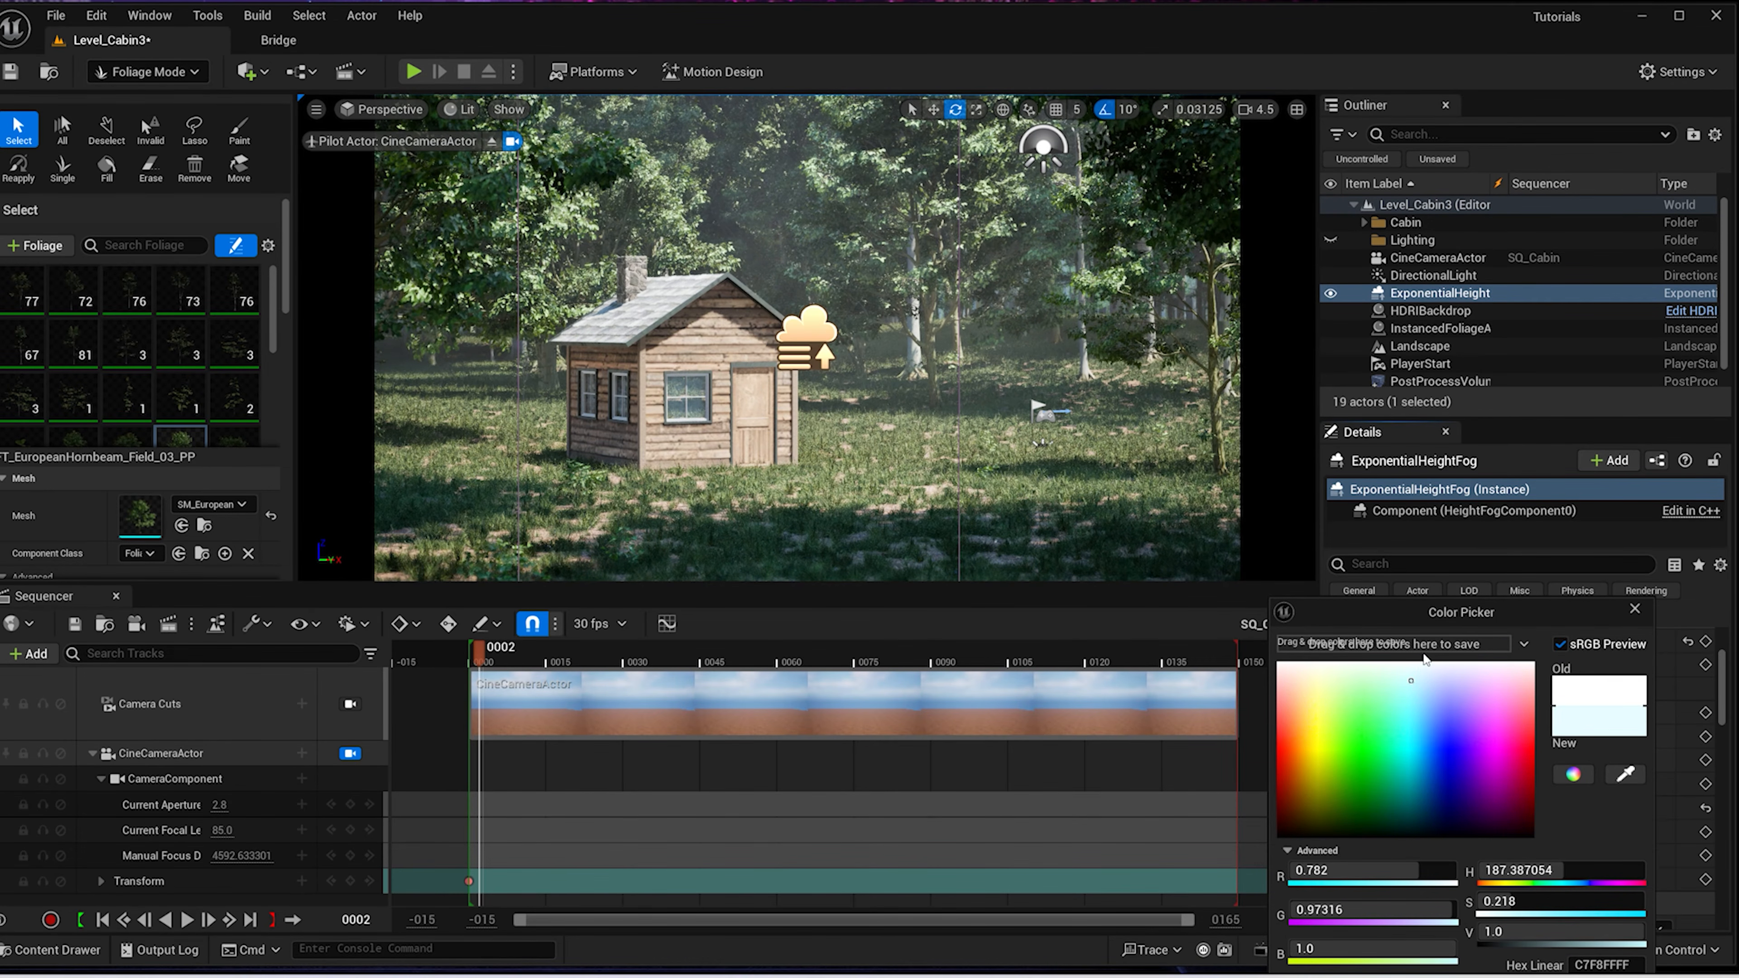
left_click_drag(1442, 622, 1436, 591)
left_click(1493, 917)
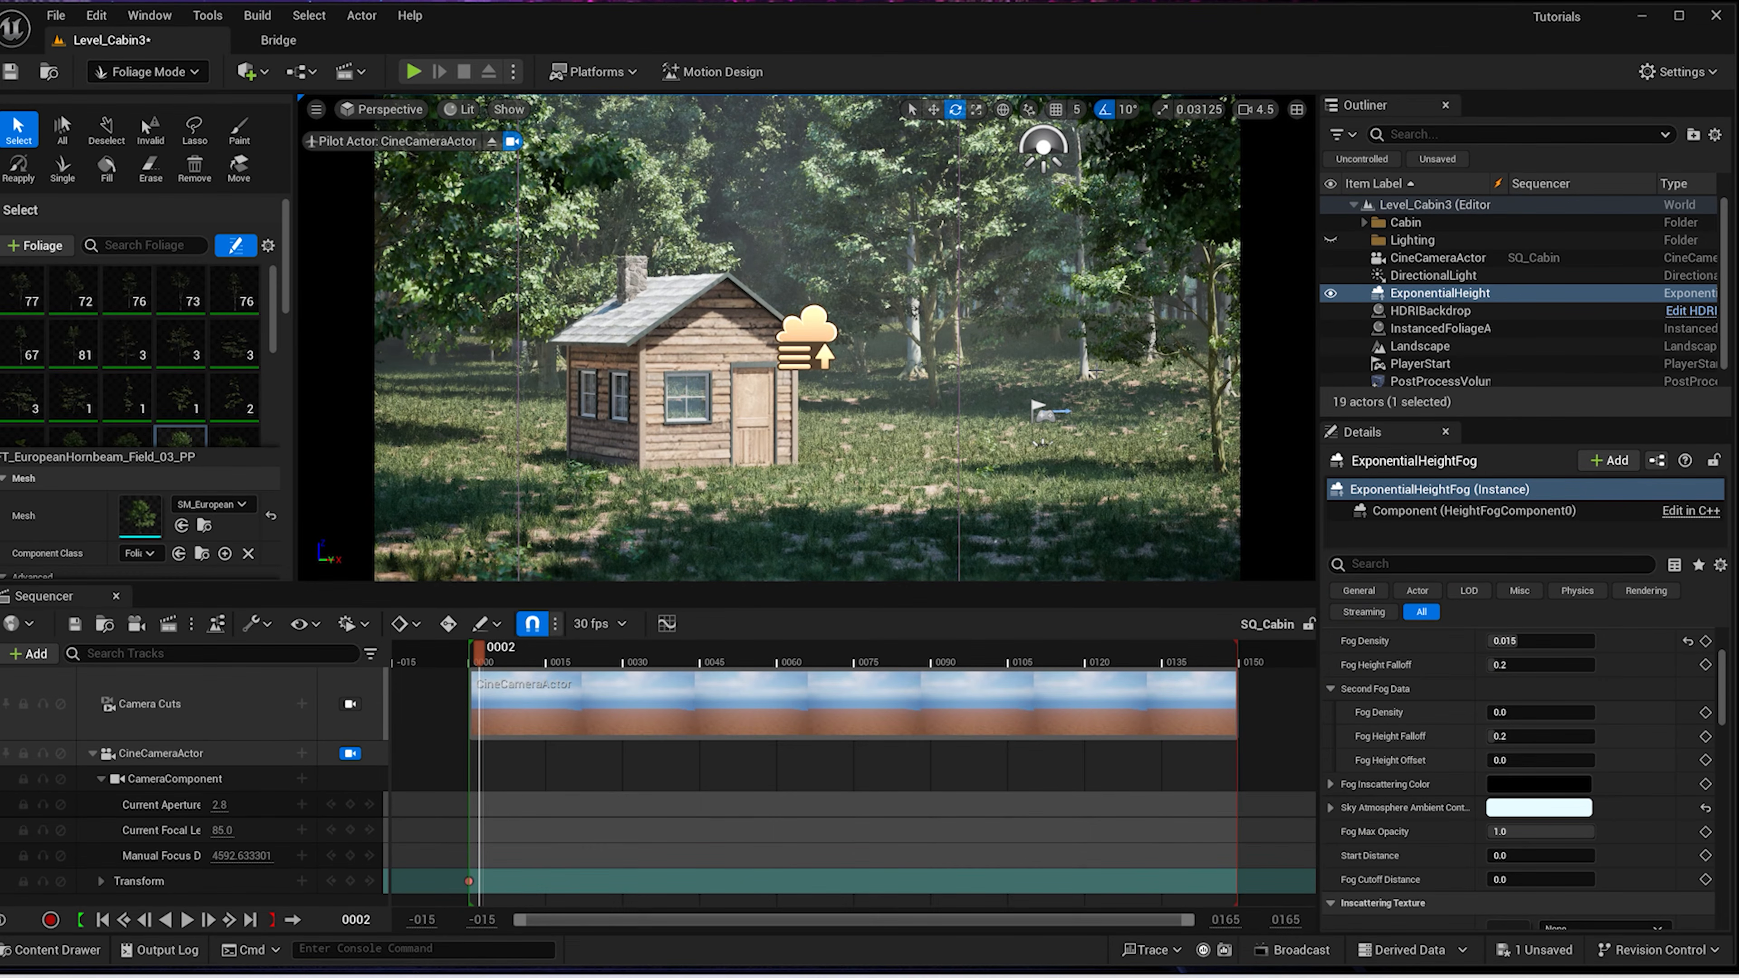
Hide the editor icons in the viewport and place two single European Hornbeam Field 03 trees right of the cabin
key("g")
scroll(981, 379, "up", 1)
scroll(981, 378, "down", 1)
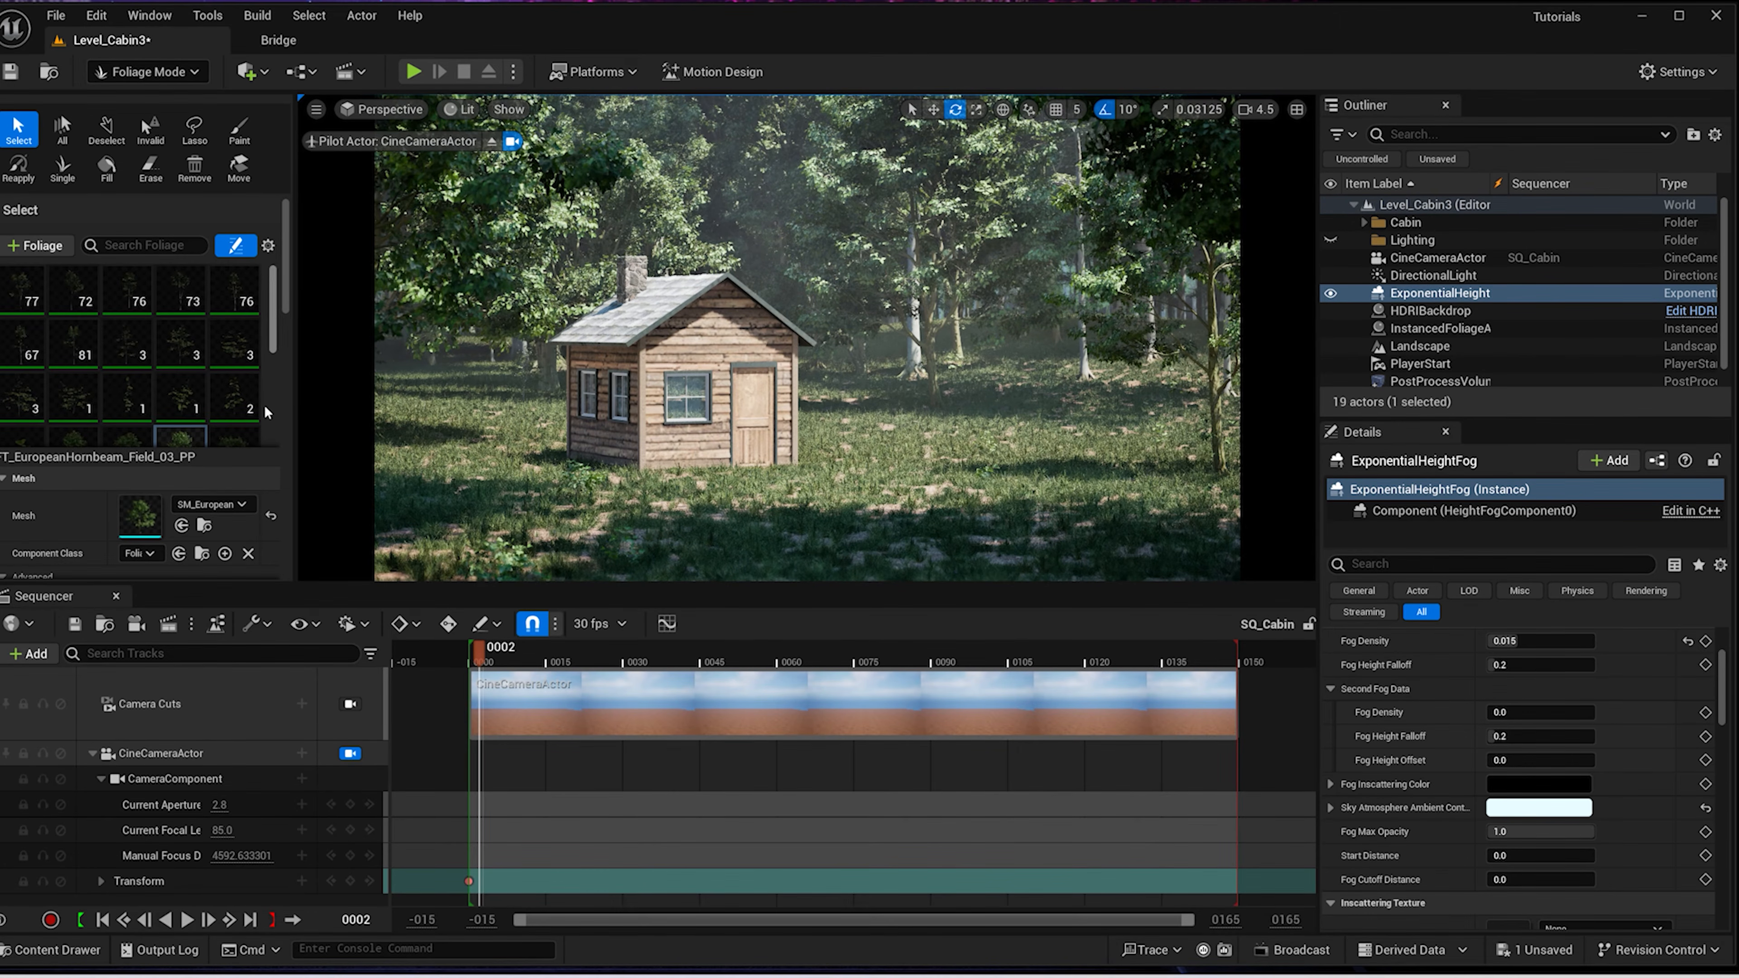
scroll(191, 346, "down", 4)
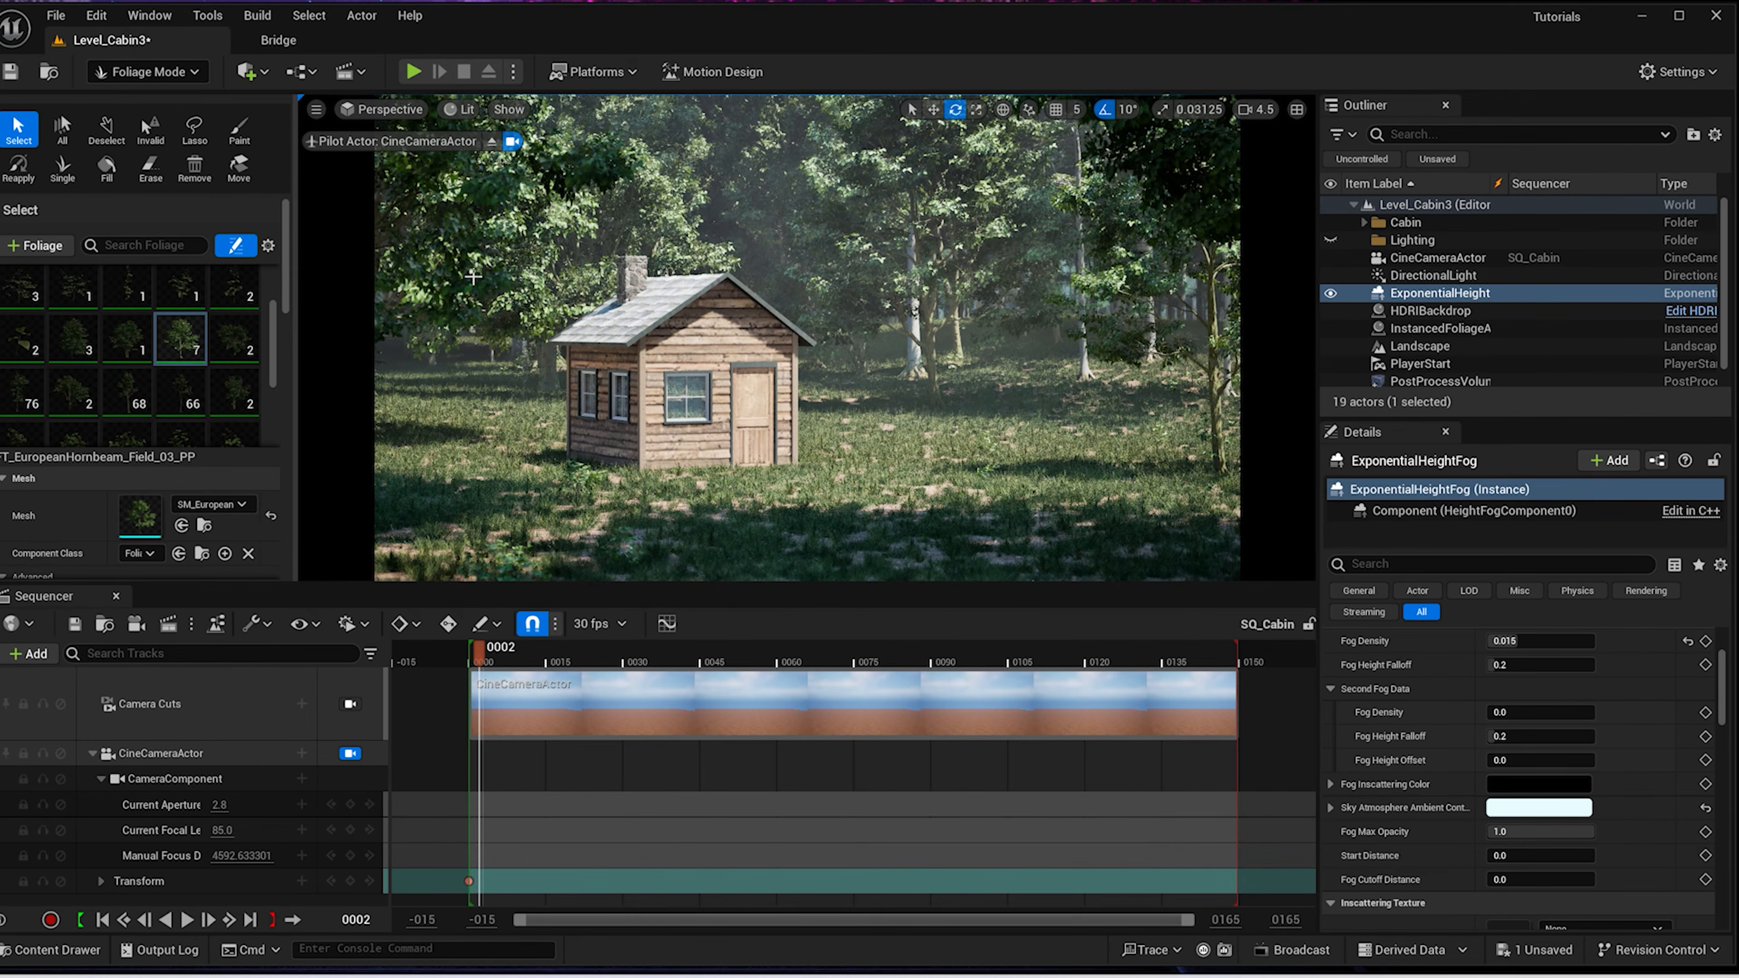
left_click(62, 168)
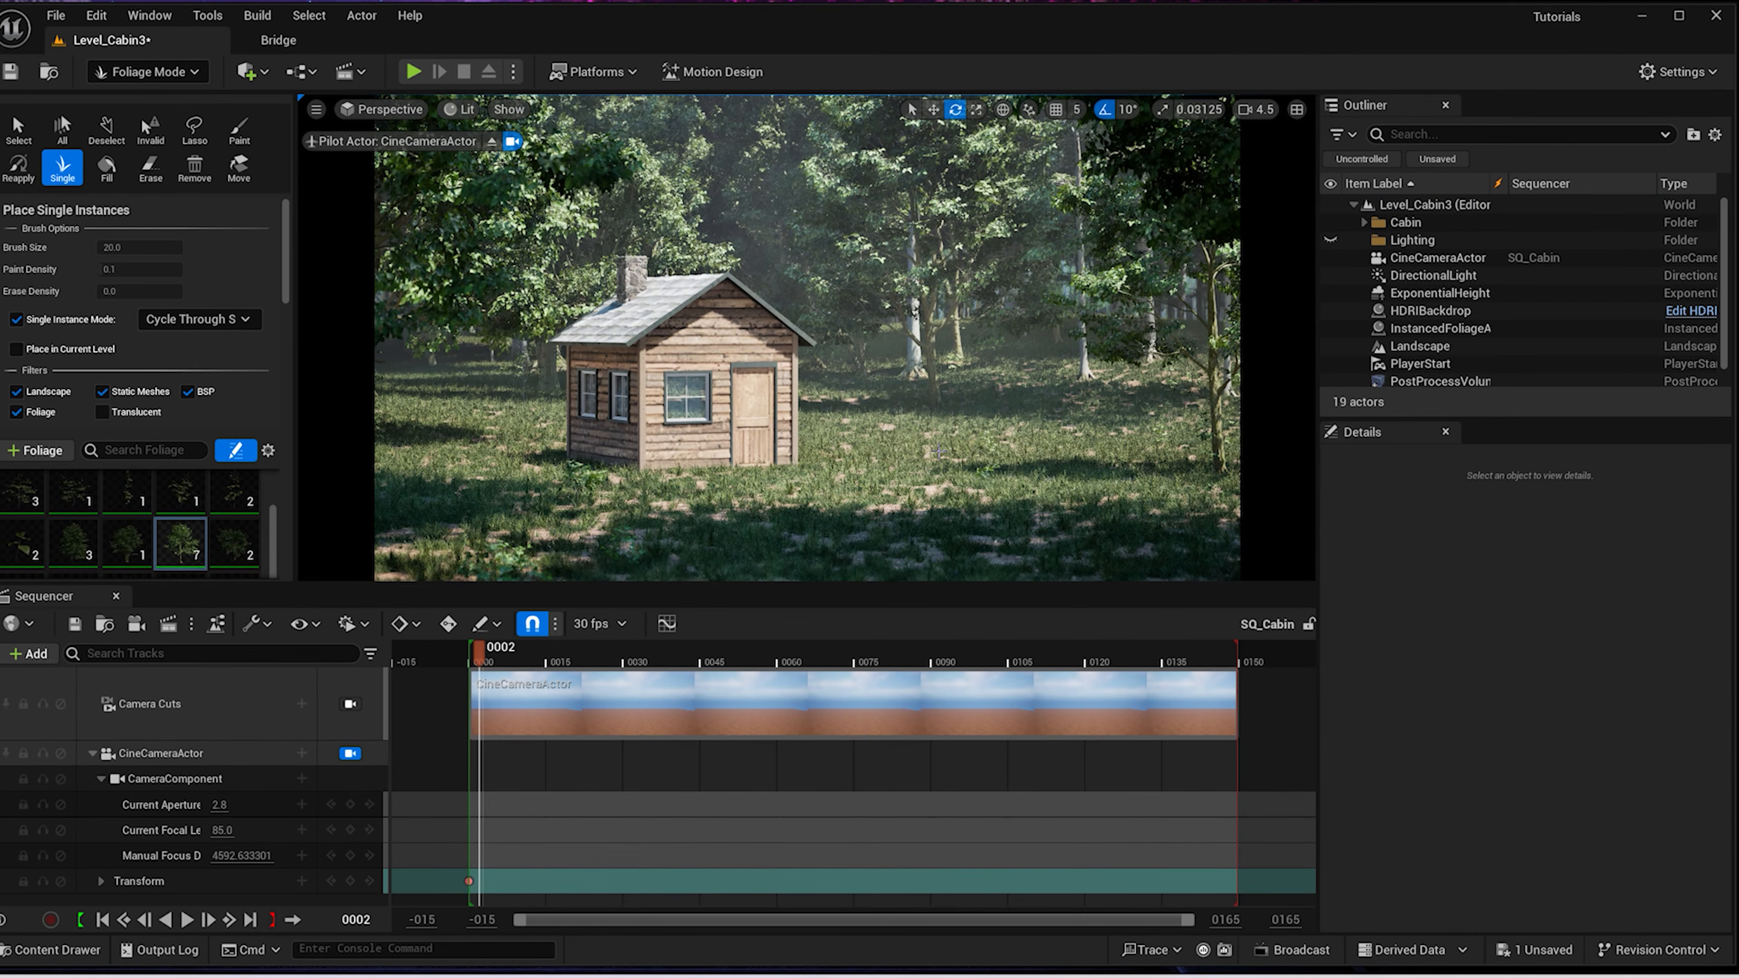
left_click(948, 446)
left_click(1070, 483)
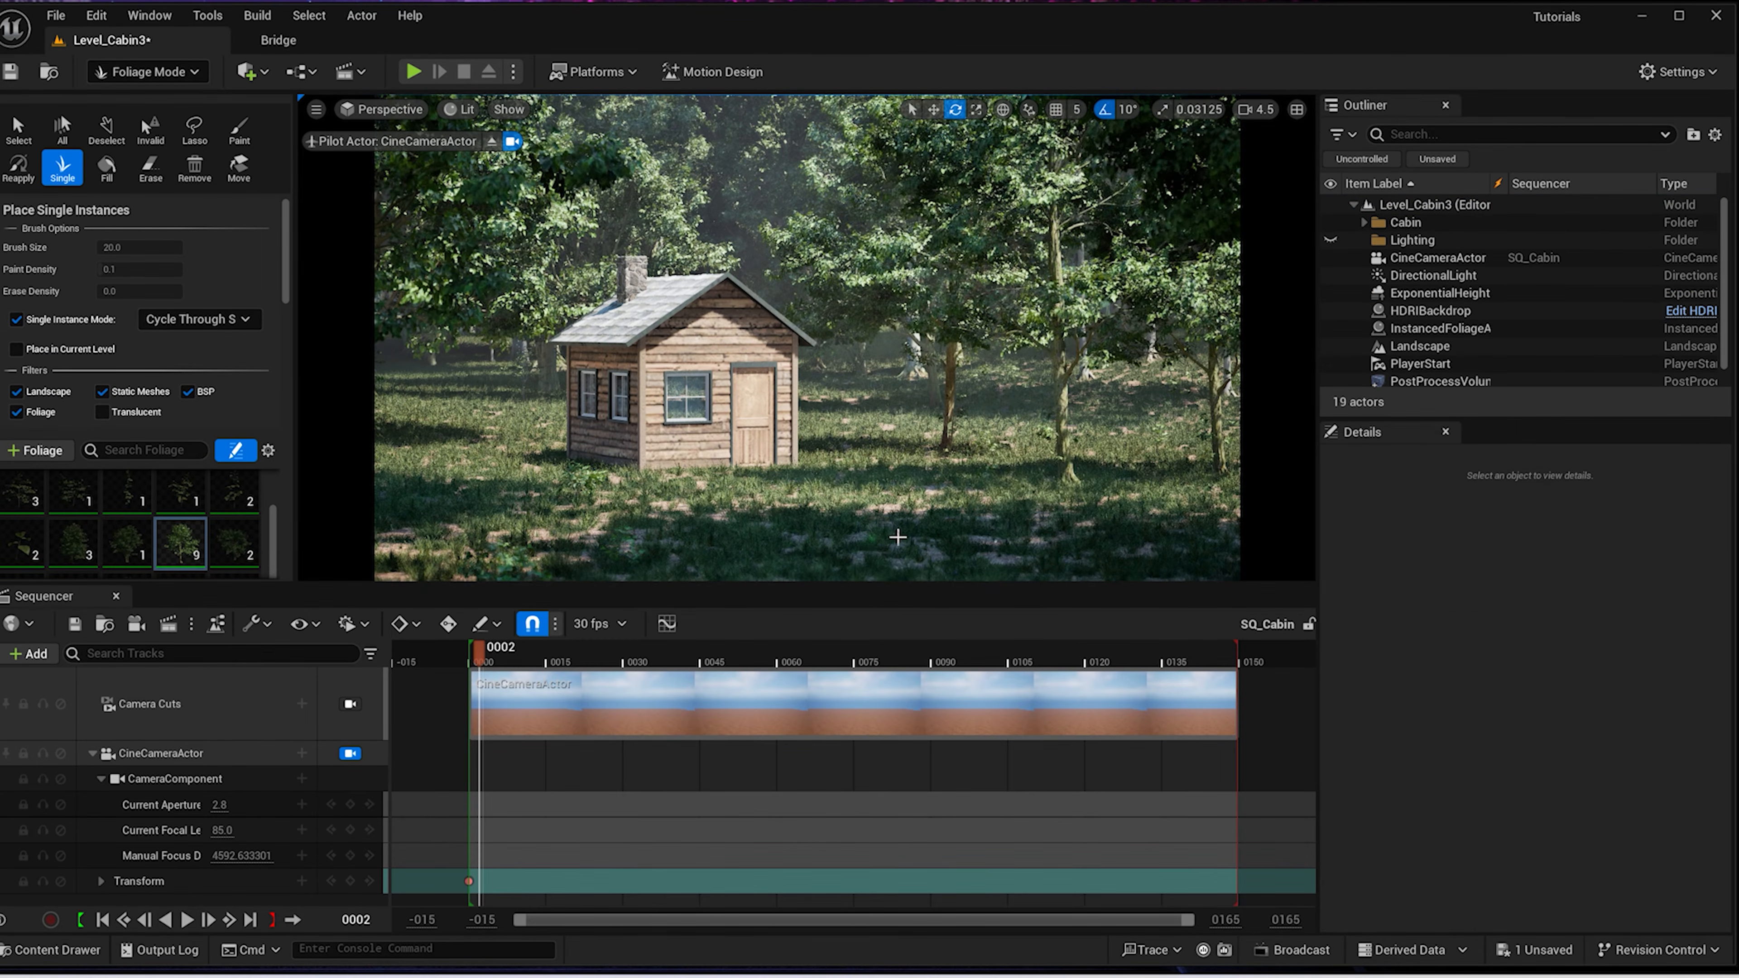
Place another European Hornbeam Field 03 tree left of the cabin and undo the extra one
left_click(471, 413)
left_click(414, 470)
key("ctrl+z")
Place a single European Hornbeam Field 02 tree in the background right of the cabin, undoing the first placement
left_click(19, 127)
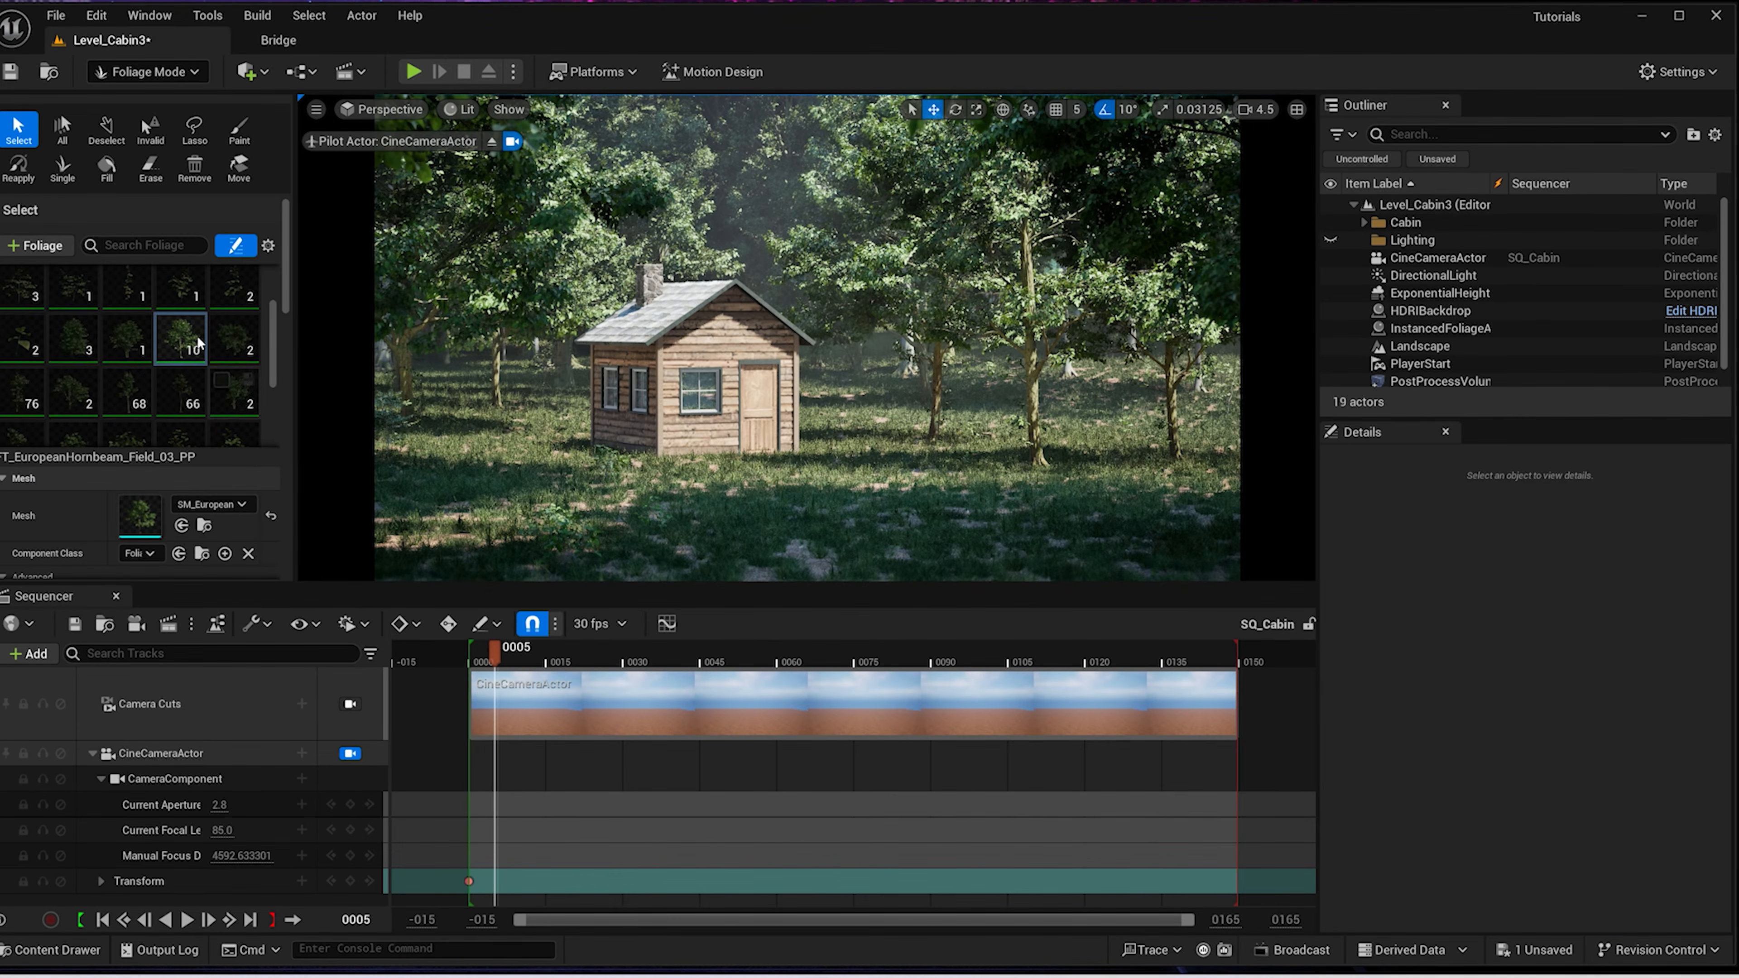
left_click(130, 341)
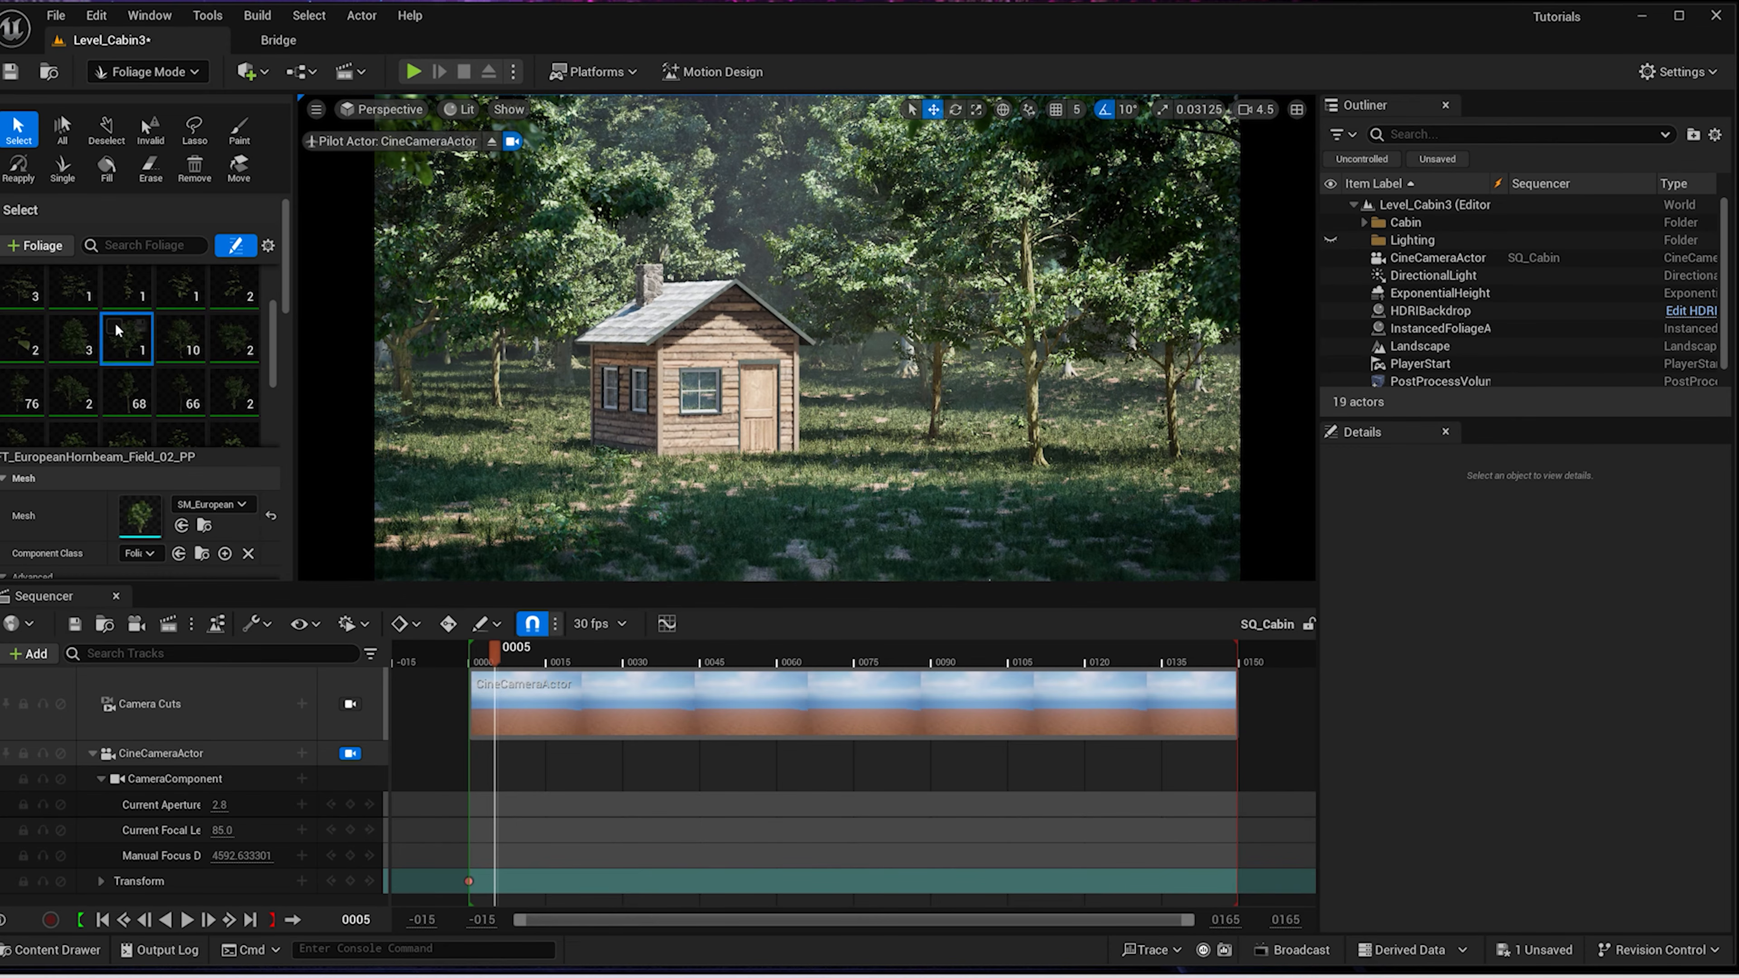
scroll(417, 483, "down", 4)
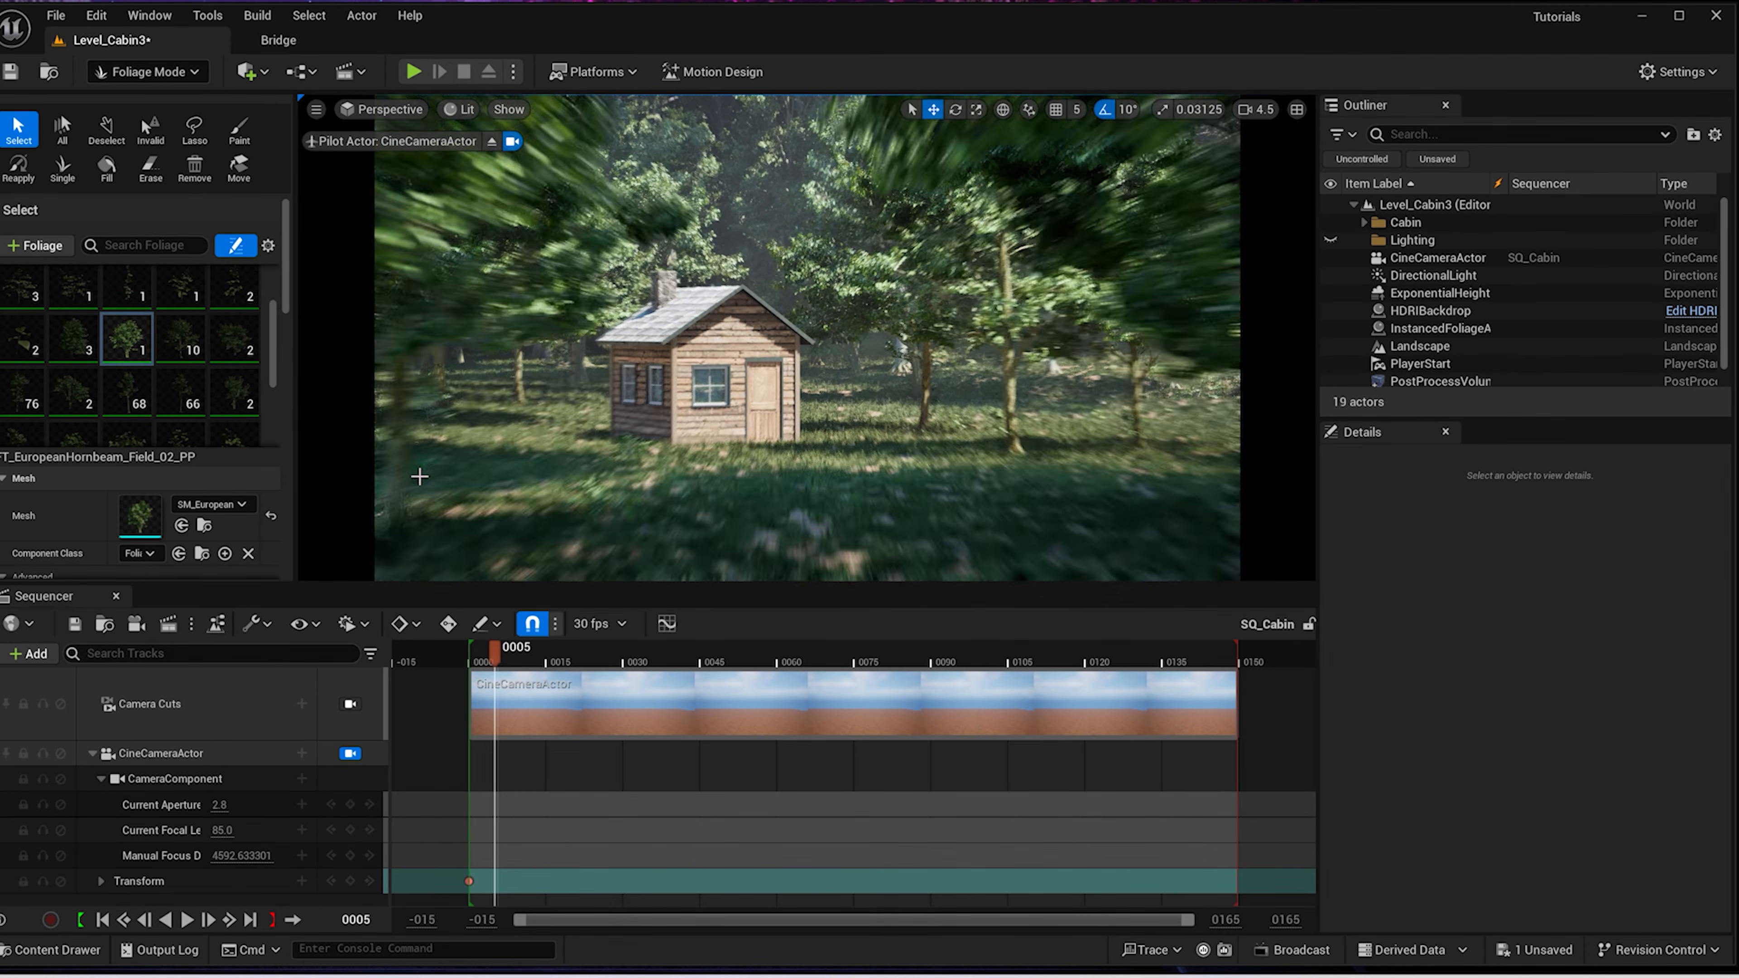
left_click(62, 169)
left_click(482, 665)
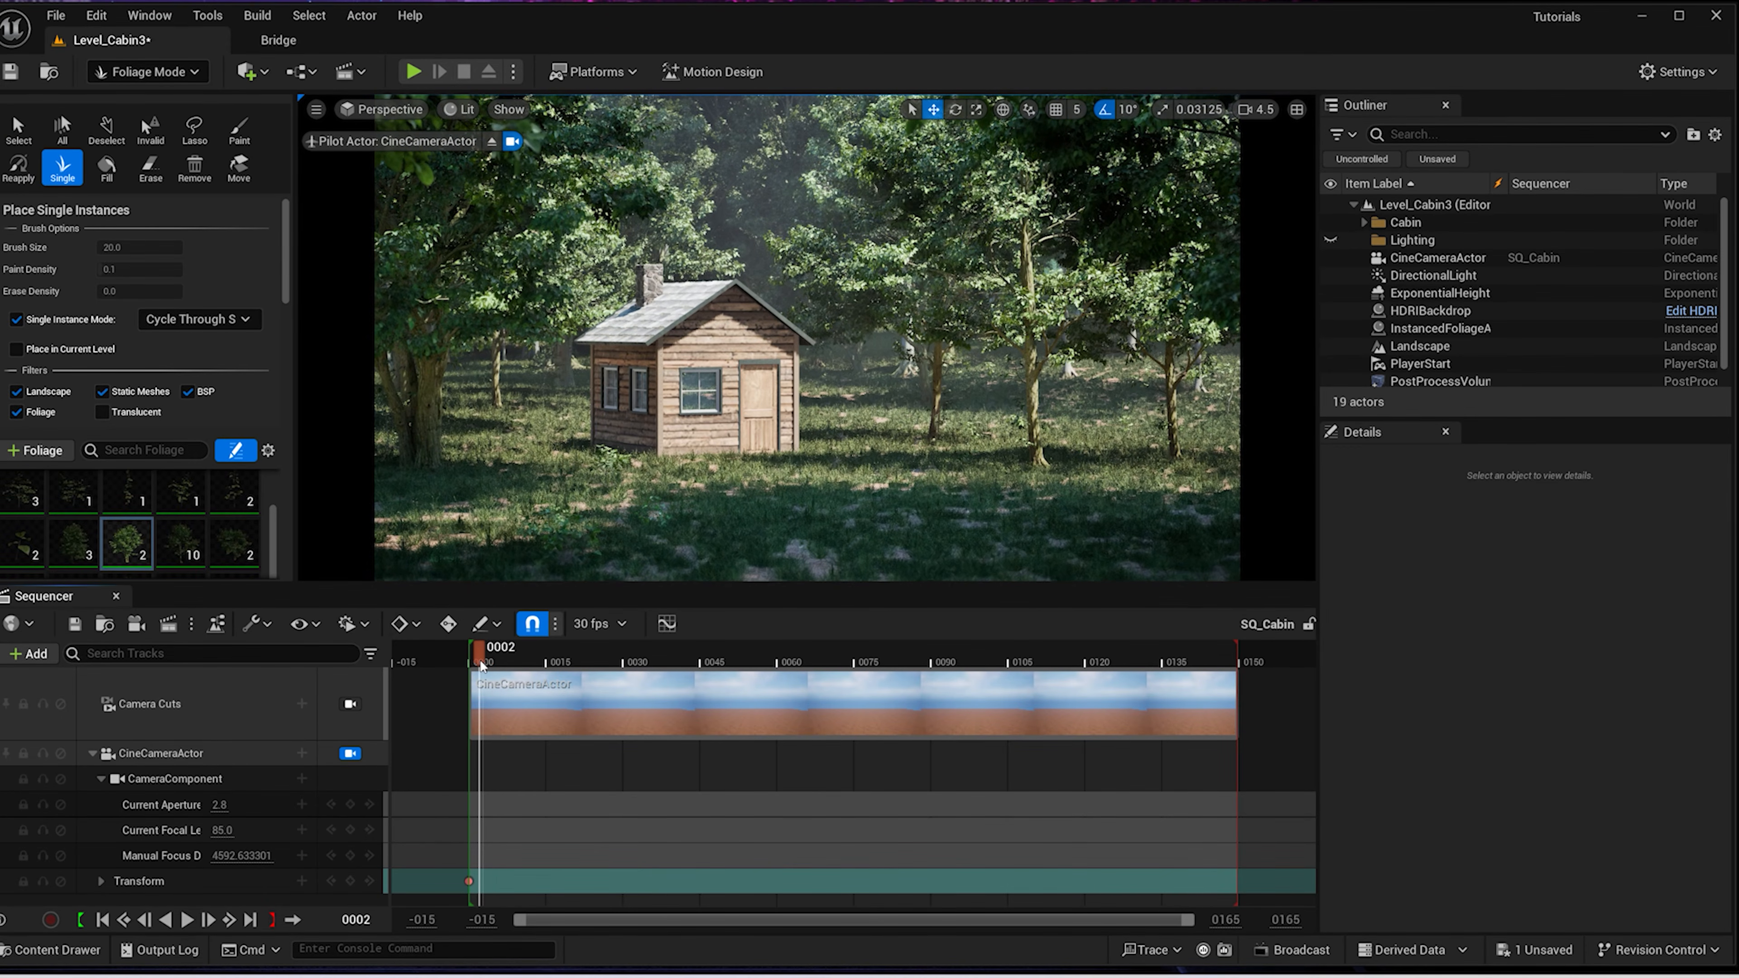
key("ctrl+z")
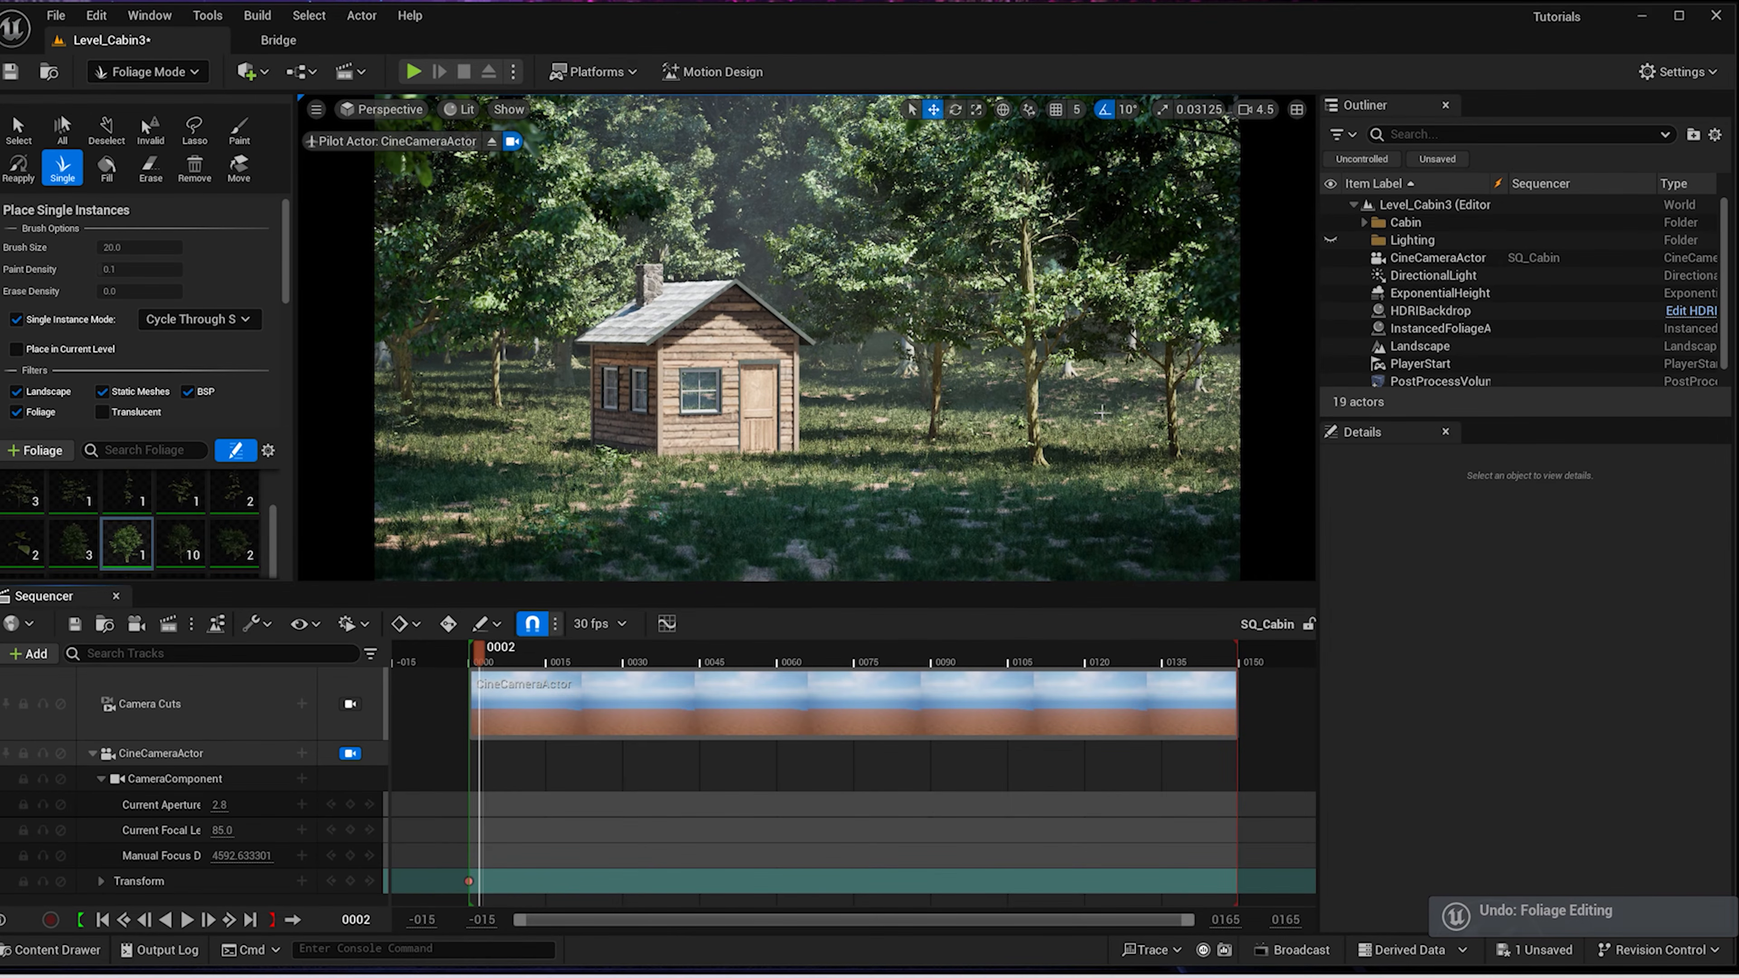
left_click(663, 403)
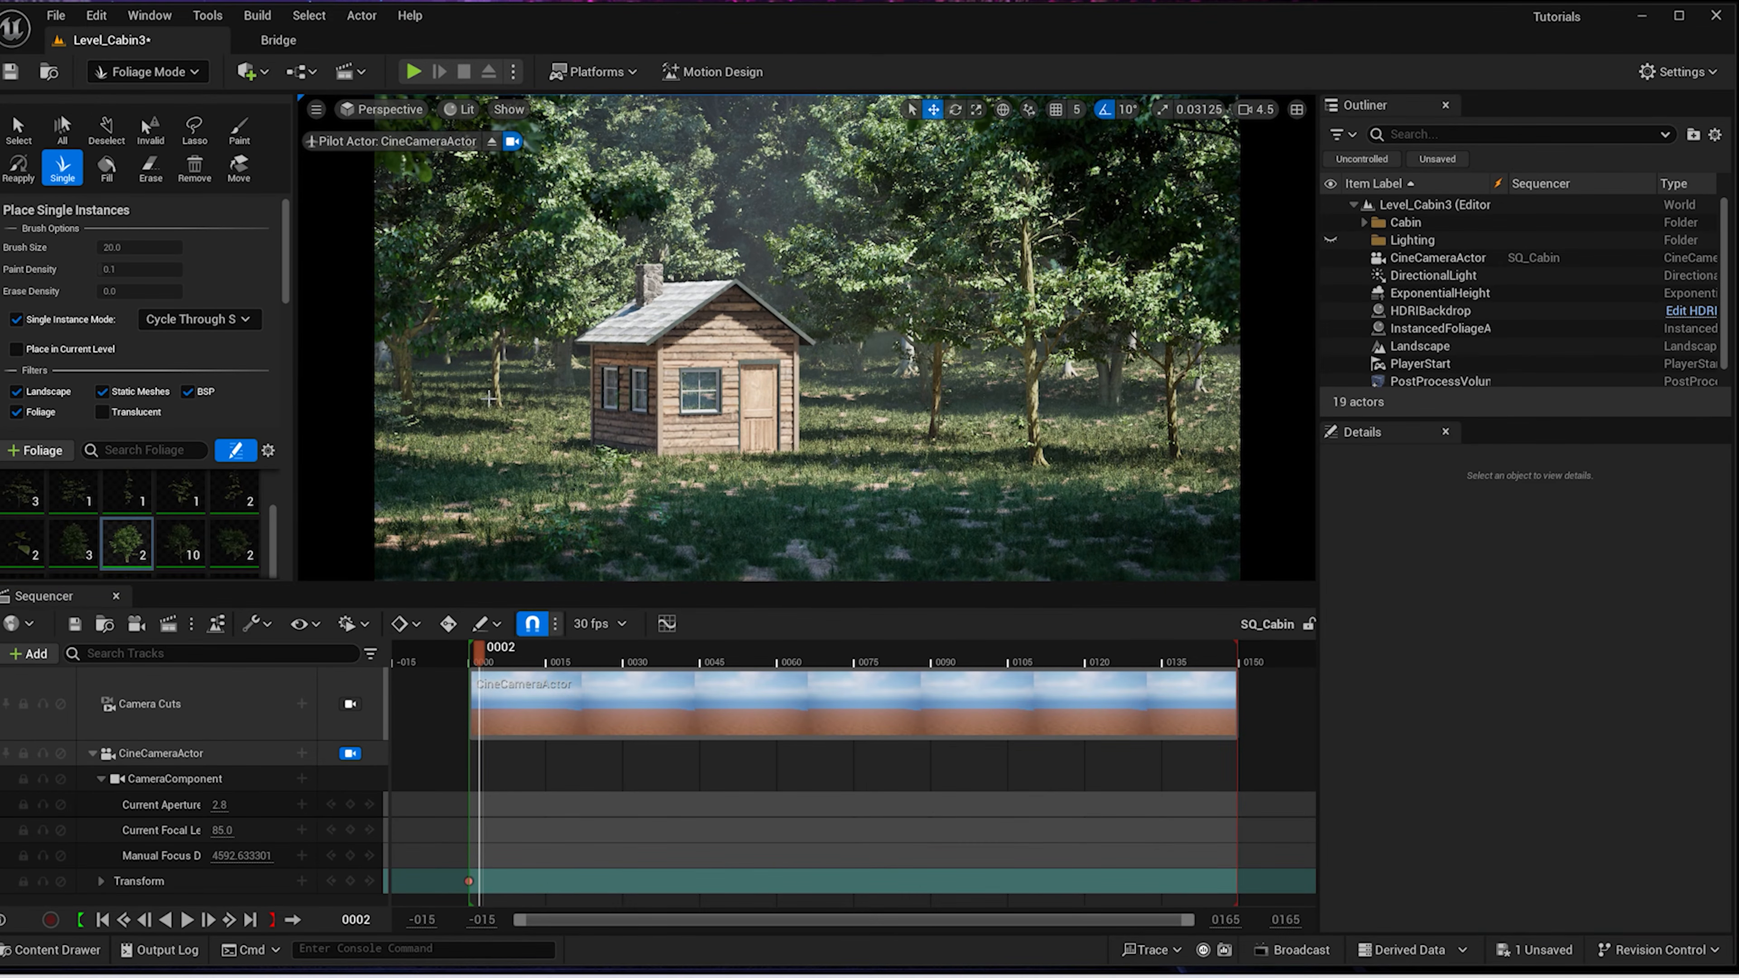
Place more single European Hornbeam Field 03 trees on both sides of the cabin and check the shot at frame 7
scroll(215, 554, "up", 2)
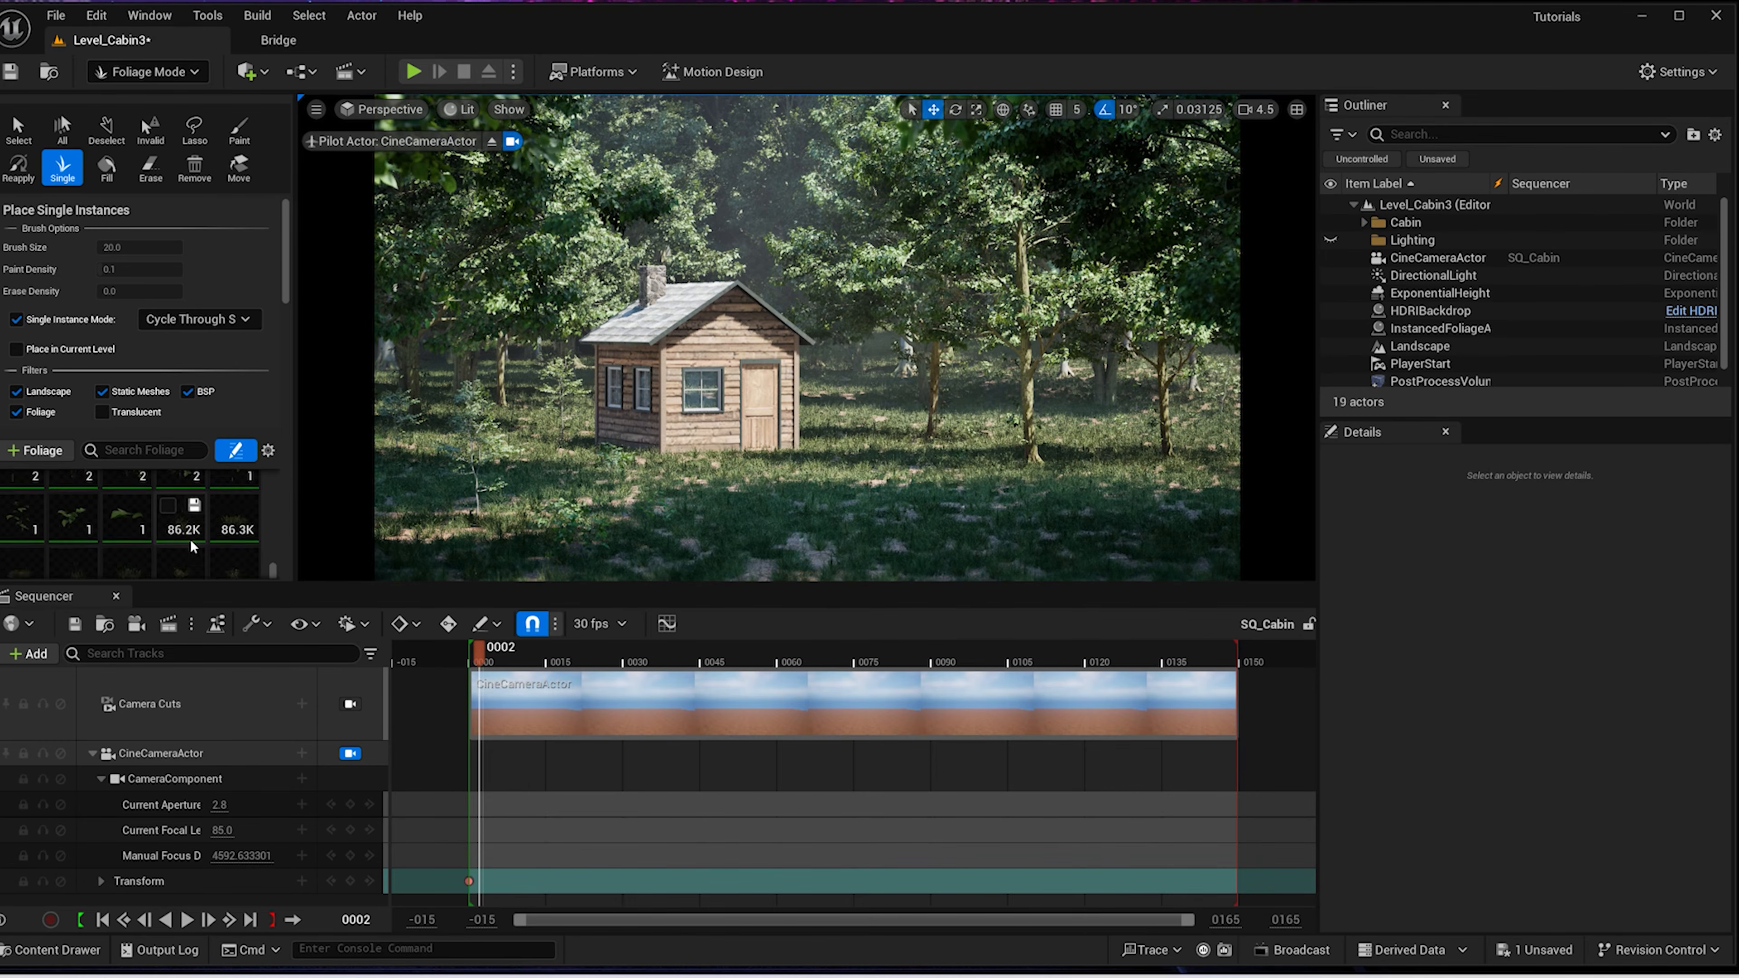
scroll(193, 547, "down", 1)
scroll(155, 536, "down", 3)
left_click(180, 513)
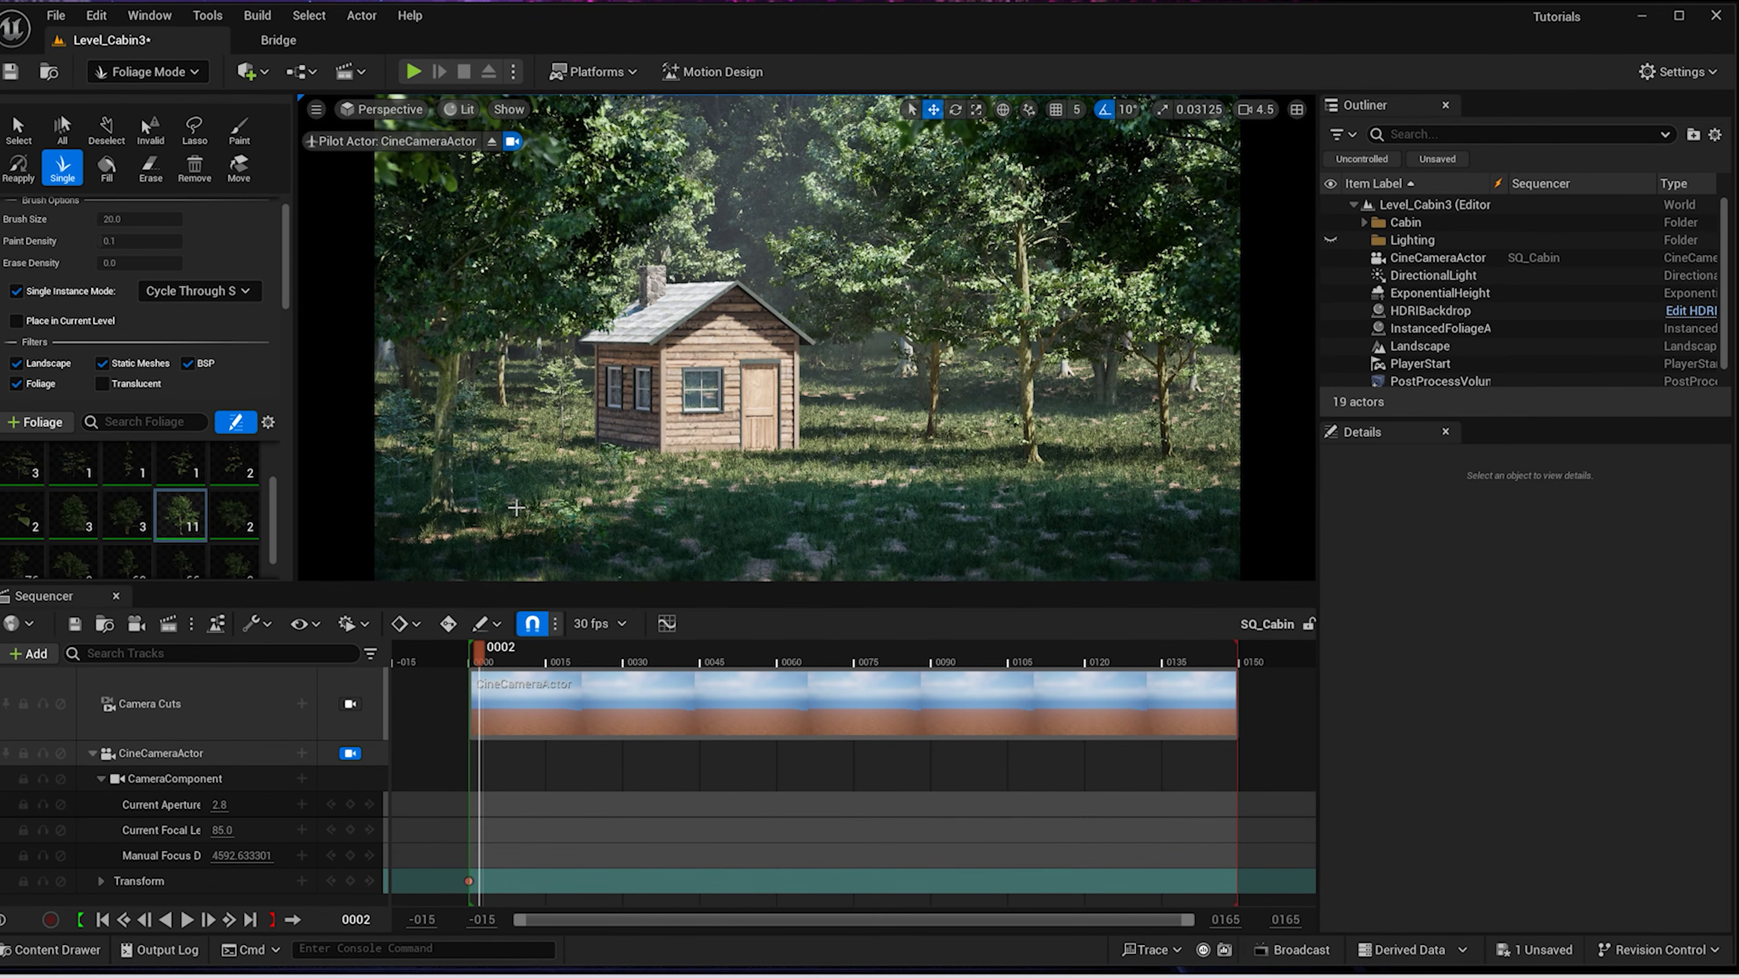
left_click(859, 402)
left_click(1154, 495)
left_click(504, 662)
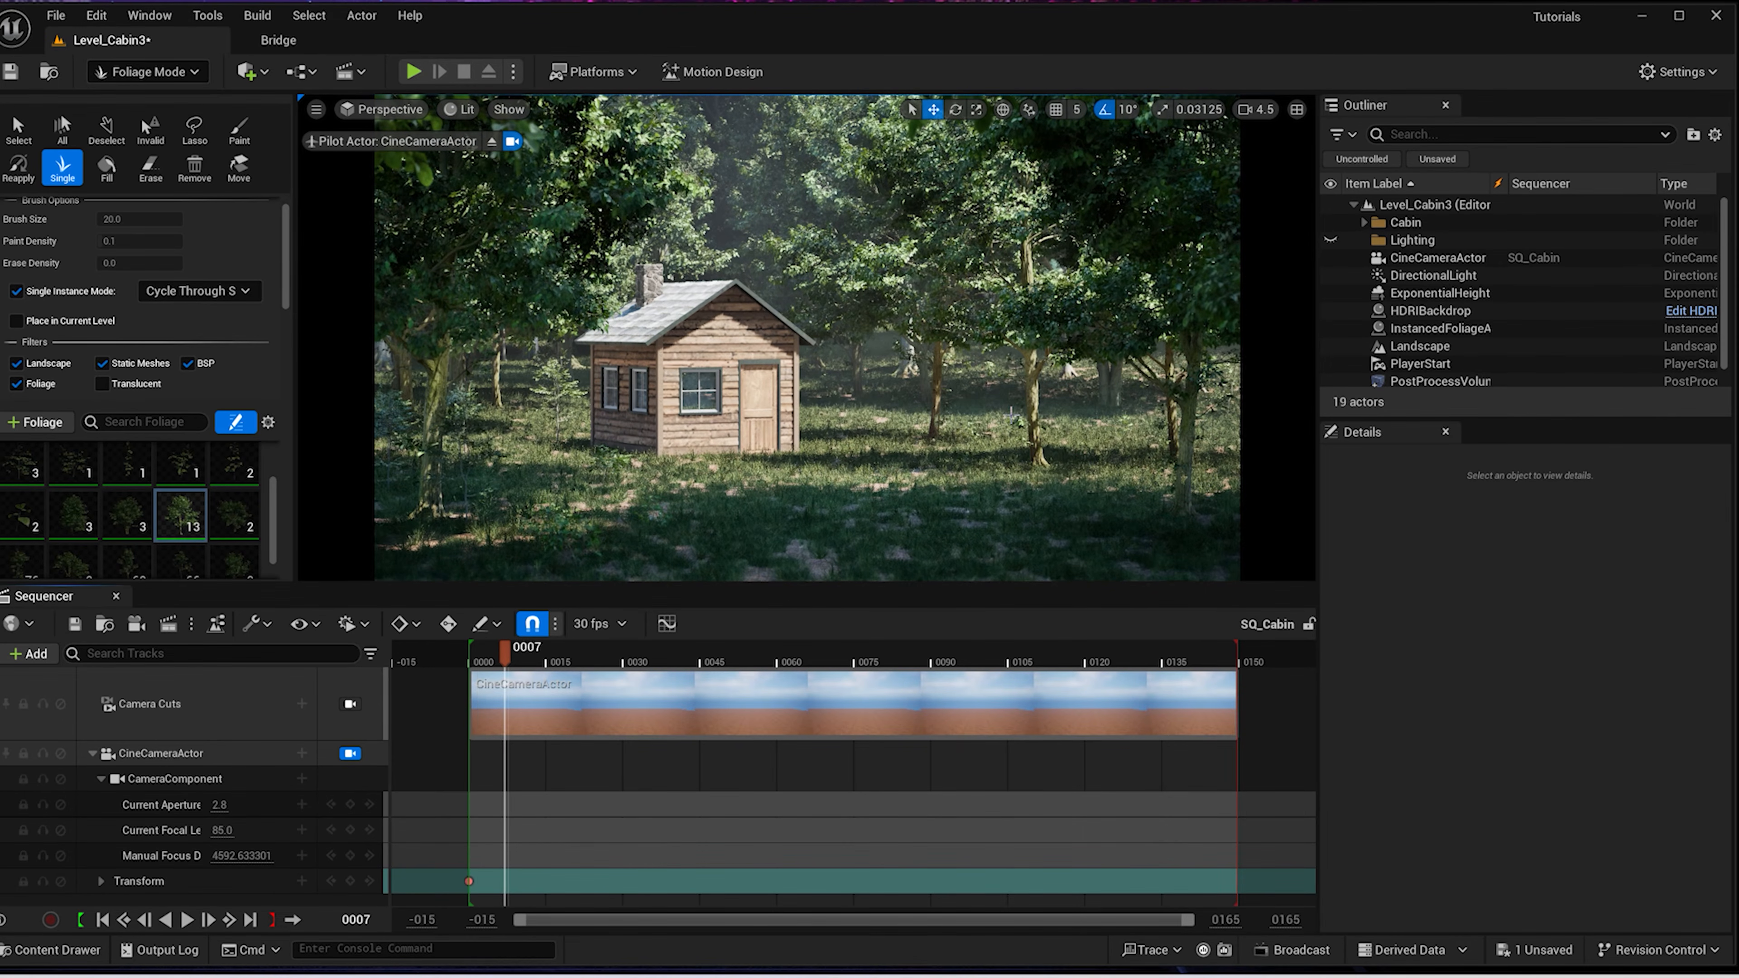
Hide the Cabin folder, place a European Hornbeam Field 03 tree behind the cabin's spot, and show the folder again
left_click(1331, 222)
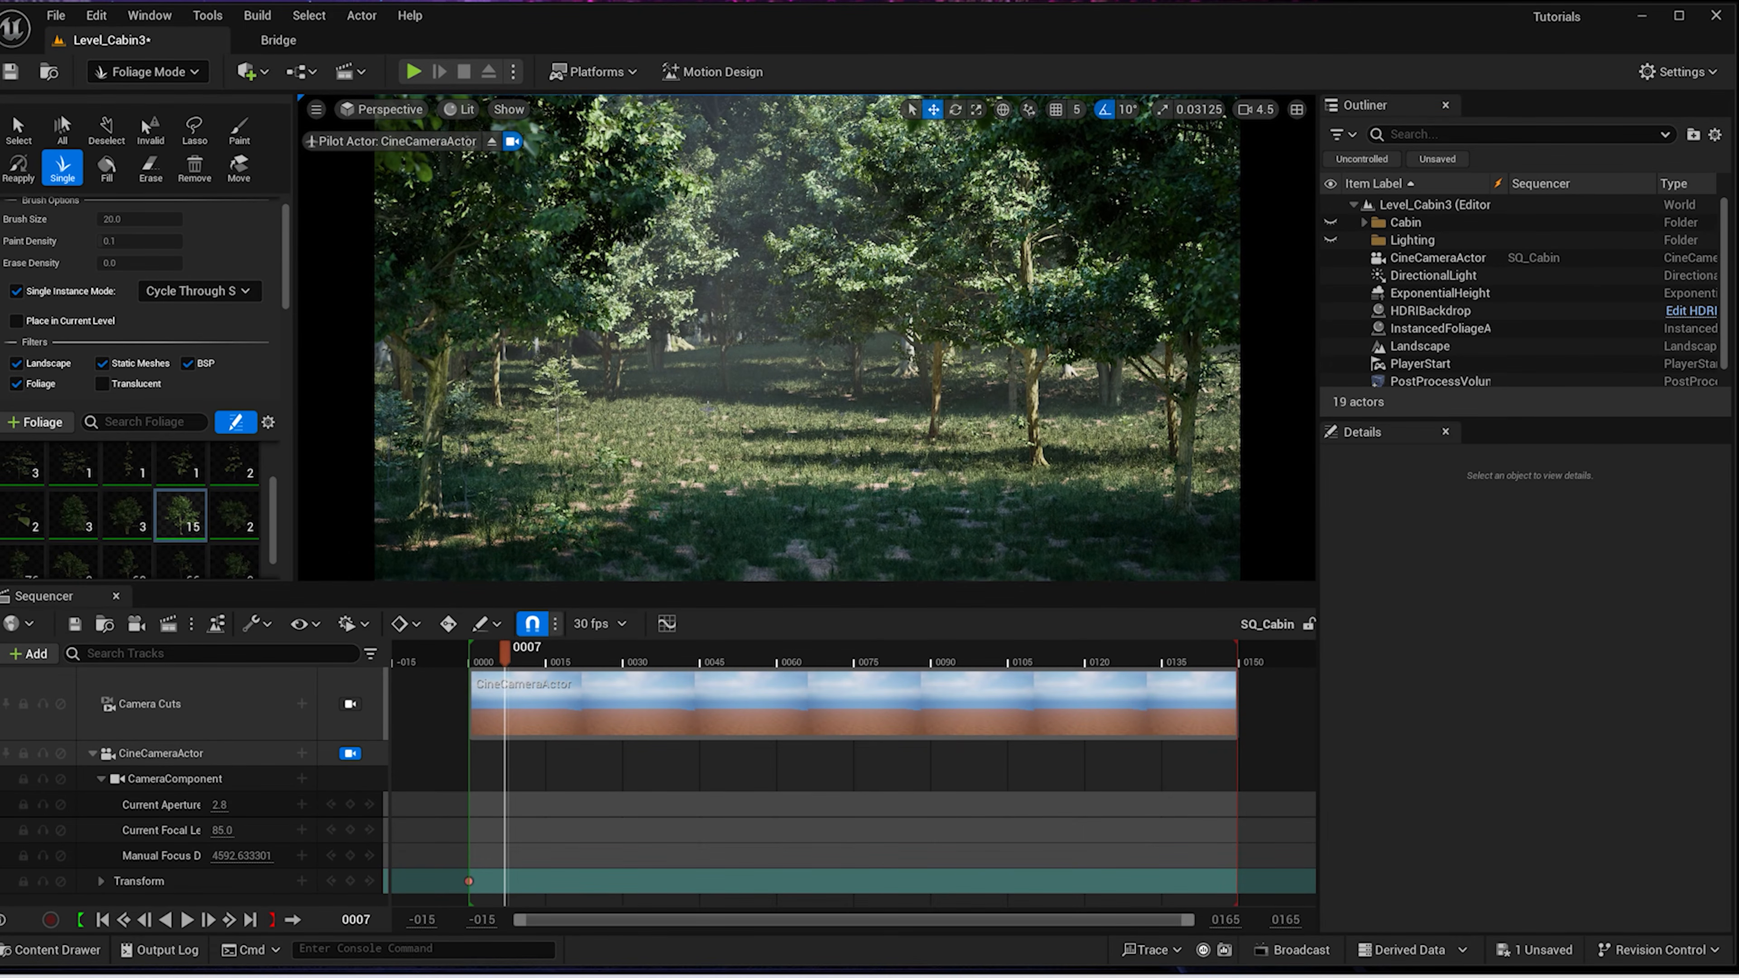
left_click(705, 406)
left_click(1330, 222)
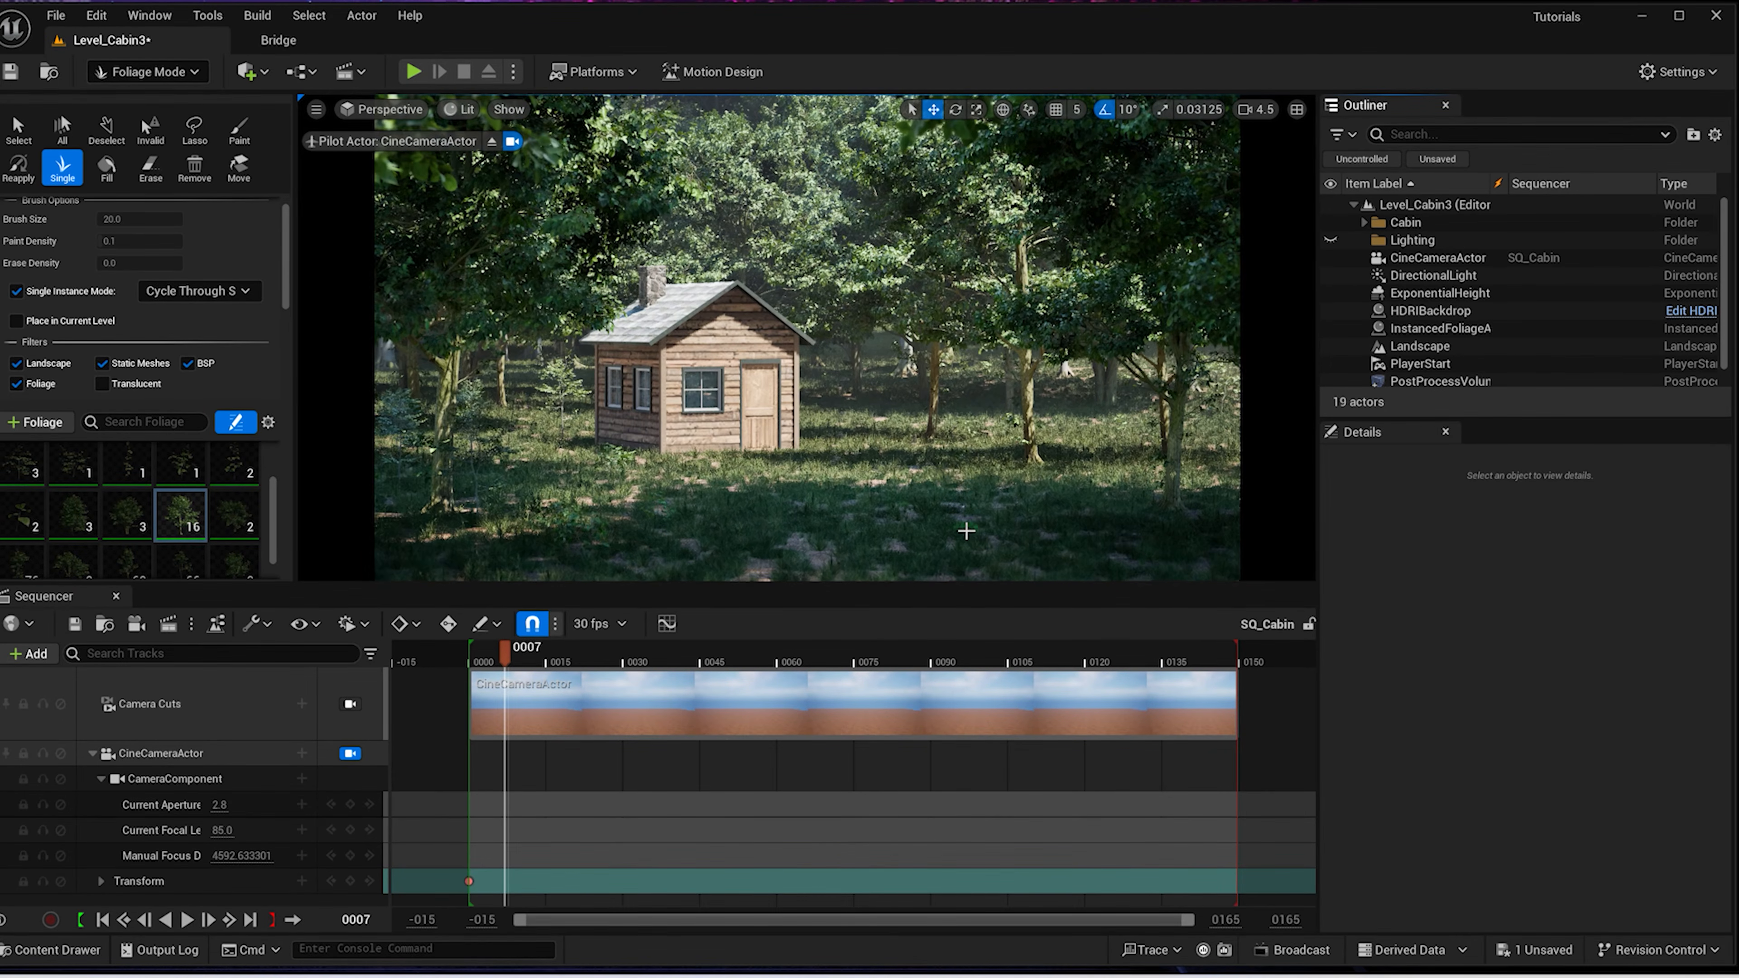
Switch foliage editing to Erase and activate all the Wild Grass types in the foliage palette
left_click(151, 168)
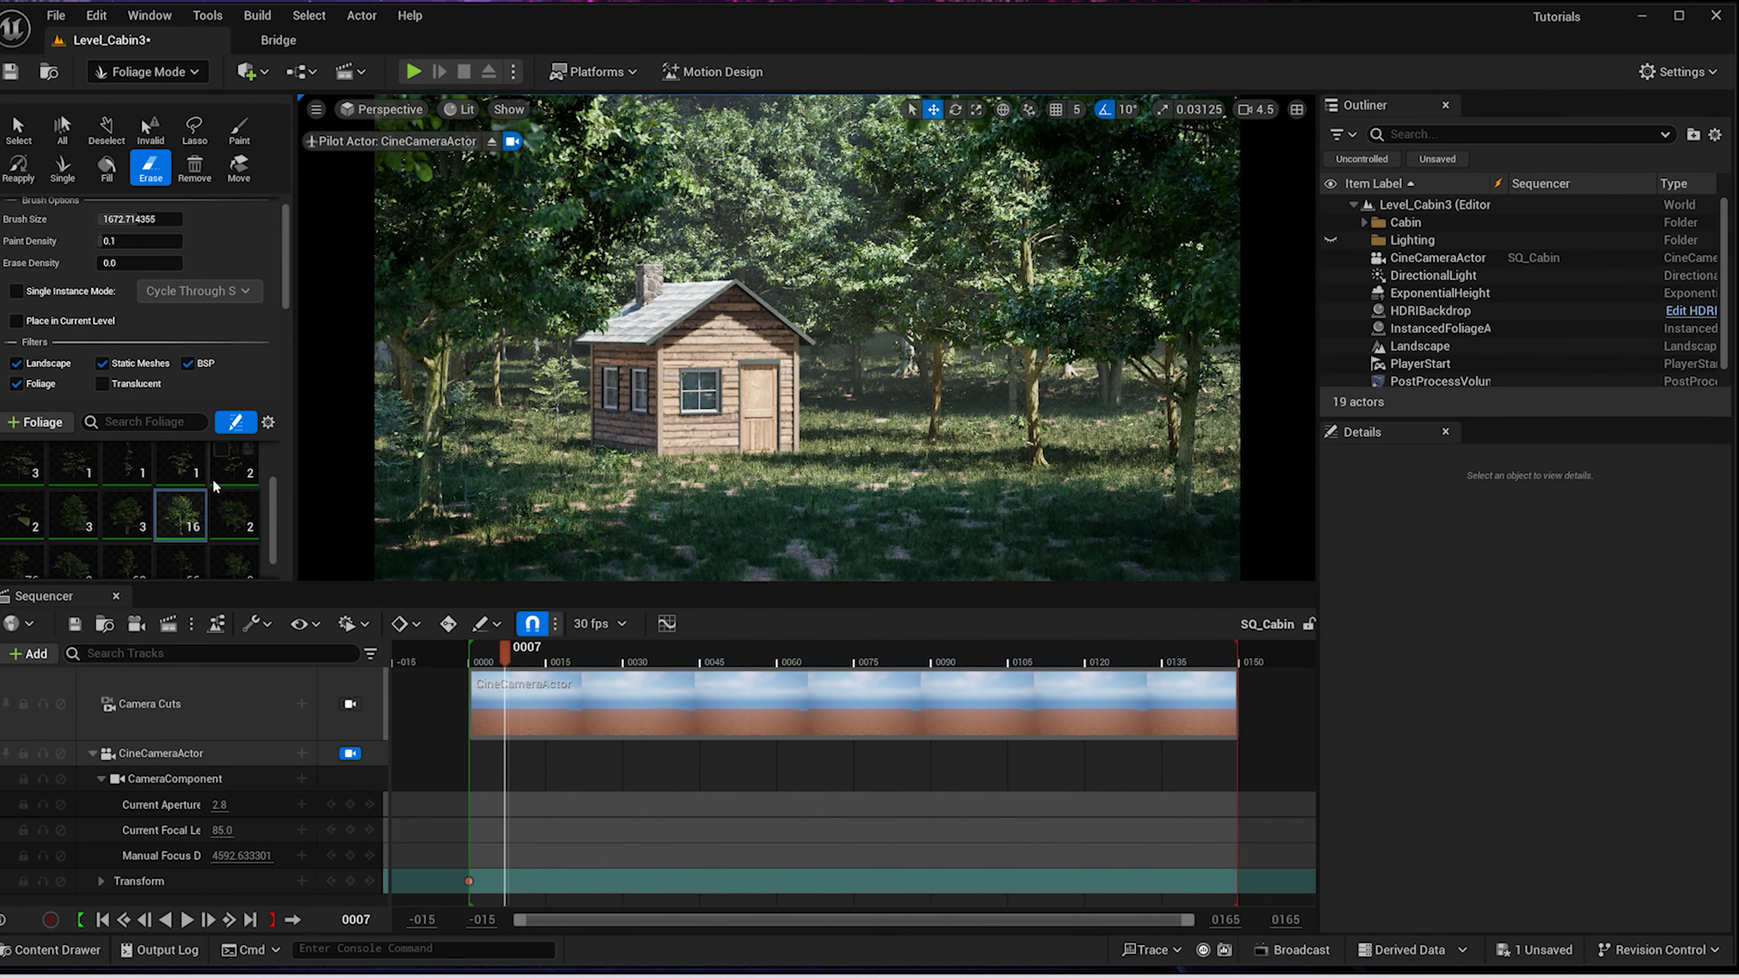
scroll(222, 511, "down", 3)
left_click(236, 512)
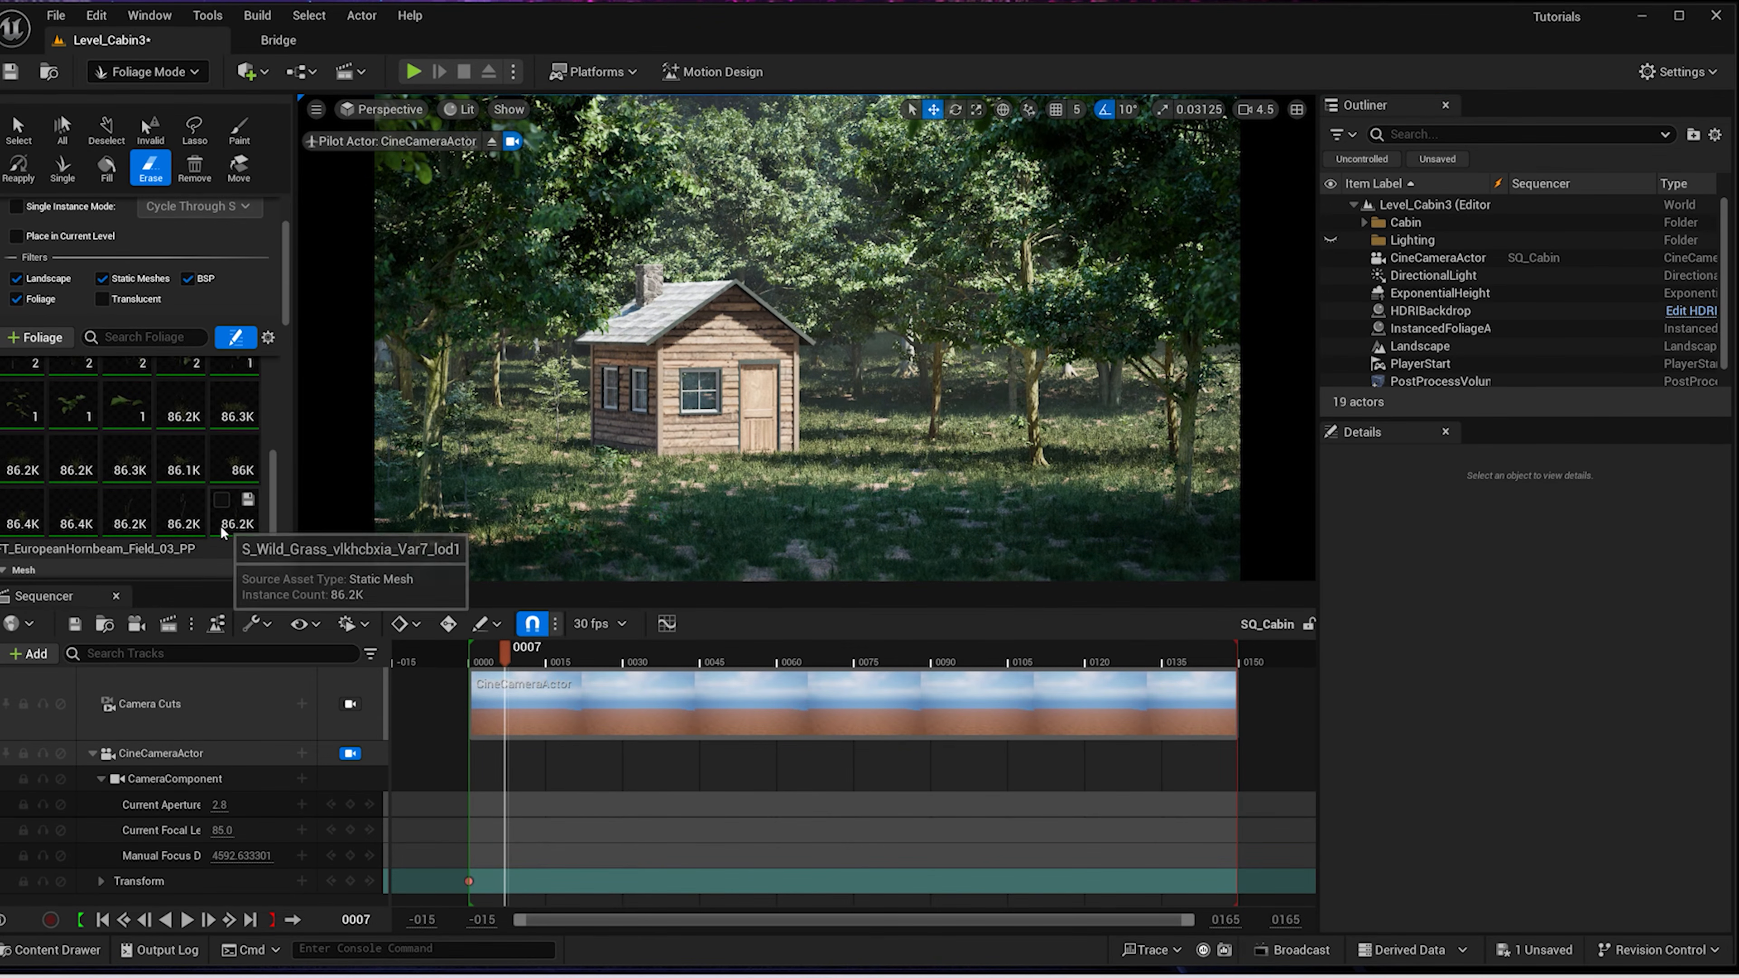
left_click(184, 416, "shift")
left_click(169, 394)
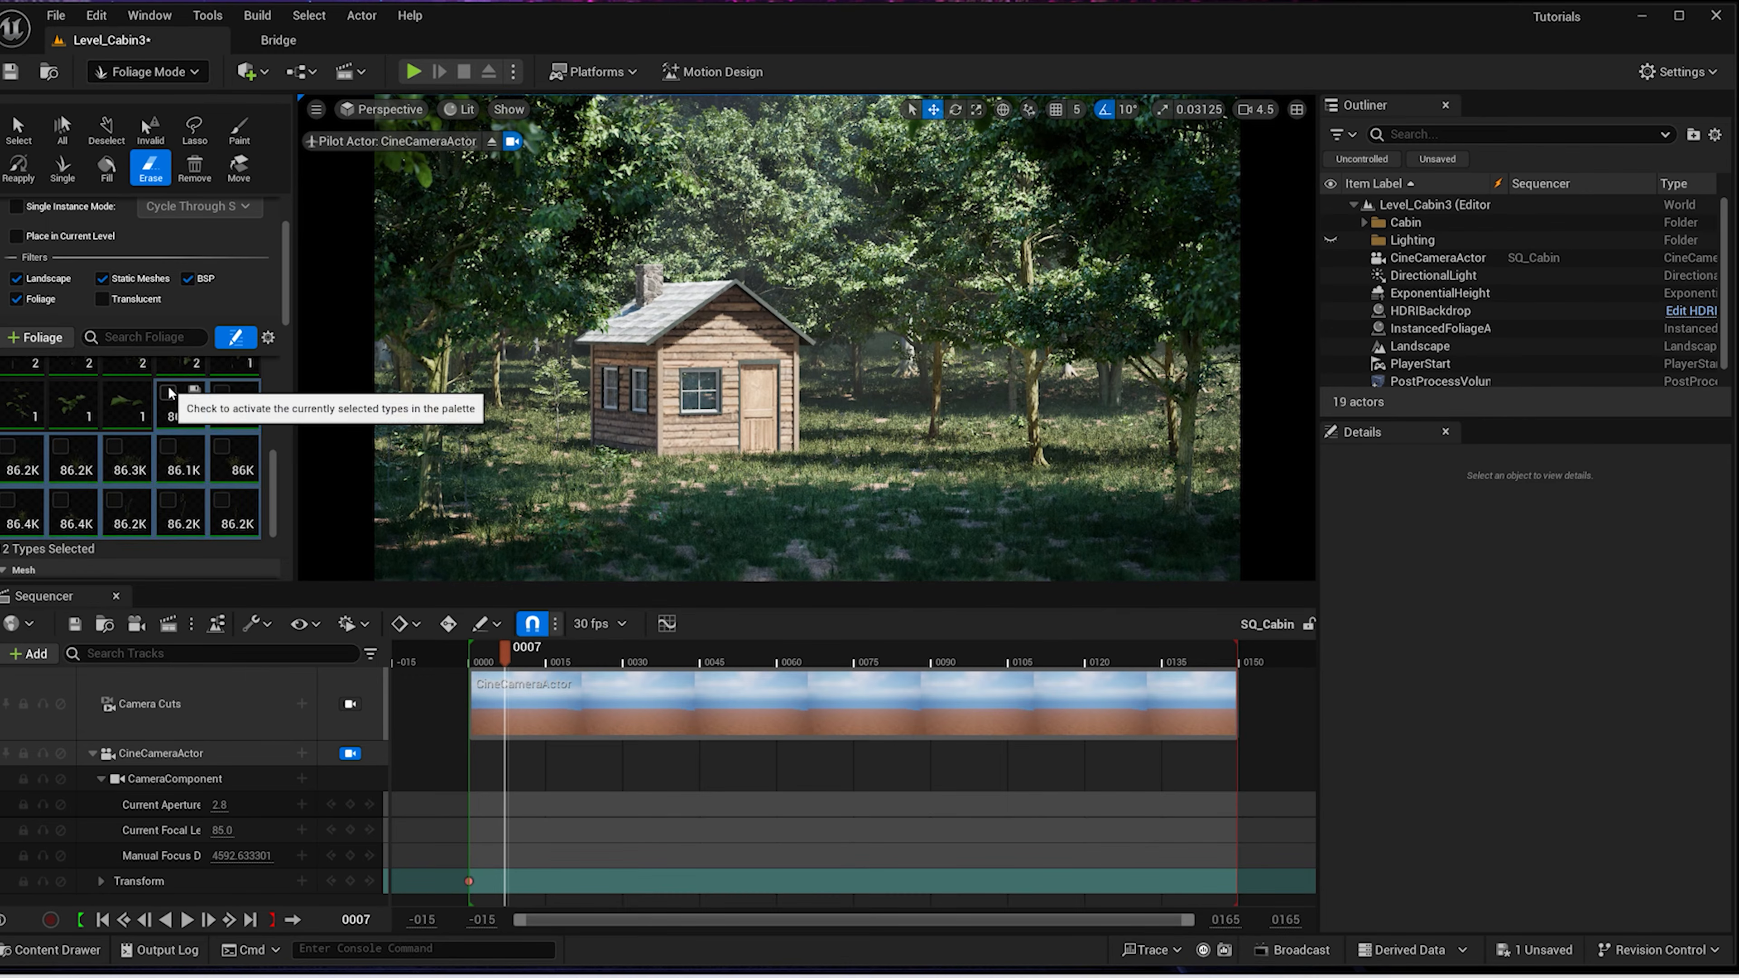
scroll(208, 415, "down", 3)
scroll(191, 375, "up", 5)
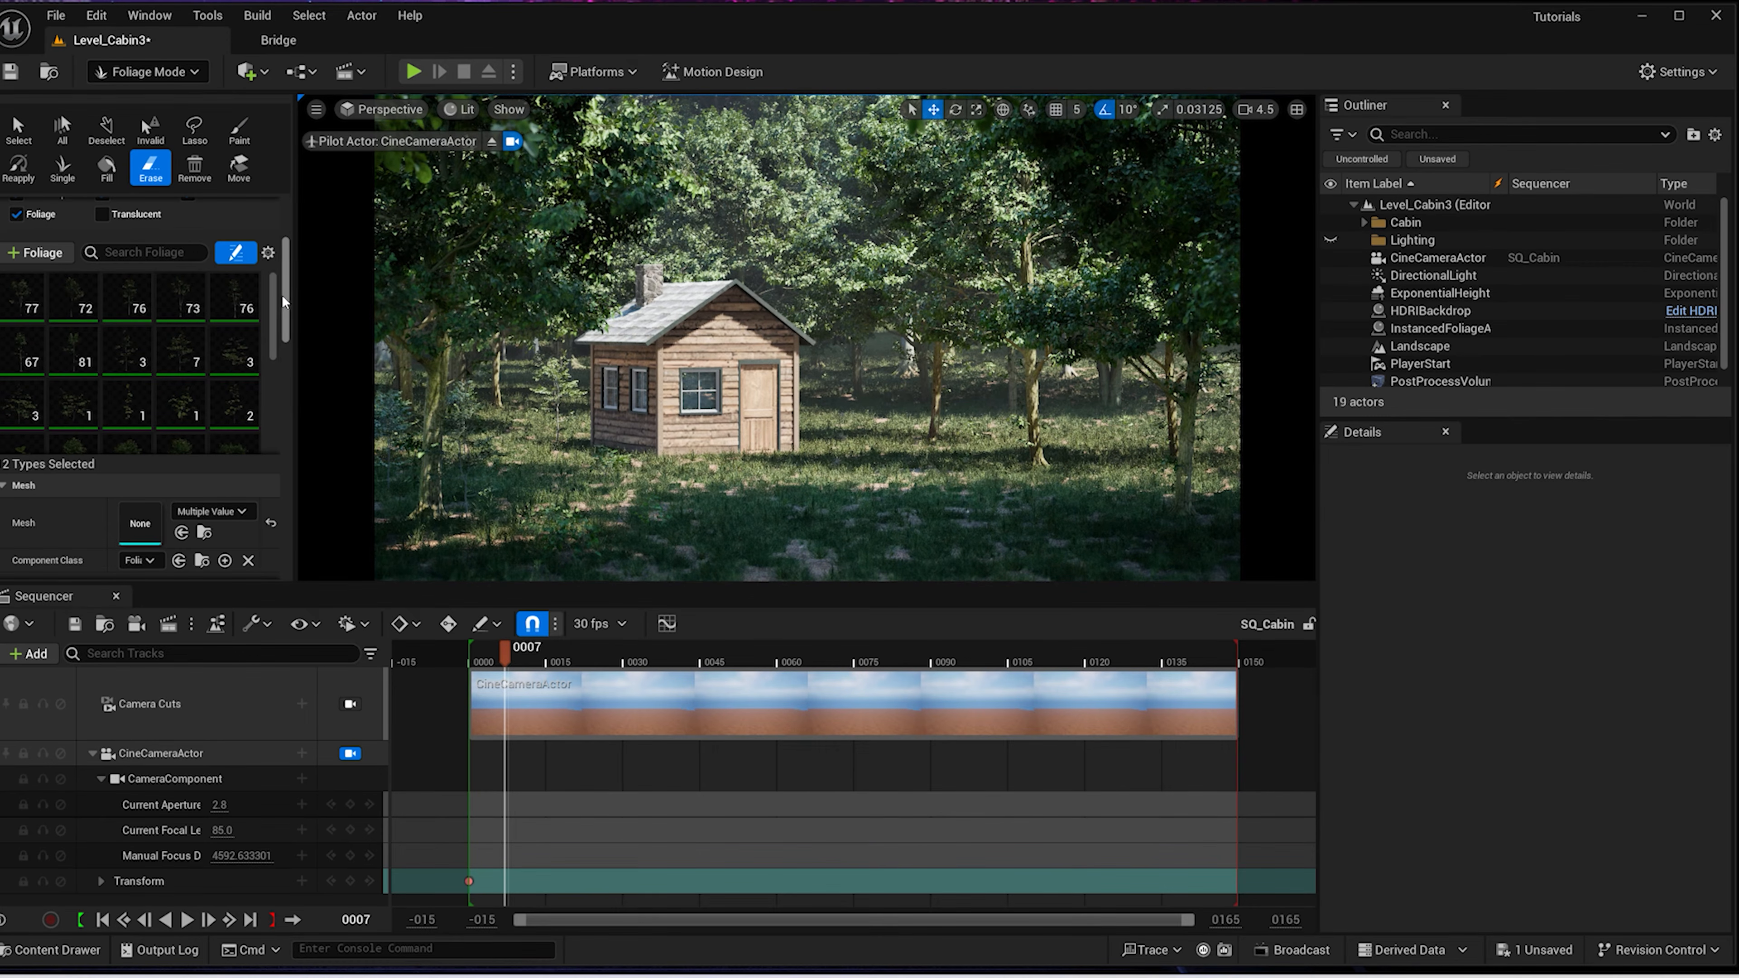
Set the foliage erase brush size to 50 and the paint density to 1.0
scroll(225, 275, "up", 3)
left_click(153, 247)
type("50")
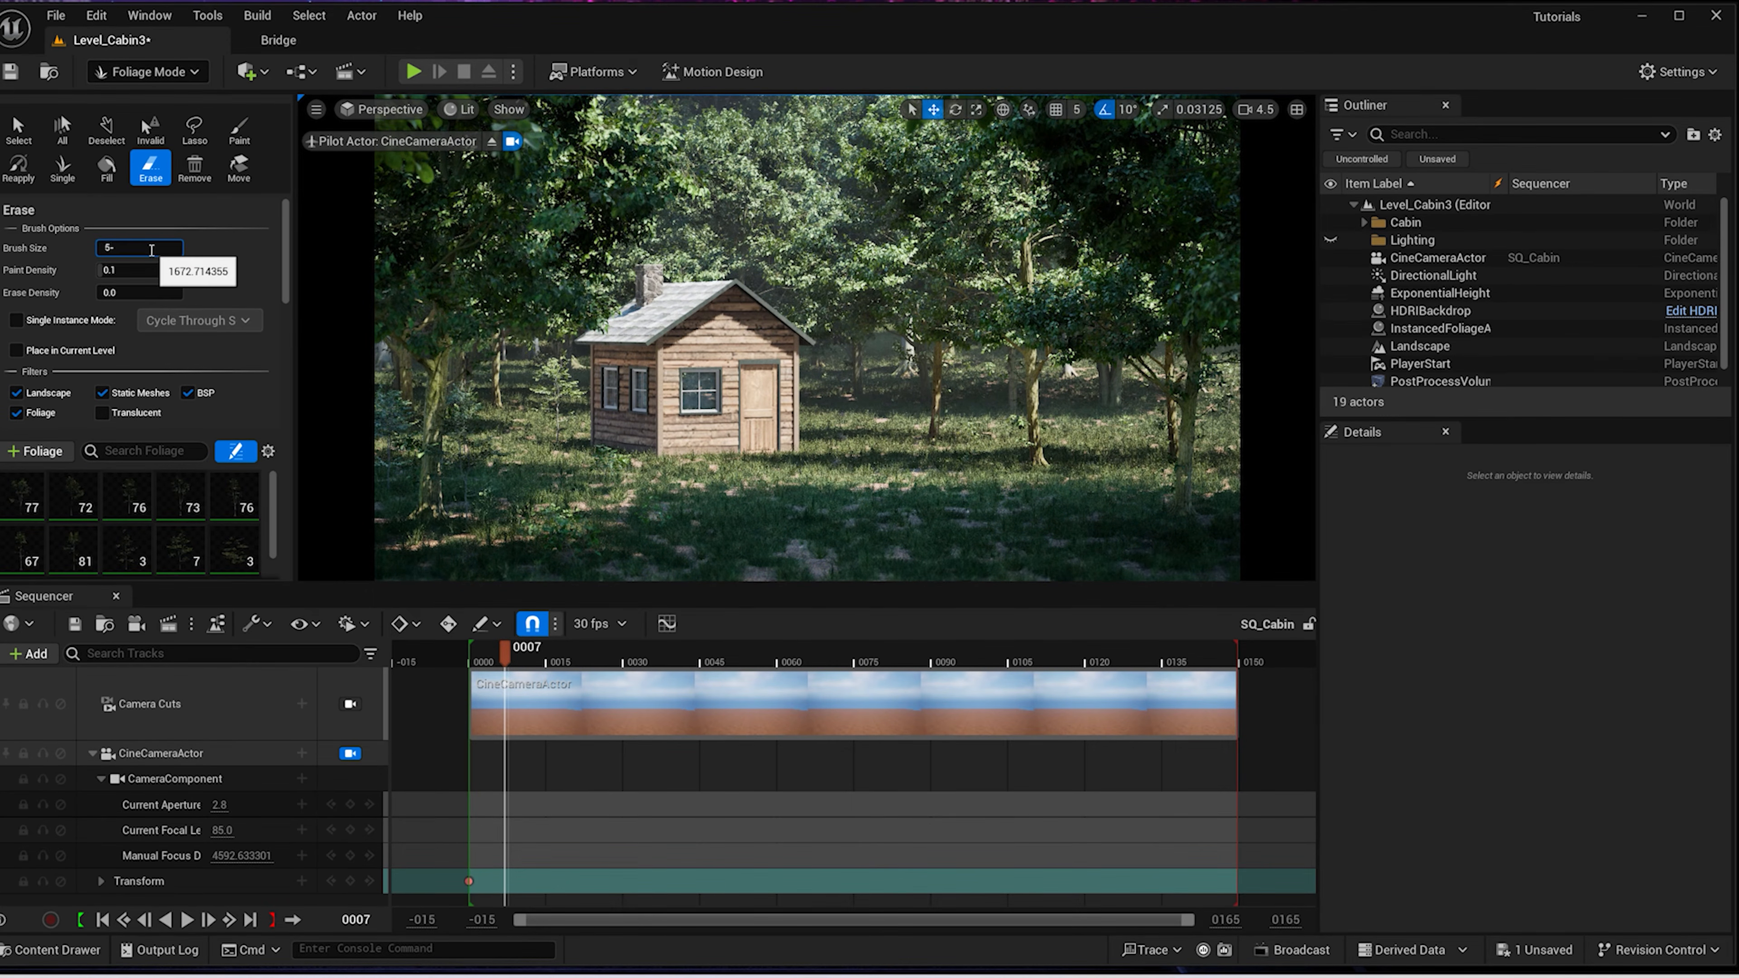
key("Return")
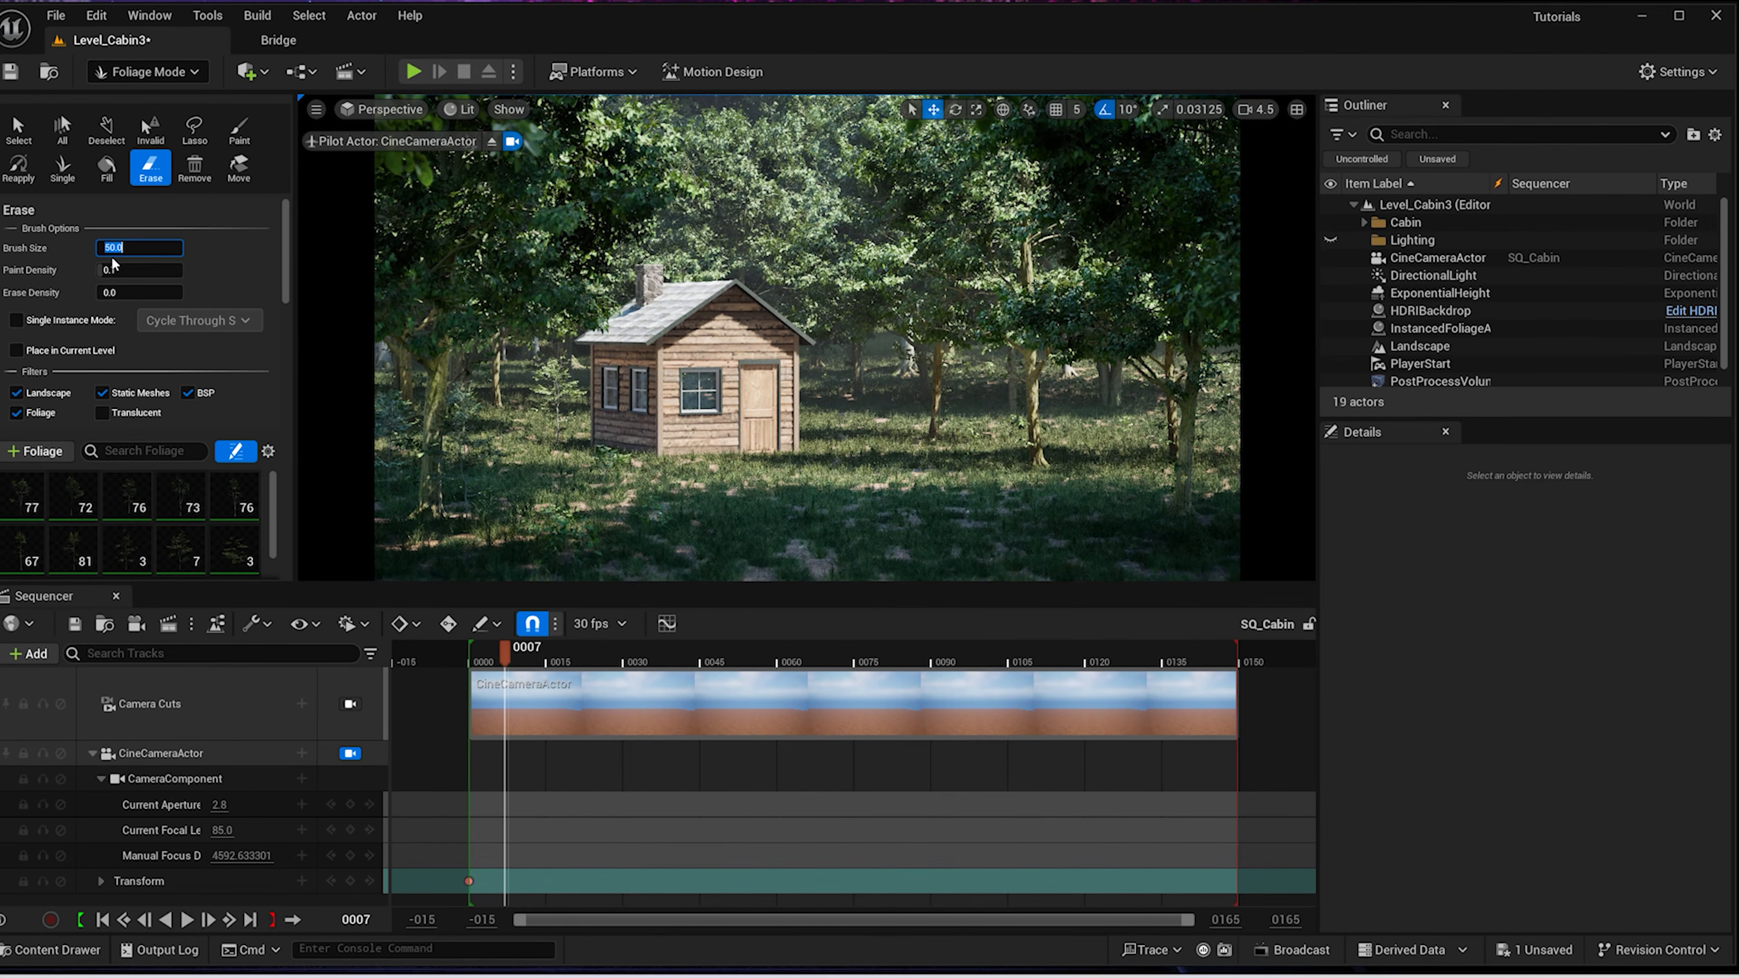
left_click_drag(113, 269, 183, 269)
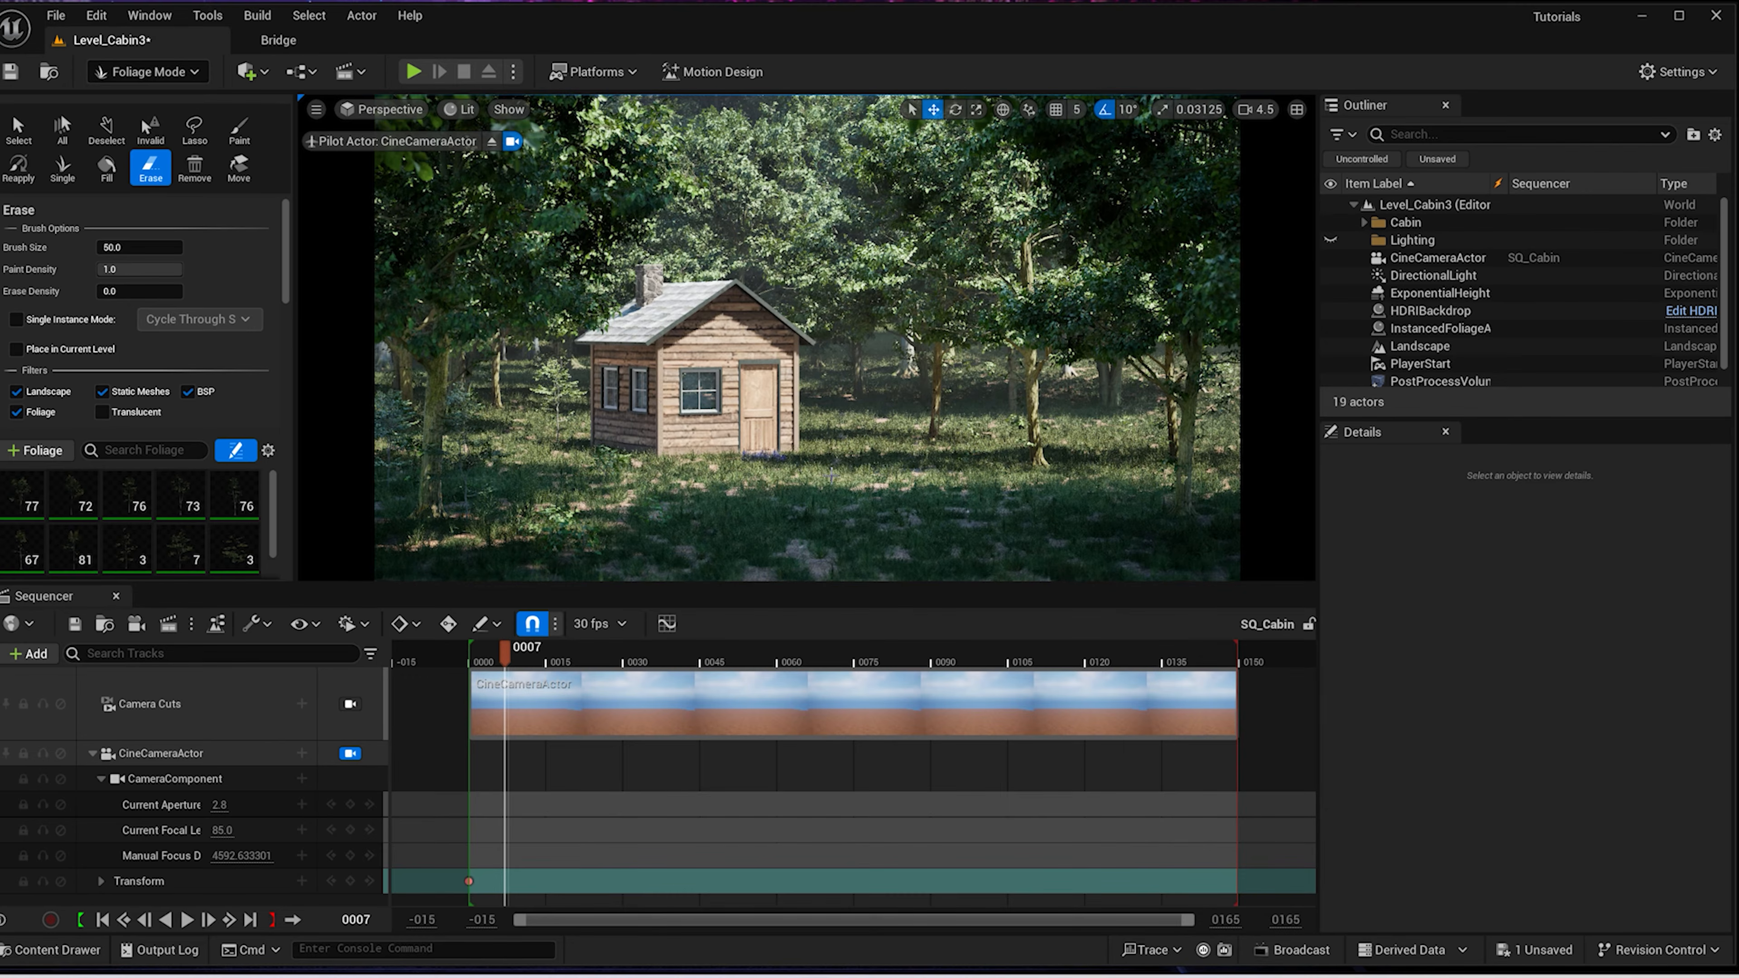
Erase the grass along a winding path from the cabin door to the foreground right of the cabin and check the shot
left_click_drag(974, 522, 1063, 587)
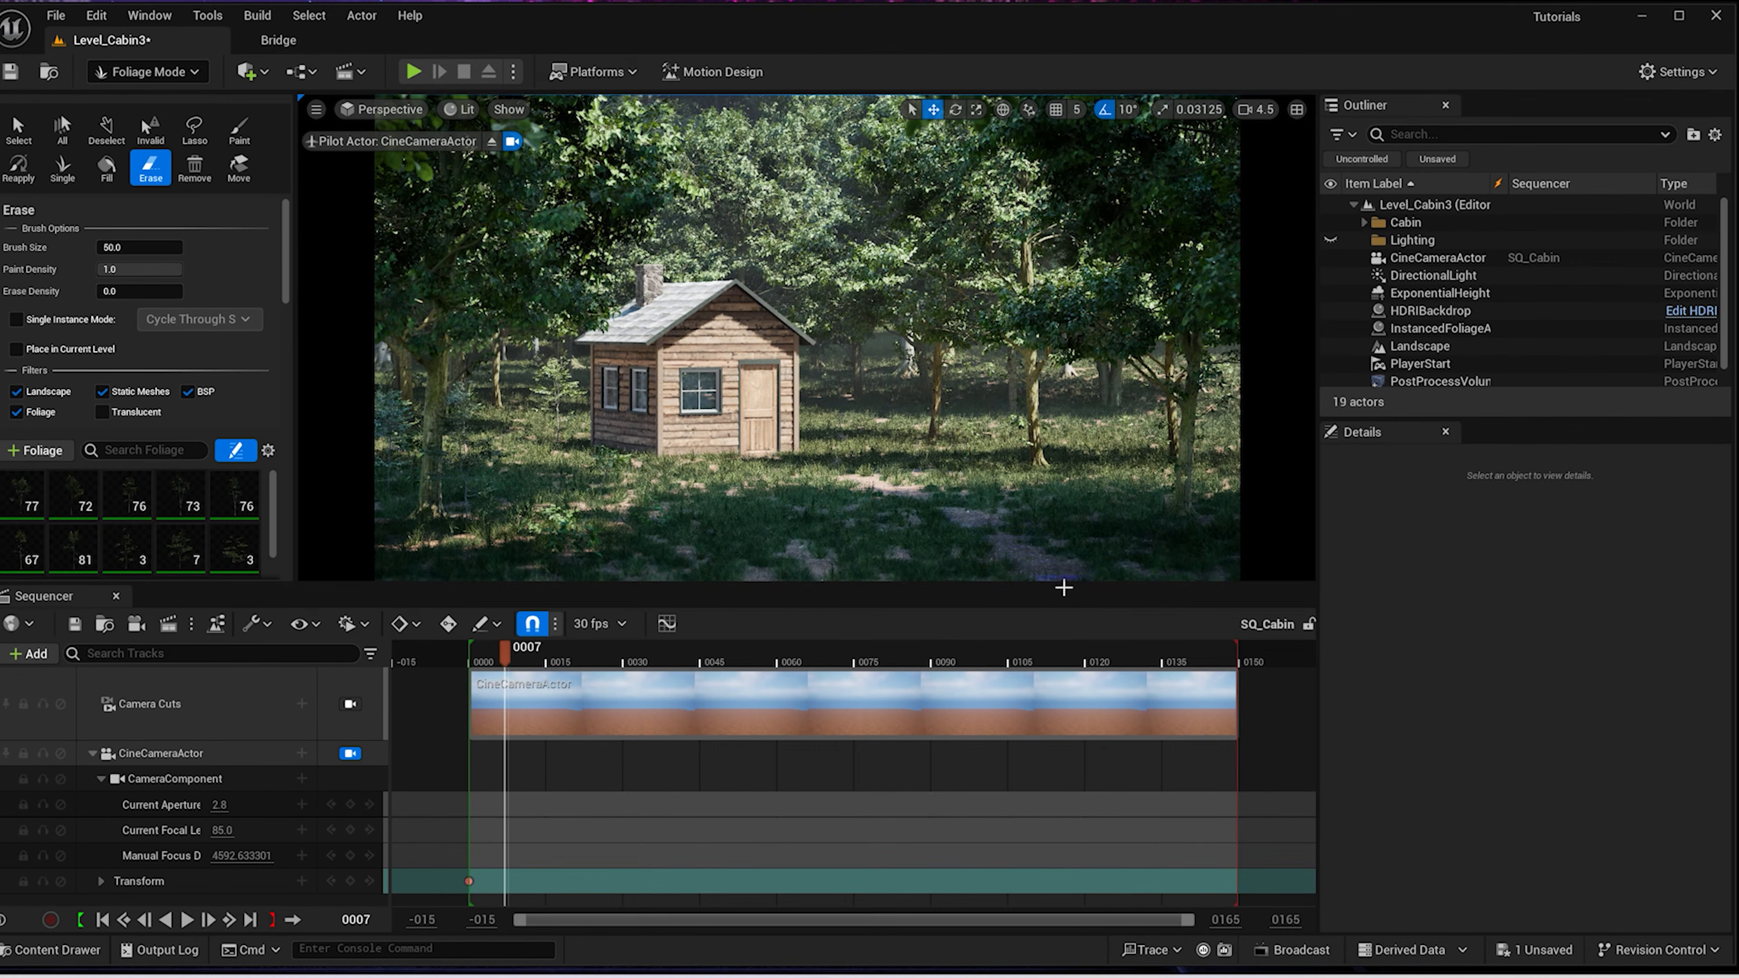
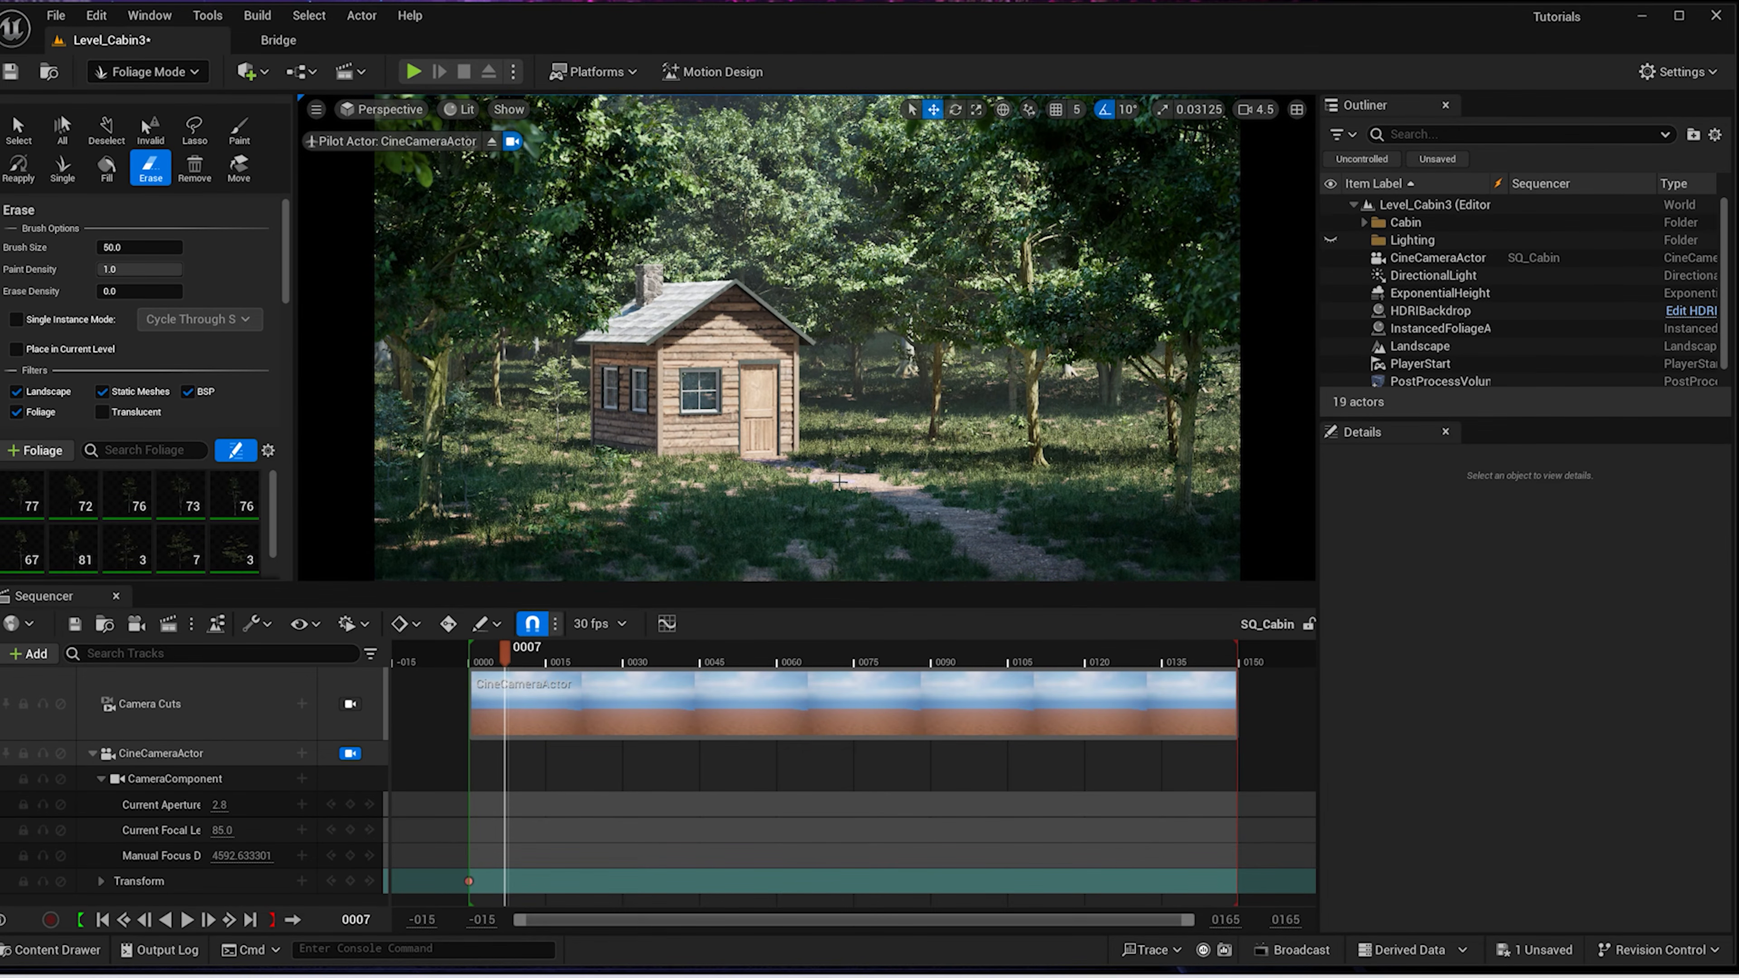
scroll(1006, 552, "down", 3)
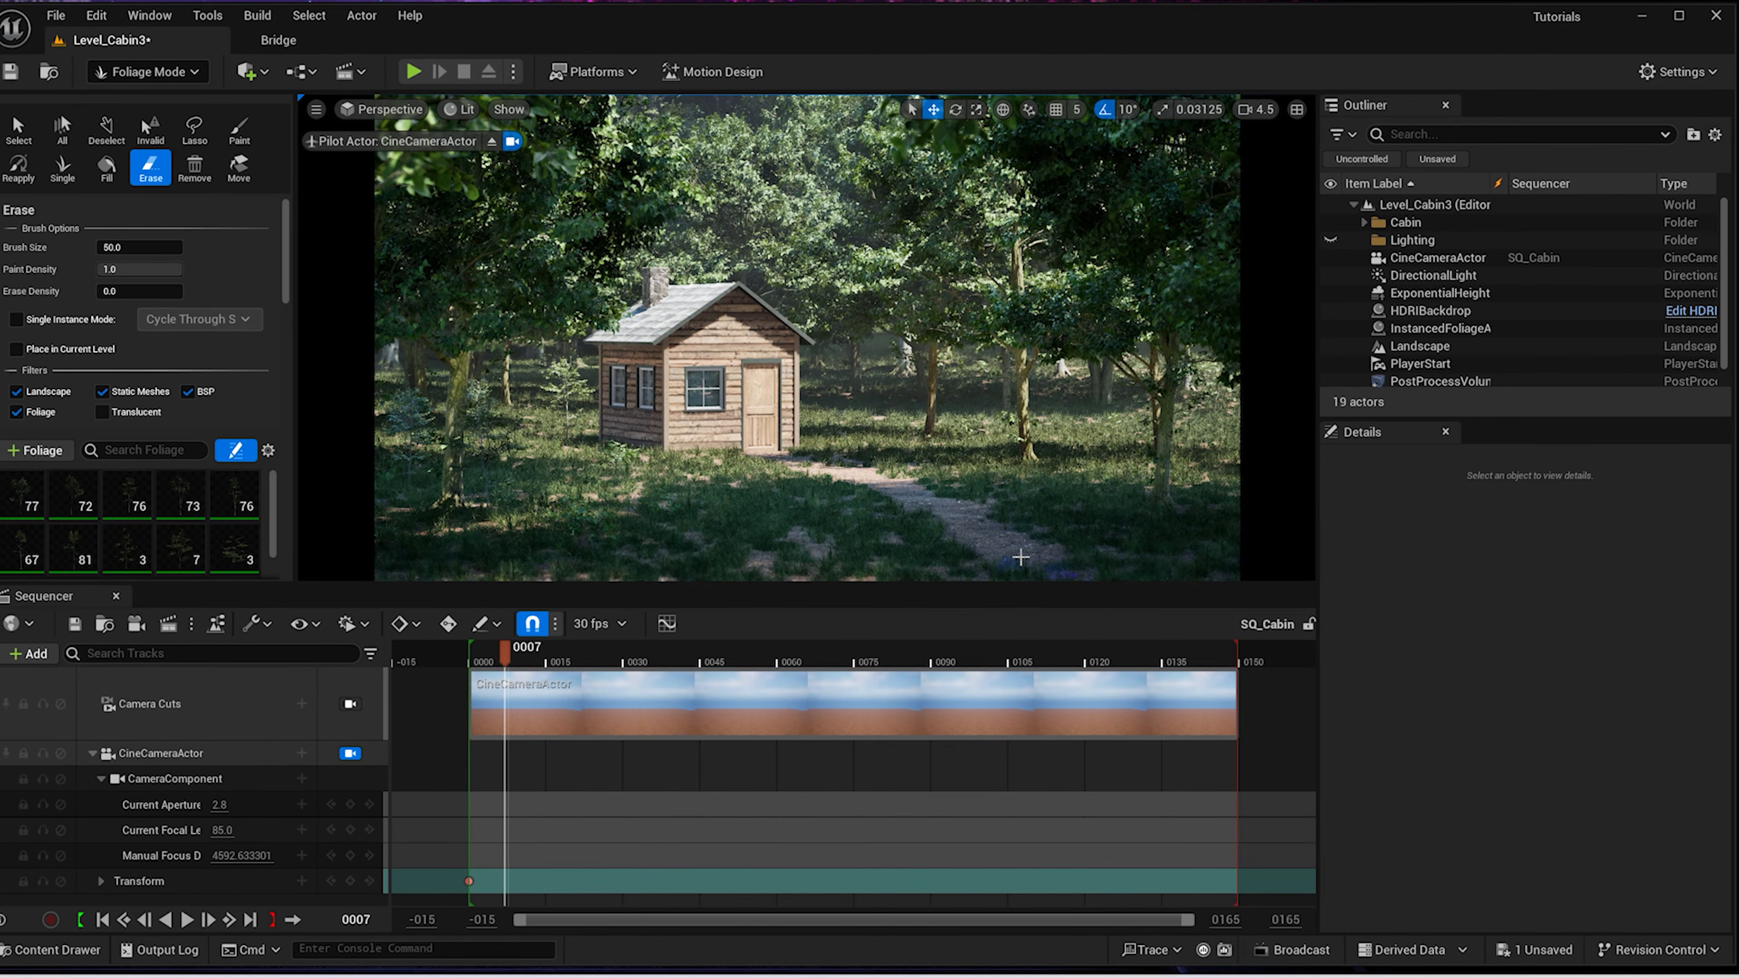
scroll(985, 518, "up", 1)
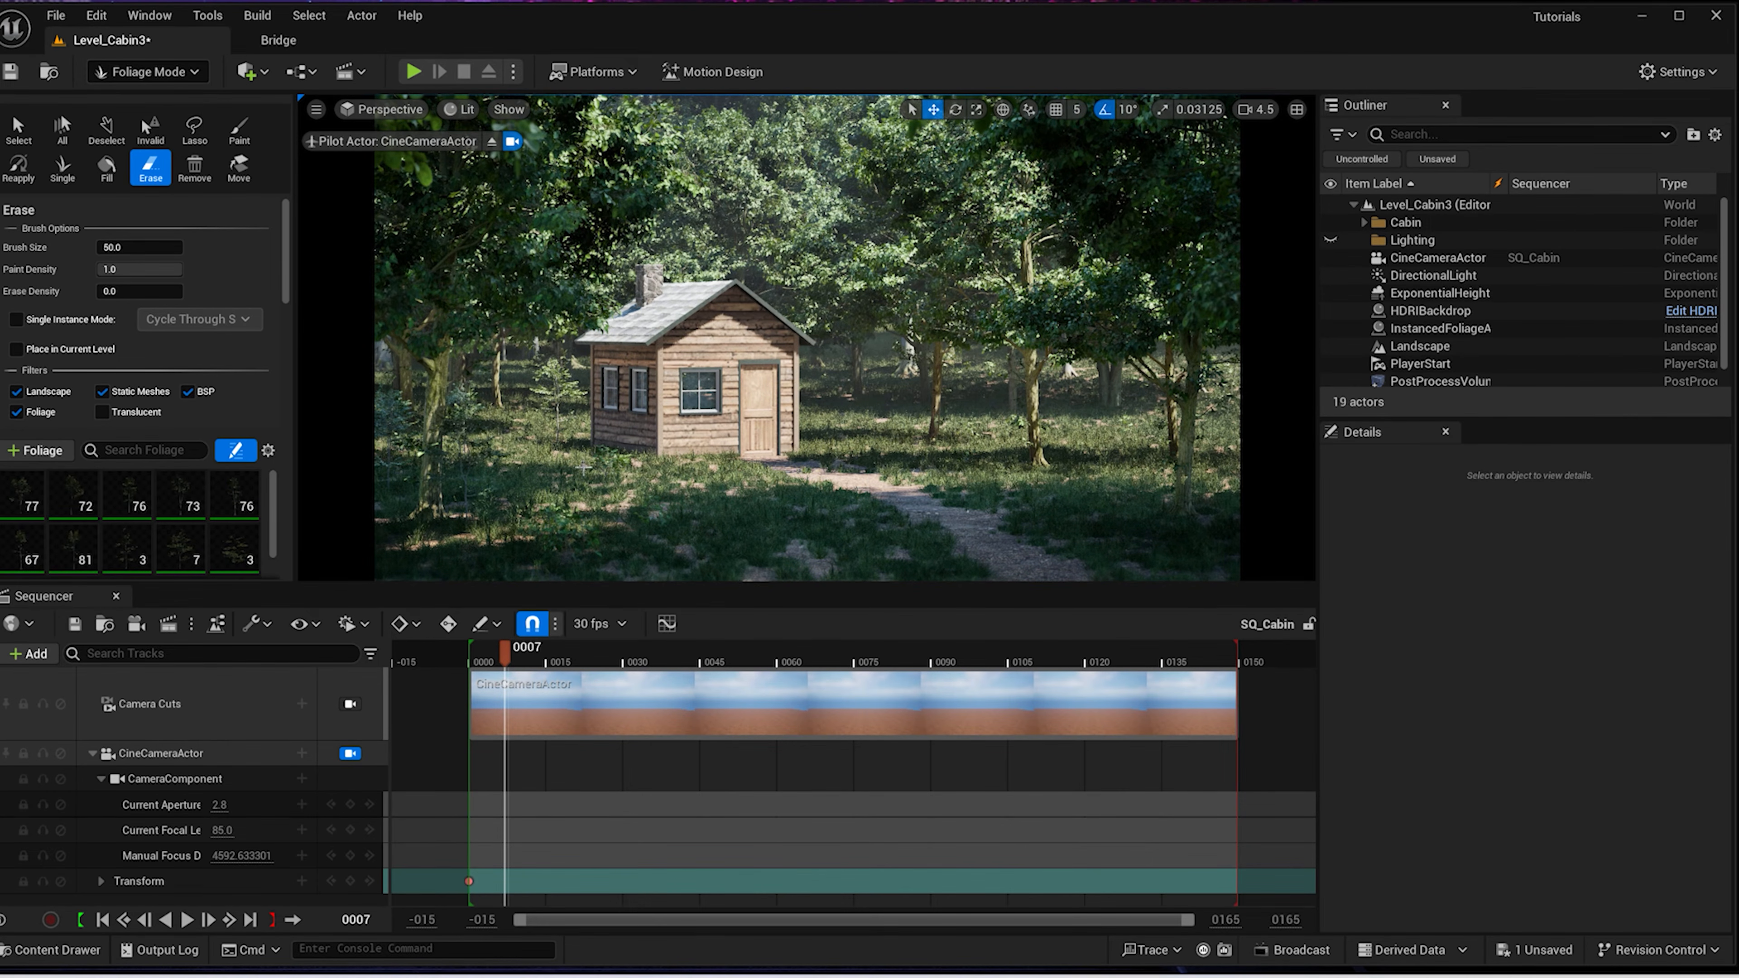
scroll(555, 437, "up", 1)
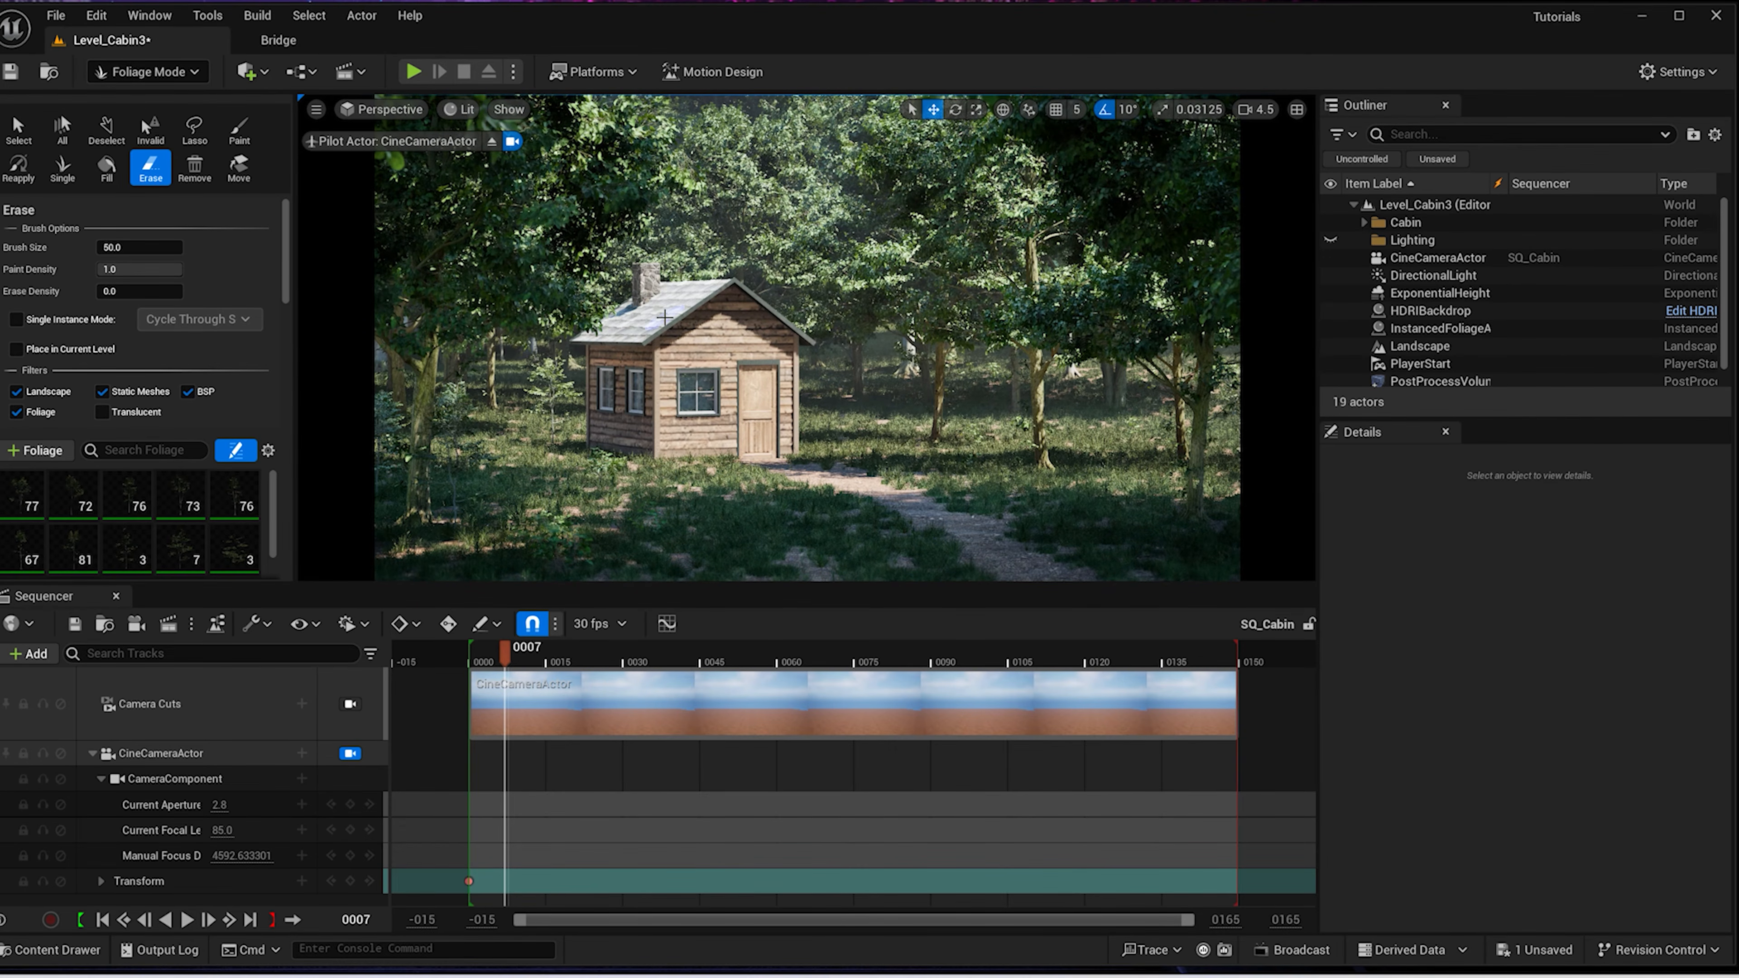
scroll(1397, 370, "down", 1)
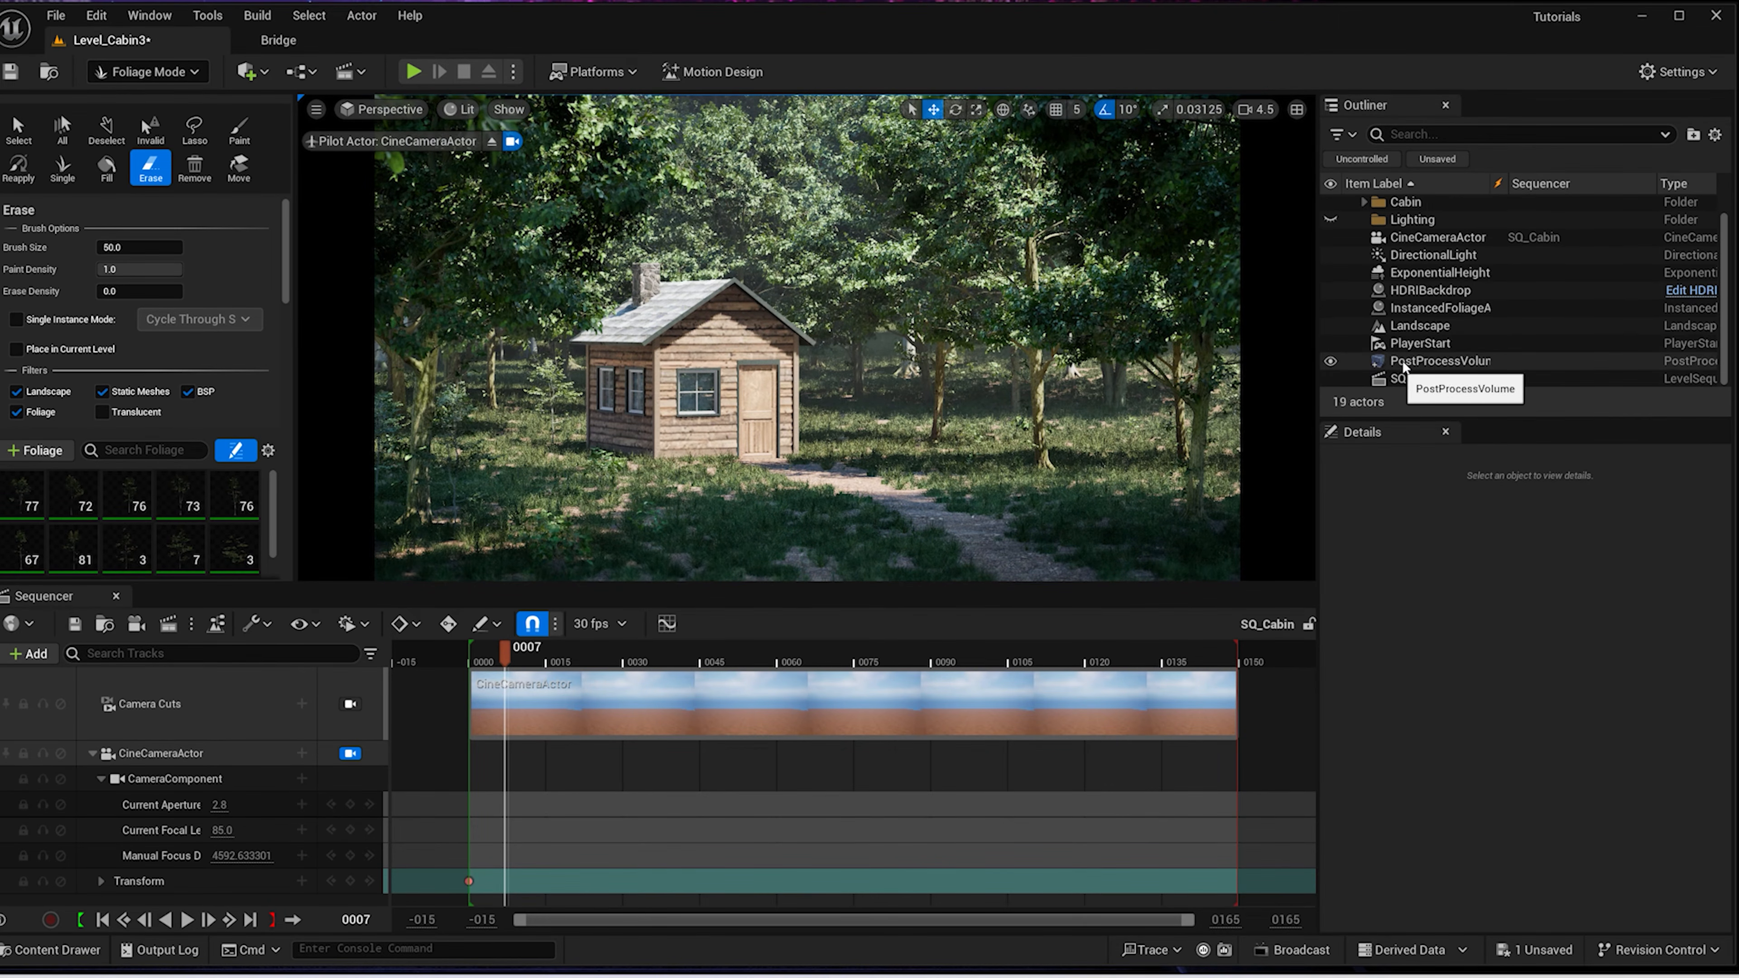
Lower the intensity of the DirectionalLight to 800 lux
left_click(1399, 361)
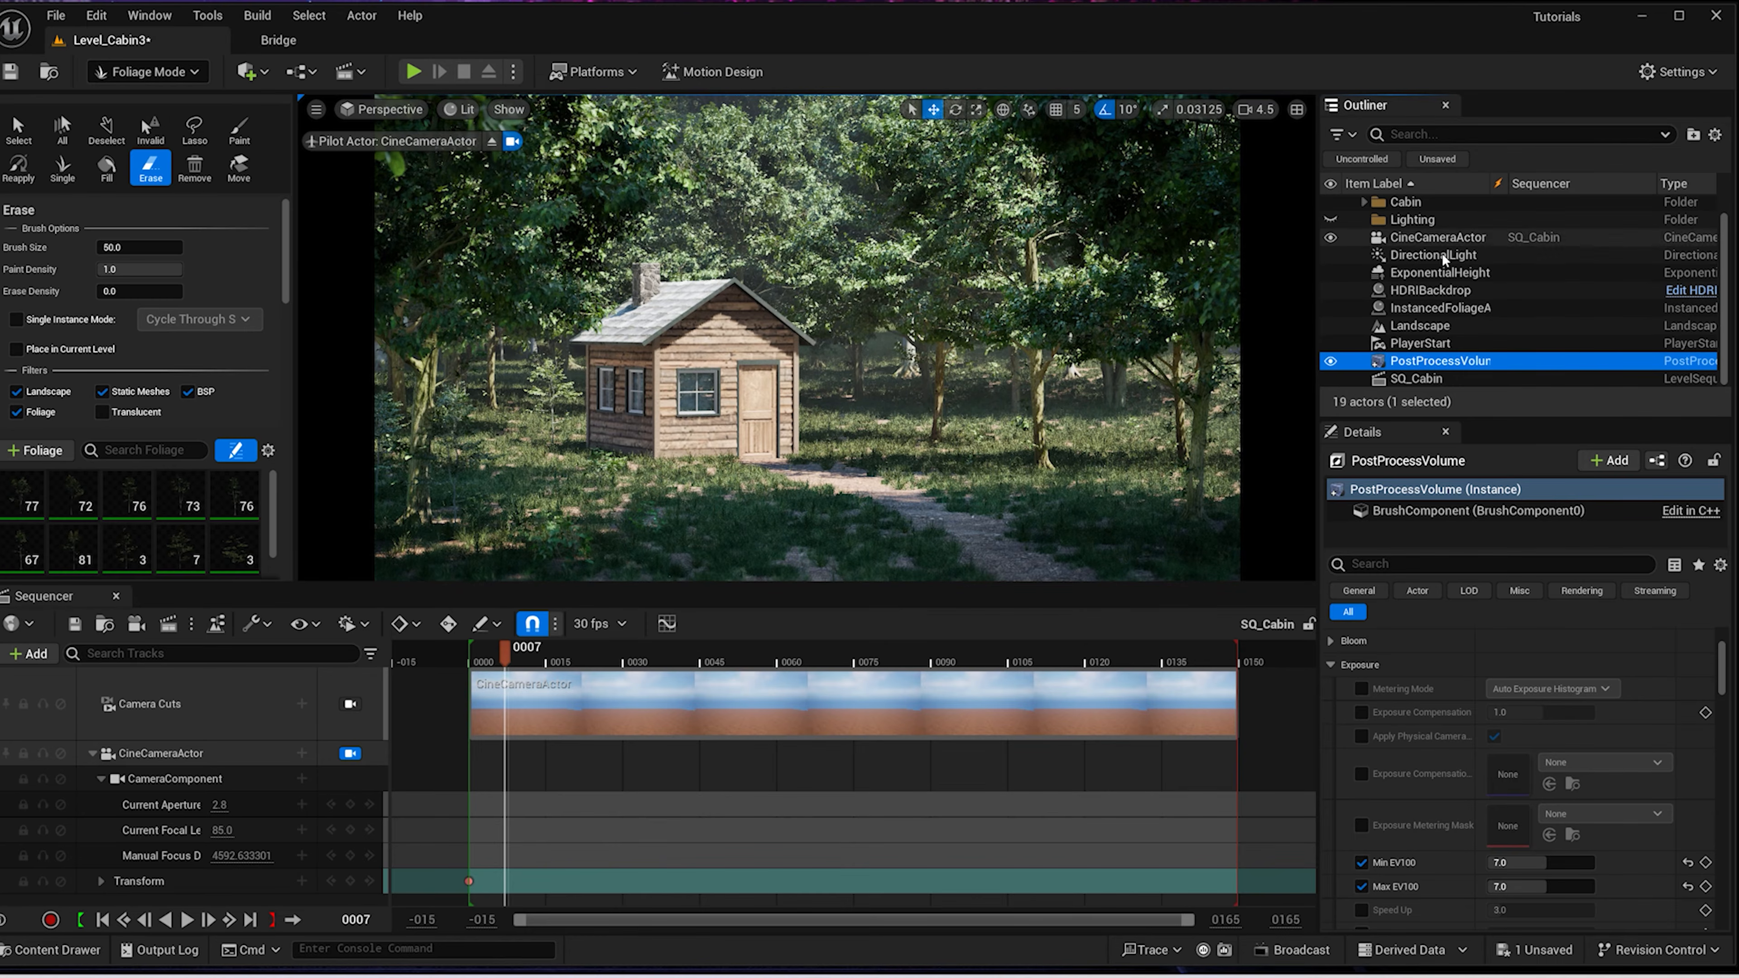
left_click(1427, 255)
scroll(1534, 685, "up", 2)
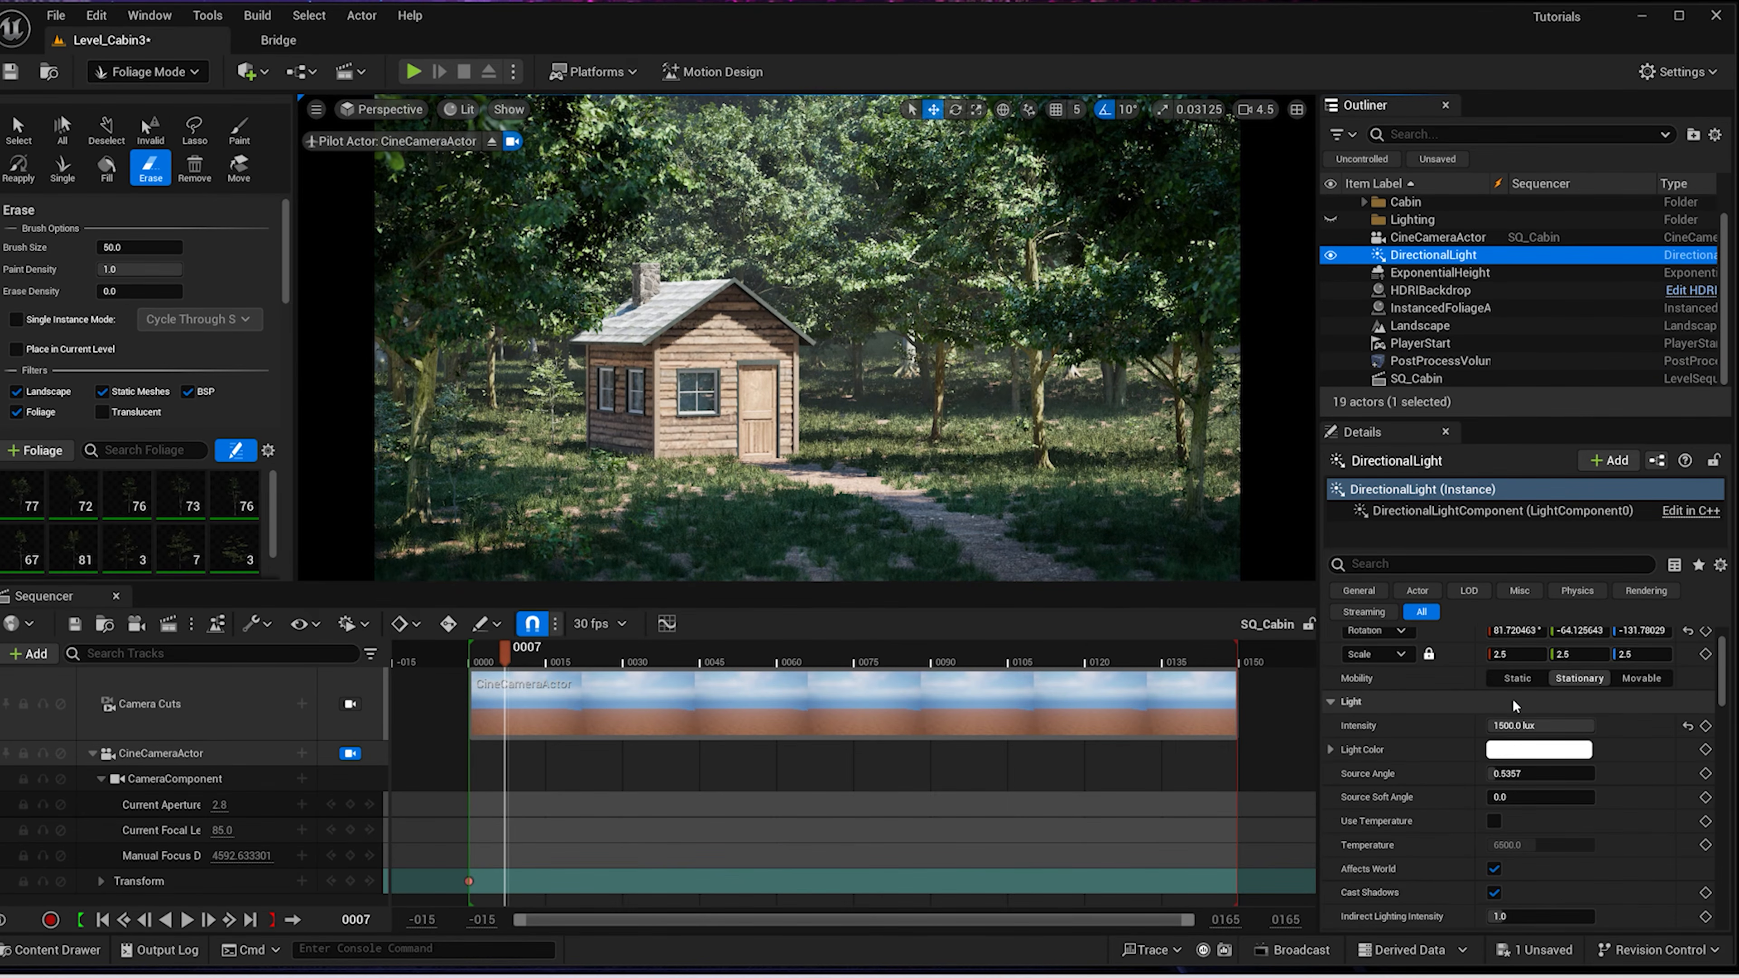
left_click(1506, 726)
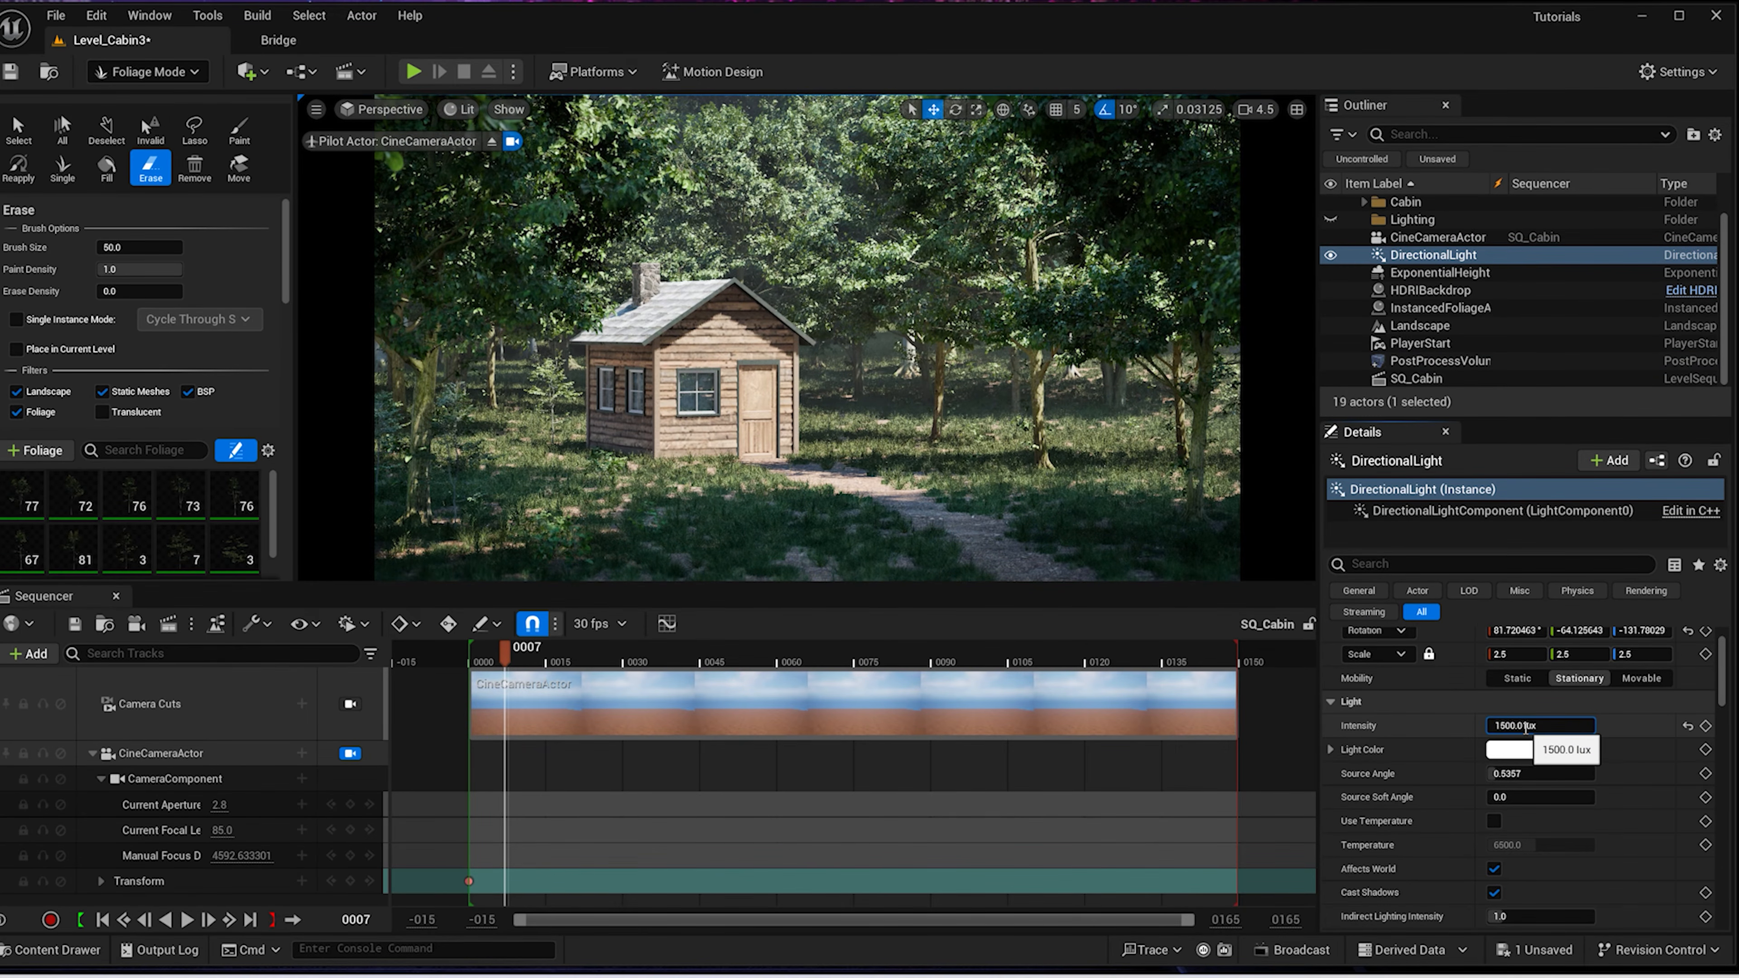
type("0")
key("Return")
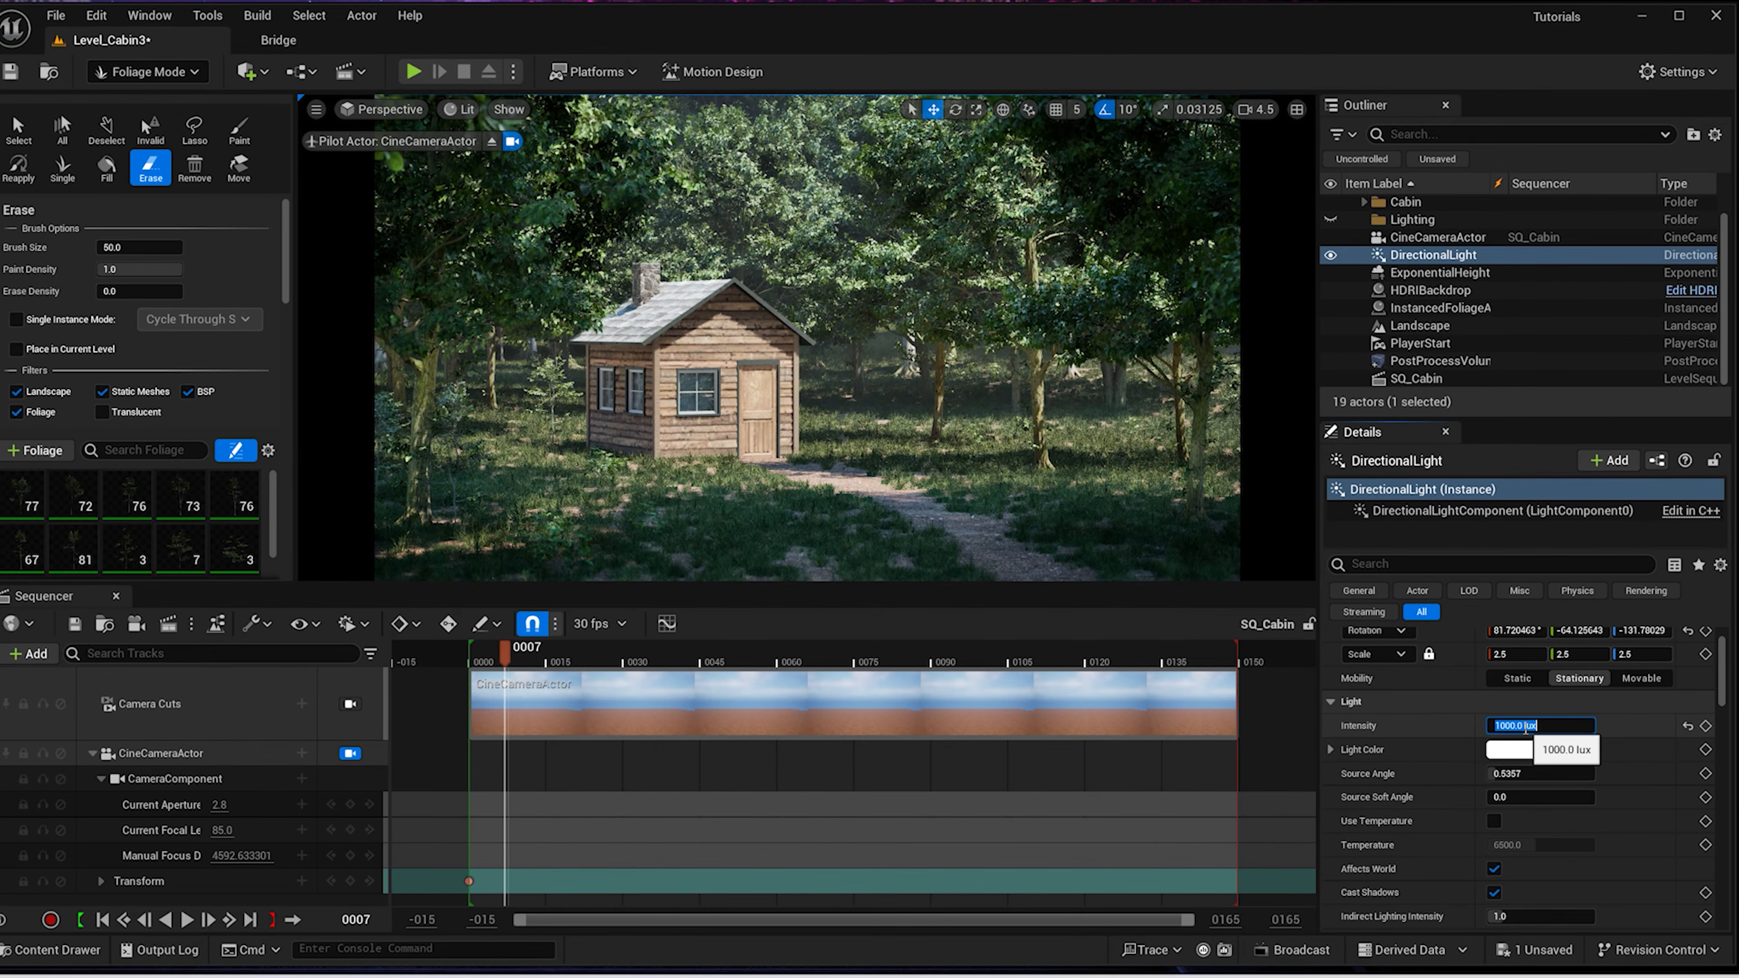
type("800")
key("Return")
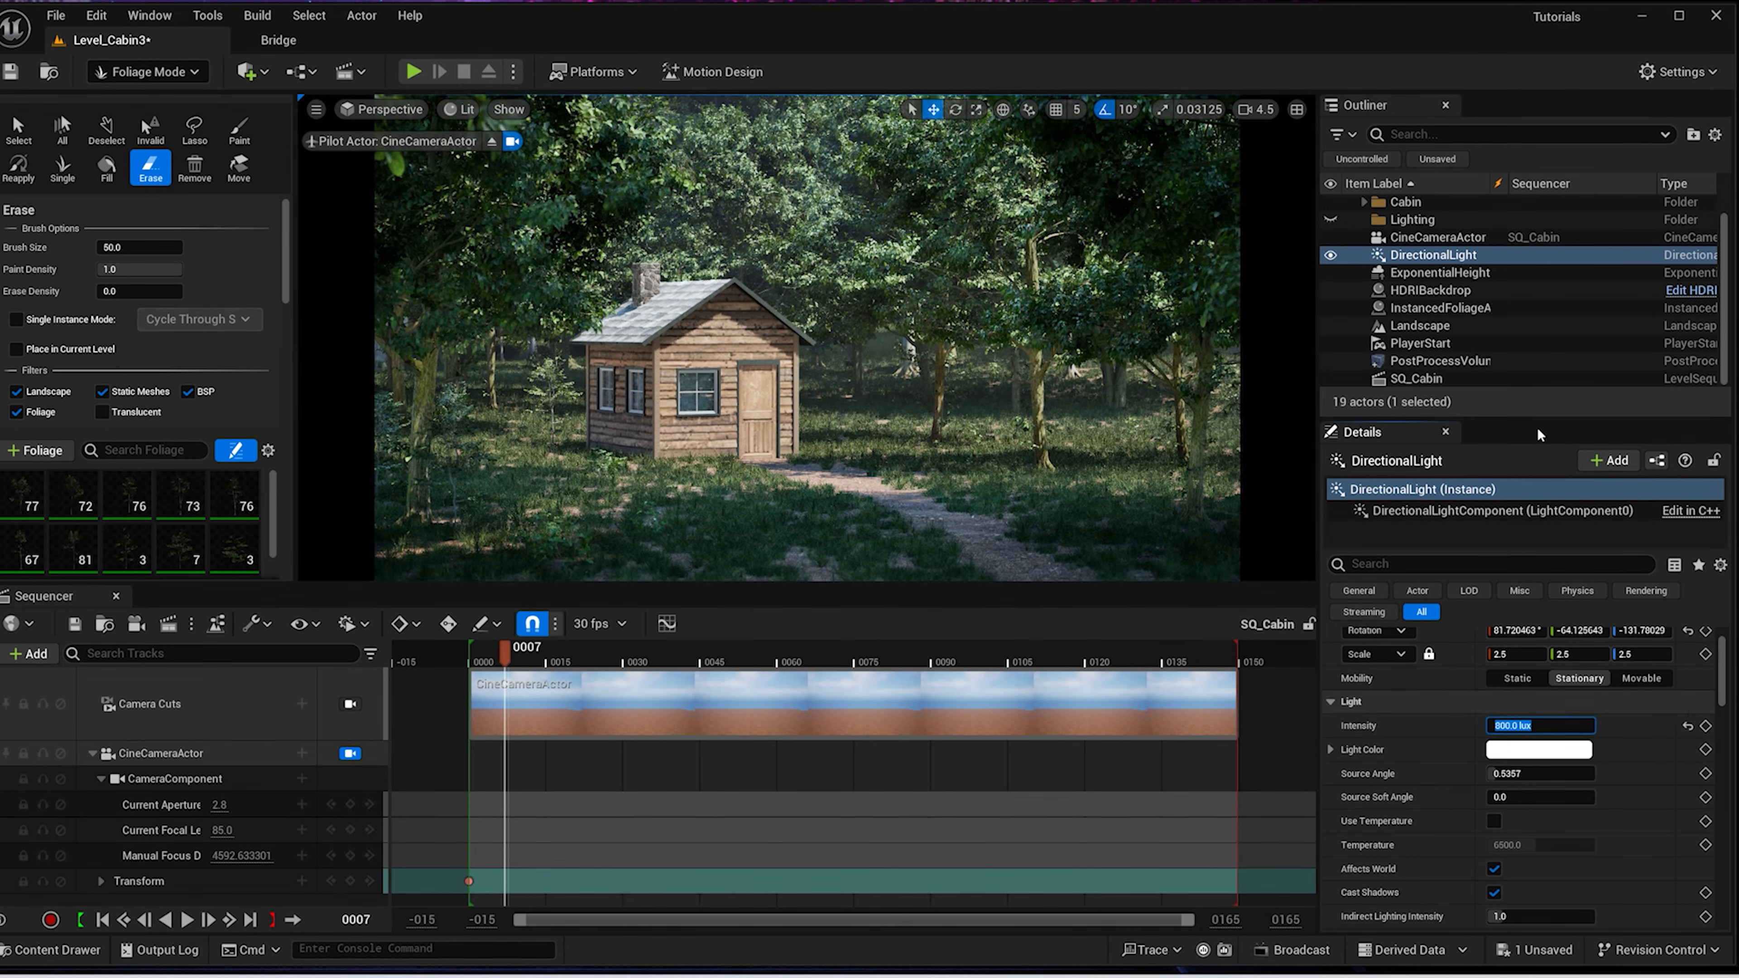
Set the PostProcessVolume's Min EV100 to 7.5 and raise its Max EV100 as well
left_click(1438, 361)
scroll(1575, 753, "down", 5)
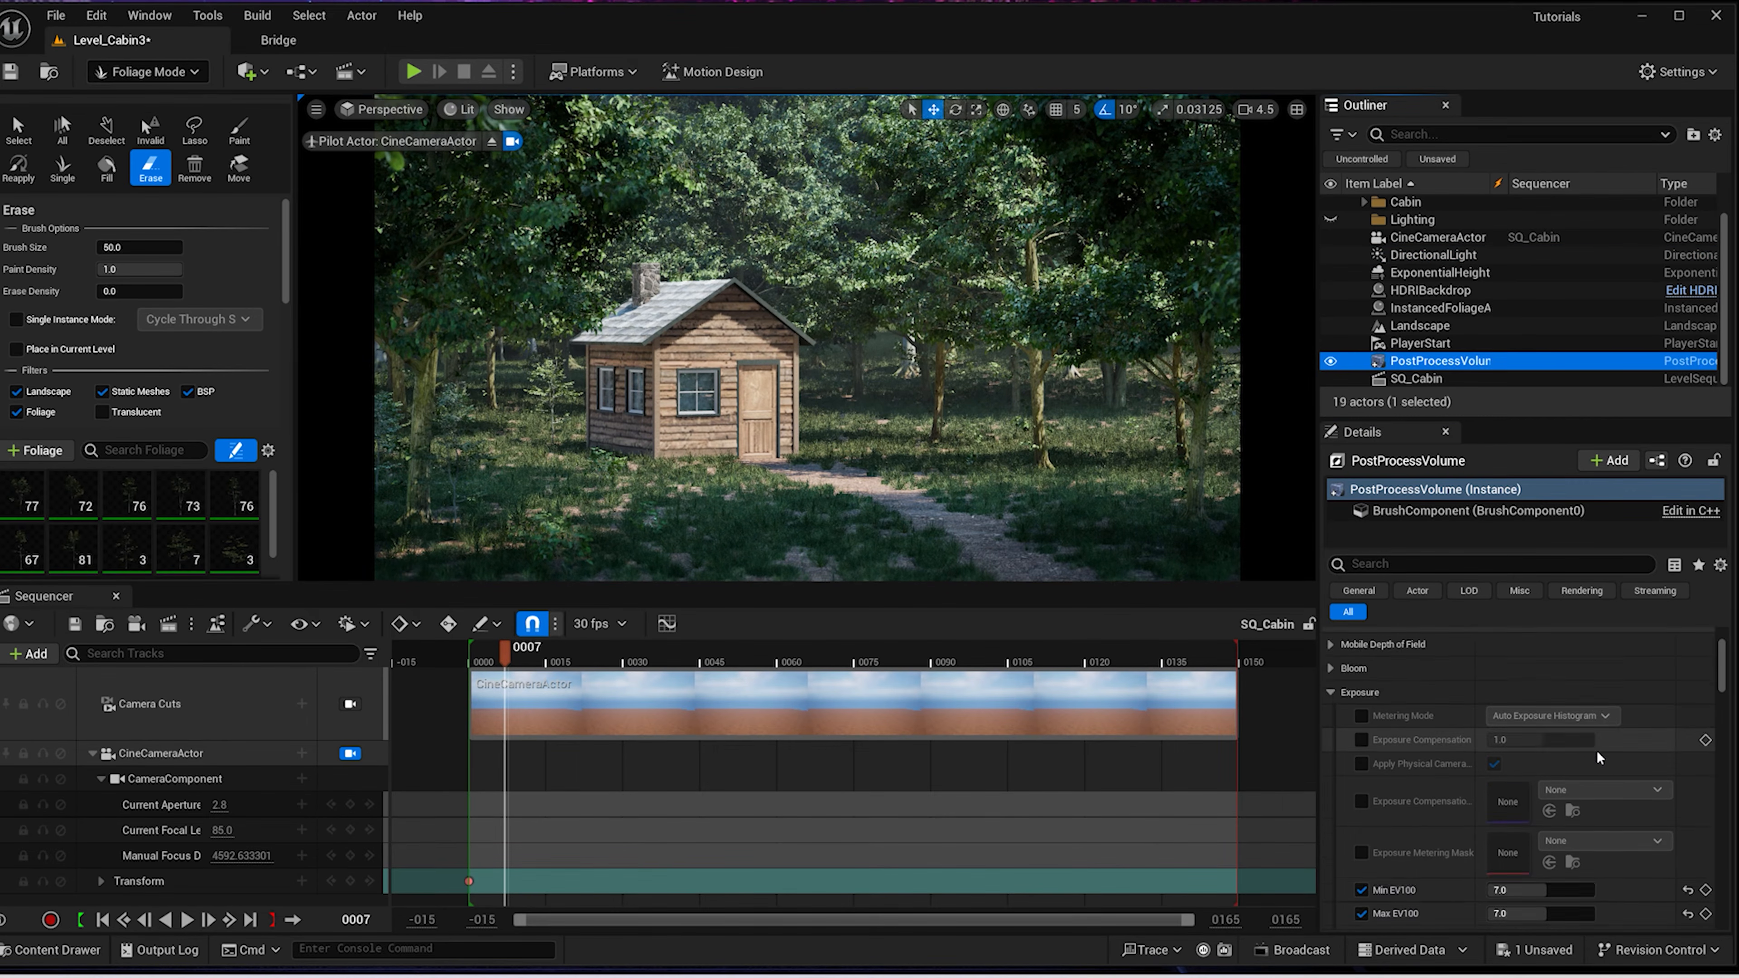
left_click(1559, 747)
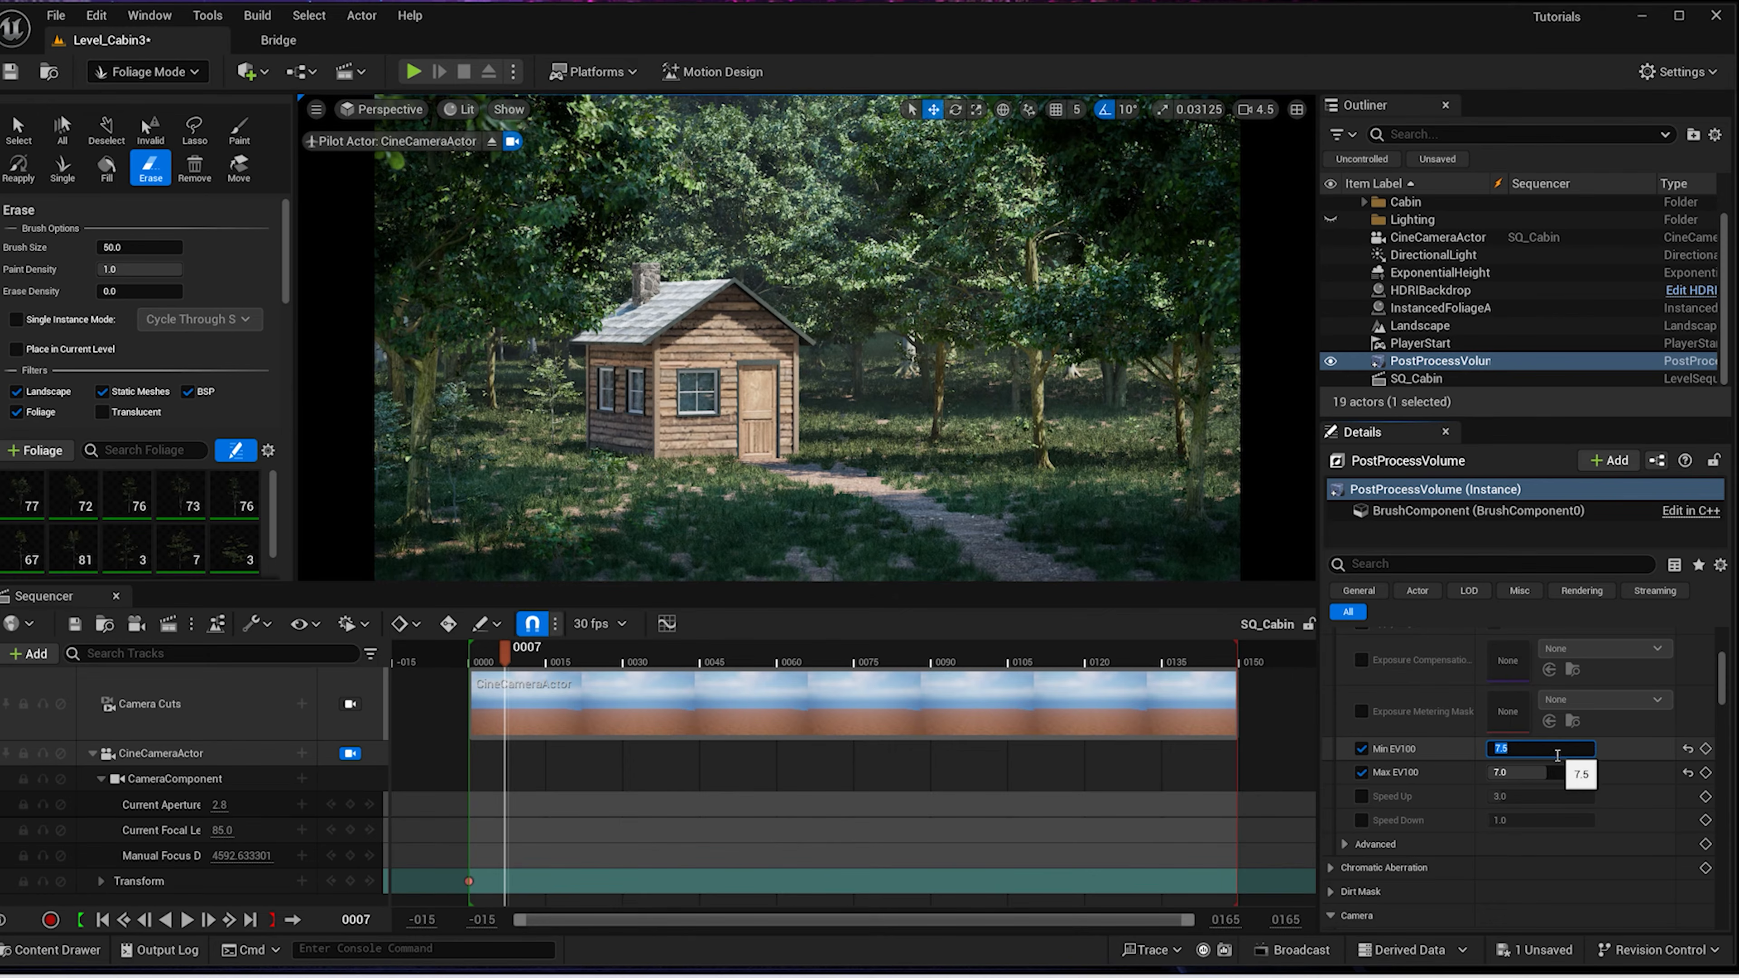
key("Return")
left_click(1547, 801)
type("8.0")
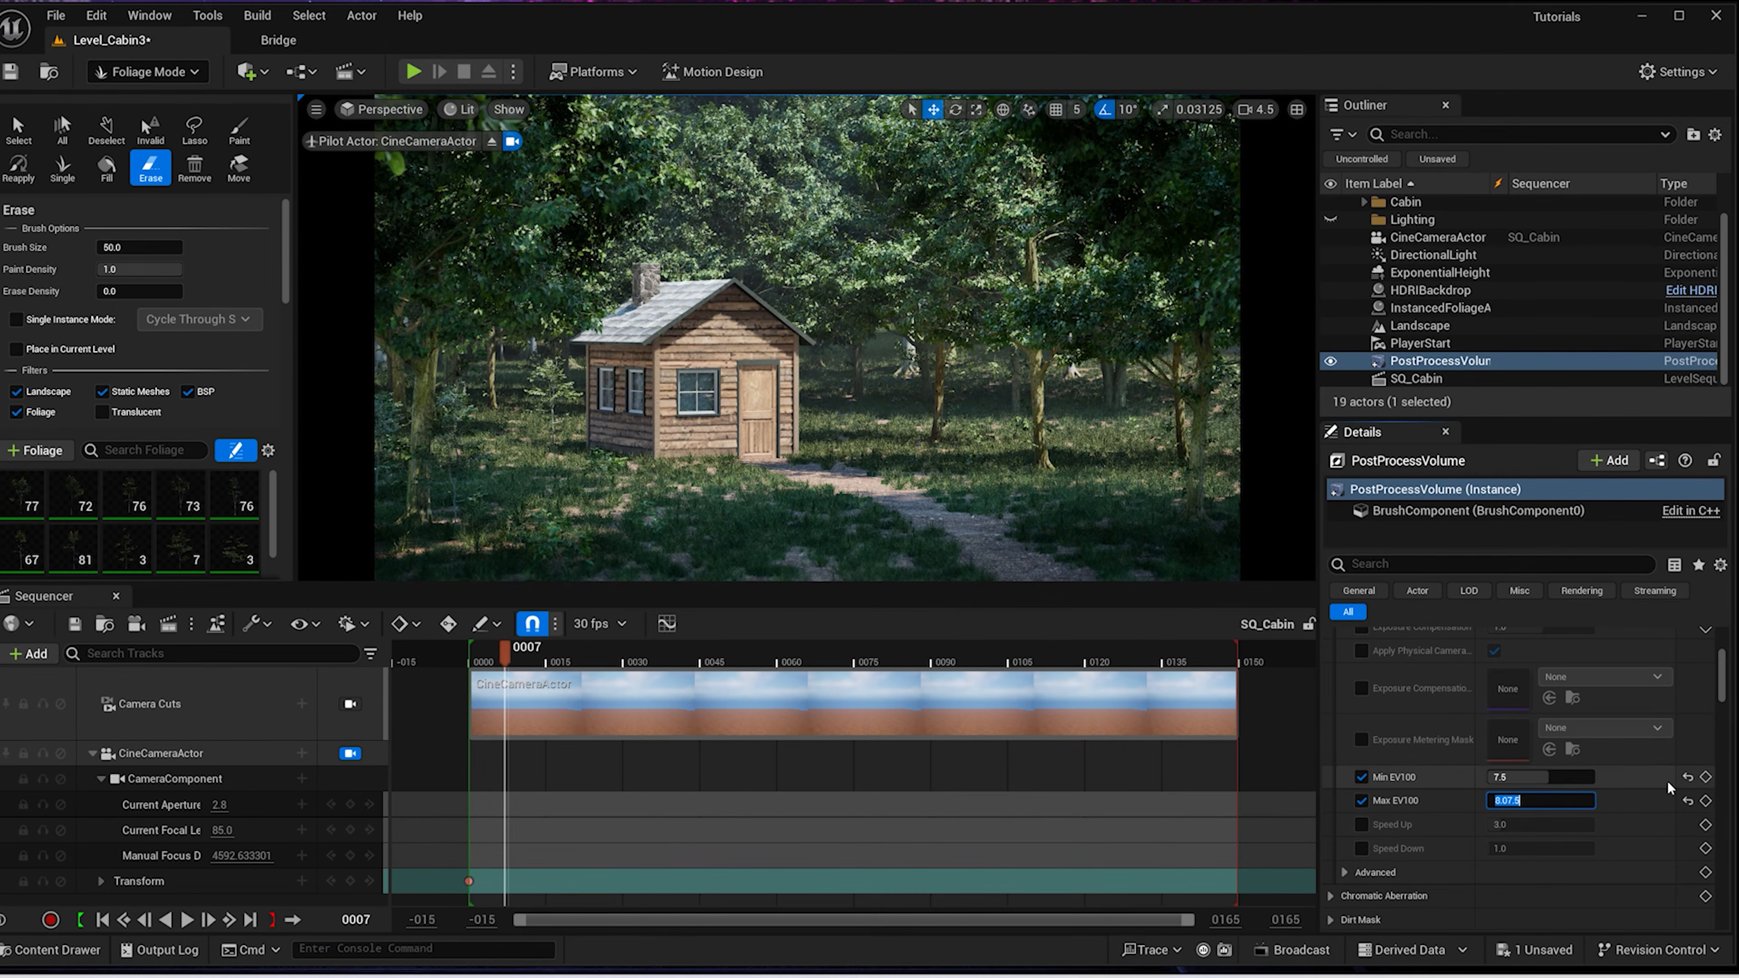
Try a local exposure Middle Grey Bias of 1.0 on the PostProcessVolume and undo it
scroll(1632, 783, "down", 8)
left_click(1338, 671)
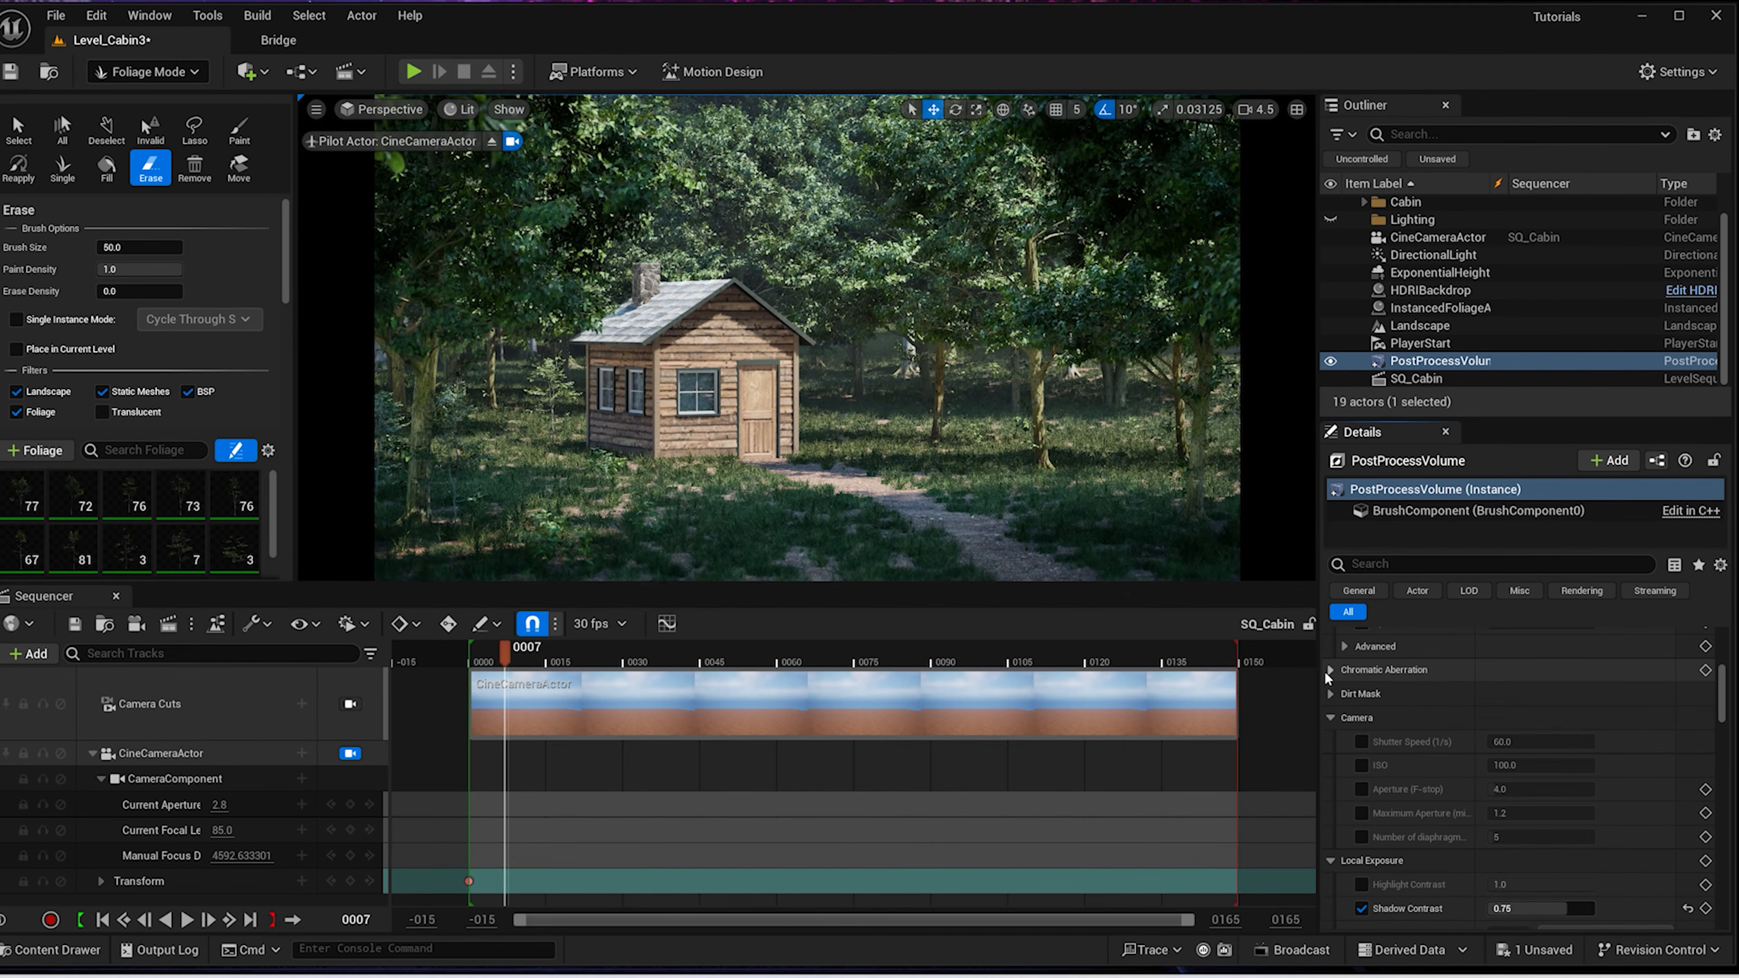
scroll(1479, 781, "down", 12)
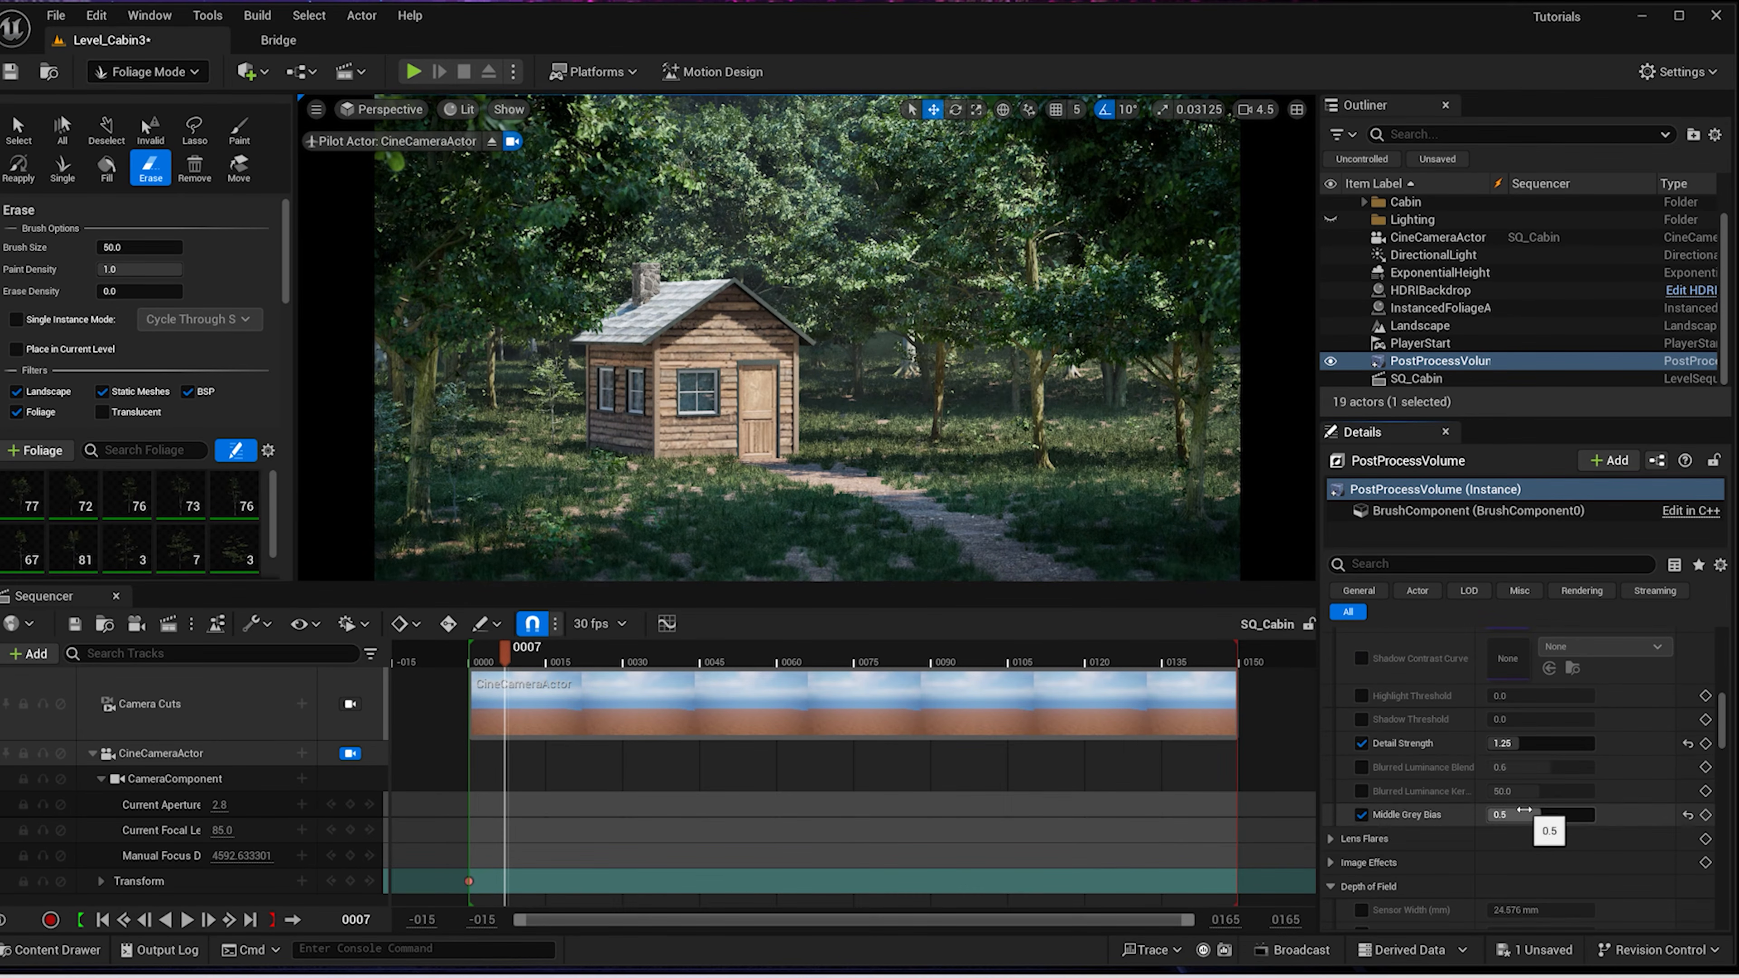
left_click(1565, 813)
key("Return")
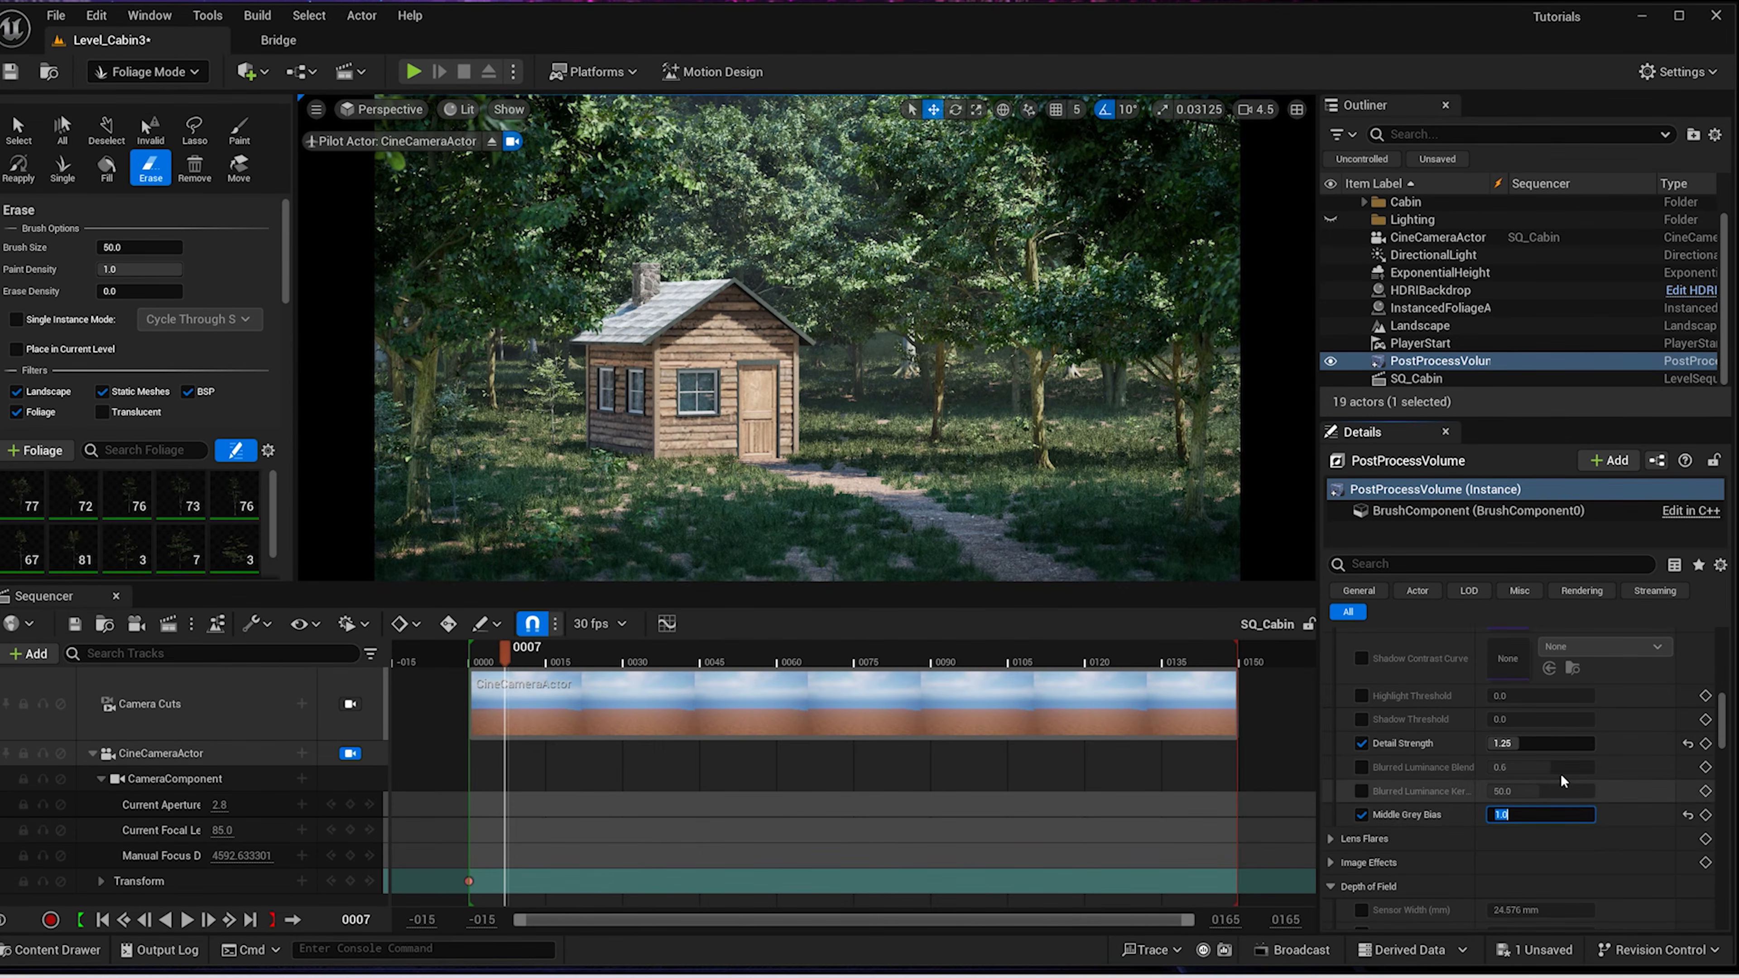
scroll(1561, 789, "down", 2)
left_click(1332, 812)
left_click(1333, 812)
key("ctrl+z")
Enable Gamma and Gain for the color grading midtones and shift the Gamma slightly toward warm orange
scroll(1527, 805, "down", 2)
scroll(1531, 805, "down", 3)
left_click(1331, 715)
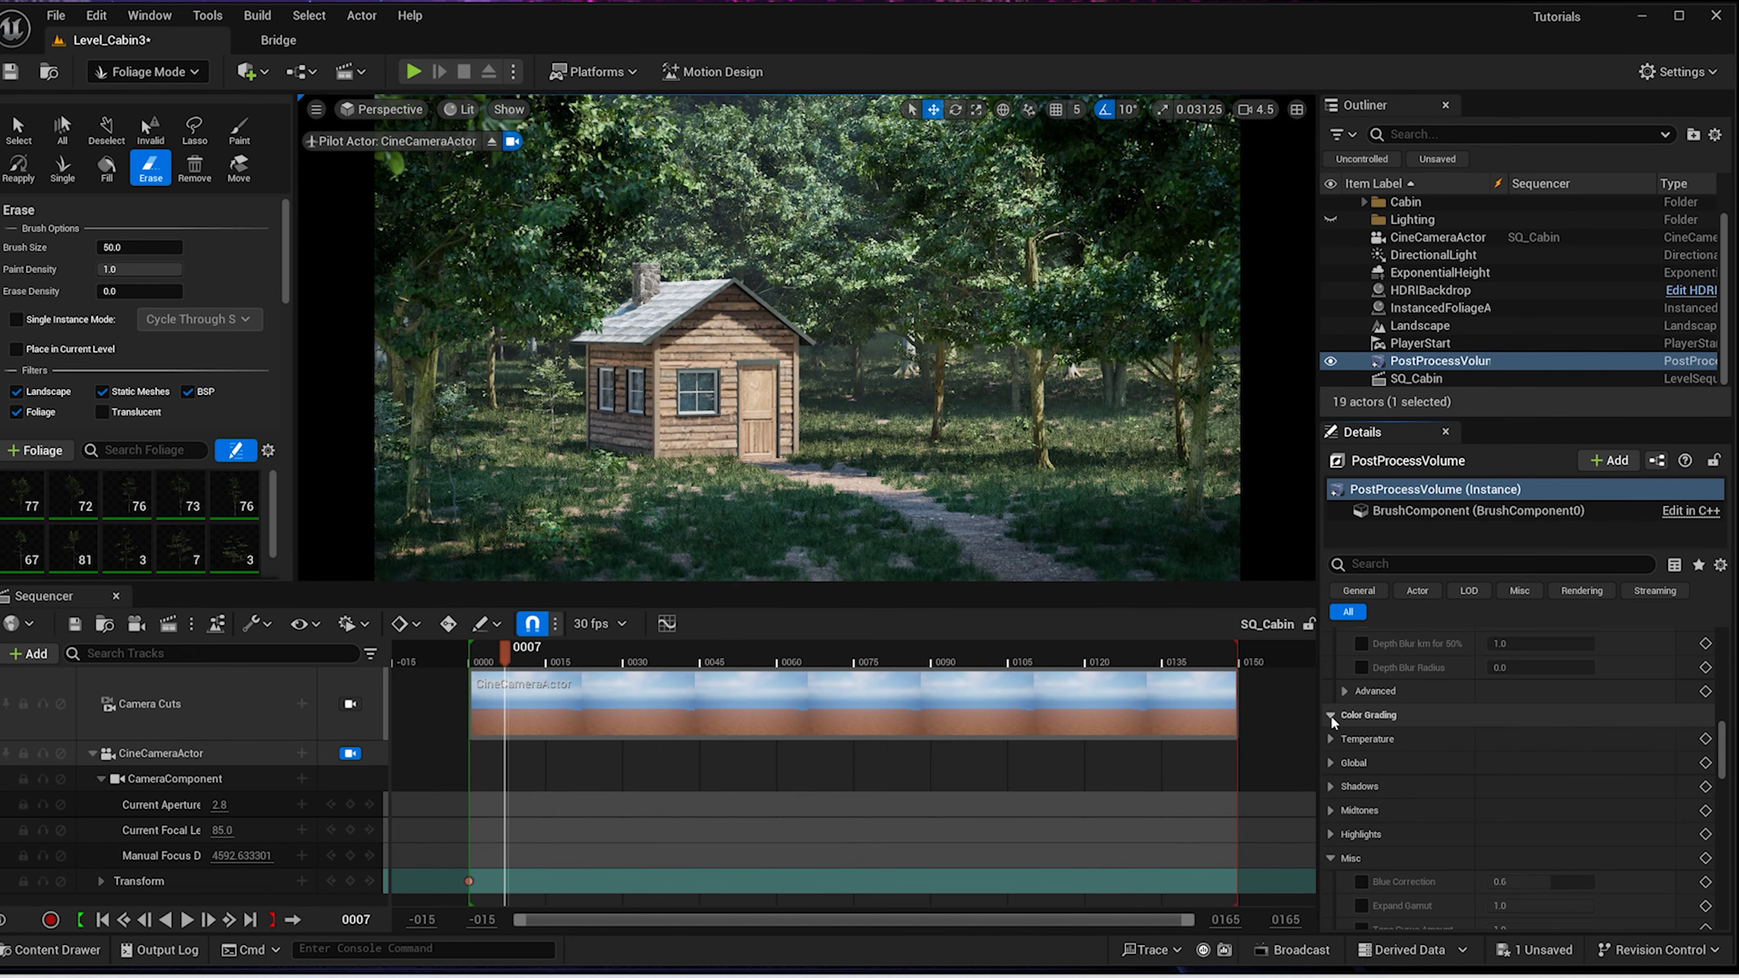
left_click(1332, 811)
scroll(1416, 818, "down", 3)
left_click(1362, 769)
left_click(1362, 792)
left_click(1344, 770)
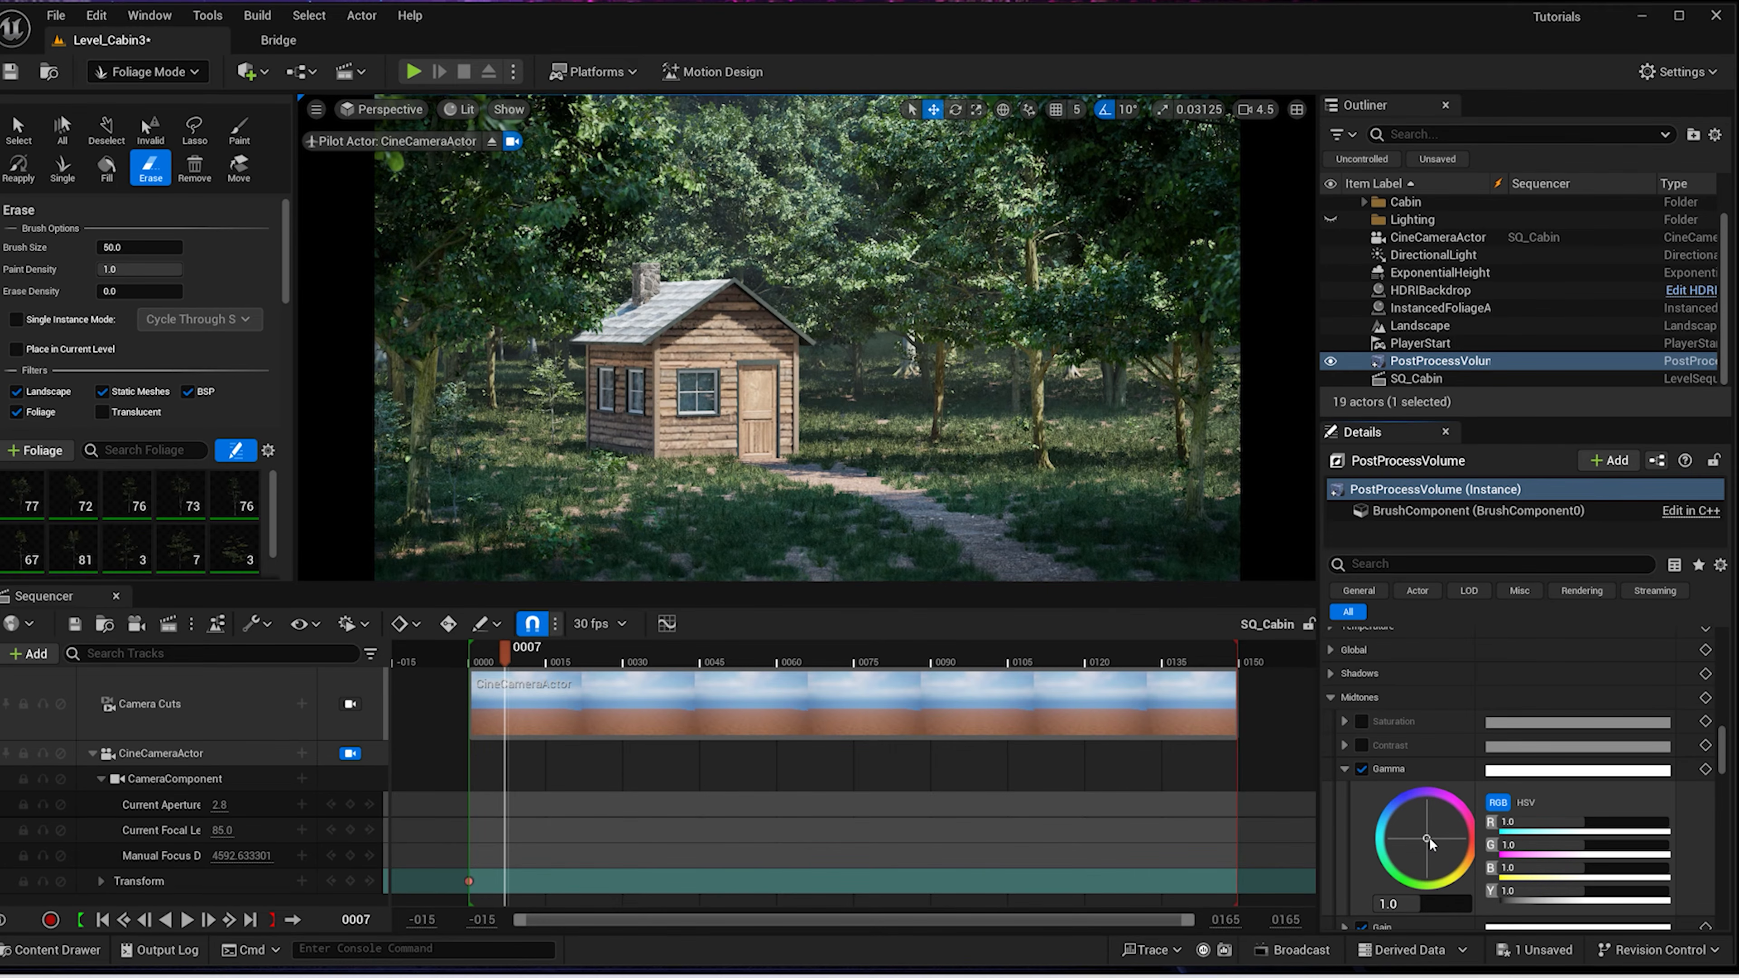
left_click_drag(1430, 840, 1431, 839)
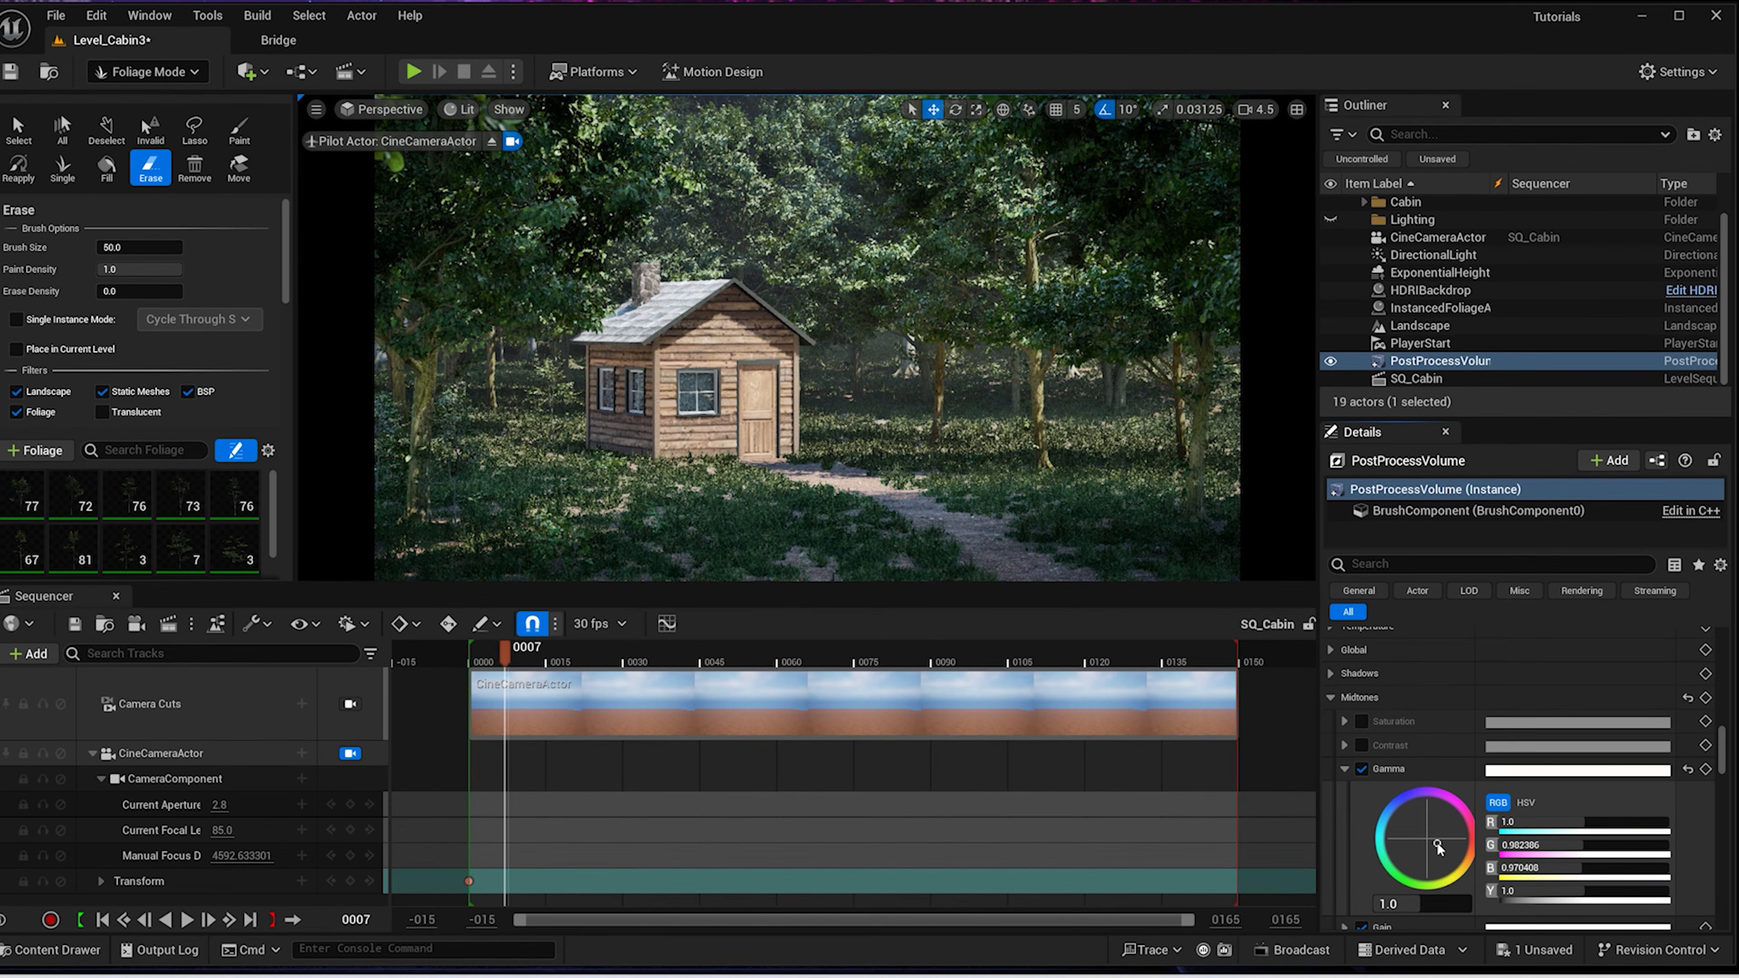
Warm the midtones Gain slightly, with green at about 0.992 and blue at about 0.981
scroll(1384, 709, "down", 5)
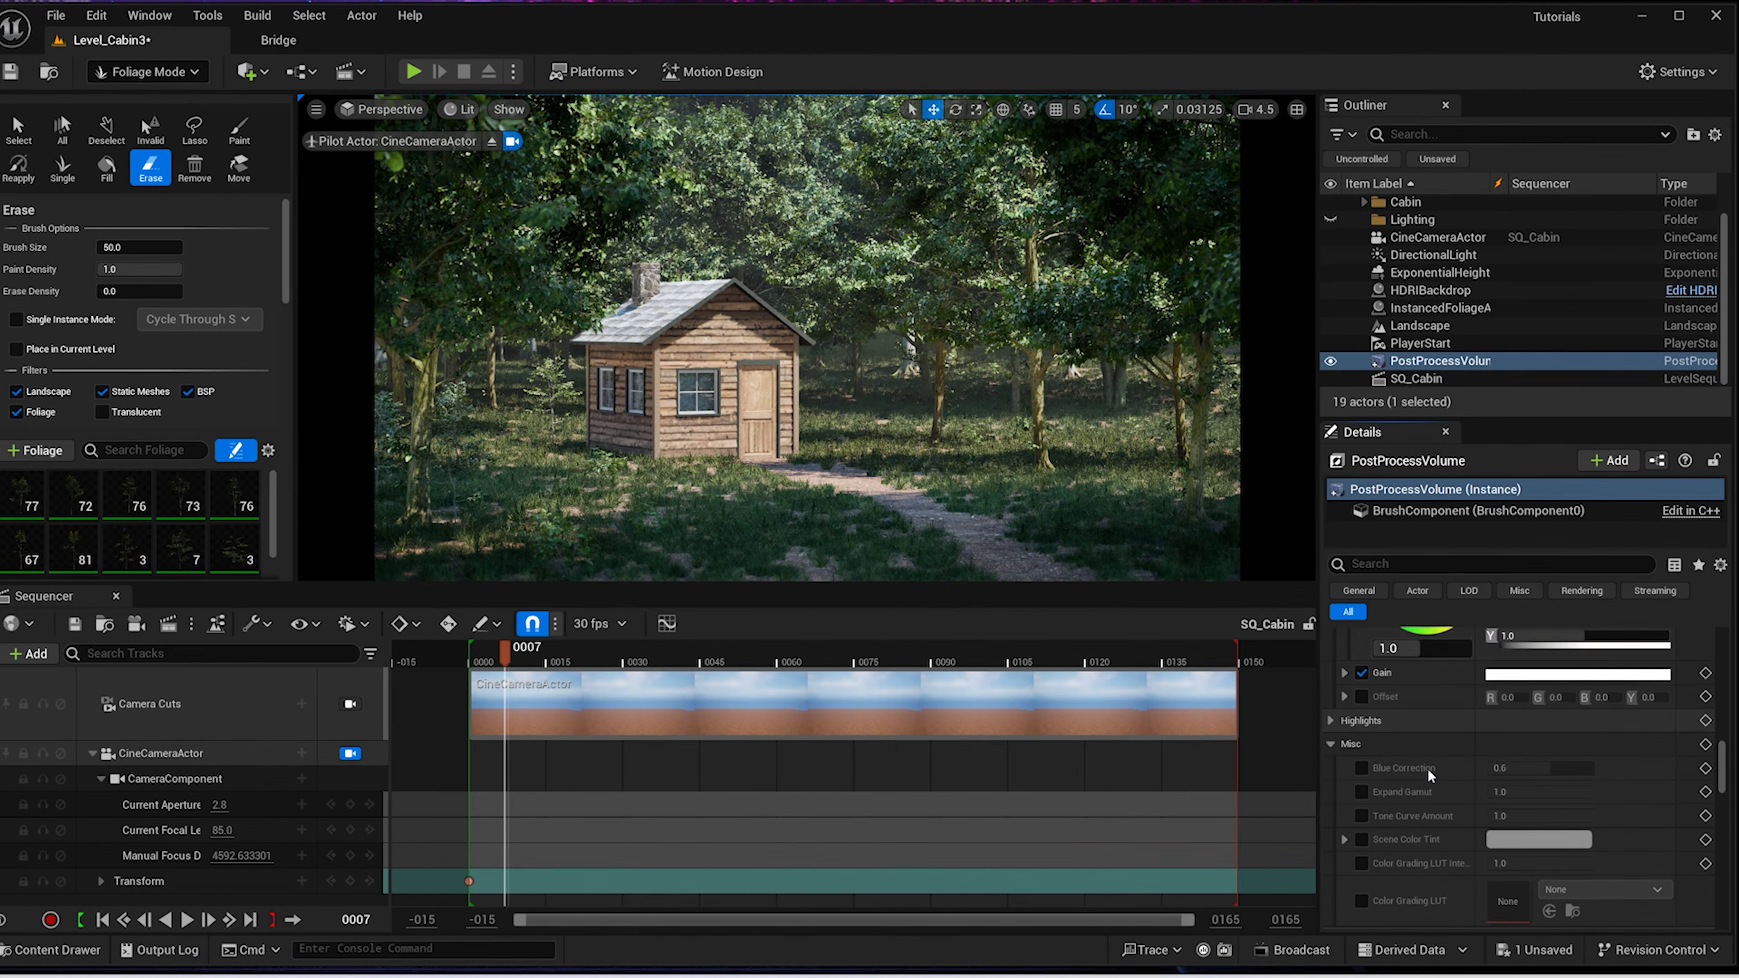
left_click(1344, 644)
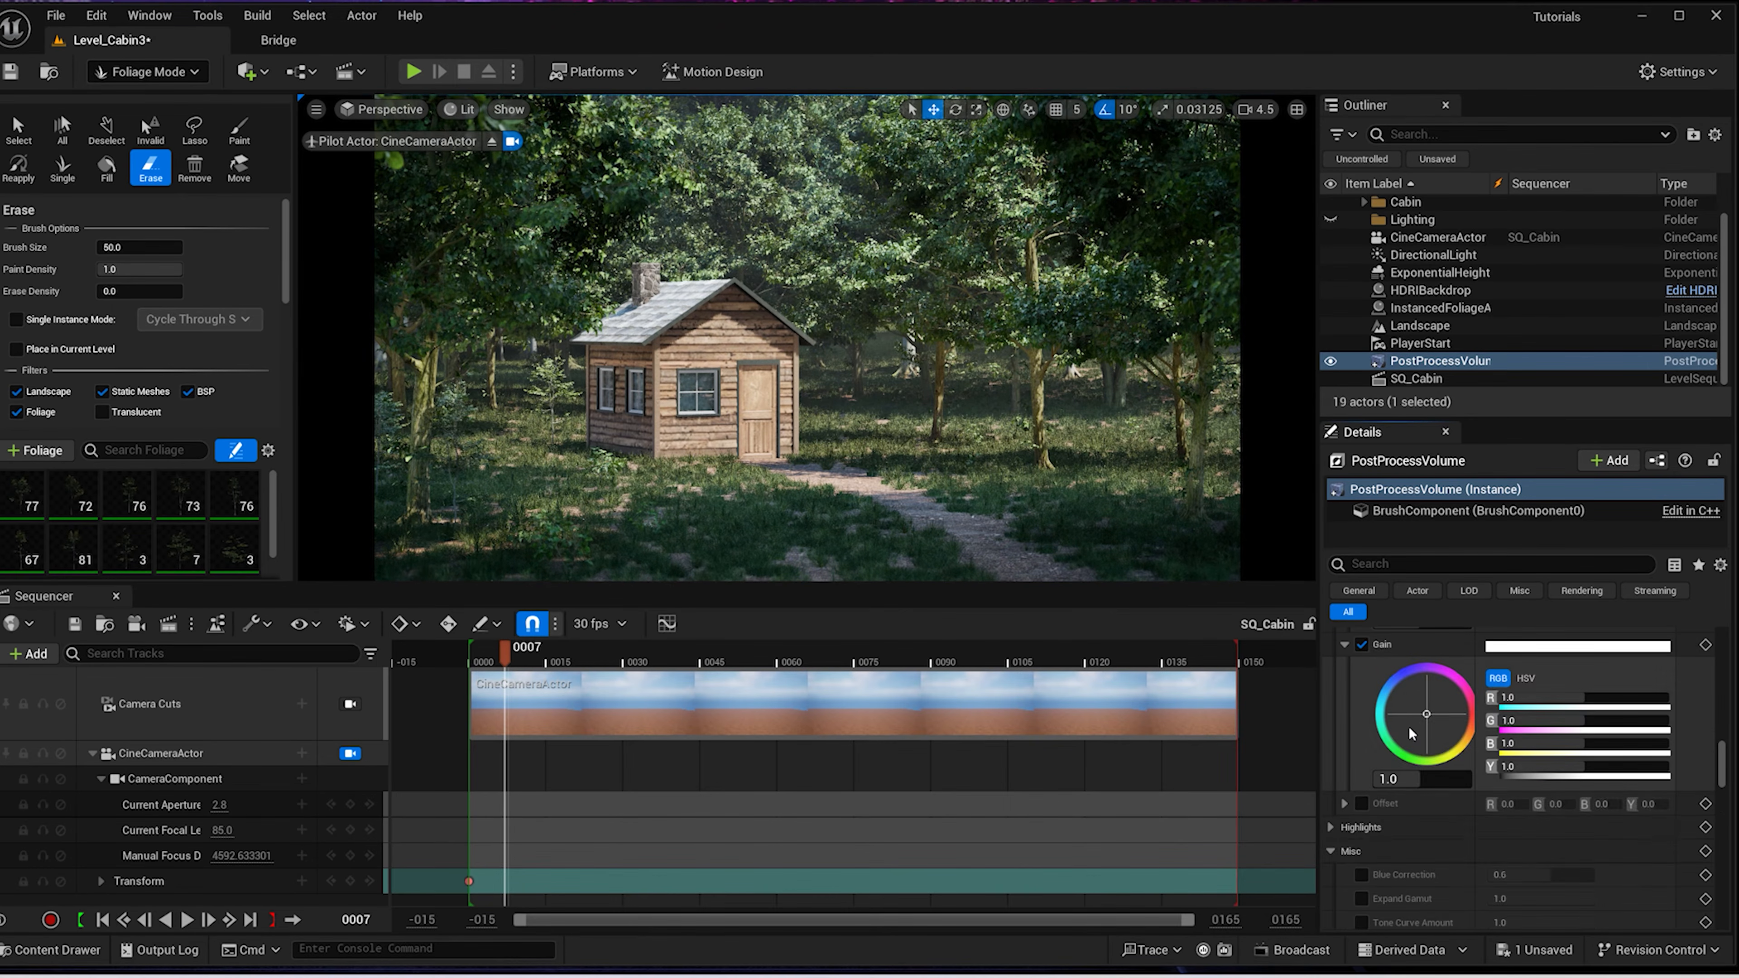
left_click_drag(1427, 716, 1434, 720)
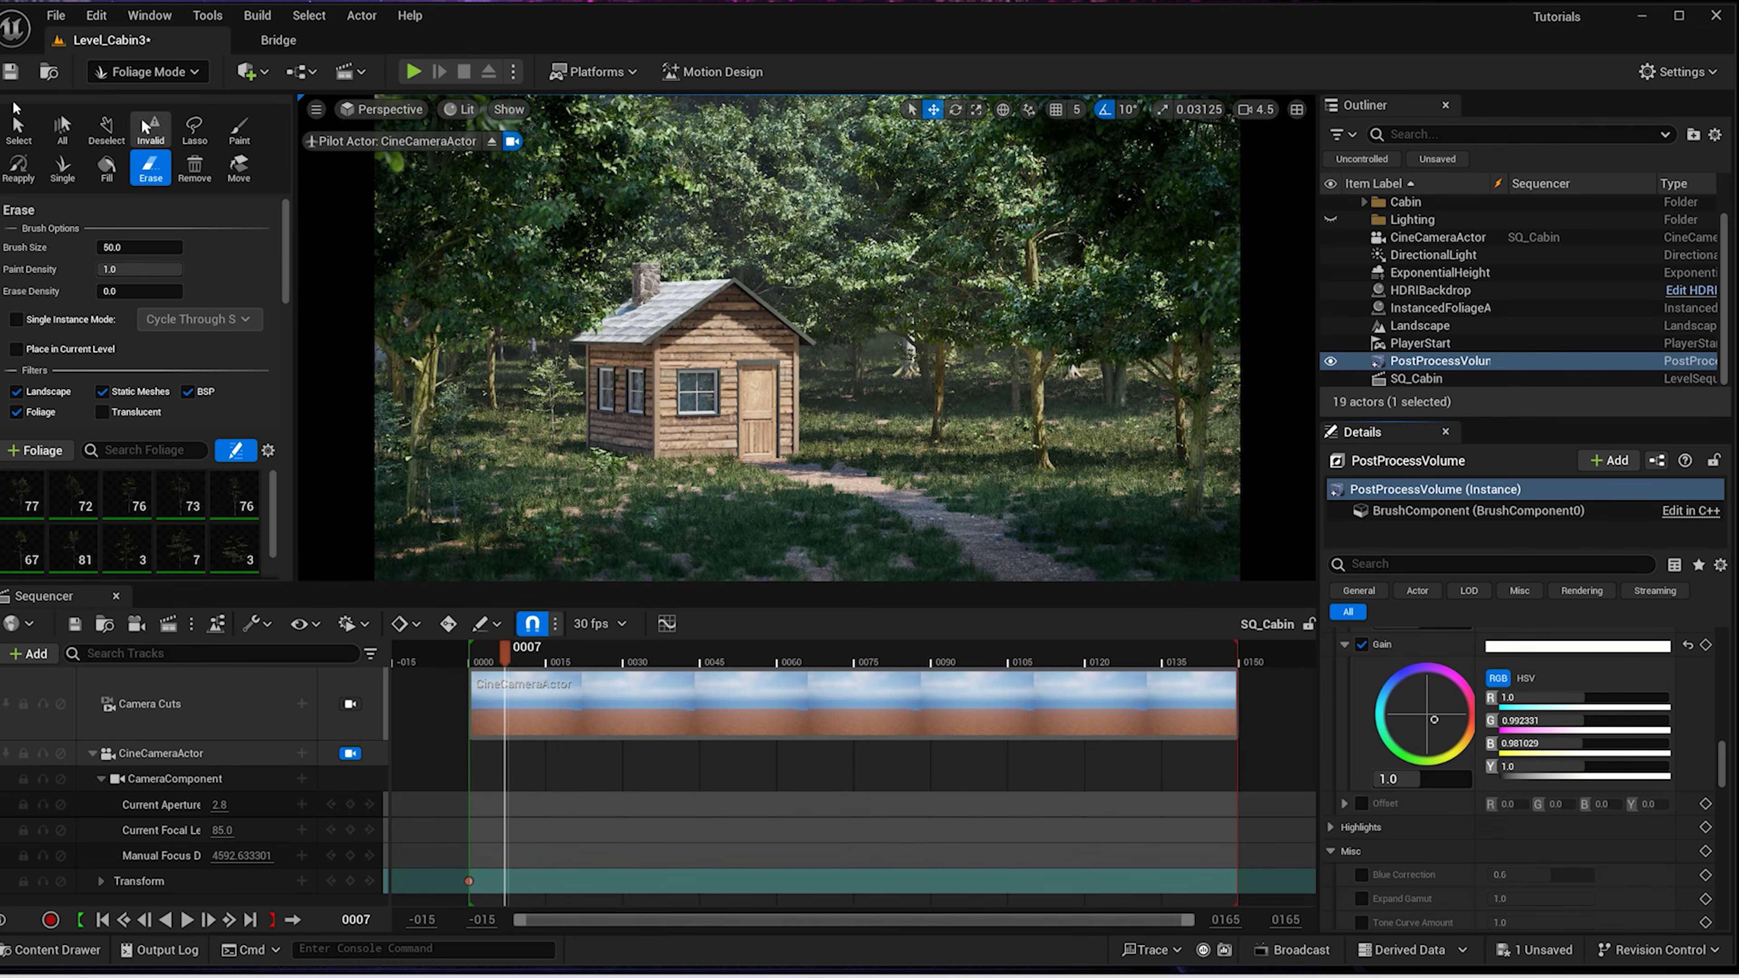
Return to Selection Mode, select the Landscape, and open its MI_Forest_Floor material instance for editing
left_click(147, 71)
left_click(151, 104)
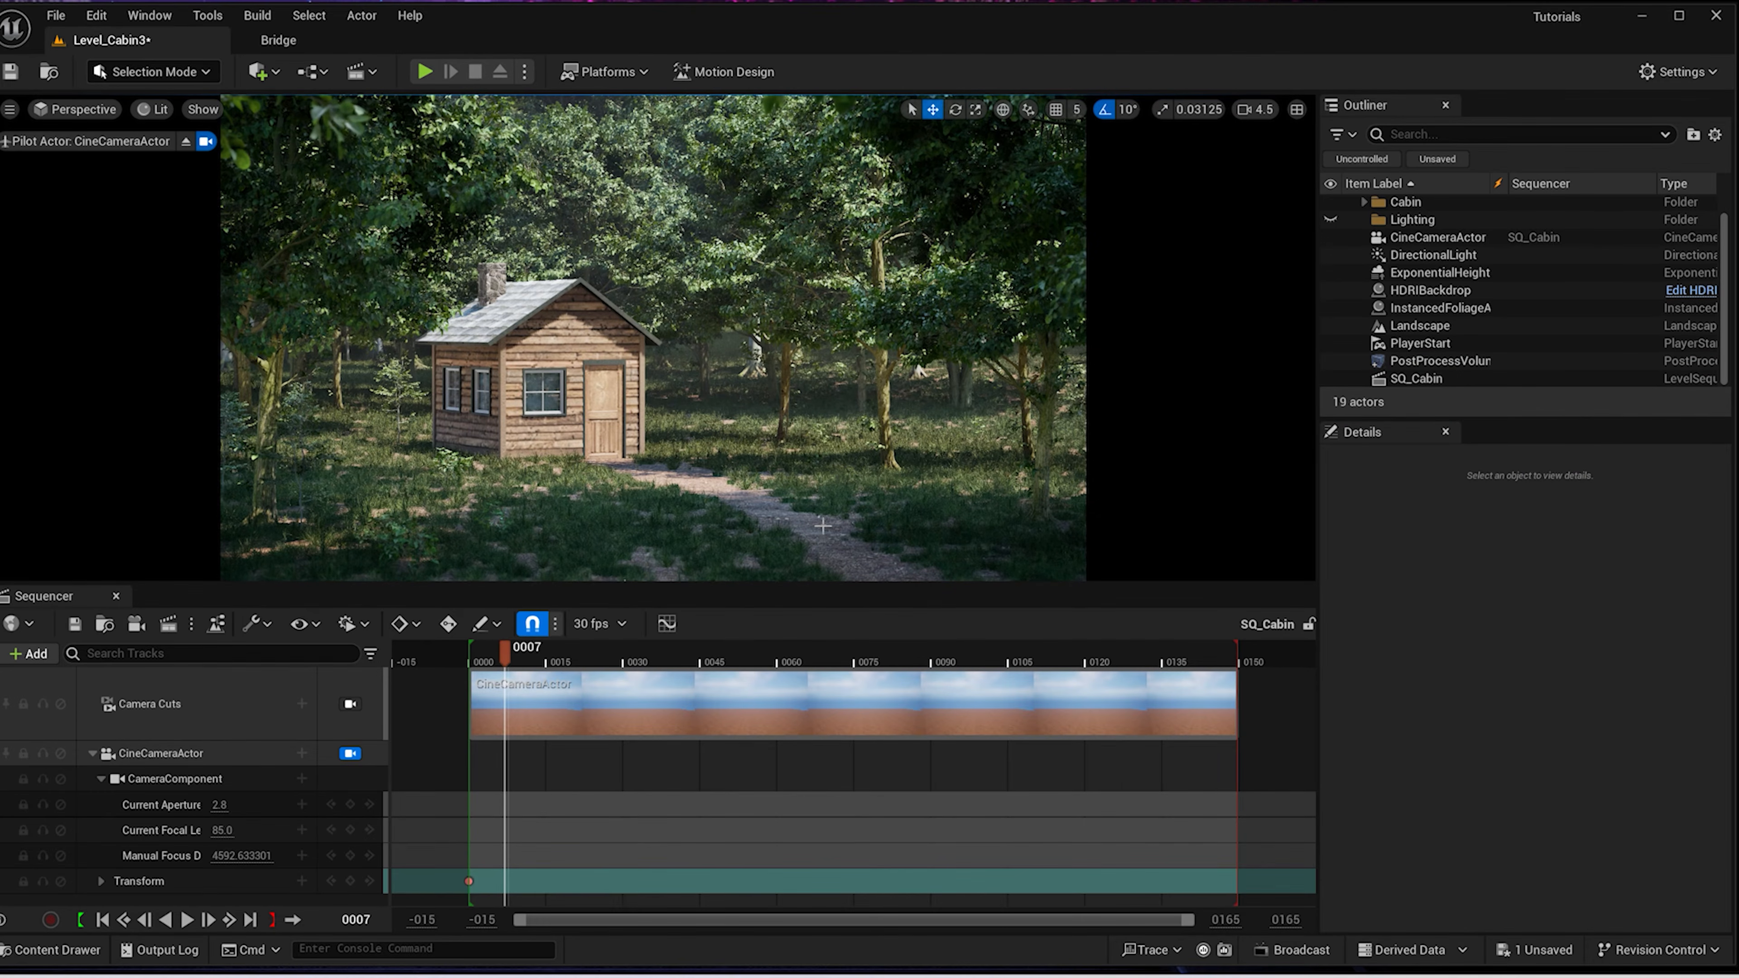
left_click(779, 495)
scroll(1568, 763, "up", 10)
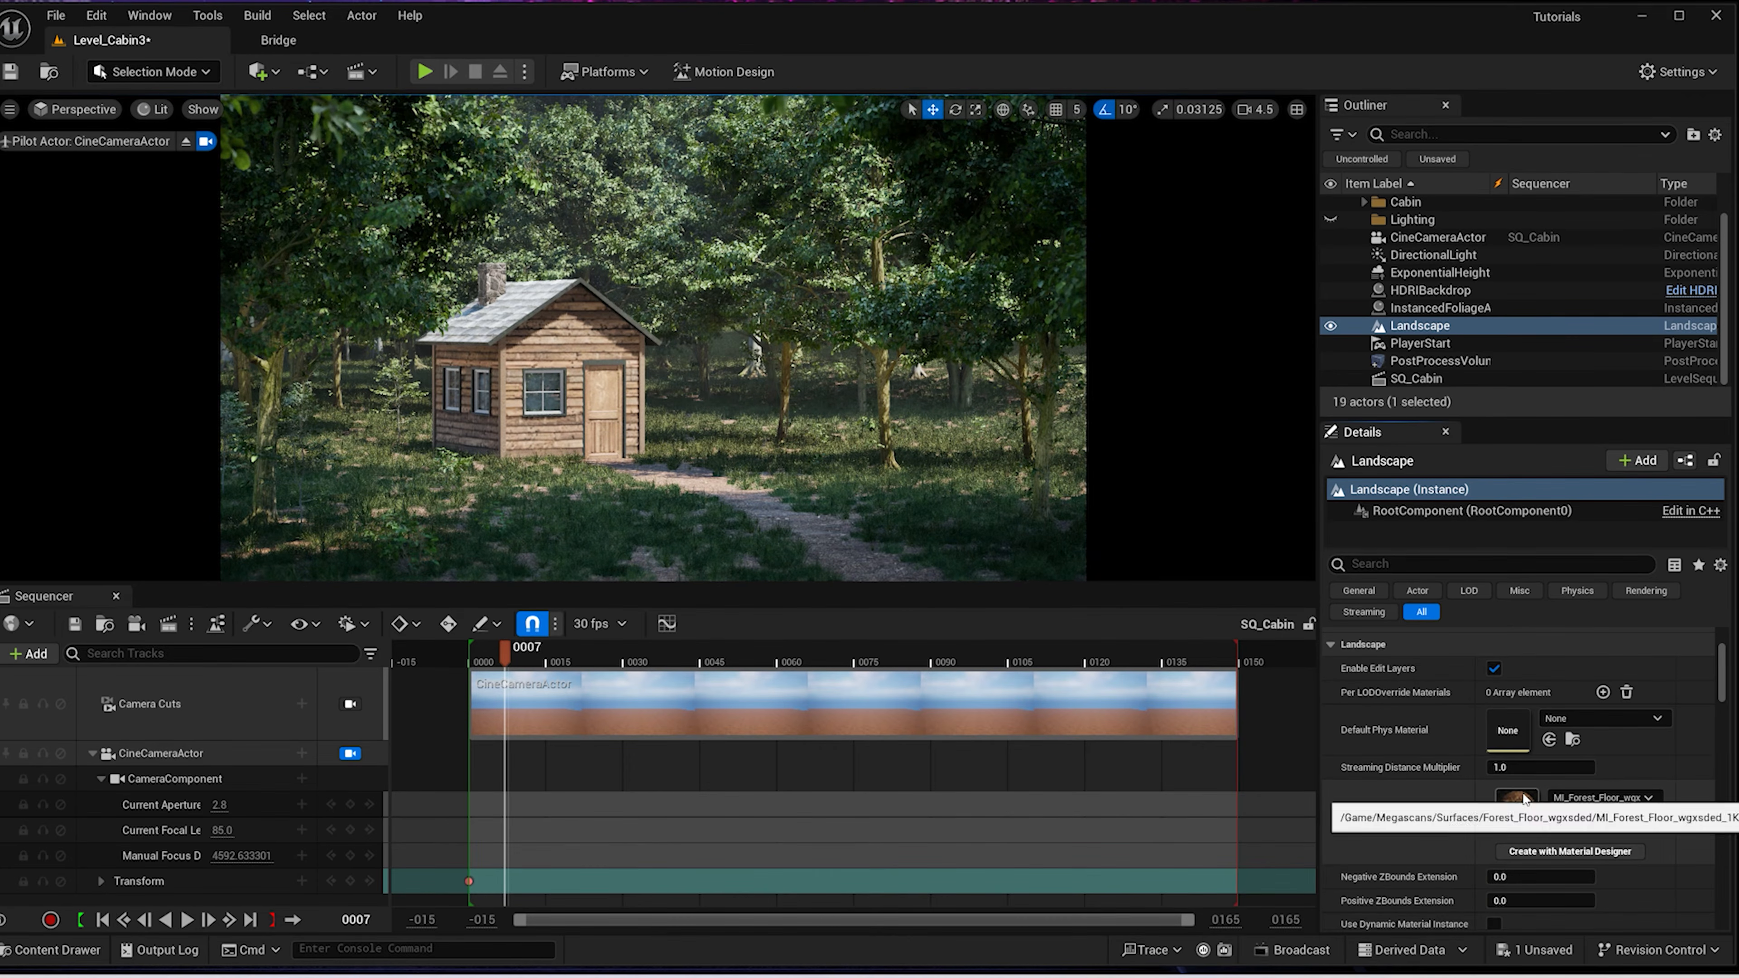
double_click(1518, 809)
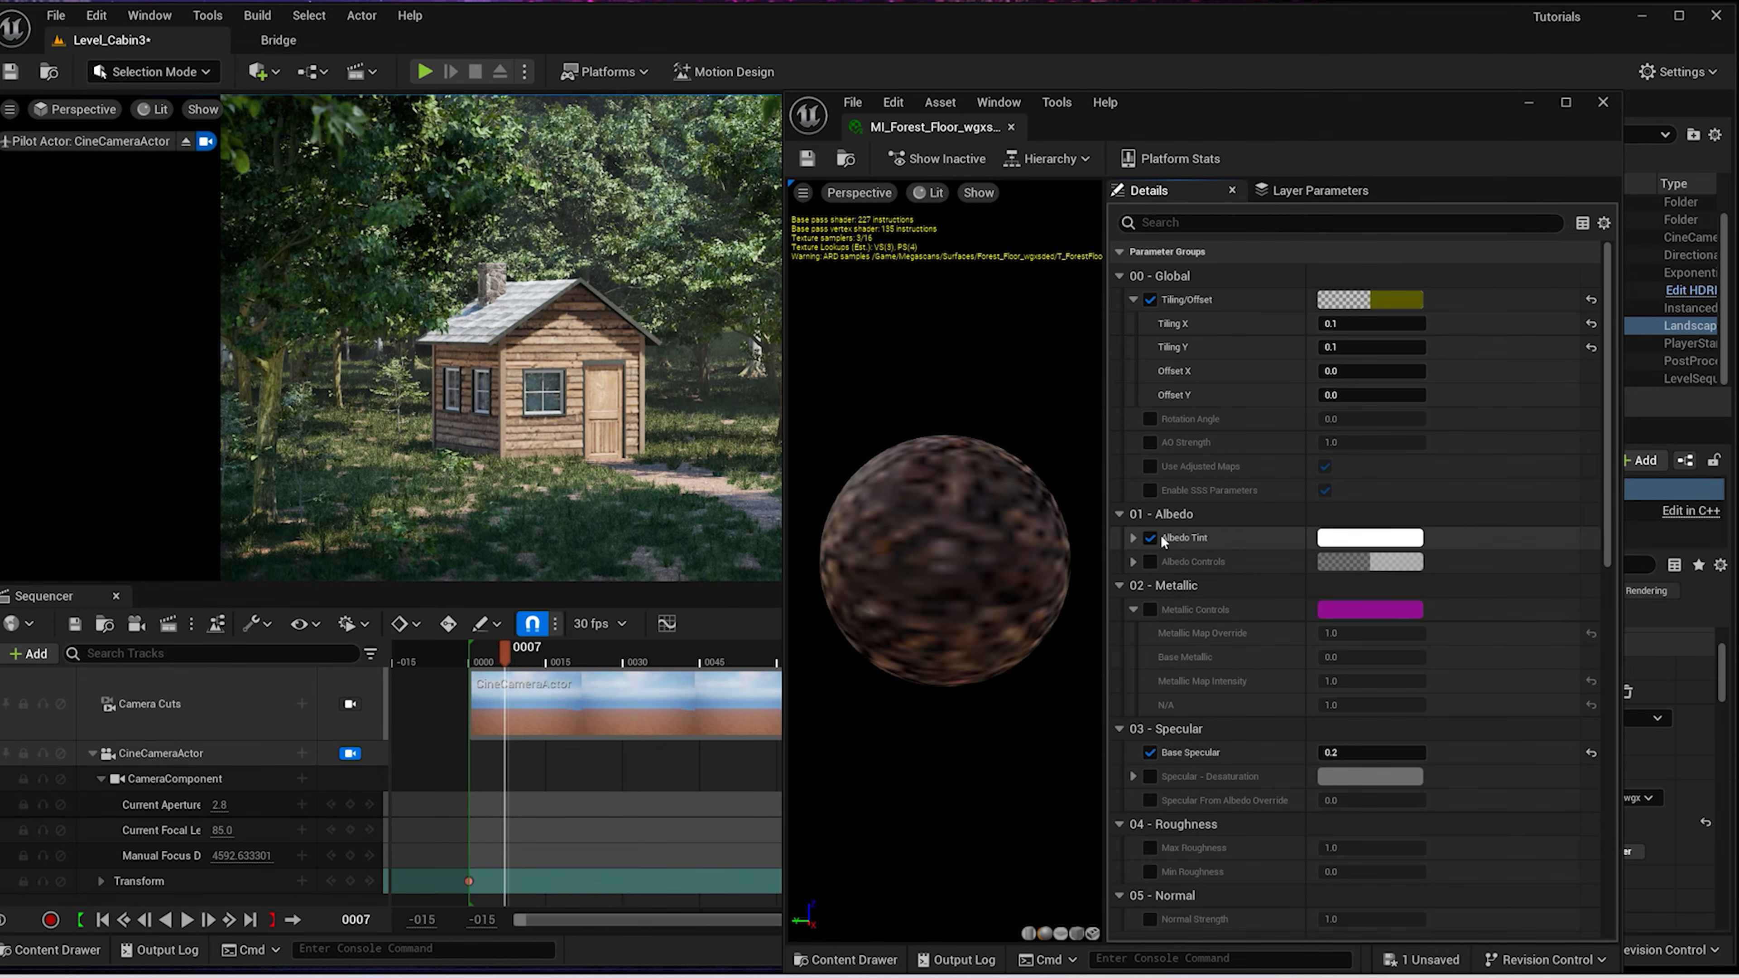
Set the forest floor material's Albedo Tint to a beige sampled from the cabin in the level view, and minimize the material editor
left_click(1370, 537)
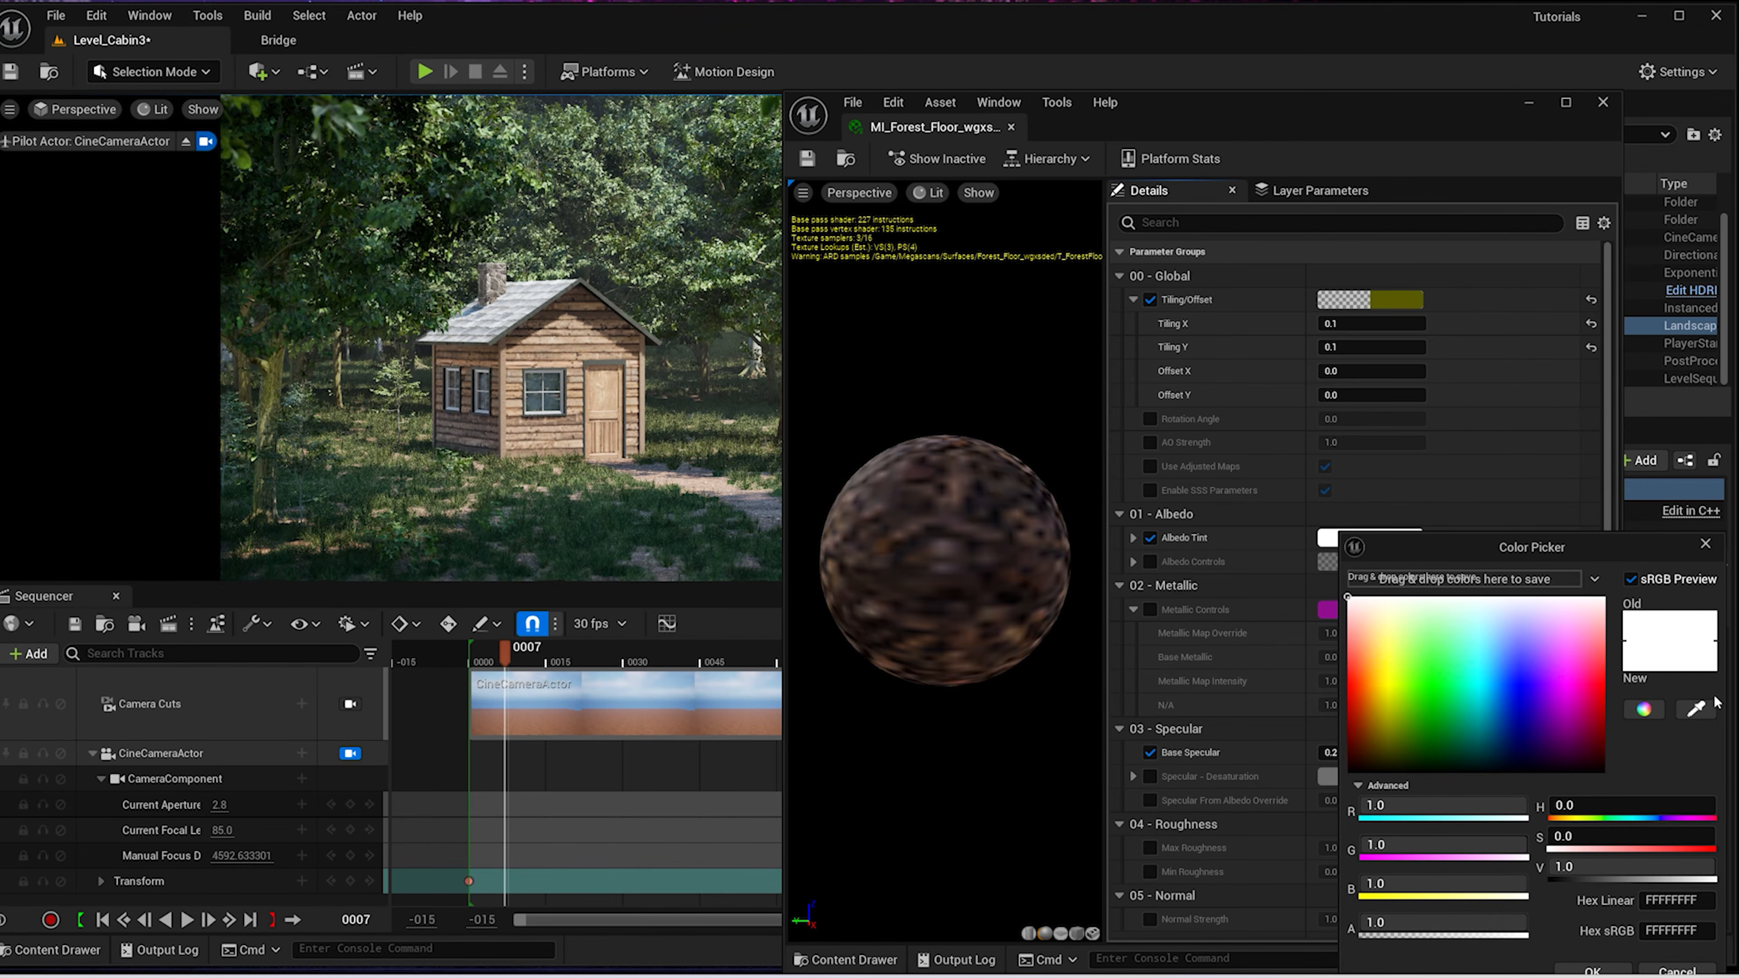
left_click(1696, 709)
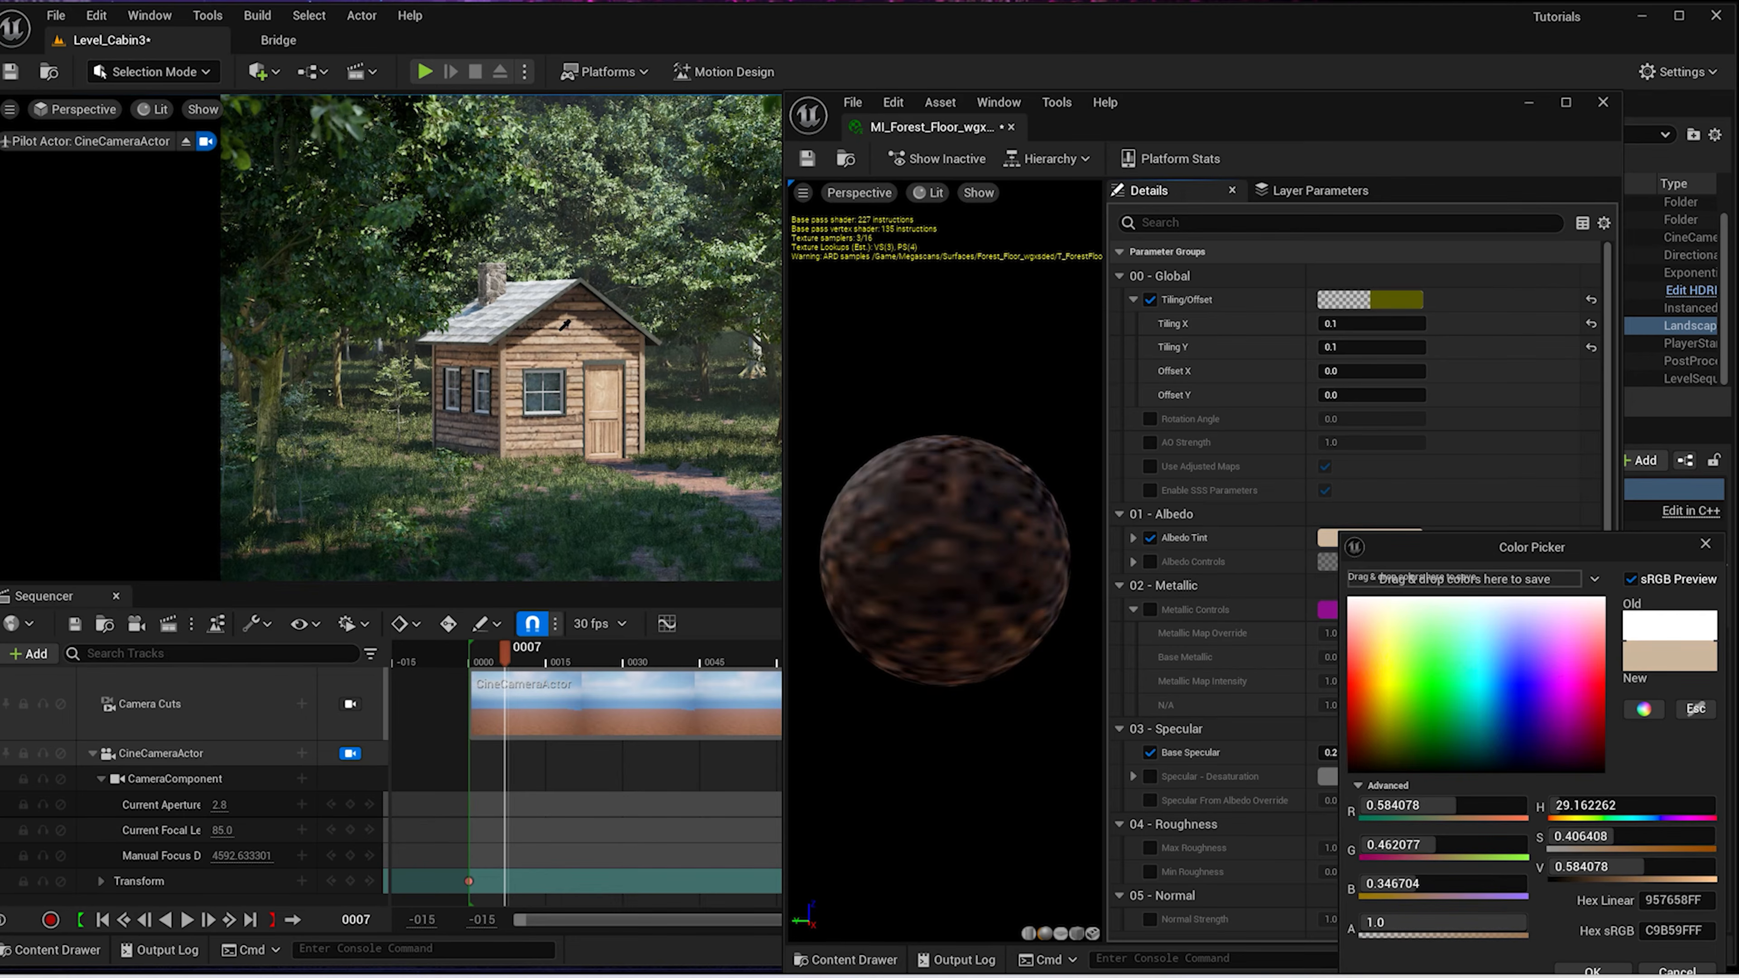
left_click(651, 330)
left_click_drag(1154, 105, 1347, 100)
left_click(1340, 535)
left_click(1340, 535)
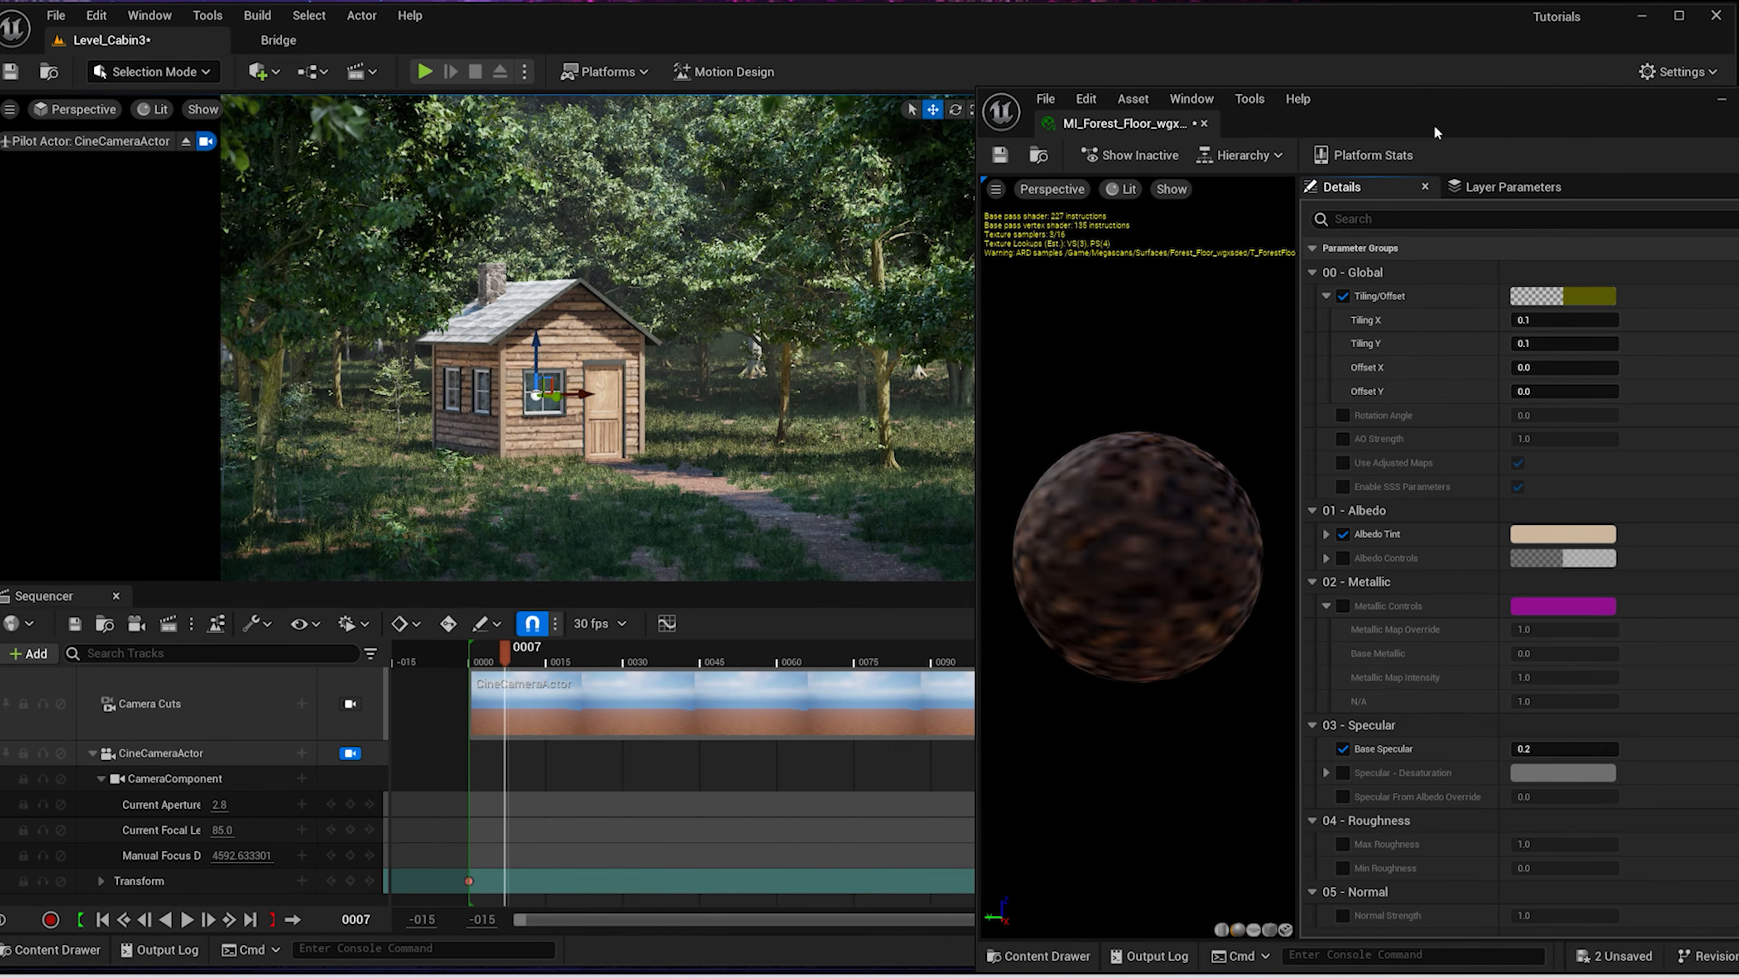
left_click(1722, 100)
left_click(892, 362)
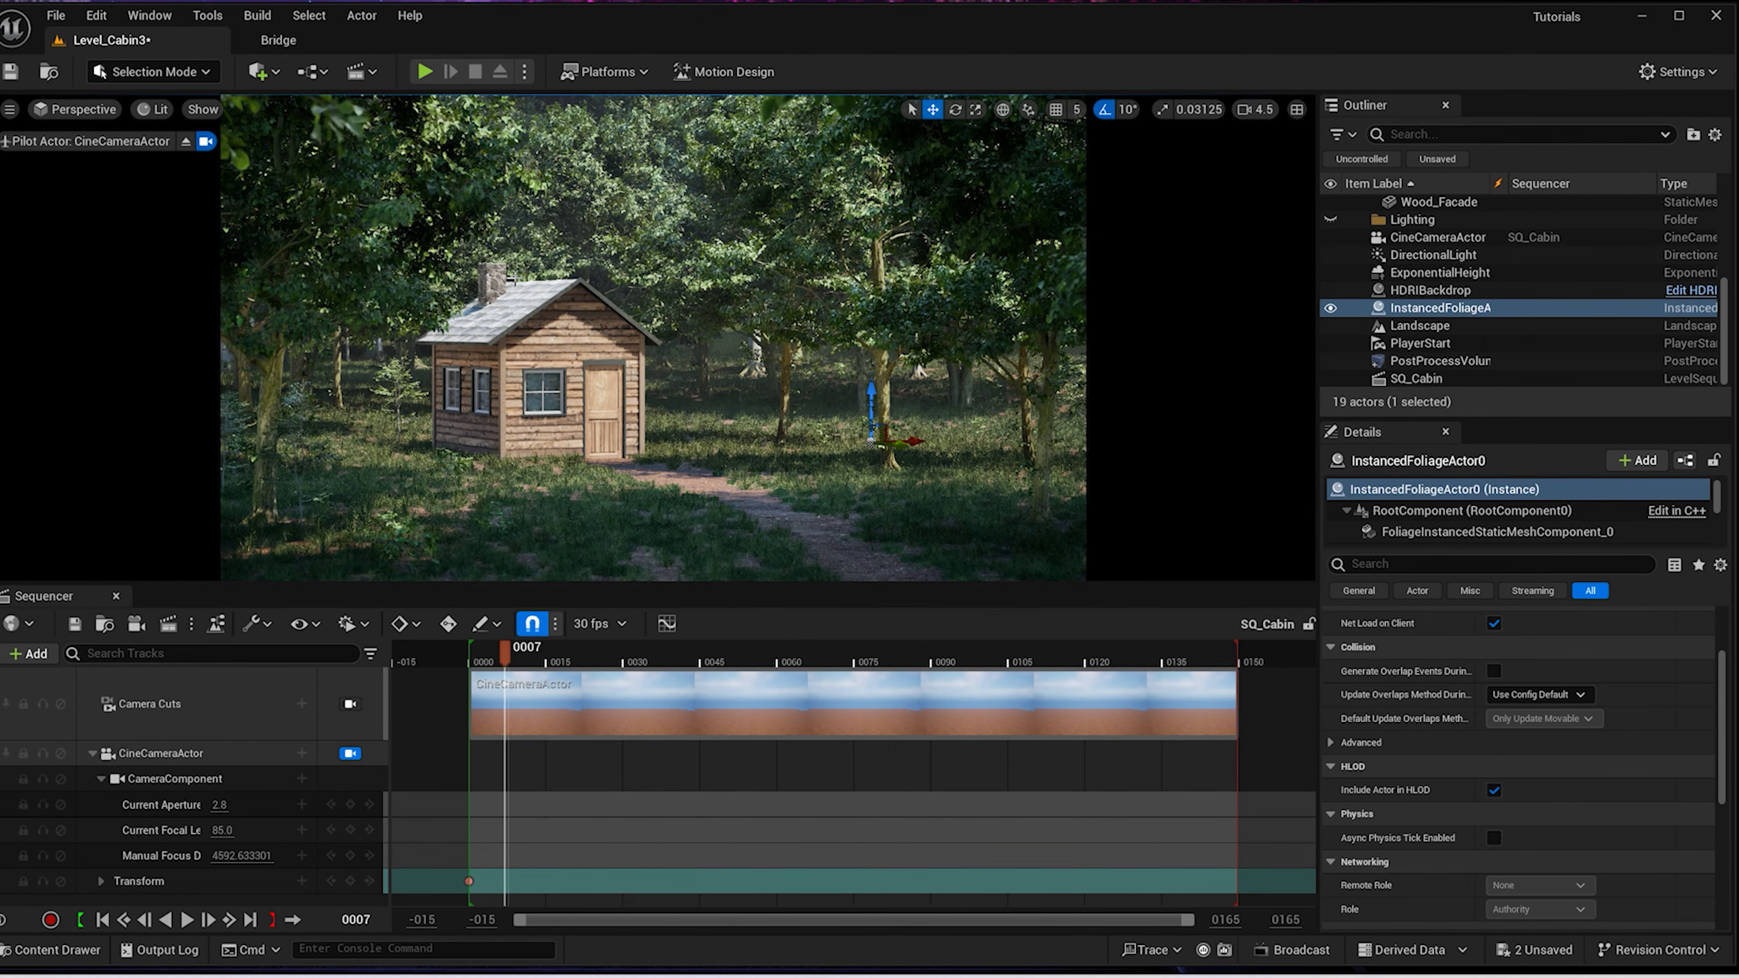
Open the Niagara folder inside the project's Main content folder
key("ctrl+space")
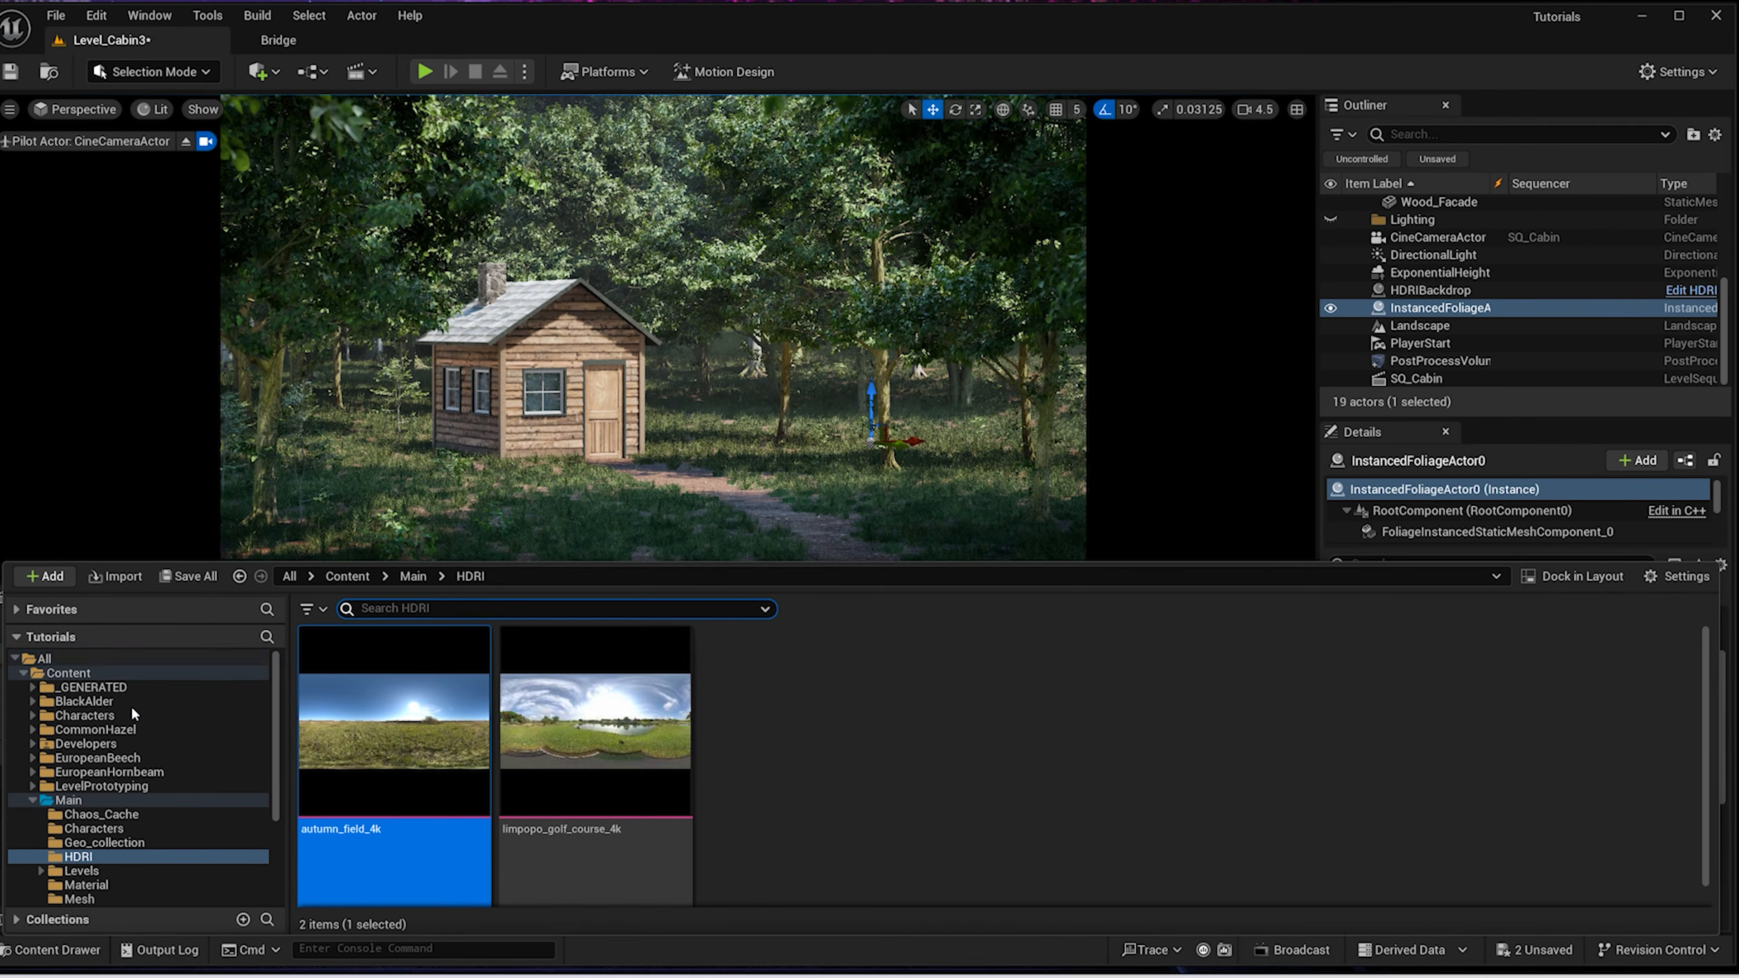
left_click(68, 801)
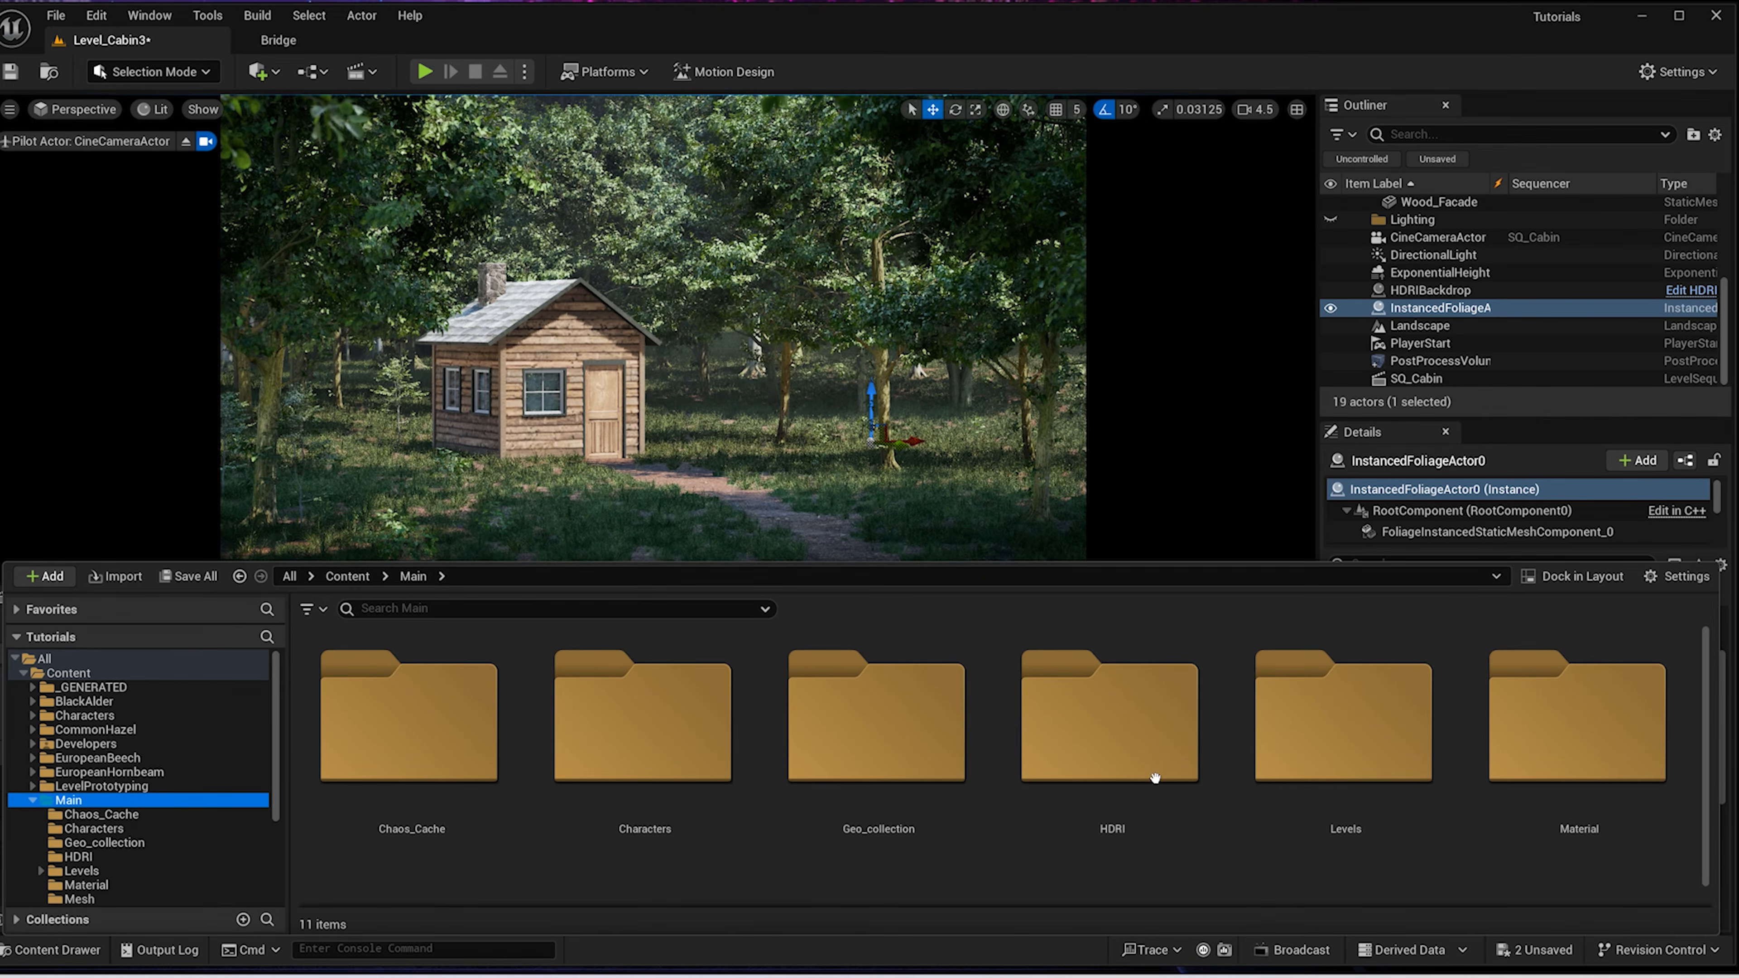
scroll(1352, 760, "down", 3)
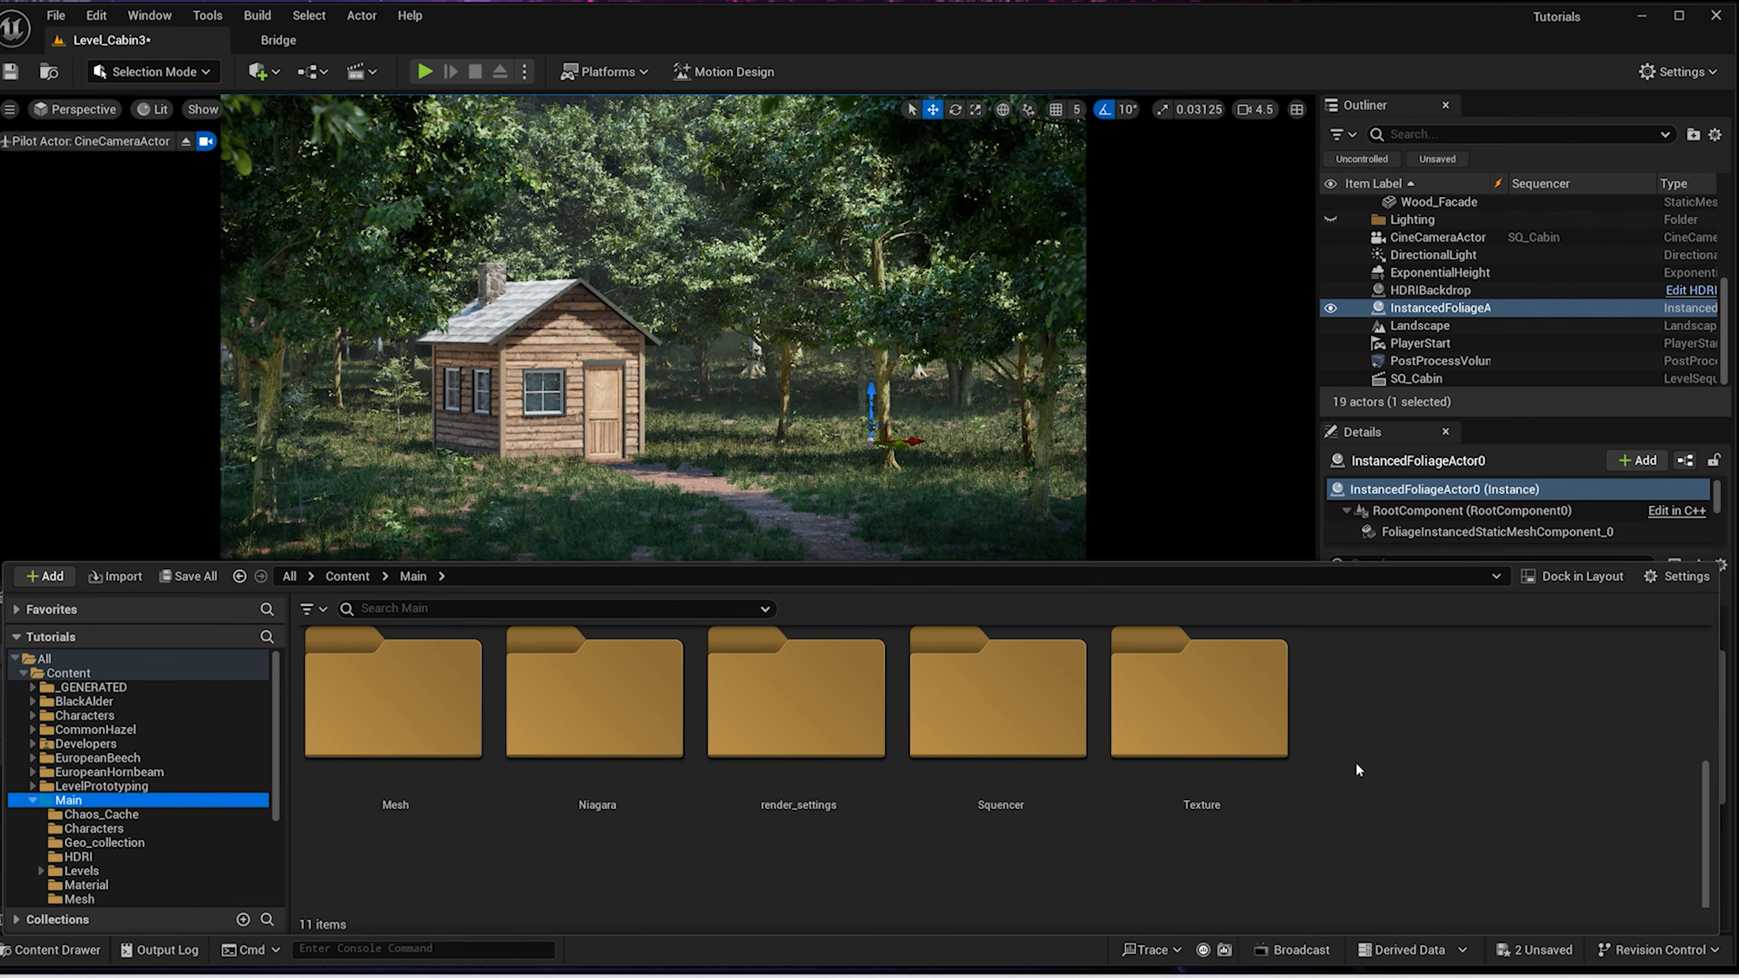
double_click(606, 738)
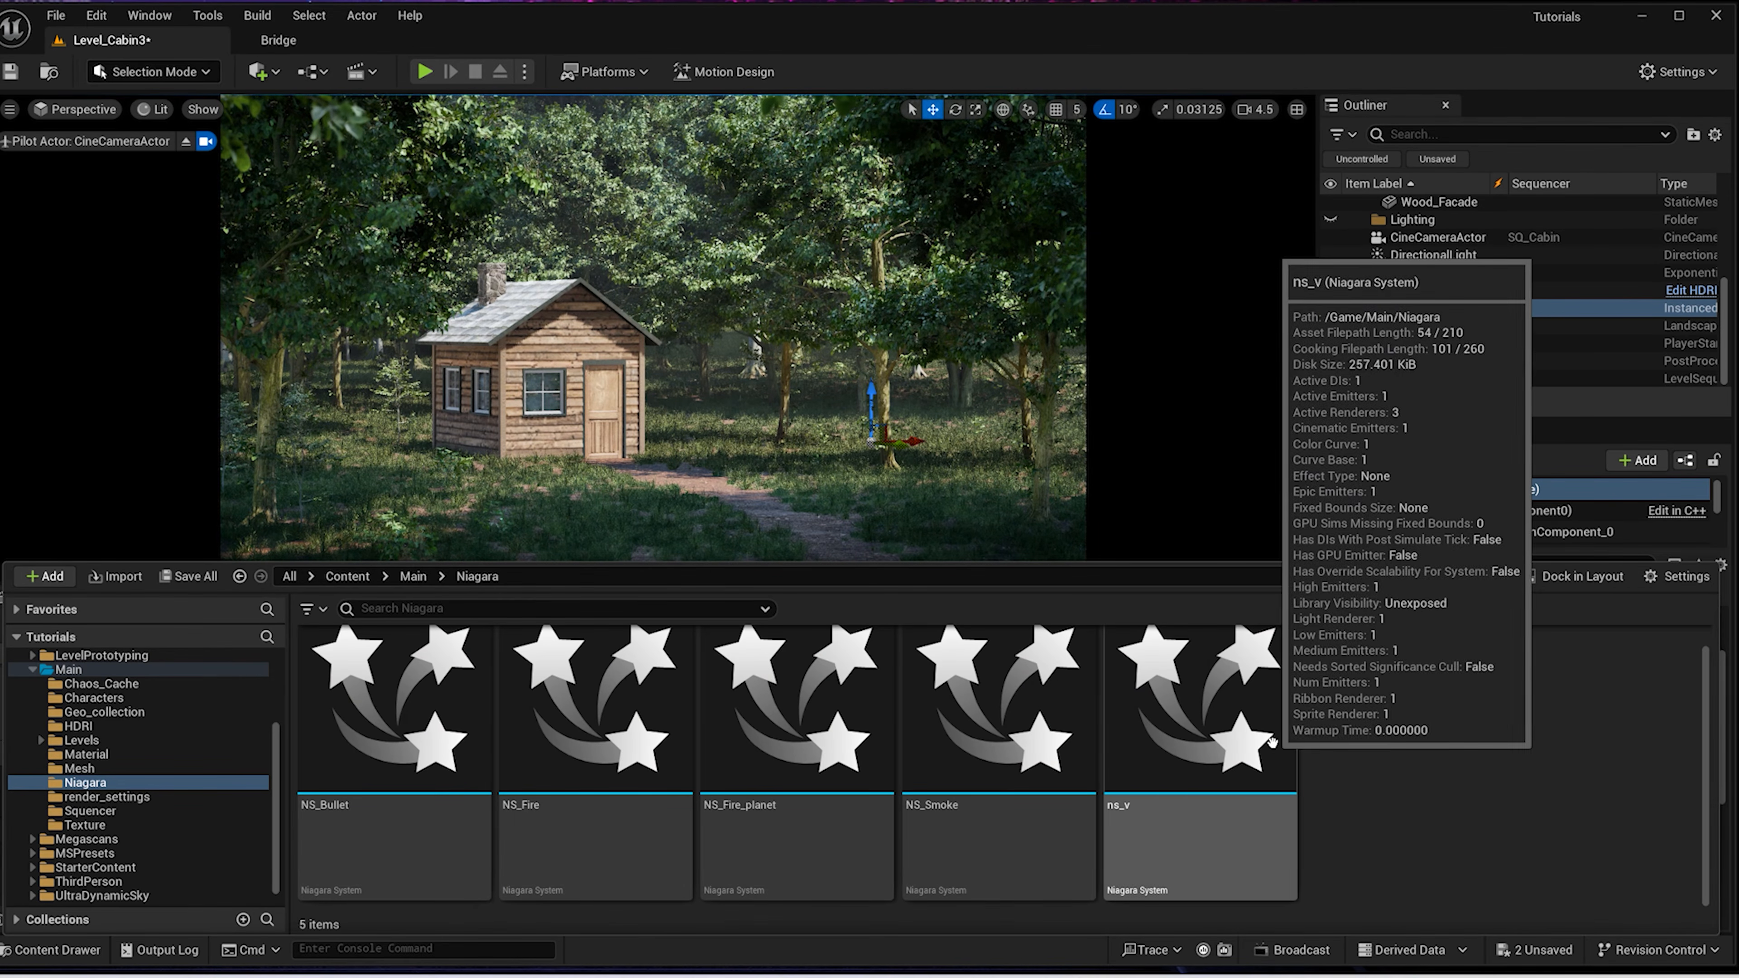
Create a Niagara System based on the Empty emitter and name it NS_Chimney
right_click(1352, 727)
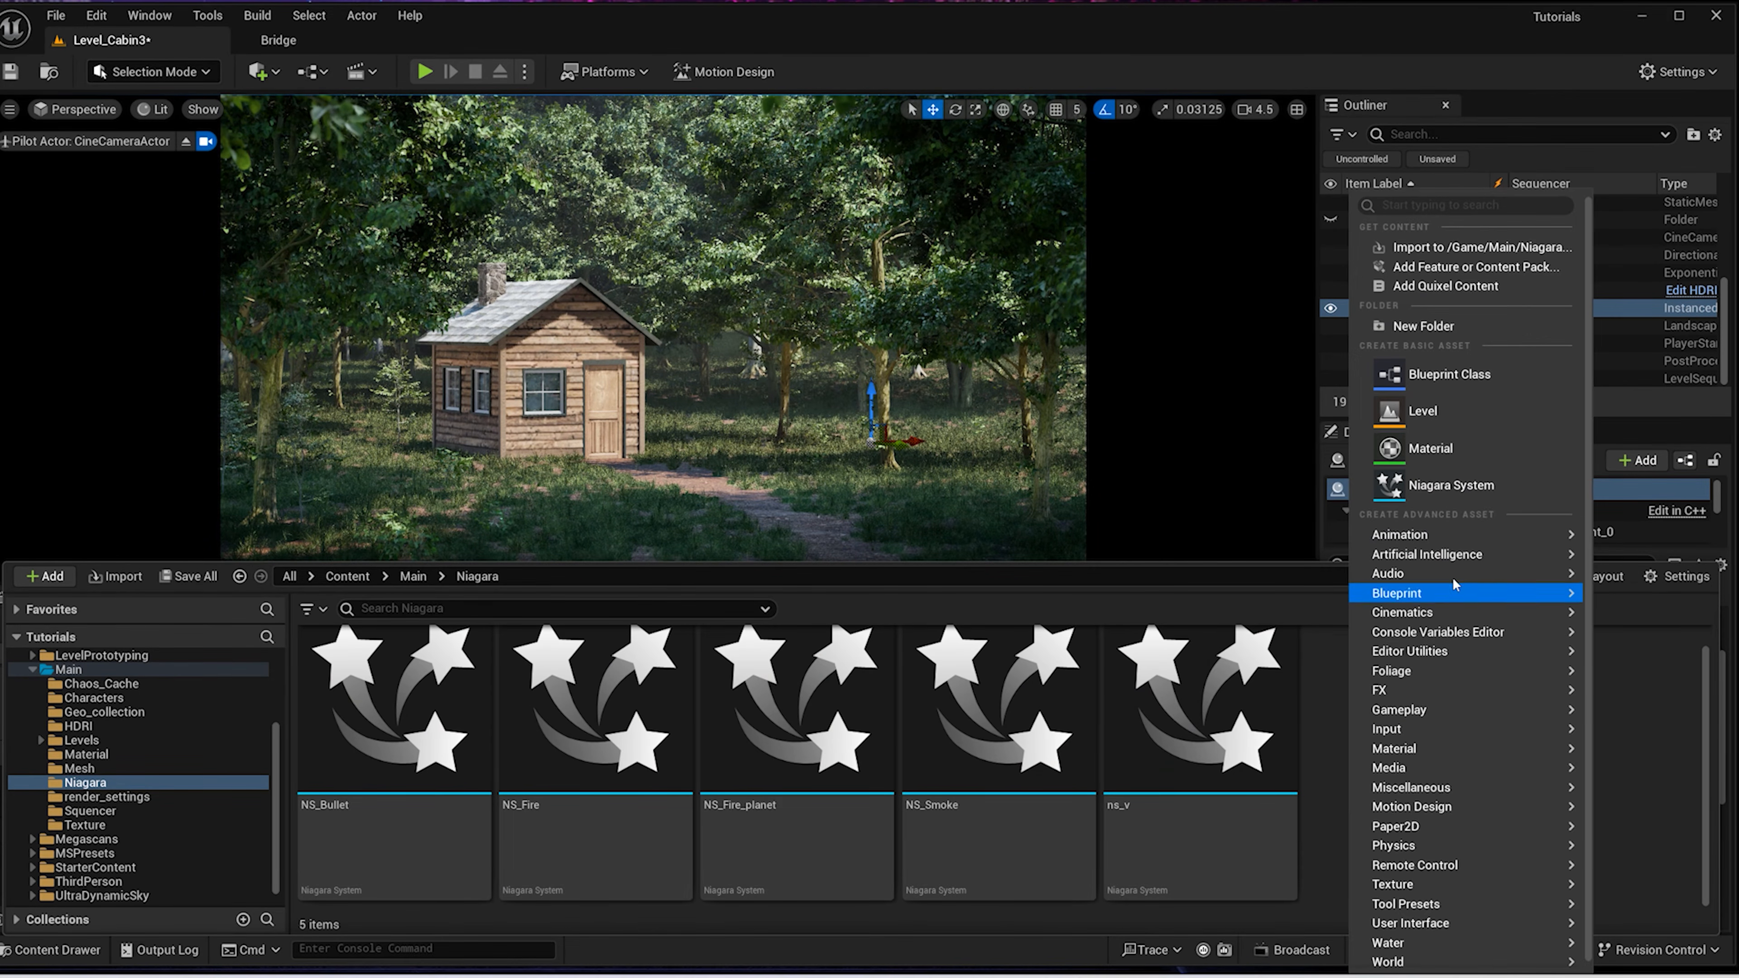
left_click(1450, 485)
scroll(489, 436, "down", 1)
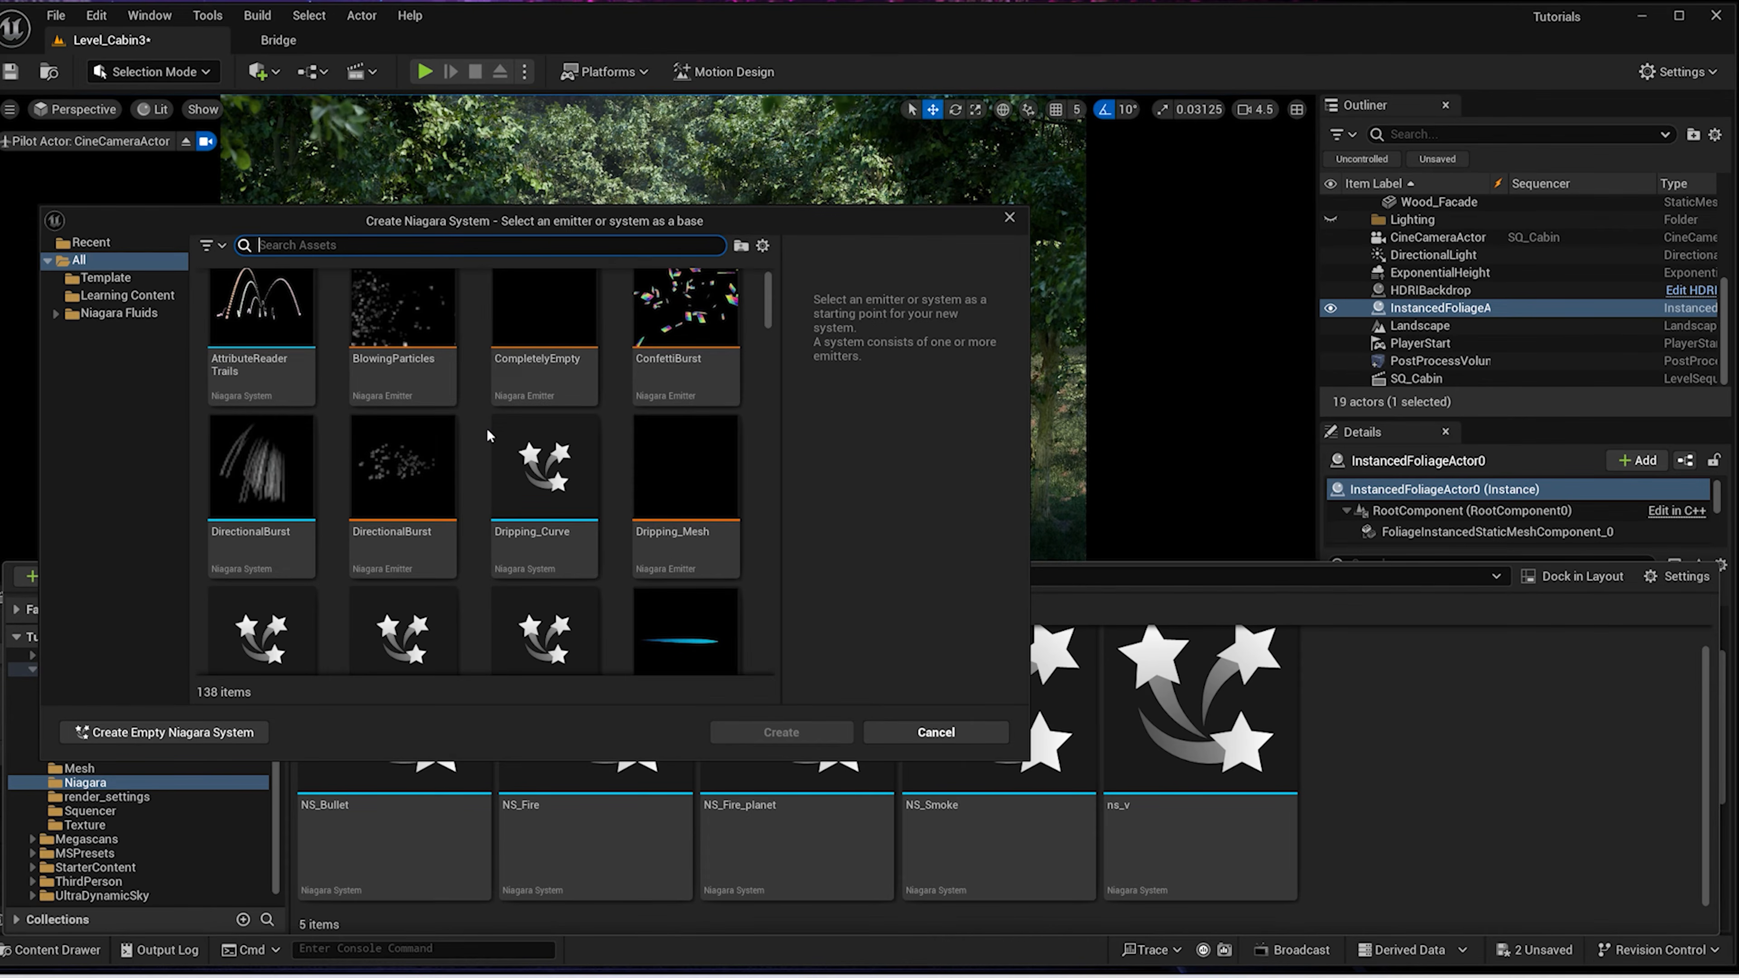
scroll(489, 435, "down", 4)
left_click(262, 480)
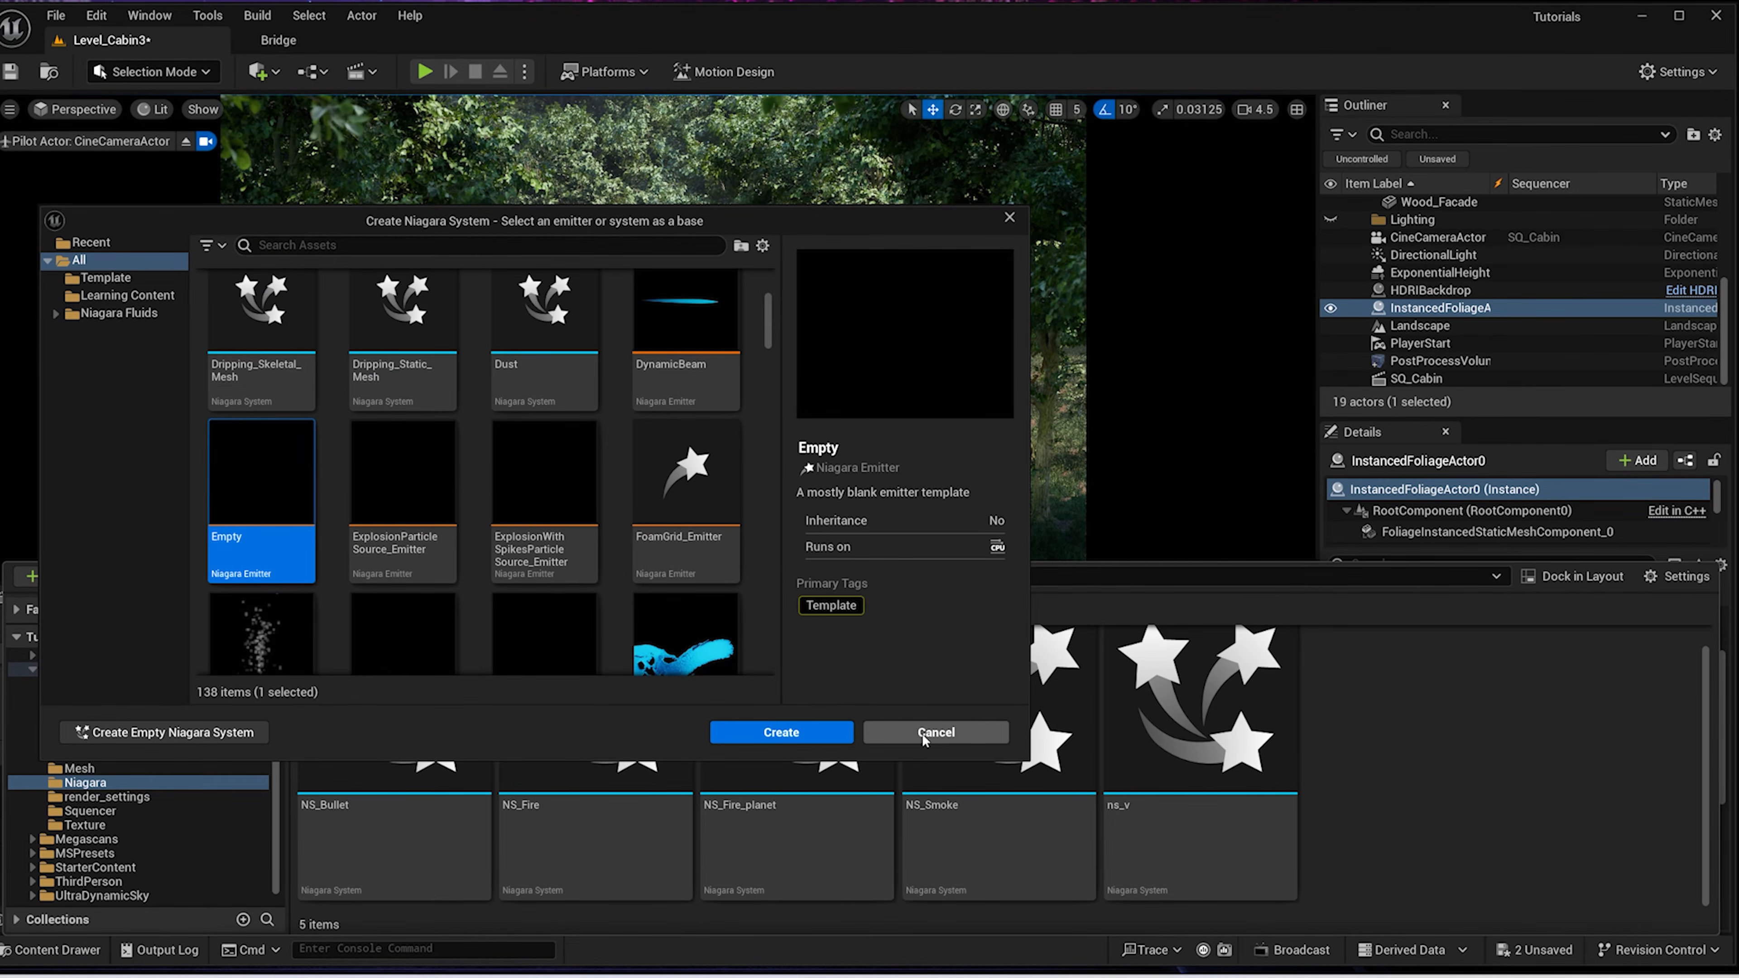
left_click(743, 730)
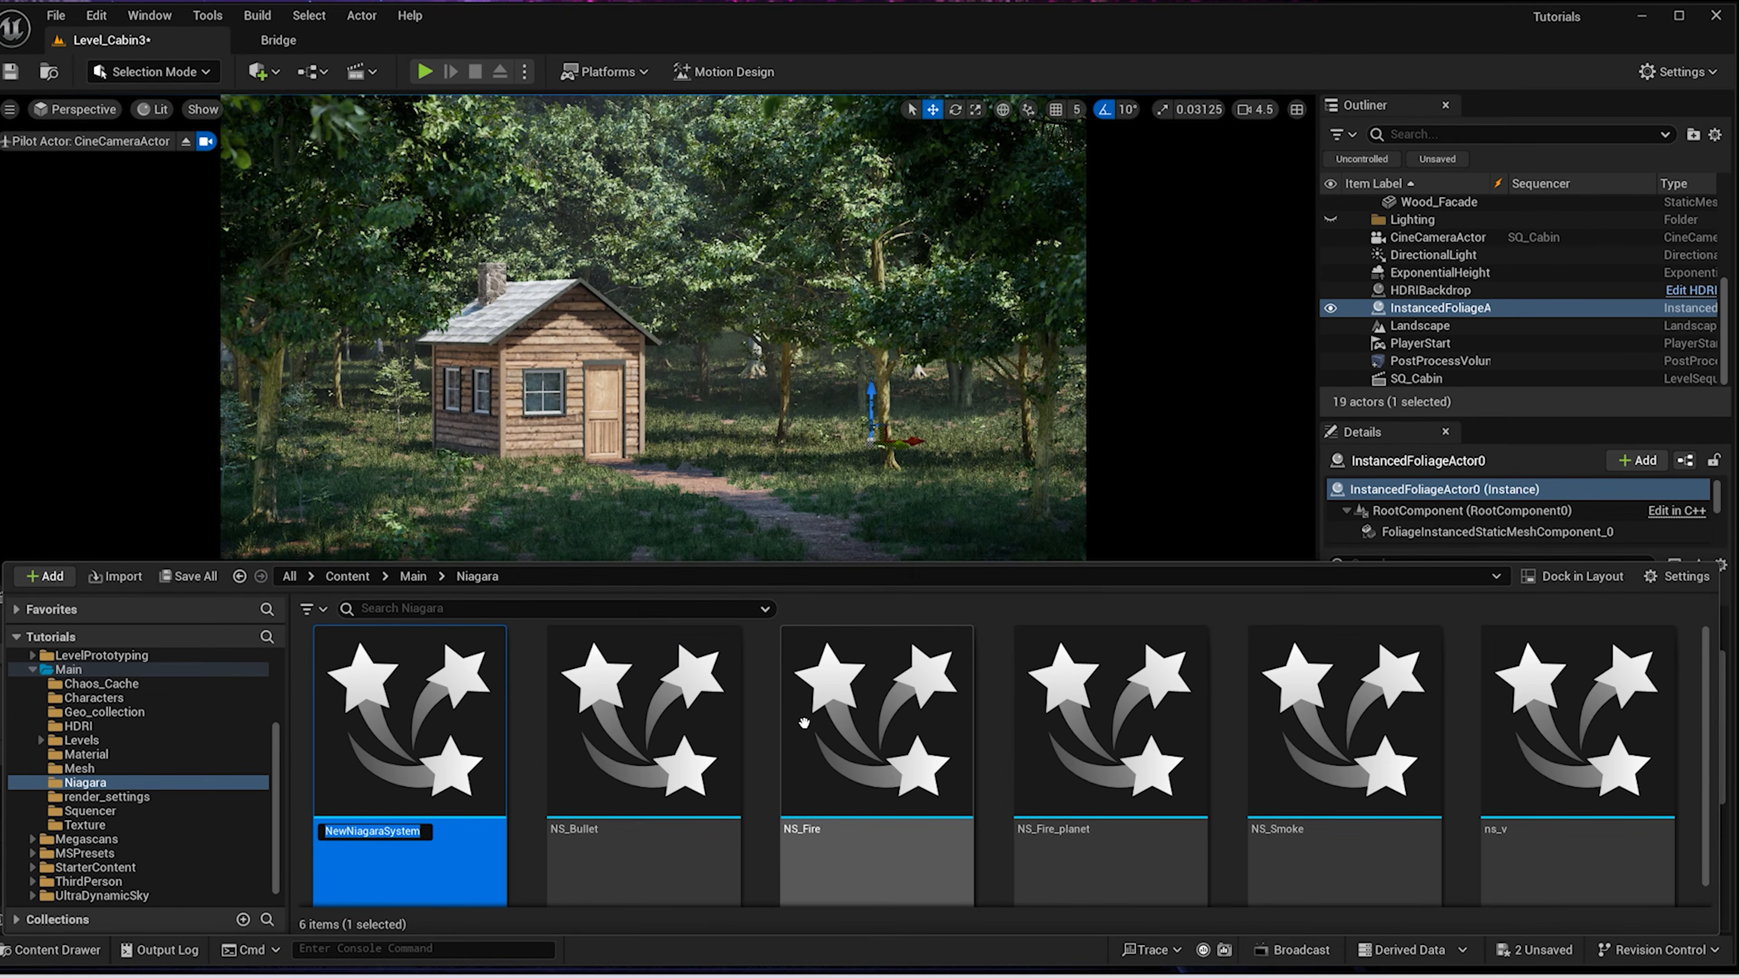
type("NS_Chimney")
key("Return")
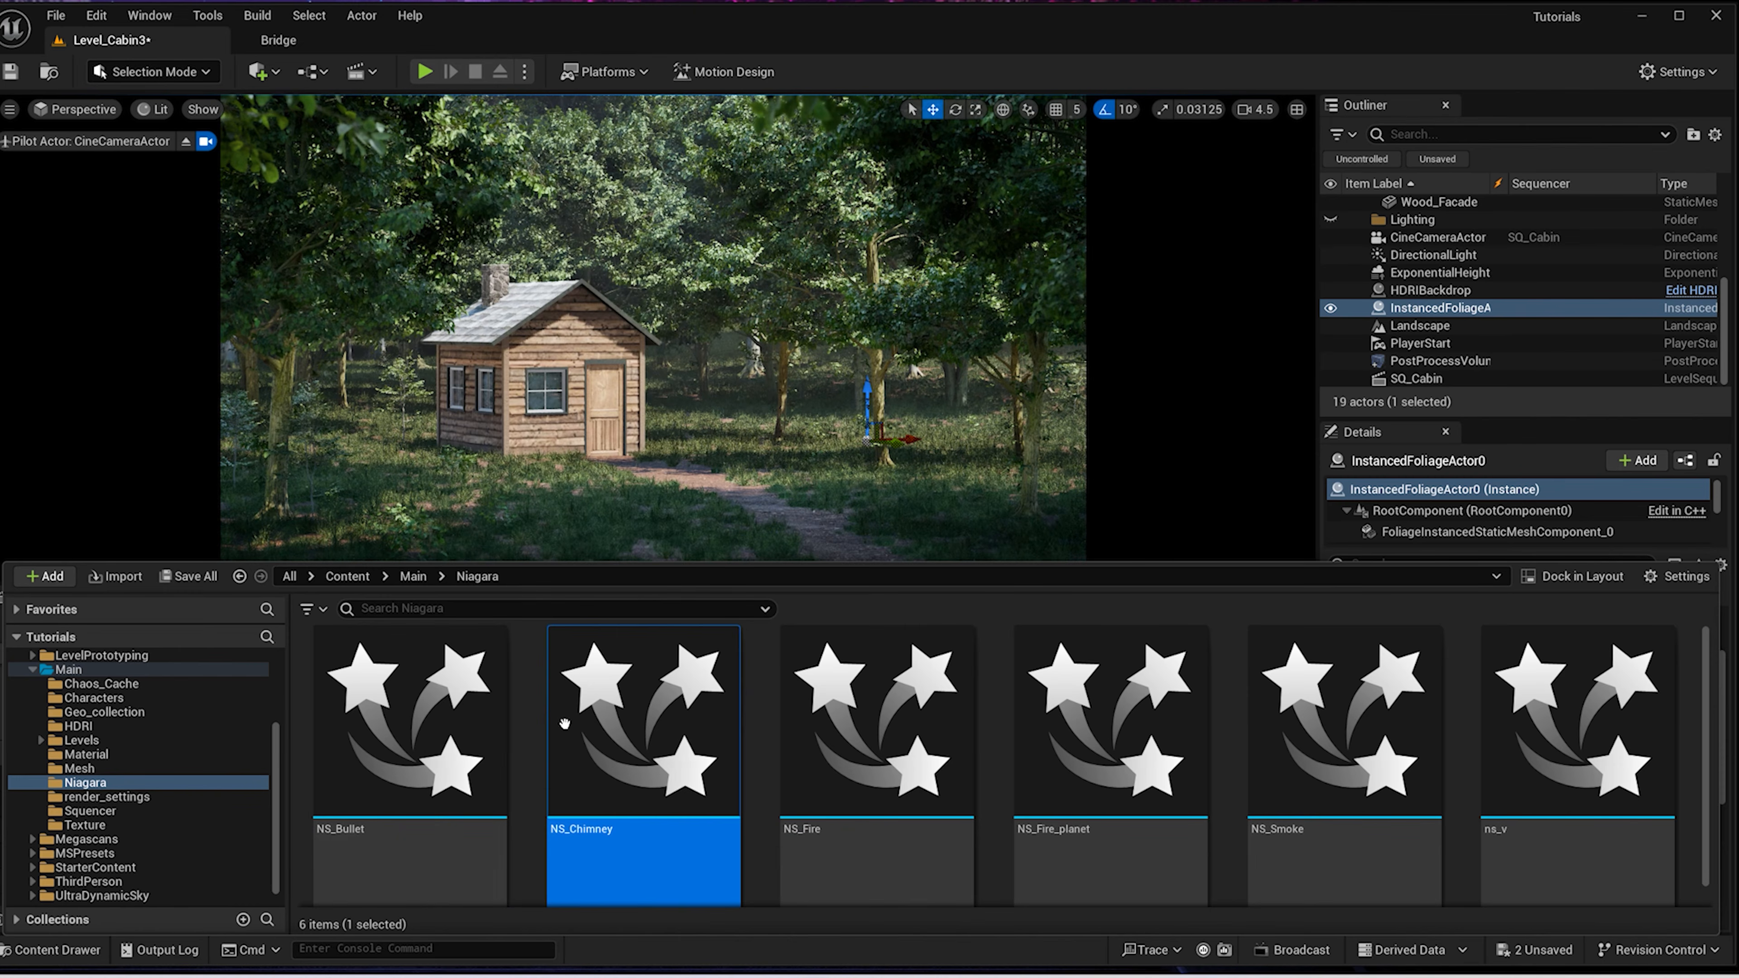
Open NS_Chimney docked in the main window and set its Empty emitter to GPUCompute Sim with Fixed bounds mode
double_click(564, 723)
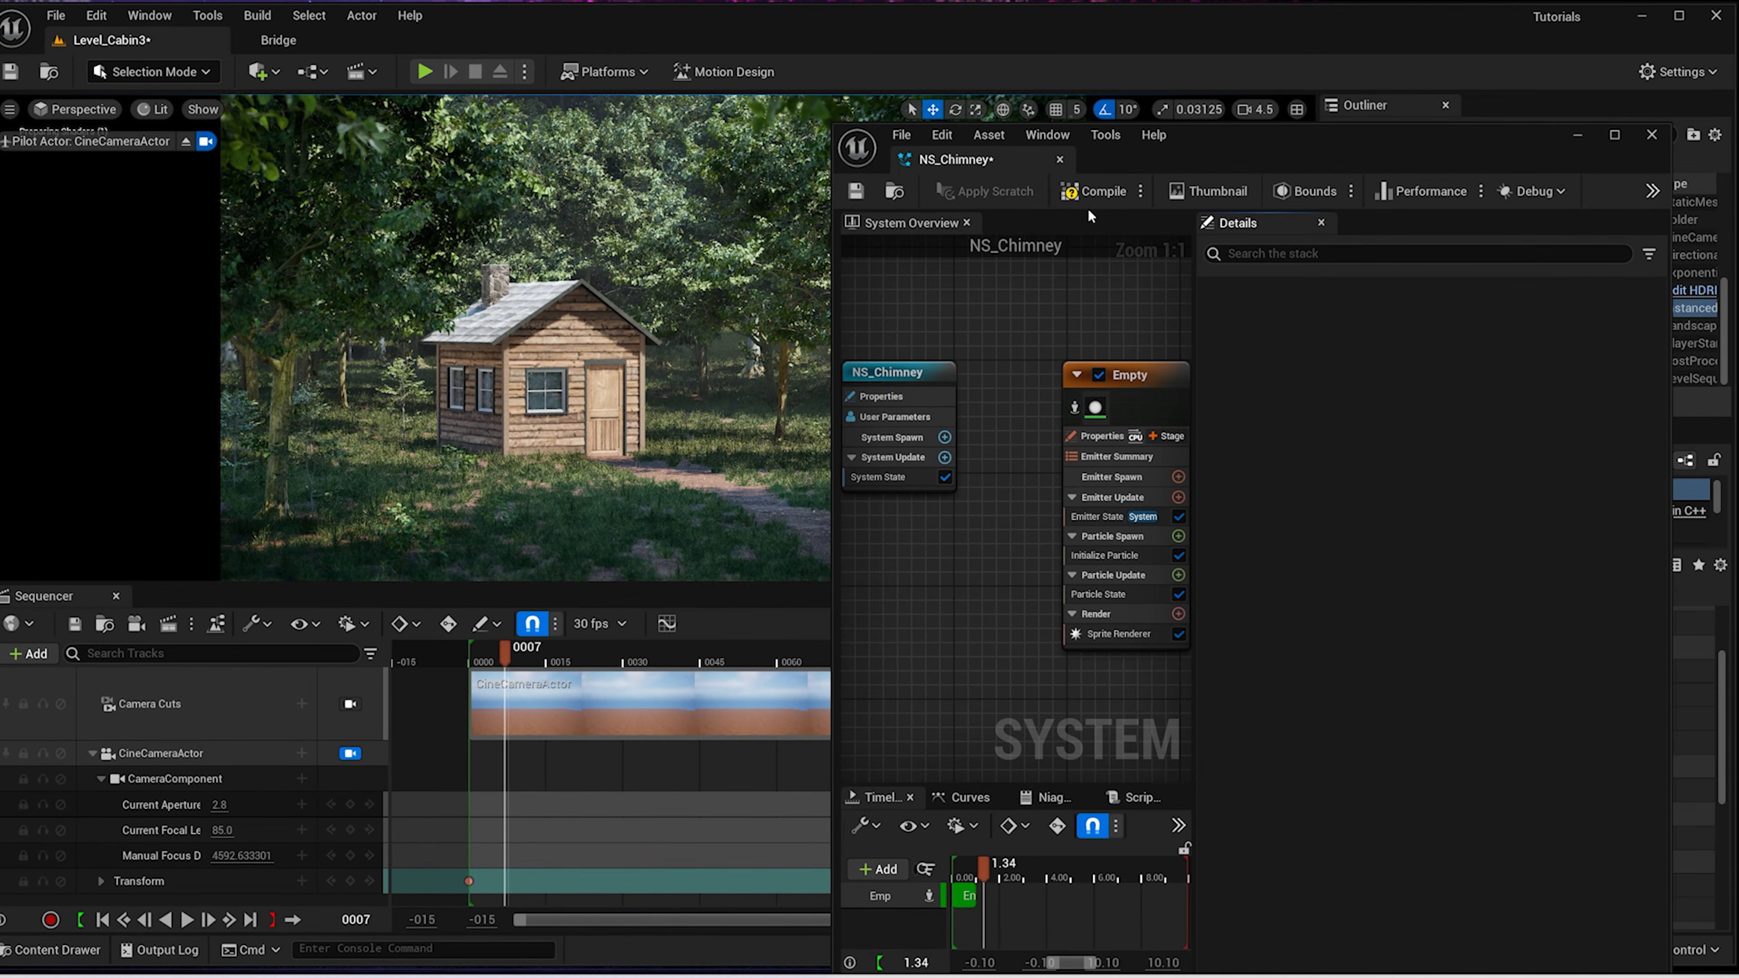
left_click_drag(979, 167, 299, 40)
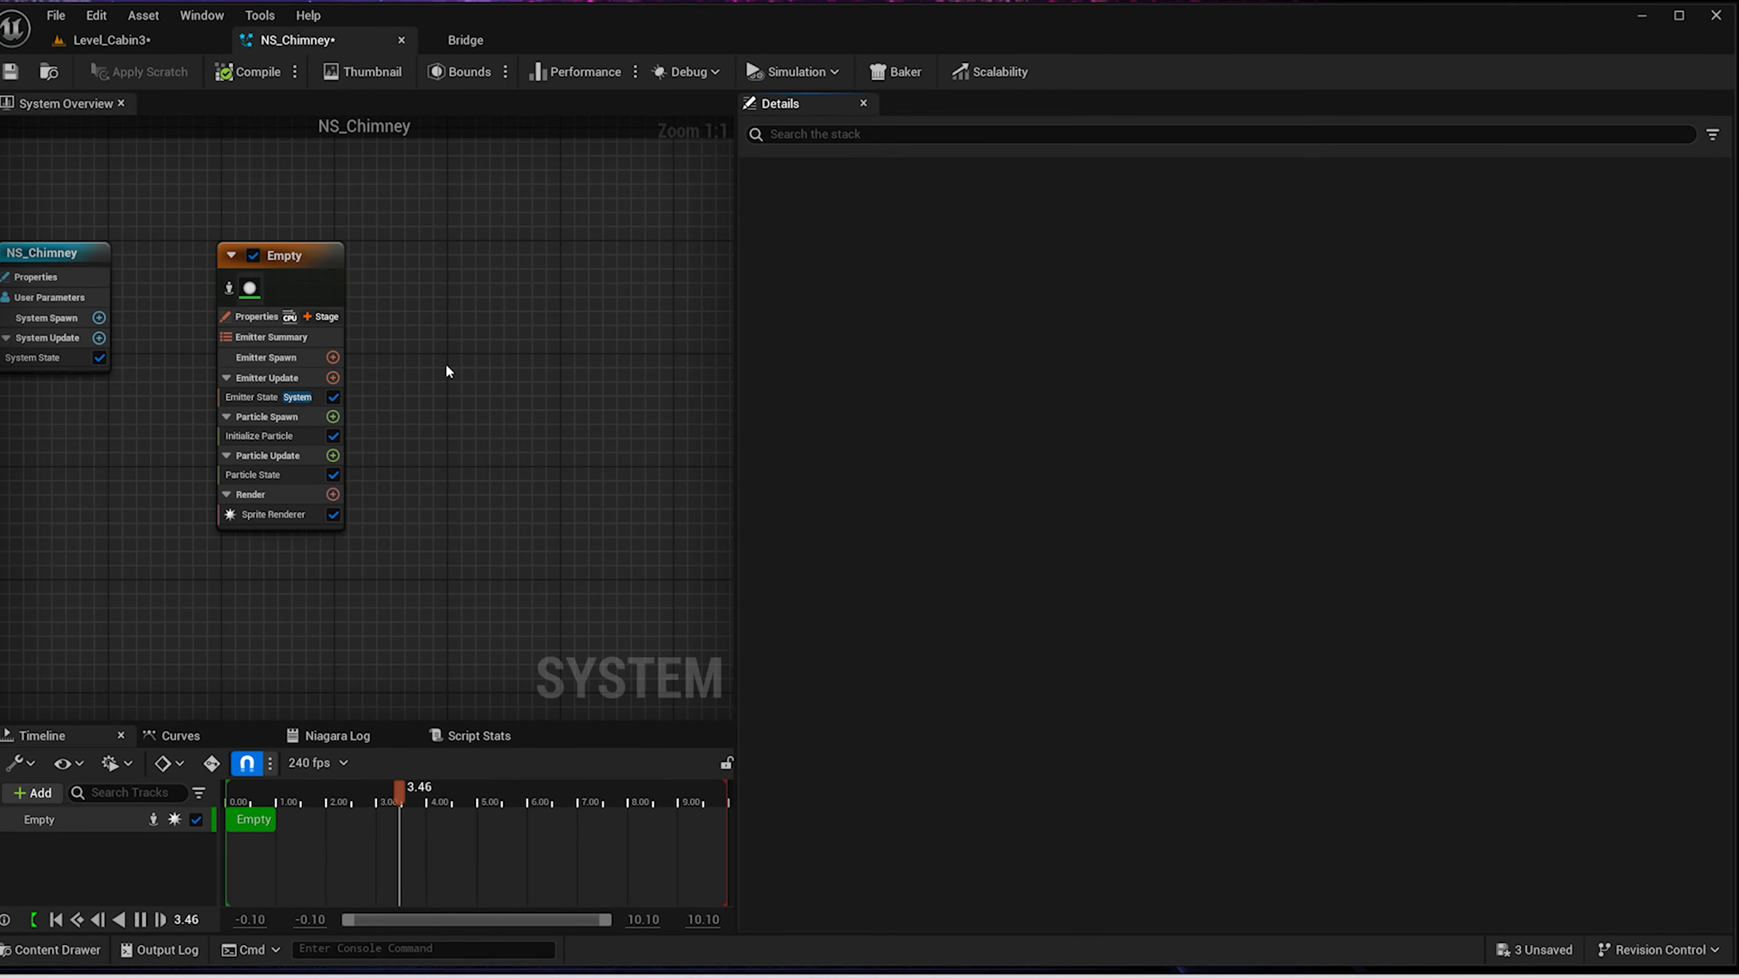
scroll(446, 370, "down", 3)
left_click(328, 337)
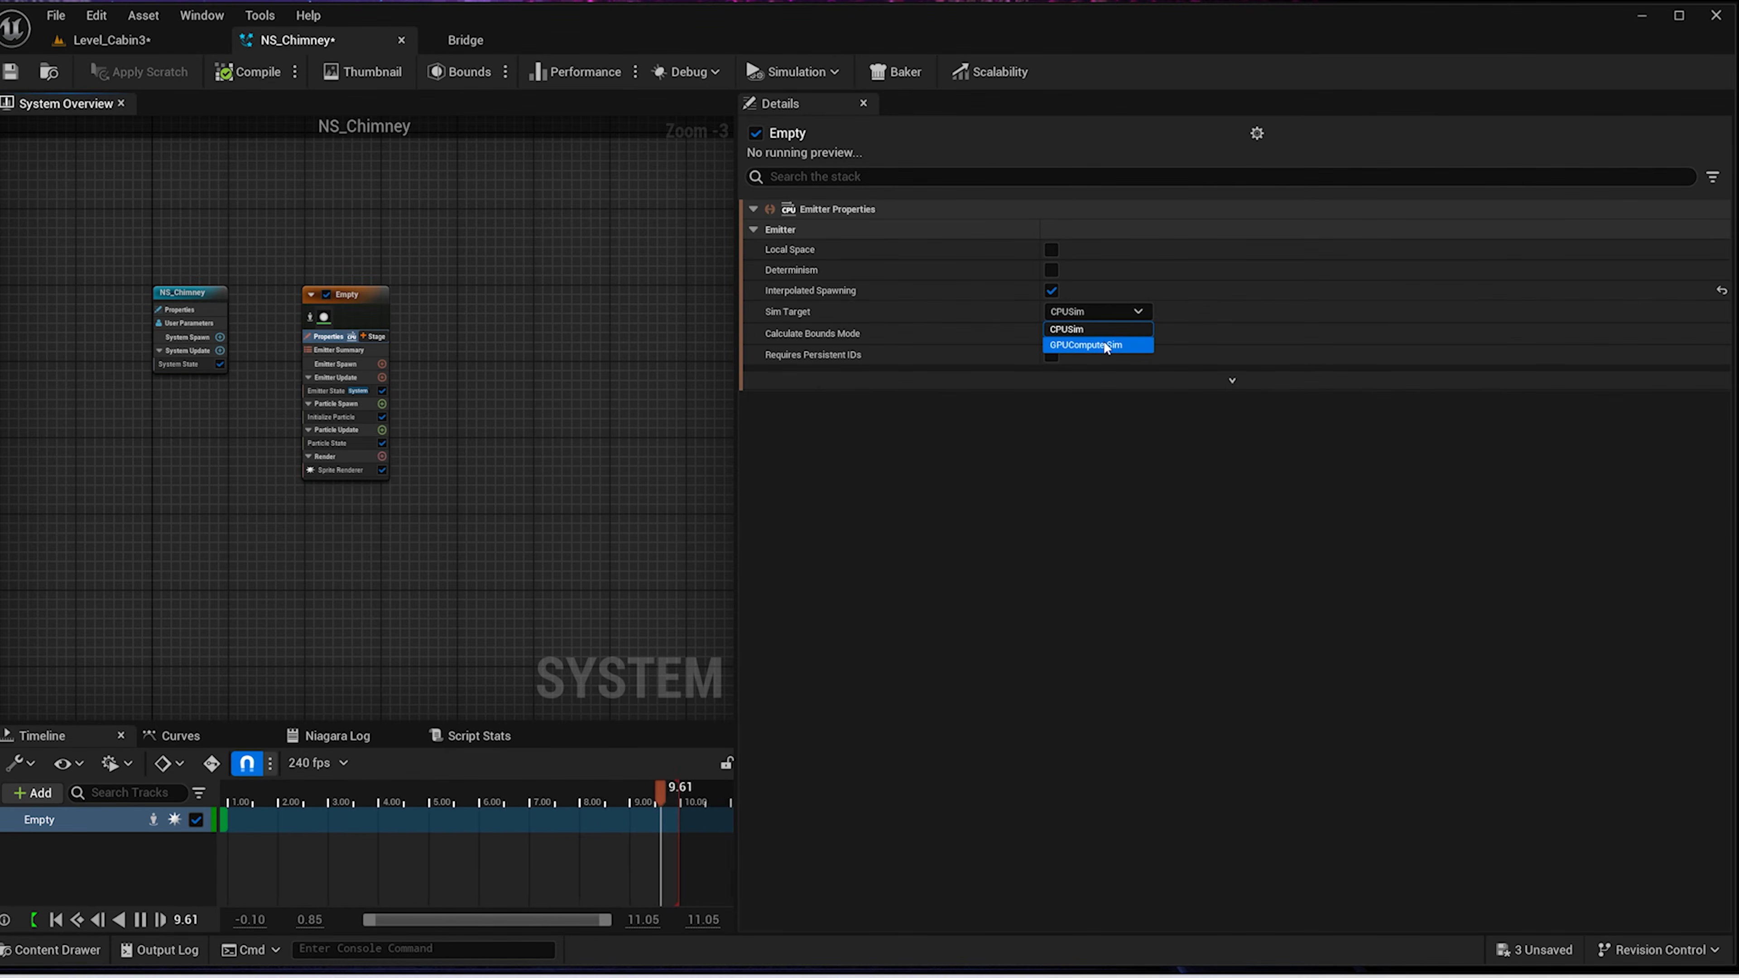
left_click(1093, 345)
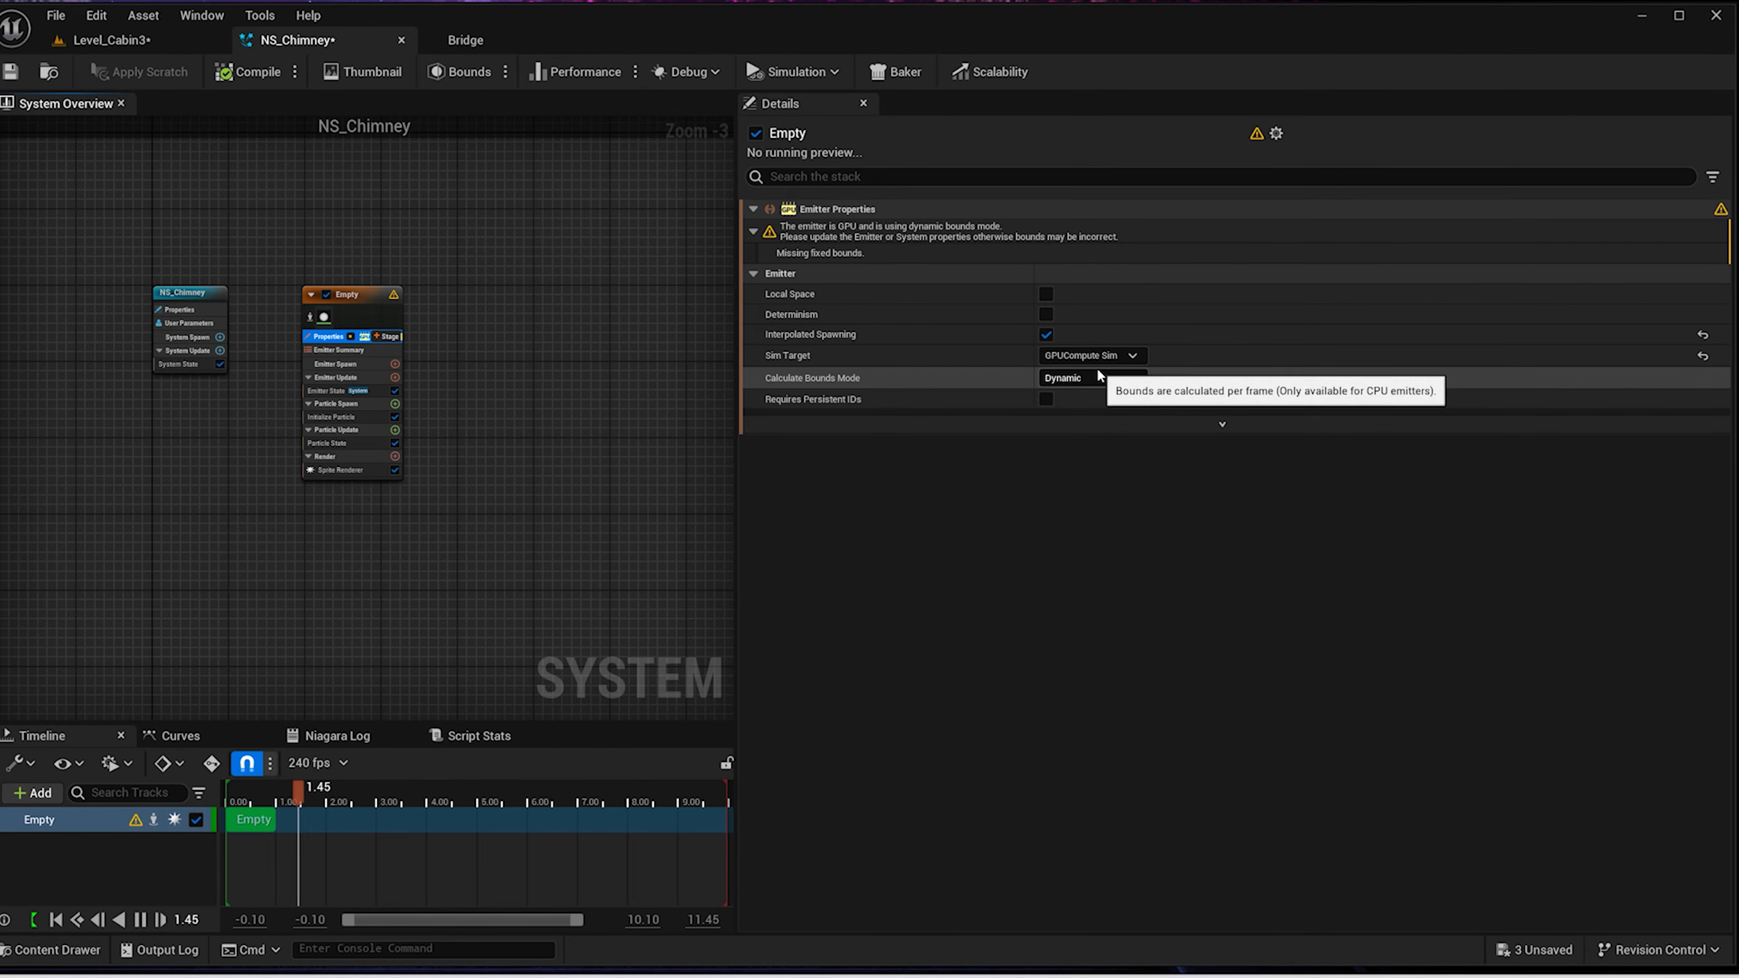
left_click(1096, 374)
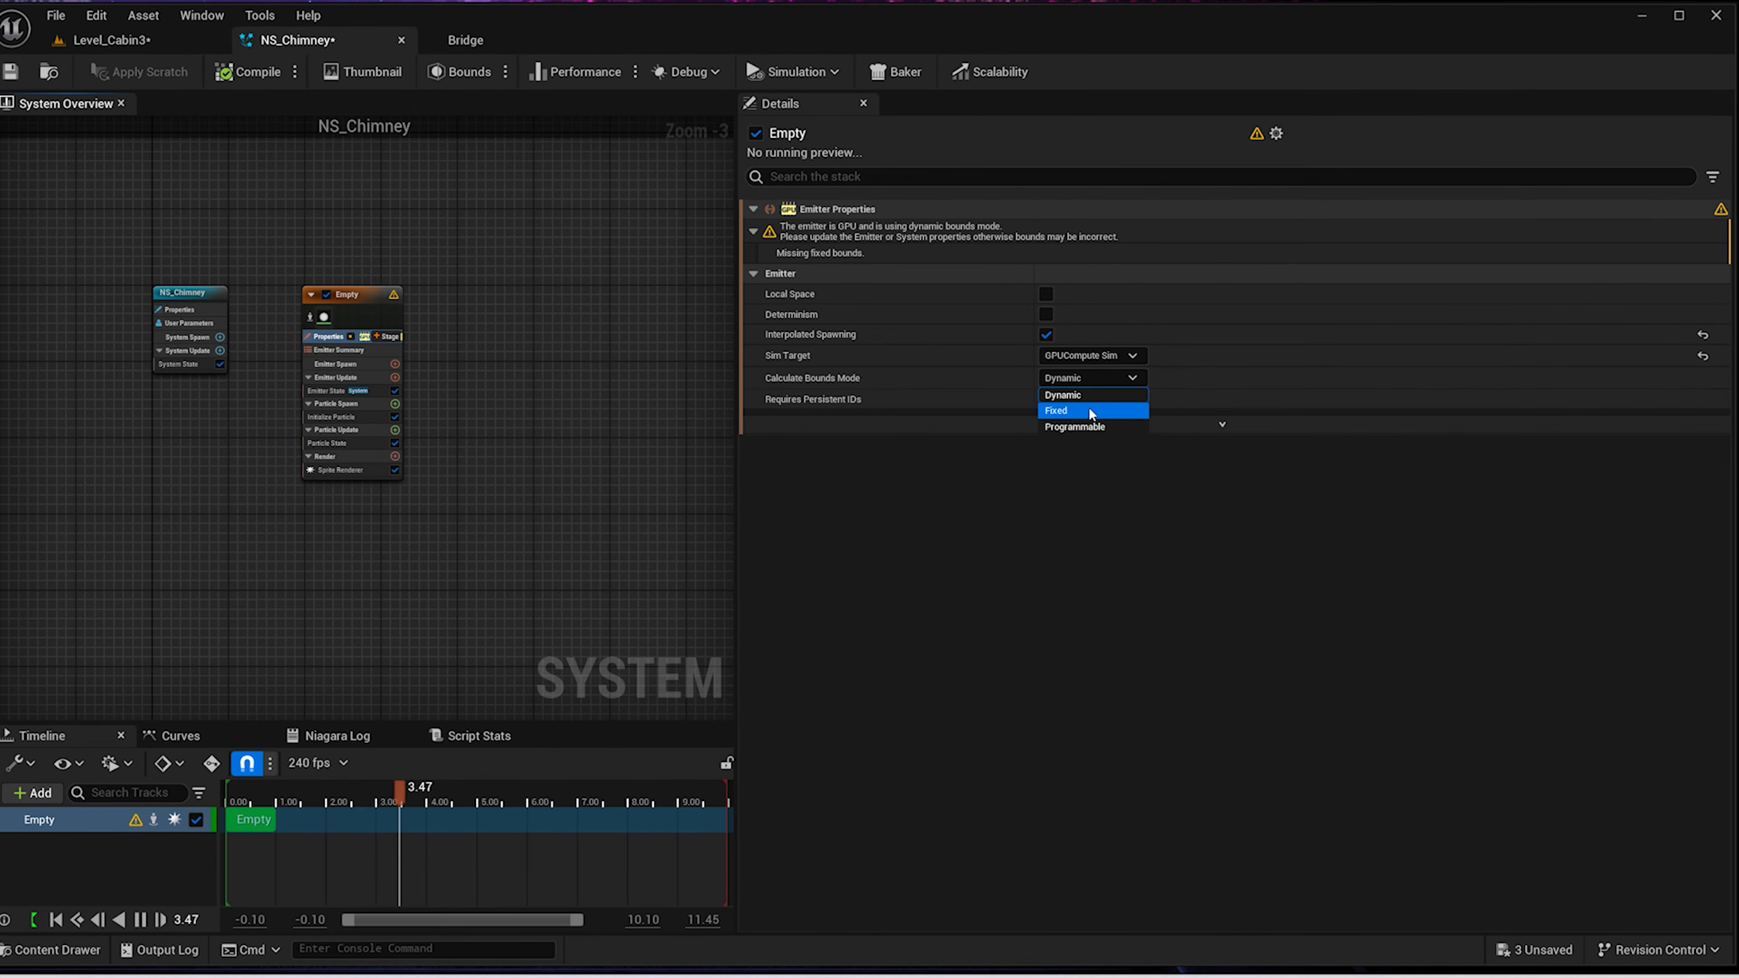
left_click(1088, 406)
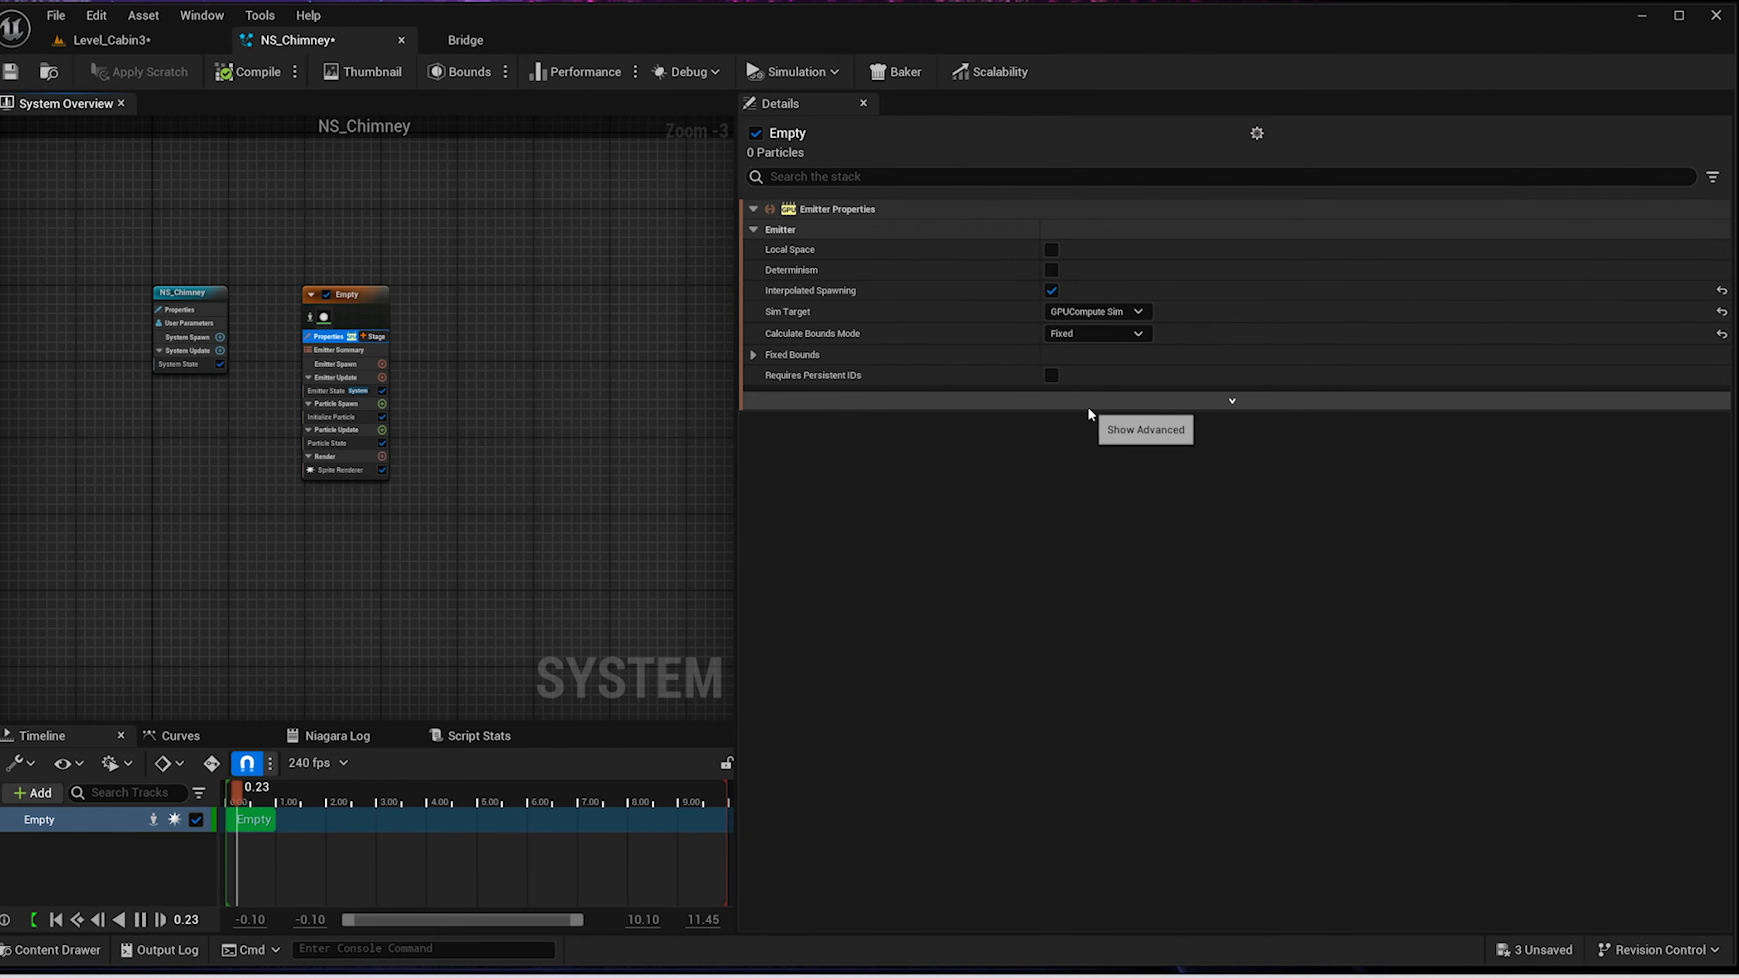
Find the Grid3D_Gas_Master_Emitter by searching for "master" and add it to the NS_Chimney system
right_click(482, 301)
left_click(514, 332)
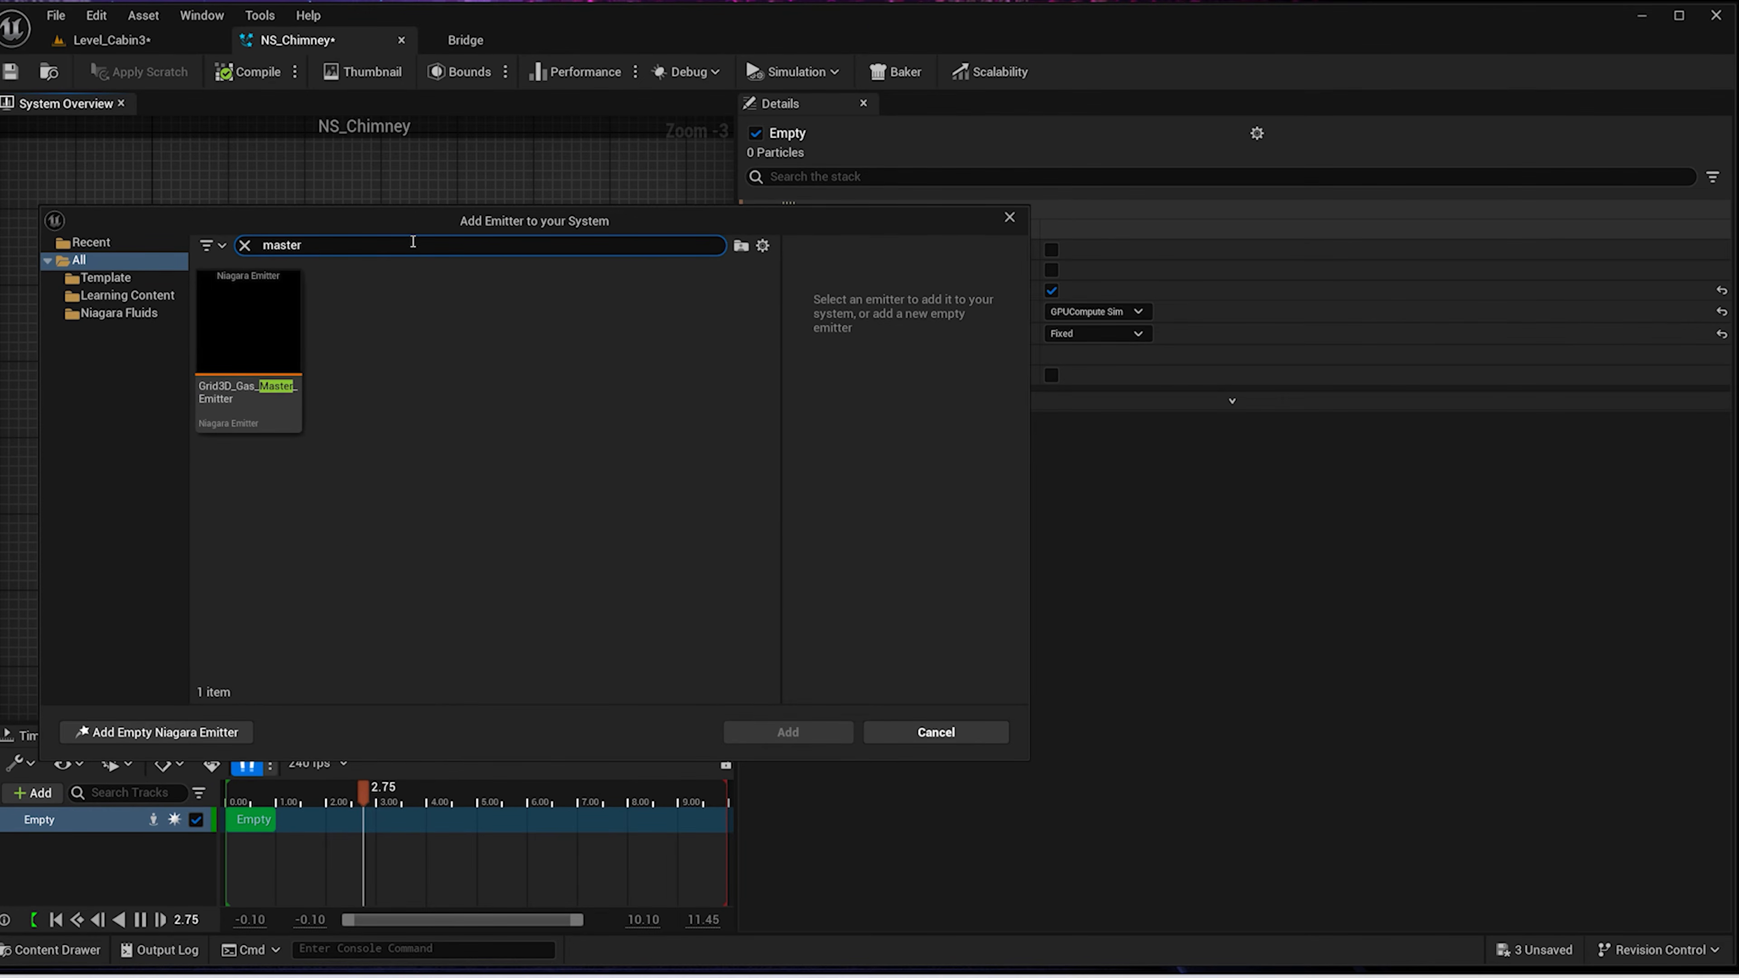
mouse_move(241, 401)
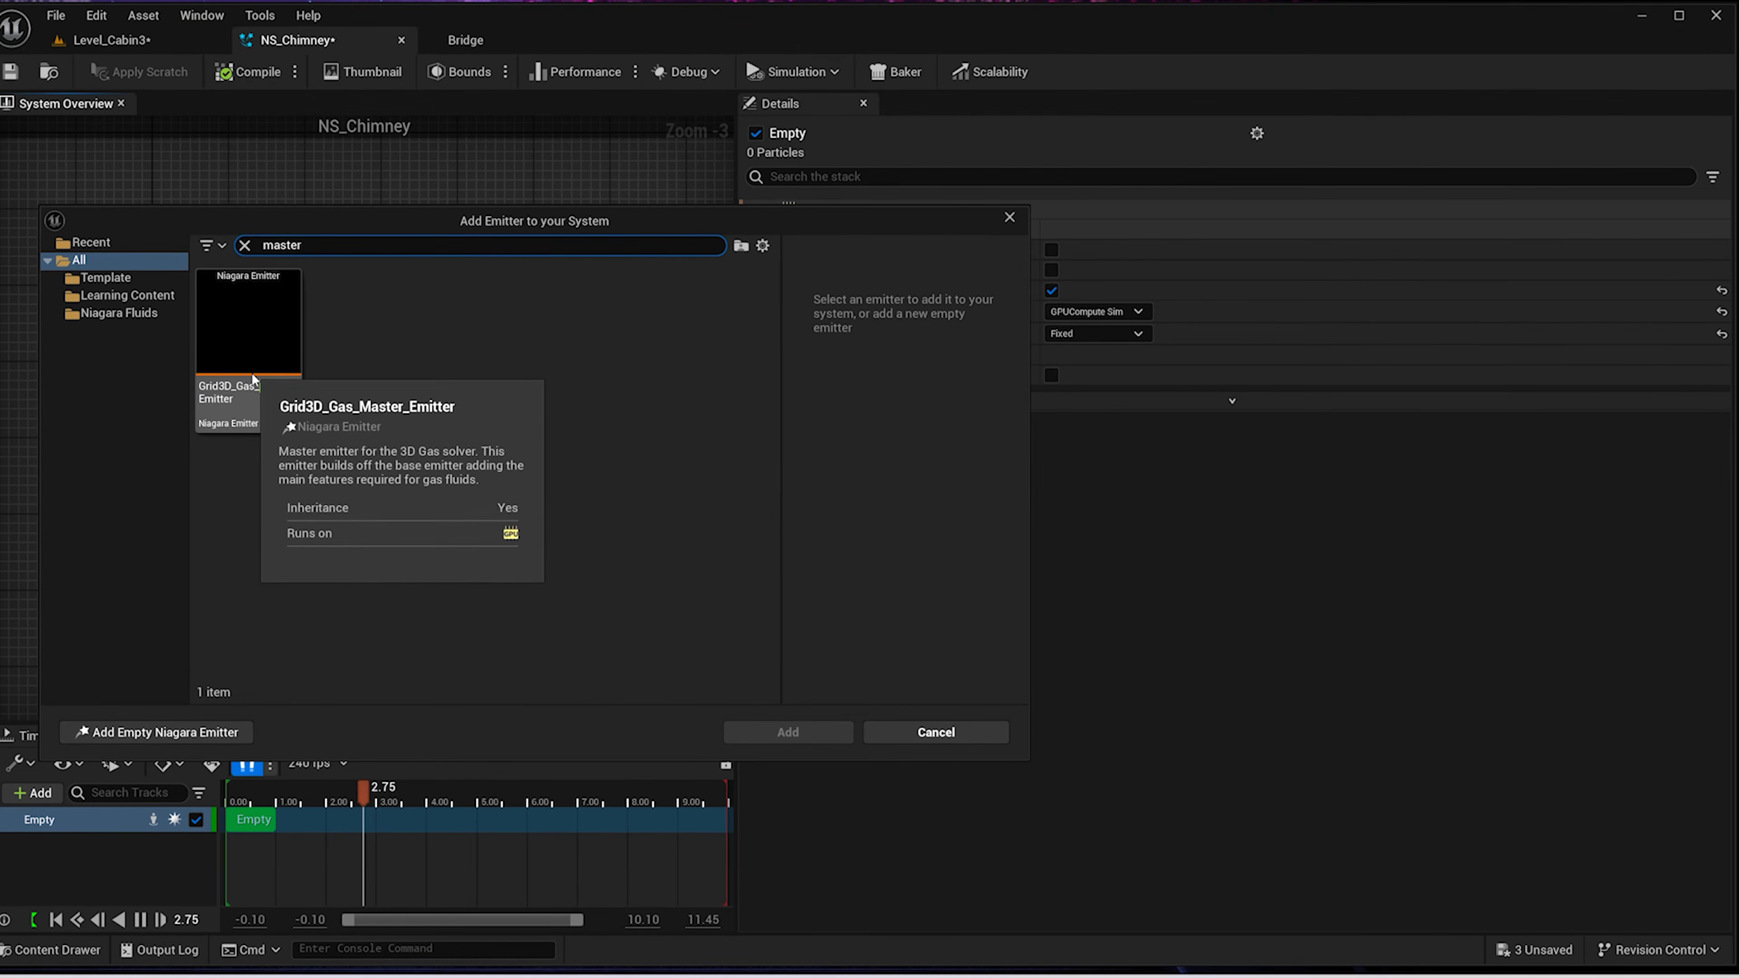
left_click(241, 401)
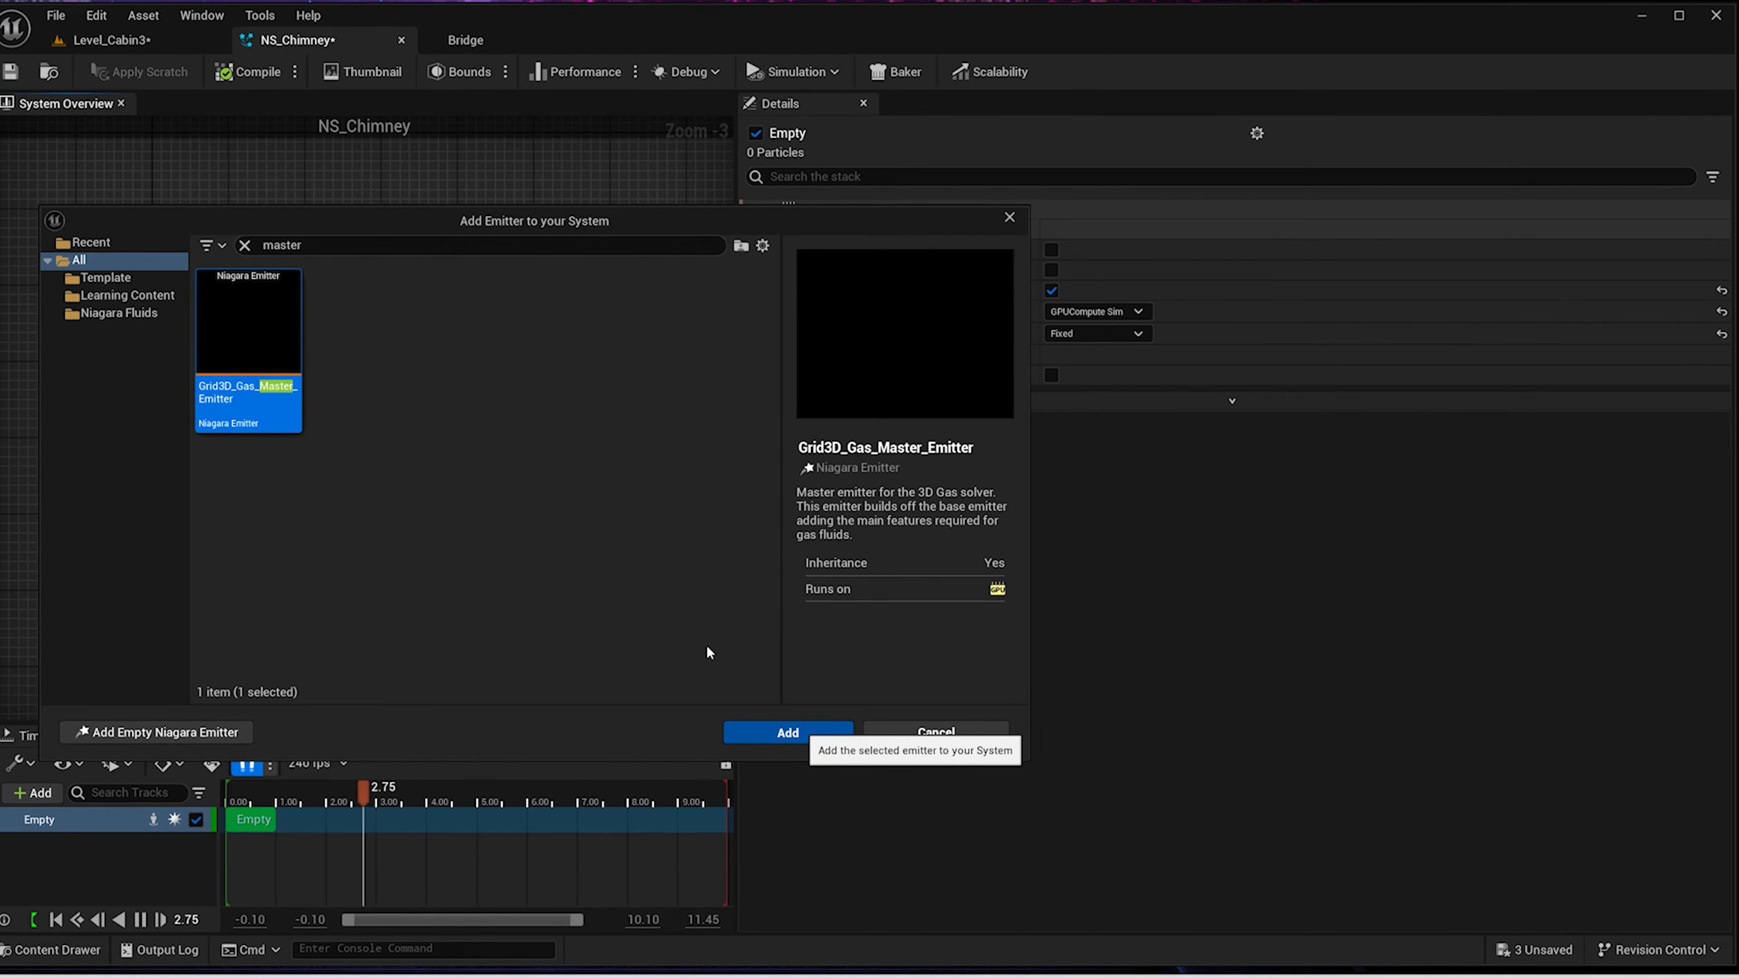
left_click(794, 731)
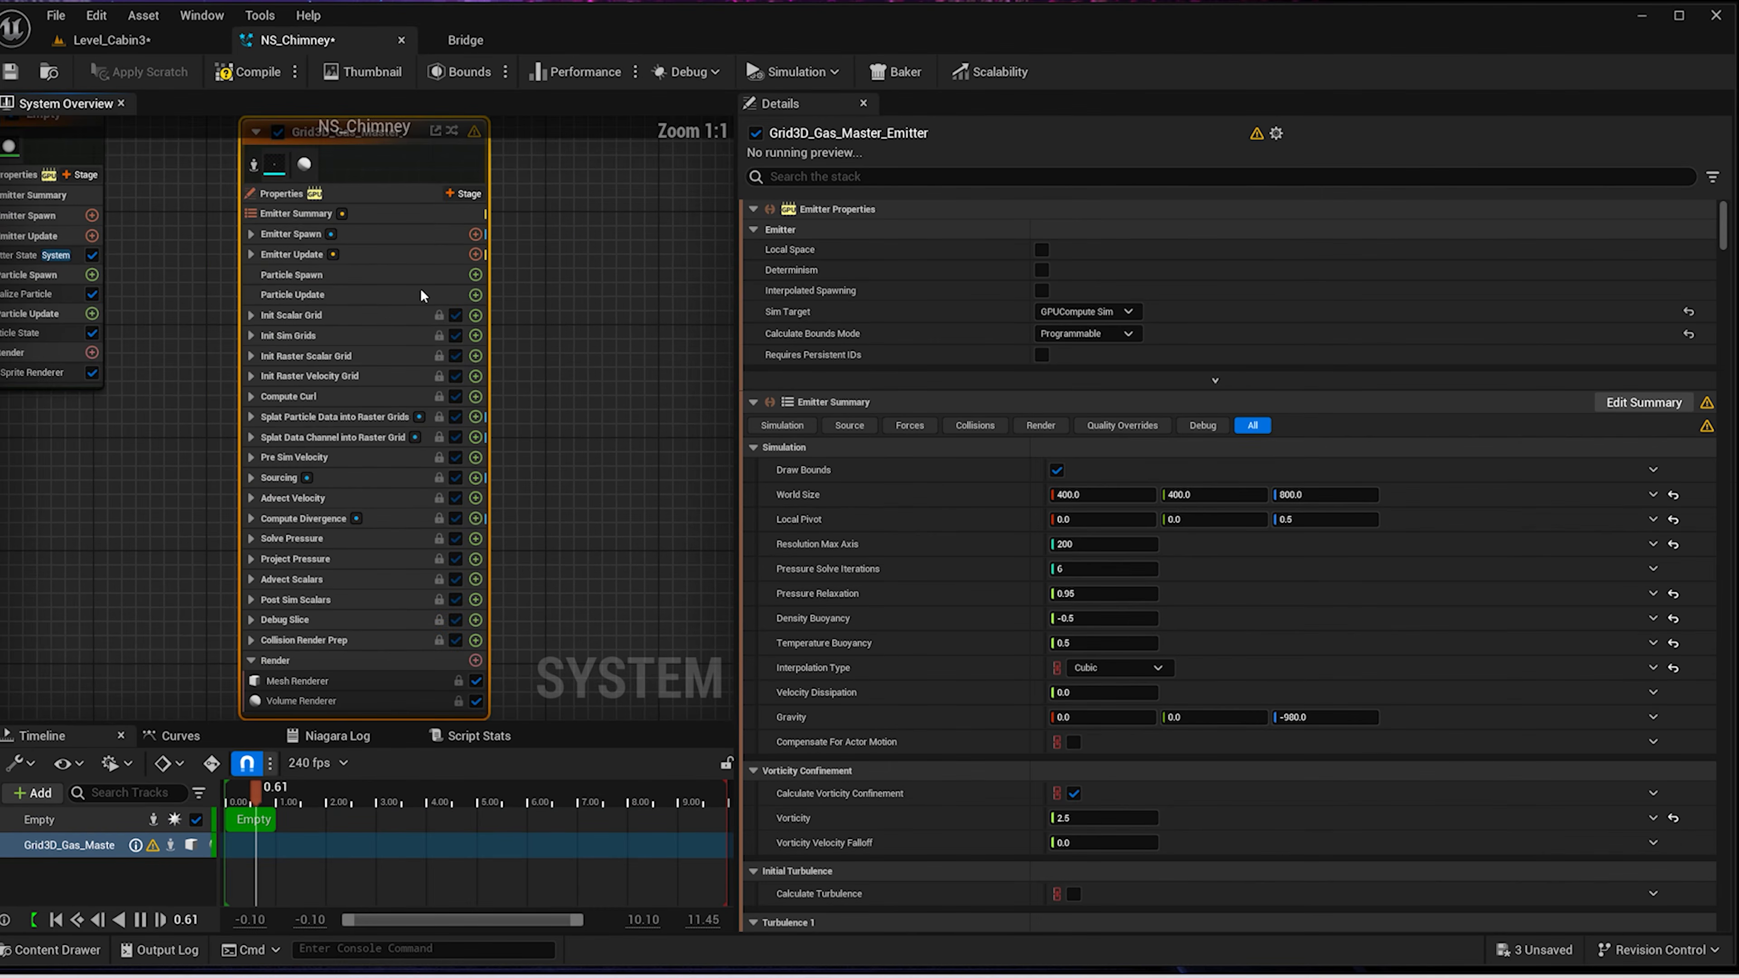
scroll(557, 392, "down", 3)
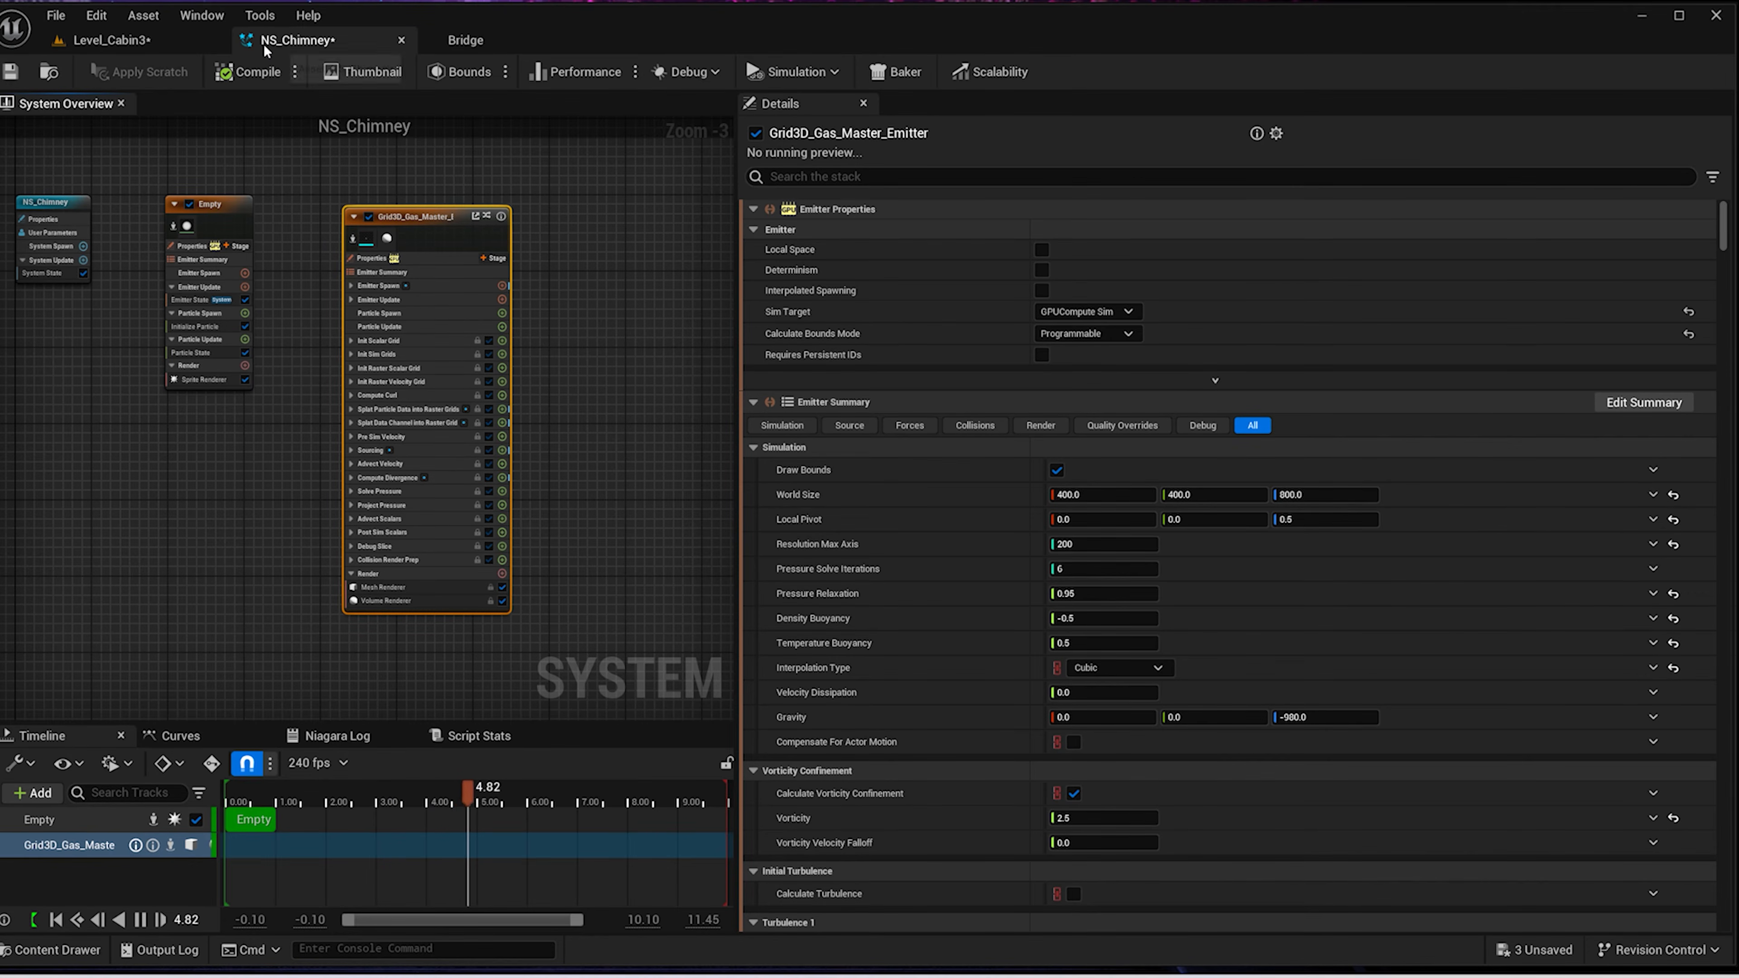
Undock the NS_Chimney editor into its own window and place the NS_Chimney system in the level in front of the cabin
left_click_drag(265, 41, 688, 271)
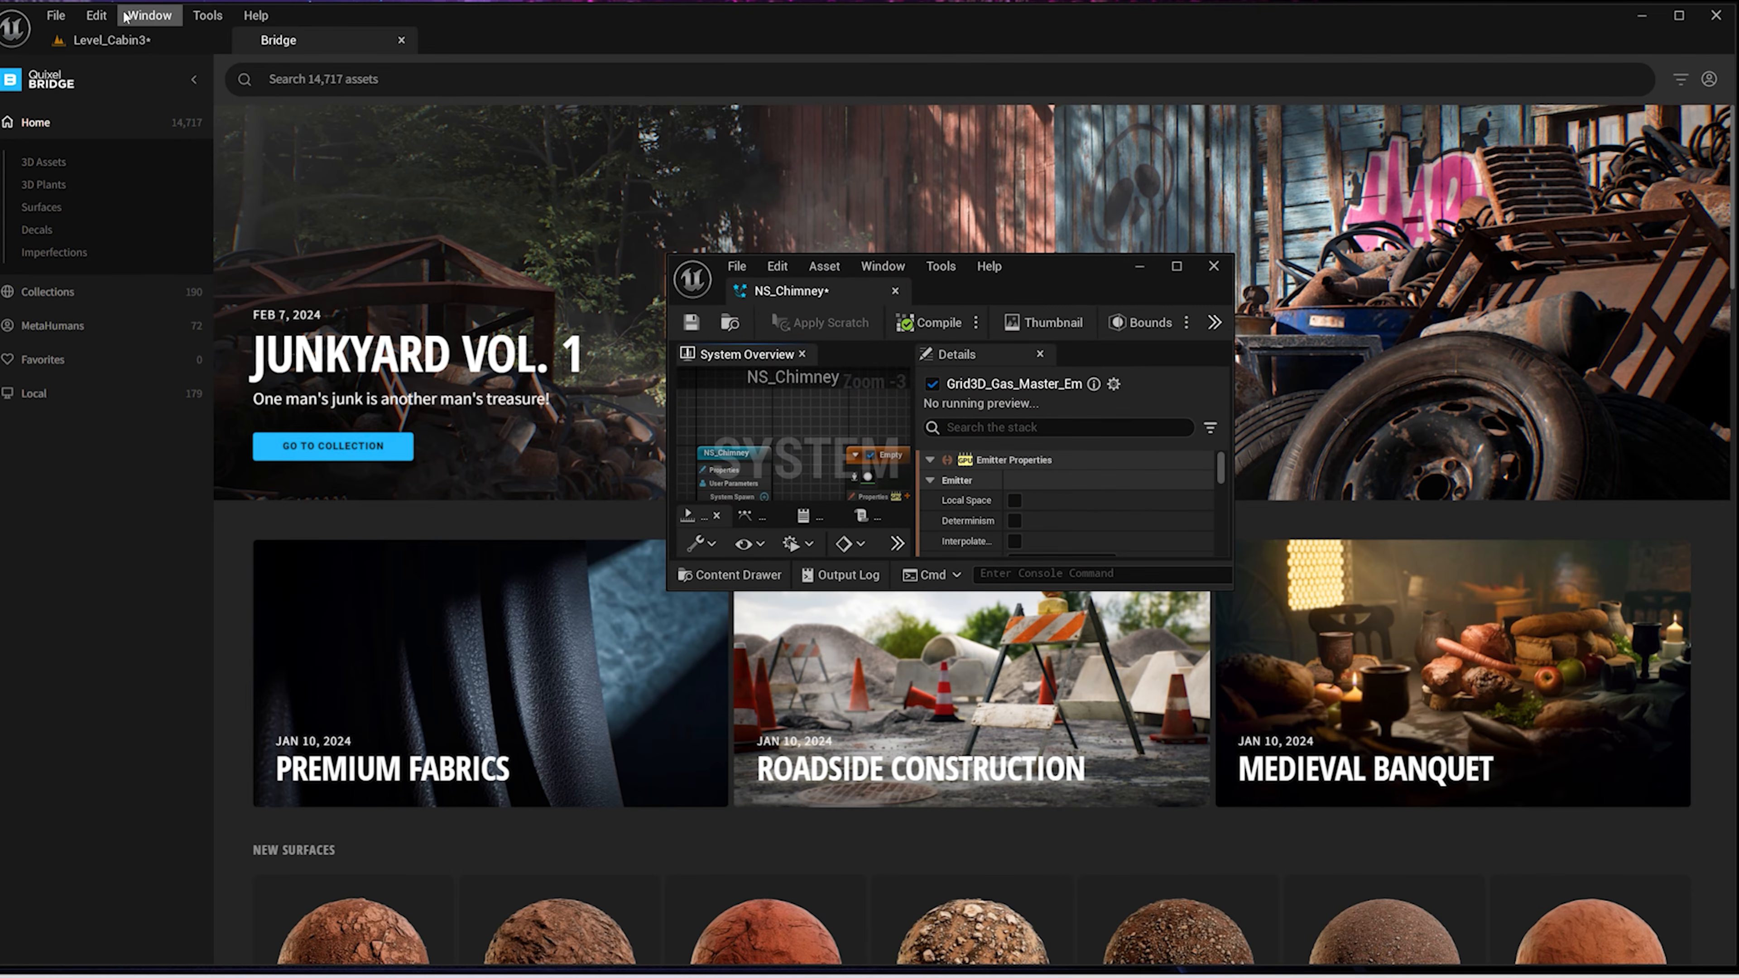
left_click(154, 38)
key("ctrl+space")
left_click_drag(705, 780, 533, 452)
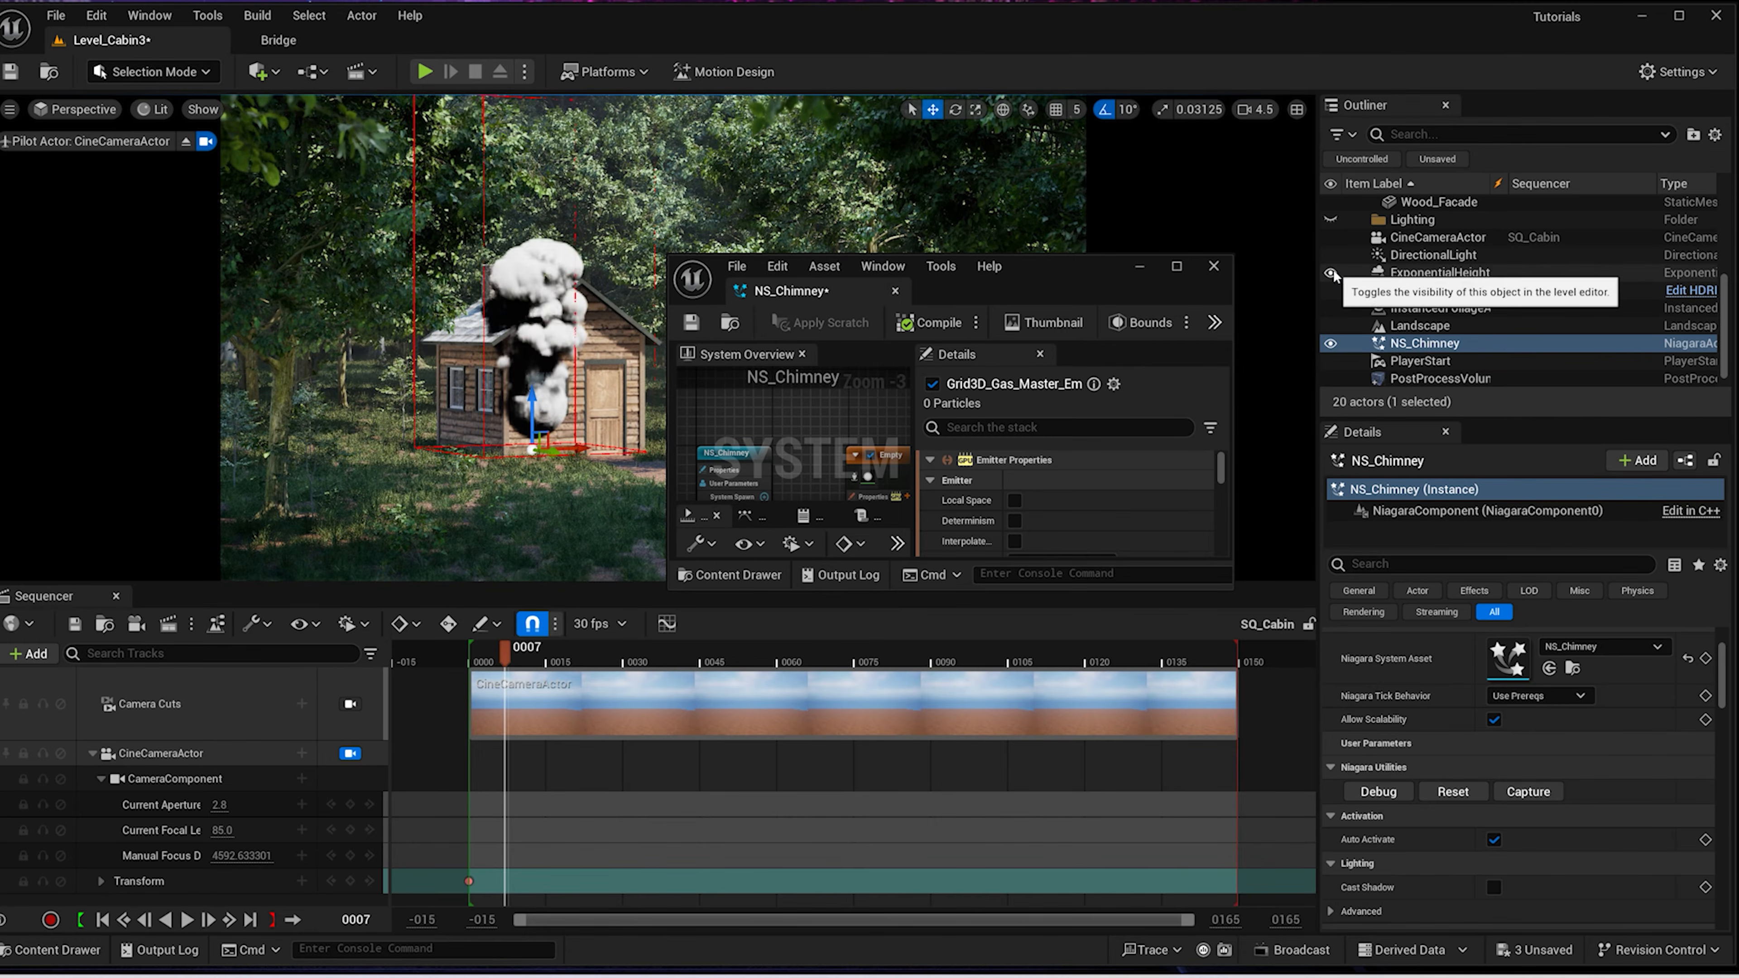
Collapse the Cabin folder in the Outliner and hide the InstancedFoliageActor
scroll(1410, 347, "down", 1)
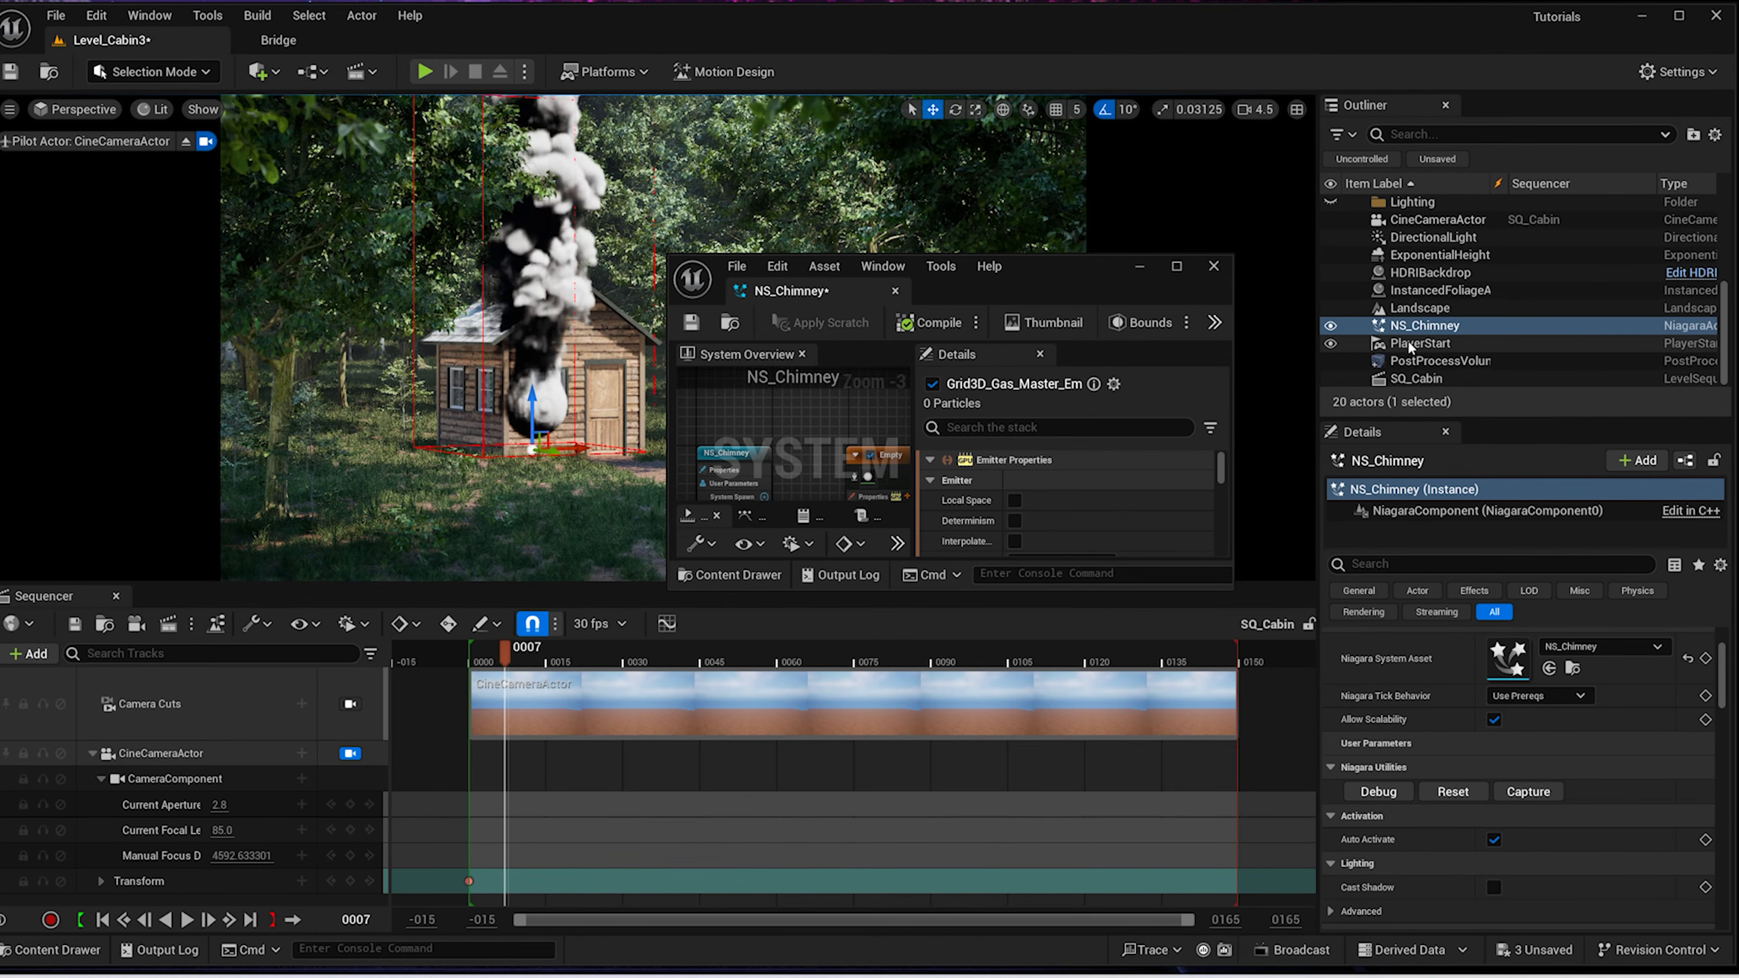
scroll(1403, 329, "up", 5)
scroll(1377, 293, "up", 2)
scroll(1370, 230, "down", 1)
scroll(1367, 226, "up", 1)
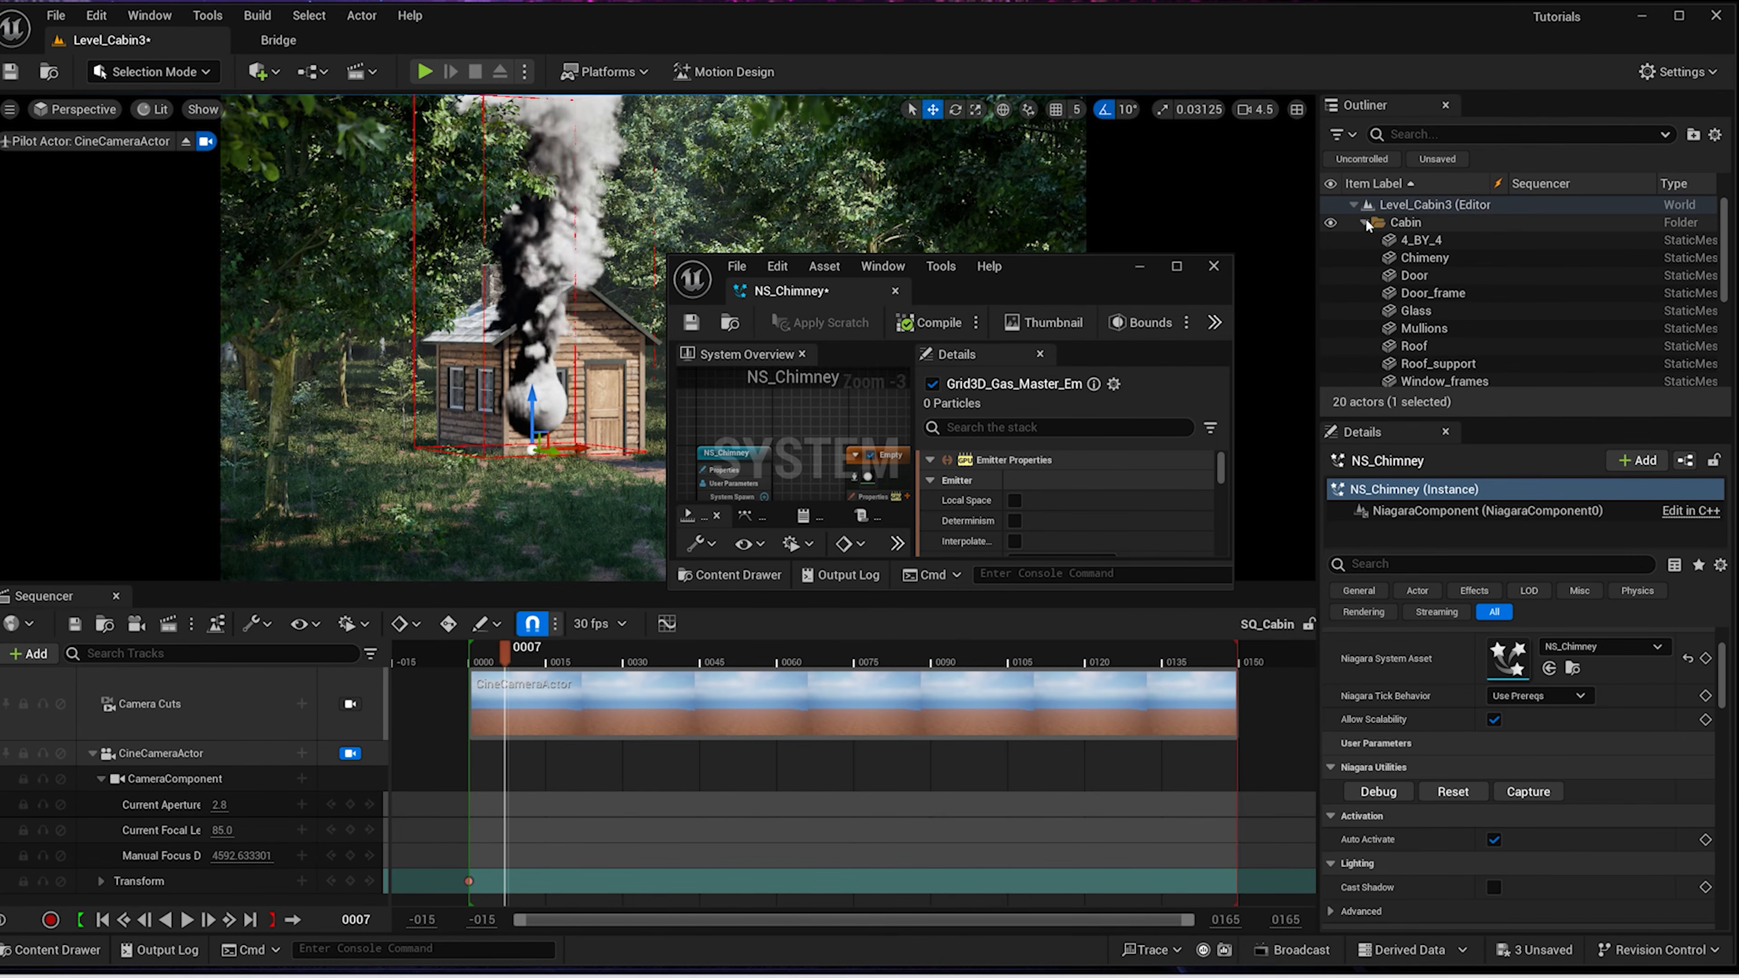
left_click(1365, 223)
left_click(1330, 328)
Raise NS_Chimney and align it over the cabin roof so the smoke rises from the chimney
left_click_drag(774, 199, 849, 315, "alt")
left_click_drag(1035, 271, 1339, 291)
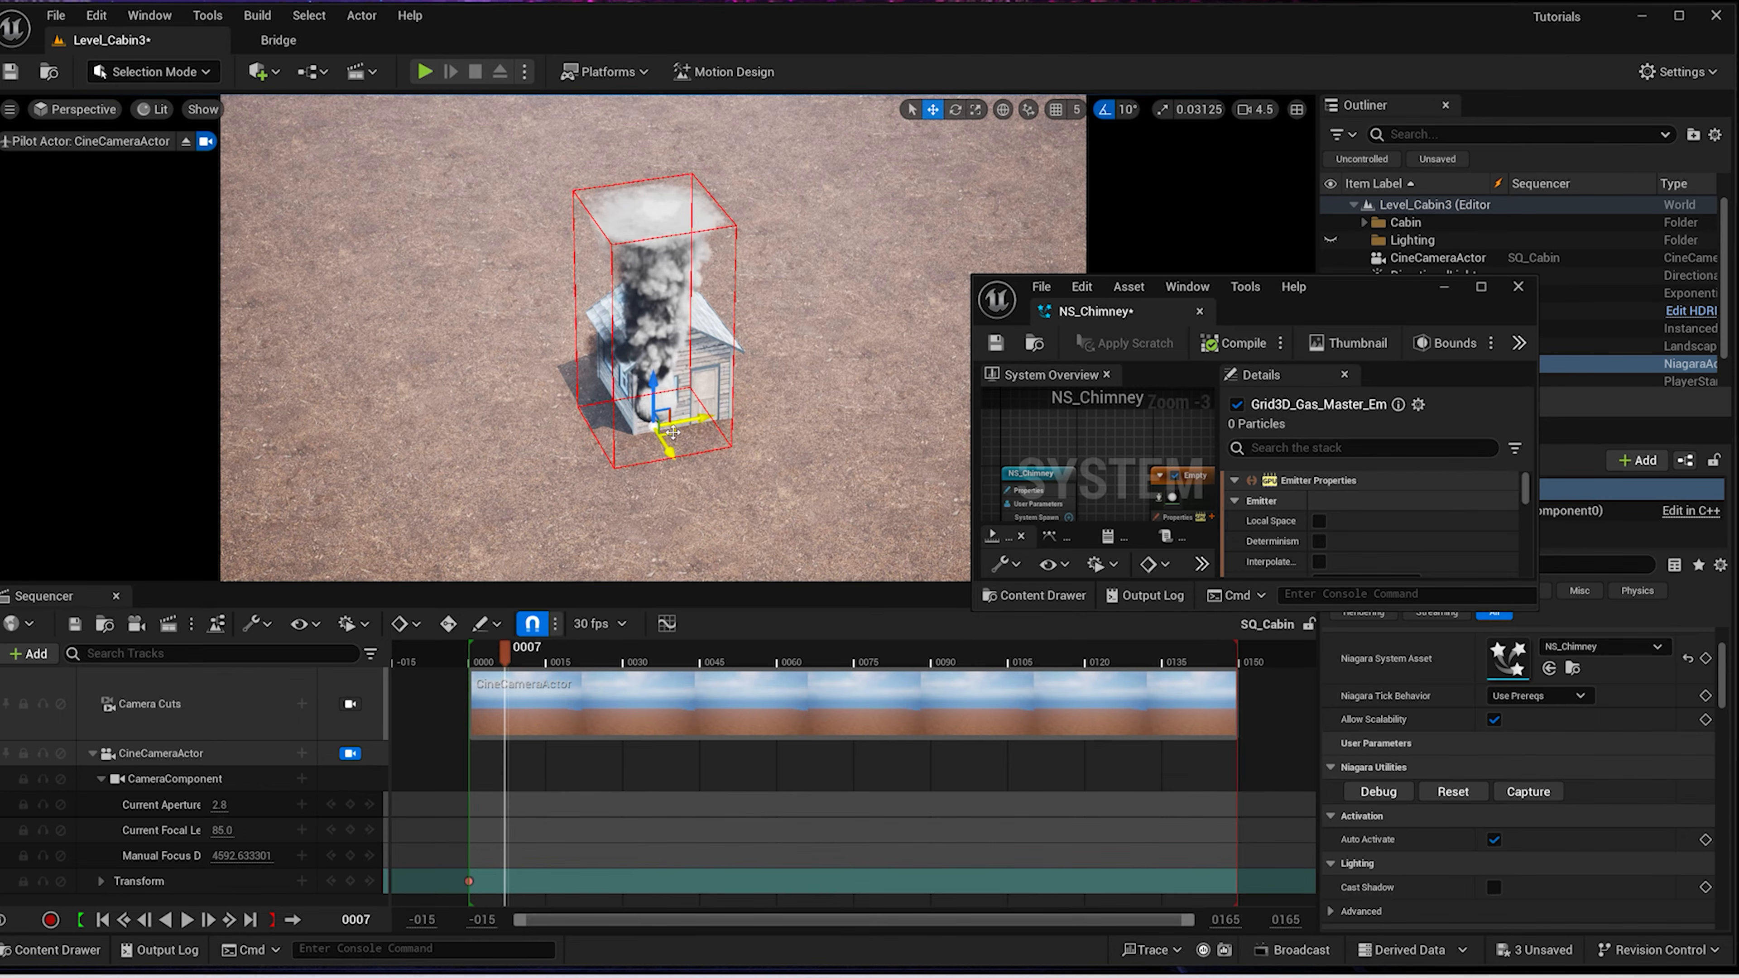
left_click_drag(674, 432, 677, 383, "alt")
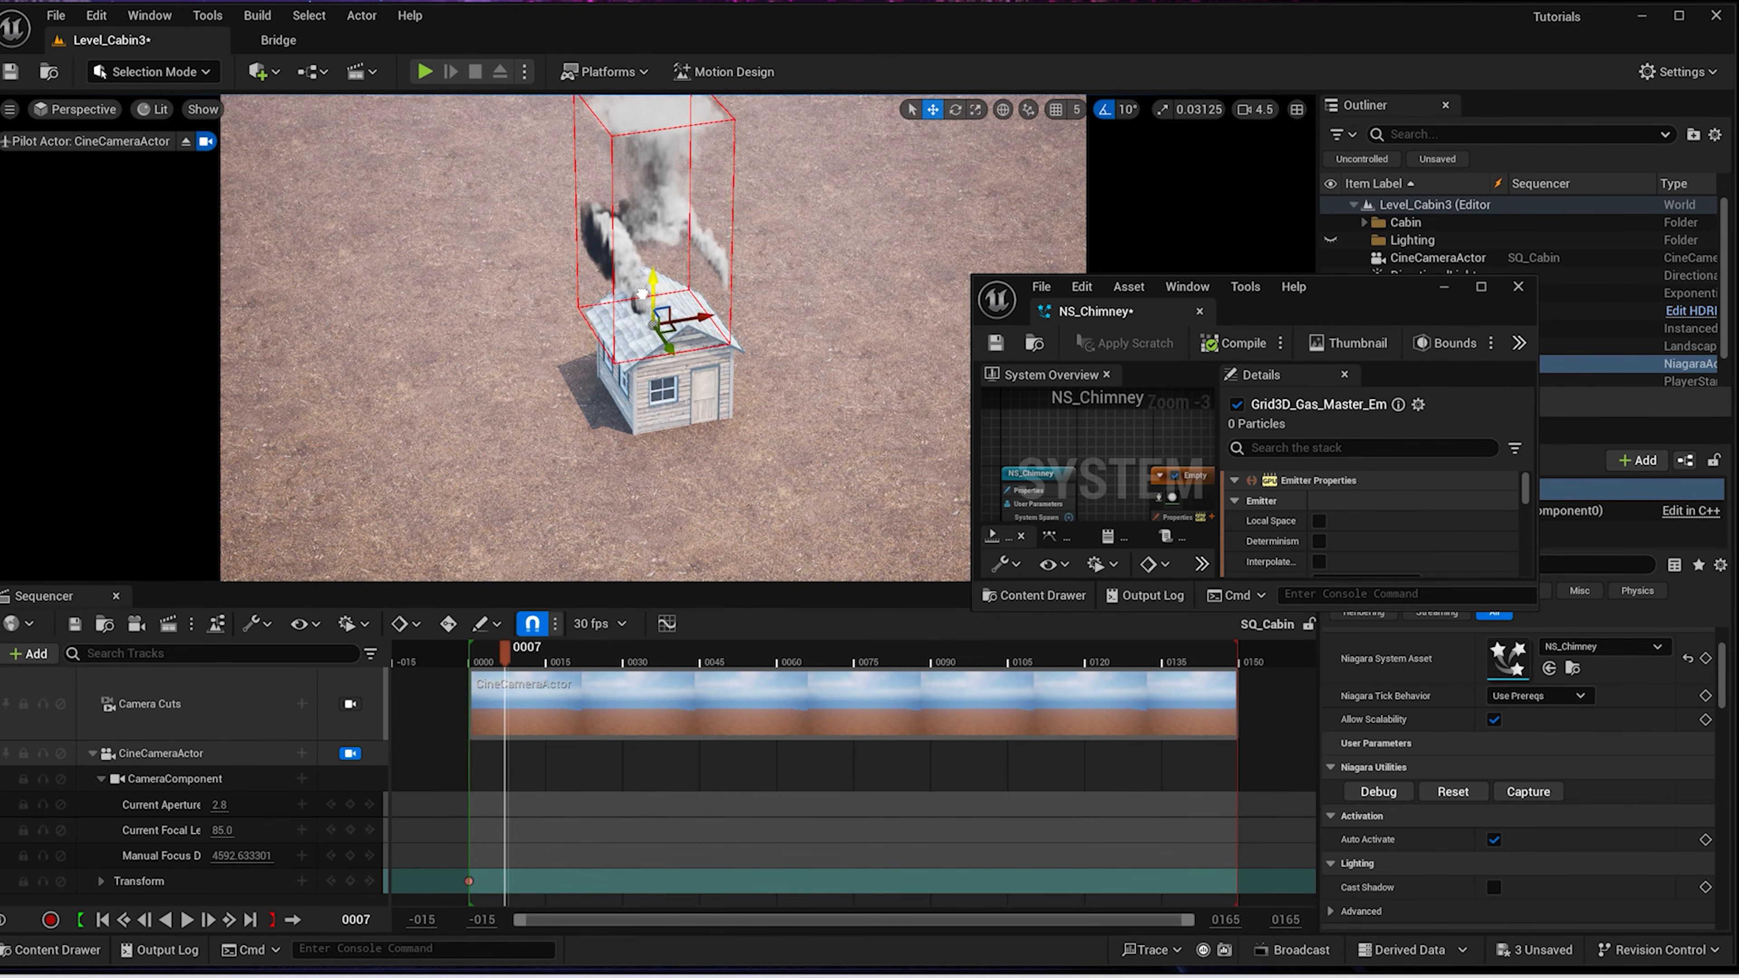
left_click_drag(677, 383, 757, 342, "alt")
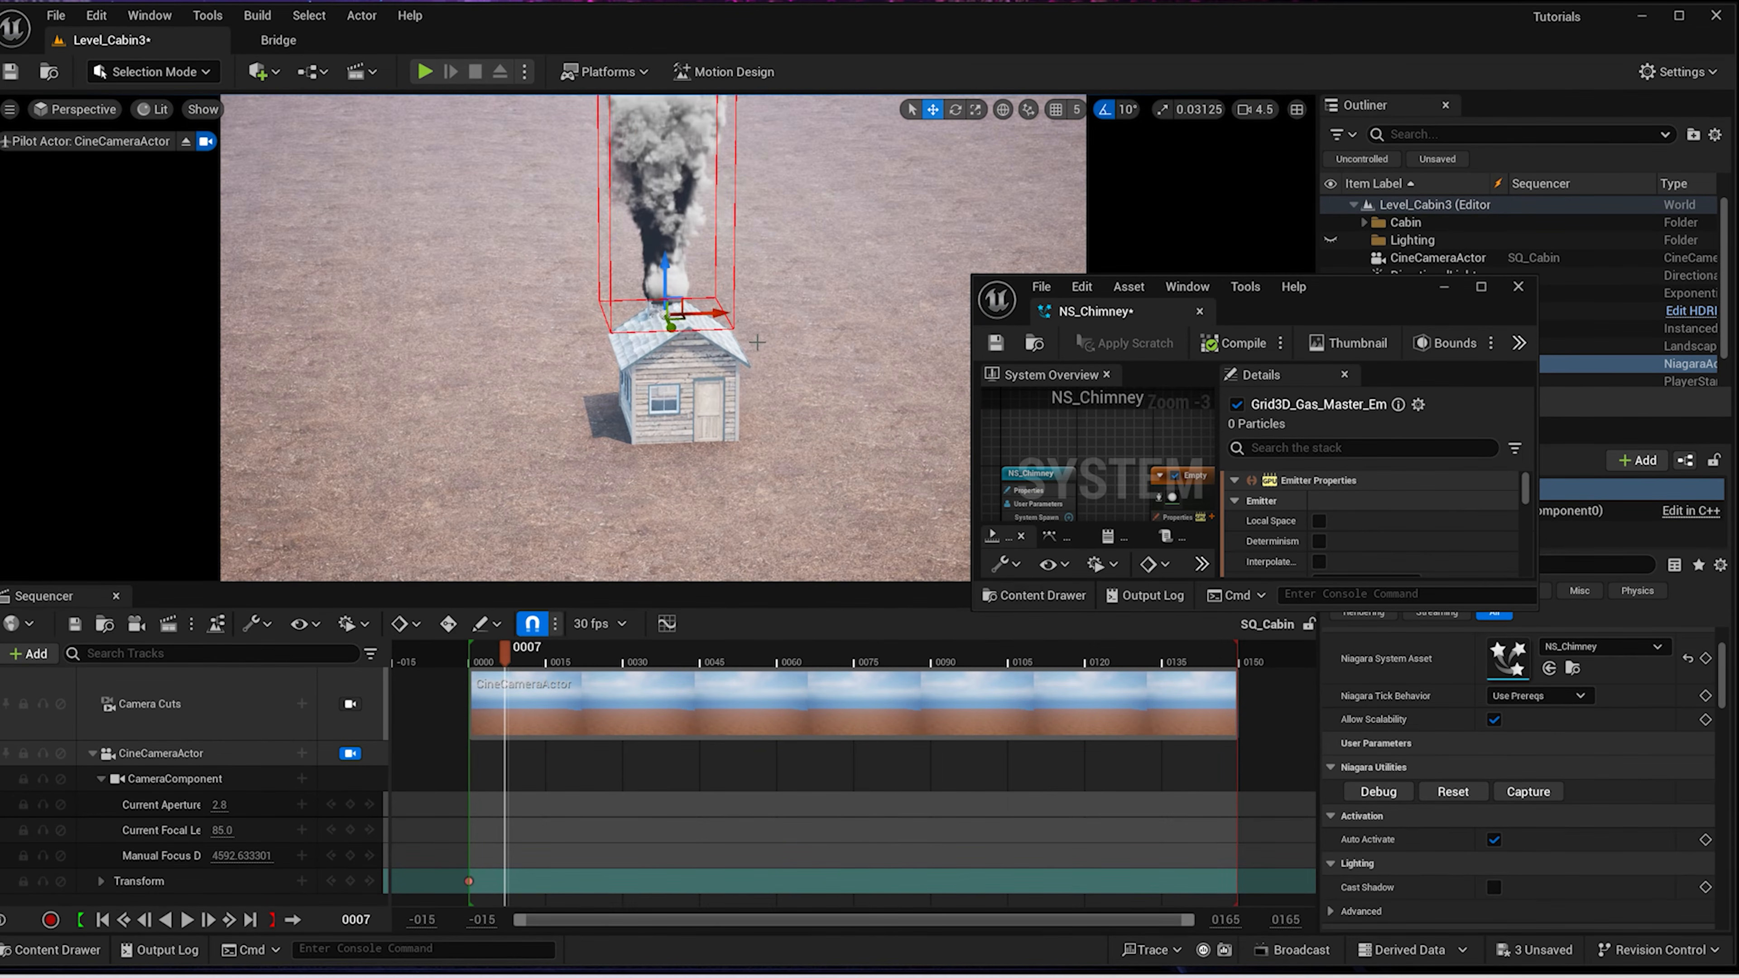
Enlarge the NS_Chimney editor beside the level view and set the gas emitter's sphere source Emit Radius to 20
left_click(1358, 272)
left_click_drag(1353, 275, 1352, 1)
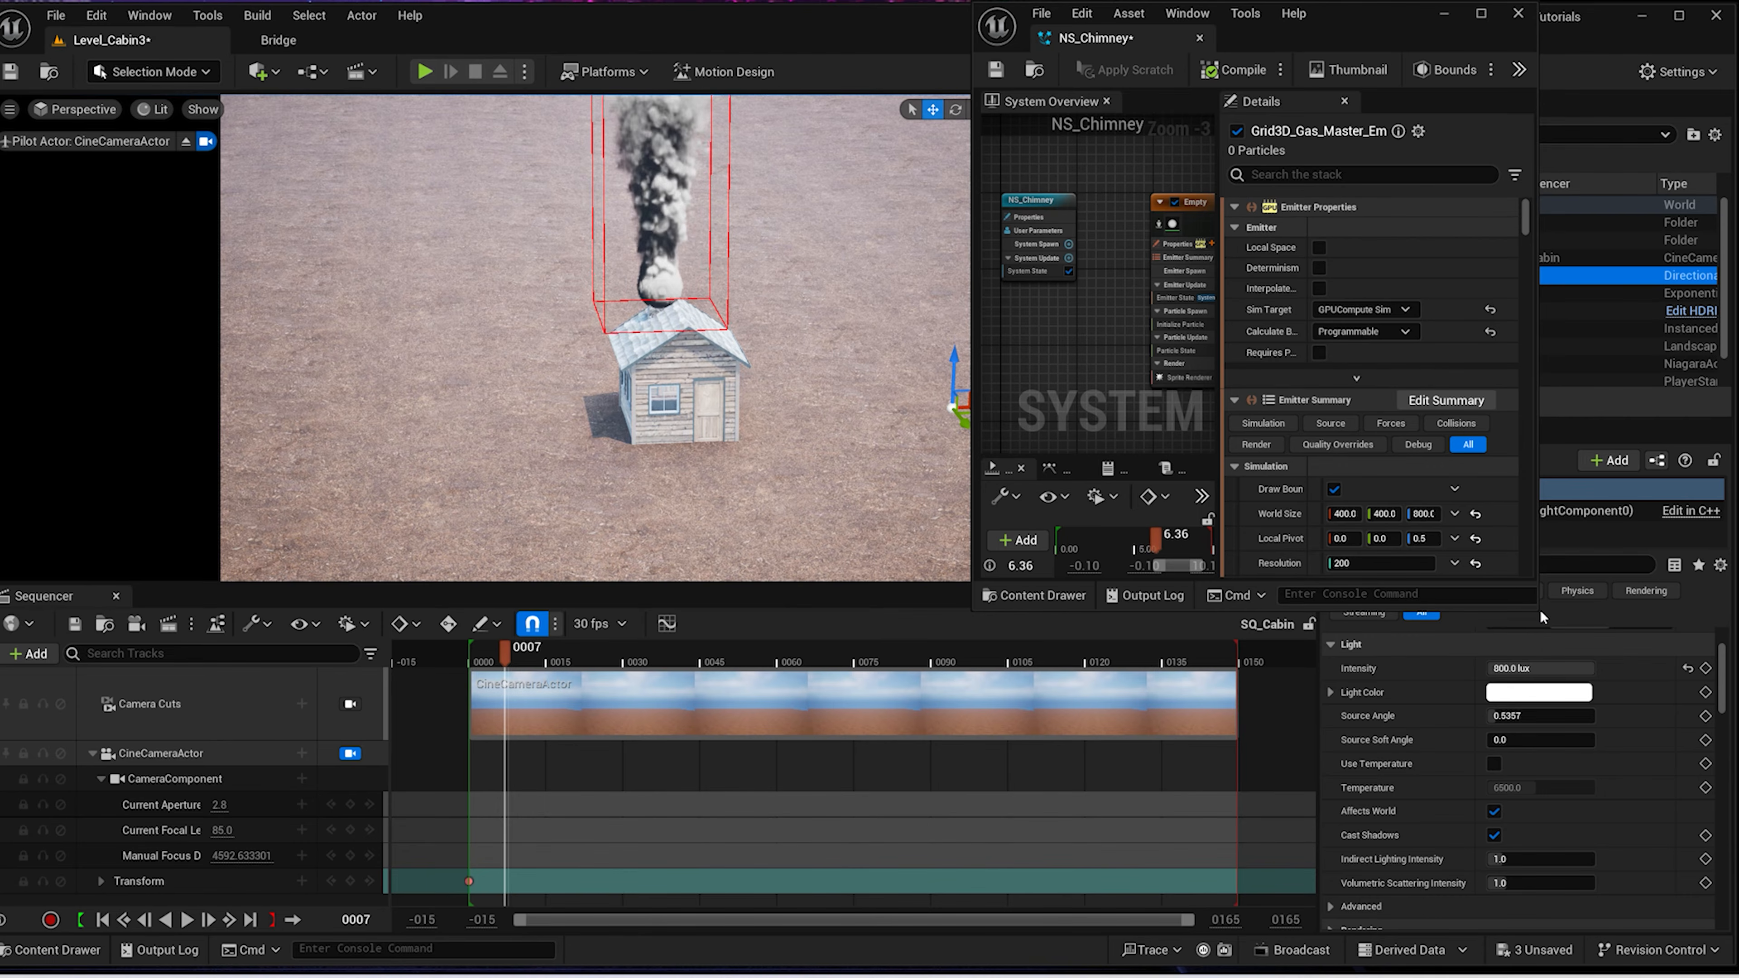
left_click_drag(1541, 616, 1736, 971)
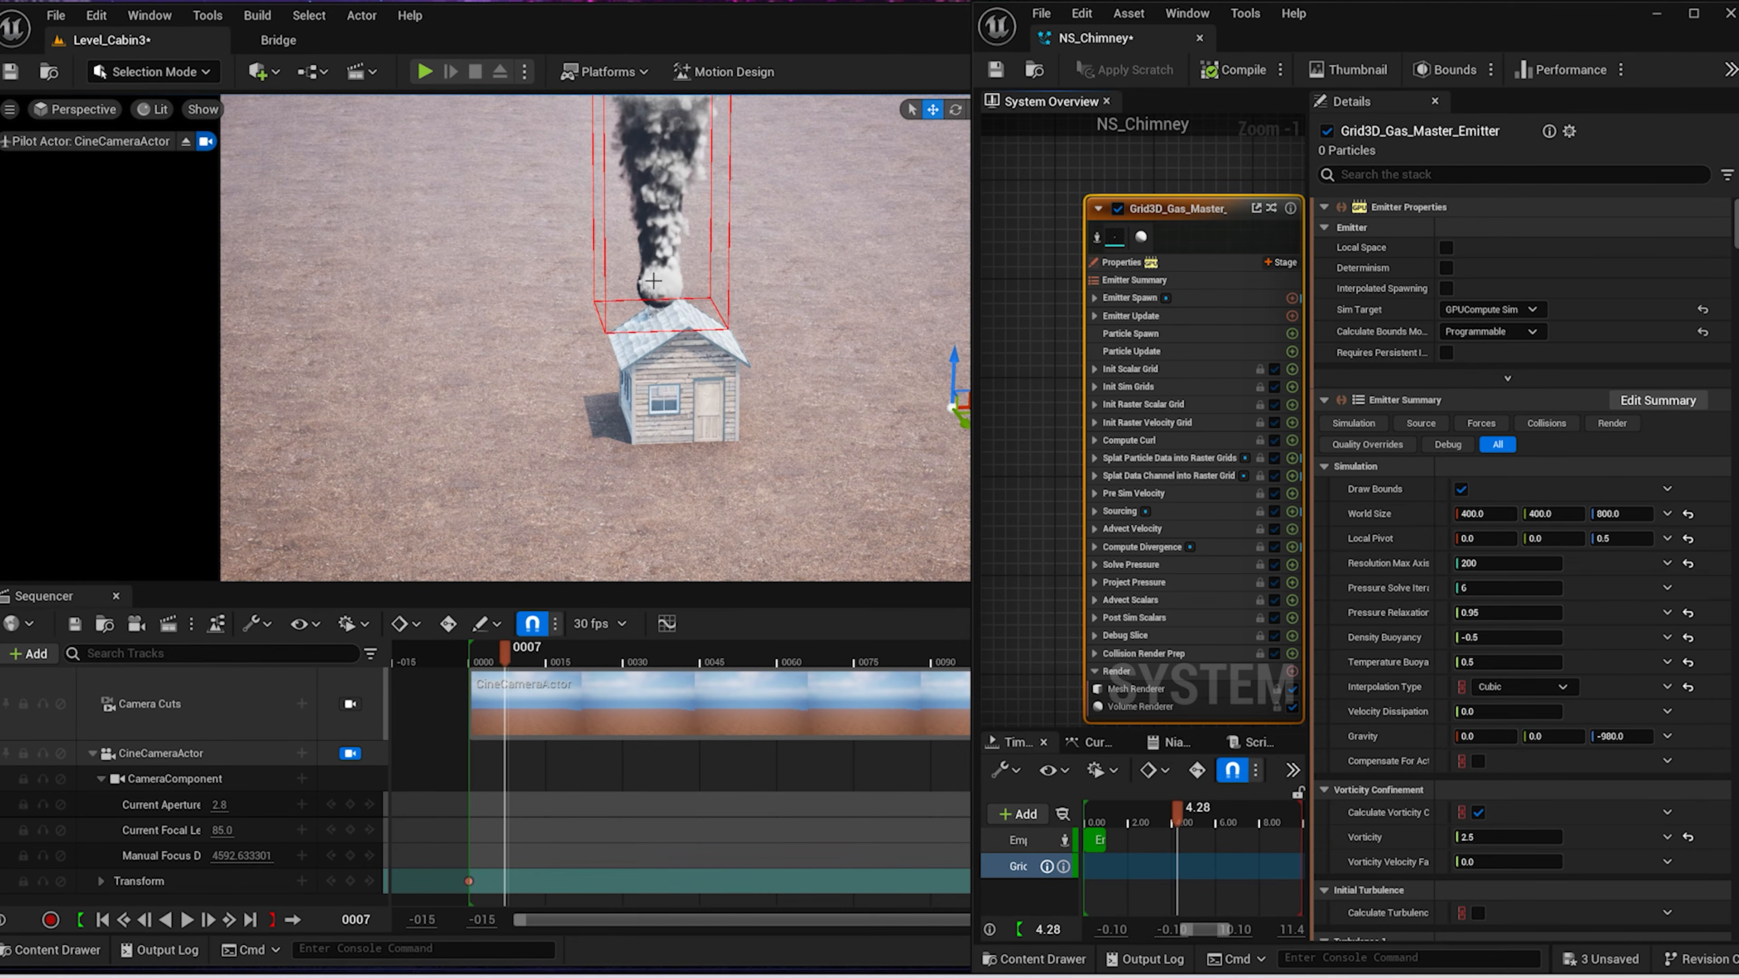
left_click(1418, 423)
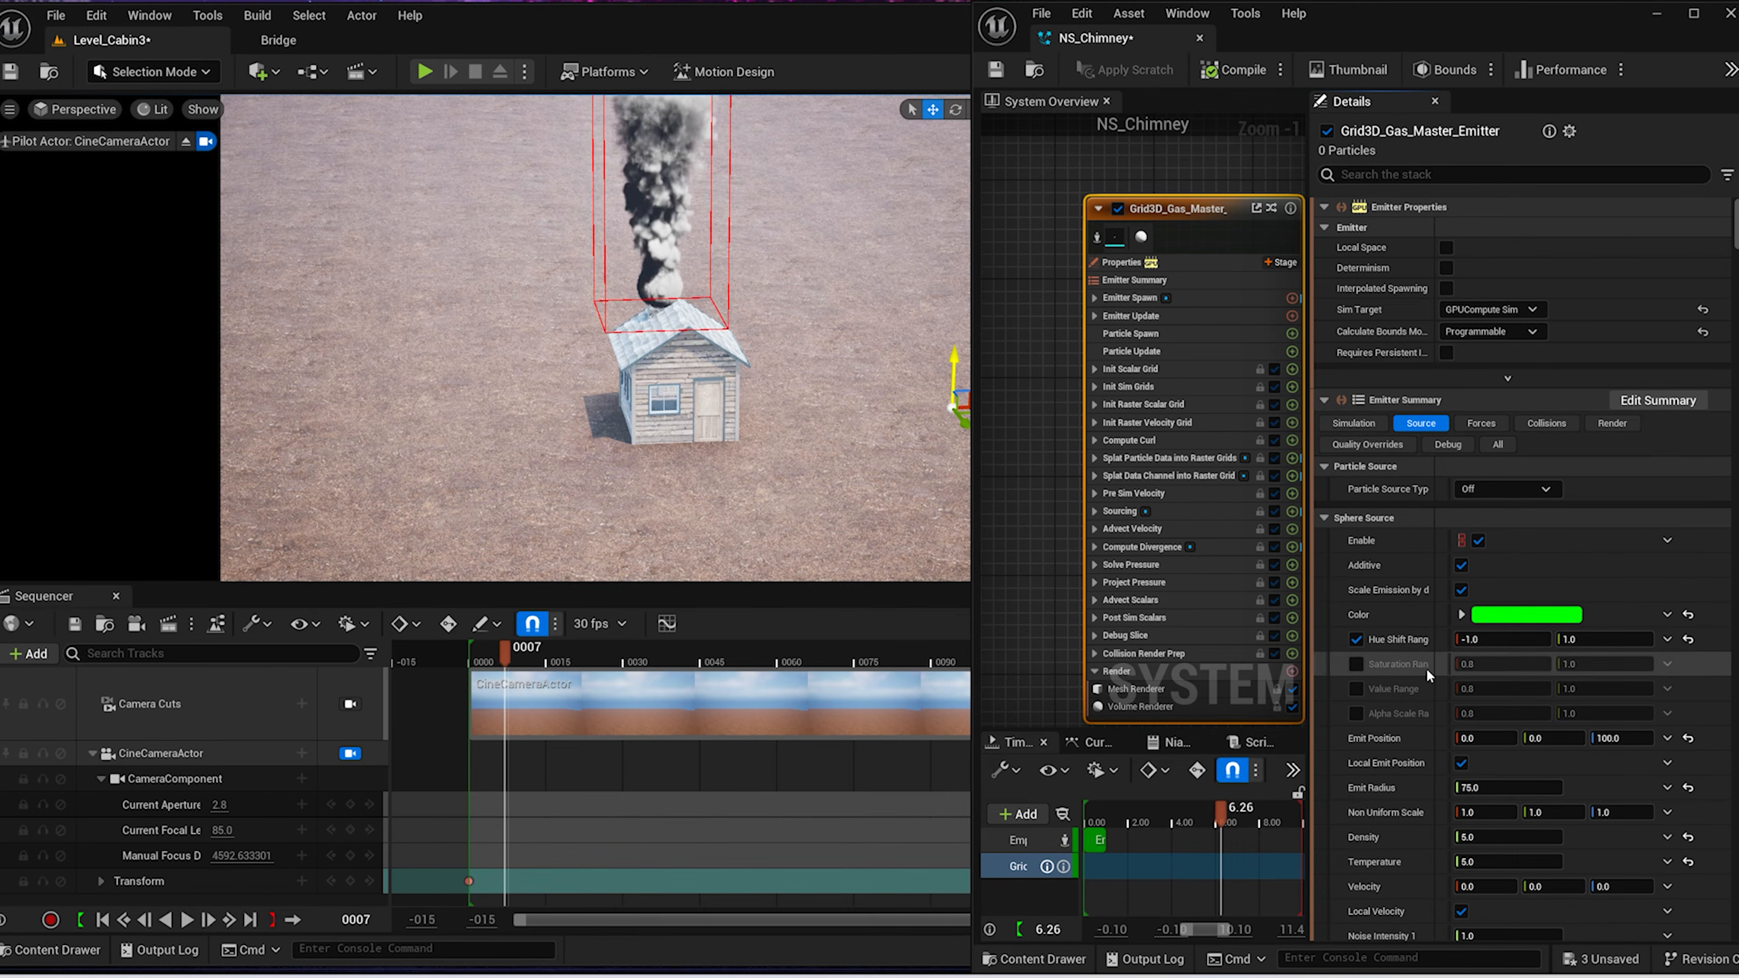
left_click(1467, 788)
type("20")
key("Return")
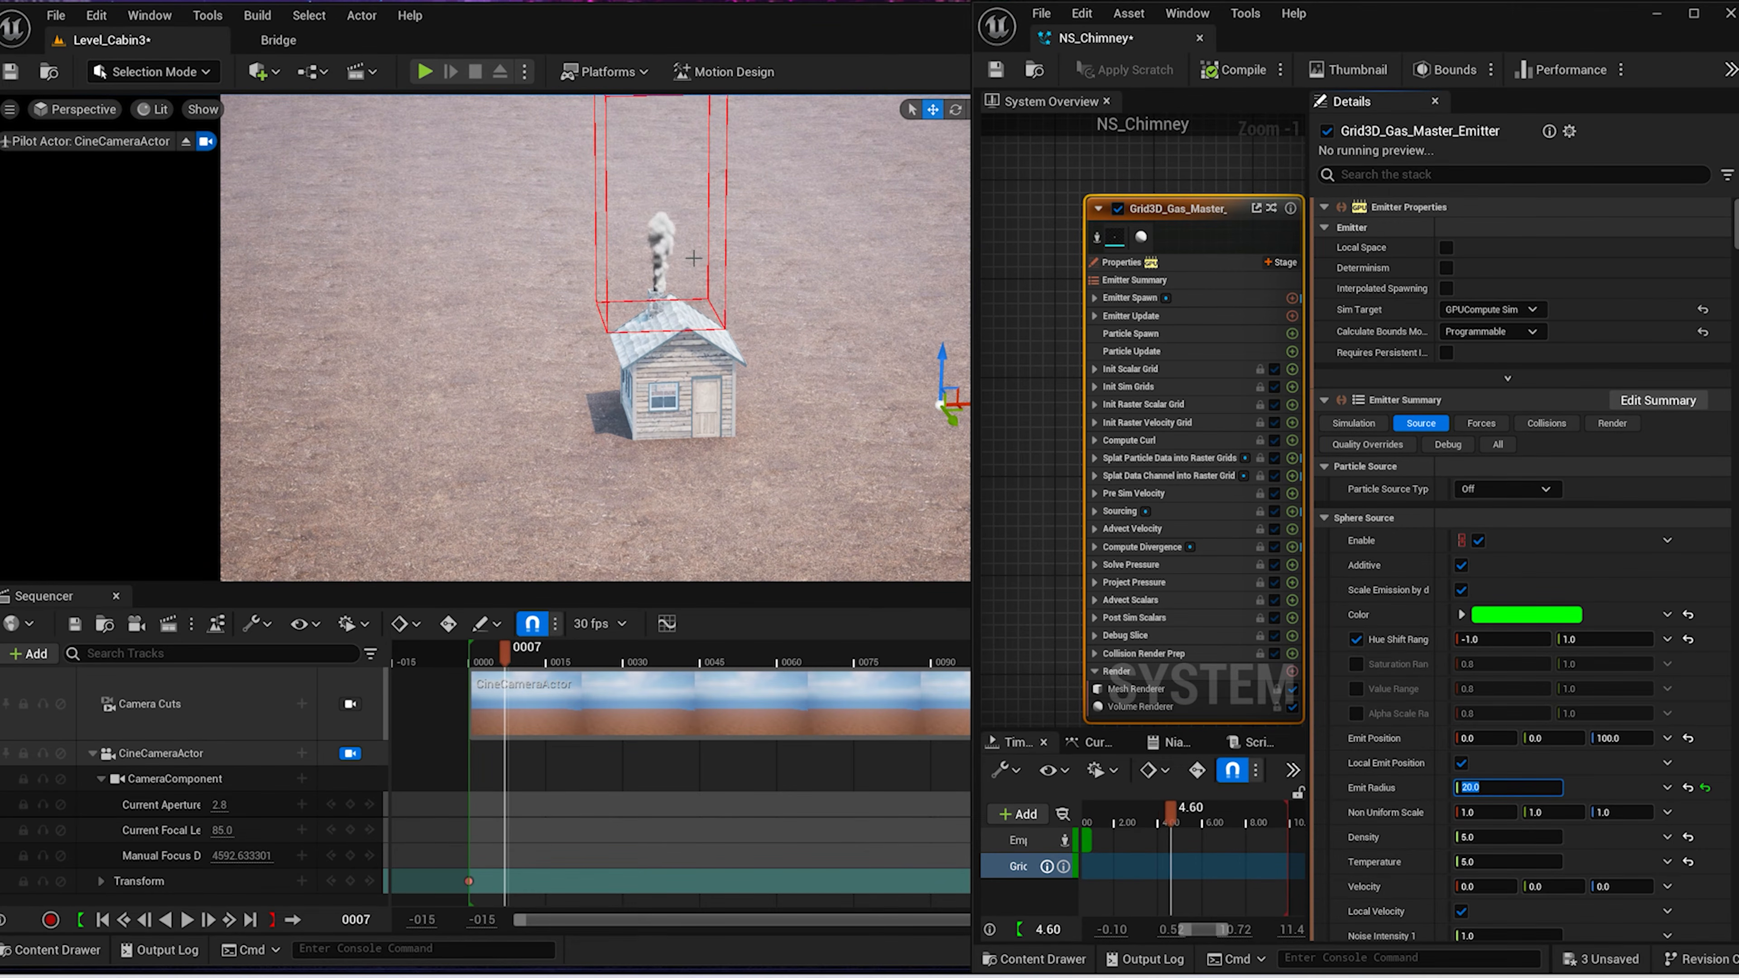
Select NS_Chimney in the level and nudge it sideways so the smoke lines up with the chimney
left_click(660, 288)
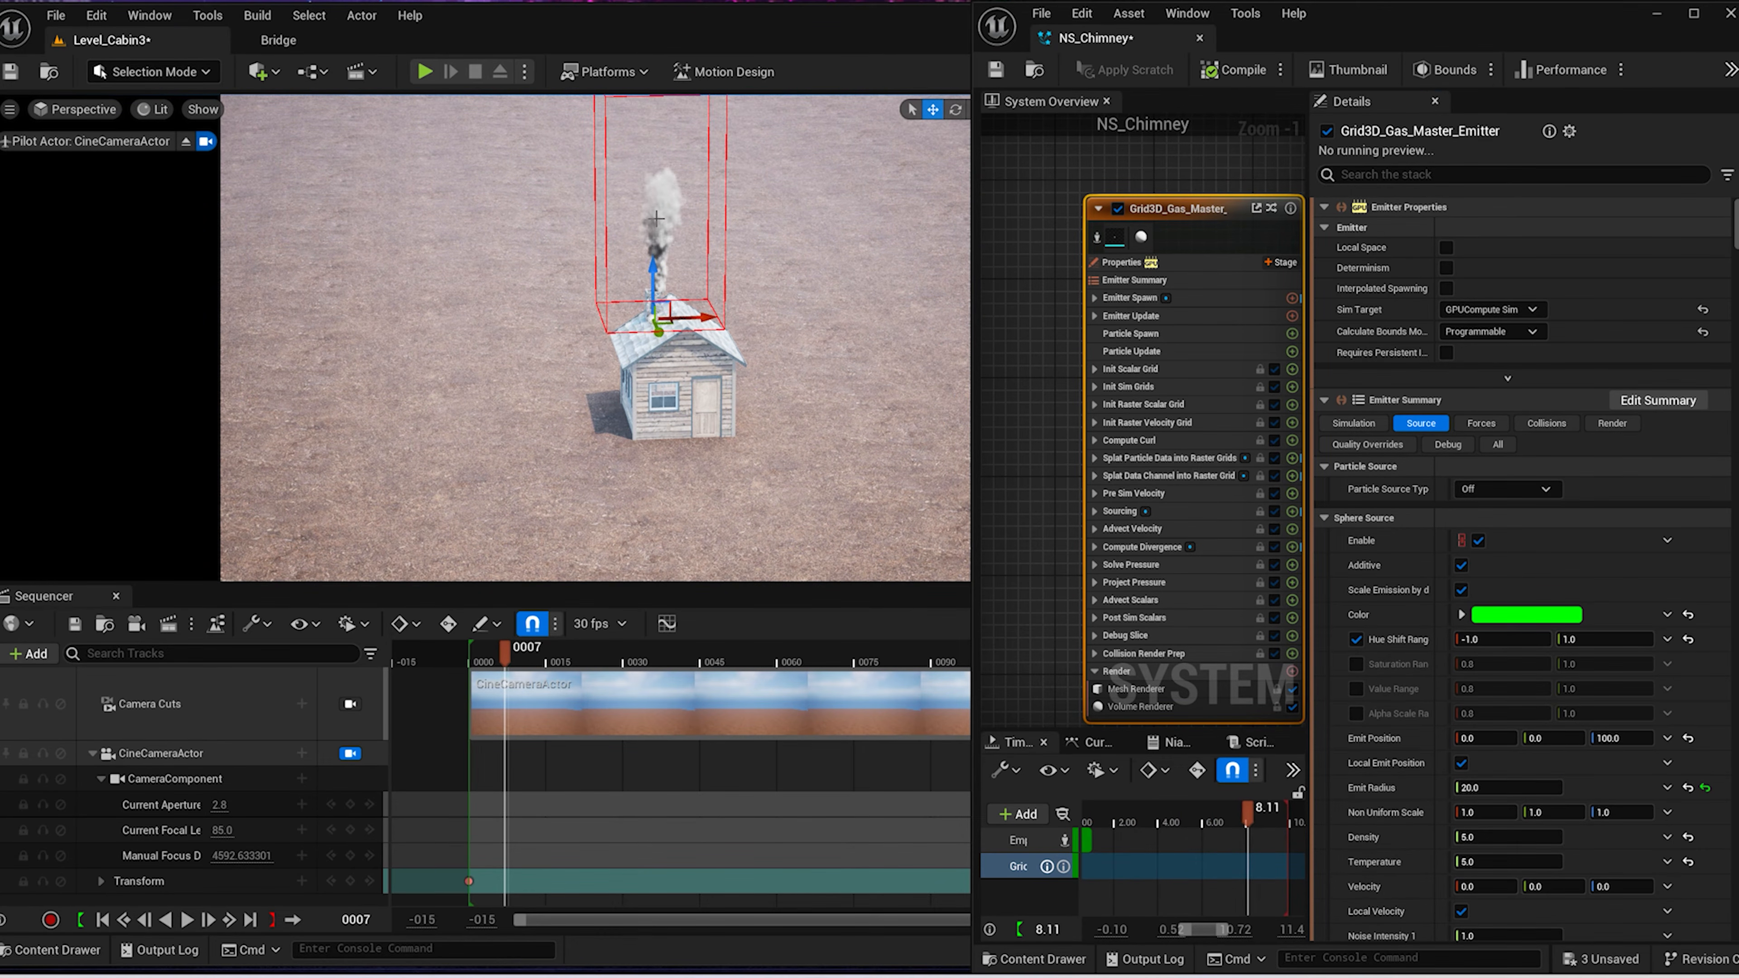
key("ctrl+z")
left_click_drag(1336, 40, 847, 517)
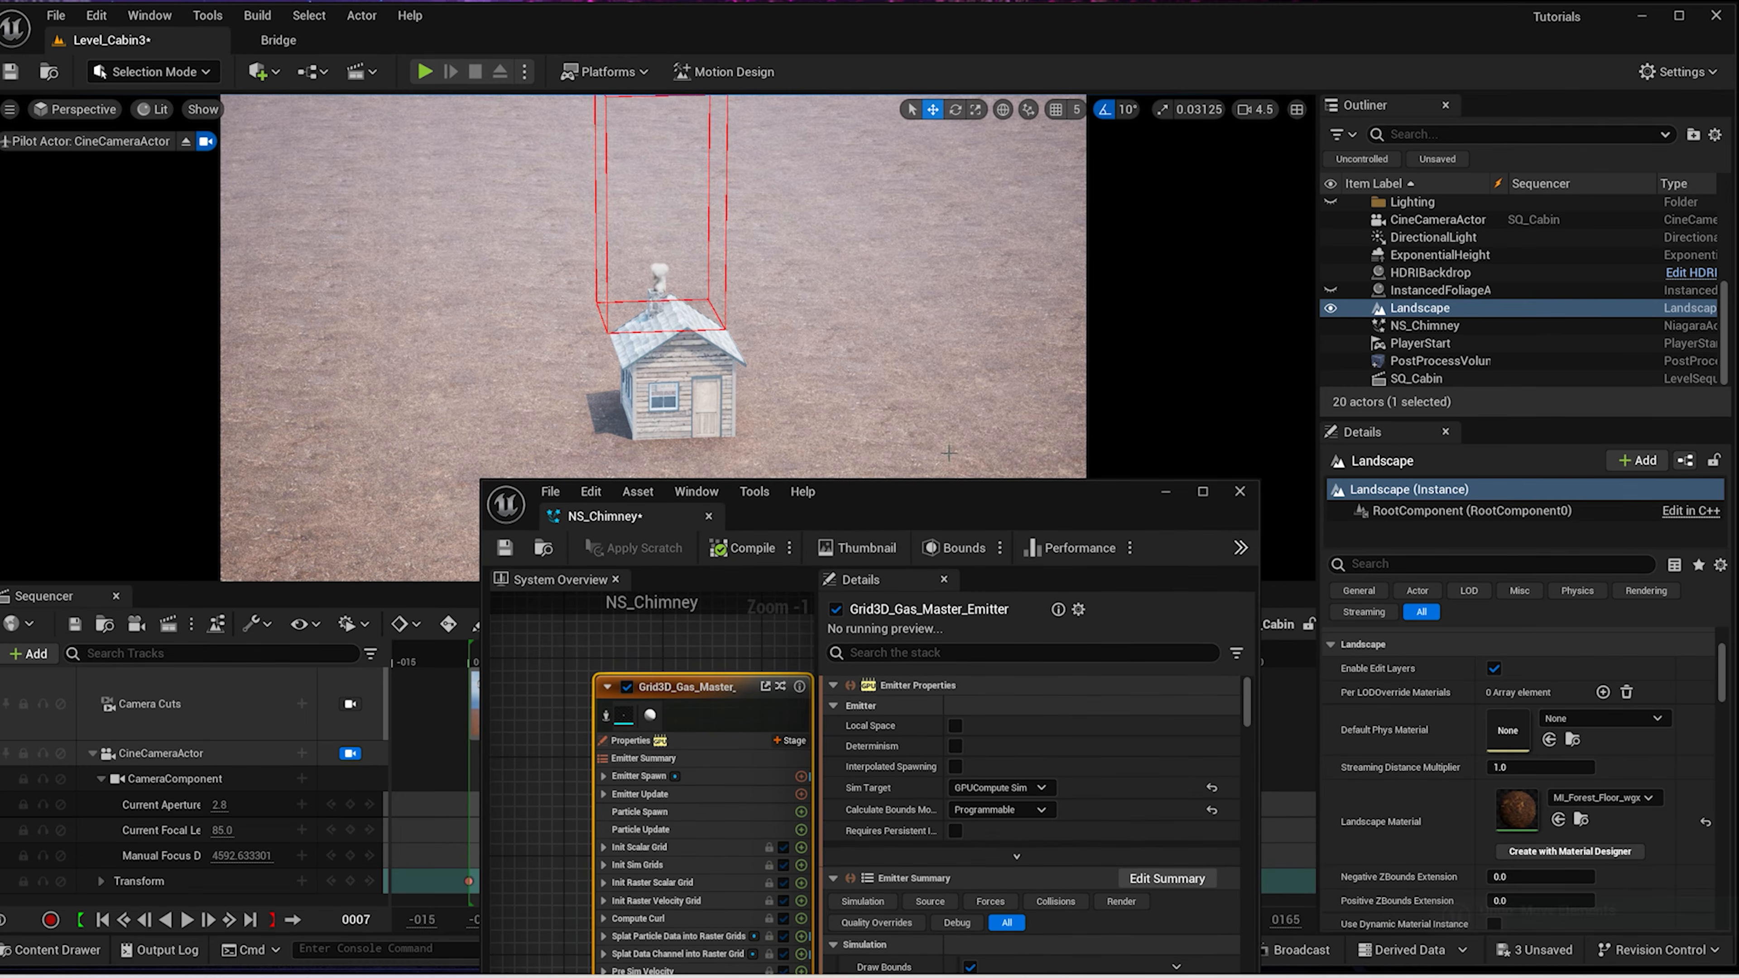
left_click(1427, 327)
left_click(712, 317)
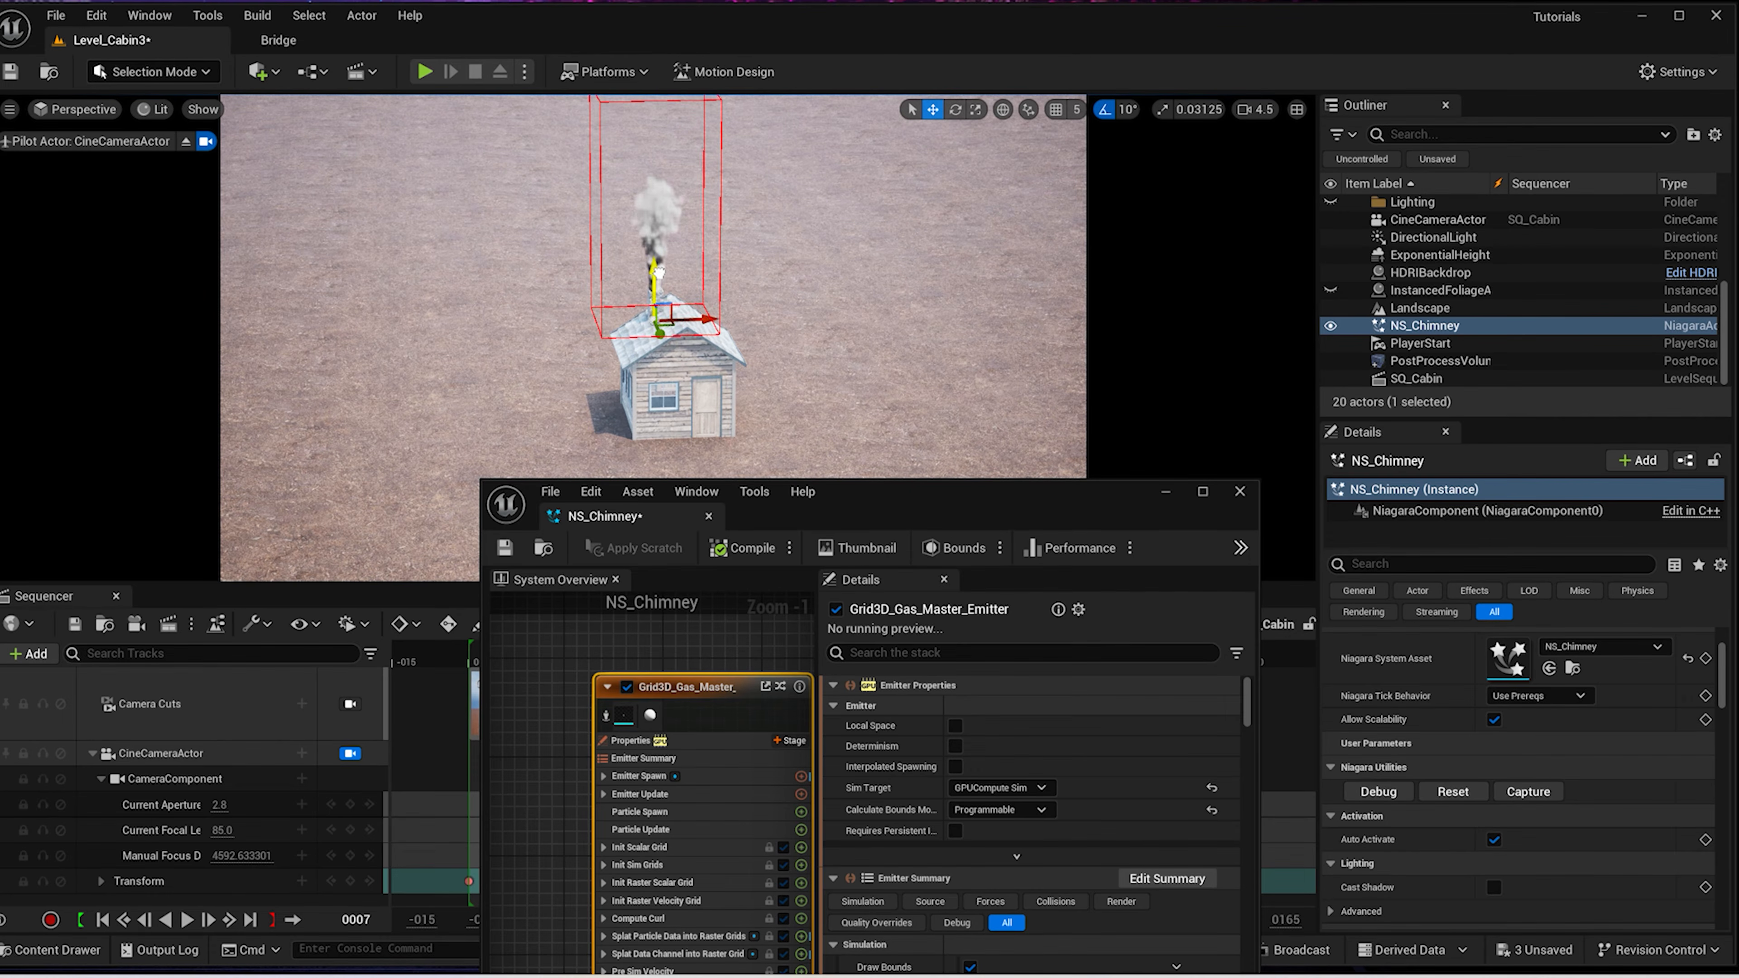
left_click_drag(887, 519, 1311, 96)
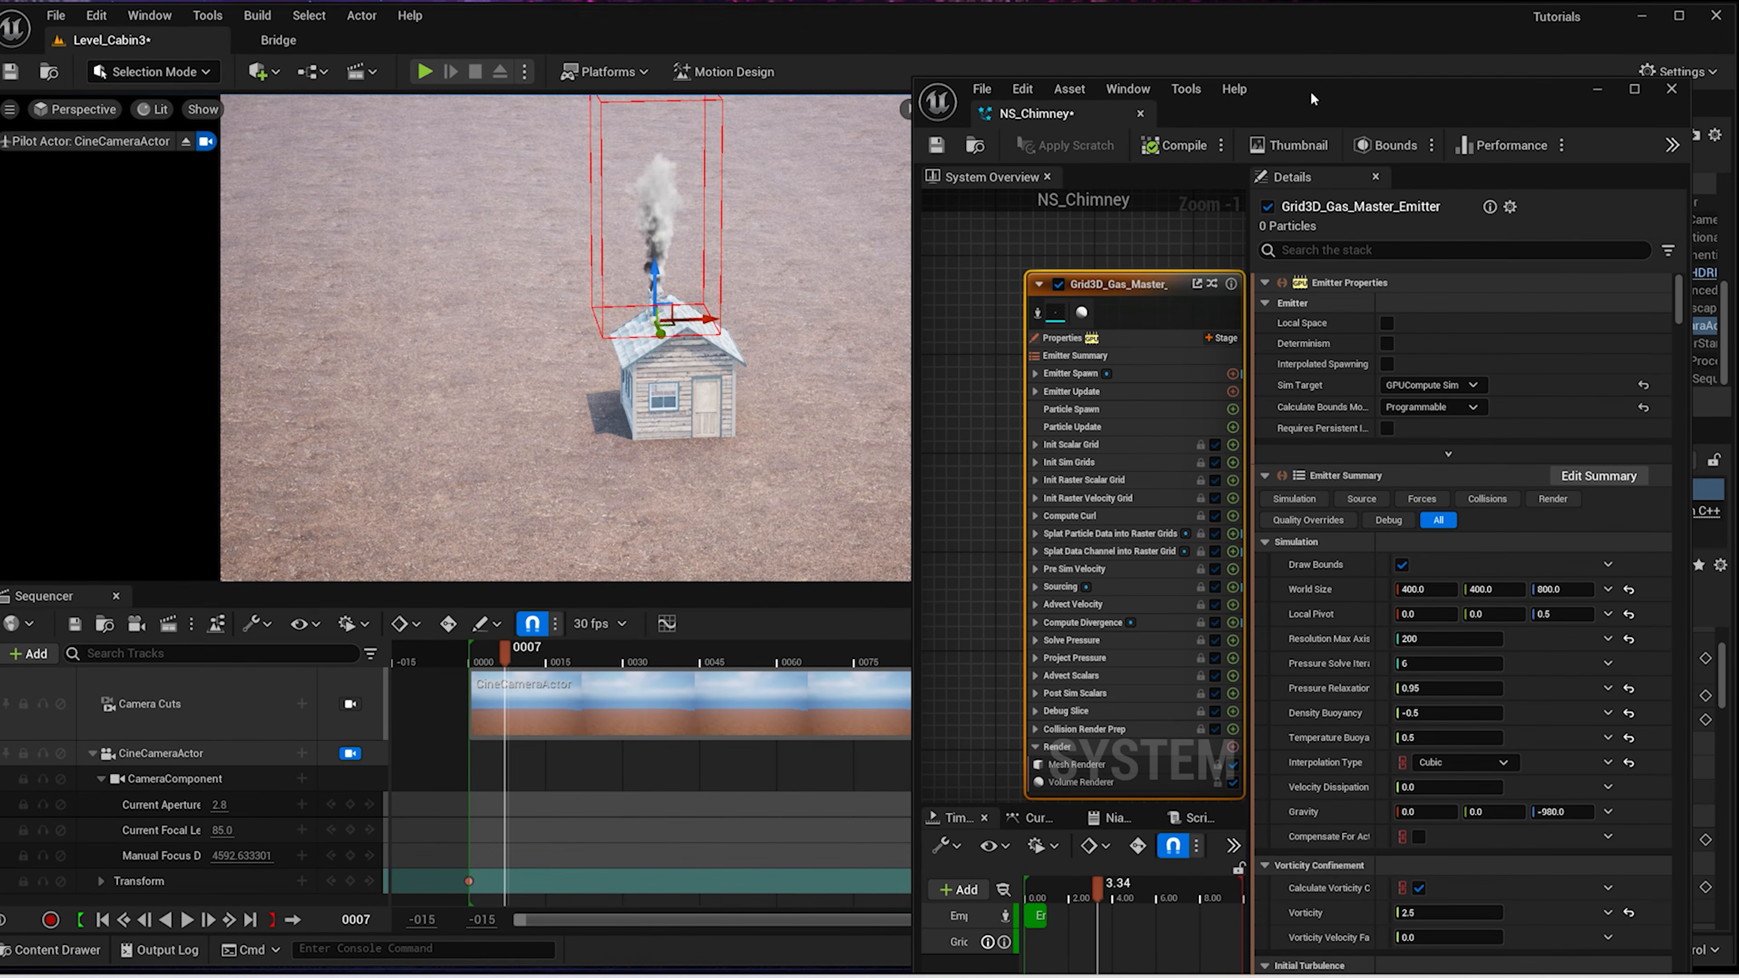
Set the gas emitter's density Dissipation Rate to 1.0 and its Vorticity to 1.0
scroll(1411, 873, "down", 3)
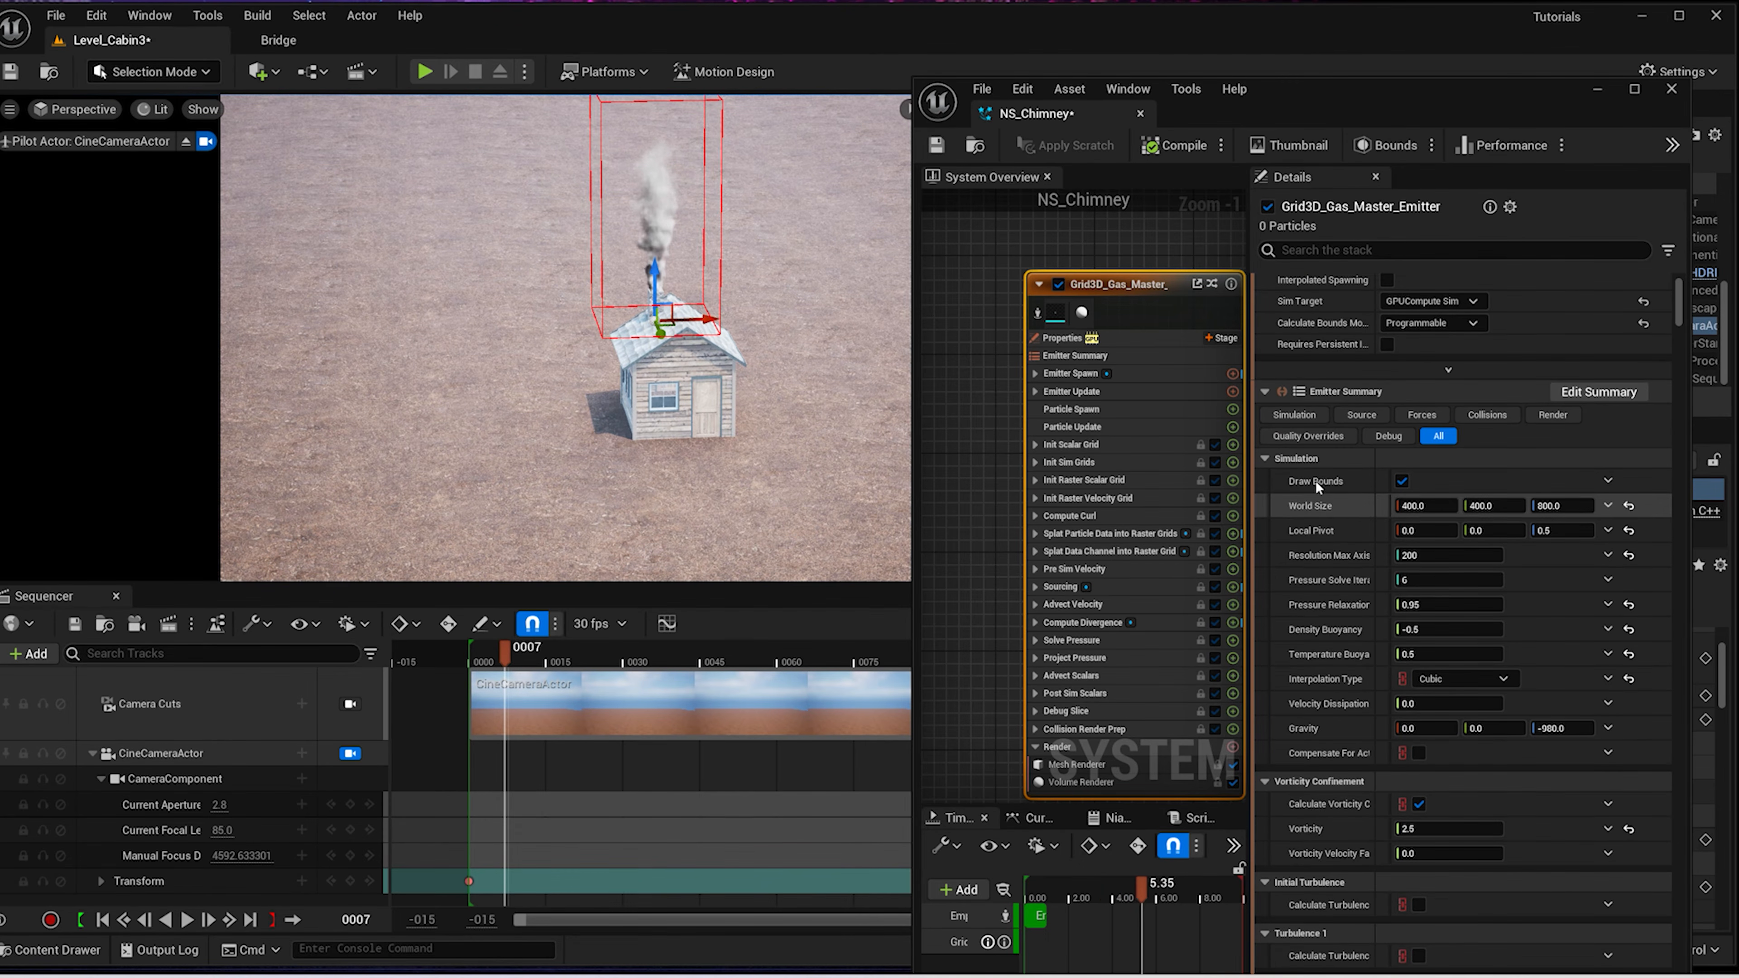
scroll(1300, 443, "up", 1)
left_click(1300, 442)
scroll(1442, 881, "down", 2)
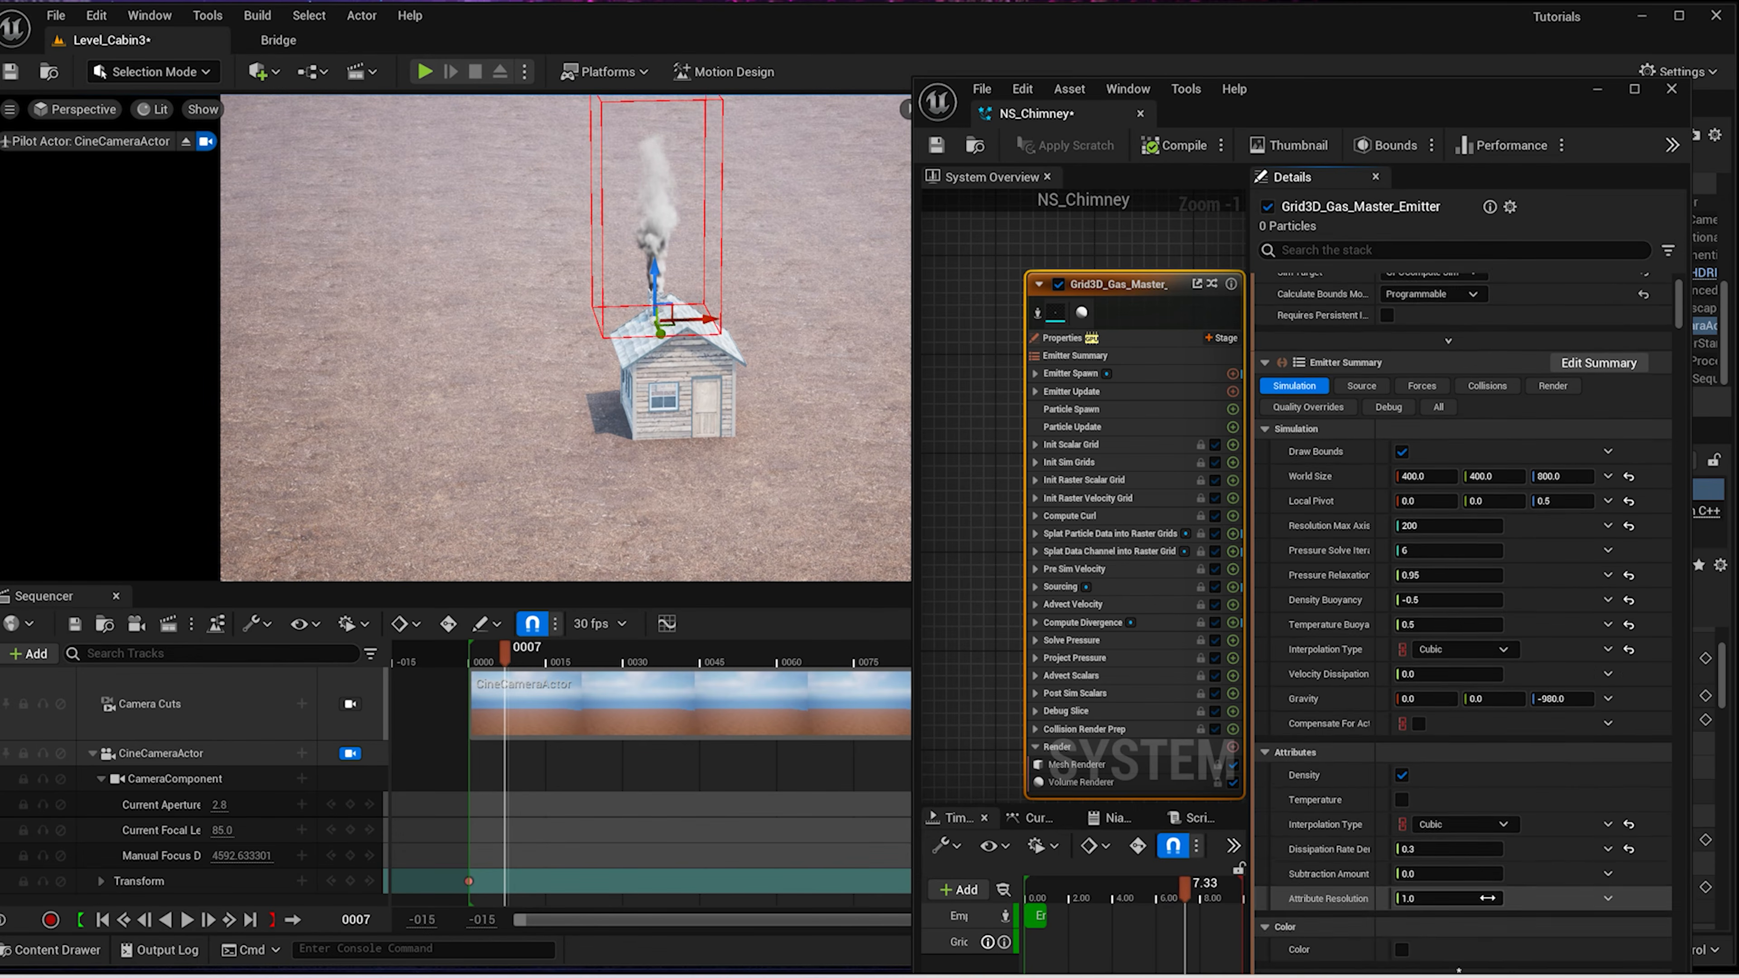
left_click(1448, 822)
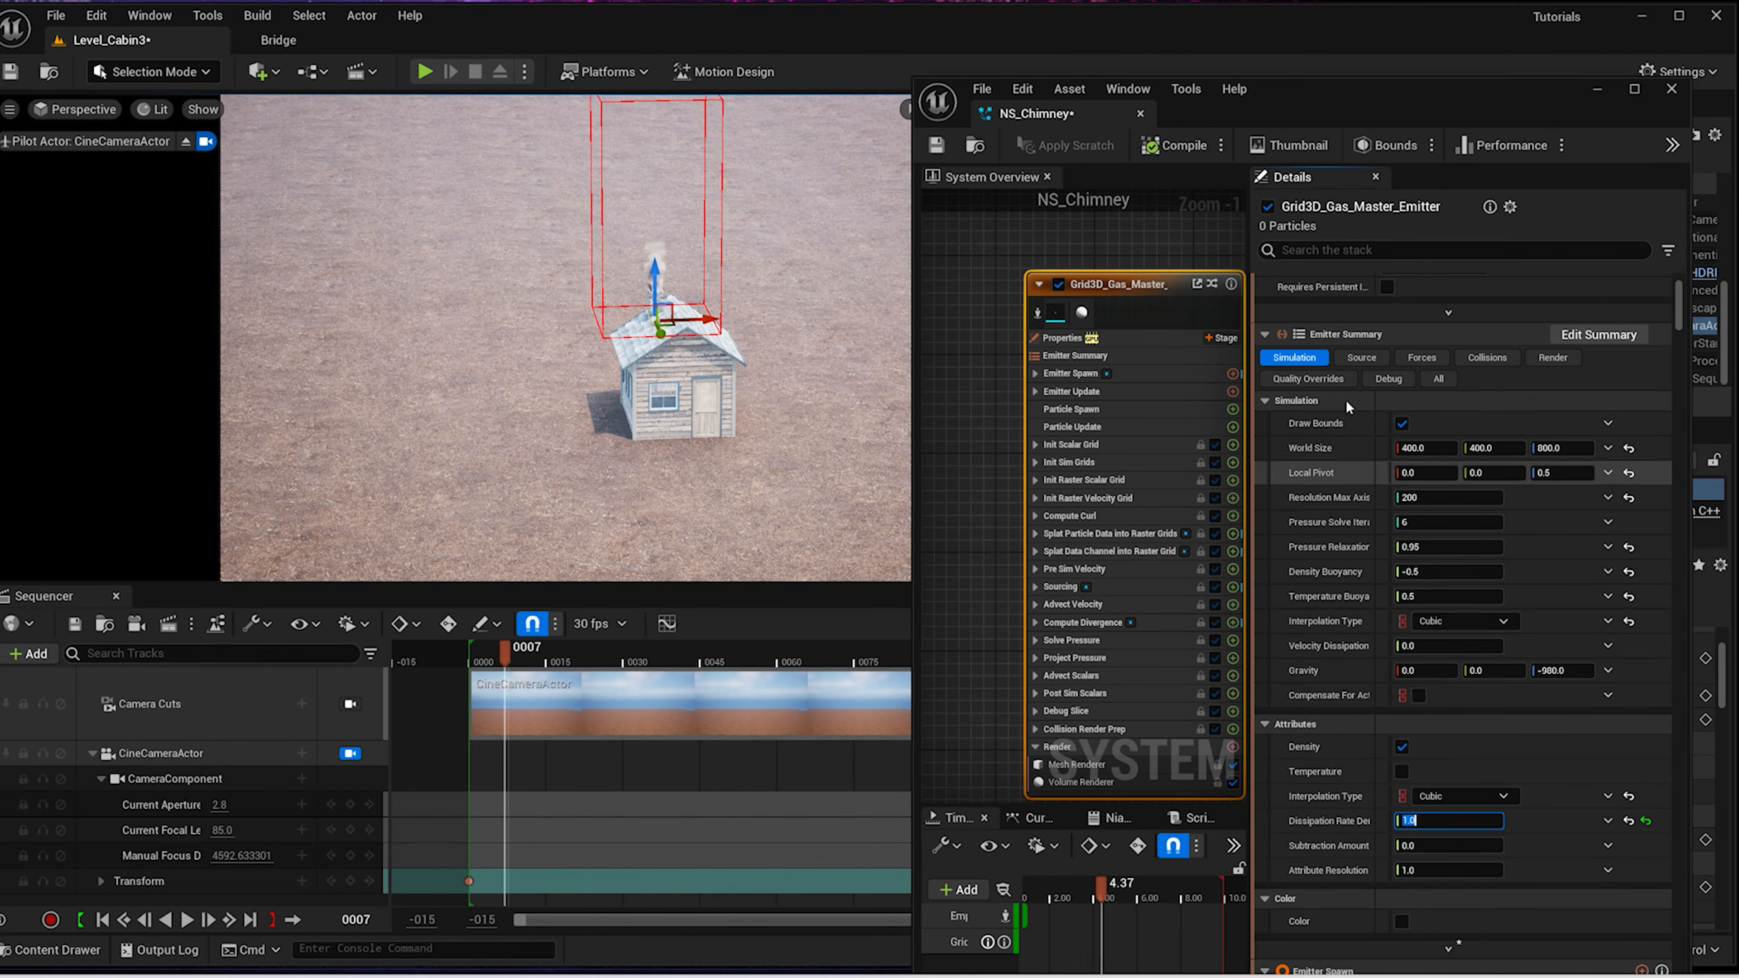
left_click(1420, 359)
left_click(1416, 449)
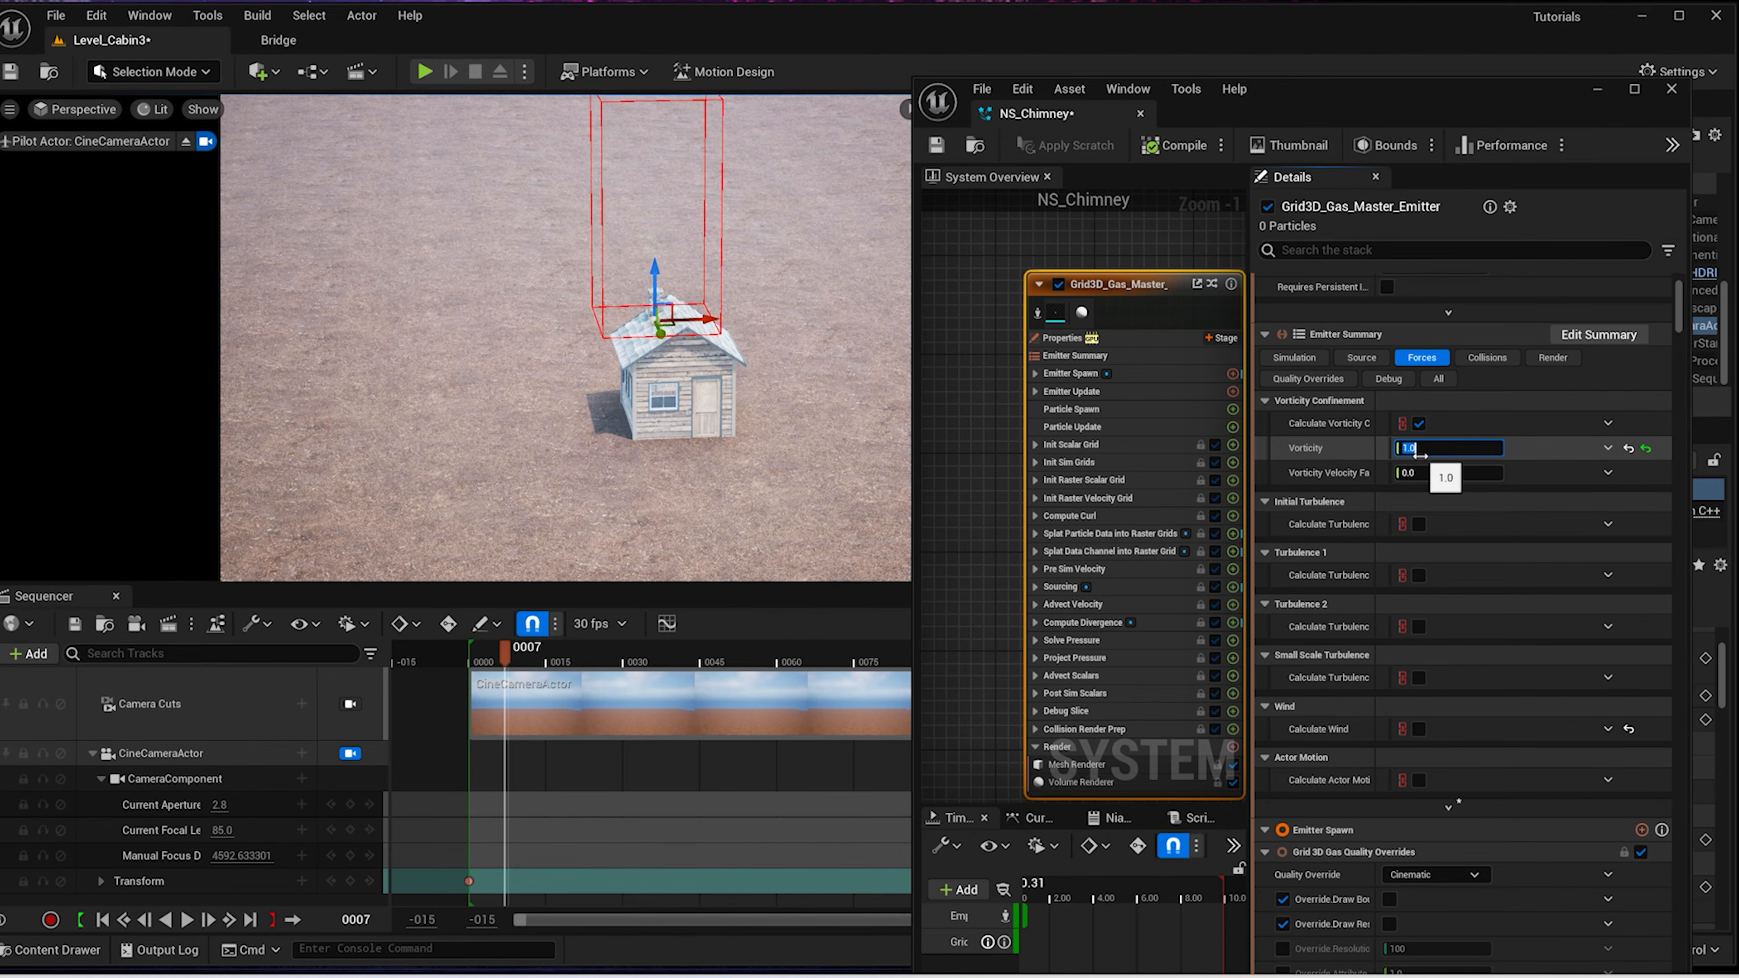
Enable Calculate Wind on the gas emitter with Wind Magnitude 1.0 and Wind Direction -1.0, -1.0, 0.0
left_click(1420, 728)
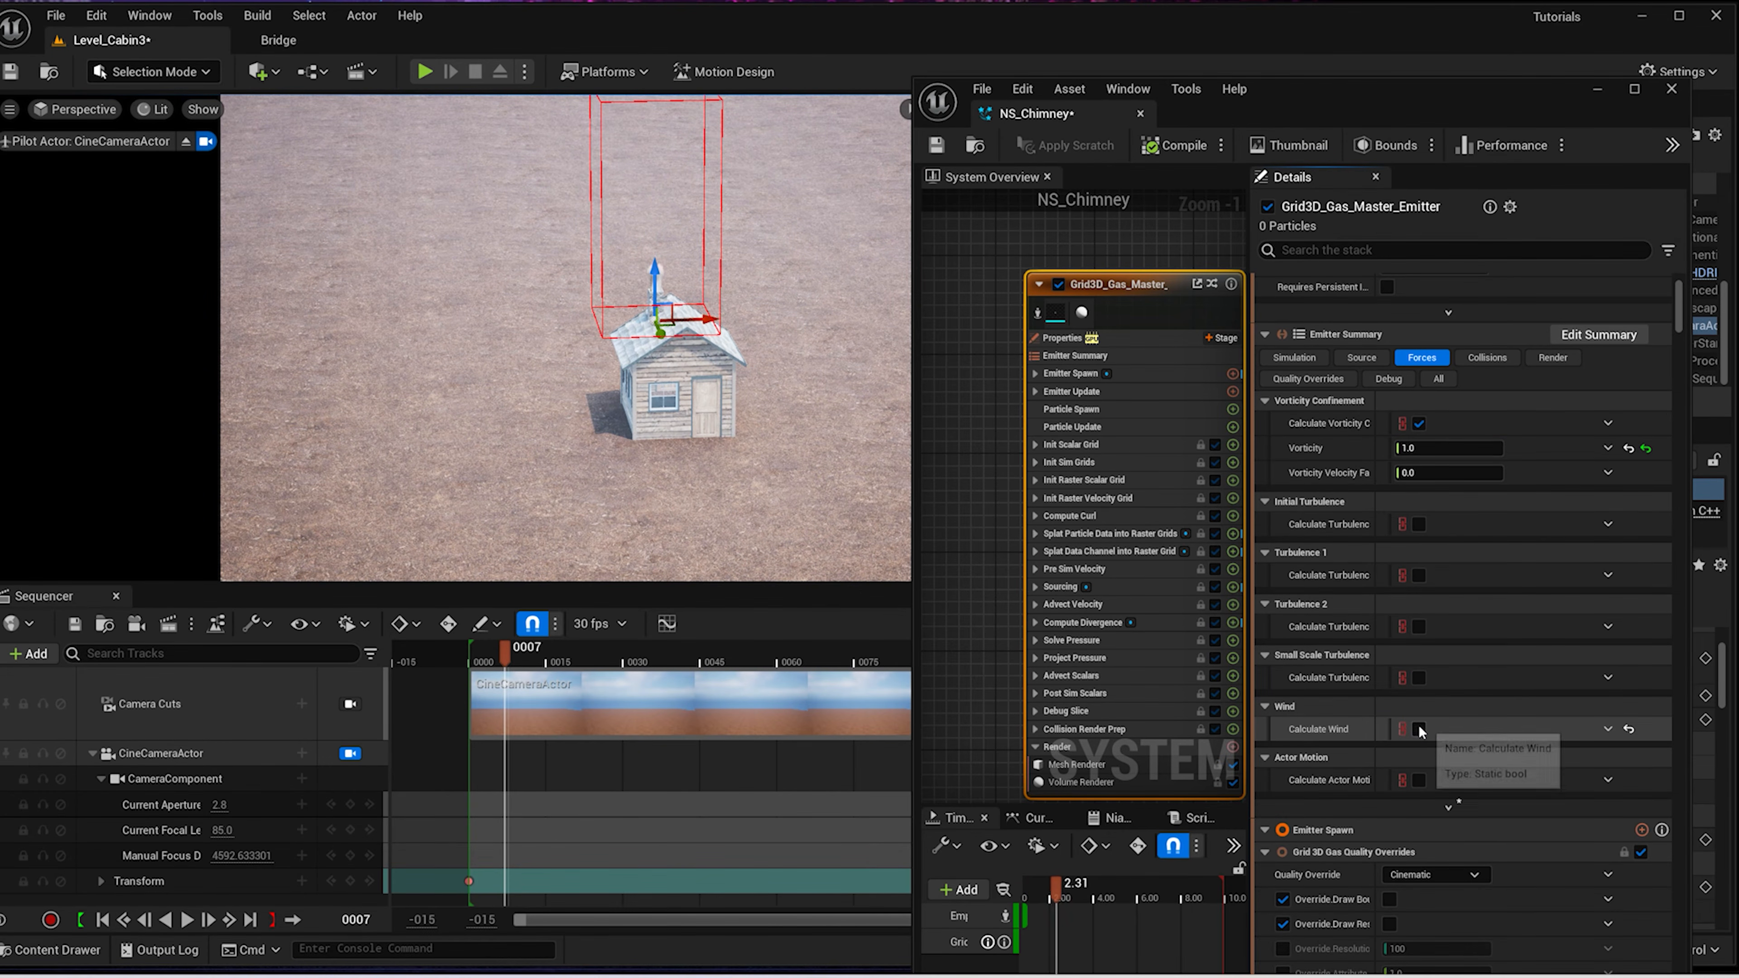
scroll(1479, 729, "down", 2)
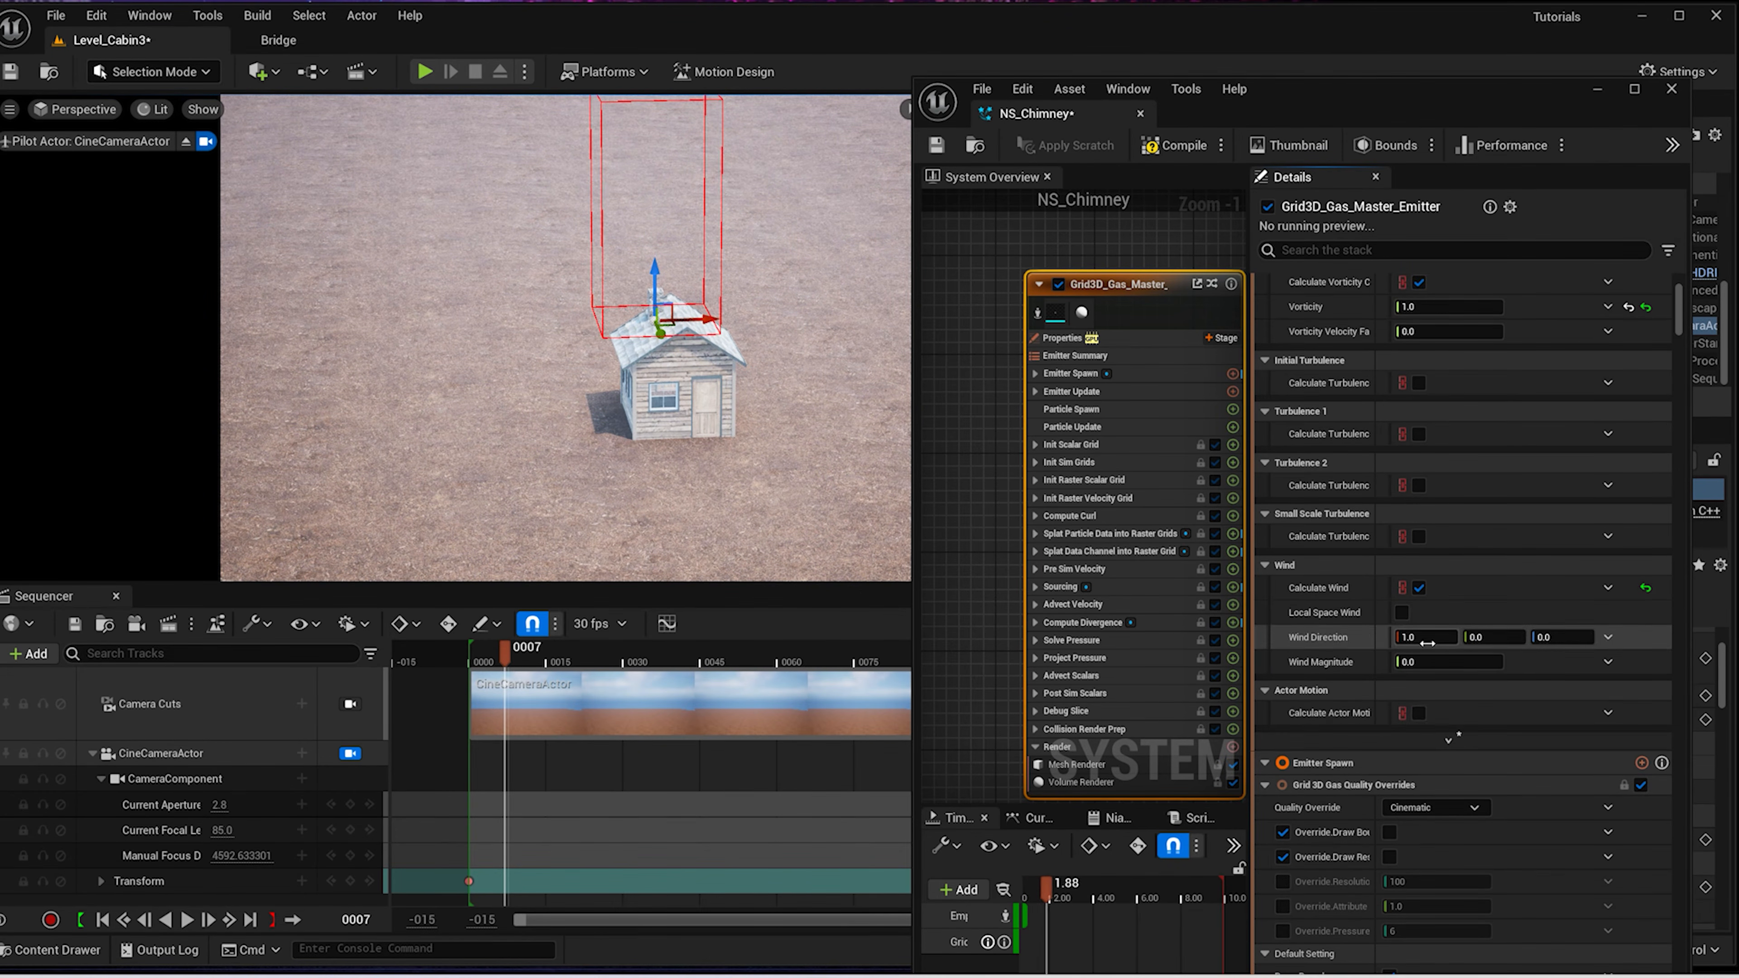
left_click(1428, 664)
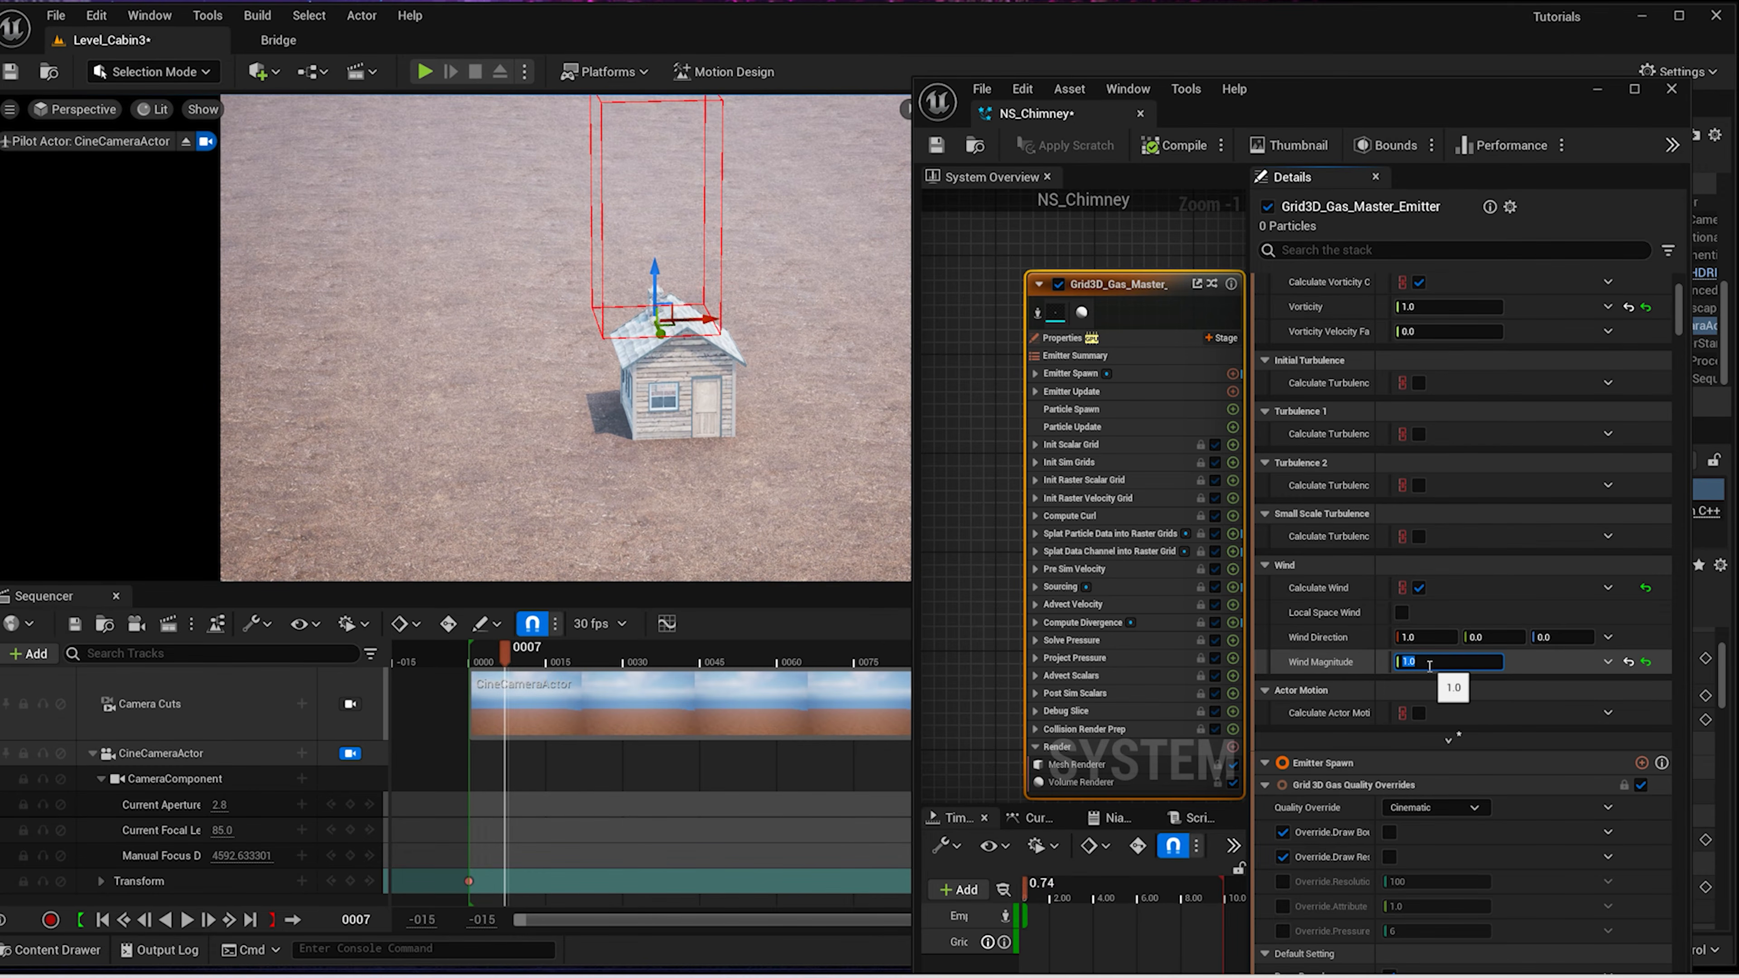
scroll(1417, 641, "up", 1)
left_click(1417, 639)
left_click(1419, 660)
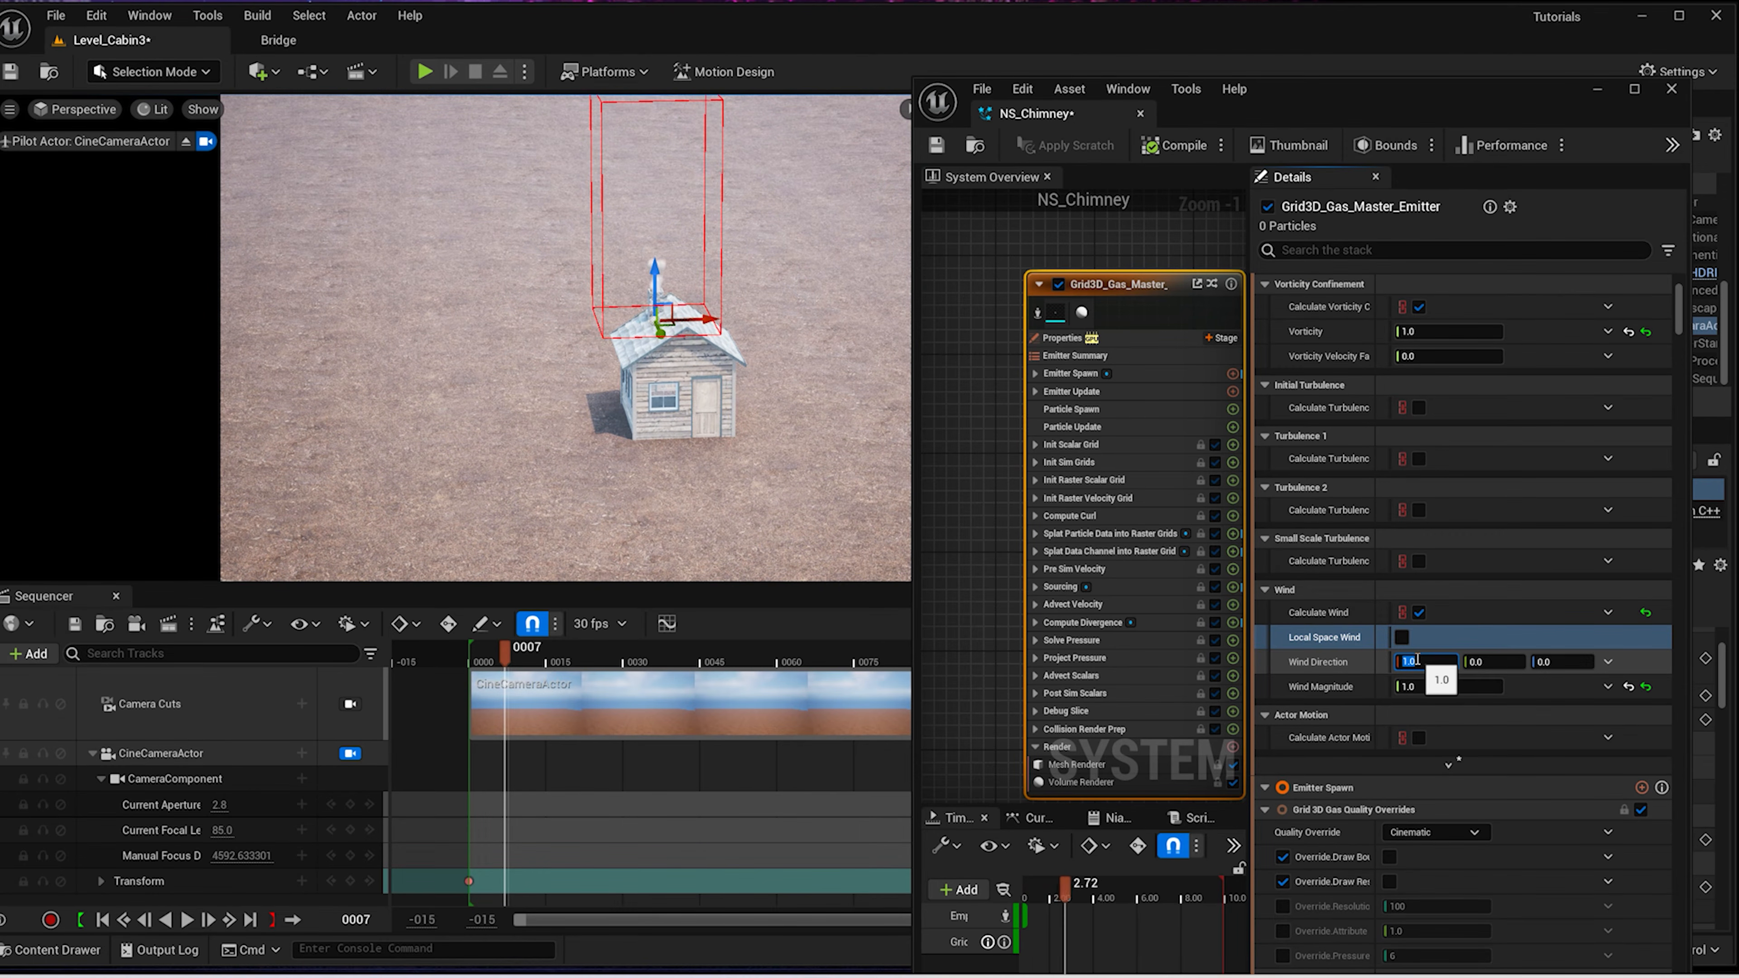
left_click(1481, 663)
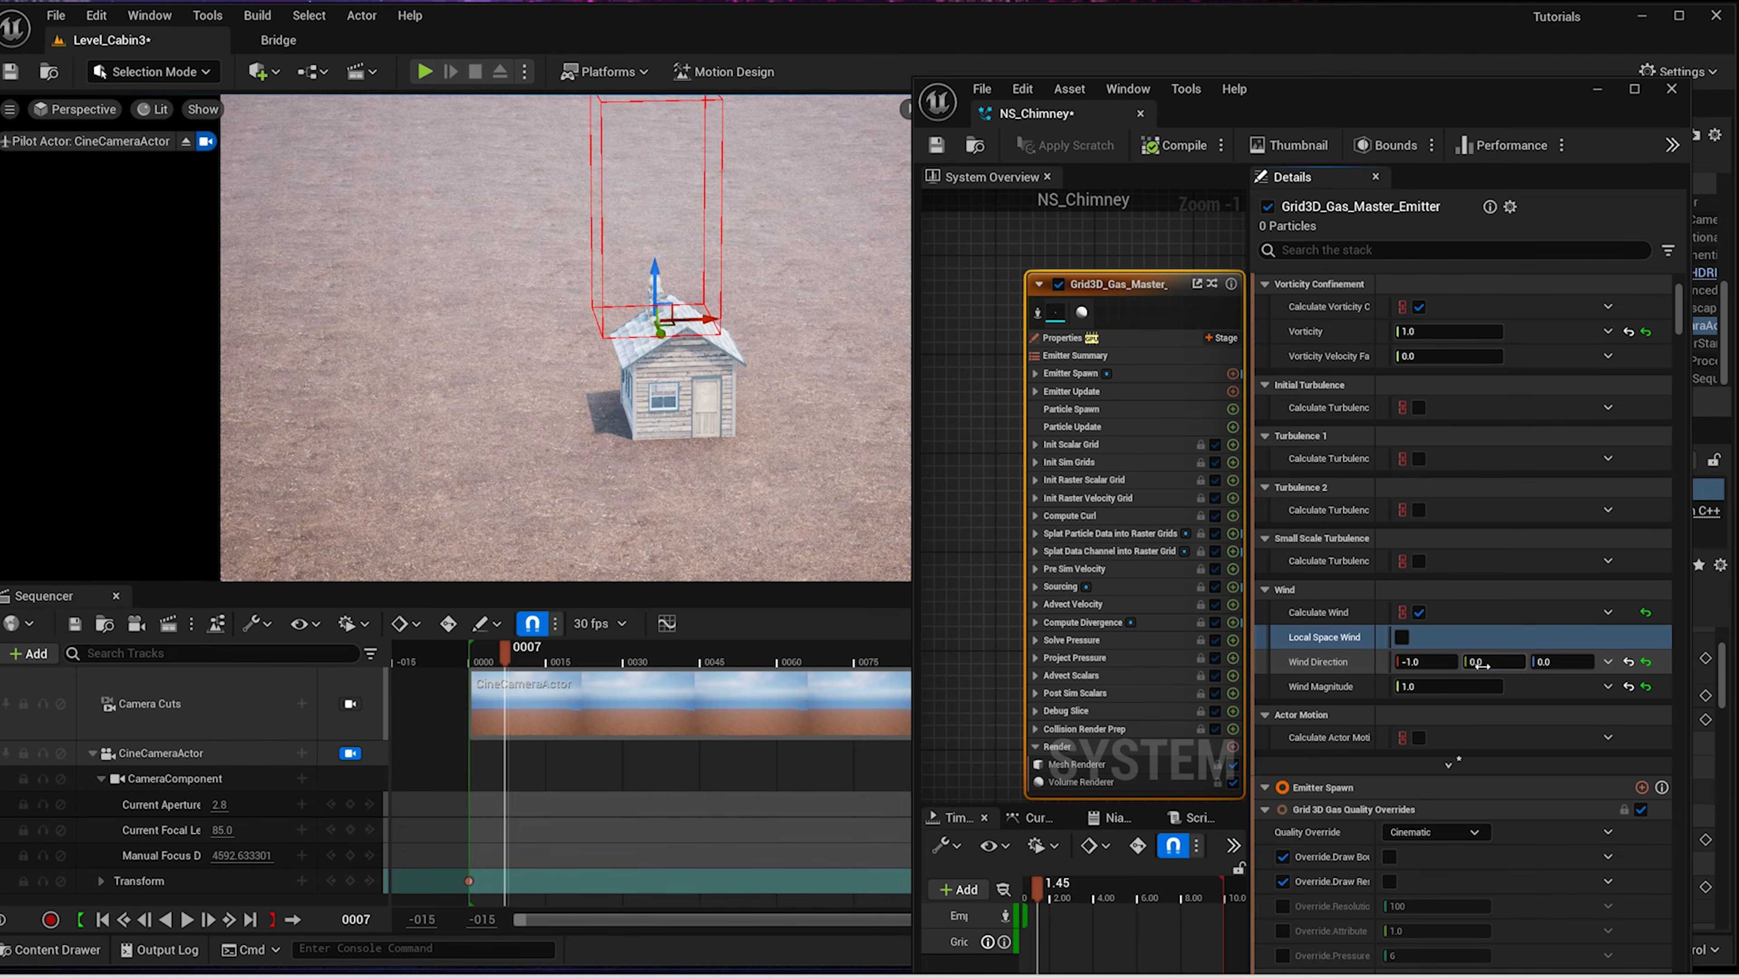
key("Return")
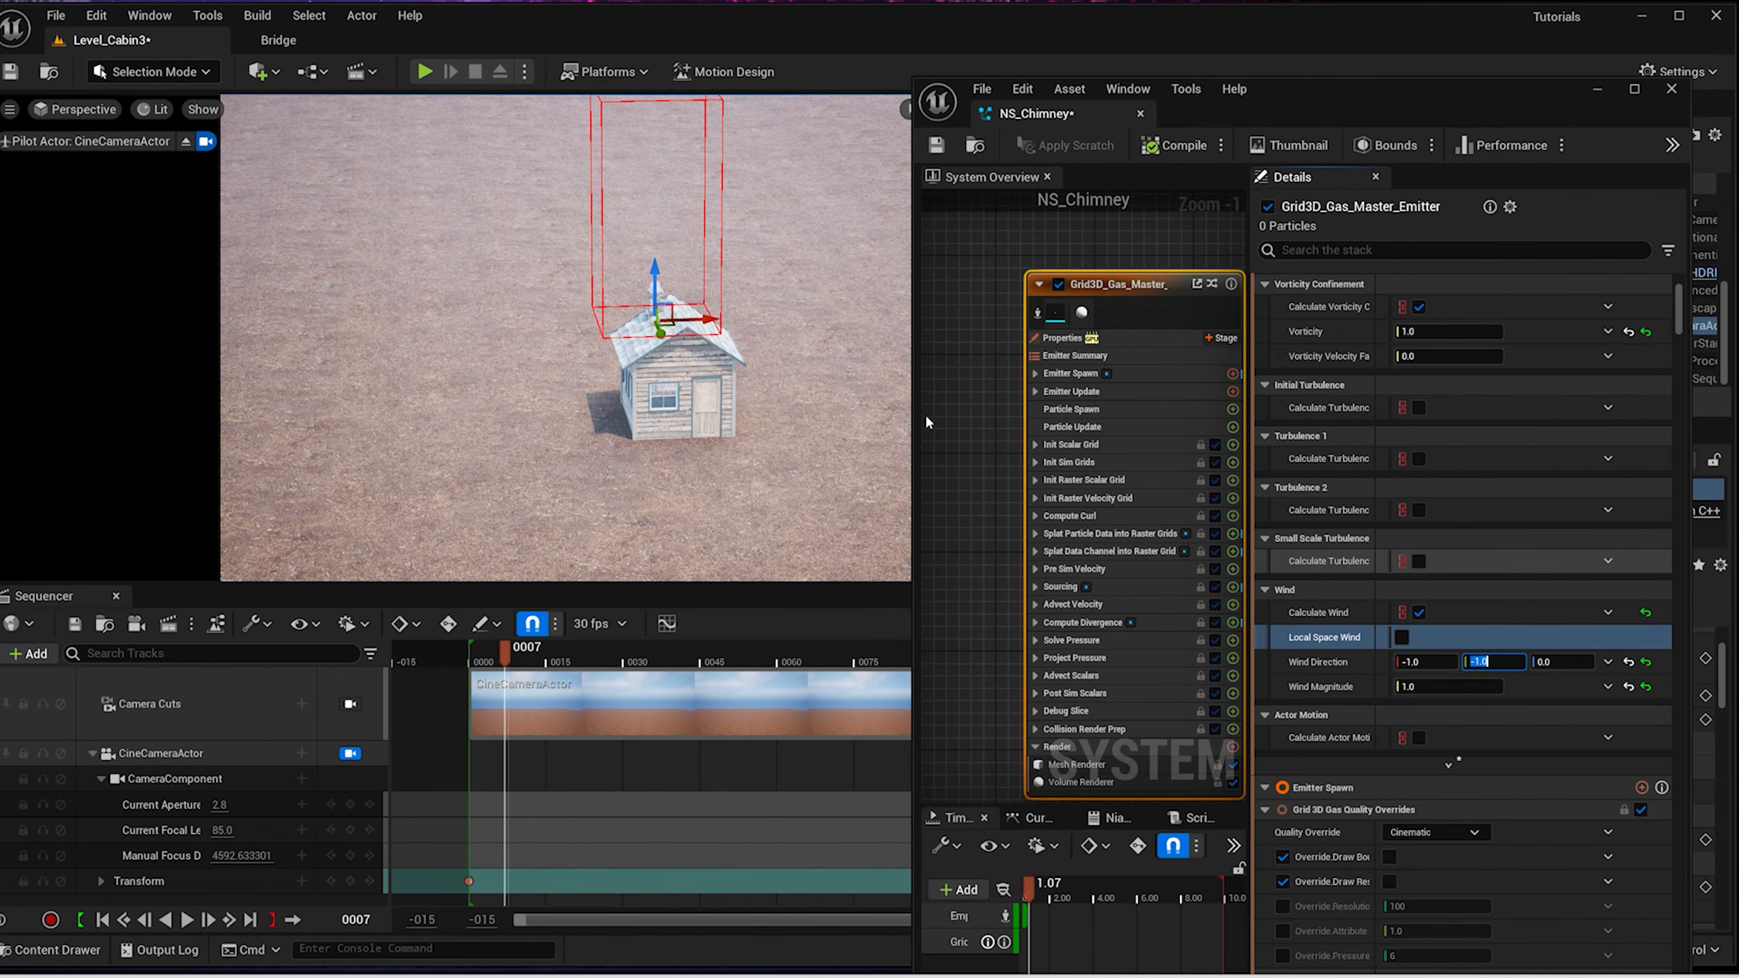
Set the sphere source's Density to 2.0
mouse_move(630, 342)
right_mouse_down()
mouse_move(678, 329)
mouse_move(657, 343)
right_mouse_up()
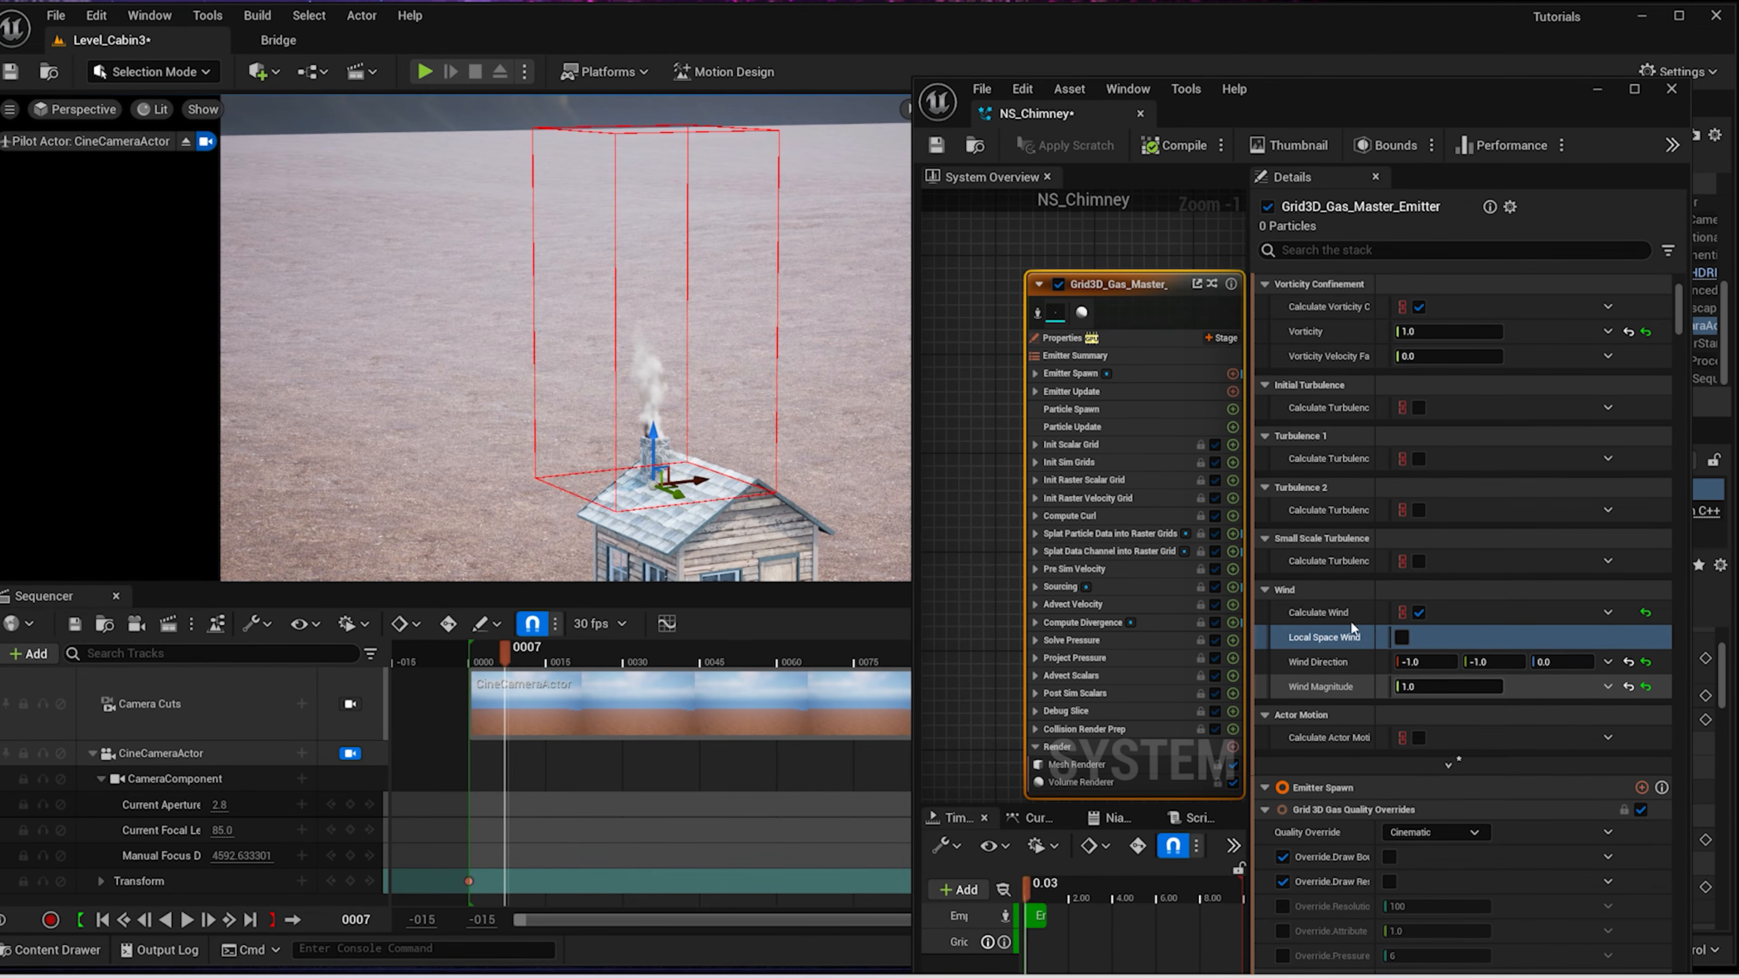
scroll(1397, 411, "up", 3)
left_click(1361, 411)
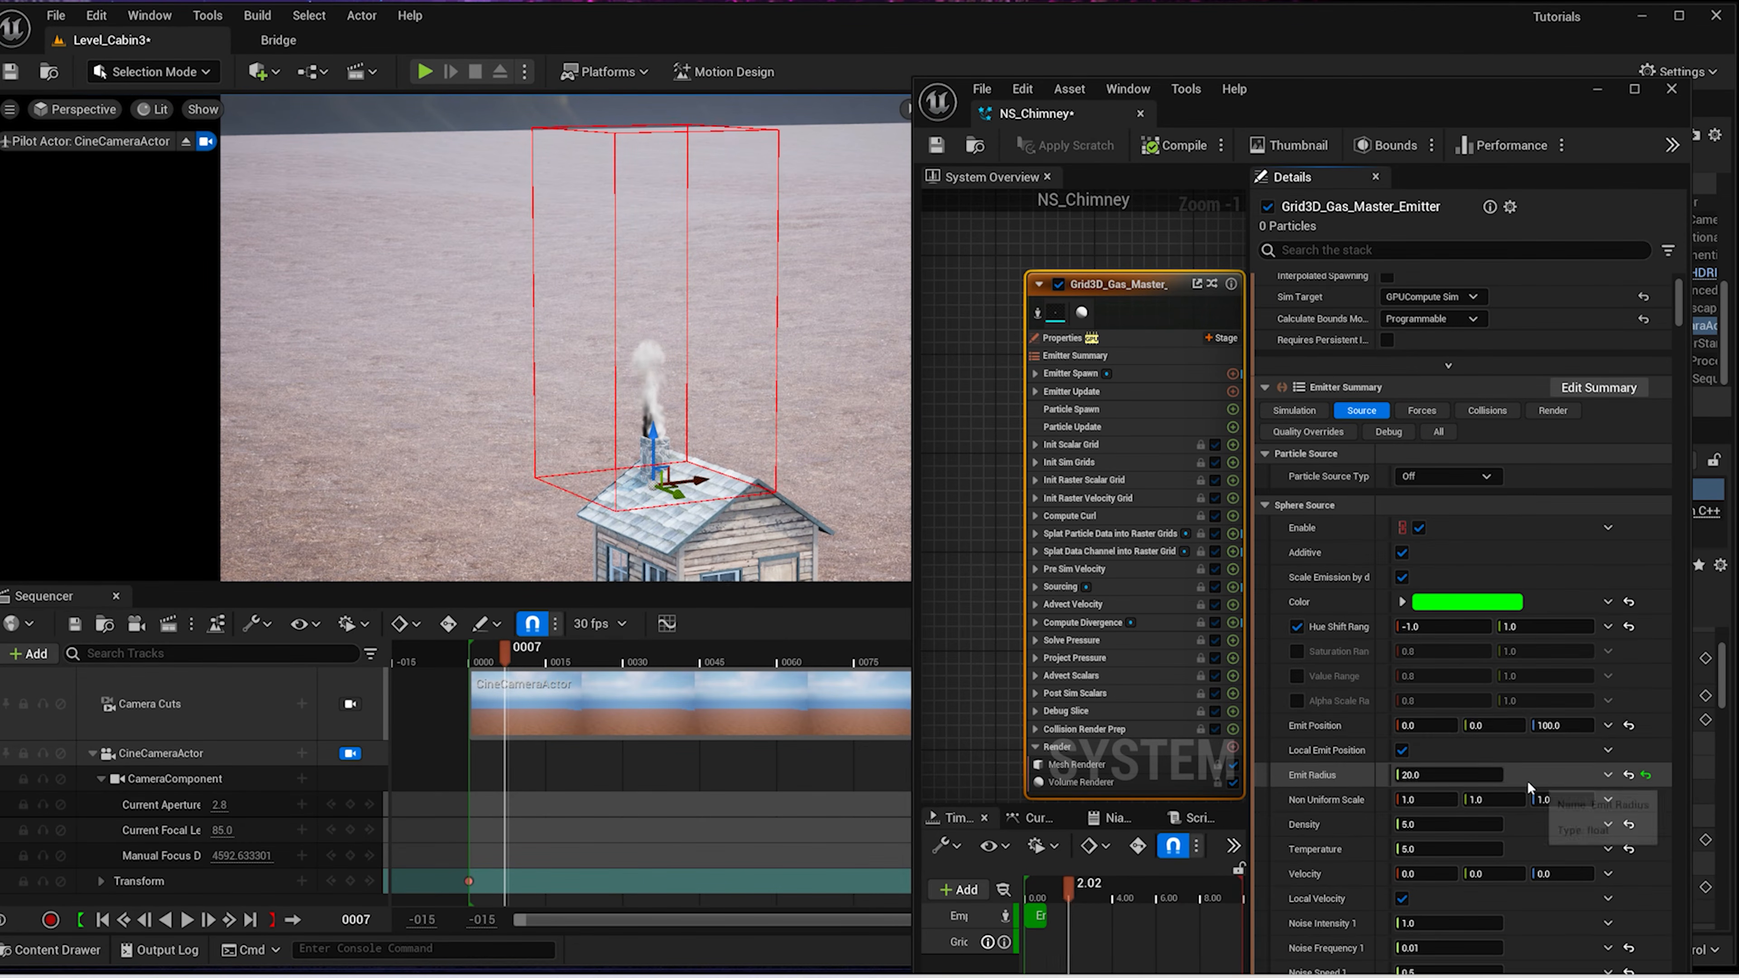
scroll(1527, 780, "down", 3)
left_click(1424, 654)
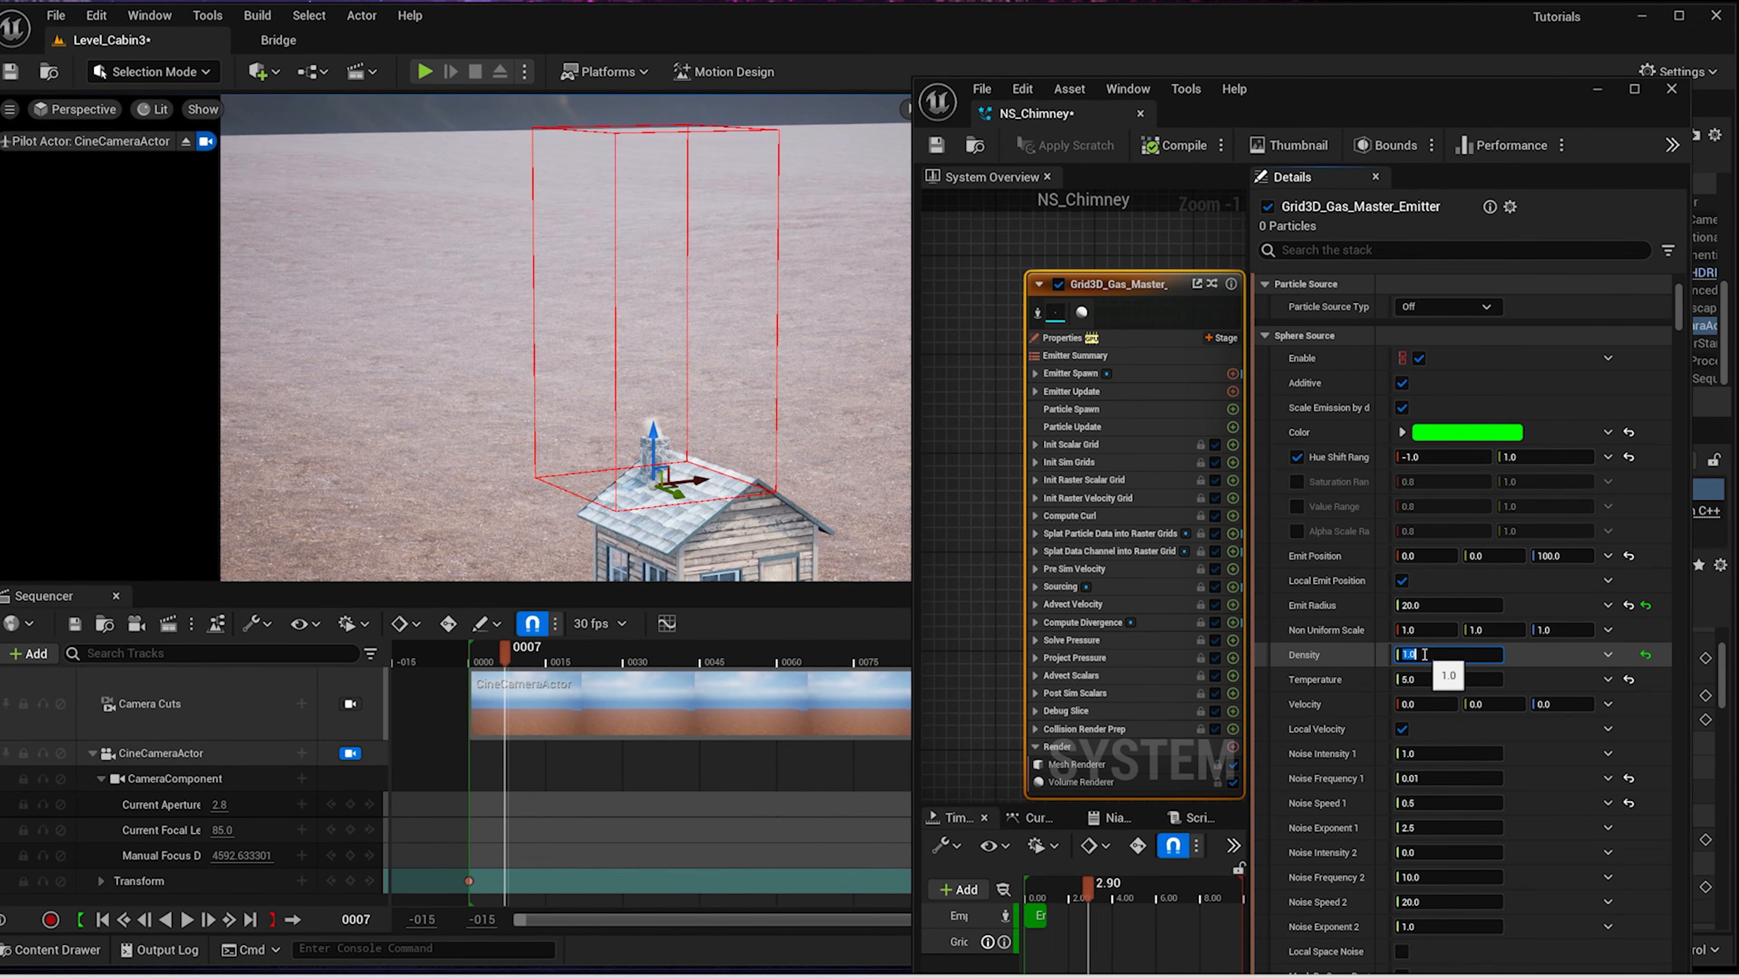
type("2")
key("Return")
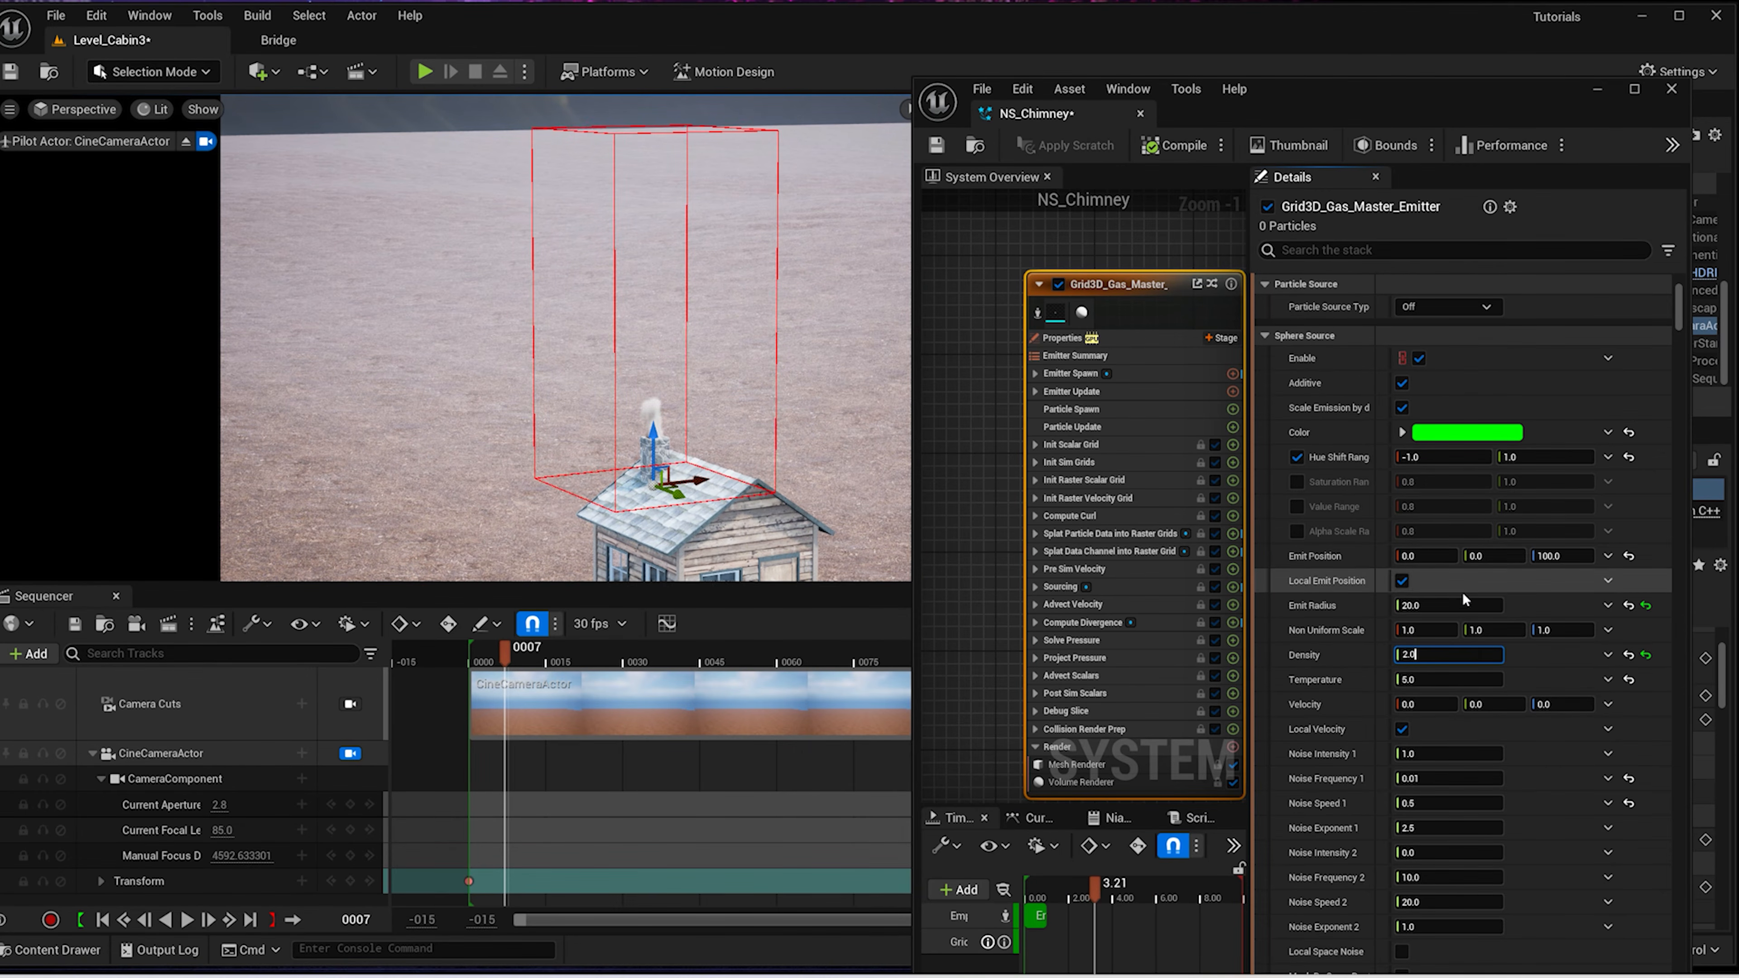
Strengthen the emitter's wind by setting the Wind Direction to -2.0 in X and Y
scroll(1415, 413, "up", 3)
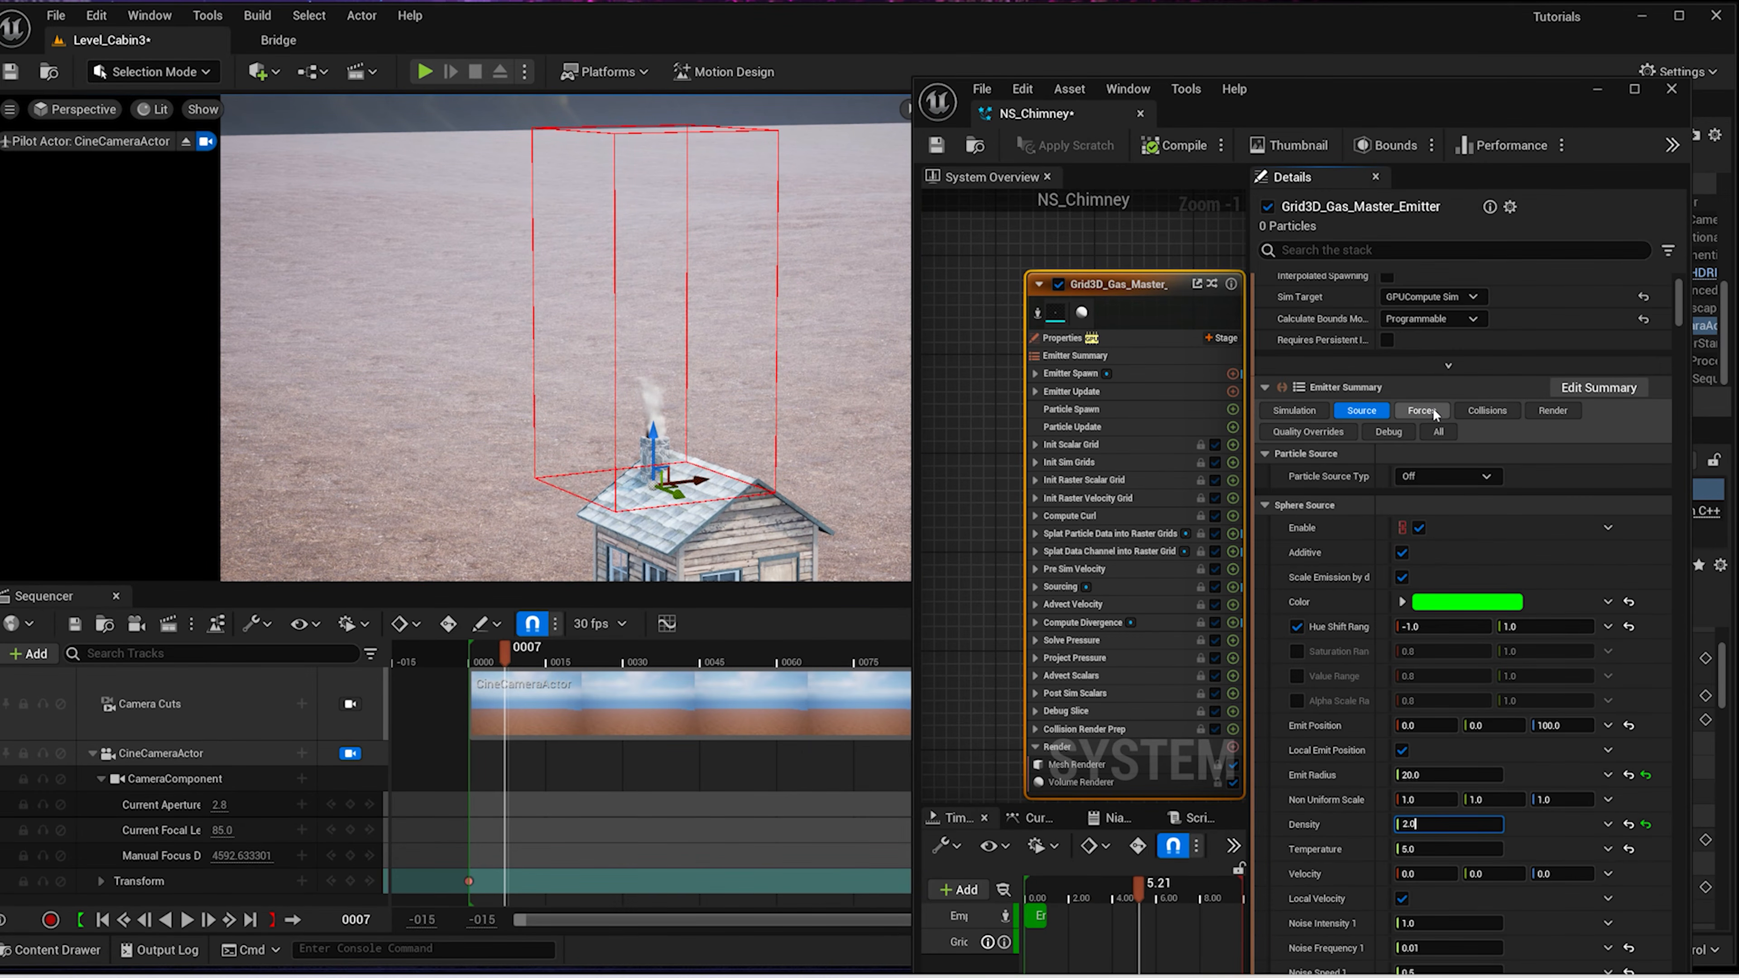
left_click(1430, 410)
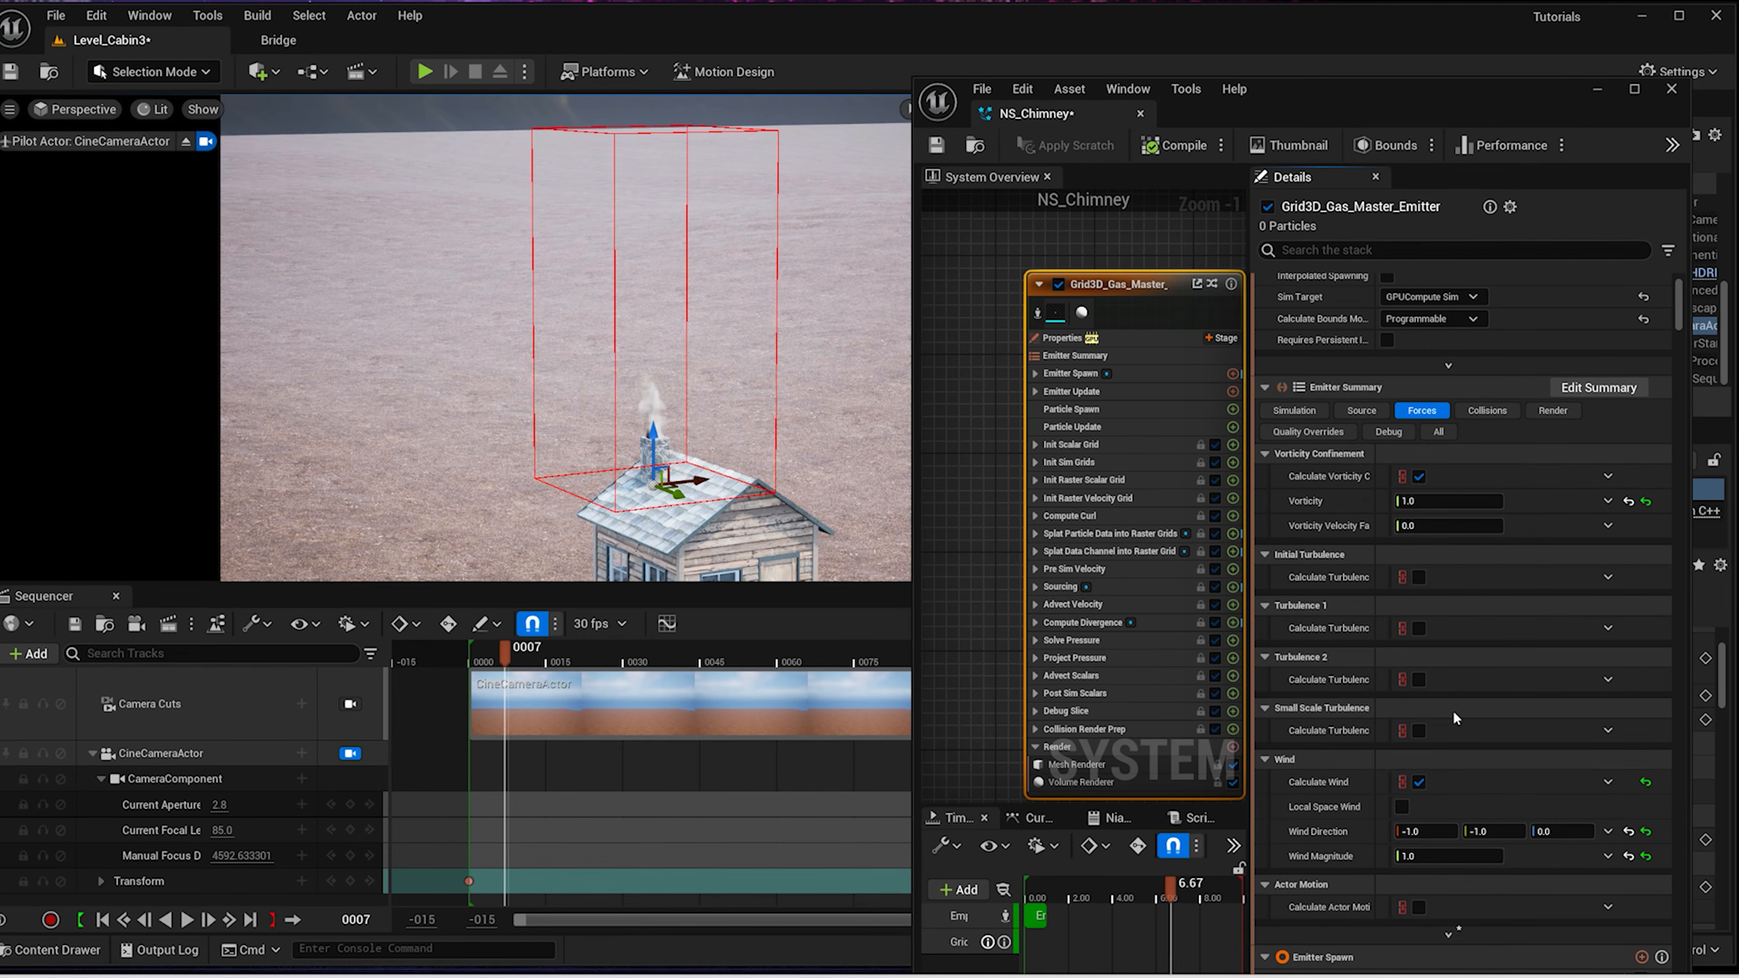
left_click(1433, 837)
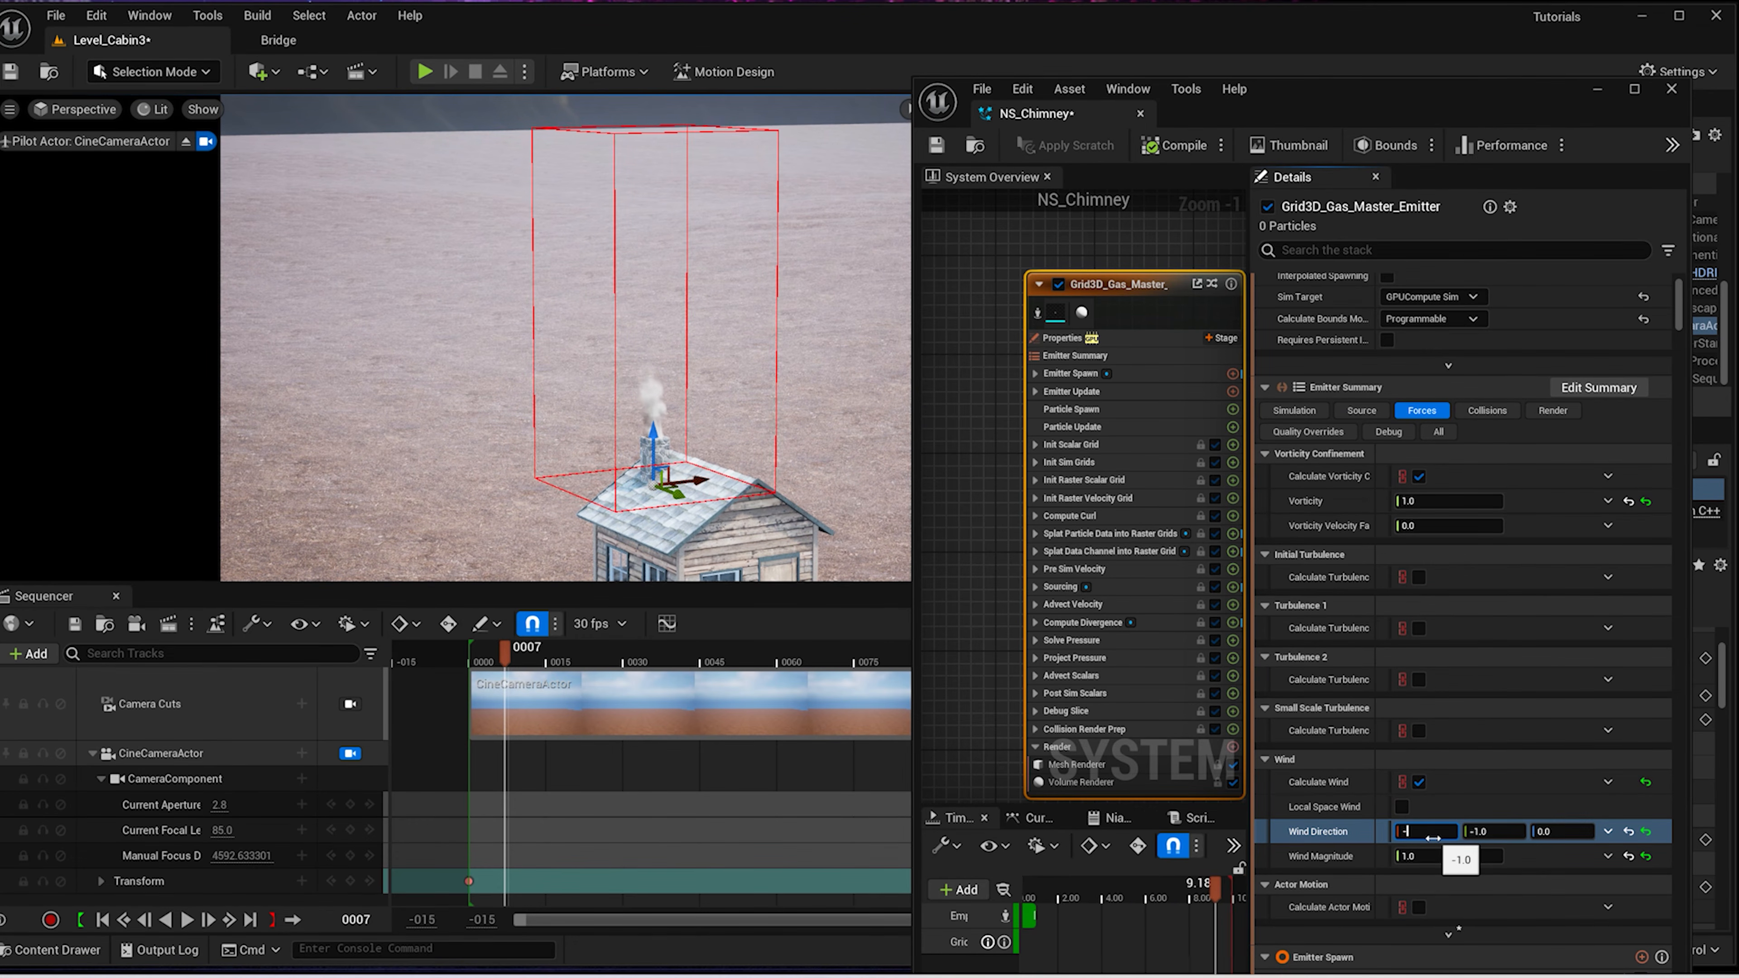
left_click(1480, 832)
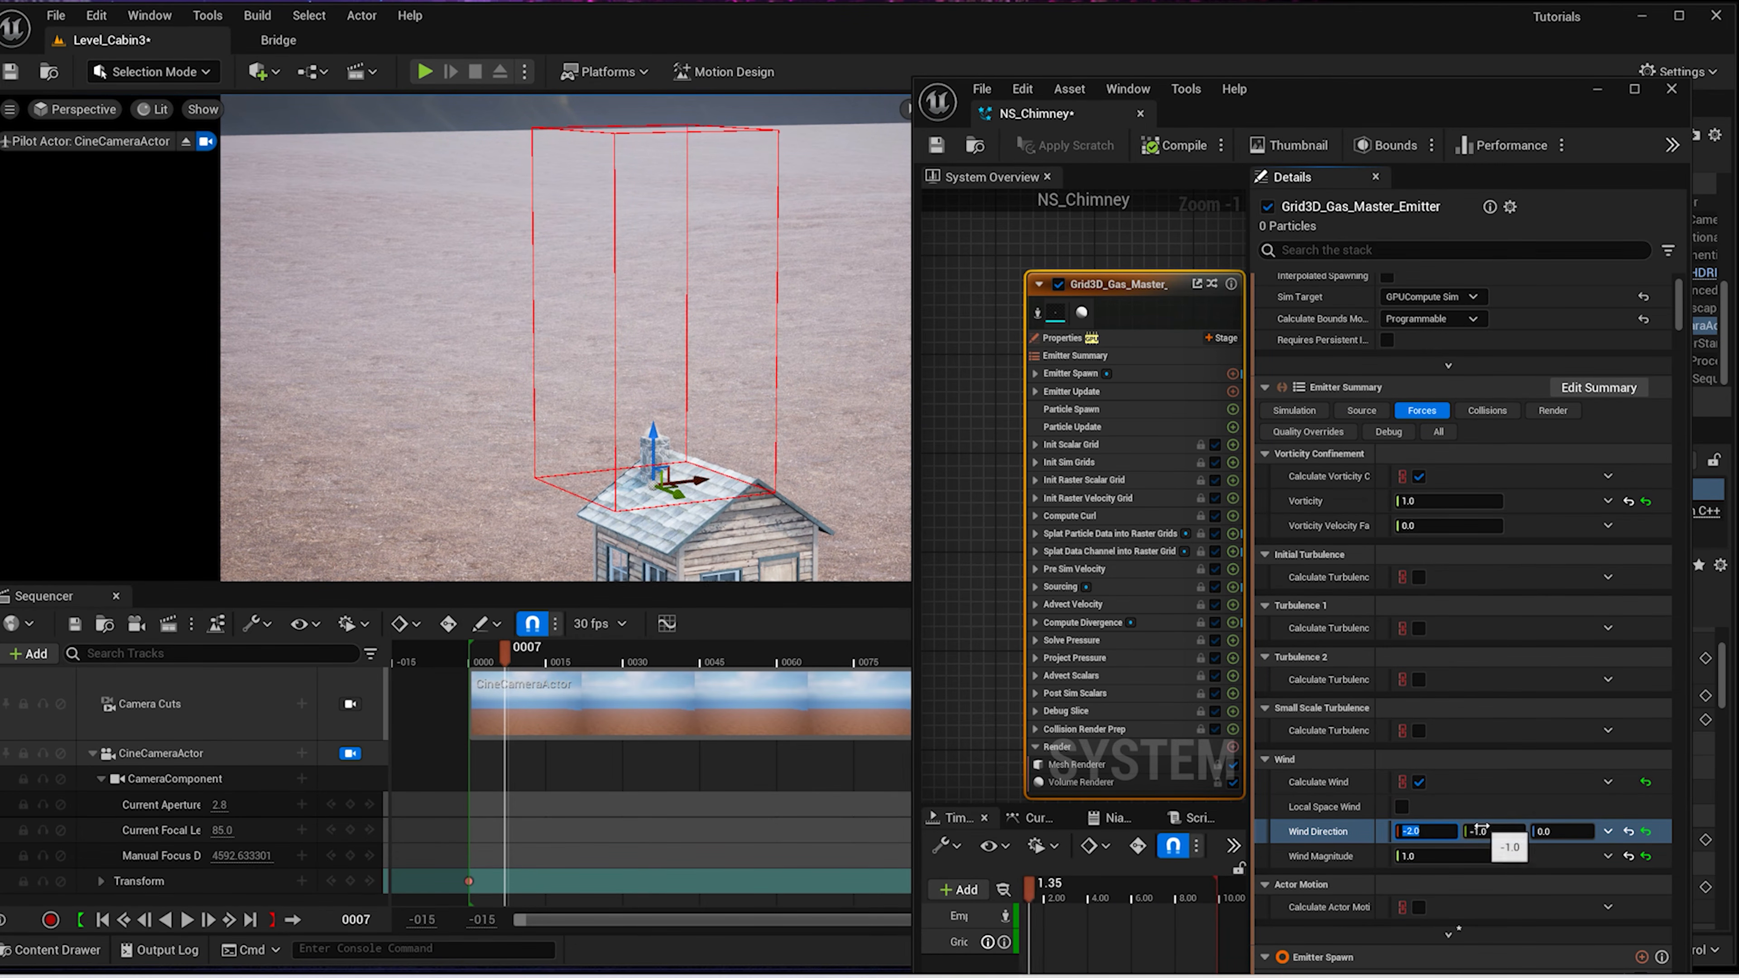
key("Return")
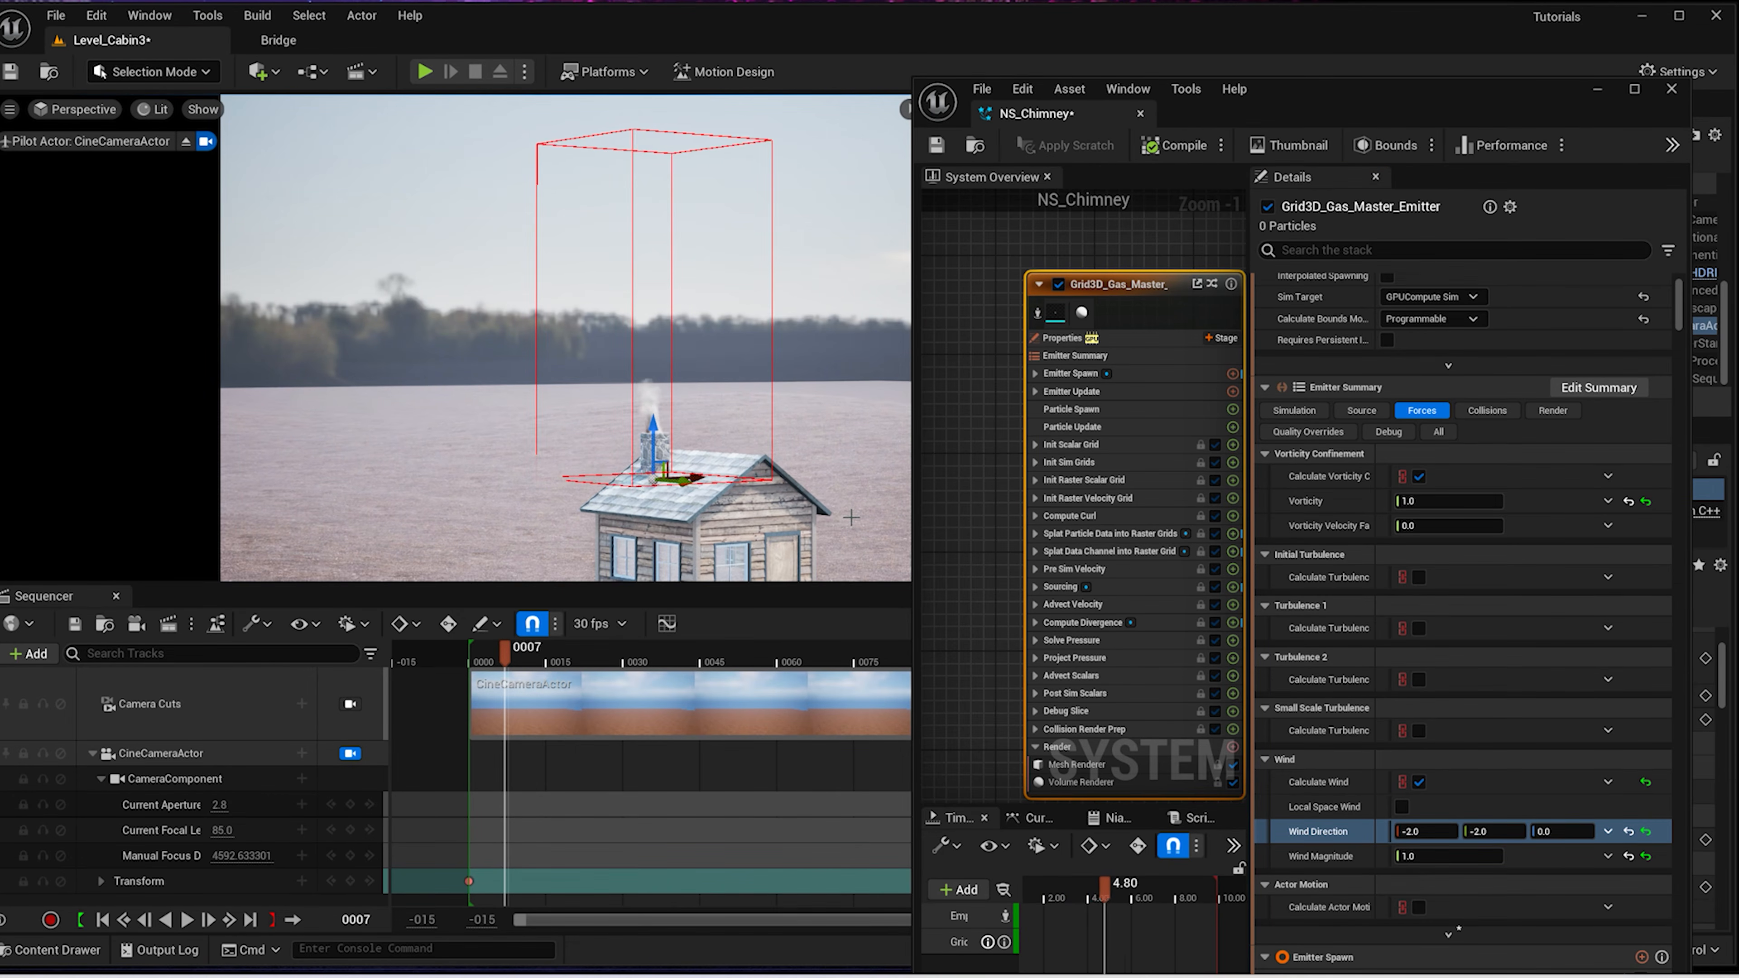
Reduce the gas simulation's World Size to 200 x 200 x 400
left_click(1305, 411)
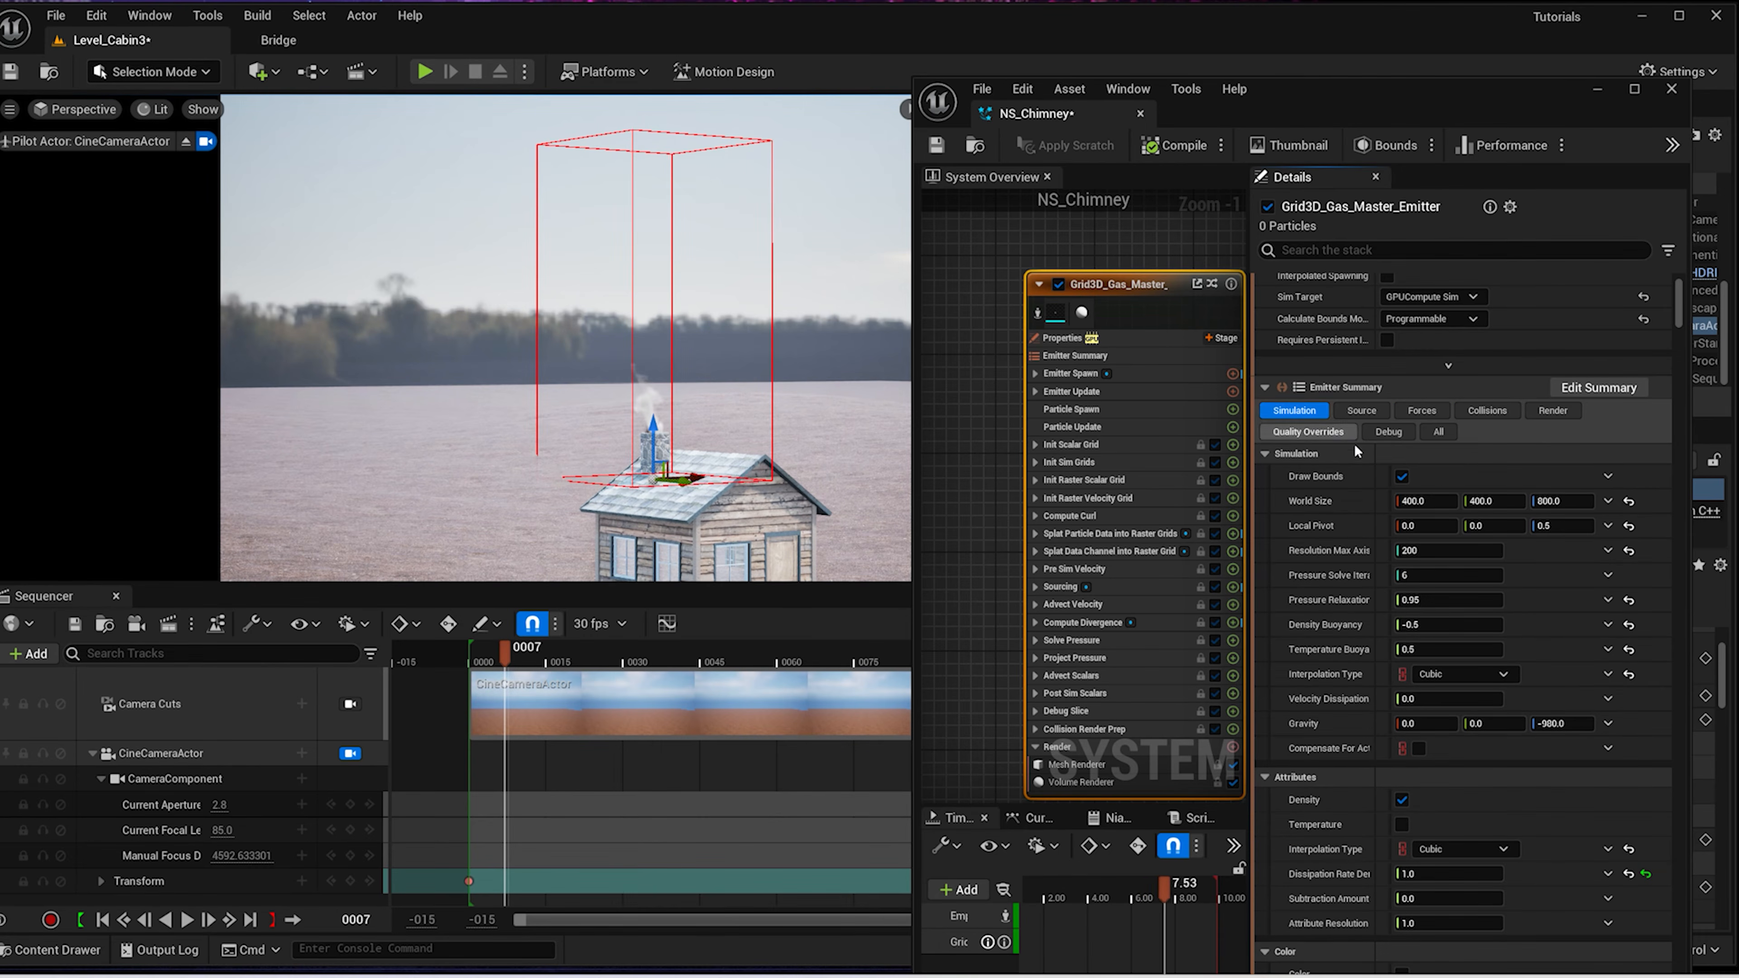
left_click(1415, 500)
type("200")
key("Return")
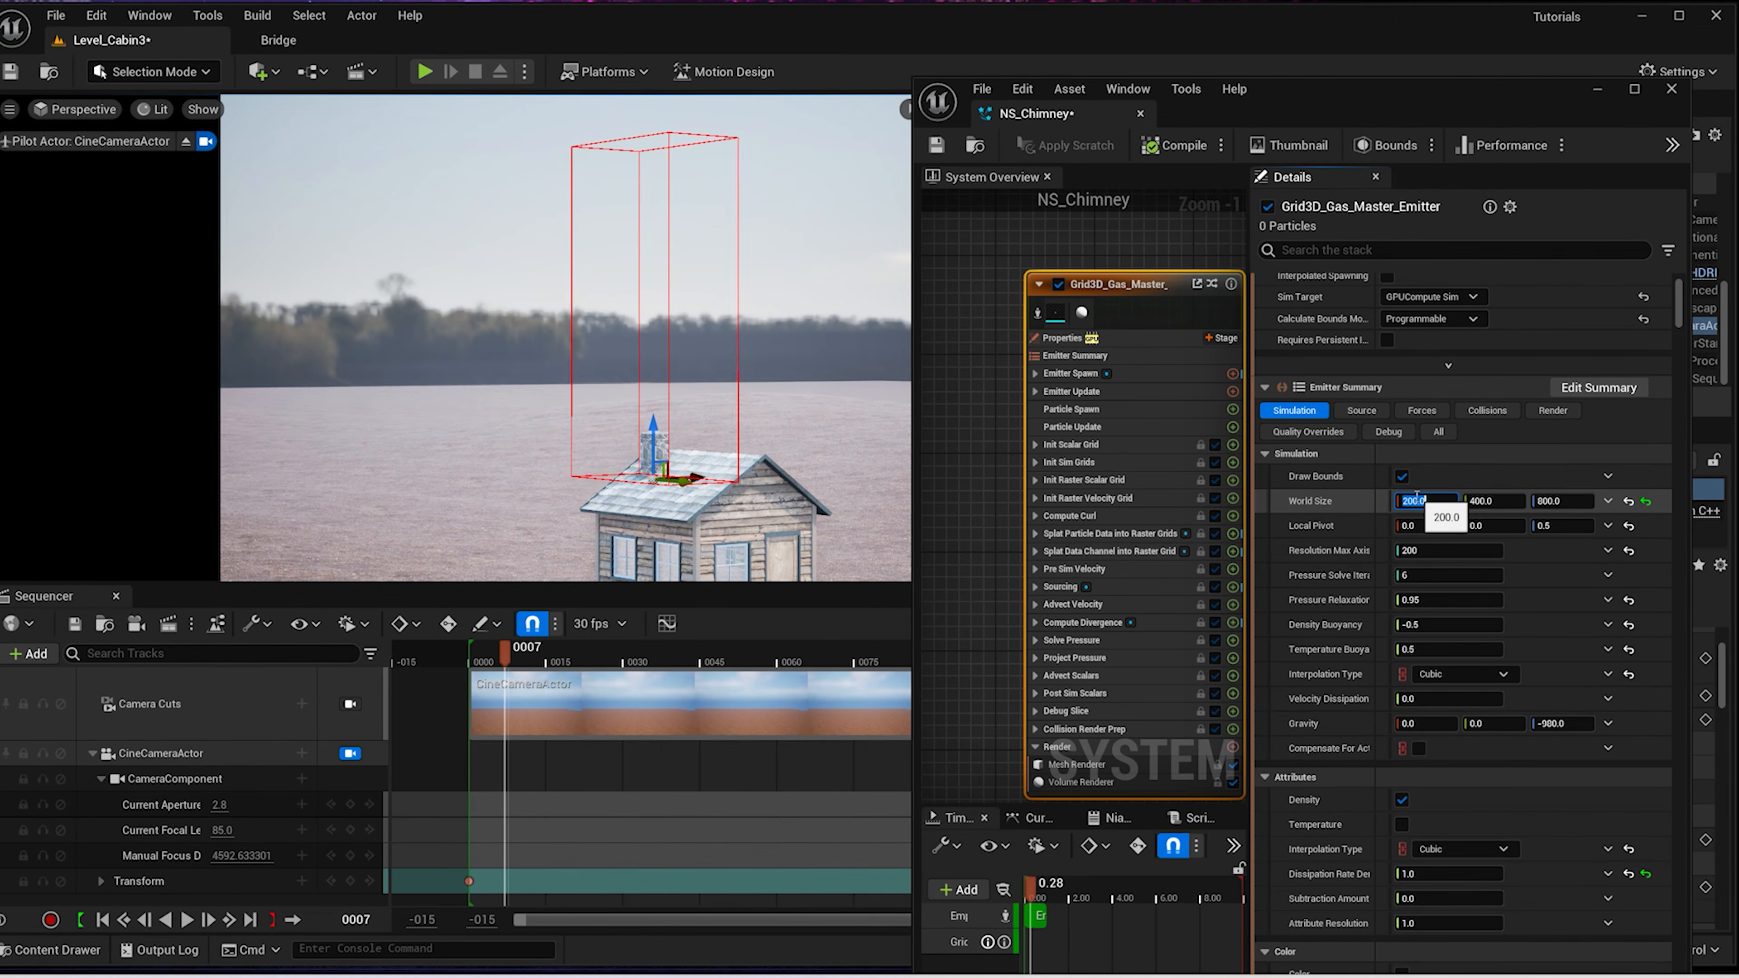
left_click(1495, 501)
type("200")
key("Return")
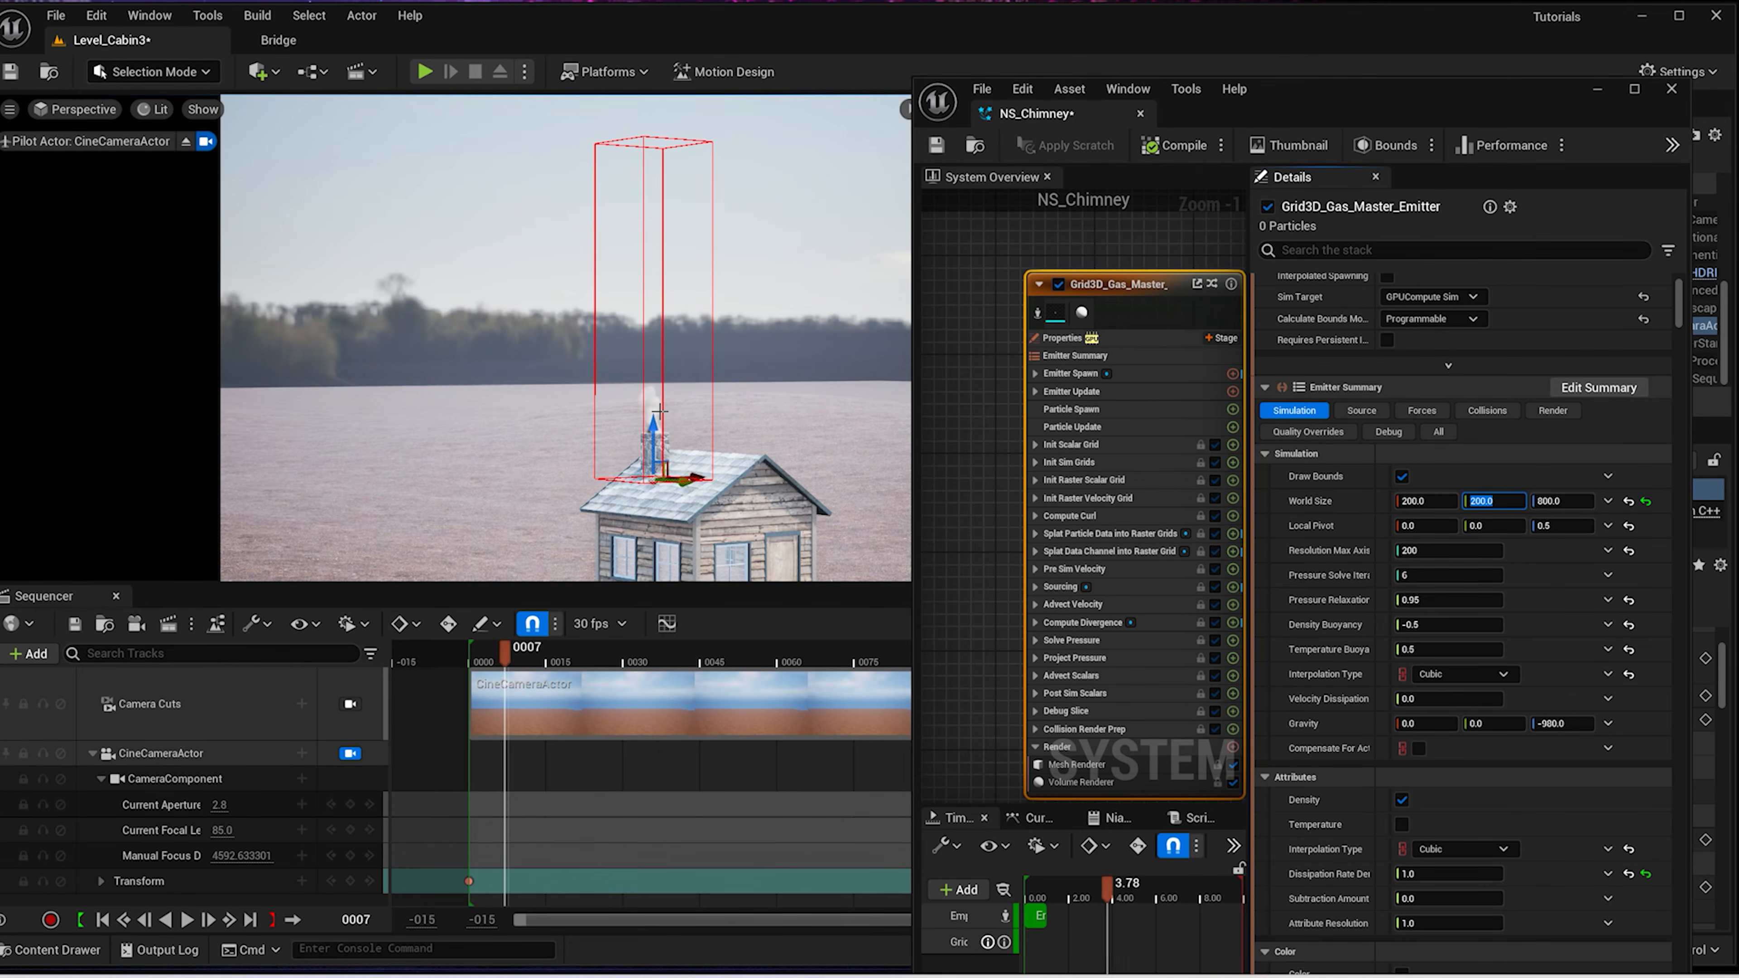
left_click(1553, 506)
type("400")
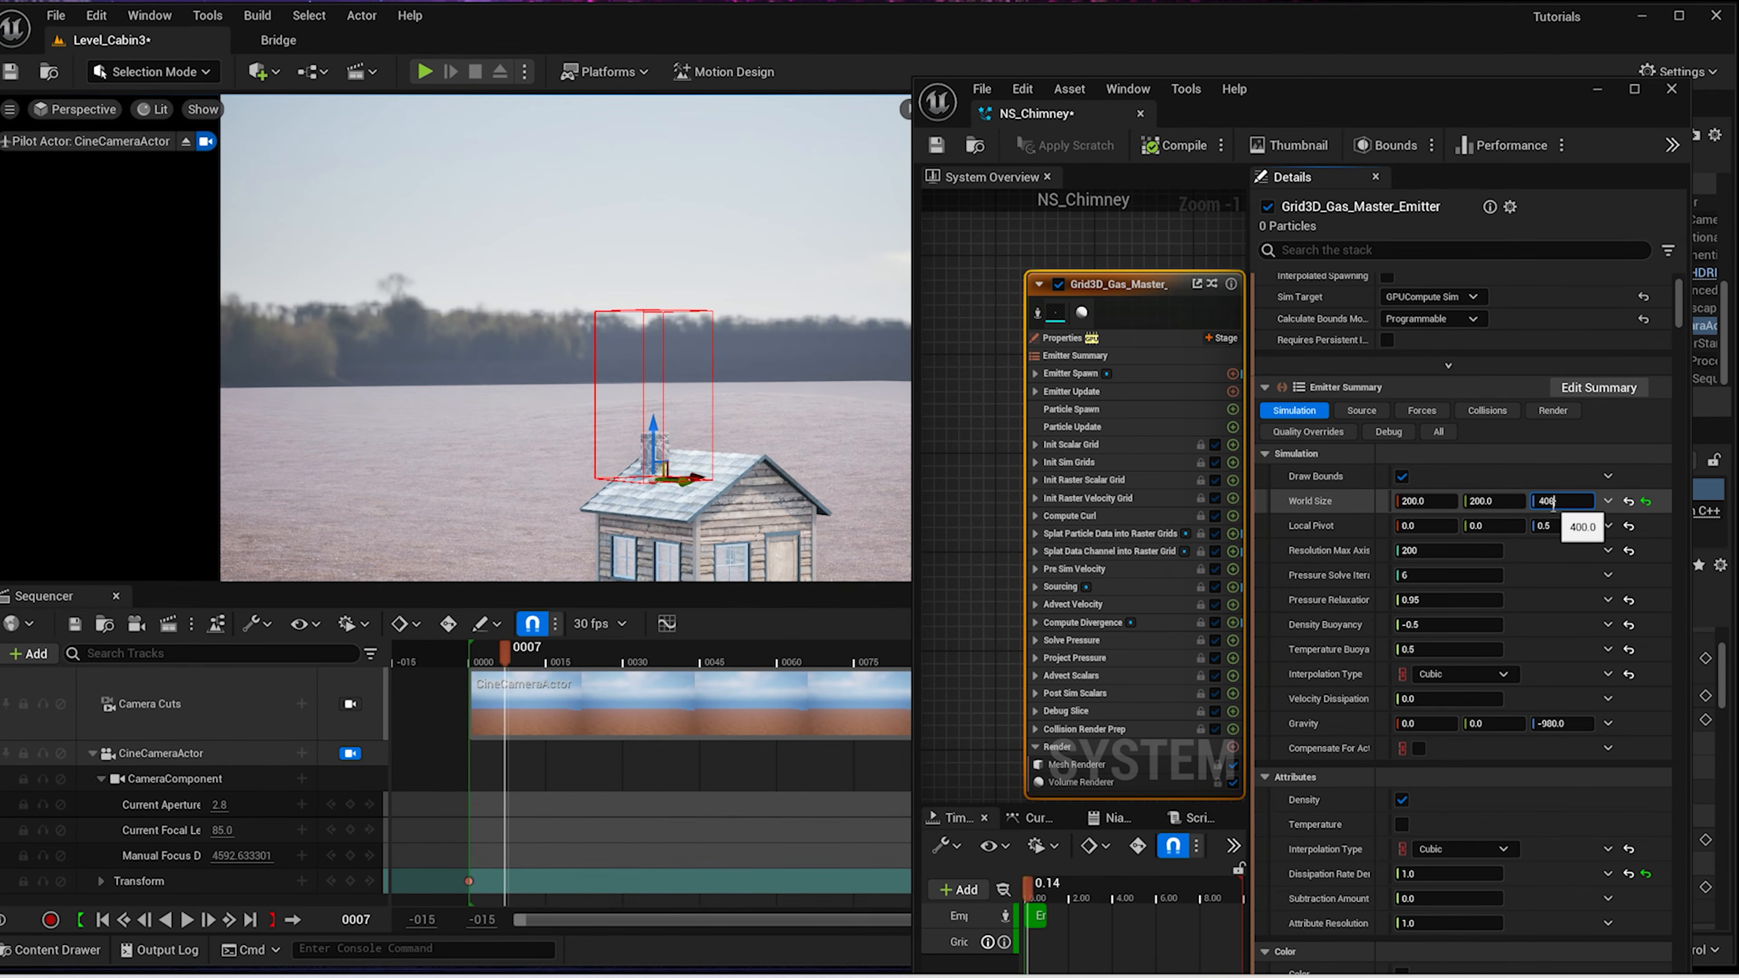
Set the simulation's Resolution Max Axis to 300 and its Pressure Solve Iterations to 12
left_click(1451, 549)
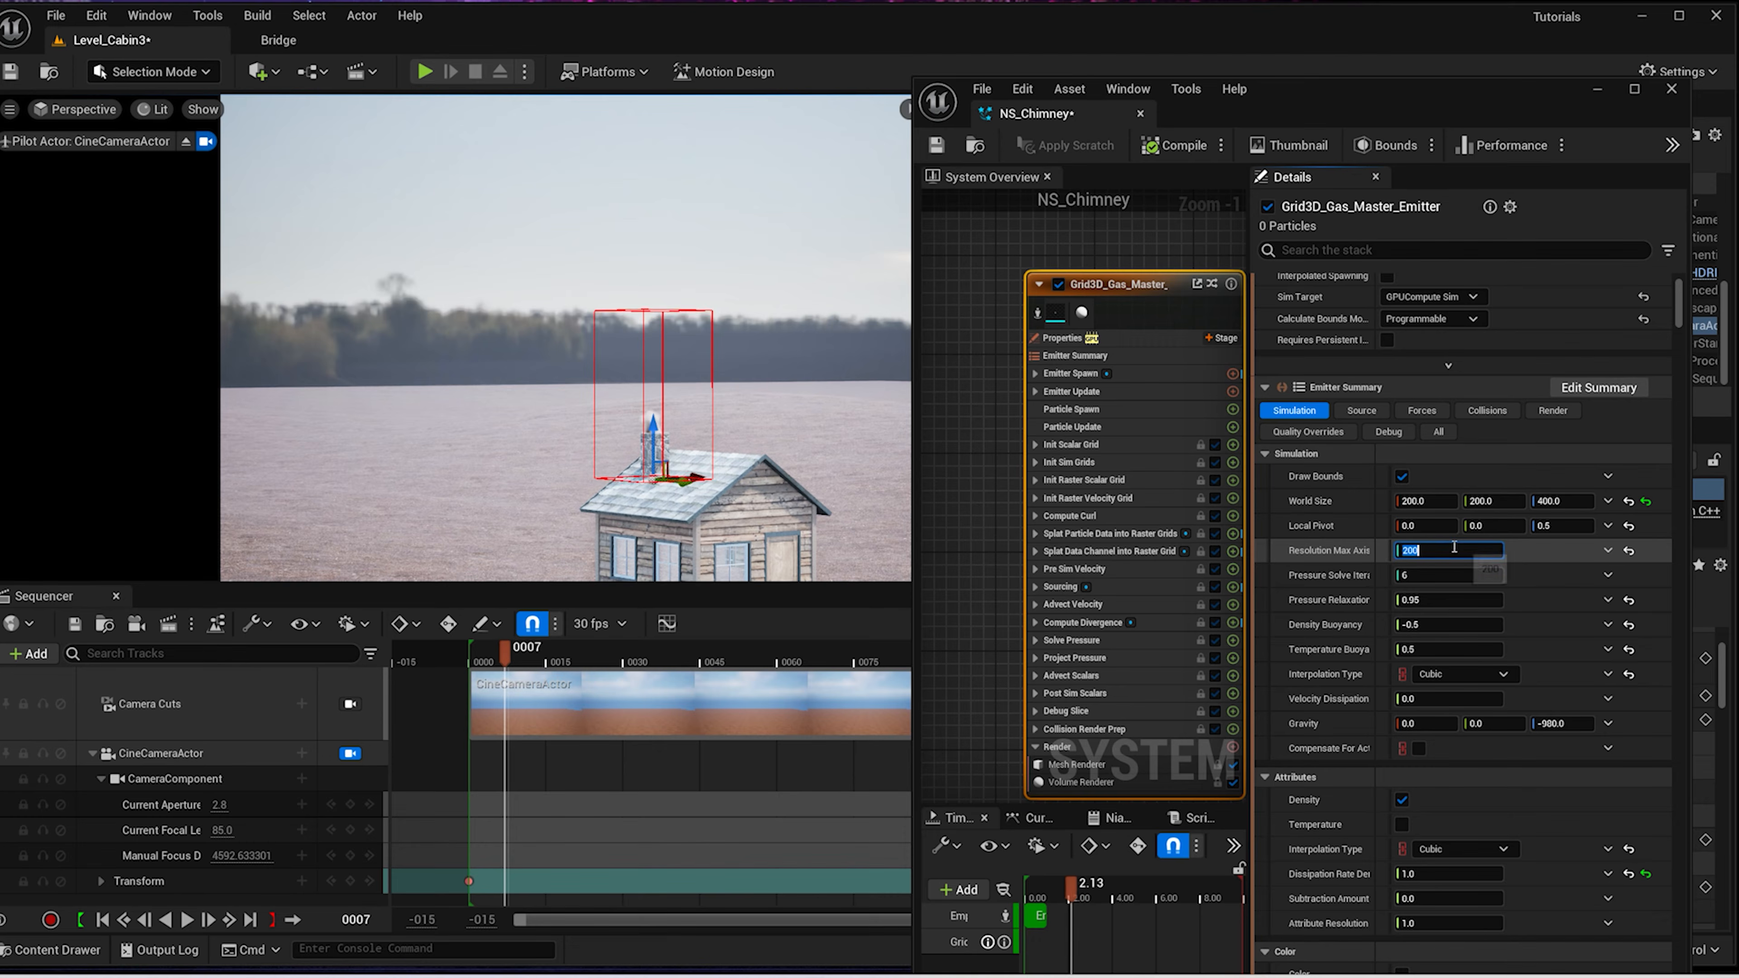
mouse_move(1351, 561)
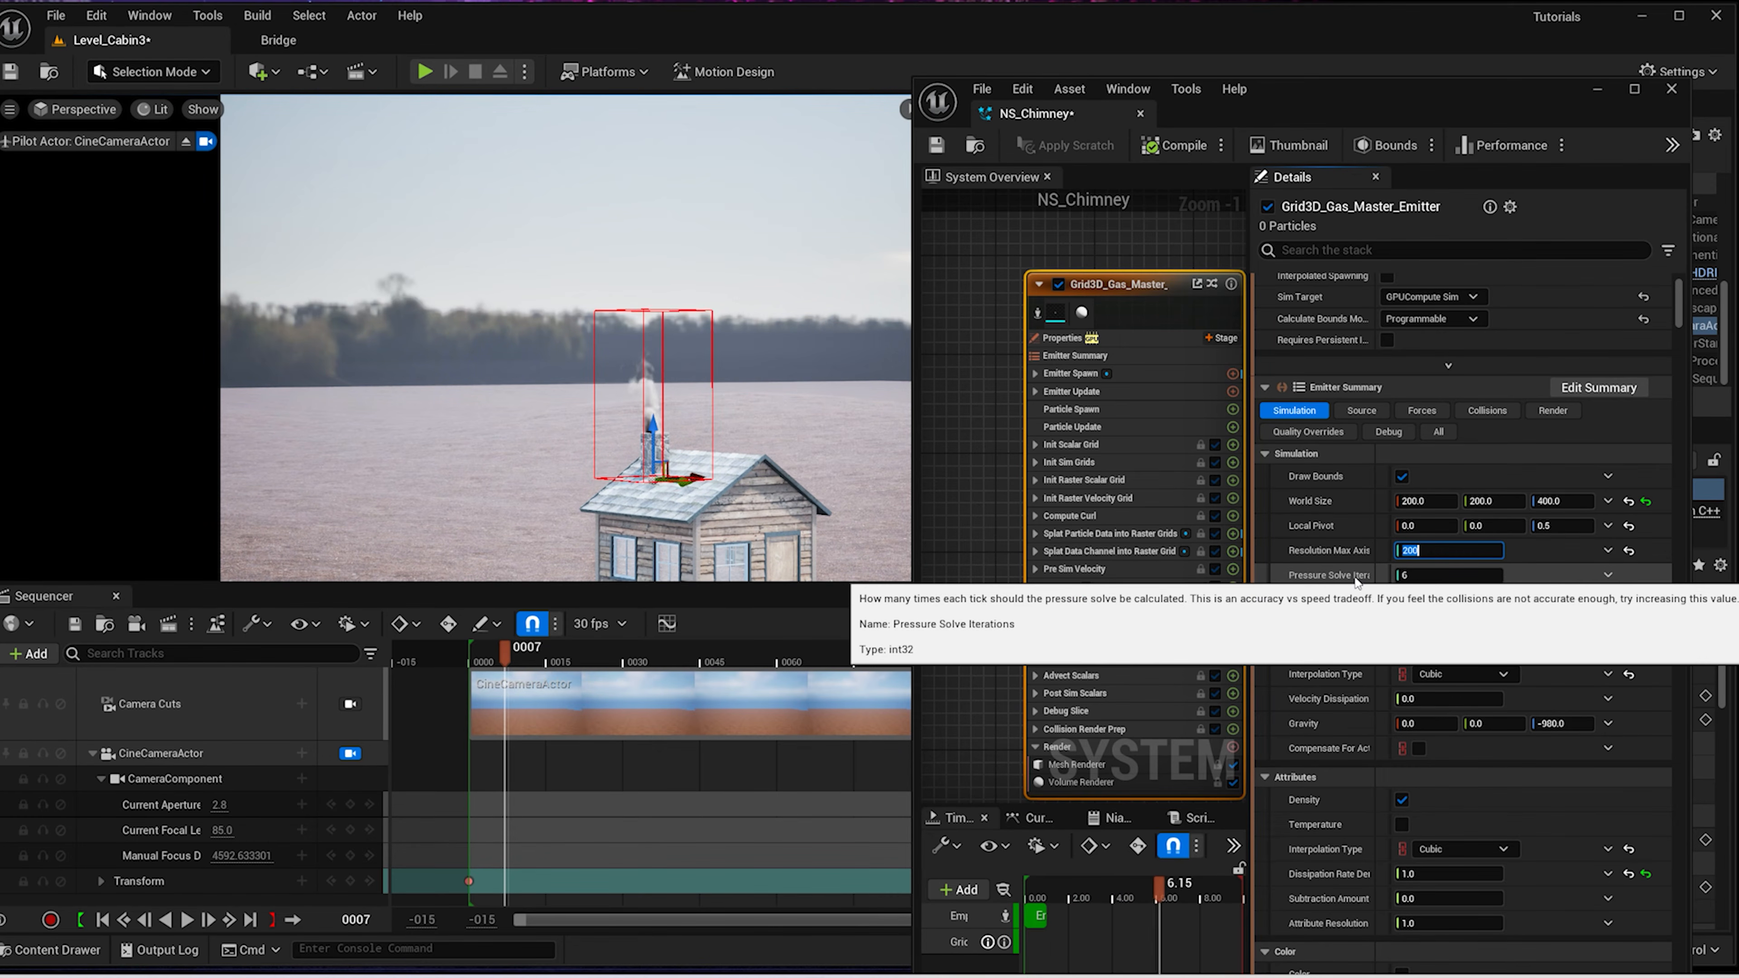
left_click(1433, 570)
type("12")
key("Return")
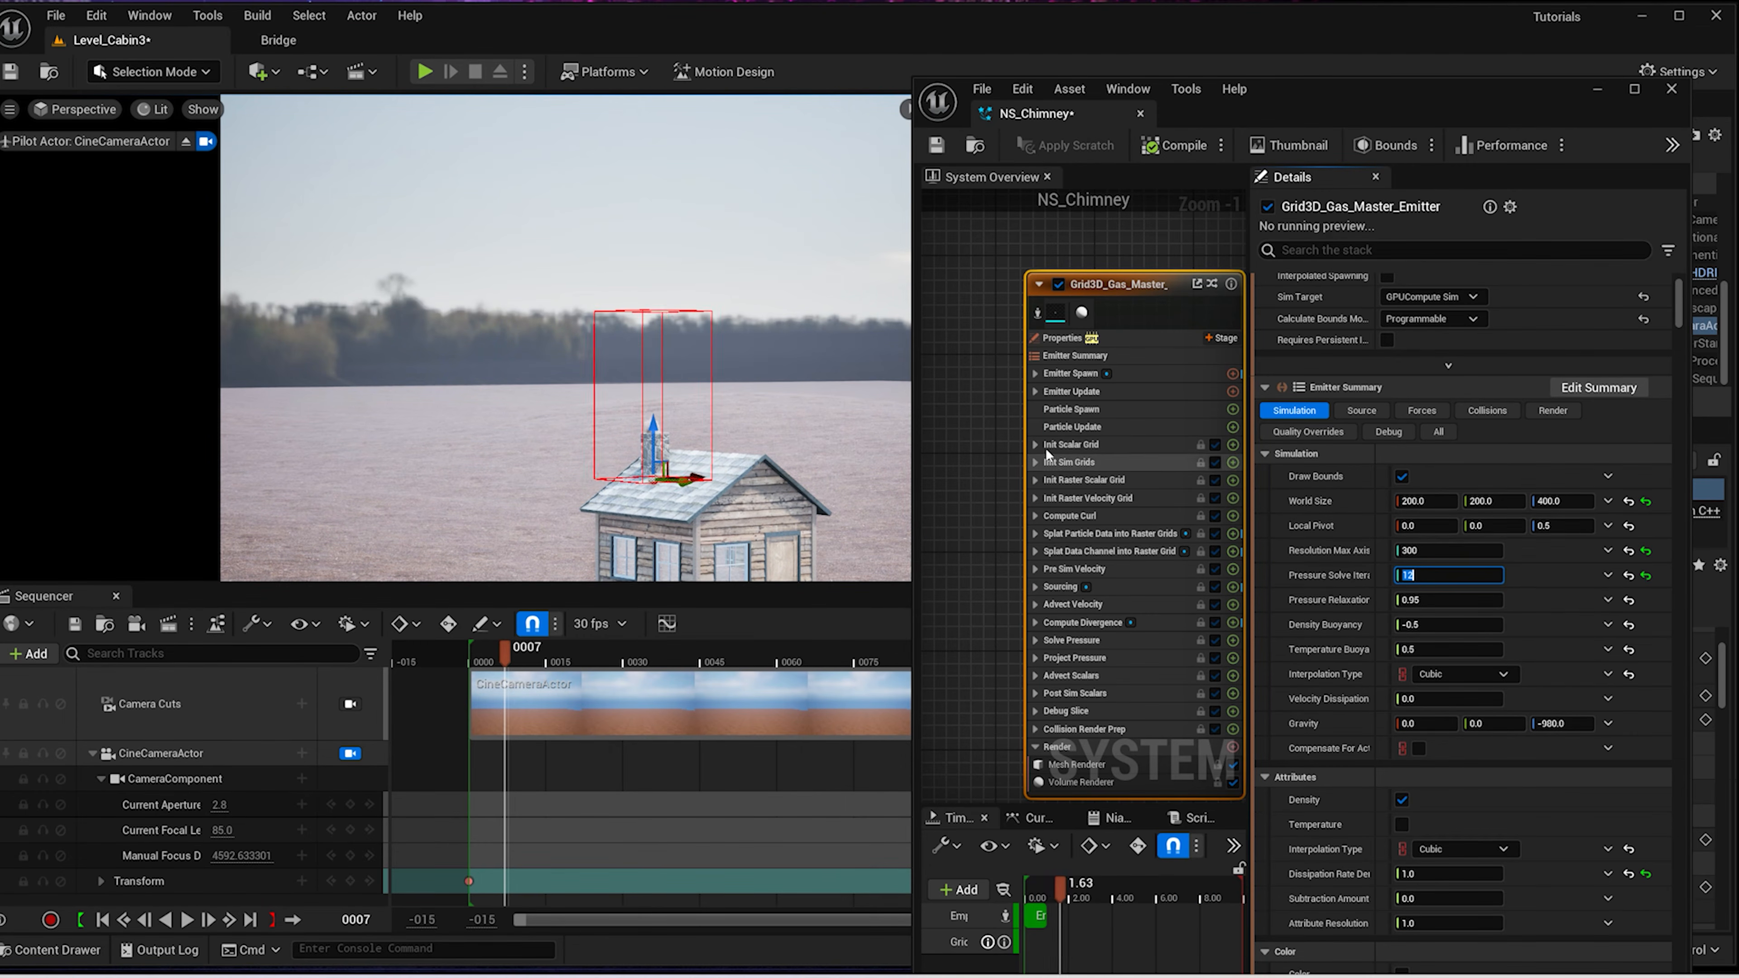
Turn off Draw Bounds for the gas emitter, then save NS_Chimney and close its editor
left_click(1401, 477)
key("ctrl+s")
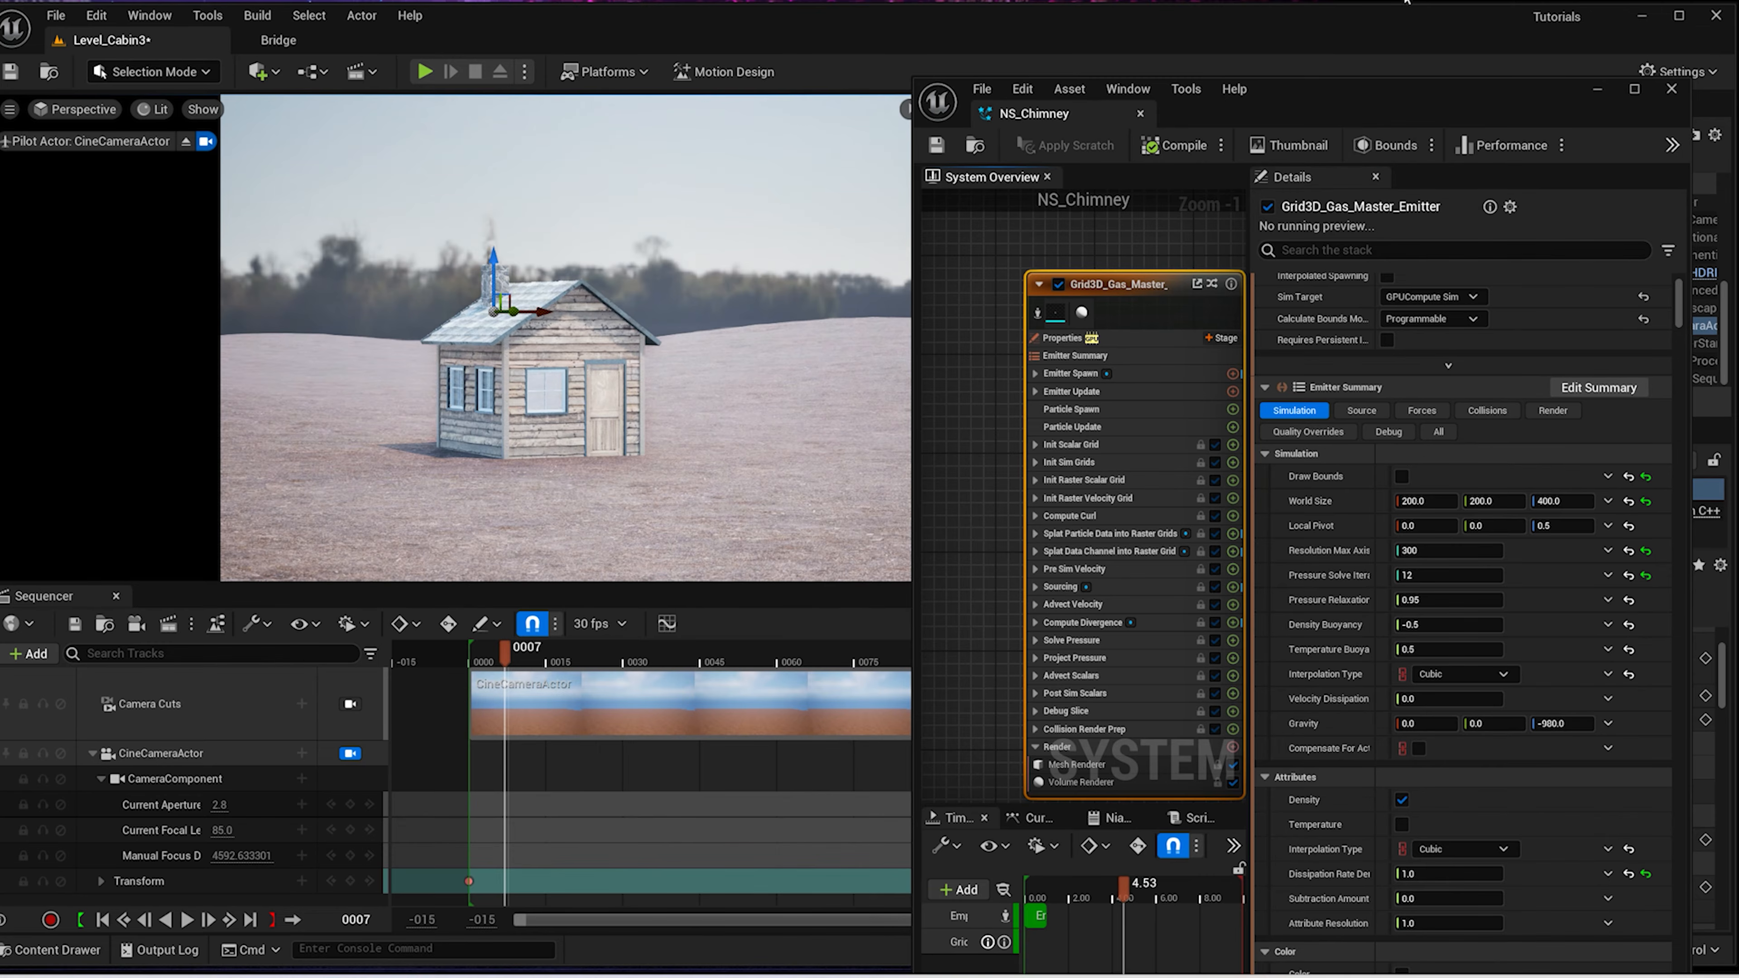
left_click(1672, 89)
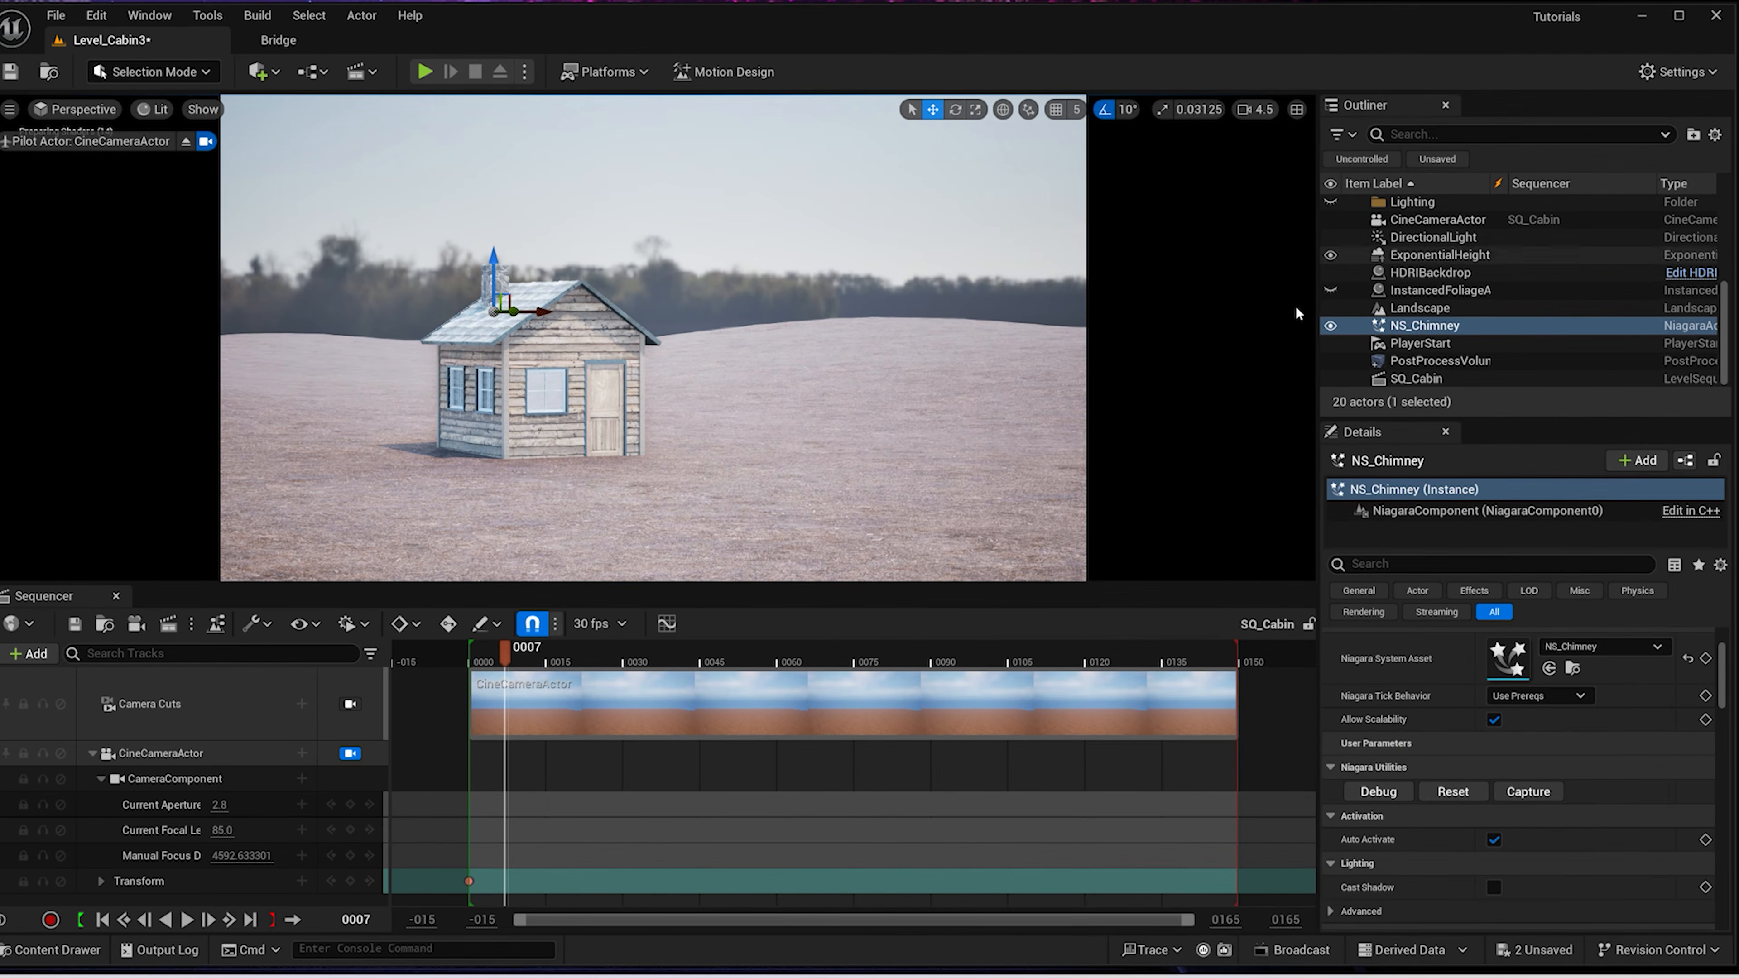
Unhide the InstancedFoliageActor and activate the Select tool in Foliage mode
left_click(1331, 290)
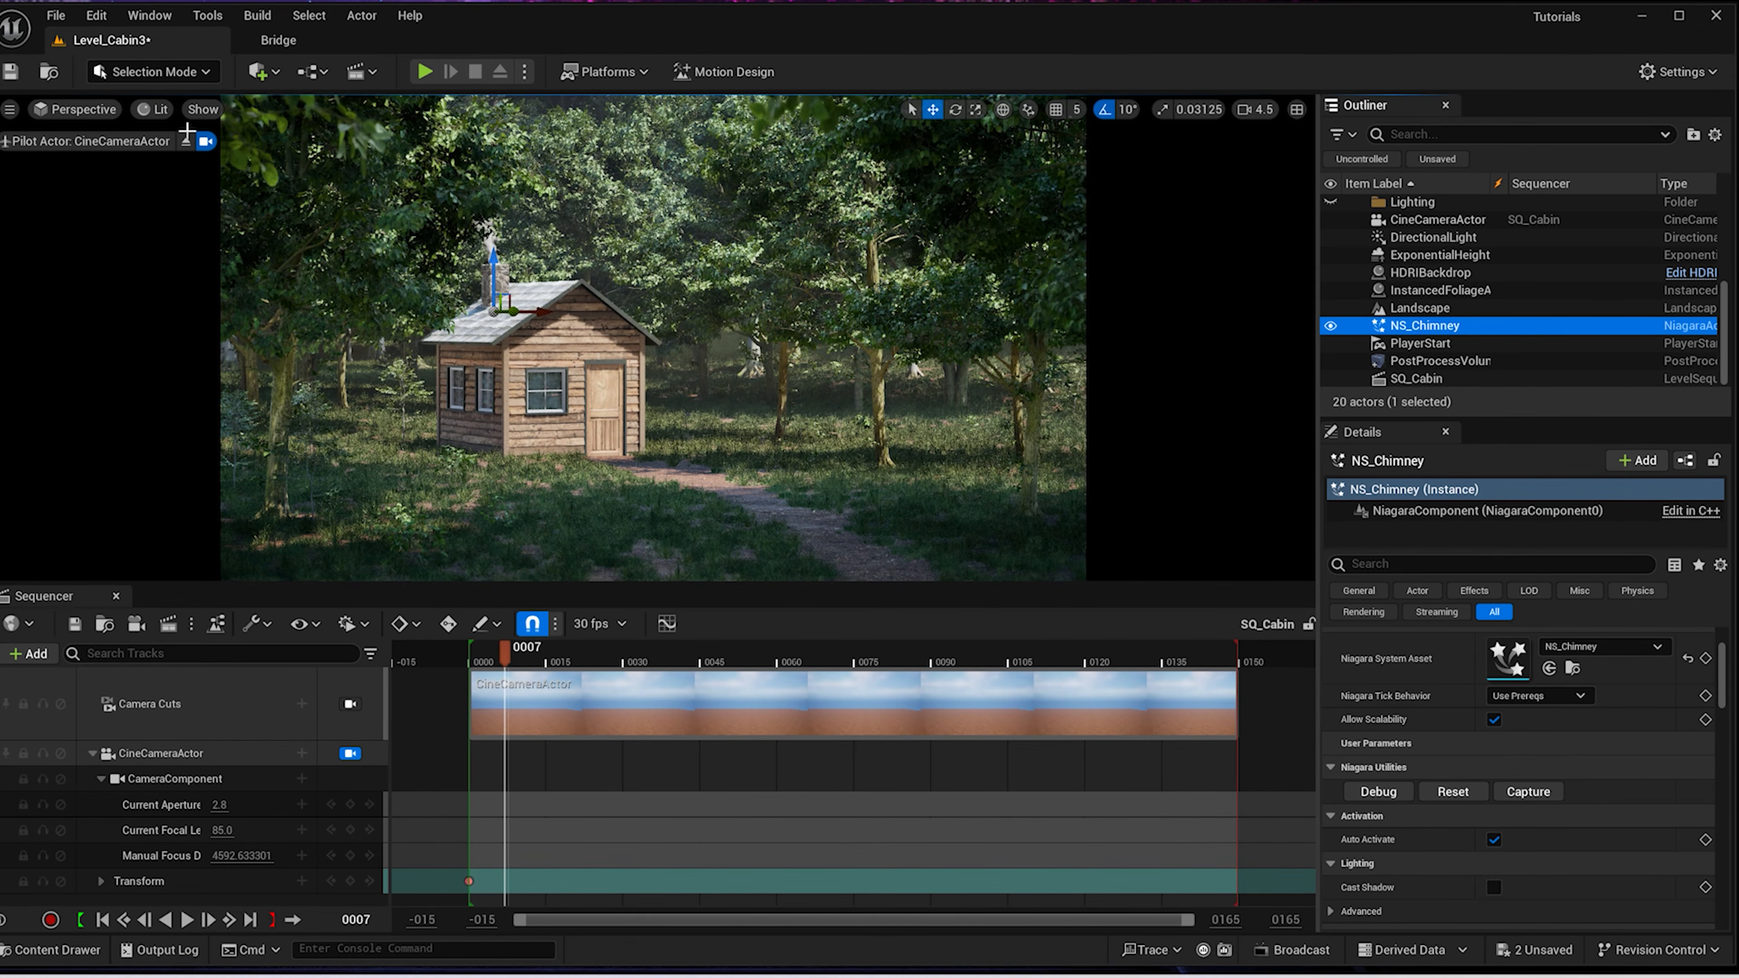
left_click(154, 71)
left_click(136, 159)
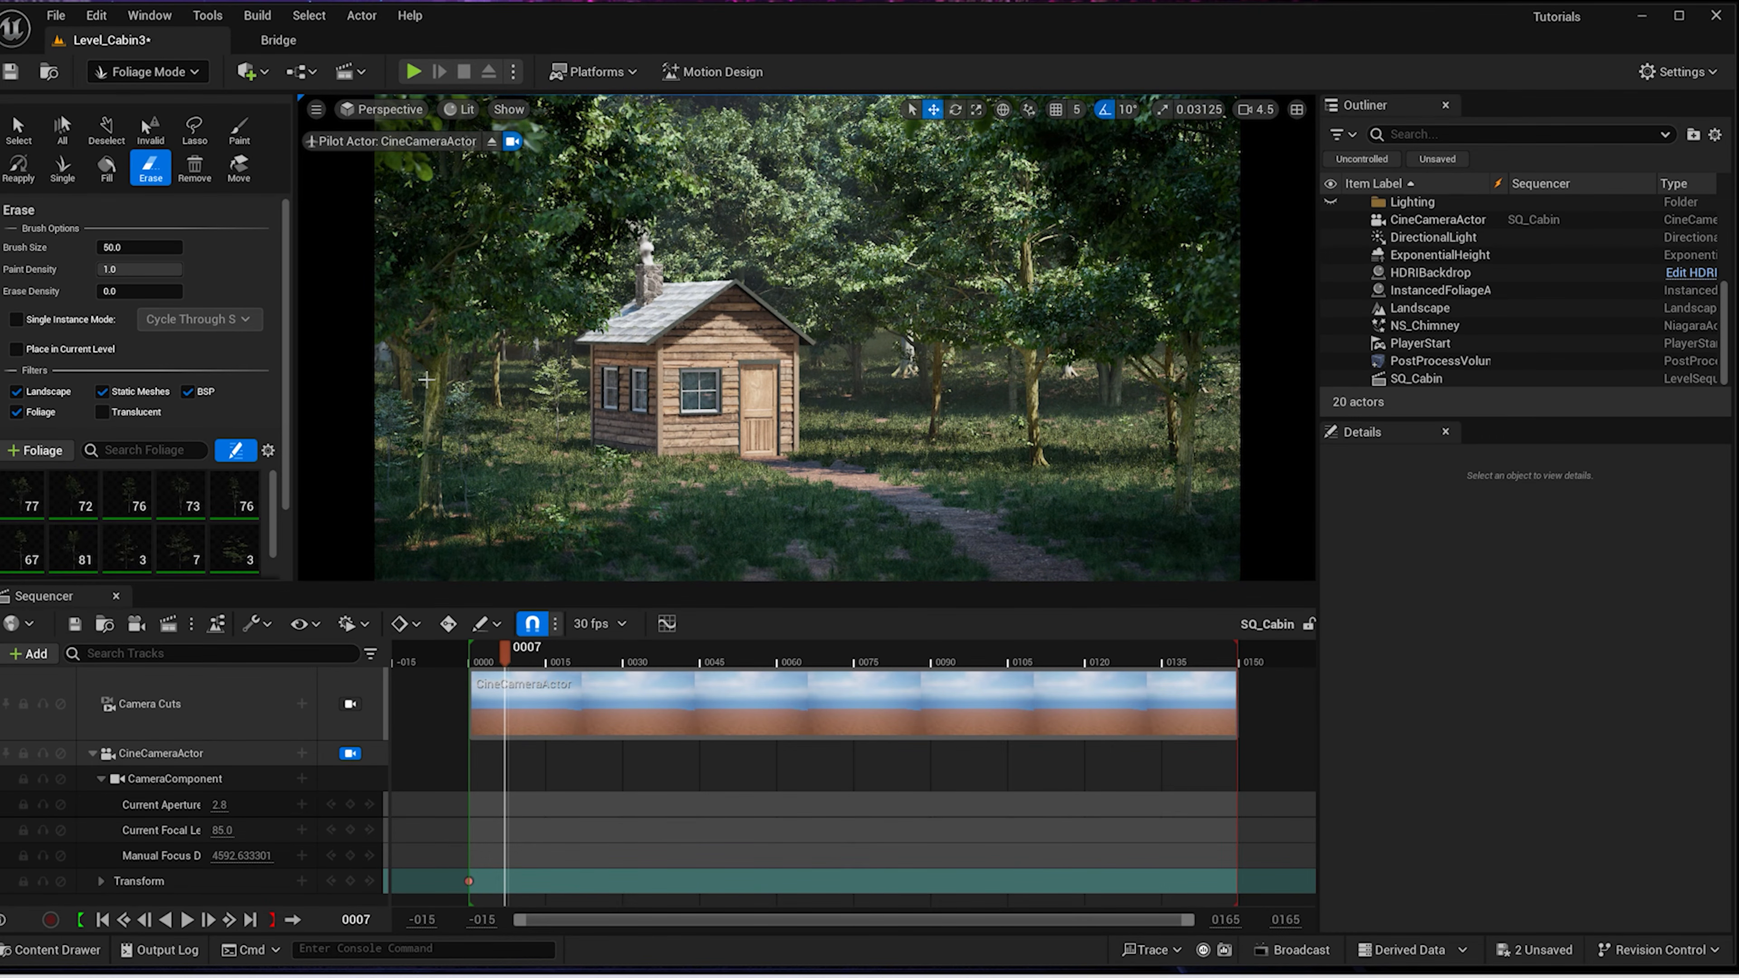
left_click(19, 128)
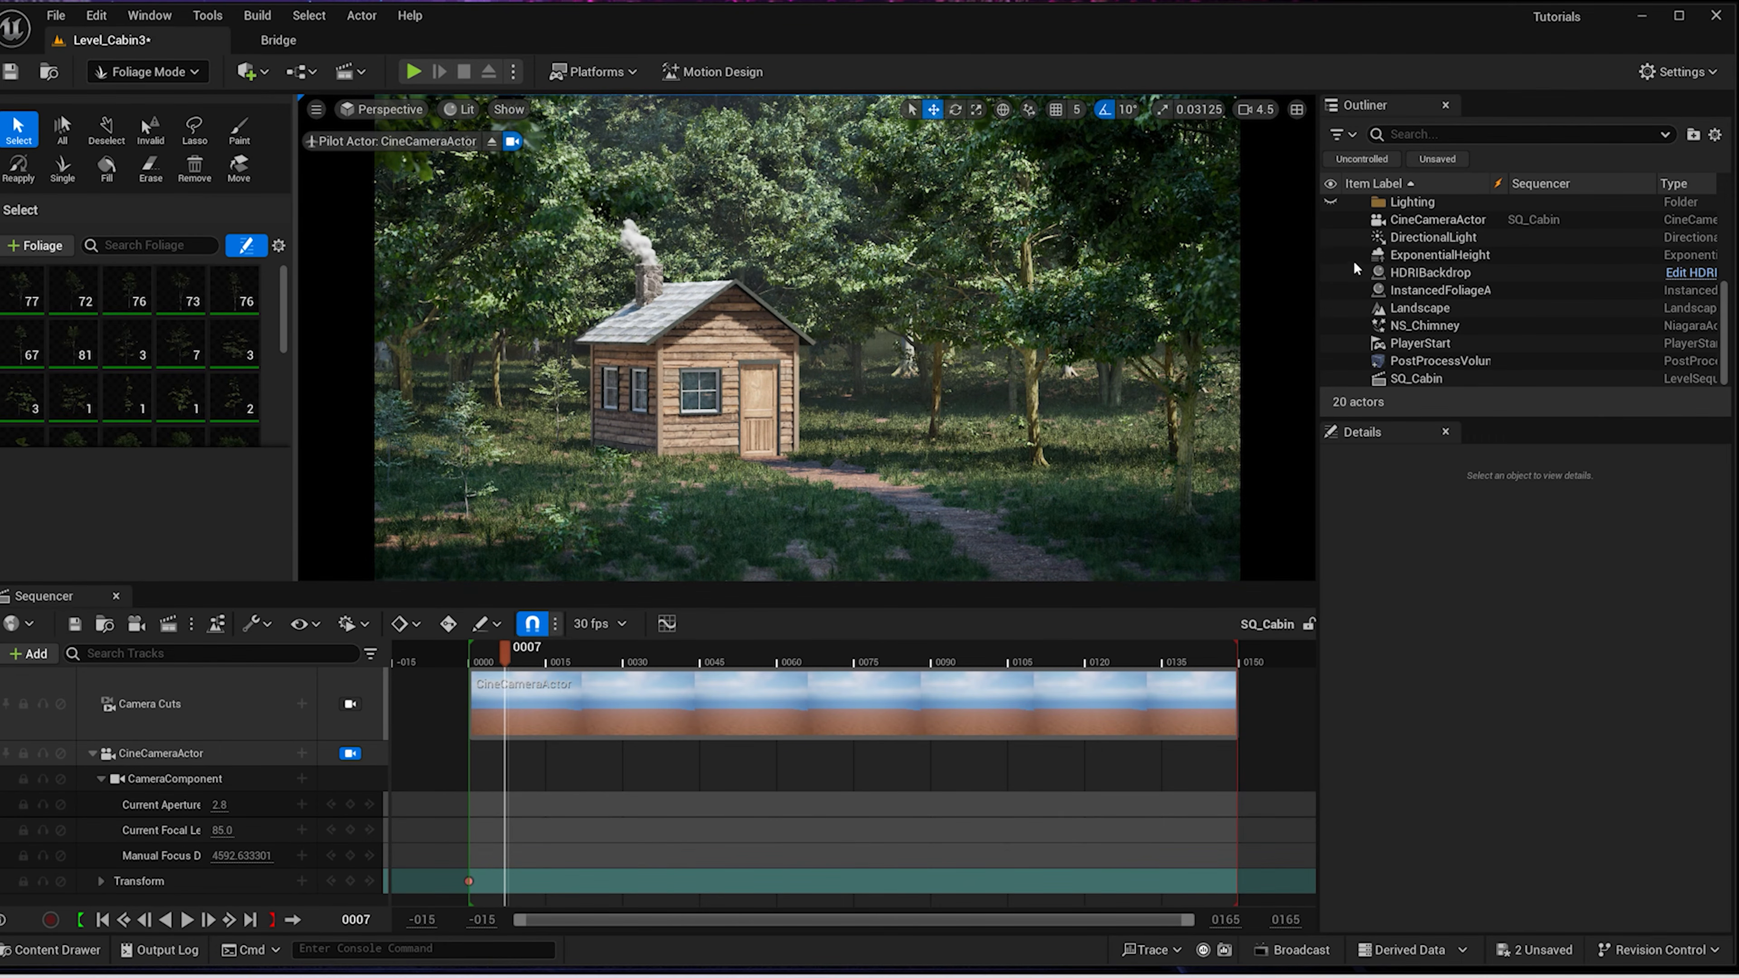
Switch the NS_Chimney smoke to Lighting Channel 1 only, turning Channel 0 off
left_click(1404, 238)
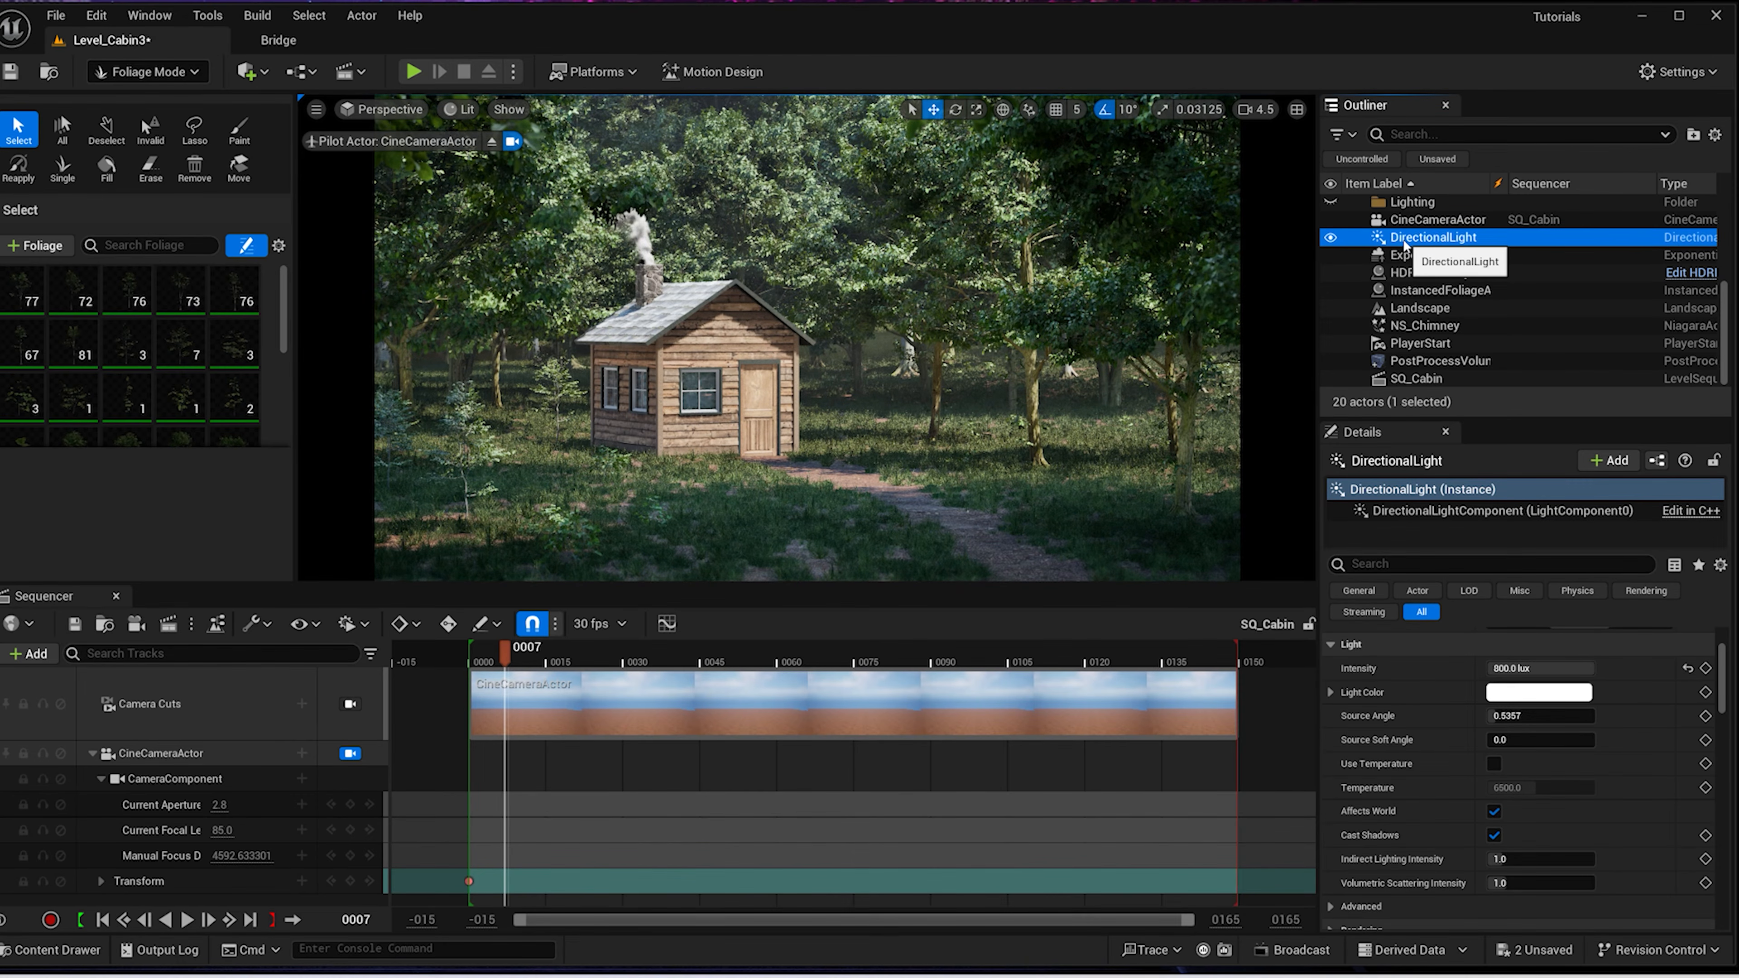
left_click(1441, 330)
type("chan")
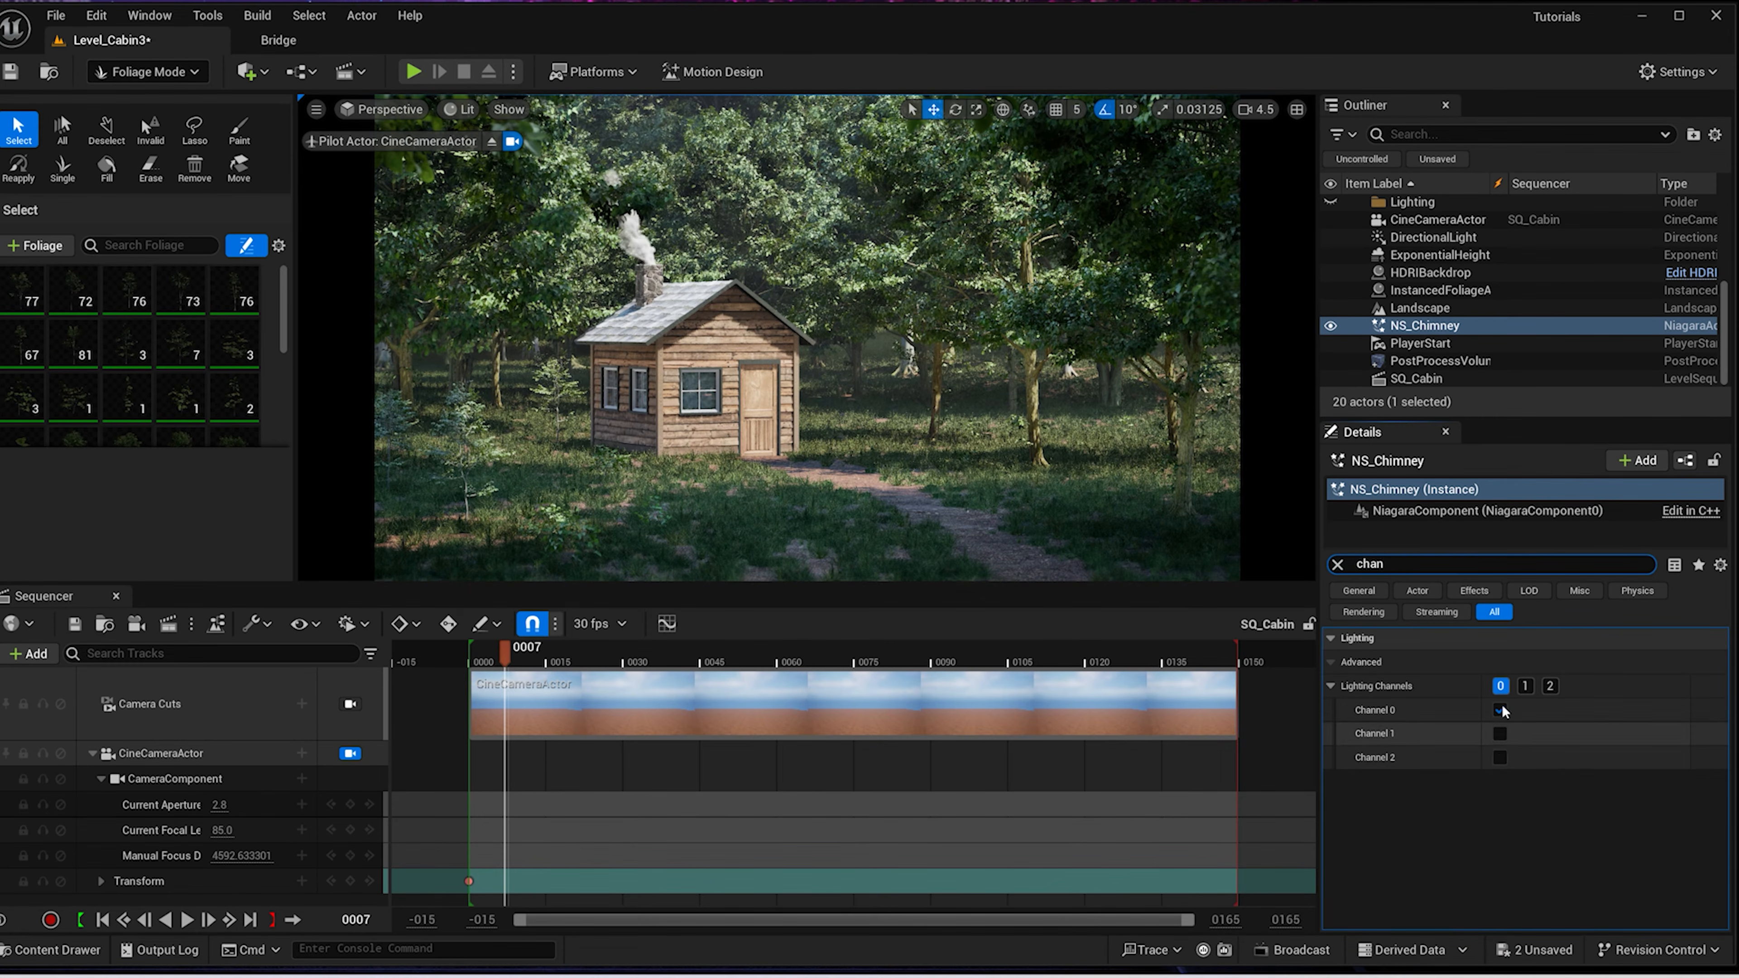
left_click(1501, 710)
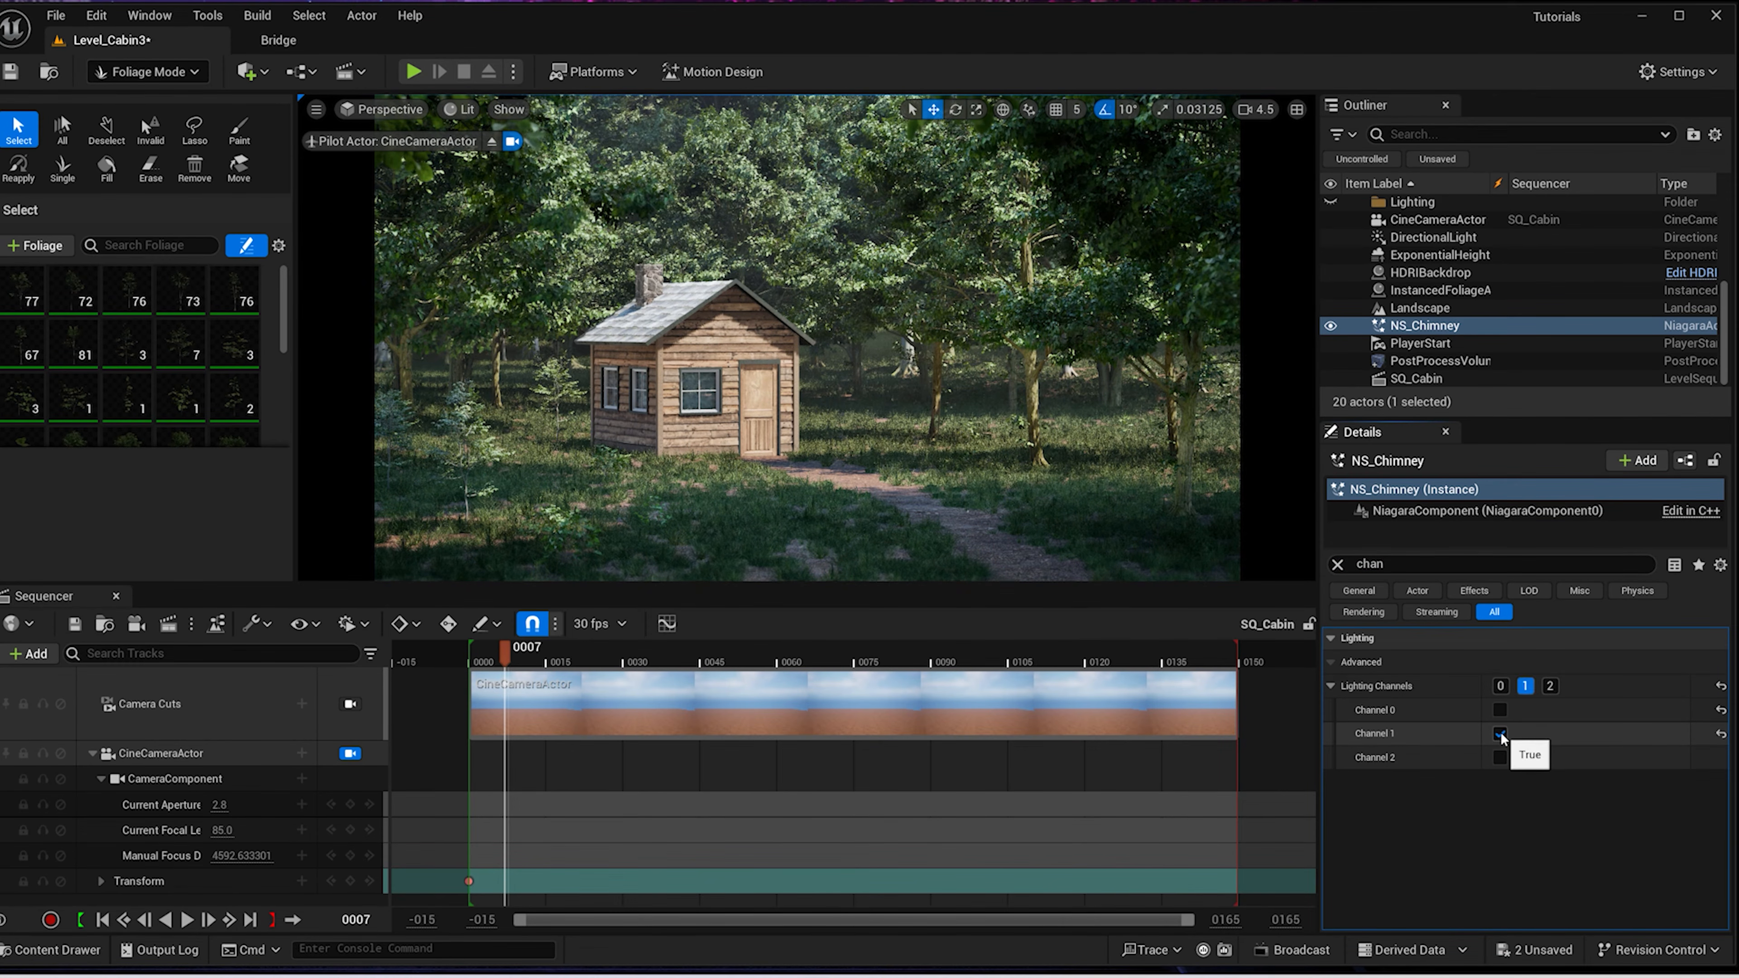
Add a Point Light to the level, show the viewport's editor icons and focus on the light
left_click(248, 71)
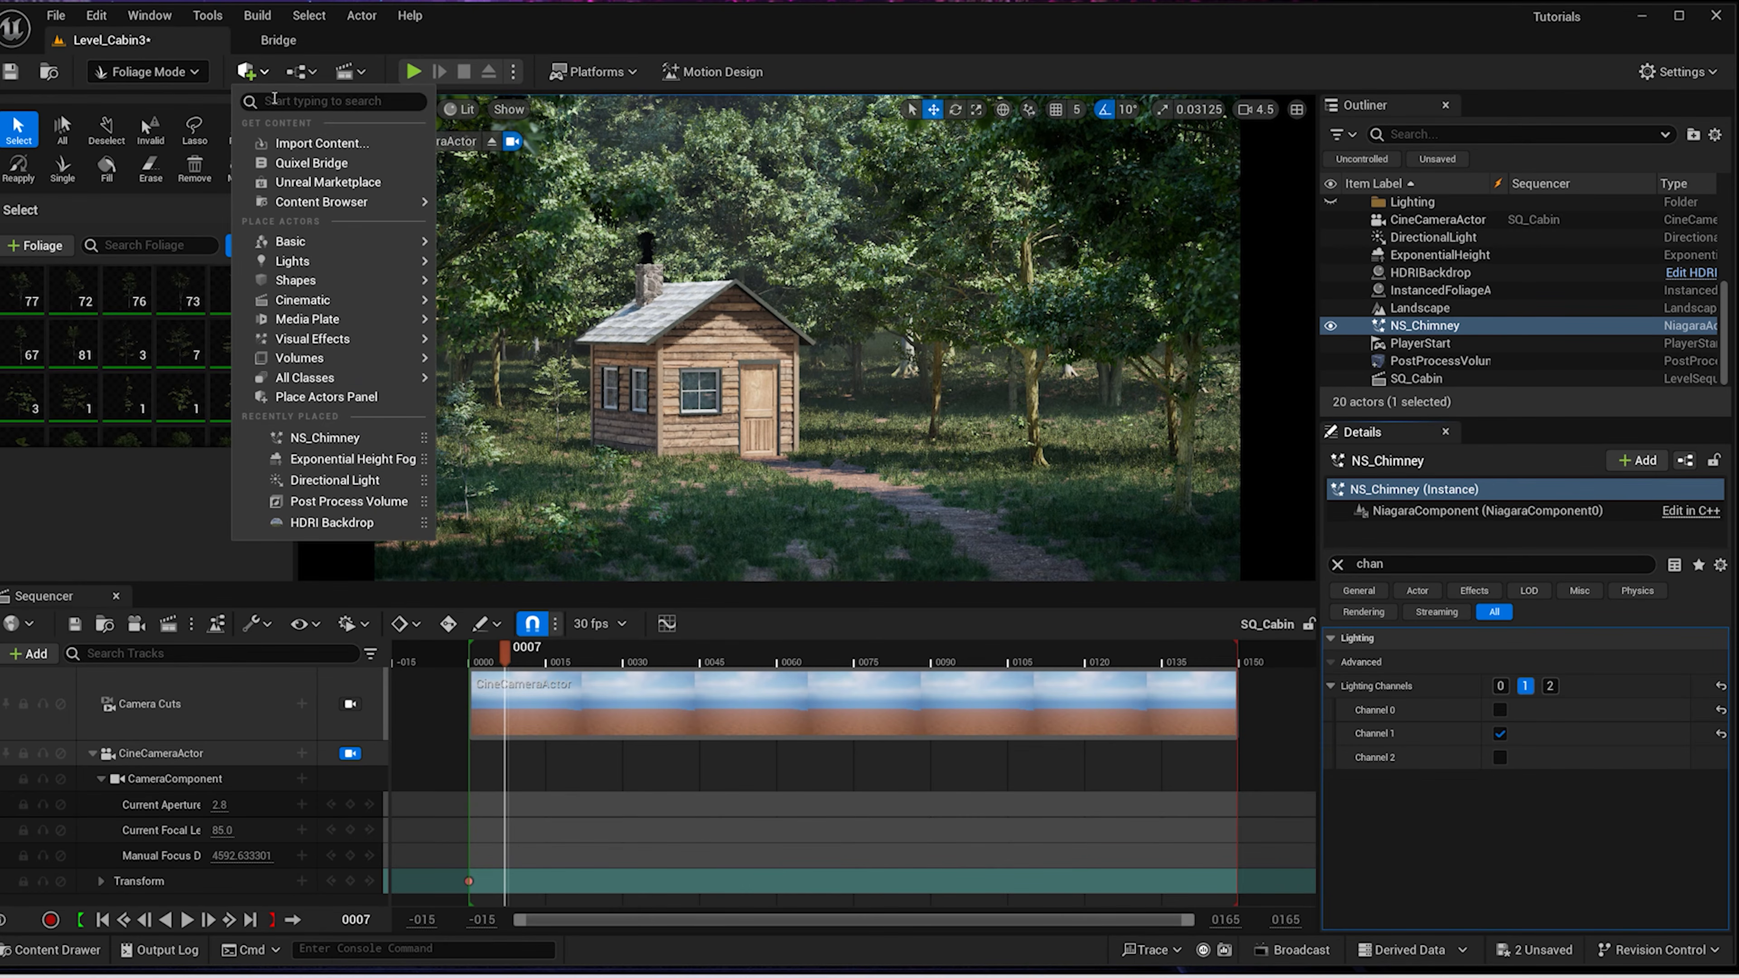
mouse_move(383, 260)
left_click_drag(464, 282, 484, 290)
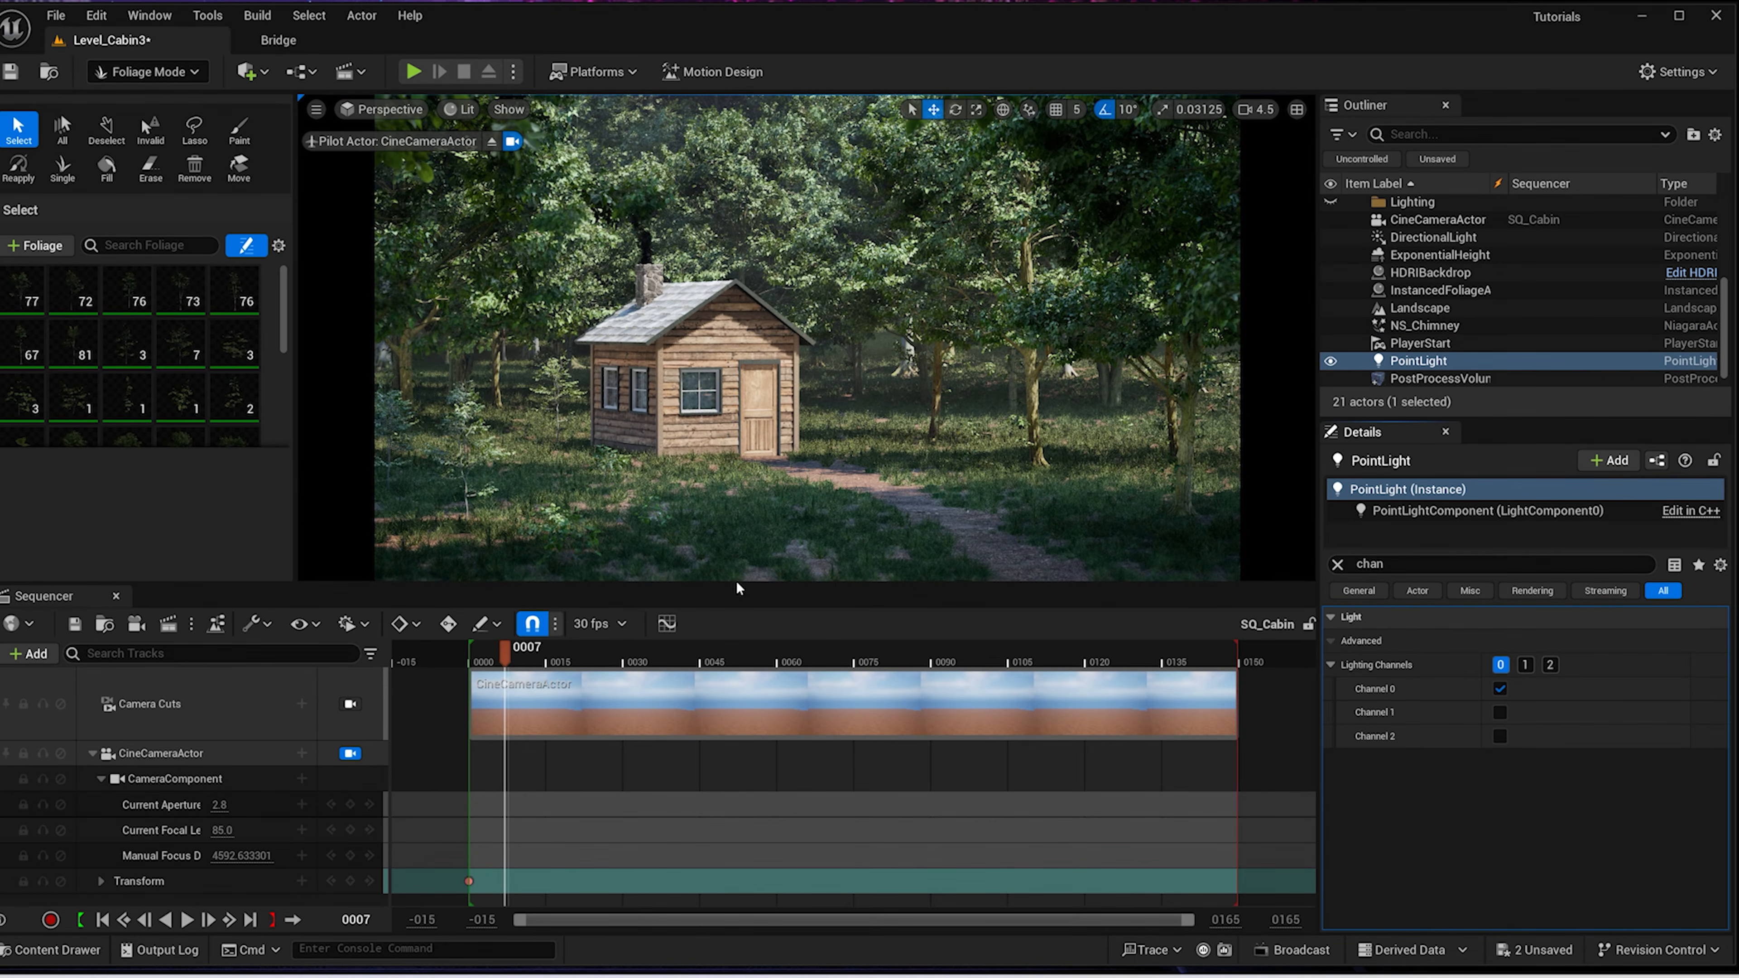
key("g")
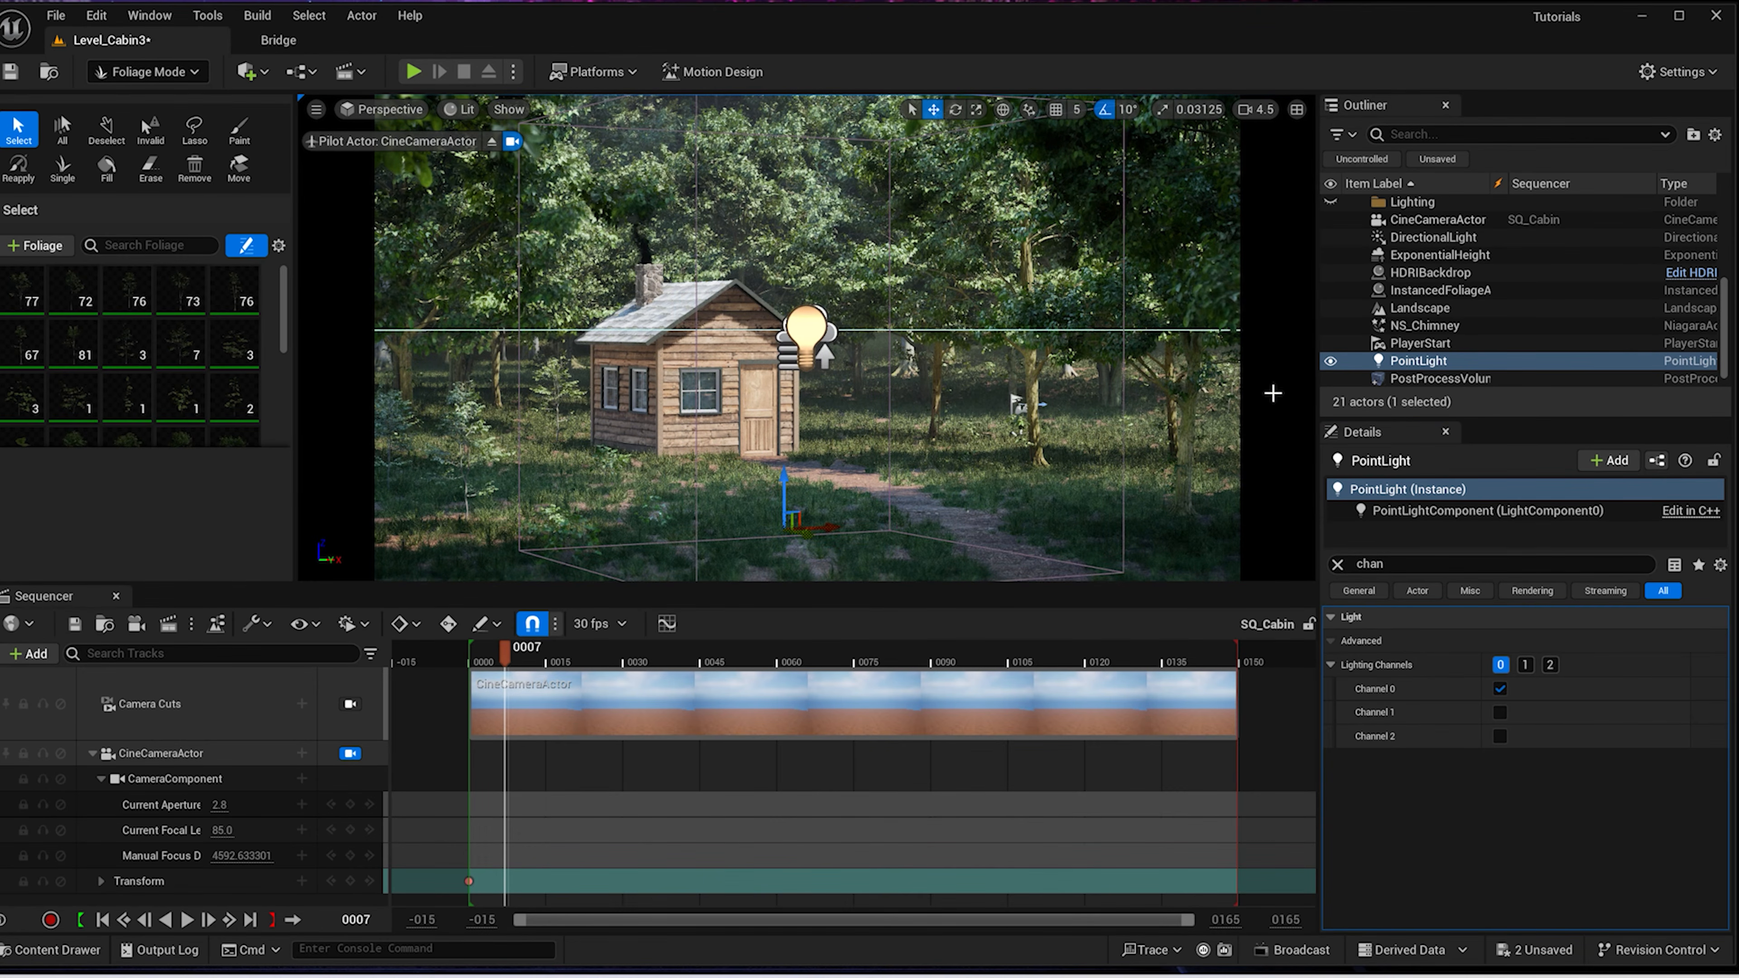
left_click(1409, 363)
key("f")
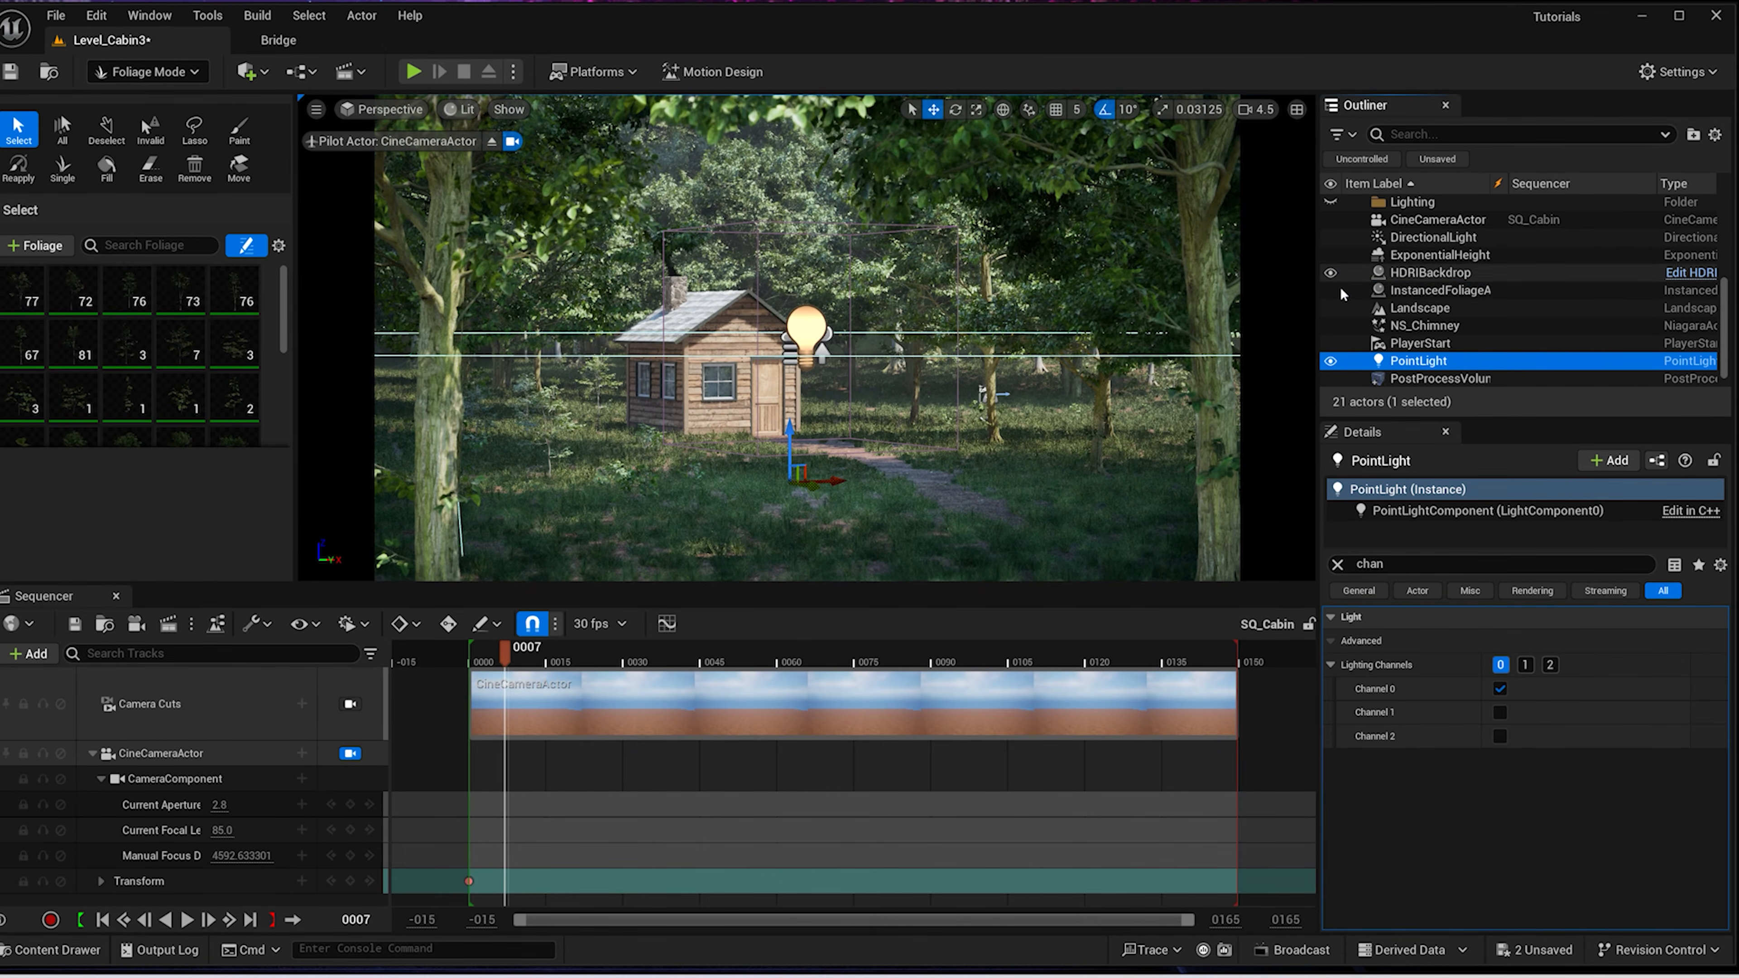
Hide the InstancedFoliageActor to expose the cabin and the point light, and switch from Foliage to Selection mode
left_click(1425, 290)
left_click(1330, 290)
left_click(818, 322)
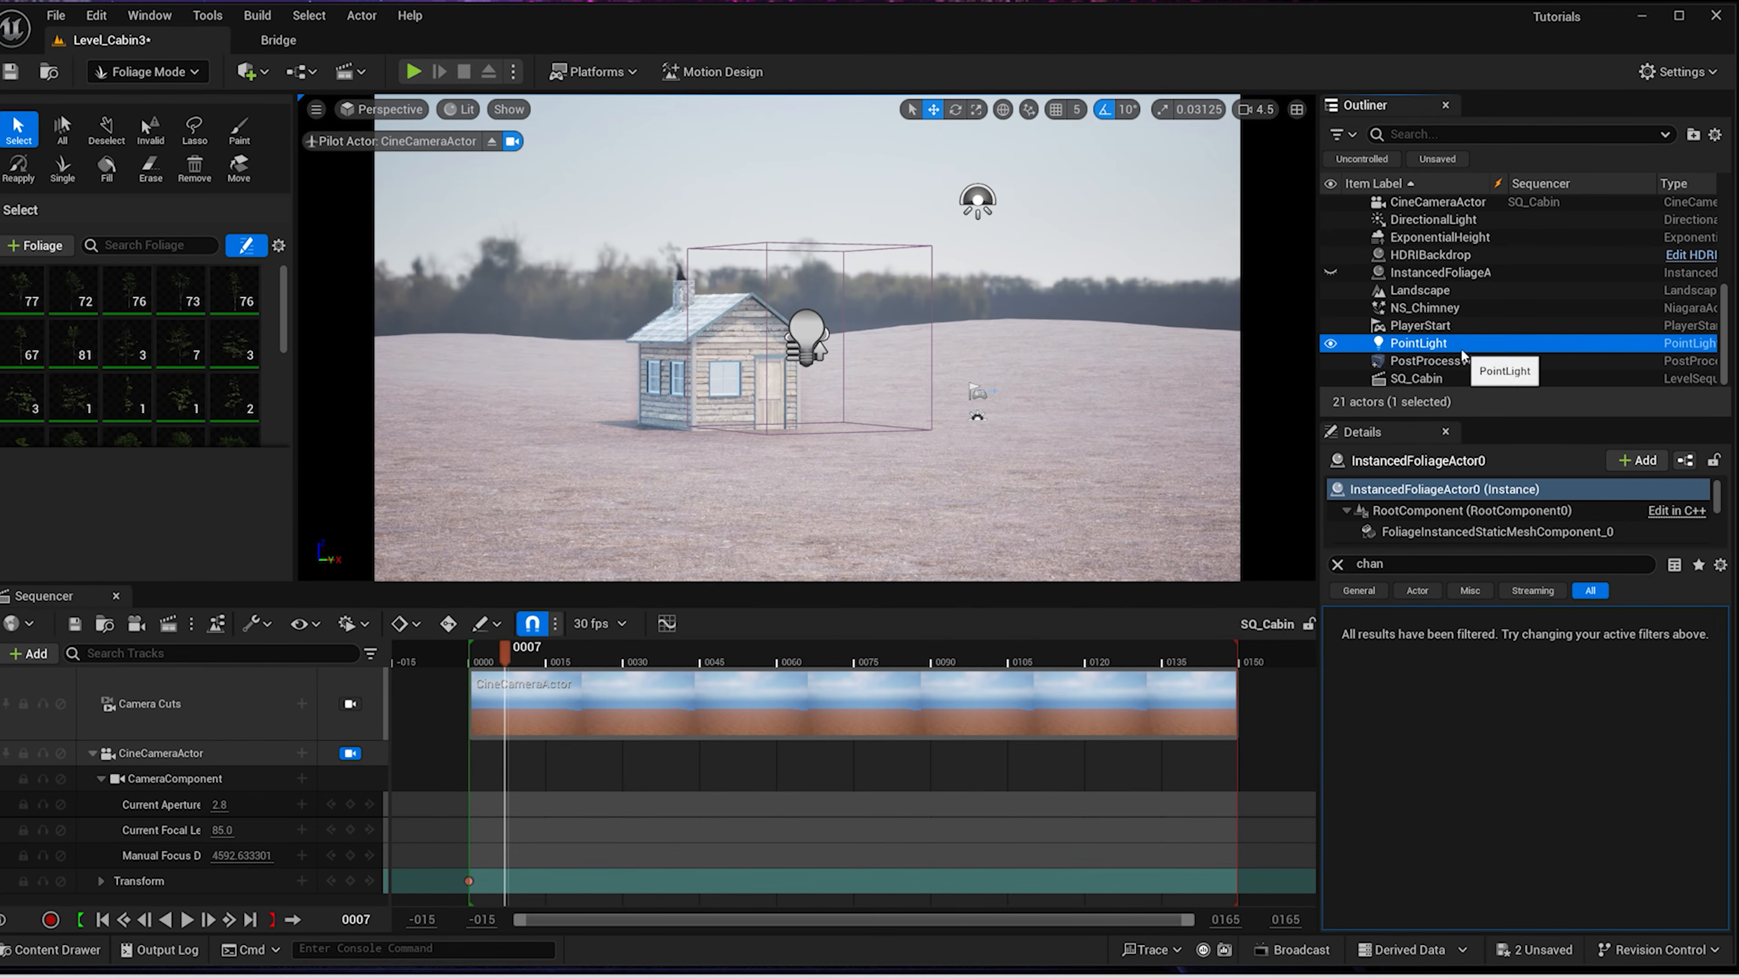
key("f")
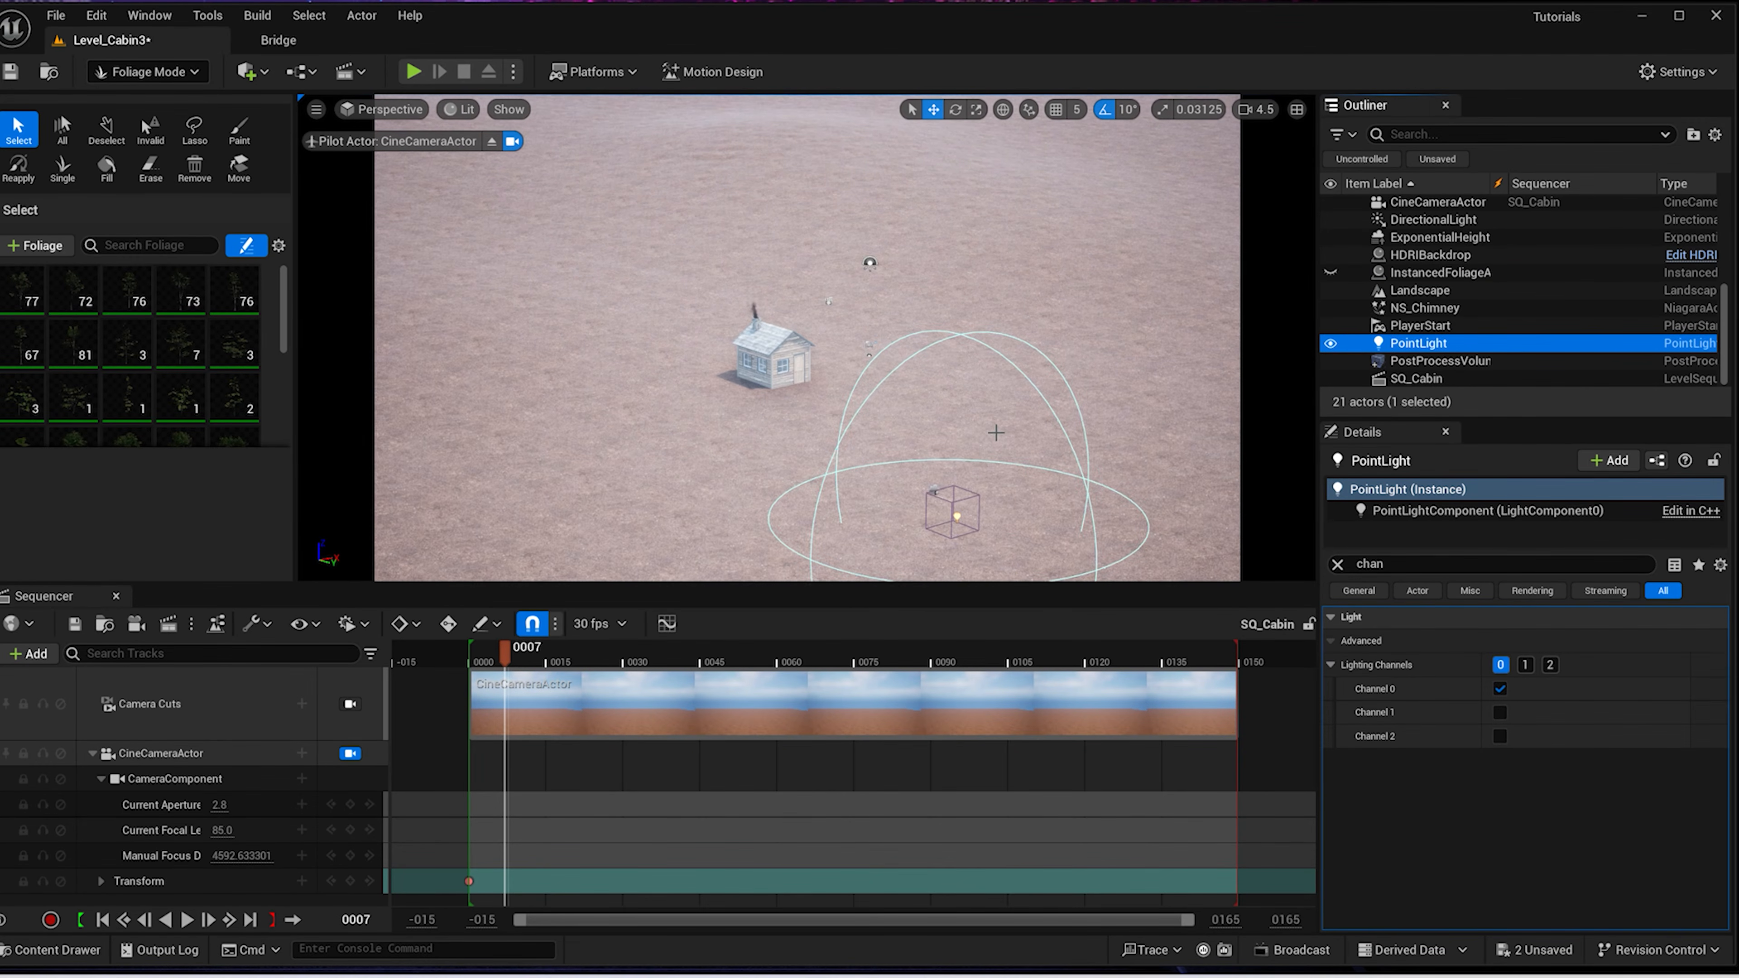
left_click(132, 72)
left_click(171, 106)
left_click(824, 429)
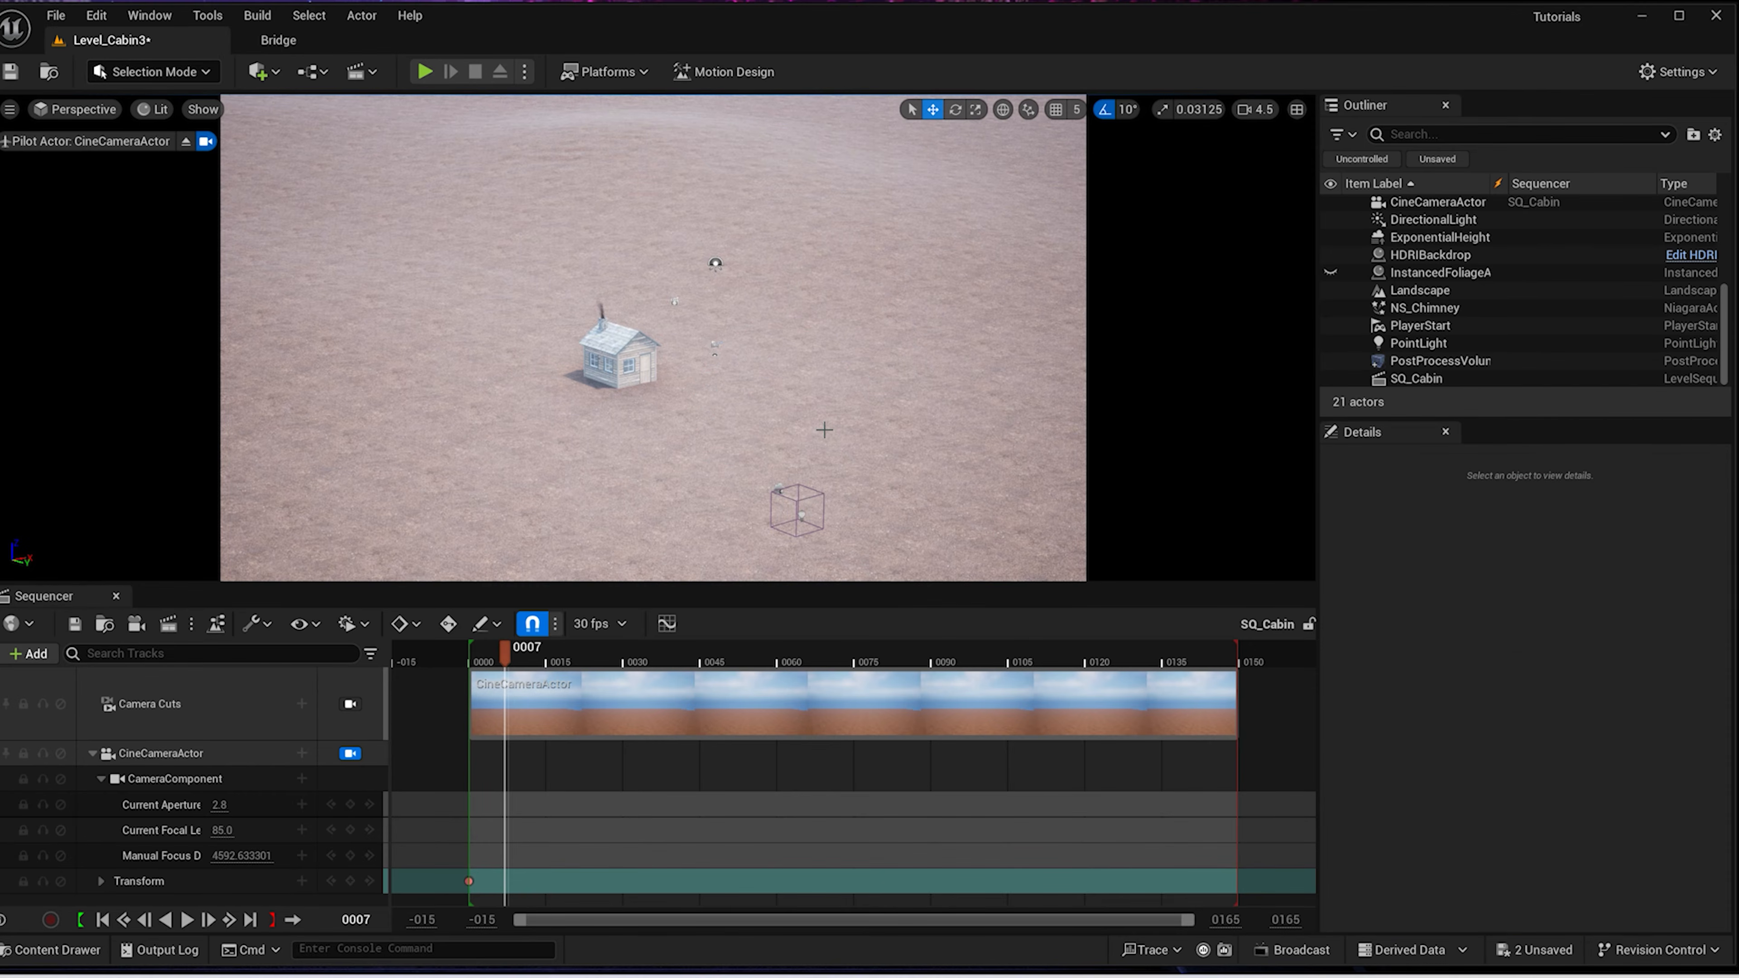
Move the point light above the cabin roof near the chimney, at about X -1051, Y 171, Z 635
left_click(802, 515)
left_click_drag(834, 528, 479, 303)
left_click_drag(489, 370, 663, 353)
left_click_drag(617, 296, 618, 248)
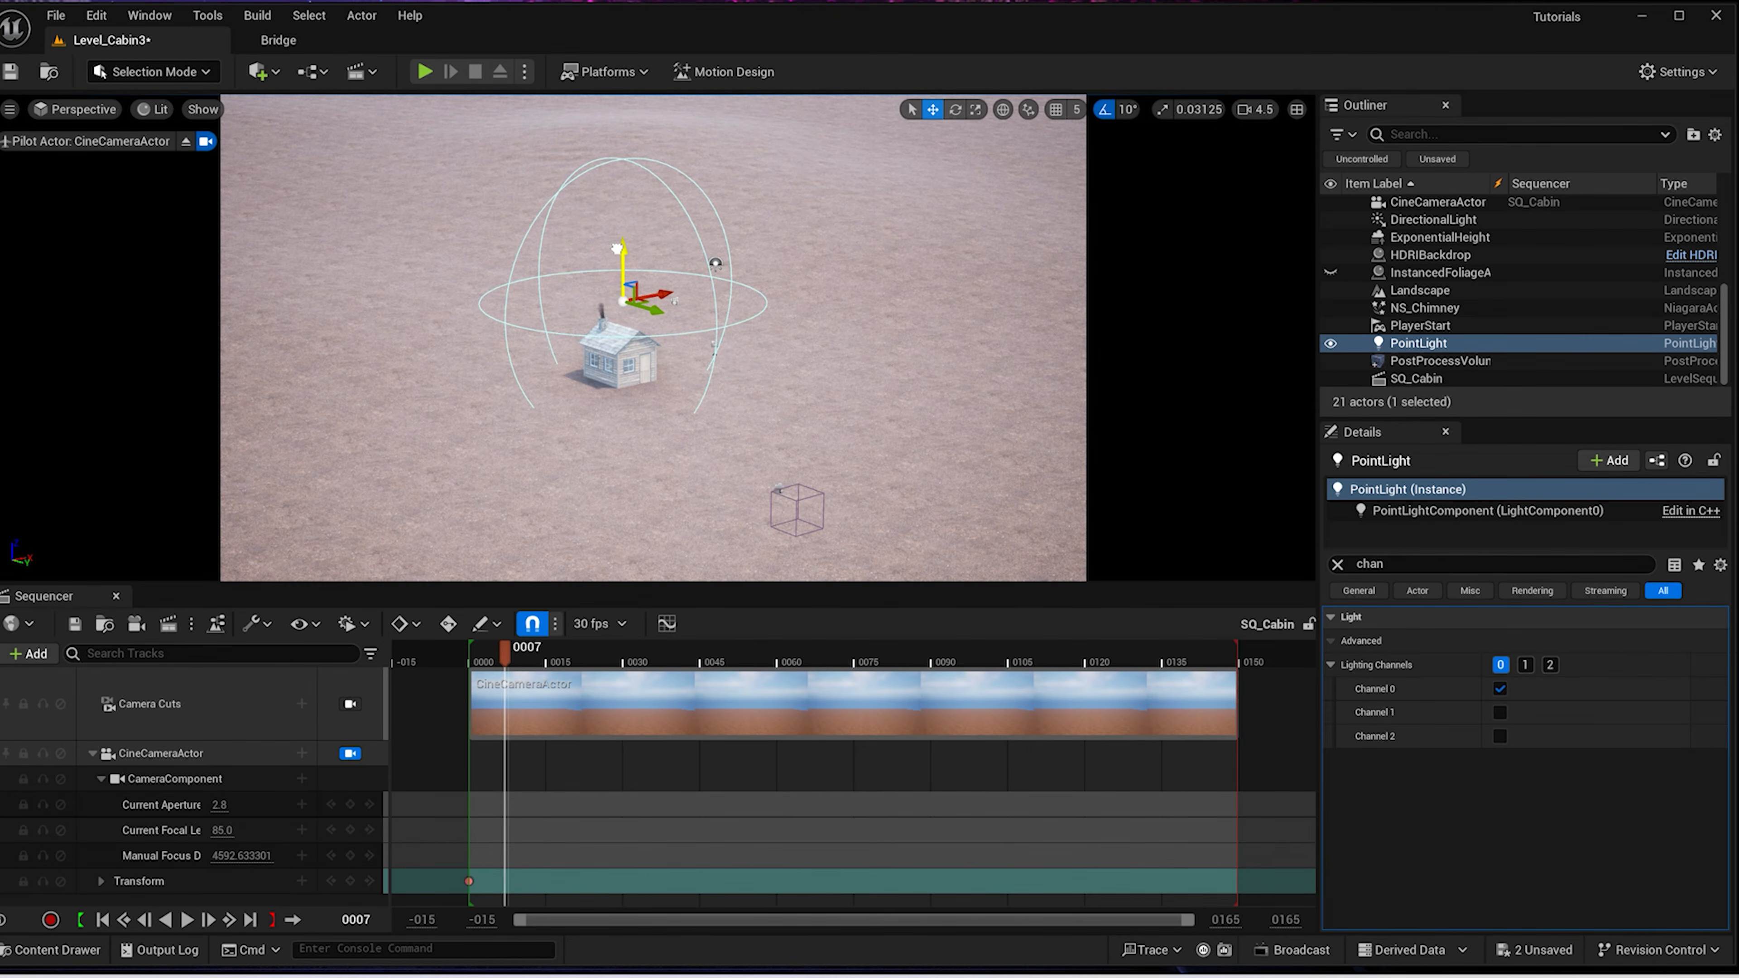
key("f")
scroll(726, 310, "down", 1)
left_click_drag(726, 310, 650, 404, "alt")
left_click_drag(666, 342, 639, 305)
Restrict the point light to Lighting Channel 1, turning Channel 0 off, and clear the property filter
left_click(1500, 688)
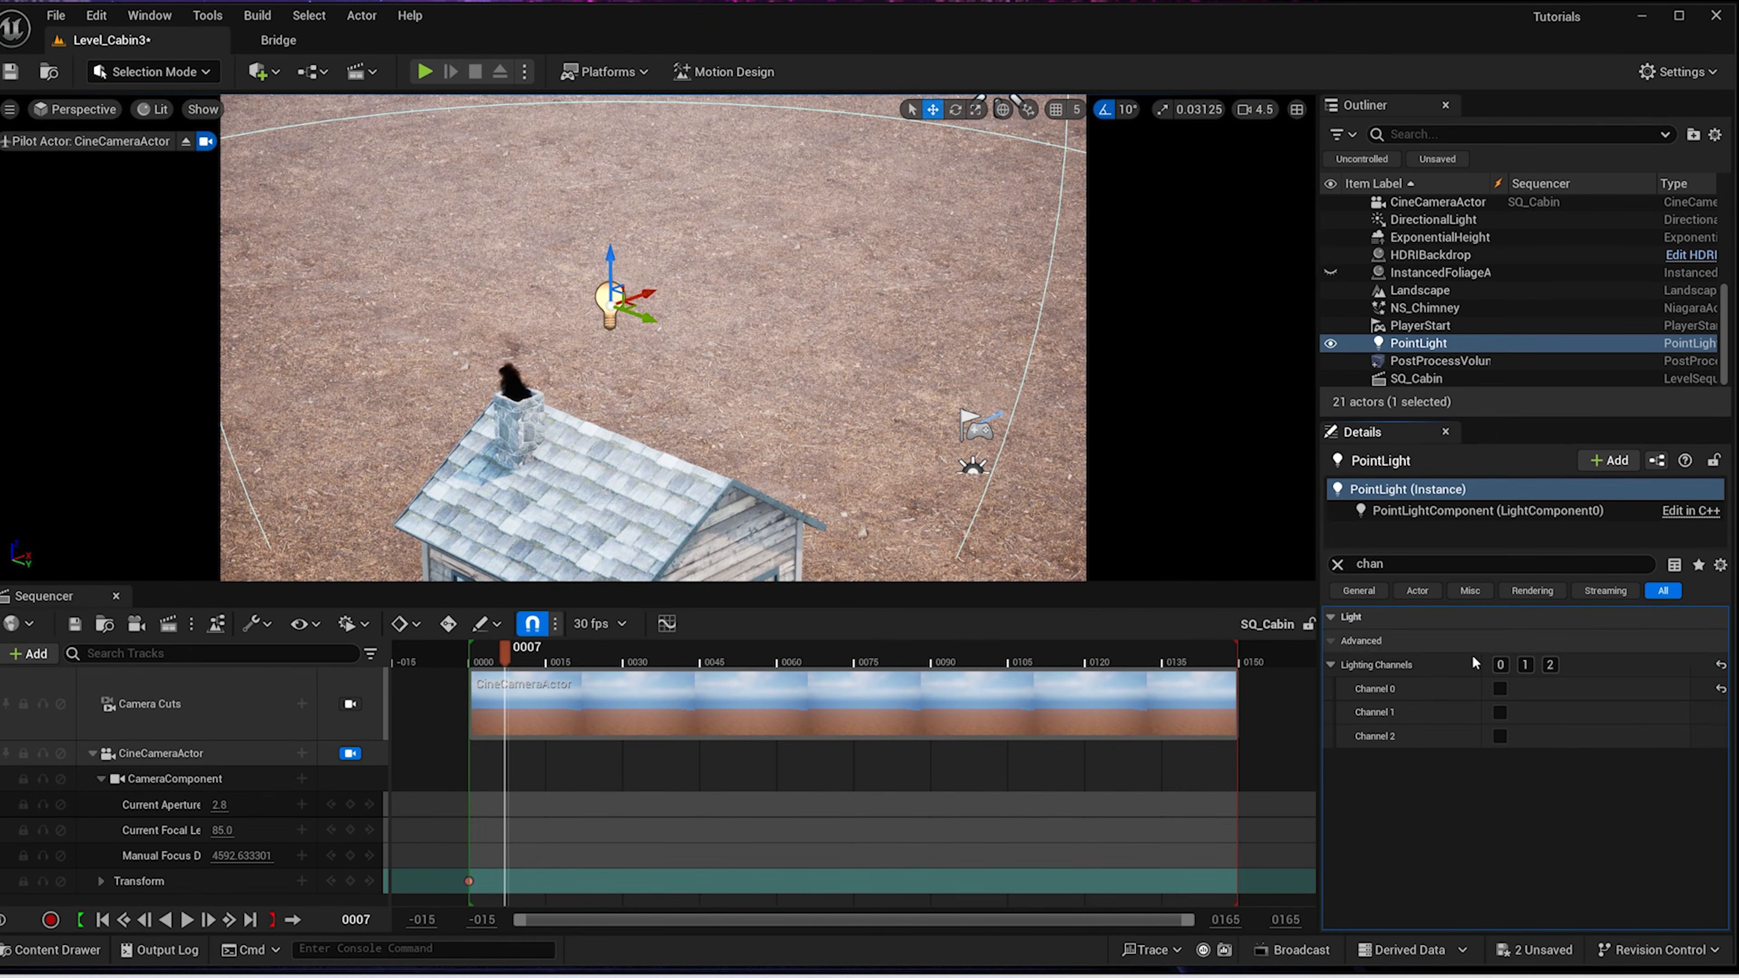
left_click(1500, 712)
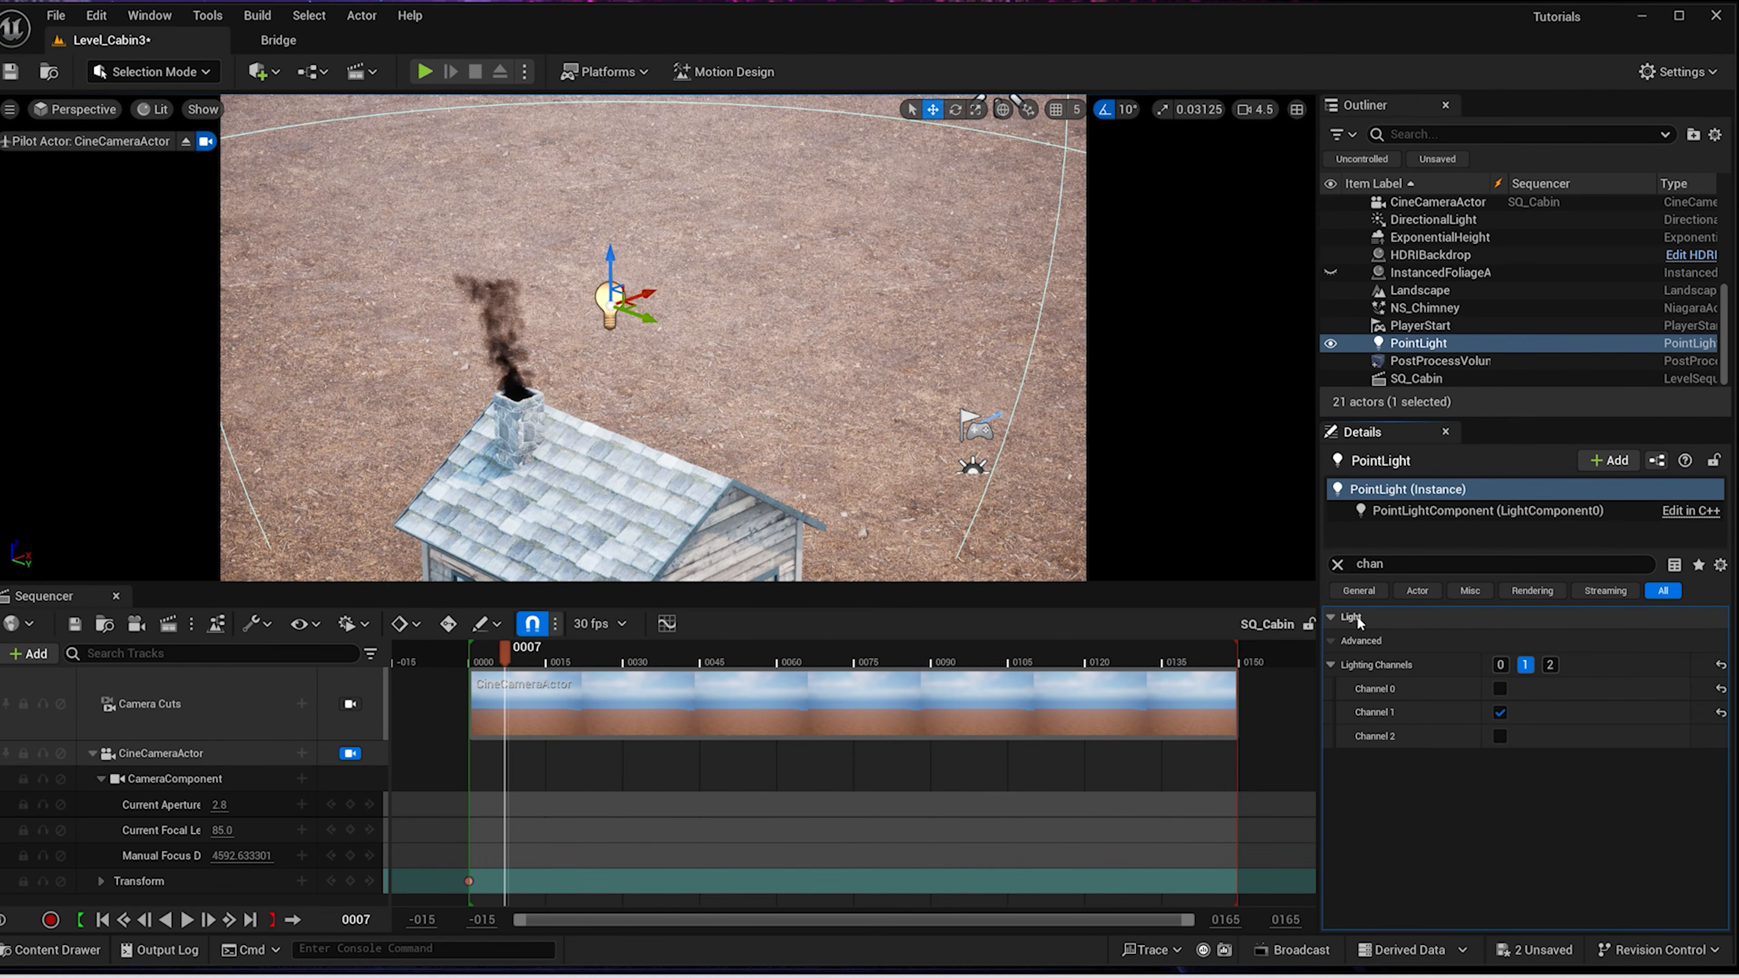
left_click(1343, 574)
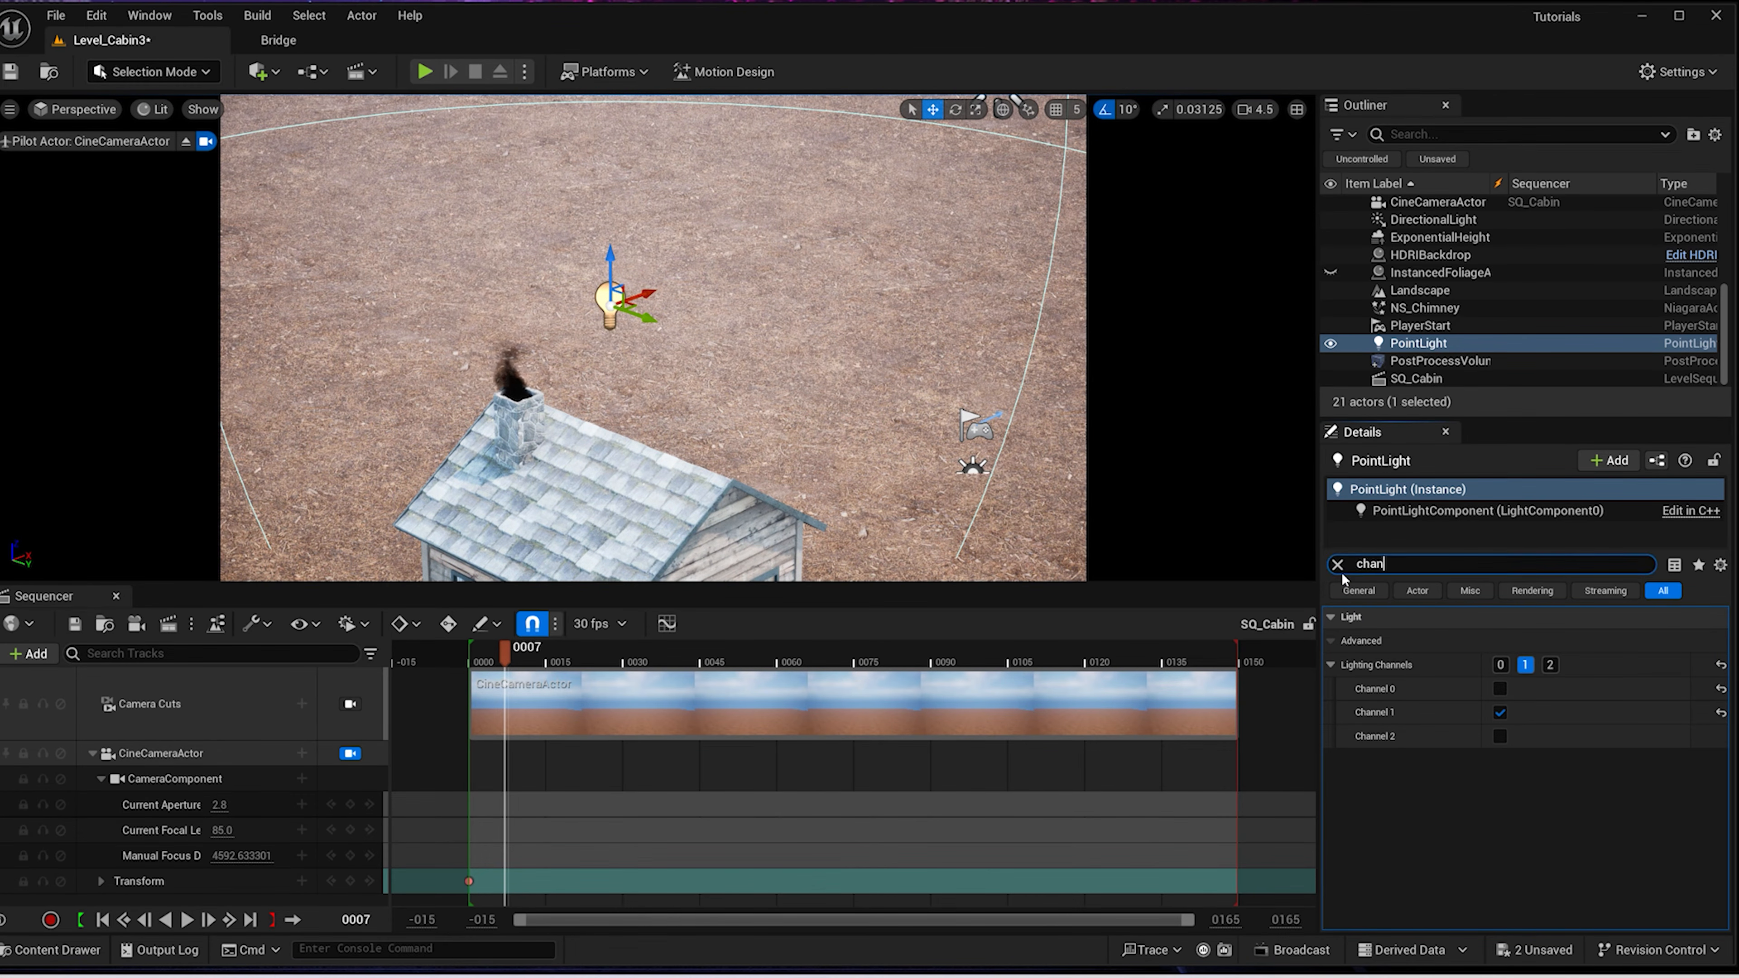
left_click(1338, 565)
Set the point light's Intensity to 200 cd, unhide the foliage and view the shot at frame 3
left_click(1502, 760)
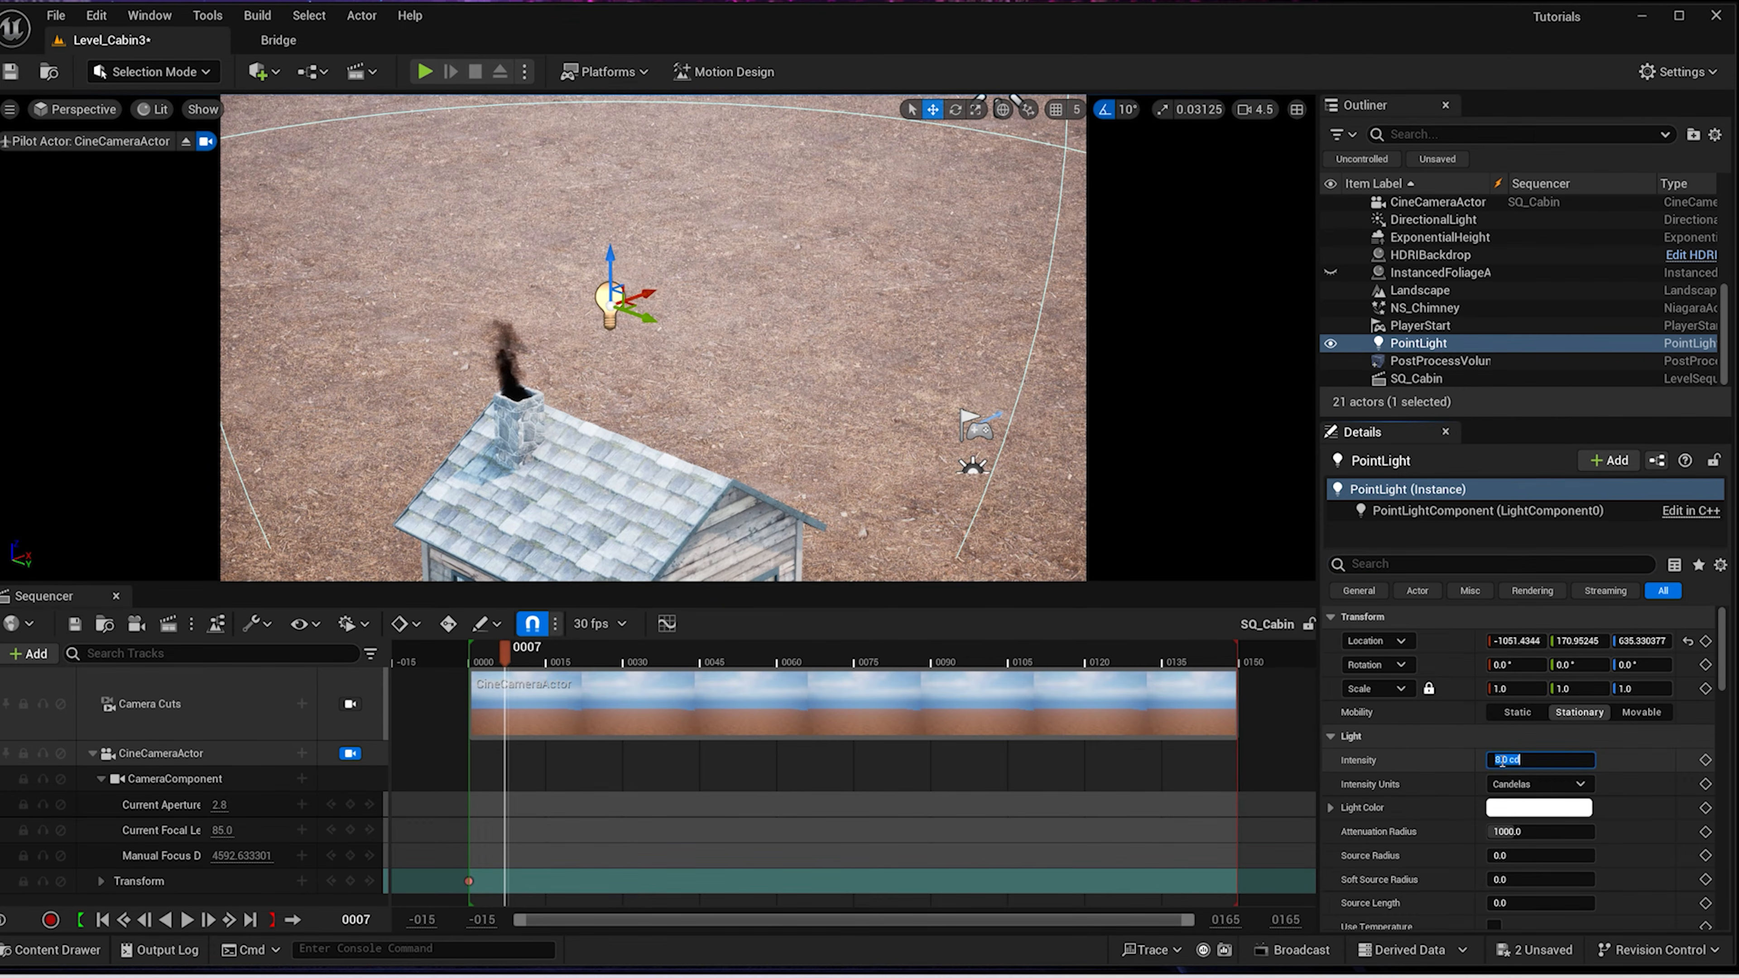
type("200")
key("Return")
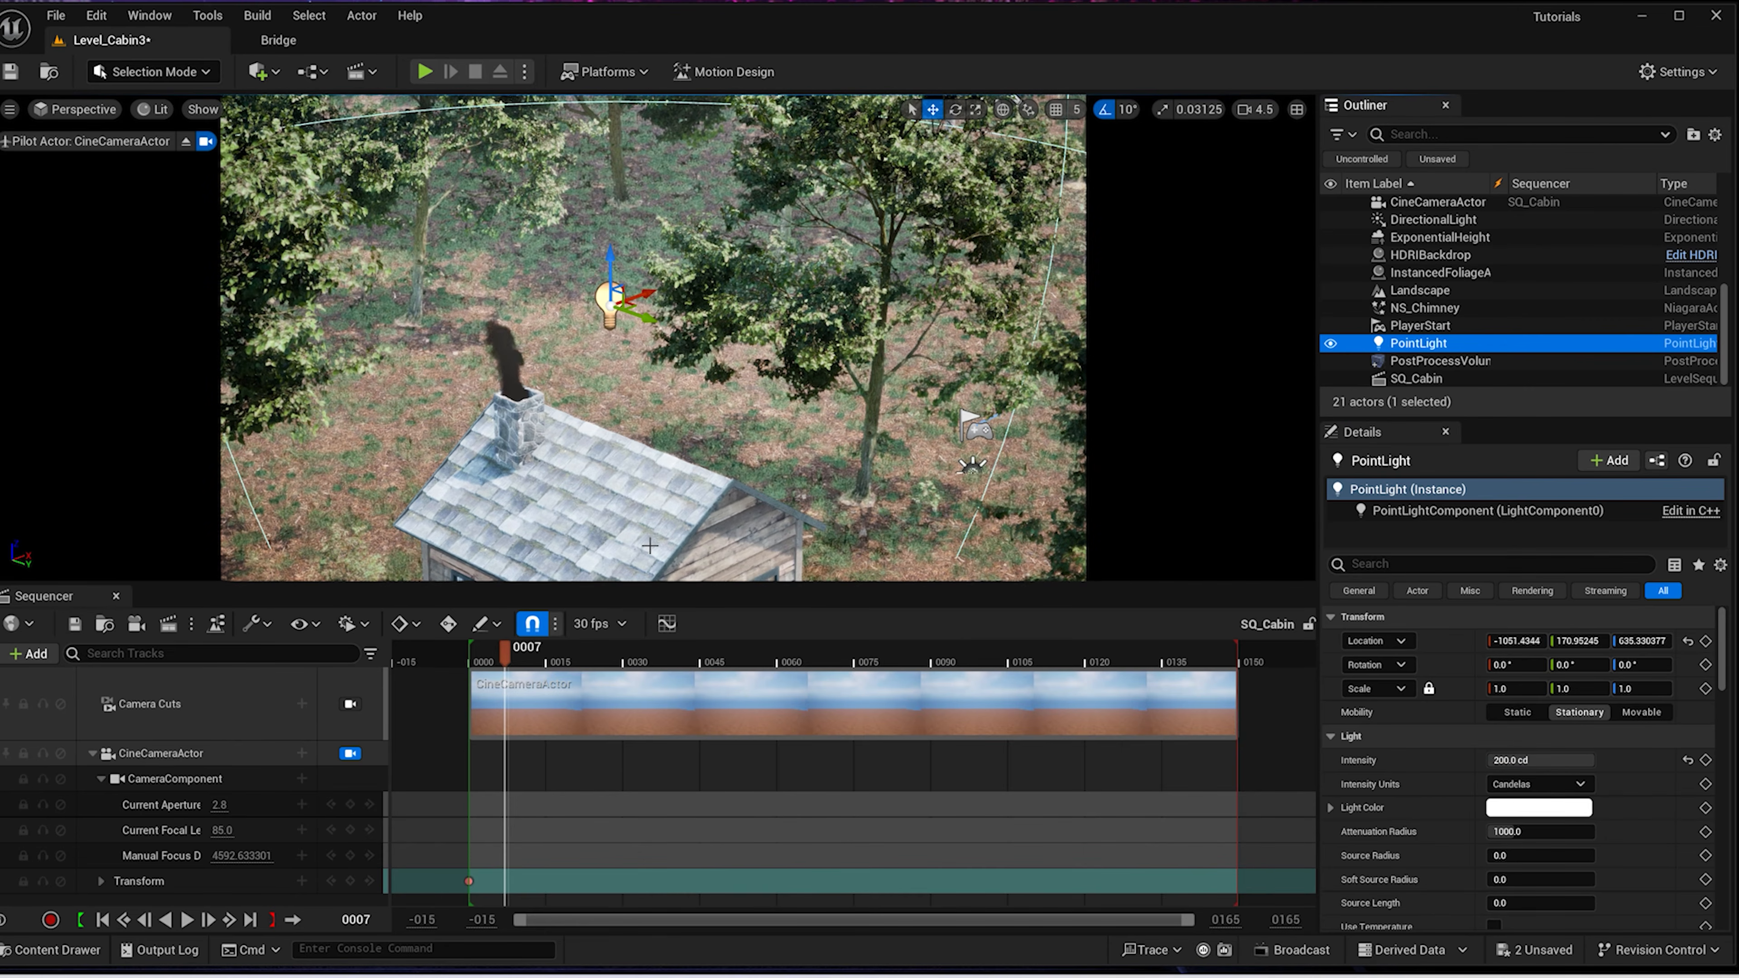
left_click(487, 656)
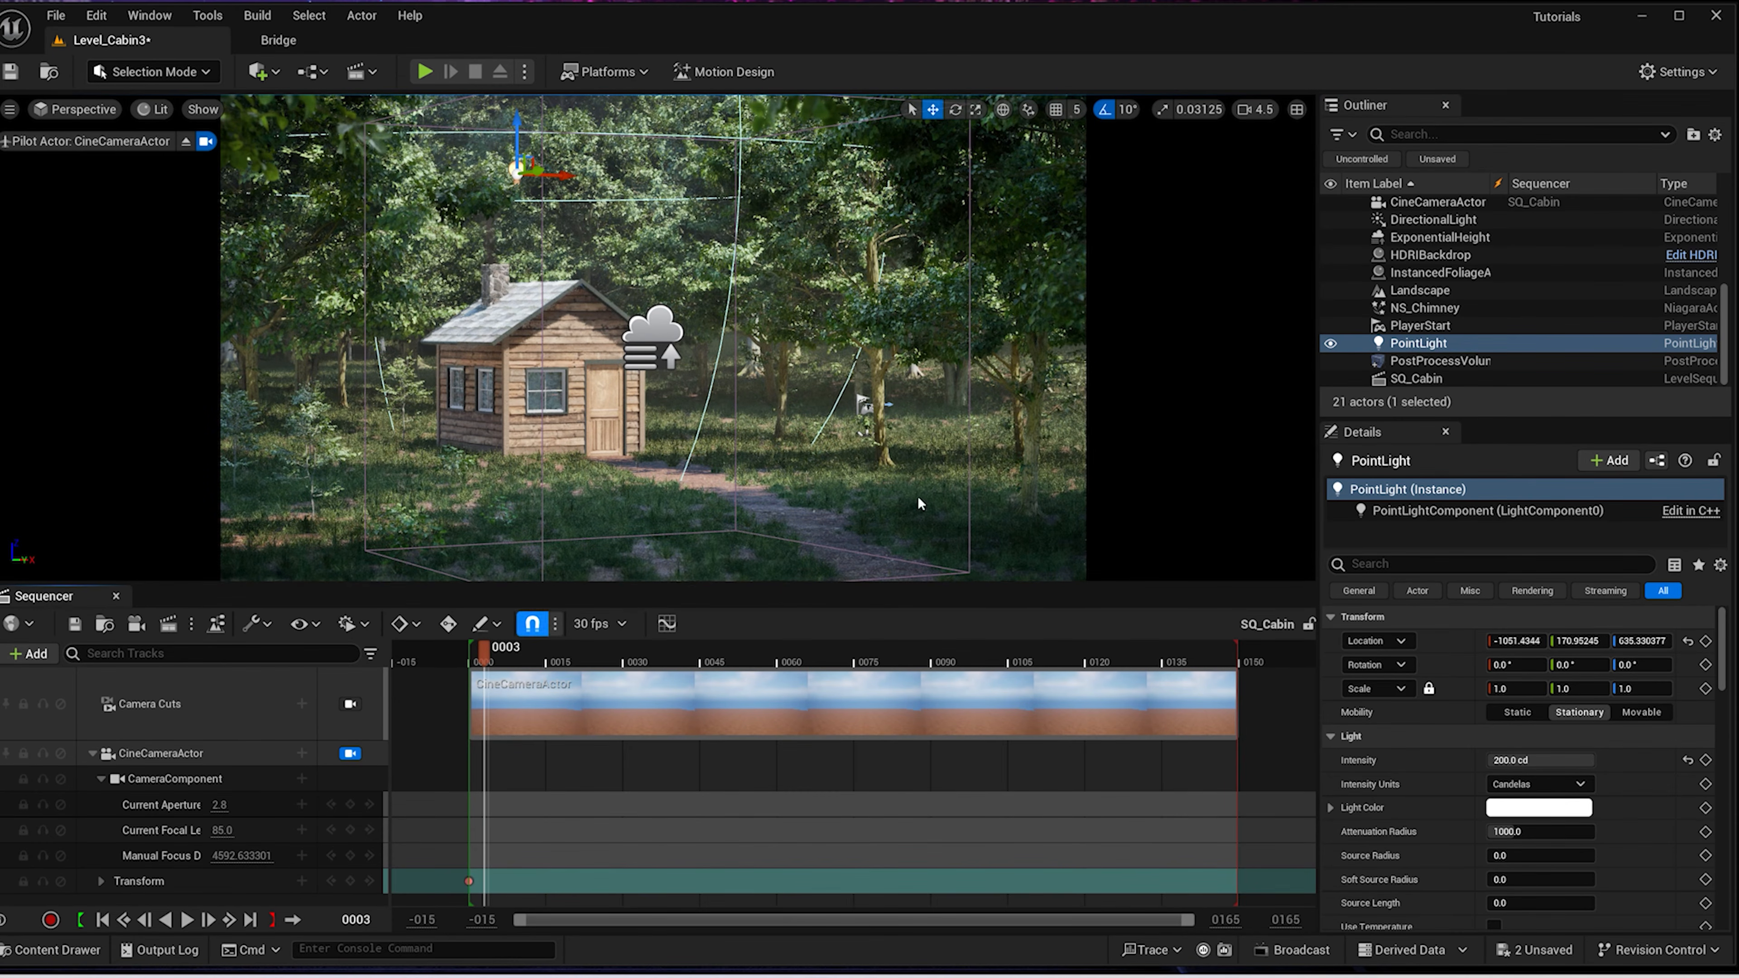
Set the point light's Intensity to 500 cd and lower it to about Z 525, closer to the chimney smoke
left_click(1506, 759)
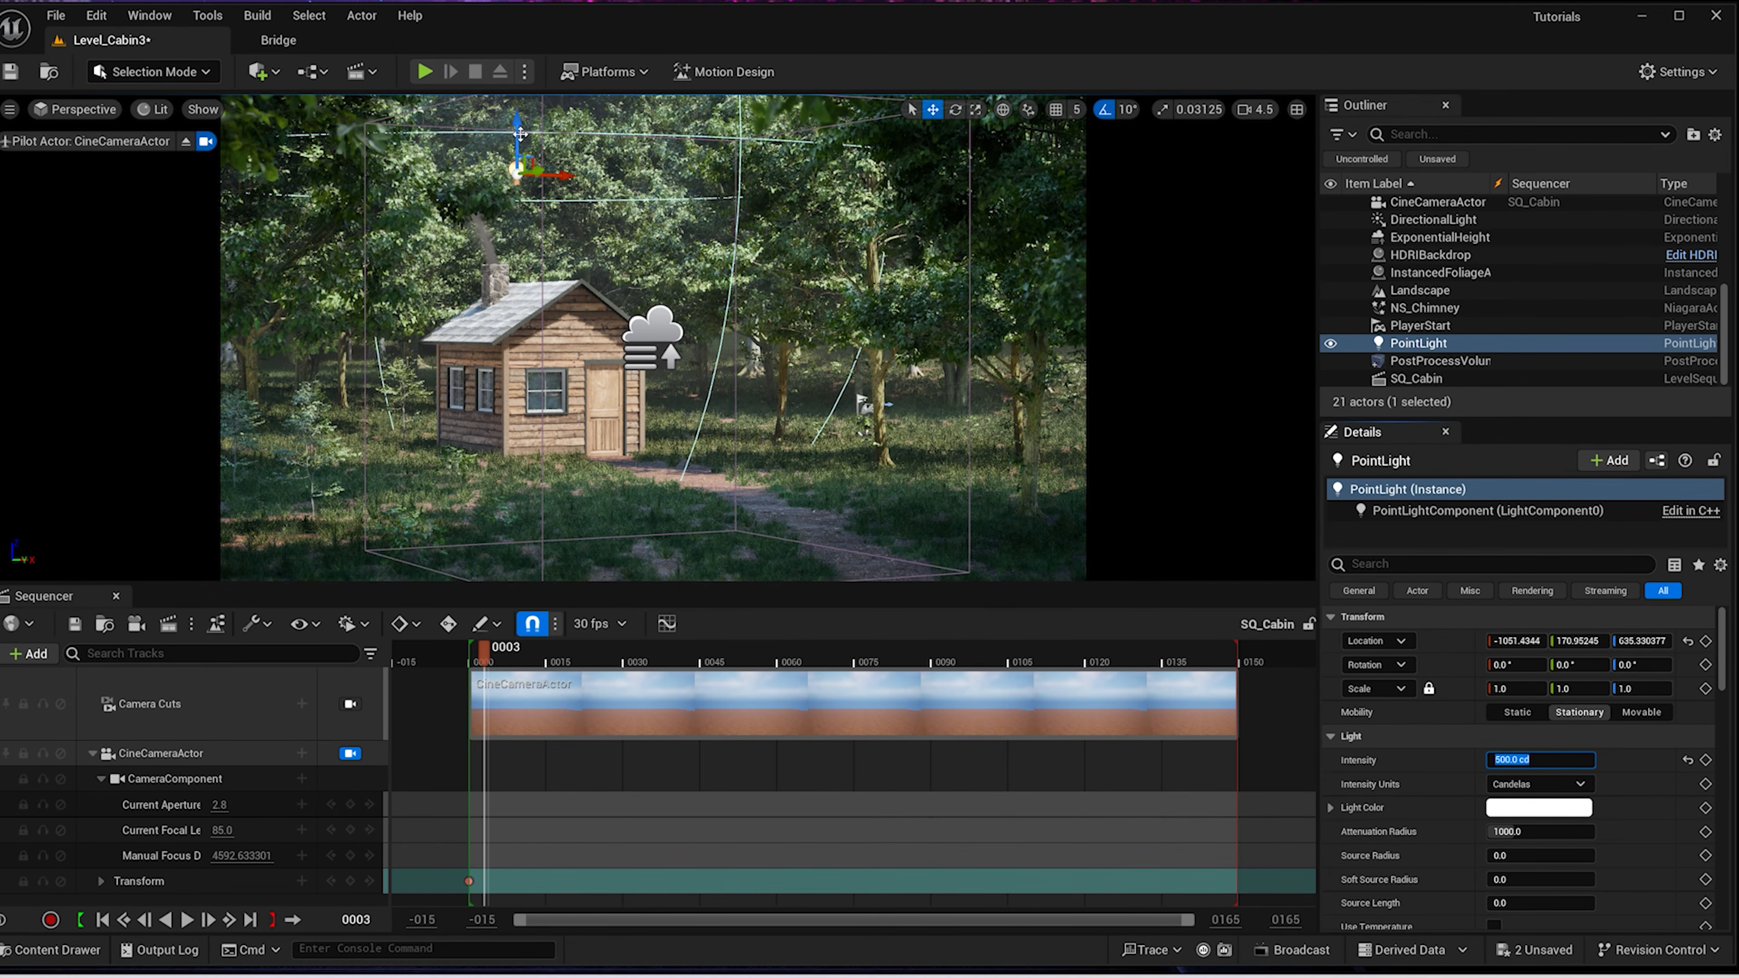
left_click_drag(521, 134, 518, 182)
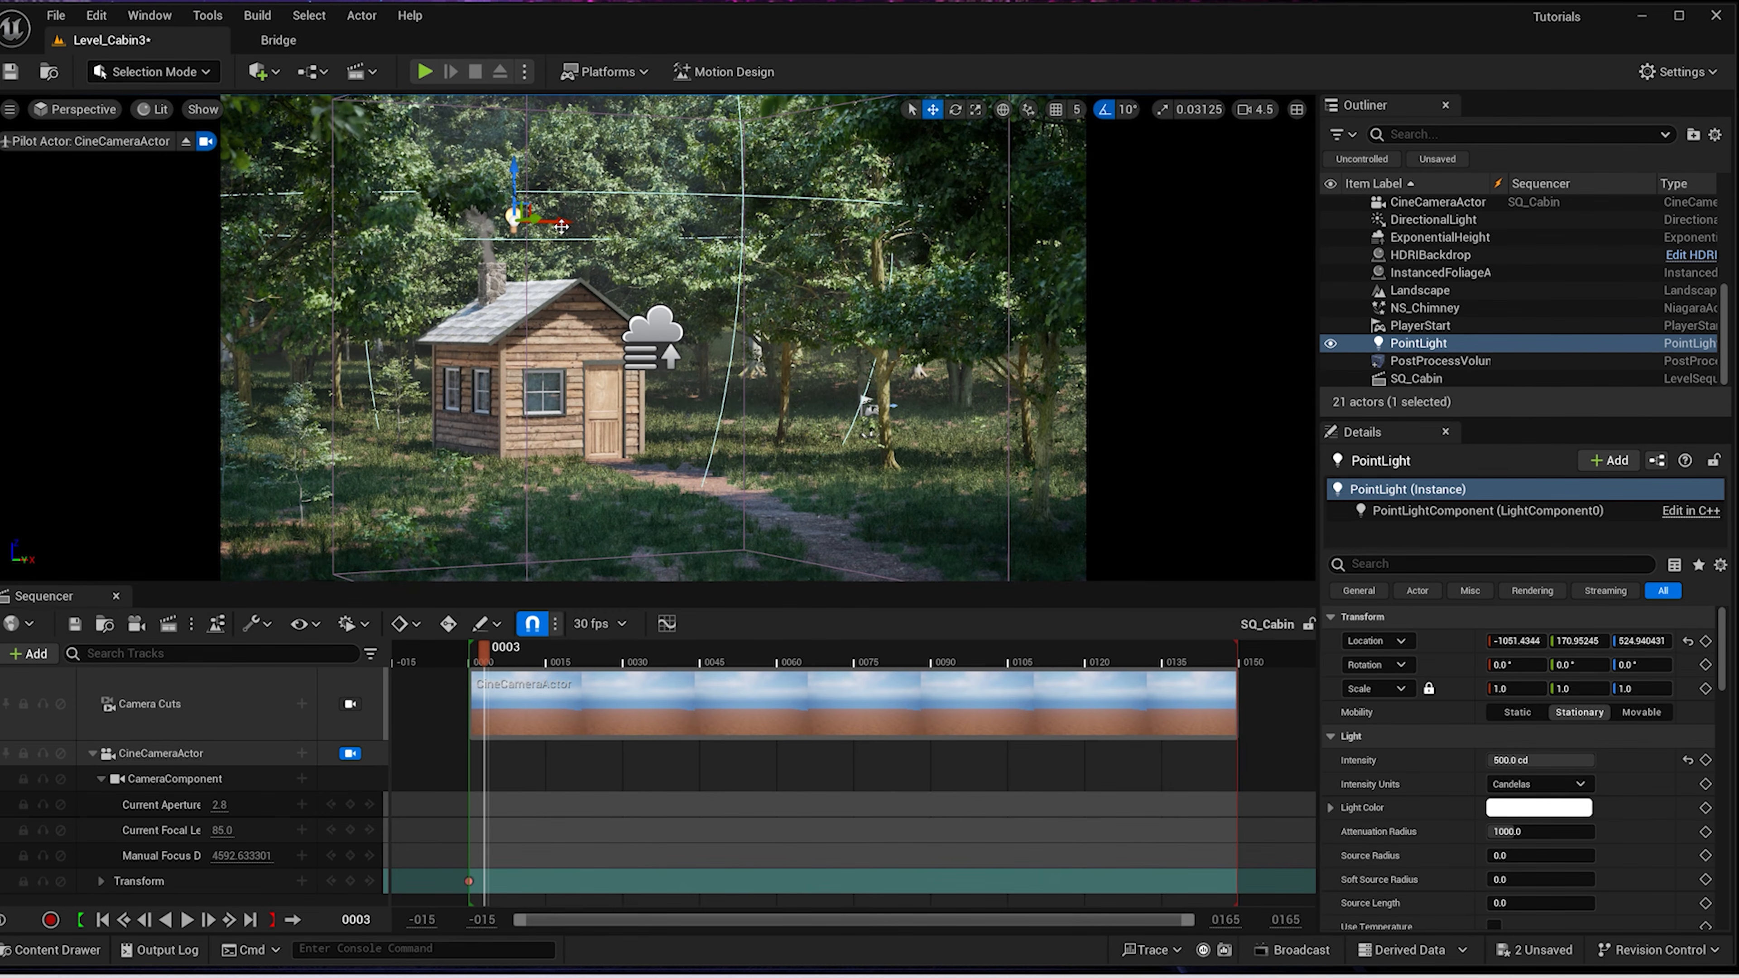
left_click(723, 198)
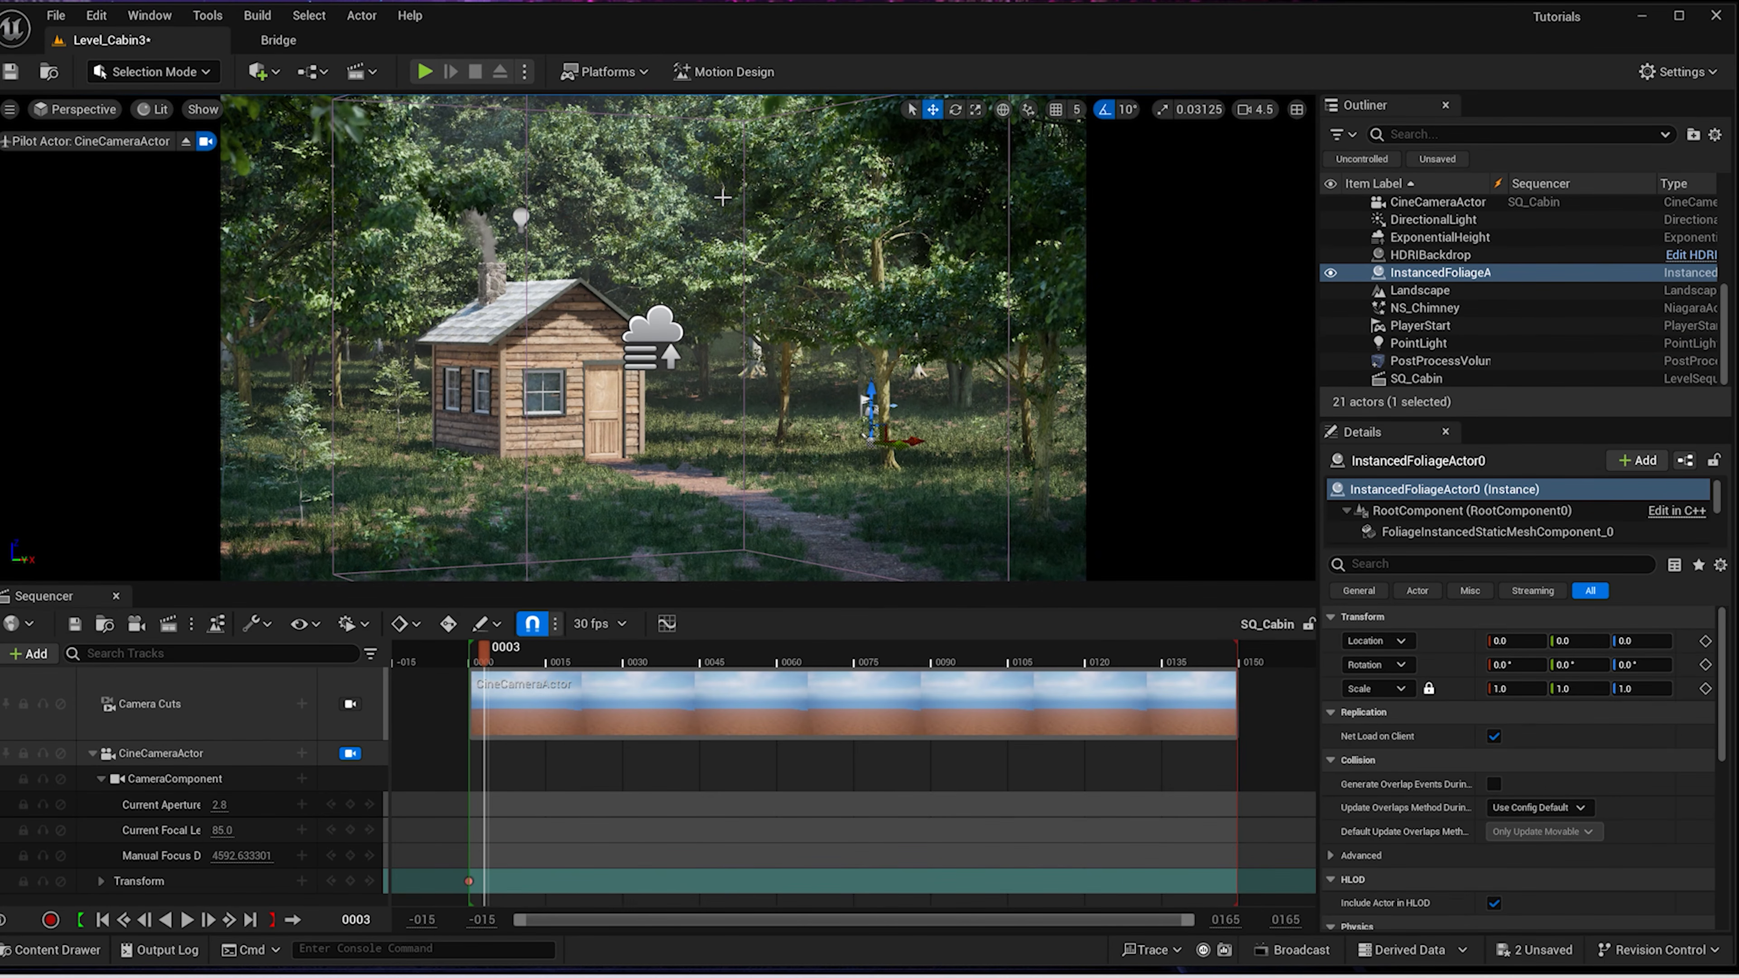
key("g")
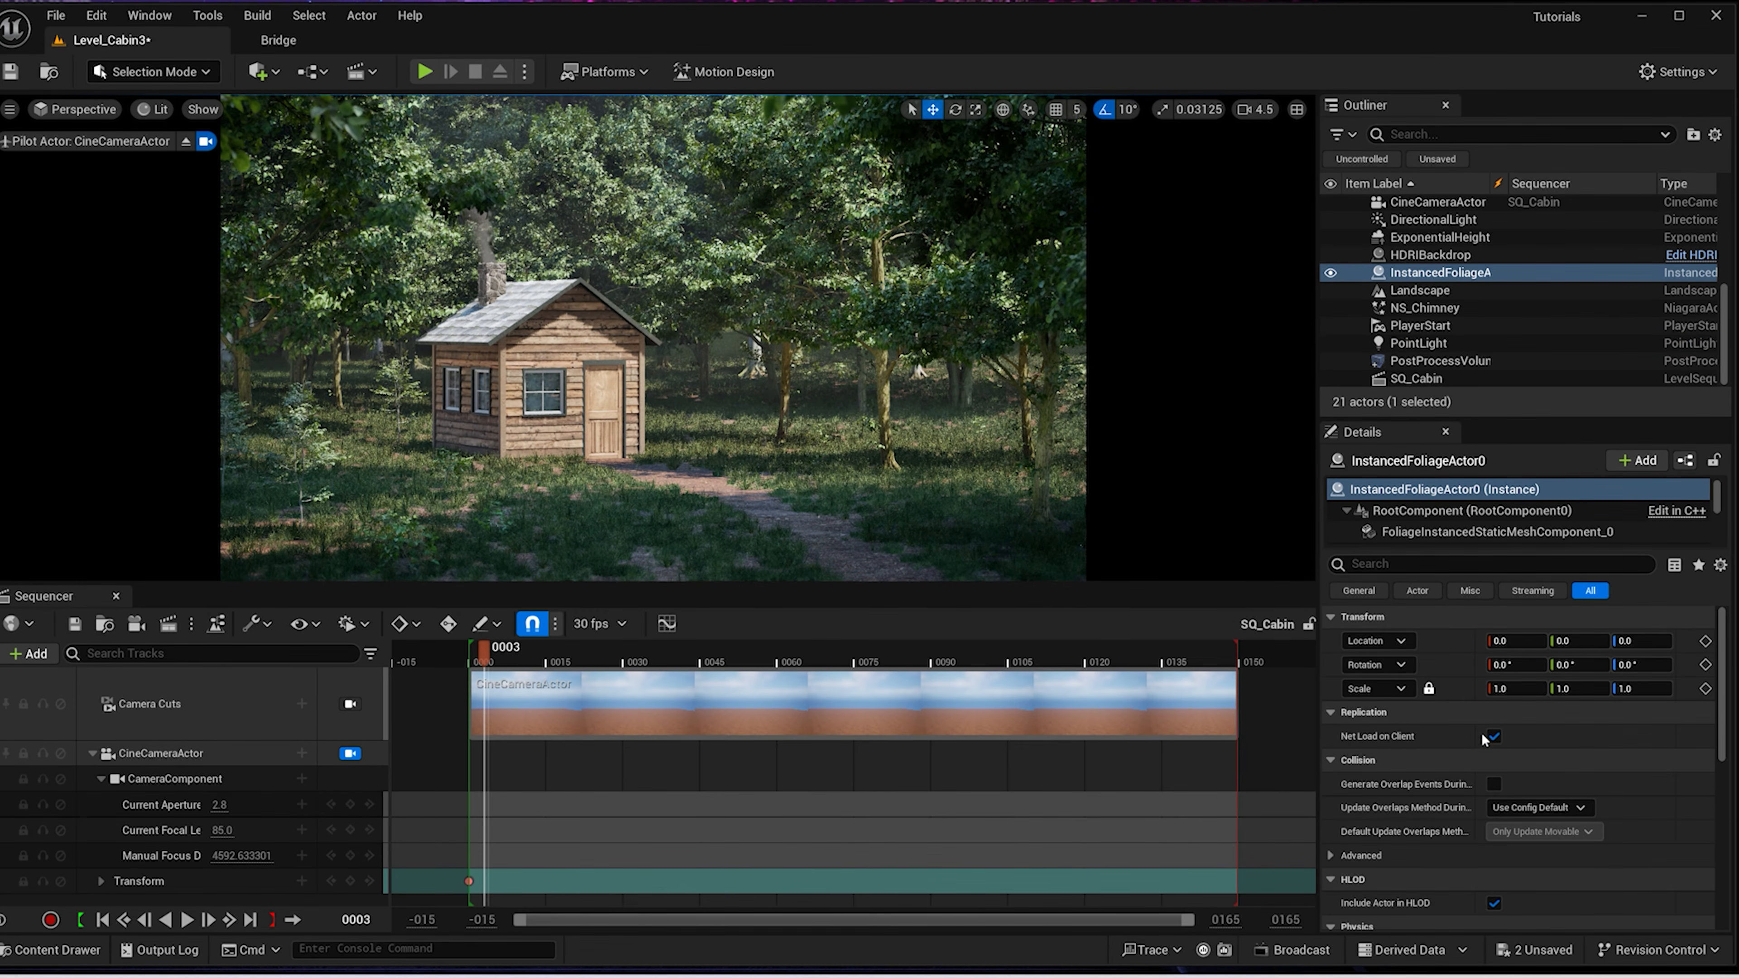
Enable Cast Volumetric Shadow on the point light and set its Volumetric Scattering Intensity to about 1.76
left_click(1431, 342)
left_click(1527, 762)
left_click(1431, 565)
type("vol")
left_click(1500, 688)
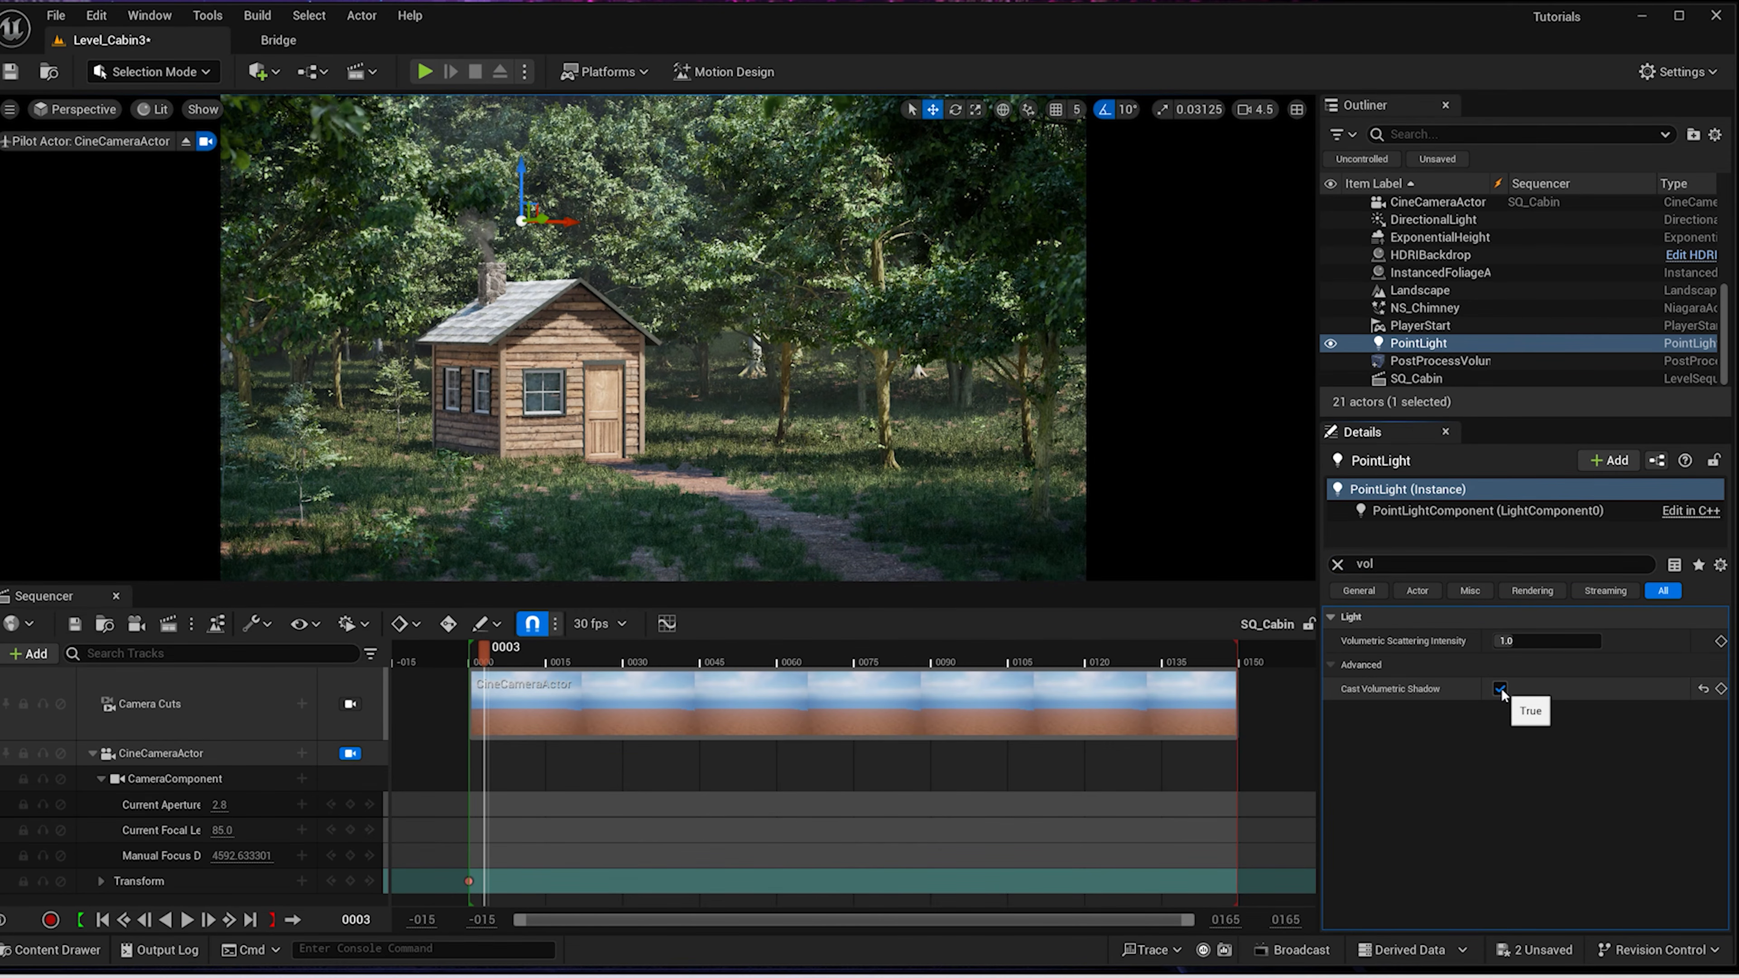
left_click(1527, 640)
left_click_drag(1527, 642, 1535, 643)
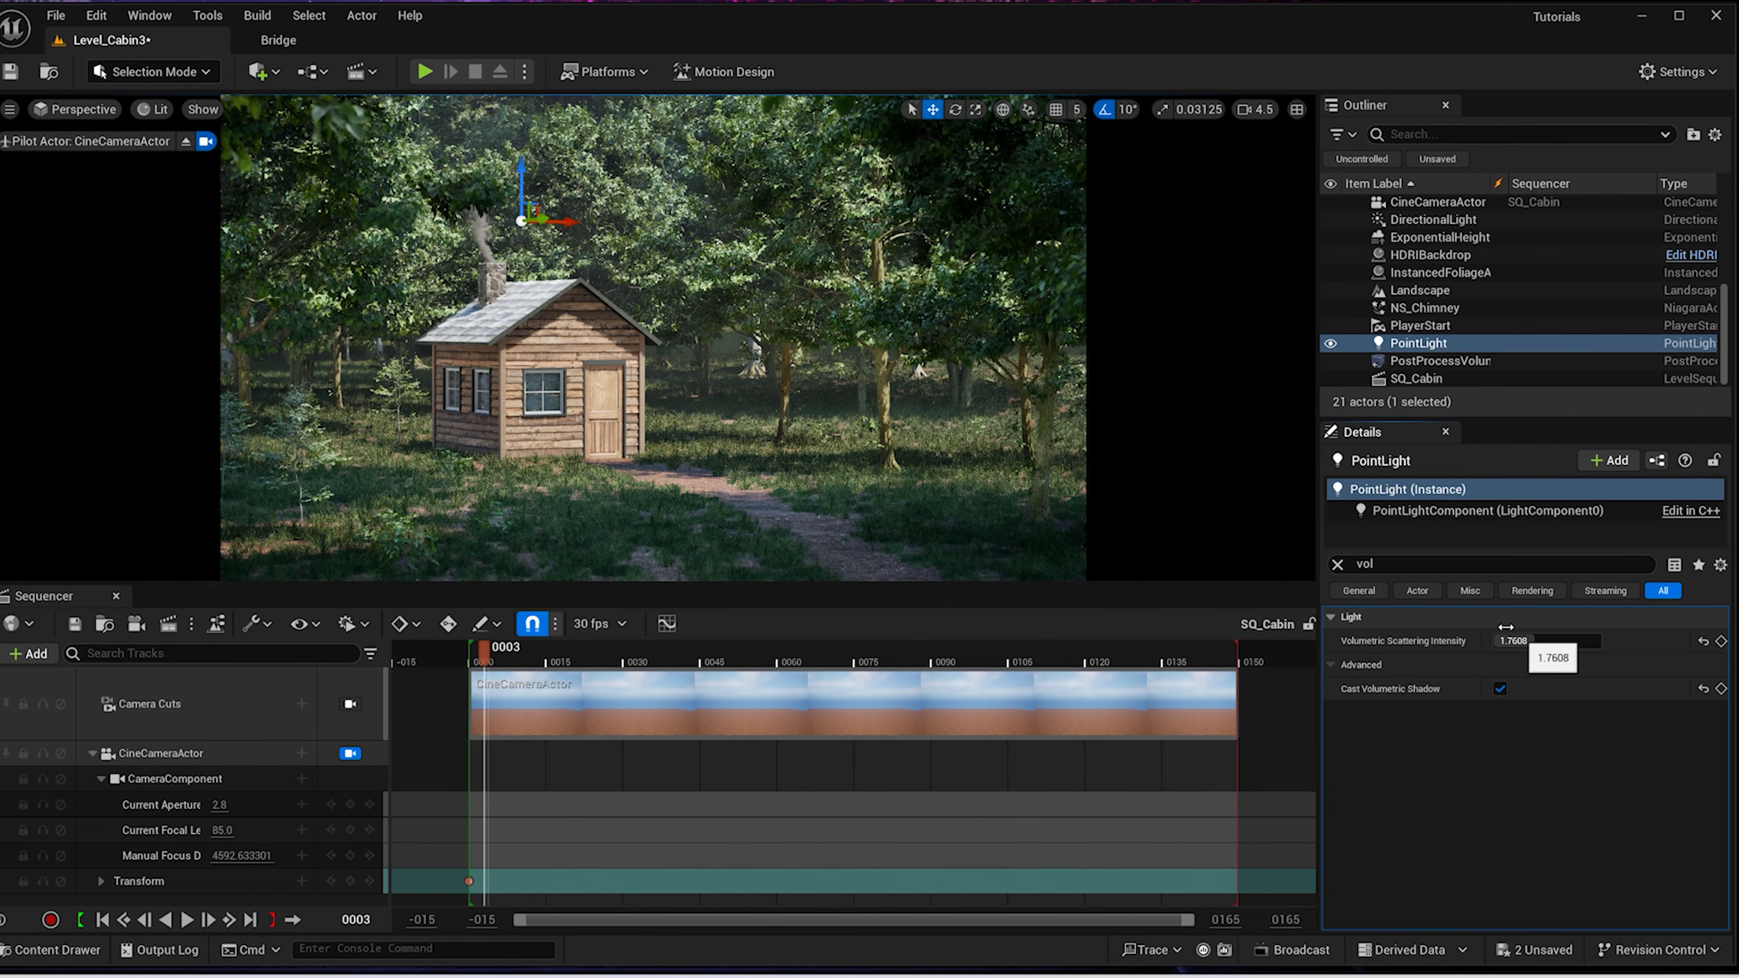
Return to Foliage mode, select the foreground tree left of the cabin and scale it up slightly
left_click(155, 71)
left_click(161, 139)
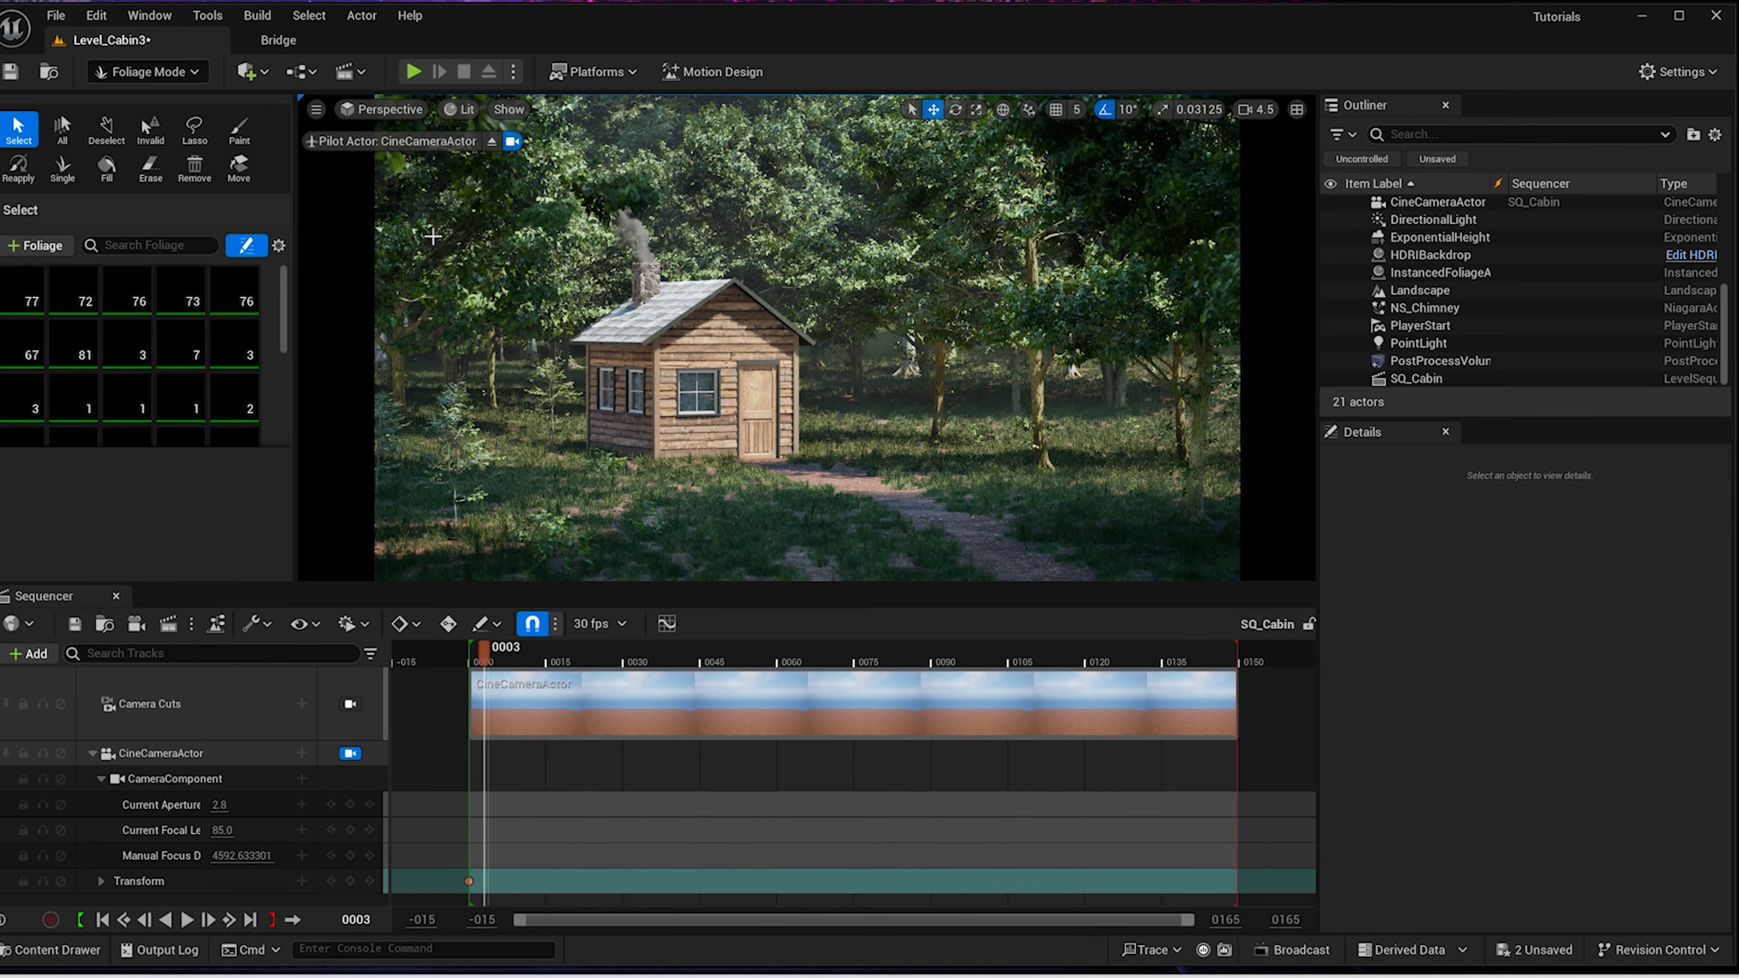
left_click(406, 322)
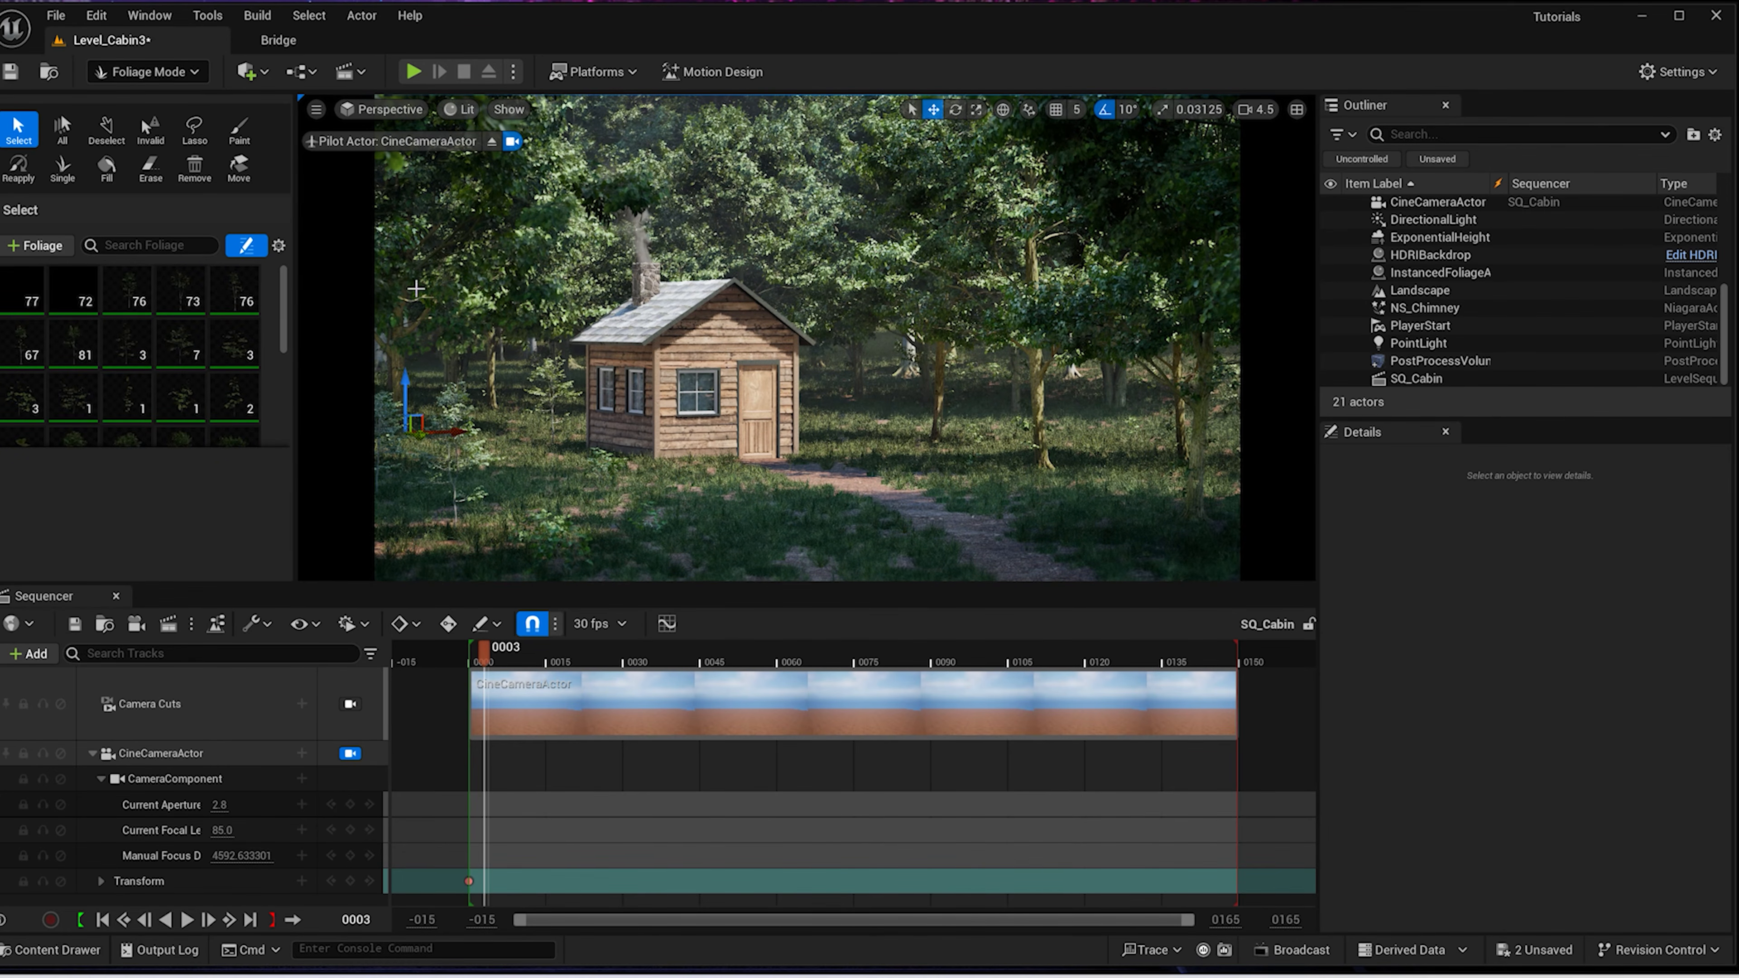
scroll(456, 308, "down", 5)
scroll(456, 308, "down", 5)
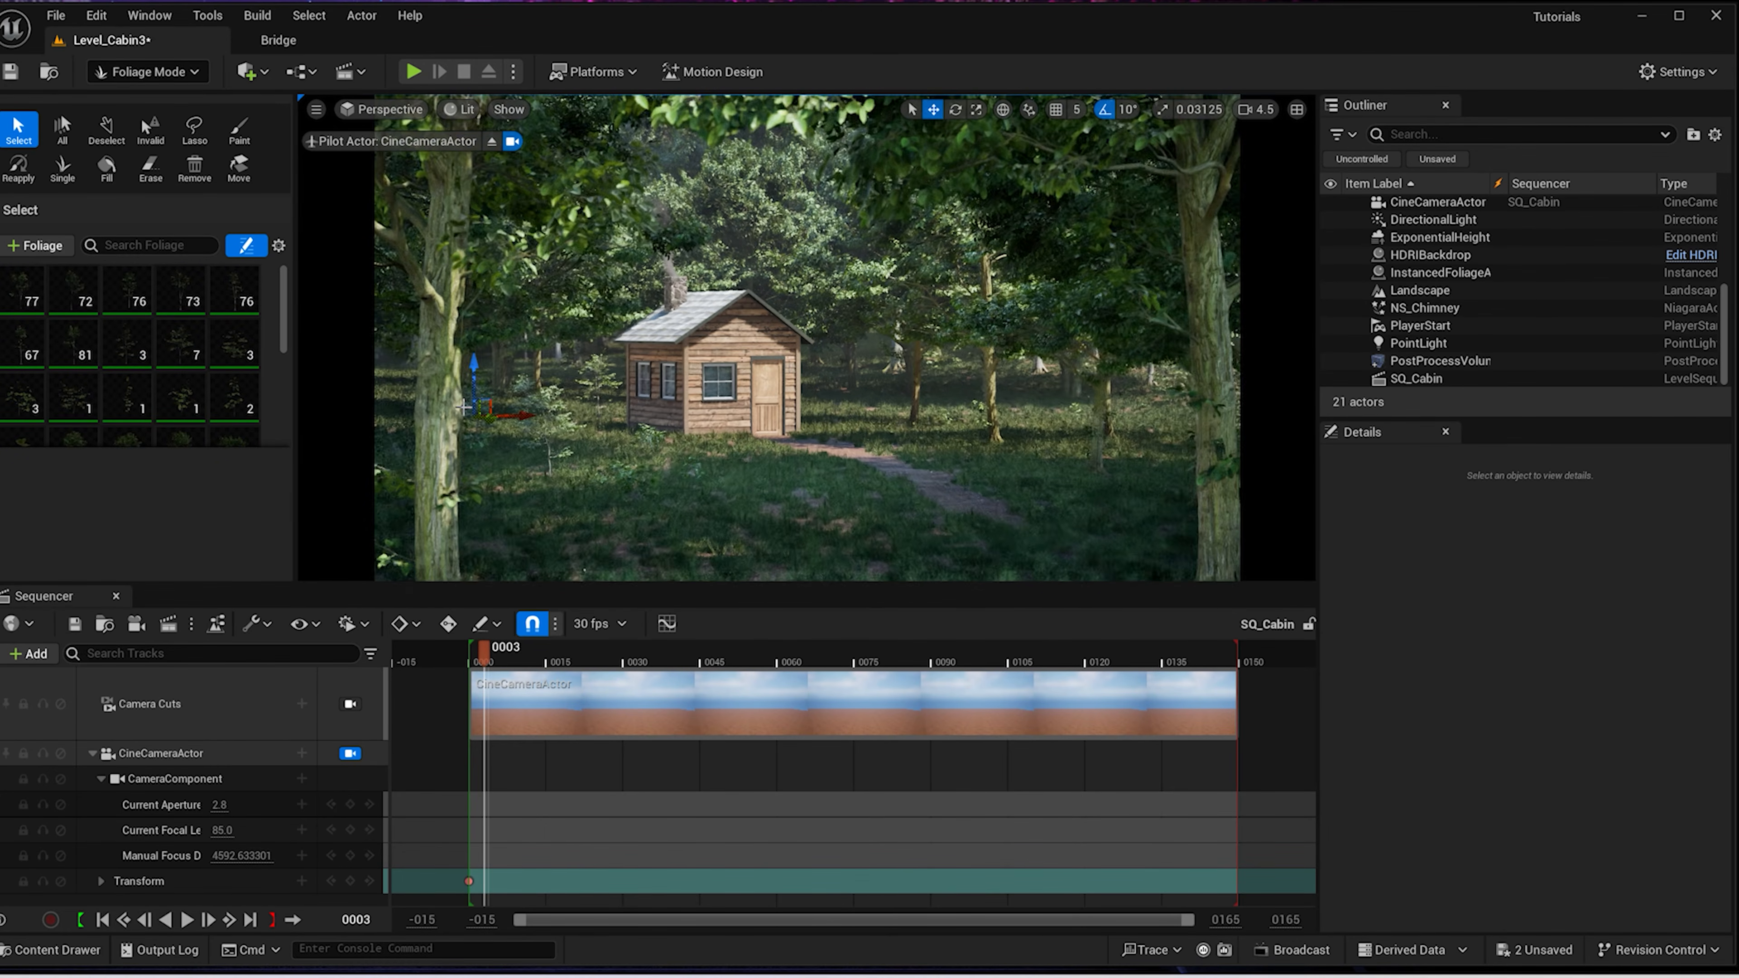
scroll(445, 405, "up", 7)
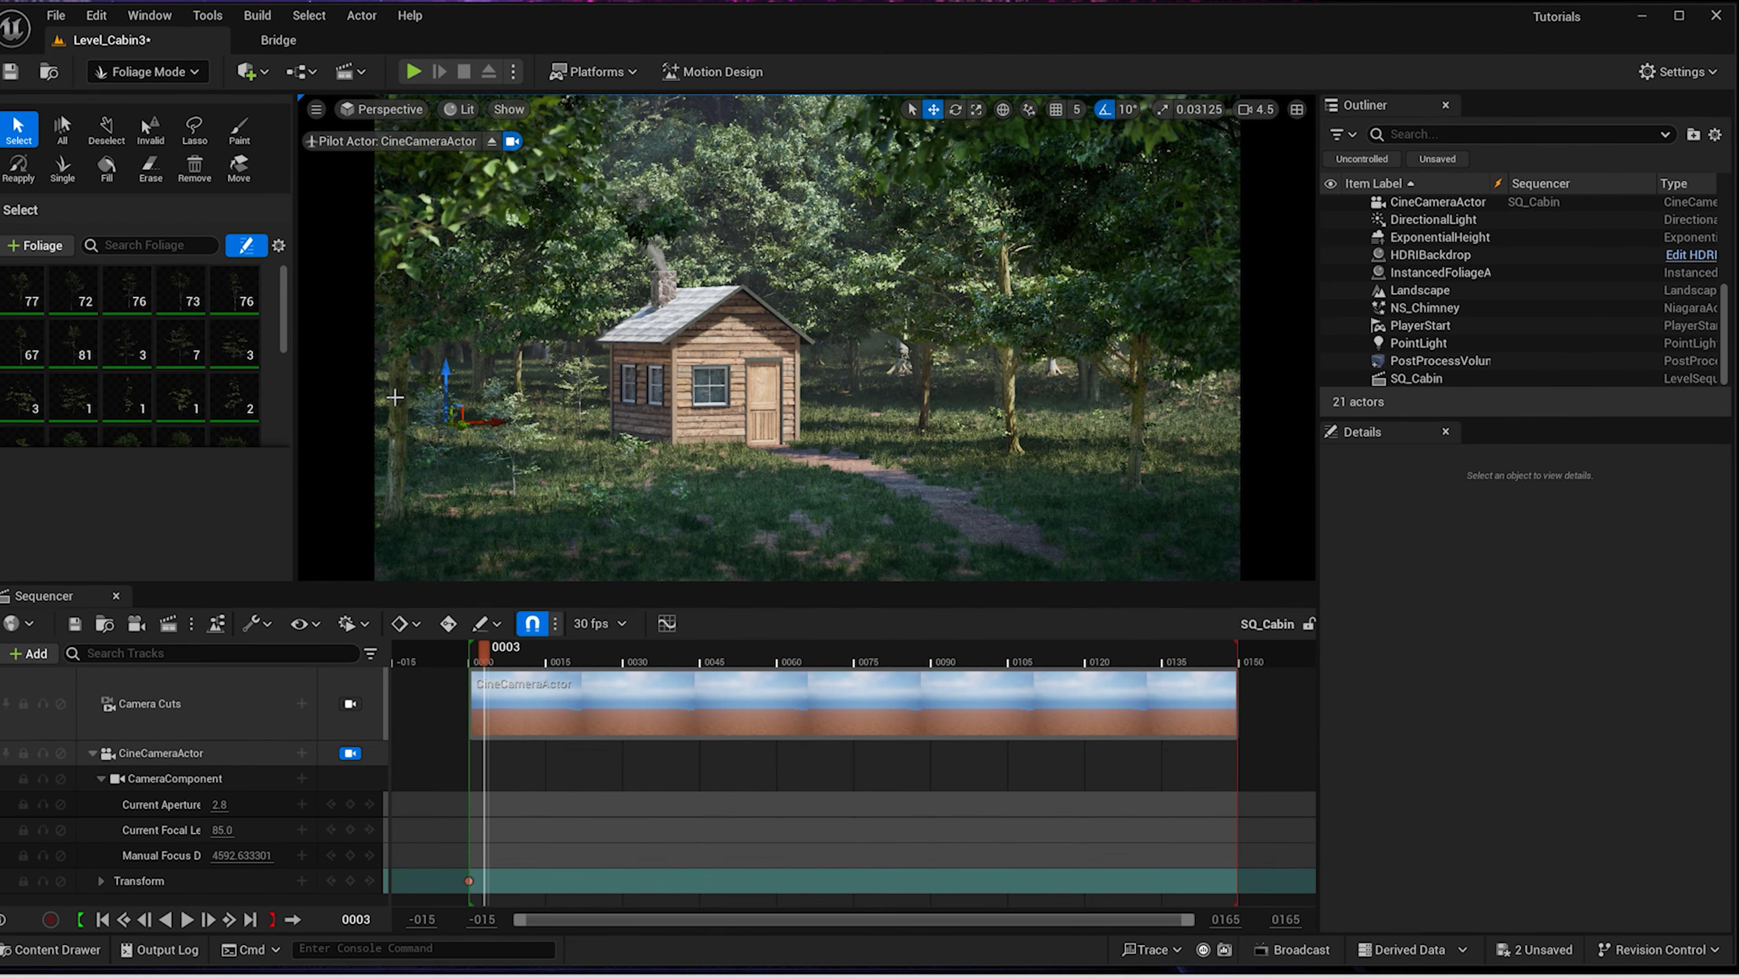
left_click(412, 487)
key("r")
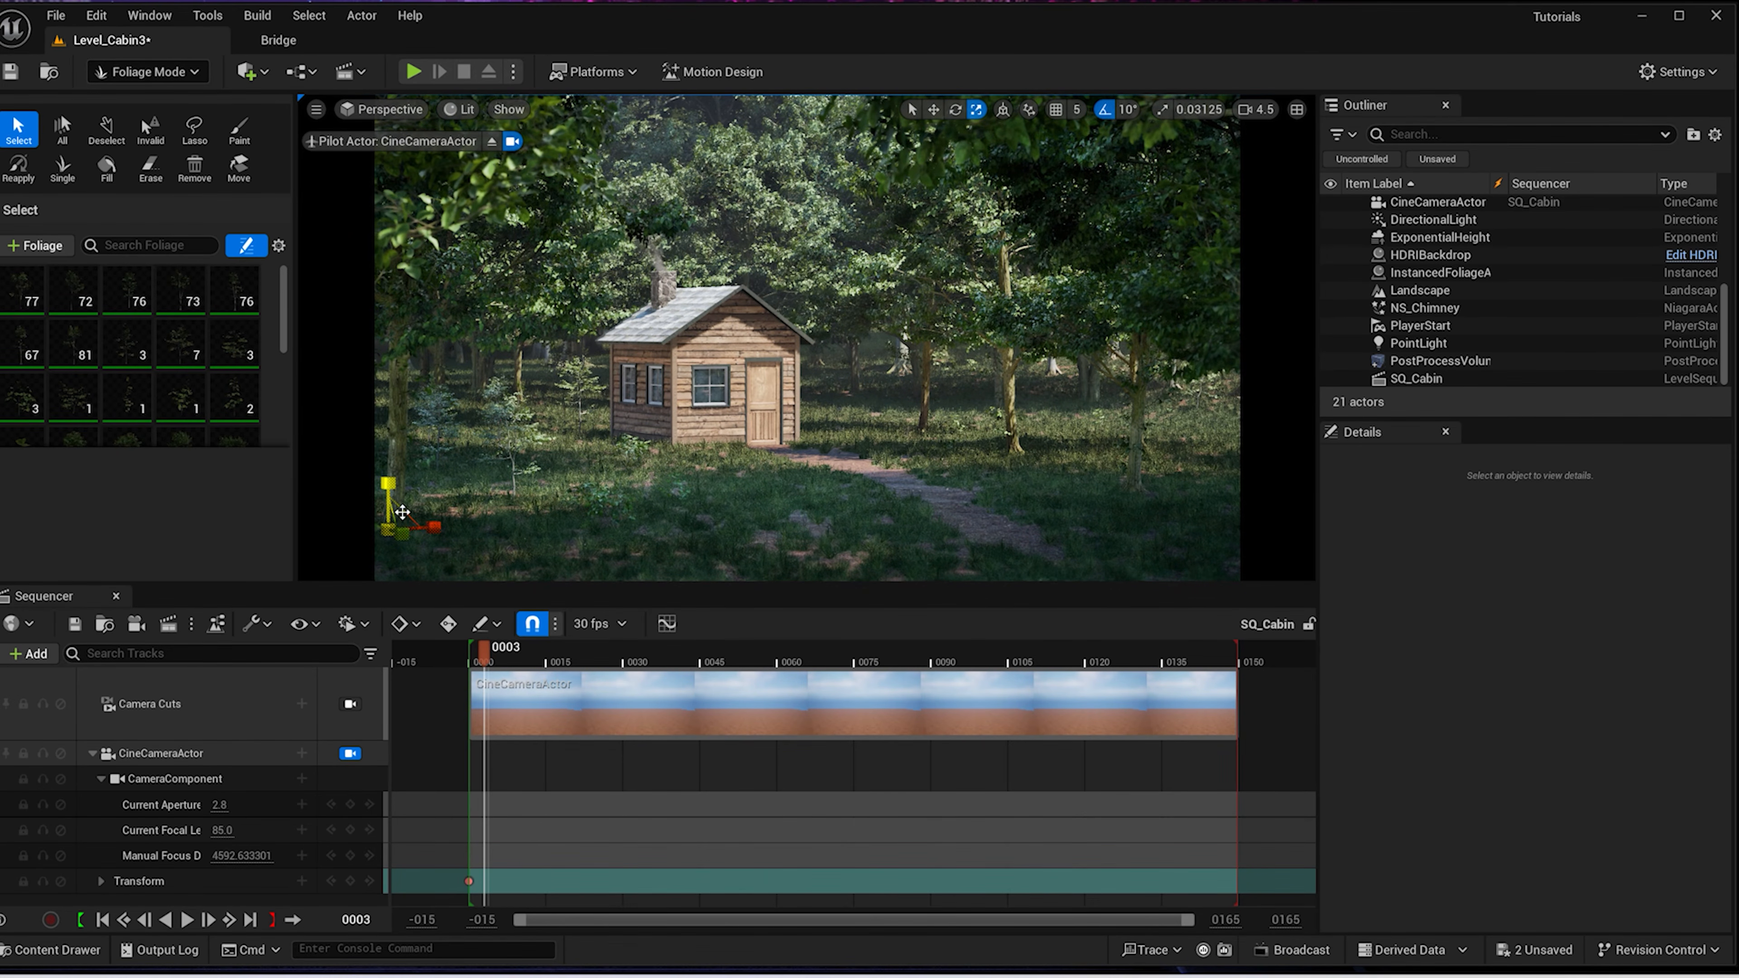
left_click_drag(389, 525, 389, 514)
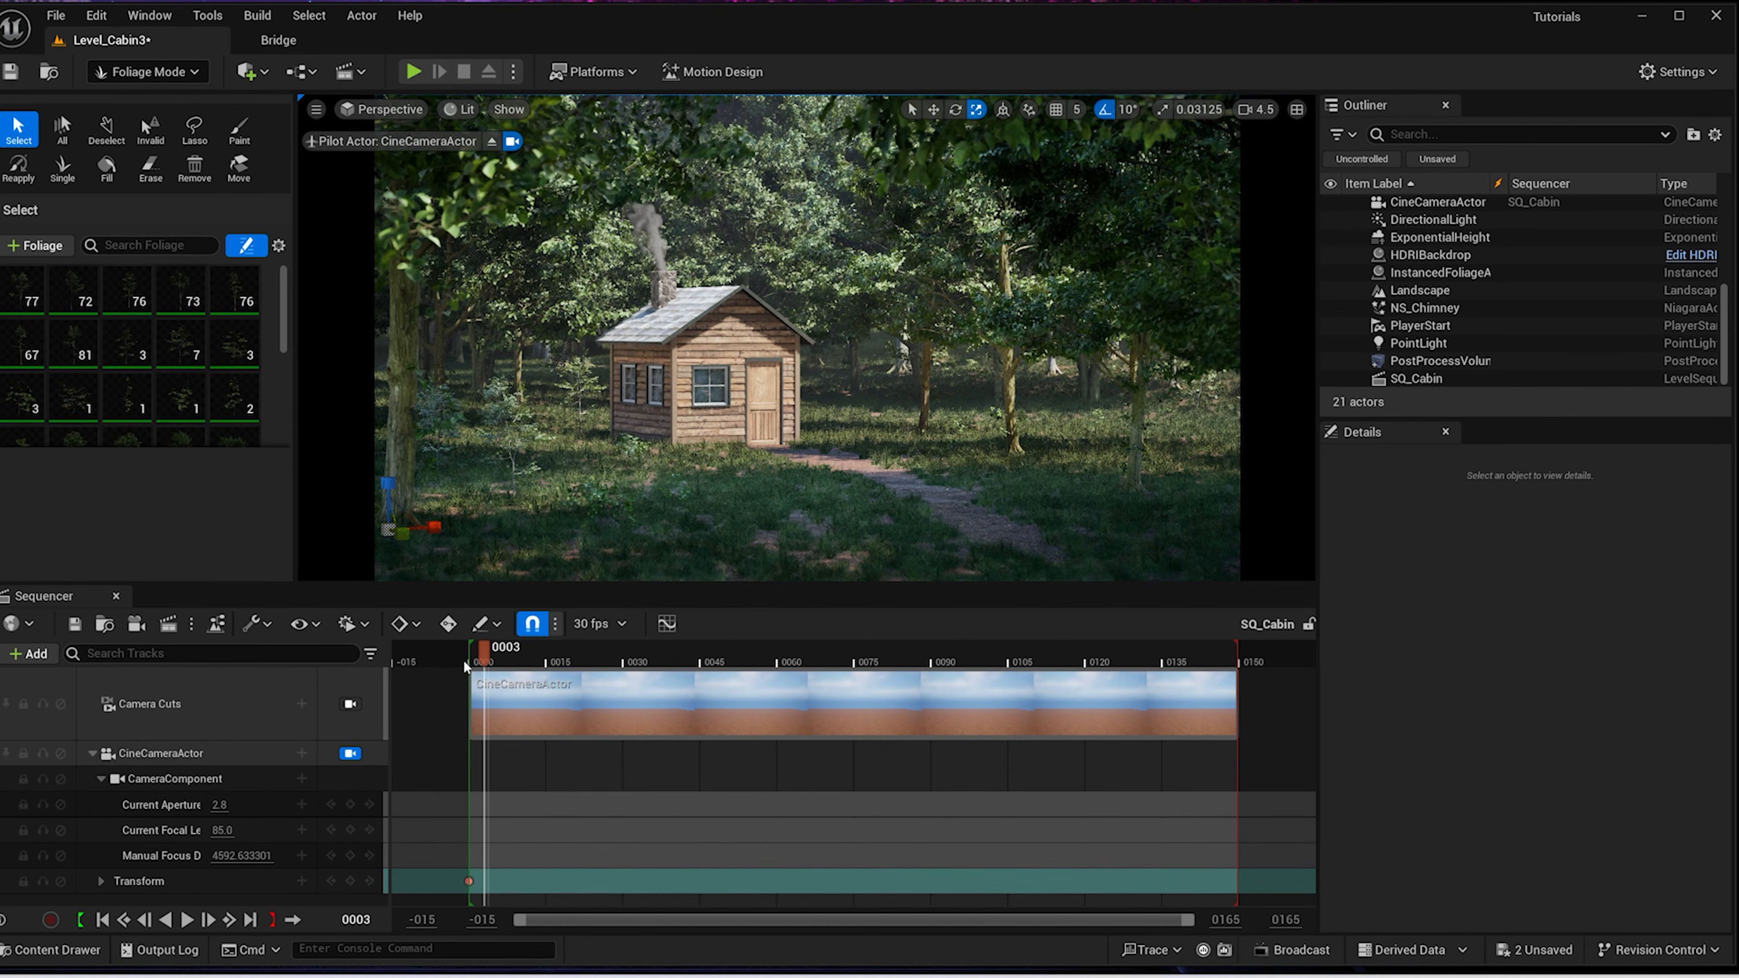
At frame 6, enlarge the foreground tree to the right of the path and activate rotation for it
left_click(504, 662)
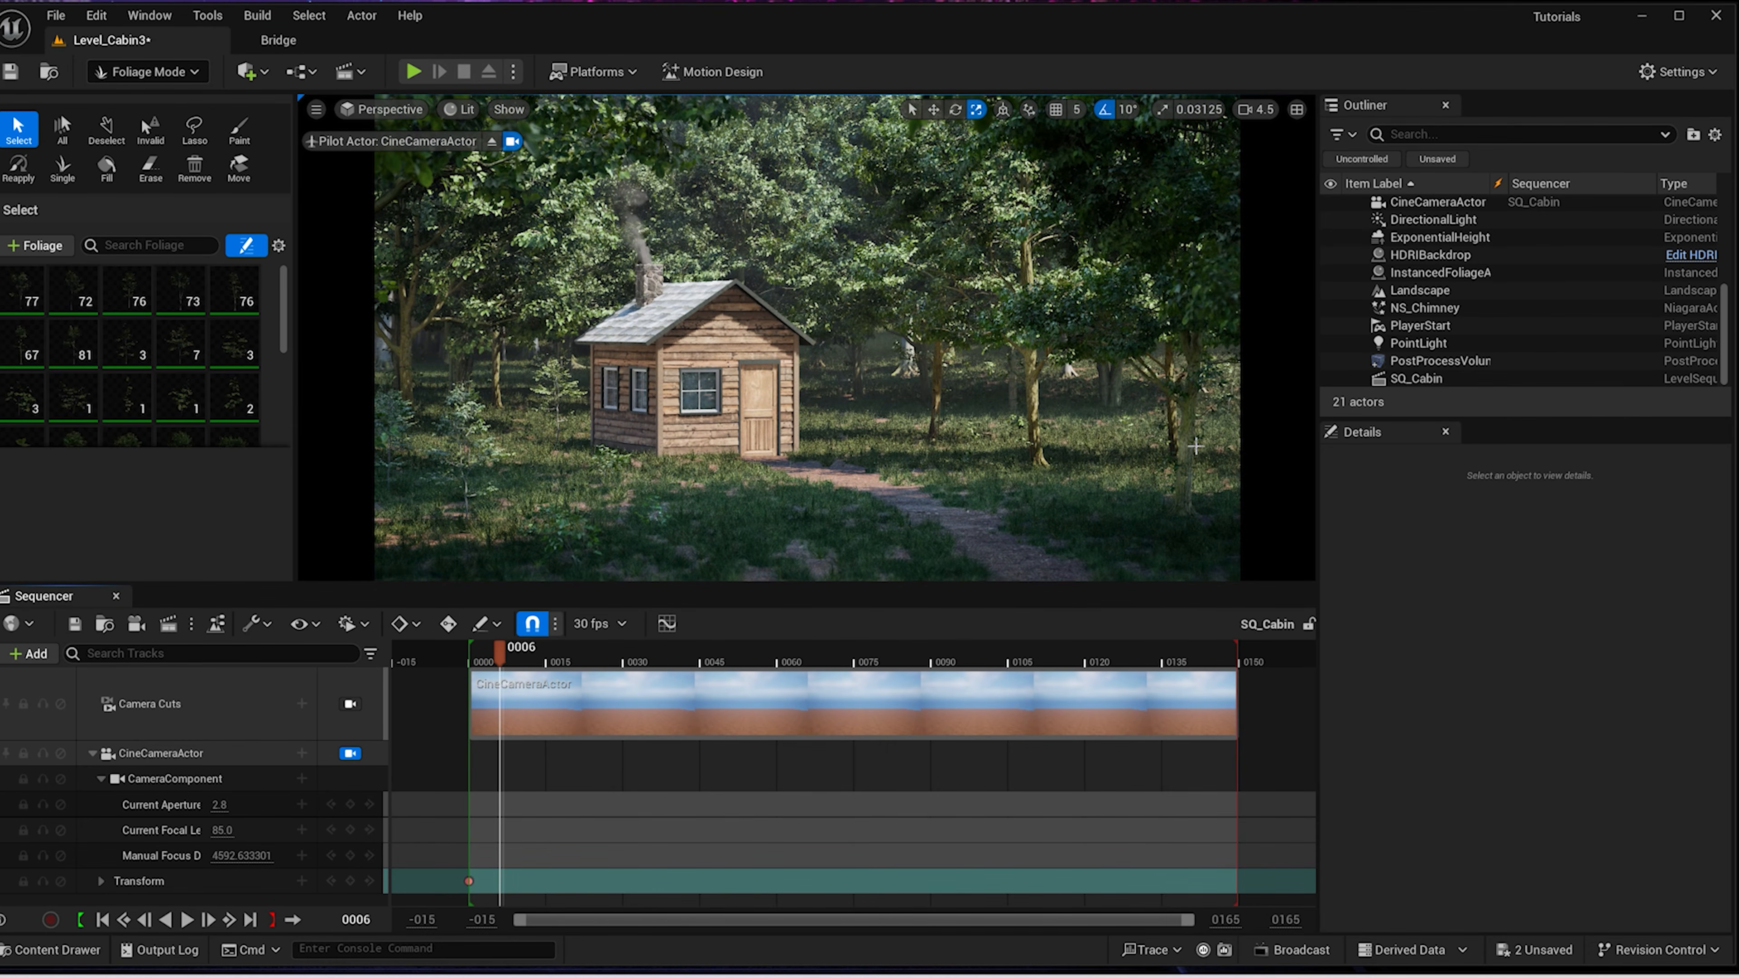
left_click(1180, 520)
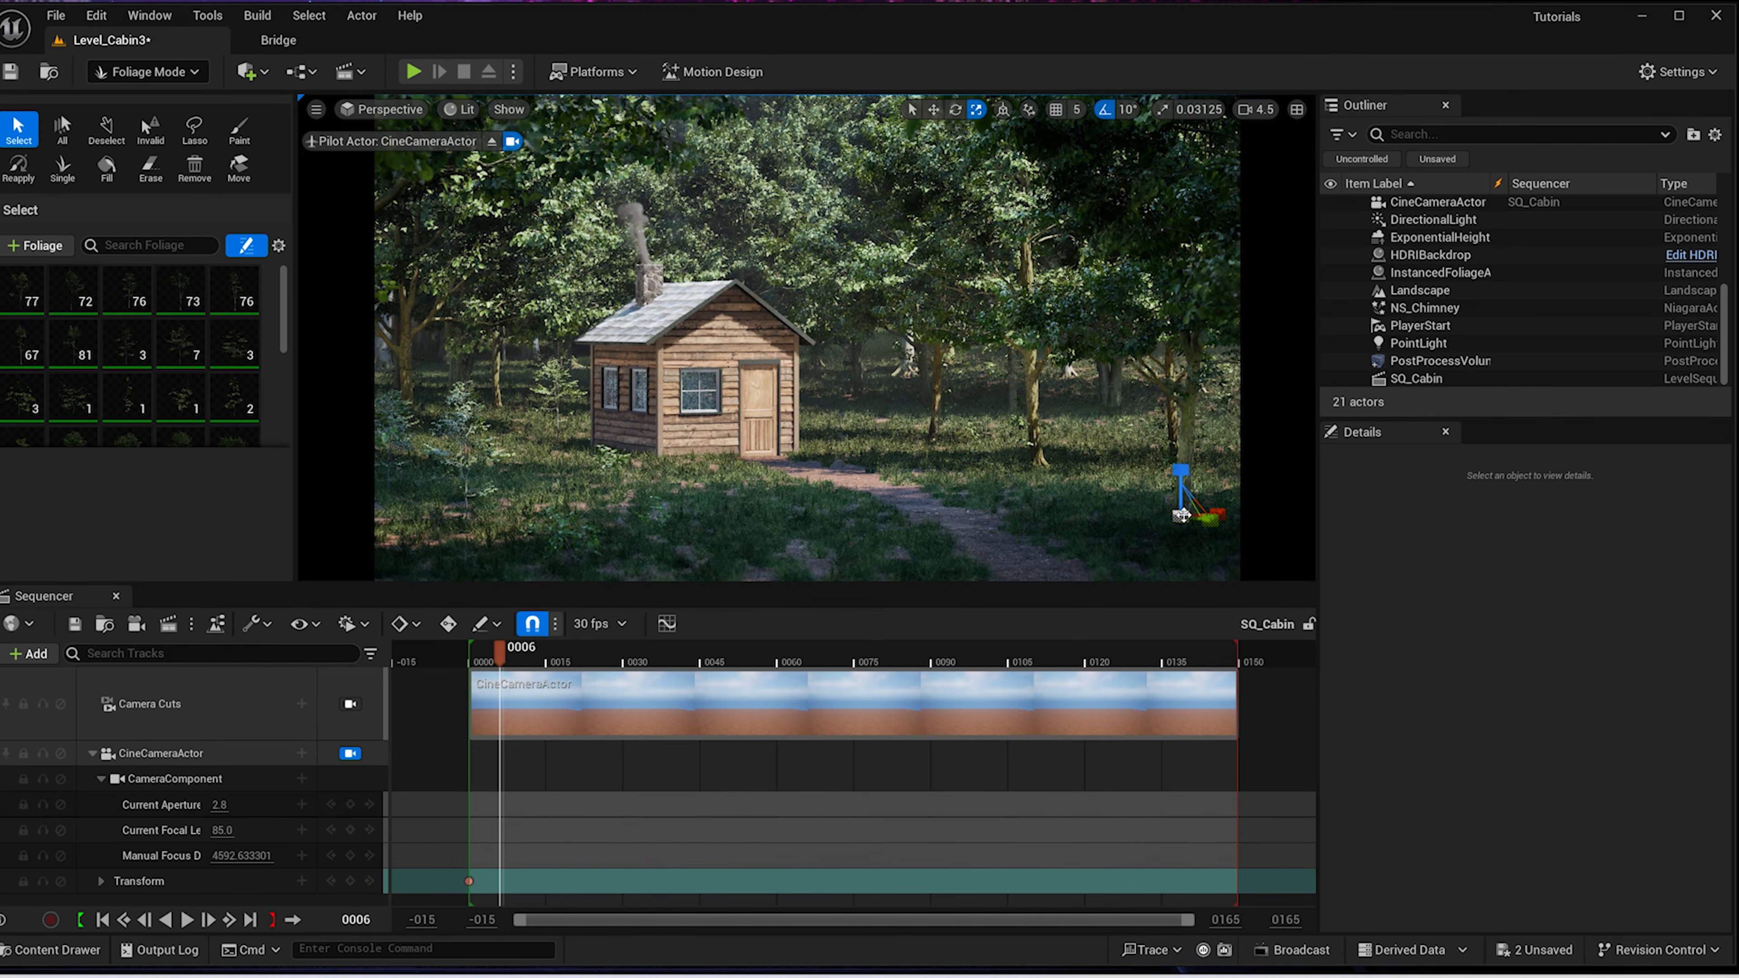
left_click_drag(1204, 483, 1223, 466)
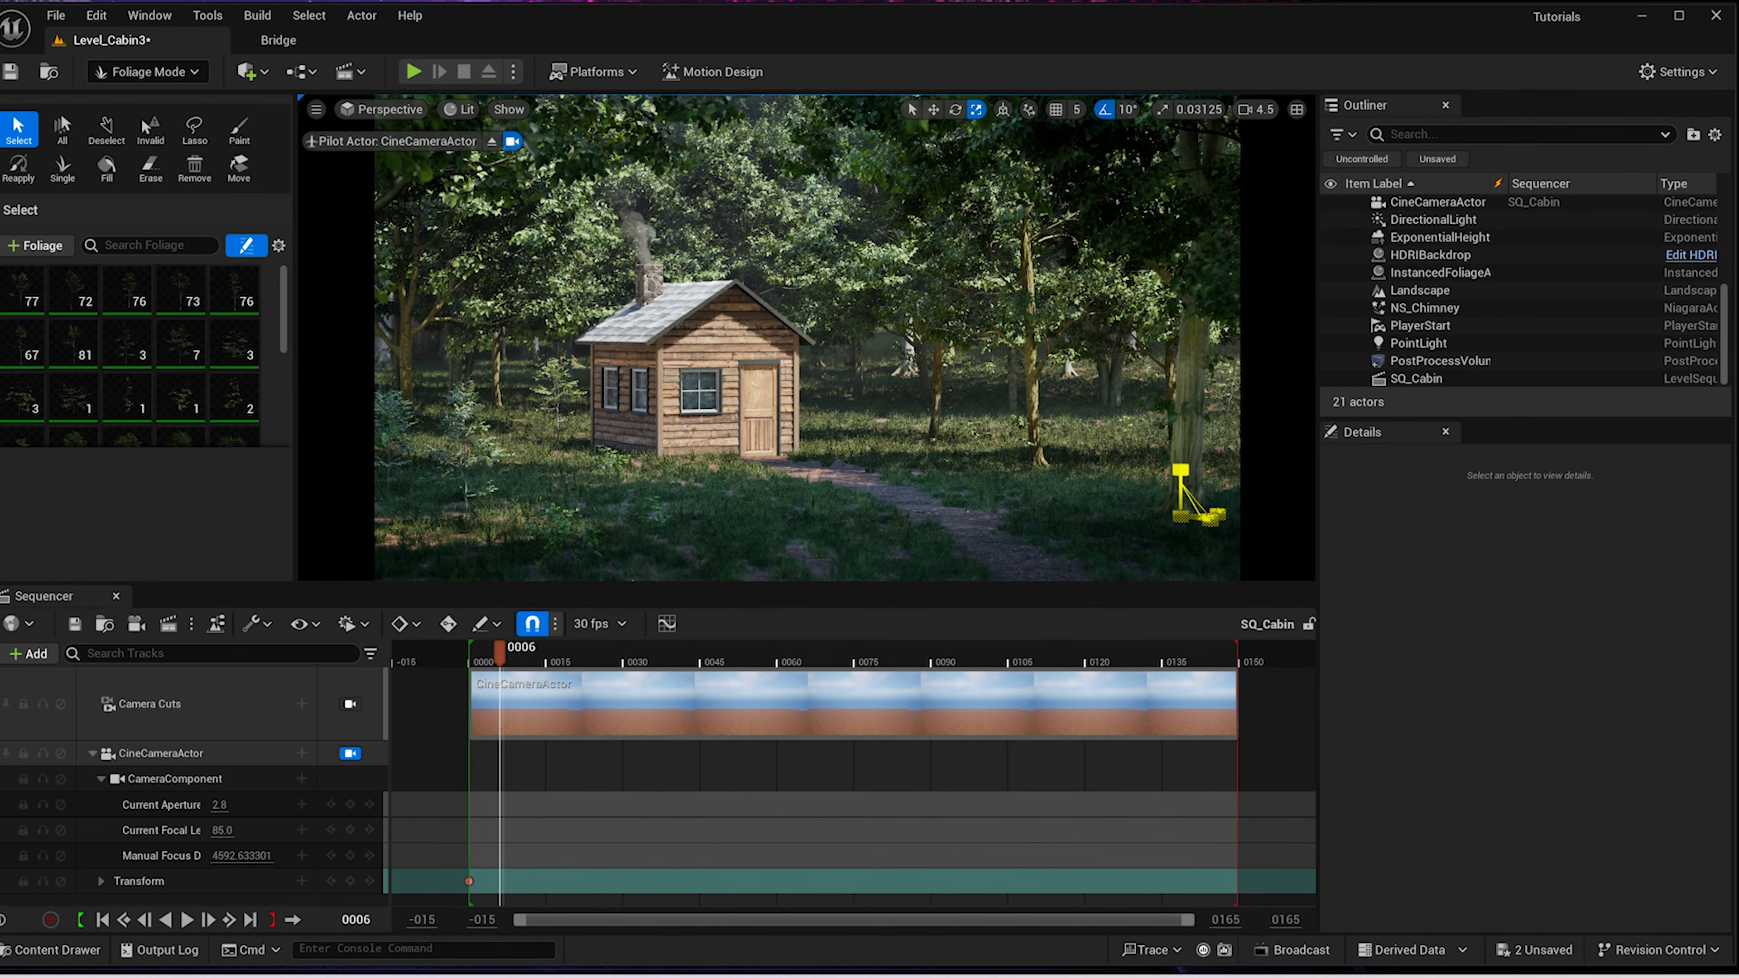
key("e")
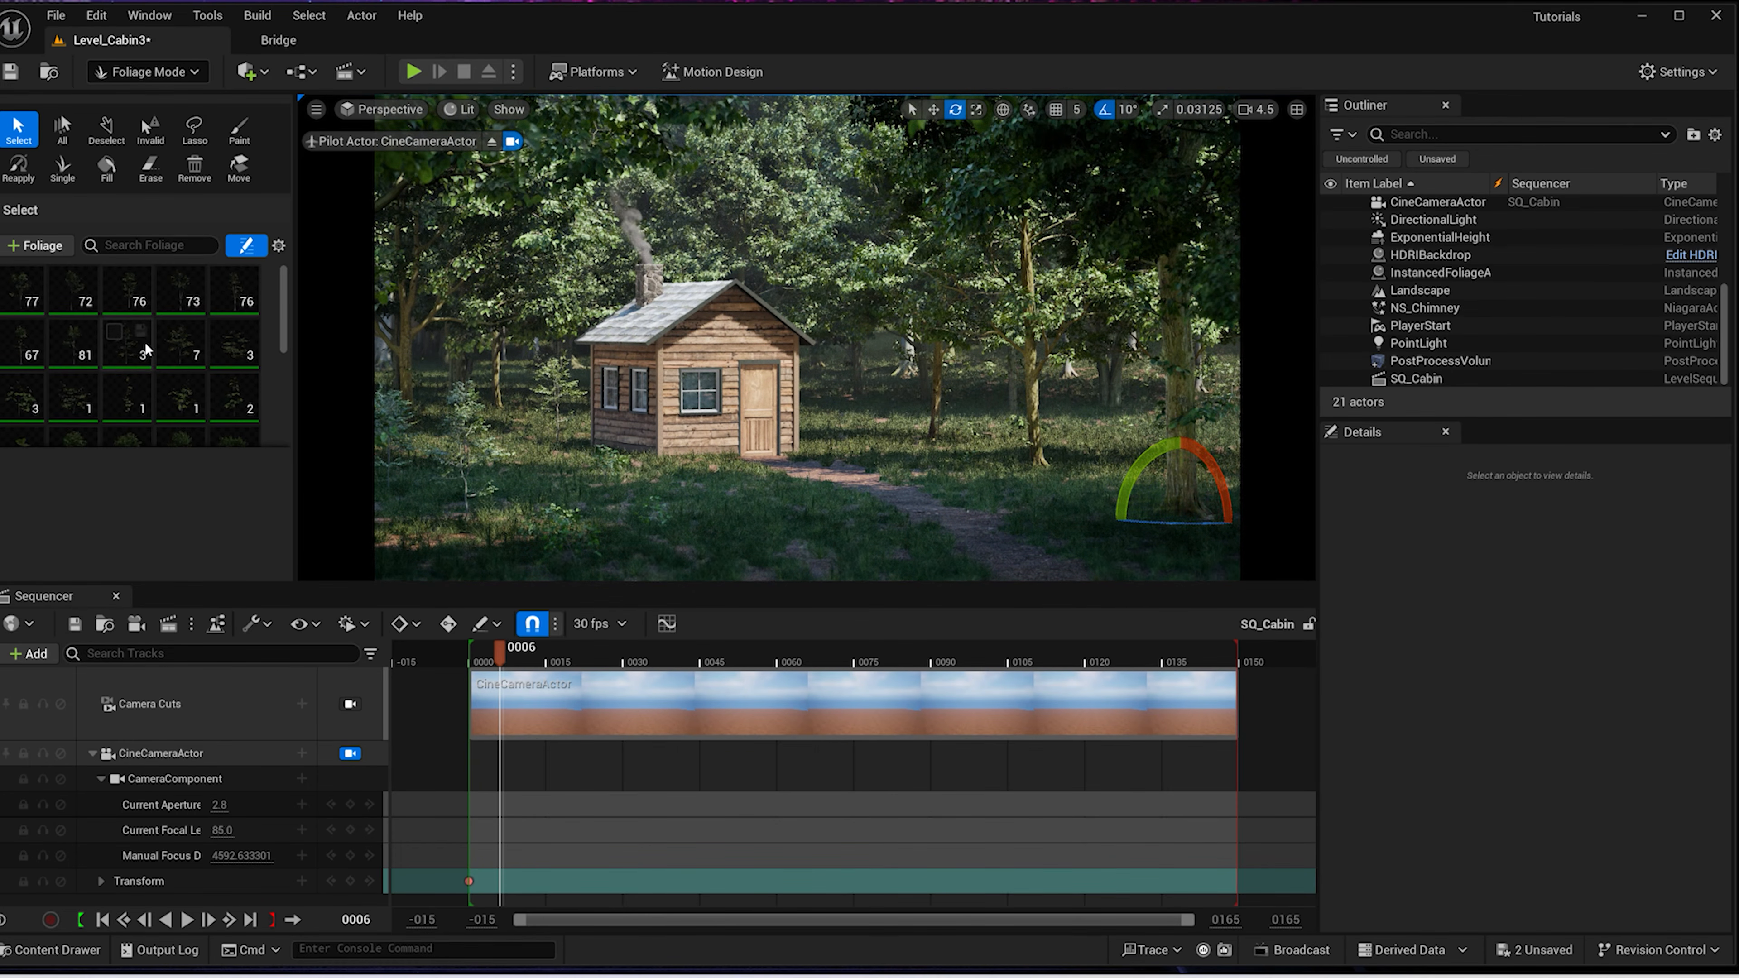
Switch to single-instance foliage placement and select two tree types in the foliage palette
scroll(194, 358, "down", 2)
left_click(122, 372)
left_click(62, 168)
scroll(235, 526, "down", 10)
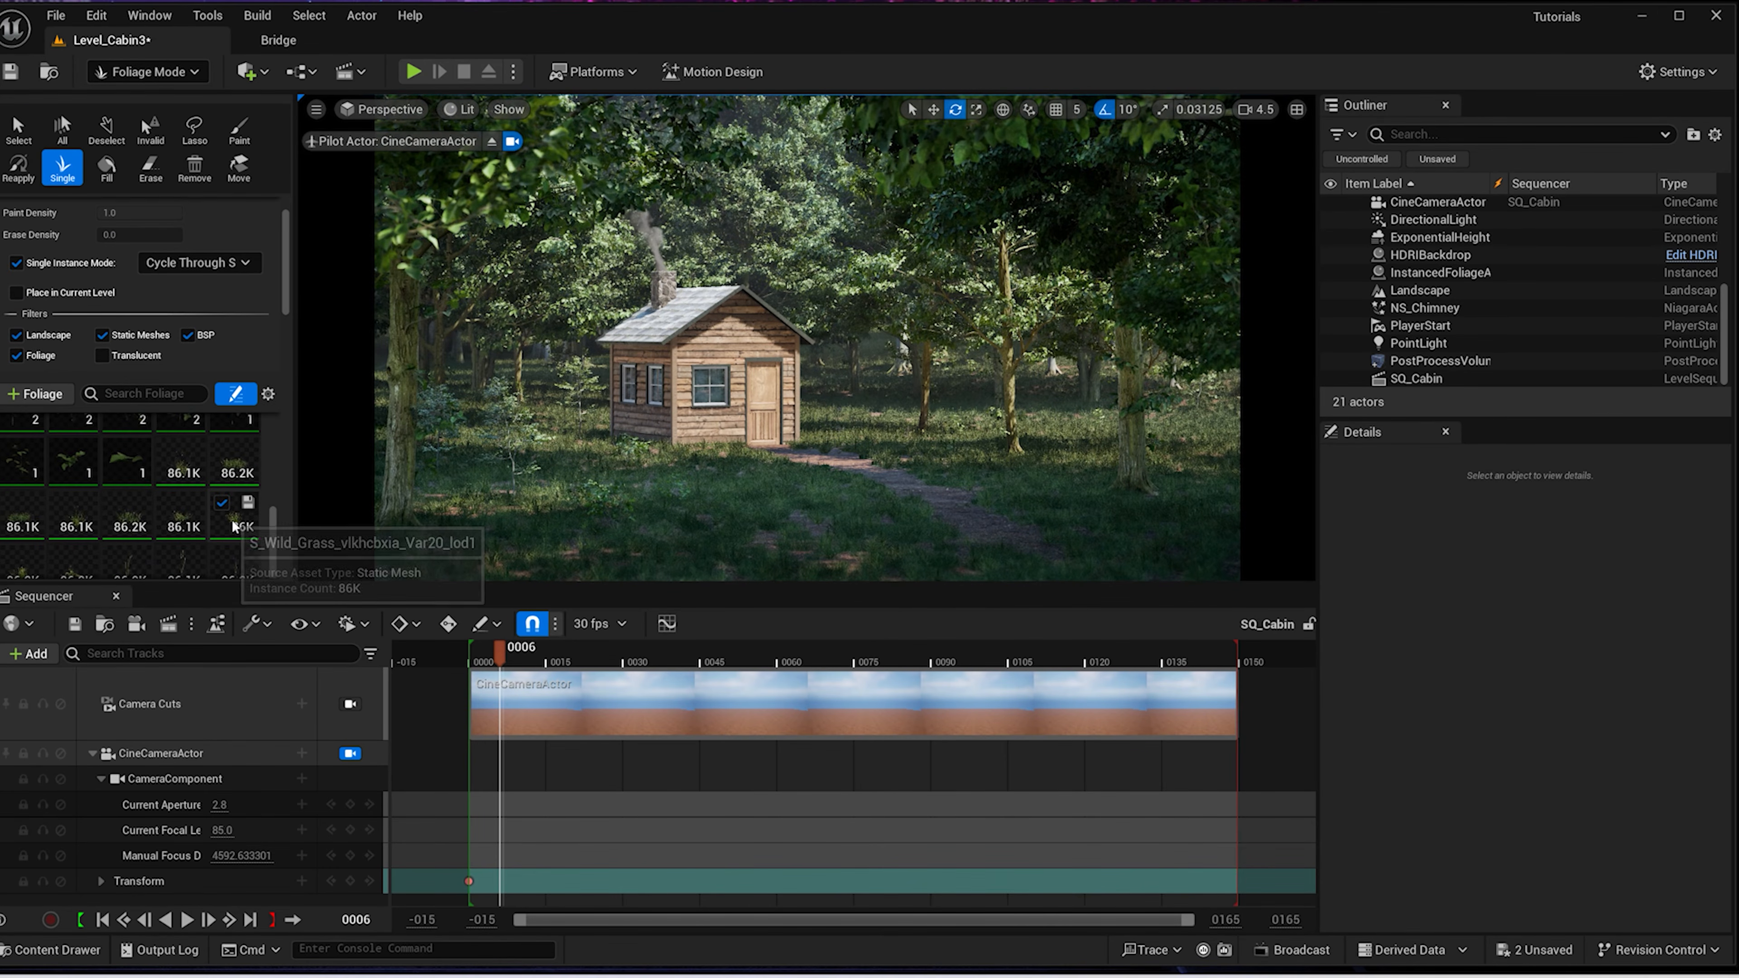
scroll(231, 519, "down", 3)
left_click(234, 456)
left_click(179, 349, "shift")
left_click(169, 337)
scroll(201, 392, "up", 4)
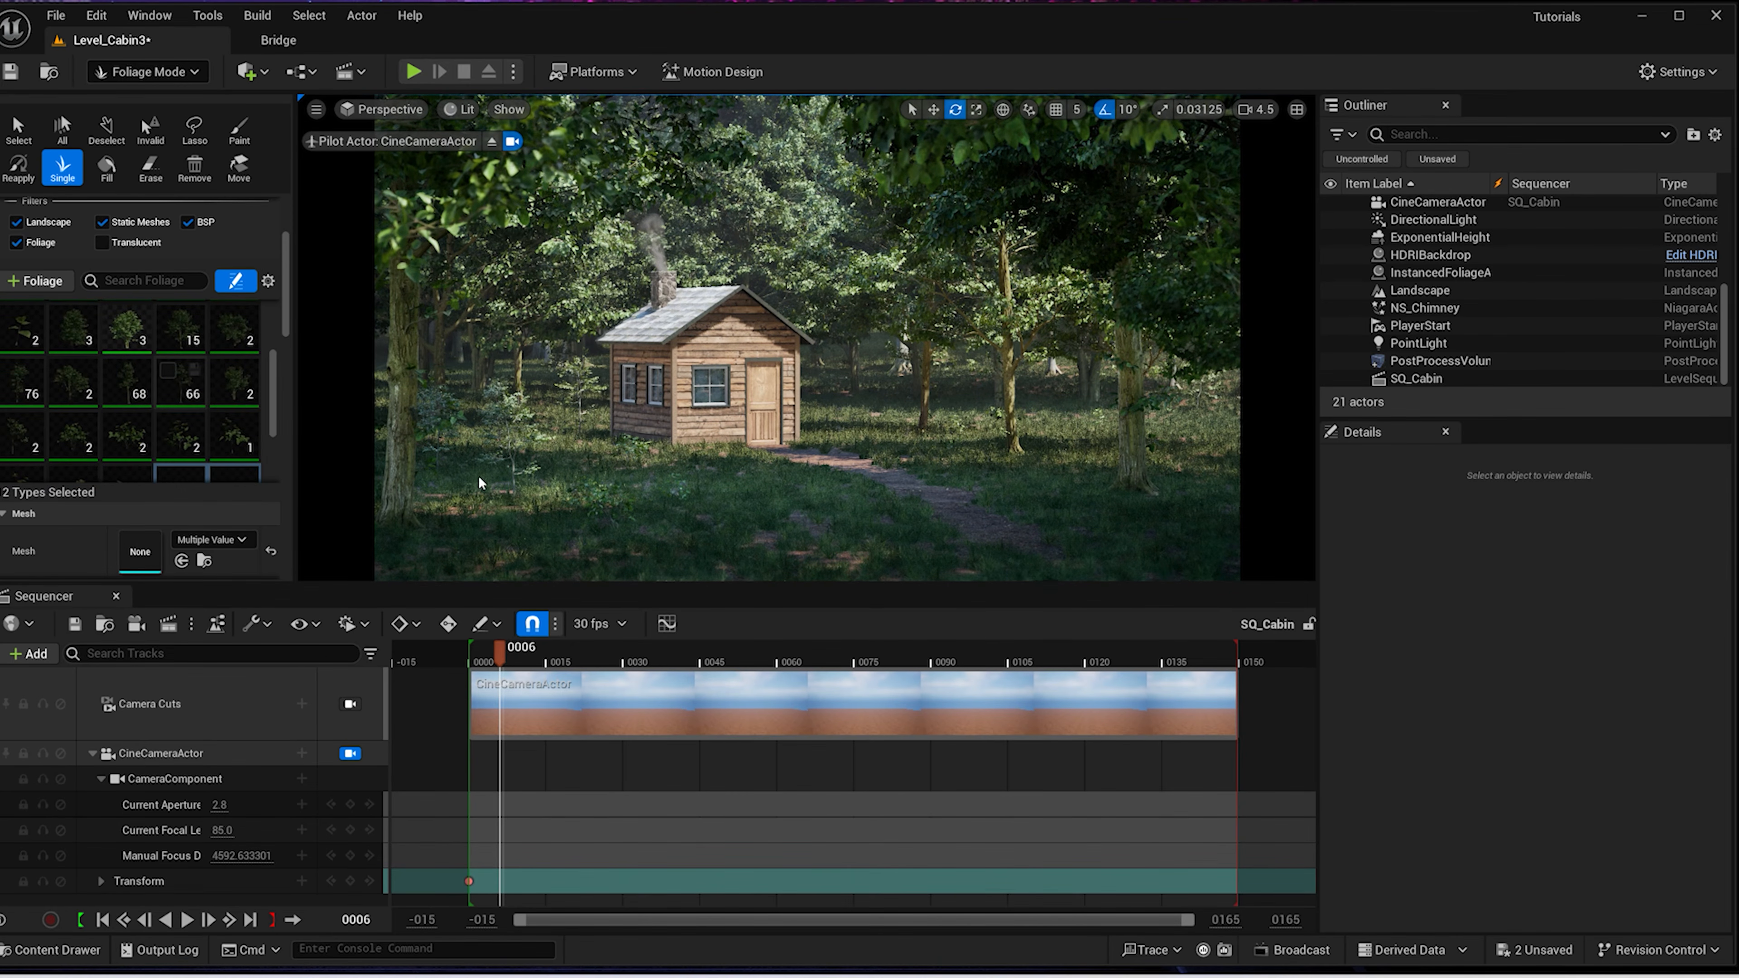
Try placing a single tree on the grass in front of the cabin's left side, undoing each placement
left_click(589, 521)
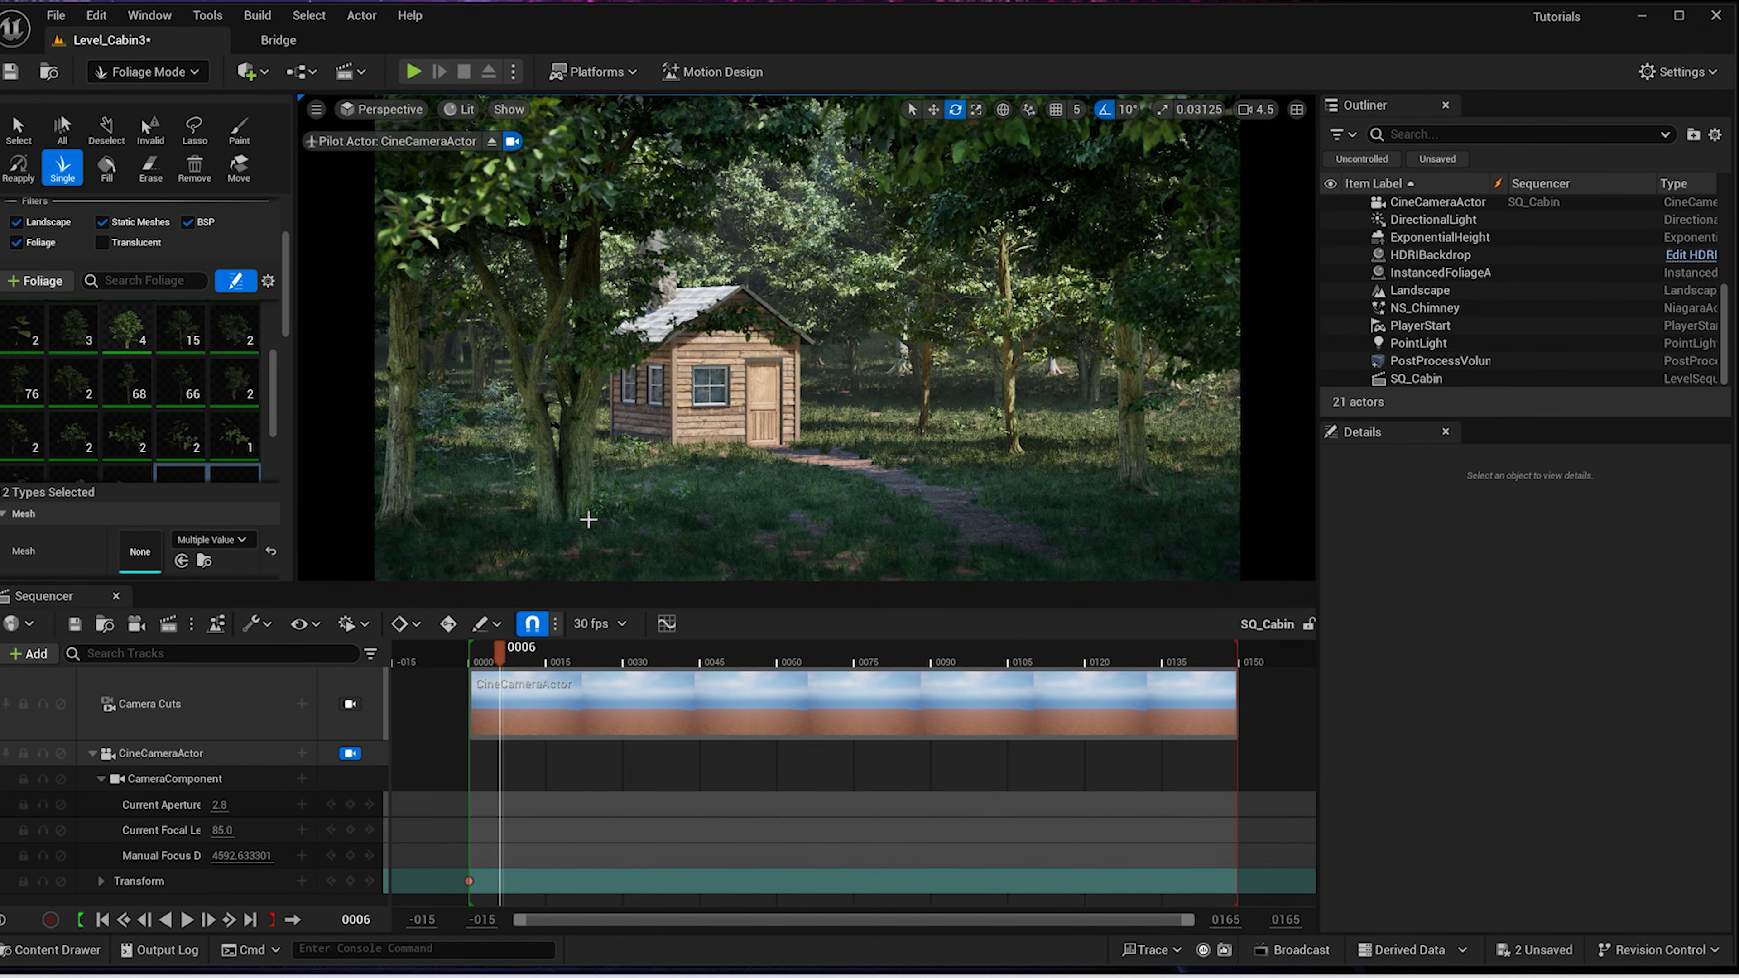
key("ctrl+z")
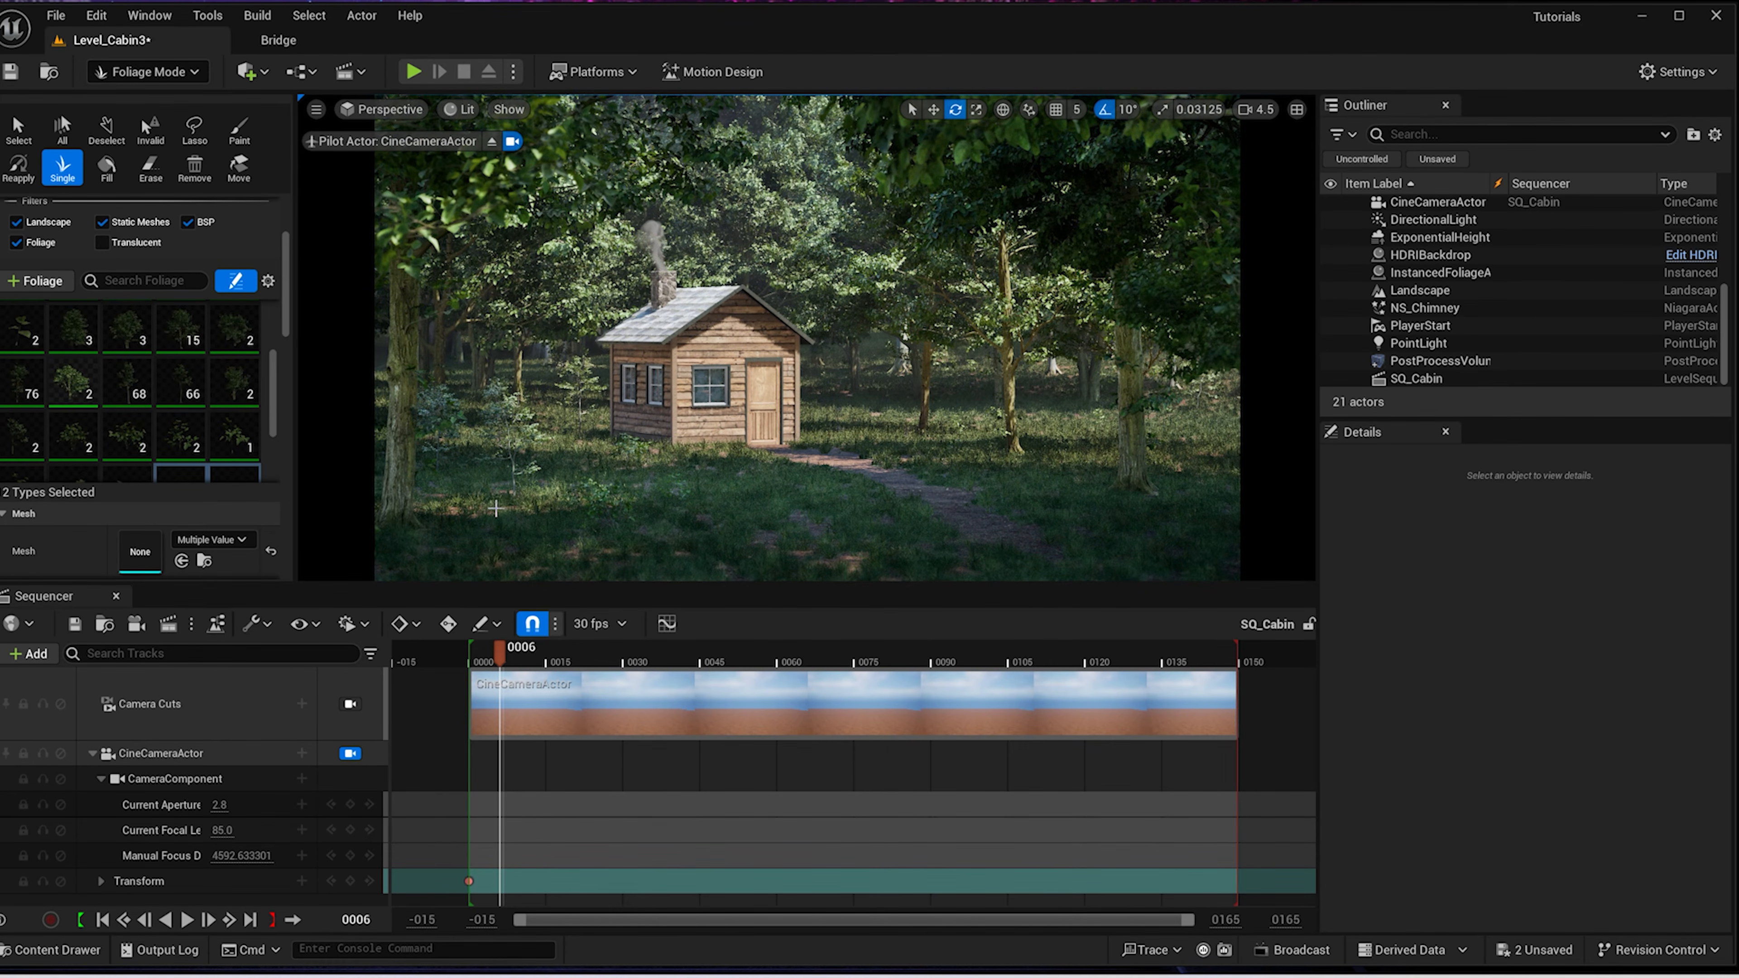
left_click(550, 567)
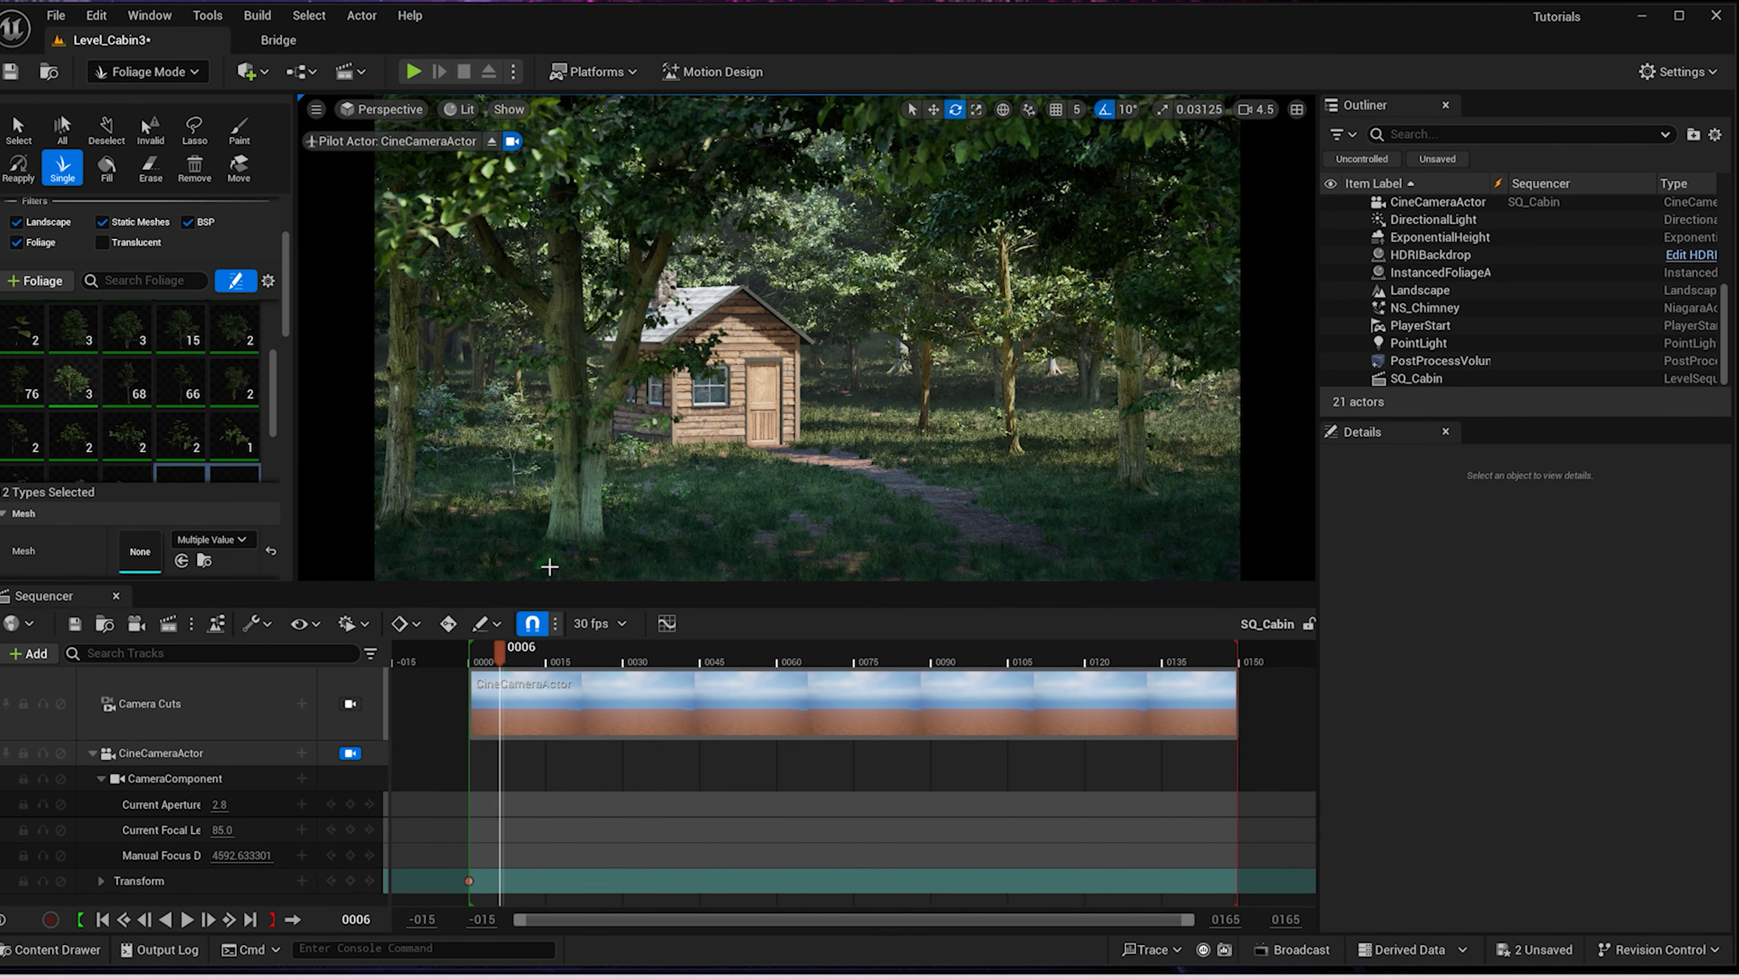
key("ctrl+z")
Set the tree types' Scale X to Min 0.4 and Max 0.6 and place one tree left of the cabin
left_click_drag(284, 314, 284, 409)
left_click(231, 336)
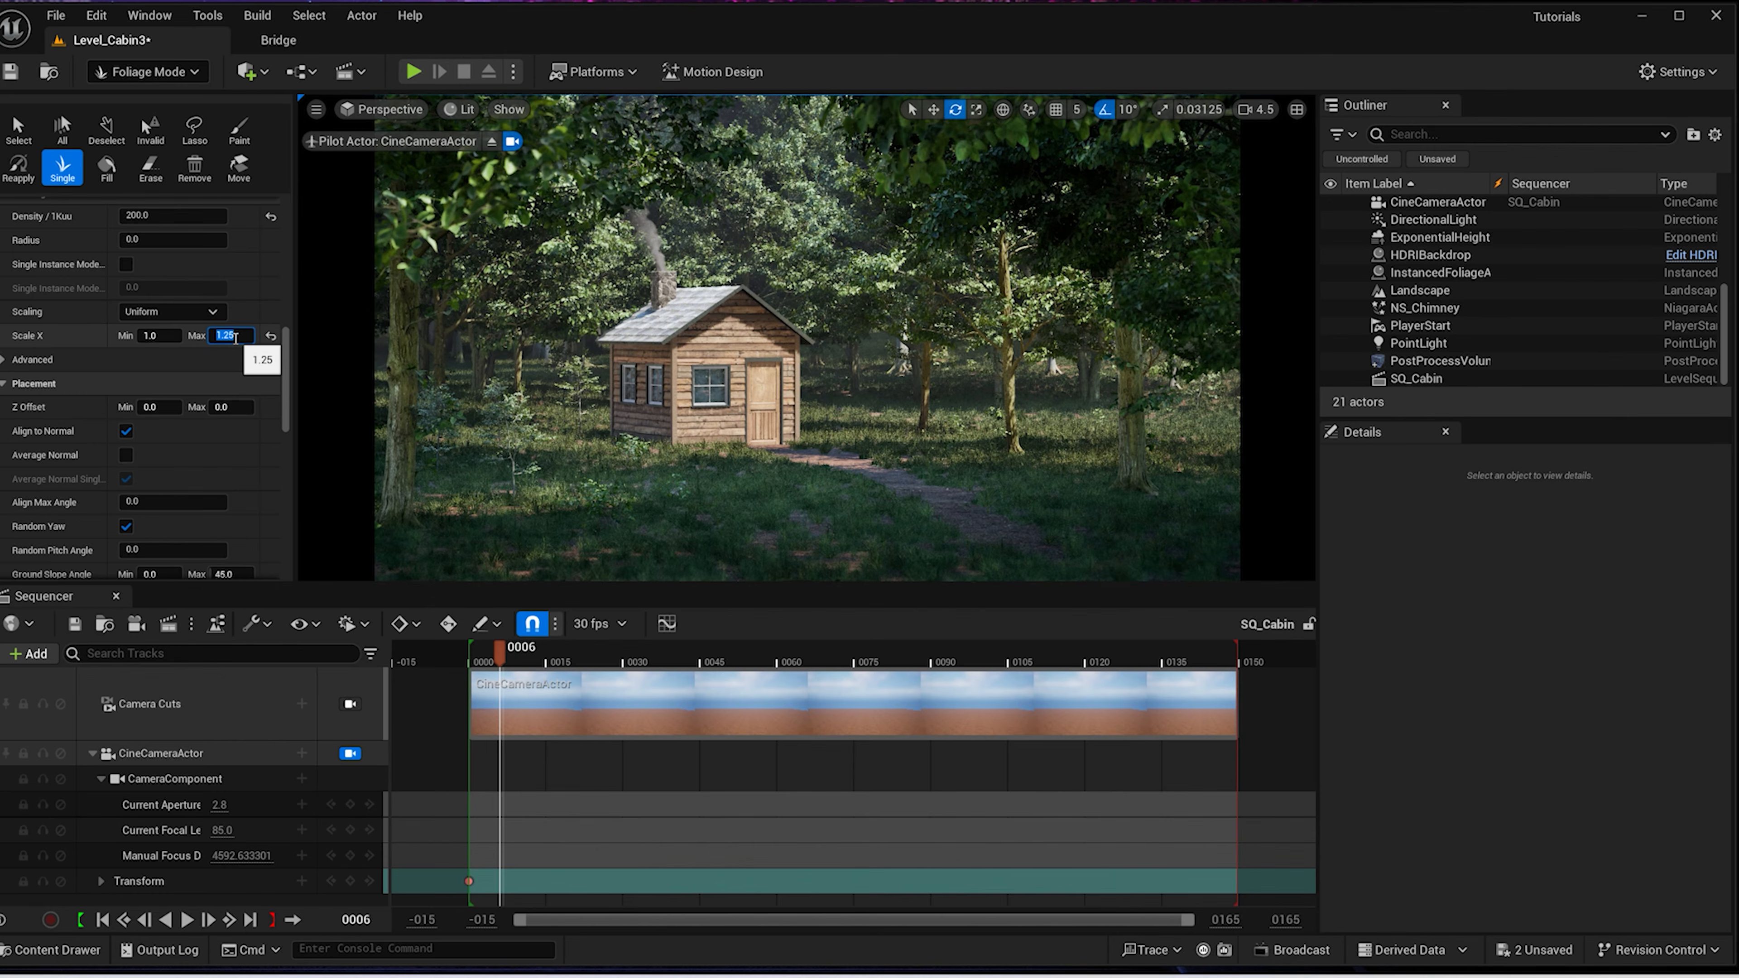
left_click(171, 335)
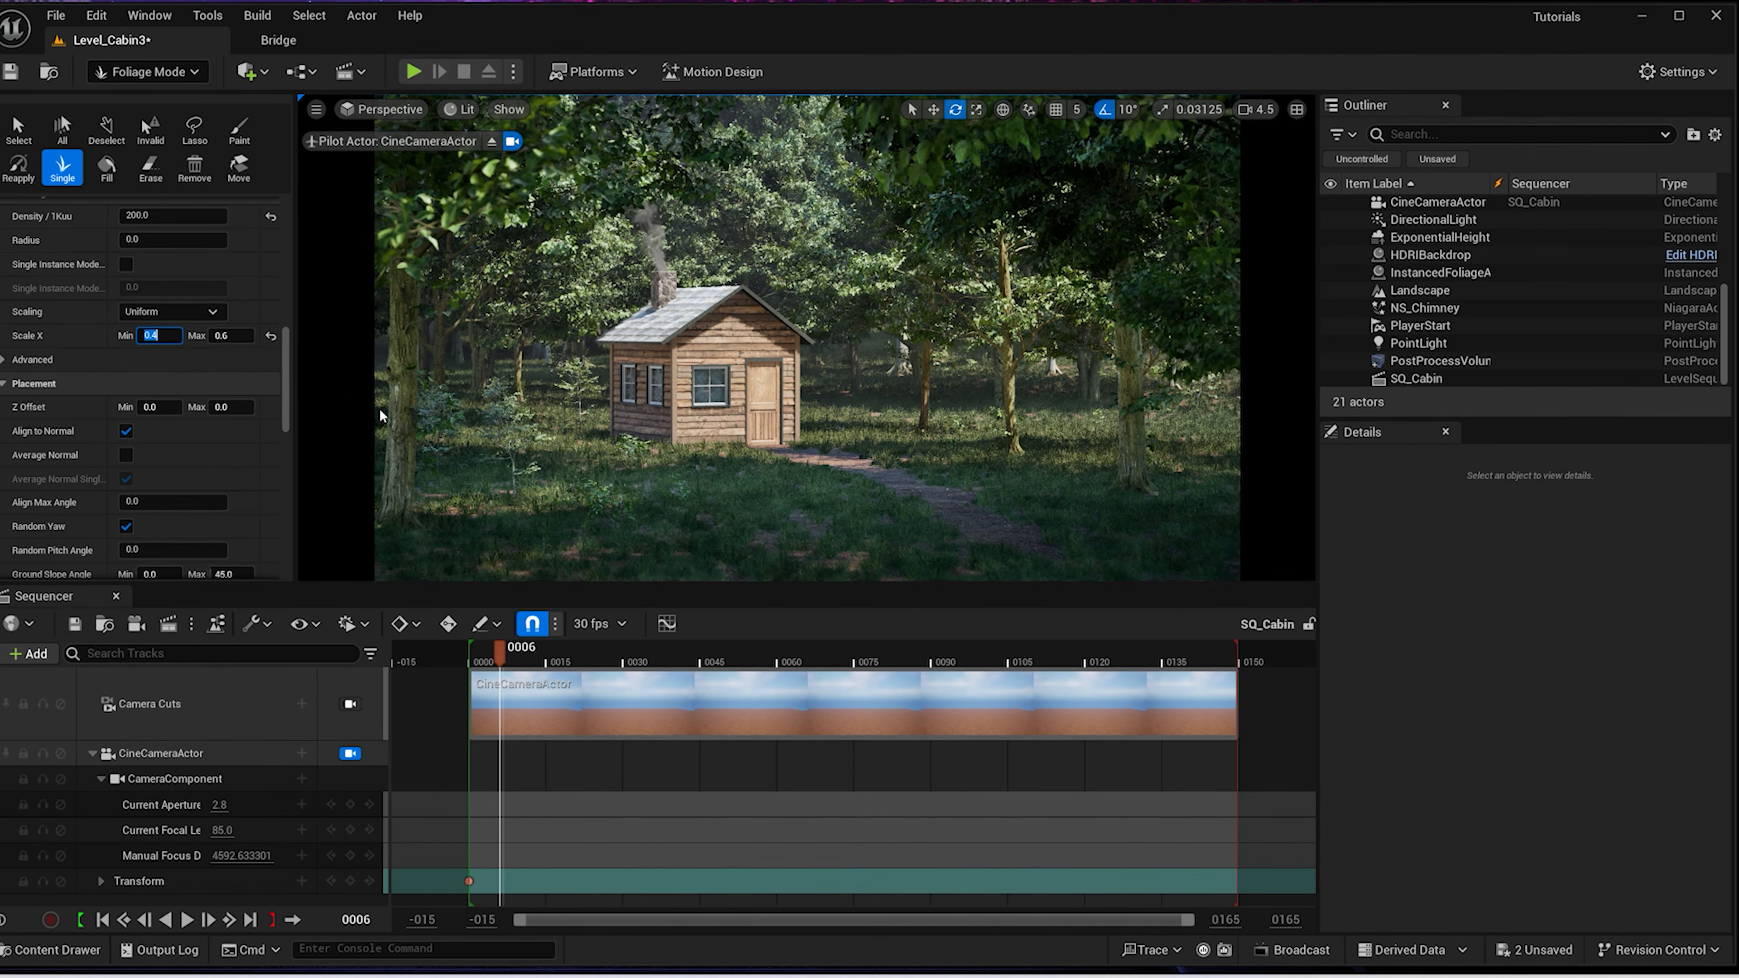
left_click(459, 580)
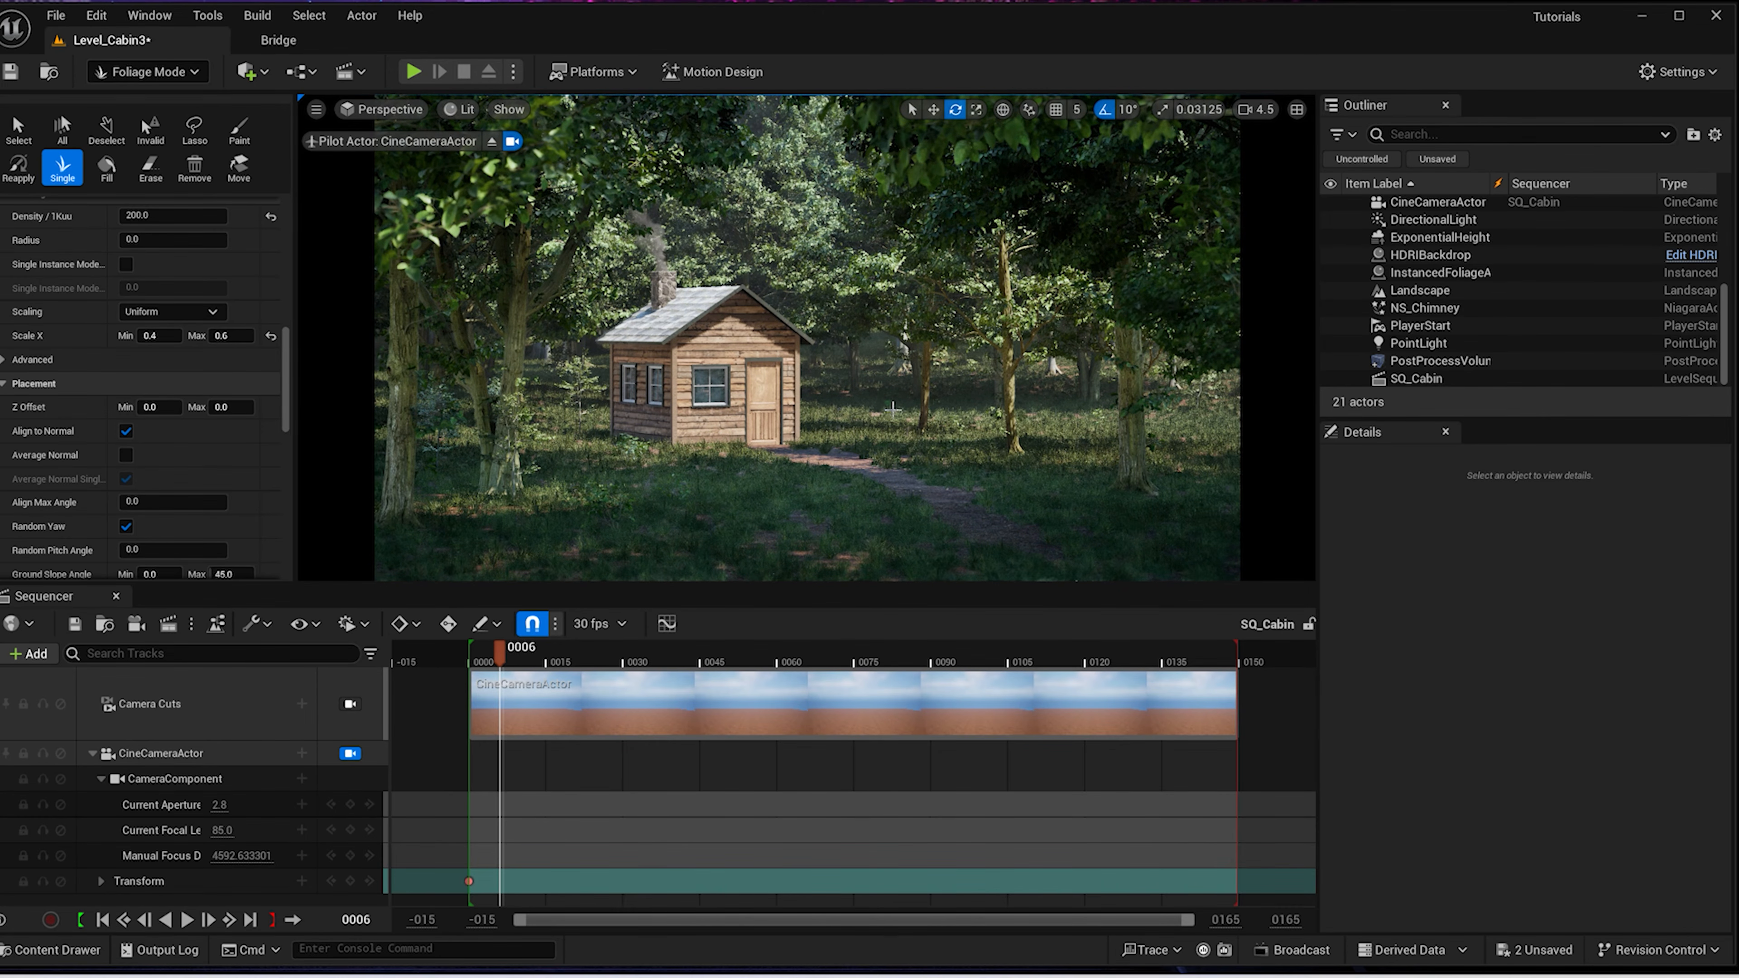
left_click(887, 404)
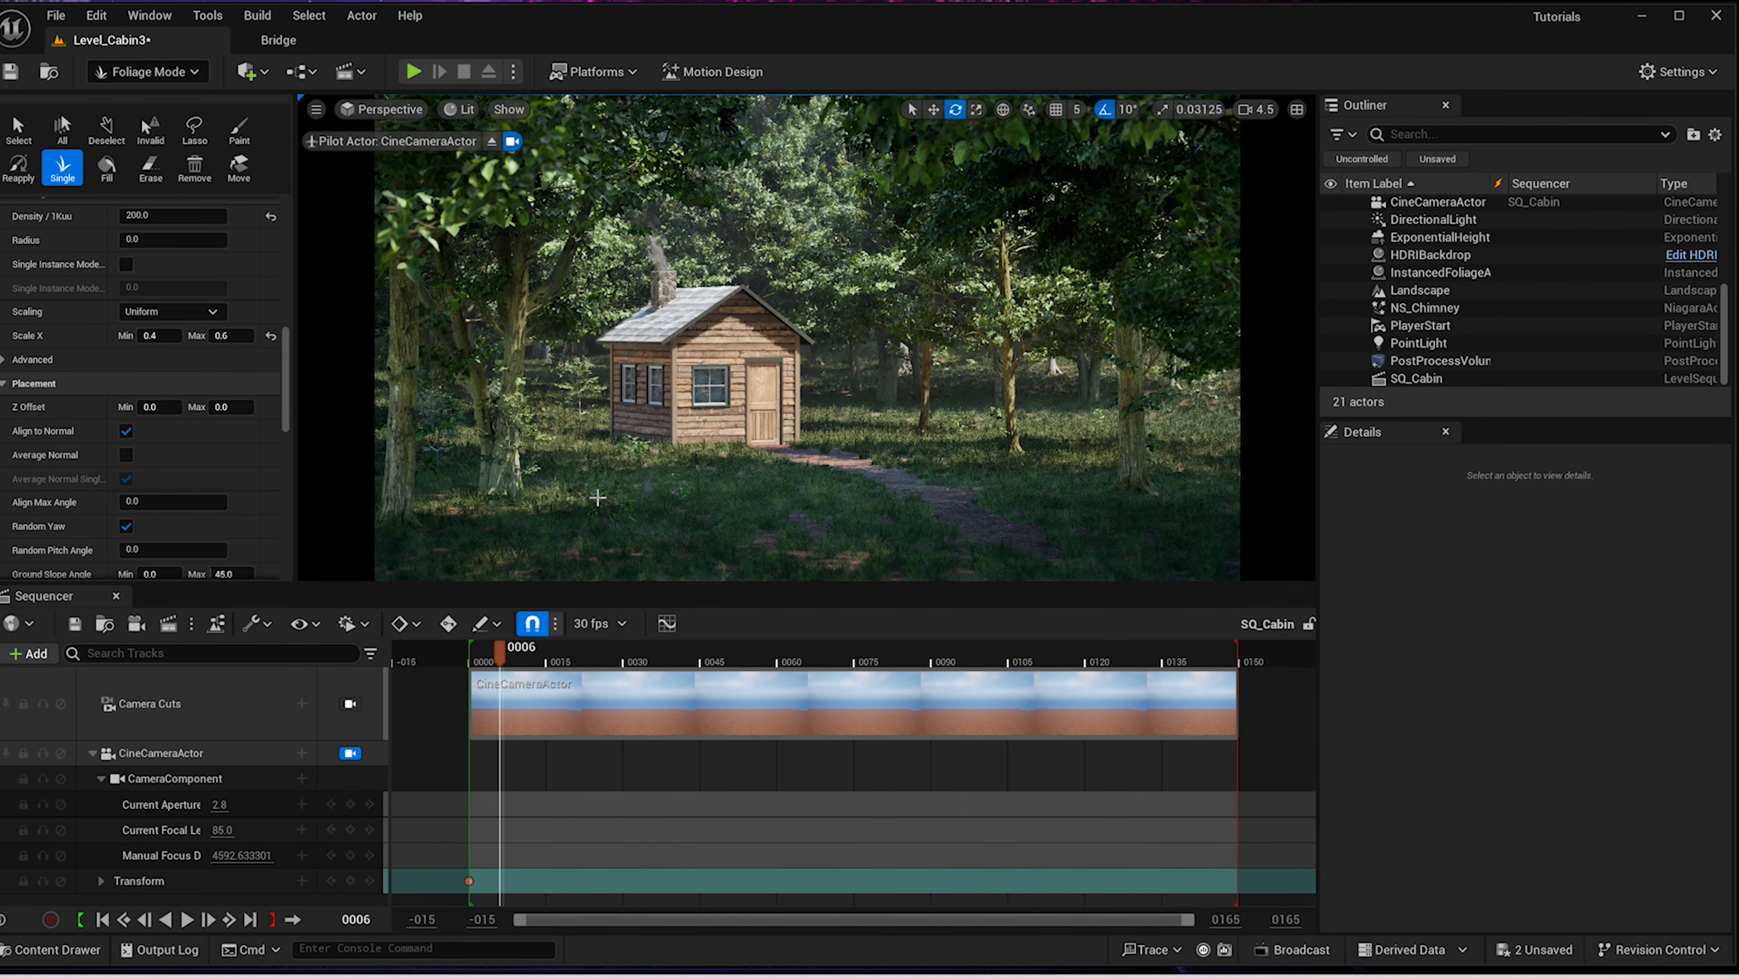
key("ctrl+z")
Reduce the tree types' Scale X to Min 0.2 and Max 0.4 and place a small tree near the shot's right edge
scroll(253, 504, "down", 1)
left_click(226, 309)
type(".")
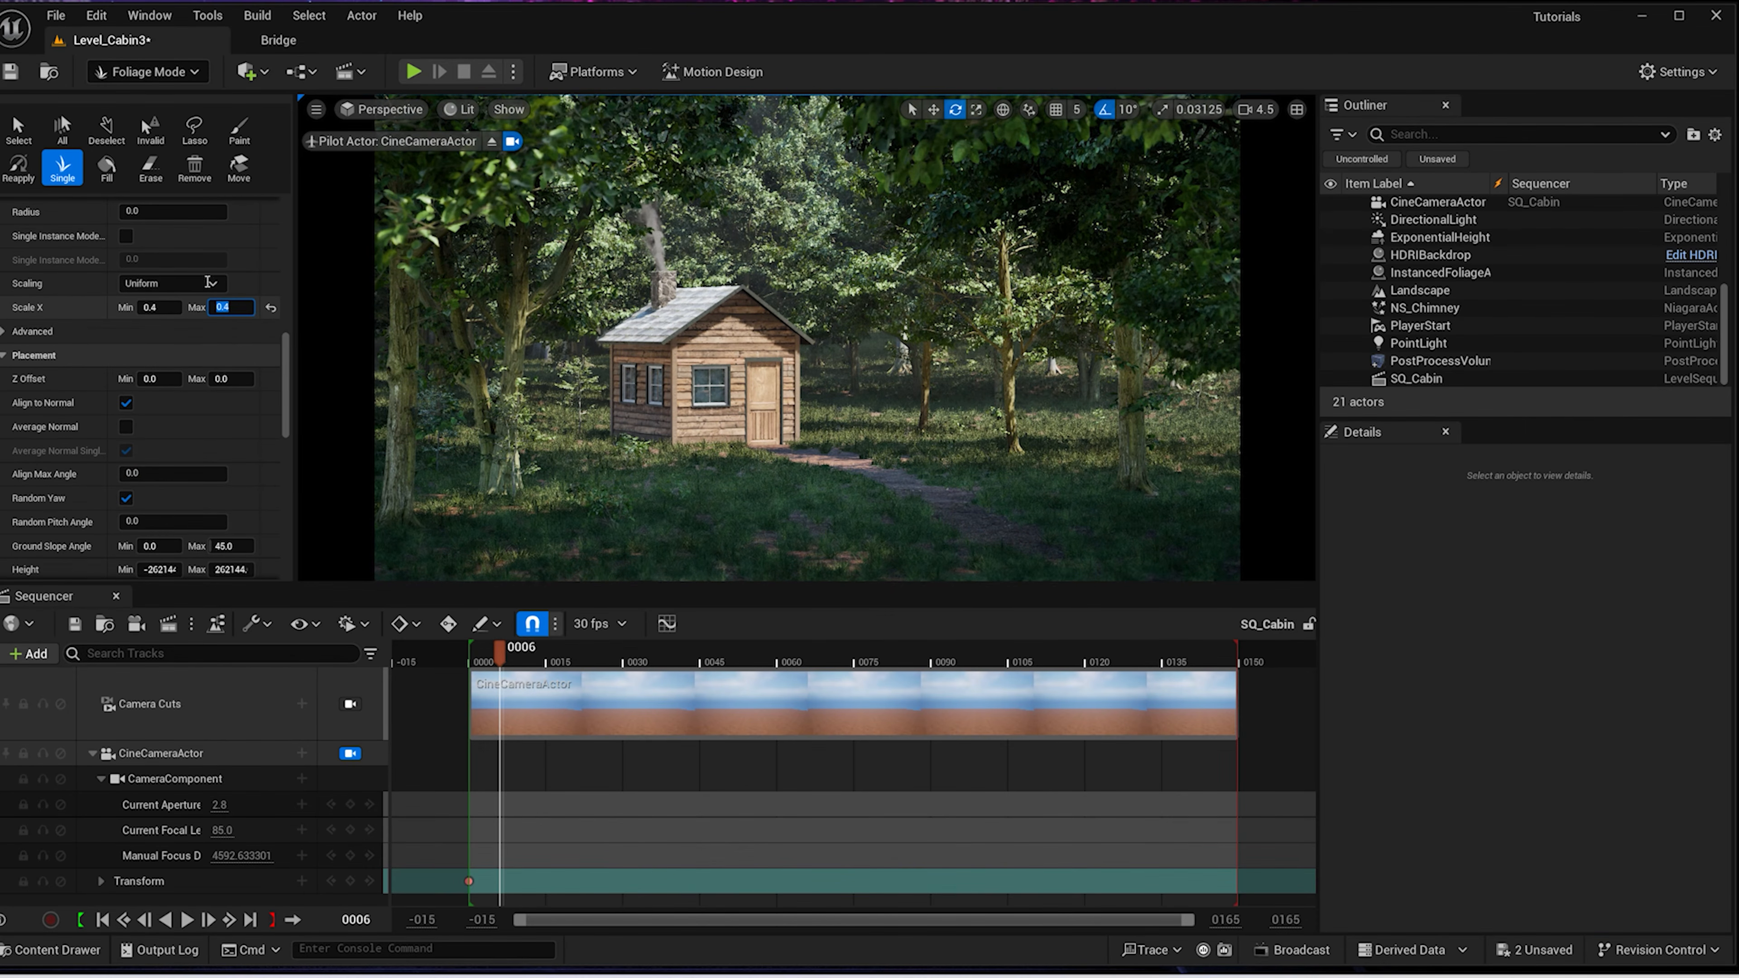
left_click(156, 307)
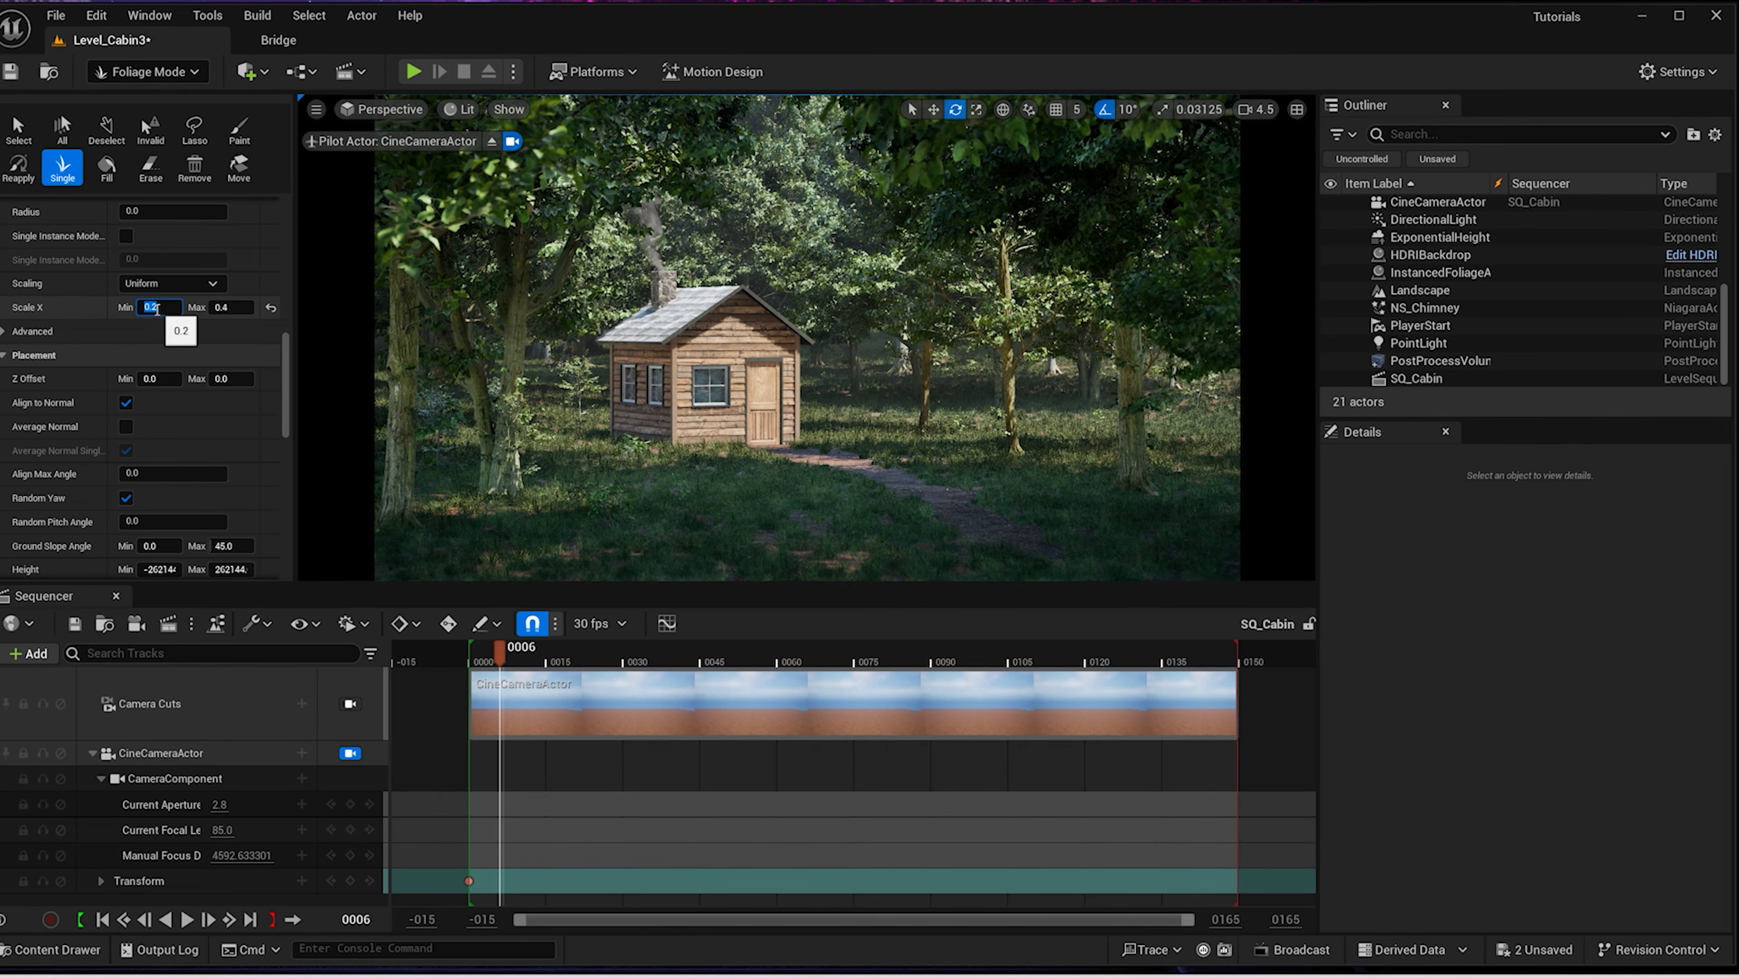
left_click(1184, 441)
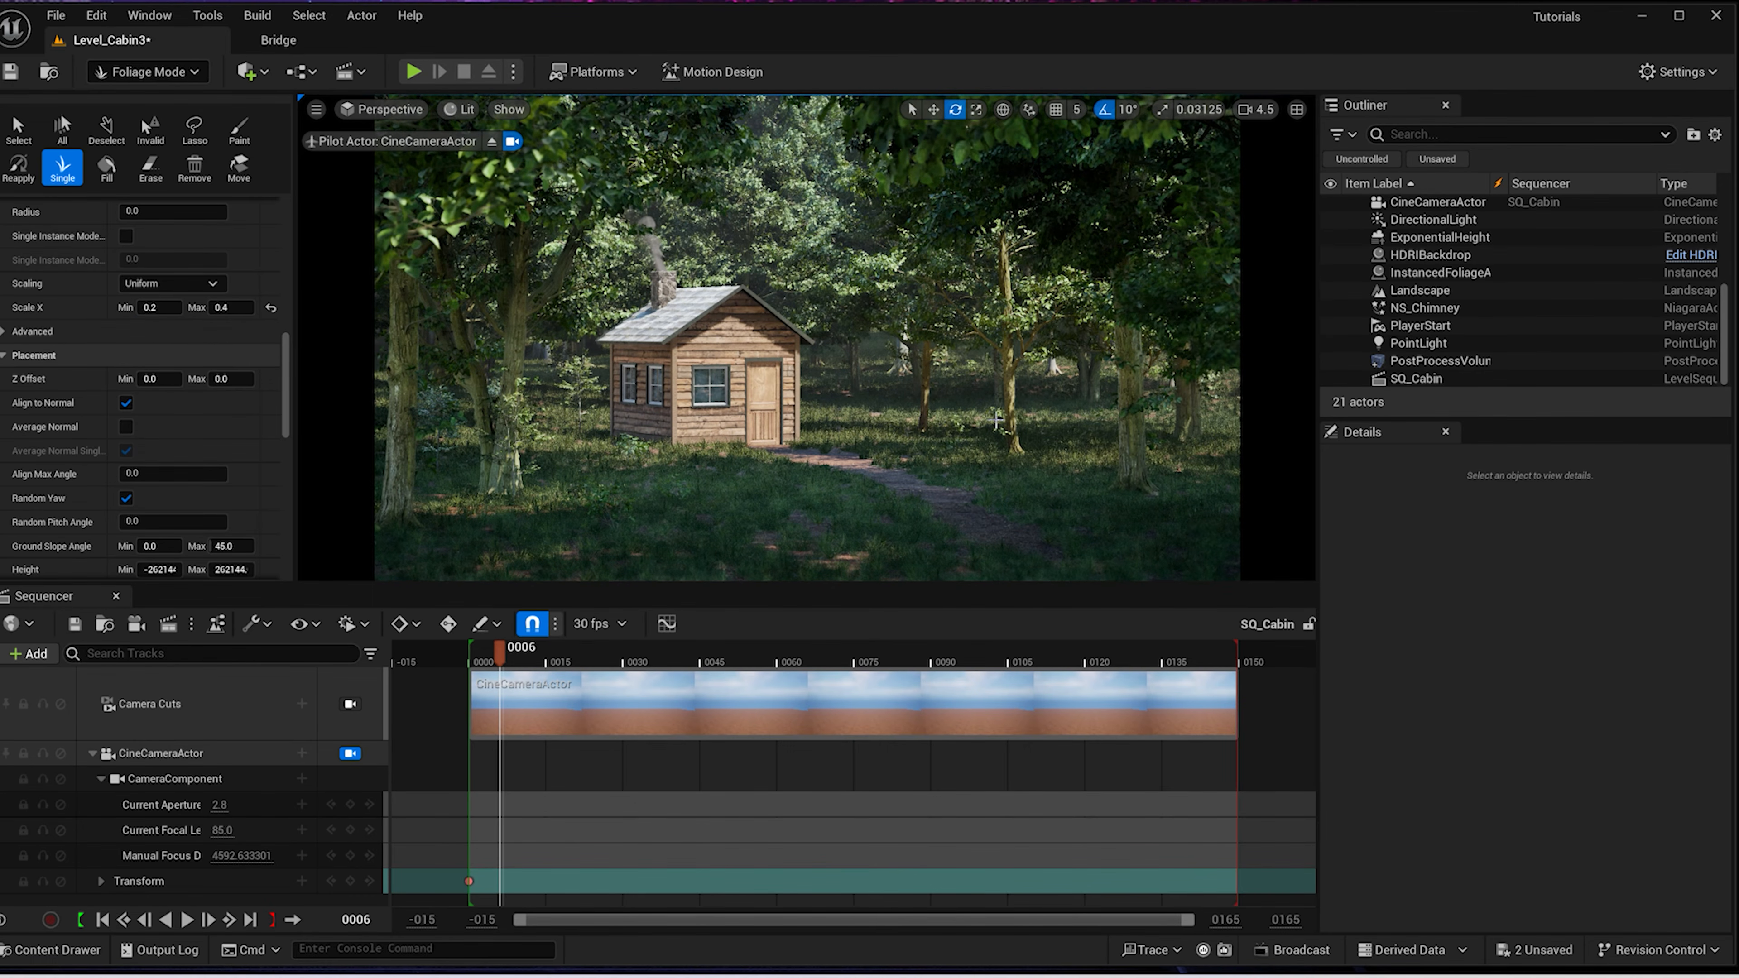
scroll(206, 377, "up", 10)
key("ctrl+z")
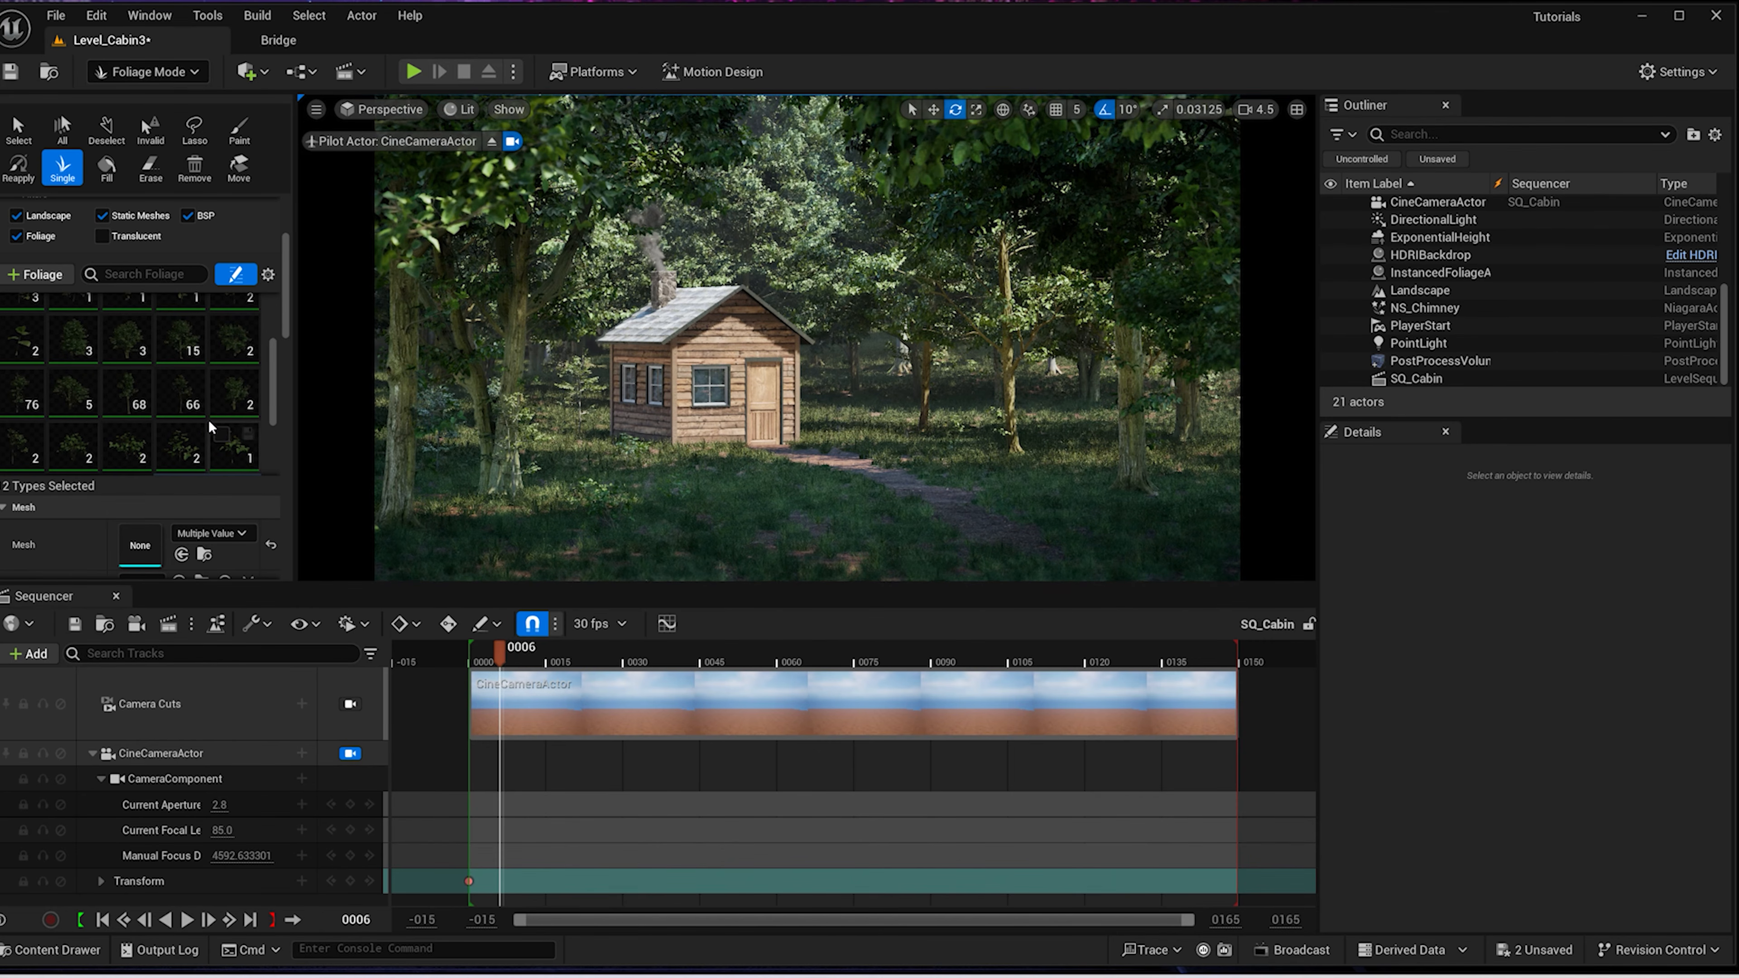
Try placing a European Hornbeam Forest_04 tree in the foreground left of the path, undoing the placement
left_click(181, 407)
left_click(168, 380)
scroll(529, 412, "down", 5)
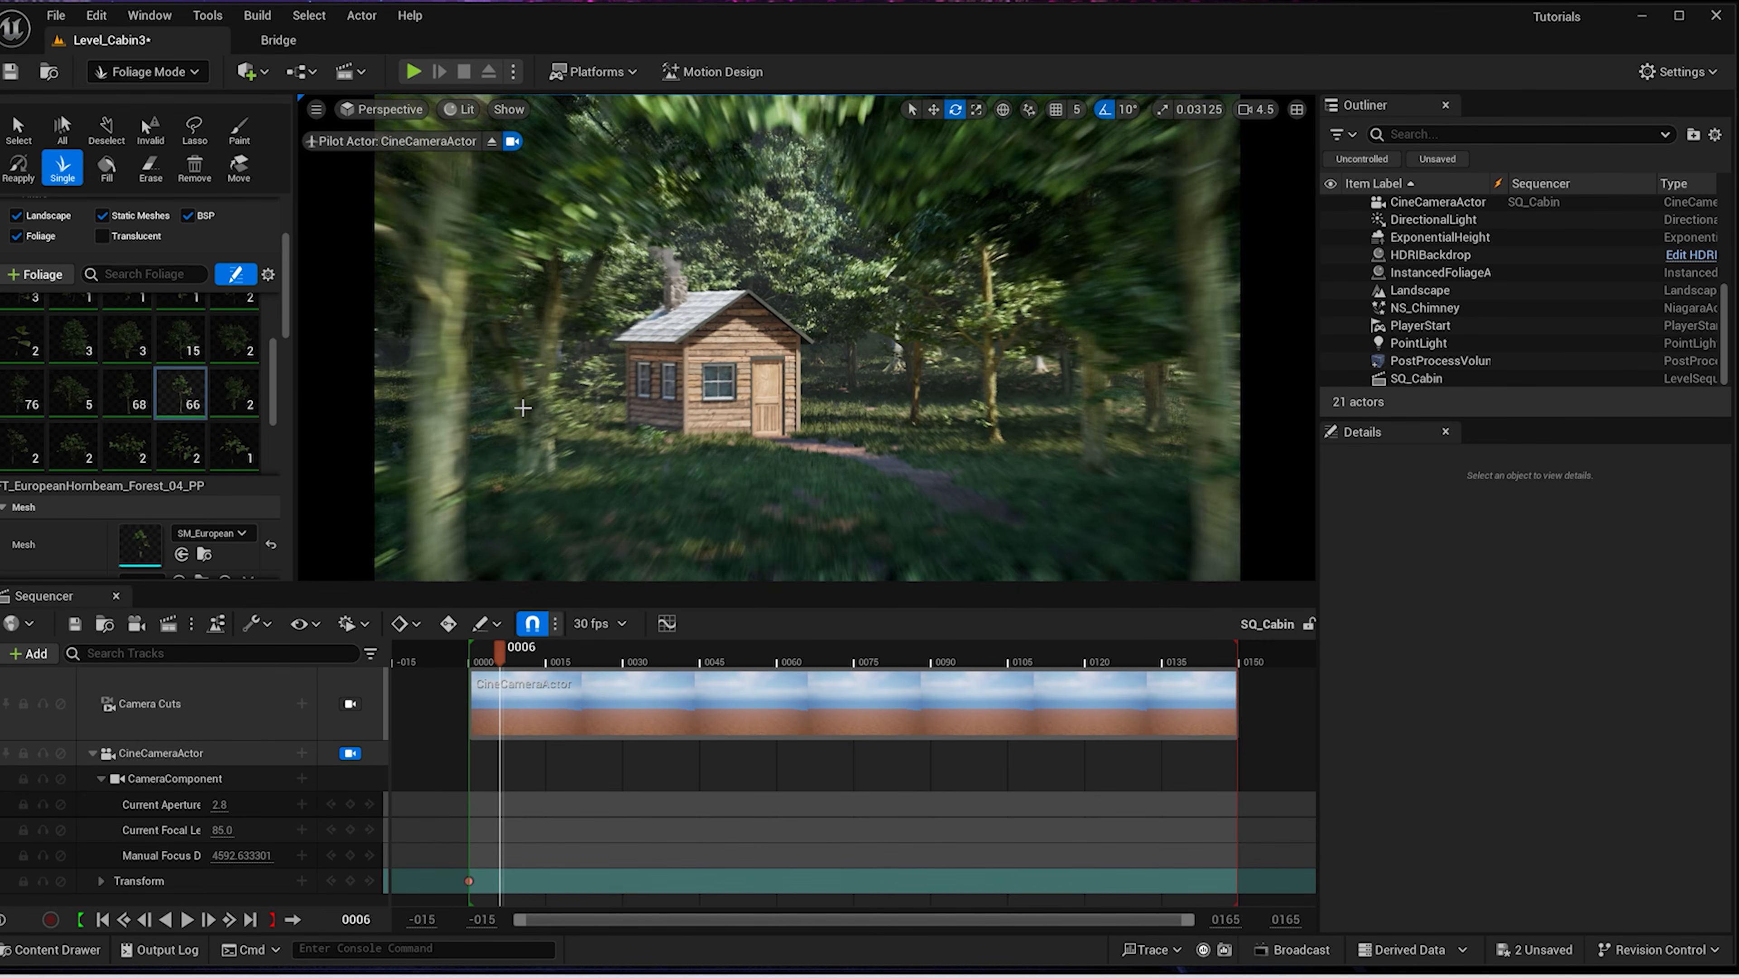
scroll(530, 411, "down", 3)
left_click(625, 519)
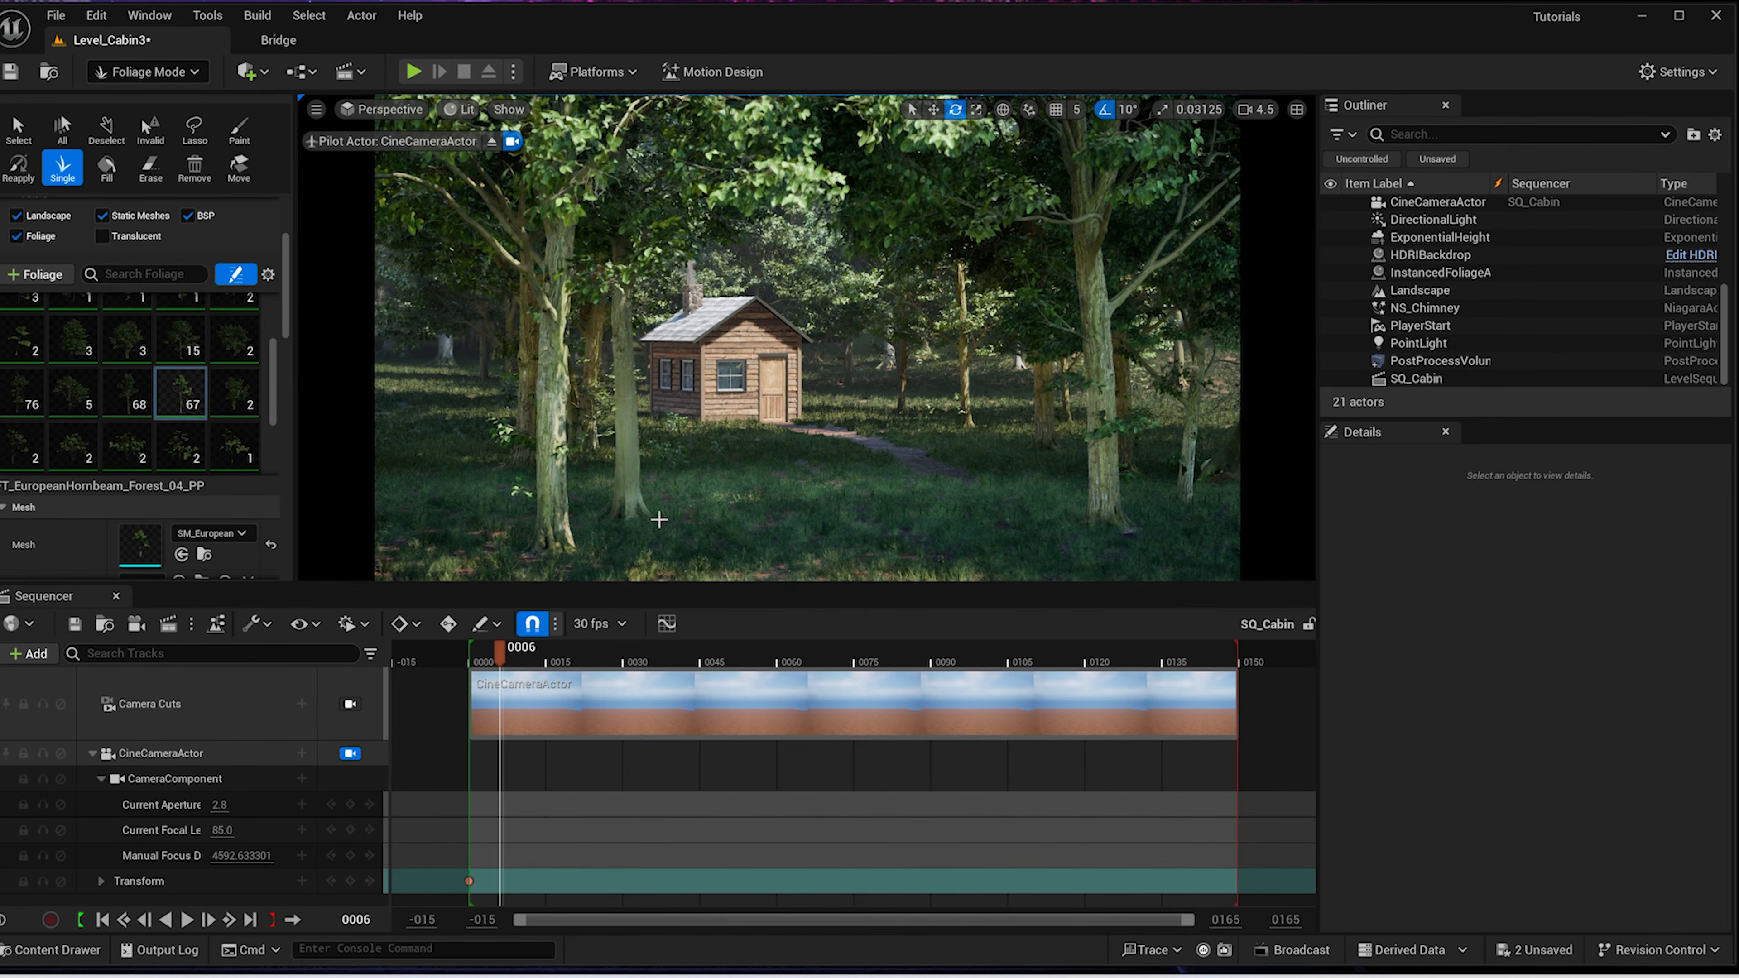
key("ctrl+z")
scroll(83, 439, "up", 2)
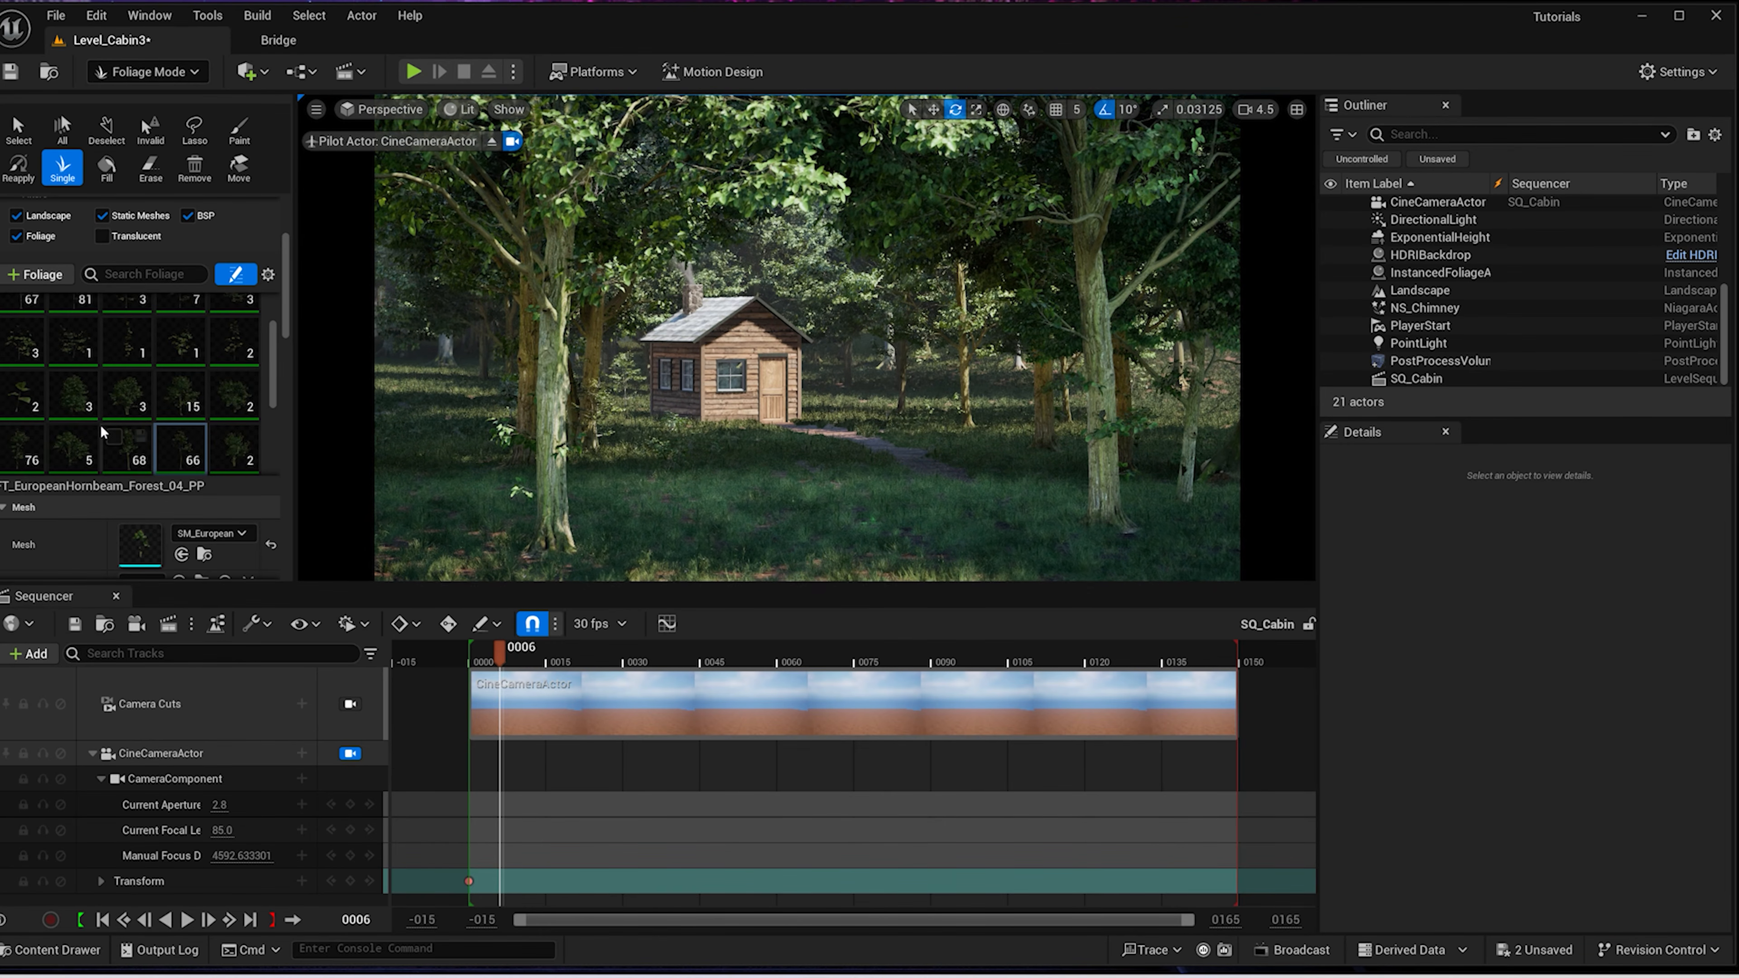
Place European Hornbeam Field_04 trees on both sides of the path and shift the left one slightly further left
left_click(233, 395)
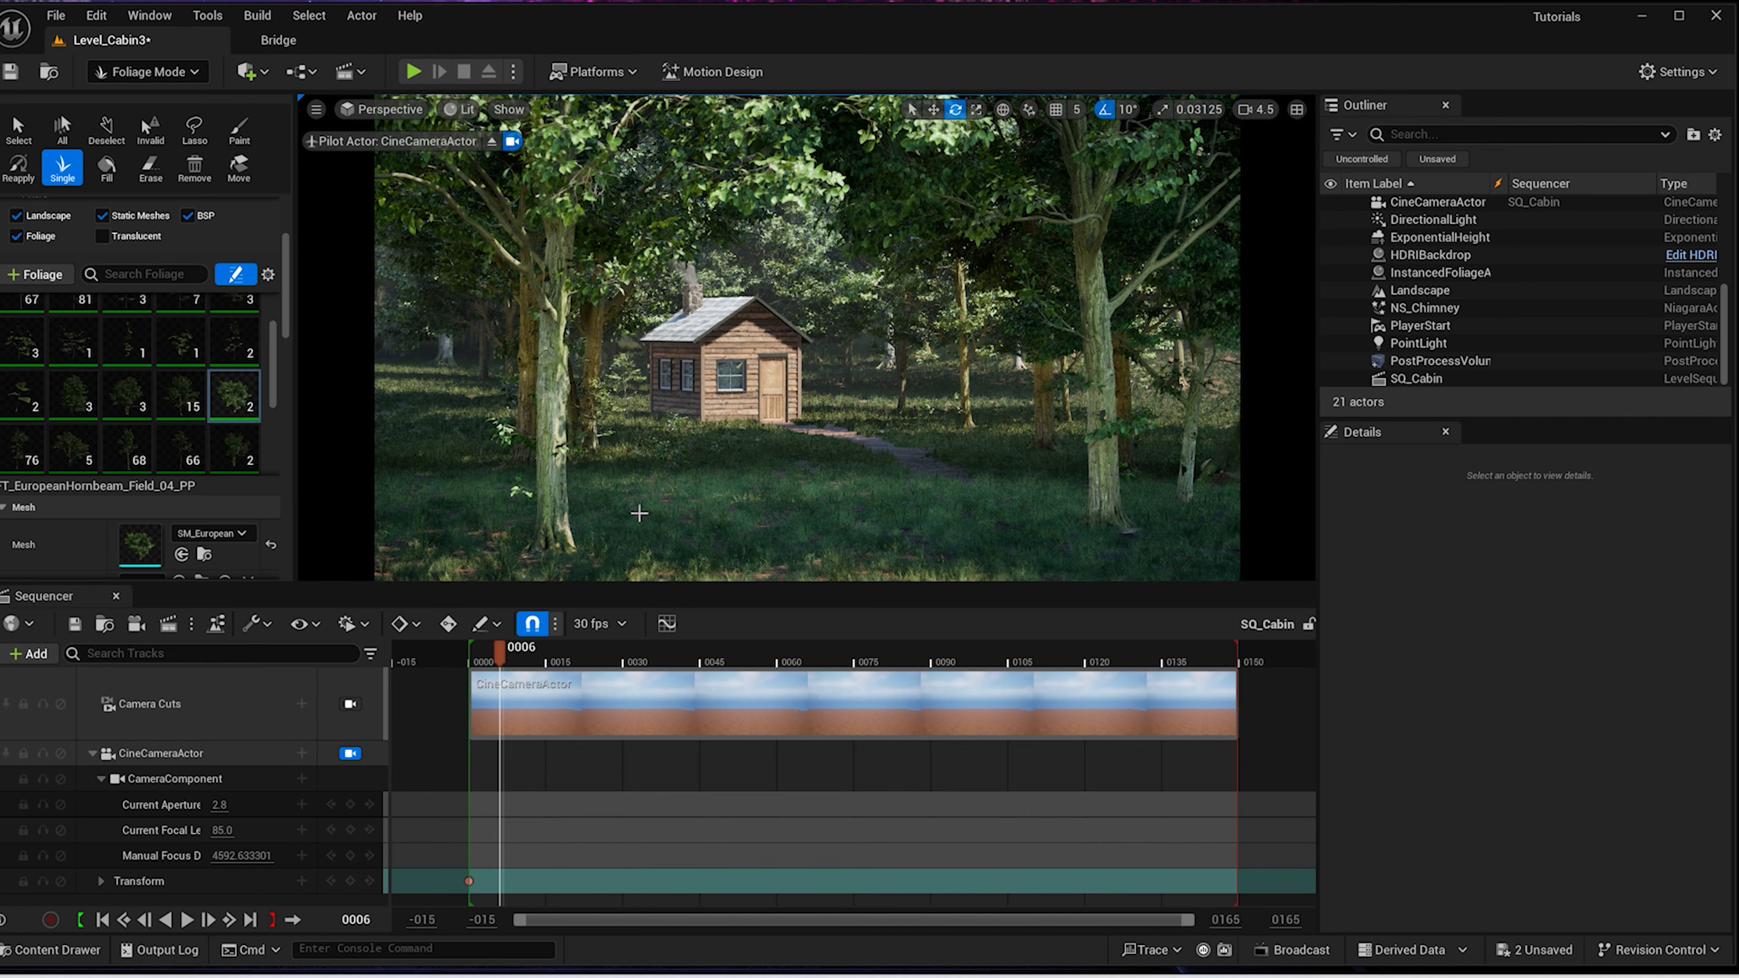
left_click(612, 511)
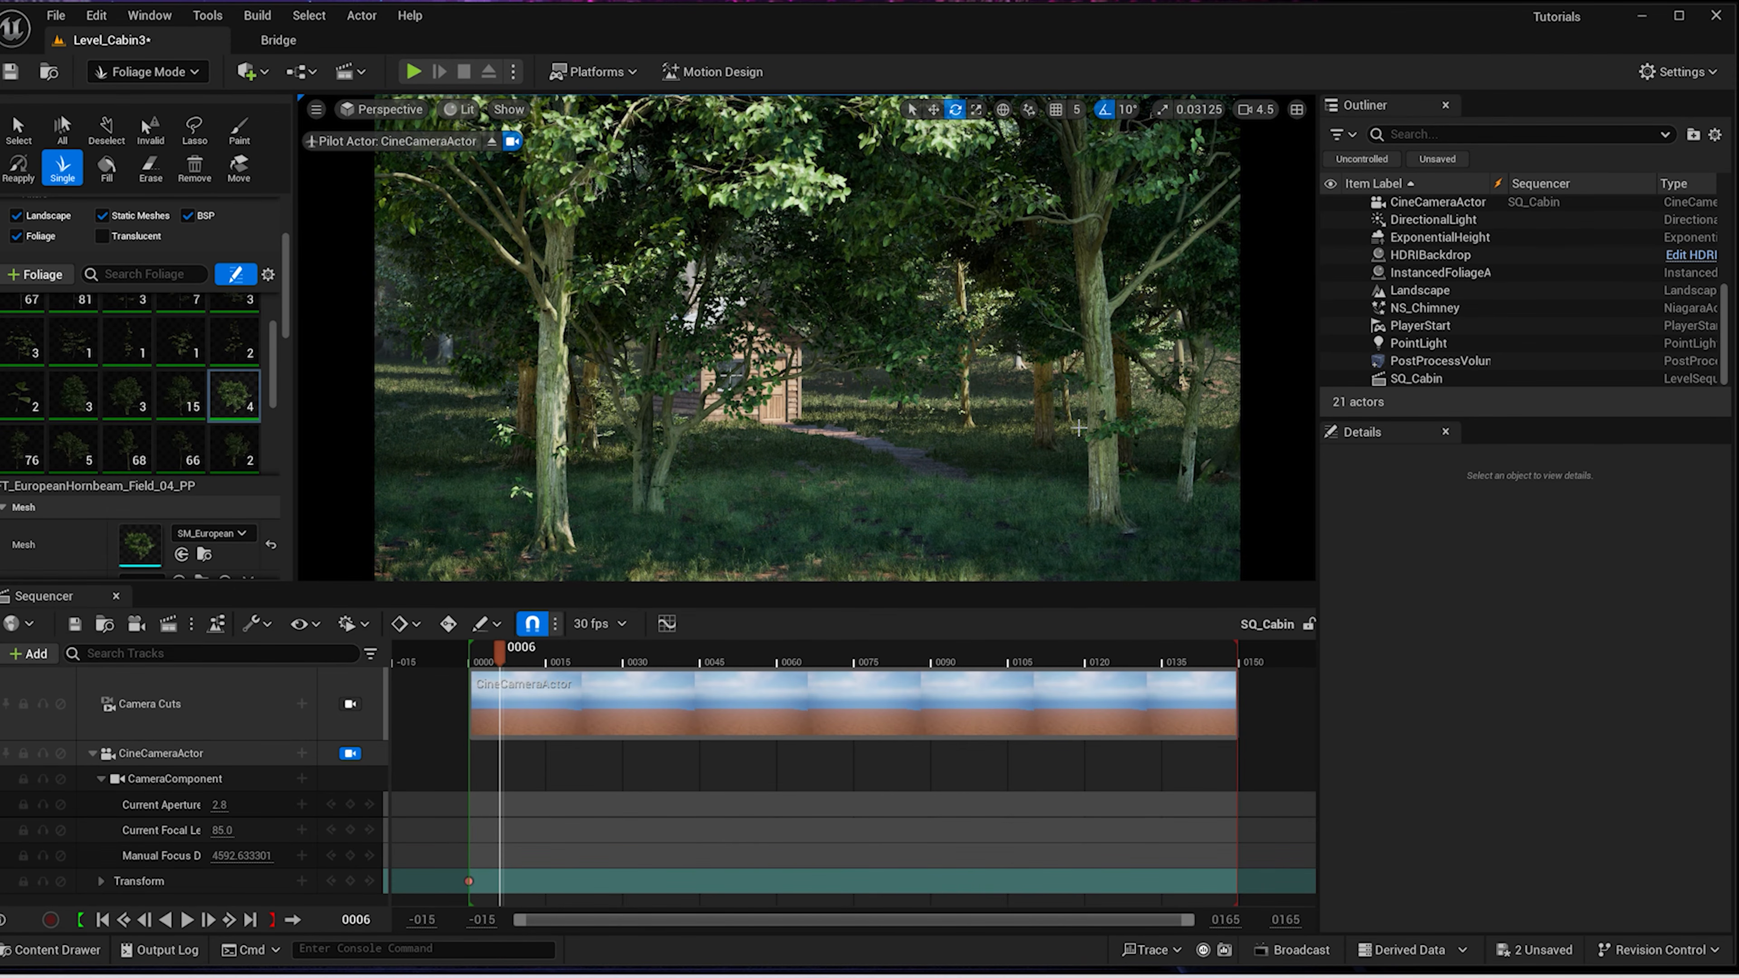
left_click(18, 128)
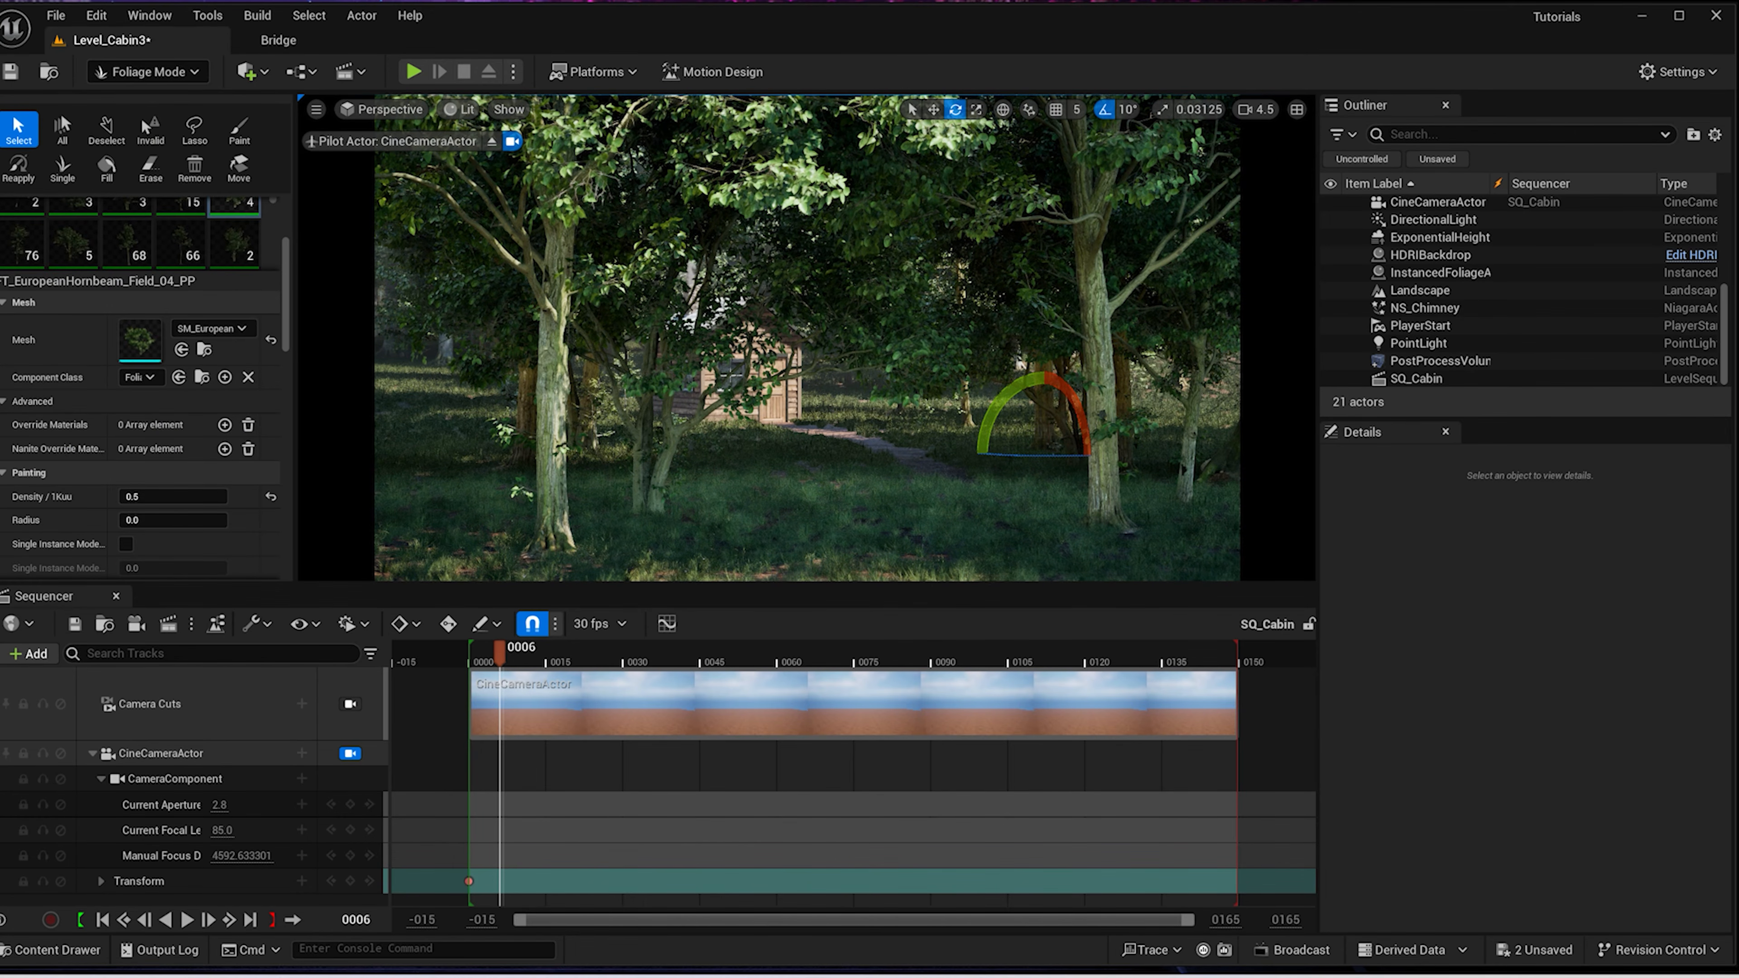
left_click(633, 520)
left_click_drag(500, 649, 482, 656)
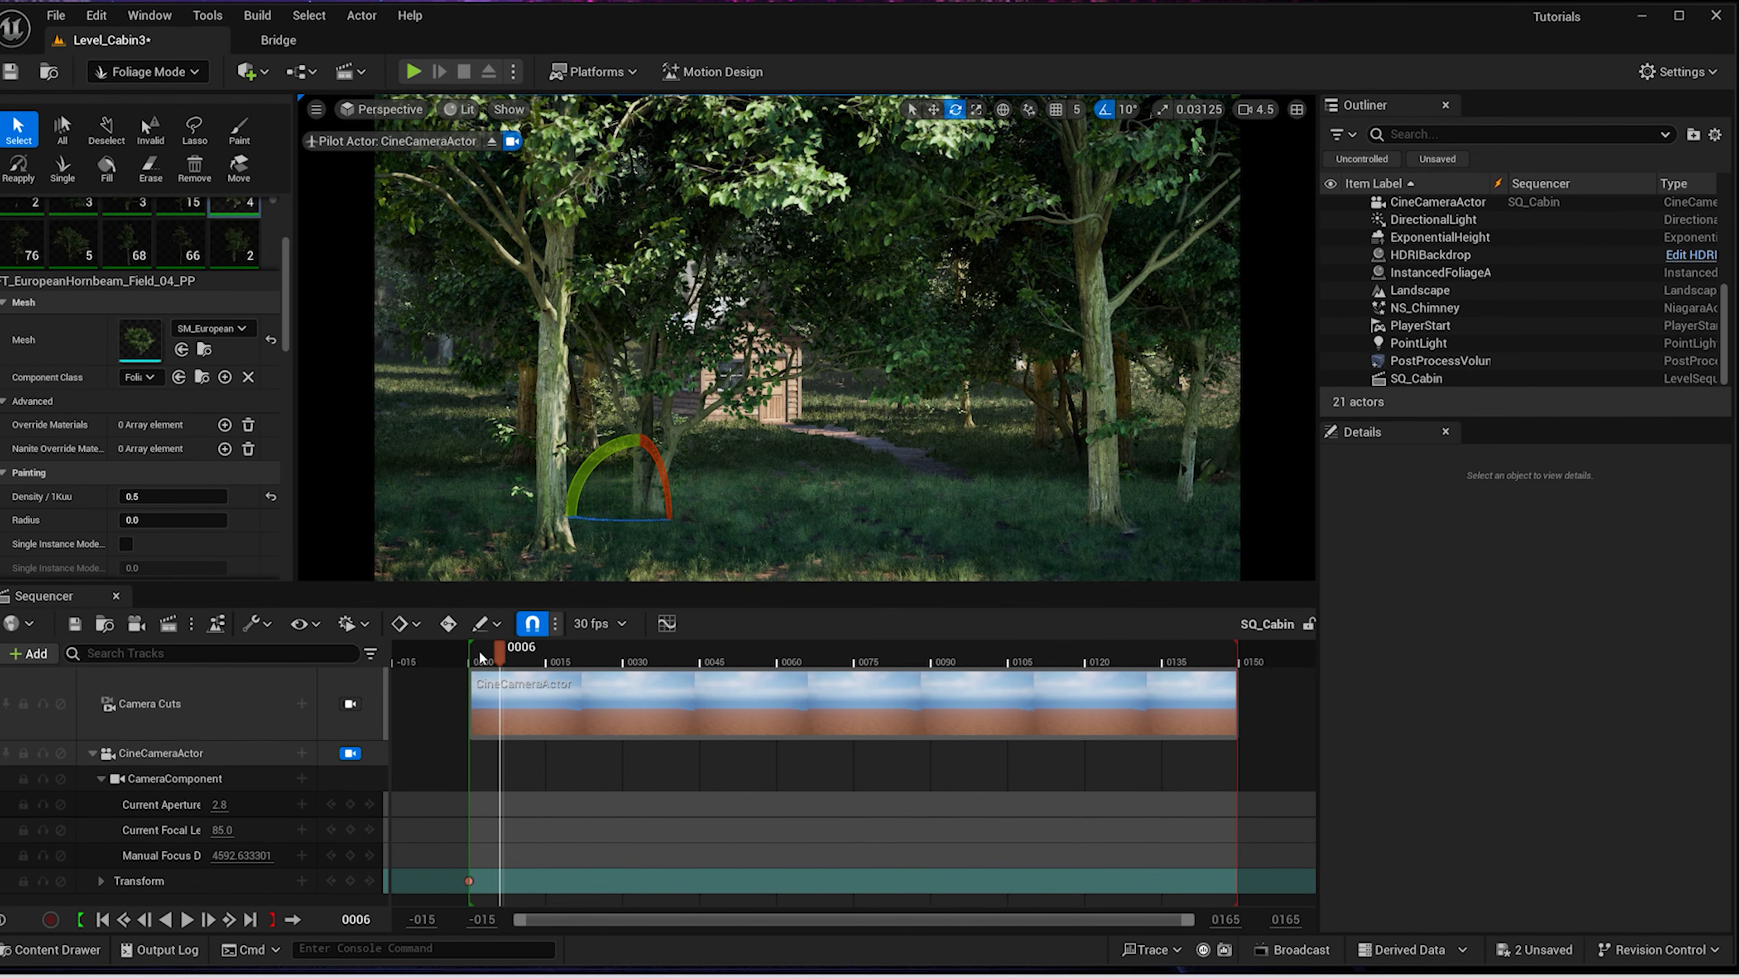
scroll(766, 335, "down", 10)
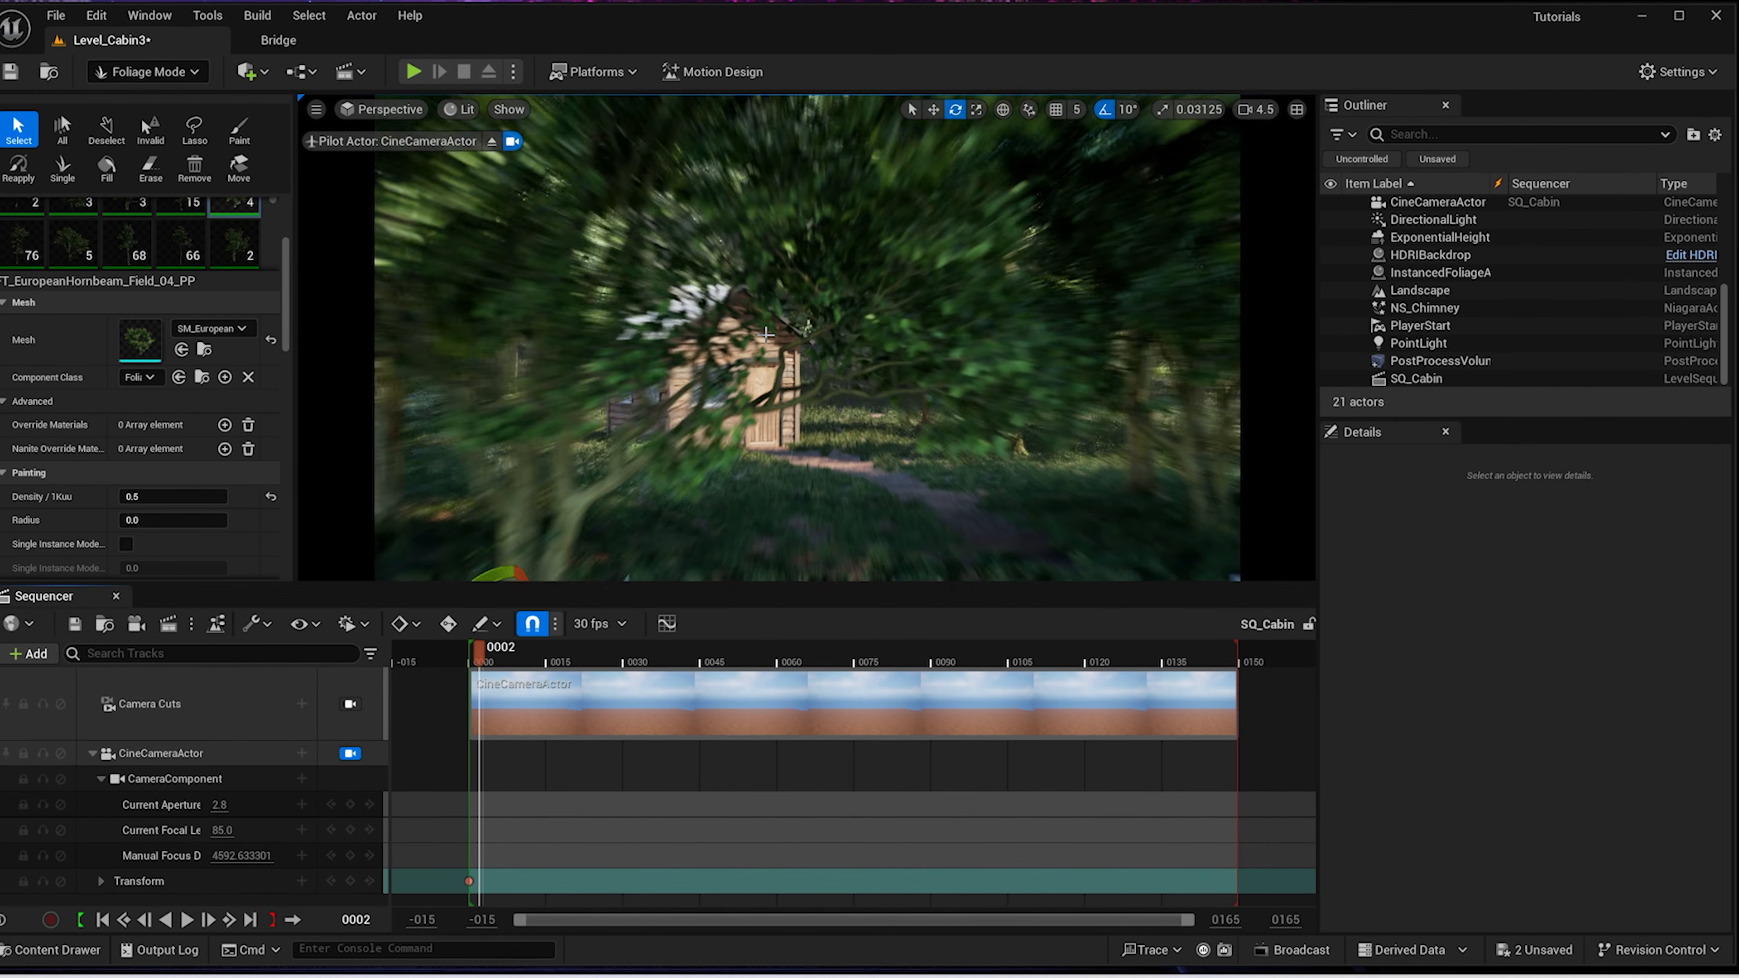
key("w")
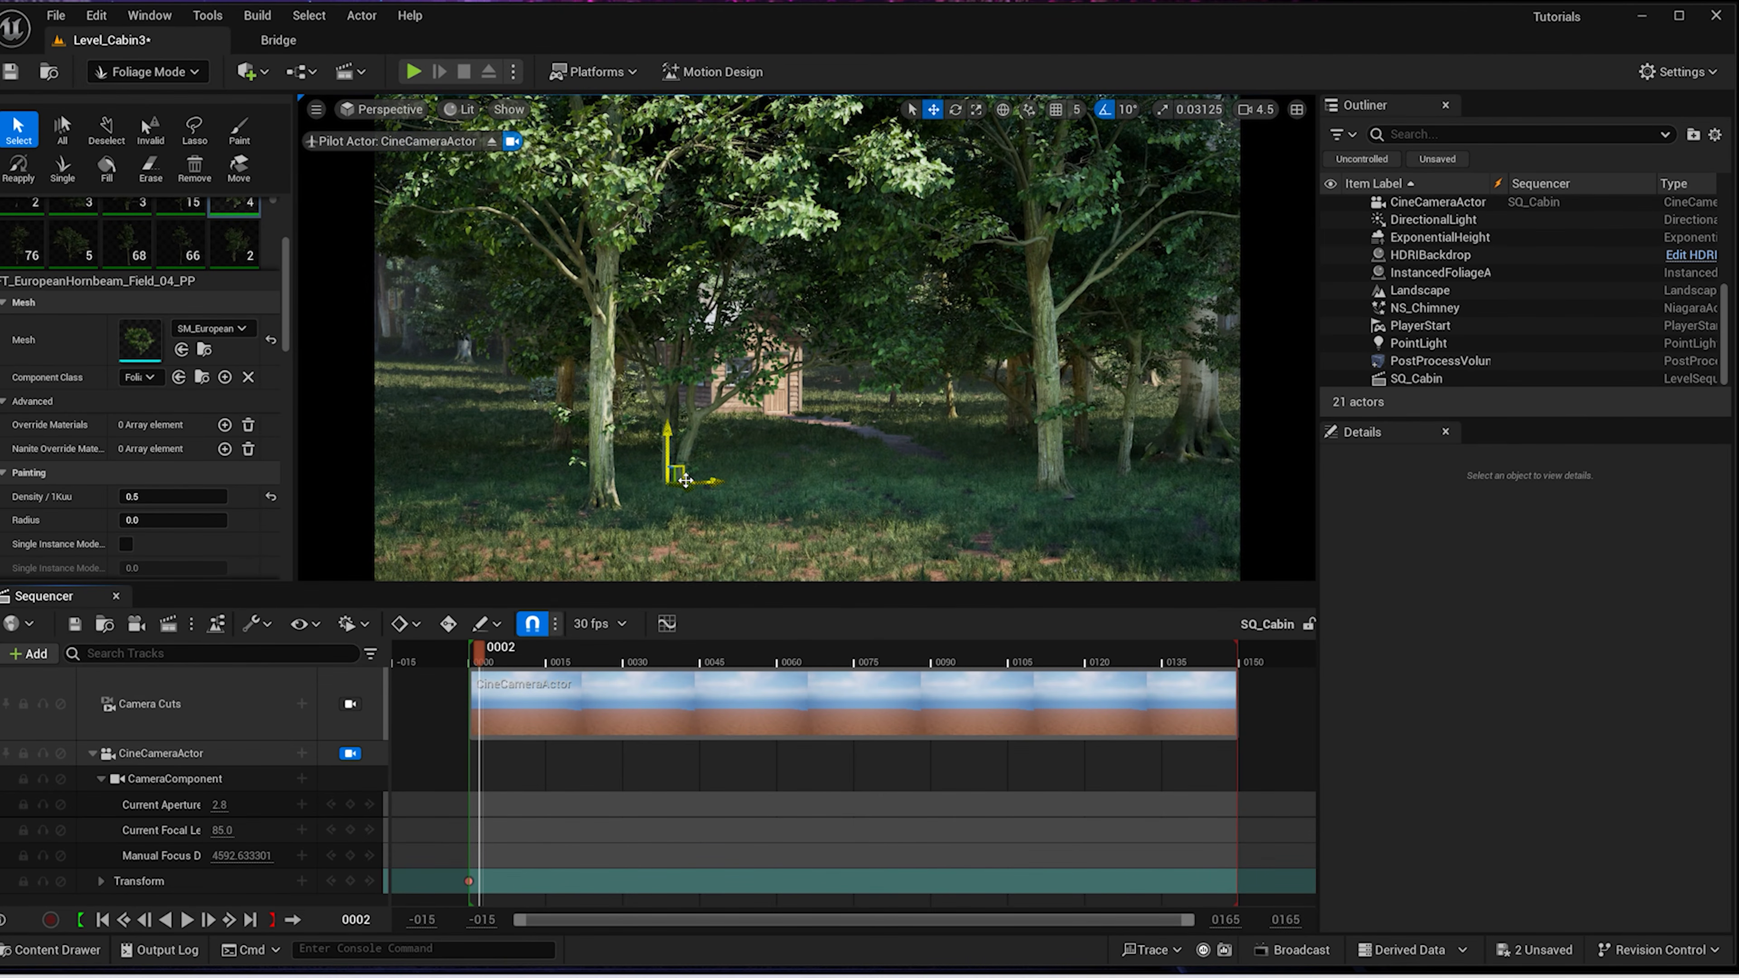
mouse_move(698, 500)
left_mouse_down()
mouse_move(741, 545)
mouse_move(678, 492)
left_mouse_up()
Try scaling up the newly placed hornbeam left of the path, then undo the scaling
key("r")
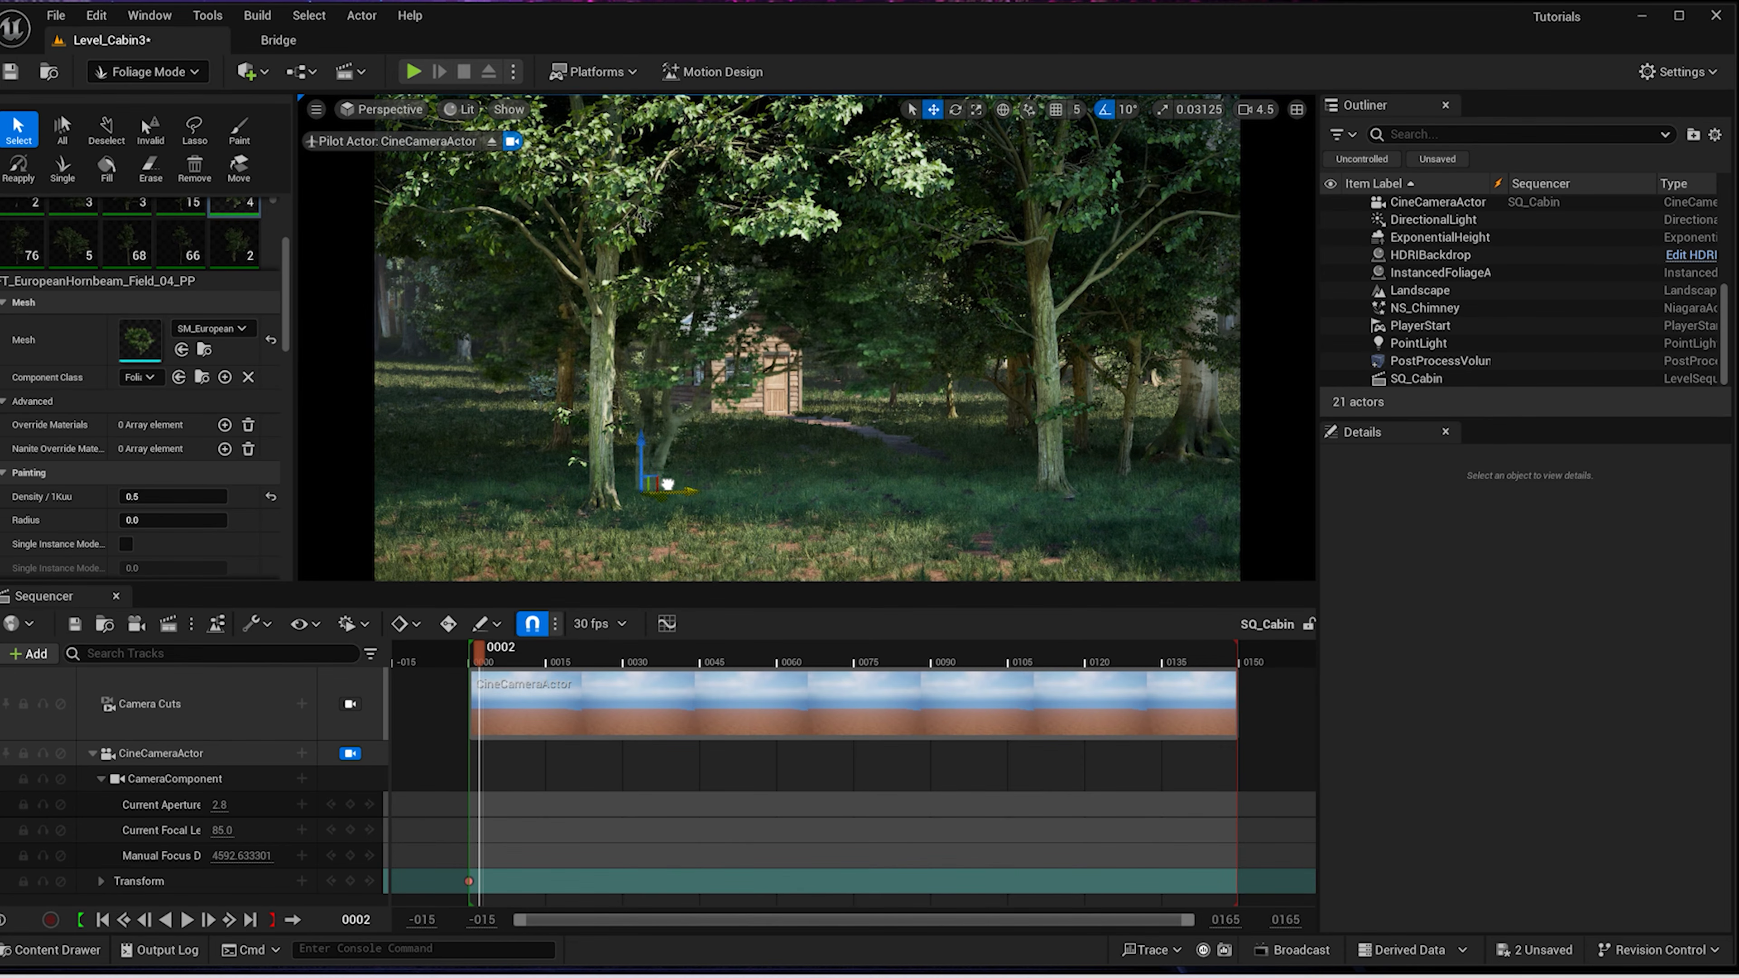
left_click_drag(641, 481, 644, 459)
left_click(500, 654)
scroll(713, 254, "down", 5)
scroll(713, 254, "down", 3)
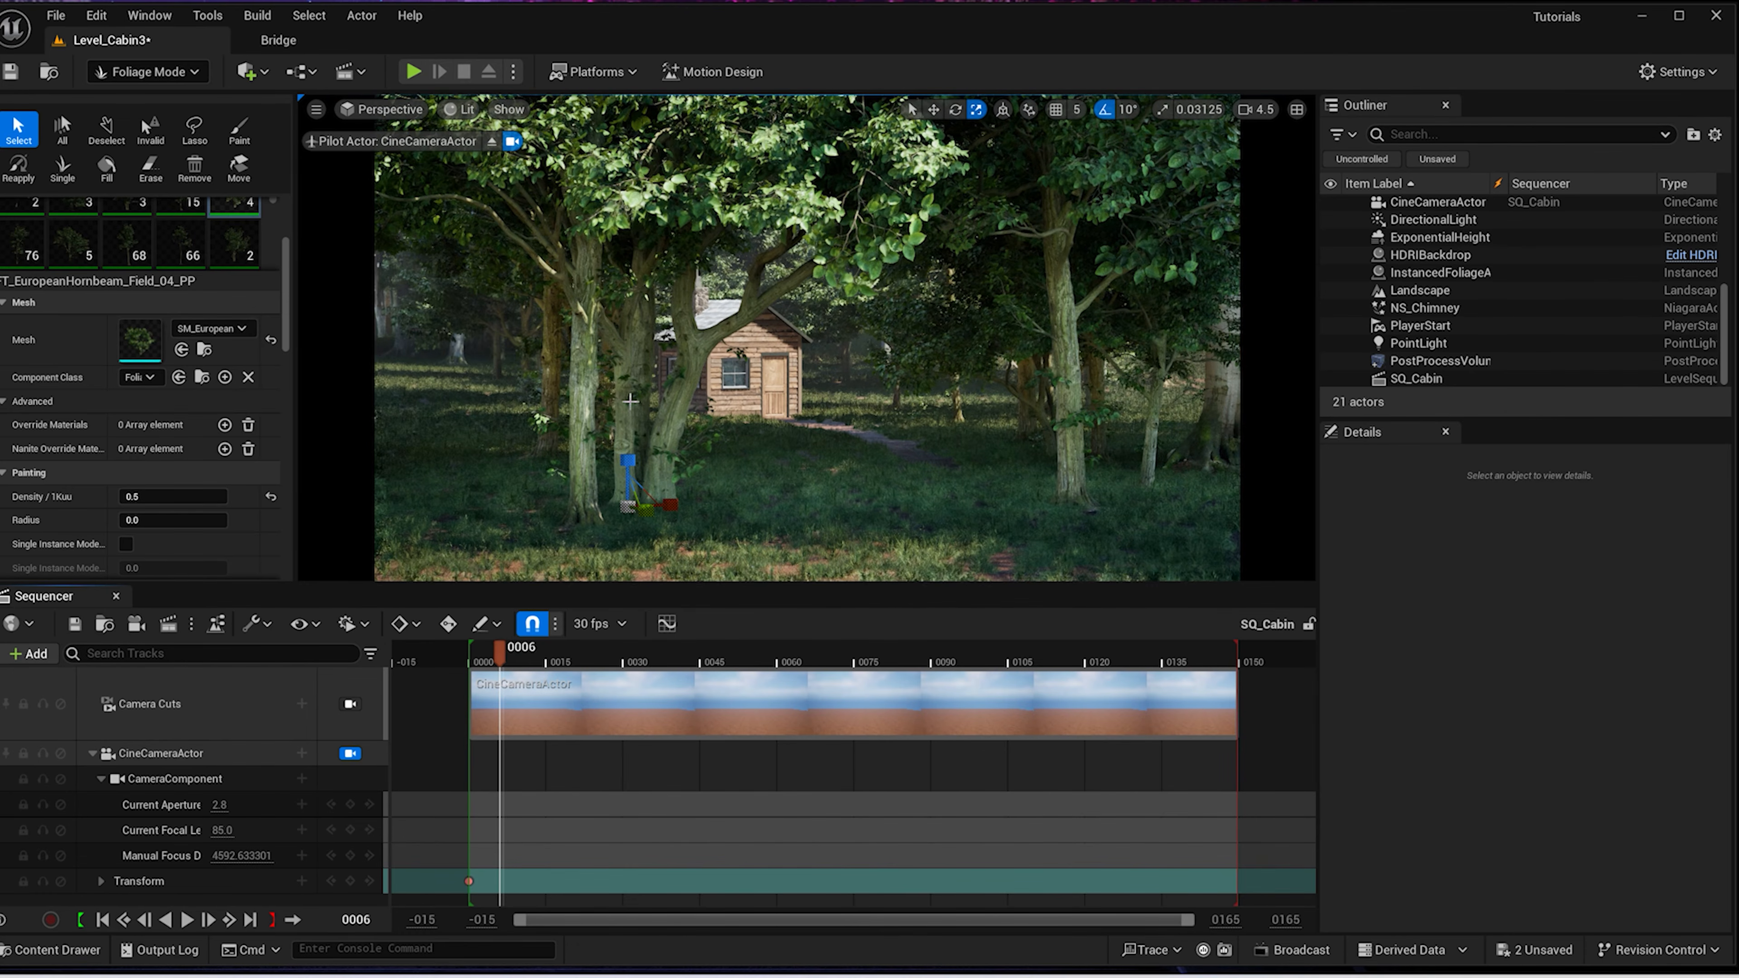
key("ctrl+z")
Move the new left hornbeam further left, behind the large foreground trunk, clearing the view of the cabin
key("w")
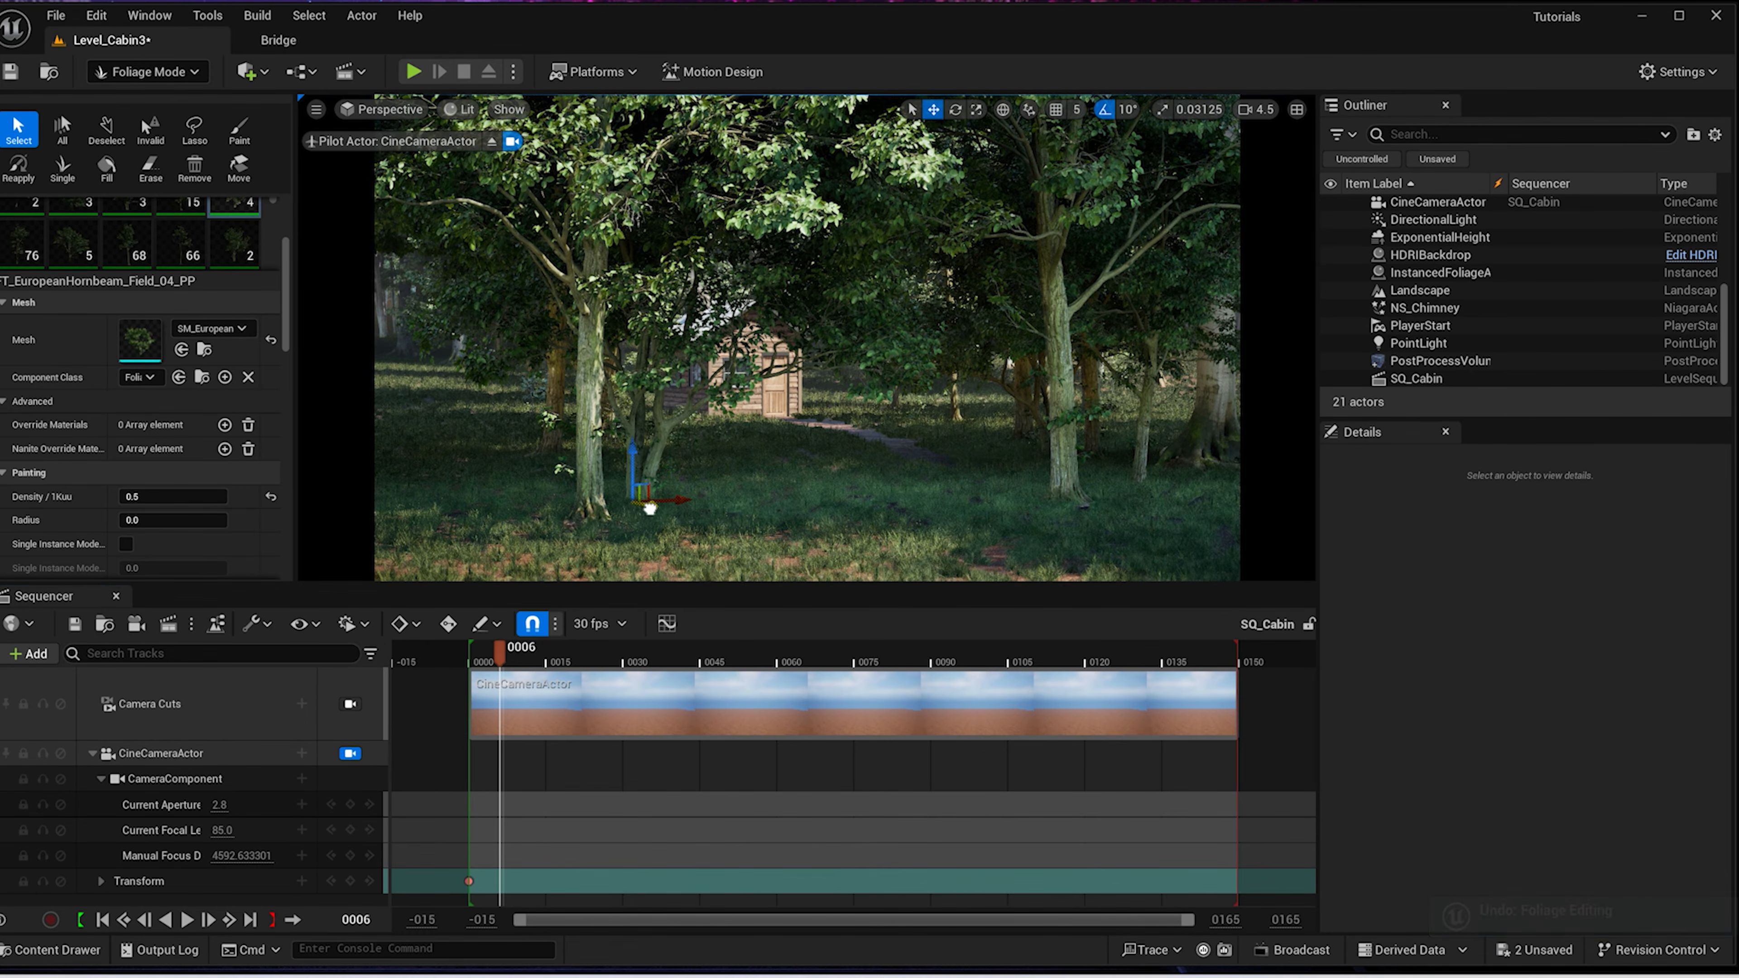
left_click_drag(629, 496, 538, 473)
left_click(484, 656)
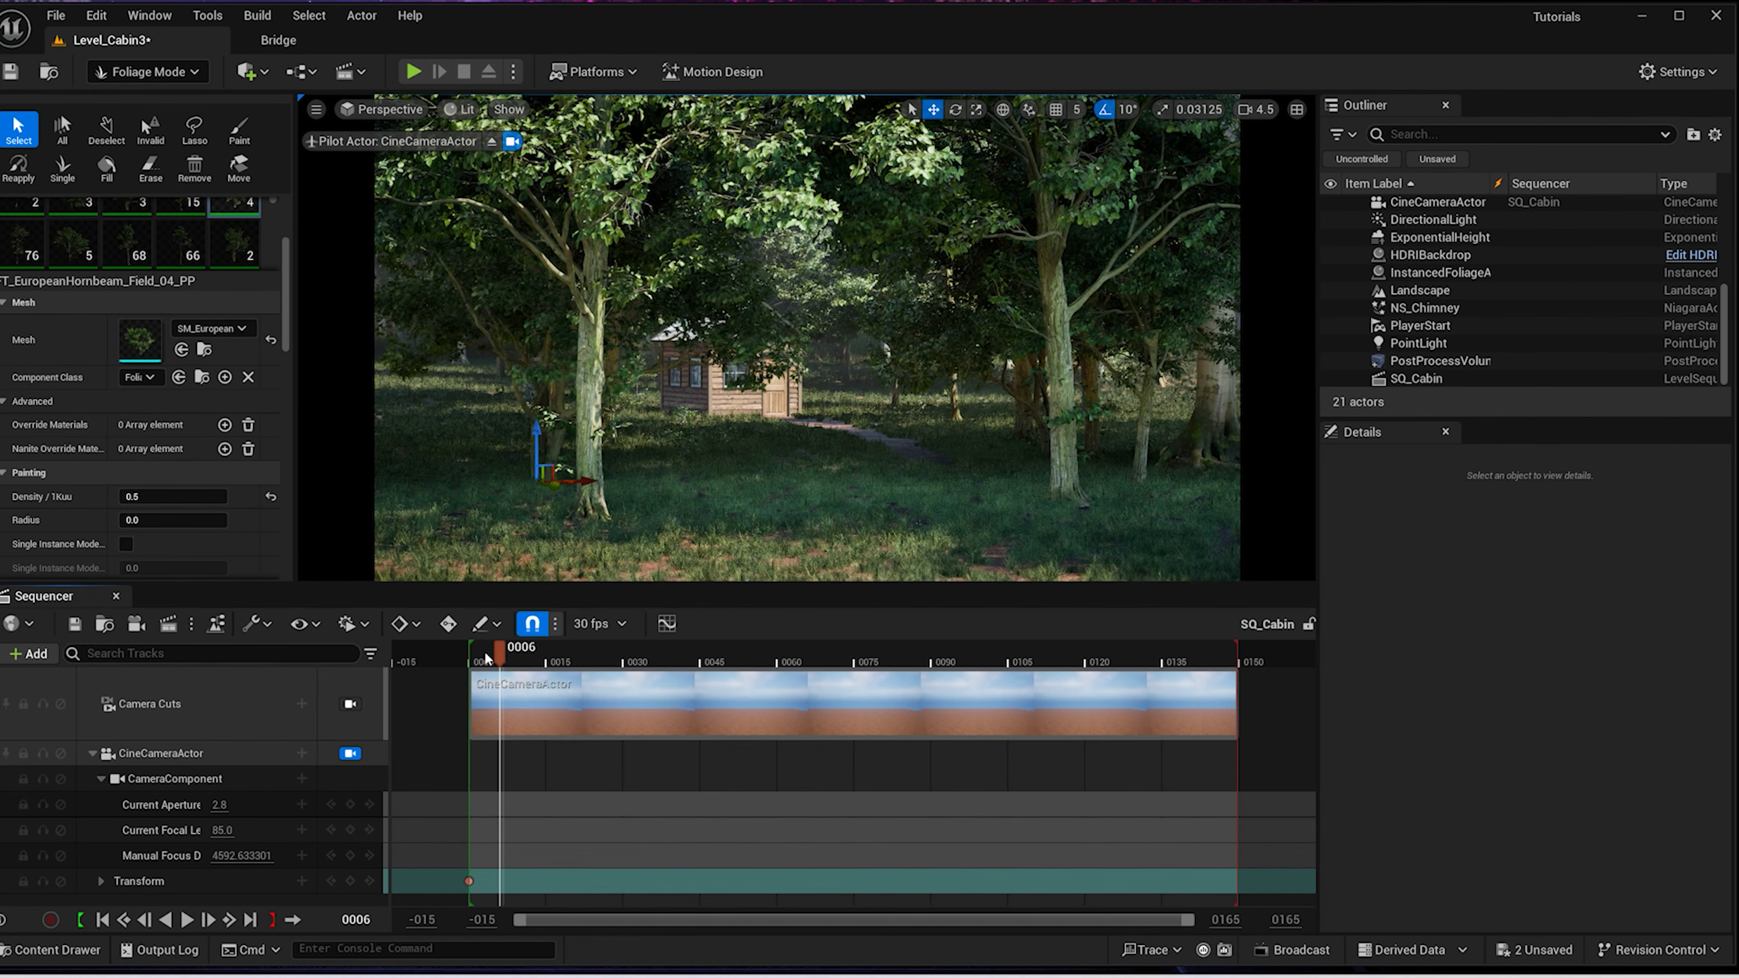
Enlarge the new left hornbeam and rotate it about 140° around its vertical axis so its branches clear the cabin
key("r")
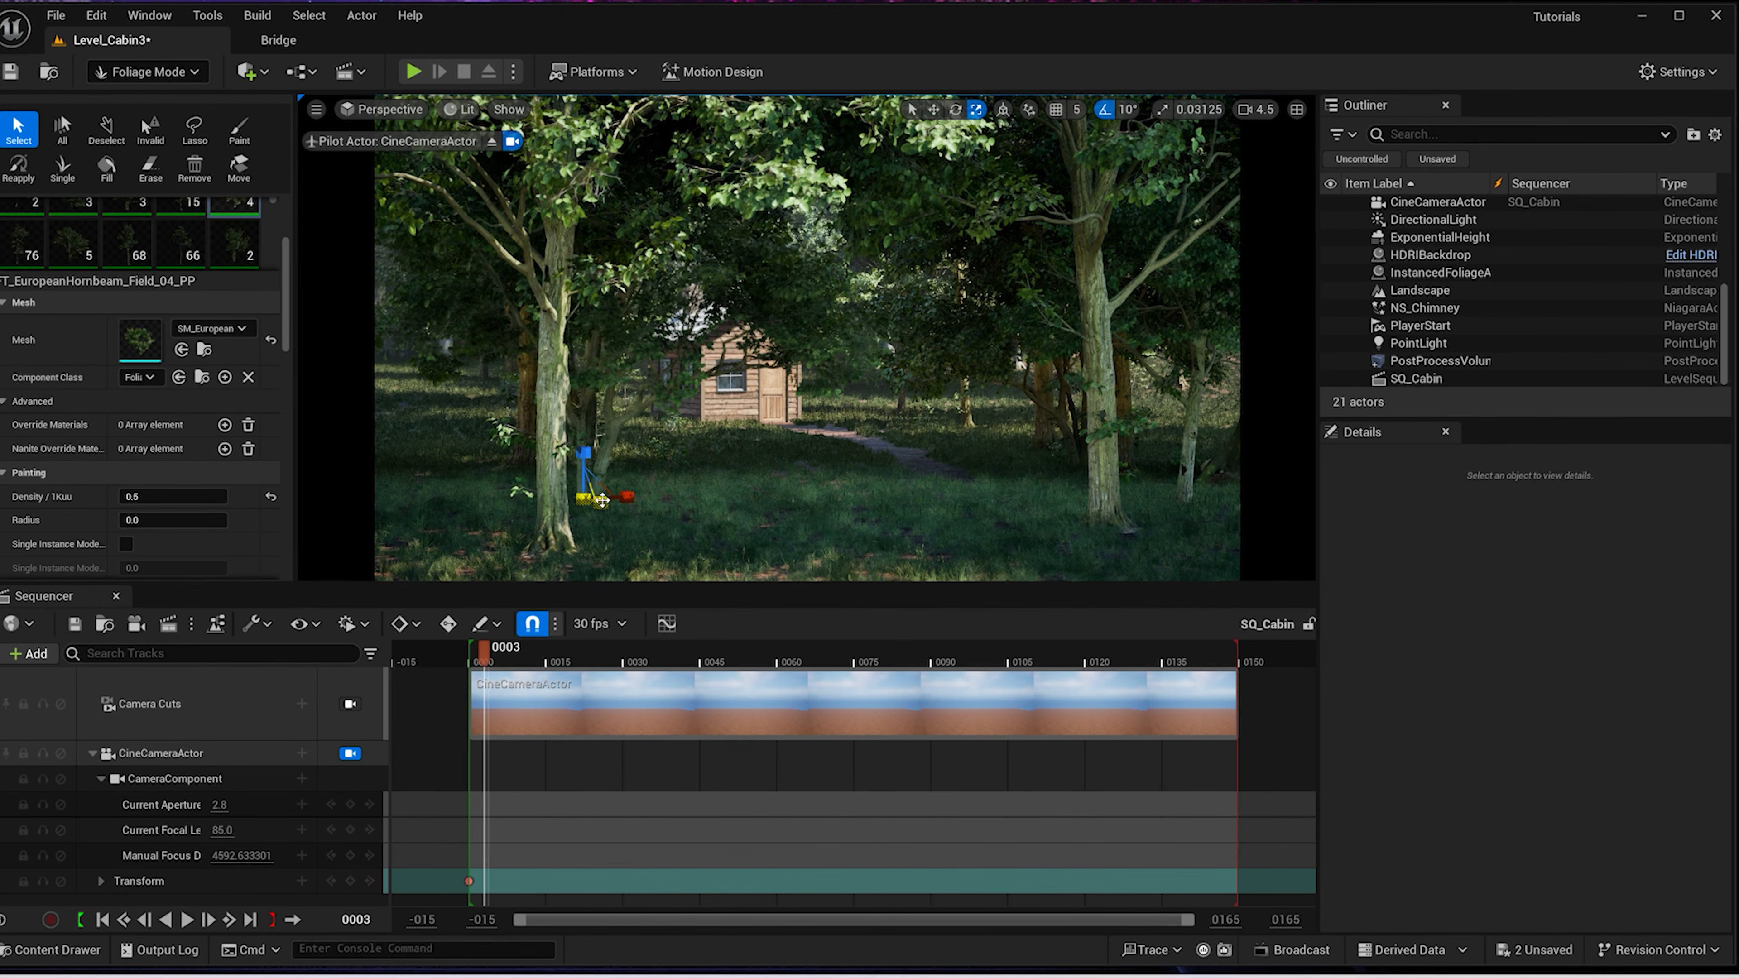
key("Right")
key("Right")
key("Right")
key("Right")
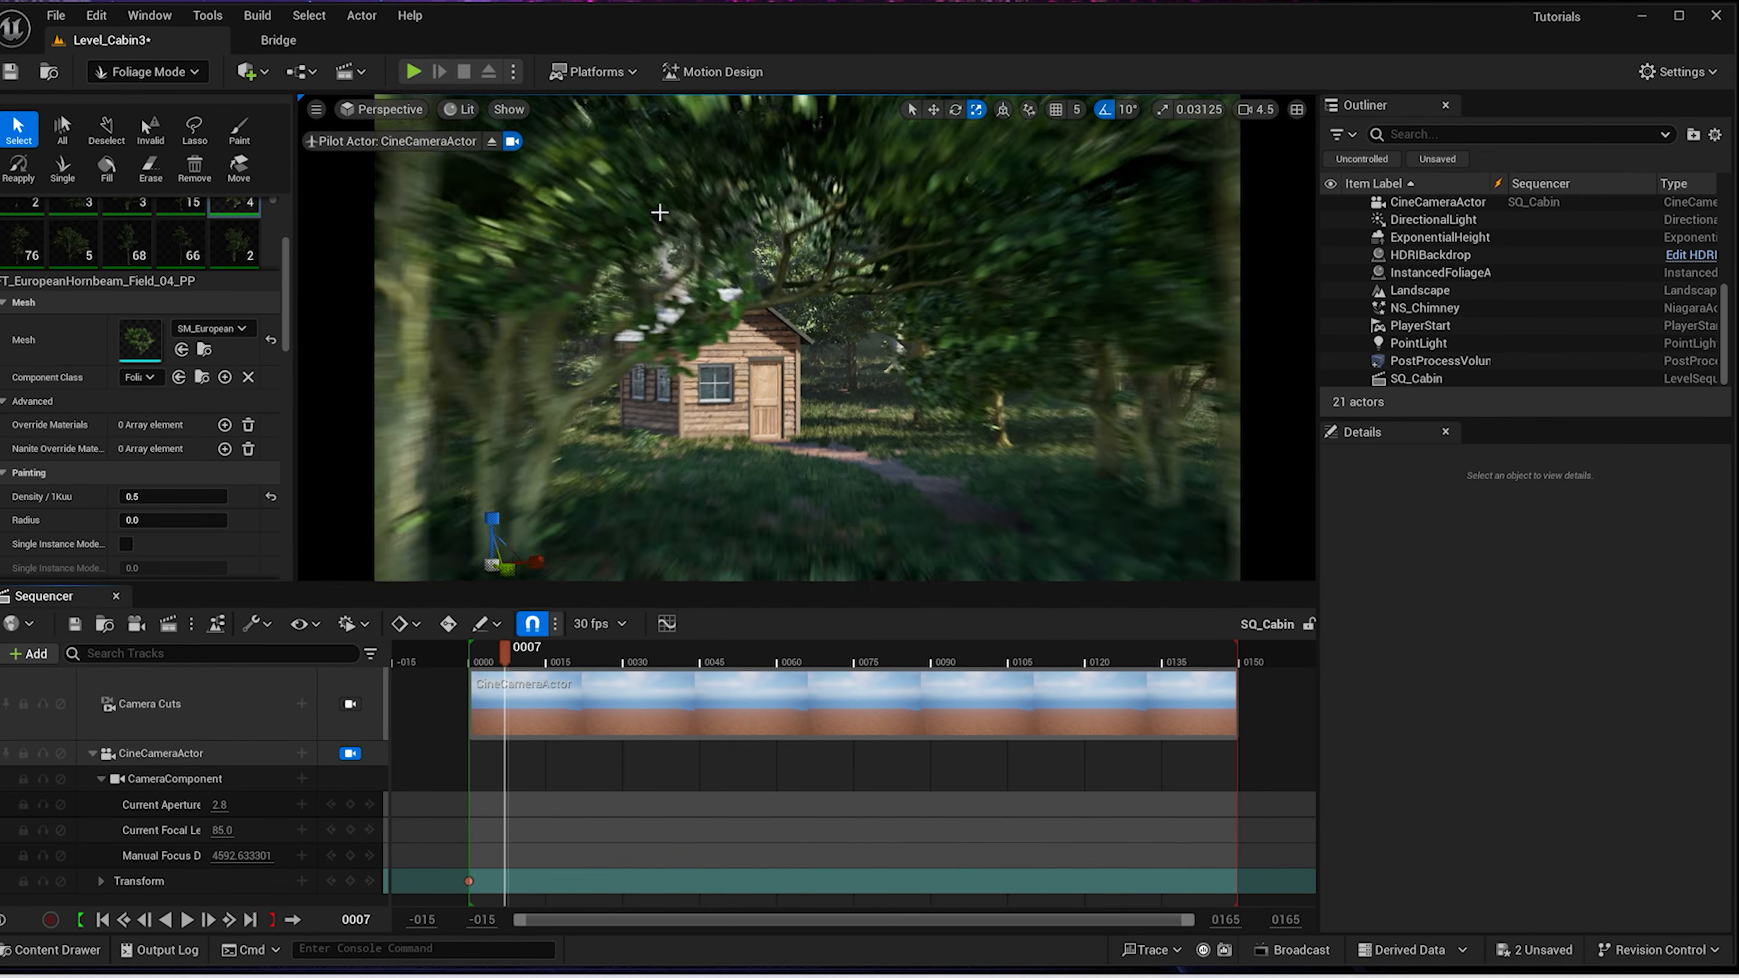
key("e")
left_click_drag(543, 550, 497, 550)
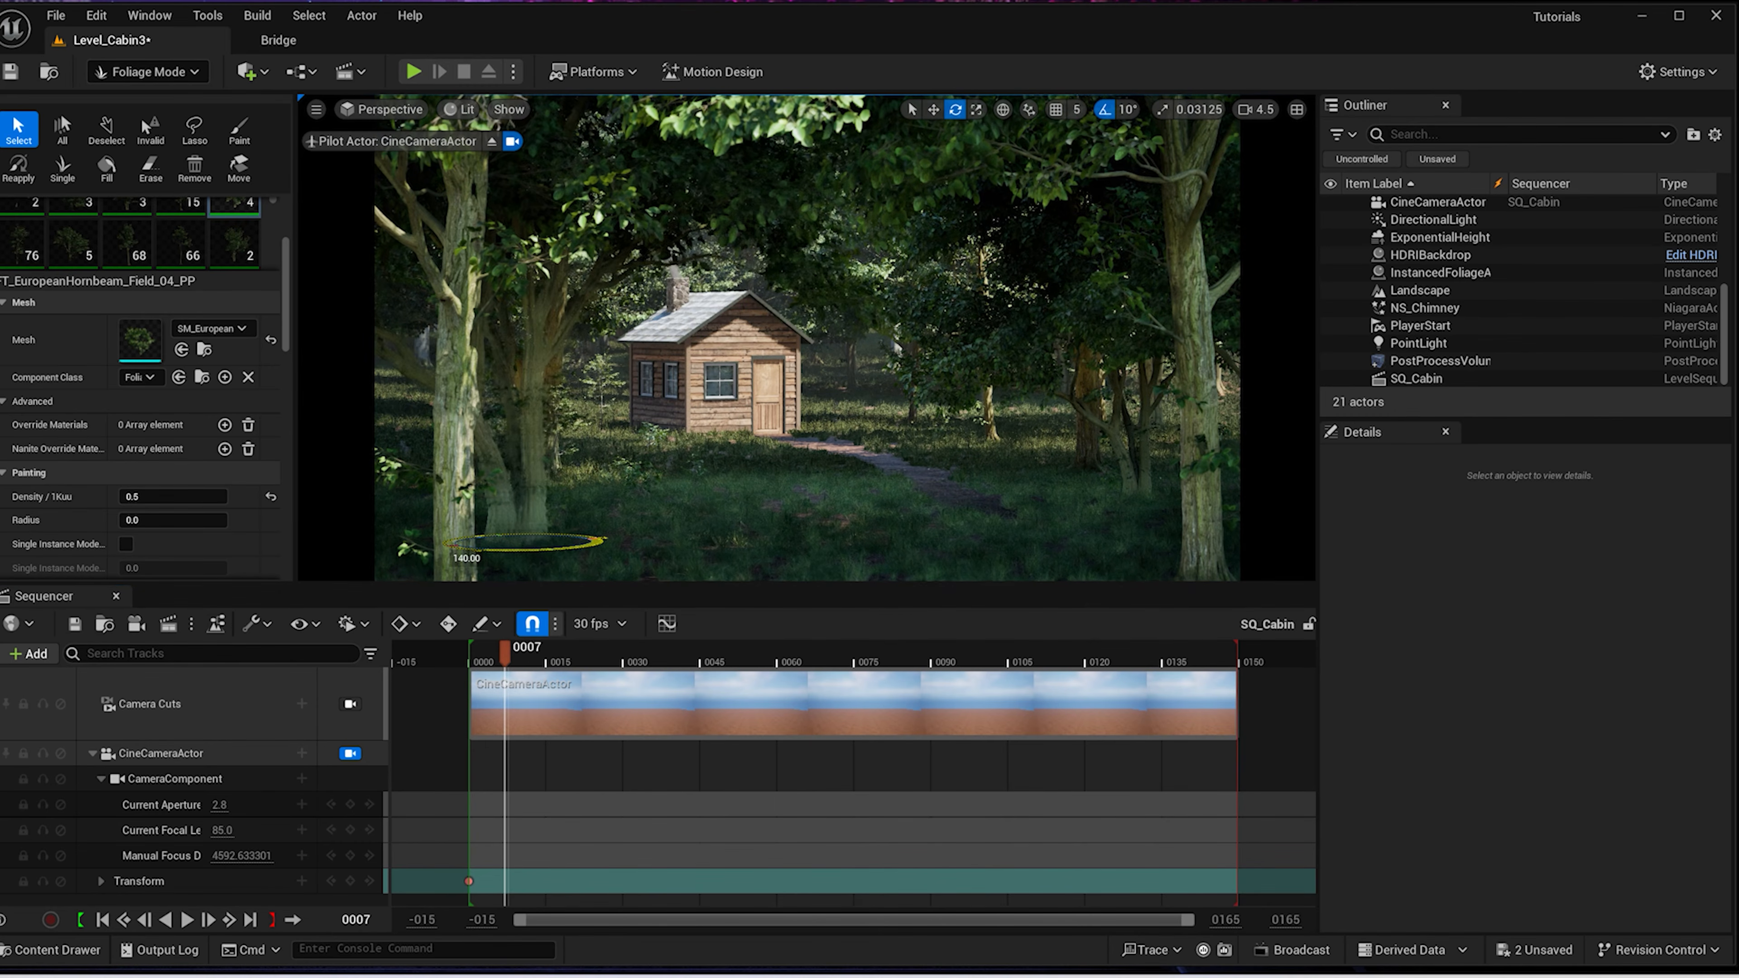
Shift the new hornbeam slightly further left behind the foreground trunk and check the framing at frames 12 and 5
key("r")
left_click(491, 650)
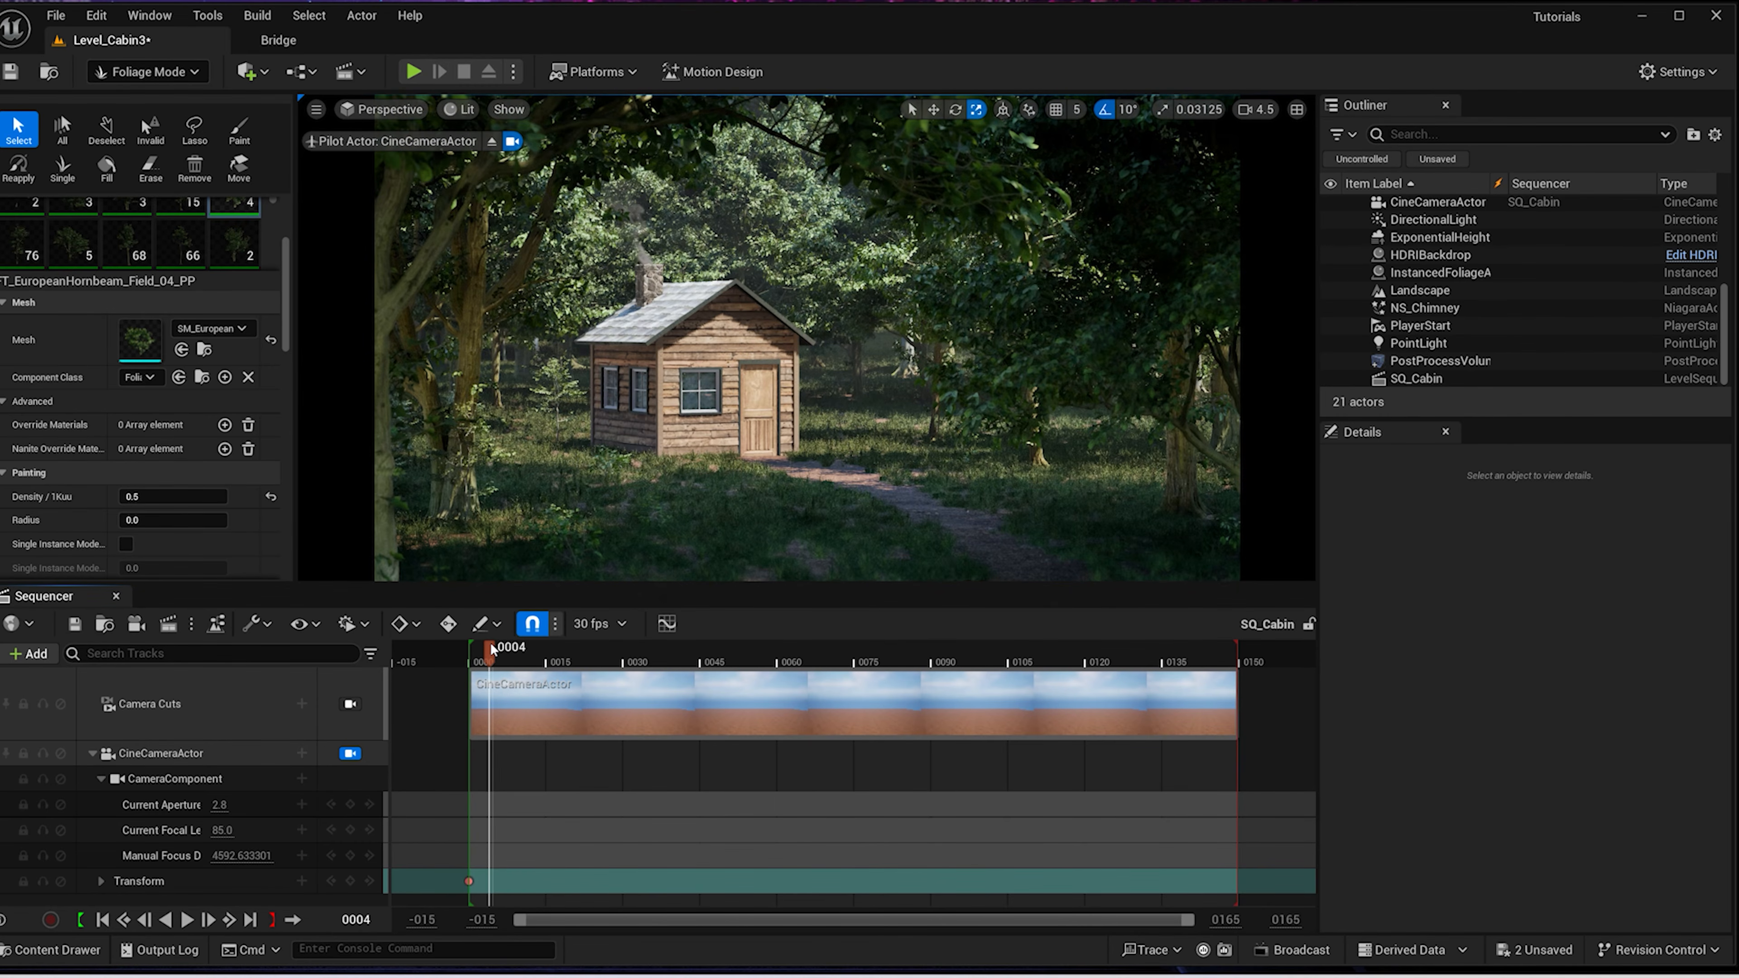
scroll(413, 256, "down", 8)
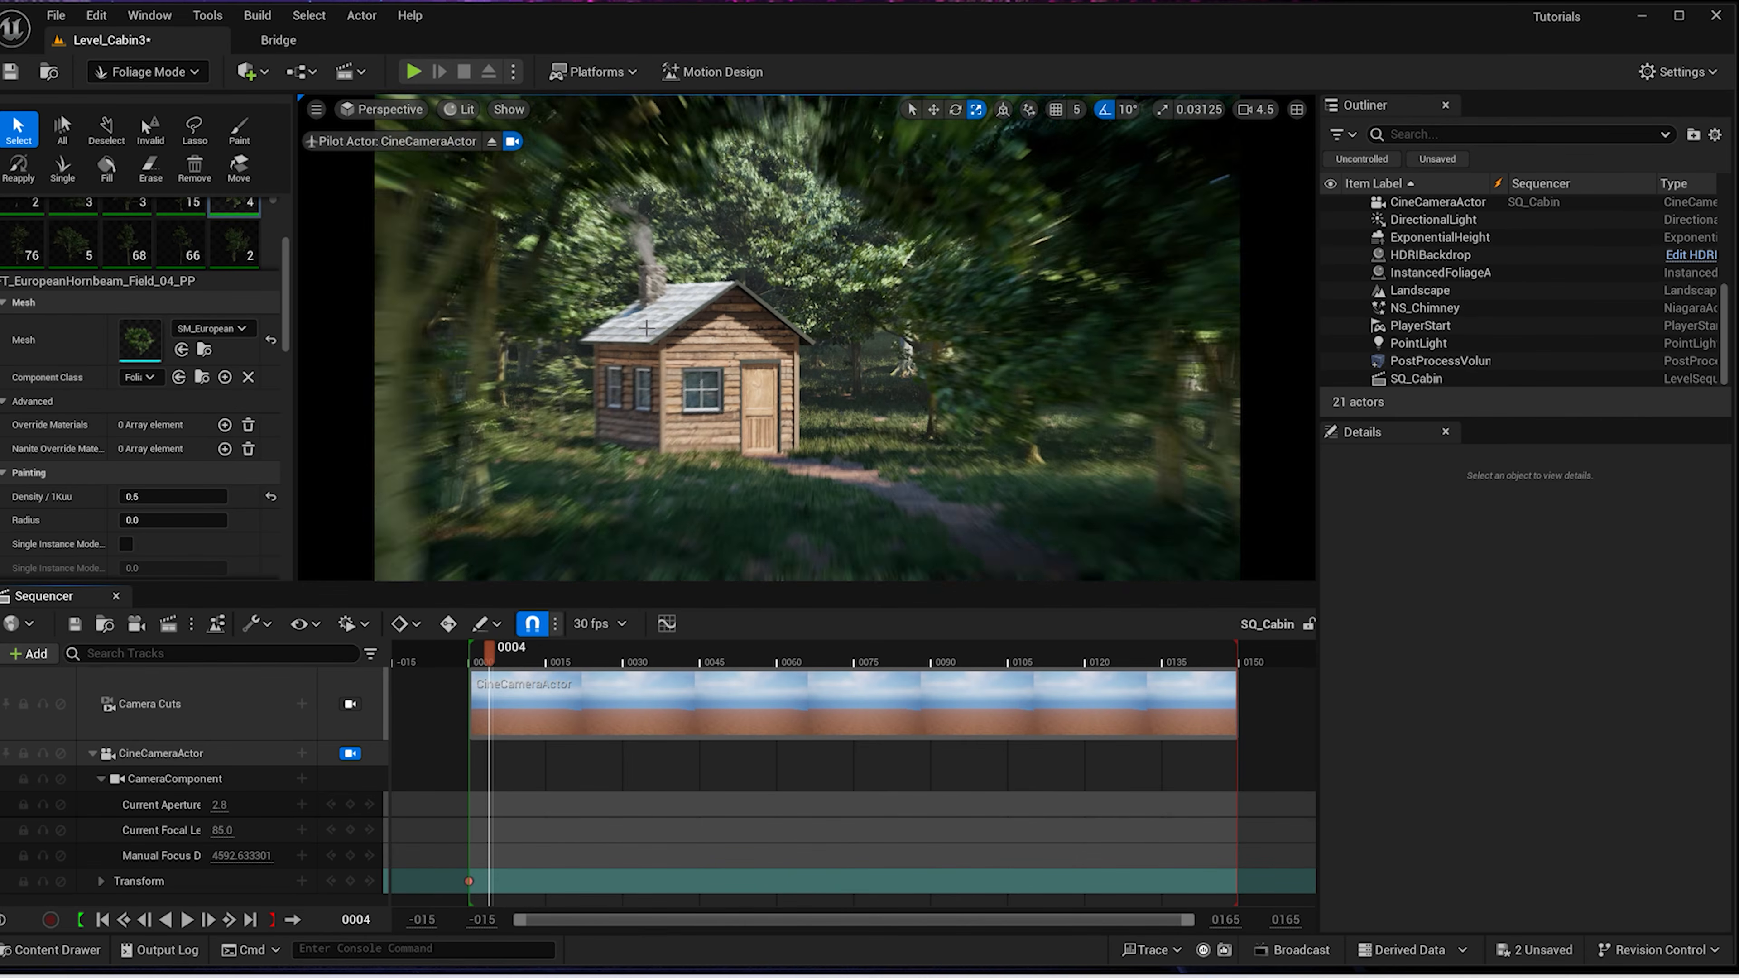
key("w")
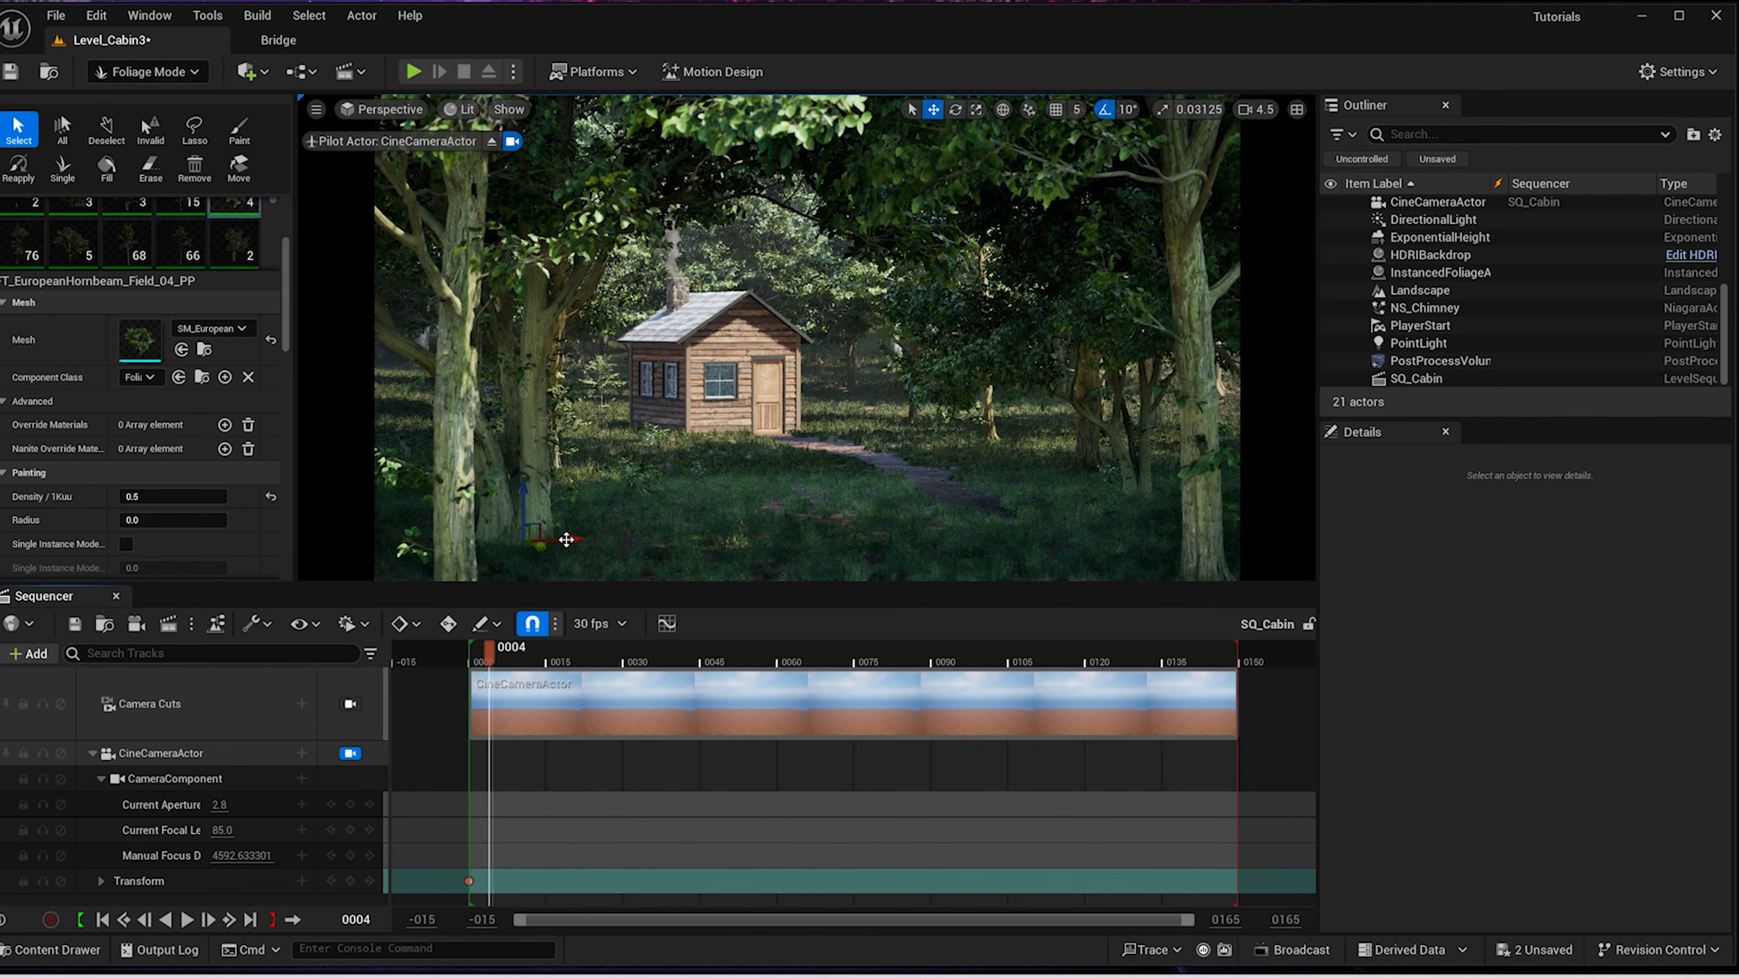
left_click_drag(563, 544, 516, 534)
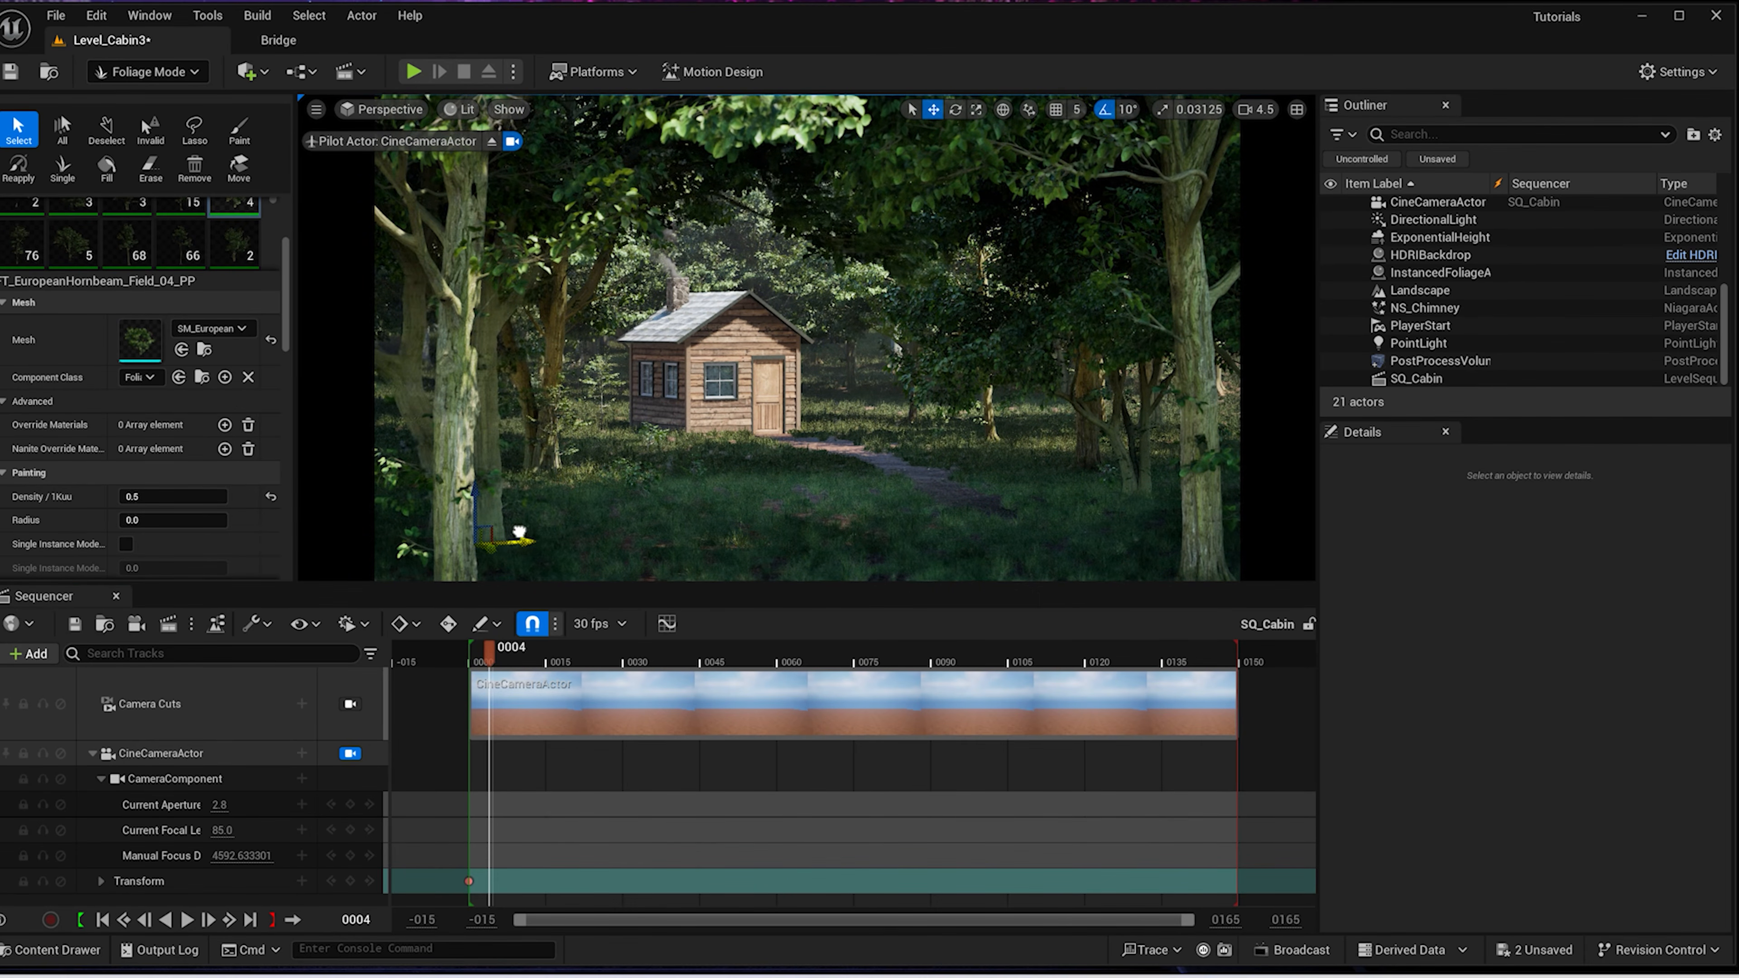
left_click(532, 650)
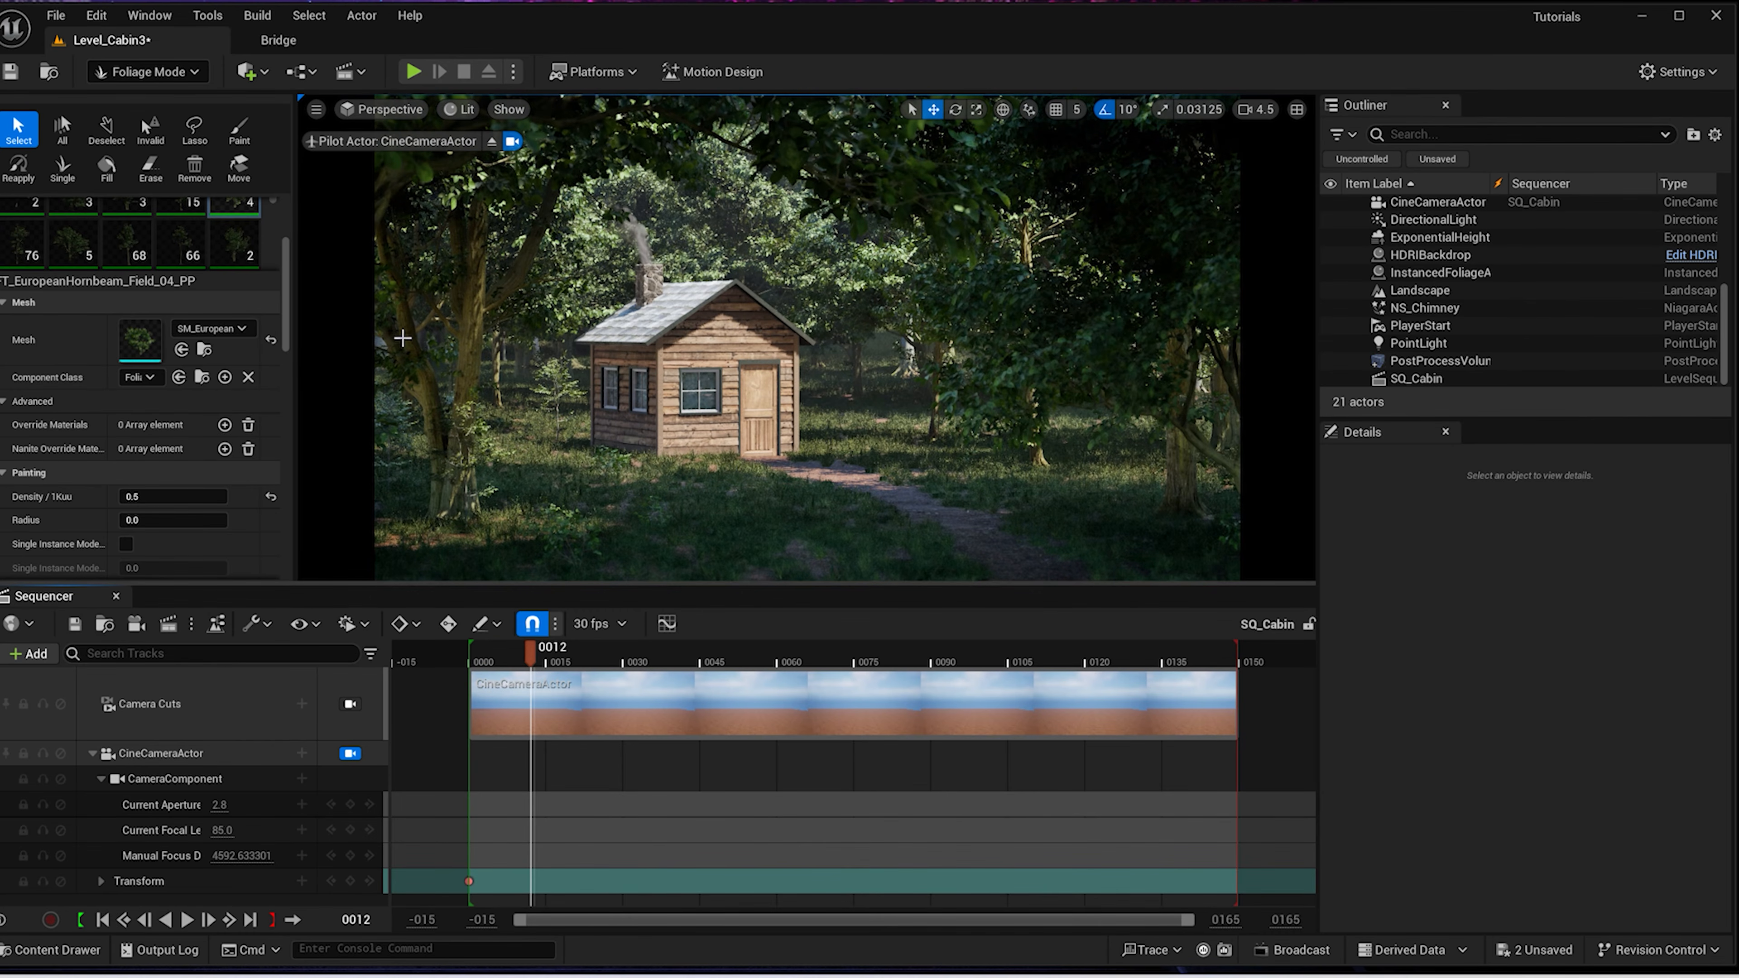
scroll(738, 227, "down", 3)
scroll(728, 437, "up", 2)
left_click(500, 659)
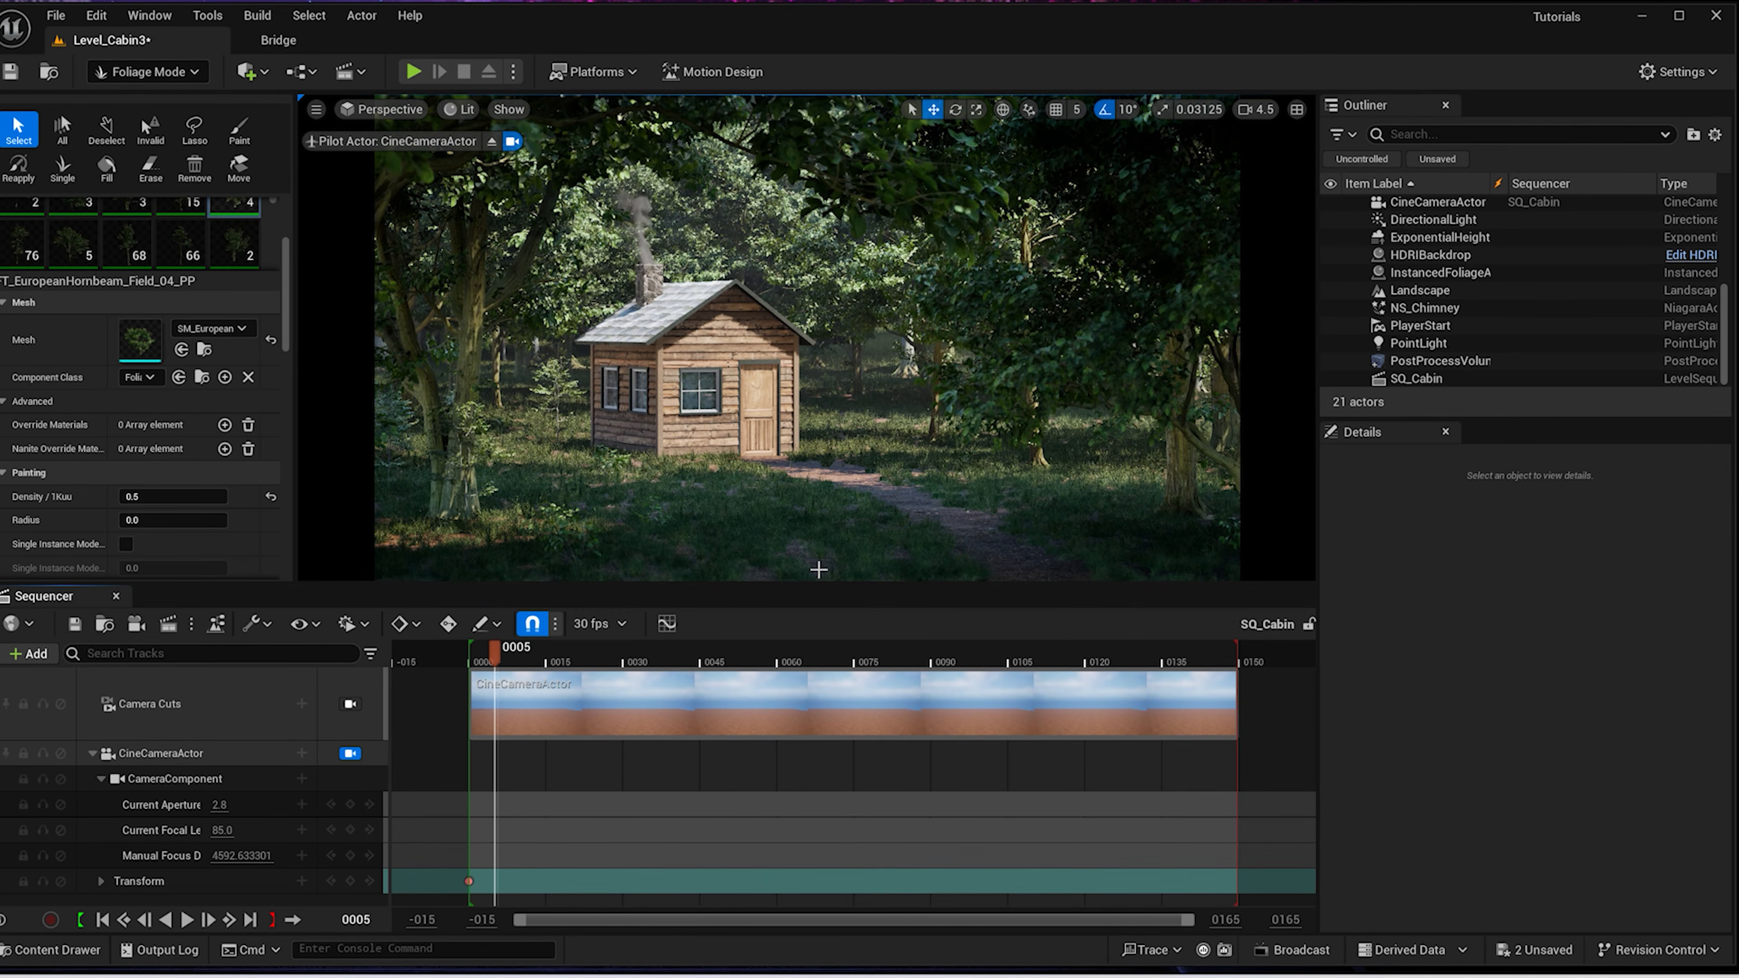
Place the Megascans Oak Tree Log on the grass just left of the cabin
key("ctrl+space")
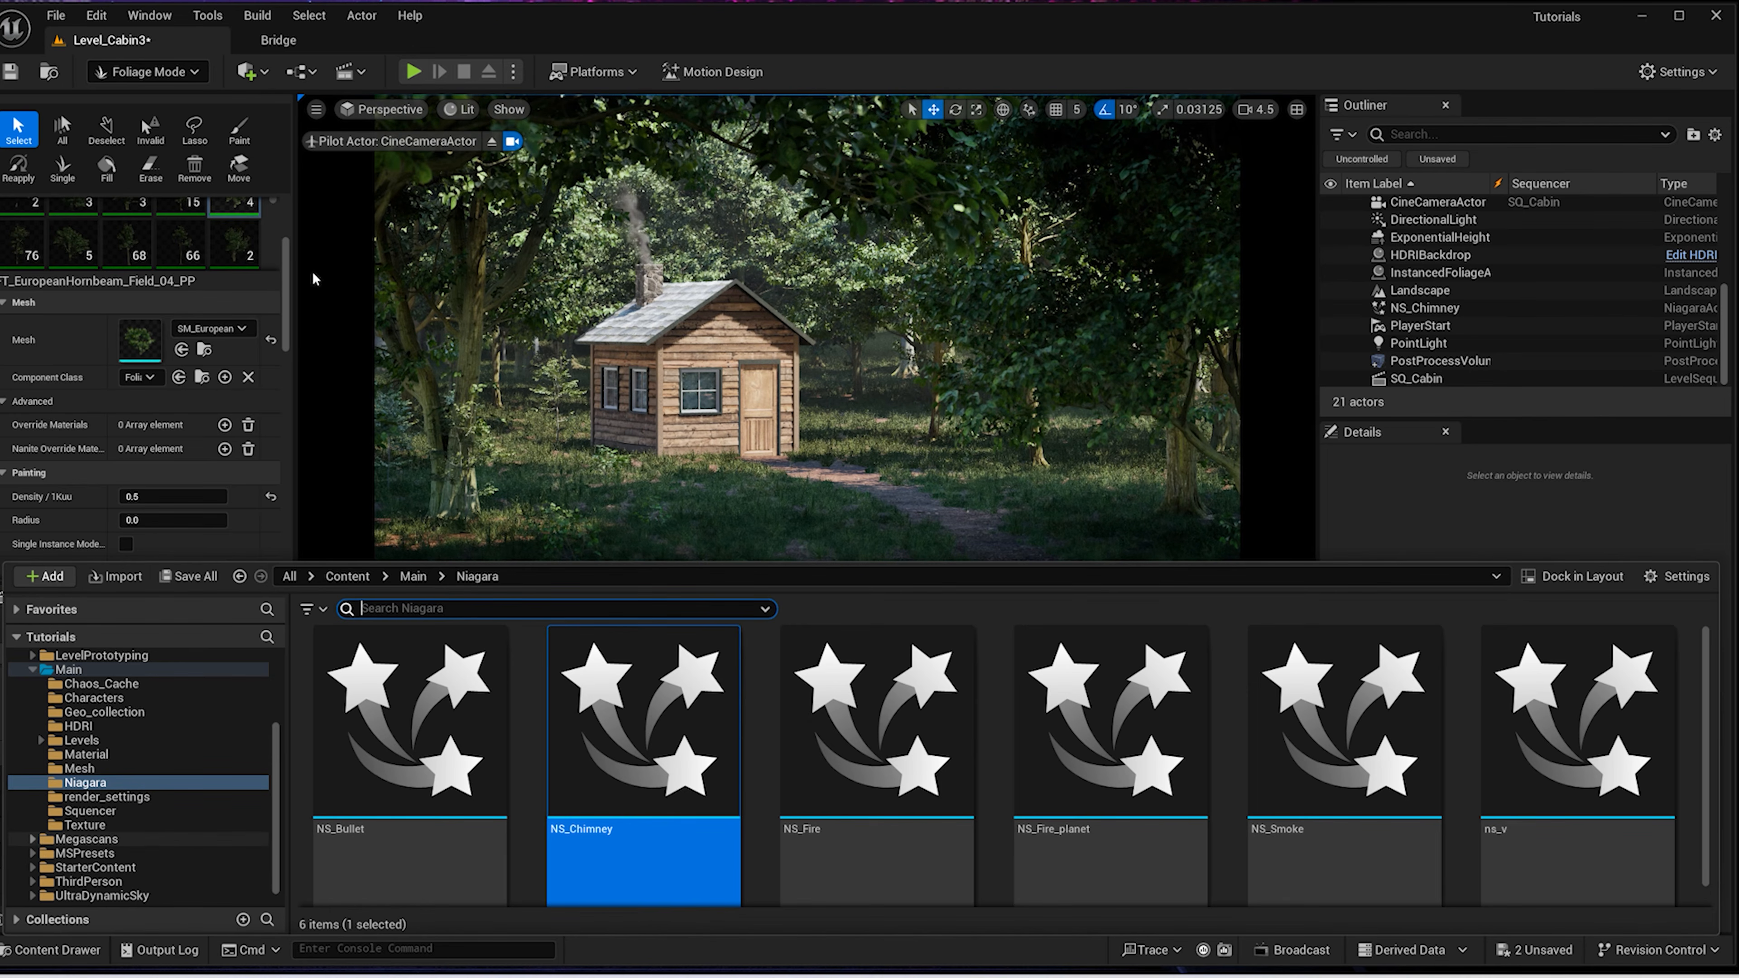
left_click(288, 41)
left_click(33, 393)
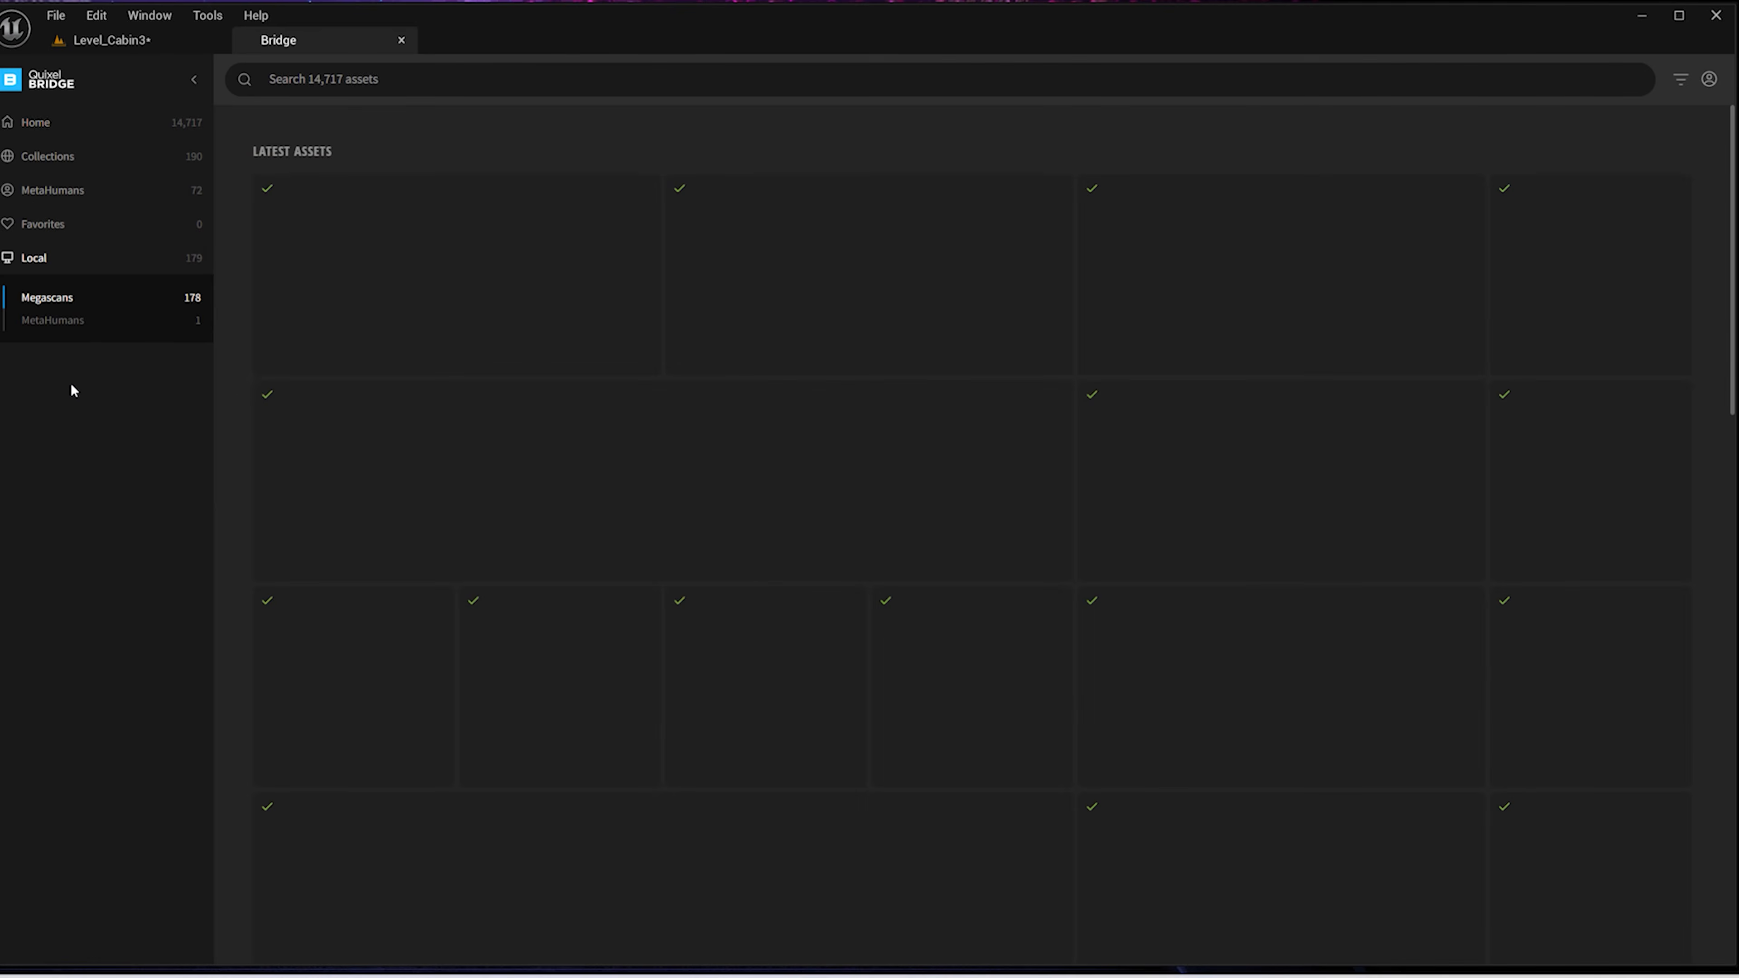
left_click(102, 40)
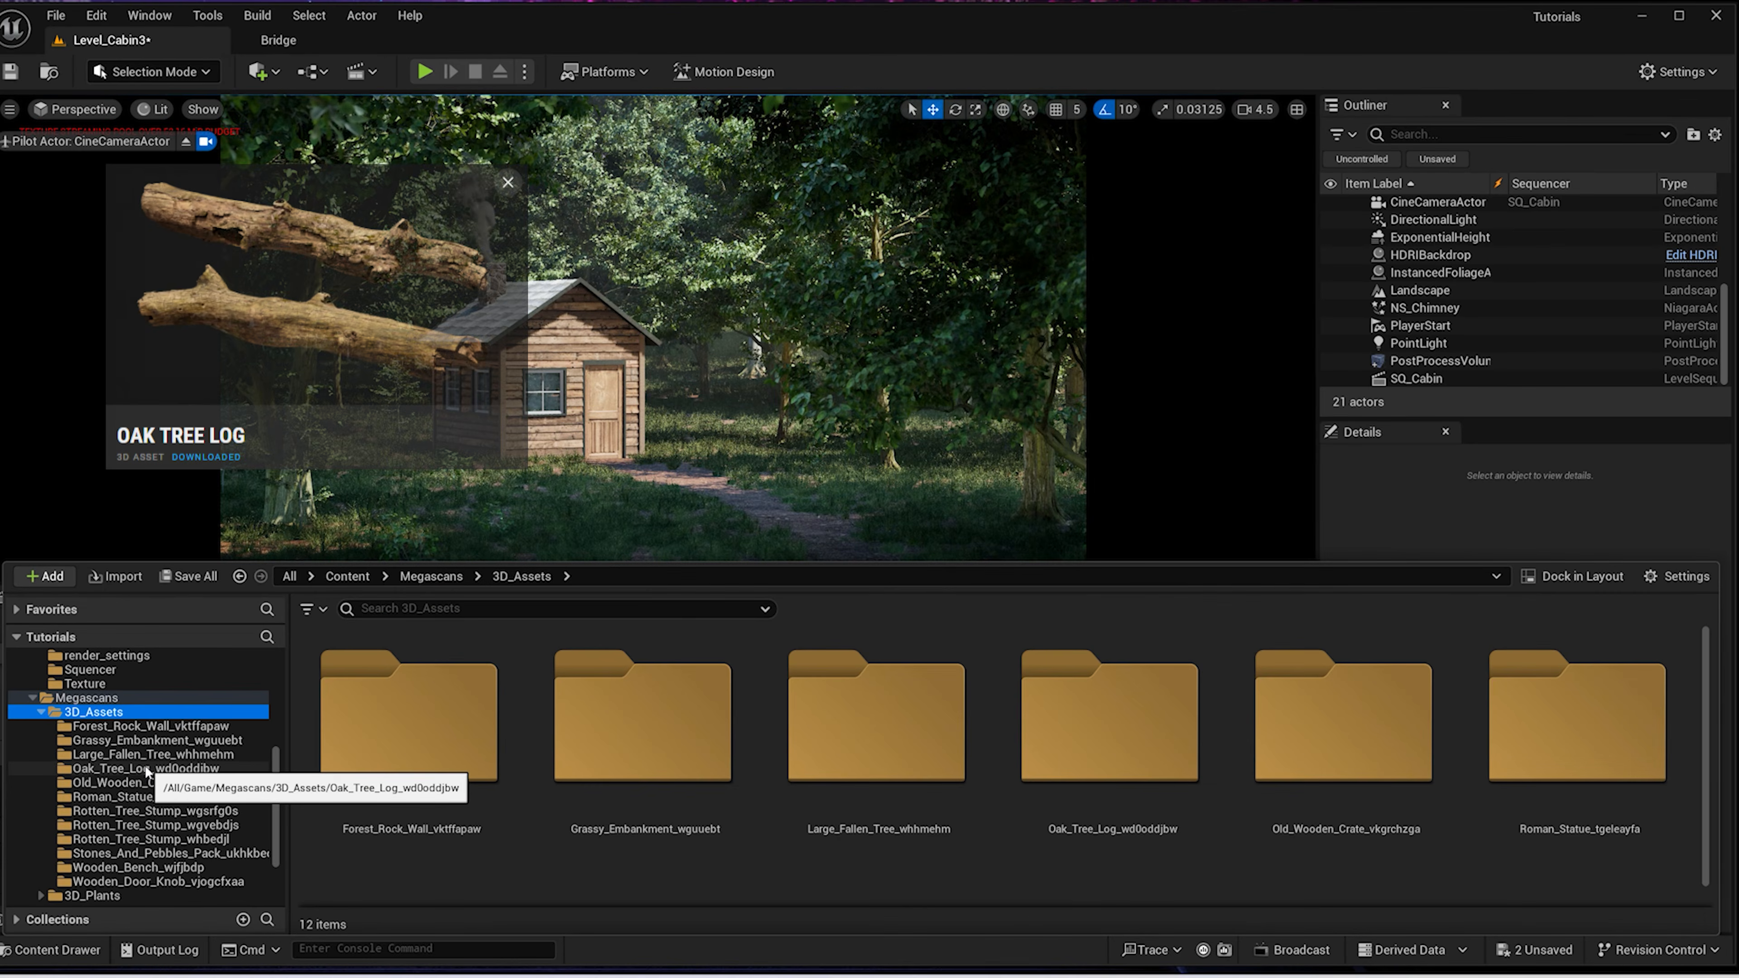
left_click(815, 382)
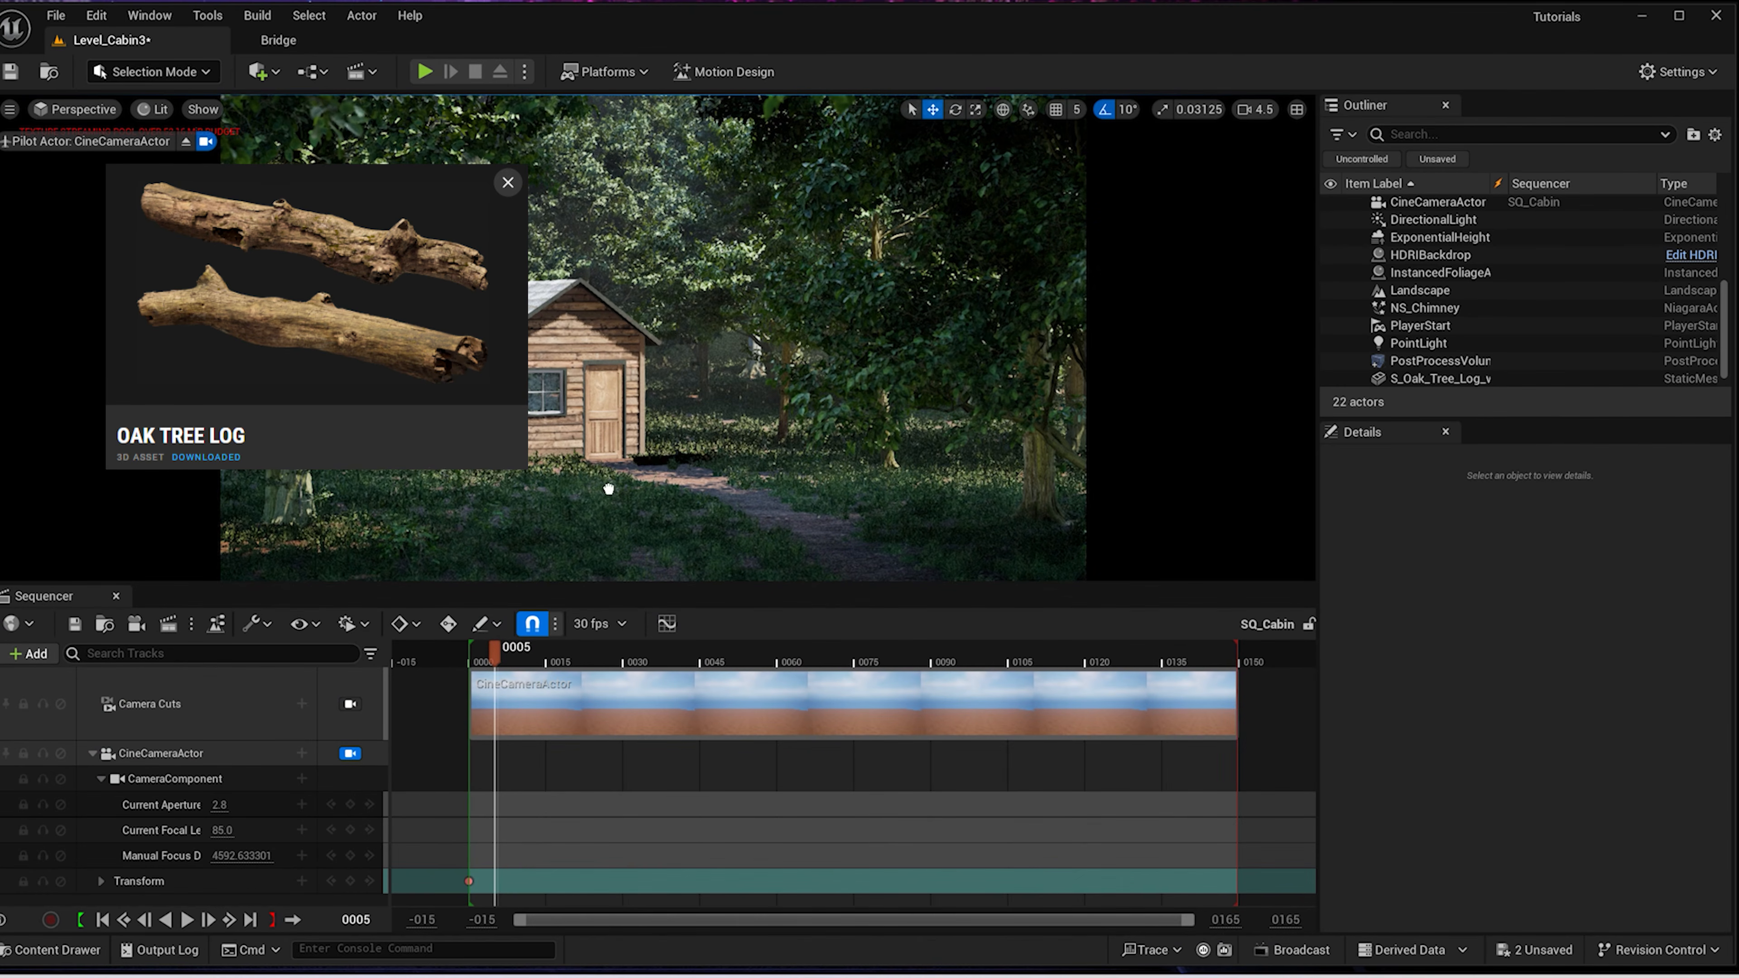
left_click(445, 477)
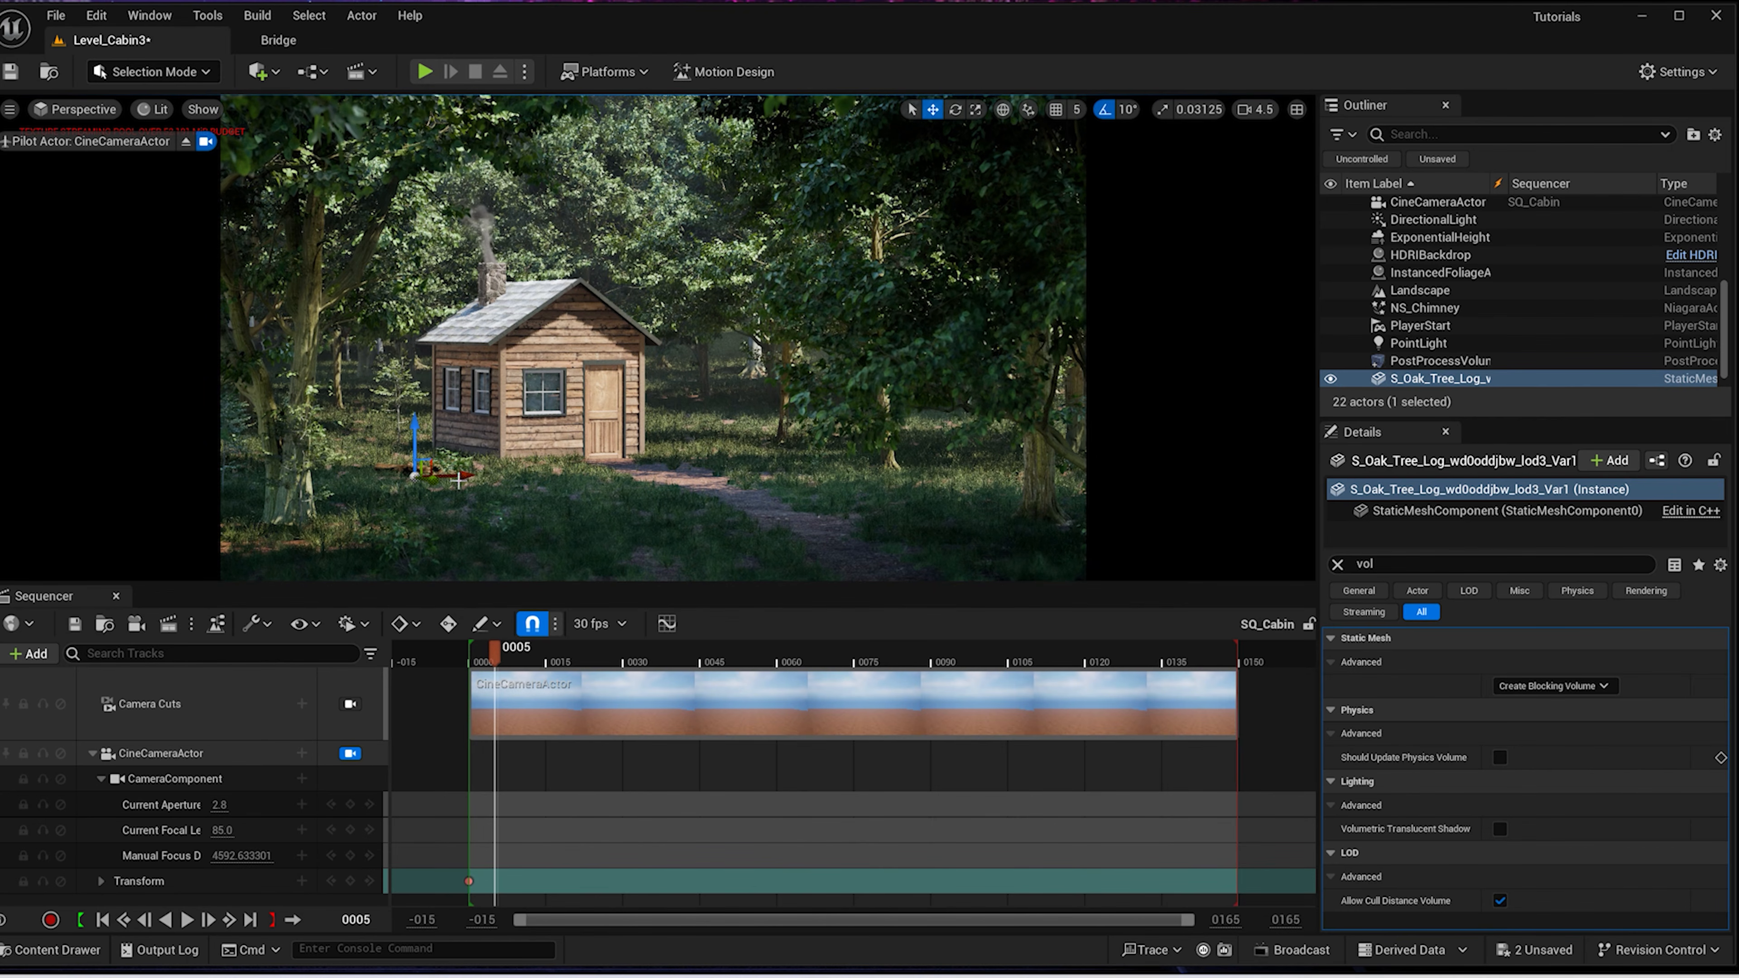
Duplicate the oak log and position the copy on the grass just right of the cabin
left_click_drag(455, 476, 999, 463, "alt")
key("e")
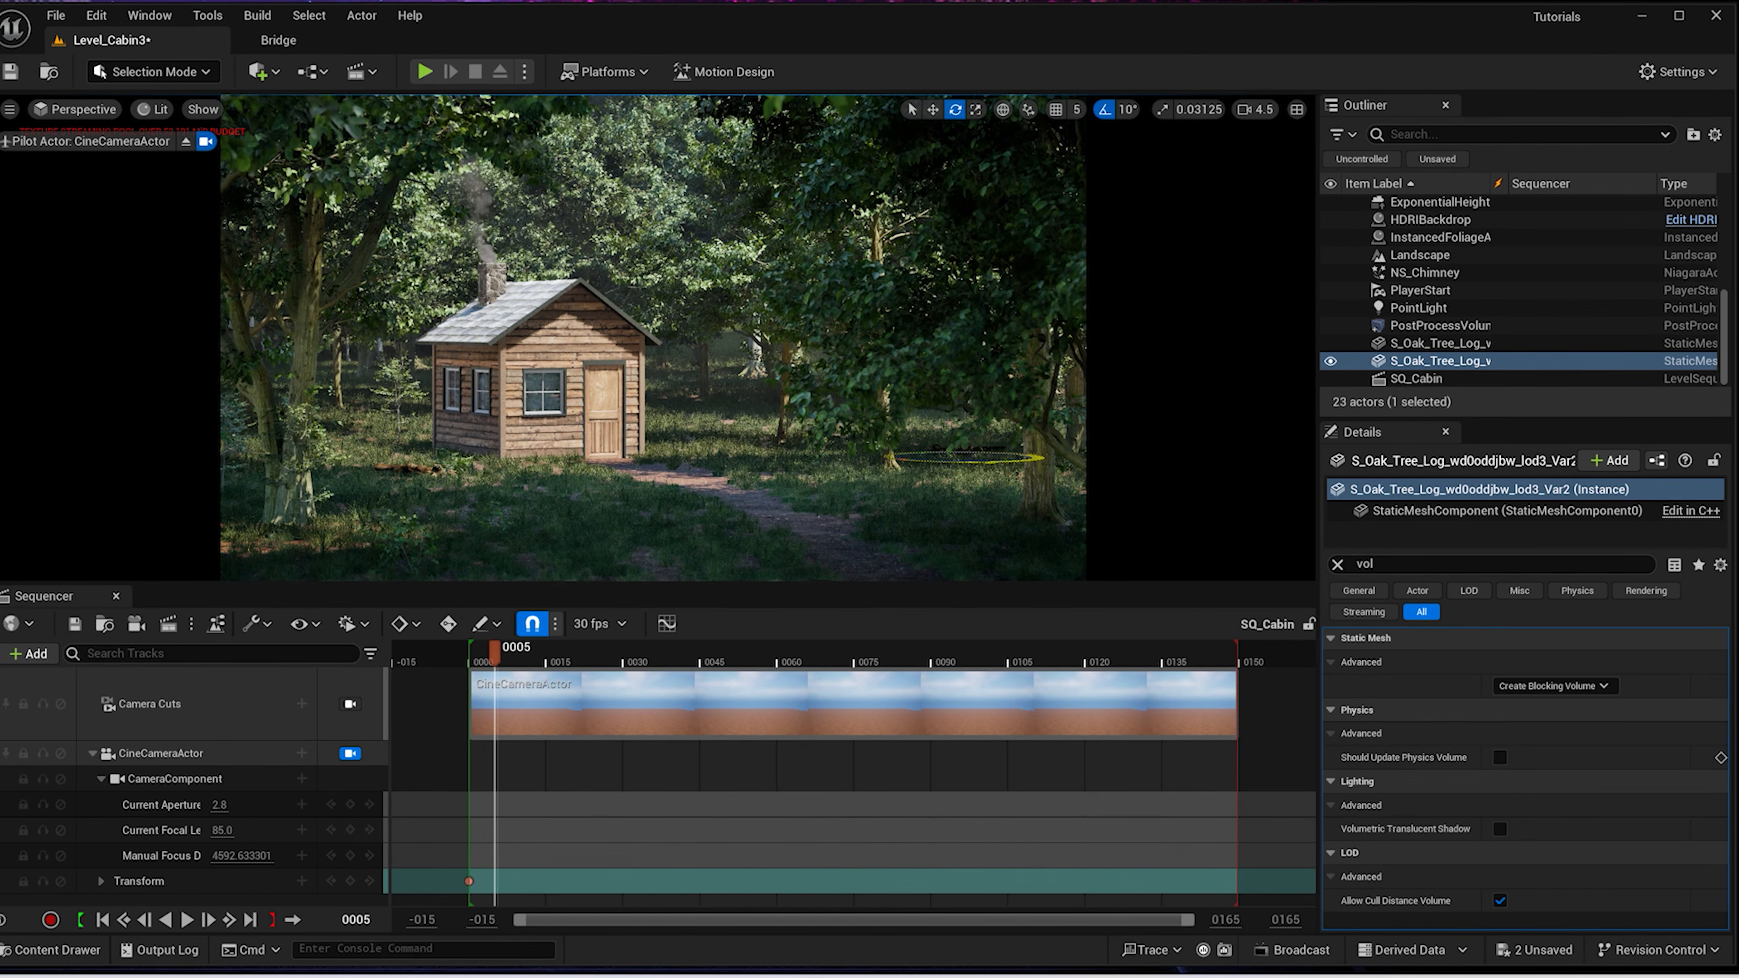
key("w")
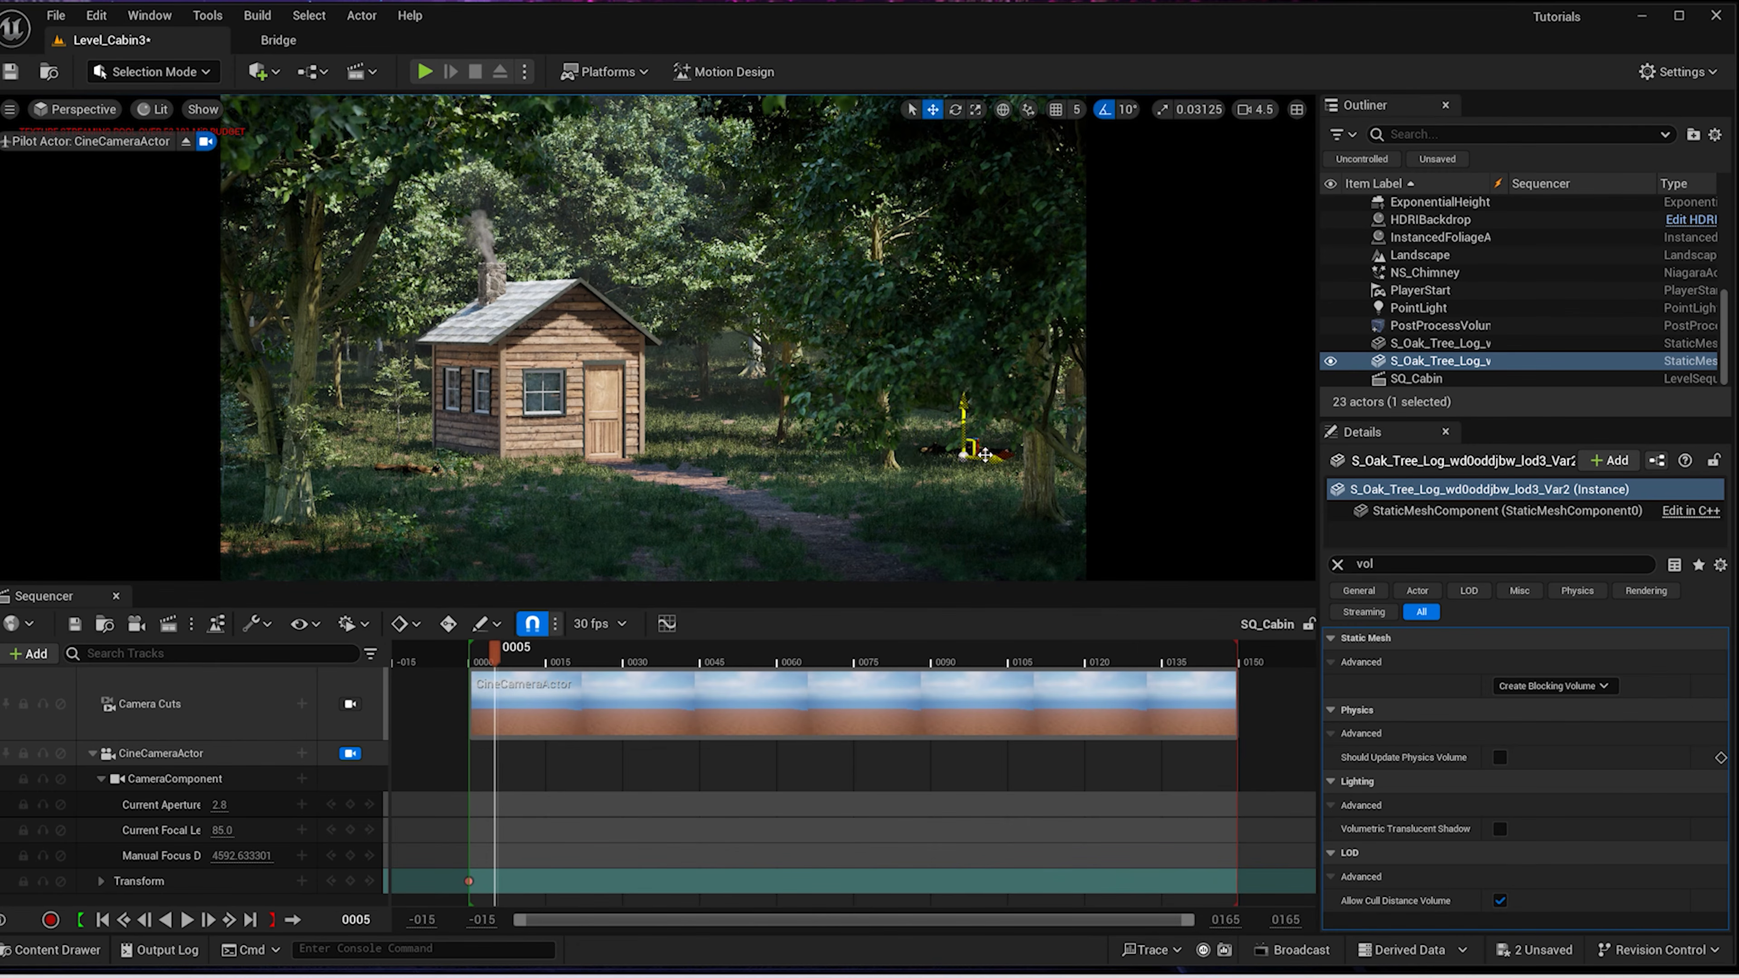
left_click_drag(987, 460, 713, 379)
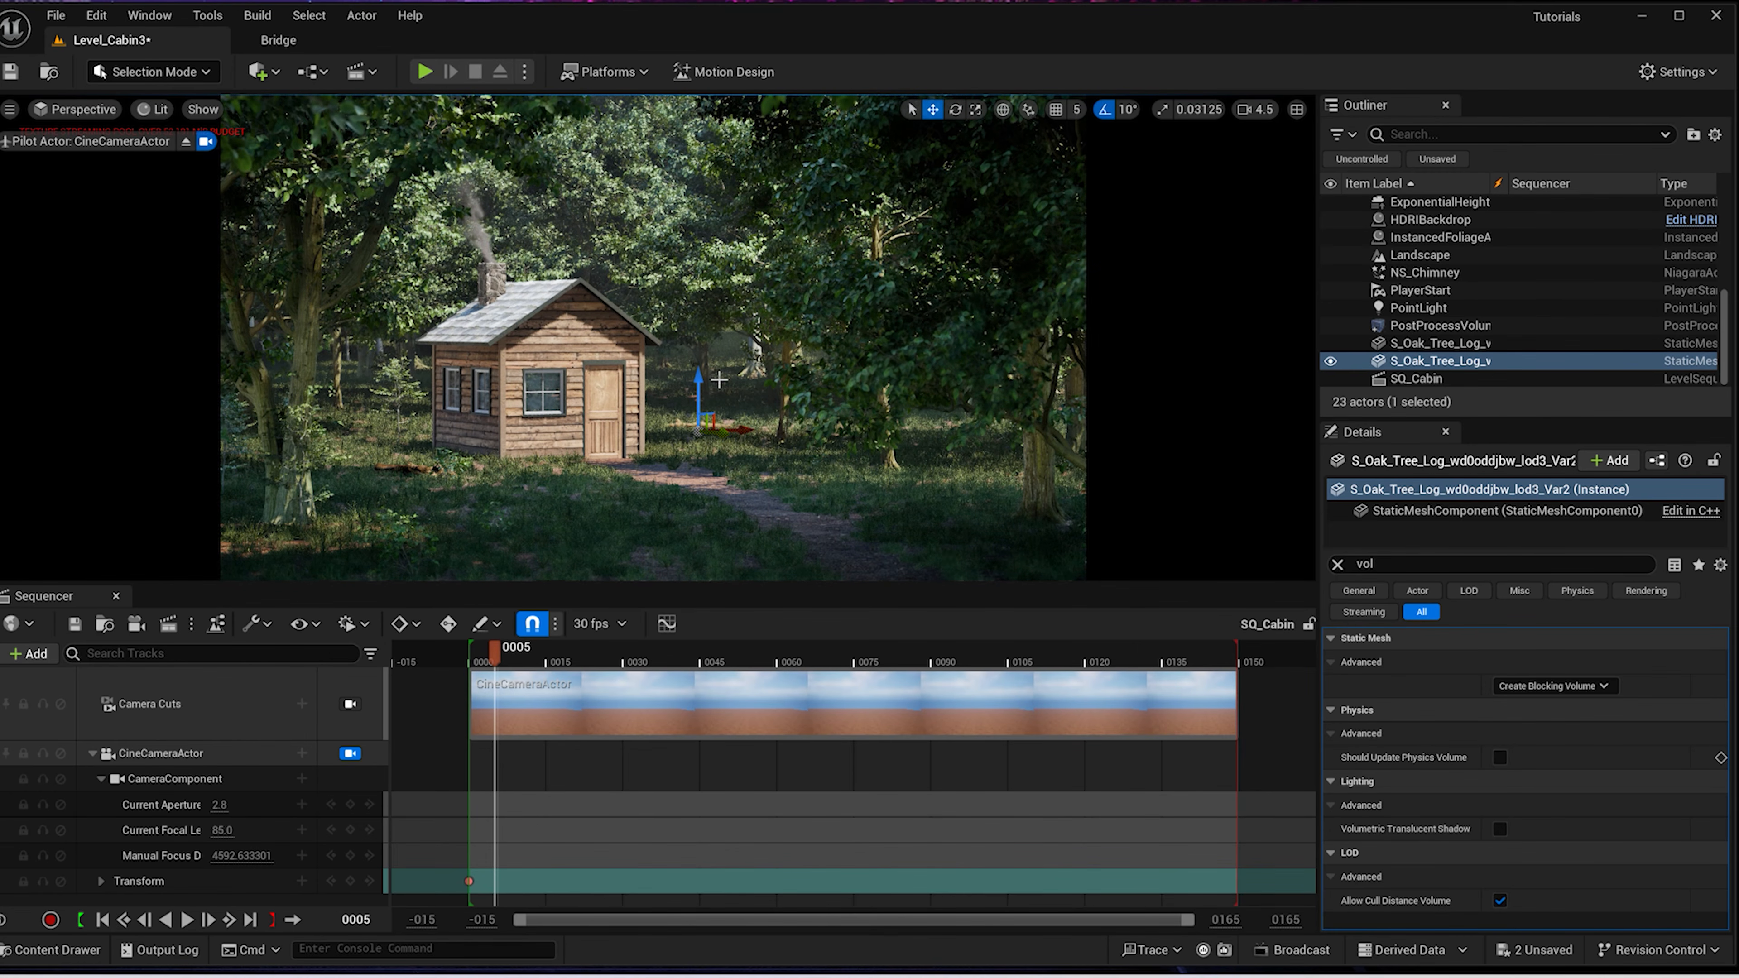
left_click(733, 377)
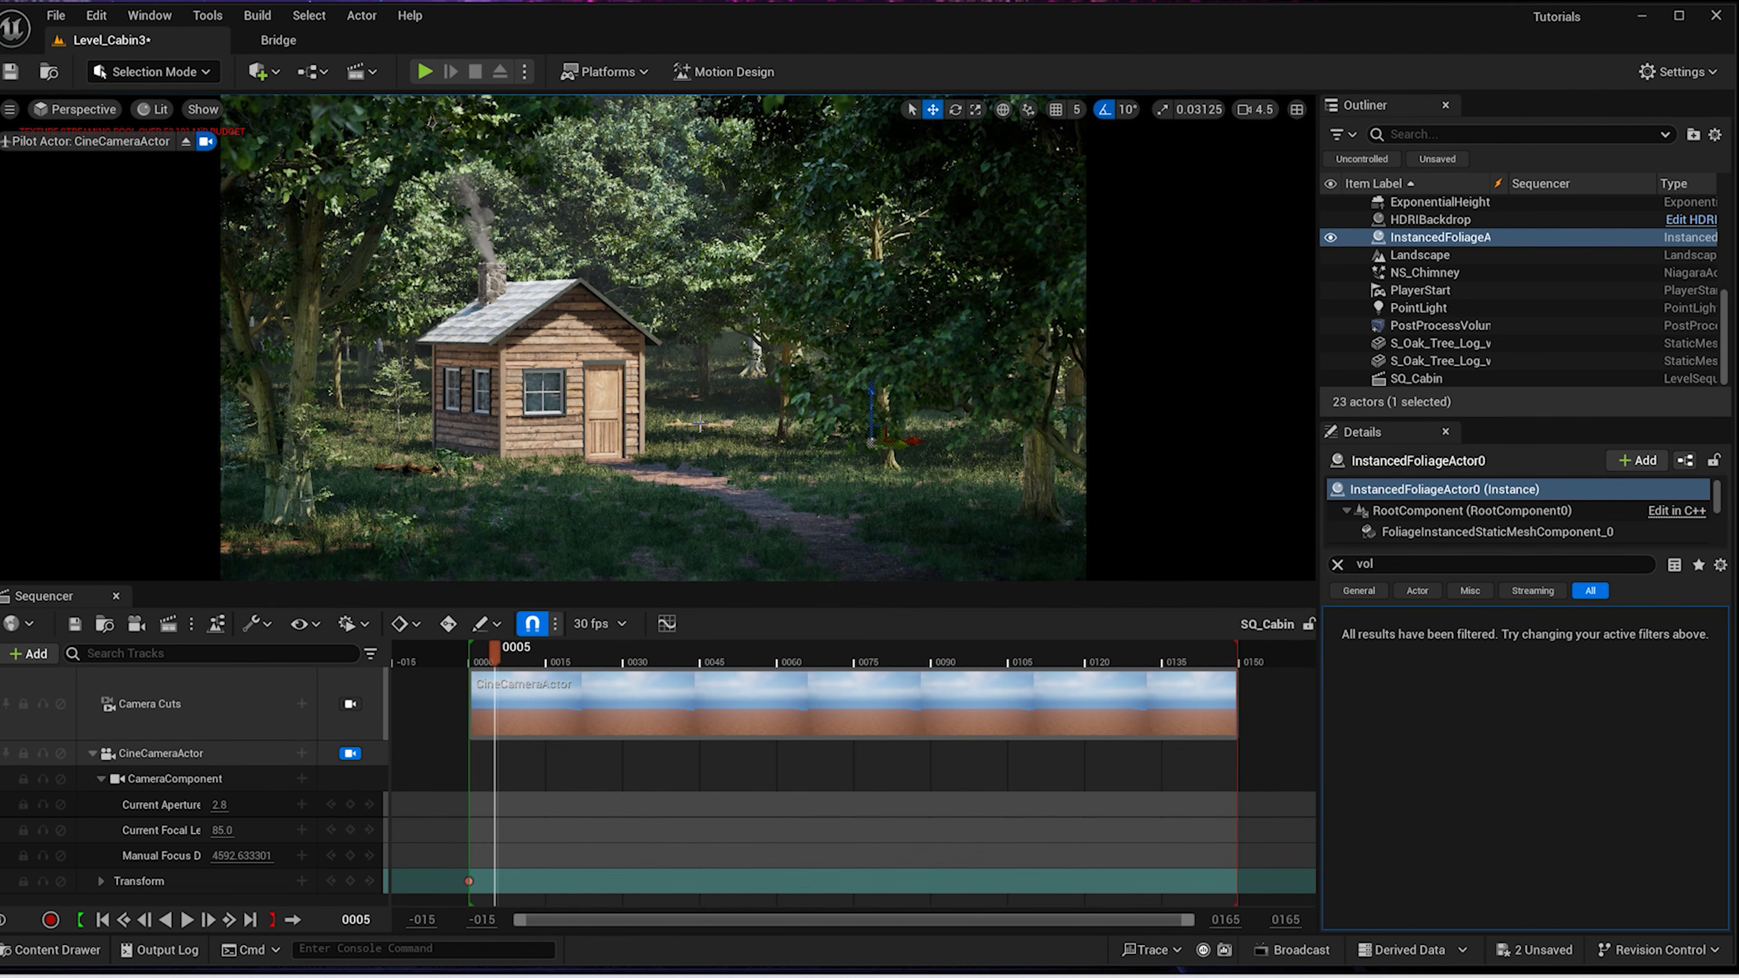
key("ctrl+z")
key("r")
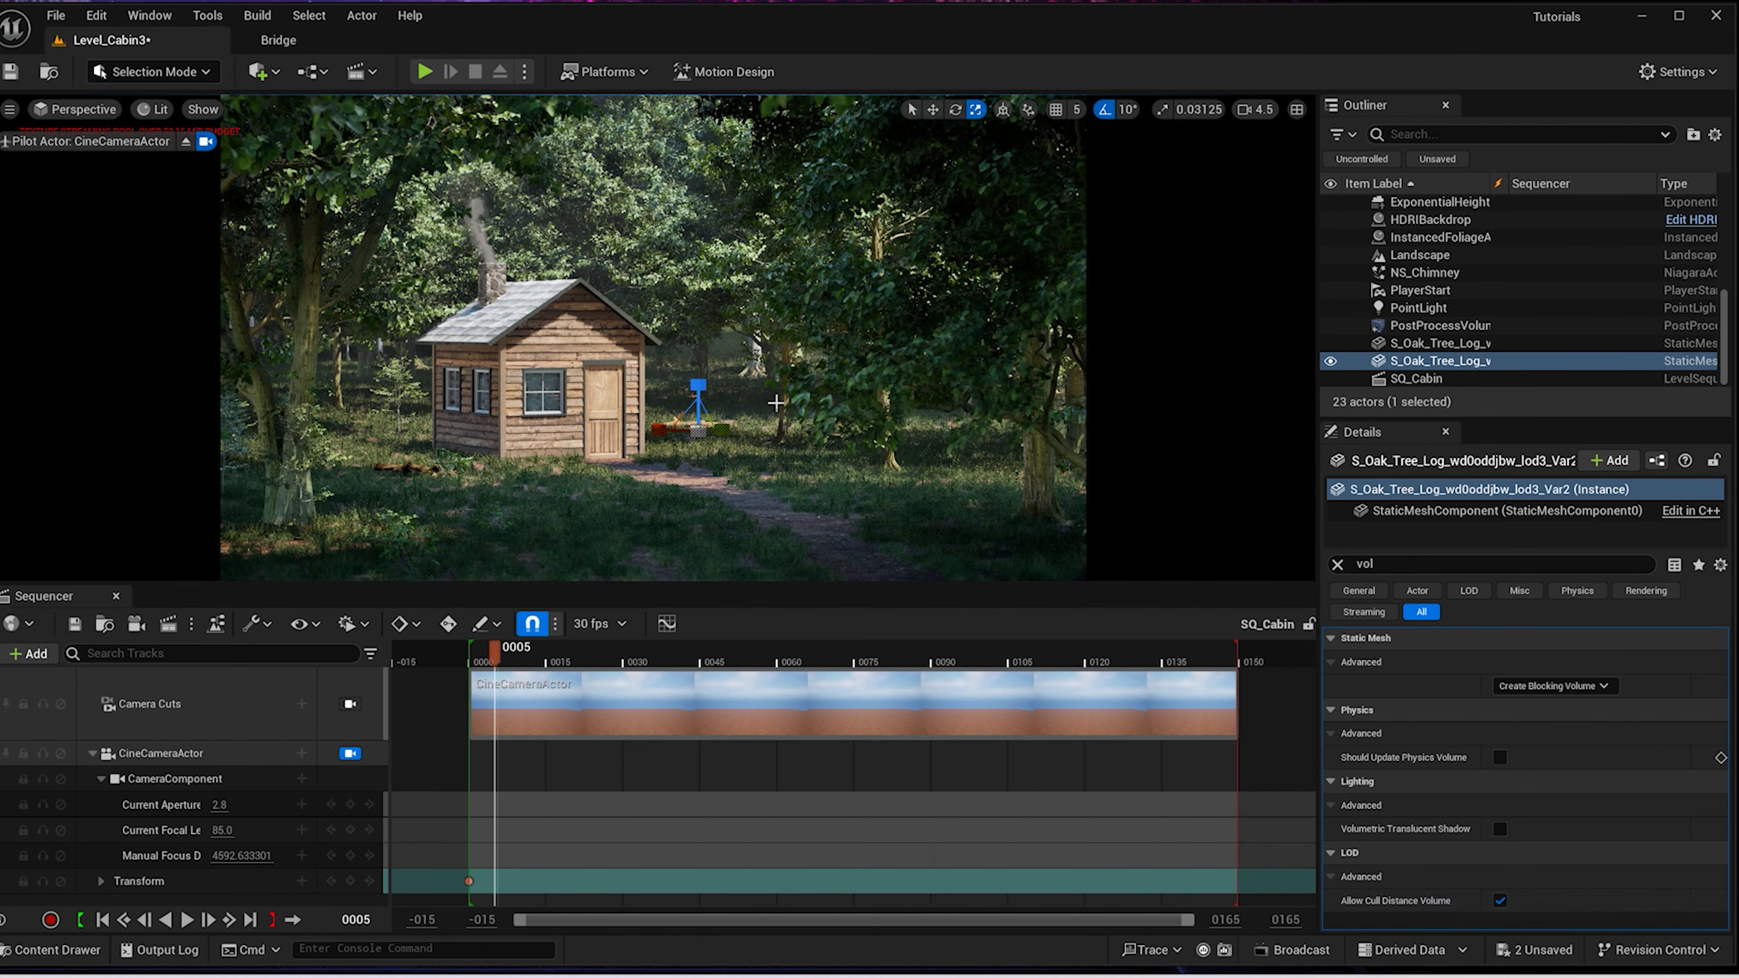
left_click(781, 422)
Place the first Old Wooden Crate variant beside the path, just right of the cabin door
key("ctrl+b")
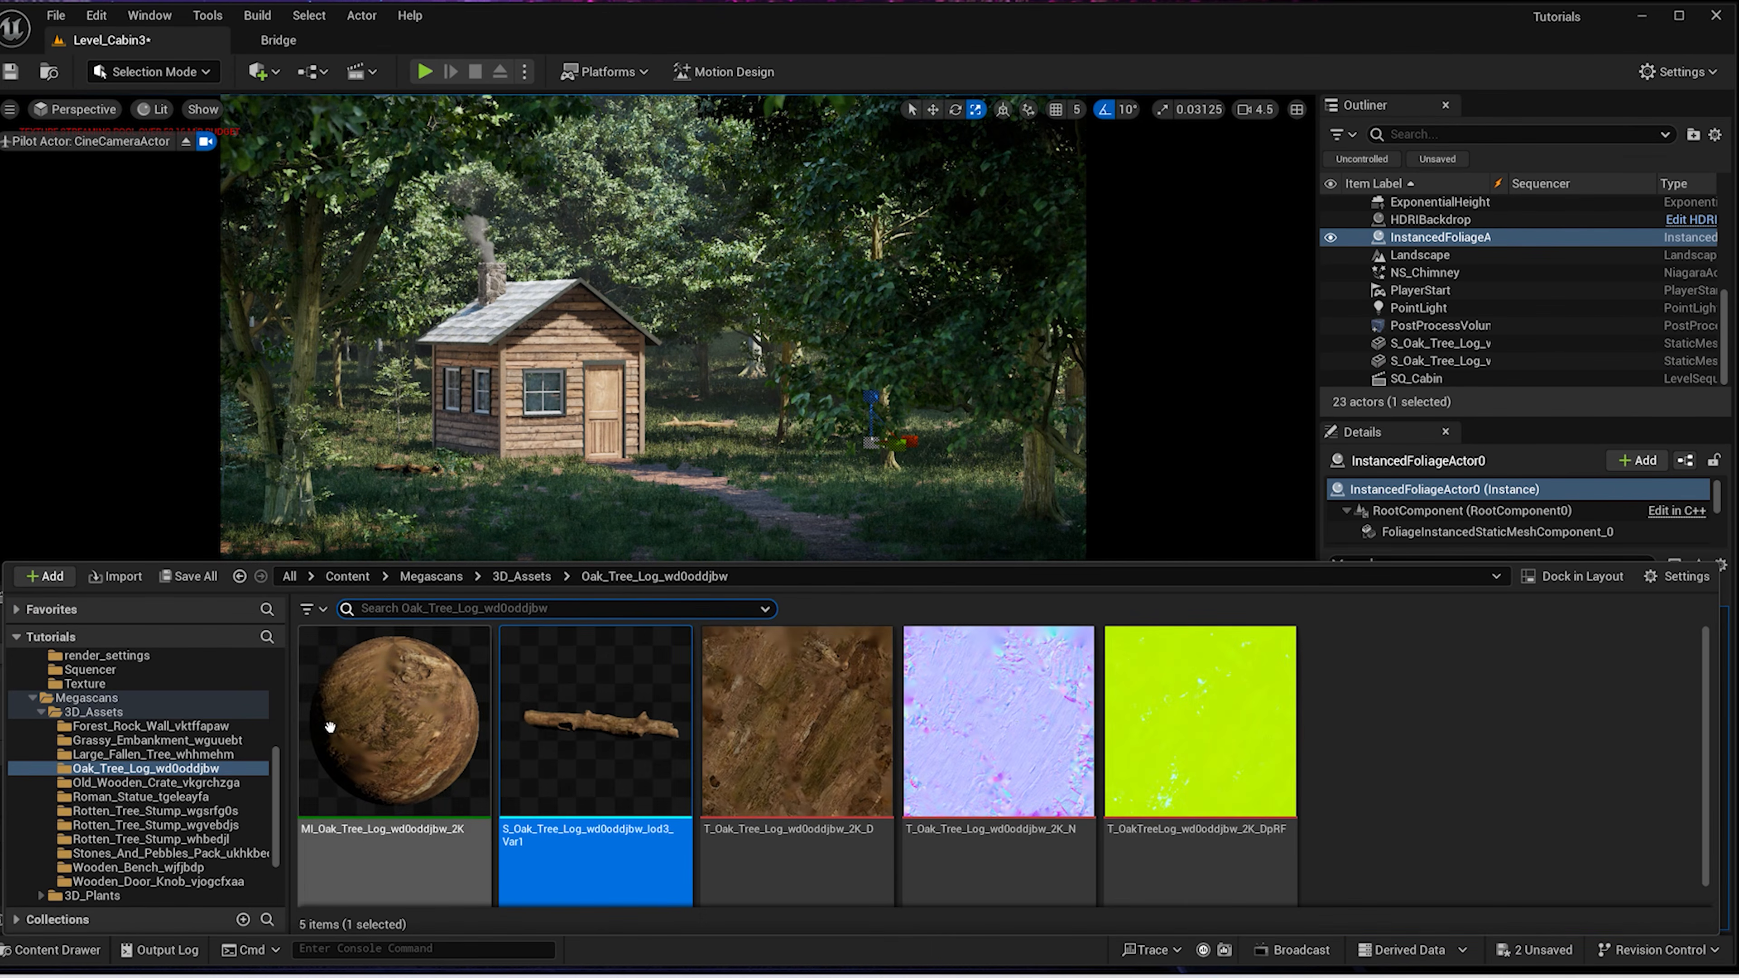
left_click(219, 782)
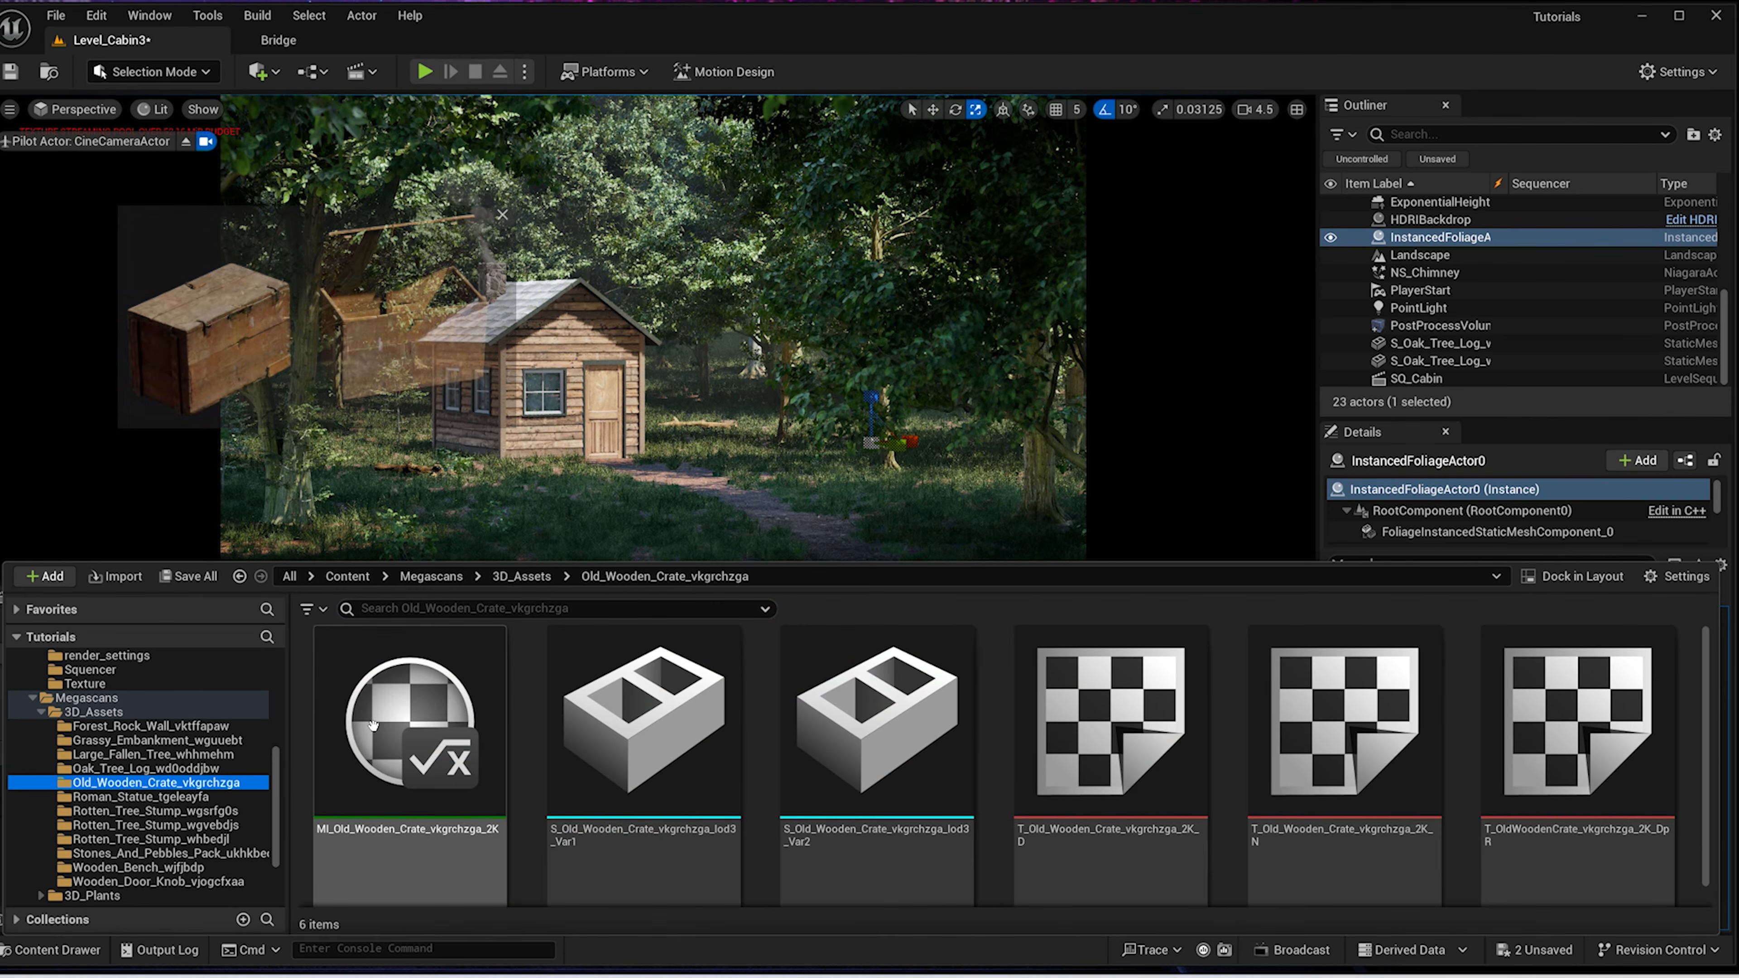
left_click_drag(553, 722, 680, 453)
Place the Rotten_Tree_Stump_whbedjl mesh left of the cabin and position it behind the fallen log
key("ctrl+space")
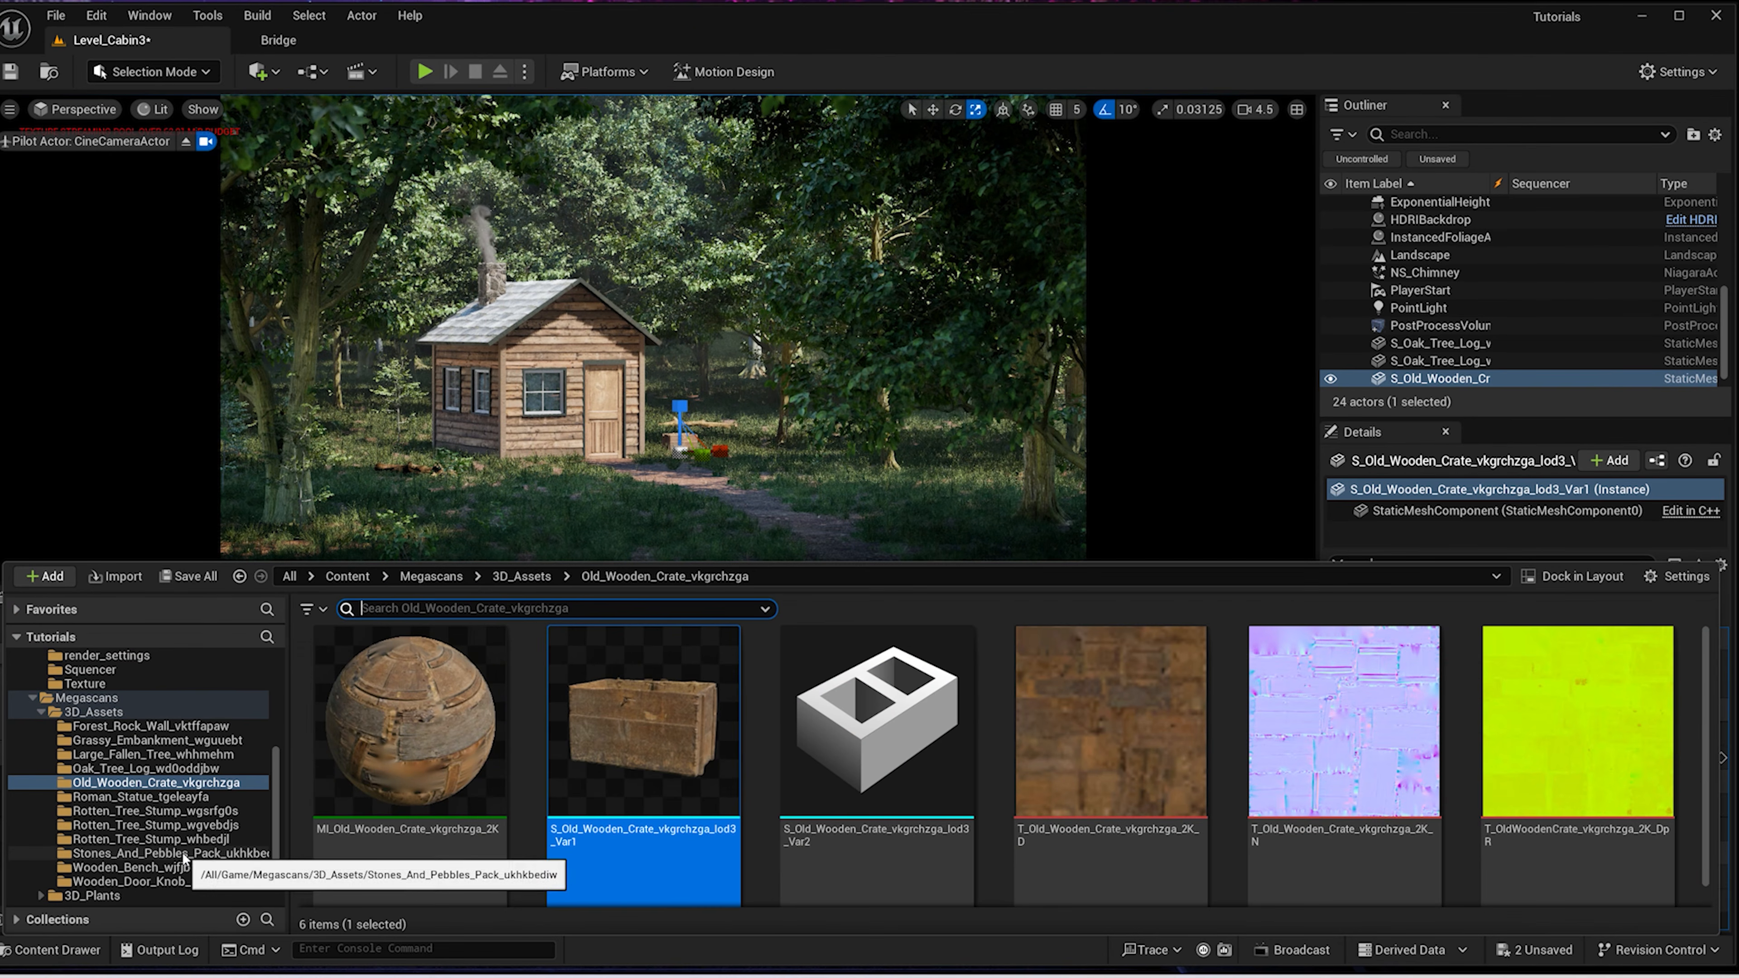
left_click(184, 839)
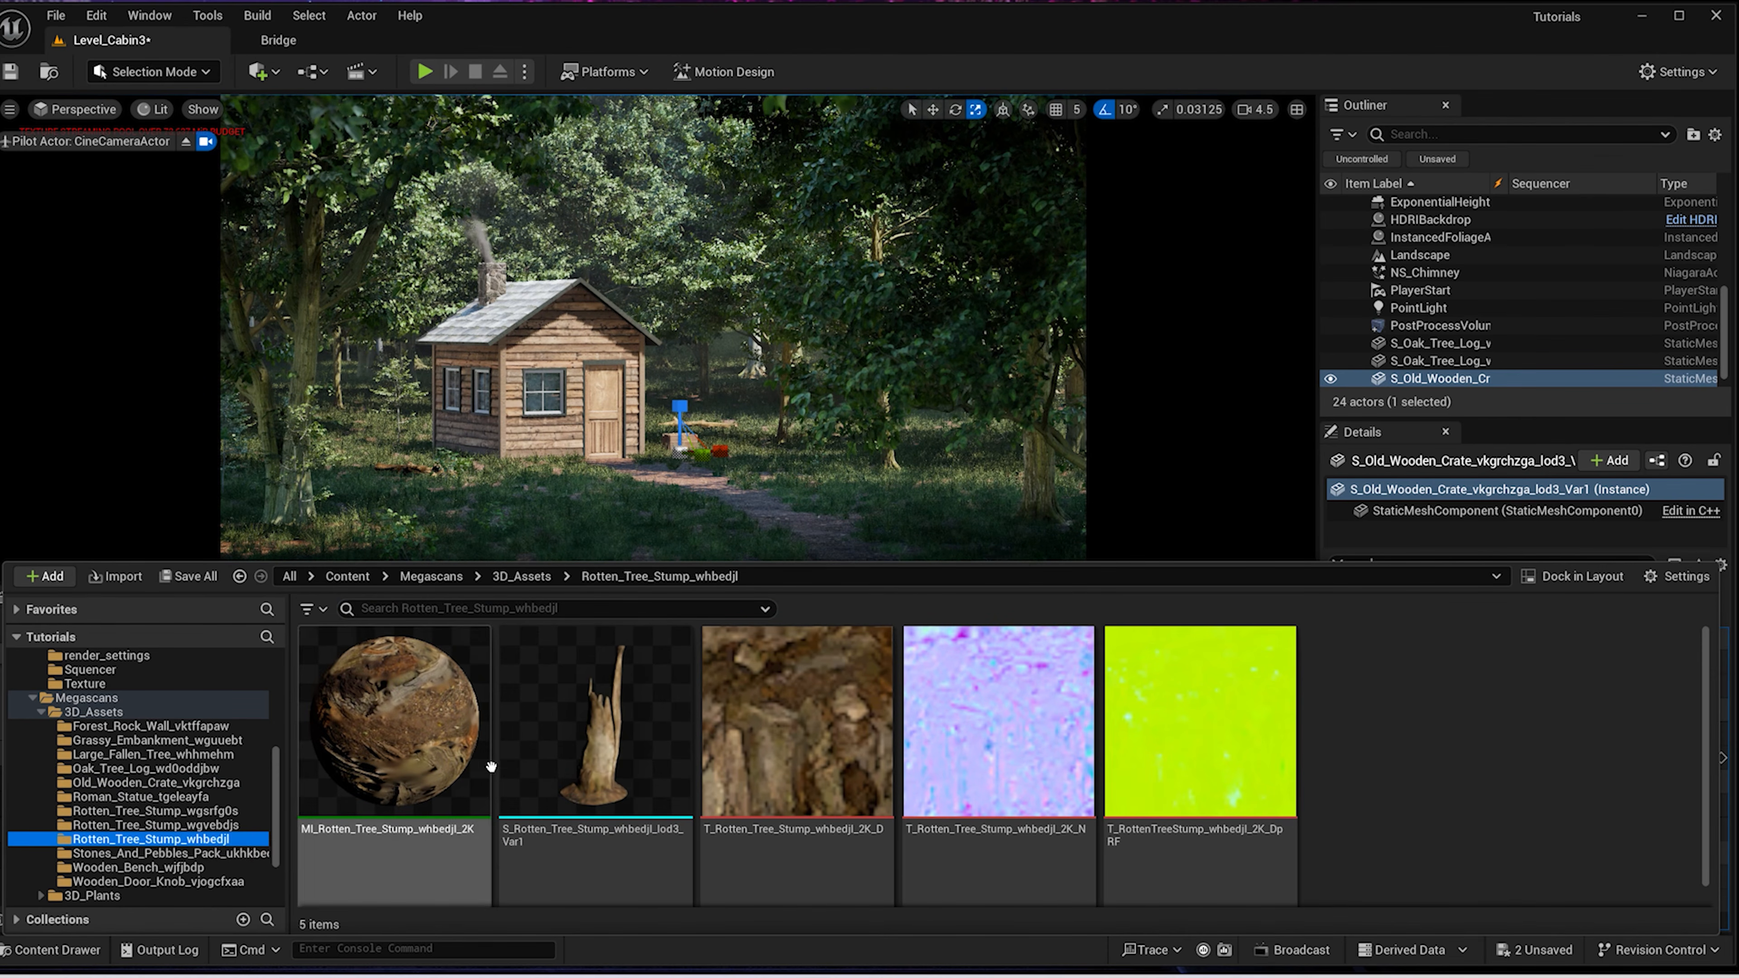
left_click_drag(597, 761, 510, 452)
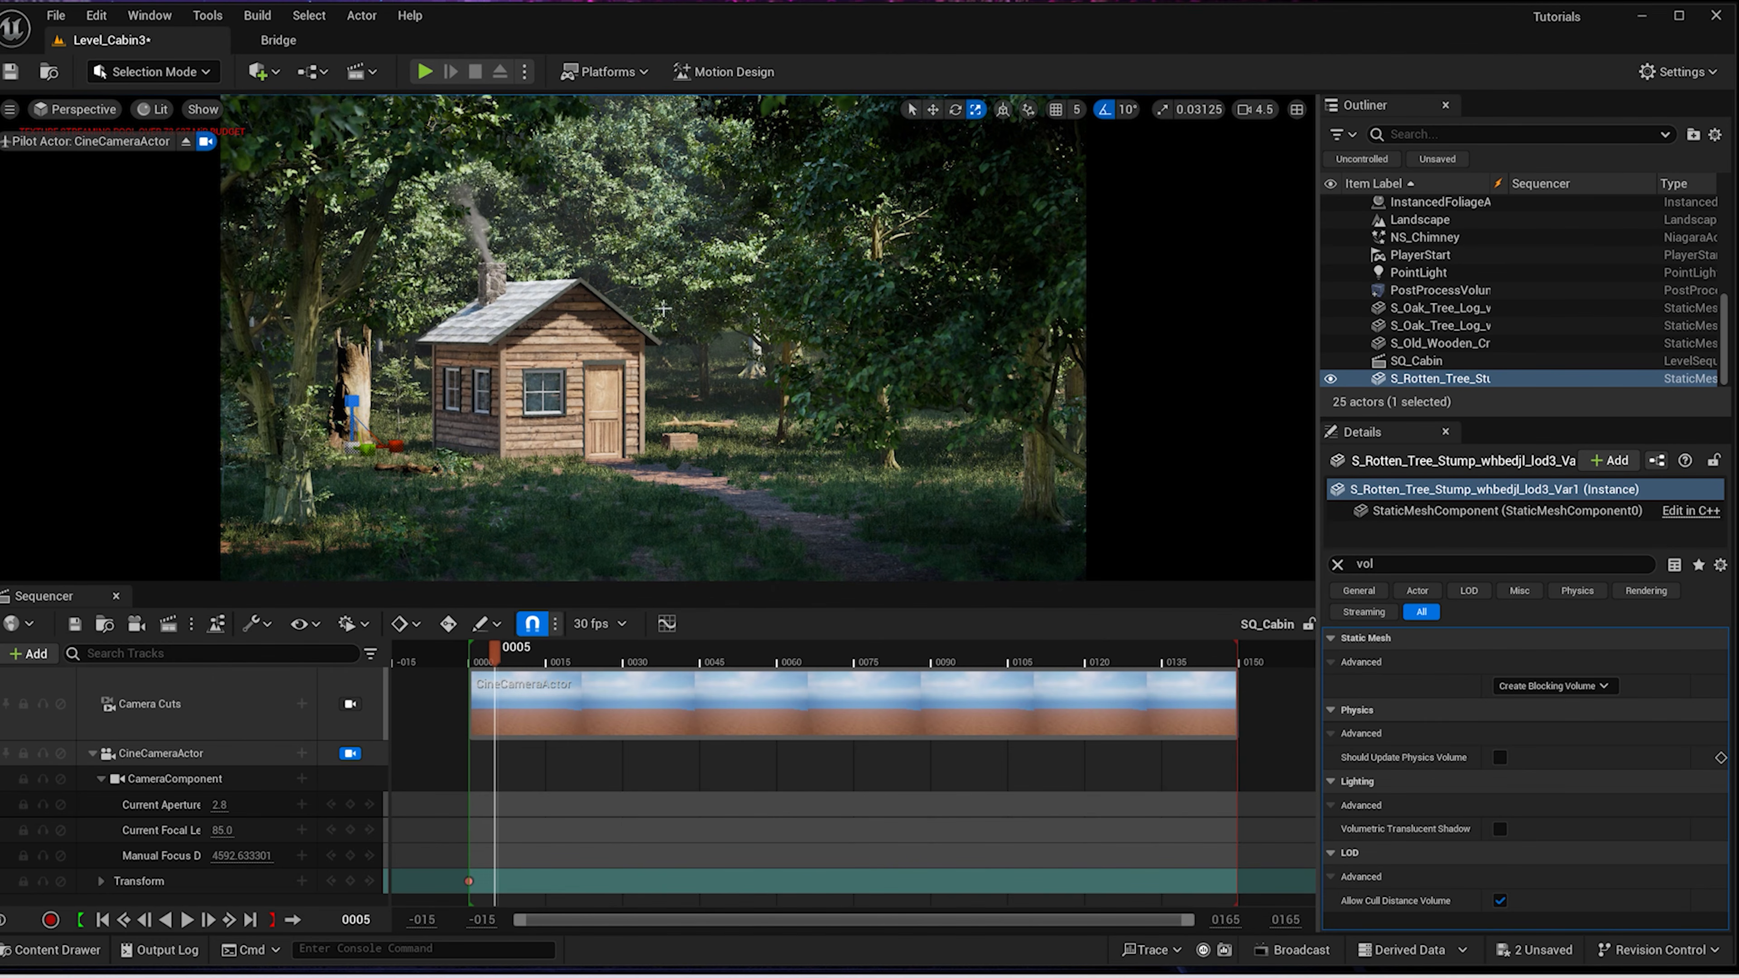
key("w")
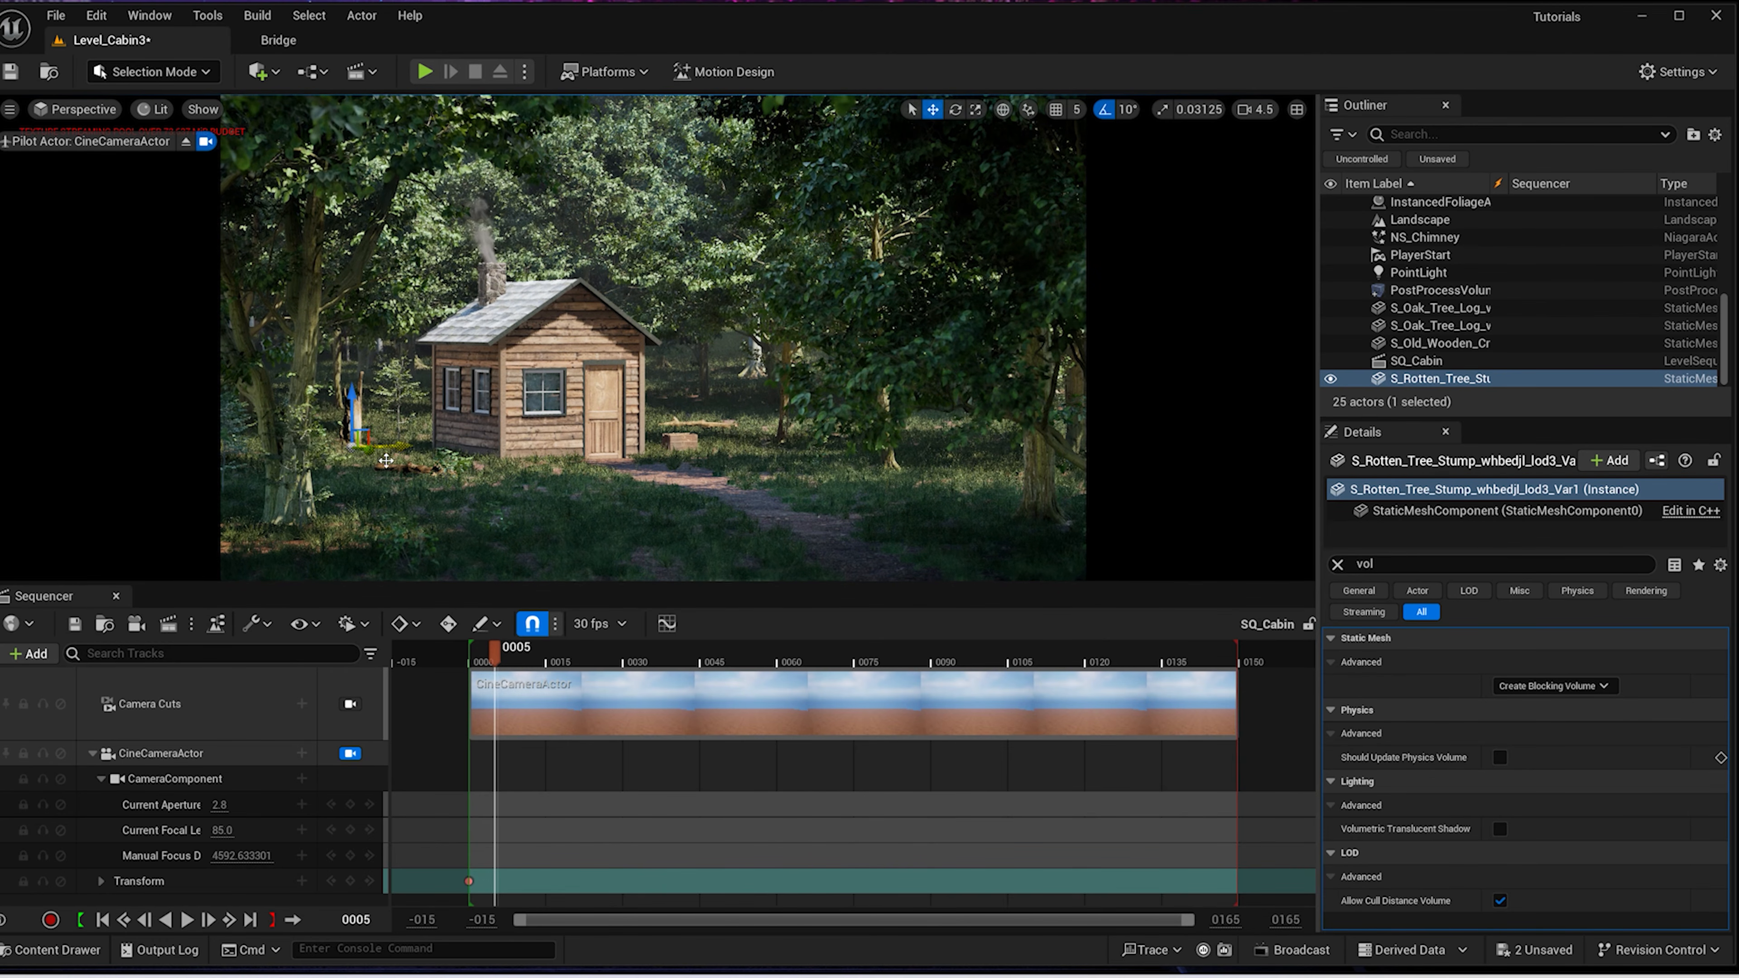
left_click(699, 557)
Place the Wooden Bench at the cabin's left side, then rotate and move it against the wall below the side windows
key("ctrl+space")
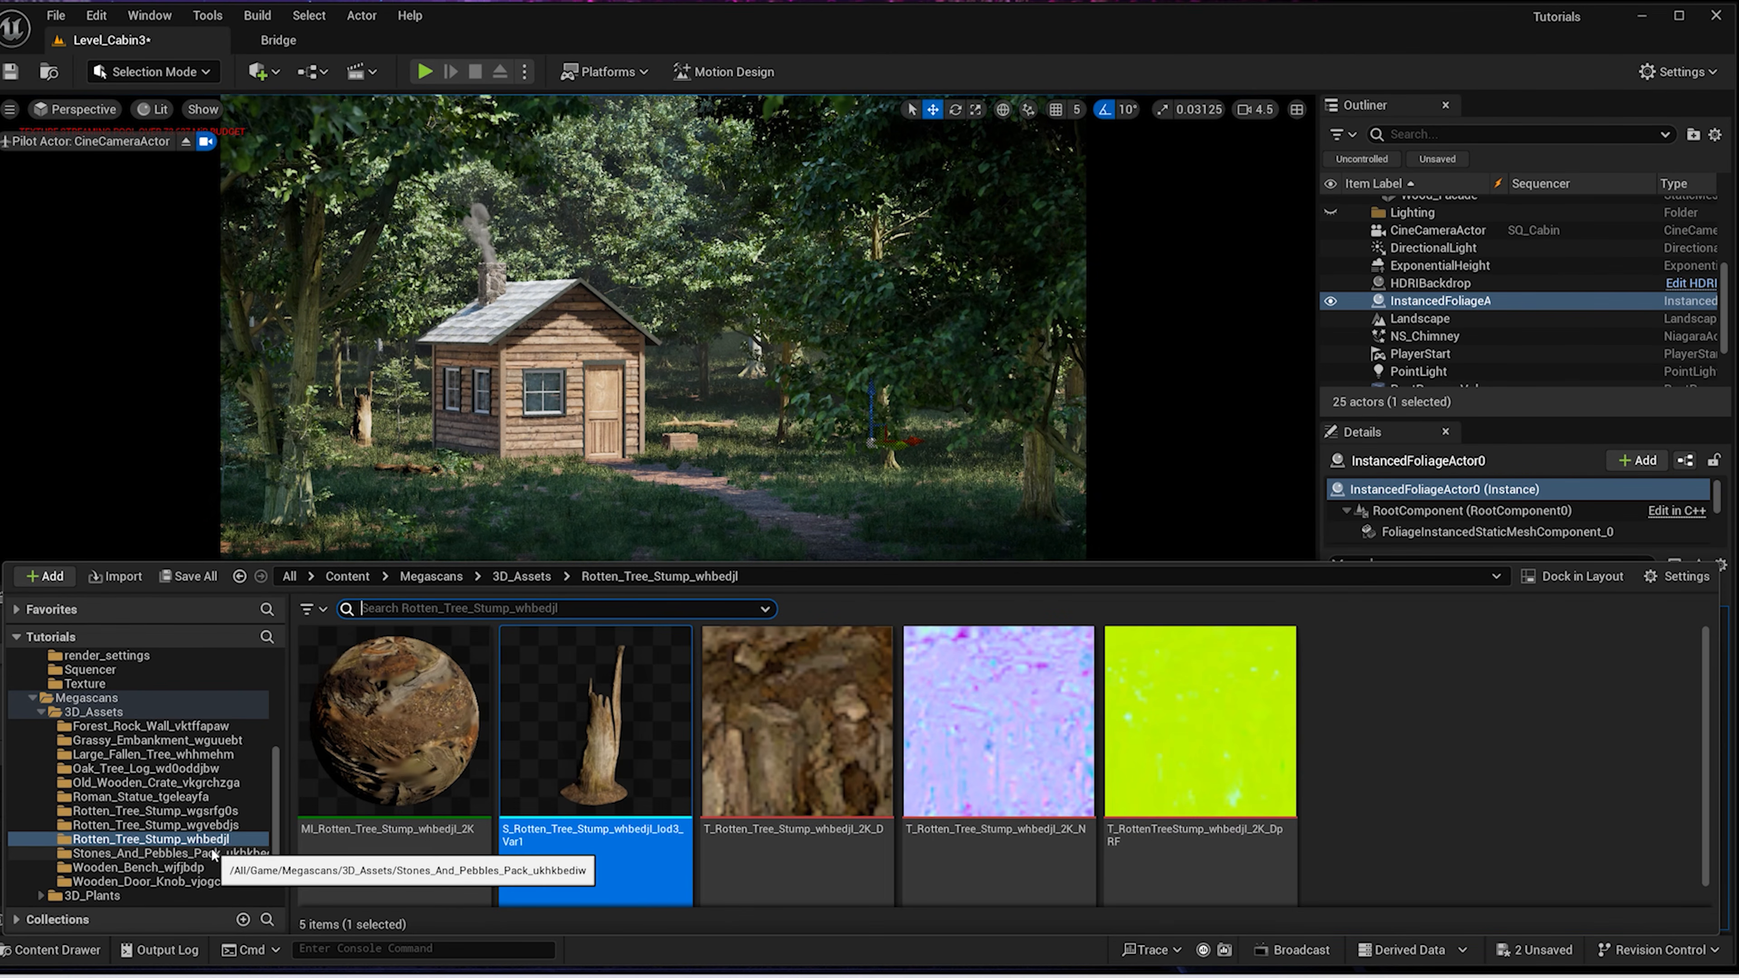
left_click(205, 865)
left_click_drag(552, 738, 472, 459)
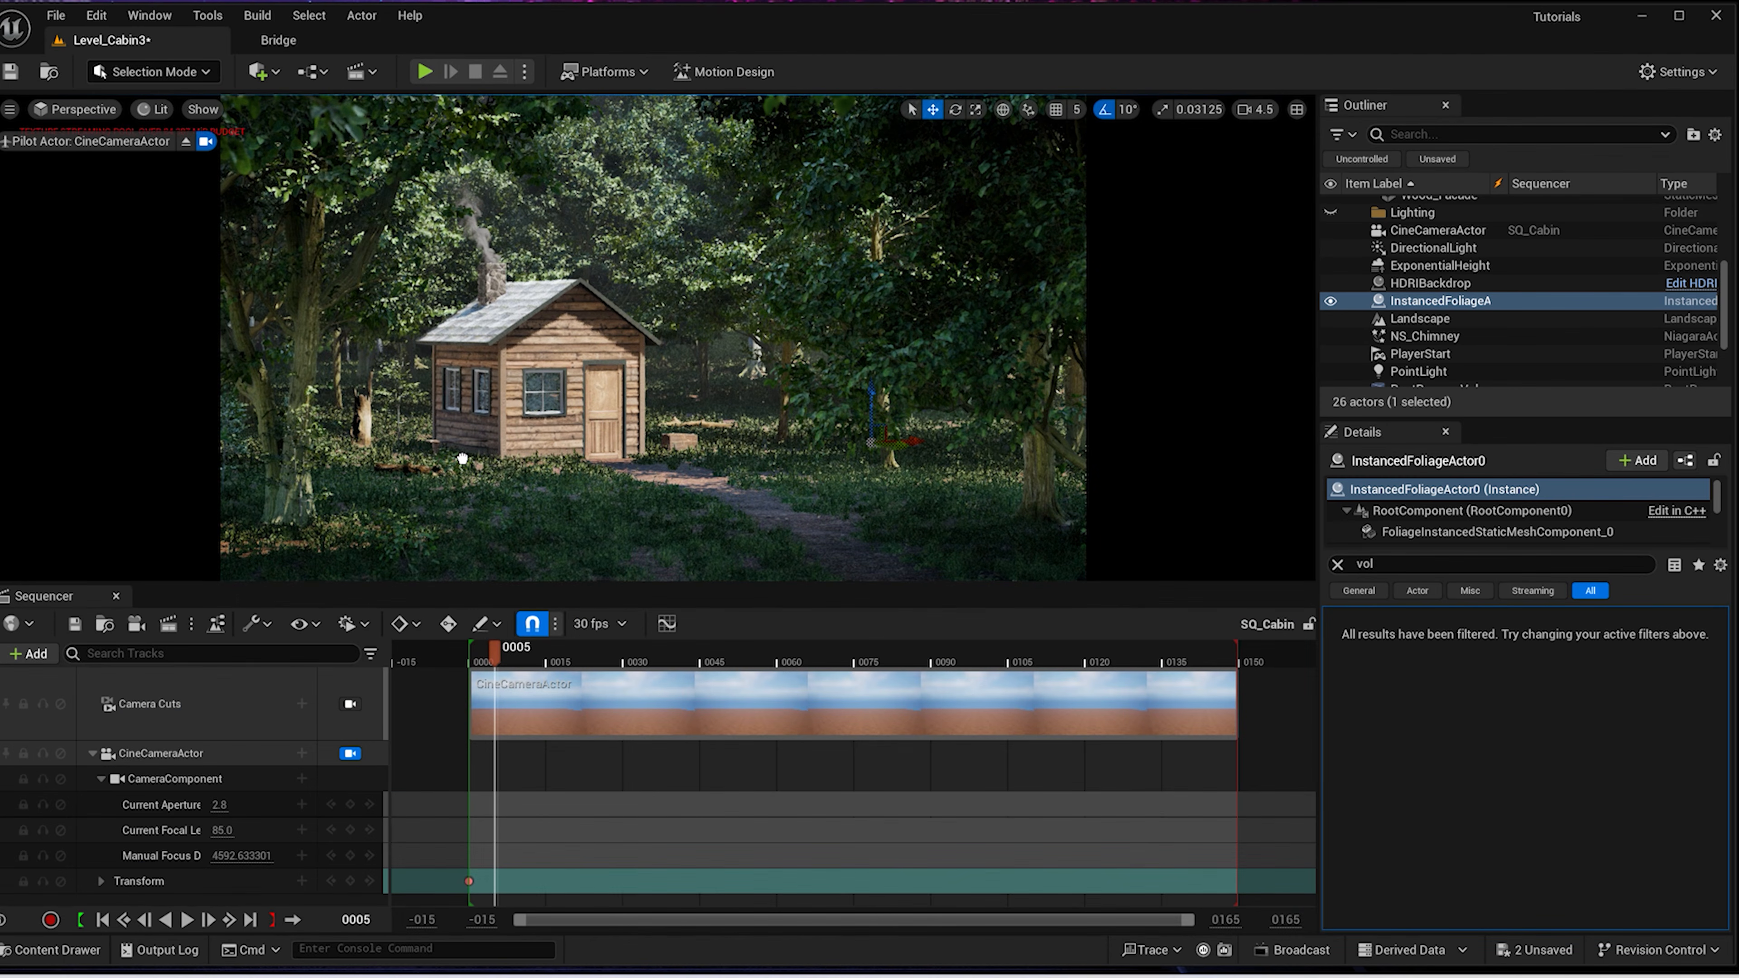
left_click(446, 468)
key("e")
left_click_drag(446, 472, 465, 460)
key("w")
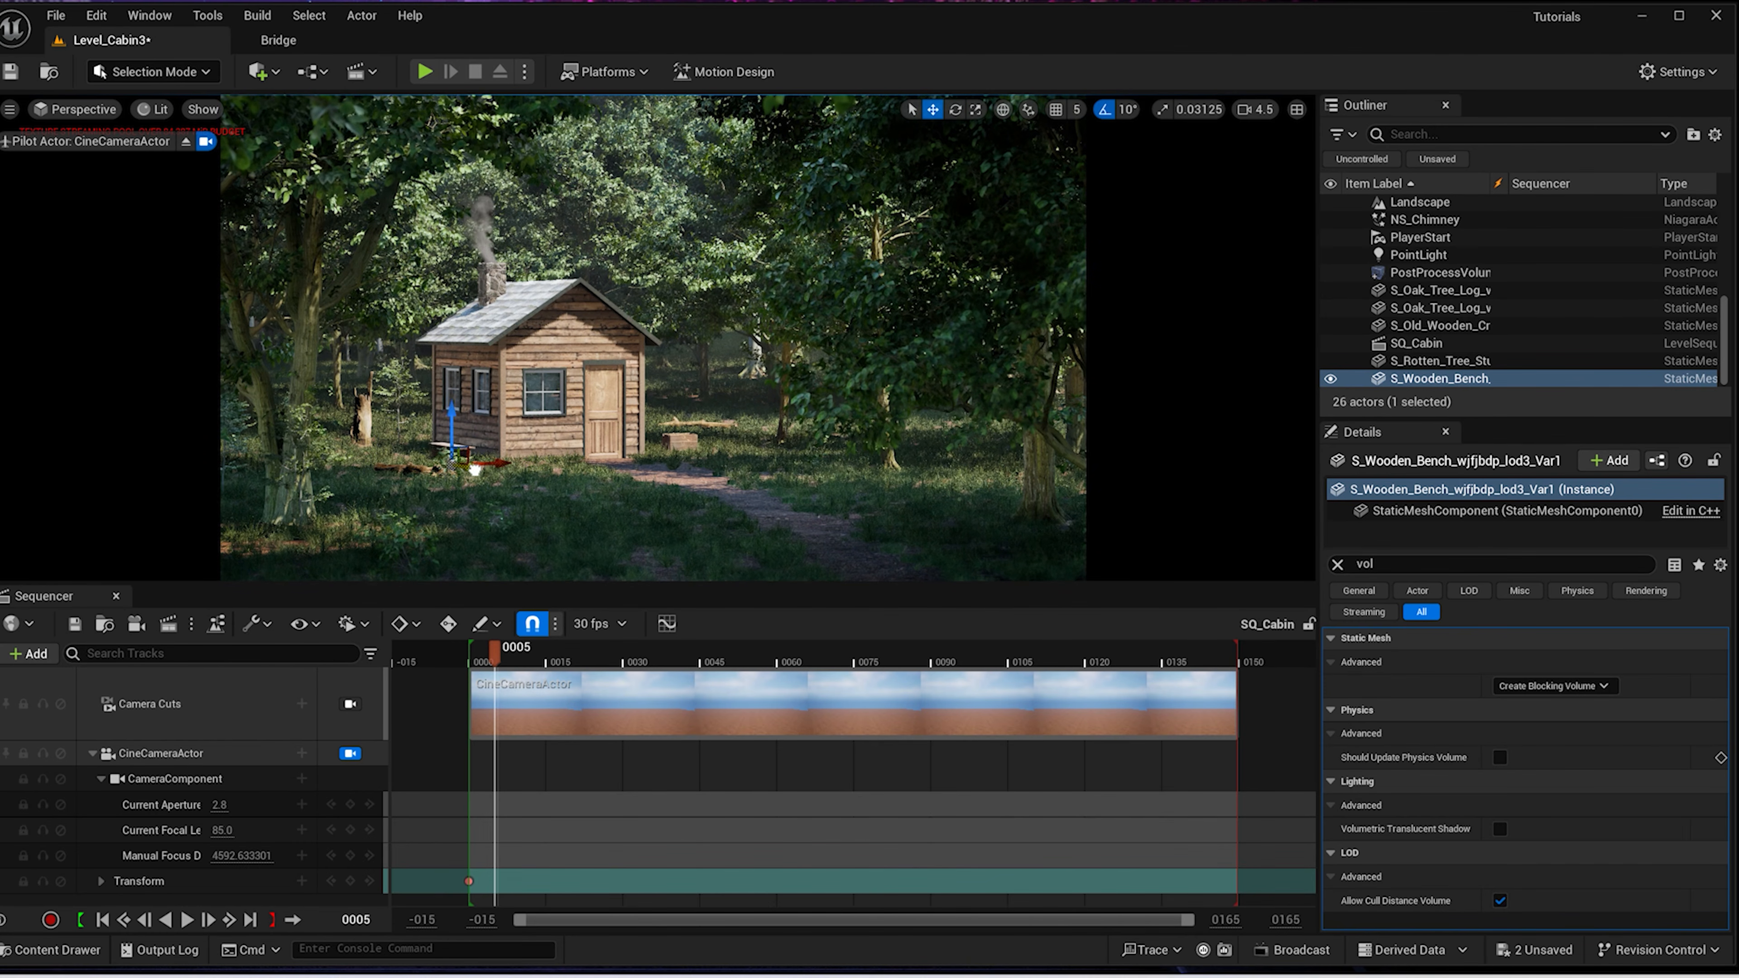
left_click(548, 493)
Place the Wooden Door Knob on the cabin door and leave the cine camera view for a close-up of it
key("ctrl+space")
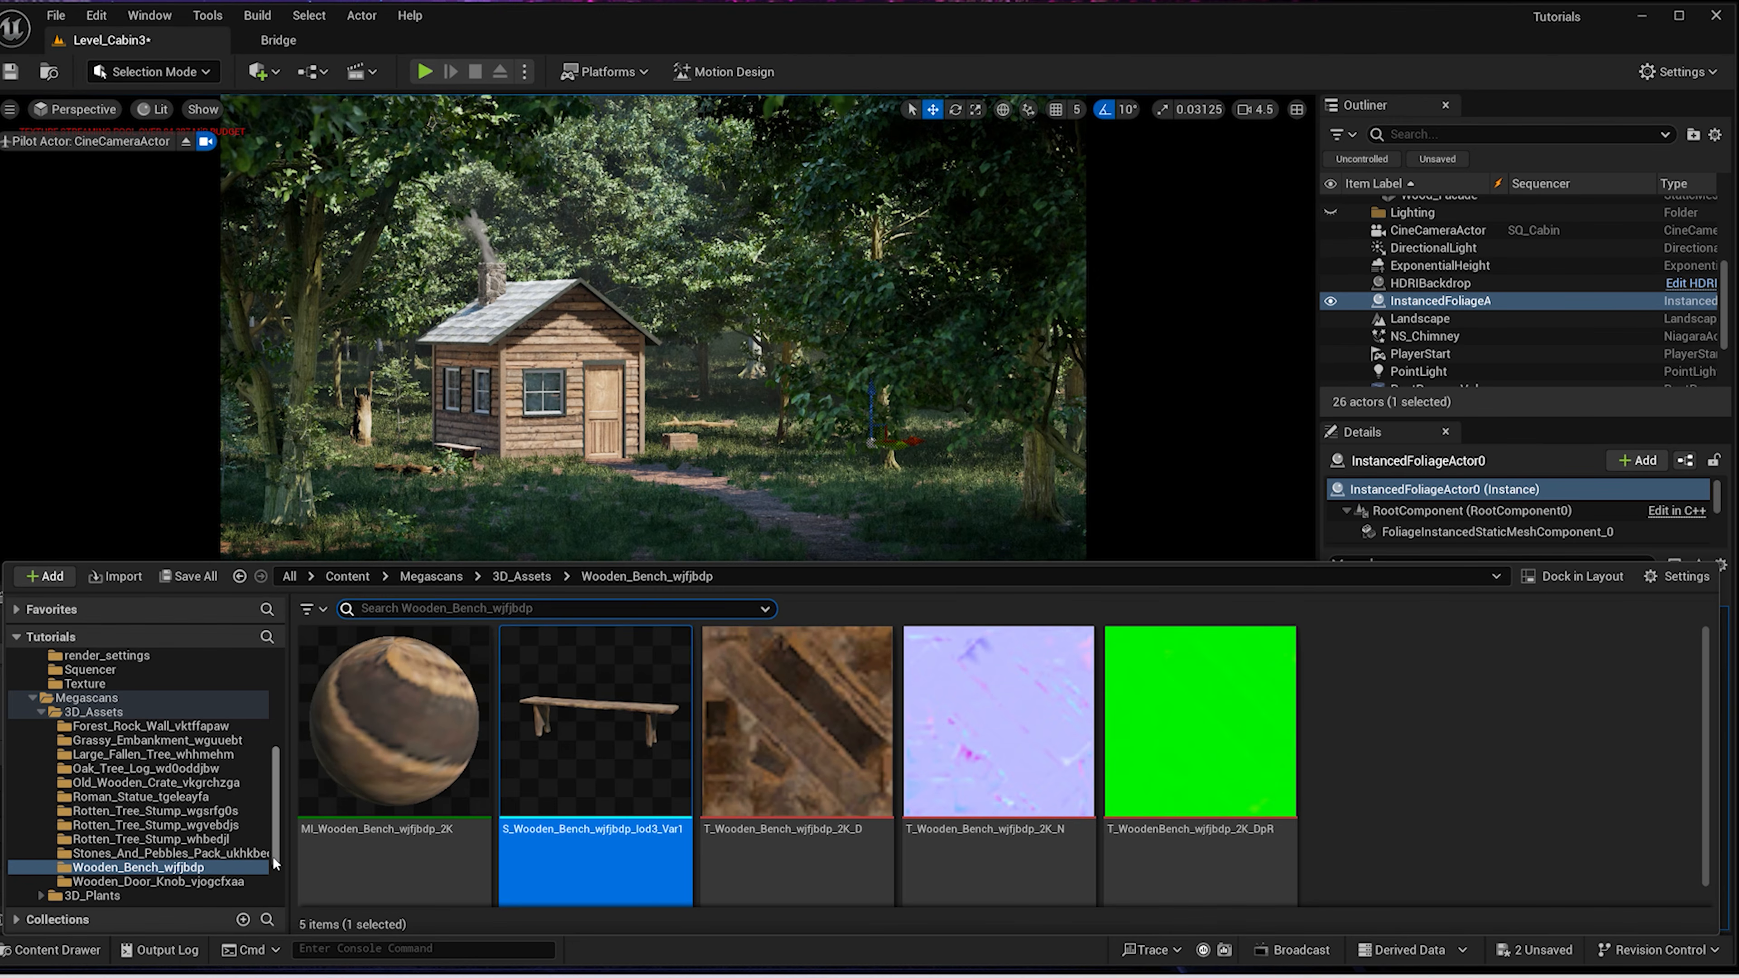
left_click(228, 884)
left_click_drag(589, 754, 592, 407)
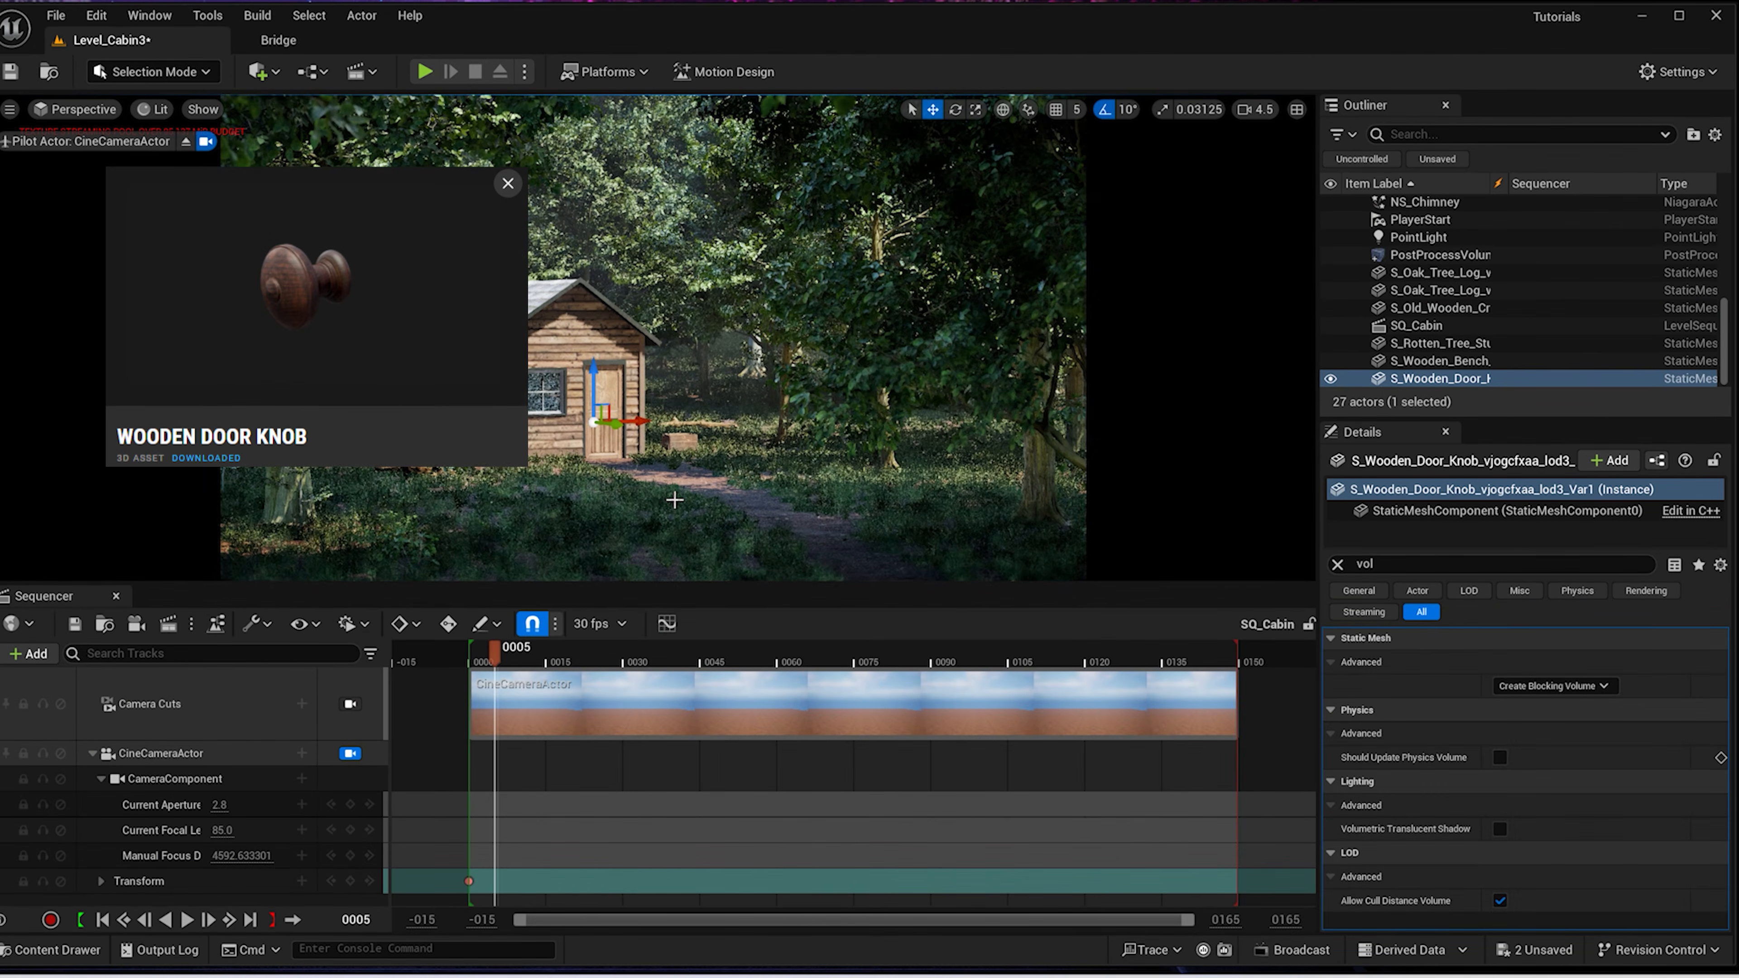
key("f")
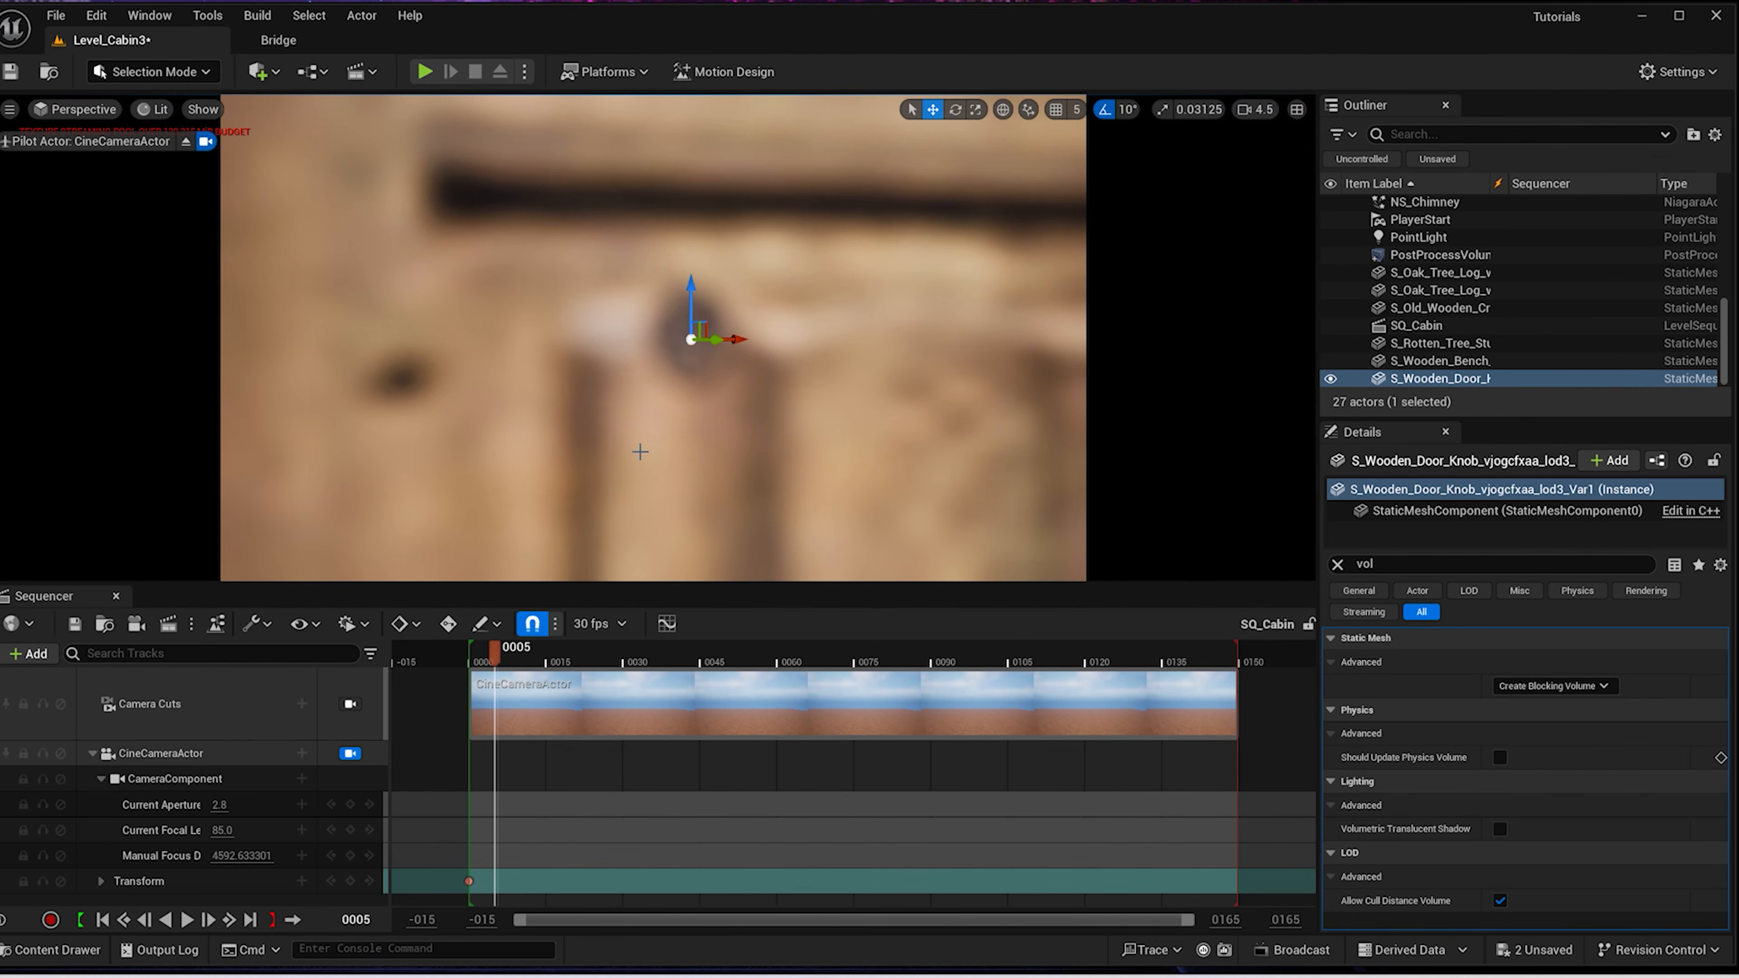
scroll(641, 452, "down", 5)
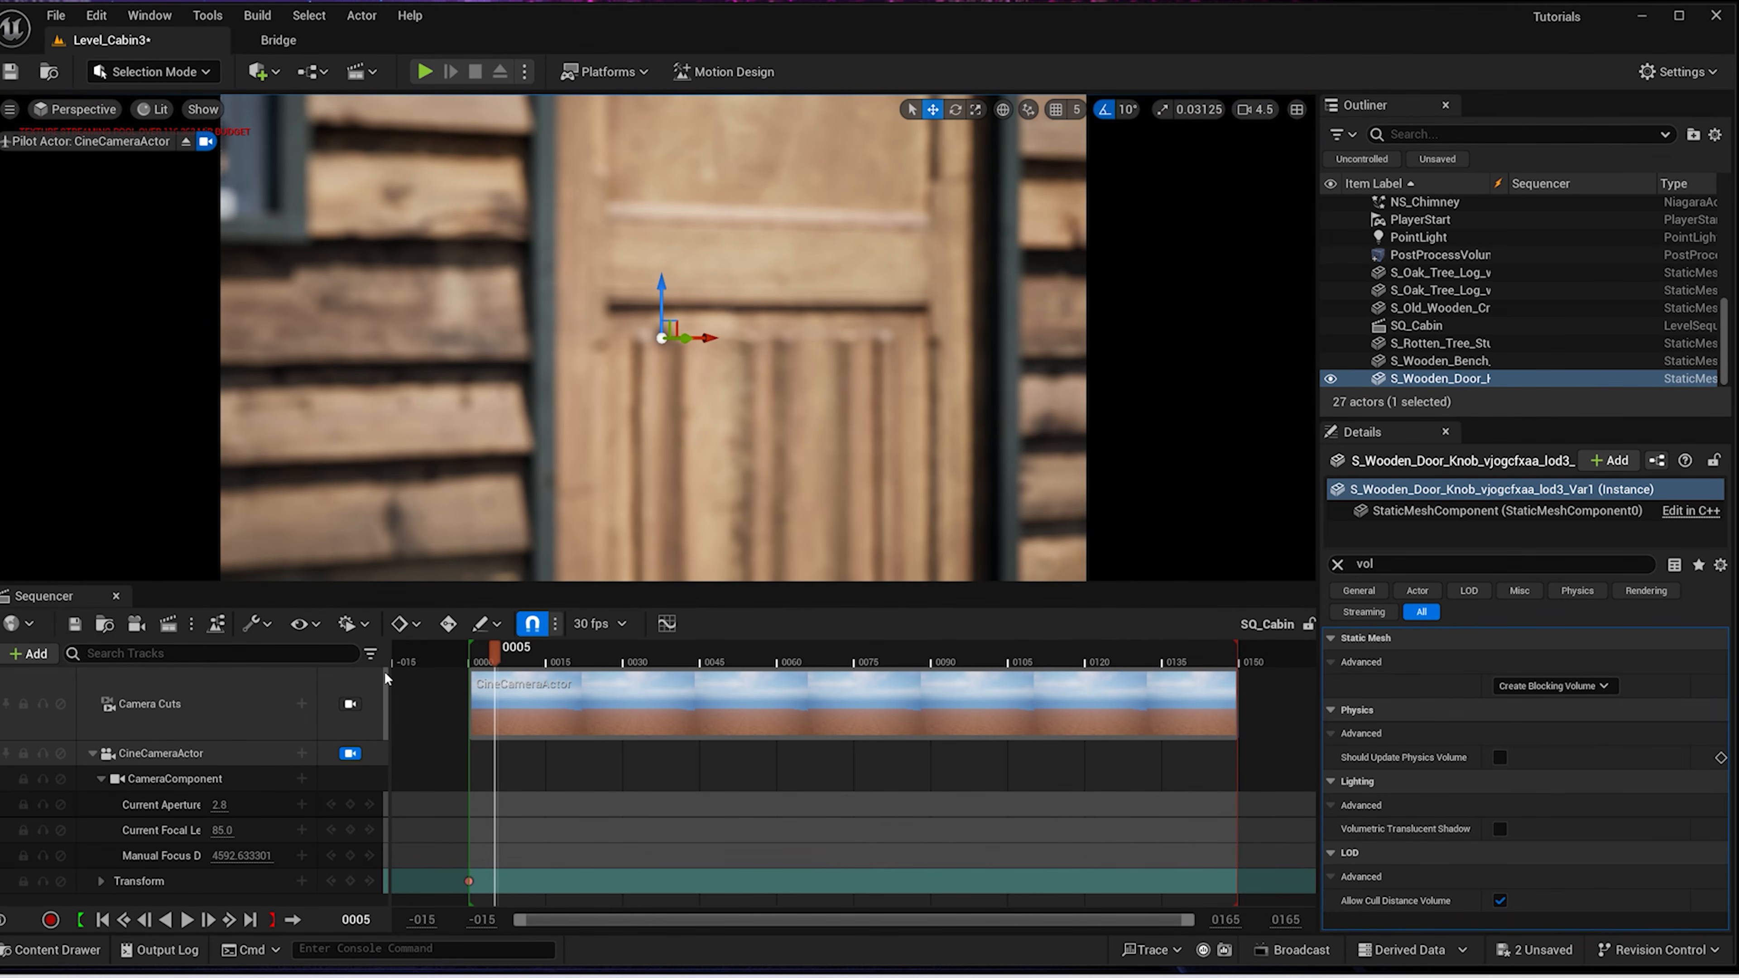
left_click(350, 753)
scroll(618, 400, "up", 5)
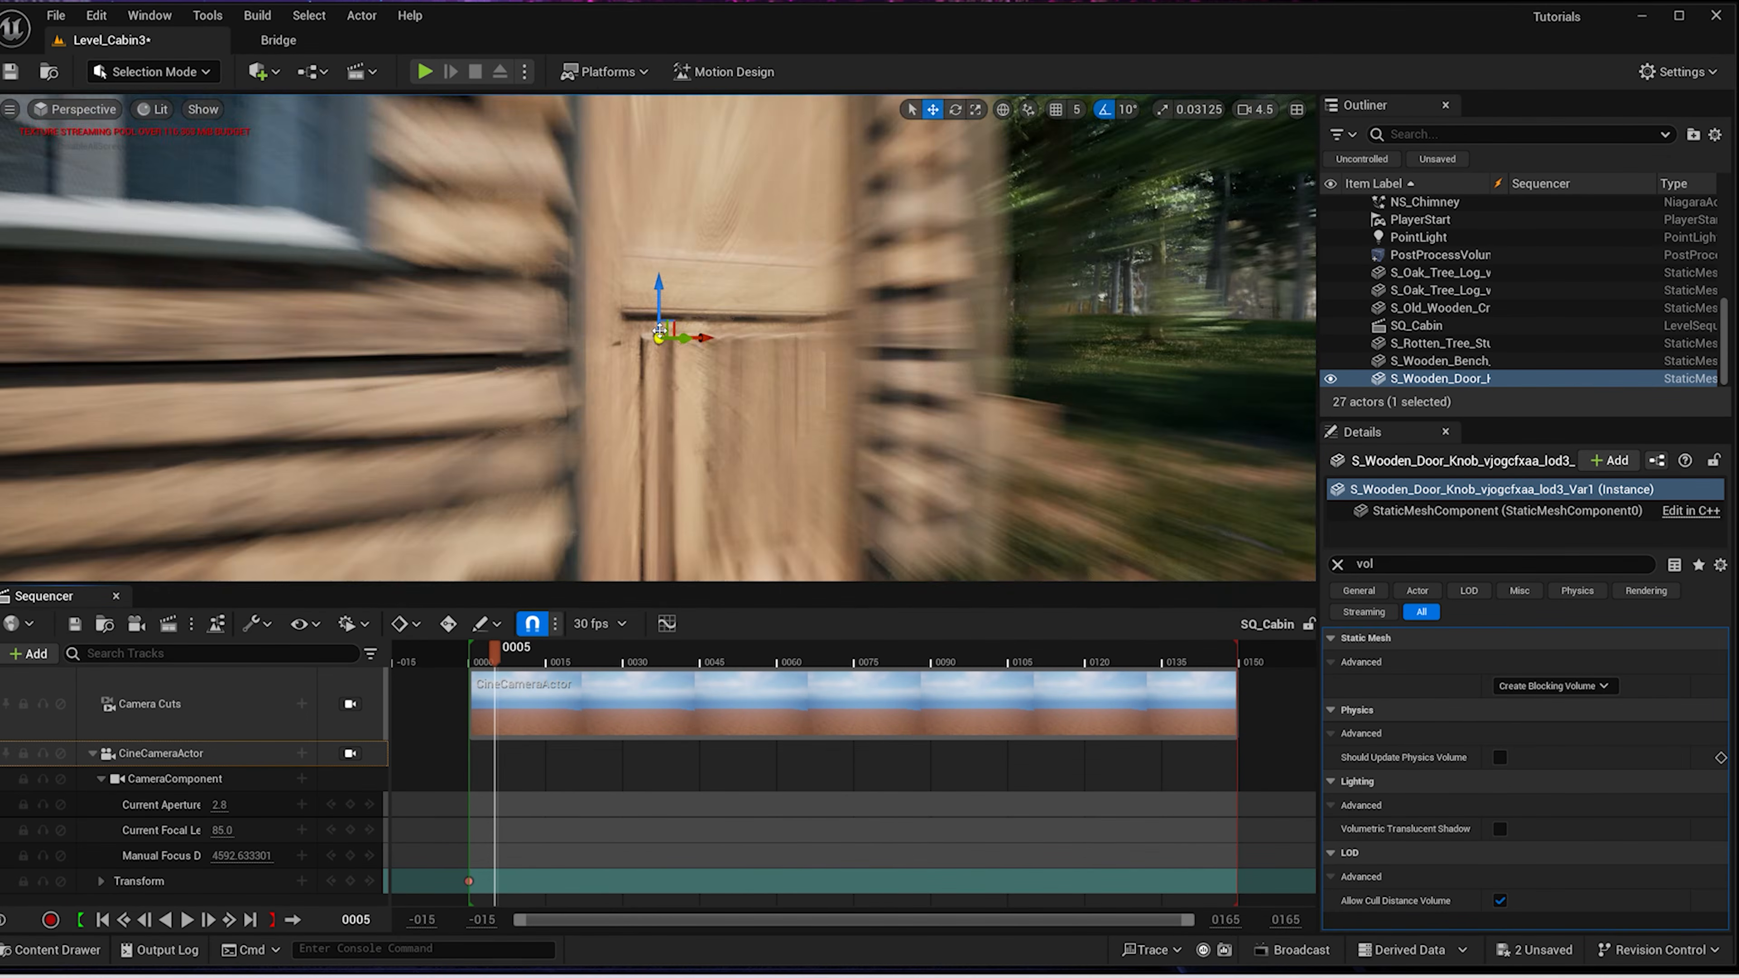
scroll(618, 400, "down", 3)
scroll(618, 400, "up", 4)
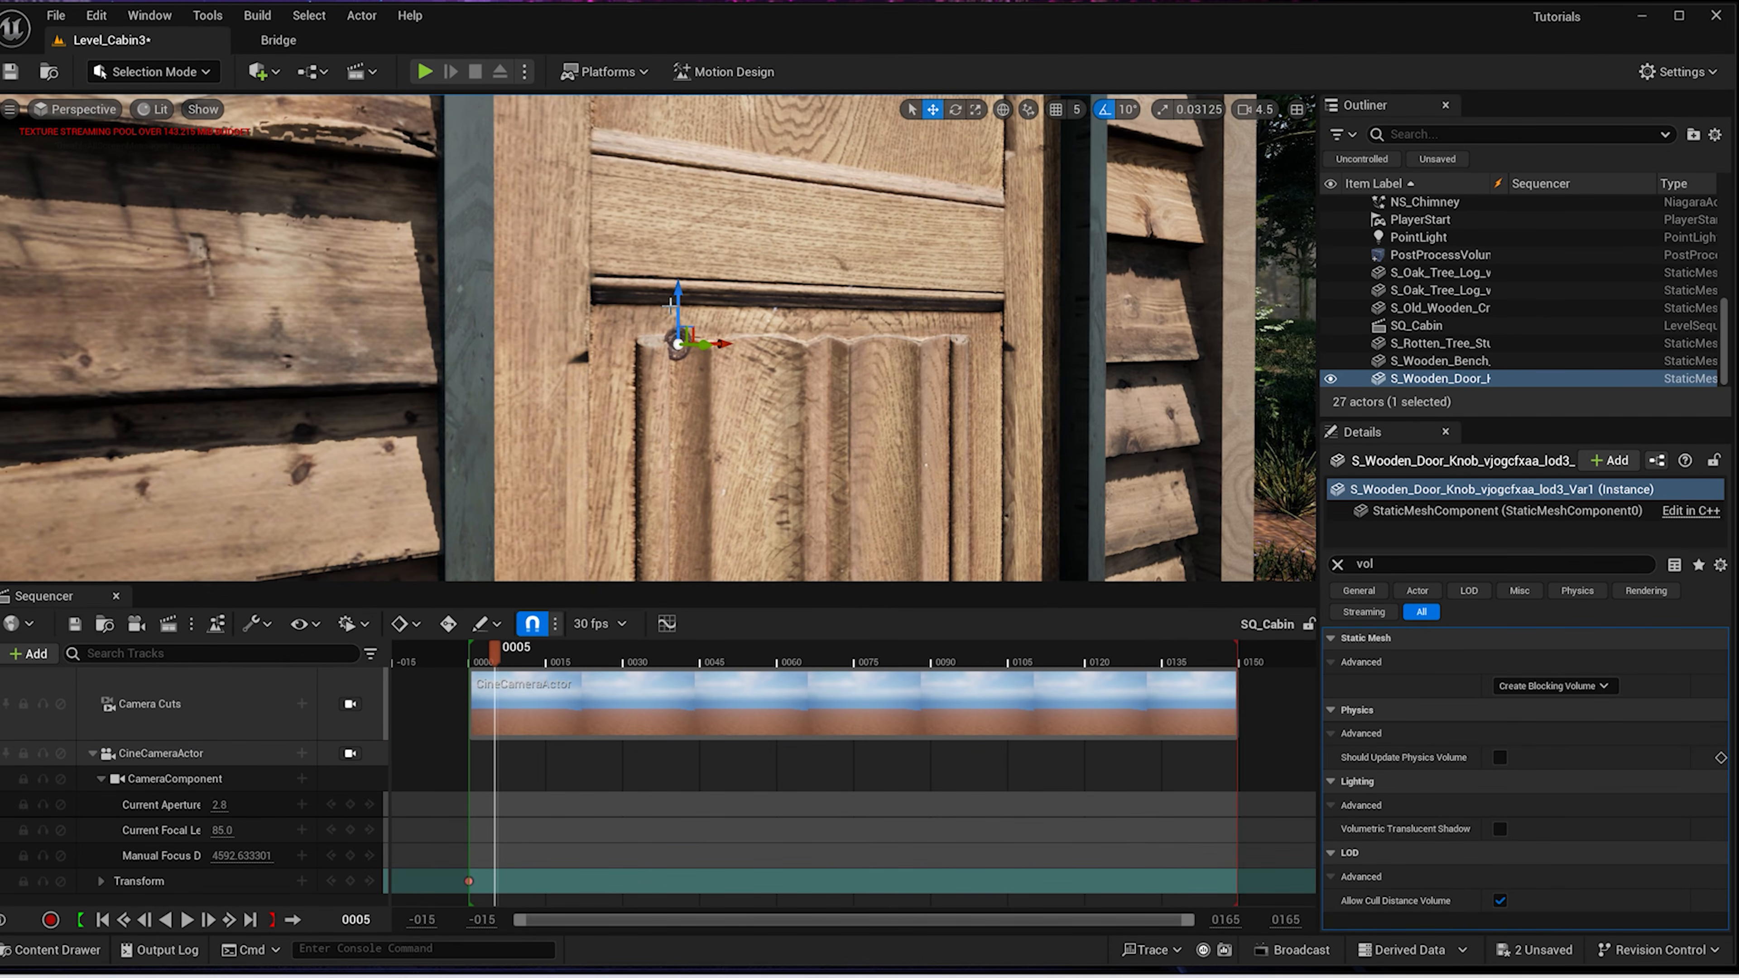
Move the door knob to the door's left edge and adjust its depth against the door, undoing the last adjustment
left_click_drag(661, 220, 584, 248)
key("e")
key("w")
left_click_drag(543, 182, 543, 168)
scroll(542, 168, "down", 5)
scroll(542, 169, "up", 1)
right_click_drag(740, 244, 671, 244)
key("f")
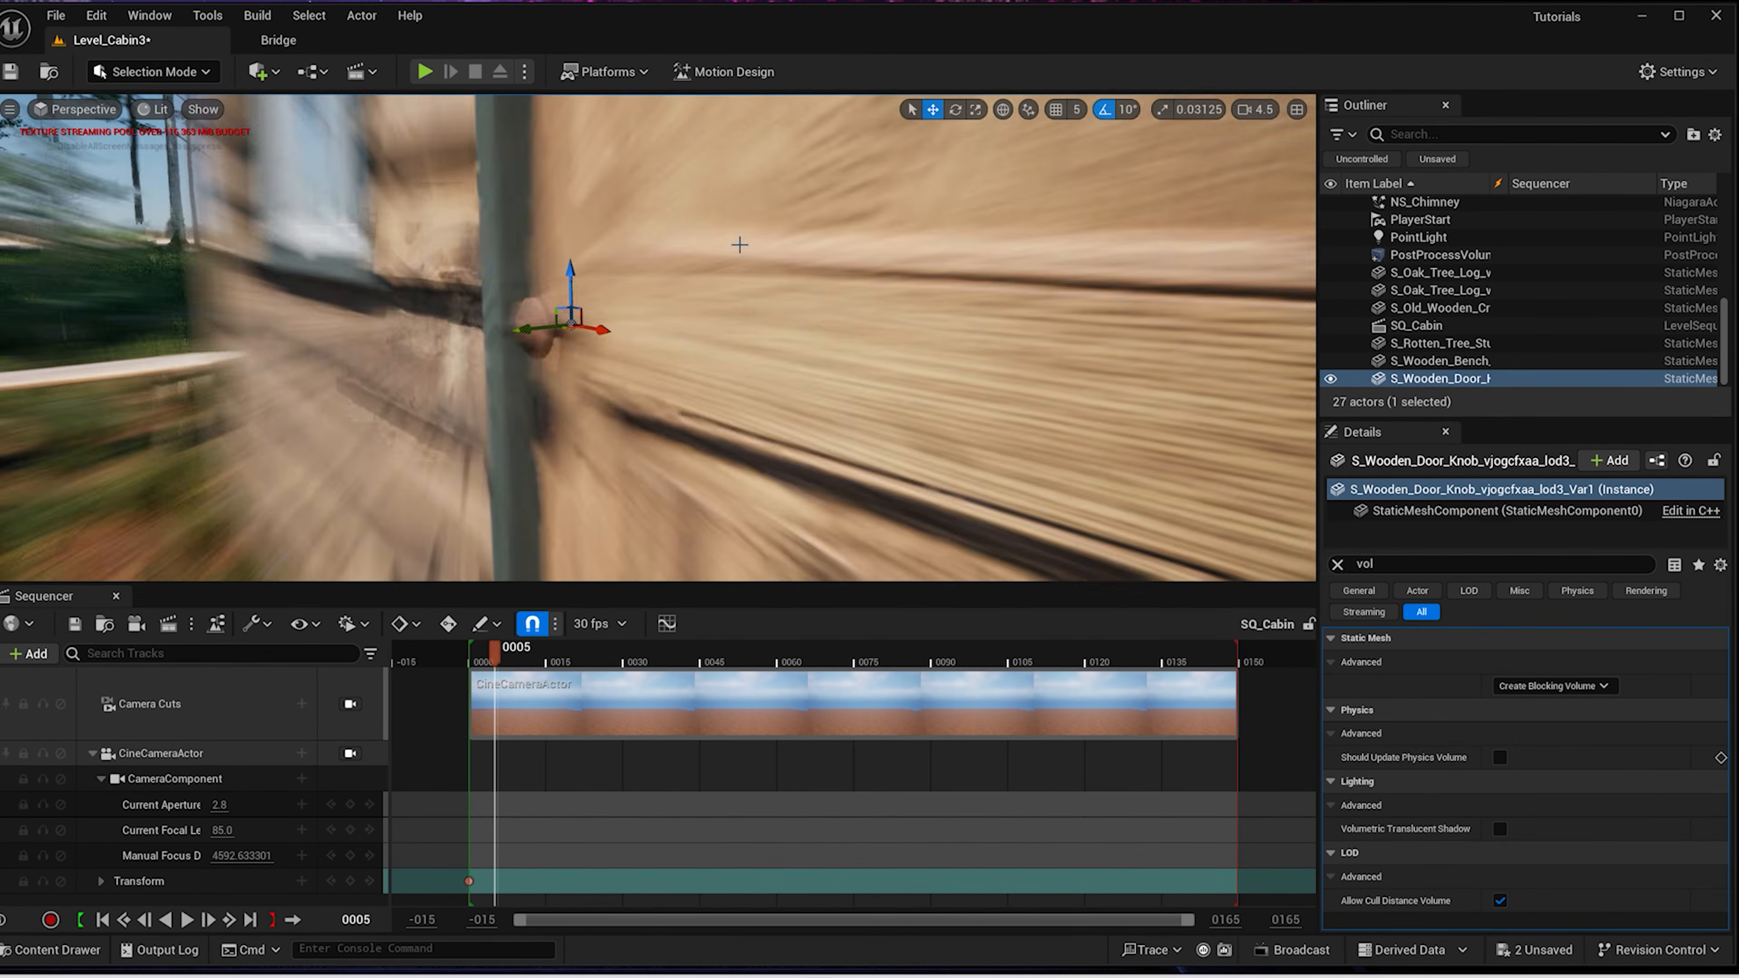
left_click_drag(682, 335, 688, 335)
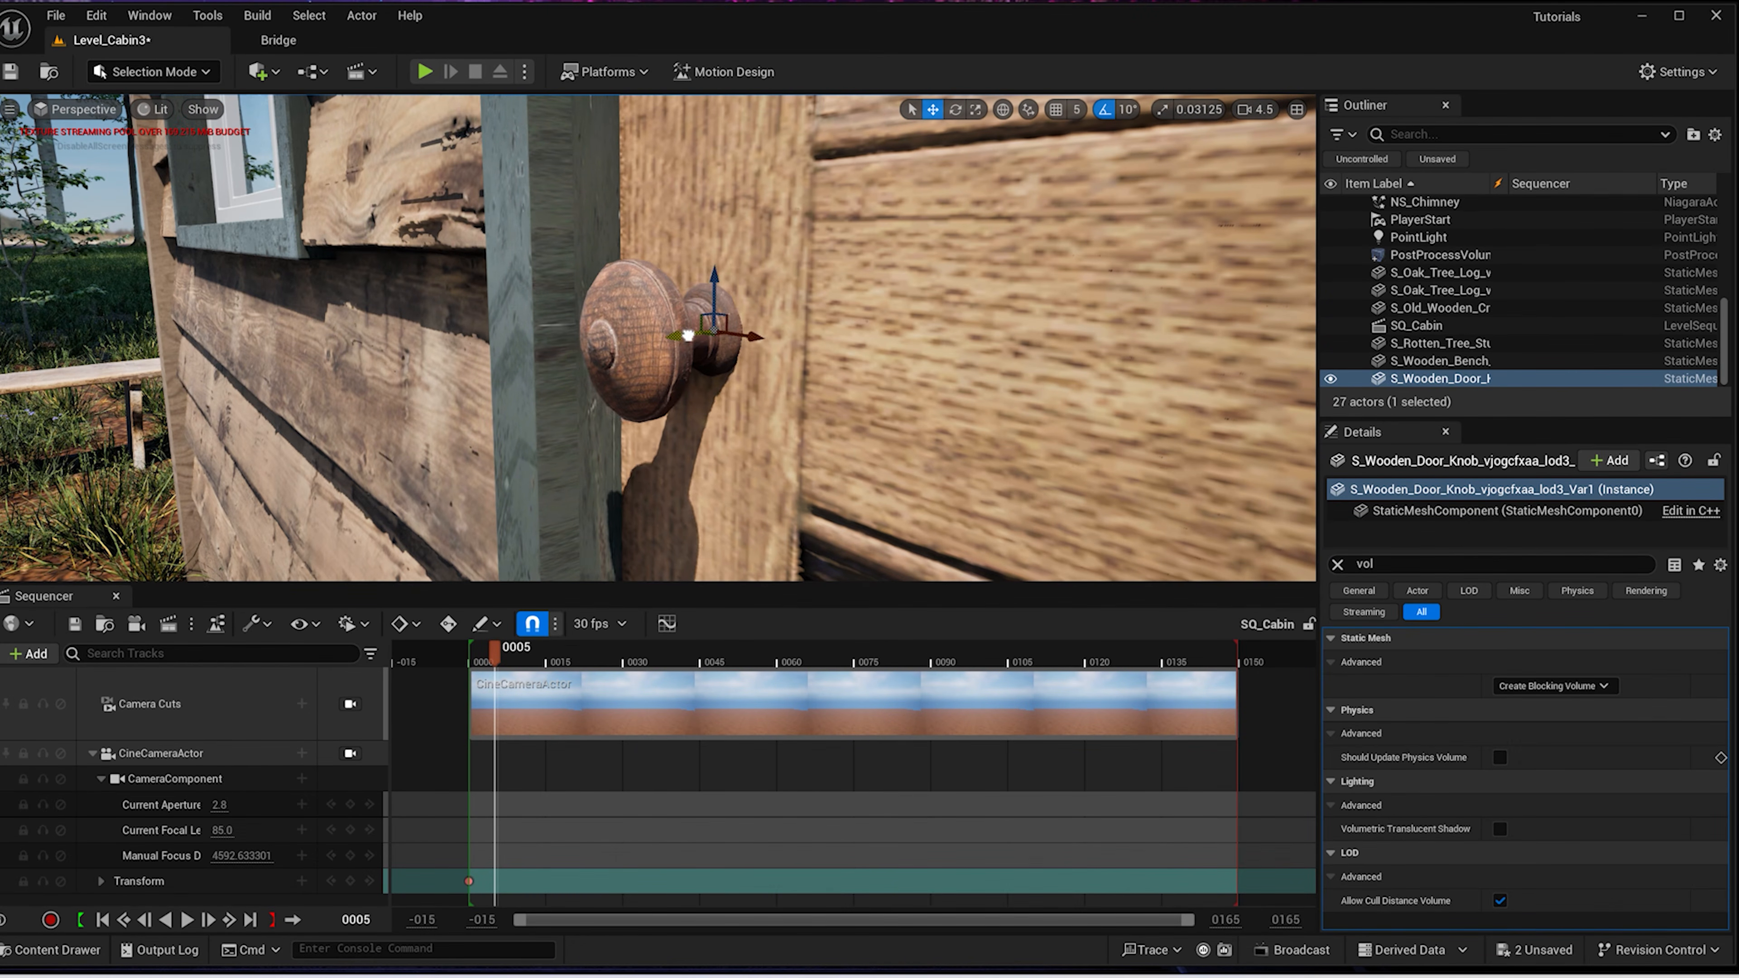
key("ctrl+z")
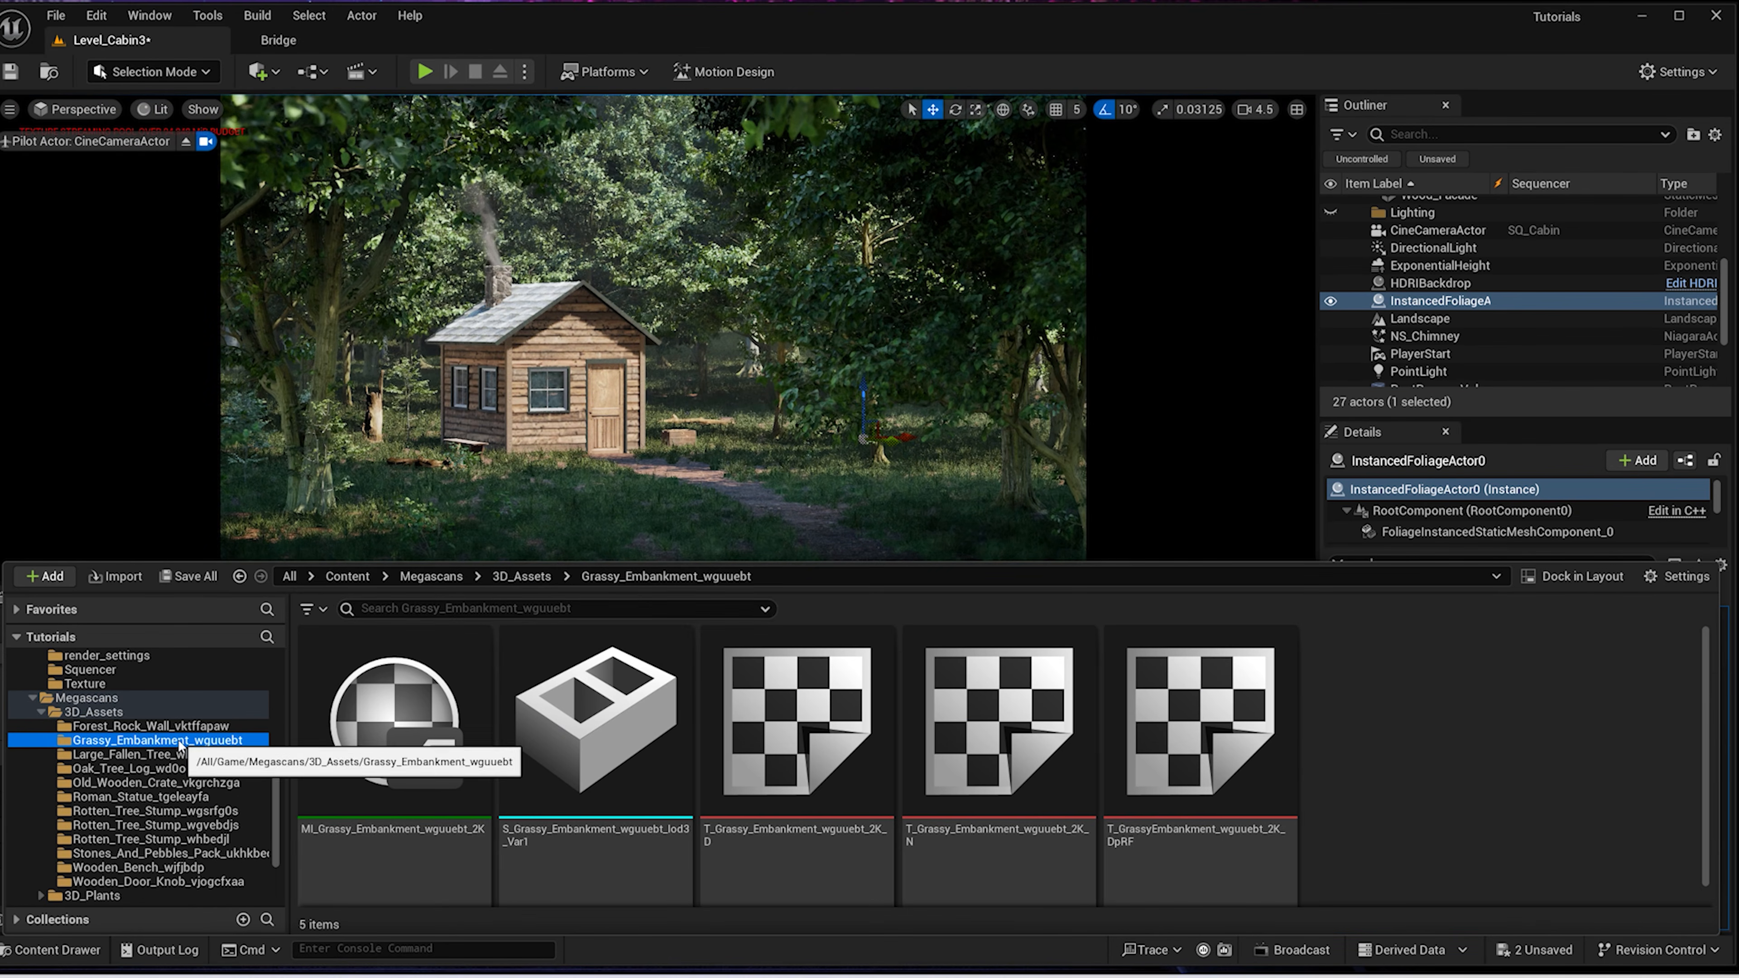
Place the Grassy Embankment right of the path and position it under the right-hand foreground trees
left_click_drag(548, 692, 735, 520)
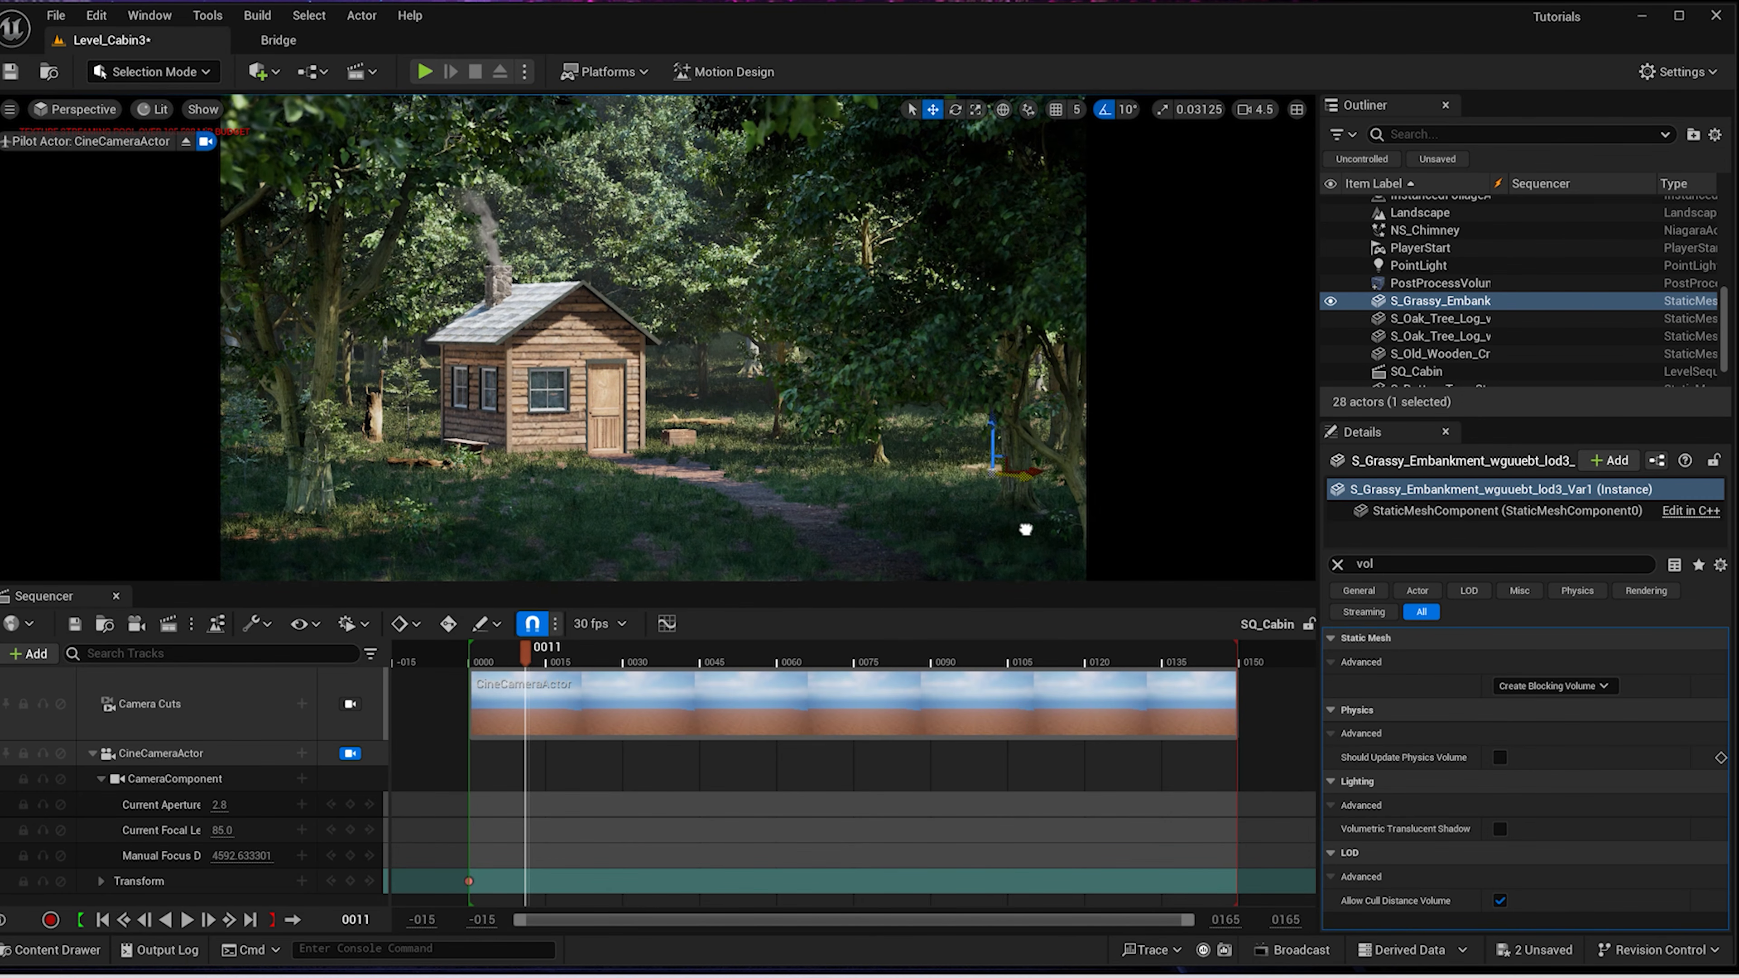
left_click_drag(984, 473, 1019, 478)
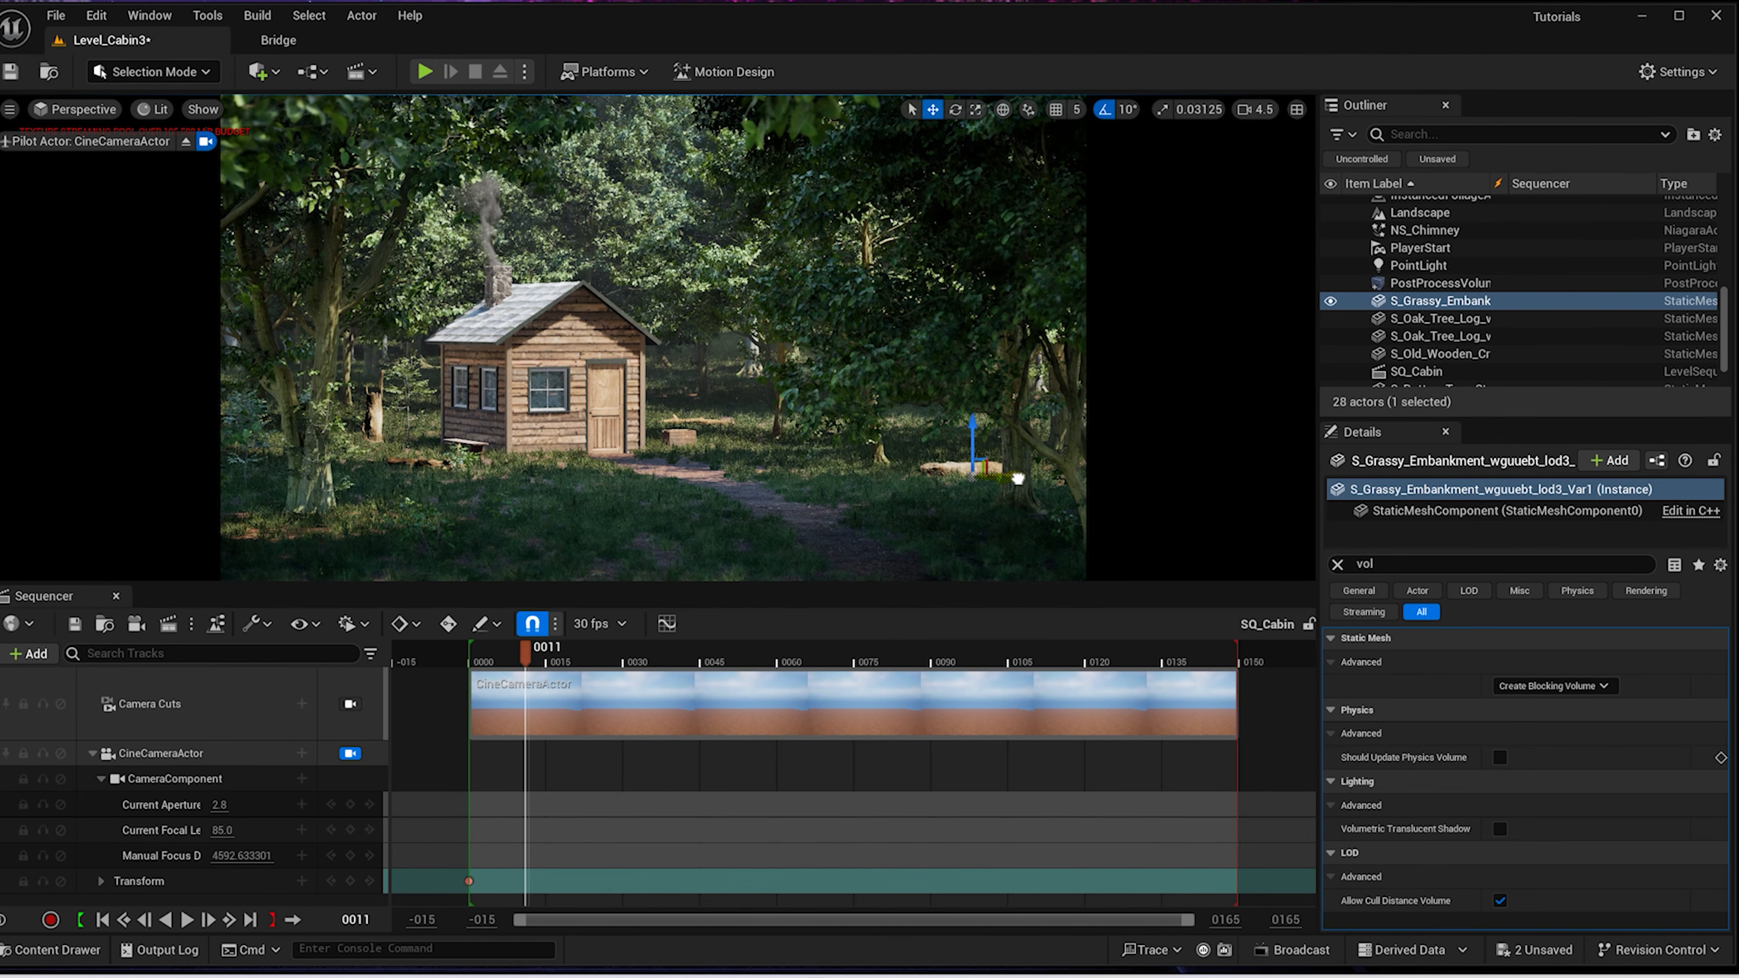
left_click(997, 518)
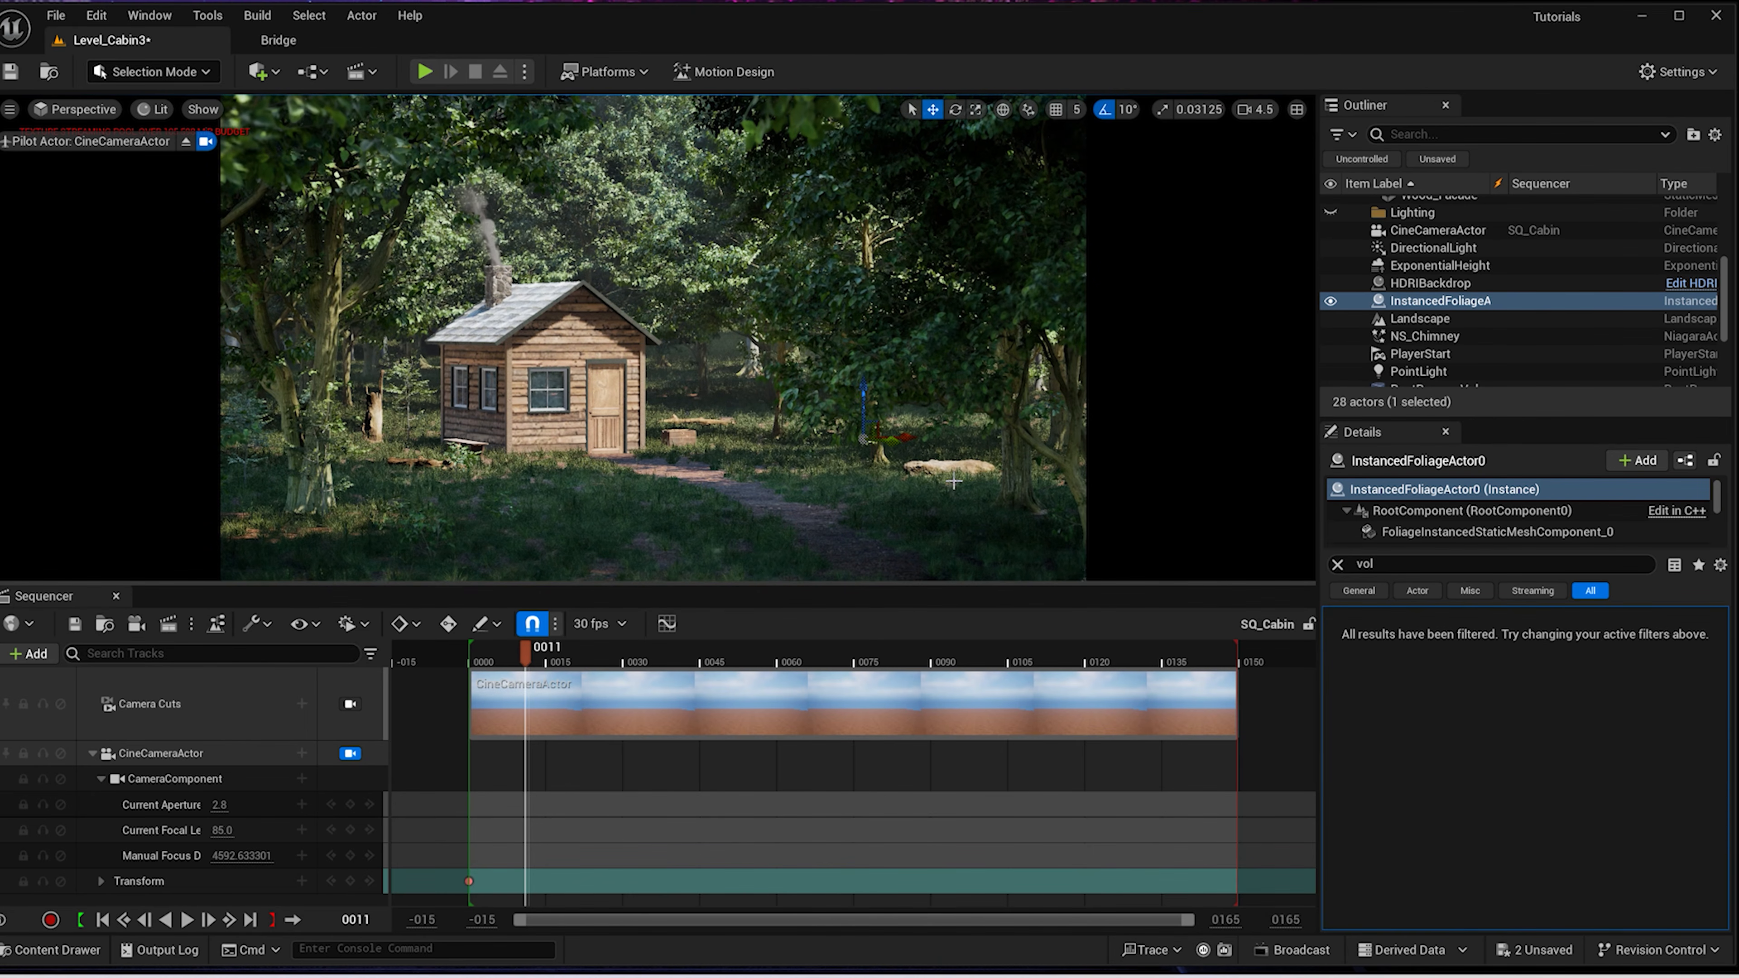
key("ctrl+z")
key("ctrl+z")
key("ctrl+z")
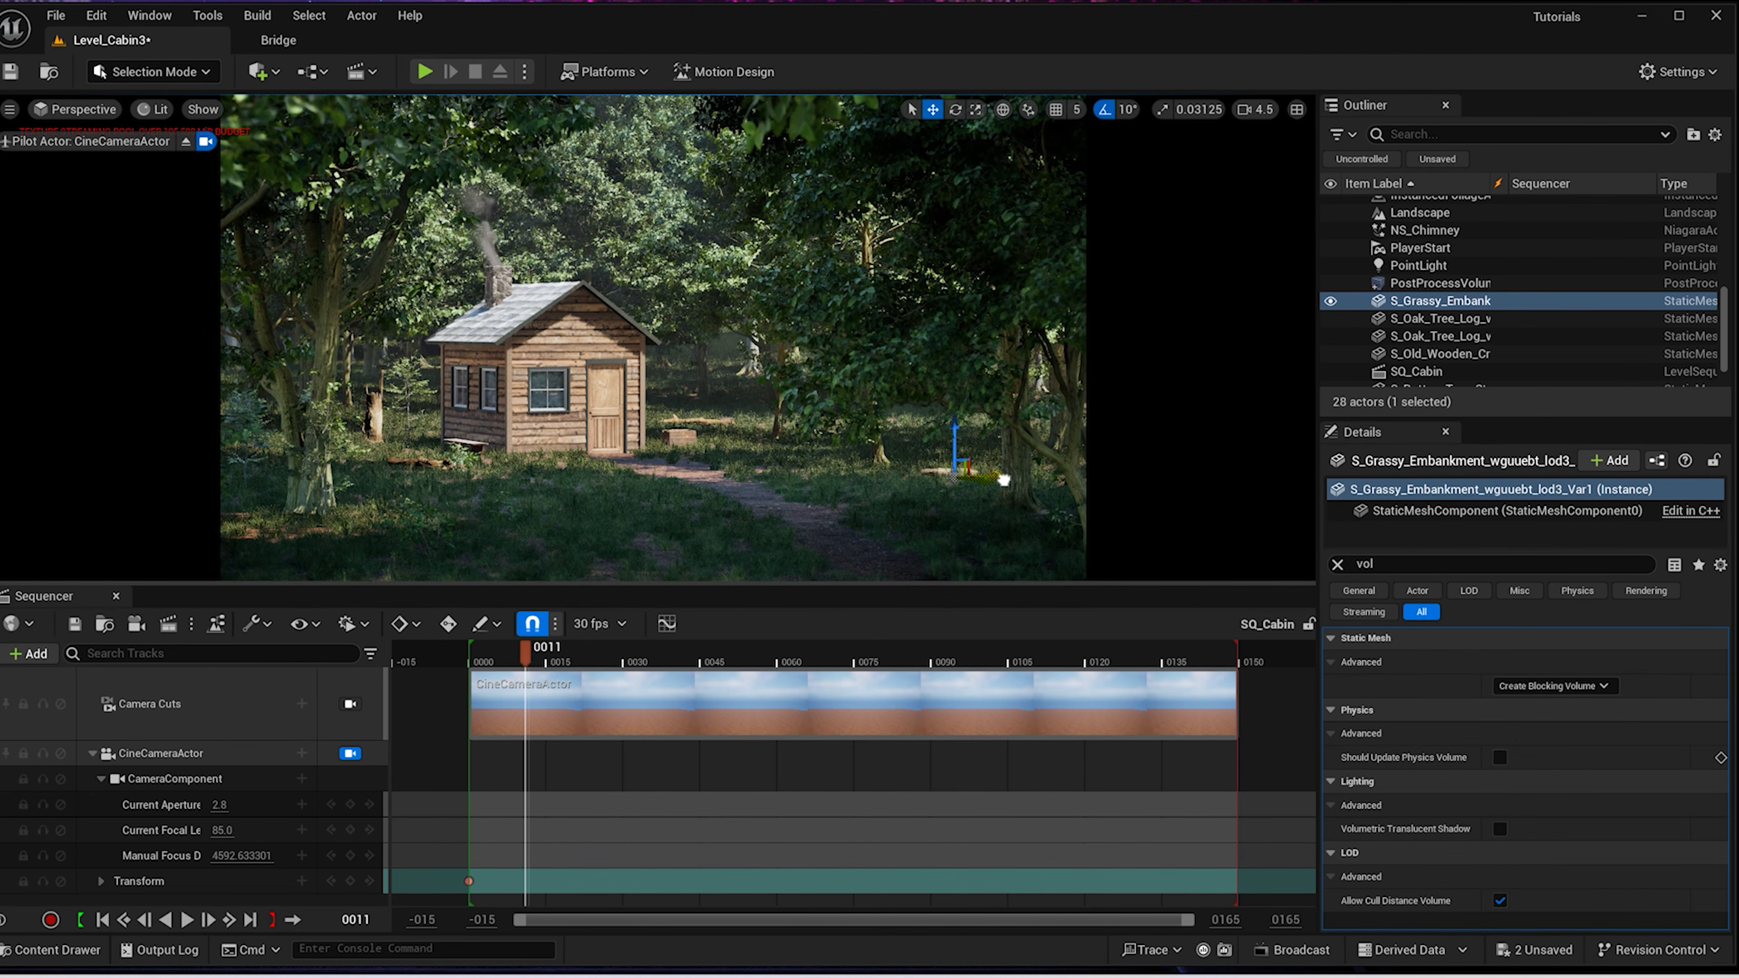
Add a second Grassy Embankment, rotate it about 150° around its vertical axis, and move it to the base of the left foreground tree
left_click(821, 568)
key("ctrl+space")
left_click_drag(609, 668, 455, 506)
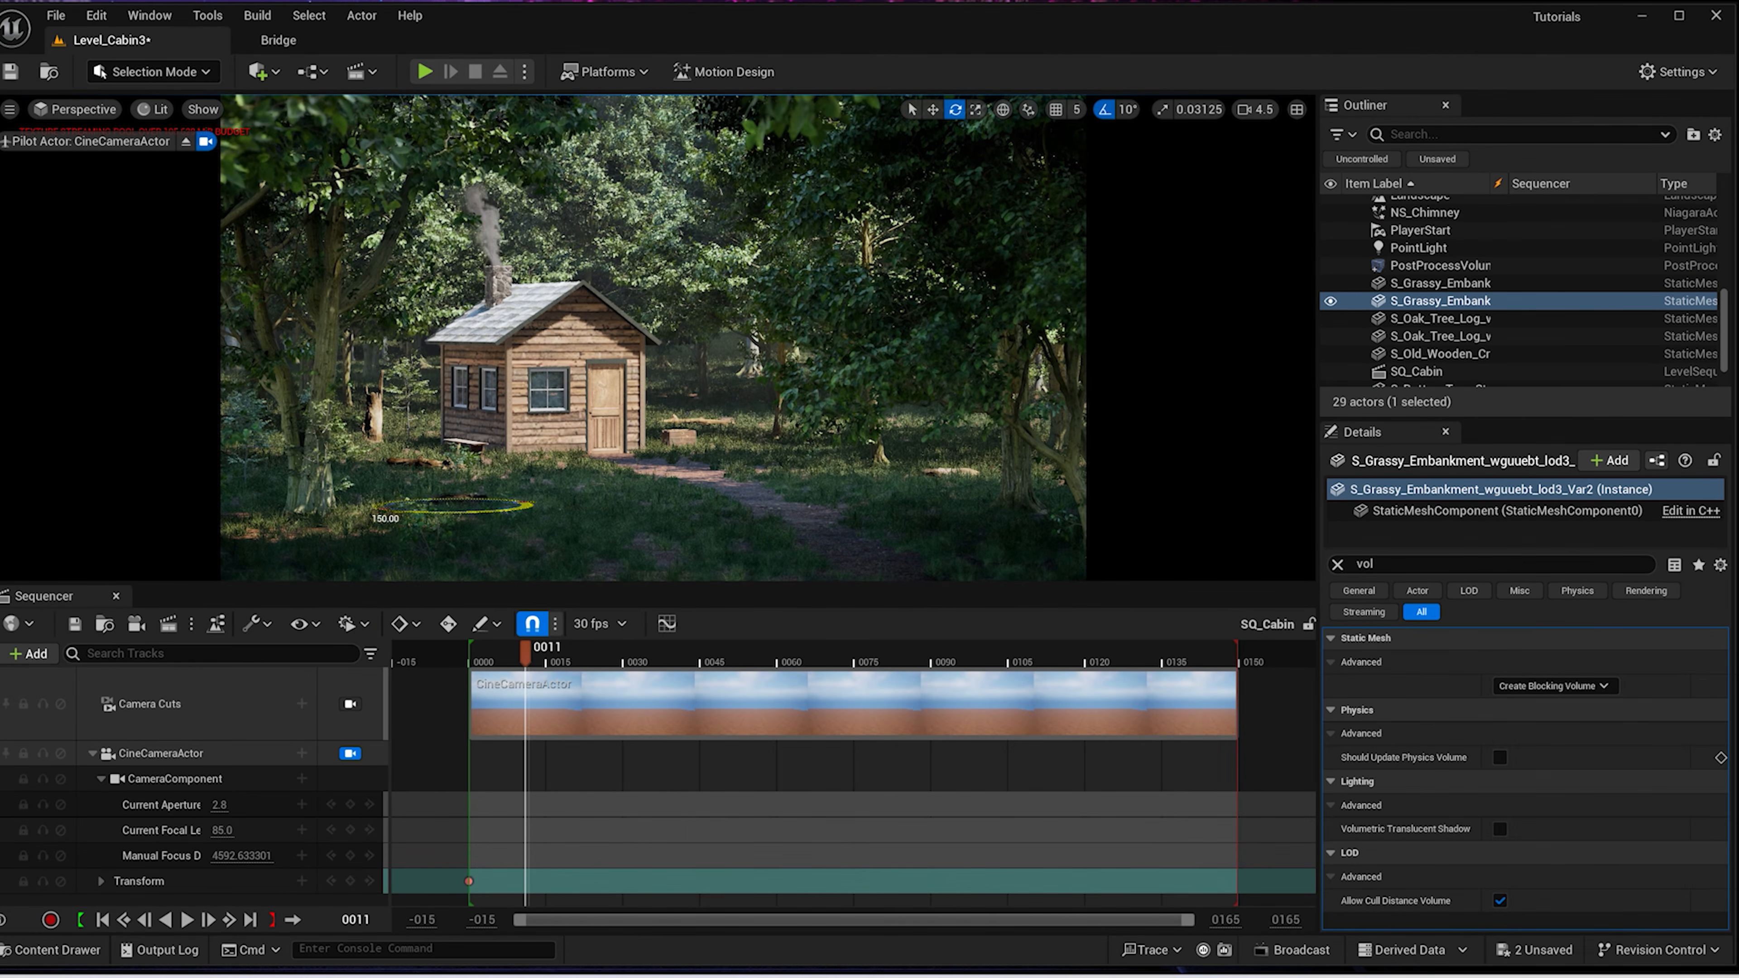
left_click_drag(472, 503, 271, 511)
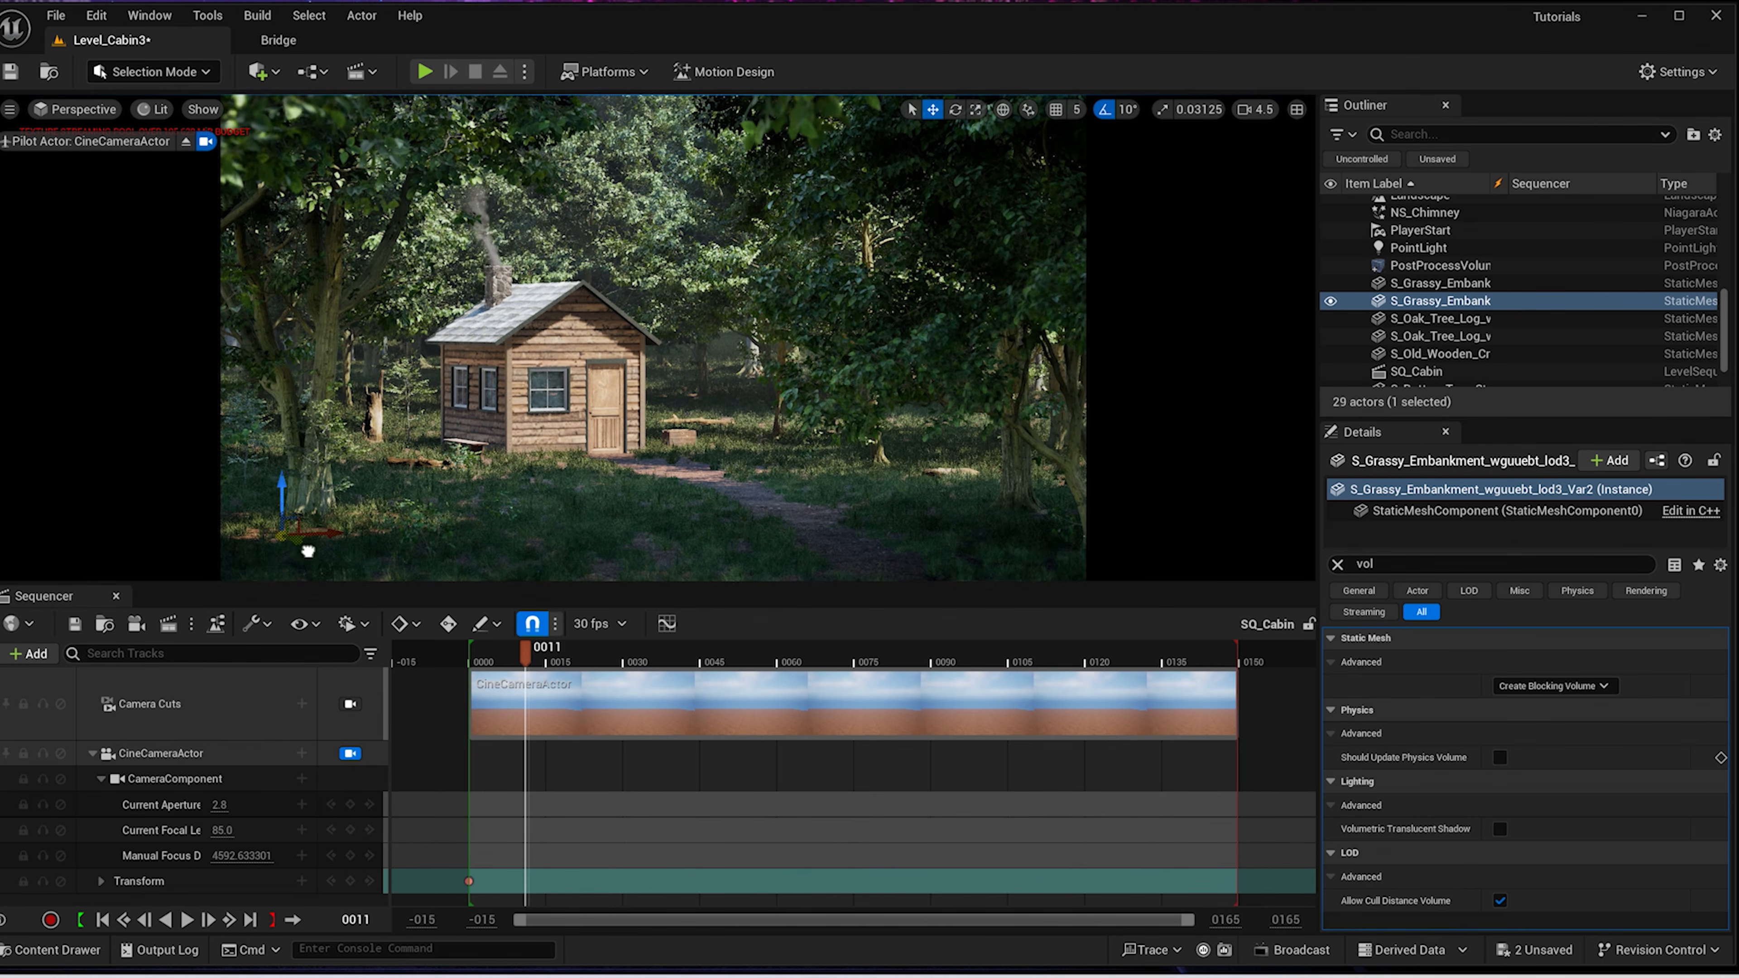
mouse_move(289, 539)
left_mouse_down()
mouse_move(366, 531)
mouse_move(323, 534)
mouse_move(307, 562)
mouse_move(297, 547)
left_mouse_up()
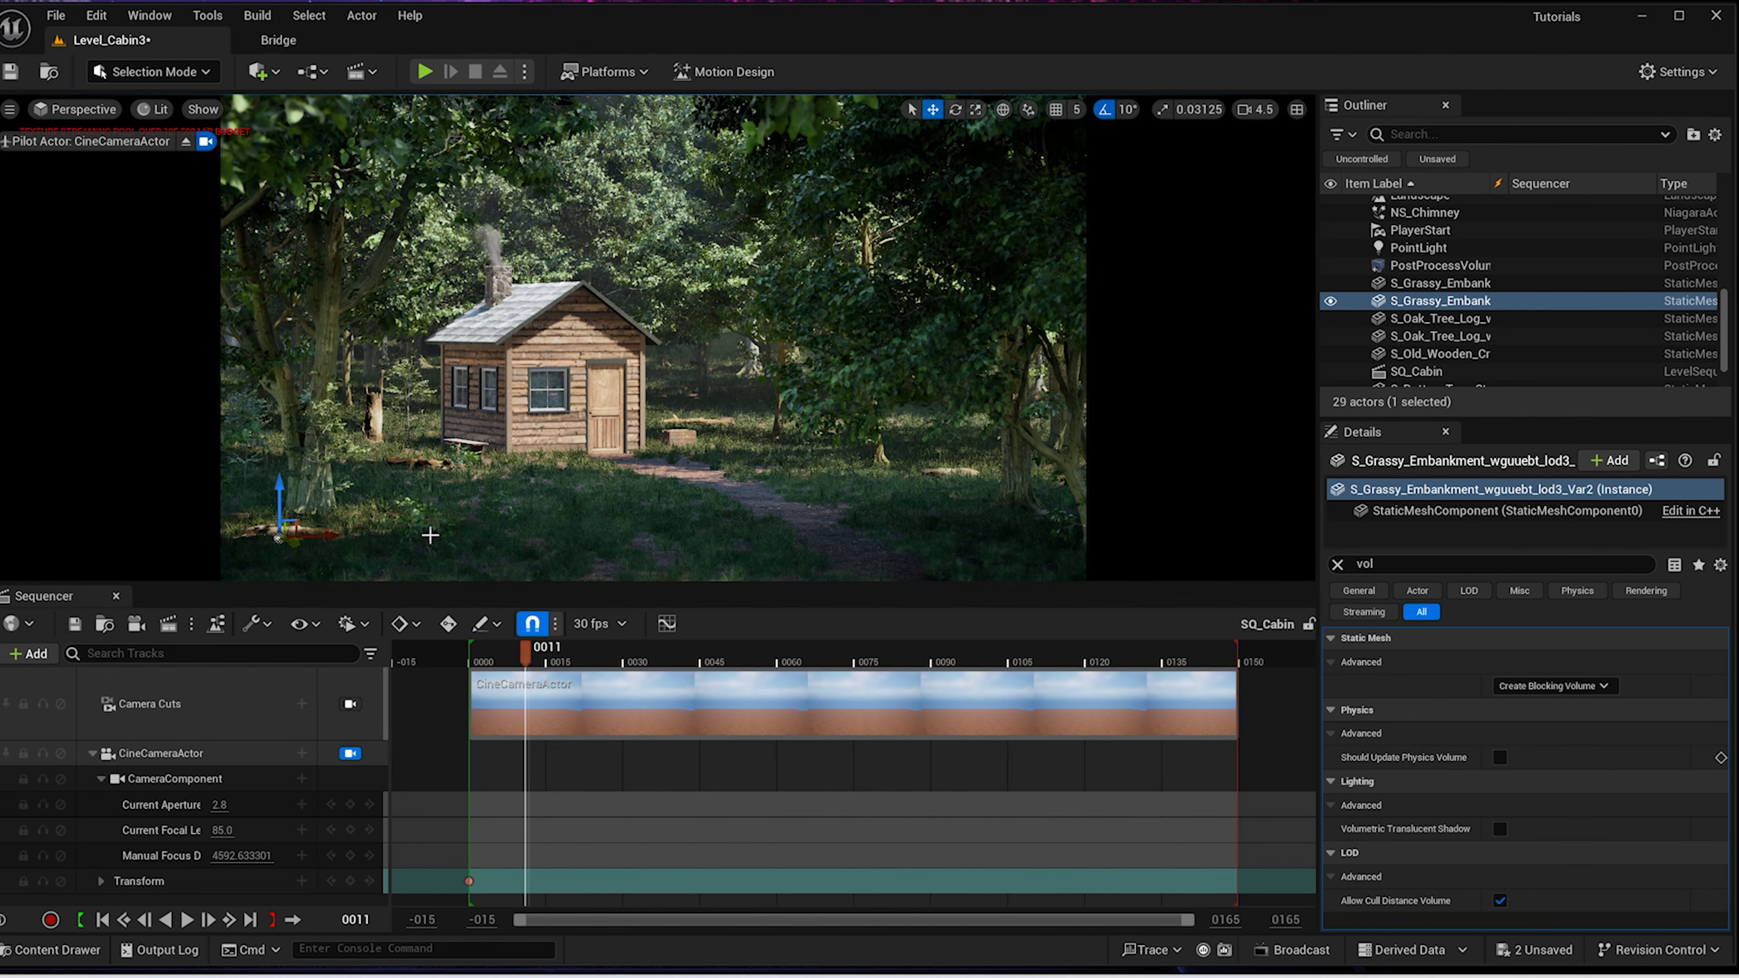
Switch to Foliage mode and browse to the Foliage folder of the Megascans Bermuda Buttercup plant
left_click(424, 545)
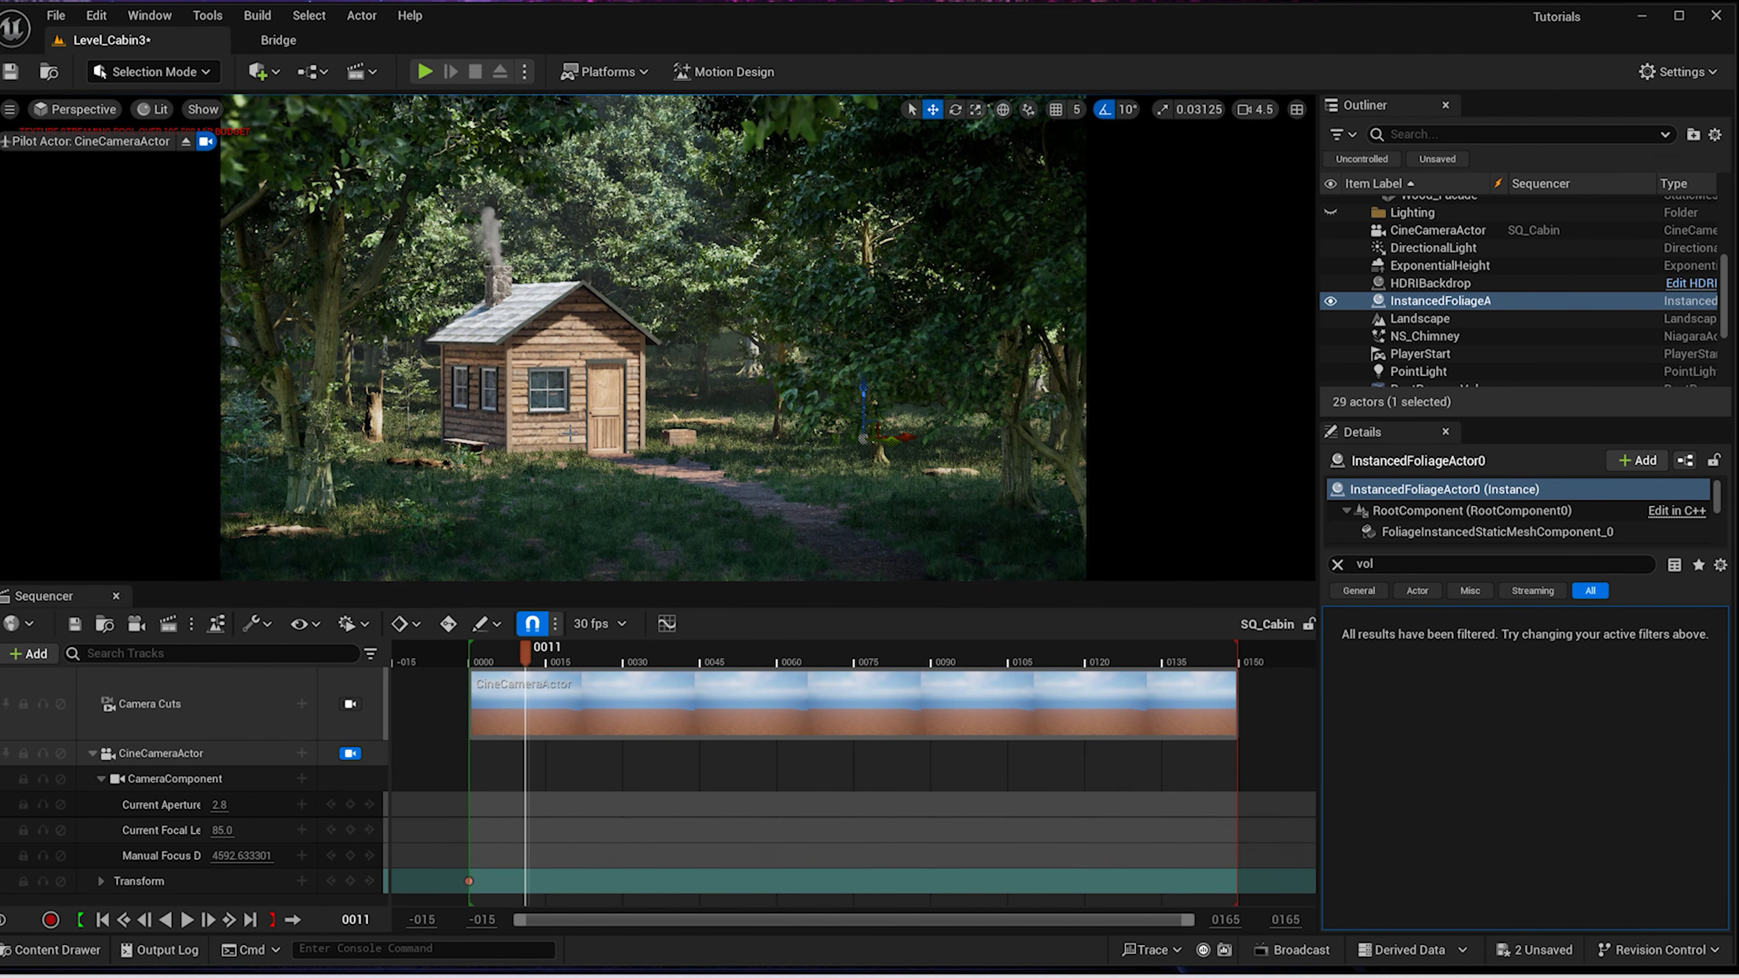
key("ctrl+space")
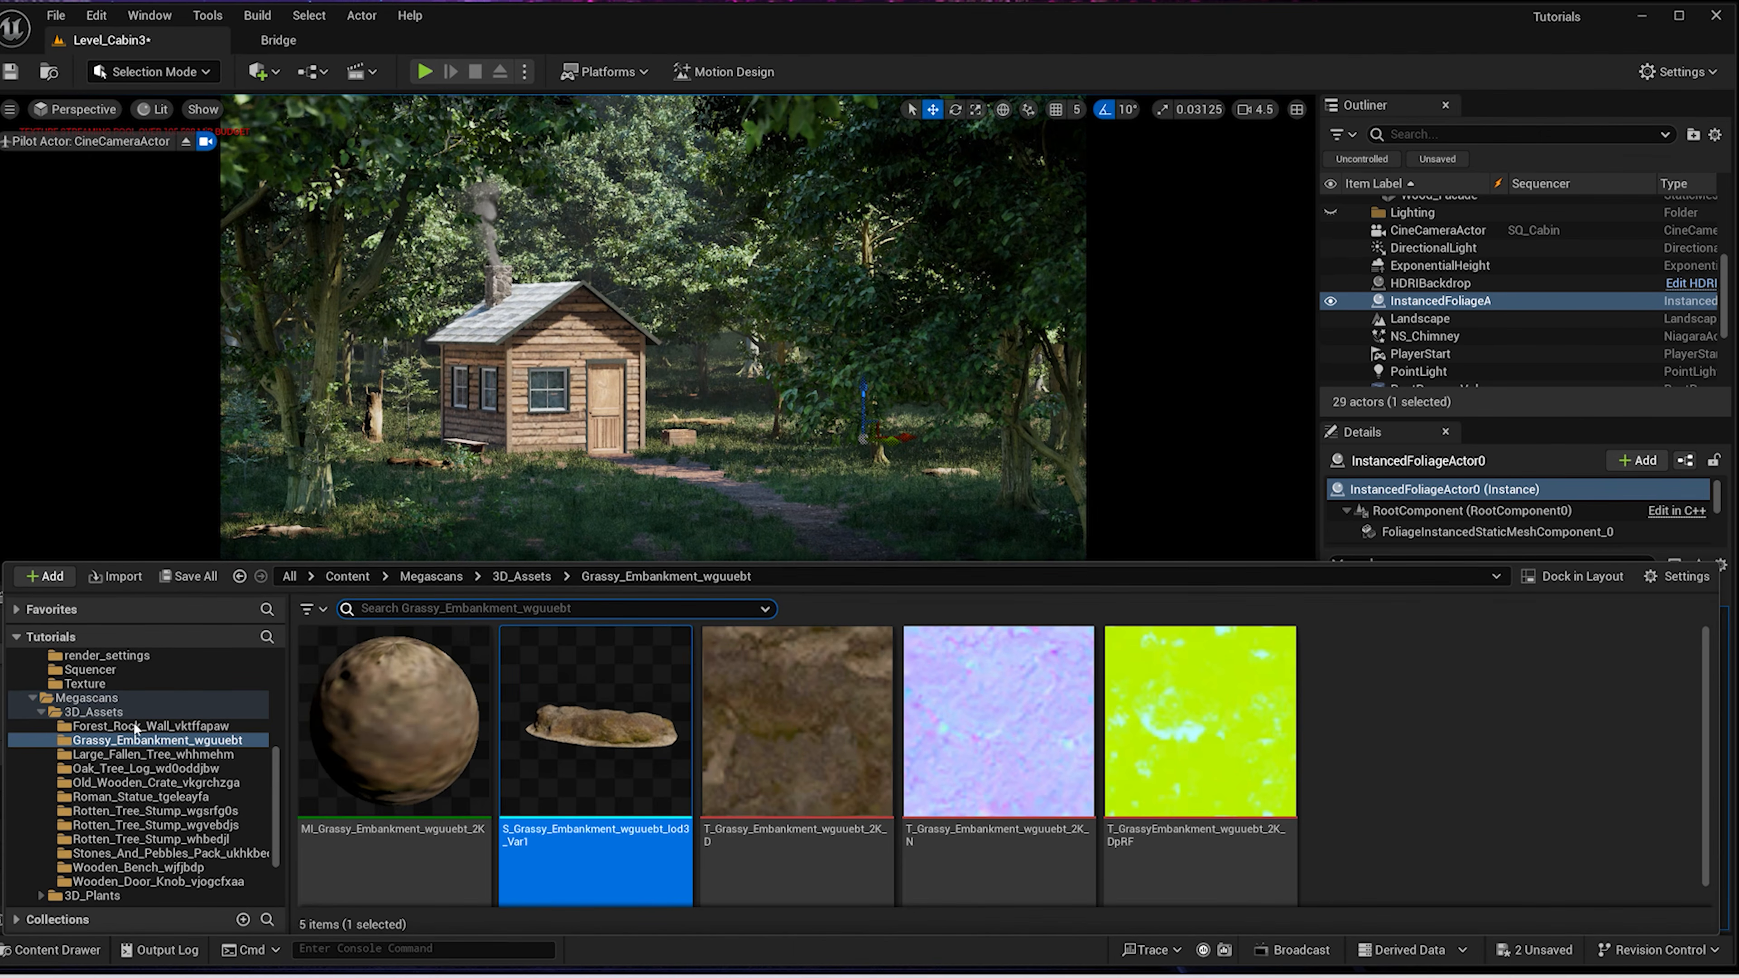
left_click(45, 715)
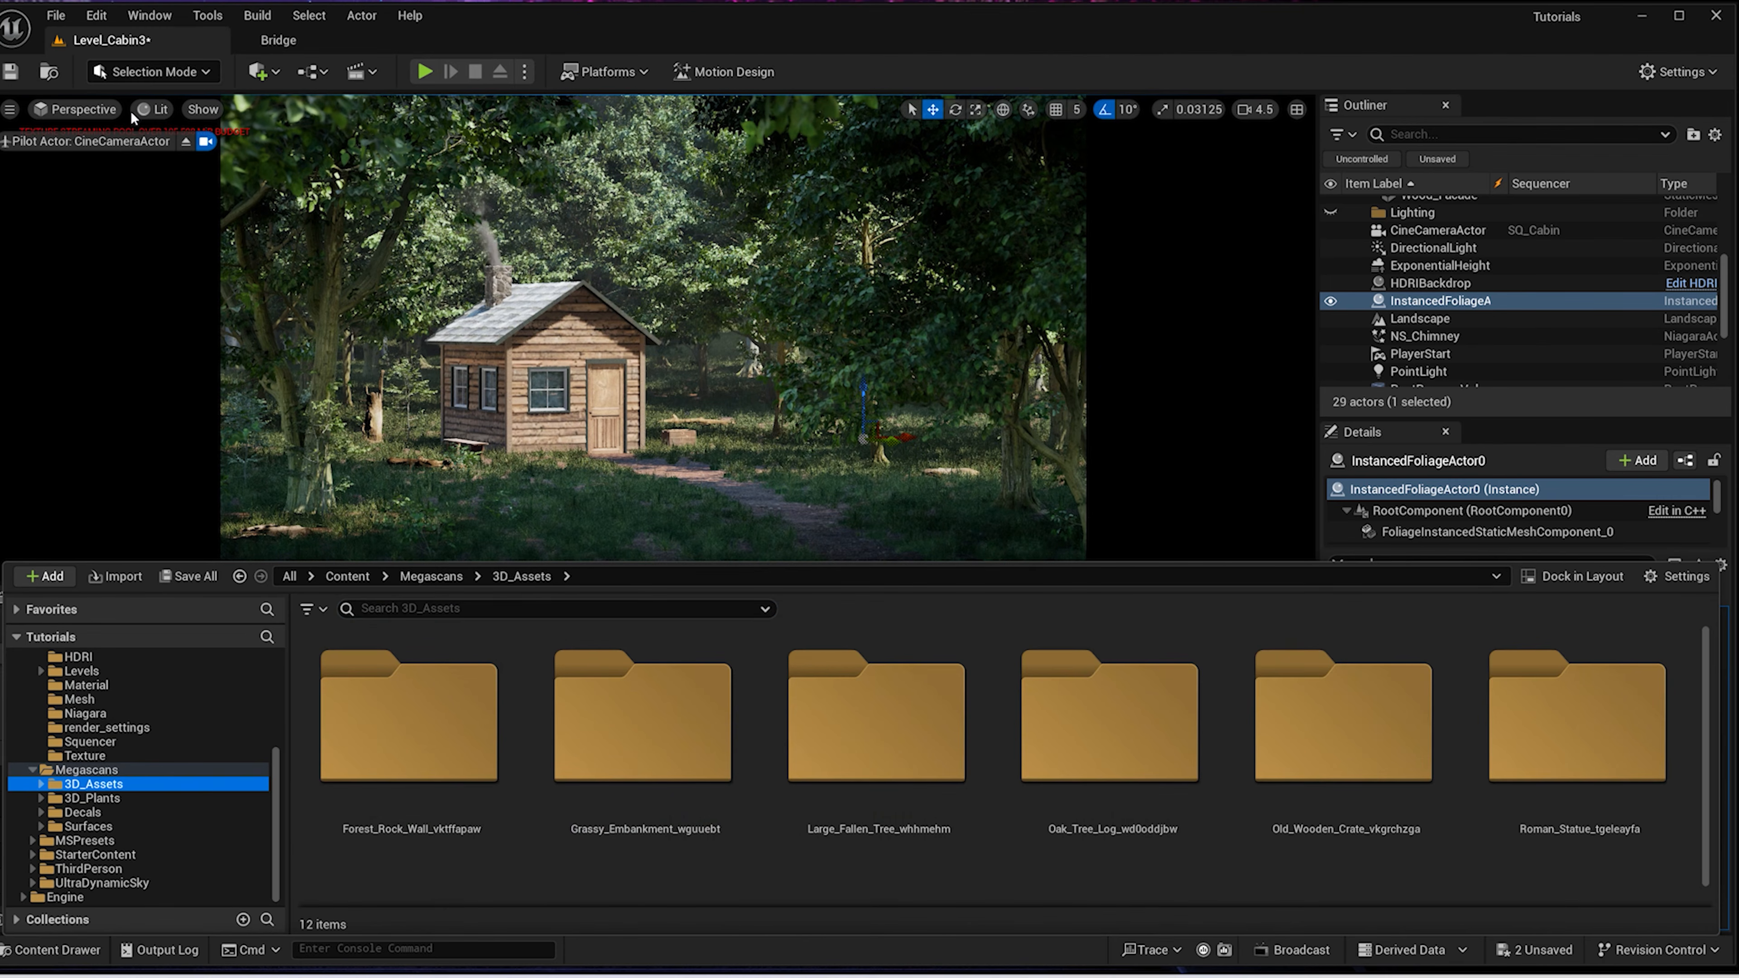
left_click(138, 74)
left_click(151, 138)
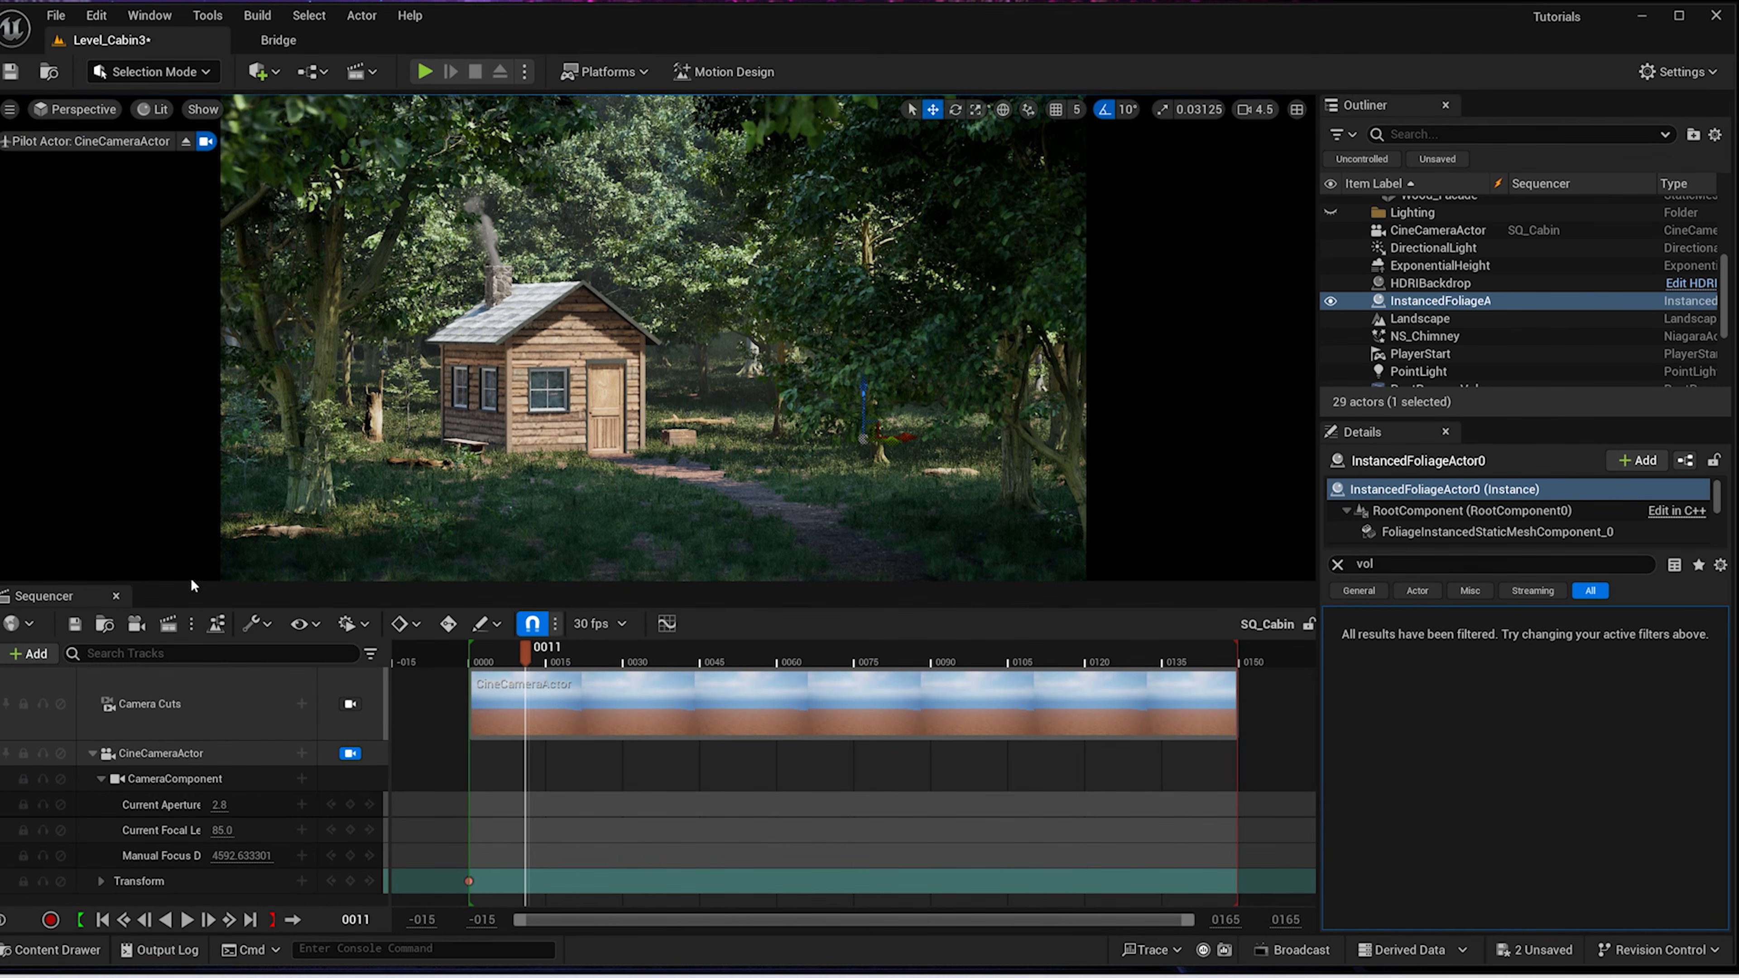
key("ctrl+space")
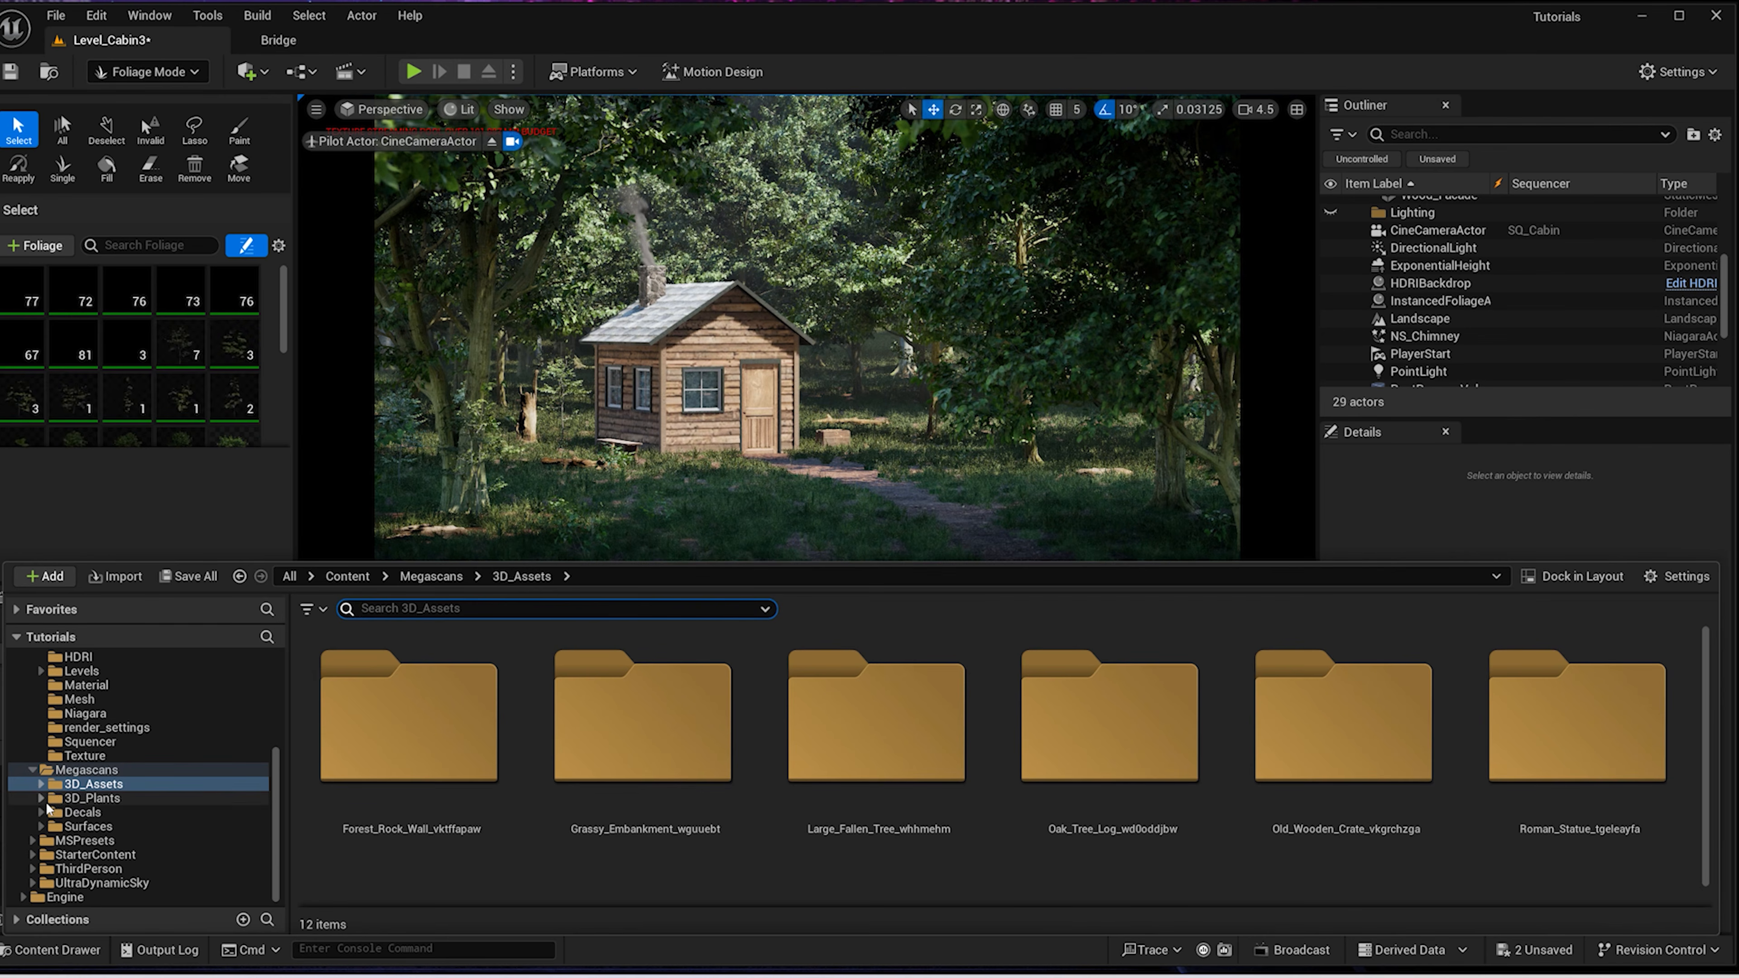
left_click(41, 799)
left_click(88, 812)
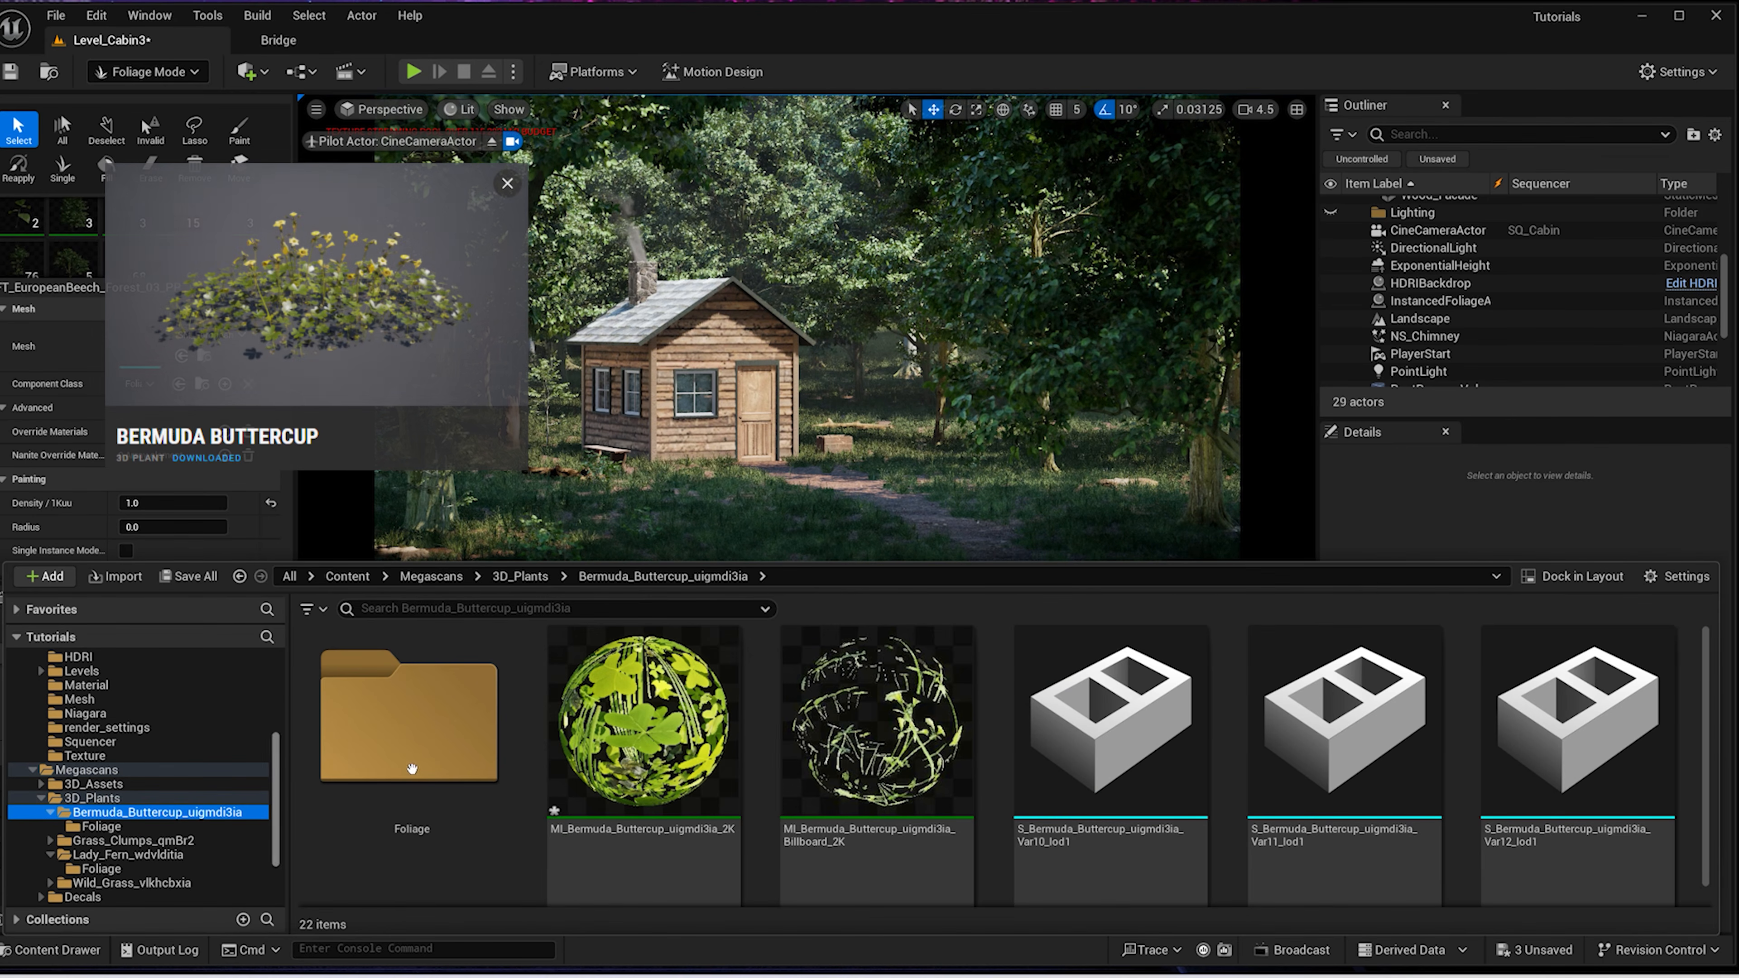
left_click(446, 766)
double_click(446, 766)
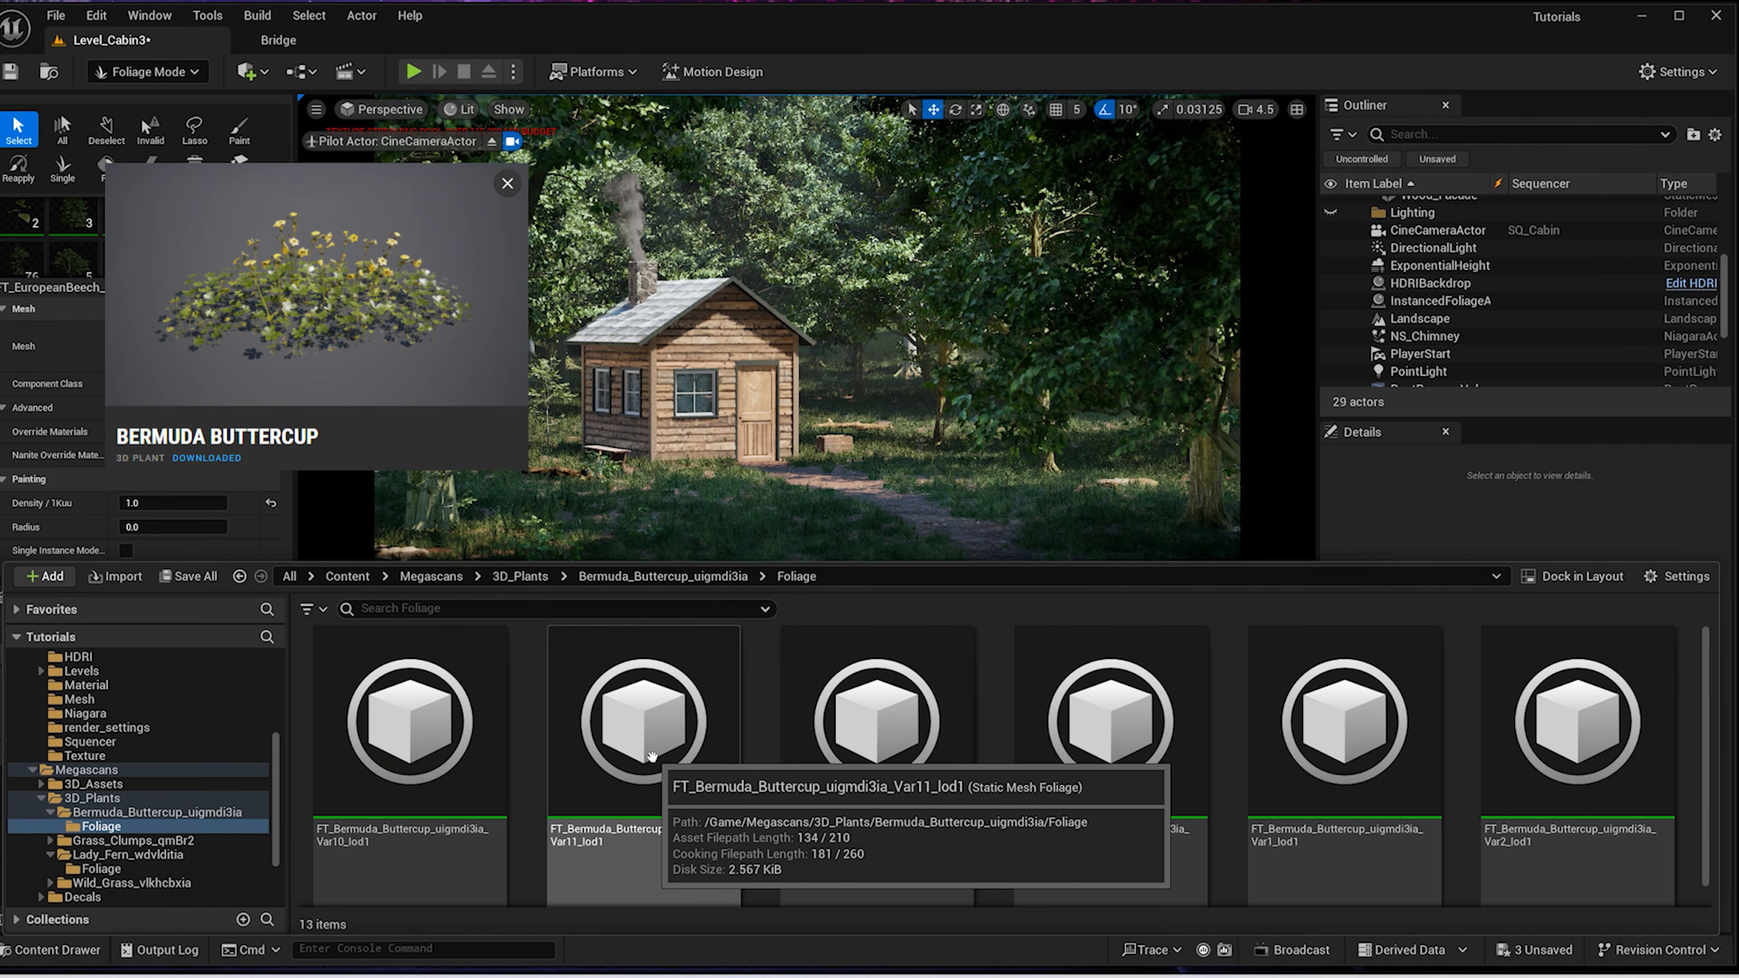
Add the Bermuda Buttercup Var11 and Var12 foliage types to the foliage palette and filter the palette by "butter"
left_click(876, 740)
left_click(650, 747, "ctrl")
left_click_drag(651, 754, 193, 232)
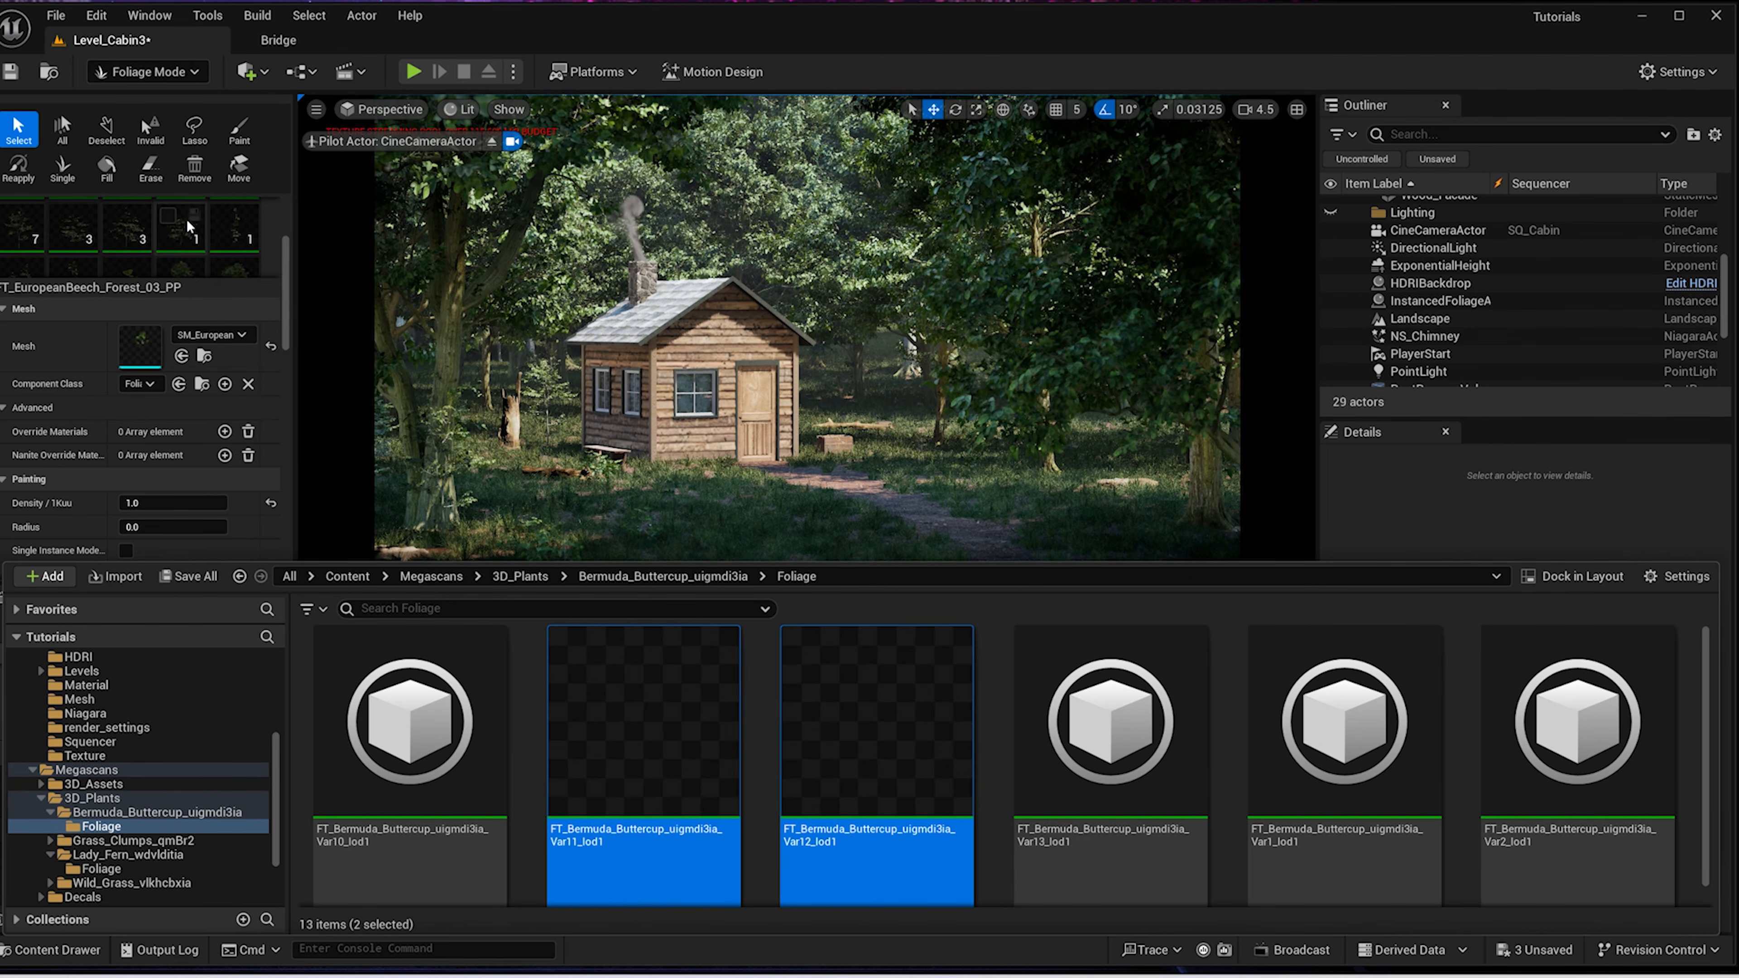
left_click_drag(287, 262, 294, 219)
left_click(135, 246)
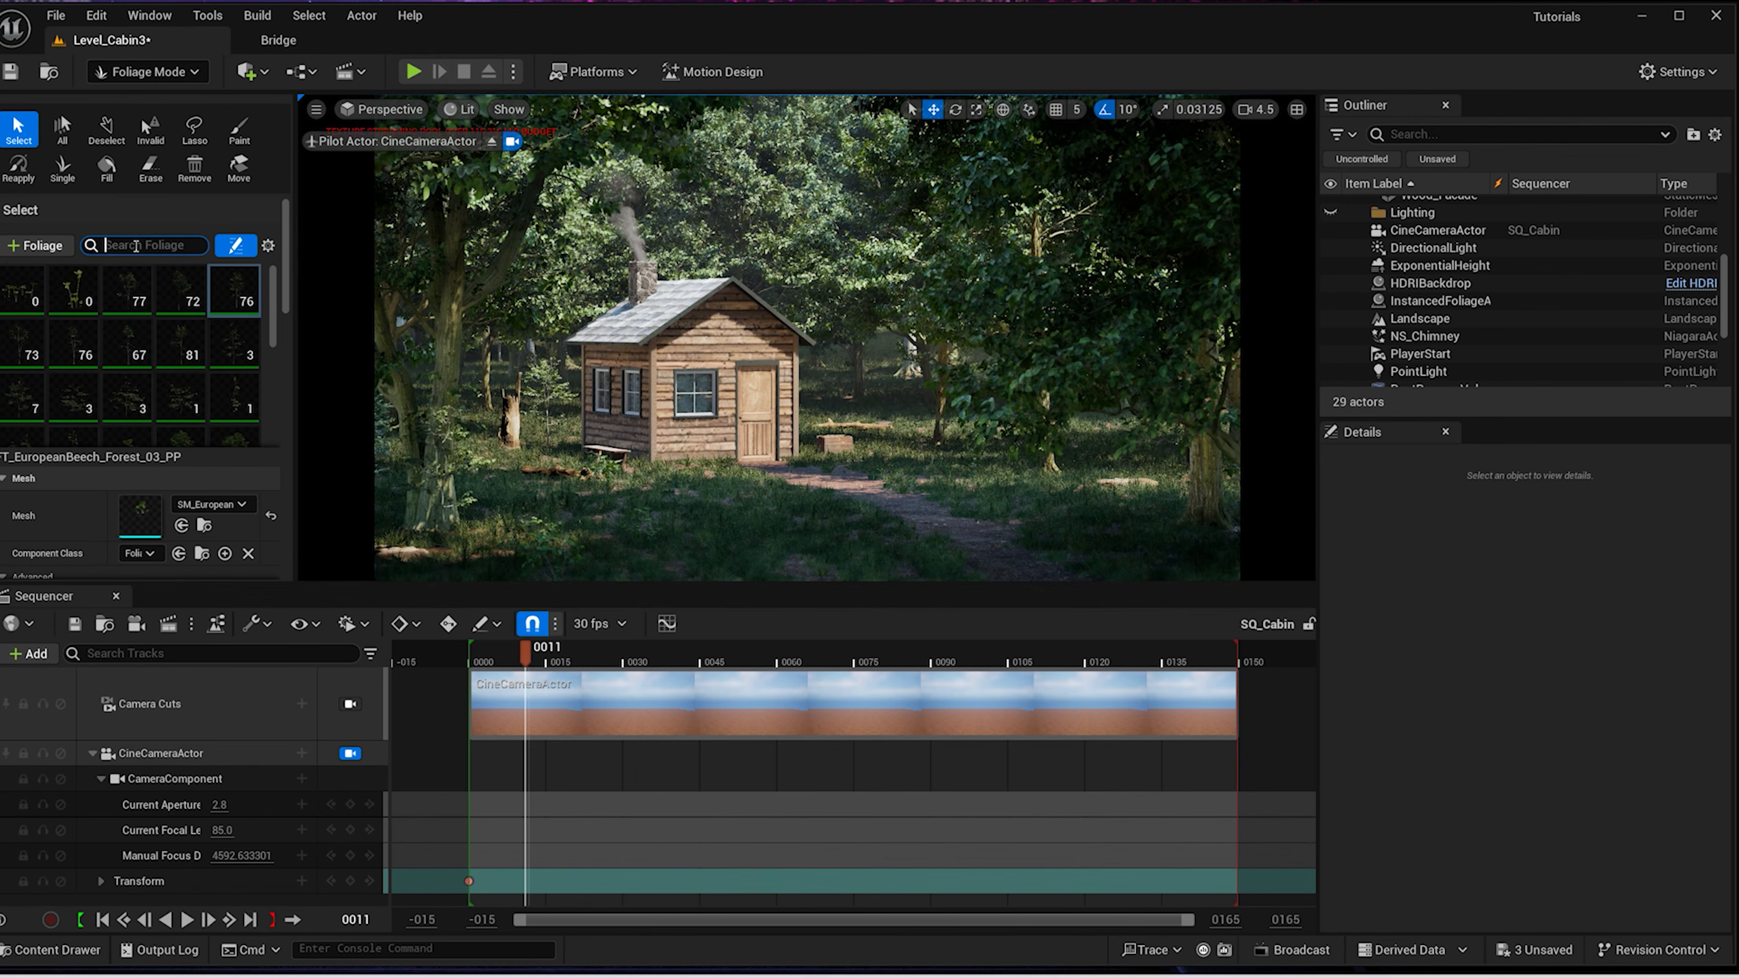
type("butter")
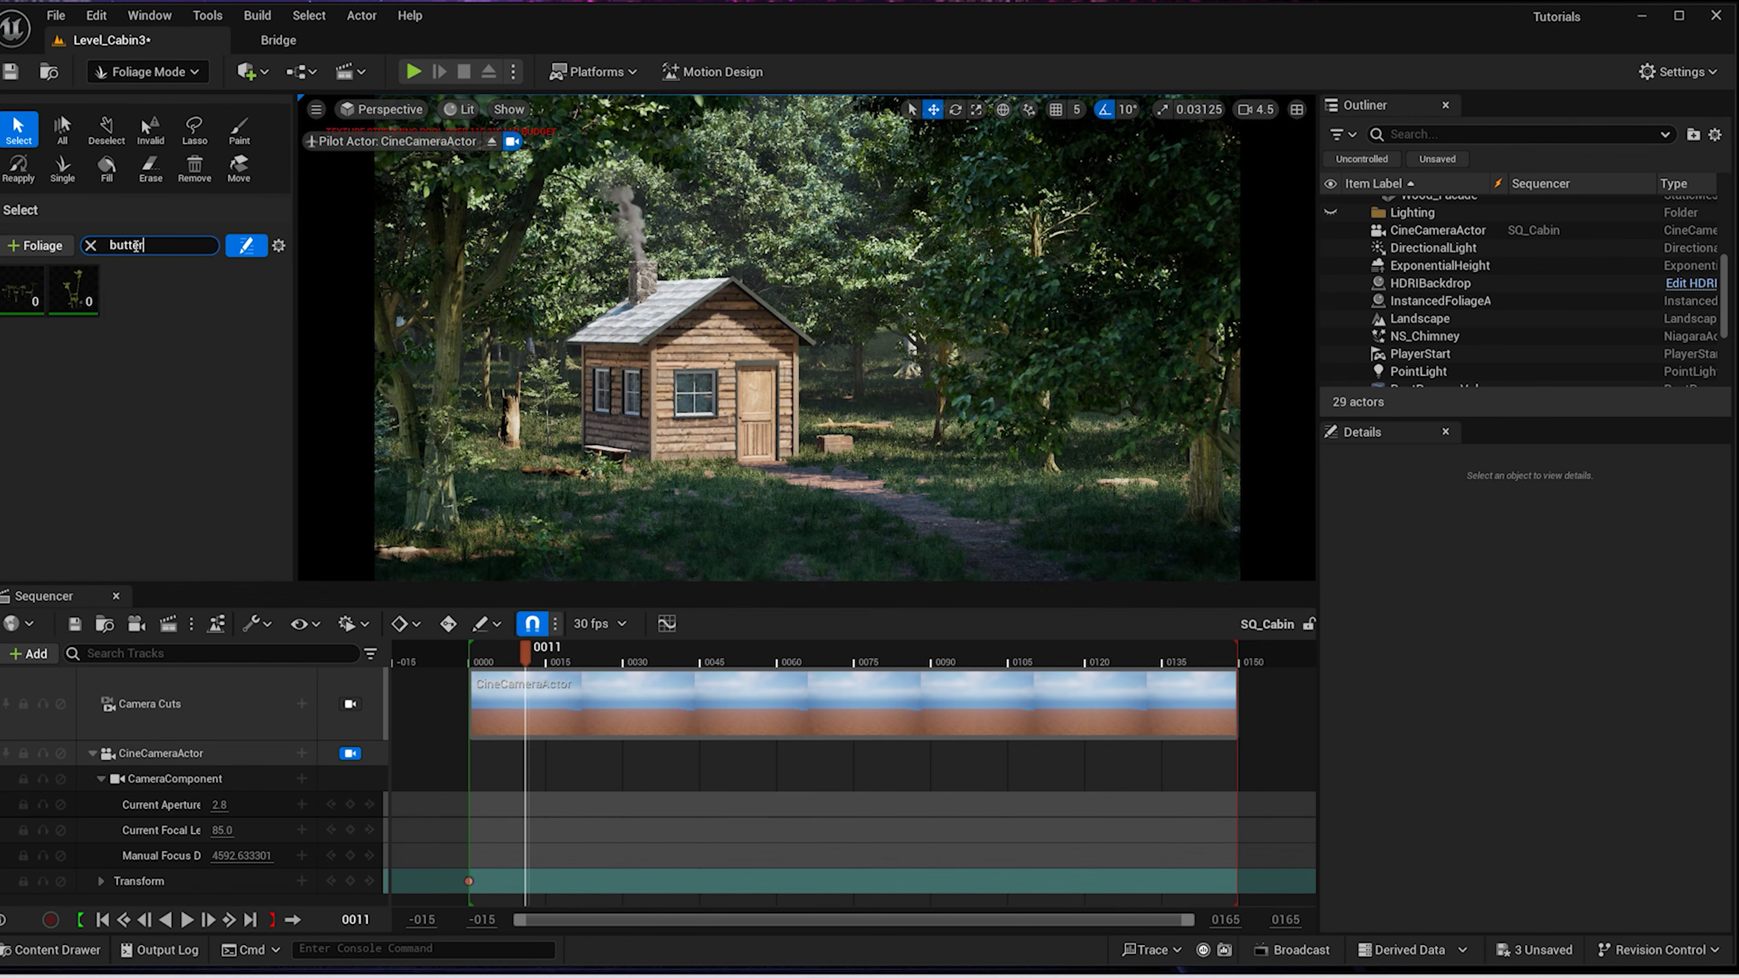
Paint both Bermuda Buttercup types along the foreground section of the path with brush size 50
left_click(64, 308)
left_click(35, 295, "shift")
left_click(7, 277)
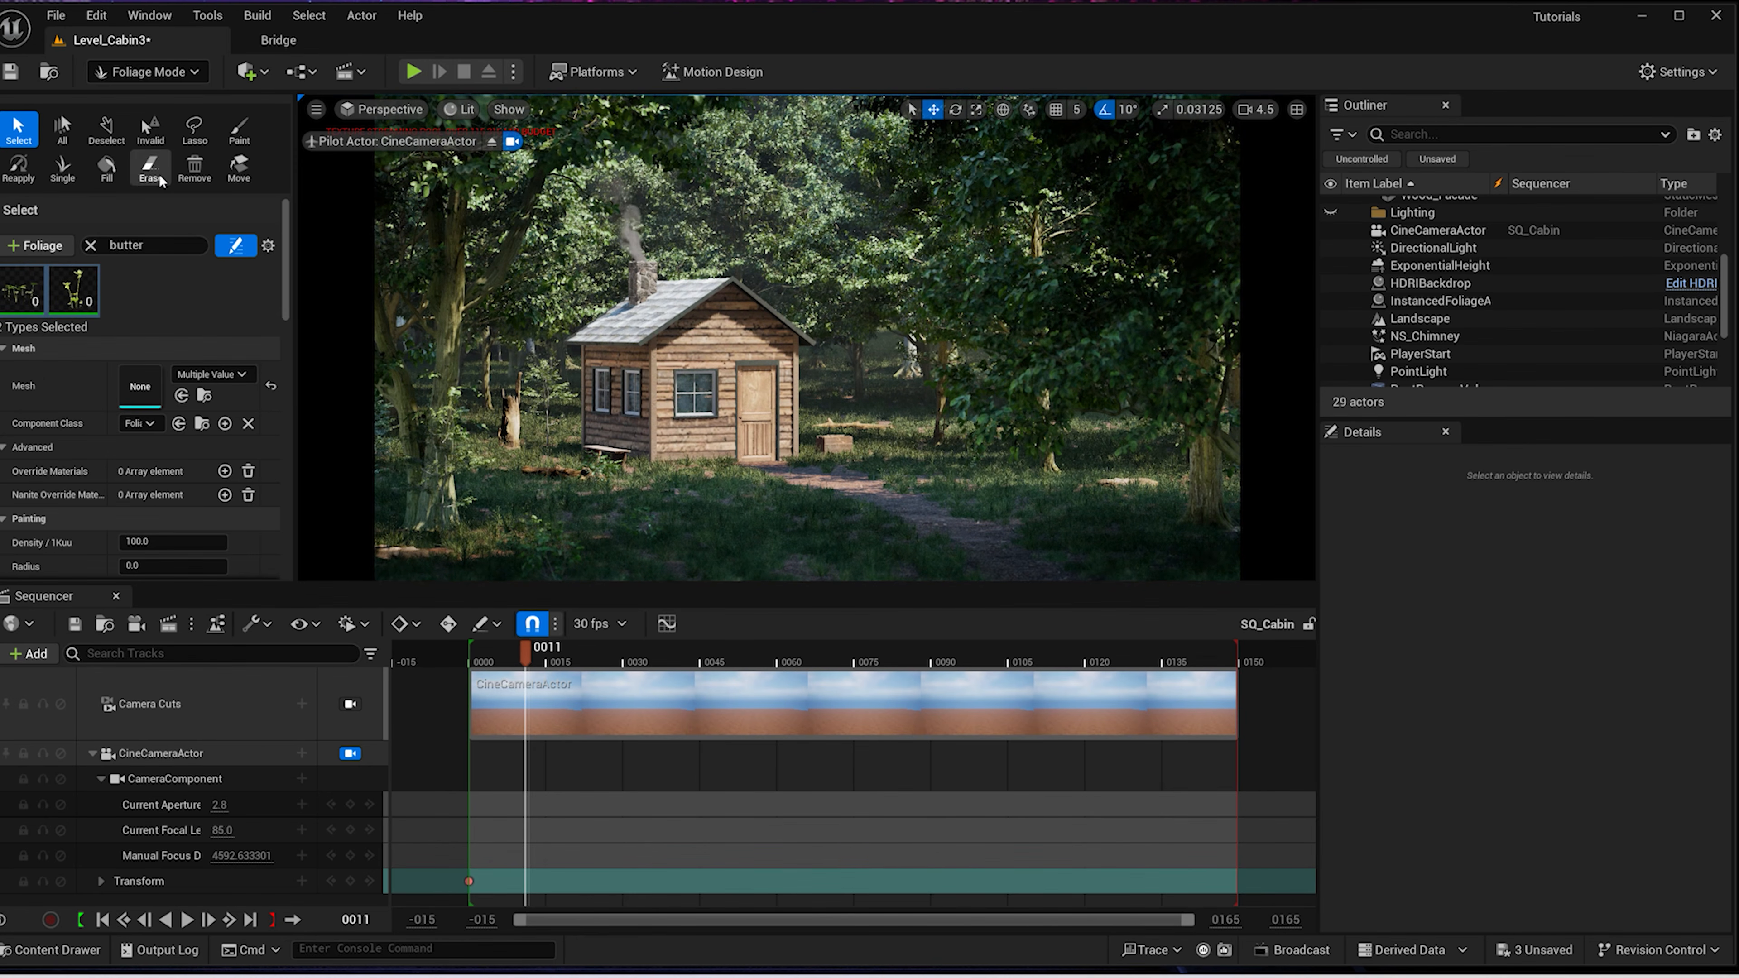
left_click(238, 134)
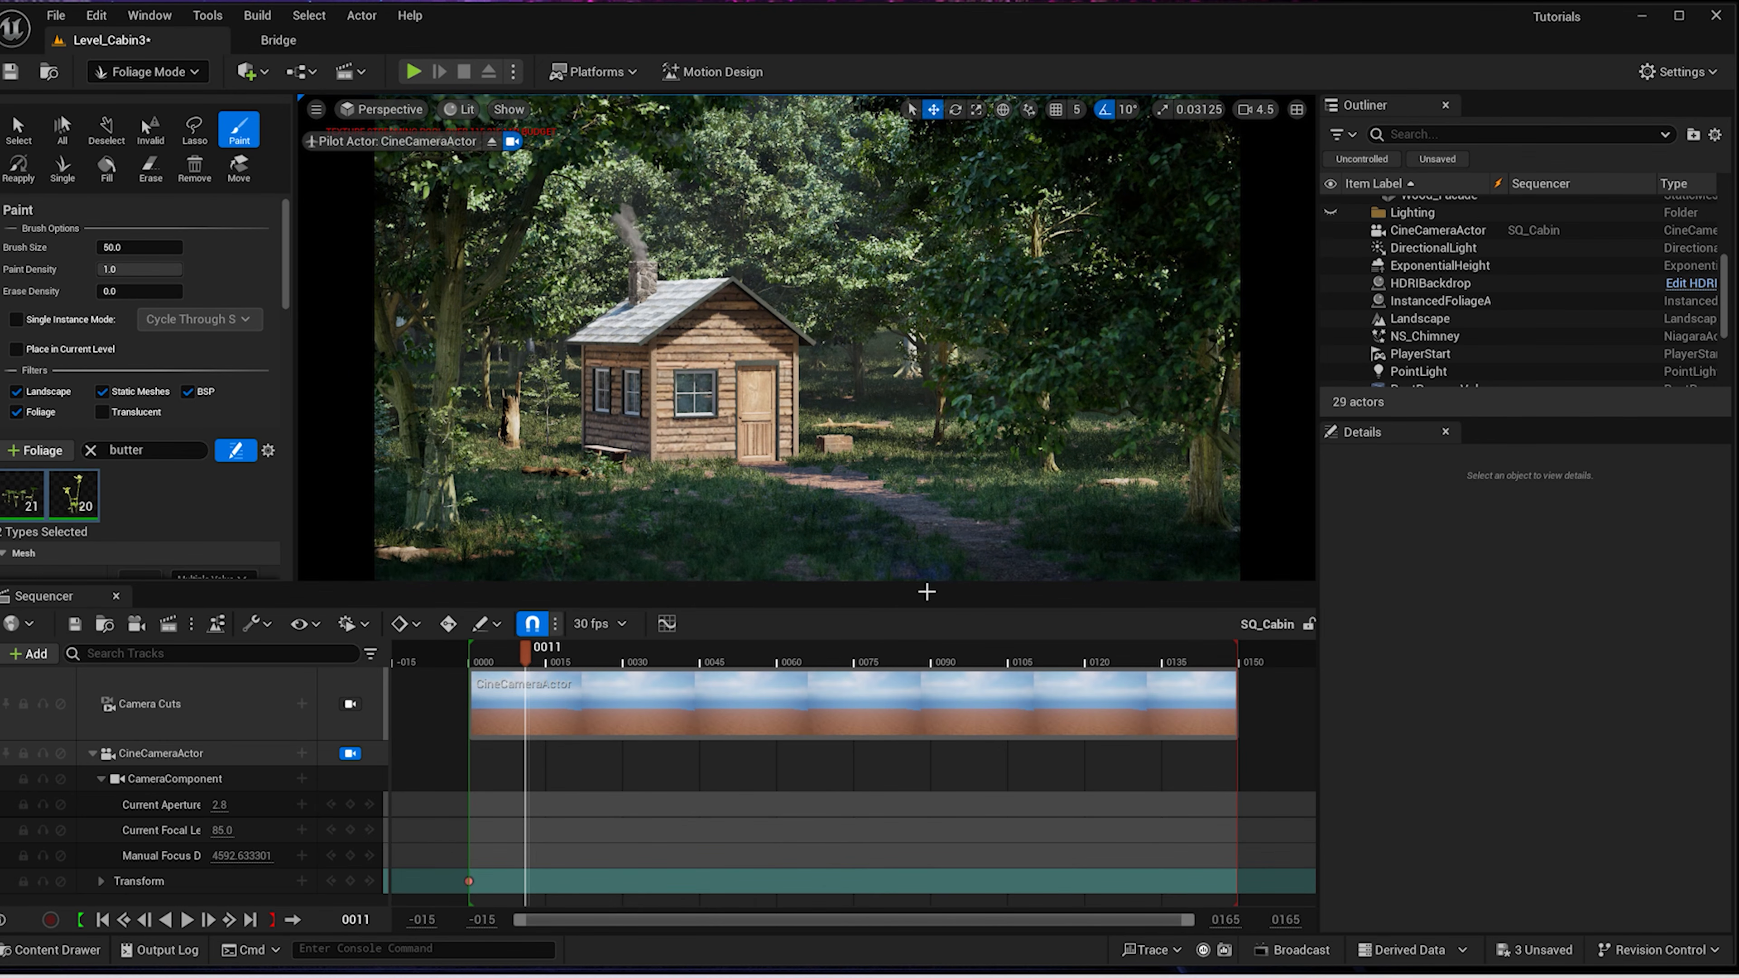
mouse_move(919, 554)
left_mouse_down()
mouse_move(796, 488)
mouse_move(871, 469)
mouse_move(938, 484)
mouse_move(1089, 570)
left_mouse_up()
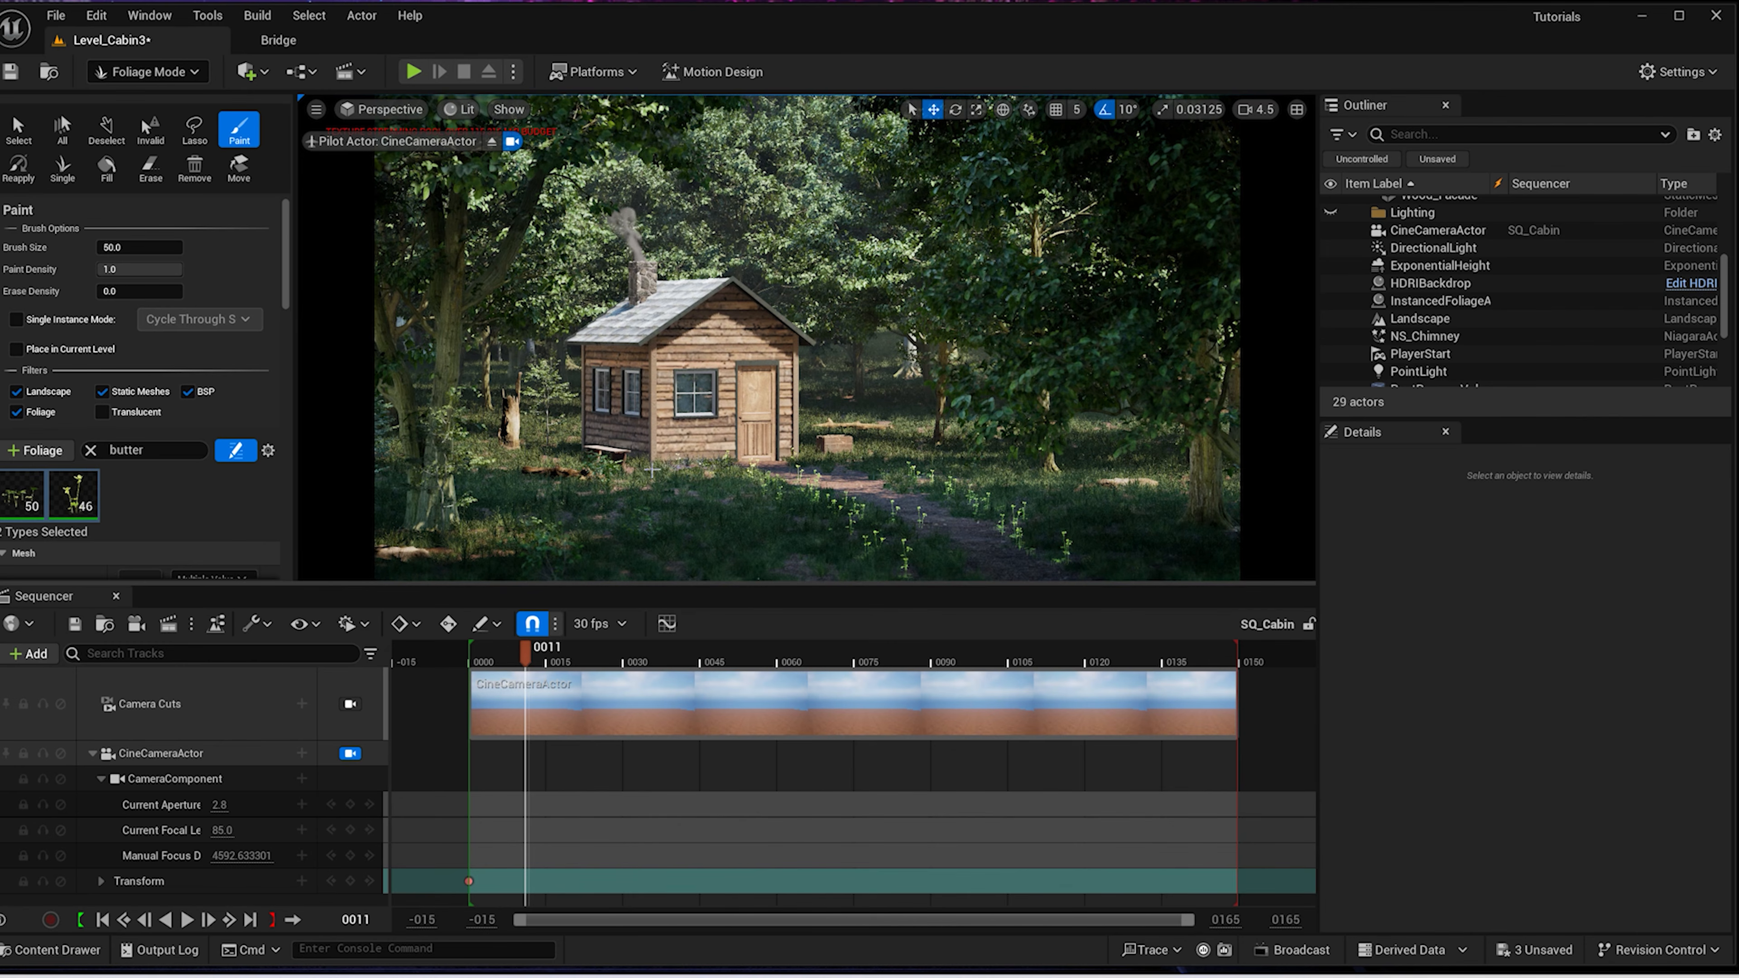
Open the static mesh used by the Bermuda Buttercup Var12 foliage type and review its settings
left_click(74, 489)
scroll(214, 462, "down", 5)
double_click(142, 401)
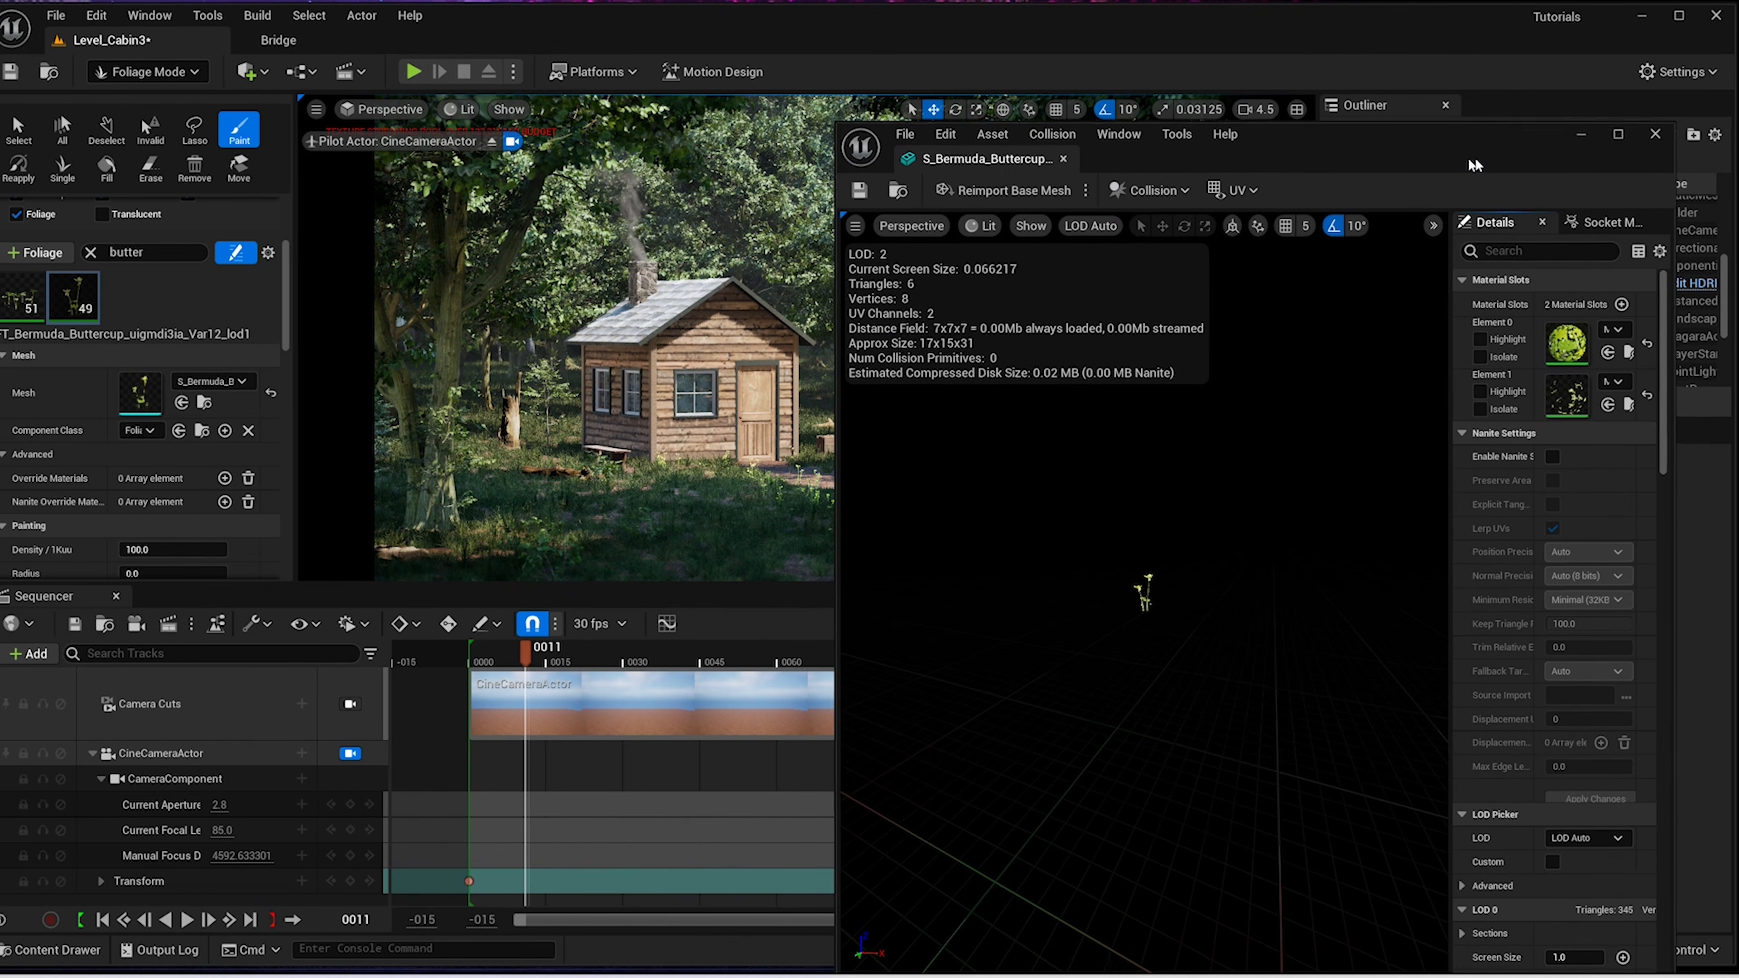
left_click_drag(1475, 157, 1521, 116)
scroll(1600, 407, "down", 5)
scroll(1600, 407, "down", 15)
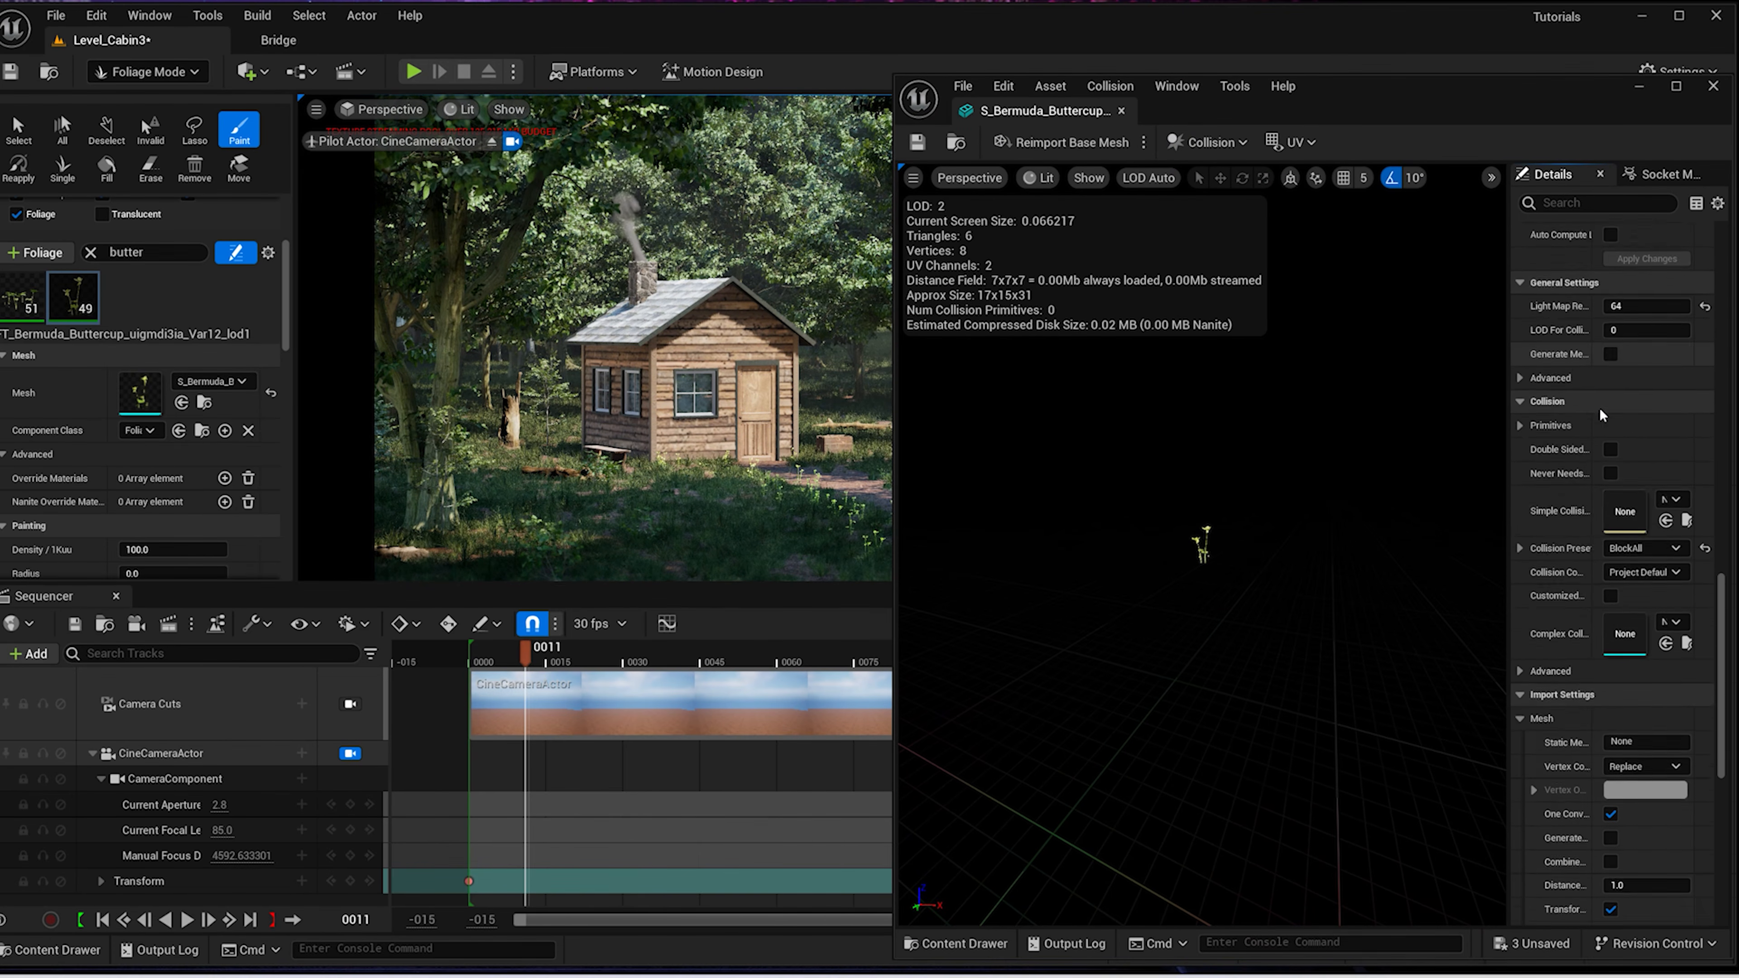
scroll(1599, 408, "up", 20)
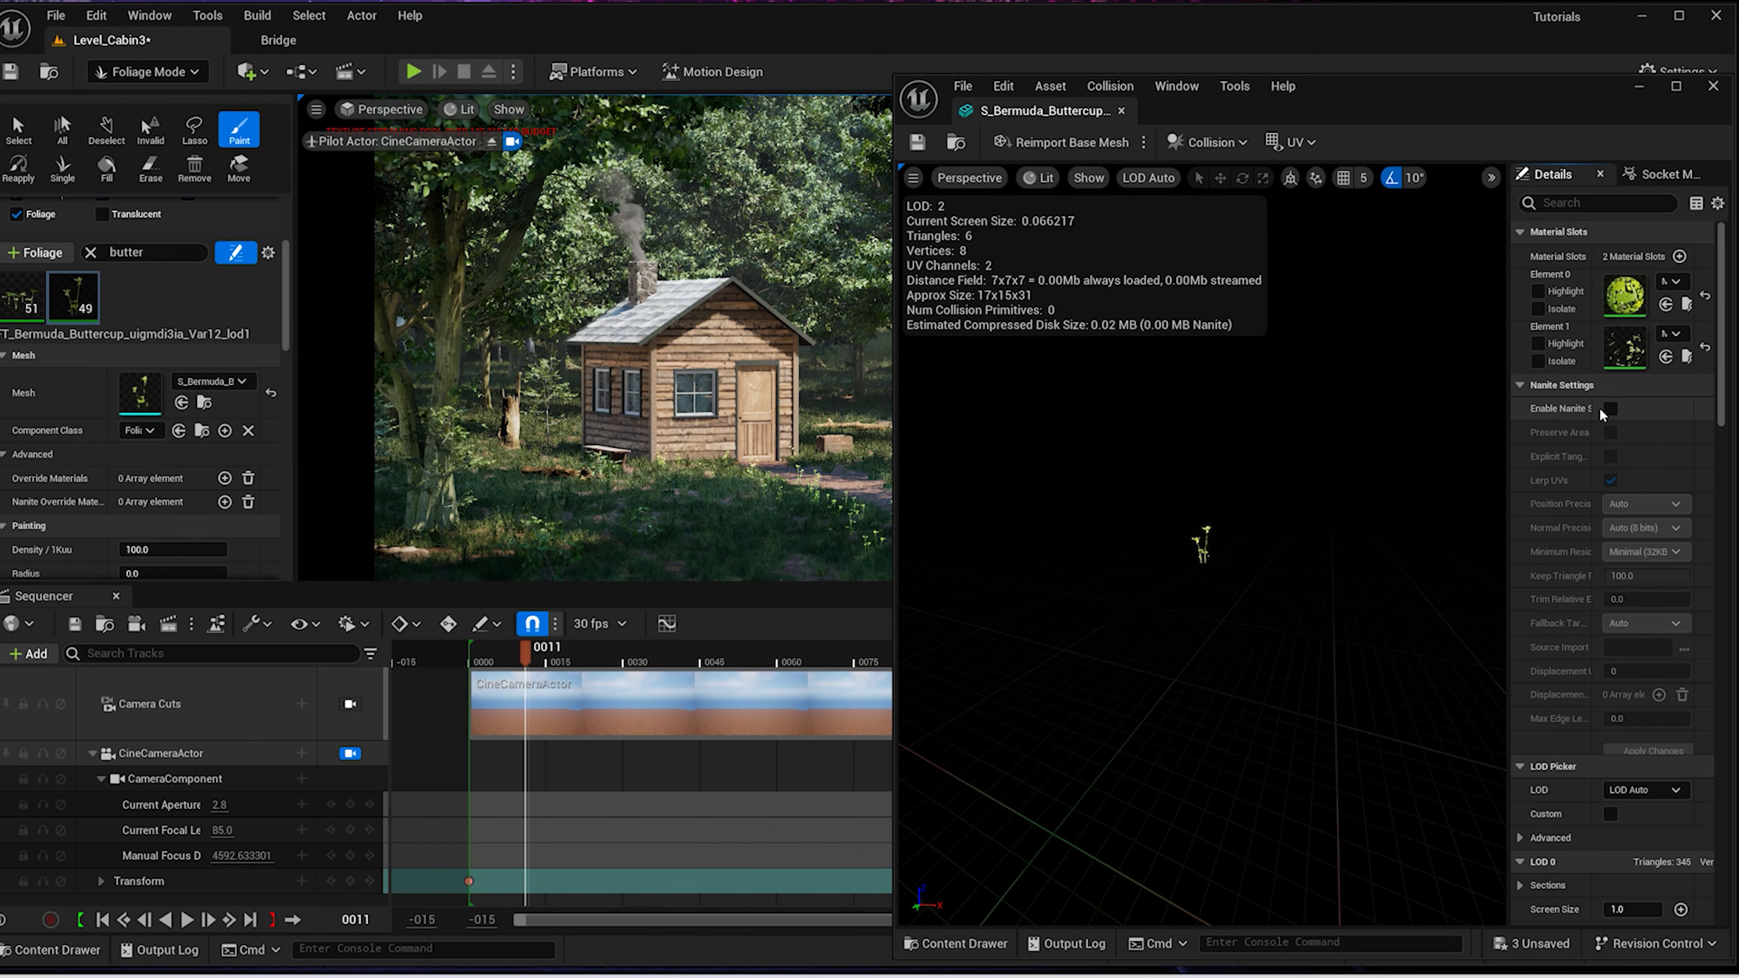
Open the mesh's buttercup leaf material and set its Color Overlay to the dark green 1F3223FF, sampled from the scene
double_click(1626, 286)
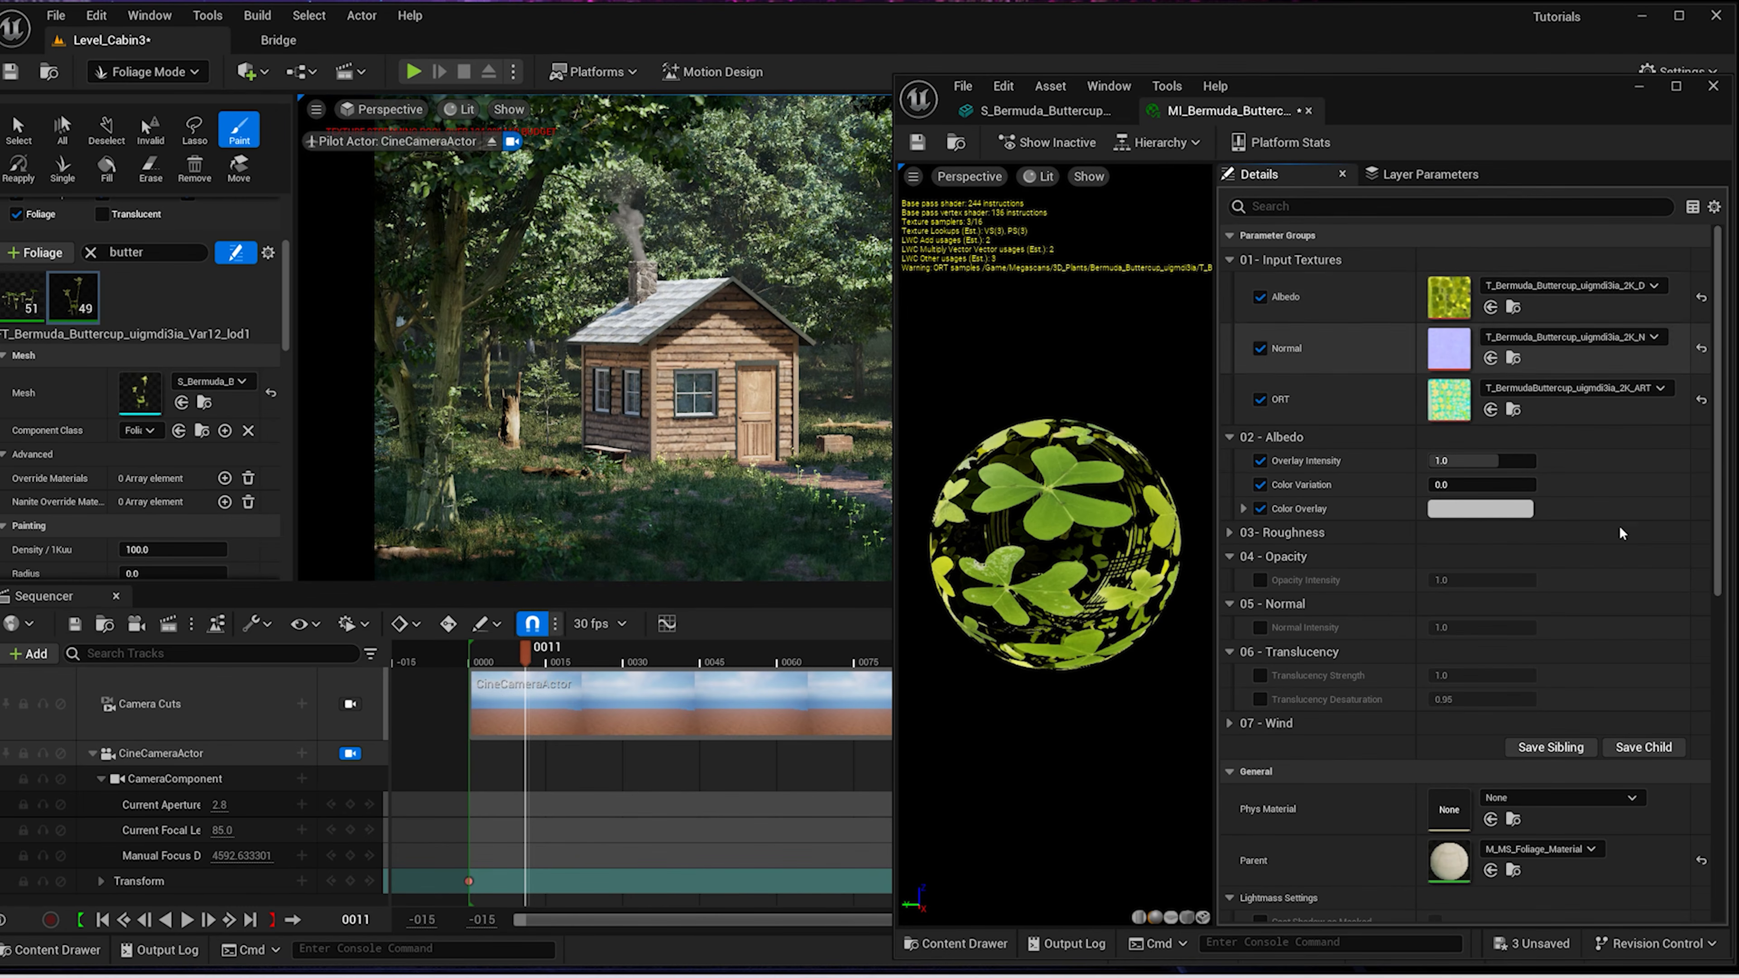
scroll(1636, 622, "down", 3)
scroll(1637, 622, "up", 3)
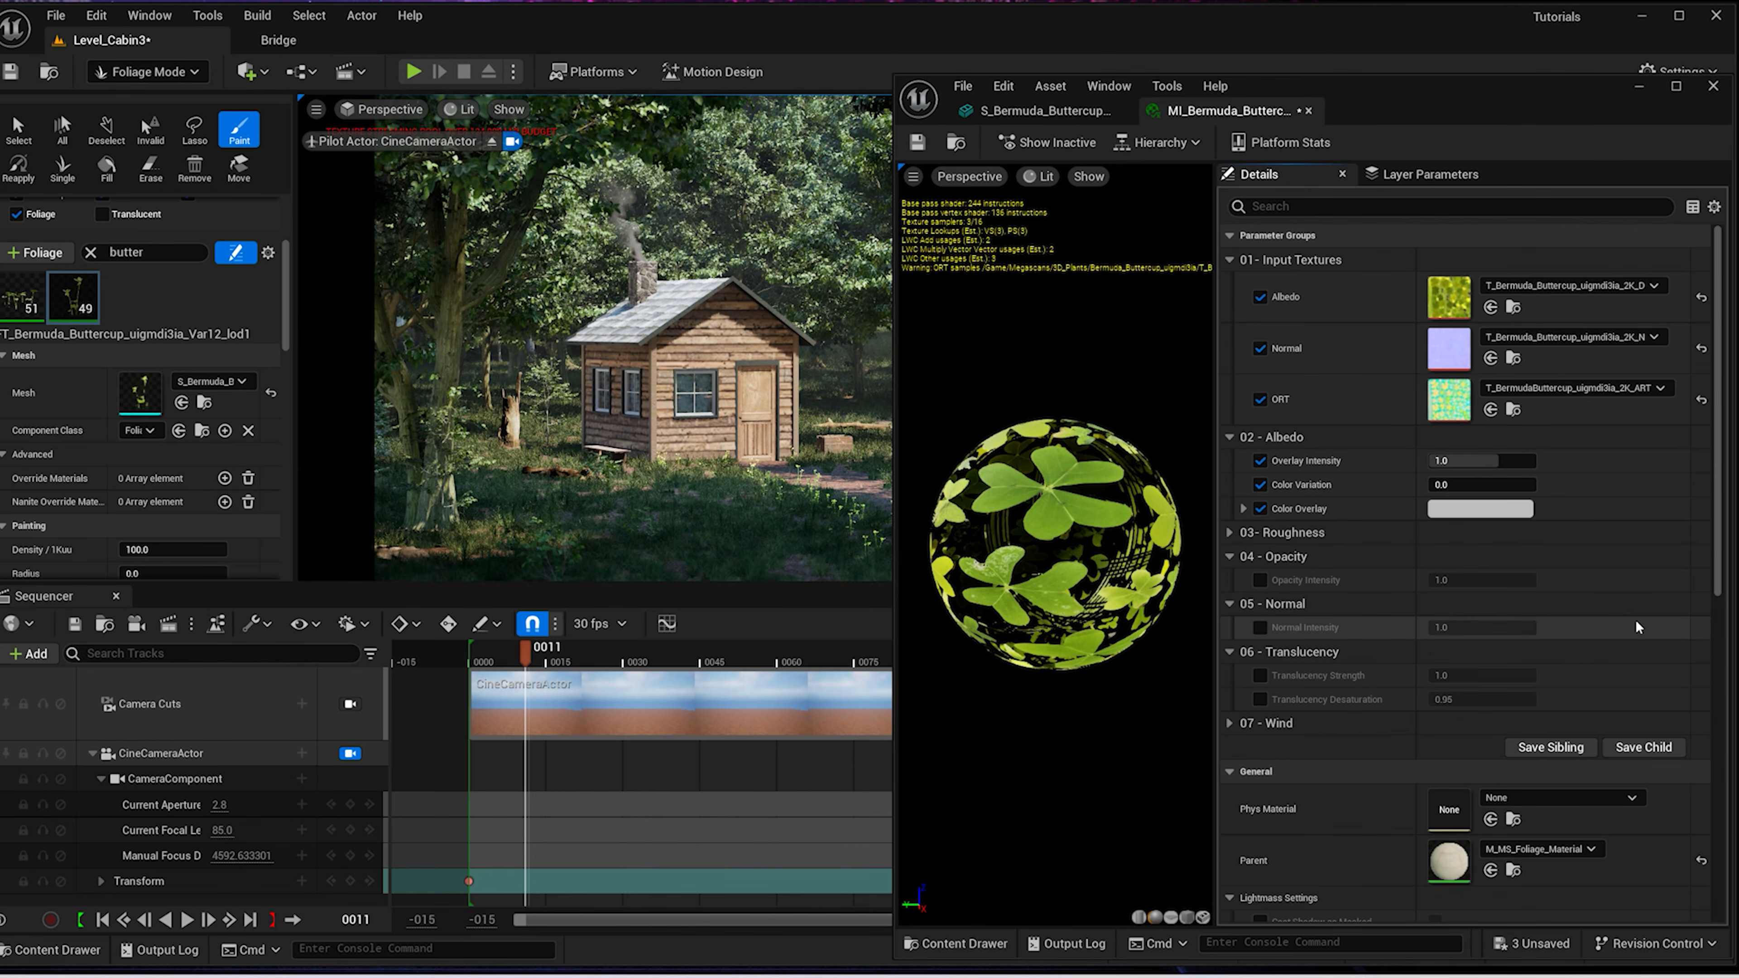
left_click(1480, 509)
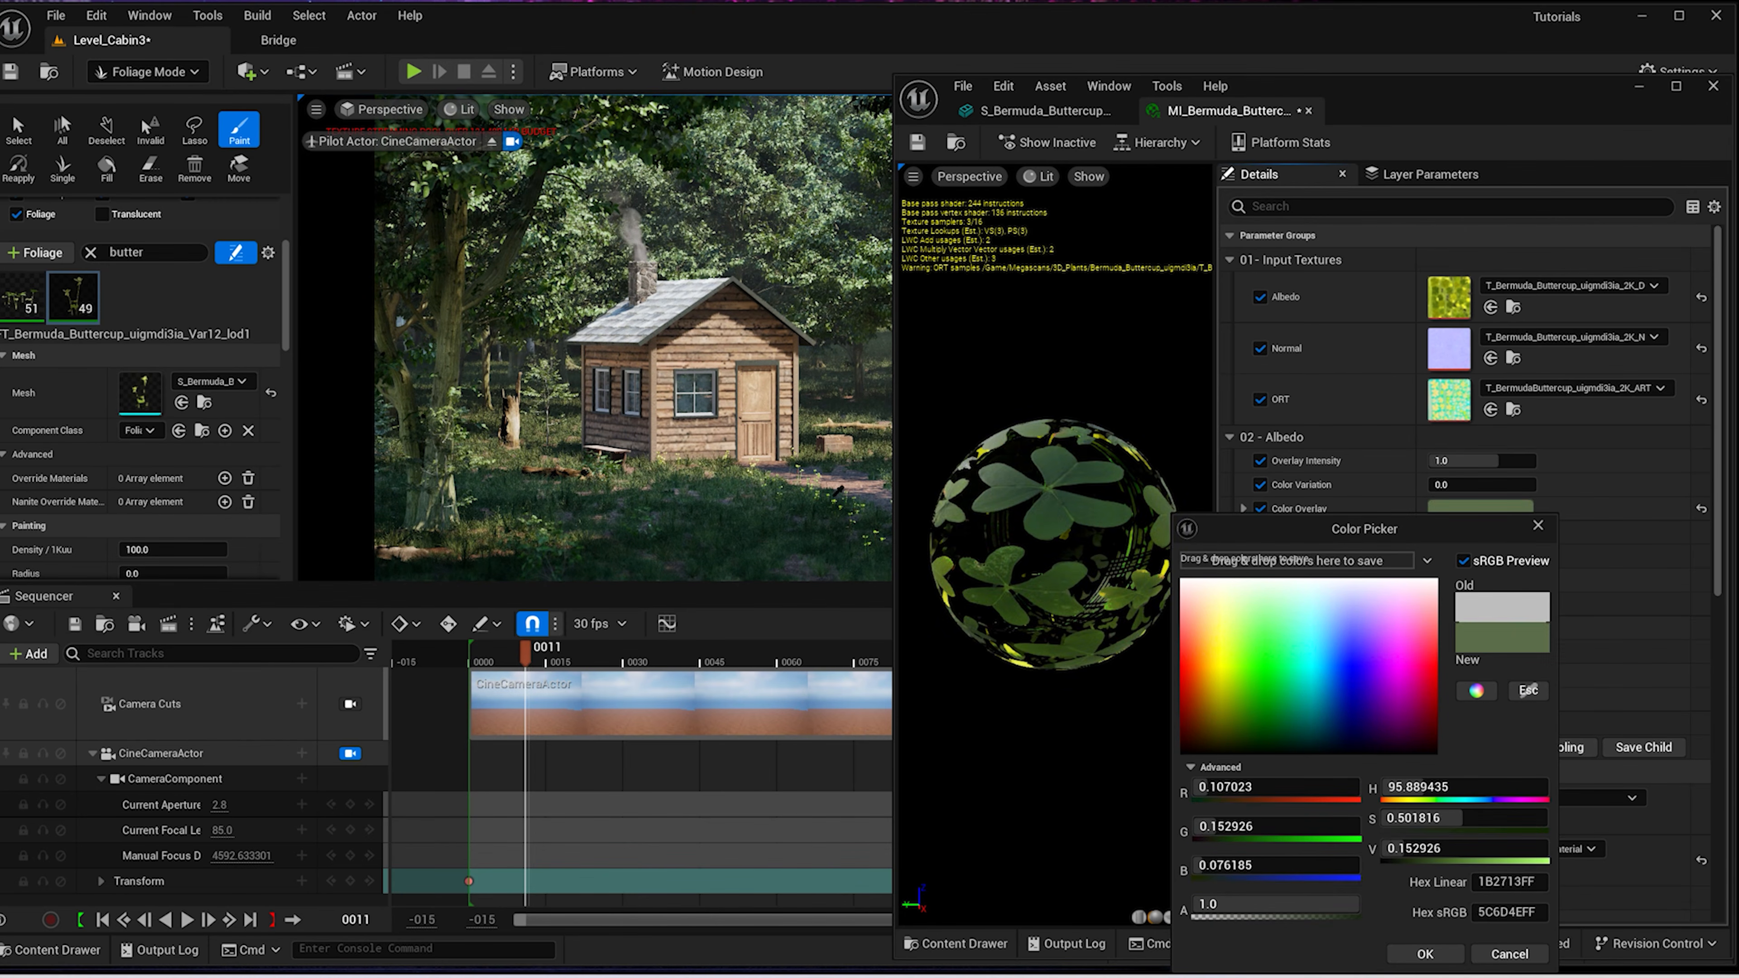
left_click(879, 492)
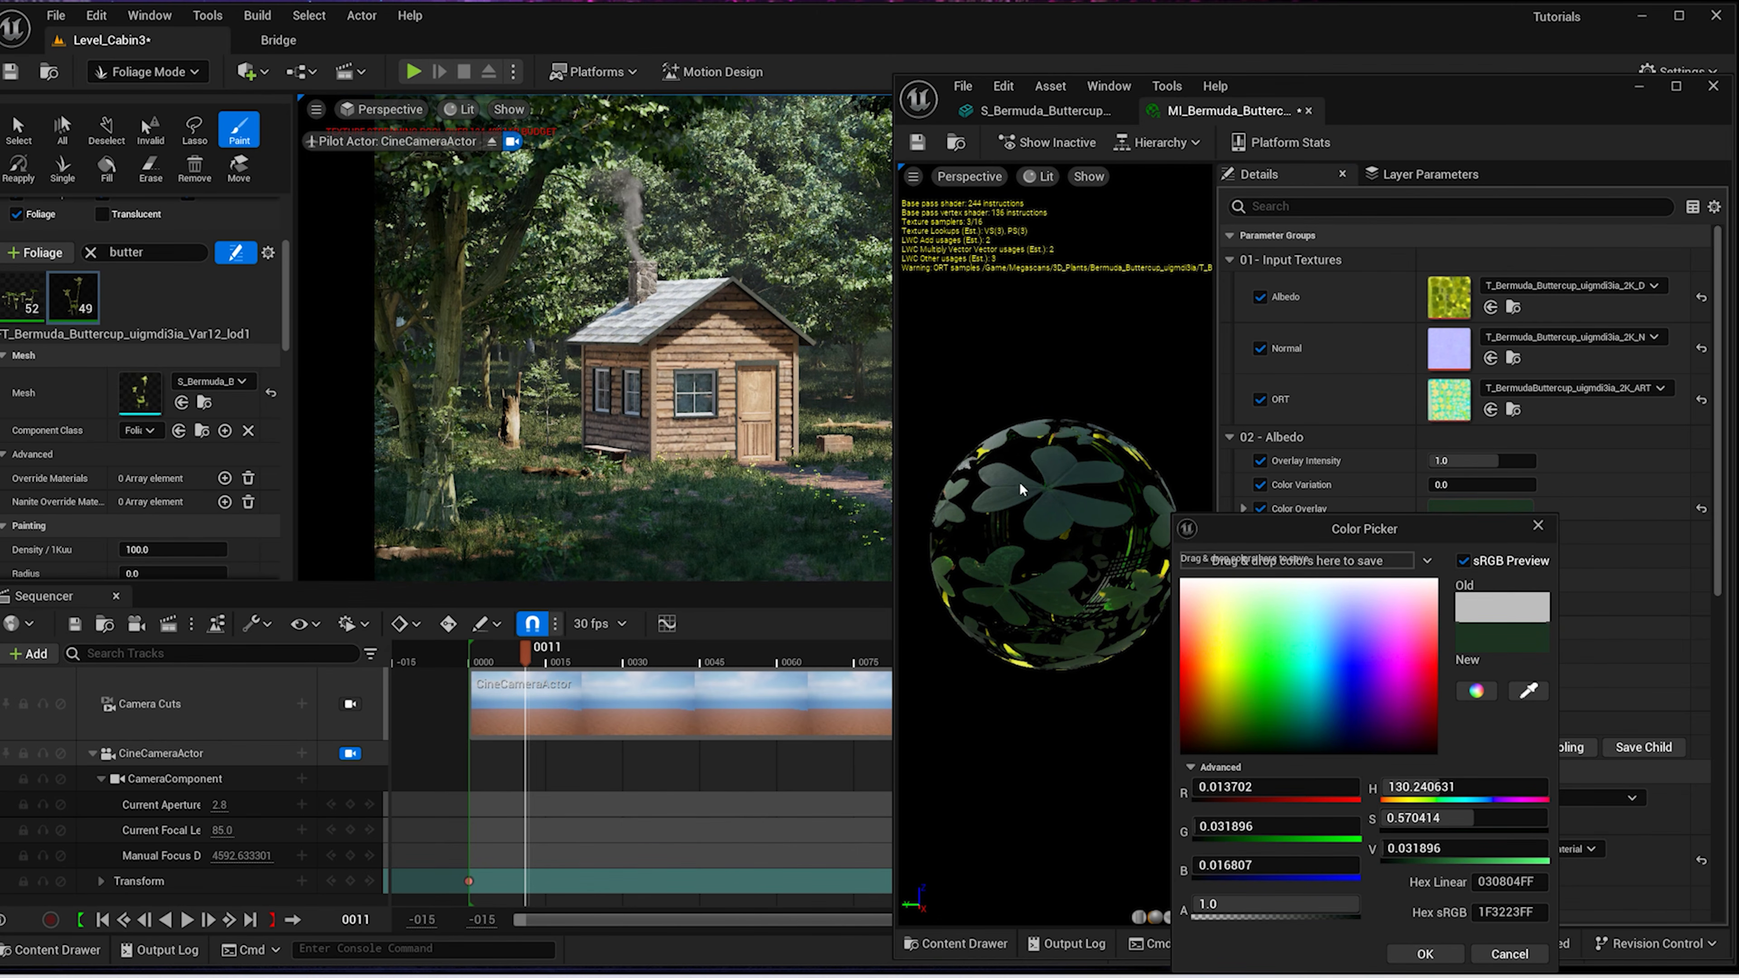
left_click(1425, 954)
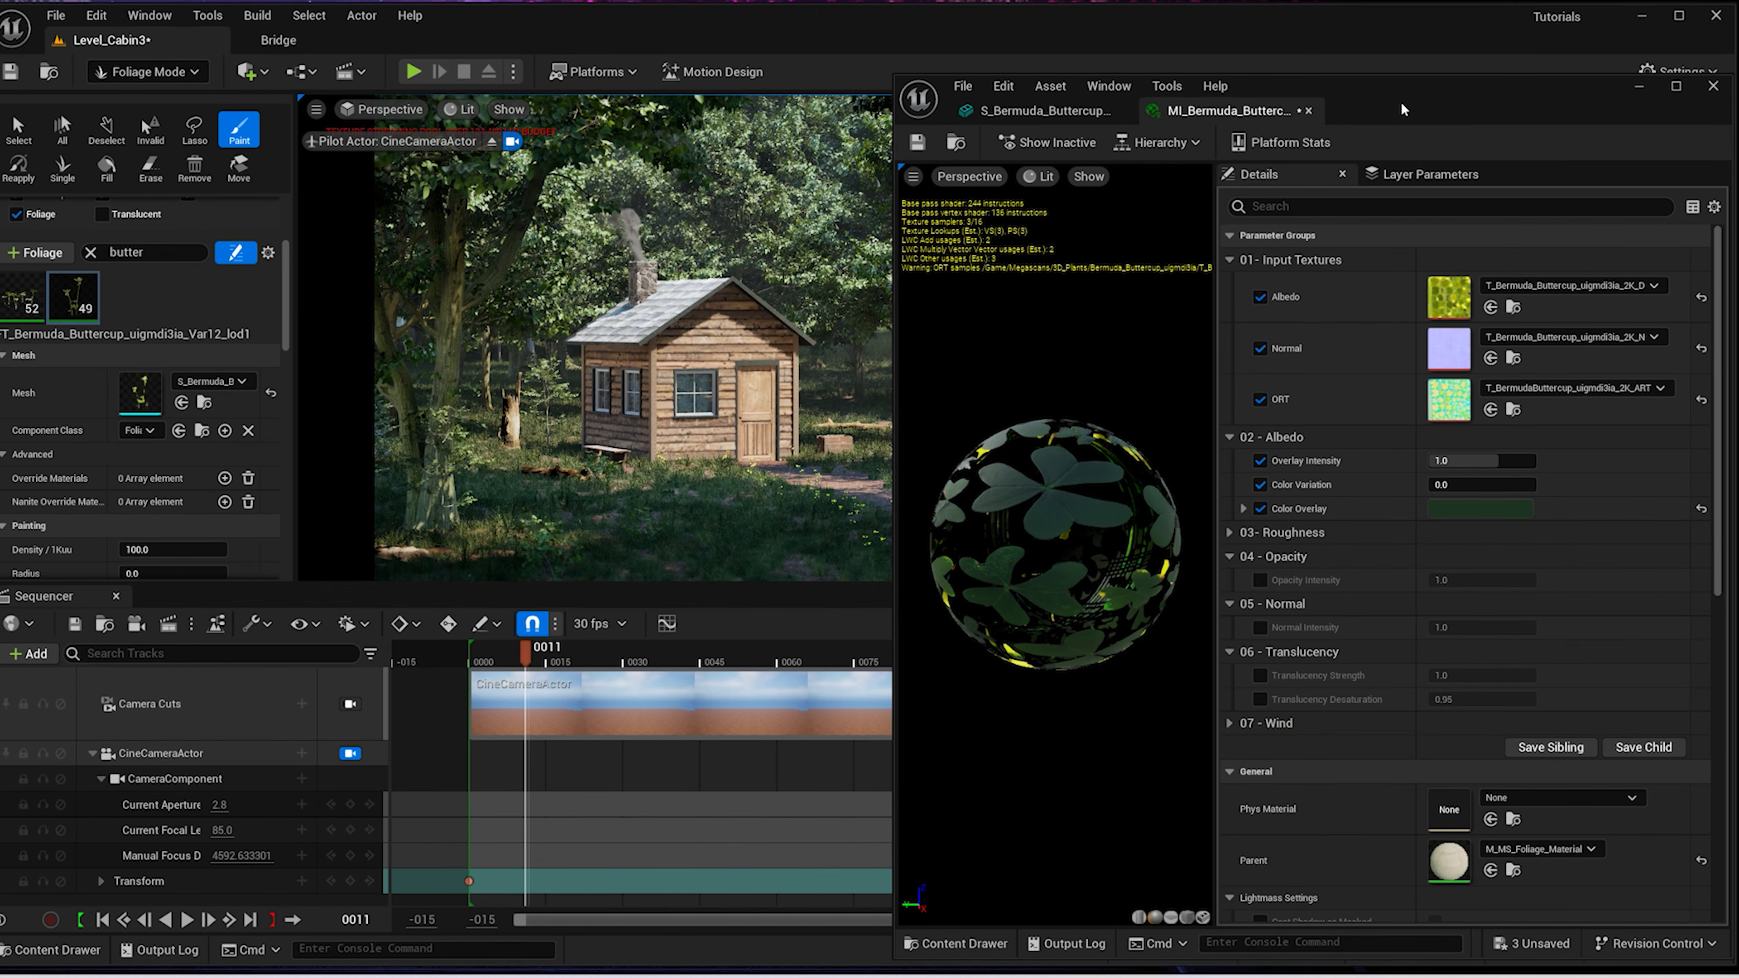
Open the buttercup material's albedo texture and set its Brightness to 0.8 after trying 0.5
left_click_drag(1401, 103, 1445, 94)
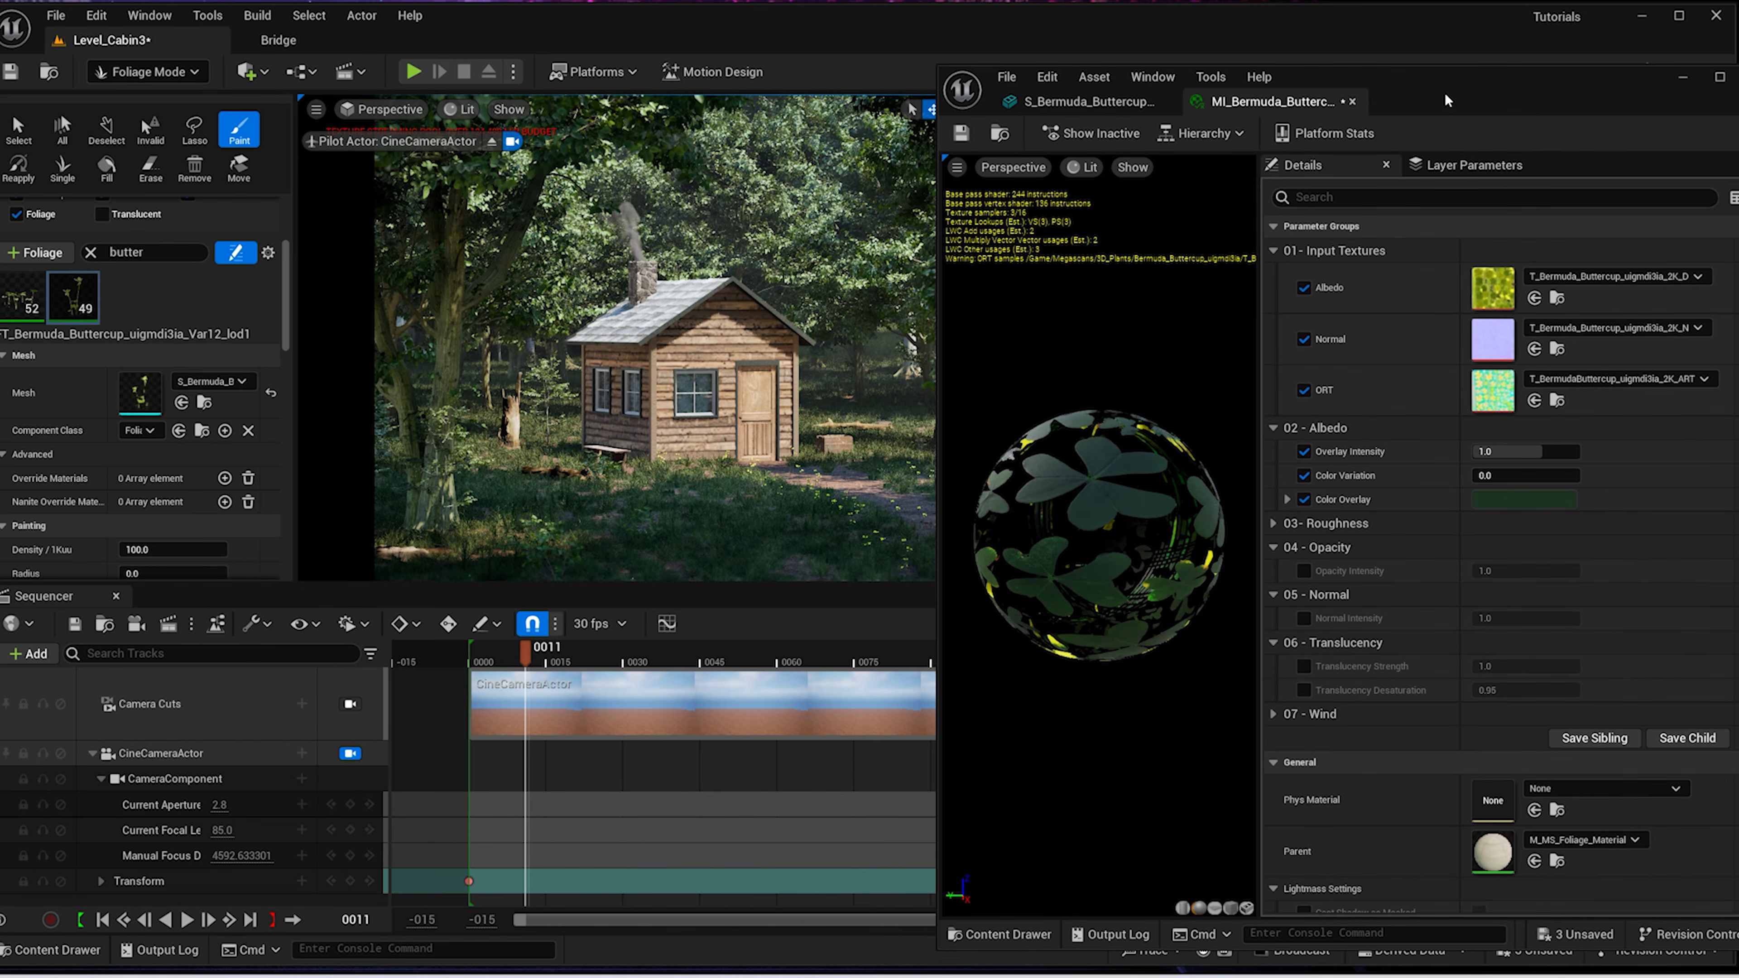
double_click(1500, 298)
scroll(1628, 642, "down", 6)
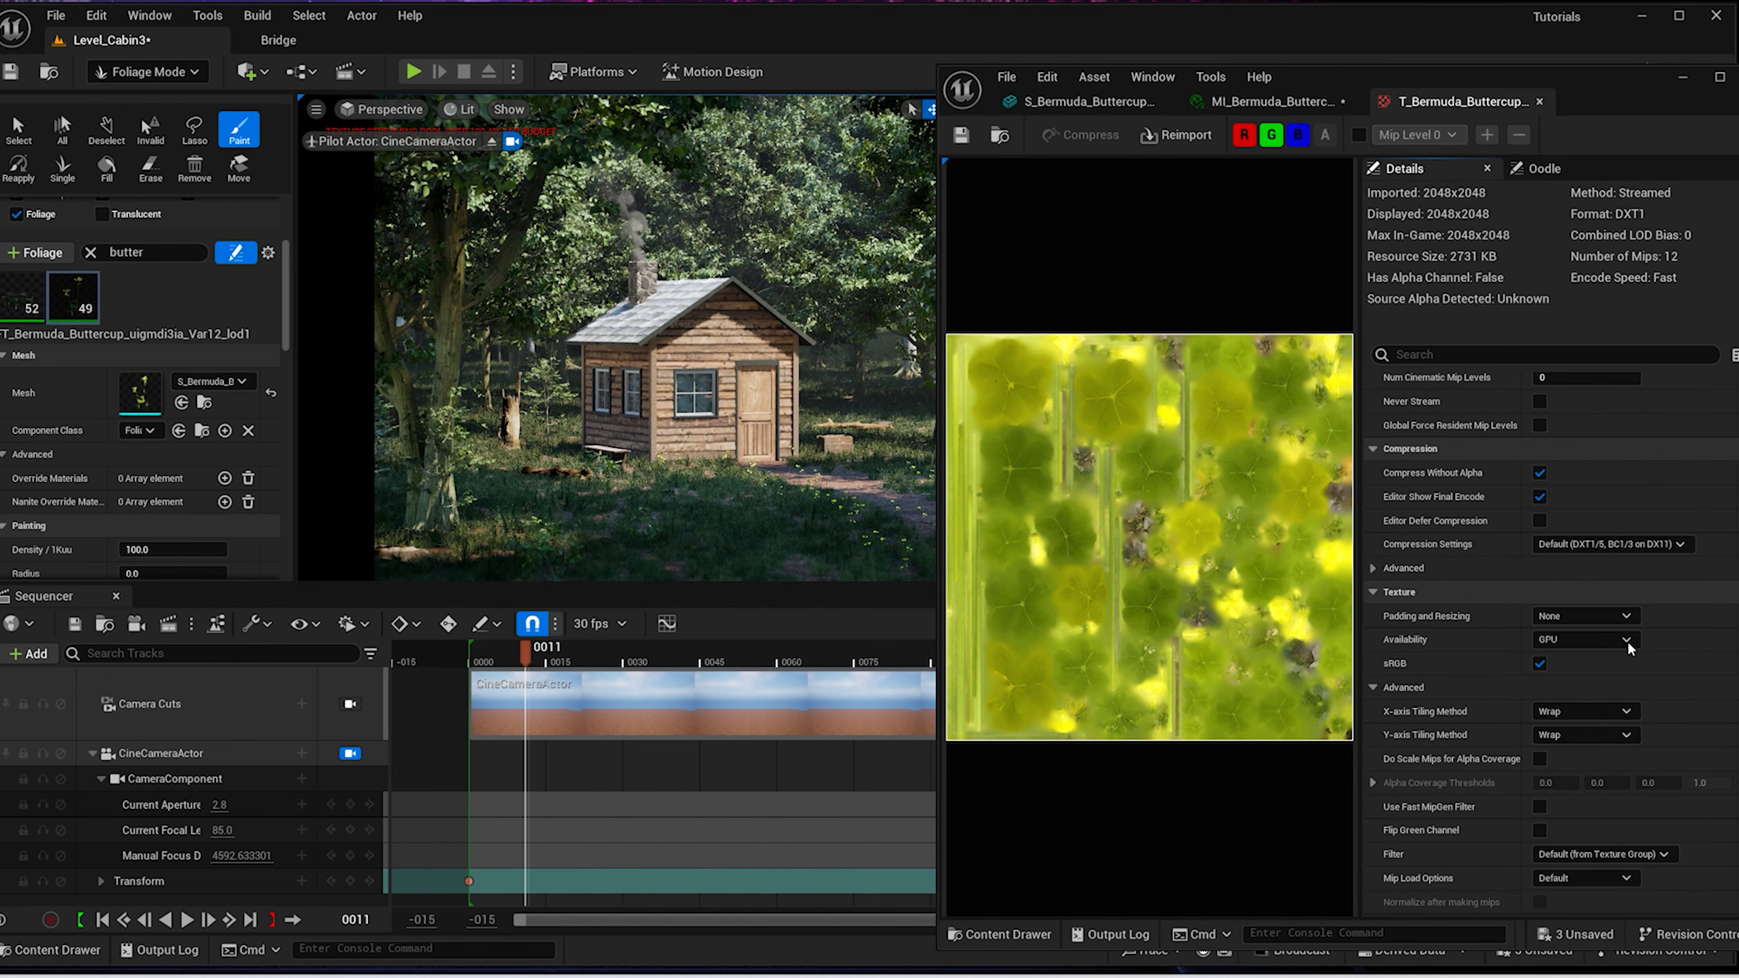
scroll(1628, 642, "down", 6)
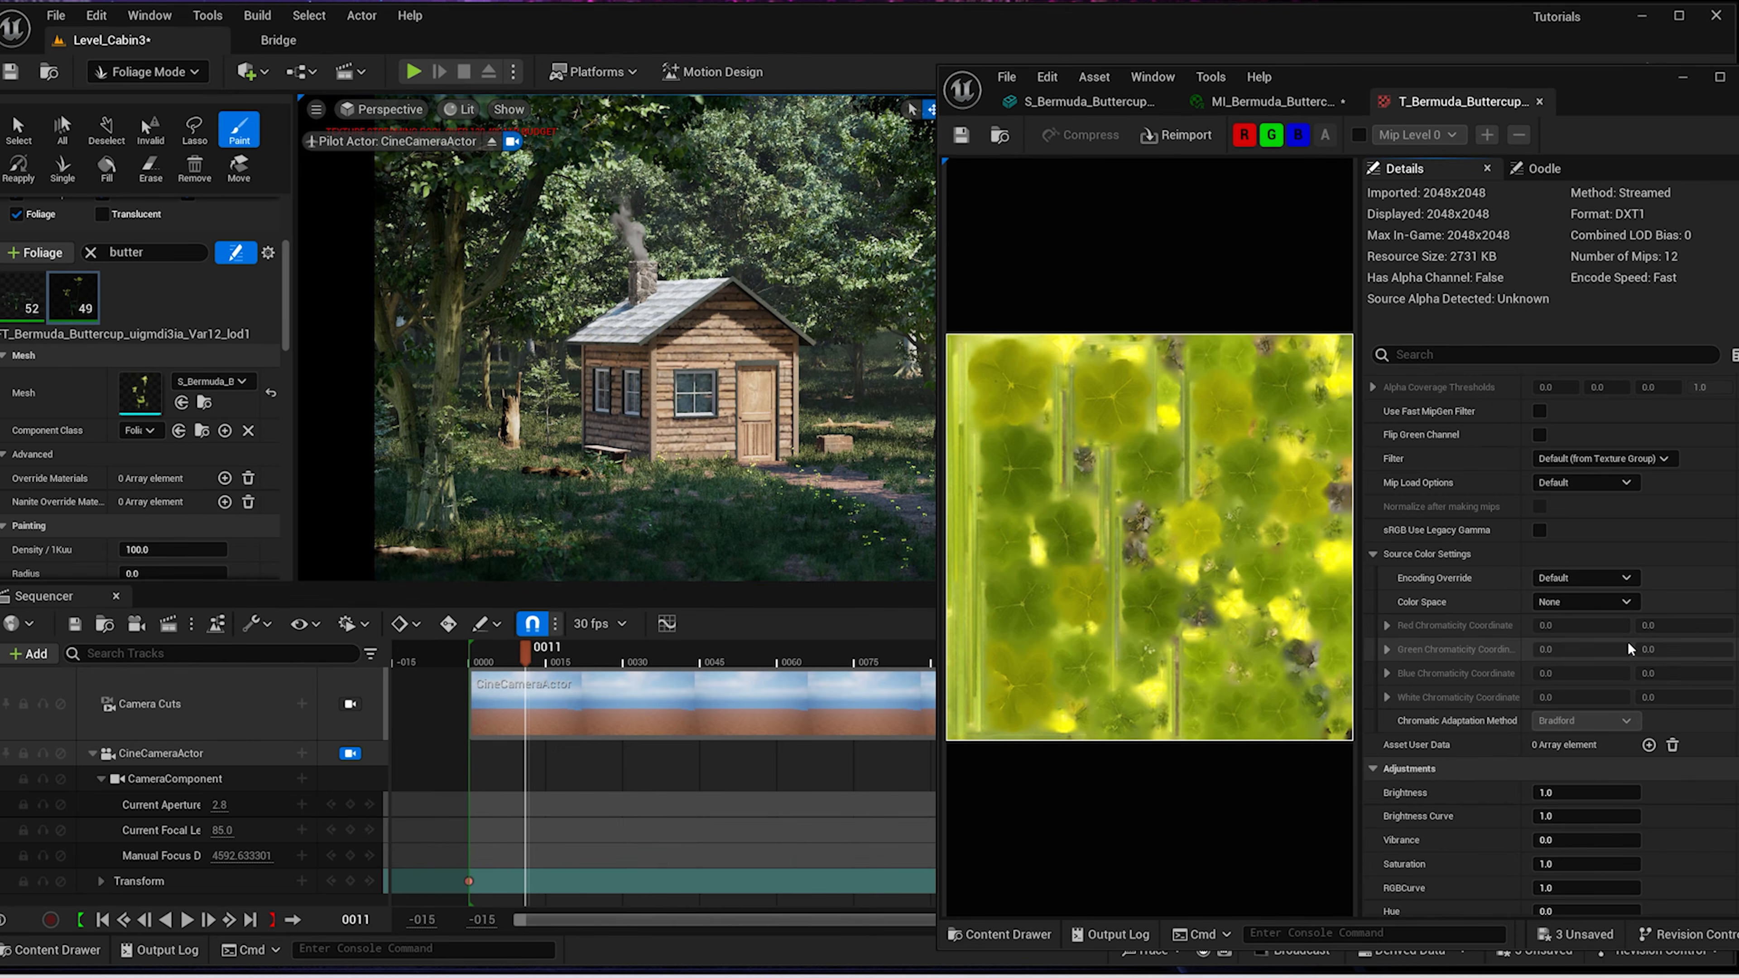
left_click(1594, 595)
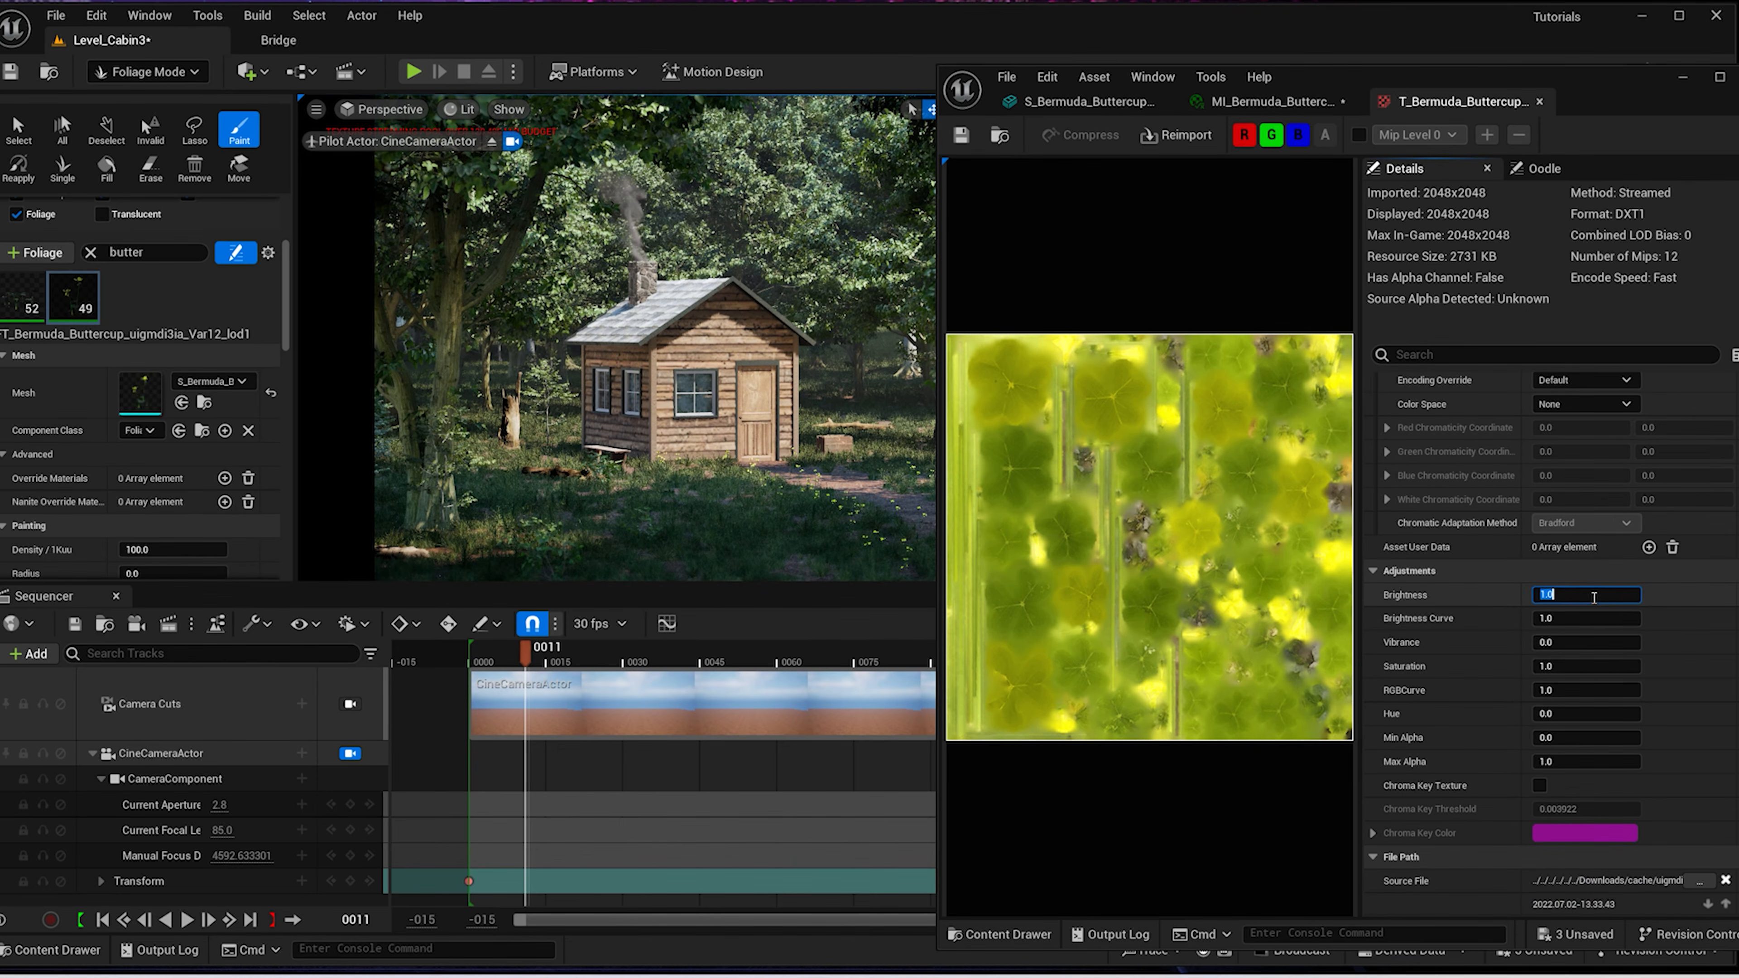
key("Return")
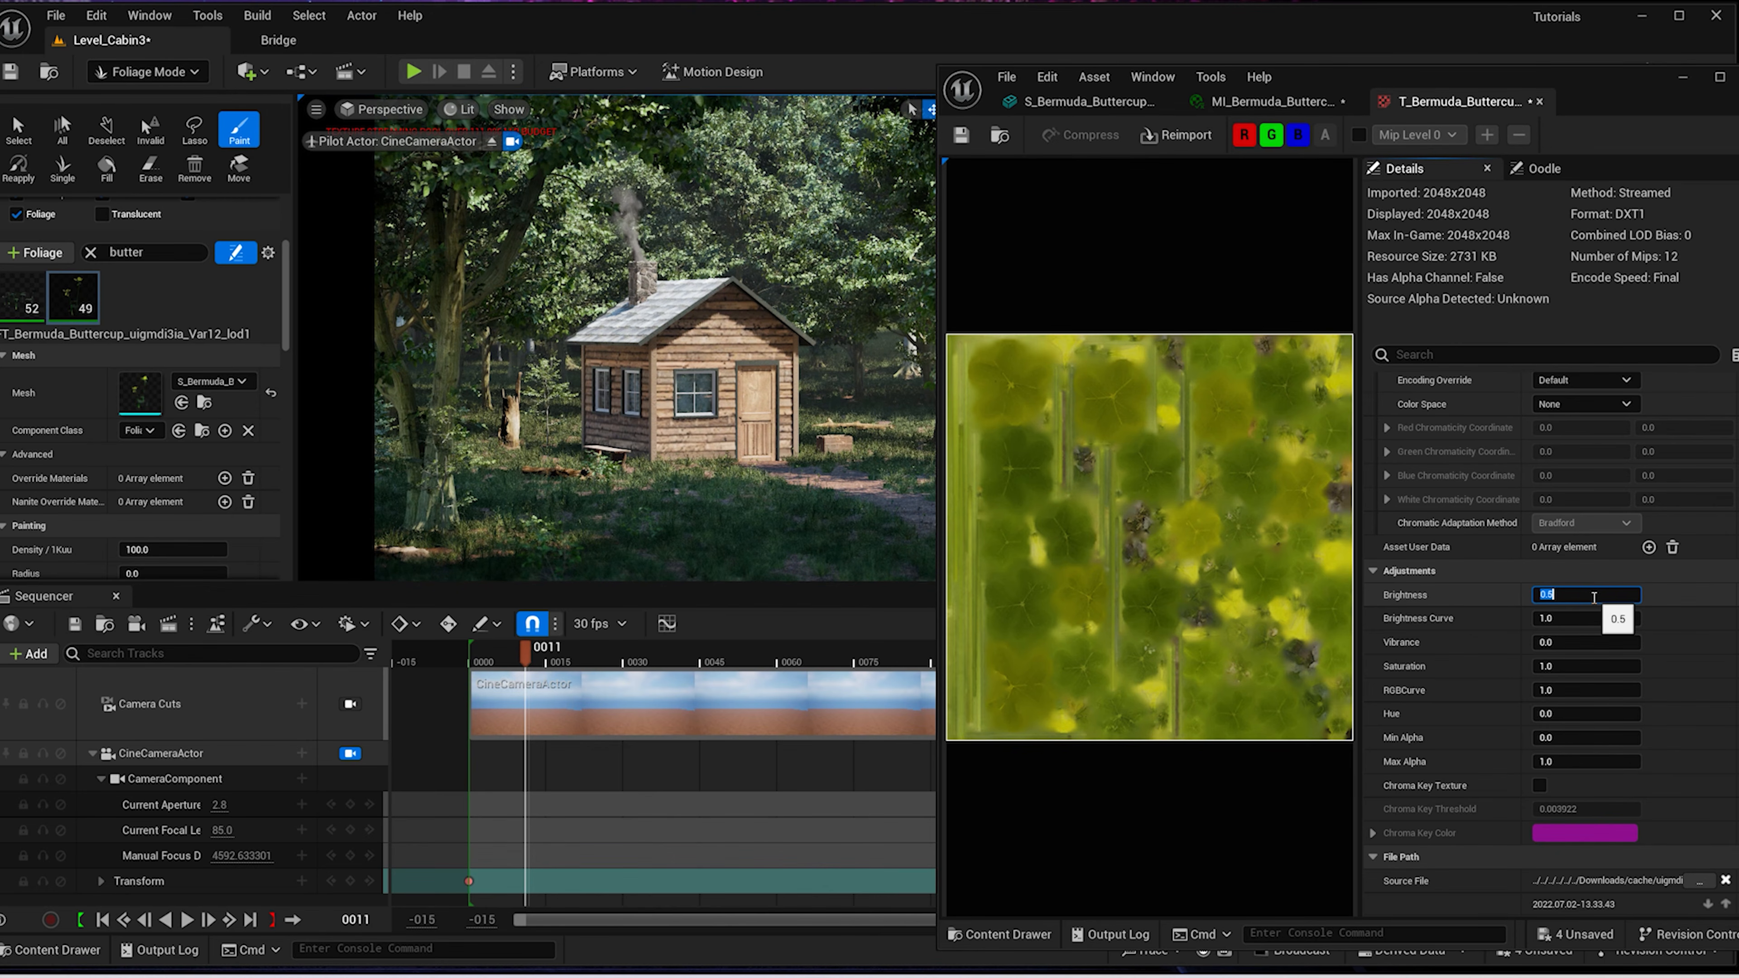
type(".8")
key("Return")
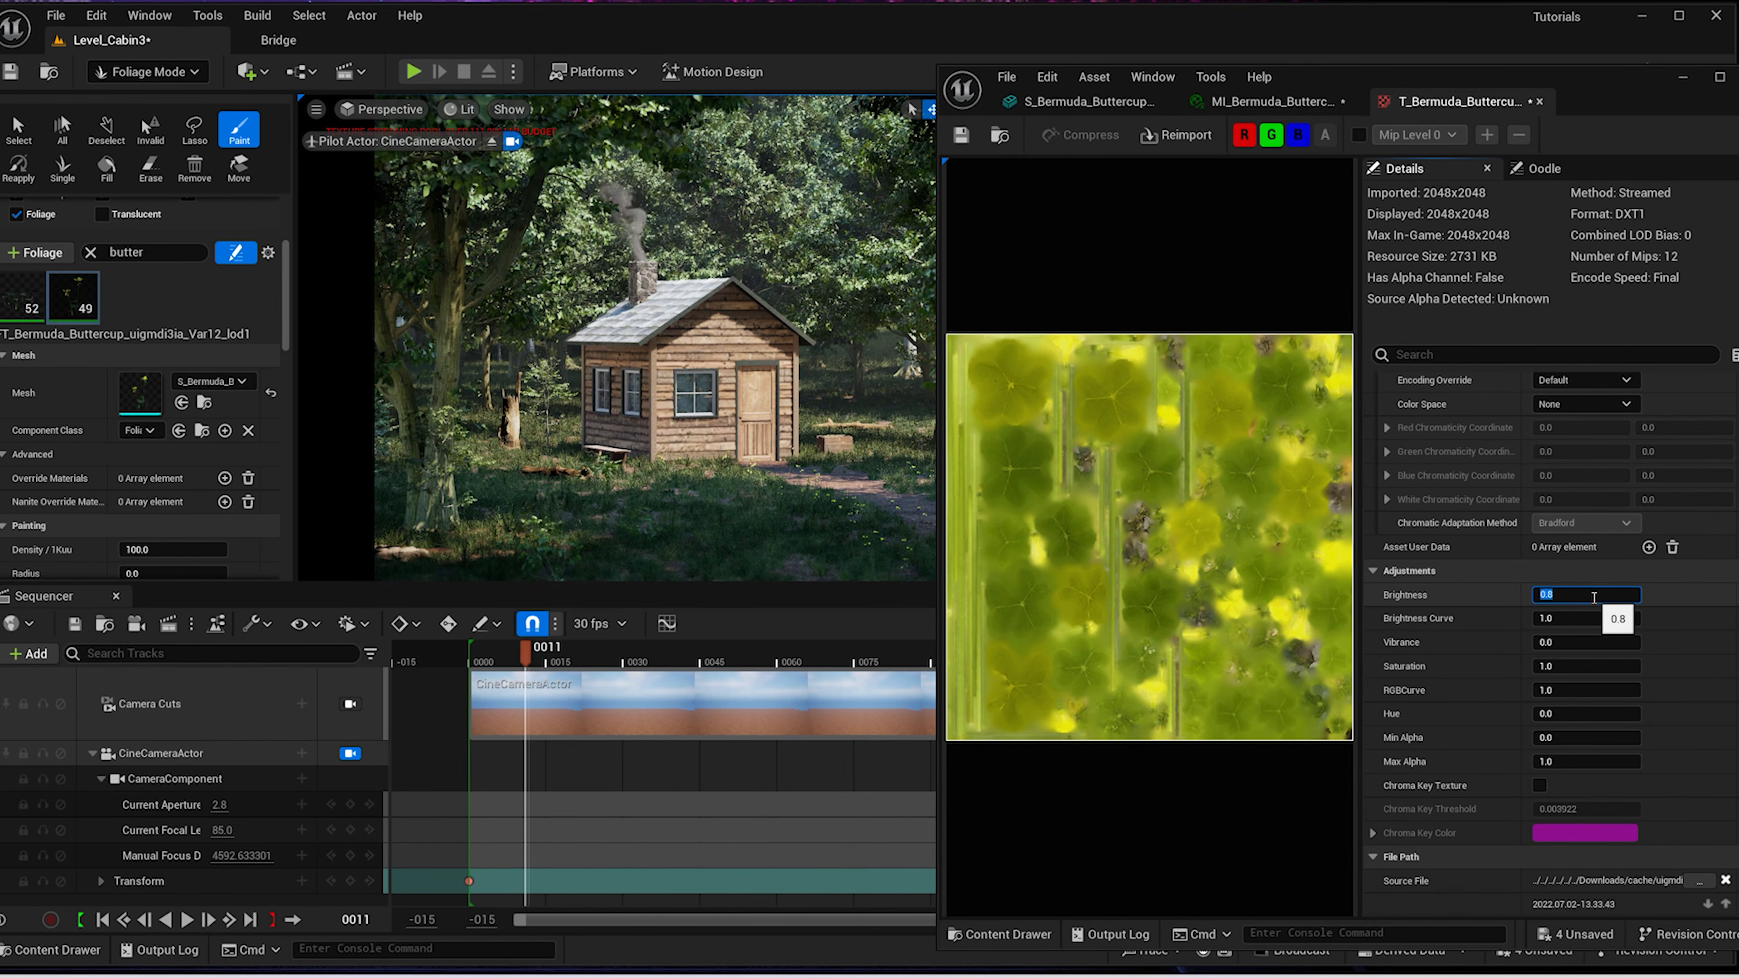
Set the albedo texture's Saturation to 0.75, close the texture and material editors, and return to the level
left_click(1571, 666)
type(".")
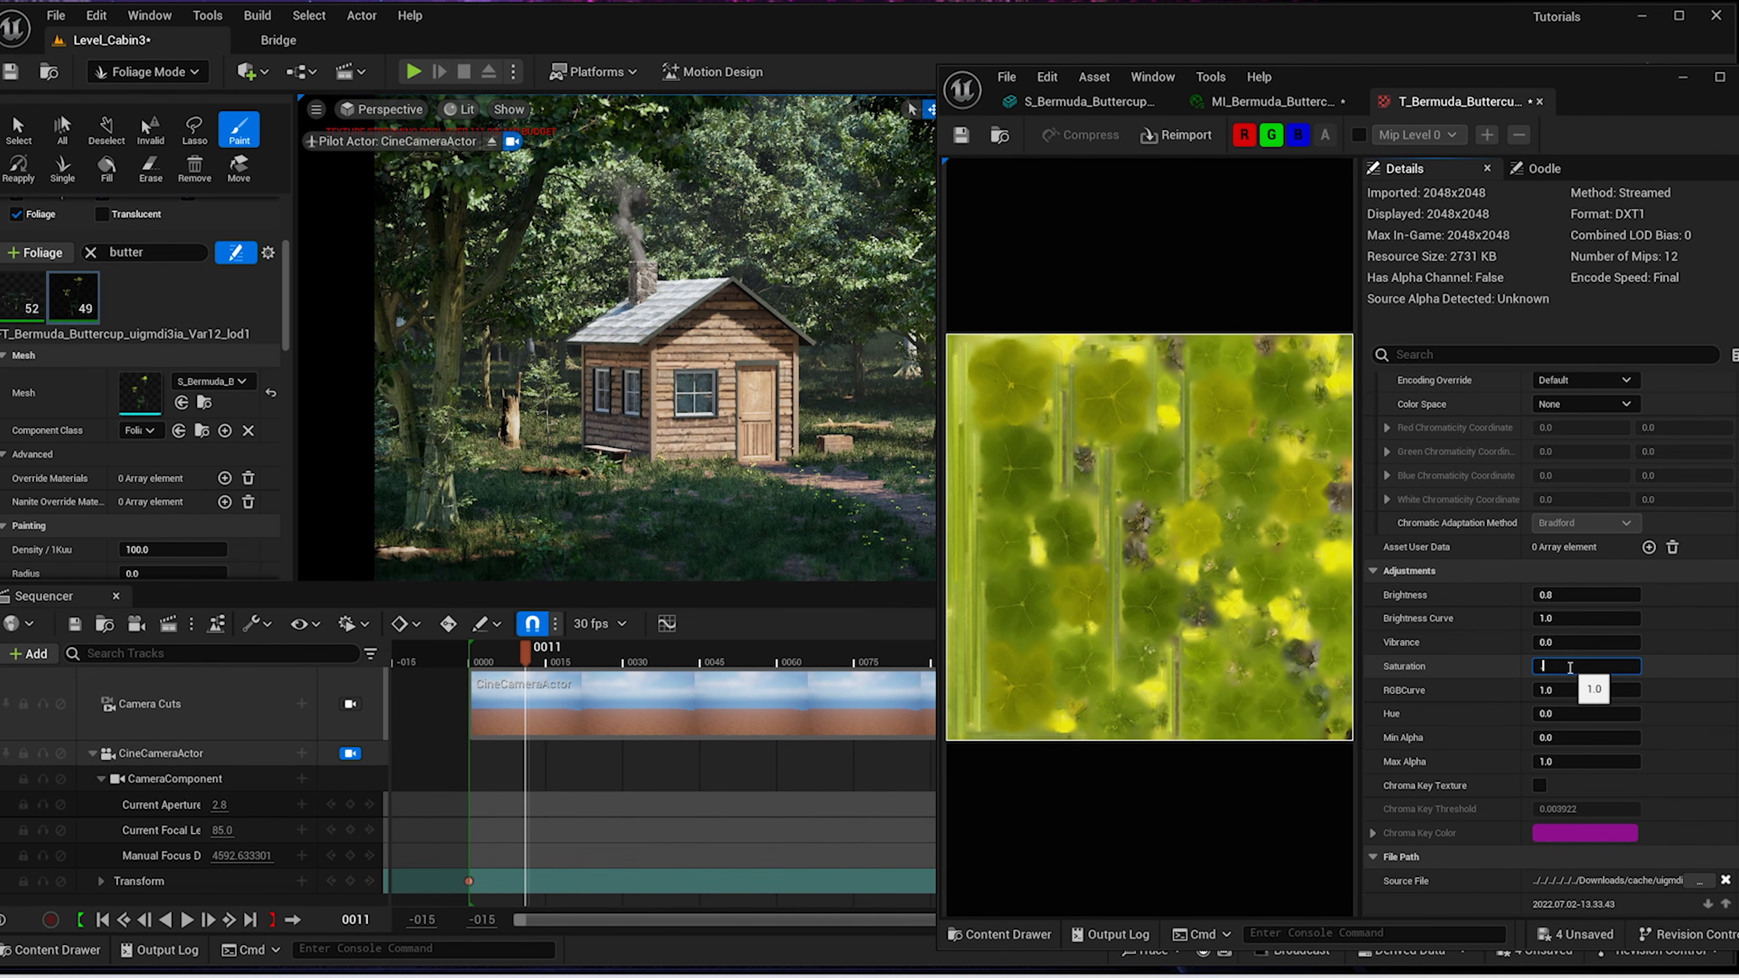
type("75")
key("Return")
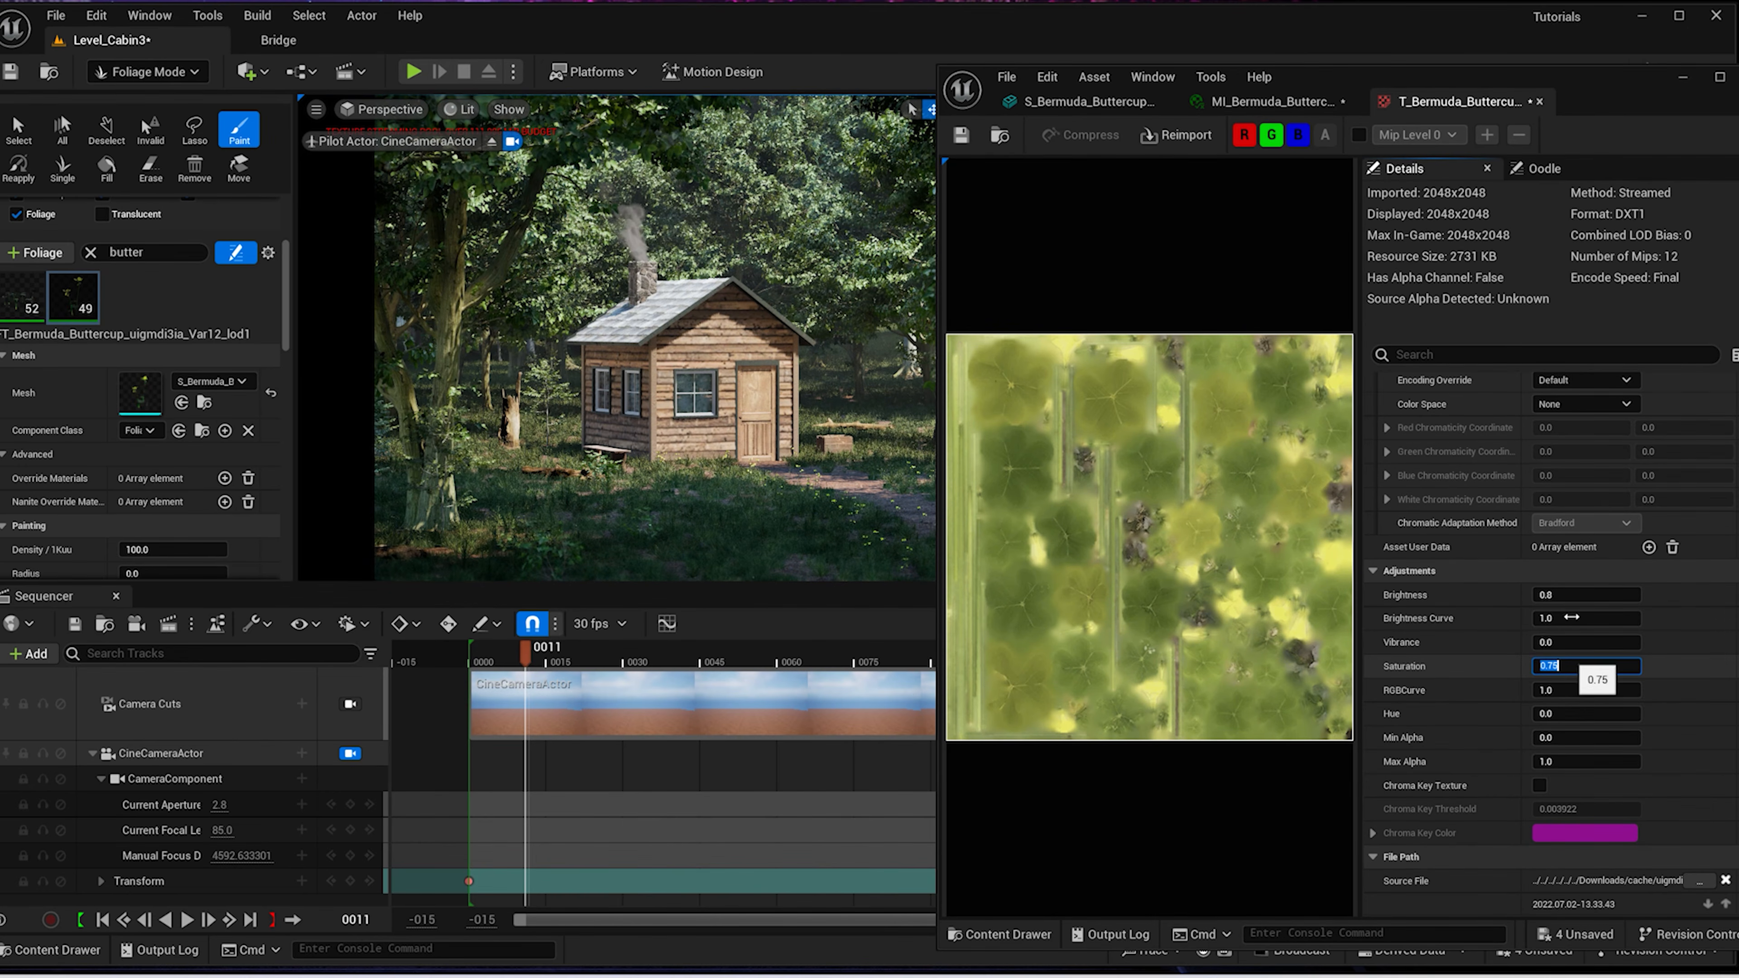
left_click(1539, 102)
left_click(1353, 101)
left_click(762, 39)
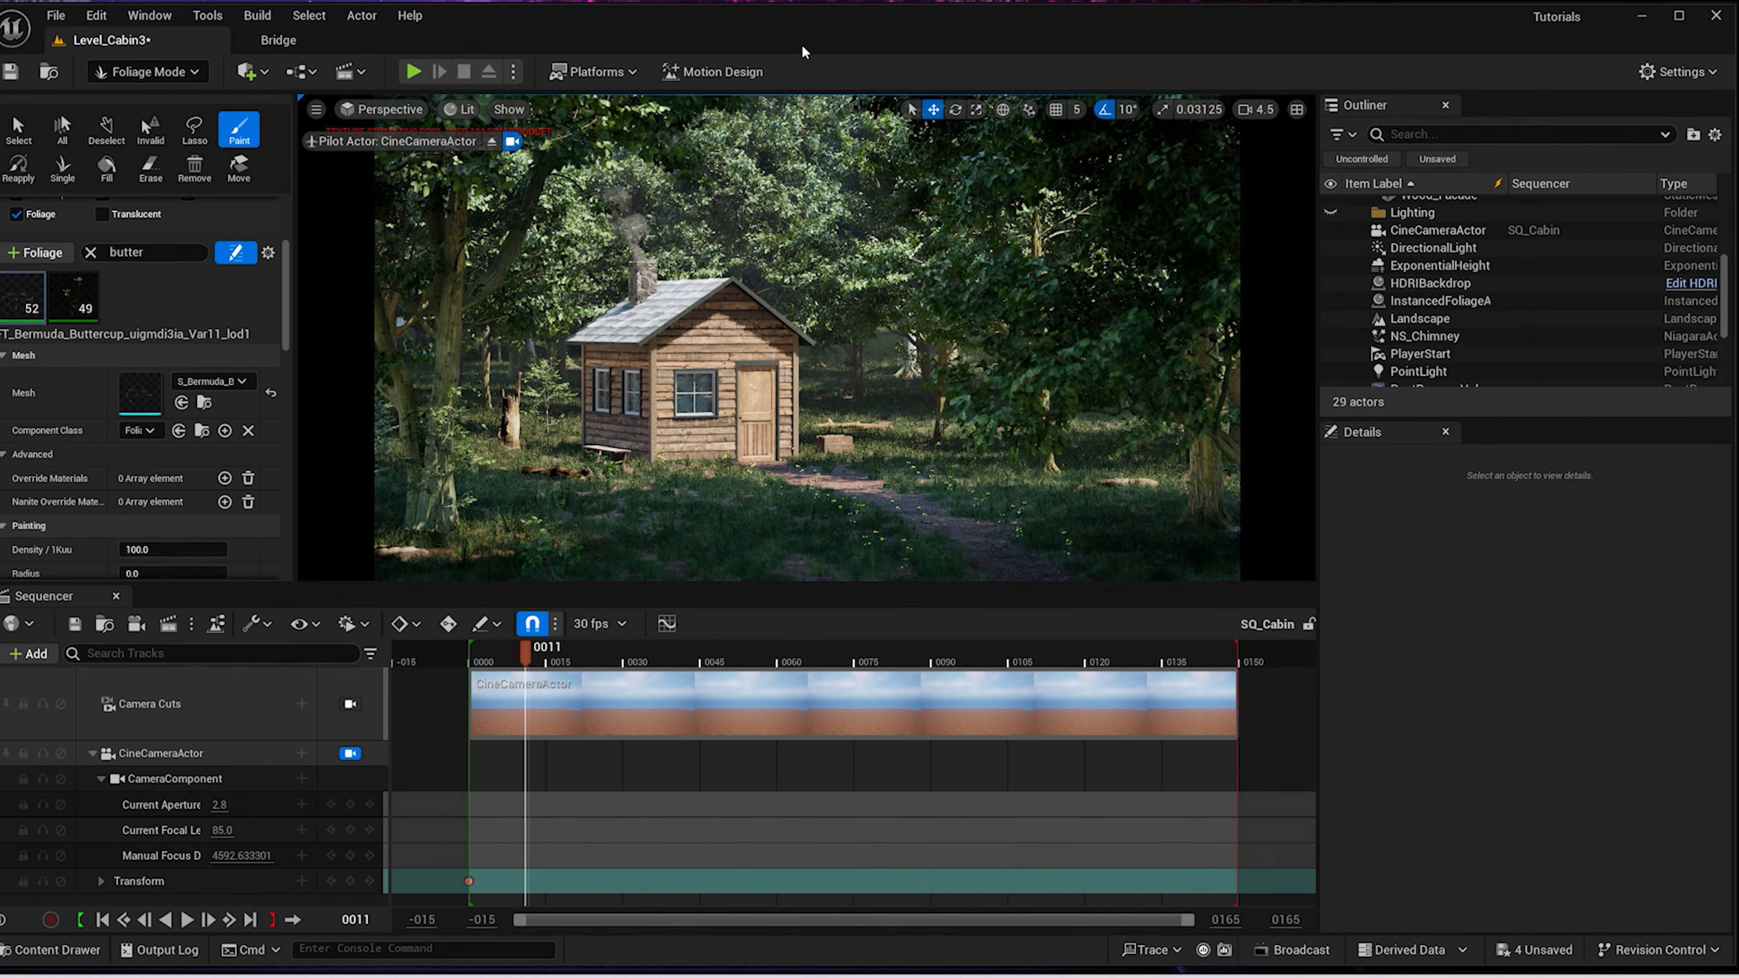
Paint Bermuda Buttercup Var12 on the grass by the tree left of the cabin
left_click(73, 295)
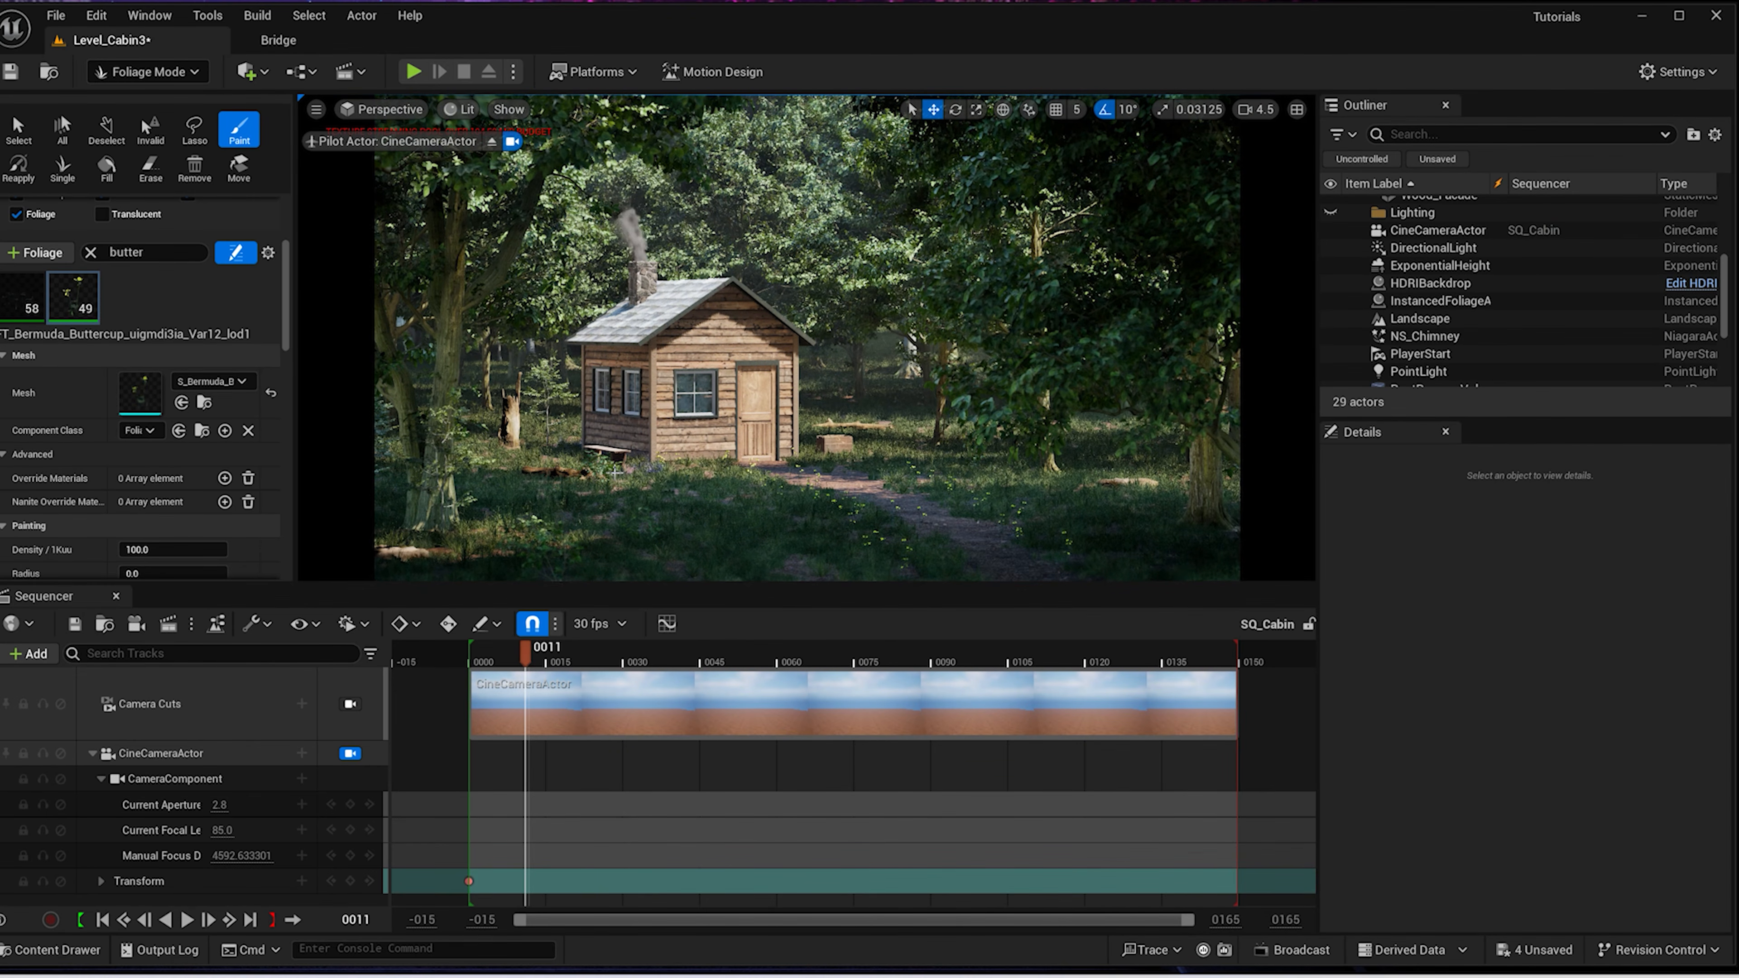
left_click(490, 452)
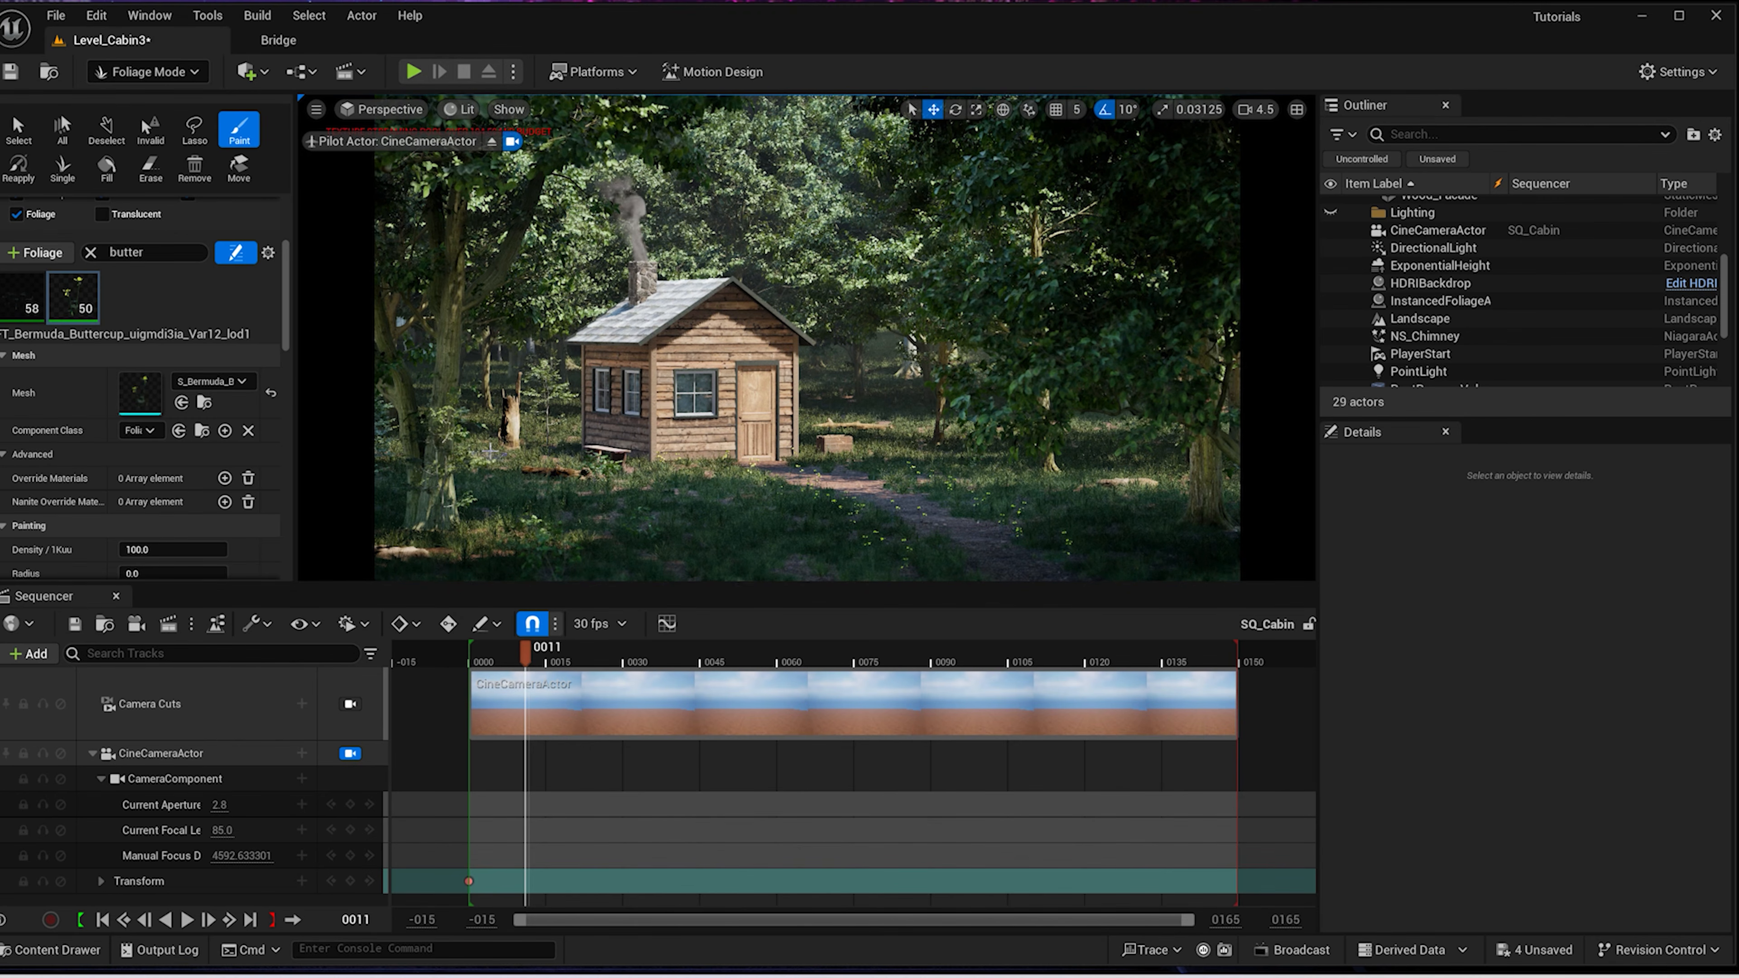